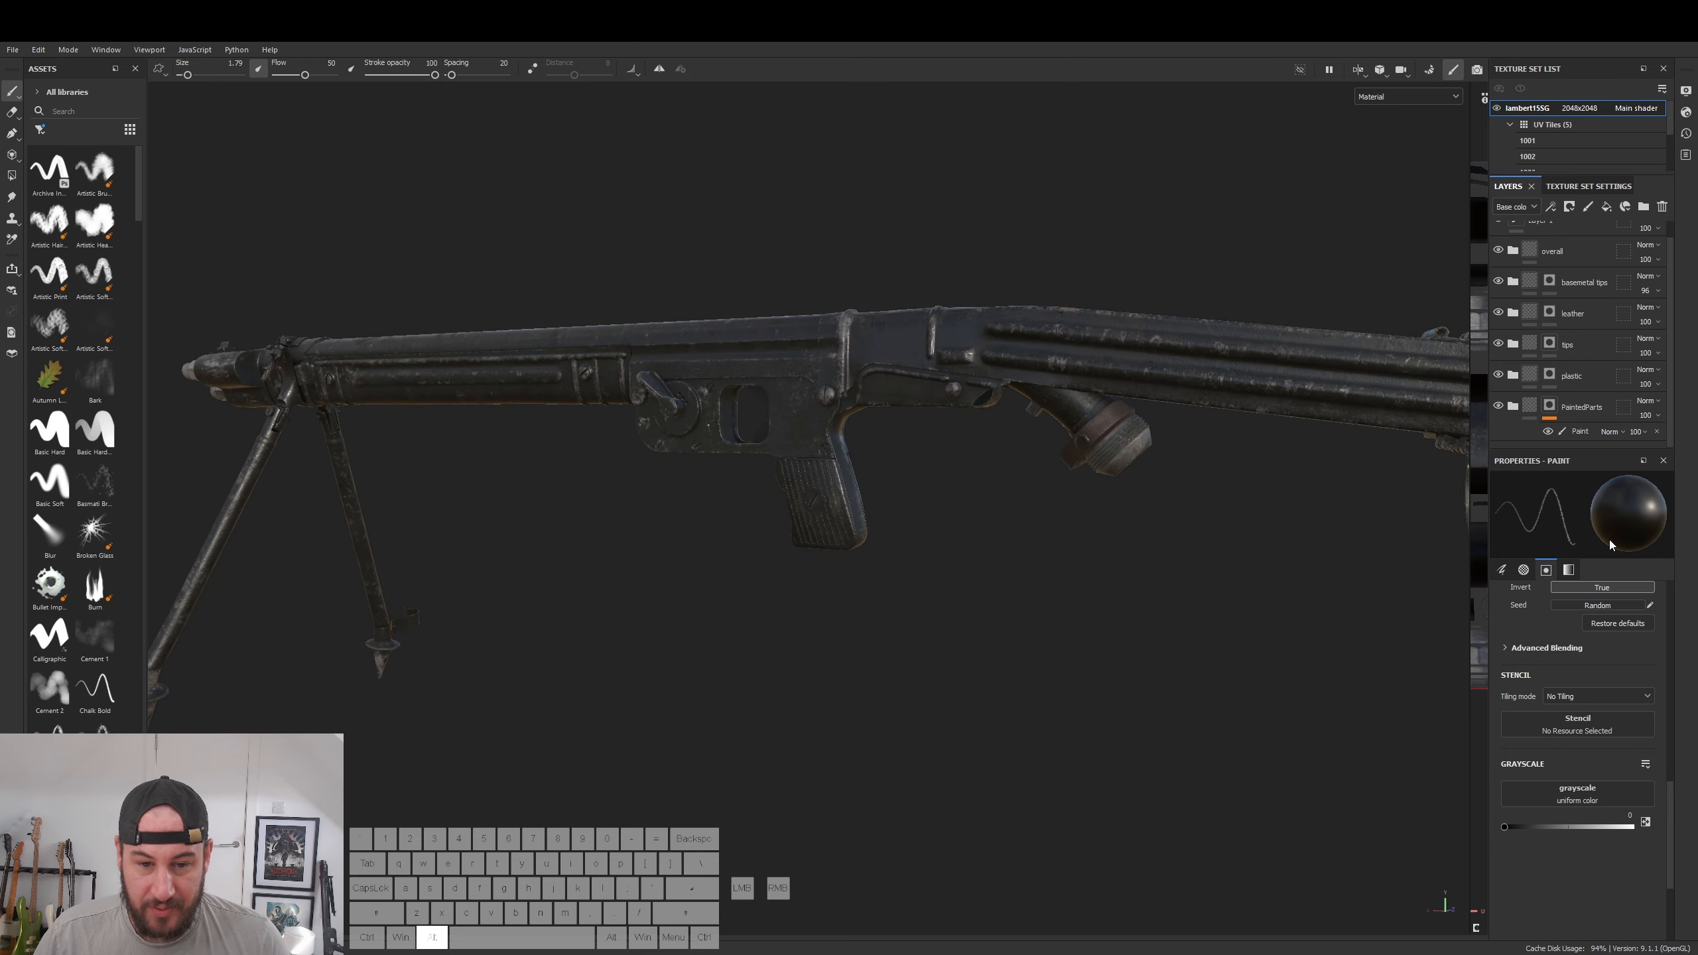
- Examine the finished textured flamethrower from both sides, from the muzzle and bipod to the stock, under changing lighting
left_click_drag(1005, 530, 1102, 414, "alt")
left_click_drag(1012, 561, 1150, 508, "alt")
left_click_drag(989, 562, 789, 654, "alt")
left_click_drag(1207, 516, 925, 590, "alt")
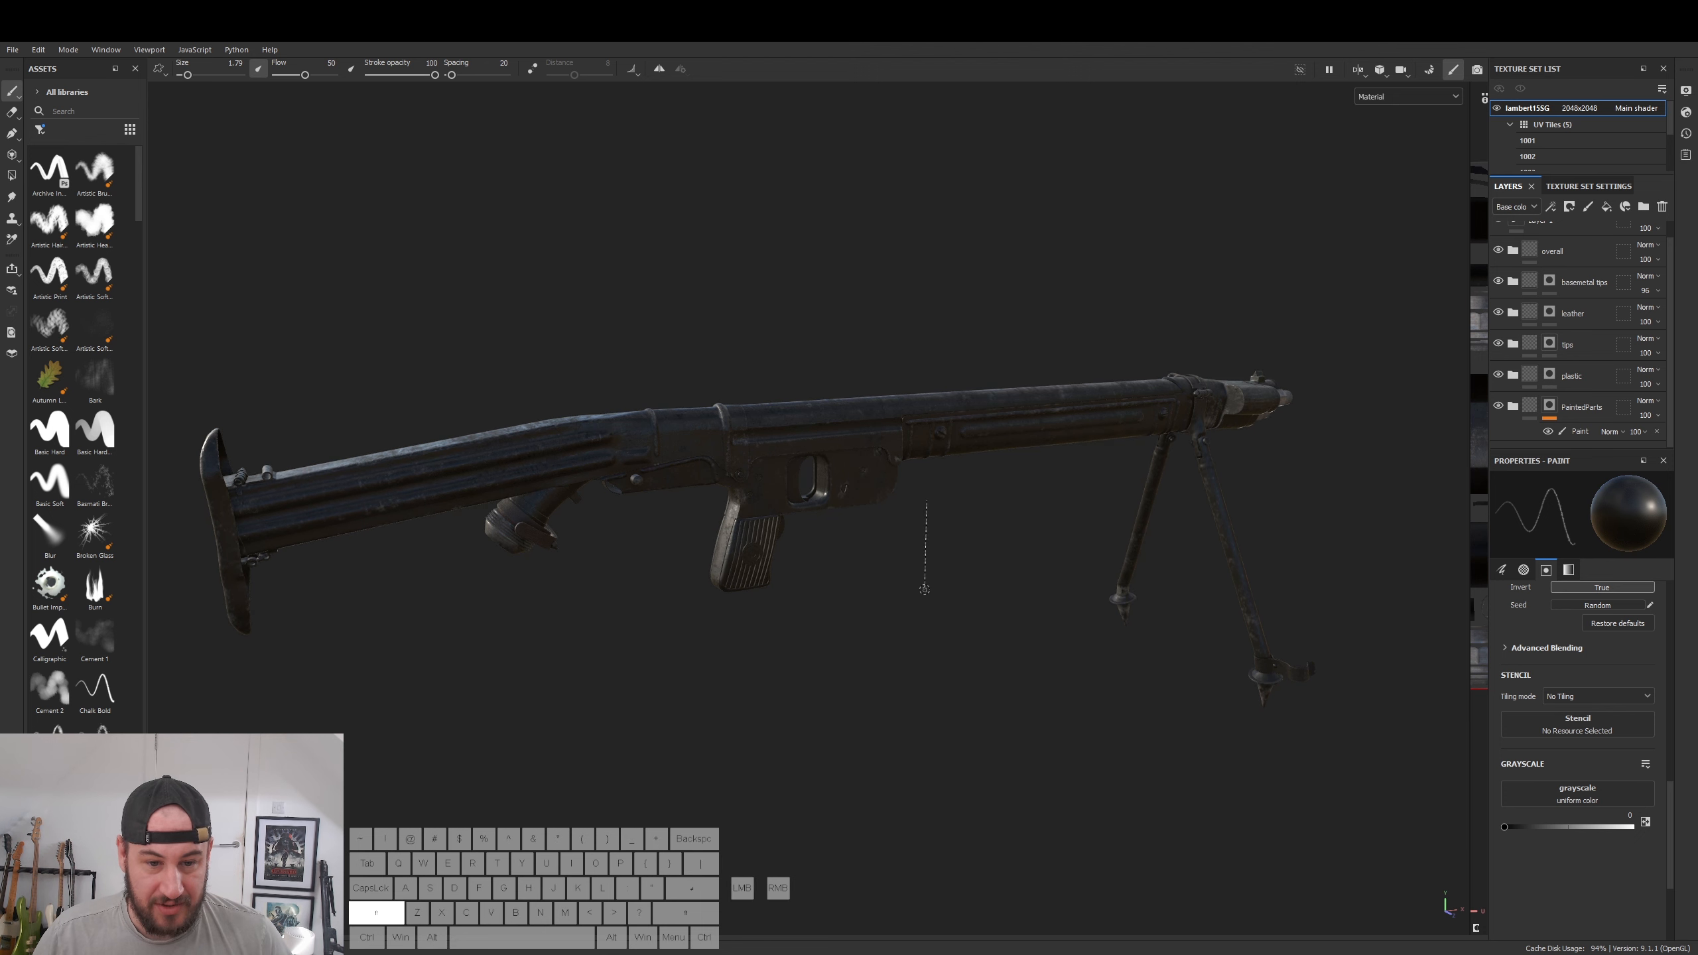
right_click_drag(952, 539, 1018, 533, "shift")
left_click_drag(1002, 529, 820, 494, "alt")
left_click_drag(1294, 560, 1137, 577, "alt")
mouse_move(1137, 587)
right_mouse_down("shift")
mouse_move(1081, 580)
mouse_move(1103, 588)
right_mouse_up("shift")
left_click_drag(1400, 577, 569, 616, "alt")
mouse_move(1137, 614)
right_mouse_down("shift")
mouse_move(1097, 618)
mouse_move(1126, 618)
right_mouse_up("shift")
mouse_move(645, 587)
left_mouse_down("alt")
mouse_move(902, 584)
mouse_move(910, 615)
mouse_move(883, 587)
mouse_move(936, 590)
left_mouse_up("alt")
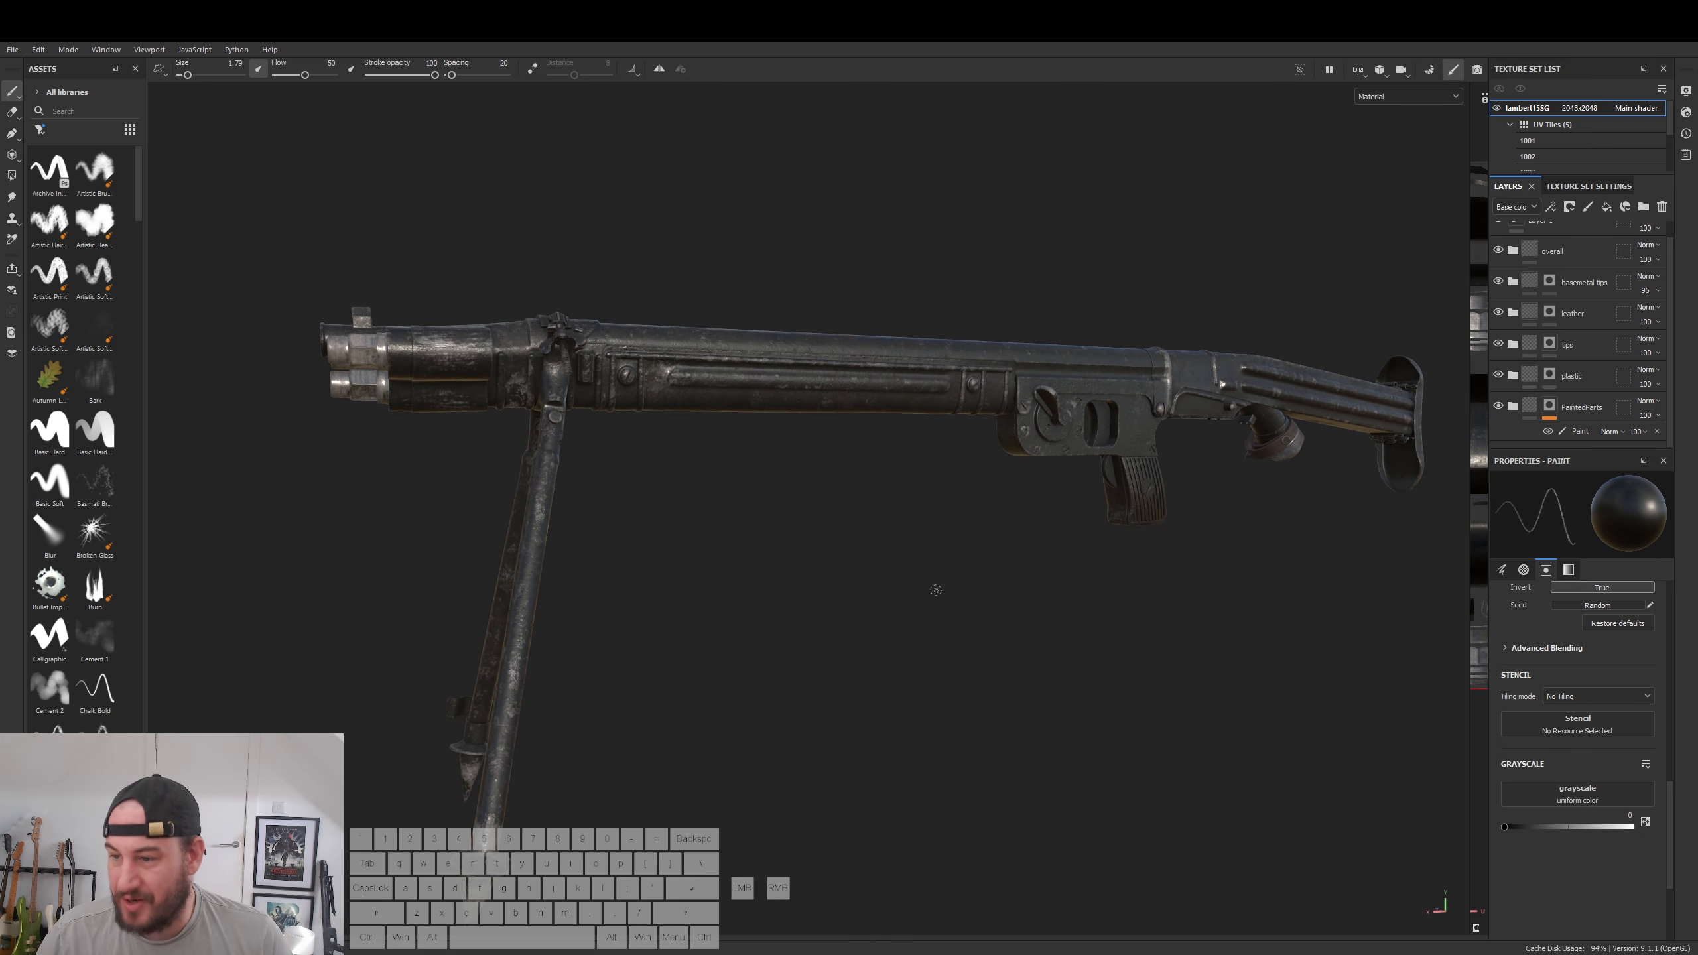
left_click_drag(1103, 634, 910, 622, "alt")
middle_click_drag(1276, 587, 978, 611, "alt")
left_click_drag(1181, 609, 779, 619, "alt")
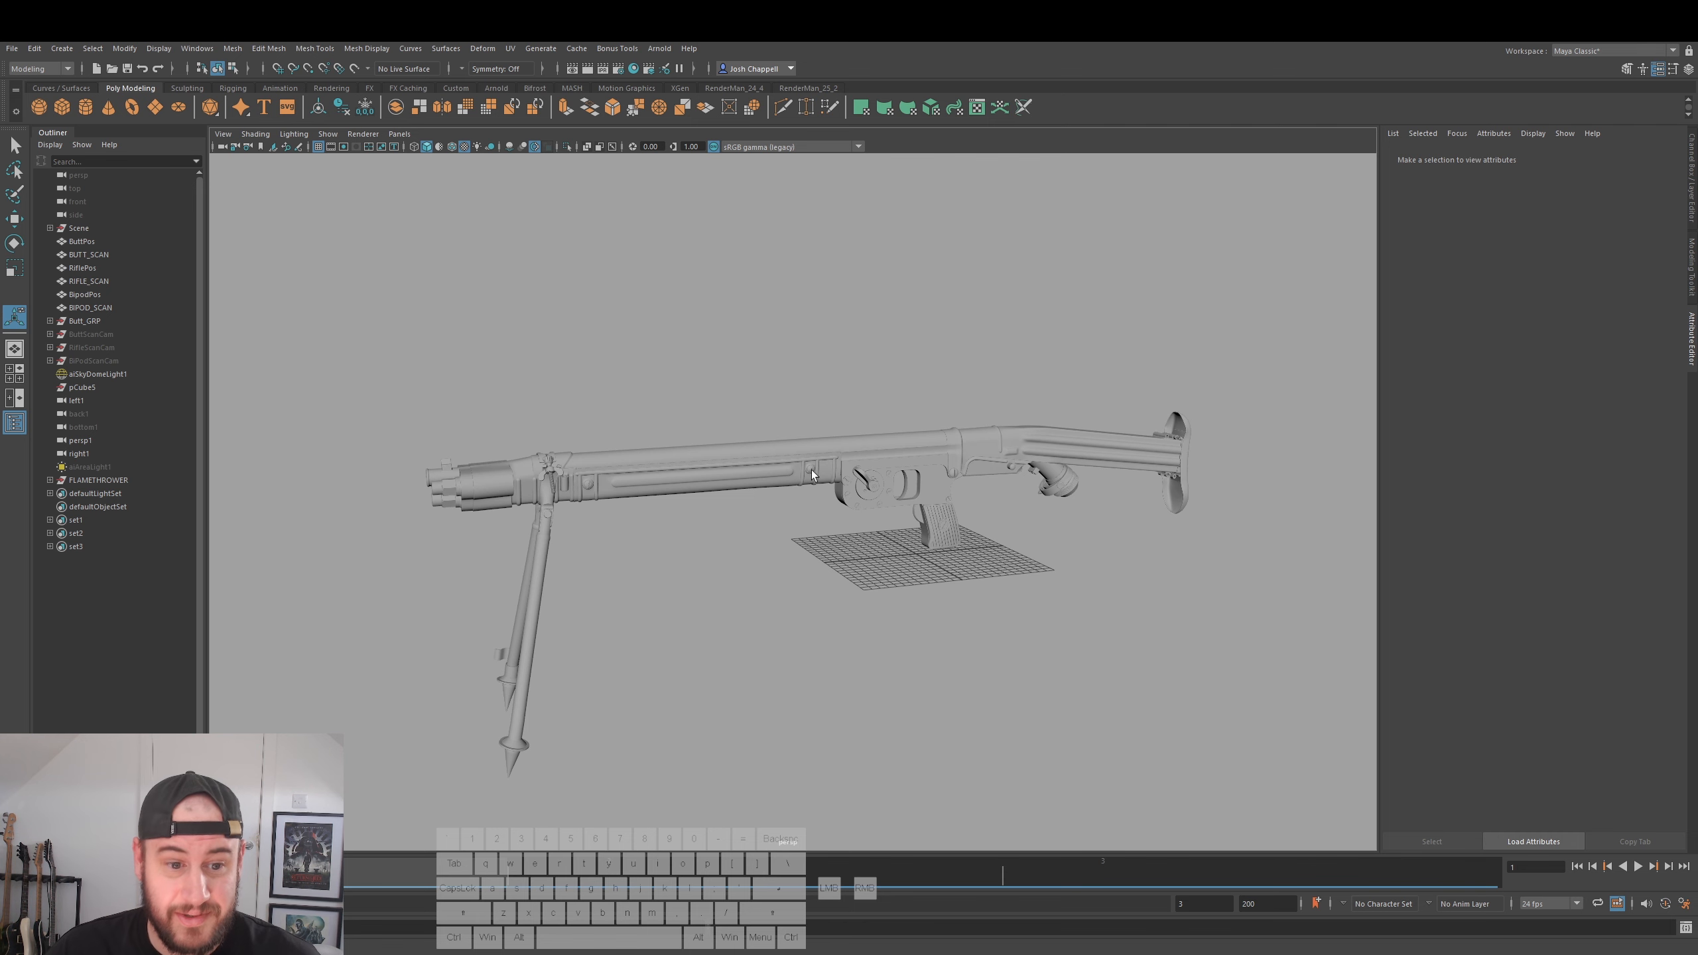
- Switch to Maya and examine the untextured flamethrower model from several angles, including the bipod, grip and stock
left_click_drag(625, 493, 815, 523, "alt")
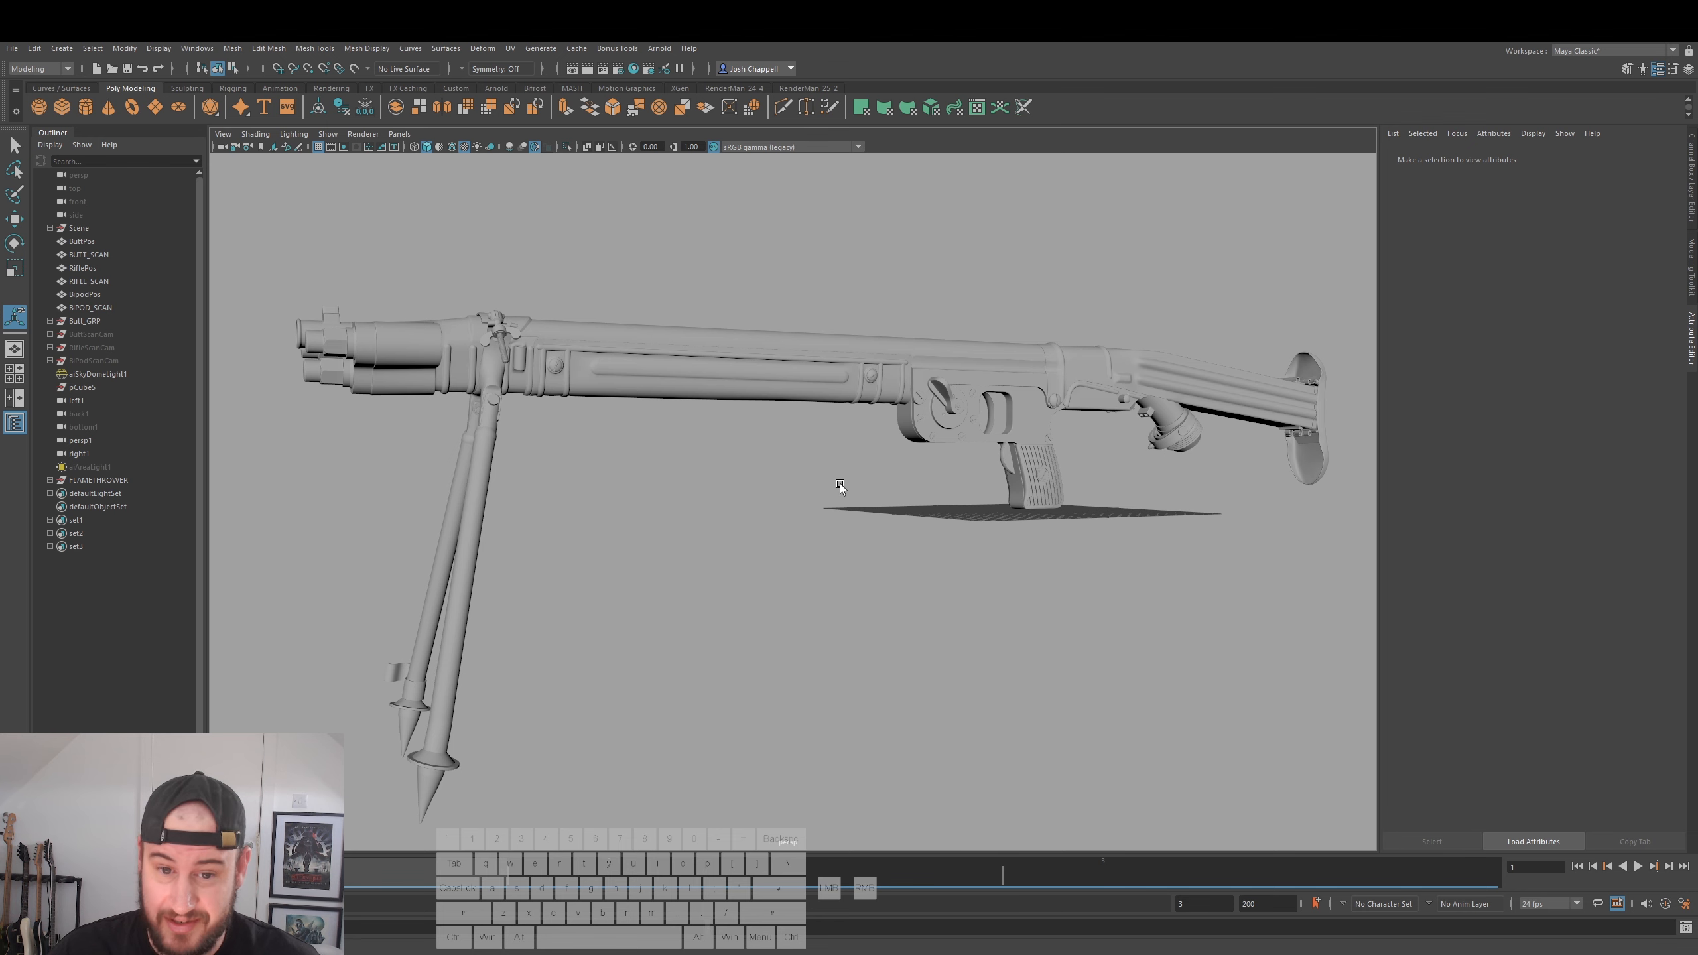
left_click_drag(937, 444, 844, 547, "alt")
right_click_drag(844, 547, 790, 543, "alt")
left_click_drag(789, 544, 829, 547, "alt")
left_click_drag(805, 483, 617, 486, "alt")
right_click_drag(617, 486, 963, 501, "alt")
left_click_drag(832, 574, 836, 569, "alt")
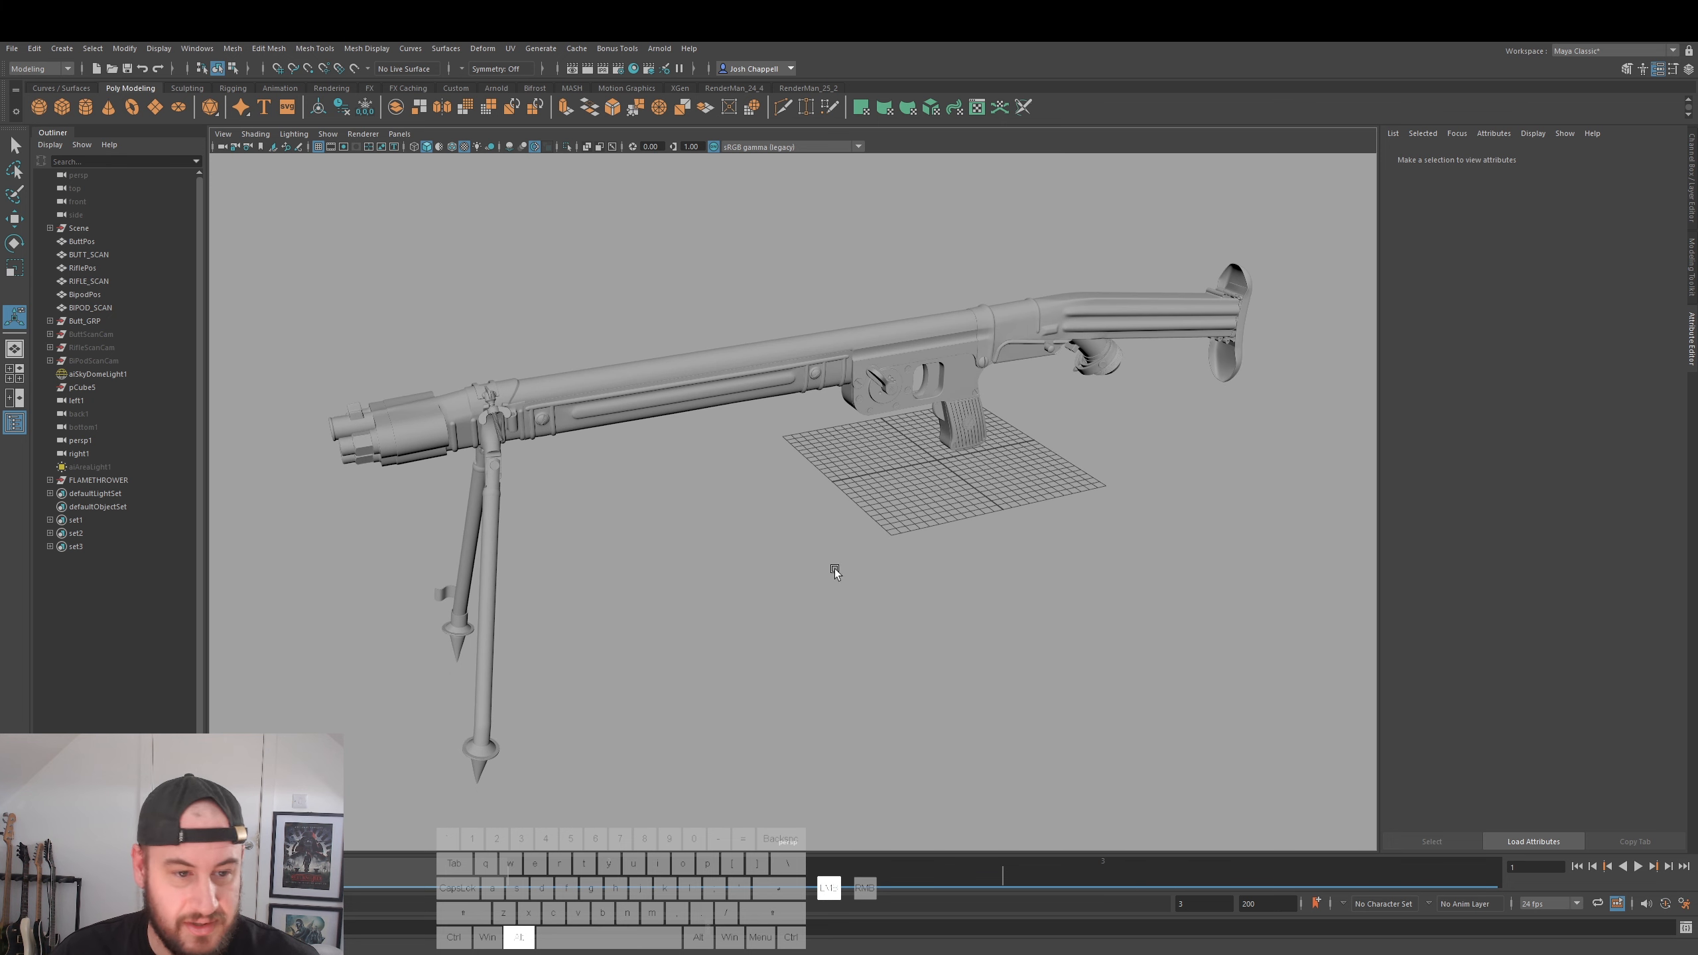
right_click_drag(966, 536, 956, 531, "alt")
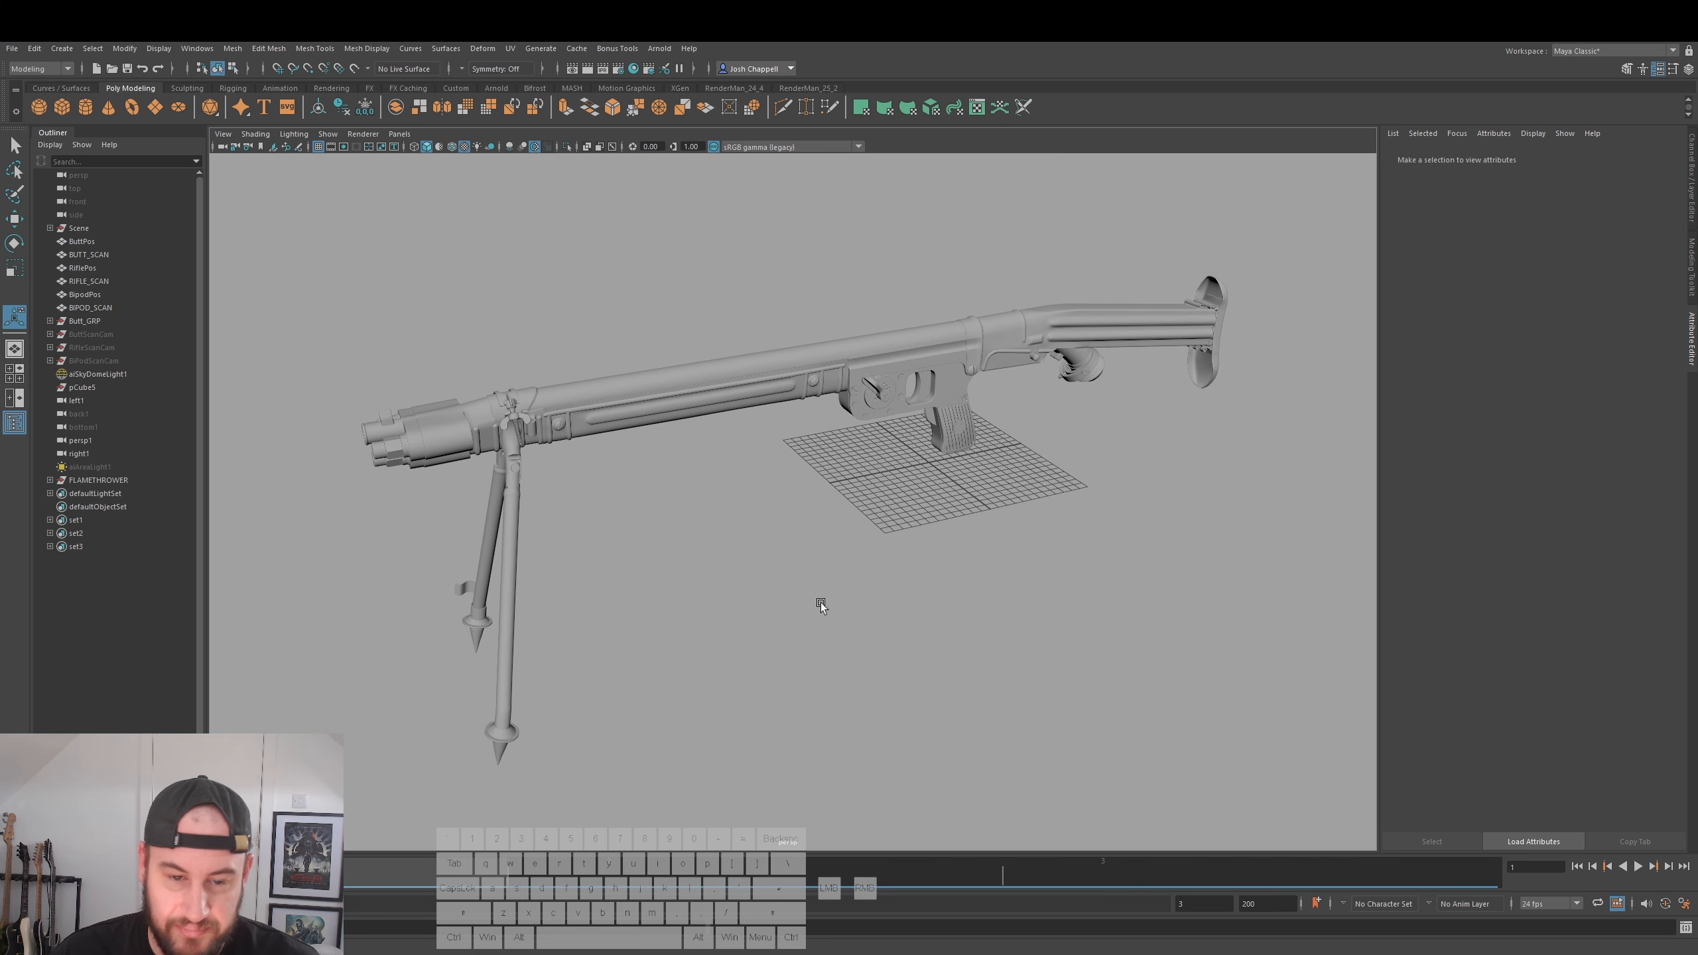
left_click_drag(817, 592, 806, 583, "alt")
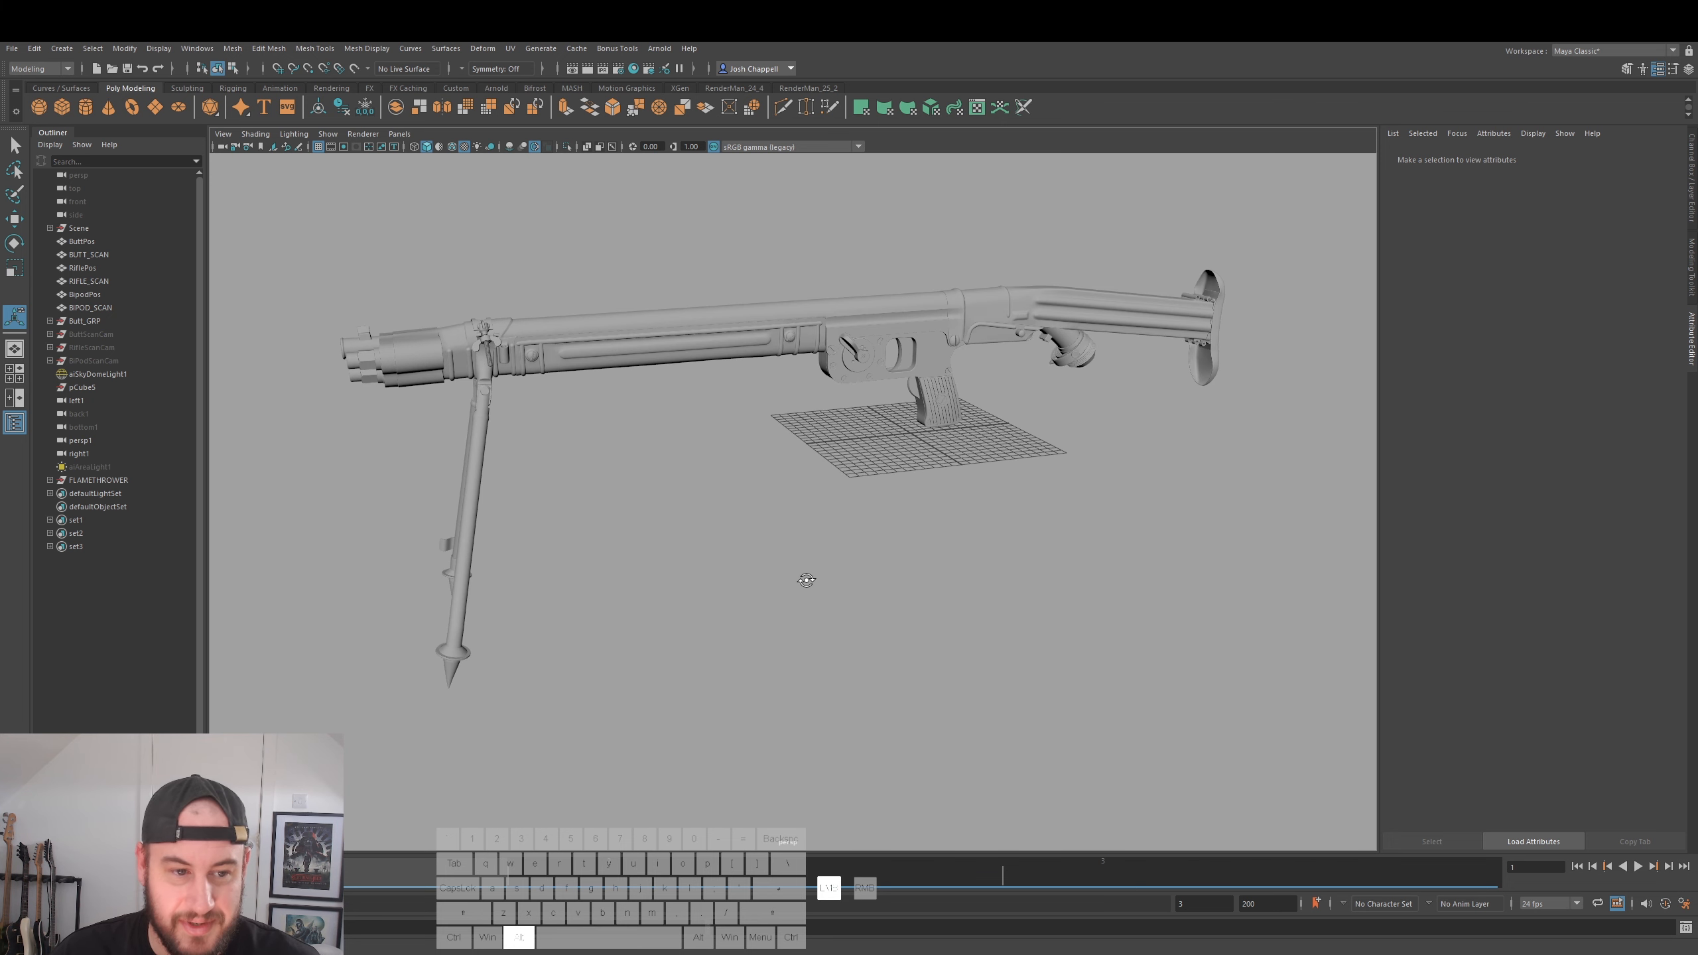
left_click_drag(873, 486, 883, 511, "alt")
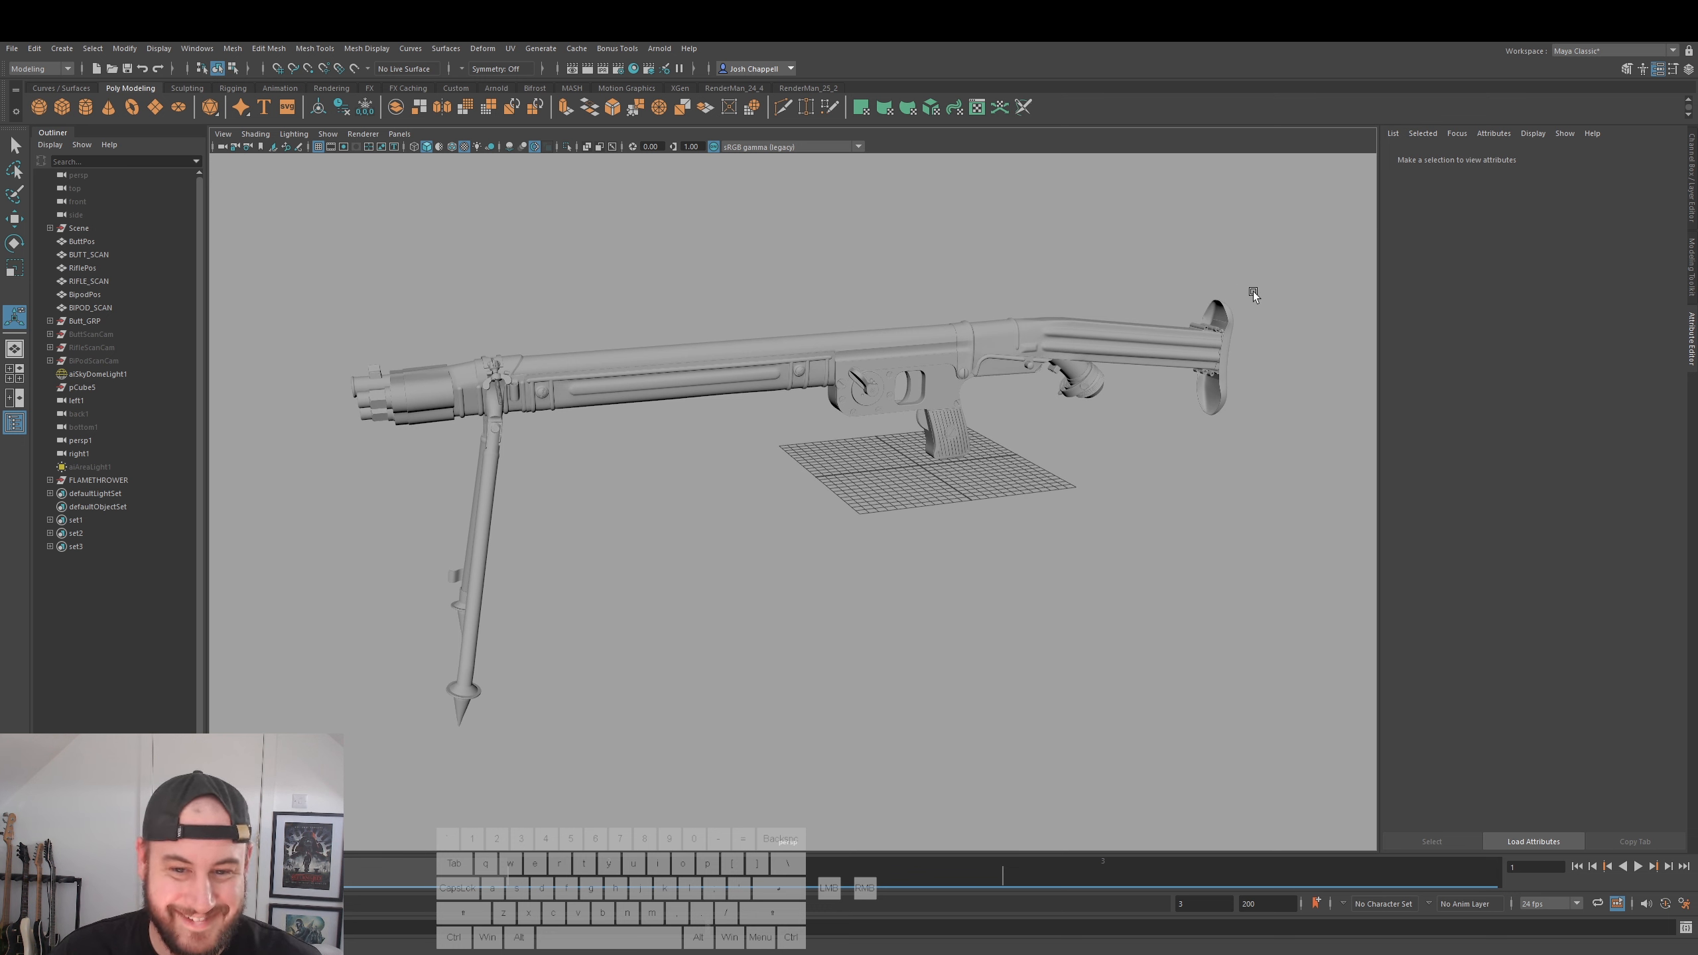
left_click_drag(729, 511, 740, 513, "alt")
left_click(611, 367)
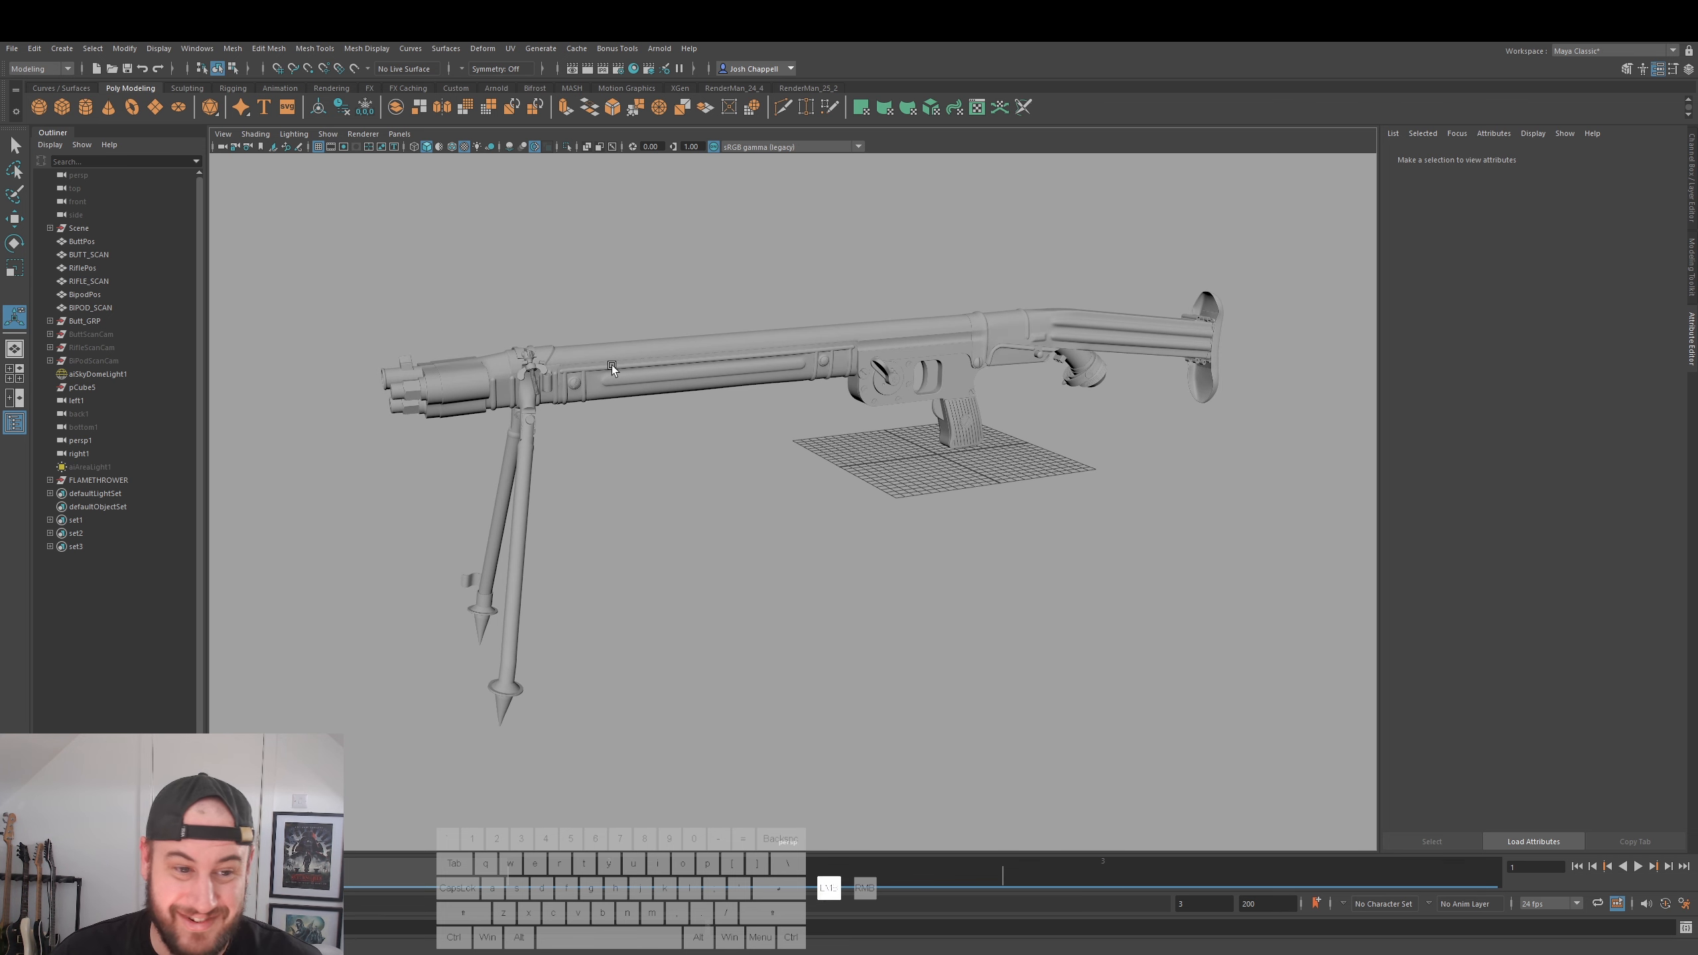
left_click(711, 459)
left_click_drag(805, 450, 1084, 412, "alt")
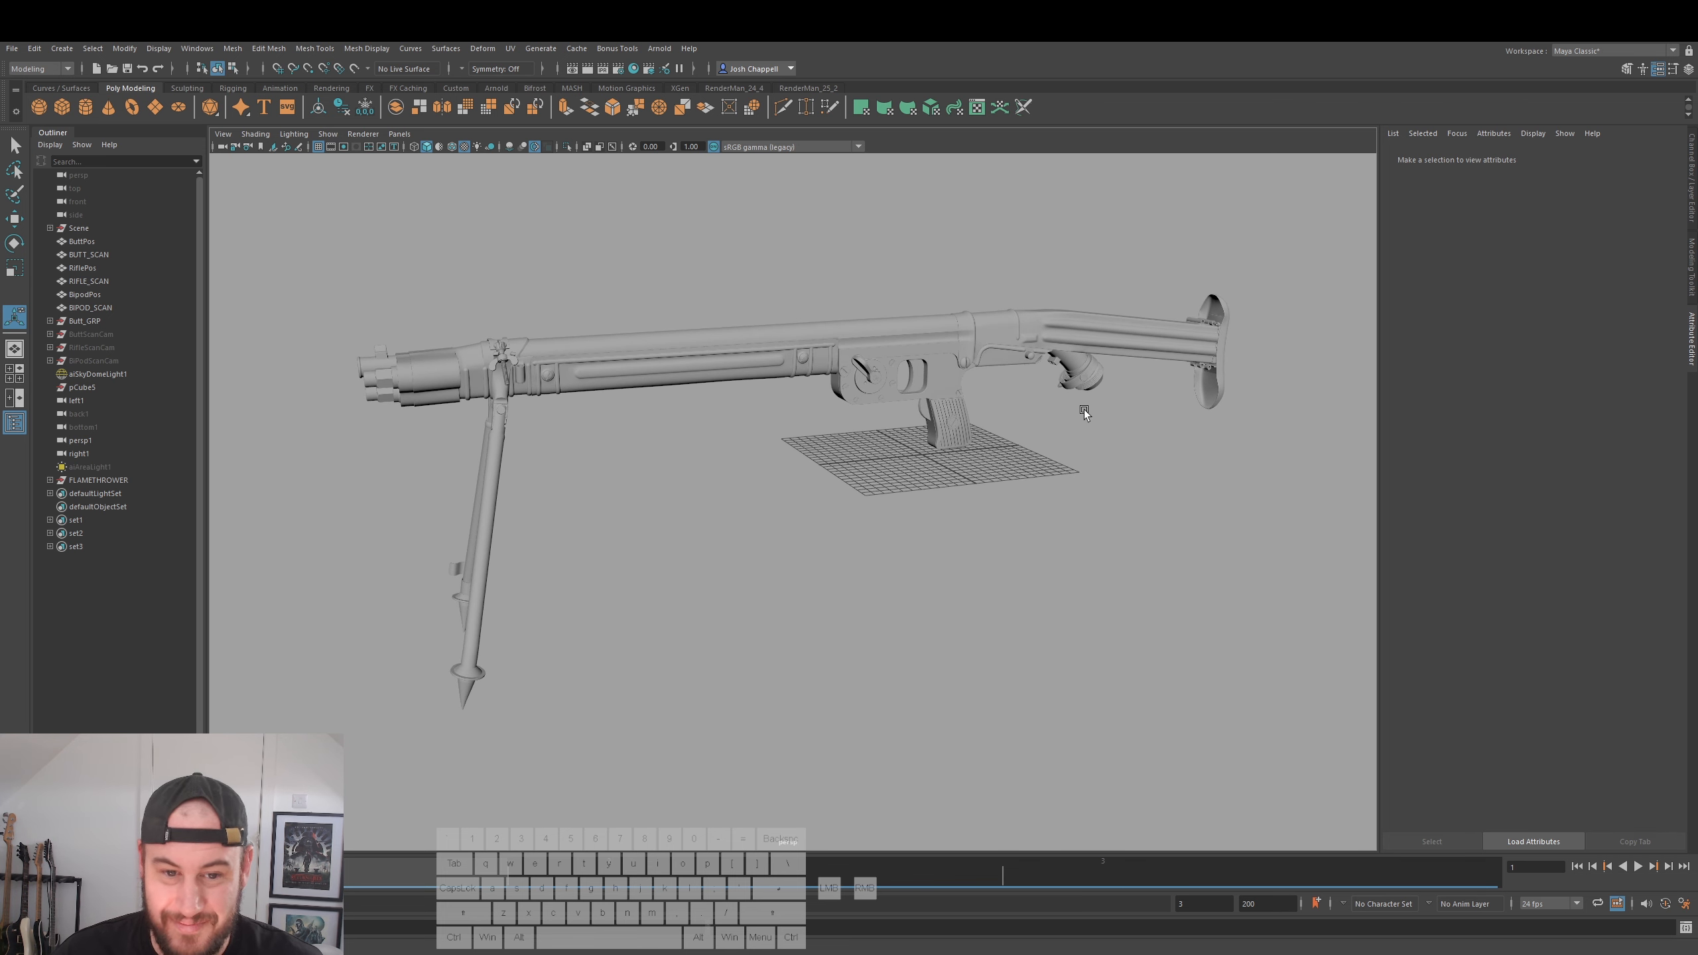
- Highlight the FLAMETHROWER group and inspect its mesh up close at the grip and as a whole, then clear the selection
left_click(98, 480)
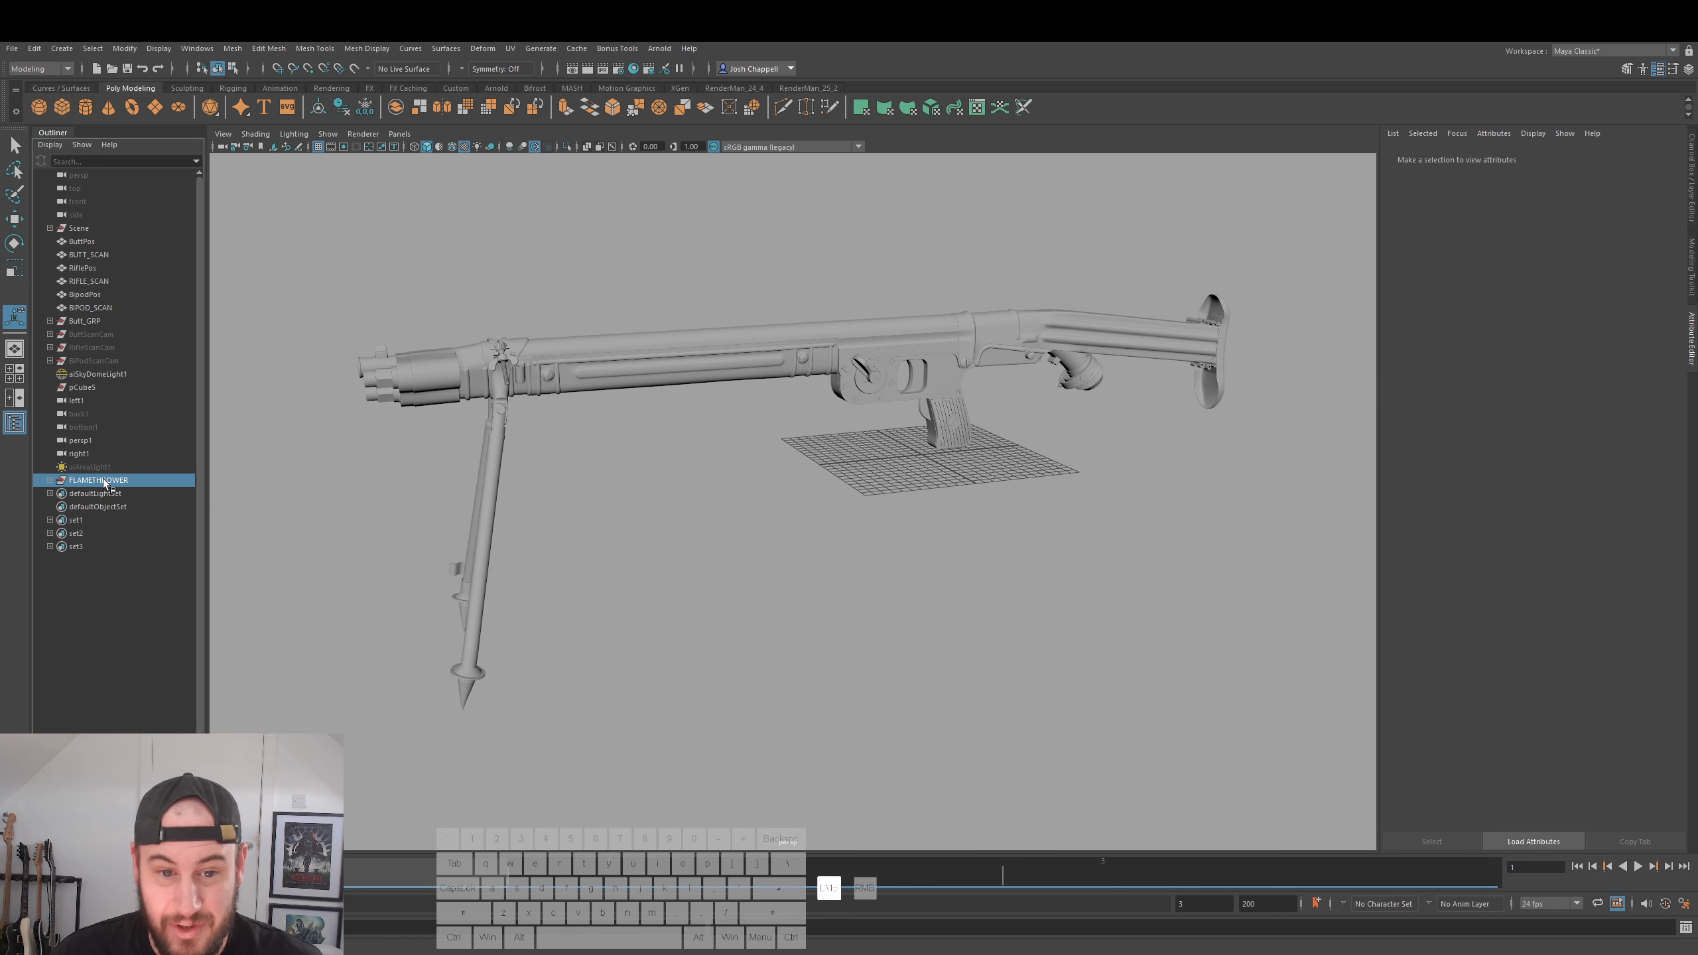
left_click(566, 478)
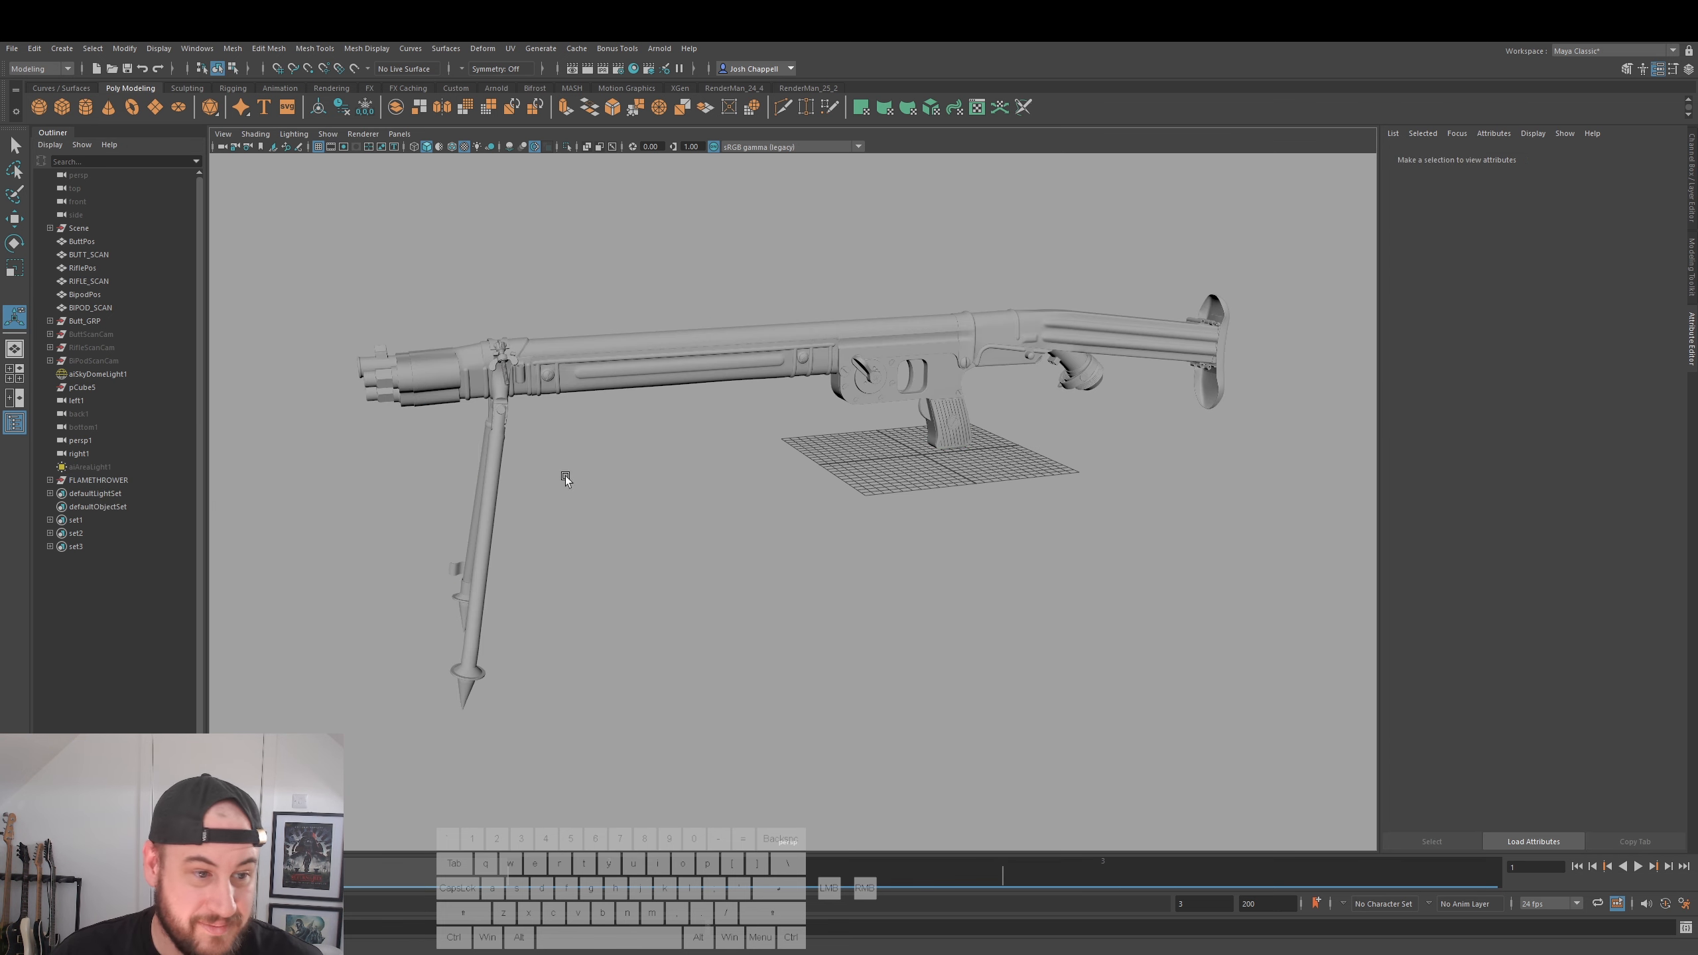
left_click(107, 481)
right_click_drag(869, 413, 1251, 506, "alt")
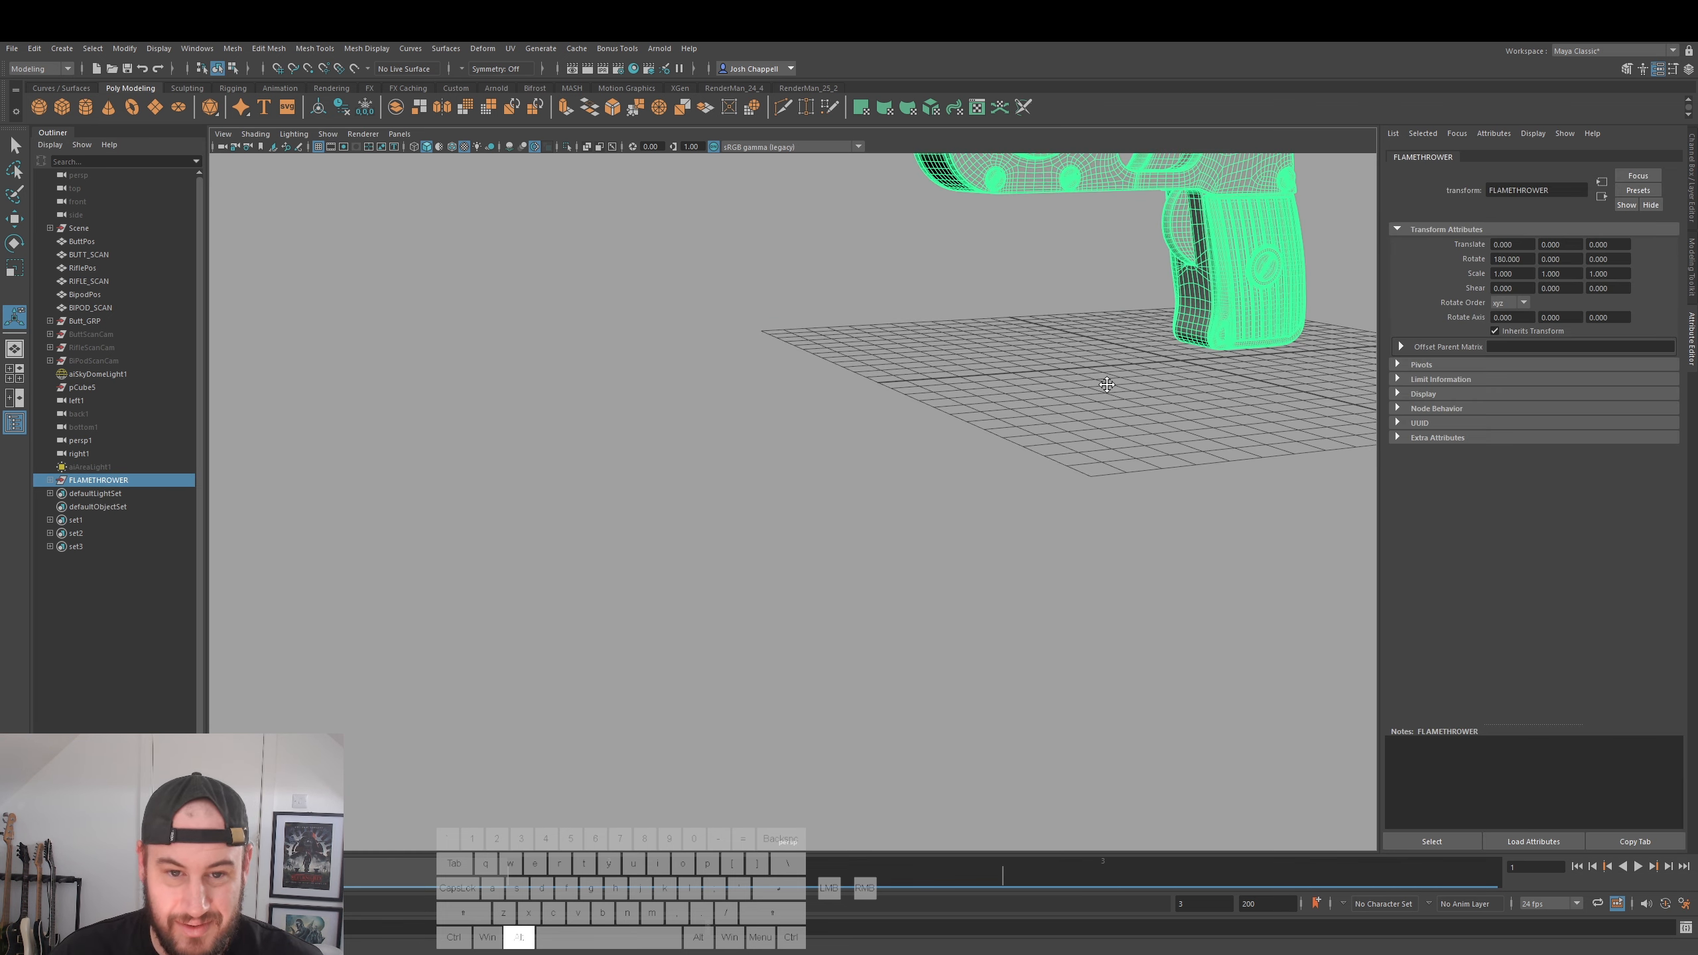
middle_click_drag(1107, 385, 869, 749, "alt")
left_click_drag(1004, 462, 918, 509, "alt")
right_click_drag(918, 508, 952, 403, "alt")
right_click_drag(1182, 599, 903, 568, "alt")
left_click_drag(902, 569, 755, 568, "alt")
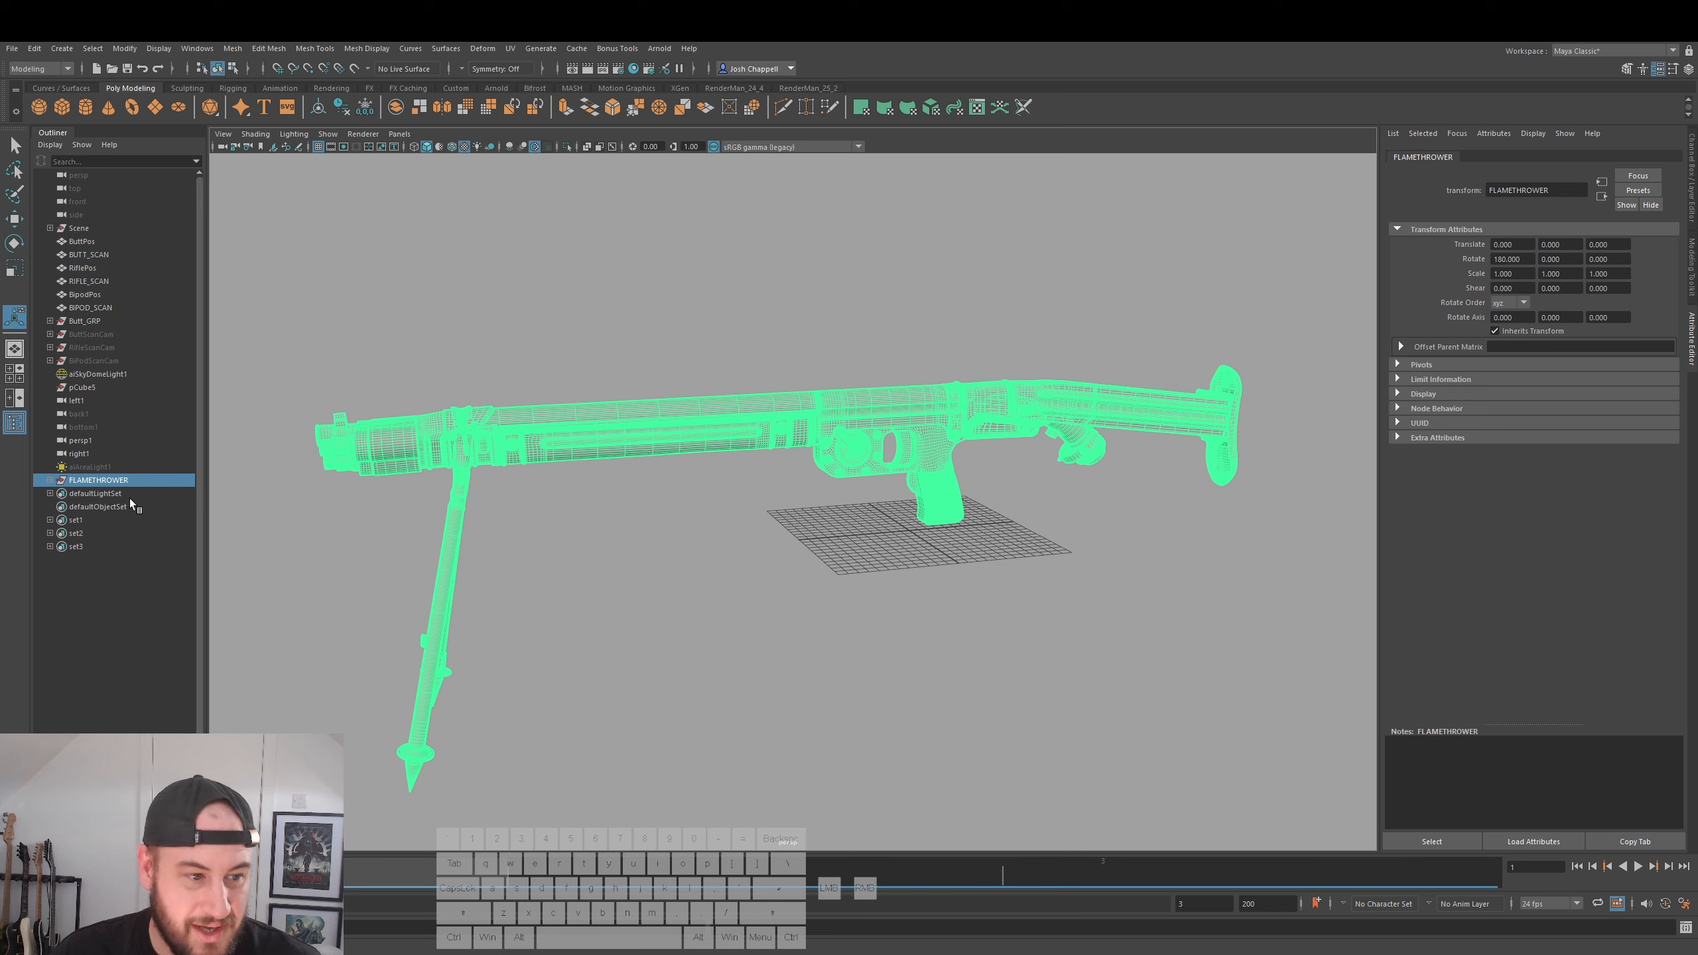
left_click(614, 549)
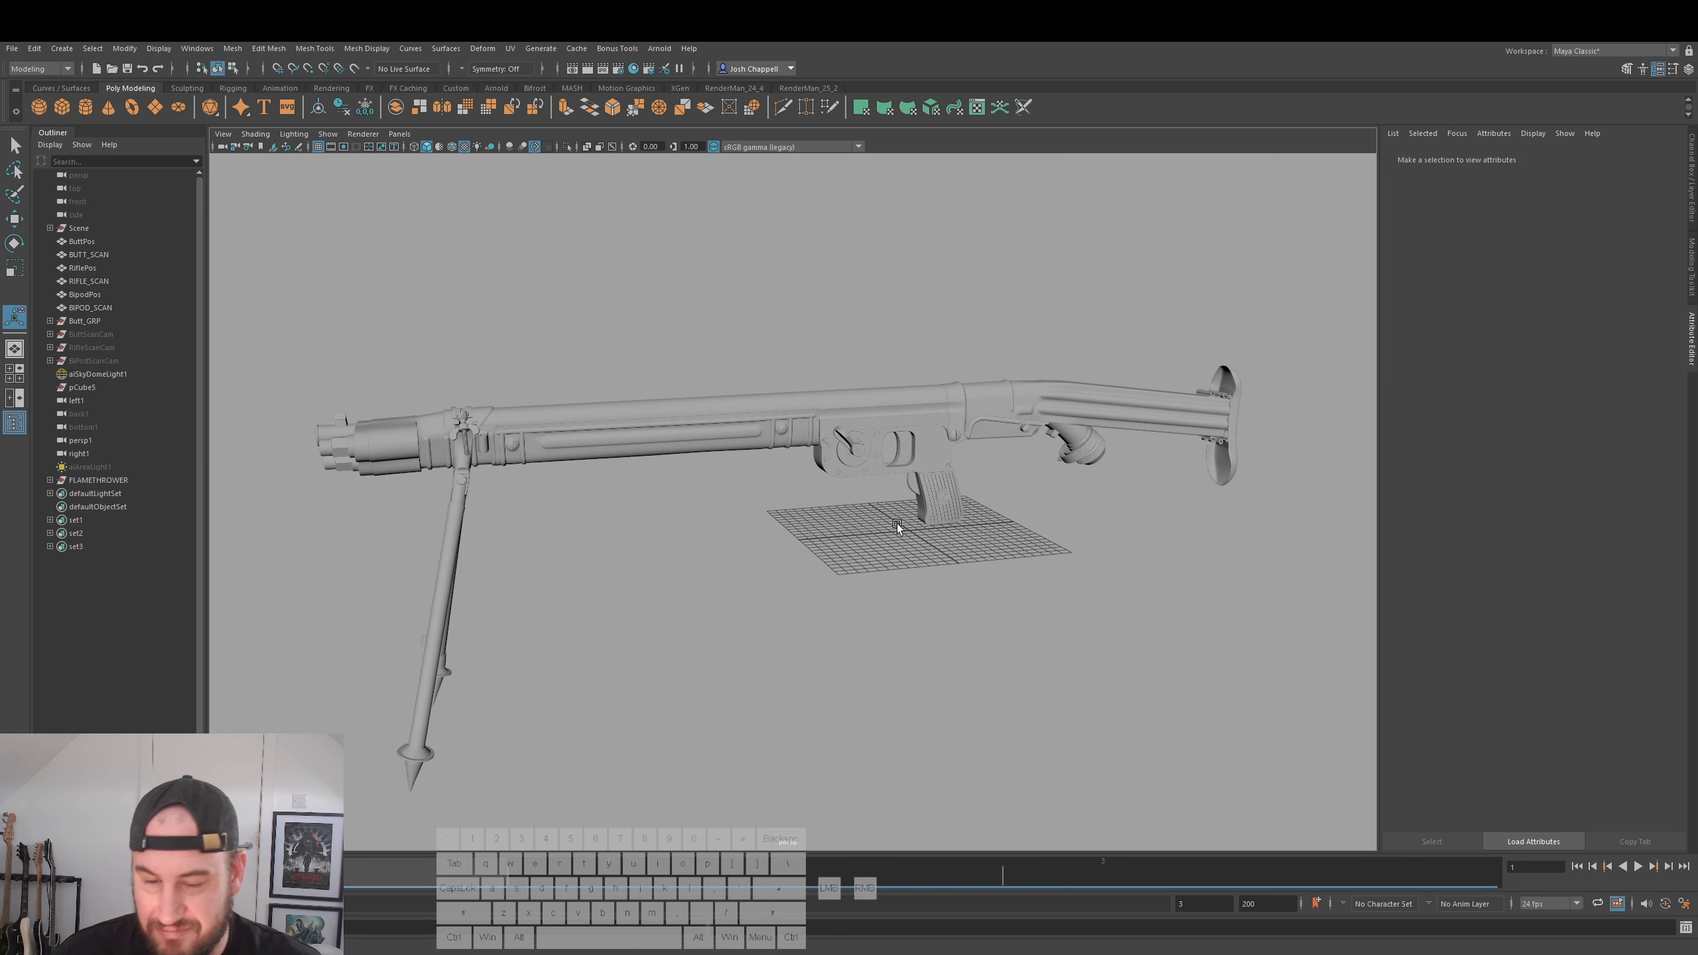
- Export the FLAMETHROWER group as an OBJ file named flamethrower_v002.obj in the project's obj folder, and deselect it
left_click(99, 480)
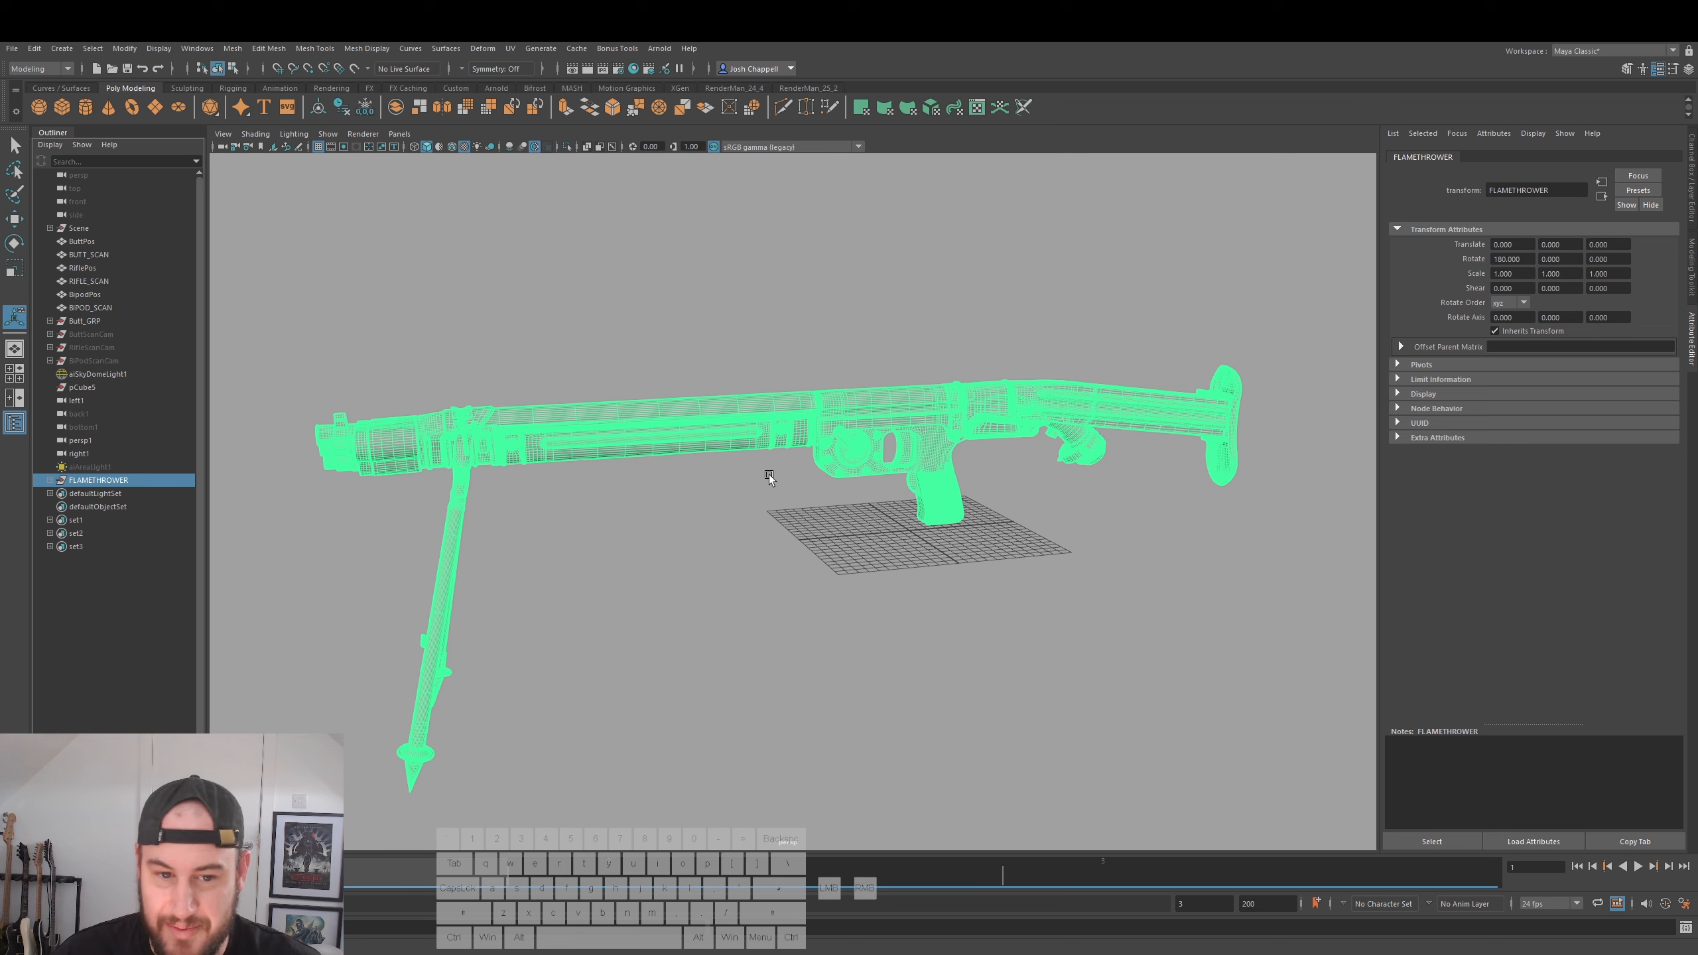
left_click(12, 49)
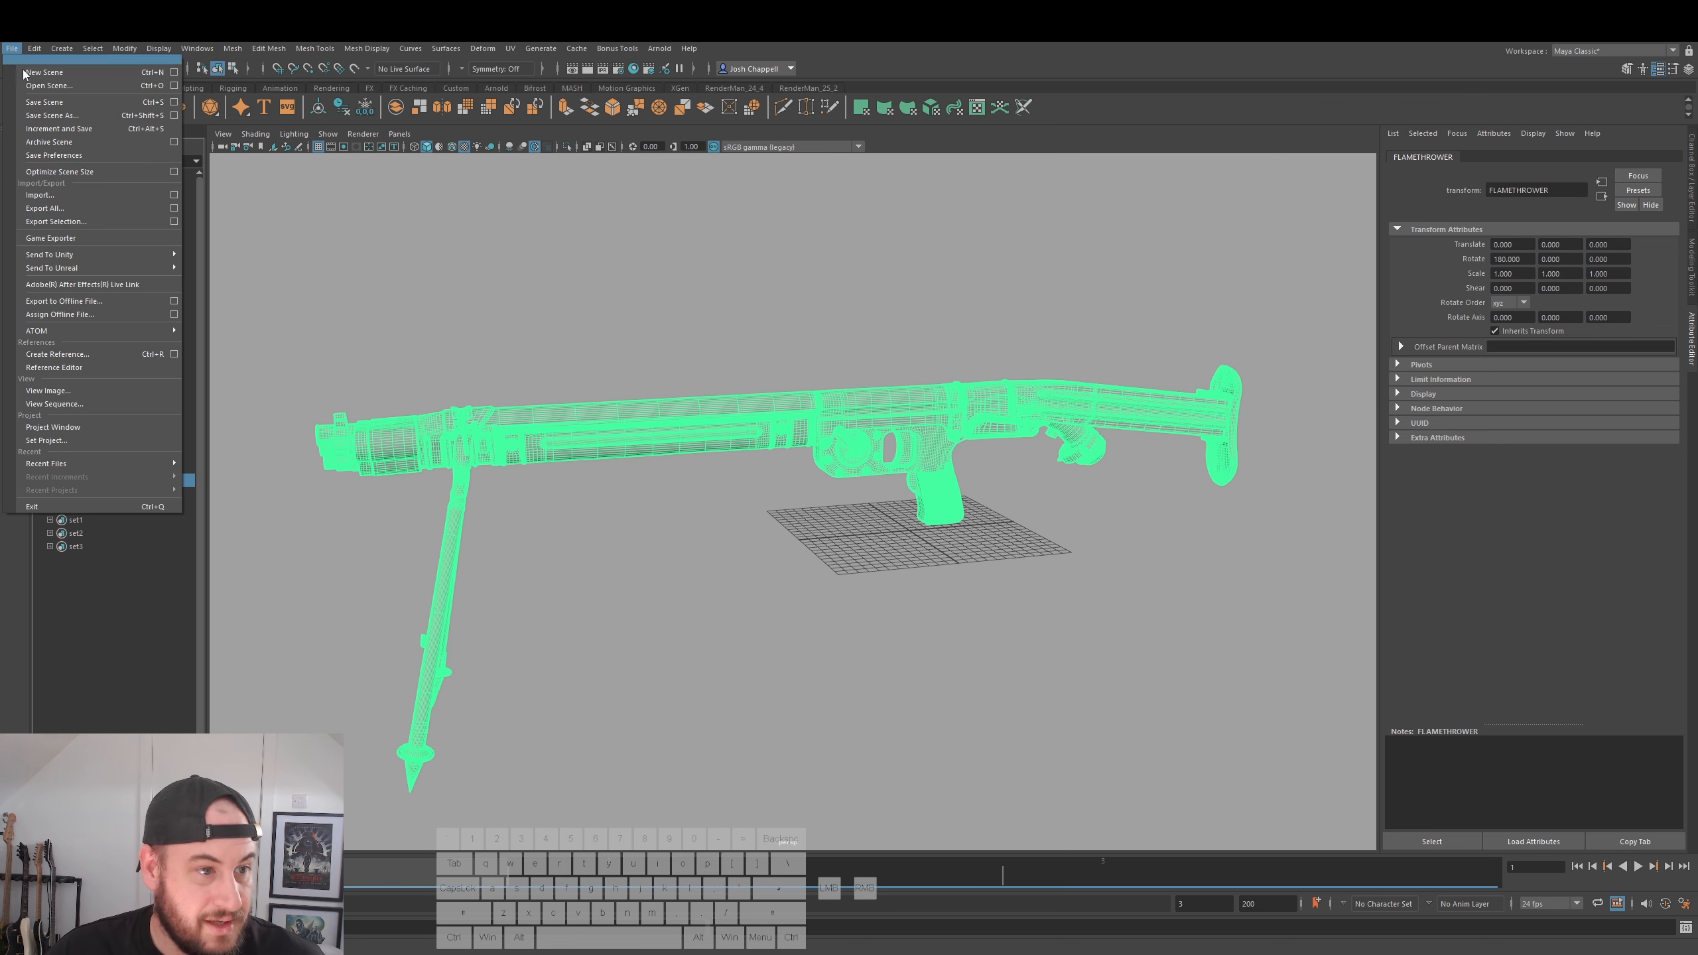
left_click(72, 223)
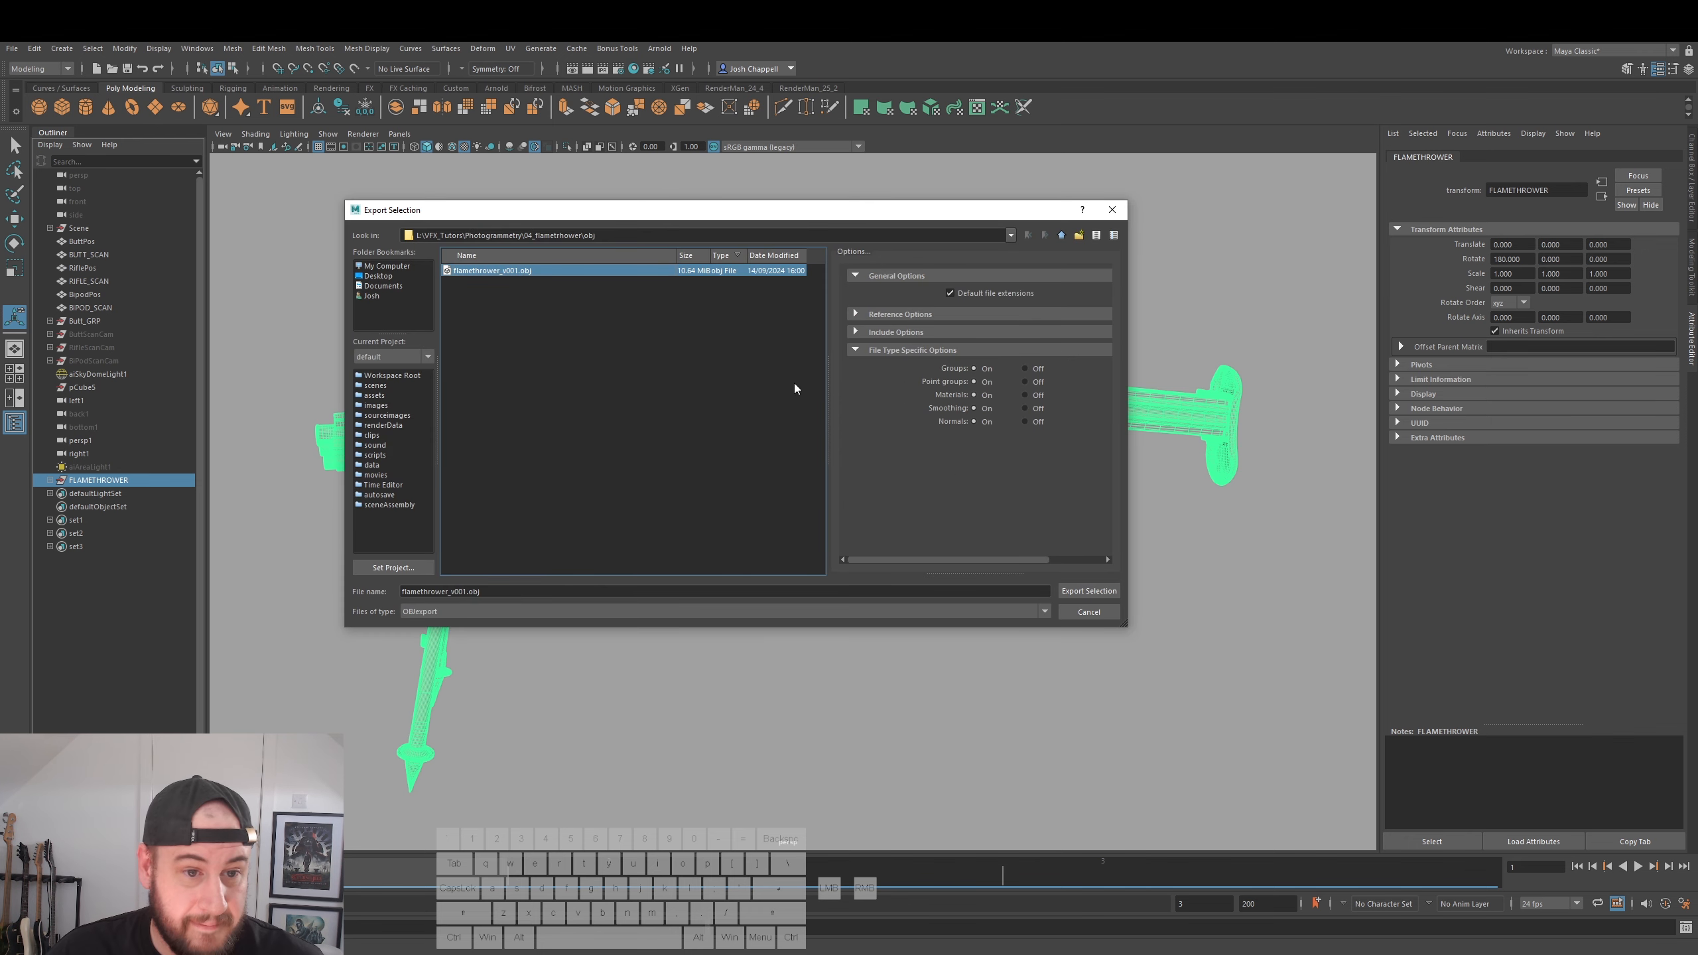
left_click(464, 591)
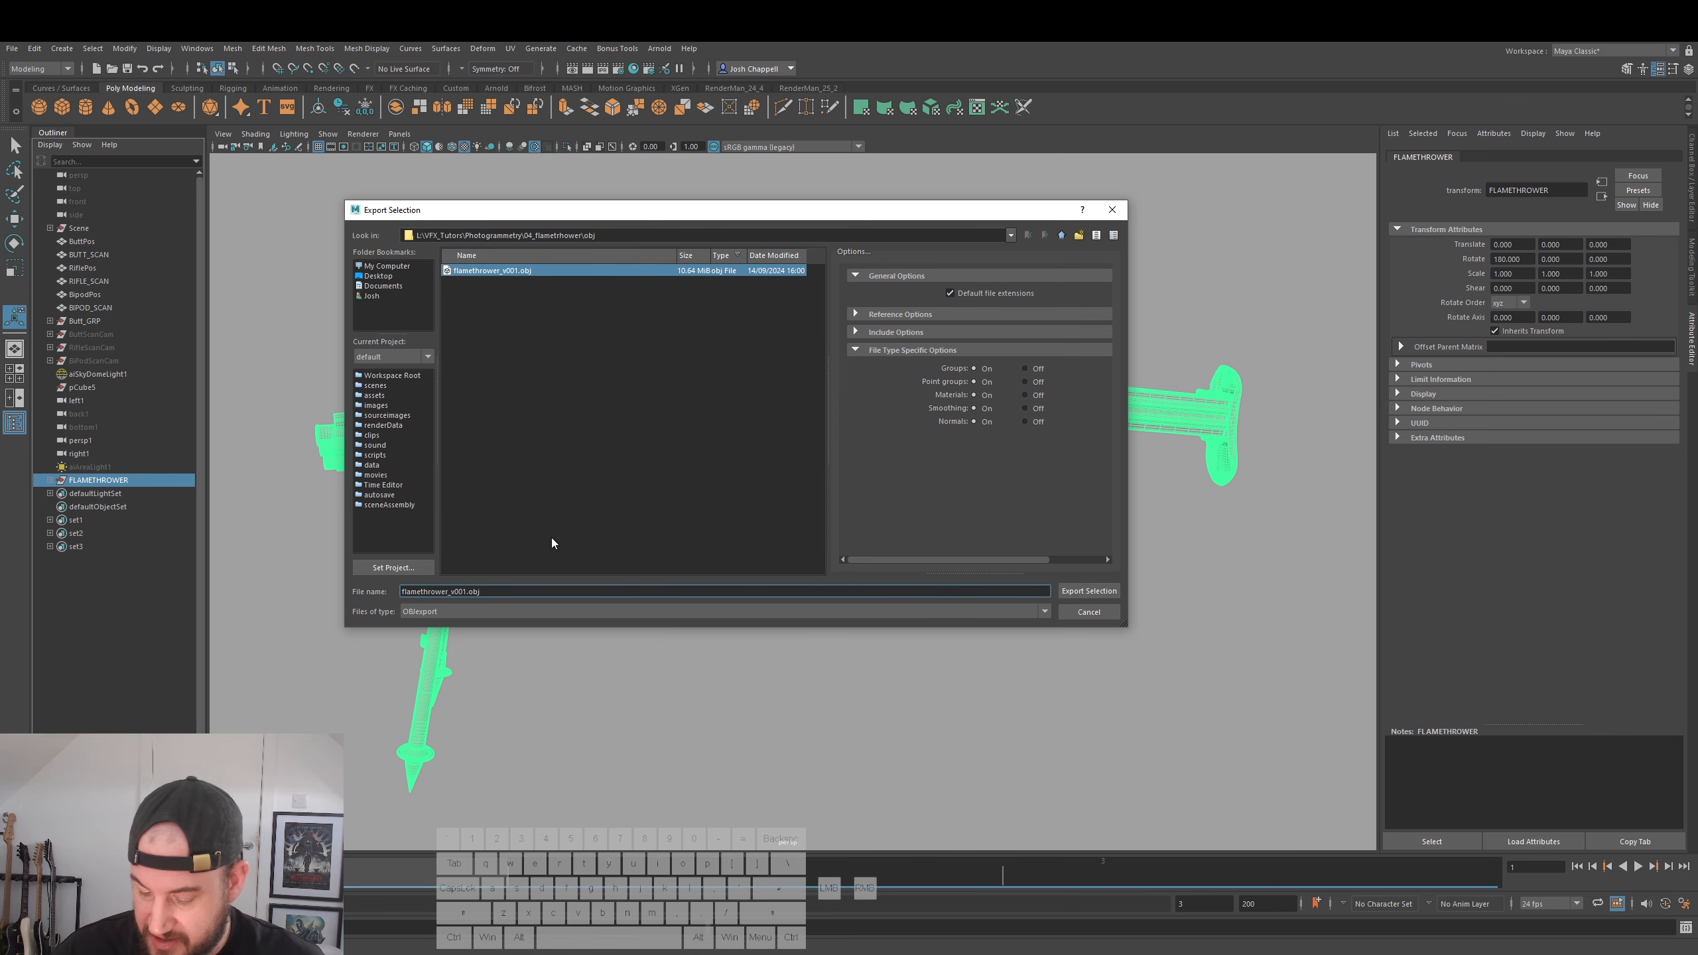
key("Delete")
type("2")
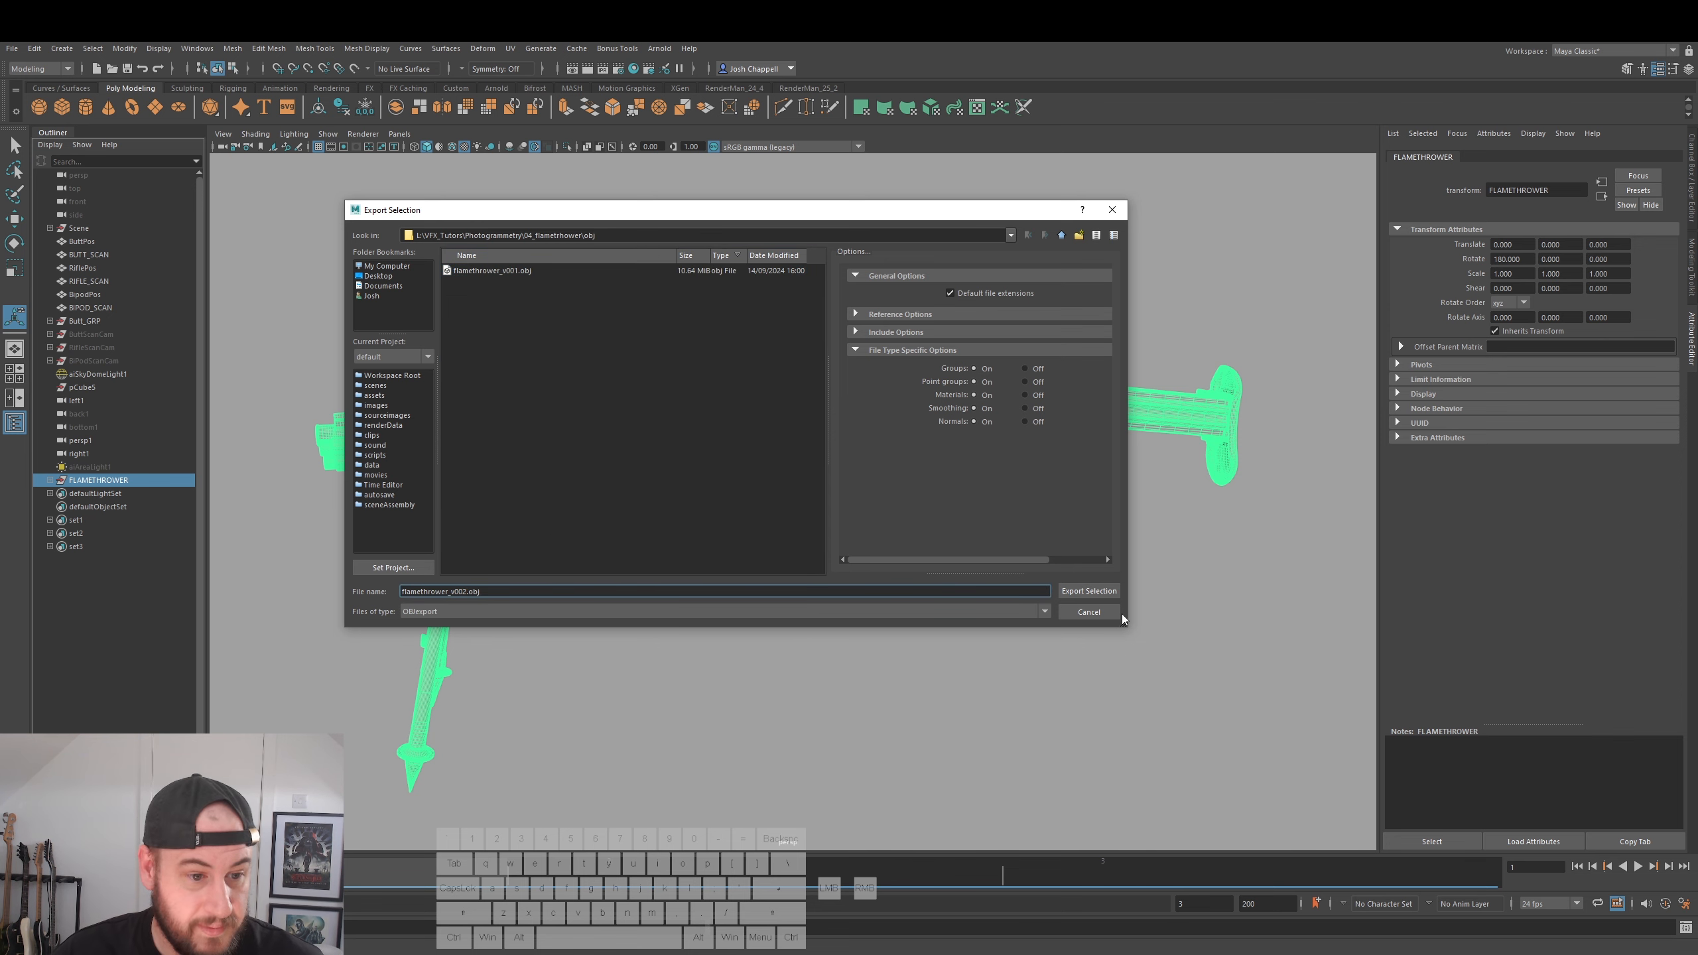
left_click(1116, 591)
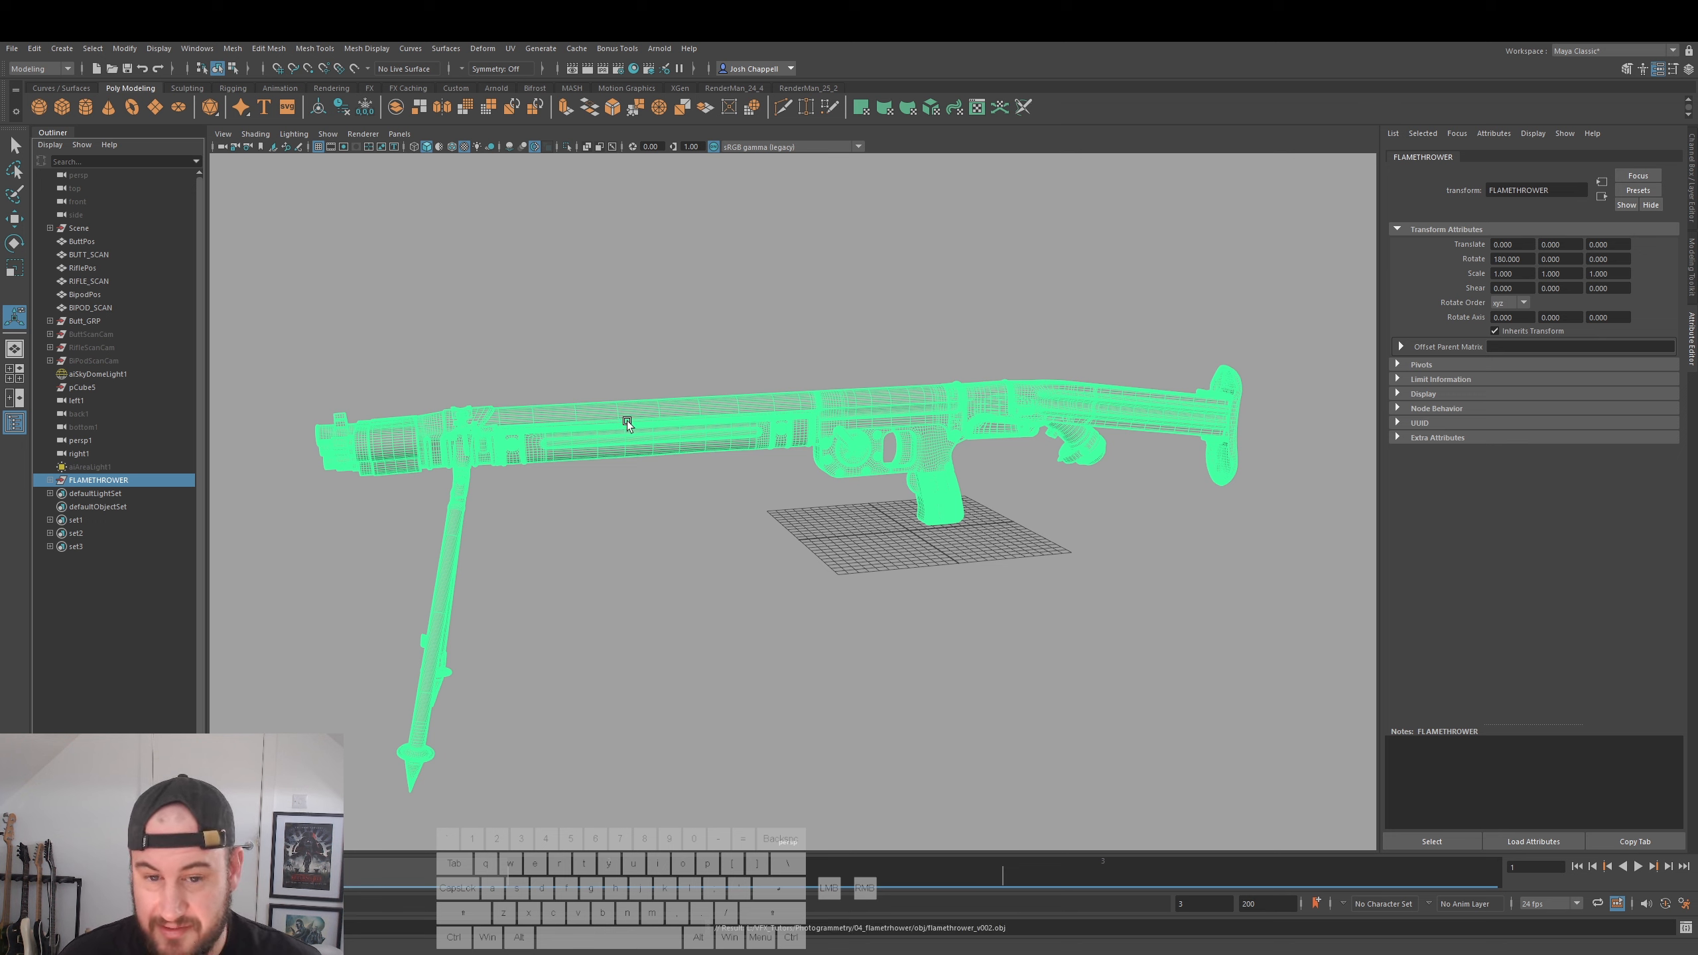
left_click(576, 554)
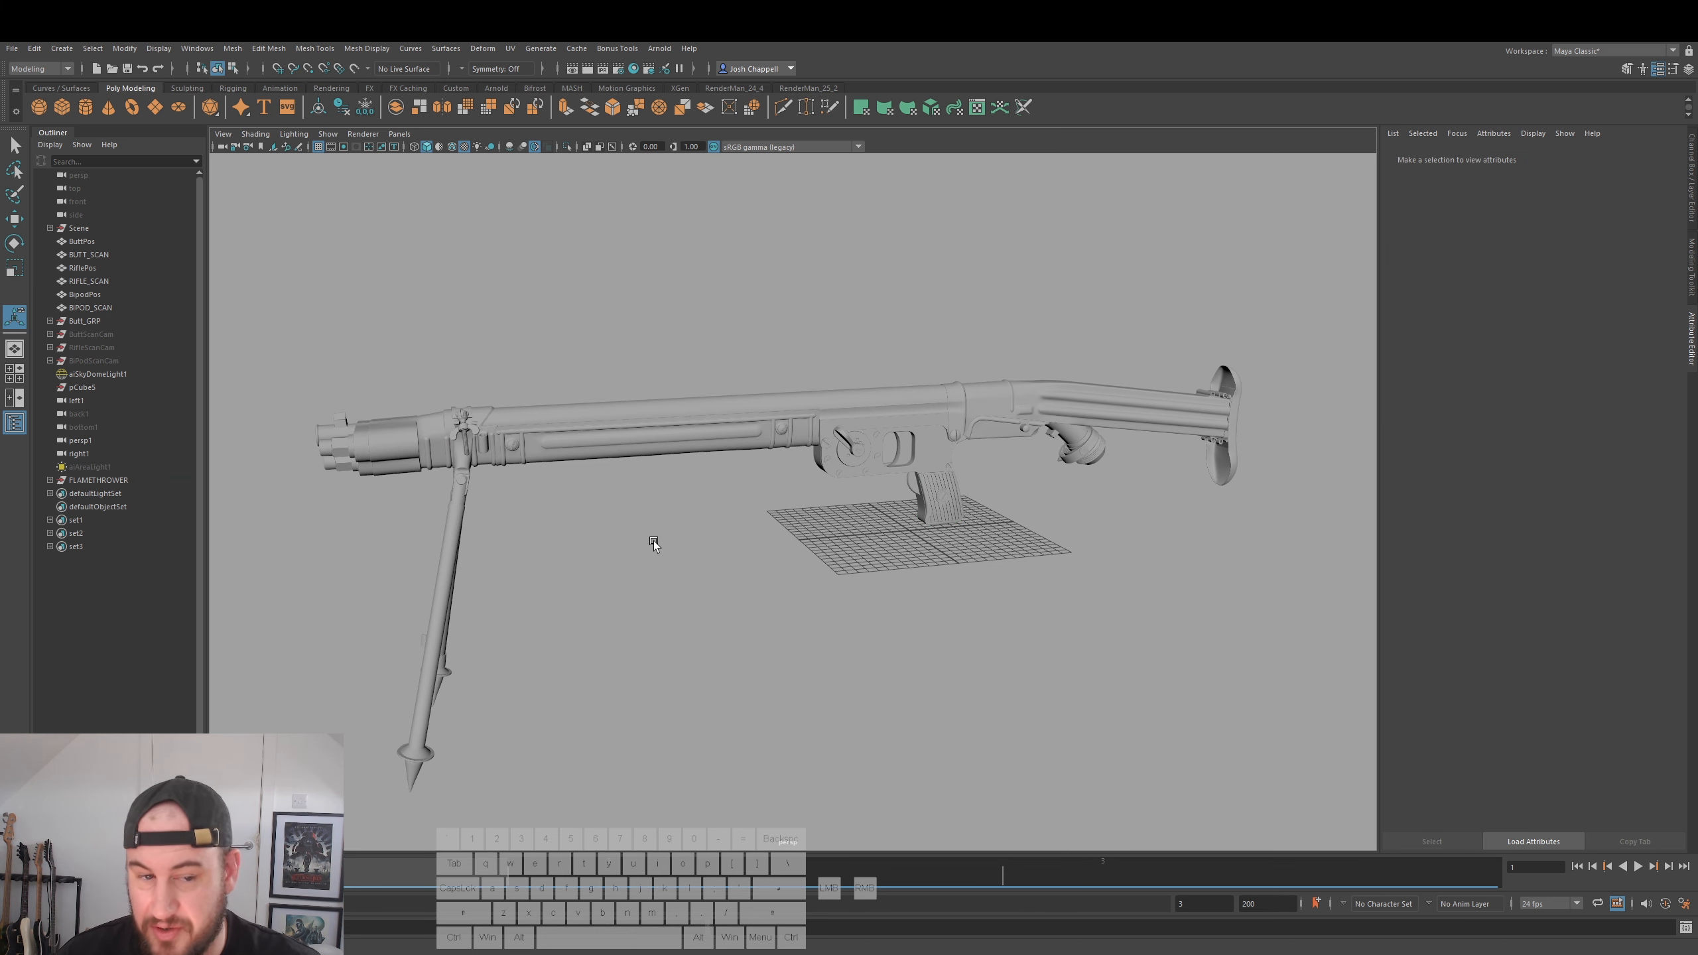
left_click_drag(693, 555, 665, 544, "alt")
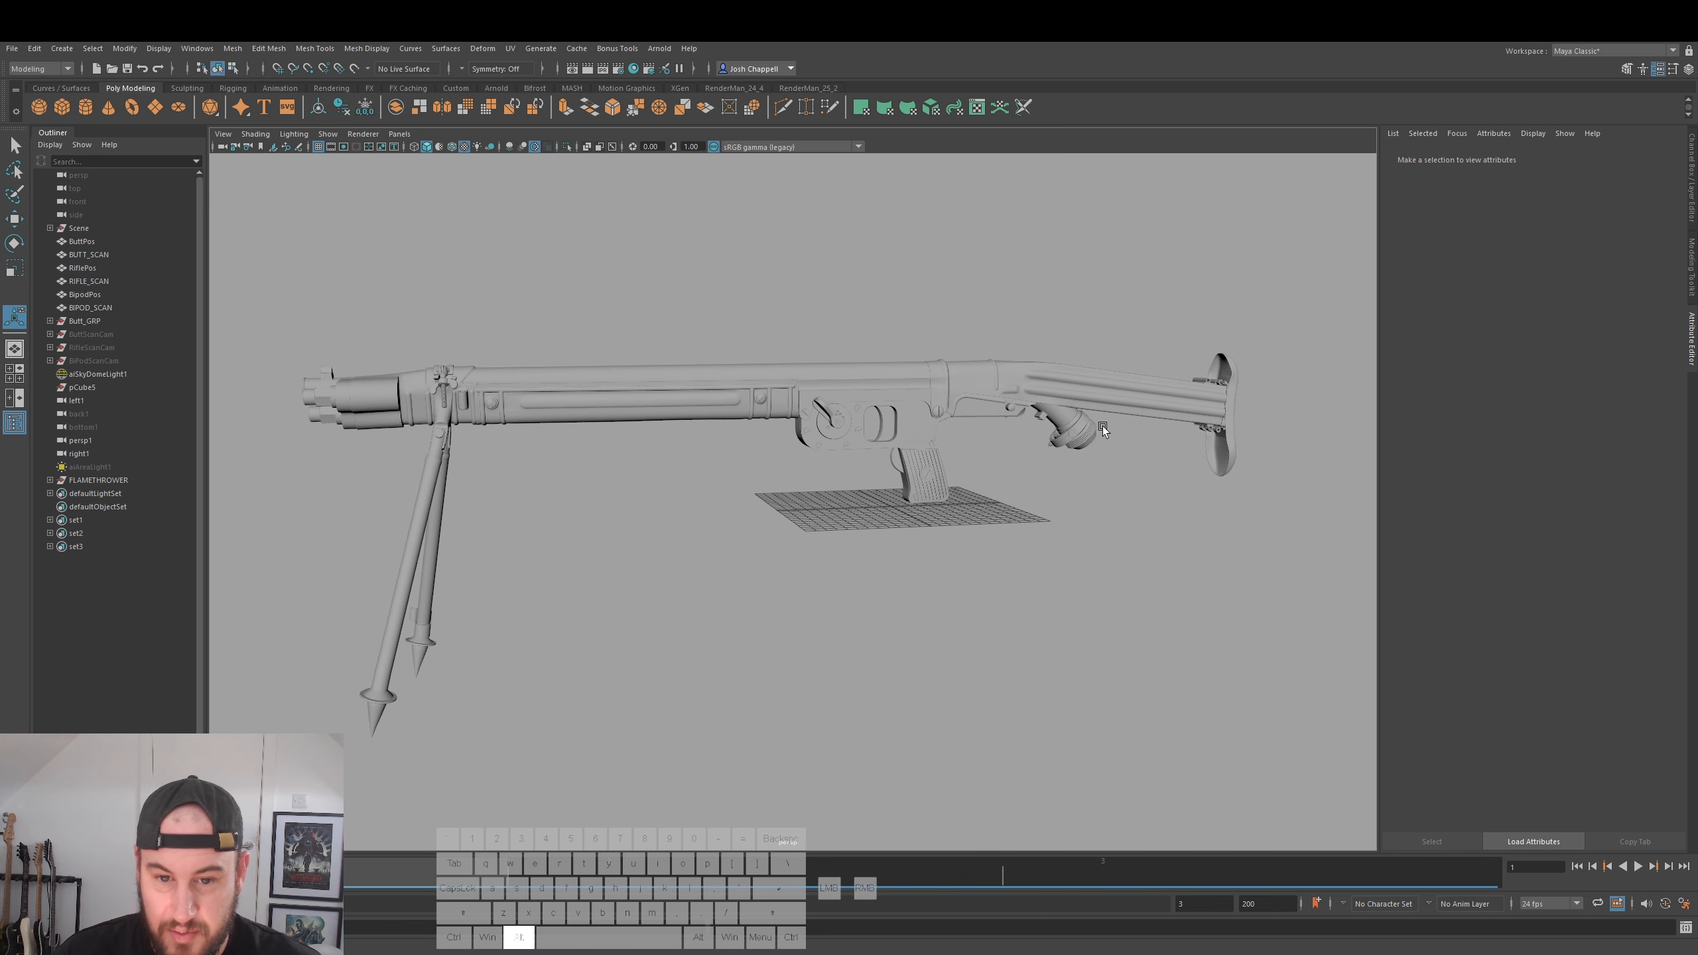
middle_click_drag(1103, 426, 831, 508, "alt")
scroll(831, 508, "up", 6, "alt")
scroll(725, 591, "down", 6, "alt")
middle_click_drag(725, 592, 1101, 488, "alt")
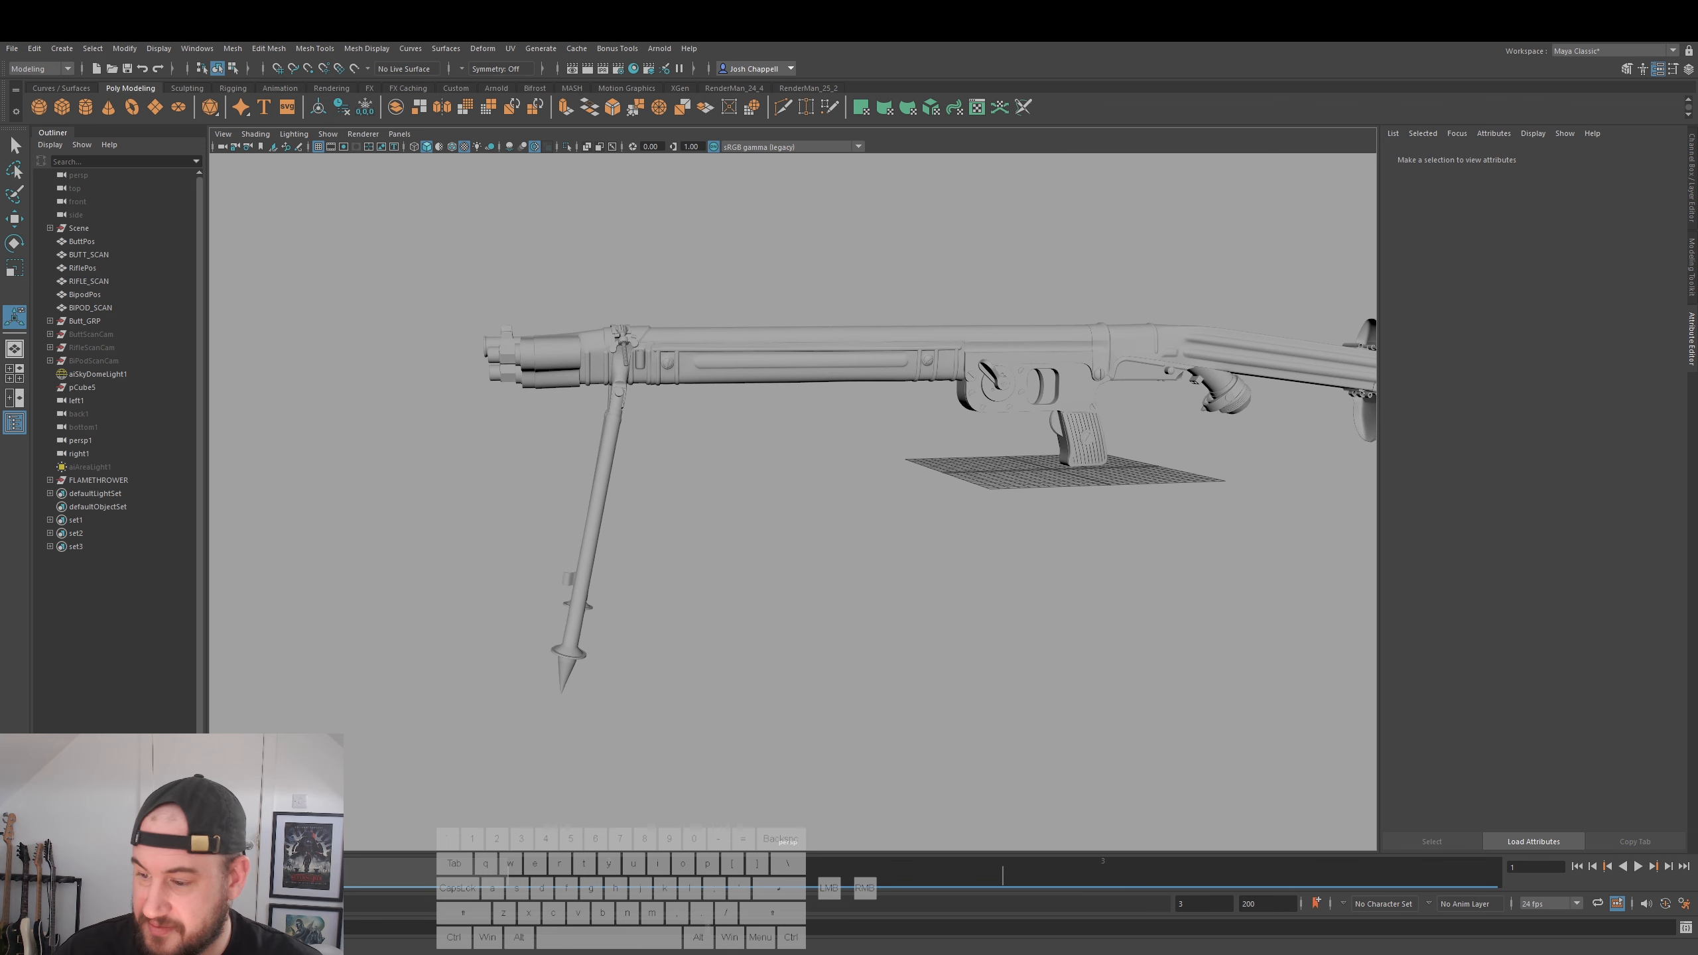
middle_click_drag(1038, 557, 971, 557, "alt")
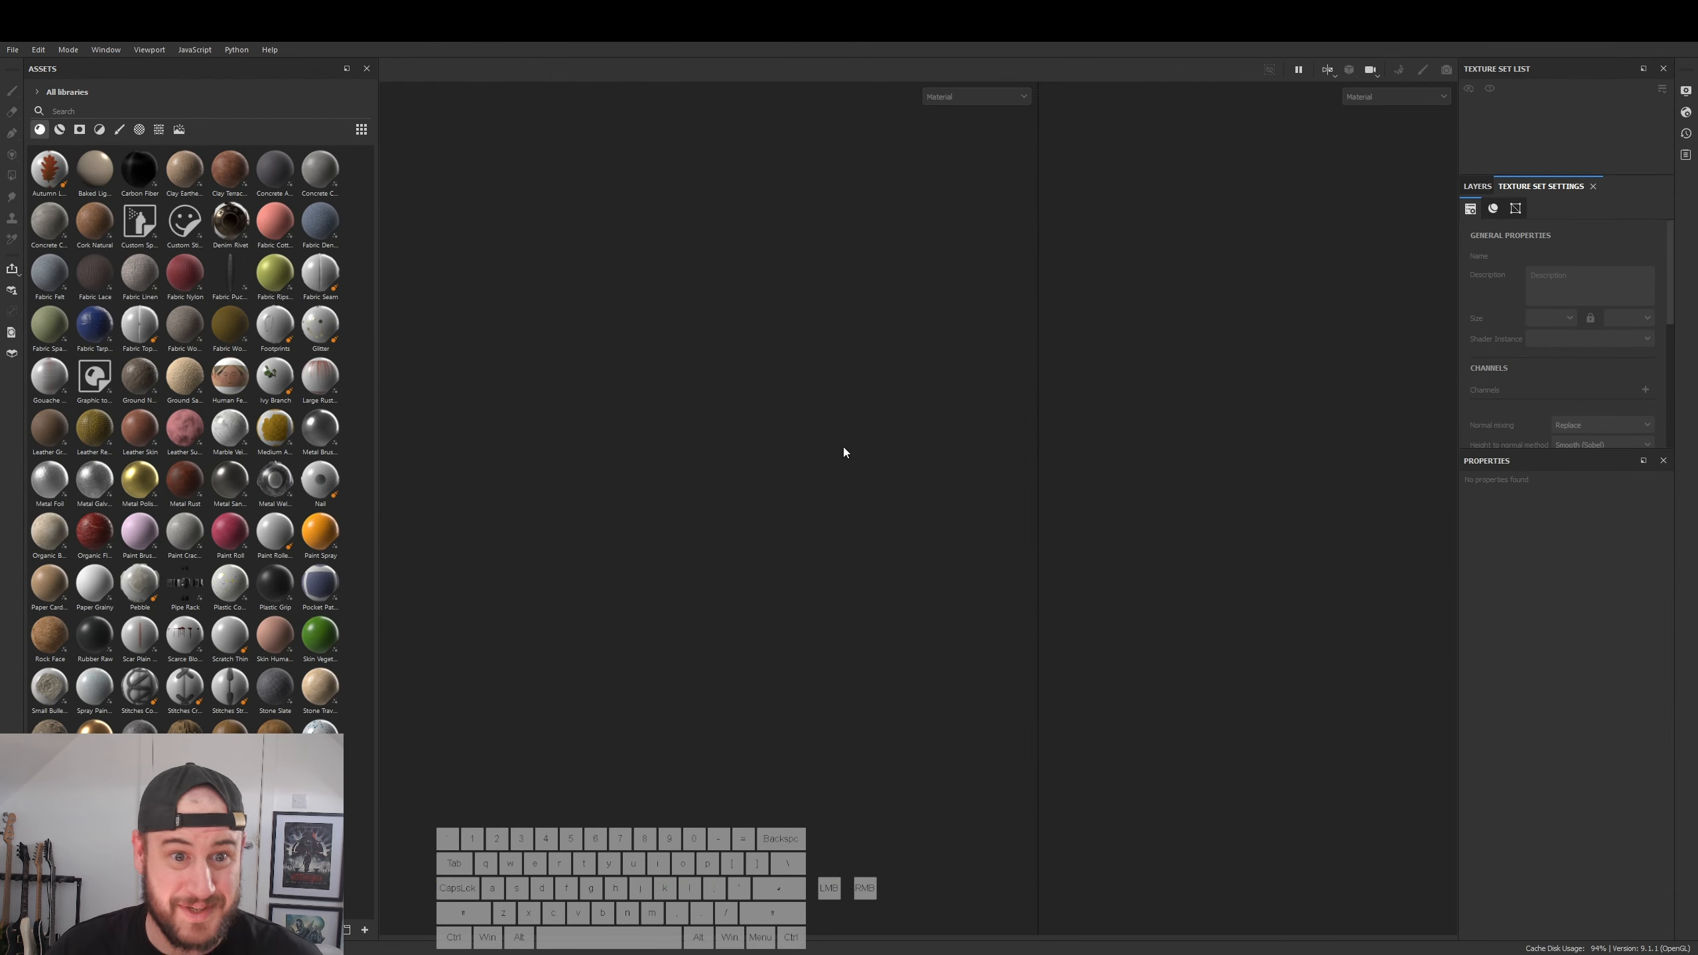
- In Substance Painter, start a new project with the PBR - Metallic Roughness Alpha-blend template and a document resolution of 4096
left_click(12, 50)
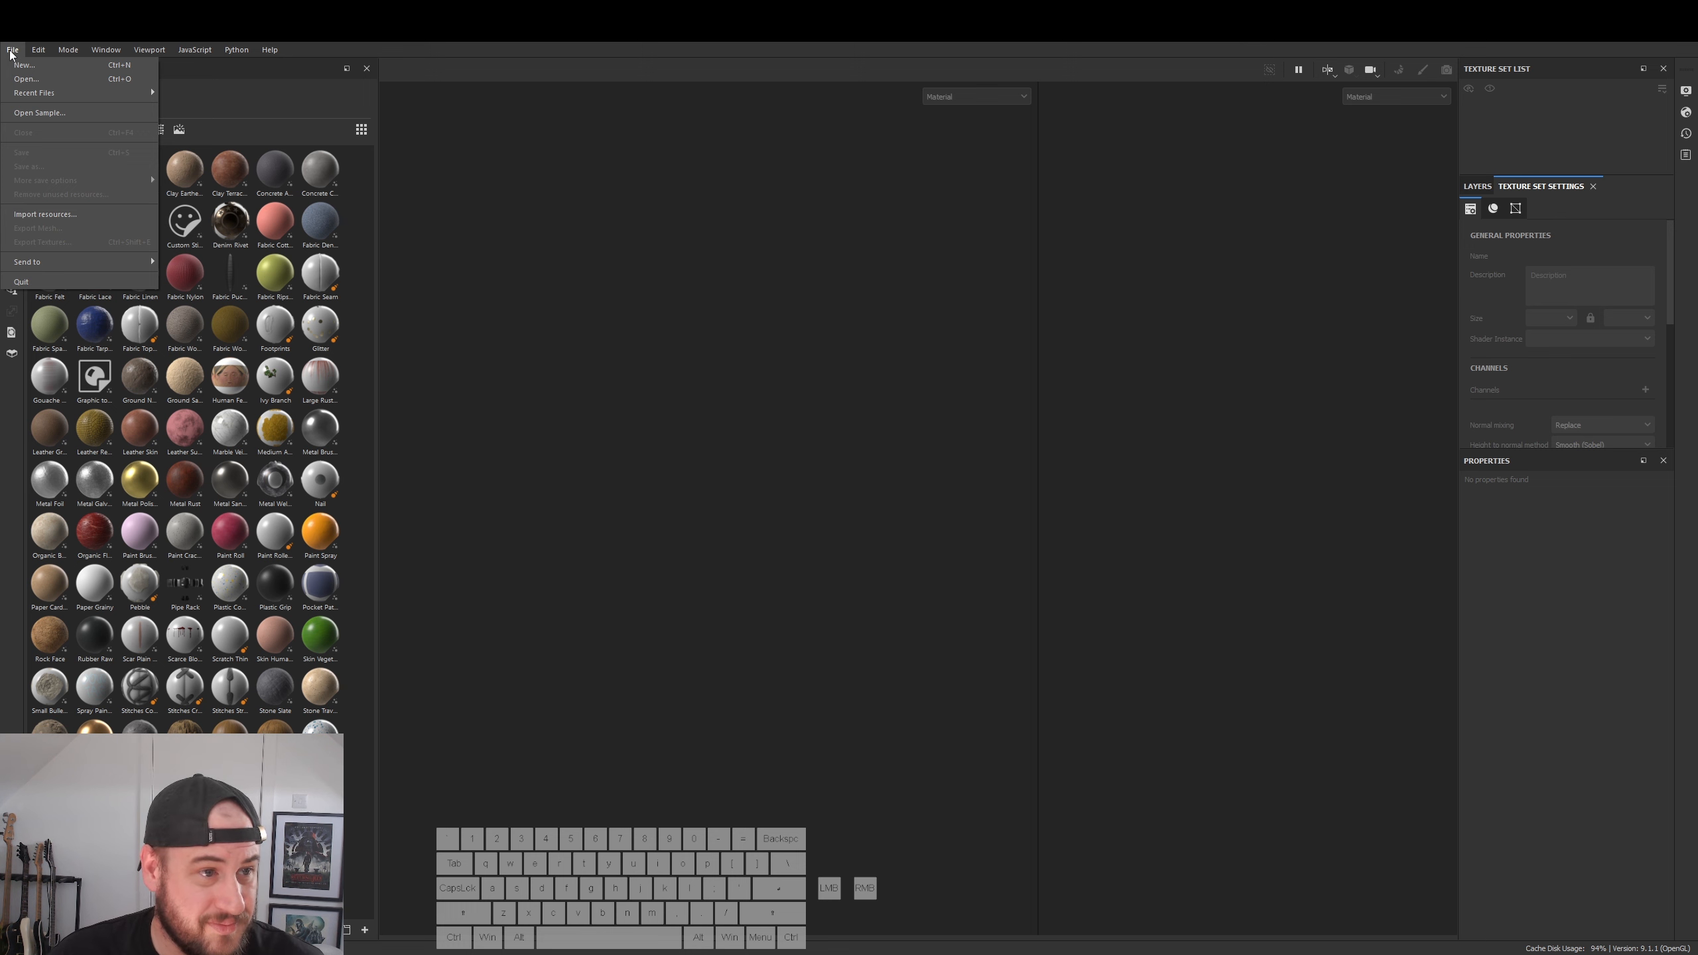
left_click(24, 65)
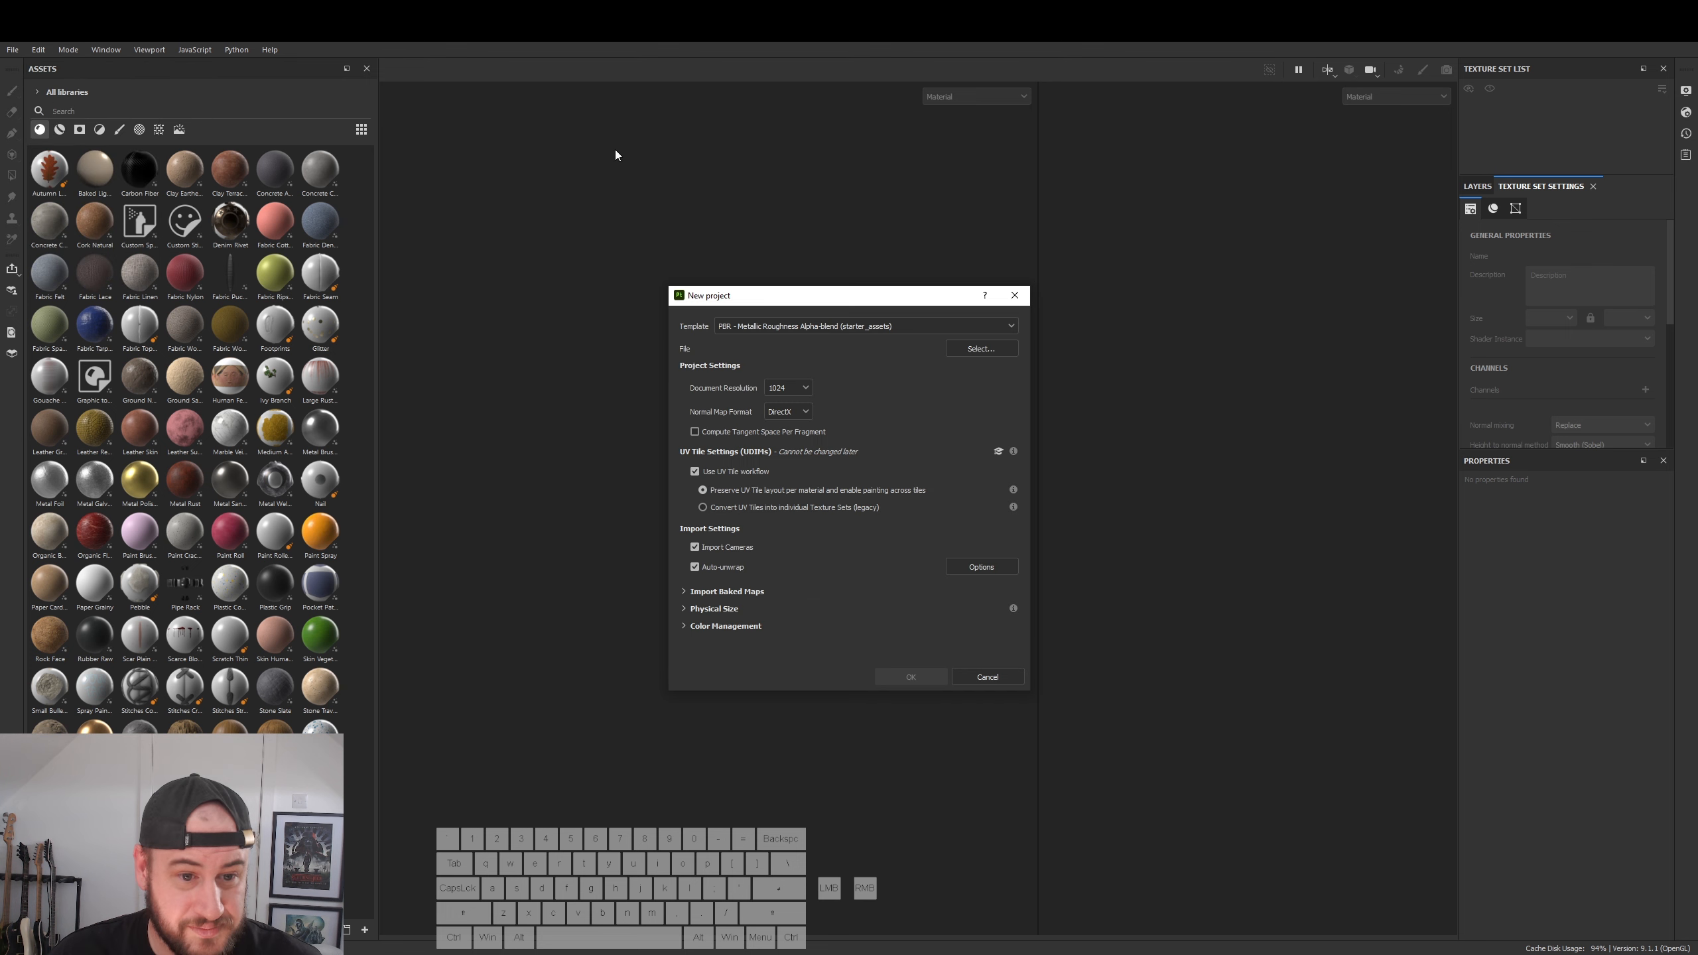
left_click(820, 326)
scroll(852, 433, "down", 1)
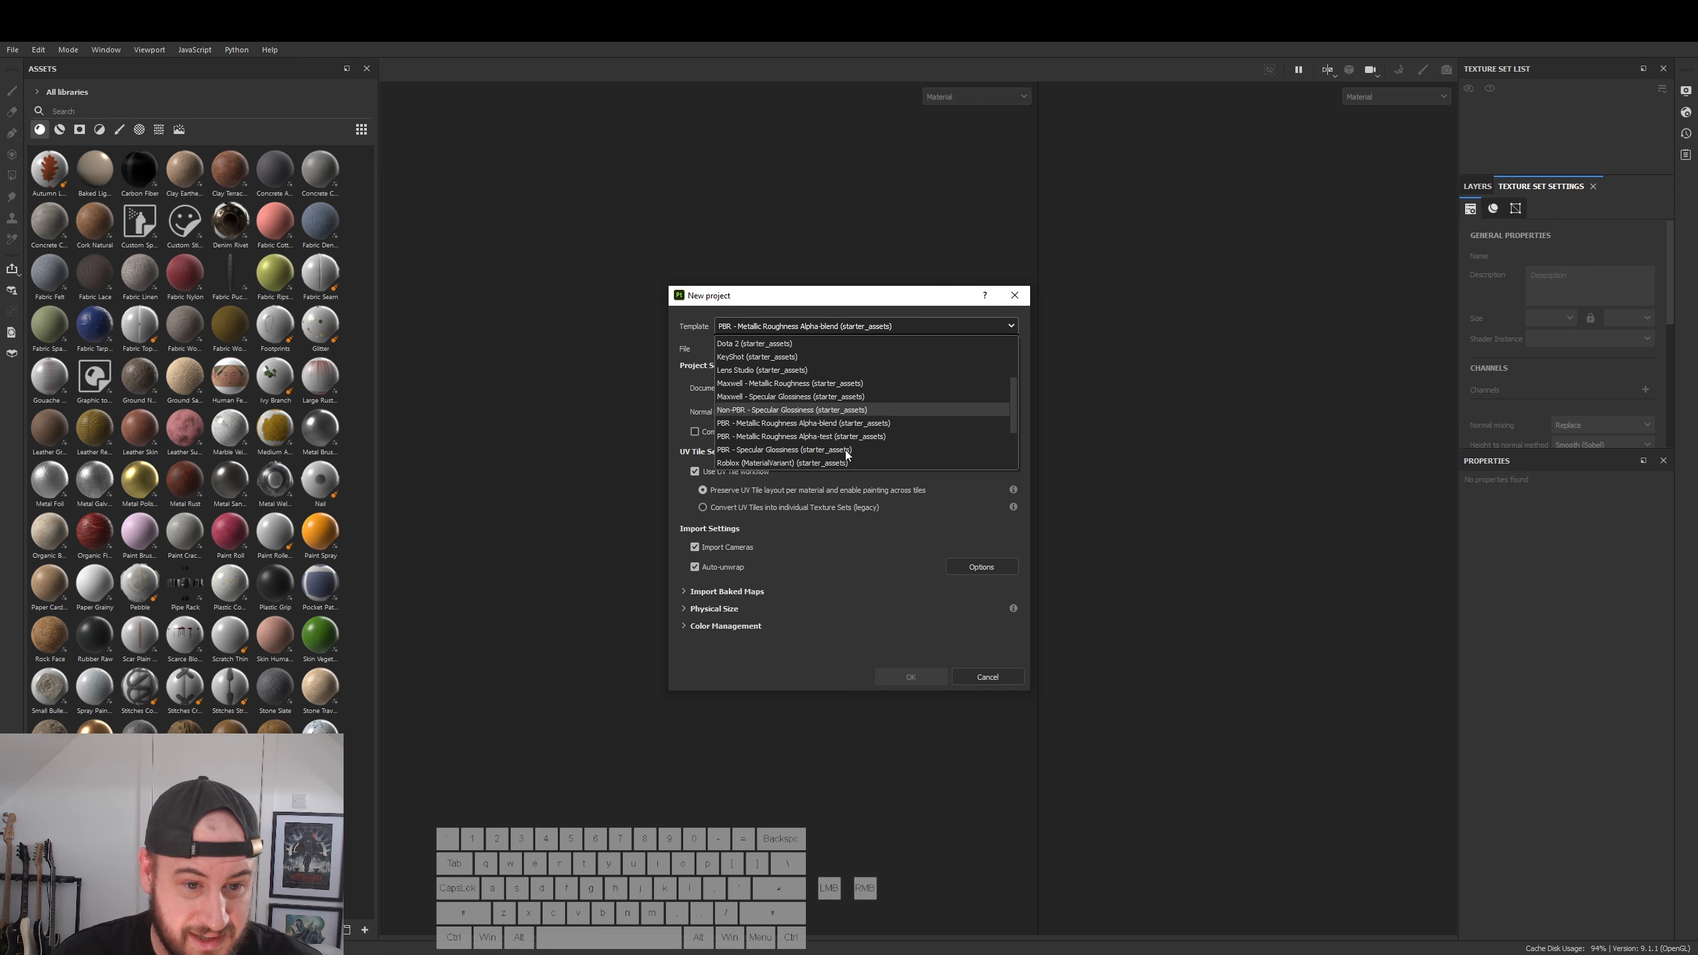
left_click(732, 301)
left_click(798, 390)
left_click(795, 470)
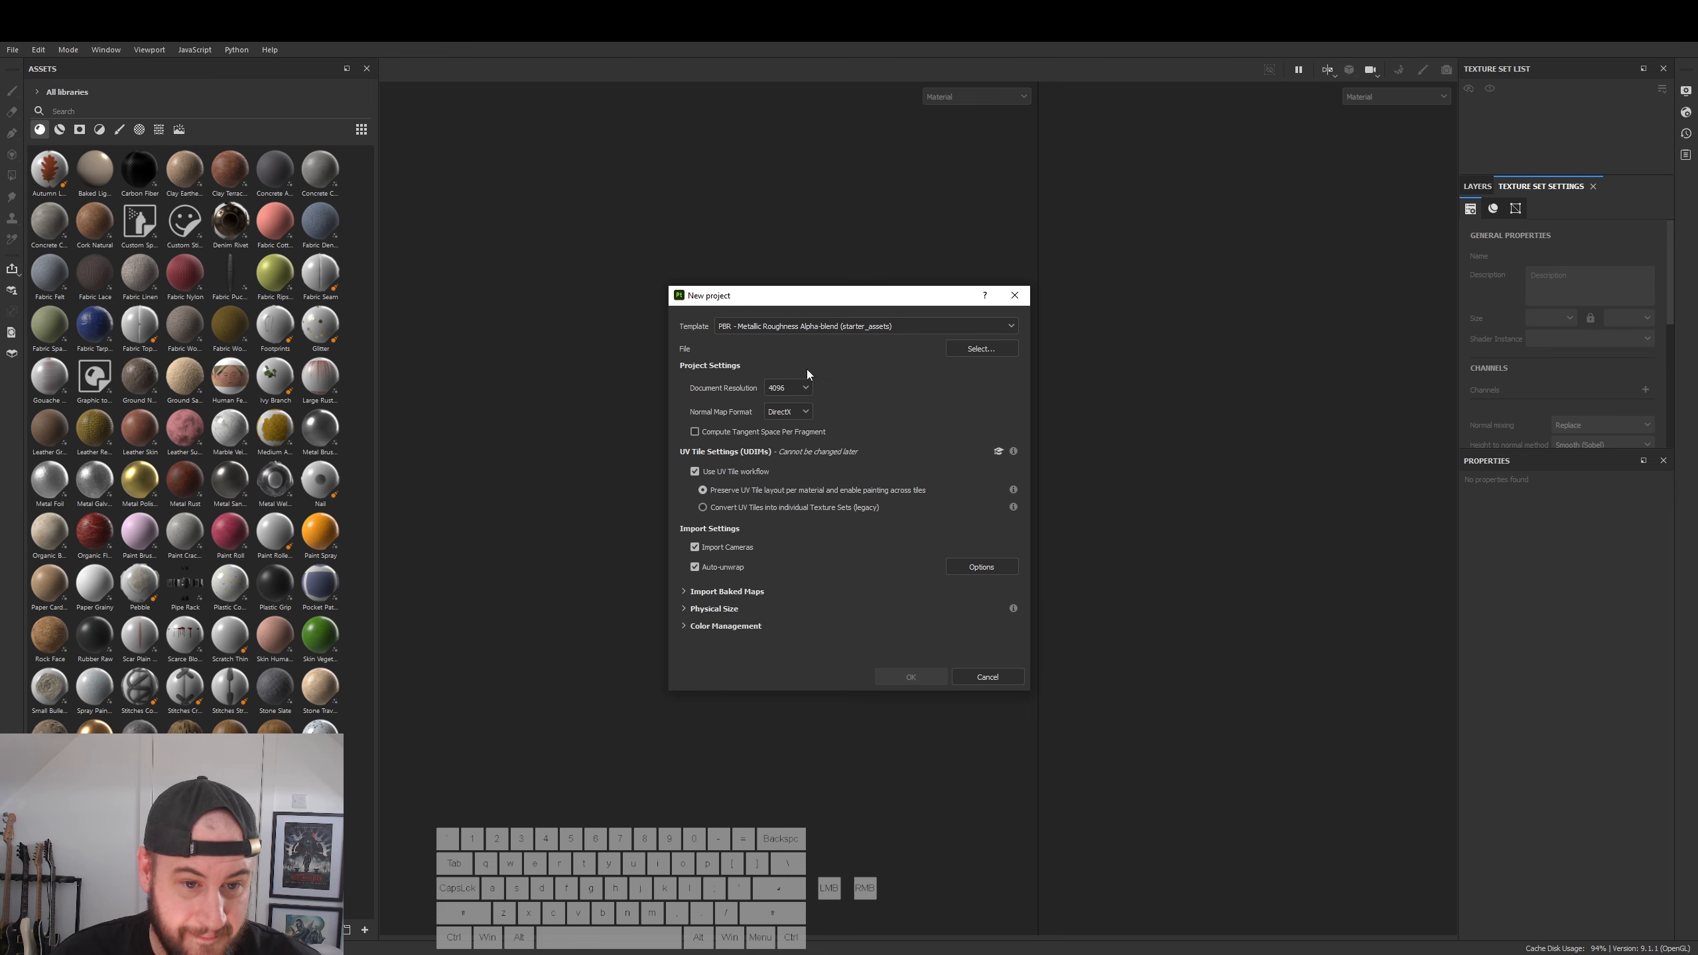
- Choose flamethrower_v002 as the project's mesh file and create the project with the UV tile workflow enabled
left_click(980, 349)
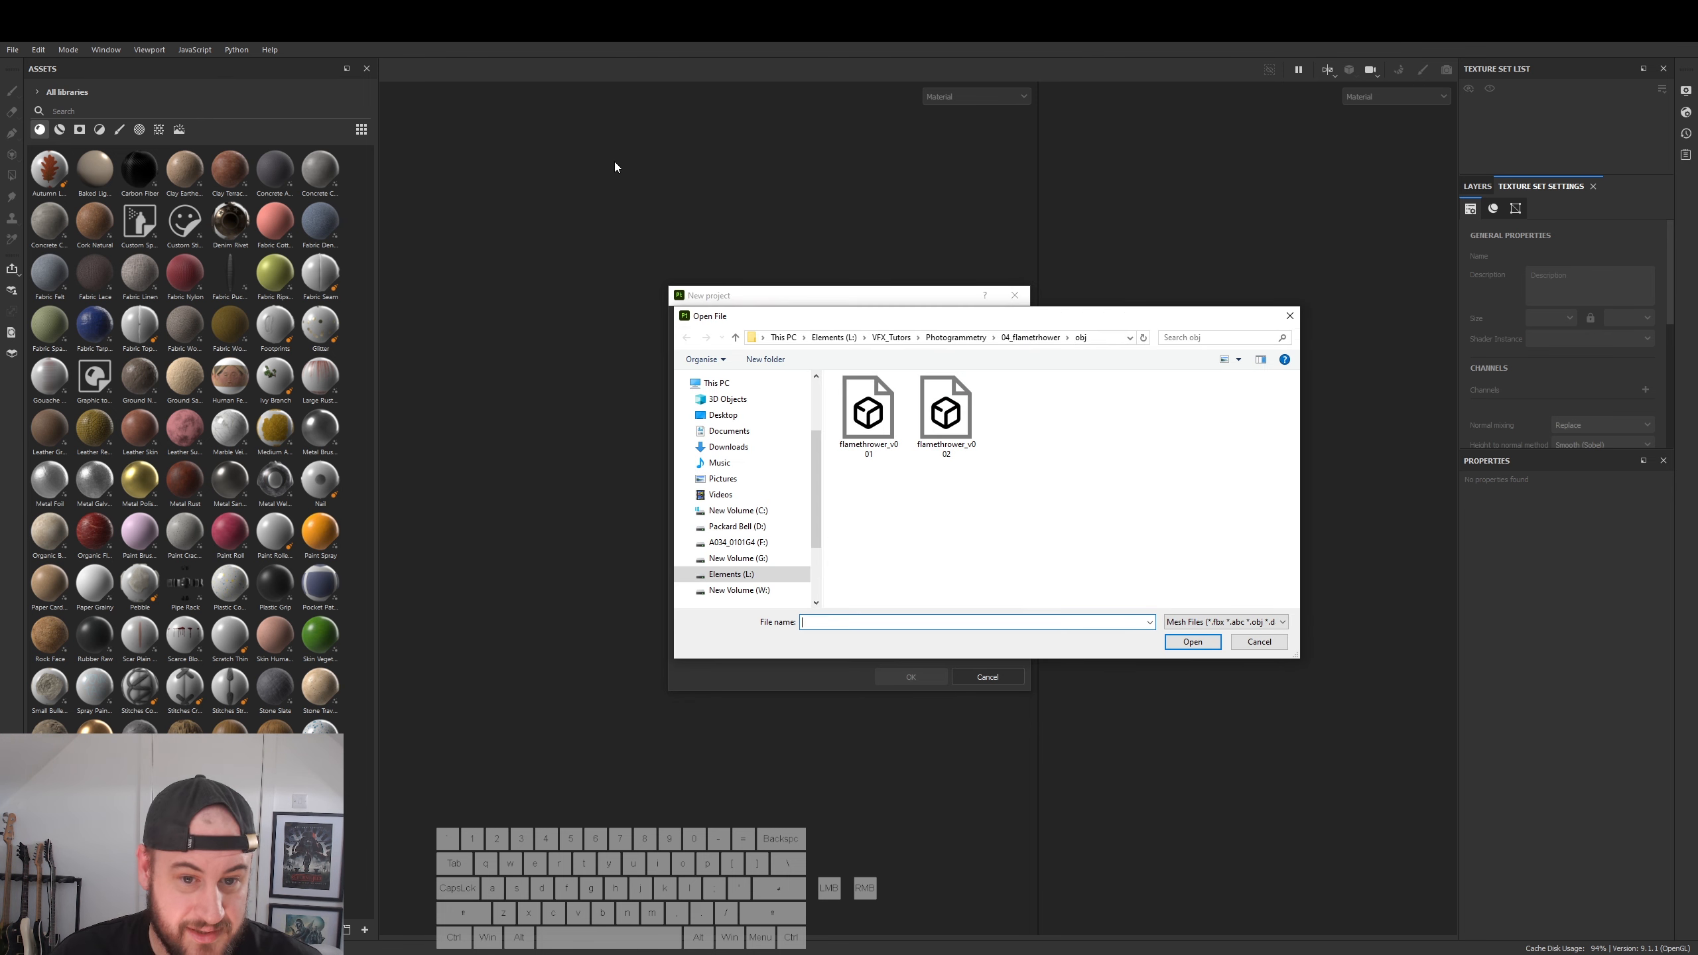
left_click(948, 422)
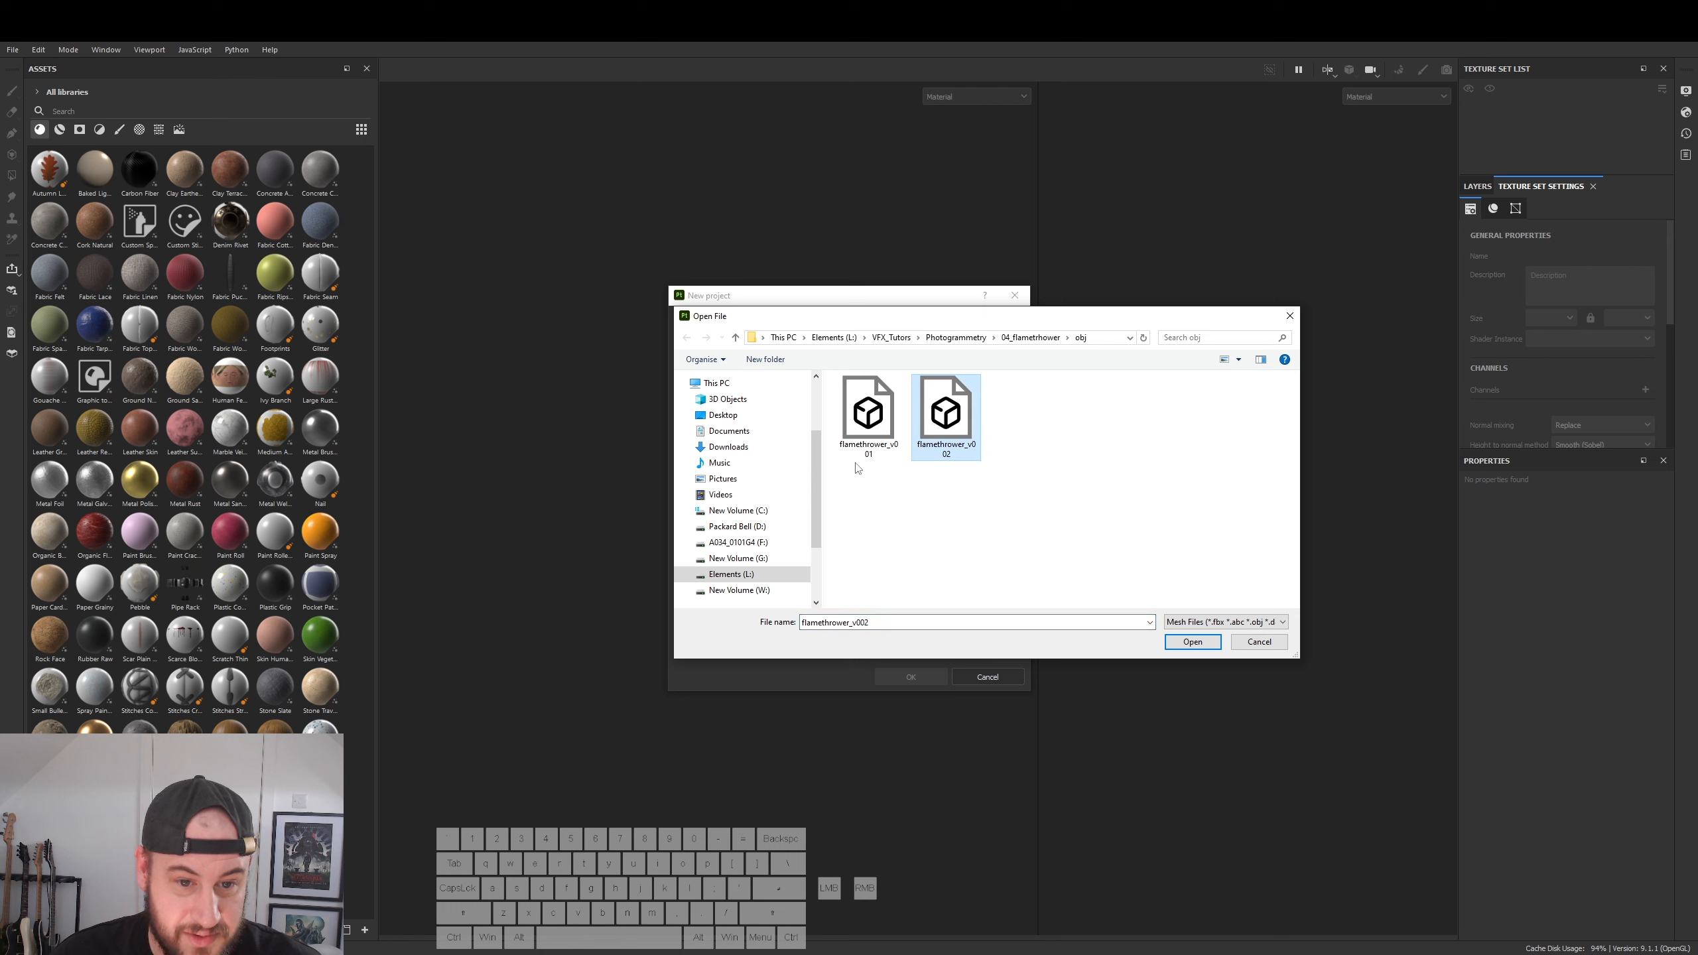
left_click(1210, 641)
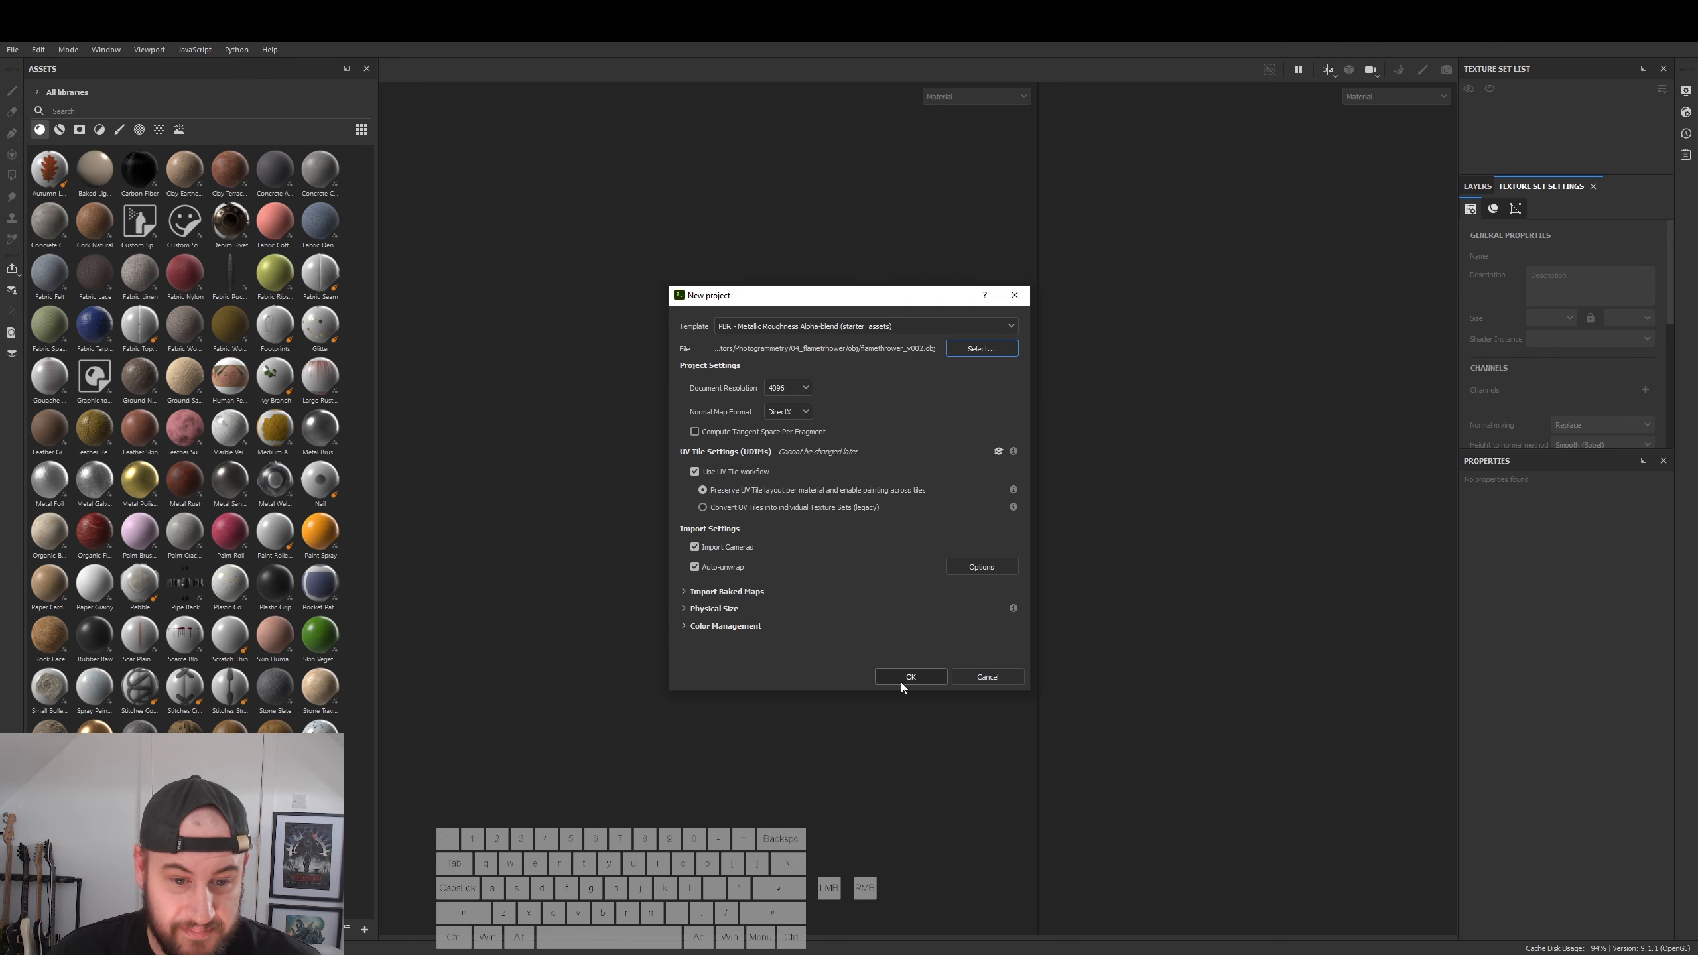
left_click(902, 681)
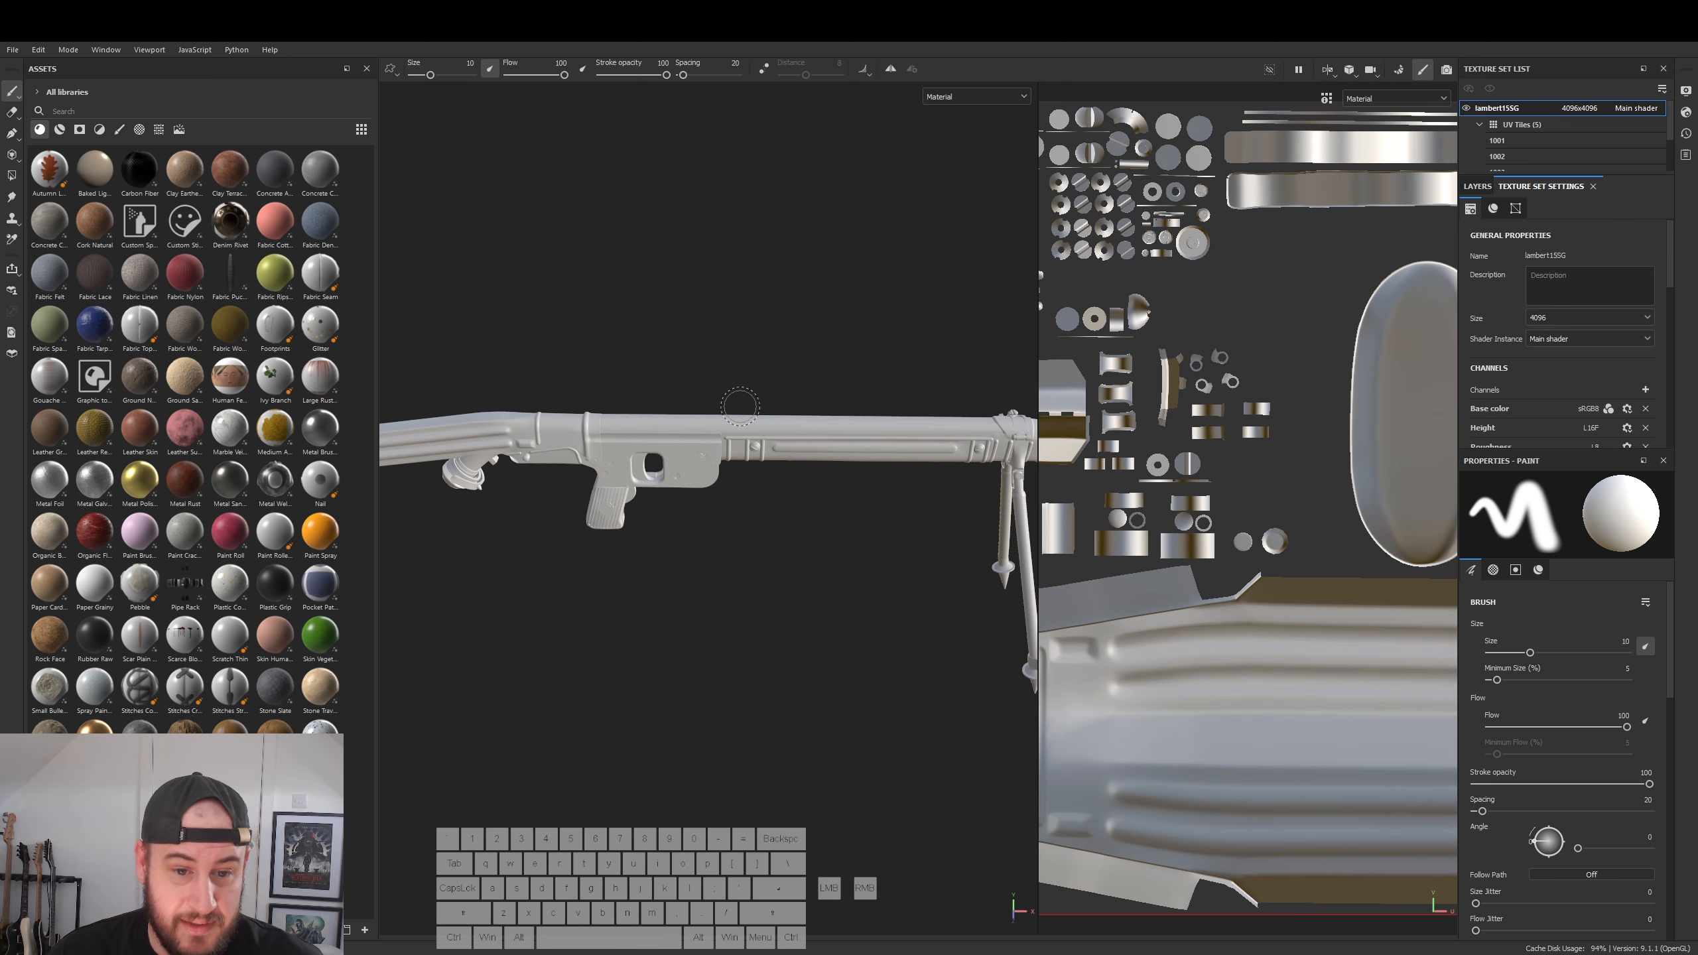
- Examine the imported flamethrower mesh around the barrel, receiver and bipod, and view its UV tile layout as a whole
left_click_drag(808, 580, 568, 493, "alt")
right_click_drag(569, 493, 955, 550, "alt")
mouse_move(869, 550)
left_mouse_down("alt")
mouse_move(842, 550)
mouse_move(913, 561)
mouse_move(584, 576)
mouse_move(907, 560)
left_mouse_up("alt")
middle_click_drag(907, 560, 566, 573, "alt")
left_click_drag(824, 580, 893, 568, "alt")
right_click_drag(799, 497, 1044, 556, "alt")
mouse_move(709, 520)
left_mouse_down("alt")
mouse_move(917, 550)
mouse_move(682, 535)
mouse_move(709, 442)
mouse_move(682, 448)
mouse_move(716, 508)
mouse_move(808, 546)
left_mouse_up("alt")
right_click_drag(808, 546, 509, 509, "alt")
middle_click_drag(508, 508, 807, 533, "alt")
scroll(1331, 495, "down", 6)
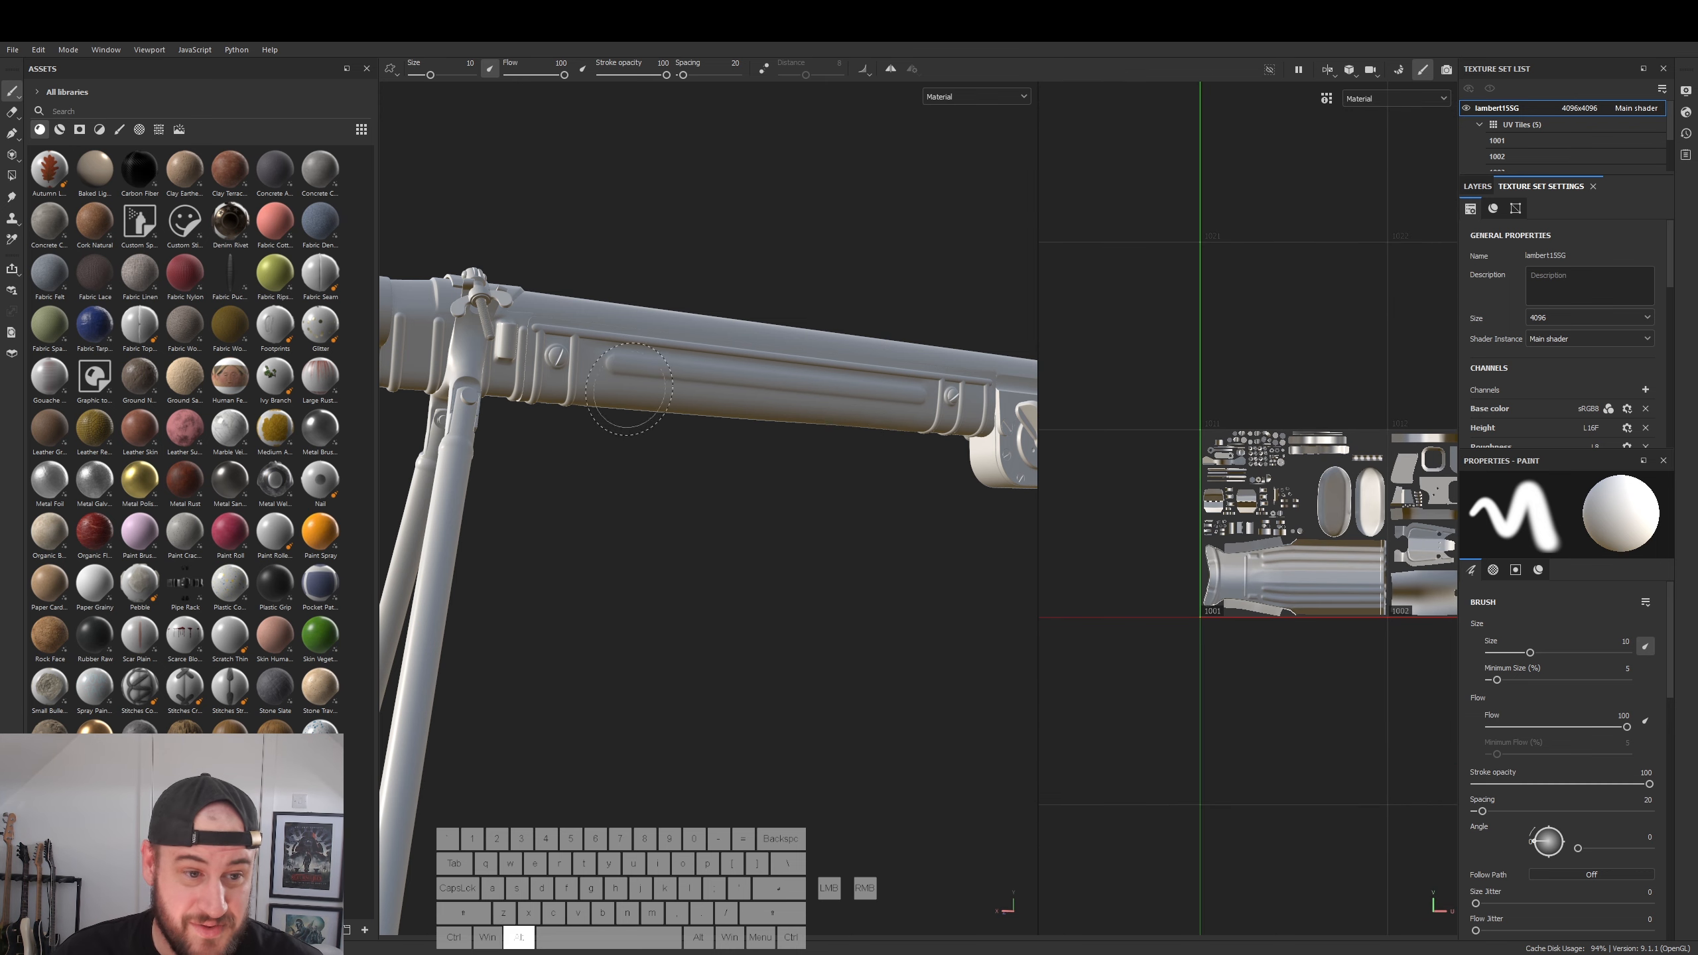
middle_click_drag(625, 423, 863, 501, "alt")
right_click_drag(863, 501, 1190, 505, "alt")
left_click_drag(864, 578, 844, 625, "alt")
right_click_drag(844, 626, 435, 587, "alt")
middle_click_drag(896, 560, 767, 523, "alt")
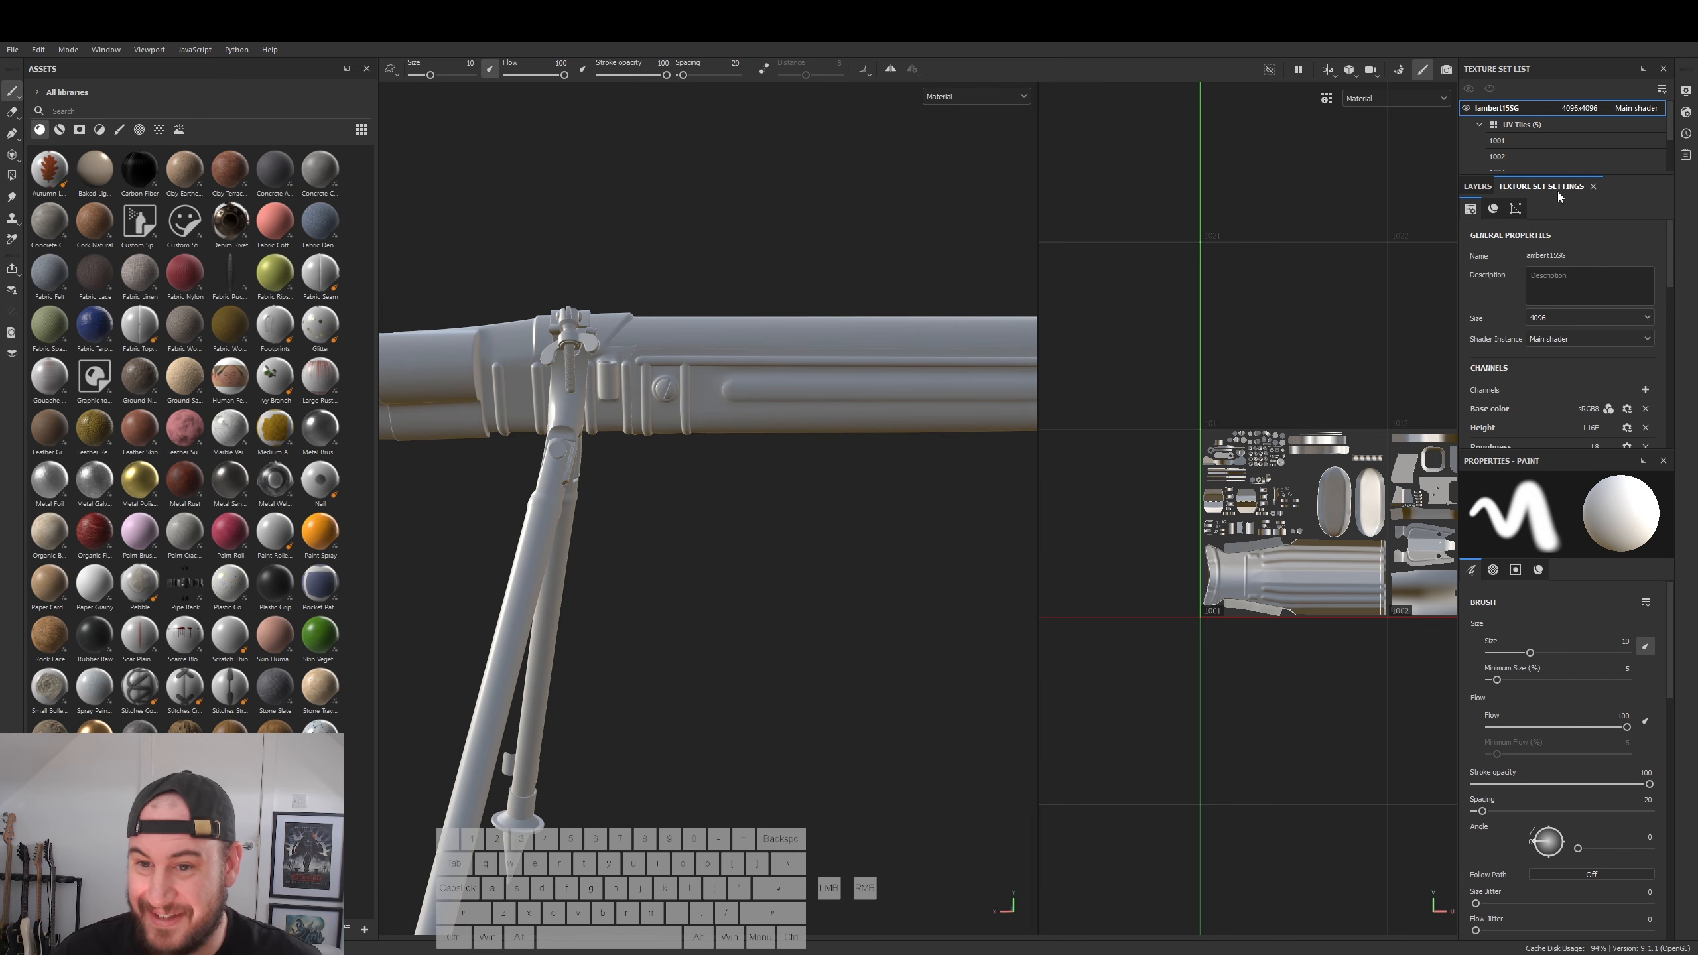
- Open the mesh map baking settings, set the output size to 4096 and exclude the Thickness map from the bake
left_click_drag(917, 600, 571, 638, "alt")
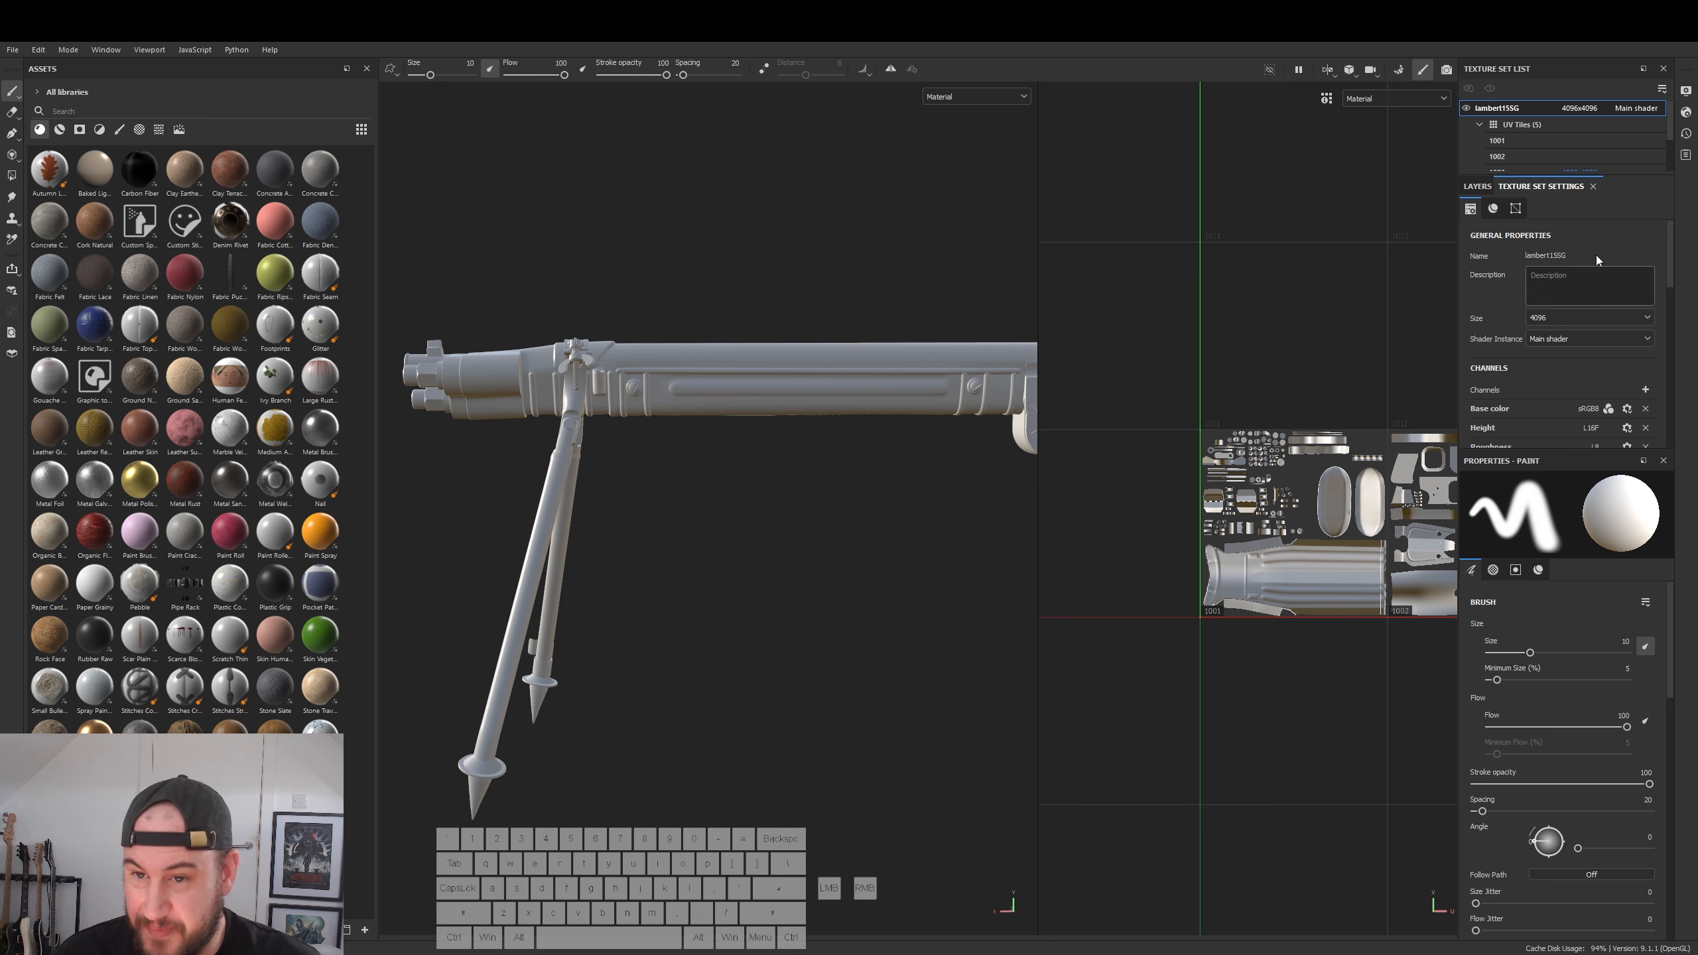
left_click(1477, 186)
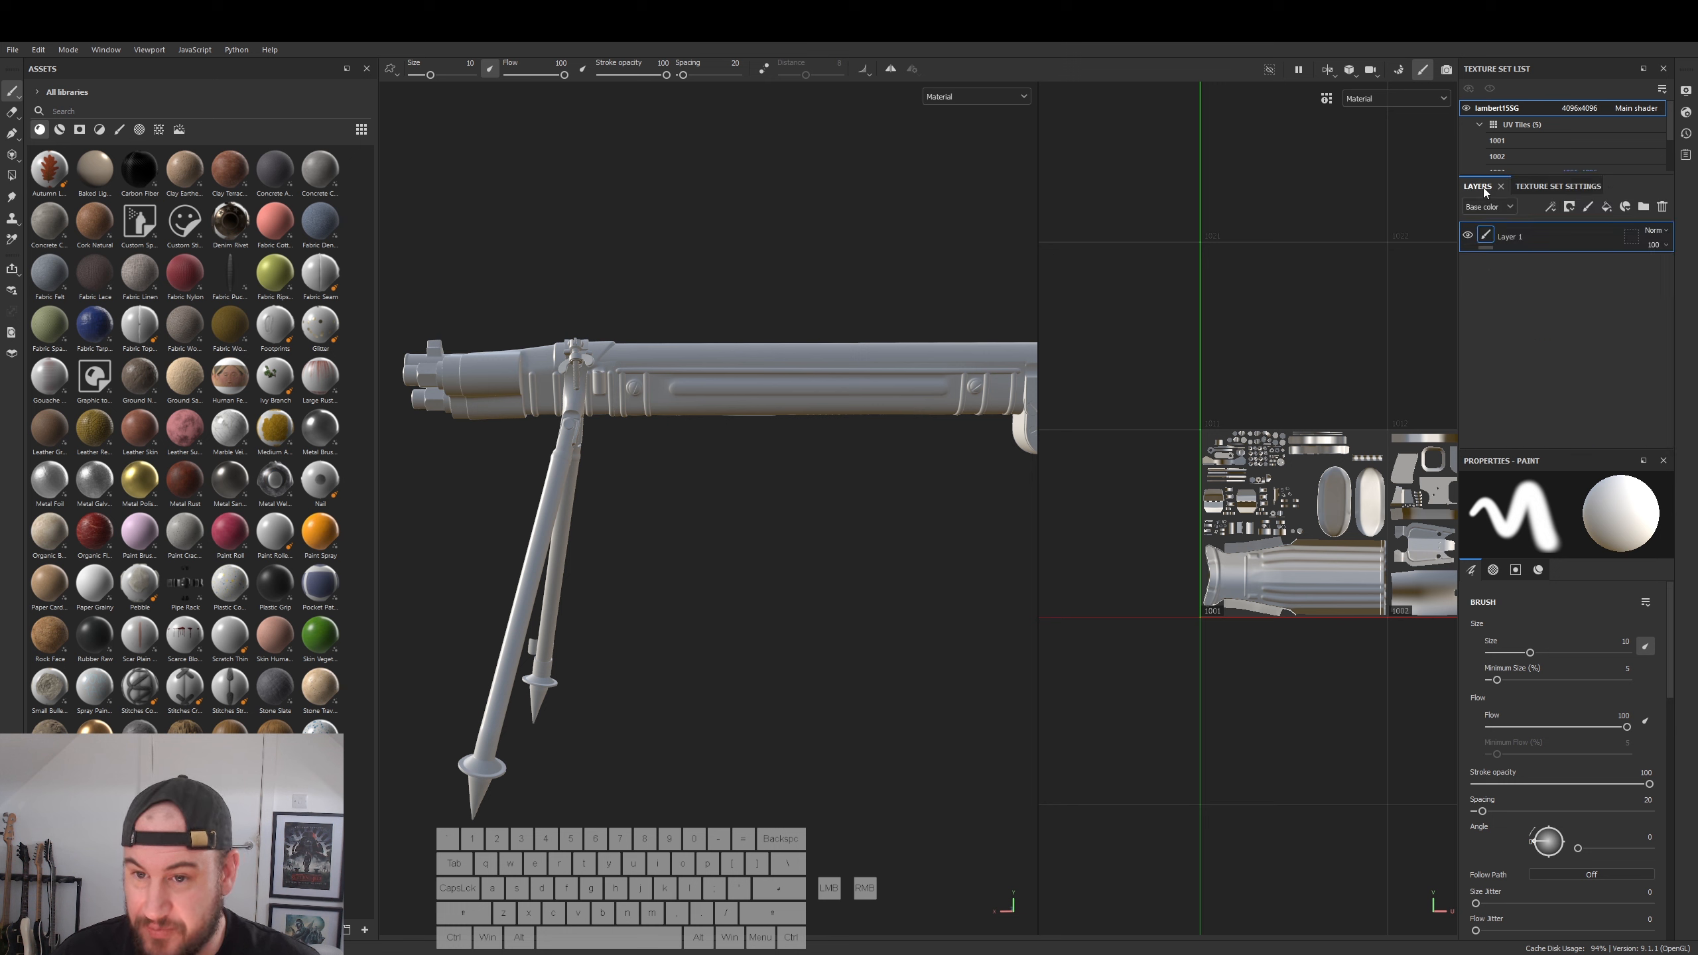
left_click(1551, 189)
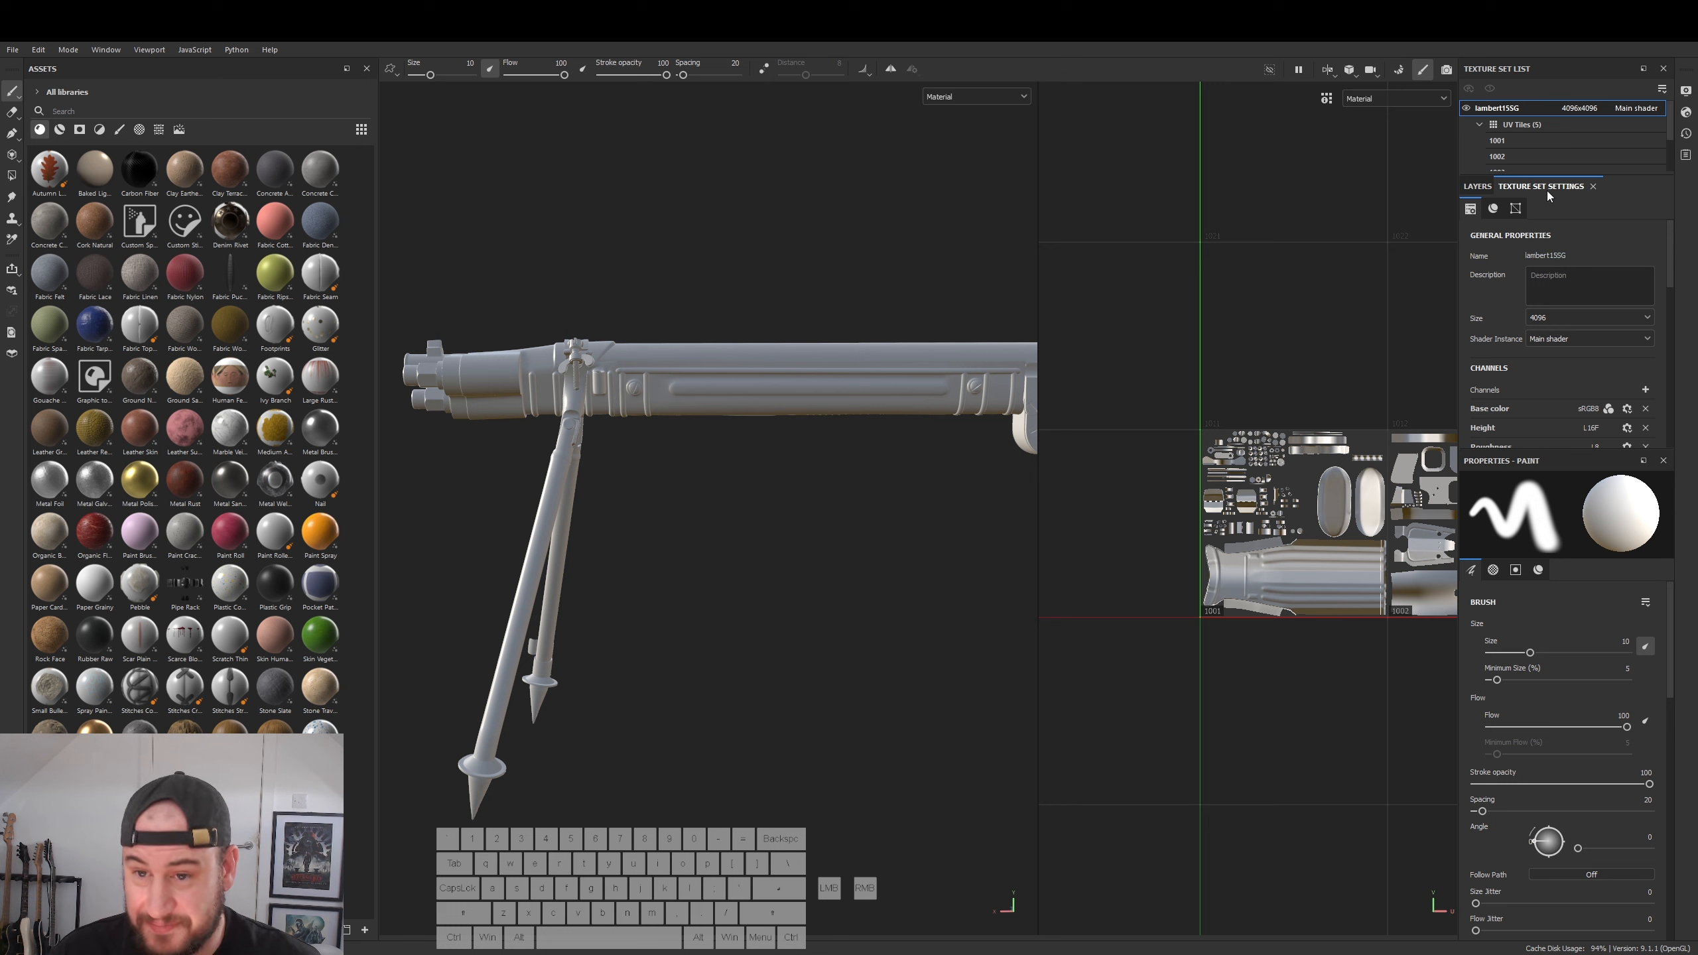
scroll(1595, 329, "down", 5)
left_click(1616, 392)
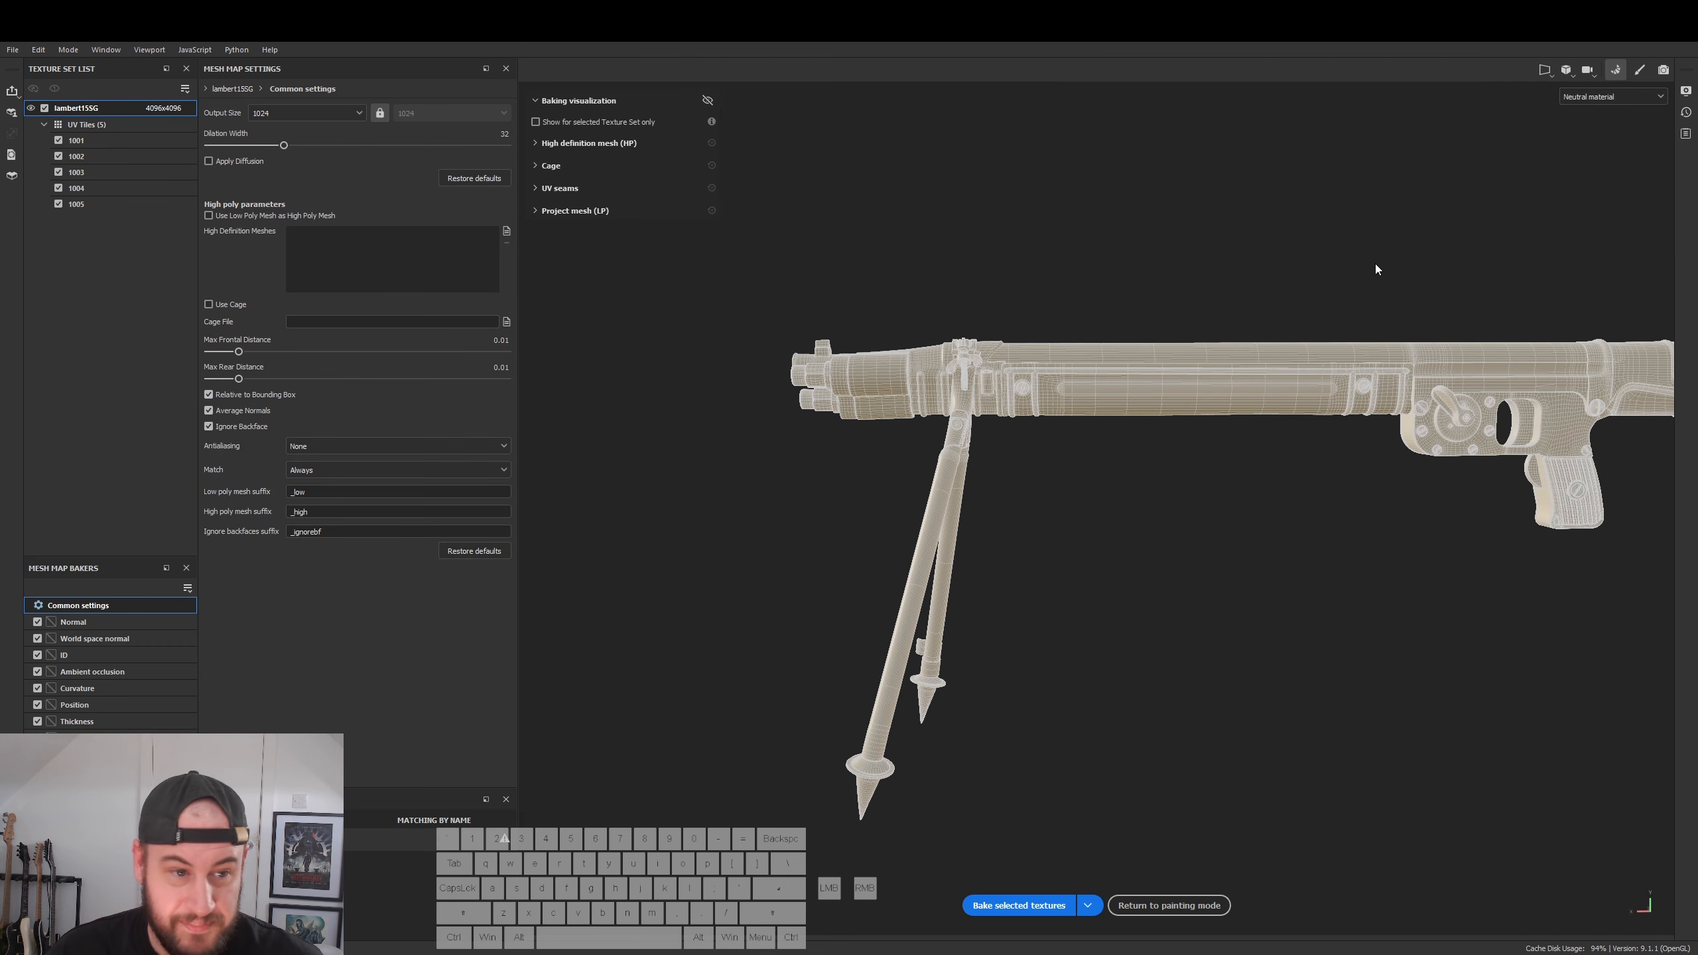
left_click(361, 115)
left_click(274, 224)
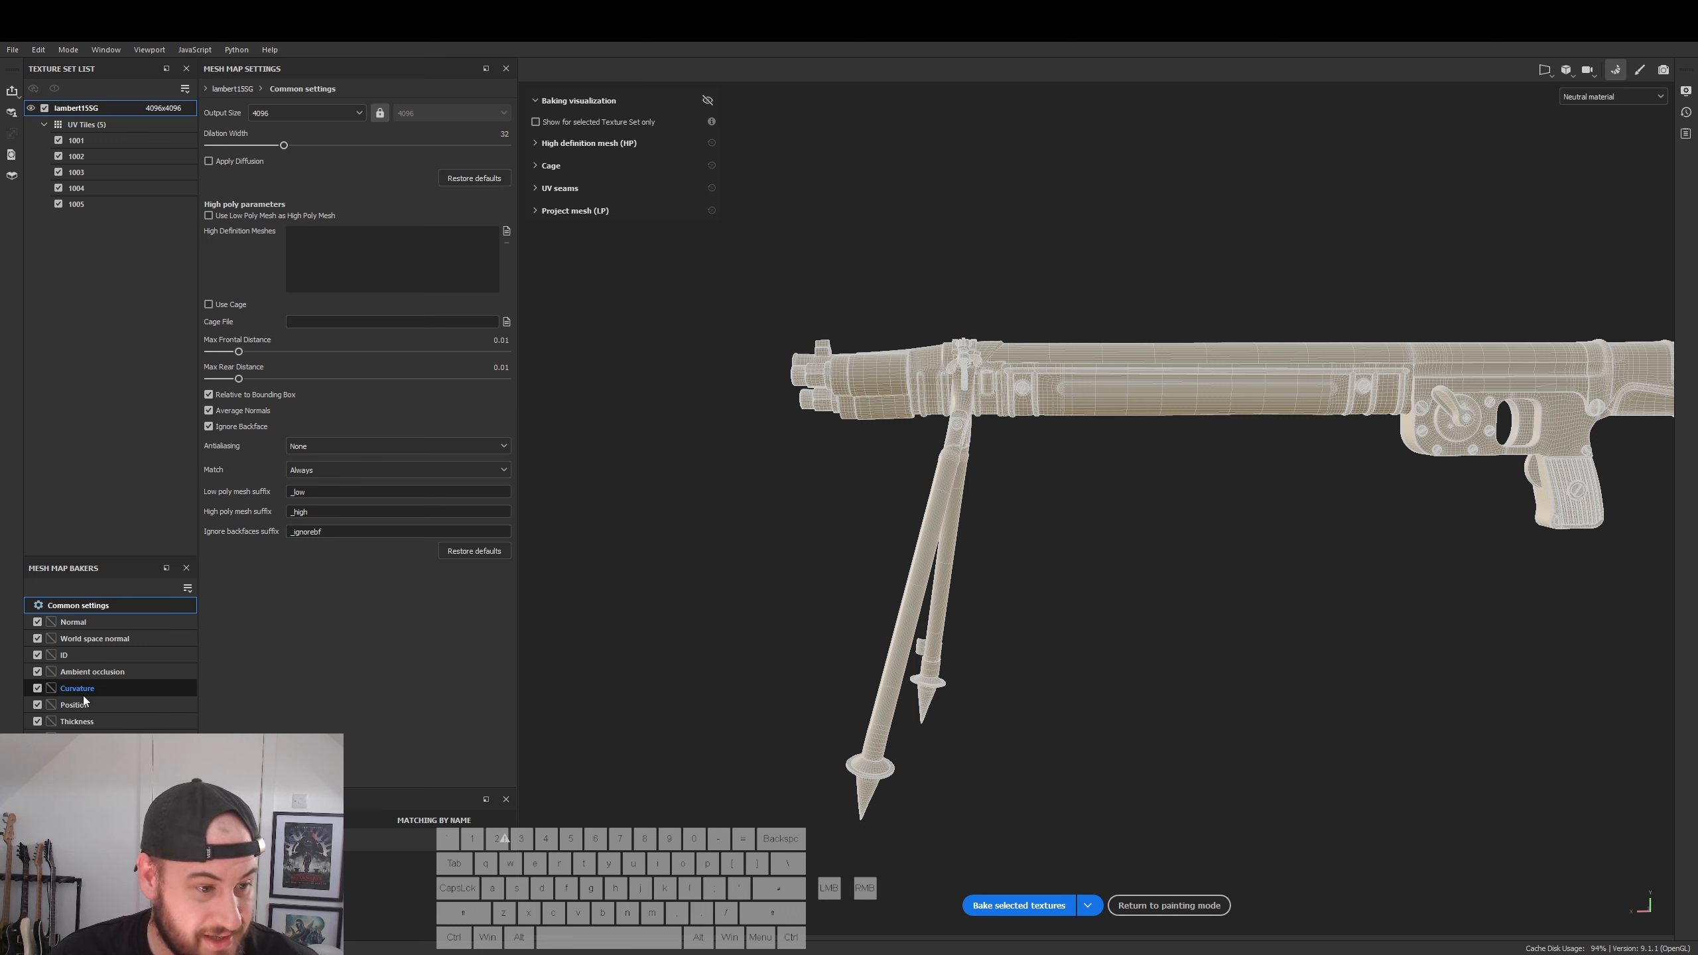
left_click(37, 722)
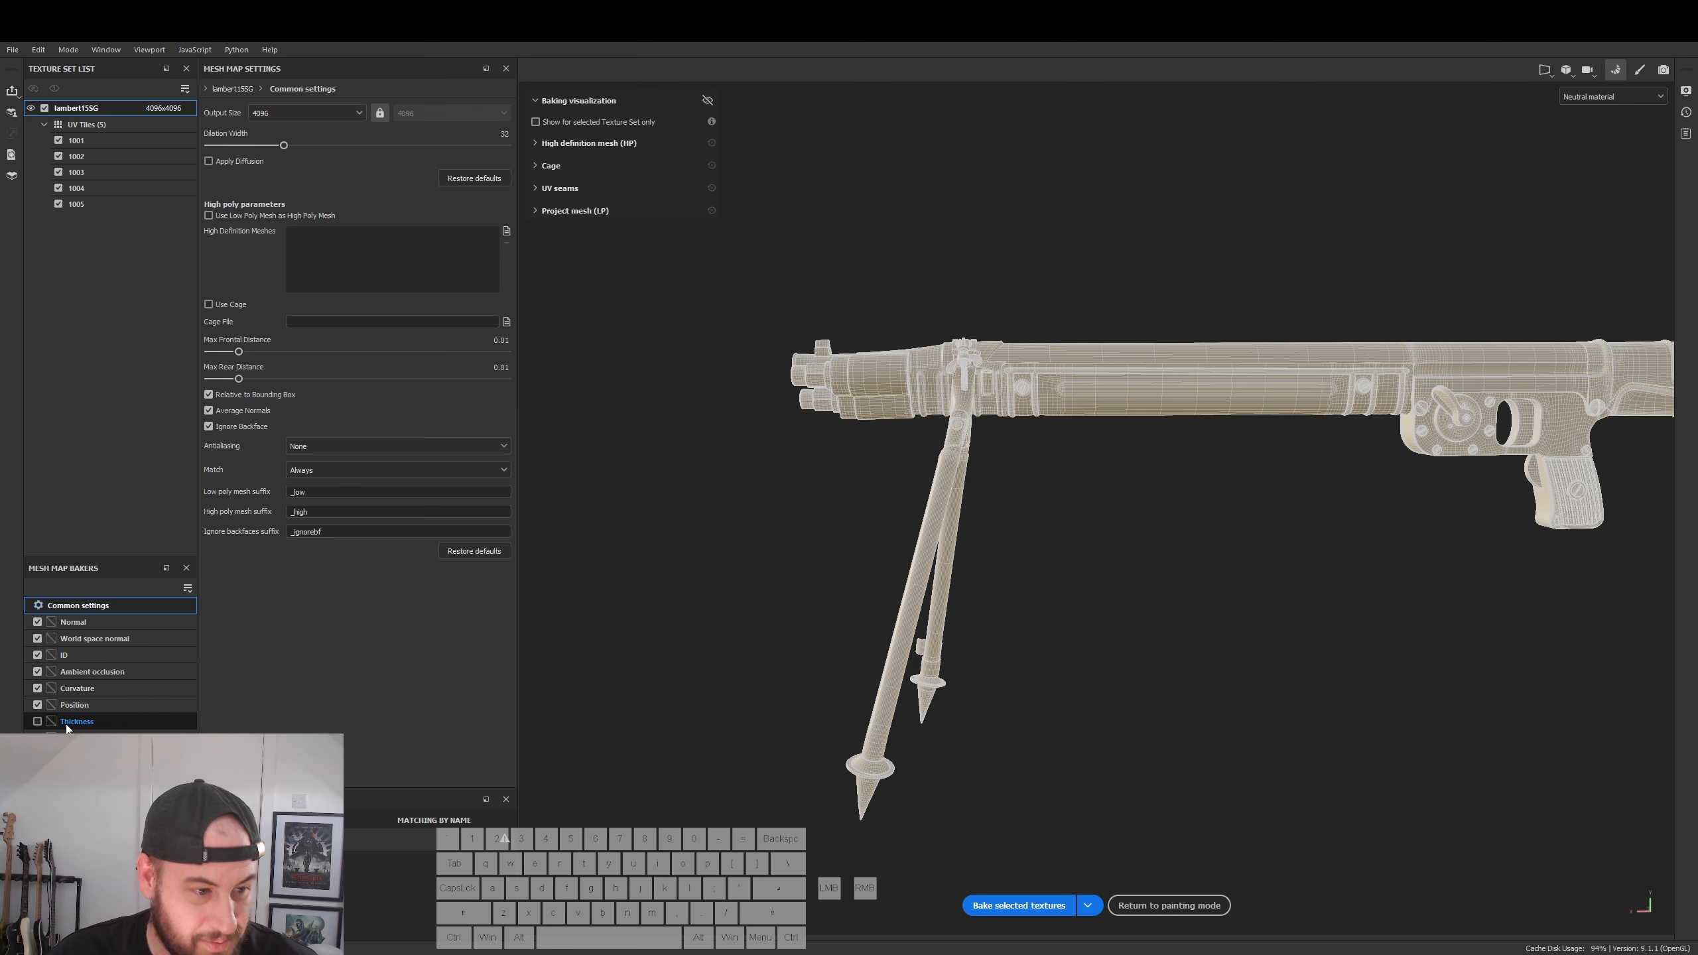
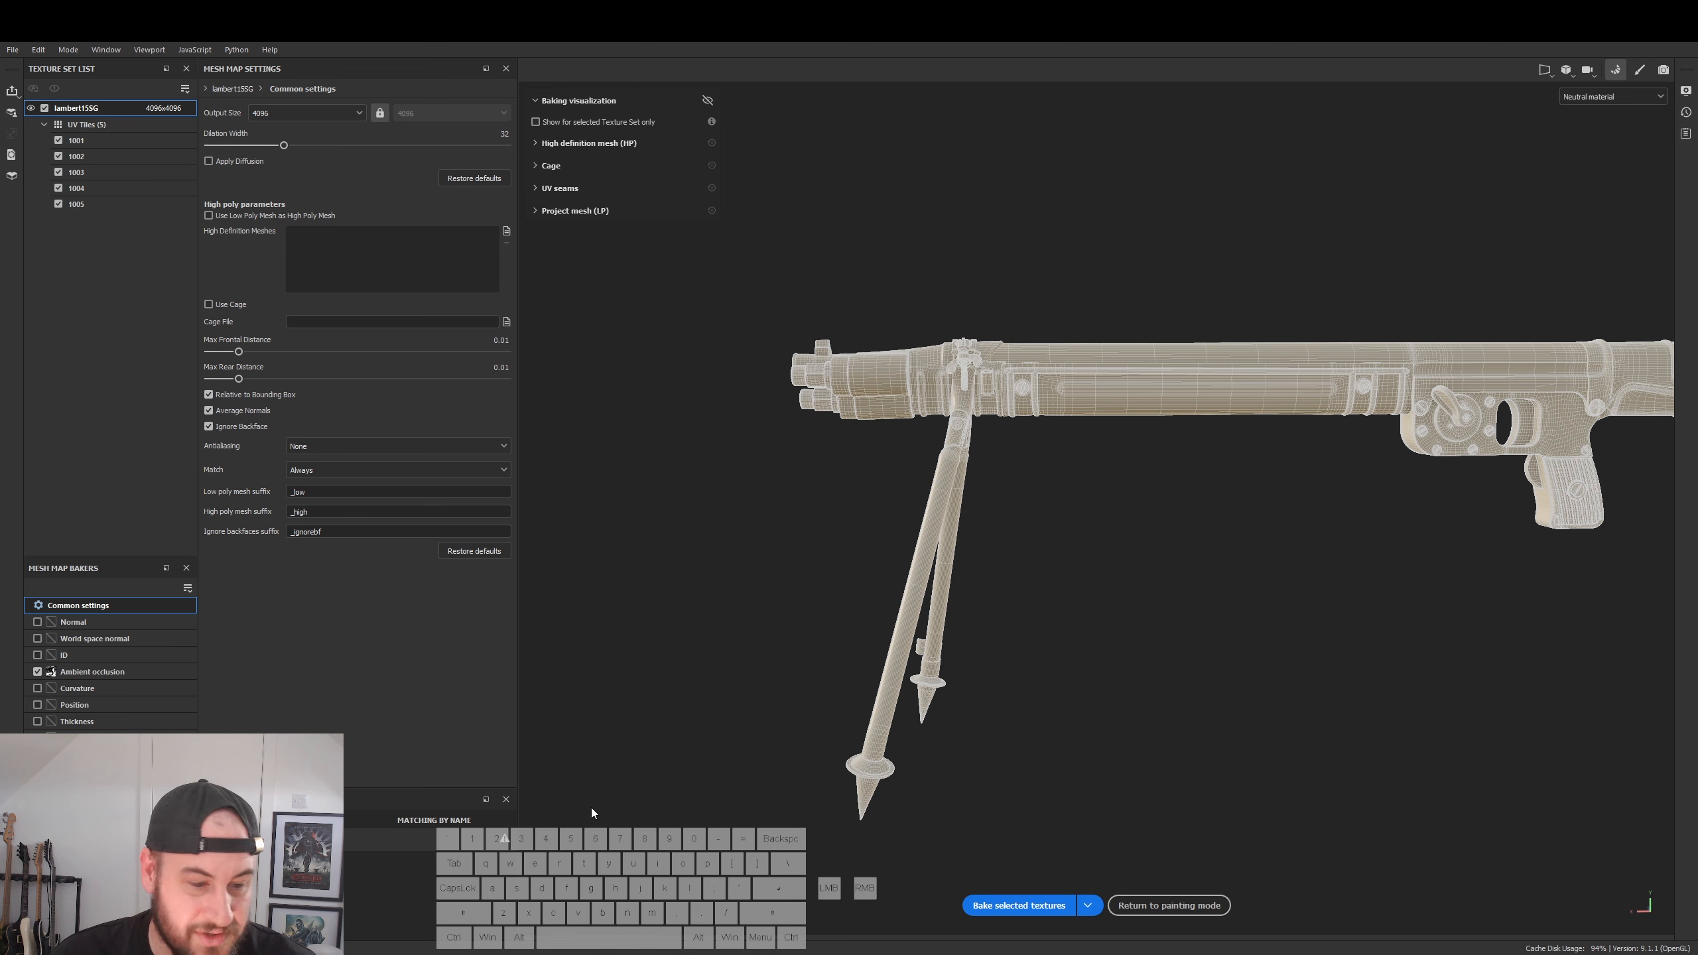
- Return to painting mode and display the ambient occlusion map on the model
left_click(1170, 905)
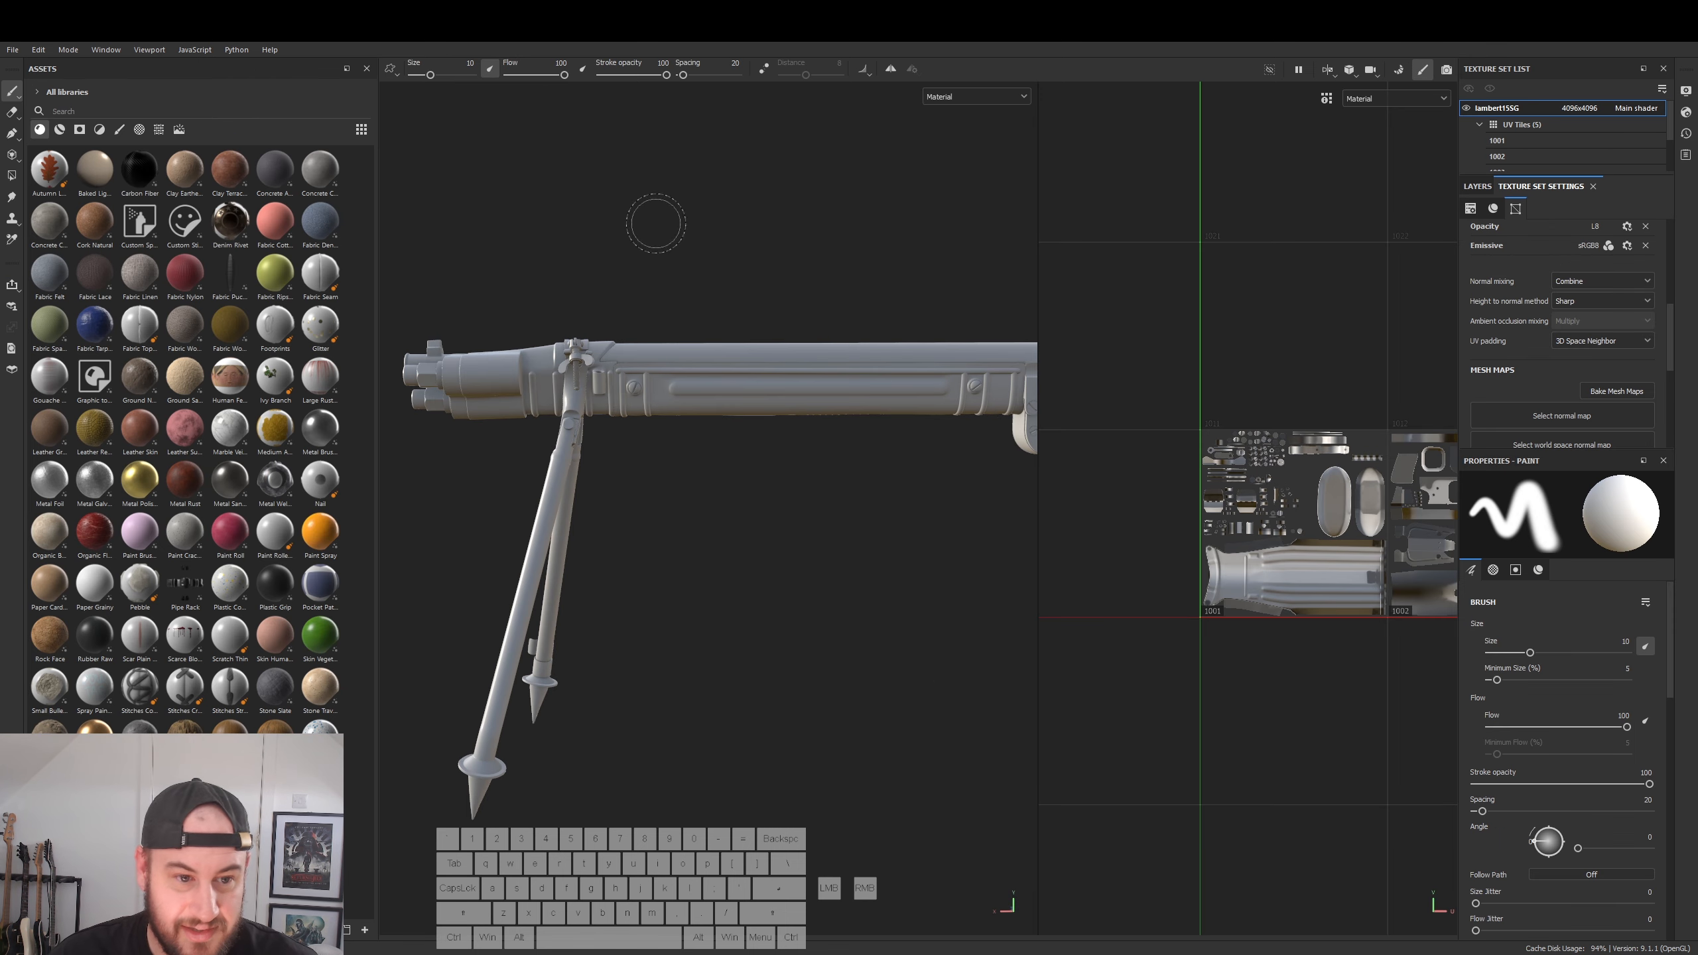
left_click(943, 97)
scroll(958, 219, "down", 5)
scroll(972, 214, "down", 1)
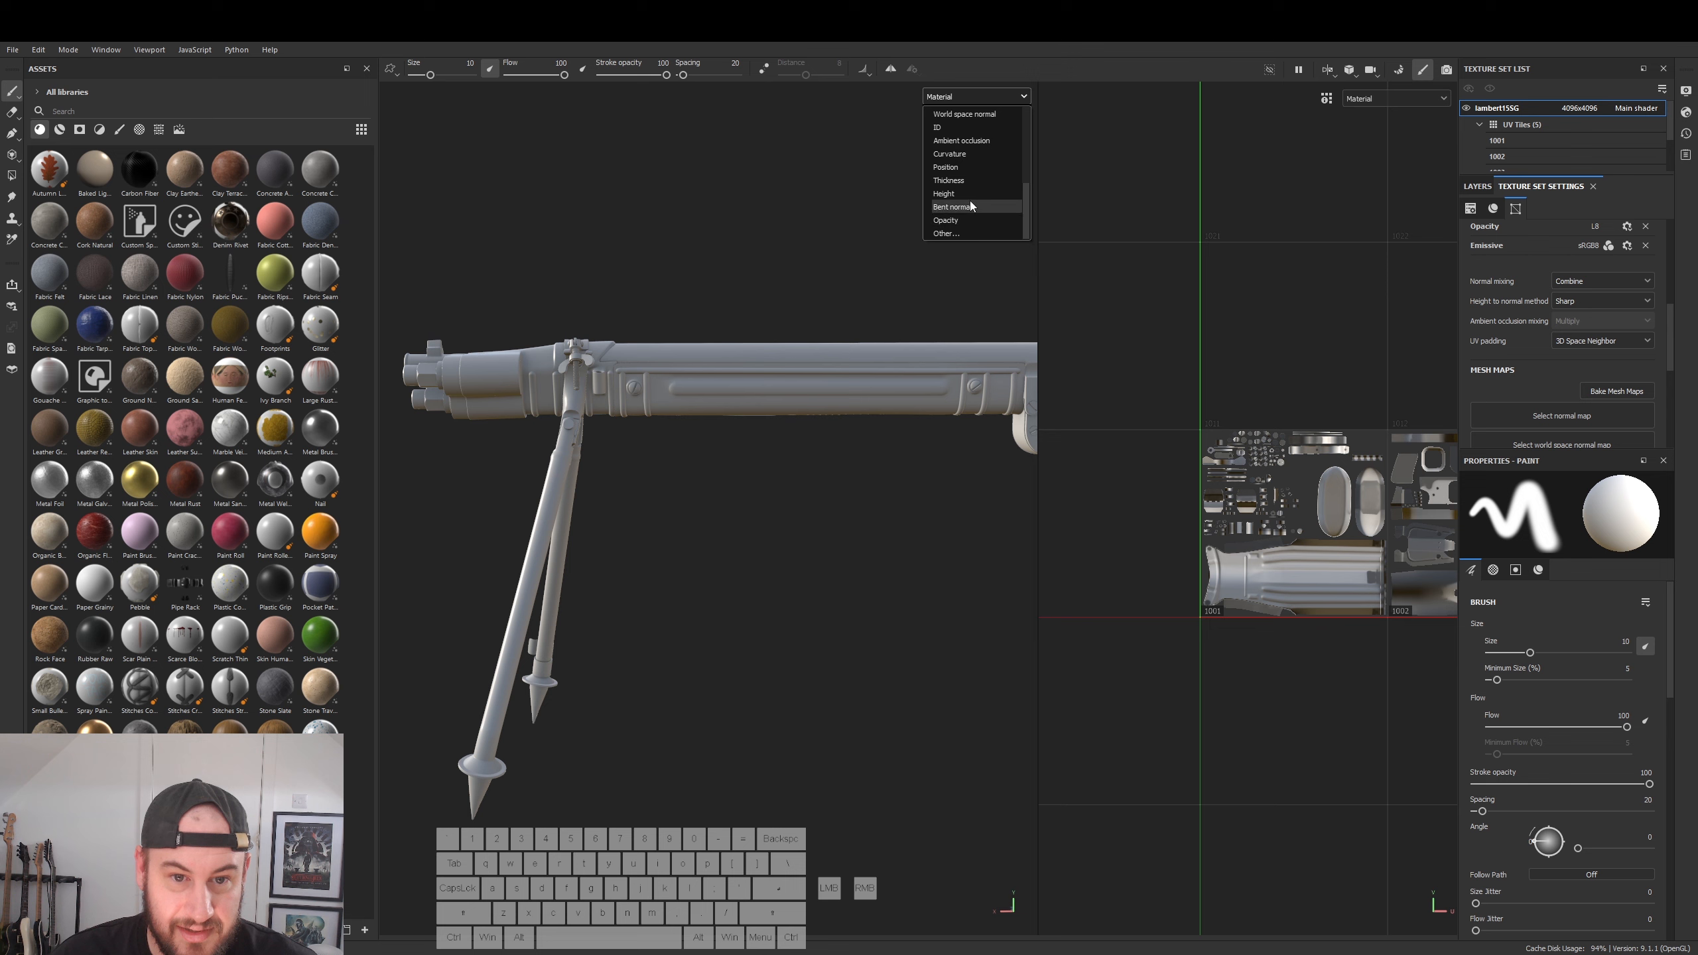
left_click(962, 140)
- Examine the ambient occlusion bake on the threaded connector, barrel, bipod, receiver and grip, and across the UV tiles
left_click_drag(708, 272, 629, 520, "alt")
right_click_drag(629, 520, 1322, 551, "alt")
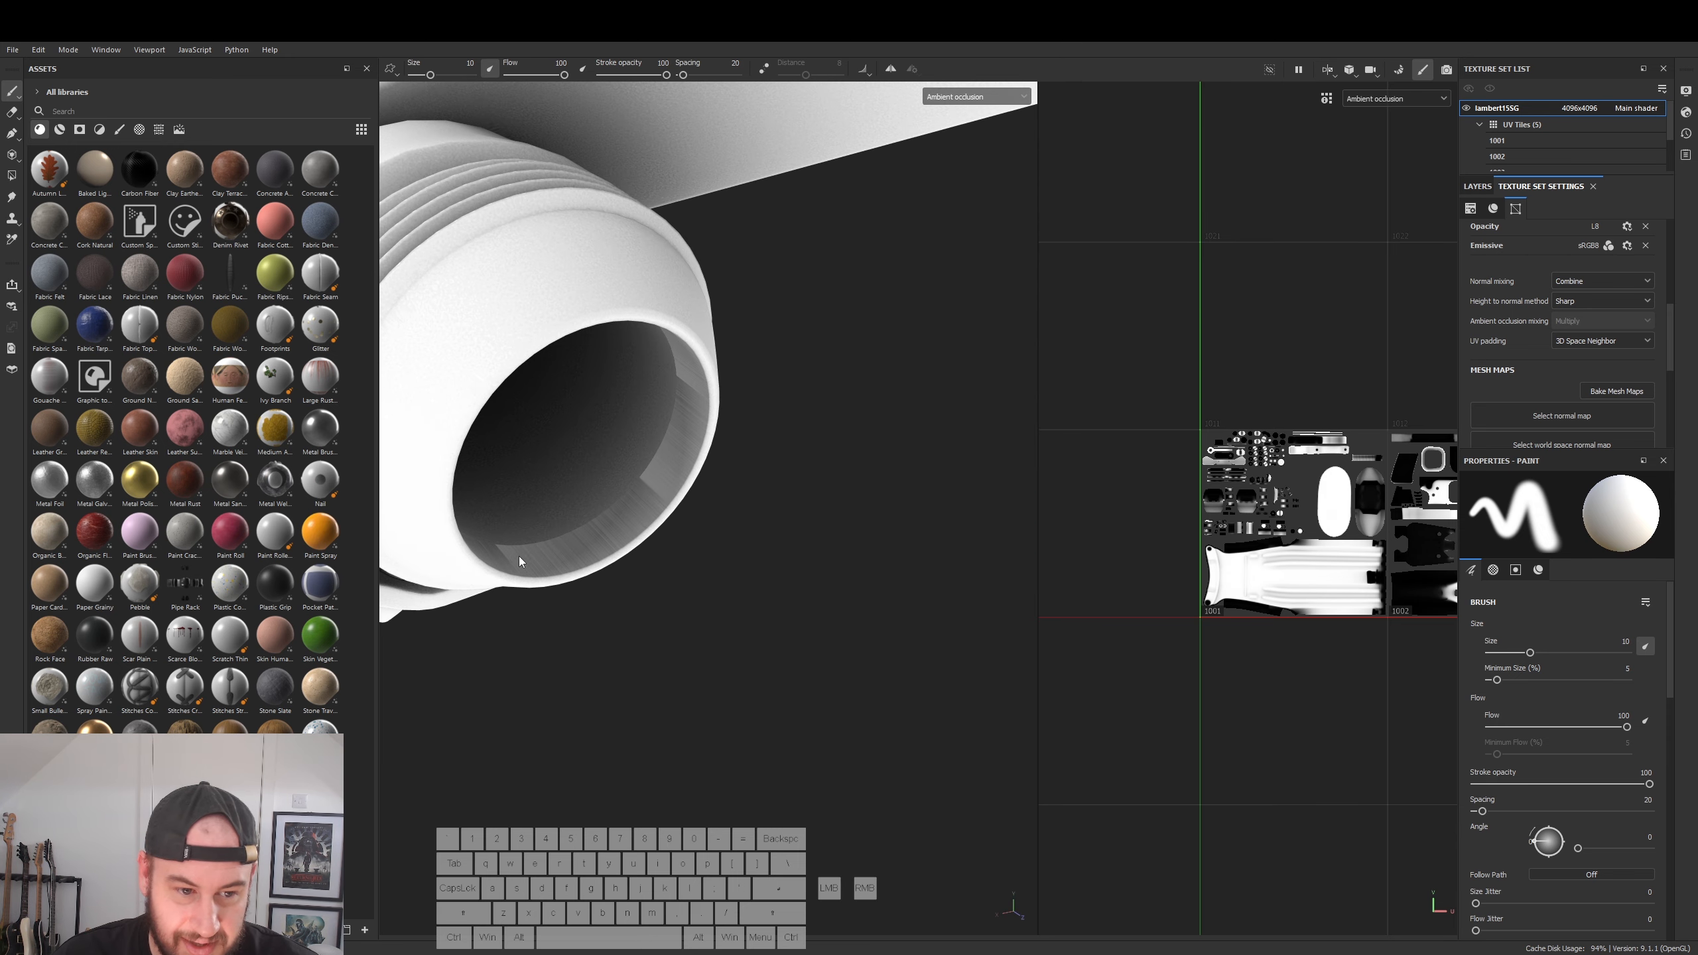
left_click_drag(838, 531, 835, 634, "alt")
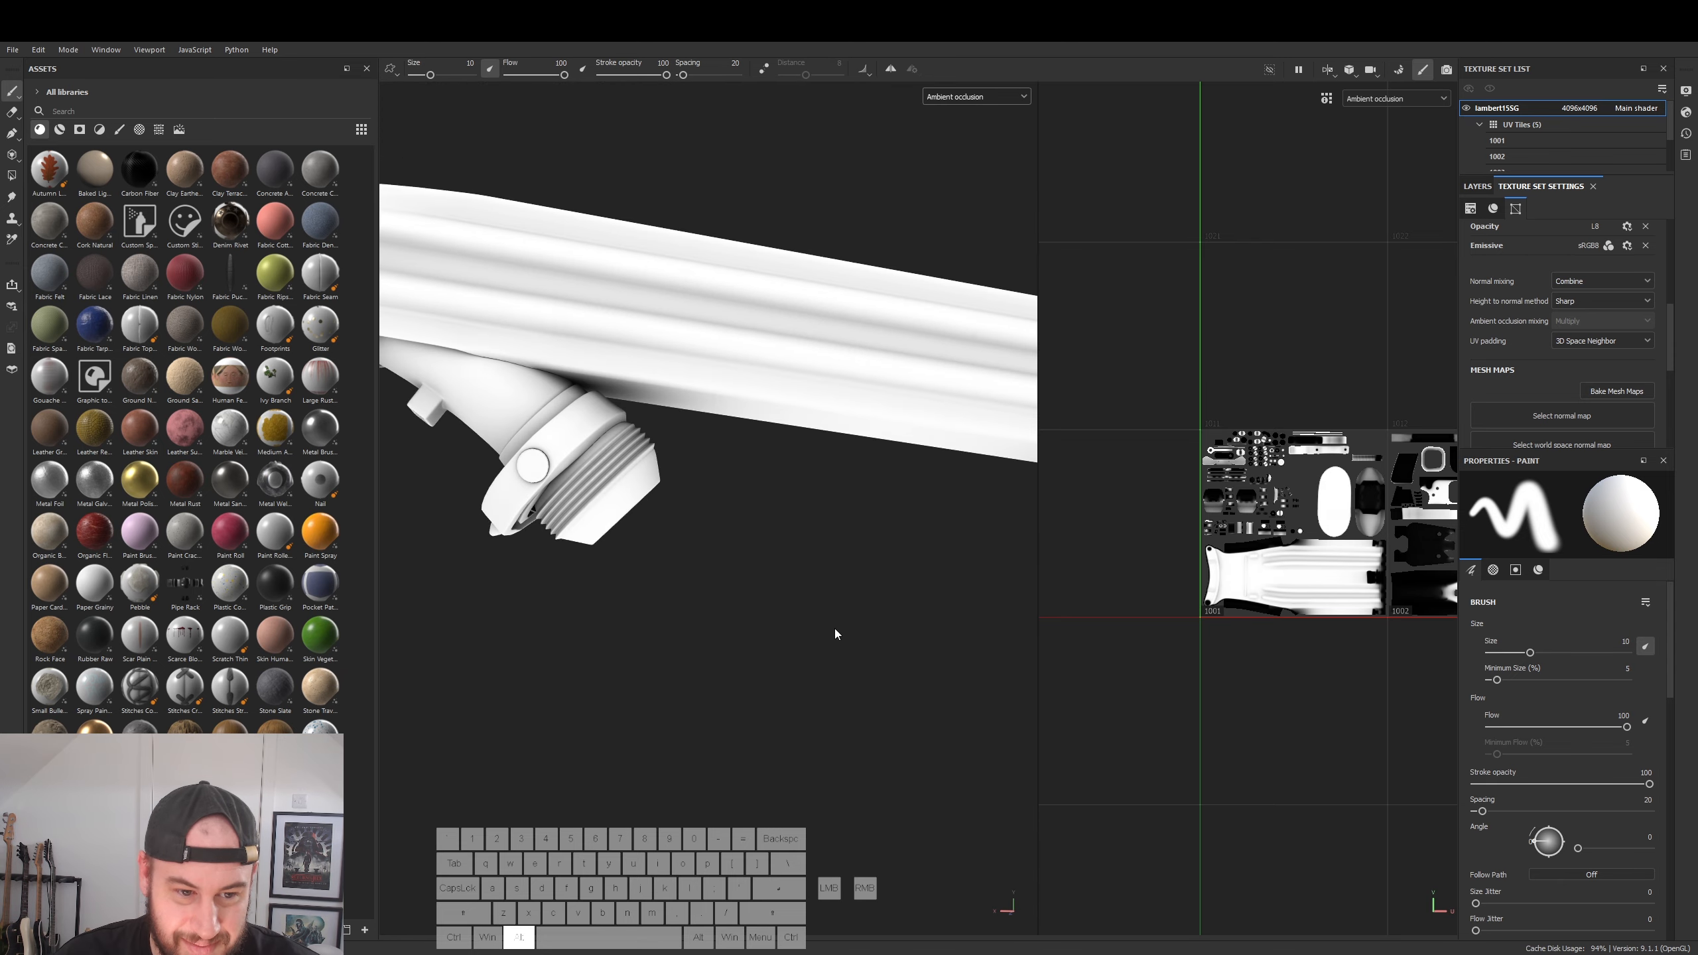
right_click_drag(835, 635, 829, 603, "alt")
left_click_drag(829, 602, 725, 595, "alt")
middle_click_drag(530, 588, 1139, 568, "alt")
left_click_drag(724, 520, 826, 539, "alt")
left_click_drag(531, 524, 602, 485, "alt")
right_click_drag(568, 635, 491, 617, "alt")
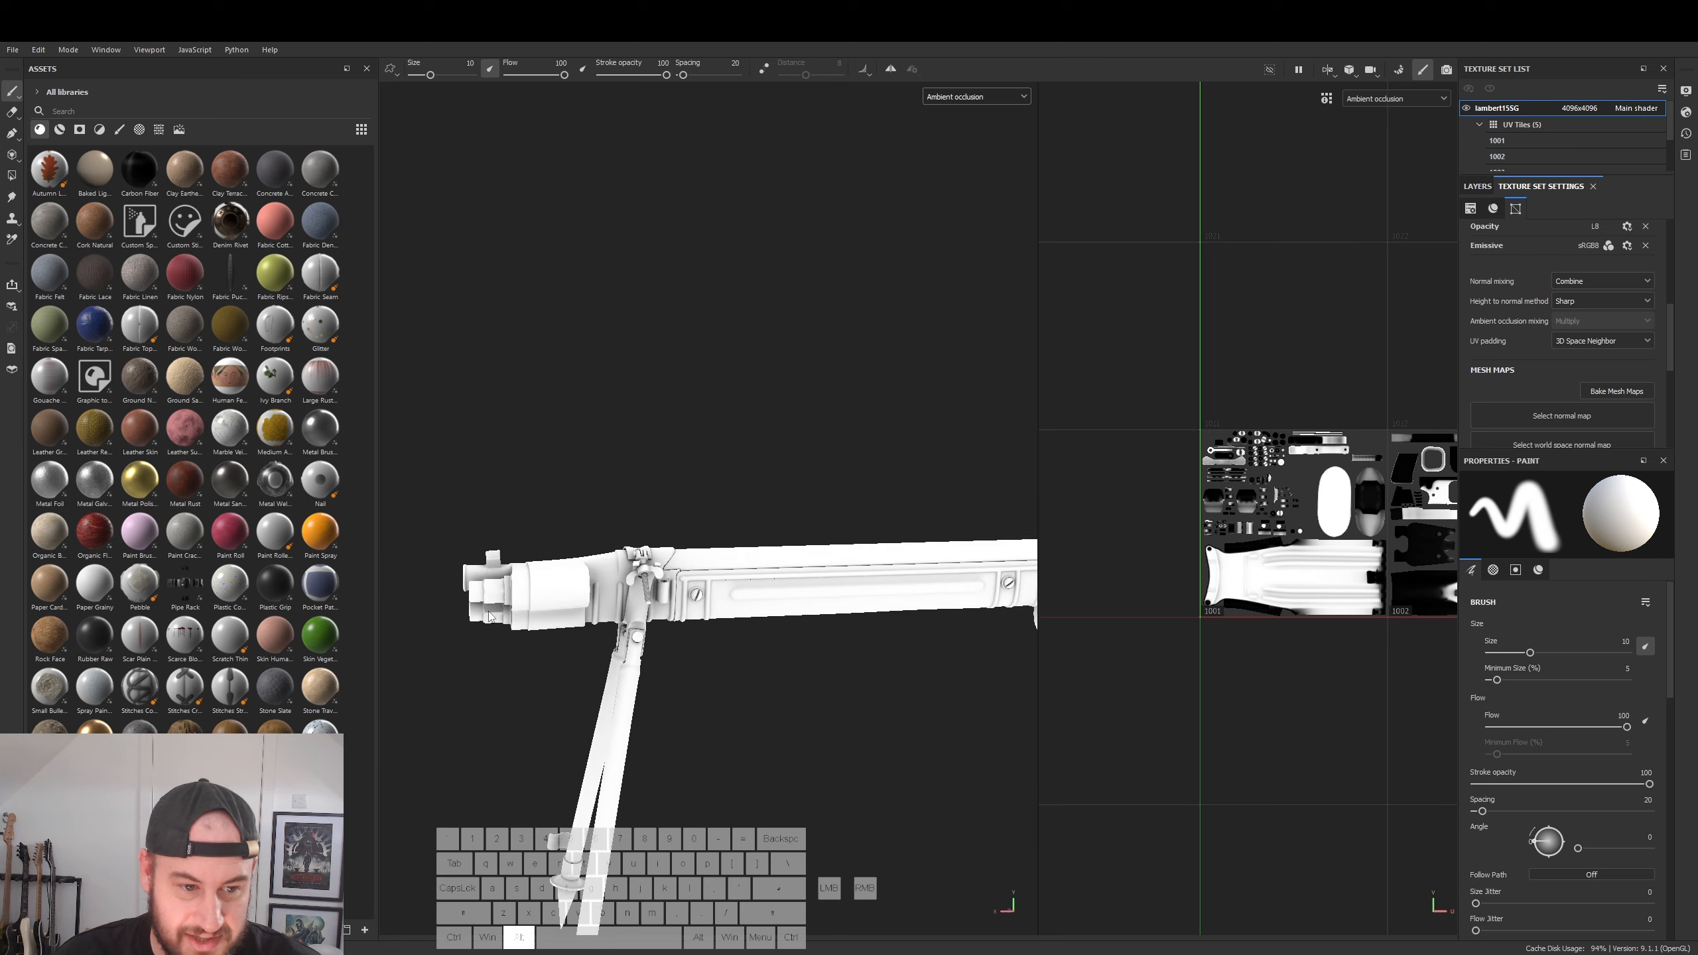
middle_click_drag(1023, 743, 838, 595, "alt")
left_click_drag(894, 550, 820, 462, "alt")
middle_click_drag(862, 508, 643, 570, "alt")
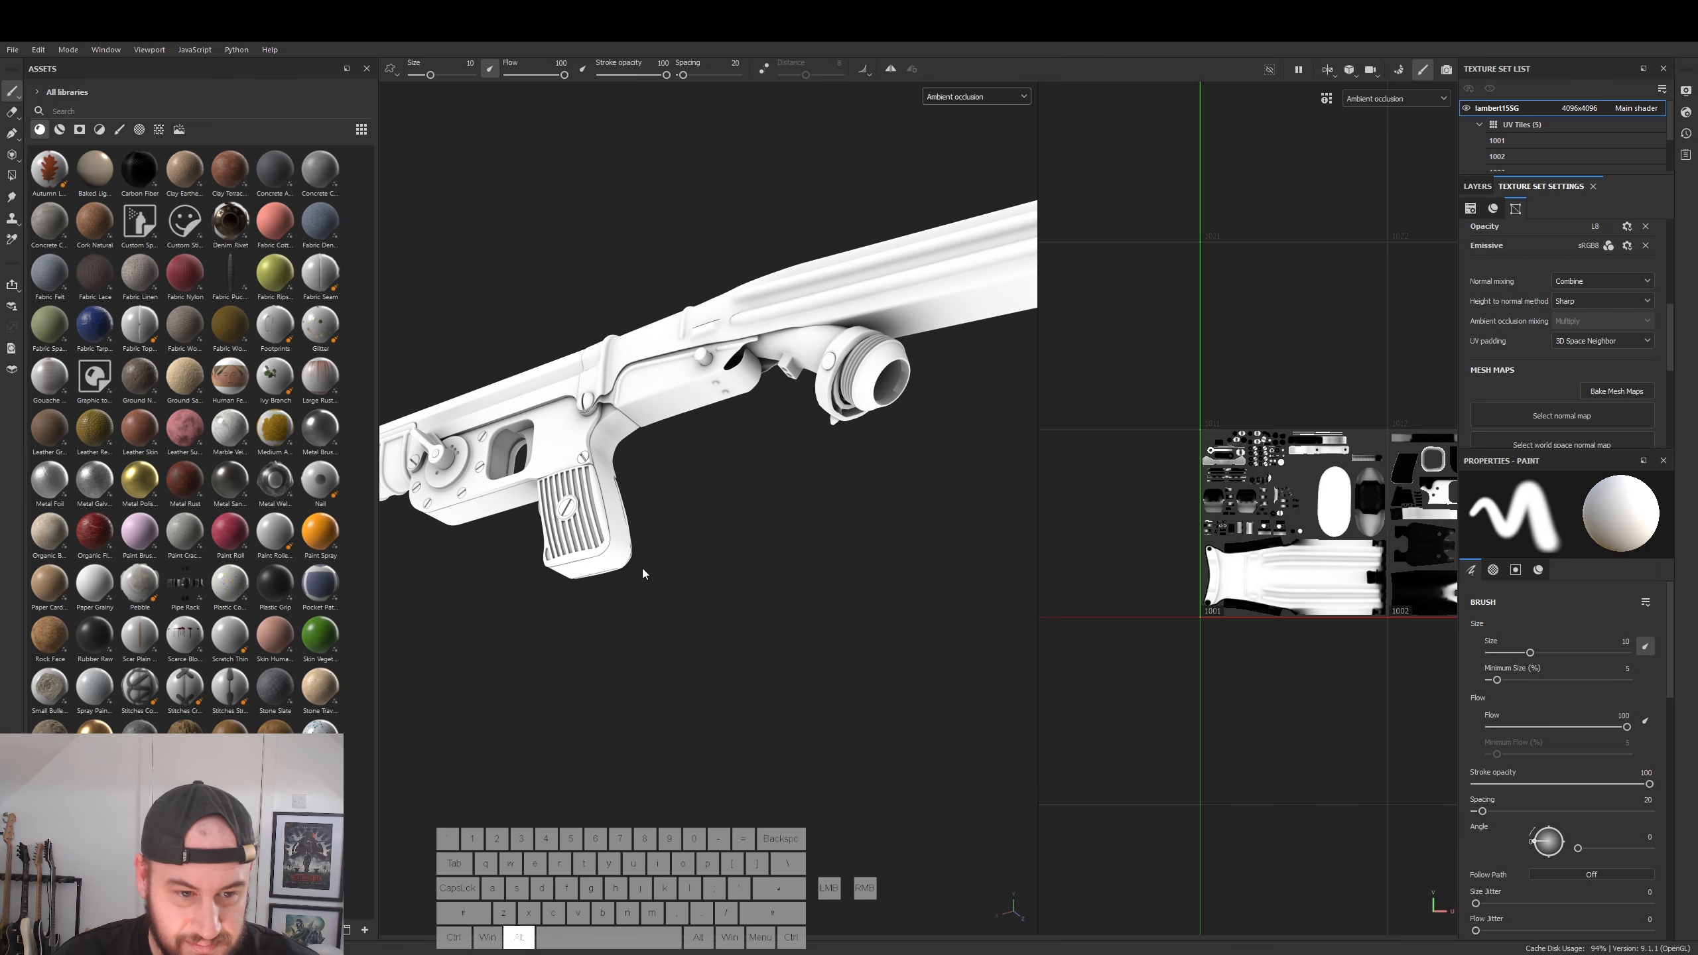
right_click_drag(896, 395, 464, 574, "alt")
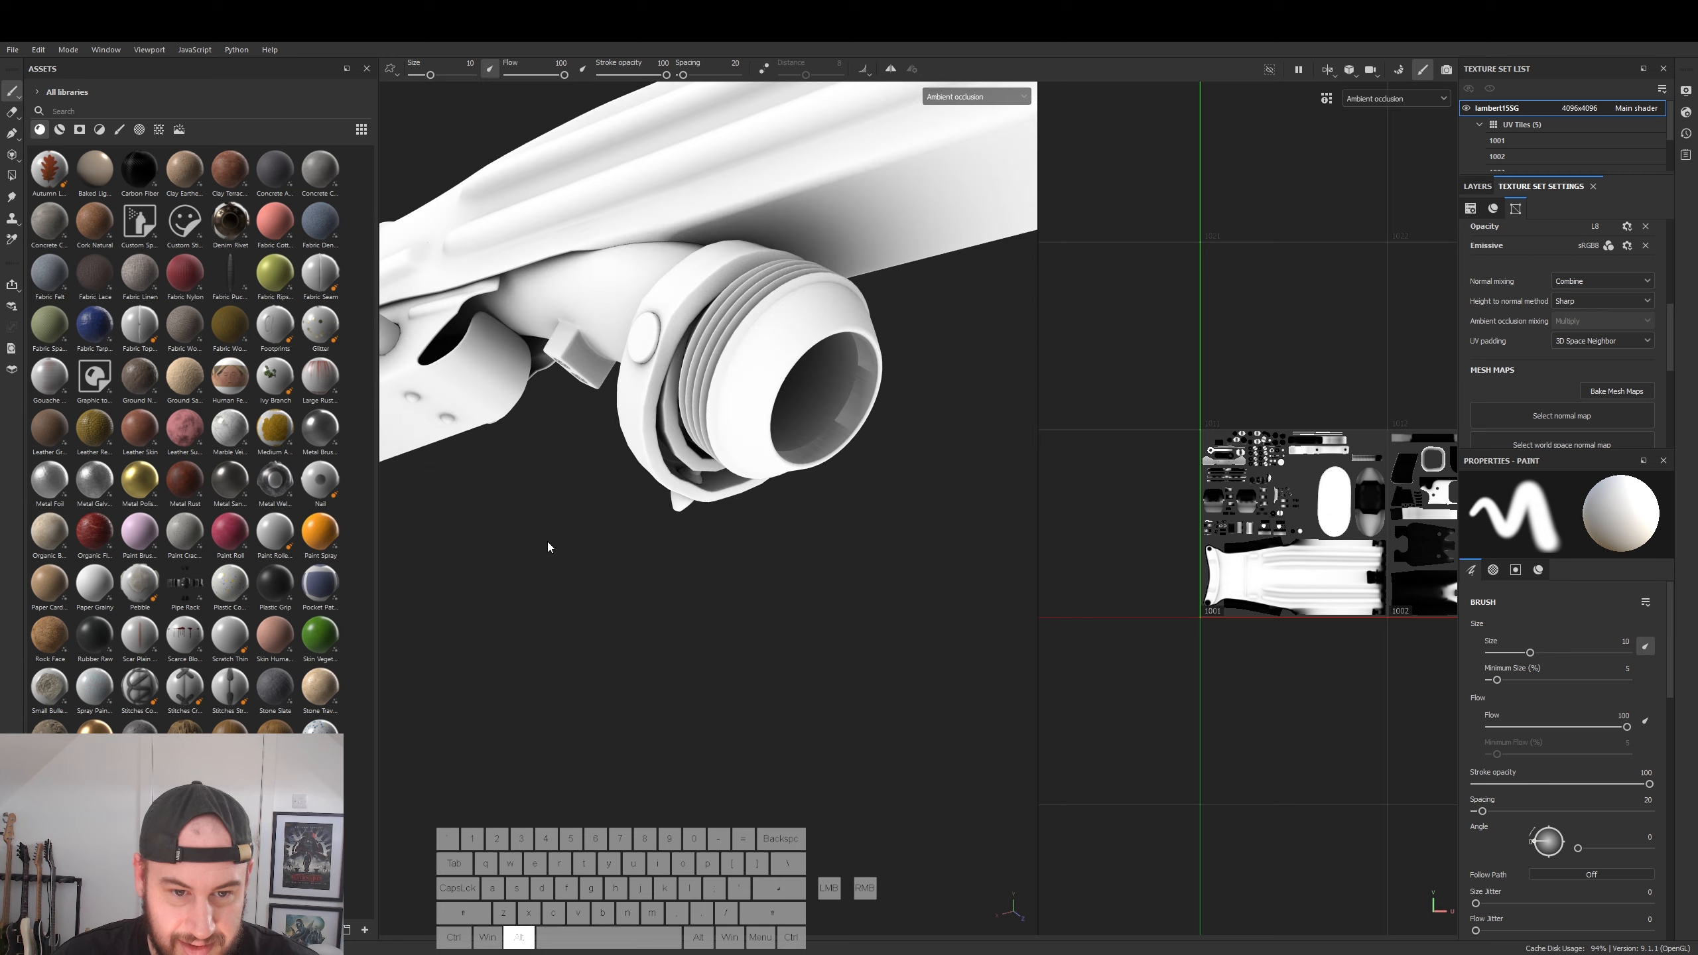
mouse_move(1170, 612)
middle_mouse_down("alt")
mouse_move(1054, 589)
mouse_move(755, 589)
middle_mouse_up("alt")
middle_click_drag(1323, 528, 1231, 528, "alt")
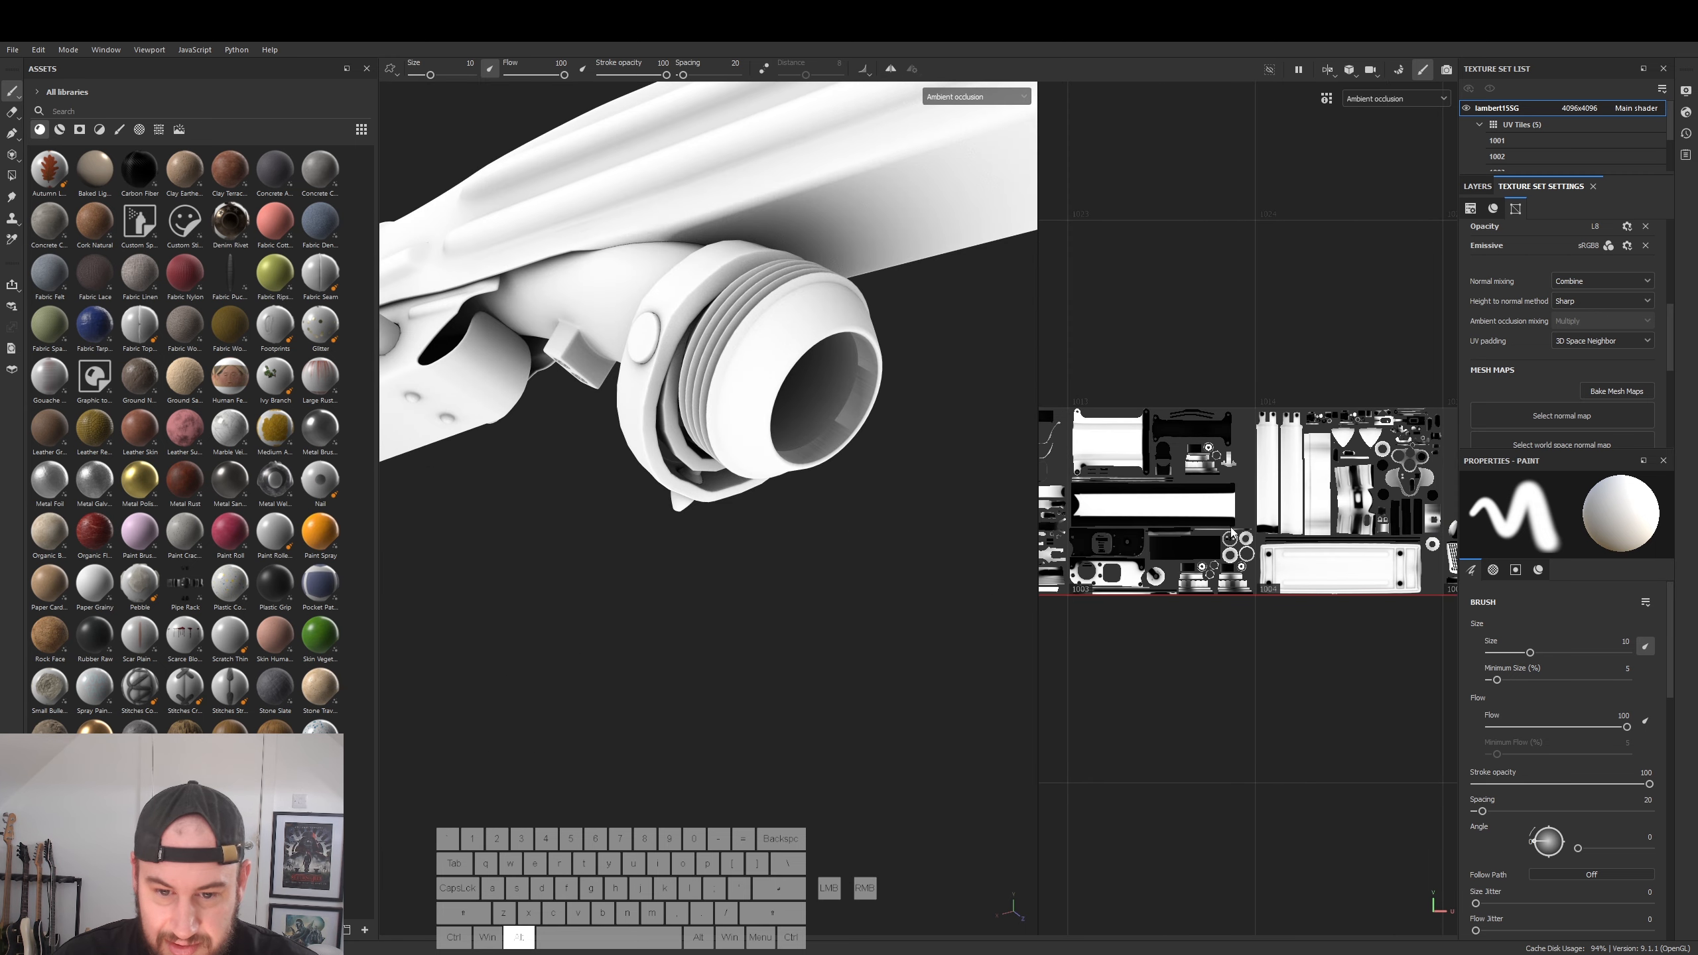
mouse_move(802, 436)
right_mouse_down("alt")
mouse_move(1573, 546)
mouse_move(759, 566)
mouse_move(701, 535)
right_mouse_up("alt")
mouse_move(701, 536)
left_mouse_down("alt")
mouse_move(792, 614)
mouse_move(813, 517)
left_mouse_up("alt")
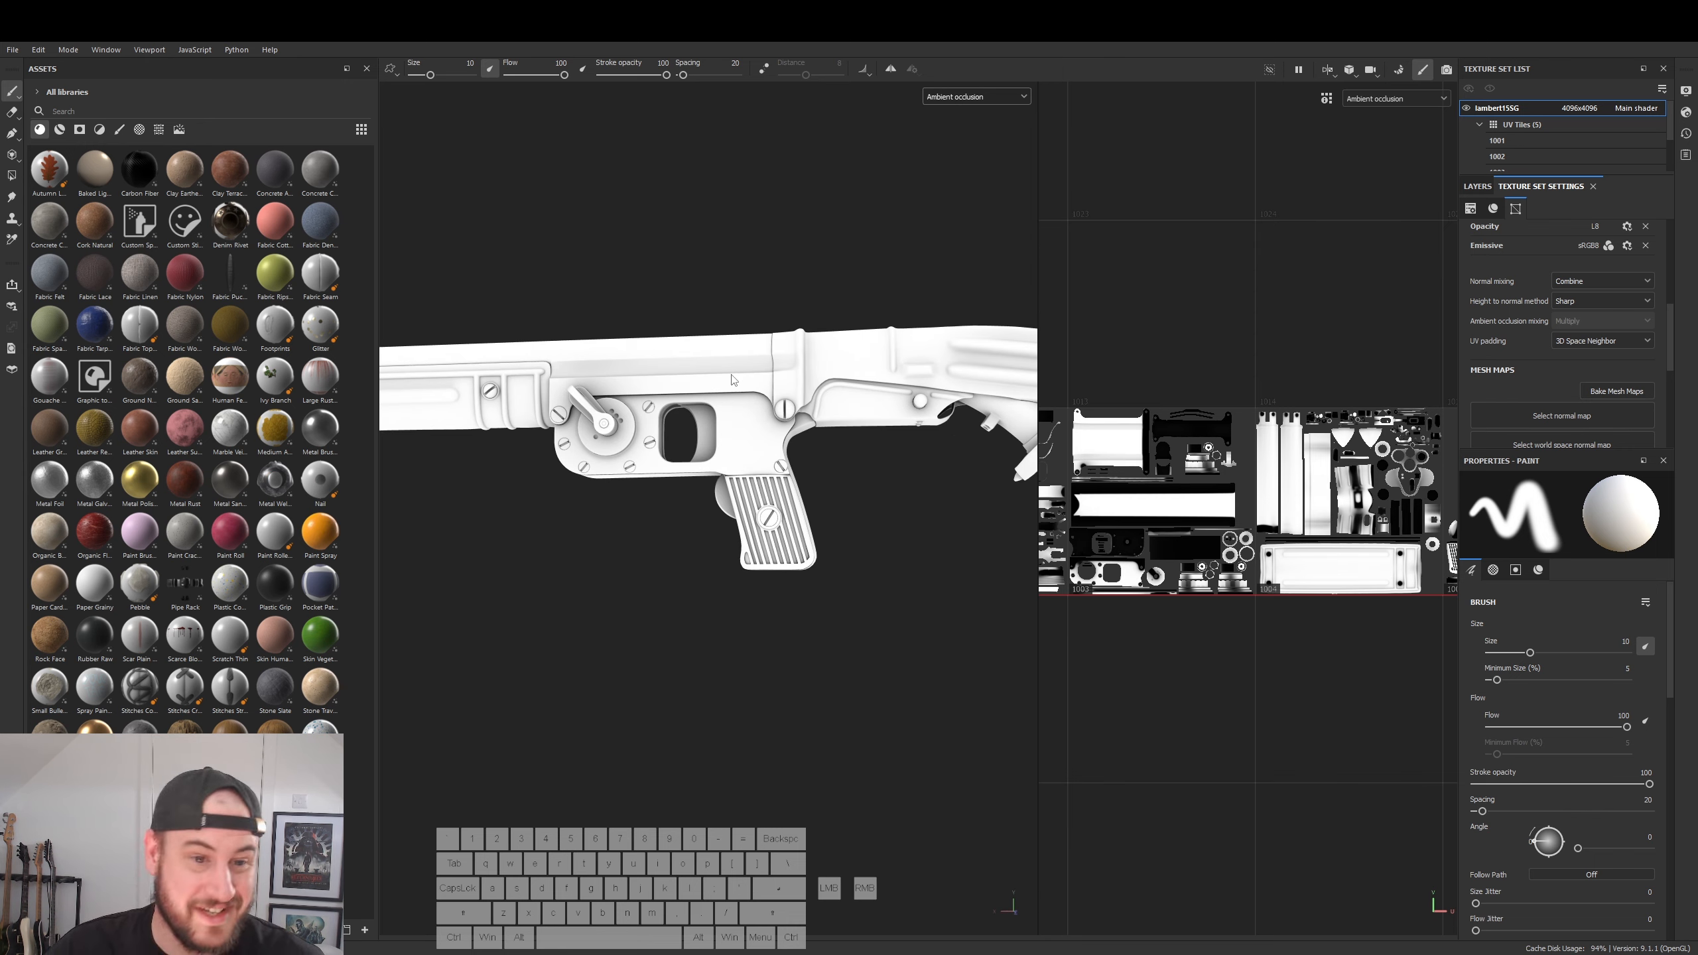
middle_click_drag(692, 265, 910, 307, "alt")
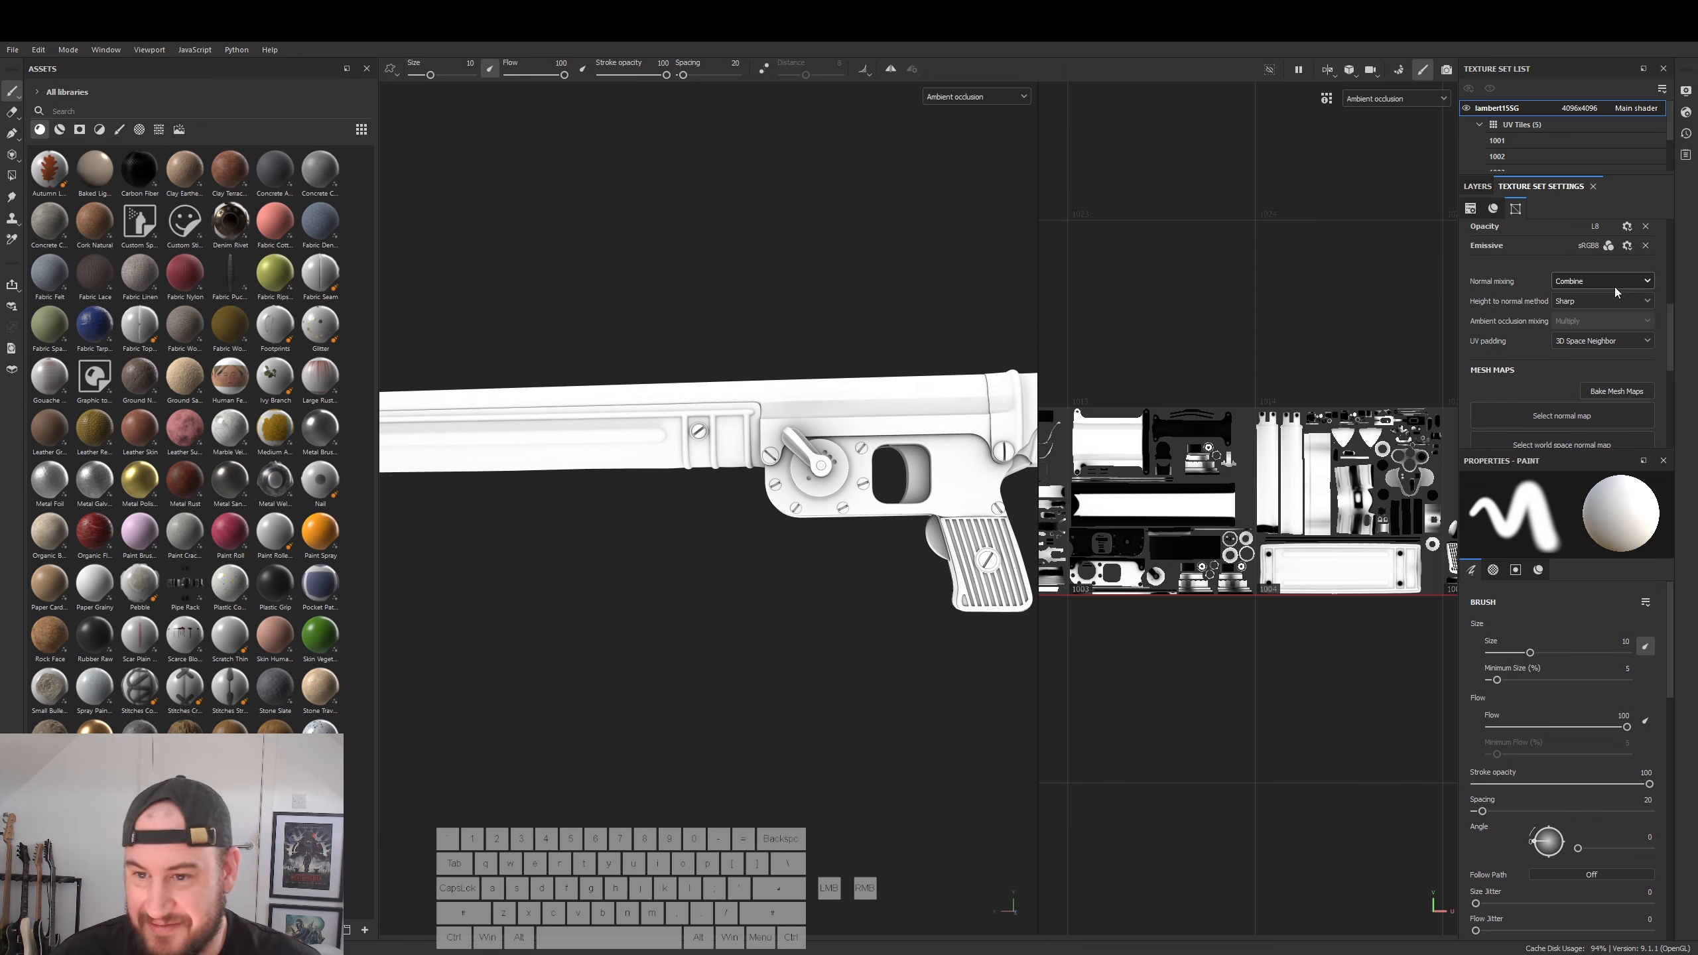
- Bake the normal, world space normal, ID, curvature and position mesh maps, leaving ambient occlusion out of this bake
scroll(1630, 325, "up", 3)
scroll(1631, 375, "down", 3)
left_click(1610, 432)
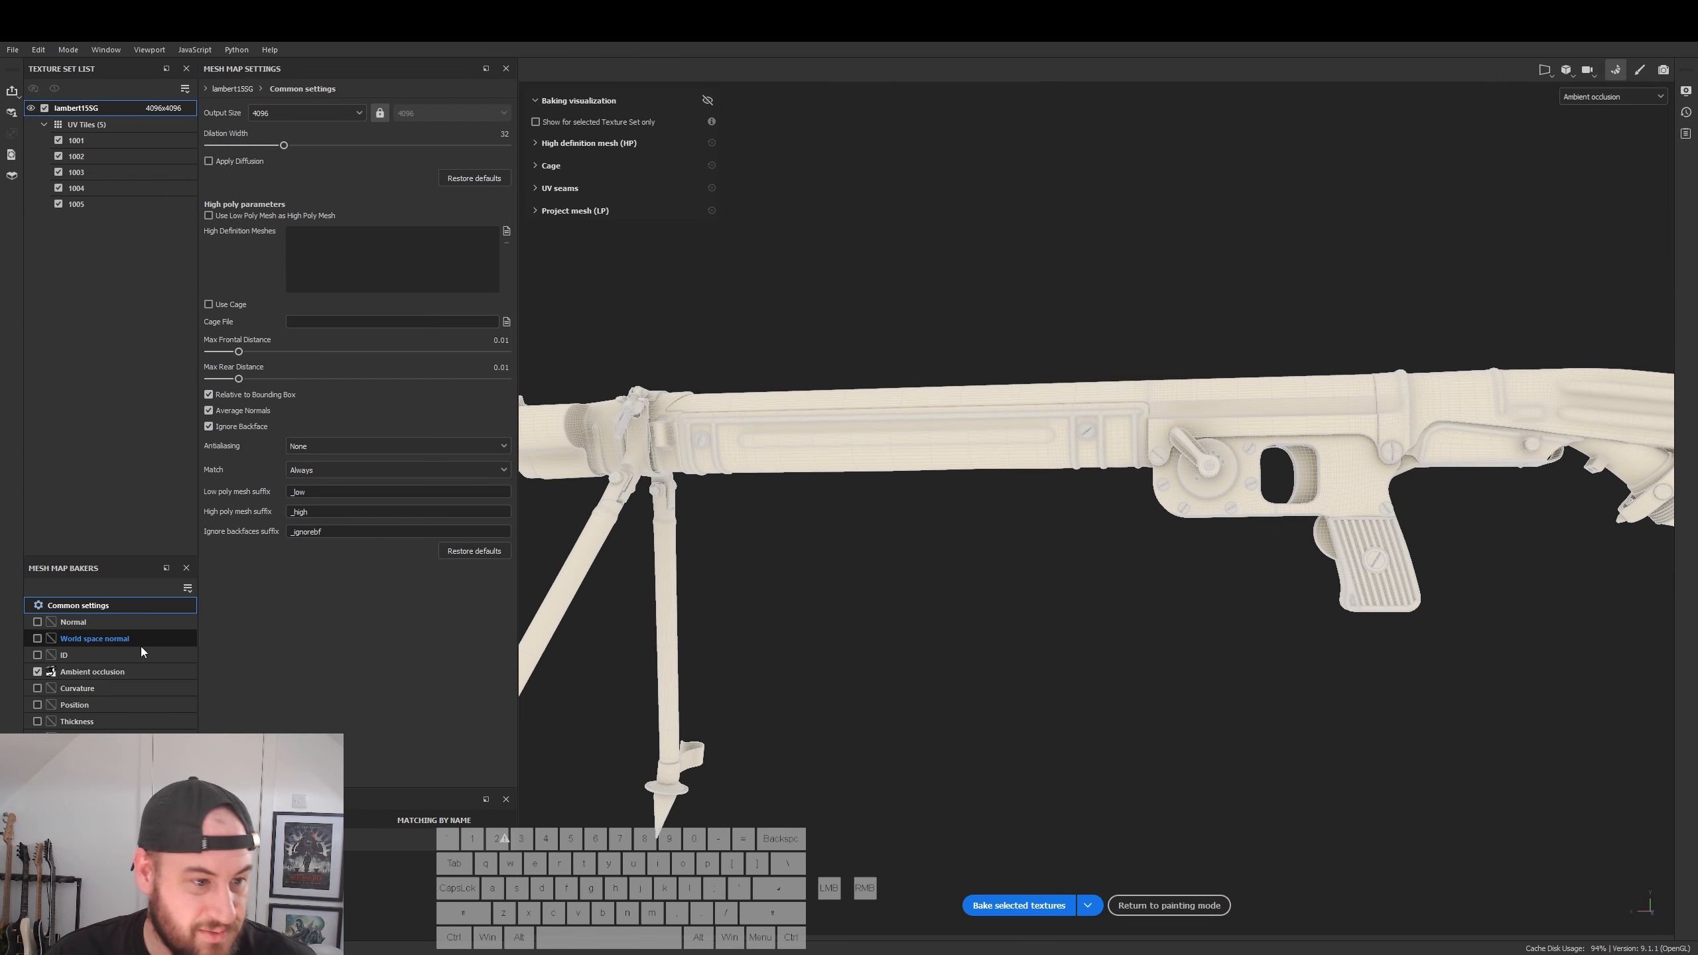
left_click(37, 622)
left_click(37, 638)
left_click(37, 655)
left_click(37, 672)
left_click(37, 688)
left_click(37, 704)
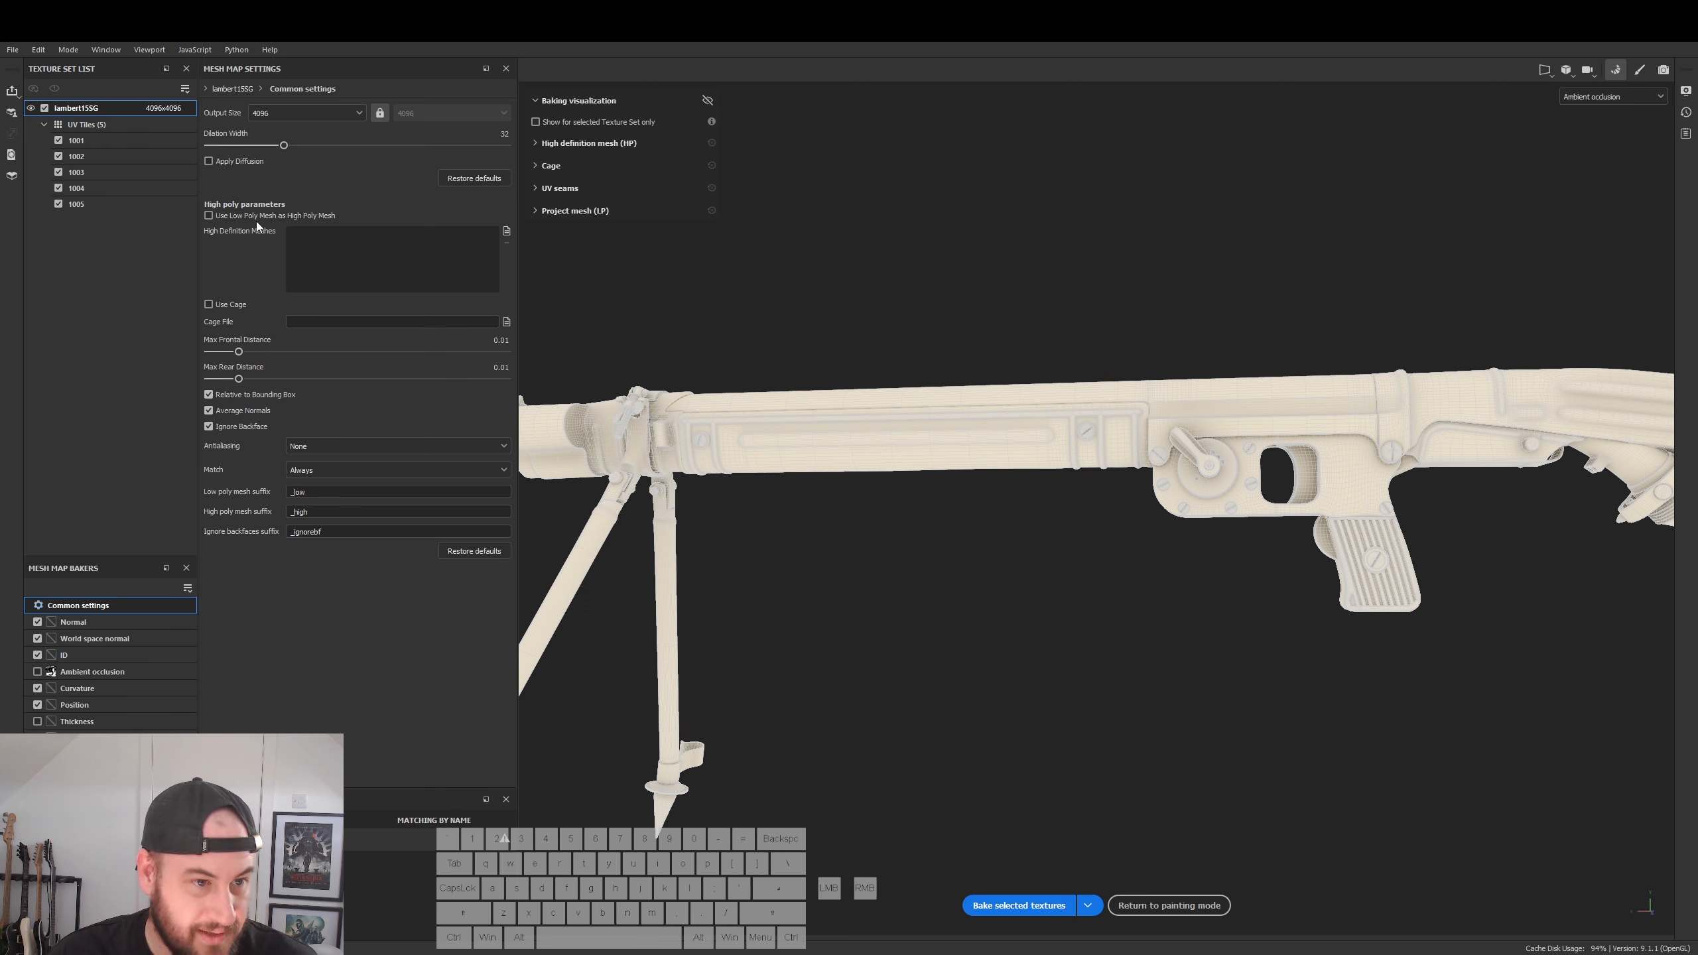
left_click(1019, 905)
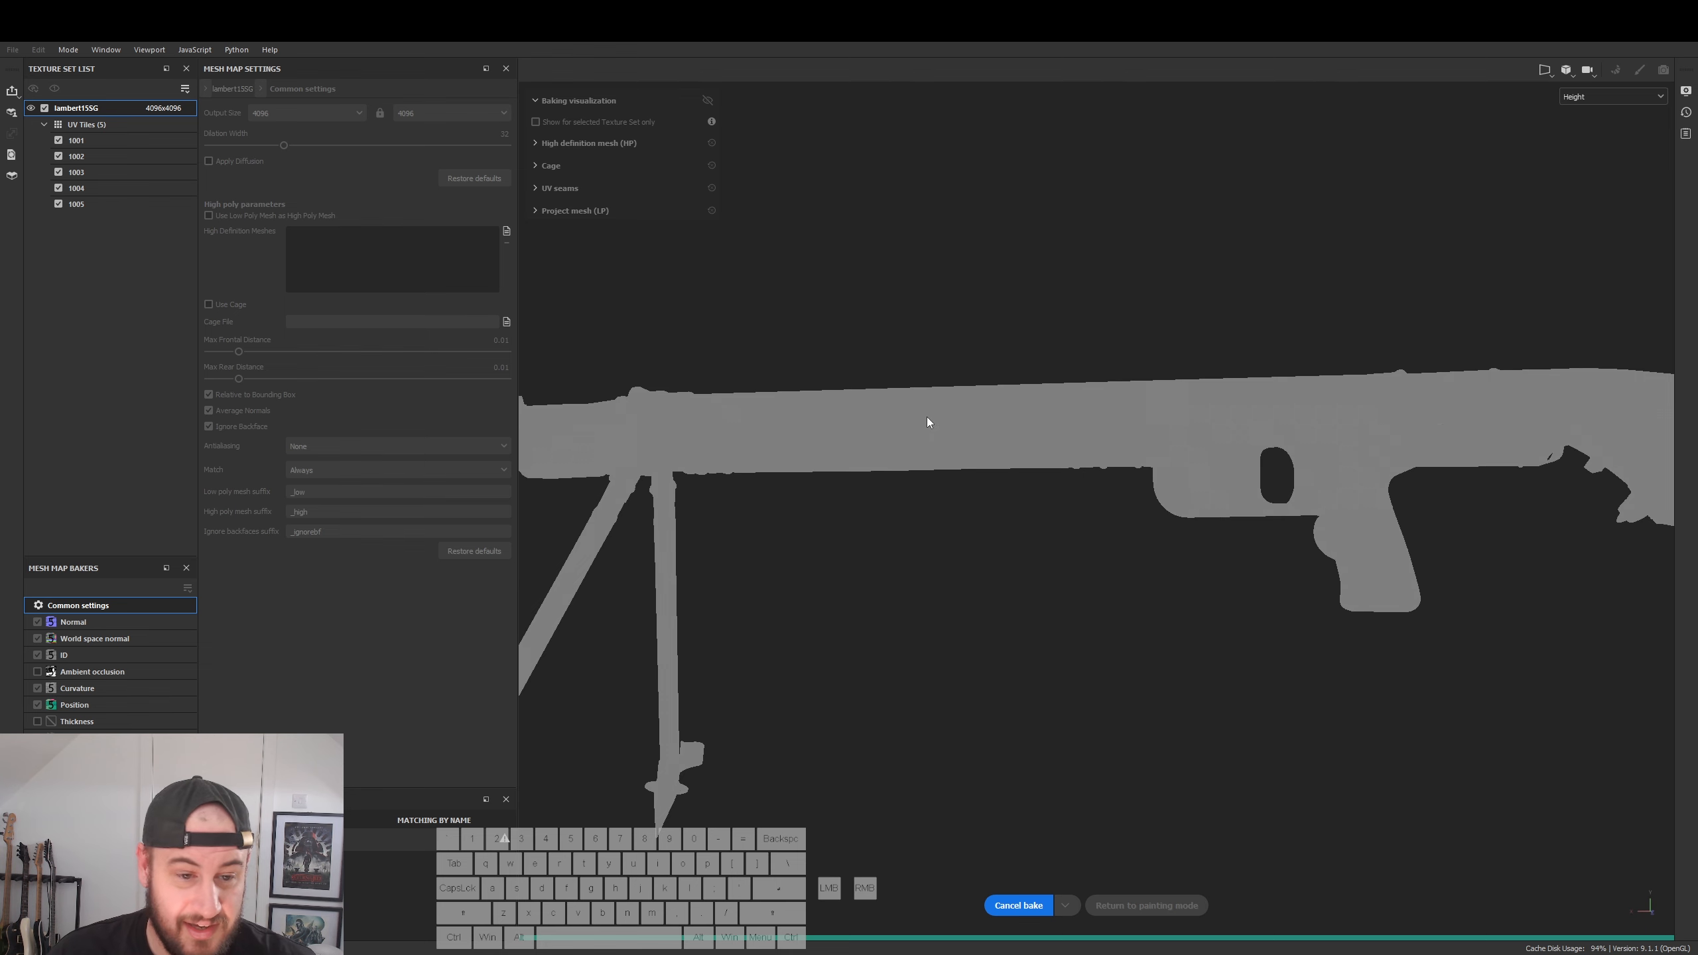
- Return to painting mode and inspect the baked curvature map around the receiver and grip
left_click(1178, 904)
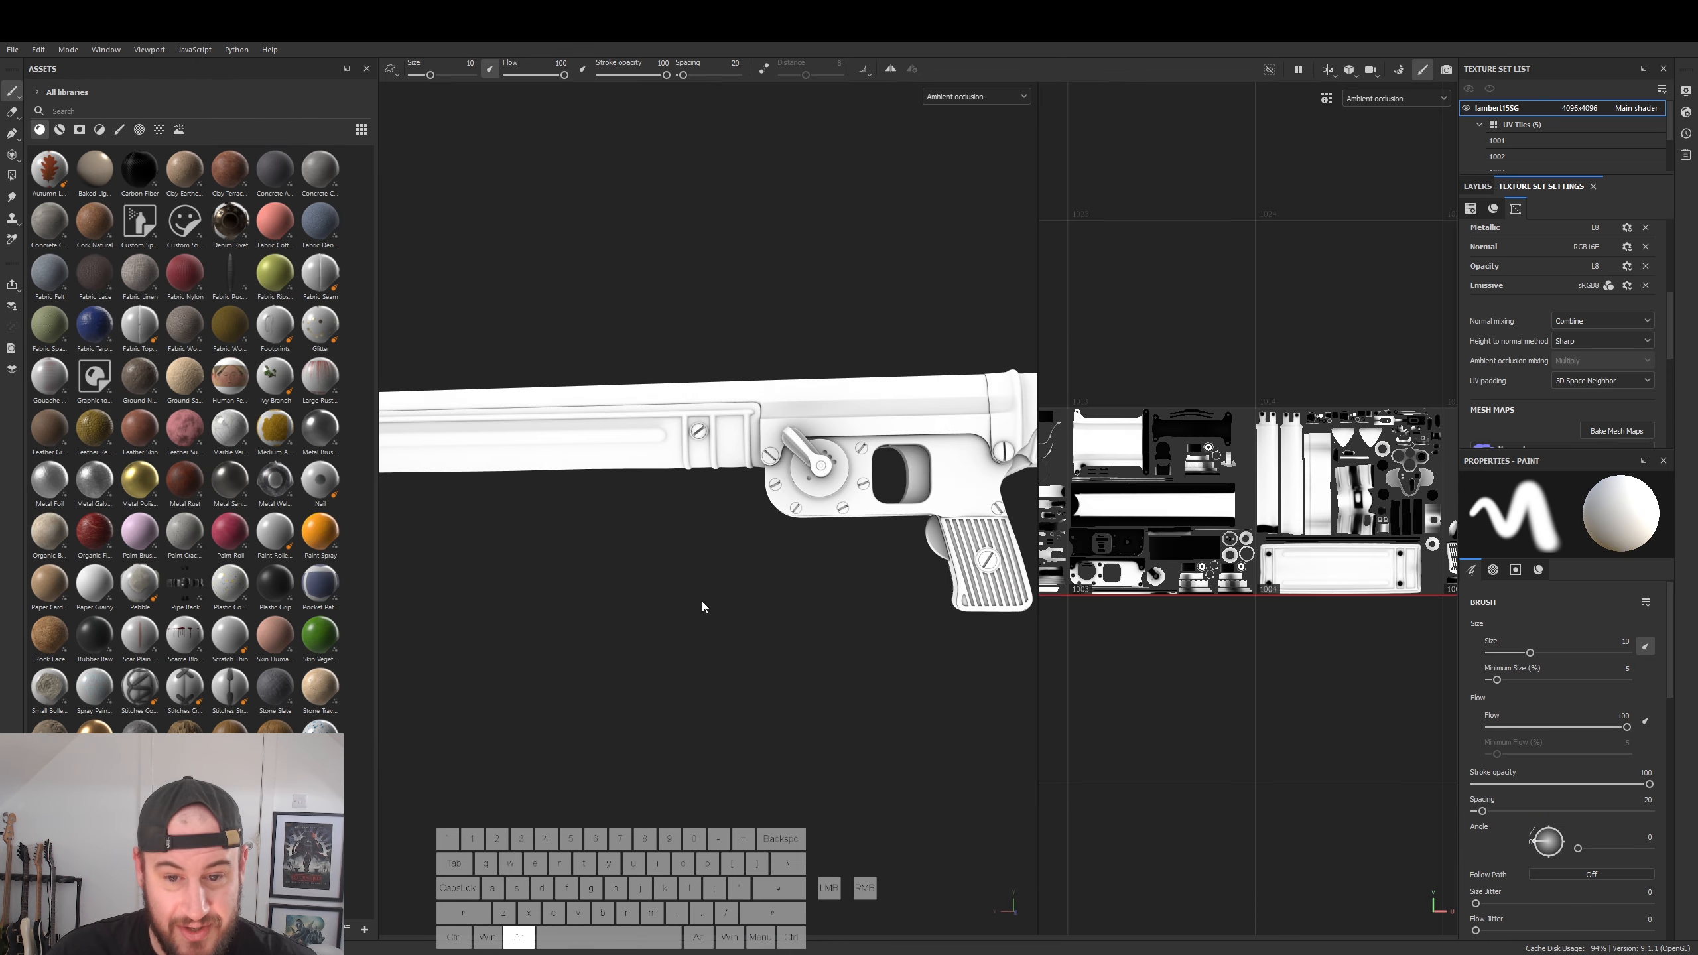
left_click(975, 98)
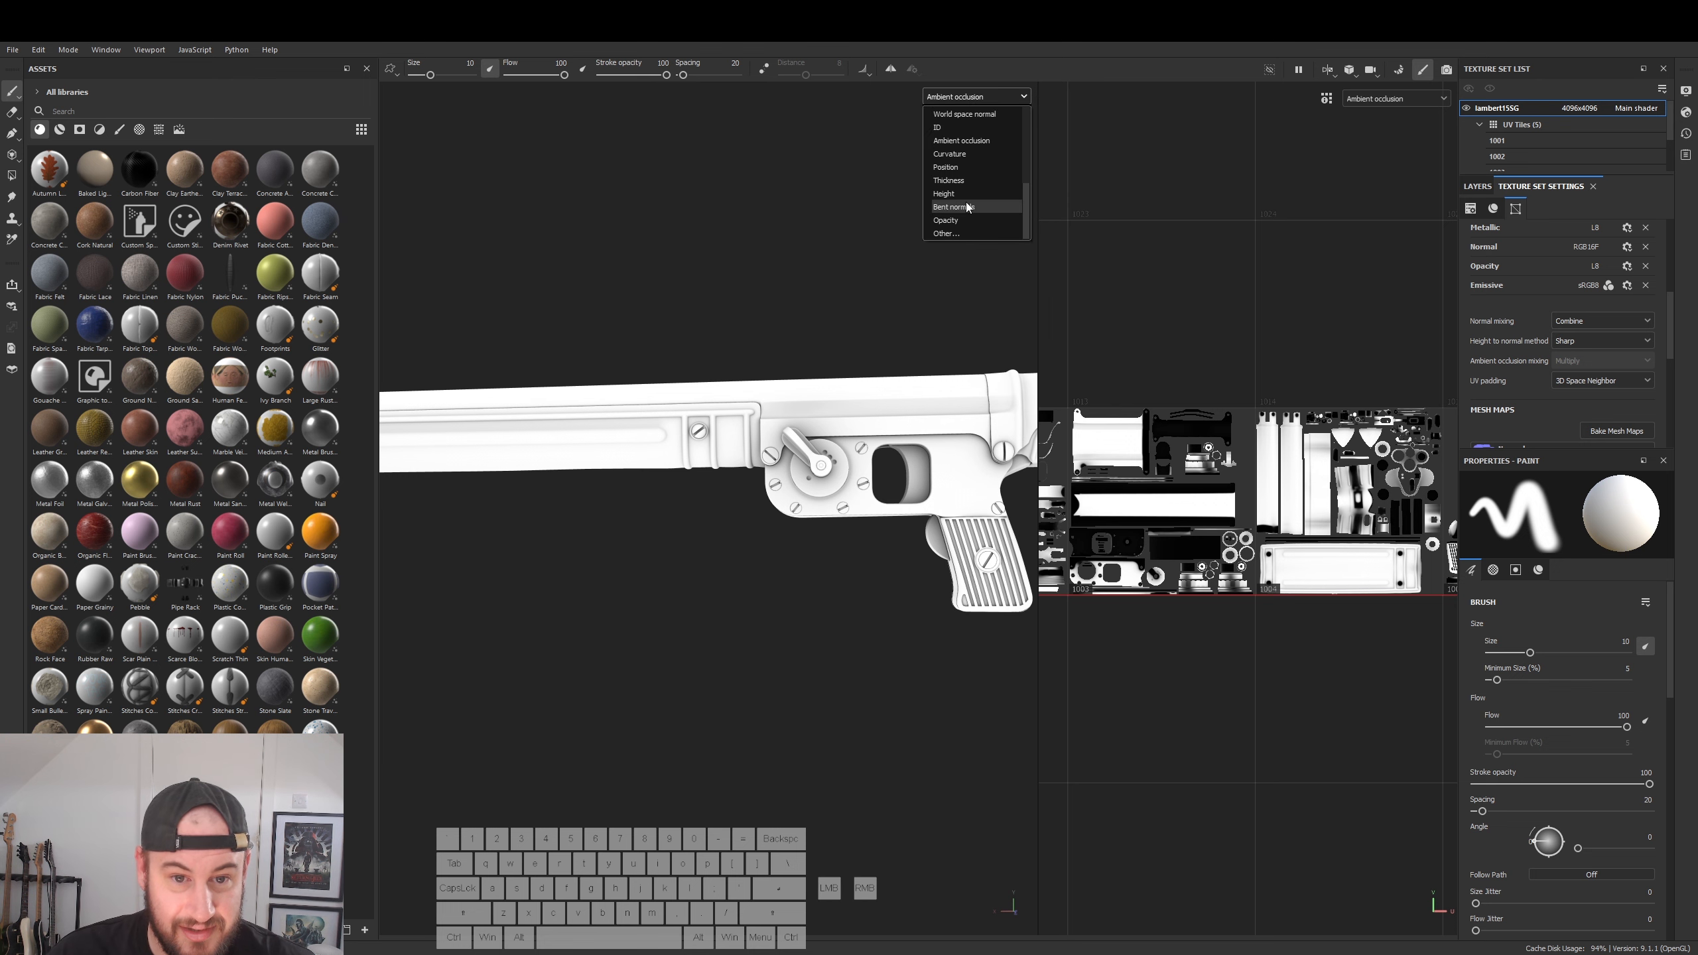
scroll(978, 191, "up", 3)
scroll(980, 186, "down", 2)
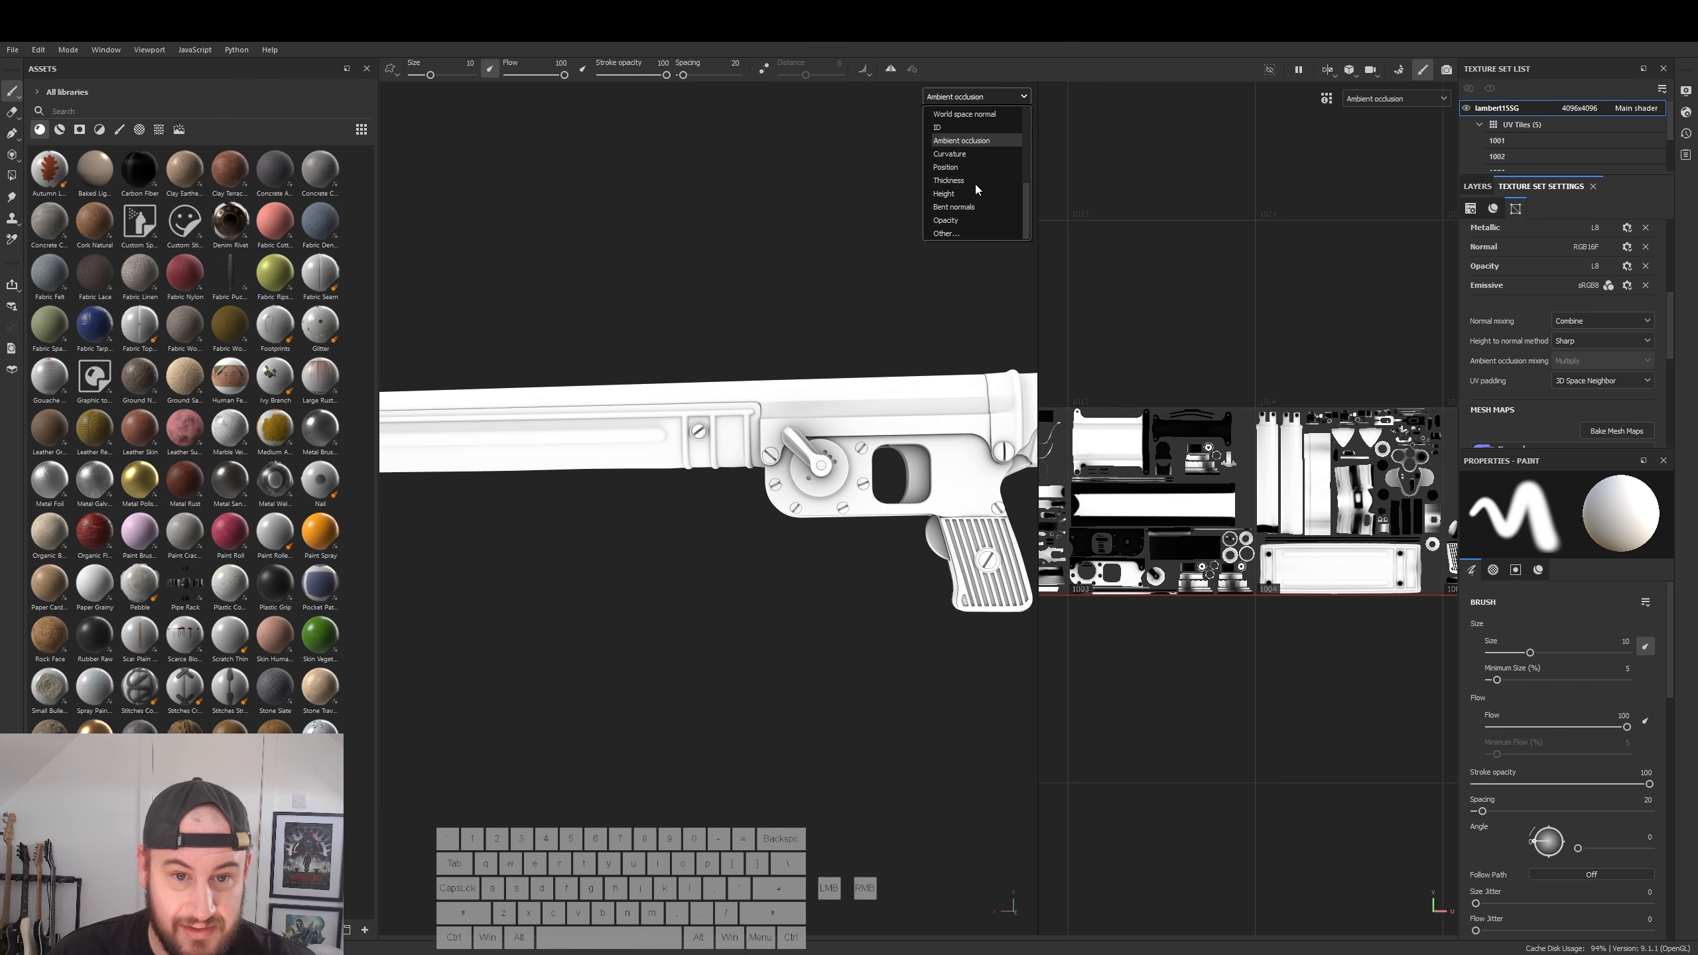
left_click(962, 160)
left_click_drag(940, 206, 580, 326, "alt")
middle_click_drag(836, 358, 708, 351, "alt")
right_click_drag(897, 395, 976, 569, "alt")
- Switch the viewport display back to Material and look over the shaded model around the receiver
left_click(949, 101)
scroll(962, 161, "up", 2)
left_click(956, 129)
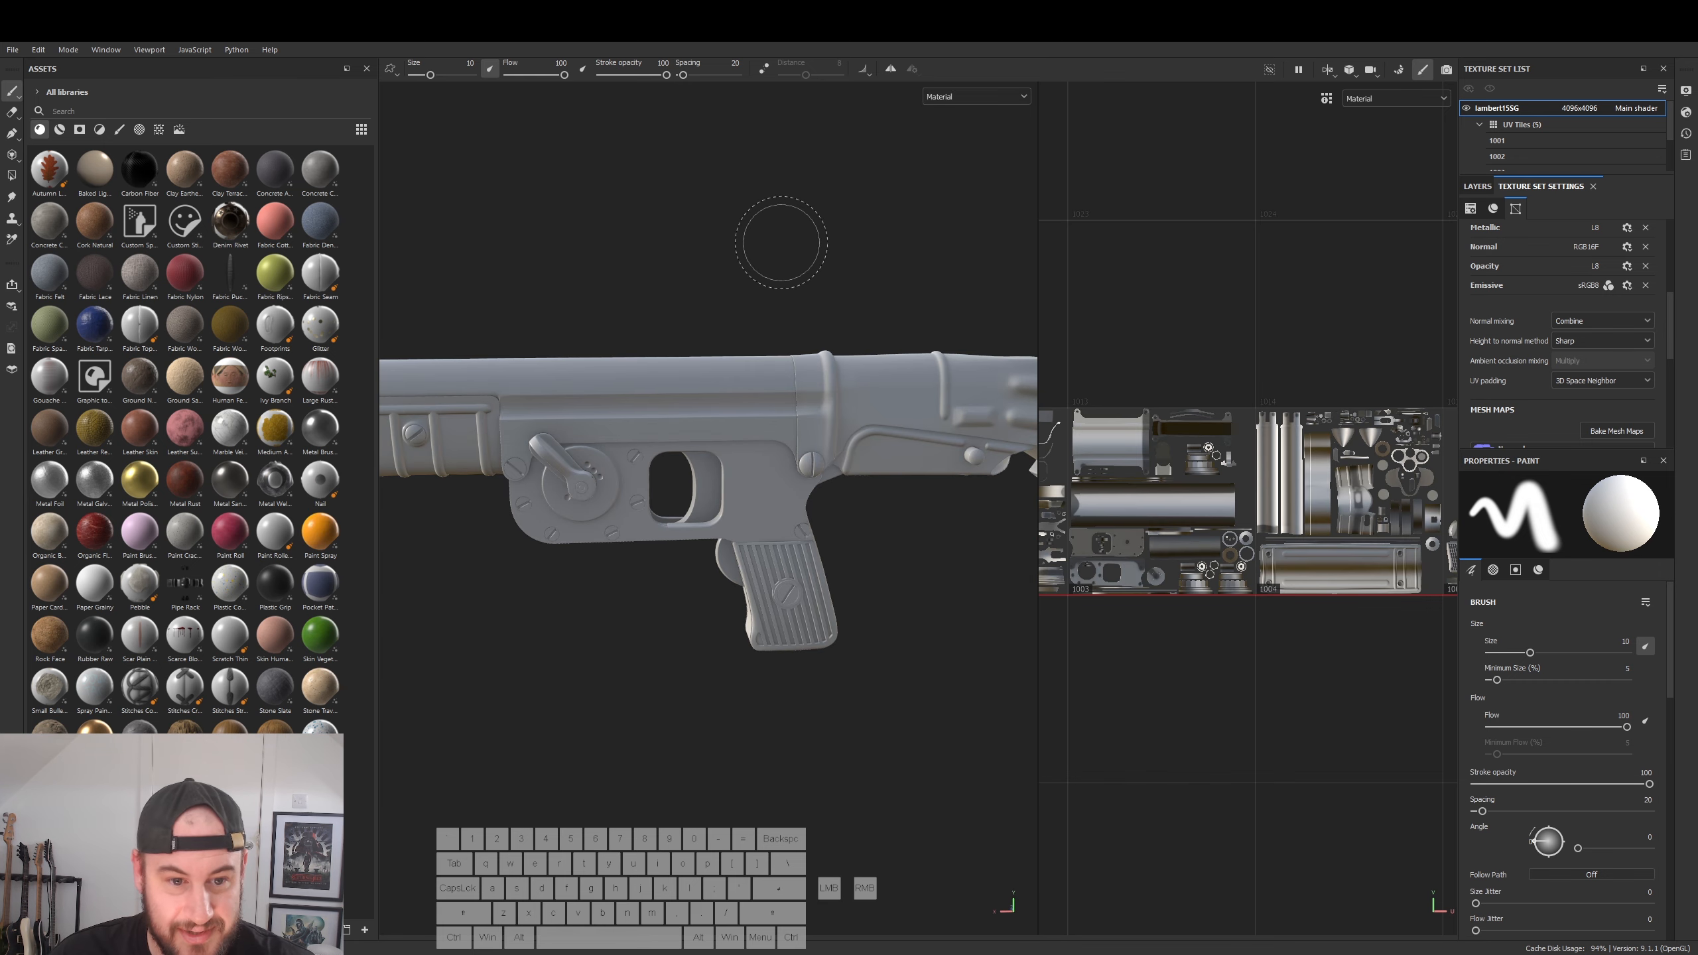
left_click_drag(782, 243, 823, 245, "alt")
right_click_drag(879, 273, 508, 299, "alt")
left_click_drag(504, 299, 808, 312, "alt")
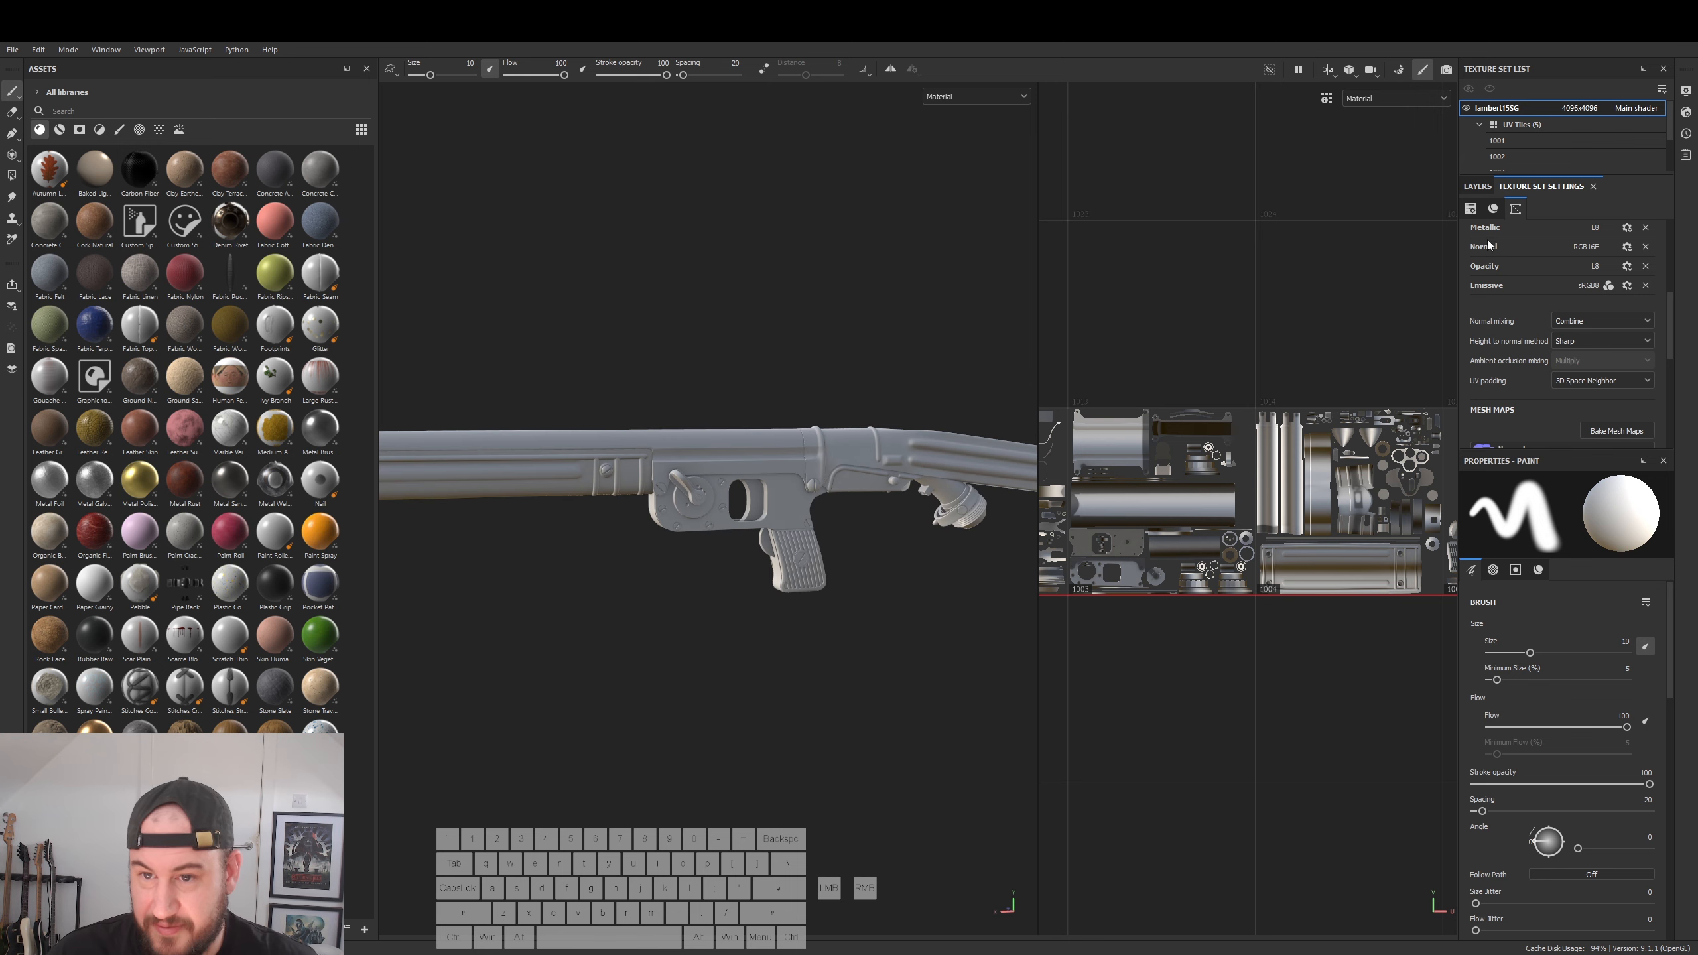
- Delete the default paint layer so the layer stack is empty
left_click(1475, 186)
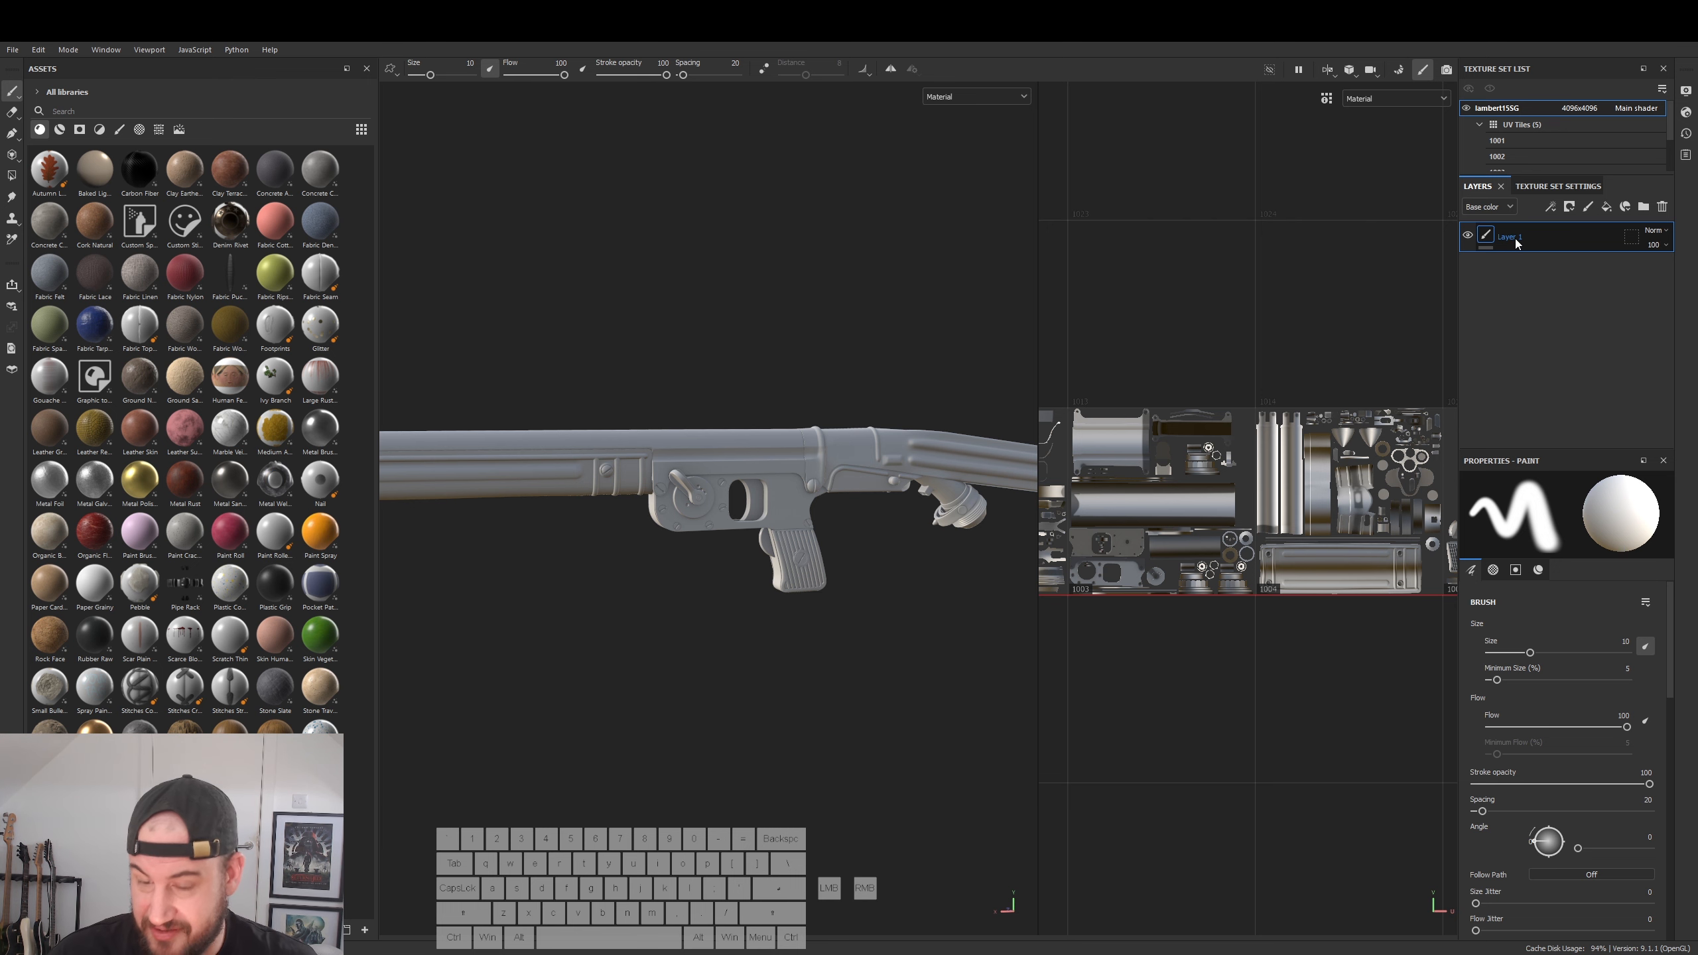
key("Delete")
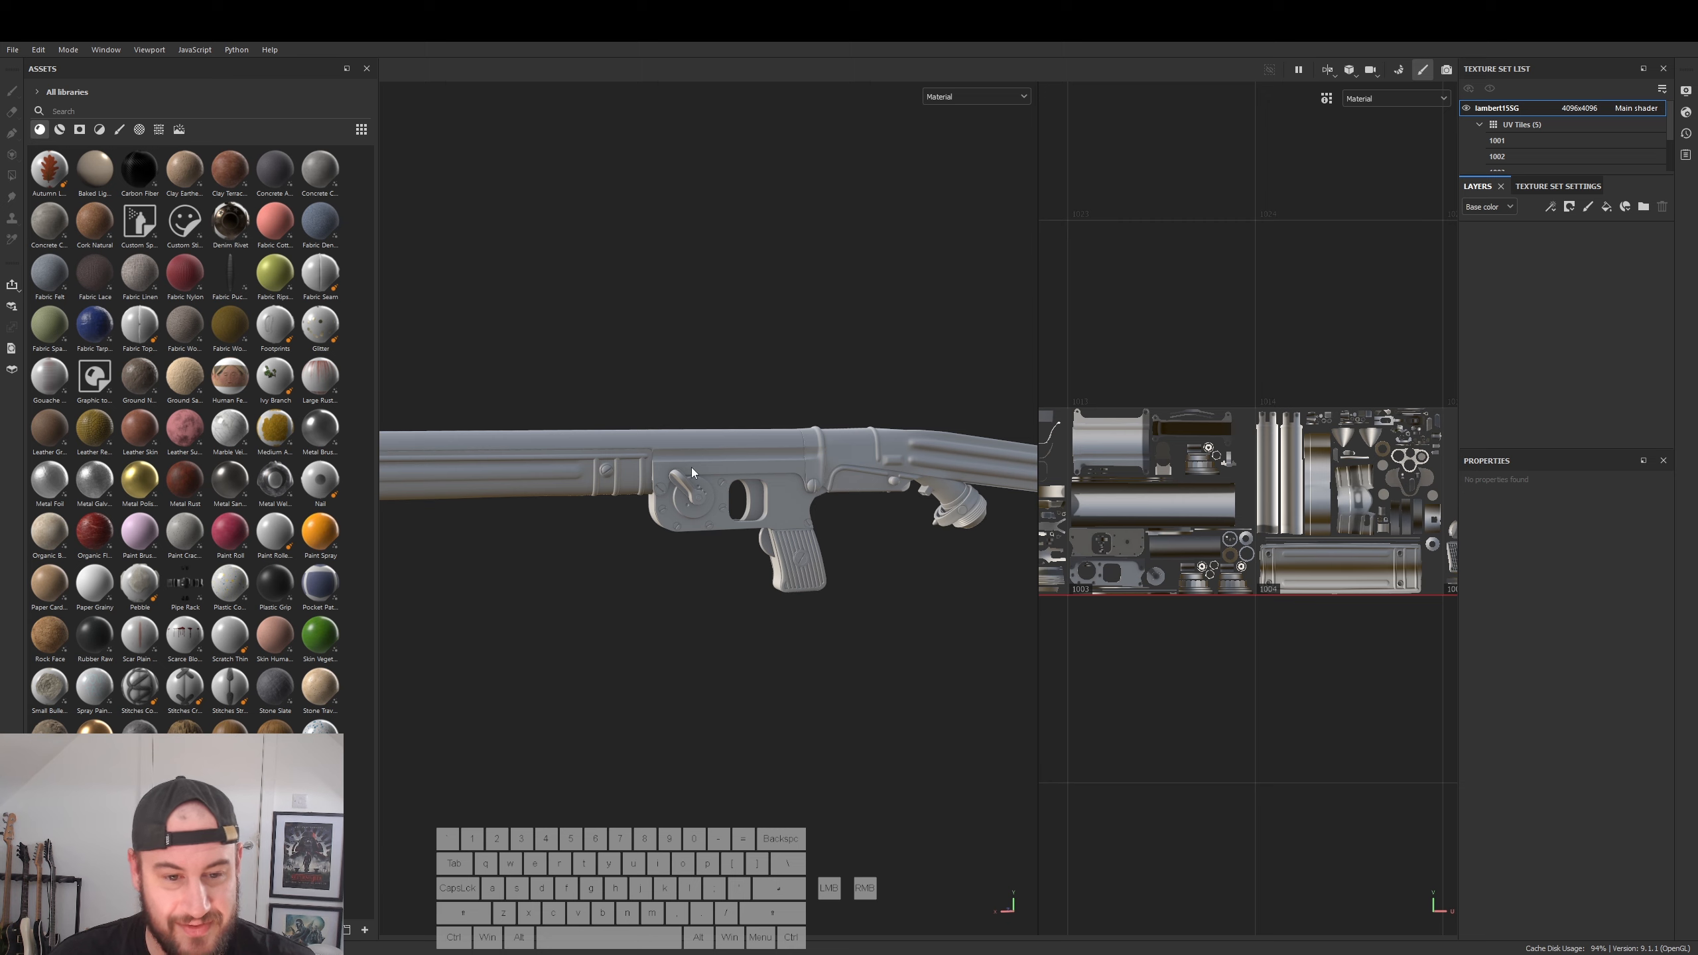
middle_click_drag(692, 468, 860, 474, "alt")
left_click_drag(860, 474, 906, 469, "alt")
middle_click_drag(906, 469, 783, 461, "alt")
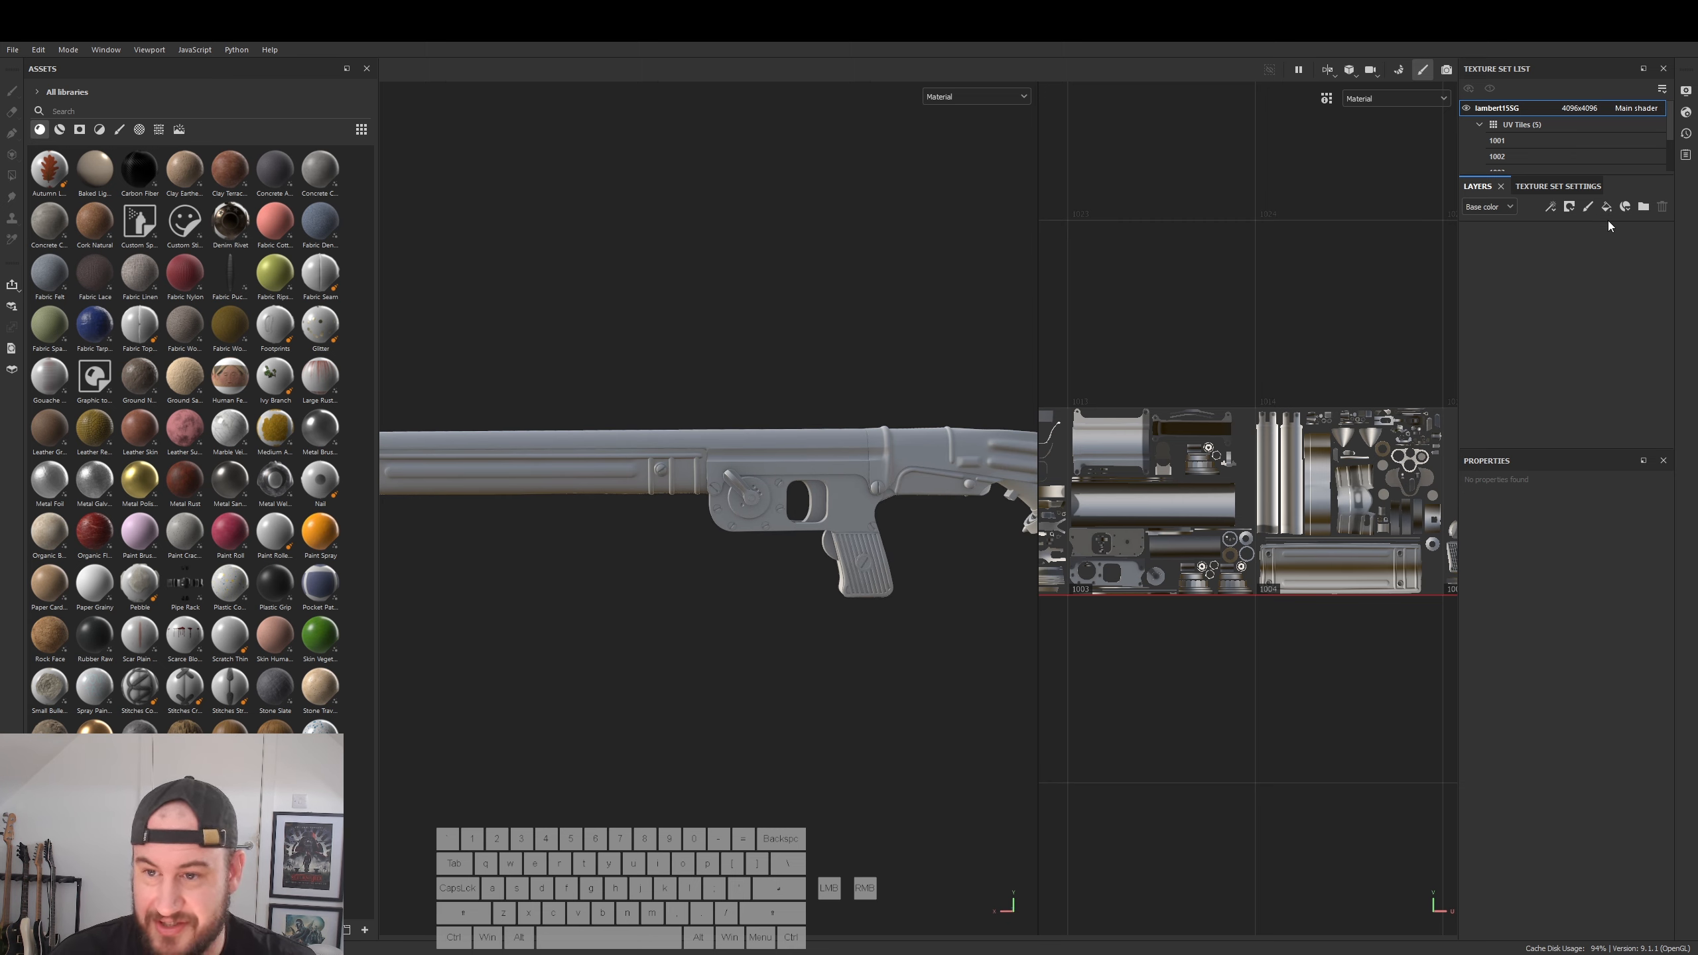
- Add a folder to the layer stack and name it PaintedParts
left_click(1644, 207)
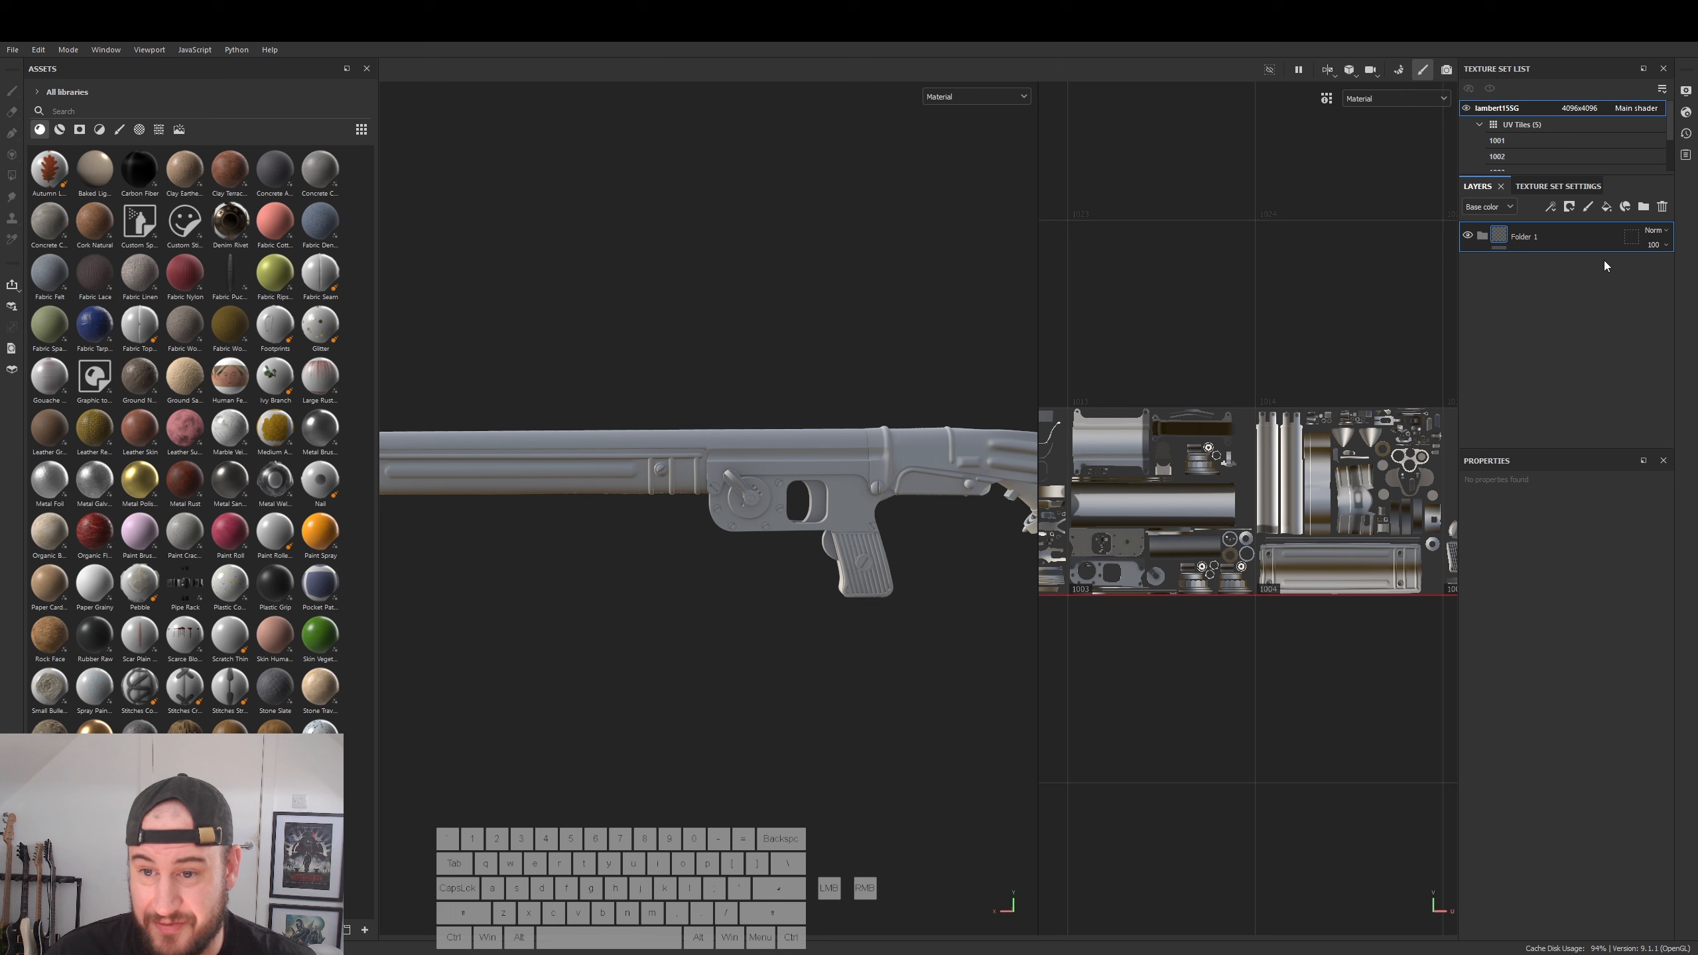
double_click(1528, 238)
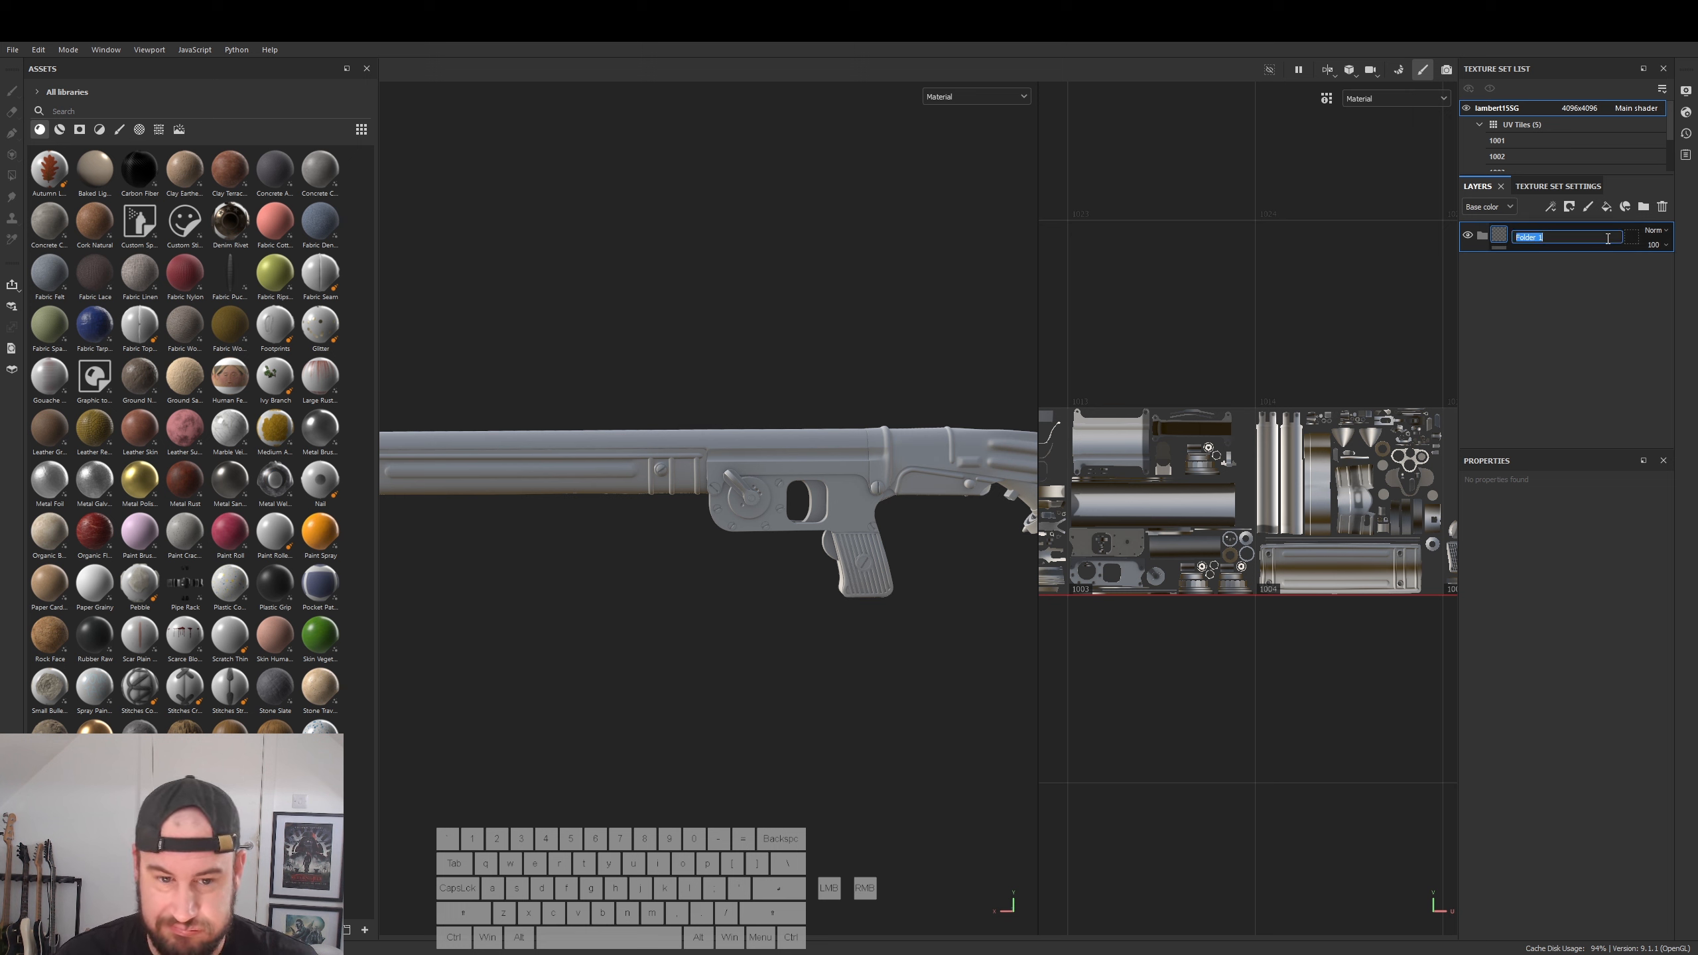
type("P")
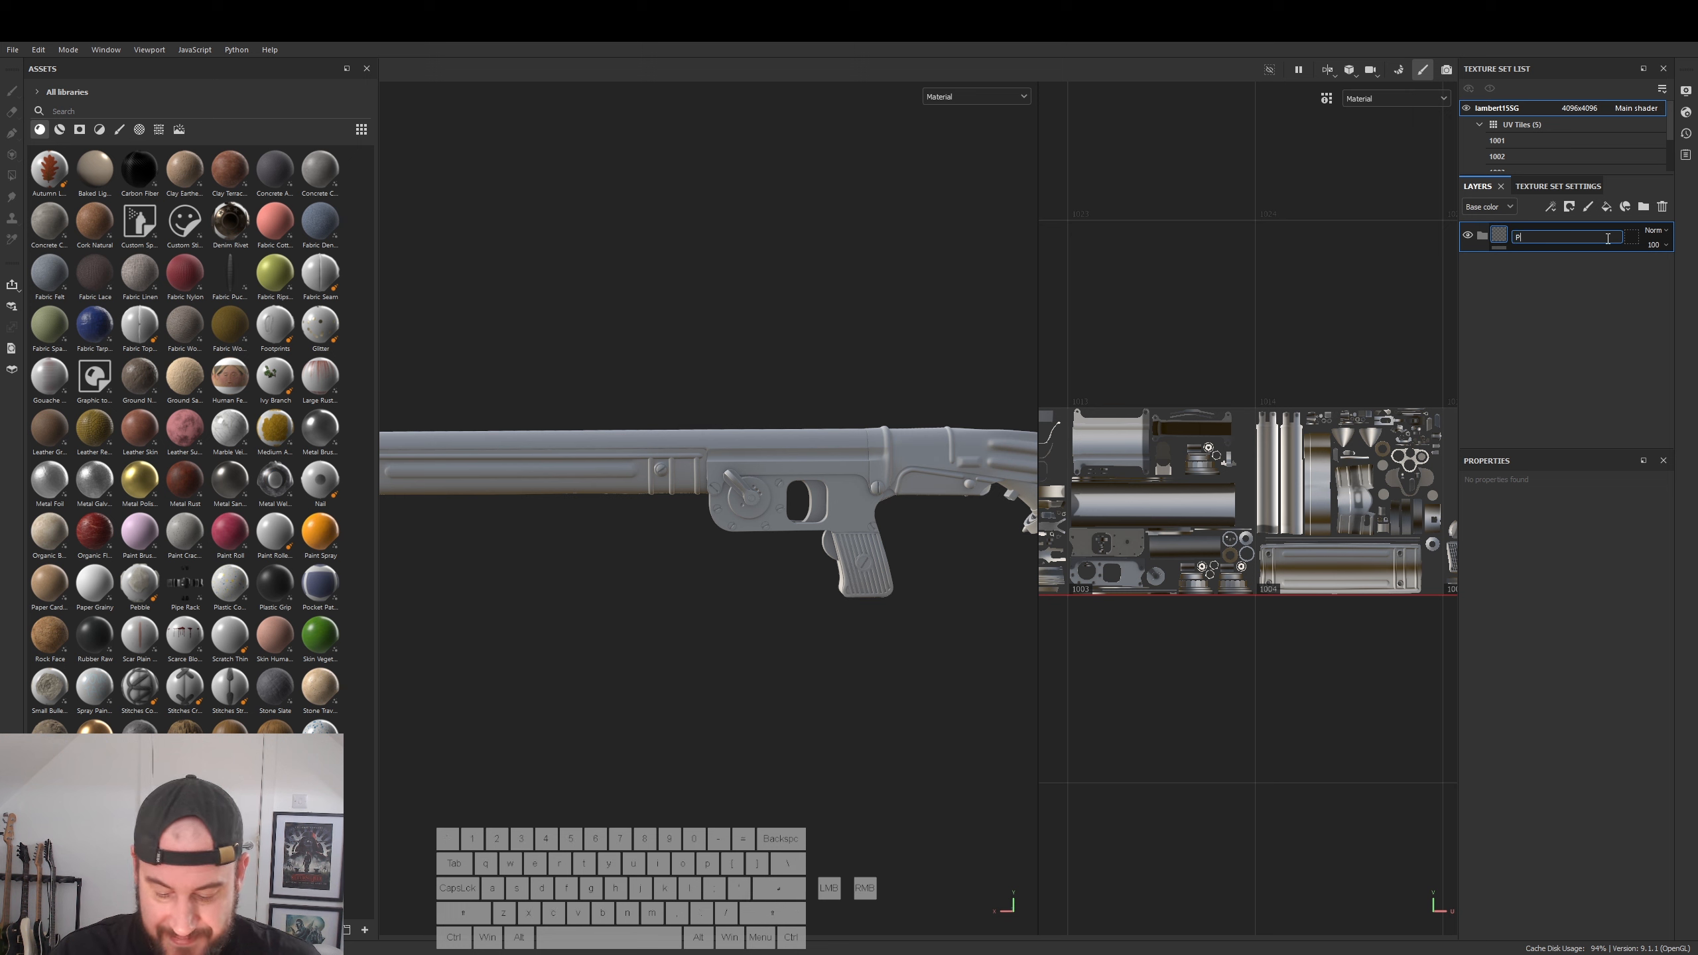
type("ainted")
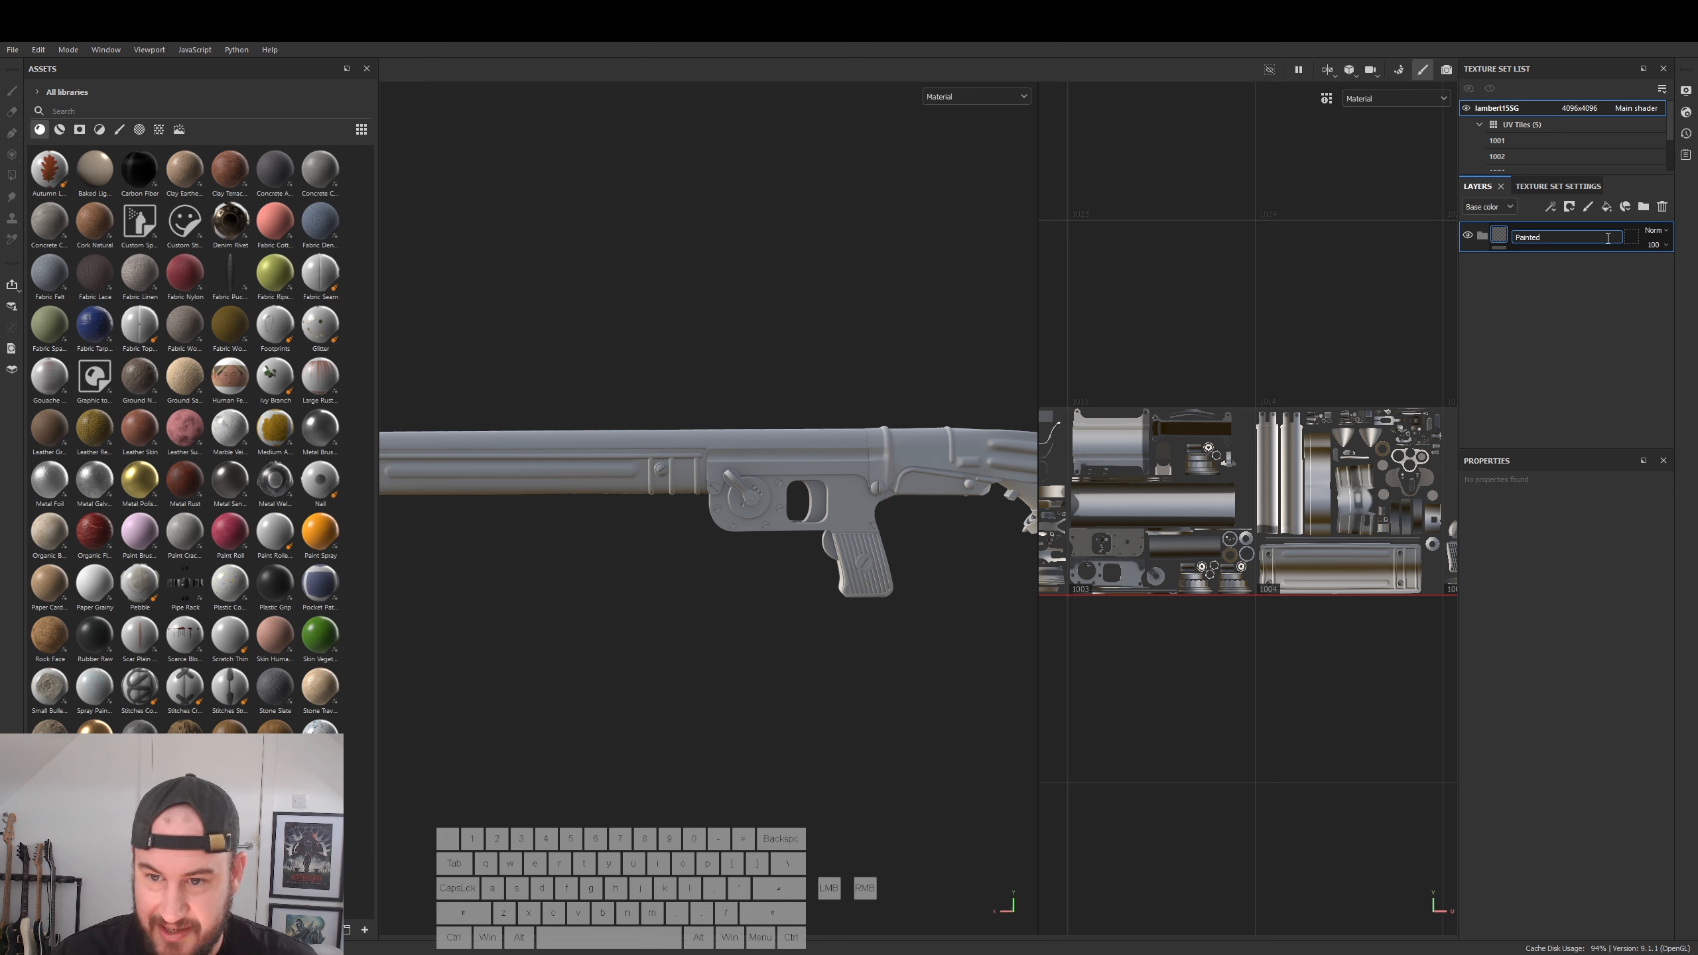
type("Parts")
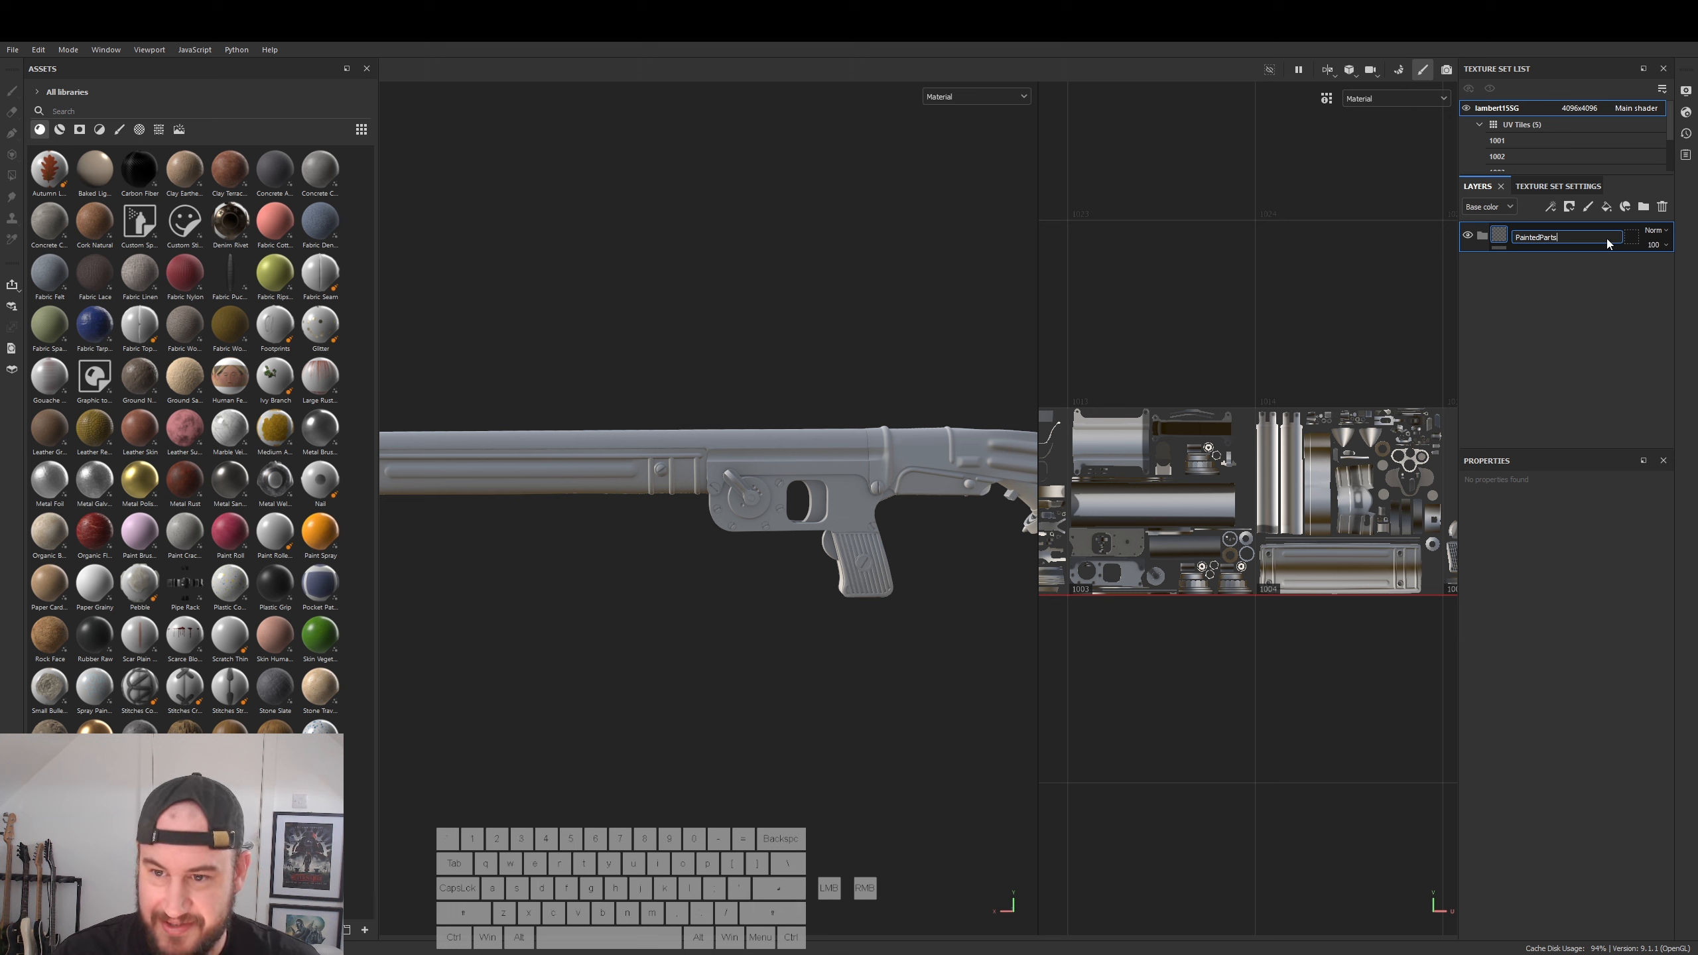
key("Return")
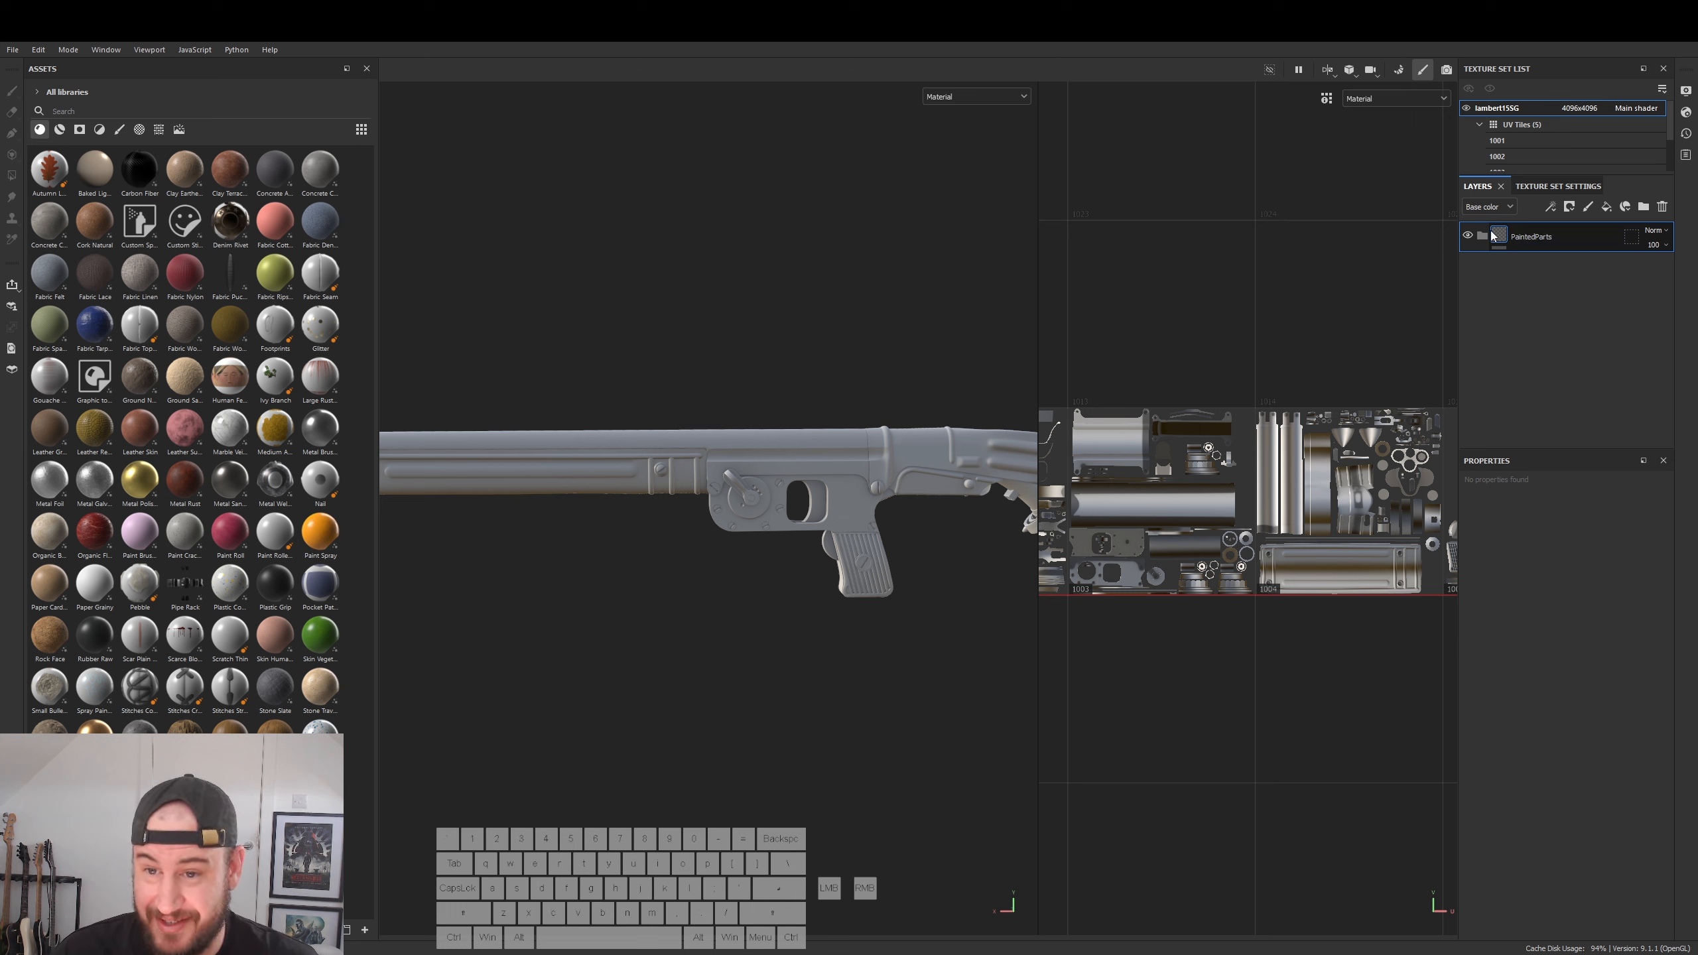
middle_click_drag(796, 421, 873, 392, "alt")
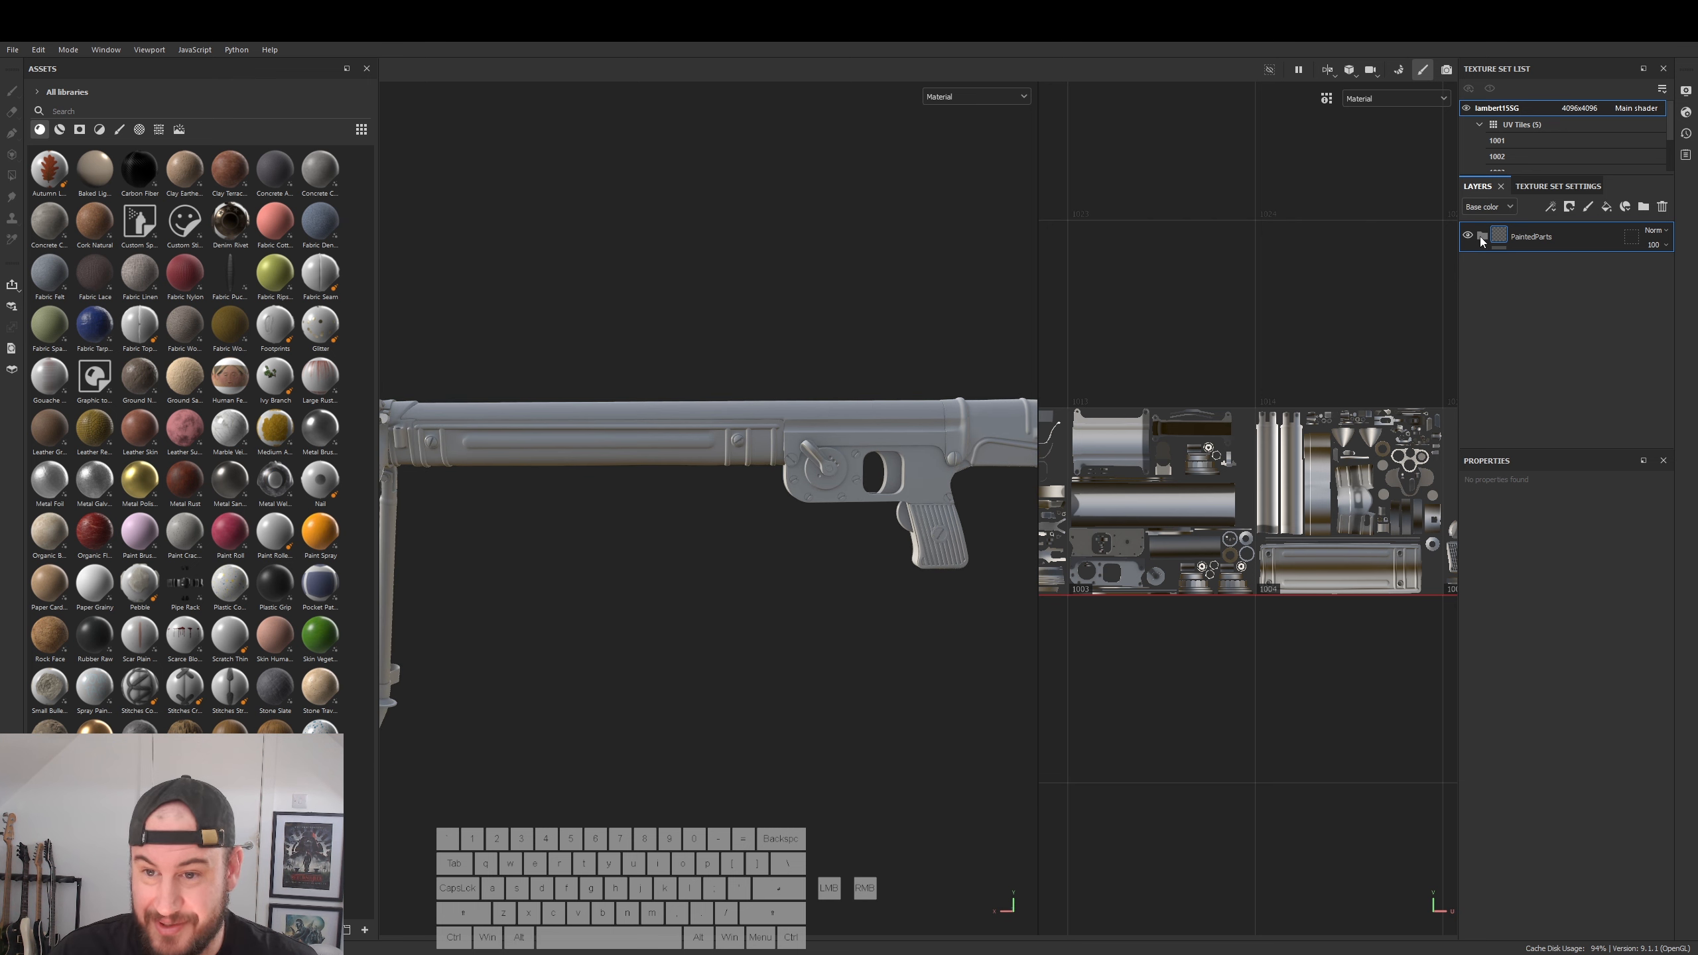
- Add a fill layer inside the PaintedParts folder and set the texture set's size to 2048
left_click(1606, 207)
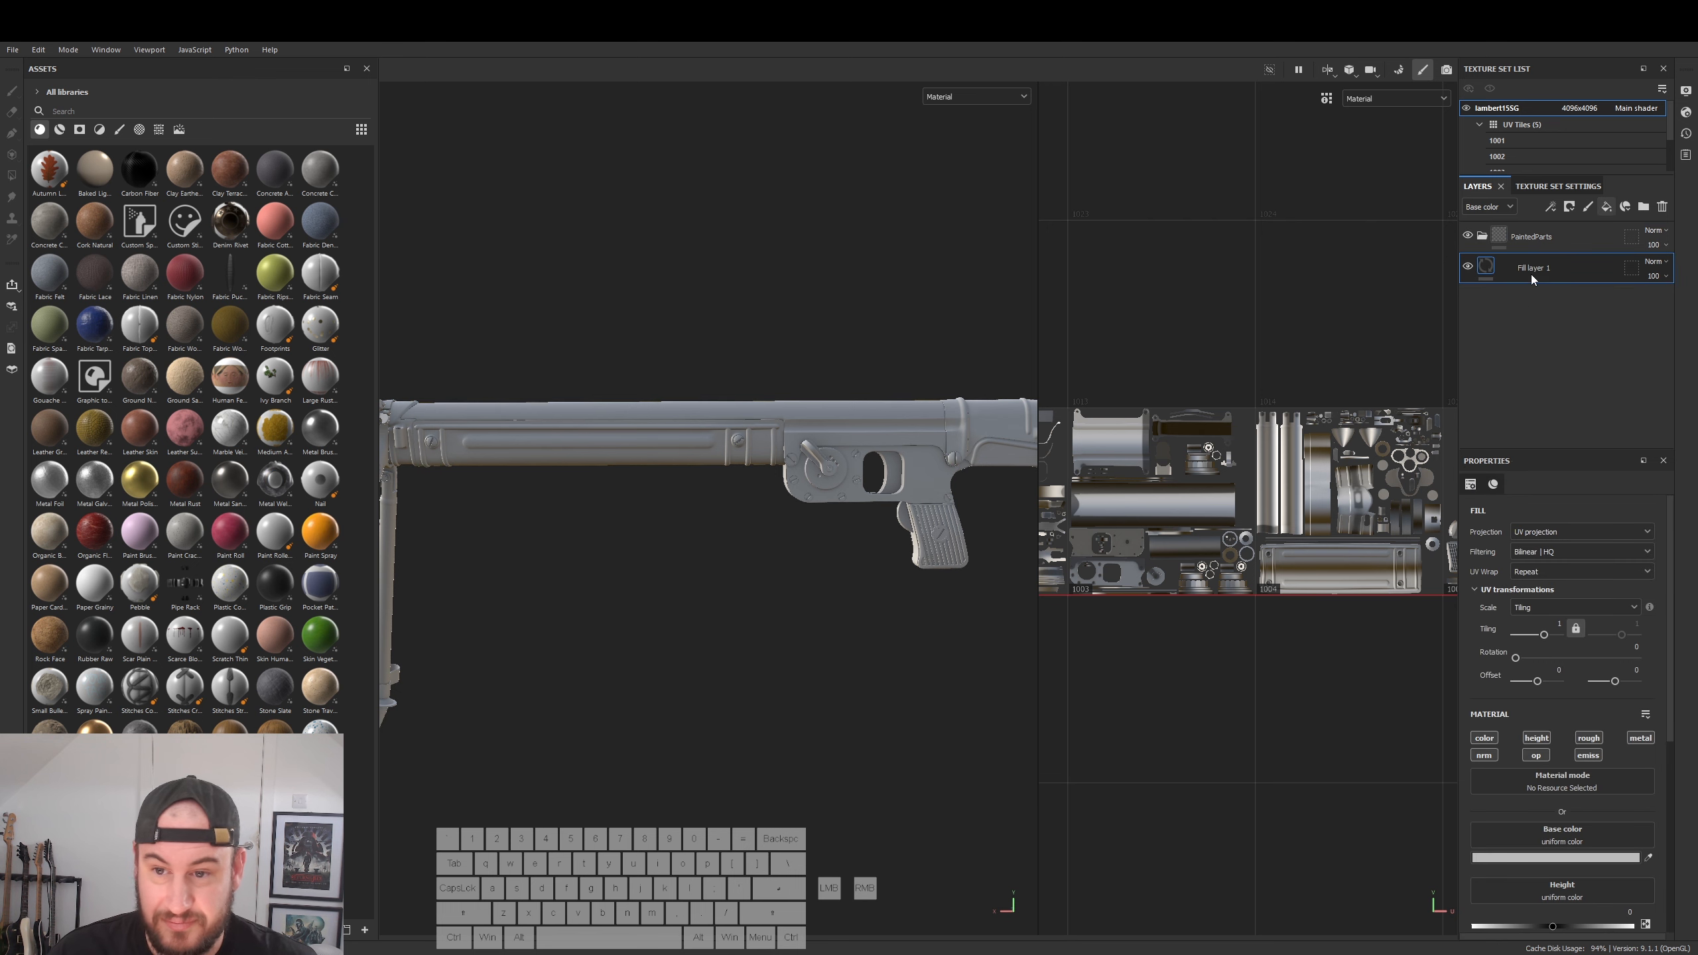
left_click(1540, 189)
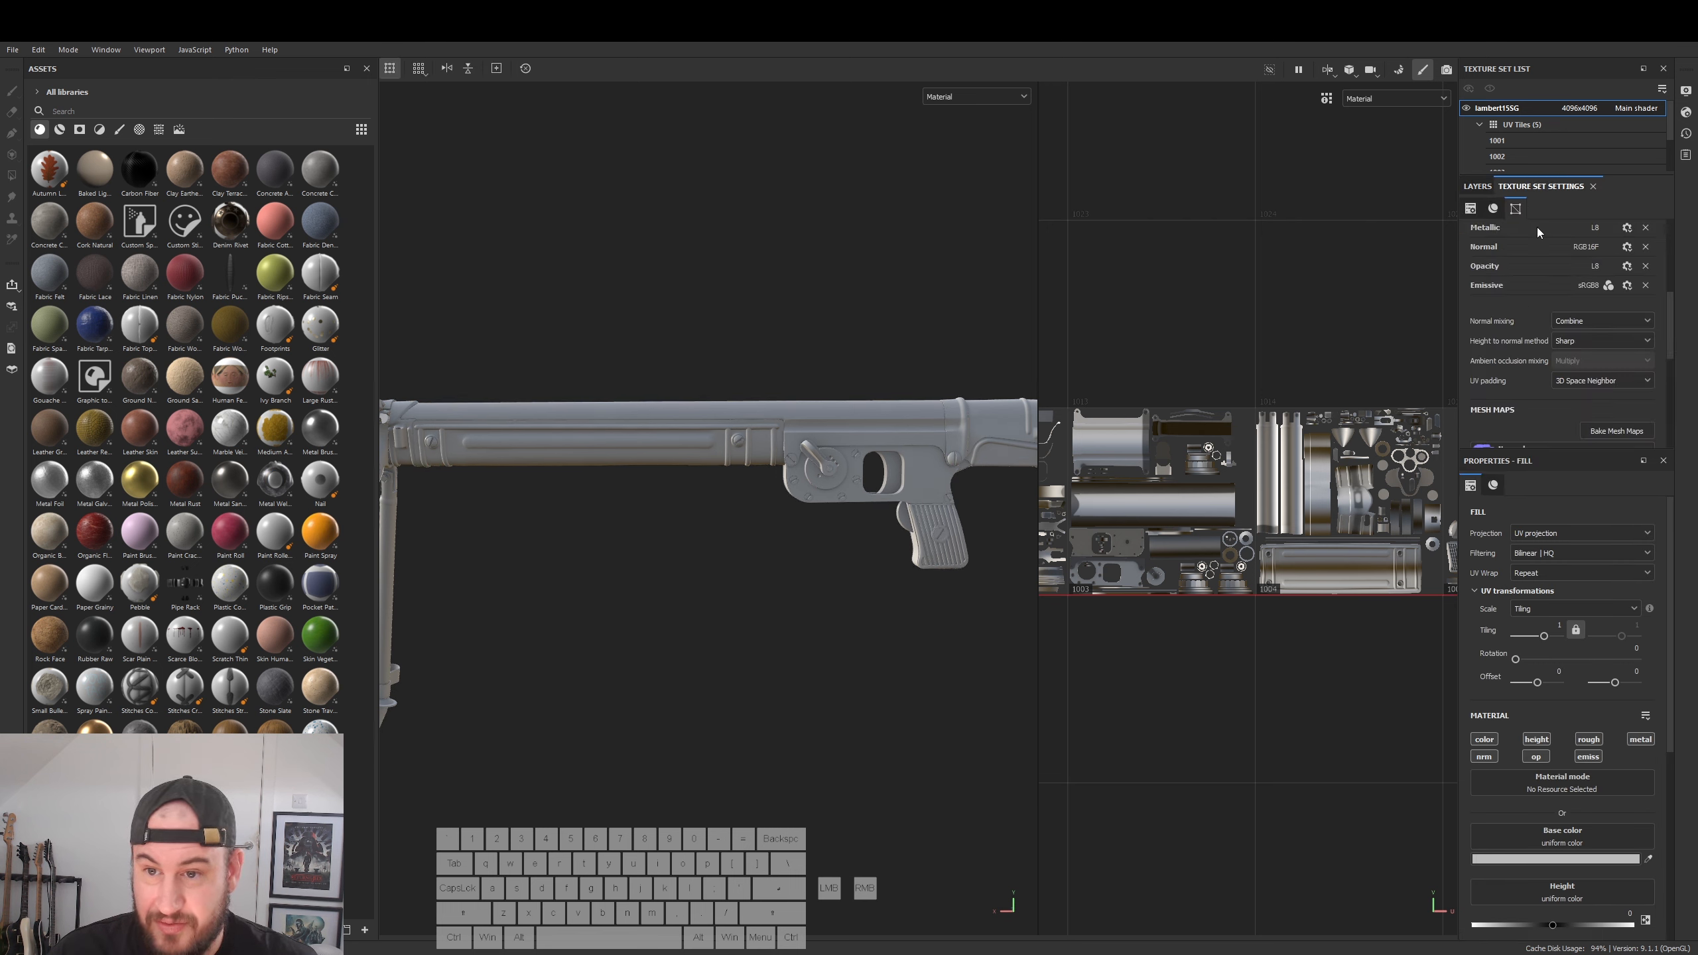
scroll(1534, 341, "up", 5)
left_click(1557, 276)
left_click(1542, 348)
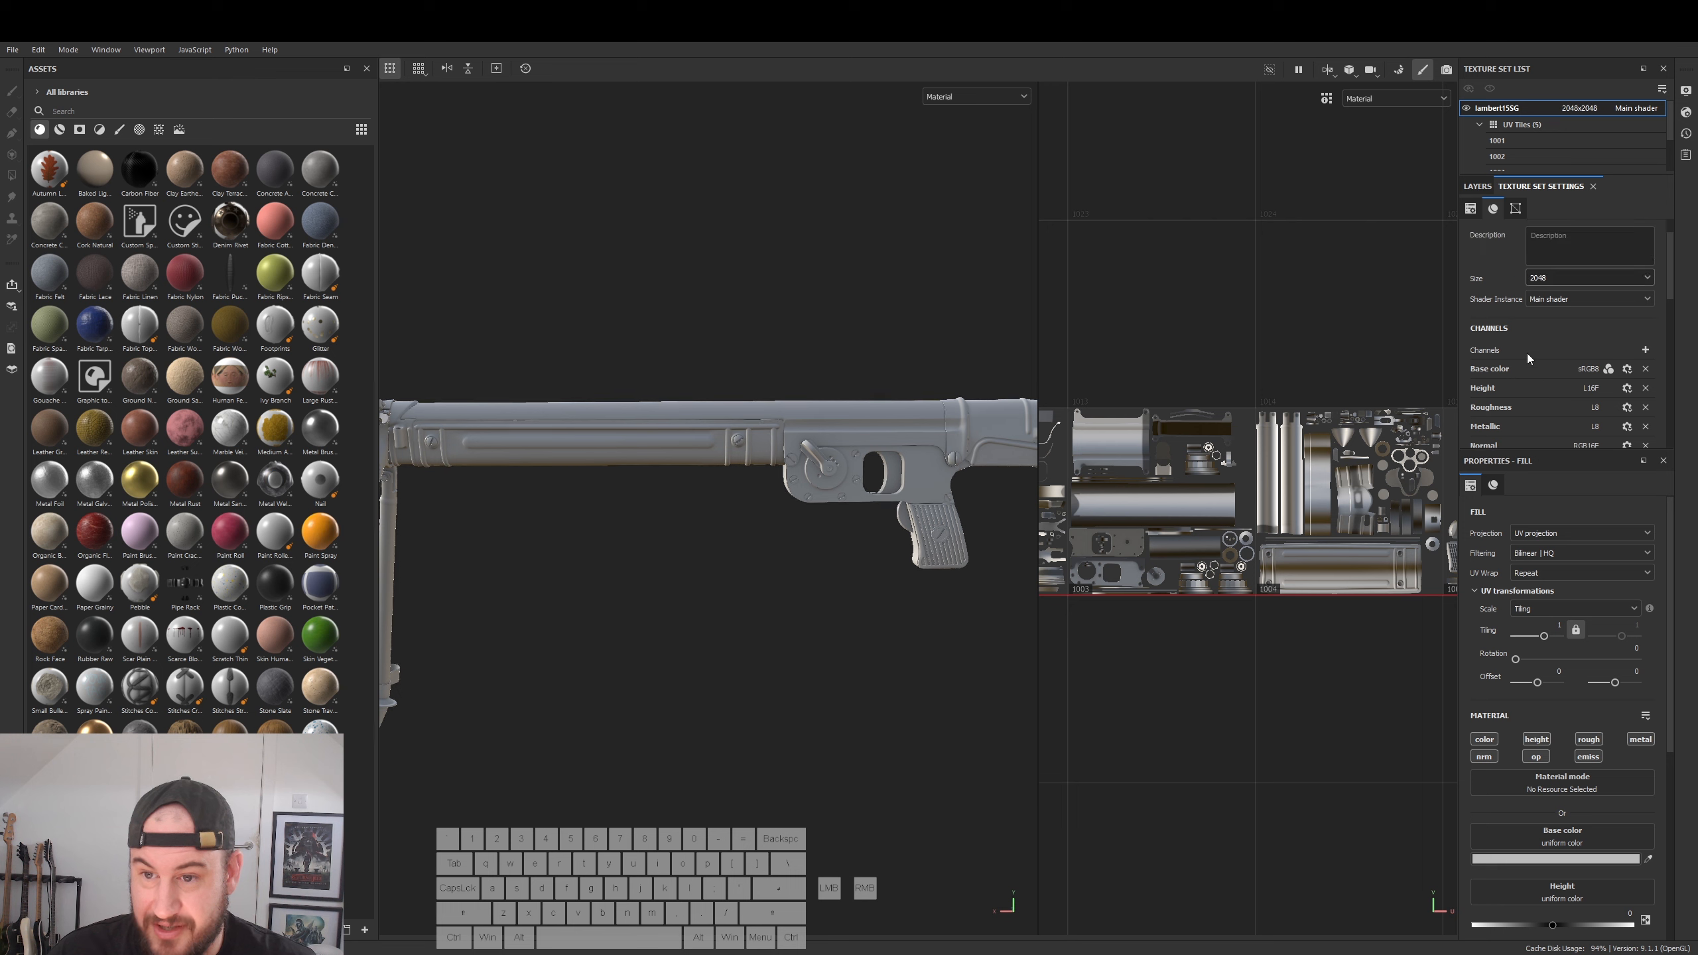
left_click(1477, 186)
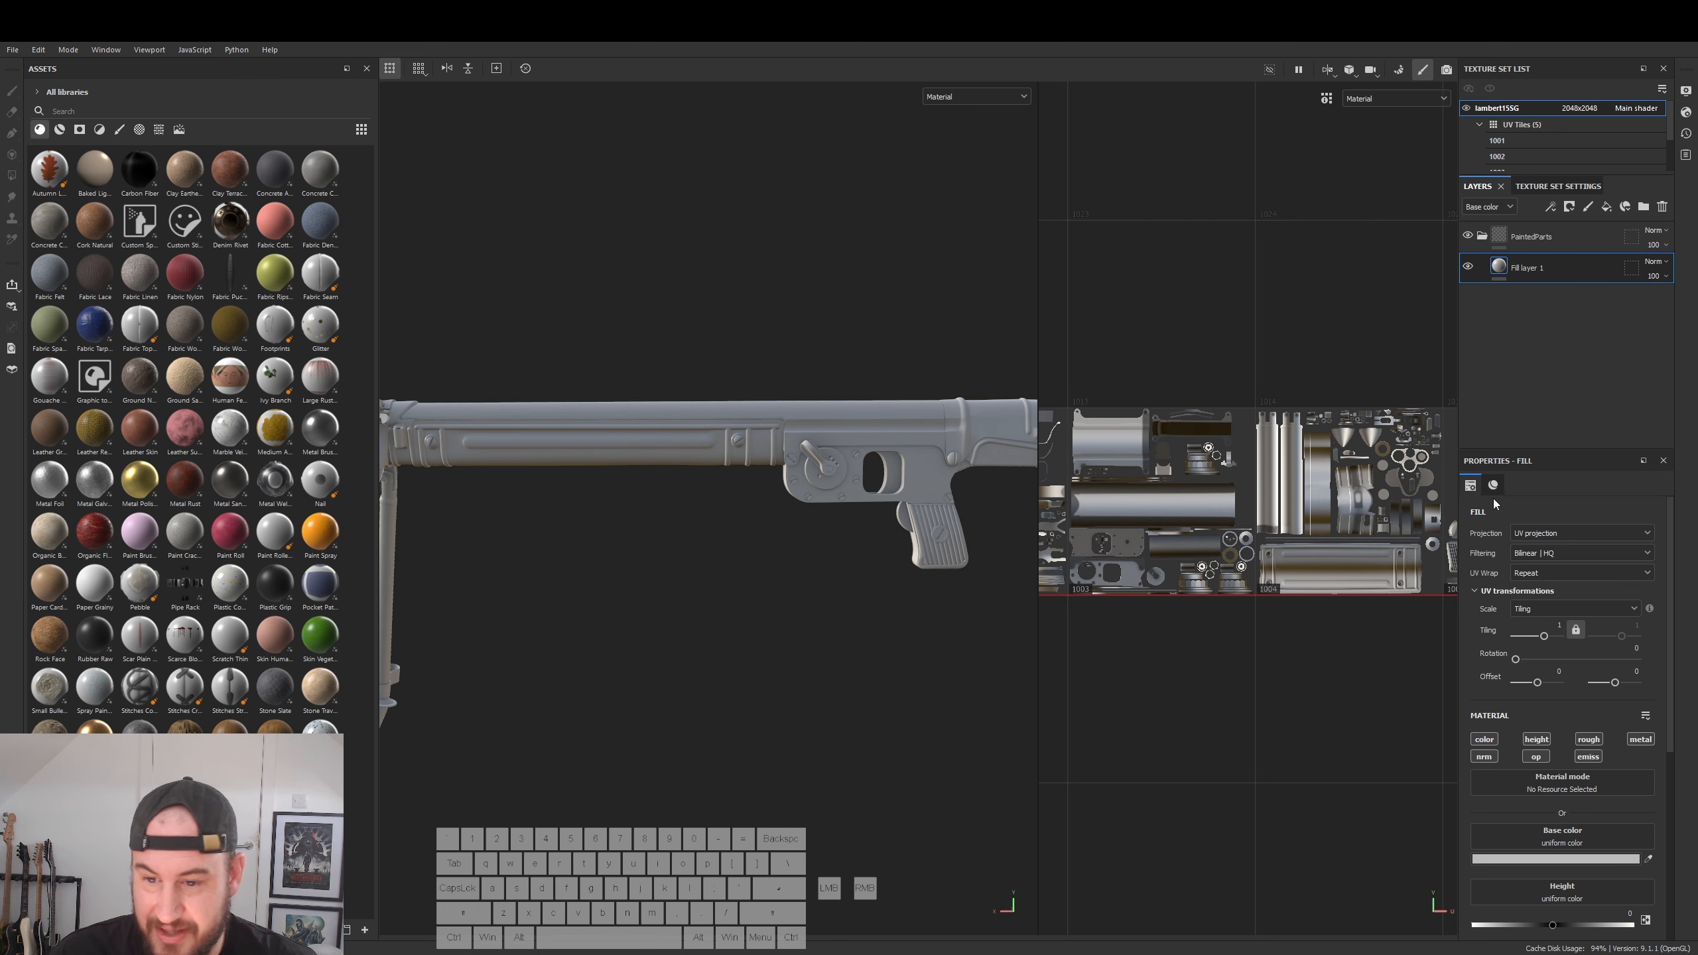
- Set the fill layer's base color to a bright, saturated red across the whole model
left_click(1558, 859)
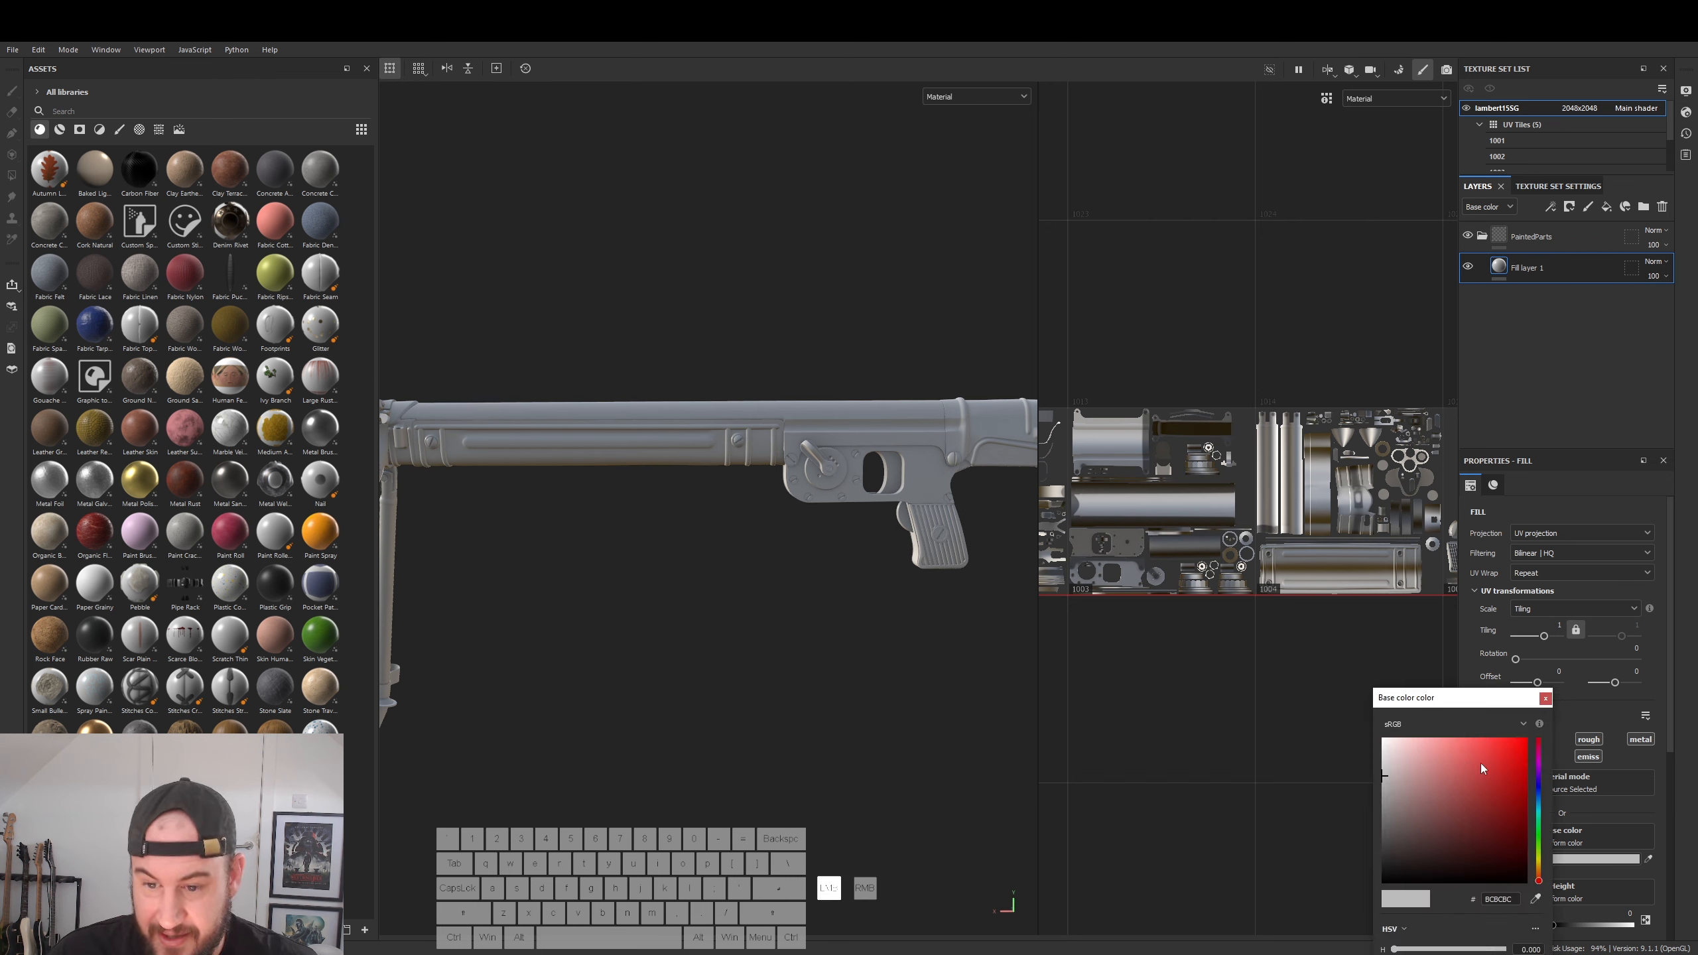
left_click_drag(1473, 765, 1525, 743)
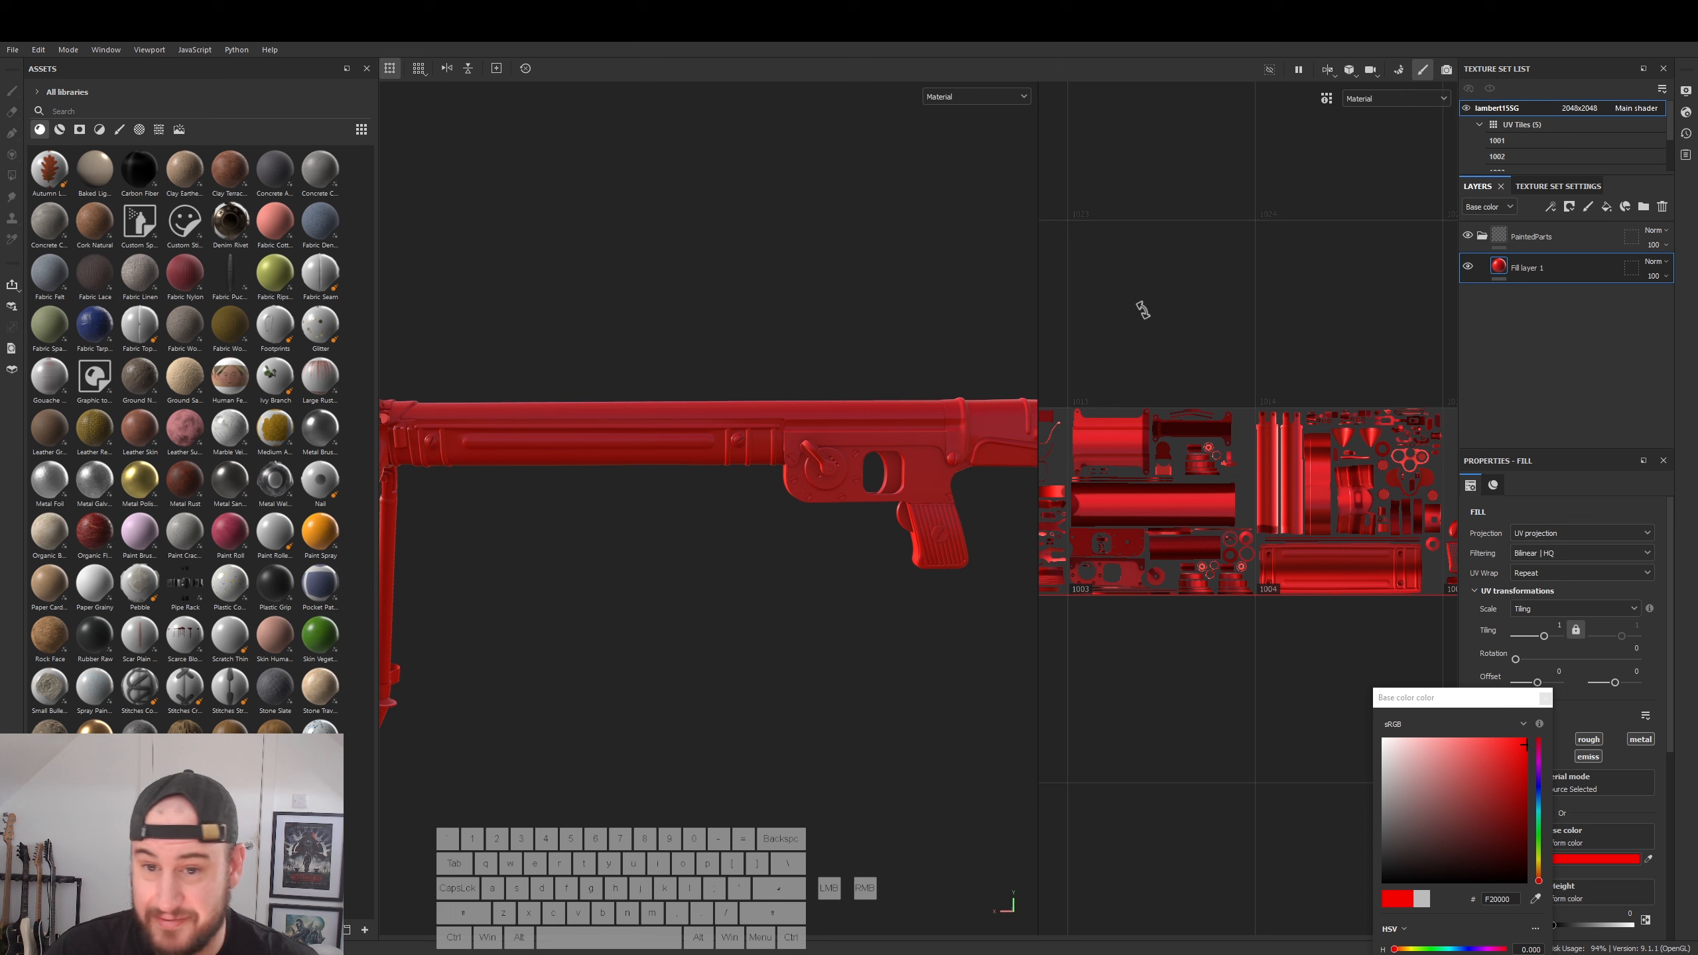
left_click_drag(749, 454, 818, 446, "alt")
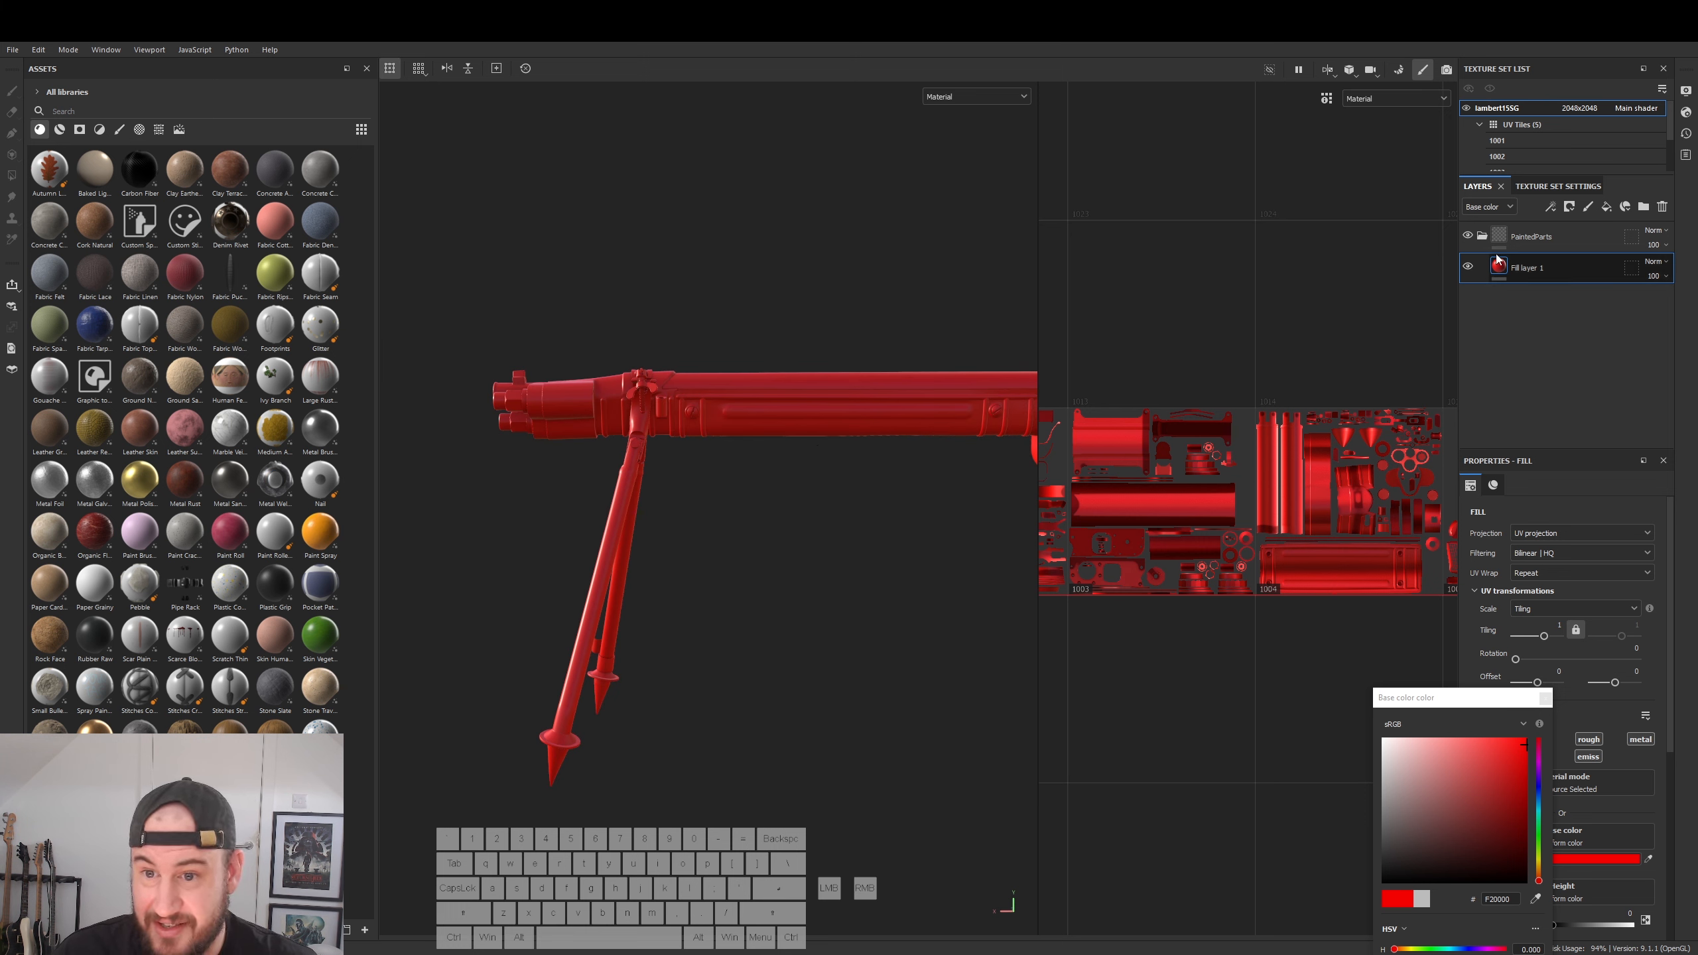
left_click(1480, 232)
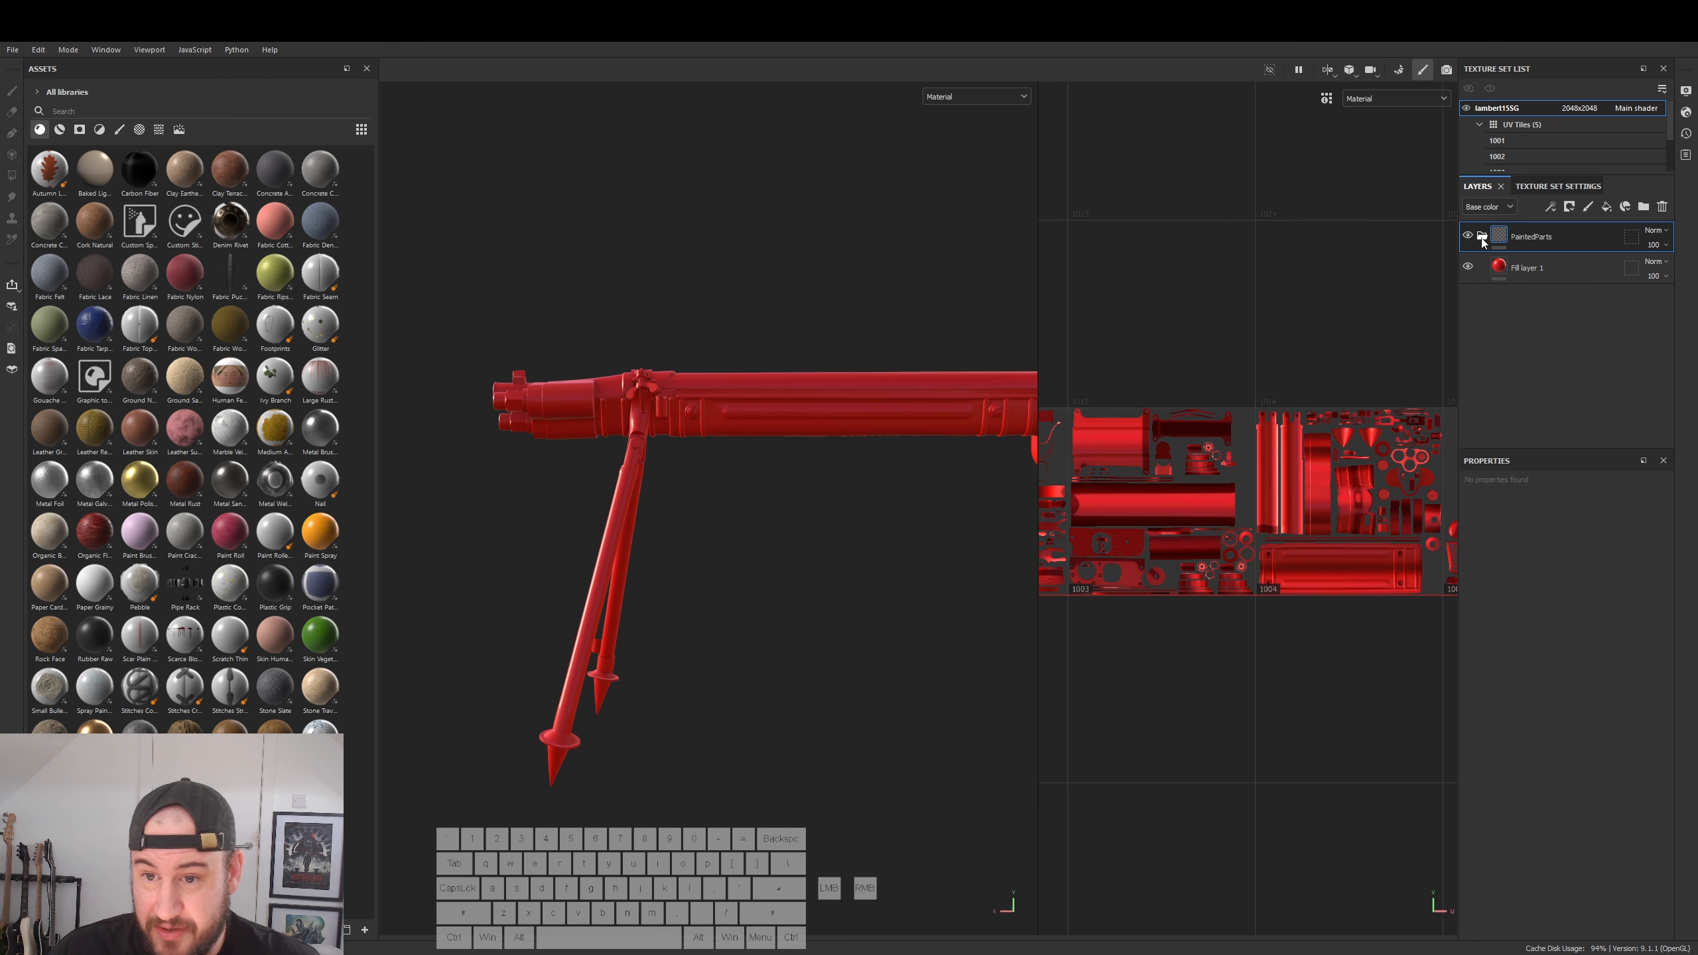
right_click(1500, 237)
left_click(1548, 263)
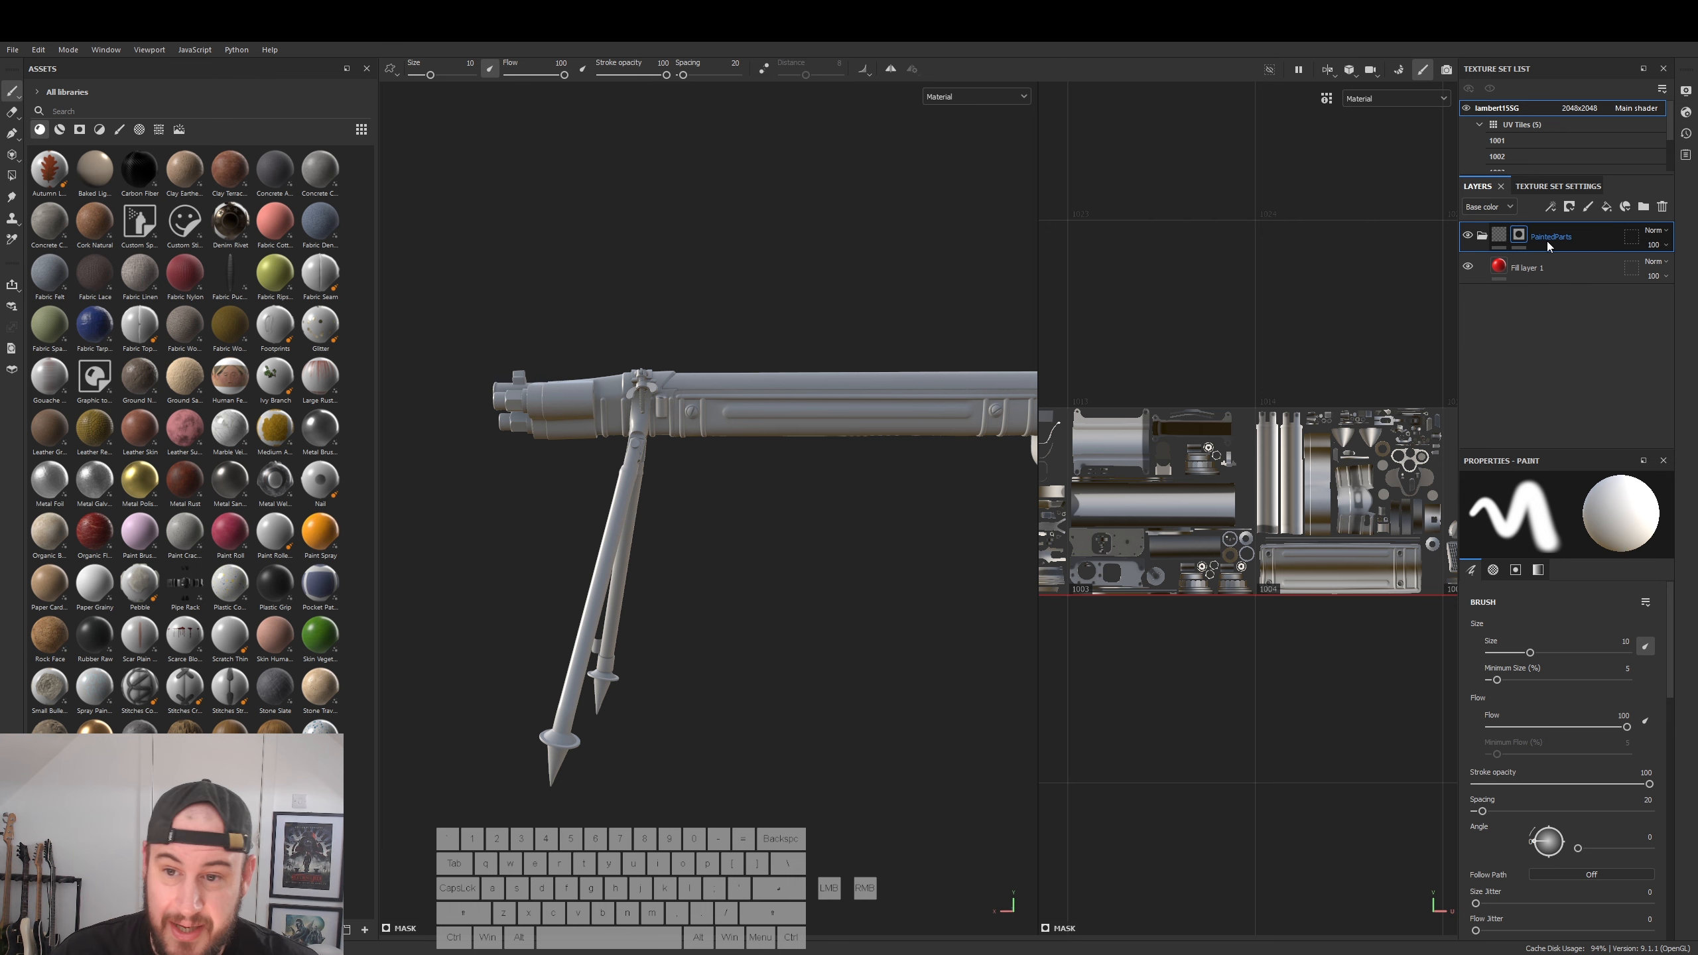
key("ctrl+z")
- Add a white mask to the PaintedParts folder and put a paint effect on that mask
right_click(1529, 233)
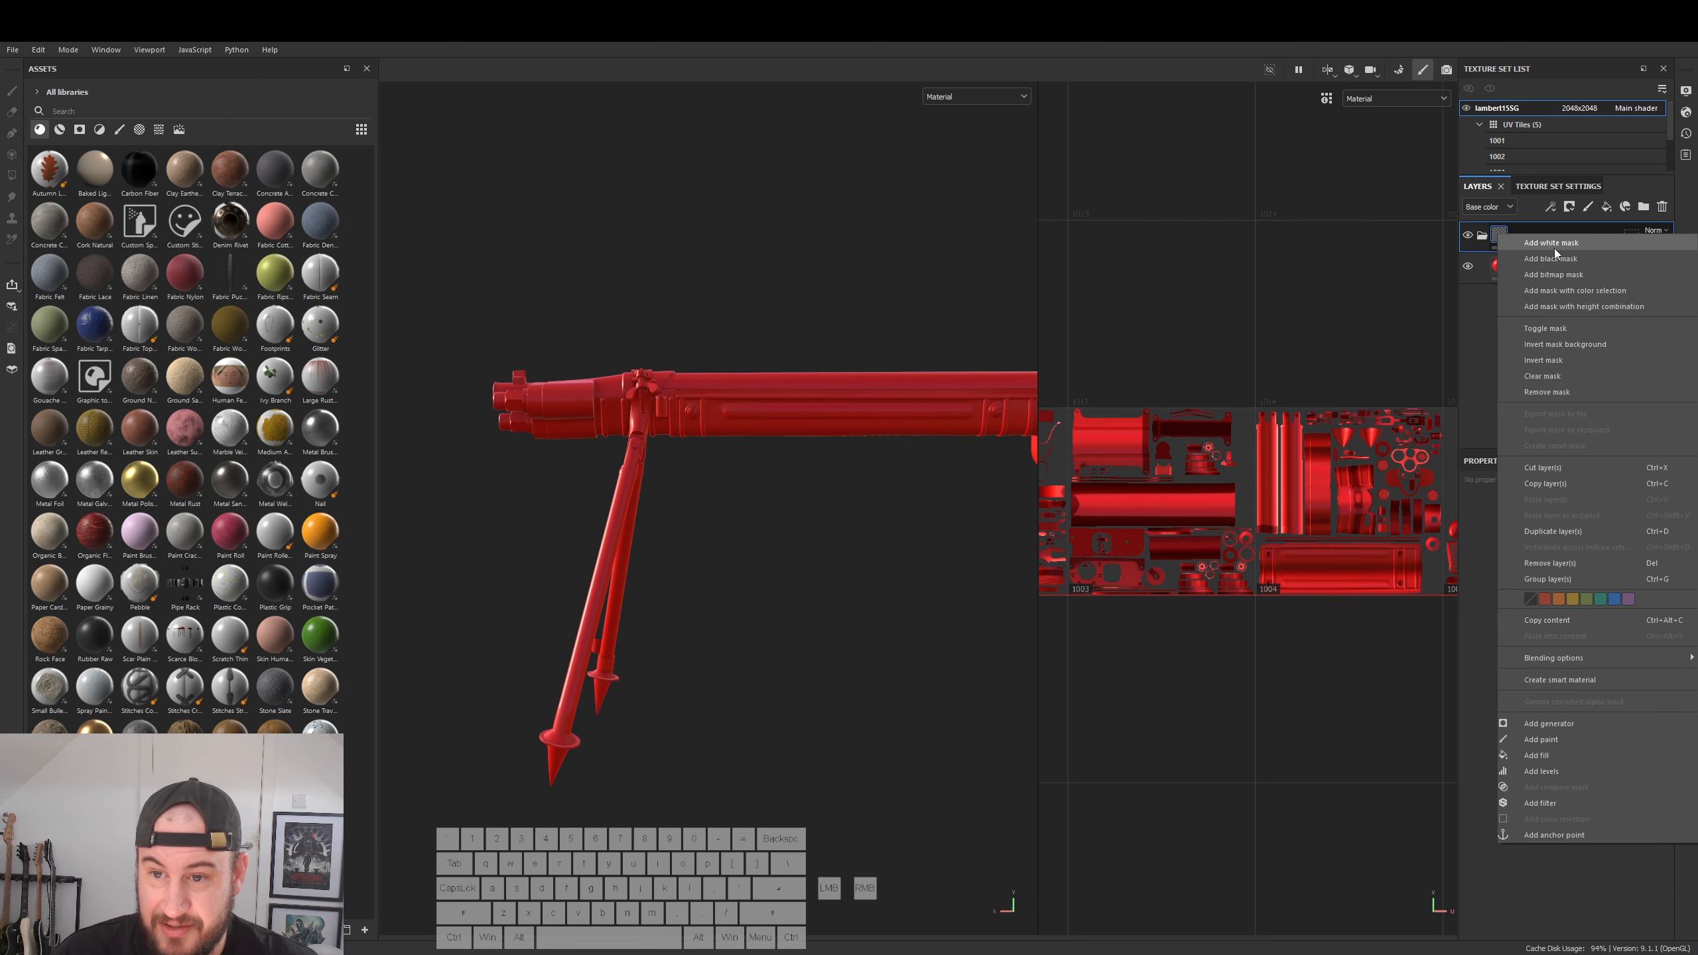
left_click(1555, 241)
mouse_move(713, 444)
middle_mouse_down("alt")
mouse_move(624, 452)
mouse_move(775, 468)
middle_mouse_up("alt")
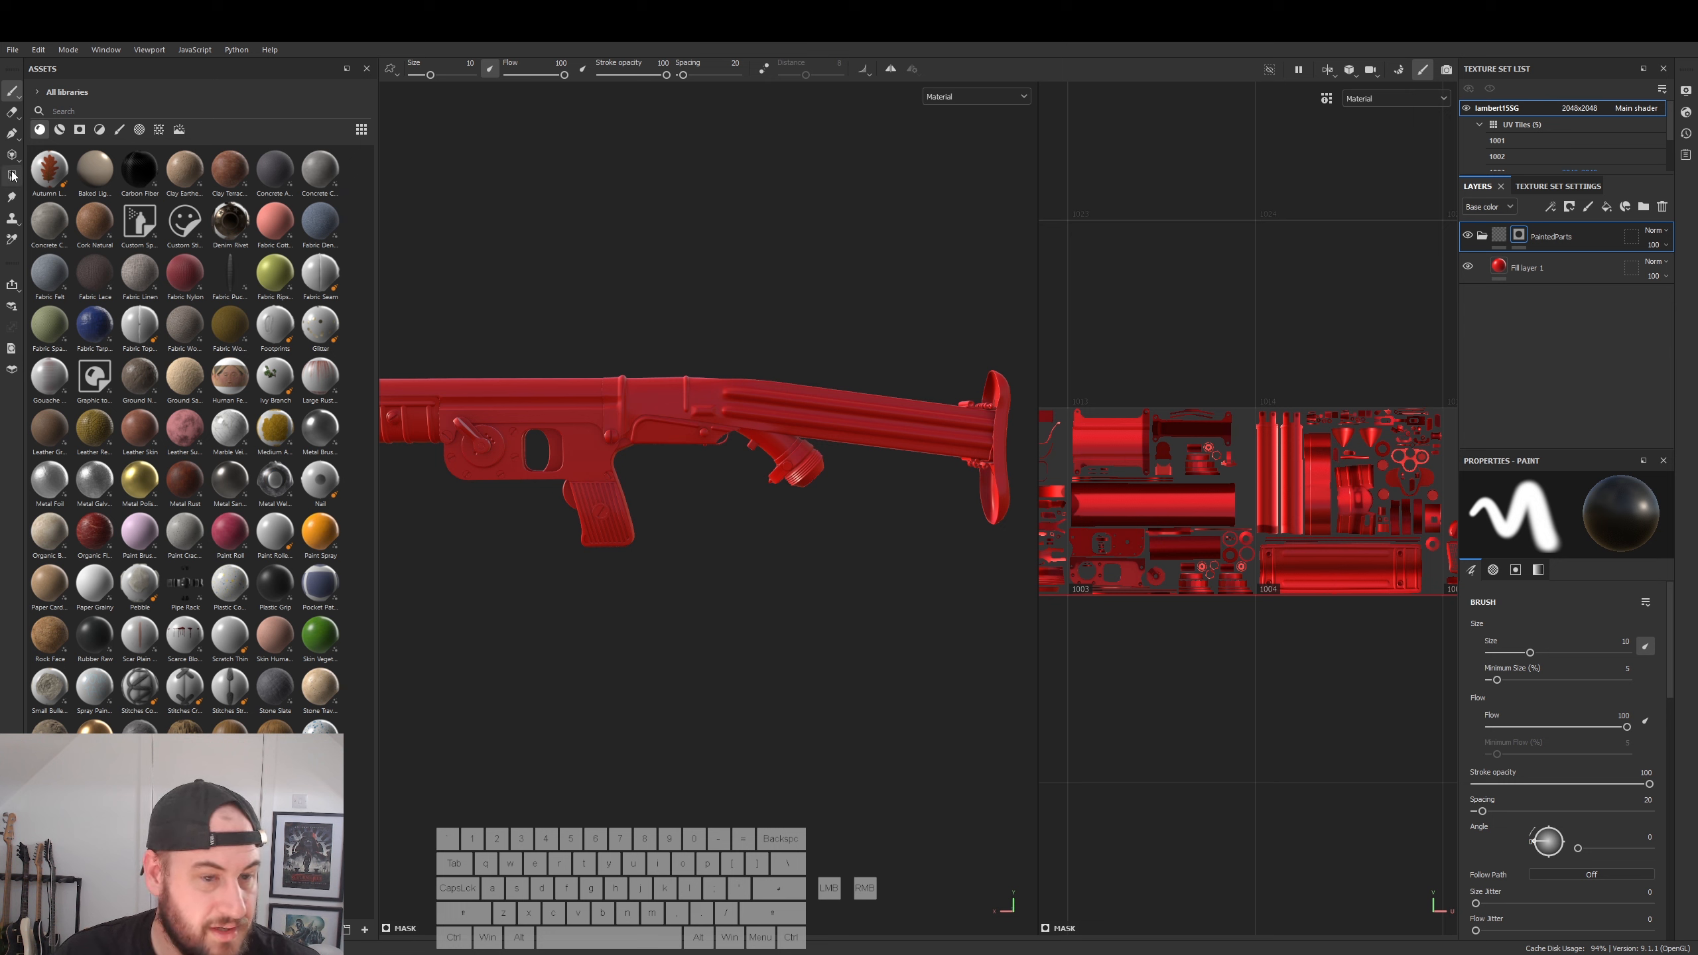
right_click(1496, 234)
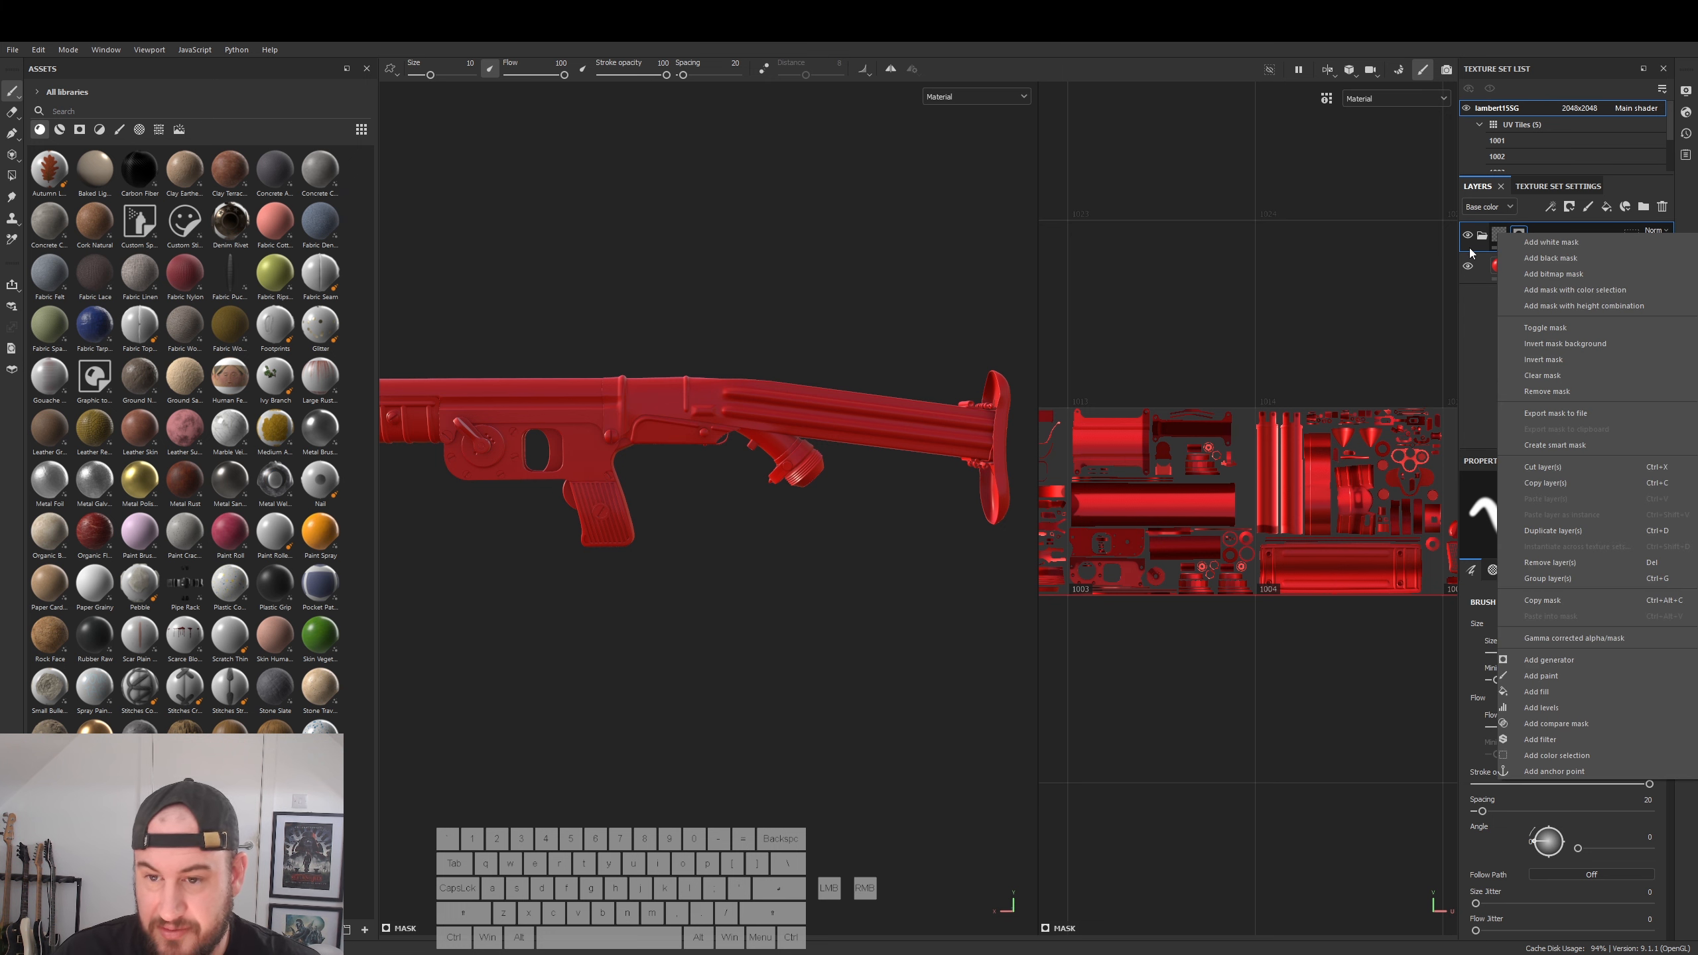
left_click(1555, 677)
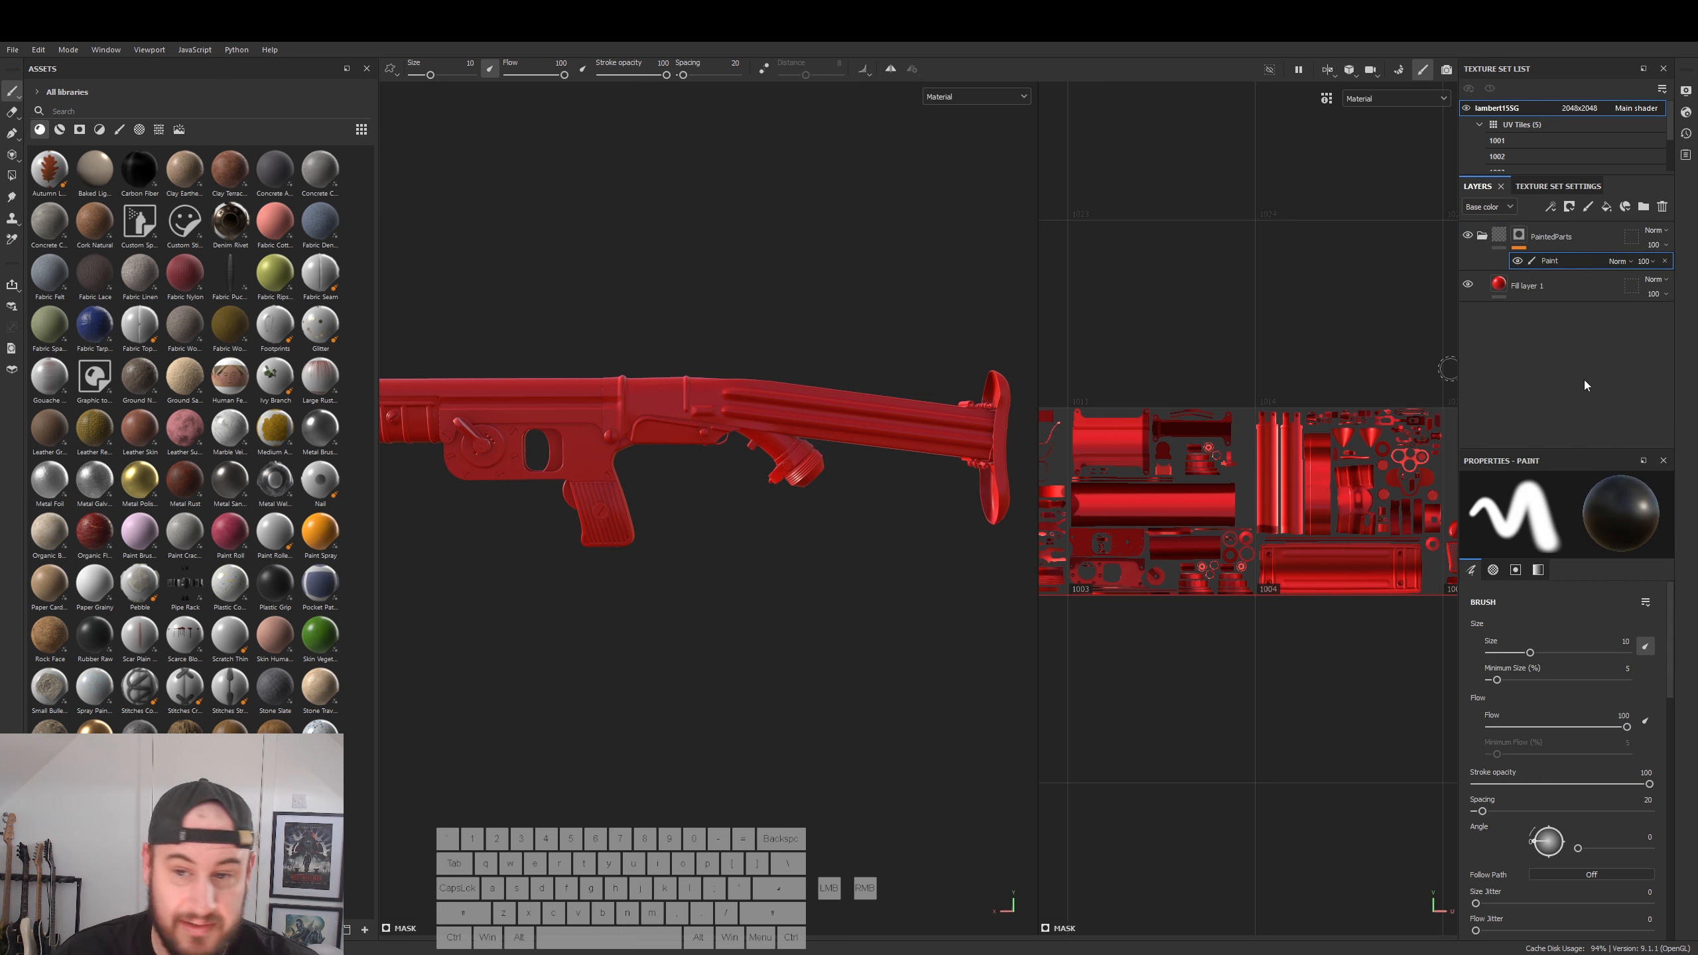
- Mask out the ring around the cap beneath the stock using Polygon Fill in mesh mode with color 0
left_click(12, 176)
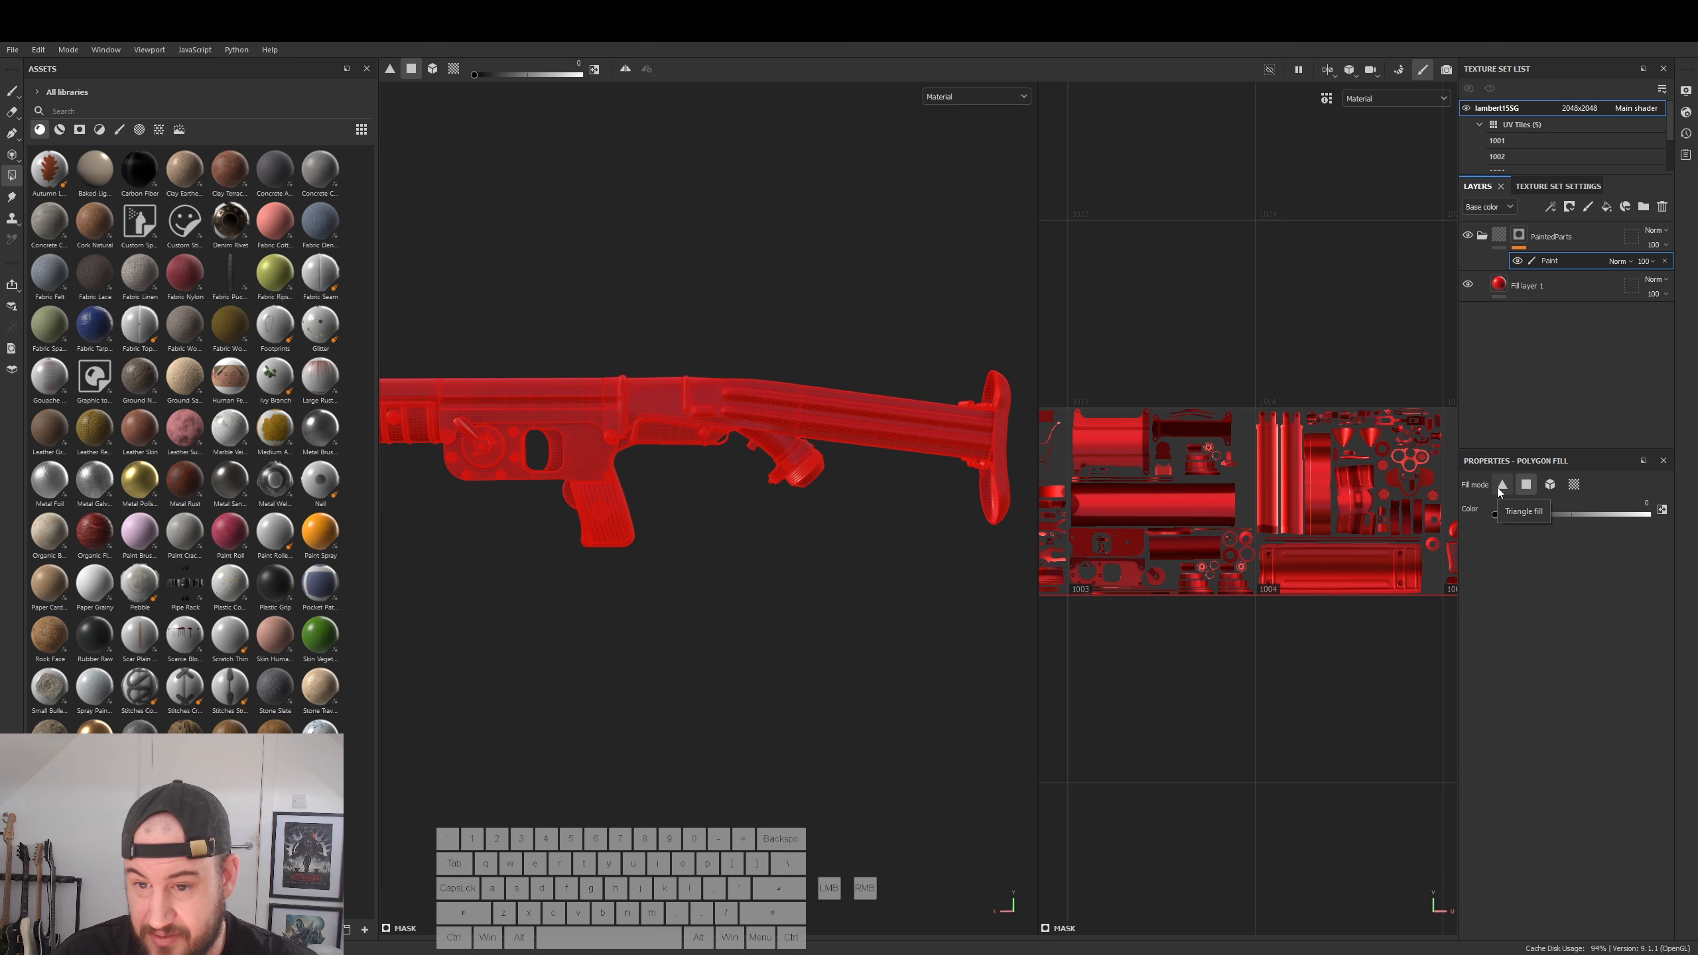
left_click(1549, 488)
right_click_drag(816, 501, 976, 505, "alt")
left_click_drag(976, 504, 846, 538, "alt")
left_click(826, 454)
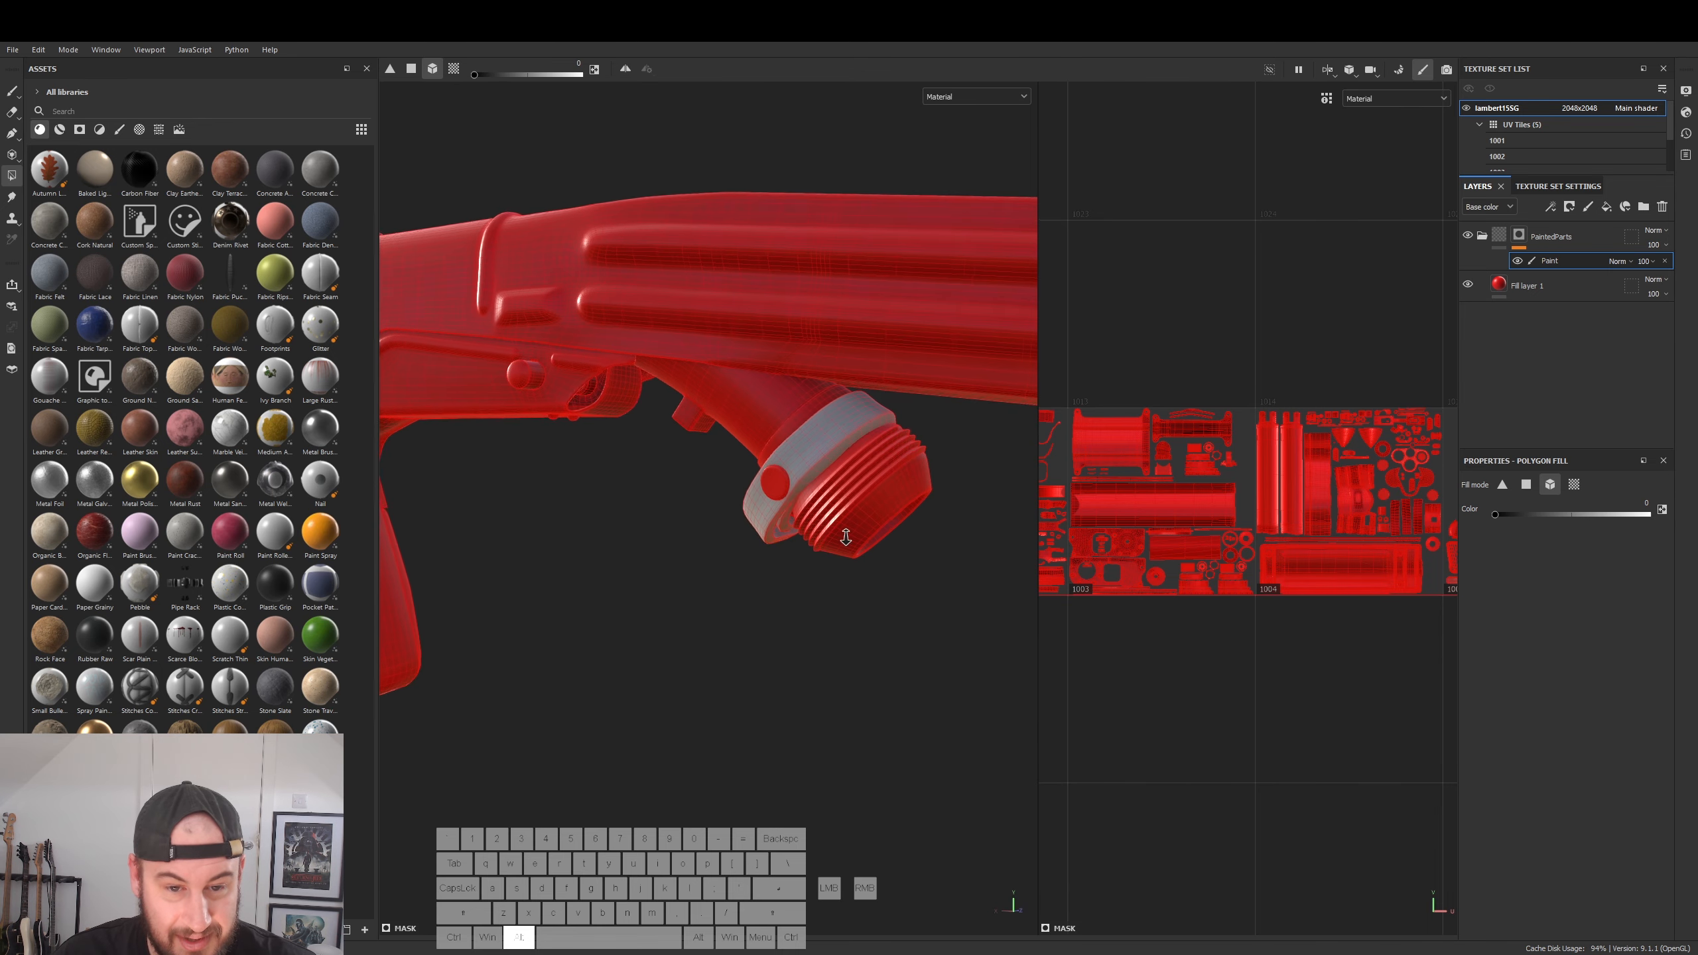
- Mask out the small pin on the lower hinge where the stock meets the butt plate
right_click_drag(846, 538, 674, 504, "alt")
middle_click_drag(675, 505, 395, 482, "alt")
left_click_drag(738, 552, 855, 516, "alt")
right_click_drag(855, 517, 894, 434, "alt")
left_click(823, 439)
middle_click_drag(836, 320, 845, 554, "alt")
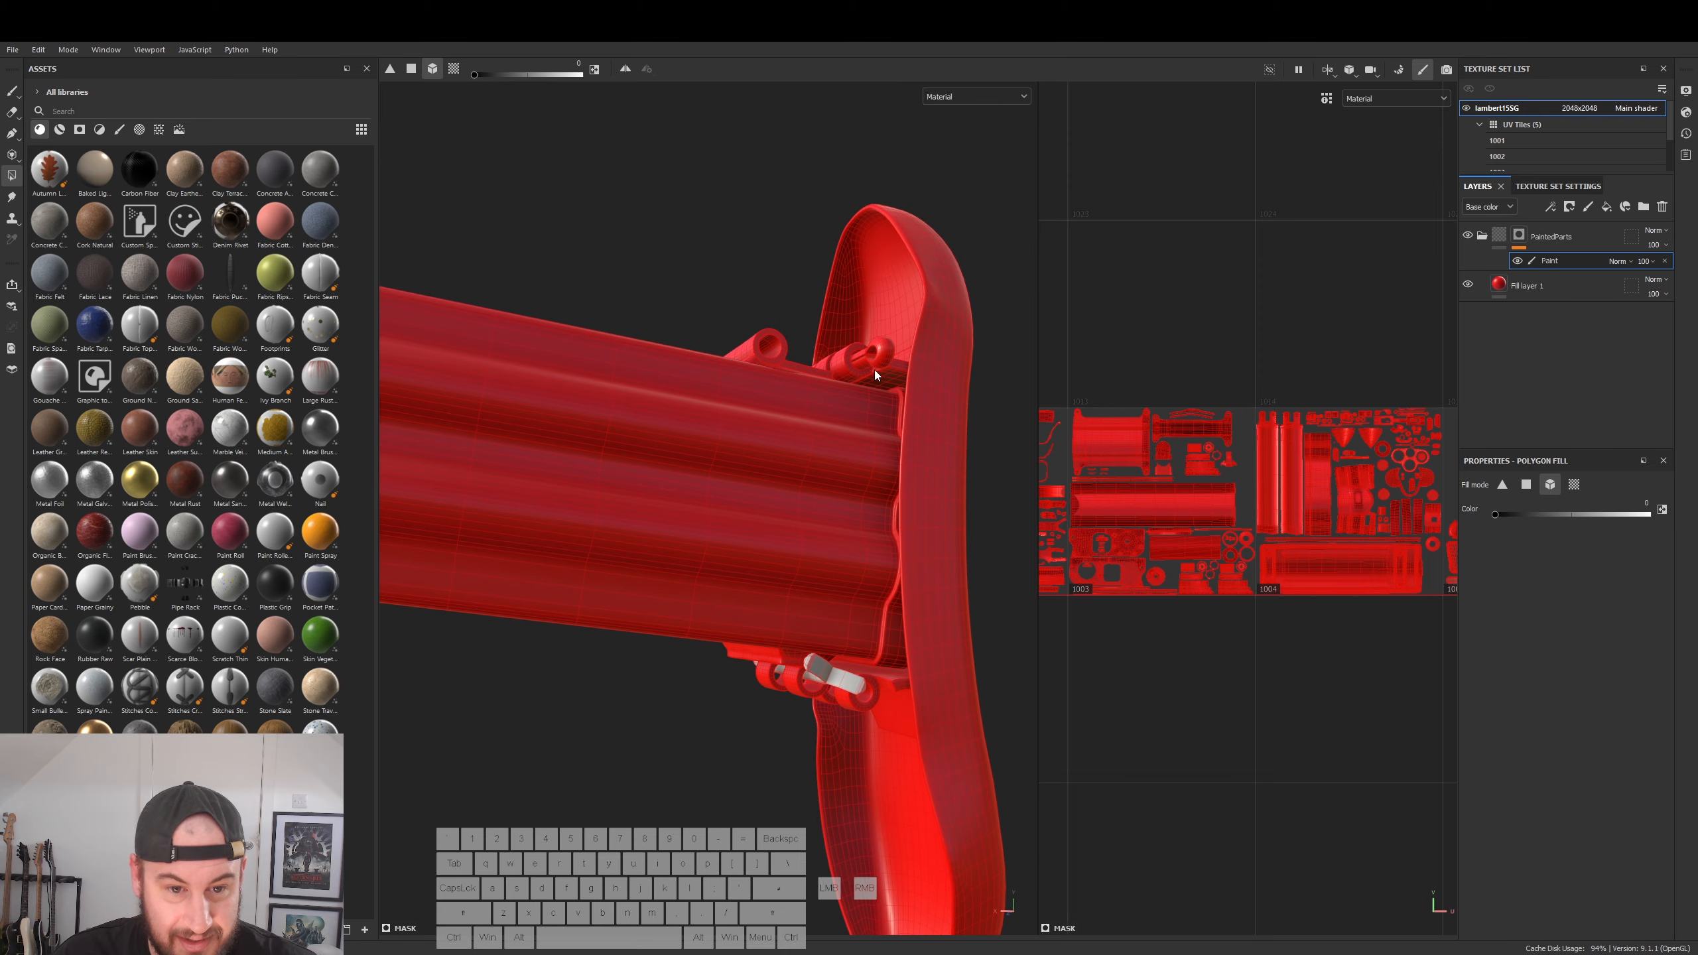
- Mask out the ribbed grip panel, the rounded piece in front of the grip and the trigger
right_click_drag(844, 592, 570, 645, "alt")
middle_click_drag(571, 645, 813, 632, "alt")
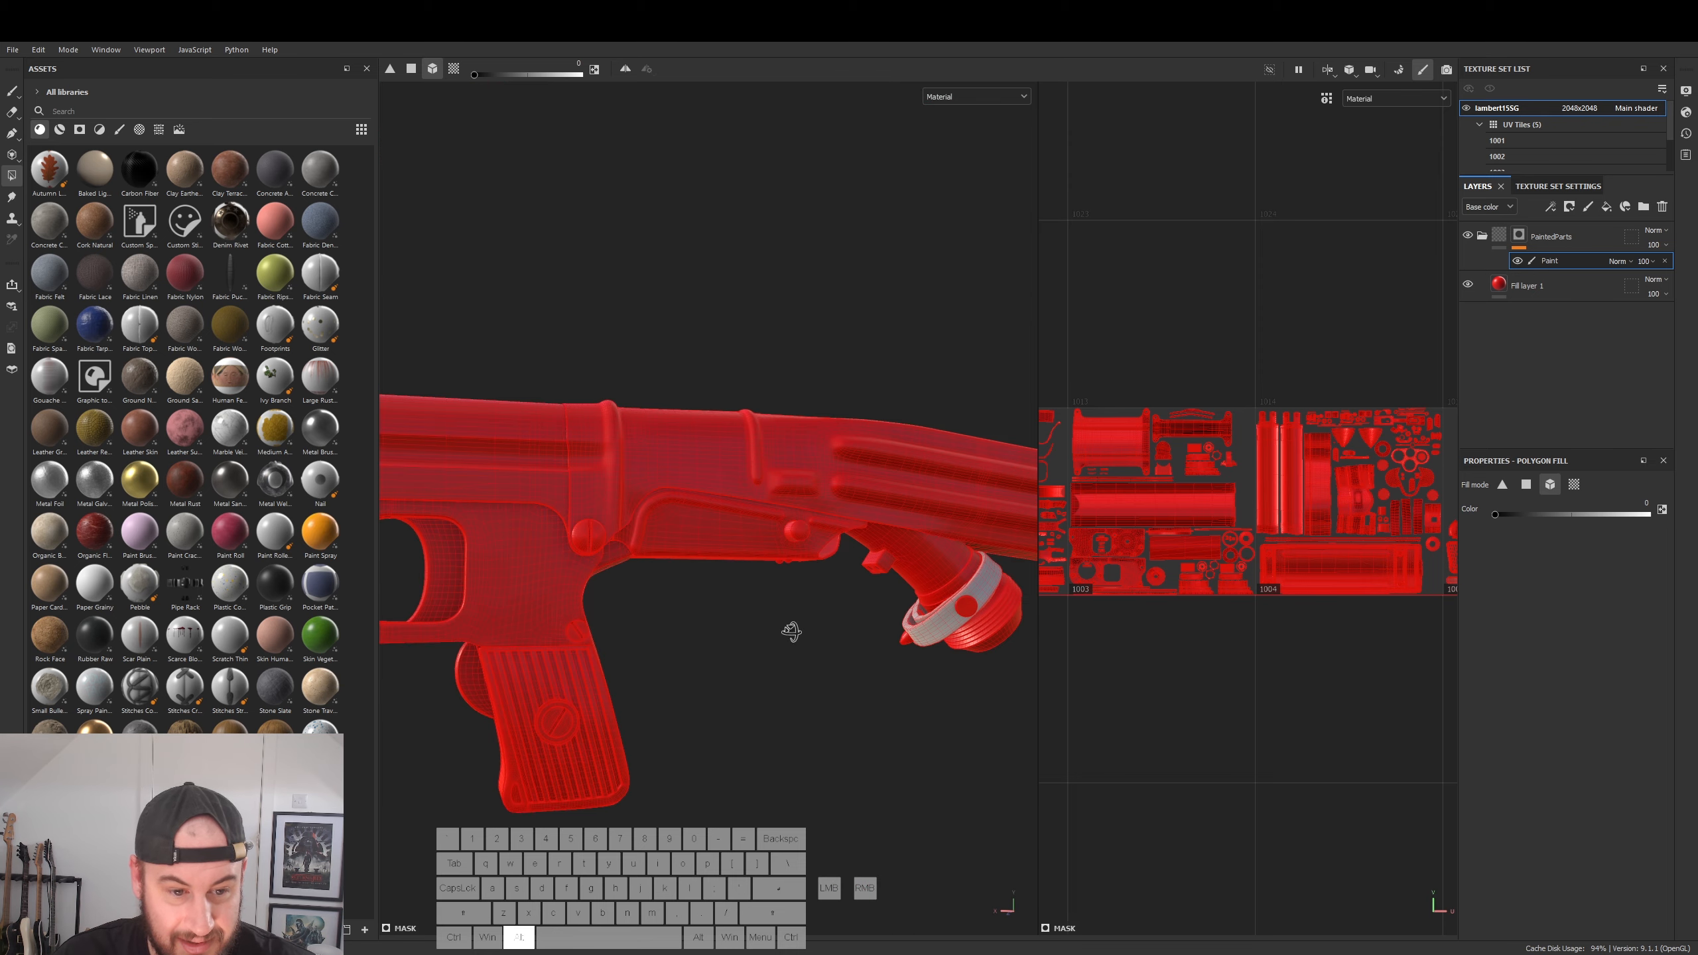
right_click_drag(812, 633, 652, 658, "alt")
right_click_drag(700, 594, 1315, 674, "alt")
middle_click_drag(729, 591, 802, 574, "alt")
right_click_drag(743, 582, 870, 595, "alt")
left_click_drag(869, 595, 676, 588, "alt")
middle_click_drag(675, 589, 1003, 561, "alt")
right_click_drag(669, 602, 472, 633, "alt")
middle_click_drag(471, 632, 704, 562, "alt")
left_click(726, 633)
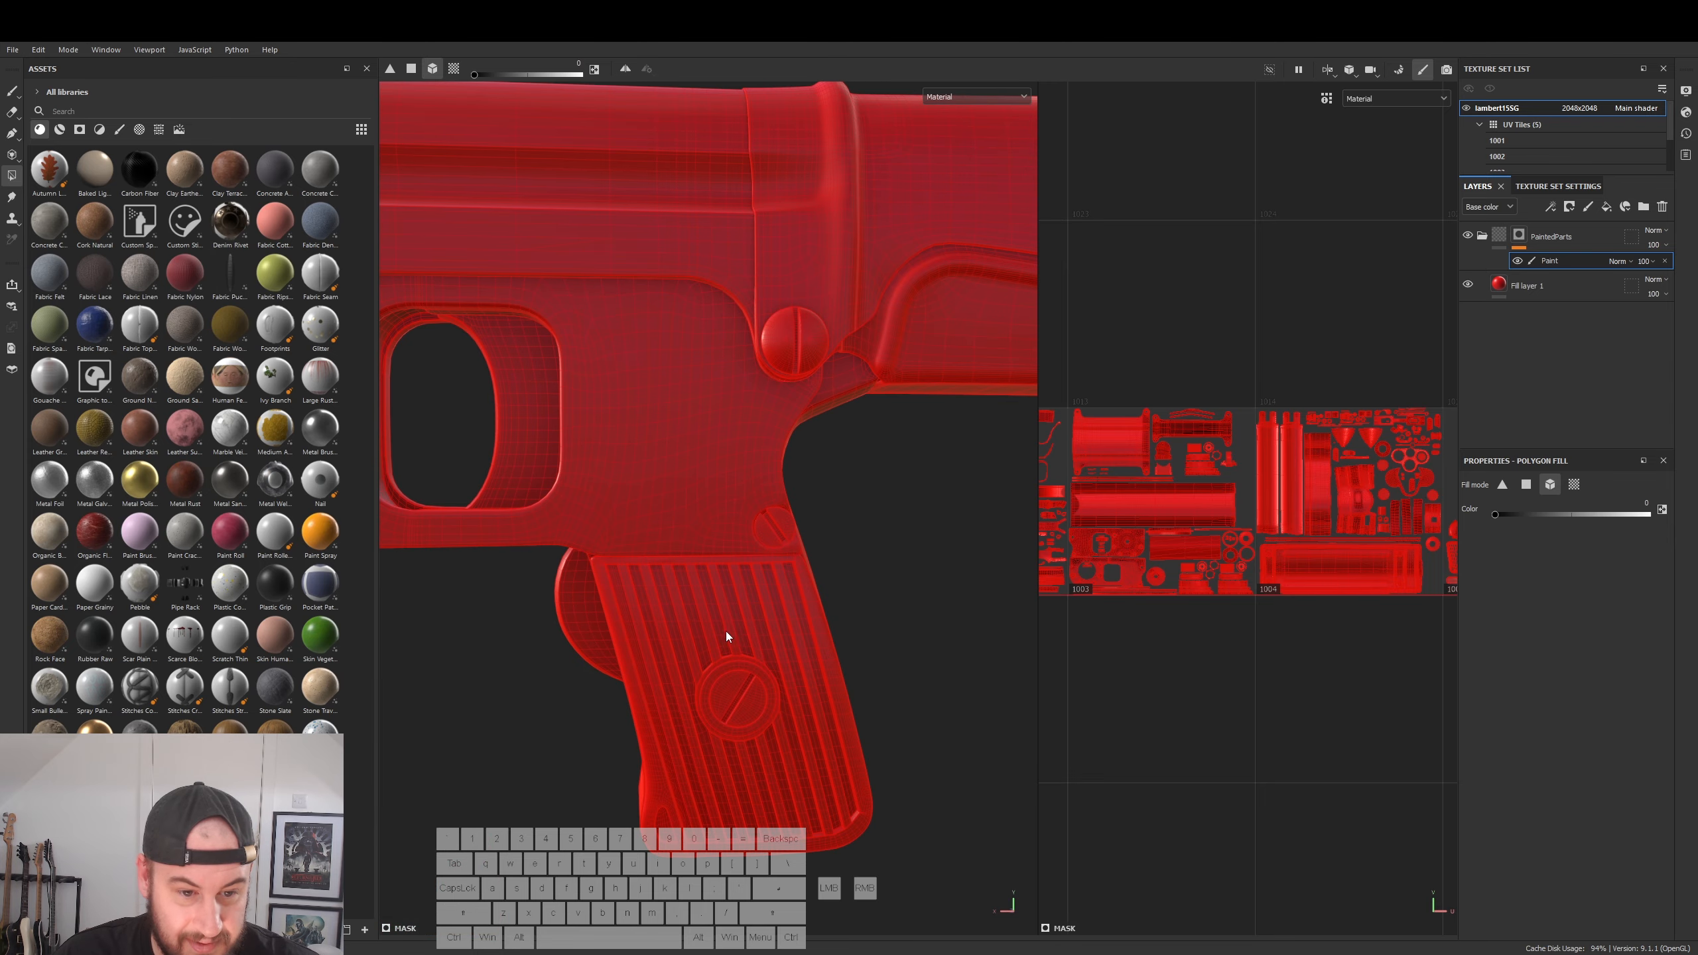
left_click(584, 615)
left_click(526, 422)
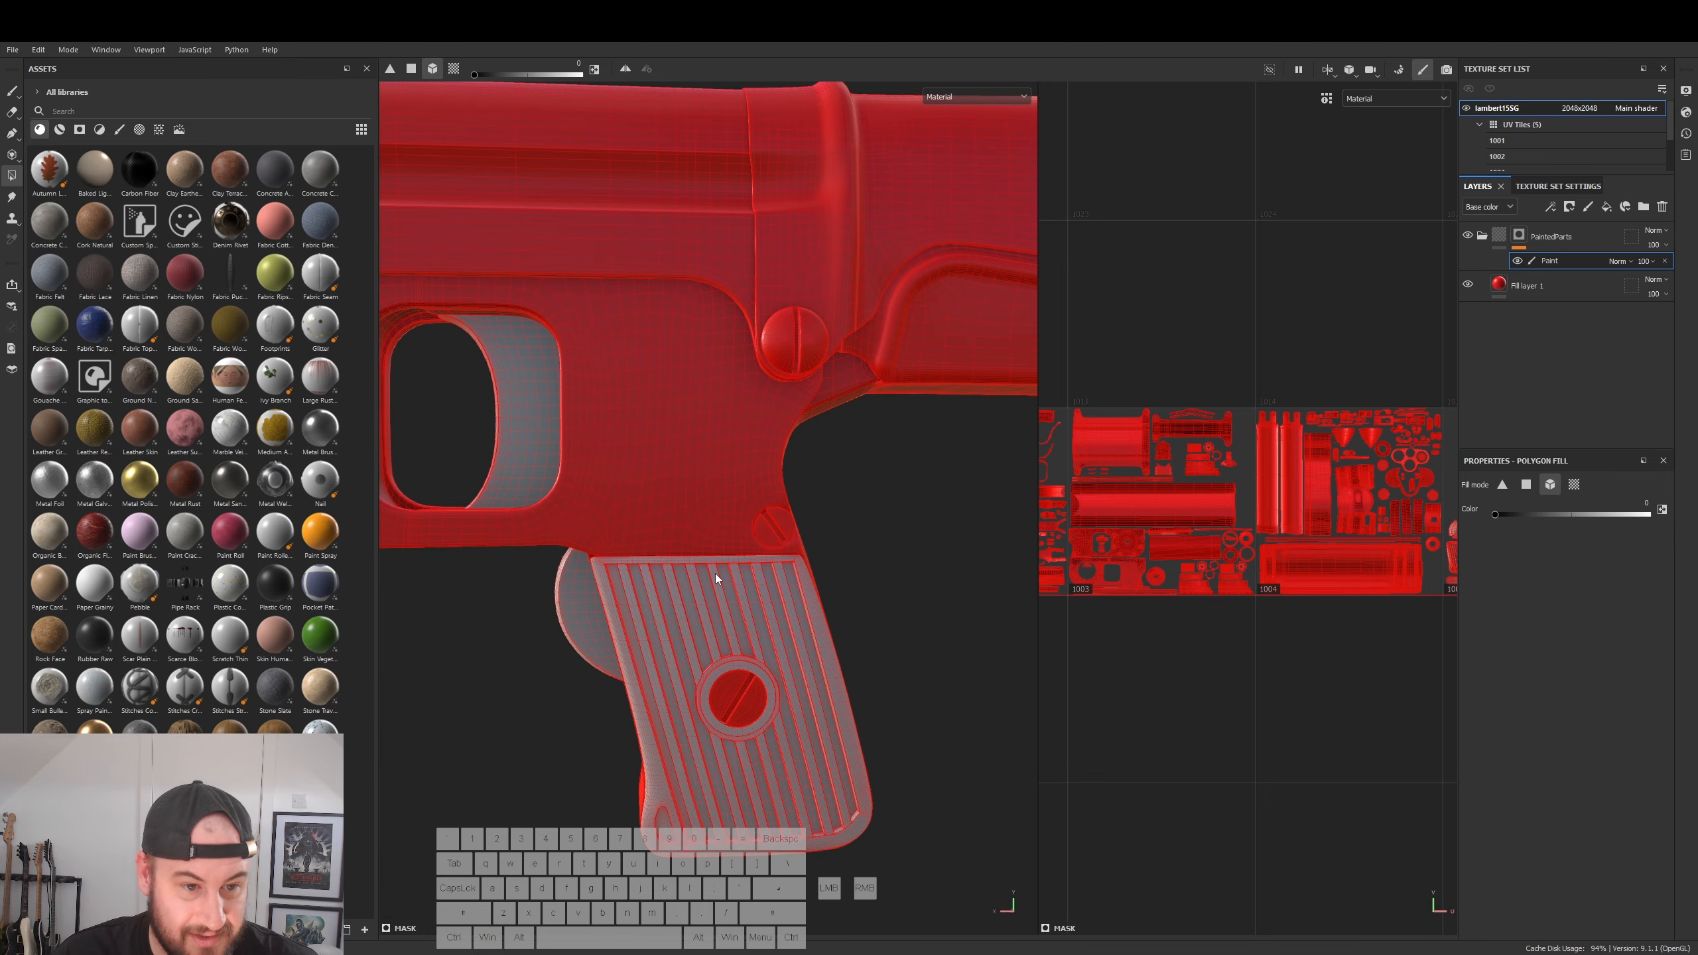
- Mask out the ribbed grip panel on the opposite side of the weapon
right_click_drag(709, 566, 741, 589, "alt")
left_click_drag(741, 589, 469, 609, "alt")
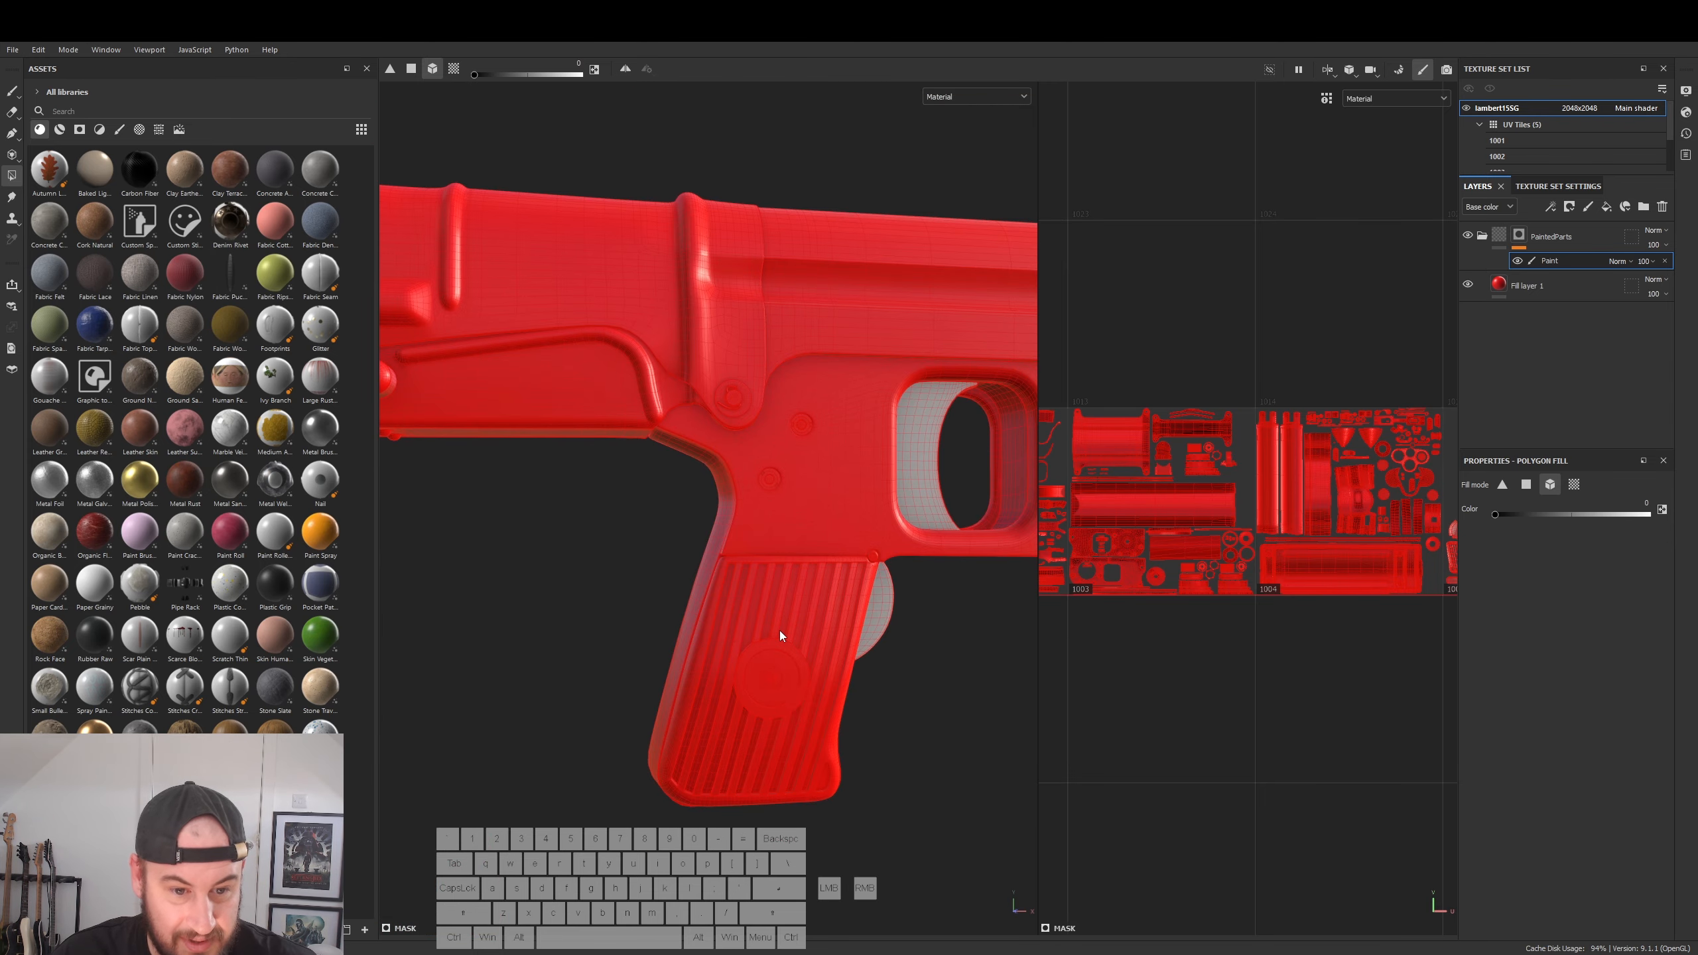
left_click(780, 631)
- Mask out the hexagonal nozzle fittings on both sides of the muzzle and the one below them
mouse_move(917, 637)
left_mouse_down("alt")
mouse_move(706, 603)
mouse_move(769, 554)
mouse_move(780, 493)
left_mouse_up("alt")
right_click_drag(907, 542, 465, 598, "alt")
middle_click_drag(990, 569, 770, 593, "alt")
left_click_drag(770, 593, 731, 475, "alt")
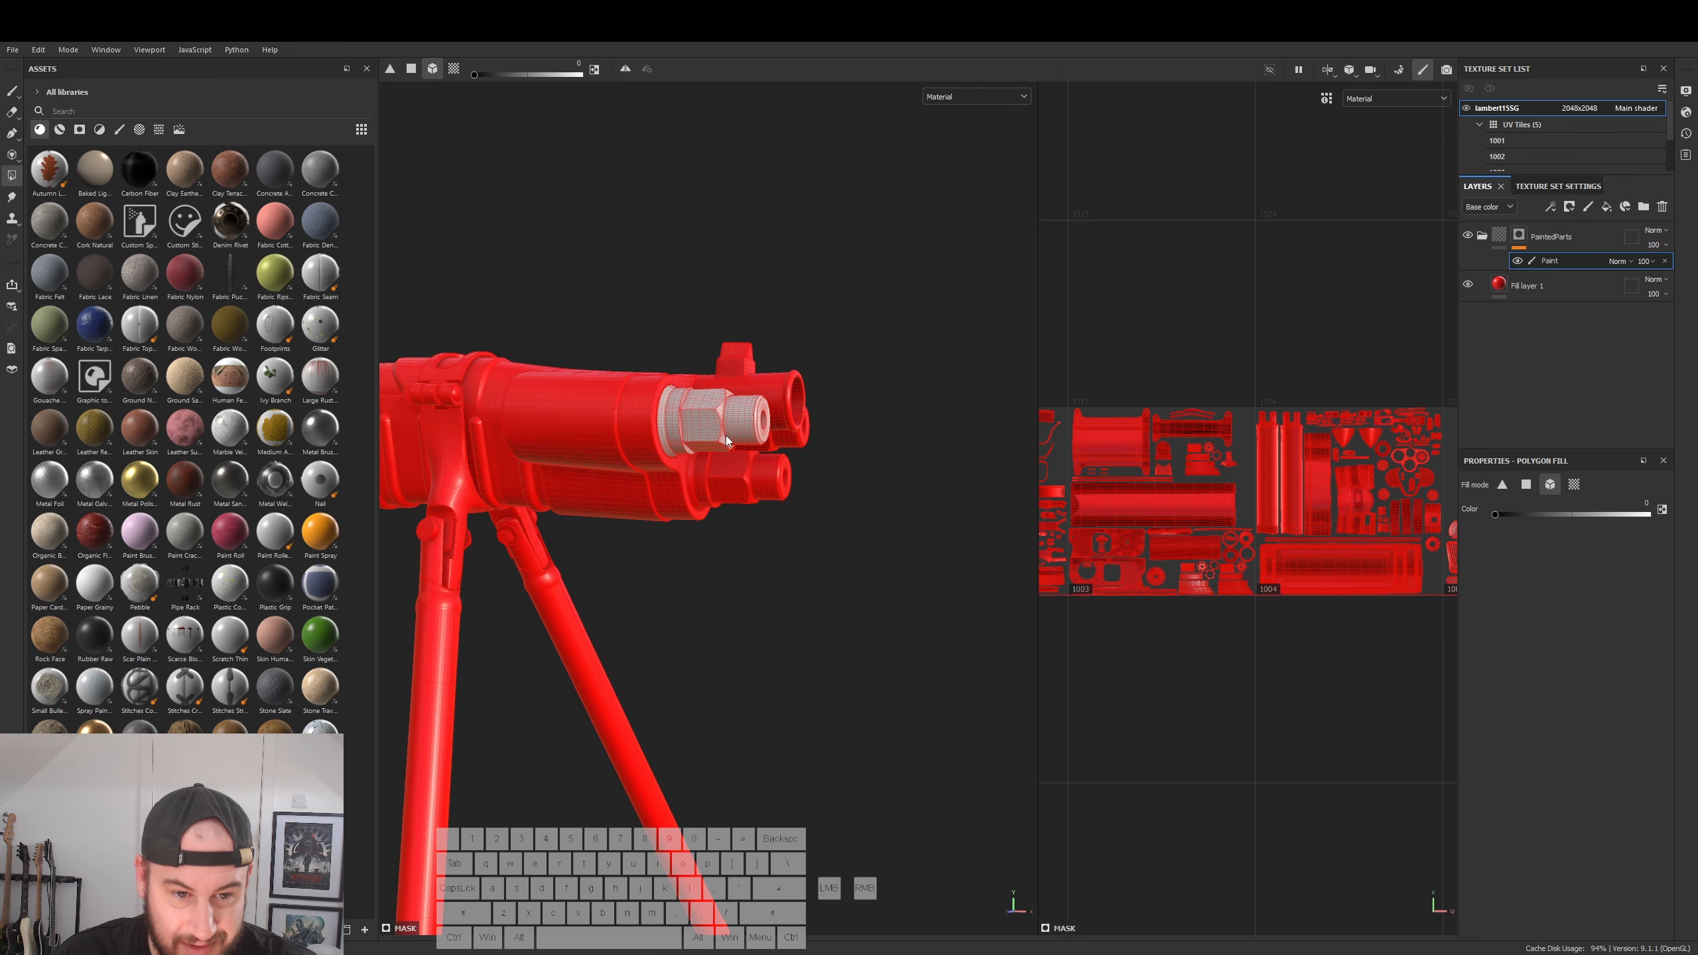
left_click(745, 477)
left_click_drag(889, 535, 659, 564, "alt")
middle_click_drag(576, 560, 1307, 492, "alt")
left_click_drag(823, 555, 786, 627, "alt")
left_click(516, 458)
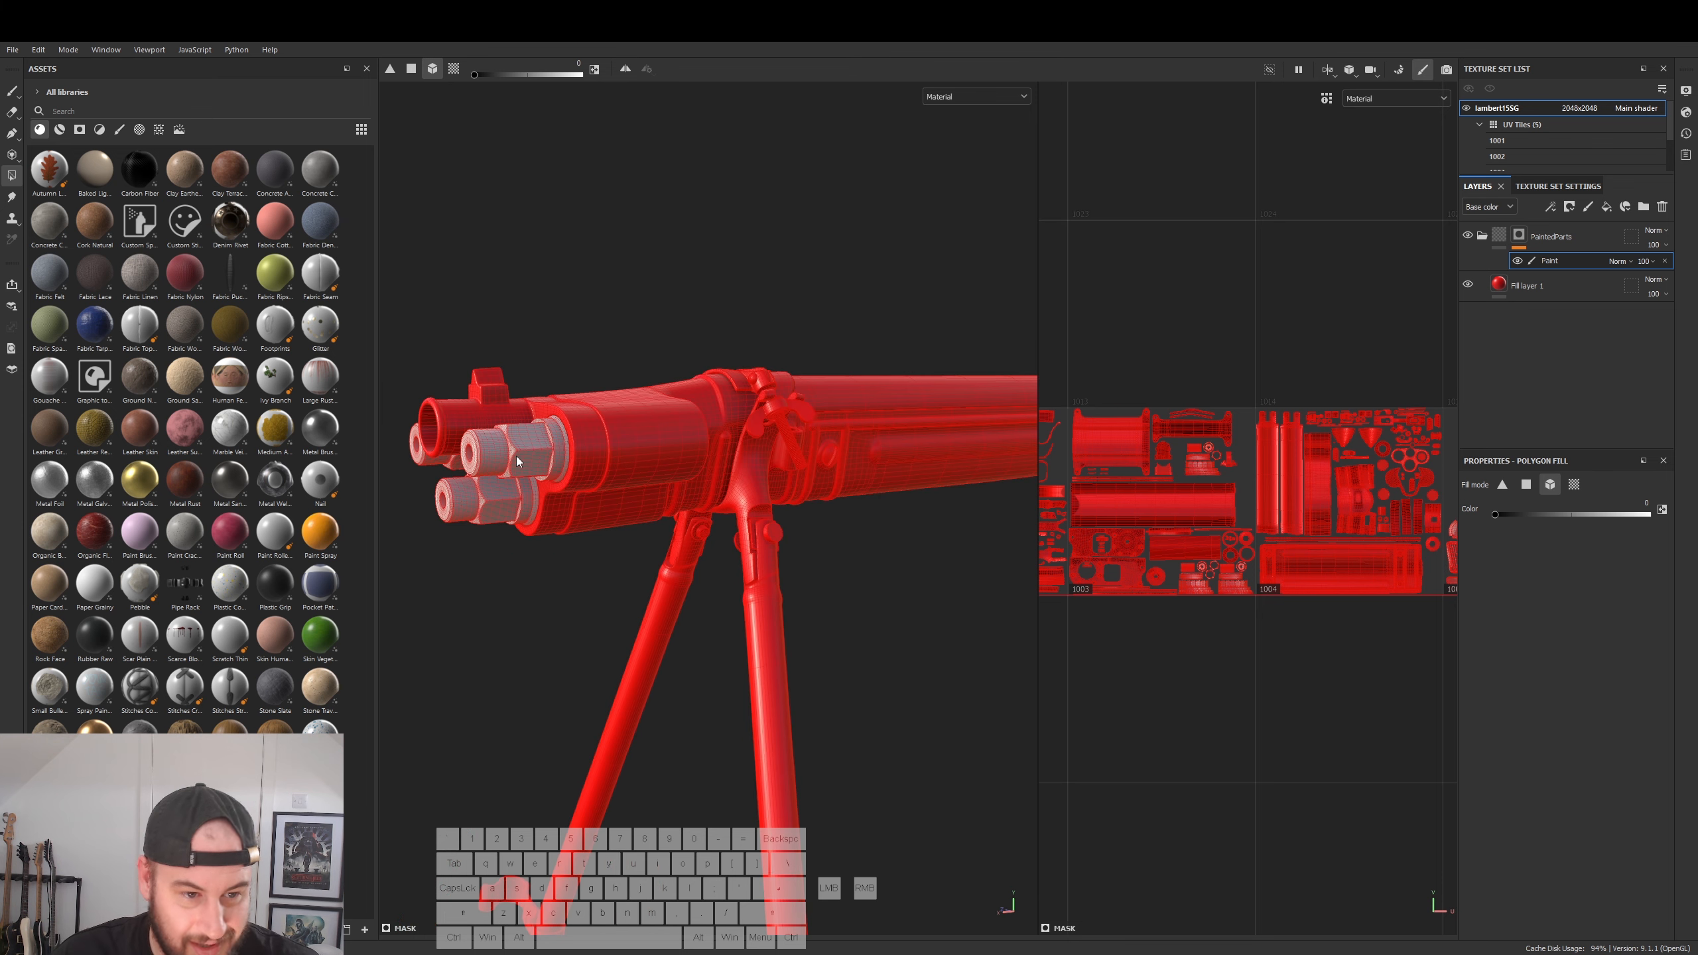
- Mask out the threaded bolt running through the wing nut on the bipod clamp
right_click_drag(862, 587, 986, 600, "alt")
left_click_drag(985, 599, 569, 559, "alt")
middle_click_drag(568, 559, 615, 568, "alt")
left_click_drag(615, 567, 900, 476, "alt")
left_click(890, 470)
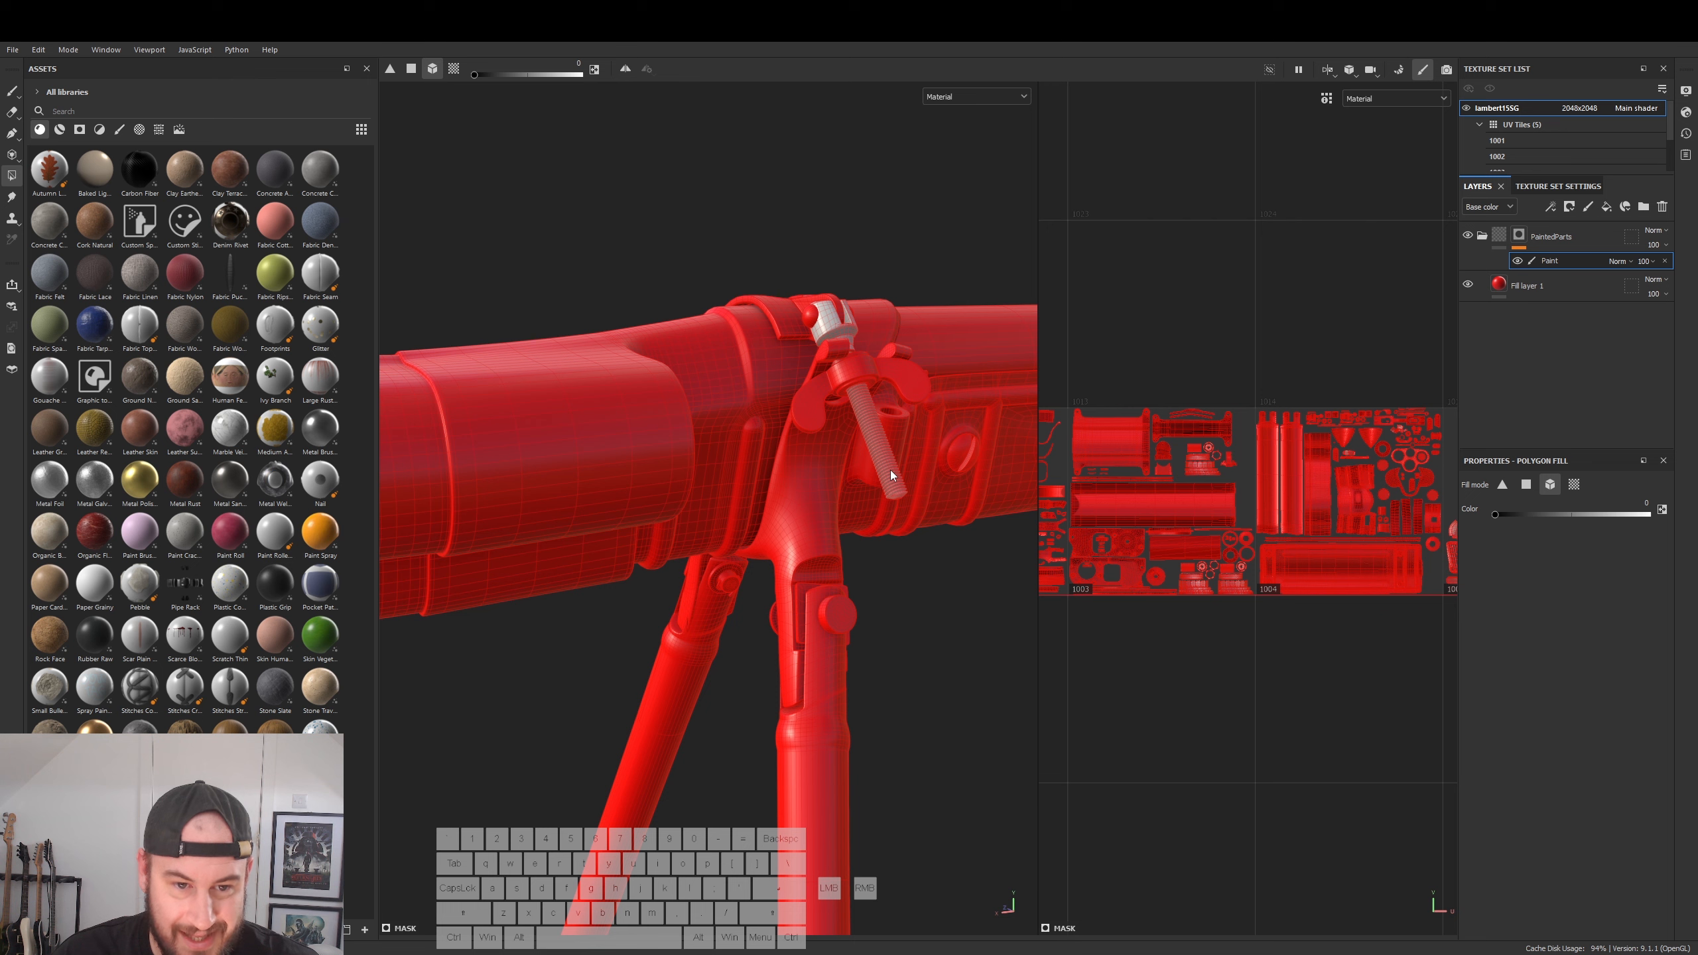
- Set the polygon fill color to 1 and fill the bipod clamp's threaded bolt back into the mask
left_click(1579, 515)
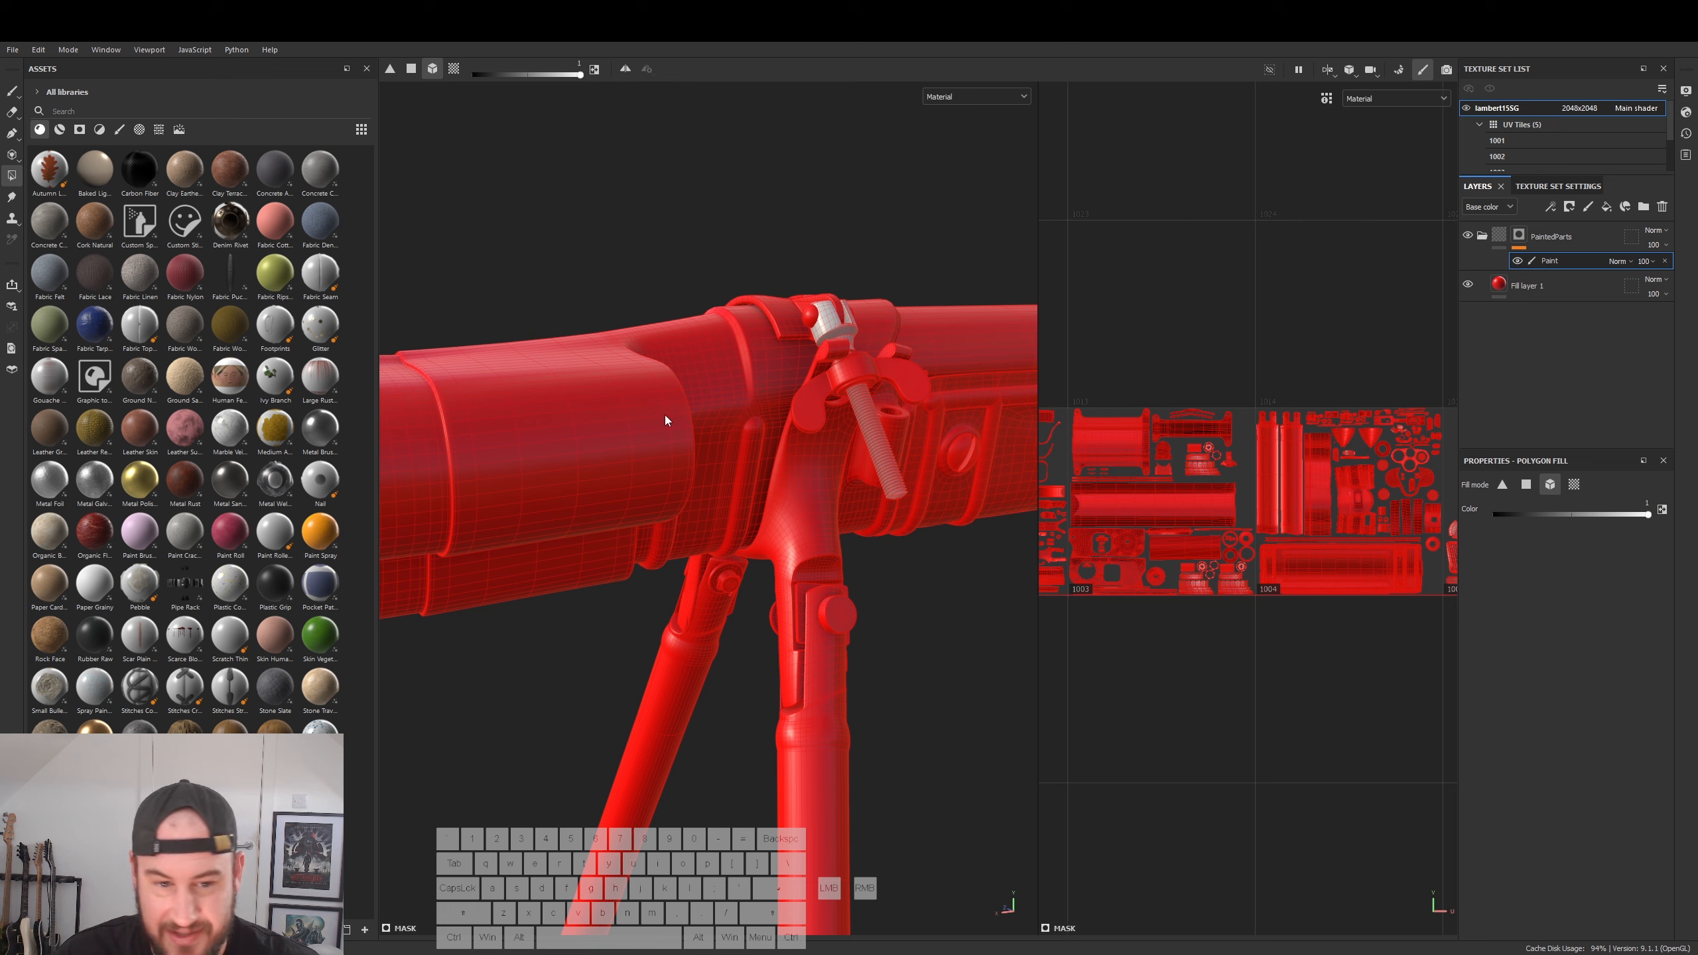
left_click(883, 449)
- Select the red fill layer and examine the masked and unmasked parts along the barrel, receiver and grip
left_click_drag(929, 592, 682, 579, "alt")
scroll(695, 598, "up", 4, "alt")
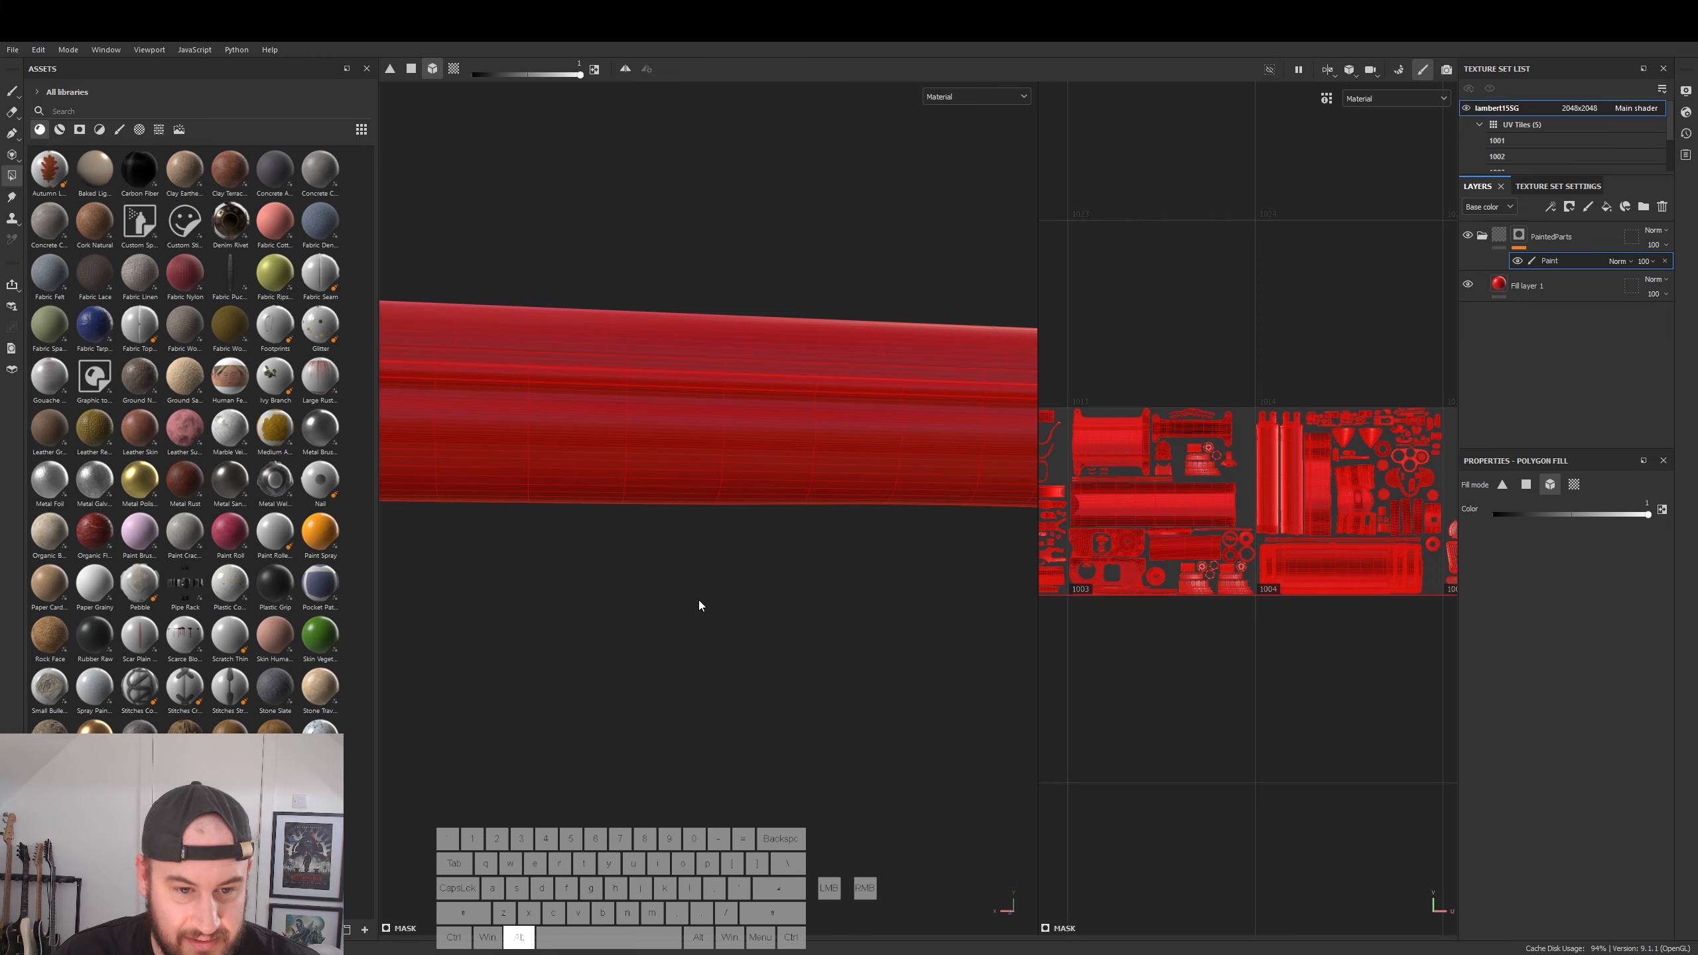
middle_click_drag(697, 601, 292, 544, "alt")
left_click_drag(628, 571, 676, 578, "alt")
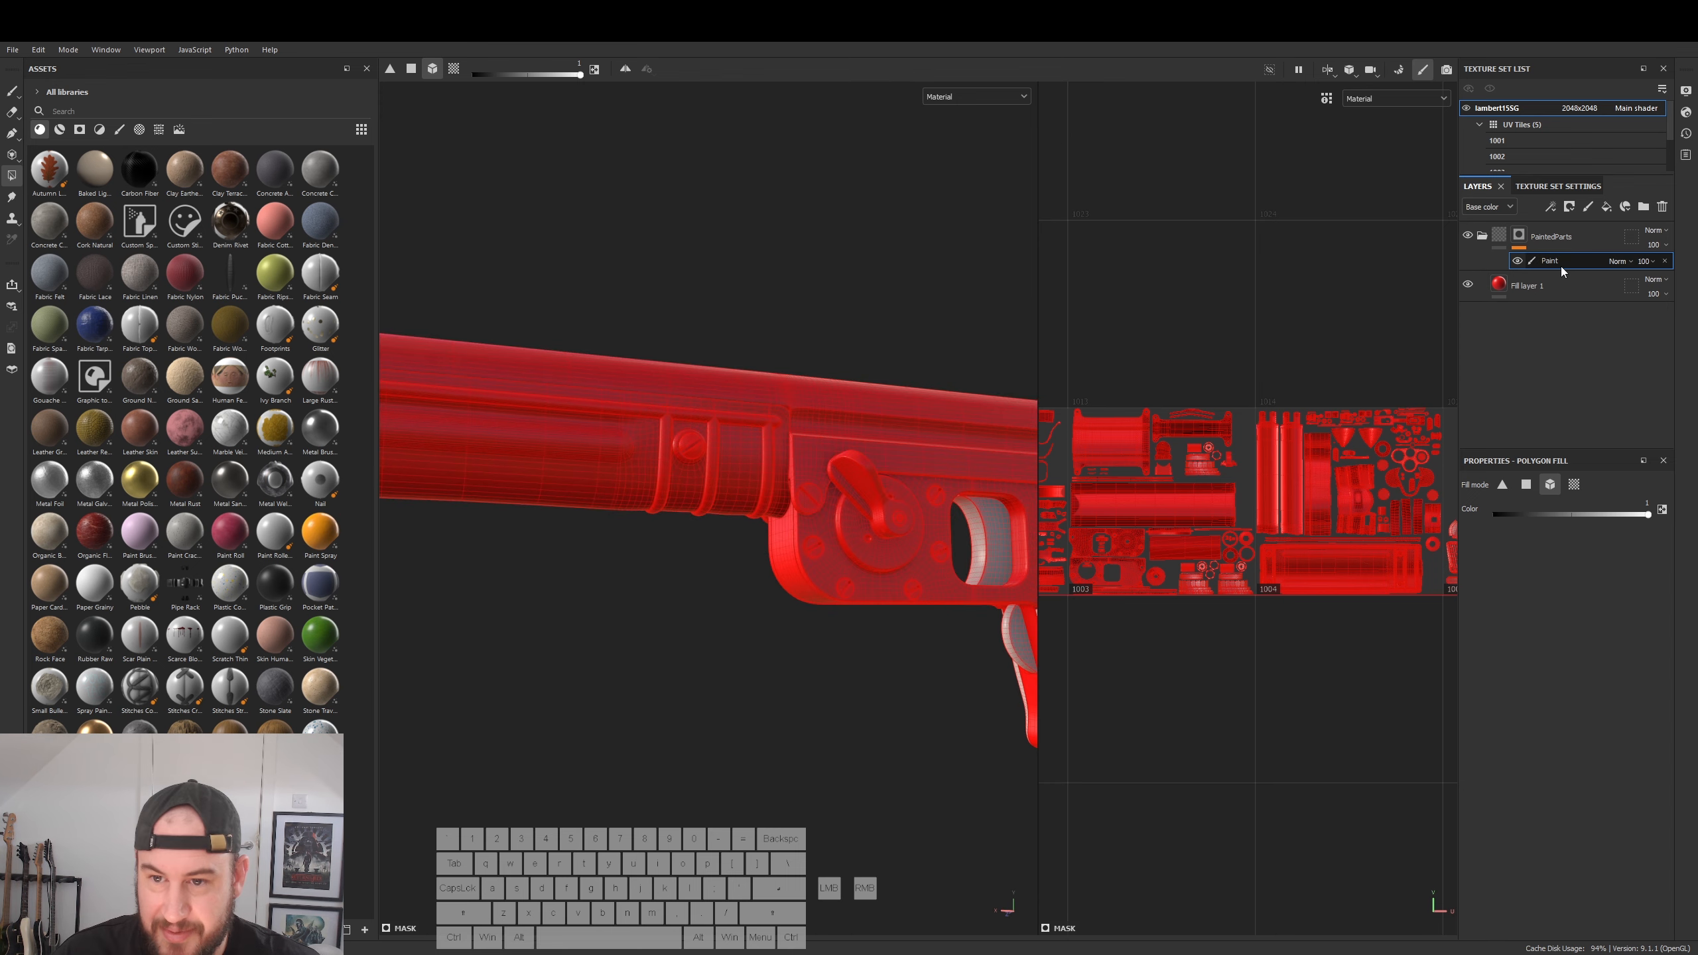
left_click(1550, 283)
mouse_move(789, 509)
left_mouse_down("alt")
mouse_move(828, 491)
mouse_move(770, 519)
mouse_move(789, 512)
left_mouse_up("alt")
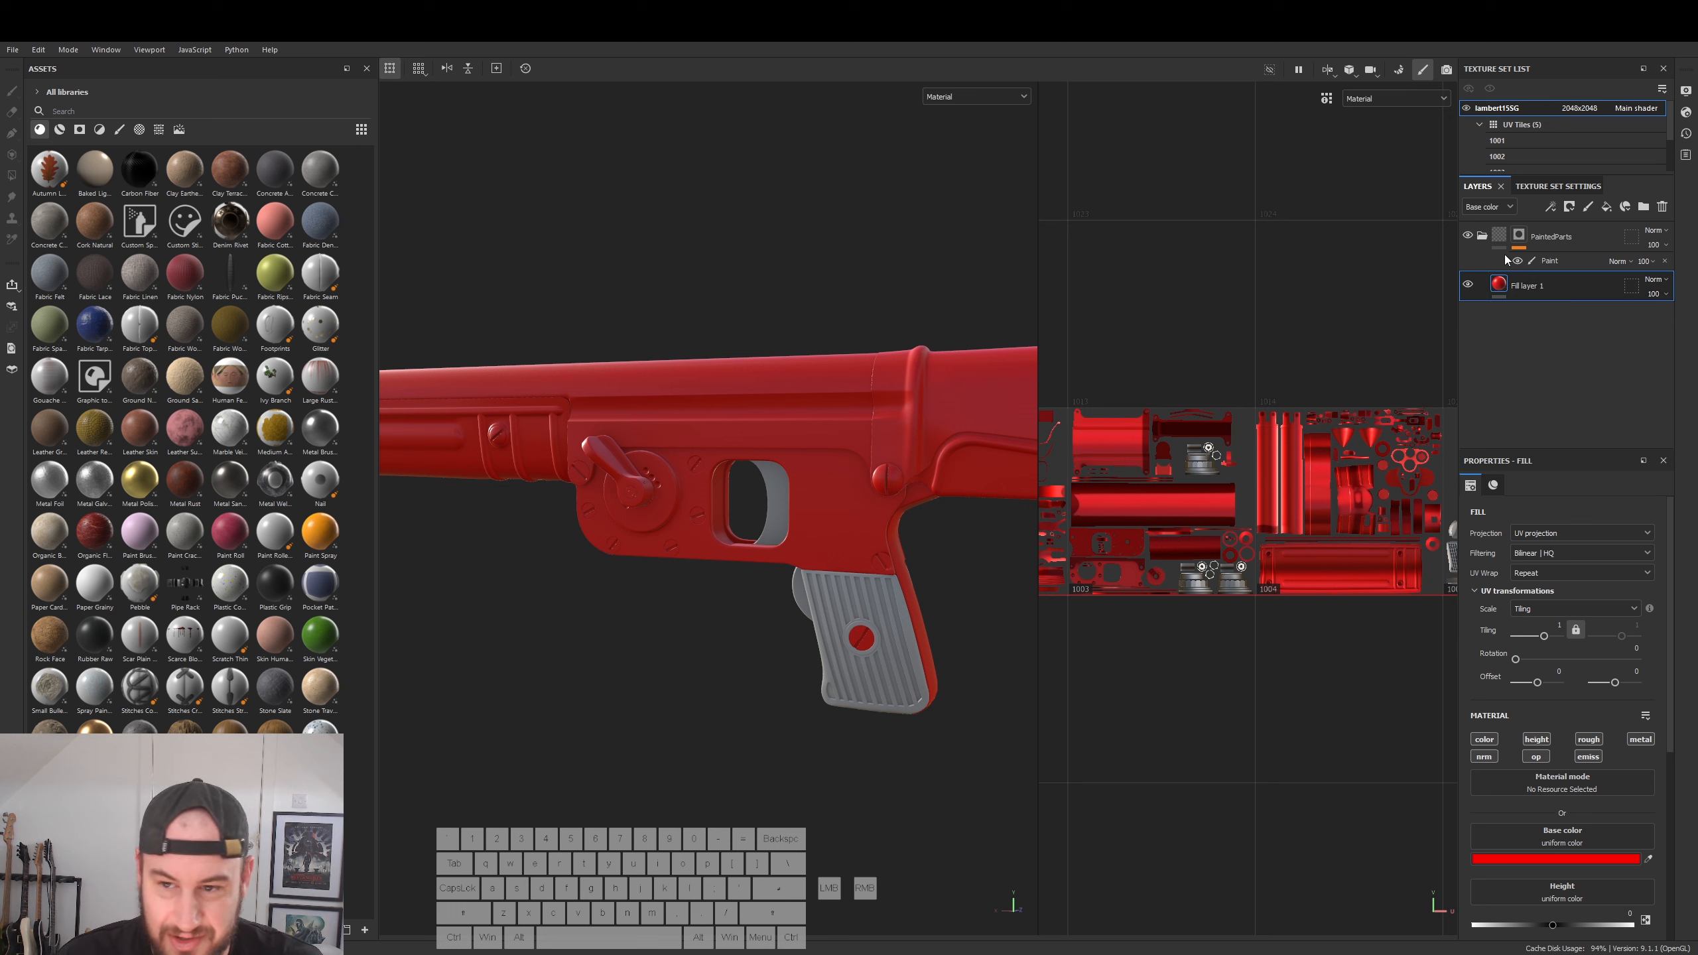
middle_click_drag(719, 605, 852, 538, "alt")
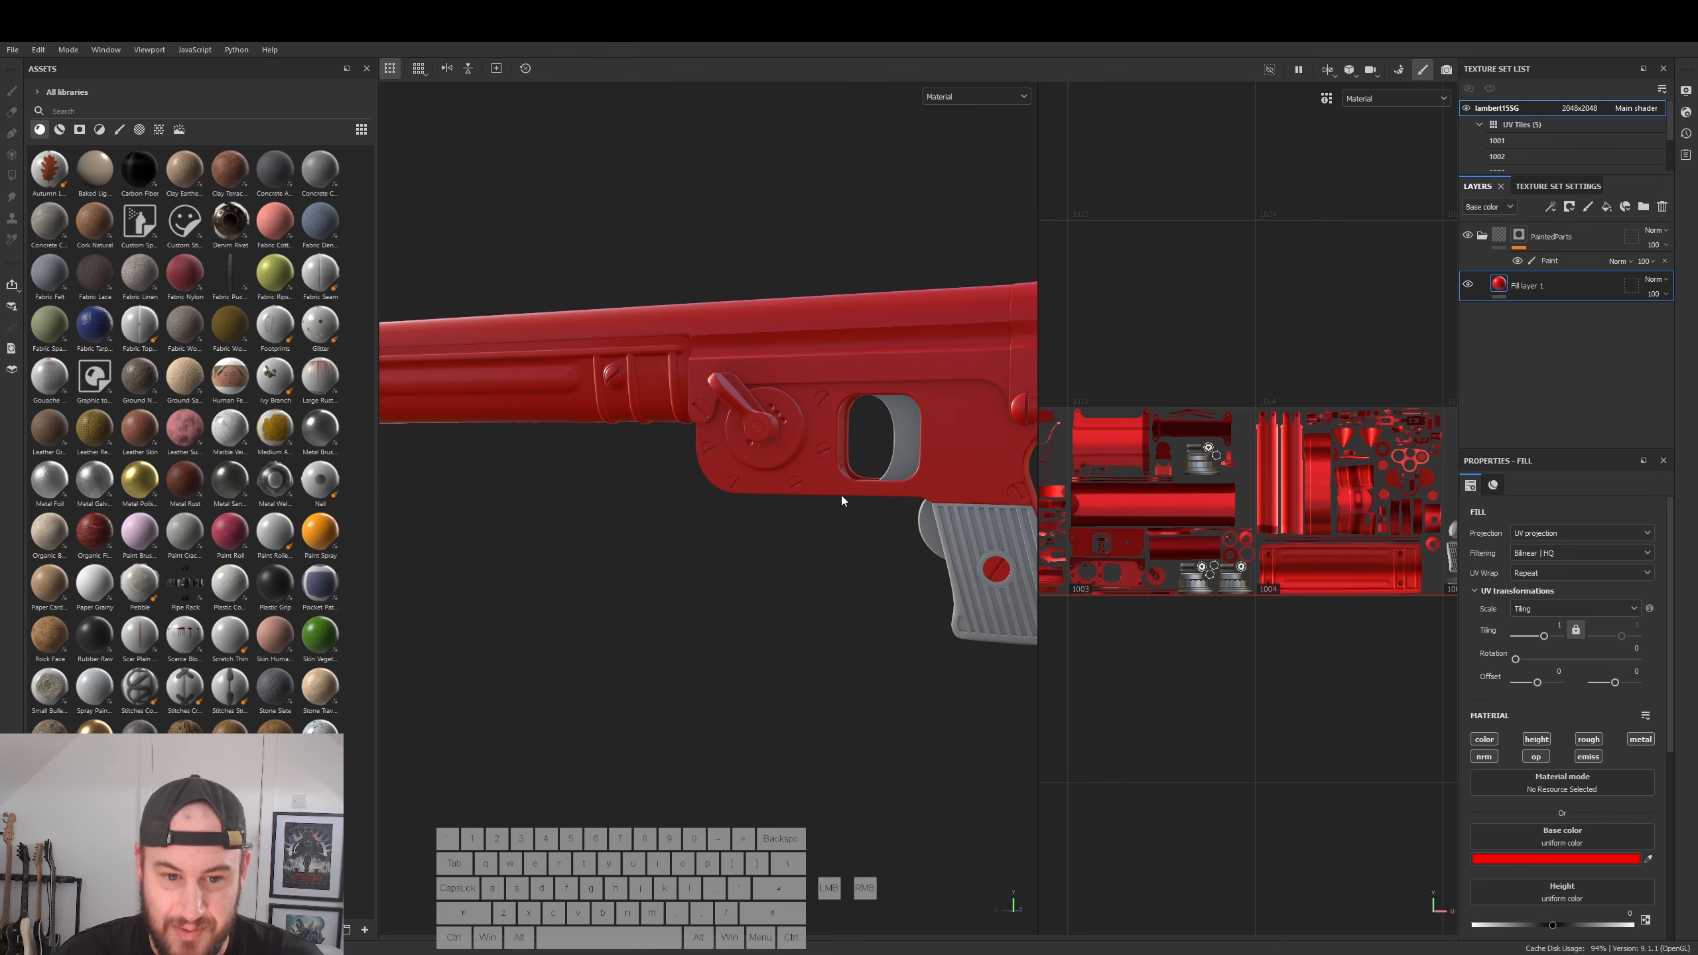
right_click_drag(819, 364, 799, 390, "alt")
left_click_drag(809, 395, 877, 415, "alt")
middle_click_drag(881, 398, 680, 417, "alt")
right_click_drag(680, 416, 723, 513, "alt")
left_click_drag(723, 513, 733, 459, "alt")
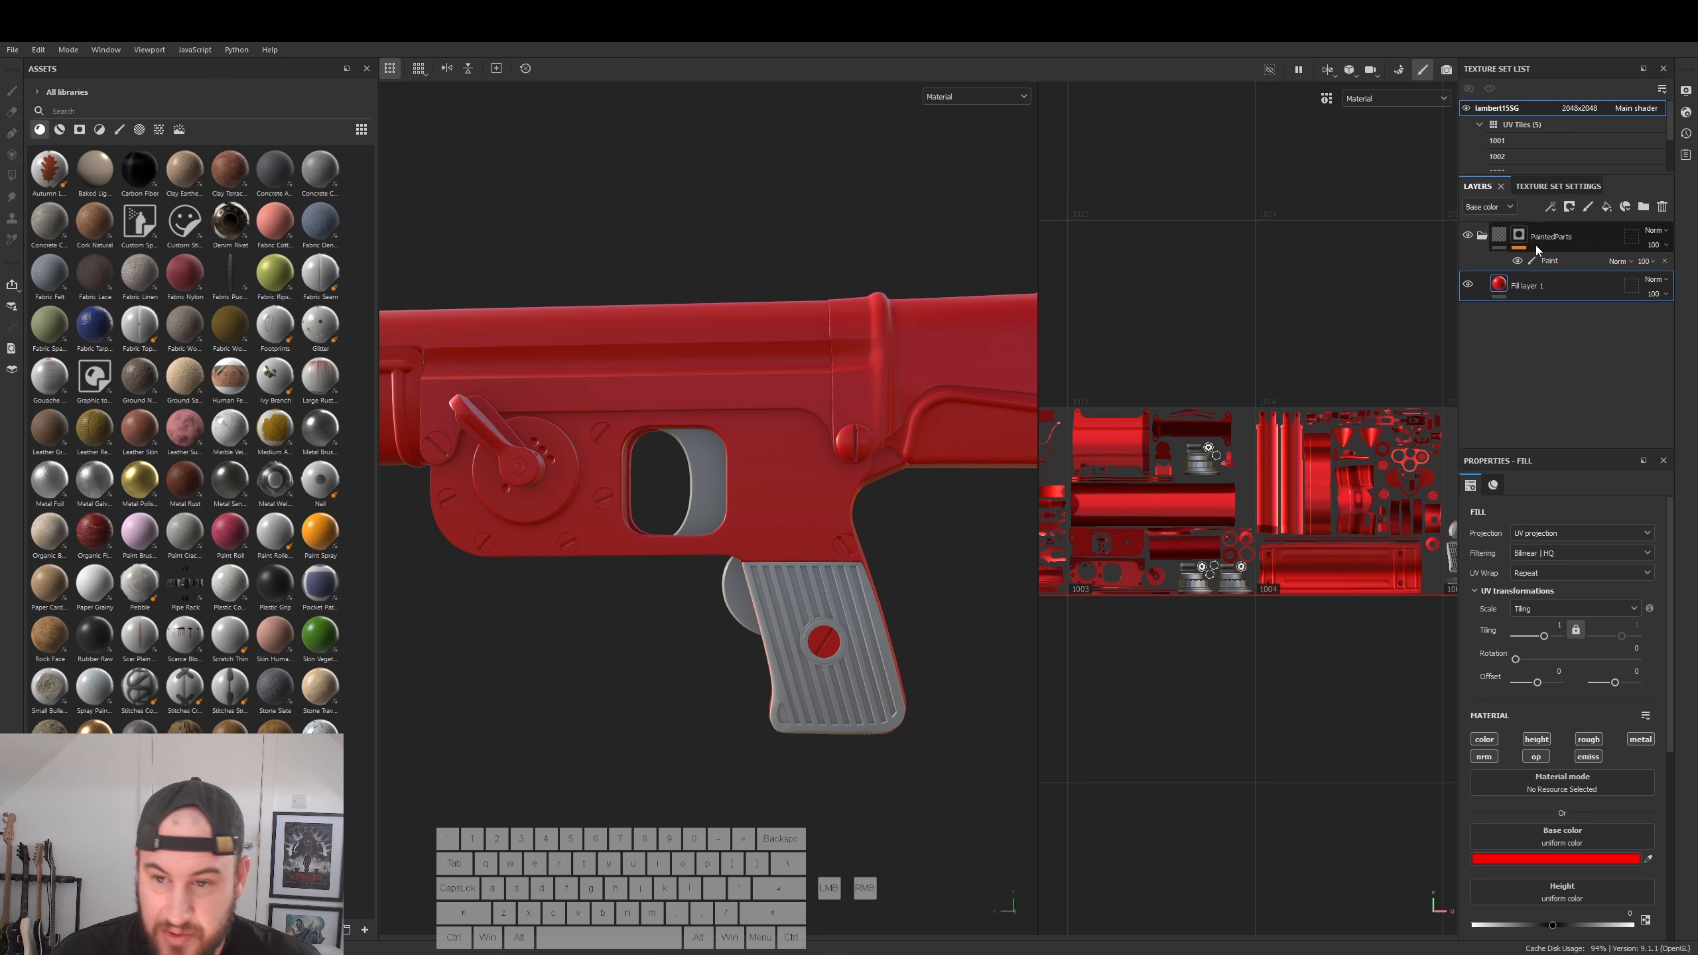
- Set the fill layer's base color back to a neutral light grey
left_click(1496, 288)
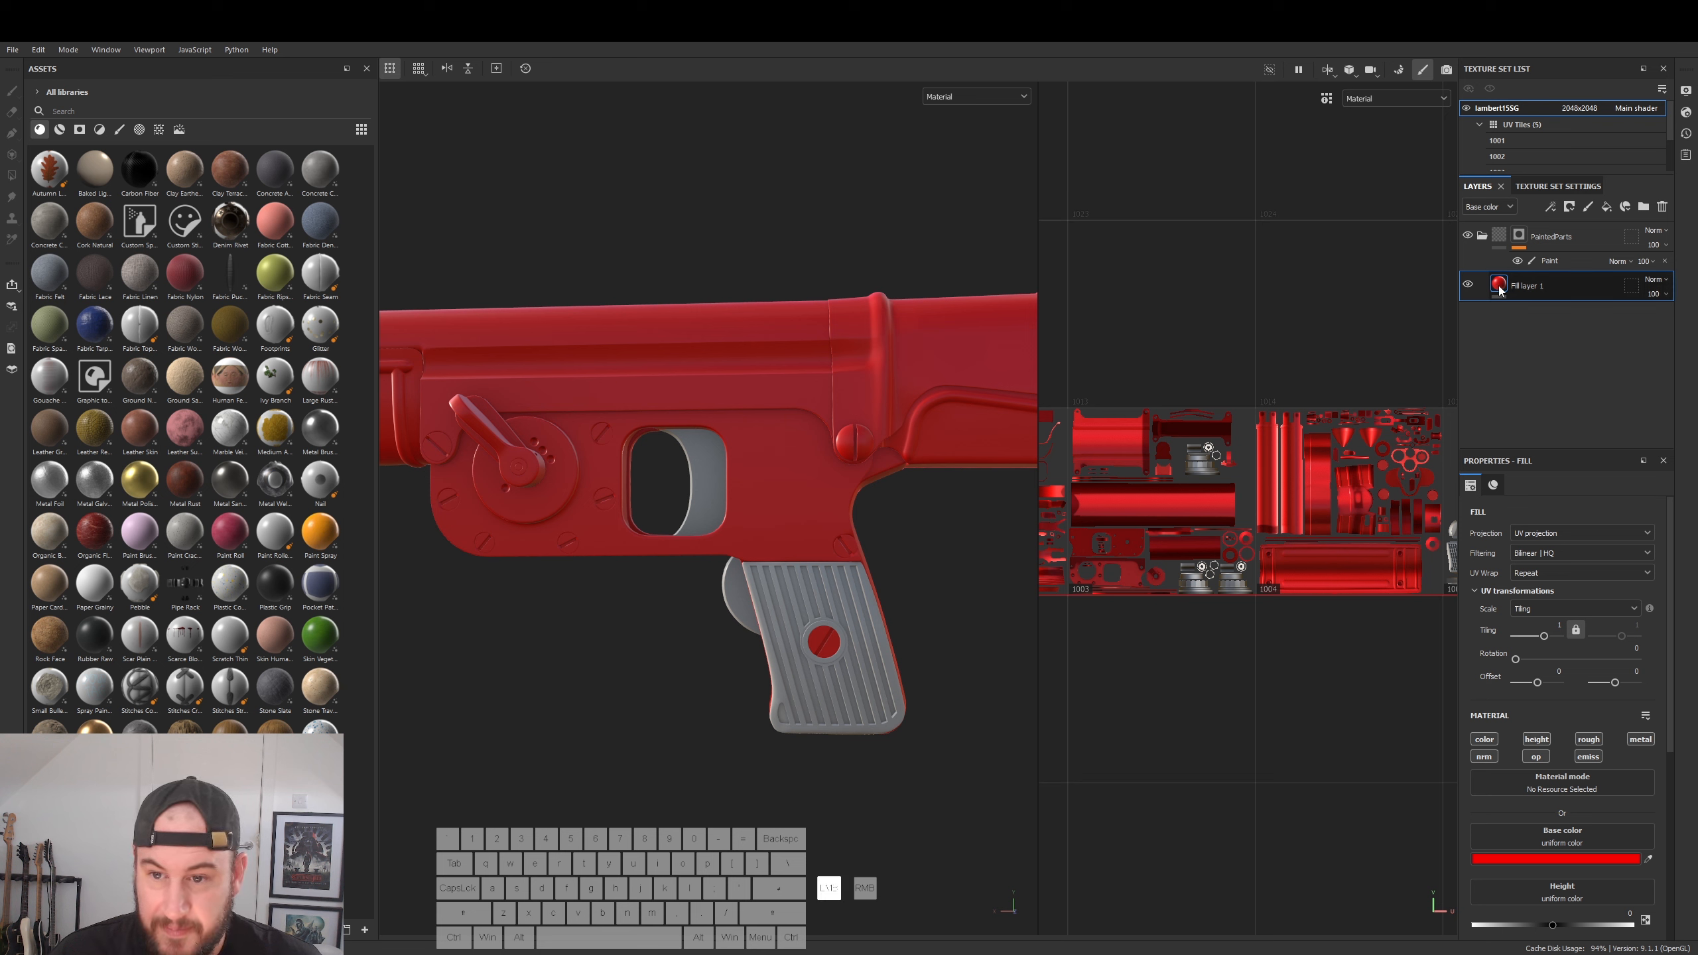
mouse_move(1507, 292)
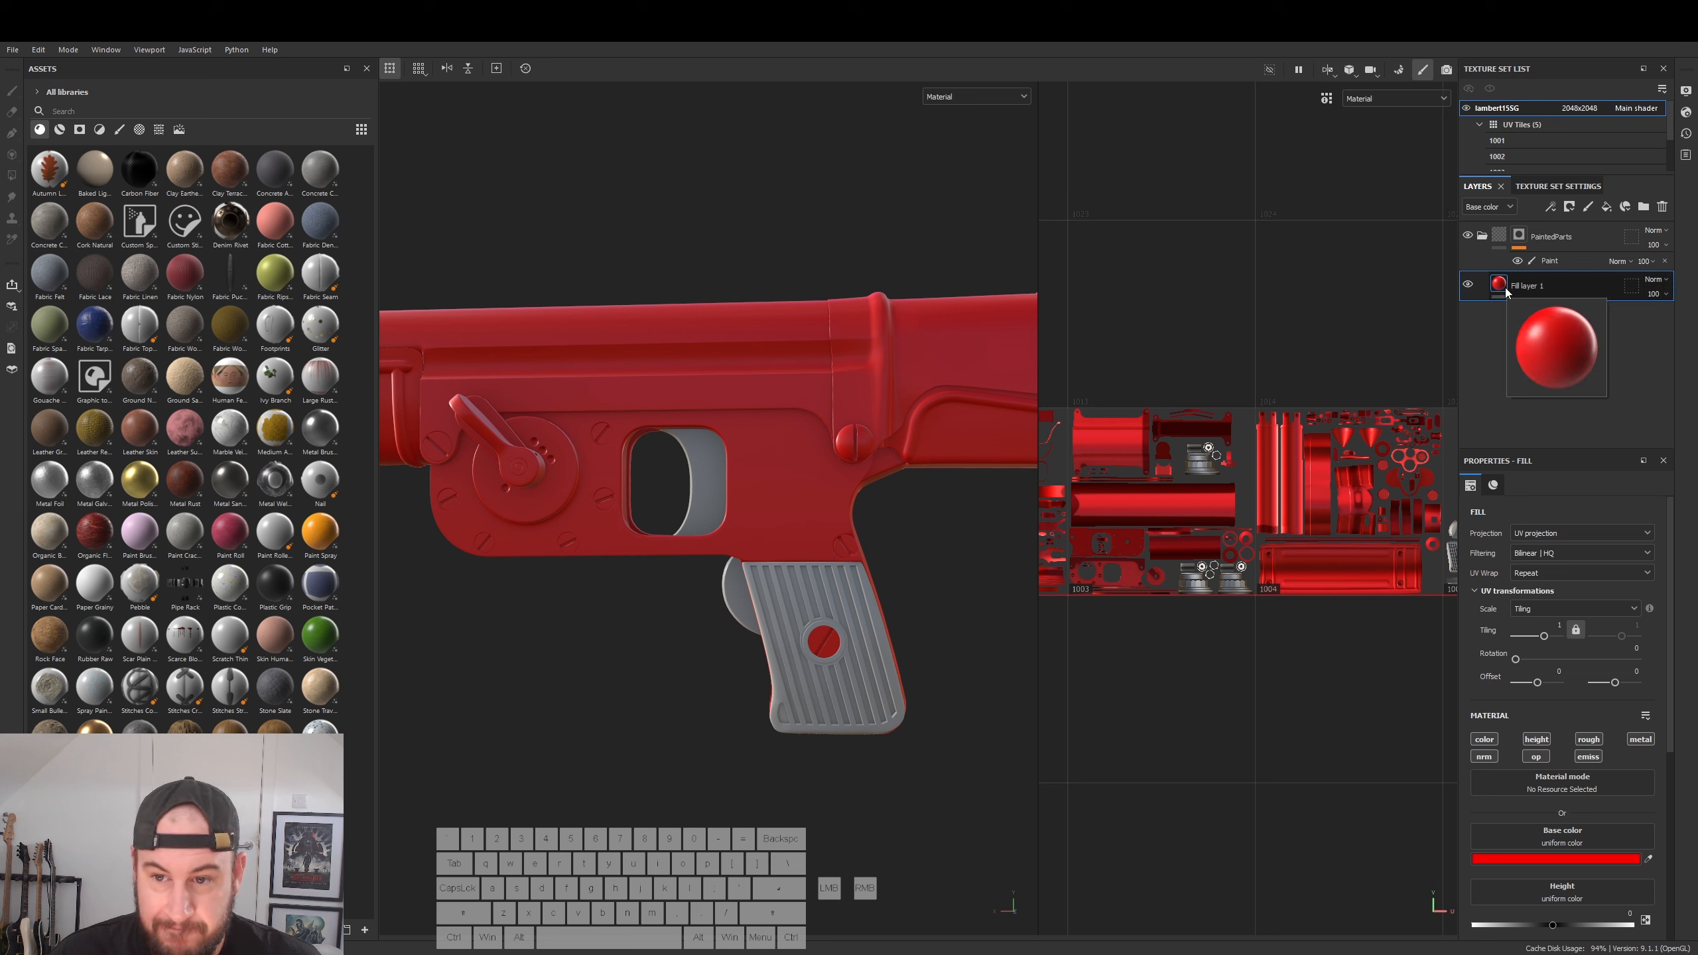
left_click(1552, 859)
left_click_drag(1411, 783, 1357, 778)
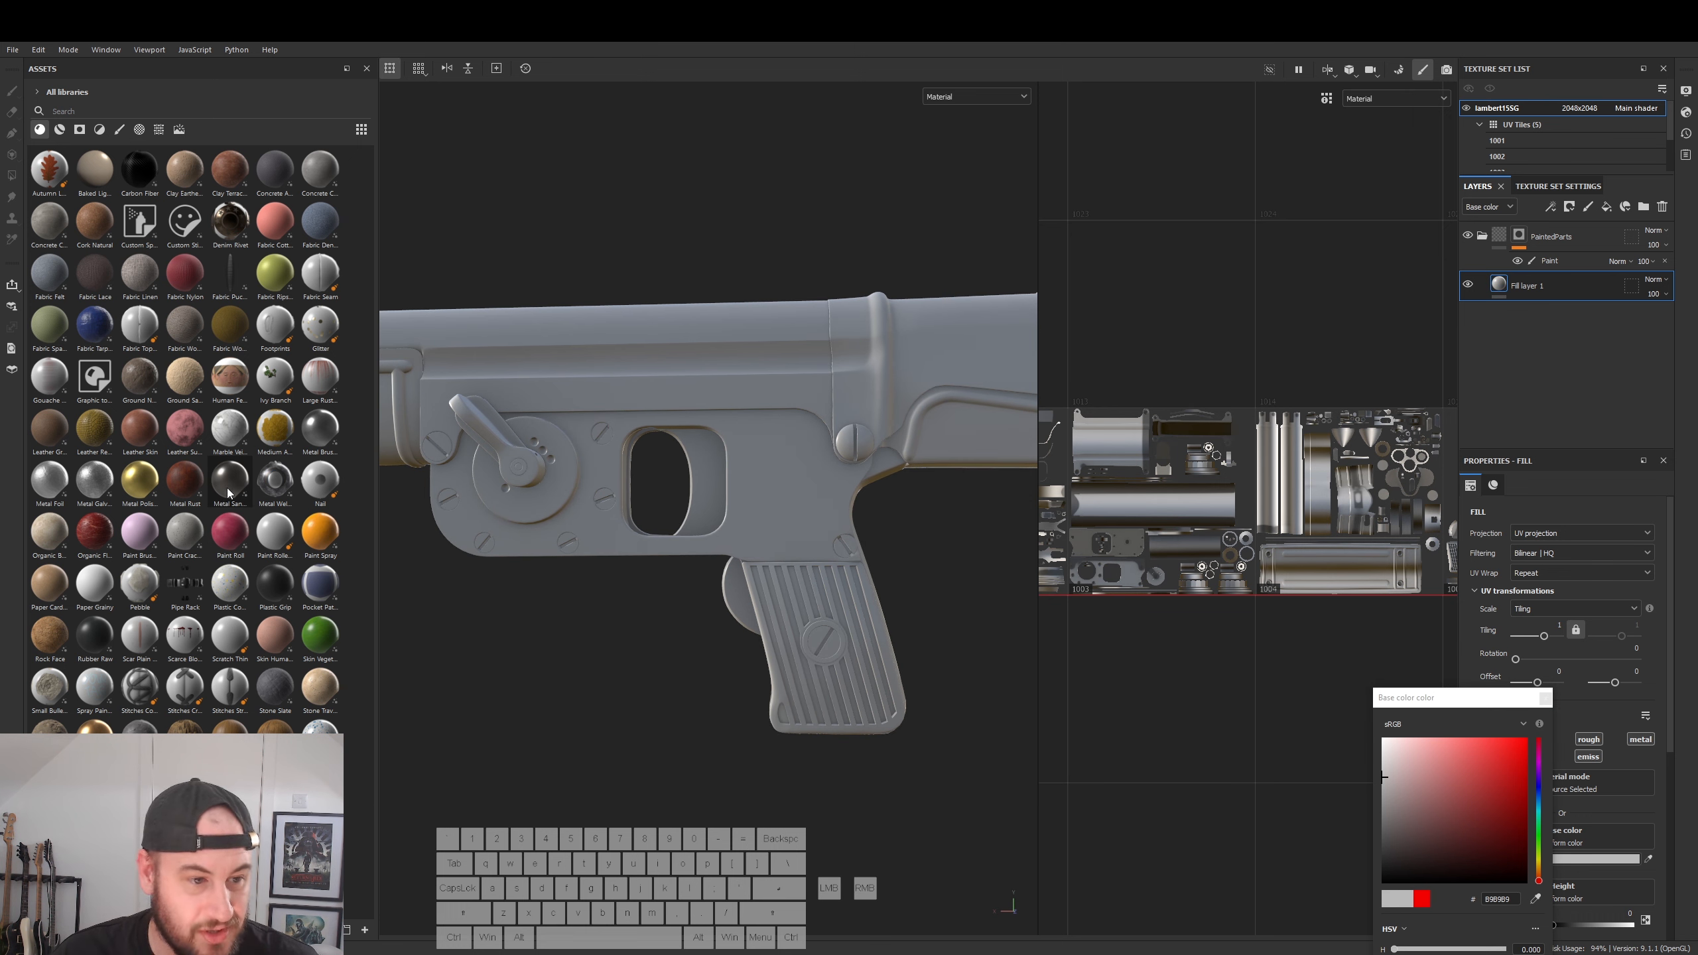
- Add the Metal Brushed material to the layer stack directly below the fill layer
mouse_move(235, 489)
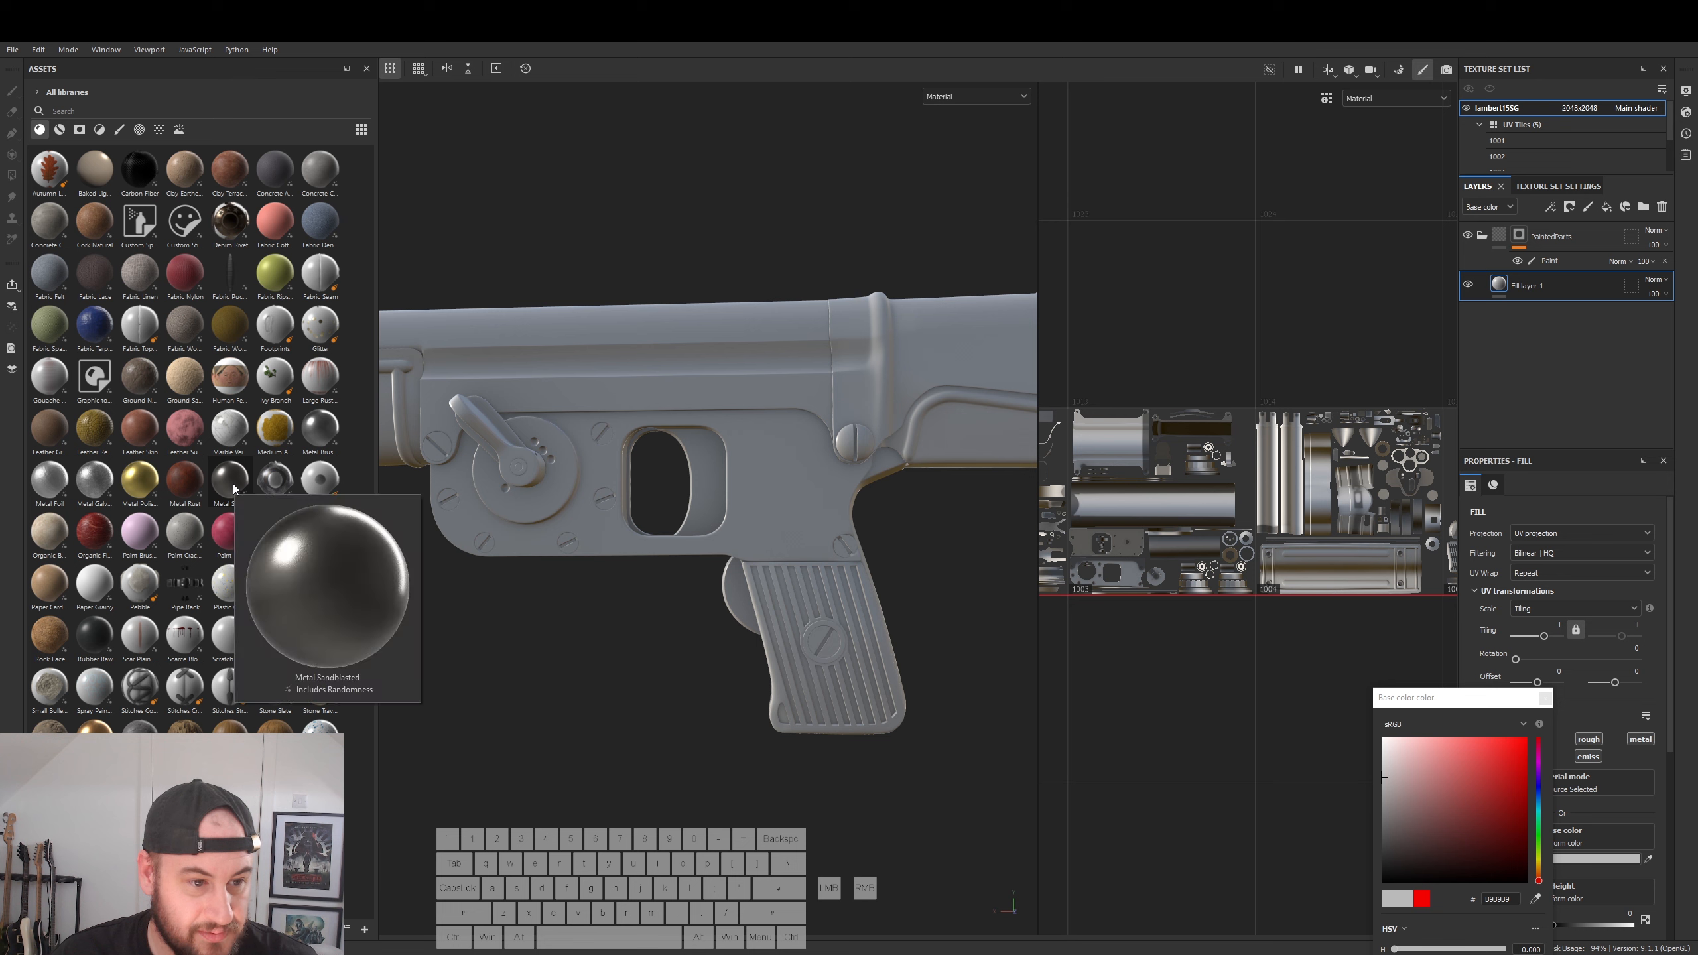
mouse_move(318, 452)
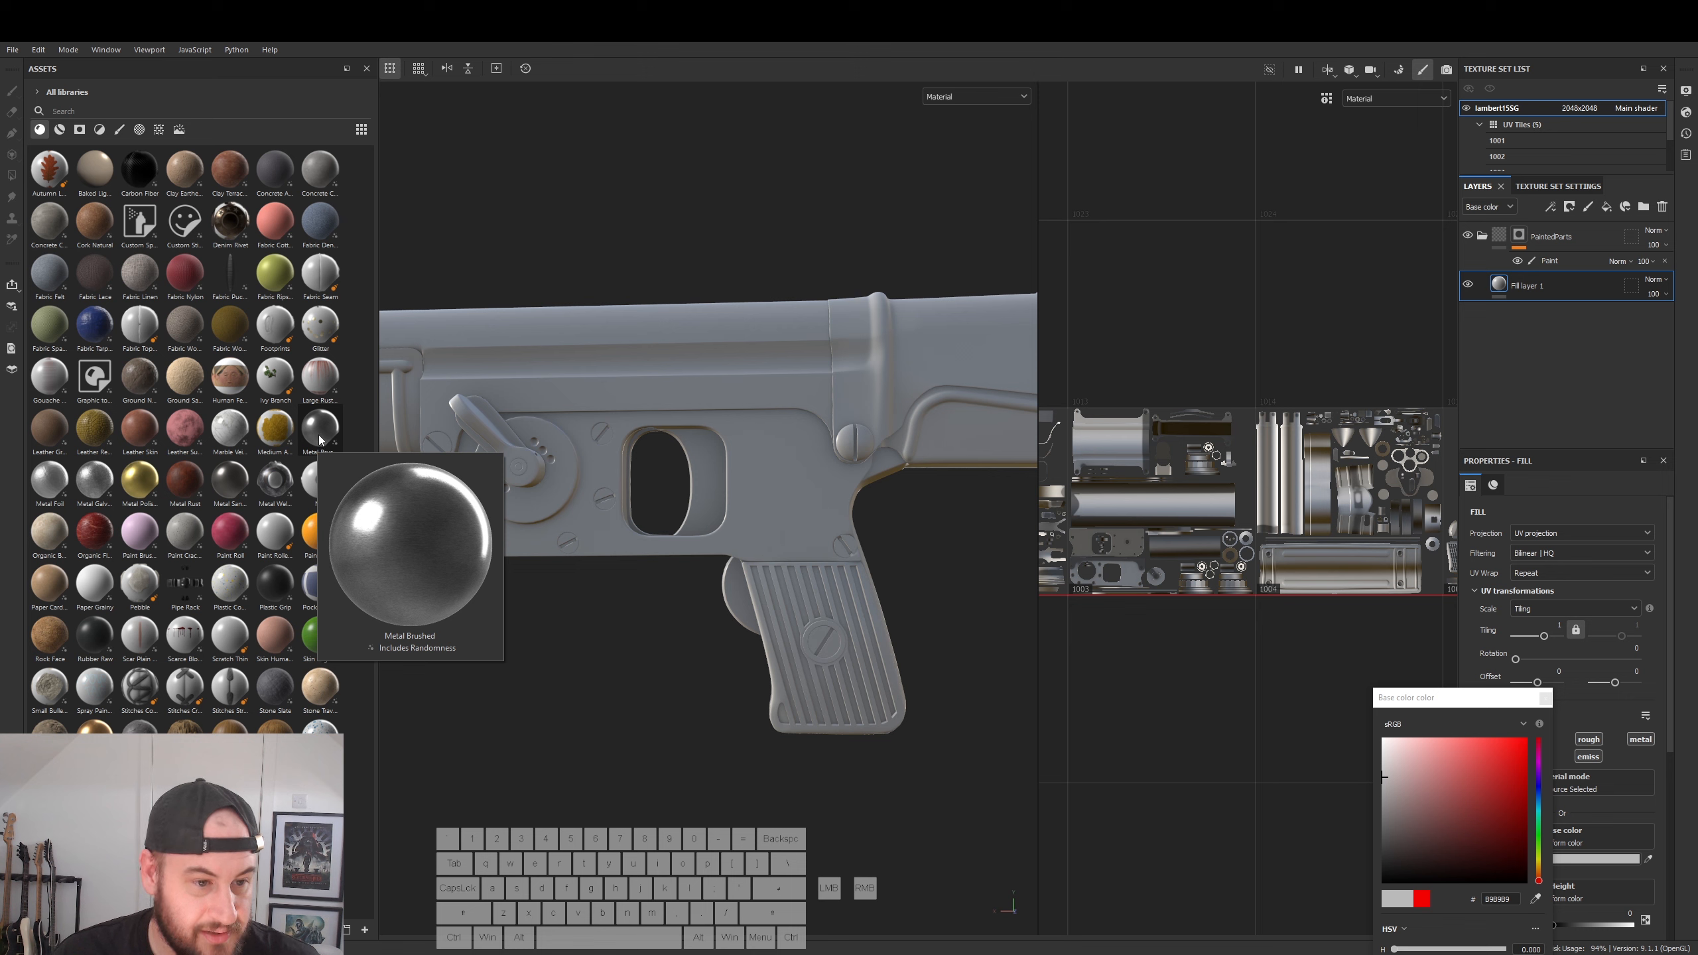
left_click(322, 439)
mouse_move(322, 439)
left_mouse_down()
mouse_move(1380, 398)
mouse_move(1489, 321)
left_mouse_up()
mouse_move(808, 391)
left_mouse_down("alt")
mouse_move(880, 536)
mouse_move(925, 493)
mouse_move(701, 457)
mouse_move(971, 435)
left_mouse_up("alt")
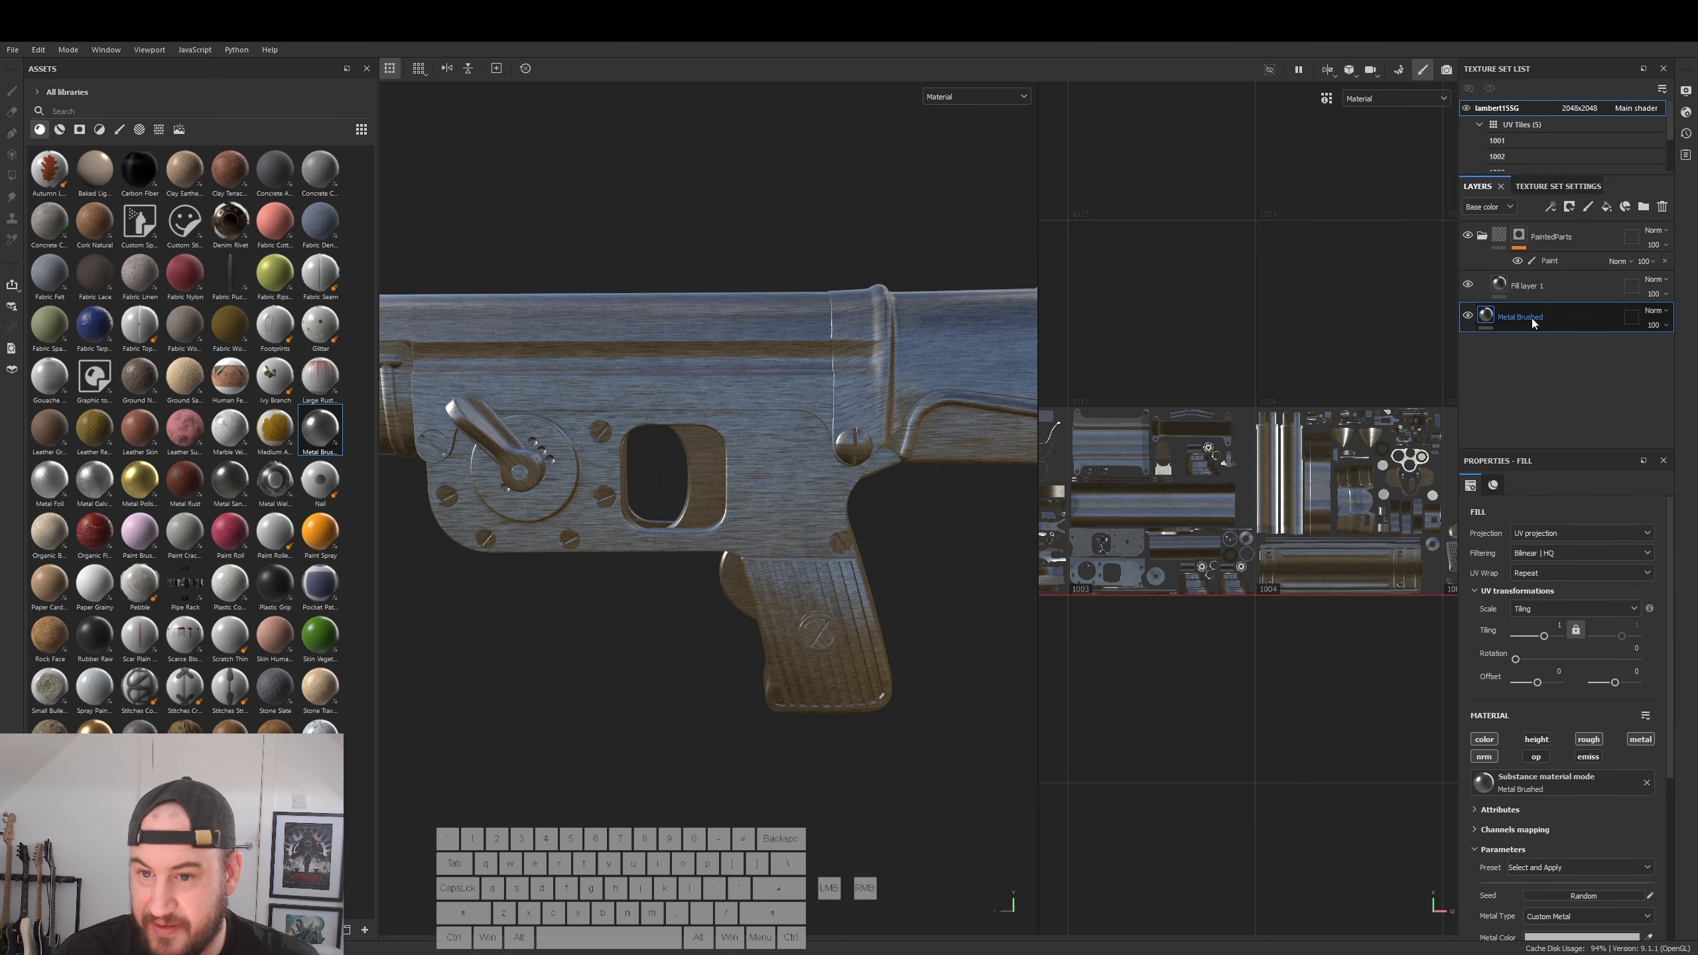
- Delete the fill layer from the PaintedParts folder and move the Metal Brushed layer into that folder
left_click(1528, 293)
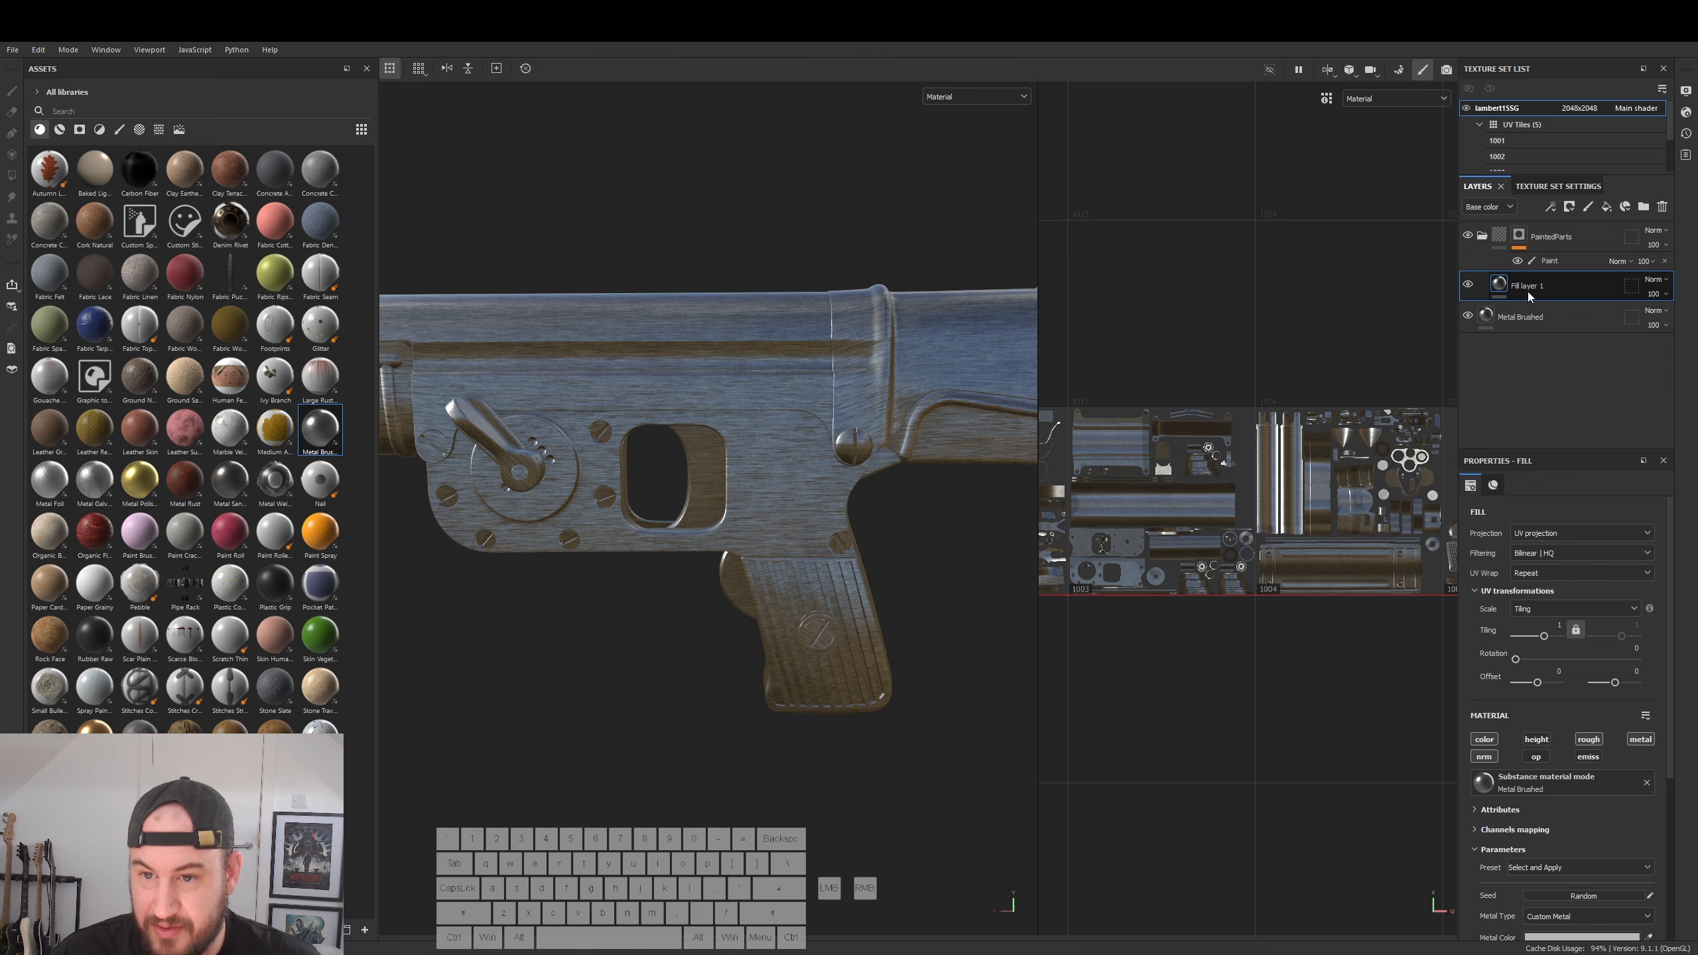
key("Delete")
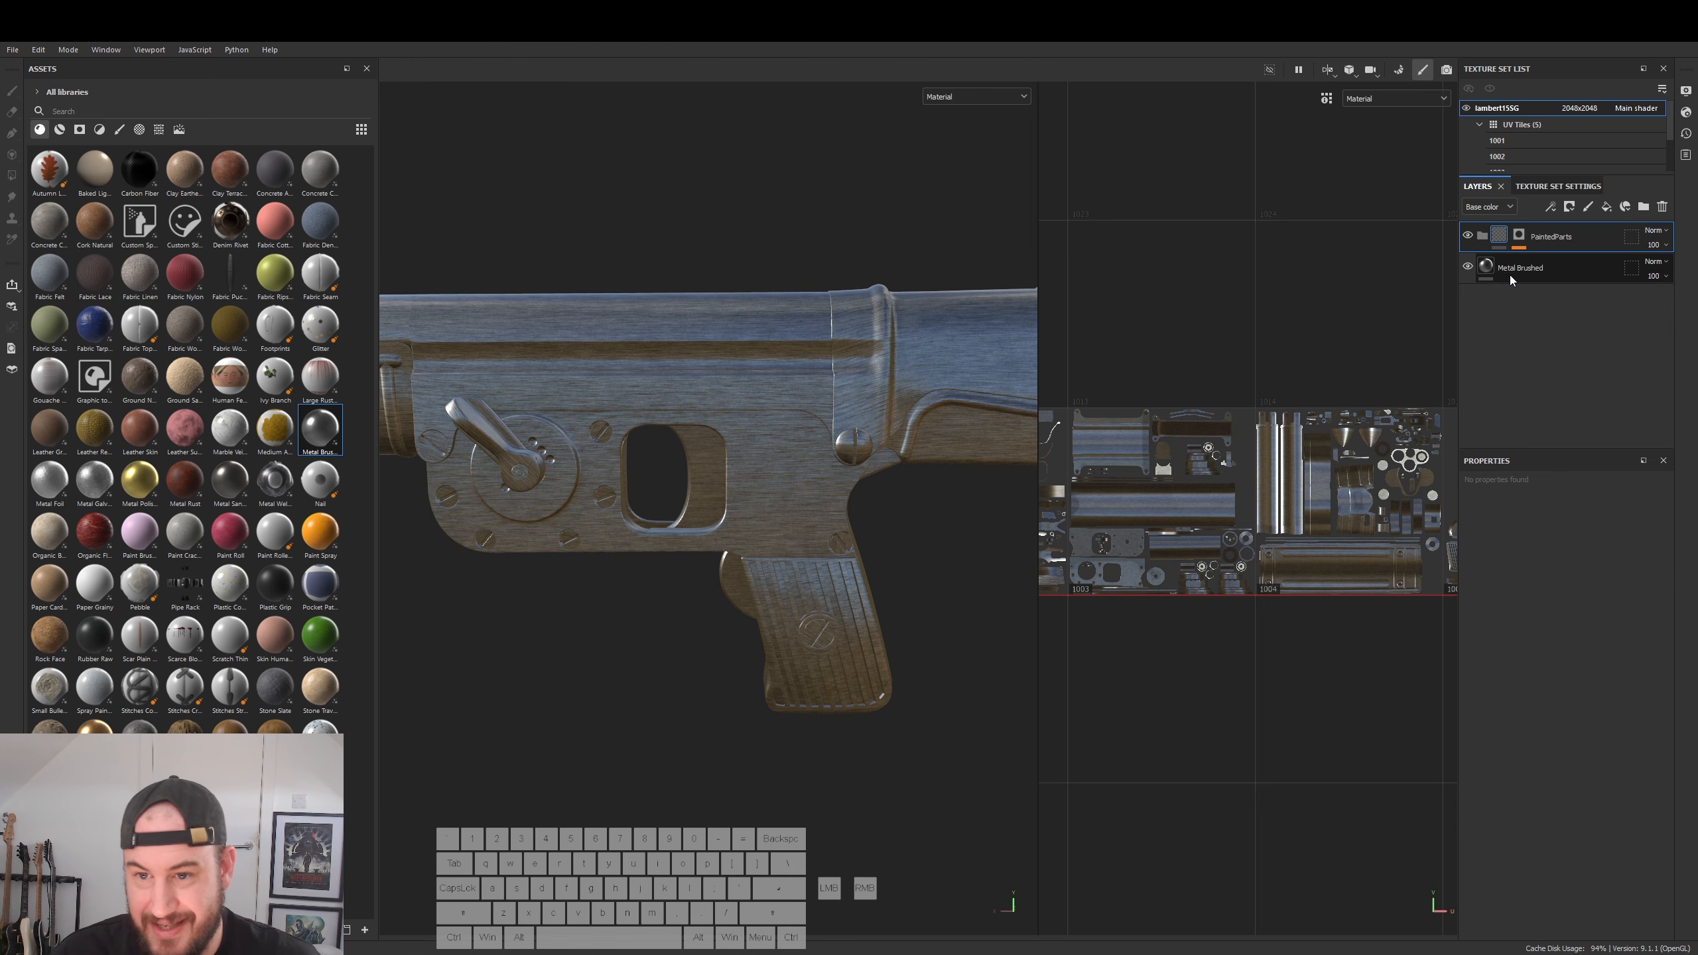
left_click(1521, 271)
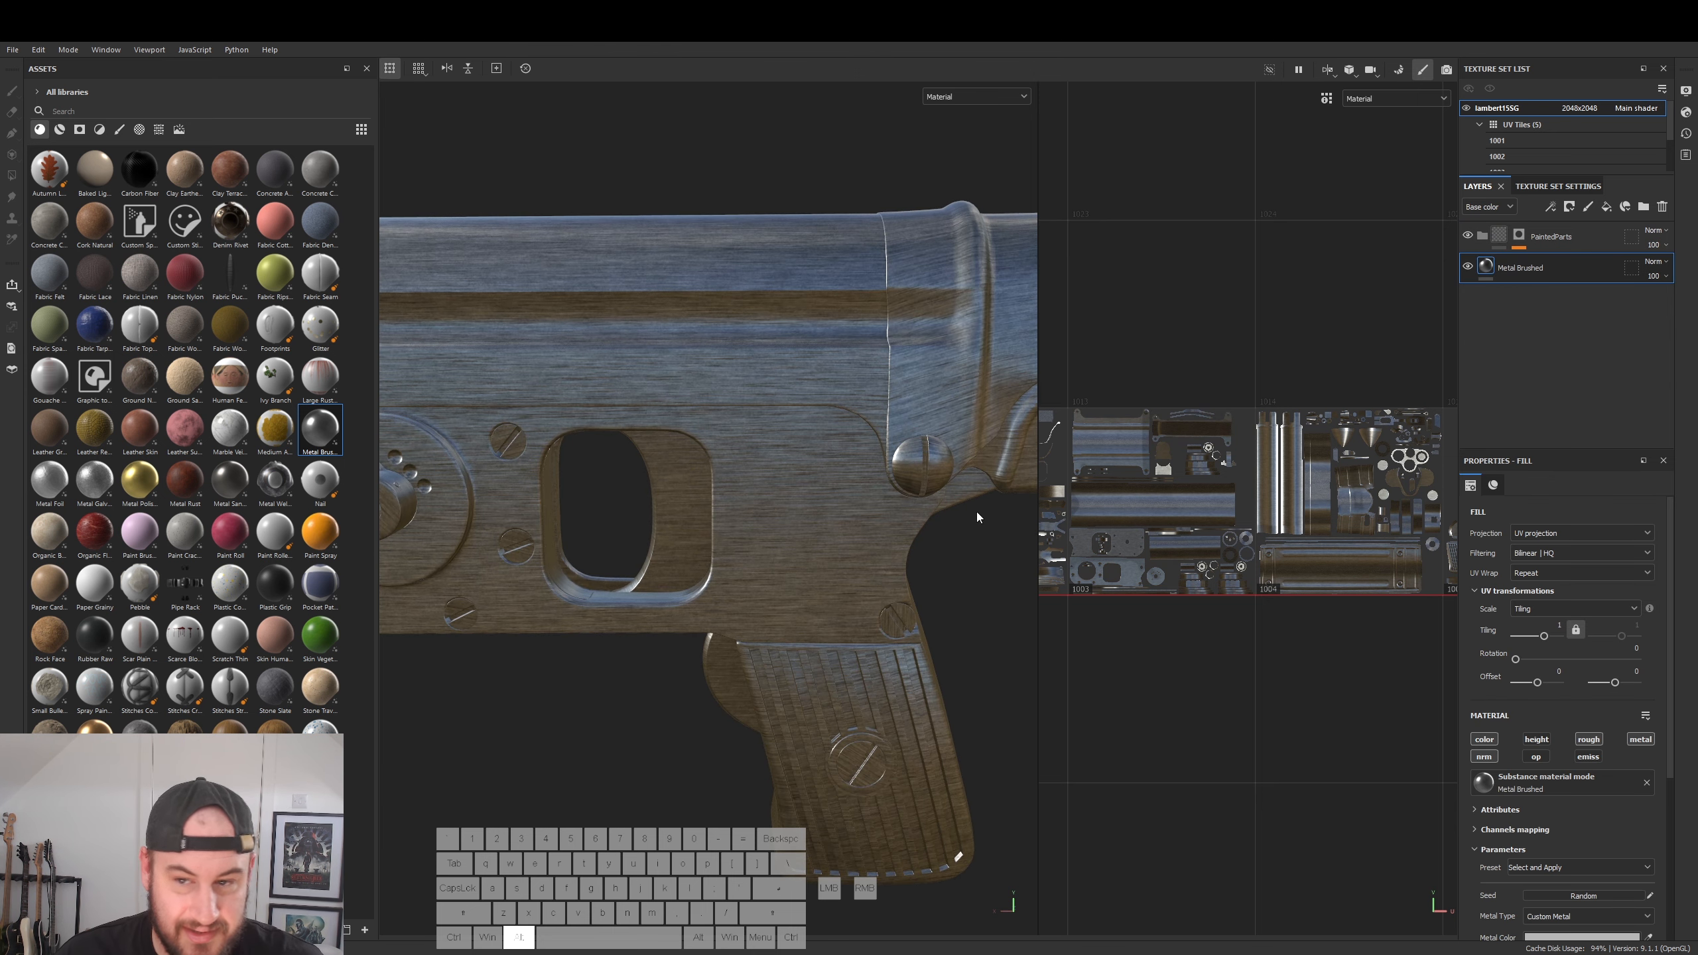
mouse_move(1513, 262)
left_mouse_down()
mouse_move(1491, 235)
mouse_move(1507, 261)
left_mouse_up()
left_click_drag(822, 515, 769, 555, "alt")
right_click_drag(769, 555, 702, 555, "alt")
right_click_drag(785, 609, 863, 606, "alt")
left_click_drag(862, 605, 1428, 733, "alt")
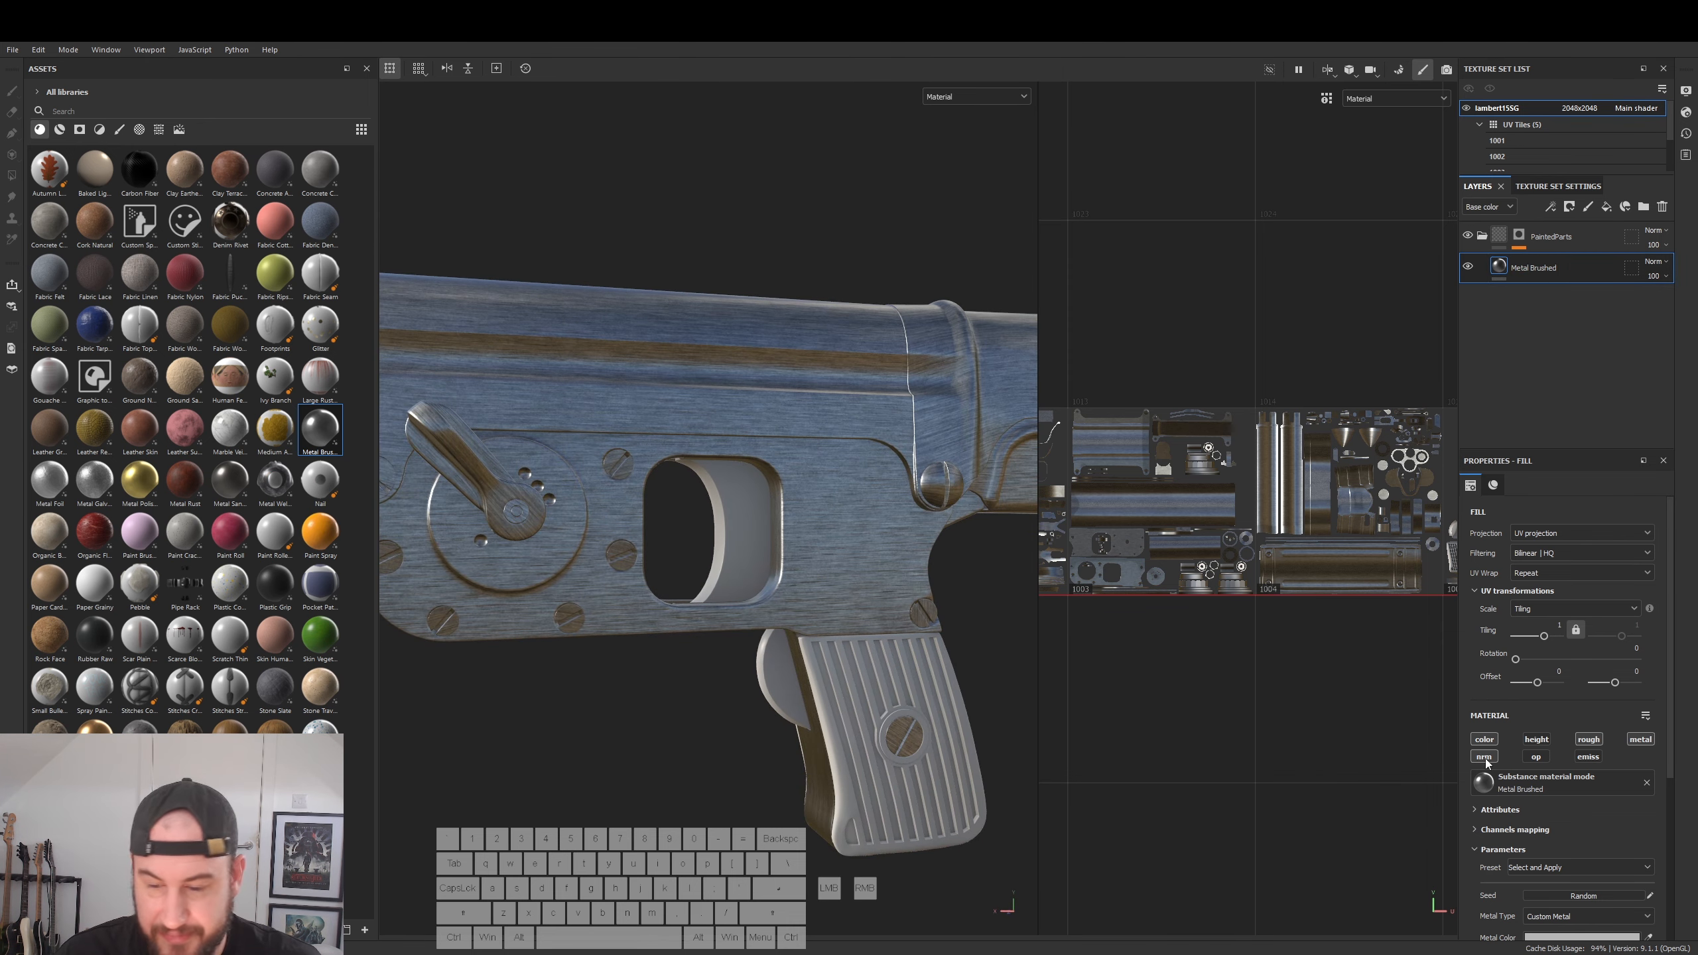
- Set the Metal Brushed layer's Height Position and Height Range to 0 in its technical parameters
scroll(1595, 809, "down", 3)
scroll(1595, 810, "down", 1)
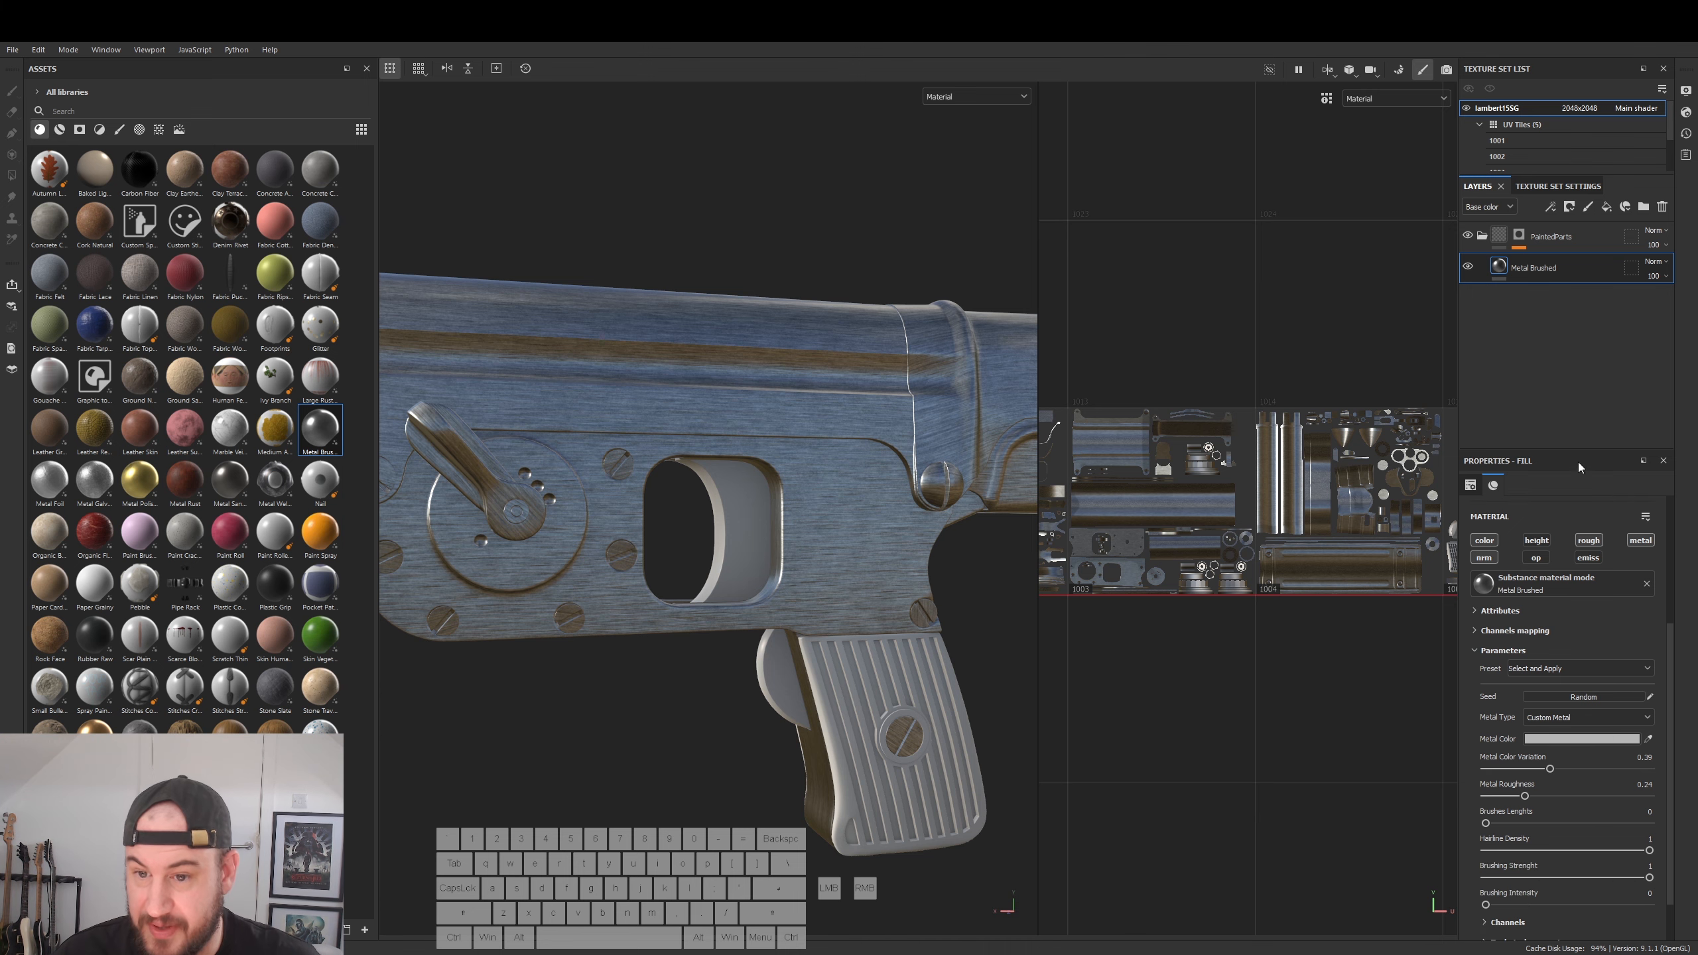
left_click_drag(849, 548, 654, 659, "alt")
scroll(1576, 855, "down", 1)
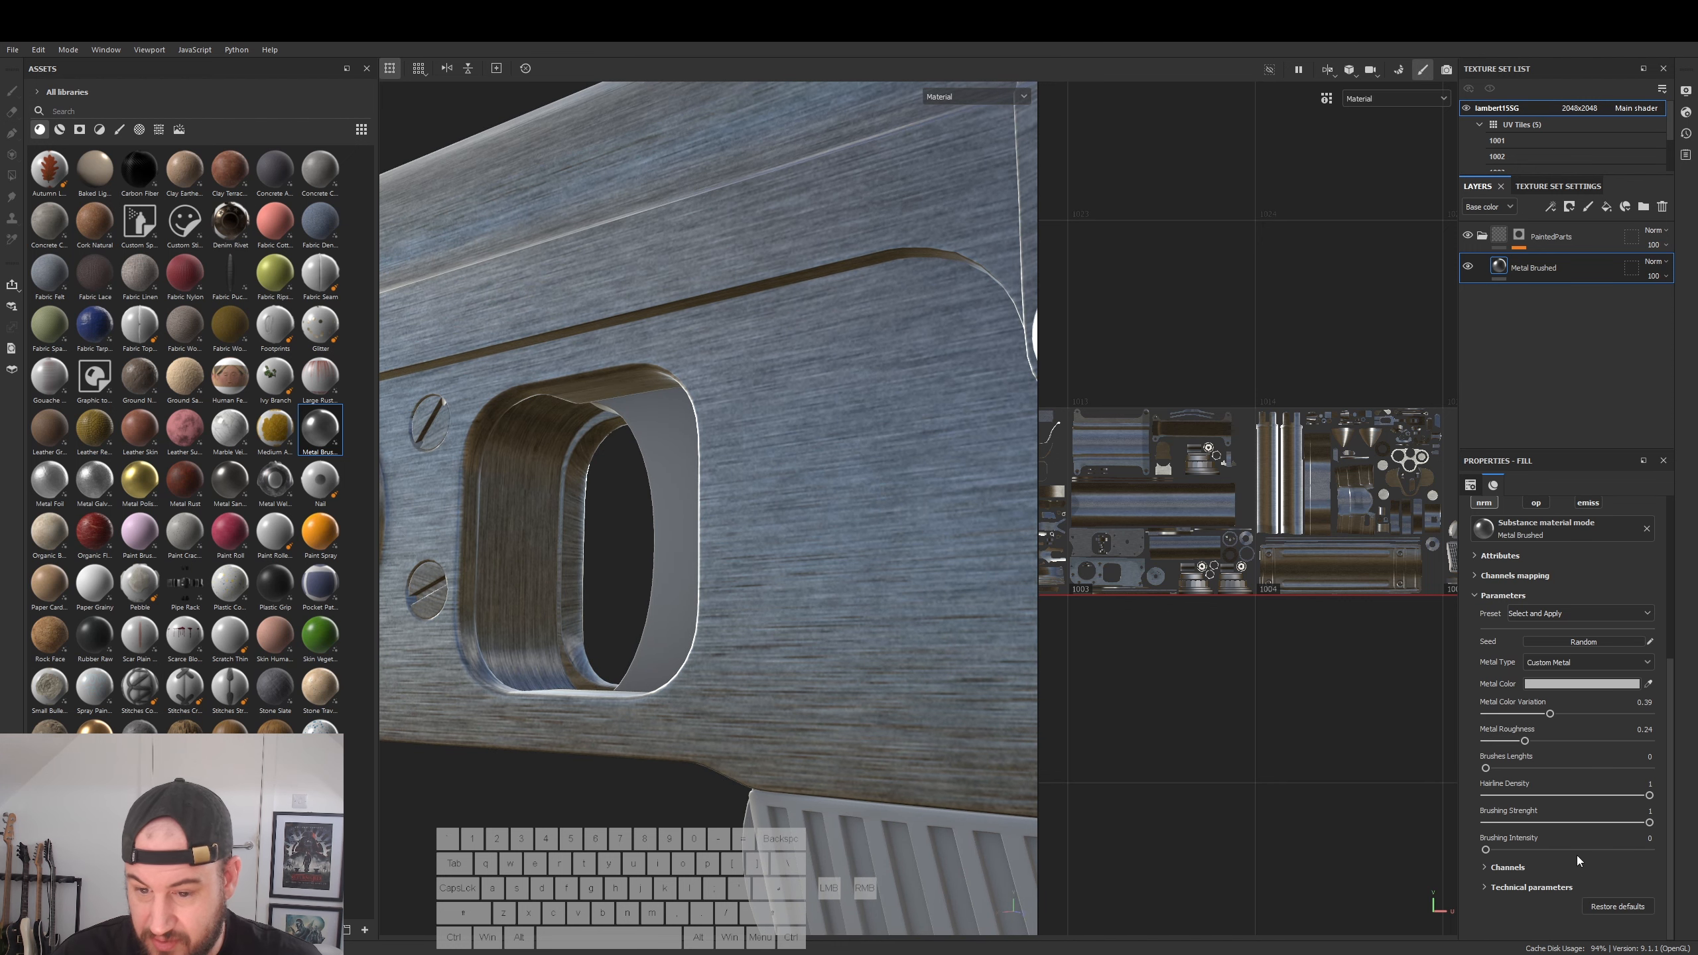
left_click(1483, 887)
scroll(1563, 831, "down", 5)
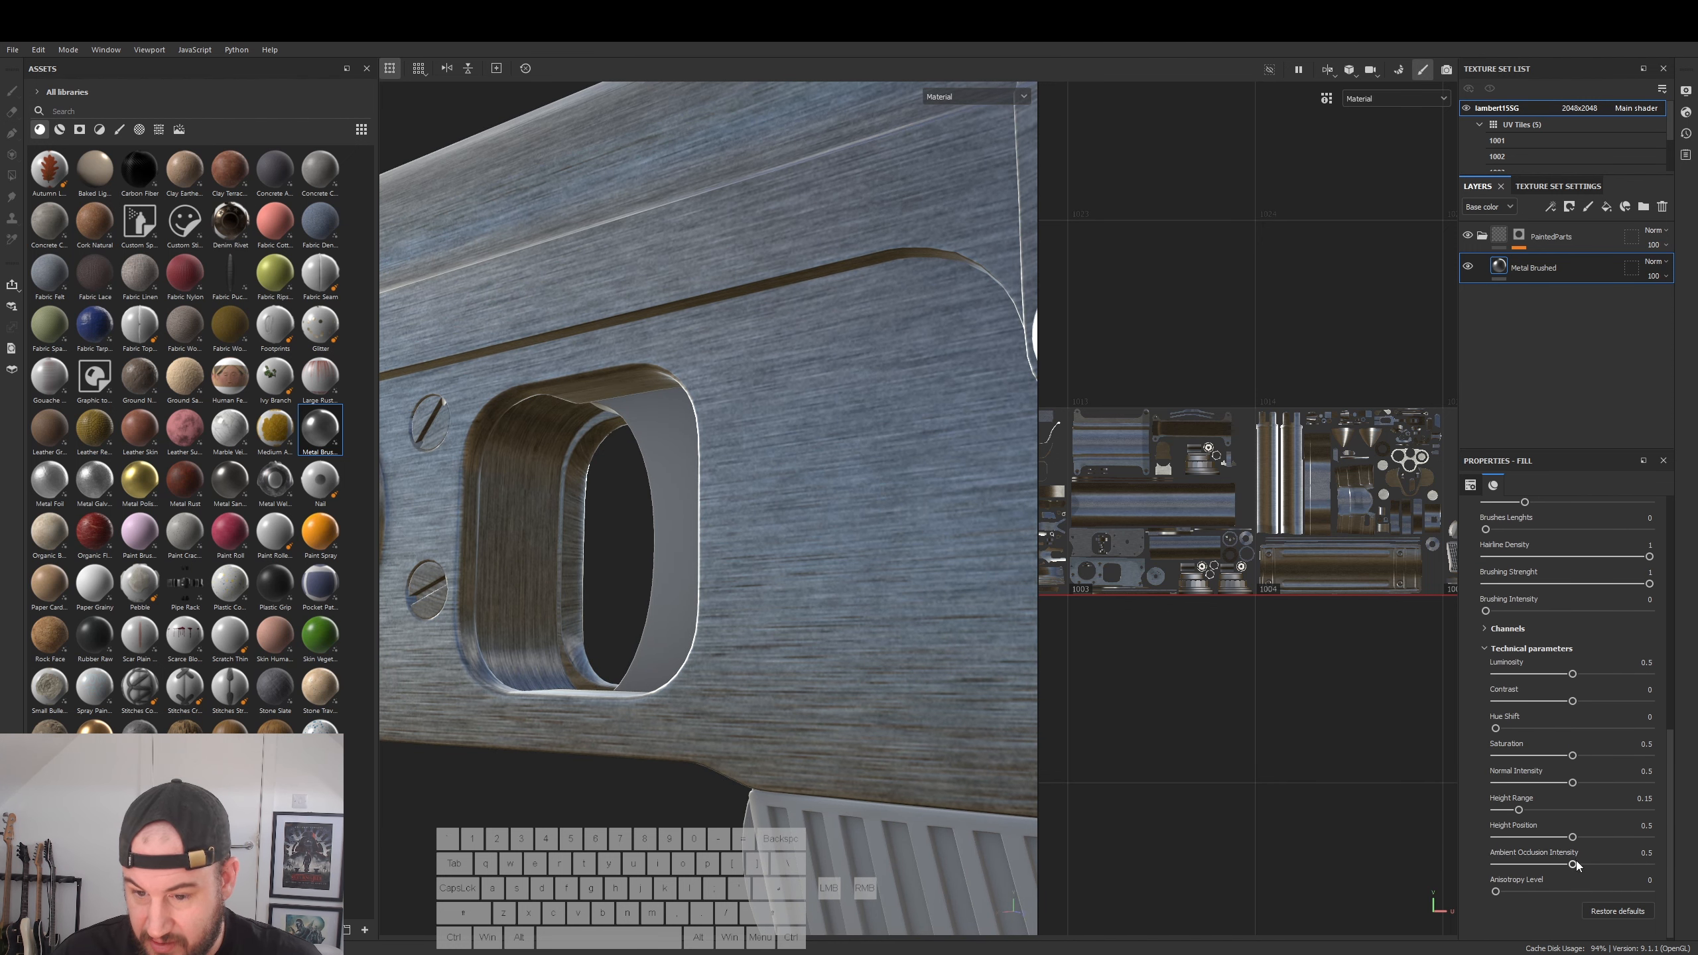
left_click(1642, 824)
type("0")
key("Return")
left_click_drag(877, 661, 854, 460, "alt")
left_click_drag(1519, 810, 1491, 810)
left_click_drag(802, 535, 882, 588, "alt")
right_click_drag(882, 589, 802, 589, "alt")
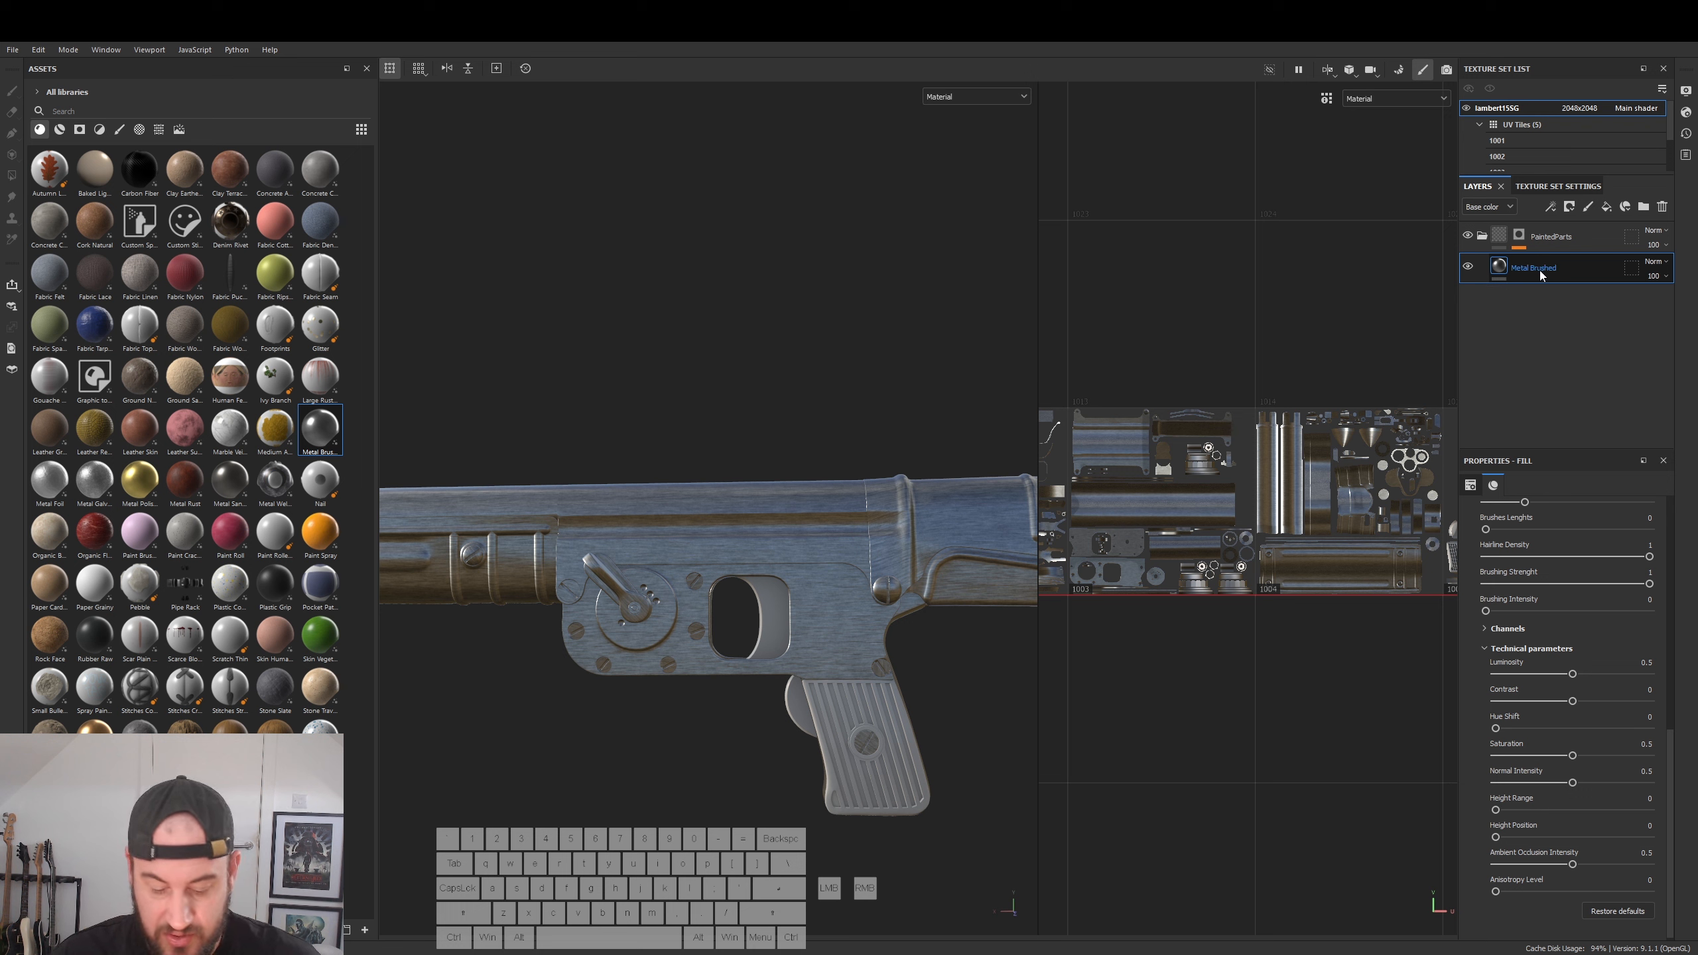
- Duplicate the Metal Brushed layer and rename the upper copy to Metal Brushed Dark
key("ctrl")
key("ctrl+d")
double_click(1542, 271)
left_click(1588, 268)
key("BackSpace")
key("BackSpace")
key("BackSpace")
key("BackSpace")
key("BackSpace")
key("BackSpace")
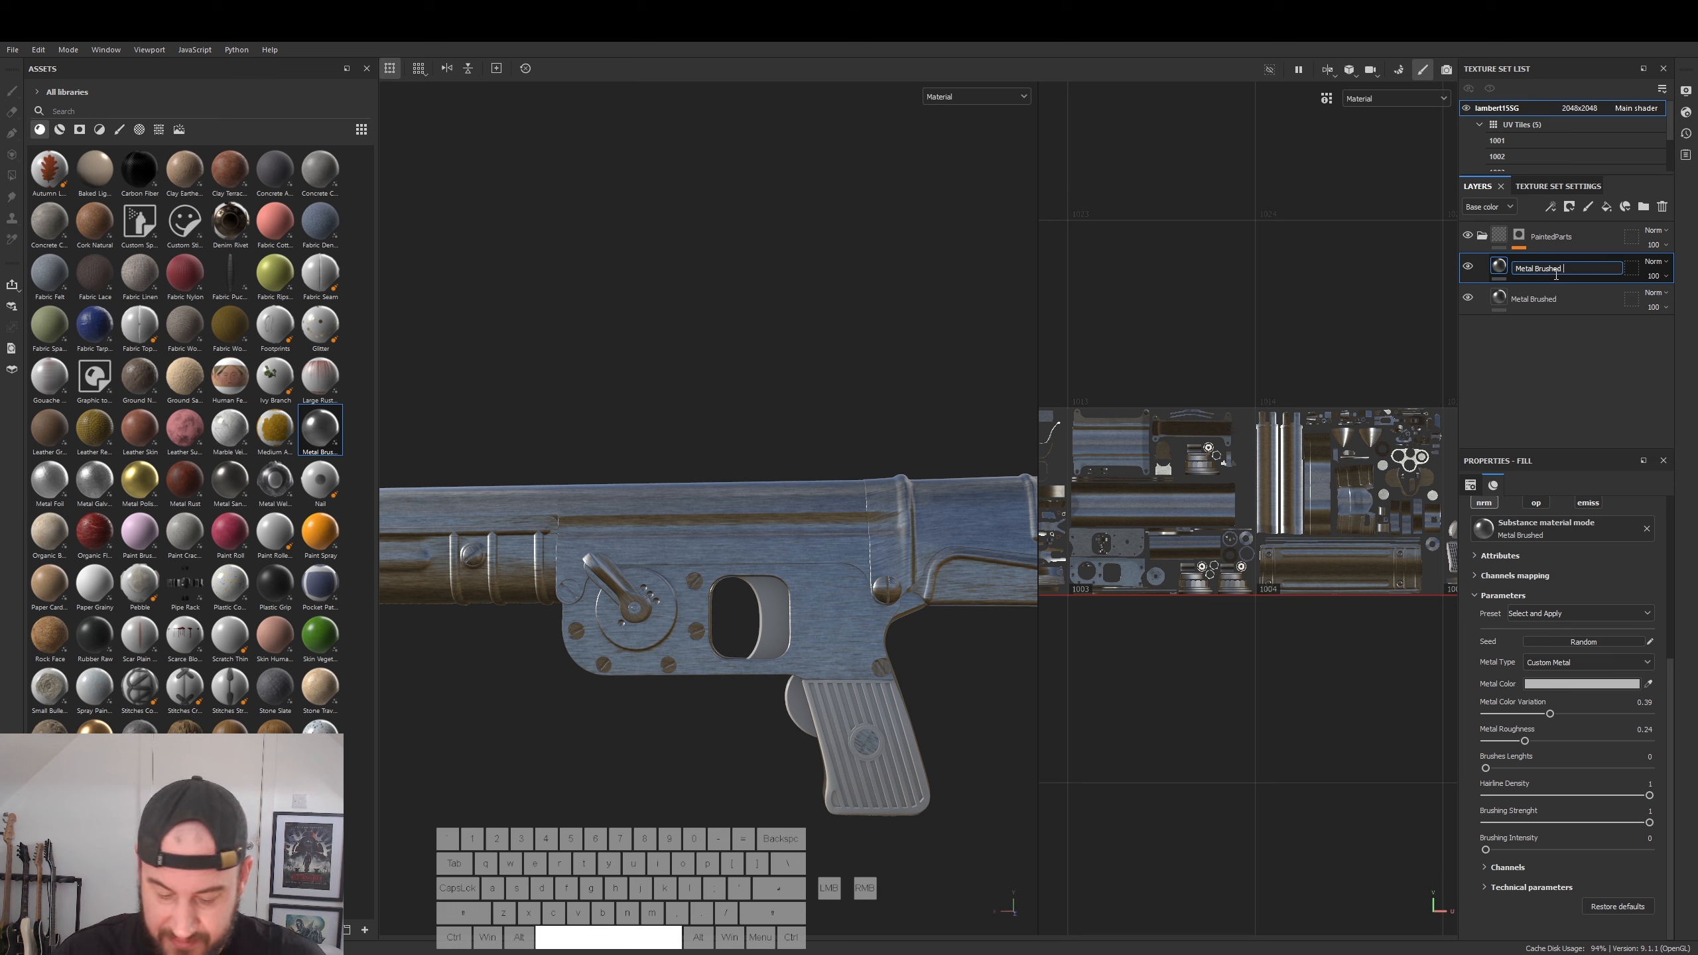
type("Dark")
key("Return")
left_click_drag(829, 659, 903, 679, "alt")
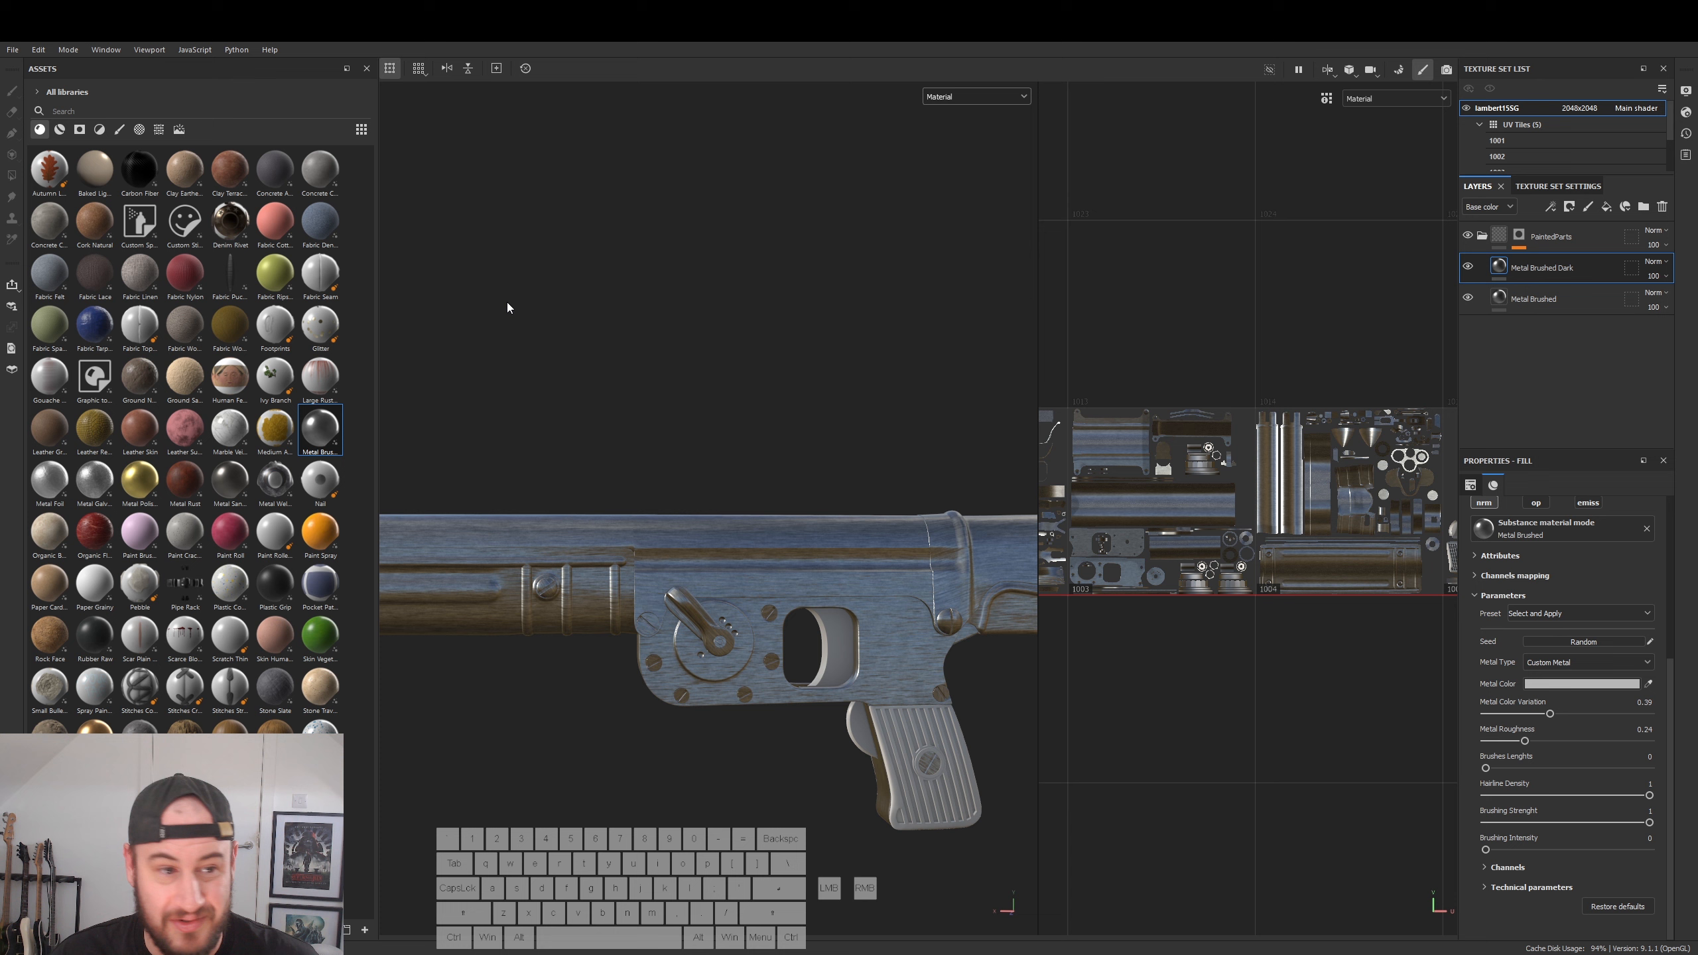
- Apply the Stains Scratches smart mask to the Metal Brushed Dark layer
left_click(80, 129)
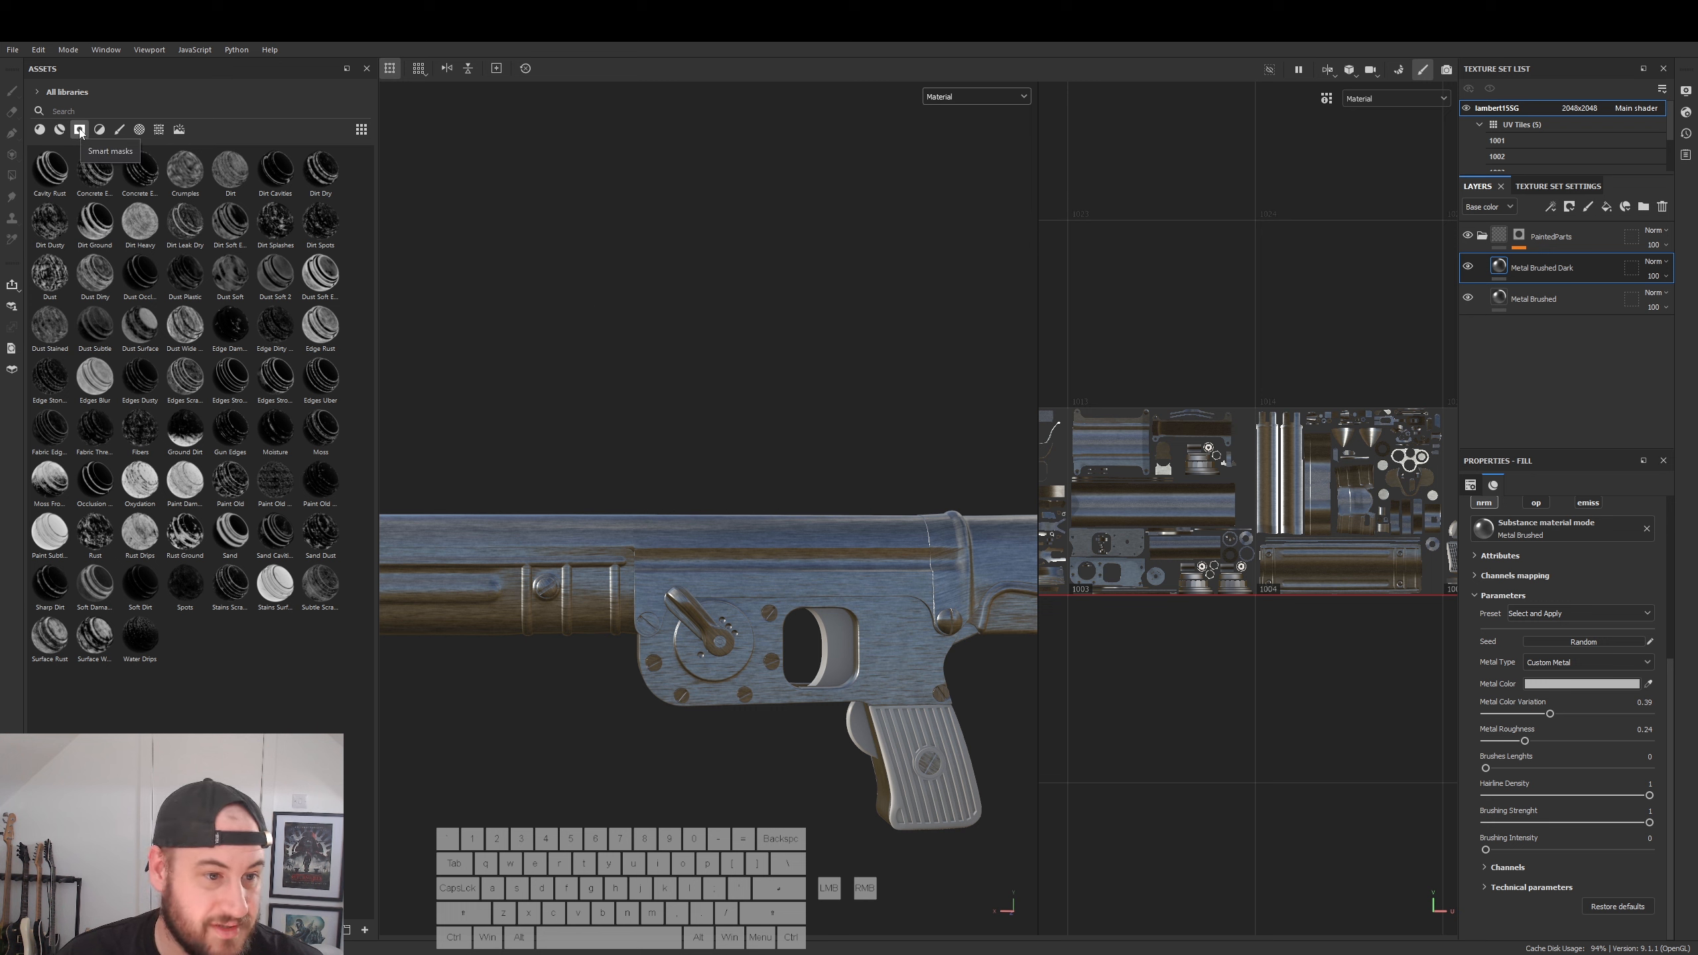
mouse_move(229, 284)
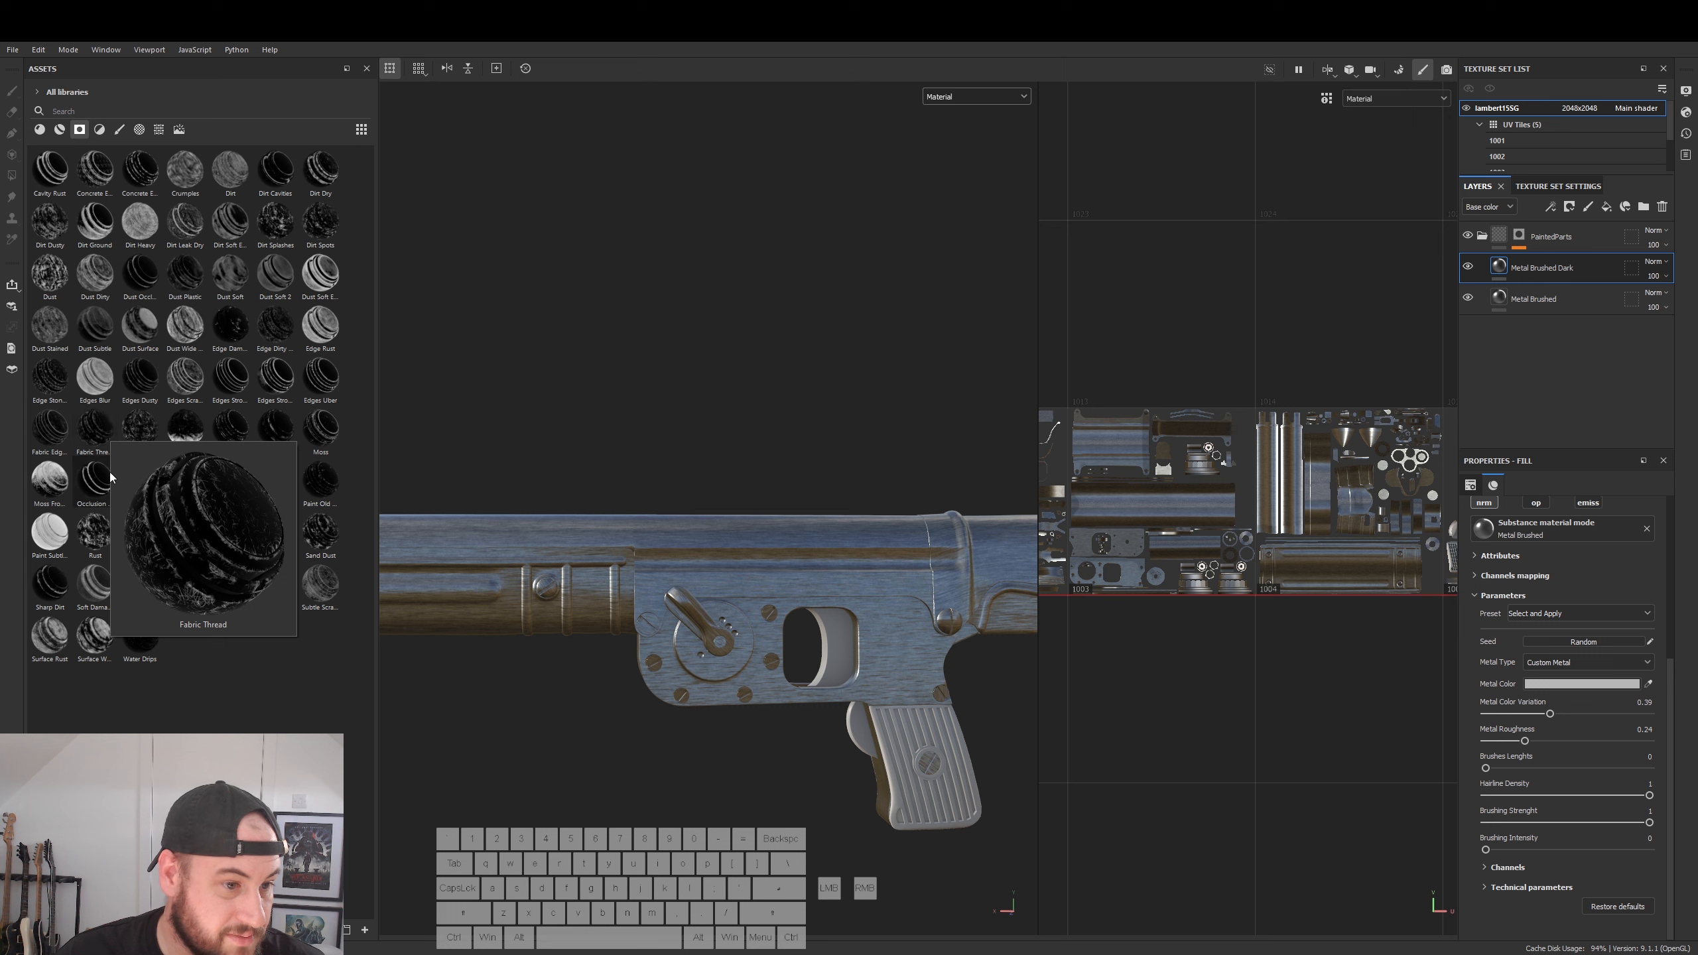
mouse_move(111, 476)
mouse_move(179, 476)
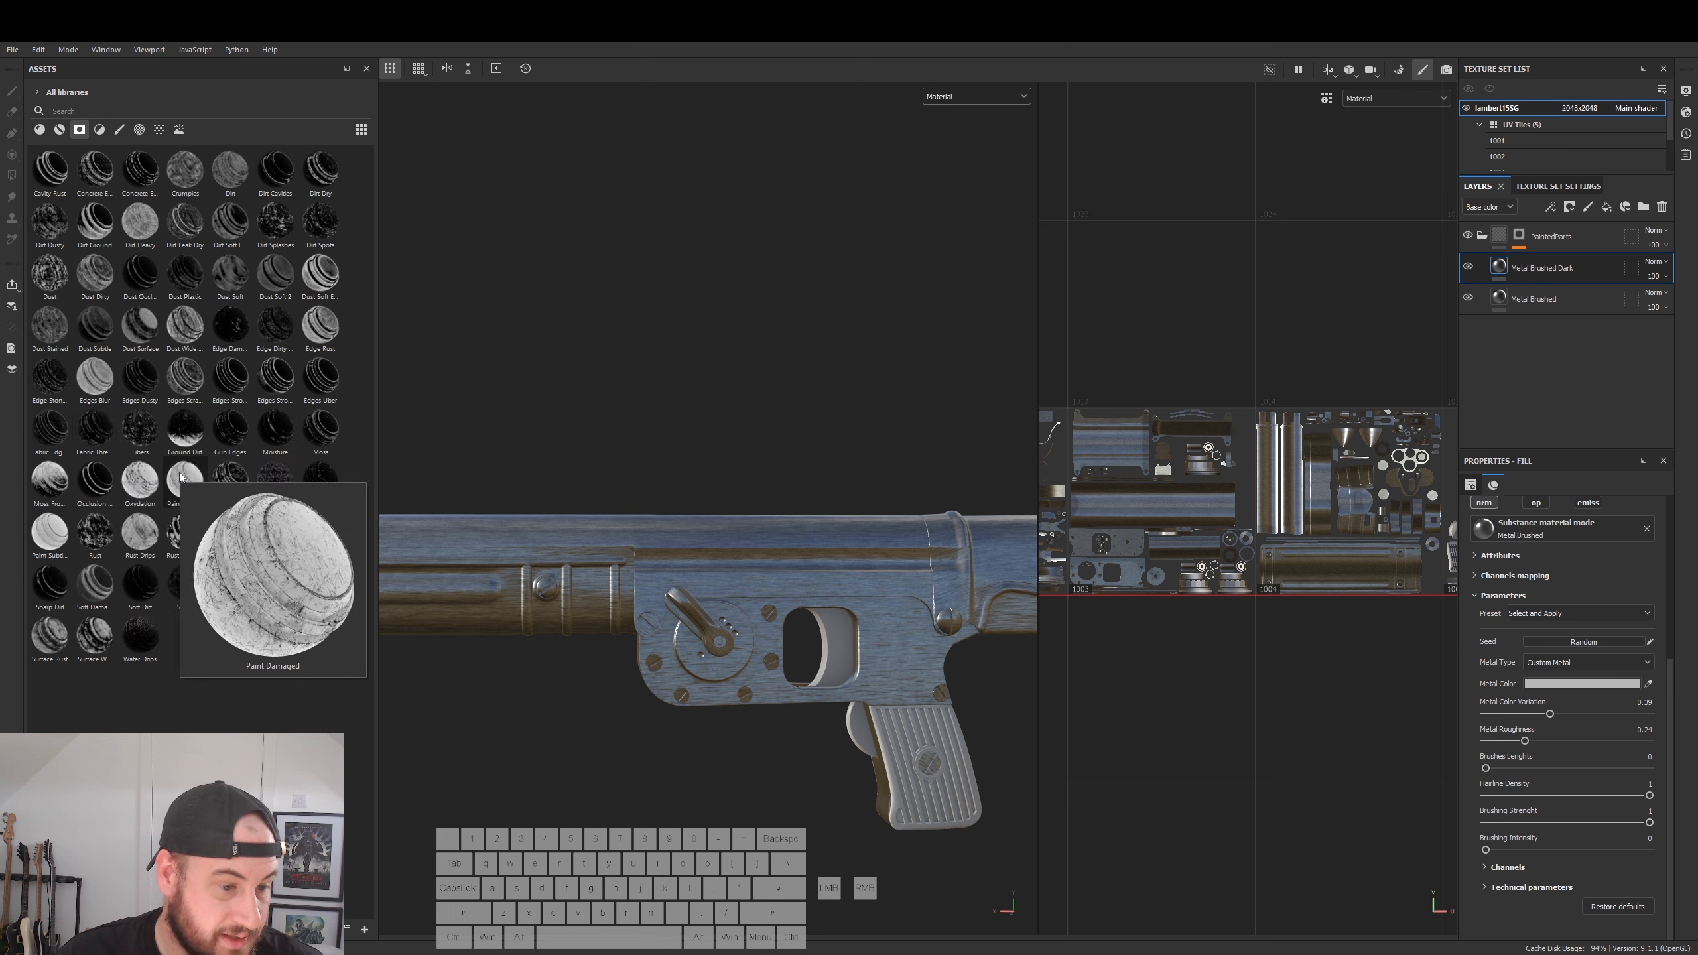
mouse_move(233, 472)
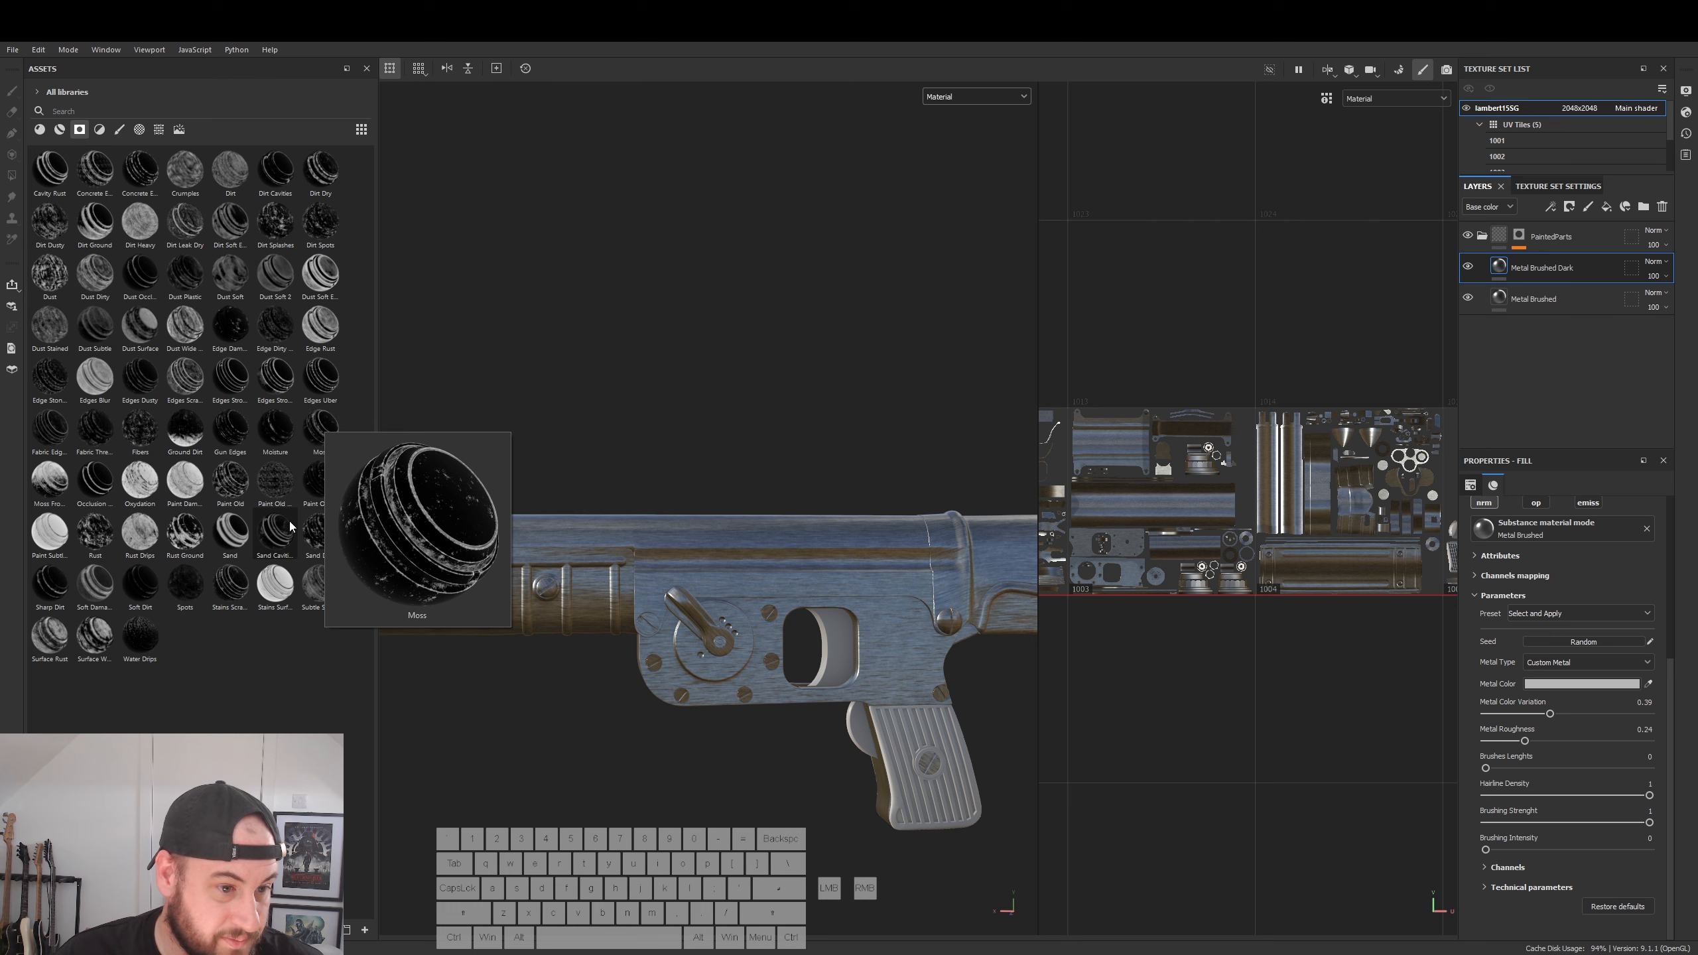
mouse_move(286, 531)
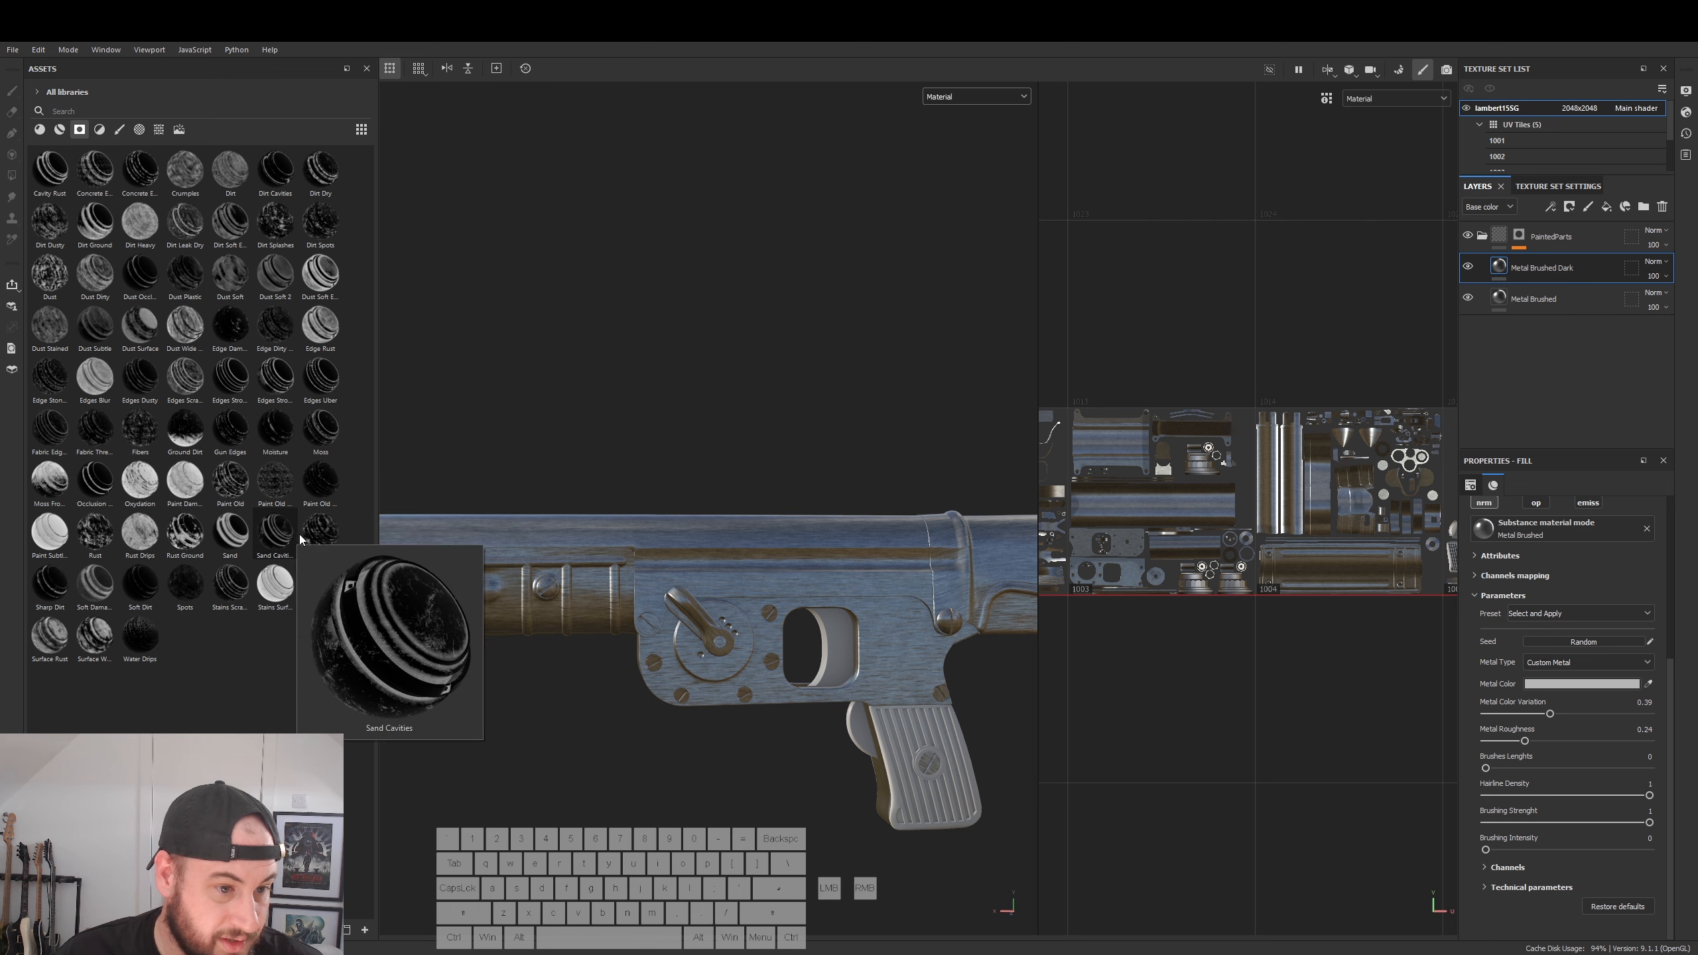
mouse_move(241, 588)
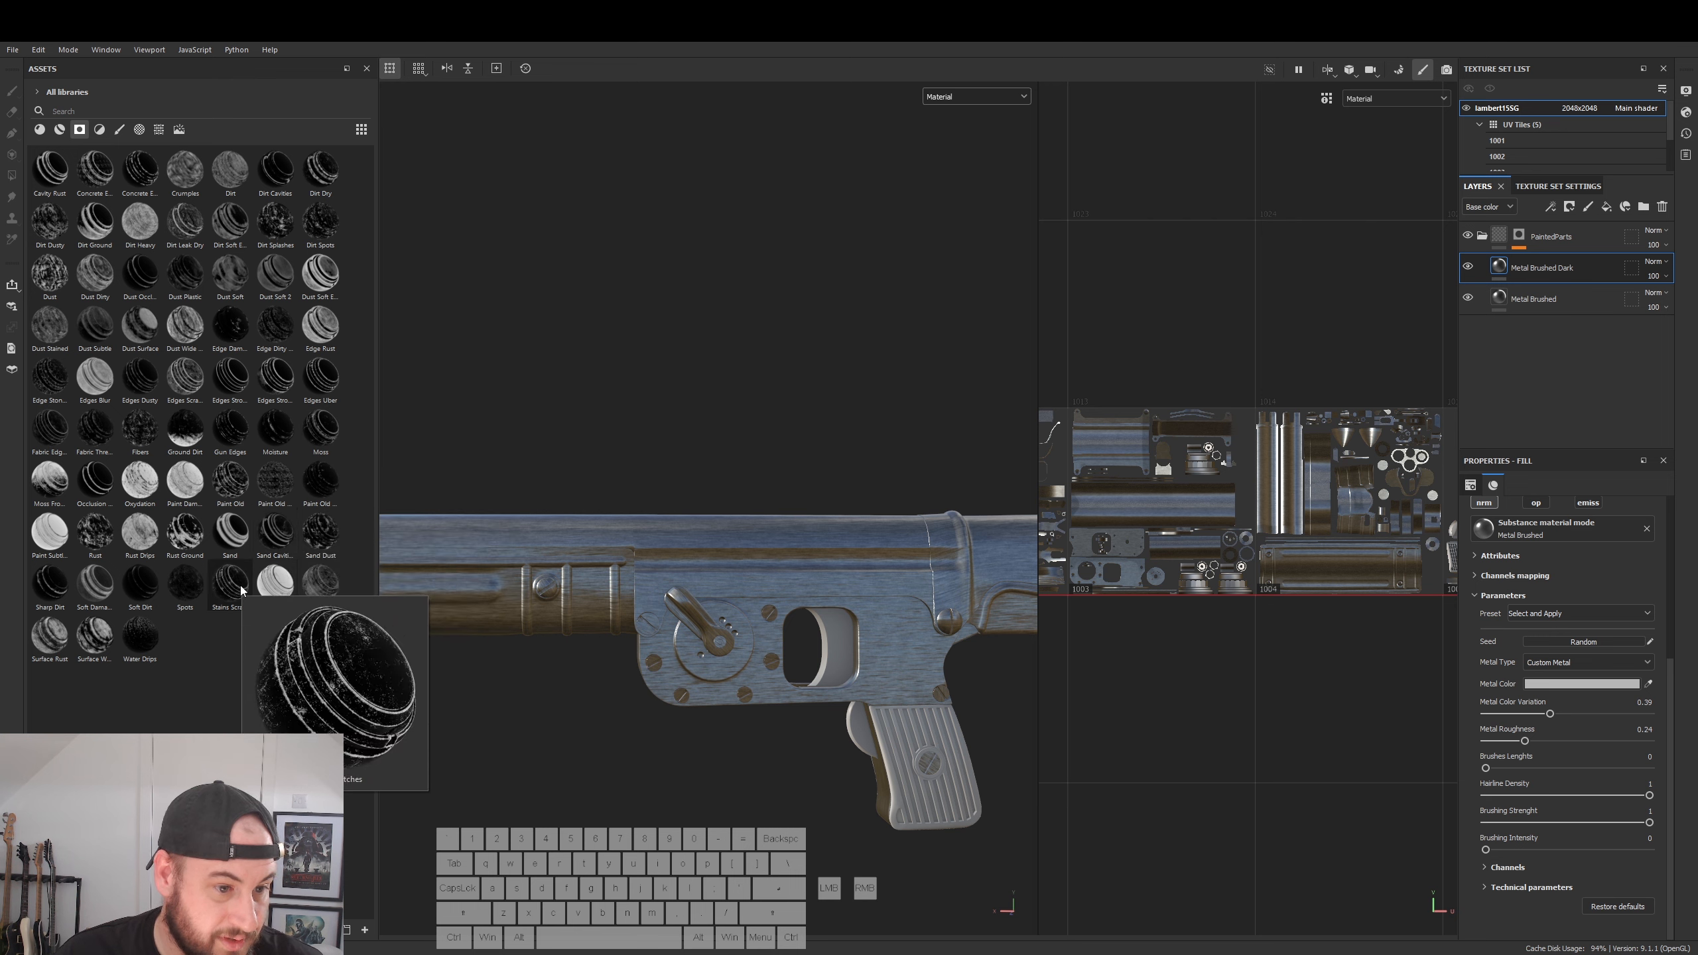
left_click(231, 585)
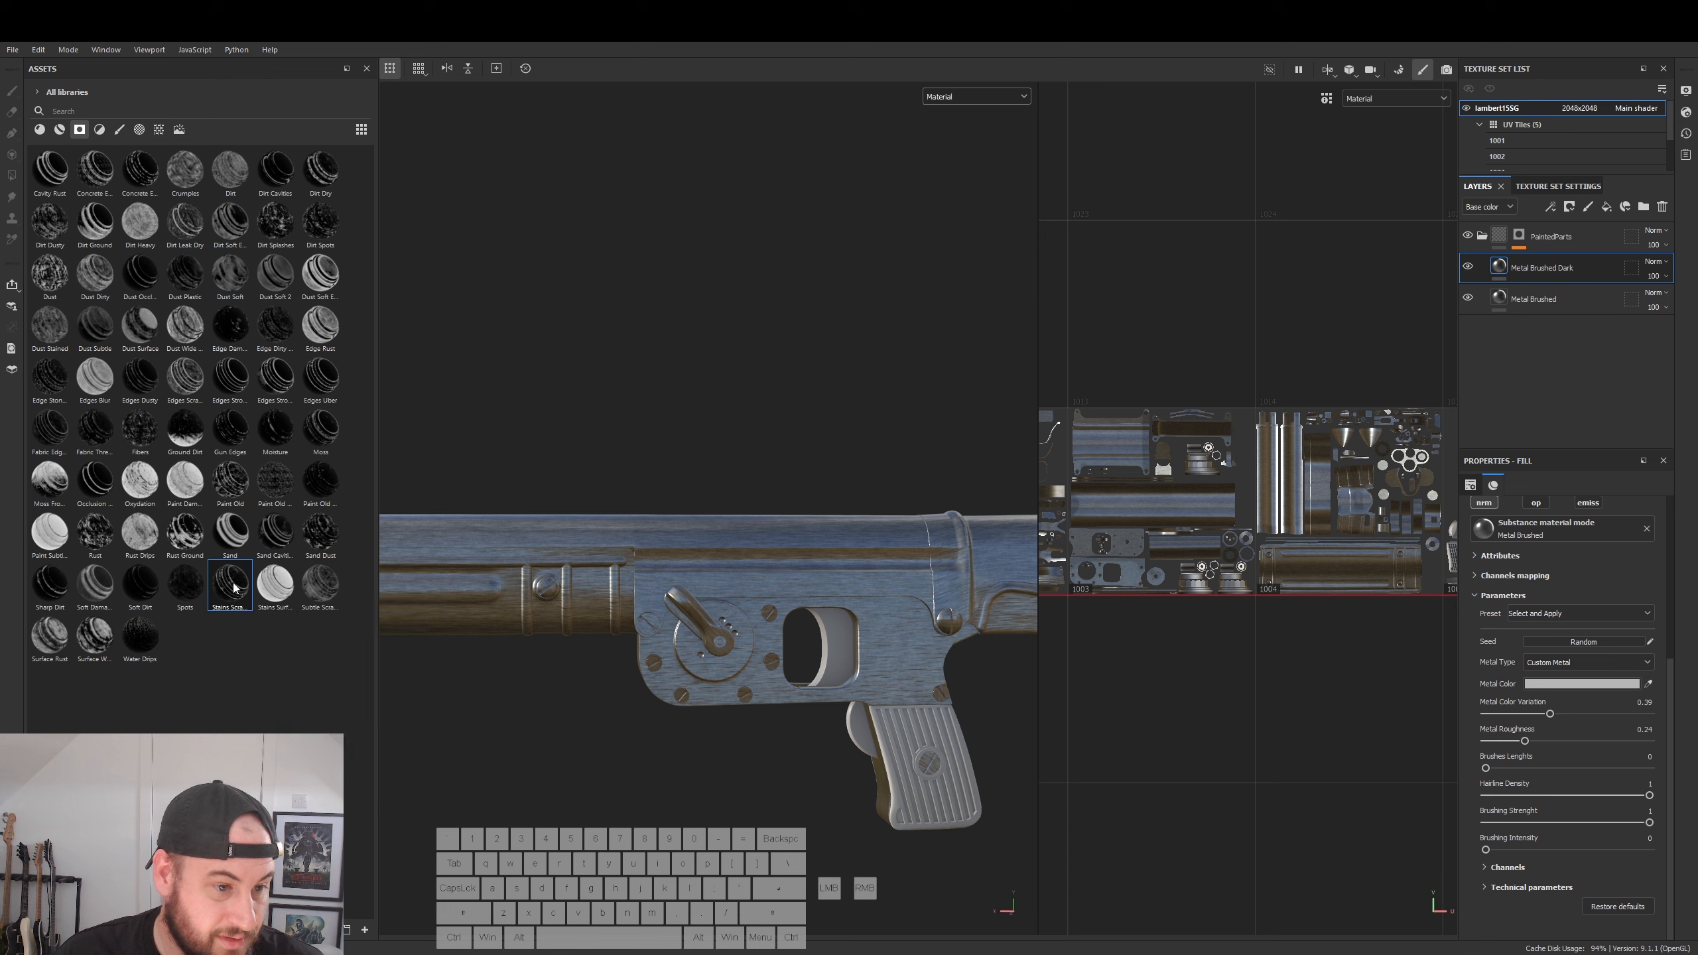
left_click_drag(230, 585, 1524, 270)
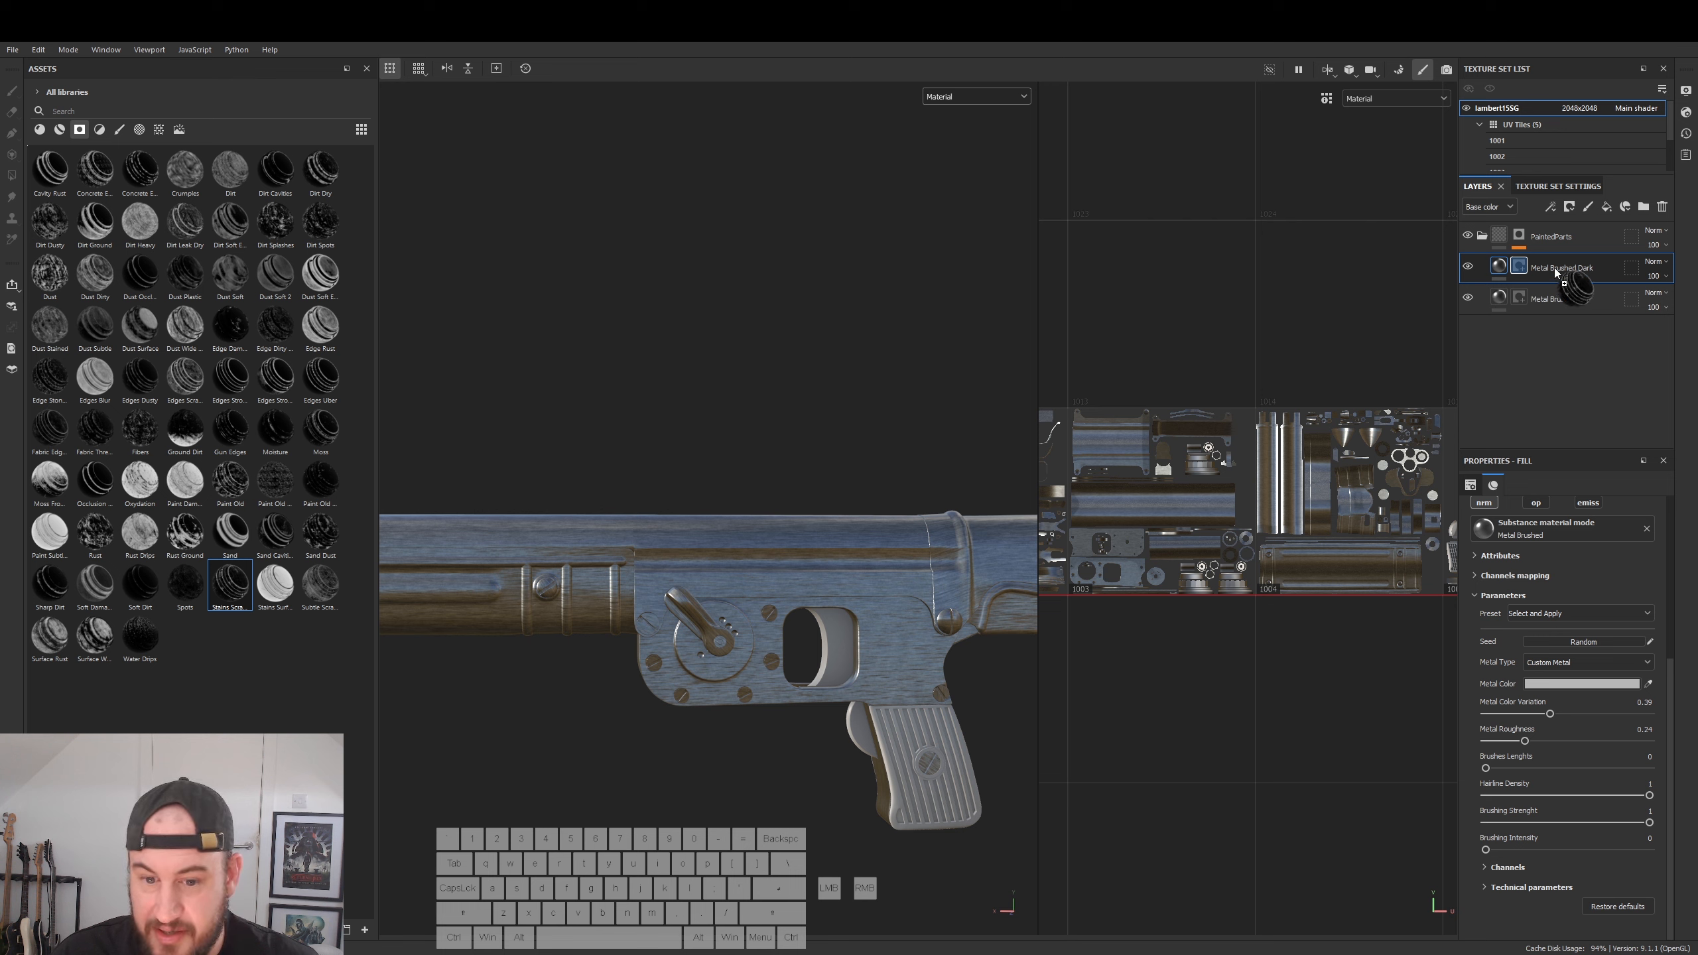
left_click_drag(1555, 268, 1555, 268)
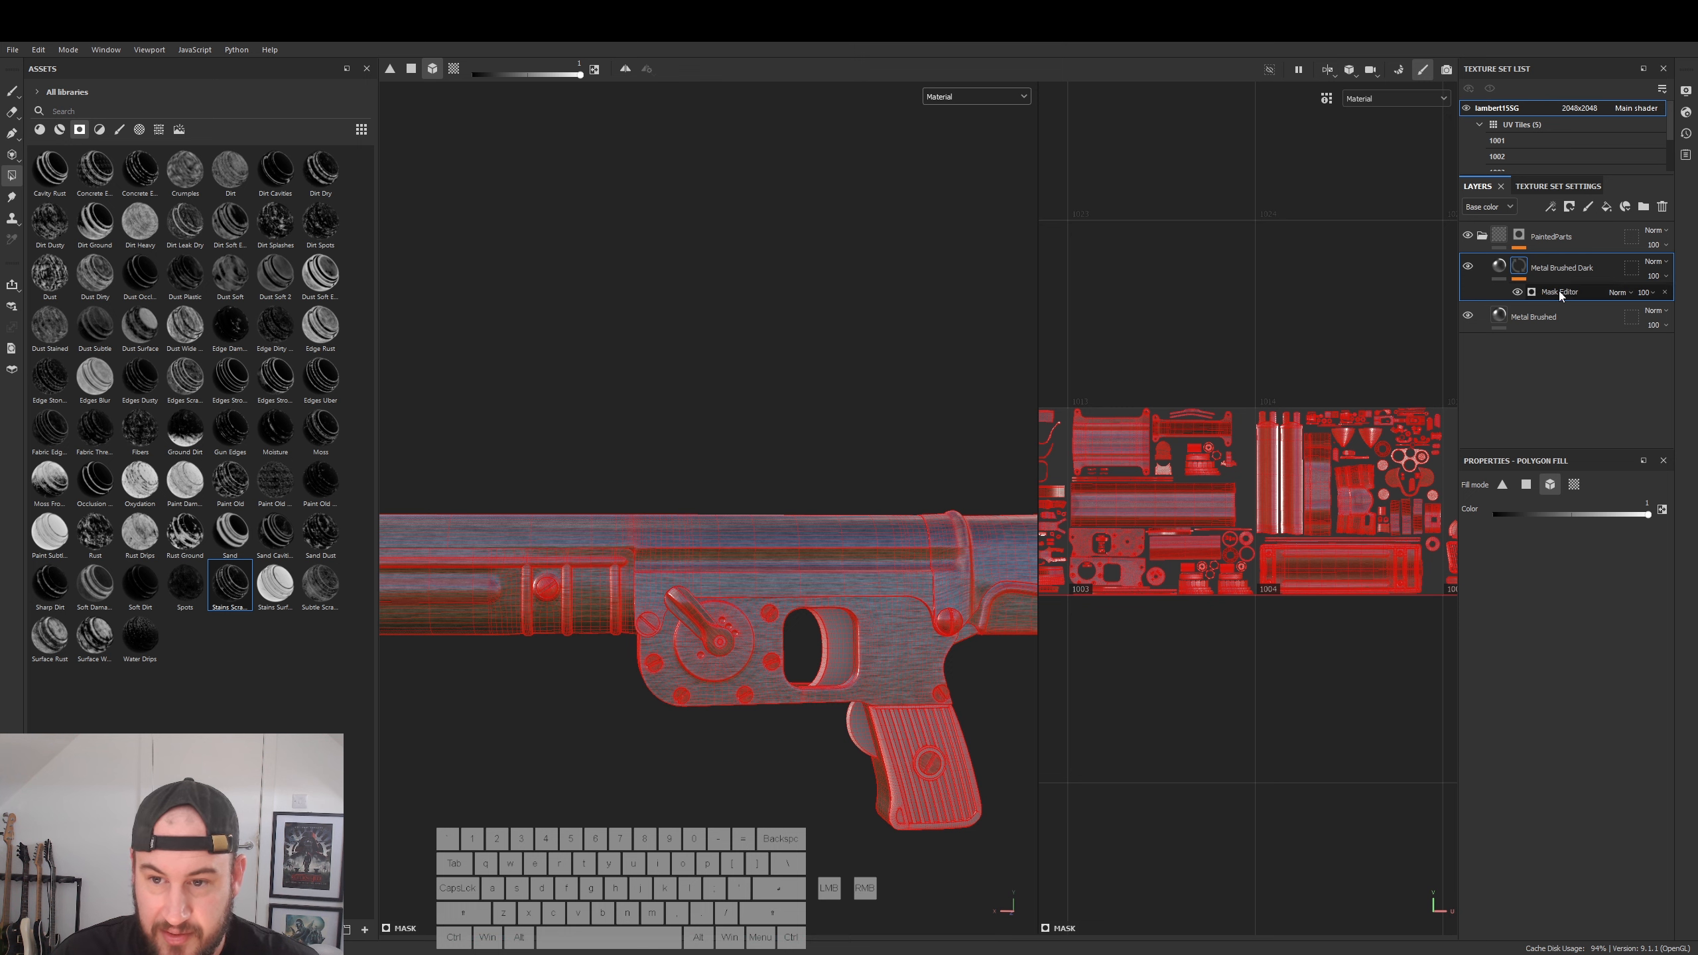
- Set Metal Brushed Dark's color variation to about 0.48, its roughness to 0.62 and its metal color to grey 878787
left_click(1500, 267)
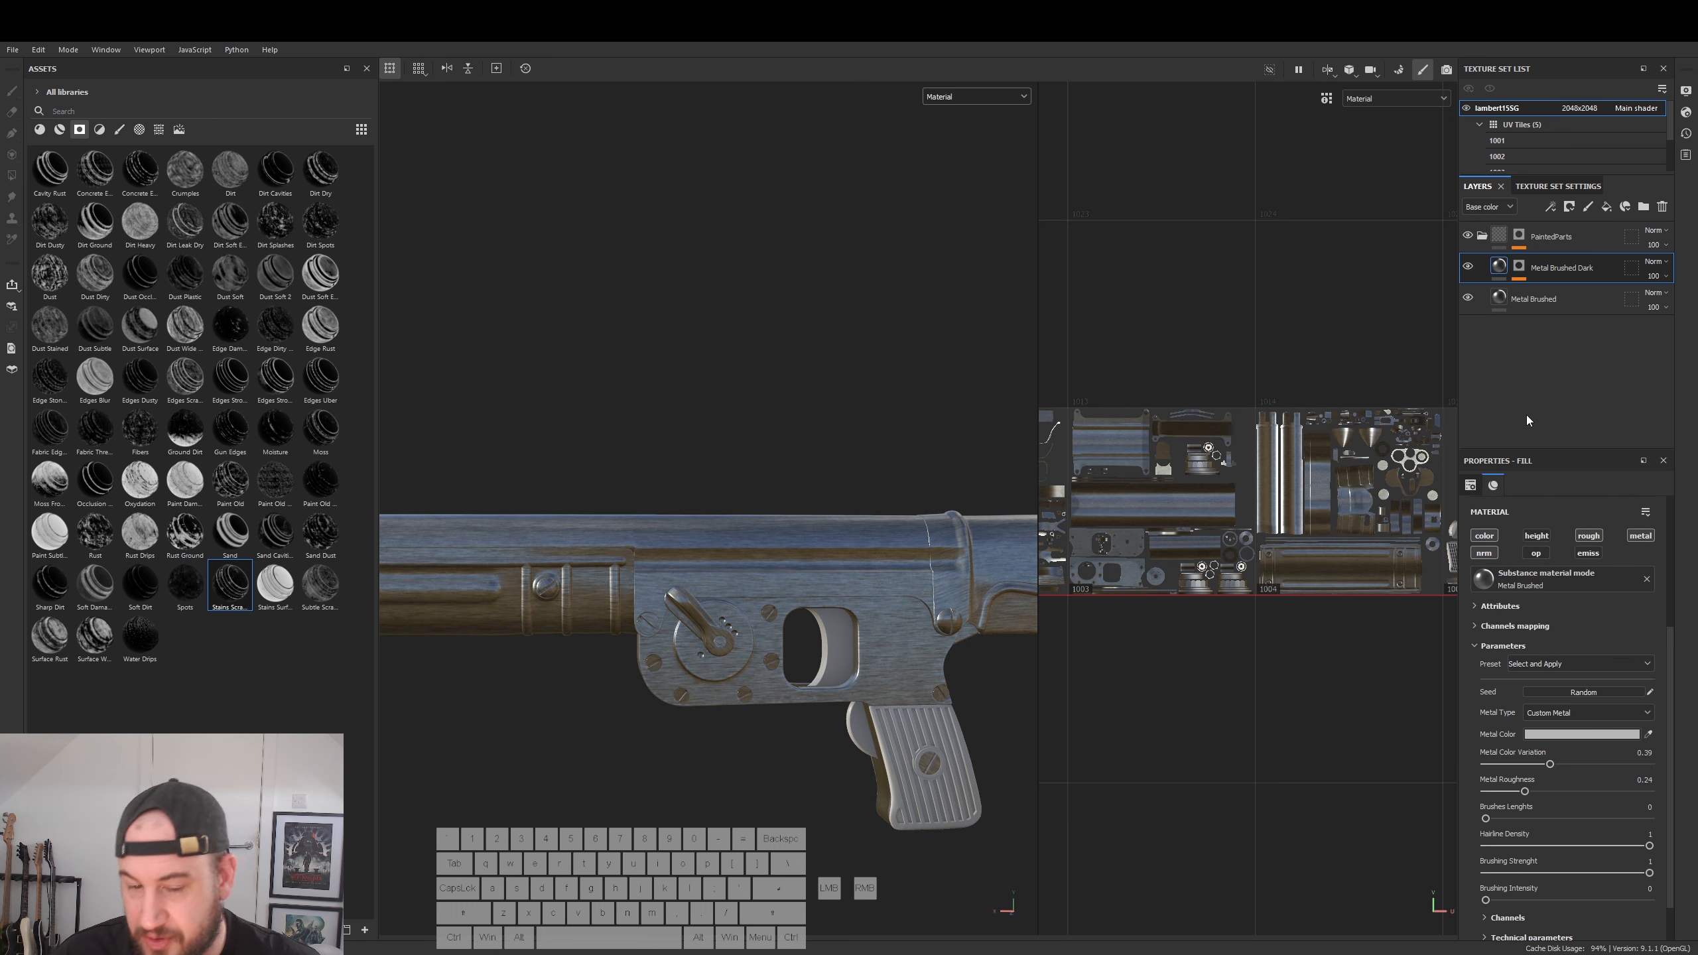
scroll(1587, 736, "up", 3)
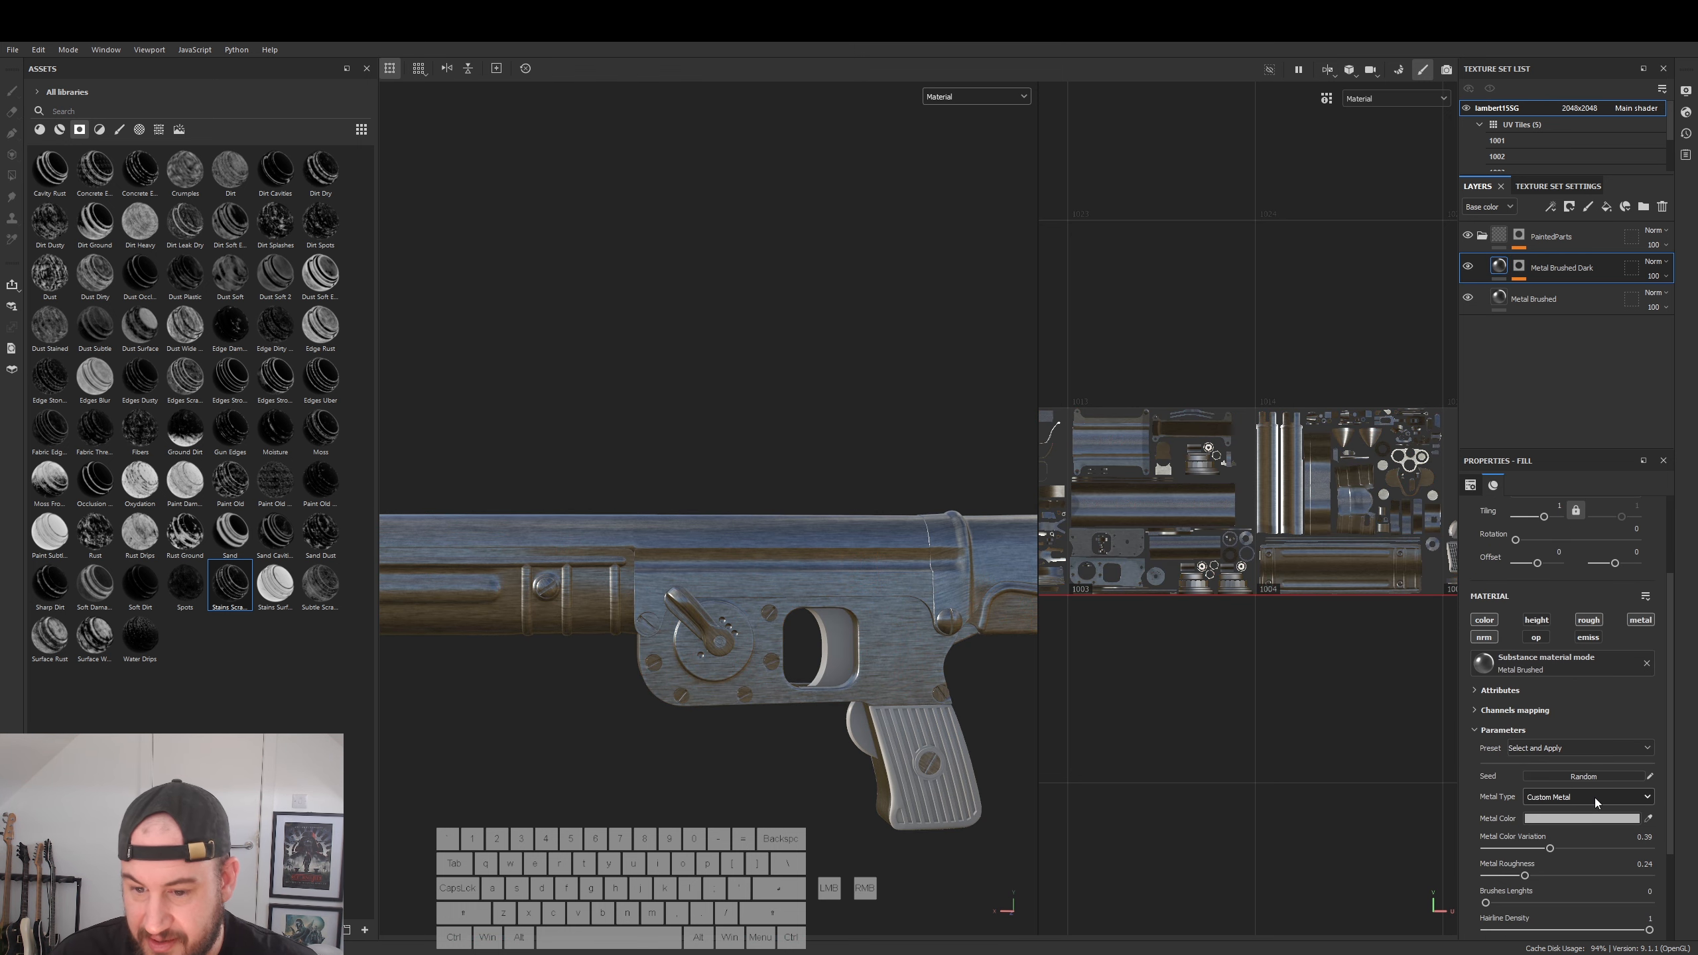
scroll(1576, 752, "down", 3)
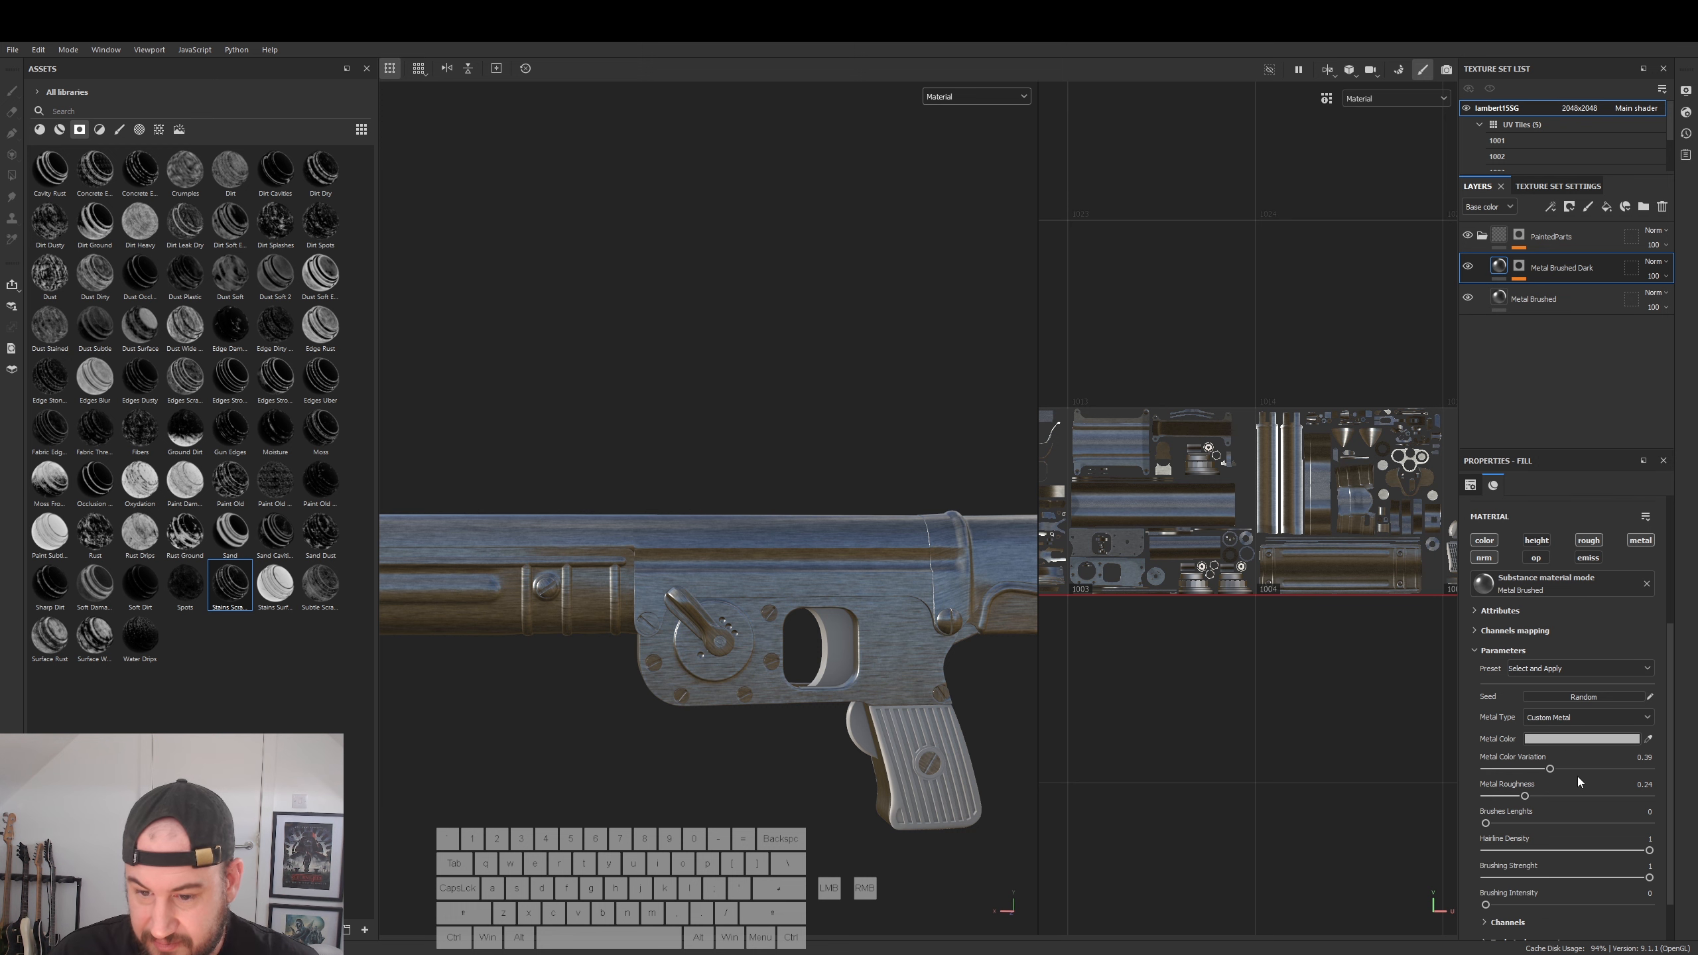
mouse_move(1526, 796)
left_mouse_down()
mouse_move(1589, 796)
mouse_move(1562, 755)
left_mouse_up()
left_click(1531, 739)
left_click_drag(1382, 783, 1381, 807)
- Examine the darker brushed metal on the receiver, trigger area and grip from several angles
right_click_drag(862, 655, 918, 657, "alt")
left_click_drag(869, 634, 930, 692, "alt")
middle_click_drag(930, 693, 799, 641, "alt")
right_click_drag(798, 641, 899, 633, "alt")
left_click_drag(889, 619, 894, 582, "alt")
right_click_drag(887, 586, 802, 585, "alt")
middle_click_drag(802, 586, 889, 579, "alt")
left_click_drag(889, 579, 939, 587, "alt")
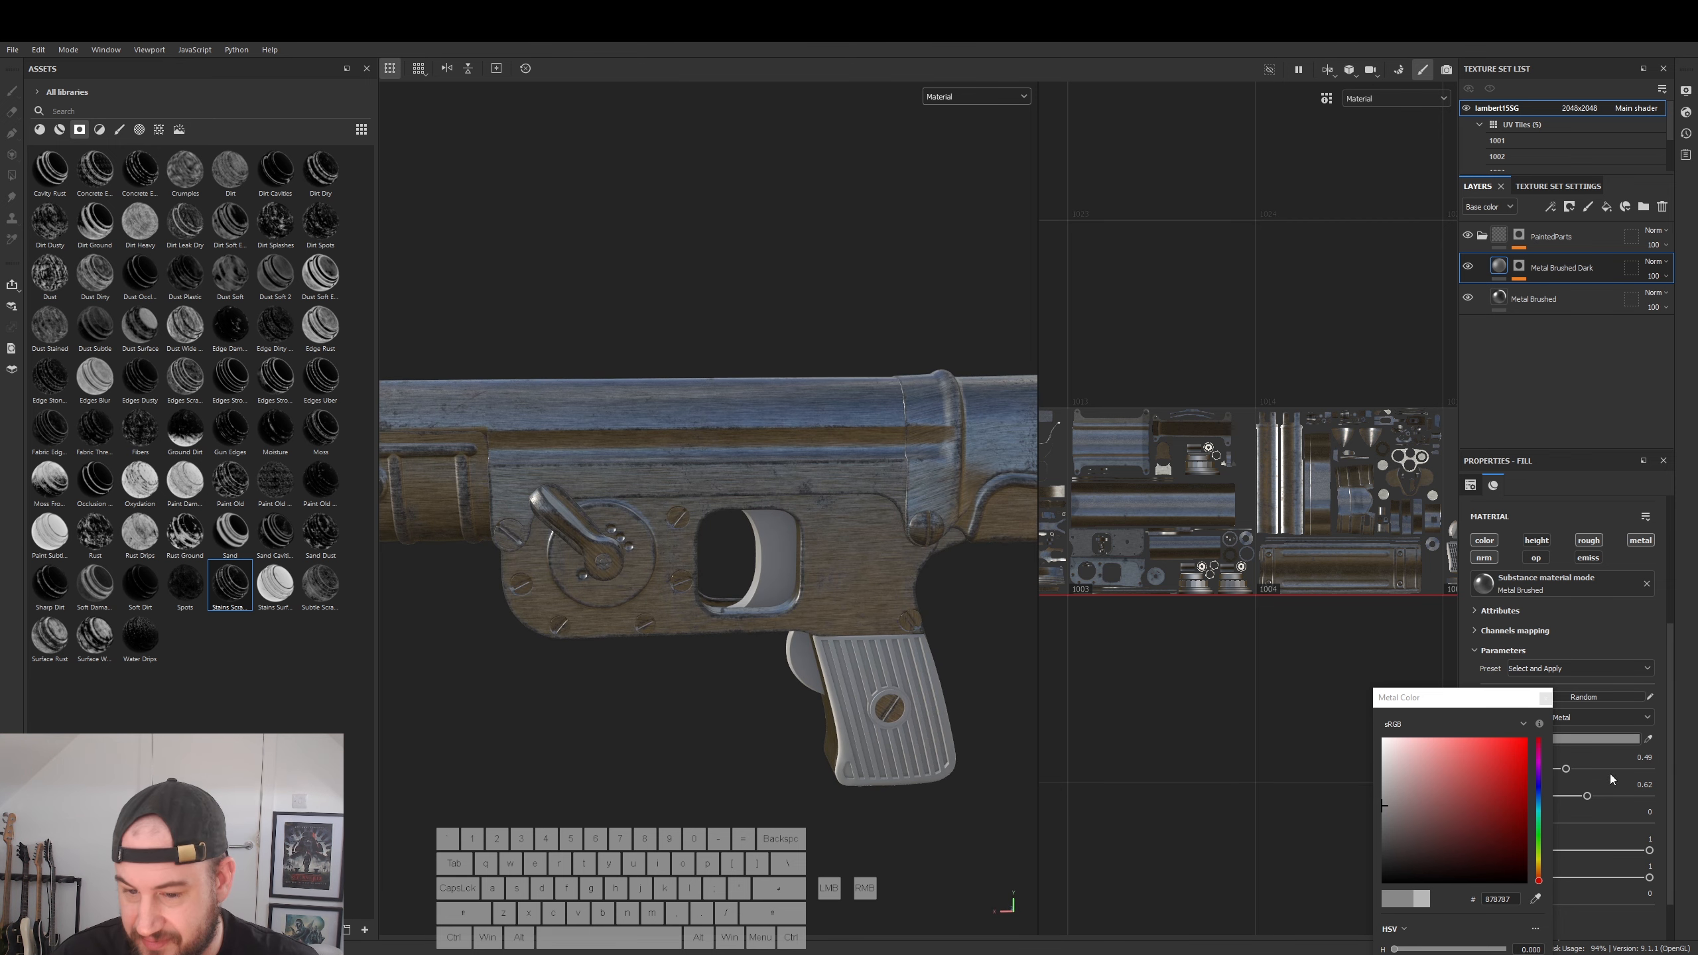
- Close the color picker and set Metal Brushed Dark's Metal Roughness to 0.38
left_click(1546, 699)
left_click_drag(1589, 798, 1550, 798)
mouse_move(699, 604)
right_mouse_down("alt")
mouse_move(720, 617)
mouse_move(702, 602)
right_mouse_up("alt")
left_click_drag(702, 603, 970, 666, "alt")
middle_click_drag(969, 666, 796, 670, "alt")
left_click_drag(795, 670, 838, 619, "alt")
middle_click_drag(805, 657, 912, 602, "alt")
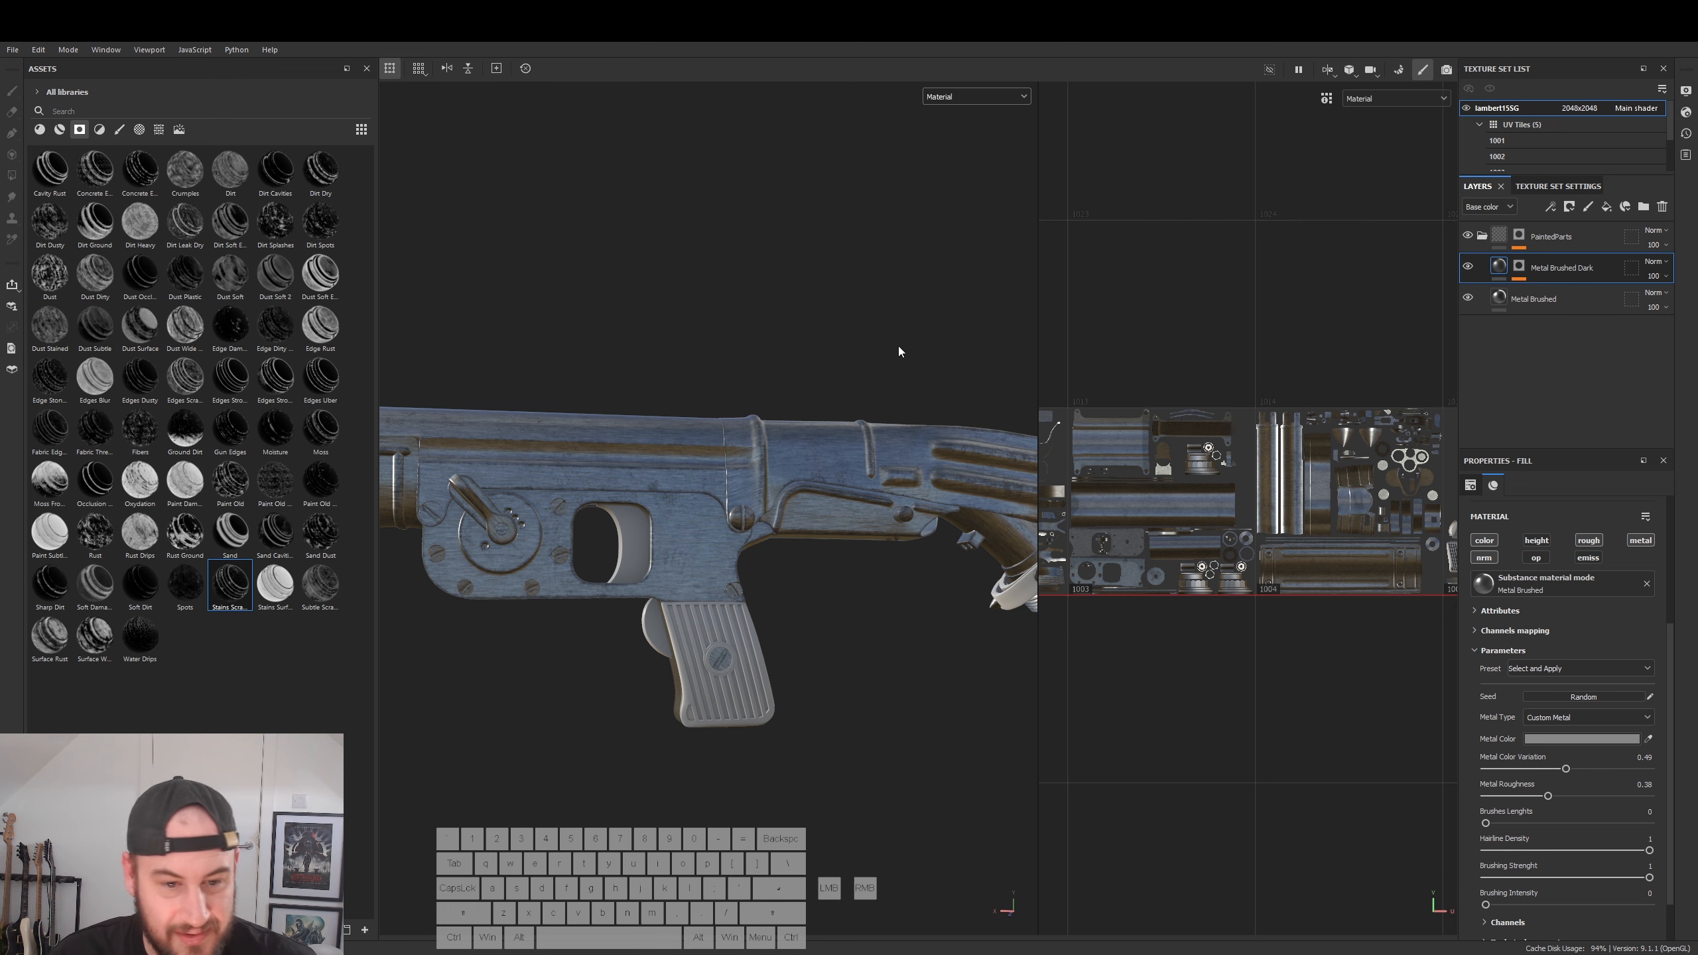
middle_click_drag(899, 341, 1013, 344, "alt")
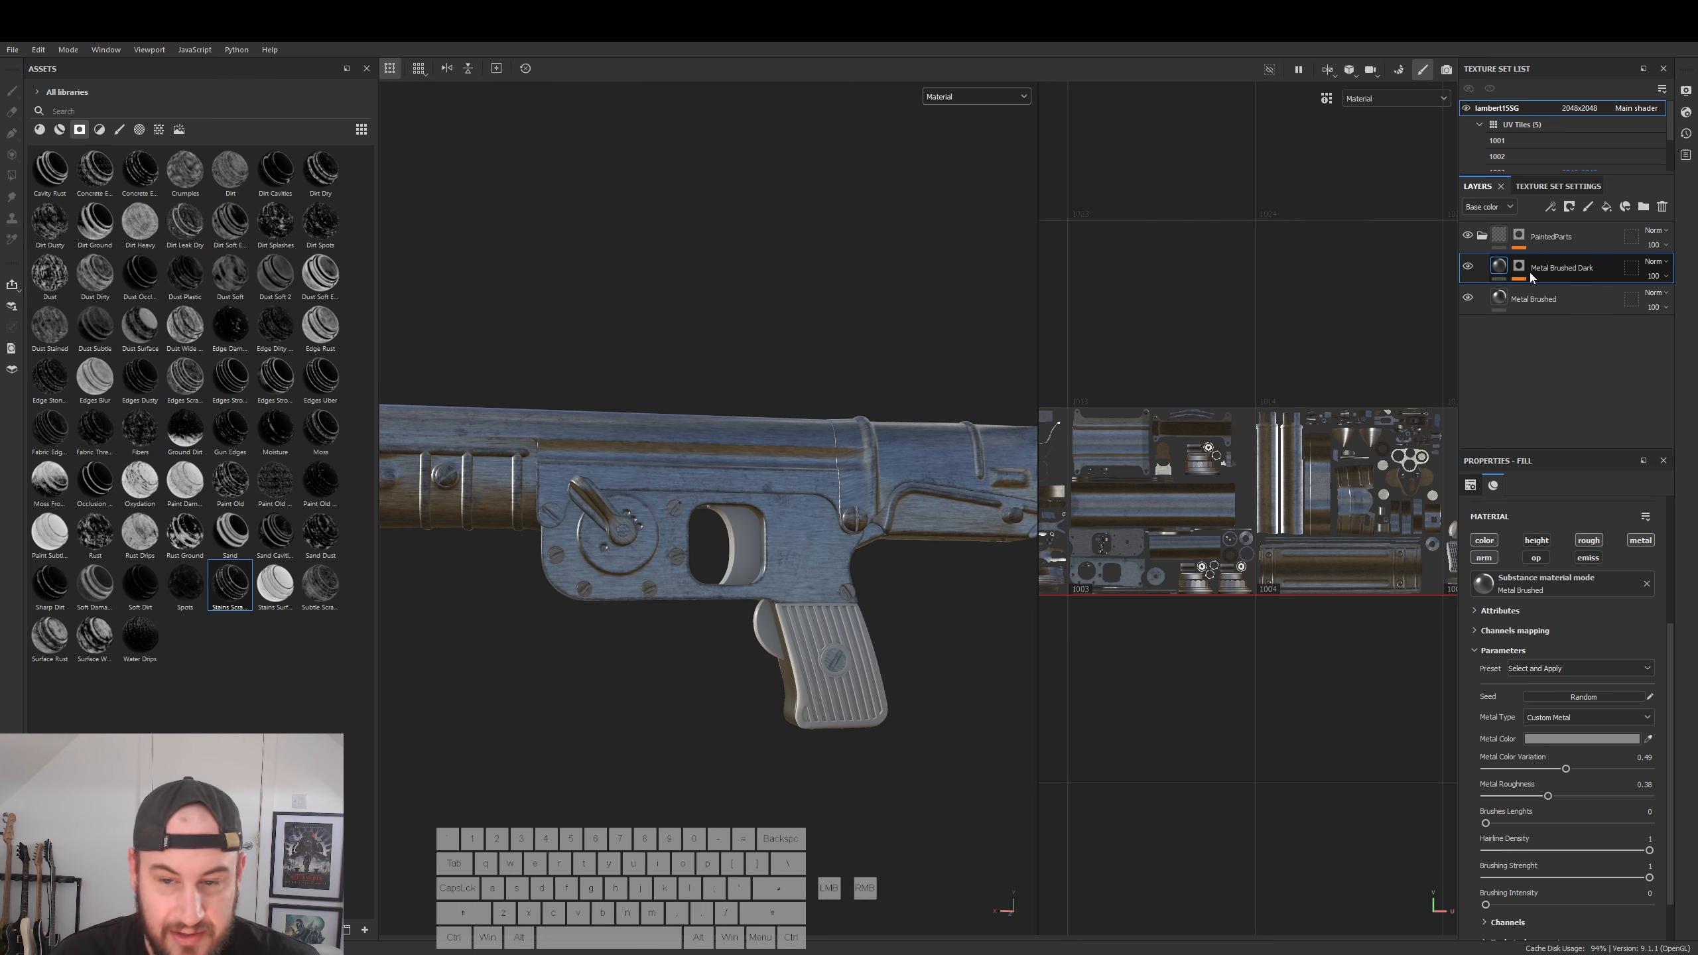
- Add a fill layer above Metal Brushed Dark and set its base color to red E70C0C
left_click(1607, 208)
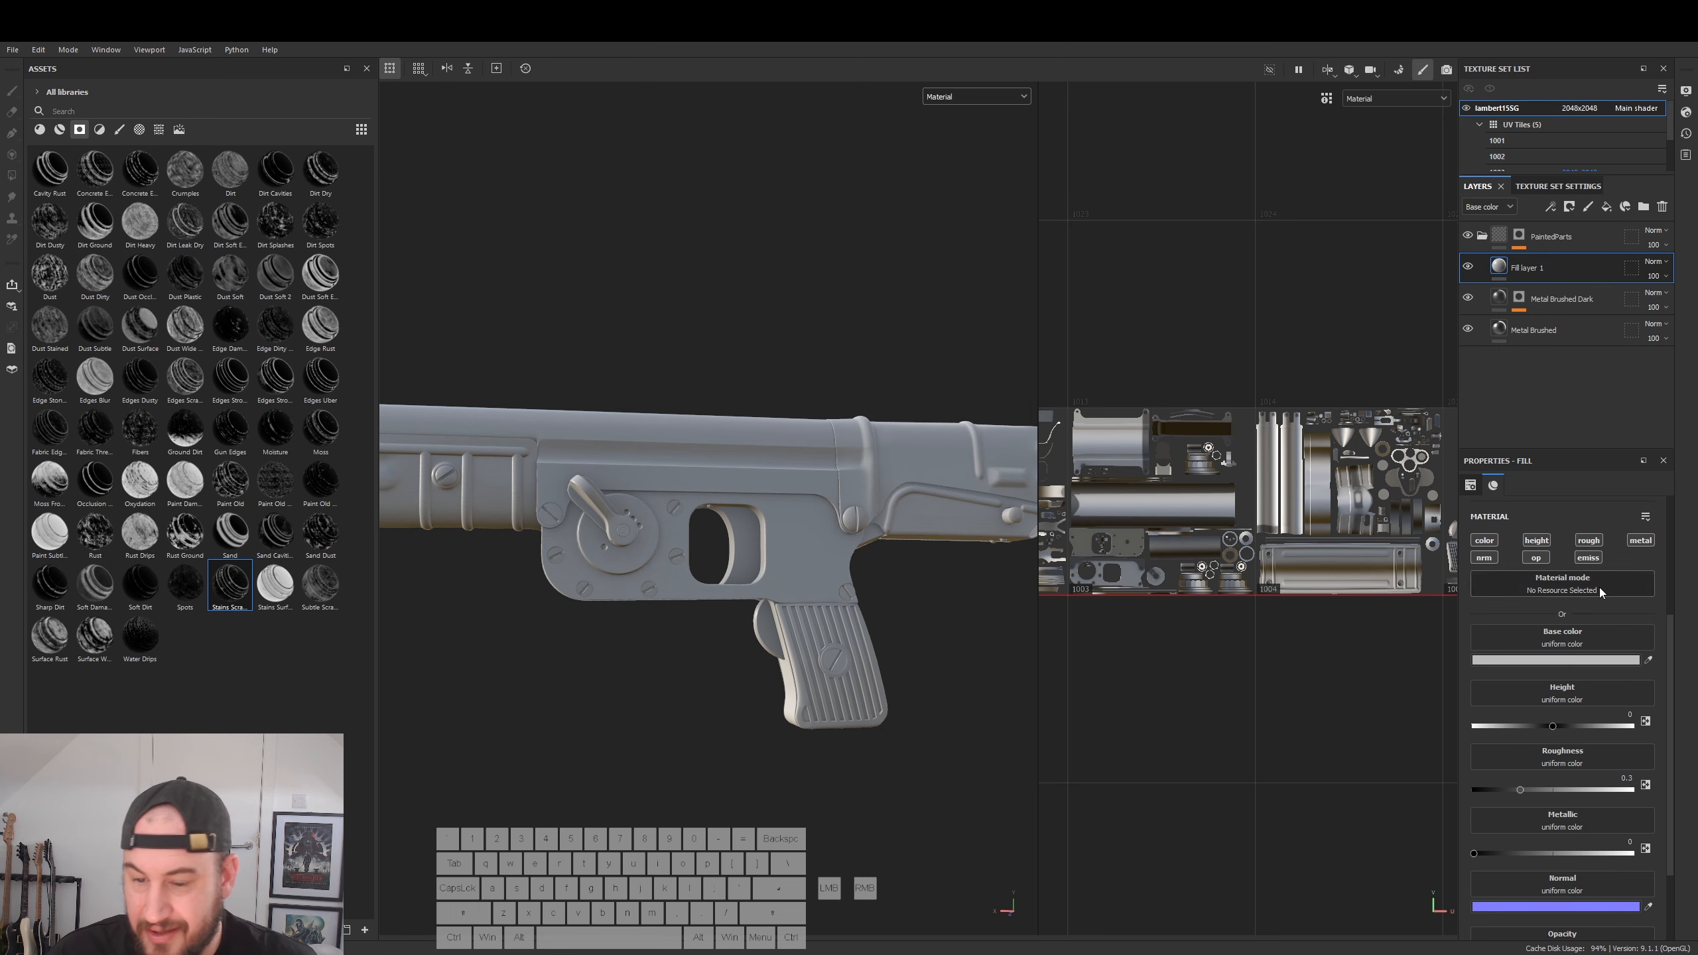
left_click(1557, 661)
left_click_drag(1481, 783, 1520, 751)
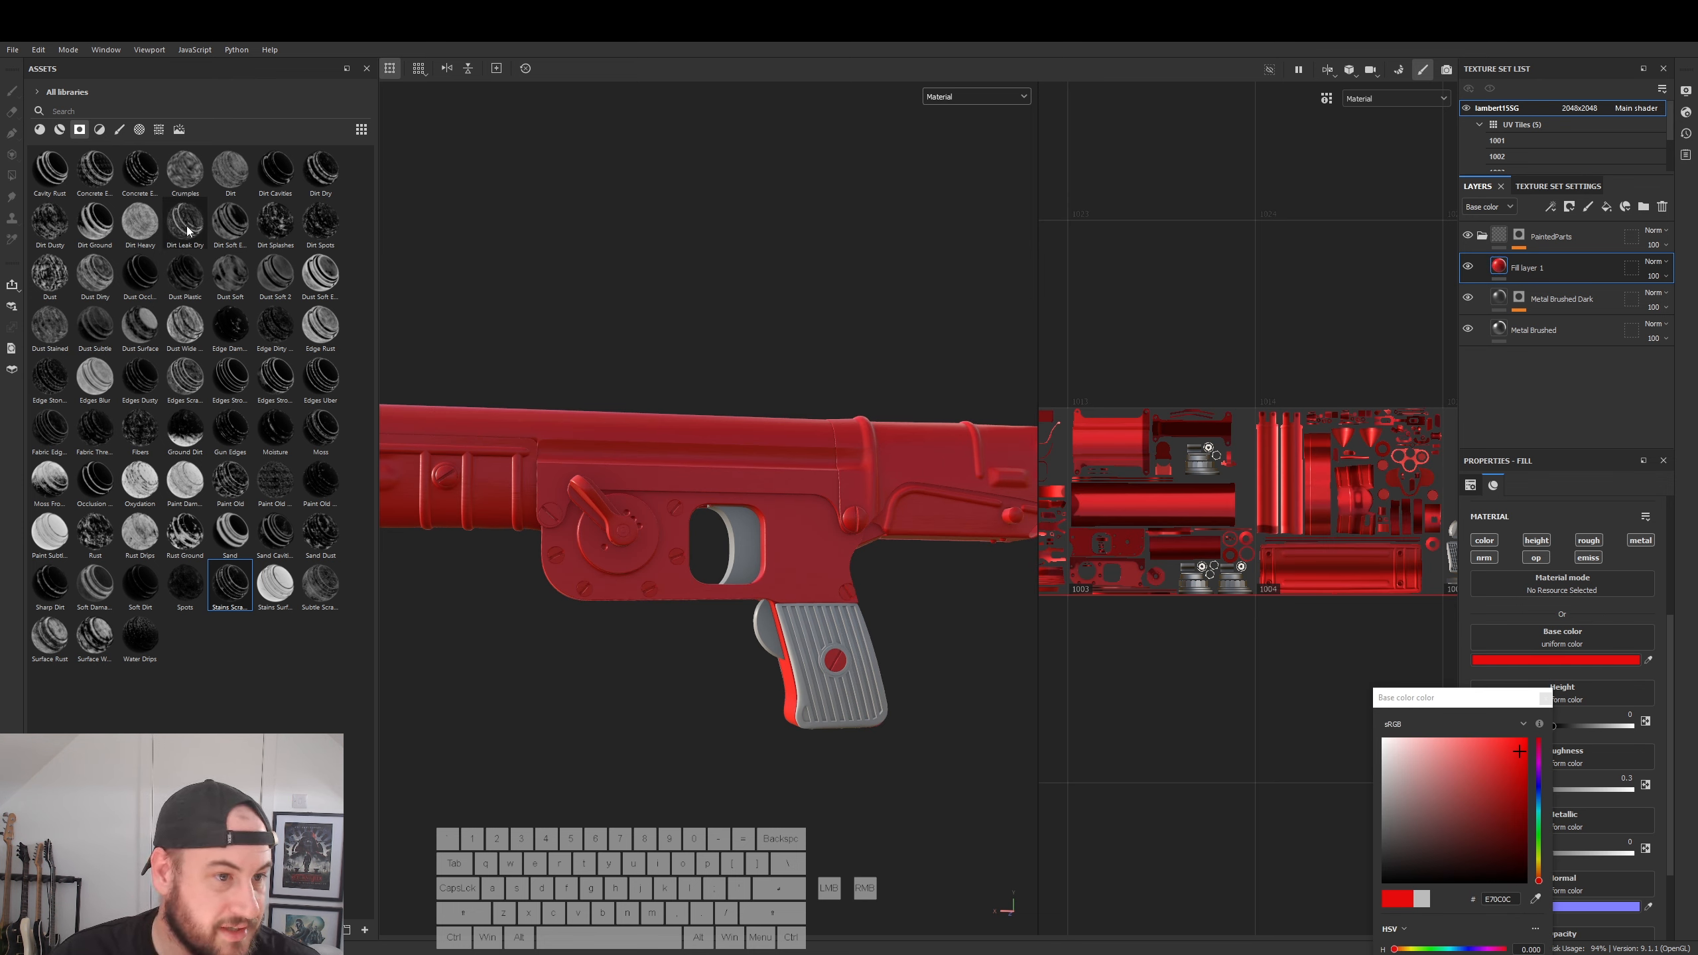
- Apply the Oxydation smart mask to the red fill layer and check its coverage around the receiver and grip
left_click(140, 484)
left_click_drag(140, 486, 1513, 263)
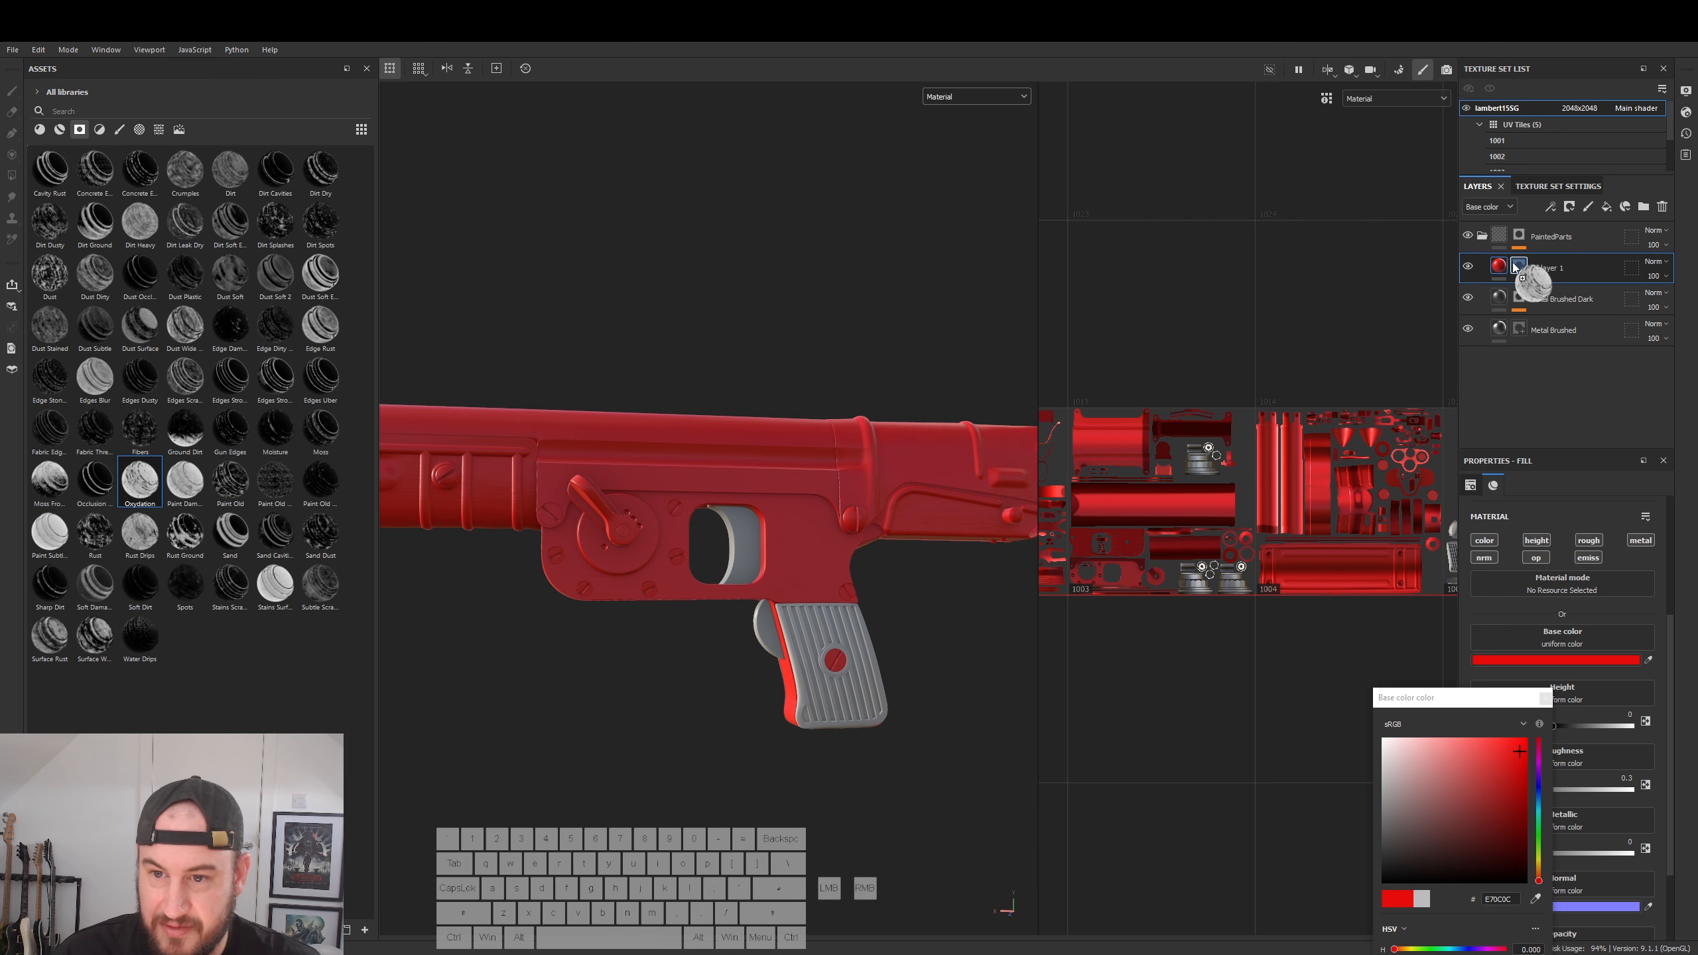
left_click(1522, 264)
key("4")
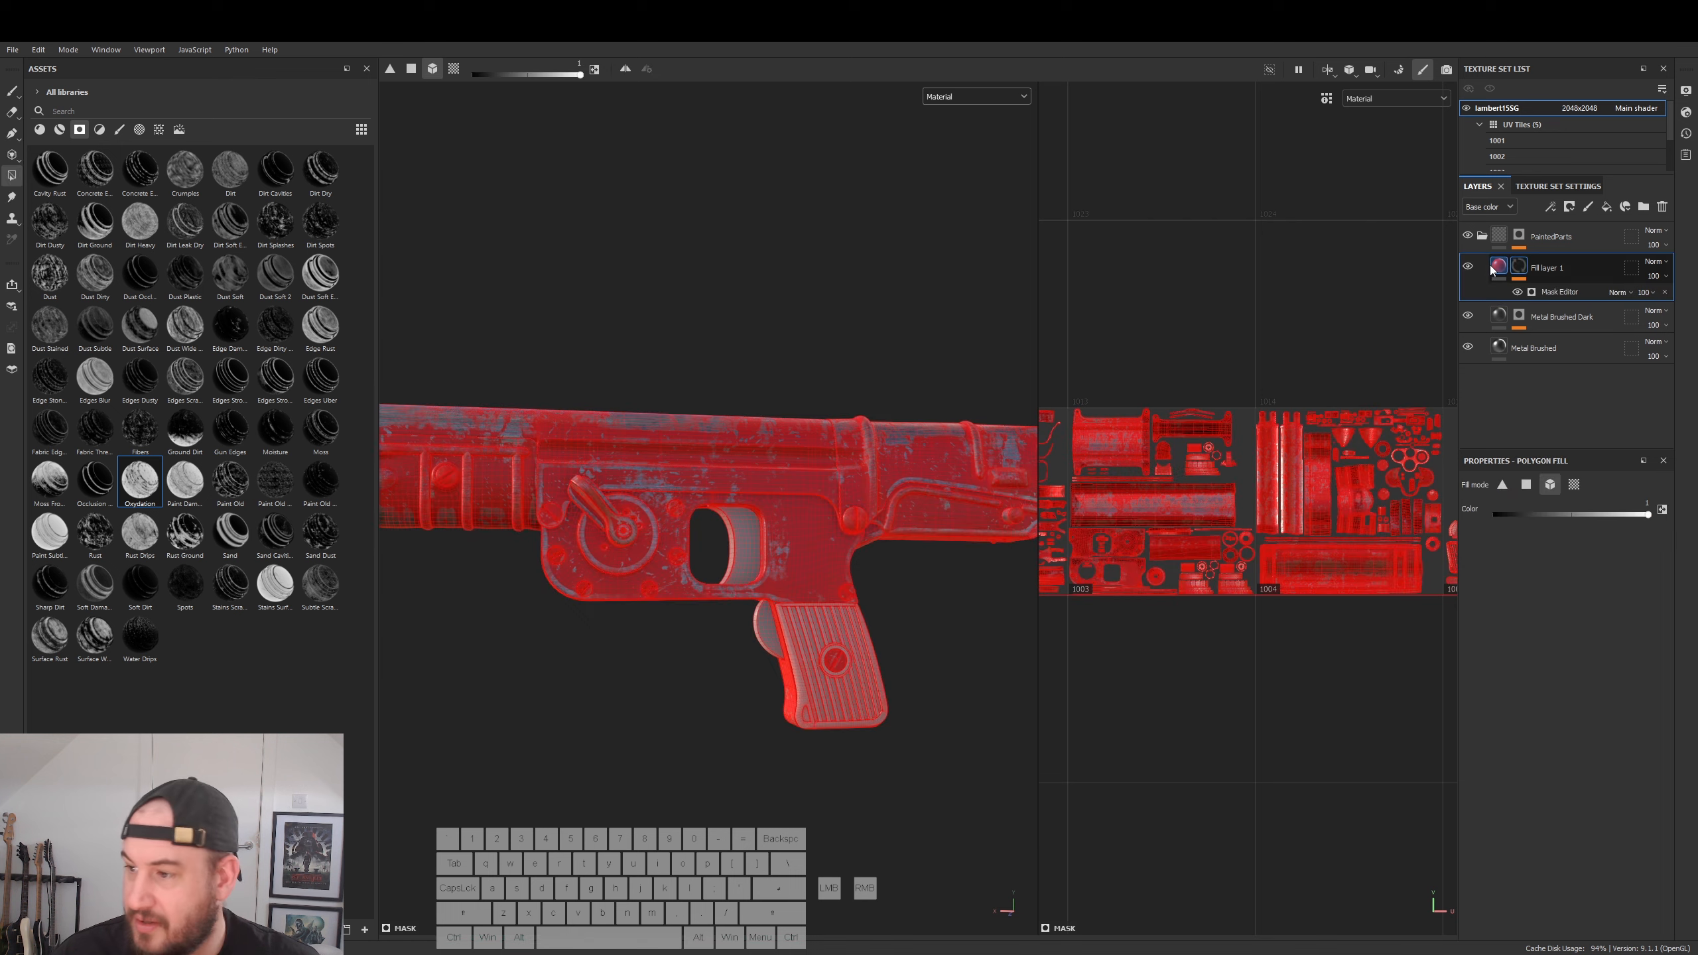
right_click_drag(628, 475, 1151, 544, "alt")
left_click_drag(869, 569, 1133, 483, "alt")
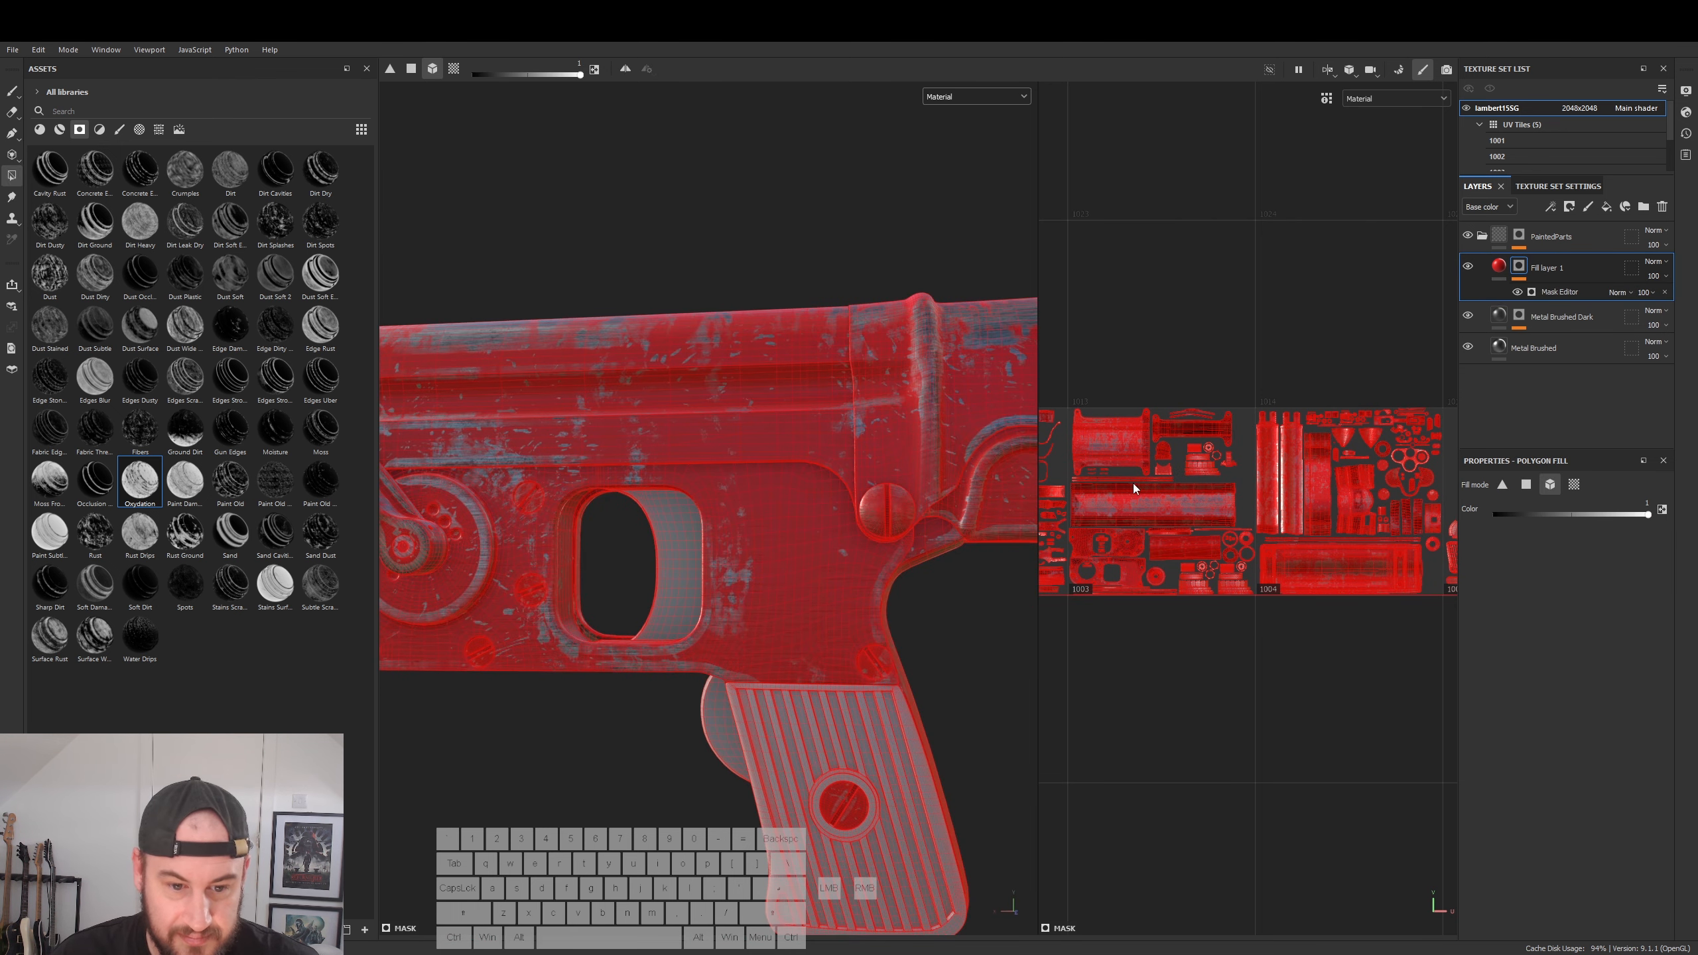
left_click(1499, 266)
left_click_drag(783, 509, 1185, 536, "alt")
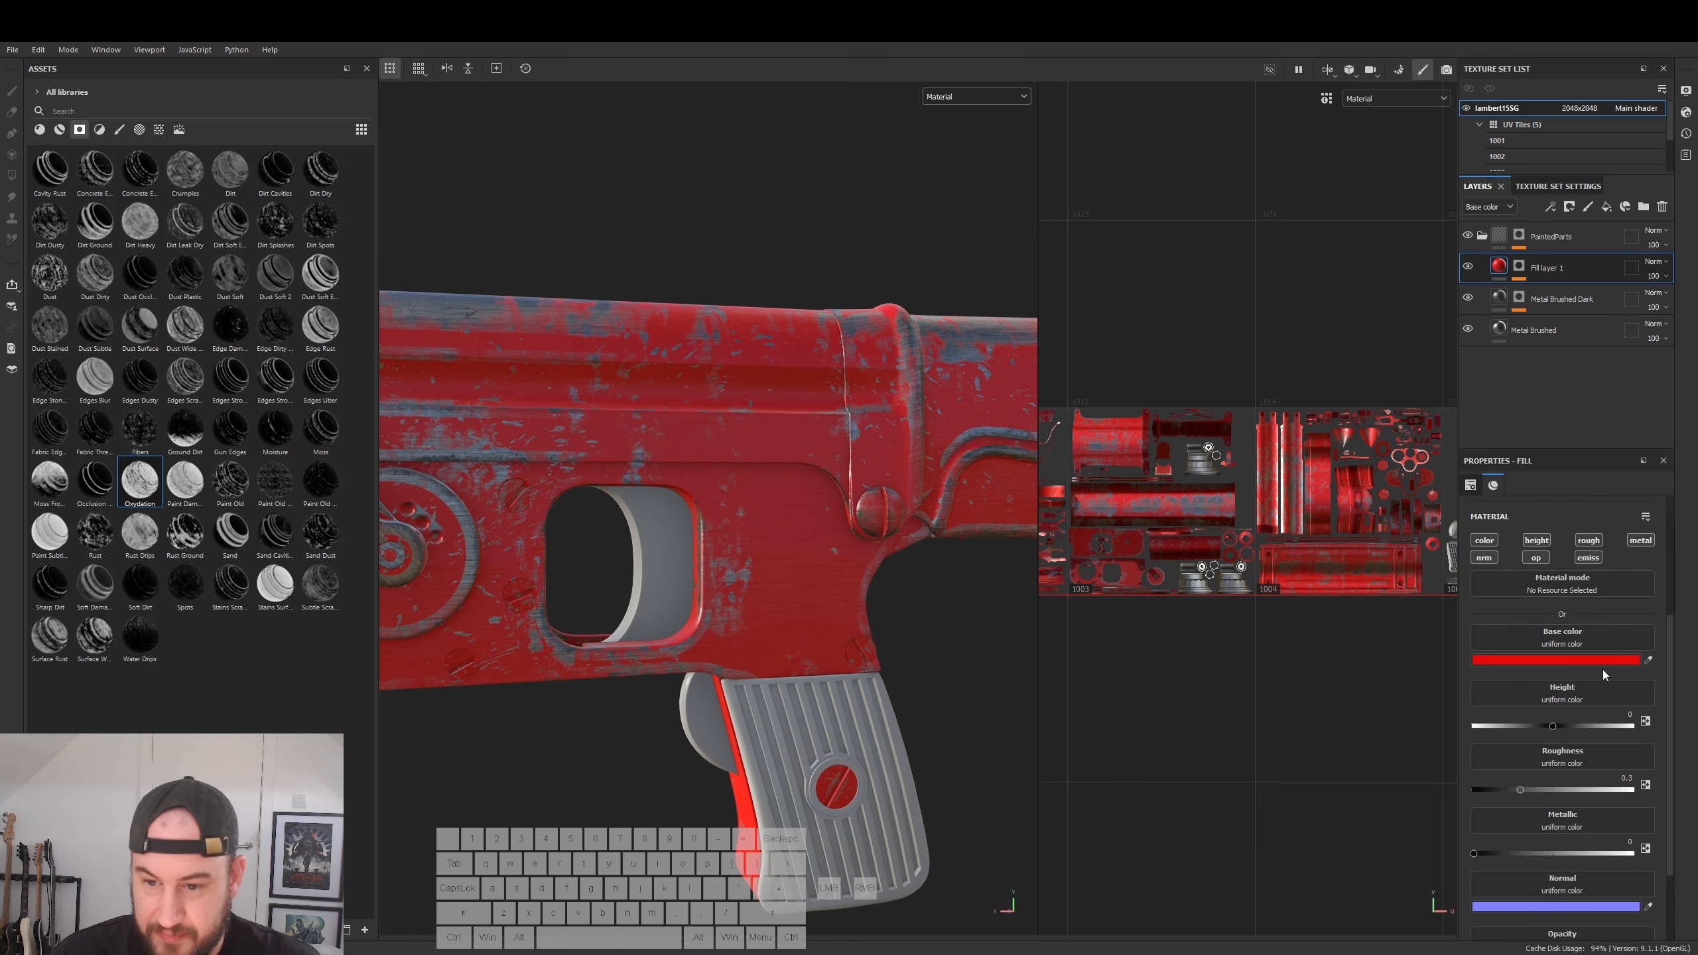
mouse_move(876, 650)
left_mouse_down("alt")
mouse_move(944, 555)
mouse_move(1058, 505)
mouse_move(1106, 520)
mouse_move(774, 544)
mouse_move(767, 675)
left_mouse_up("alt")
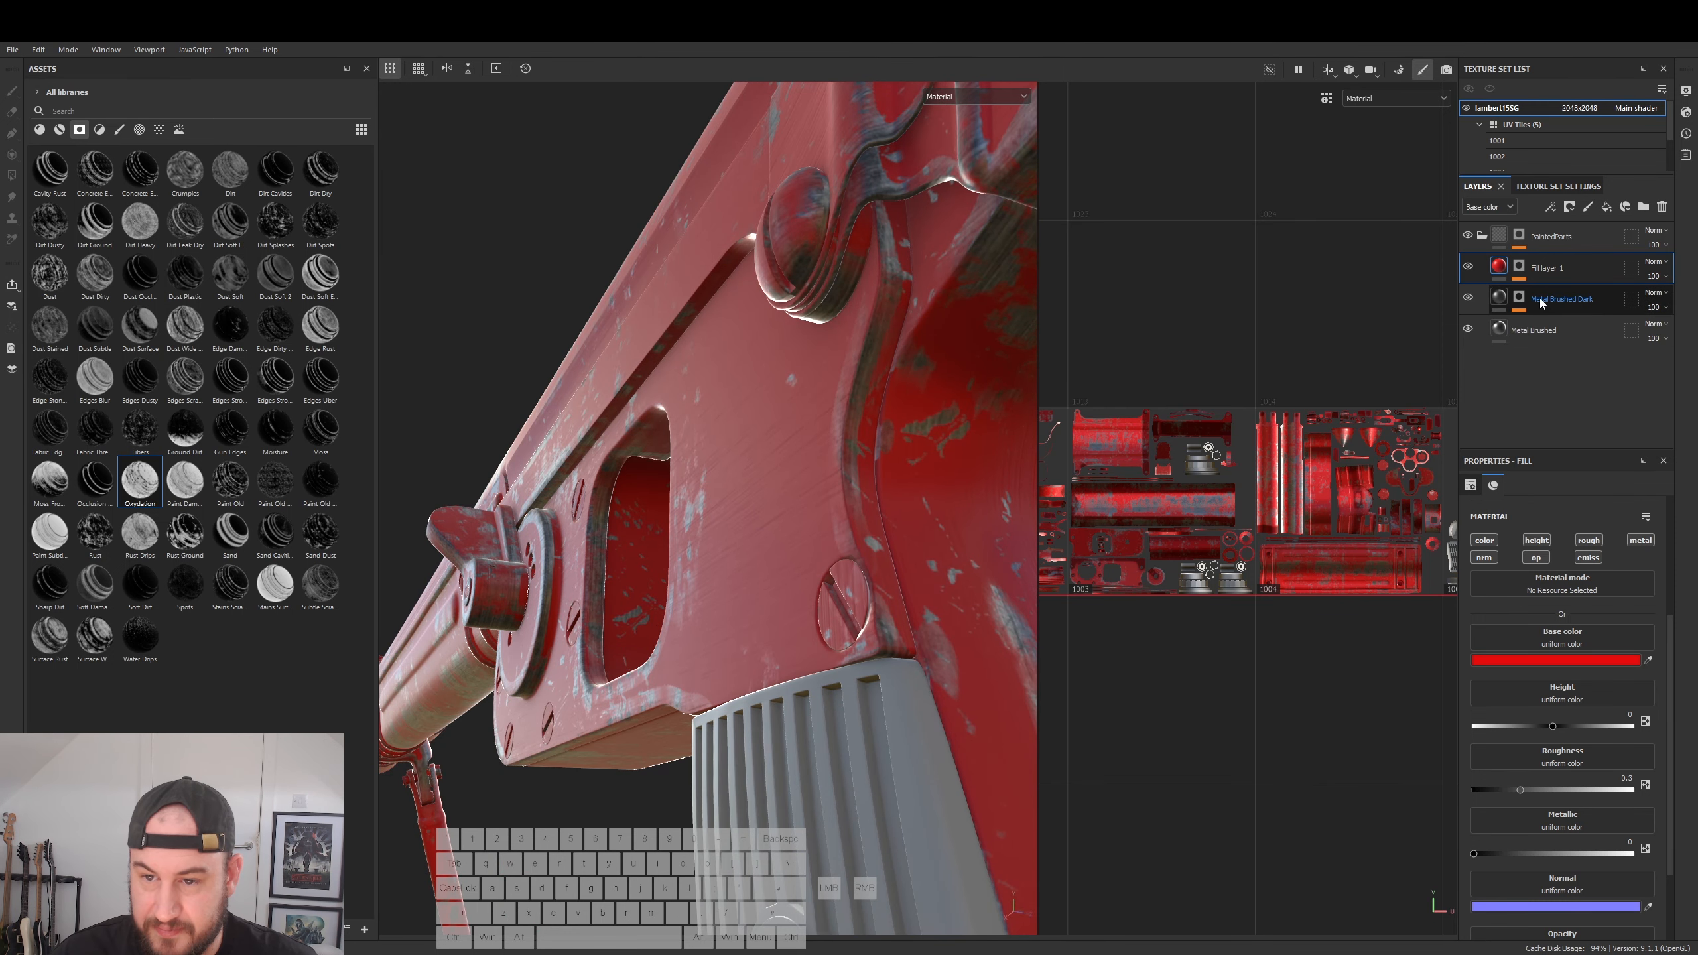
- Compare the active channels and material parameters of the Metal Brushed and Metal Brushed Dark layers
left_click(1500, 301)
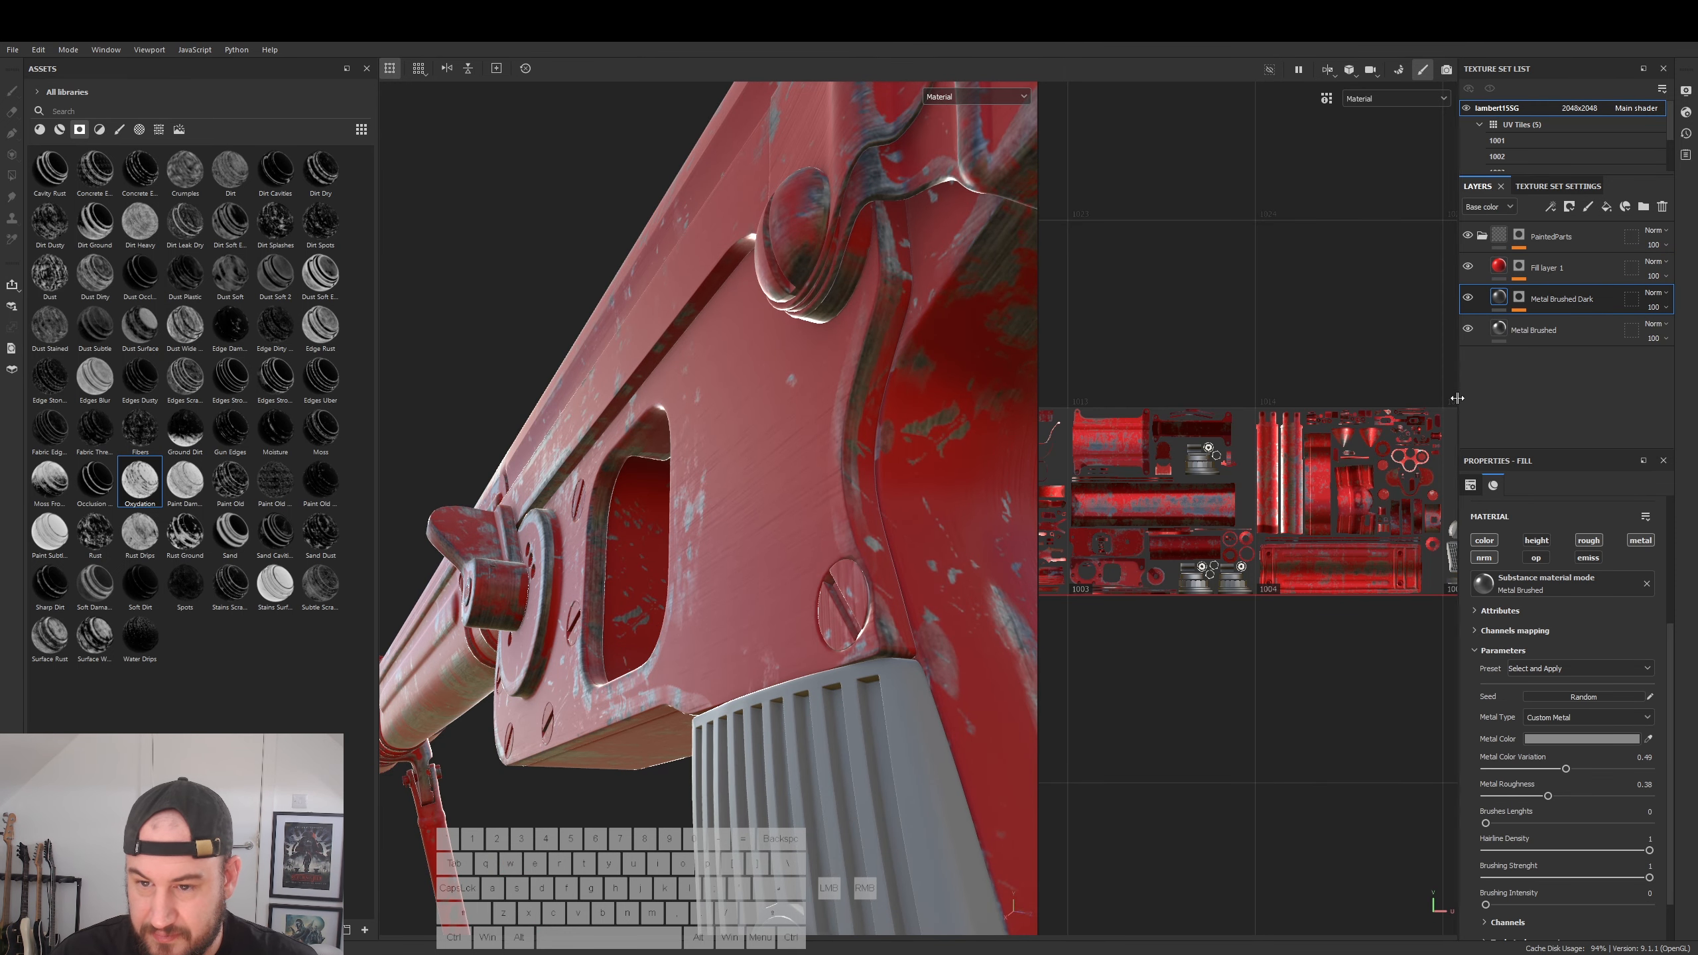
left_click(1491, 334)
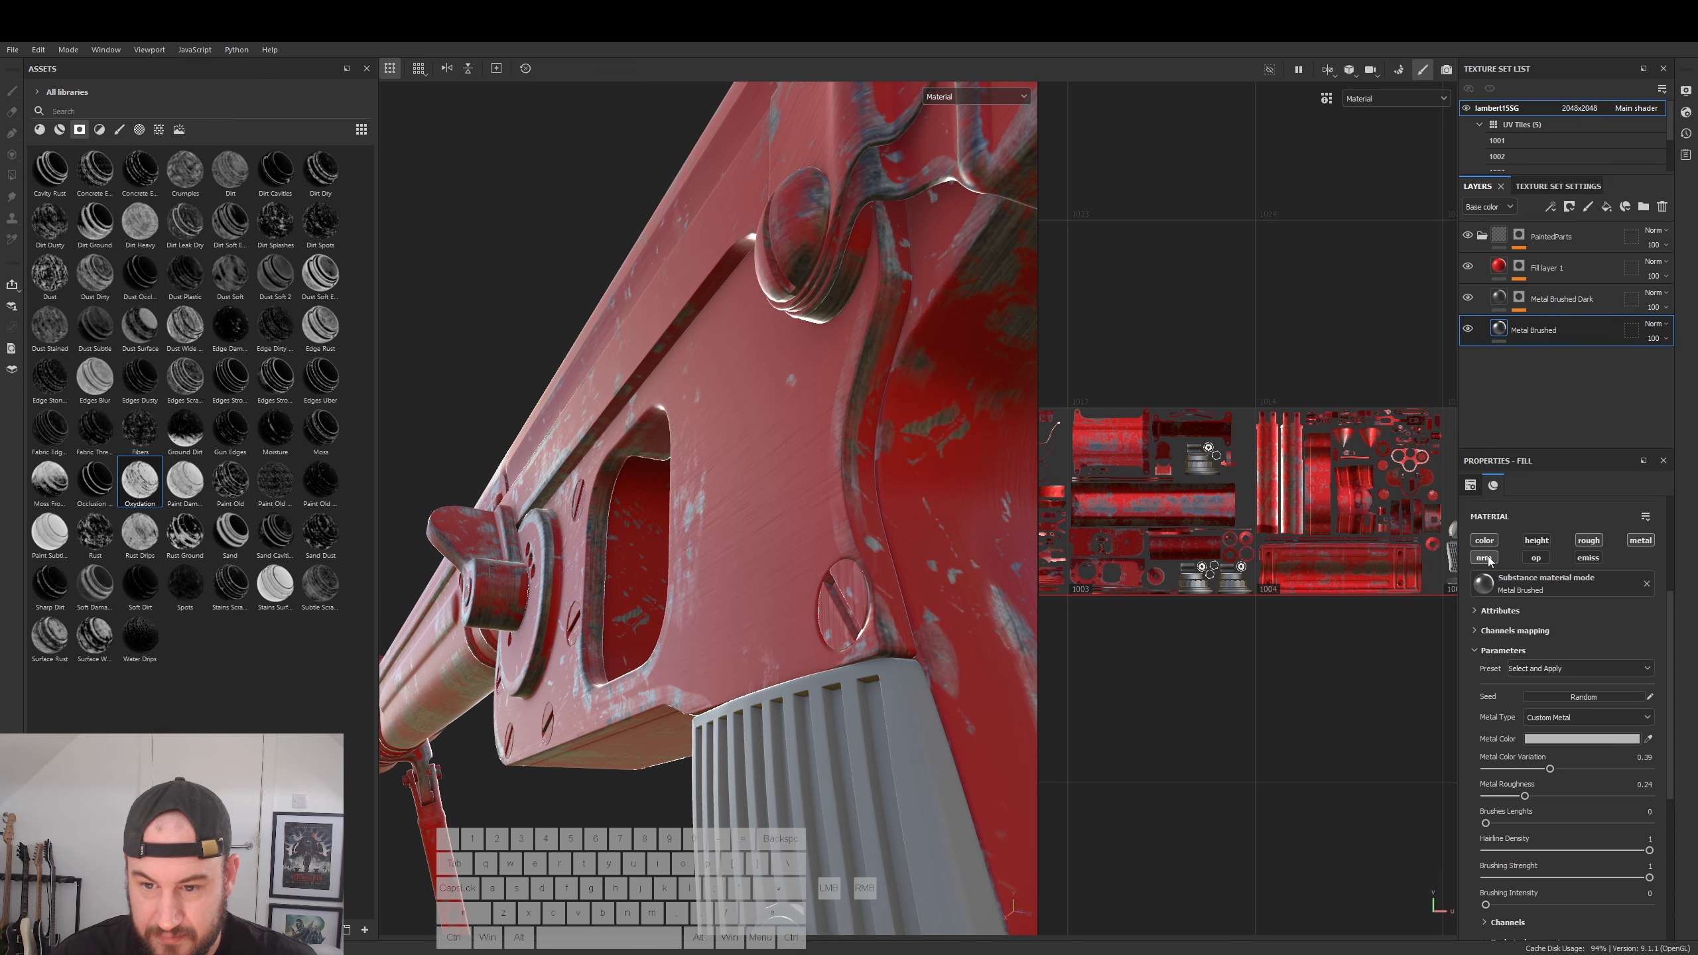
left_click(1491, 301)
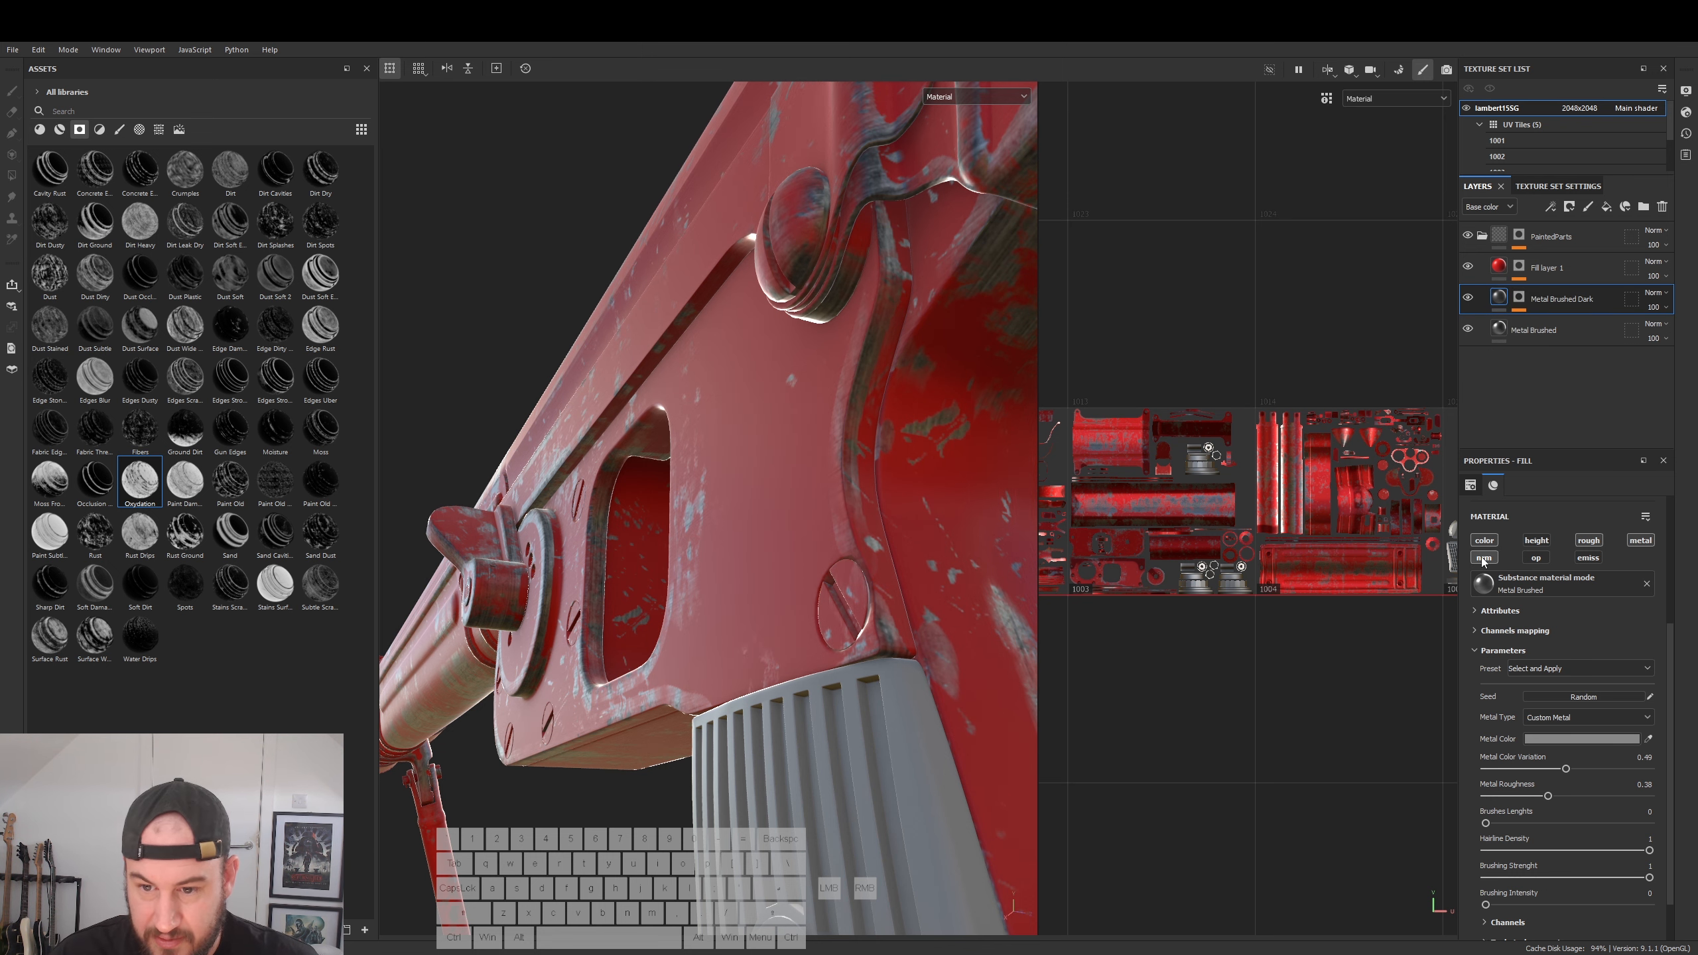
- In the Mask Editor generator on the red fill layer's mask, set Texture to 1 and Curvature to 0.15
left_click_drag(789, 535, 733, 524, "alt")
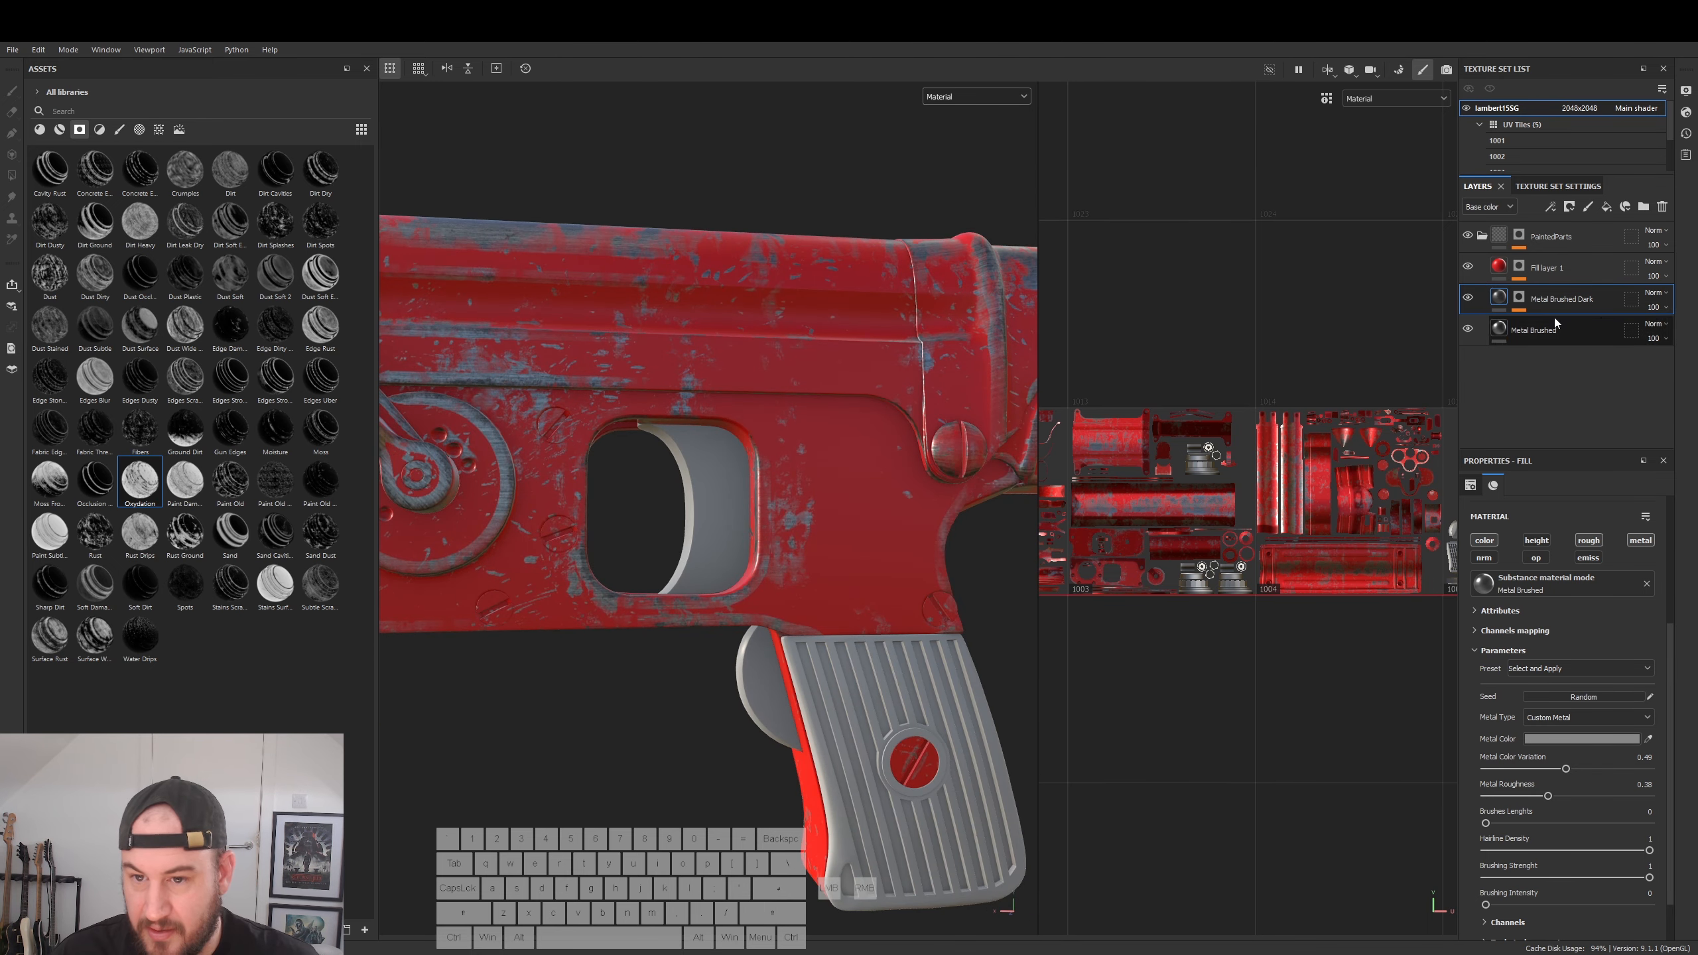
left_click(1502, 270)
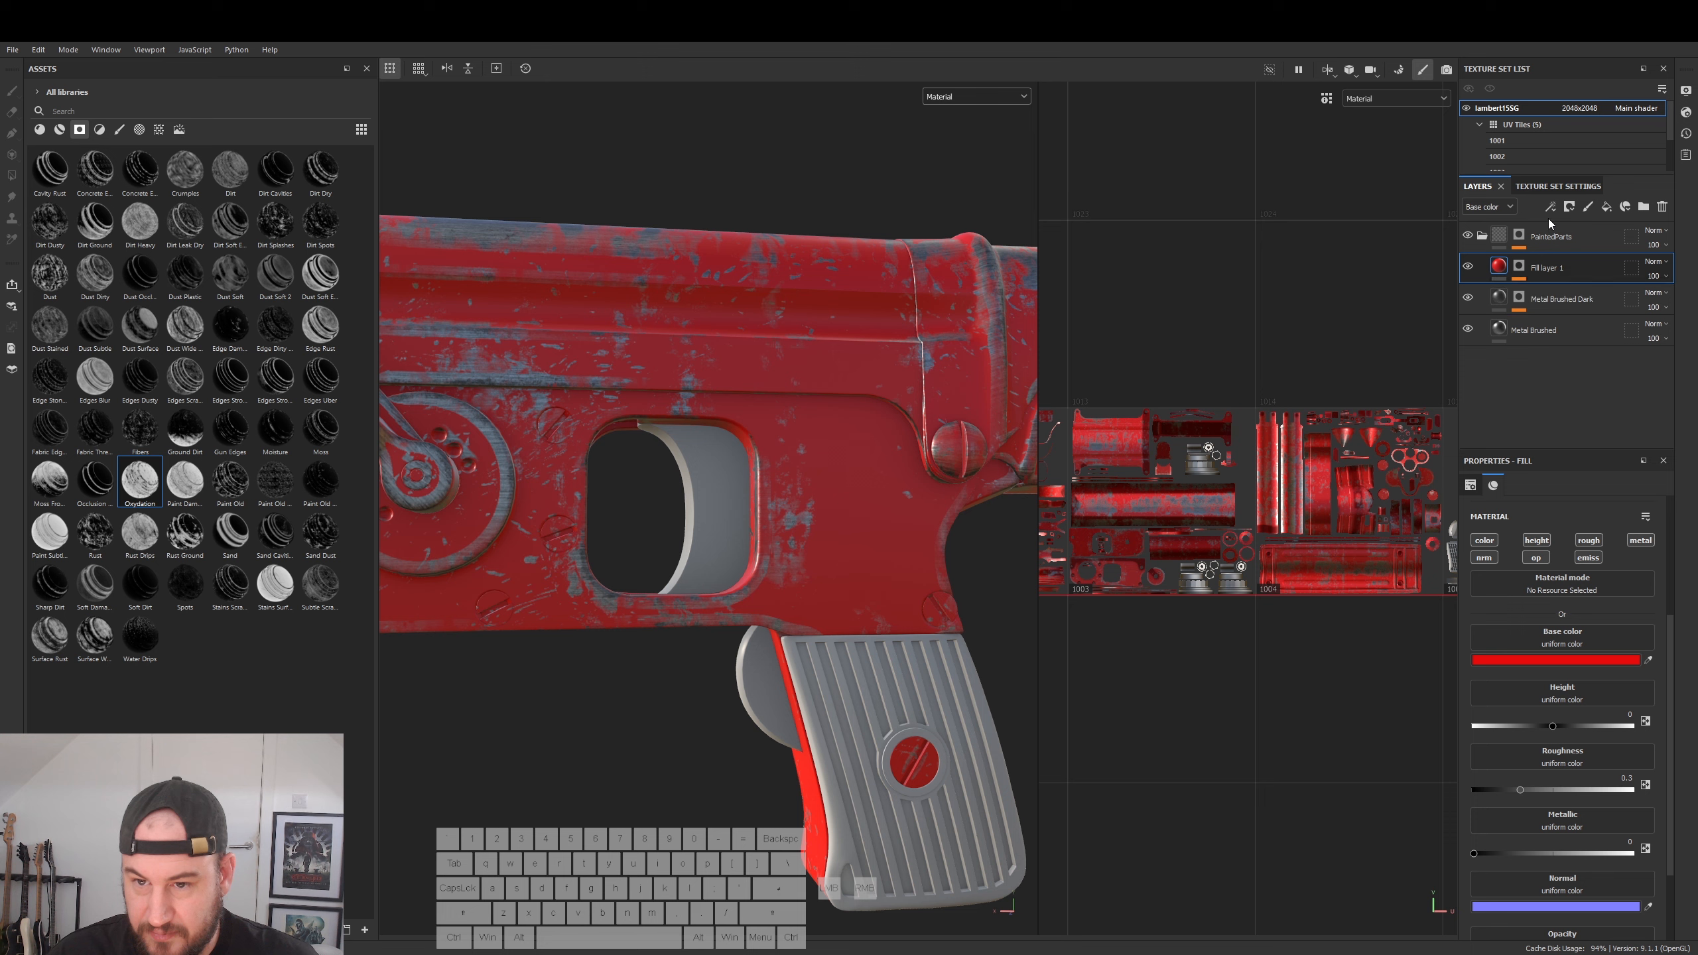
left_click(1520, 267)
left_click(1555, 294)
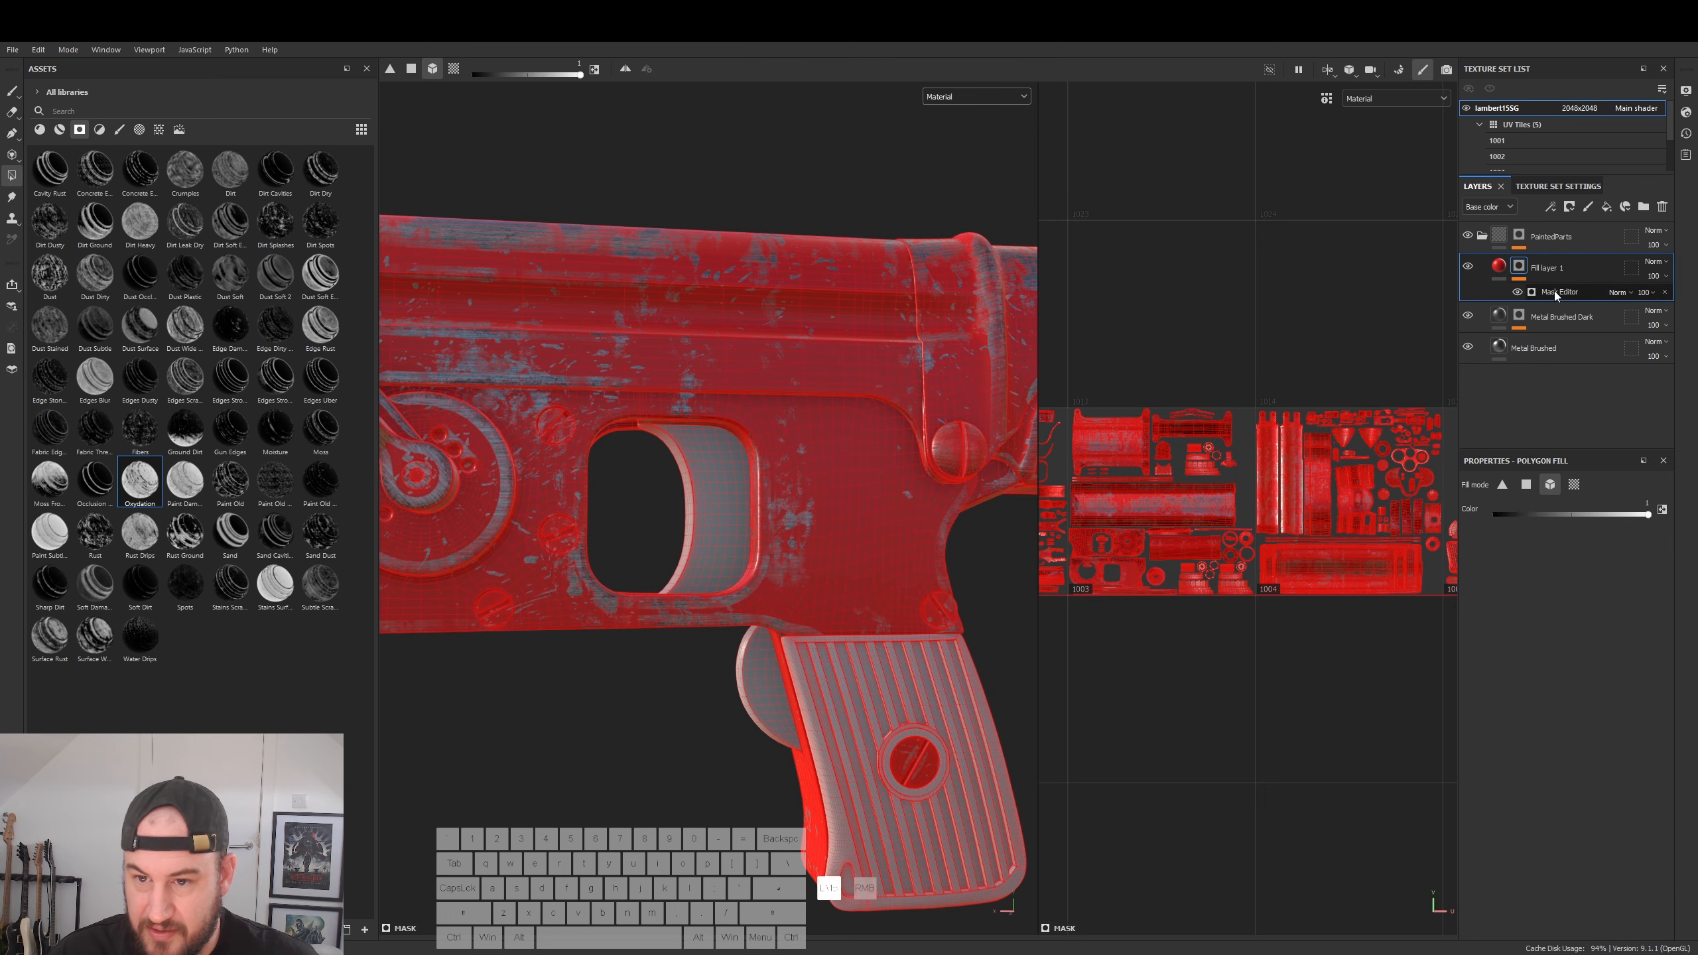
left_click(1579, 704)
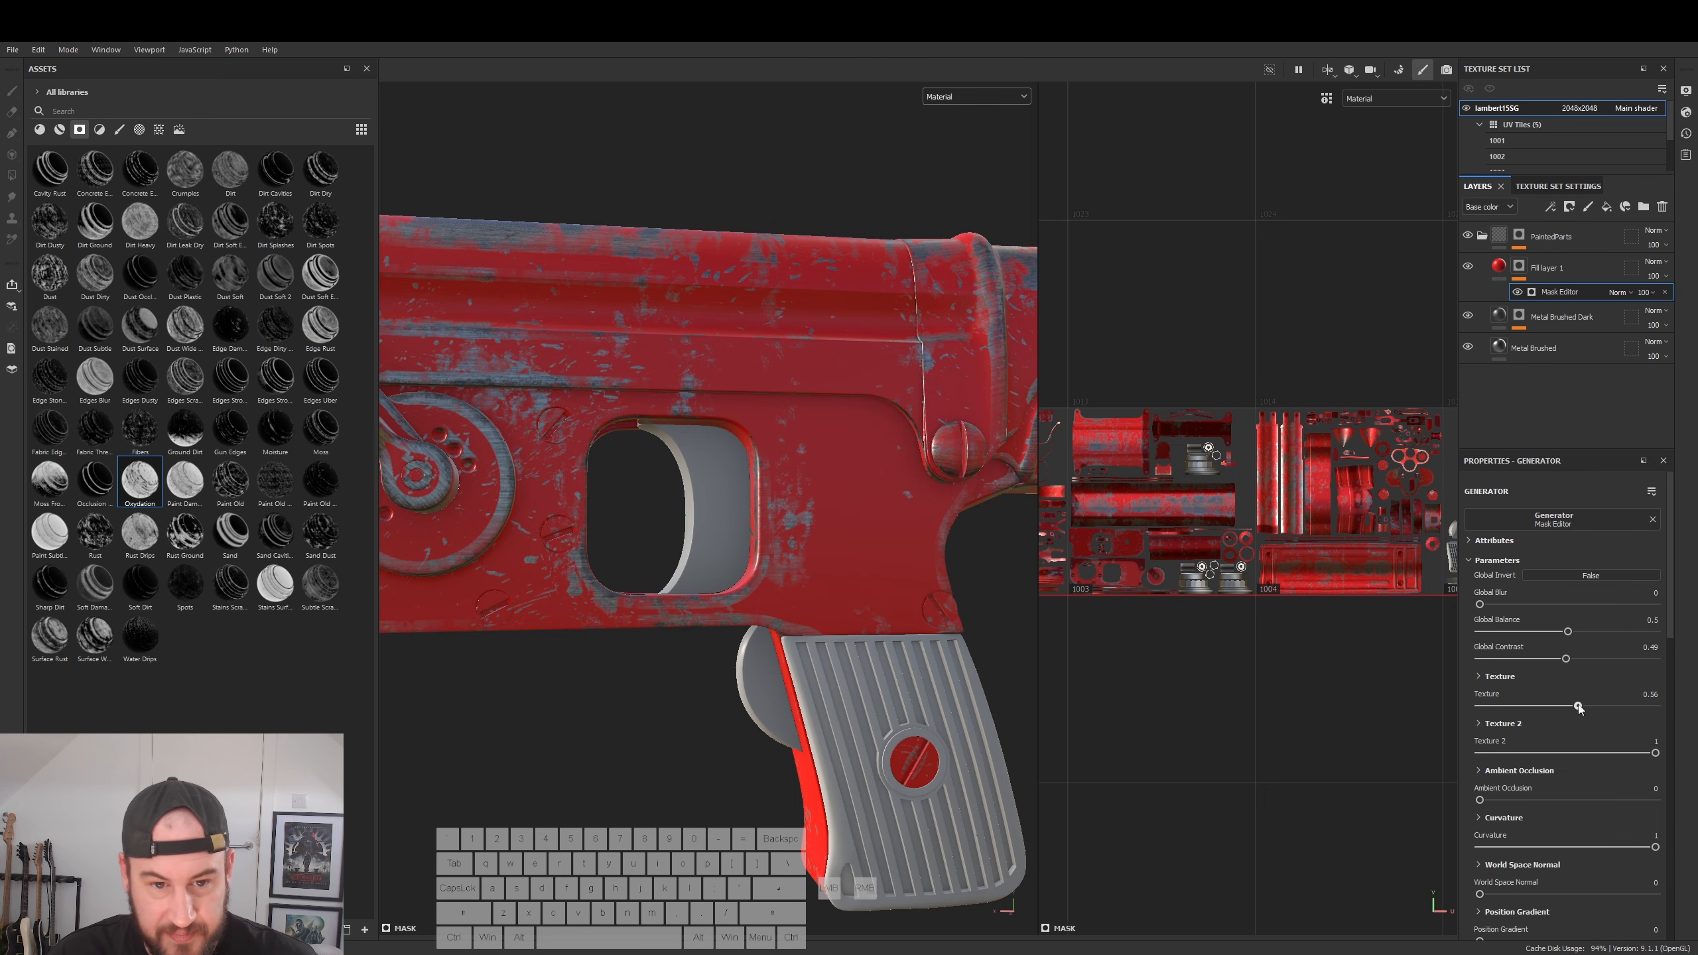
left_click_drag(1579, 704, 1655, 704)
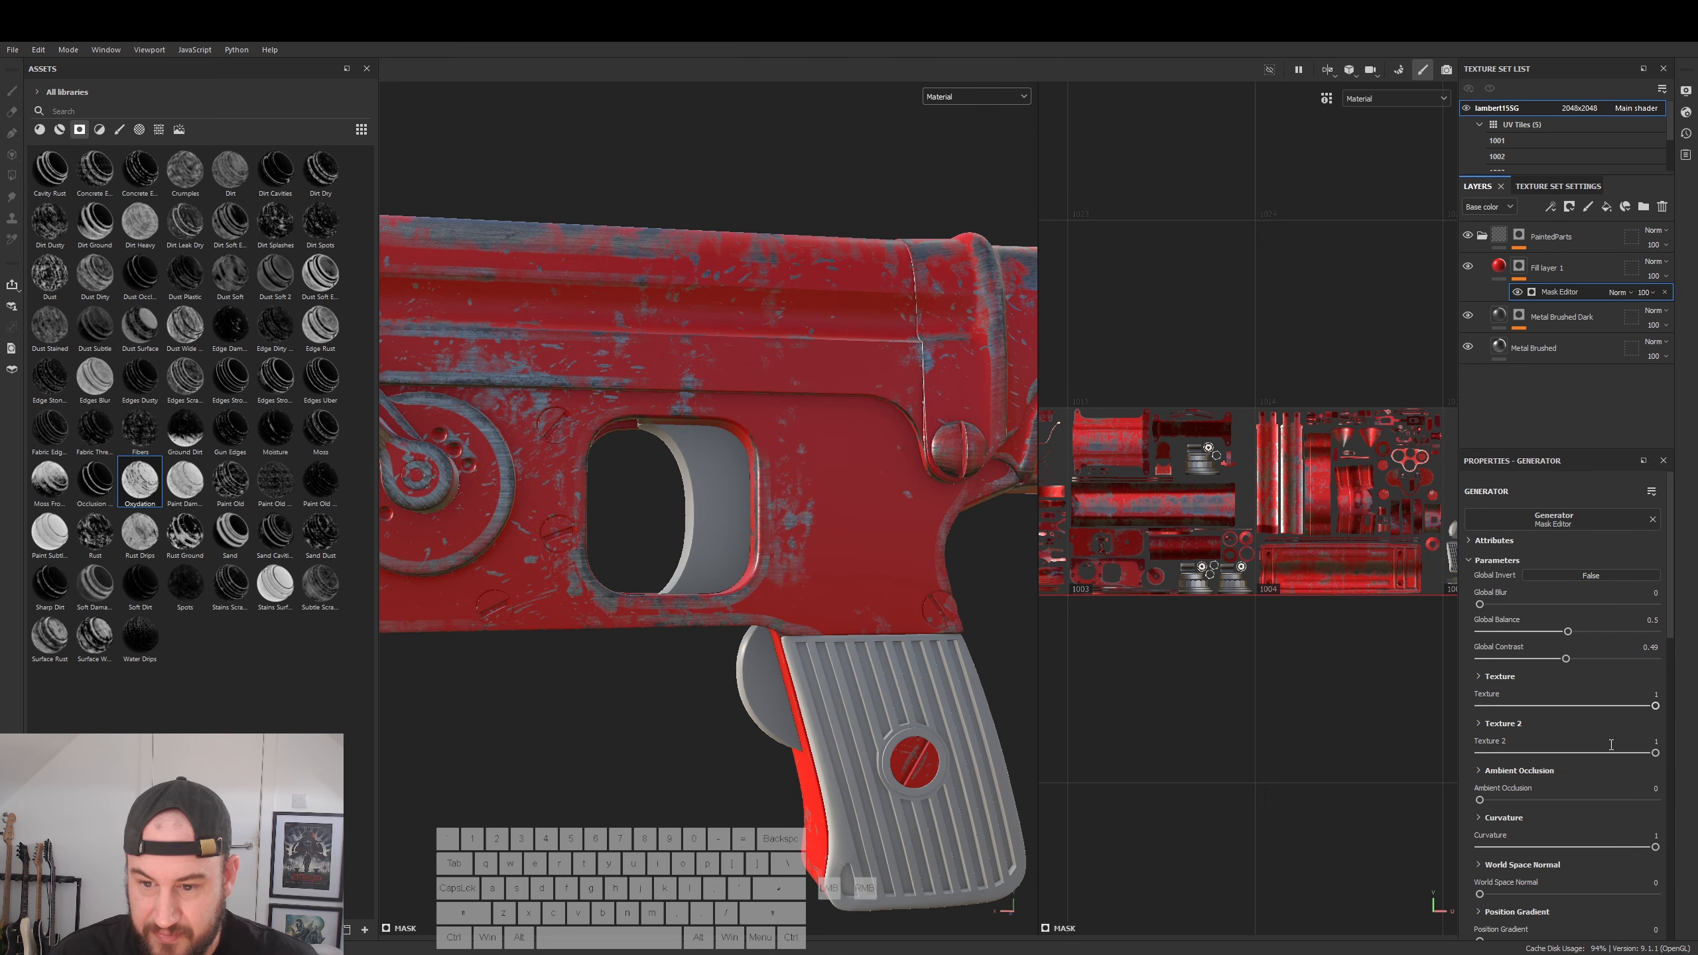
left_click(1546, 847)
left_click_drag(1529, 845, 1507, 847)
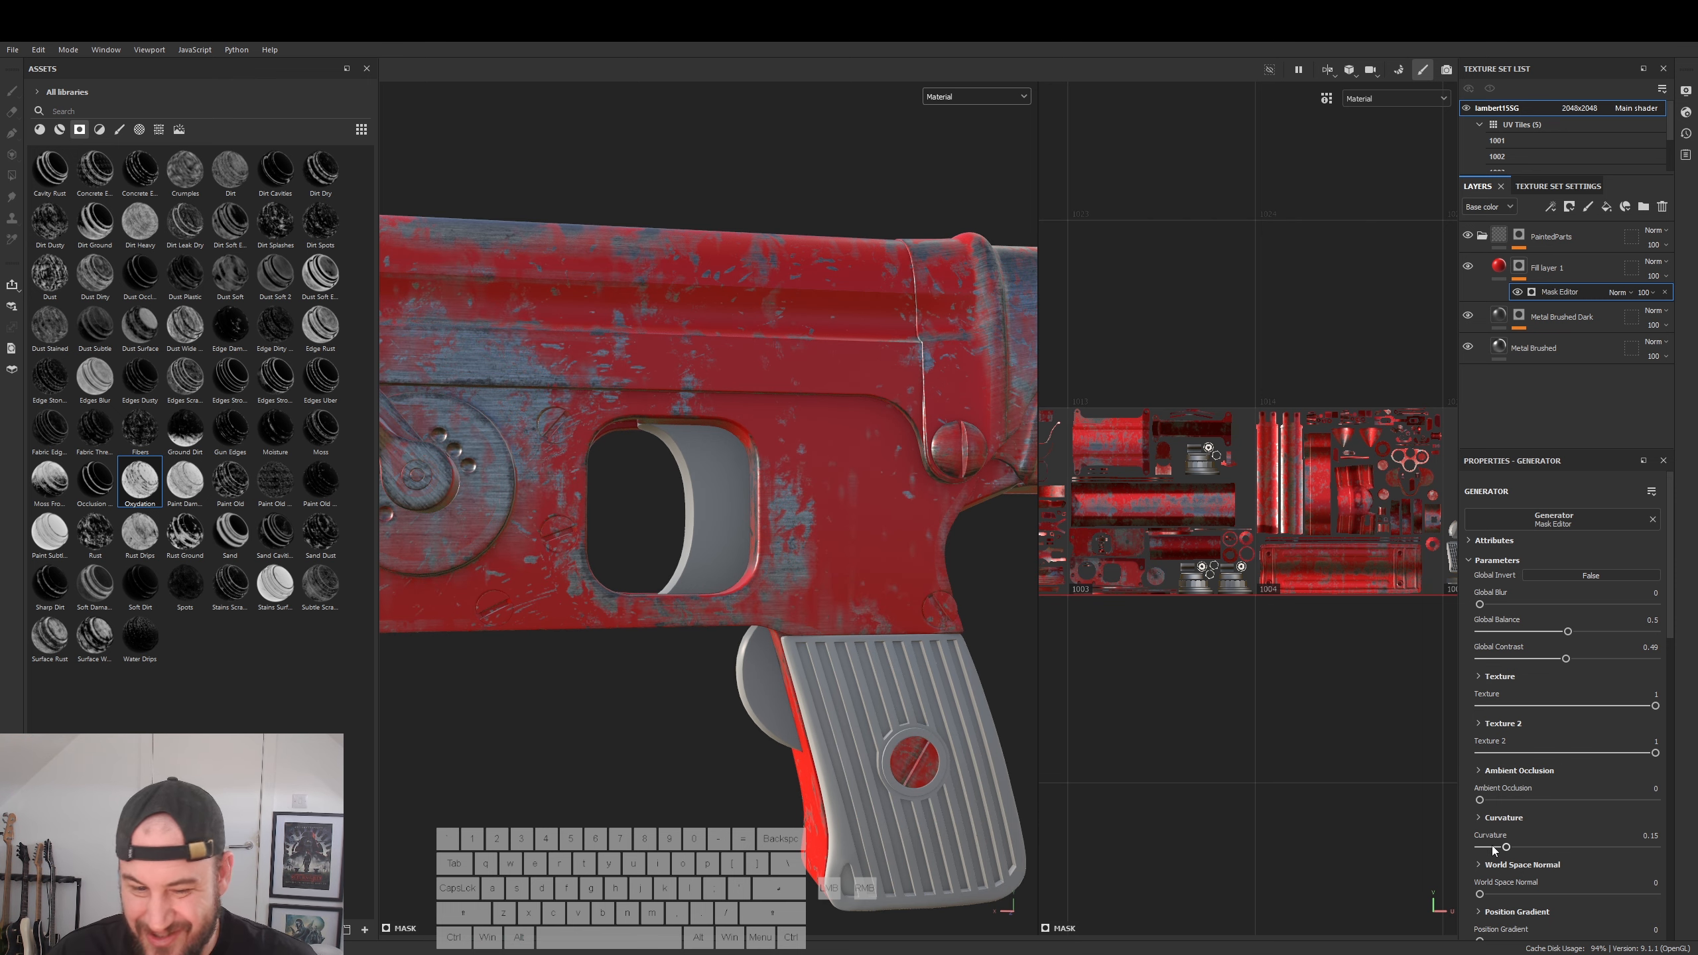
- Set the Mask Editor's World Space Normal to 0.28, Texture 2 to 1 and Ambient Occlusion to 0.28
scroll(842, 601, "down", 5, "alt")
left_click_drag(770, 644, 766, 649, "alt")
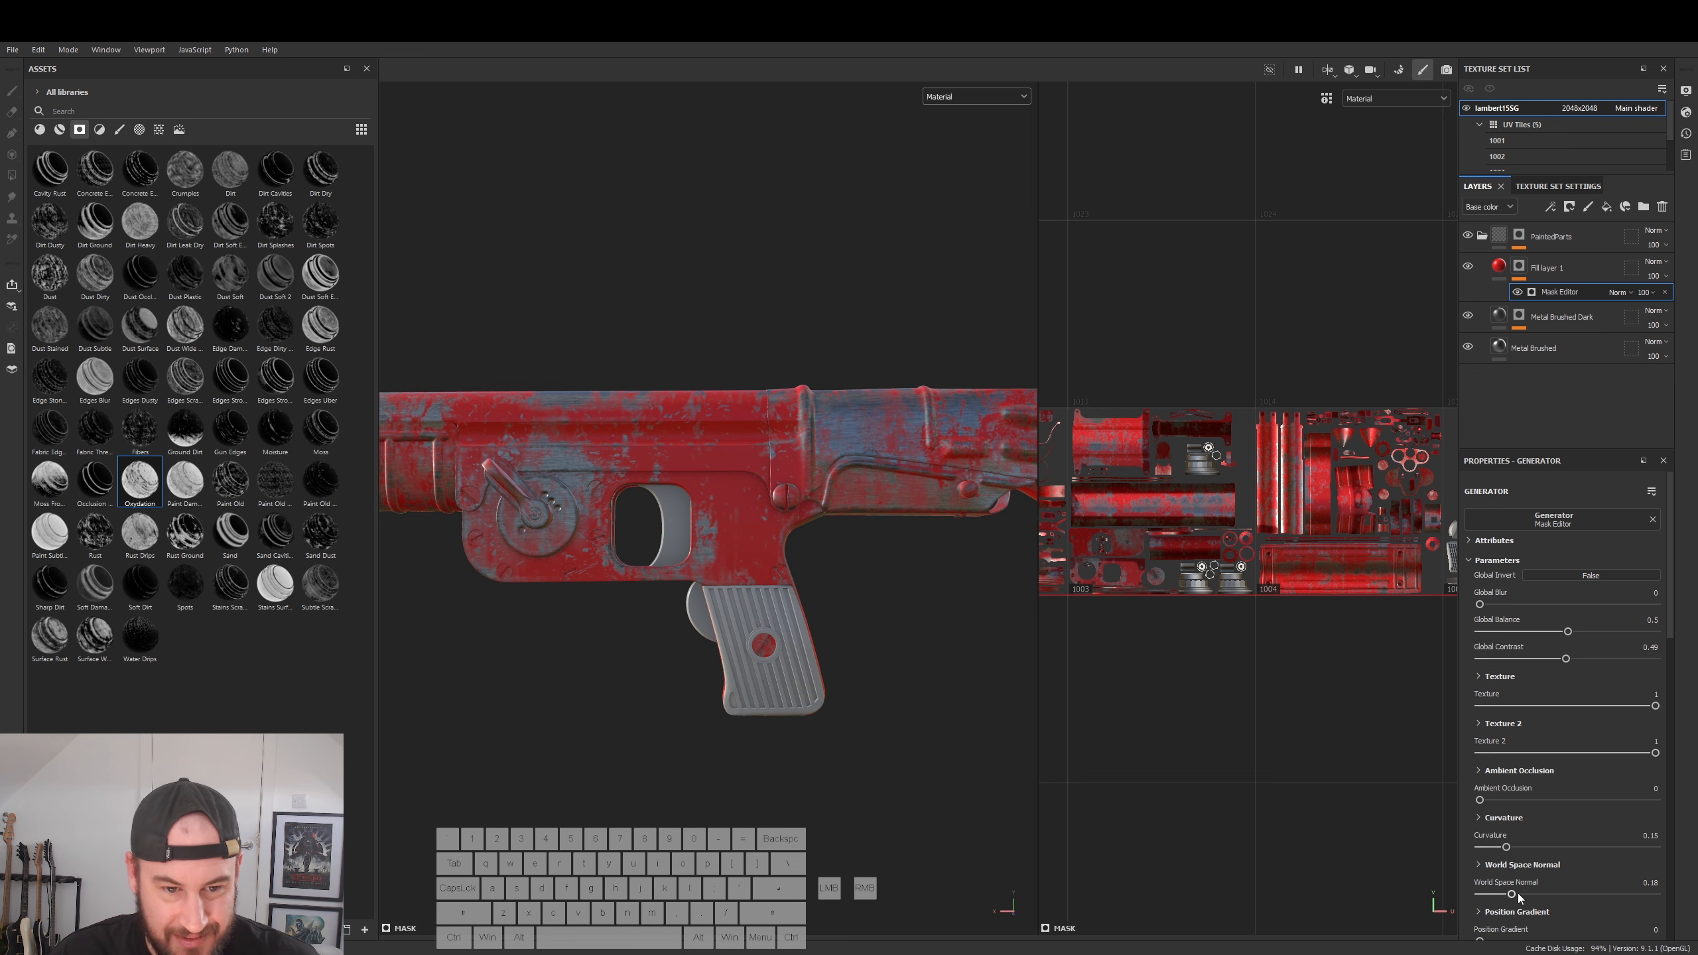
mouse_move(1532, 893)
left_mouse_down()
mouse_move(1572, 894)
mouse_move(1518, 895)
left_mouse_up()
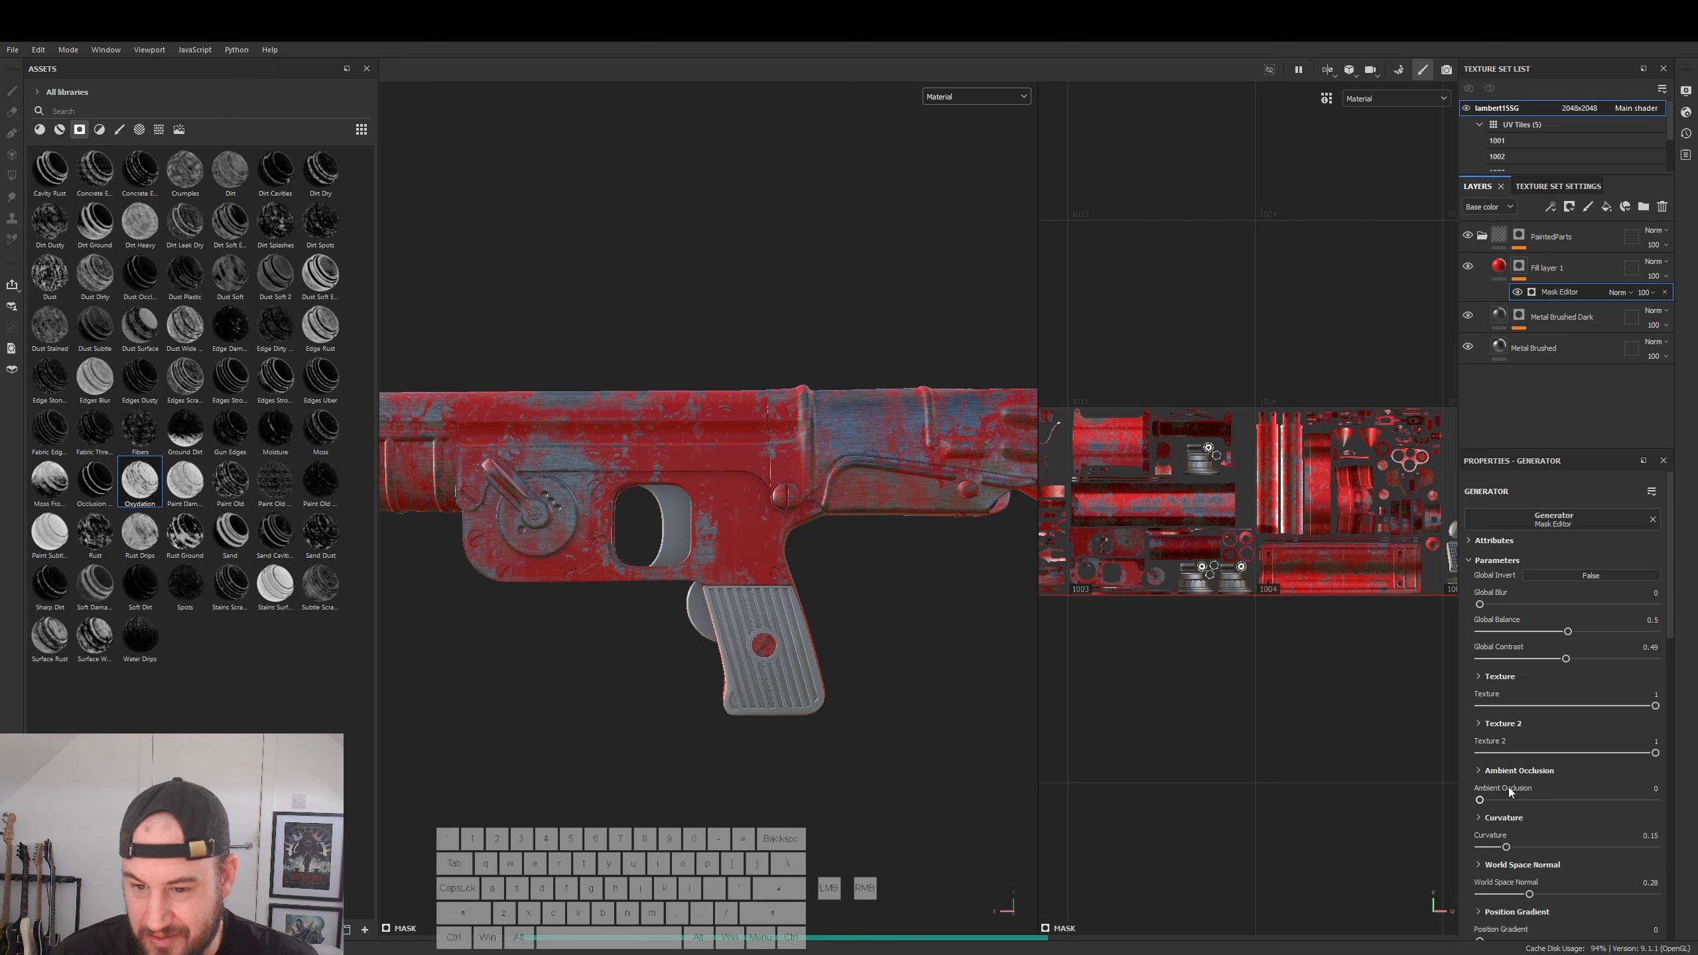
left_click(1531, 752)
left_click_drag(1545, 752, 1655, 753)
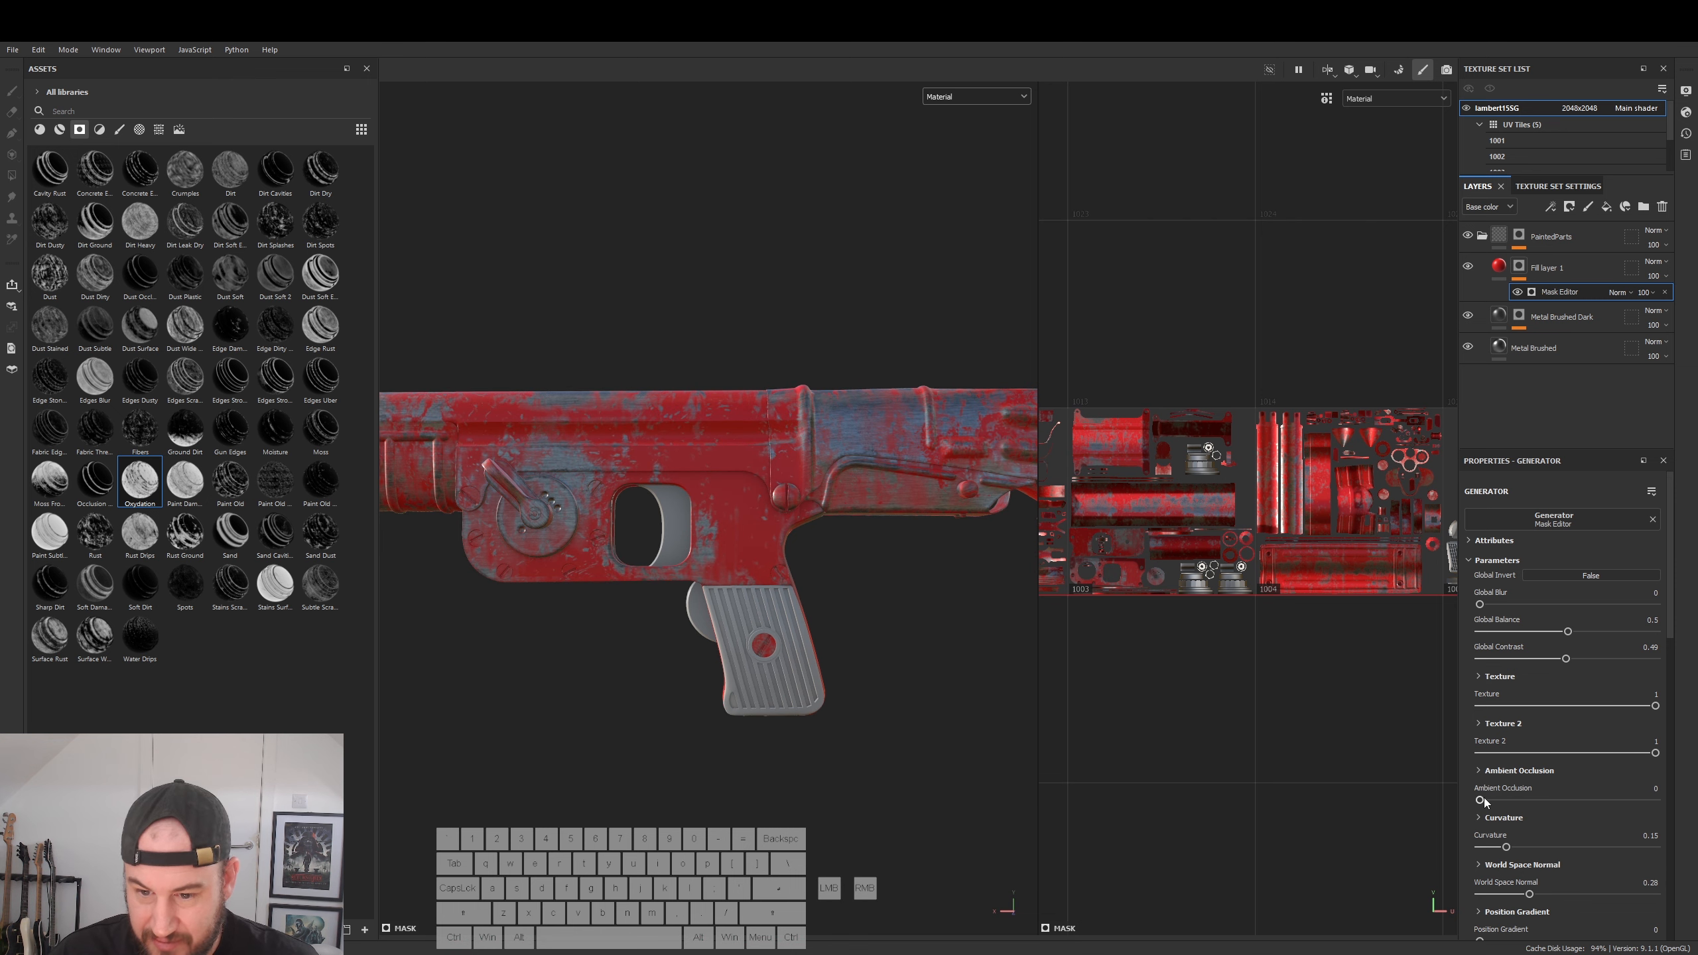
left_click_drag(1530, 802, 1529, 801)
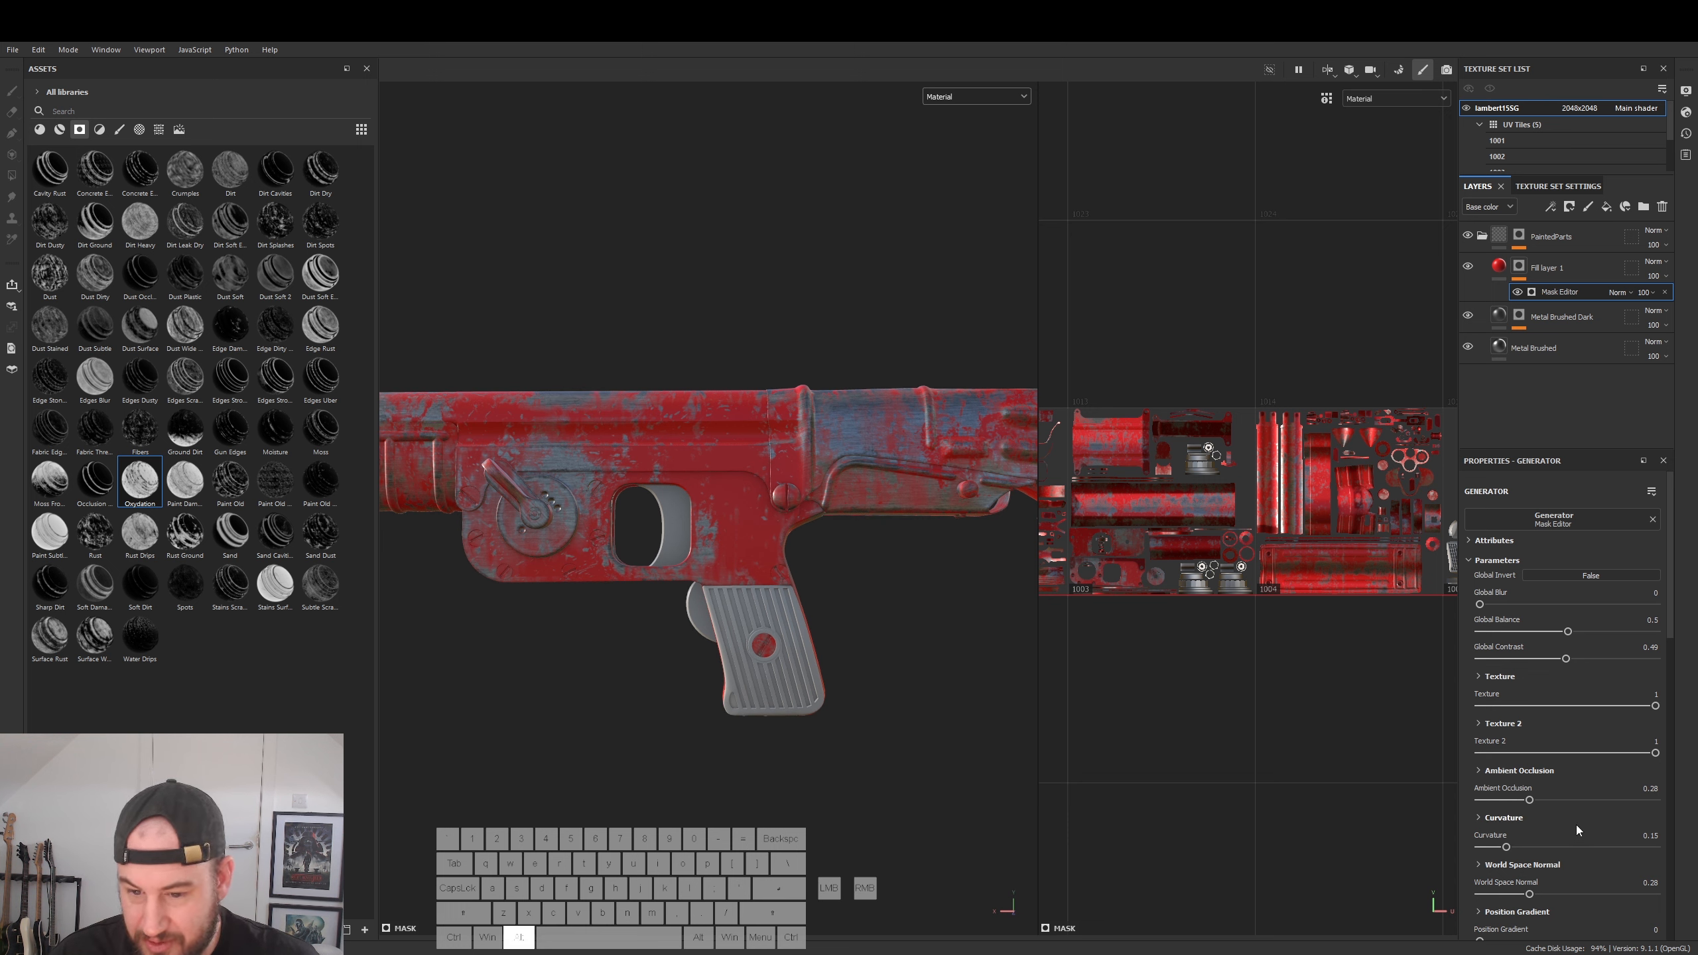
- Set the Mask Editor's Position Gradient to 0.52 and World Space Normal to 0.25, then check the wear on the receiver
scroll(1564, 837, "down", 3)
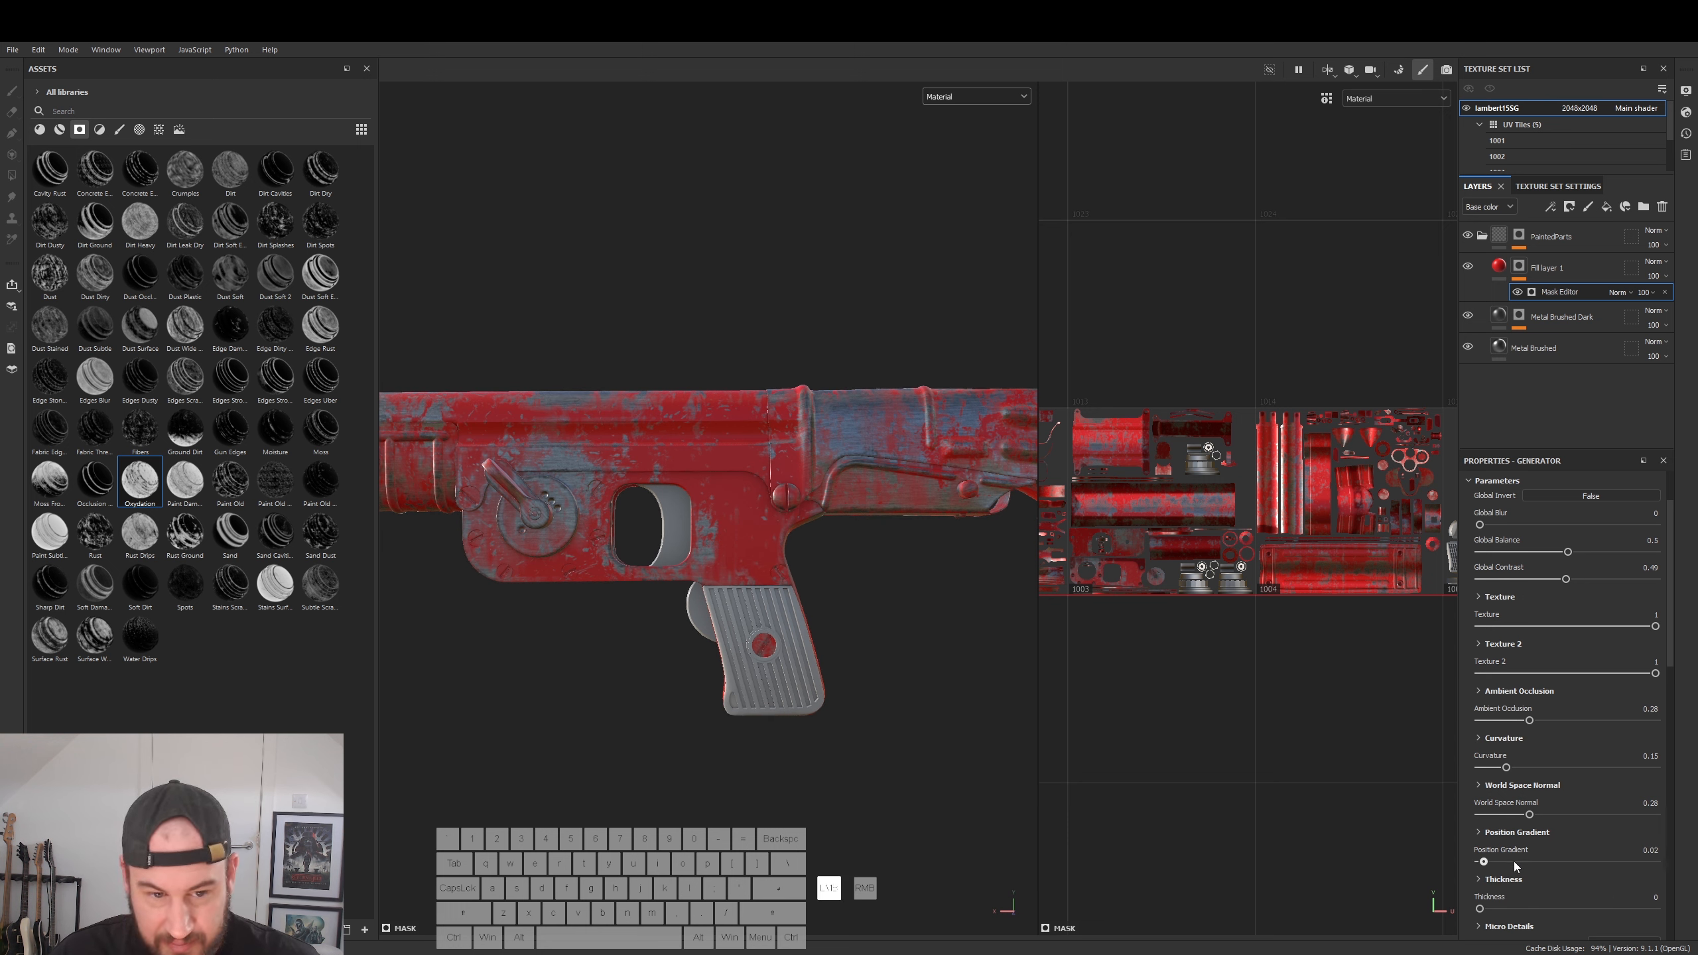
left_click_drag(1573, 856, 1572, 859)
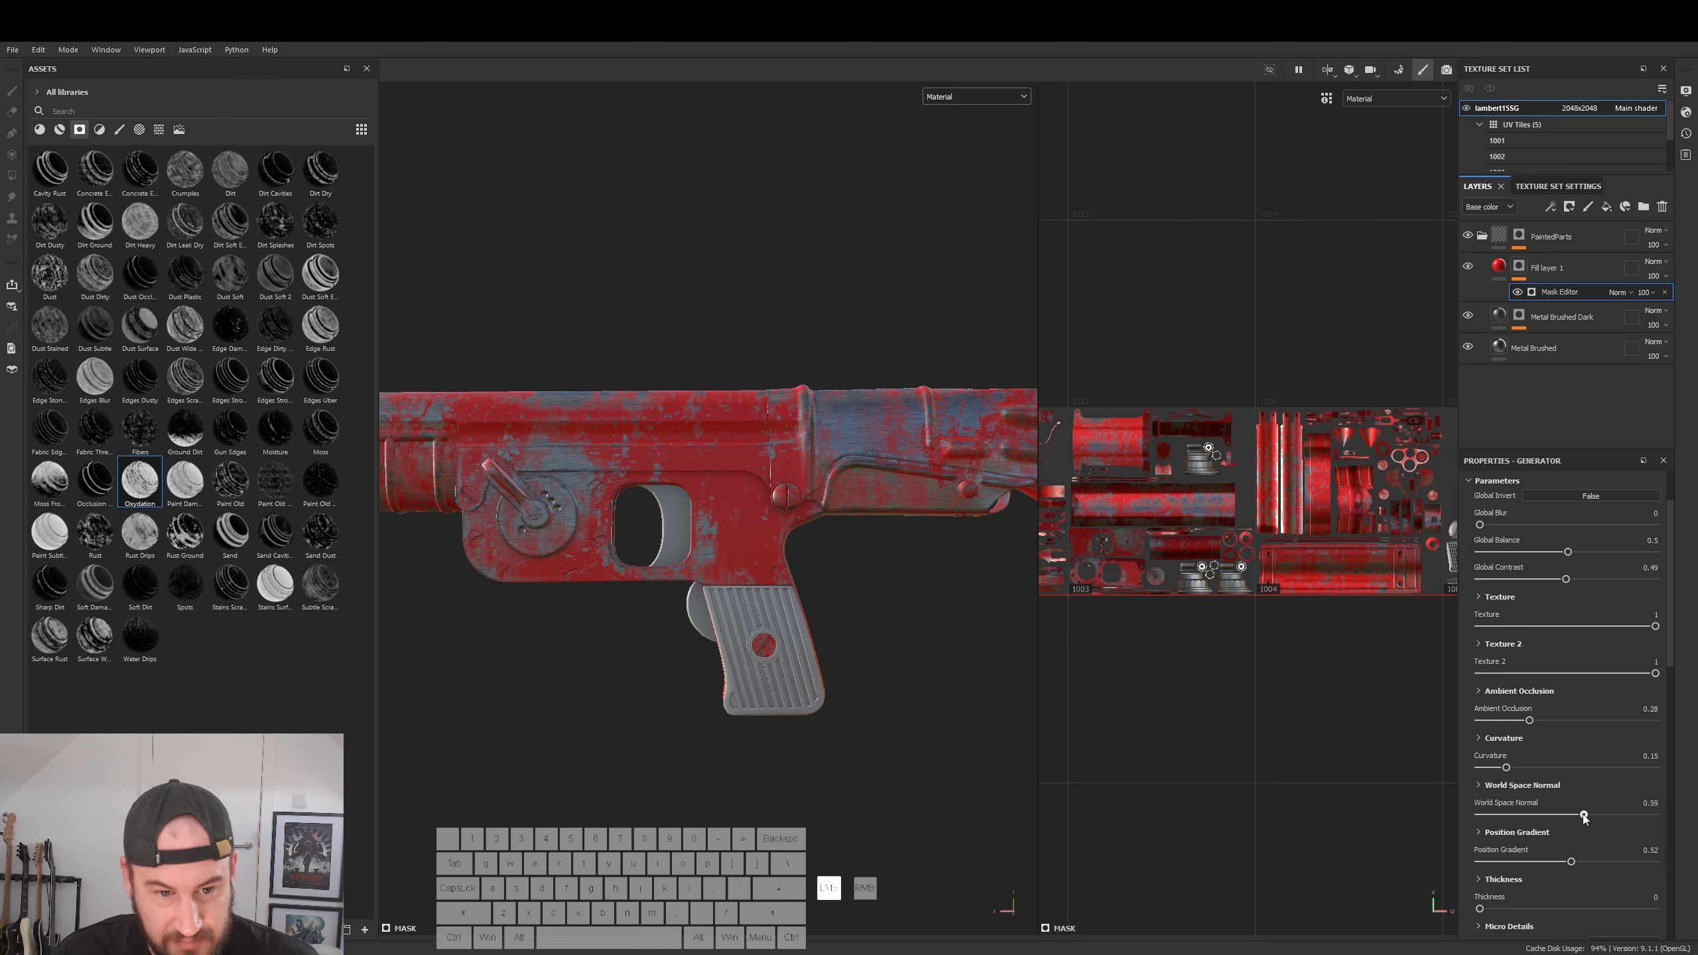
left_click_drag(786, 568, 781, 619, "alt")
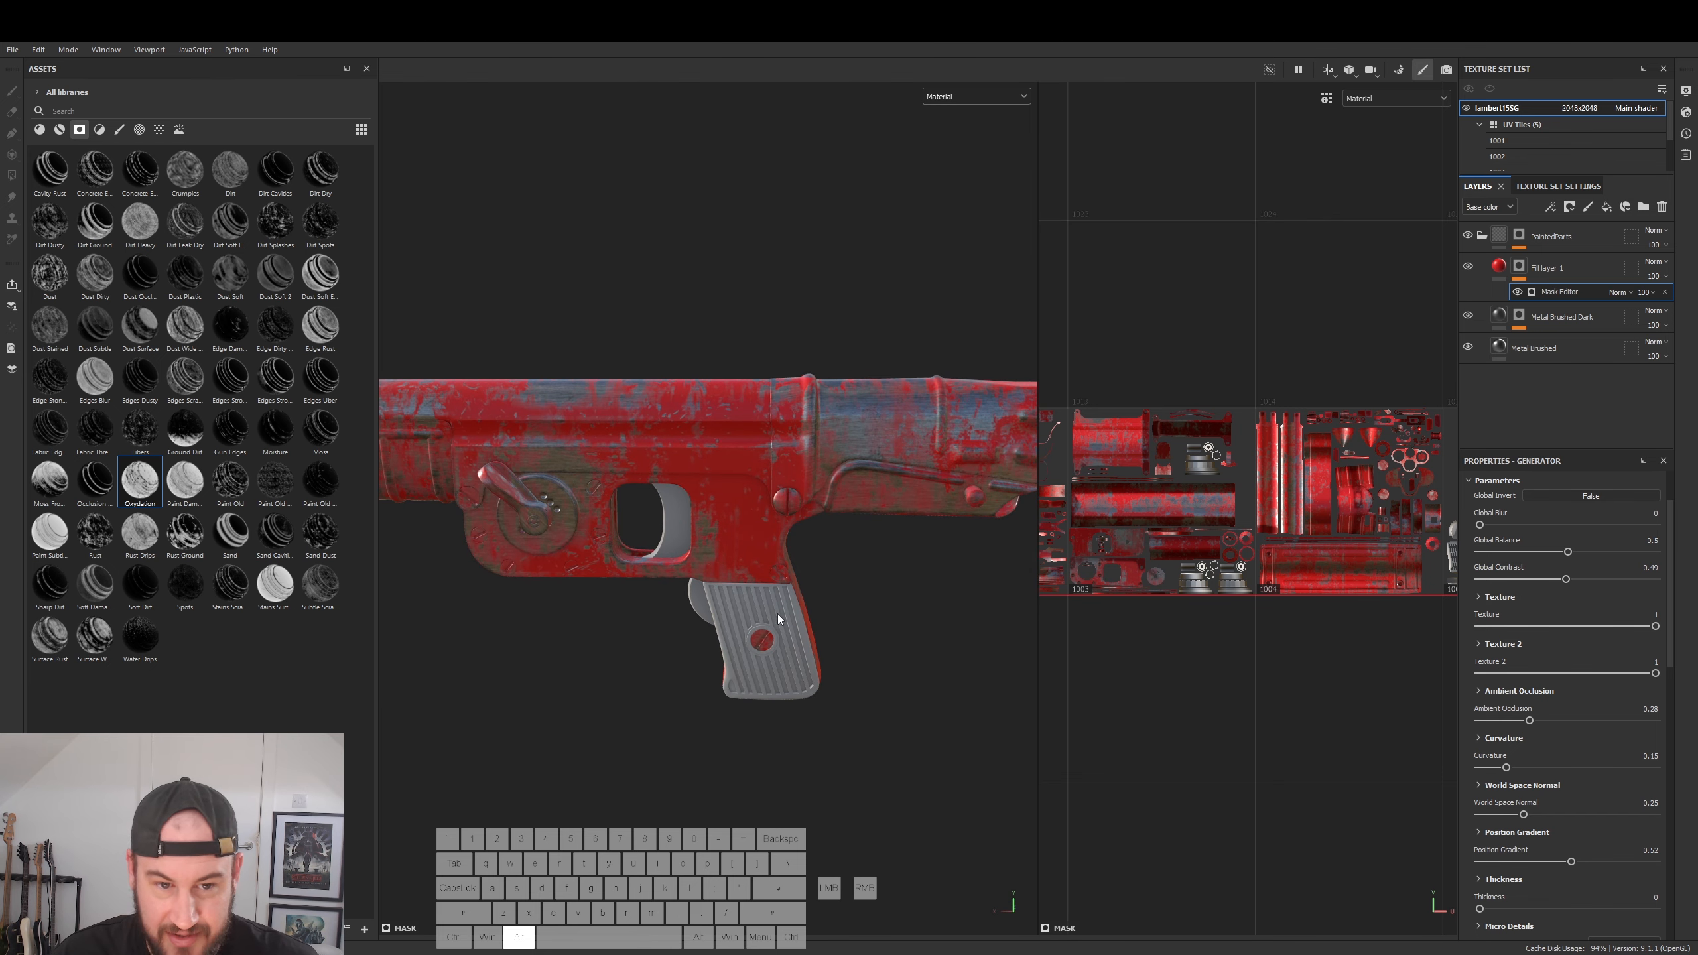
- Change the base color of Fill layer 1 to black 000000 and close the color picker
left_click(1499, 267)
left_click(1544, 660)
left_click_drag(1418, 777, 1372, 882)
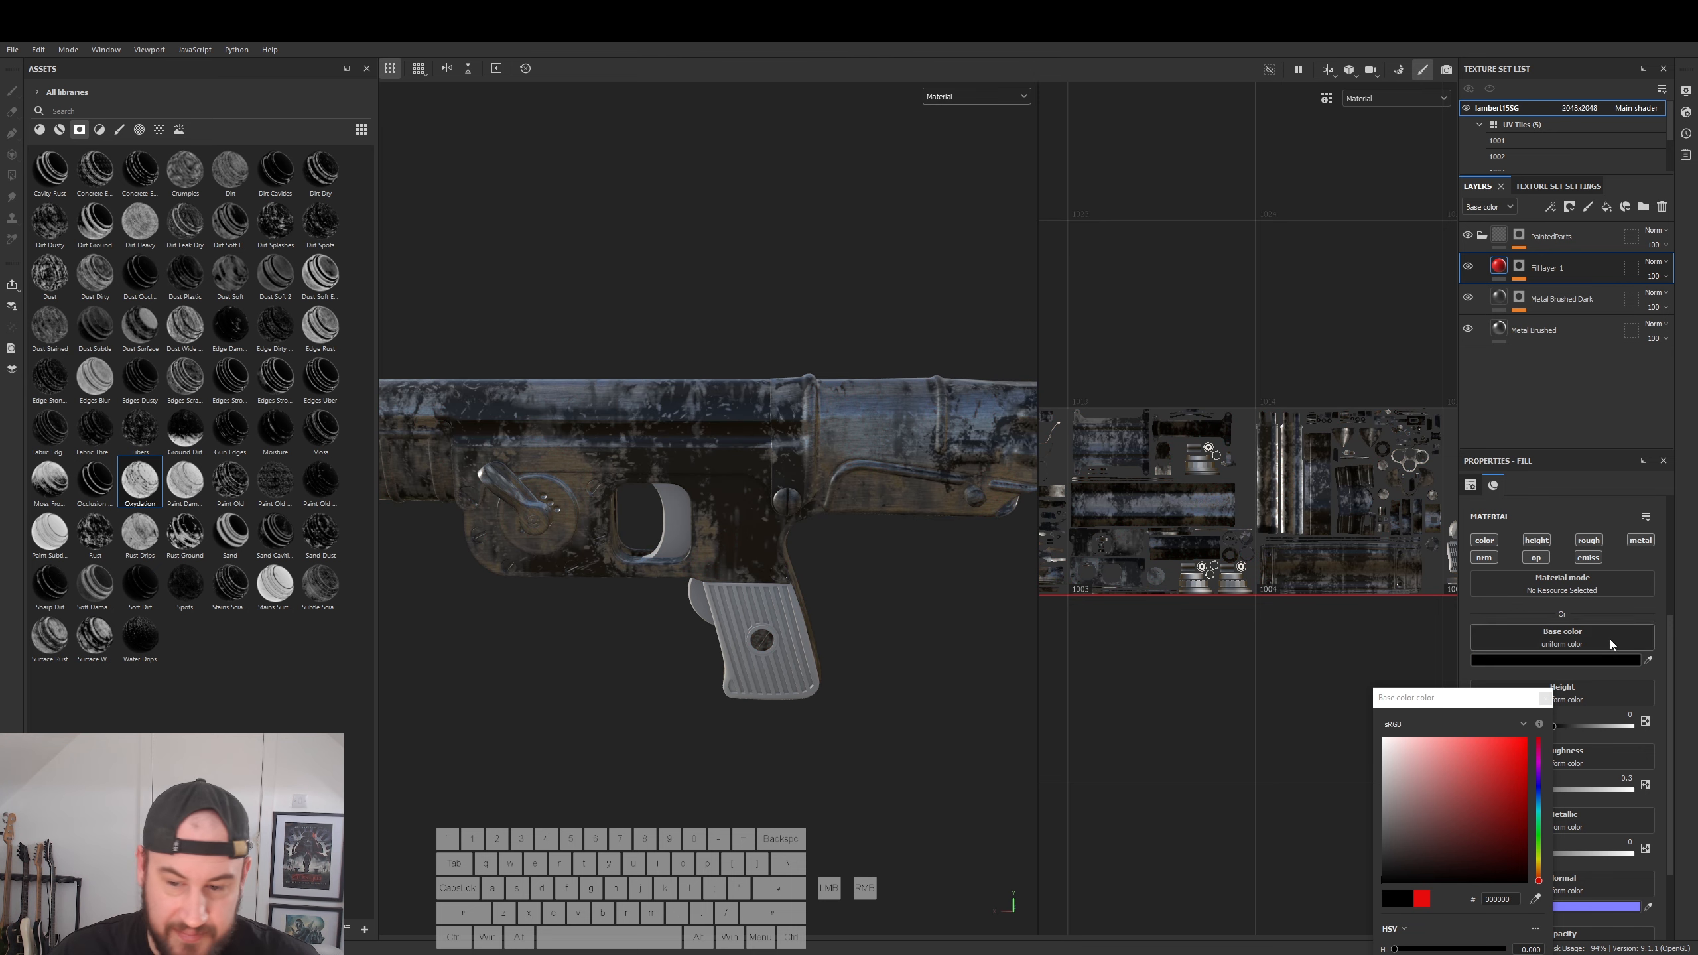
left_click(1544, 699)
- Try Linear dodge (Add) as the base color blending mode of Fill layer 1 and inspect the receiver
left_click(1654, 261)
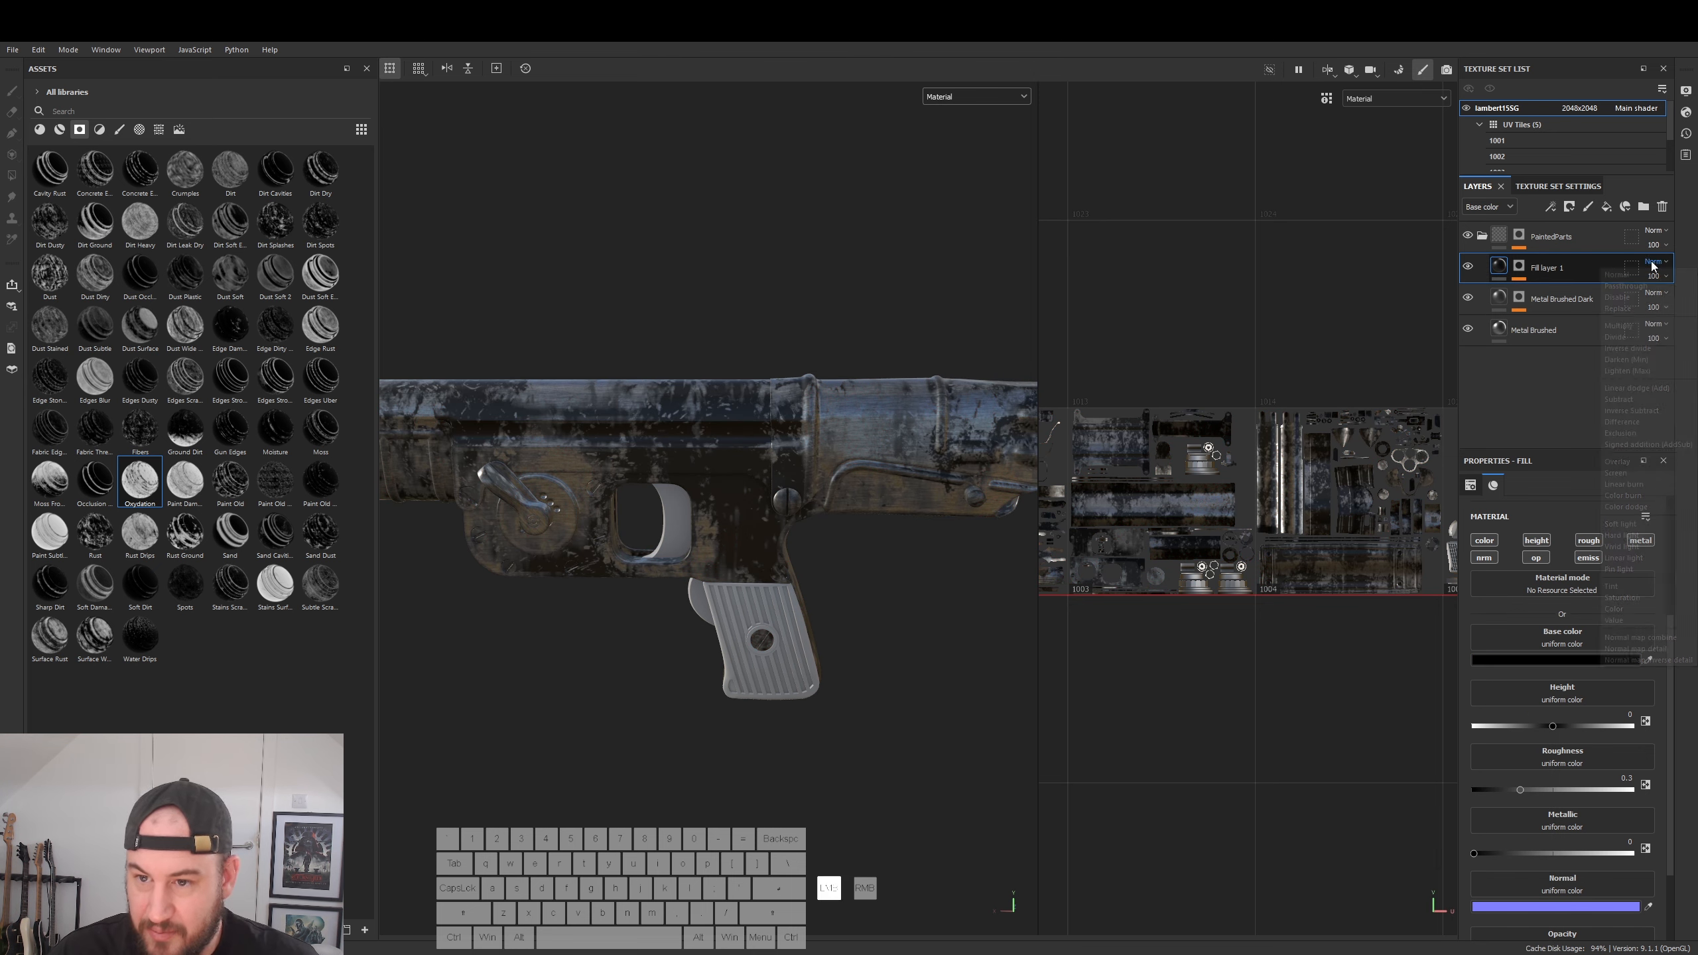
left_click(1644, 389)
mouse_move(789, 468)
left_mouse_down("alt")
mouse_move(809, 482)
mouse_move(719, 419)
mouse_move(1007, 682)
mouse_move(843, 602)
left_mouse_up("alt")
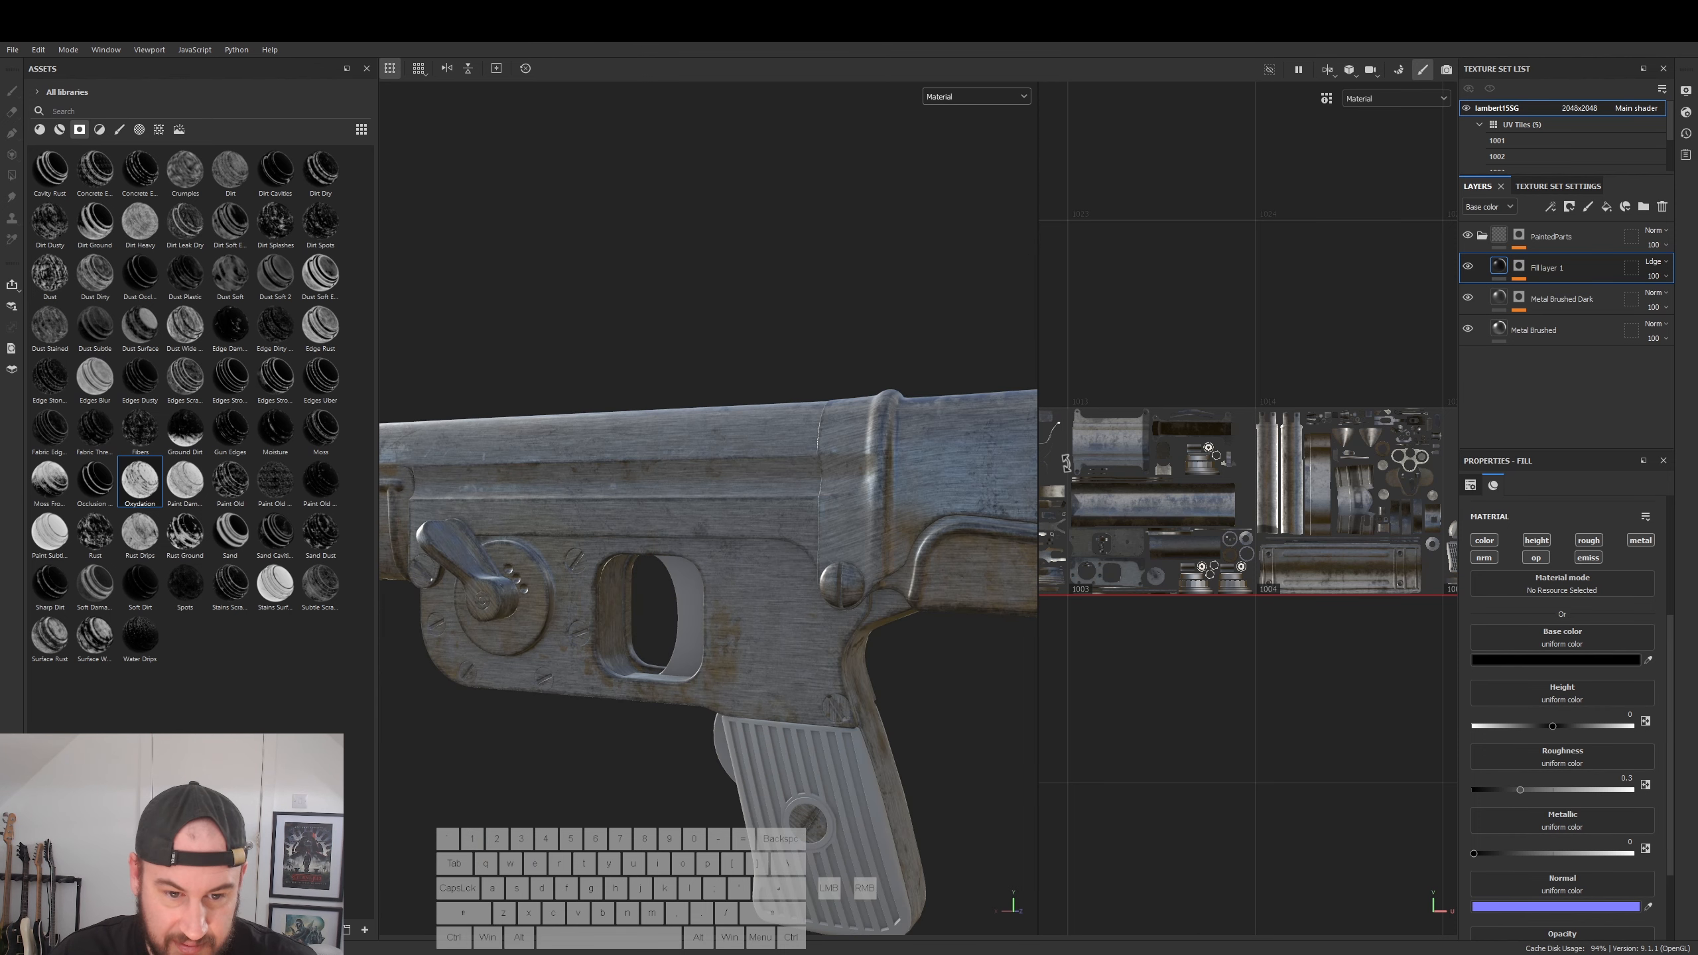
- Try Subtract and Passthrough blending on Fill layer 1, then return it to Normal and inspect the worn coat
left_click(1657, 261)
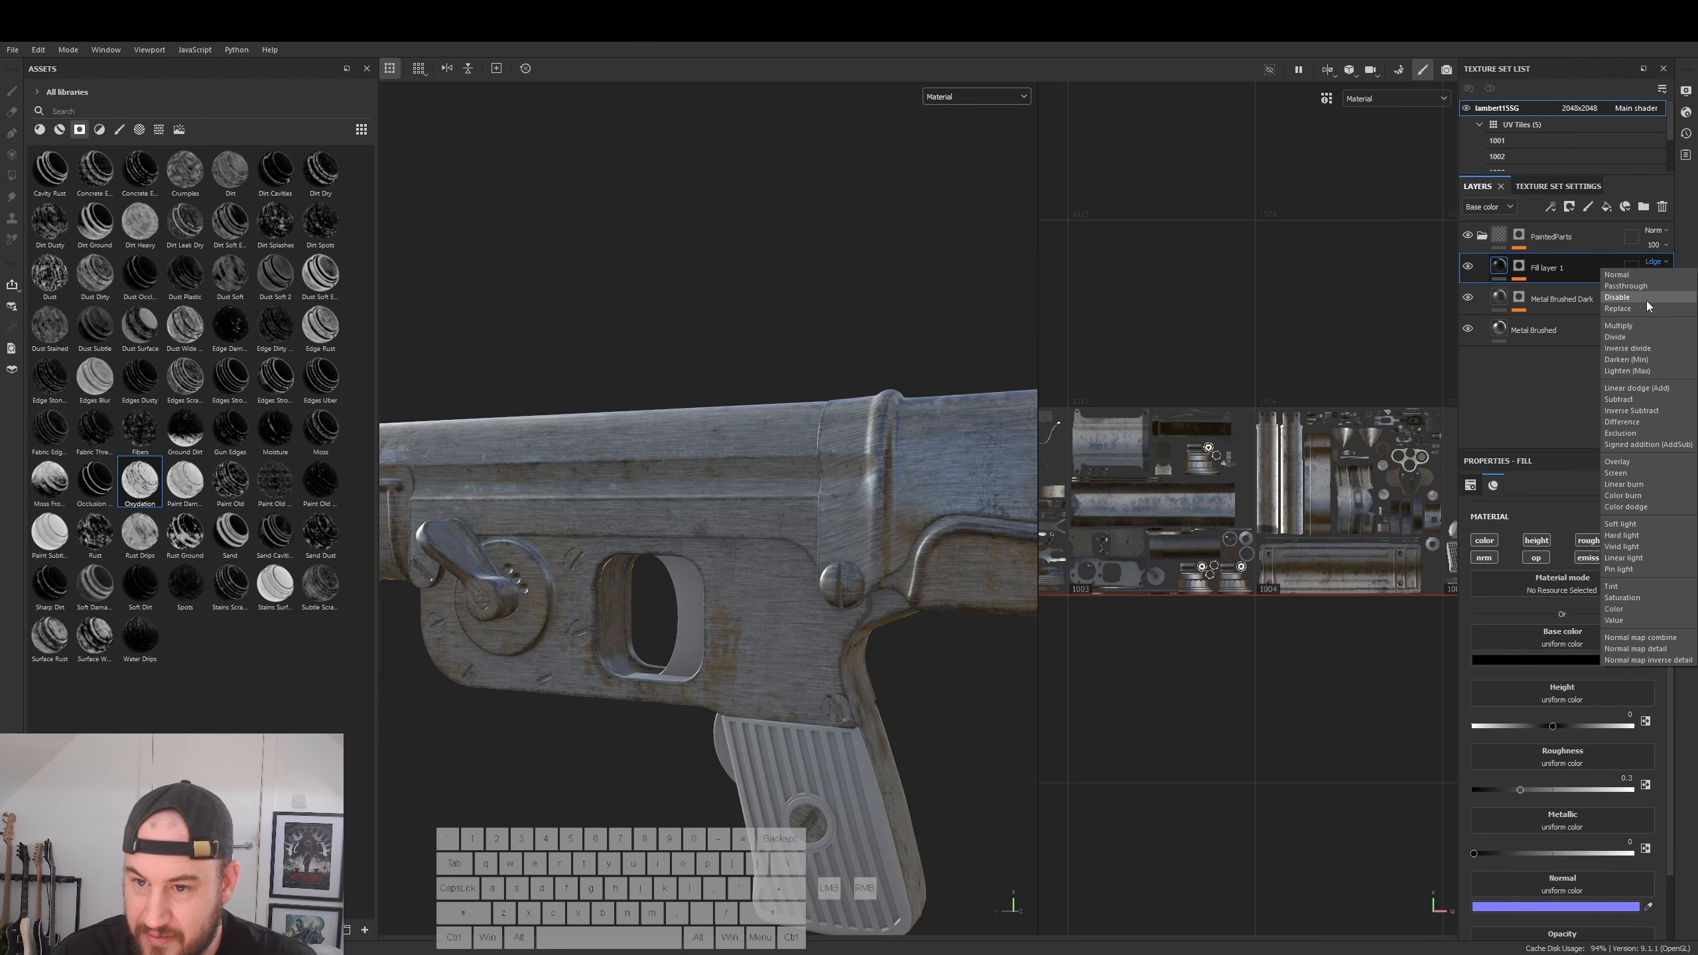
left_click(1622, 399)
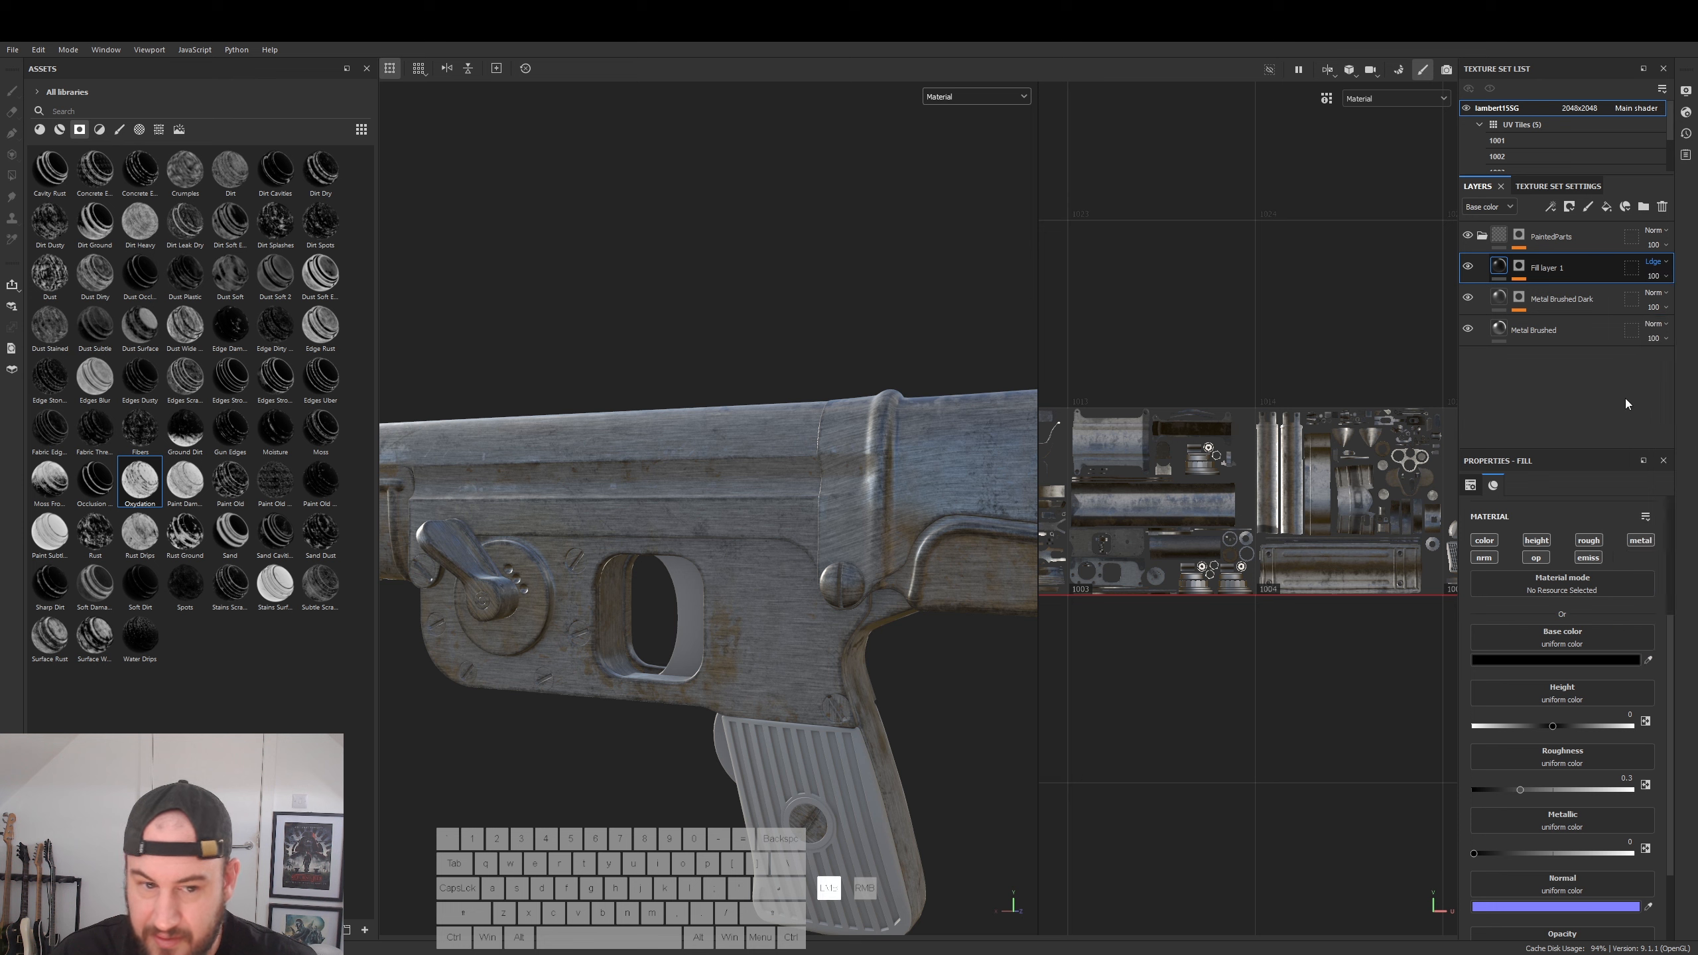
left_click(1658, 262)
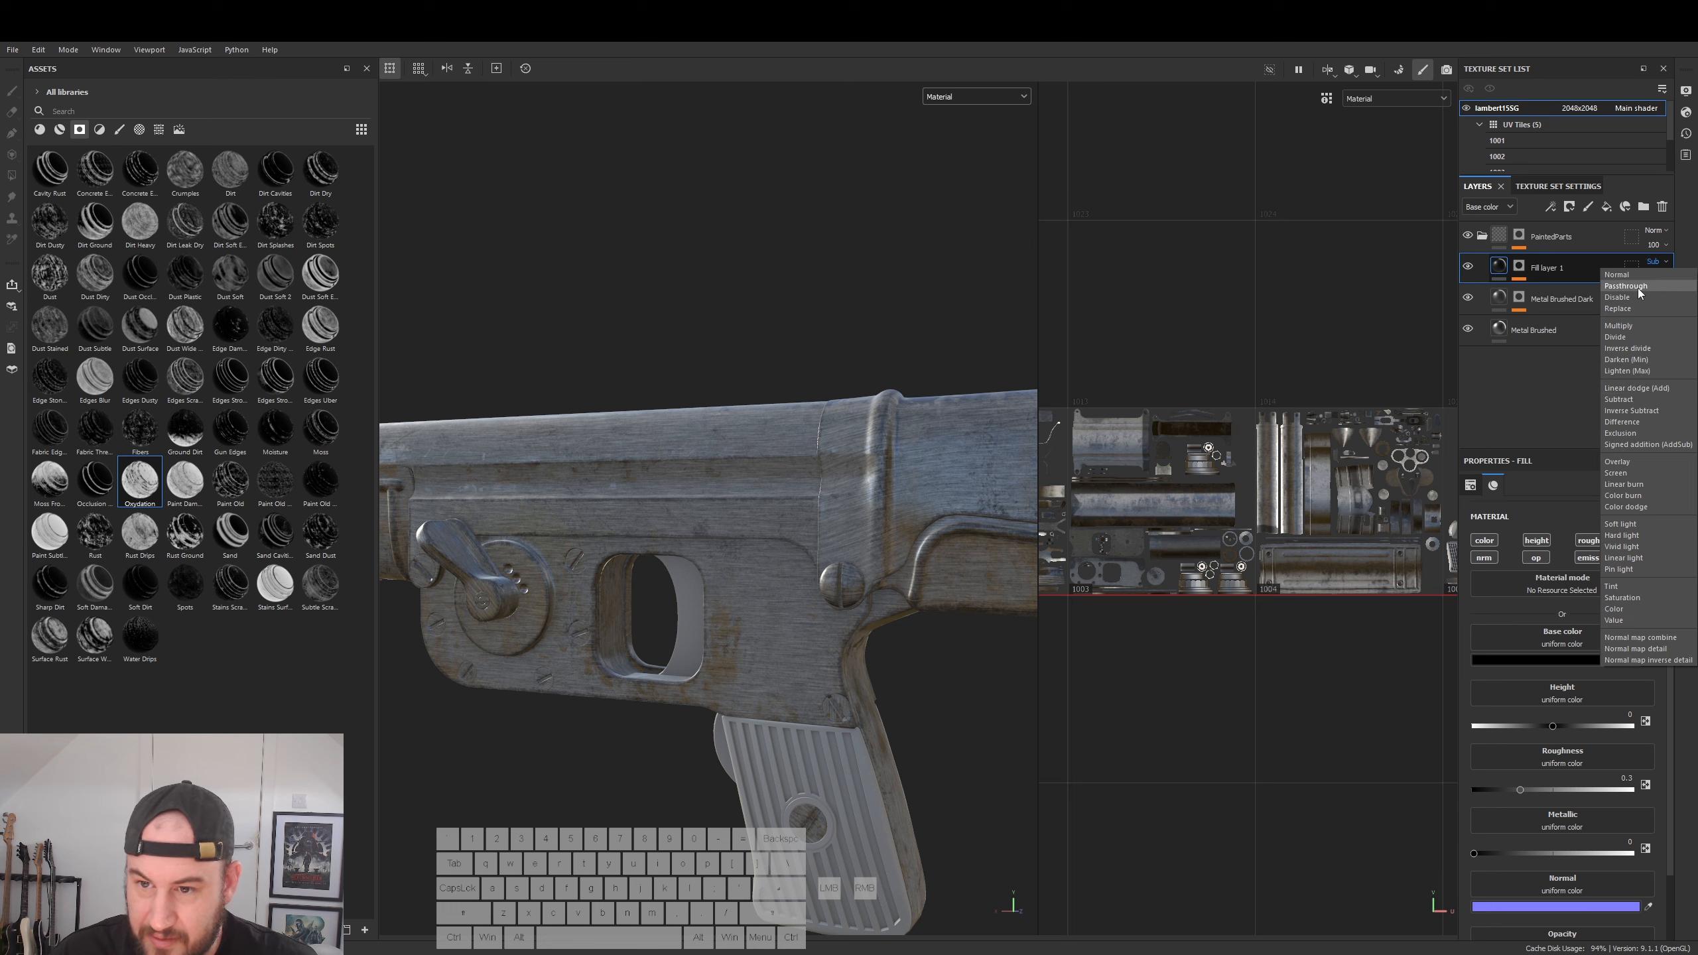
left_click(1639, 292)
left_click(1649, 262)
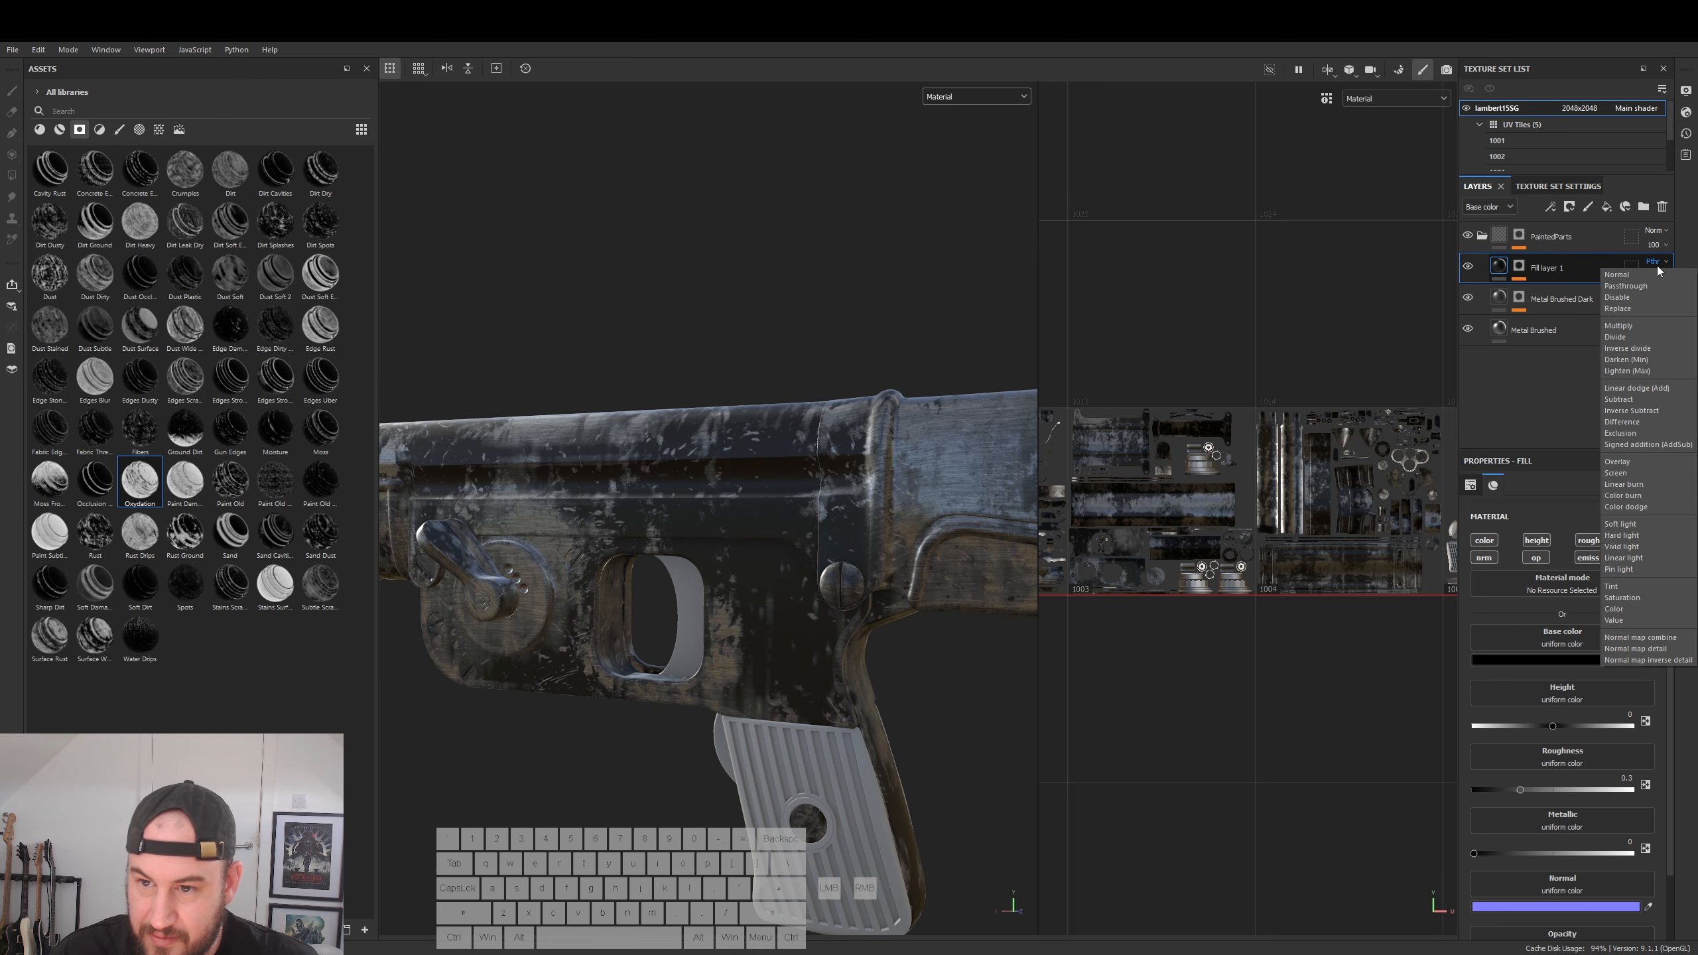
left_click(1652, 275)
left_click_drag(791, 546, 662, 541, "alt")
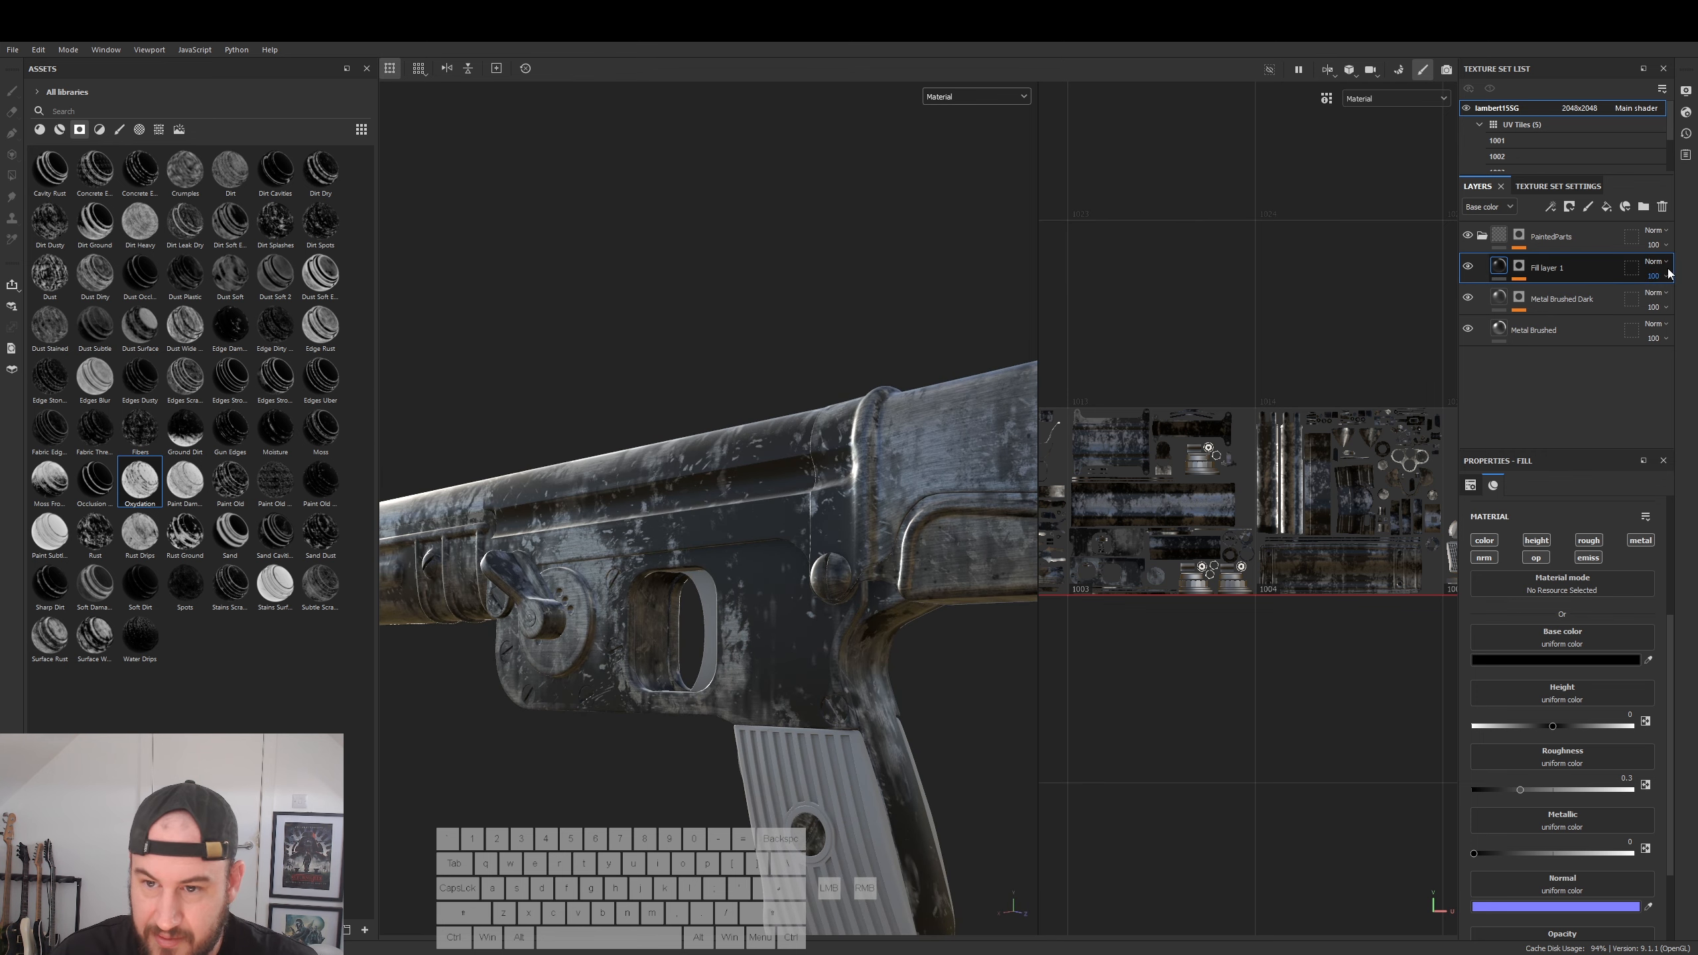
- Try Linear burn on Fill layer 1, then switch it to Linear dodge (Add) and inspect the metal from several angles
left_click(1655, 261)
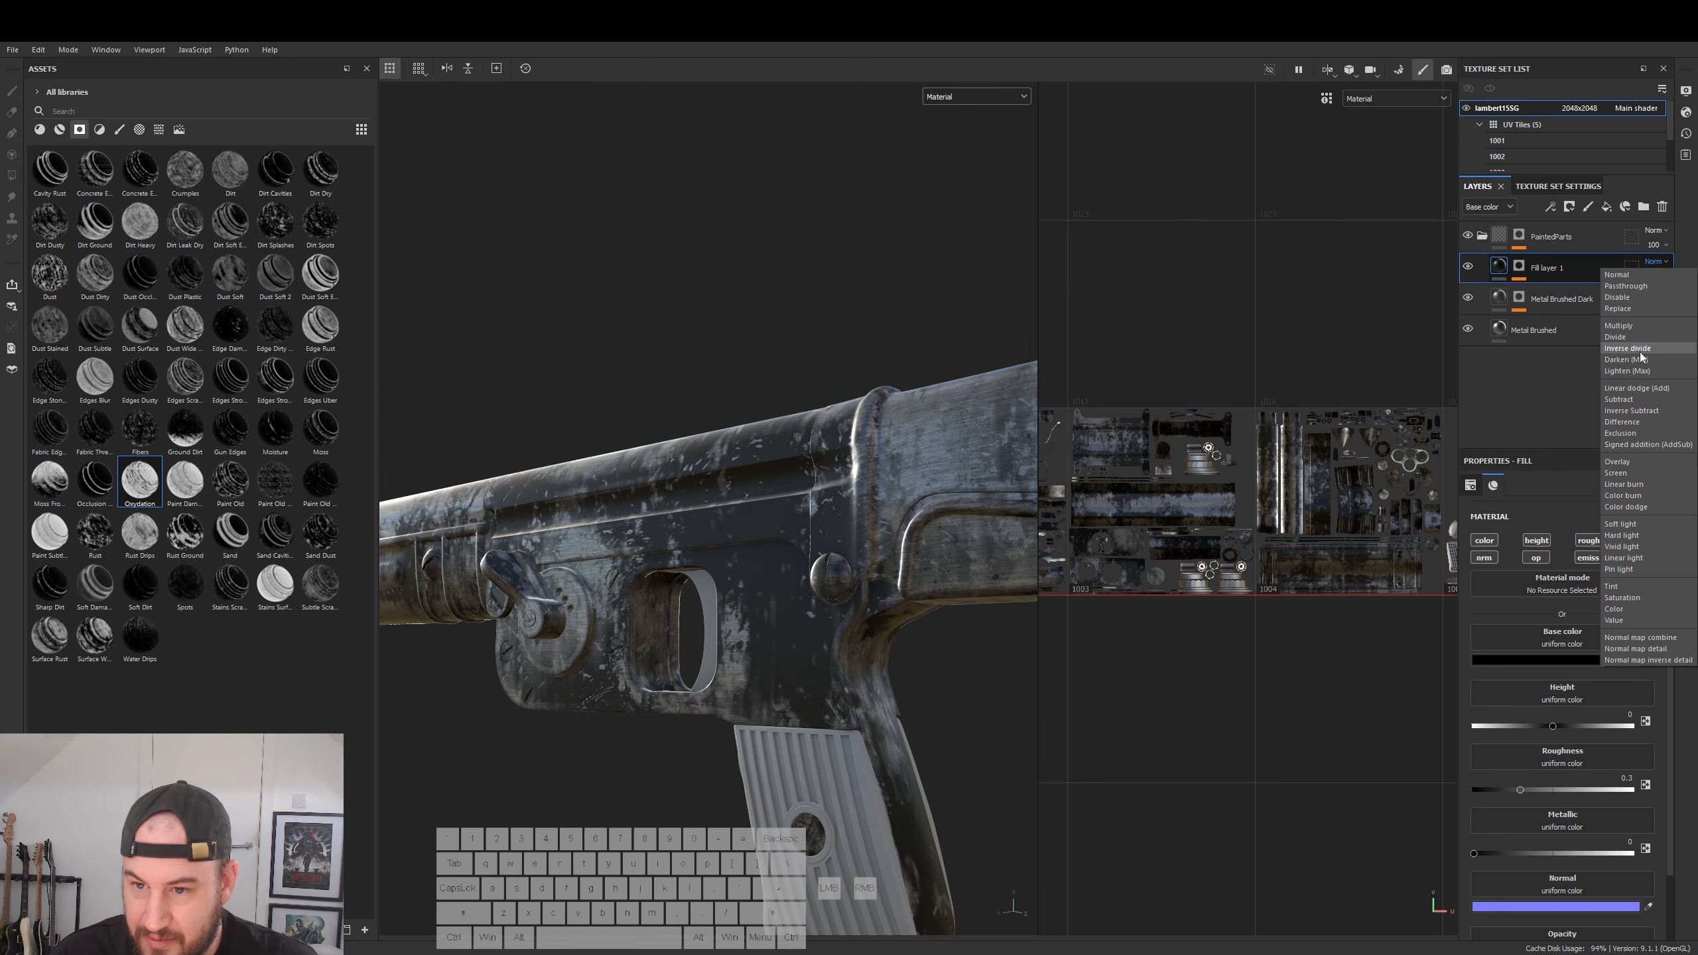
left_click(1643, 481)
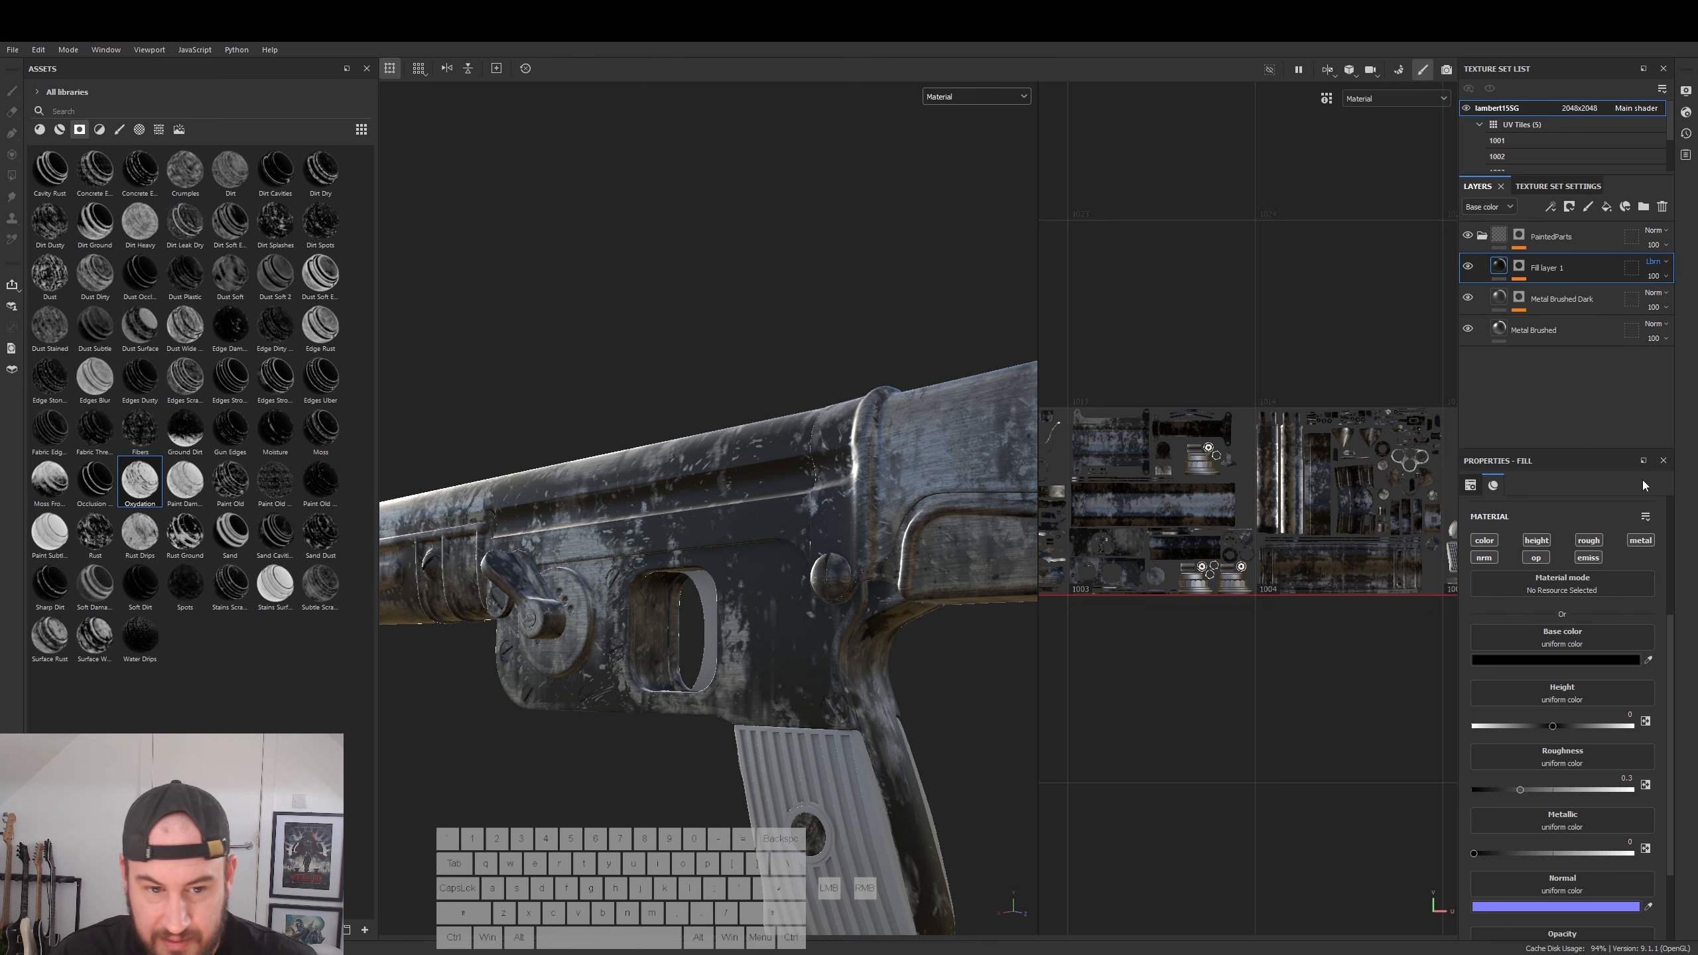
left_click(1655, 261)
left_click(1645, 387)
left_click_drag(756, 536, 639, 501, "alt")
right_click_drag(639, 501, 709, 509, "alt")
left_click_drag(709, 508, 601, 549, "alt")
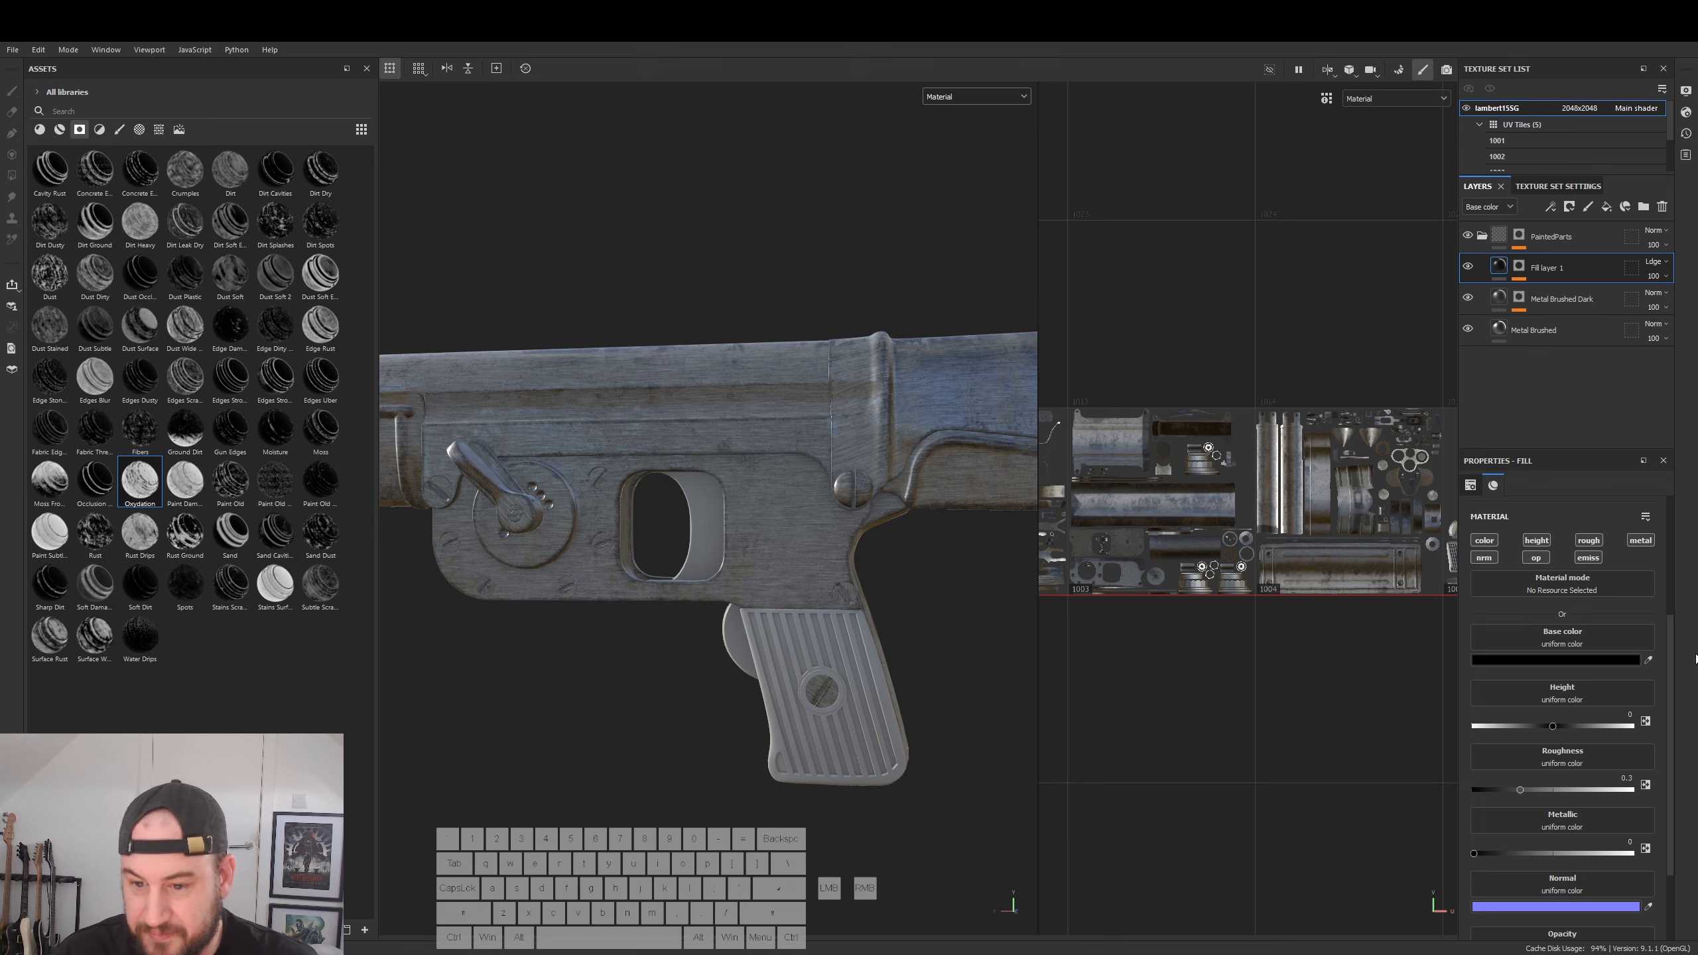
- Set the roughness of Fill layer 1 to 0.2327 and check its reflections on the receiver and grip
left_click_drag(708, 709, 696, 675, "alt")
right_click_drag(695, 662, 308, 623, "alt")
left_click_drag(789, 669, 926, 636, "alt")
middle_click_drag(925, 635, 833, 624, "alt")
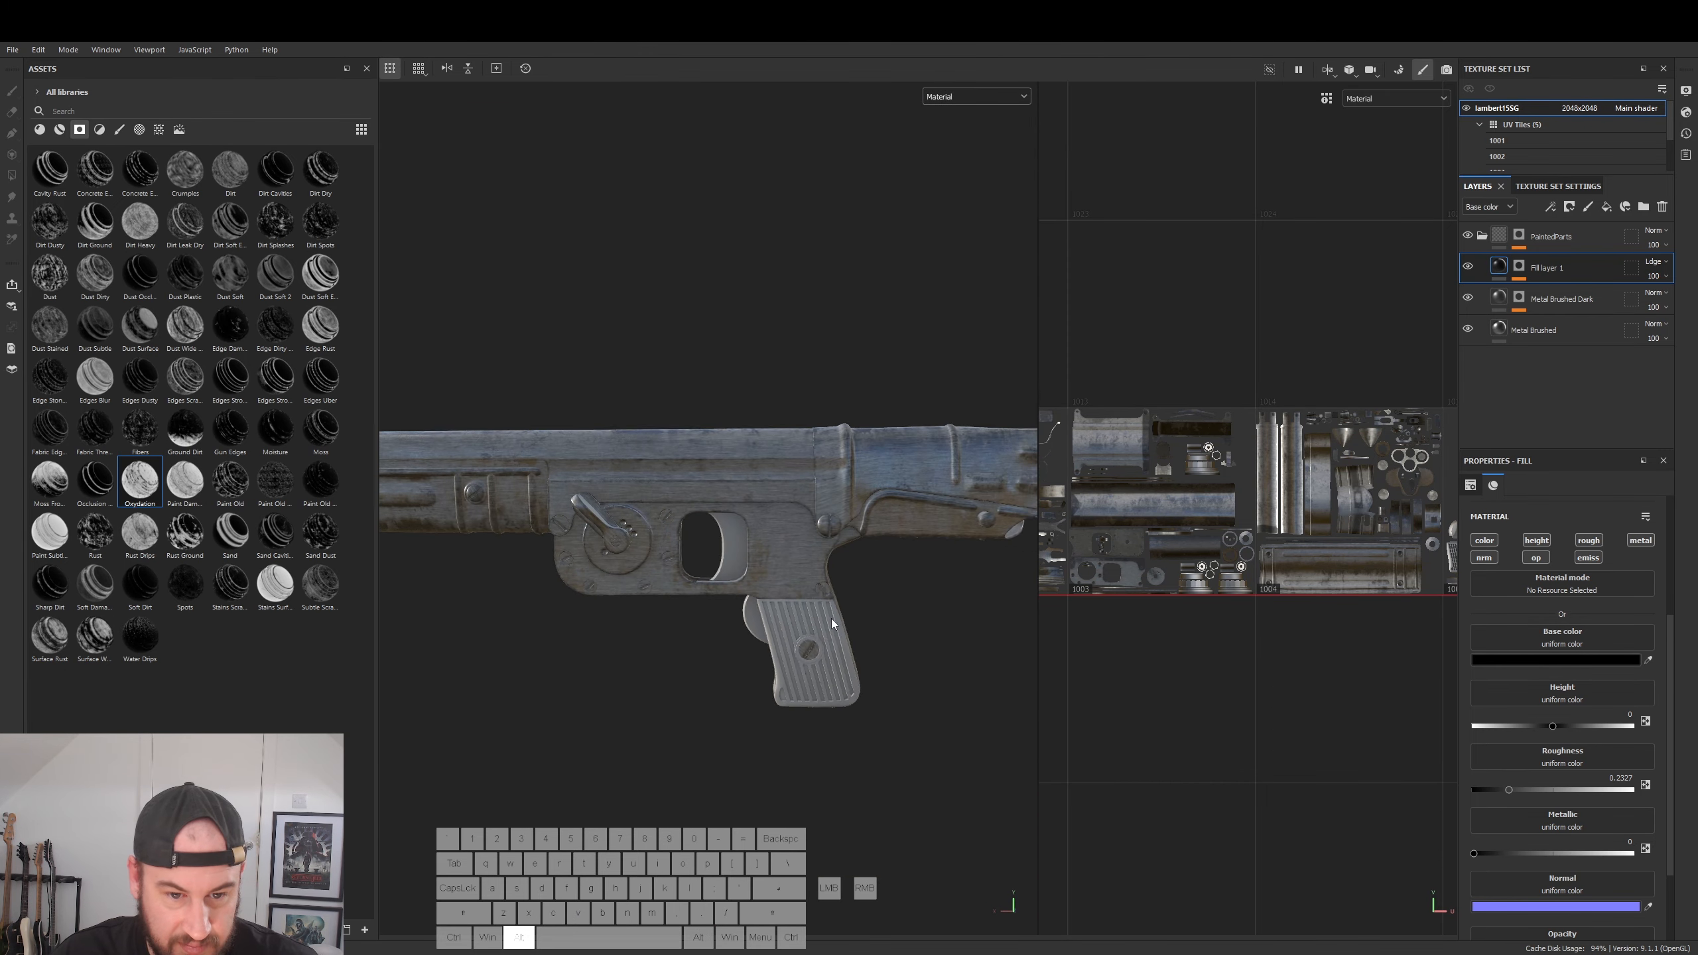
right_click_drag(833, 624, 943, 658, "alt")
left_click_drag(943, 659, 669, 592, "alt")
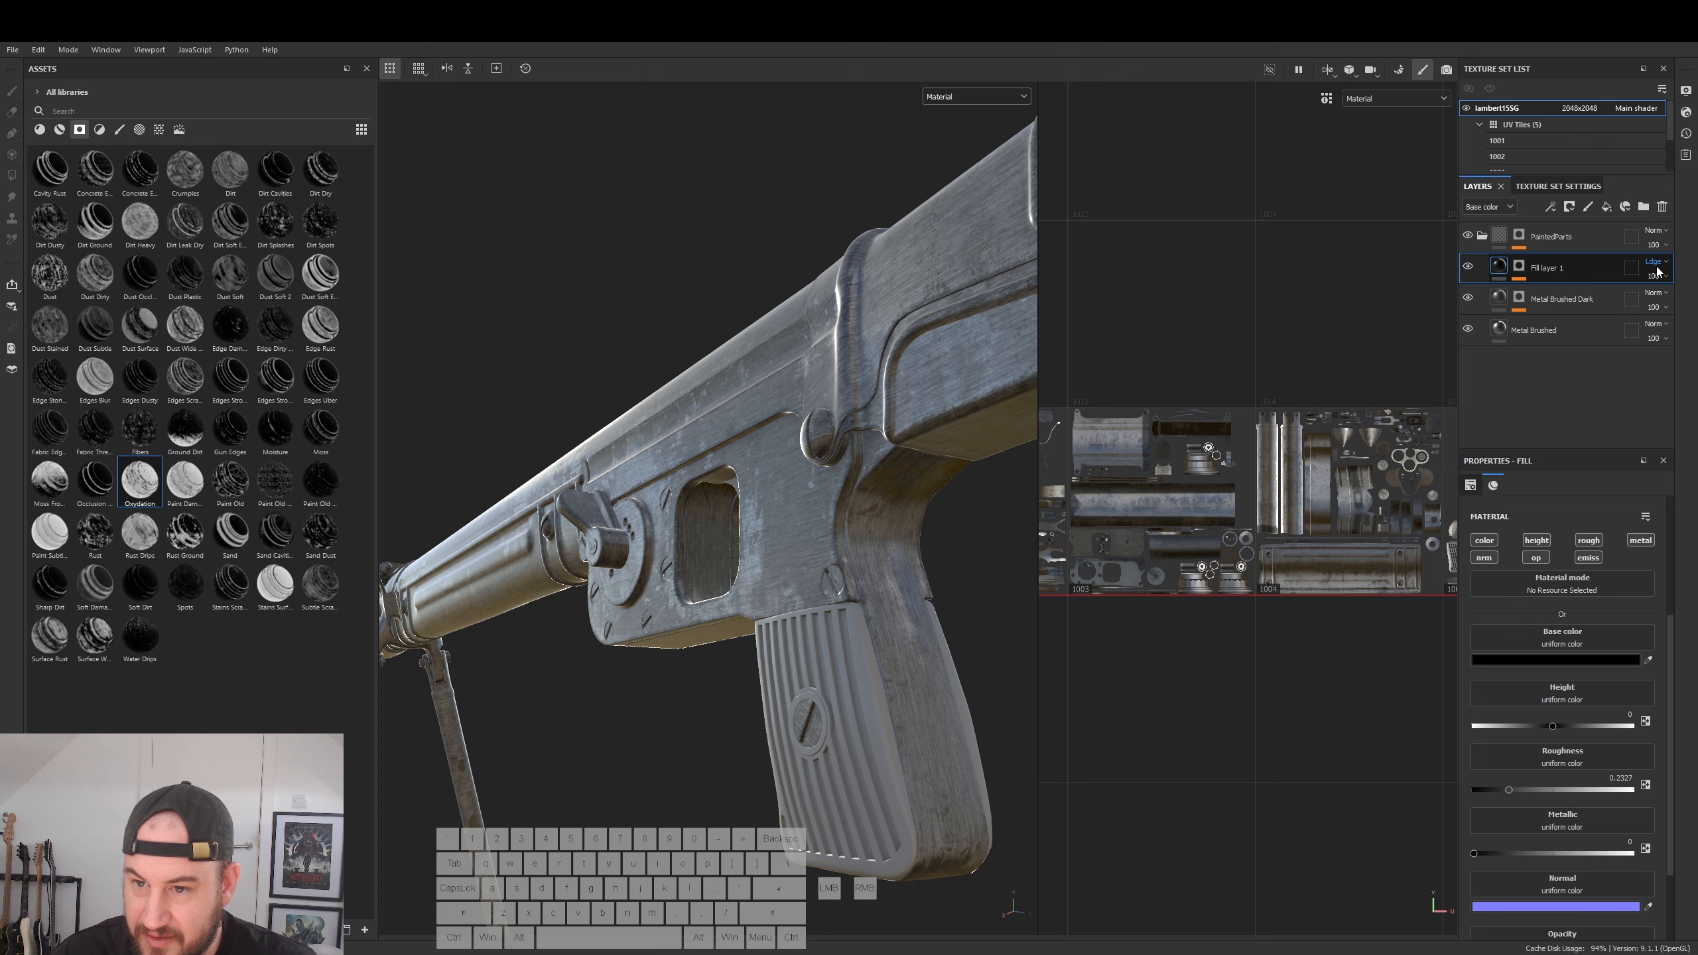
- Try base color opacities of 42, 27 and 0 on Fill layer 1, then return it to 100
left_click_drag(1690, 301, 1685, 302)
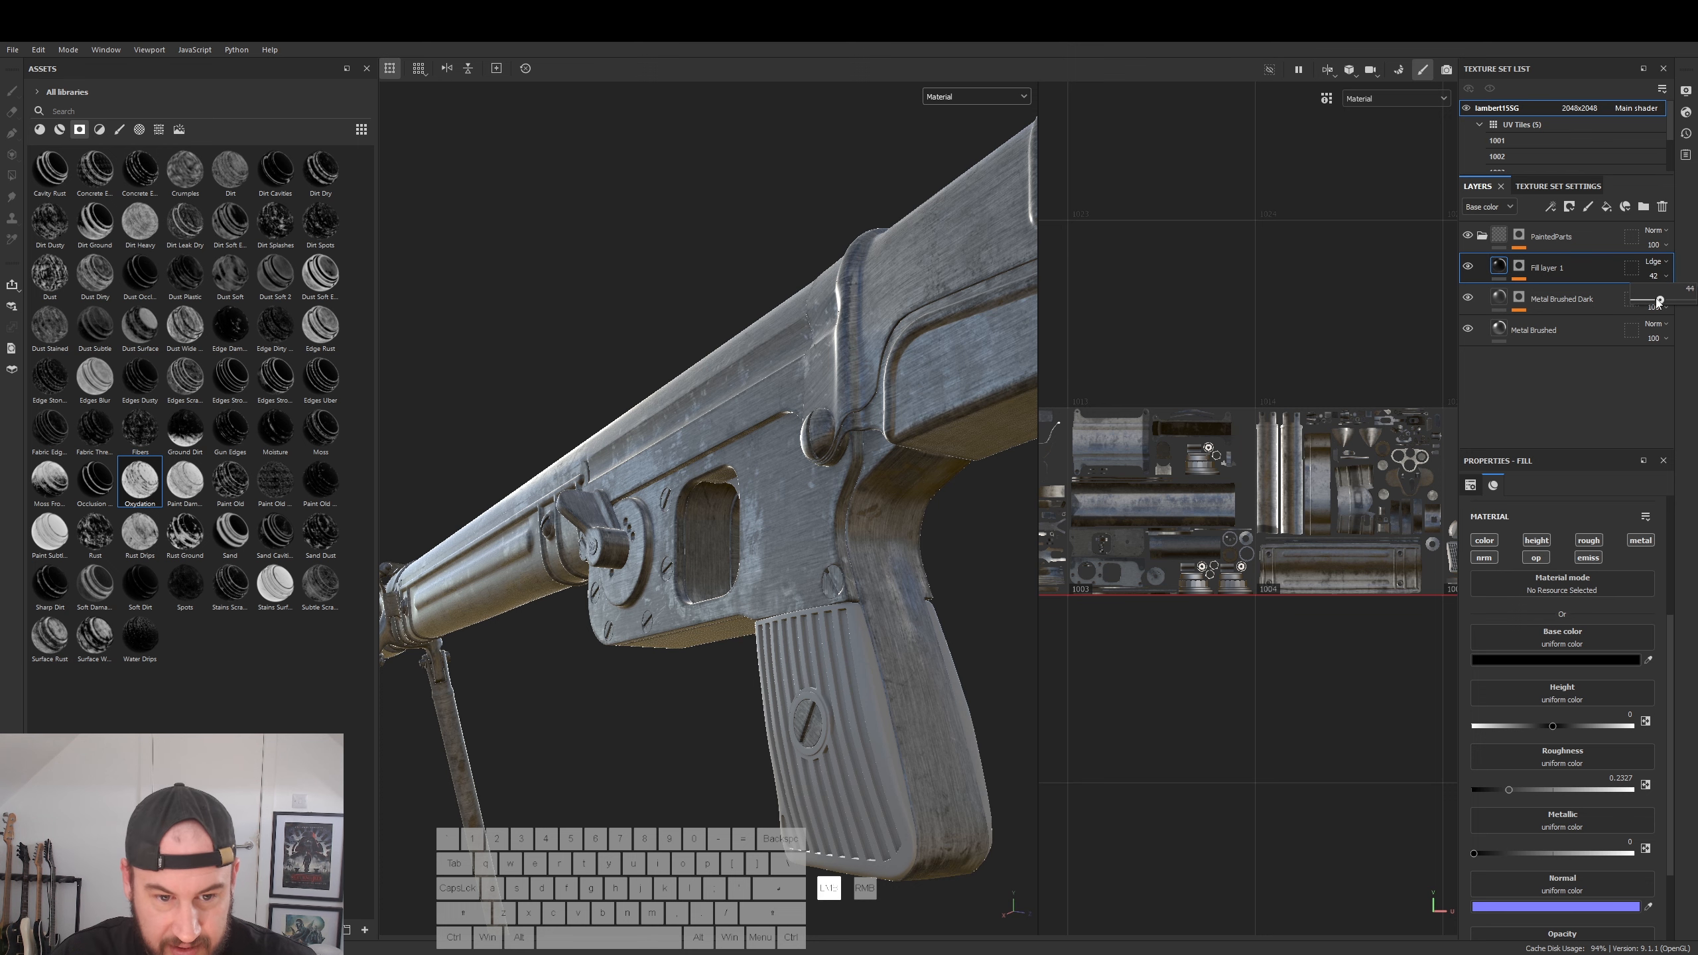
left_click_drag(1652, 302, 1653, 304)
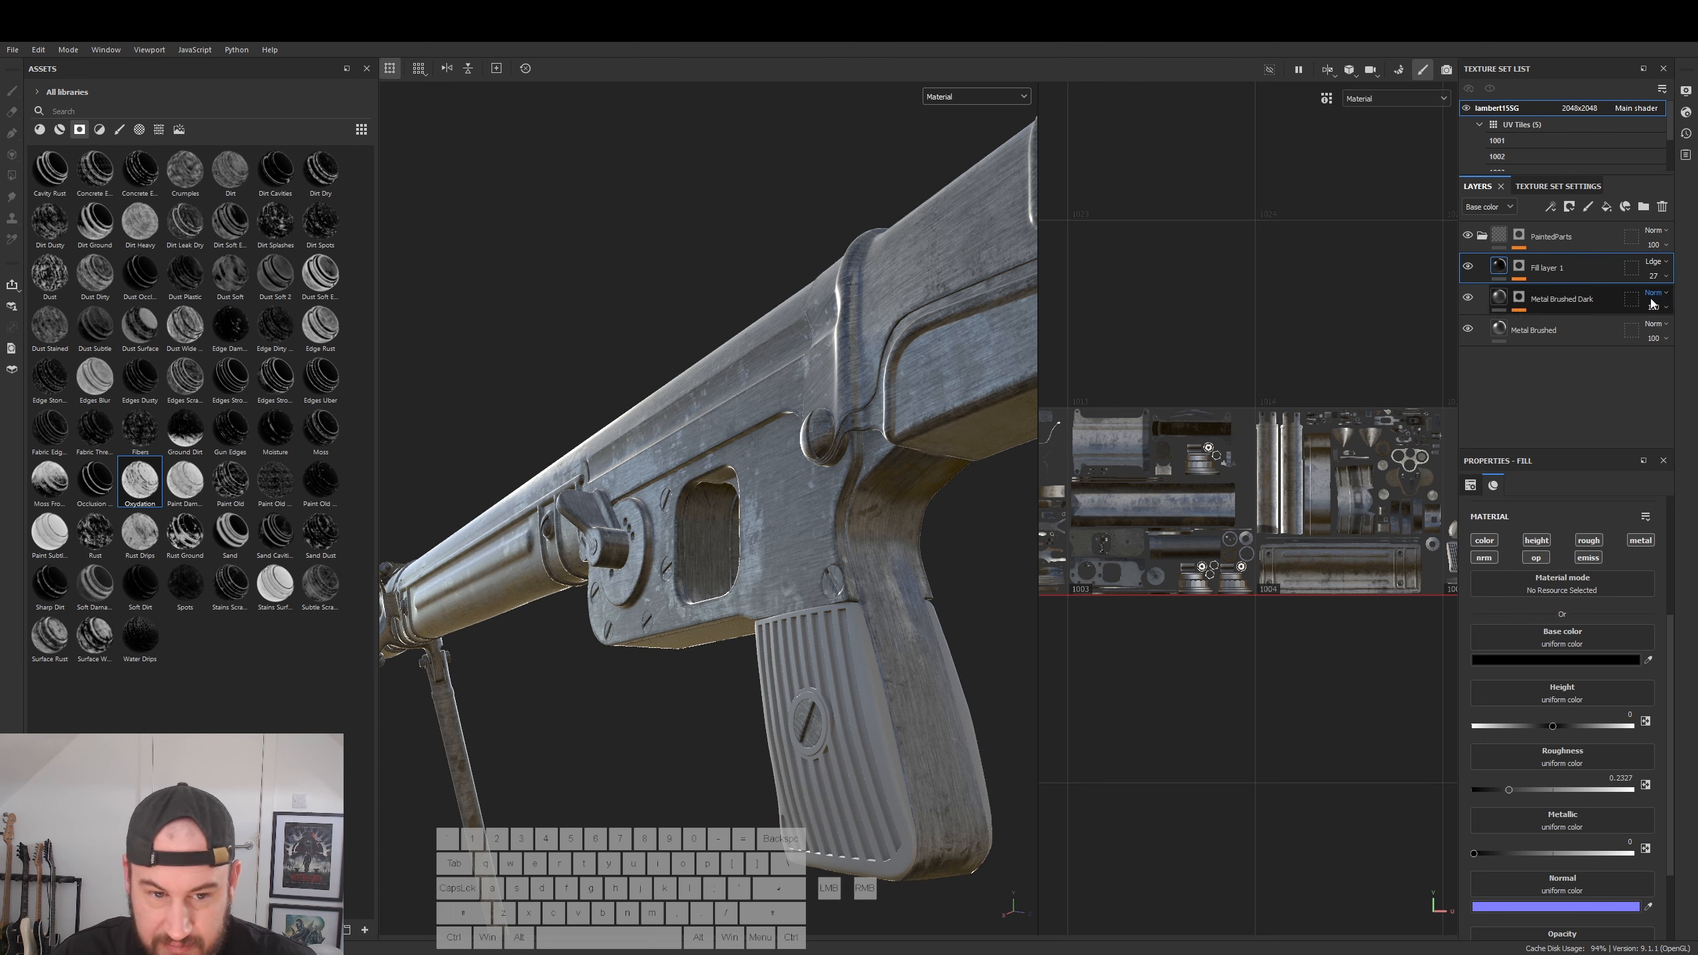
left_click(1649, 298)
left_click(1659, 274)
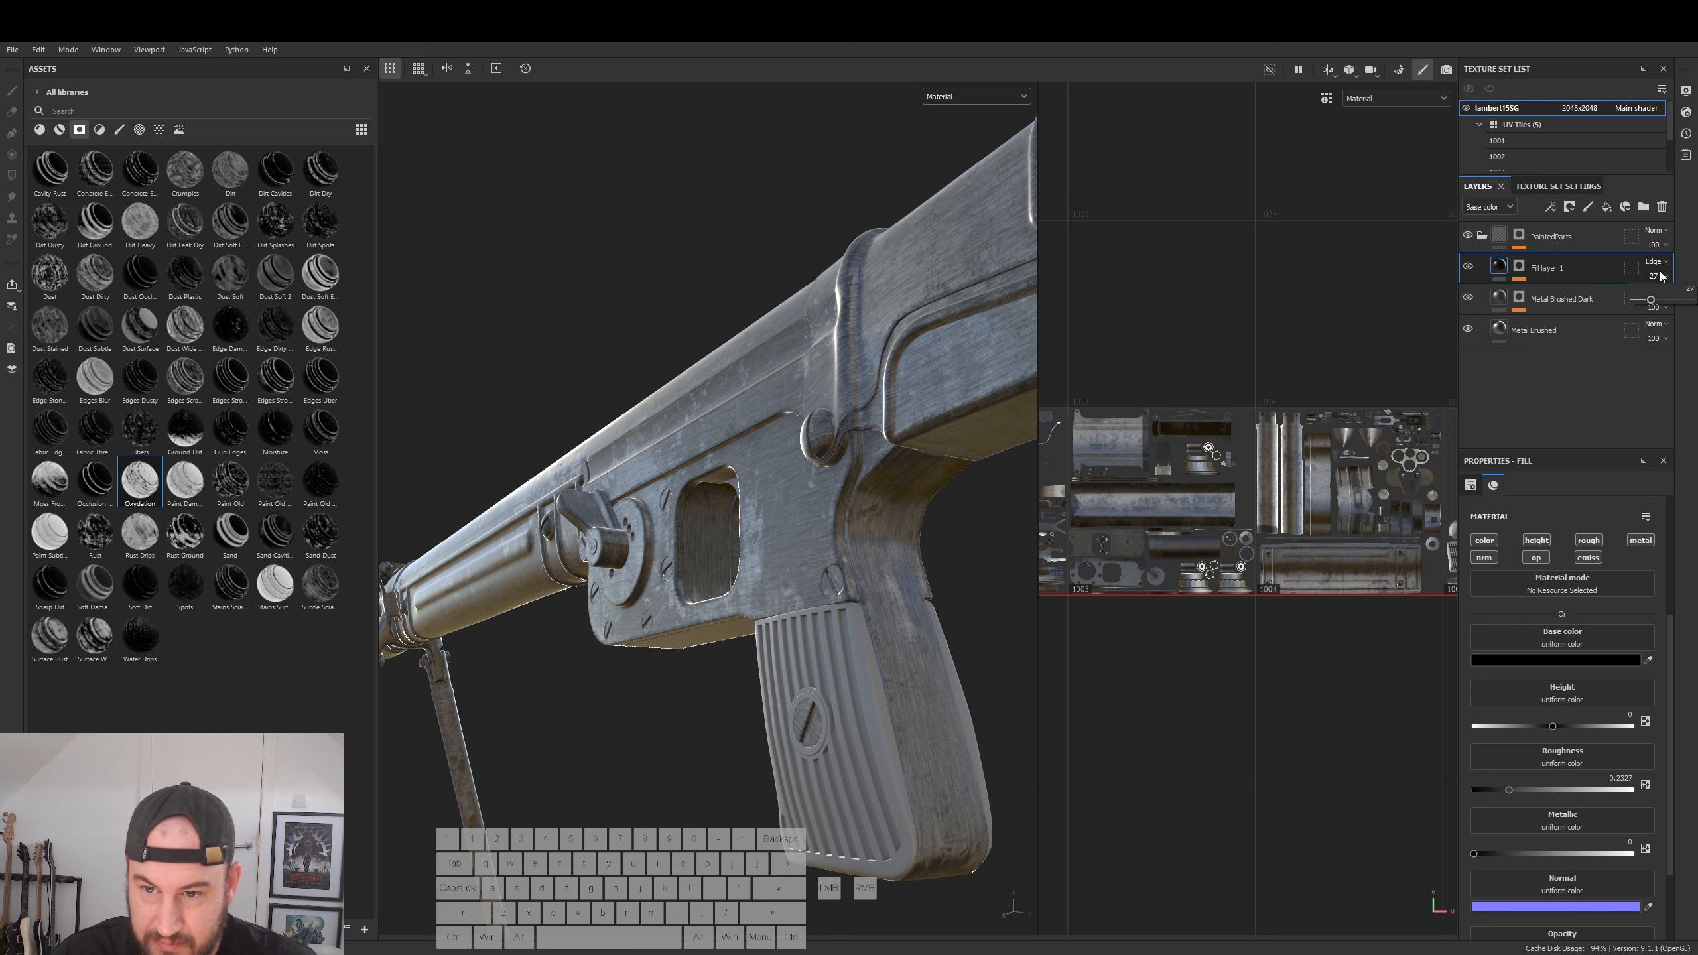
left_click_drag(1650, 301, 1629, 303)
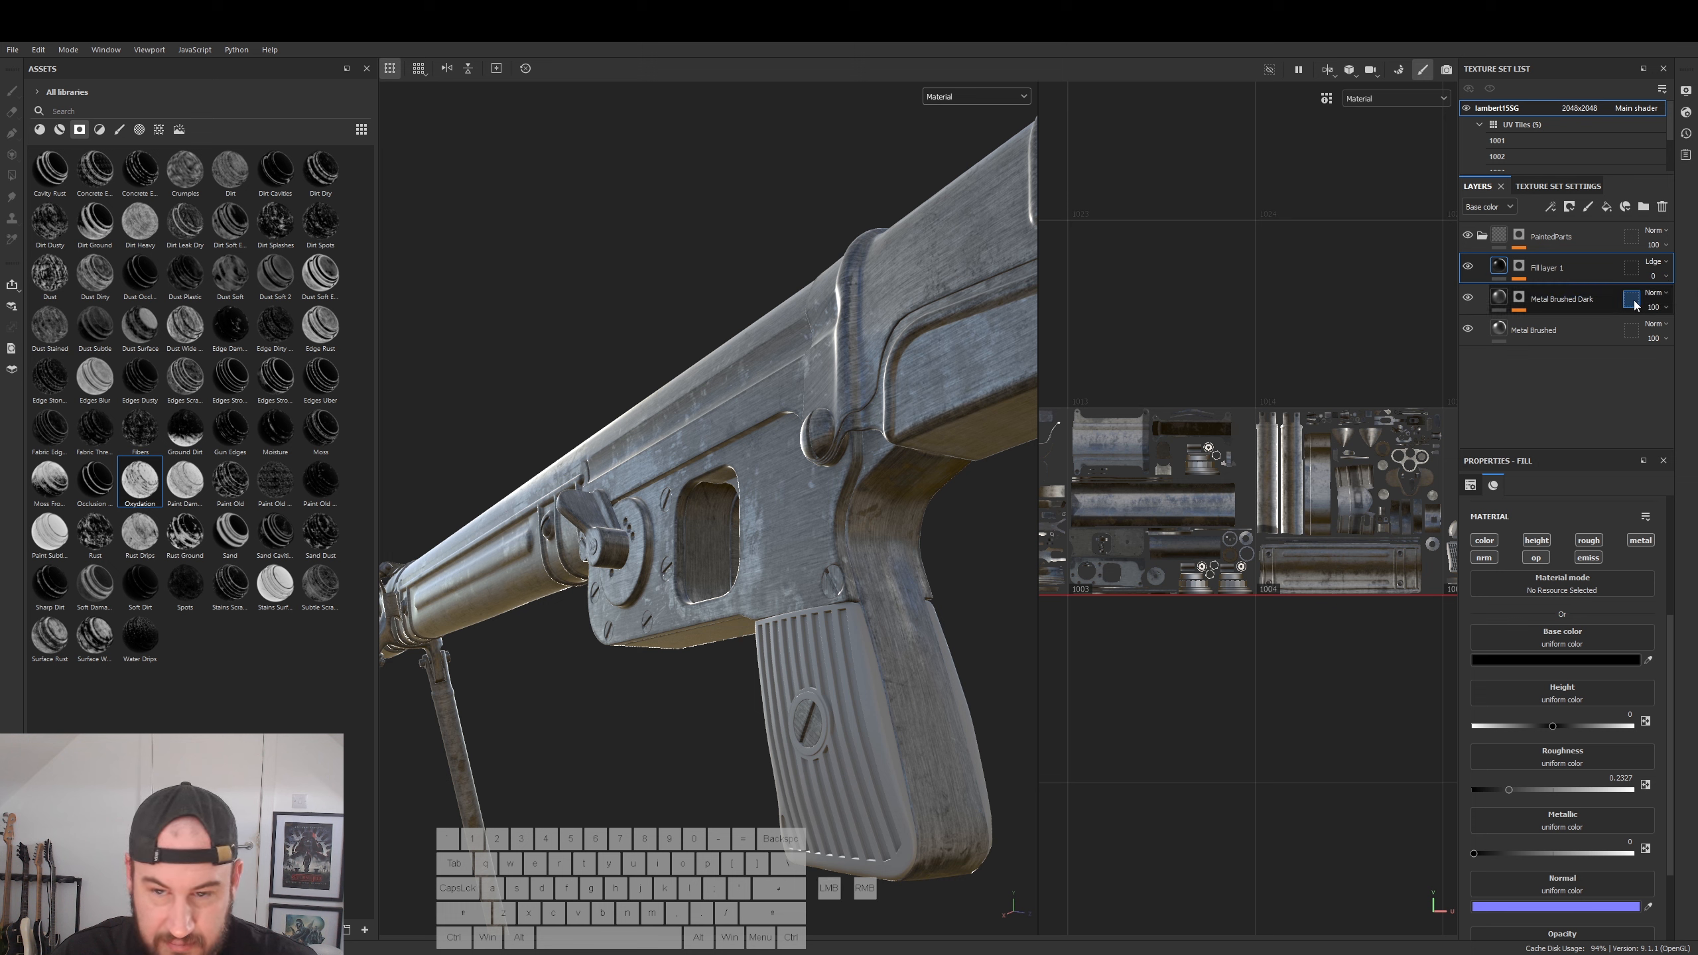
left_click(1505, 268)
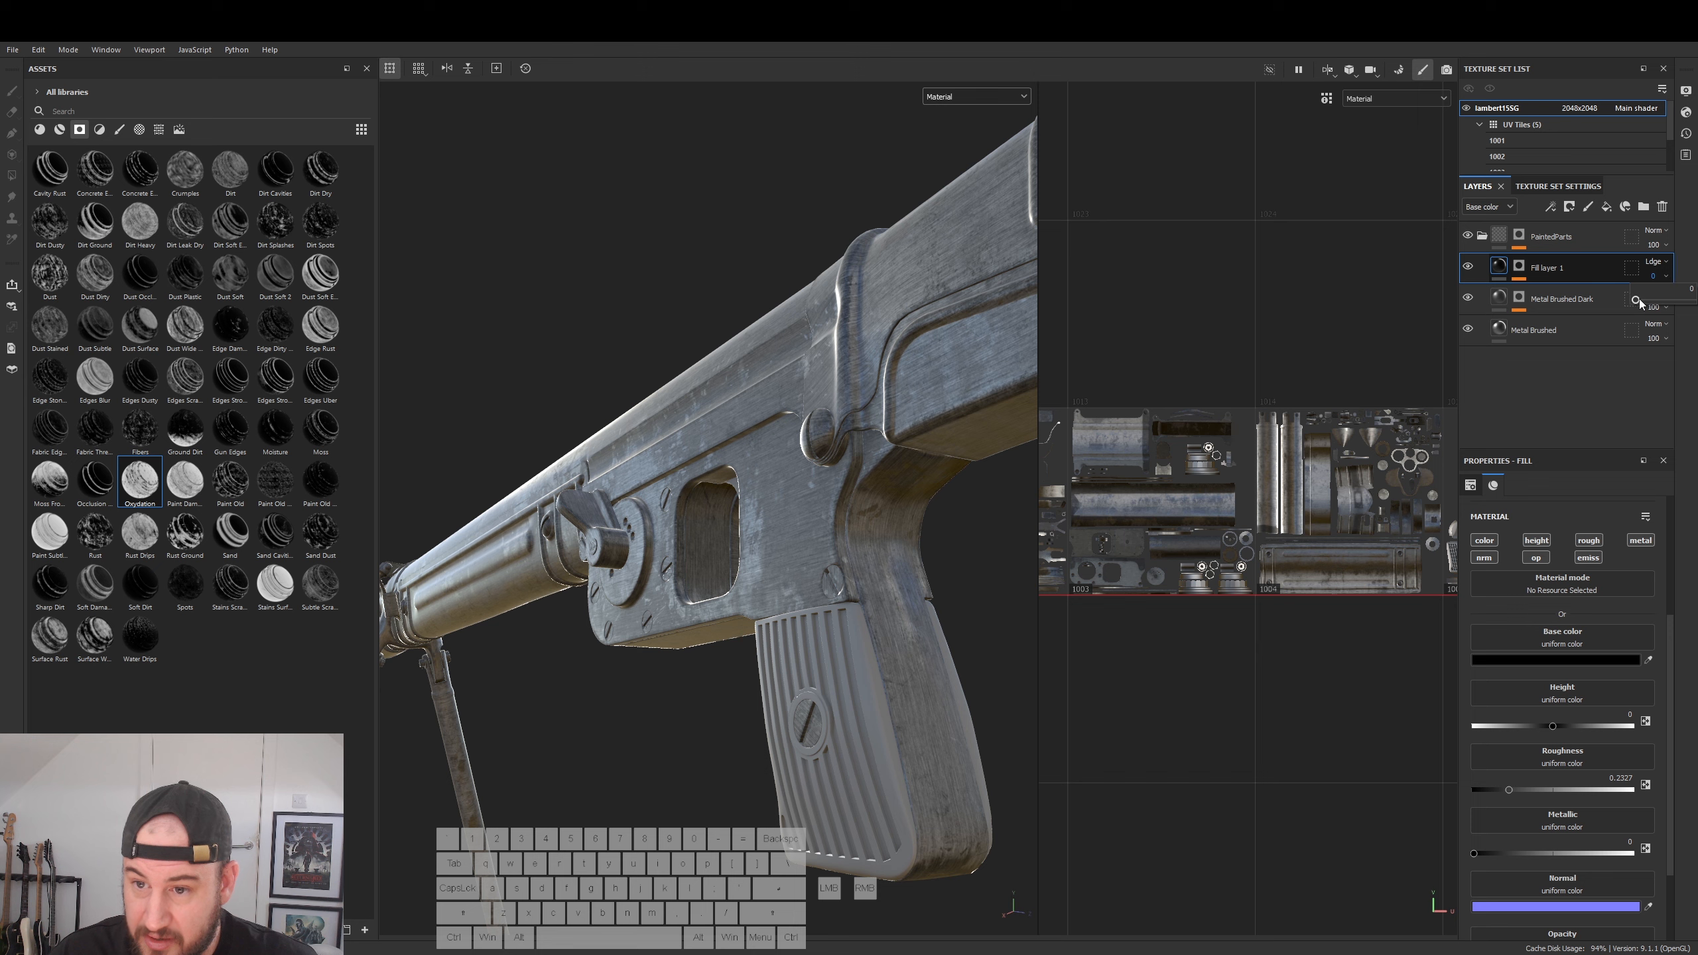
left_click_drag(1636, 301, 1696, 301)
- Set the base color blending of Fill layer 1 to Normal and its opacity to 25
left_click(1657, 261)
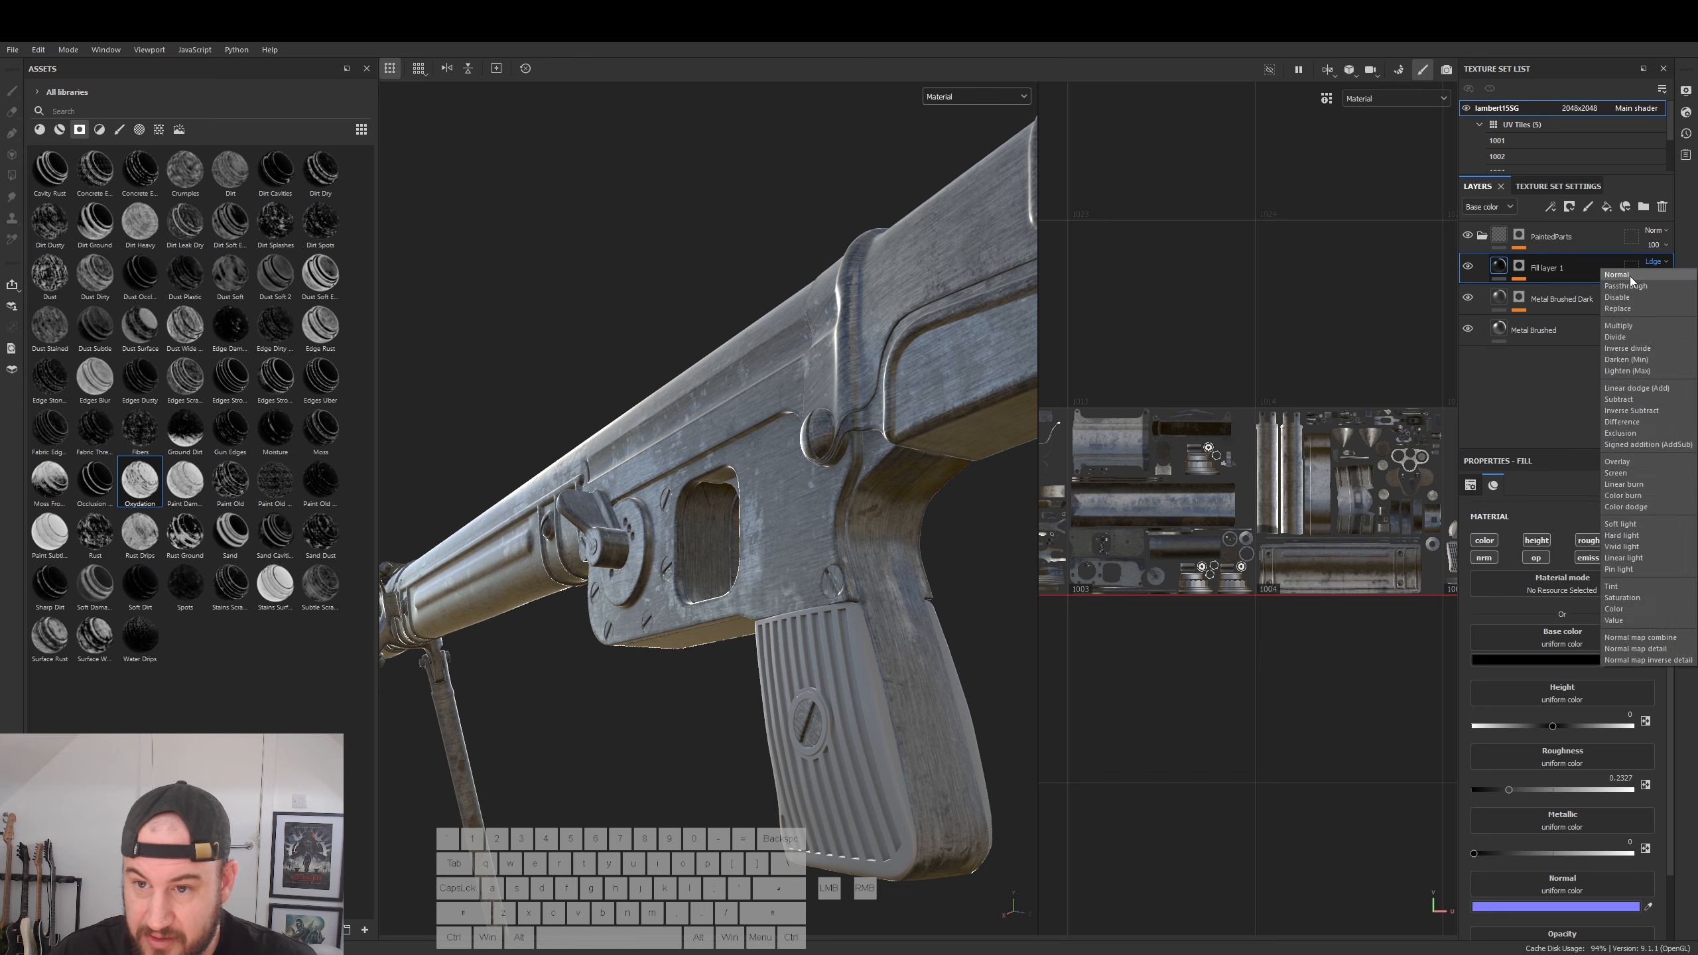
left_click(1668, 287)
left_click(1666, 276)
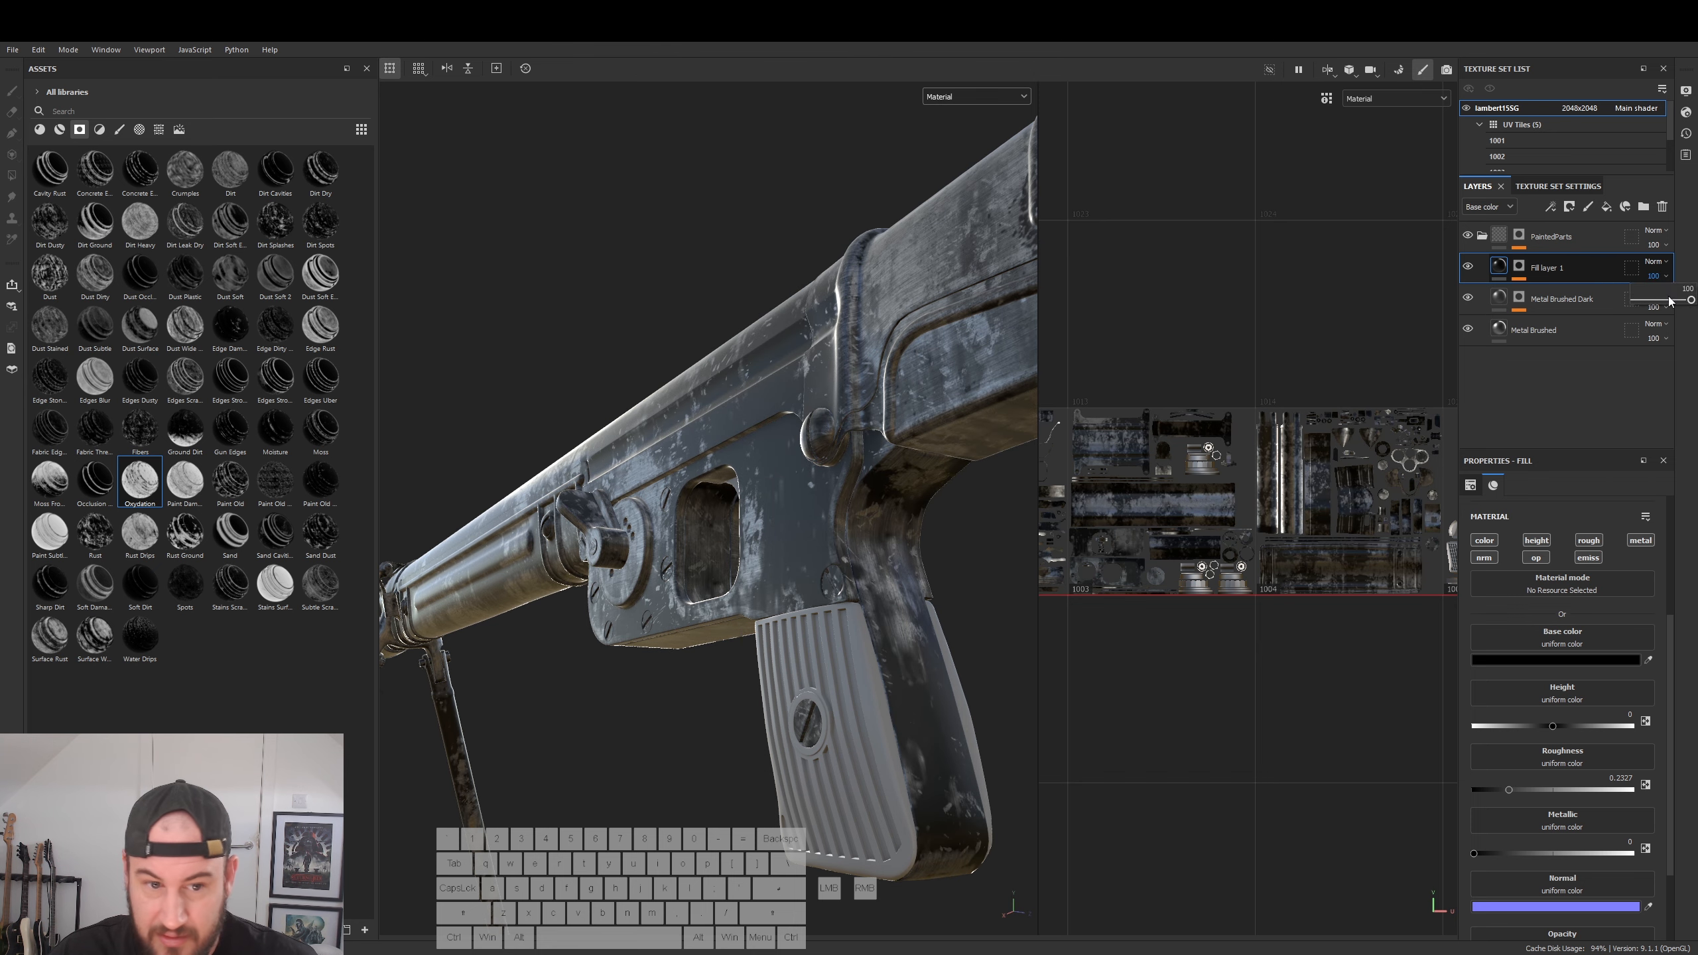
left_click(1670, 302)
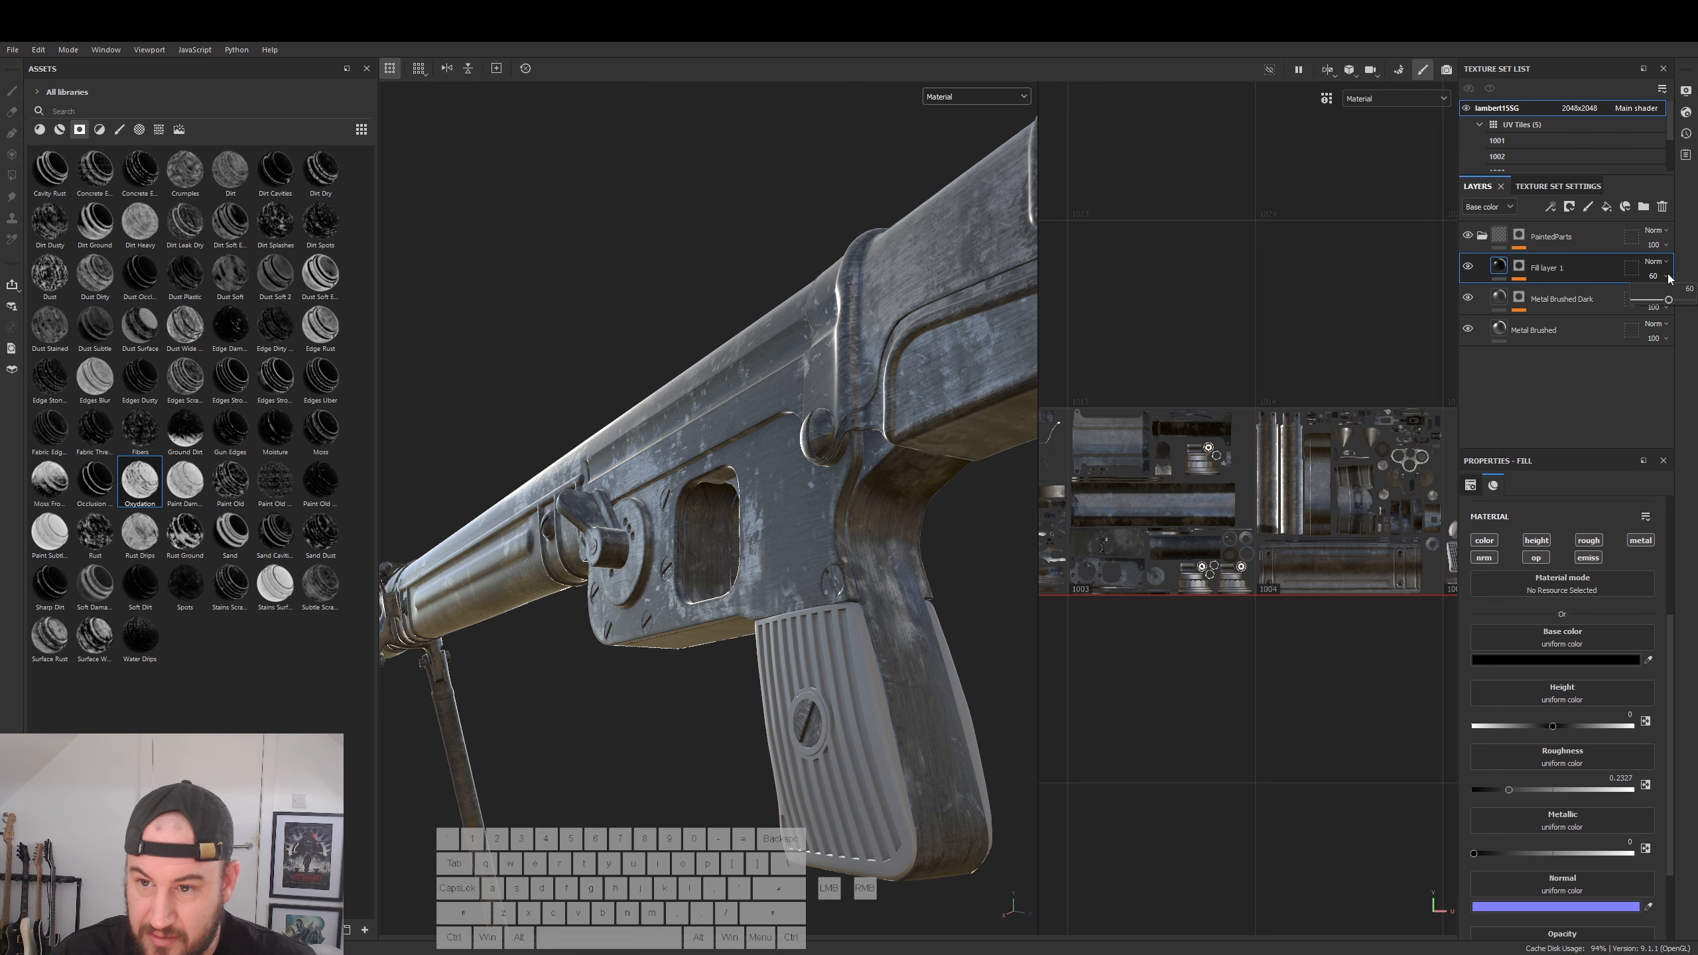
left_click_drag(1670, 301, 1652, 302)
- Set the roughness of Fill layer 1 to 0.2286 and check the finish around the receiver and grip
left_click_drag(949, 576, 856, 530, "alt")
mouse_move(1512, 793)
left_mouse_down()
mouse_move(1629, 794)
mouse_move(1509, 801)
left_mouse_up()
left_click_drag(816, 572, 978, 694, "alt")
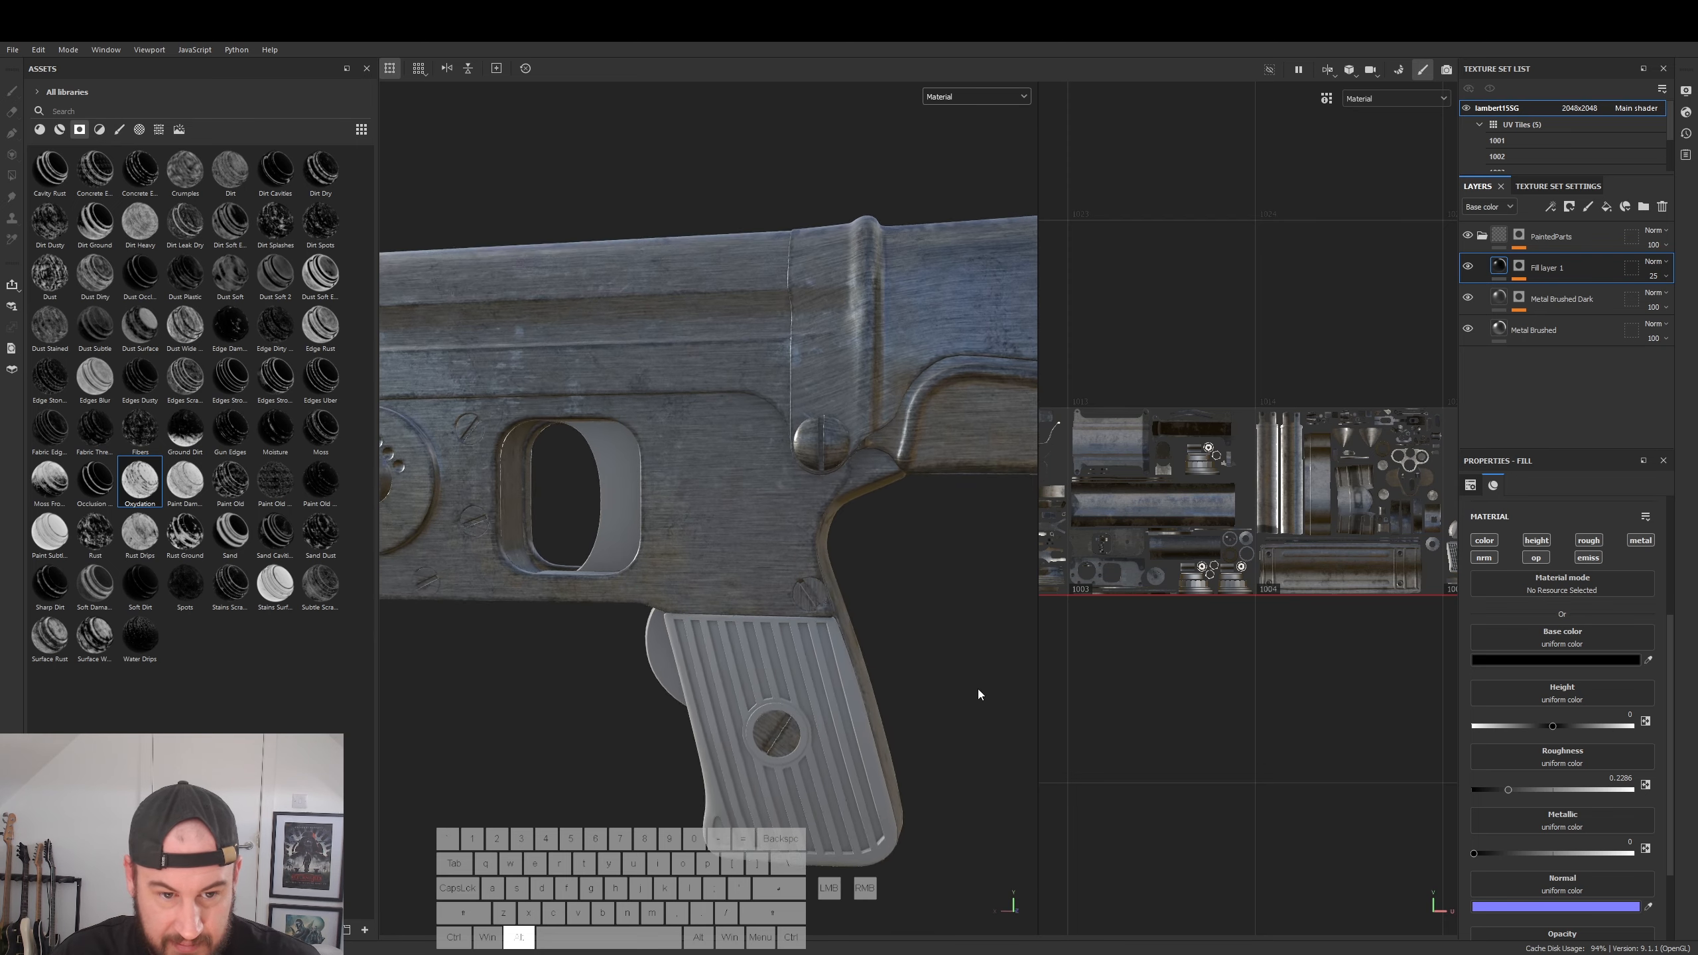
- Add a fill layer above Fill layer 1 and set its base color to red E03232
right_click_drag(979, 695, 726, 639, "alt")
middle_click_drag(726, 639, 826, 675, "alt")
left_click_drag(826, 675, 785, 740, "alt")
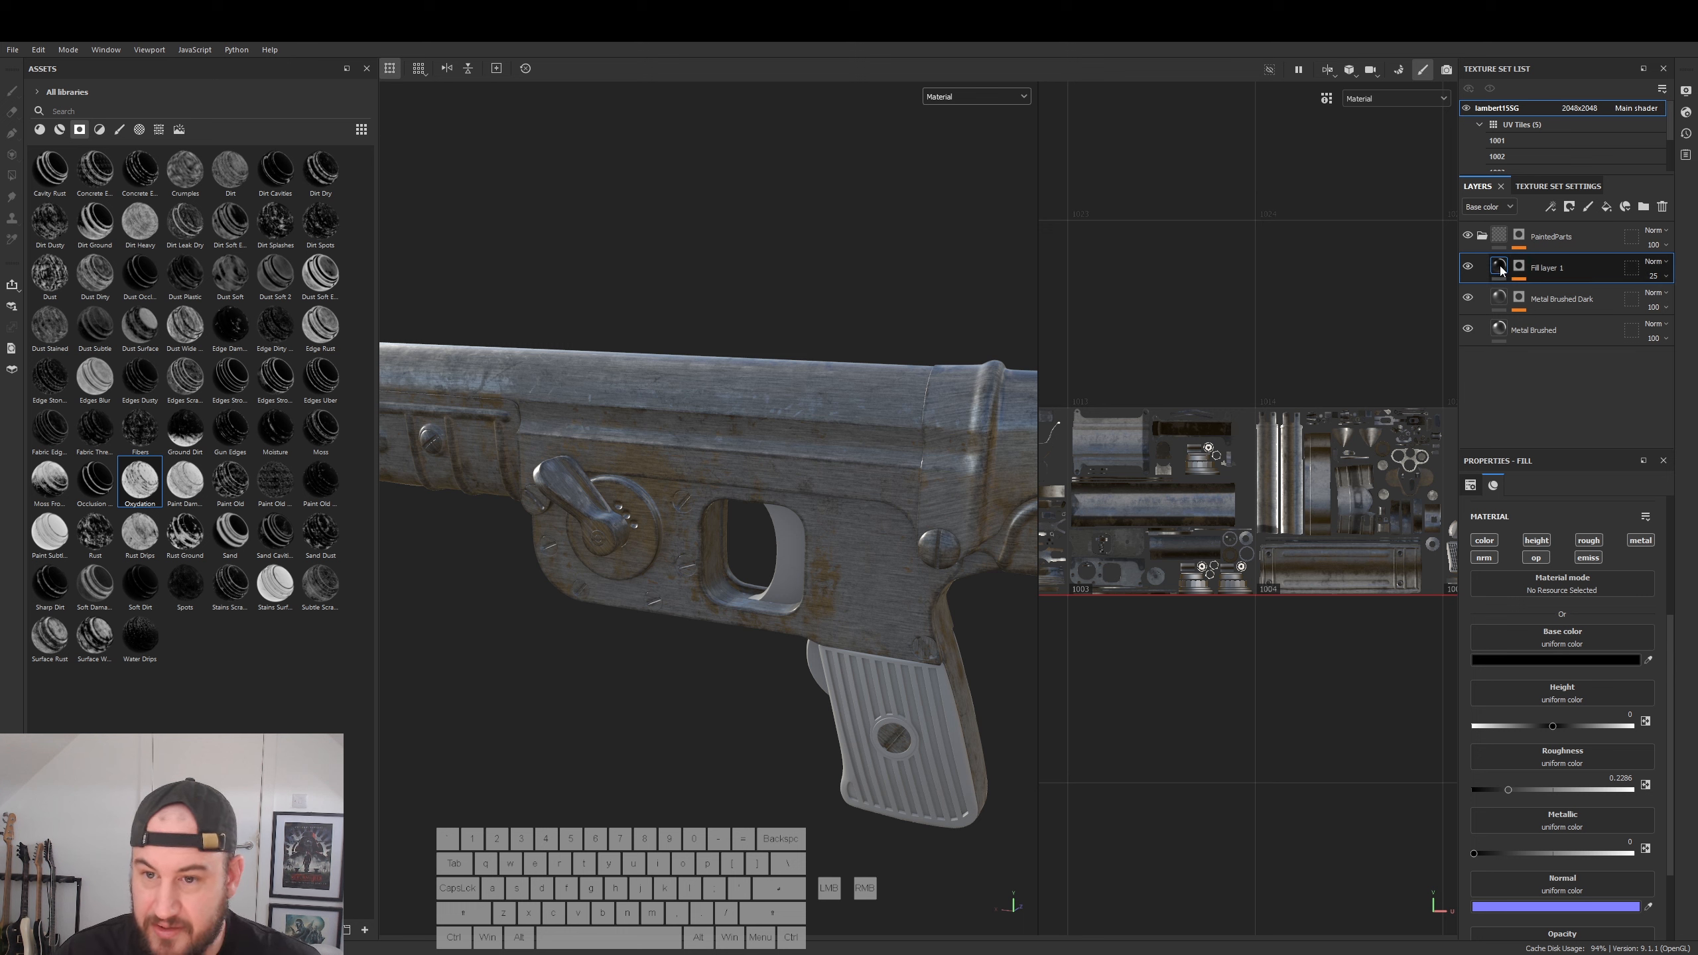
mouse_move(1501, 269)
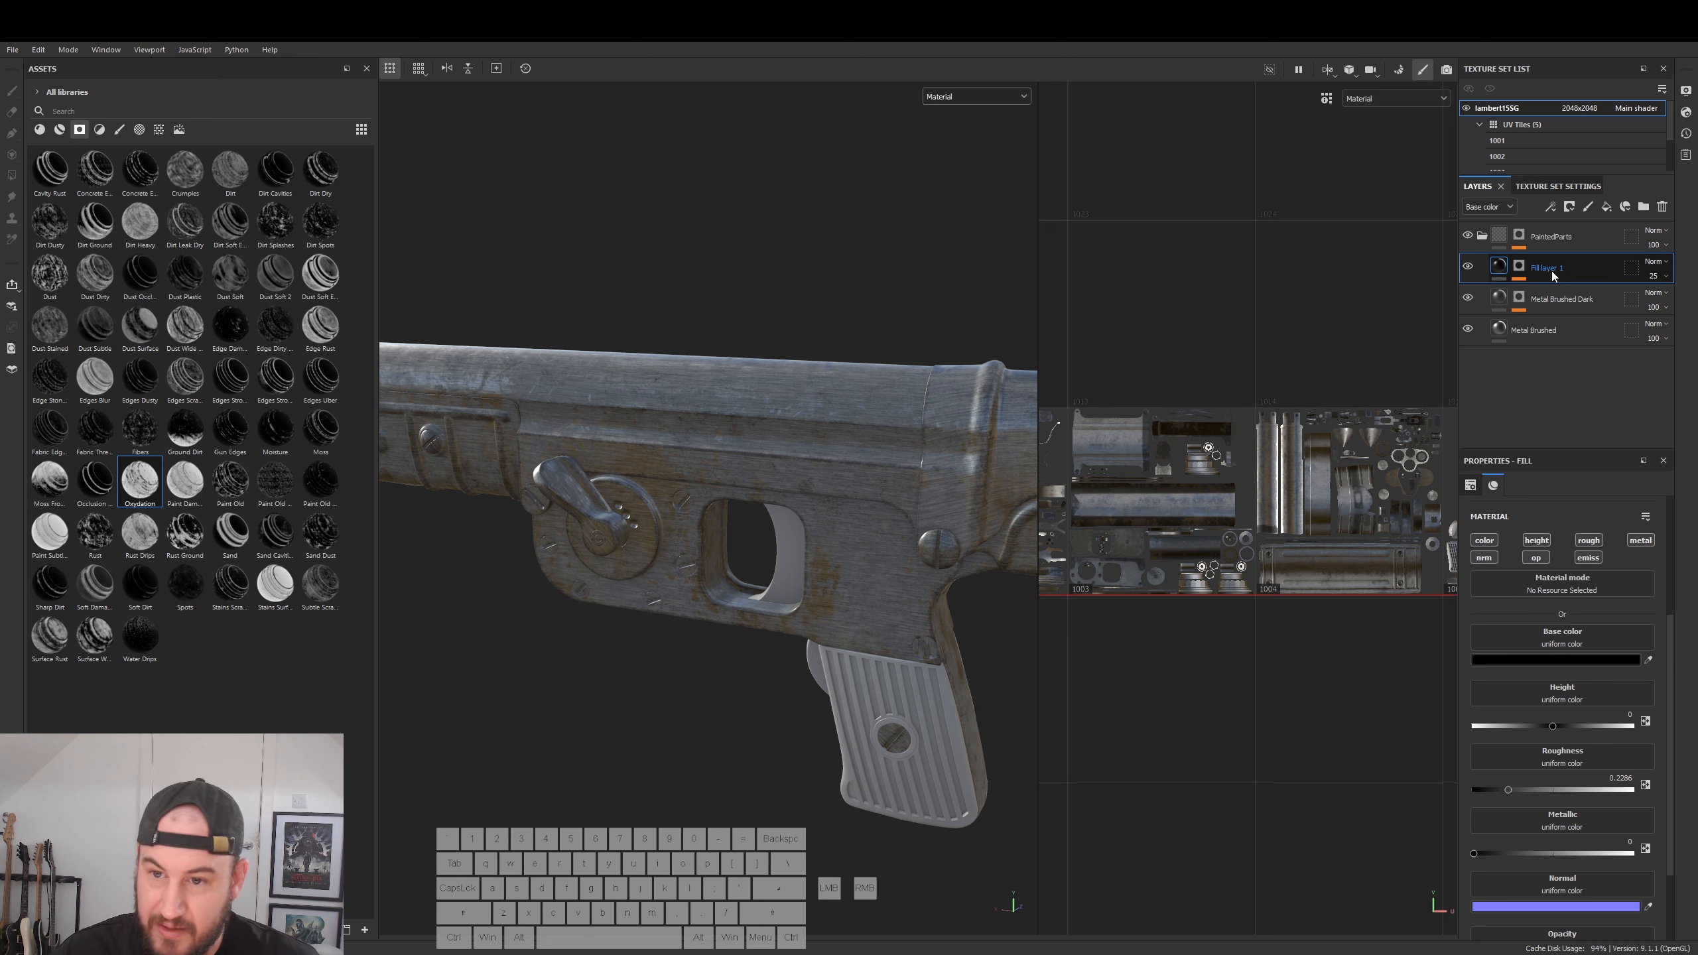
left_click(1607, 208)
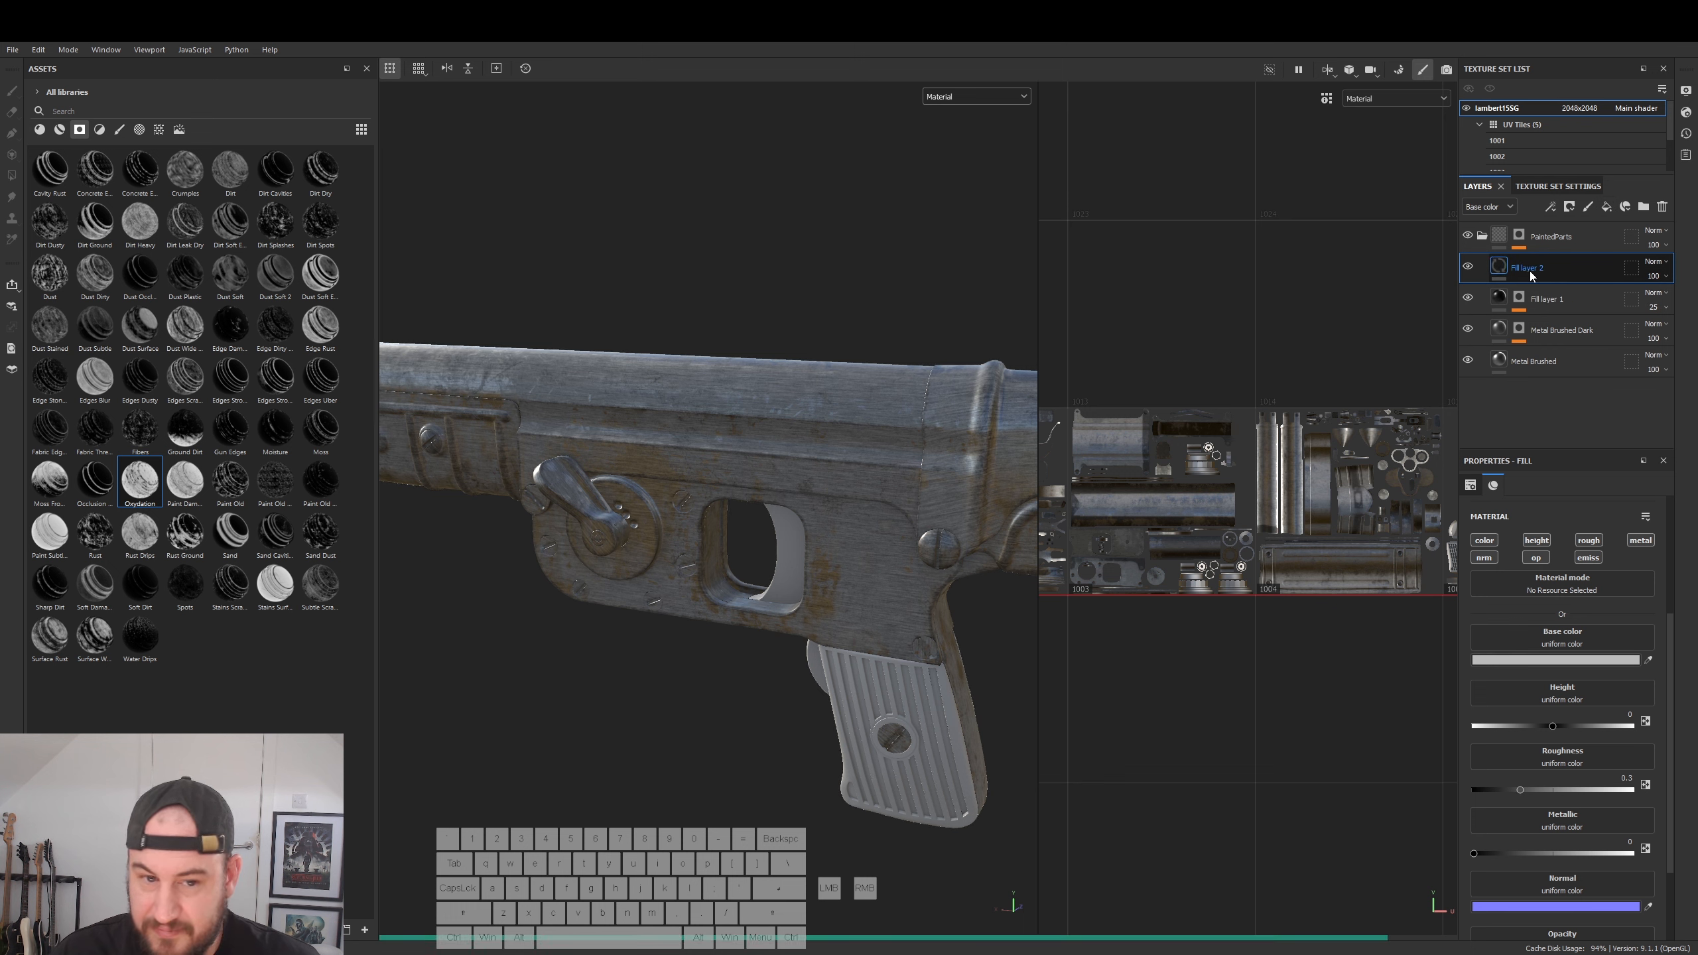
left_click(1538, 661)
left_click_drag(1473, 764, 1494, 757)
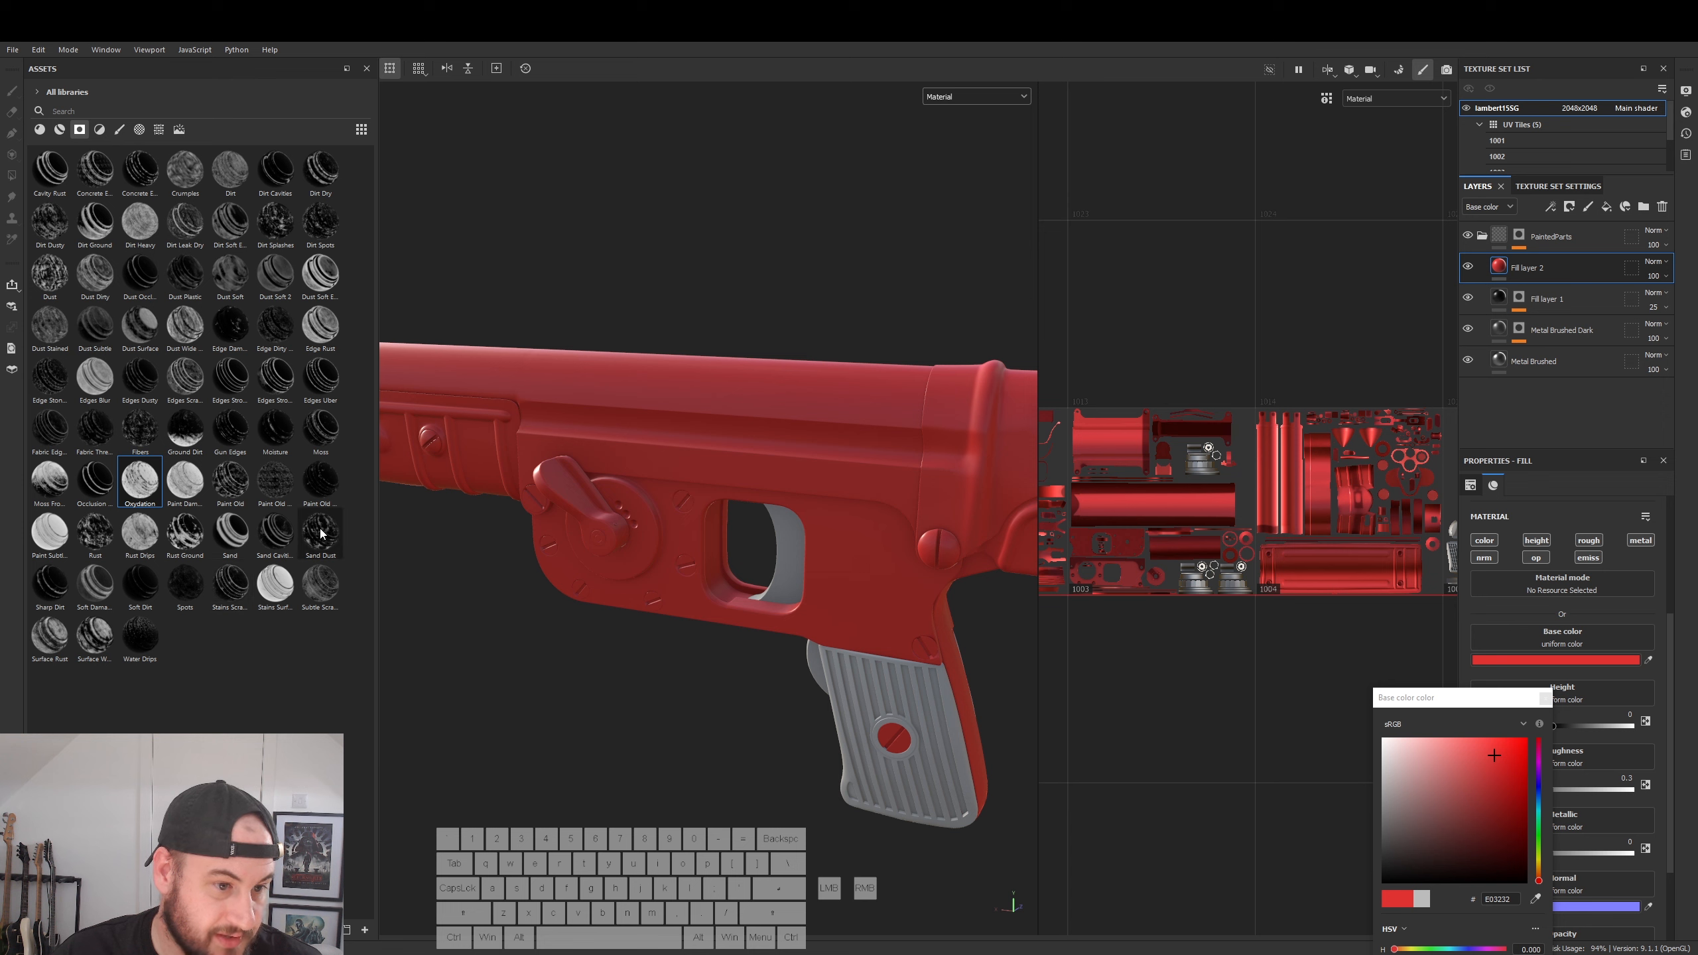
- Apply the Subtle Scratches smart mask to the red Fill layer 2 and inspect the scratches around the trigger guard
mouse_move(326, 488)
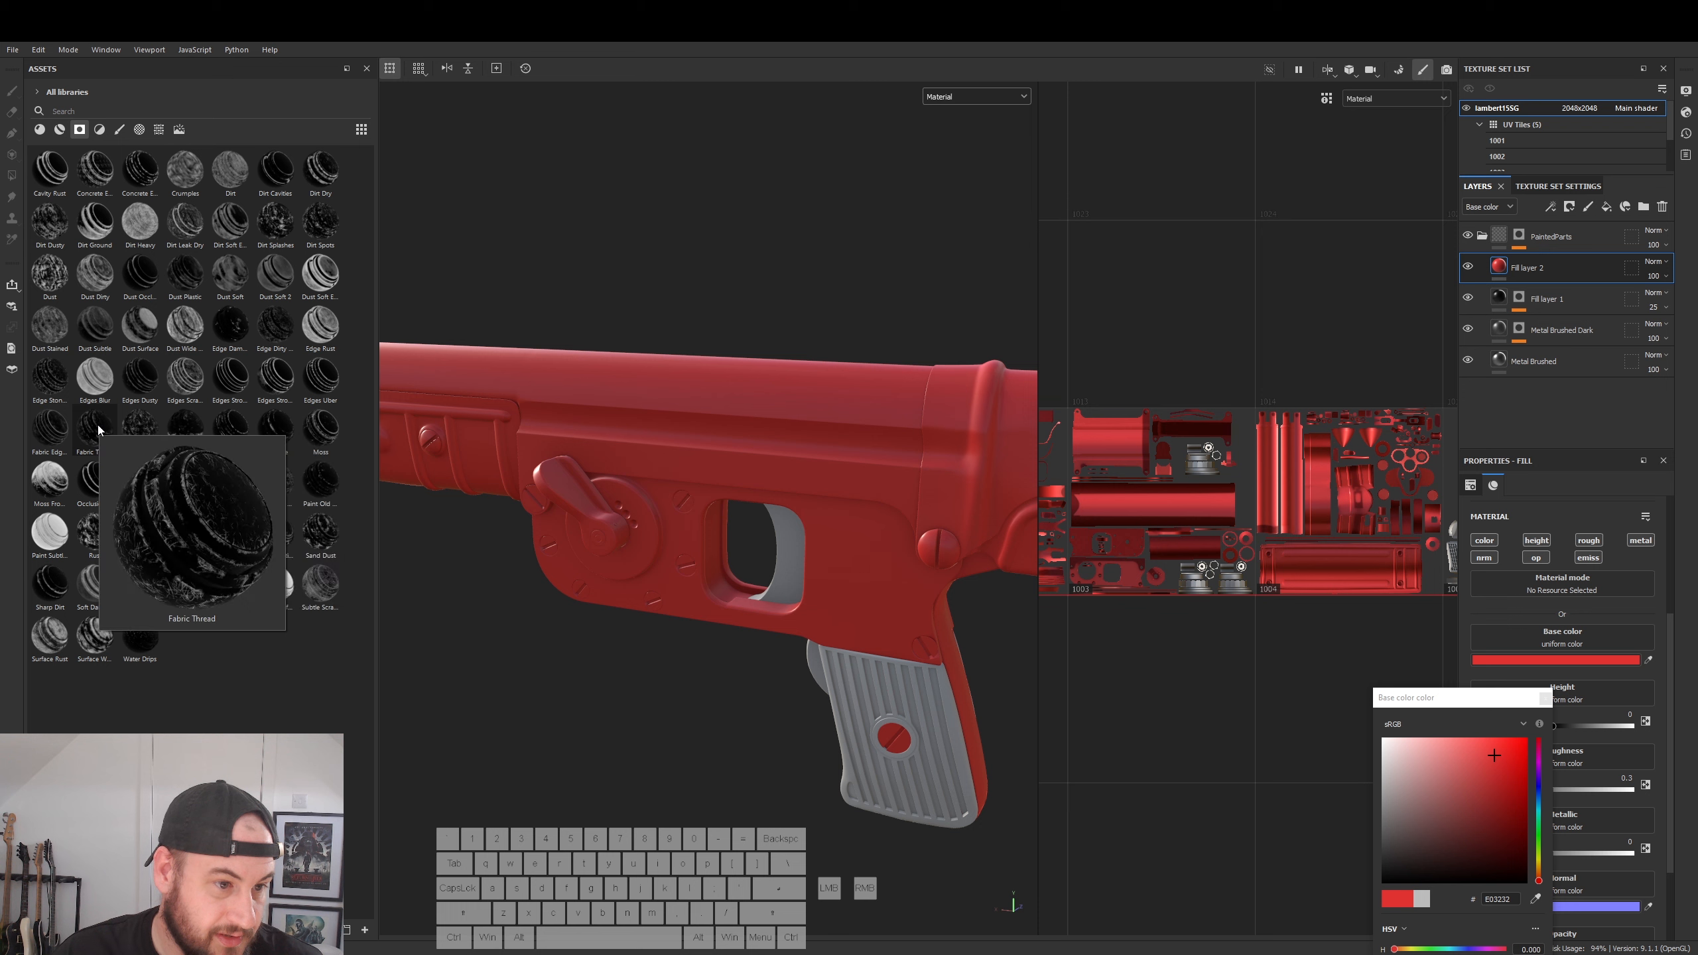
mouse_move(238, 333)
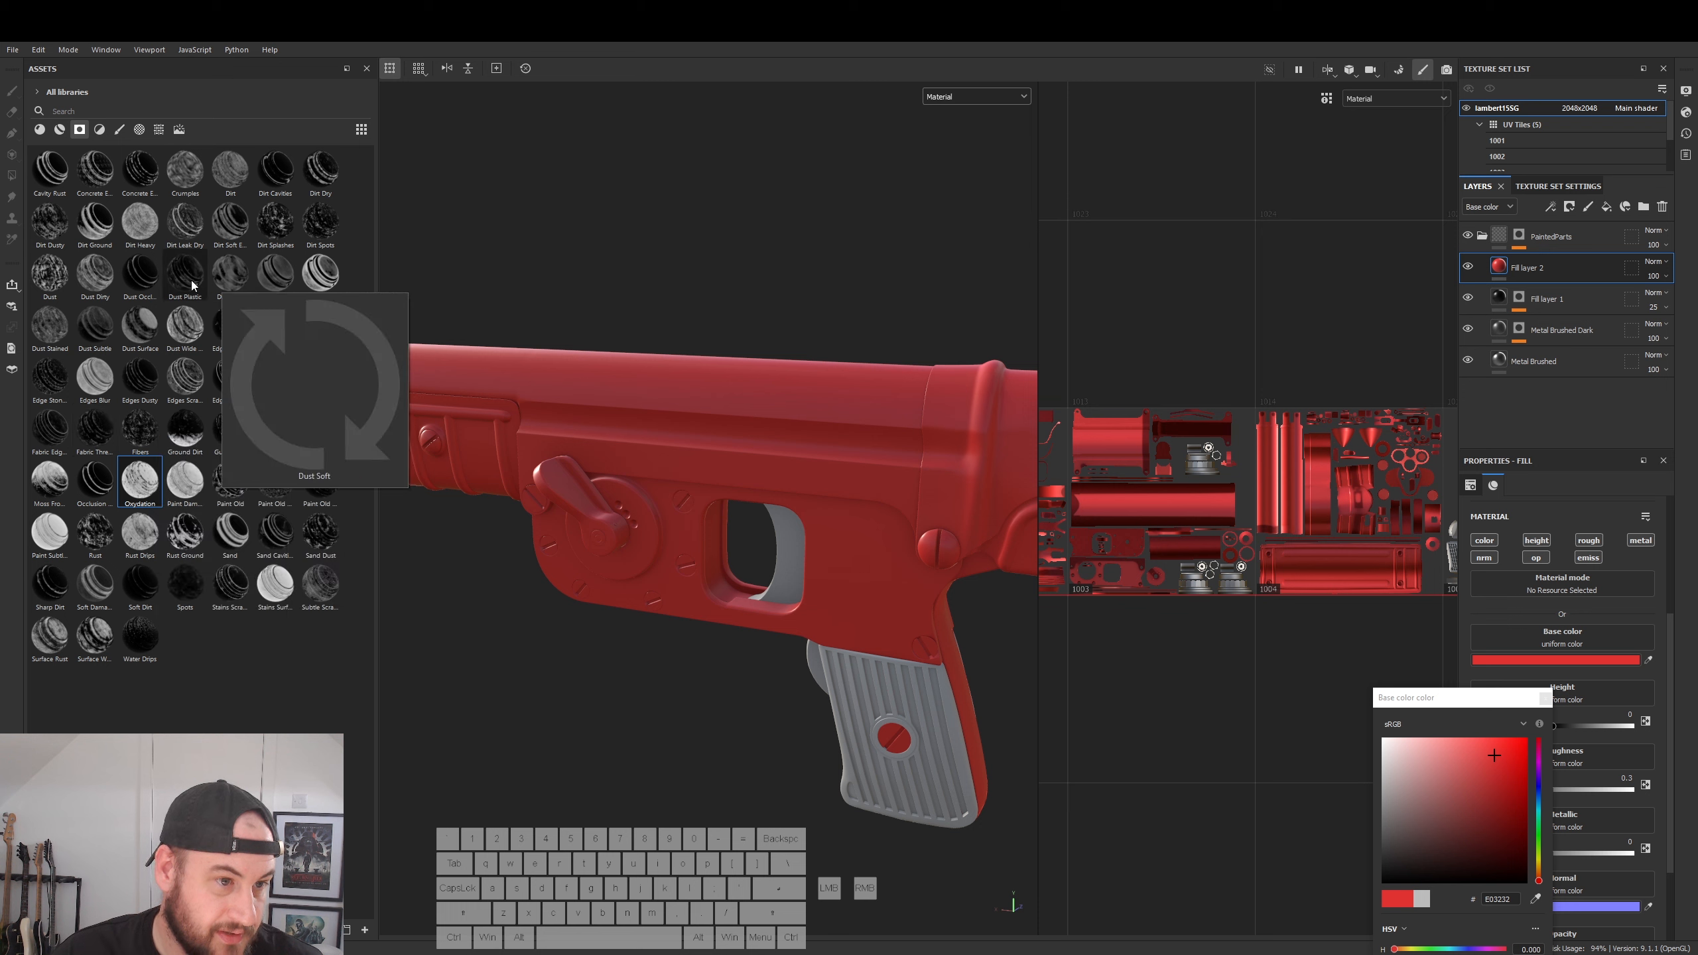
left_click(319, 595)
left_click_drag(314, 588, 1514, 265)
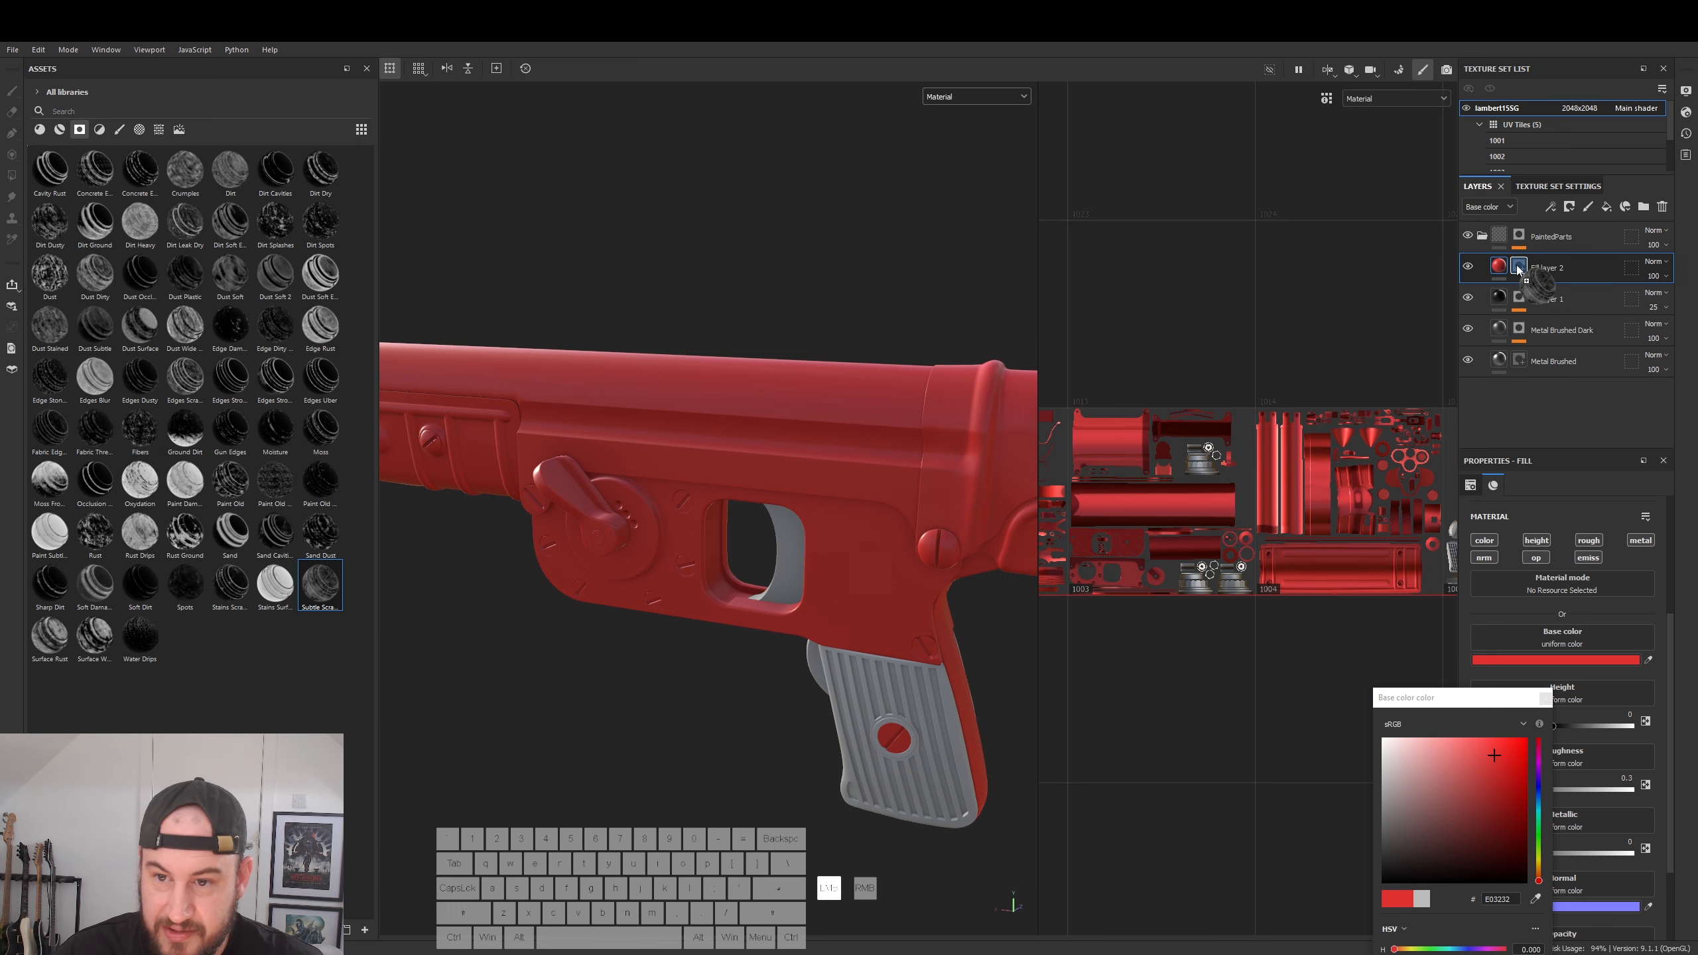
right_click_drag(1298, 335, 1278, 629, "alt")
left_click_drag(829, 663, 913, 631, "alt")
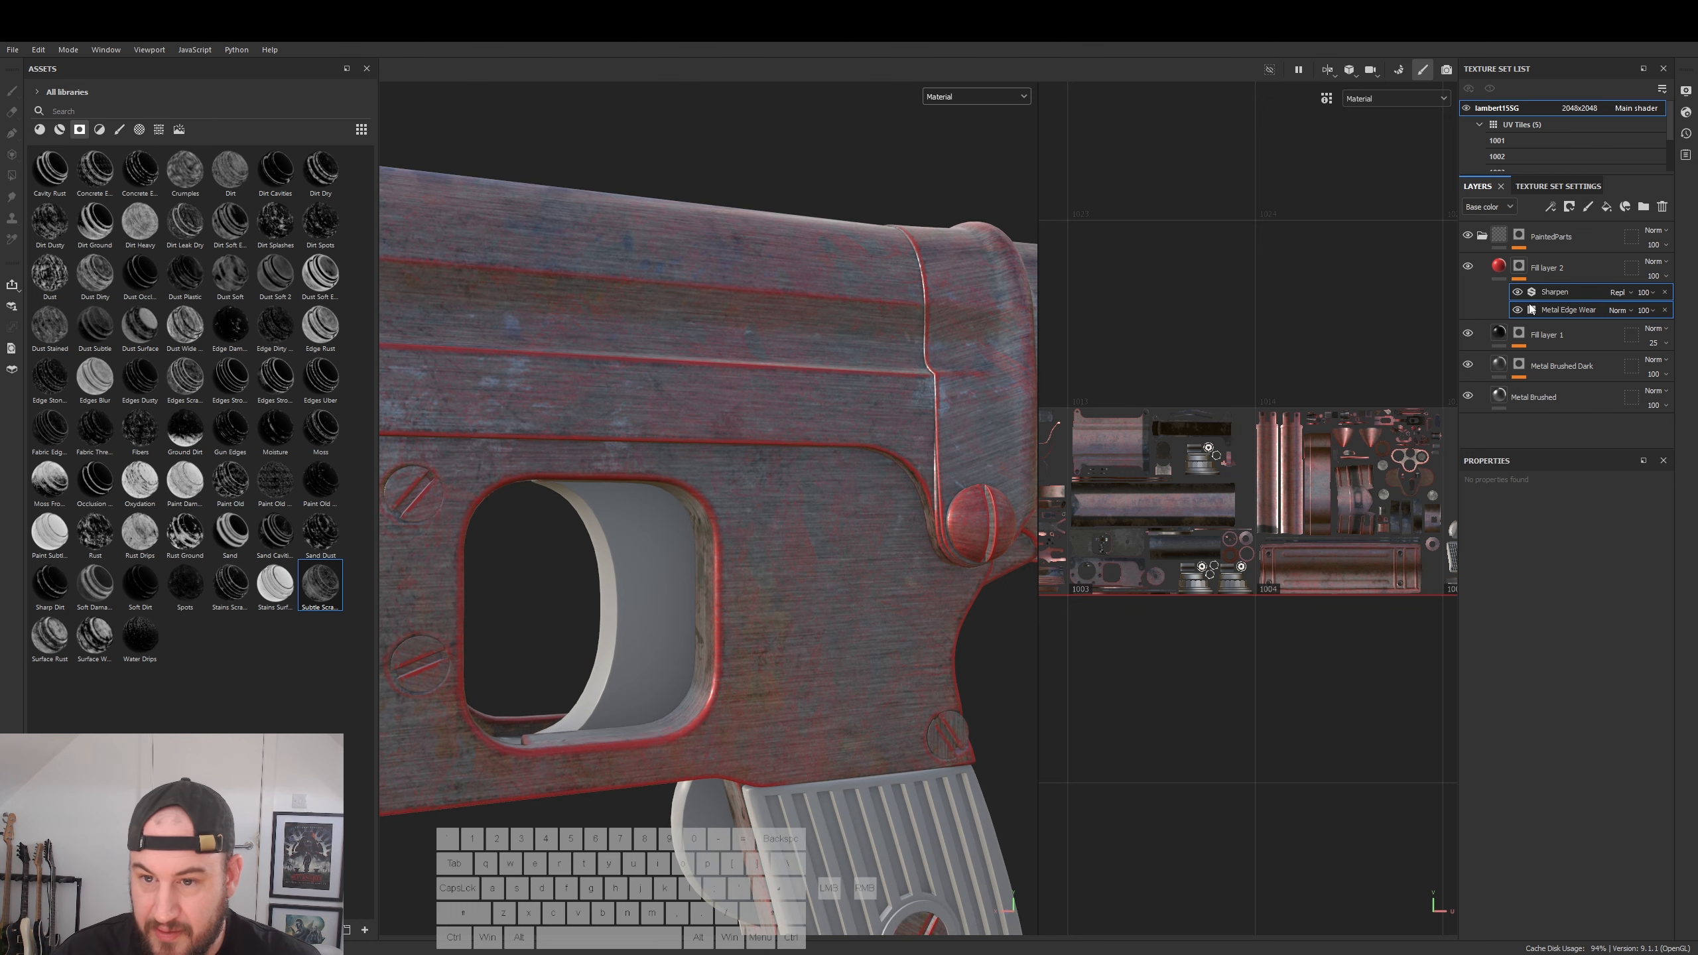
- Set Fill layer 2's Metal Edge Wear generator to wear level 0.62, grunge amount 0.33 and curvature weight 0.48
left_click(1553, 312)
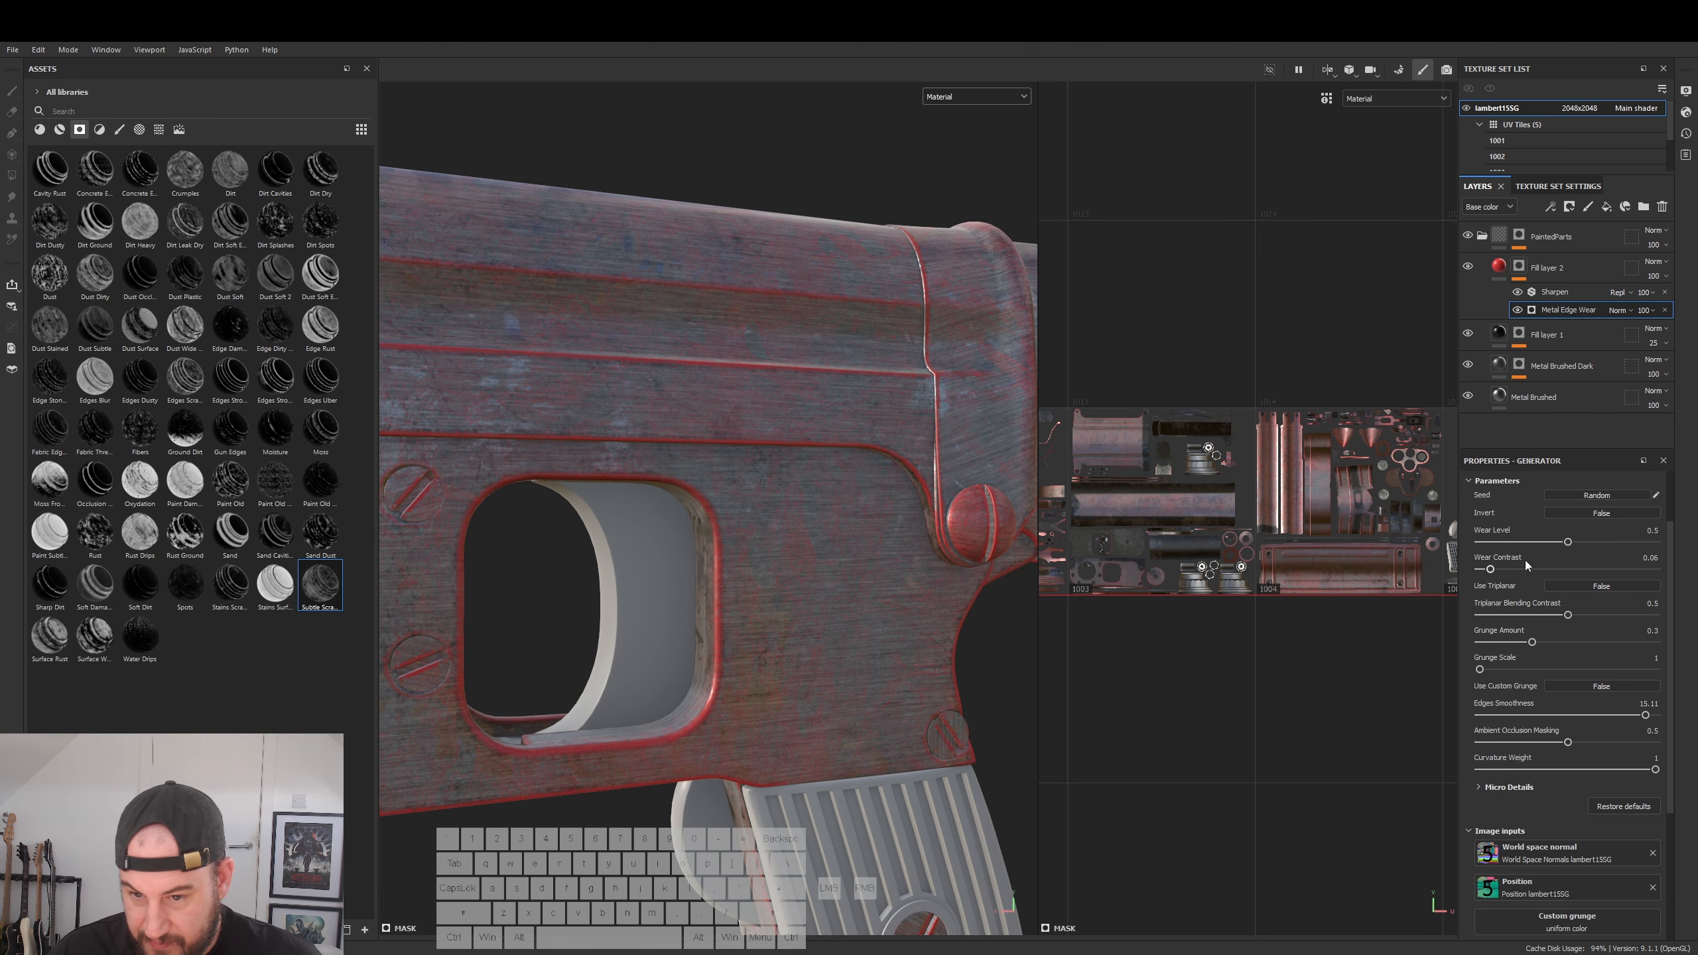
scroll(1521, 548, "up", 2)
left_click(1593, 623)
left_click(1613, 622)
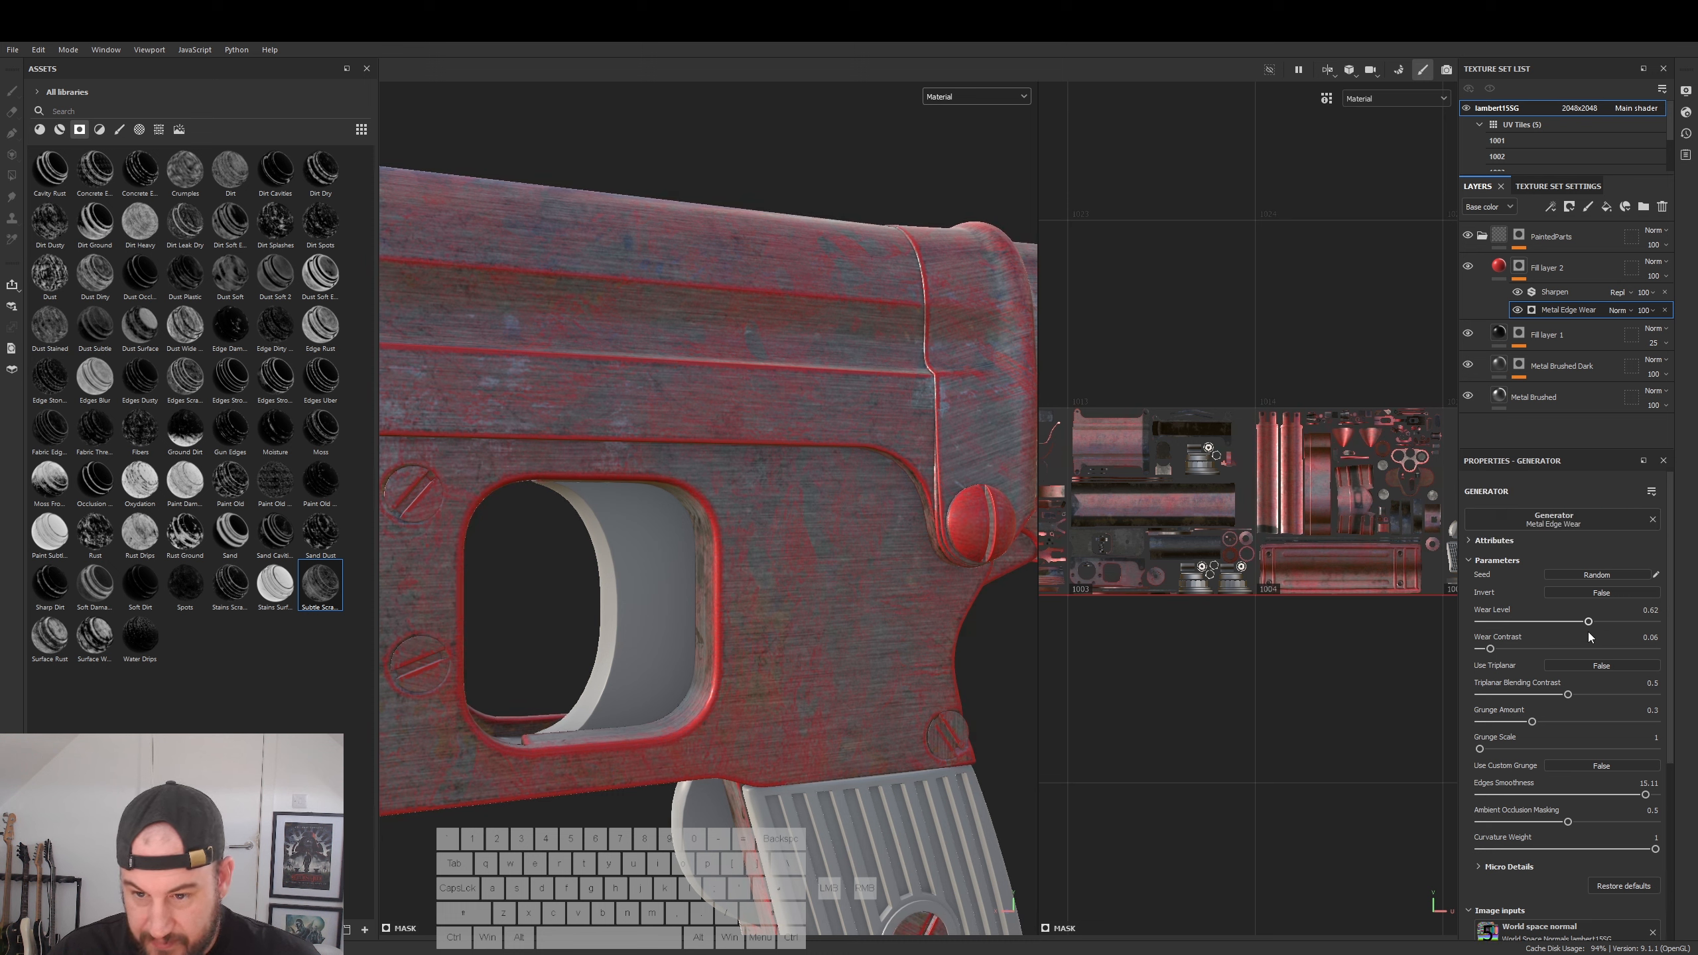
left_click_drag(1520, 721, 1539, 721)
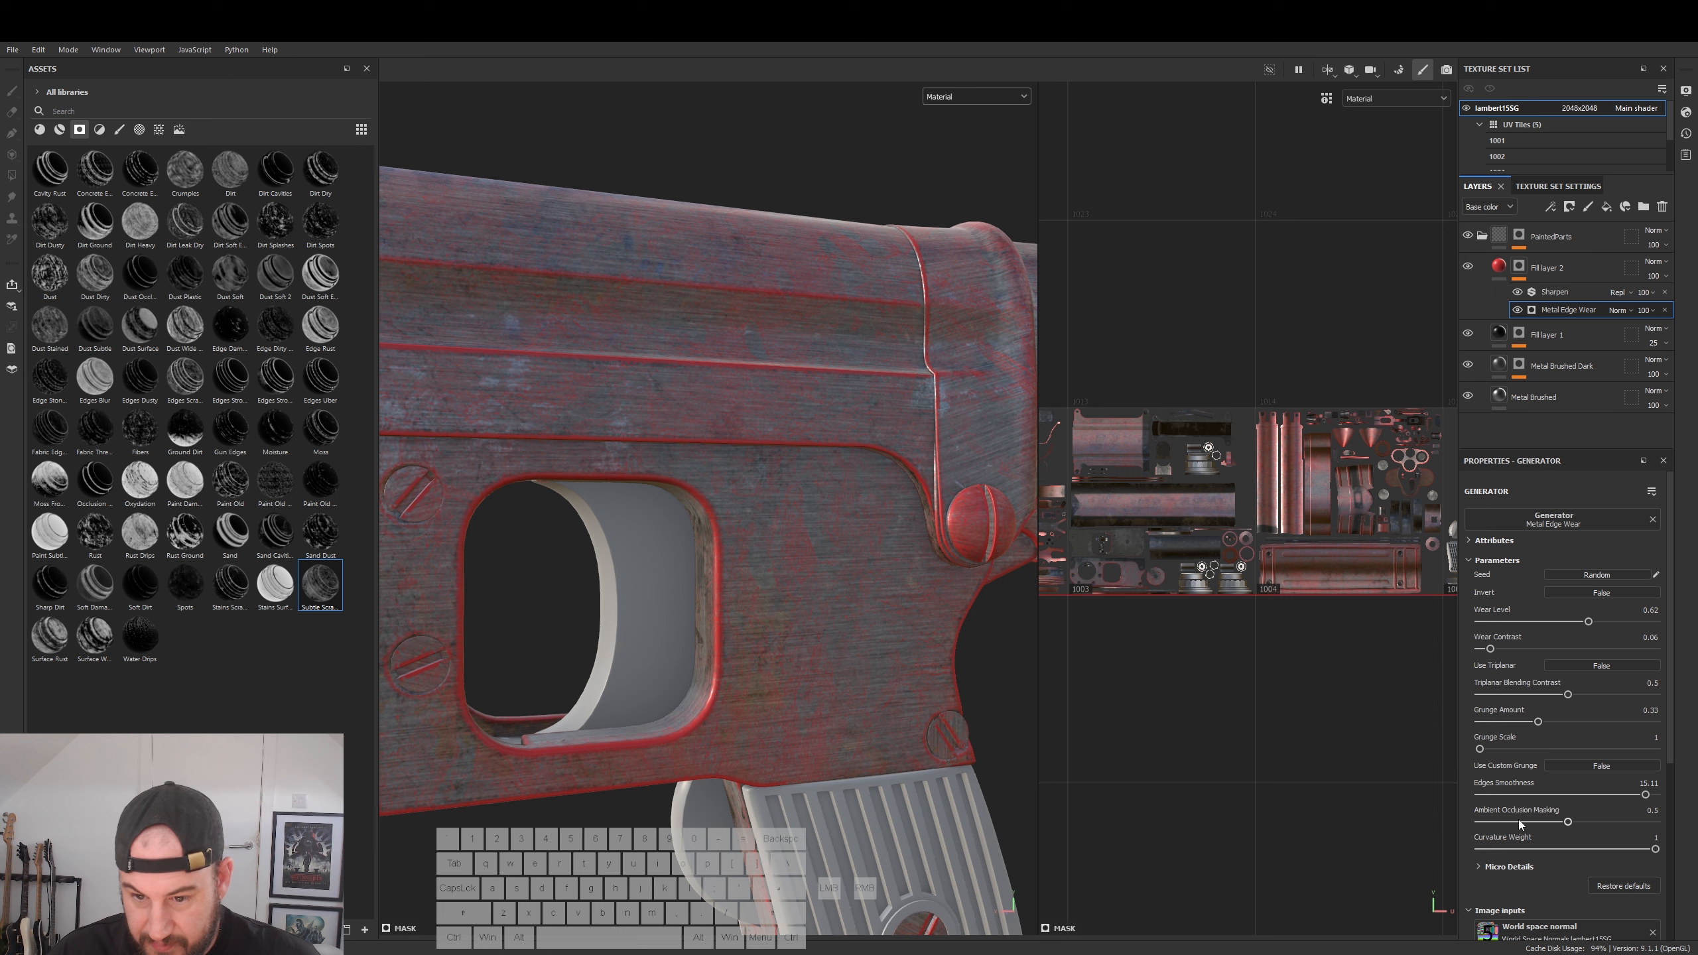
left_click(1552, 849)
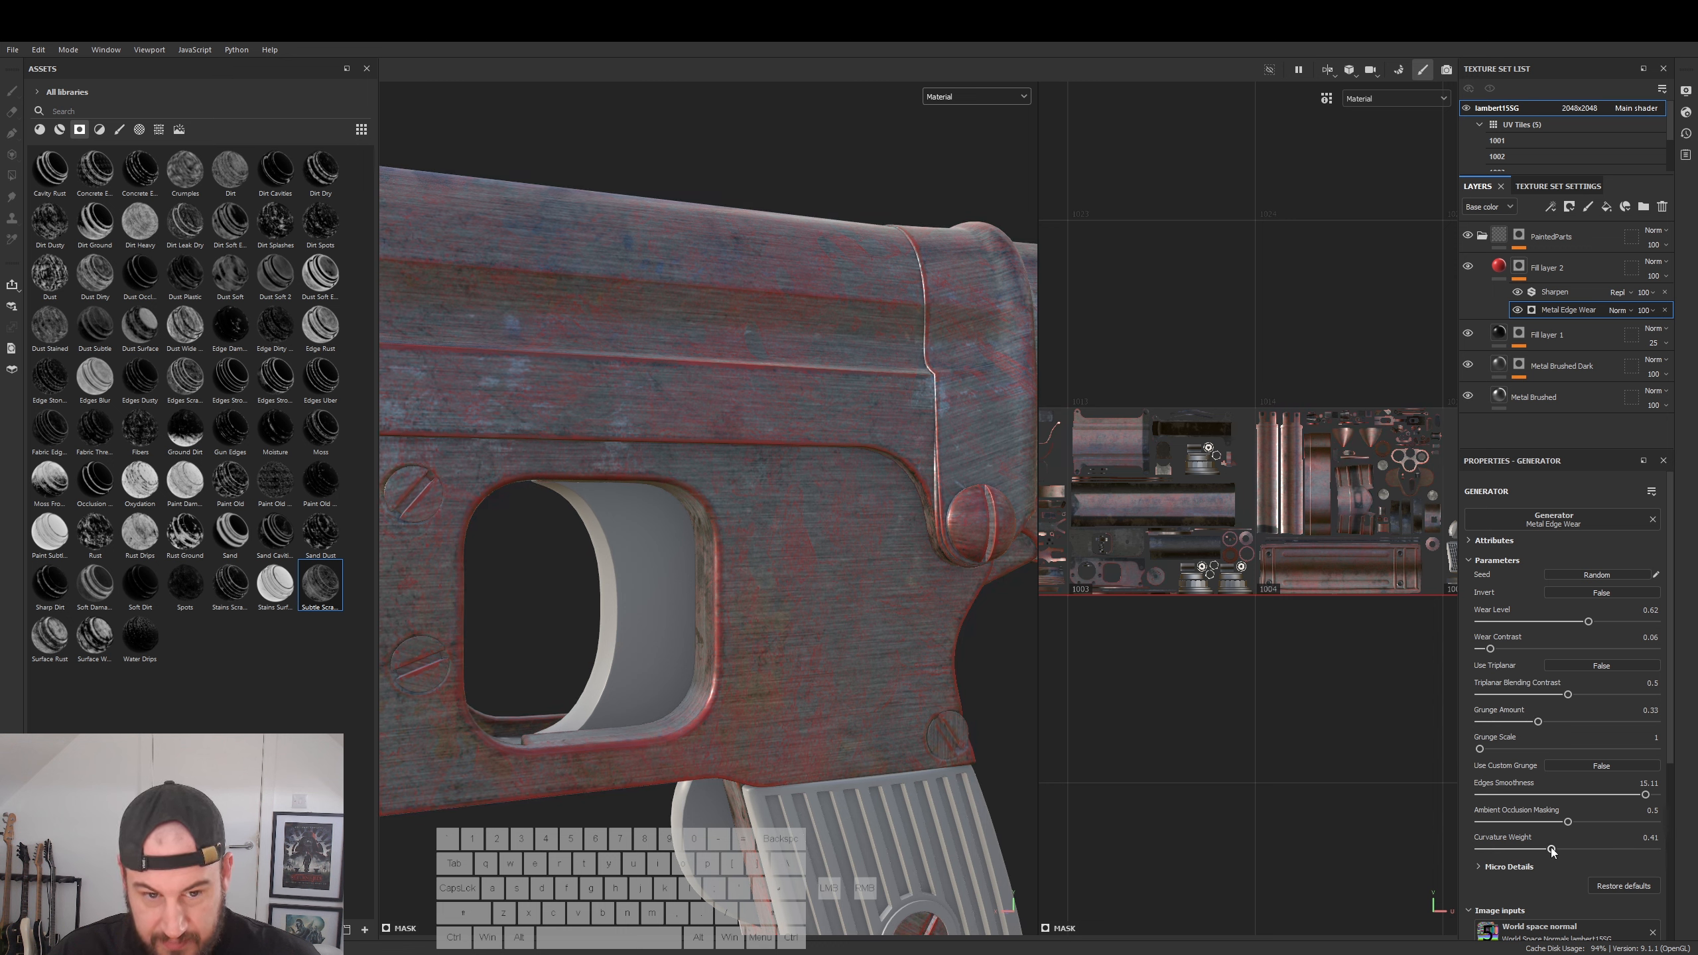
left_click_drag(854, 636, 796, 607, "alt")
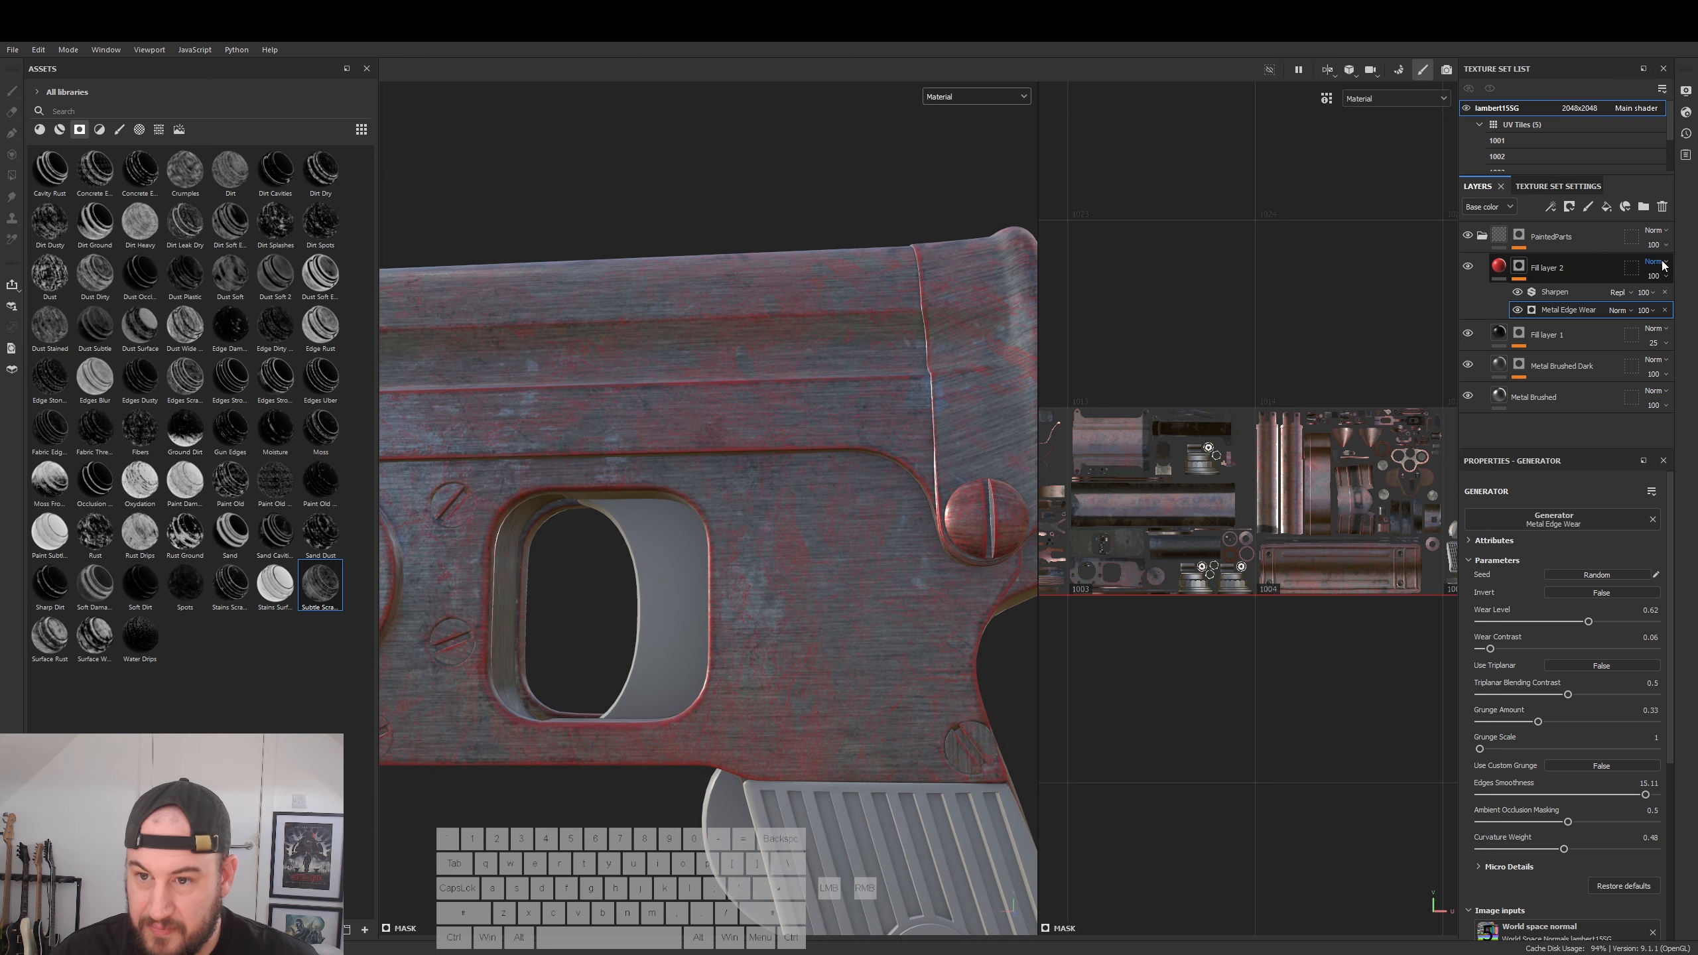
- Set the base color of Fill layer 2 to dark grey 5E5E5E and check the scratches on the receiver
left_click(1500, 267)
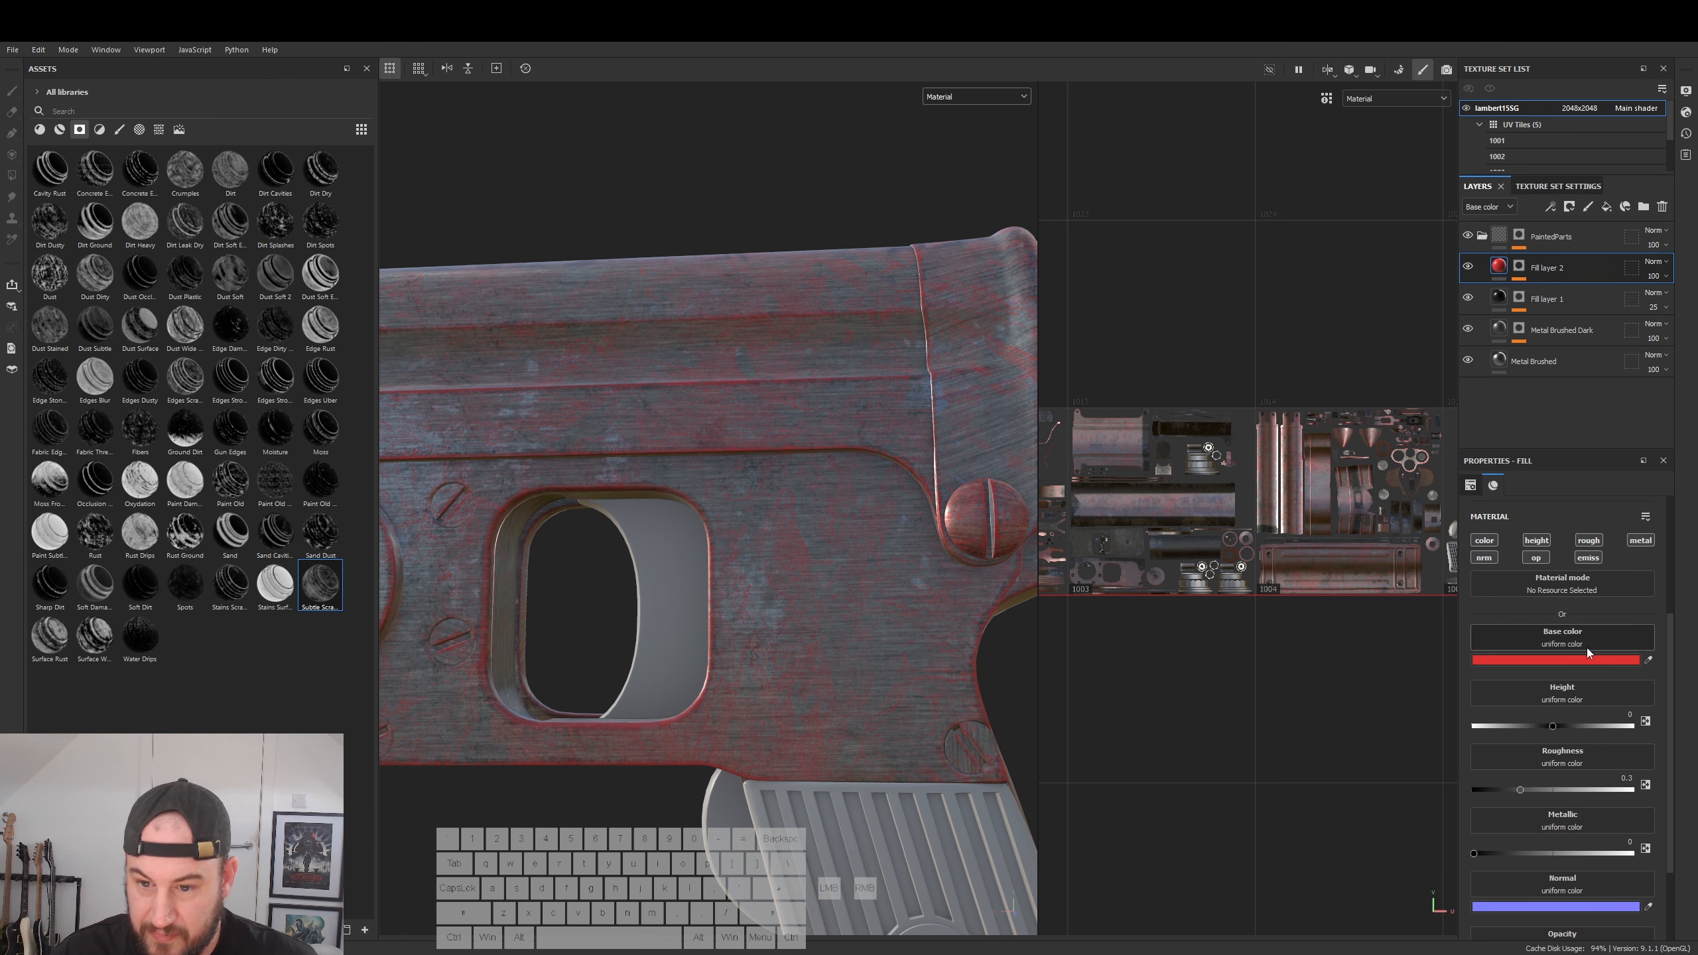
left_click(1553, 662)
left_click_drag(1404, 768, 1382, 829)
left_click_drag(675, 668, 644, 678, "alt")
right_click_drag(644, 678, 648, 676, "alt")
left_click_drag(649, 676, 679, 592, "alt")
right_click_drag(679, 592, 813, 591, "alt")
mouse_move(813, 591)
left_mouse_down("alt")
mouse_move(796, 580)
mouse_move(933, 600)
mouse_move(858, 588)
mouse_move(884, 646)
left_mouse_up("alt")
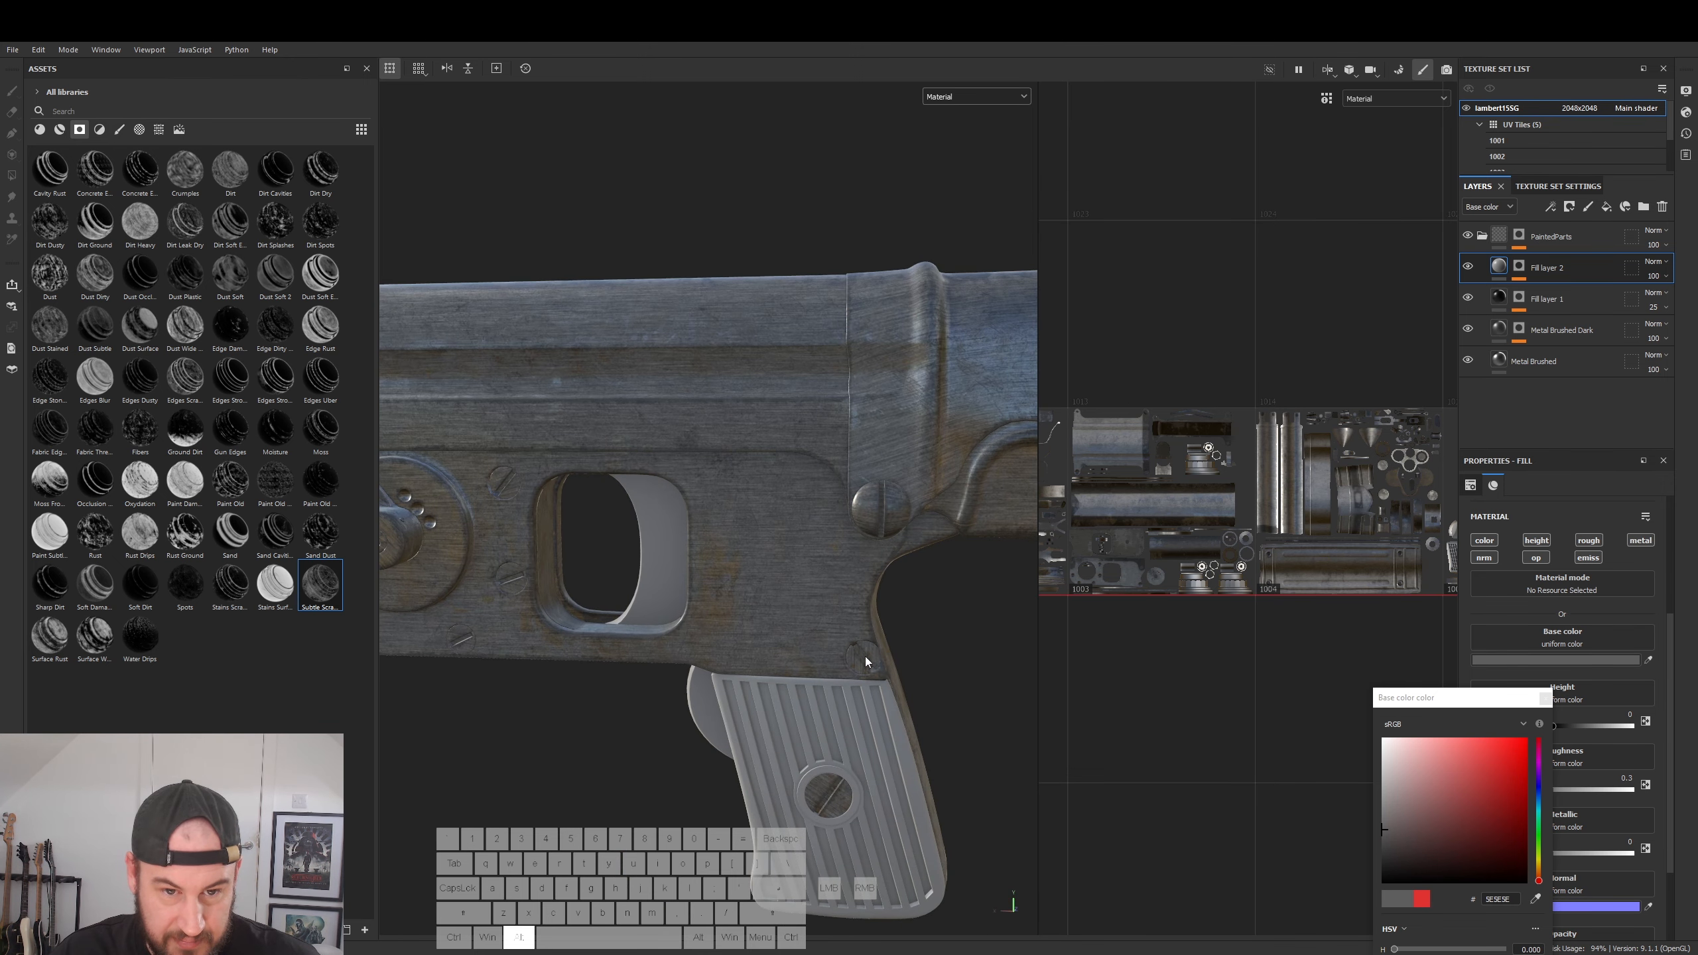
- Set the Metal Brushed layer's hairline density to 0.13 and brushing strength to 0.05
left_click(1505, 362)
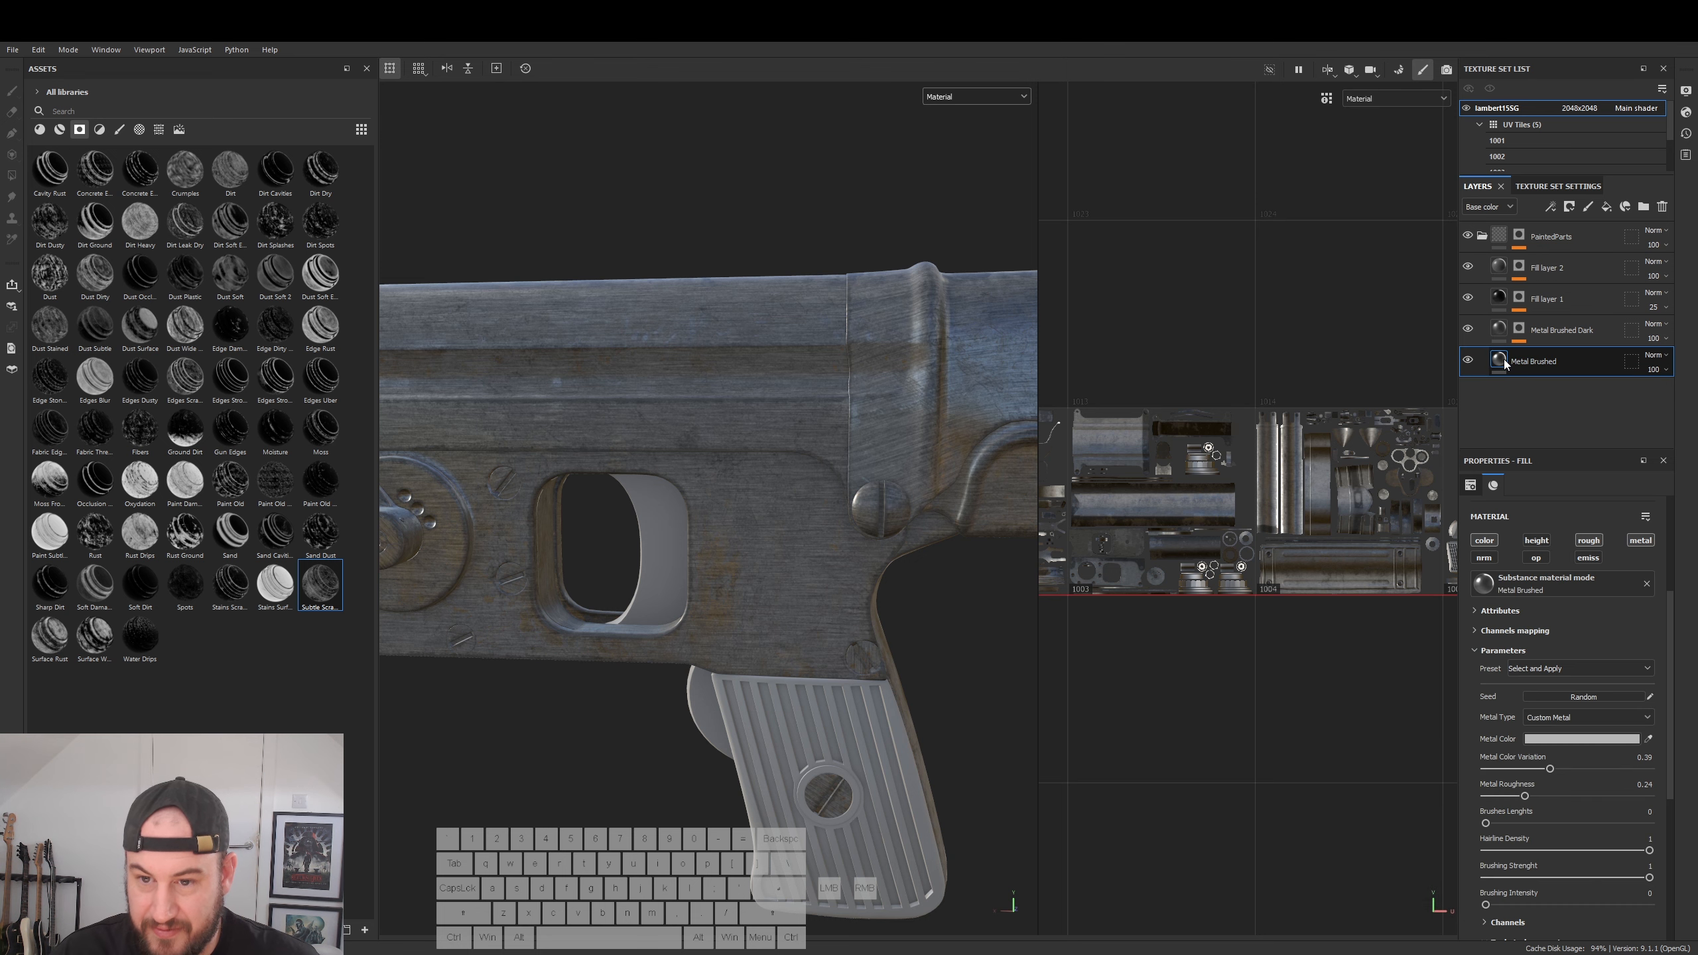
mouse_move(1502, 361)
mouse_move(883, 642)
left_mouse_down("alt")
mouse_move(913, 687)
mouse_move(903, 623)
left_mouse_up("alt")
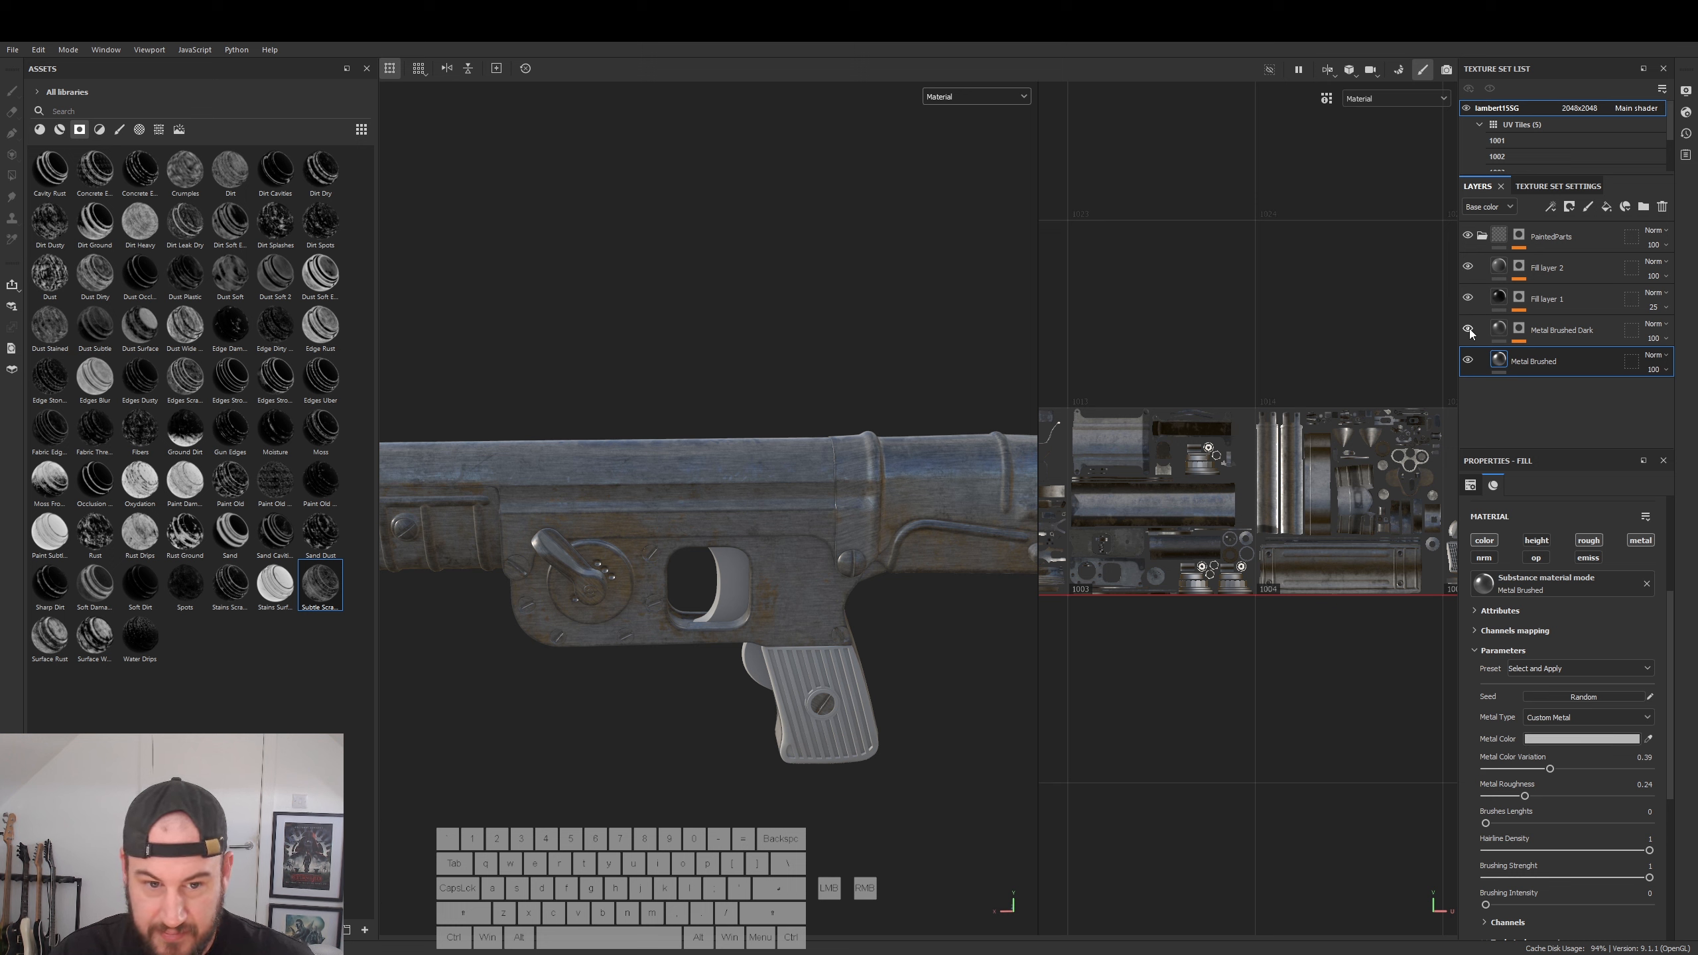
left_click(1538, 365)
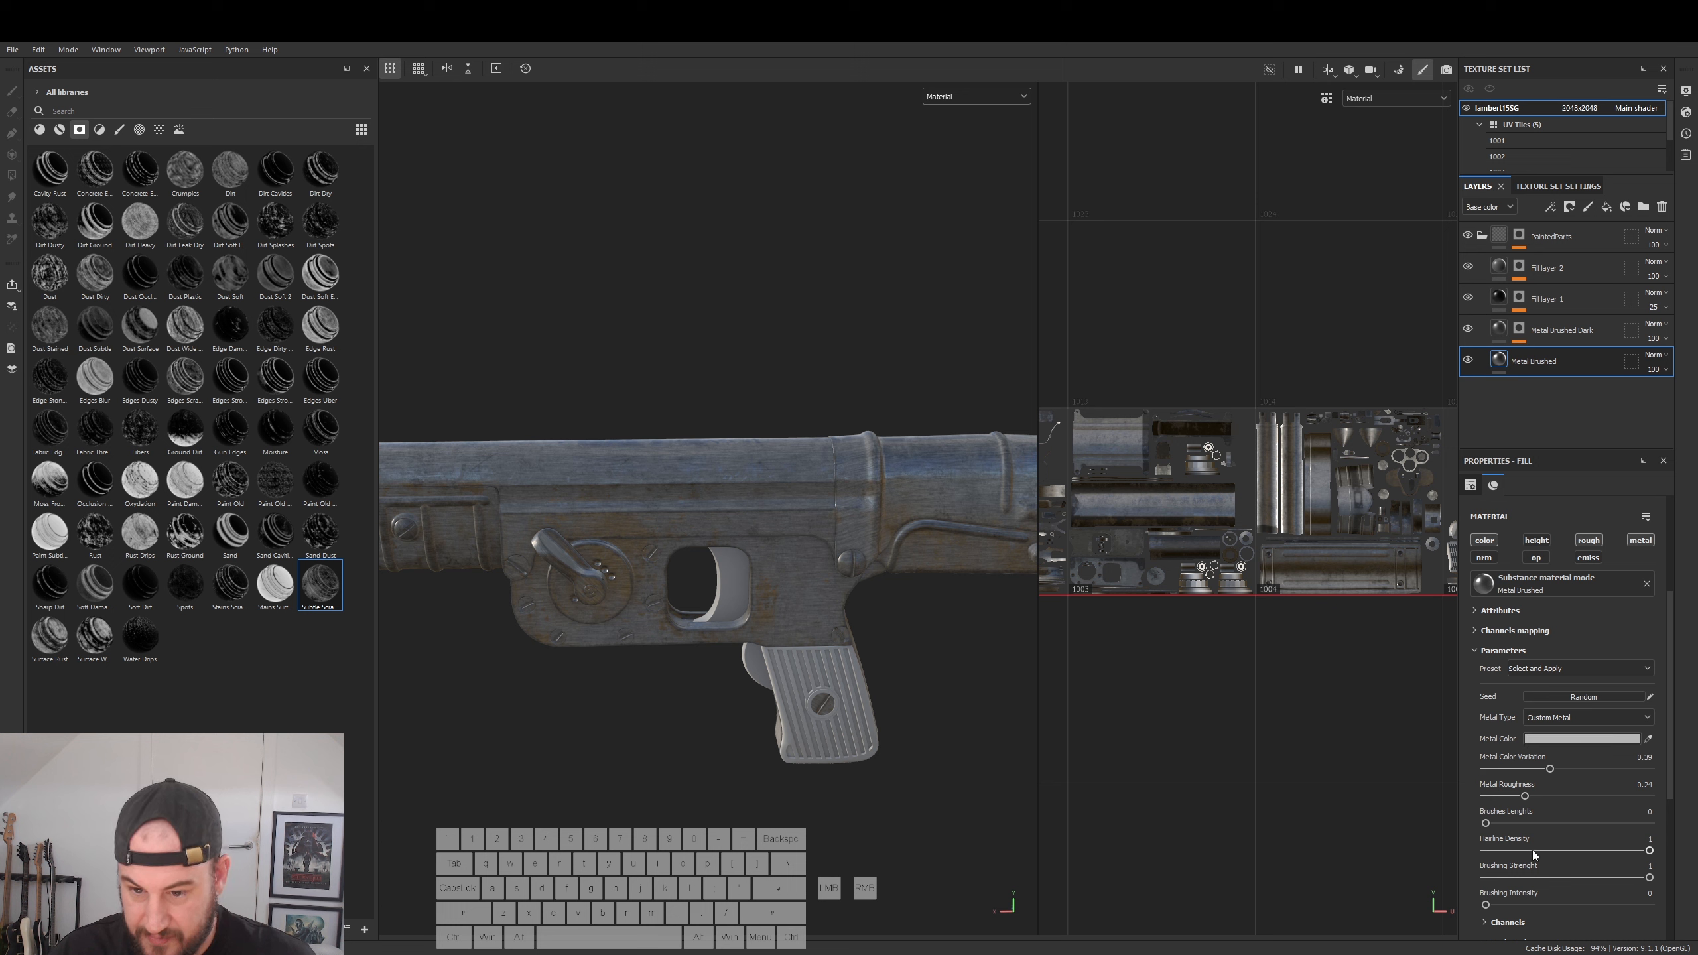
left_click(1561, 851)
mouse_move(1561, 851)
left_mouse_down()
mouse_move(1485, 854)
mouse_move(1549, 878)
left_mouse_up()
left_click(1522, 878)
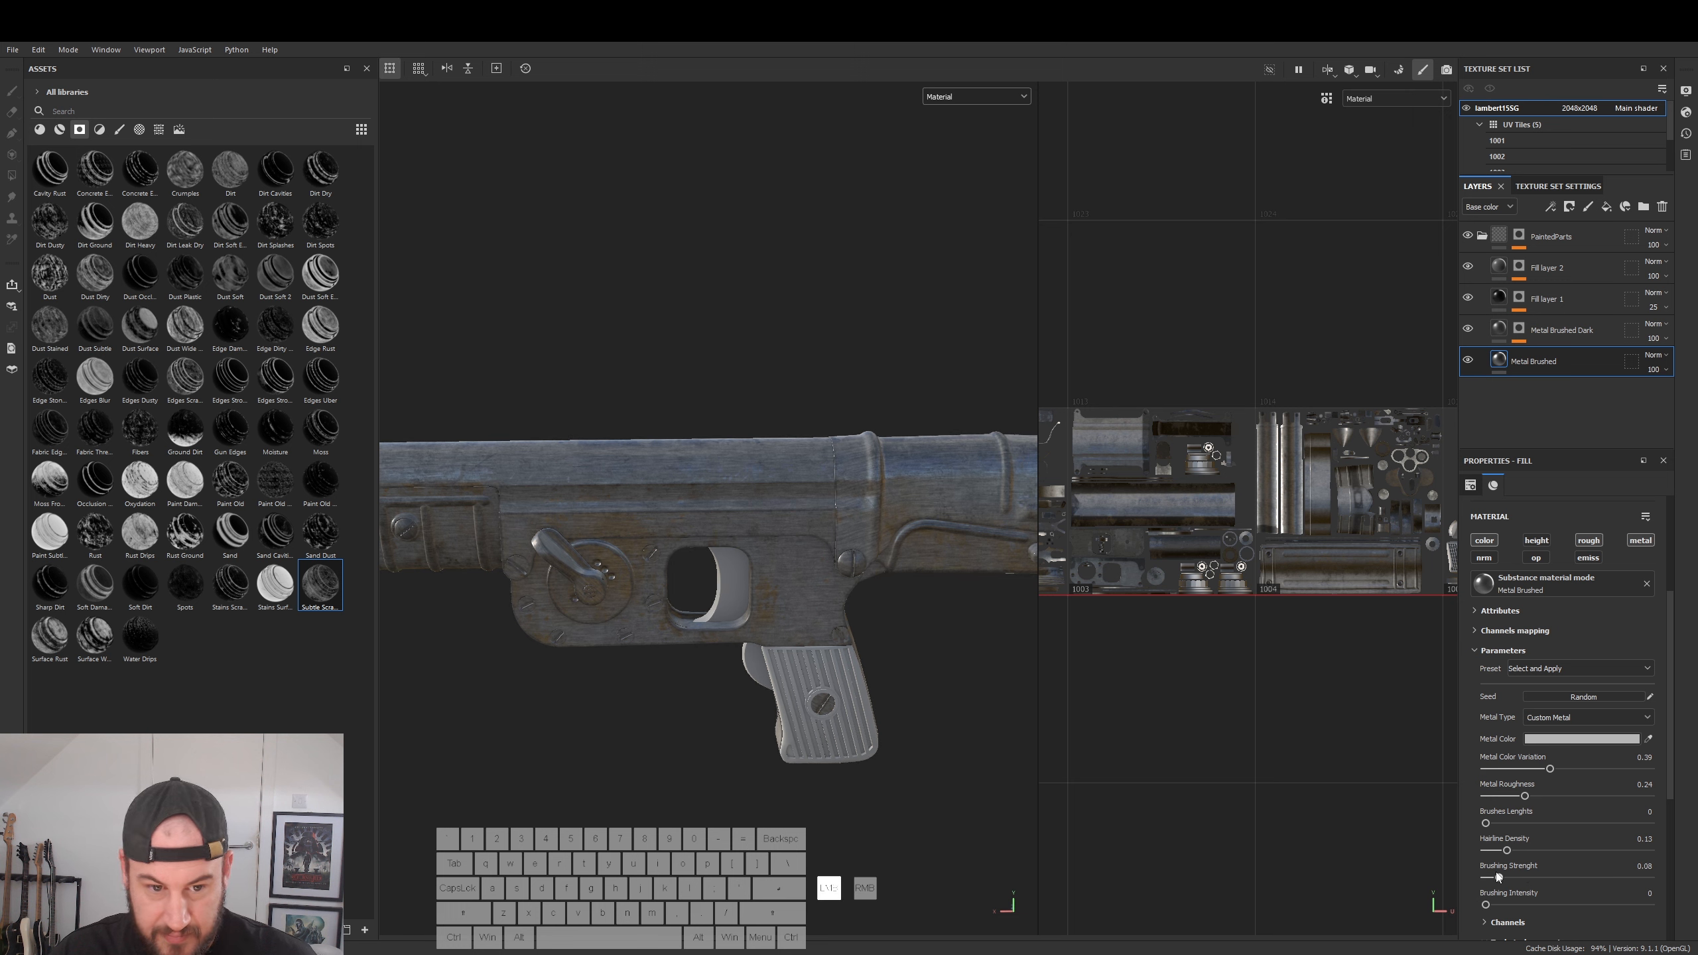
left_click_drag(1003, 603, 856, 613, "alt")
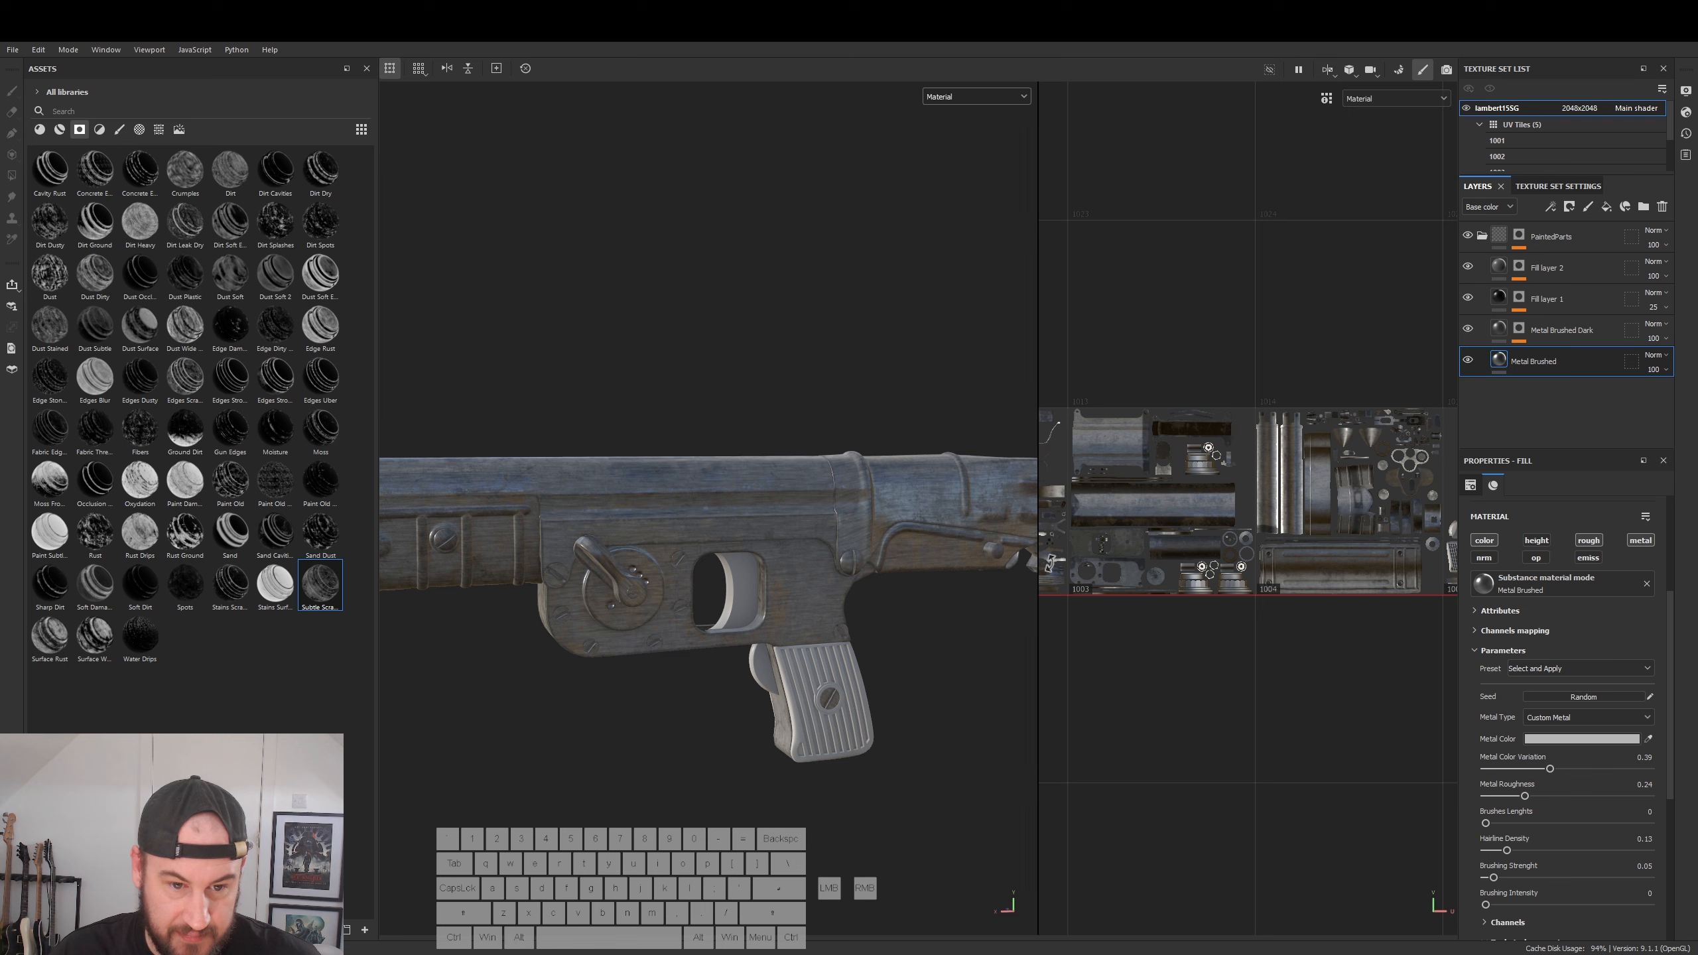
- Set the base color of Fill layer 1 to a medium grey and check the receiver's finish
left_click(1538, 271)
right_click_drag(931, 675, 910, 627, "alt")
left_click_drag(911, 626, 1003, 642, "alt")
right_click_drag(1004, 642, 1200, 692, "alt")
left_click(1536, 299)
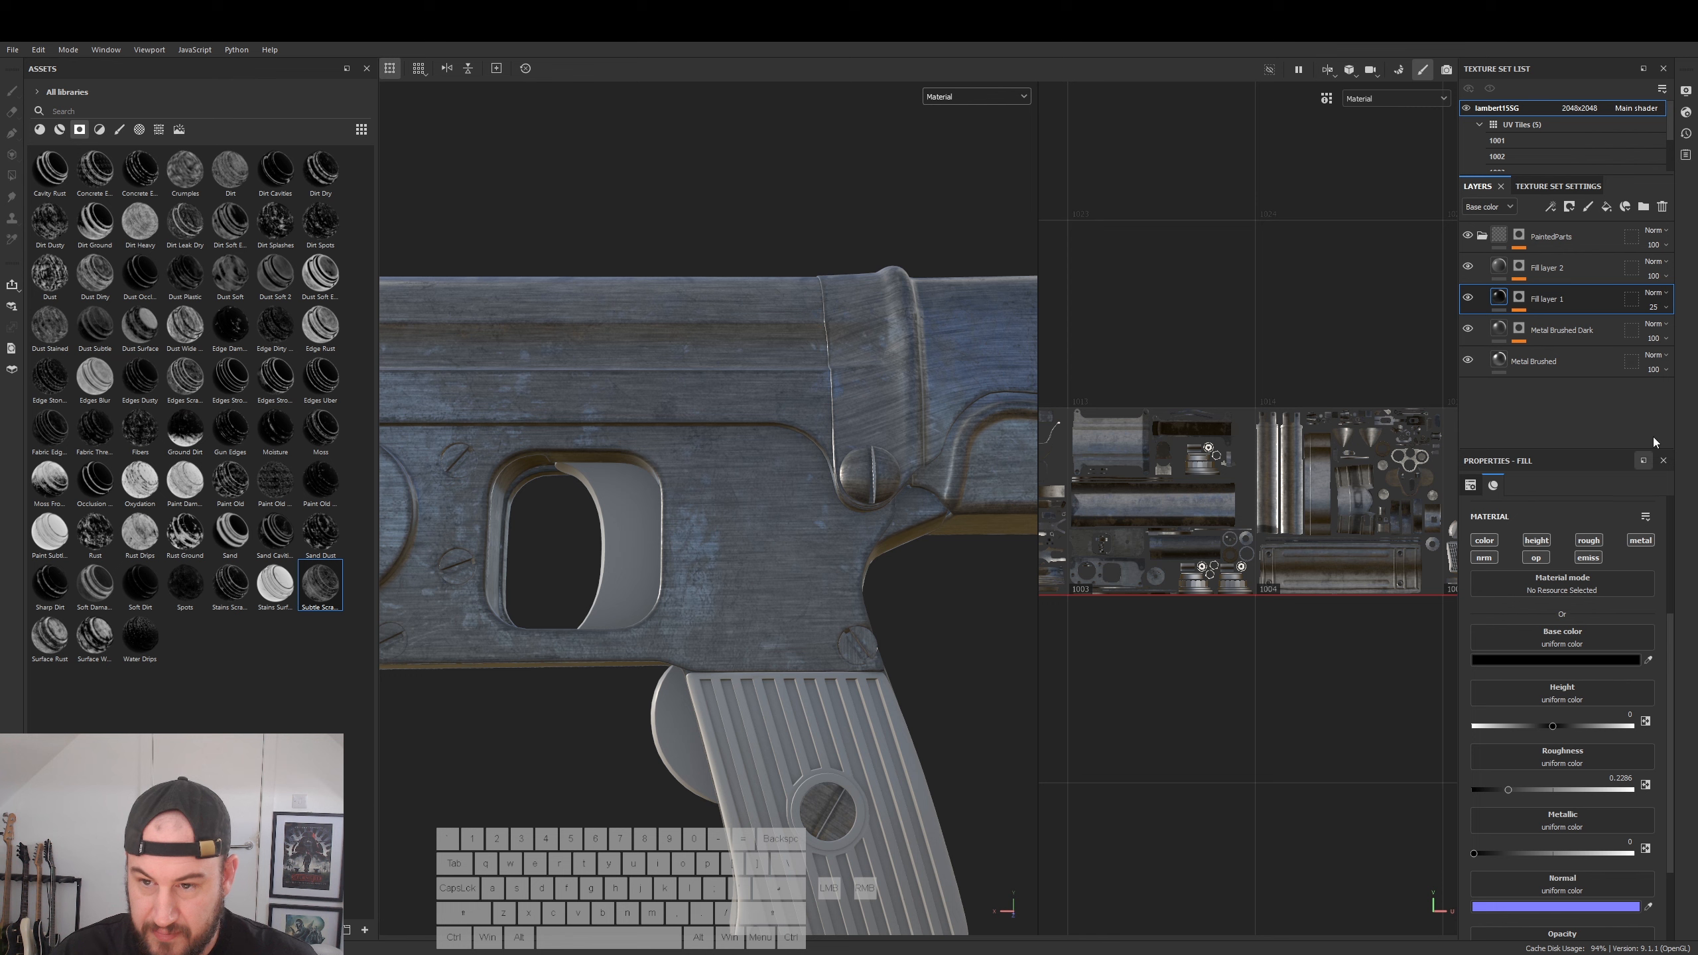
left_click(1549, 659)
left_click(1385, 825)
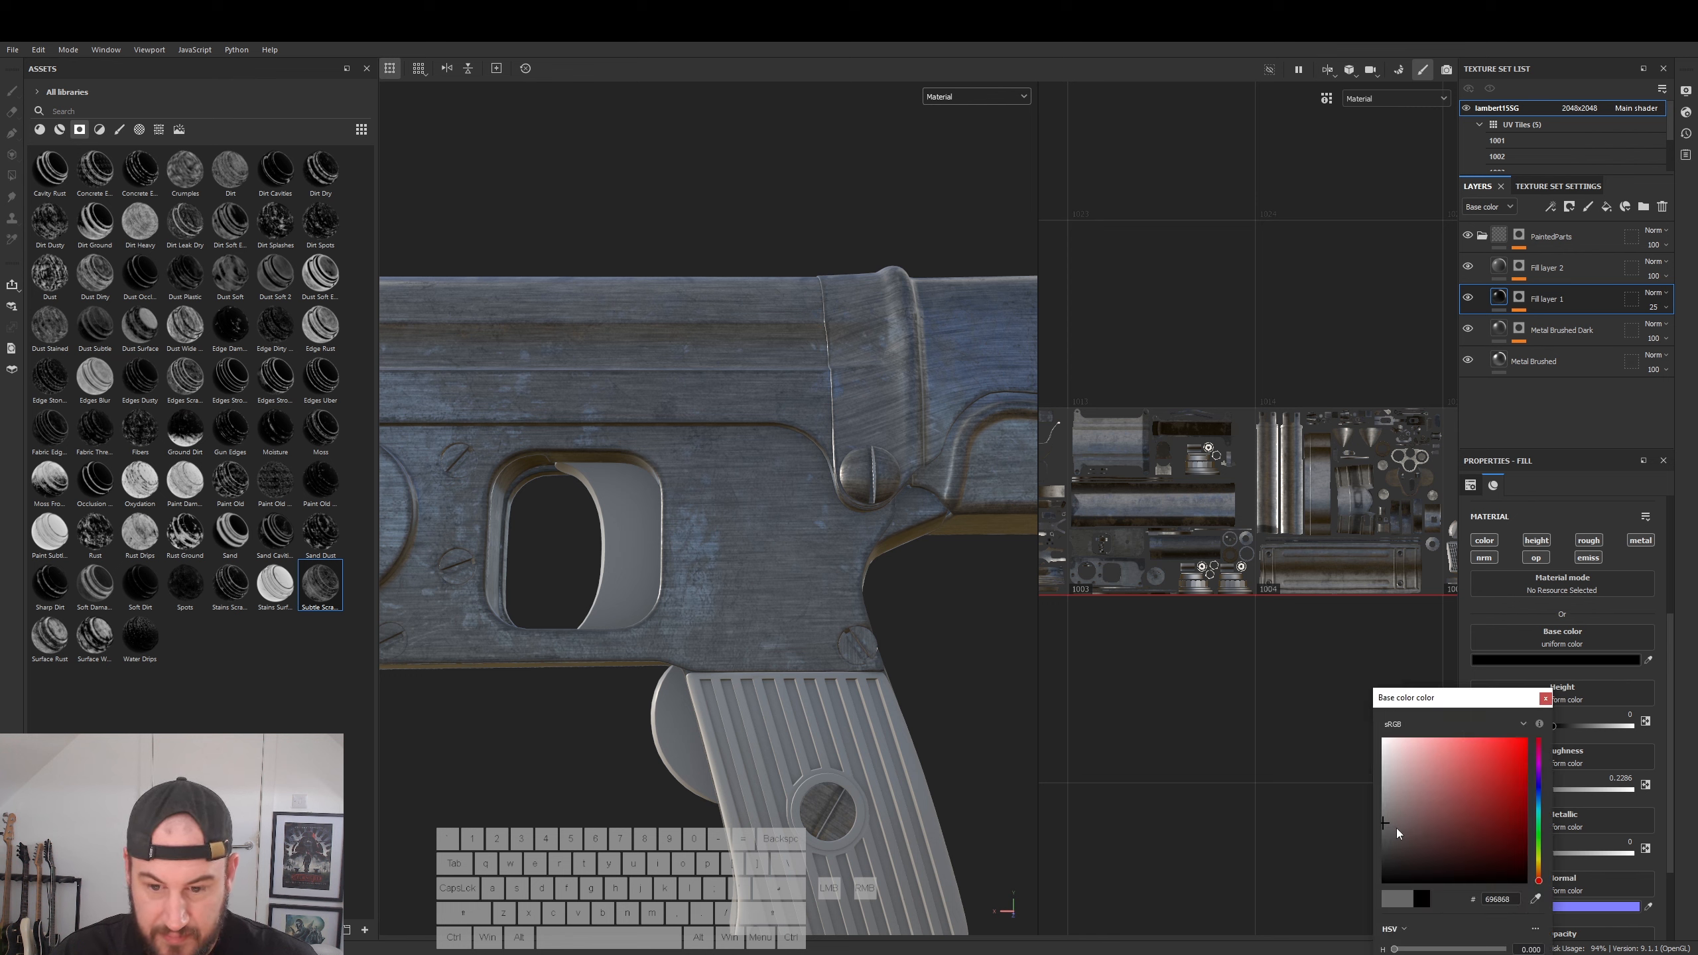
left_click(1385, 792)
left_click_drag(1386, 815, 1385, 812)
left_click_drag(628, 716, 732, 672, "alt")
left_click(1384, 801)
left_click_drag(844, 658, 890, 637, "alt")
- Render the whole weapon in Iray to review the materials, and return to painting mode
right_click_drag(890, 637, 307, 632, "alt")
left_click_drag(709, 655, 799, 672, "alt")
right_click_drag(800, 673, 608, 671, "alt")
middle_click_drag(608, 671, 792, 545, "alt")
left_click_drag(792, 546, 779, 544, "alt")
left_click(1447, 69)
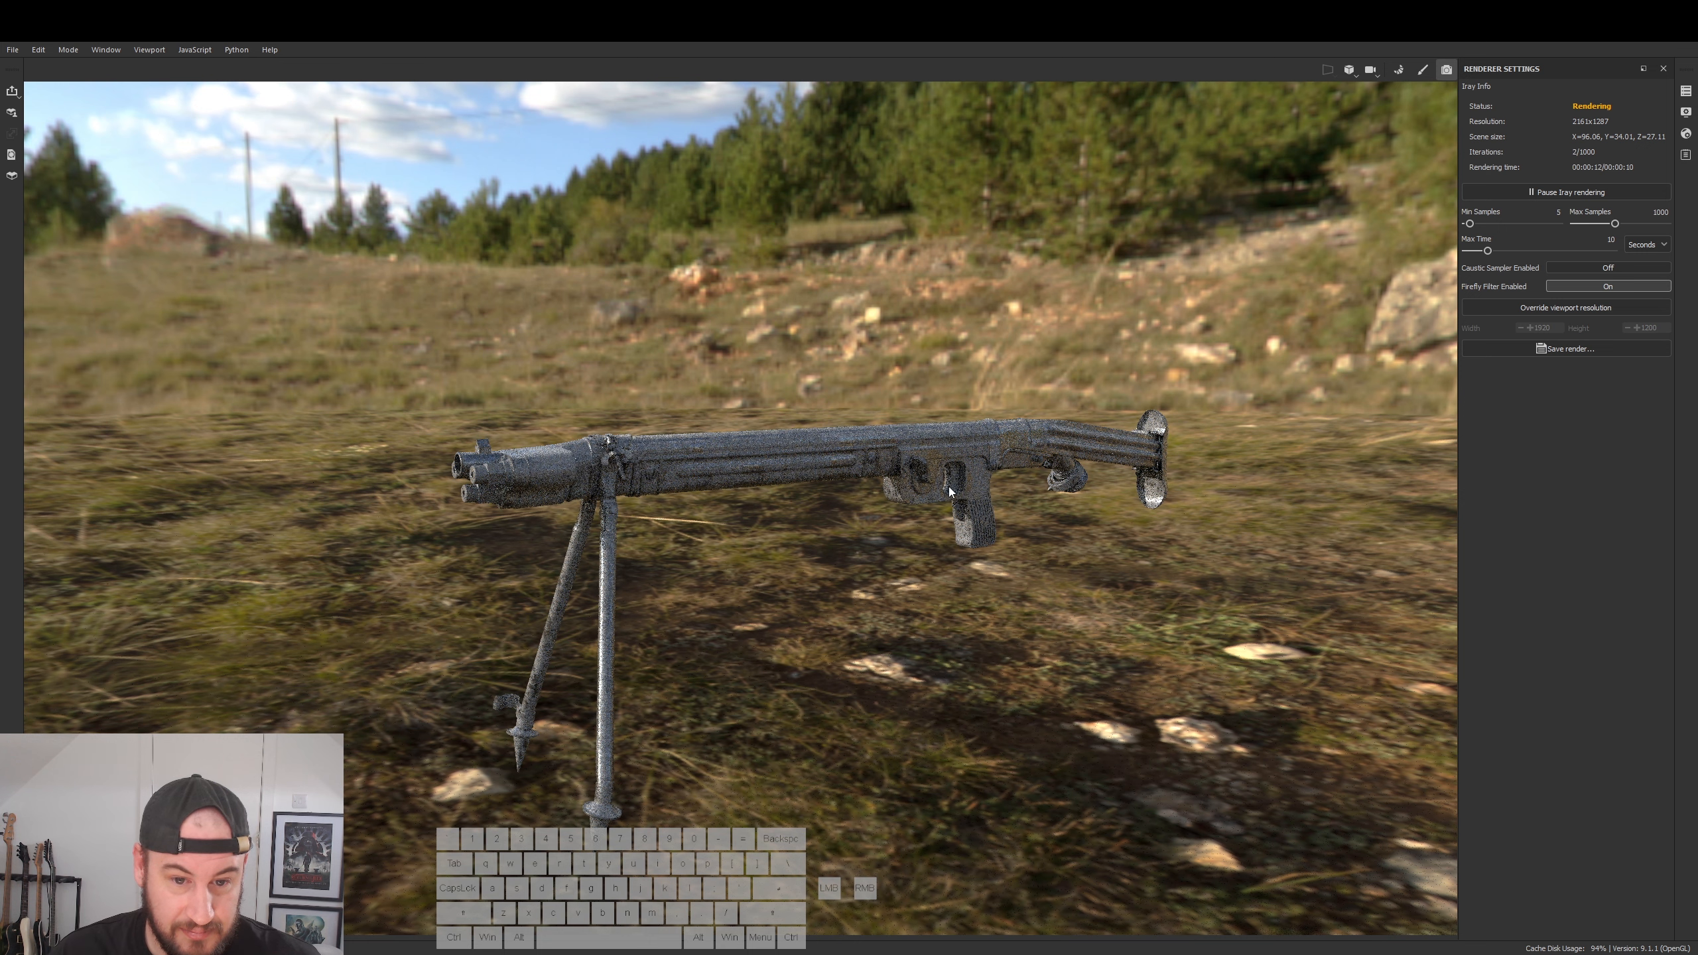
right_click_drag(860, 466, 937, 472, "alt")
left_click_drag(937, 481, 881, 491, "alt")
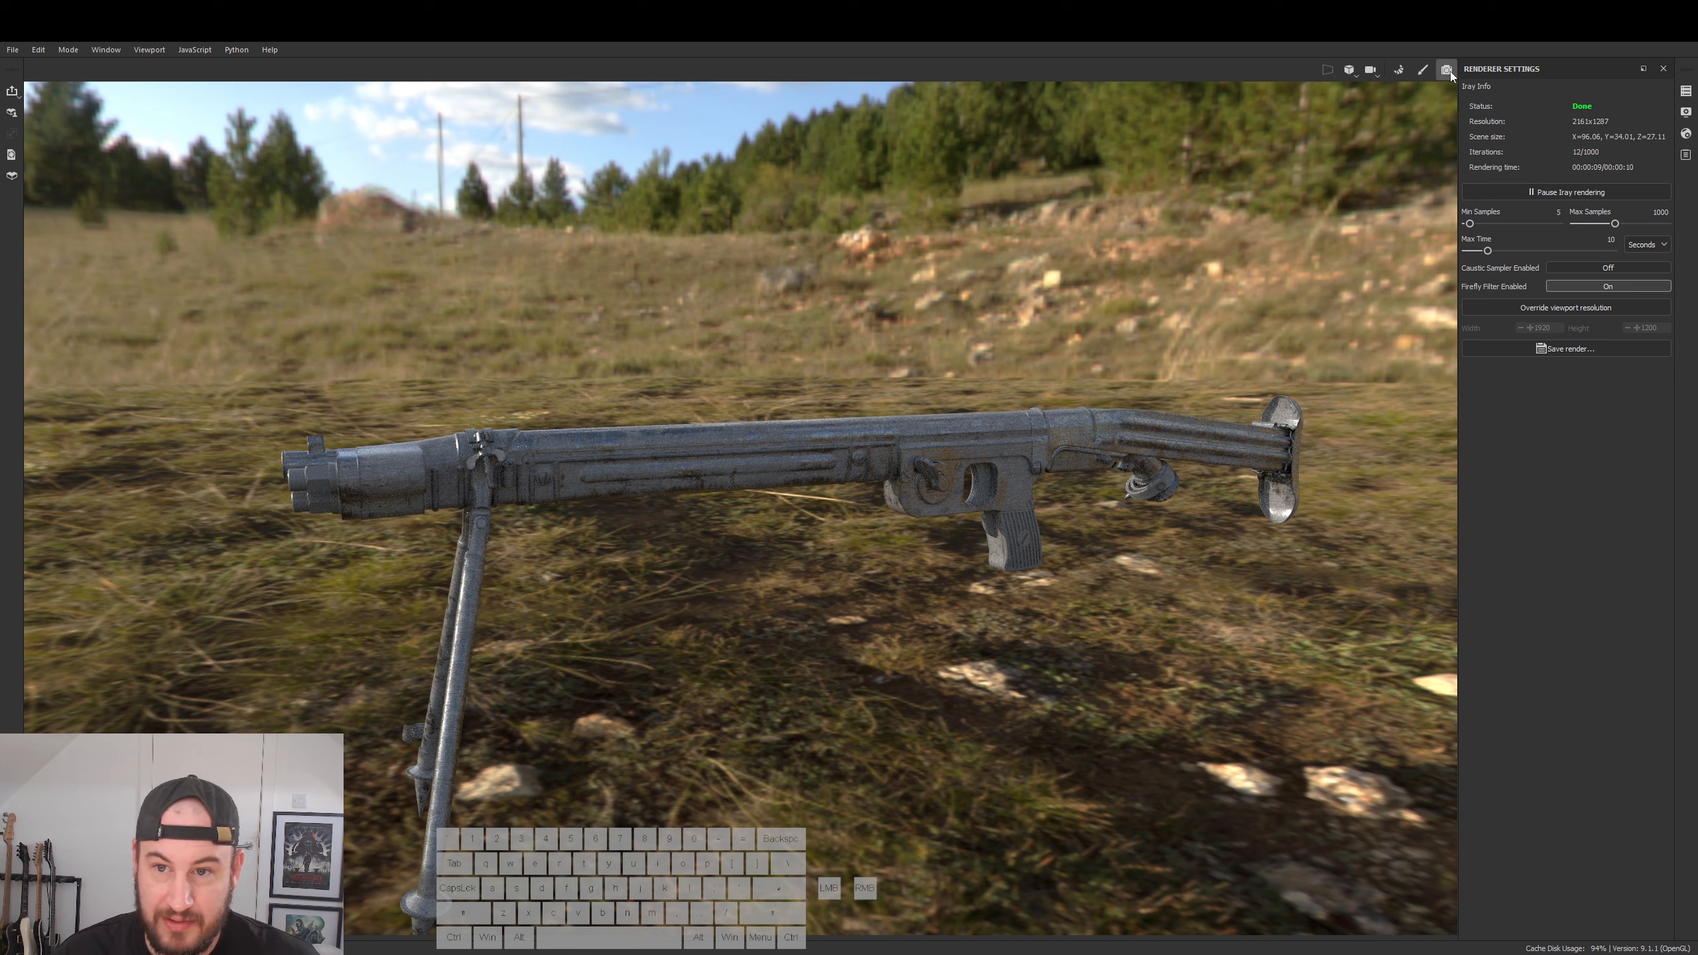
left_click(1423, 71)
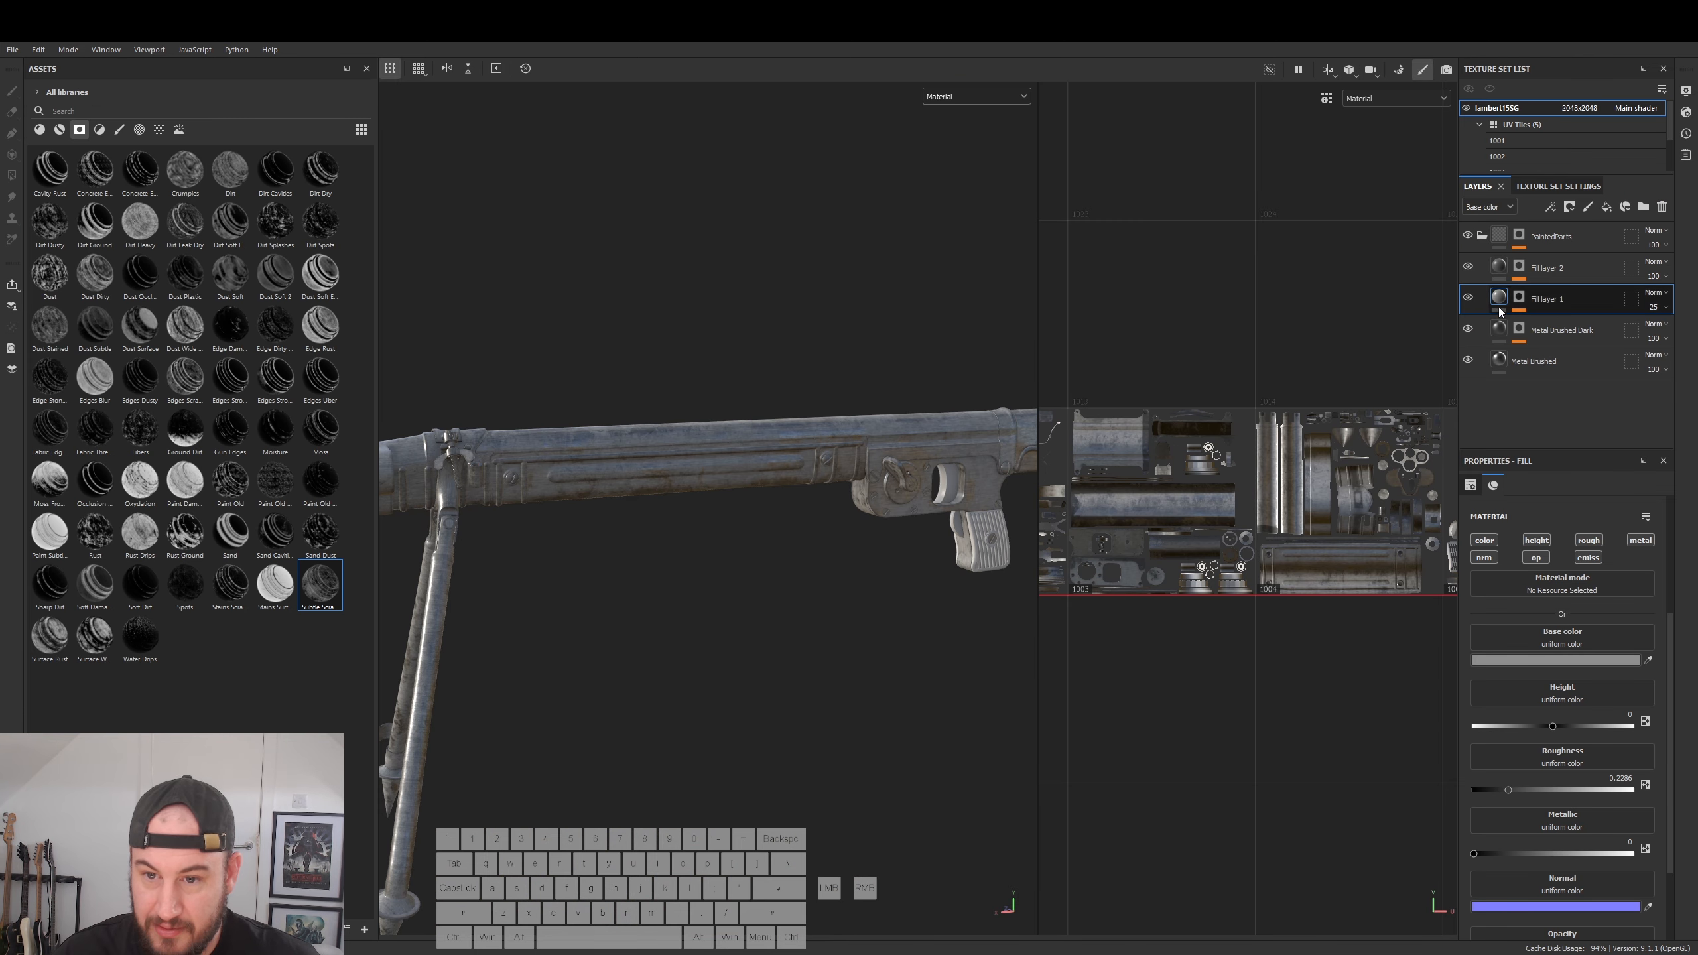
- Compare the model with and without Fill layer 1, and set that layer's metallic value to 0.5633
left_click(1468, 300)
left_click(1468, 299)
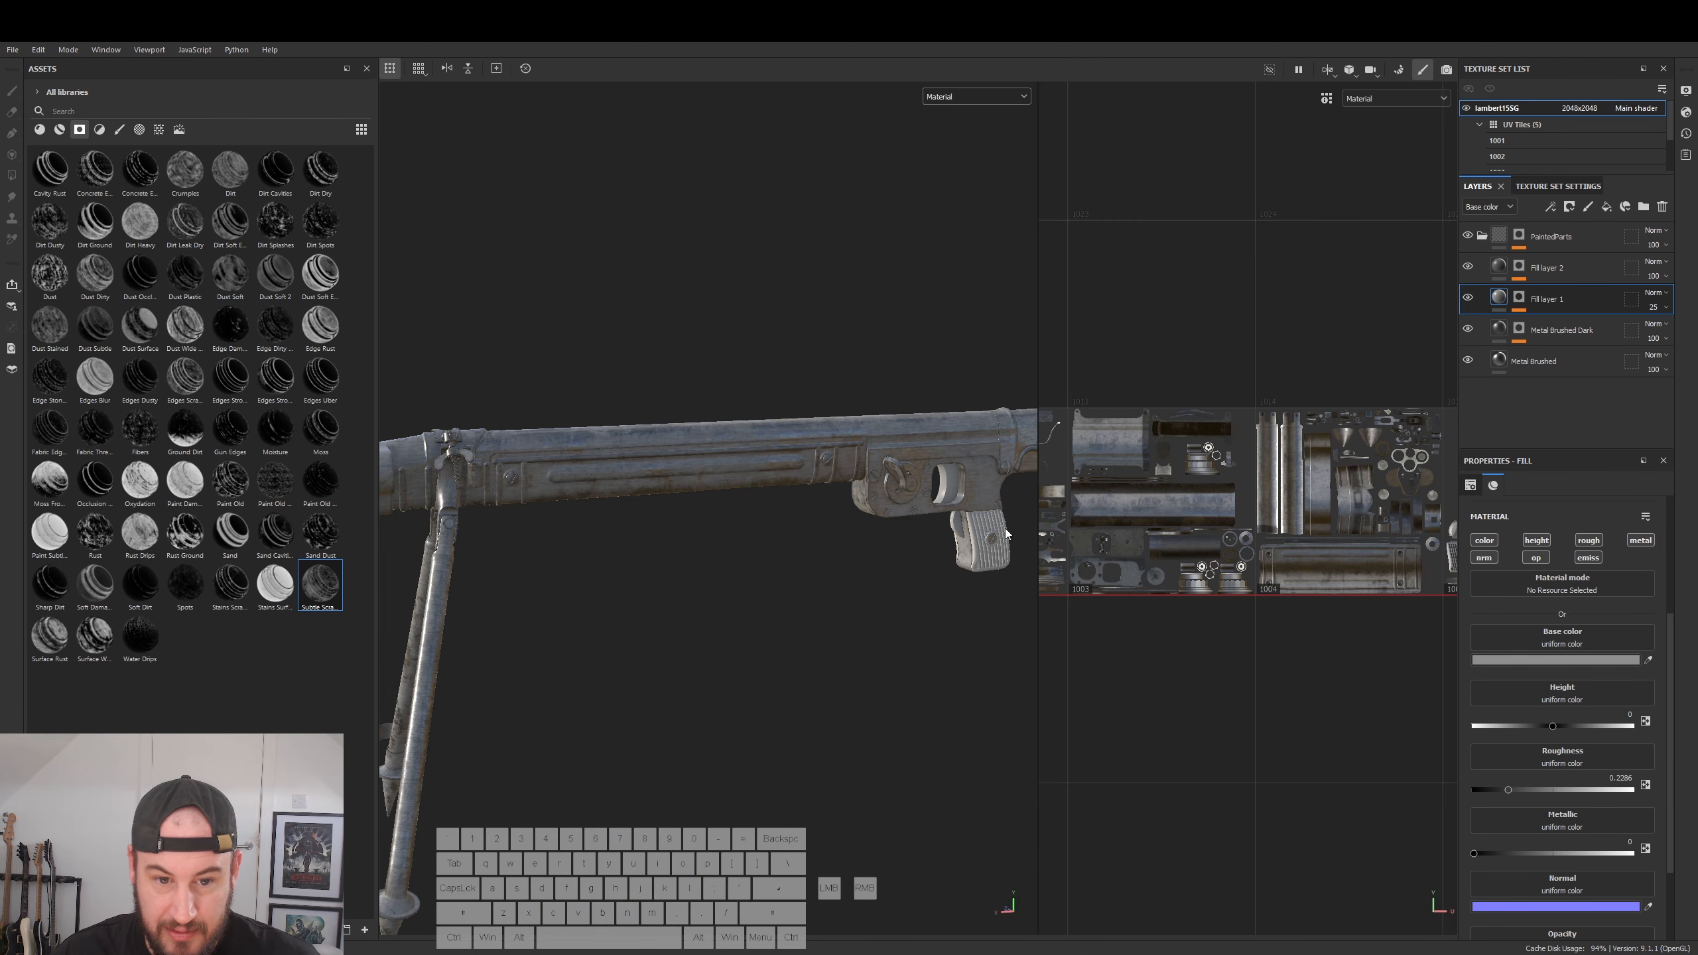
middle_click_drag(869, 537, 679, 545, "alt")
right_click_drag(679, 545, 1377, 672, "alt")
left_click_drag(820, 639, 588, 613, "alt")
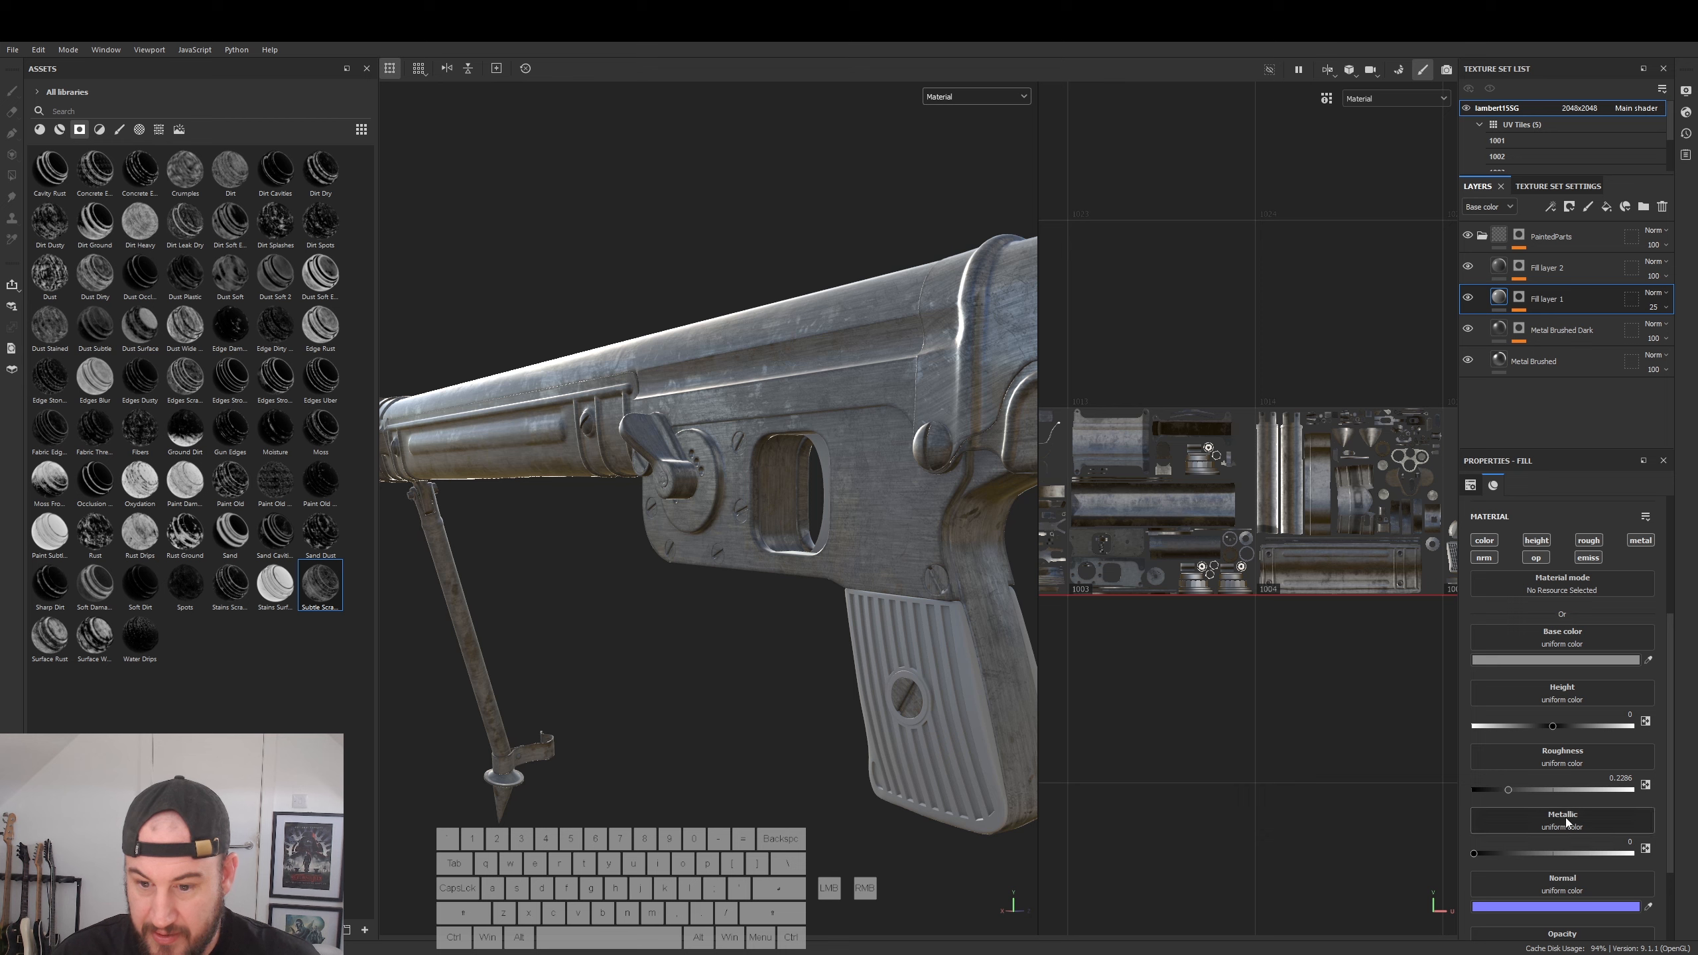
left_click_drag(1489, 854, 1564, 856)
left_click_drag(695, 629, 813, 644, "alt")
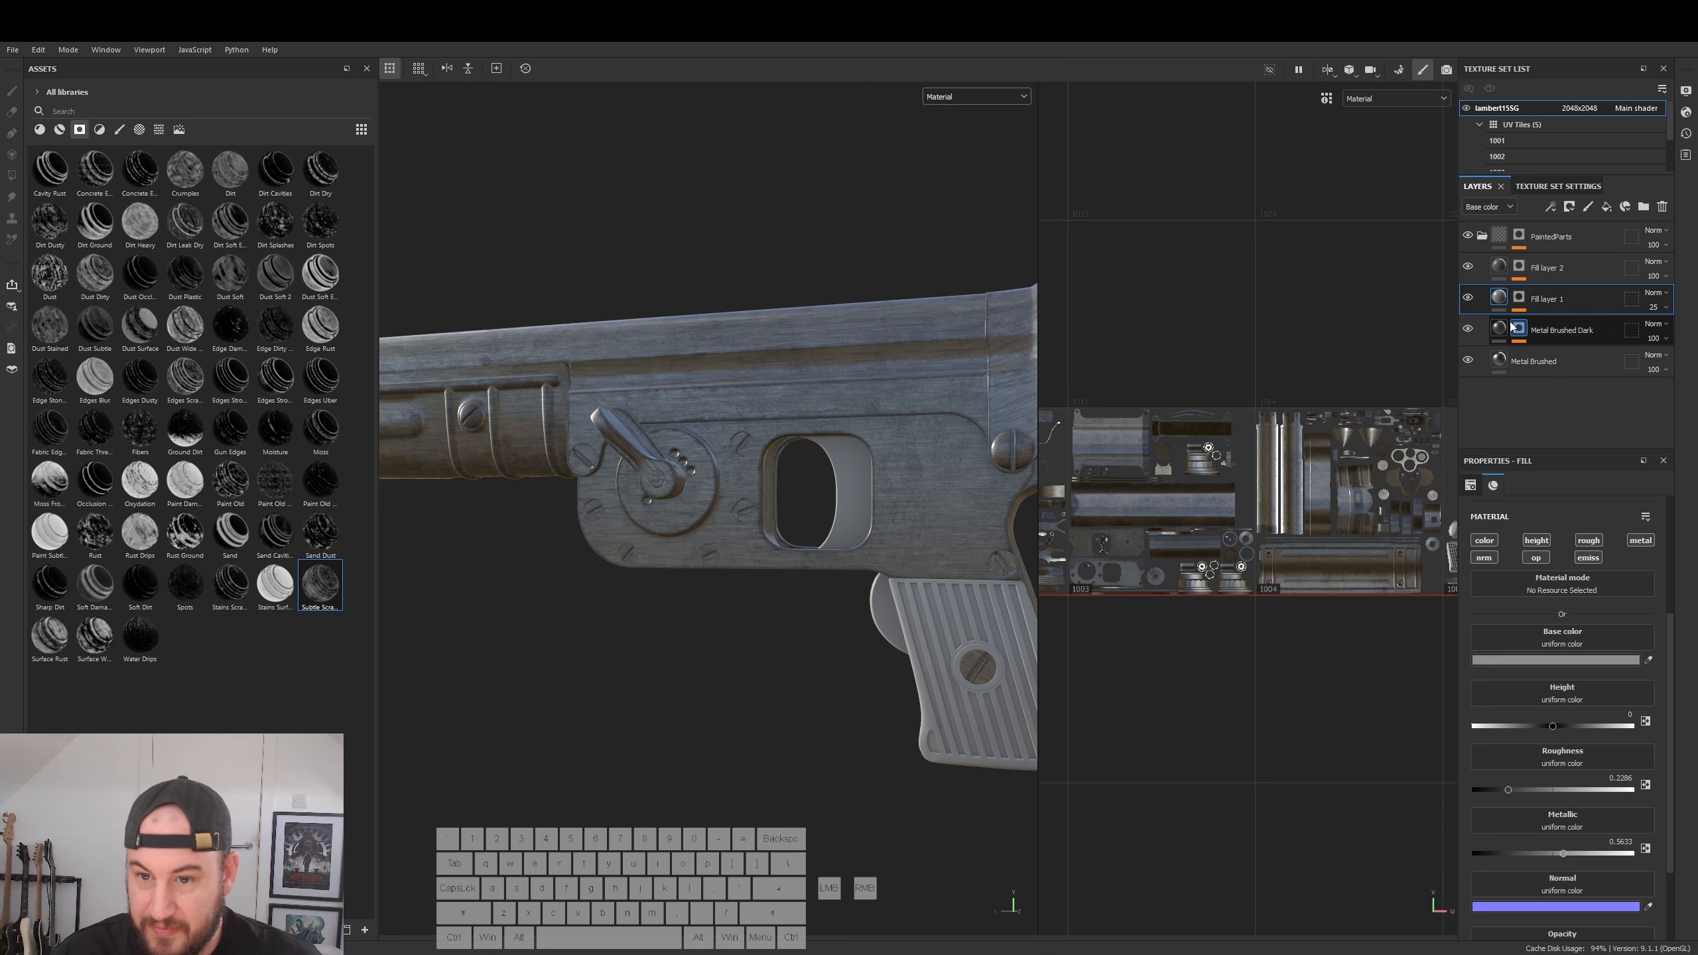
- Set the metallic value of Fill layer 2 to about 0.45 and check the finish along the weapon
left_click(1558, 269)
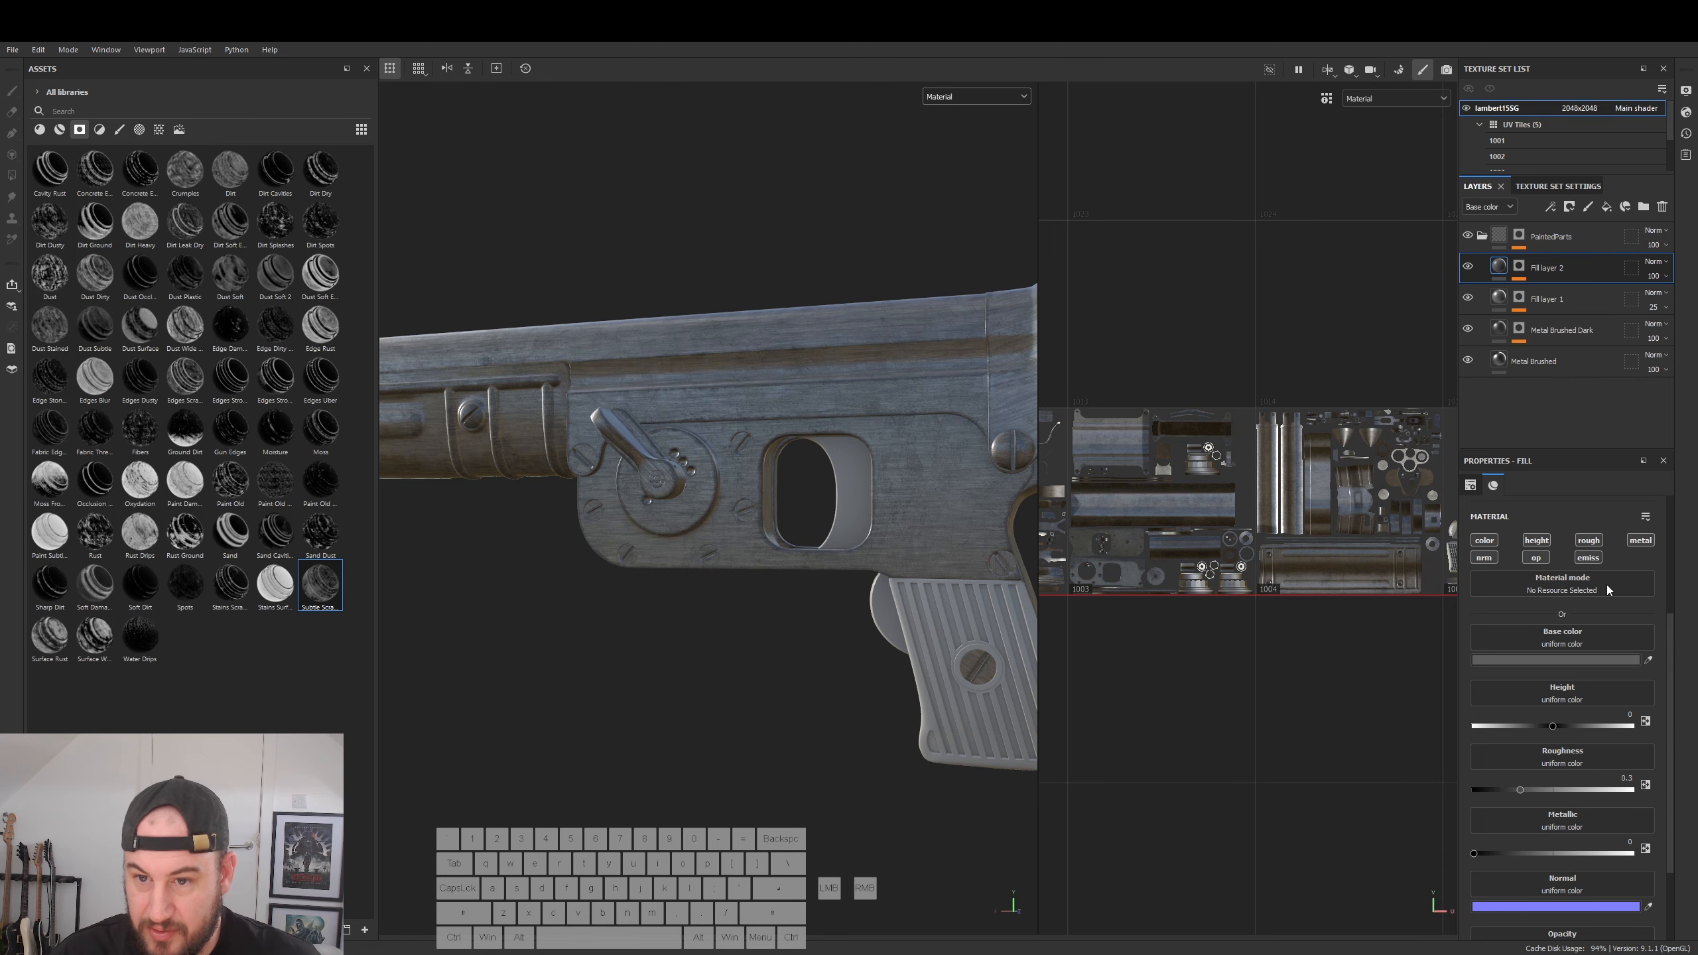
left_click_drag(1508, 856, 1510, 856)
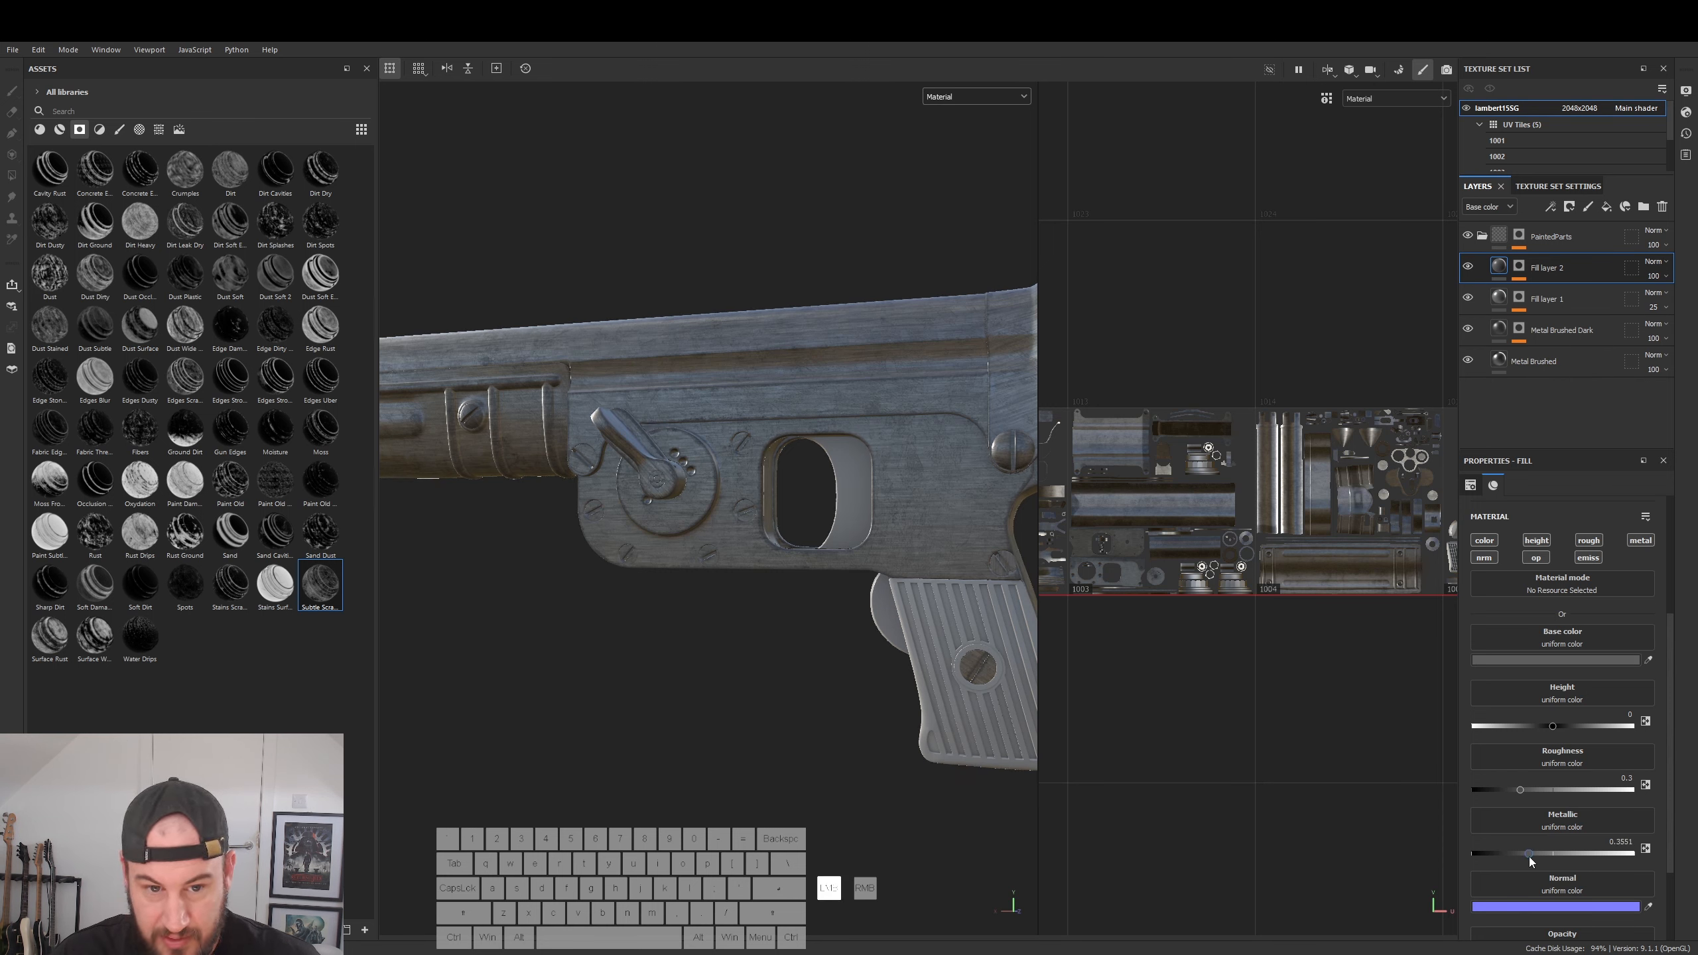
left_click_drag(862, 495, 960, 533, "alt")
scroll(956, 533, "up", 3, "alt")
middle_click_drag(958, 534, 737, 533, "alt")
left_click_drag(737, 532, 929, 539, "alt")
right_click_drag(929, 539, 487, 541, "alt")
left_click_drag(486, 540, 889, 545, "alt")
right_click_drag(889, 545, 1016, 575, "alt")
left_click_drag(1016, 575, 933, 470, "alt")
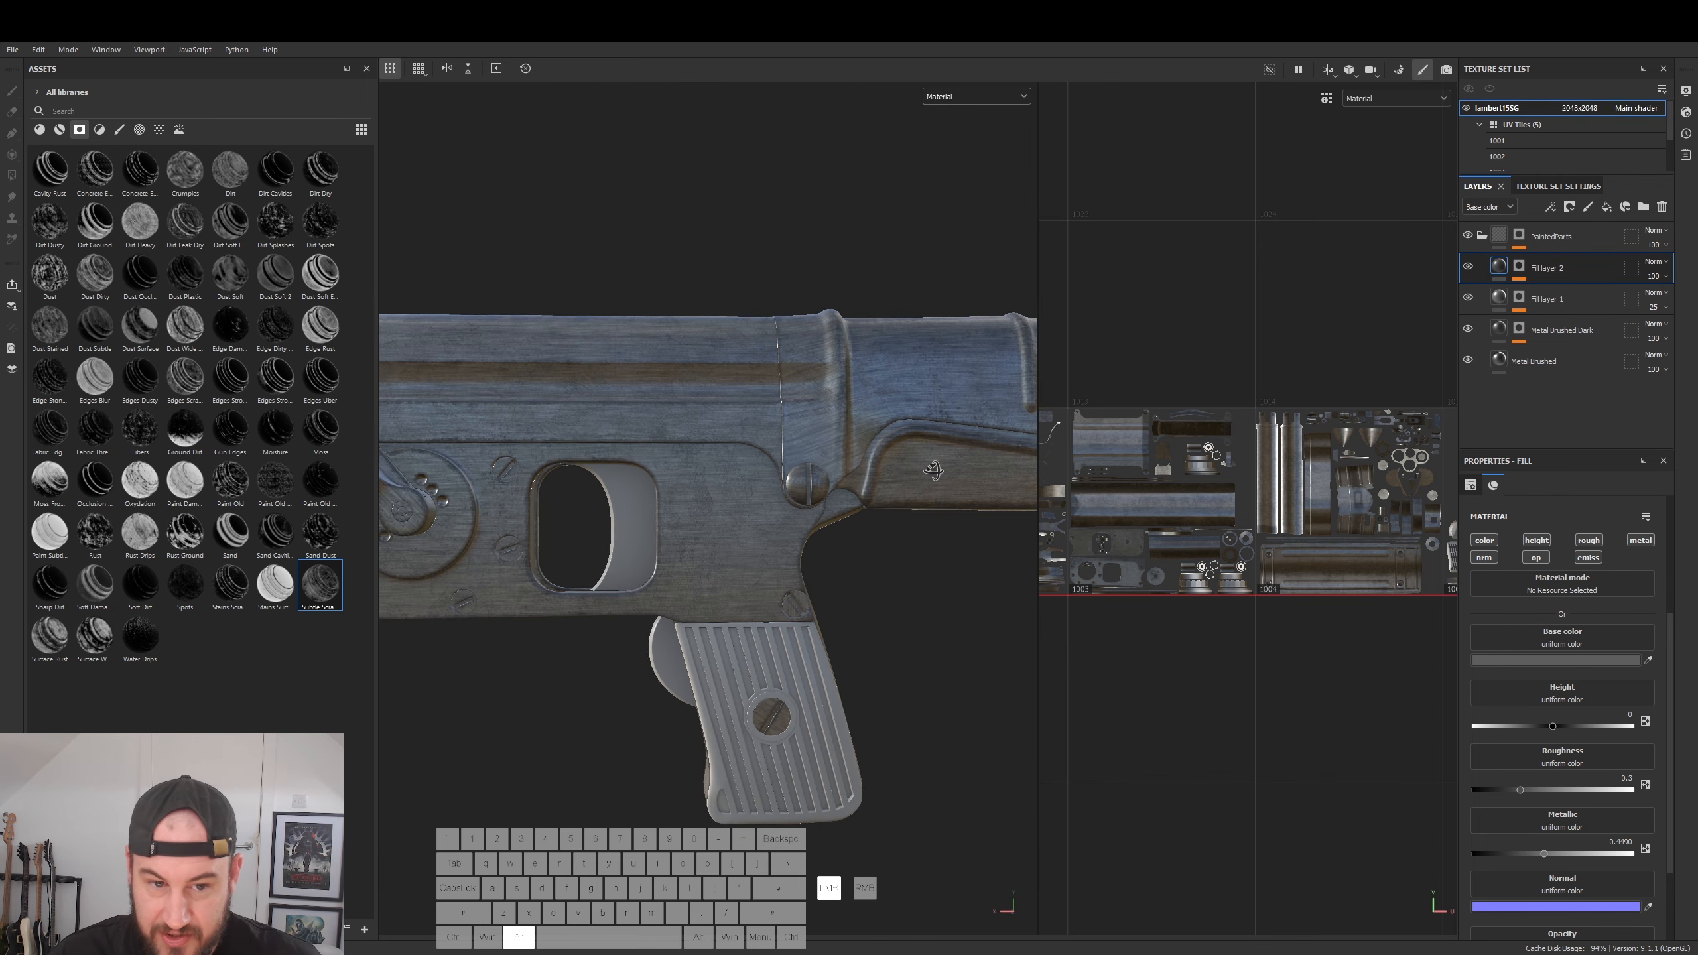
- Add a new fill layer above Fill layer 2 in the PaintedParts folder
right_click(1544, 268)
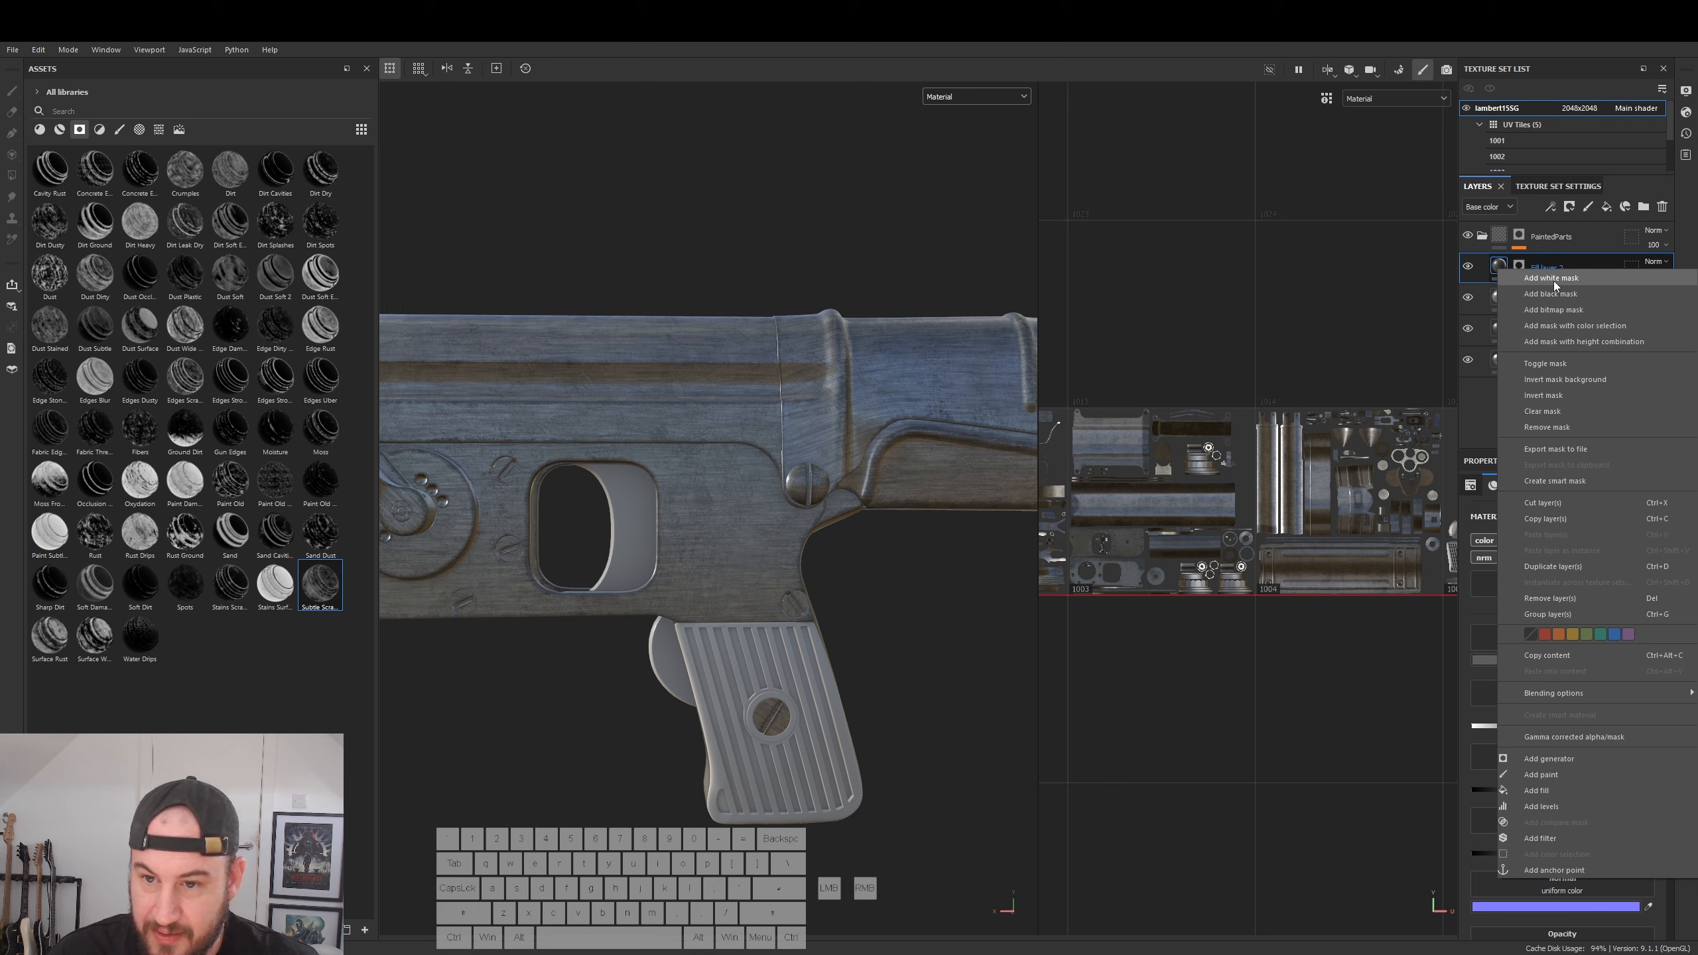
left_click(1498, 250)
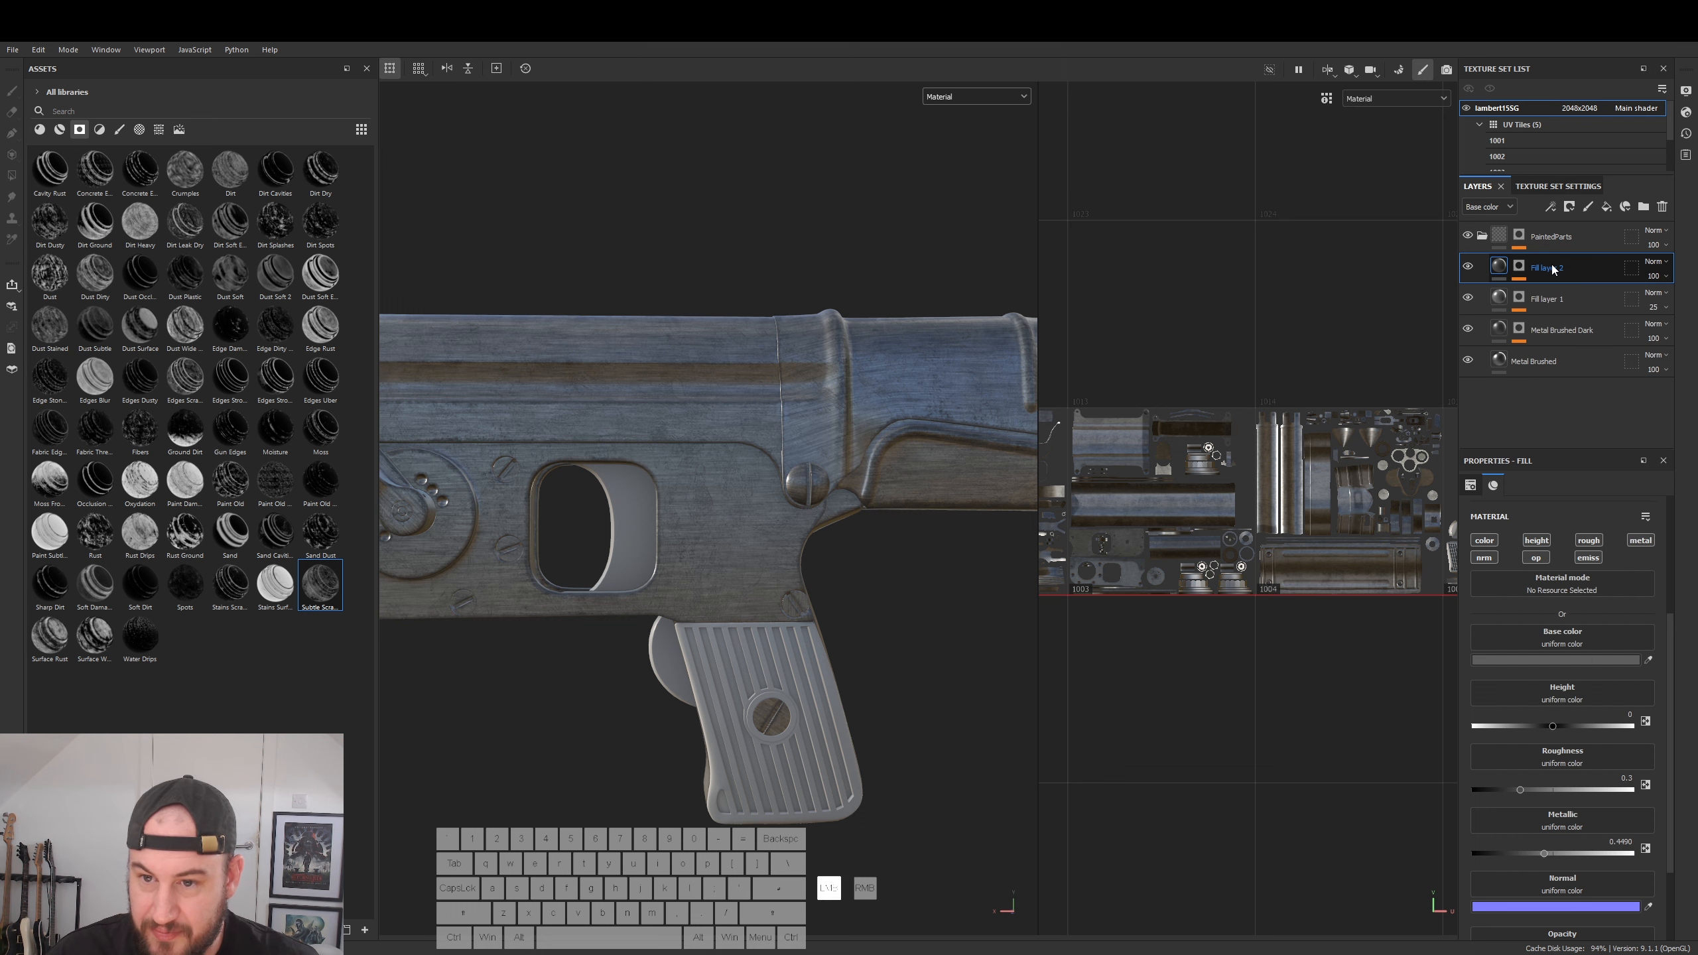
left_click(1607, 207)
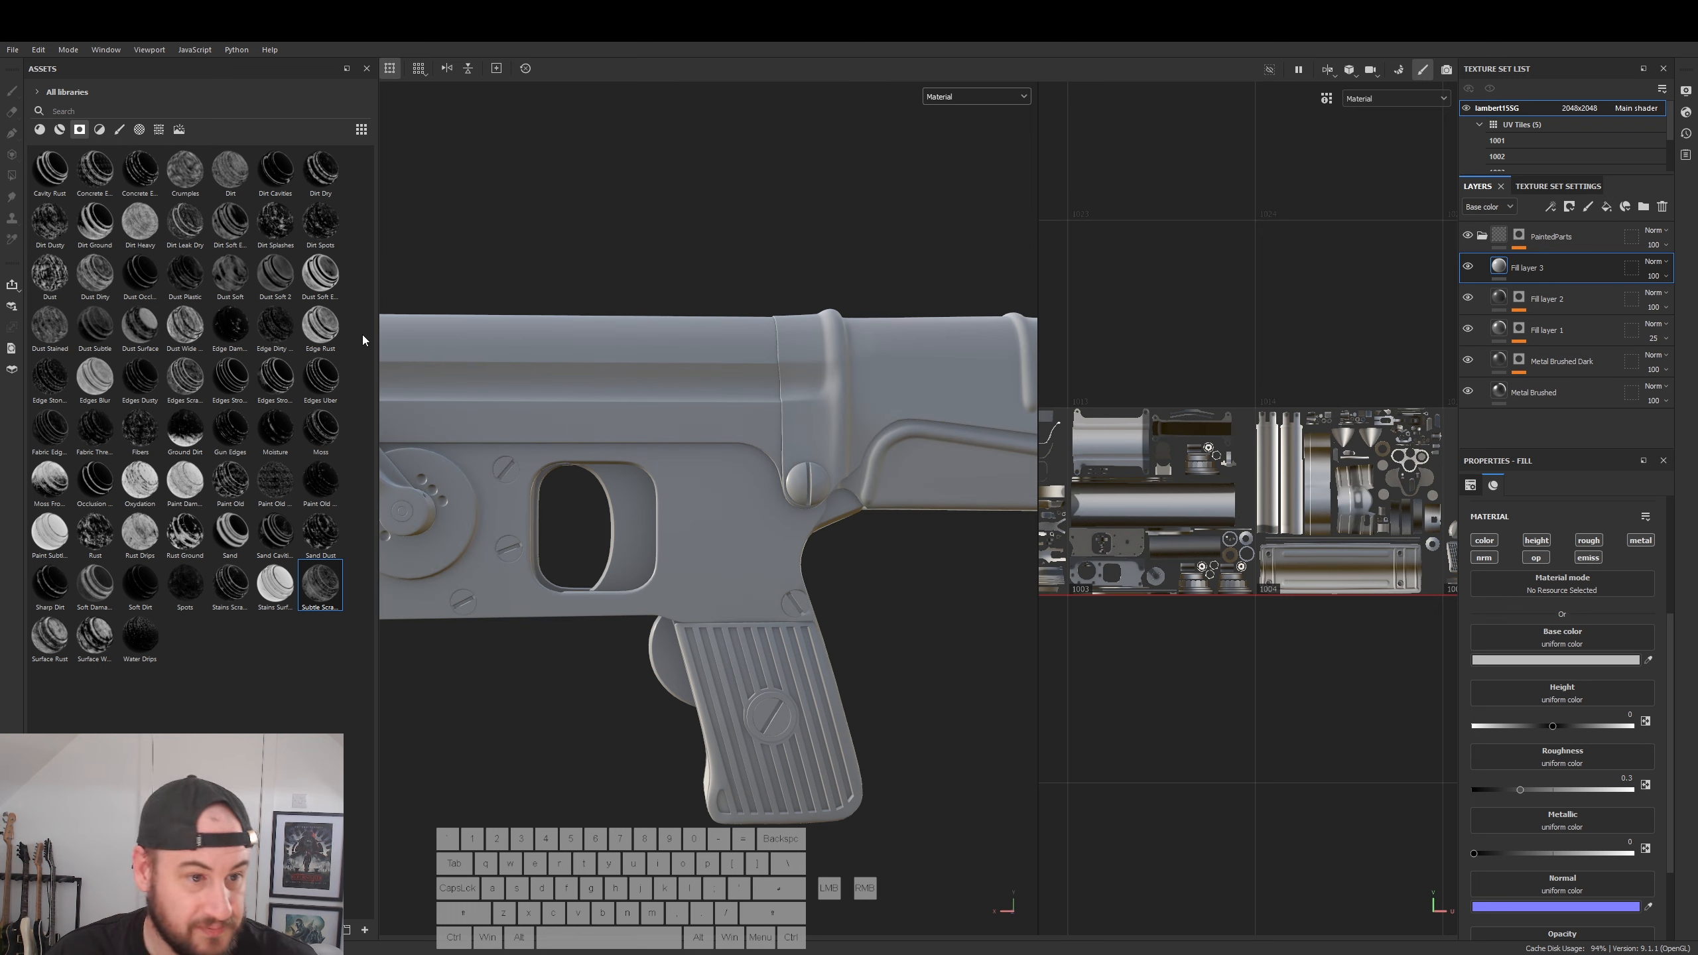
mouse_move(274, 334)
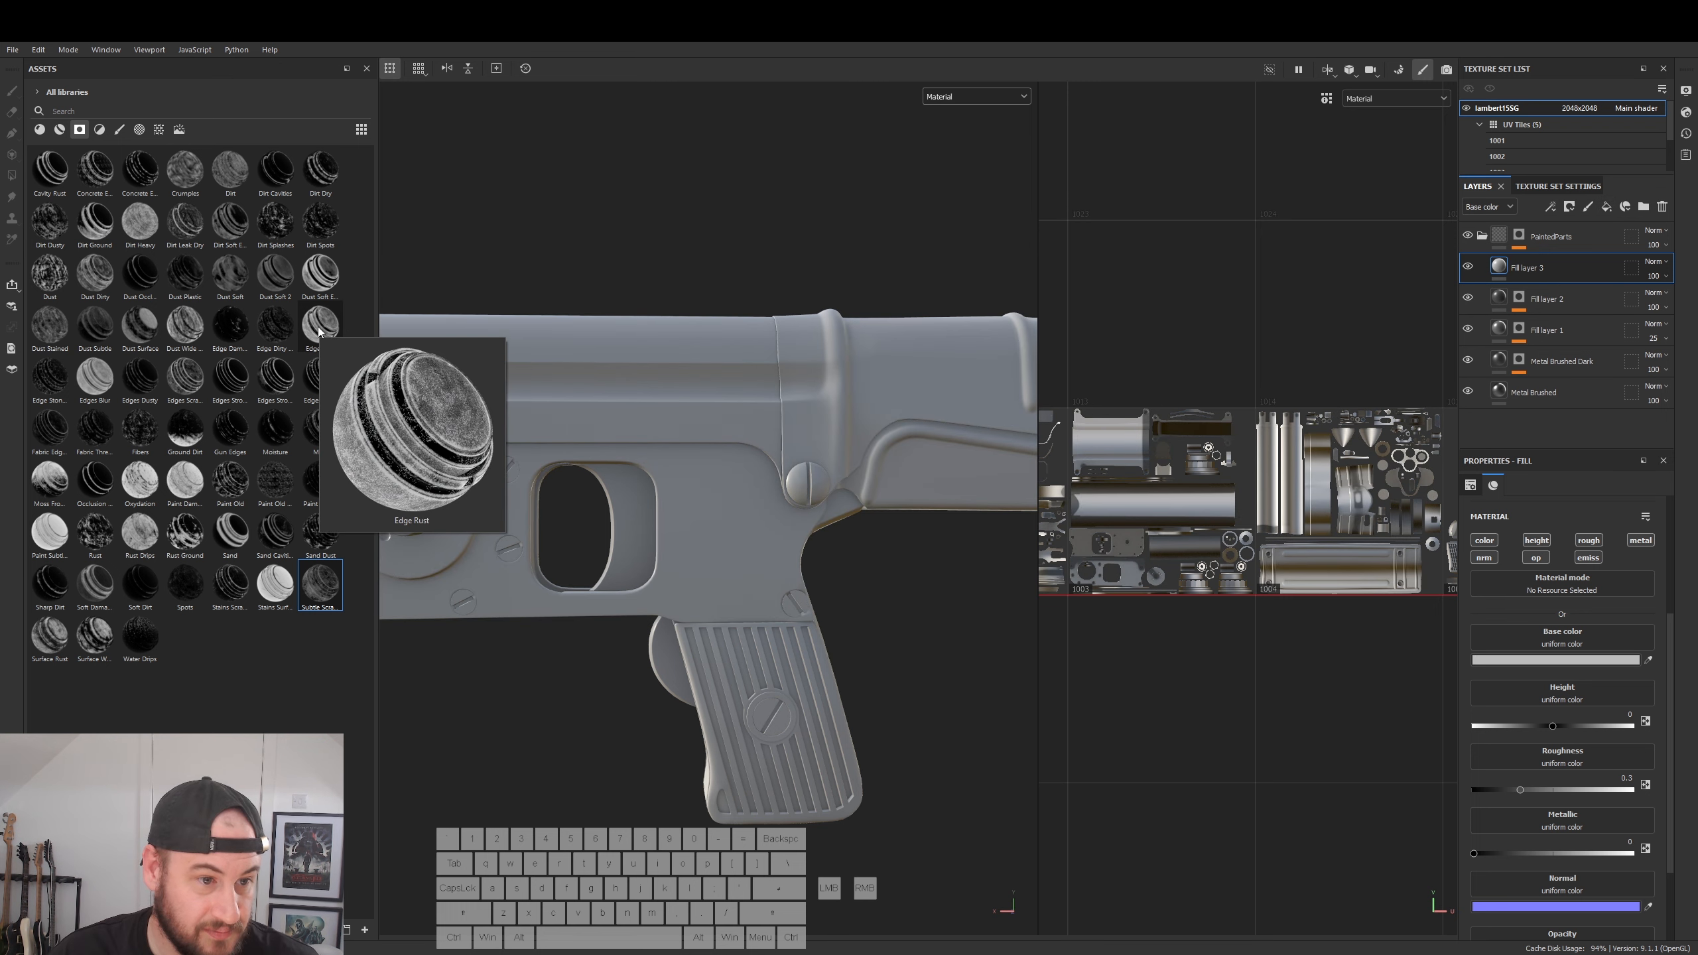
- Apply the Paint Old smart mask to Fill layer 3 and check the wear on the weapon body
mouse_move(272, 418)
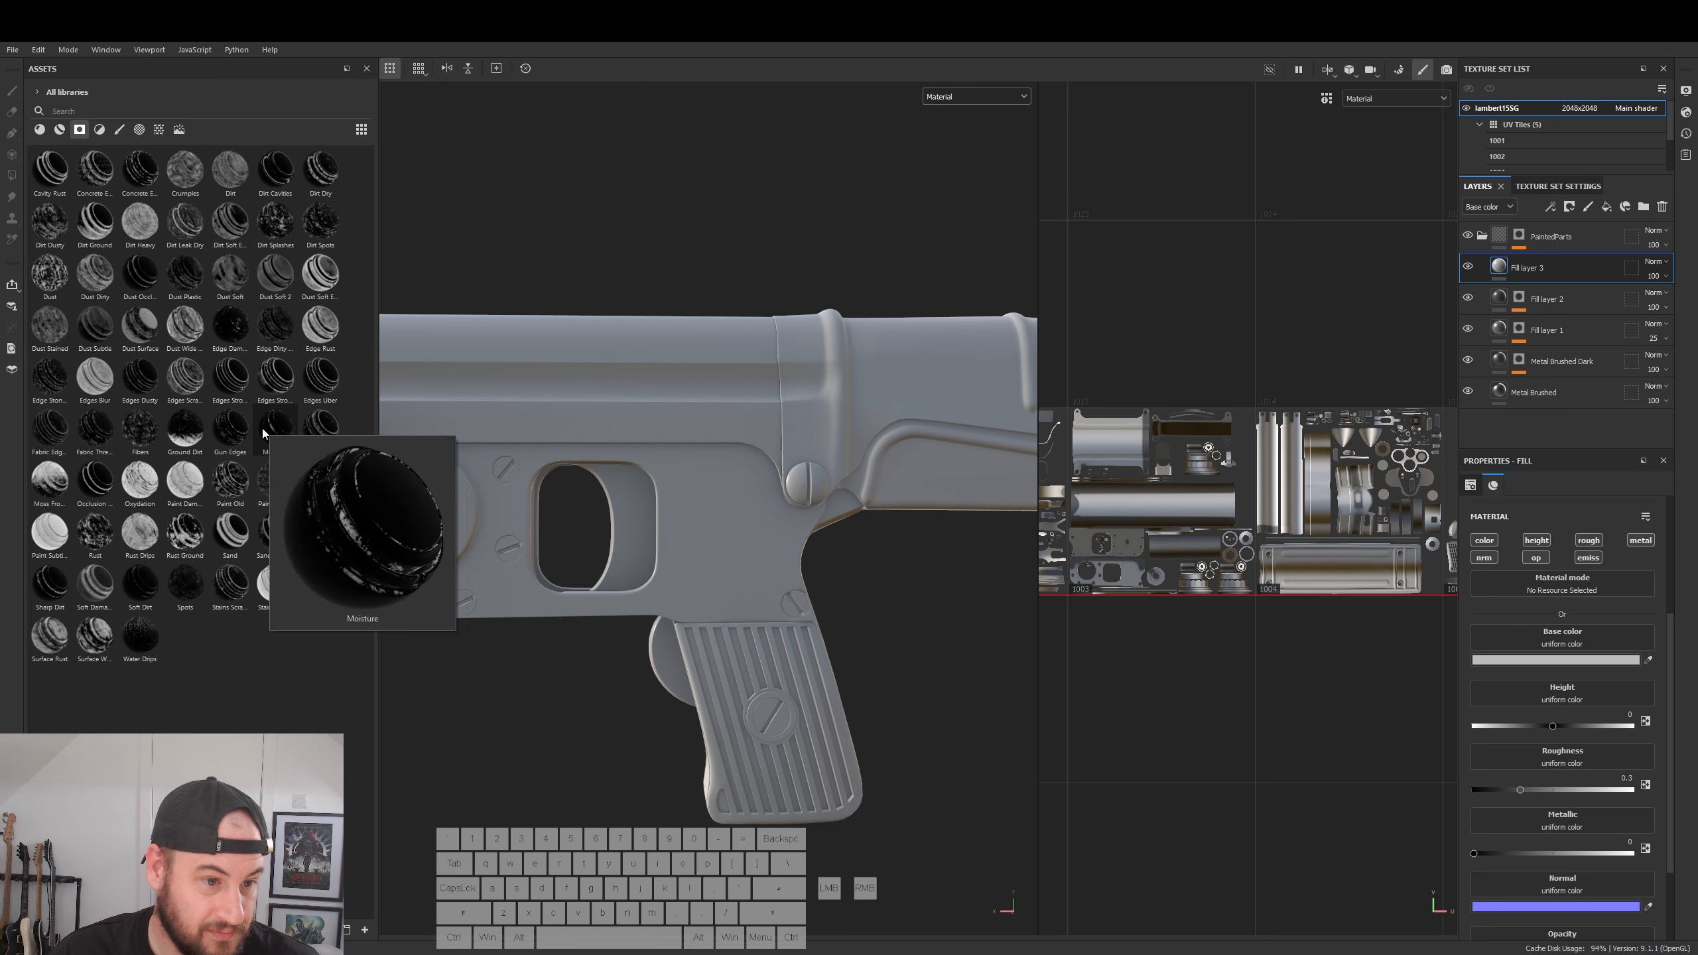
mouse_move(235, 486)
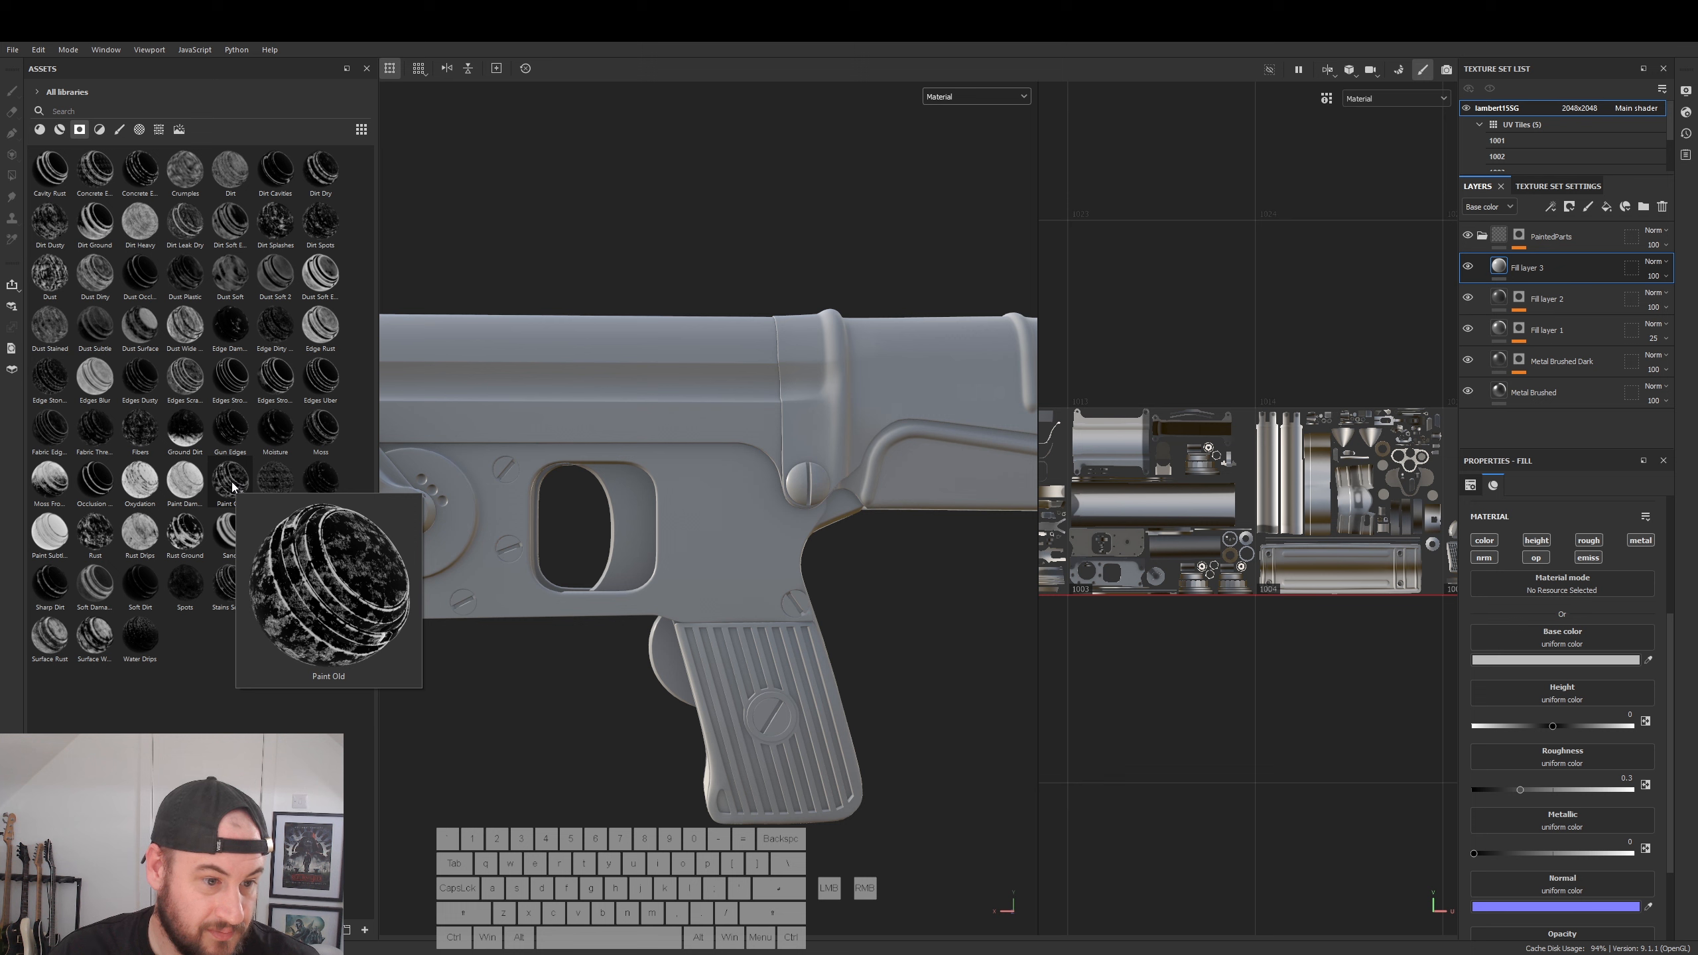
left_click(232, 486)
mouse_move(227, 486)
left_mouse_down()
mouse_move(1535, 231)
mouse_move(1535, 276)
mouse_move(1517, 285)
mouse_move(1538, 298)
left_mouse_up()
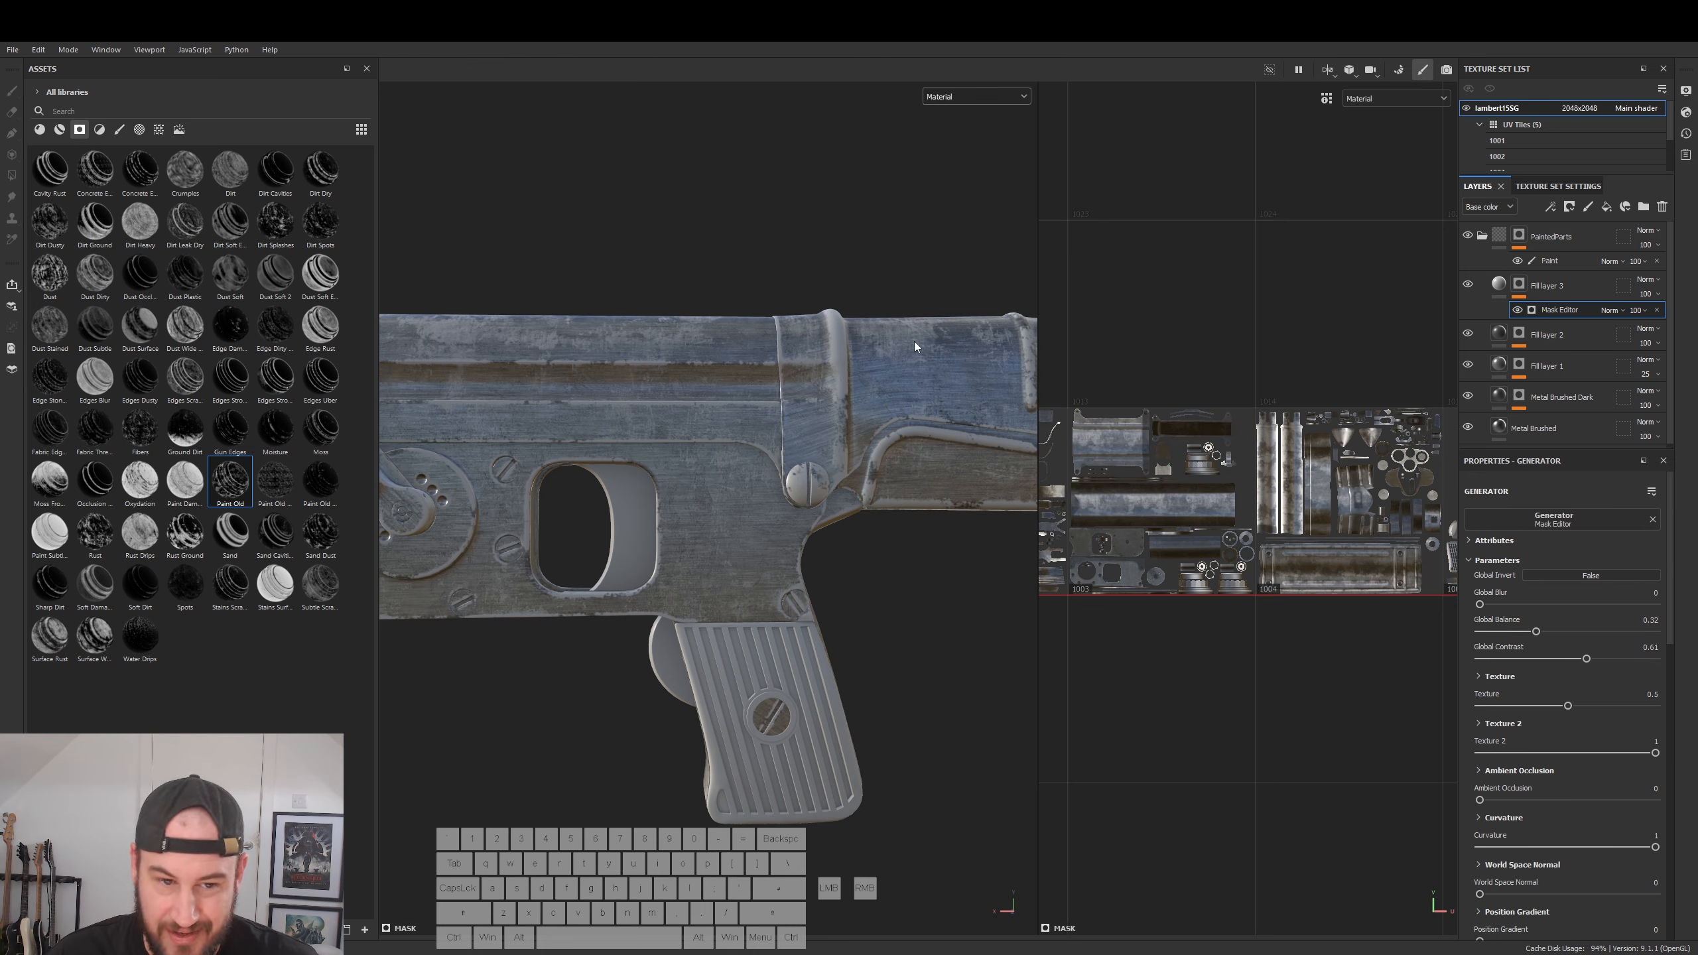
left_click_drag(992, 581, 953, 589, "alt")
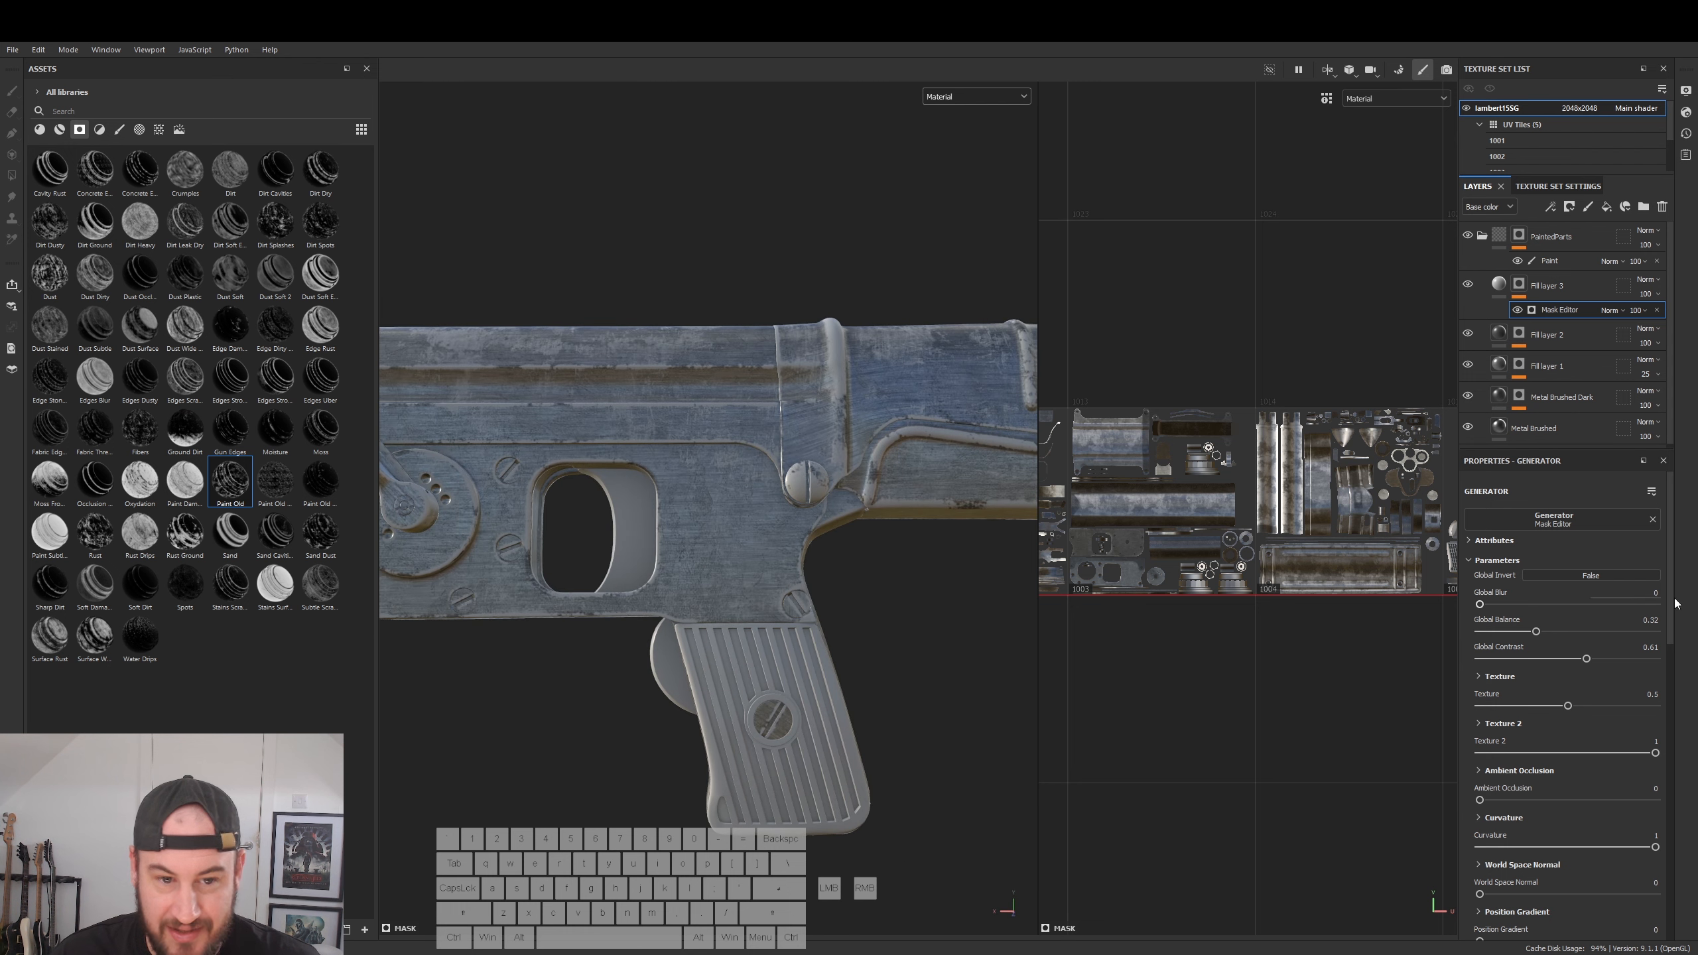
- Set the metallic value of Fill layer 3's material to about 0.5143
left_click(1500, 284)
left_click_drag(1489, 855, 1555, 860)
left_click_drag(836, 556, 937, 569, "alt")
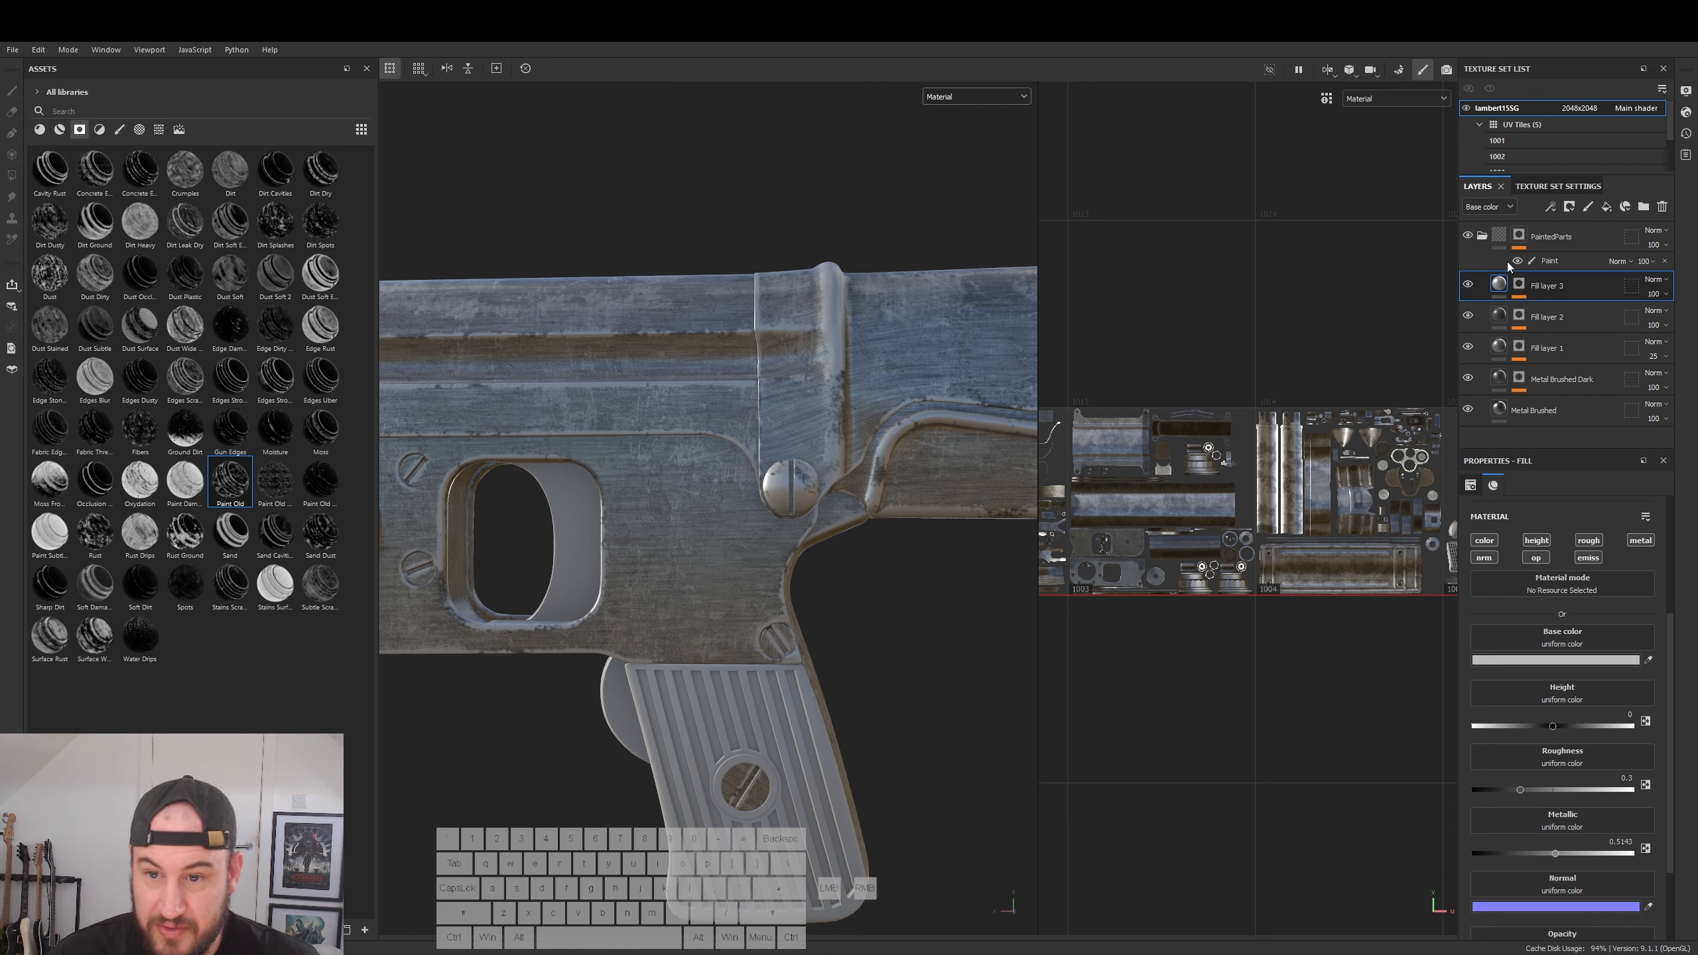
- Use the Grunge Concrete texture for Fill layer 3's roughness and raise the layer's tiling to about 32
scroll(1563, 838, "down", 2)
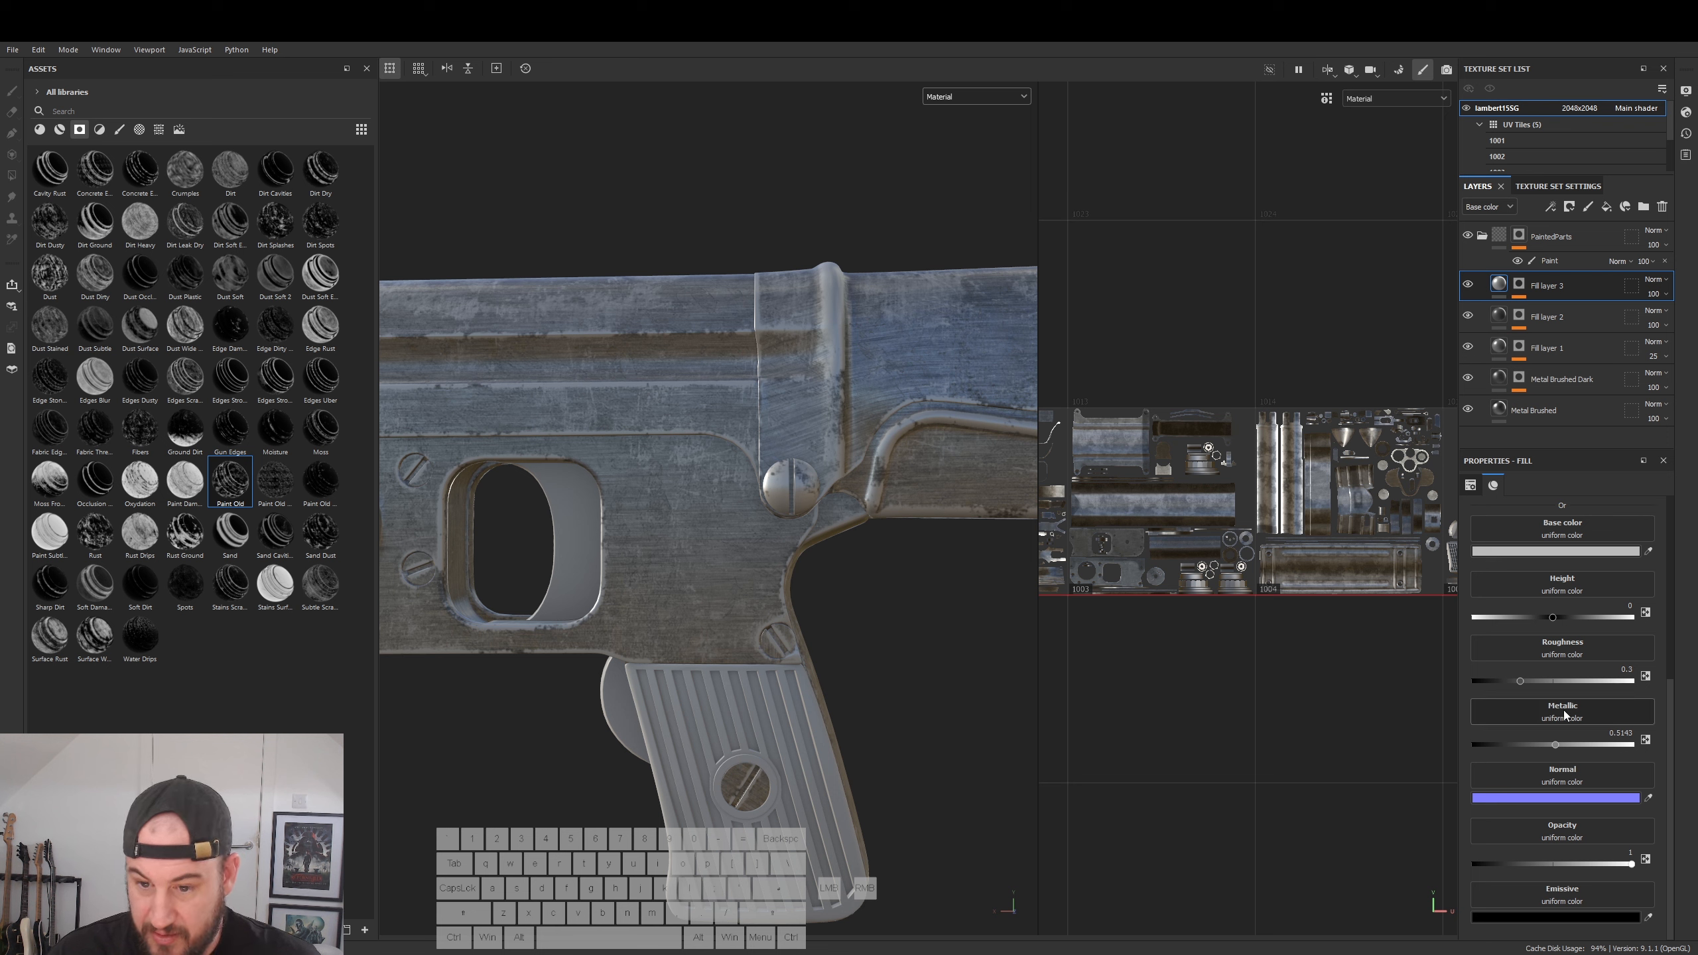
left_click(1558, 650)
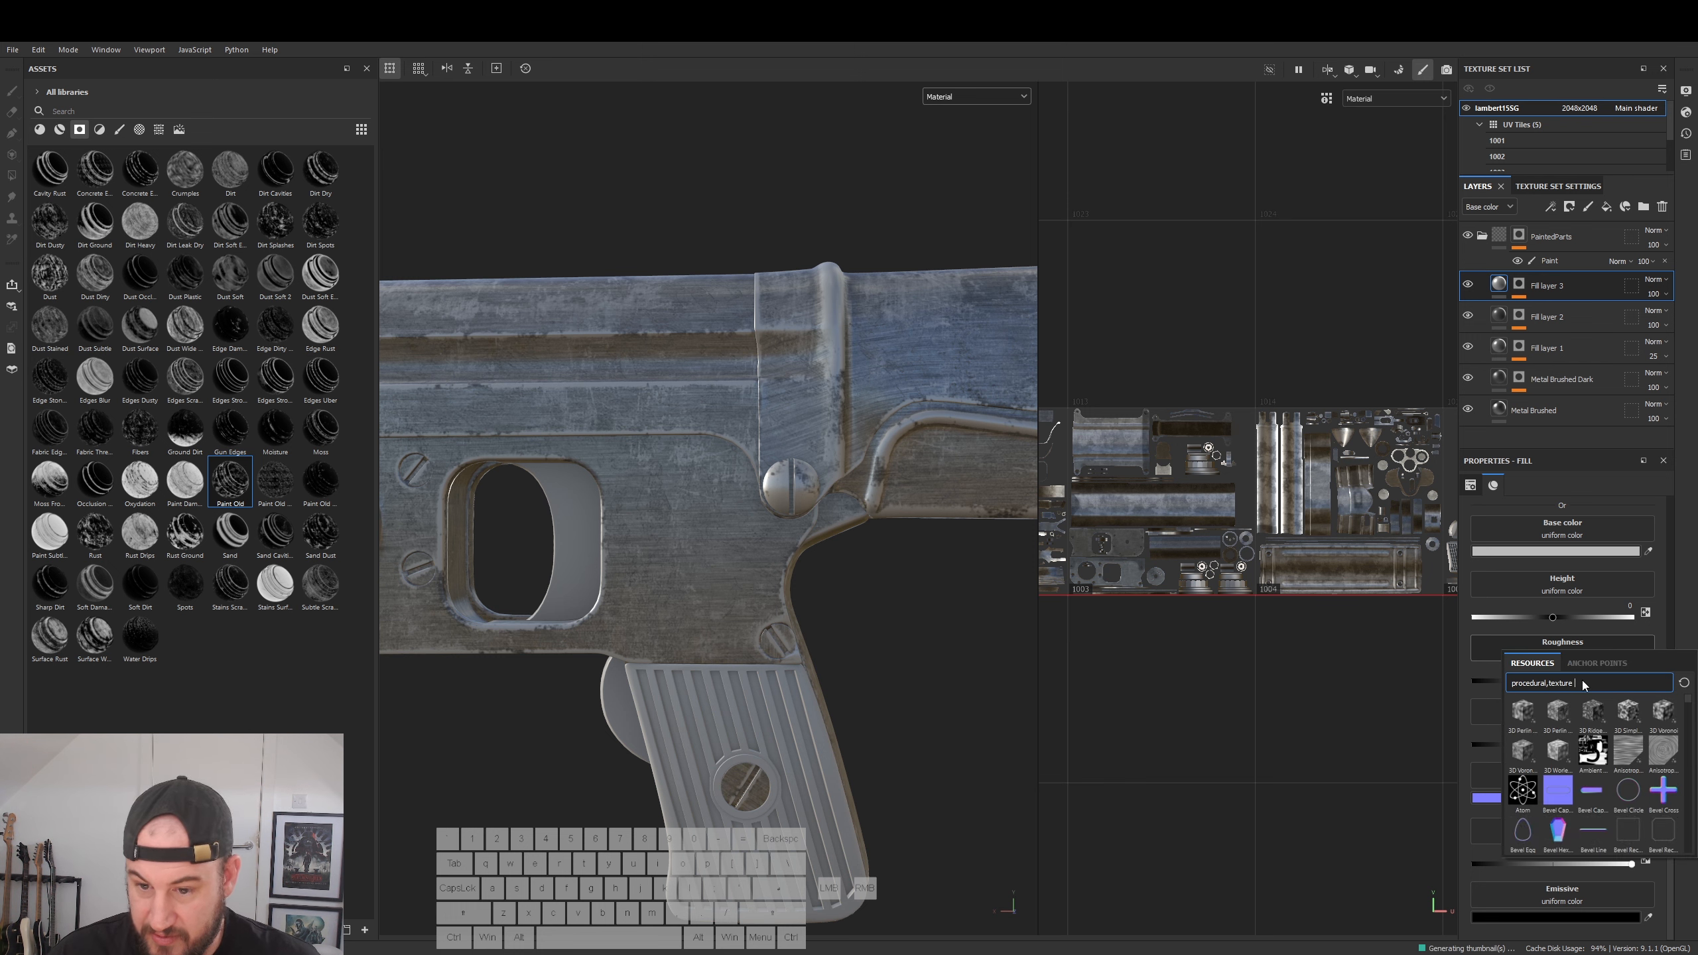
type("gru")
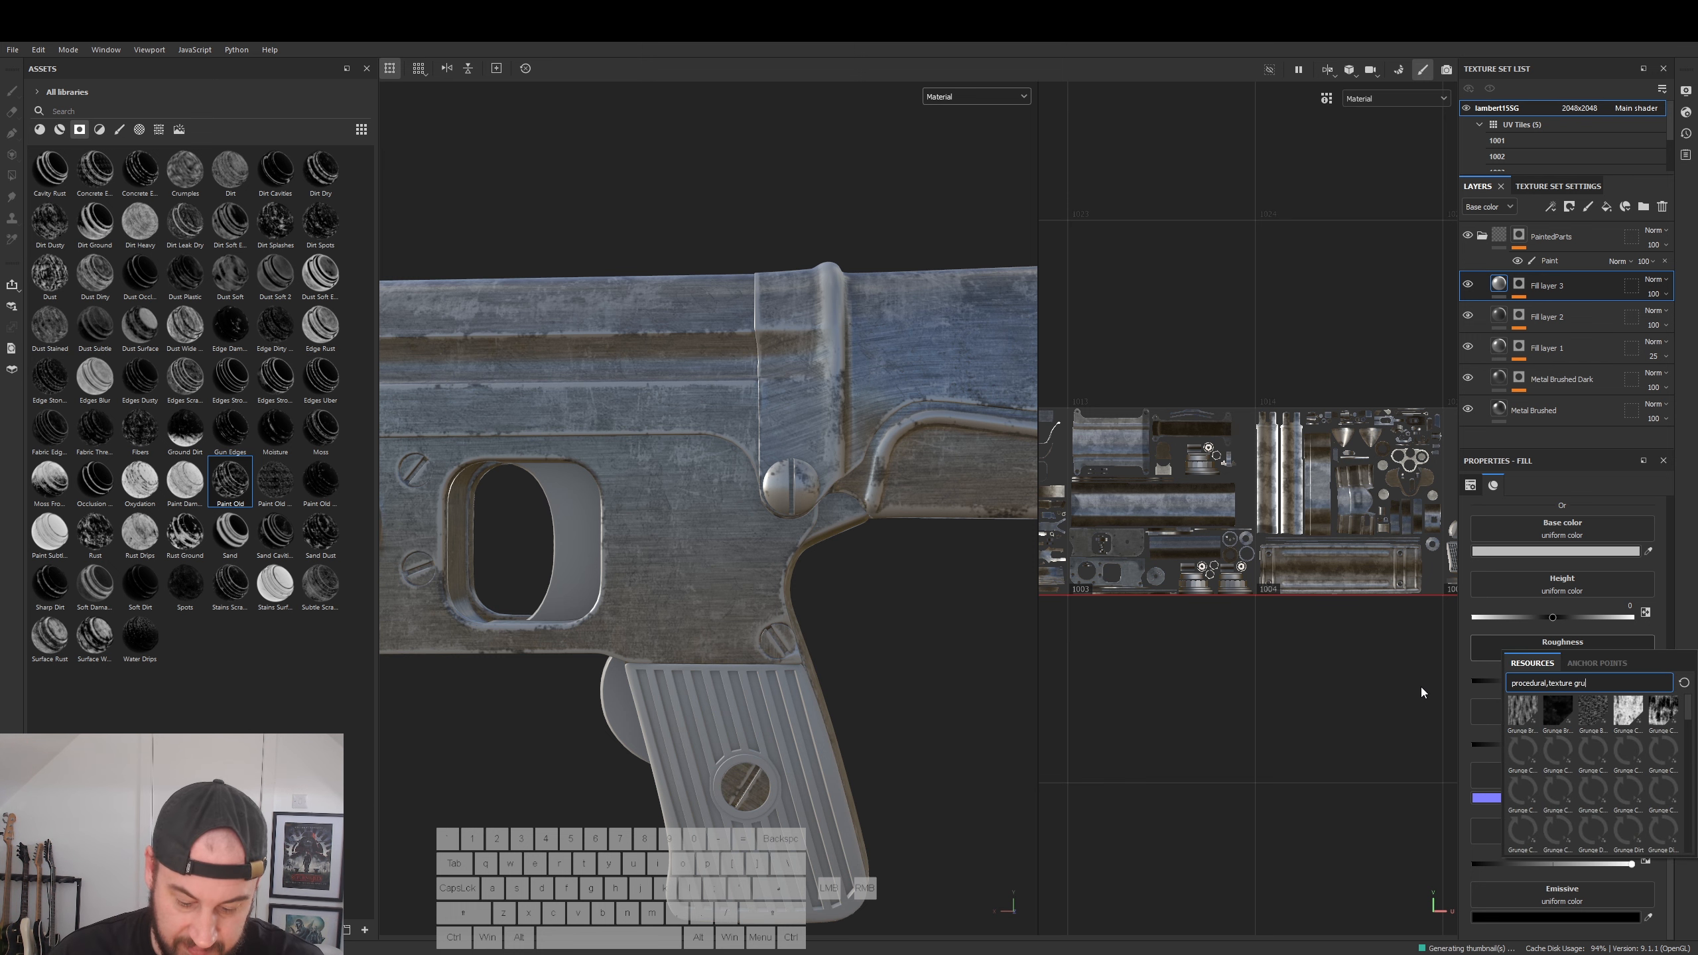
type("ng")
left_click(1522, 766)
left_click_drag(802, 415, 749, 415, "alt")
scroll(1560, 607, "up", 3)
left_click_drag(1544, 528, 1559, 527)
left_click_drag(796, 388, 908, 369, "alt")
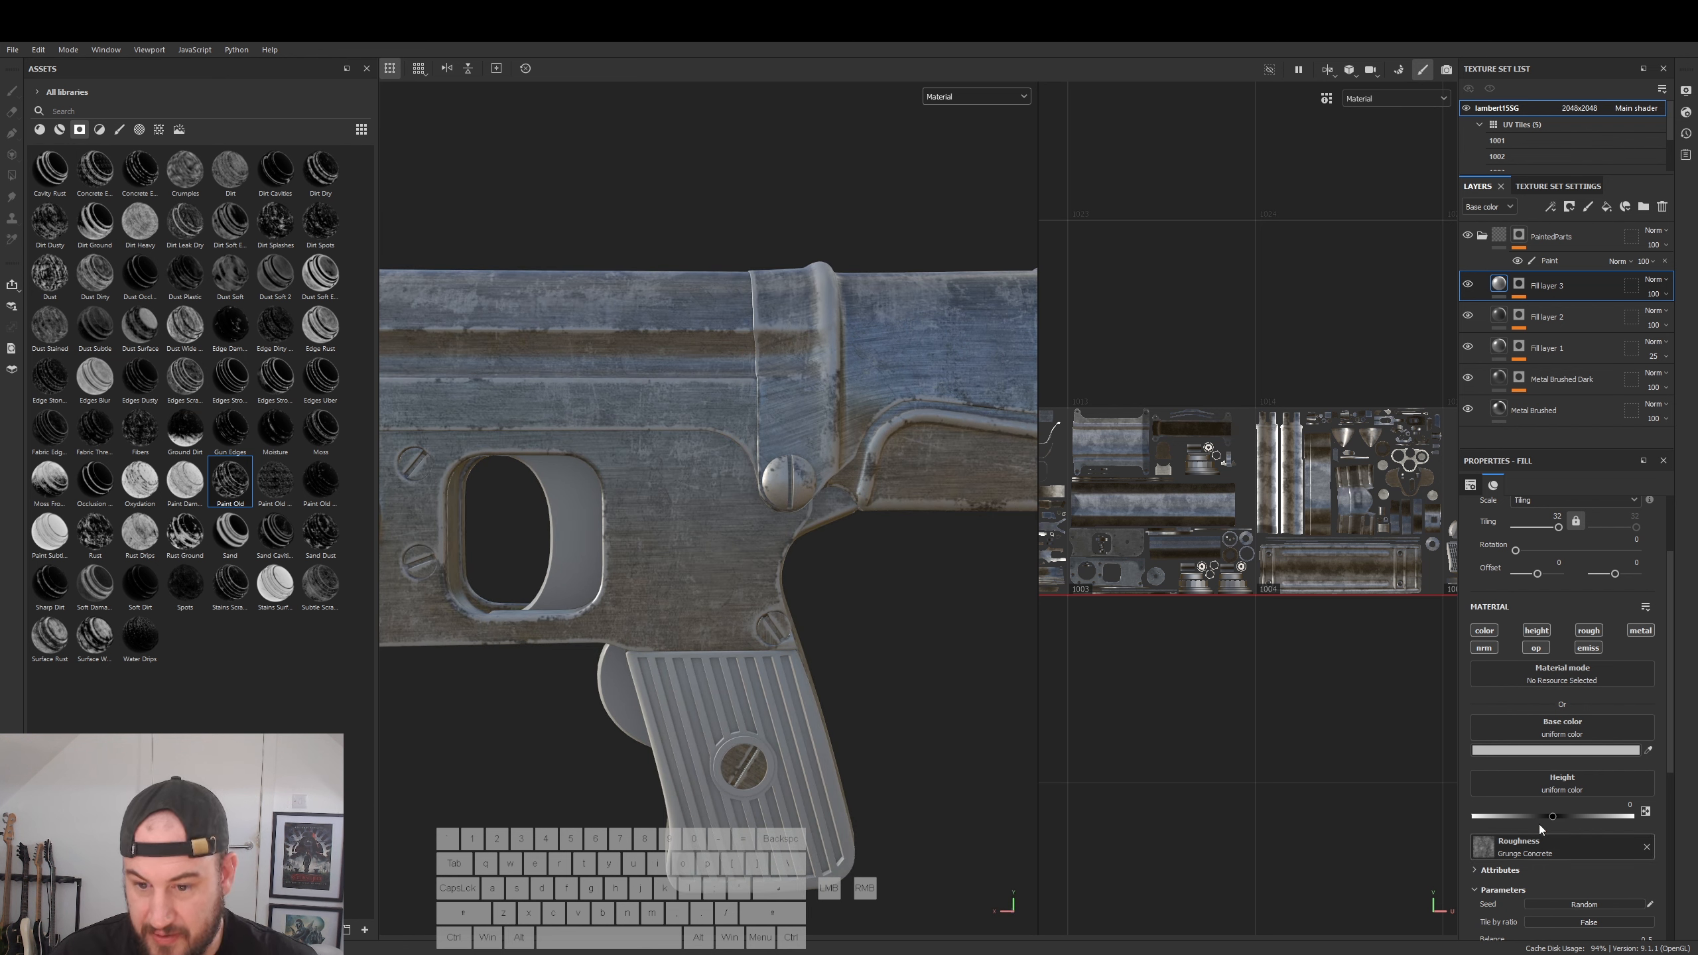
- Raise Fill layer 3's metallic value to about 0.6653 and check how the body reflects light
scroll(1574, 790, "down", 5)
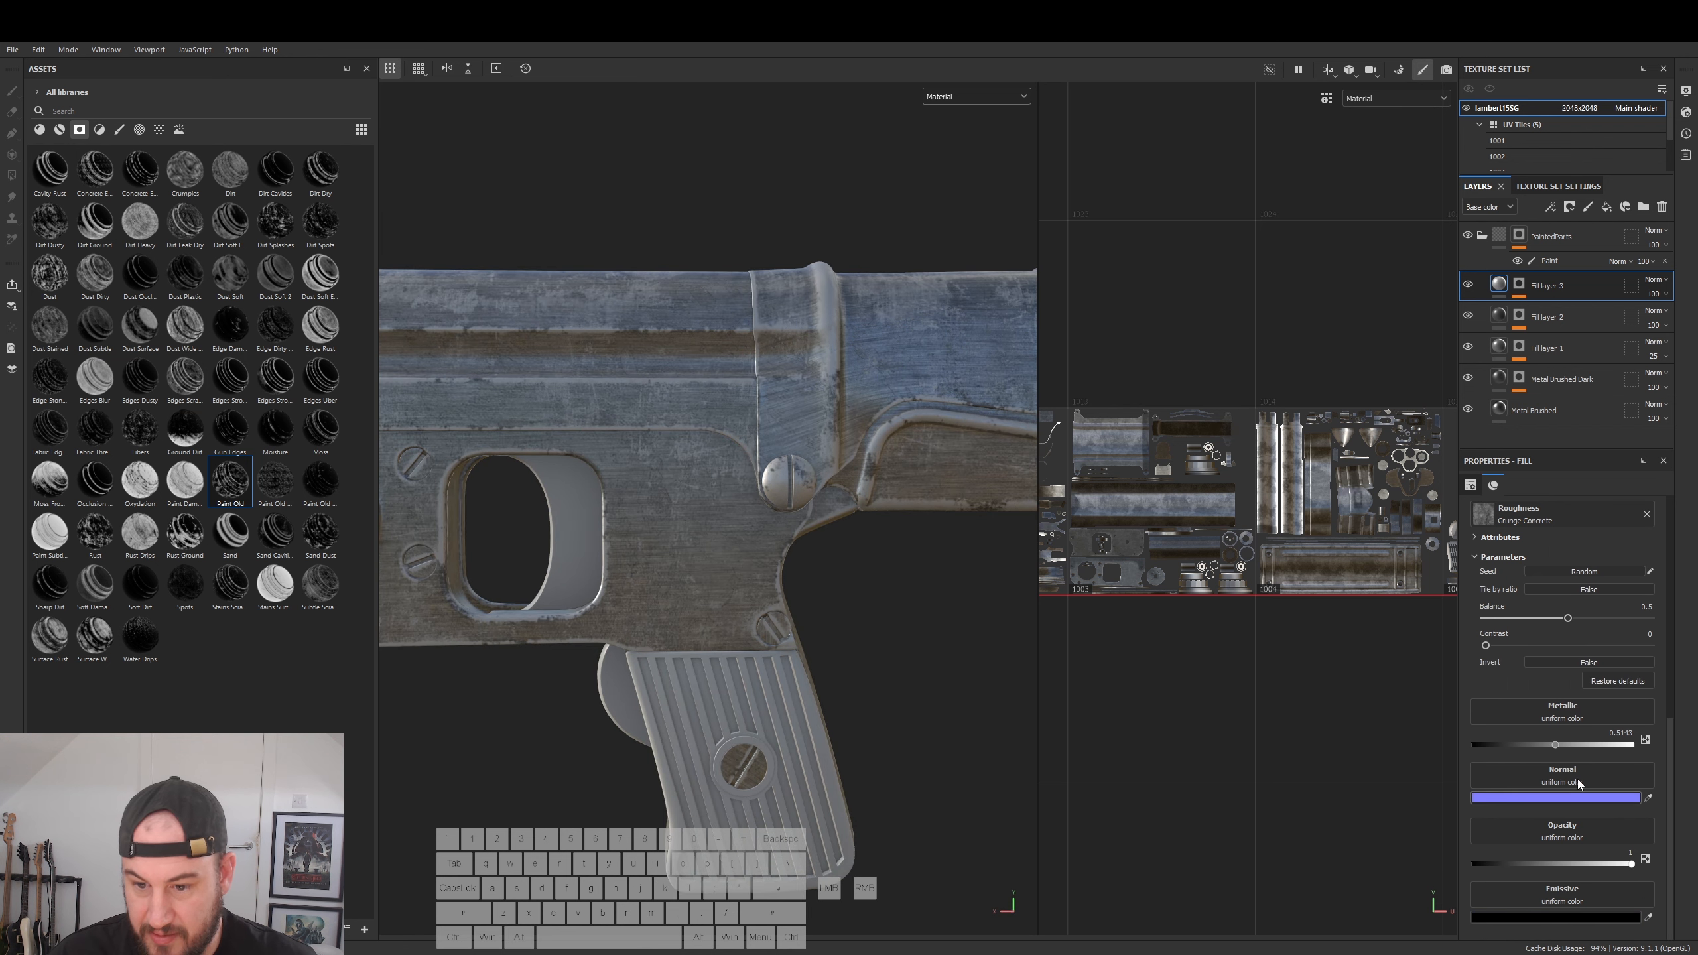
left_click_drag(1556, 745, 1581, 746)
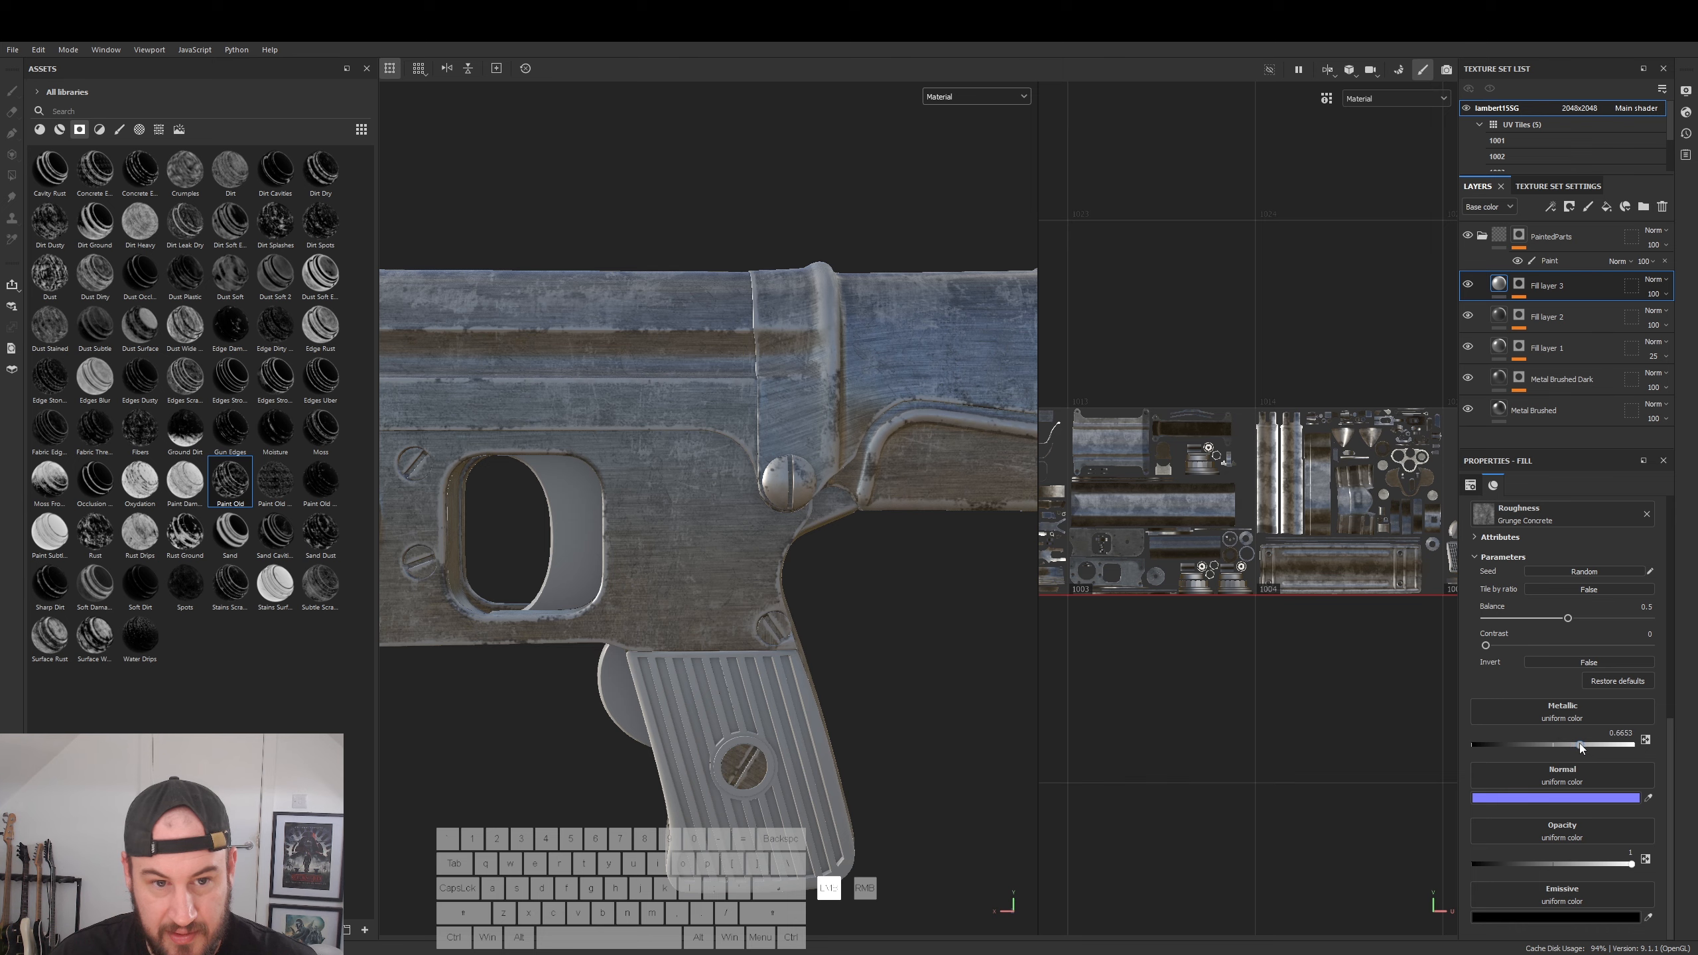
left_click_drag(823, 702, 628, 709, "alt")
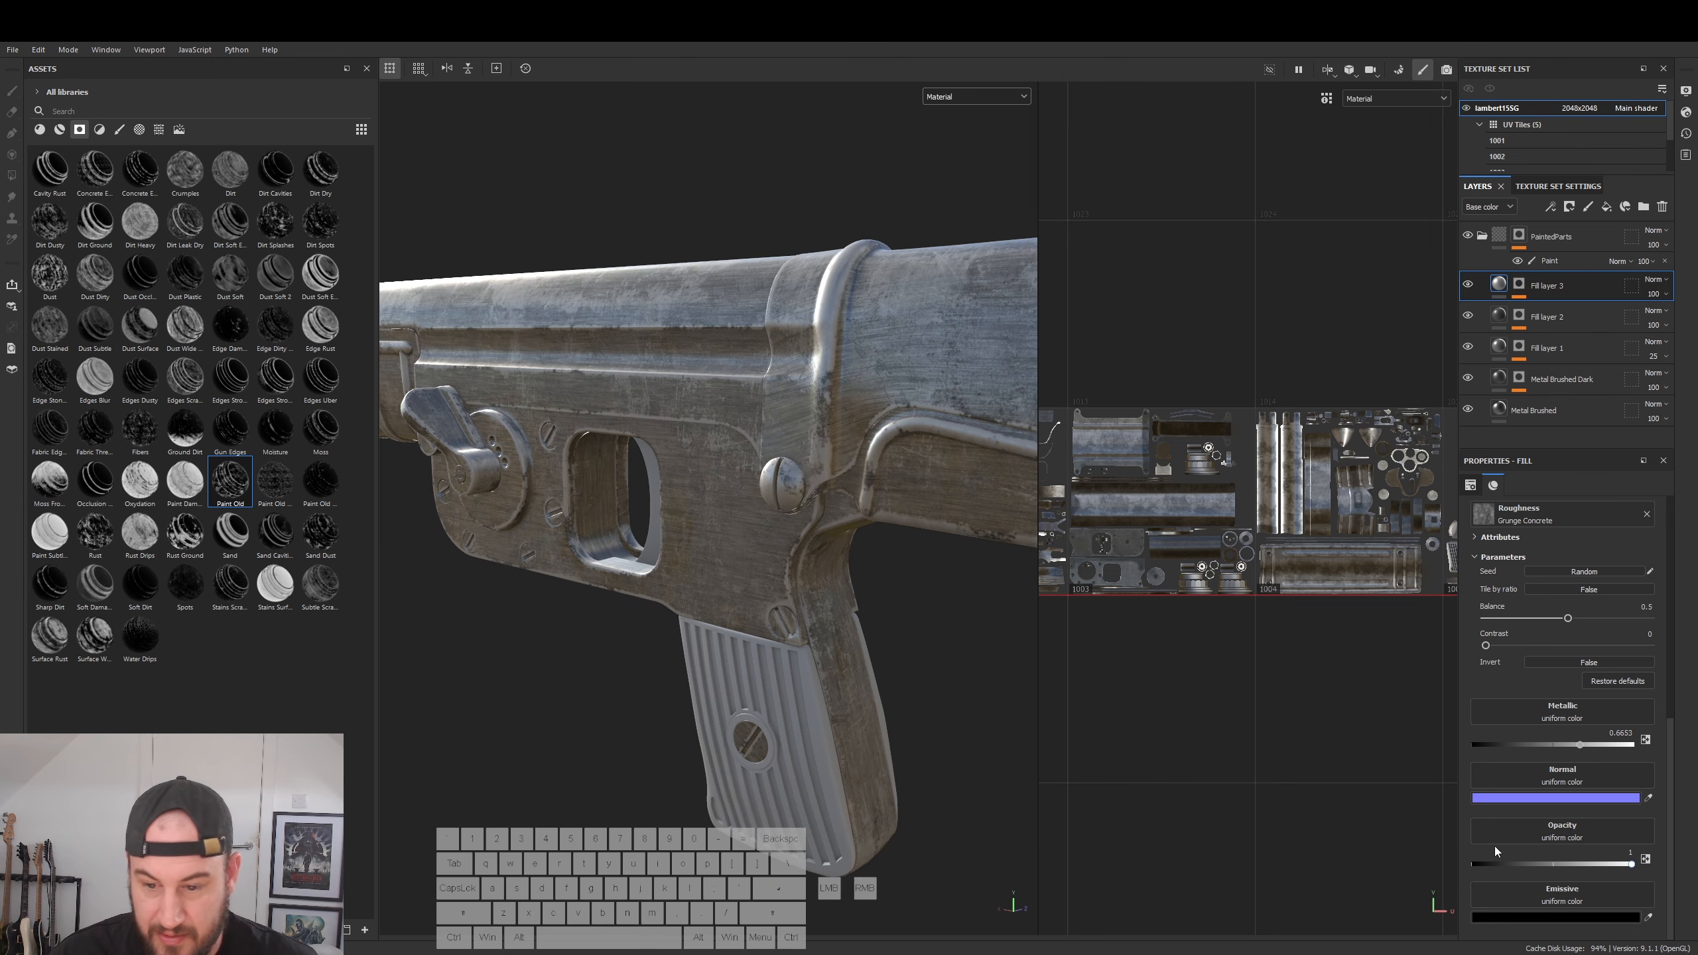
- Darken Fill layer 3's base color to the grey 6C6C6C and inspect the worn edges around the receiver
left_click(1498, 286)
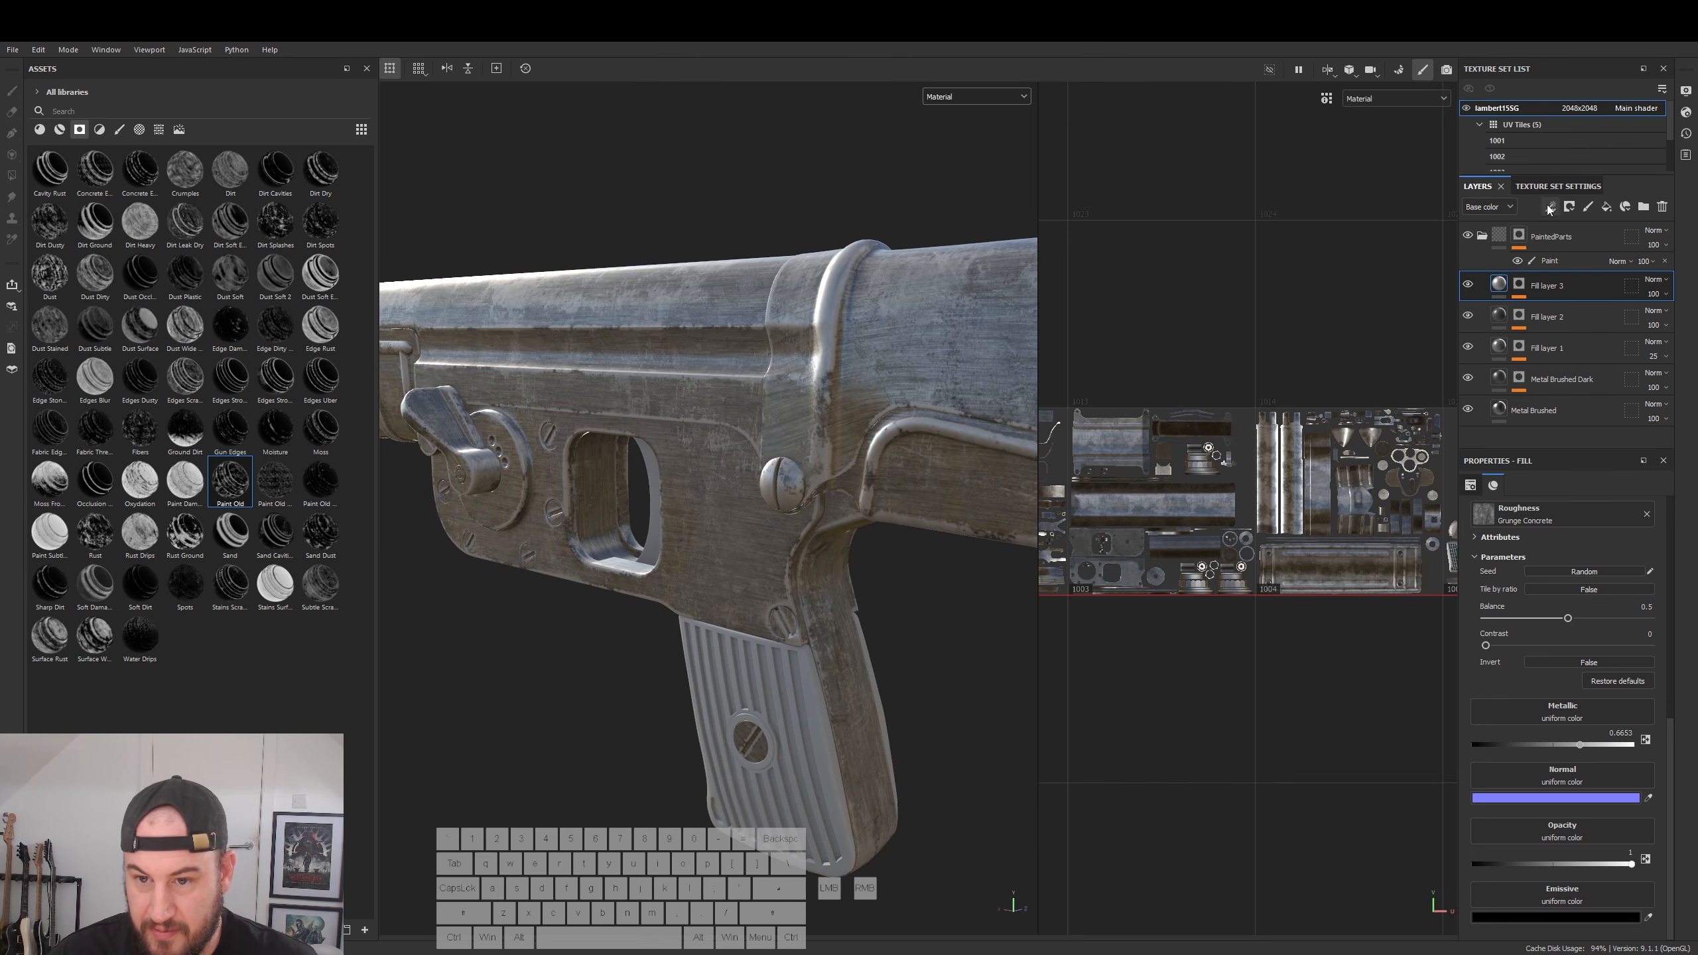
scroll(1561, 696, "up", 3)
left_click(1525, 576)
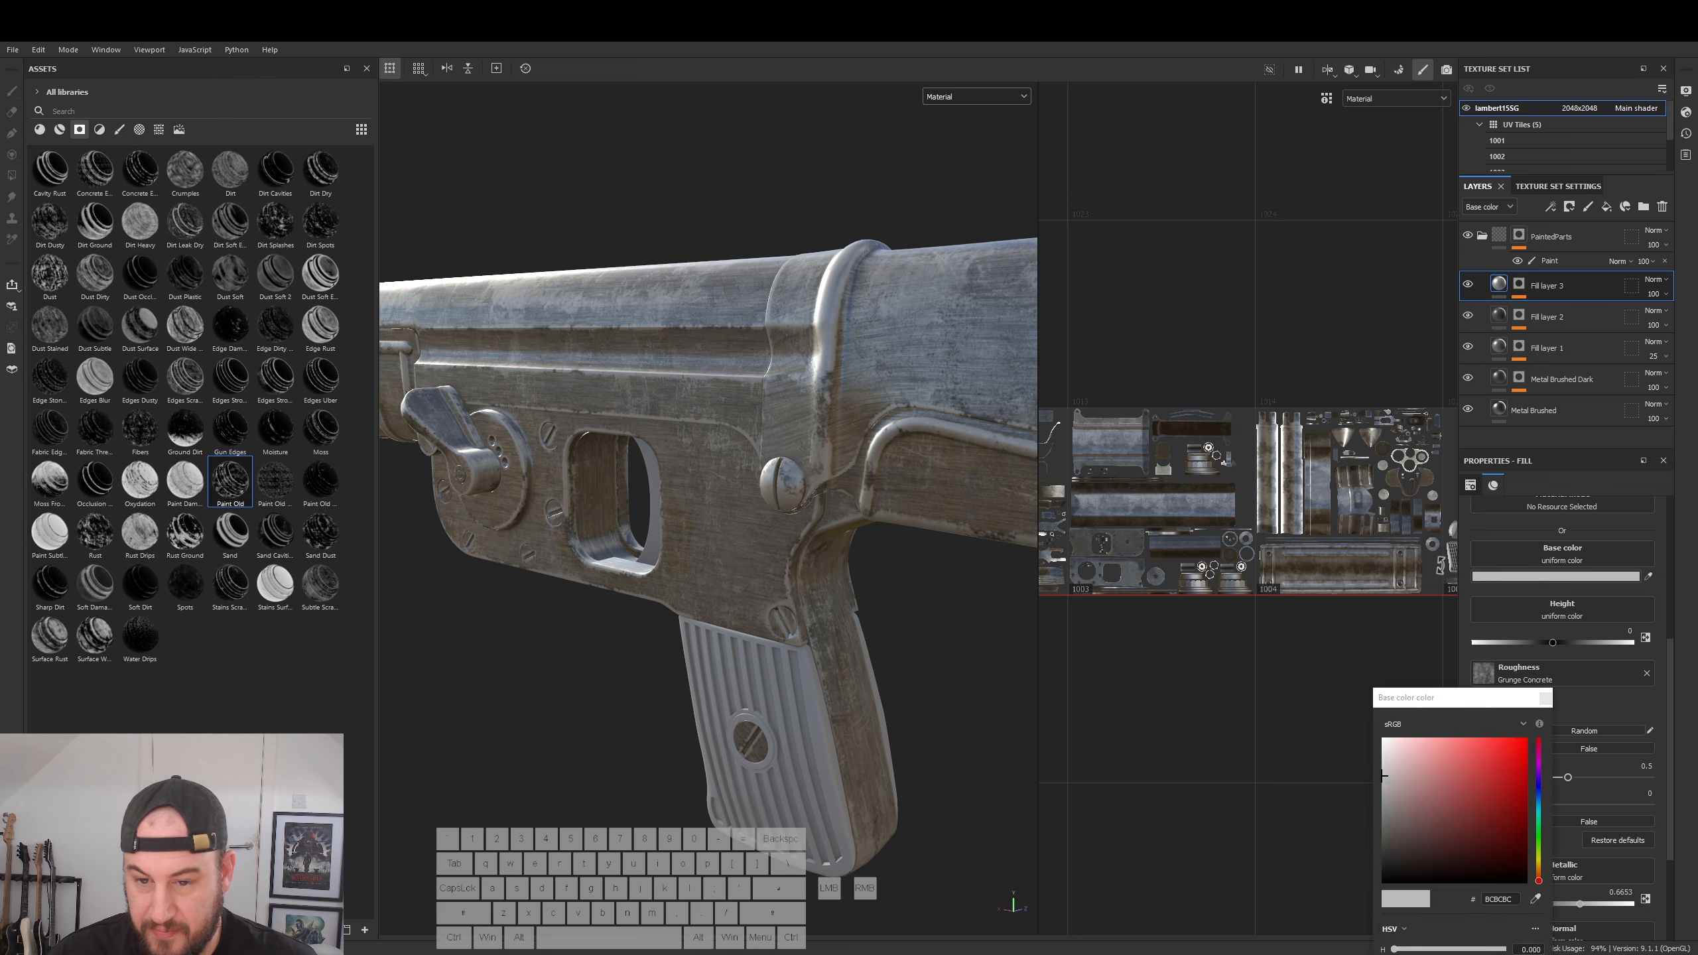
left_click_drag(1382, 784, 1380, 821)
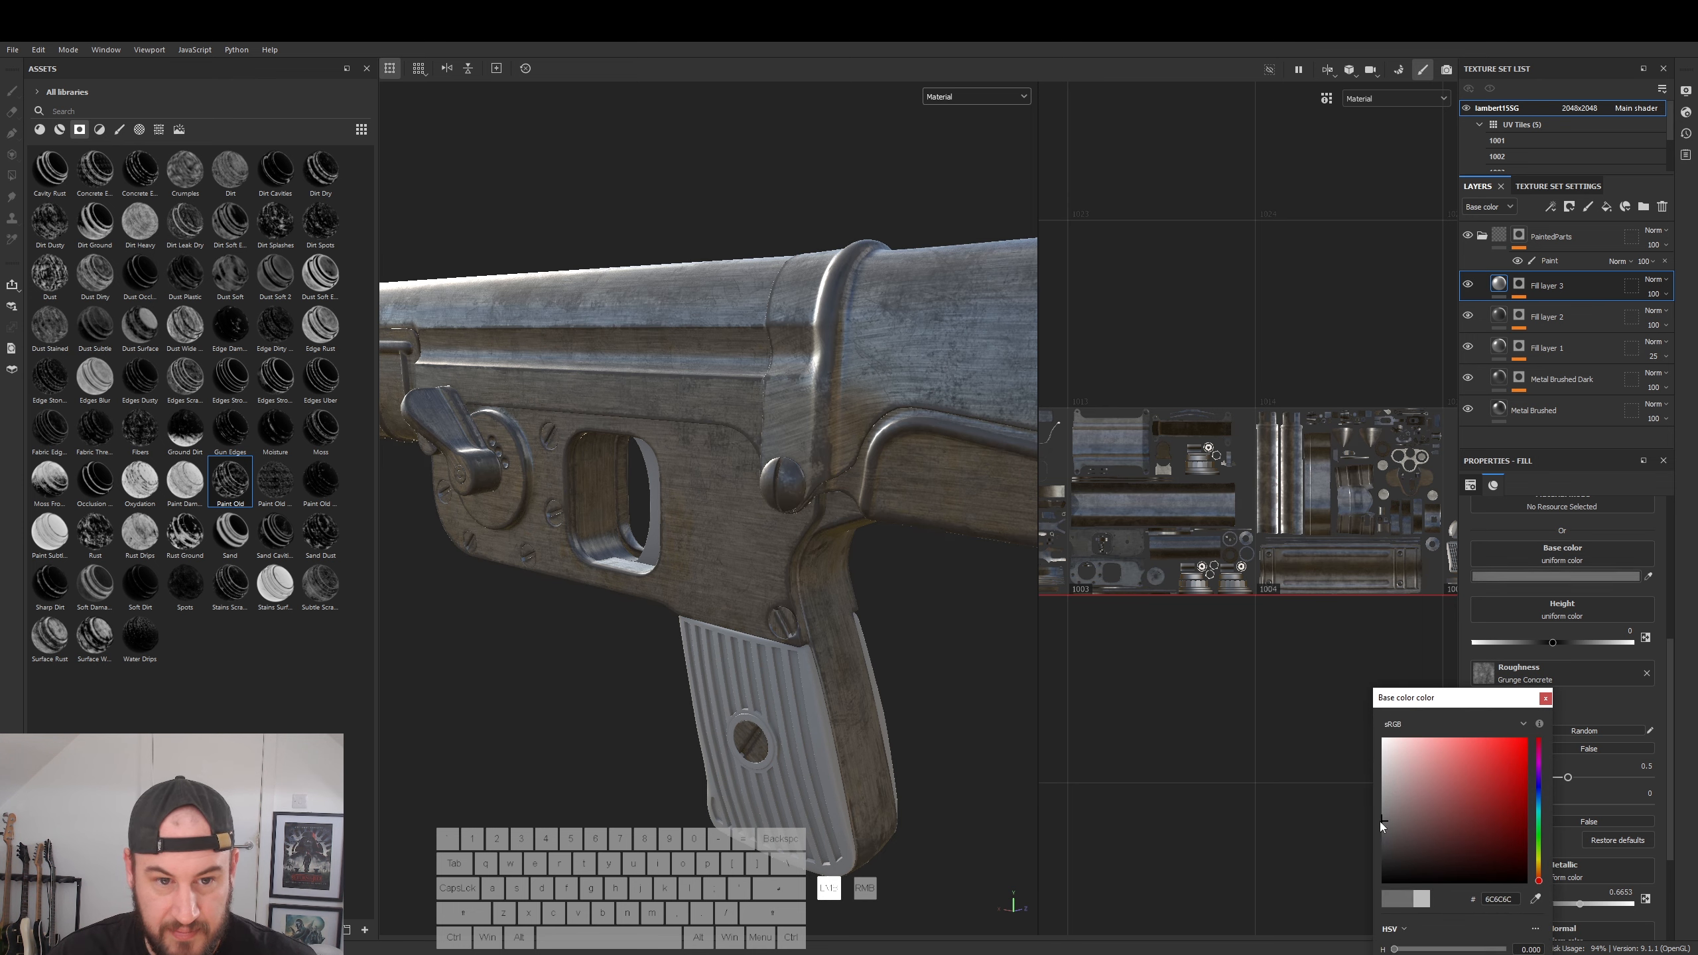
left_click_drag(819, 591, 957, 487, "alt")
left_click(1519, 286)
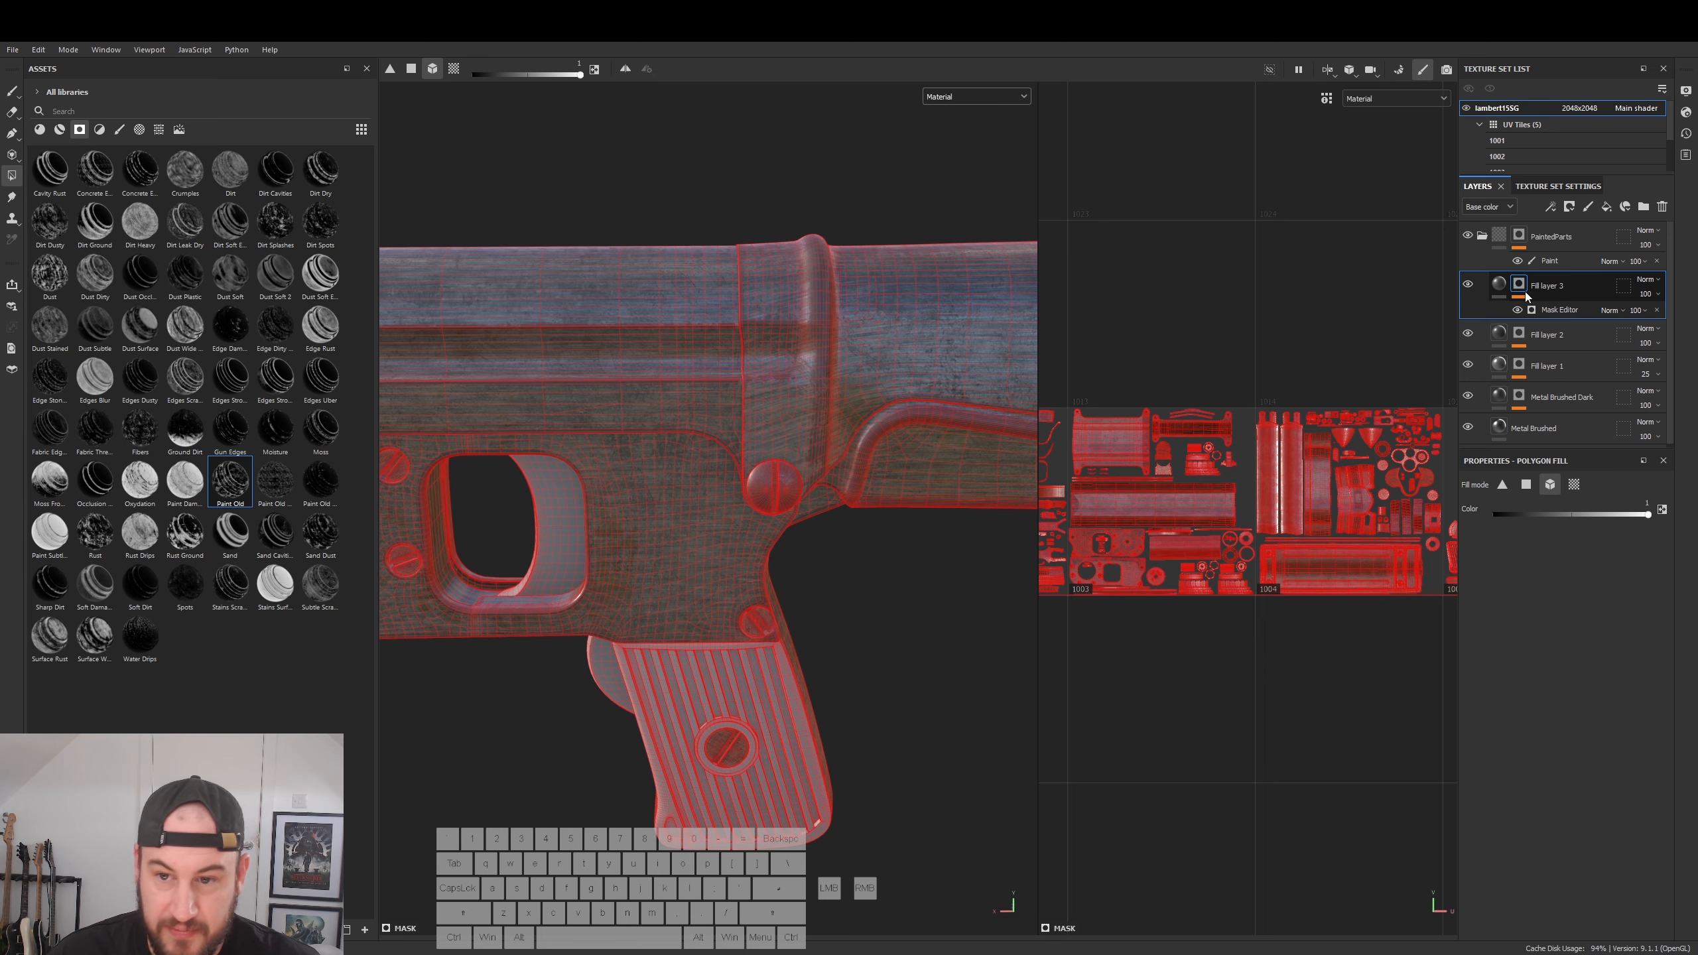
left_click_drag(708, 334, 749, 302, "alt")
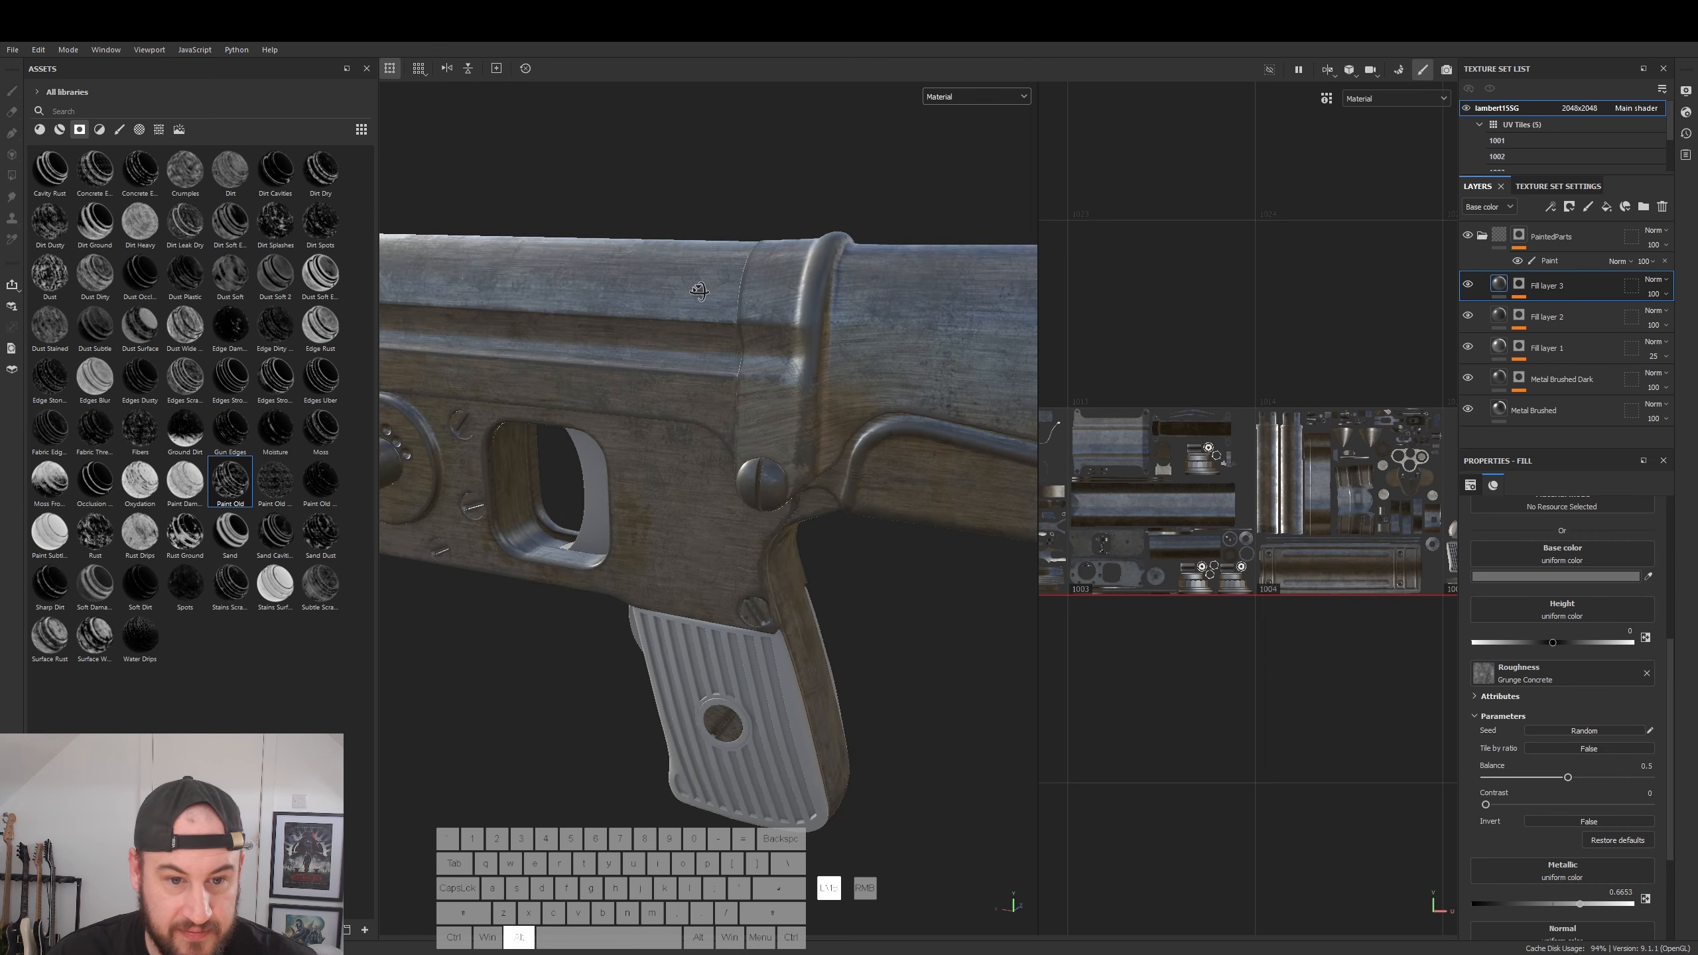
middle_click_drag(749, 301, 767, 386, "alt")
right_click_drag(767, 386, 938, 504, "alt")
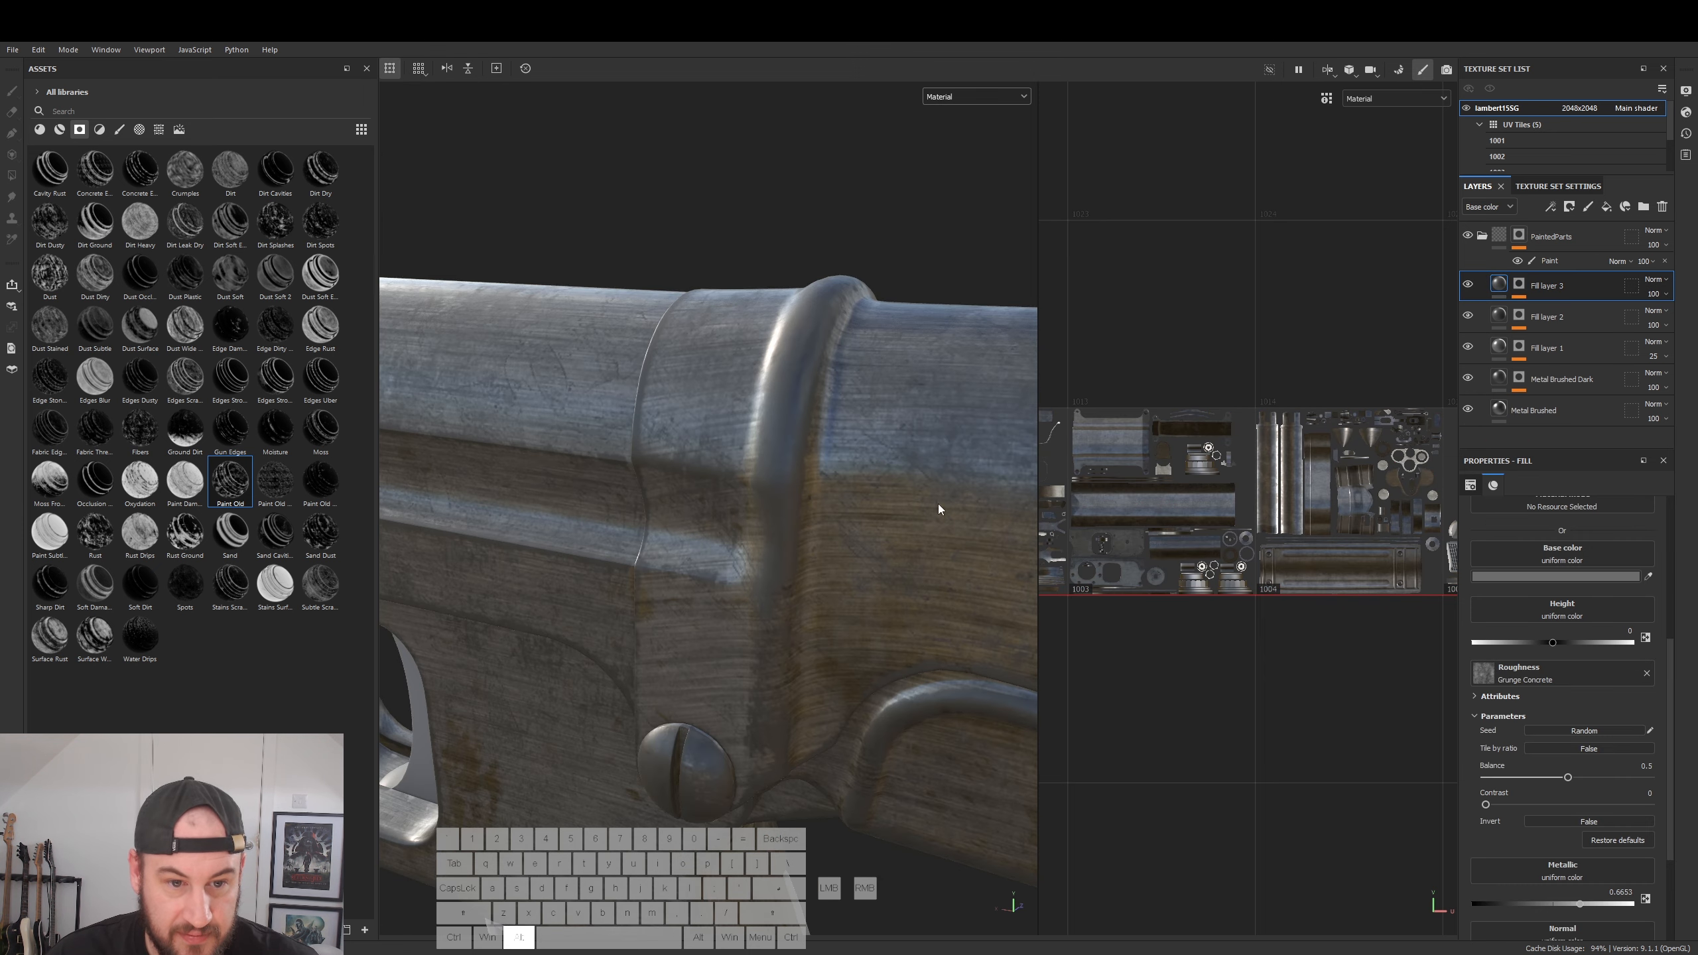
mouse_move(938, 504)
left_mouse_down("alt")
mouse_move(961, 409)
mouse_move(936, 438)
mouse_move(970, 493)
mouse_move(952, 512)
left_mouse_up("alt")
right_click_drag(952, 511, 632, 579, "alt")
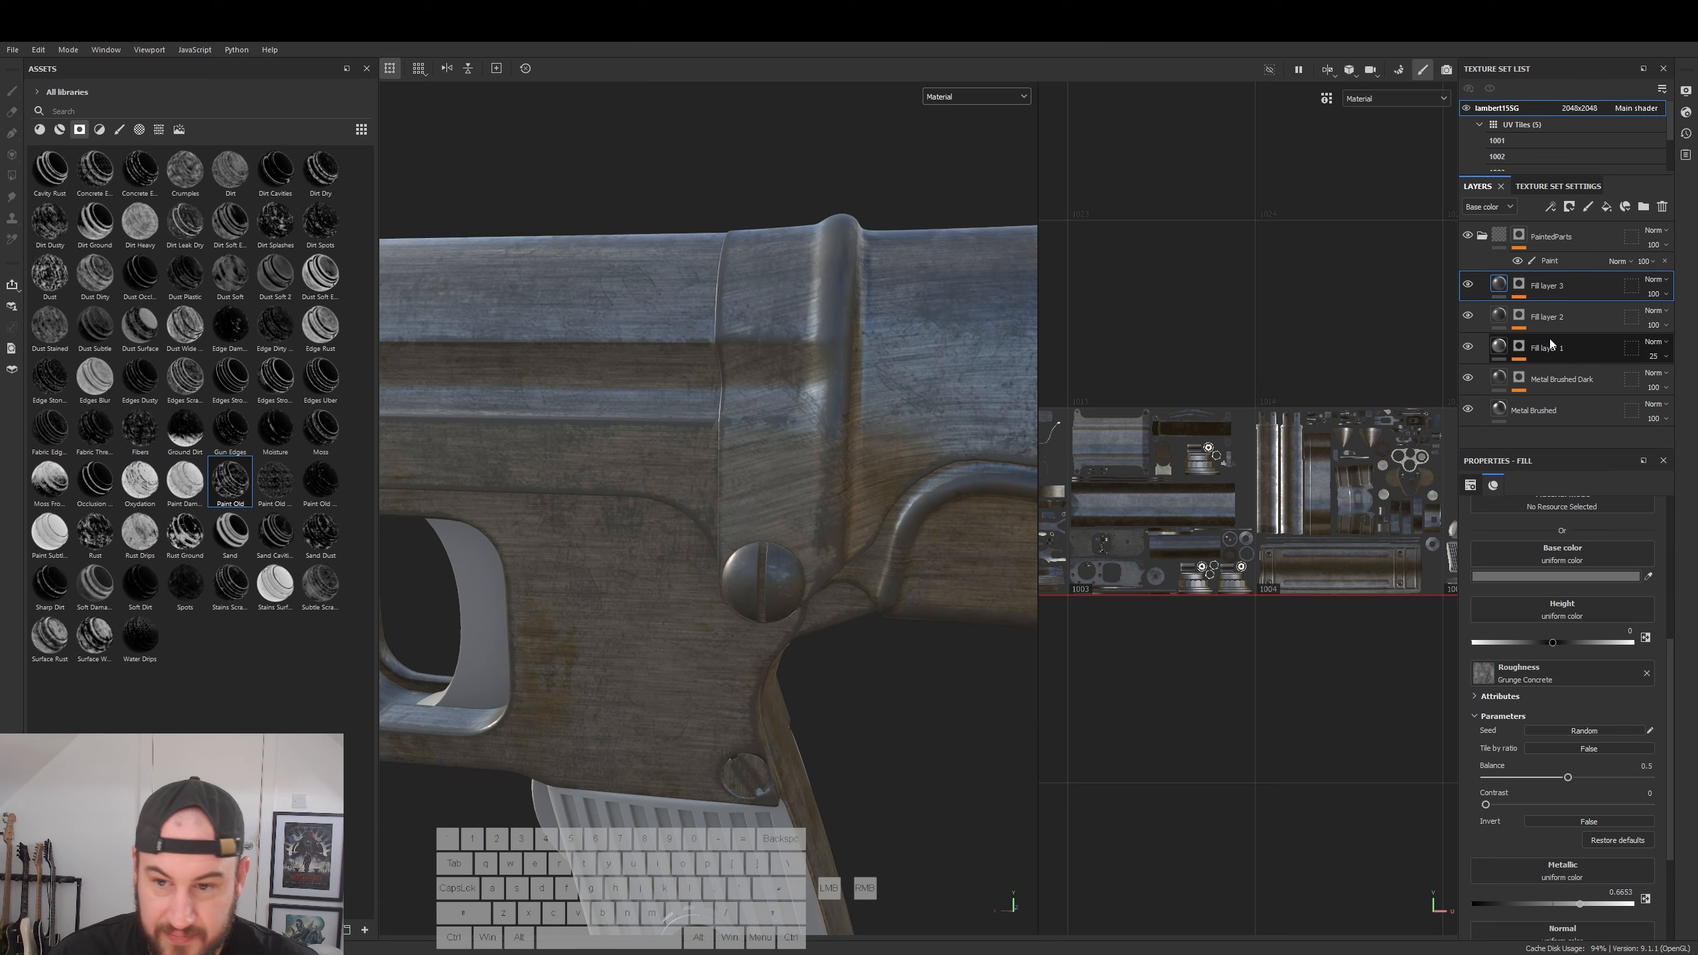
- Try adding a fill with the Grunge Concrete texture to Fill layer 3's mask
left_click(1519, 283)
right_click(1555, 290)
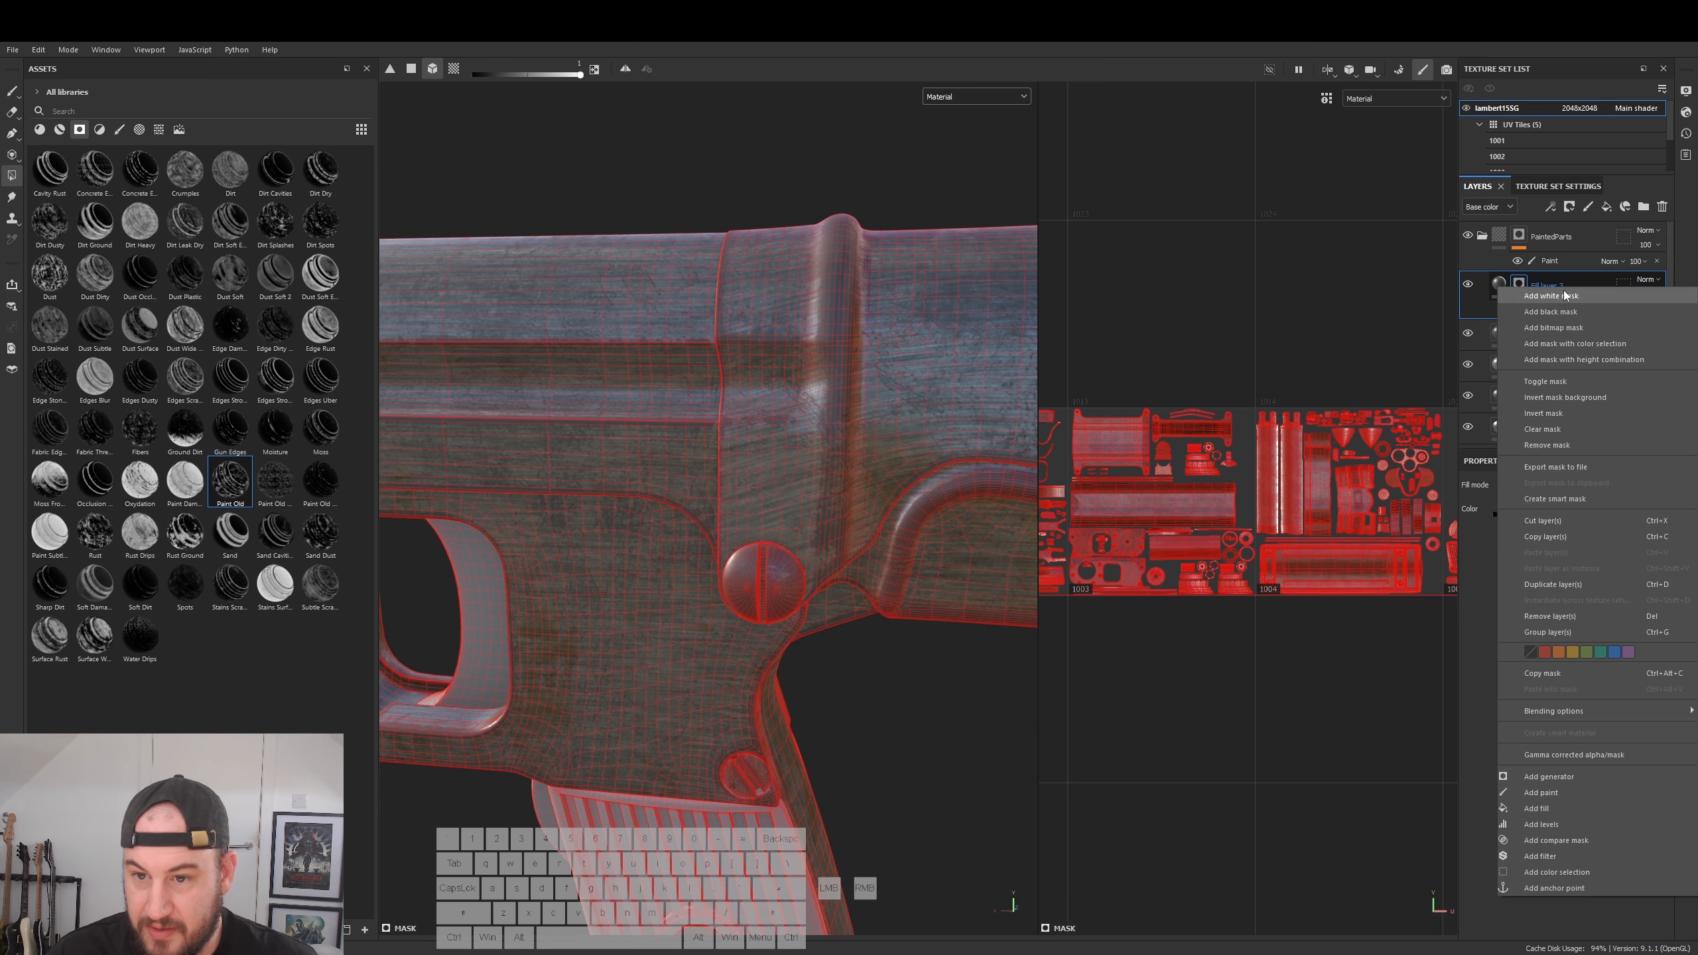
left_click(1561, 809)
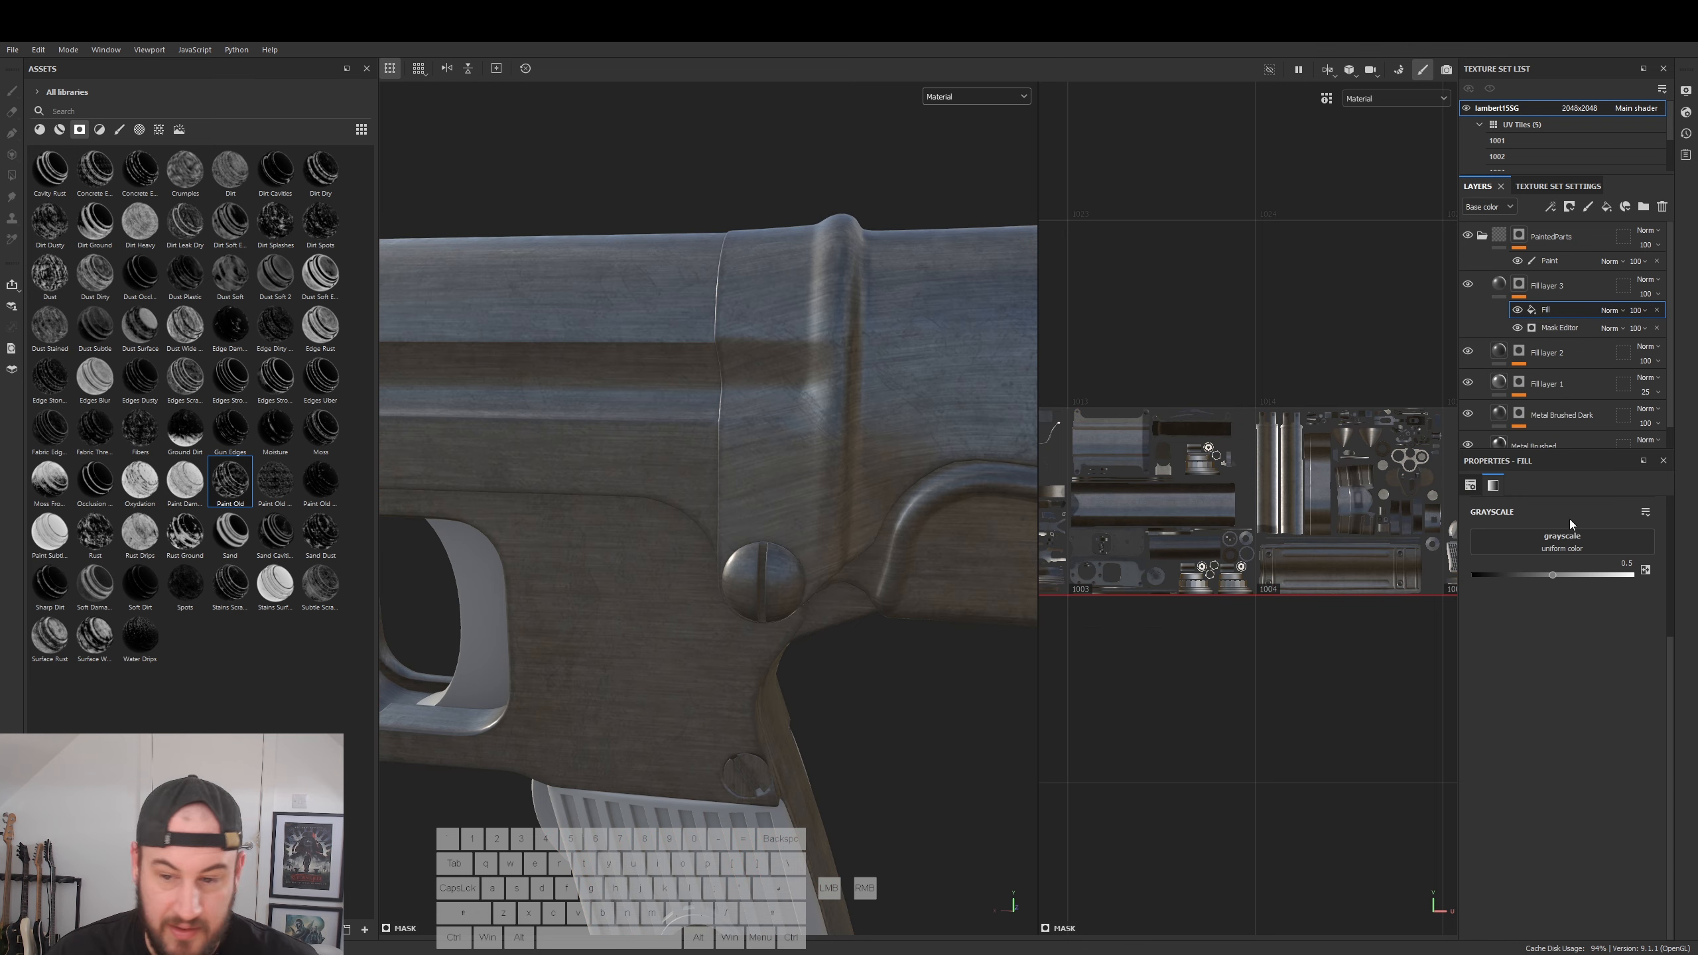
left_click(1566, 548)
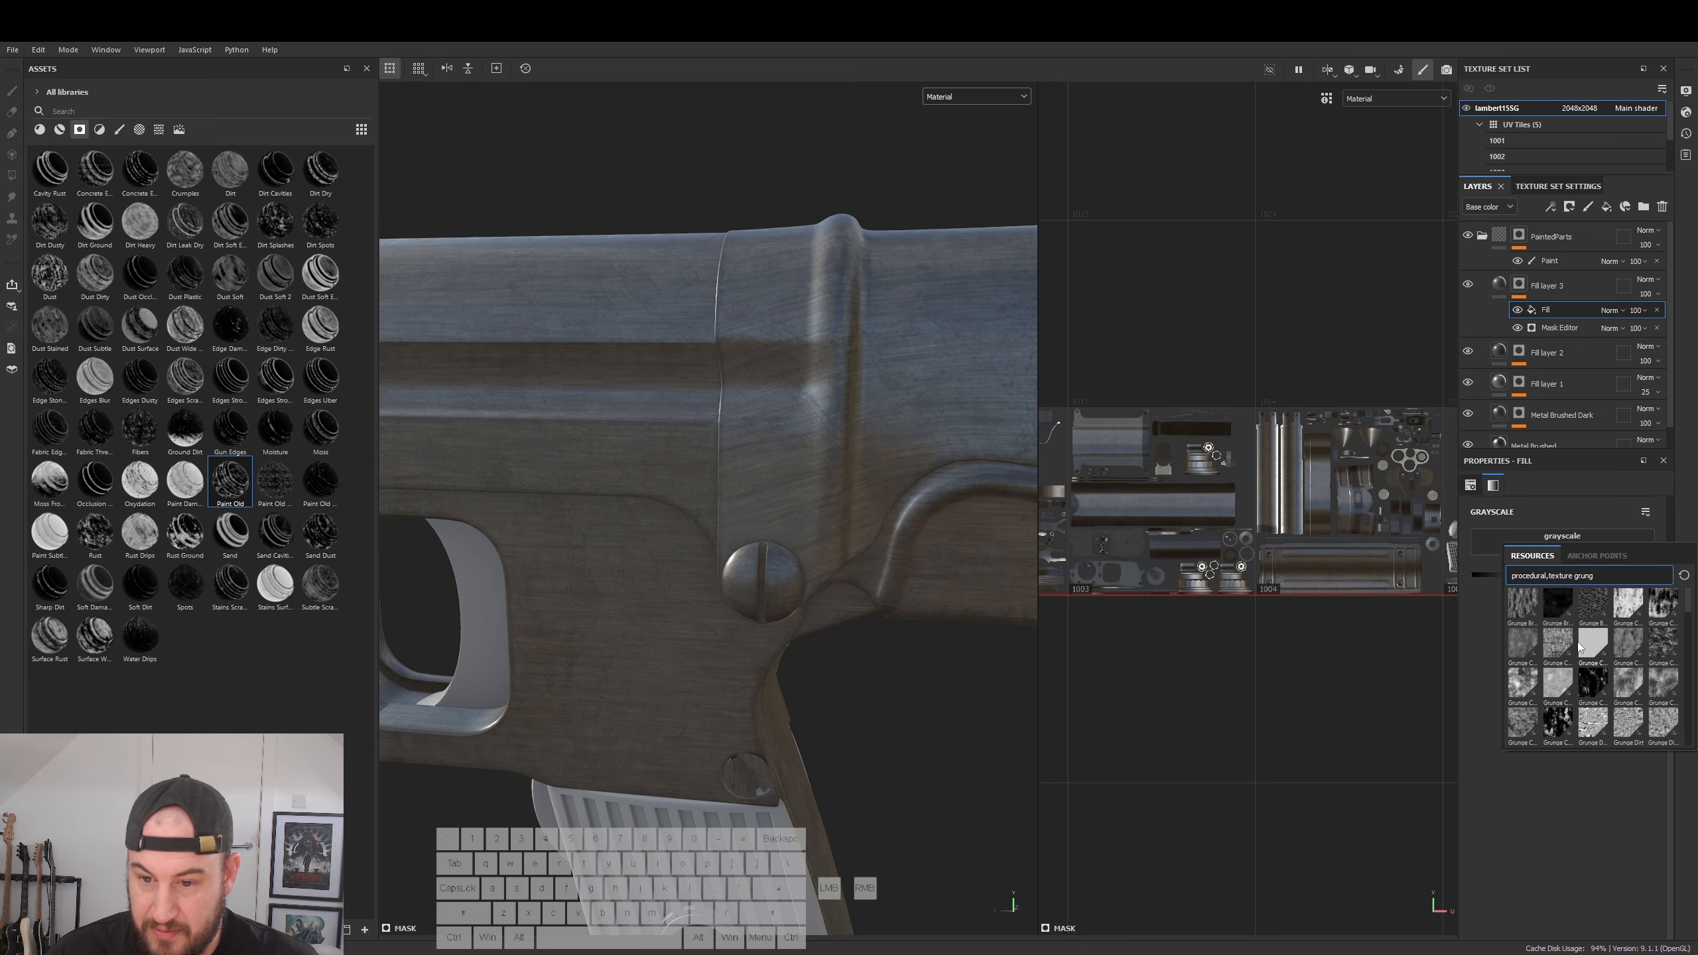
left_click(1524, 648)
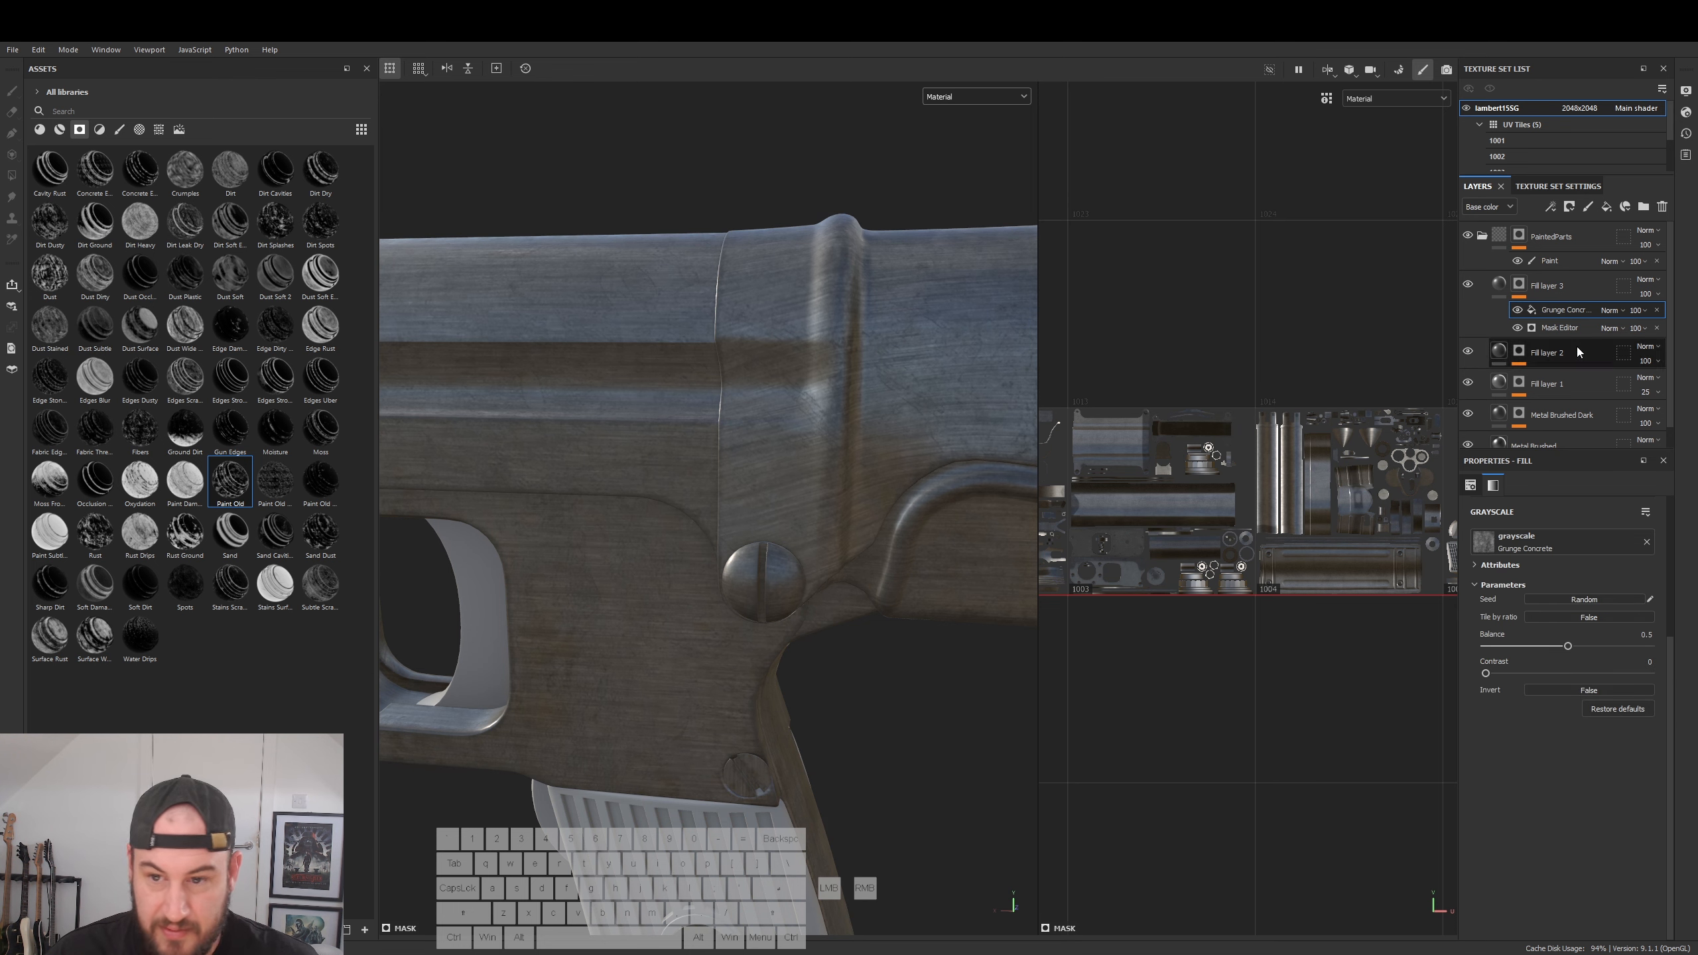
- Check the effect of the Grunge Concrete fill on the mask, and undo adding it
left_click(1518, 310)
left_click_drag(938, 359, 889, 381, "alt")
key("ctrl+z")
key("ctrl+z")
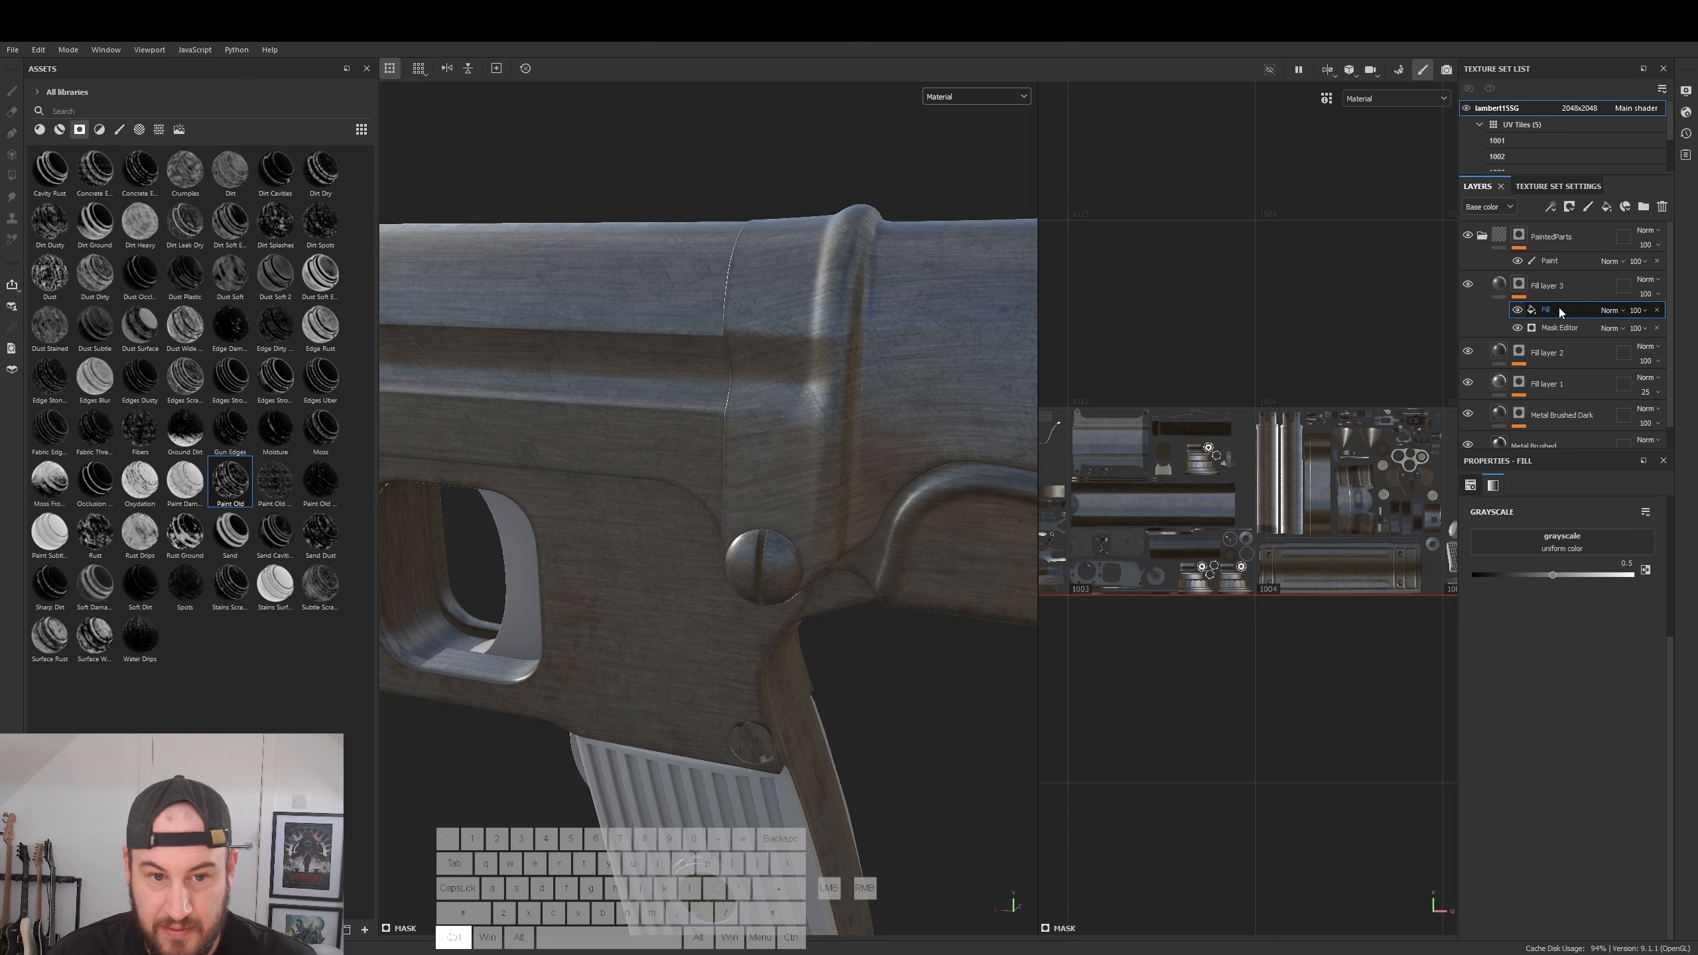
key("ctrl+z")
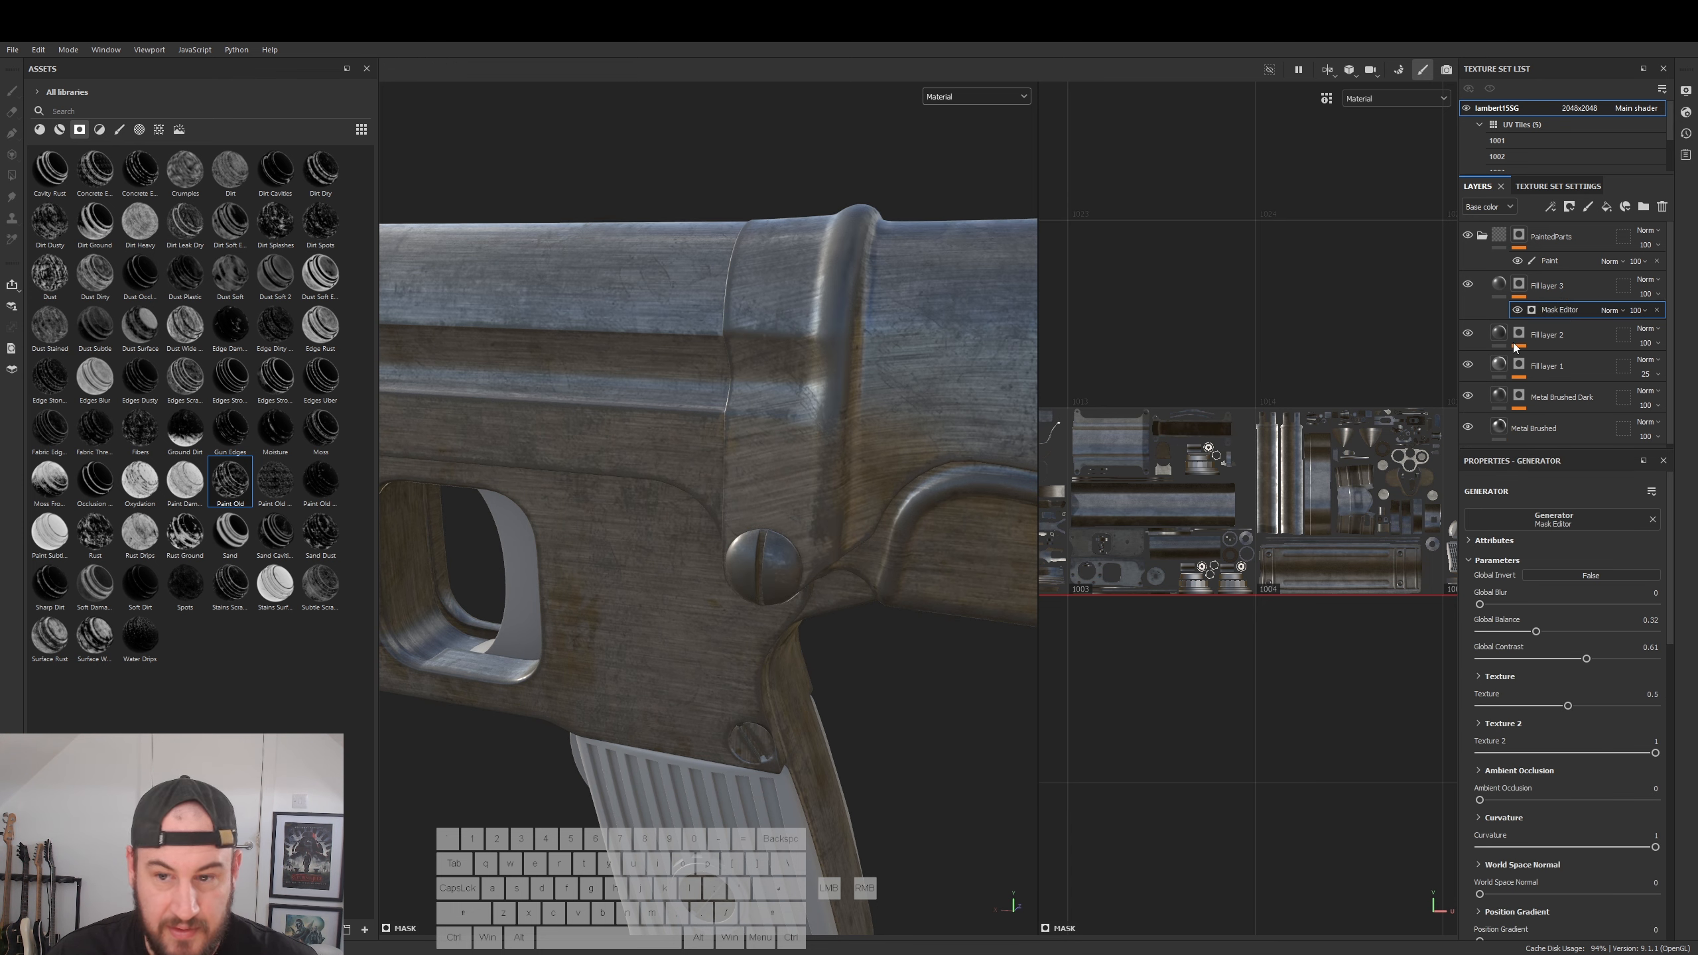
- Reduce the curvature in Fill layer 3's Mask Editor generator to 0.67 and review the whole weapon body
left_click(1545, 846)
left_click_drag(1544, 846, 1597, 847)
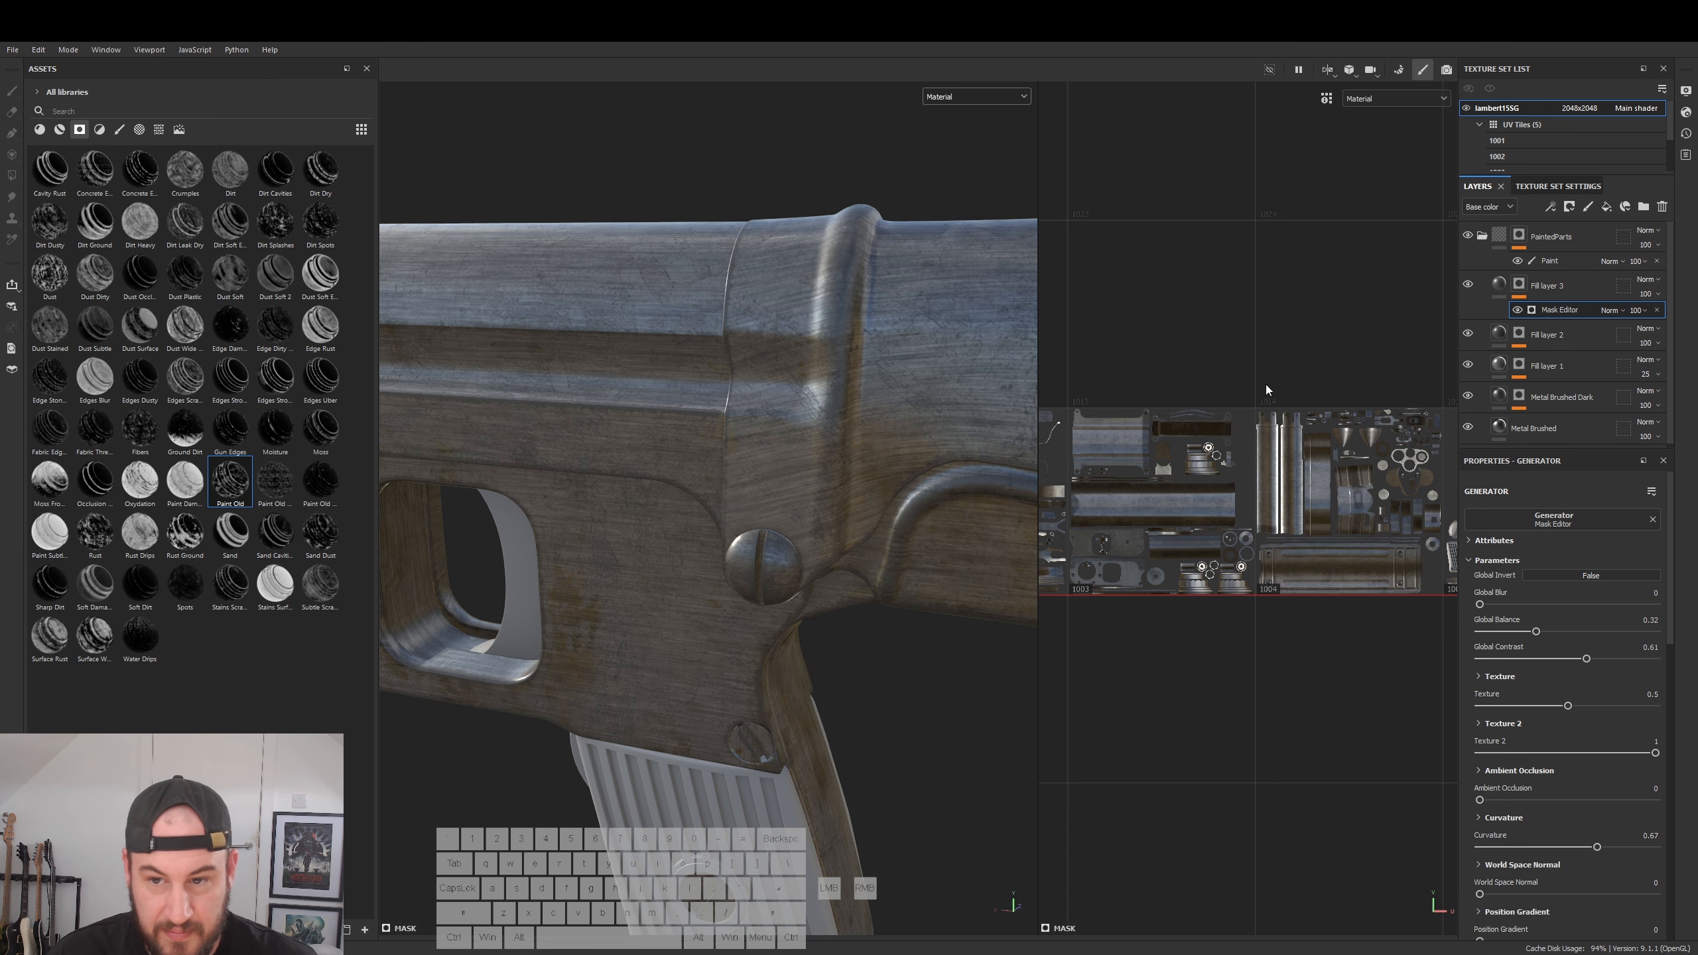
left_click_drag(774, 395, 805, 434, "alt")
right_click_drag(805, 435, 766, 424, "alt")
left_click_drag(799, 421, 694, 432, "alt")
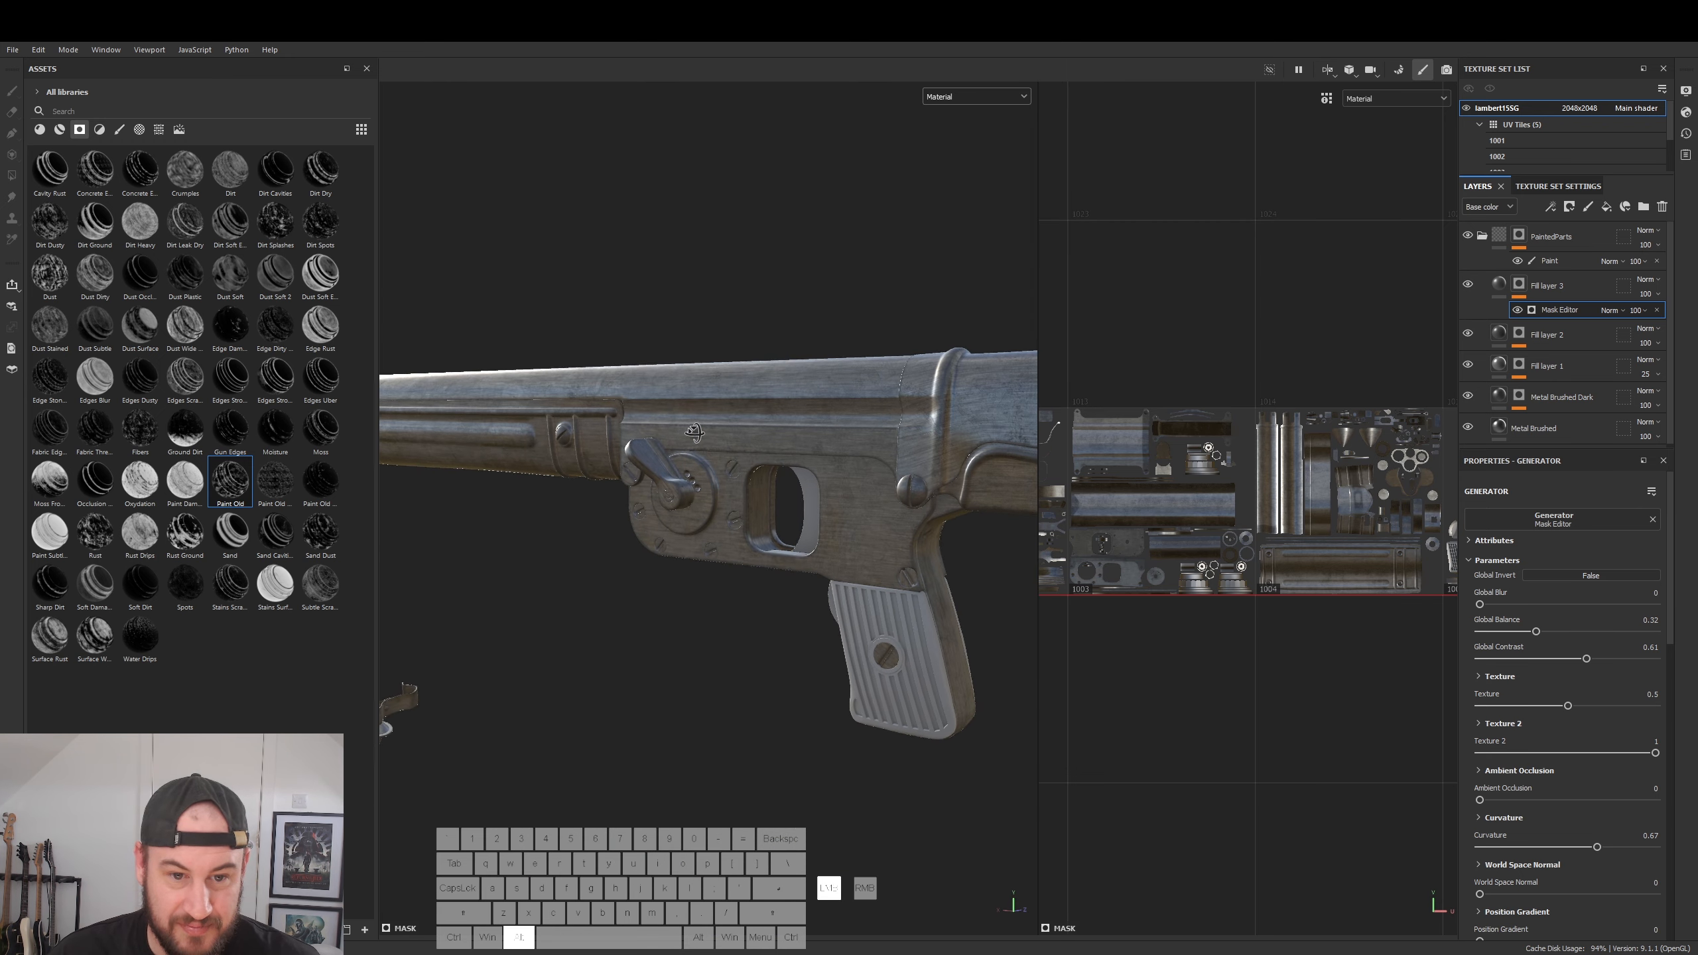
- Increase the metallic value of Fill layer 3's material to about 0.9429
left_click(1503, 275)
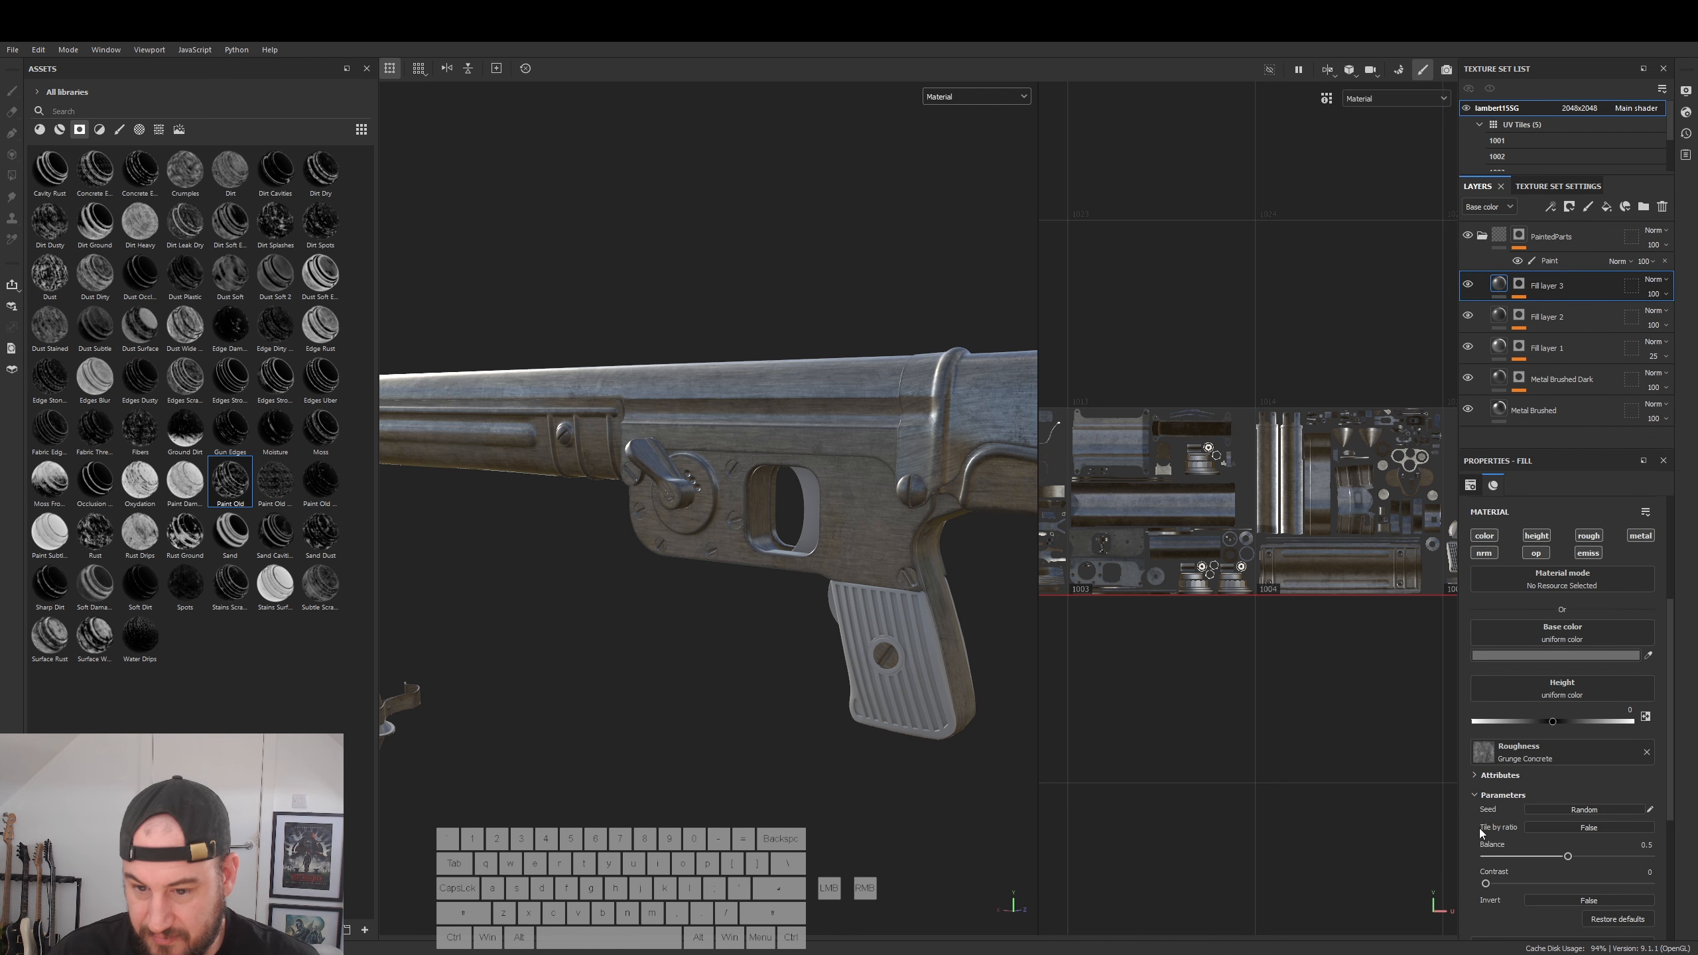
scroll(1551, 760, "down", 4)
left_click_drag(1580, 744, 1625, 749)
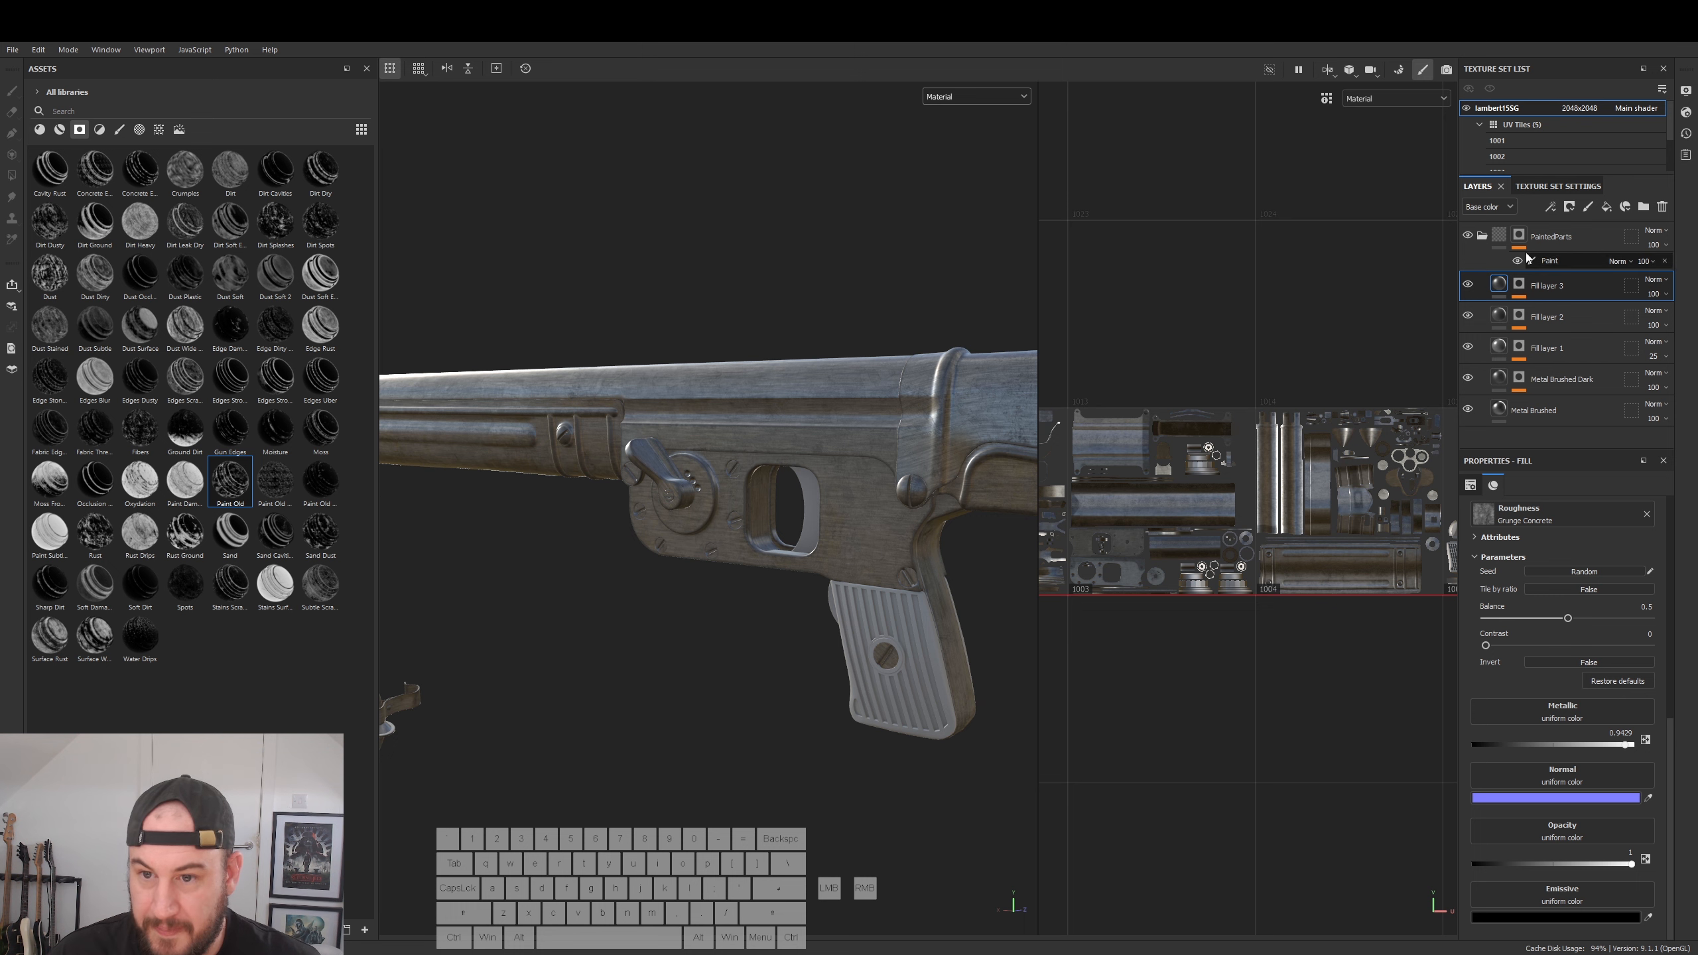
left_click(1556, 236)
double_click(1557, 235)
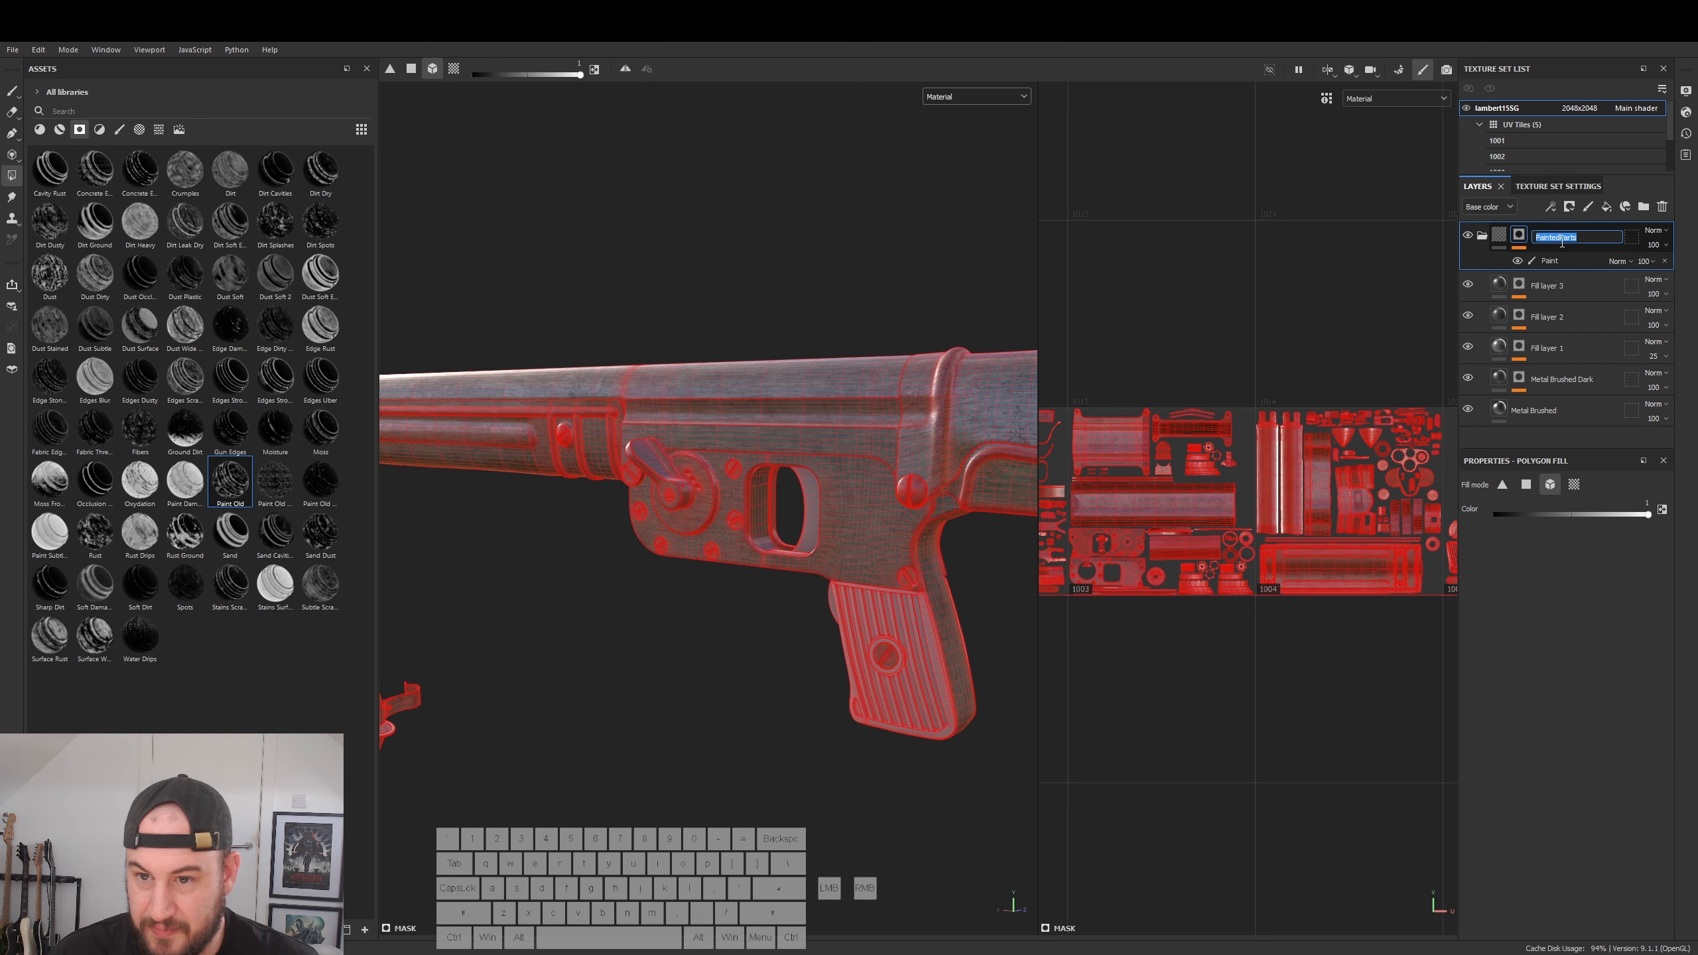
key("Return")
- Create a new folder inside PaintedParts and move all layers from Fill layer 3 down to Metal Brushed into it
left_click(1574, 276)
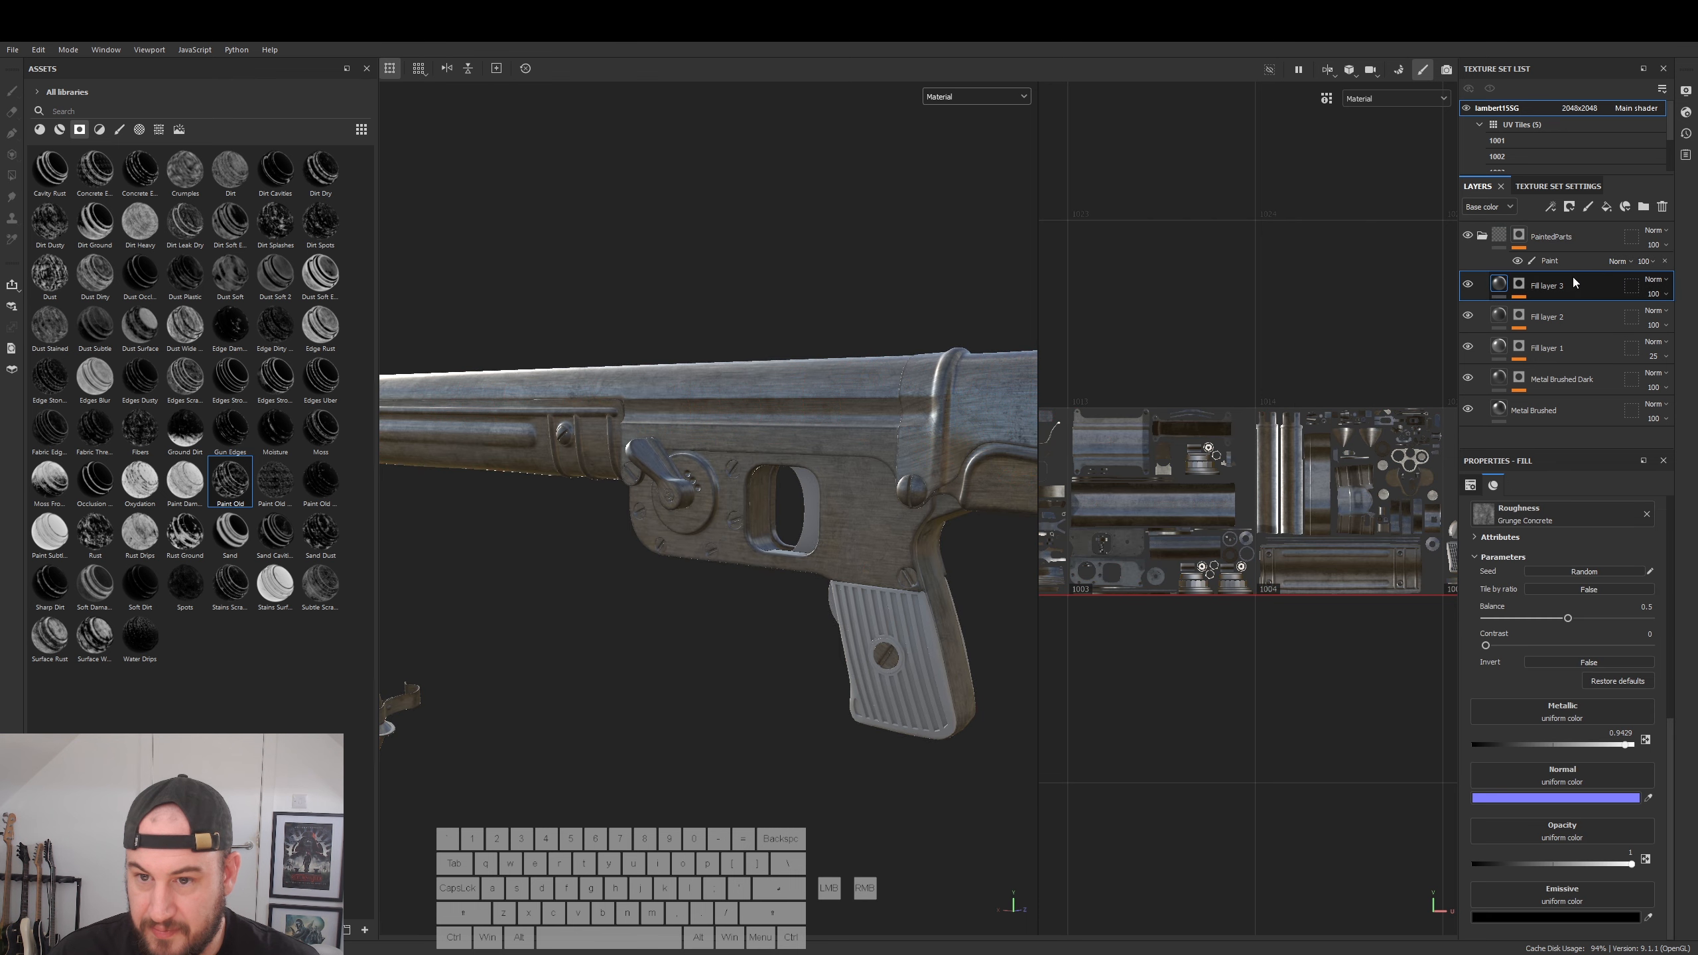
left_click(1546, 414, "shift")
left_click(1644, 207)
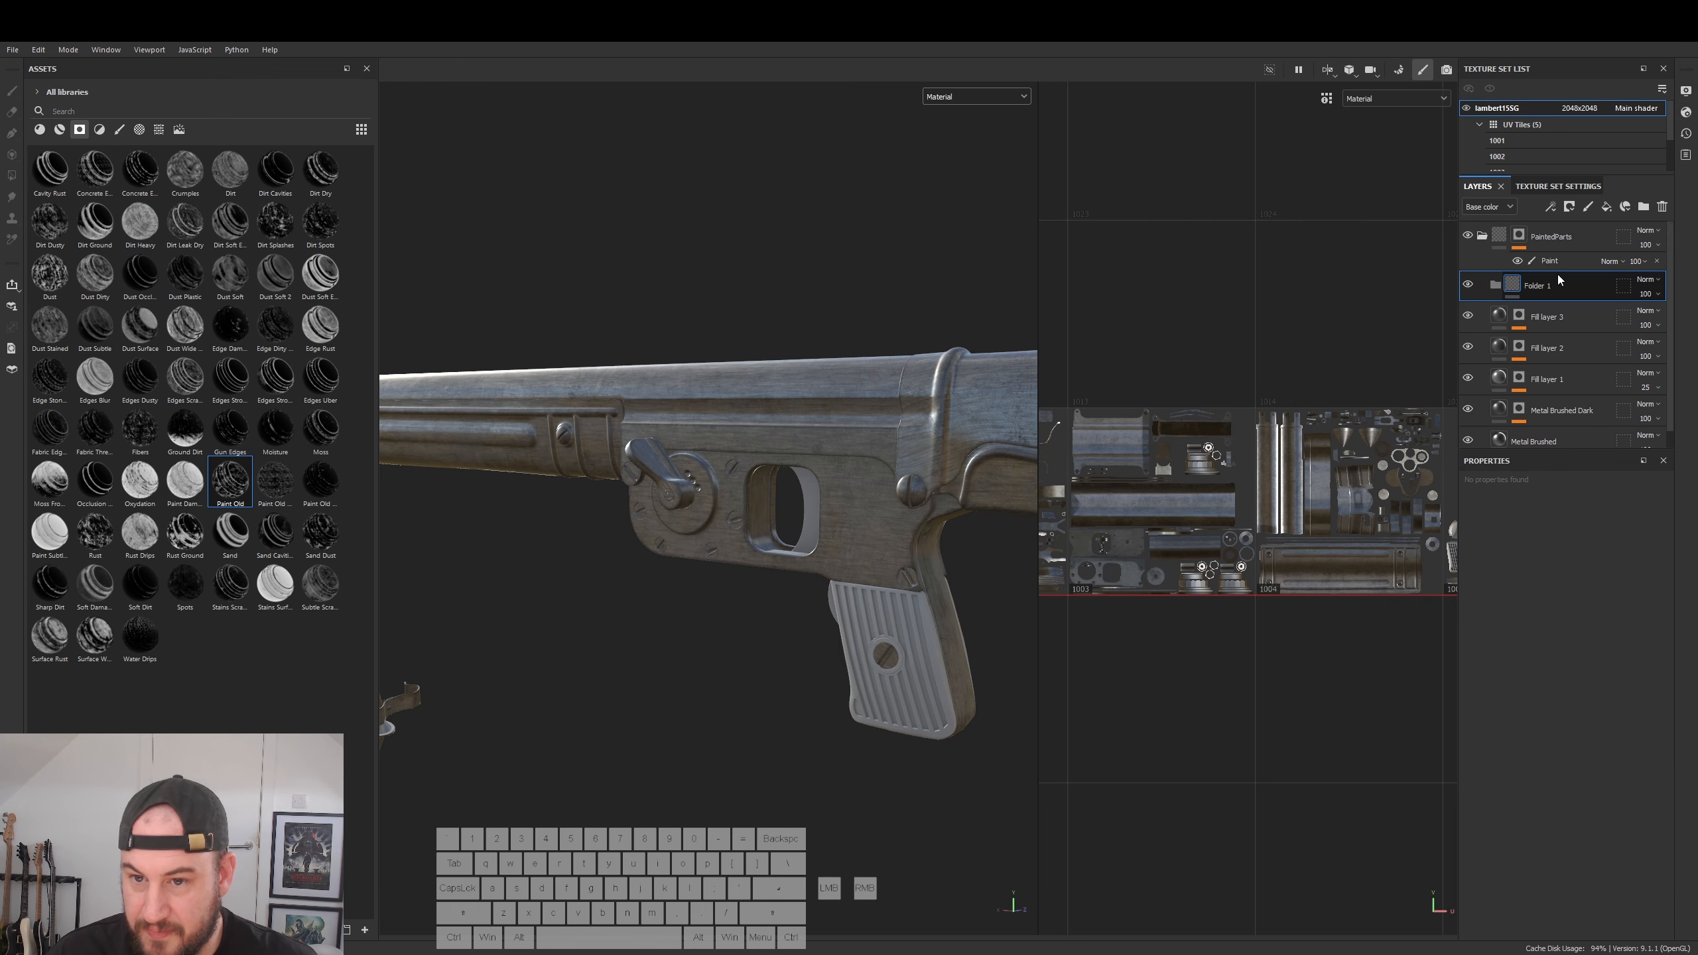
left_click(1539, 310)
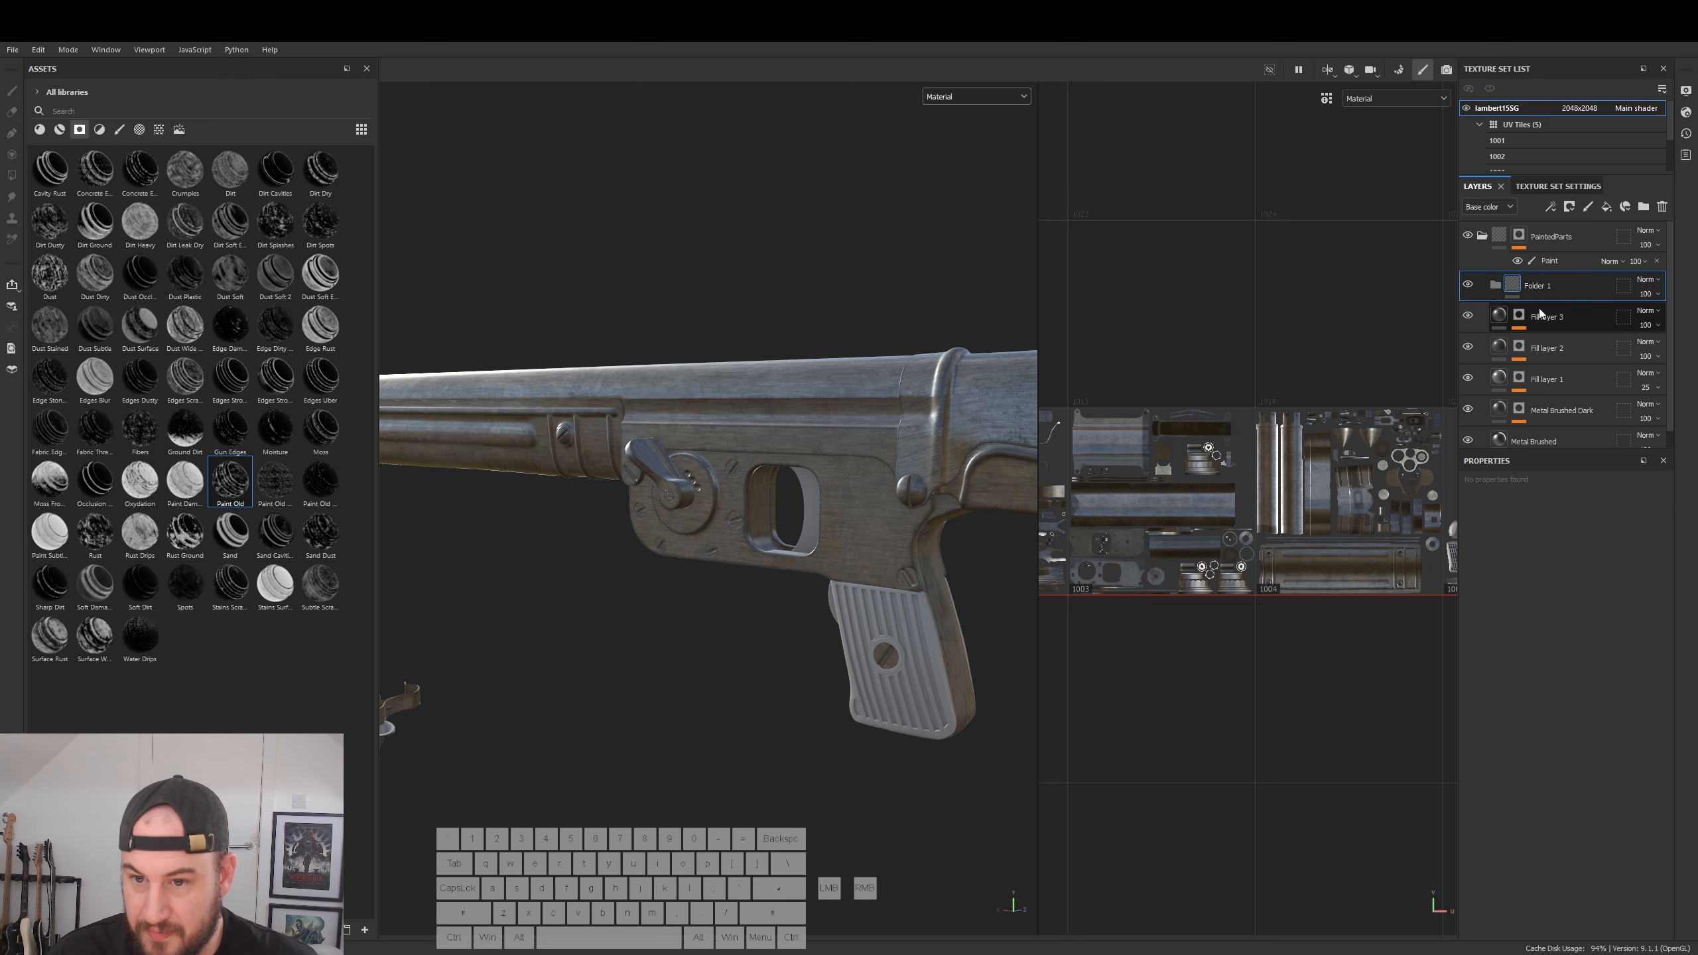
scroll(1550, 433, "down", 1)
left_click(1550, 428, "shift")
left_click_drag(1539, 307, 1537, 269)
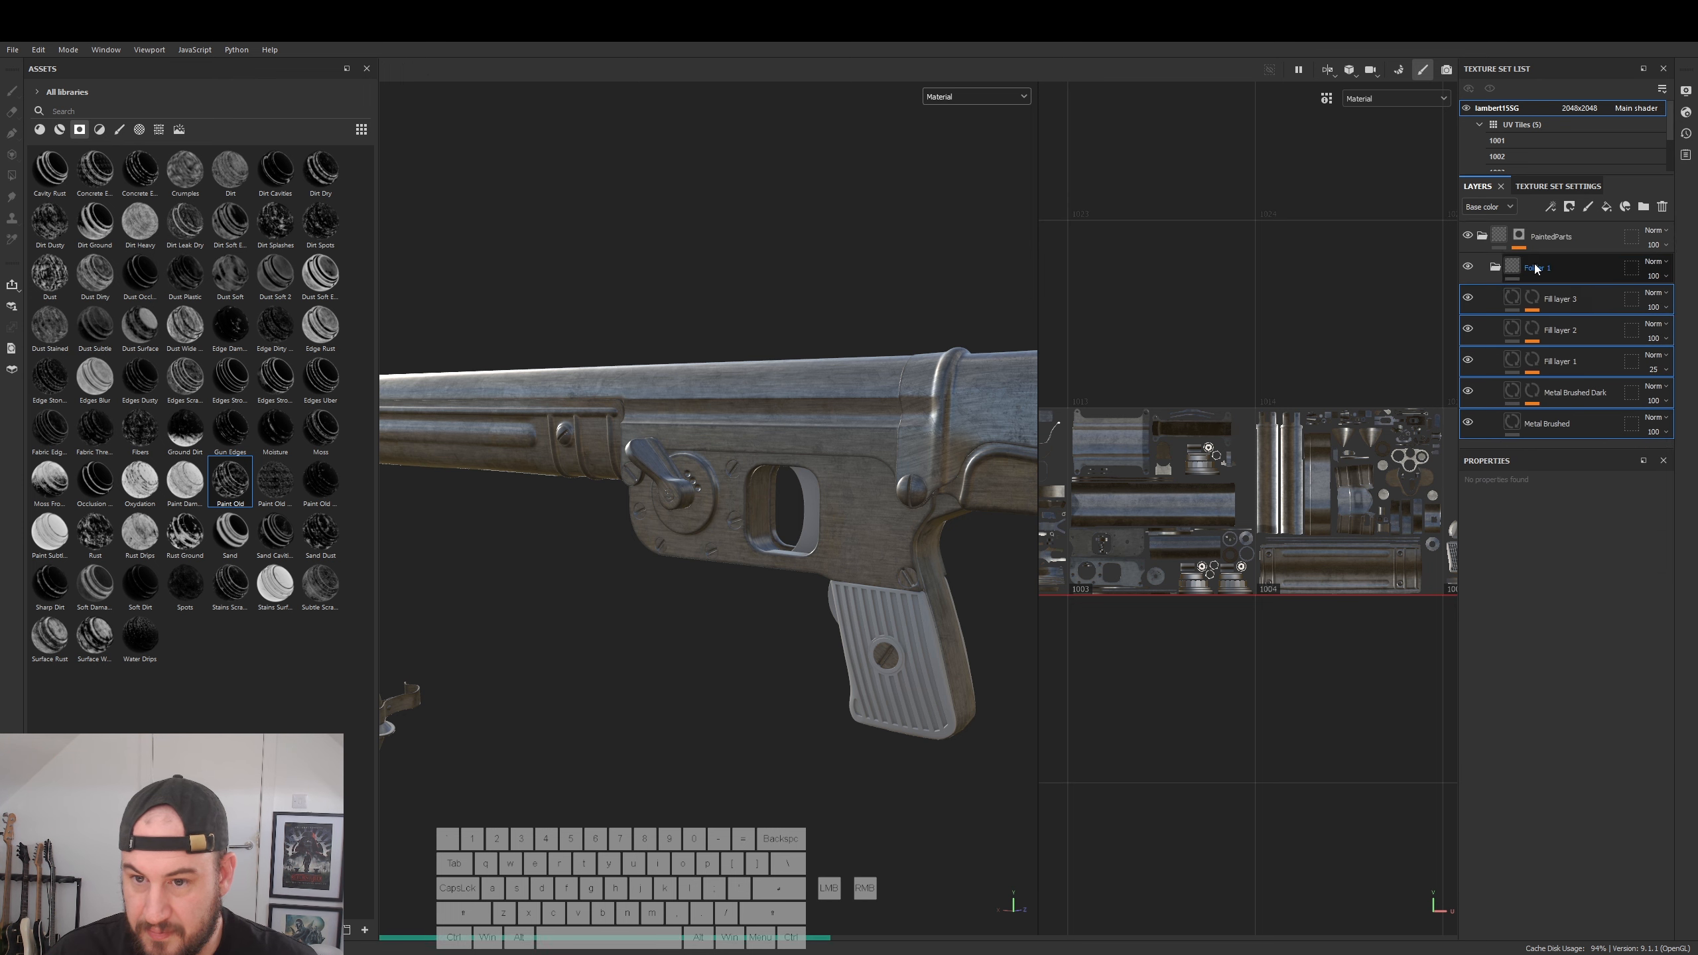
- Rename the new folder holding the metal layers to basemetal and collapse it
left_click(1545, 268)
double_click(1546, 268)
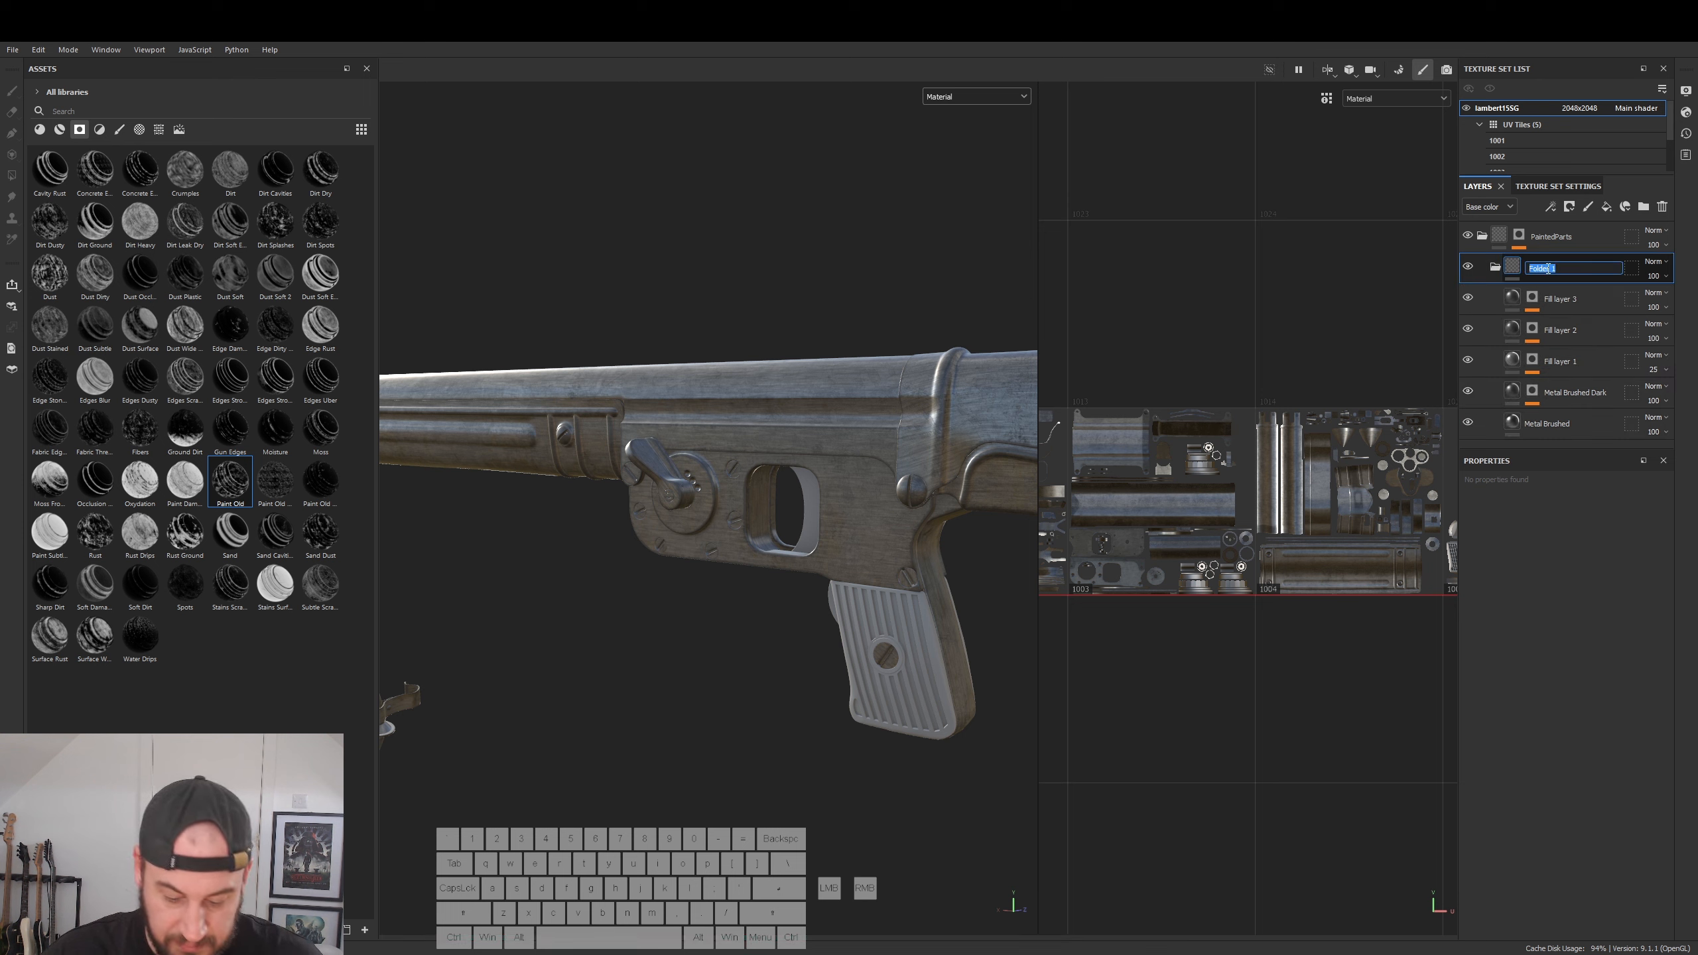
type("basemetal")
key("Return")
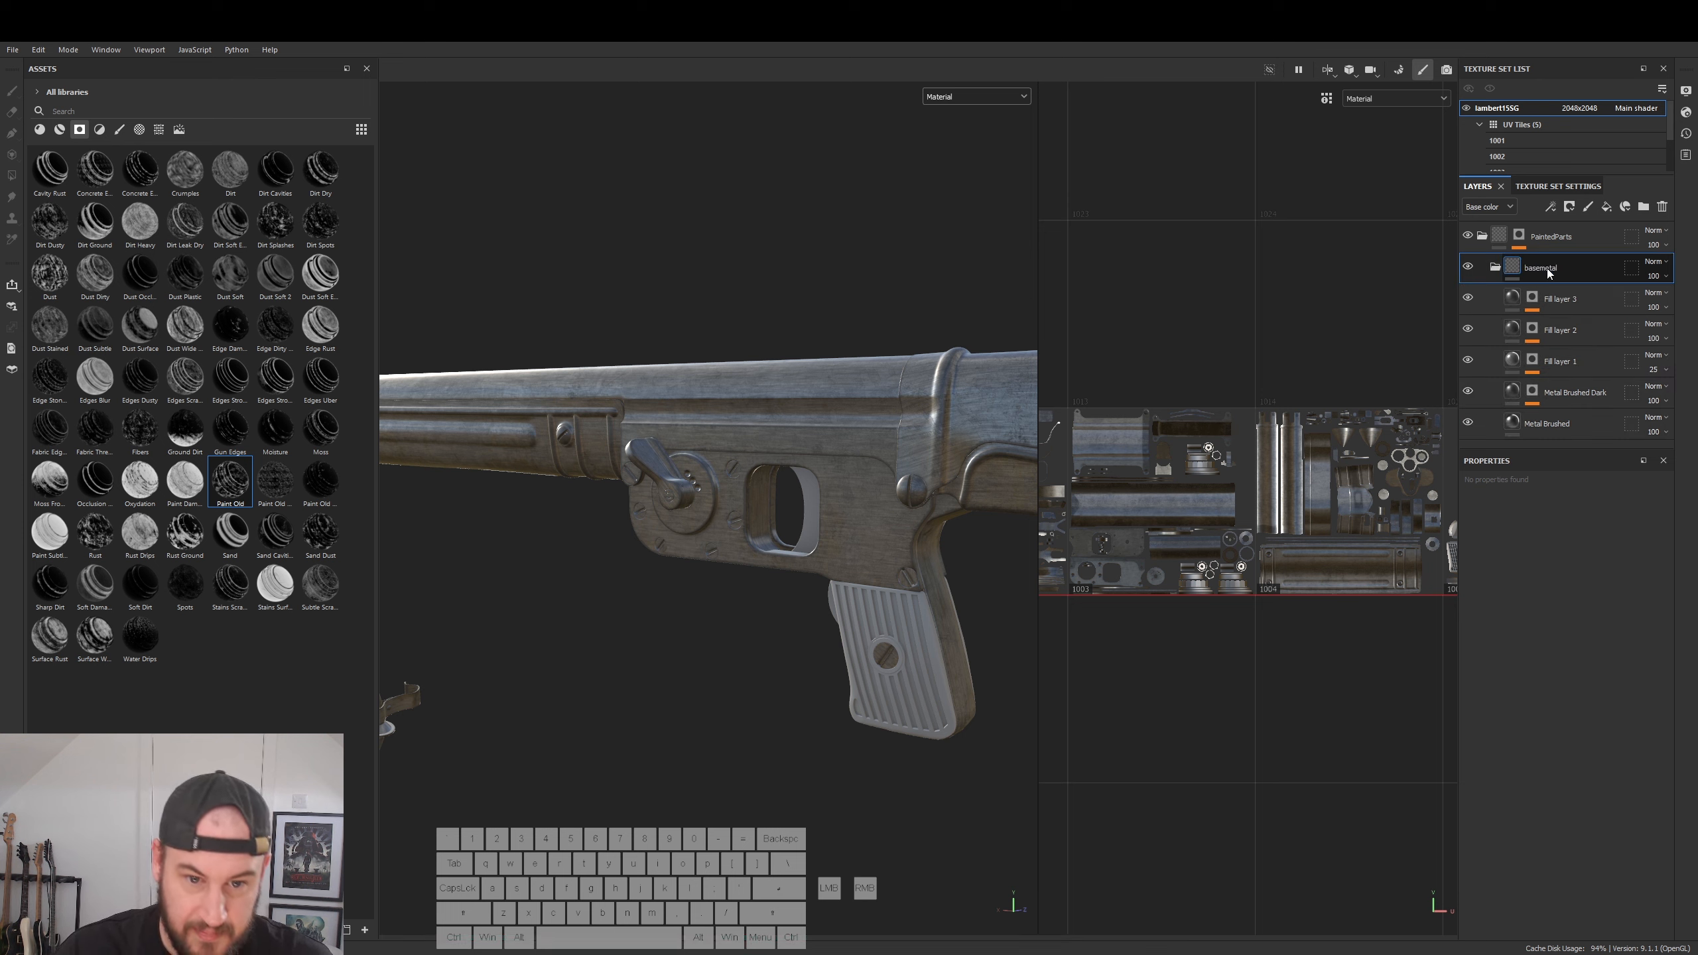
left_click(1493, 267)
- Create a second folder inside PaintedParts, above basemetal, and name it painteparts
left_click(1565, 238)
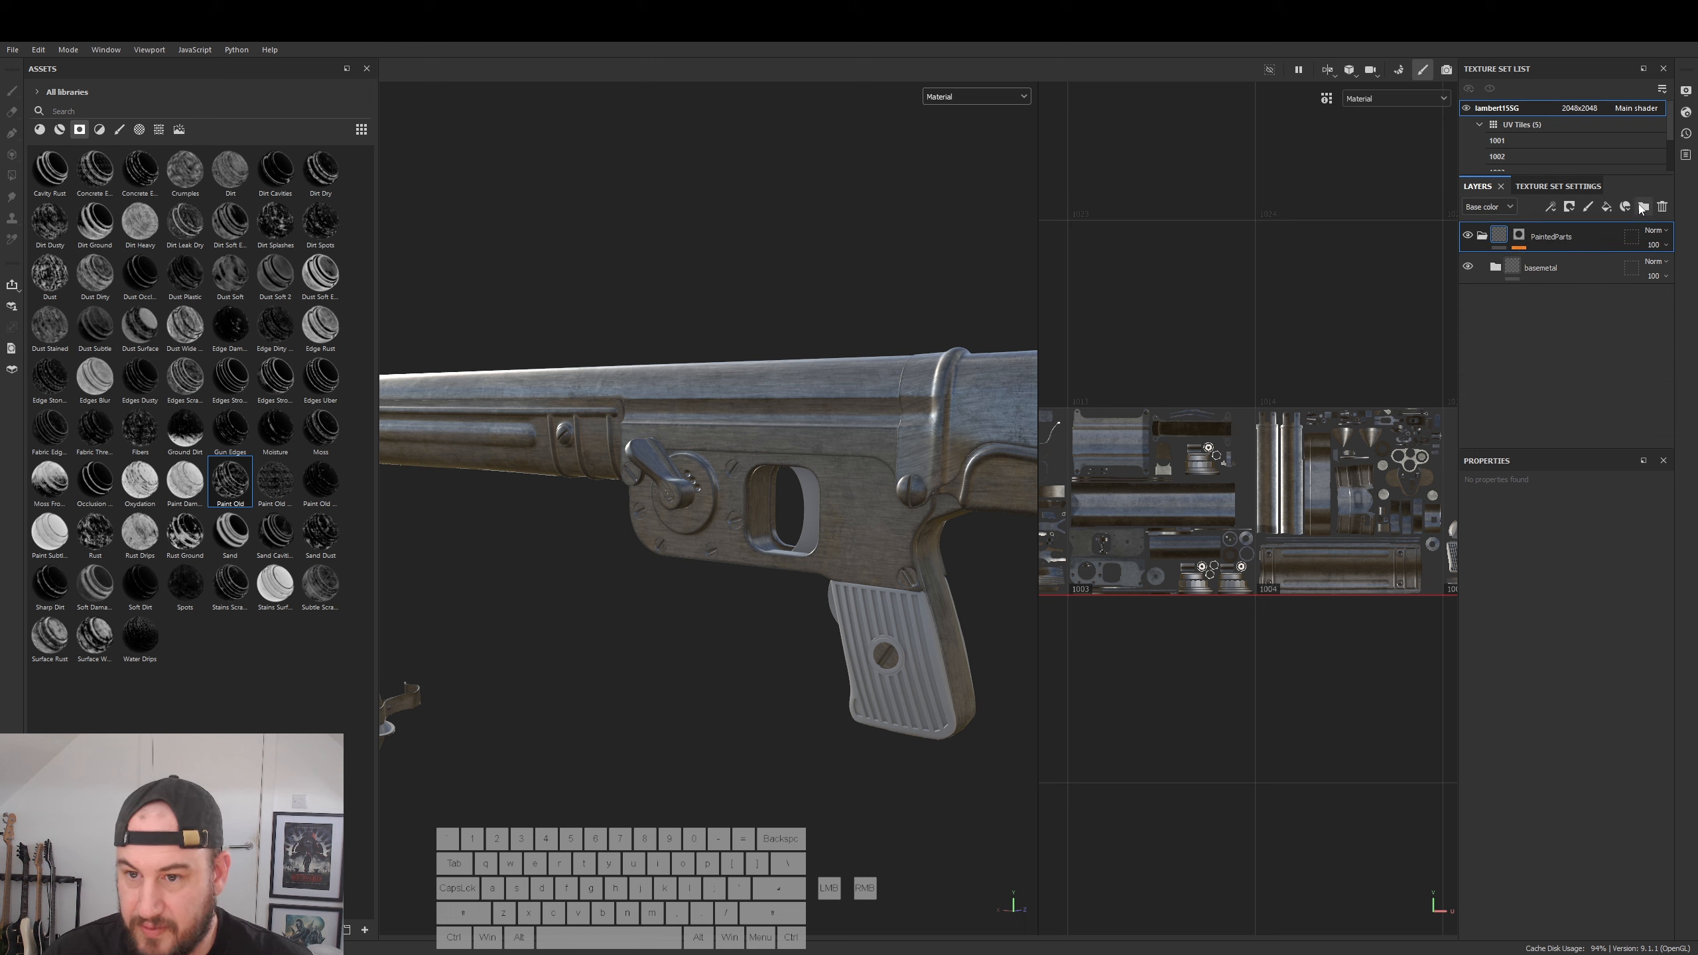
left_click(1641, 208)
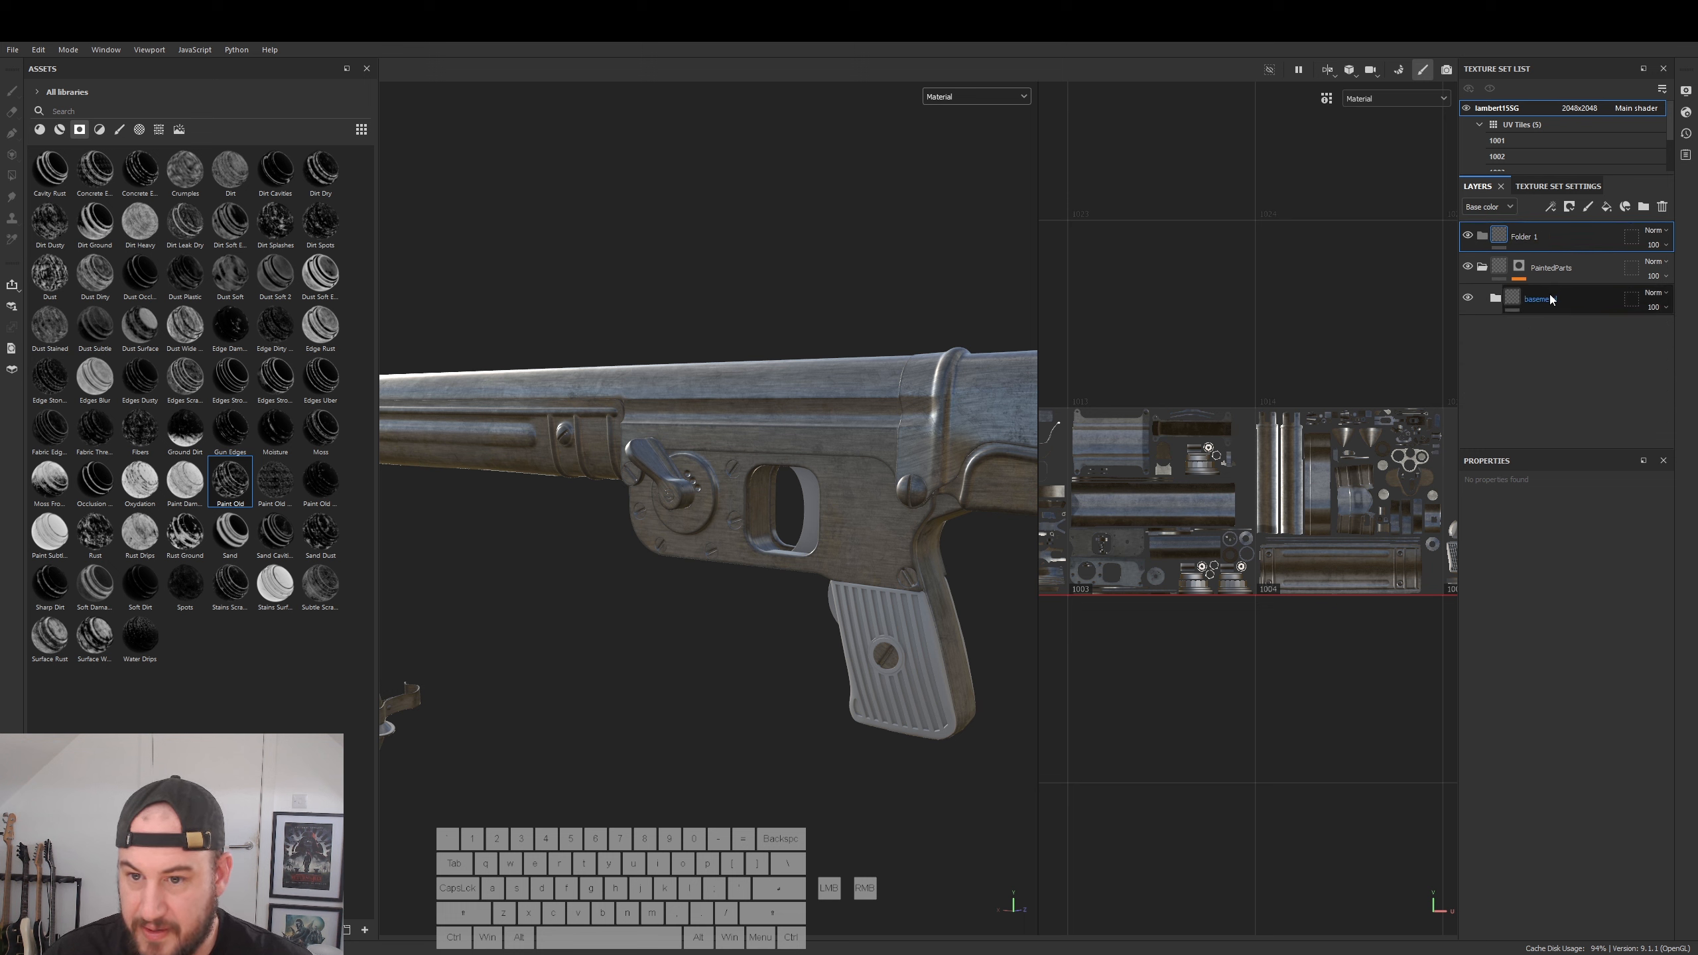
left_click_drag(1553, 297, 1544, 258)
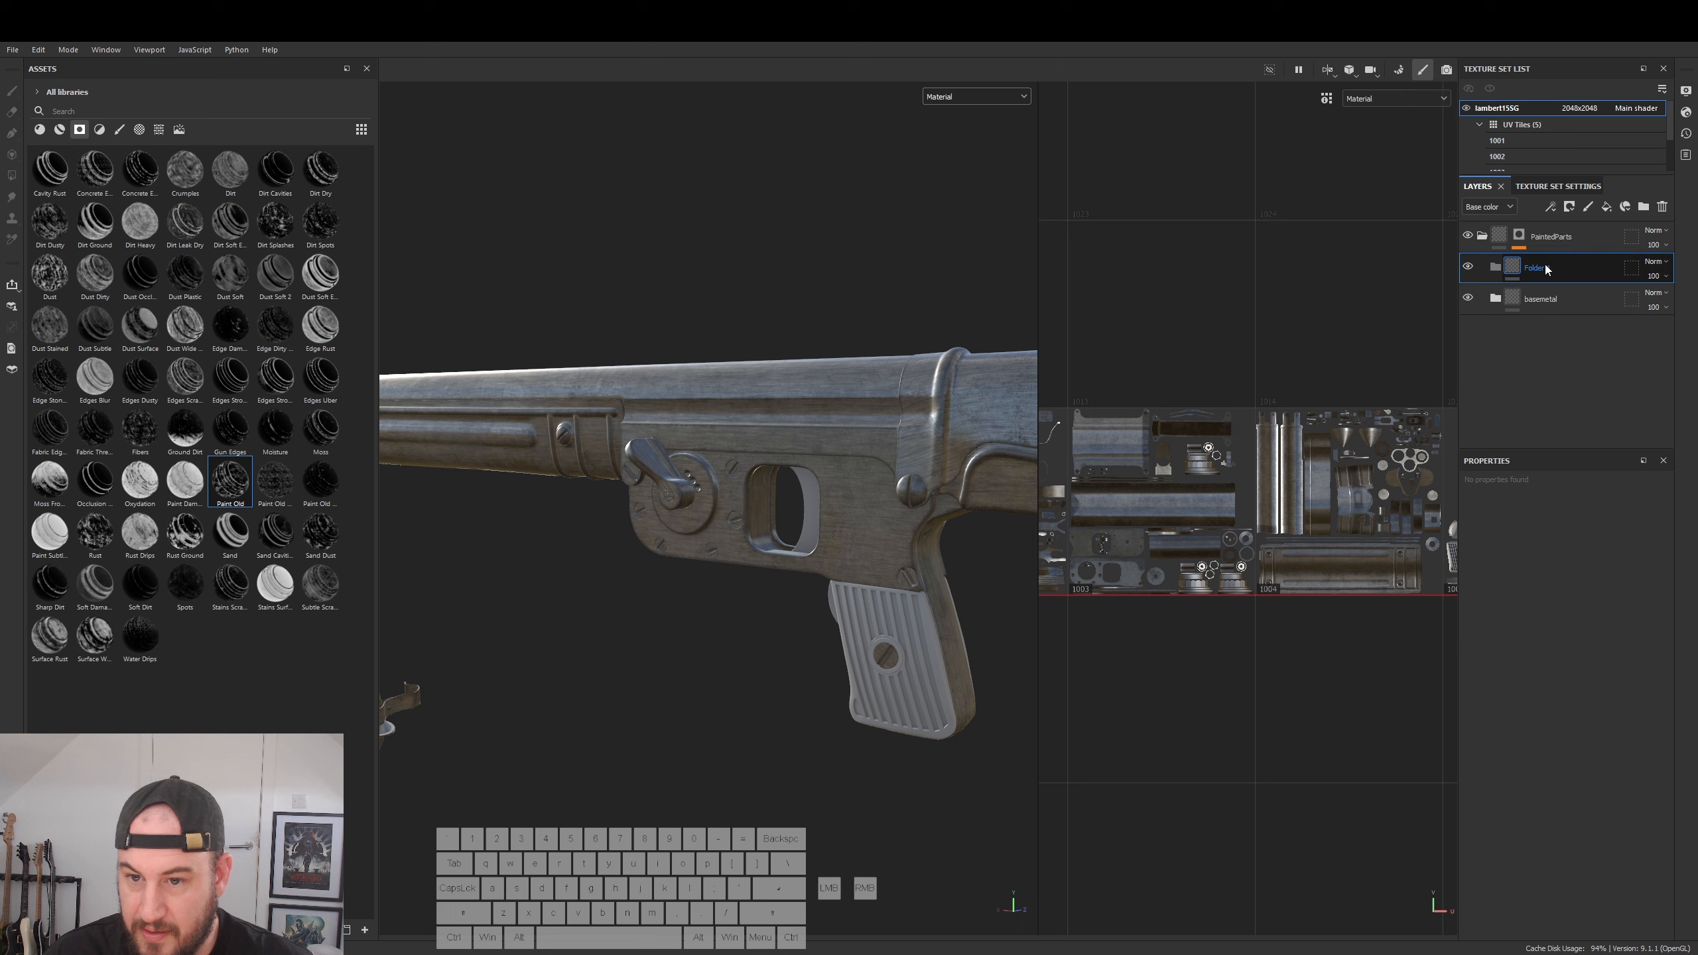
double_click(1539, 269)
type("p")
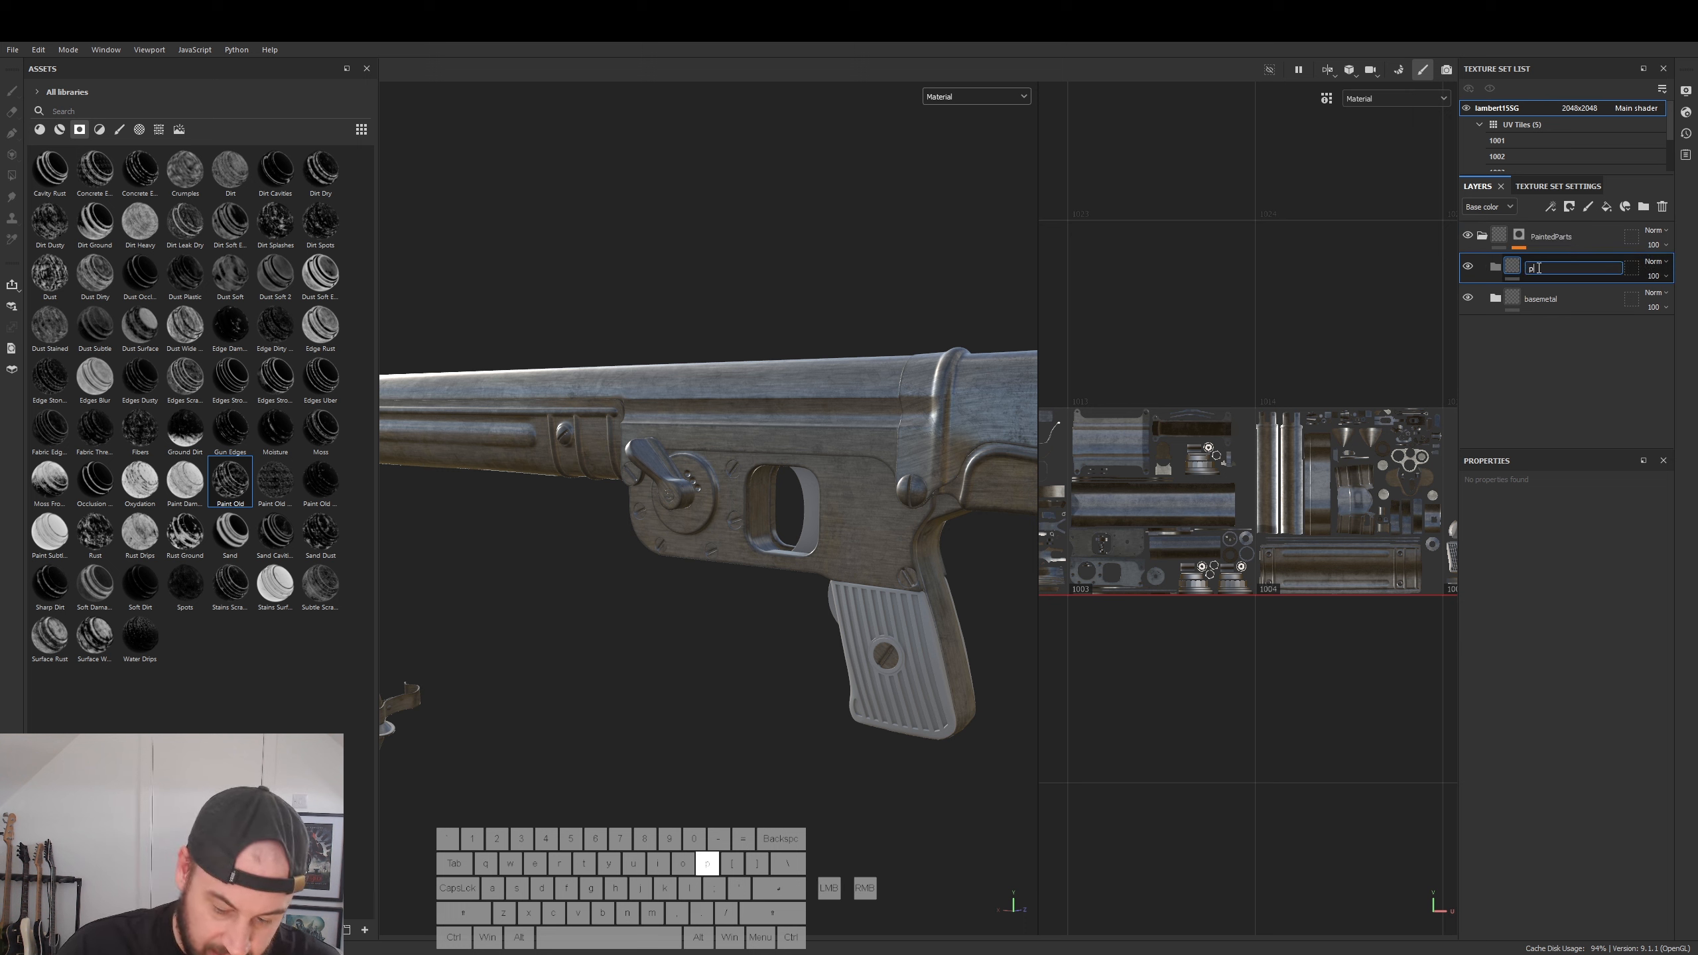
type("ainteparts")
key("Return")
left_click(1496, 269)
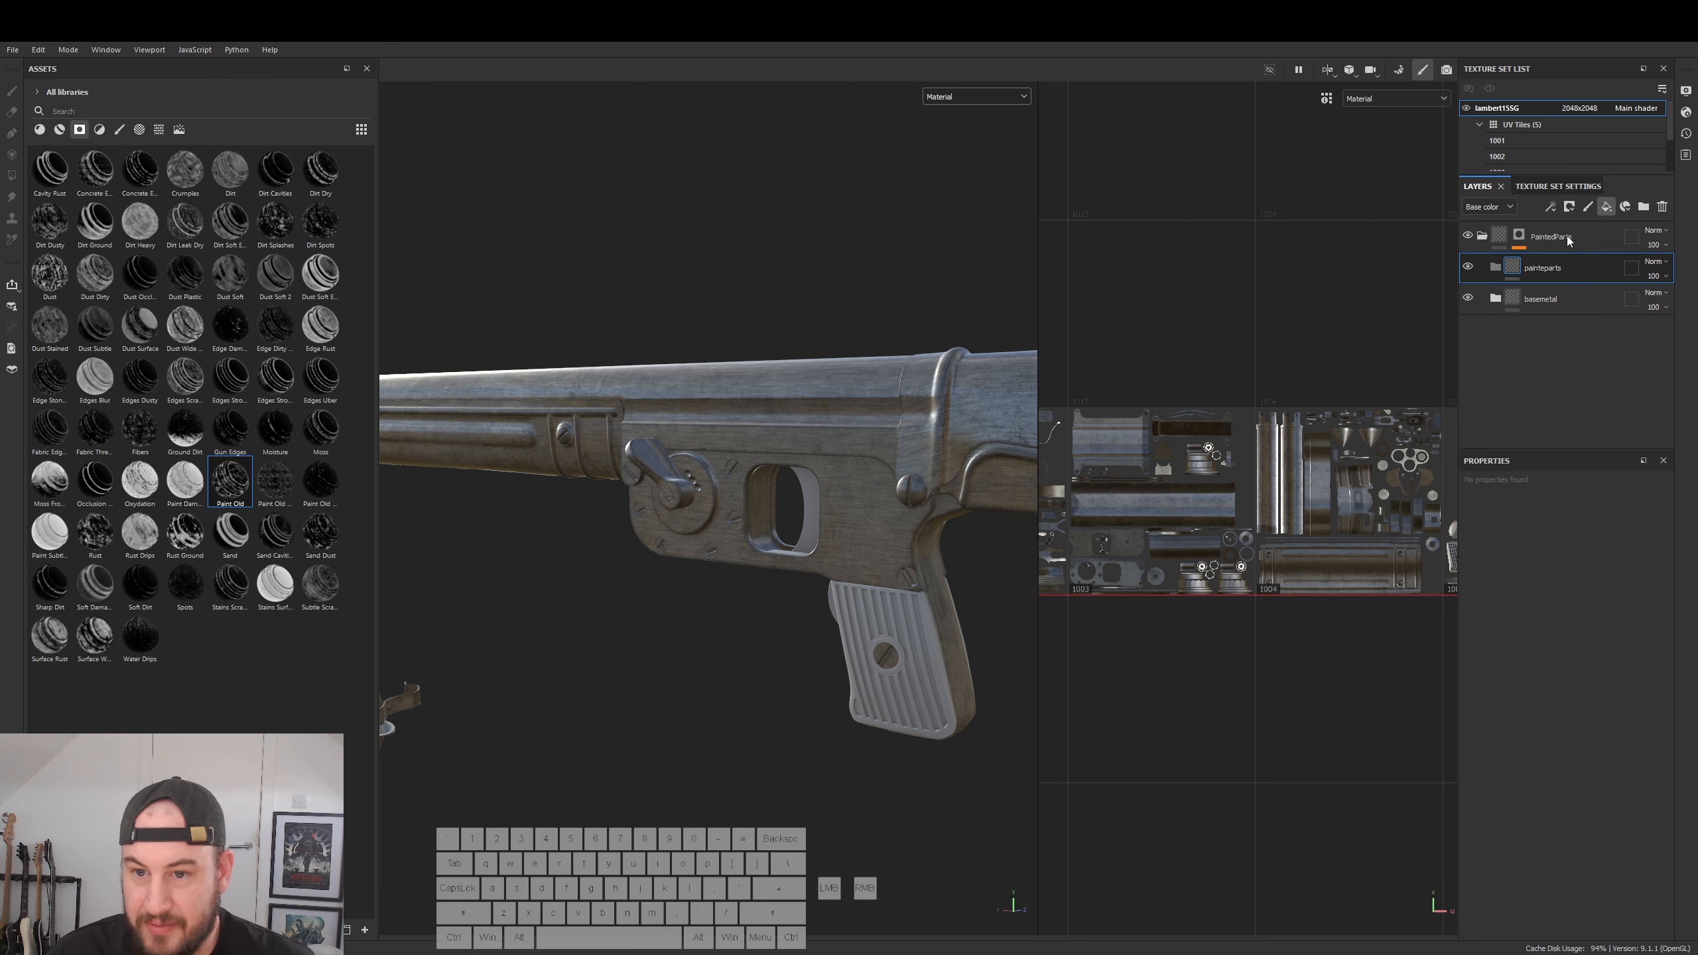
- Add a fill layer inside the painteparts folder and set its base color to the near-black 1C1C1C
left_click(1607, 207)
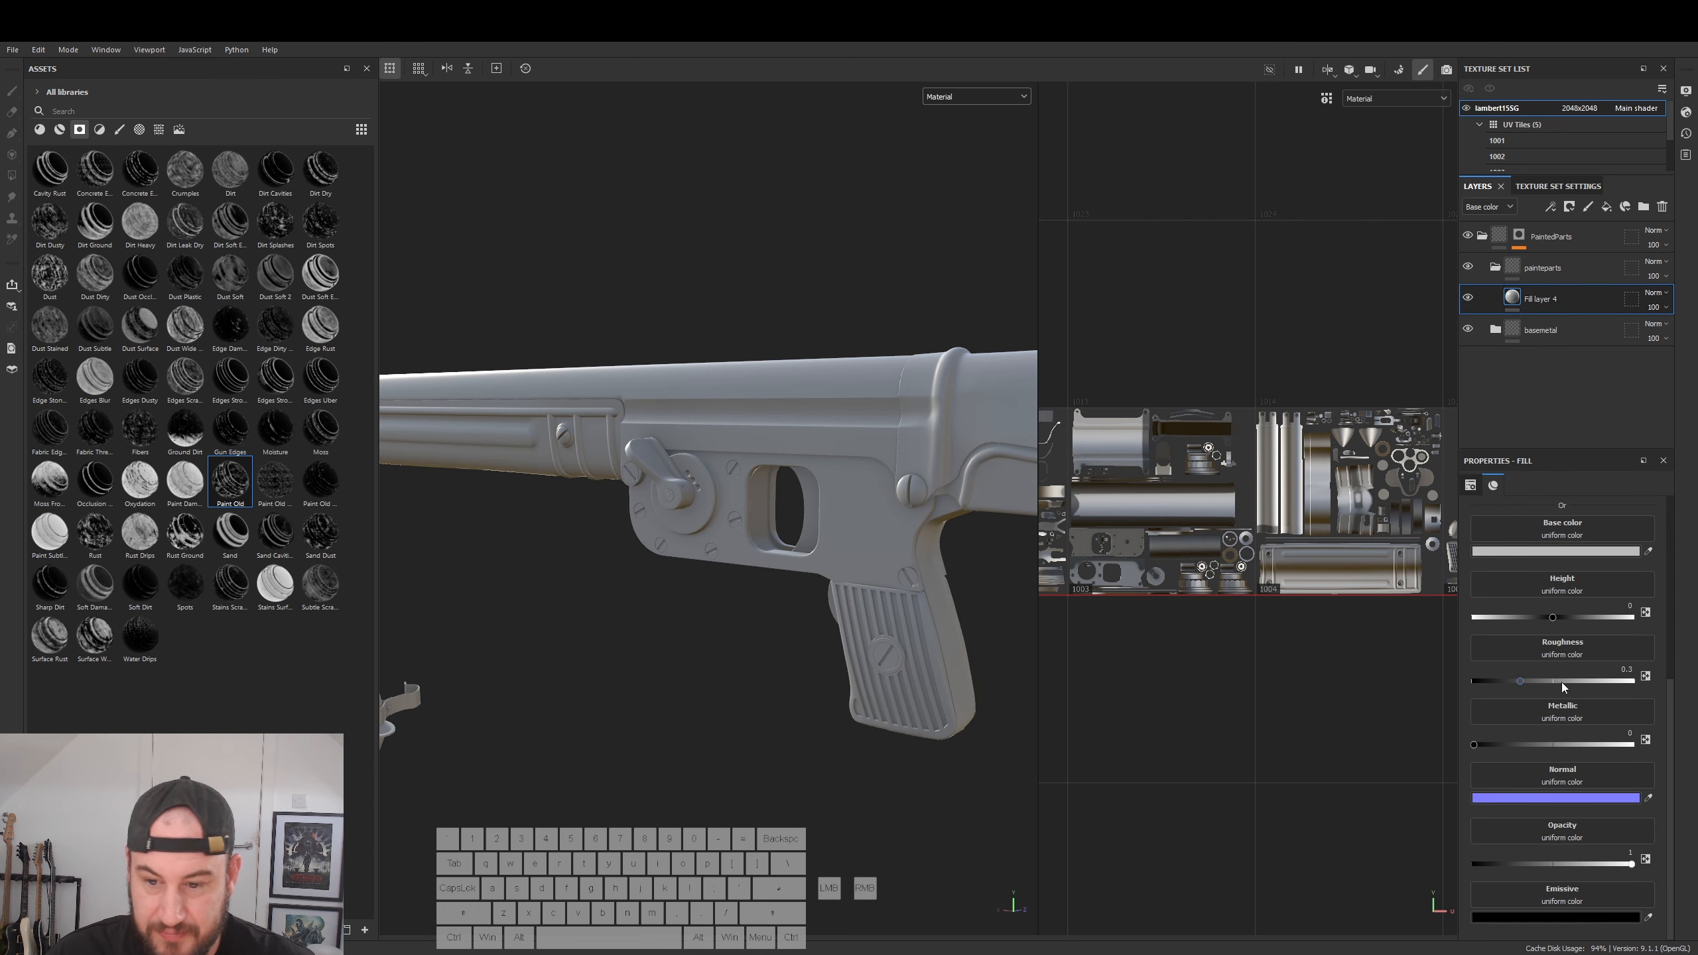
scroll(1561, 645, "up", 2)
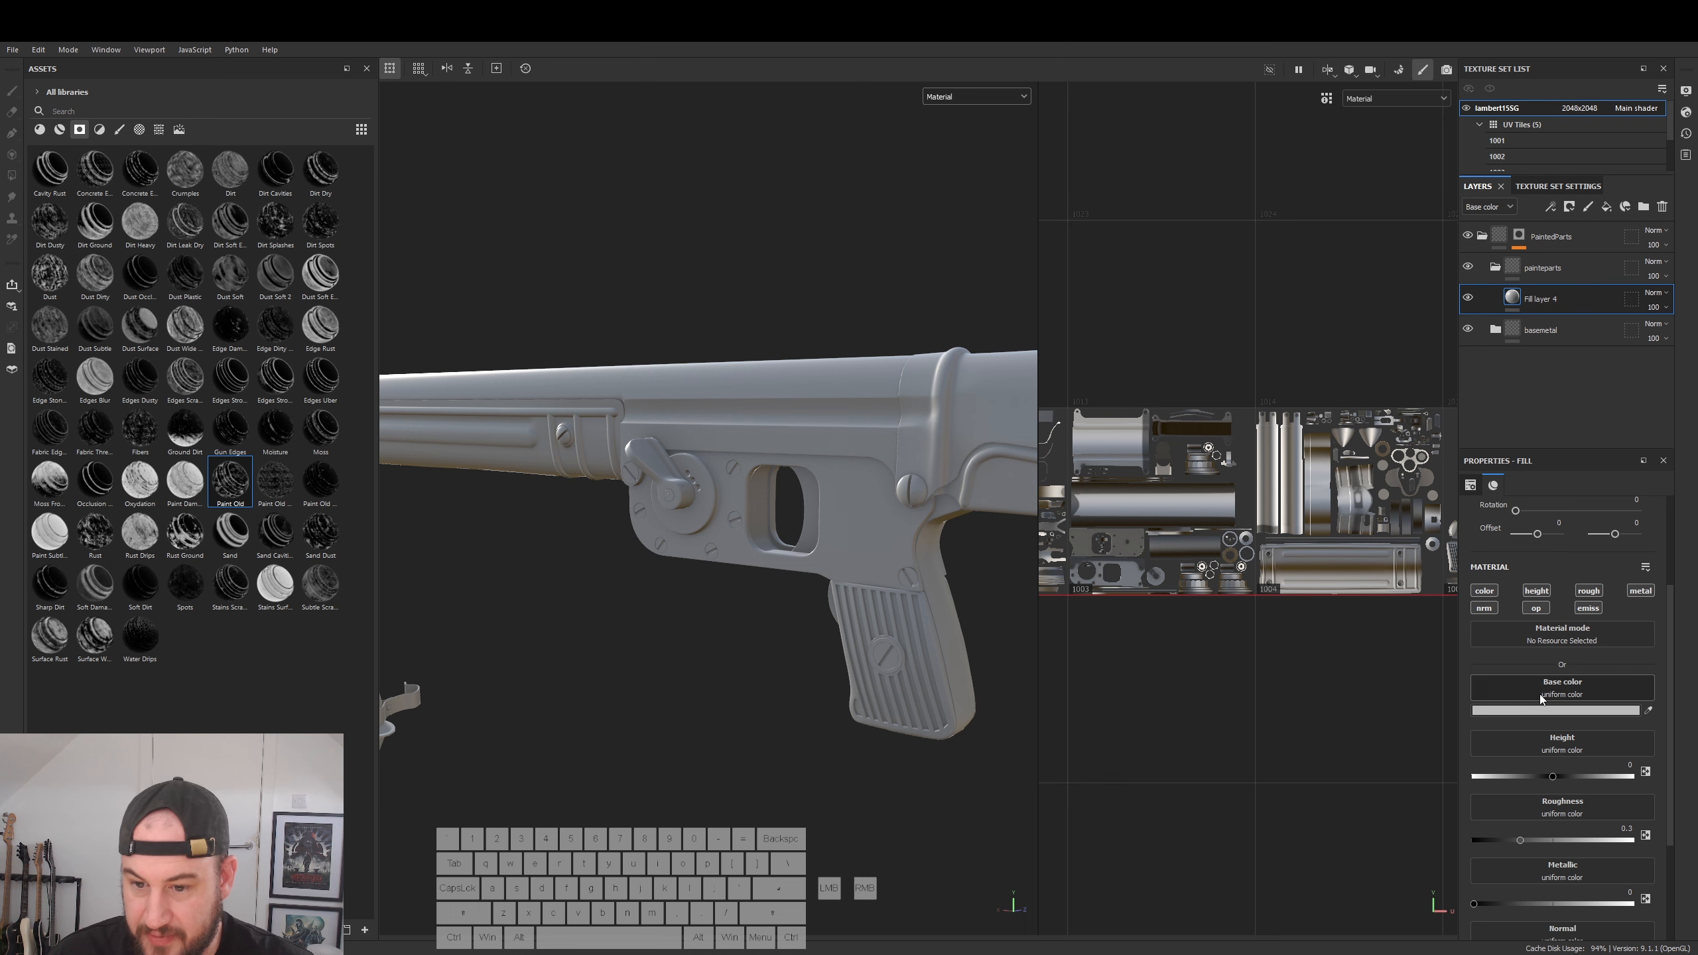
left_click(1537, 711)
left_click_drag(1367, 861, 1364, 868)
left_click_drag(690, 524, 1033, 491, "alt")
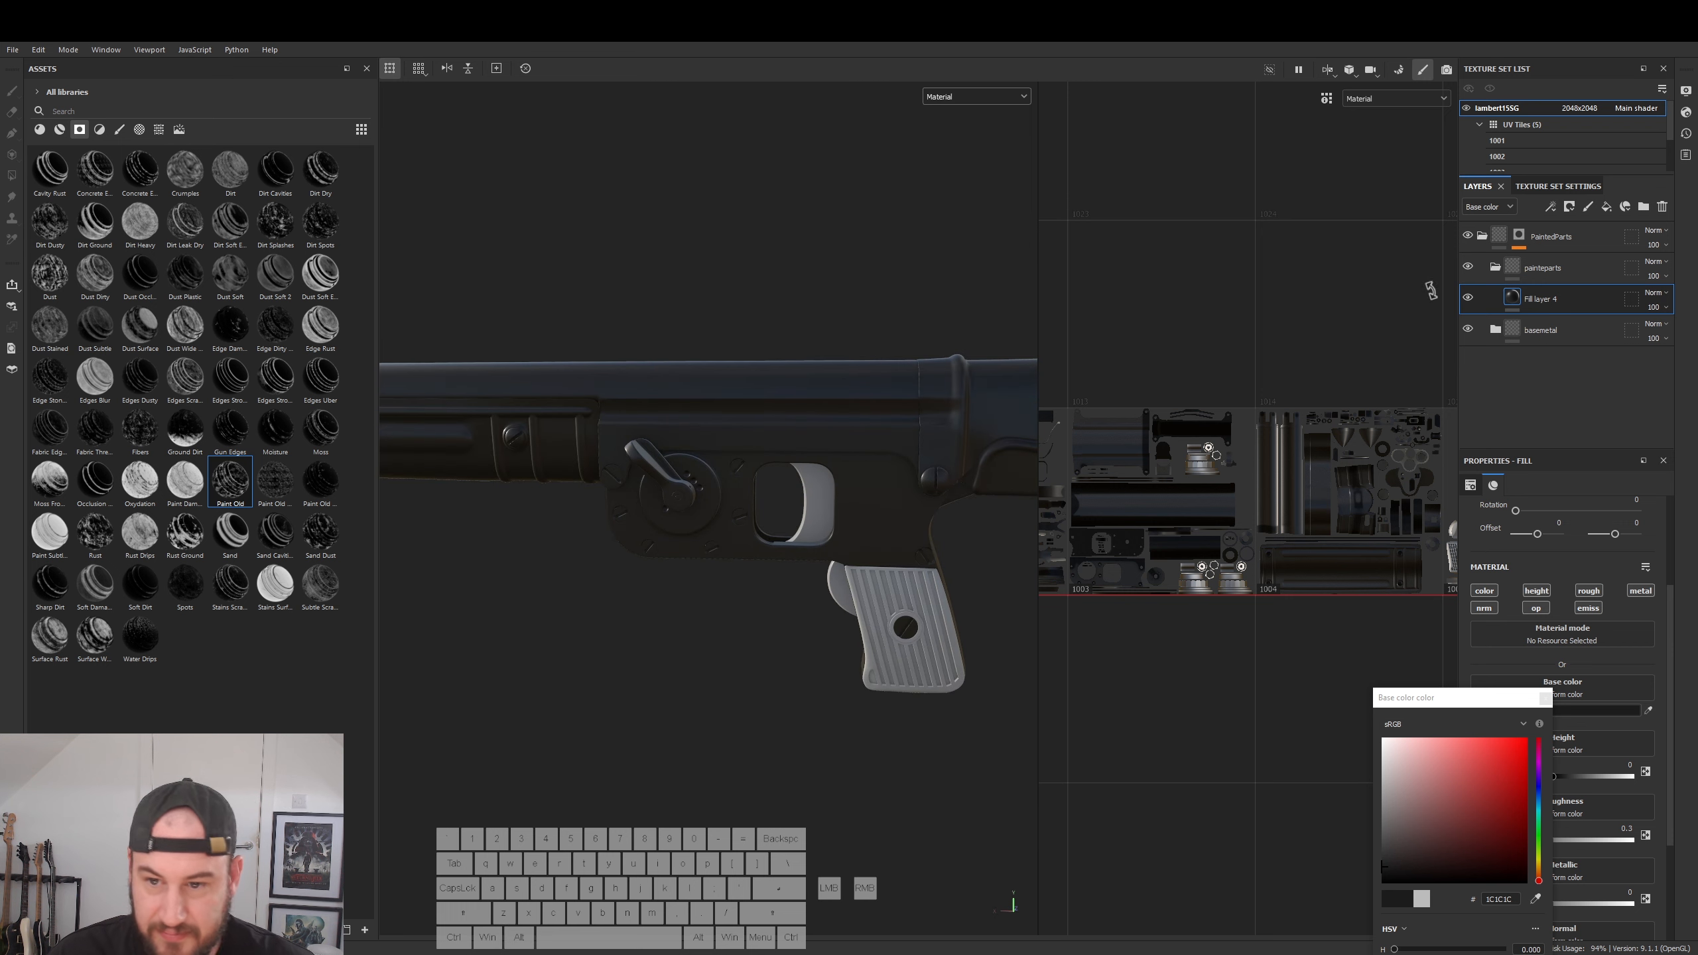
left_click(1572, 696)
- Set the dark fill layer's roughness to about 0.3306 and its metallic value to about 0.1306
scroll(1574, 698, "down", 4)
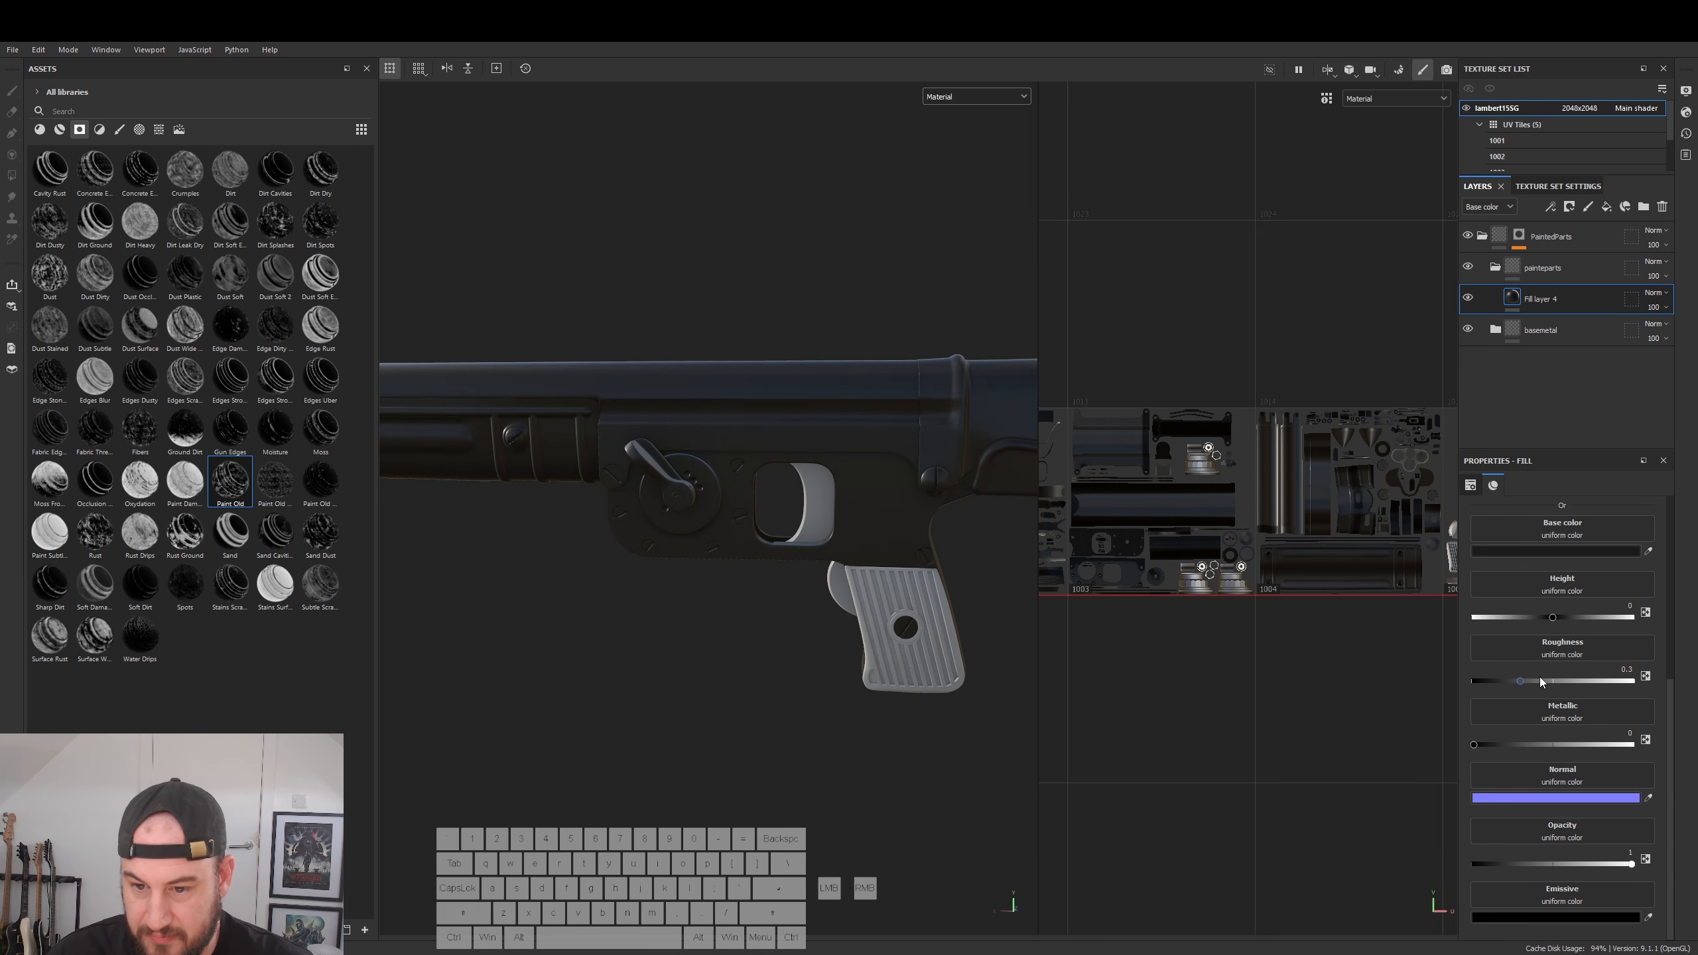
left_click_drag(1522, 682, 1524, 683)
left_click_drag(1476, 745, 1493, 748)
middle_click_drag(903, 590, 919, 667, "alt")
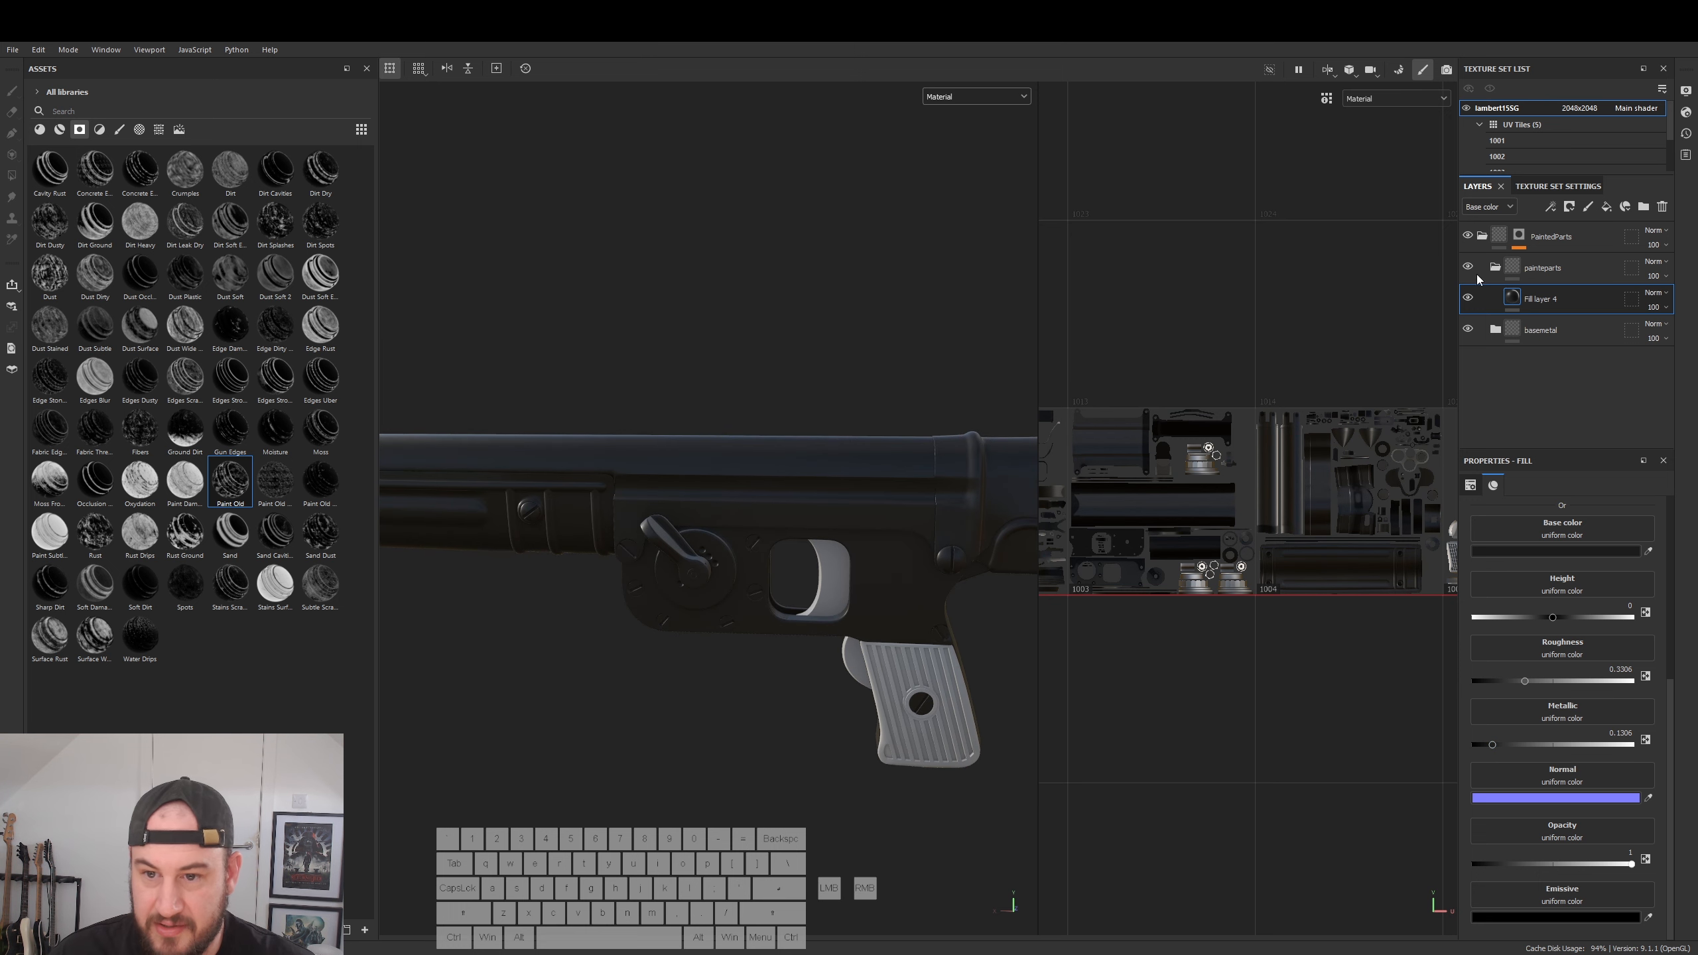
- Try the Paint Old smart mask with Global Invert on Fill layer 4, inspect the weapon body, and undo both changes
mouse_move(274, 481)
left_mouse_down()
mouse_move(299, 501)
mouse_move(1544, 314)
left_mouse_up()
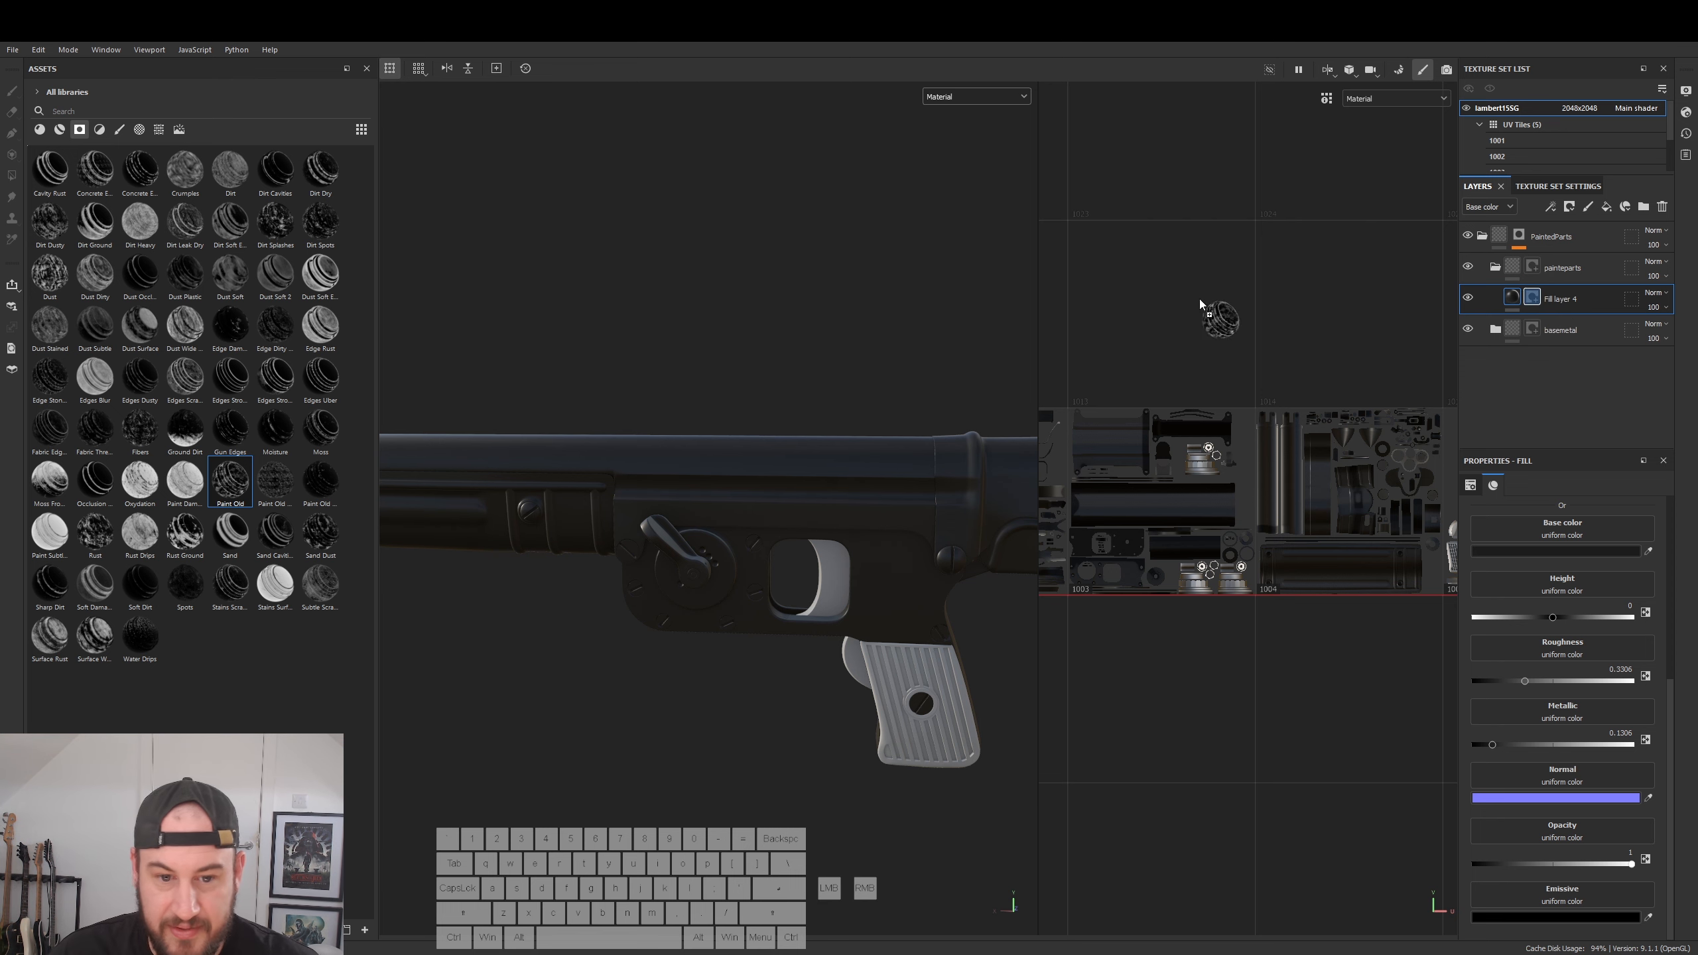
mouse_move(761, 338)
left_mouse_down("alt")
mouse_move(763, 379)
mouse_move(687, 378)
left_mouse_up("alt")
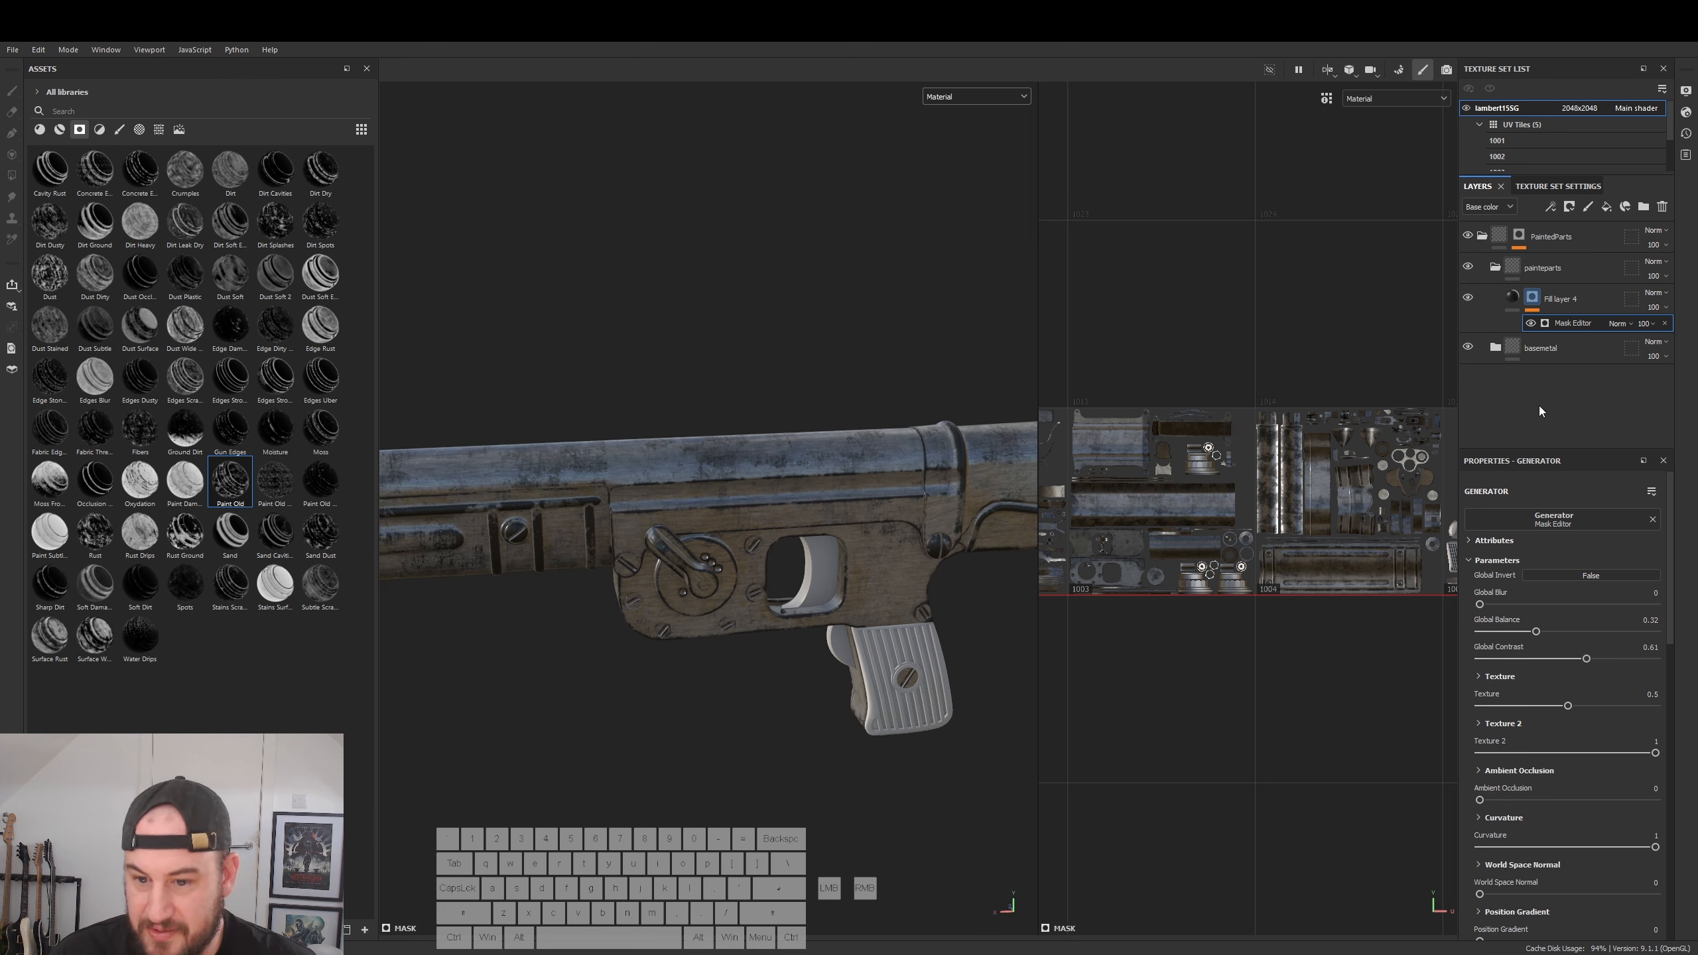
left_click(1587, 576)
left_click_drag(827, 482, 602, 485, "alt")
right_click_drag(599, 485, 1152, 561, "alt")
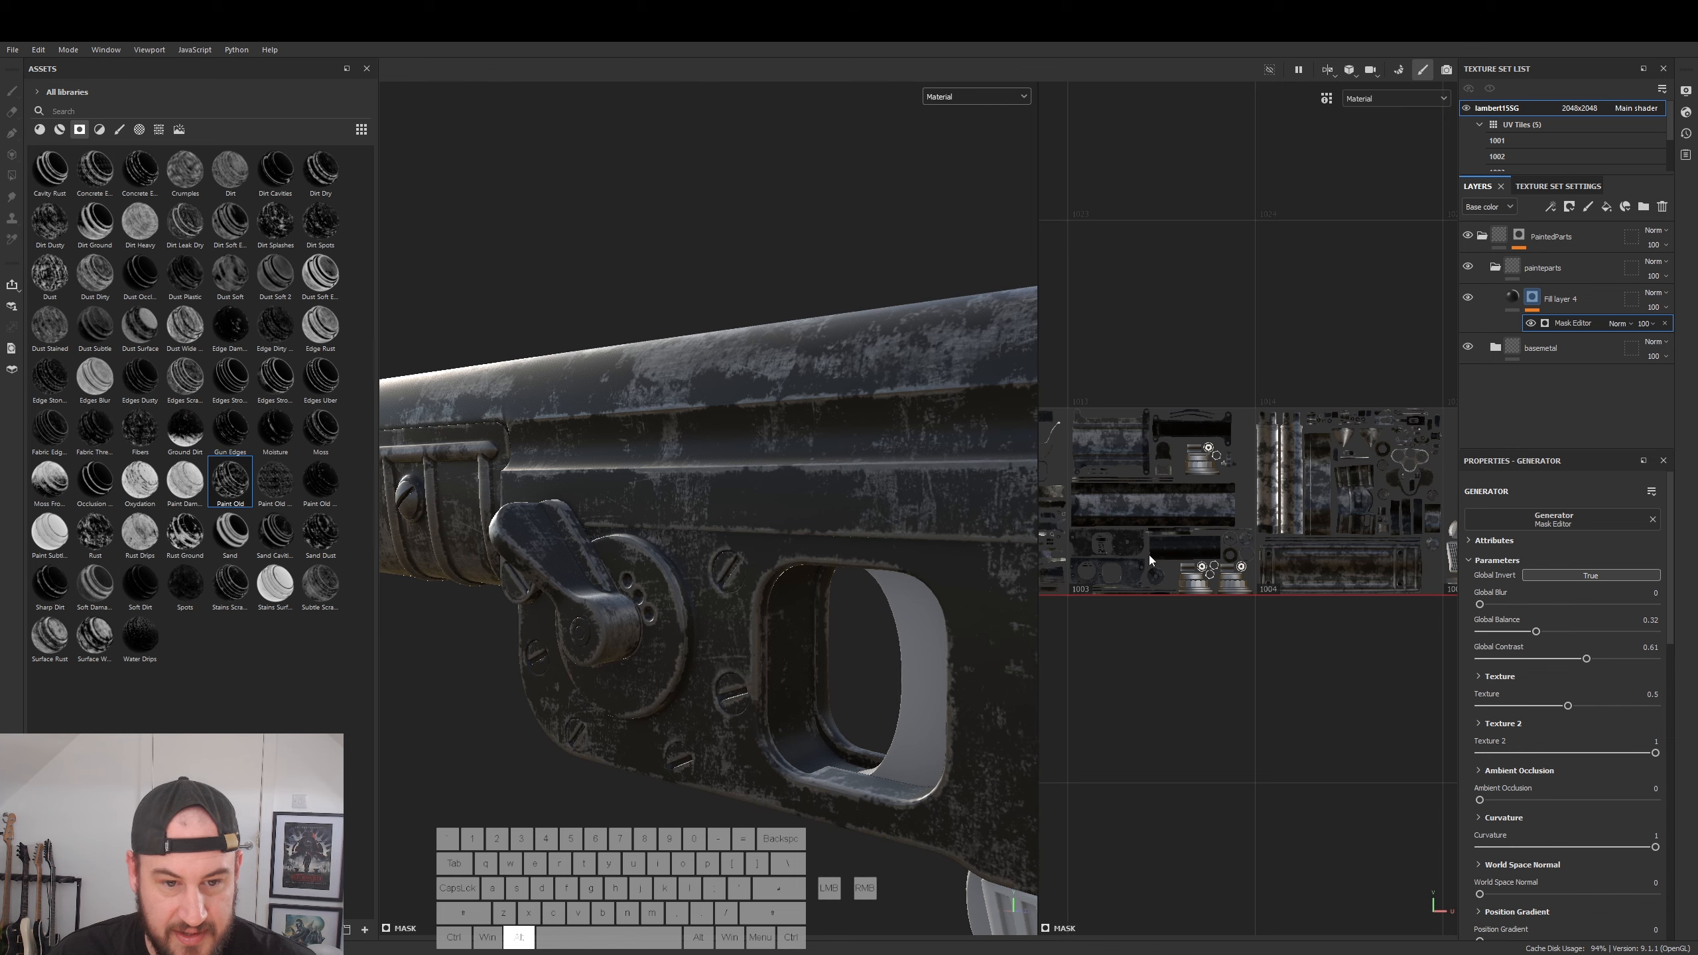
left_click_drag(774, 601, 886, 615, "alt")
middle_click_drag(1003, 552, 667, 465, "alt")
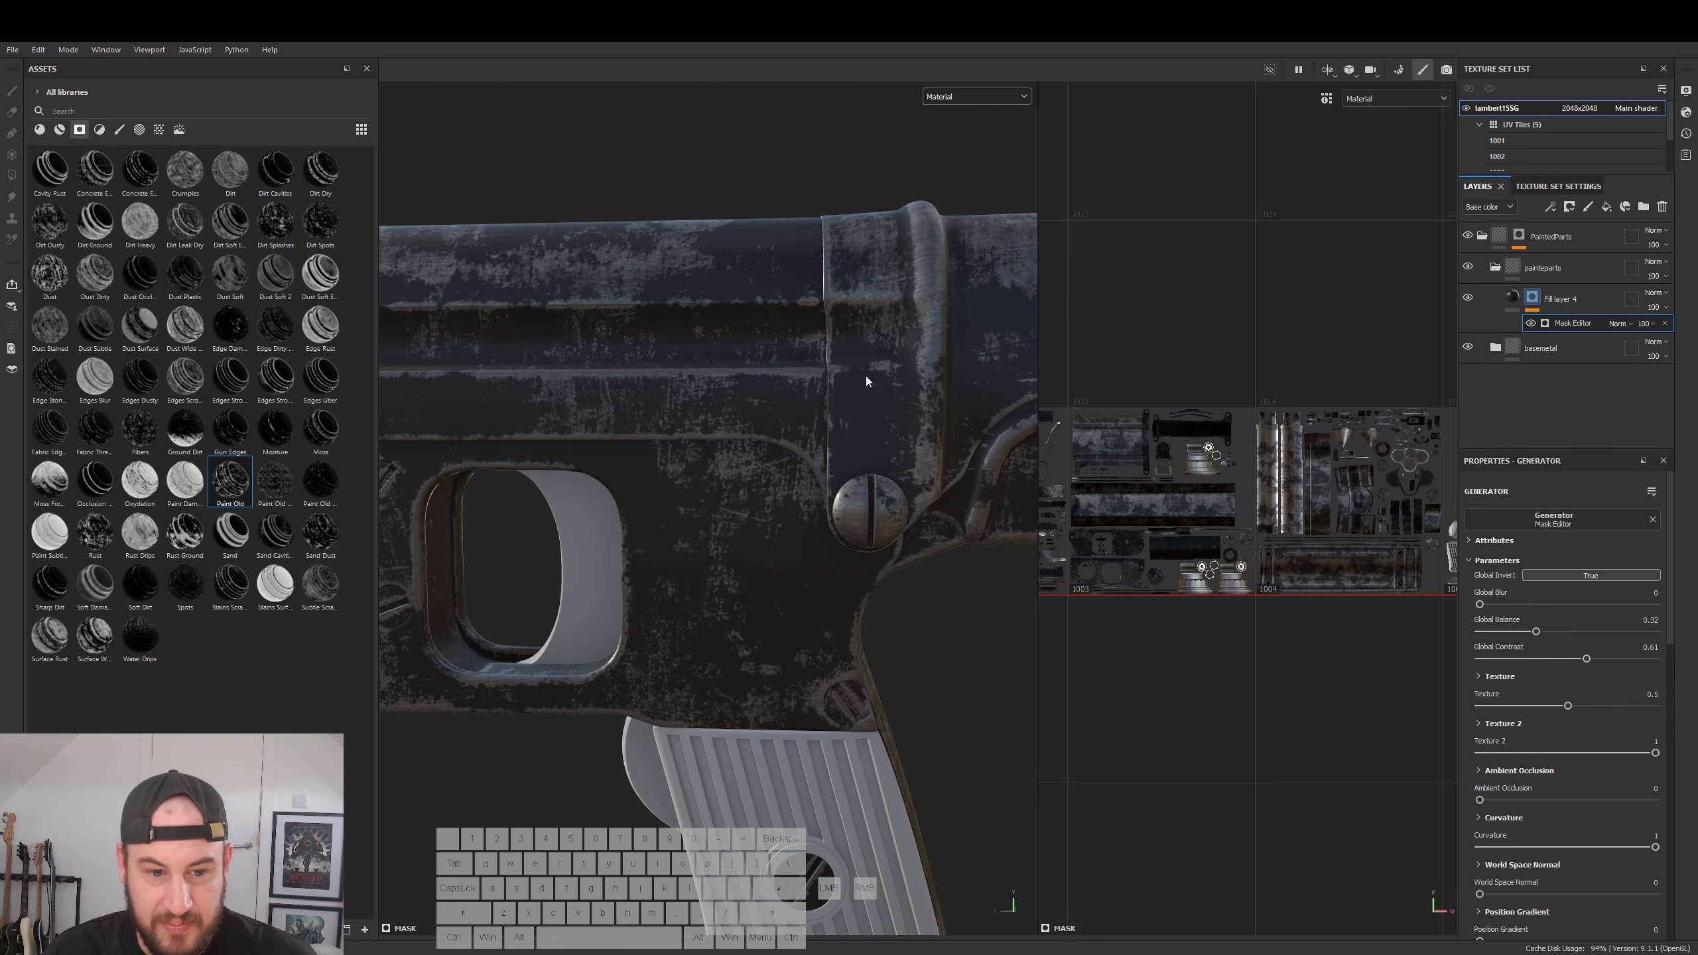
left_click_drag(865, 381, 756, 522, "alt")
right_click_drag(756, 522, 976, 543, "alt")
middle_click_drag(990, 546, 886, 538, "alt")
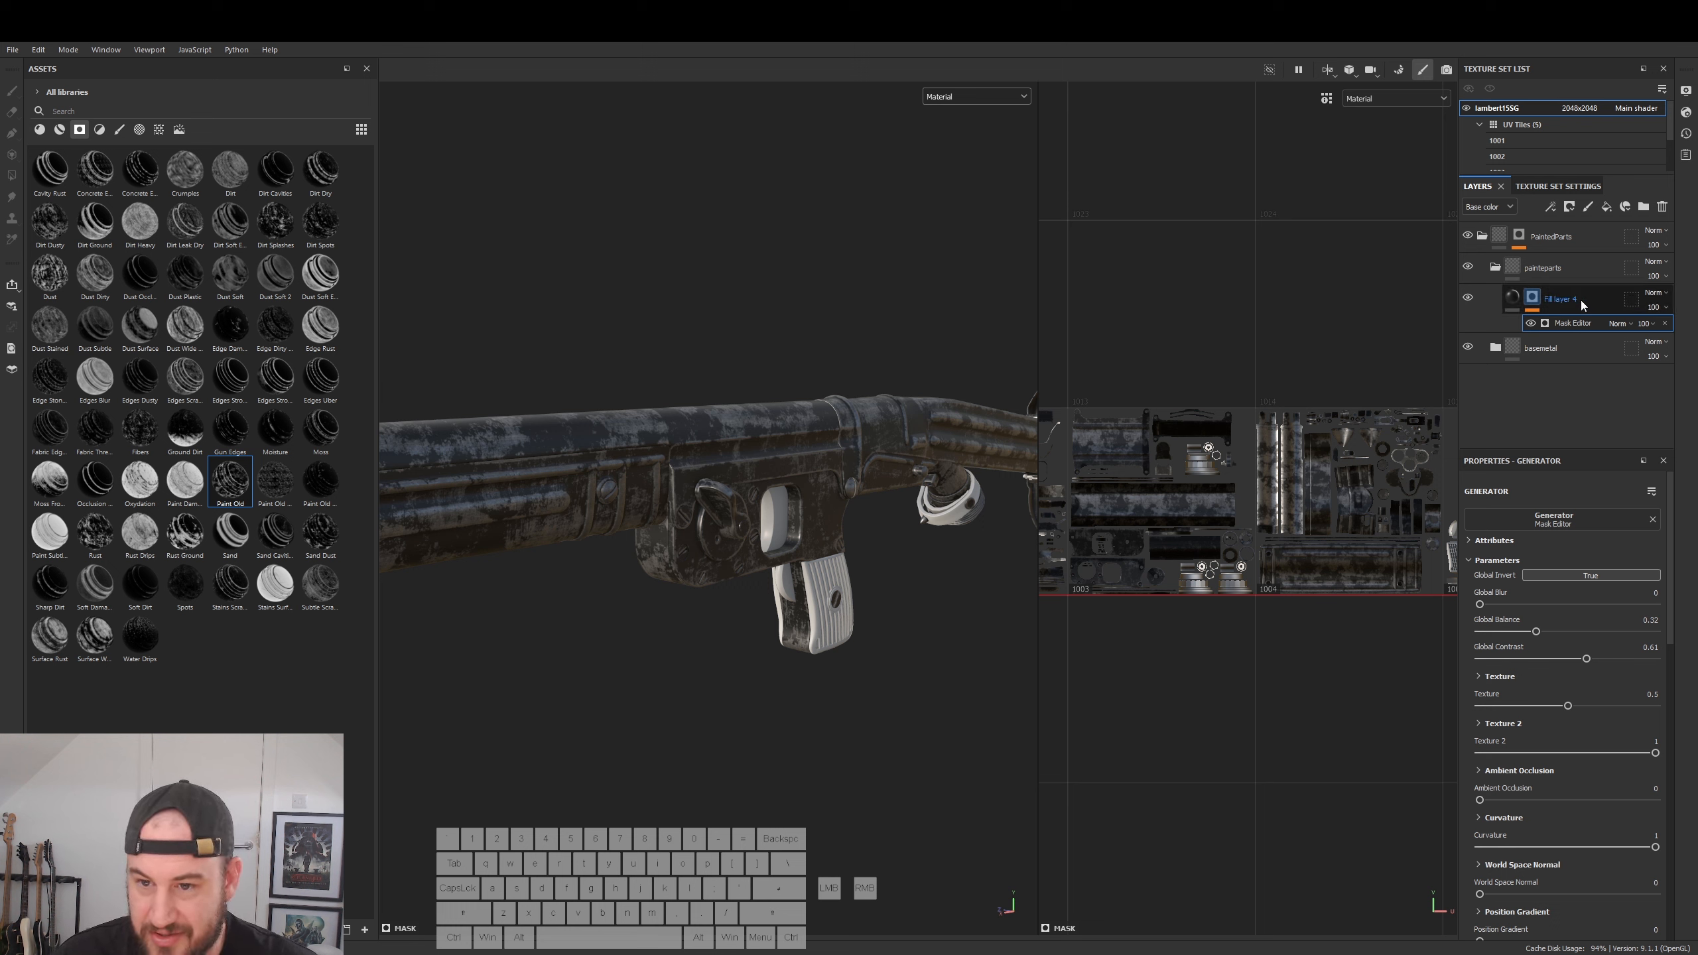
key("ctrl+z")
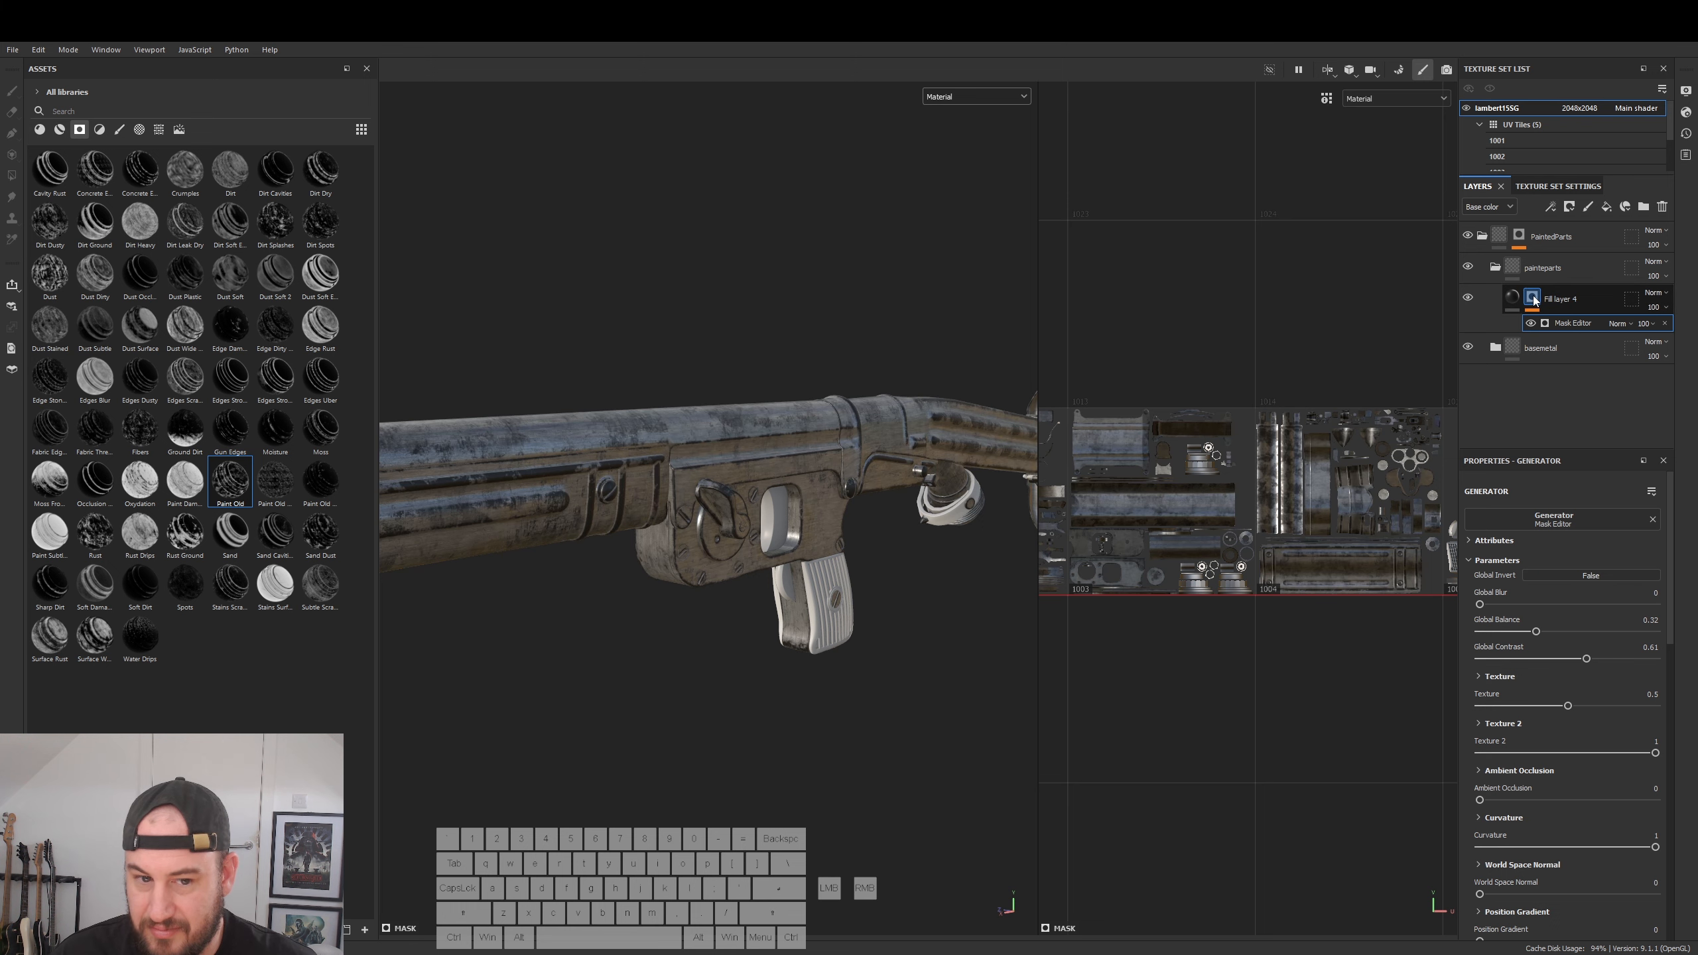
key("ctrl+z")
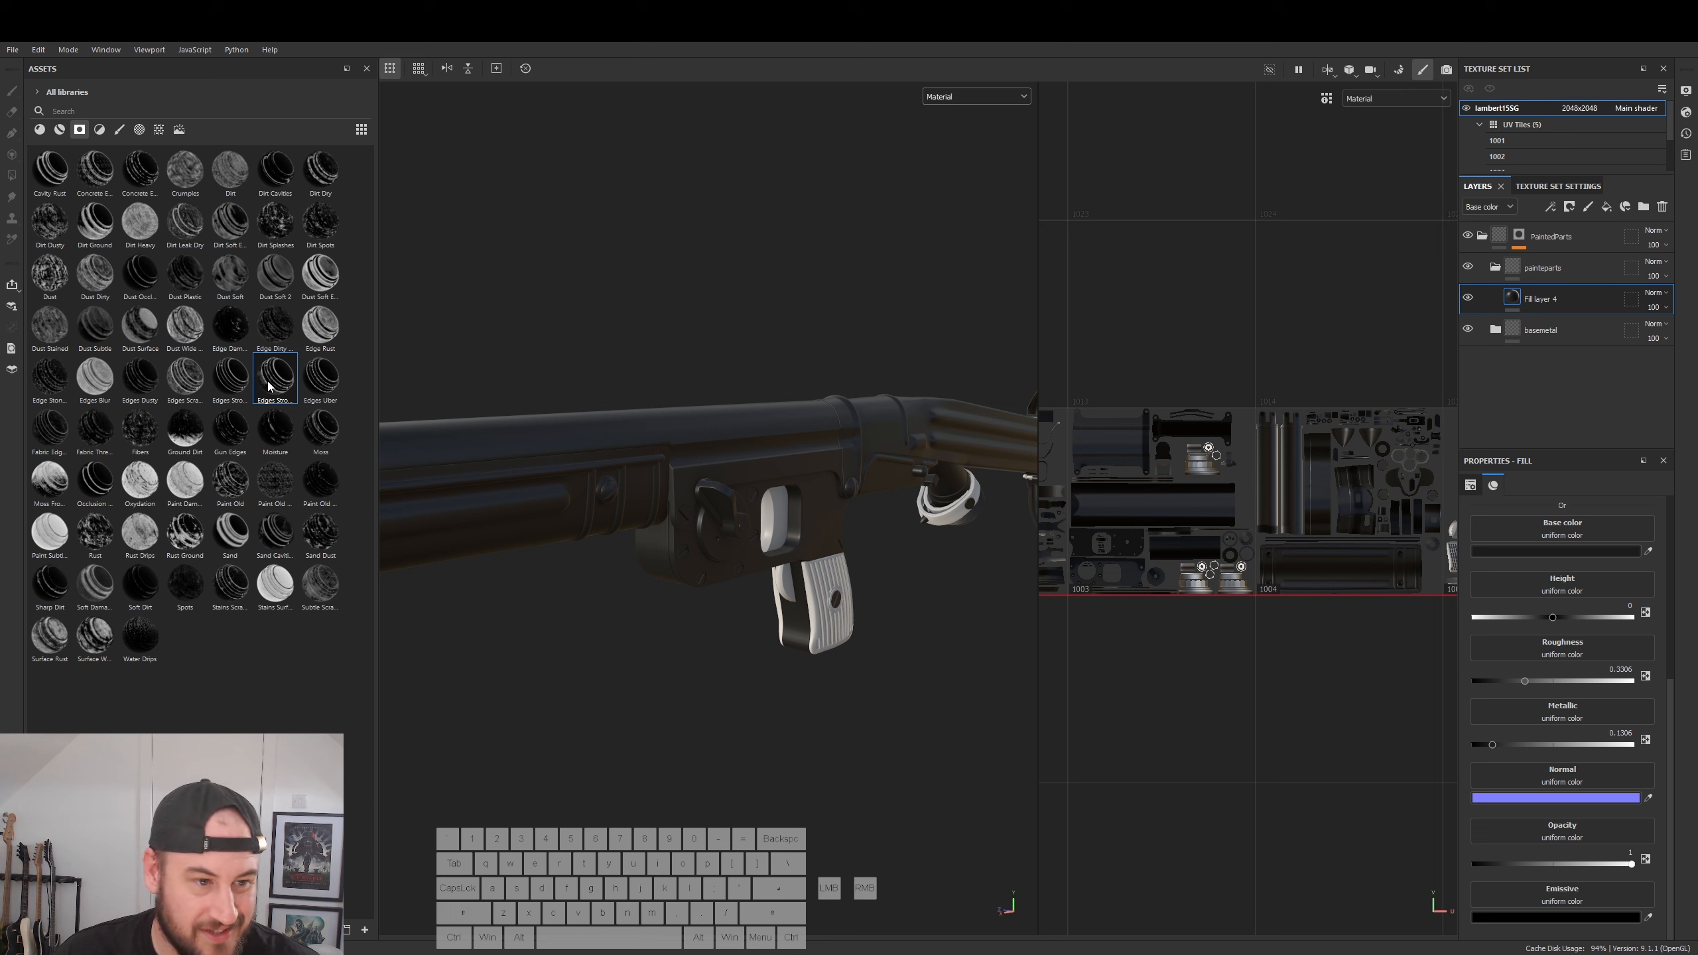
- Compare the smart mask previews and apply the Stains Scratches smart mask to Fill layer 4
mouse_move(269, 386)
mouse_move(333, 330)
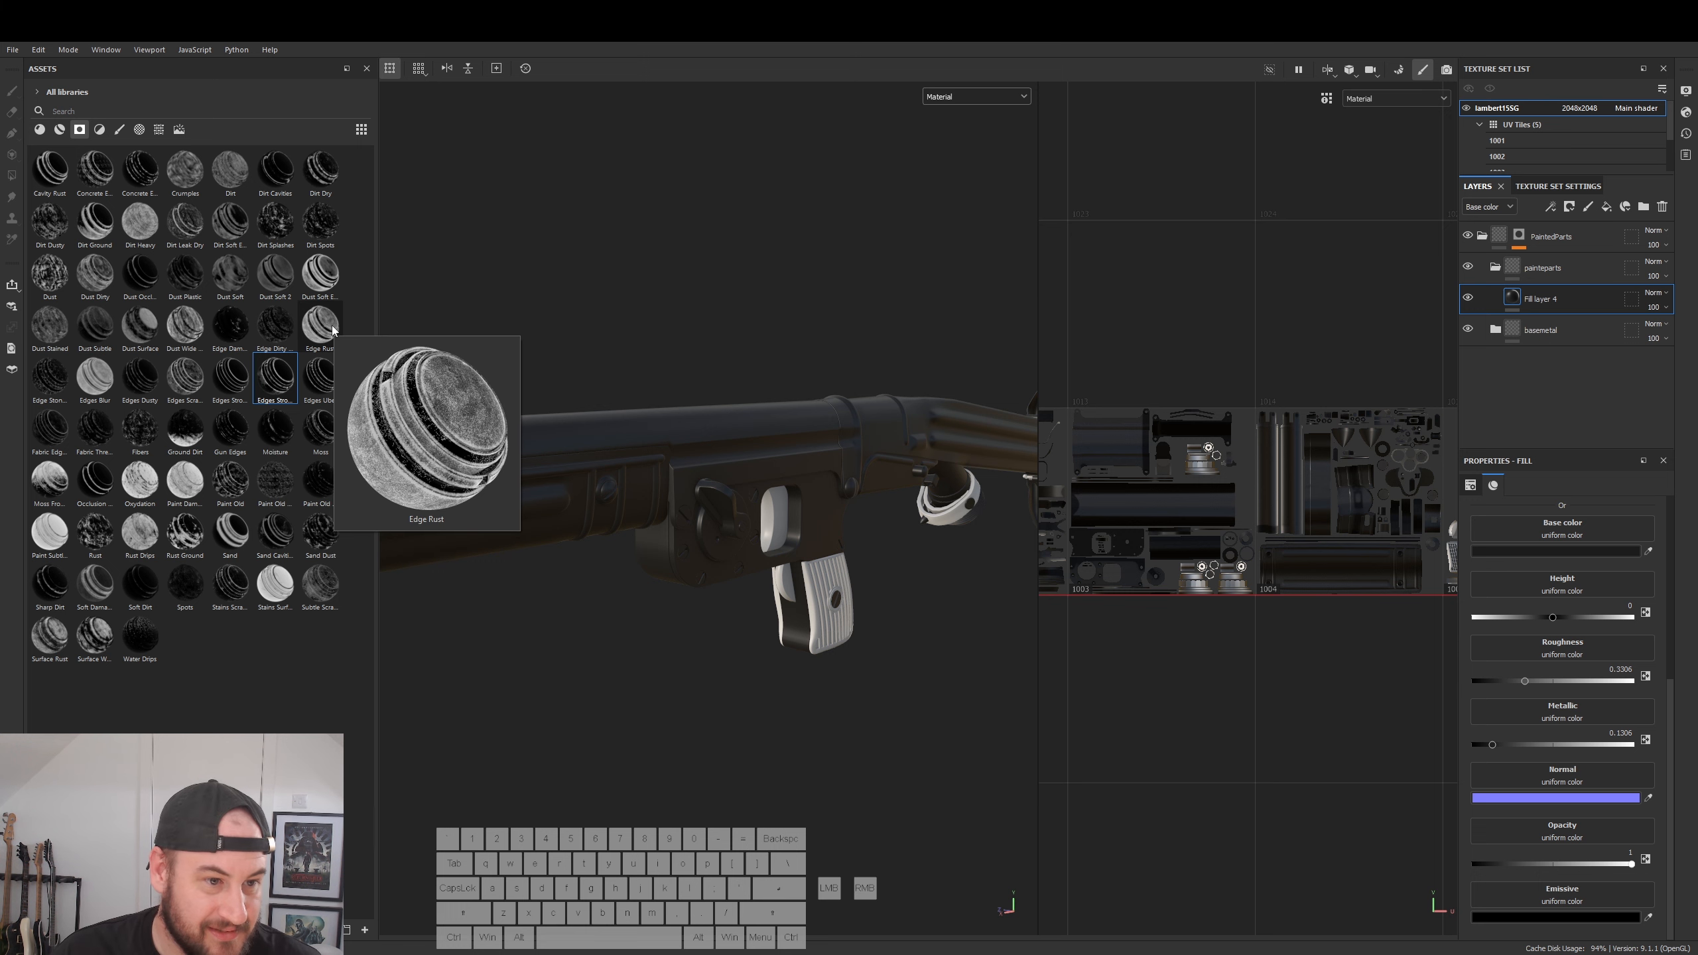
mouse_move(281, 326)
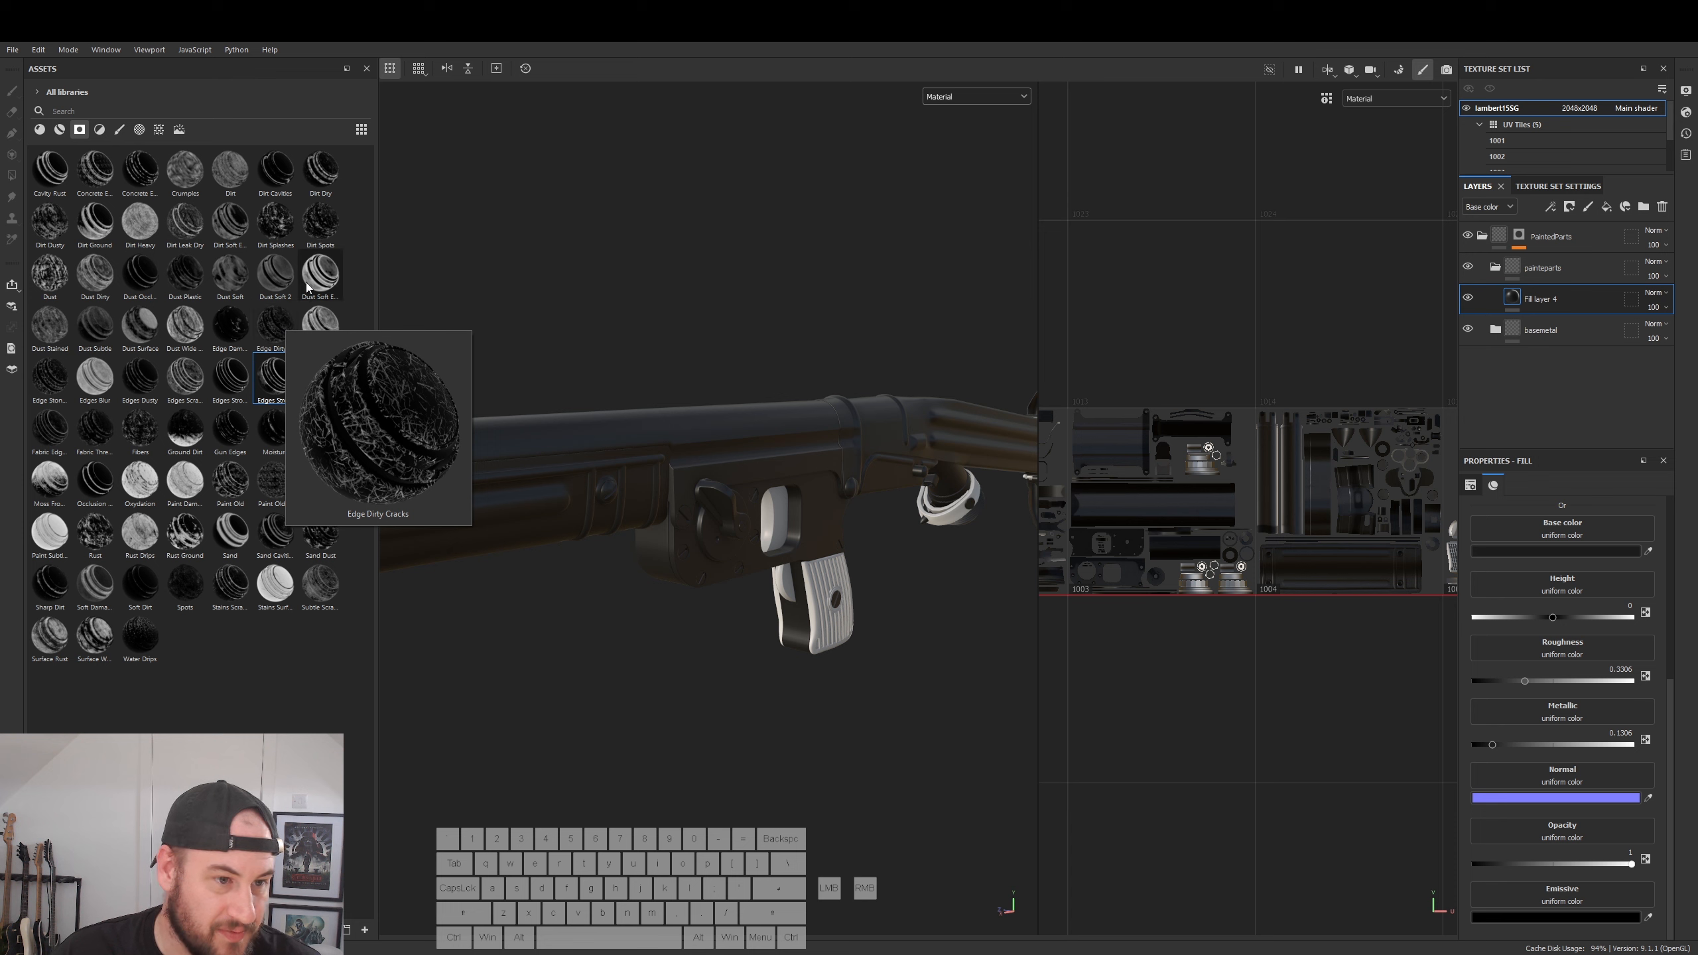
mouse_move(229, 287)
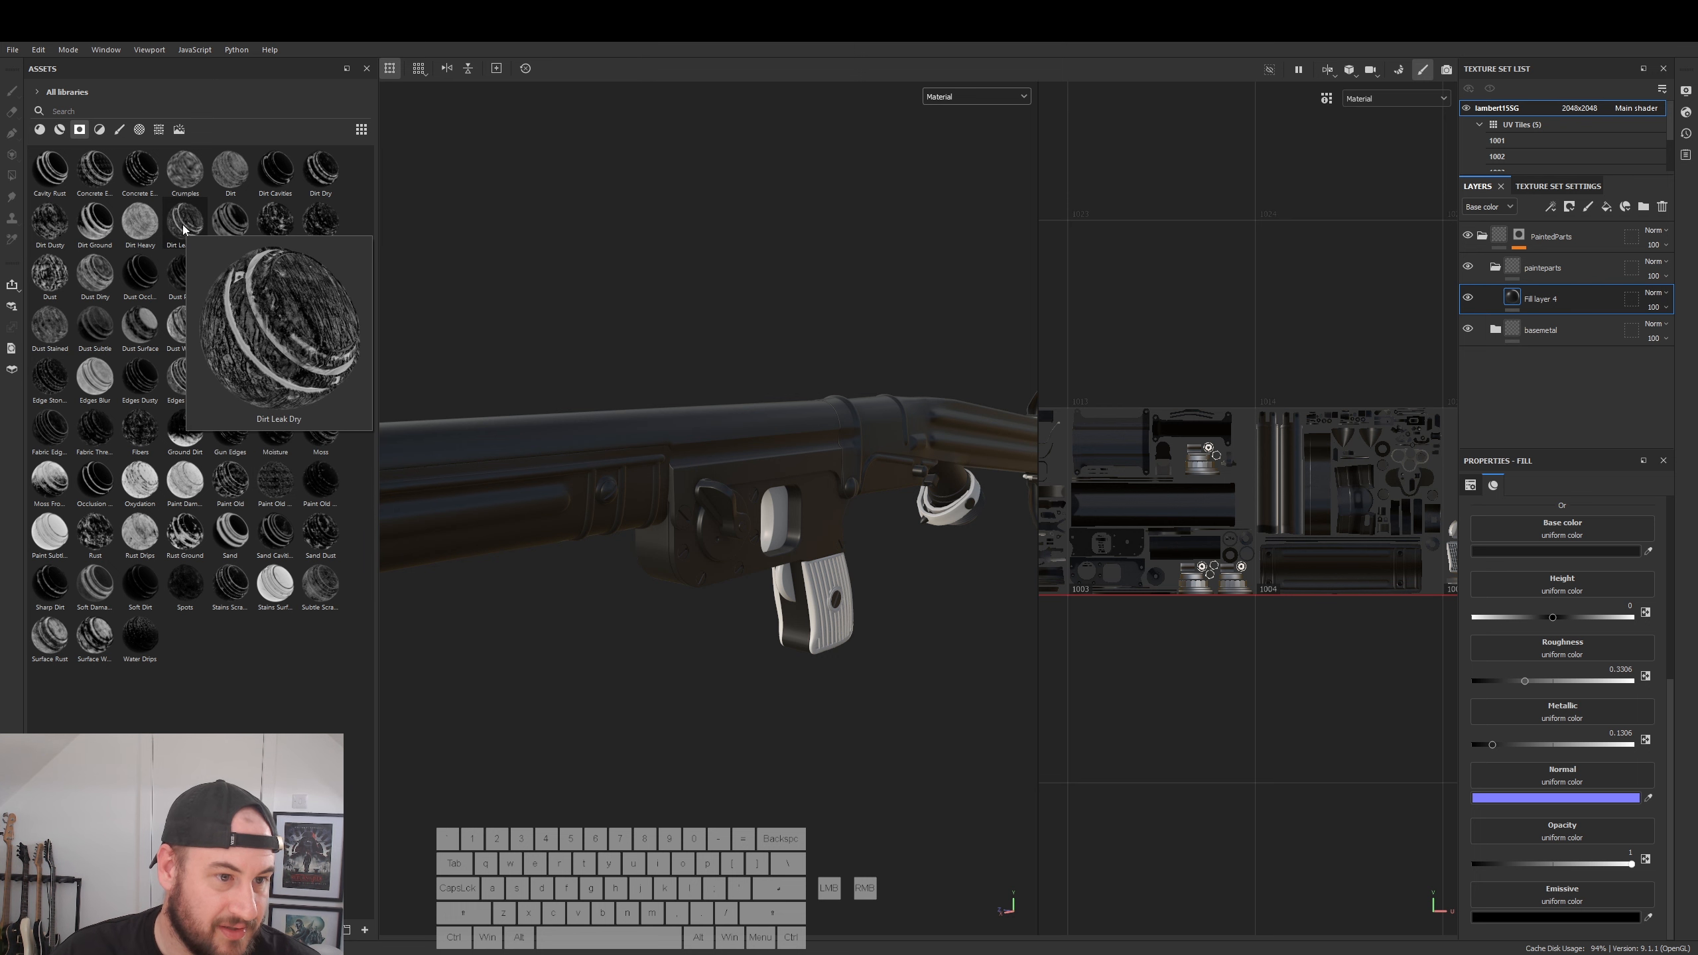
mouse_move(230, 185)
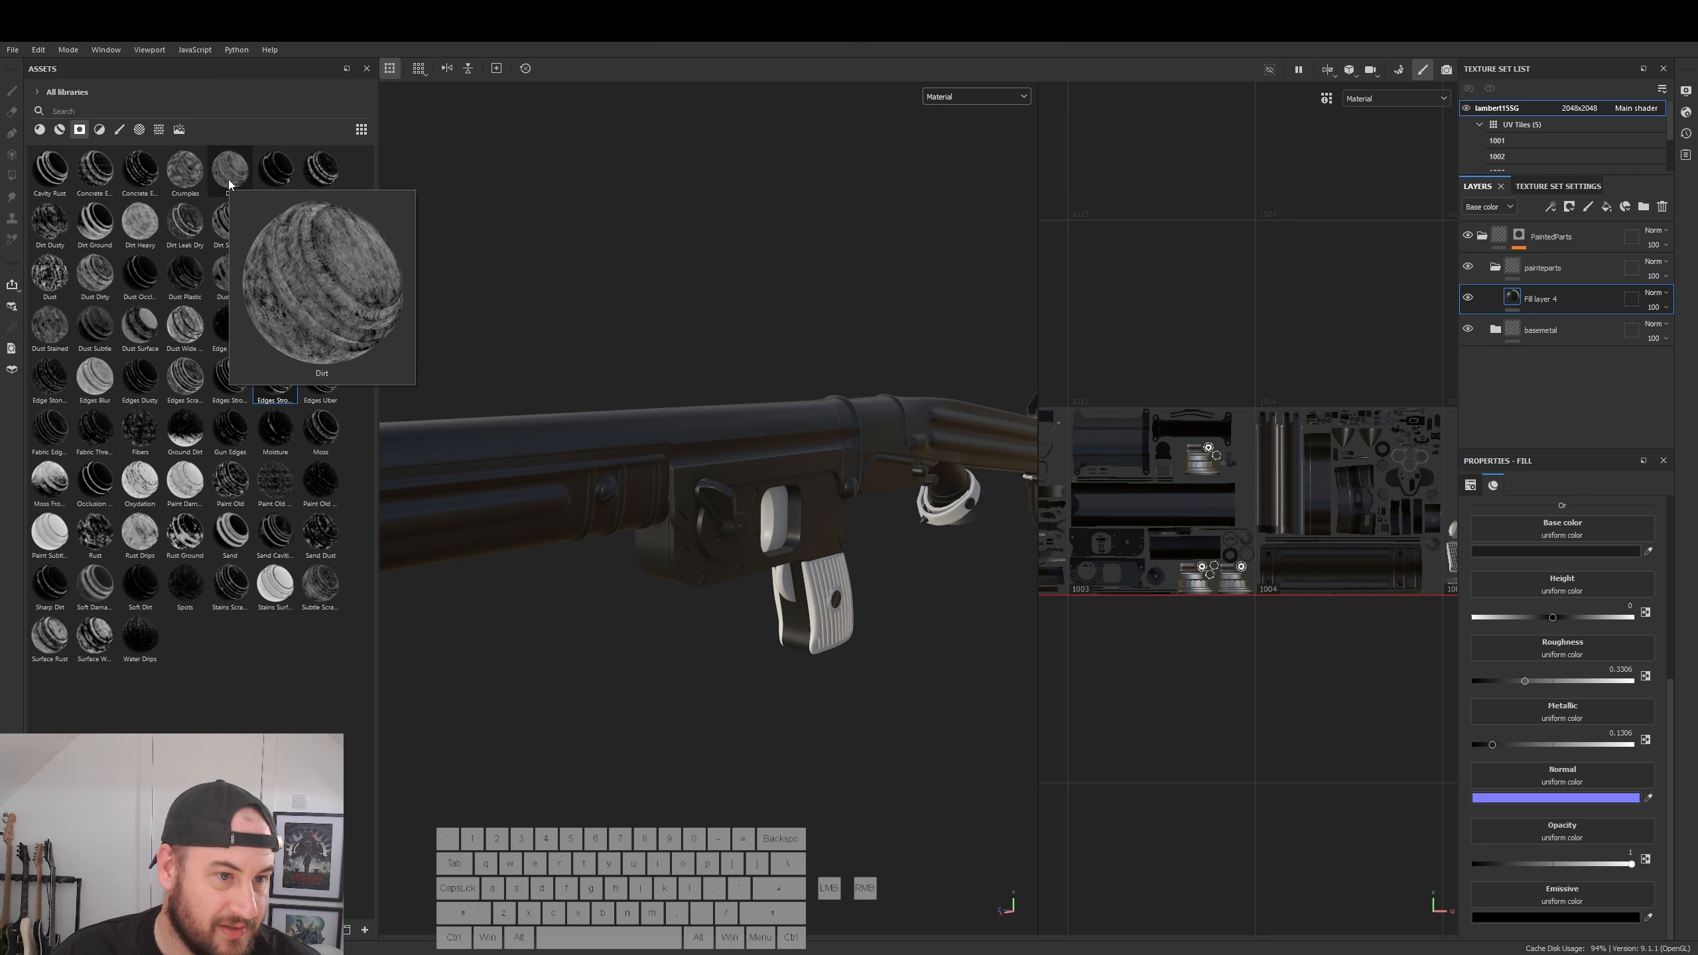
mouse_move(286, 184)
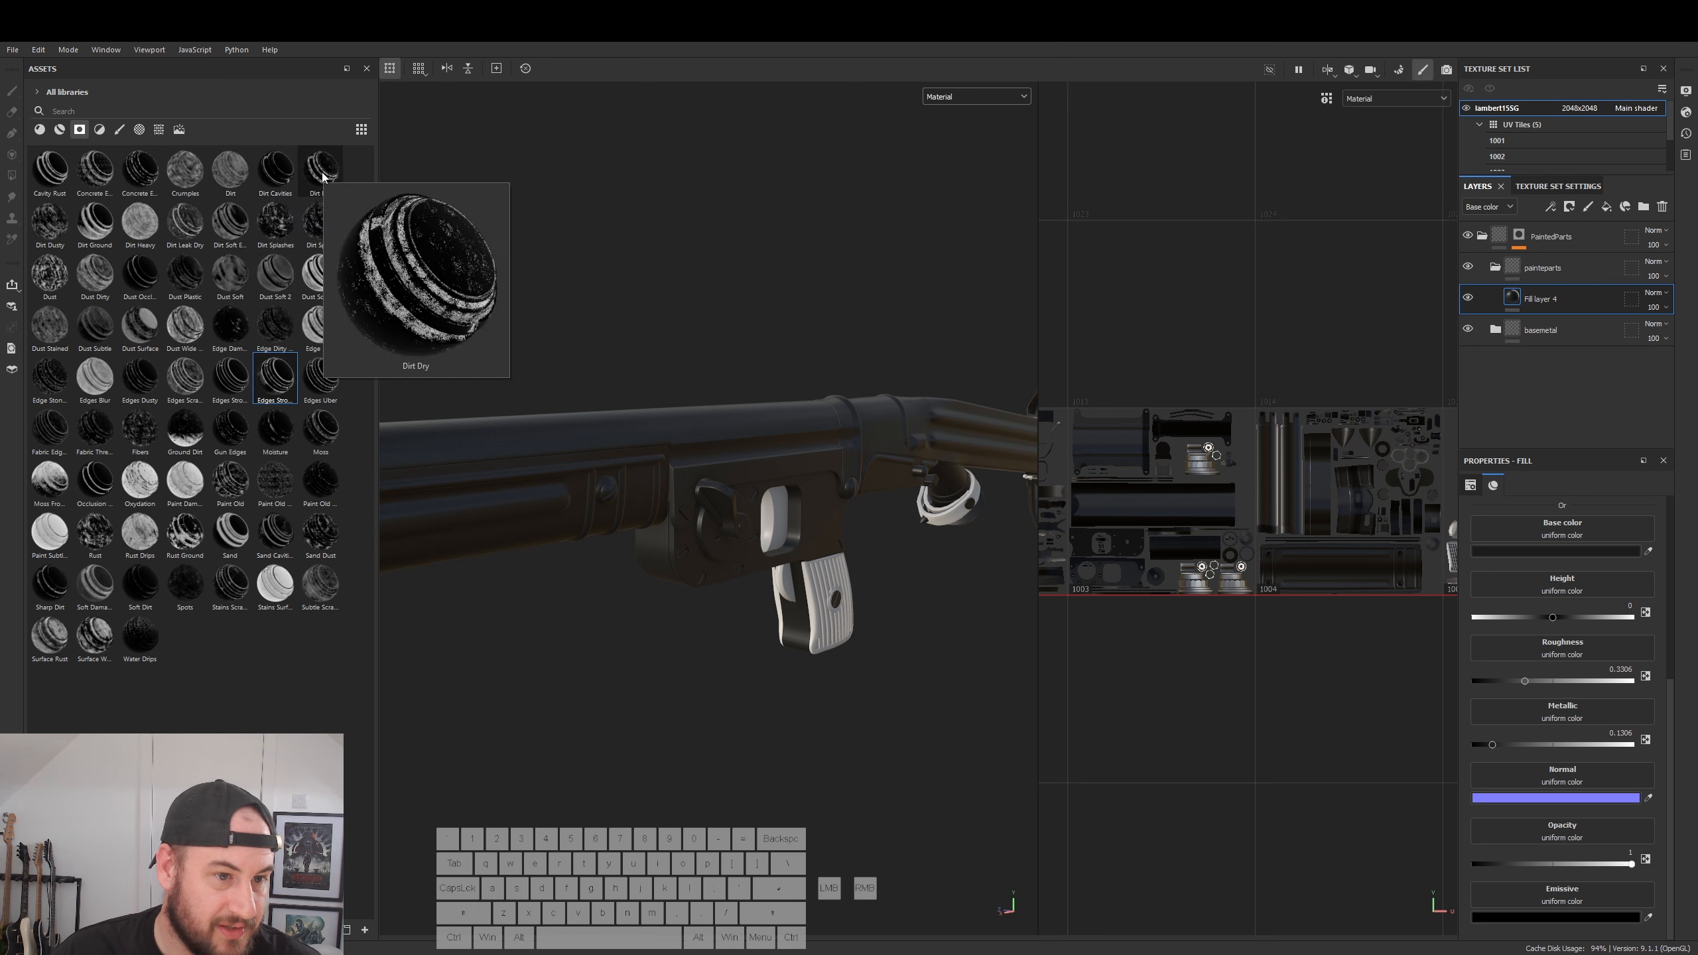
mouse_move(231, 598)
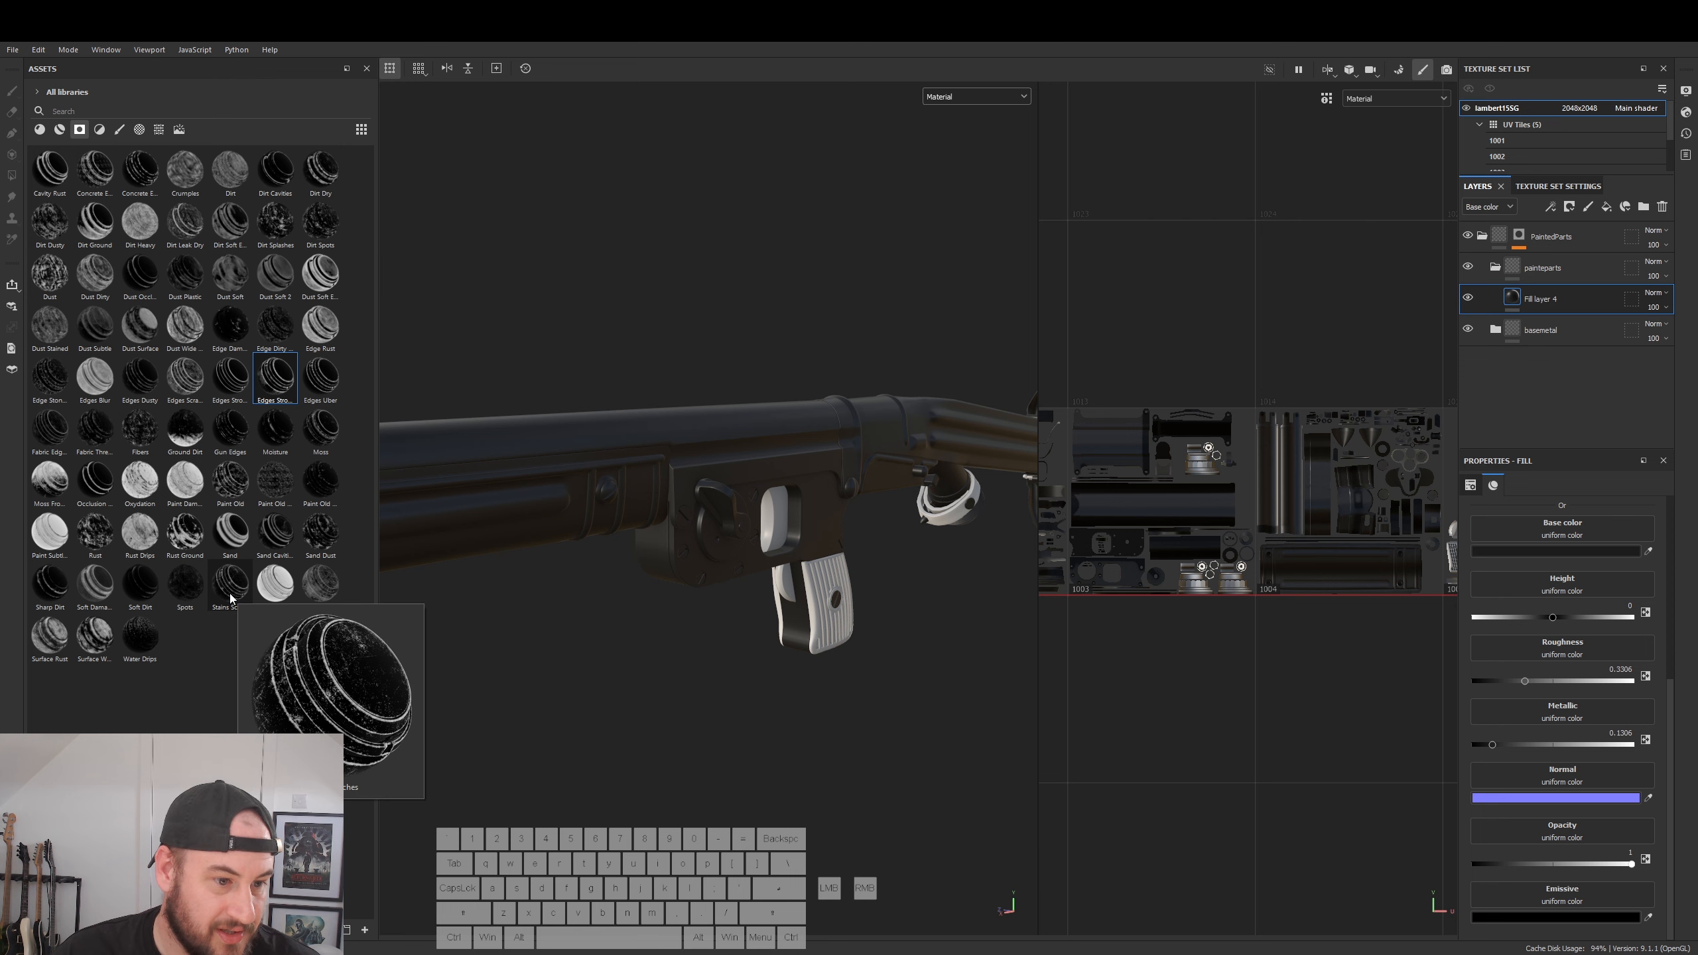
left_click(231, 598)
left_click_drag(231, 598, 1518, 308)
- Turn on Global Invert in Fill layer 4's Mask Editor generator and inspect the paint wear around the trigger
left_click_drag(883, 502, 824, 508, "alt")
left_click(1571, 577)
middle_click_drag(951, 509, 718, 520, "alt")
right_click_drag(718, 520, 794, 581, "alt")
left_click_drag(794, 580, 853, 577, "alt")
right_click_drag(599, 626, 656, 642, "alt")
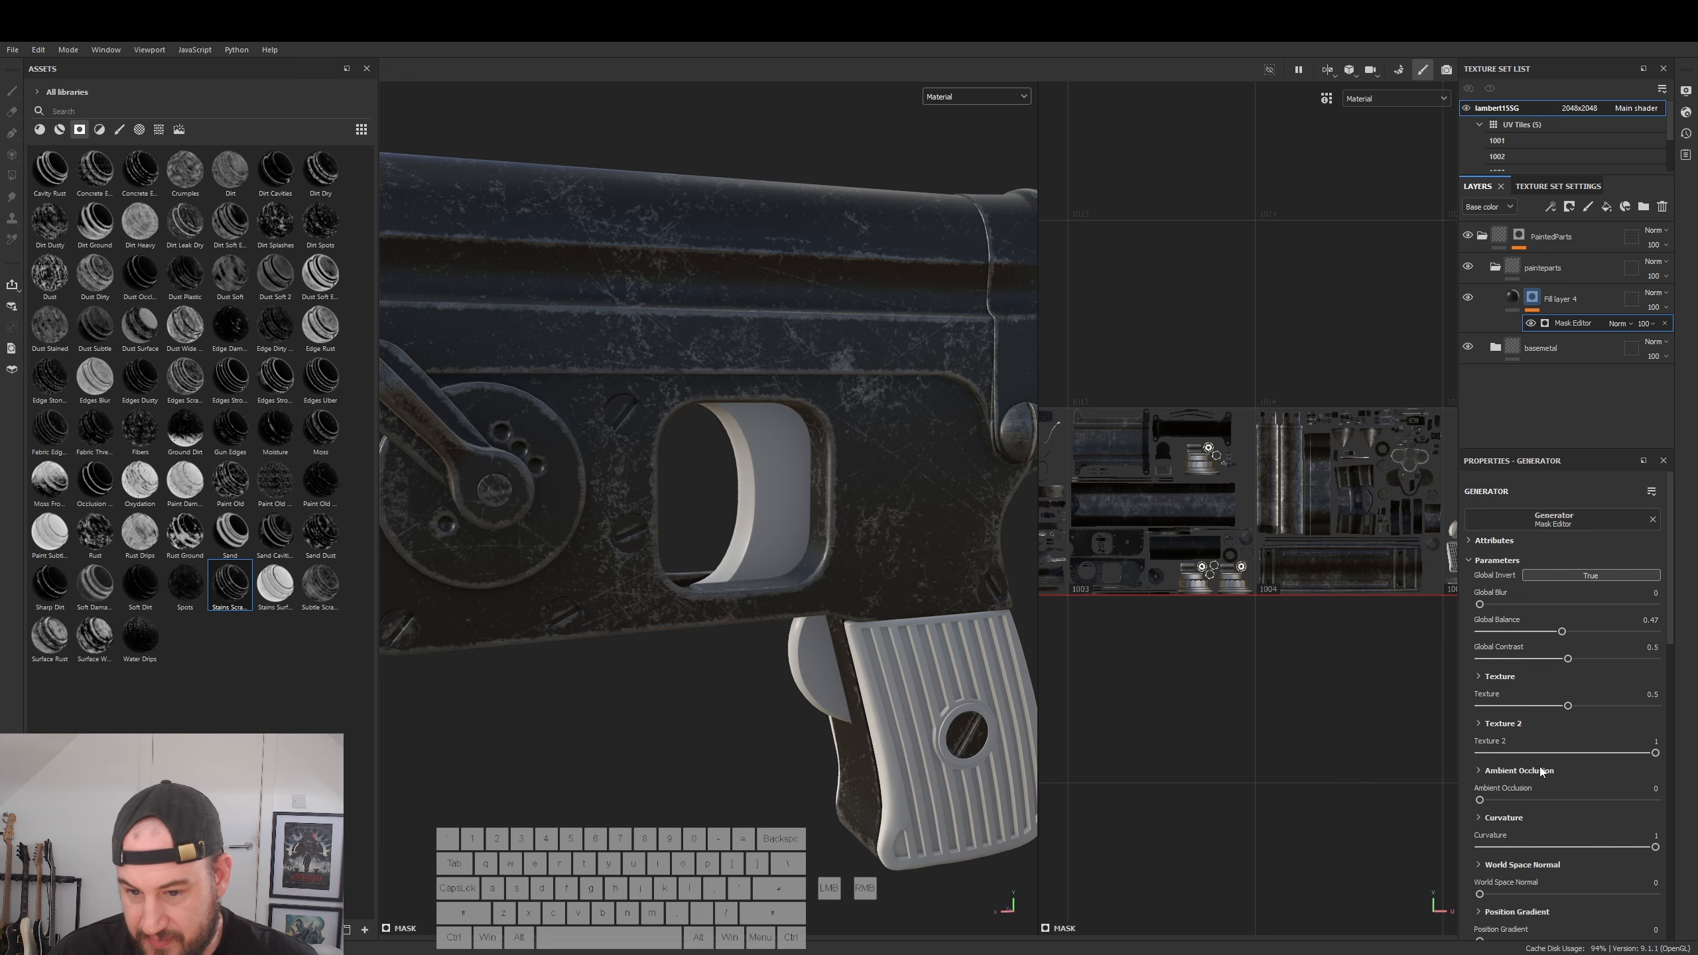
- Reduce the curvature in Fill layer 4's Mask Editor generator to 0.39 and check the receiver
left_click(1542, 847)
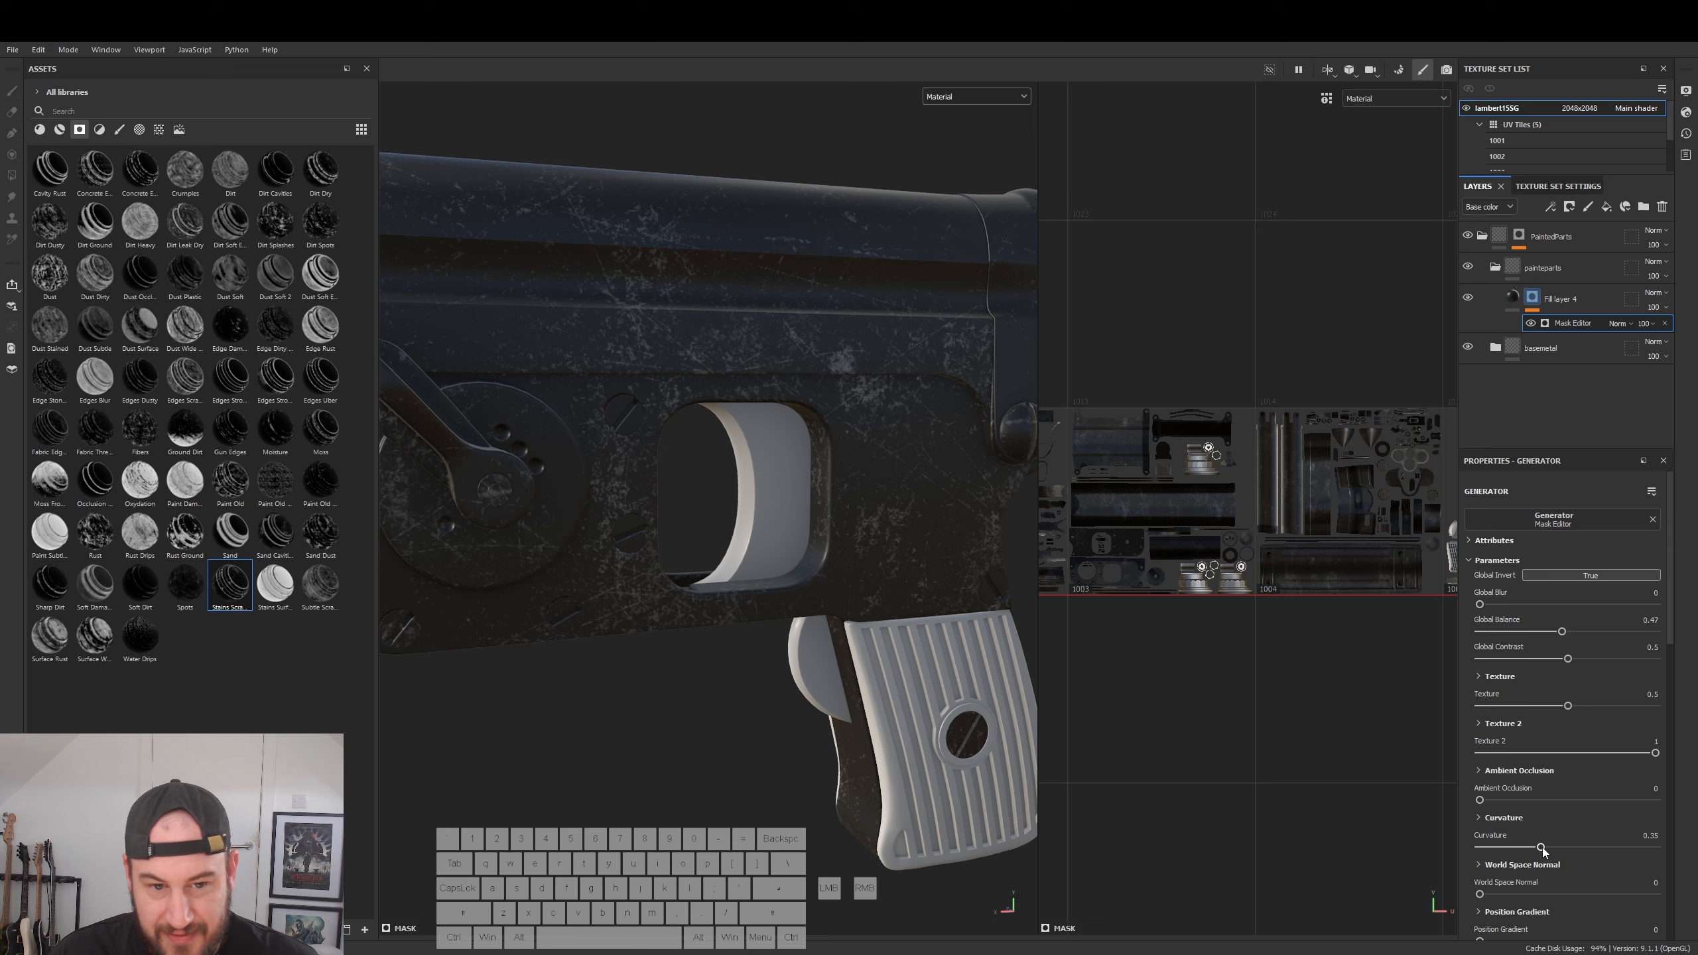
left_click(1548, 848)
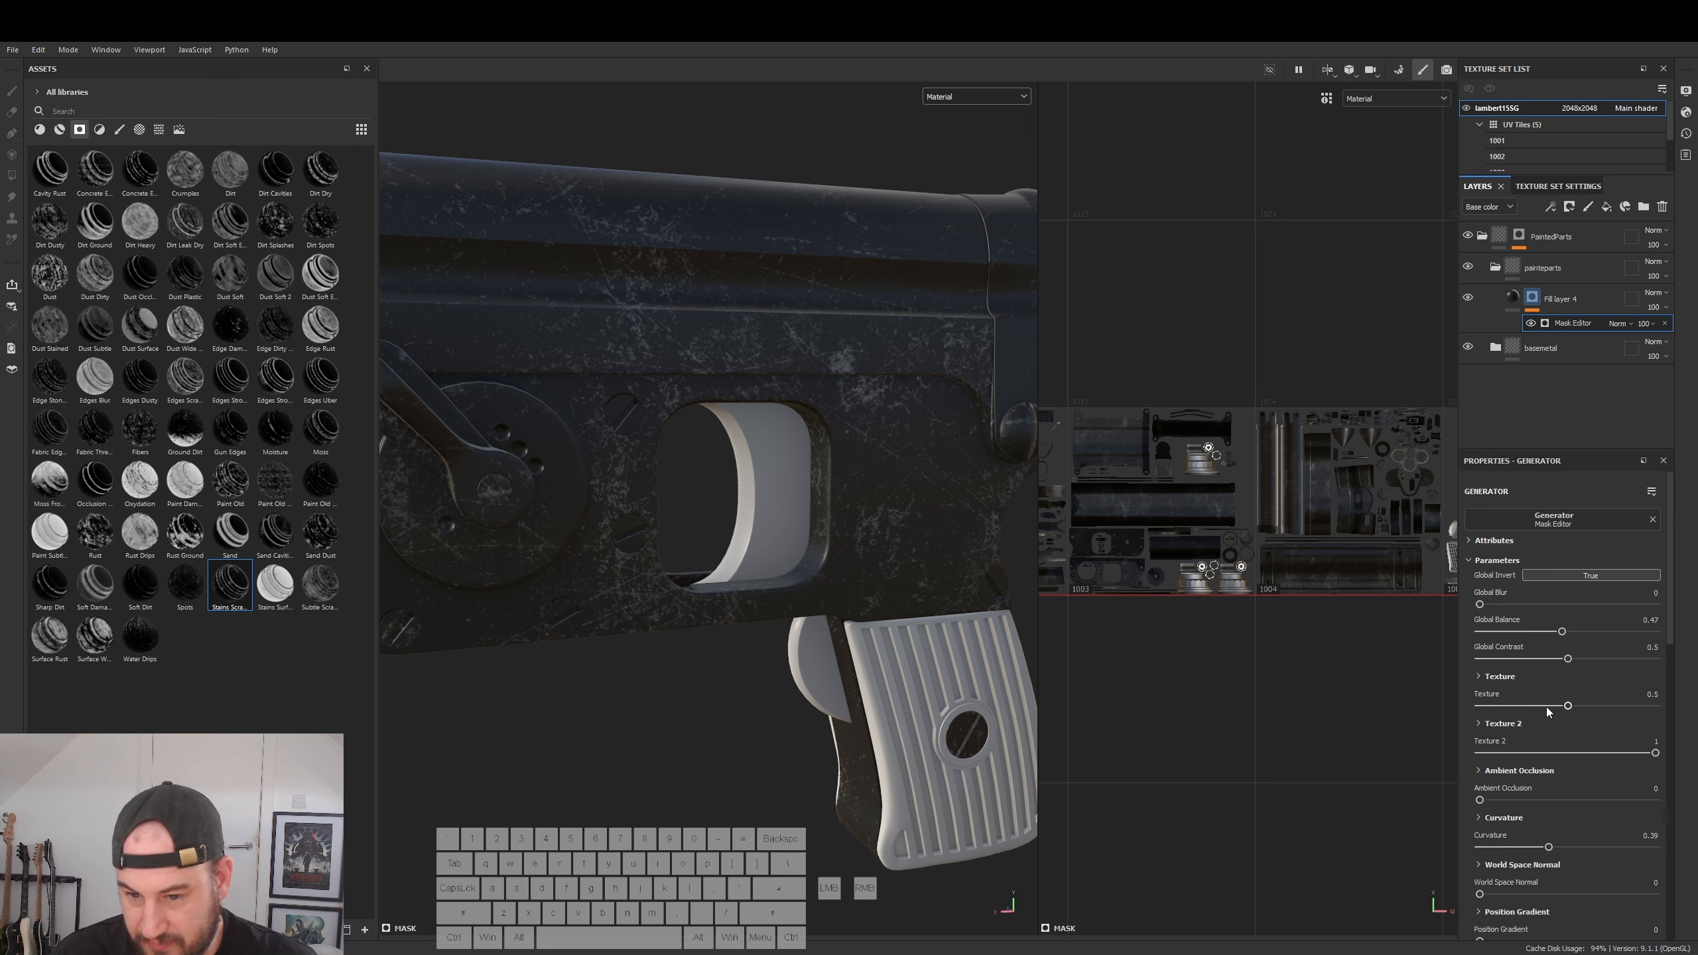
right_click_drag(937, 675, 720, 705, "alt")
mouse_move(720, 705)
left_mouse_down("alt")
mouse_move(489, 717)
mouse_move(628, 660)
mouse_move(829, 679)
mouse_move(720, 686)
left_mouse_up("alt")
- Raise the height of Fill layer 4's material to about 0.0857, also trying a higher metallic value and undoing it
left_click(1513, 299)
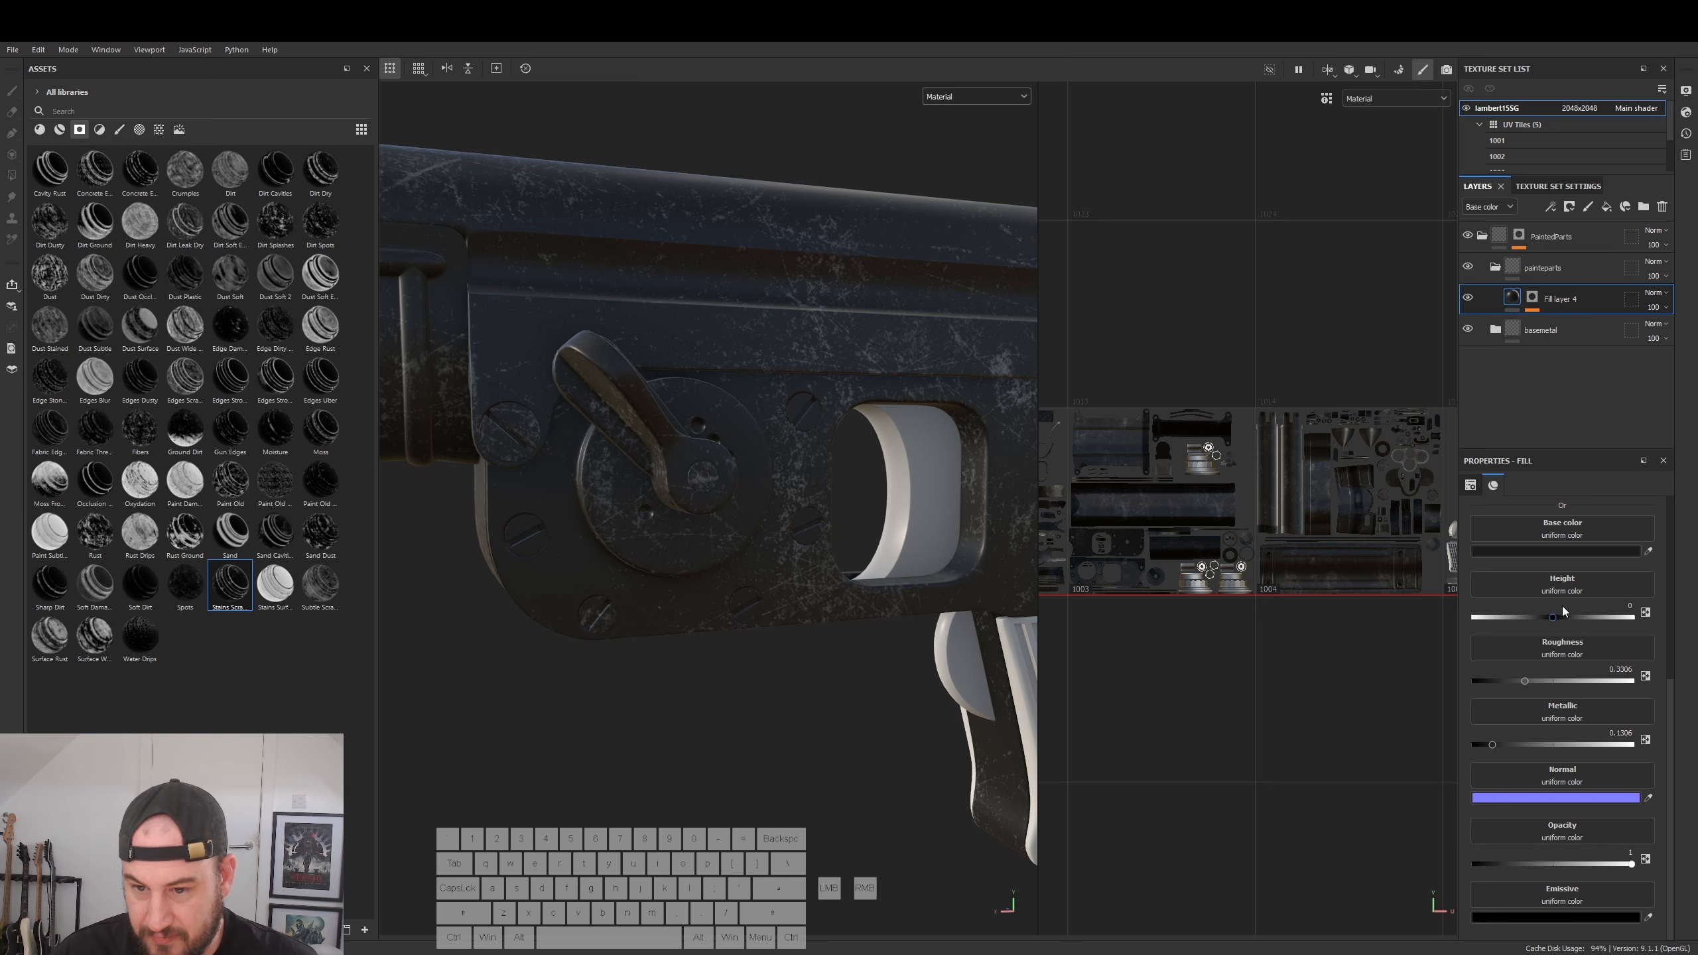
left_click_drag(1557, 619, 1559, 619)
left_click_drag(739, 588, 662, 622, "alt")
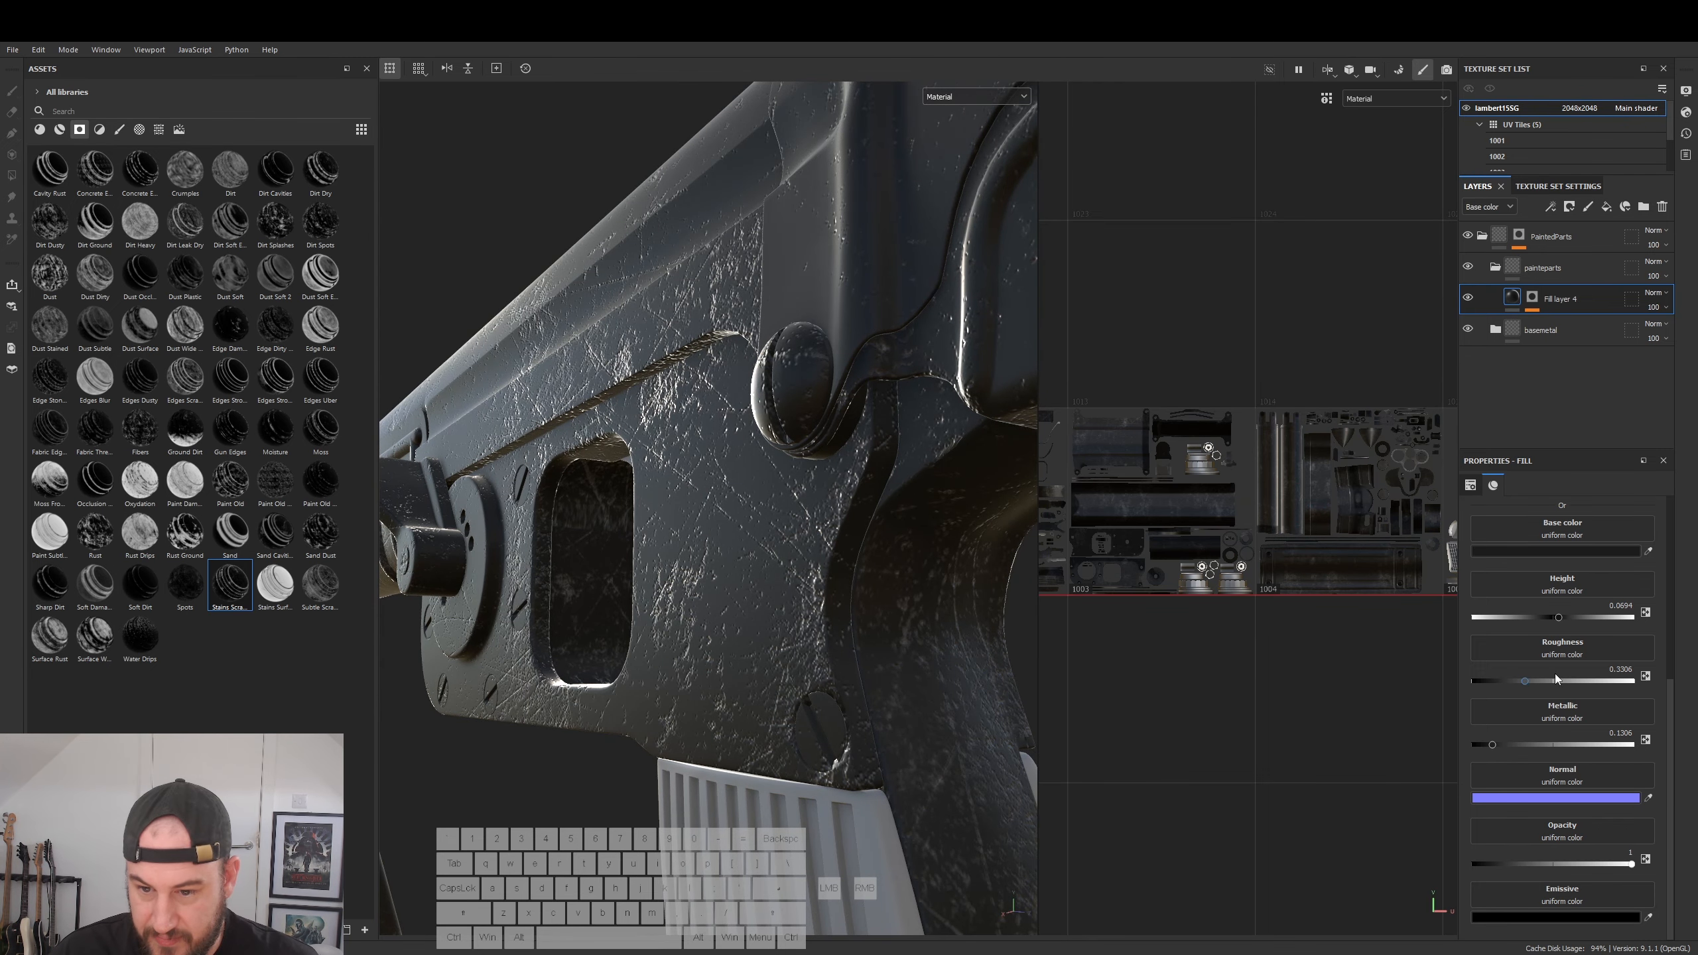
left_click_drag(1493, 745, 1595, 743)
key("ctrl+z")
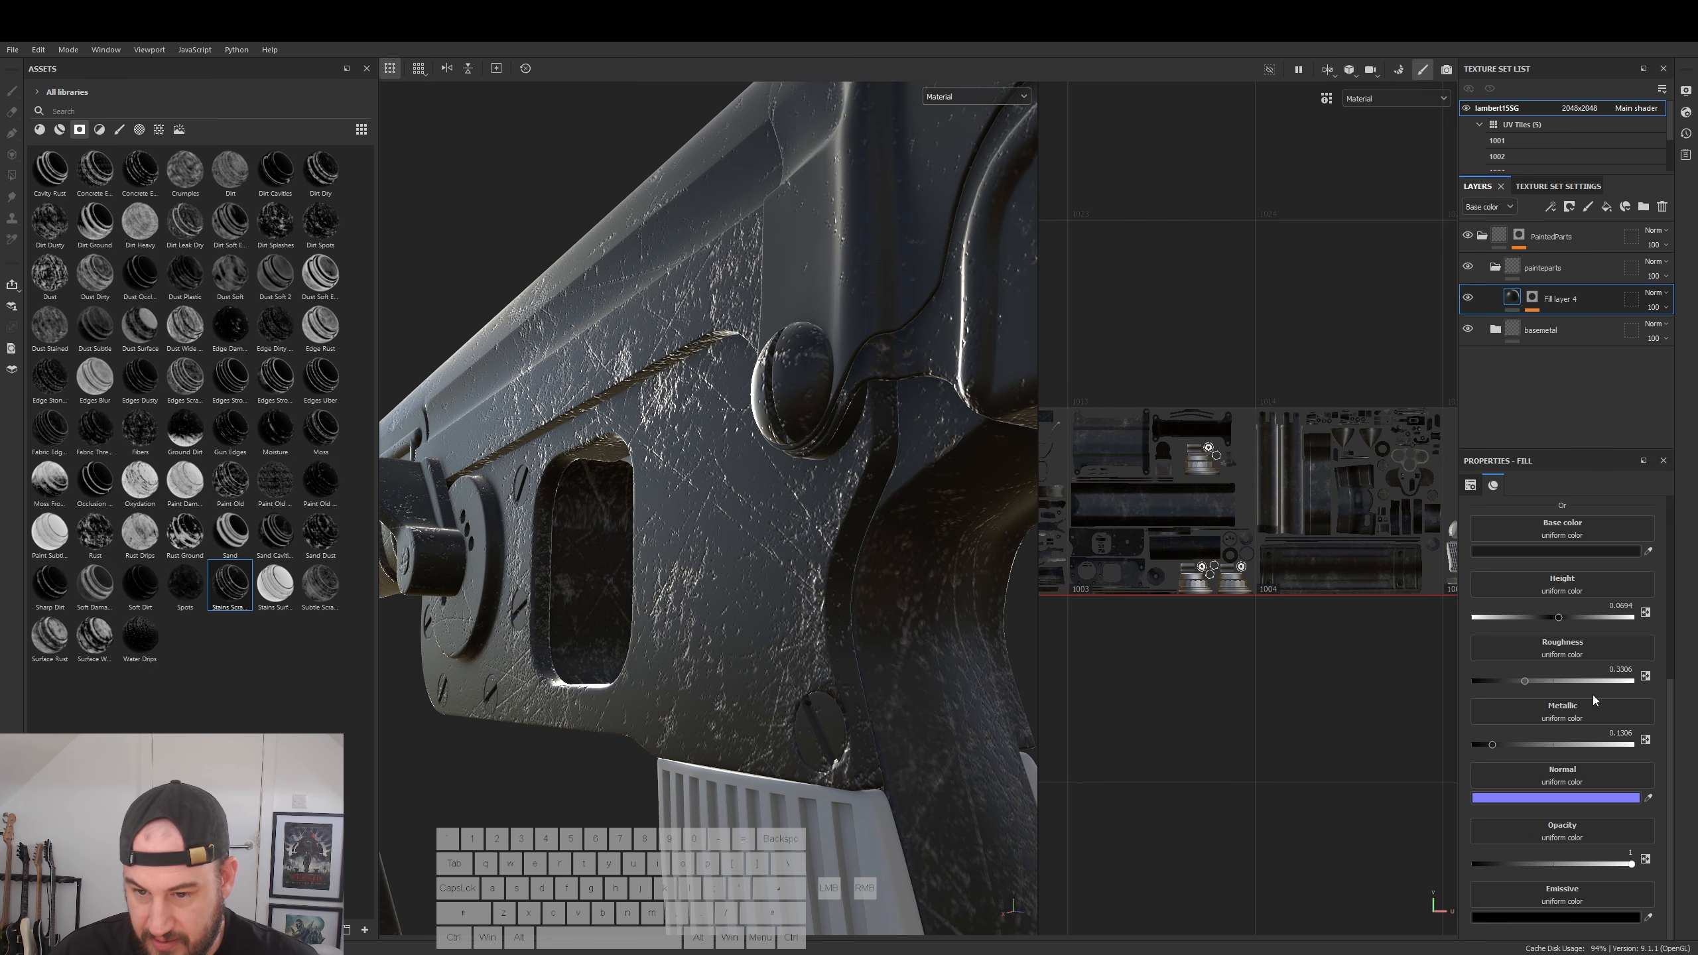
mouse_move(1559, 618)
left_mouse_down()
mouse_move(1607, 622)
mouse_move(1481, 621)
mouse_move(1561, 624)
left_mouse_up()
left_click_drag(828, 615, 1234, 543, "alt")
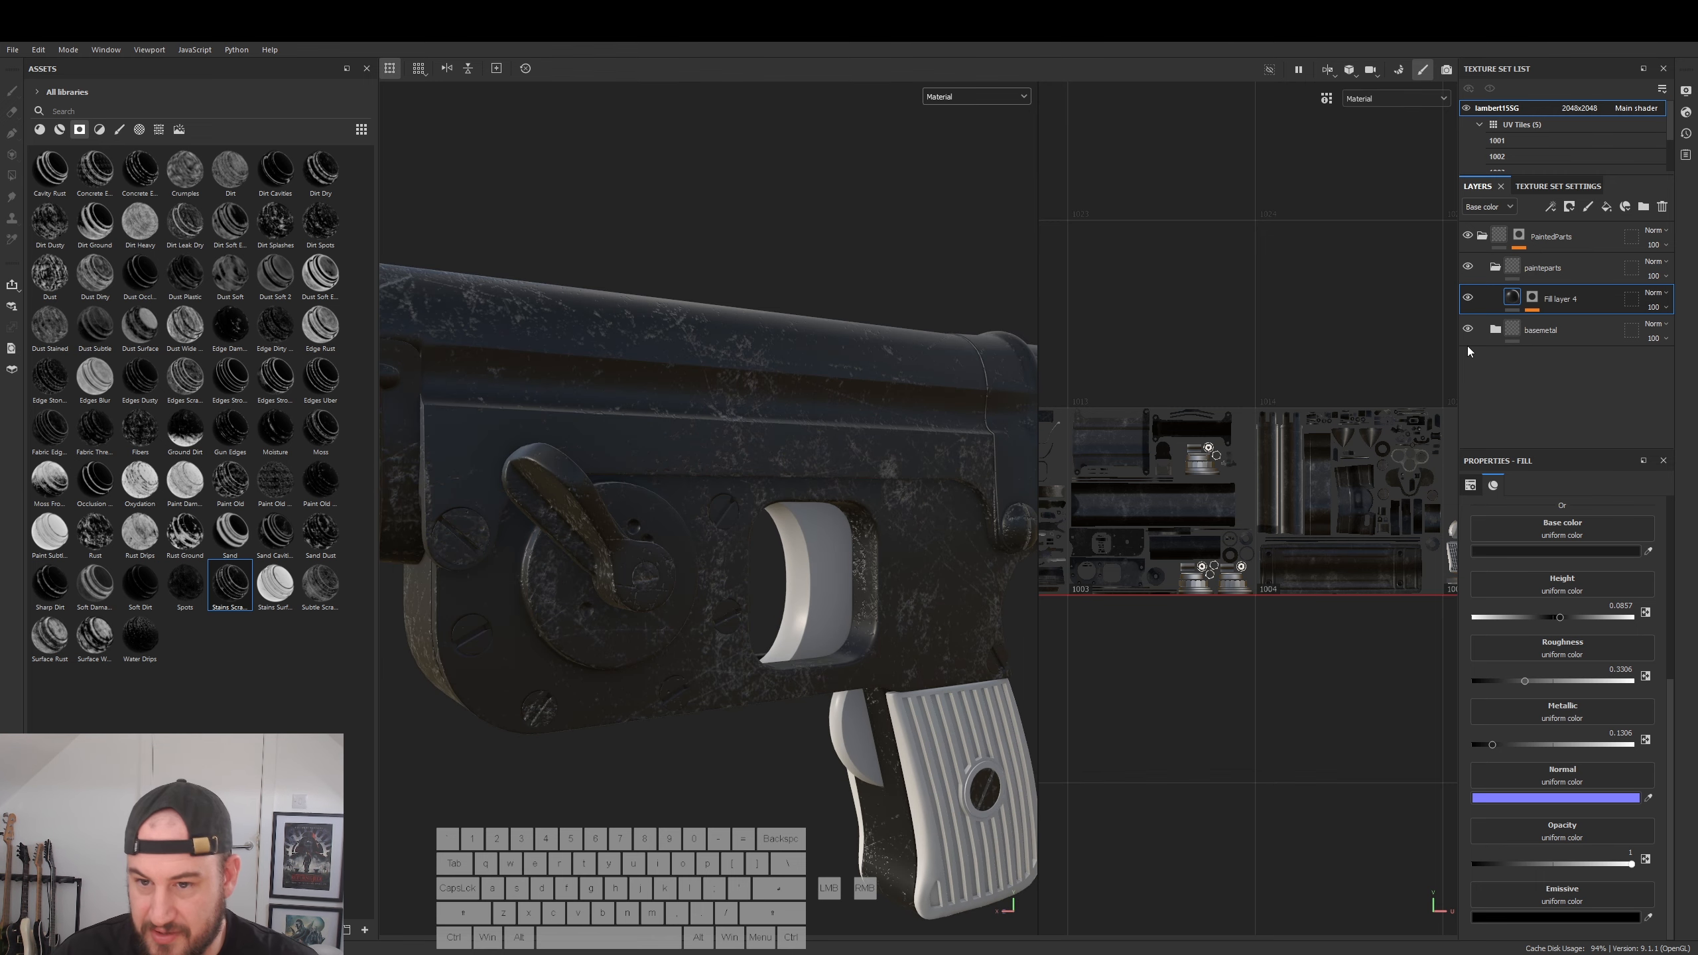
- Review the parameters and image inputs of the Mask Editor generator on Fill layer 4's mask
left_click(1532, 298)
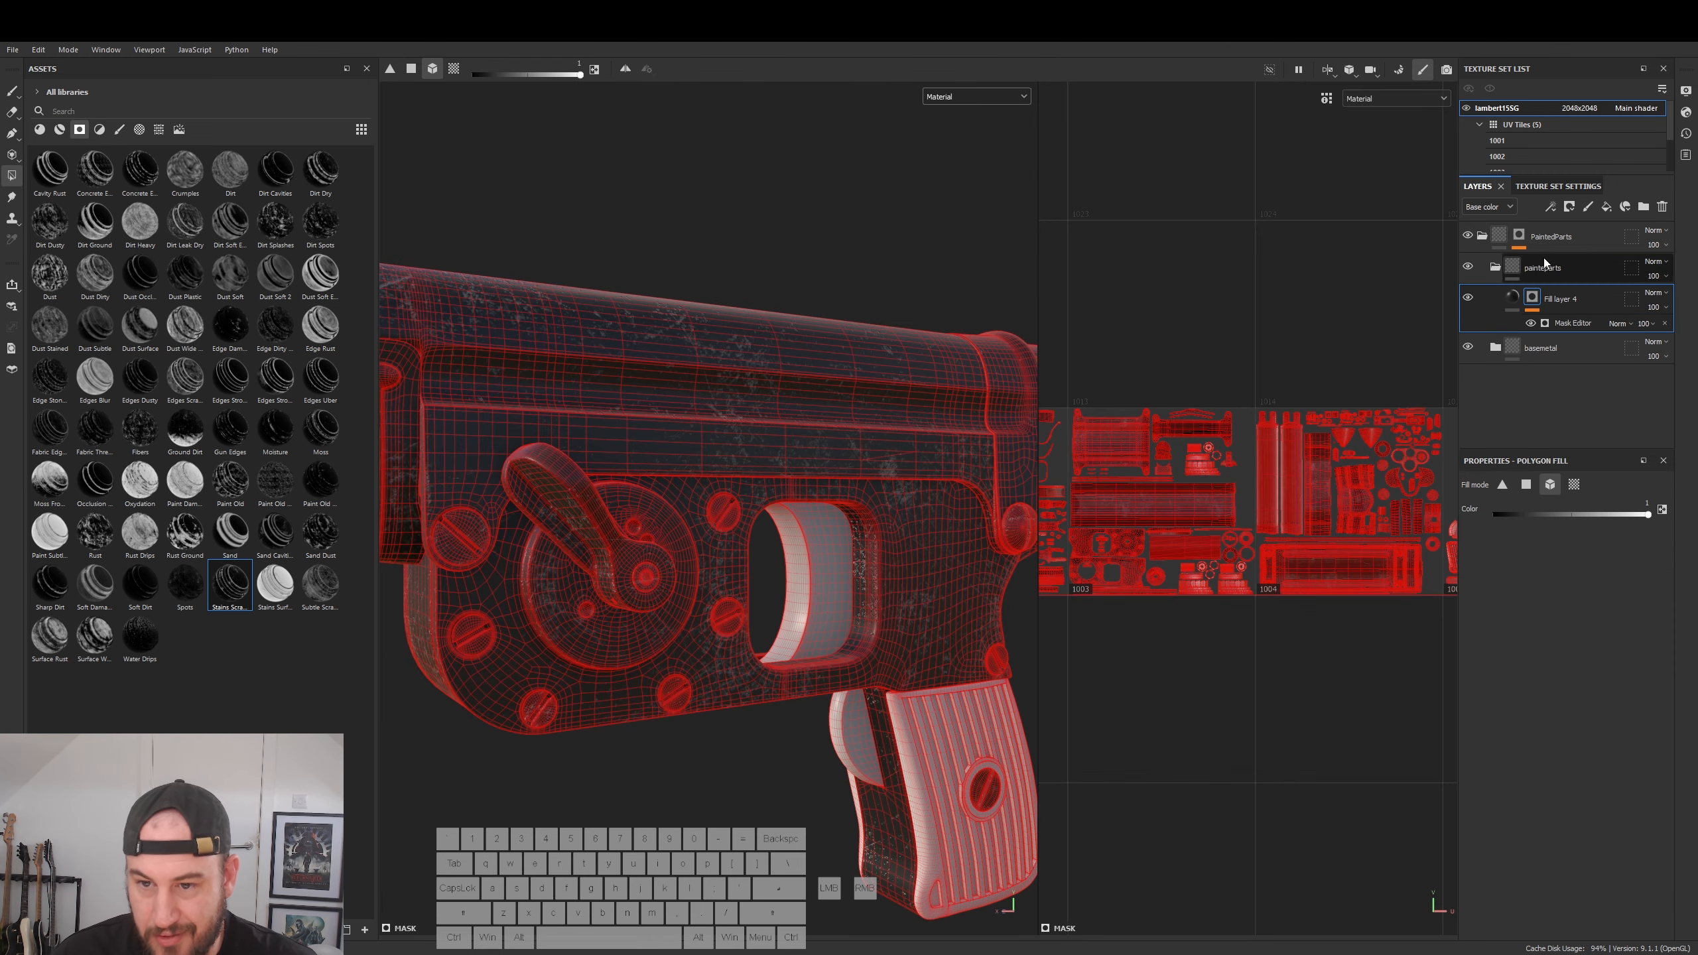
left_click(1584, 323)
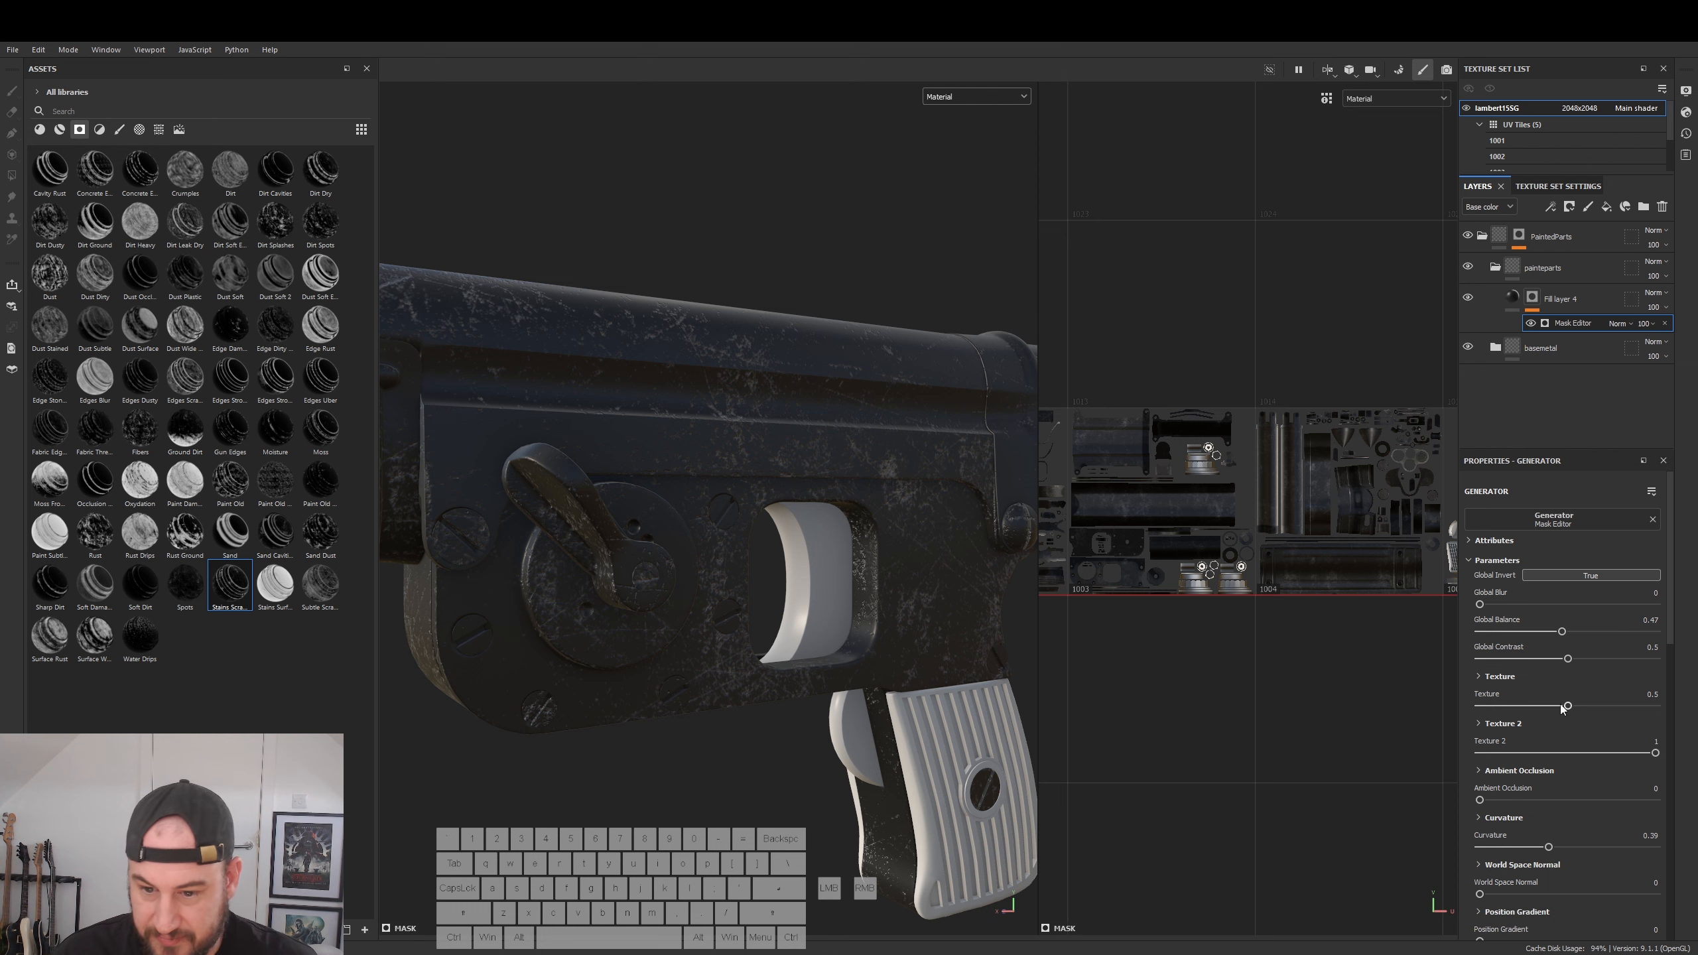
scroll(1583, 682, "down", 6)
scroll(1558, 768, "down", 4)
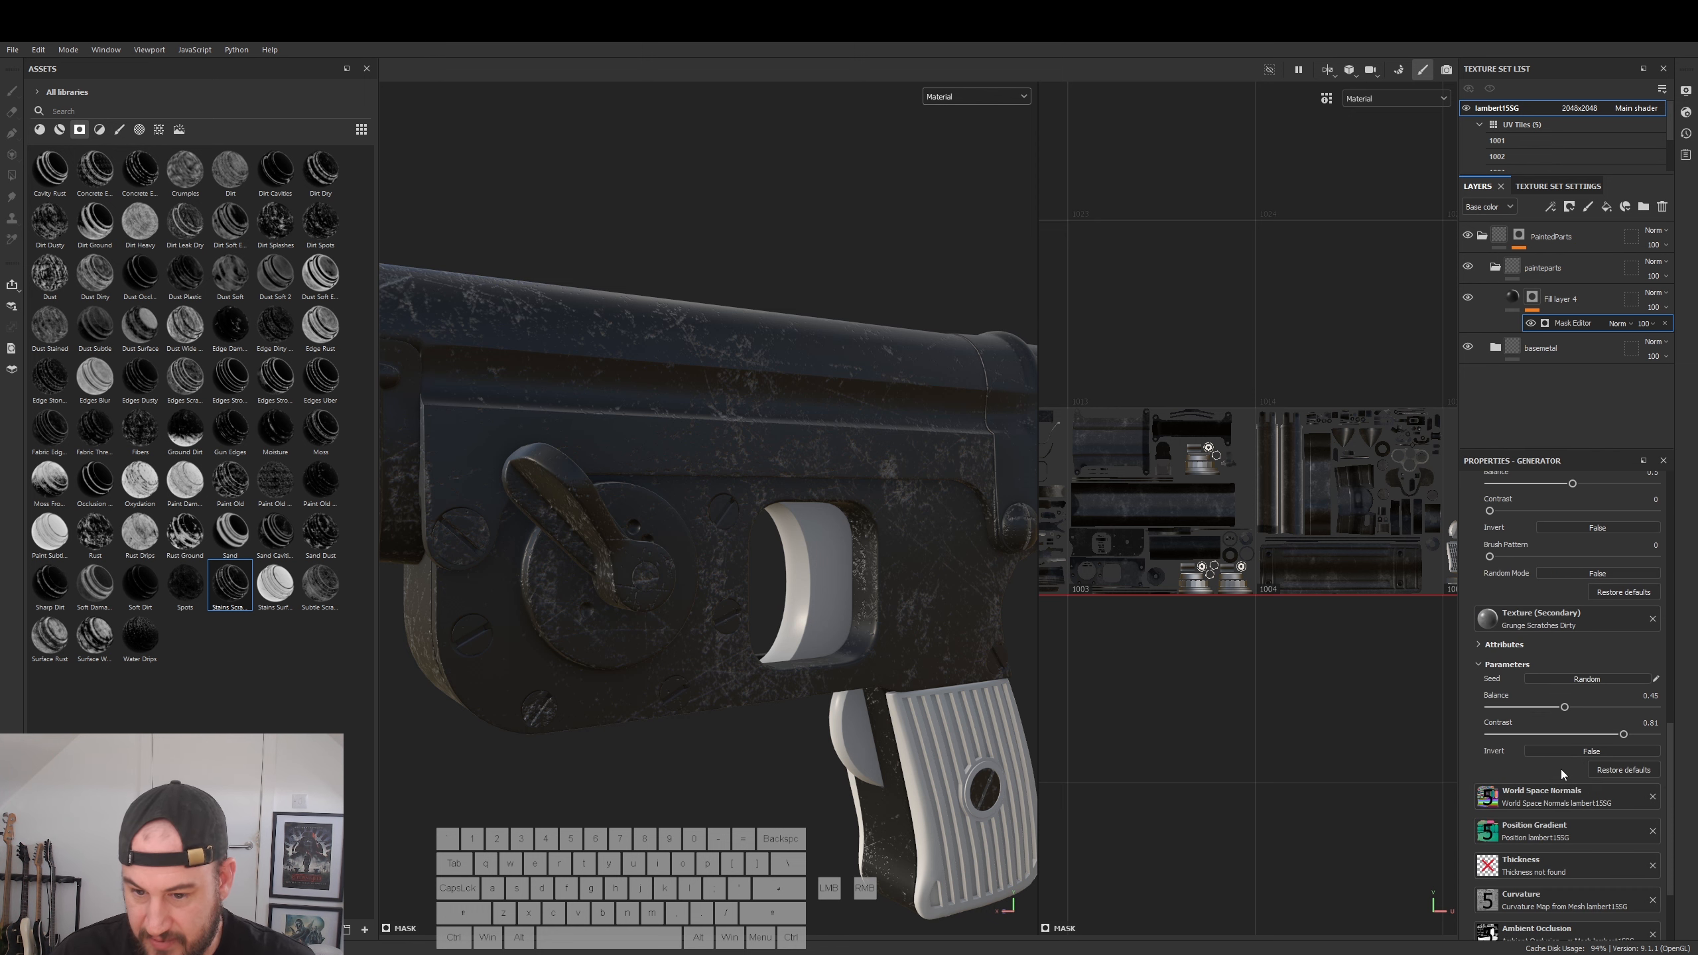
scroll(1551, 643, "up", 5)
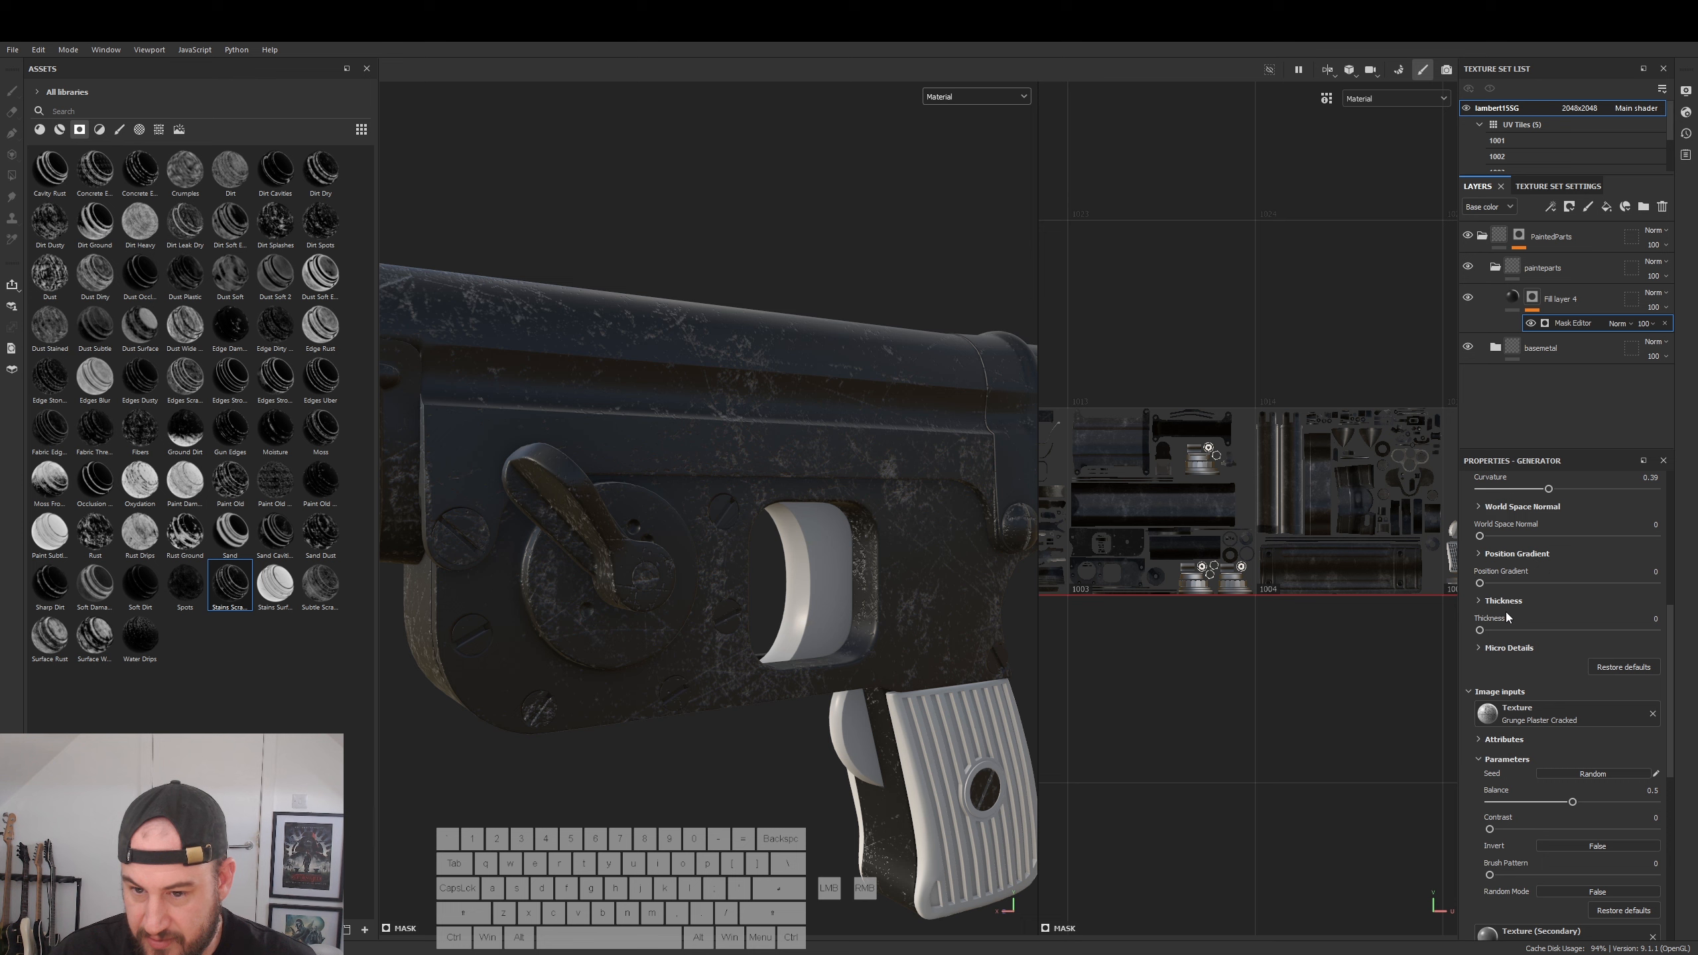
scroll(1519, 594, "up", 3)
scroll(1532, 584, "up", 2)
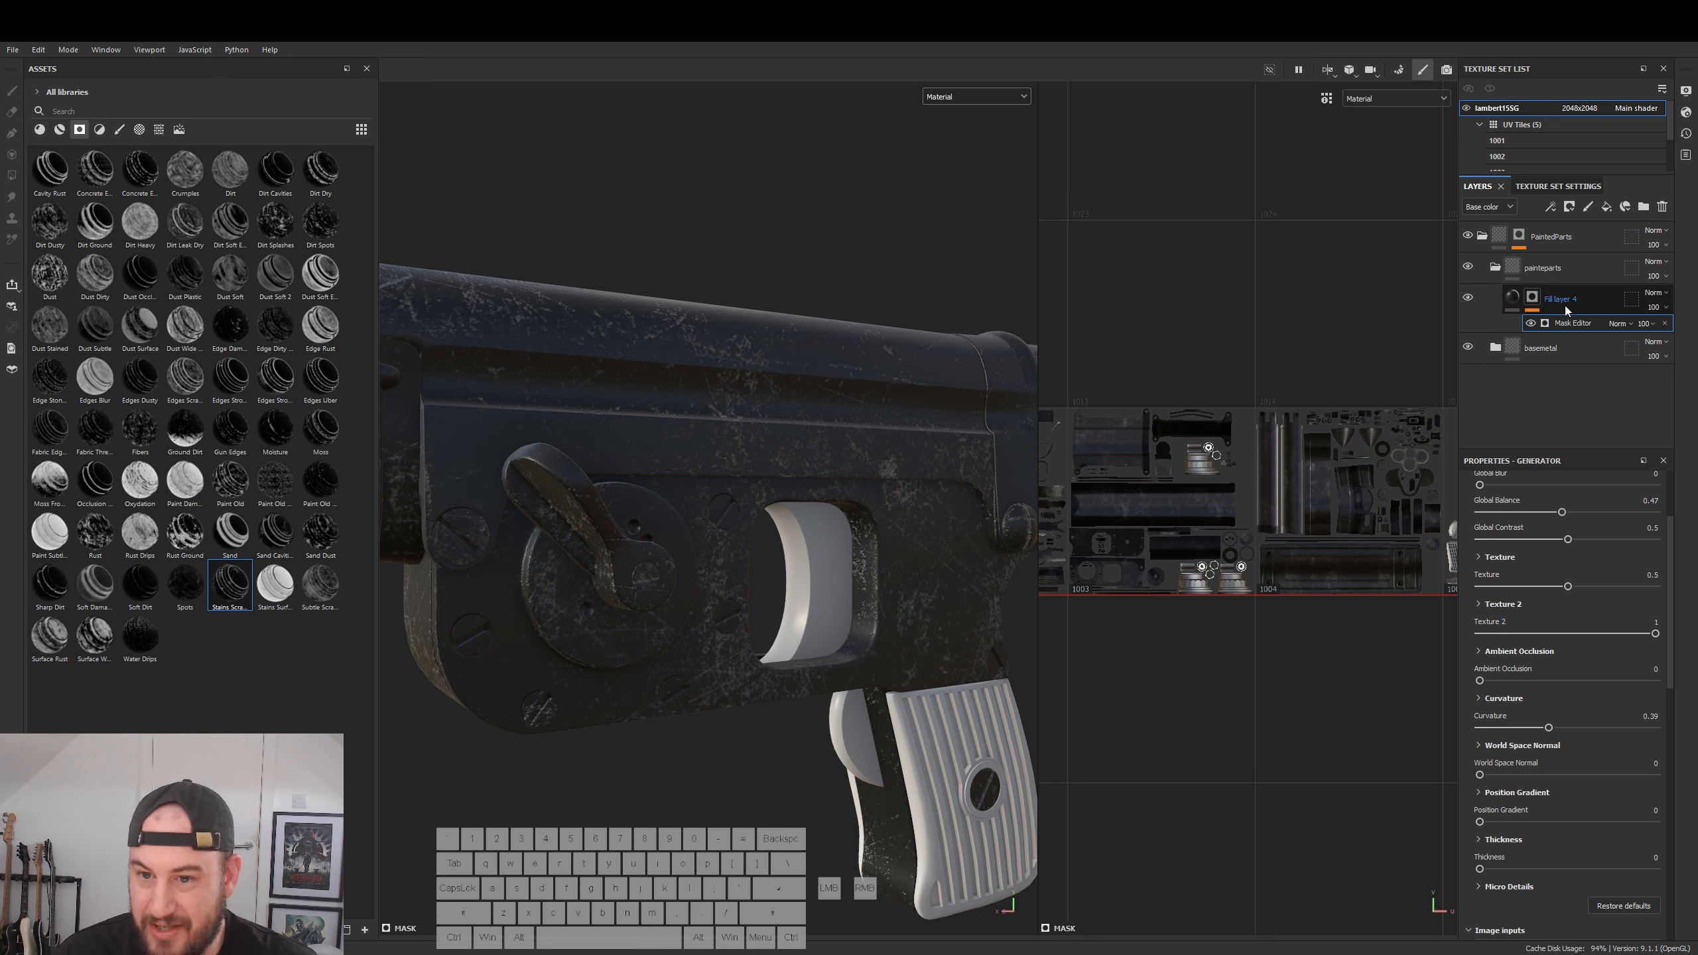
- Reduce Texture 2 to 0.66 in Fill layer 4's Mask Editor generator and check the paint wear on the receiver and barrel
left_click(1512, 298)
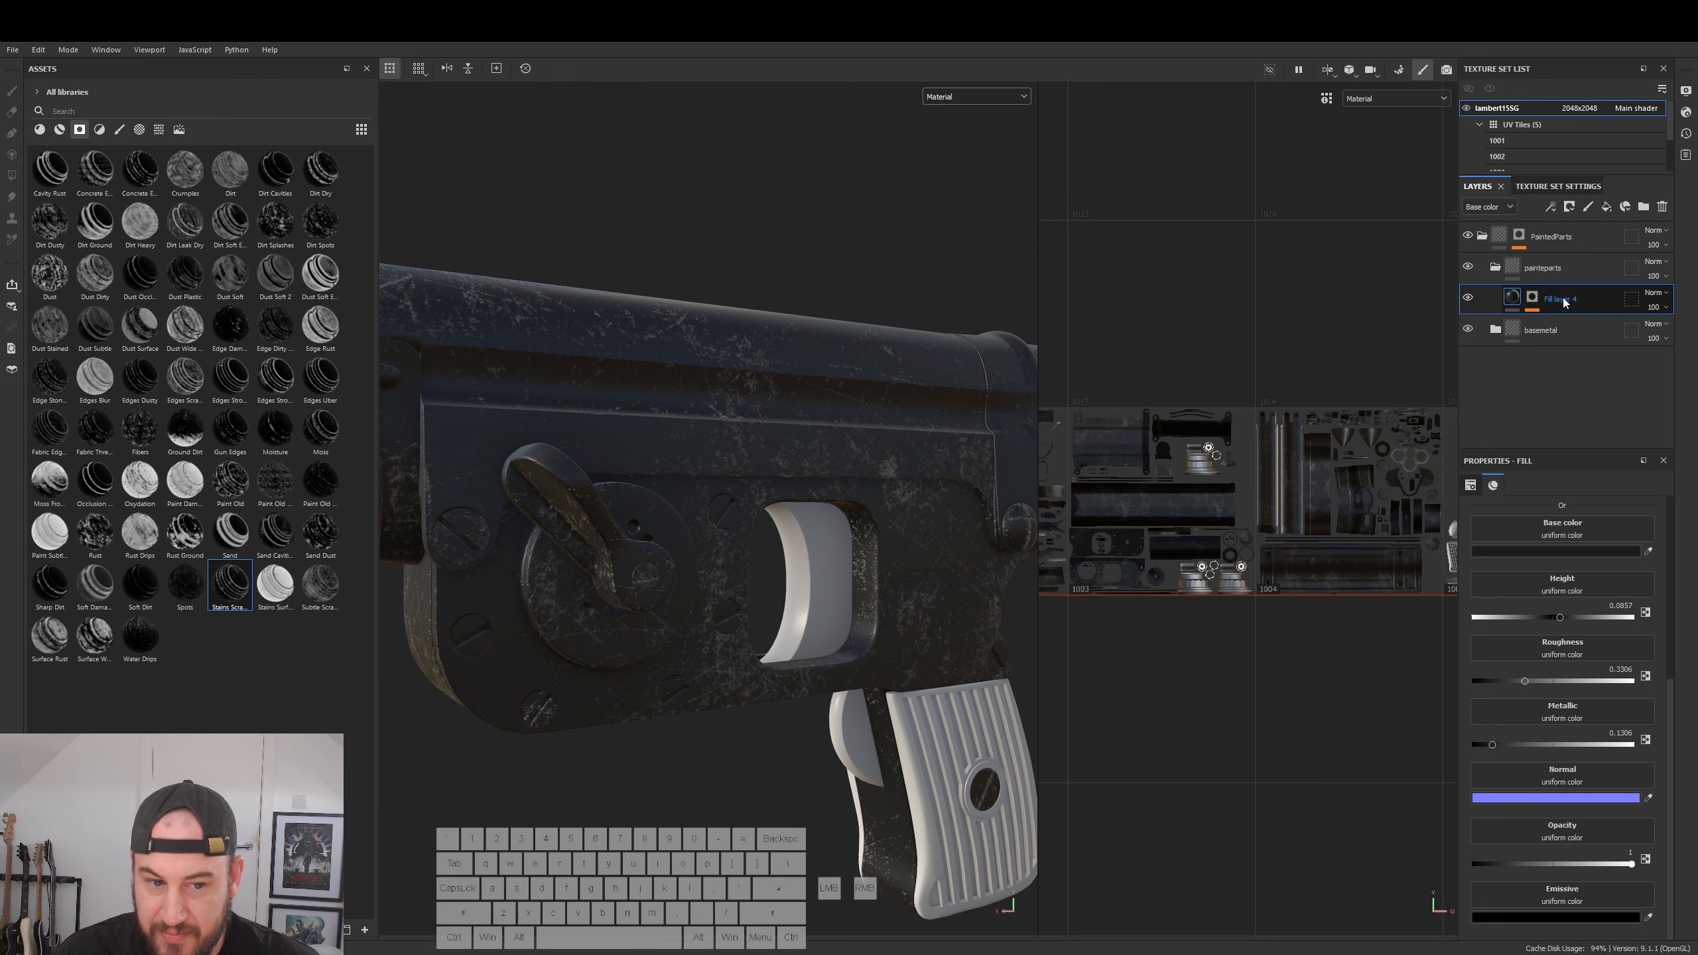
left_click(1533, 297)
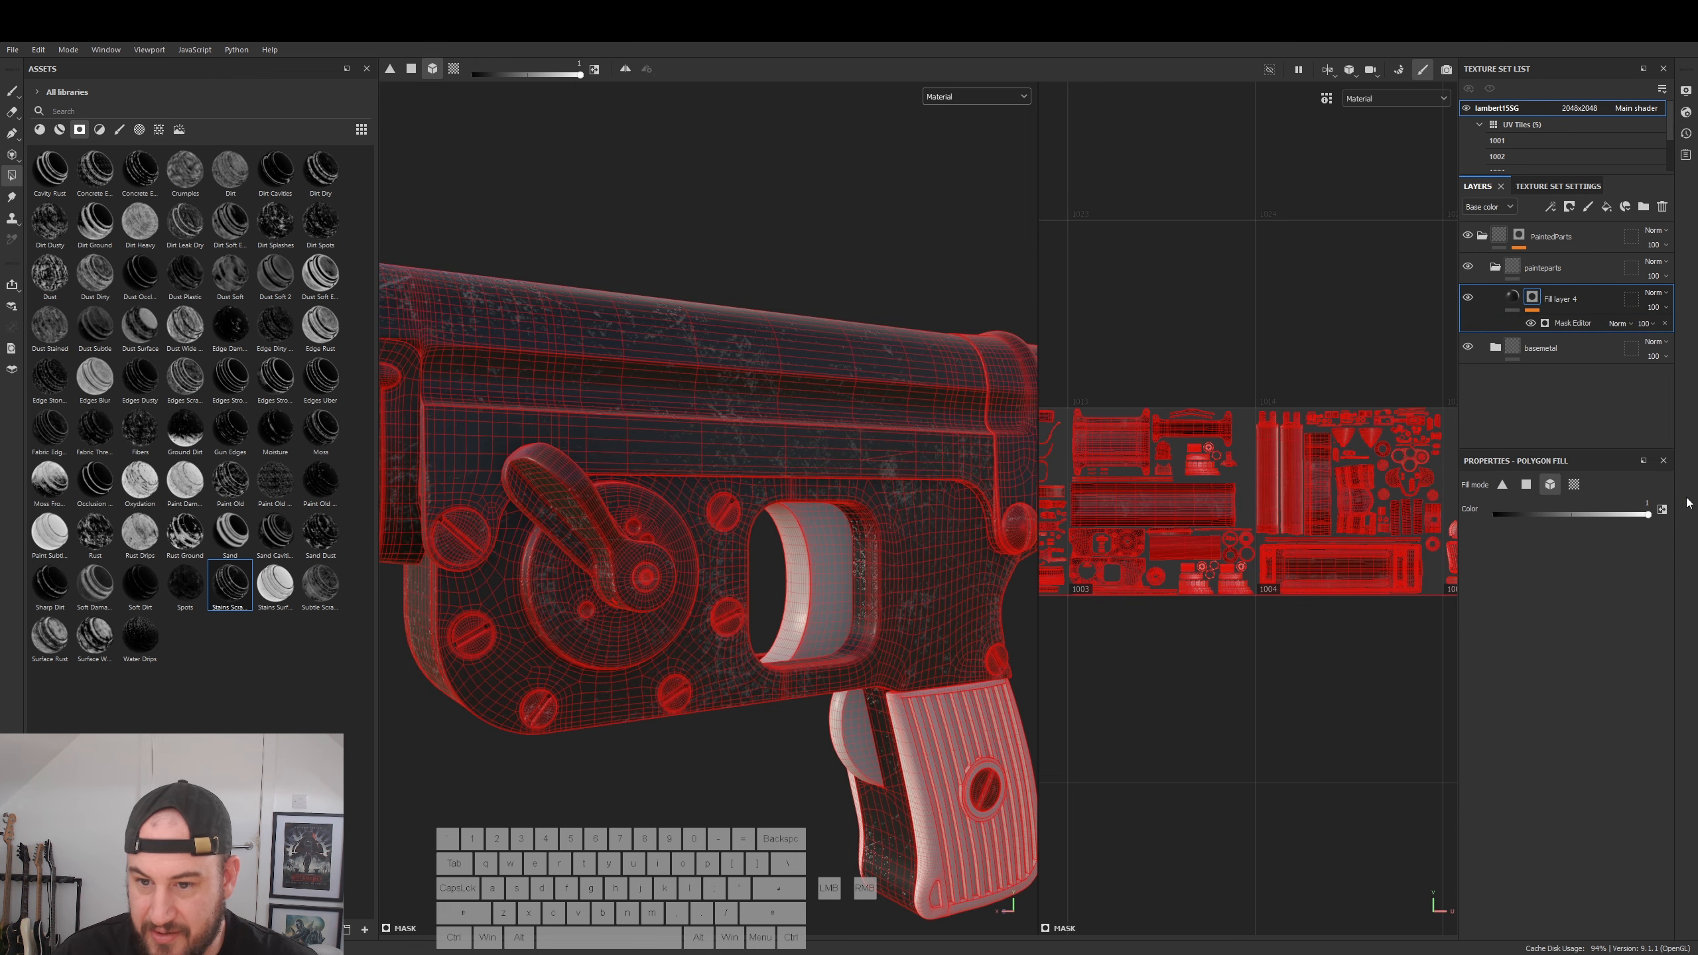
left_click(1572, 322)
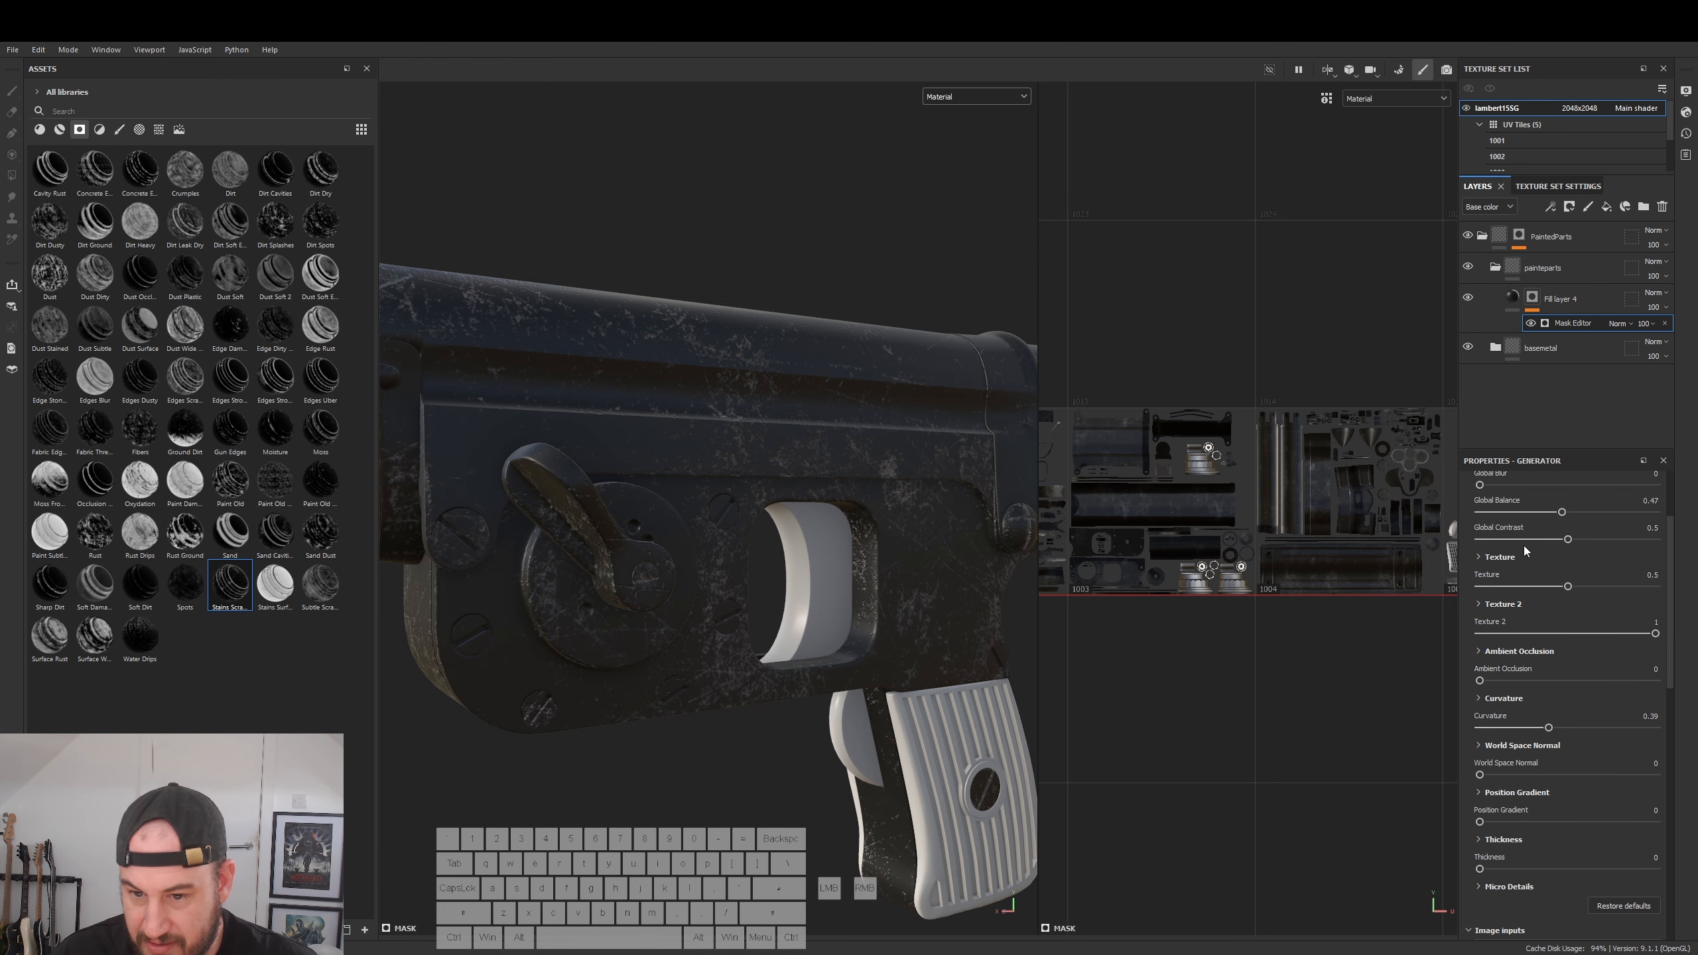
left_click(1538, 634)
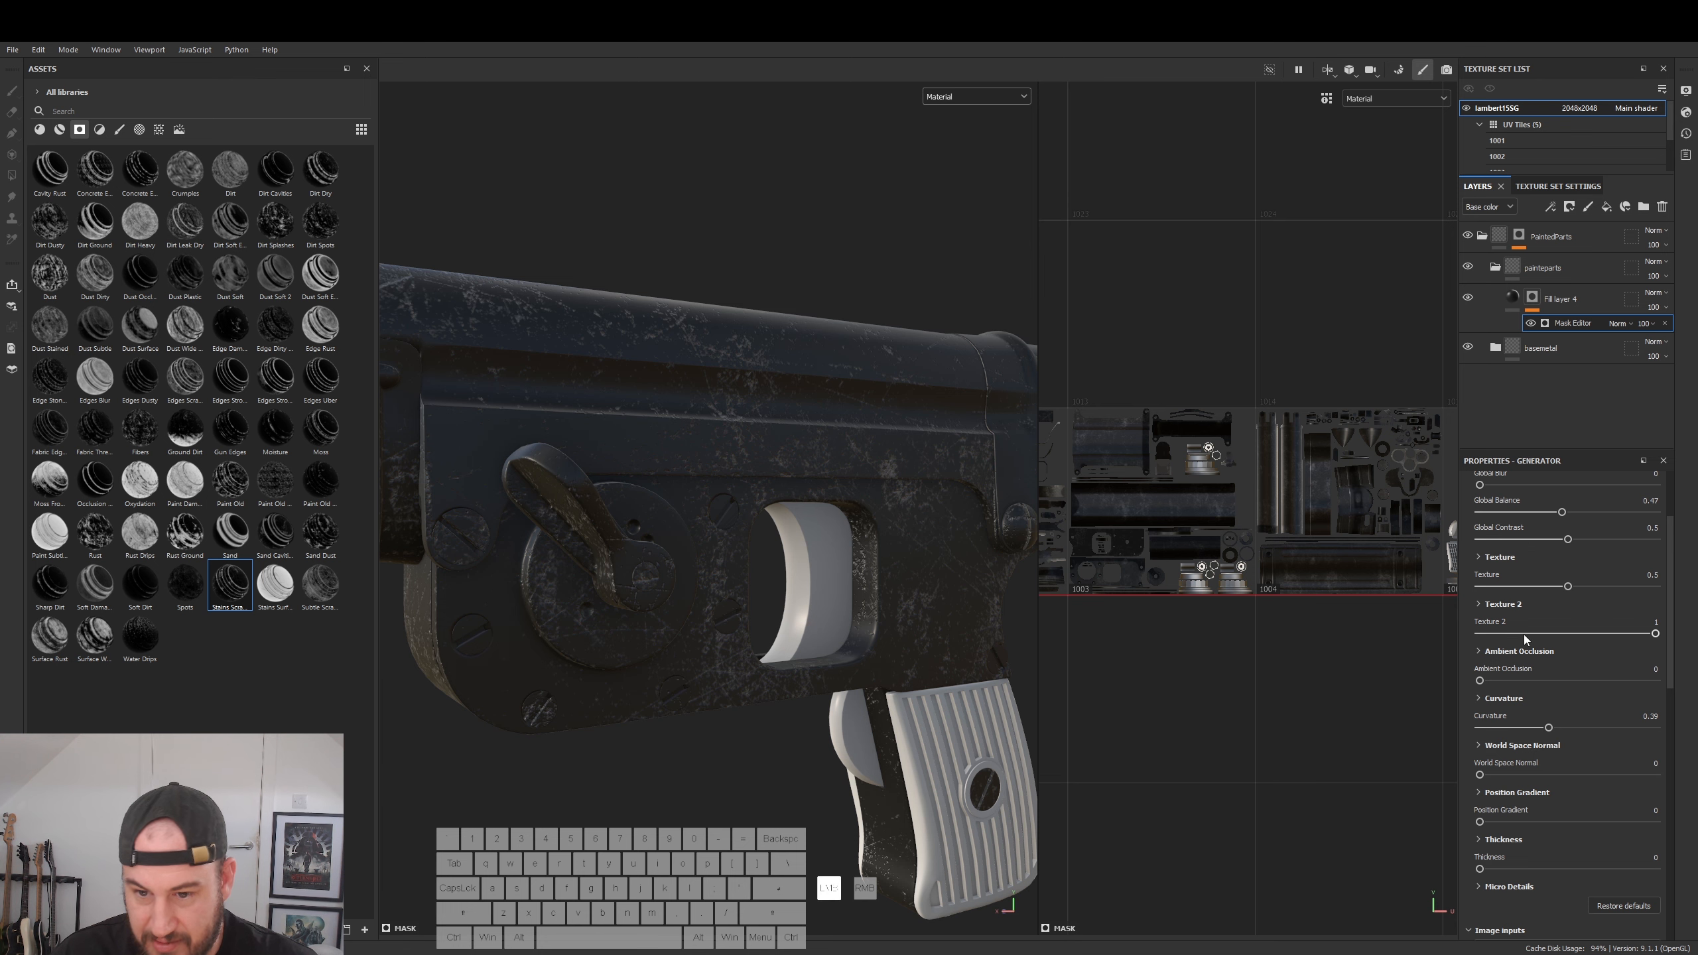
left_click_drag(1540, 634, 1583, 634)
left_click_drag(936, 654, 786, 619, "alt")
left_click_drag(1592, 634, 1596, 635)
left_click_drag(668, 675, 769, 619, "alt")
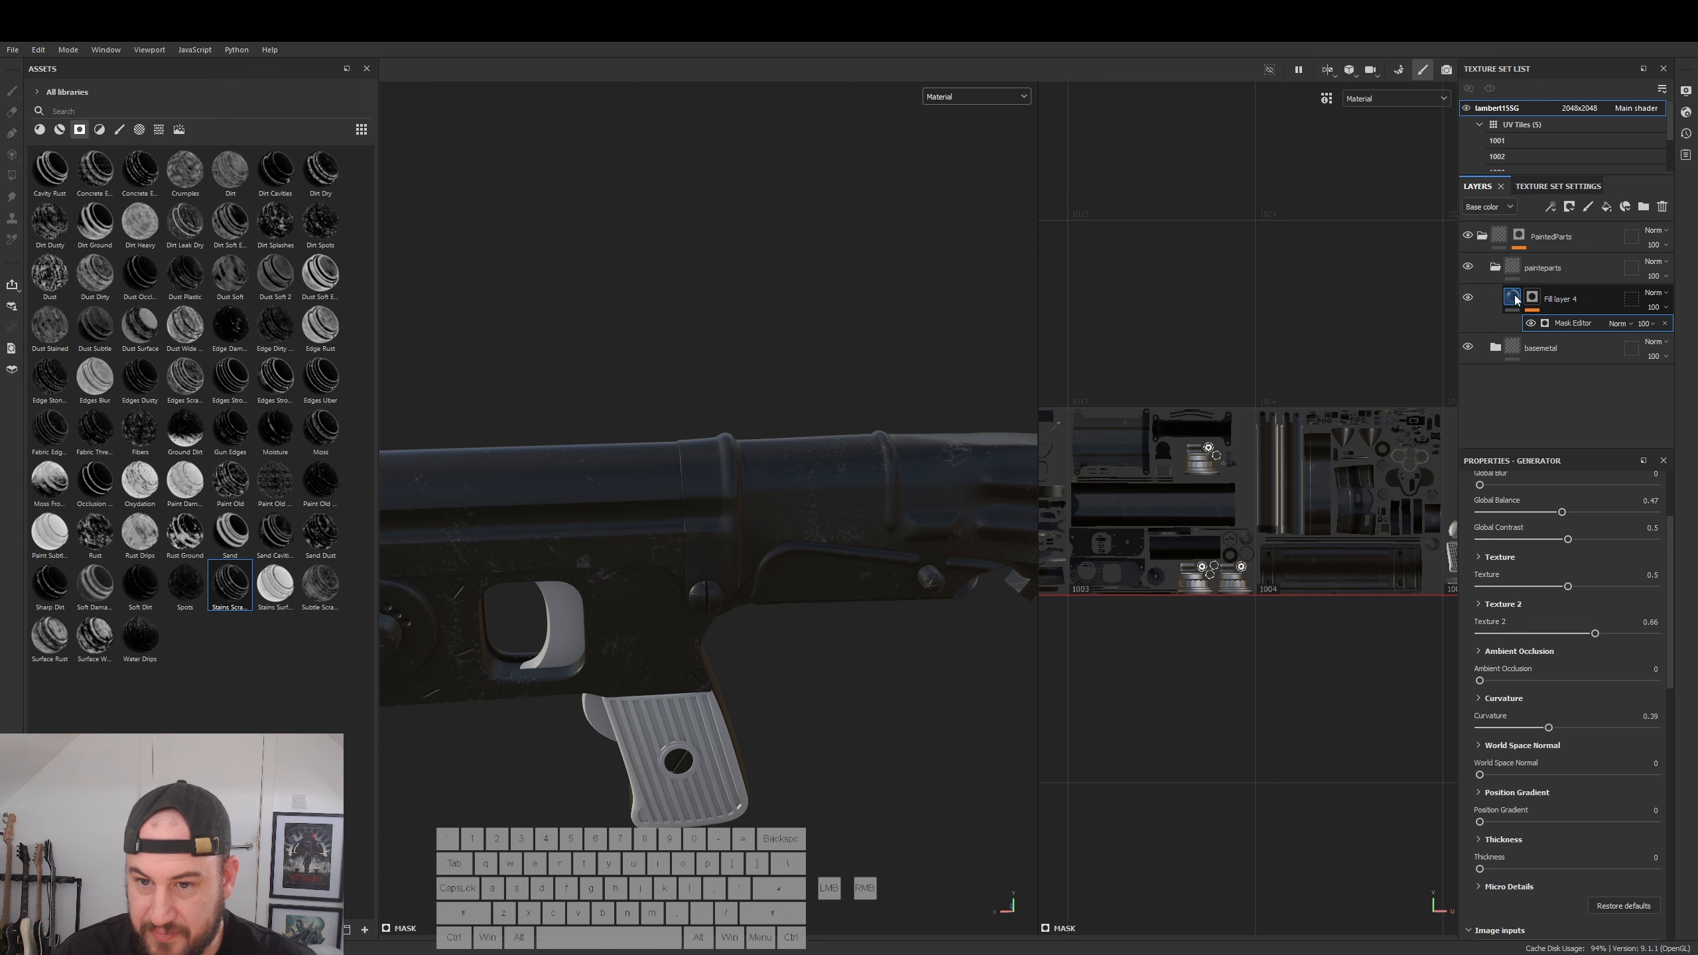
- Remove the Mask Editor generator from Fill layer 4's mask
key("4")
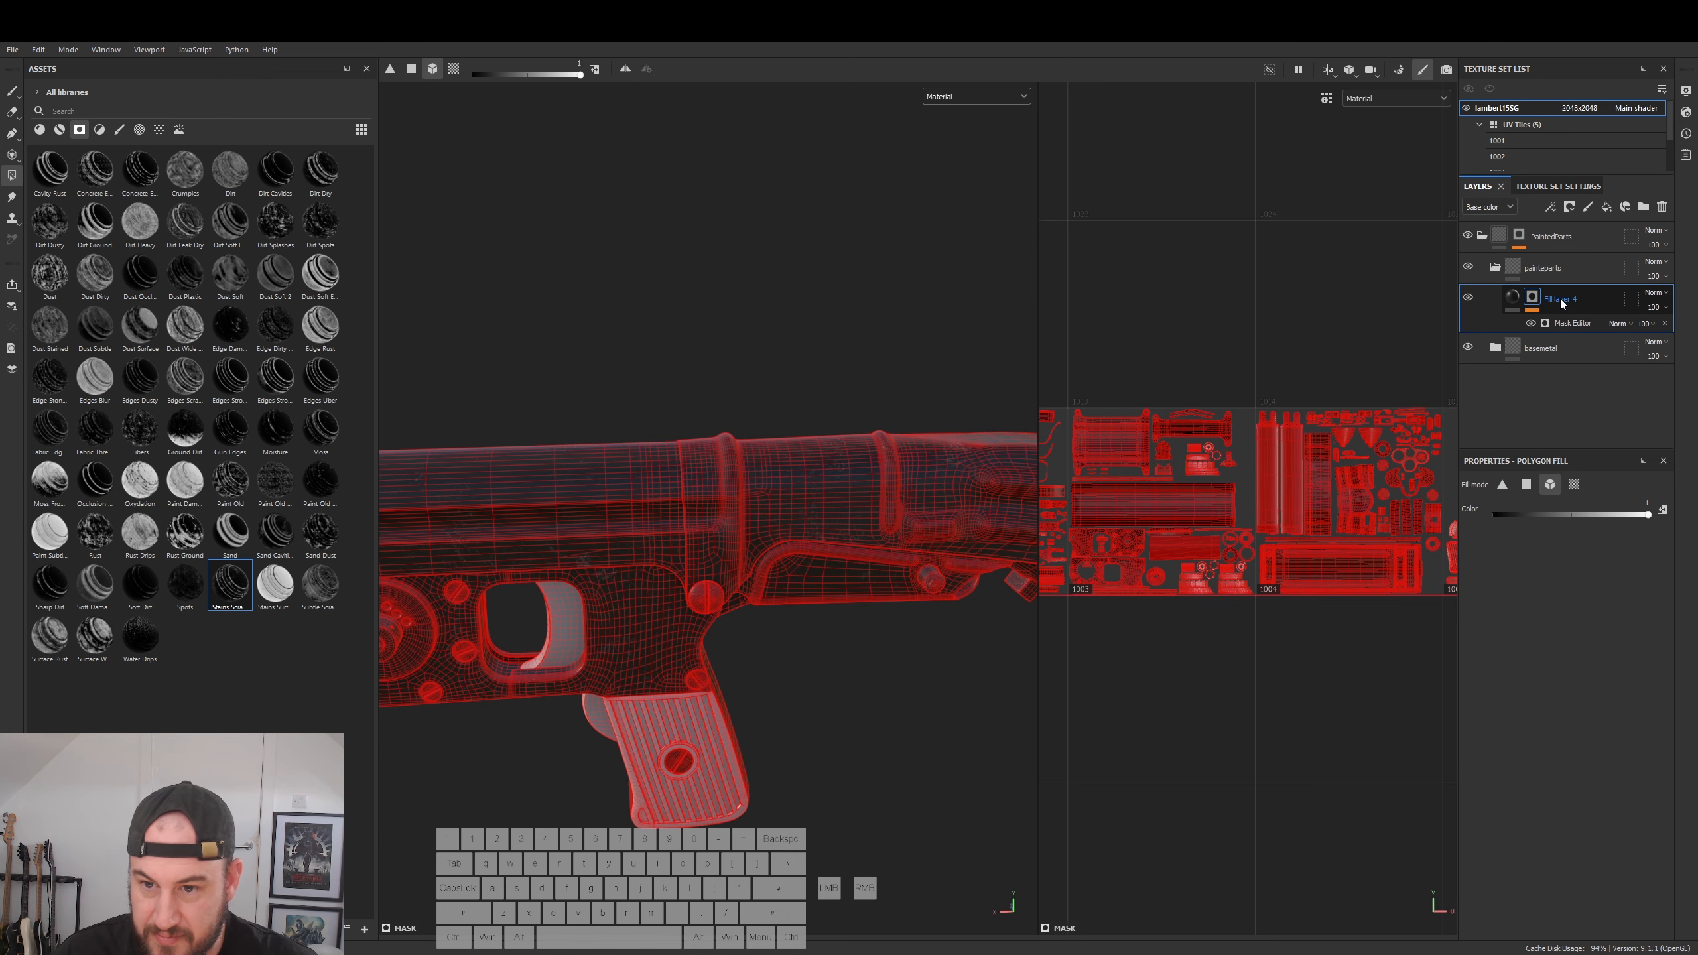
left_click(1566, 323)
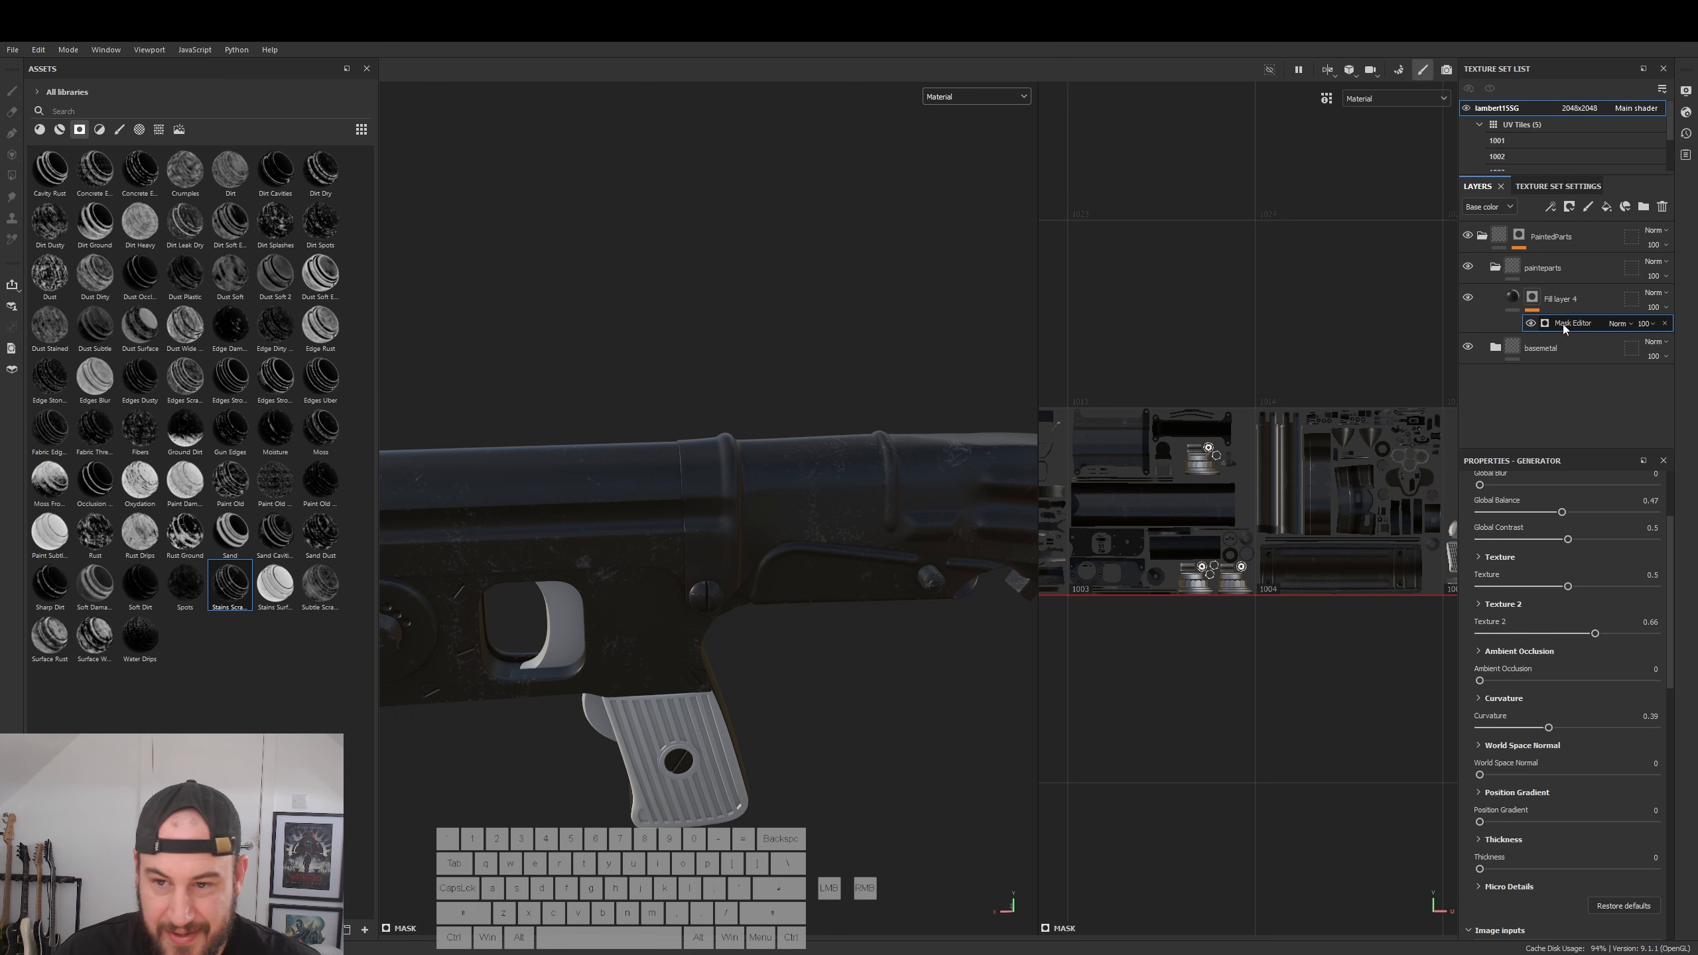
key("Delete")
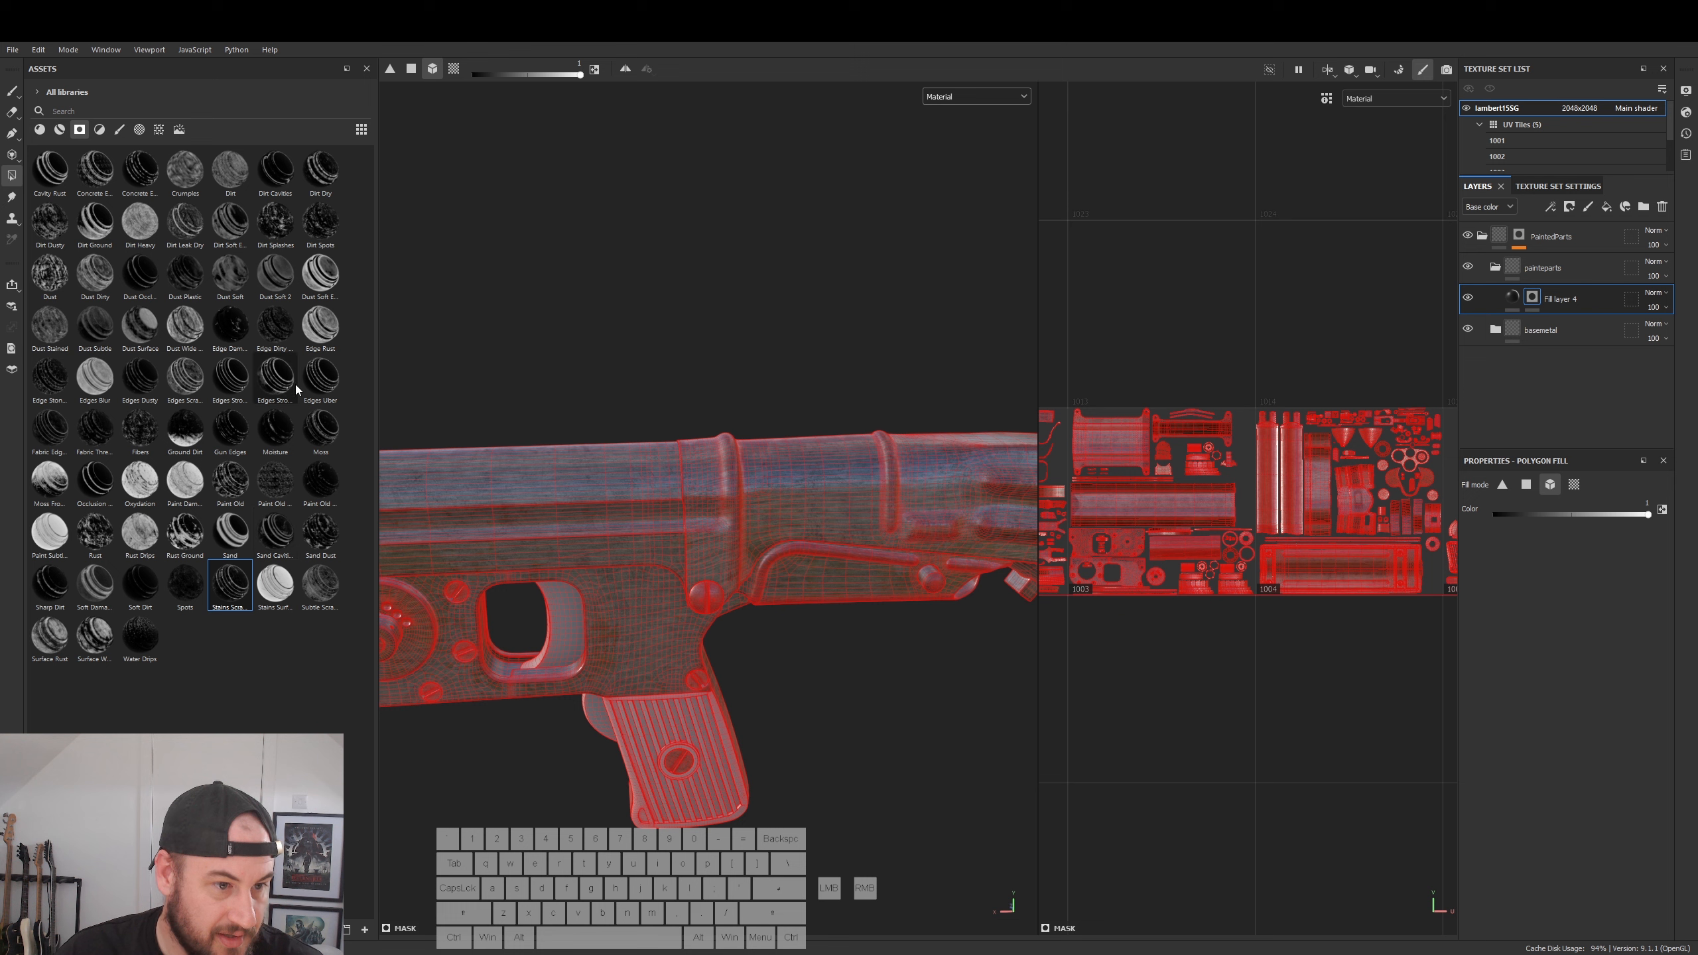
- Compare the edge, dust and rust smart mask previews and apply the Sharp Dirt smart mask to Fill layer 4
mouse_move(283, 385)
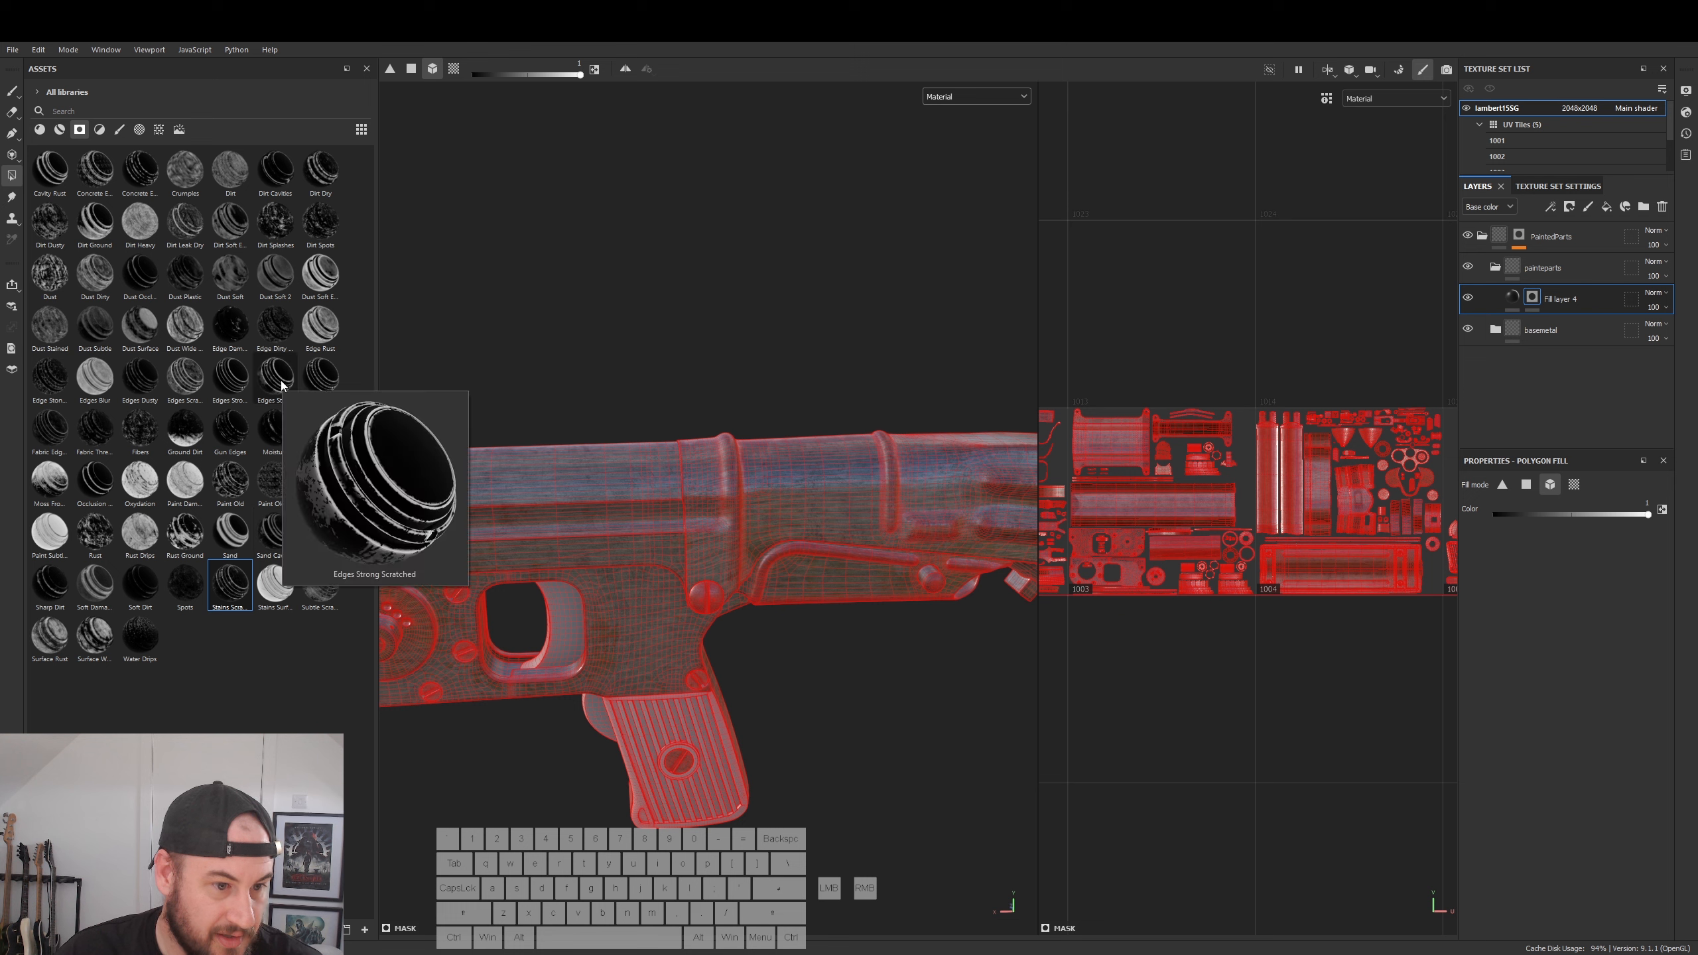
mouse_move(191, 390)
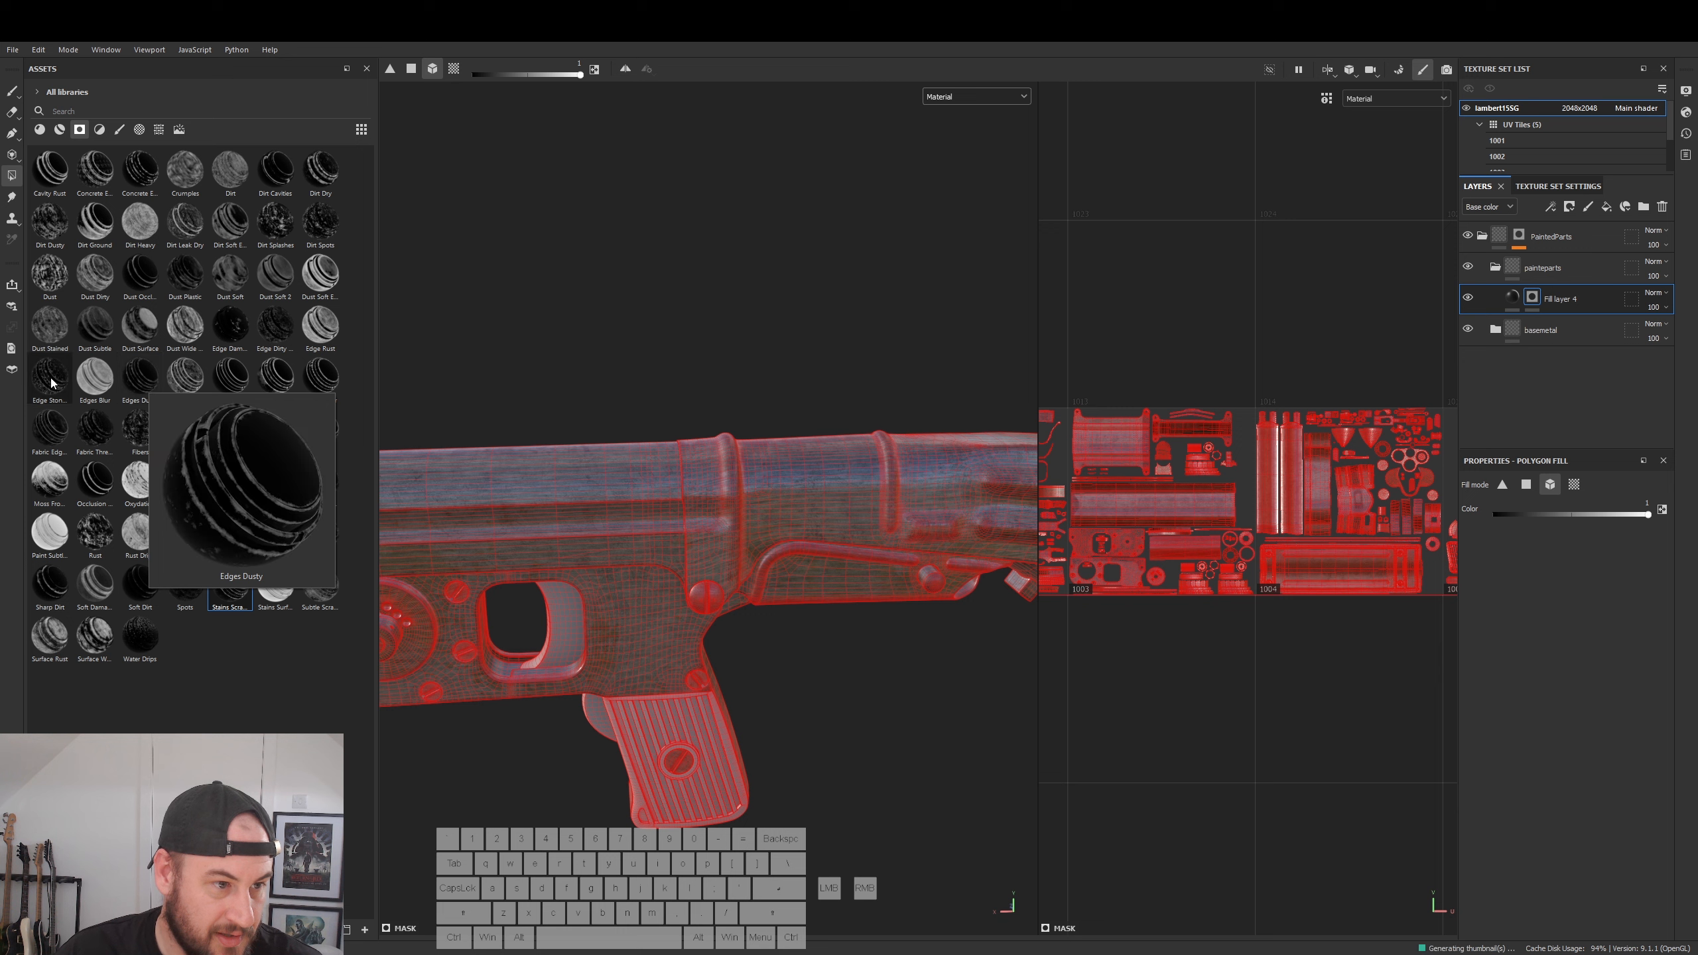
mouse_move(48, 379)
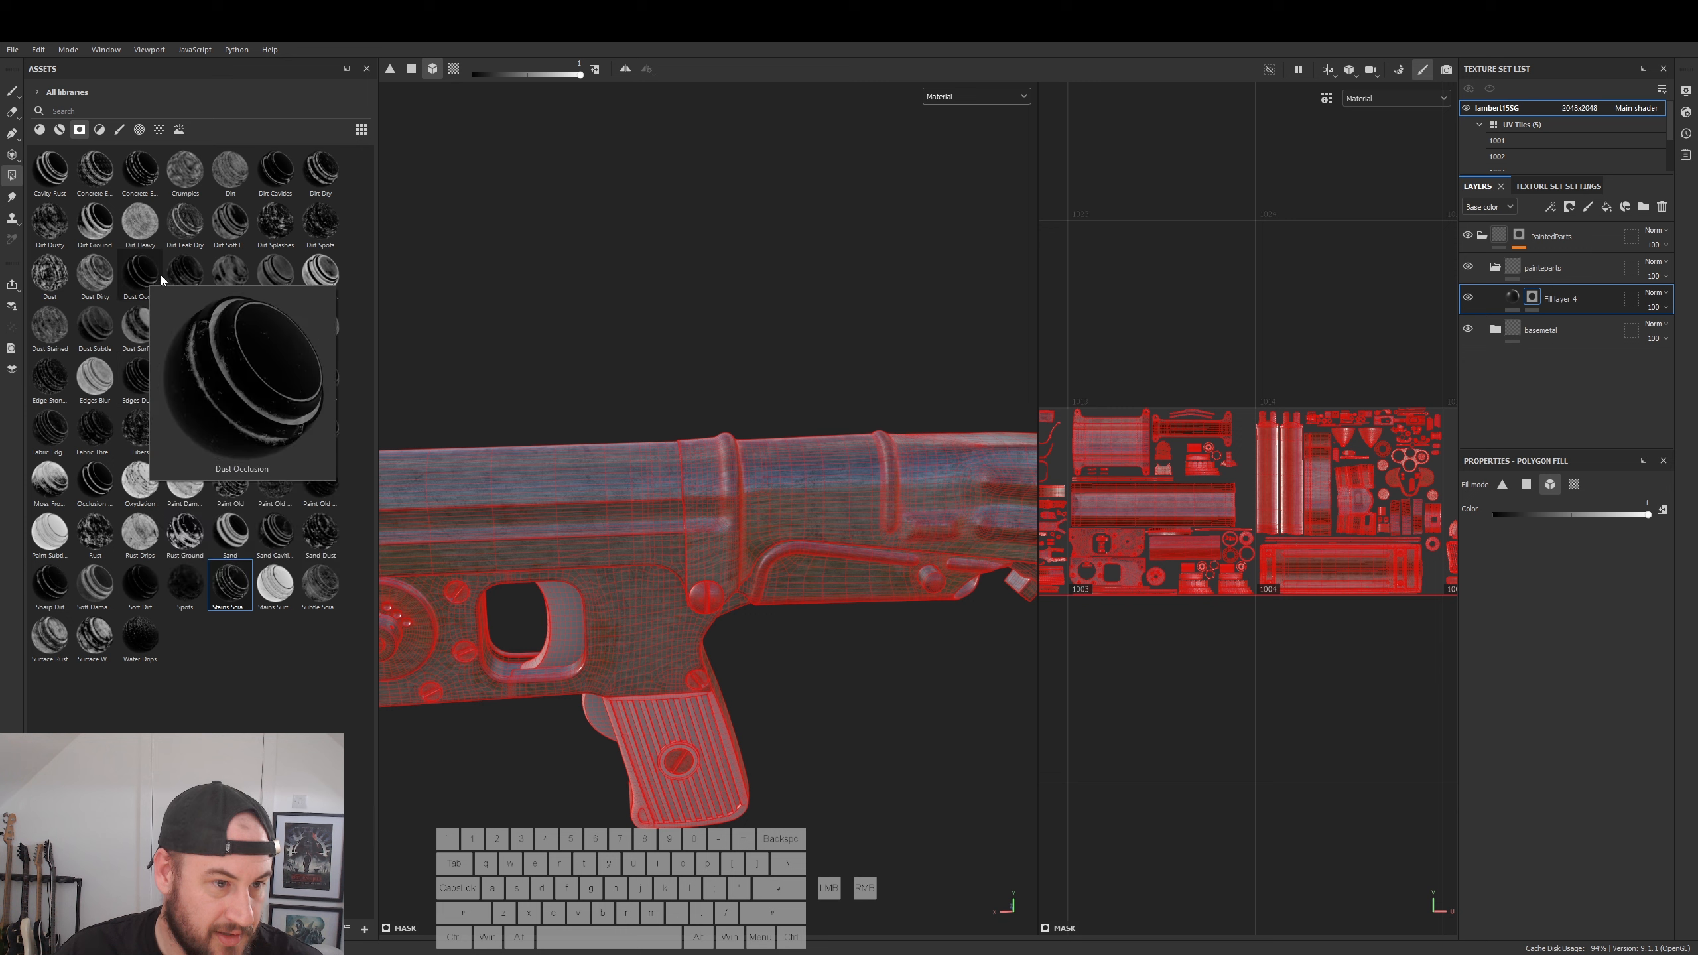
mouse_move(177, 274)
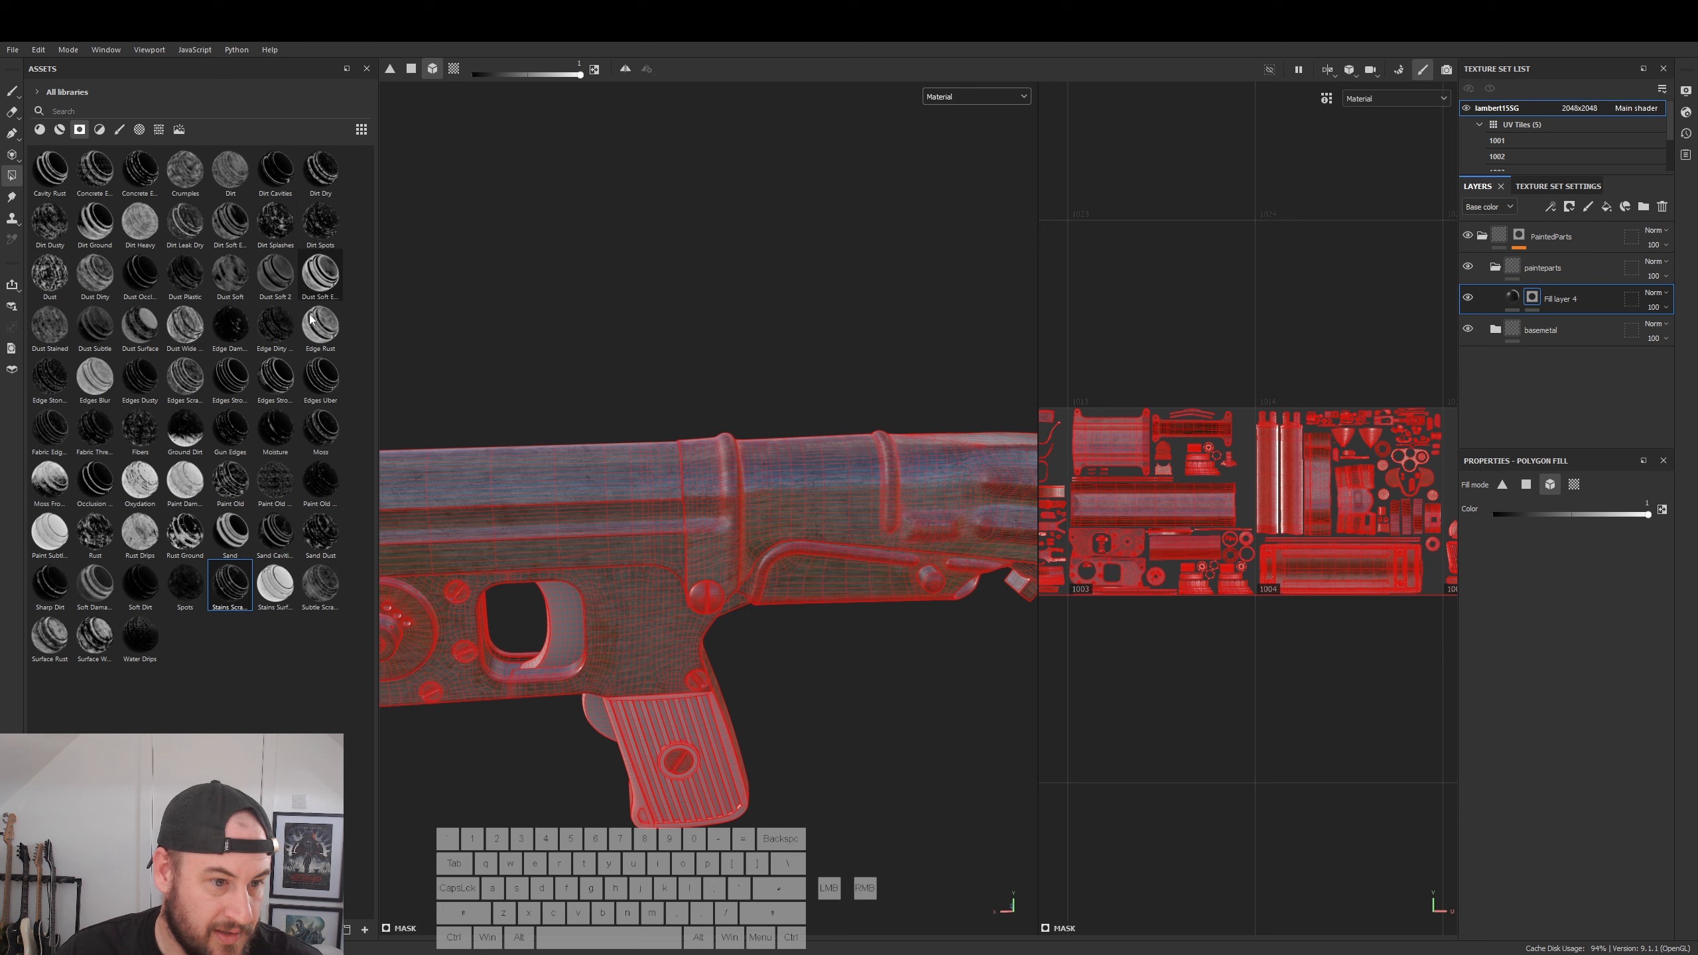
mouse_move(46, 635)
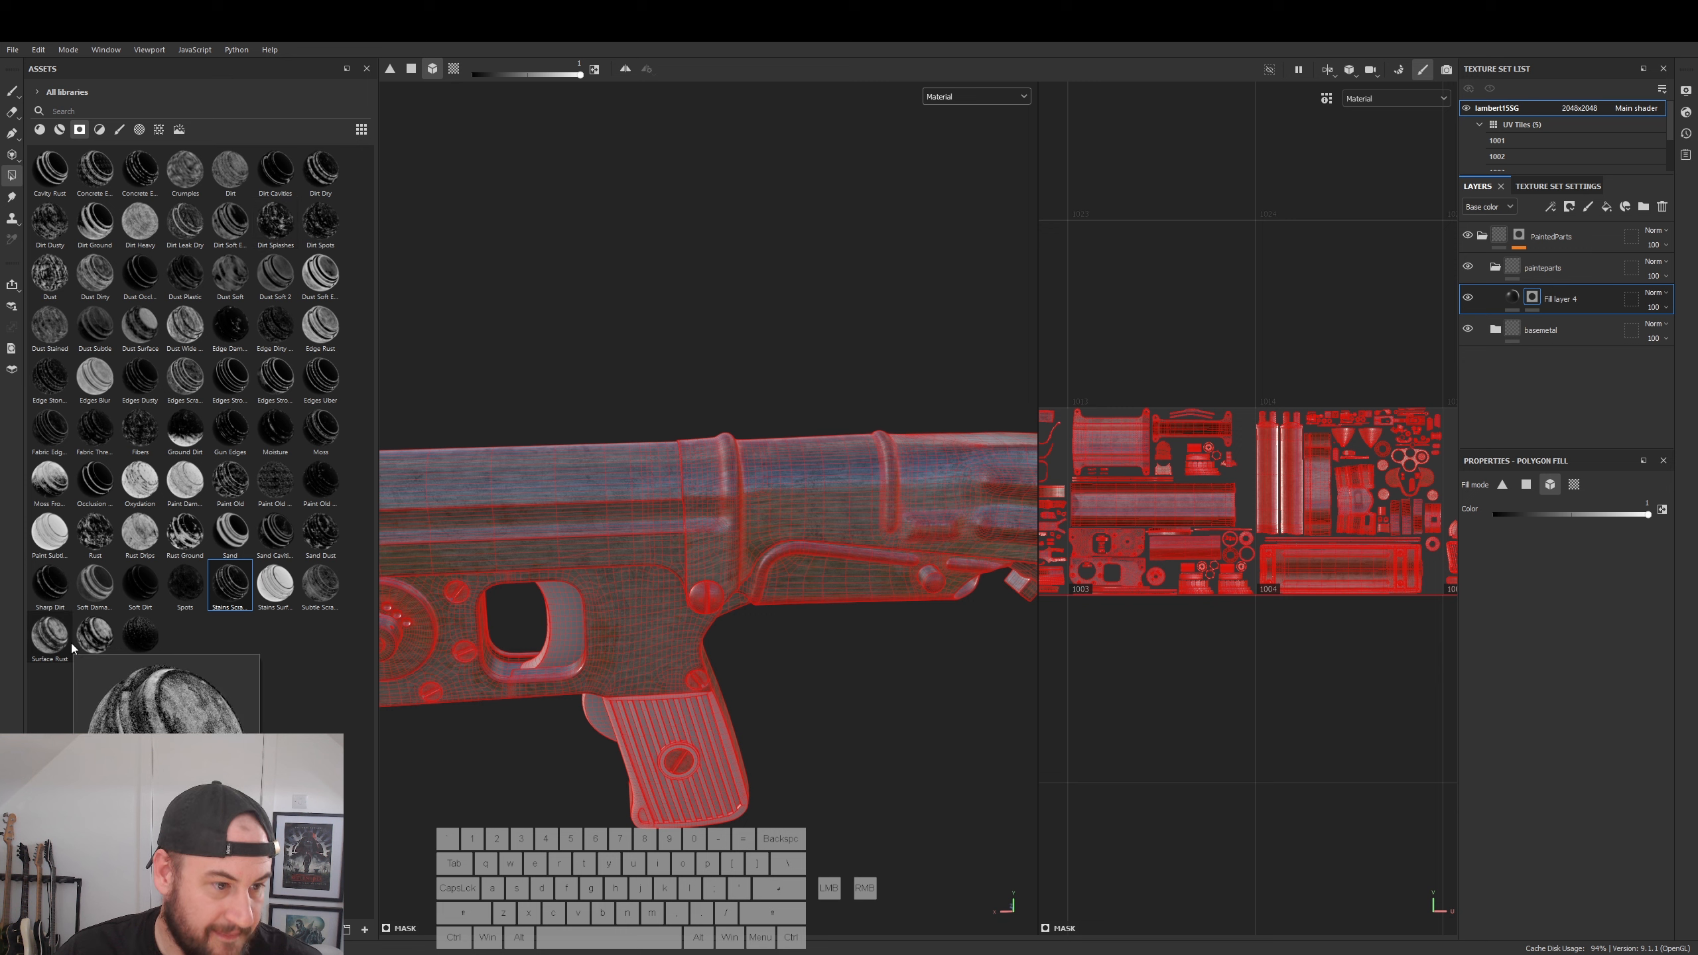
mouse_move(87, 593)
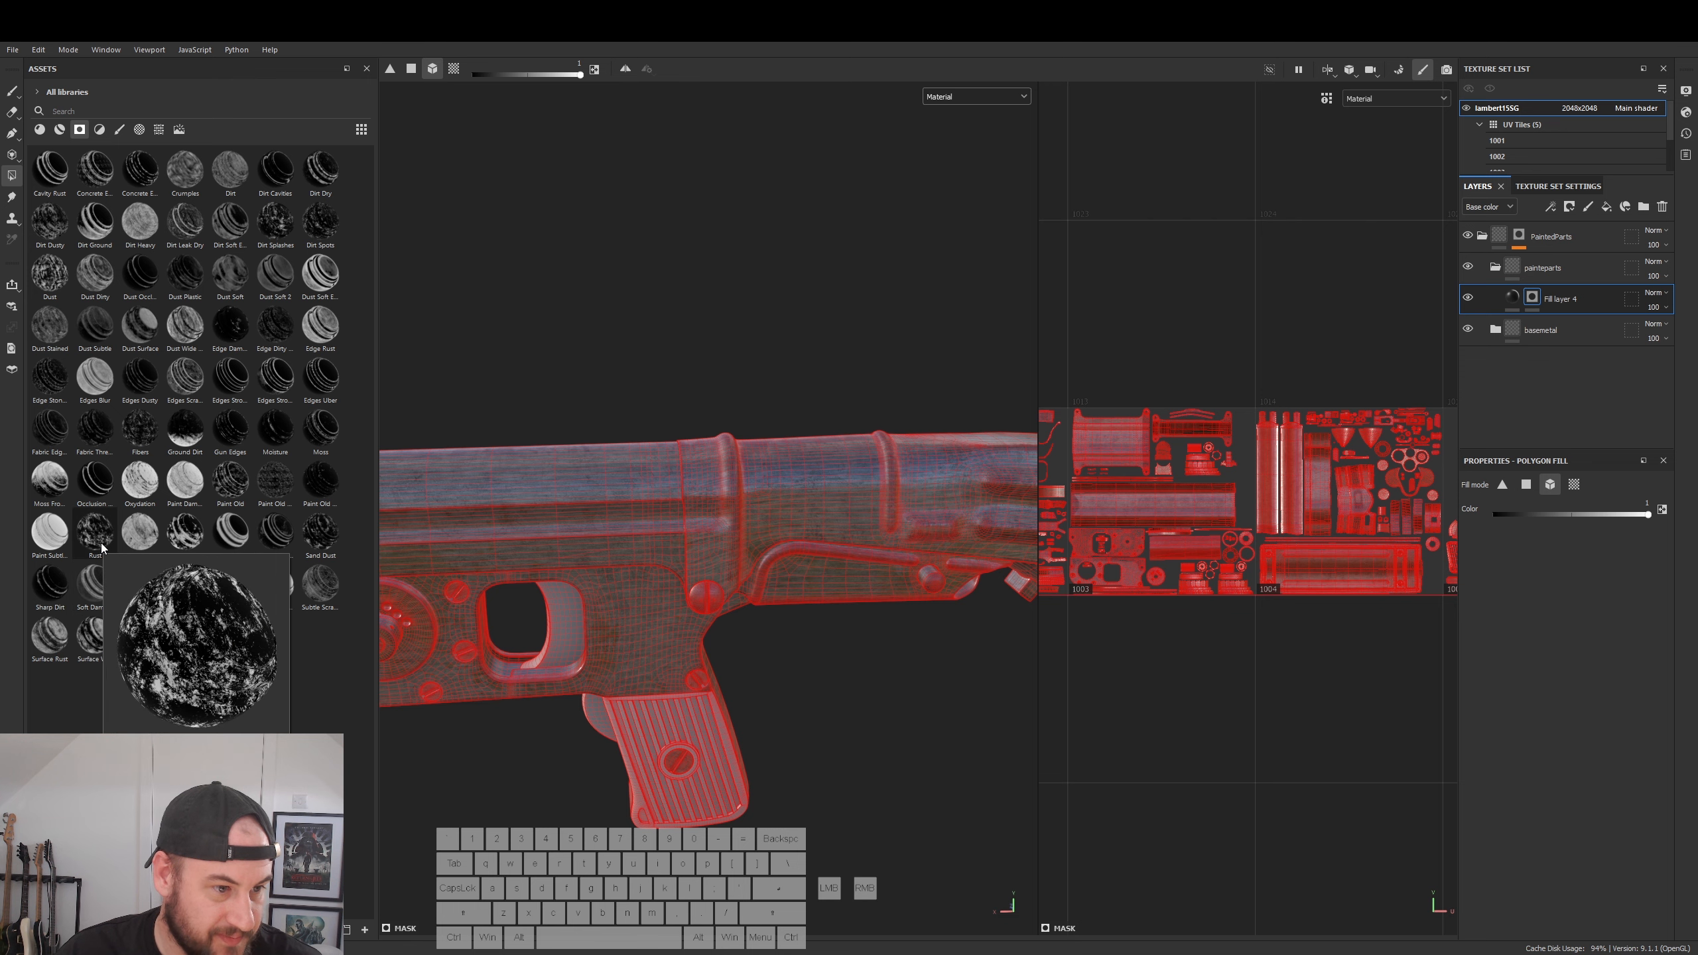
left_click(49, 591)
left_click_drag(49, 590, 1558, 299)
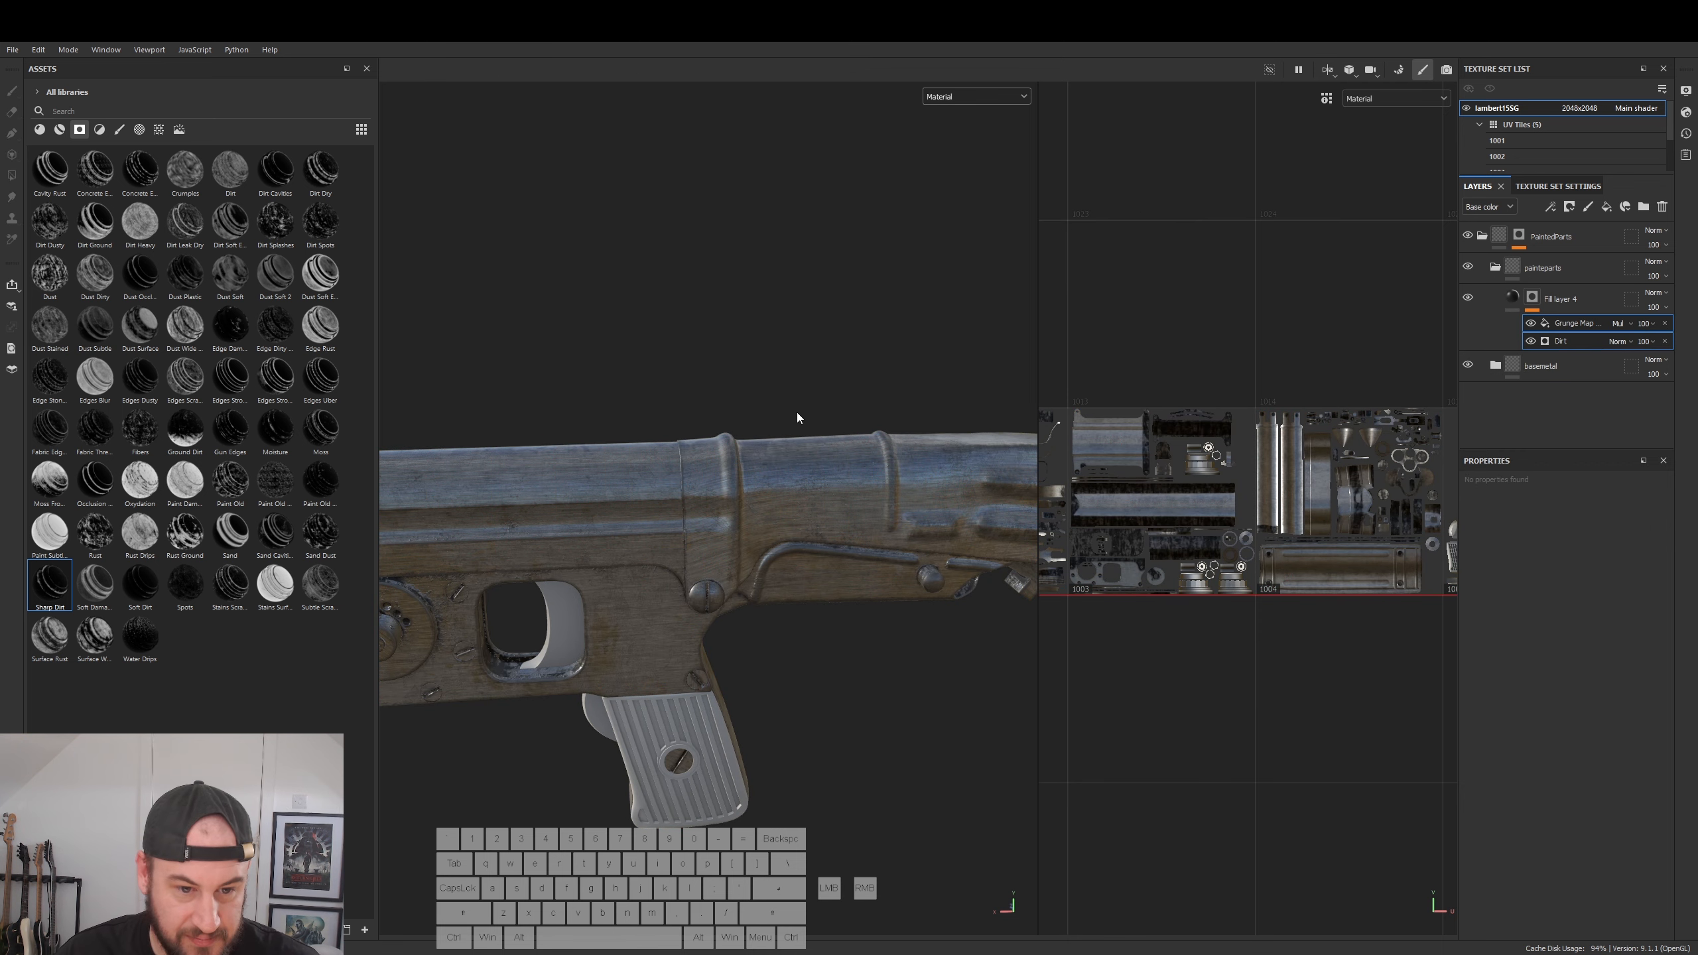
- Turn on Invert in the Dirt generator on Fill layer 4's mask
left_click(1569, 339)
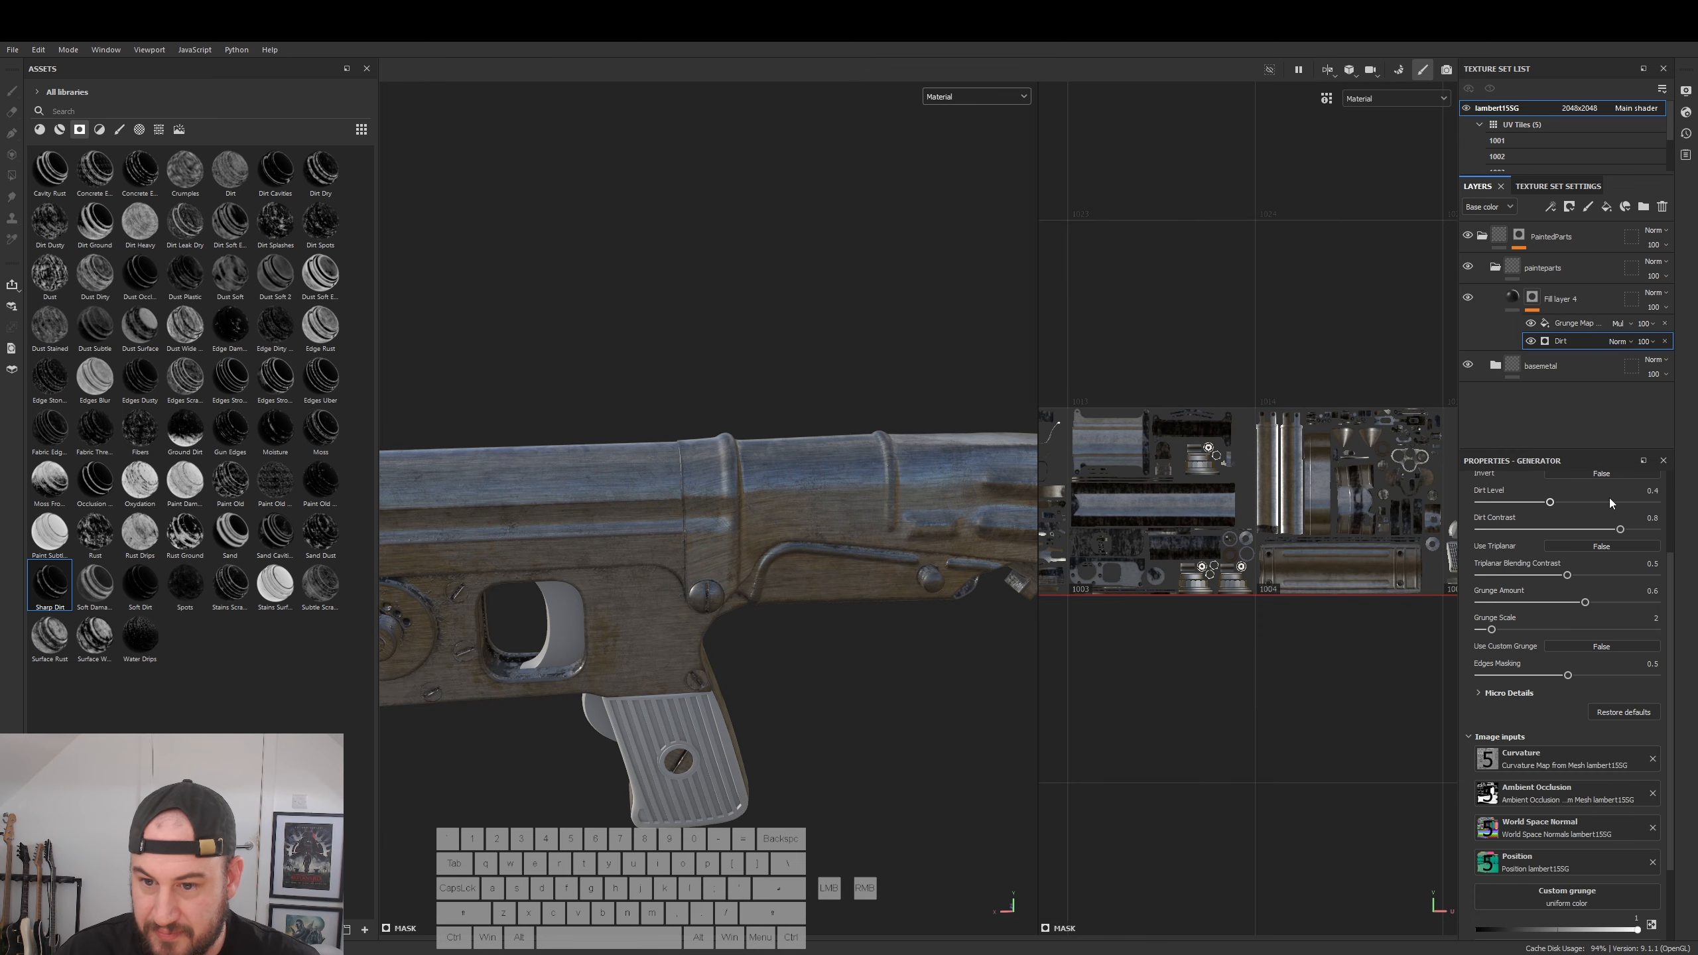
scroll(1565, 545, "up", 3)
left_click(1611, 593)
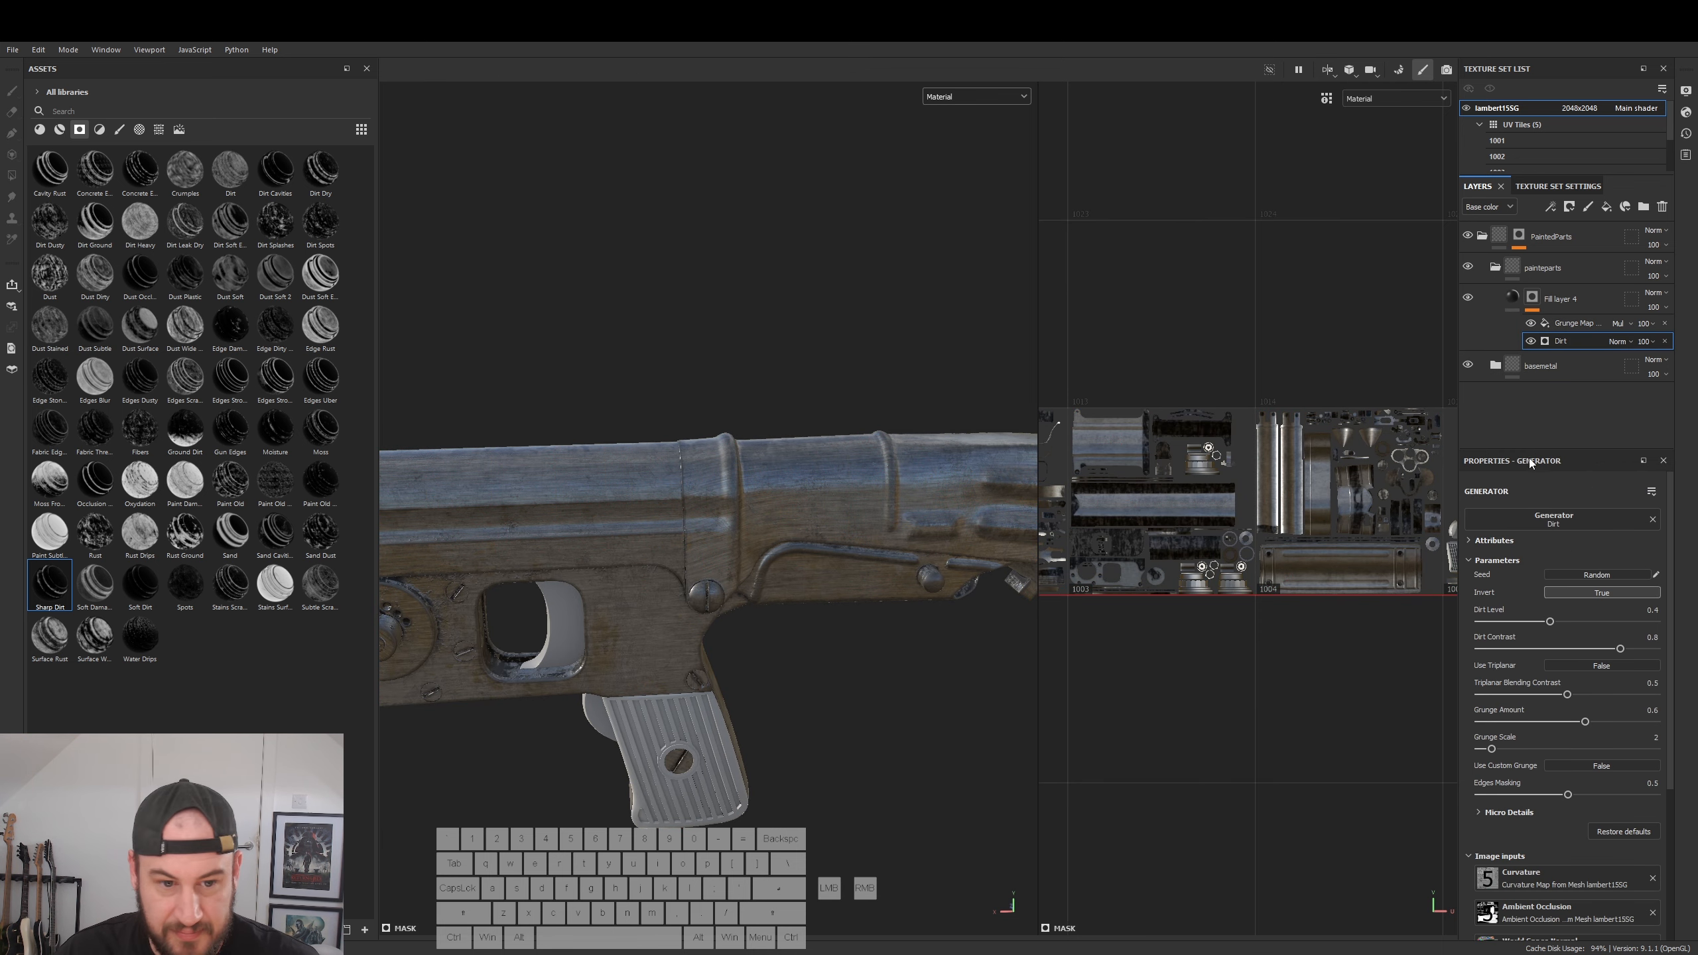
- Try a random seed for the Grunge Map fill, and clear the Sharp Dirt effects from Fill layer 4's mask
left_click(1579, 324)
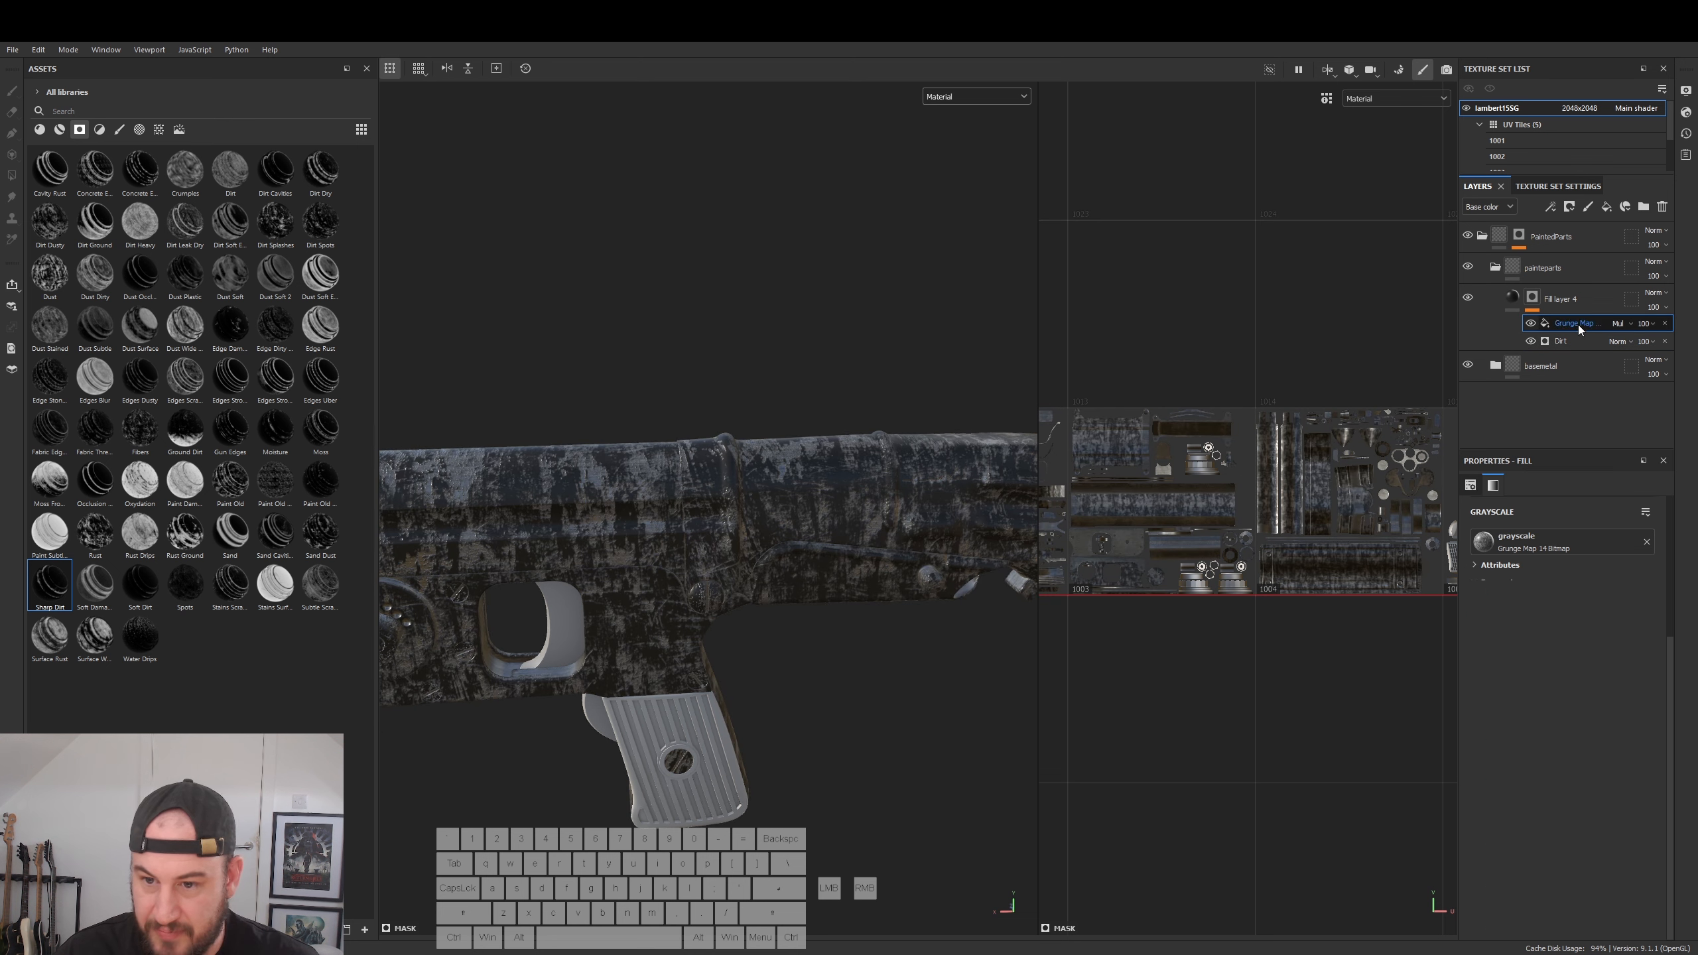
left_click(1592, 600)
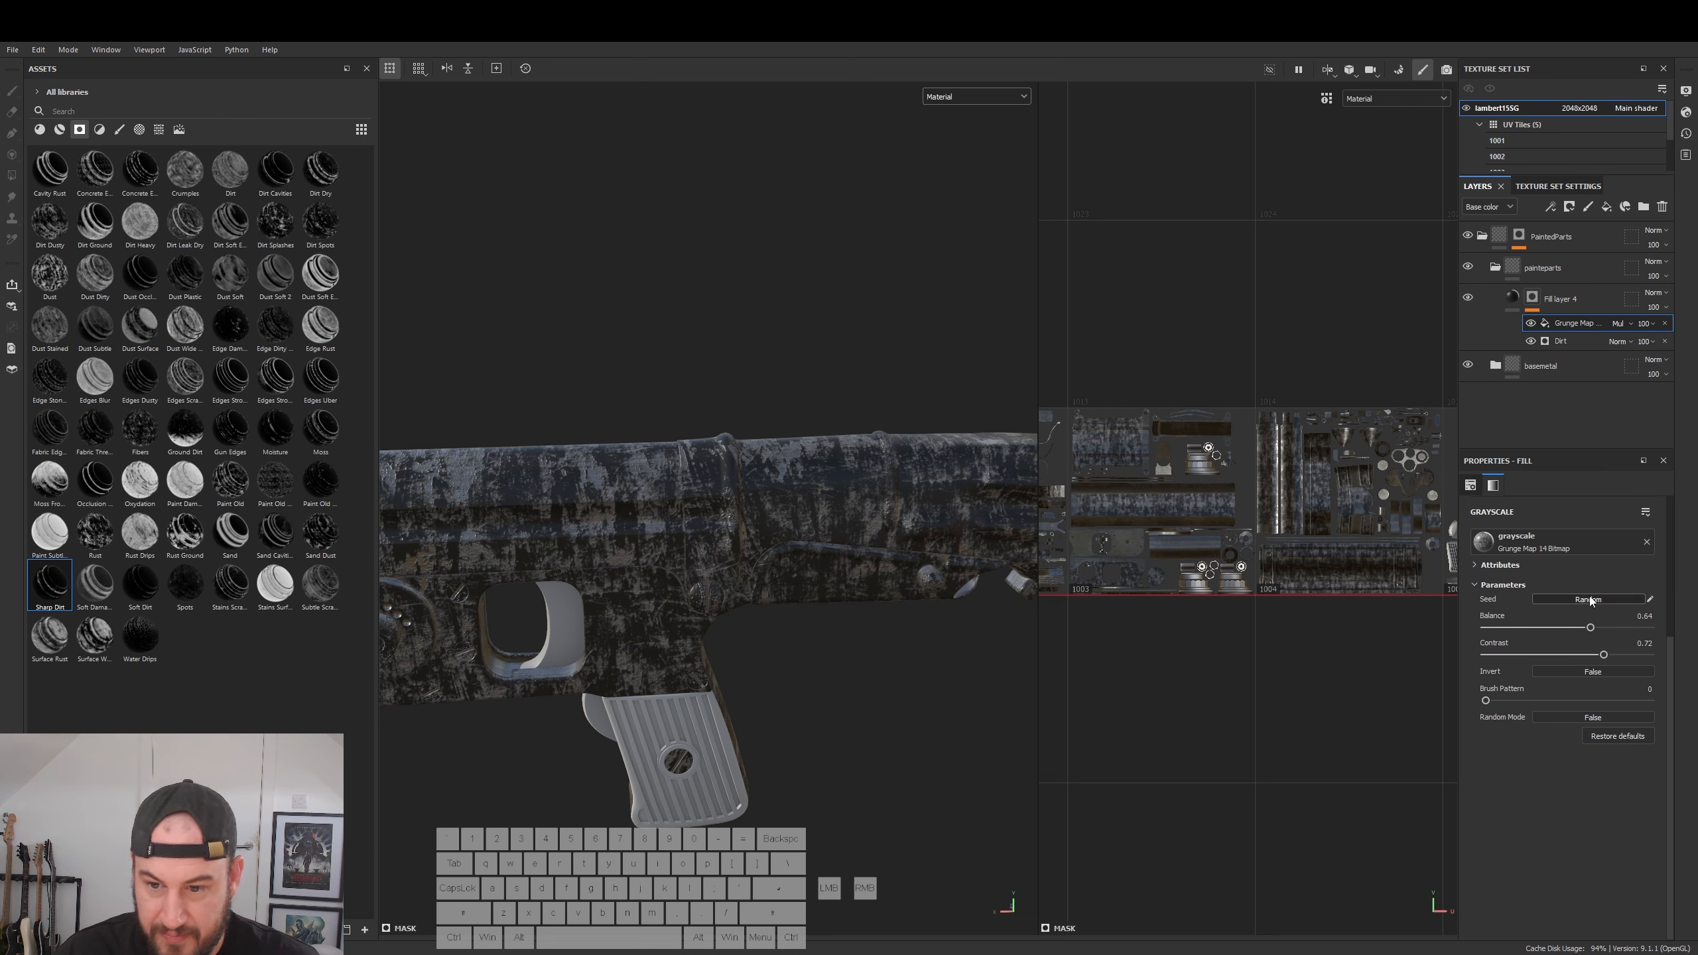
key("ctrl+z")
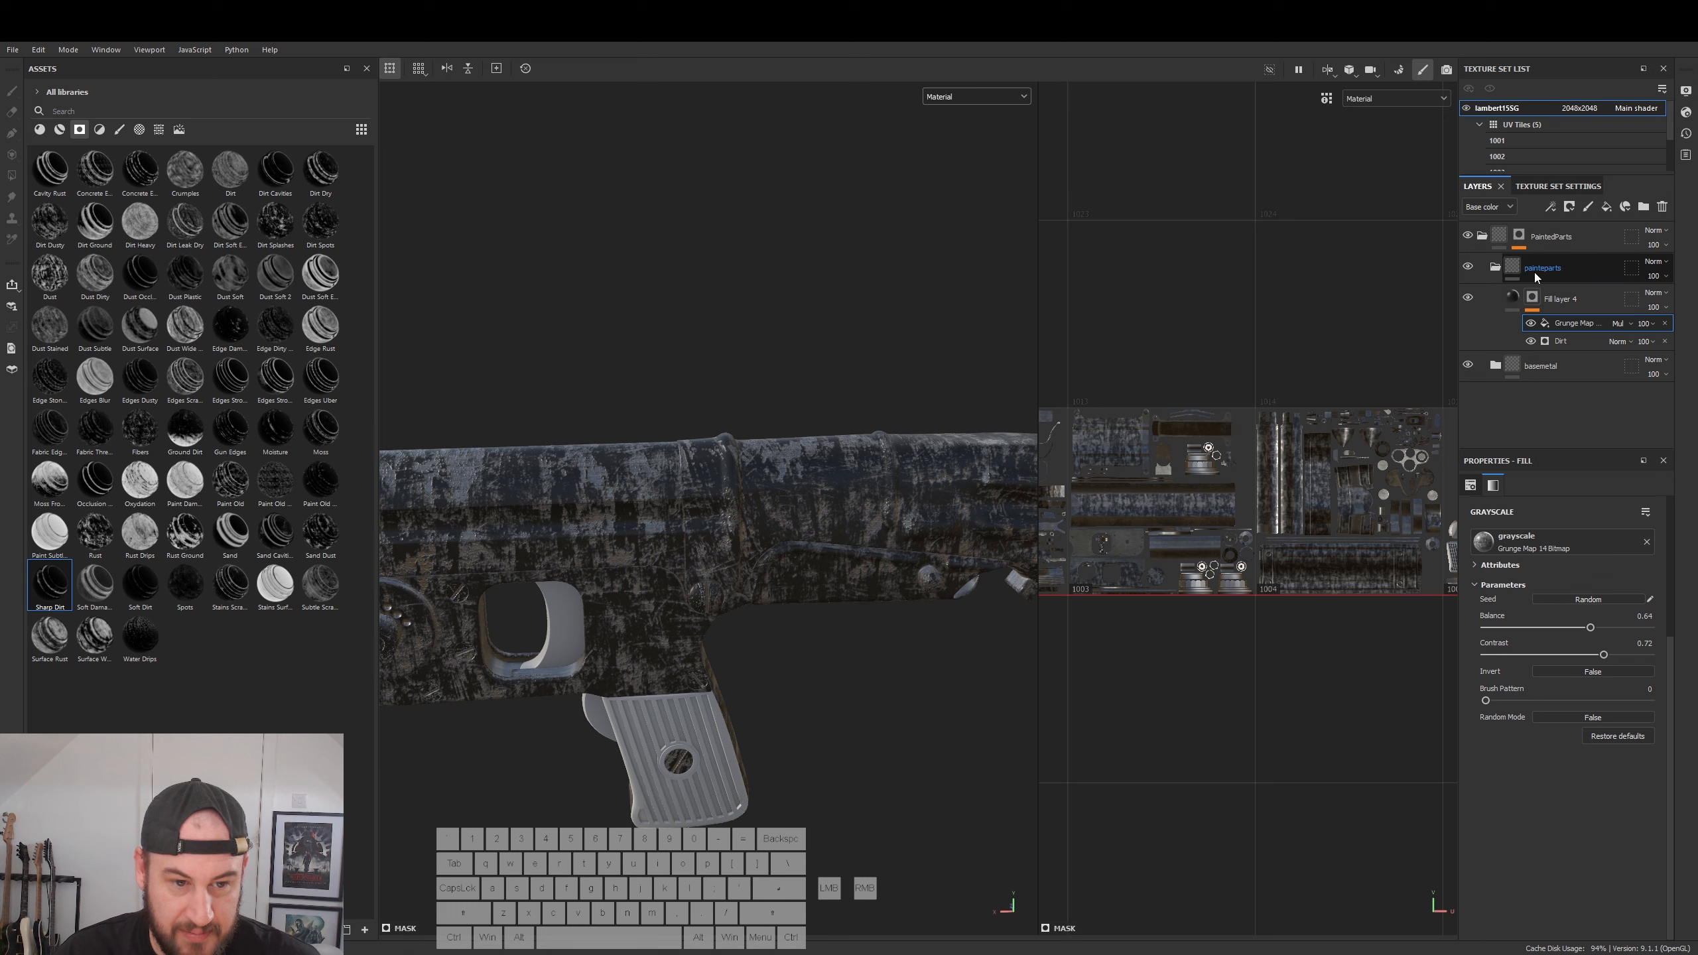
left_click(1531, 301)
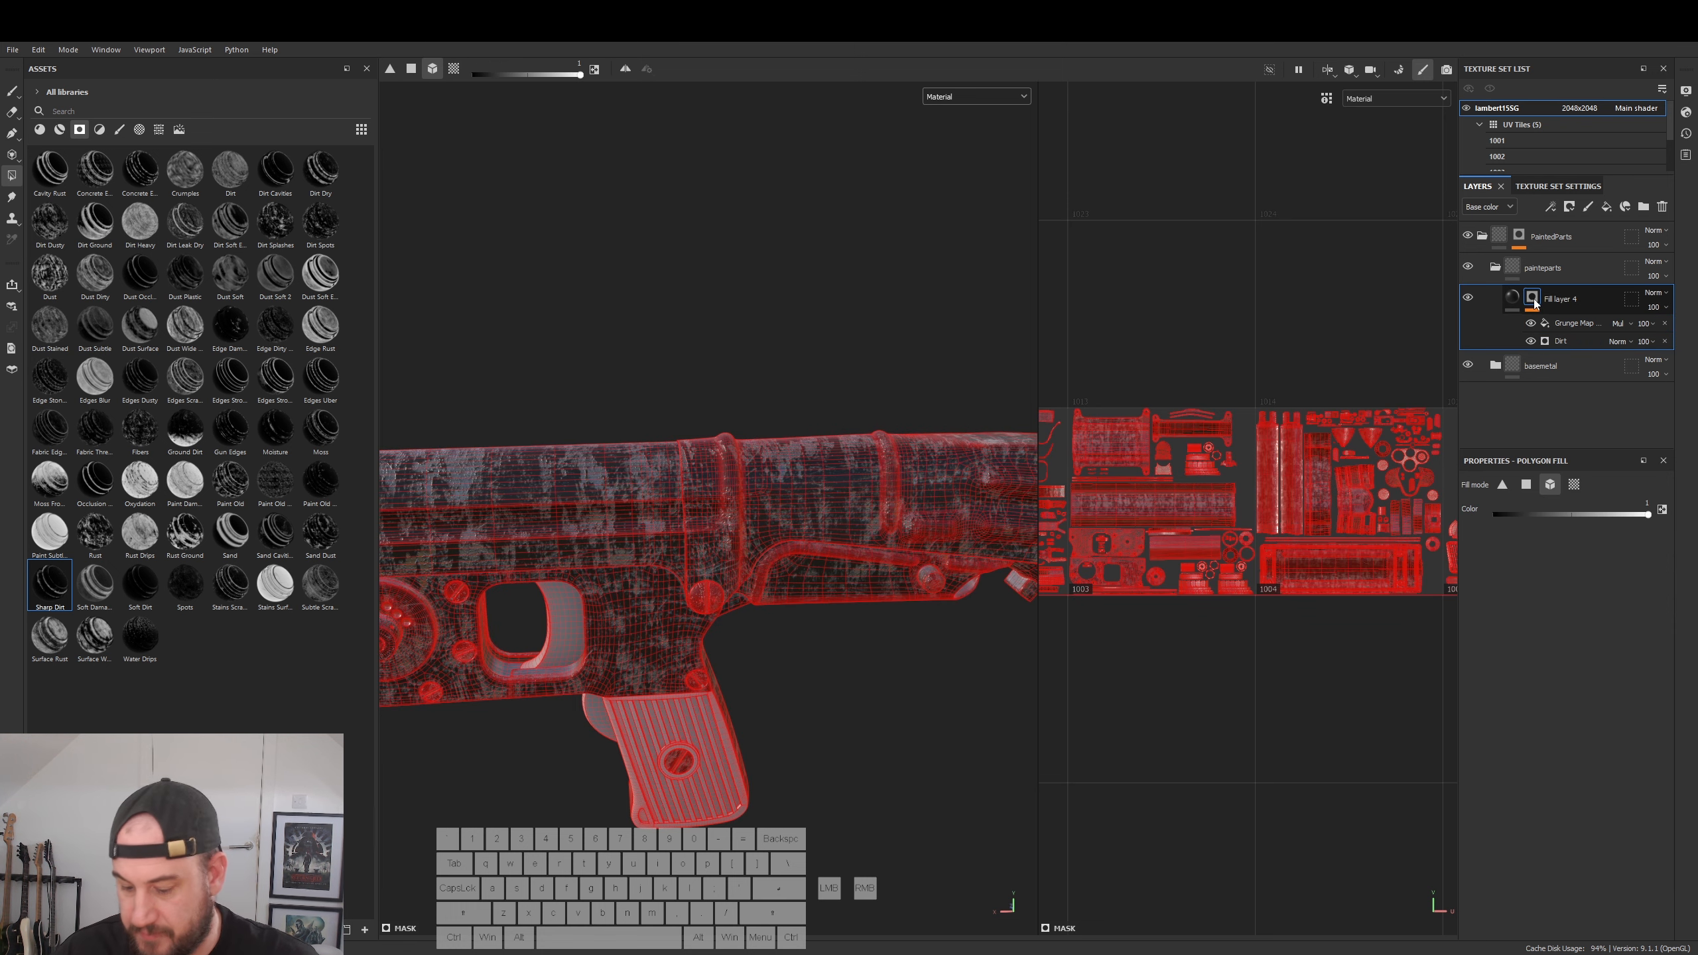
key("Delete")
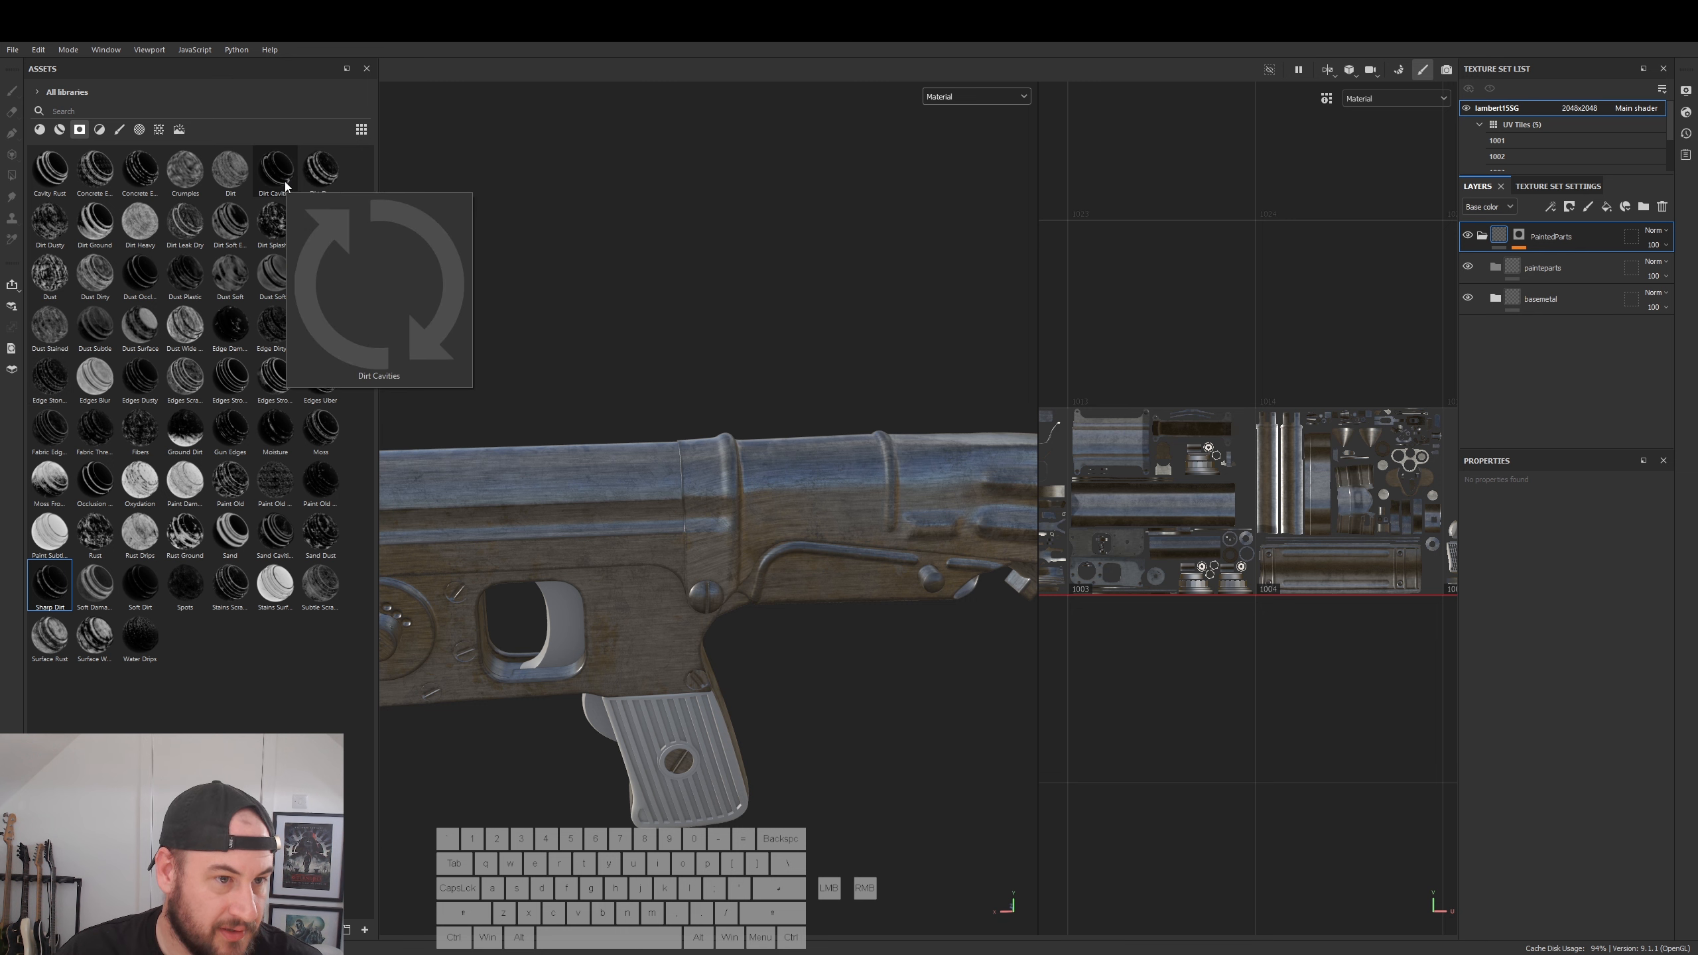
- Try to apply the Dirt Dry smart mask to the collapsed painteparts folder
left_click(336, 182)
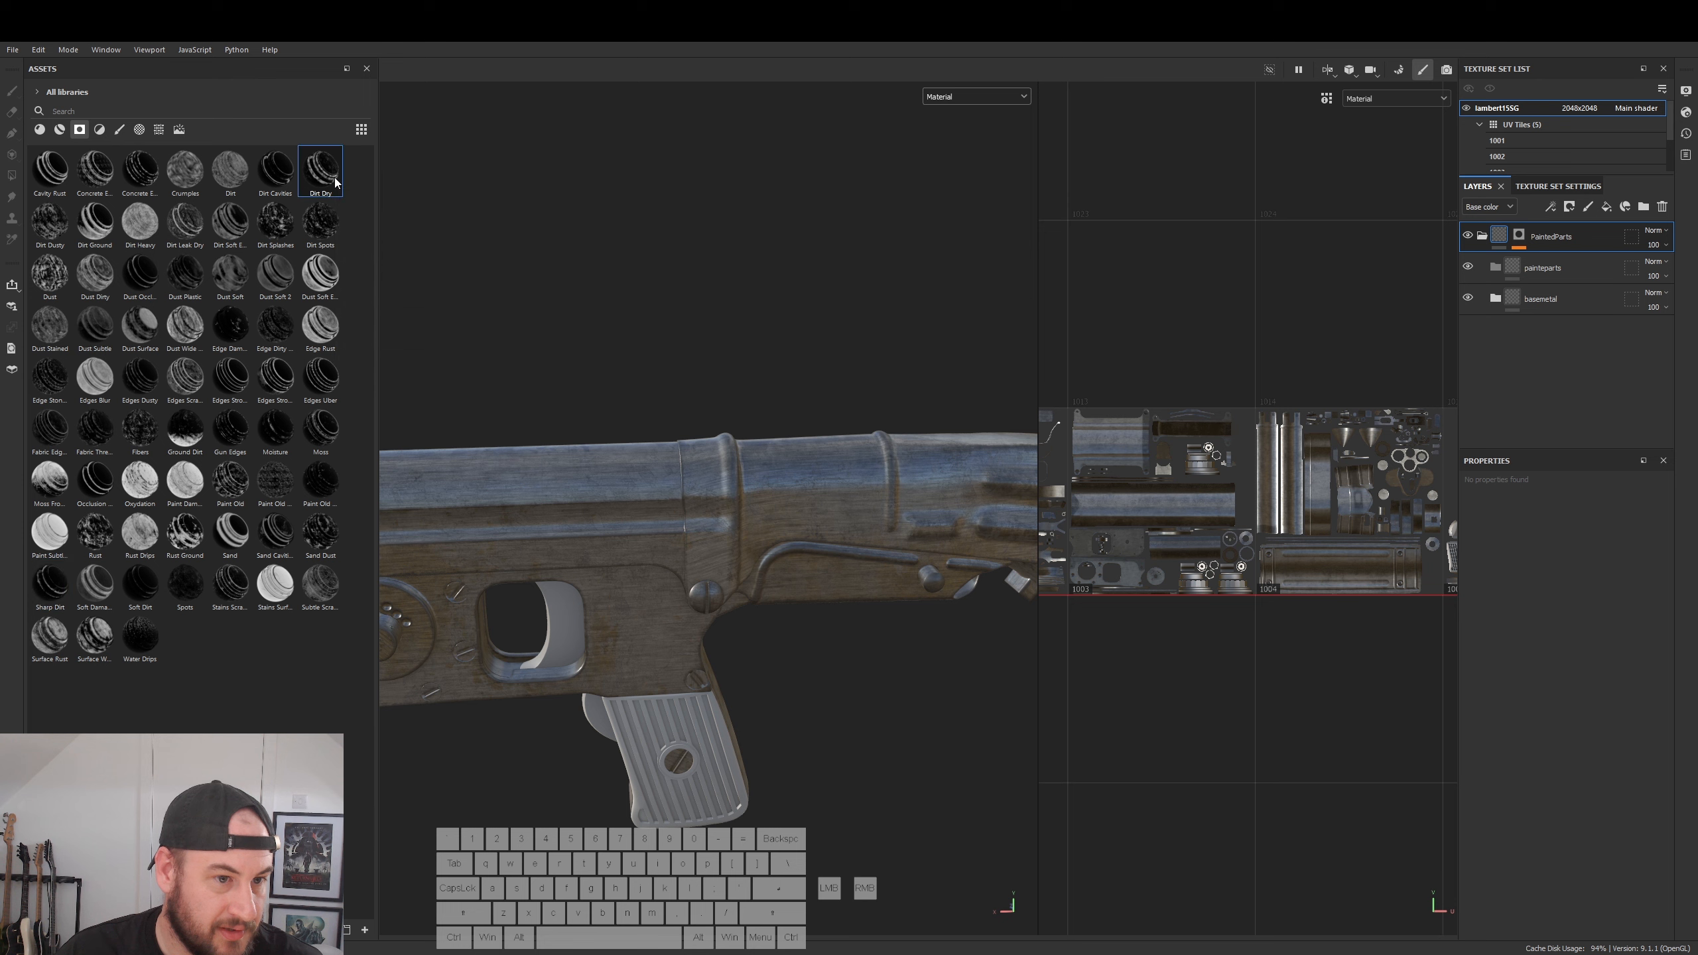
left_click_drag(324, 181, 1482, 321)
left_click_drag(1548, 282, 163, 397)
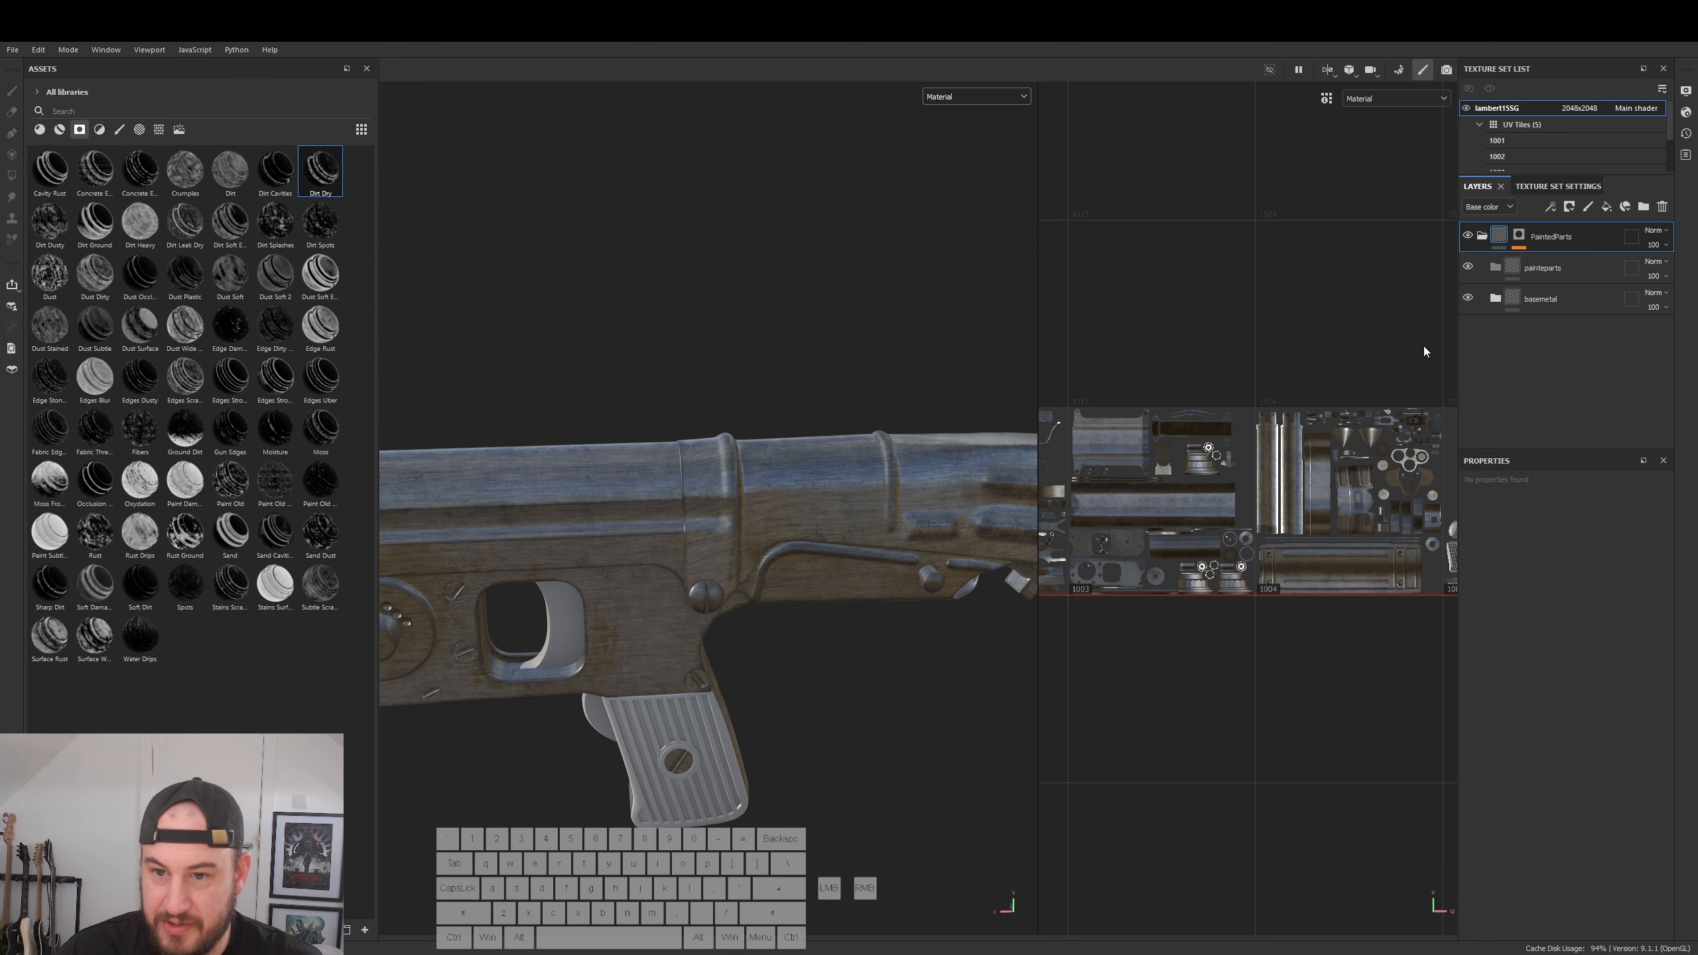
left_click(1498, 273)
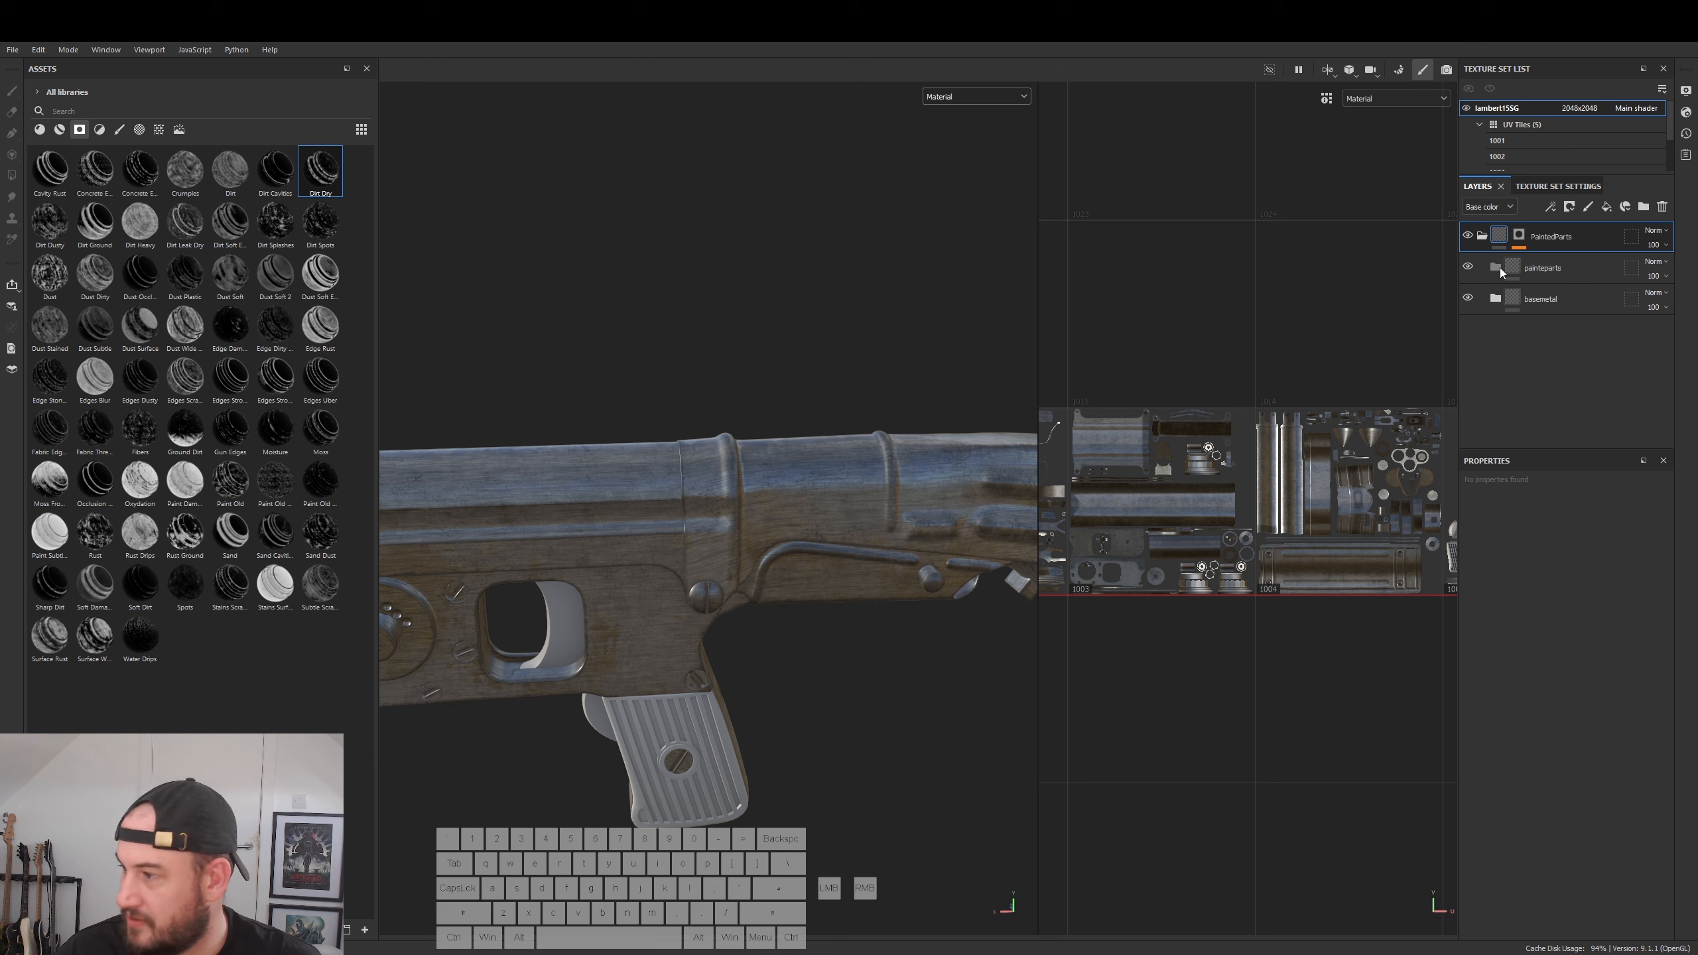
left_click(1514, 268)
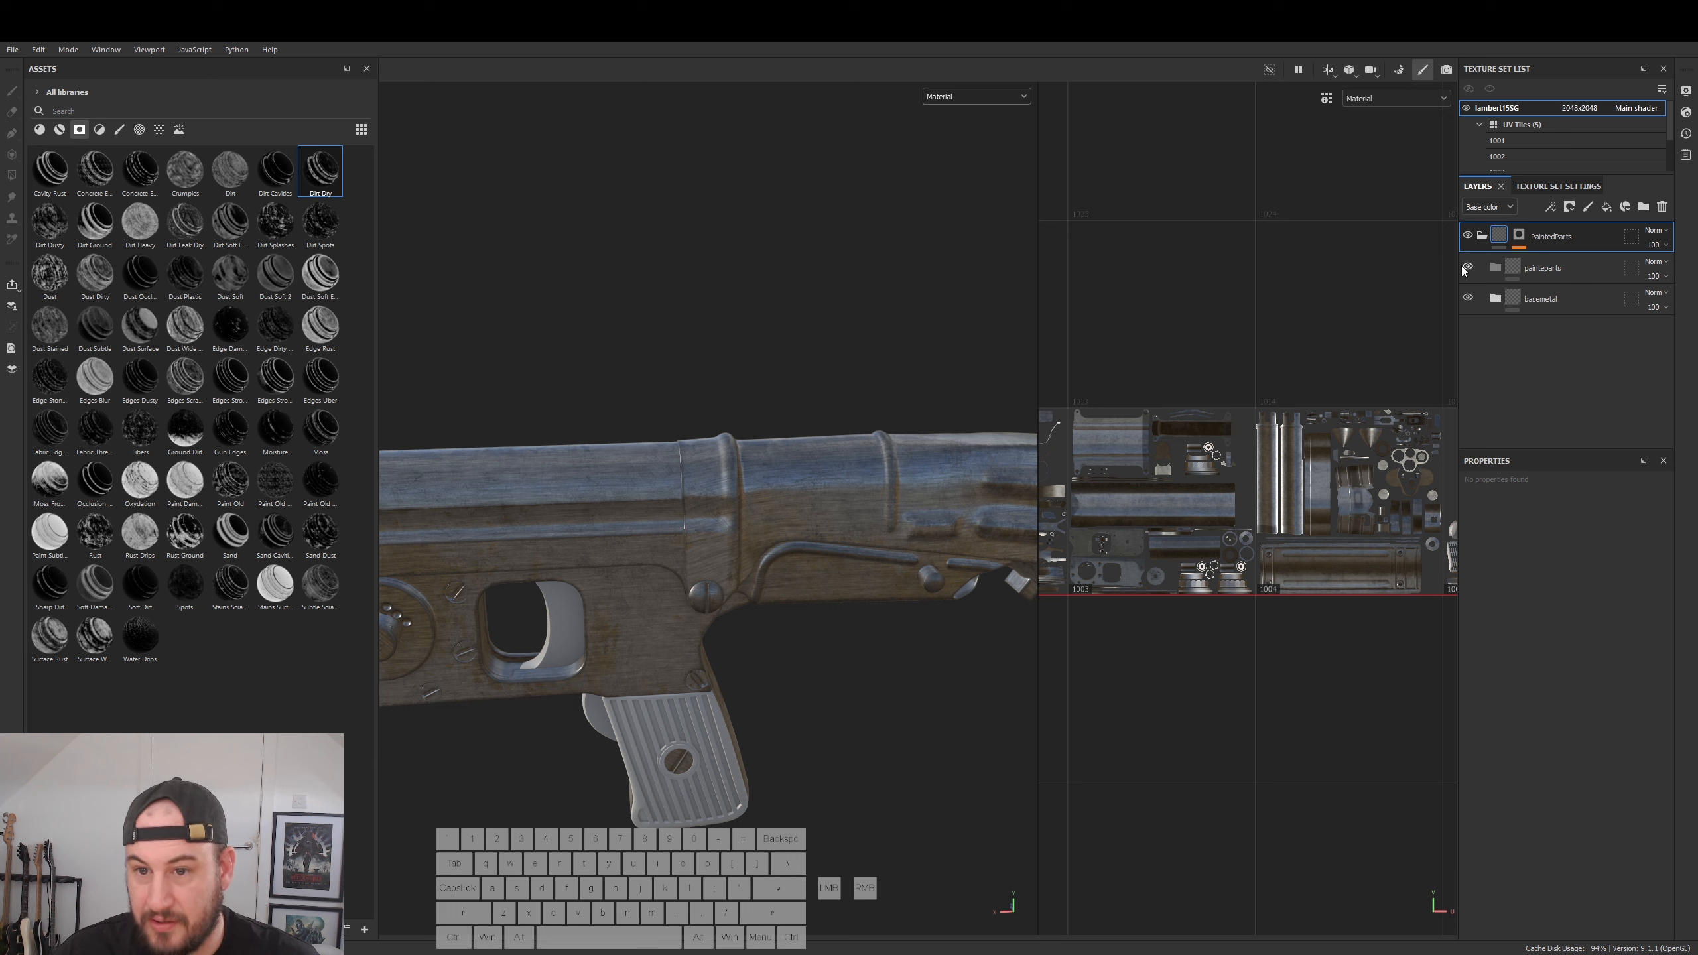
key("ctrl+z")
- Expand the painteparts folder and apply the Dirt Dry smart mask to Fill layer 4
left_click(1496, 268)
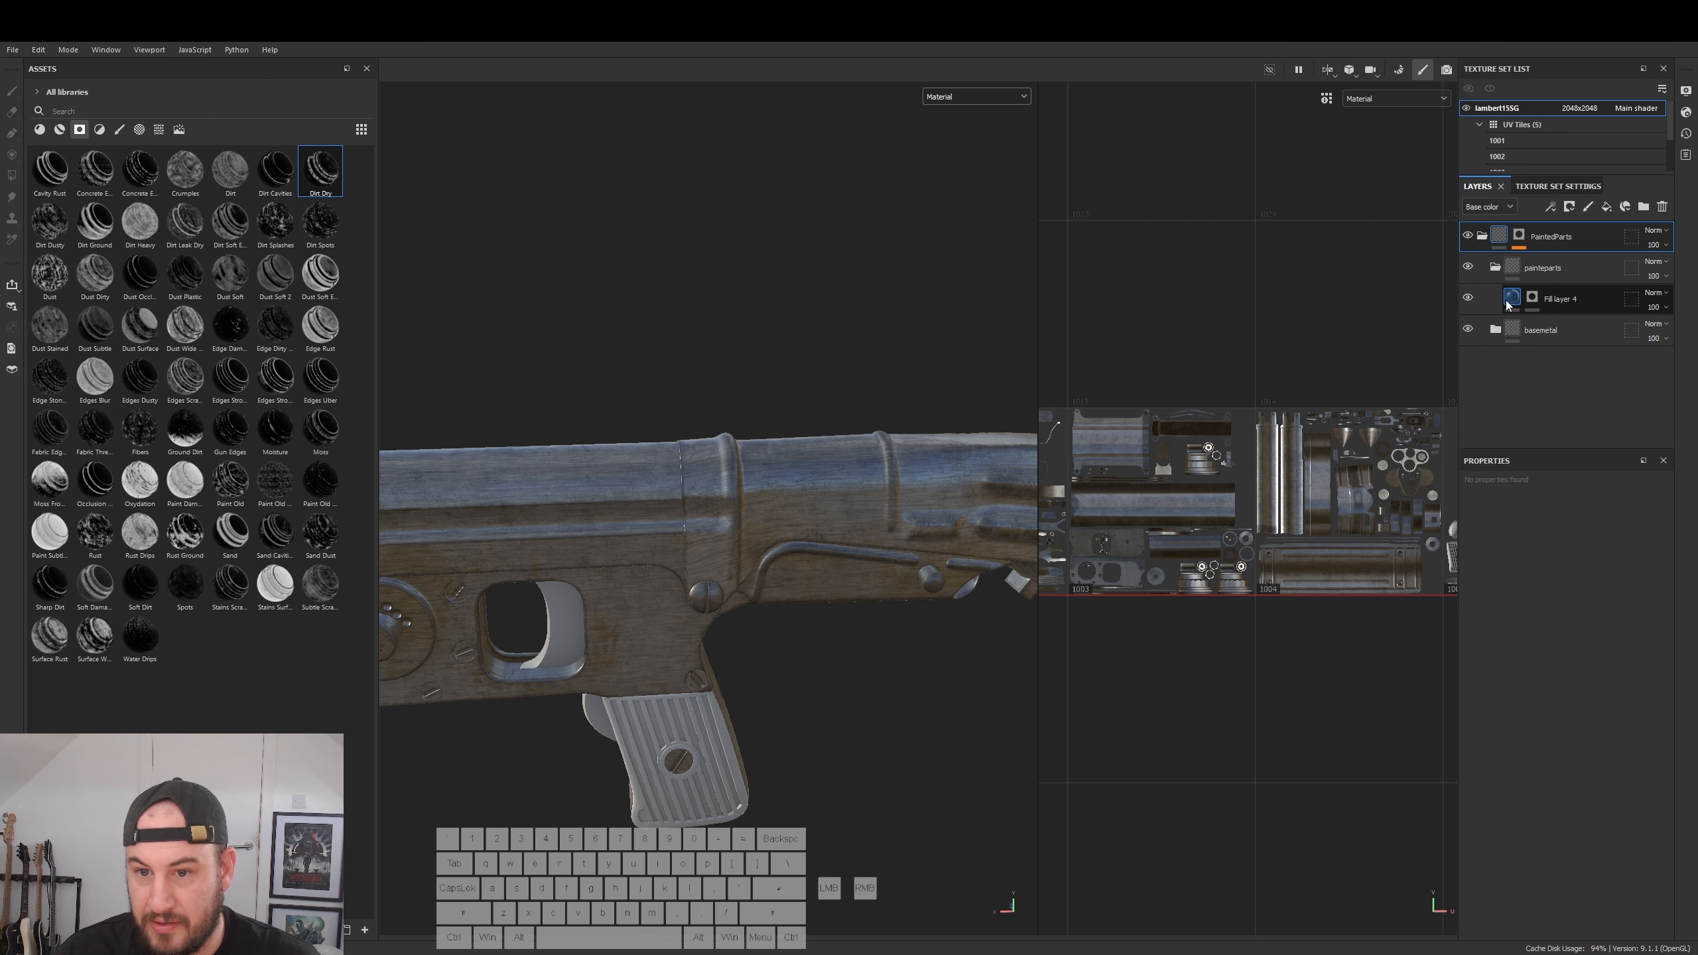
left_click(1534, 301)
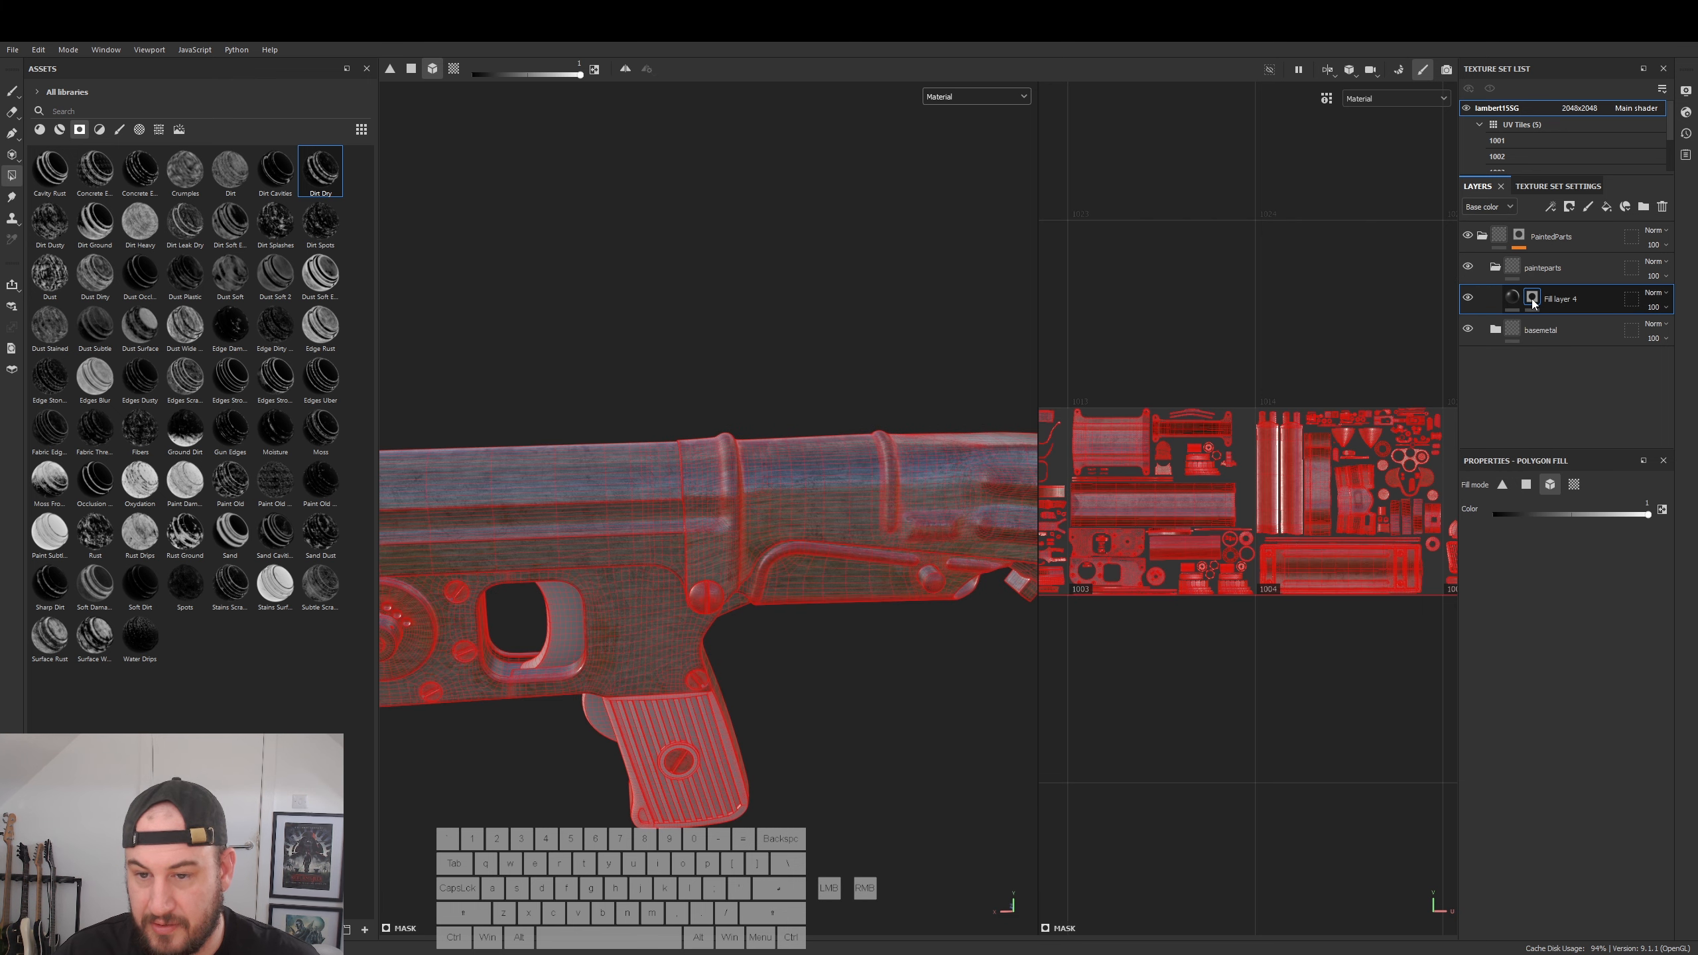
key("ctrl+z")
key("ctrl+z")
left_click(1545, 297)
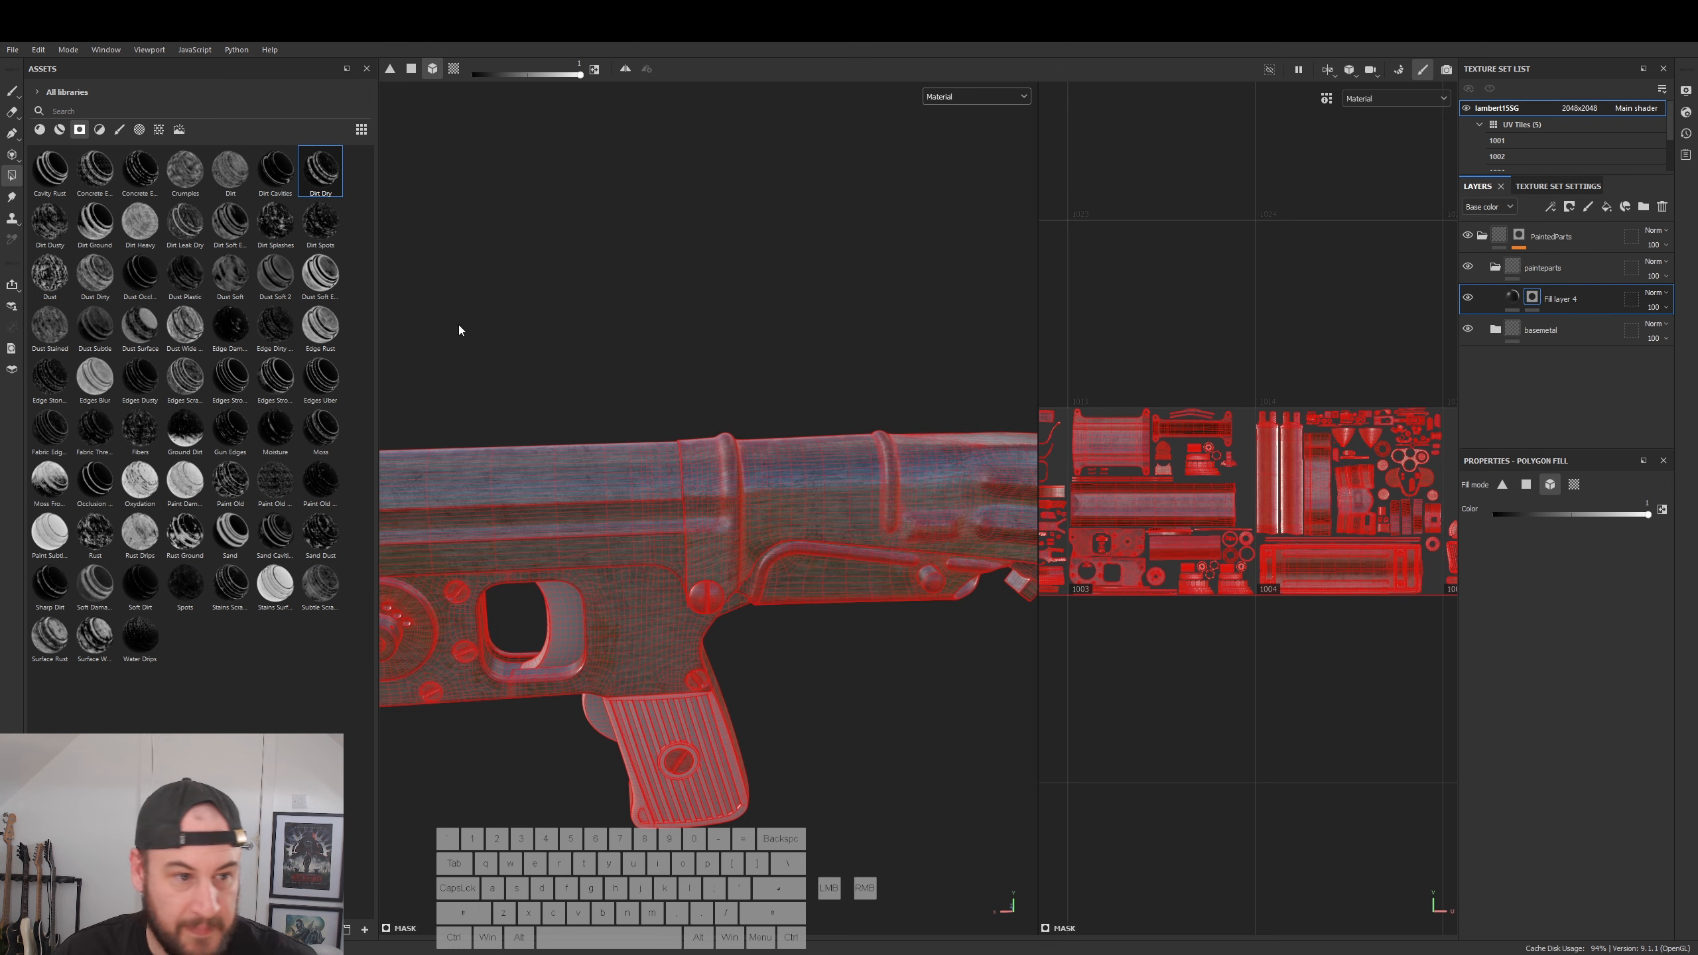
left_click_drag(341, 219, 568, 425)
left_click_drag(743, 438, 749, 443)
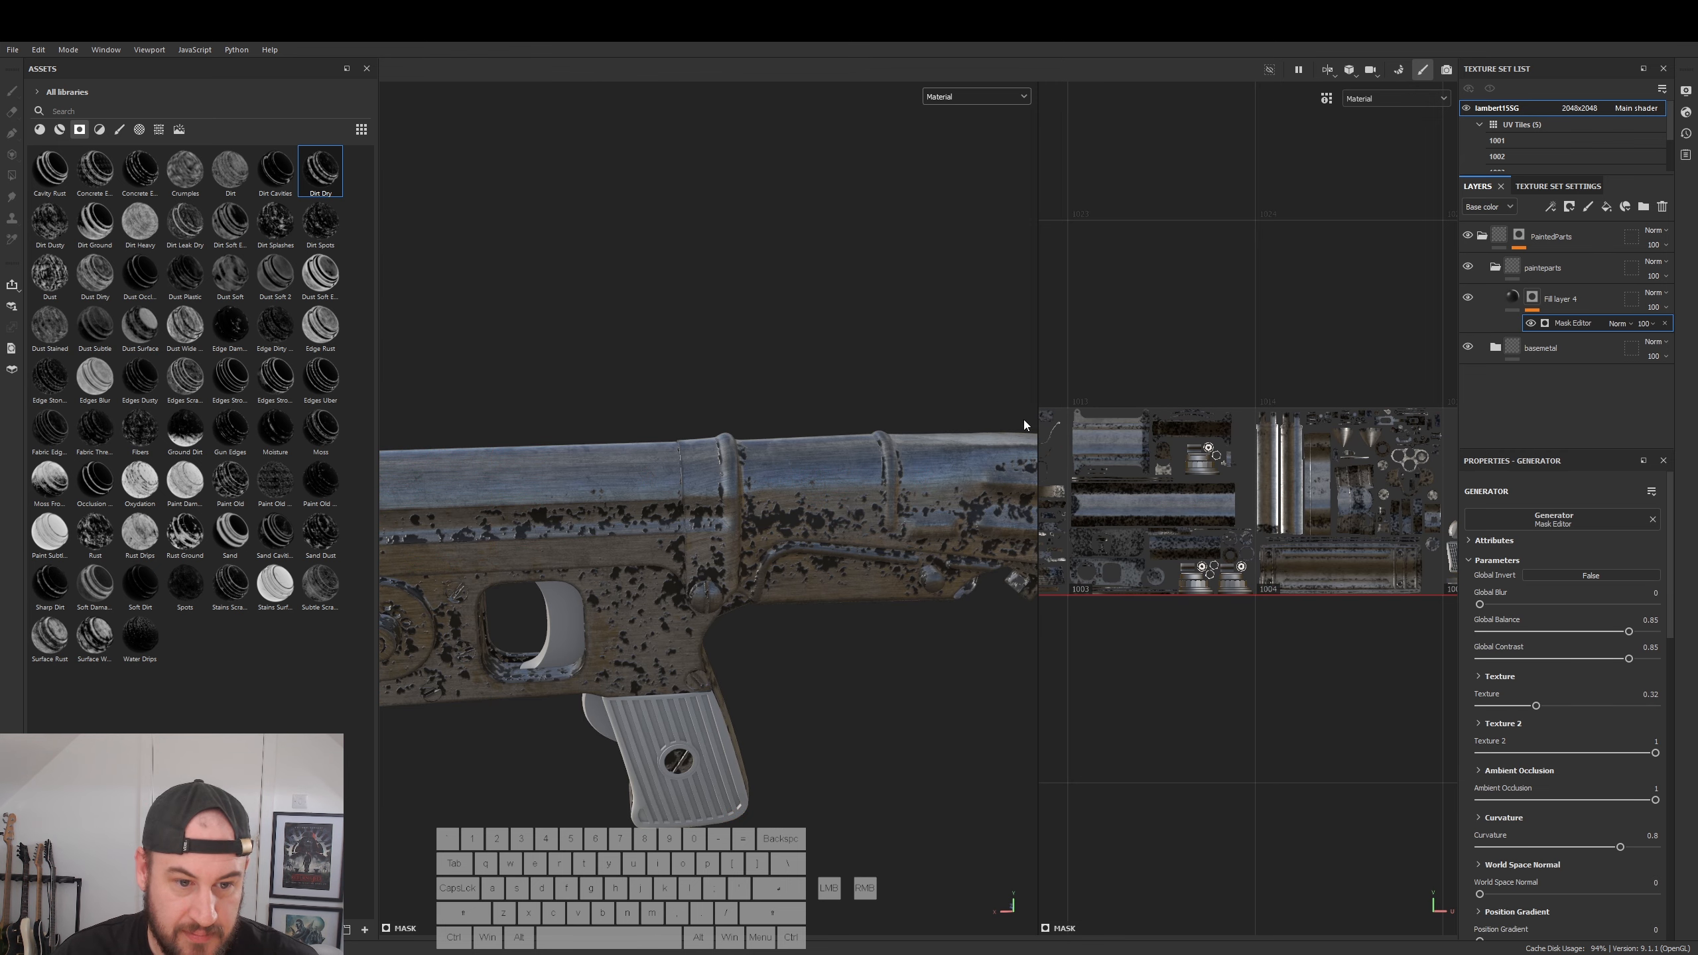
- Remove the Mask Editor effect and the whole mask from Fill layer 4
right_click(1566, 324)
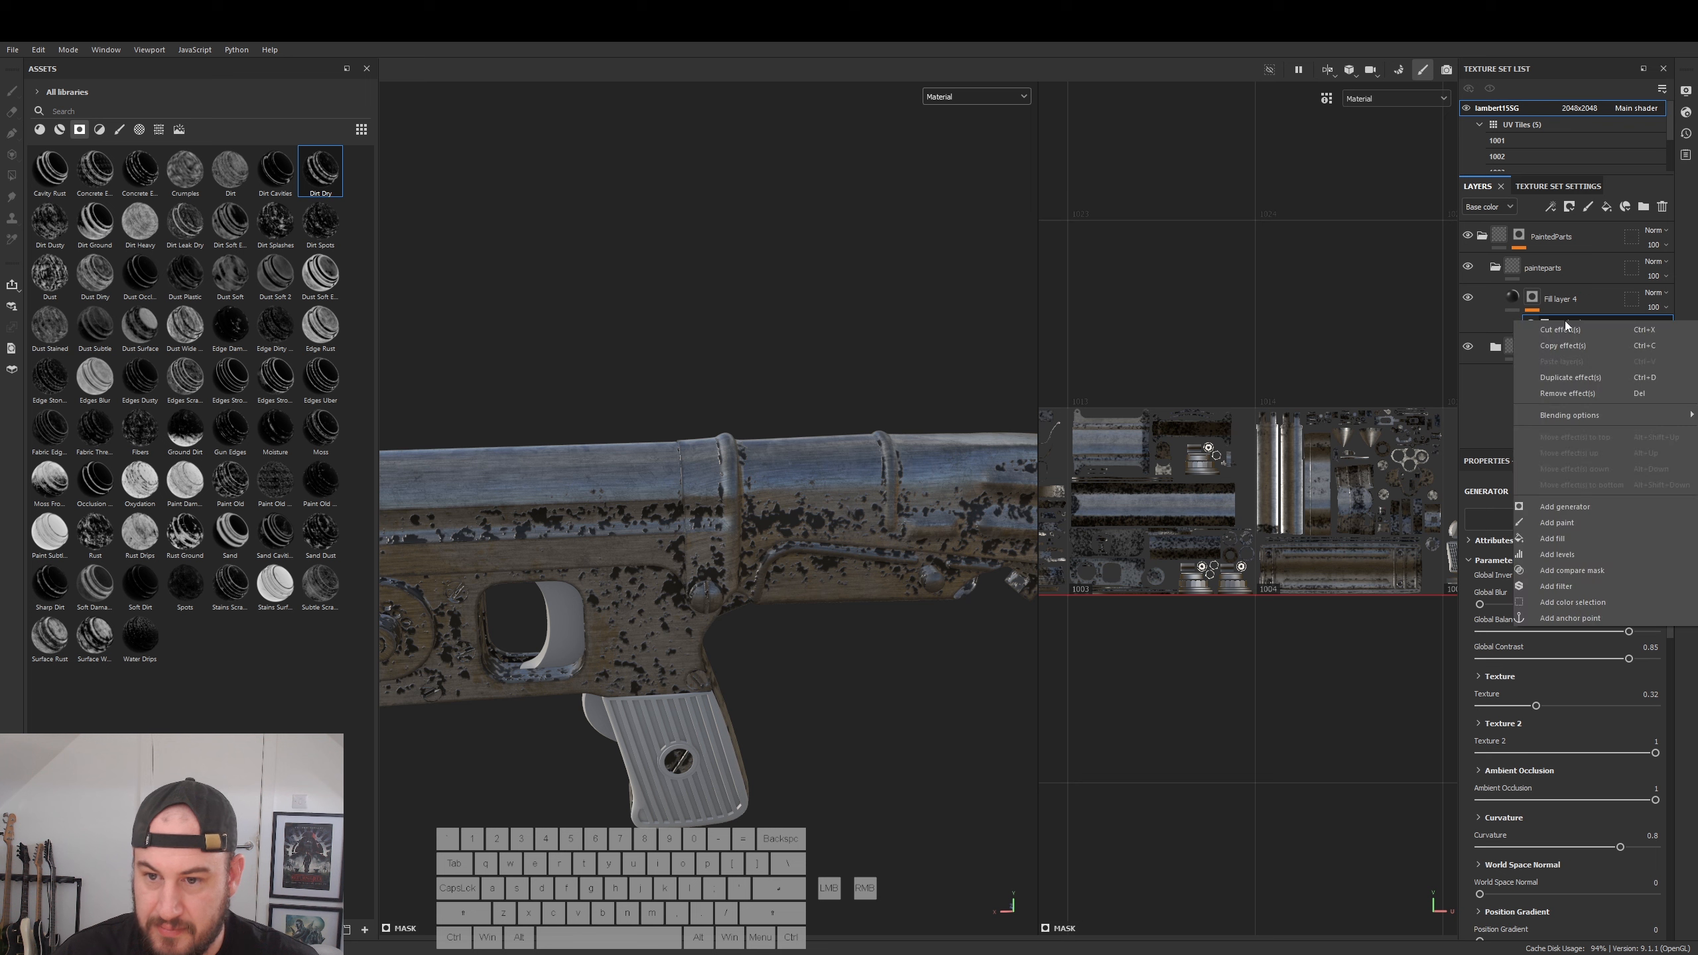
left_click(1561, 397)
right_click(1533, 302)
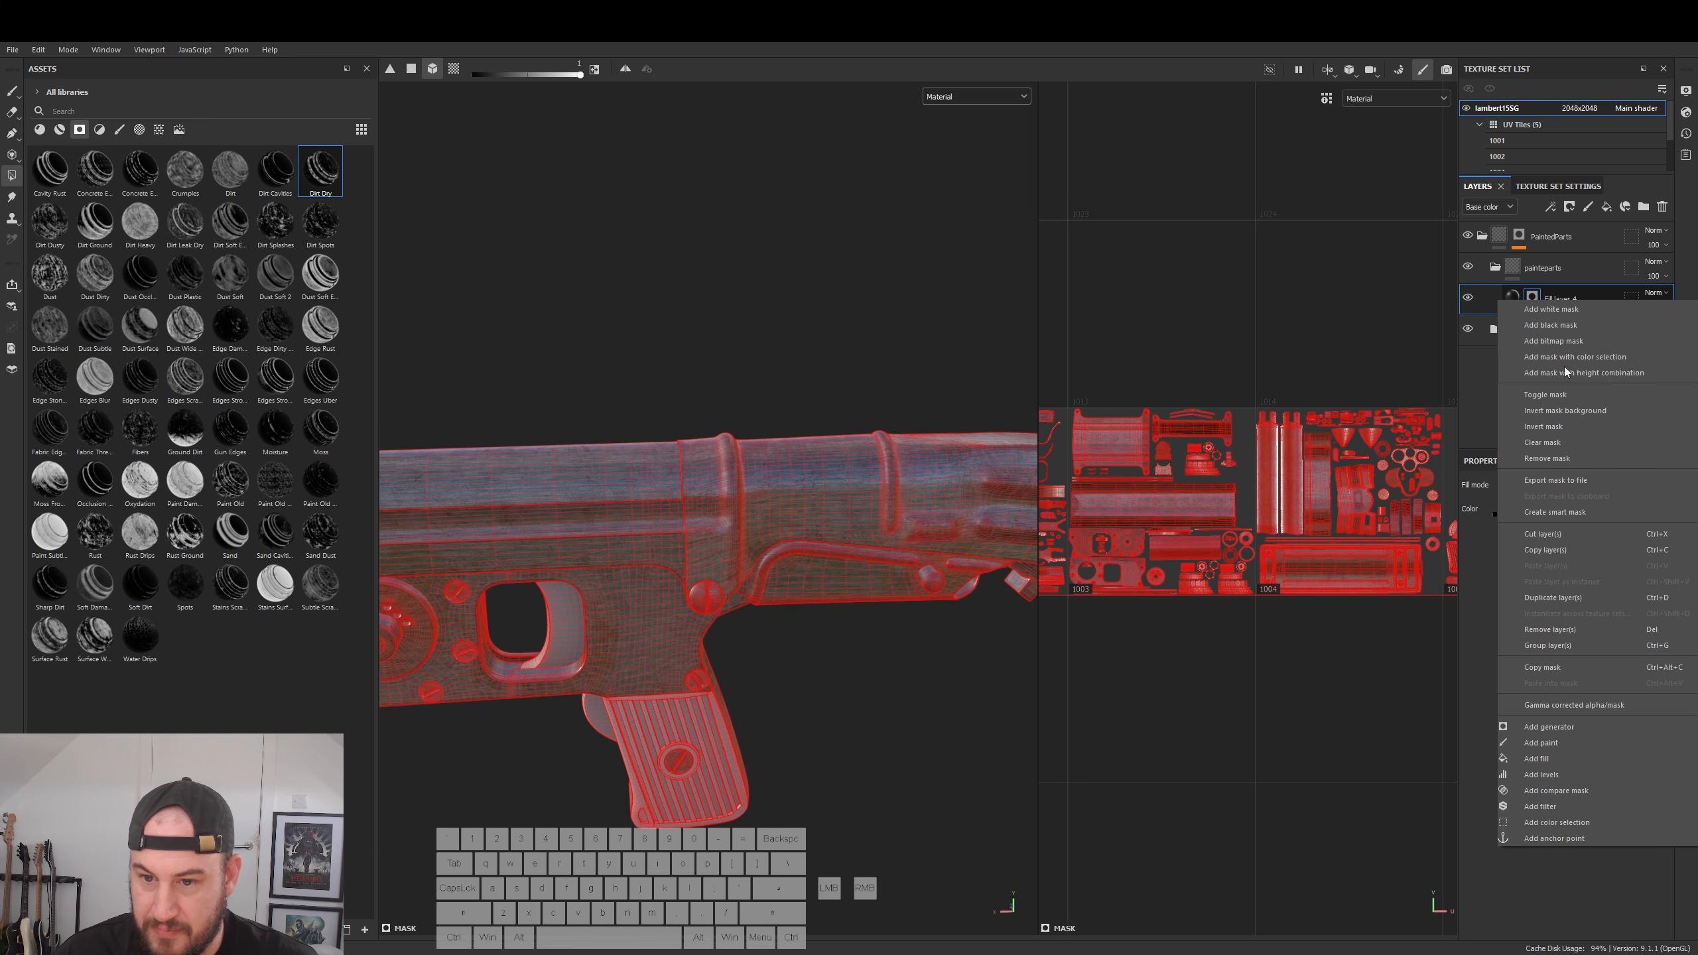
left_click(1557, 457)
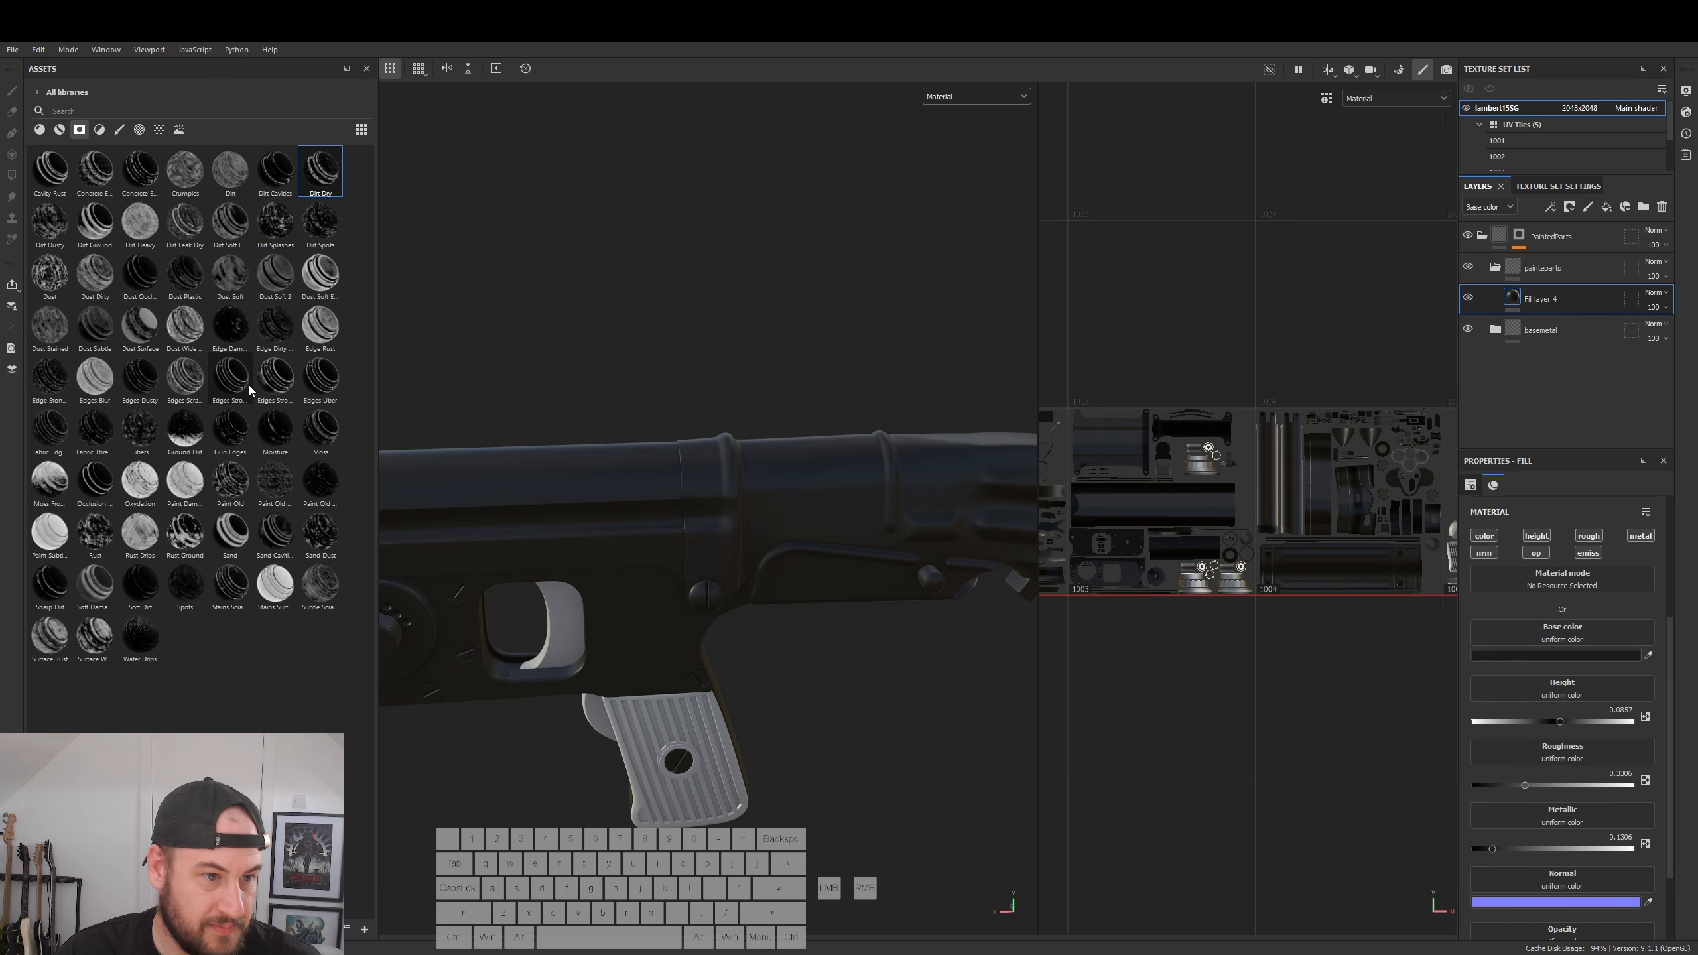
- Apply the Stains Scratched smart mask to Fill layer 4 and turn on Global Invert in its Mask Editor
mouse_move(321, 383)
left_click(236, 592)
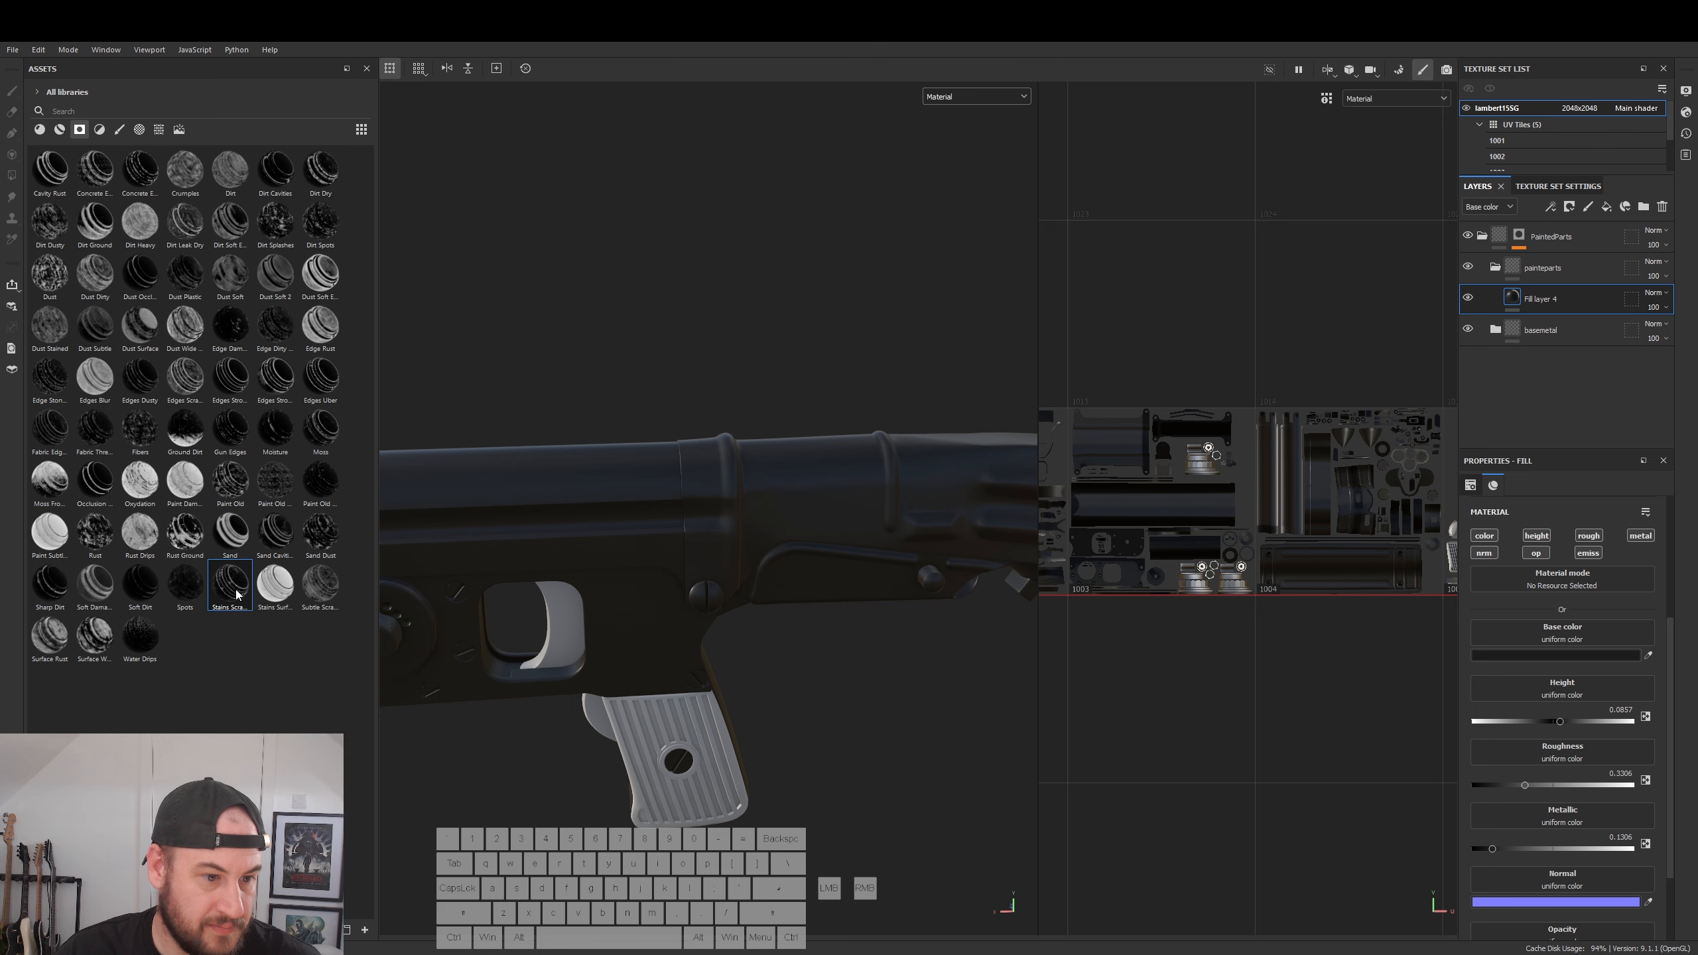
left_click_drag(230, 592, 1551, 303)
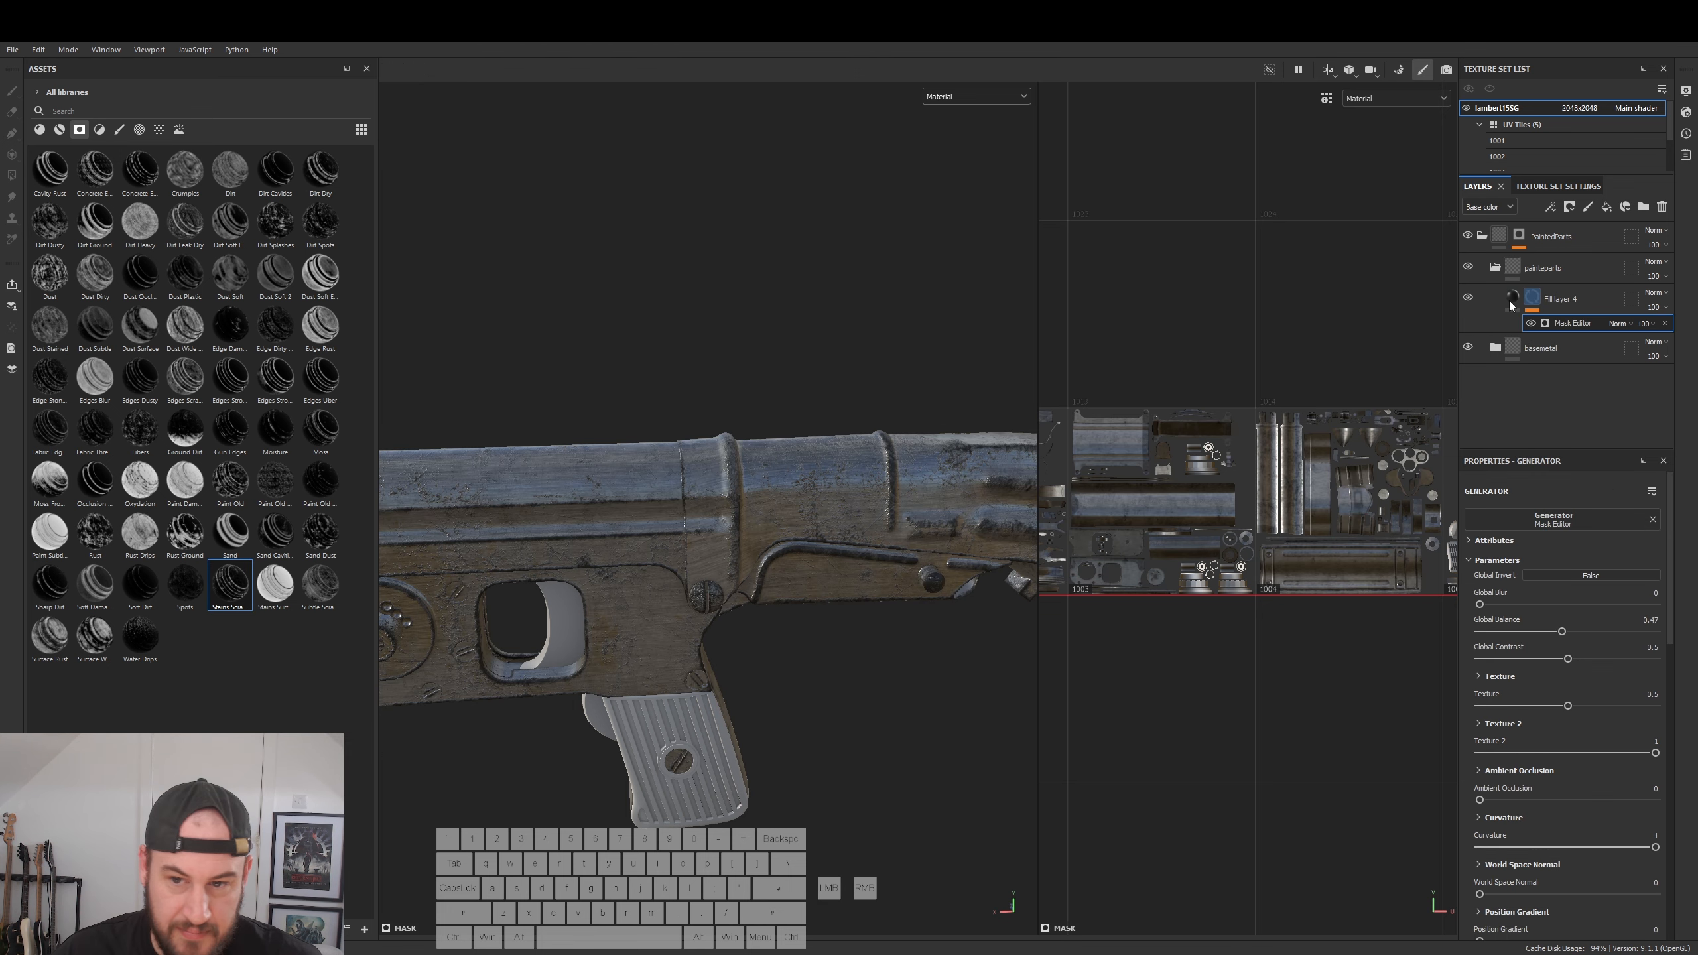
left_click(1601, 576)
left_click_drag(836, 535, 756, 542, "alt")
right_click_drag(755, 555, 822, 530, "alt")
left_click_drag(822, 530, 1071, 609, "alt")
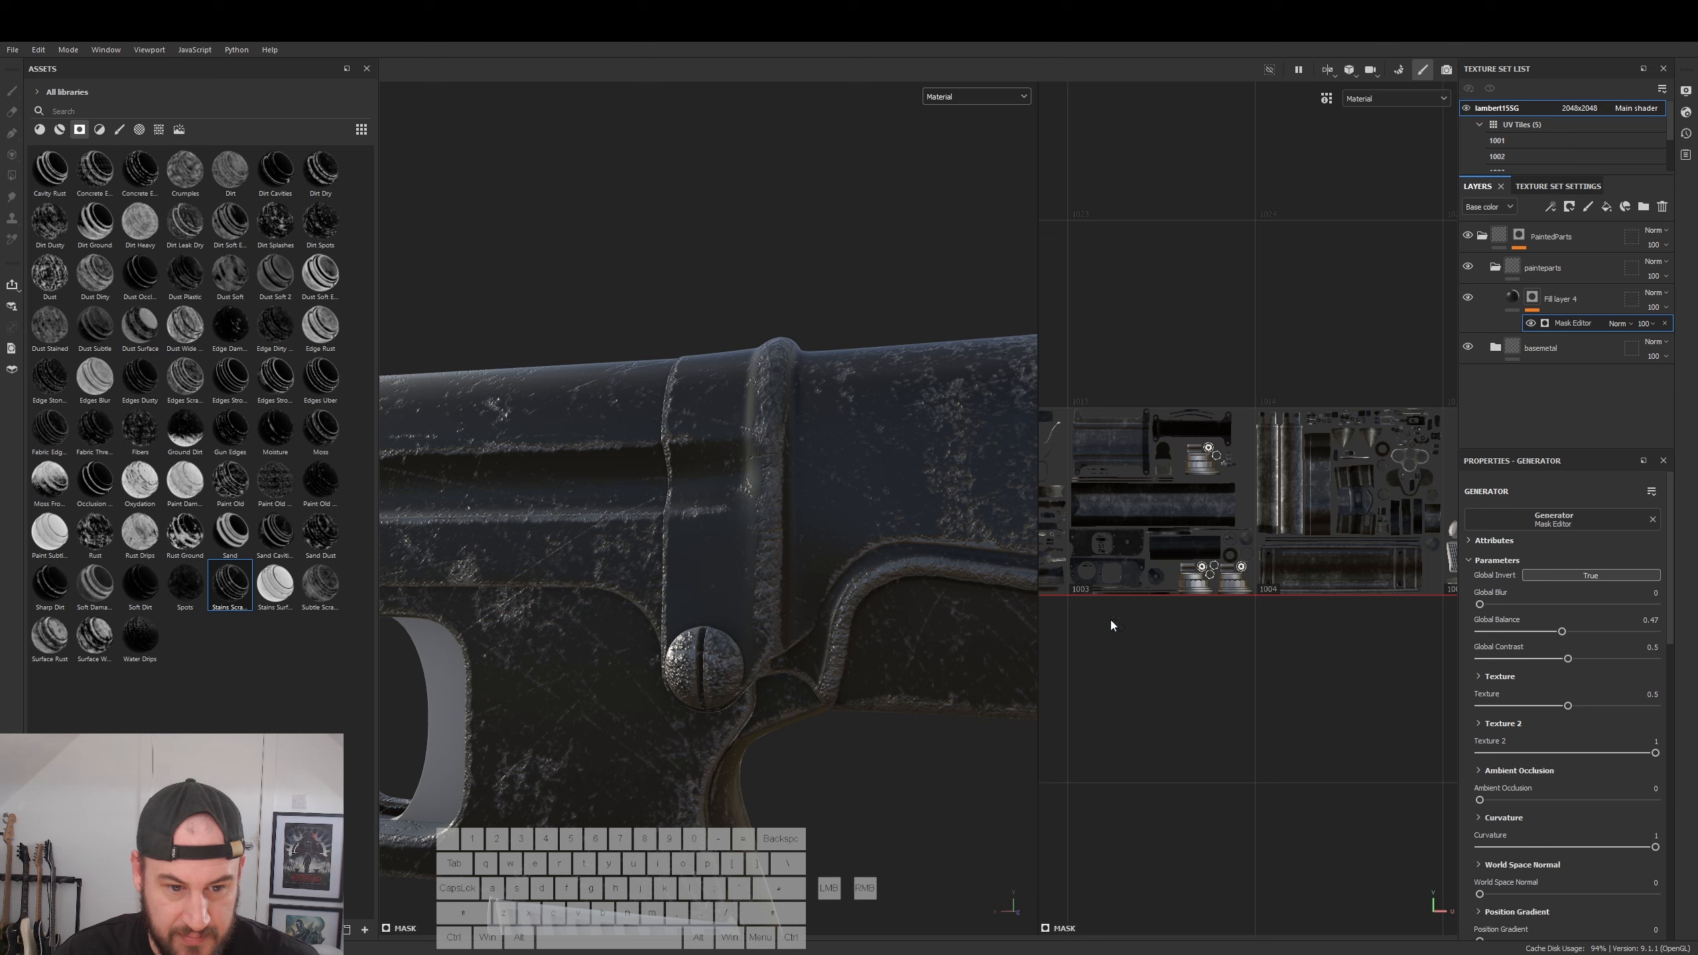
- In the Mask Editor on Fill layer 4, set Texture 2 to about 0.49, lower Curvature and slightly raise World Space Normal
left_click(1548, 753)
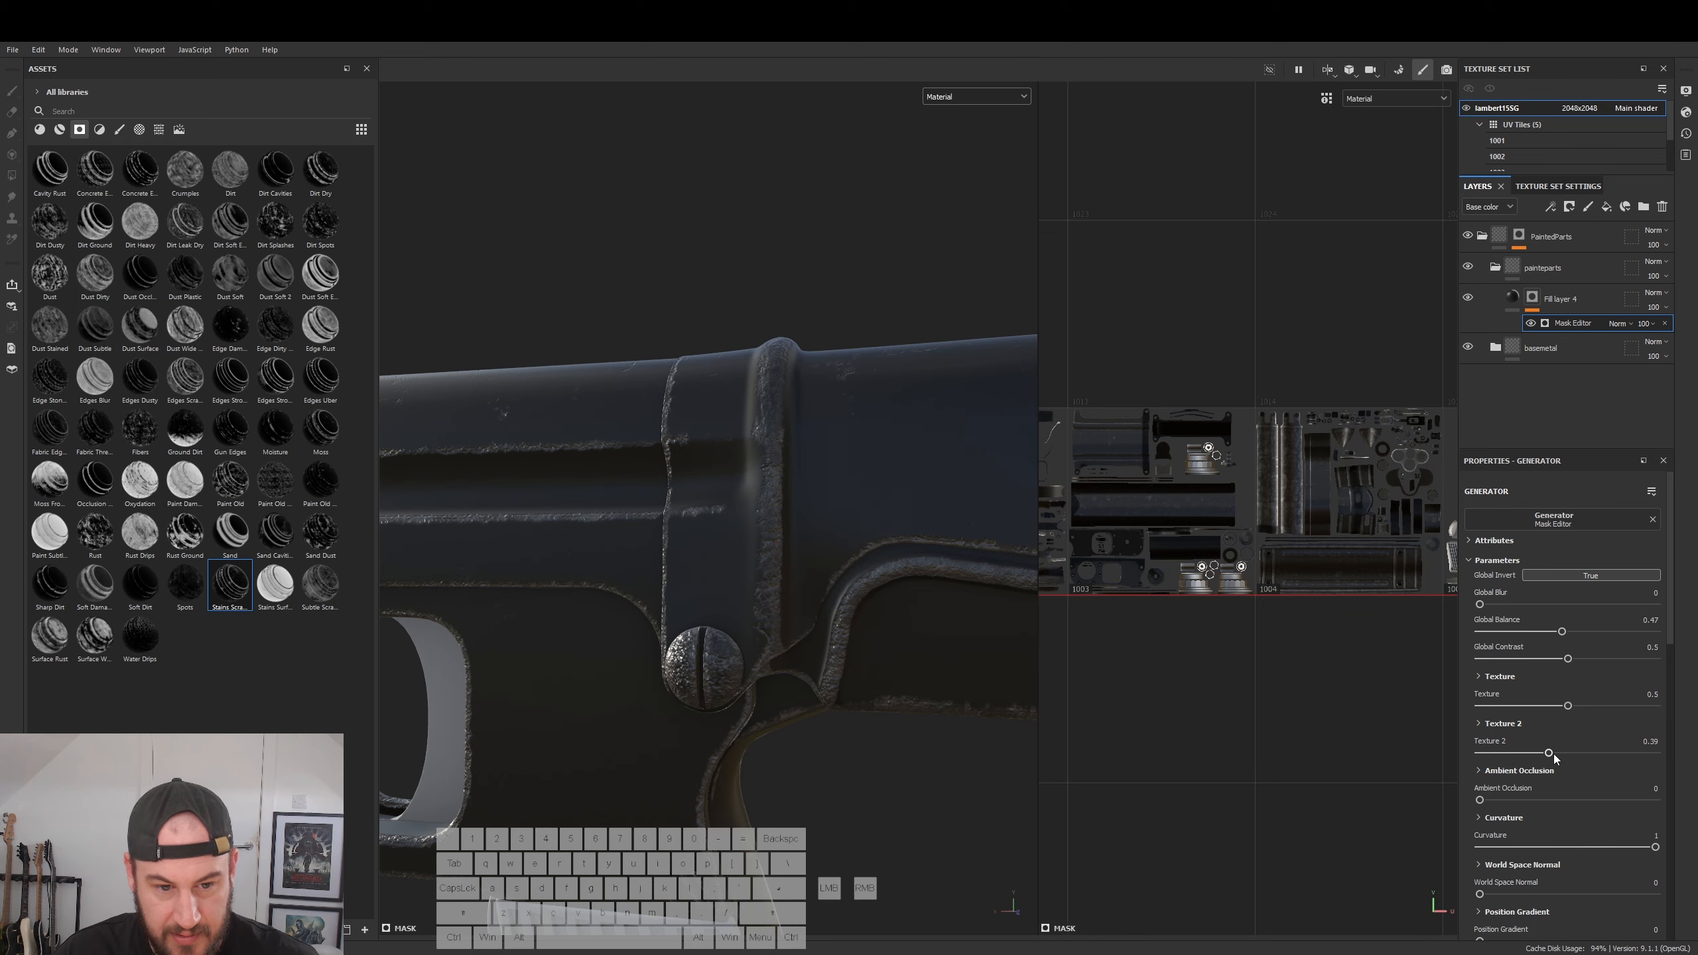
left_click_drag(1553, 754, 1564, 753)
left_click(1538, 847)
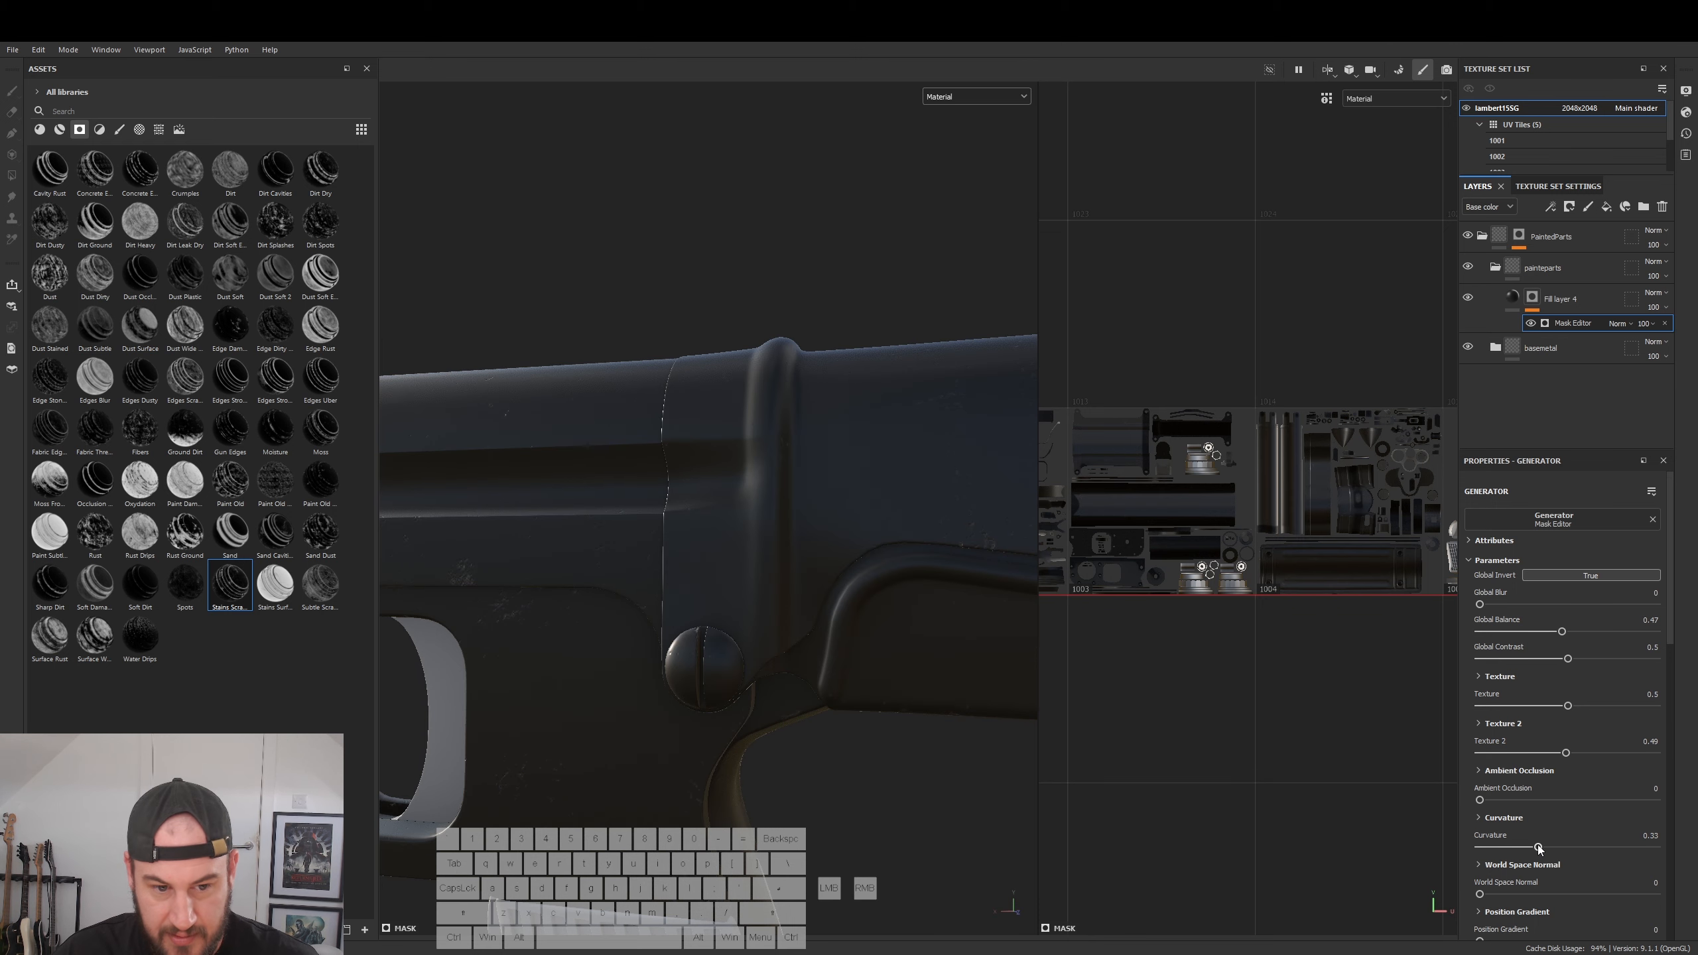
left_click_drag(1539, 847, 1591, 847)
left_click_drag(1479, 894, 1506, 895)
left_click_drag(800, 615, 680, 487, "alt")
right_click_drag(675, 487, 160, 498, "alt")
left_click_drag(756, 529, 903, 555, "alt")
middle_click_drag(903, 555, 675, 593, "alt")
right_click_drag(675, 593, 768, 646, "alt")
left_click_drag(768, 646, 461, 632, "alt")
- Add a filter to Fill layer 4's content and load the MatFinish Grinded filter into it
left_click(1515, 298)
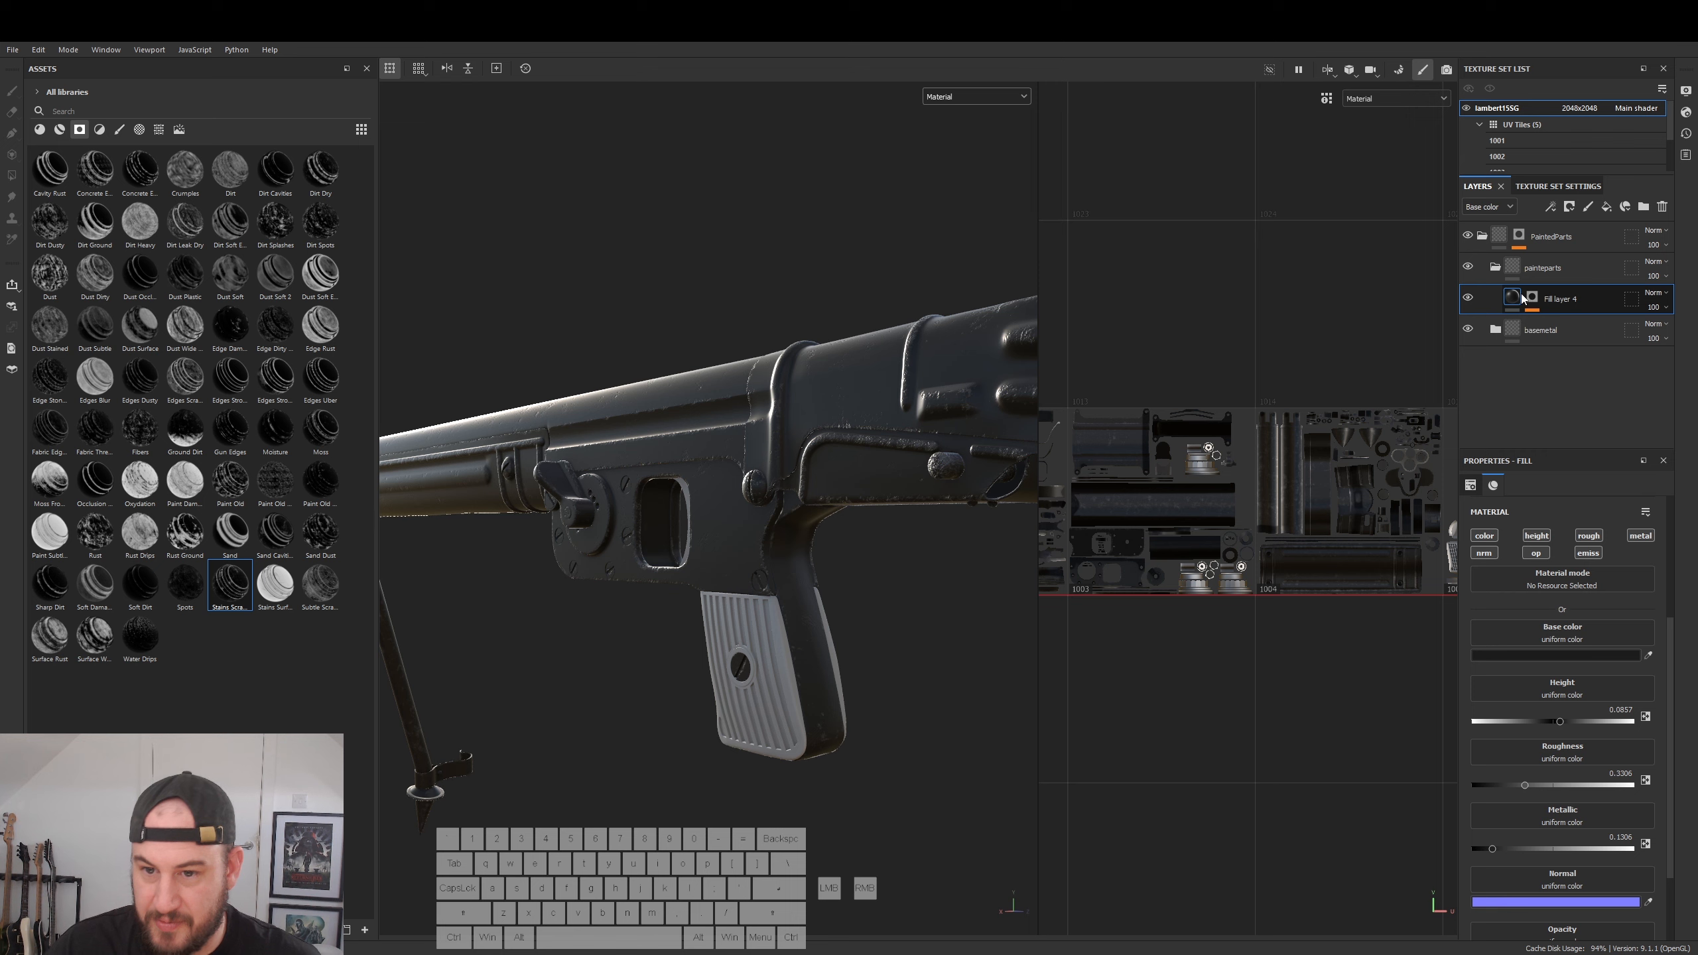
left_click_drag(869, 469, 1158, 388, "alt")
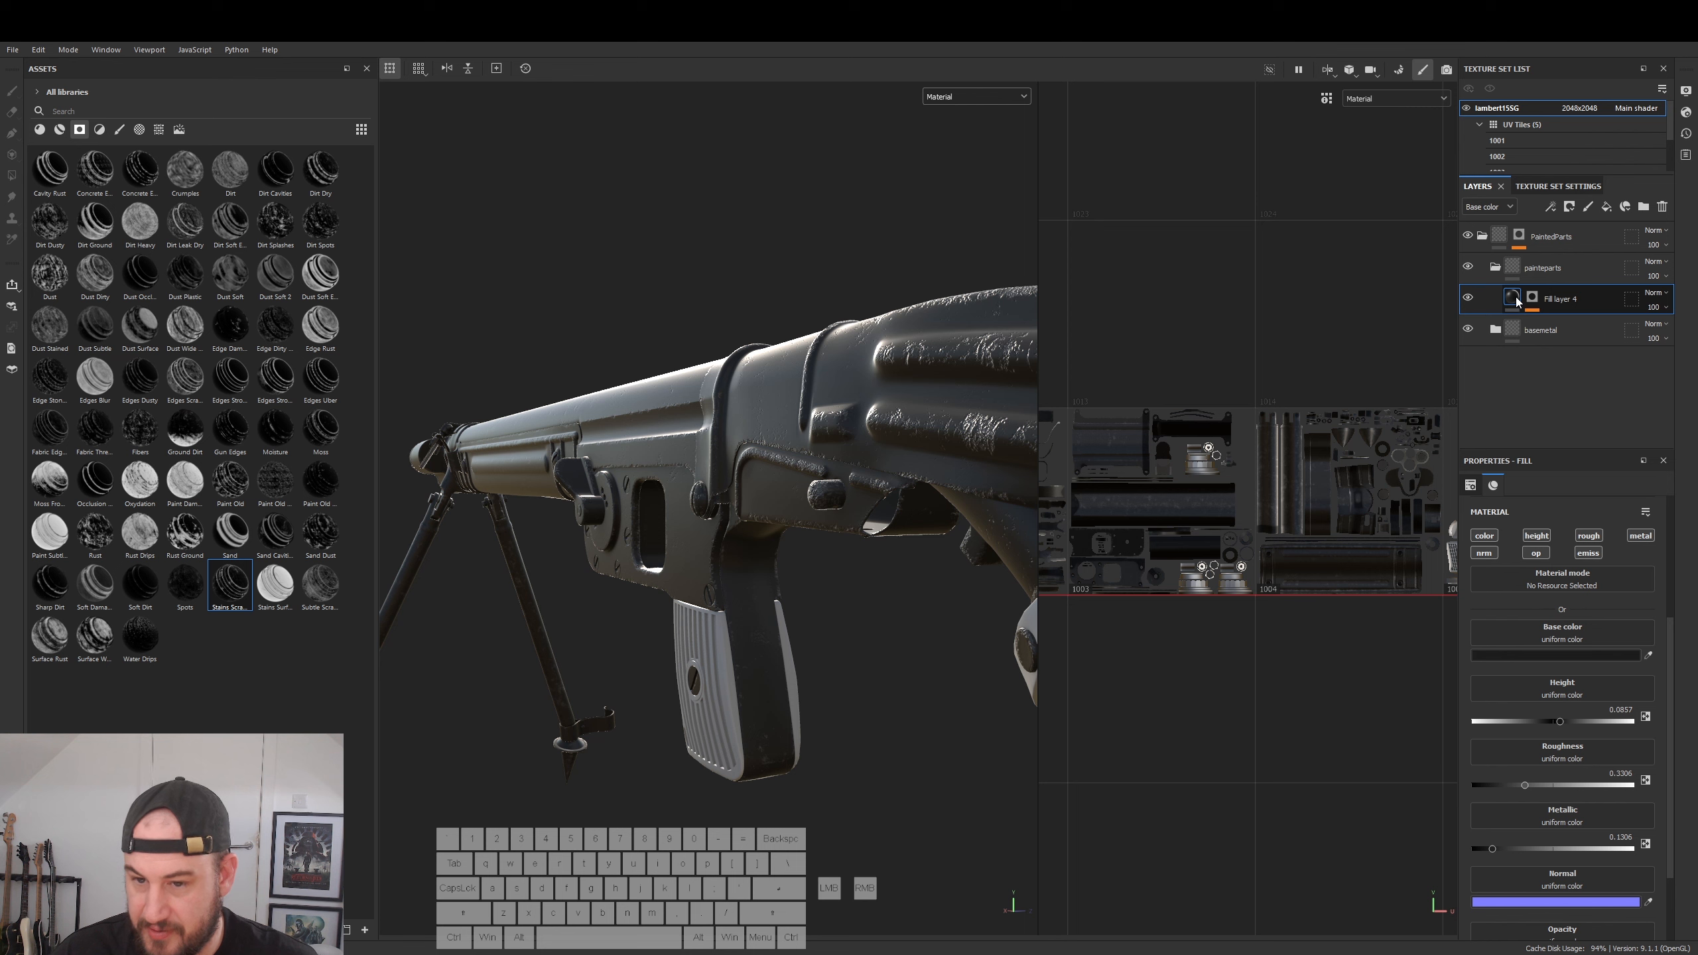
right_click(1517, 301)
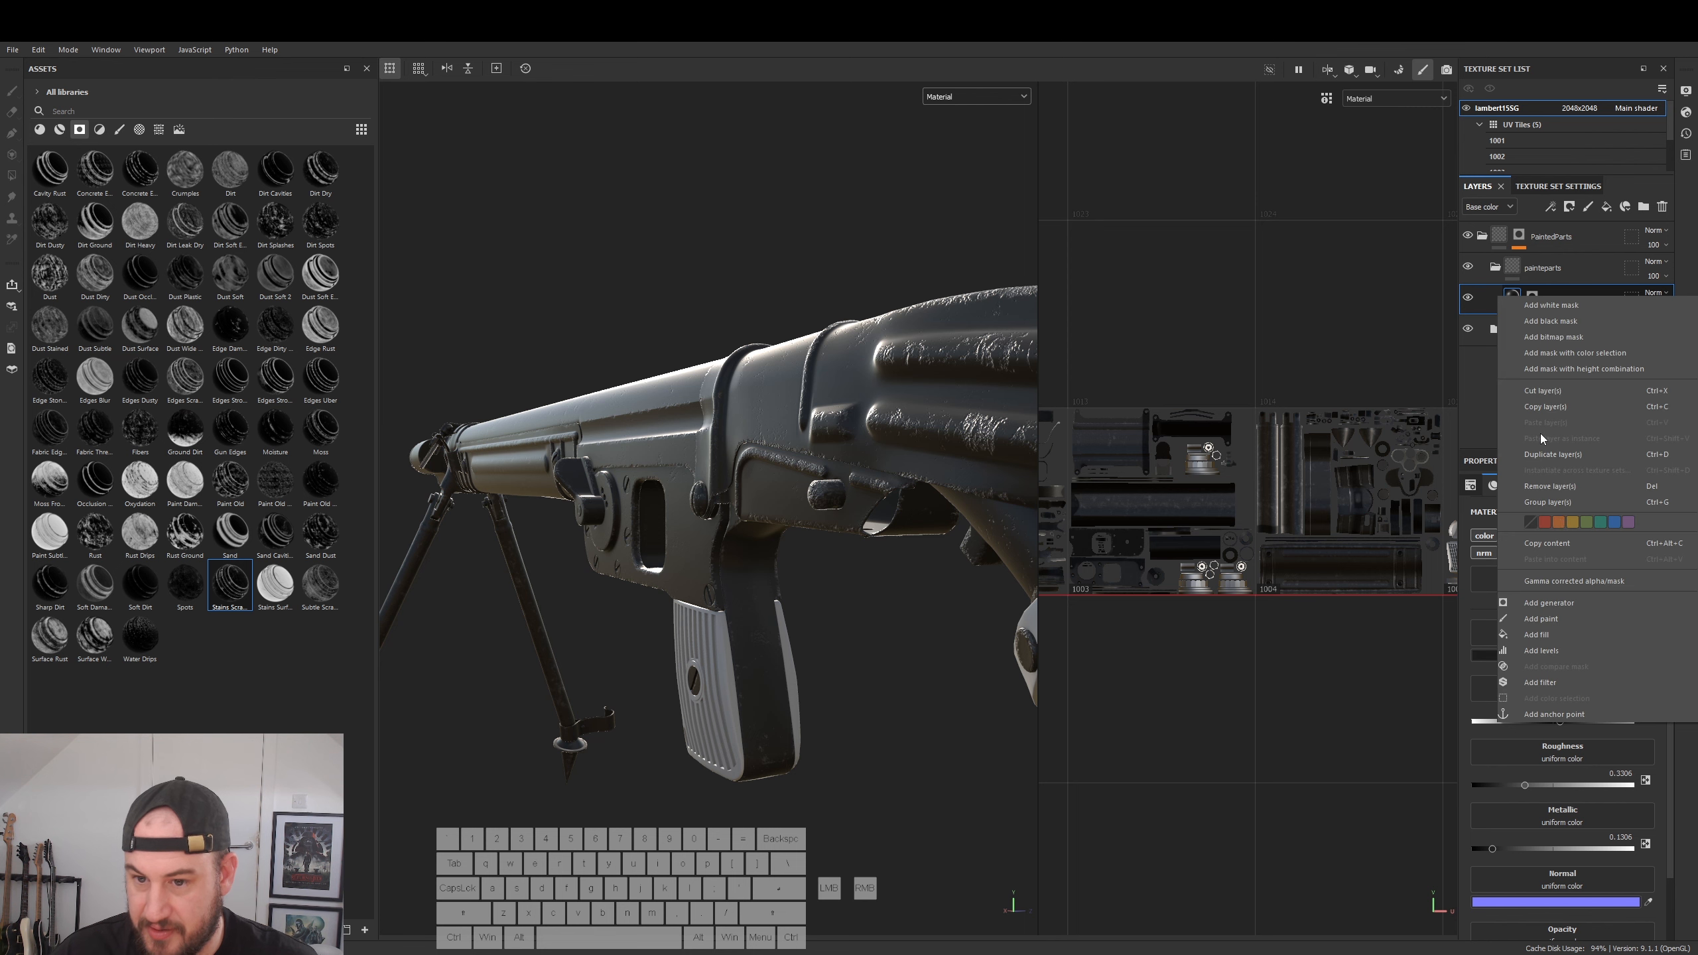
left_click(1538, 682)
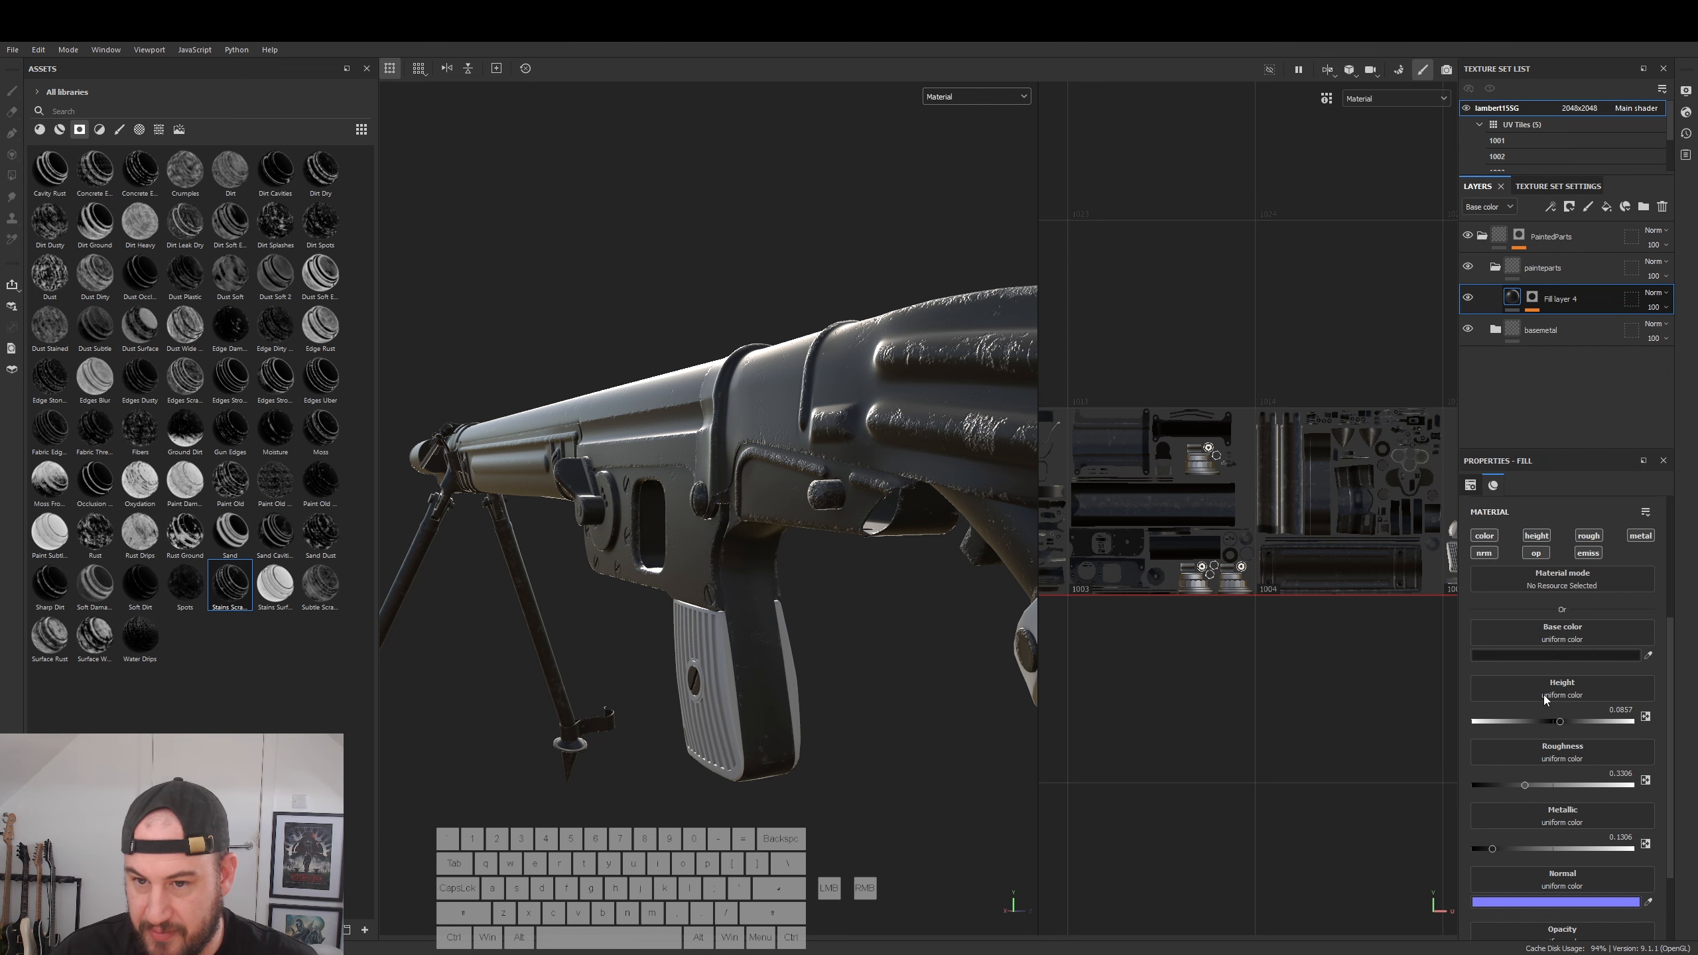
left_click(1564, 550)
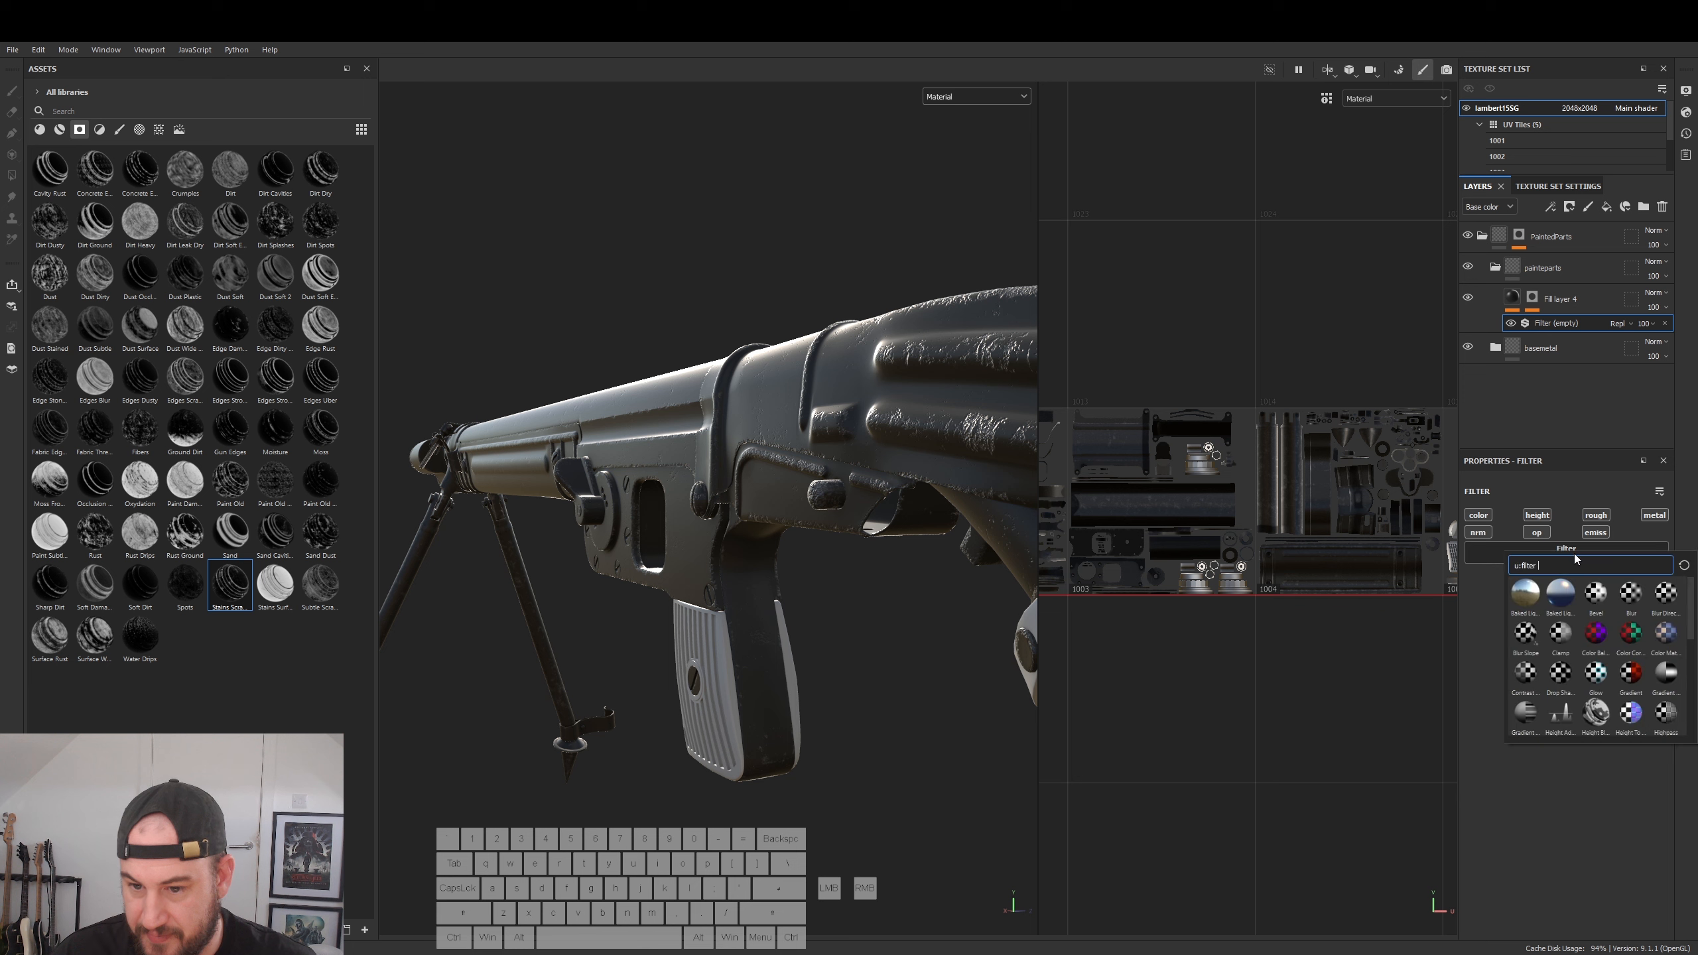
left_click_drag(1696, 626, 1694, 688)
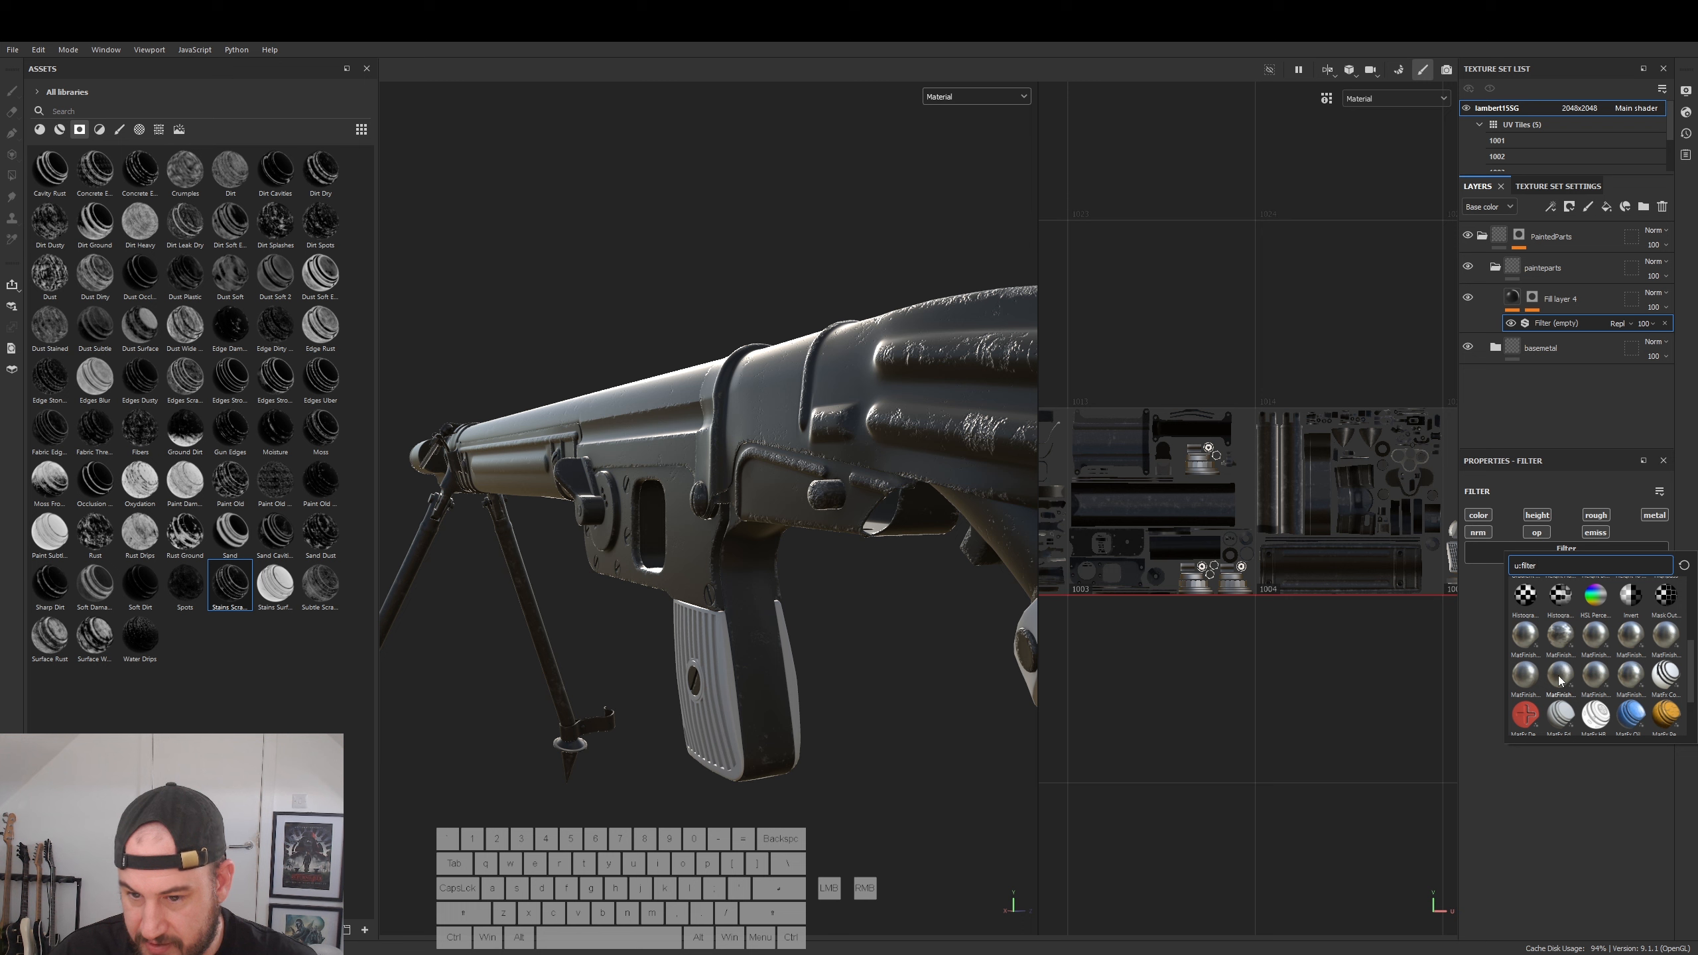
mouse_move(1559, 681)
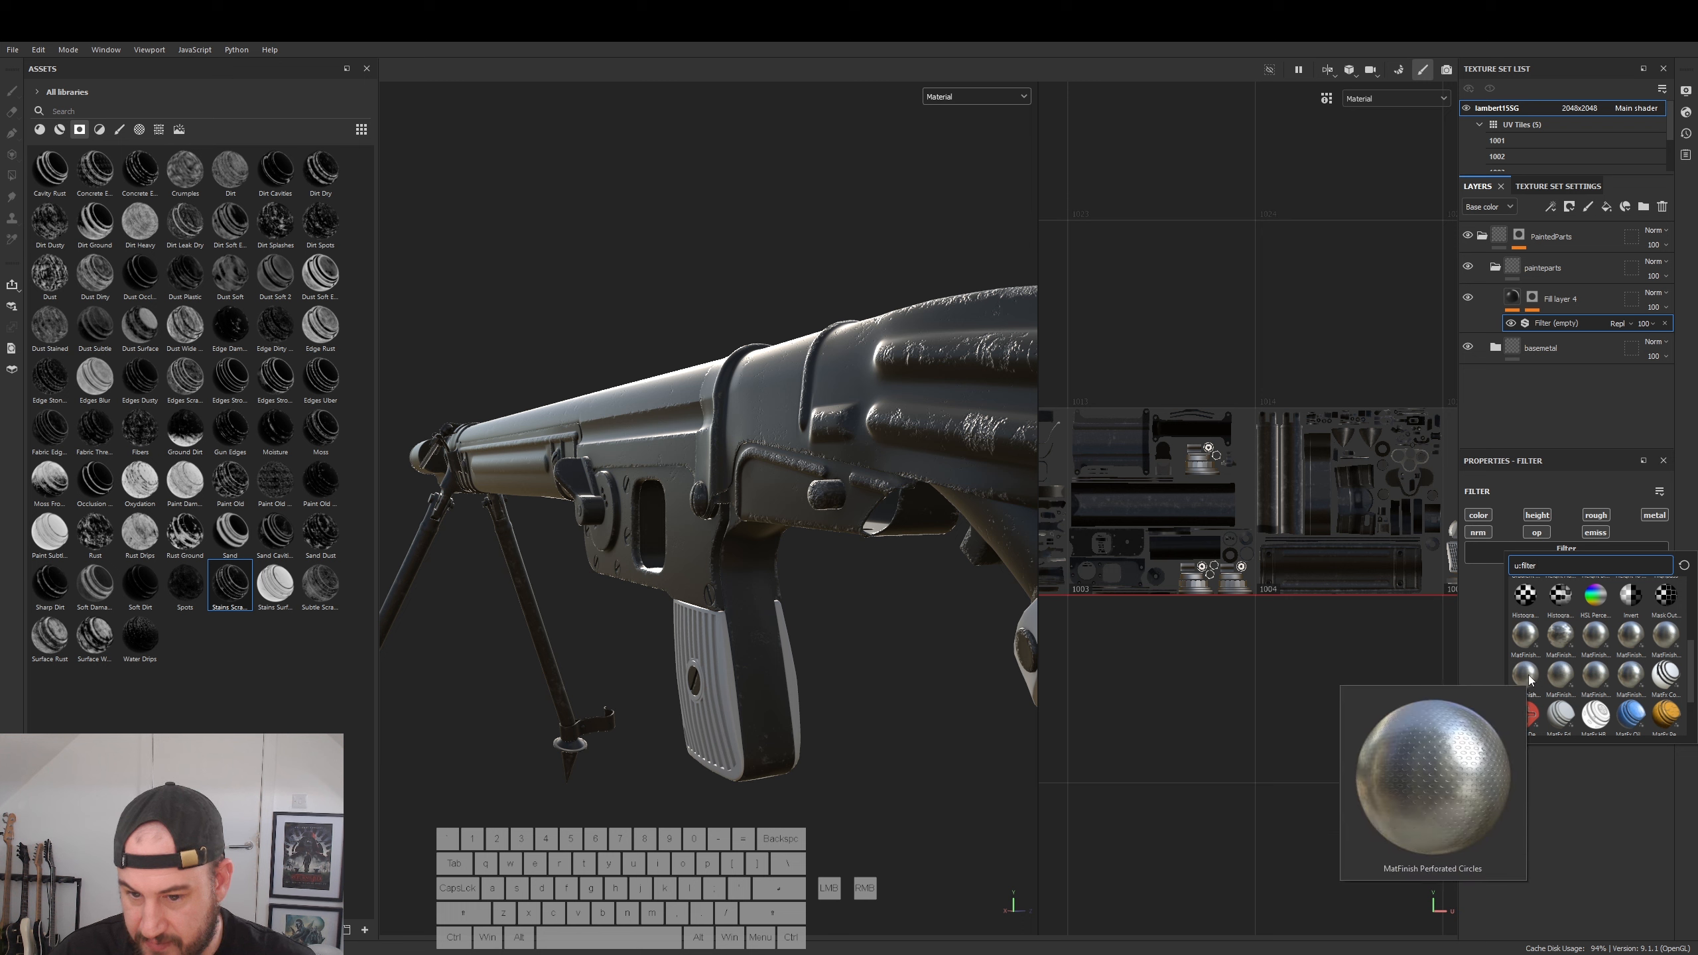
mouse_move(1674, 636)
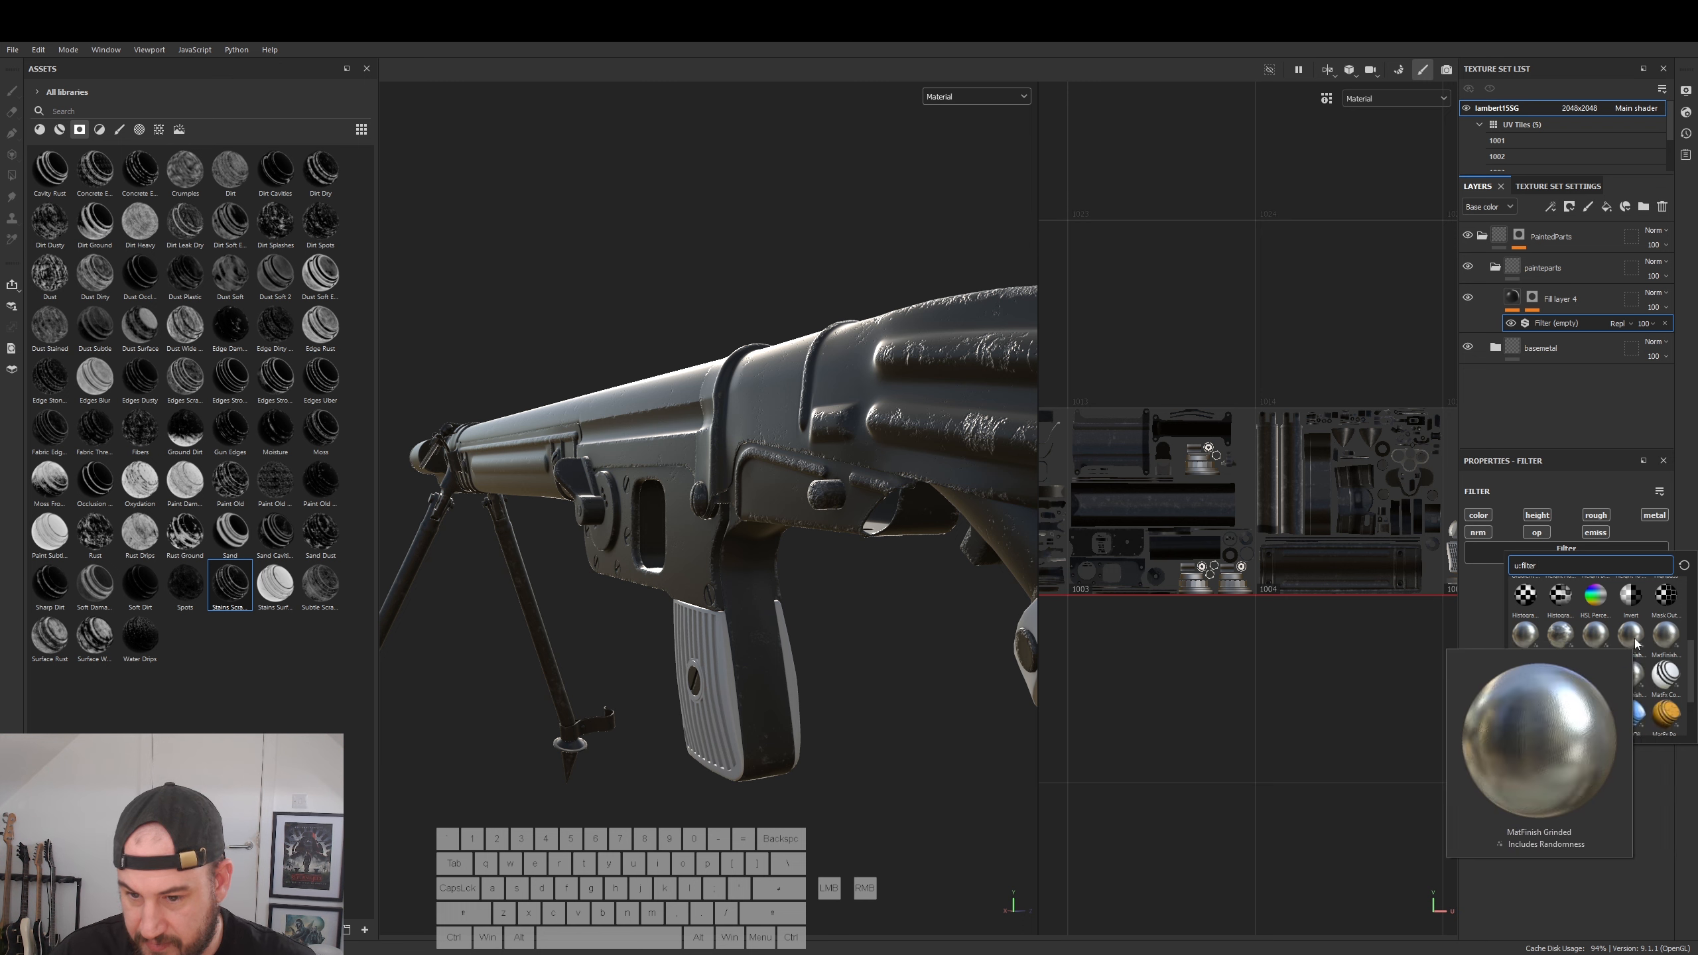
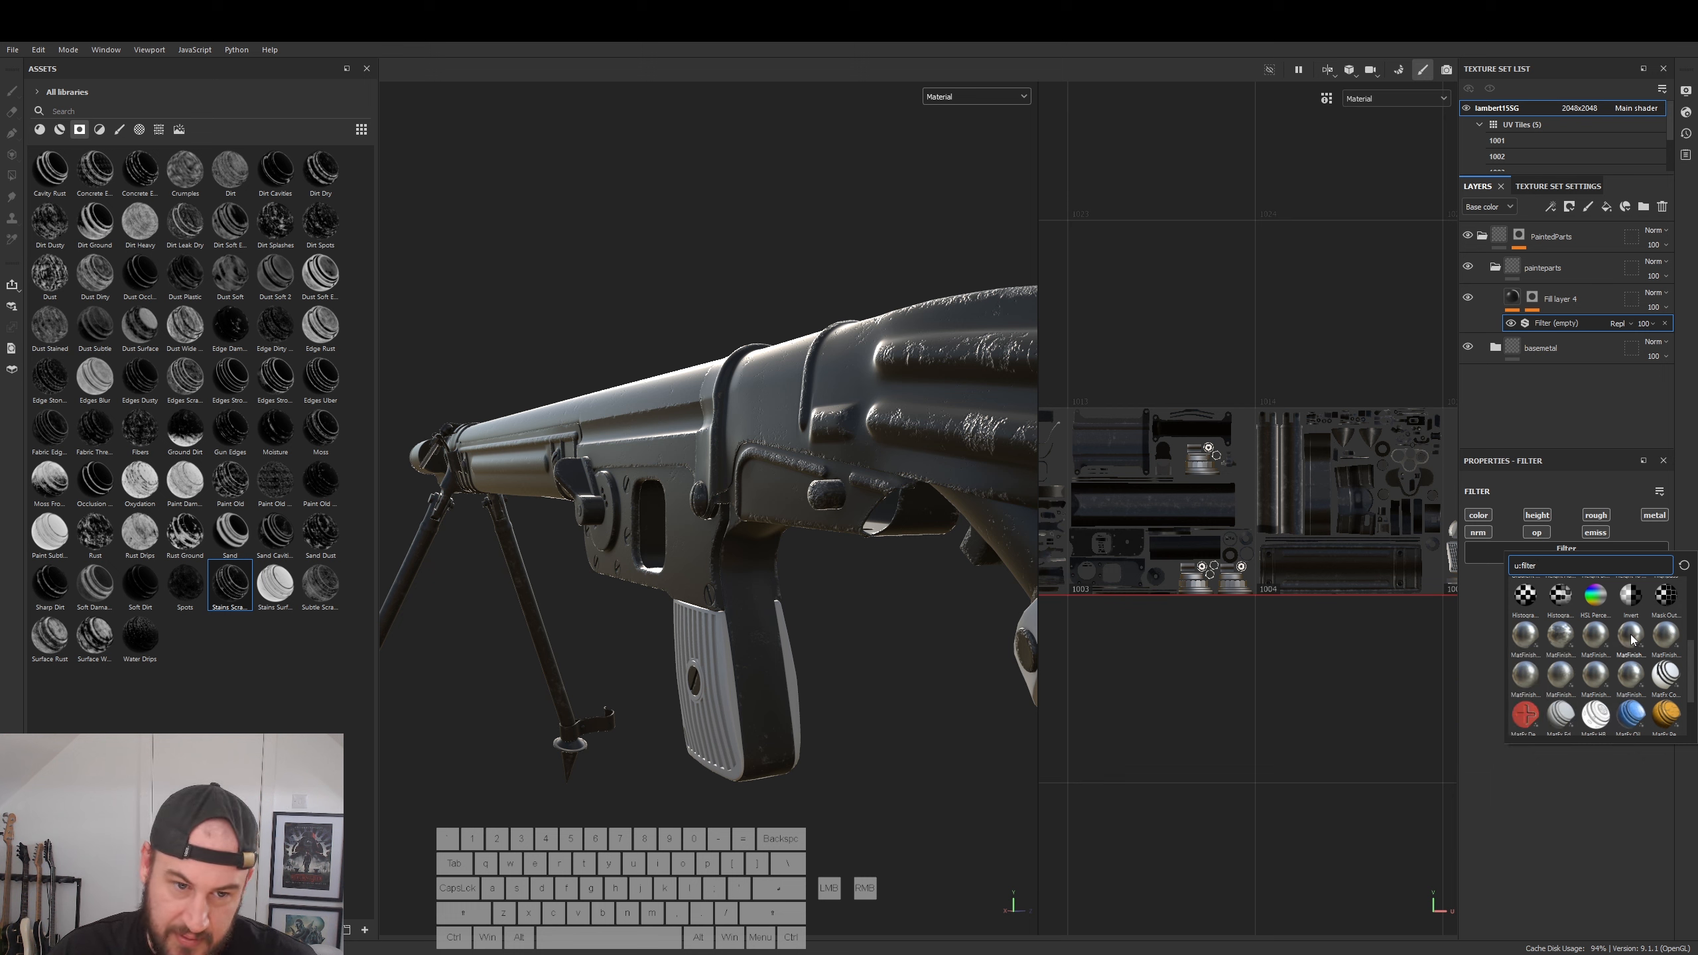
left_click(1632, 639)
- Set the MatFinish Grinded filter's Scale to 2 and Grinding Intensity to 0.05
left_click_drag(889, 495, 1084, 483, "alt")
right_click_drag(1083, 483, 842, 595, "alt")
left_click_drag(842, 595, 733, 565, "alt")
right_click_drag(732, 566, 1026, 676, "alt")
left_click_drag(863, 669, 812, 662, "alt")
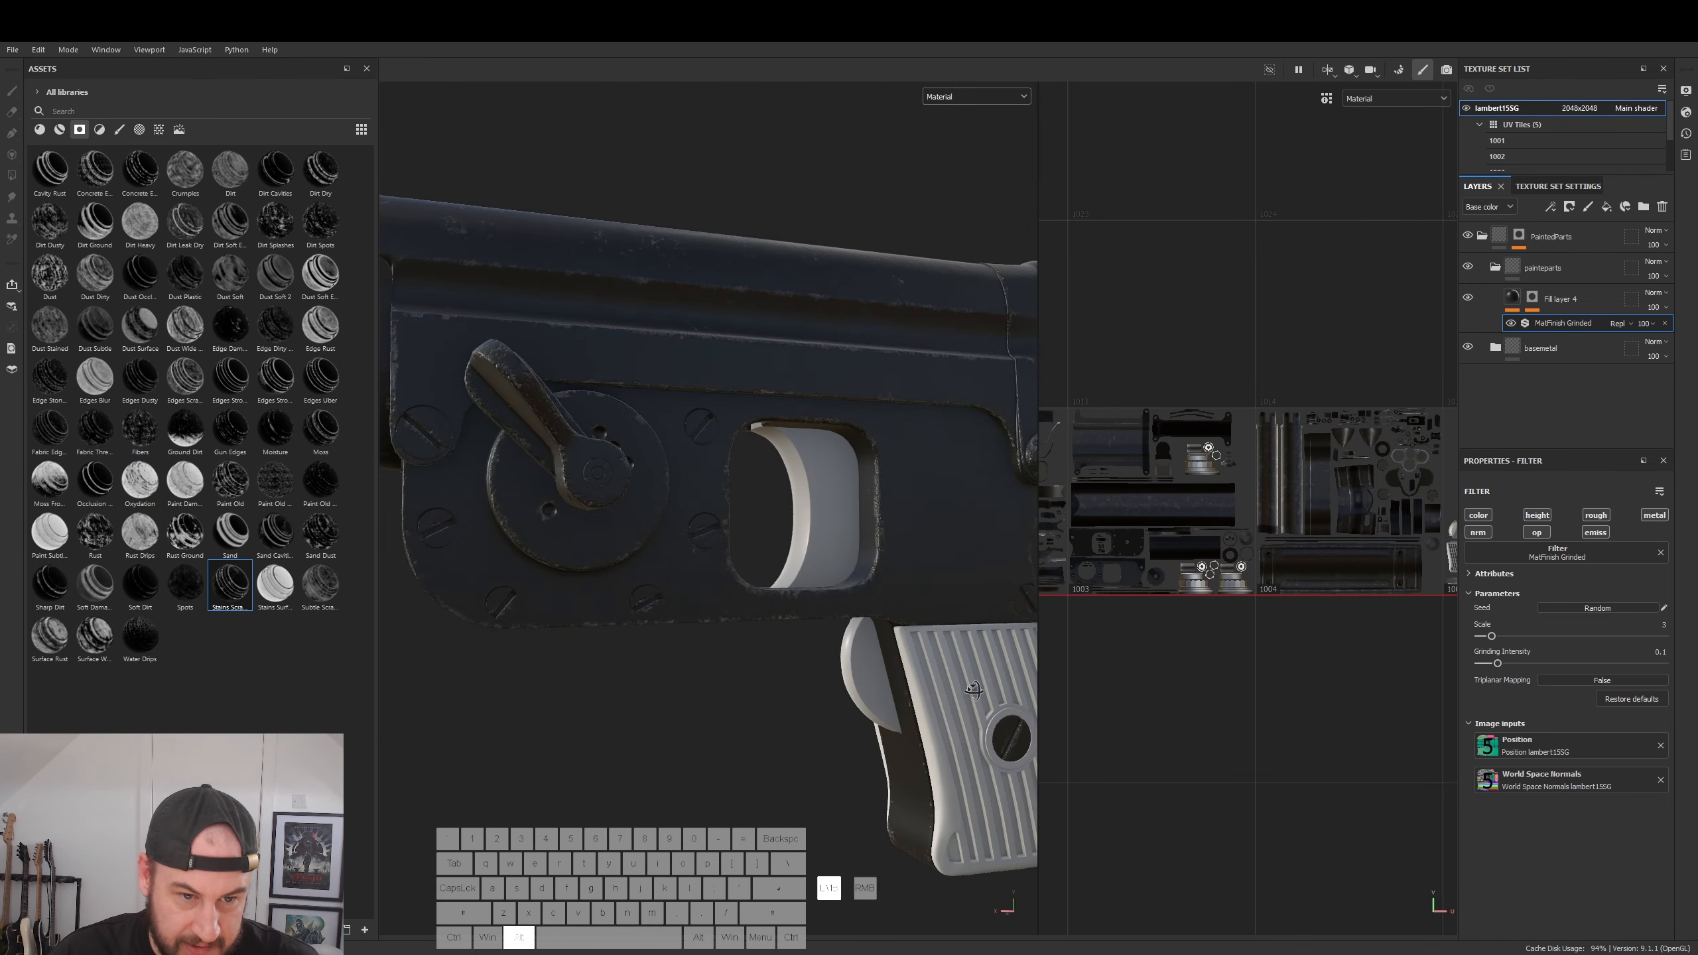
right_click_drag(813, 662, 633, 664, "alt")
left_click_drag(633, 663, 592, 671, "alt")
right_click_drag(592, 671, 828, 690, "alt")
left_click_drag(828, 689, 628, 677, "alt")
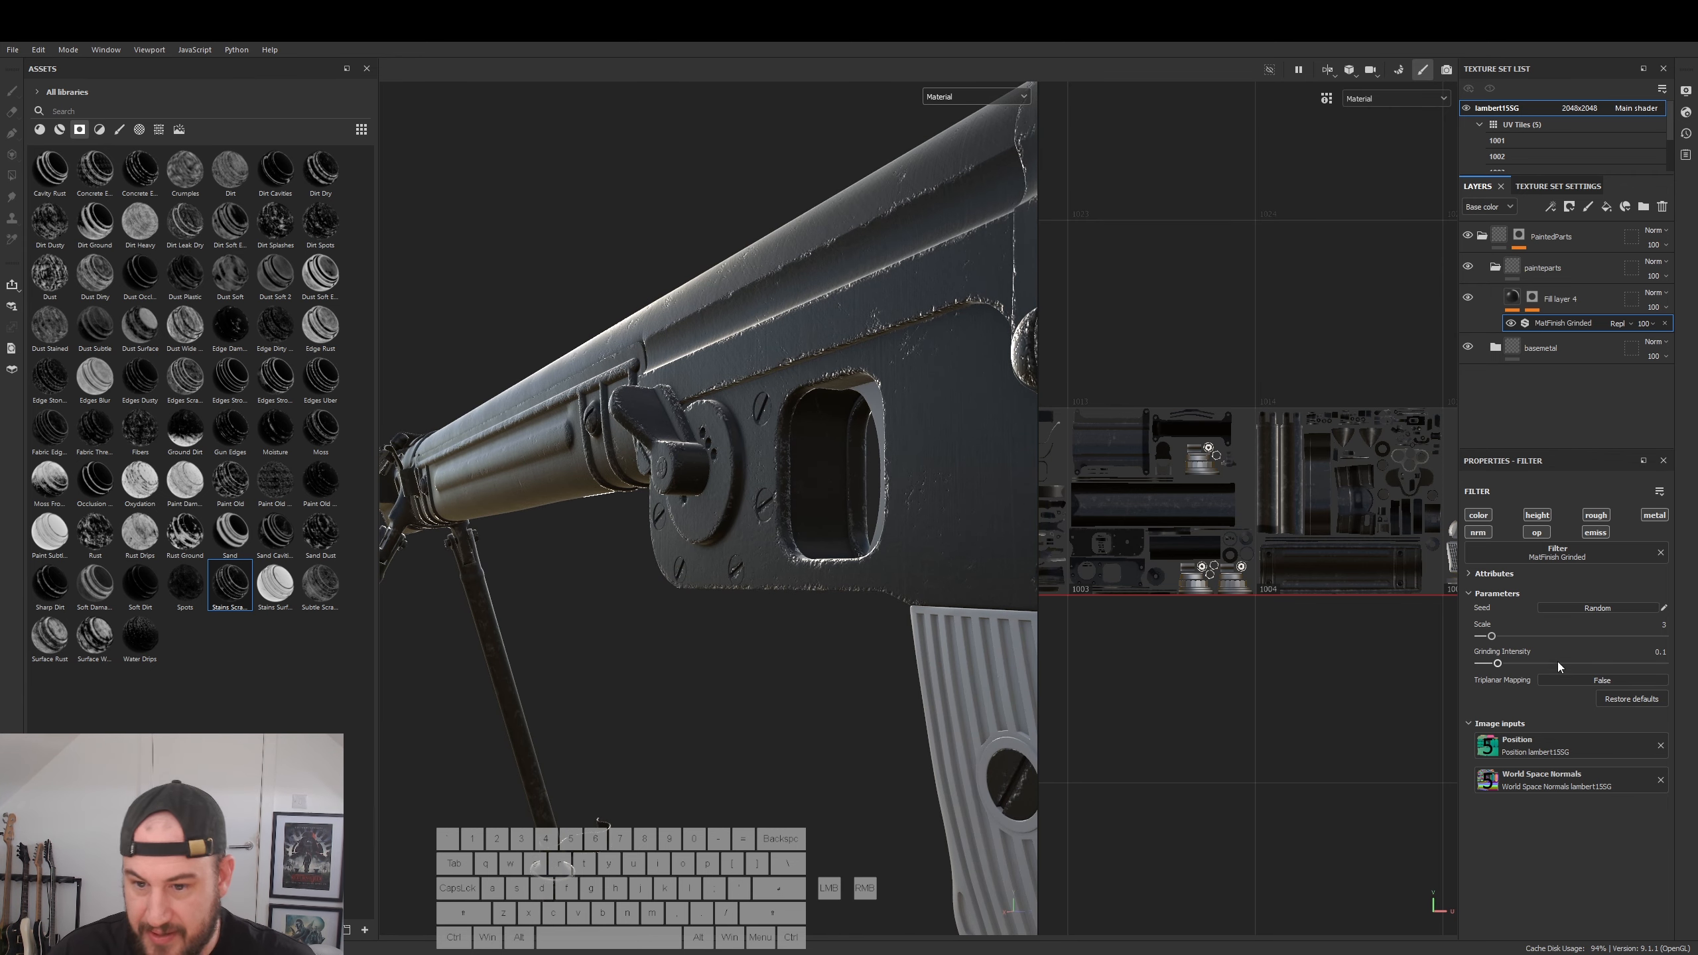
mouse_move(1493, 637)
left_mouse_down()
mouse_move(1523, 640)
mouse_move(1484, 640)
mouse_move(1489, 664)
left_mouse_up()
- Rotate the environment lighting to brighten the trigger side of the gun
left_click_drag(755, 568, 525, 639, "alt")
left_click(926, 592, "shift")
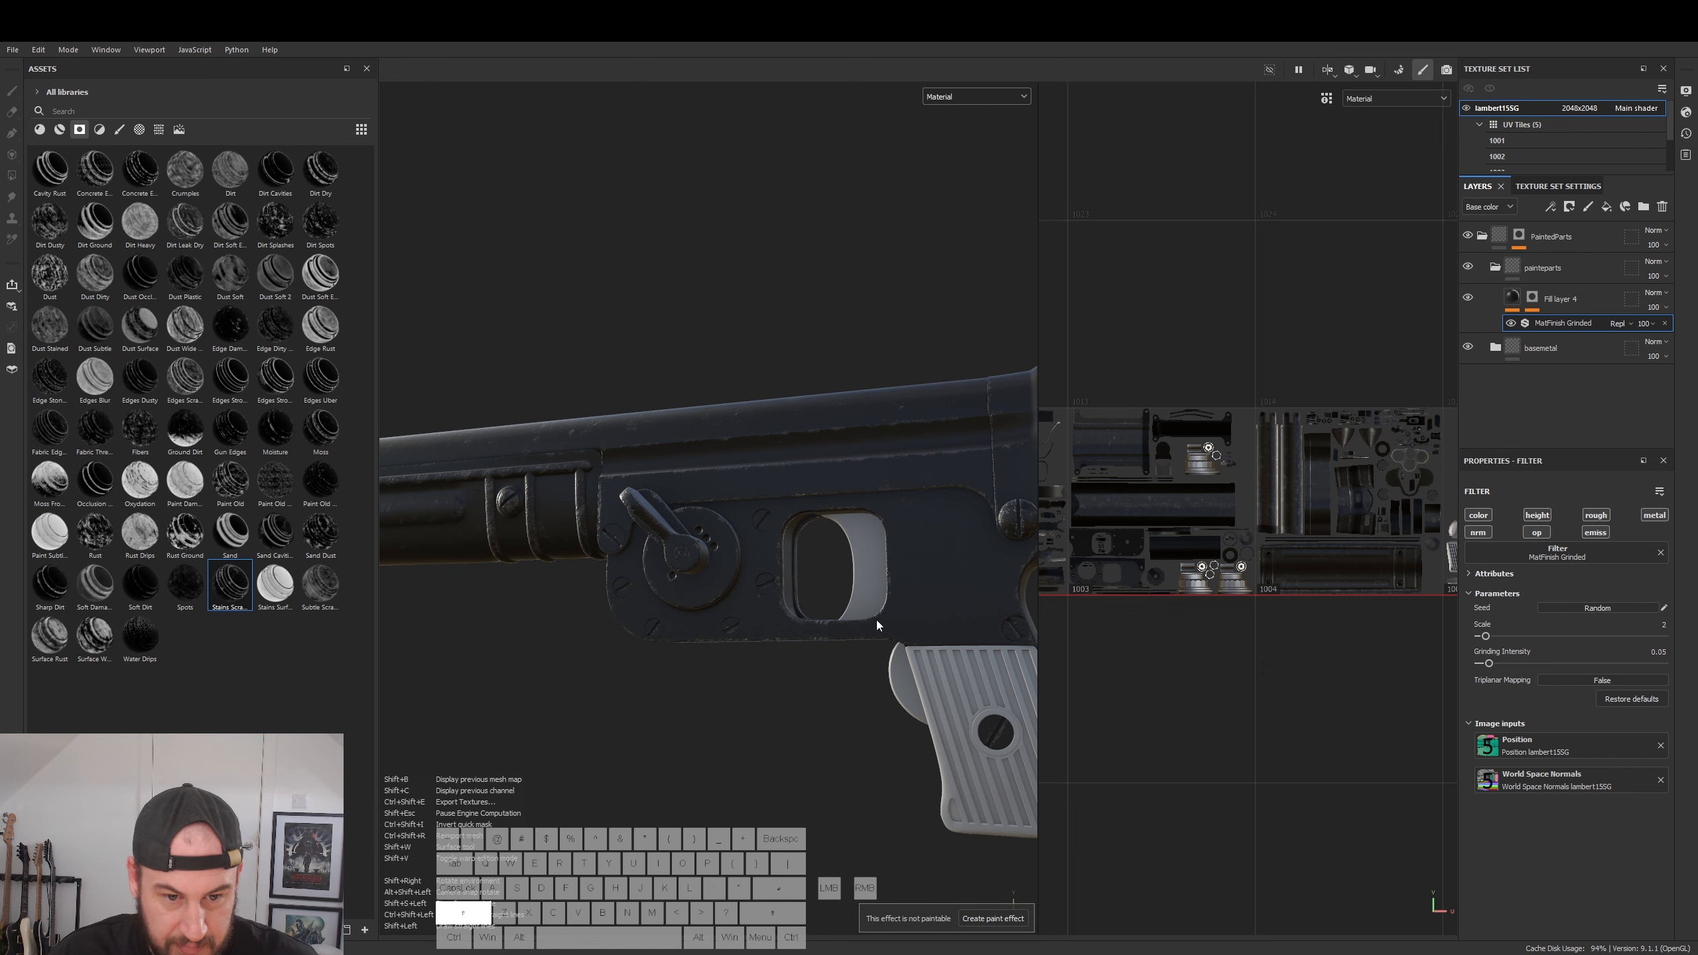
mouse_move(928, 659)
right_mouse_down("shift")
mouse_move(759, 743)
mouse_move(792, 724)
right_mouse_up("shift")
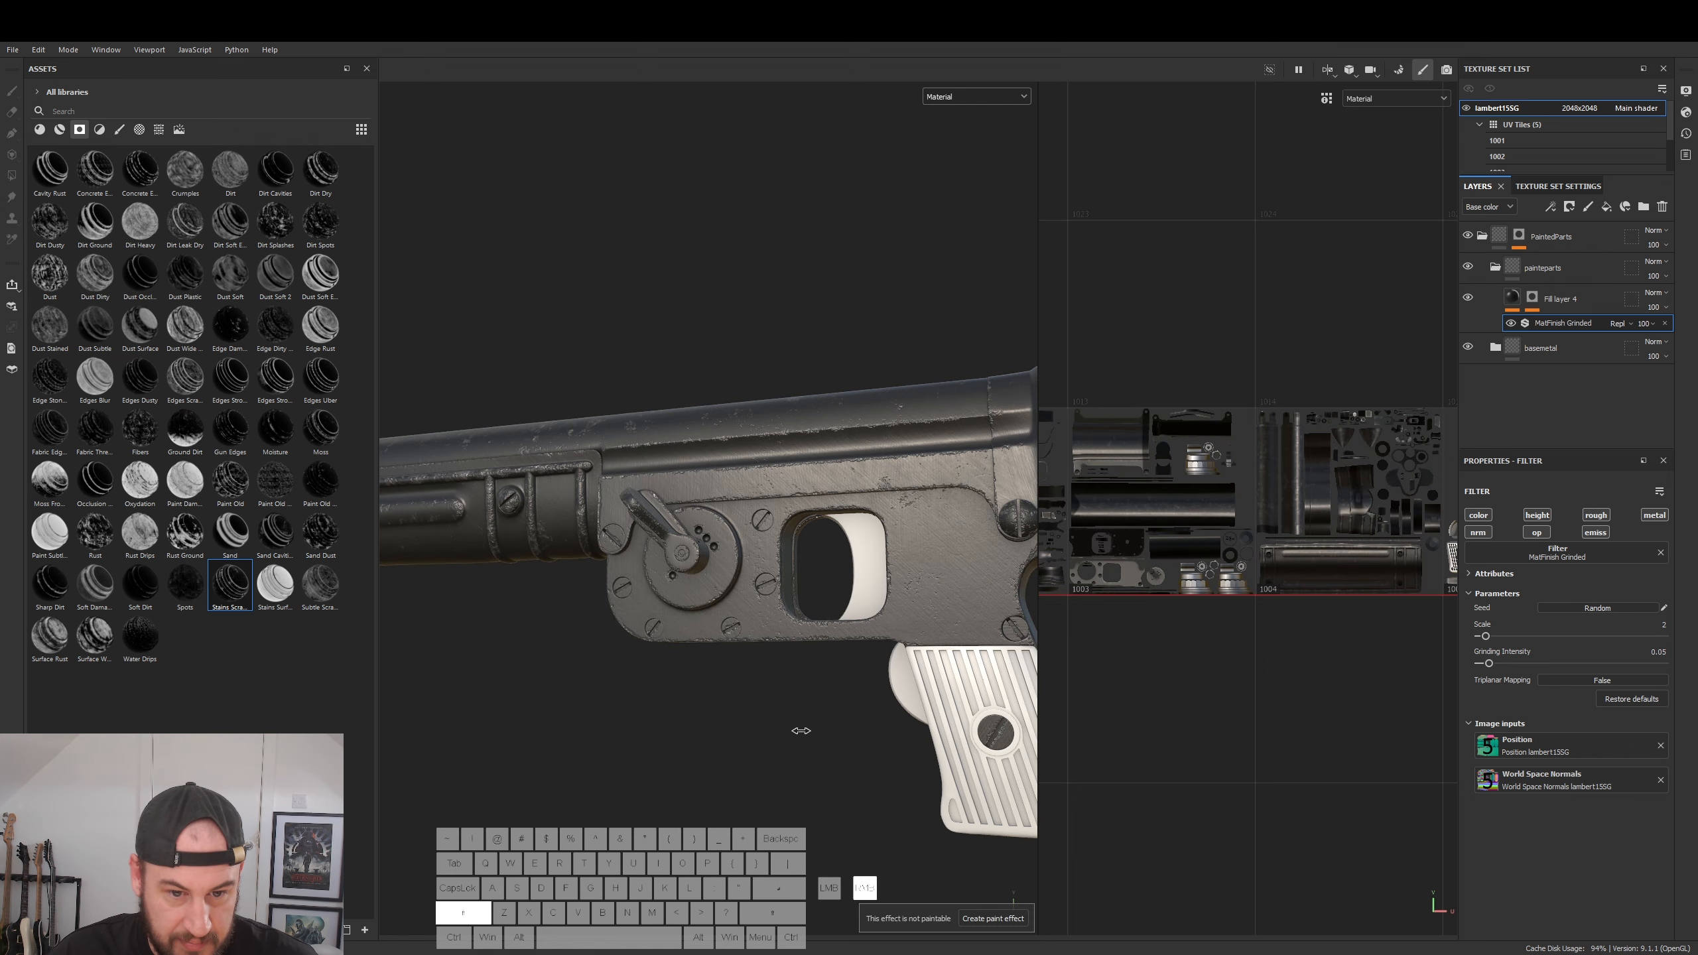
- Lower Fill layer 4's Height to 0.0367
left_click_drag(747, 683, 803, 671, "alt")
right_click_drag(812, 669, 1202, 747, "alt")
mouse_move(923, 712)
left_mouse_down("alt")
mouse_move(950, 719)
mouse_move(943, 700)
left_mouse_up("alt")
left_click(1605, 300)
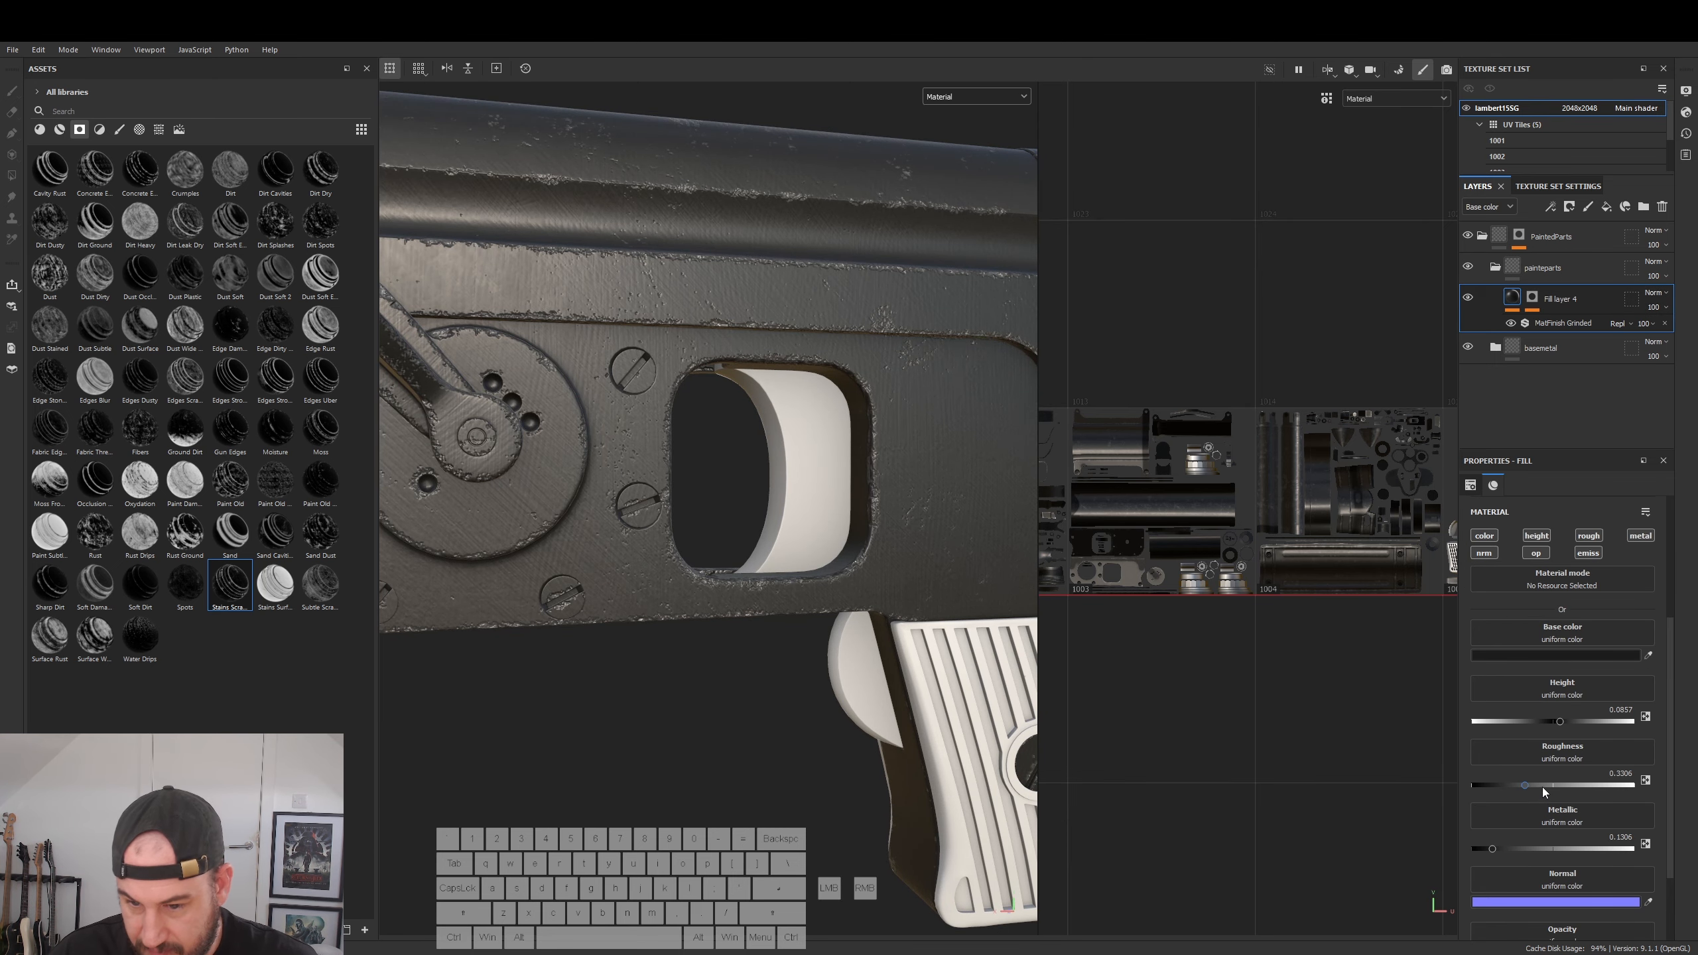
left_click_drag(1561, 725, 1557, 724)
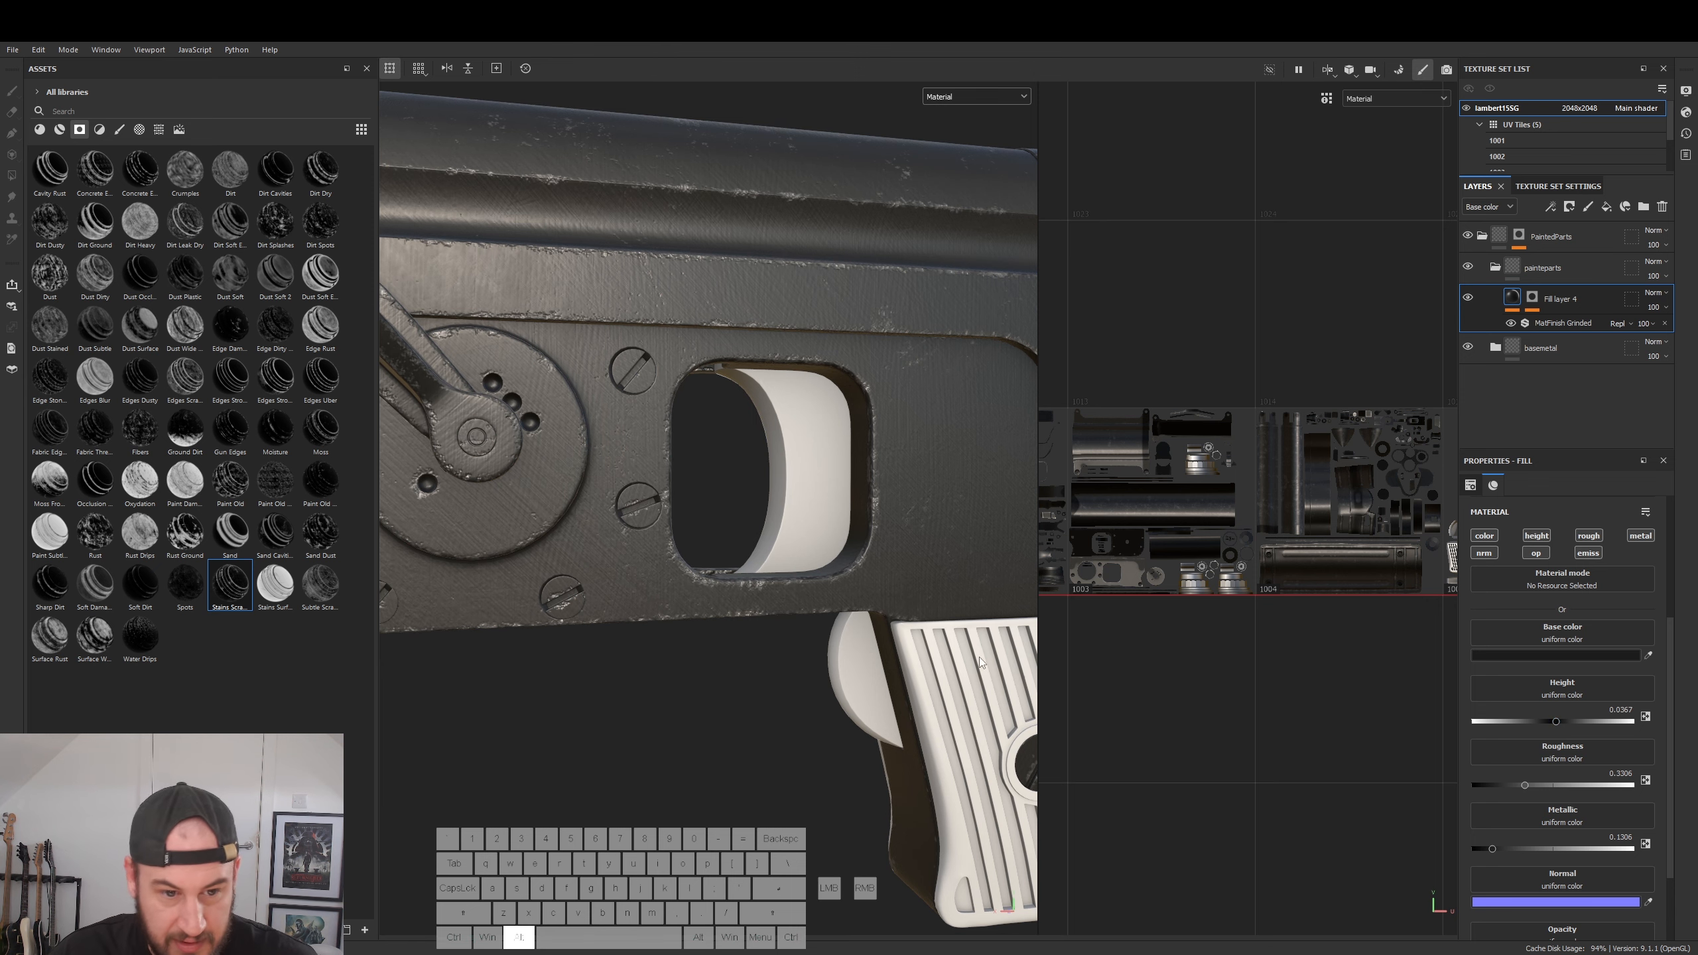
- Reduce the MatFinish Grinded filter's Grinding Intensity to 0.03
right_click_drag(903, 621, 646, 632, "alt")
left_click_drag(646, 632, 736, 729, "alt")
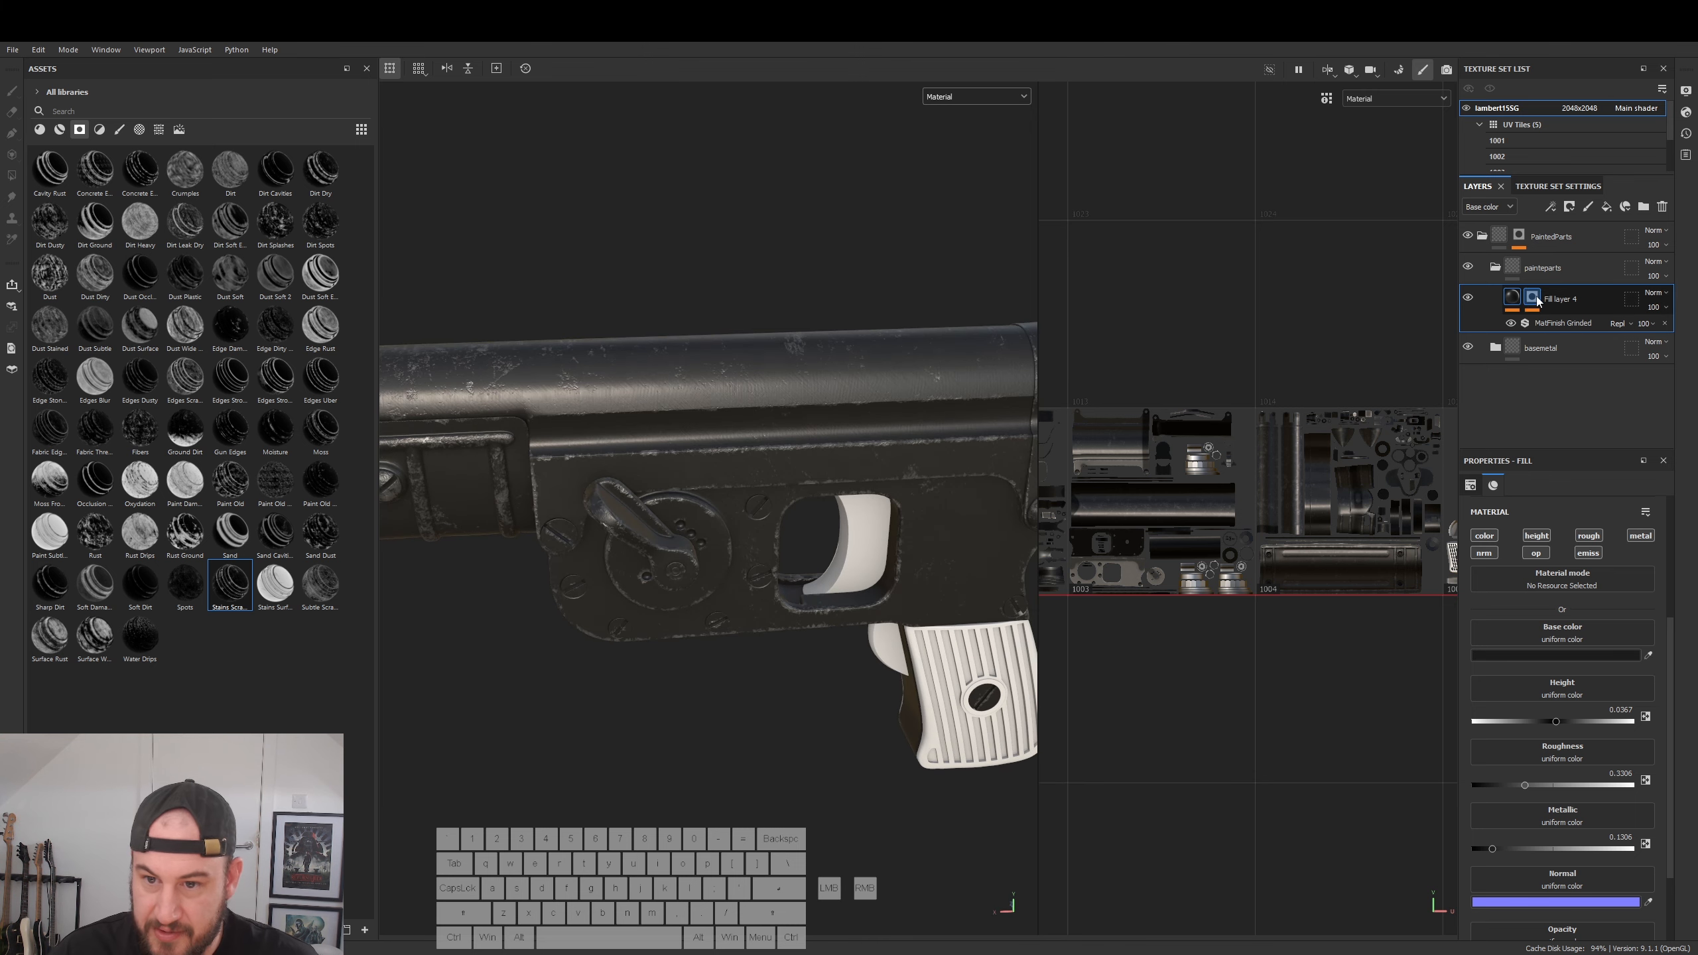
left_click_drag(899, 575, 813, 589, "alt")
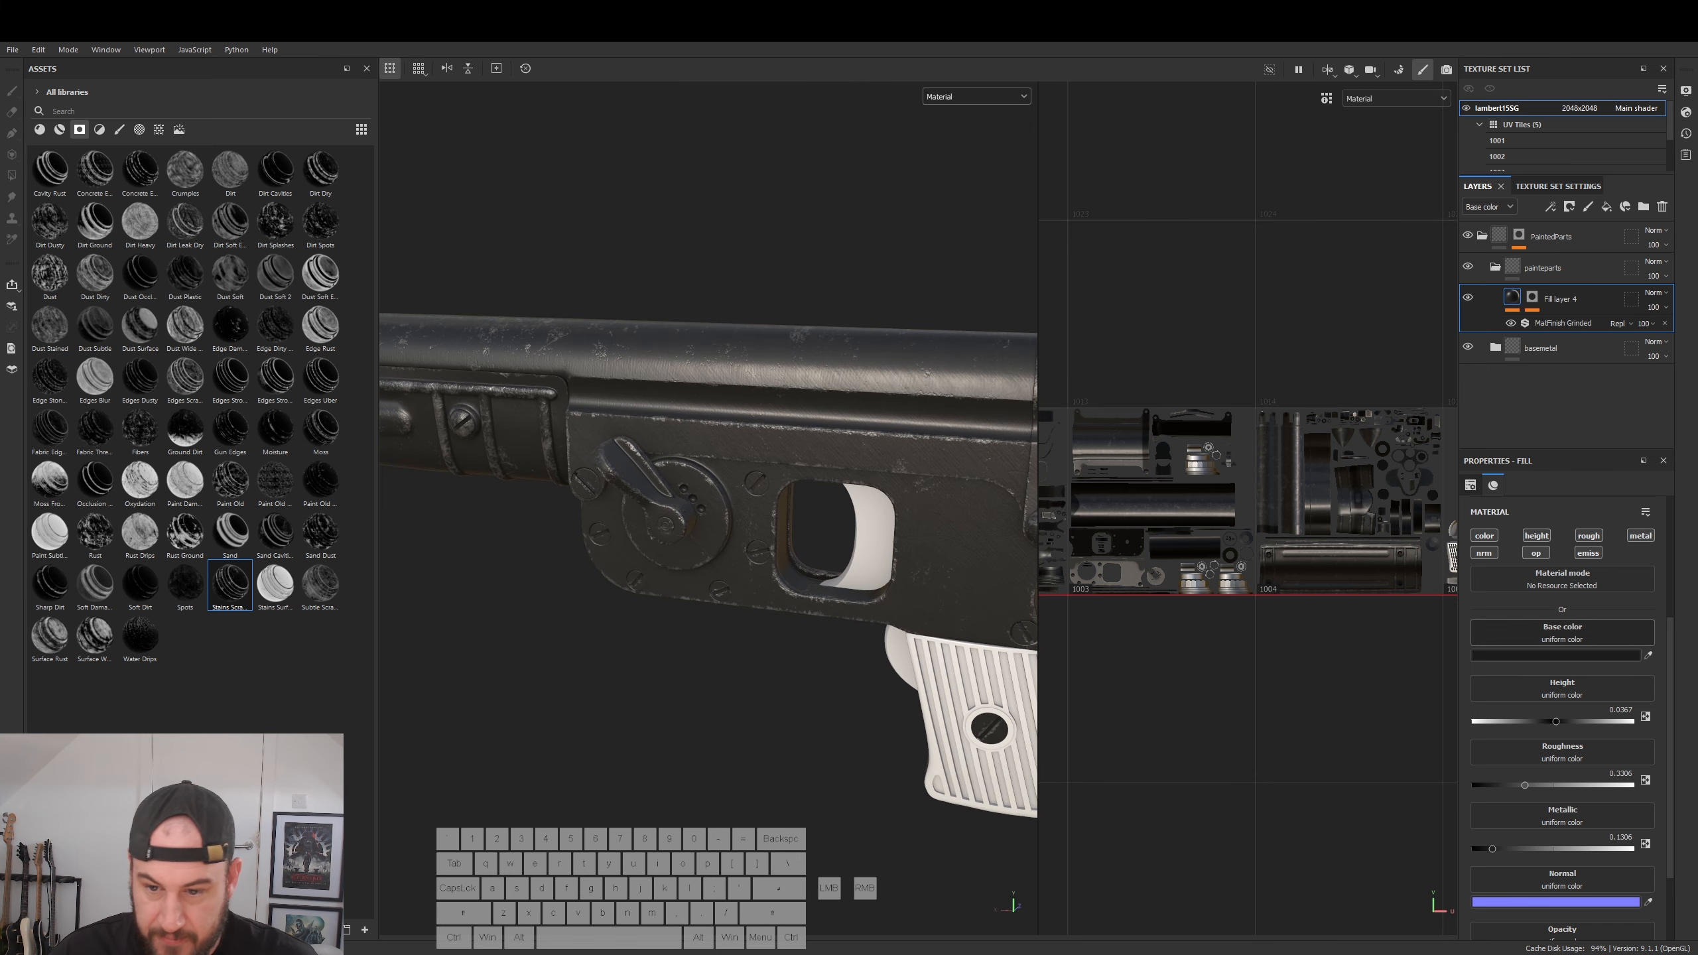
left_click(1564, 324)
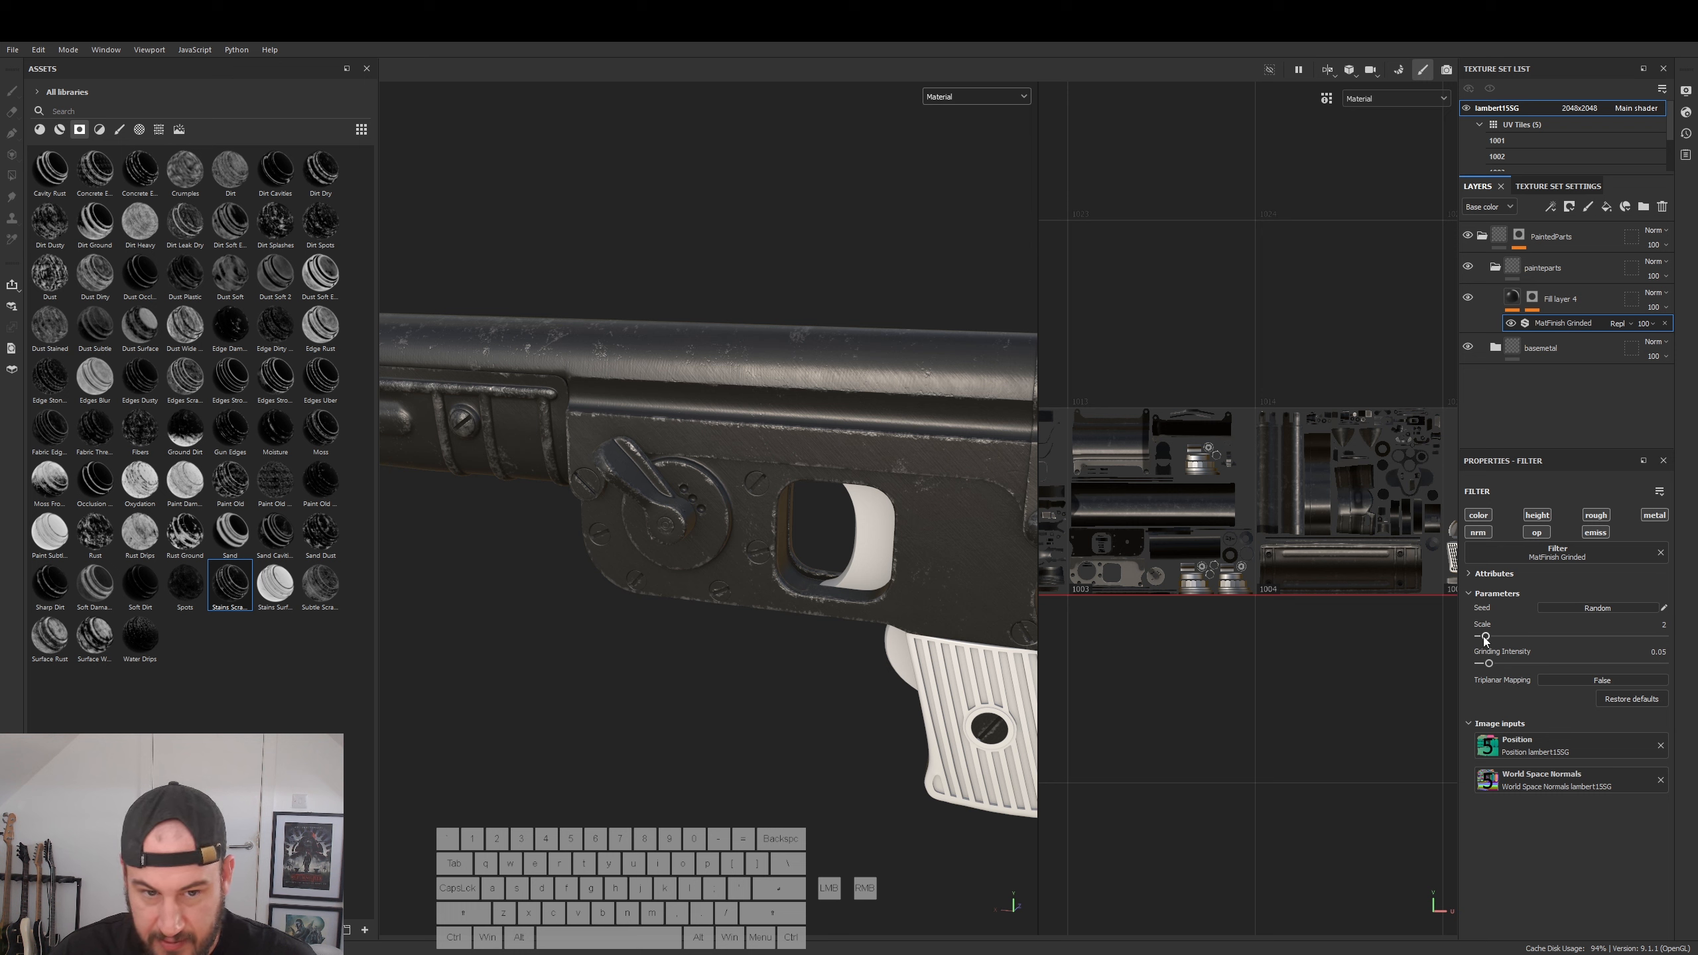
left_click_drag(1486, 664, 1487, 665)
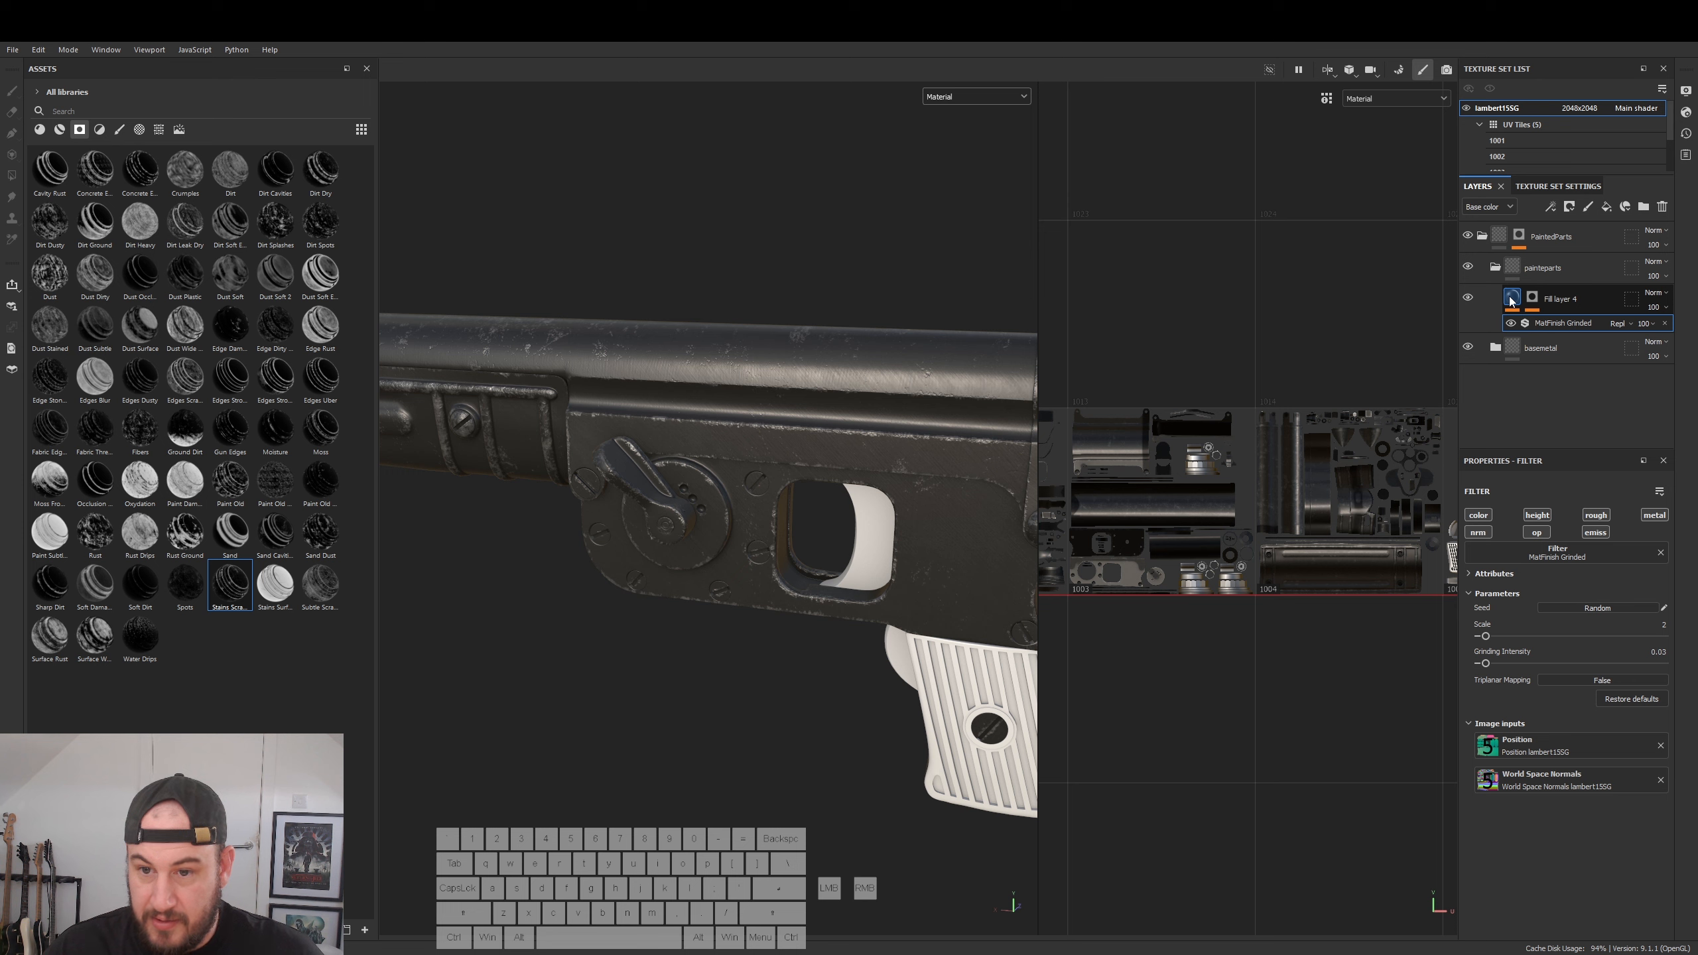
- Add a fill effect to the material of Fill layer 4 and limit it to the roughness channel
mouse_move(1512, 301)
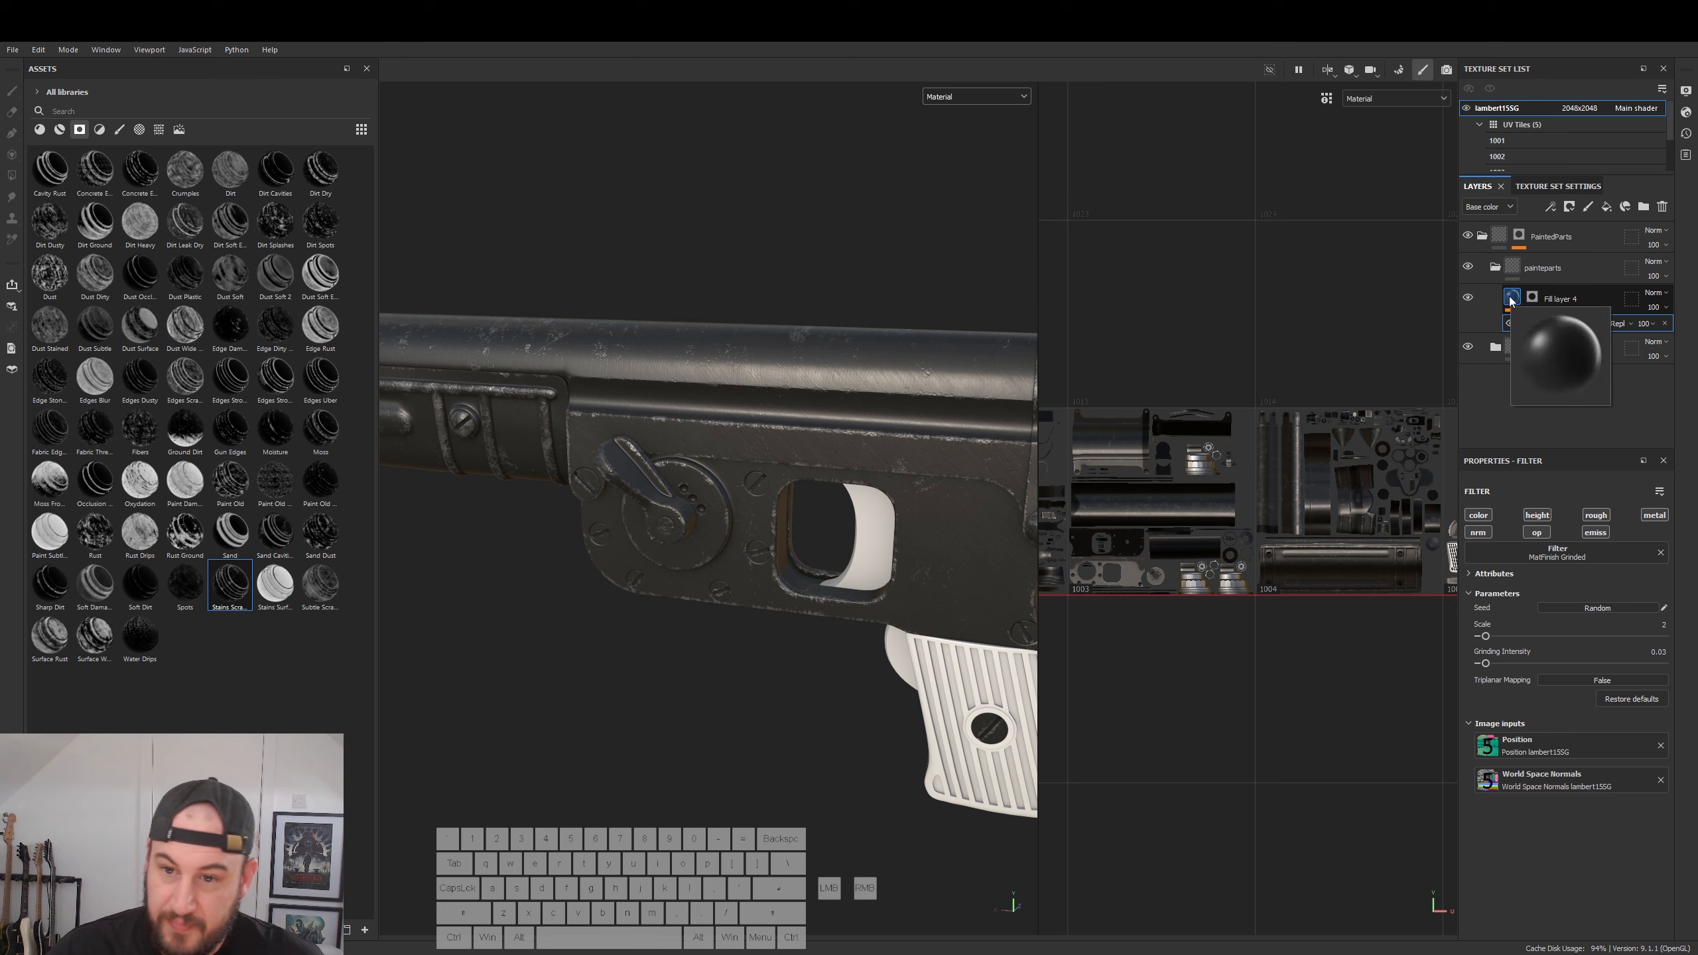
left_click(1511, 298)
right_click(1511, 300)
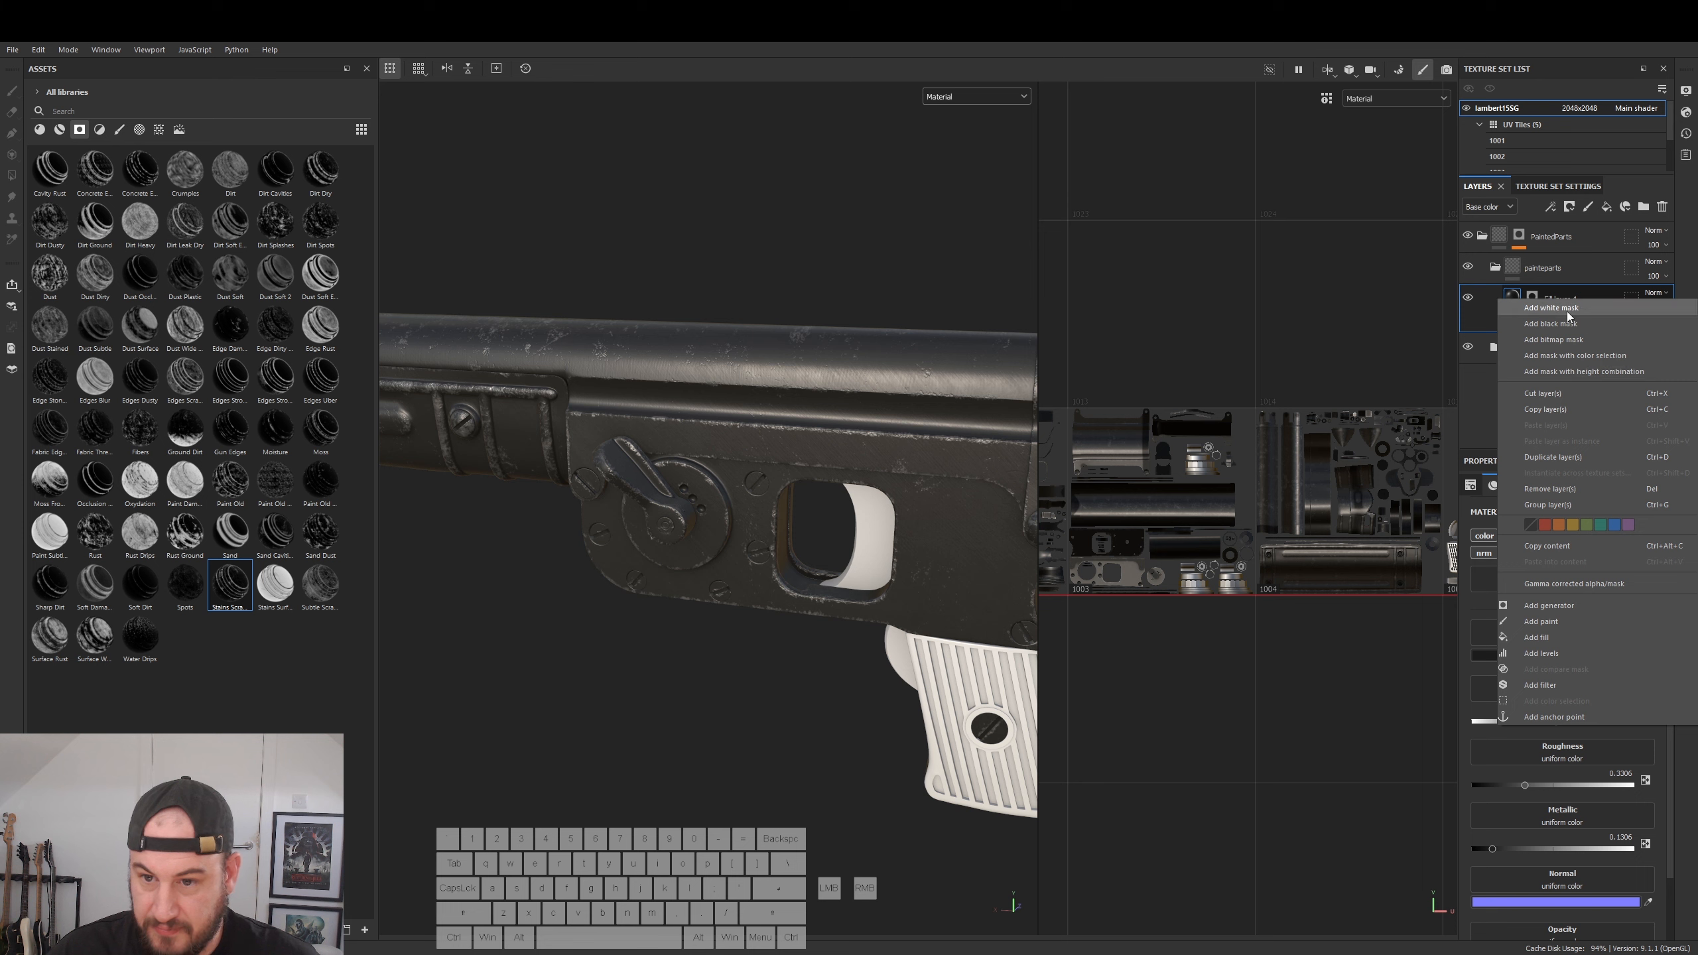
left_click(1555, 636)
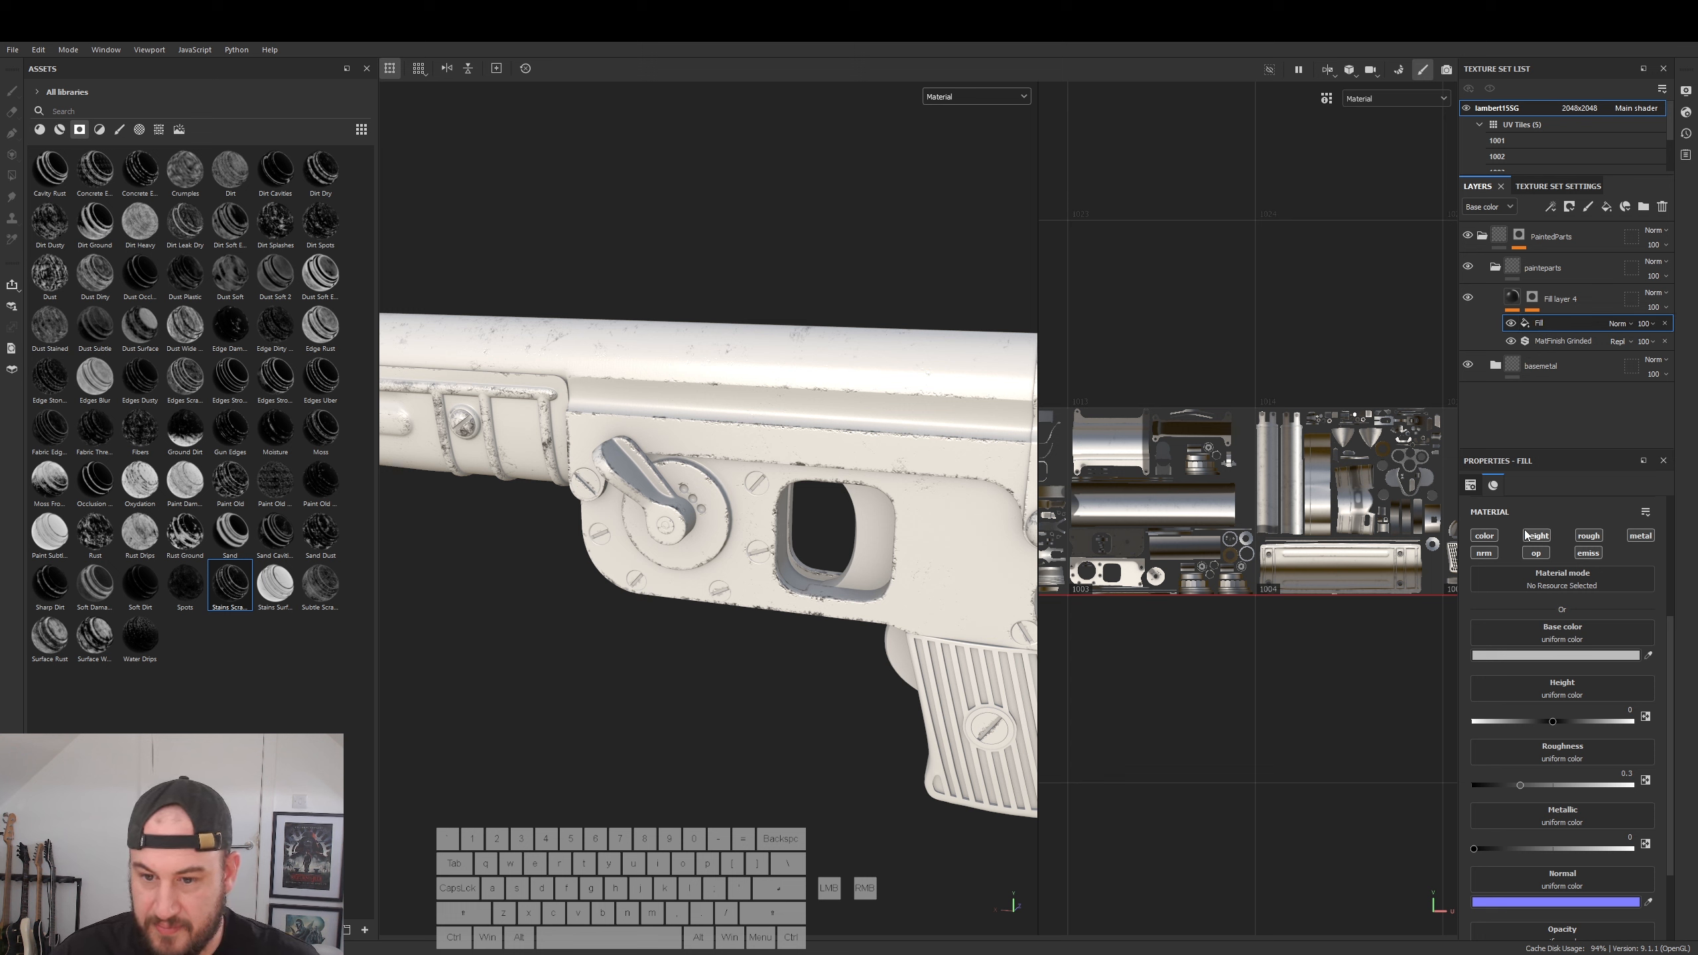
left_click(1487, 555)
left_click(1491, 556)
left_click(1537, 538)
left_click(1539, 556)
left_click(1590, 554)
left_click(1642, 537)
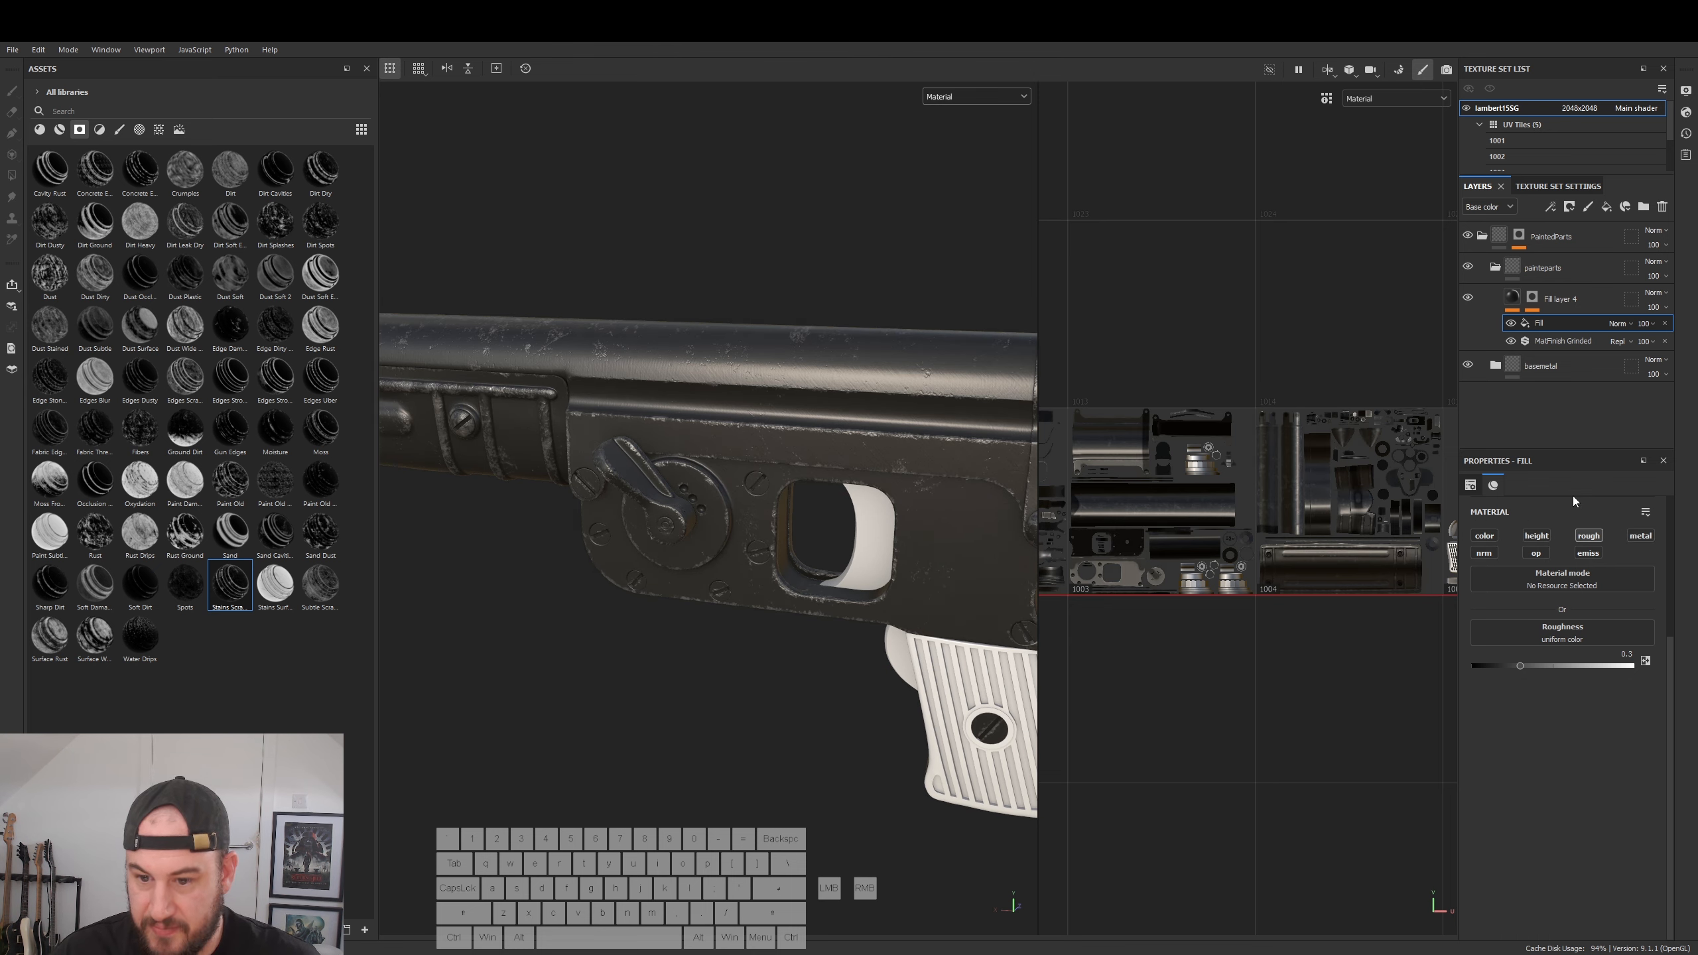
- Use the Grunge Concrete Dirty texture for the fill effect's roughness, trying Invert and restoring it to False
left_click(1548, 631)
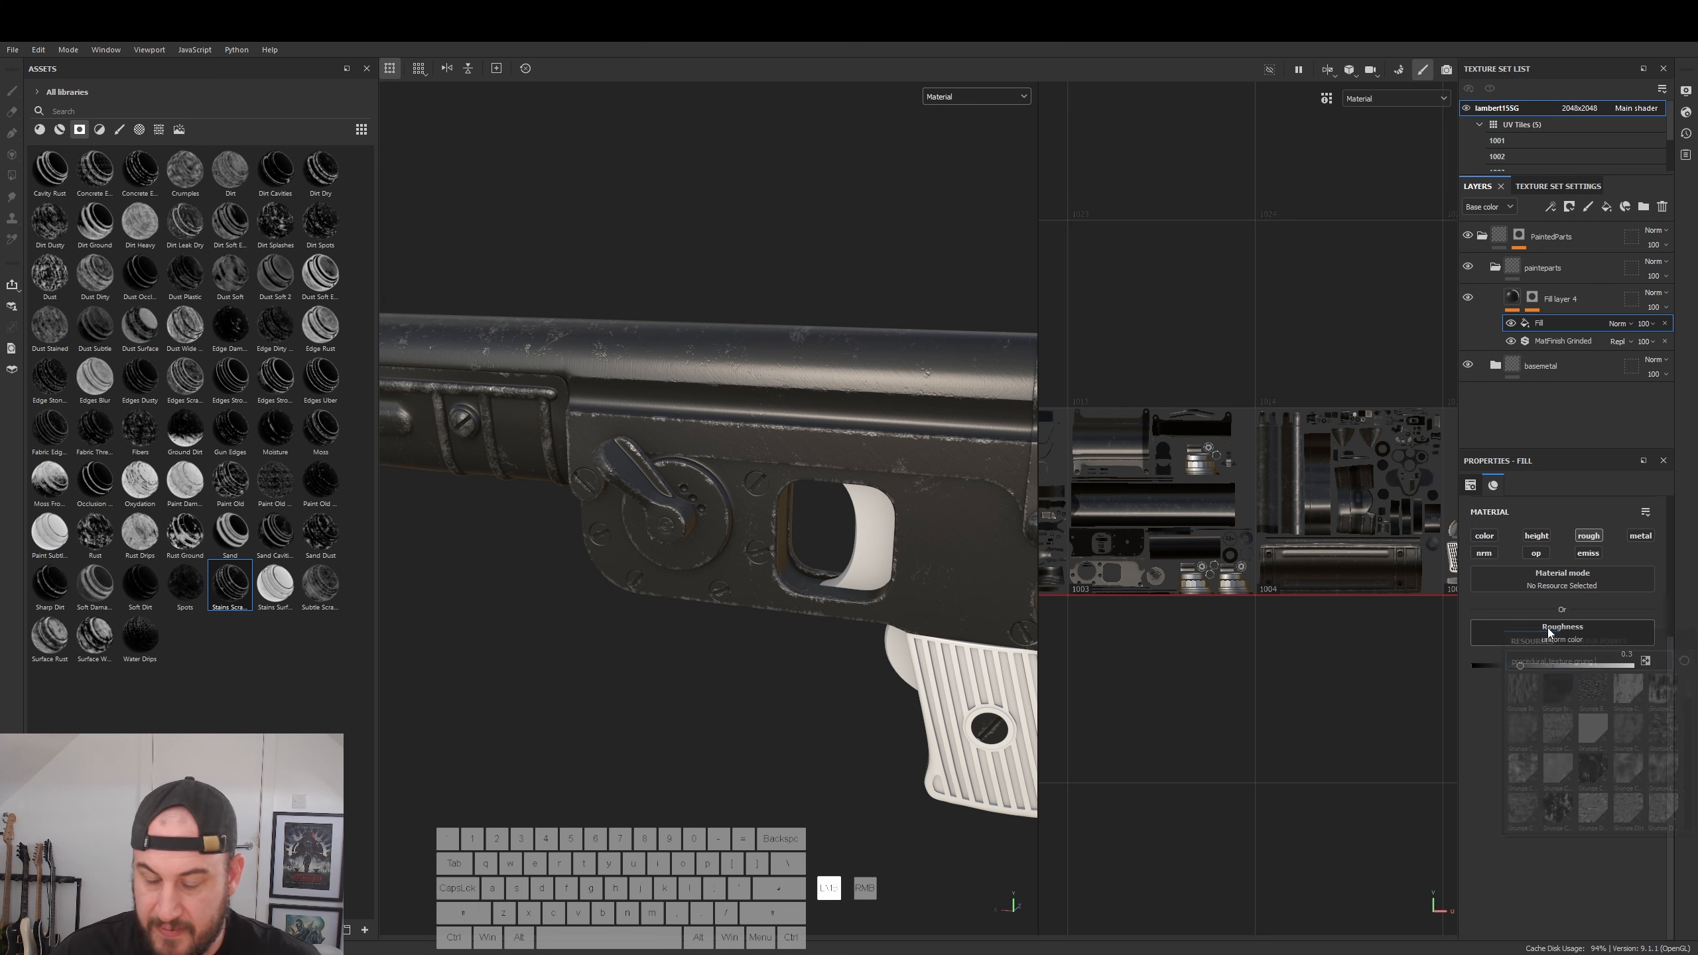
mouse_move(1518, 811)
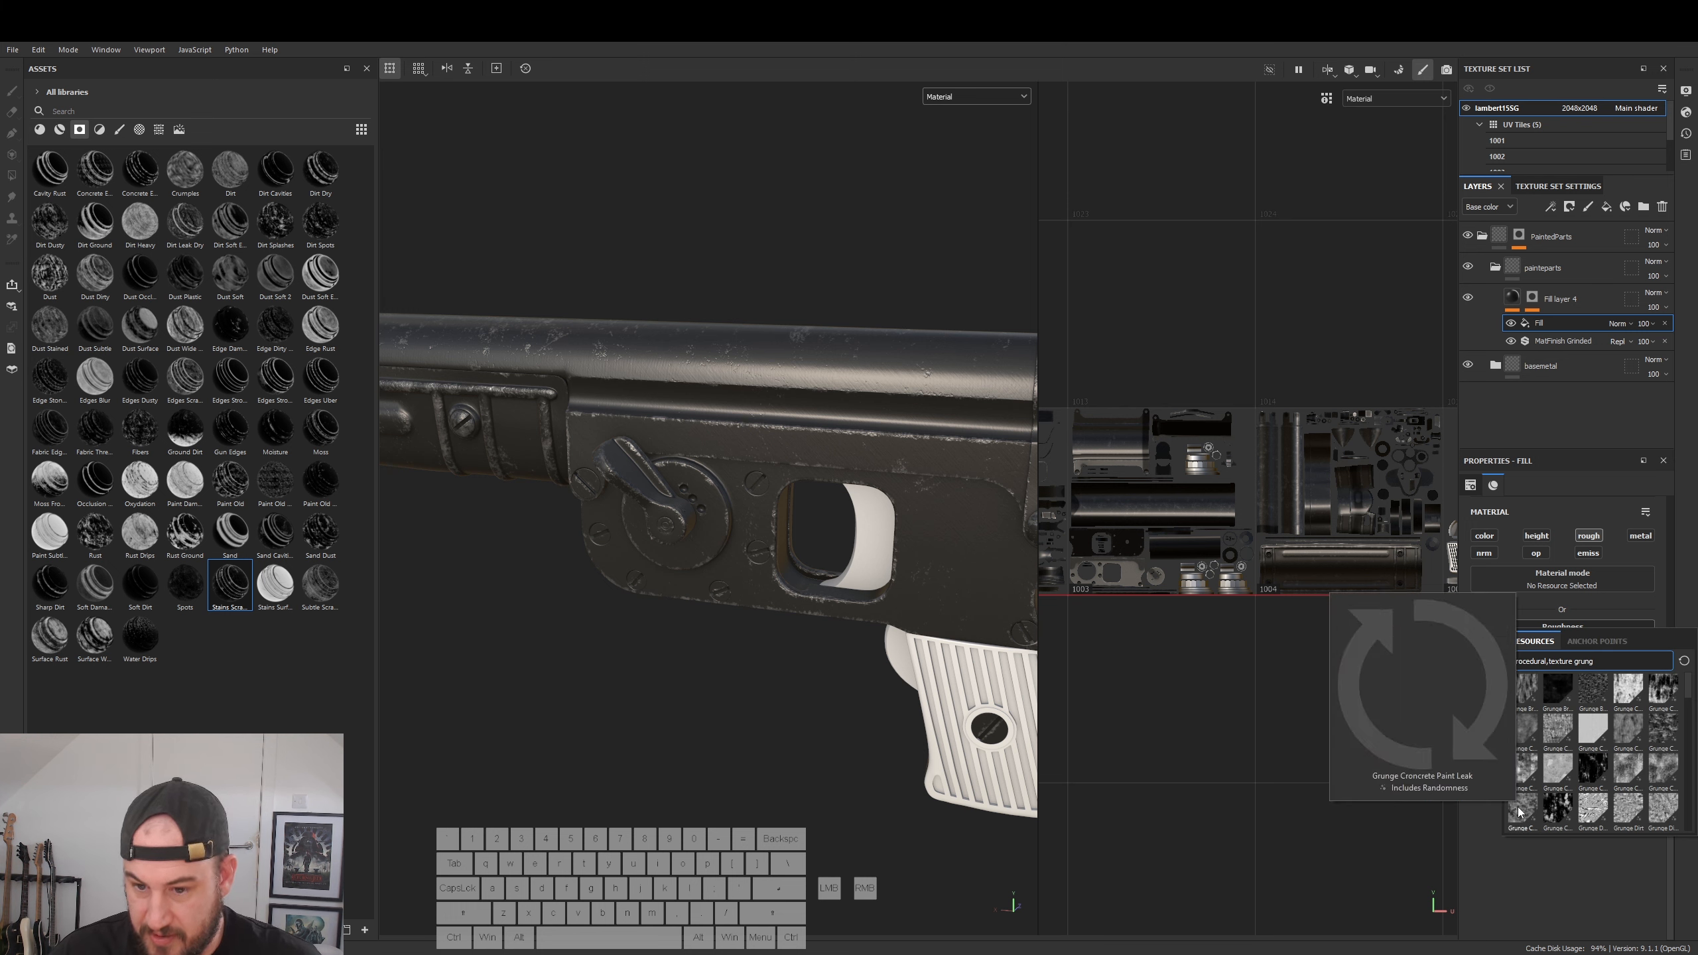
mouse_move(1604, 812)
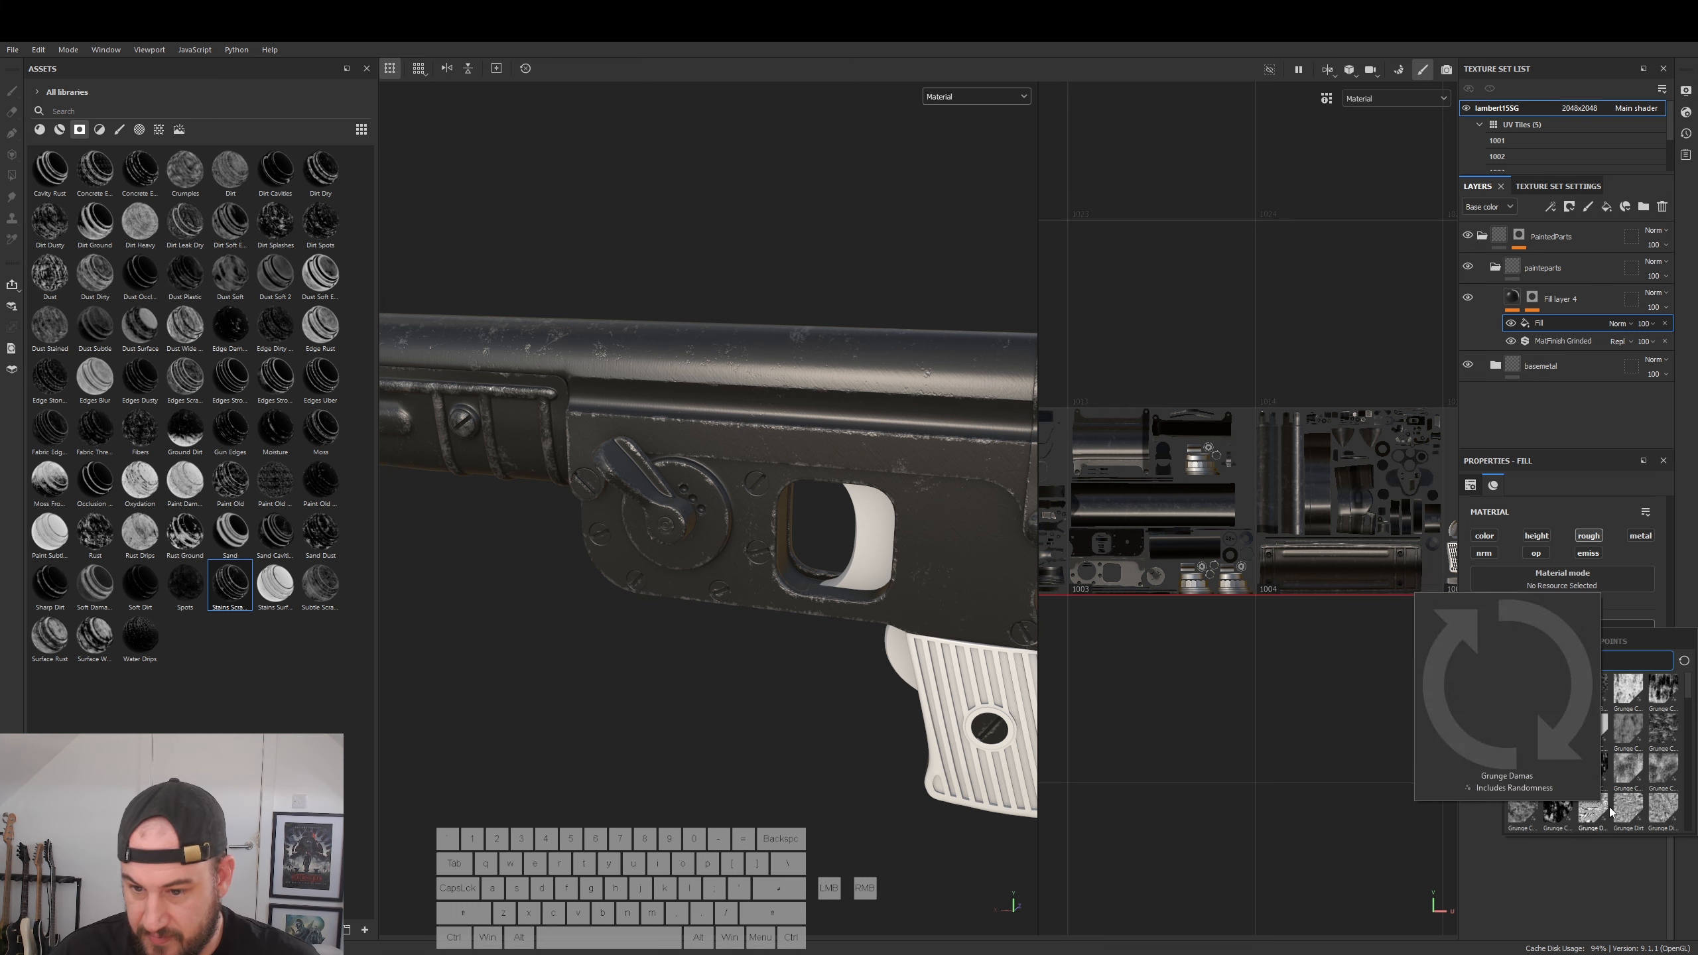
mouse_move(1630, 778)
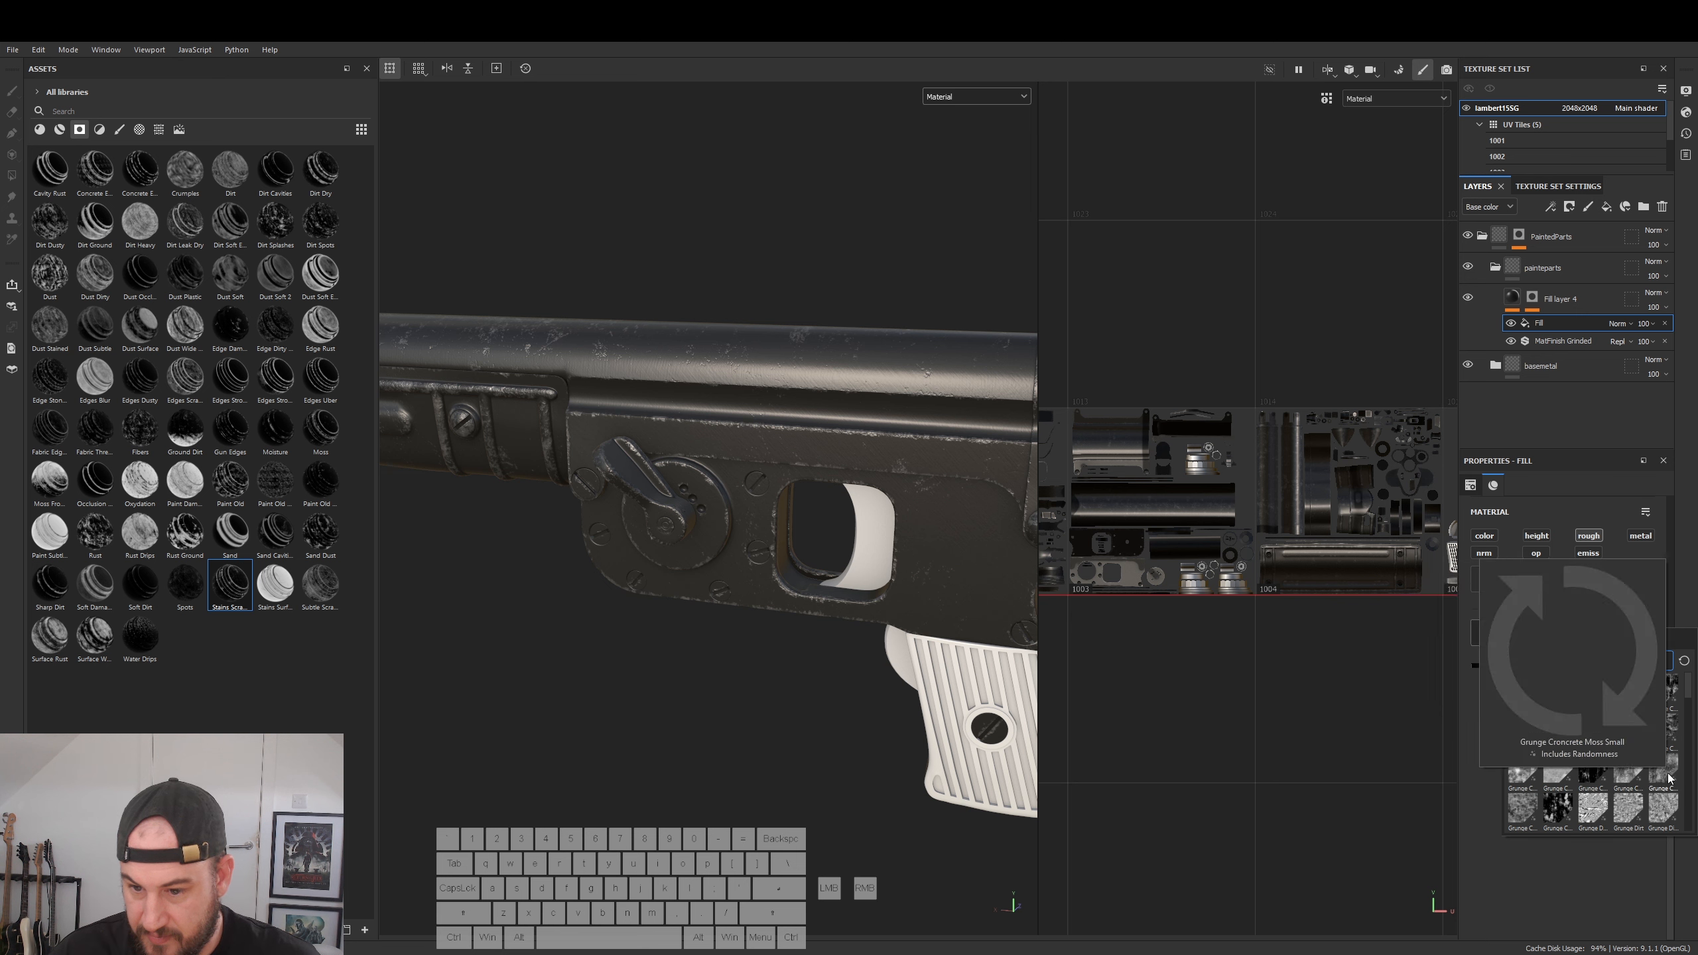
mouse_move(1672, 733)
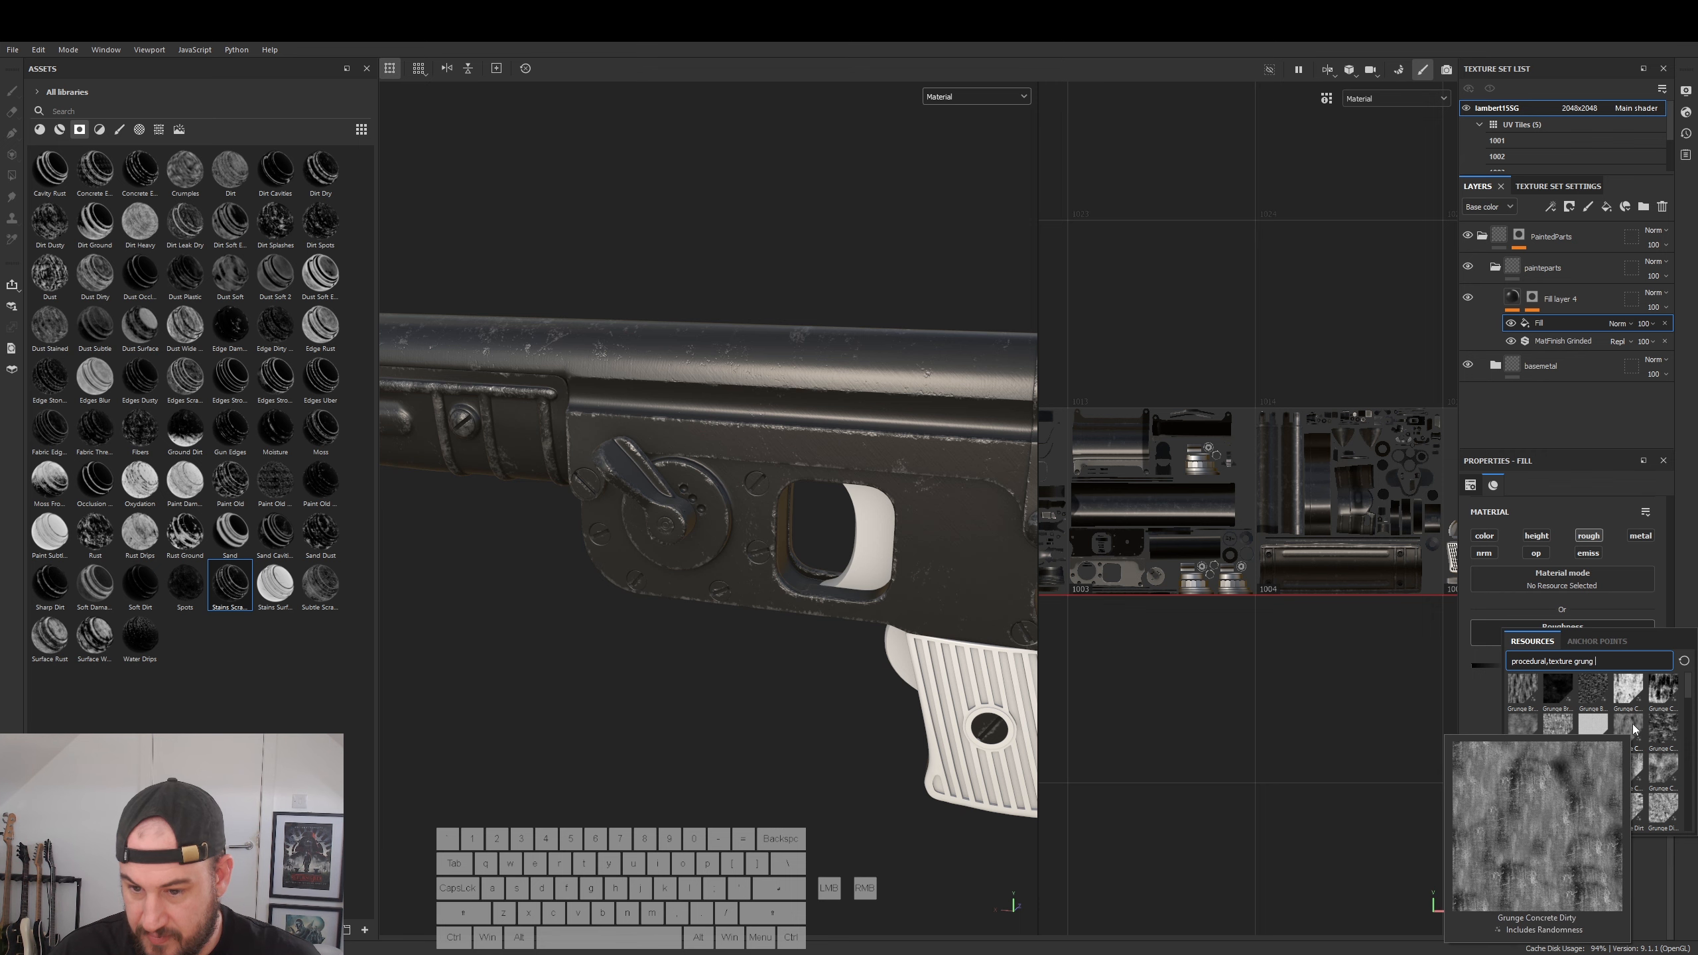
left_click(1632, 724)
left_click_drag(791, 587, 750, 468, "alt")
right_click_drag(751, 468, 854, 592, "alt")
left_click_drag(855, 592, 833, 575, "alt")
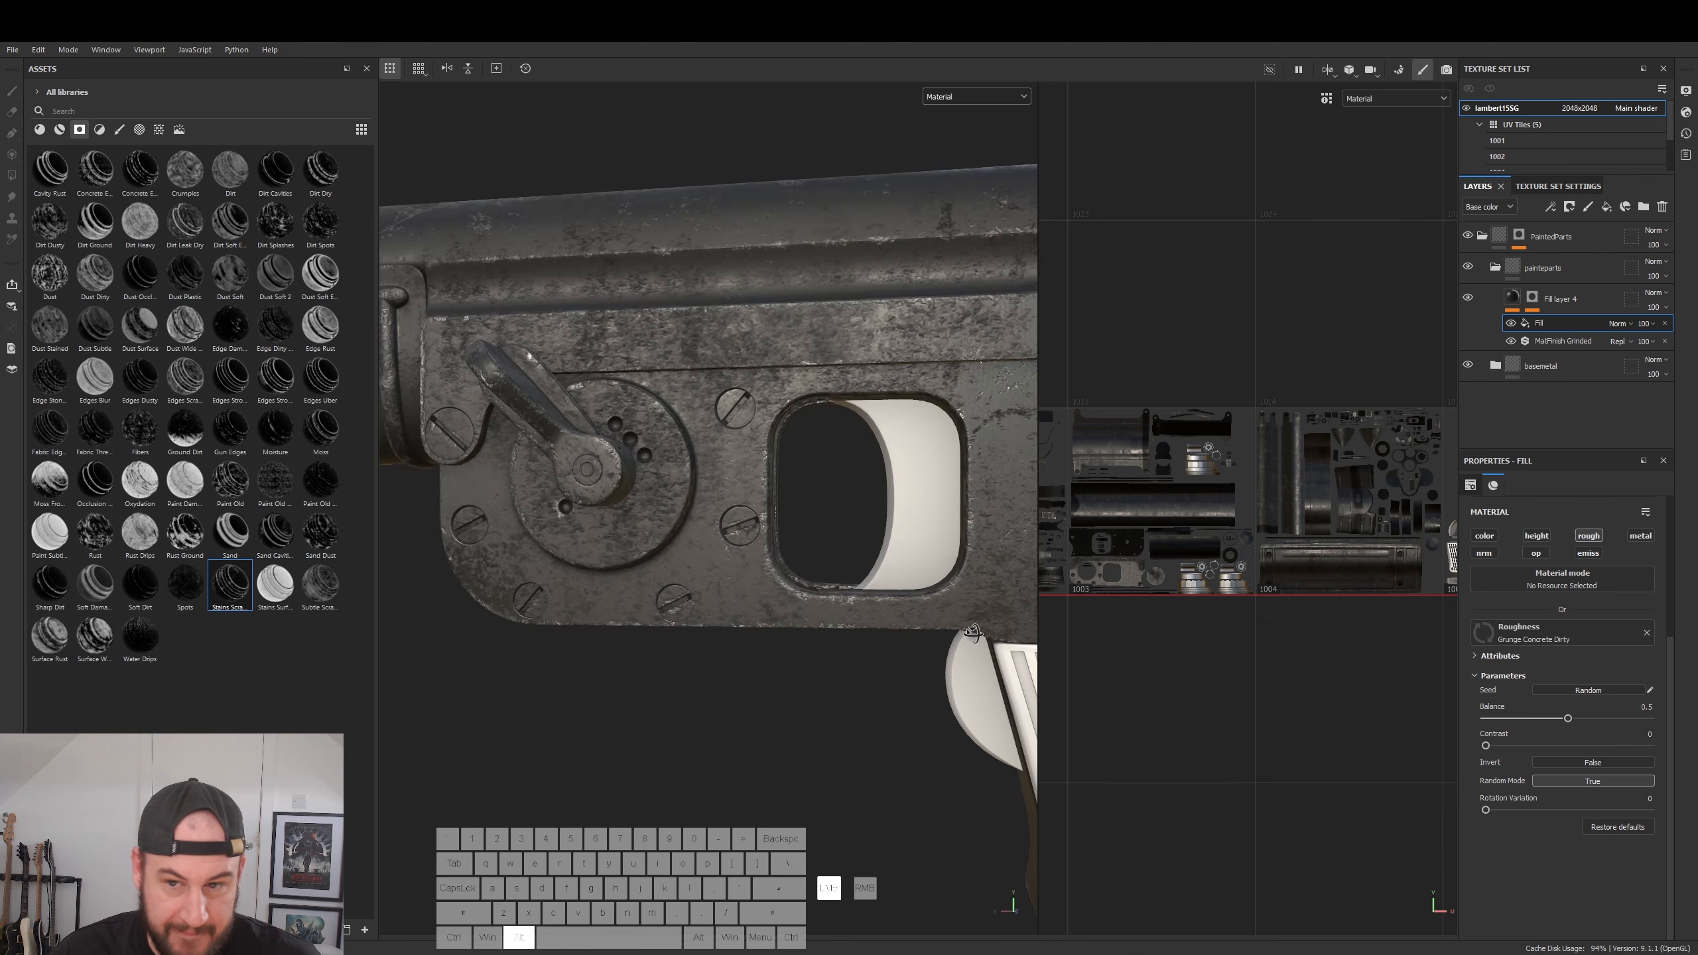
left_click_drag(805, 467, 769, 472, "alt")
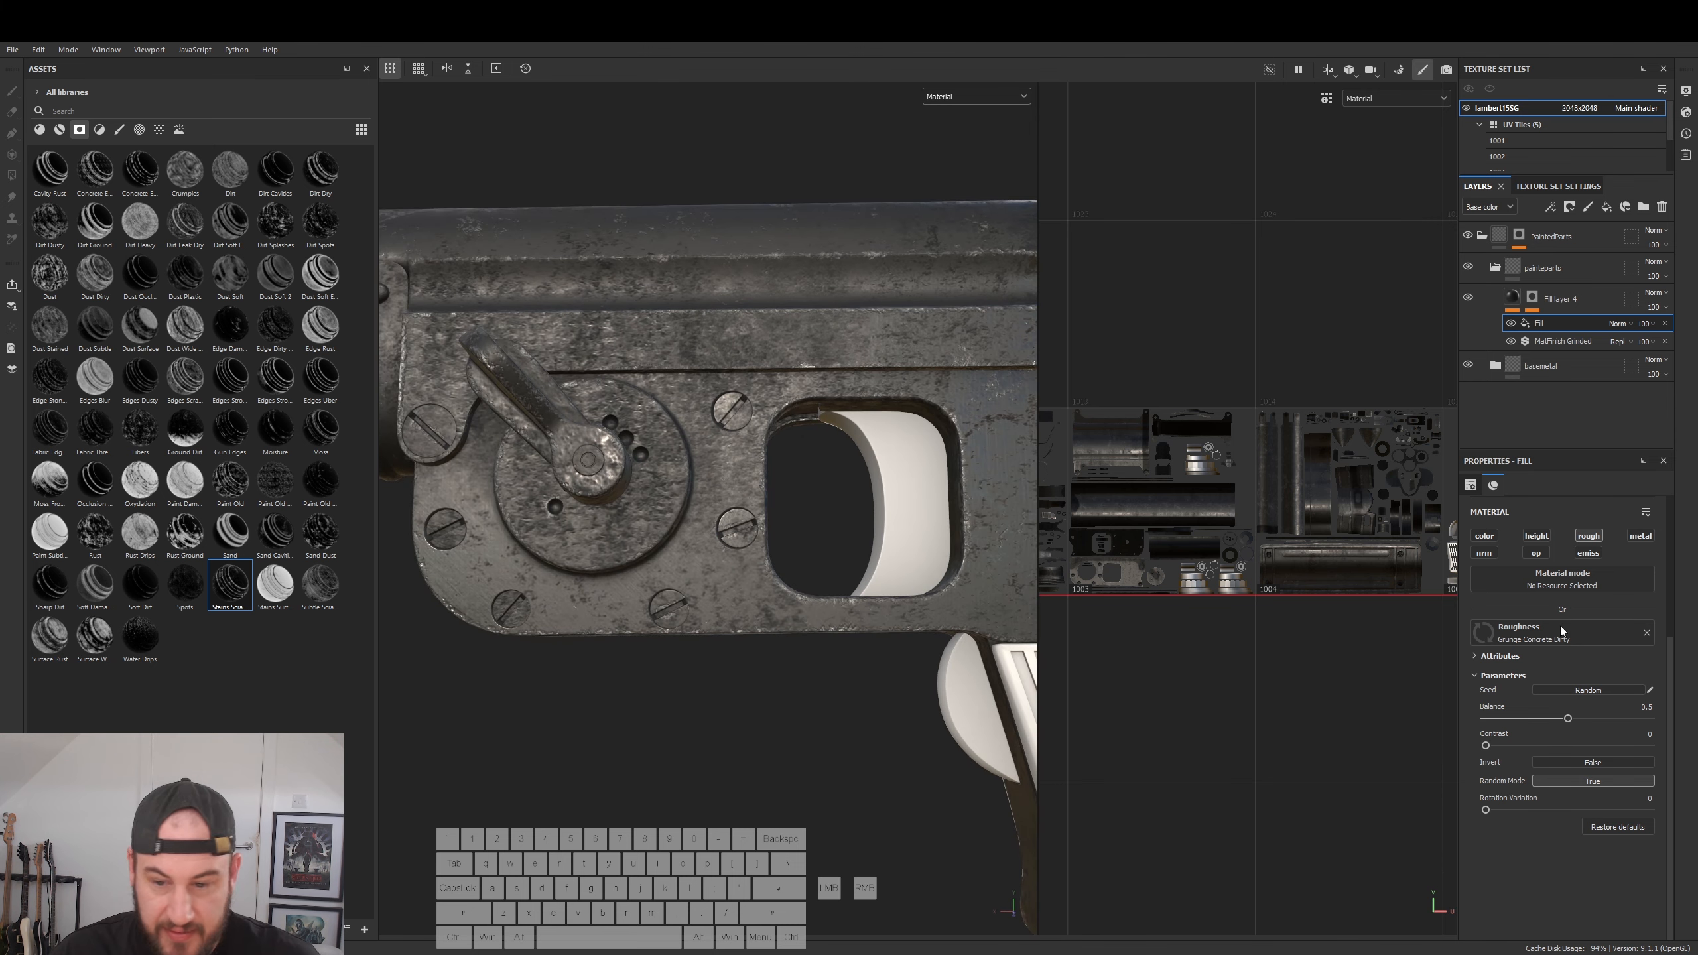
left_click(1576, 761)
left_click(1576, 761)
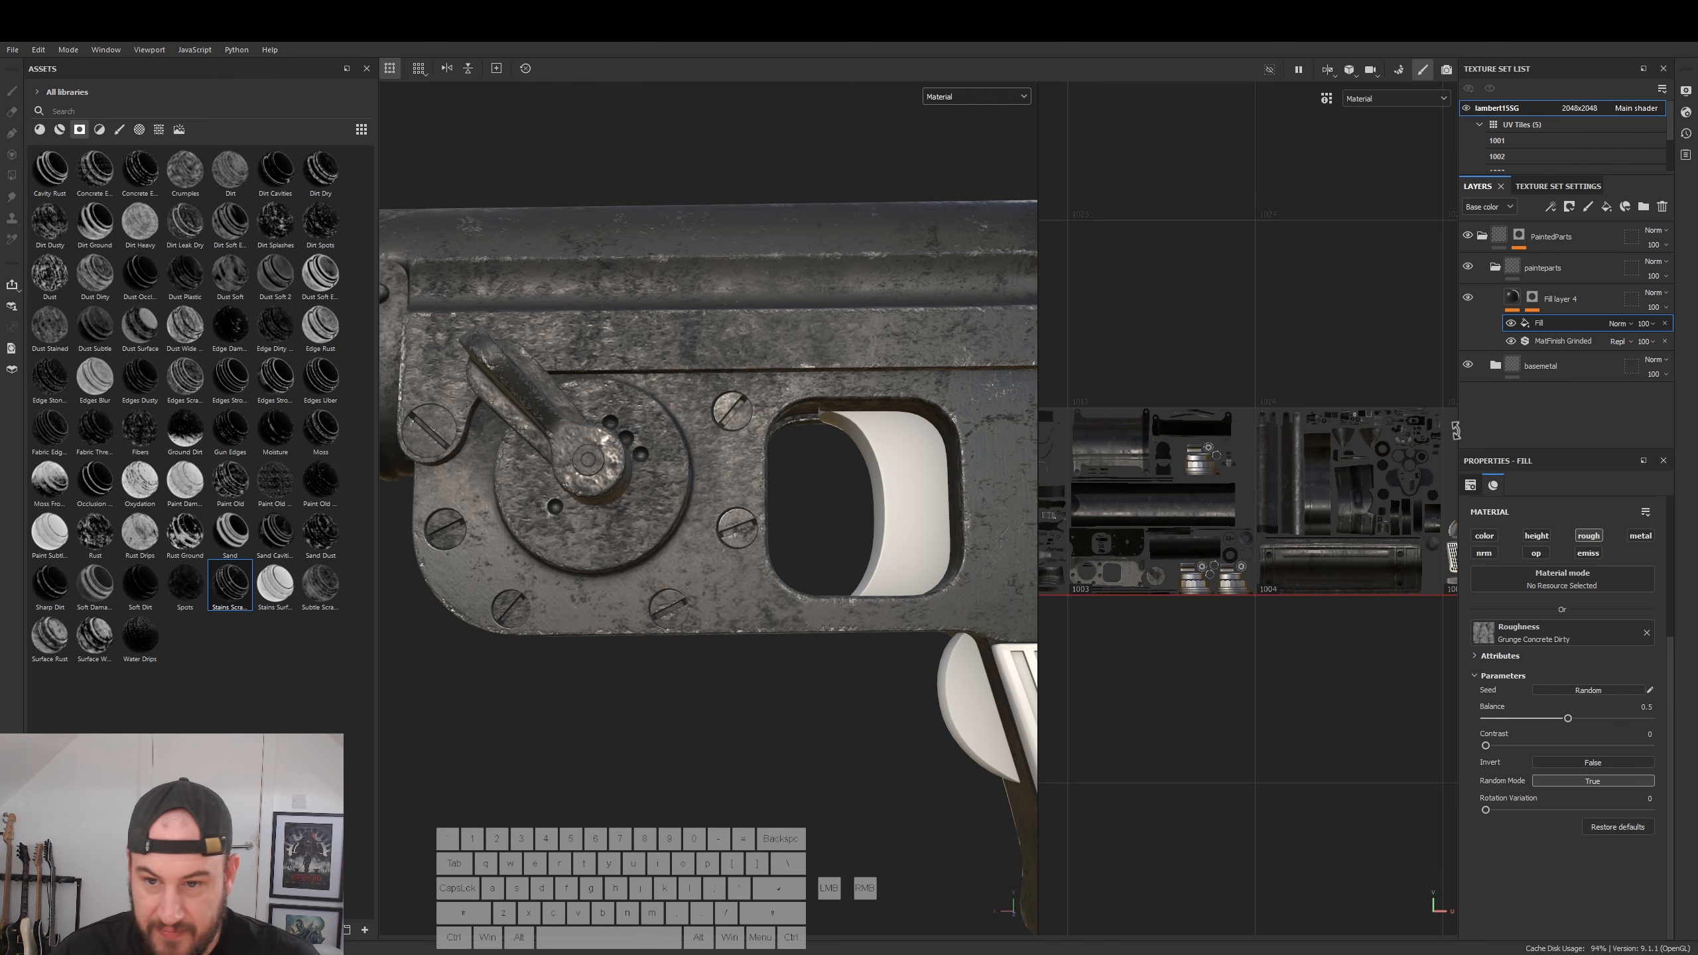
- Set the tiling of the fill effect's roughness grunge to 1.42
scroll(1559, 614, "up", 3)
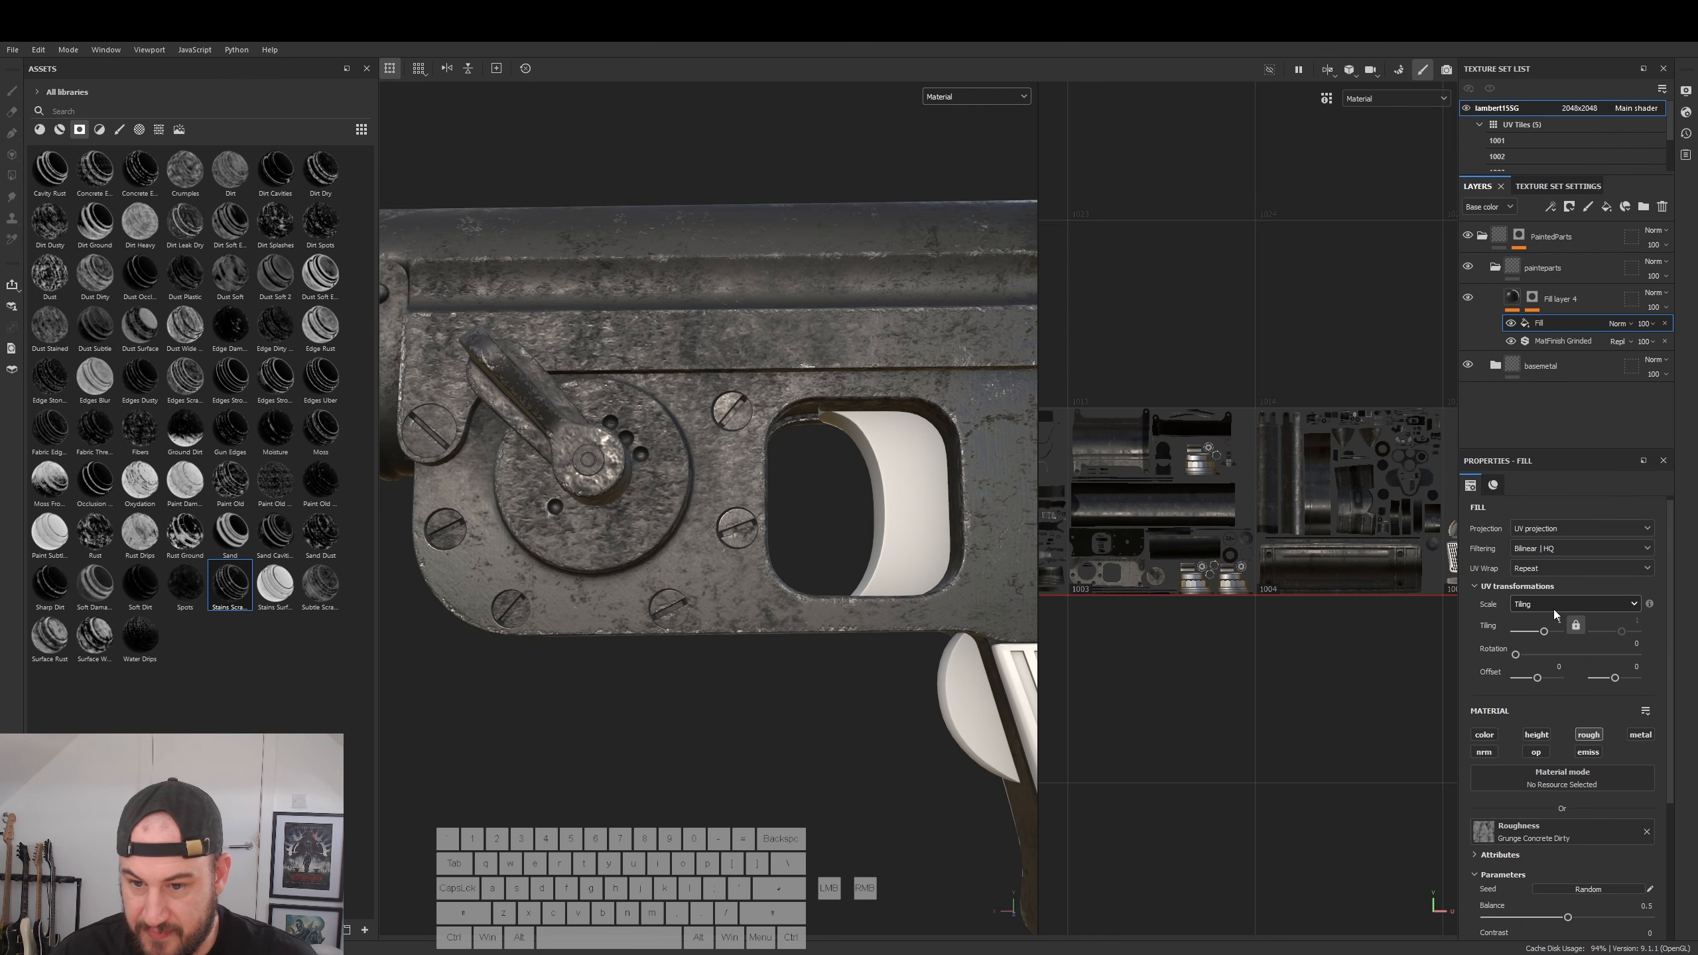
left_click_drag(1542, 633, 1544, 633)
right_click_drag(521, 582, 486, 584, "alt")
left_click_drag(486, 584, 694, 717, "alt")
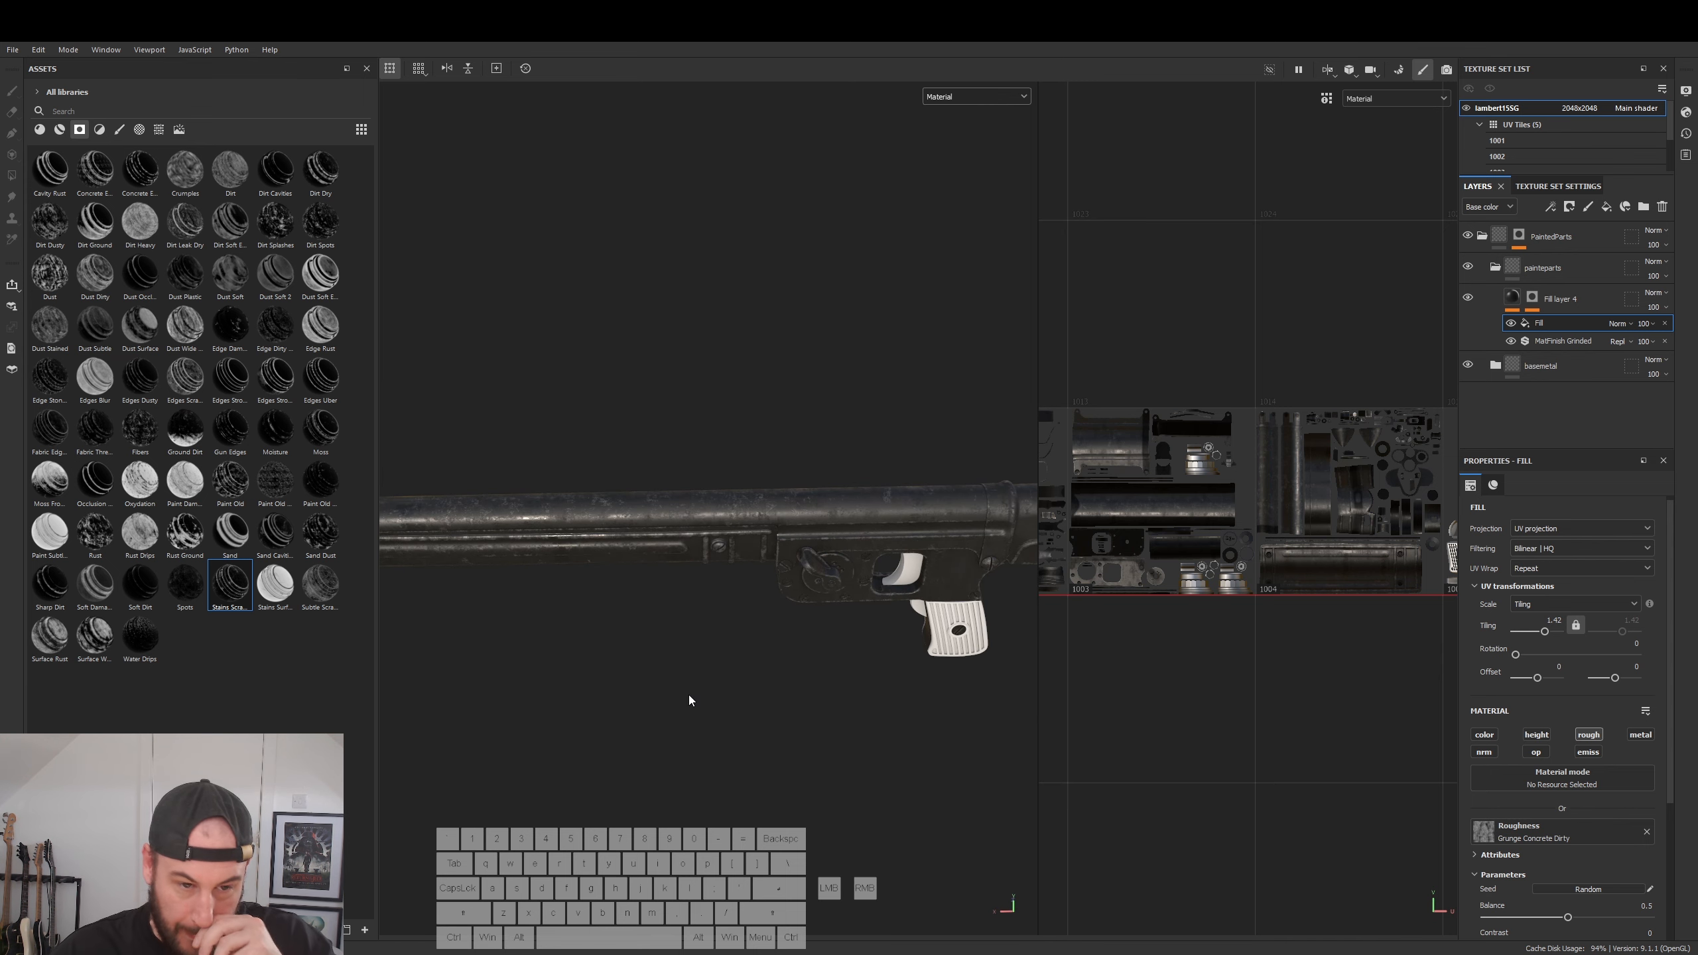
- Examine the grunge roughness along the barrel, receiver and grip area from several angles
left_click_drag(688, 528, 625, 520, "alt")
middle_click_drag(625, 520, 600, 545, "alt")
left_click_drag(600, 544, 845, 634, "alt")
middle_click_drag(845, 634, 706, 604, "alt")
left_click_drag(706, 603, 795, 619, "alt")
right_click_drag(795, 619, 873, 634, "alt")
left_click_drag(873, 634, 896, 602, "alt")
middle_click_drag(896, 603, 644, 617, "alt")
left_click_drag(643, 616, 1098, 652, "alt")
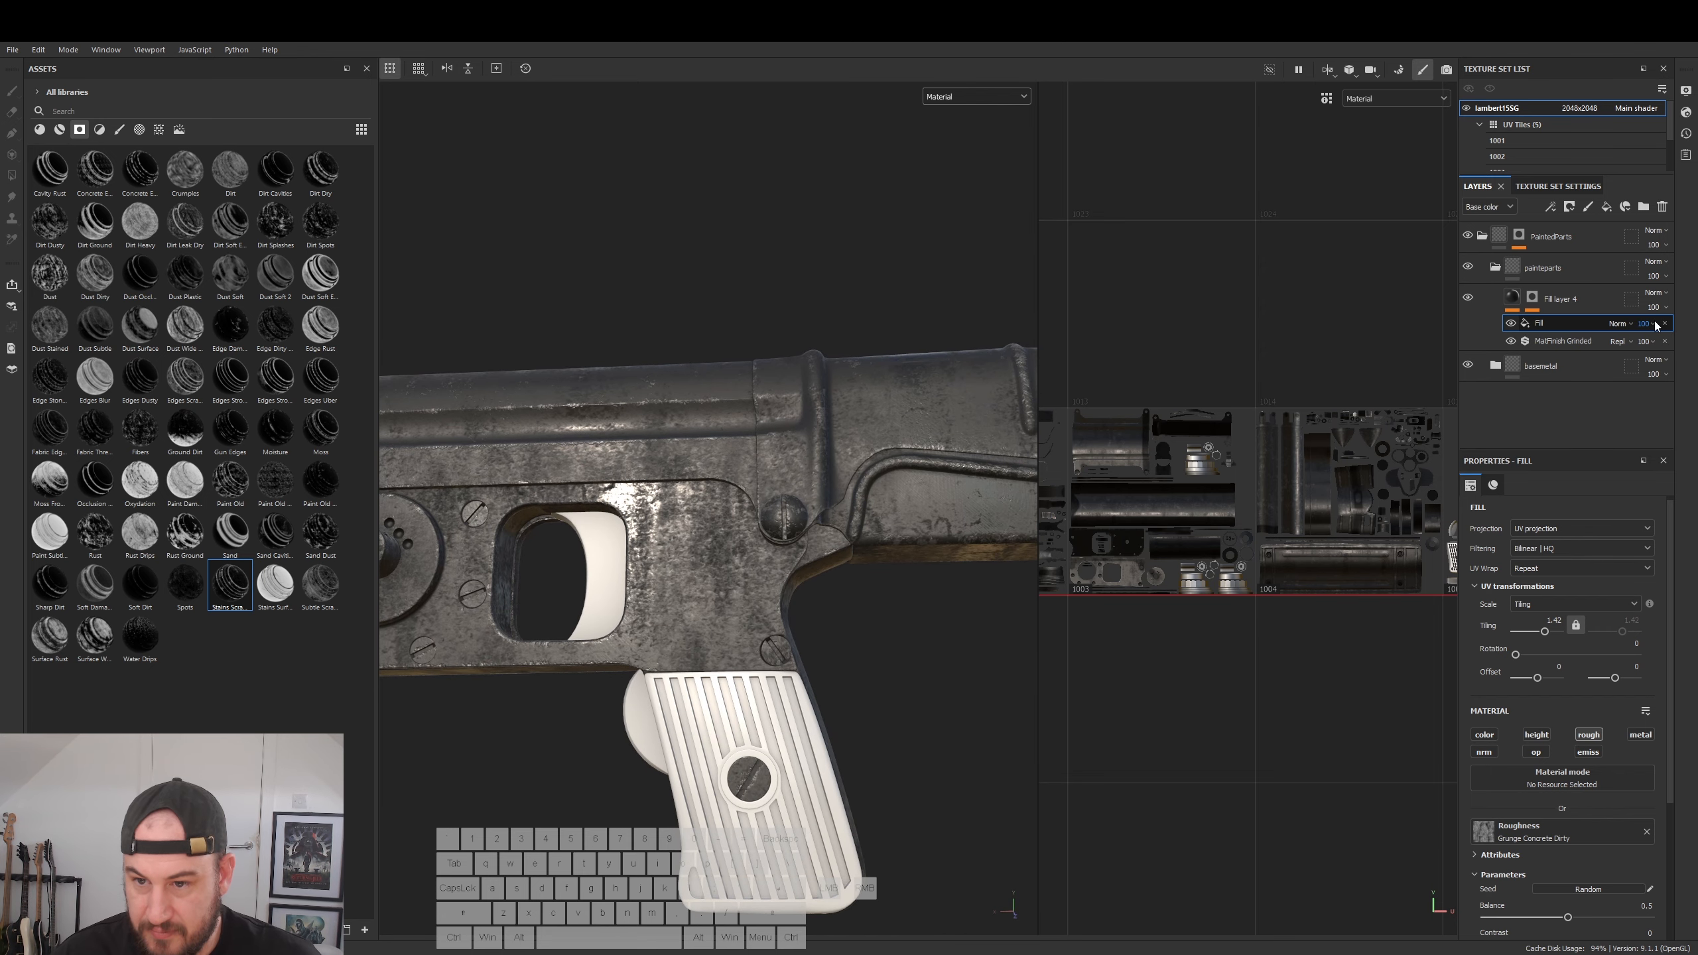
- Try Linear dodge (Add) blending on the fill effect and return it to Normal
left_click(1625, 322)
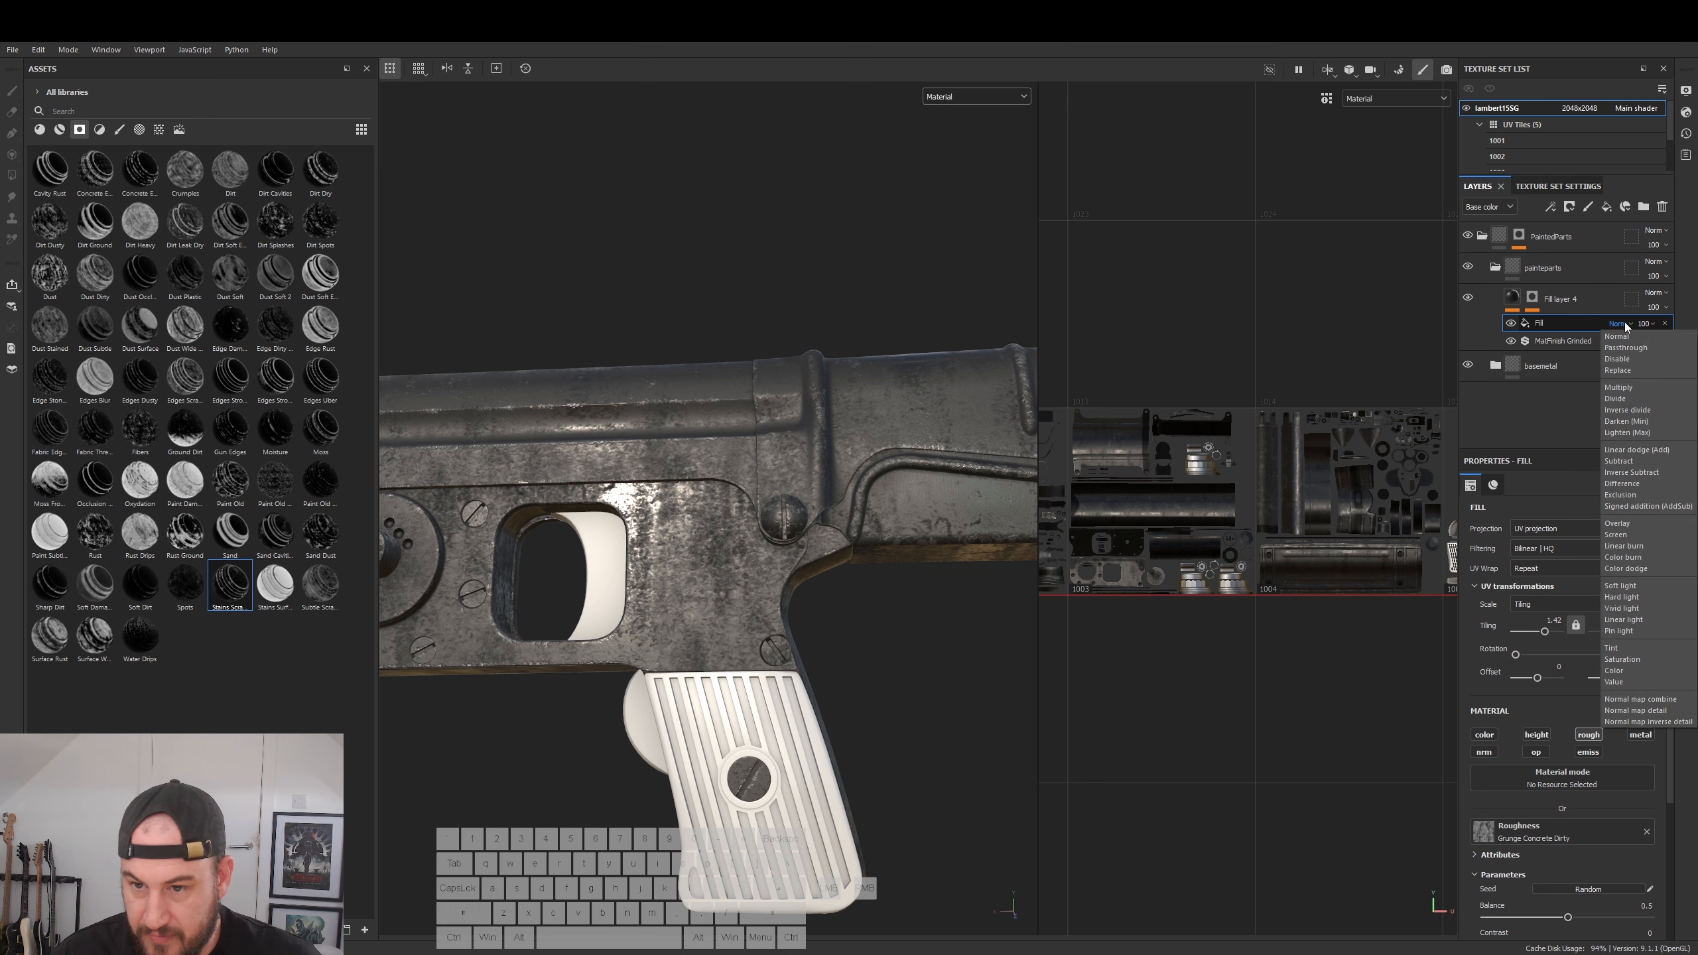
left_click(1640, 453)
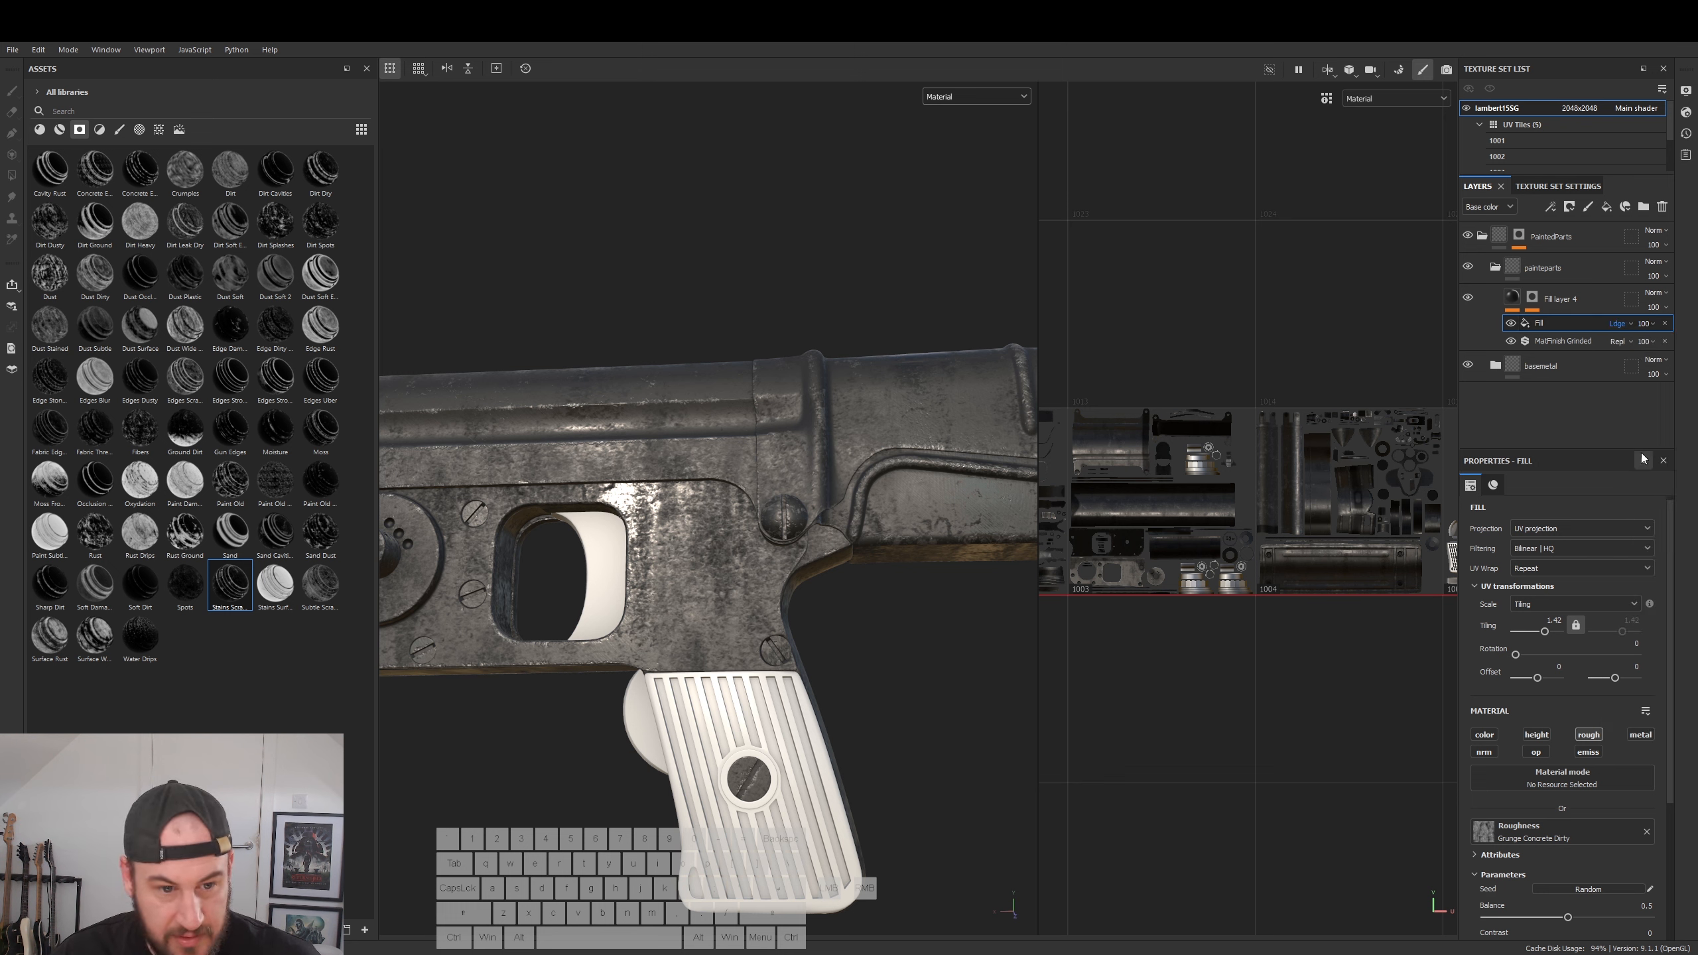
left_click(1632, 325)
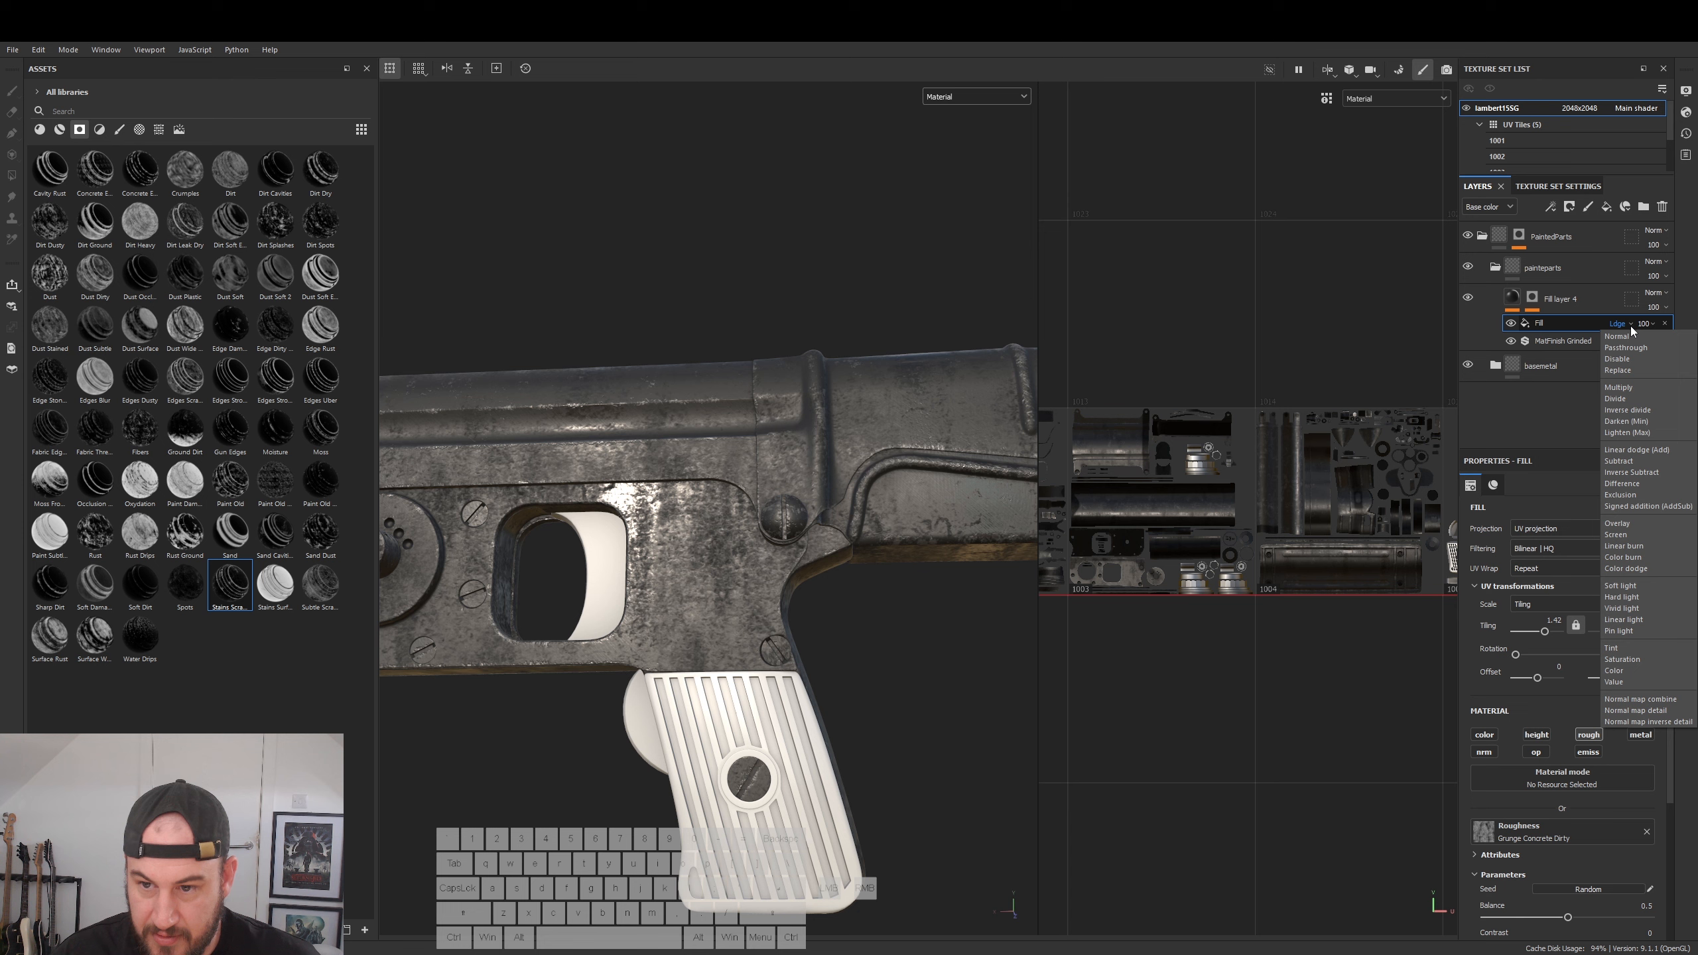
left_click(1631, 325)
left_click(1630, 324)
left_click(1644, 337)
- Lower the fill effect's opacity to 0 and compare the surface with the MatFinish Grinded filter toggled off and on
left_click(1648, 324)
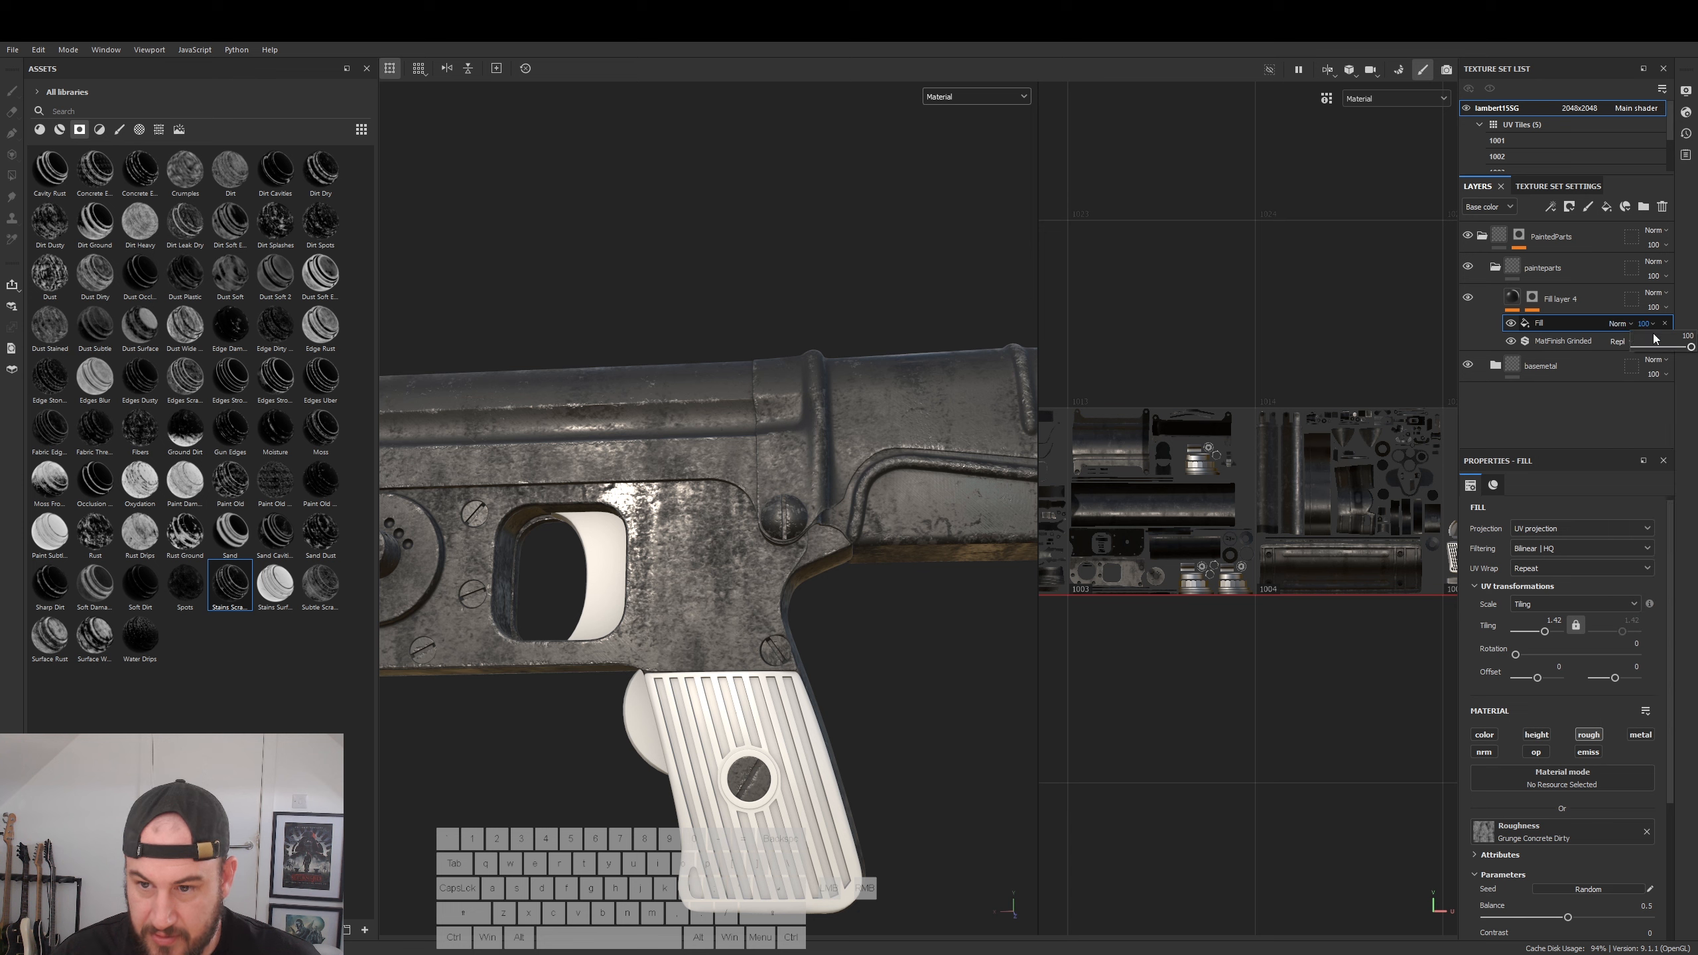
left_click_drag(1692, 347, 1605, 359)
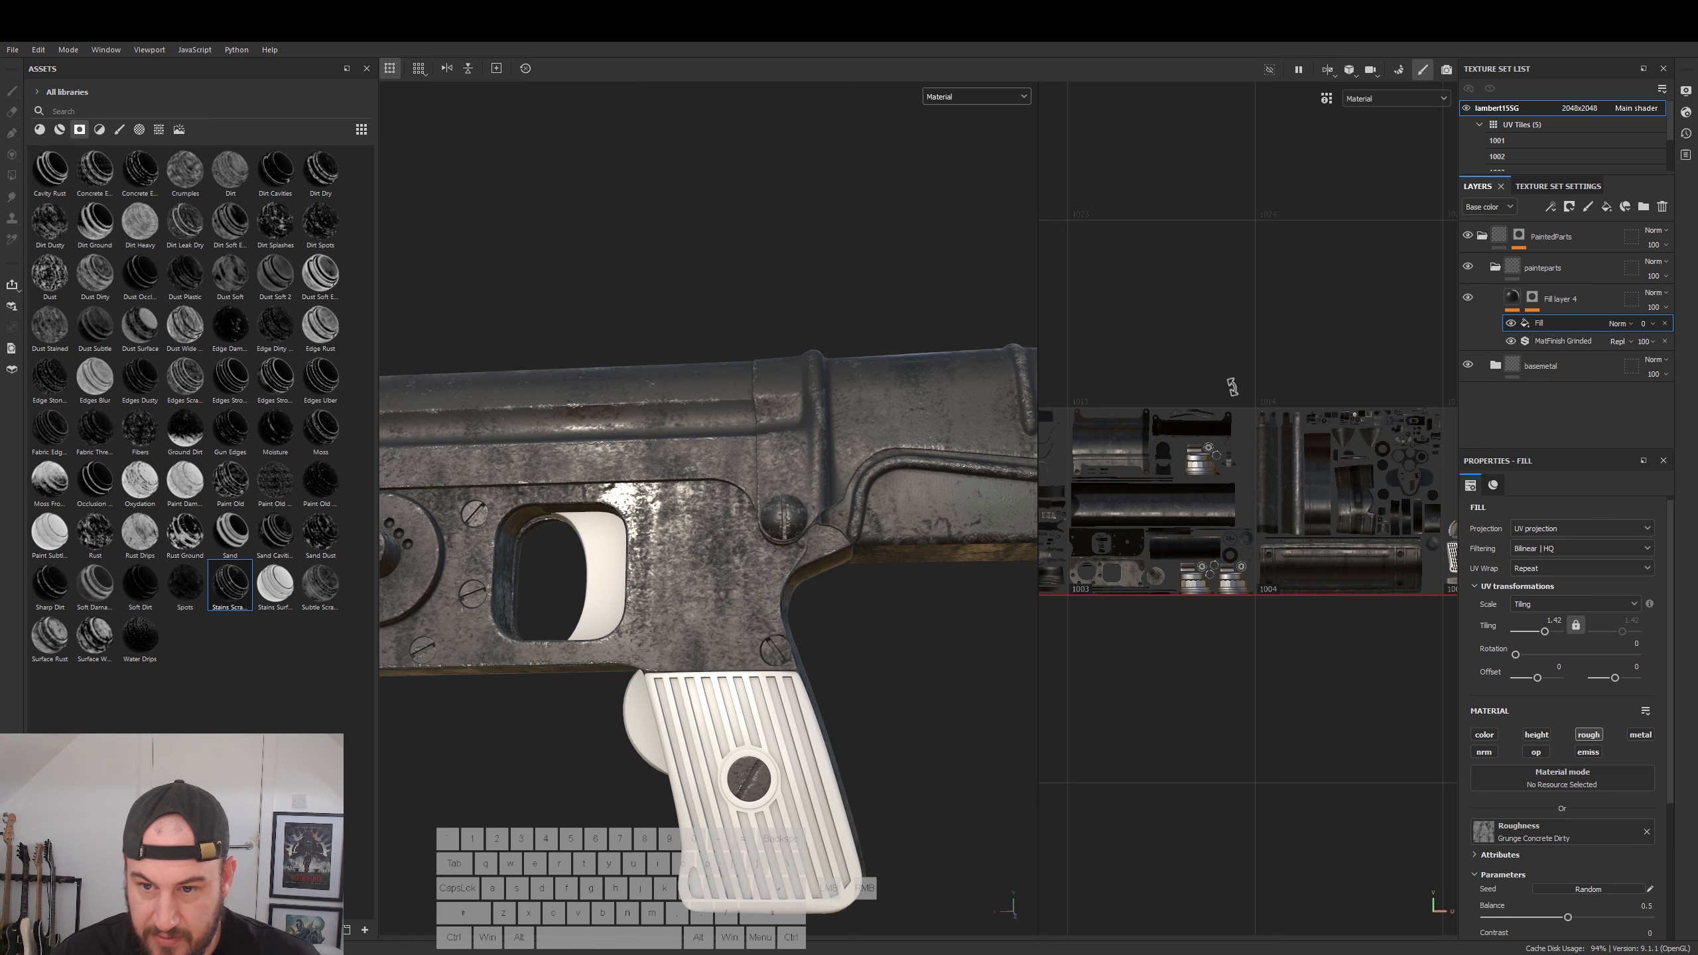
left_click_drag(924, 515, 776, 606, "alt")
left_click(1512, 341)
left_click(1511, 341)
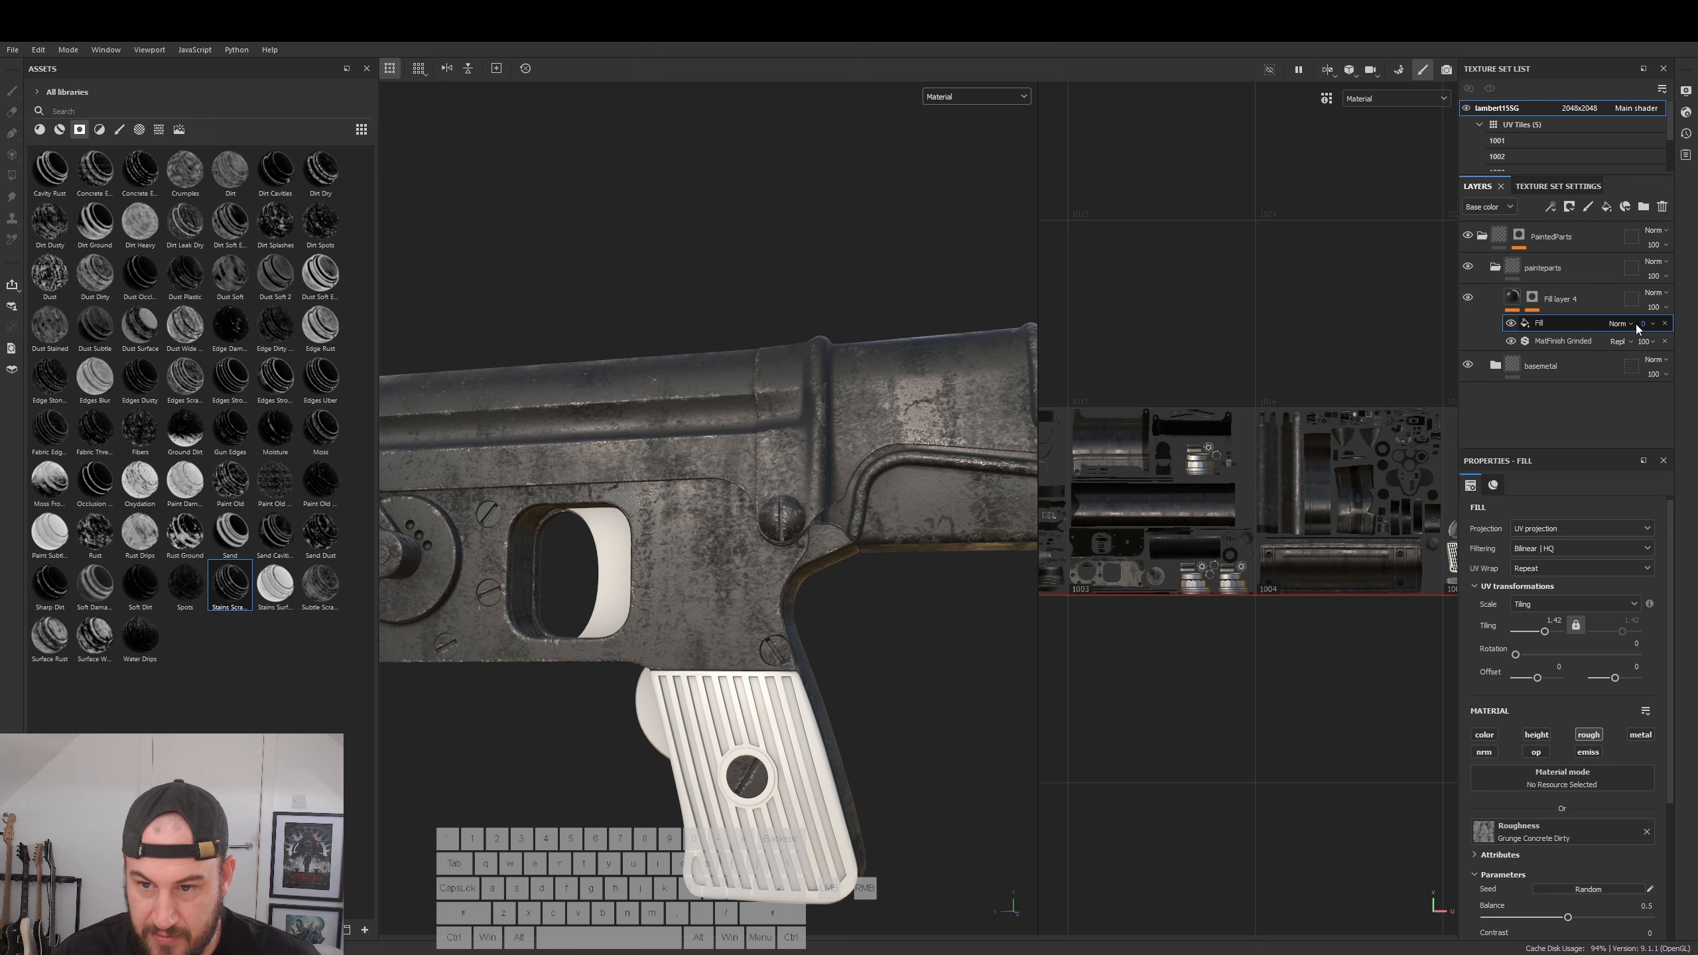
- Hide the grunge fill effect and delete it from Fill layer 4
left_click(1655, 326)
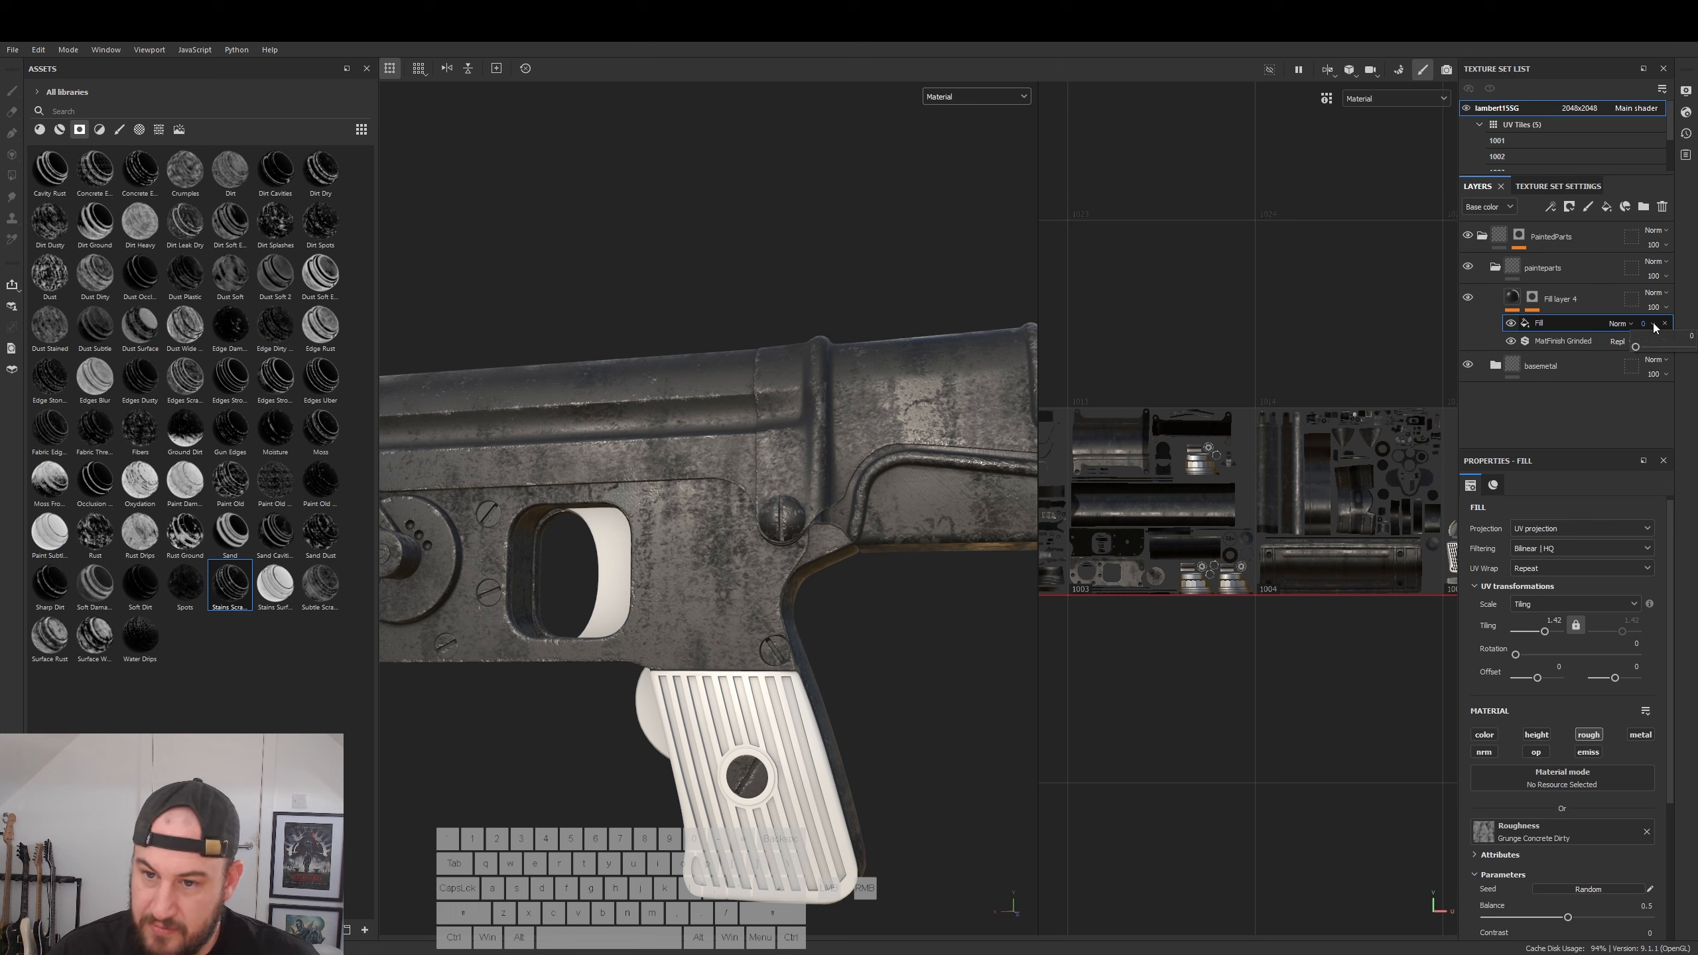
left_click(1511, 323)
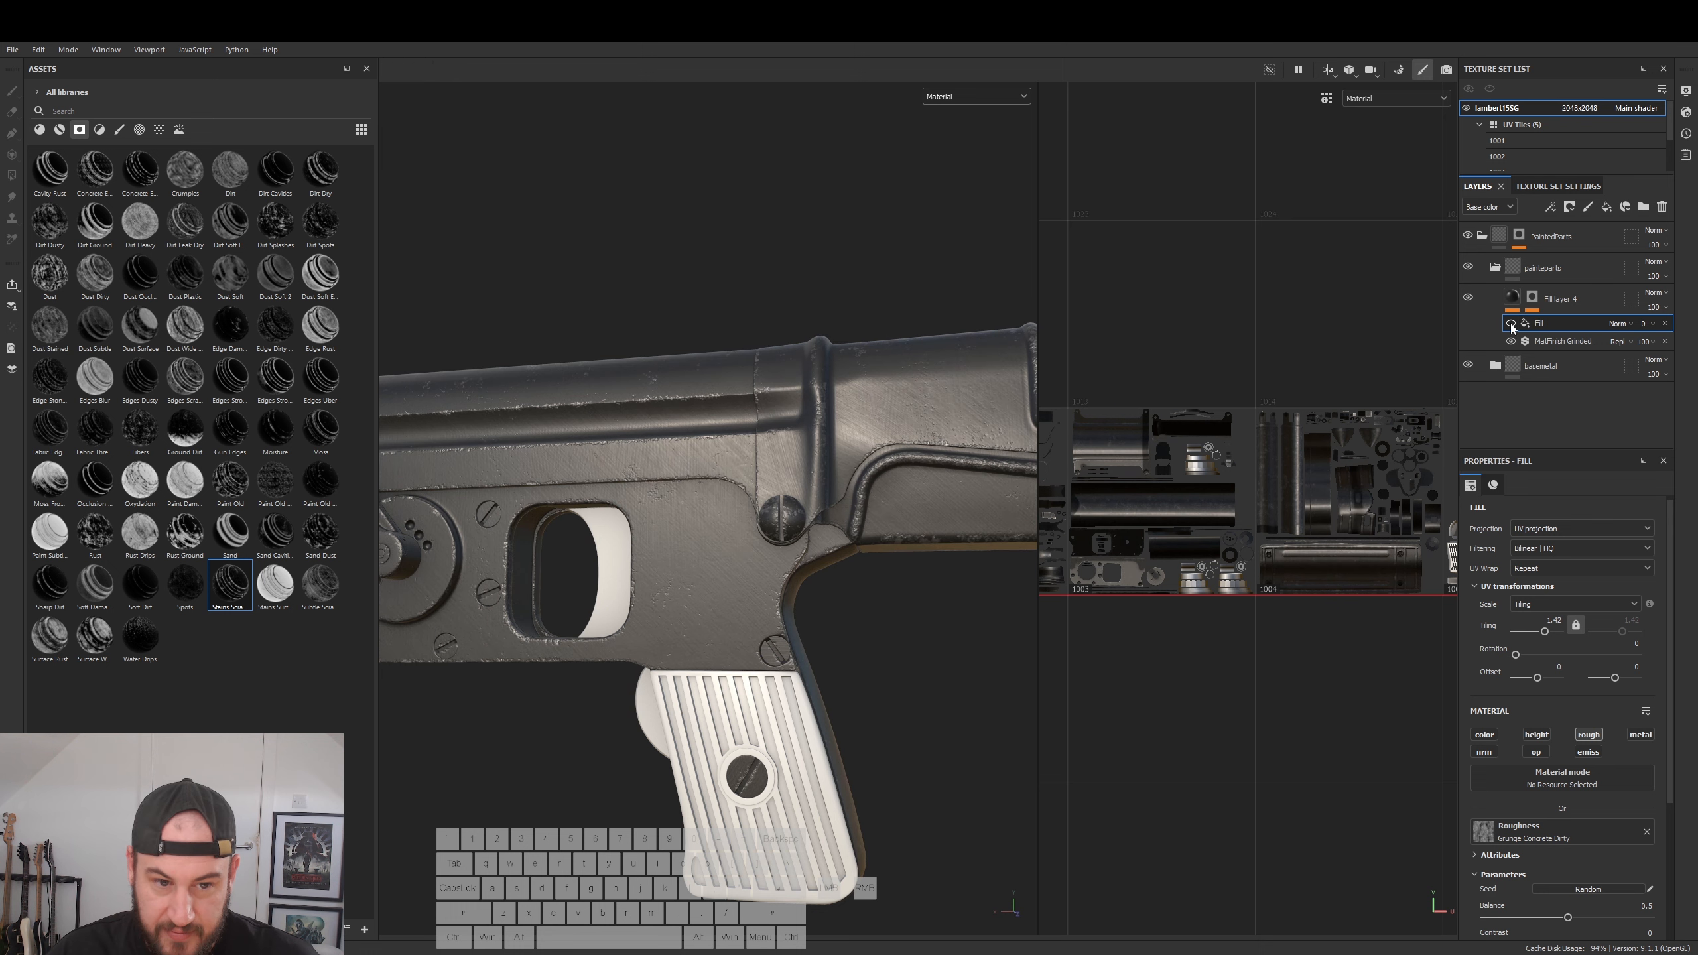
key("Delete")
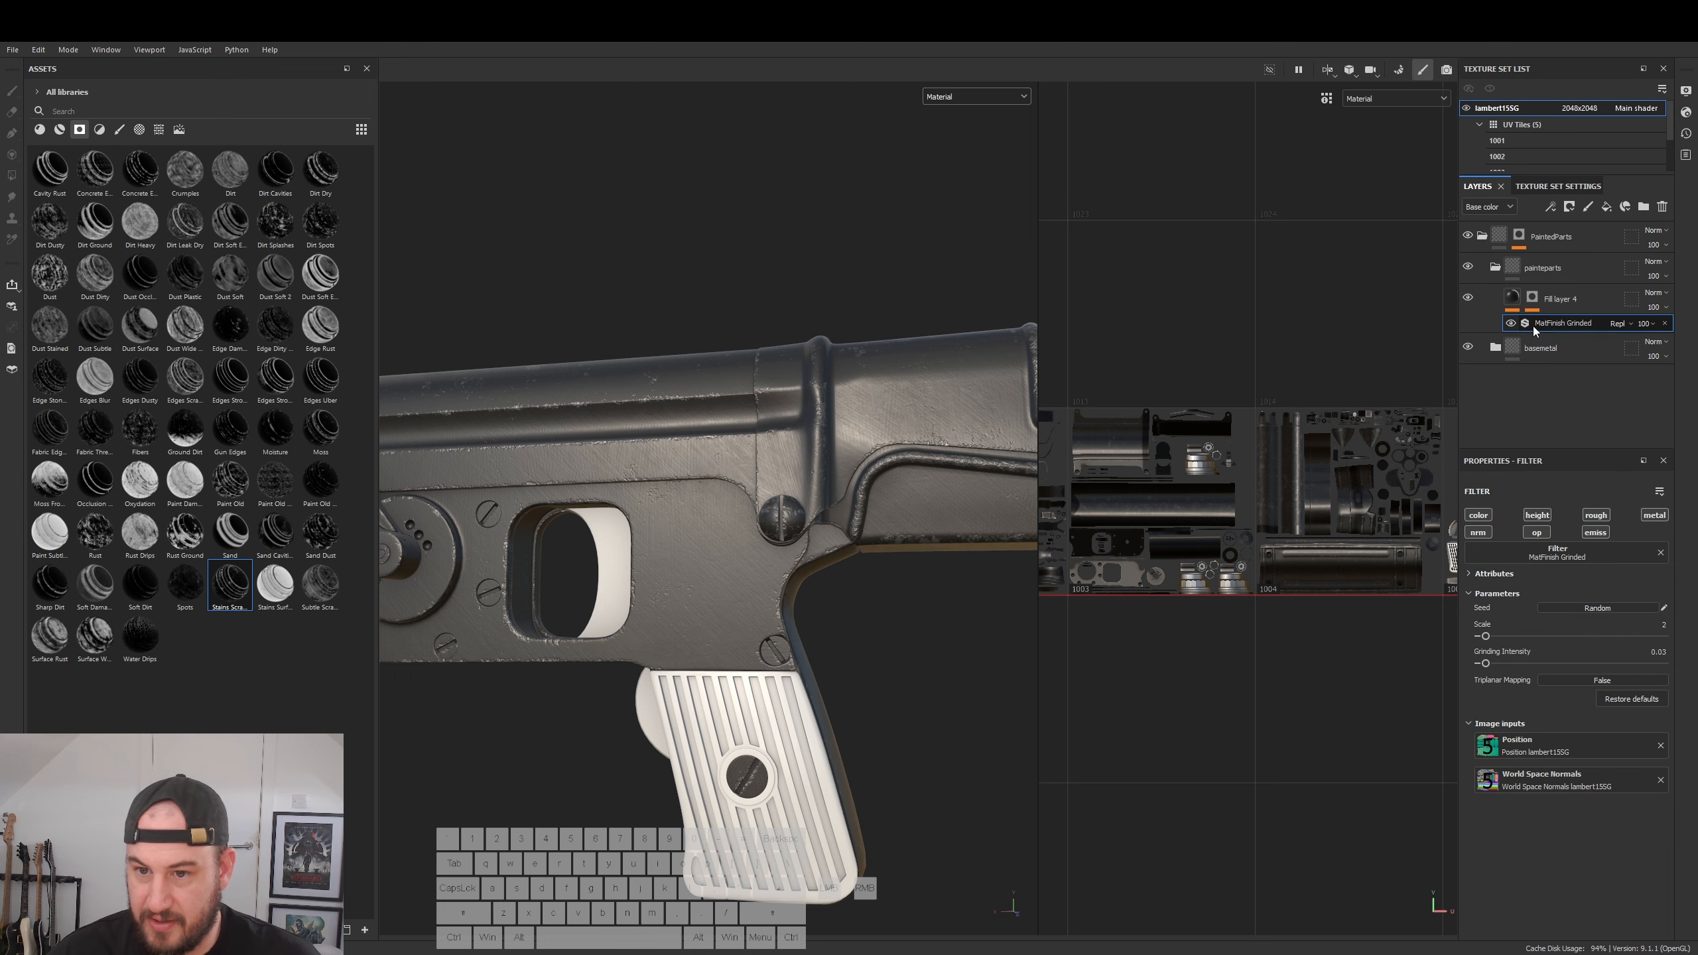
- Add a paint effect to the mask of Fill layer 4 and switch to the Paint brush
left_click_drag(990, 507, 944, 542, "alt")
right_click_drag(936, 546, 595, 557, "alt")
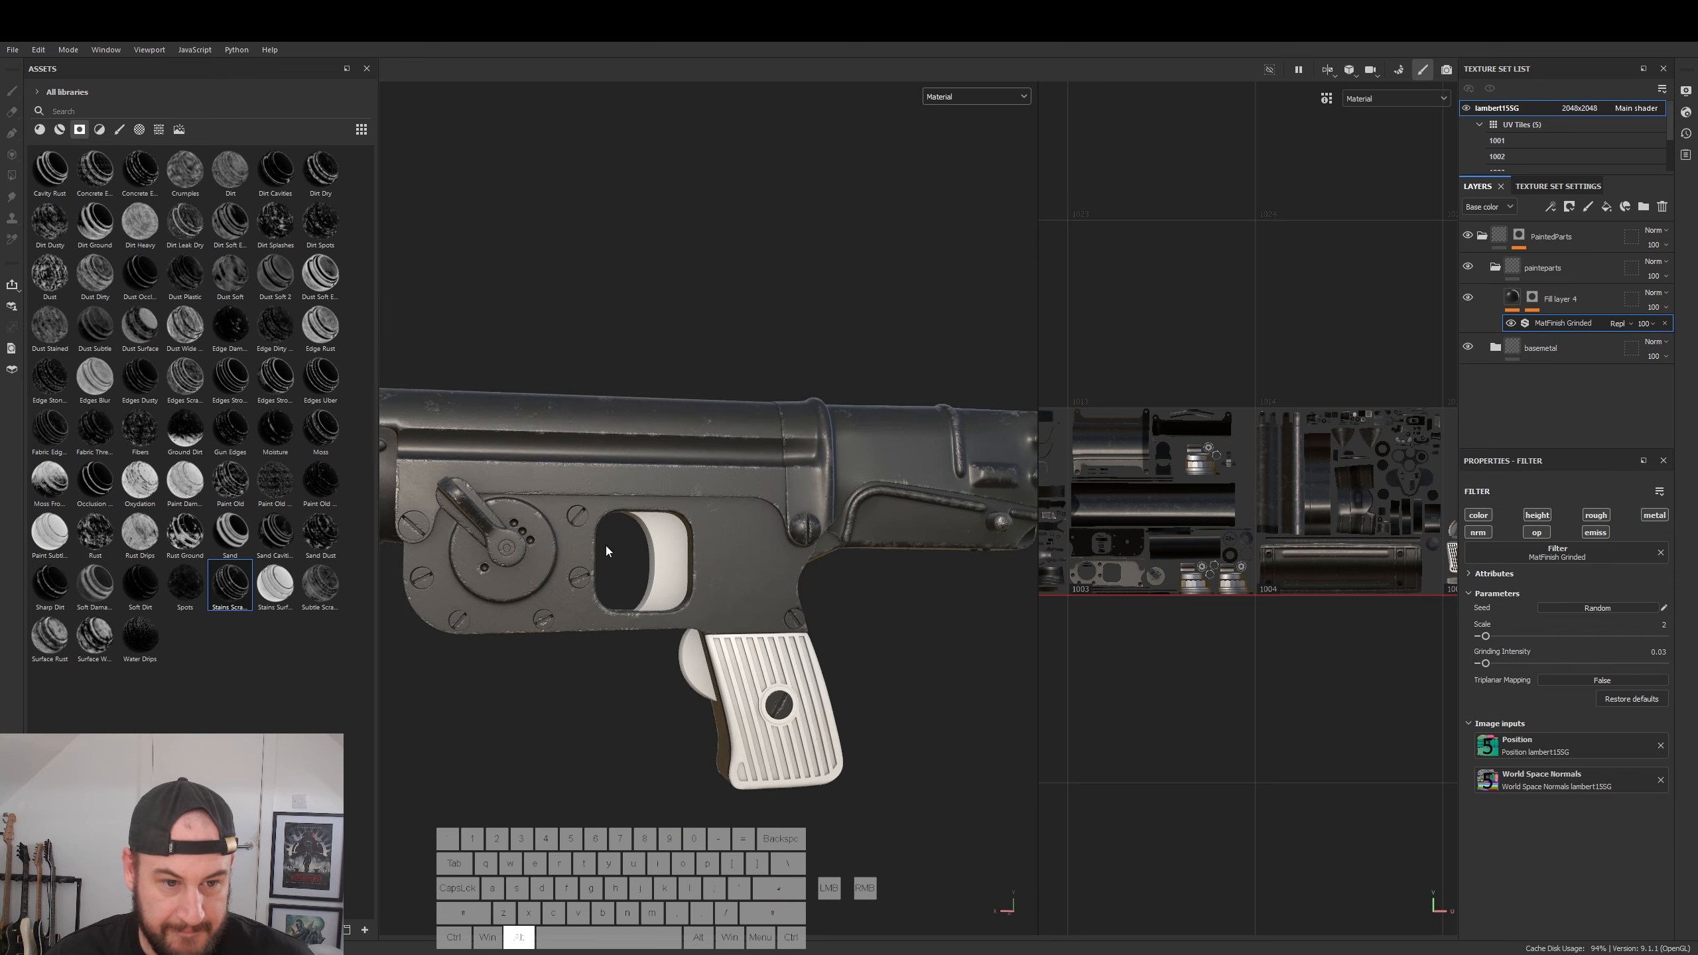
middle_click_drag(602, 556, 754, 545, "alt")
left_click_drag(754, 545, 668, 686, "alt")
left_click(1532, 300)
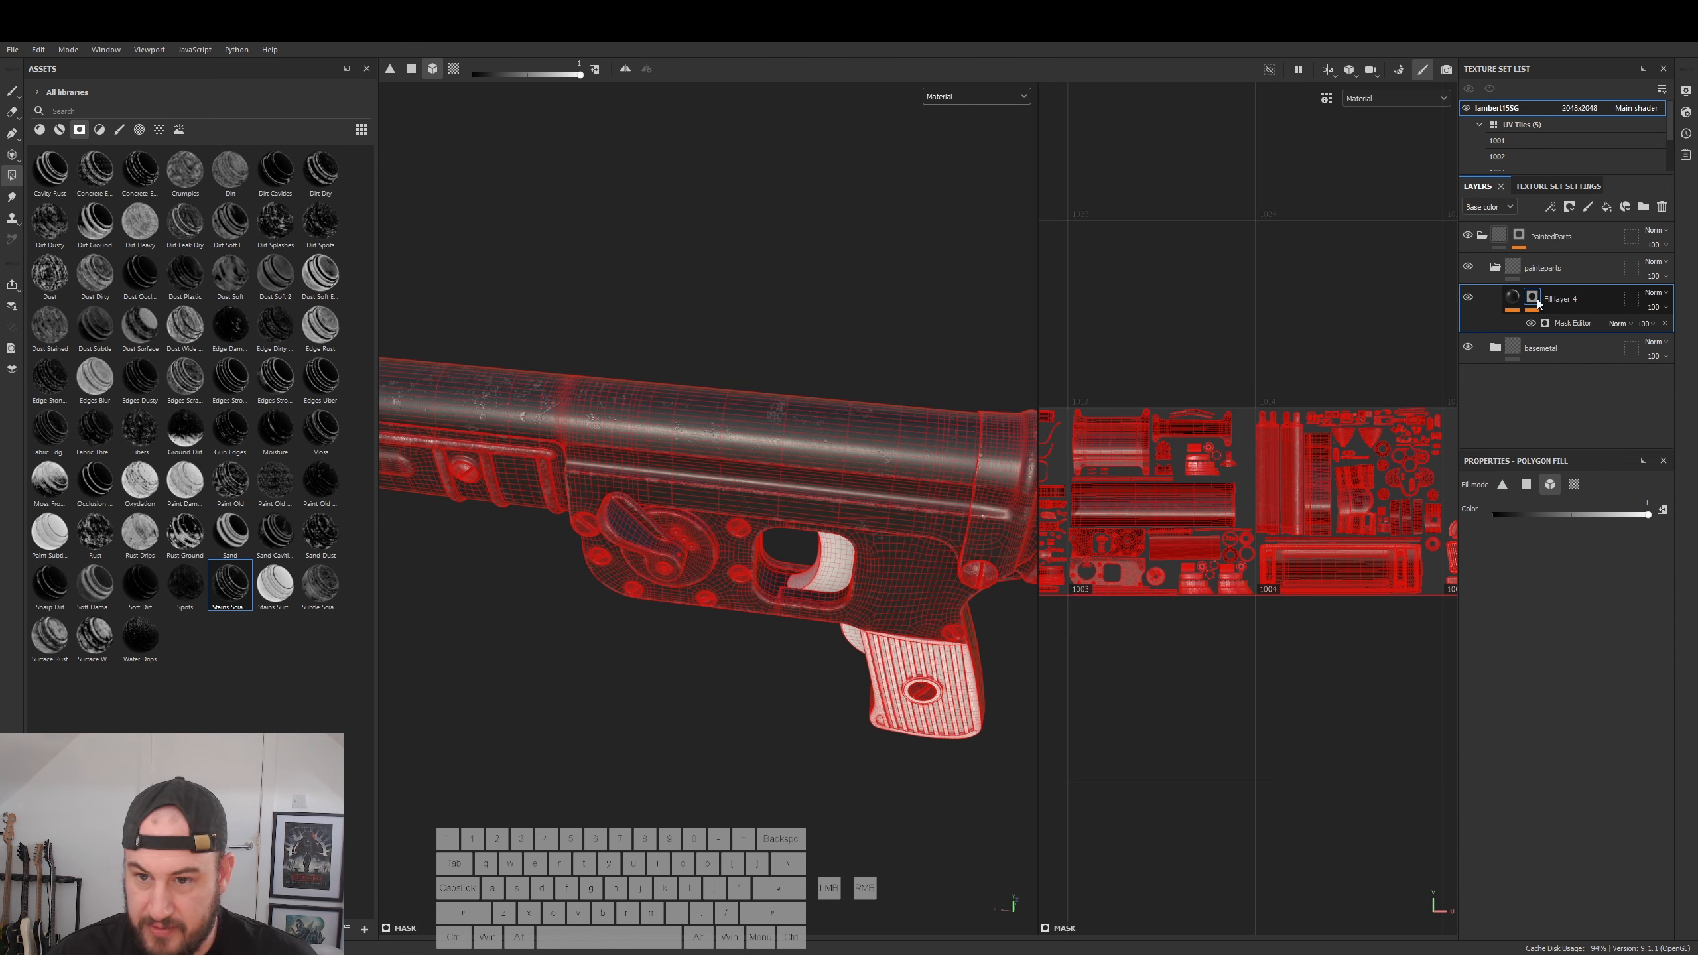
right_click(1529, 301)
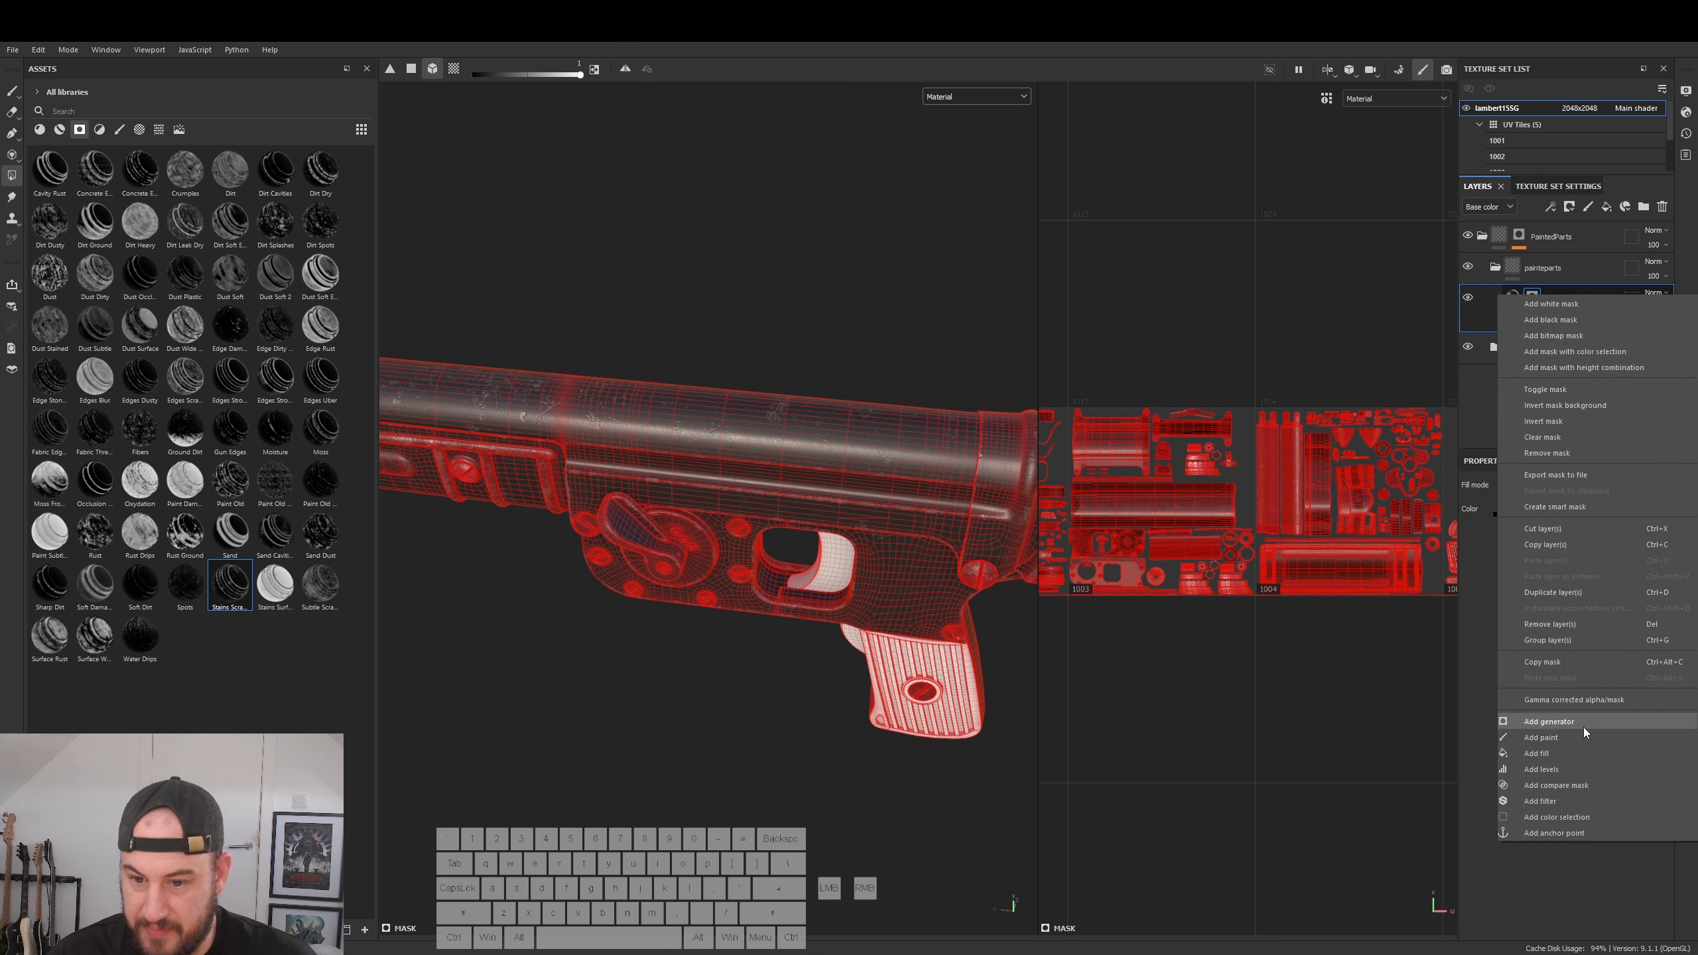
left_click(1563, 741)
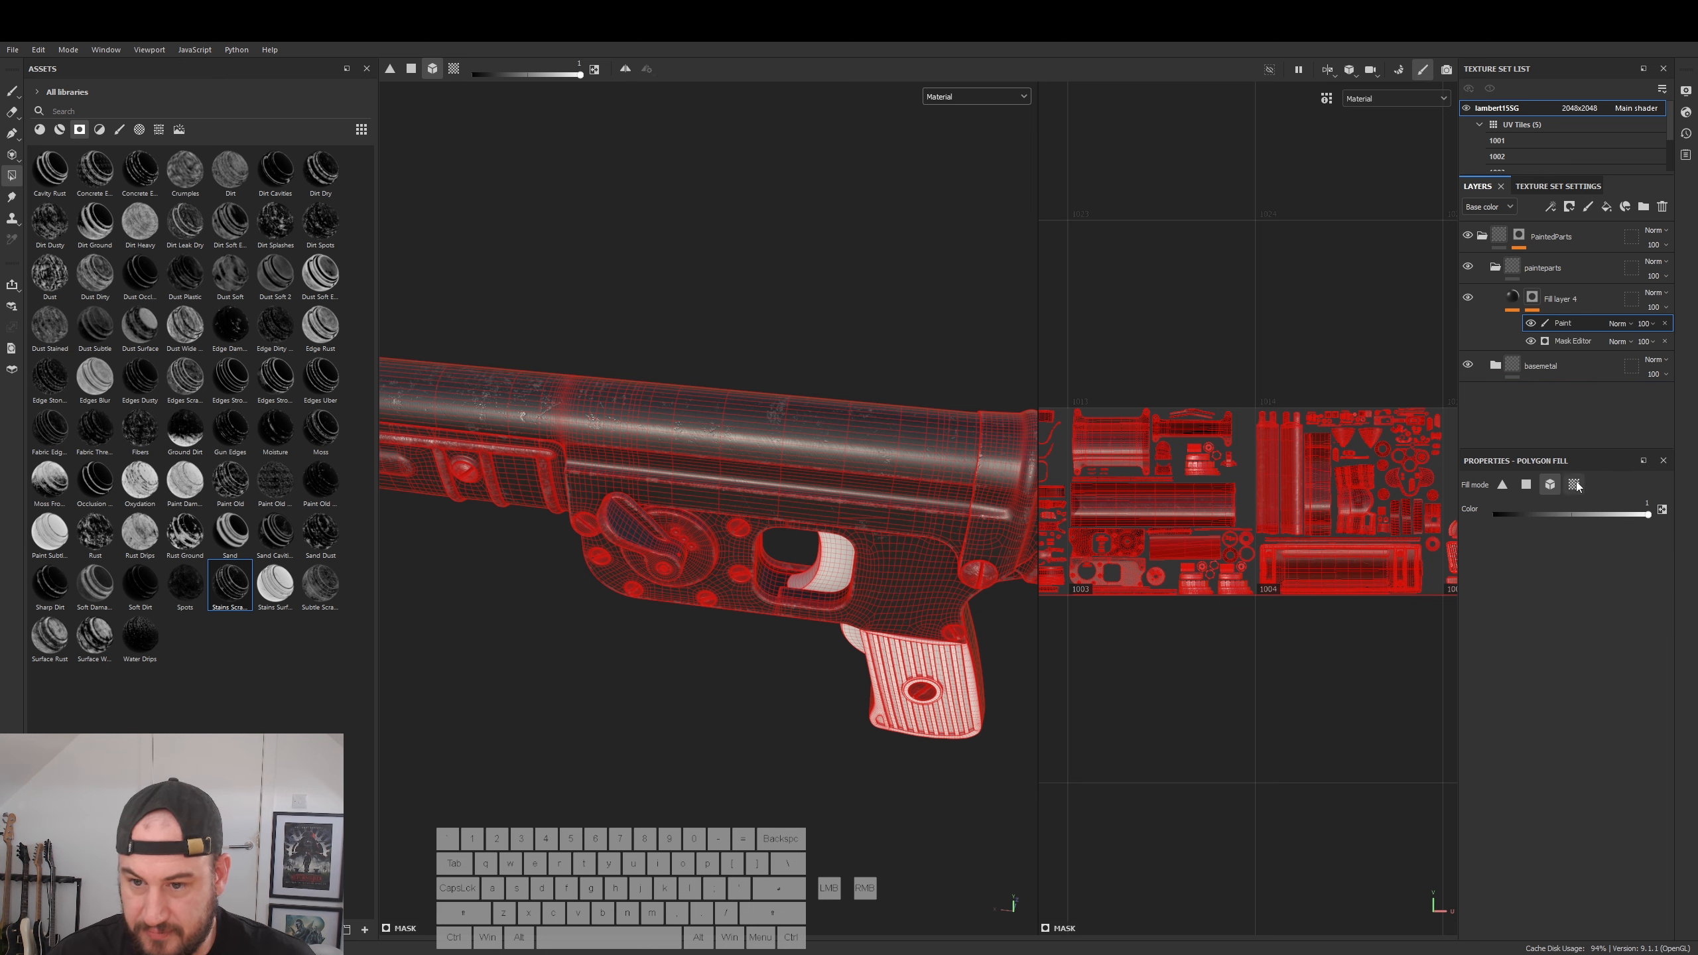
key("1")
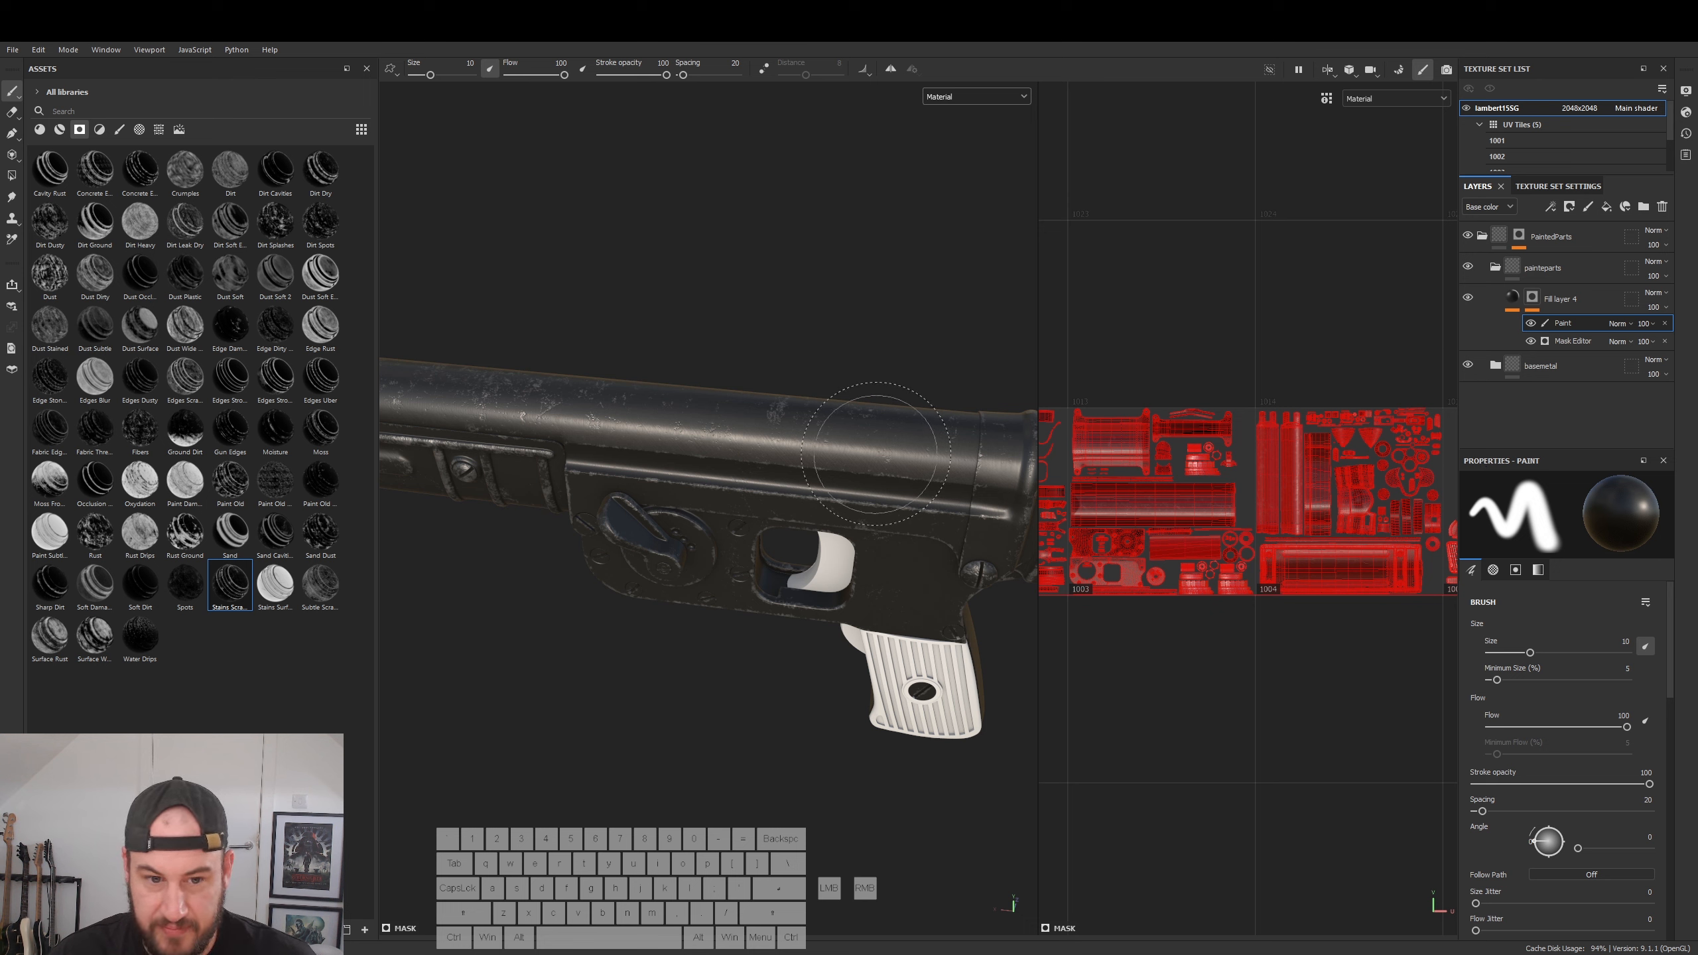
scroll(1549, 858, "down", 10)
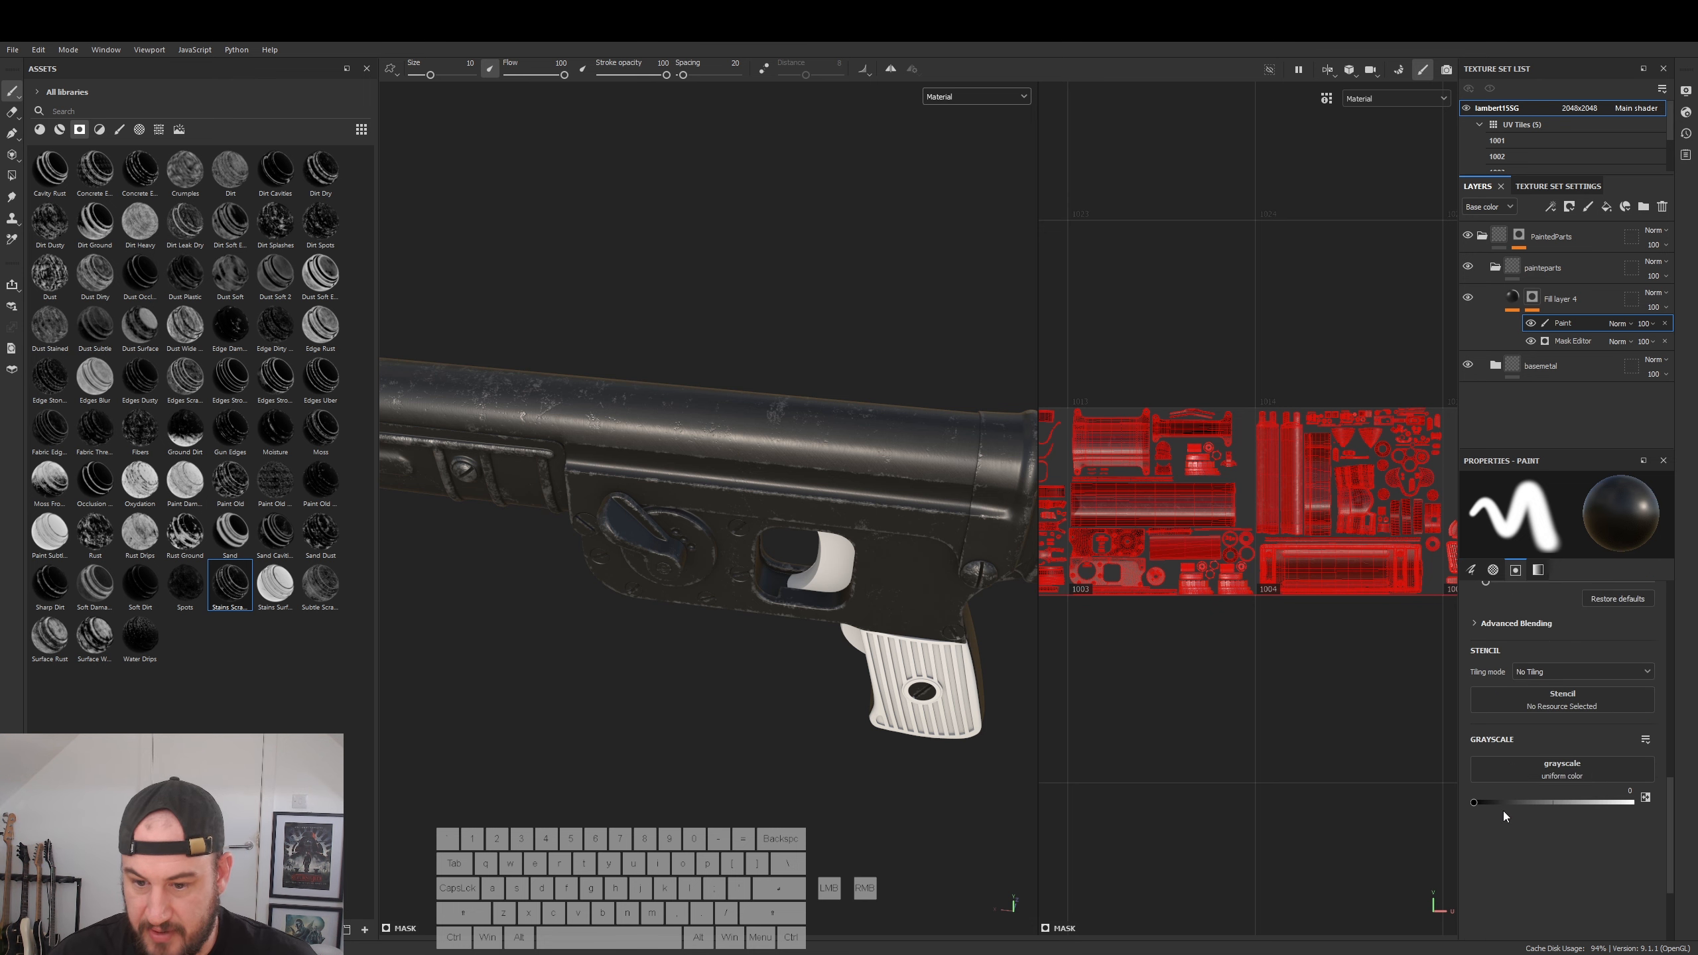
- Paint a test stroke on the mask near the rear of the receiver and undo it
left_click_drag(877, 428, 882, 450)
key("ctrl+z")
left_click_drag(985, 349, 702, 348, "alt")
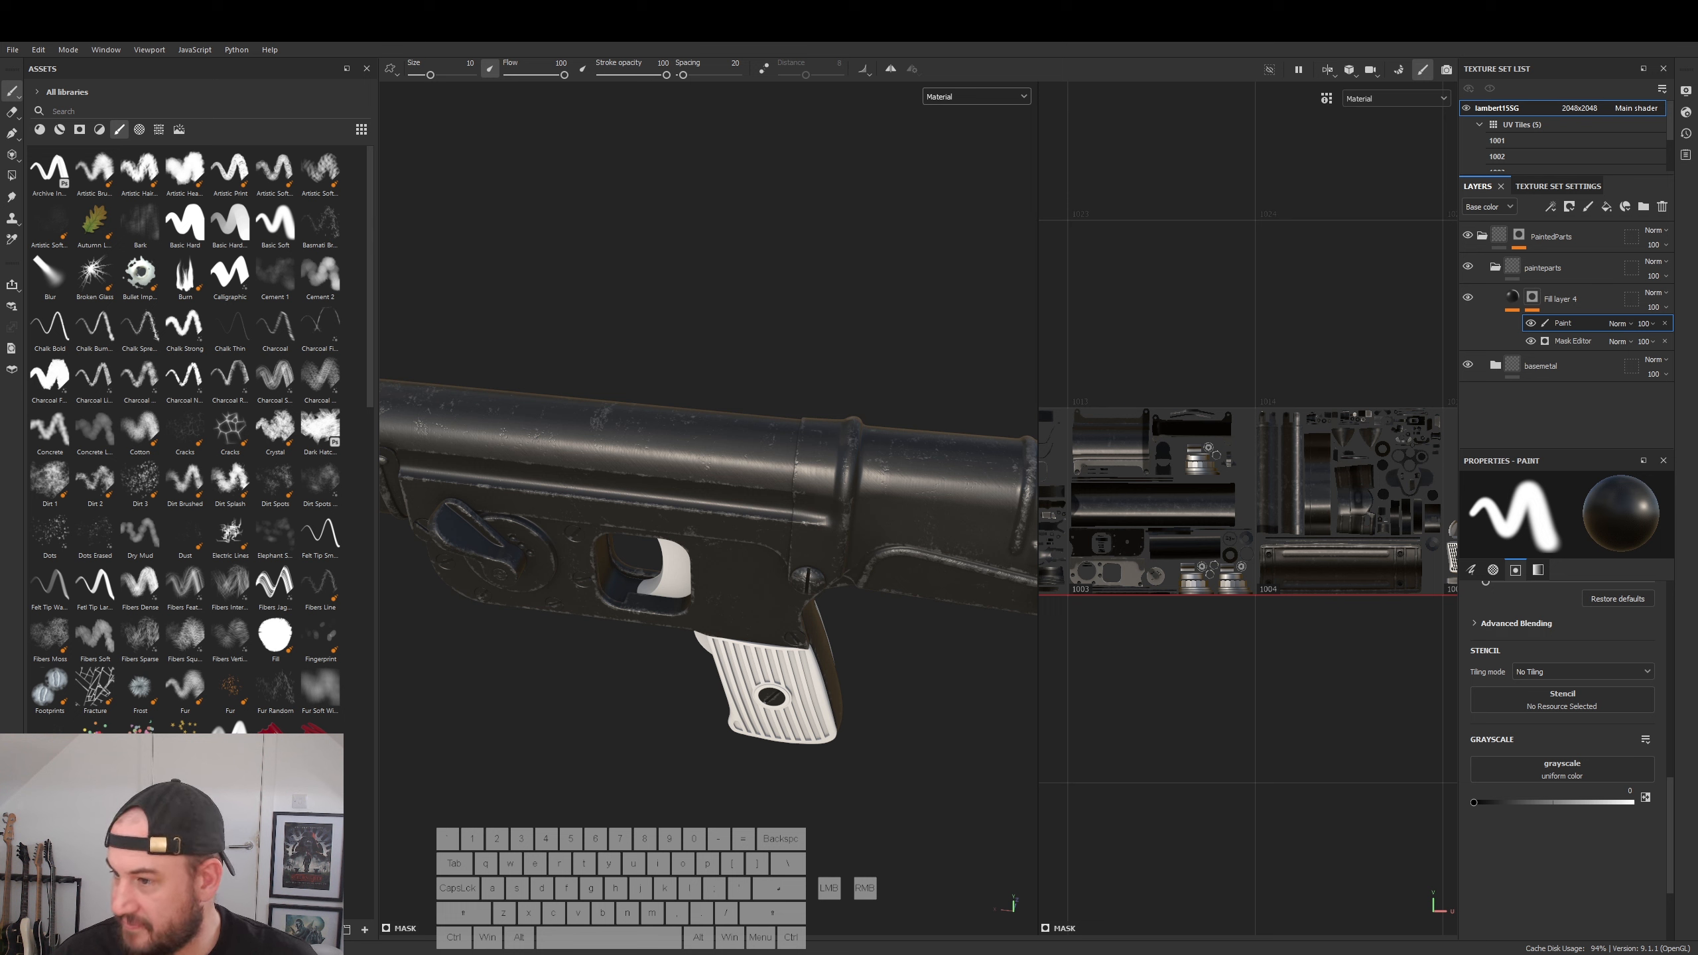
- Examine the receiver's painted surface and compare its wear with the reference photo IMG_6092.jpg
left_click_drag(866, 659, 893, 602, "alt")
right_click_drag(893, 602, 1033, 654, "alt")
left_click_drag(1033, 654, 962, 649, "alt")
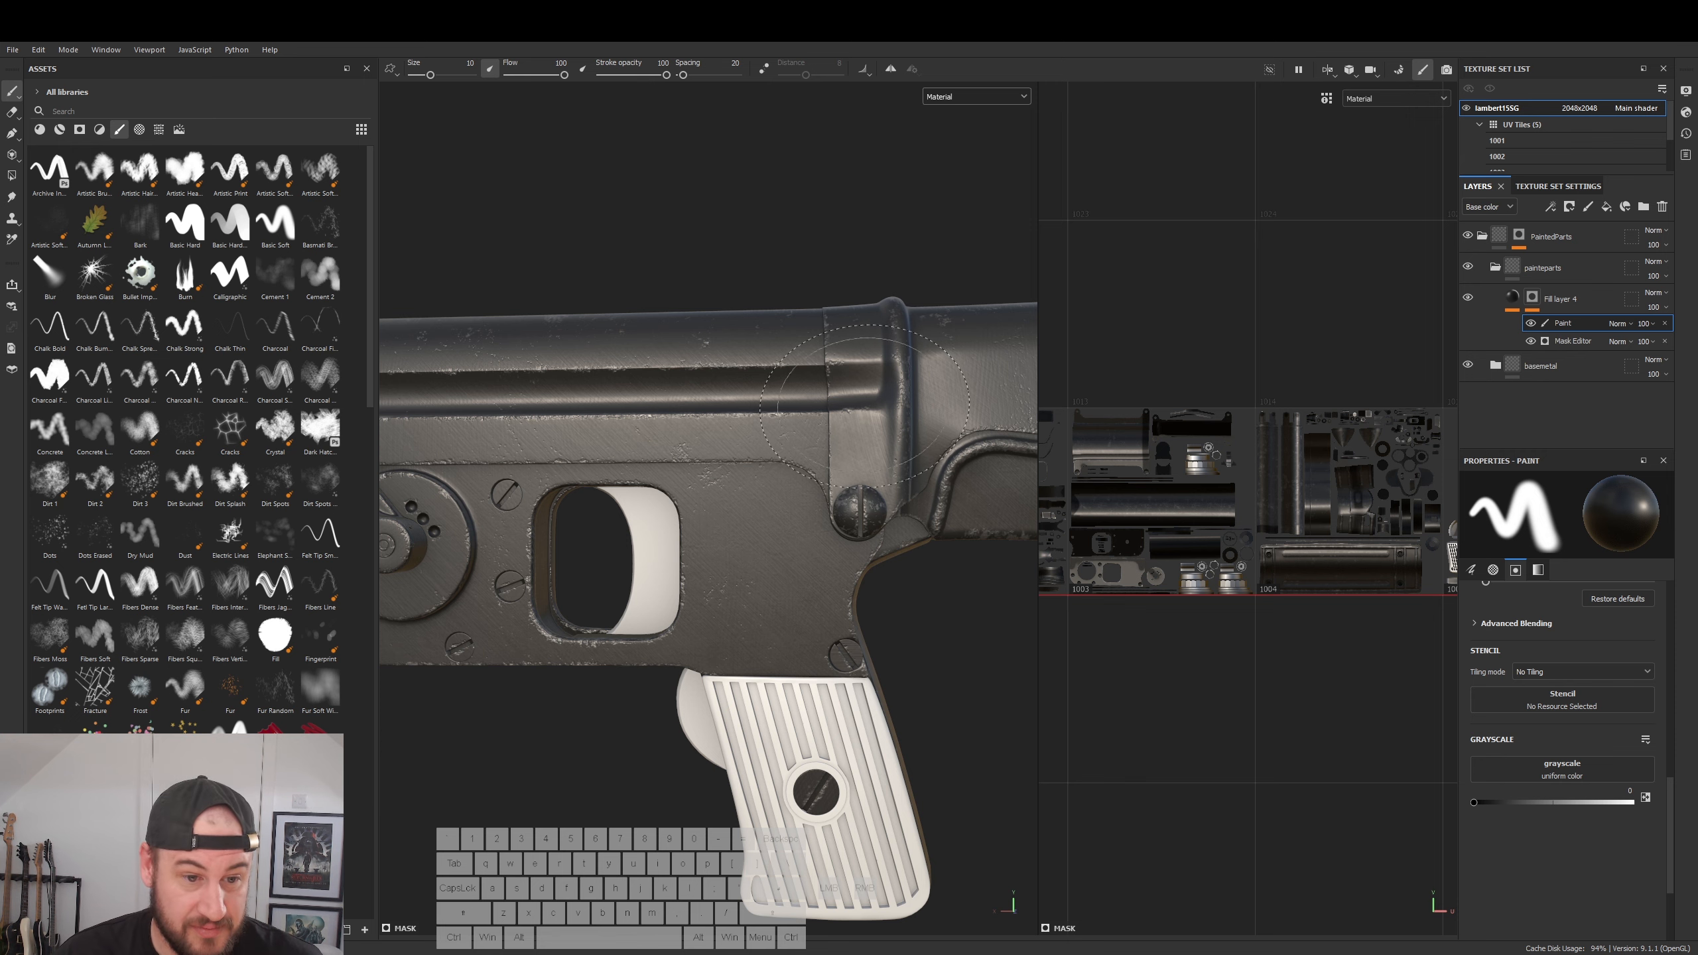
left_click_drag(907, 469, 866, 434, "alt")
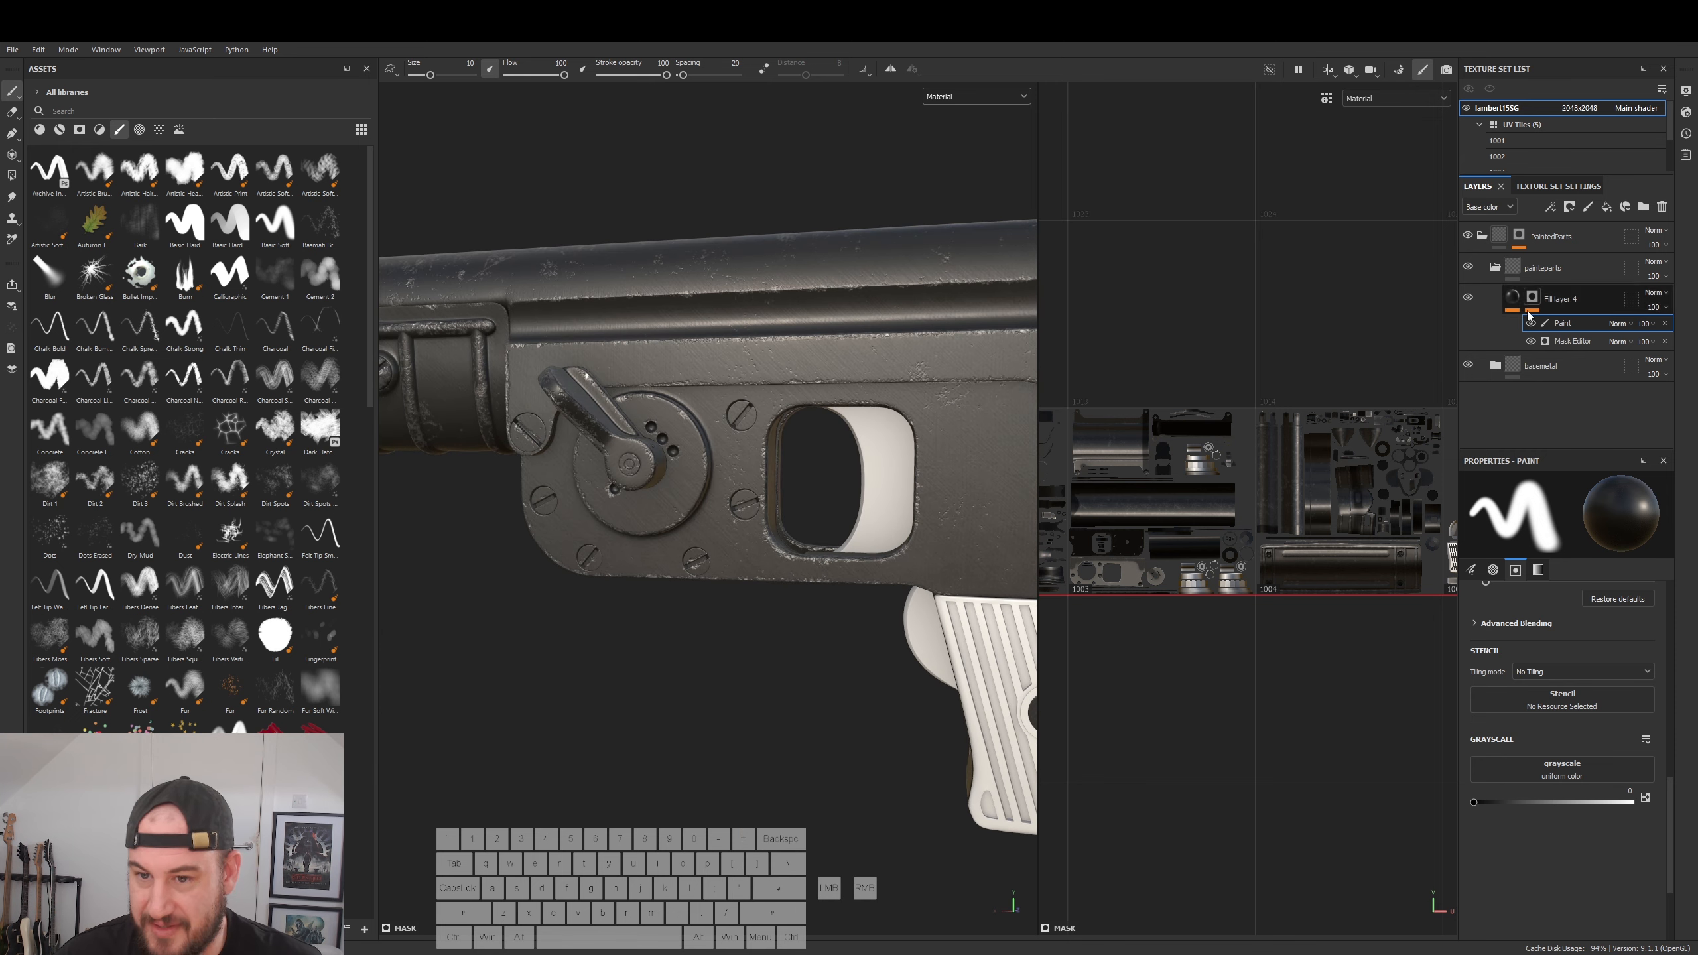
left_click_drag(805, 519, 798, 514, "alt")
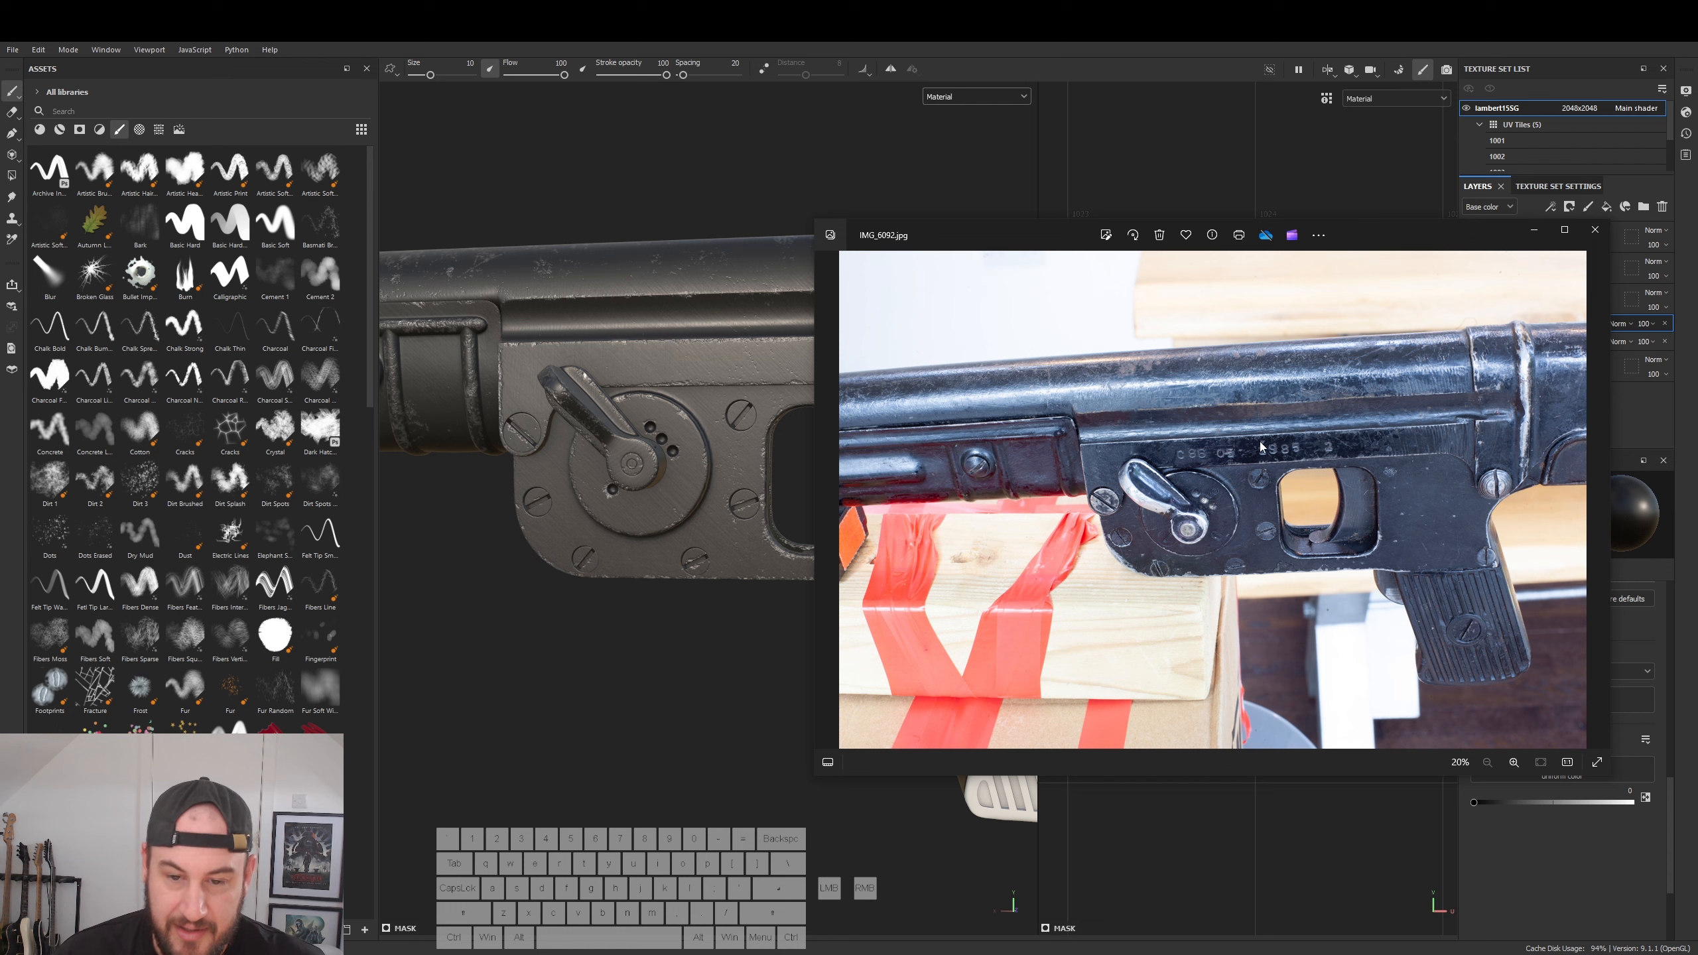
left_click_drag(1370, 228, 1404, 236)
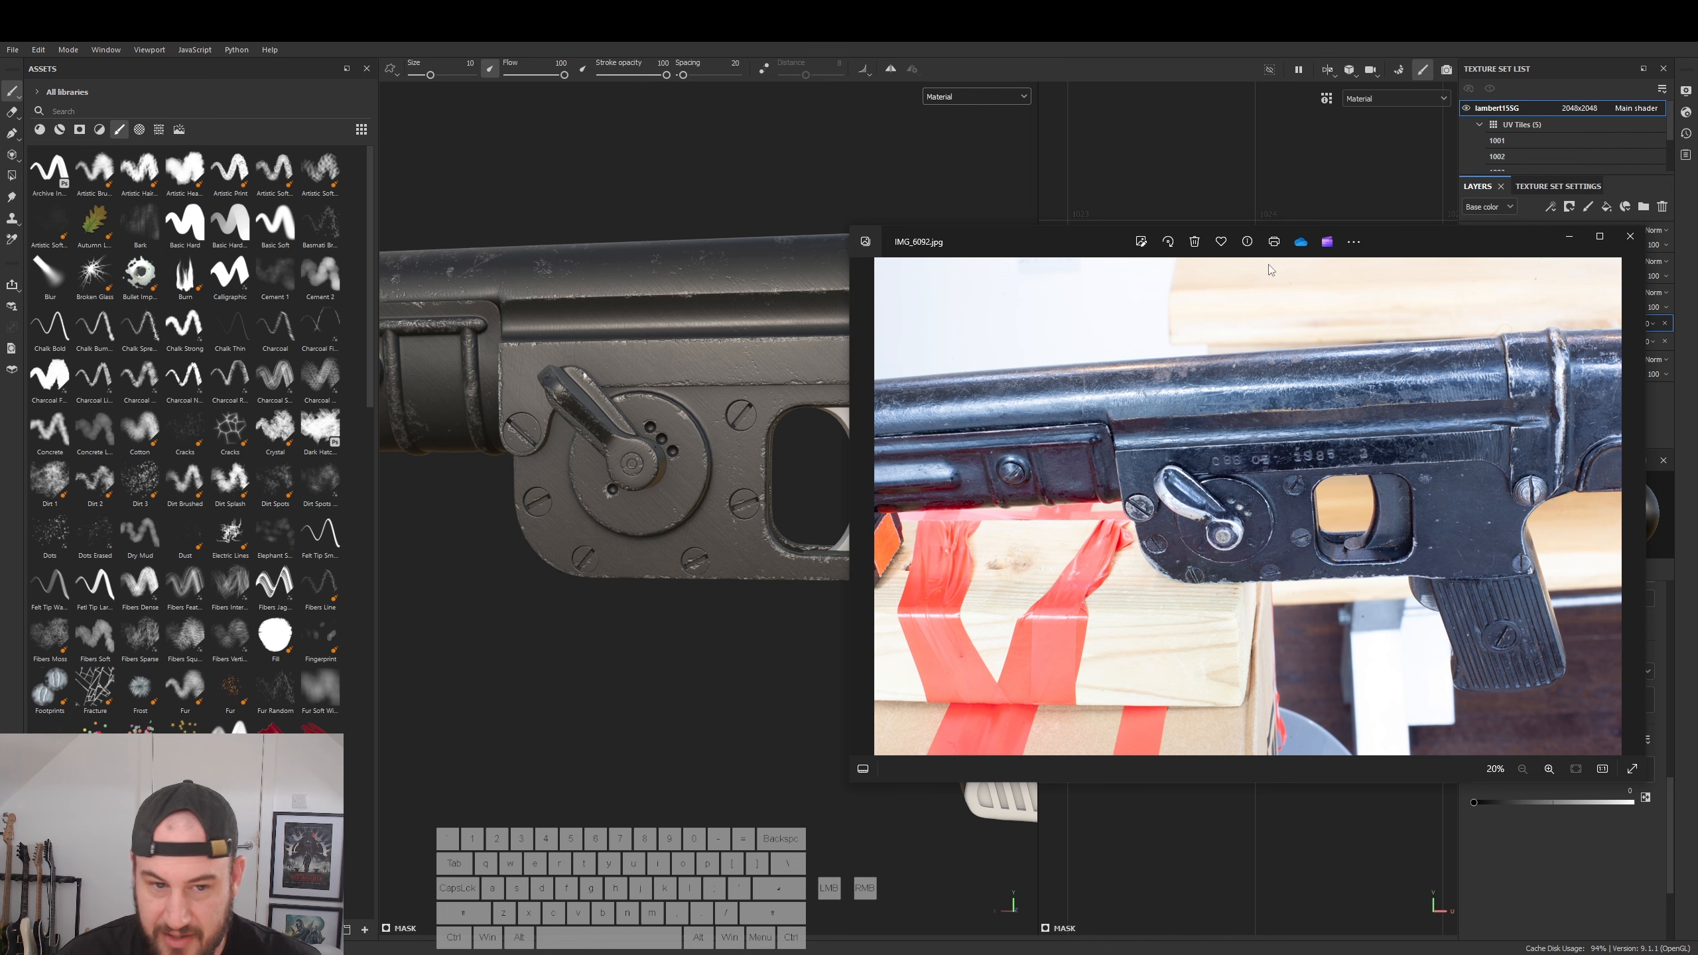
- Move the reference photo aside and choose the Dirt 1 brush for painting on the mask
left_click_drag(1103, 242, 1697, 314)
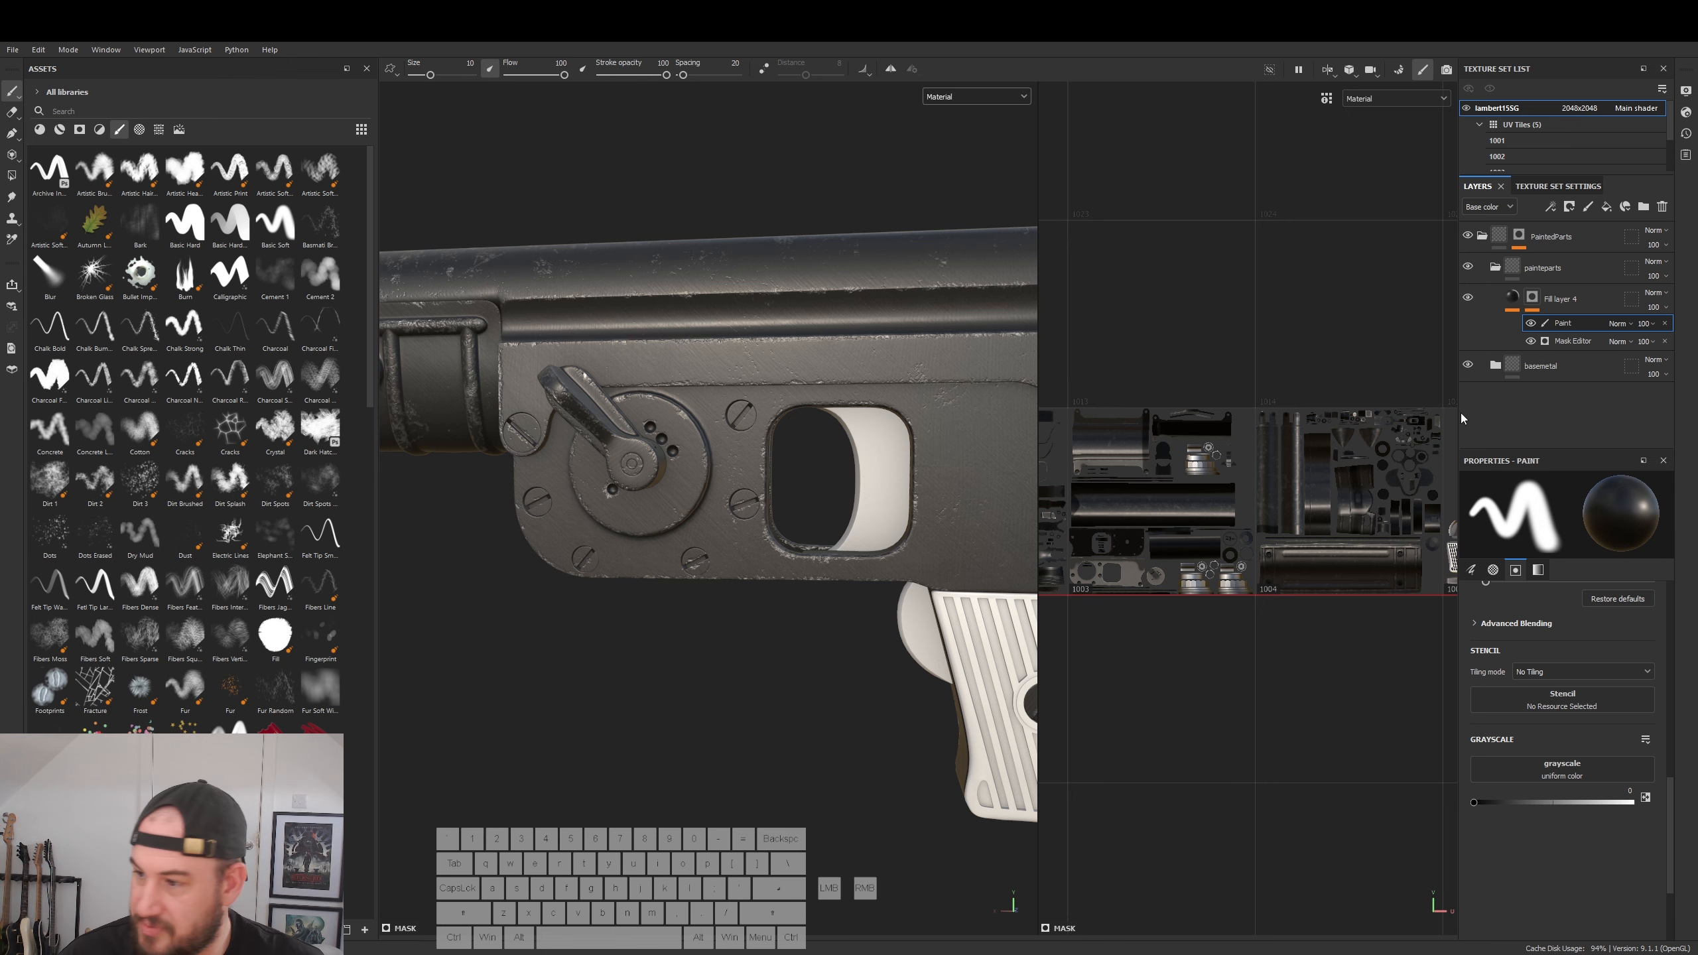
left_click_drag(873, 446, 716, 456, "alt")
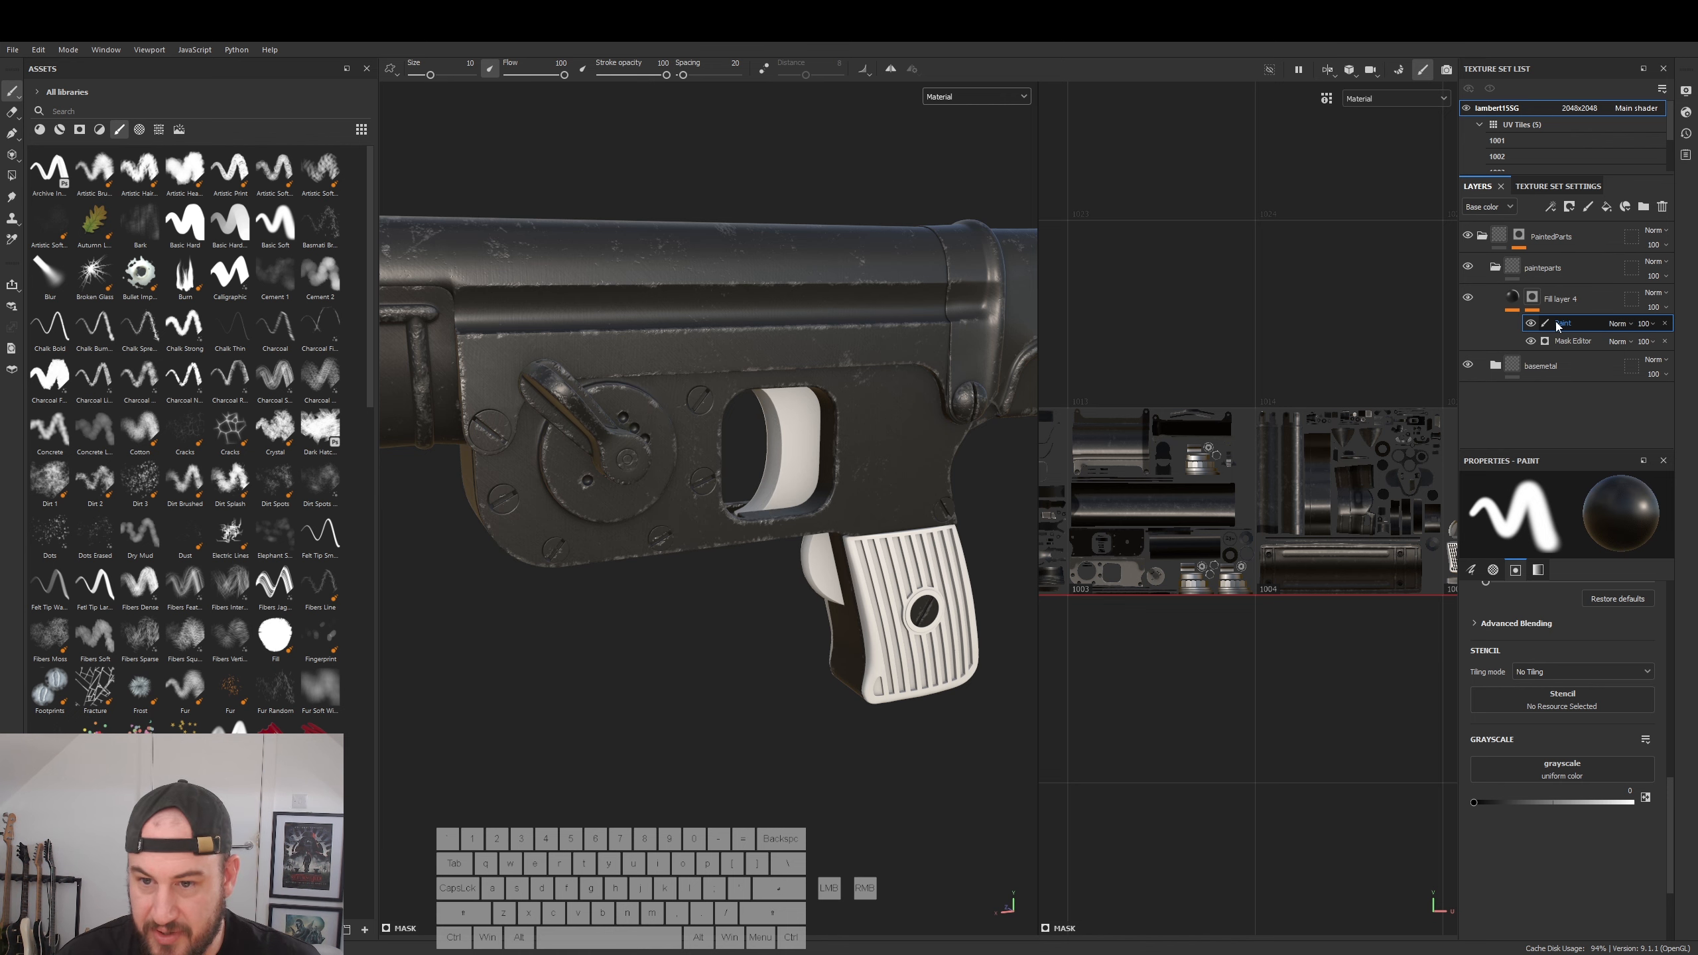
middle_click_drag(543, 382, 735, 437, "alt")
scroll(736, 435, "up", 2)
left_click(50, 481)
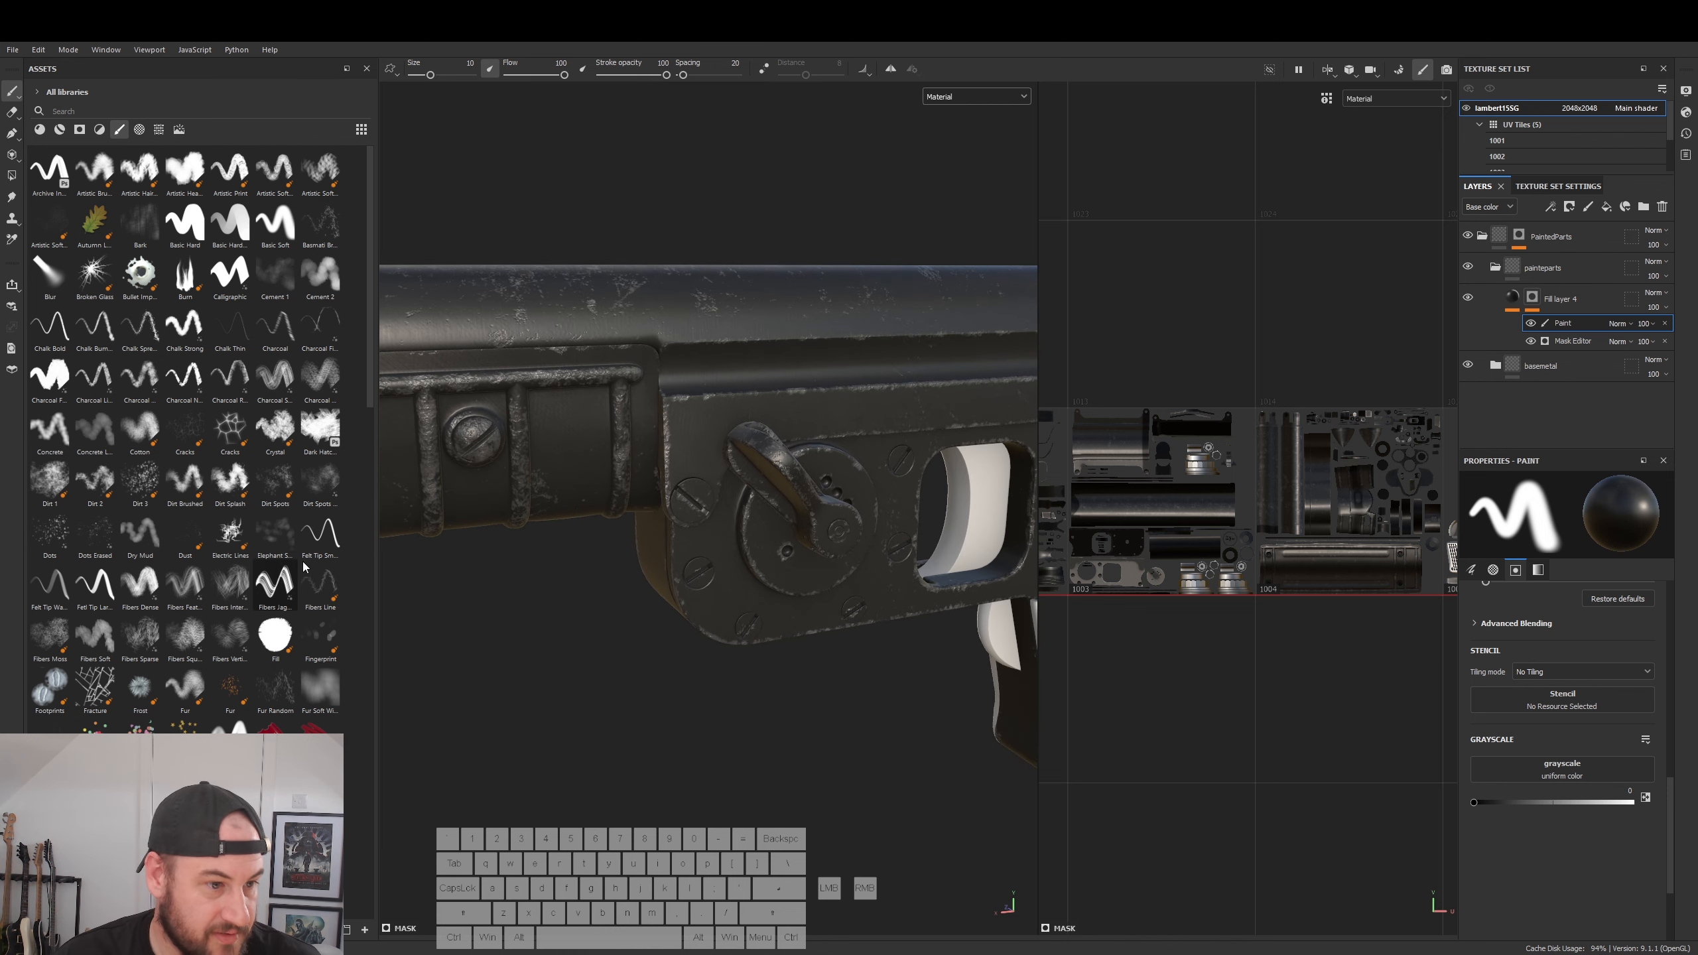
- Reduce the brush size to about 0.81 and paint wear along the outer edge of the selector lever, undoing a stray stroke
right_click_drag(785, 461, 672, 462, "ctrl")
left_click_drag(785, 453, 826, 452, "alt")
right_click_drag(826, 452, 842, 528, "alt")
middle_click_drag(843, 529, 723, 455, "alt")
mouse_move(722, 455)
left_mouse_down("alt")
mouse_move(669, 429)
mouse_move(696, 468)
left_mouse_up("alt")
mouse_move(669, 469)
left_mouse_down("alt")
mouse_move(741, 498)
mouse_move(754, 413)
mouse_move(1002, 424)
mouse_move(846, 468)
left_mouse_up("alt")
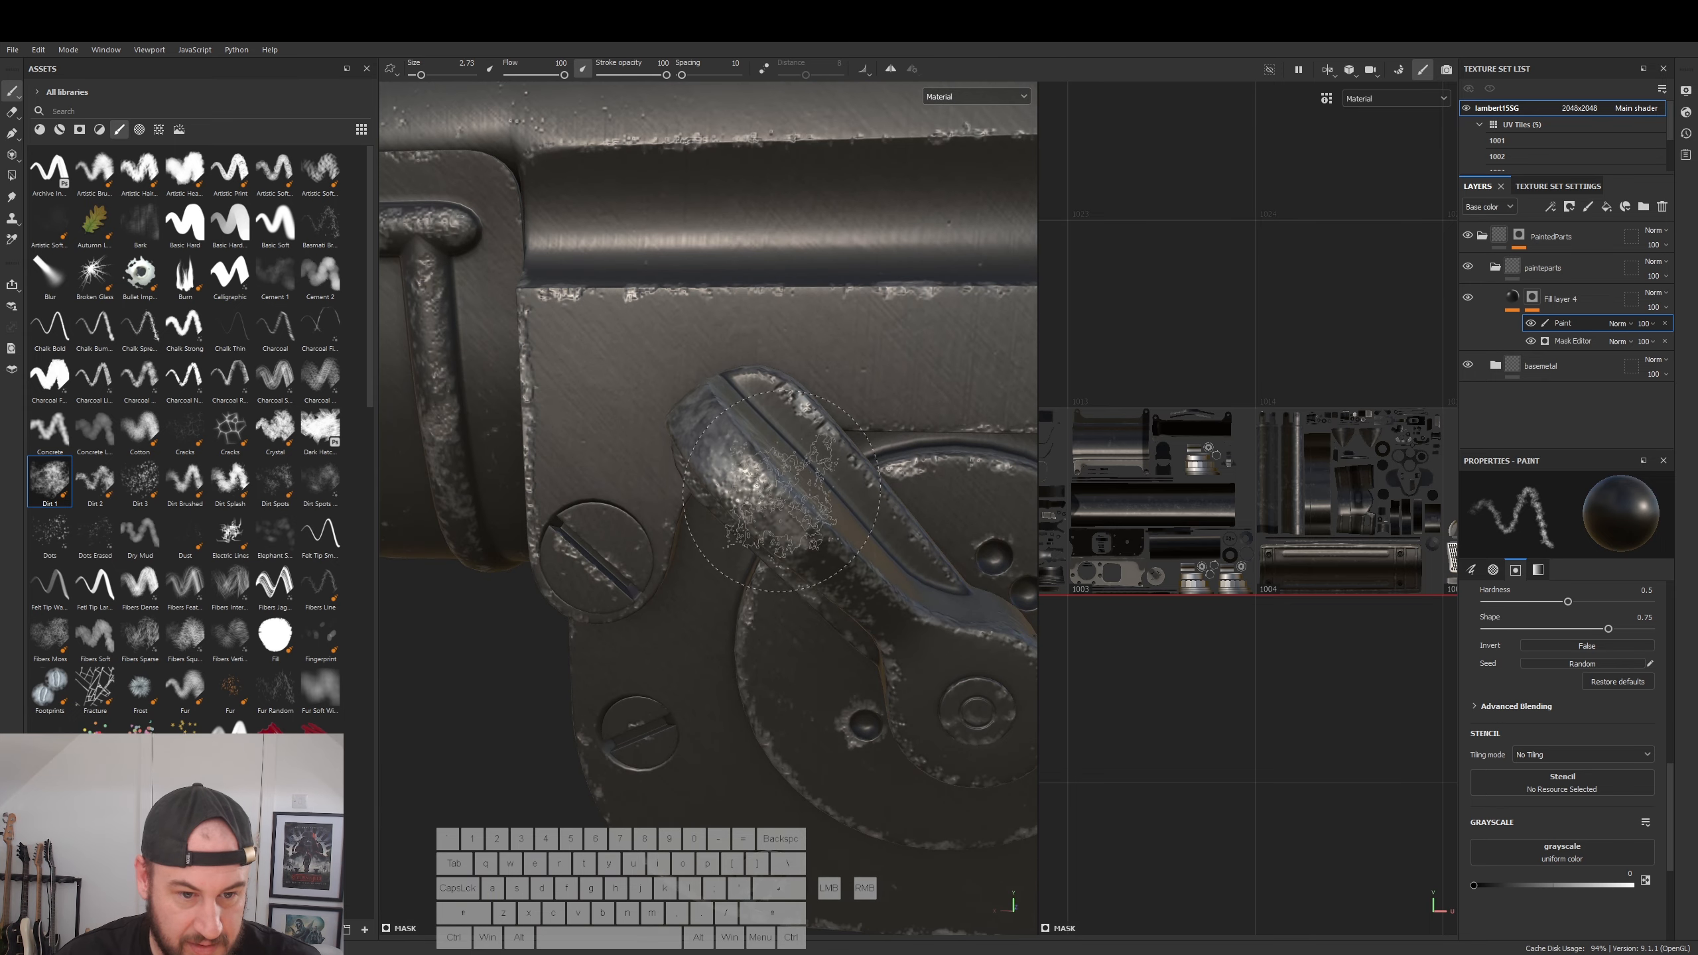
right_click_drag(836, 523, 775, 522, "ctrl")
left_click_drag(776, 522, 953, 426, "alt")
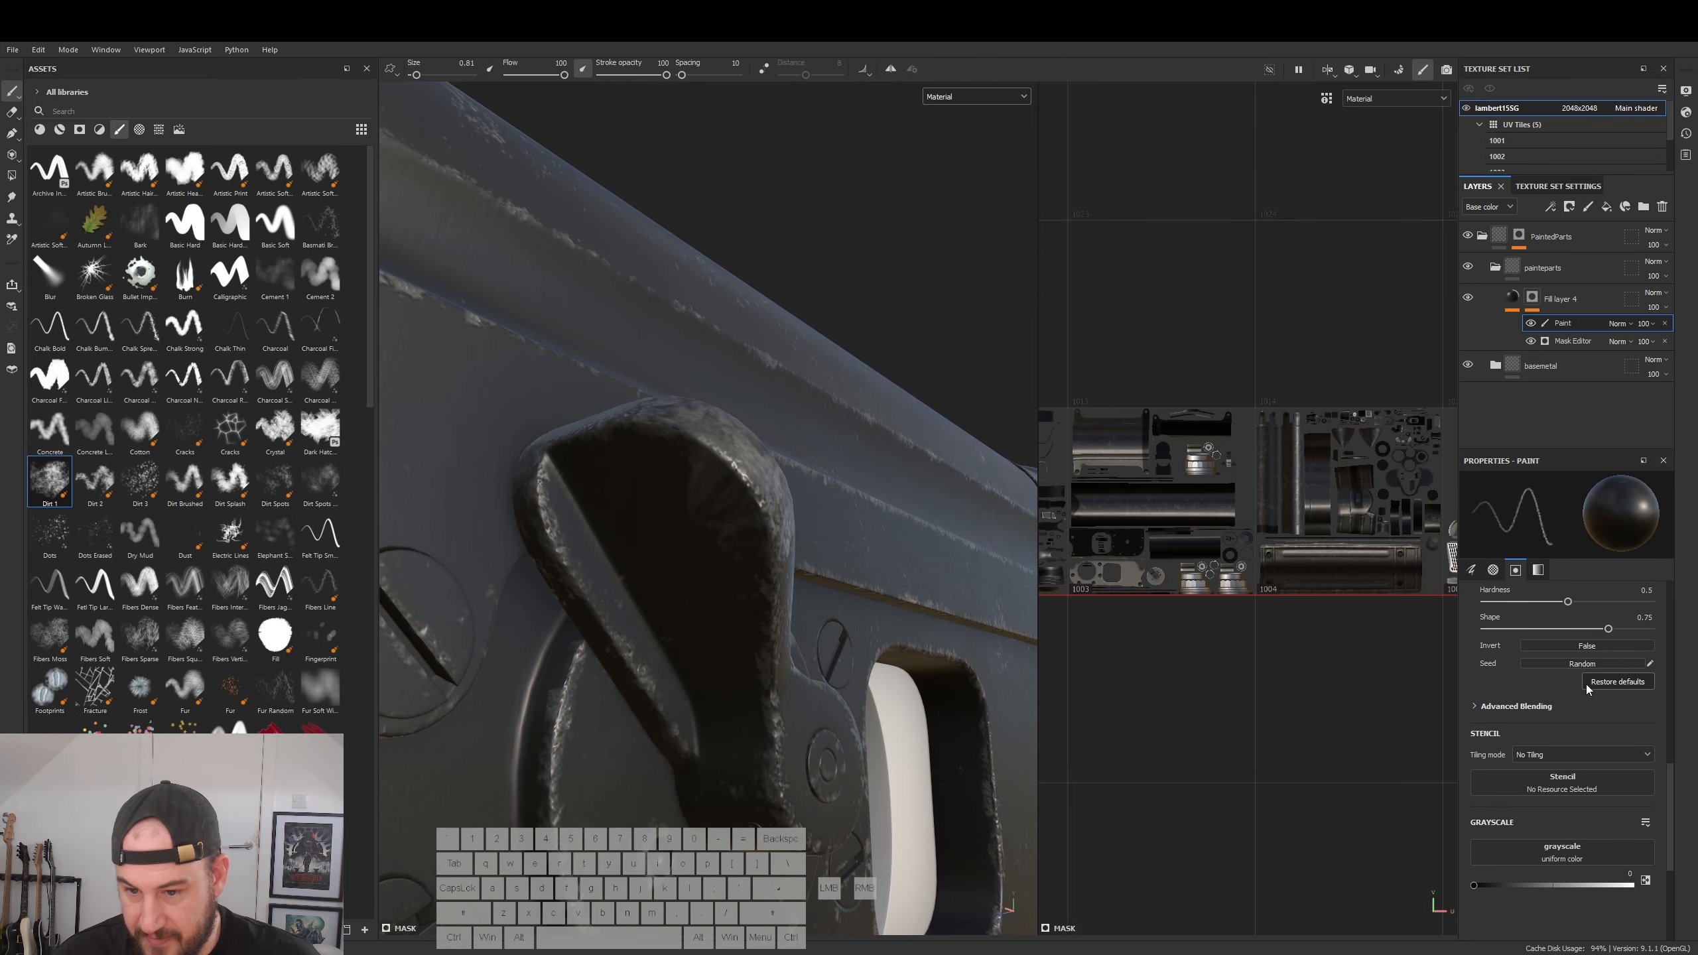
left_click_drag(589, 487, 672, 455, "alt")
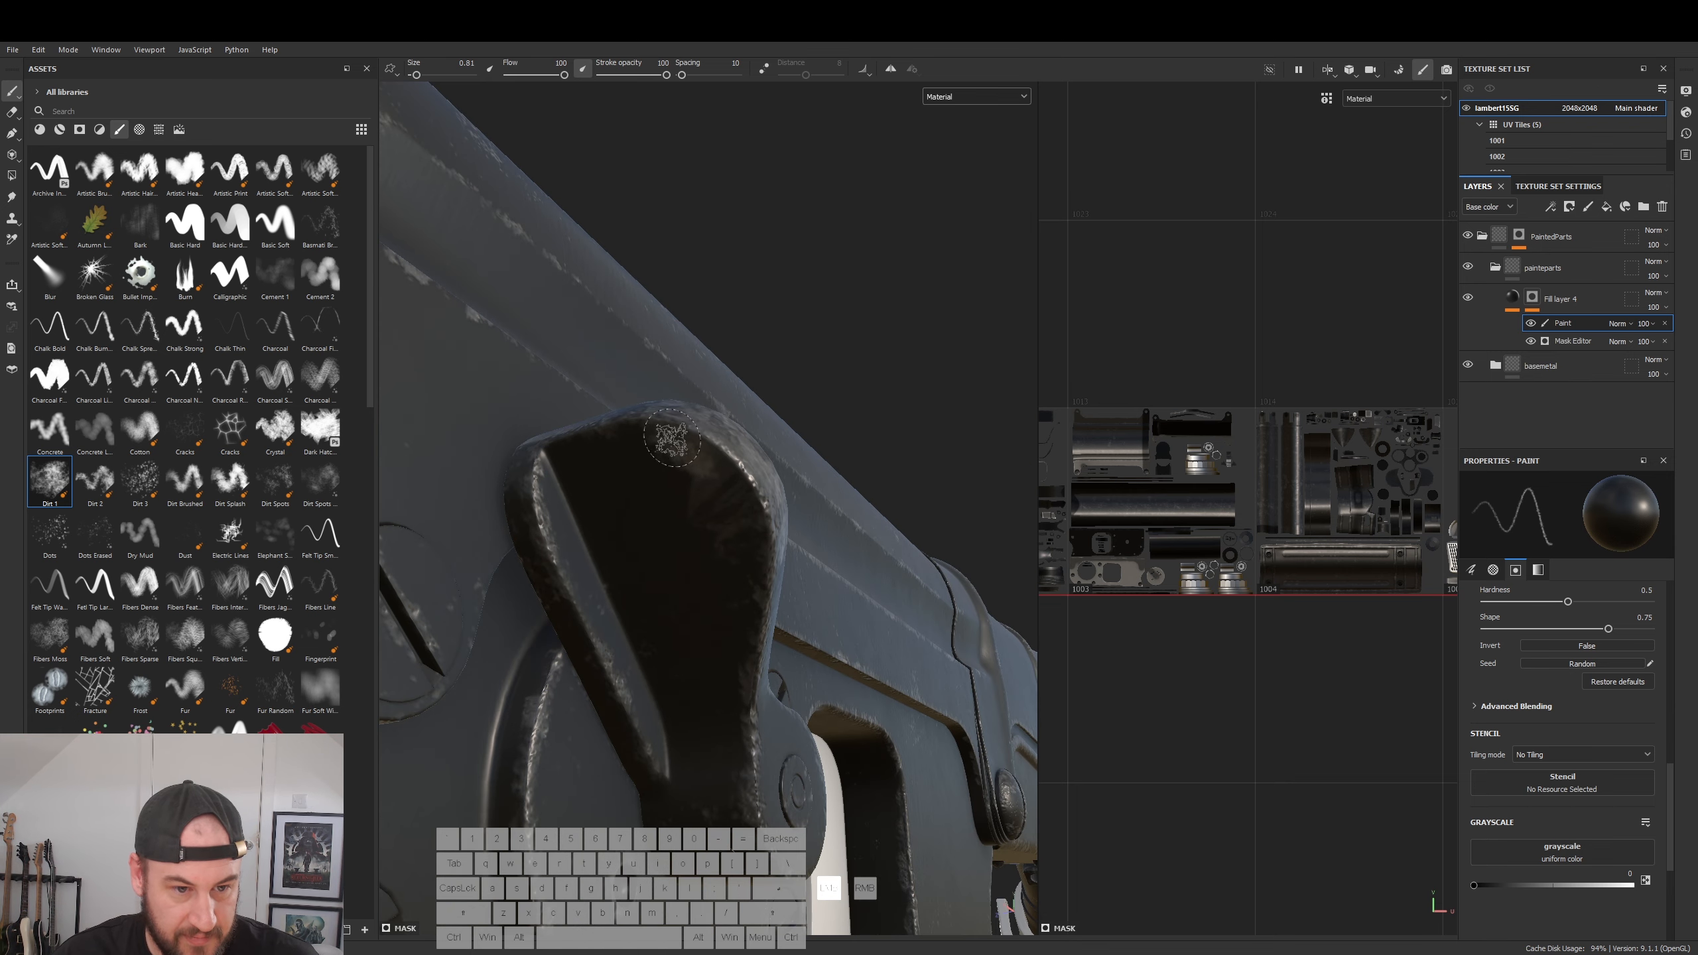
key("ctrl+z")
left_click_drag(752, 502, 627, 485, "alt")
left_click_drag(802, 508, 836, 557)
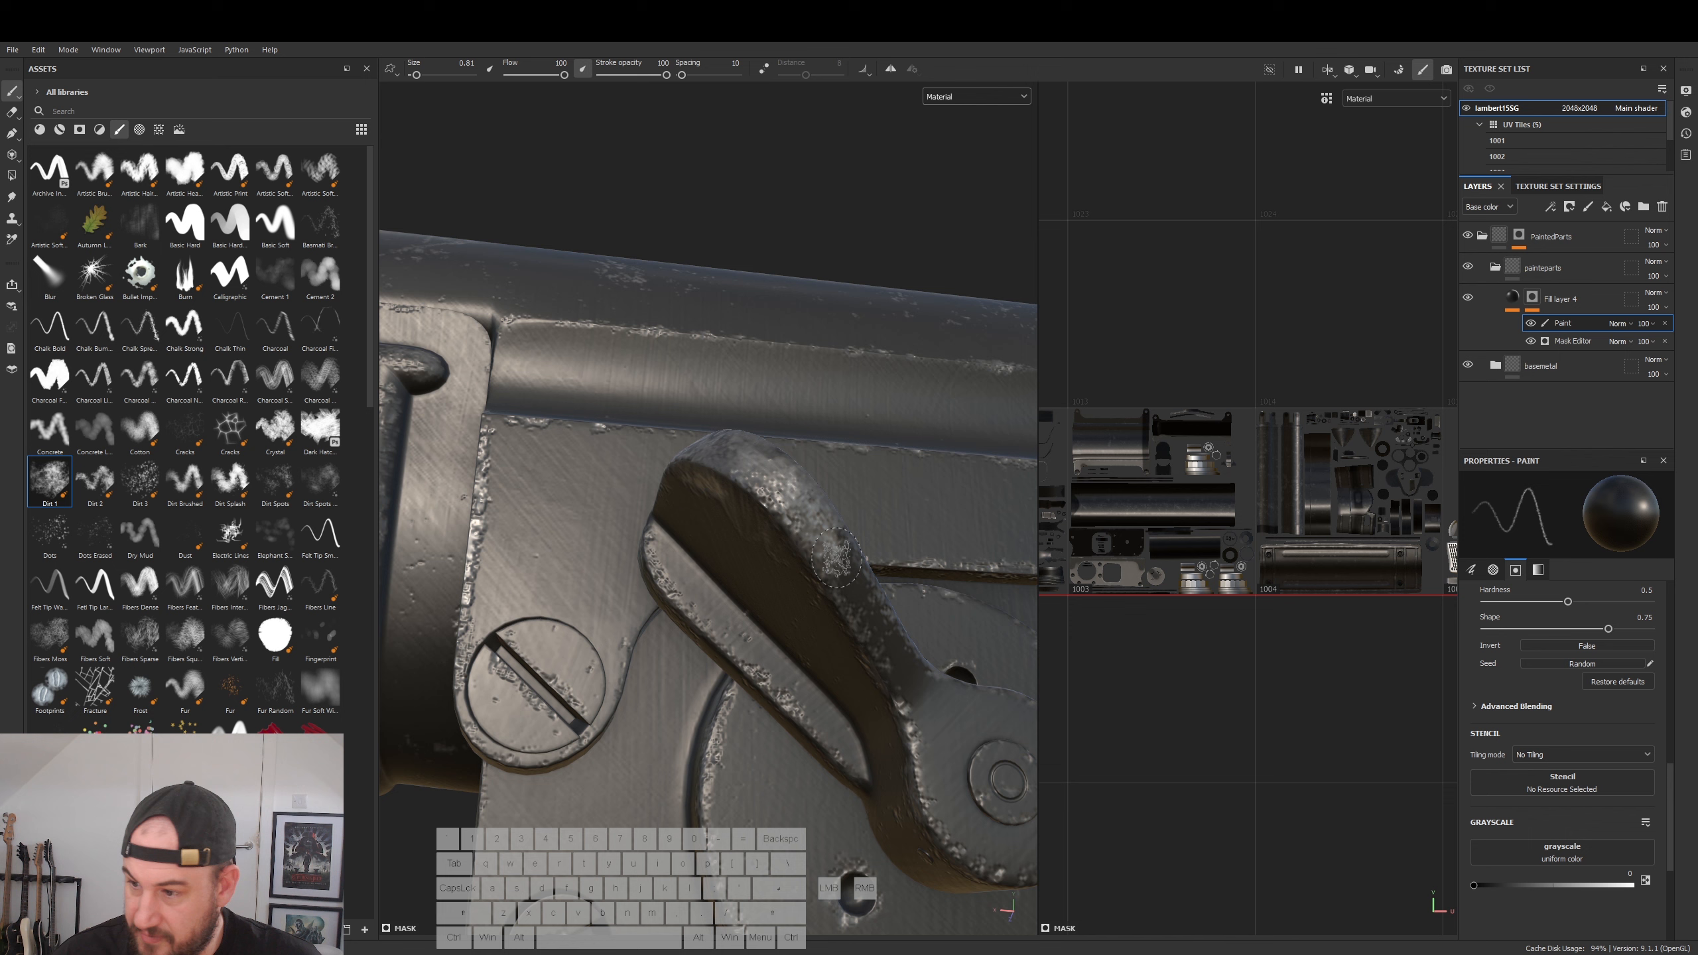
- Compare the selector lever's wear with the reference photo IMG_6092.jpg
left_click_drag(1402, 217, 1361, 208)
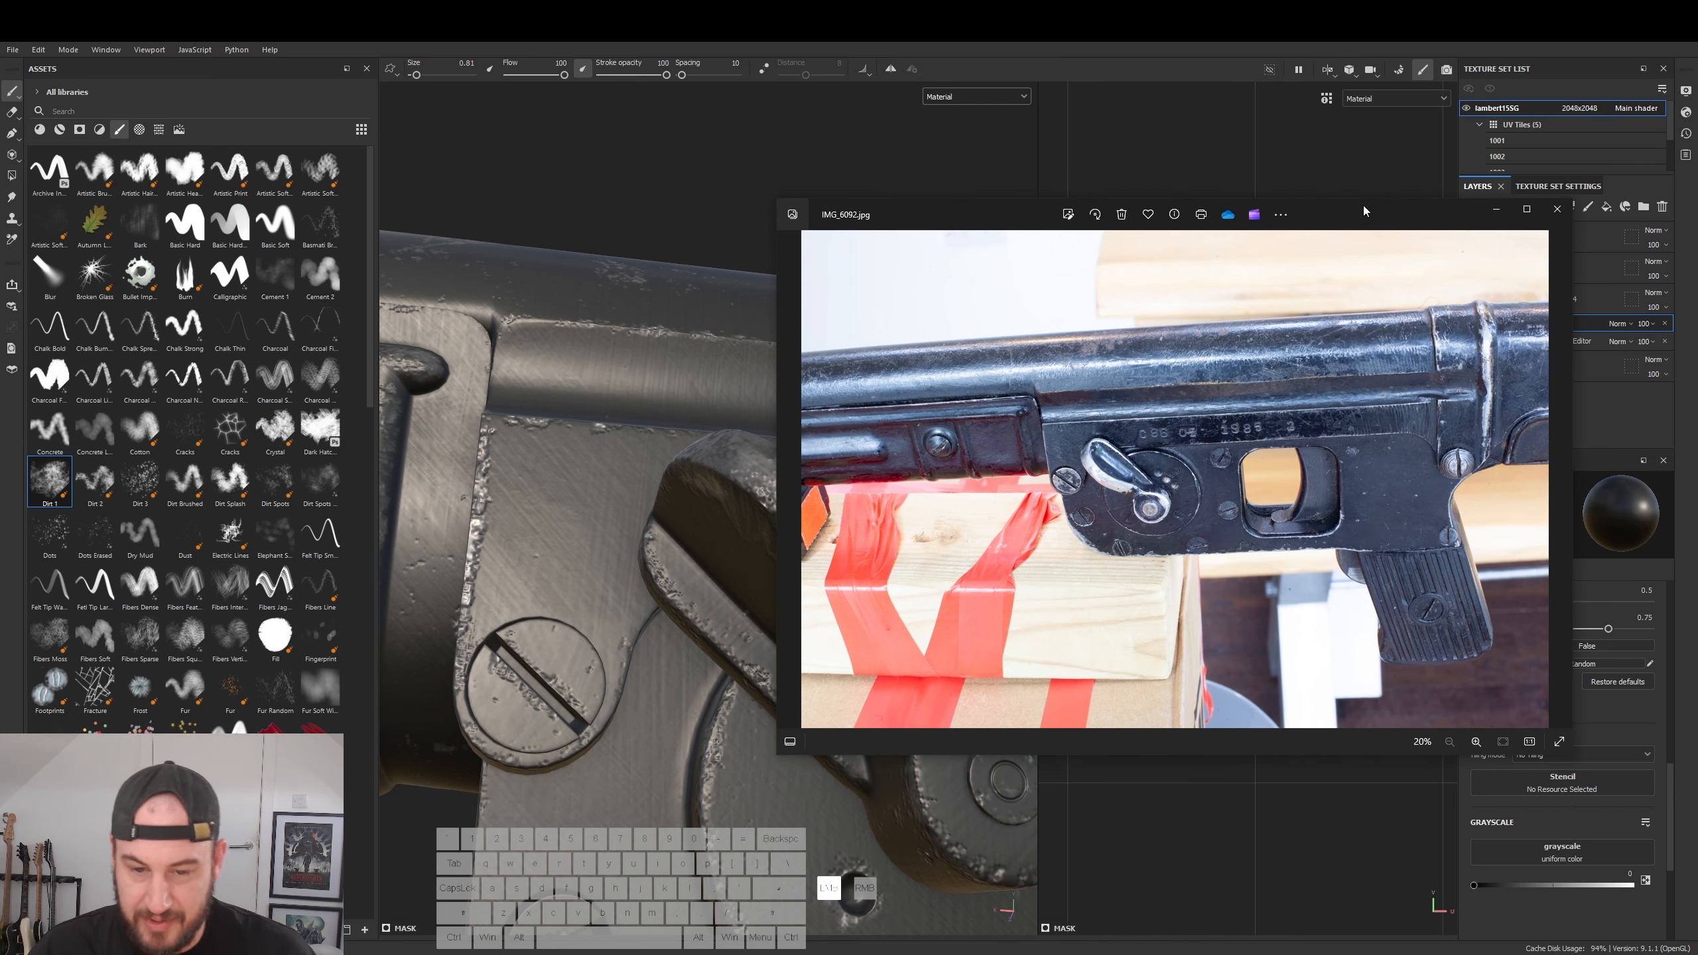
left_click_drag(1365, 208, 1376, 218)
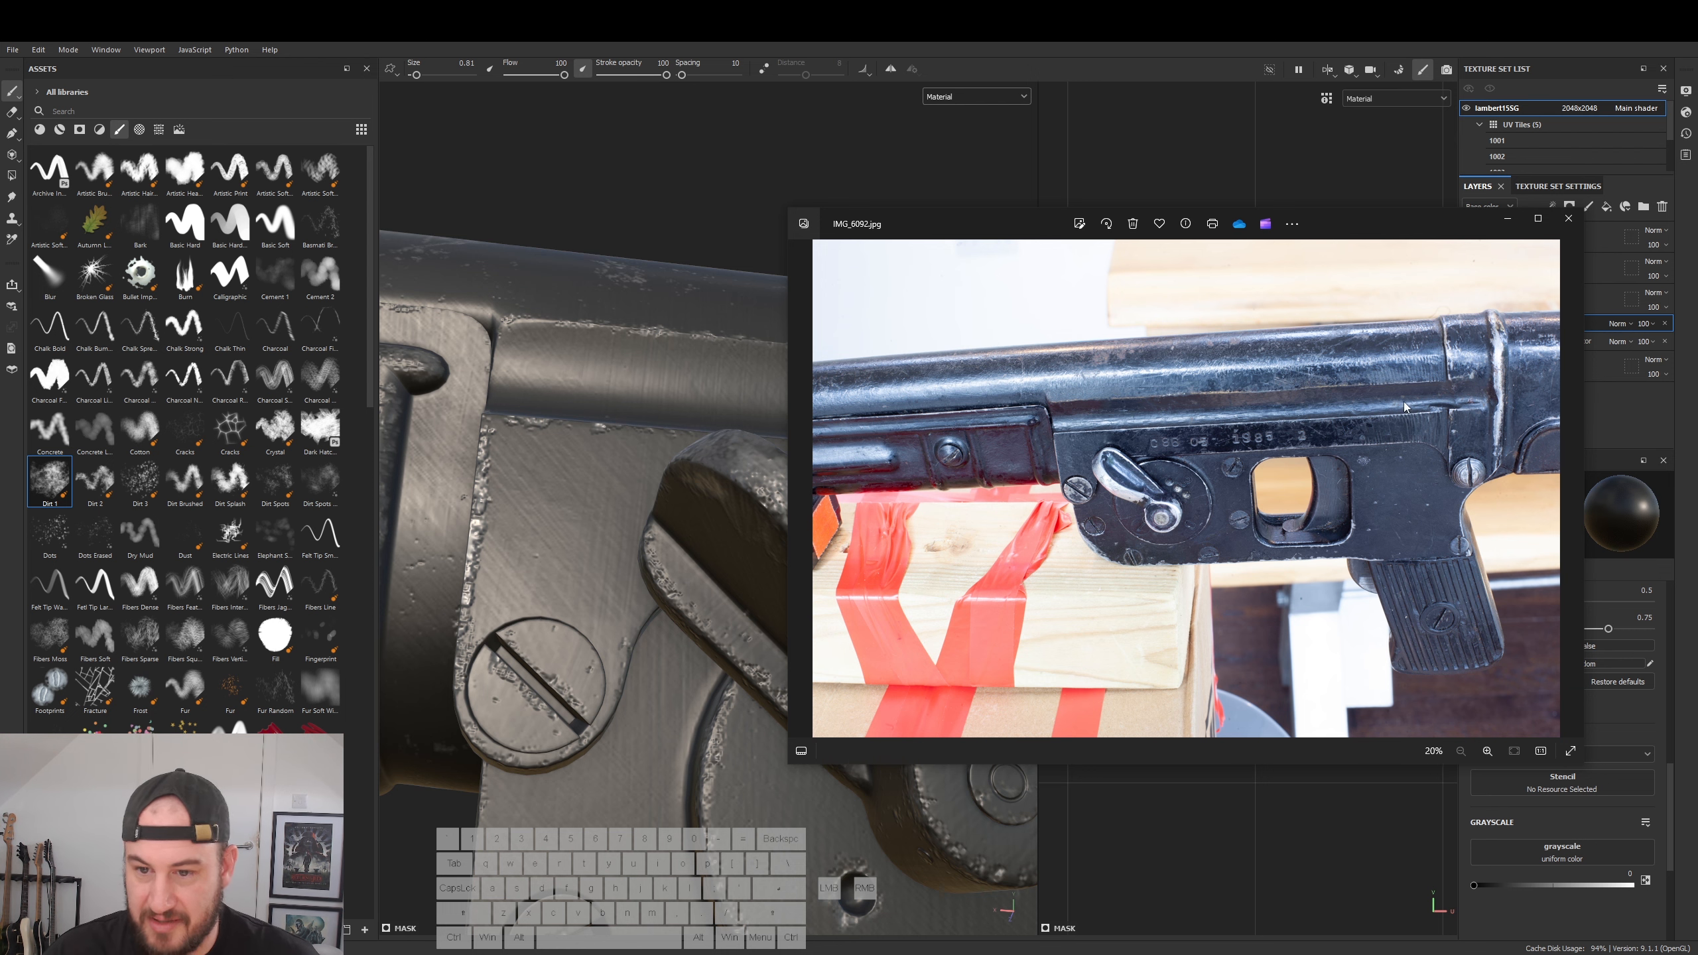
left_click_drag(1327, 219, 1697, 242)
- Set the brush grayscale to 1 and paint back the coating over excess wear on the selector lever's flat face
mouse_move(849, 548)
left_mouse_down()
mouse_move(841, 606)
mouse_move(879, 621)
mouse_move(776, 485)
mouse_move(843, 615)
mouse_move(674, 411)
mouse_move(632, 395)
mouse_move(684, 420)
mouse_move(554, 444)
left_mouse_up()
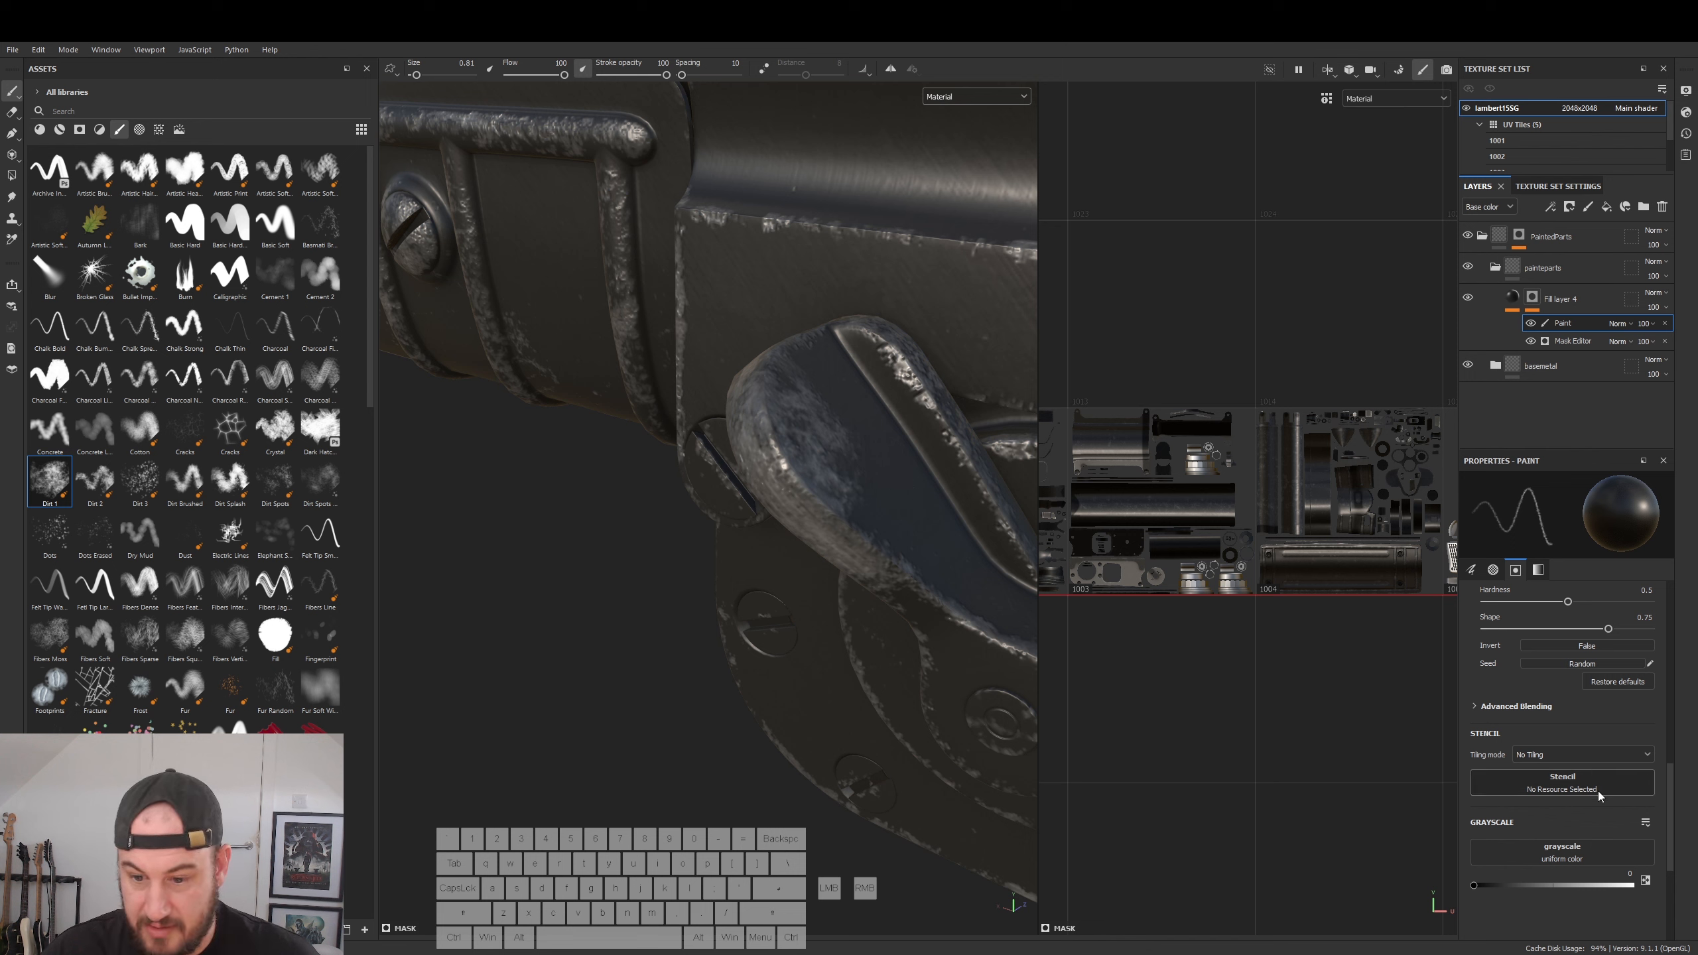
left_click_drag(1546, 886, 1632, 886)
left_click_drag(824, 418, 826, 445)
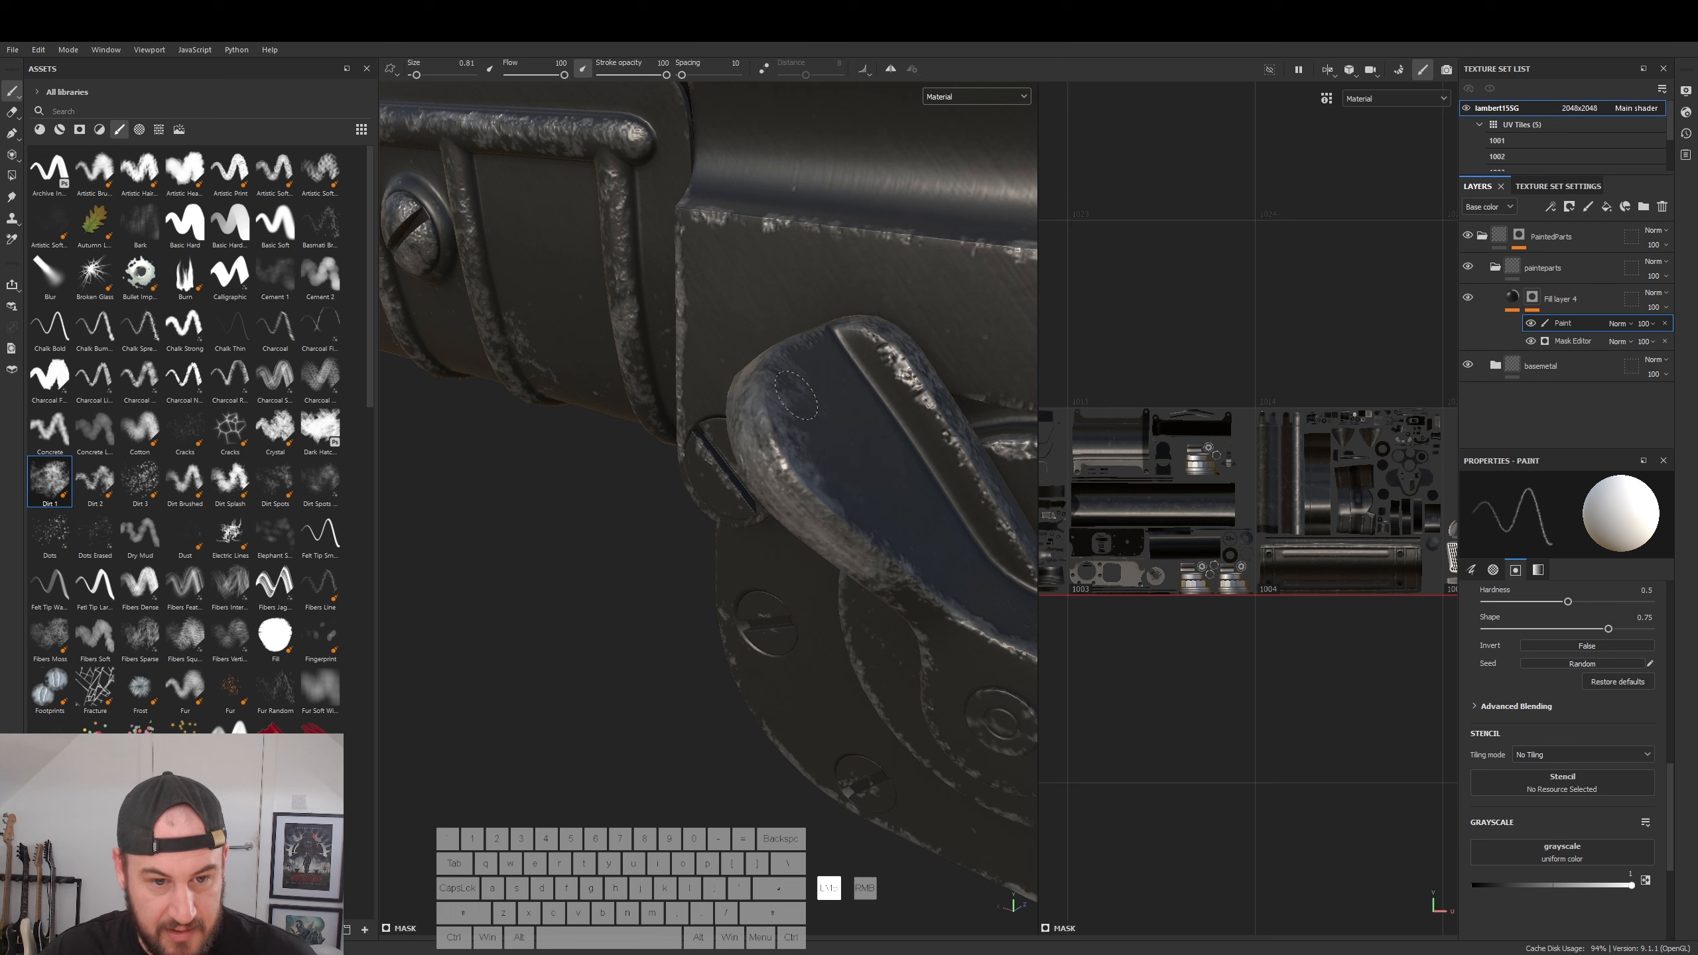
left_click_drag(797, 385, 794, 414)
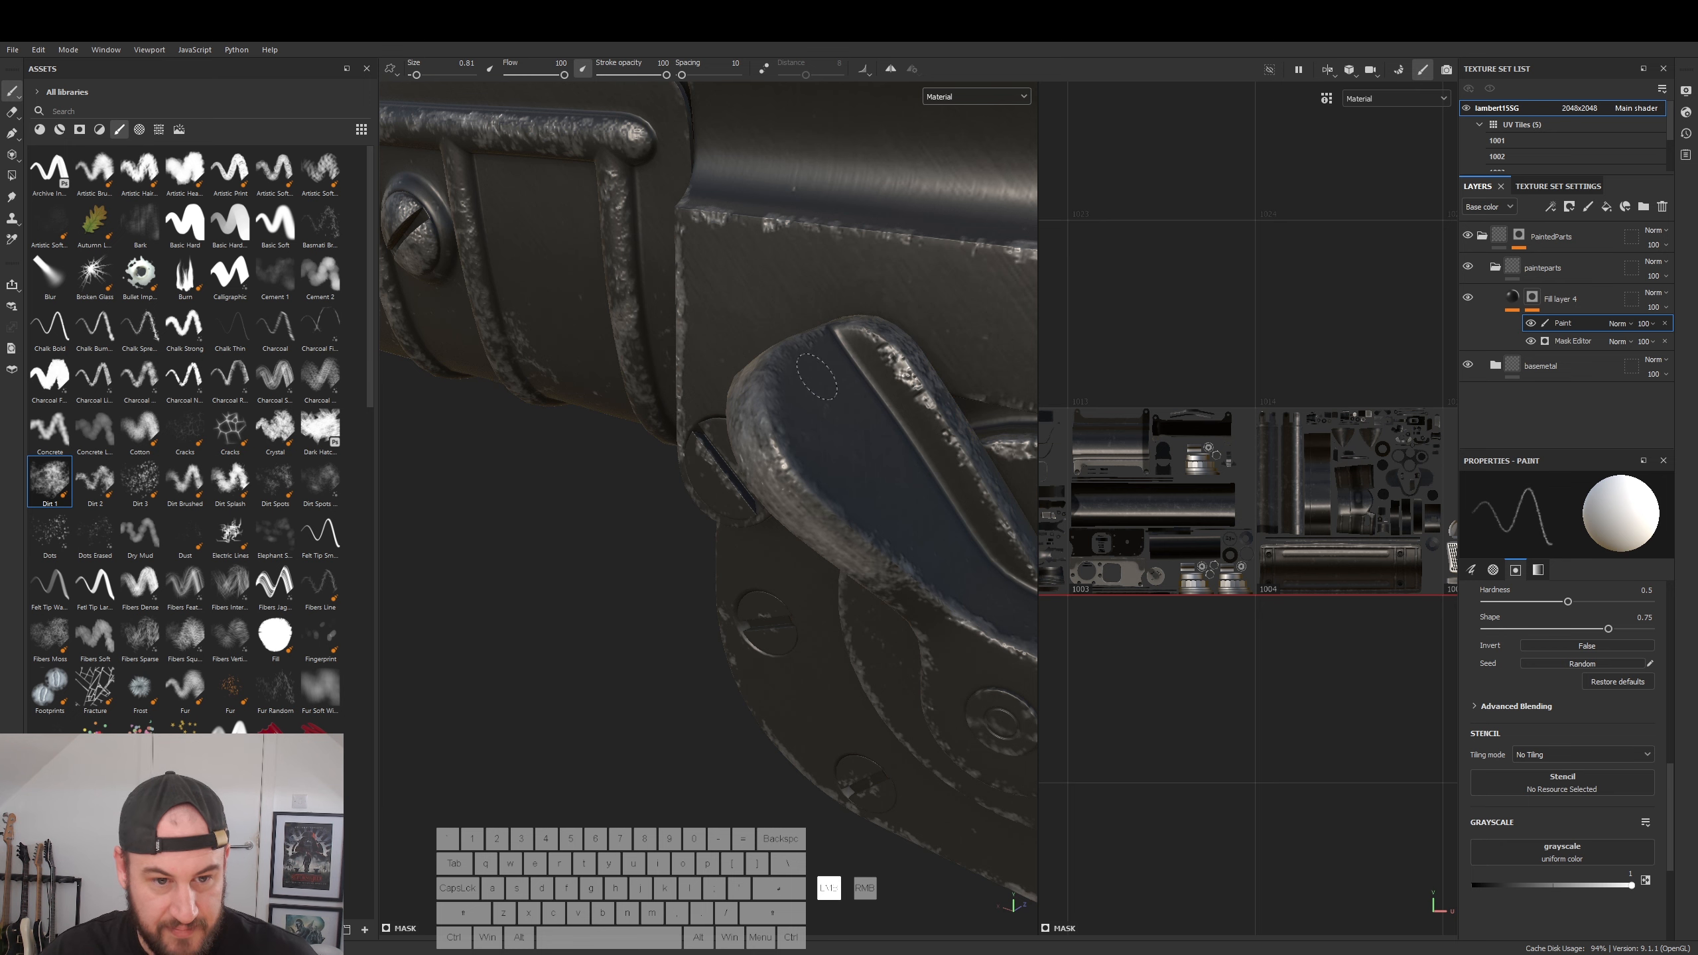
left_click_drag(874, 531, 870, 518)
left_click_drag(863, 487, 1084, 272, "alt")
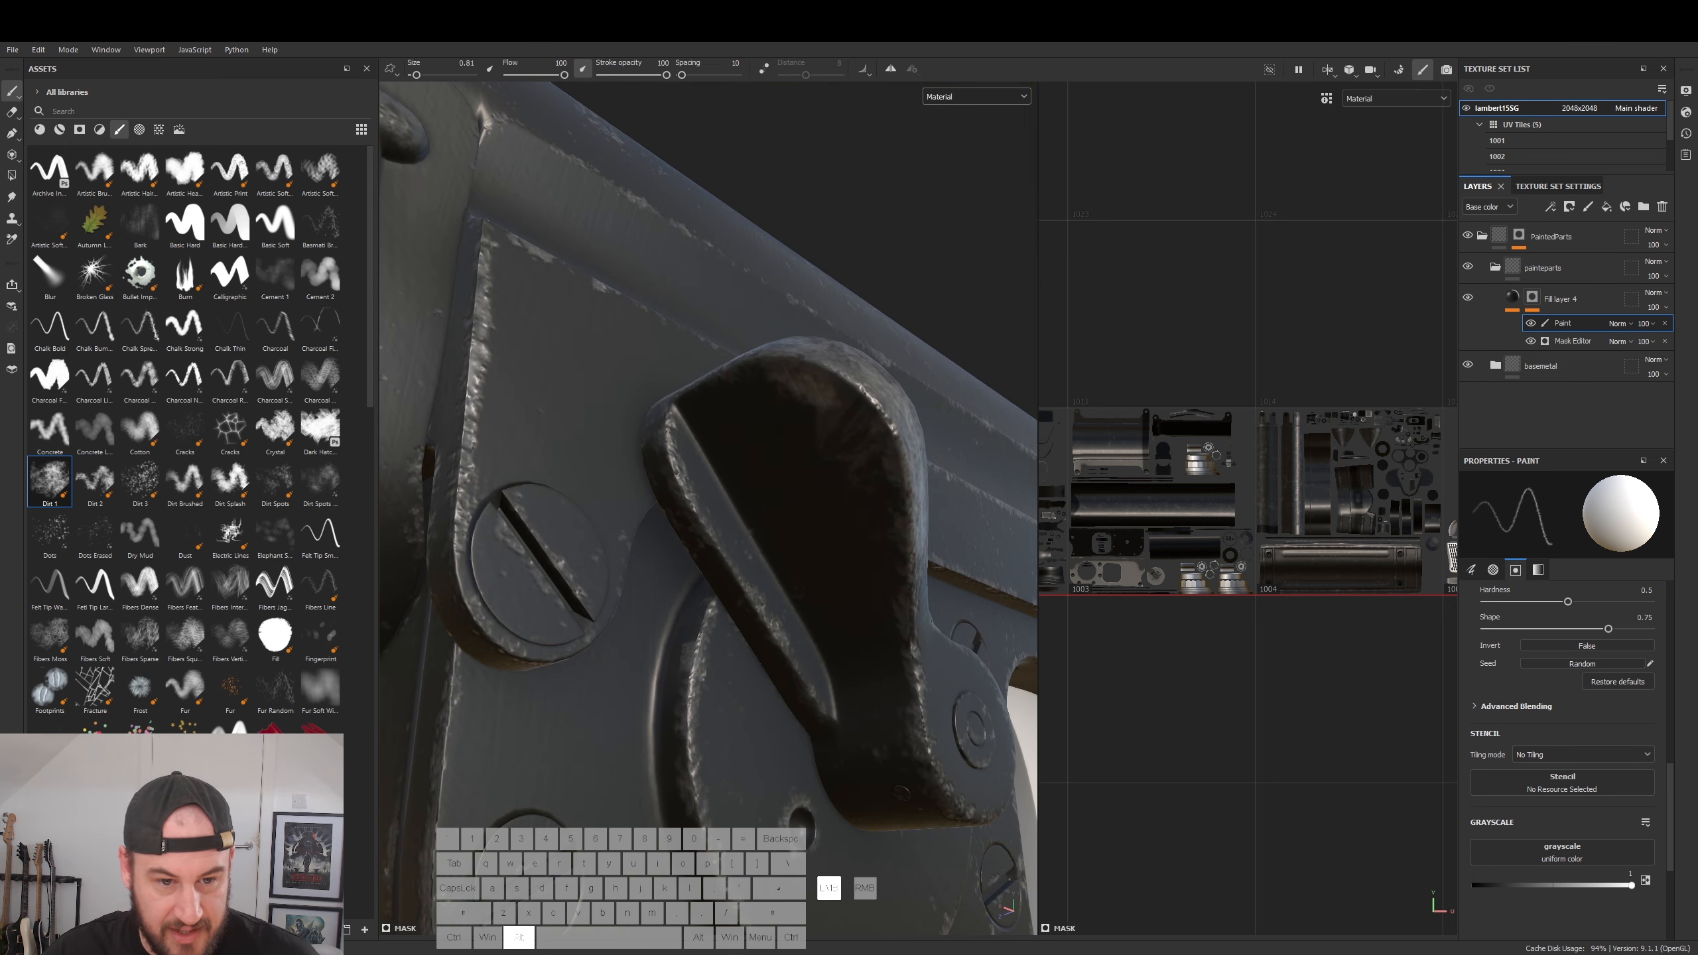
left_click_drag(827, 417, 842, 434)
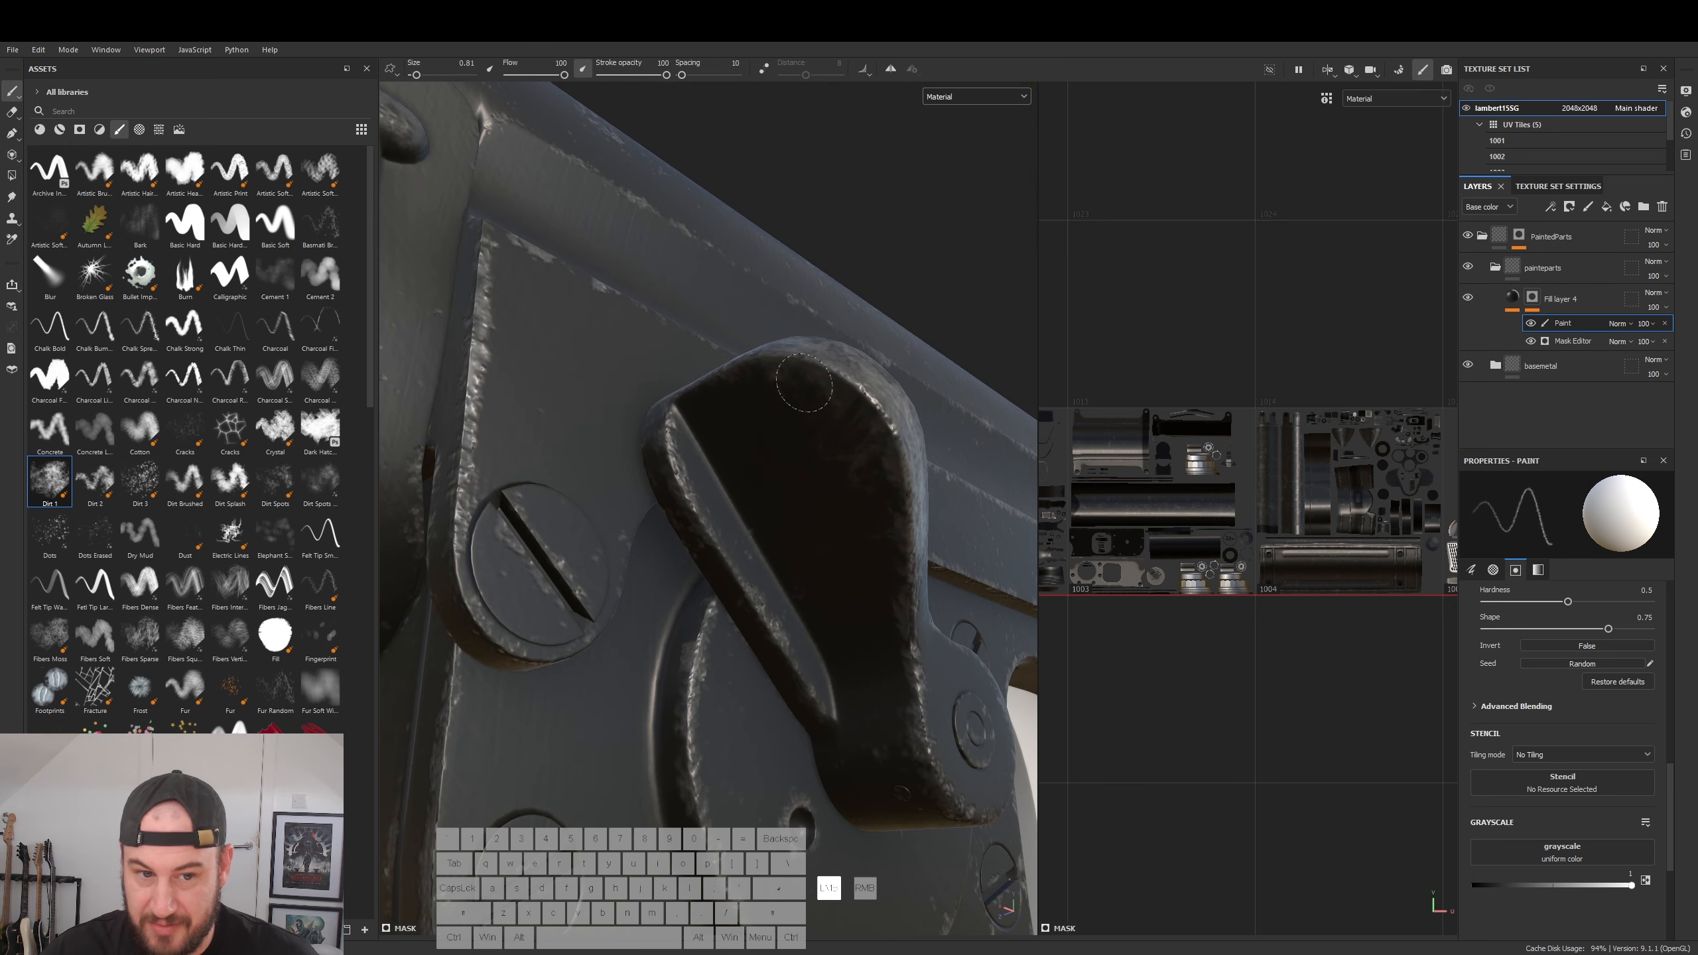
mouse_move(883, 477)
left_mouse_down()
mouse_move(847, 459)
mouse_move(889, 530)
mouse_move(878, 642)
mouse_move(772, 644)
left_mouse_up()
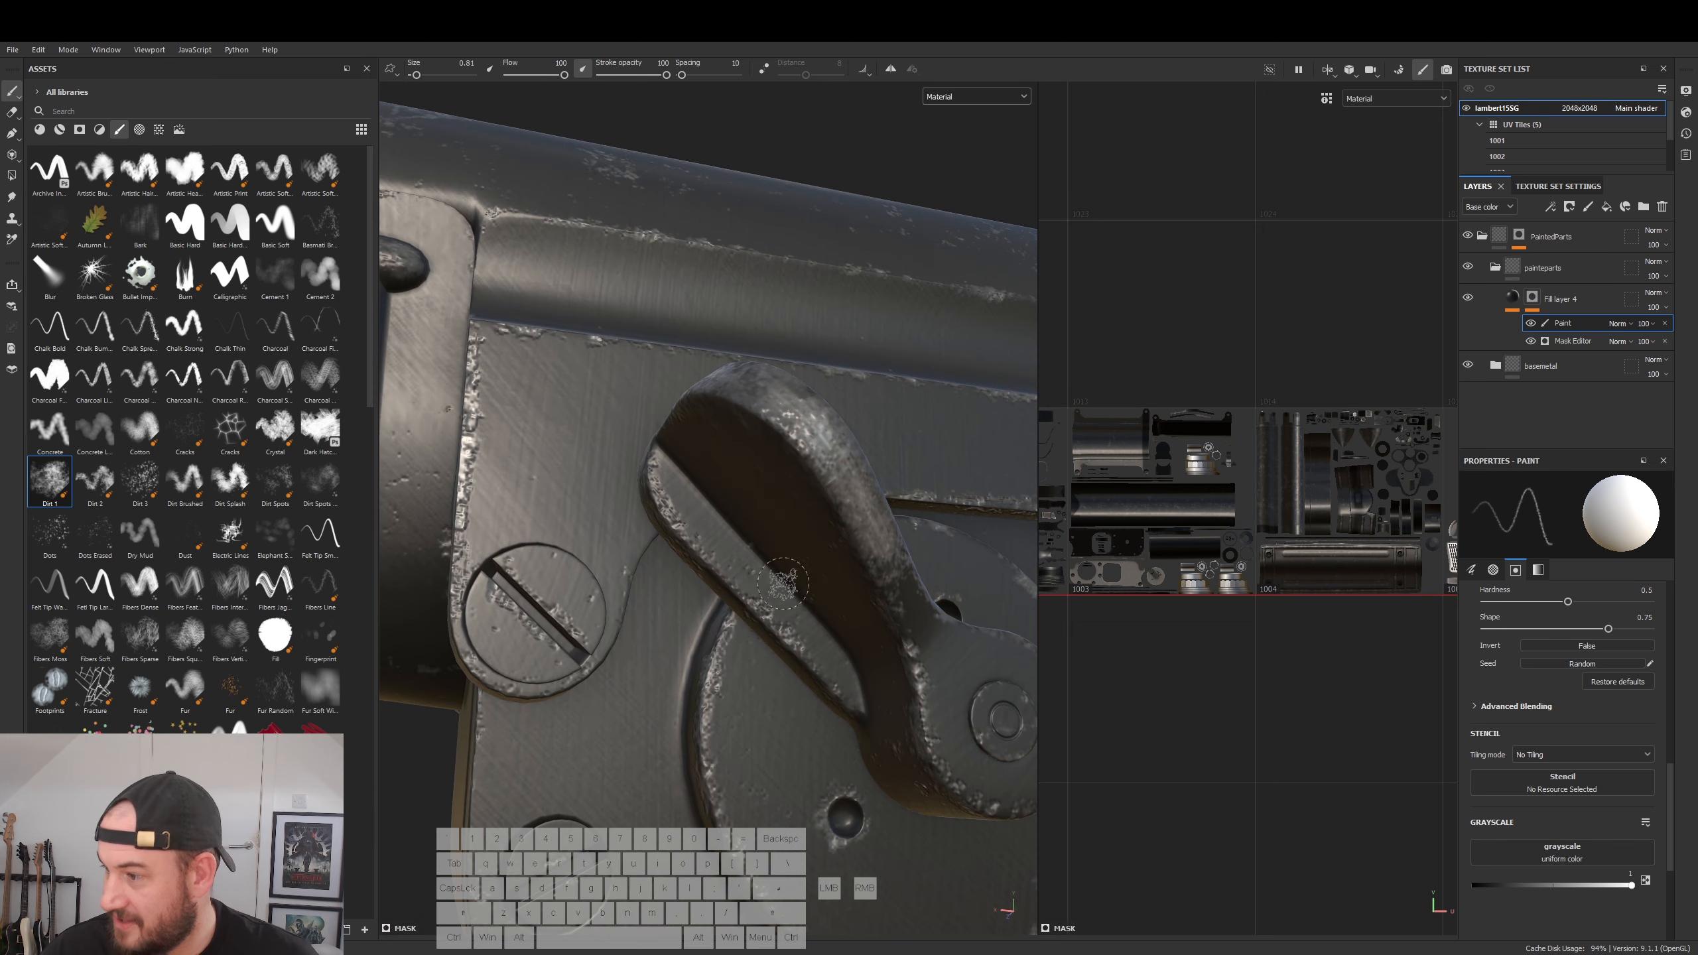
- Swap the brush grayscale to black and paint wear around the rim of the selector lever's pivot, reducing the brush size to 0.1
middle_click_drag(862, 571, 686, 444, "alt")
left_click_drag(686, 444, 508, 478, "alt")
mouse_move(715, 561)
left_mouse_down("alt")
mouse_move(716, 515)
mouse_move(739, 529)
left_mouse_up("alt")
key("x")
left_click_drag(743, 497, 769, 519)
left_click_drag(765, 517, 783, 604)
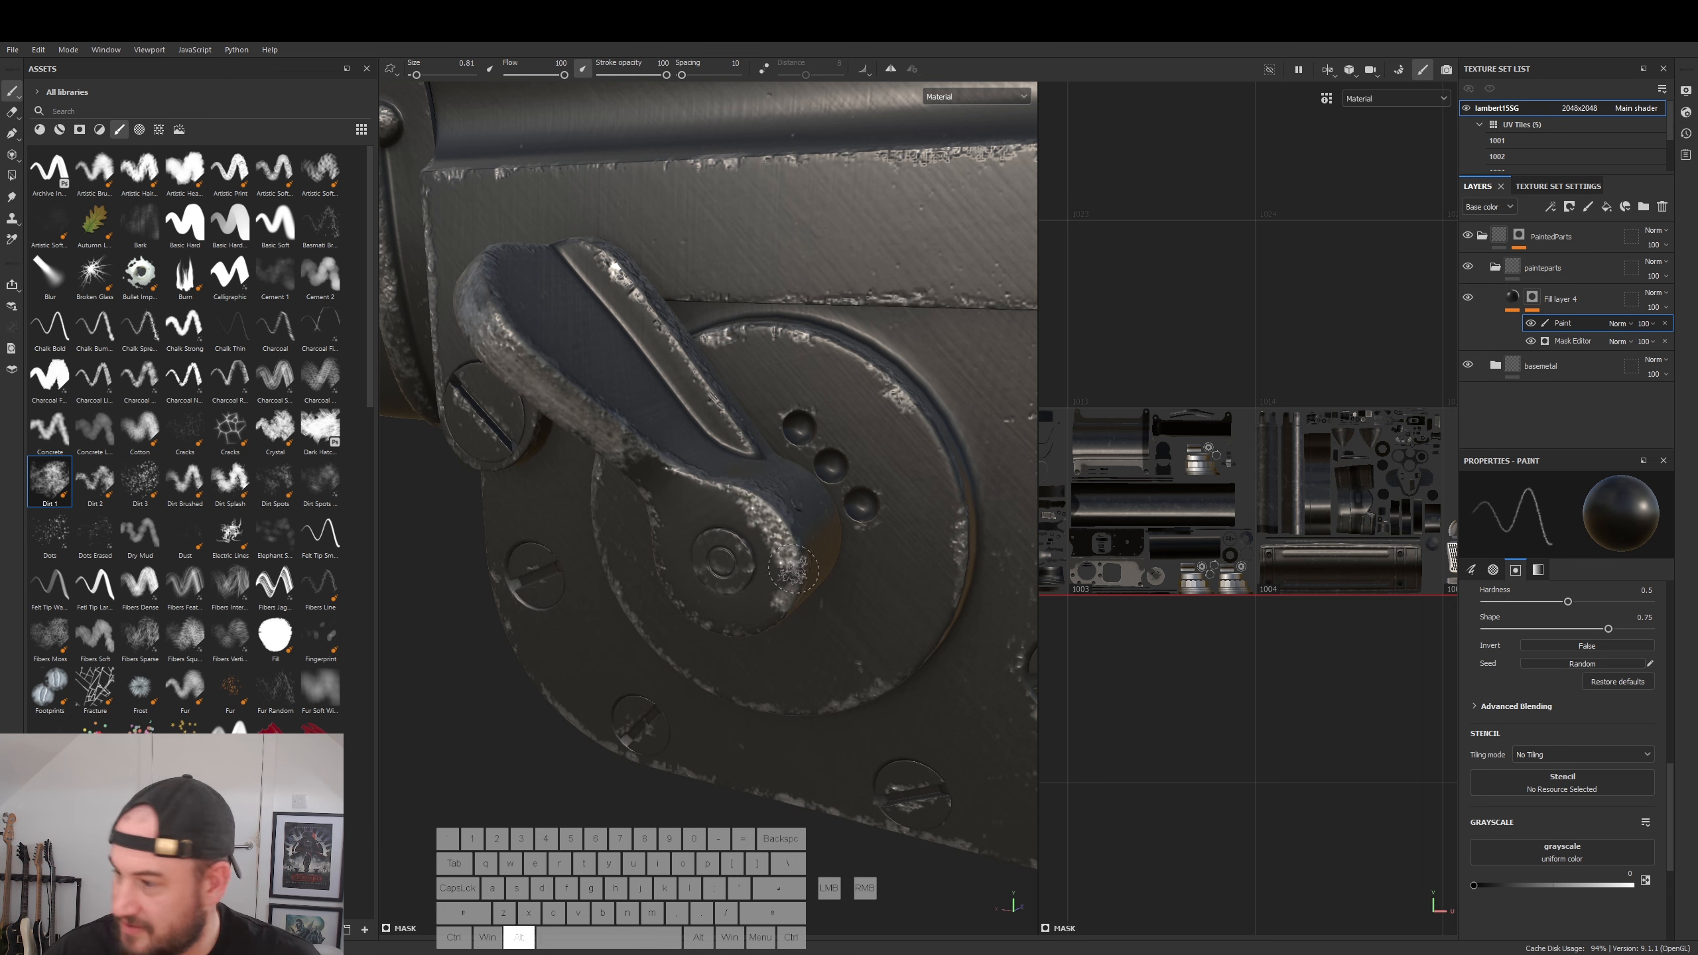
left_click_drag(790, 542, 783, 527, "alt")
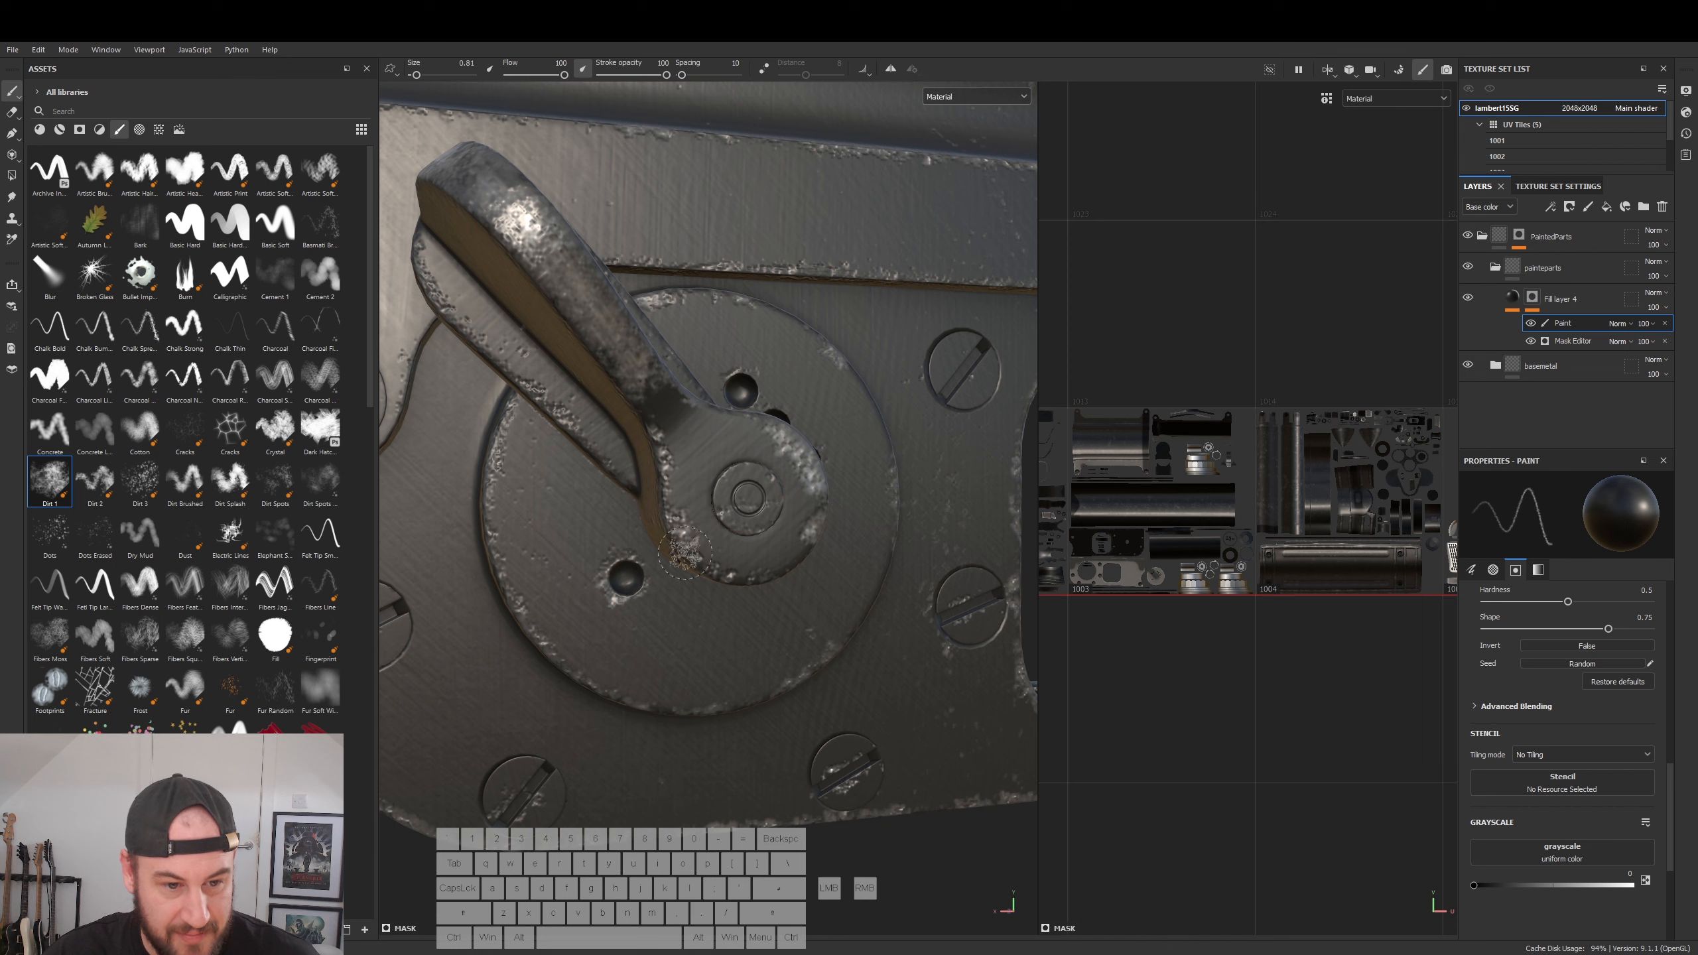
mouse_move(707, 568)
left_mouse_down("alt")
mouse_move(652, 472)
mouse_move(681, 557)
left_mouse_up("alt")
key("ctrl")
right_click_drag(696, 550, 662, 550, "ctrl")
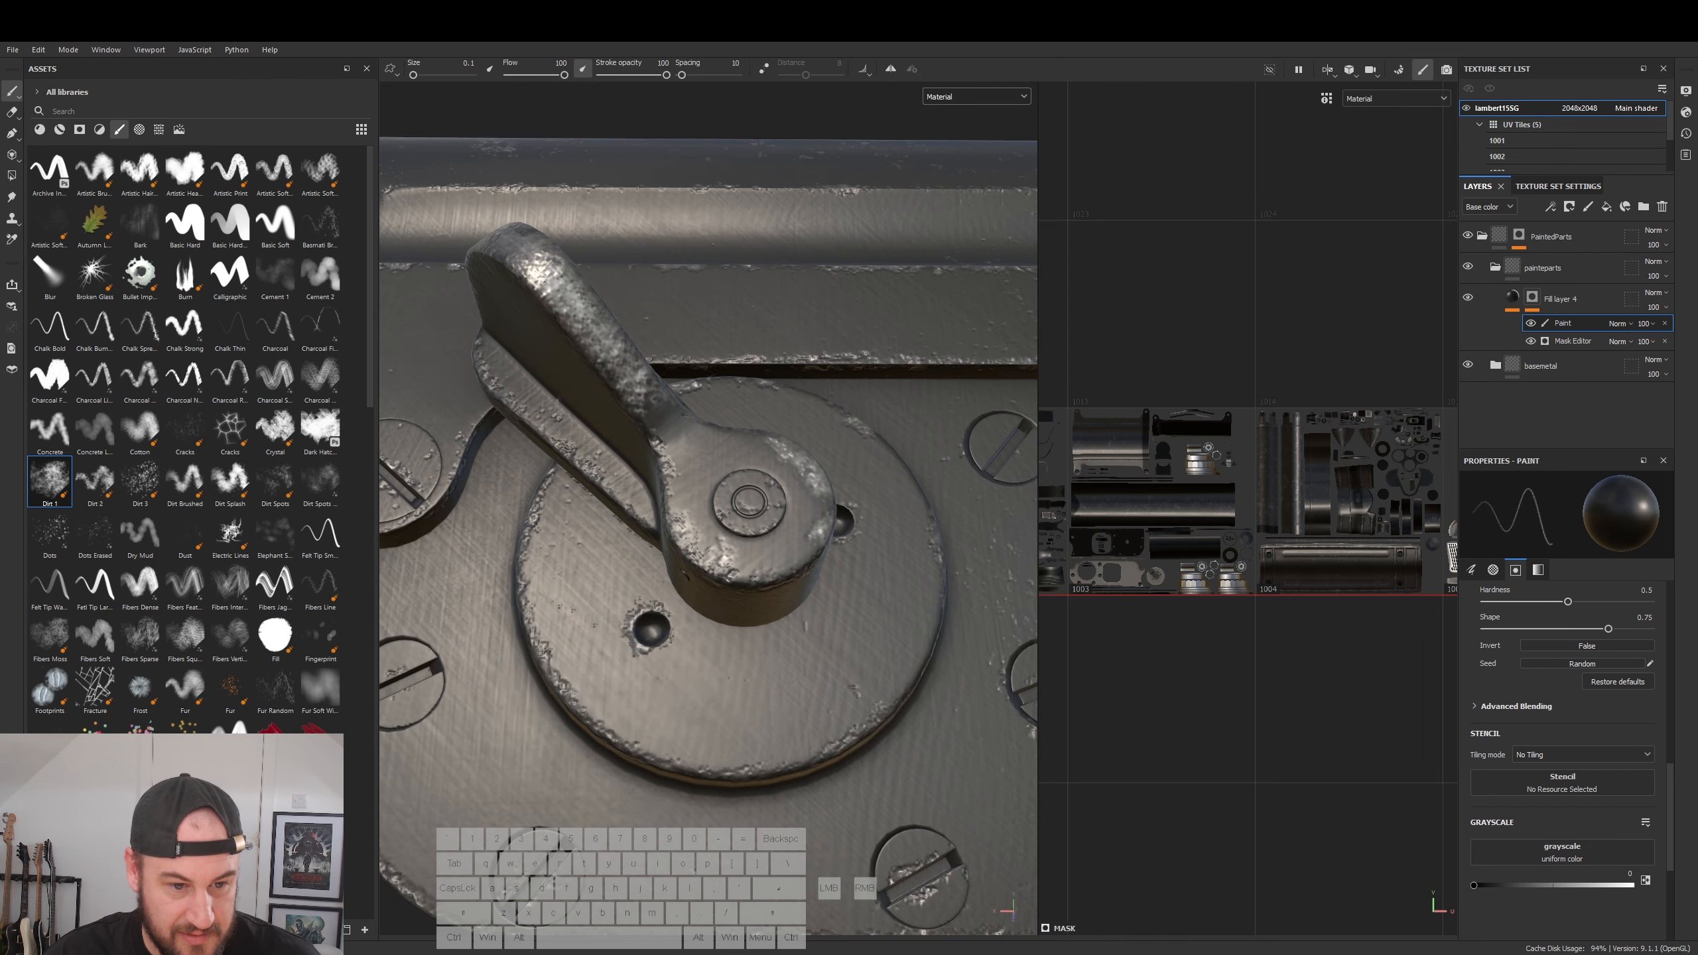
left_click_drag(686, 575, 765, 507, "alt")
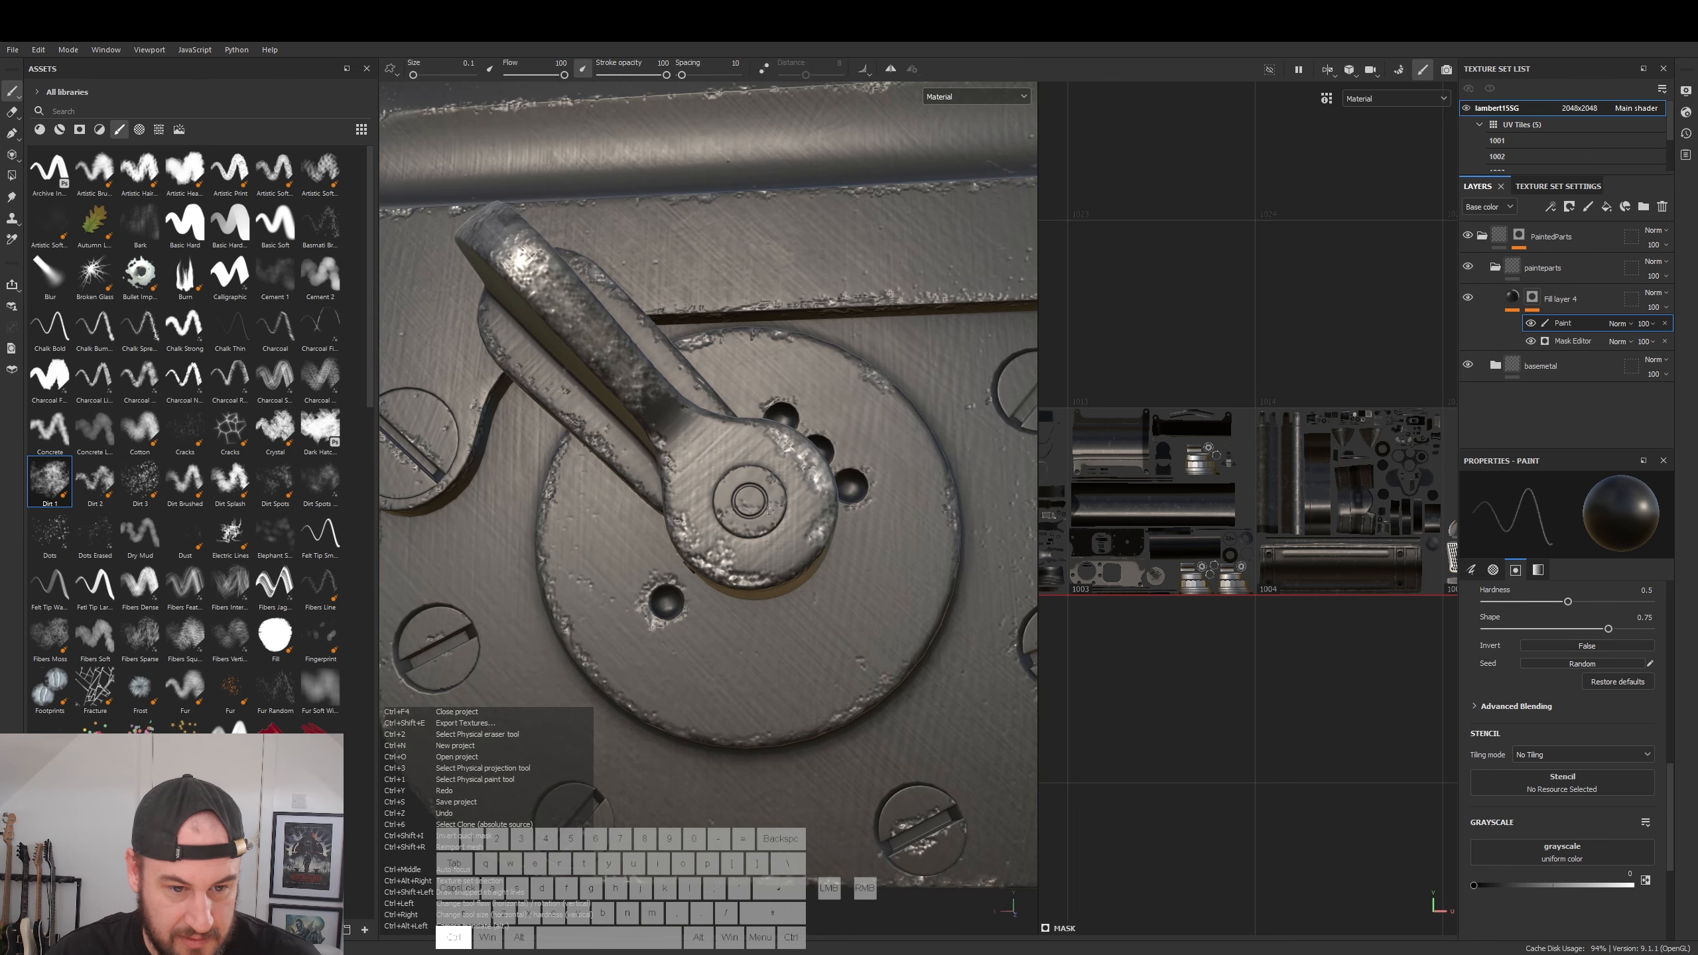
- Enlarge the brush to about 0.84, paint a test stroke on the screw beside the selector lever and undo it
mouse_move(770, 510)
right_mouse_down("alt")
mouse_move(793, 537)
mouse_move(827, 536)
mouse_move(757, 524)
right_mouse_up("alt")
left_click_drag(757, 532, 763, 587, "alt")
right_click_drag(763, 586, 469, 580, "alt")
middle_click_drag(779, 562, 728, 482, "alt")
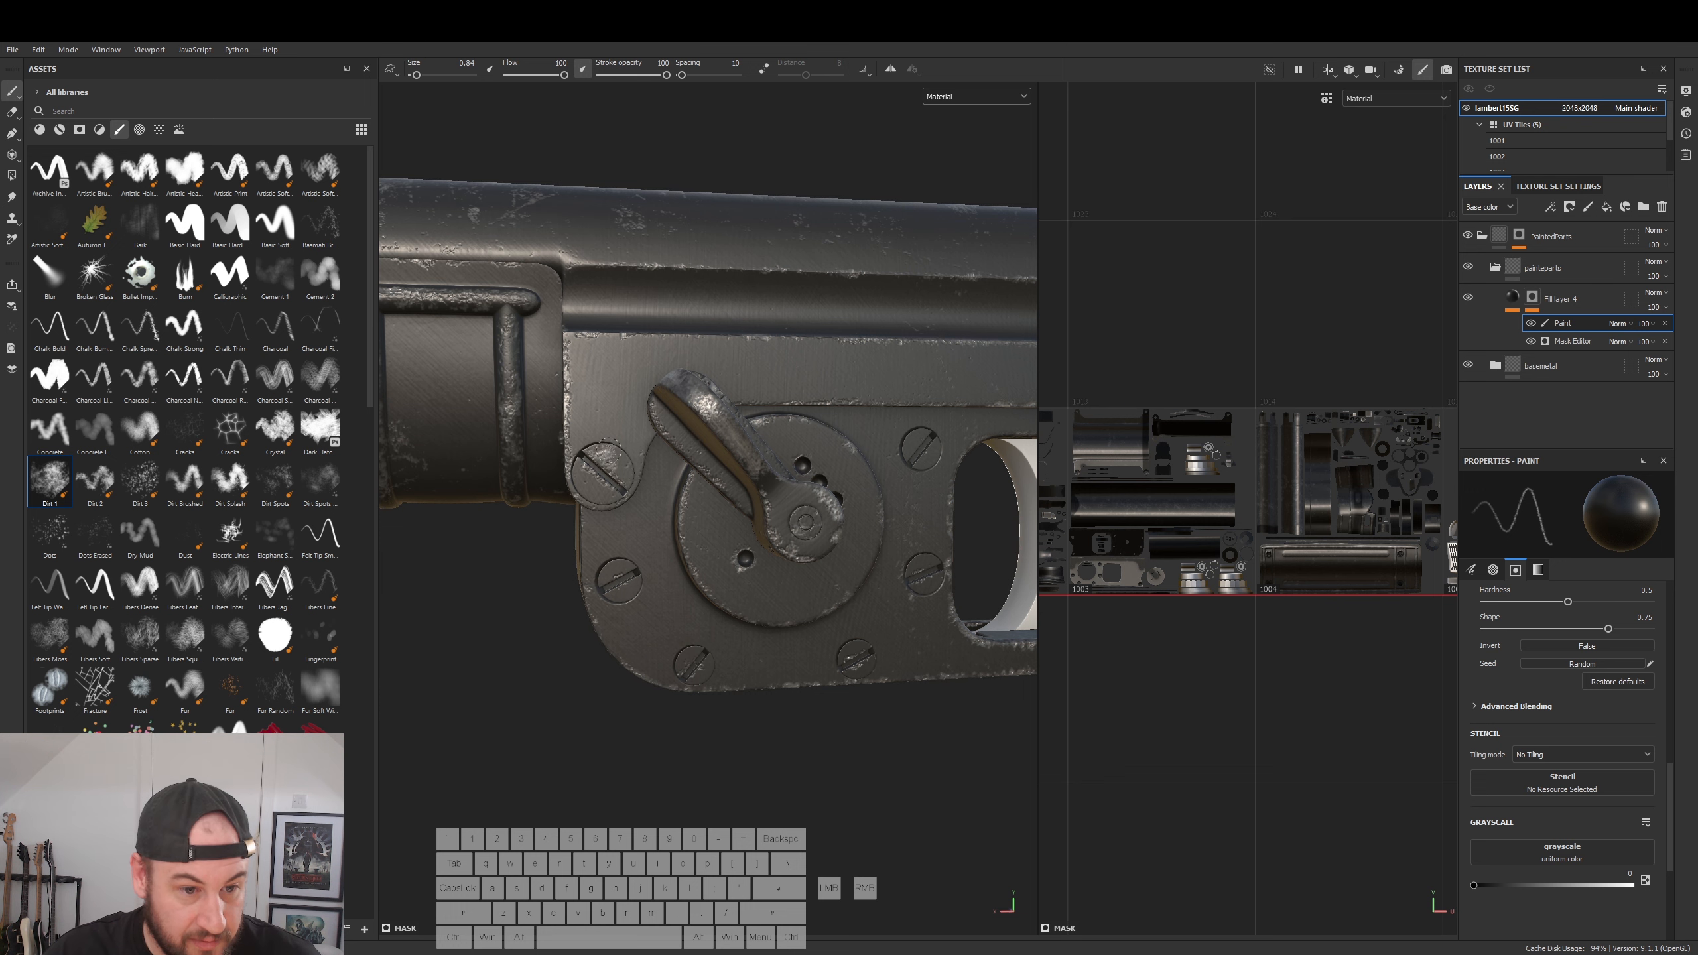
left_click_drag(619, 462, 622, 469)
key("ctrl+z")
- Raise the curvature of the Mask Editor generator on Fill layer 4 to 0.84
left_click_drag(913, 462, 809, 502, "alt")
right_click_drag(823, 511, 899, 558, "alt")
mouse_move(836, 512)
left_mouse_down("alt")
mouse_move(820, 602)
mouse_move(818, 507)
left_mouse_up("alt")
right_click_drag(819, 508, 562, 512, "alt")
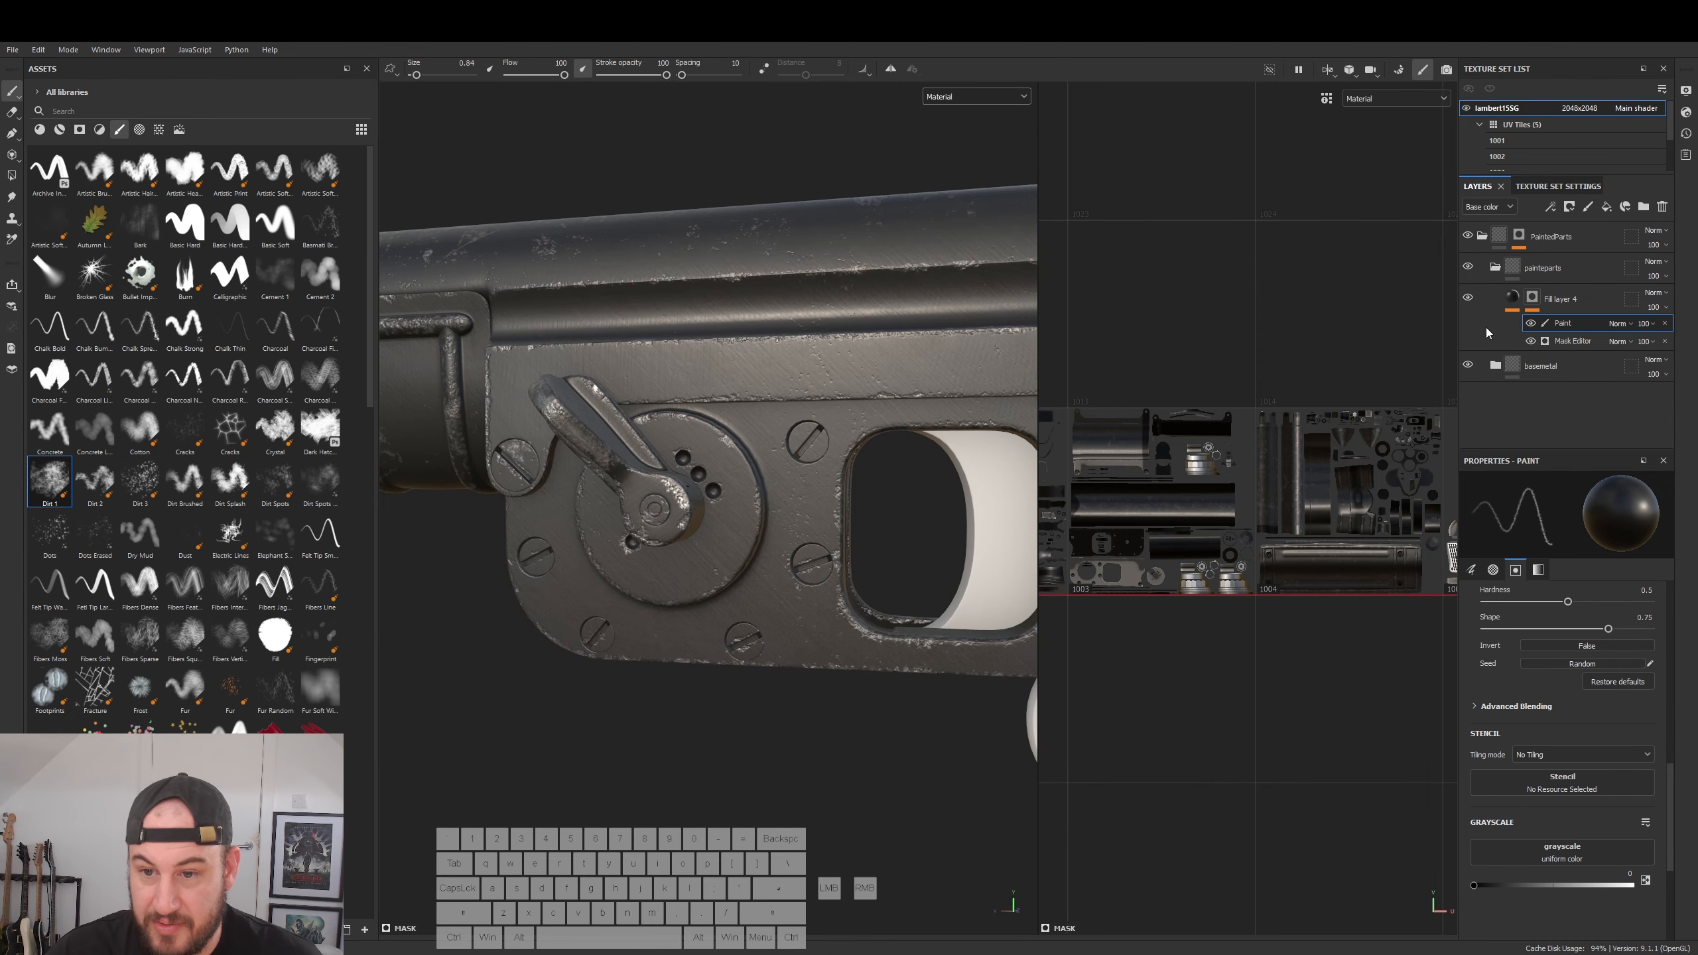
left_click(1577, 342)
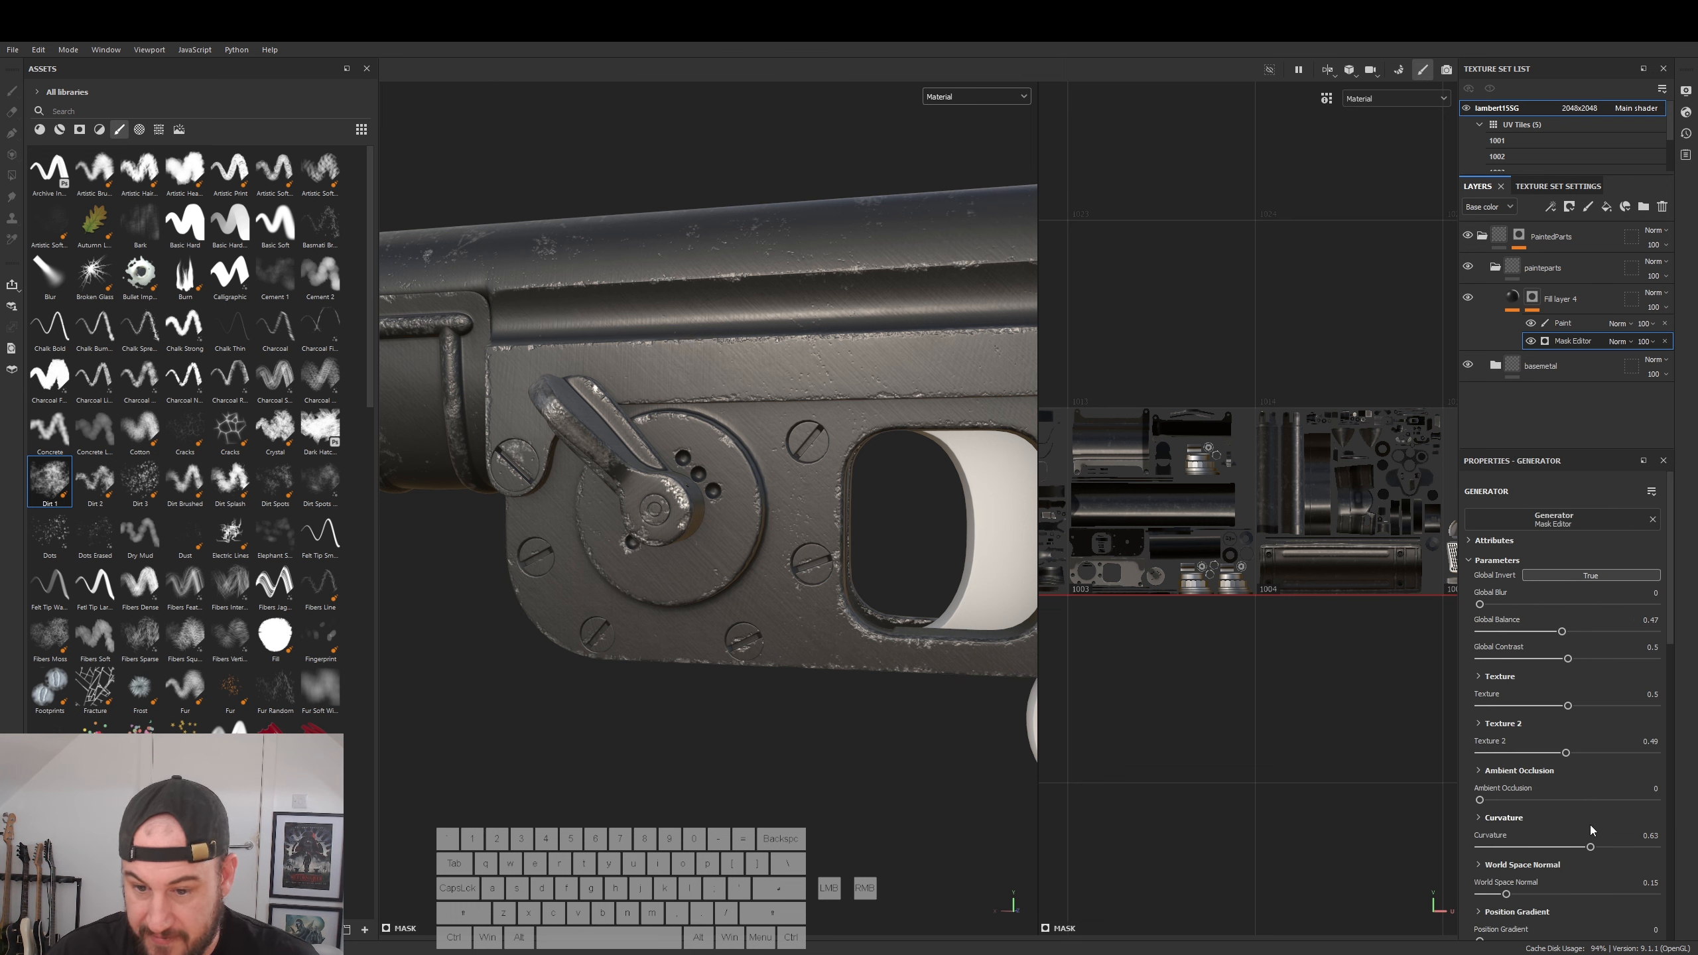
left_click_drag(1595, 848, 1598, 849)
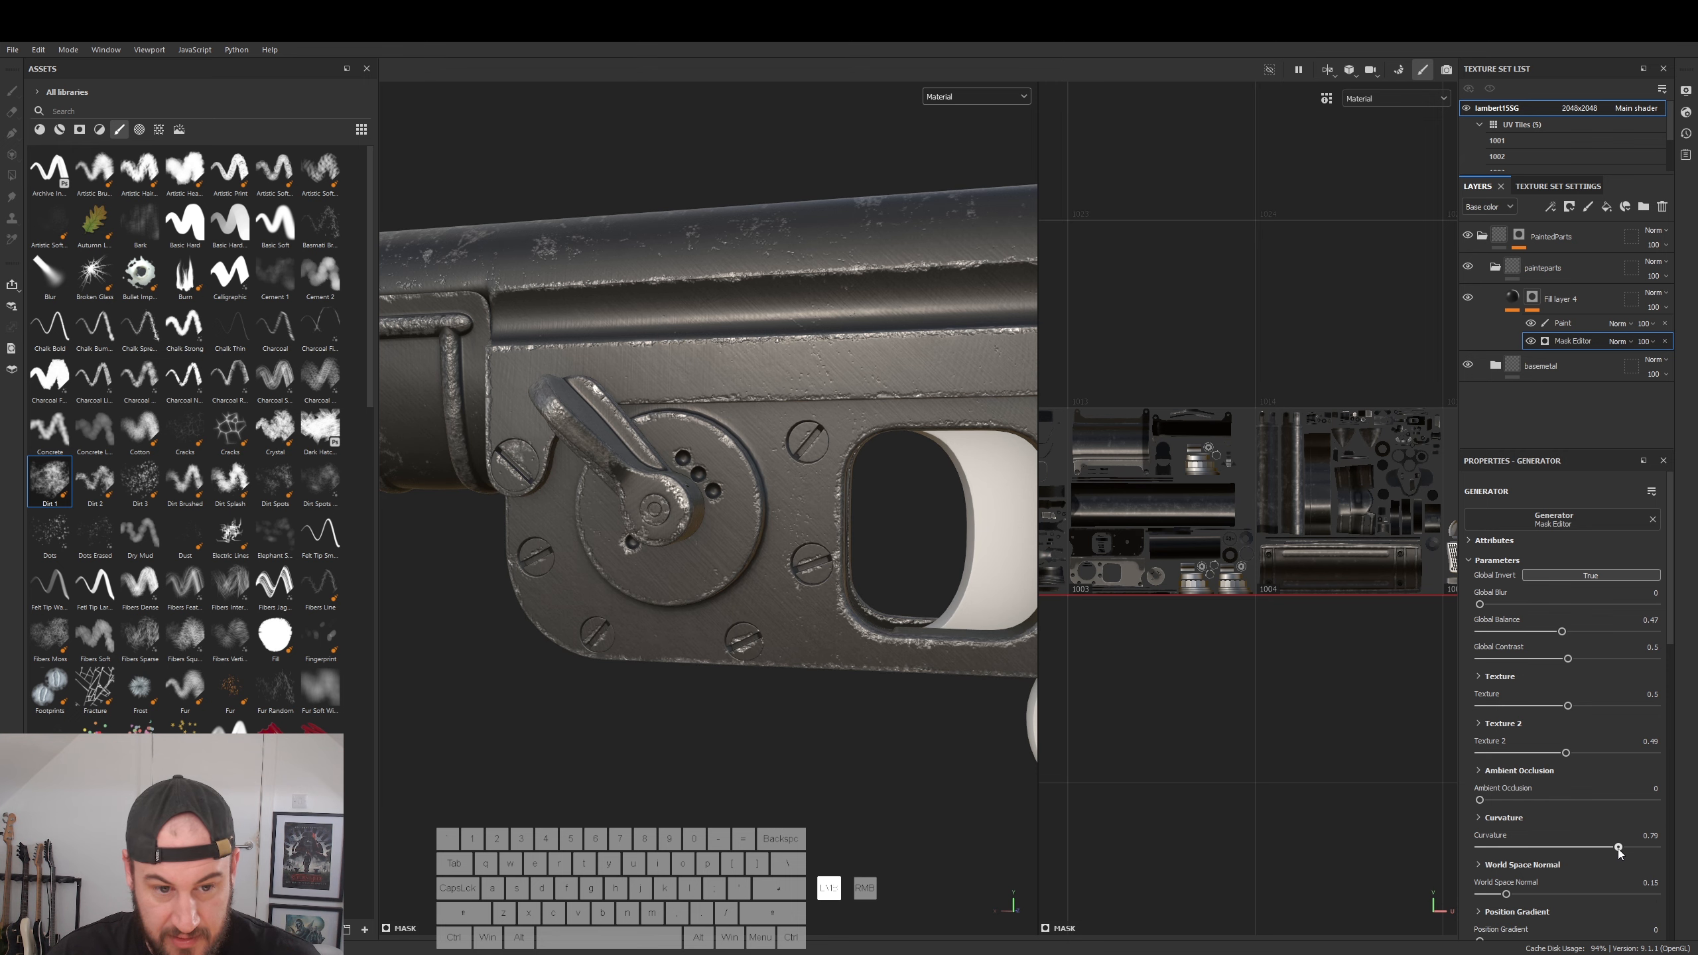
mouse_move(769, 611)
left_mouse_down("alt")
mouse_move(602, 606)
mouse_move(738, 616)
left_mouse_up("alt")
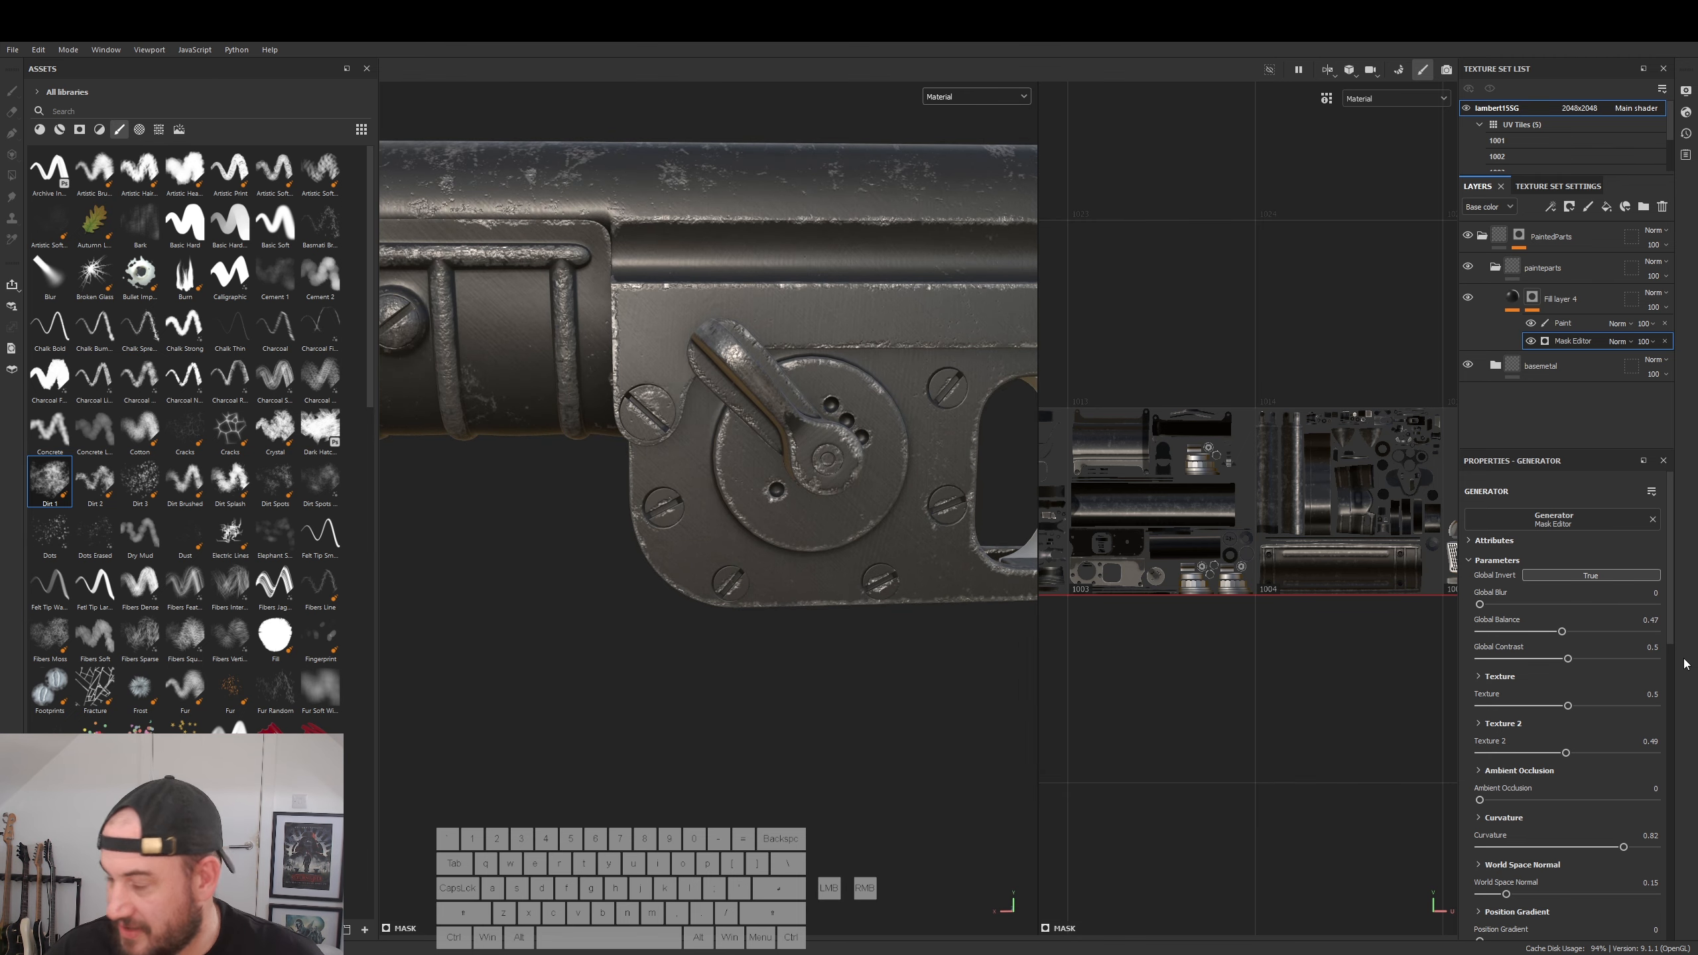
left_click_drag(849, 575, 812, 629, "alt")
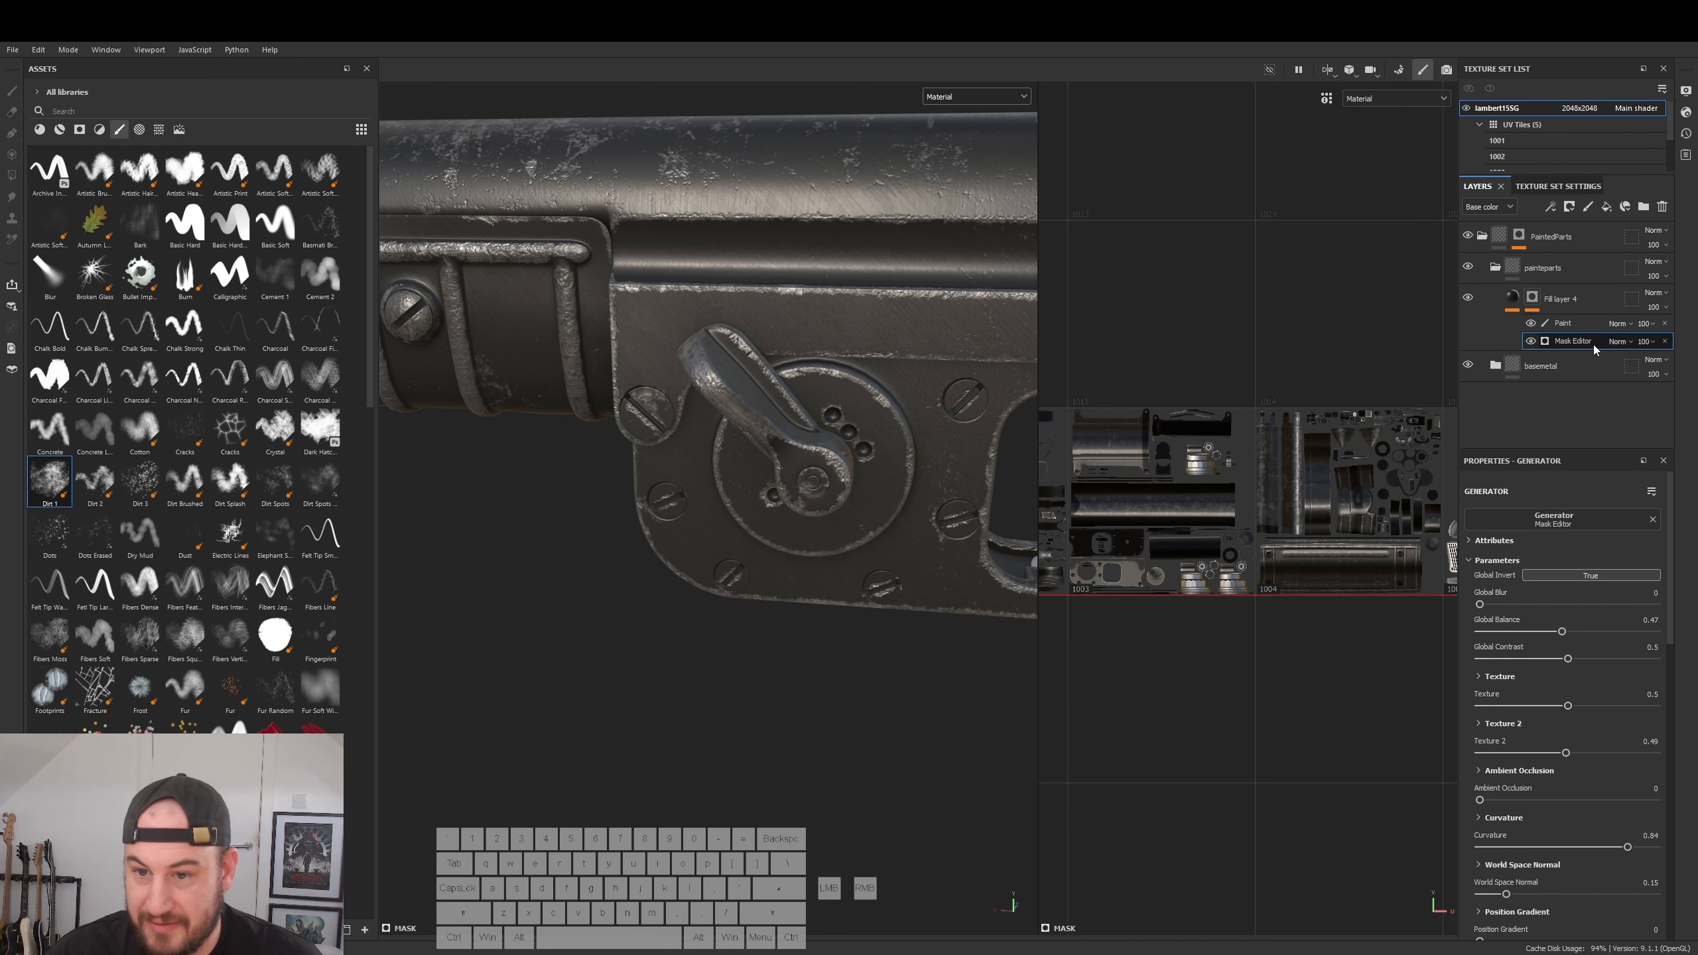
- Set the Mask Editor generator's curvature to 0.55
left_click(1569, 324)
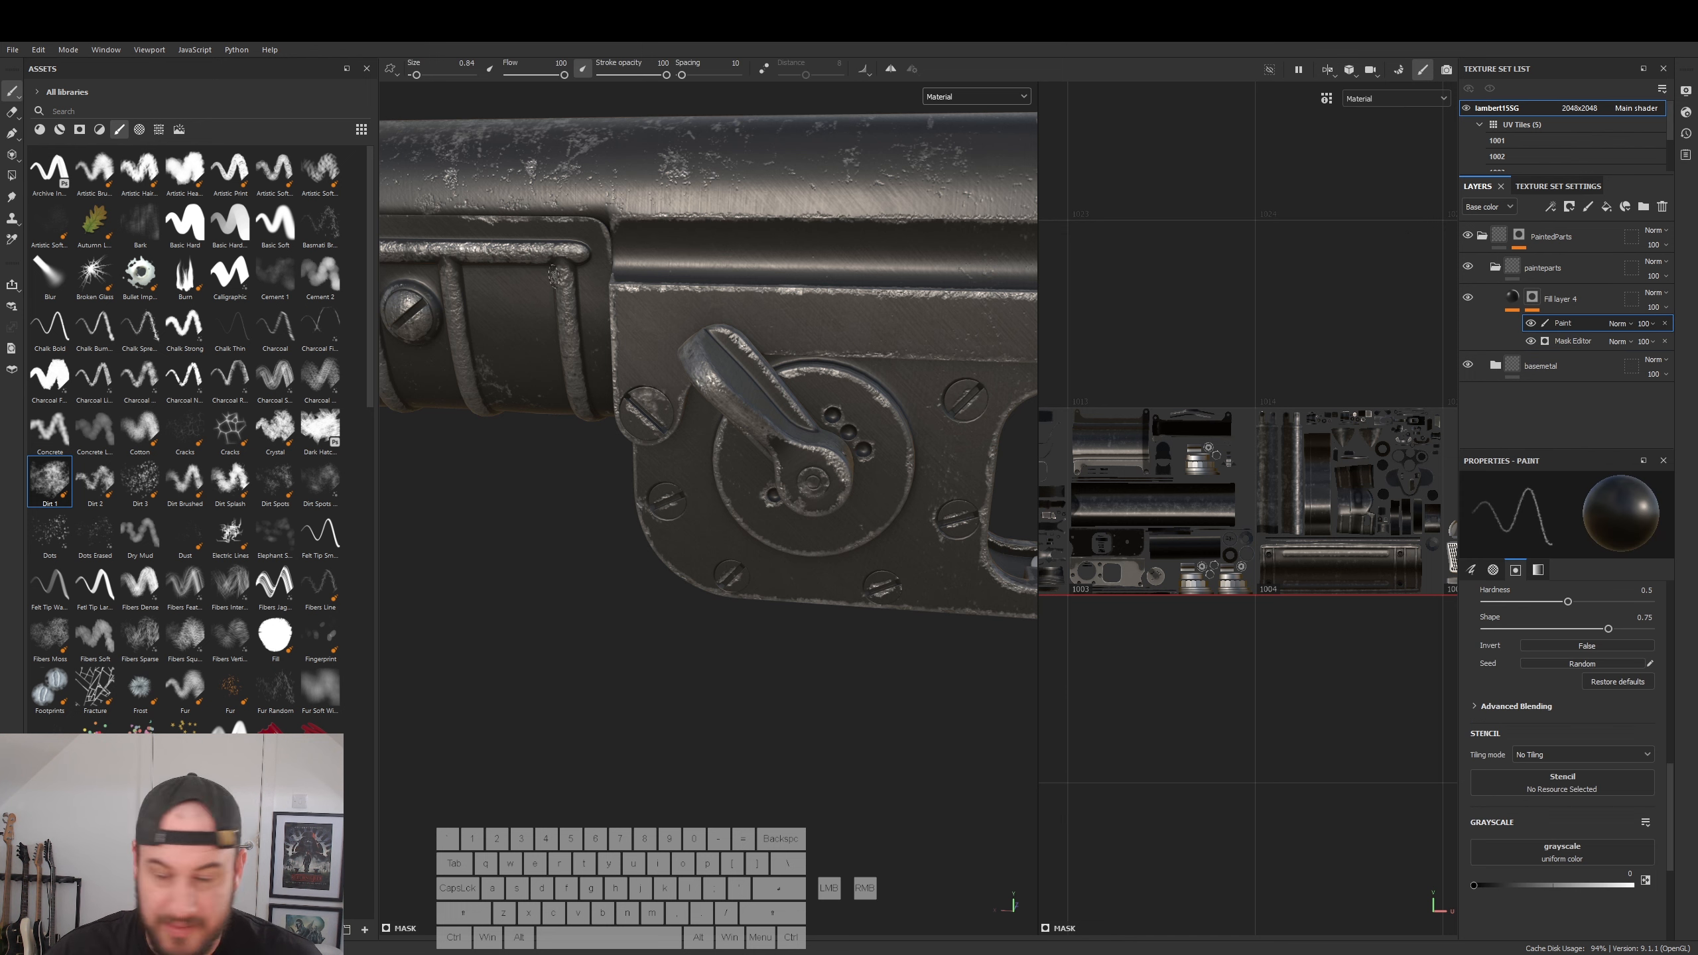
left_click(1560, 343)
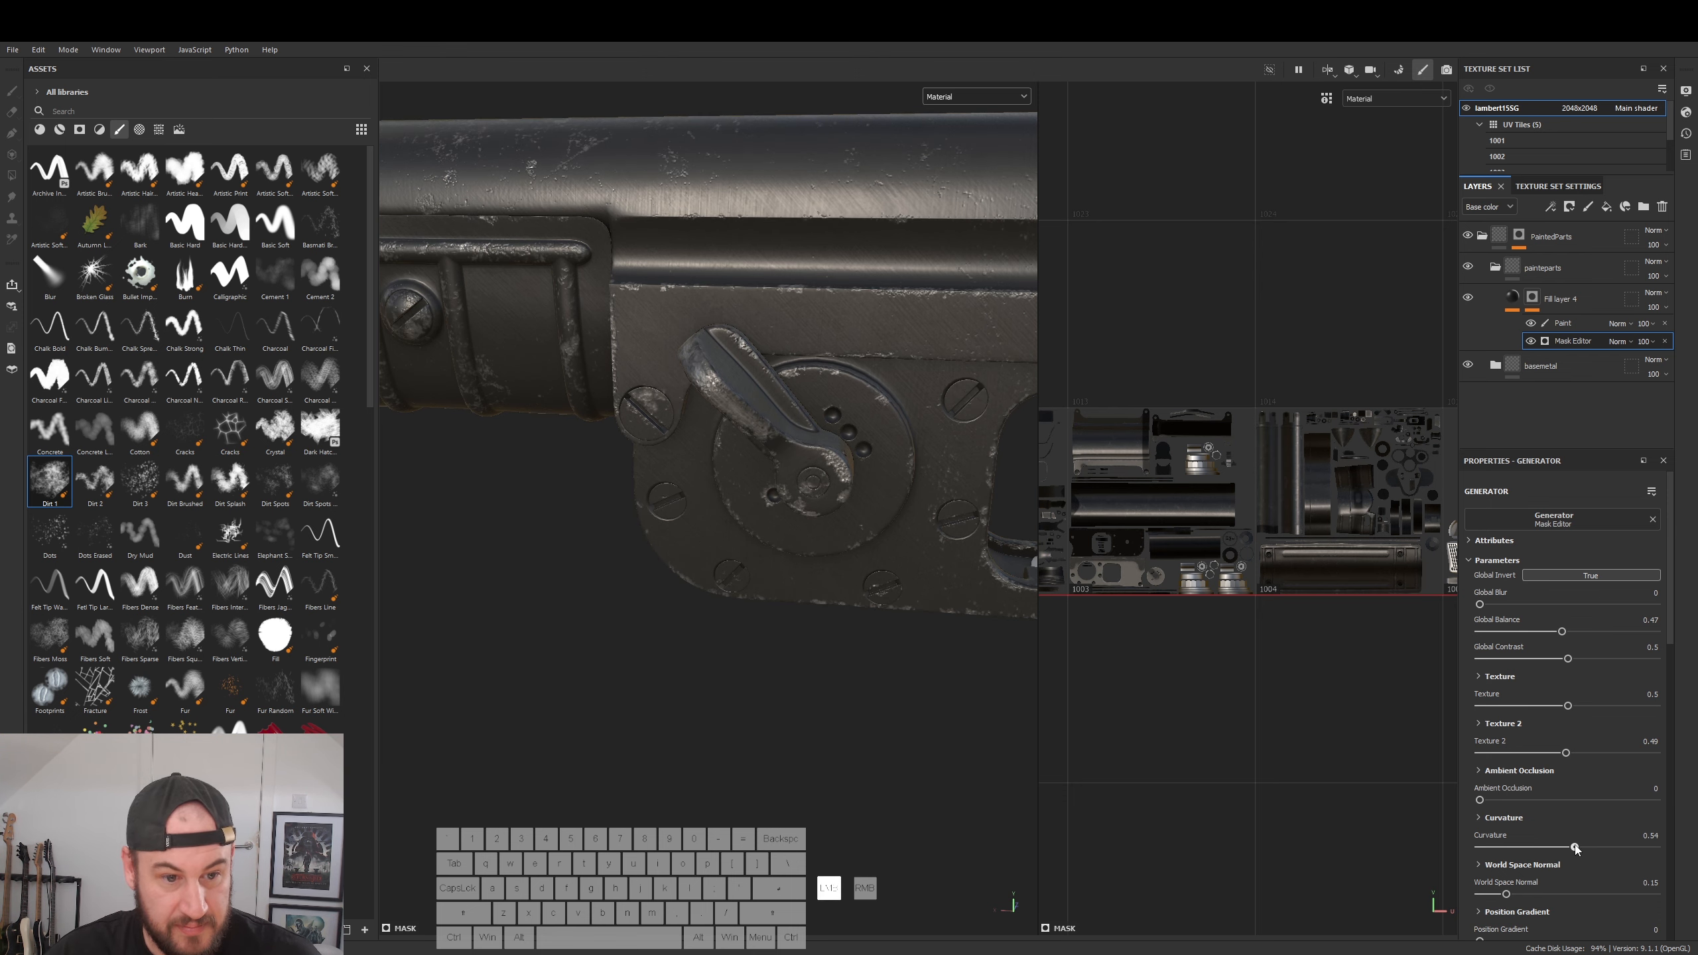
left_click_drag(662, 530, 876, 509, "alt")
right_click_drag(876, 504, 989, 519, "alt")
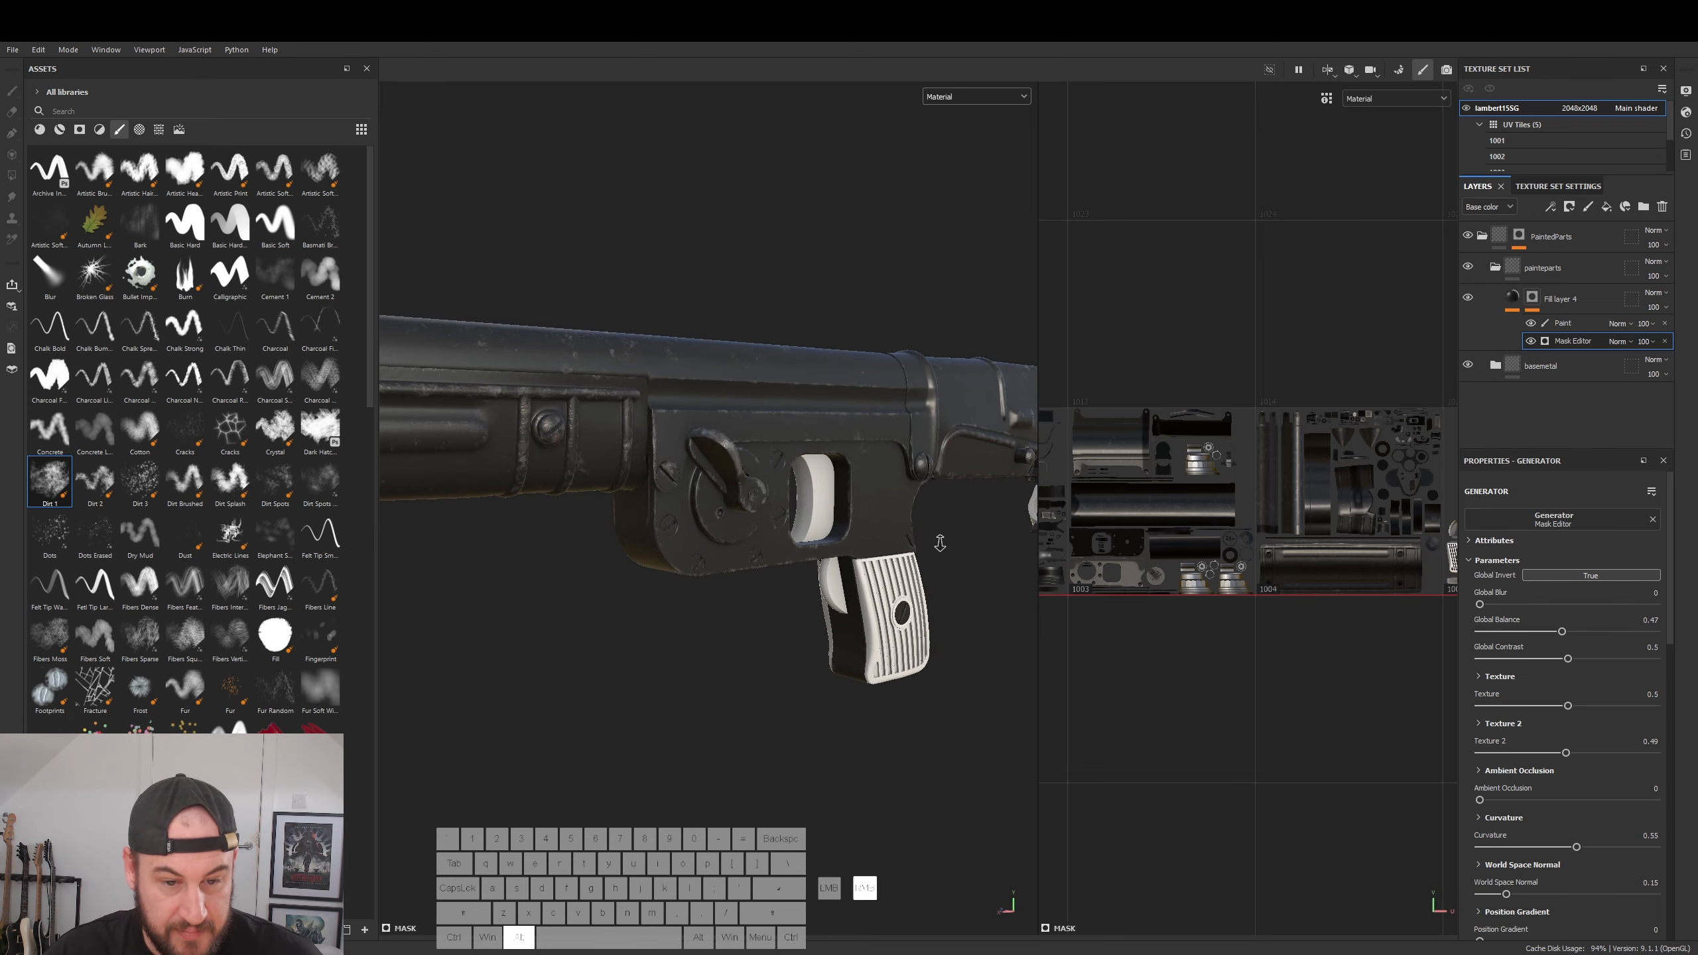
- Return to the Paint effect, enlarge the brush to about 2.46 and paint wear over the raised ring at the receiver's rear
left_click_drag(984, 509, 843, 485, "alt")
middle_click_drag(843, 485, 707, 570, "alt")
right_click_drag(707, 570, 961, 565, "alt")
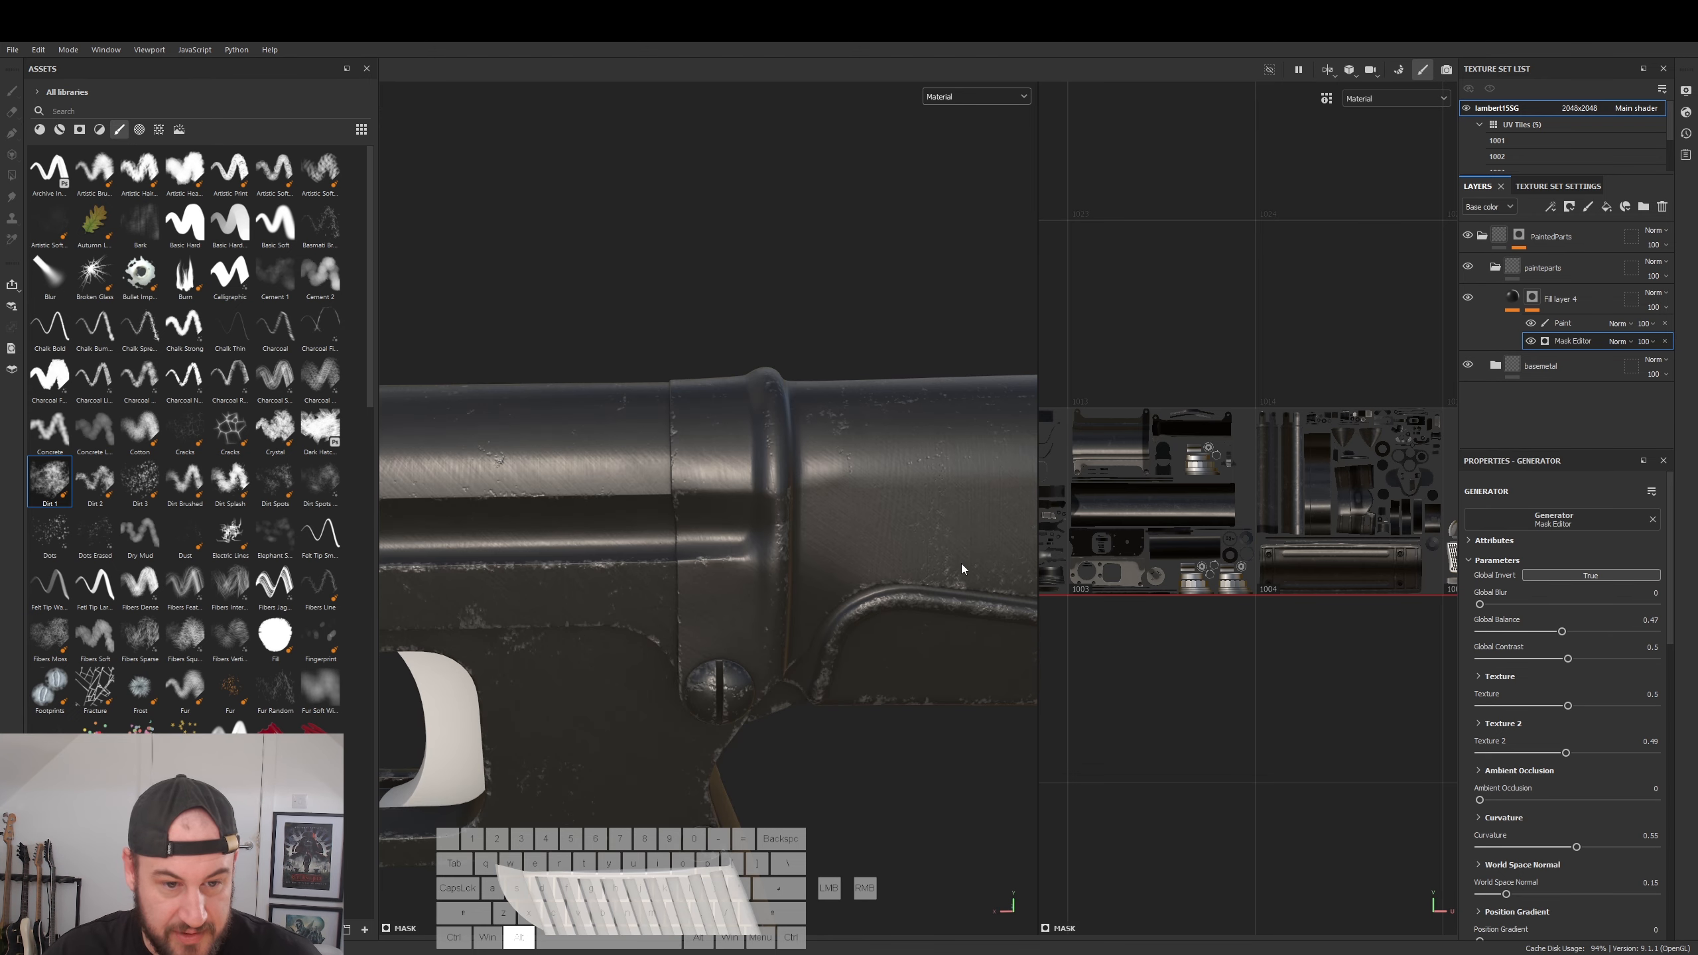
left_click(1563, 323)
right_click_drag(774, 476, 780, 497, "ctrl")
left_click(780, 498)
left_click_drag(780, 499, 783, 427)
mouse_move(788, 328)
left_mouse_down("alt")
mouse_move(785, 415)
mouse_move(801, 420)
mouse_move(772, 519)
left_mouse_up("alt")
left_click(764, 433)
left_click(772, 562)
left_click_drag(793, 416, 750, 360, "alt")
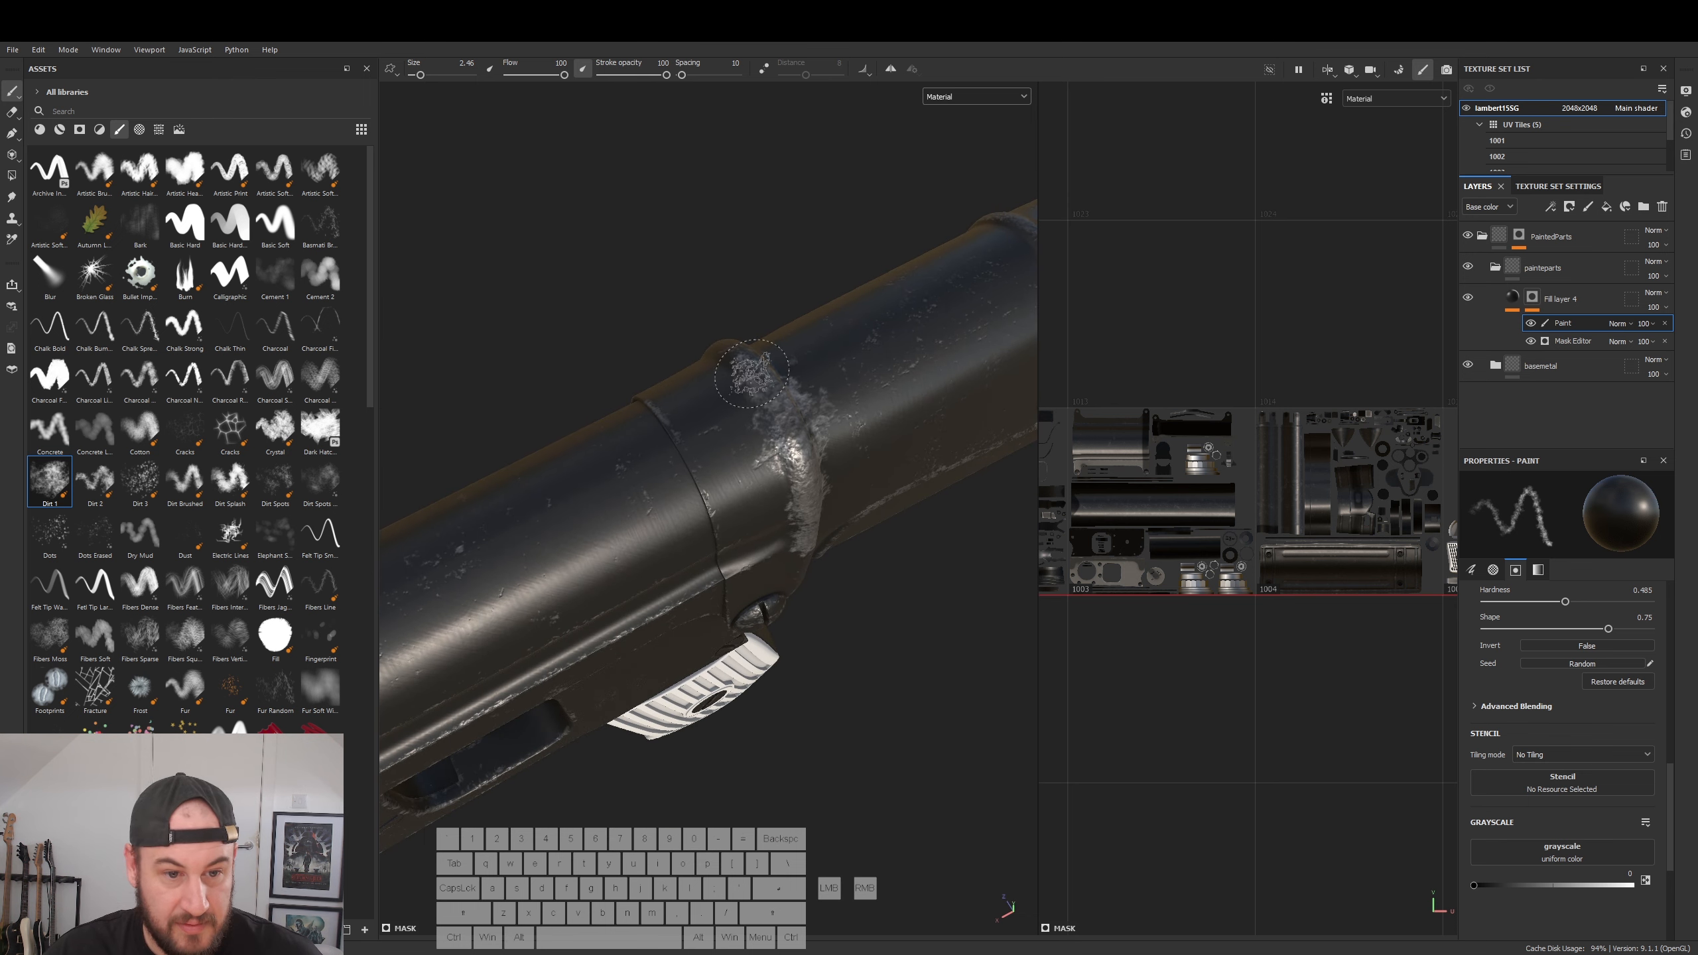
left_click_drag(821, 475, 622, 444, "alt")
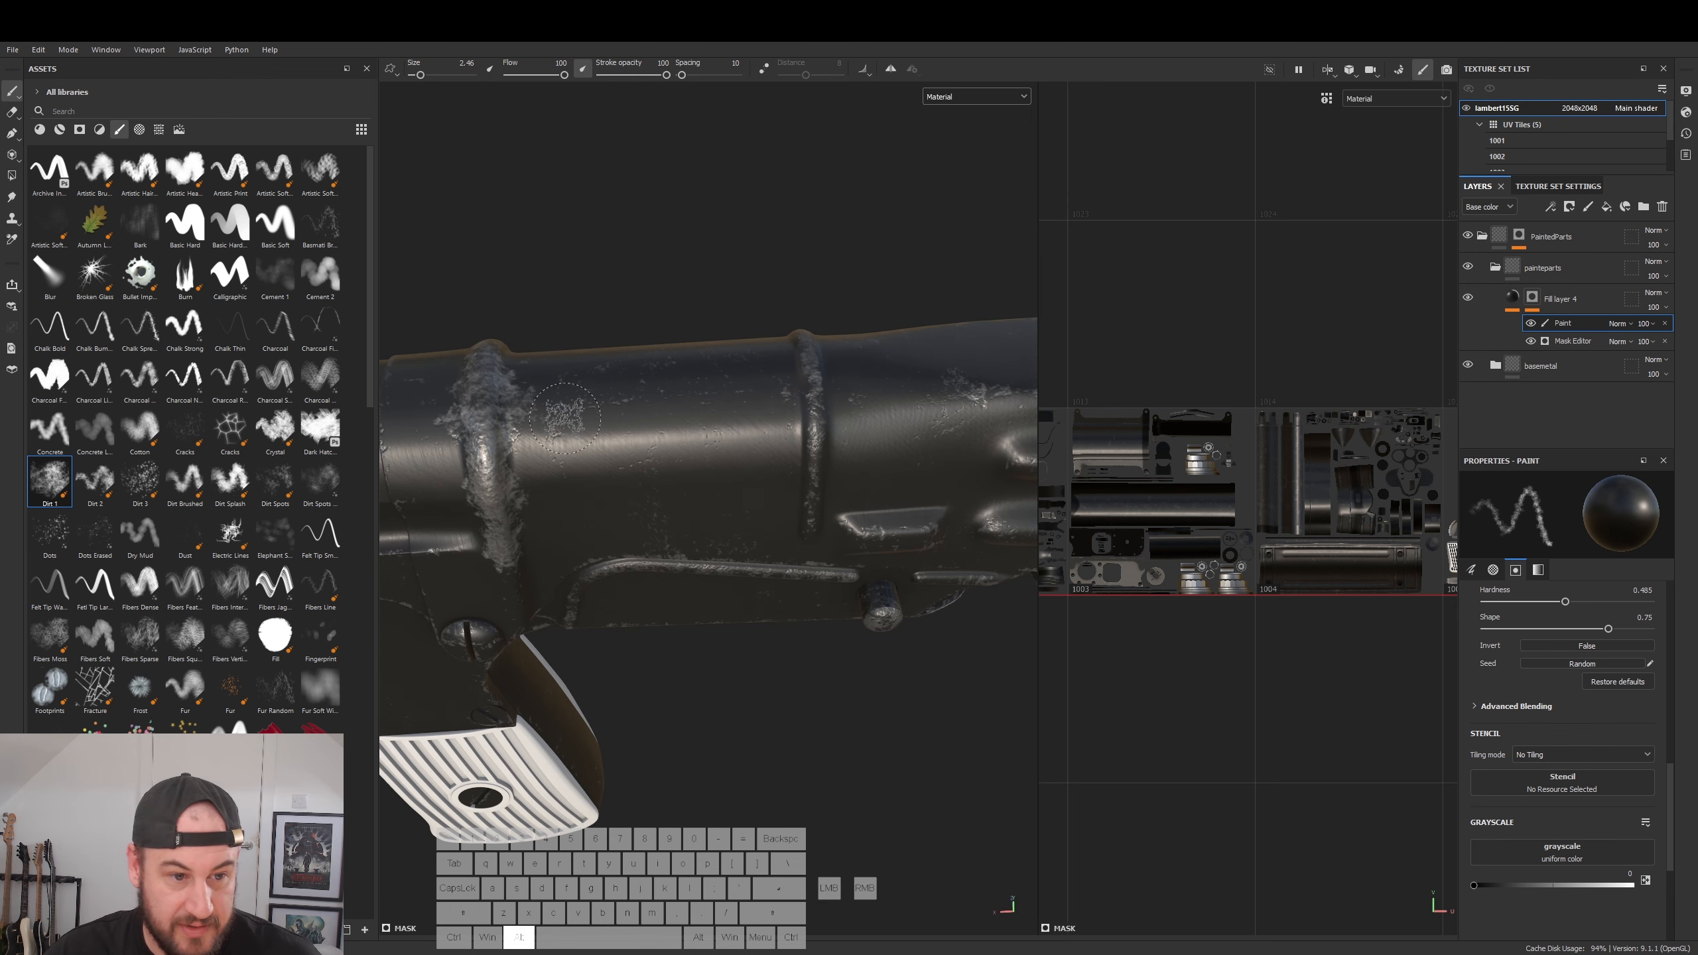
mouse_move(832, 409)
left_mouse_down("alt")
mouse_move(791, 445)
mouse_move(797, 492)
mouse_move(806, 428)
left_mouse_up("alt")
- Paint wear on the large screw below the raised ring at the receiver's rear
middle_click_drag(576, 428, 954, 413, "alt")
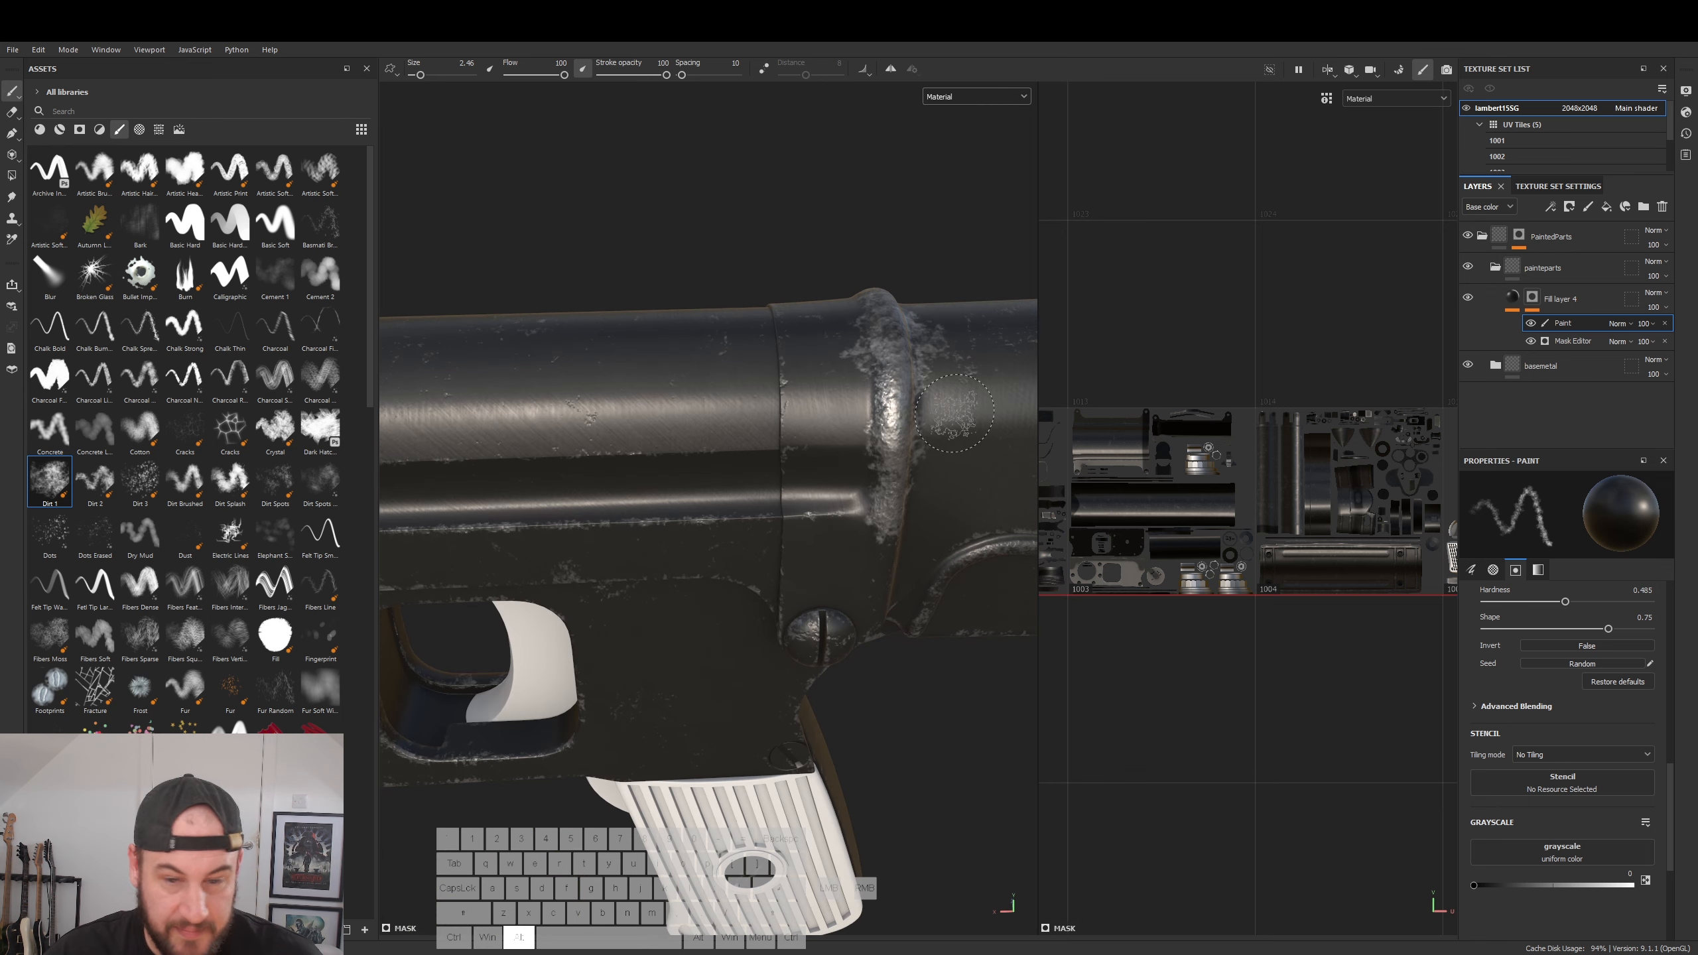
left_click_drag(842, 585, 854, 447, "alt")
left_click_drag(766, 550, 787, 569, "alt")
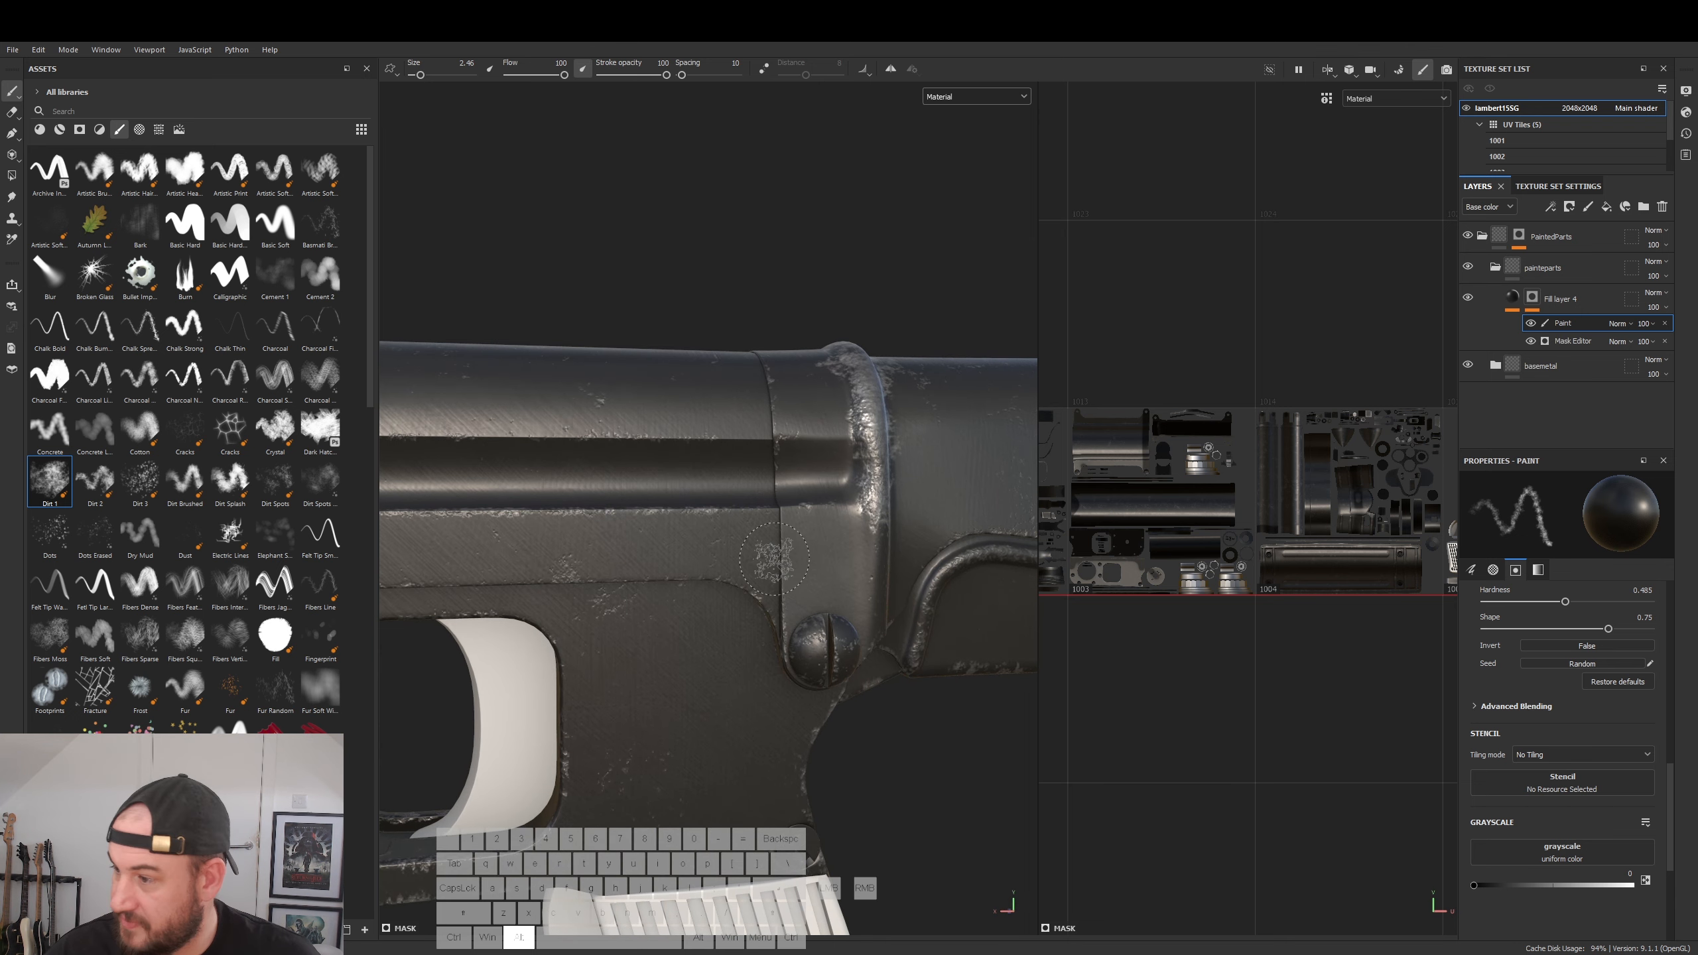
middle_click_drag(761, 621, 848, 516, "alt")
scroll(907, 553, "down", 1)
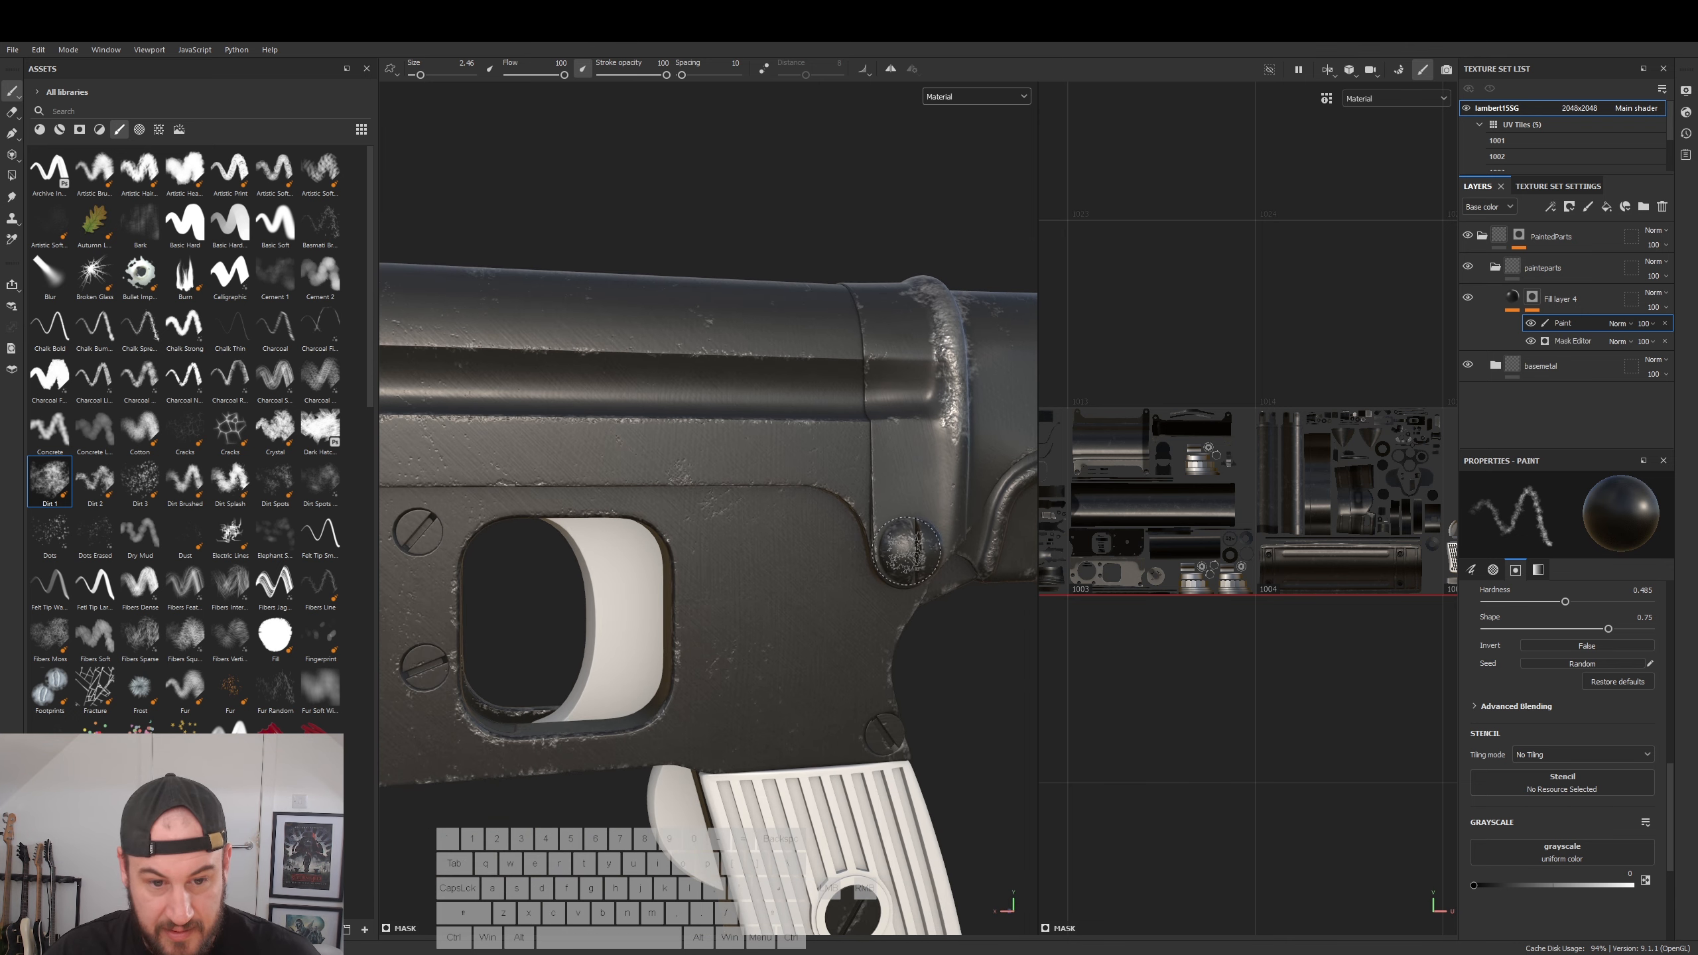
mouse_move(914, 540)
left_mouse_down()
mouse_move(916, 561)
mouse_move(845, 576)
mouse_move(921, 542)
mouse_move(916, 503)
left_mouse_up()
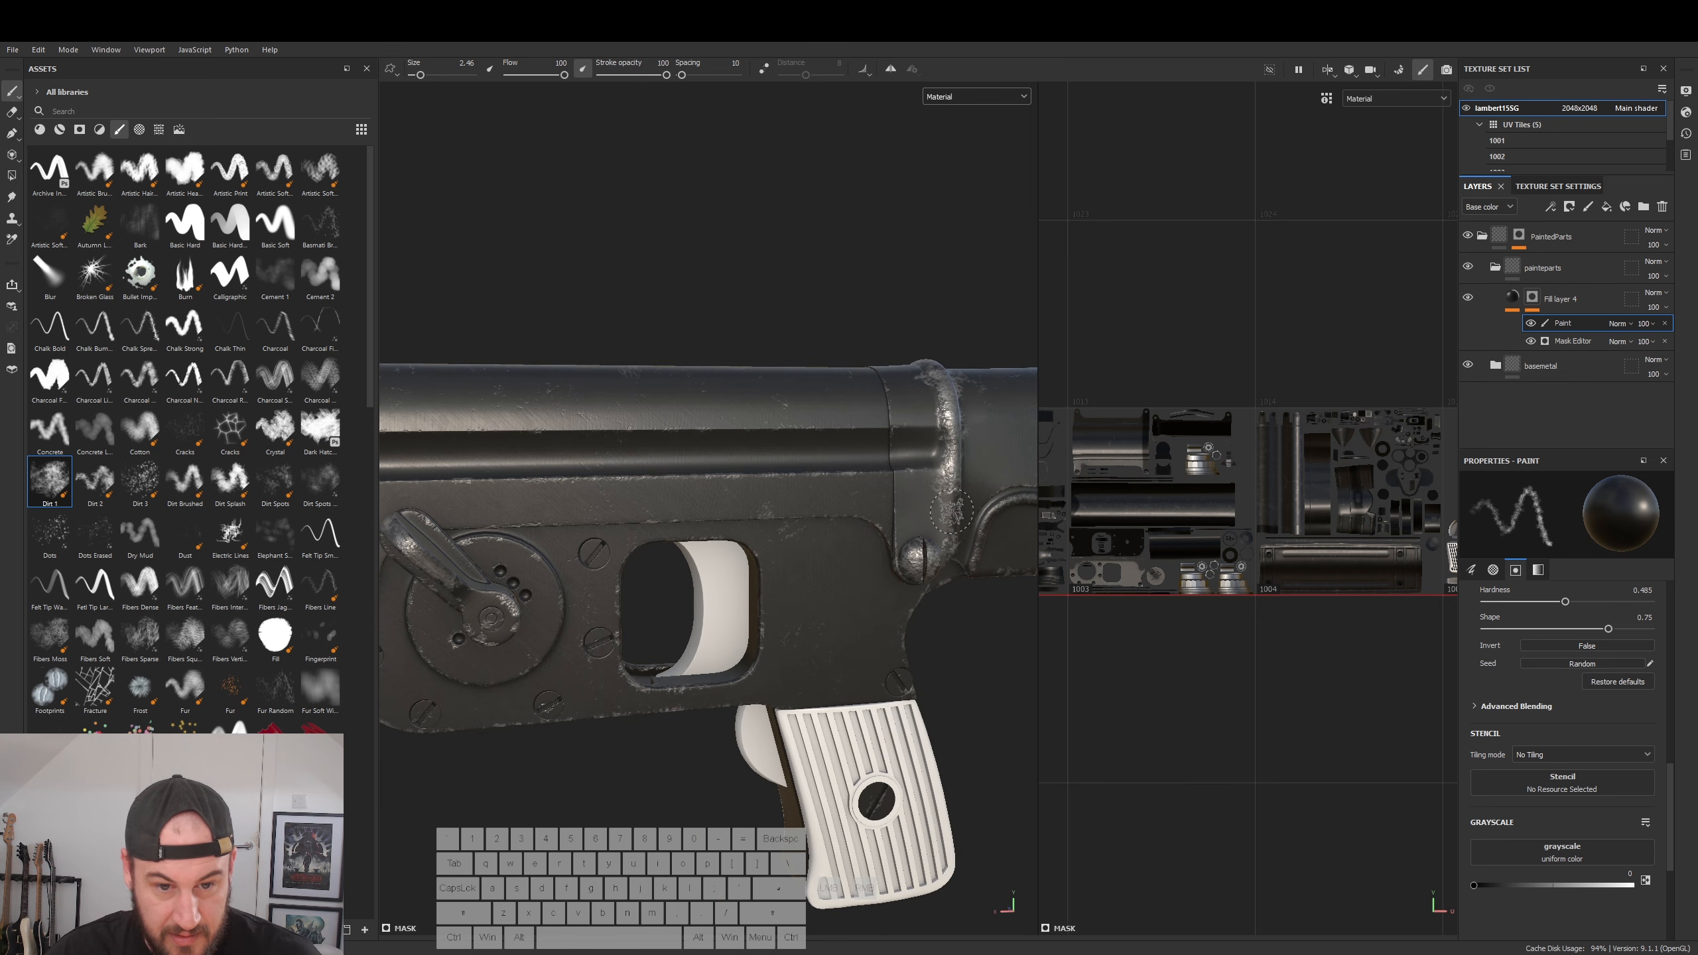
- Reduce the brush to about 1.3 and paint wear across the collar between the seam and the raised ring
left_click_drag(958, 347, 869, 467, "alt")
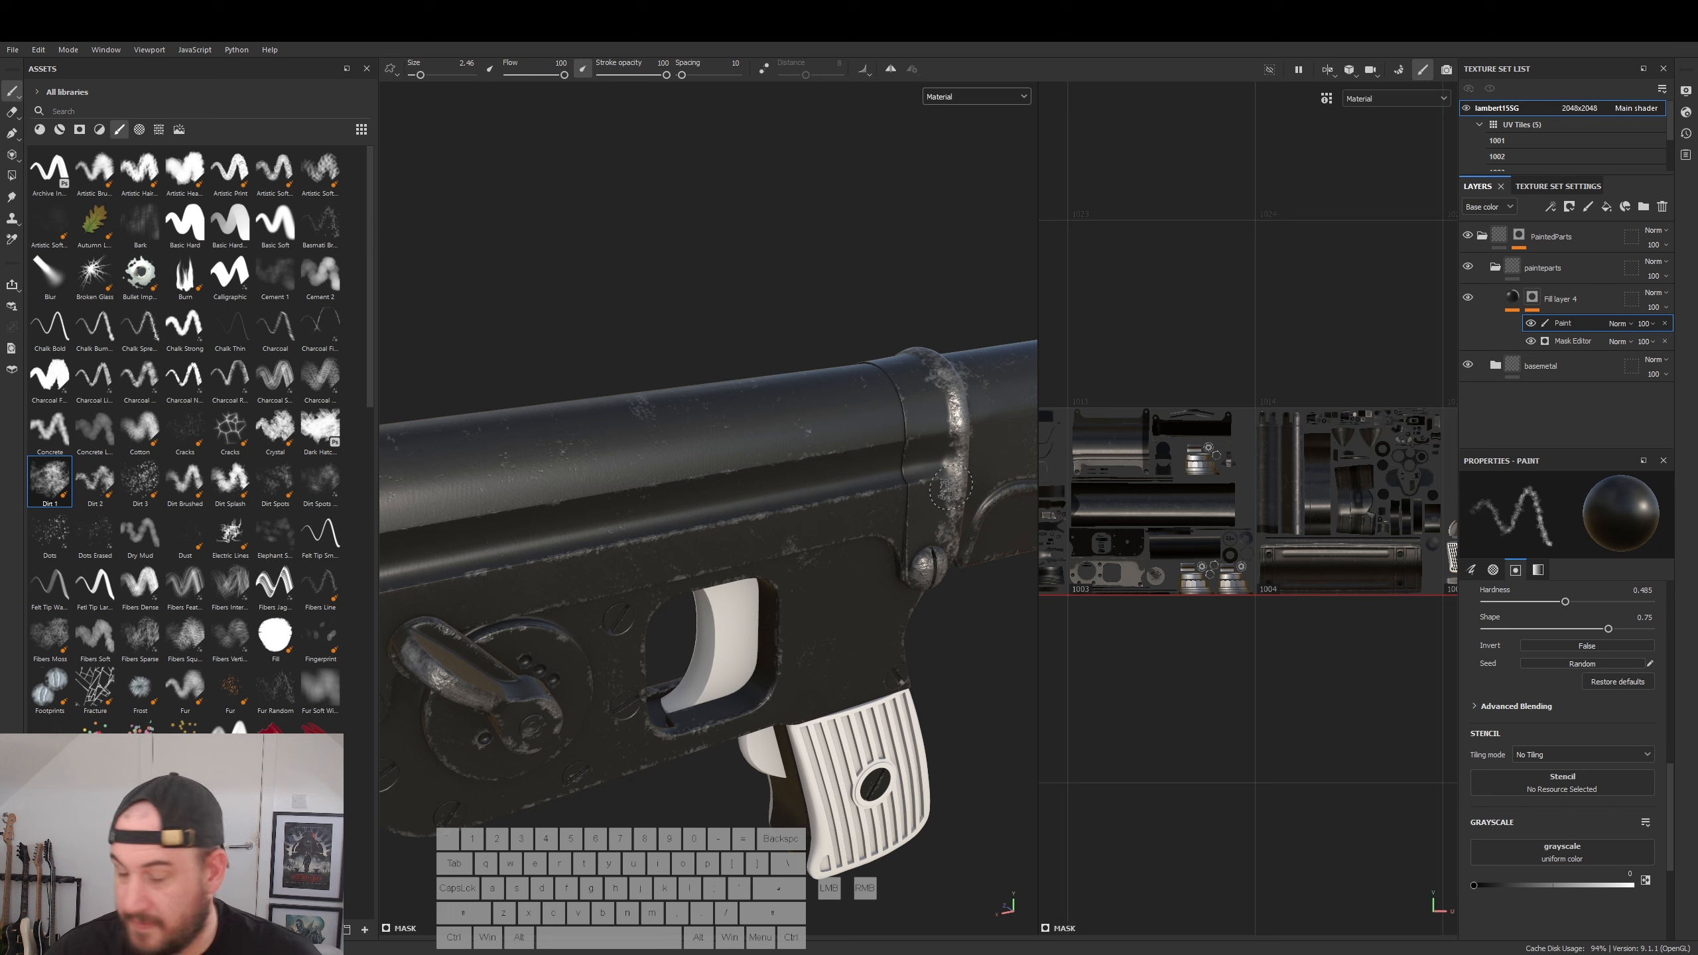
mouse_move(924, 481)
right_mouse_down("alt")
mouse_move(959, 483)
mouse_move(903, 477)
right_mouse_up("alt")
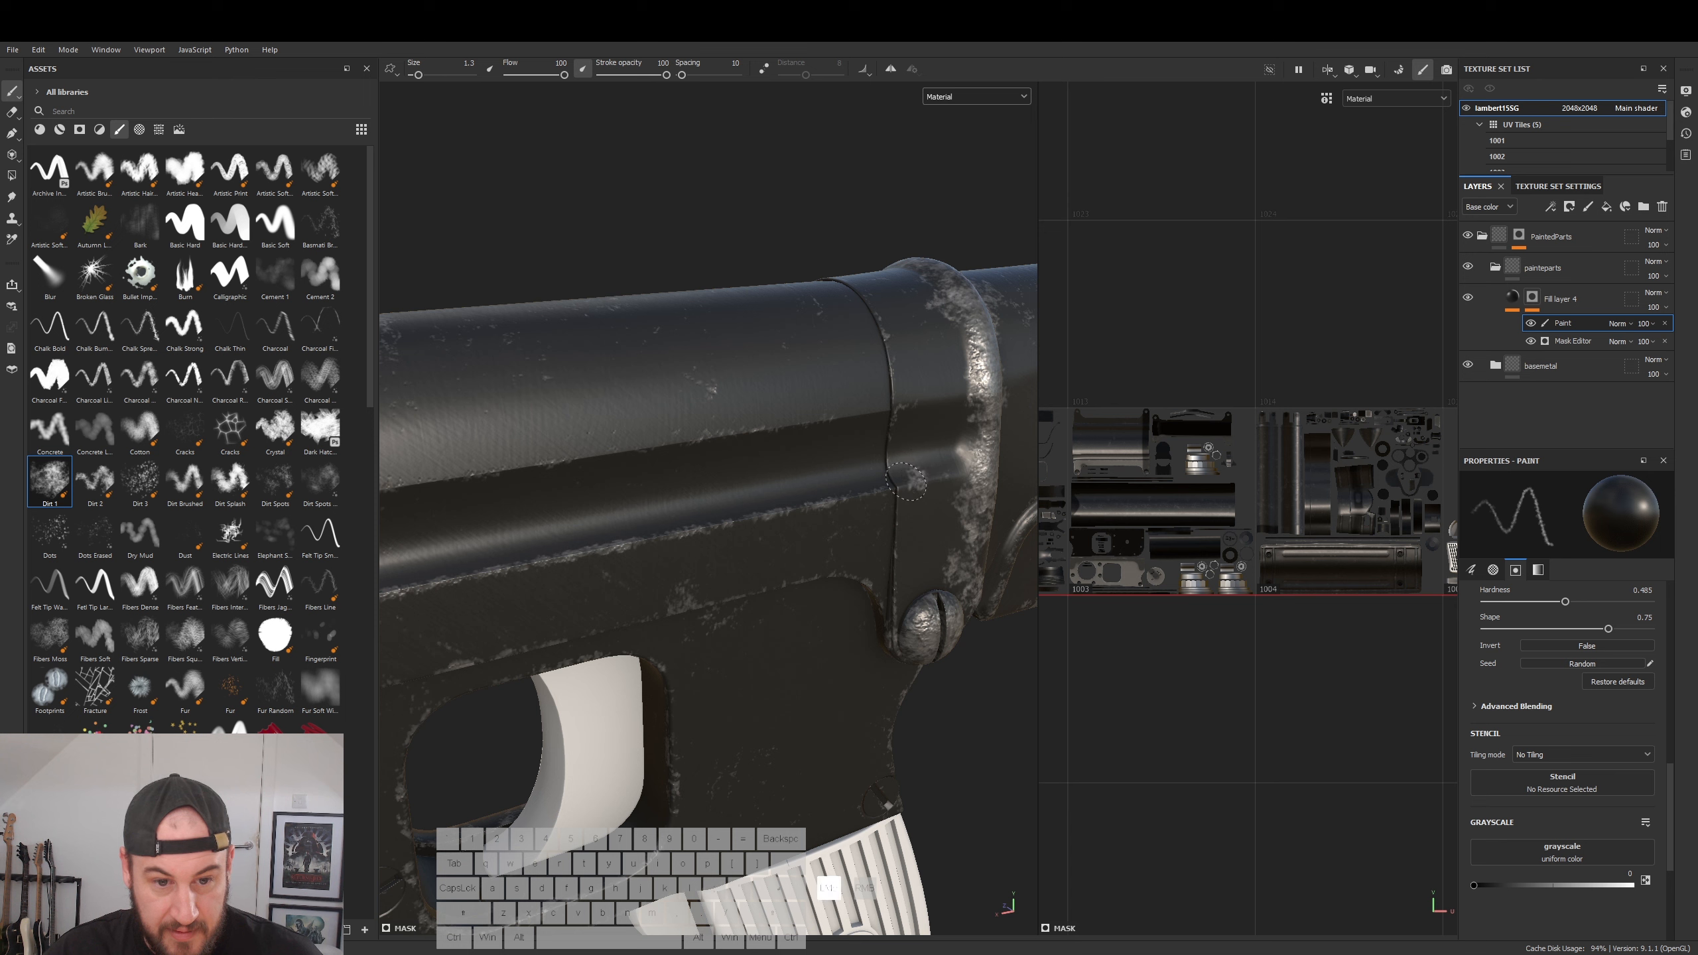
left_click_drag(912, 482, 969, 468)
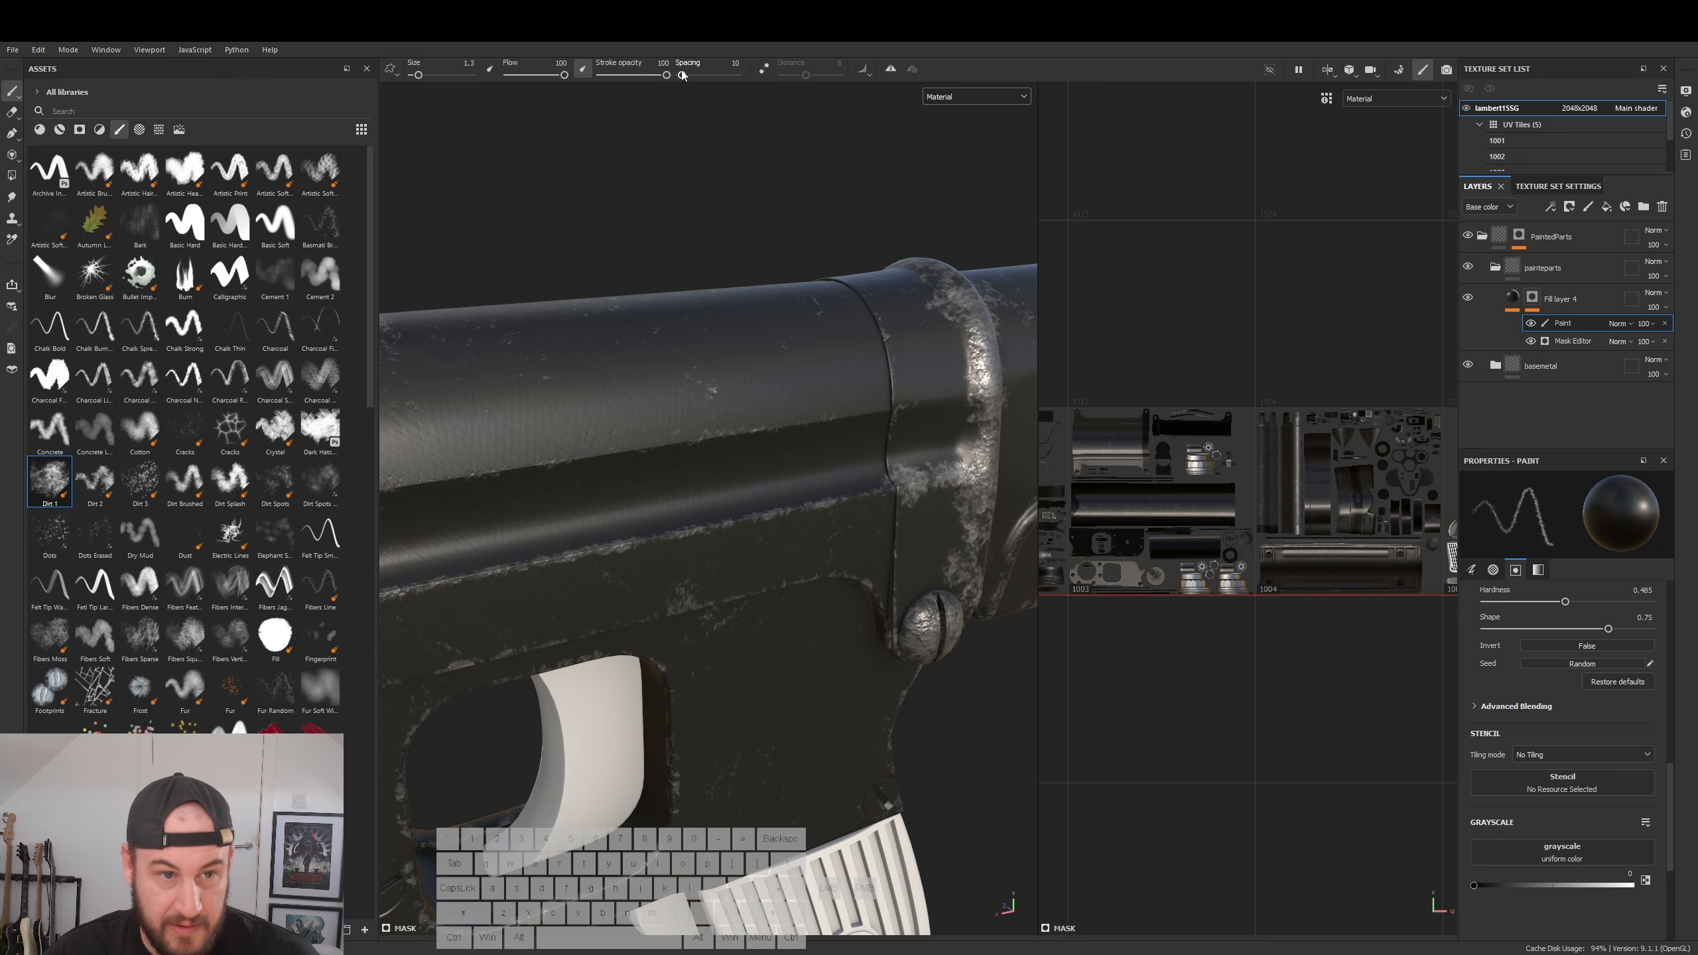
- Set the brush's grayscale value to 1 and paint coverage back over the worn areas around the collar seam and receiver rear
left_click_drag(1485, 884, 1520, 888)
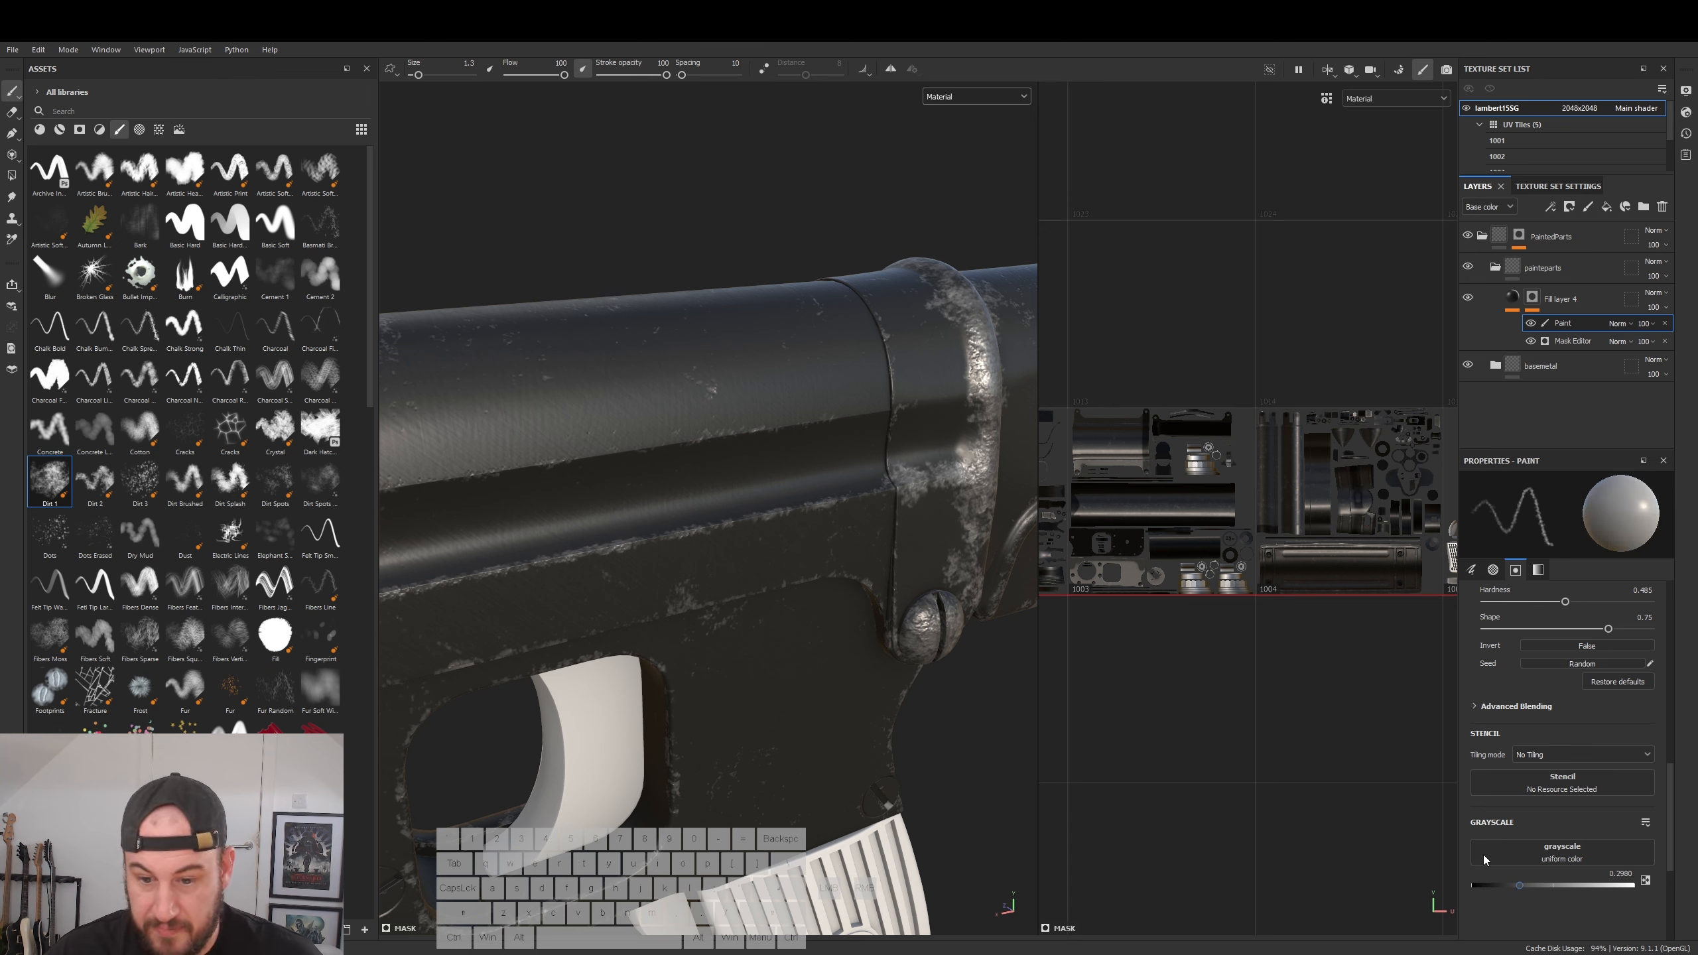
key("ctrl+z")
left_click_drag(1486, 884, 1648, 889)
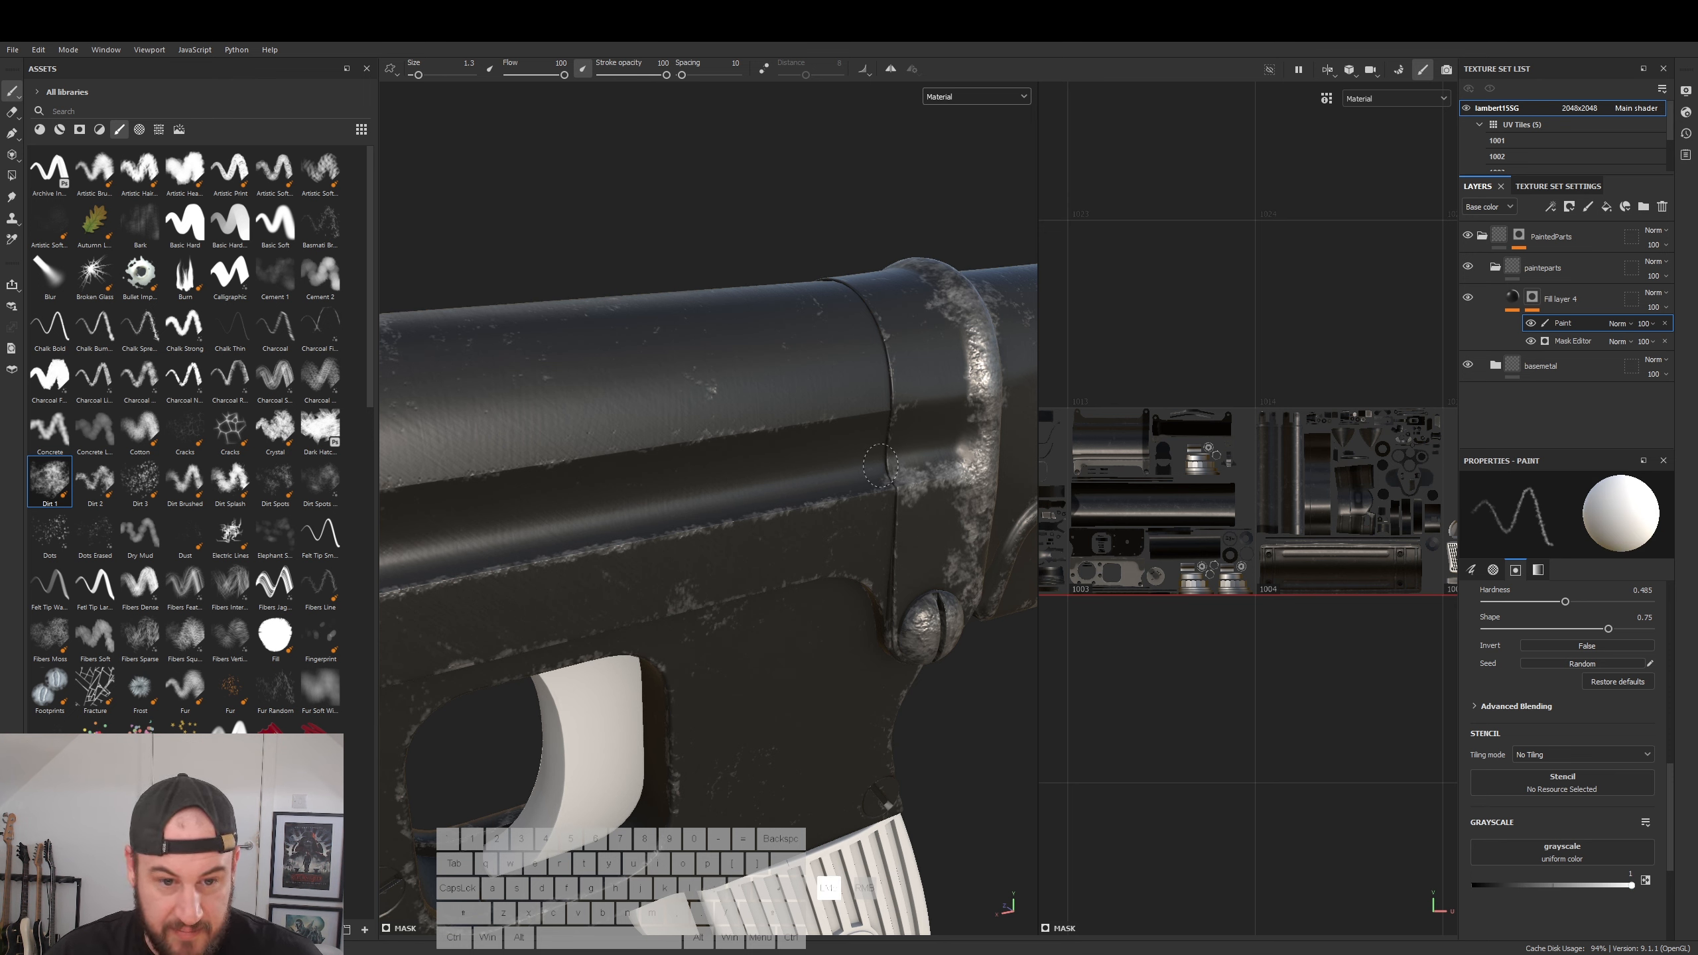
left_click_drag(821, 505, 870, 502)
mouse_move(915, 366)
left_mouse_down()
mouse_move(914, 441)
mouse_move(863, 450)
left_mouse_up()
middle_click_drag(946, 478, 837, 456, "alt")
left_click_drag(837, 457, 834, 530)
left_click_drag(906, 335, 904, 374)
- Enlarge the brush to about 7.23 and paint over the scratches on the upper tube forward of the receiver
mouse_move(933, 455)
left_mouse_down("alt")
mouse_move(860, 503)
mouse_move(743, 493)
left_mouse_up("alt")
left_click_drag(854, 366, 756, 442, "alt")
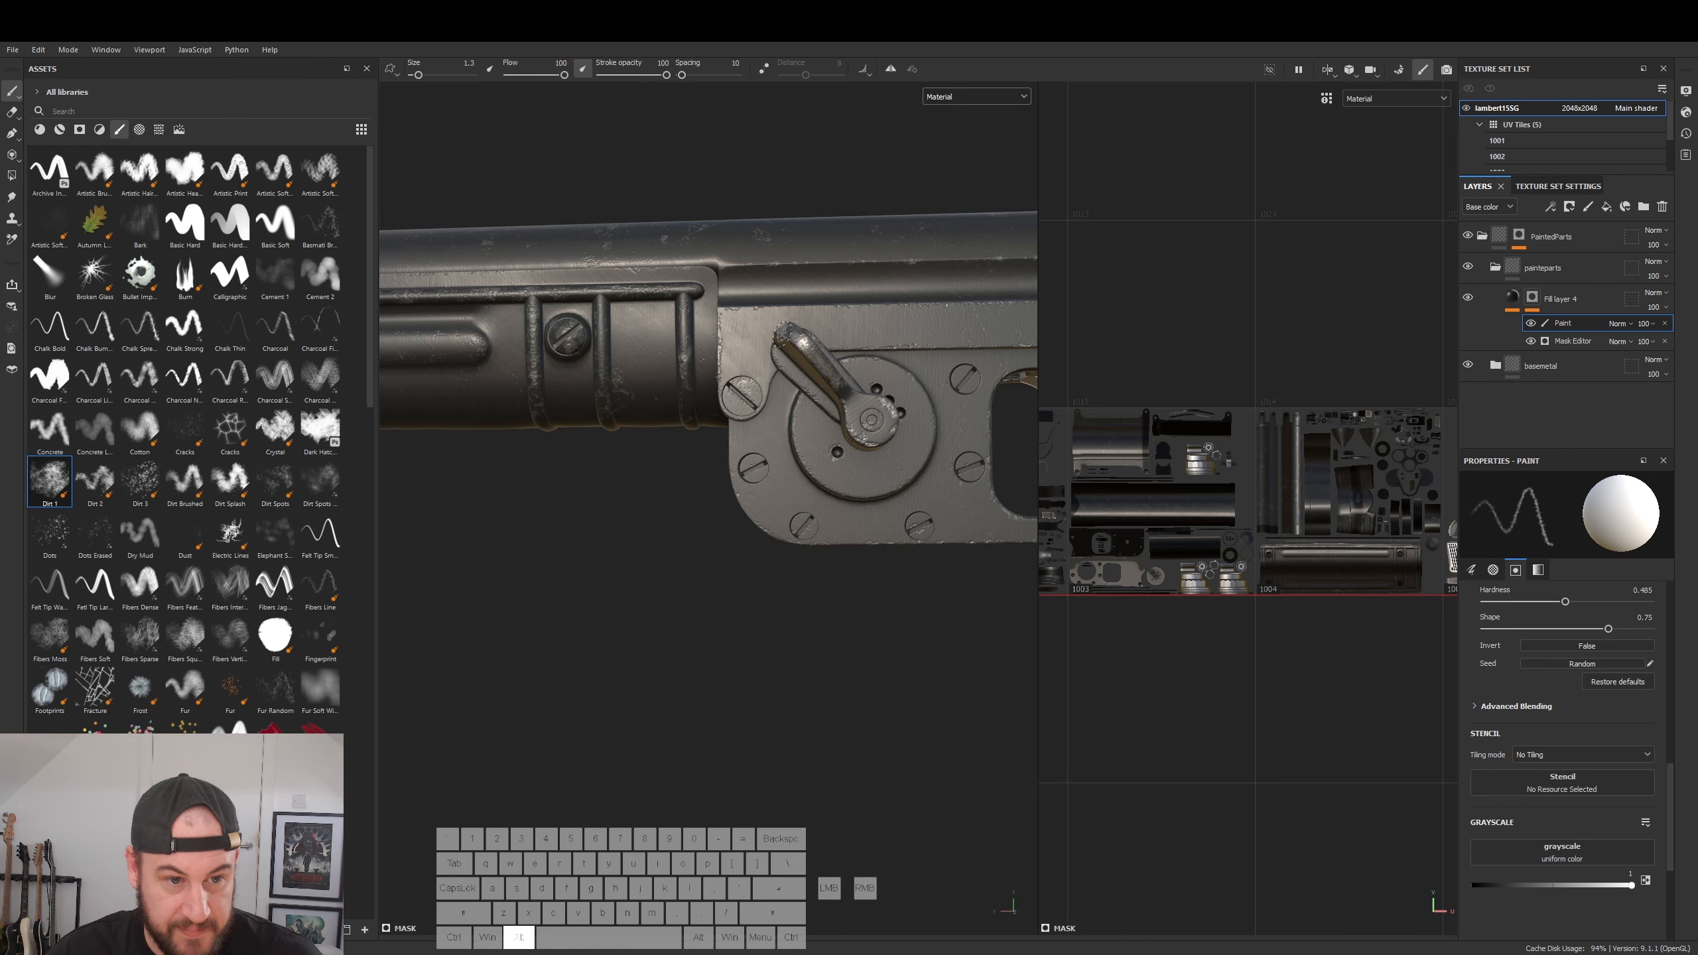
right_click_drag(642, 462, 405, 475, "alt")
left_click_drag(719, 453, 725, 546, "alt")
middle_click_drag(724, 546, 773, 500, "alt")
right_click_drag(773, 500, 774, 550, "alt")
left_click_drag(774, 550, 769, 437, "alt")
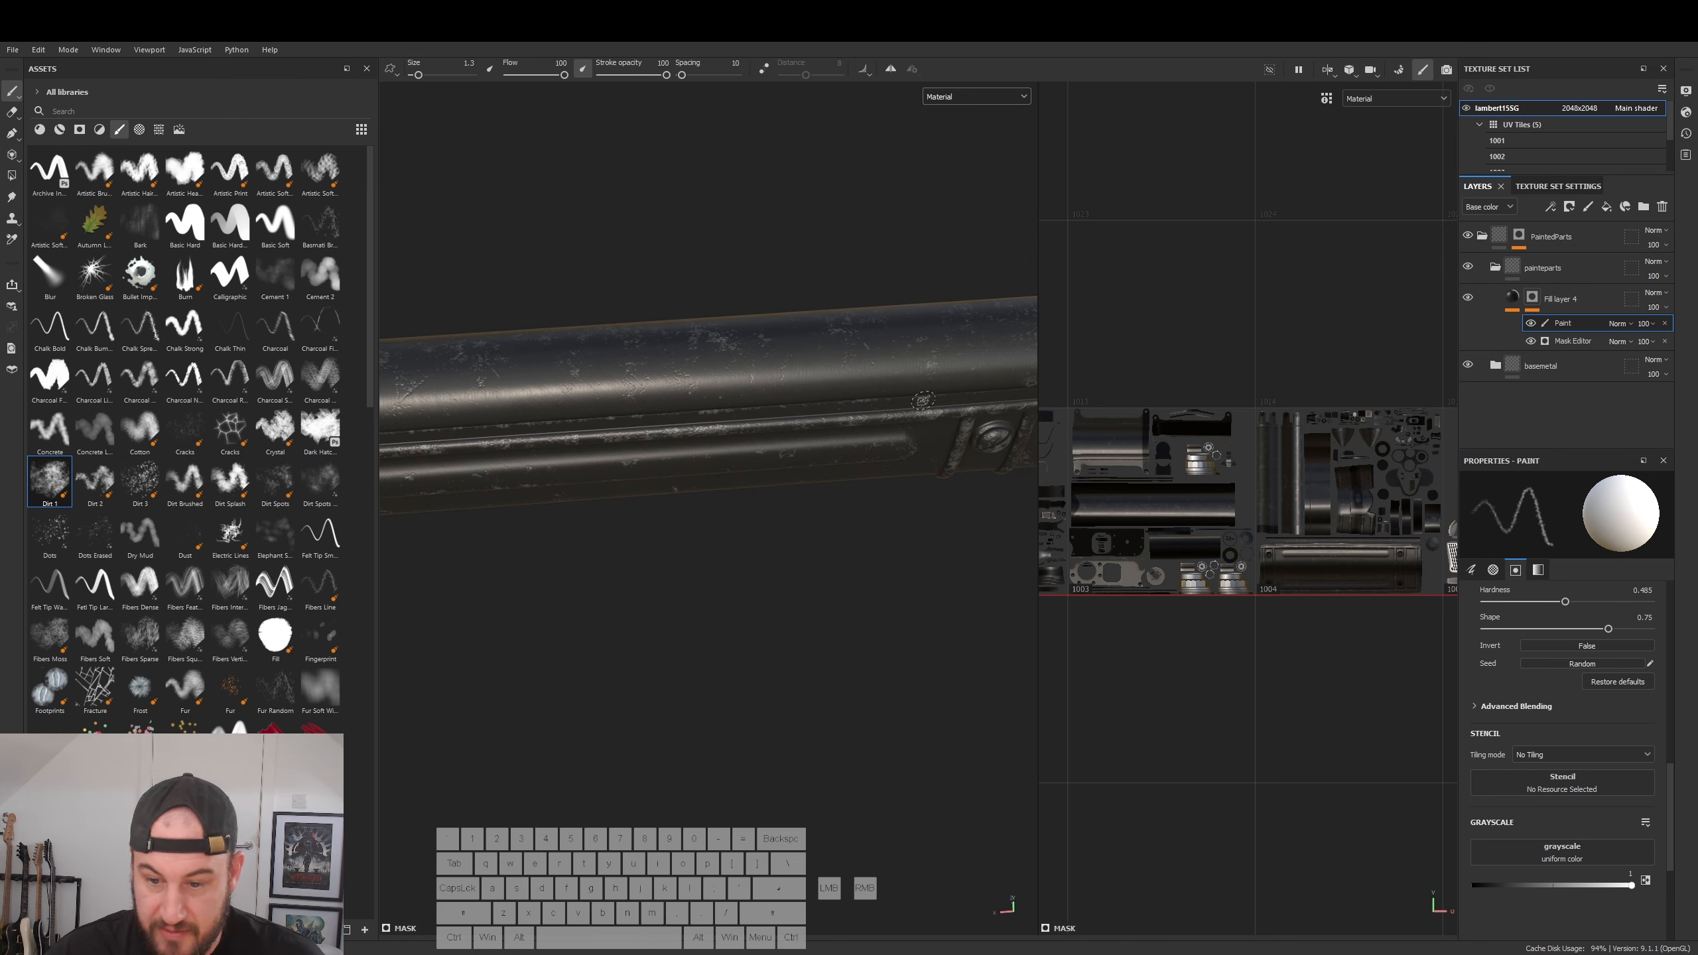
right_click_drag(739, 342, 805, 342, "ctrl")
left_click_drag(697, 341, 648, 351)
middle_click_drag(652, 348, 793, 342, "alt")
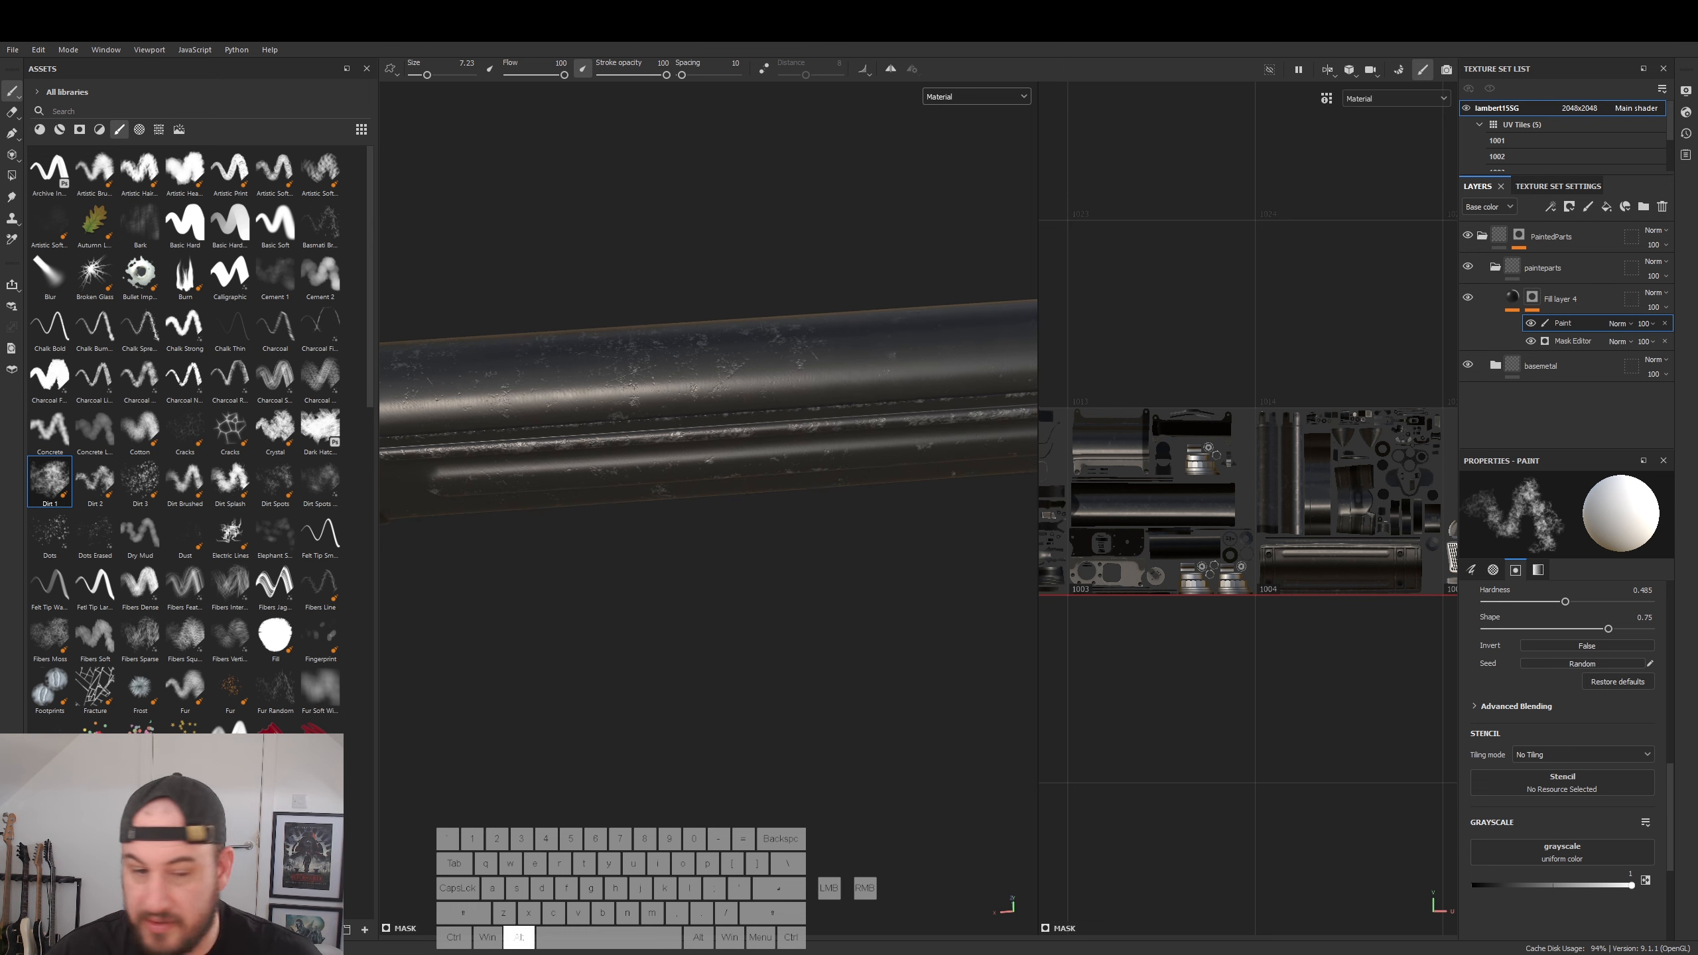
left_click_drag(706, 354, 710, 354)
- Continue painting over excess wear farther along the tube and check the result on the whole front section
mouse_move(880, 342)
left_mouse_down("alt")
mouse_move(947, 282)
mouse_move(899, 317)
left_mouse_up("alt")
middle_click_drag(899, 317, 577, 376, "alt")
mouse_move(577, 376)
left_mouse_down("alt")
mouse_move(898, 409)
mouse_move(926, 376)
mouse_move(820, 372)
mouse_move(709, 404)
left_mouse_up("alt")
middle_click_drag(913, 395, 797, 396, "alt")
mouse_move(839, 447)
left_mouse_down()
mouse_move(889, 494)
mouse_move(704, 387)
mouse_move(970, 449)
mouse_move(936, 415)
left_mouse_up()
right_click_drag(735, 414, 431, 412, "alt")
left_click_drag(432, 412, 1002, 351, "alt")
left_click_drag(615, 425, 911, 471, "alt")
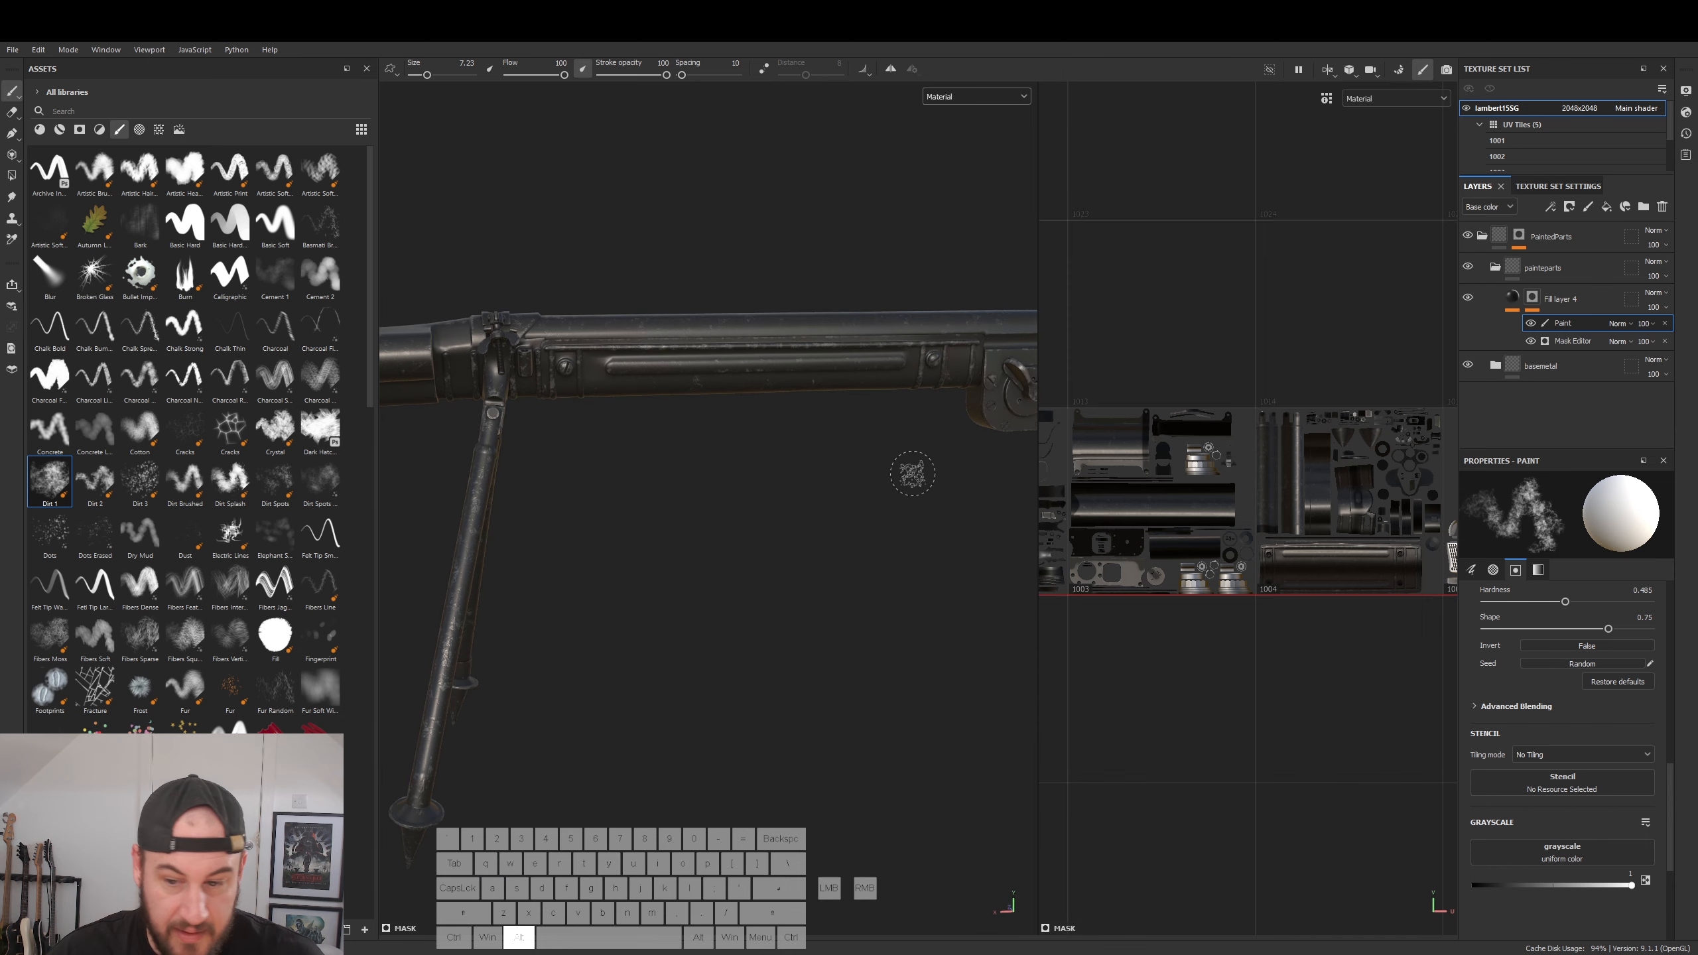
- Select Fill layer 4's material, open the texture choices for its Height channel and look through the procedural grunge textures
left_click(1513, 298)
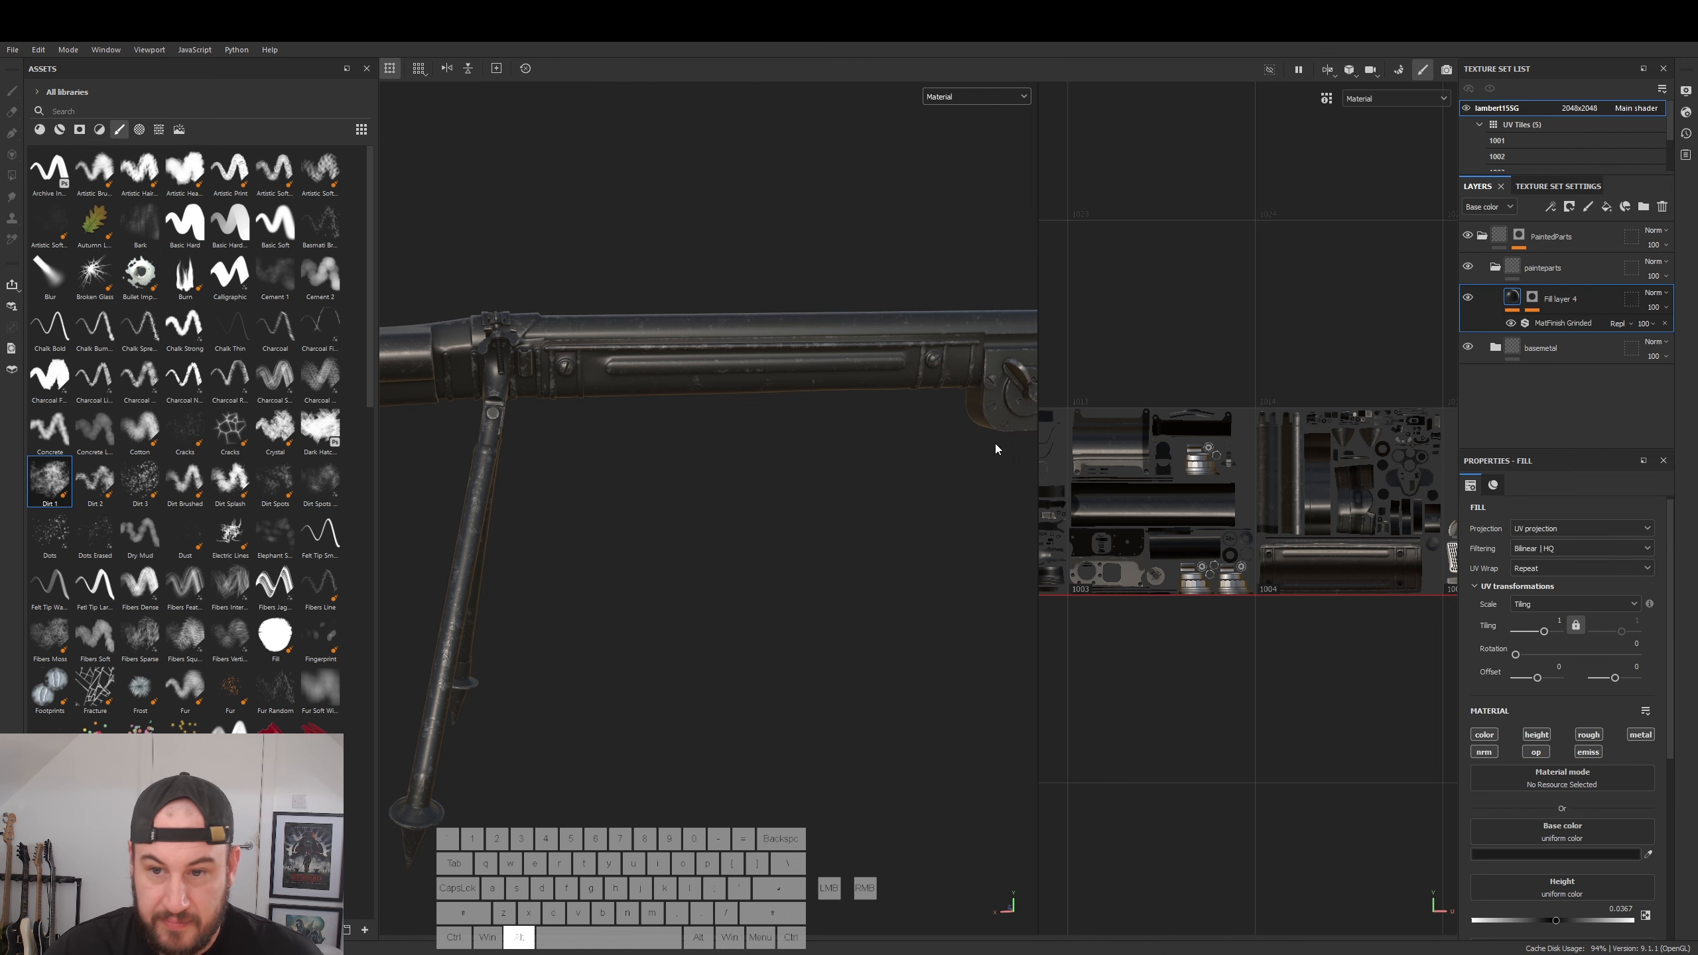
middle_click_drag(963, 461, 812, 500, "alt")
right_click_drag(695, 543, 1298, 538, "alt")
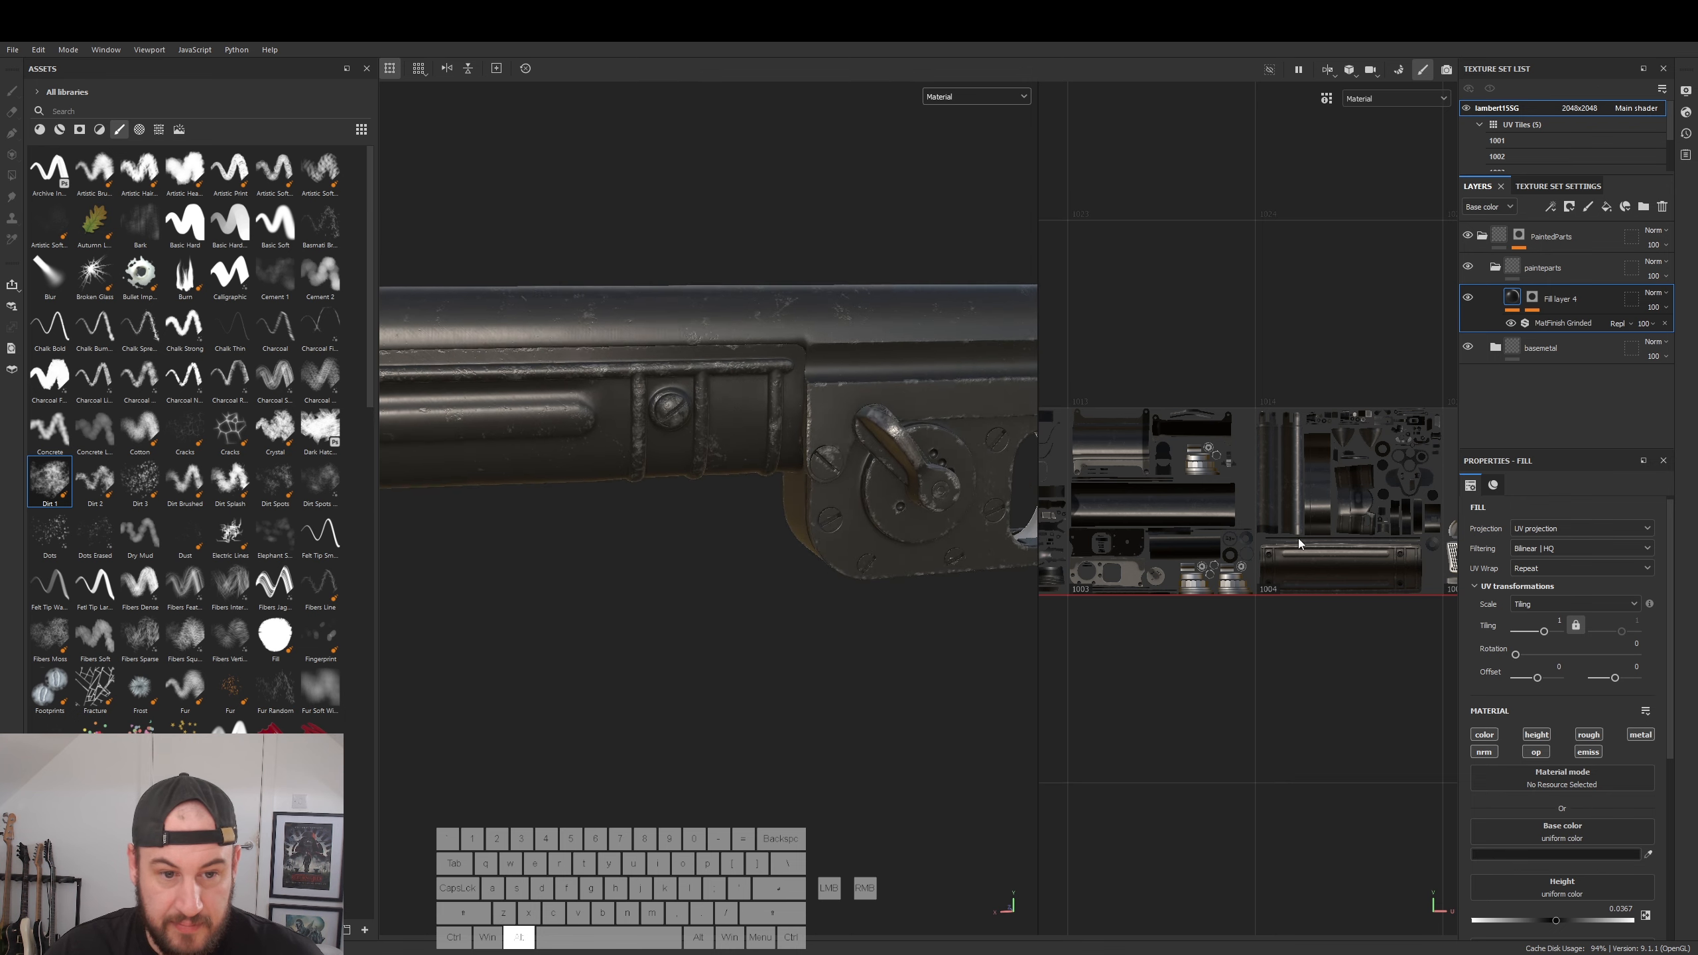
left_click_drag(749, 572, 795, 528, "alt")
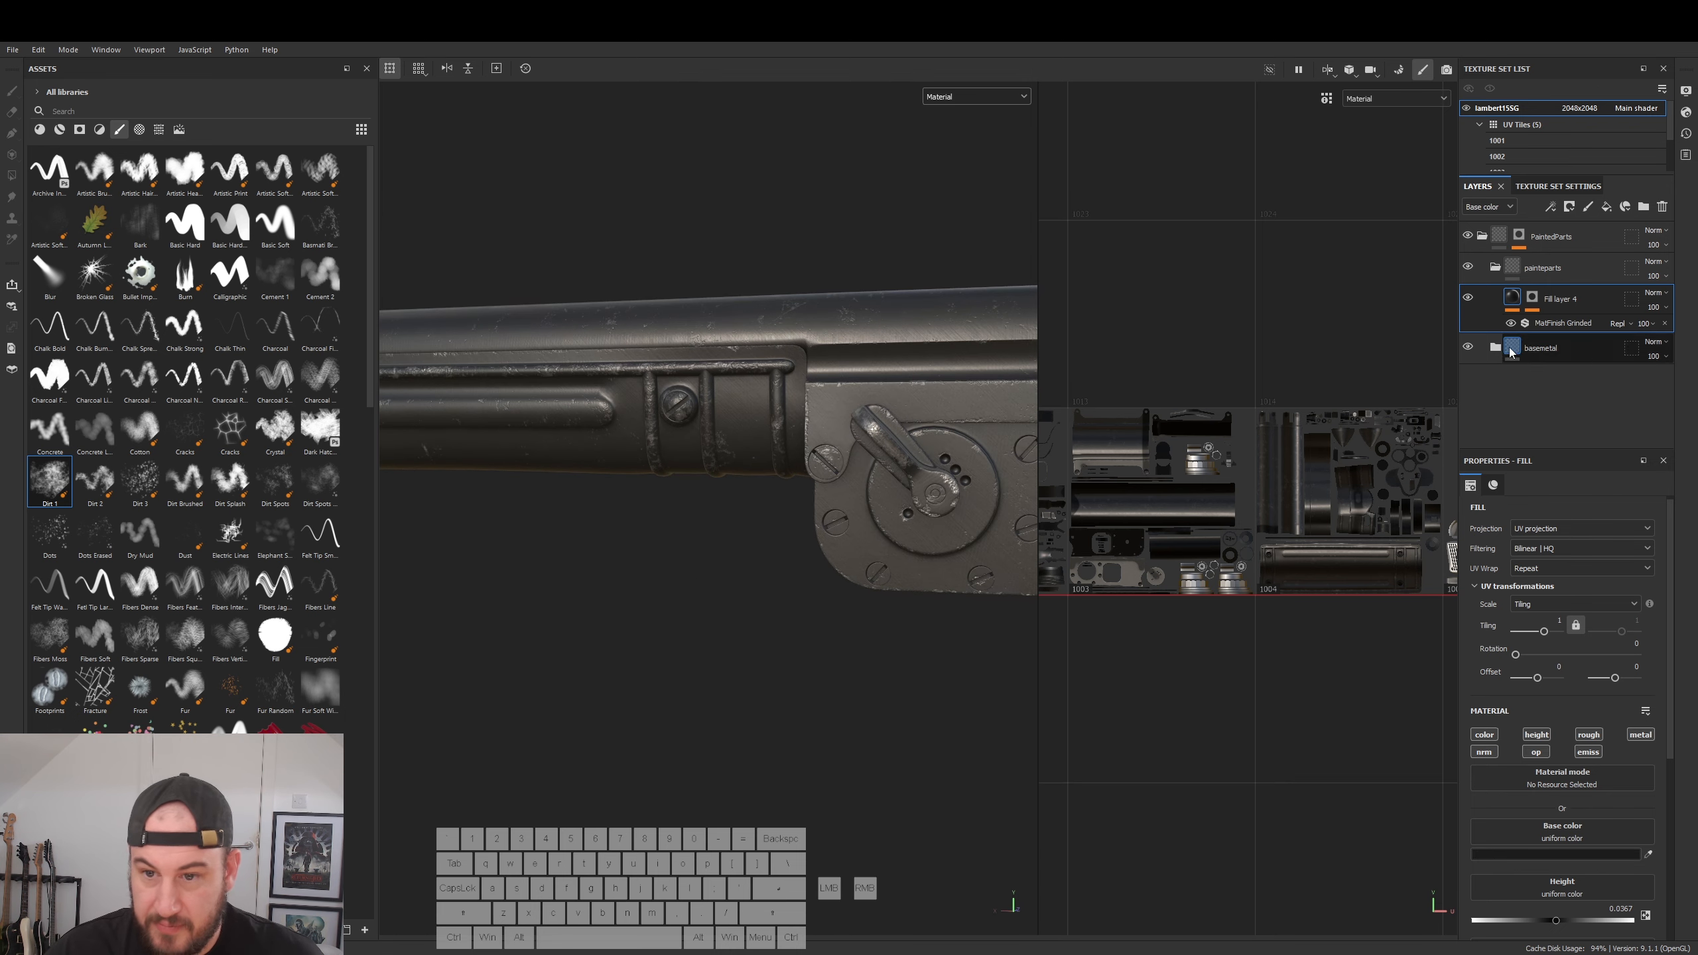
scroll(1613, 757, "down", 2)
scroll(1603, 812, "down", 1)
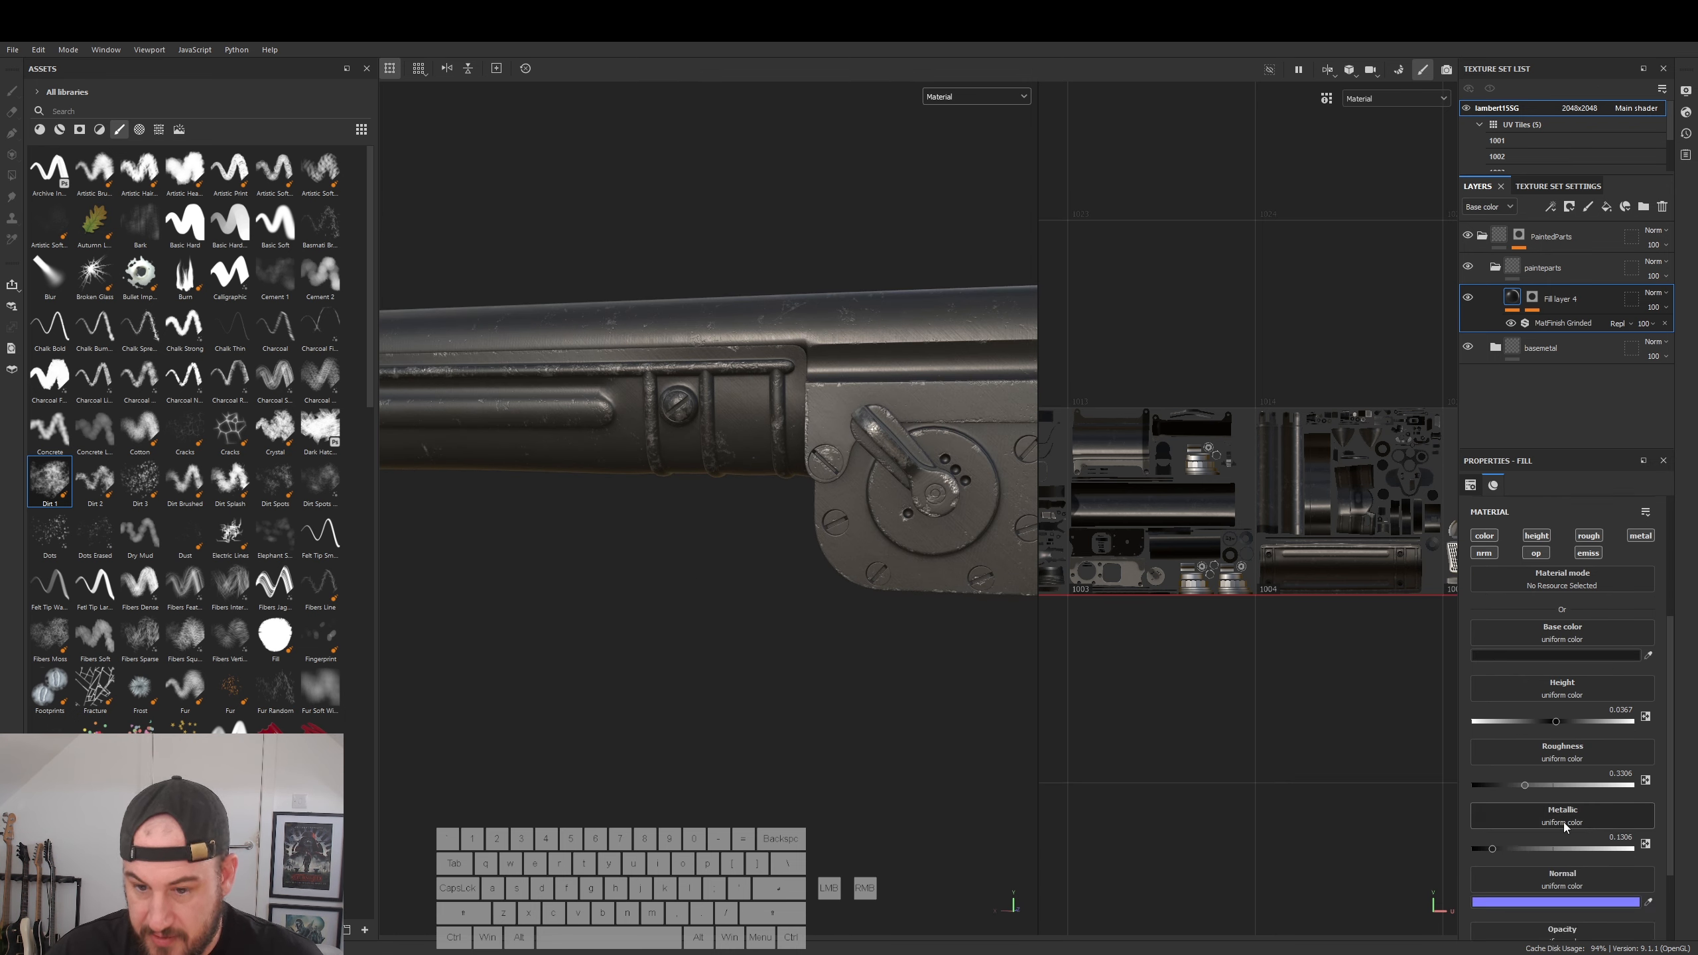
left_click(1557, 696)
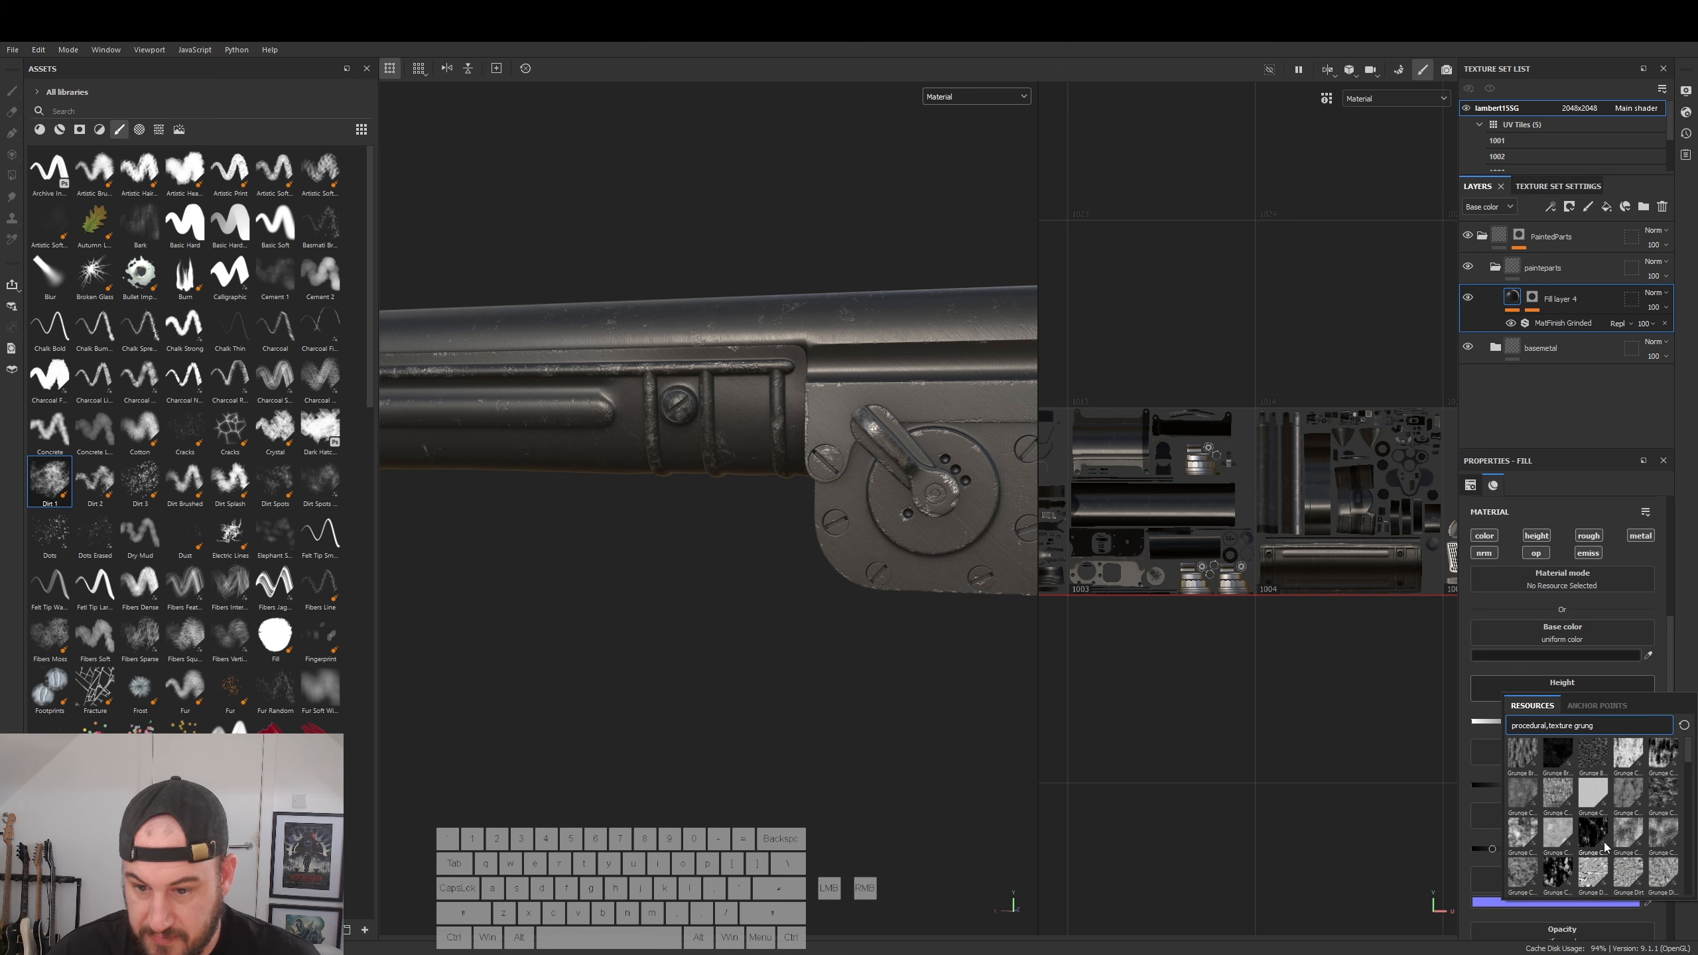
scroll(1605, 847, "down", 3)
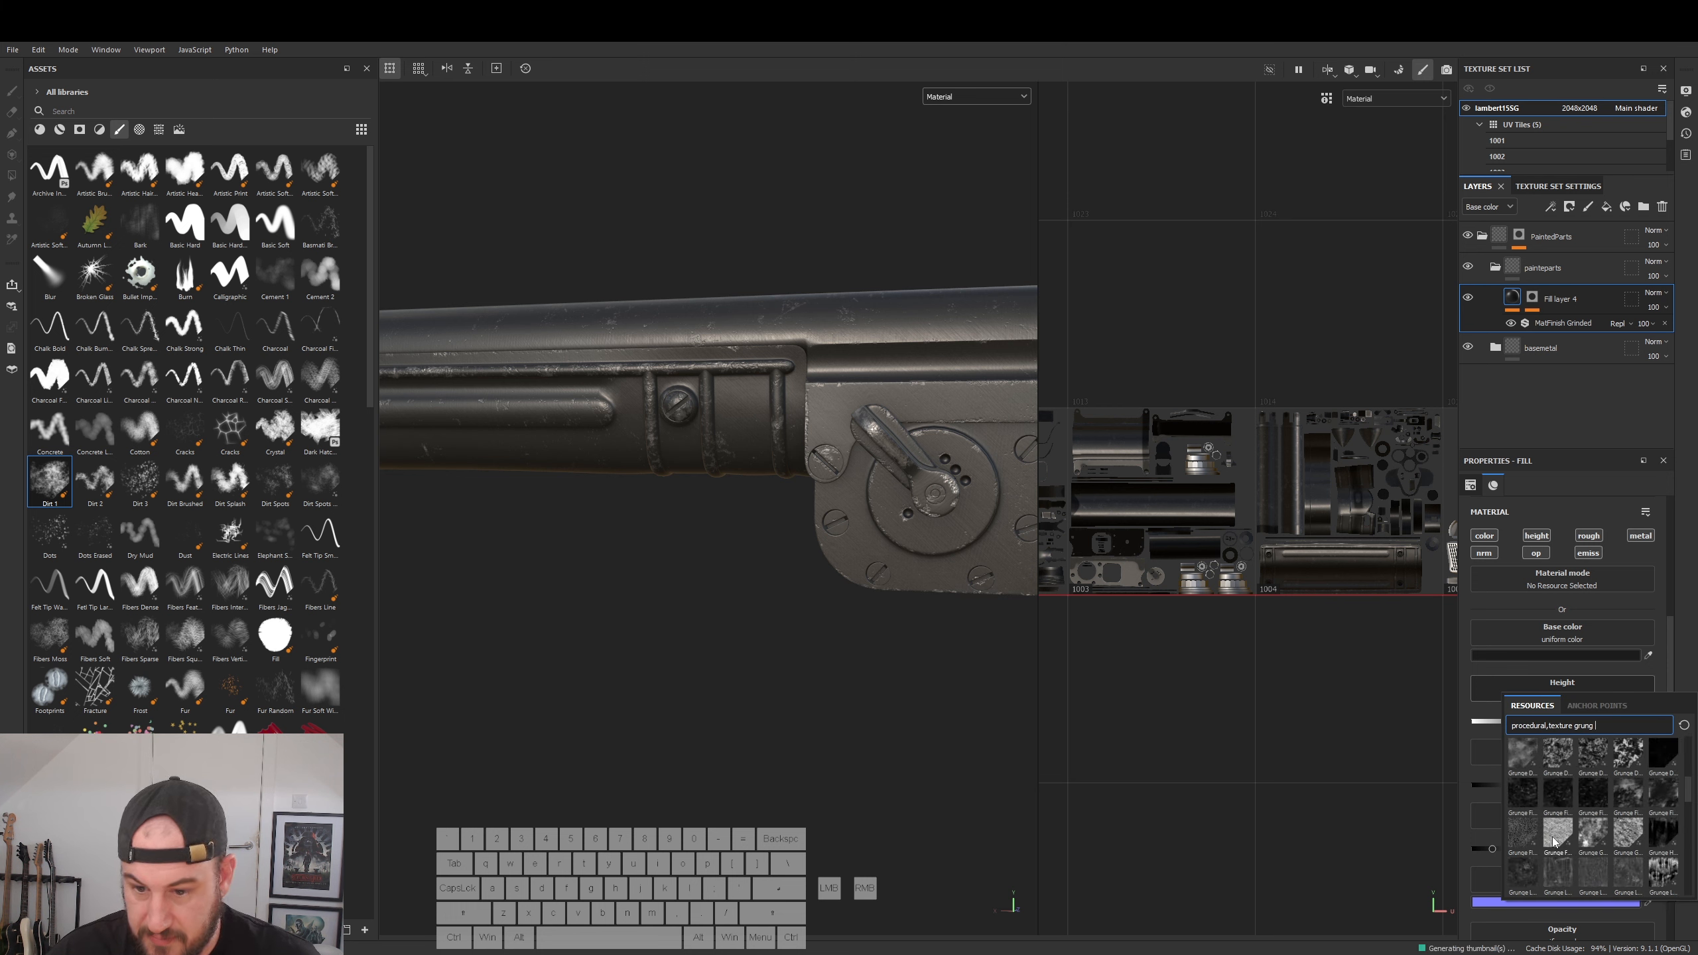
mouse_move(1554, 842)
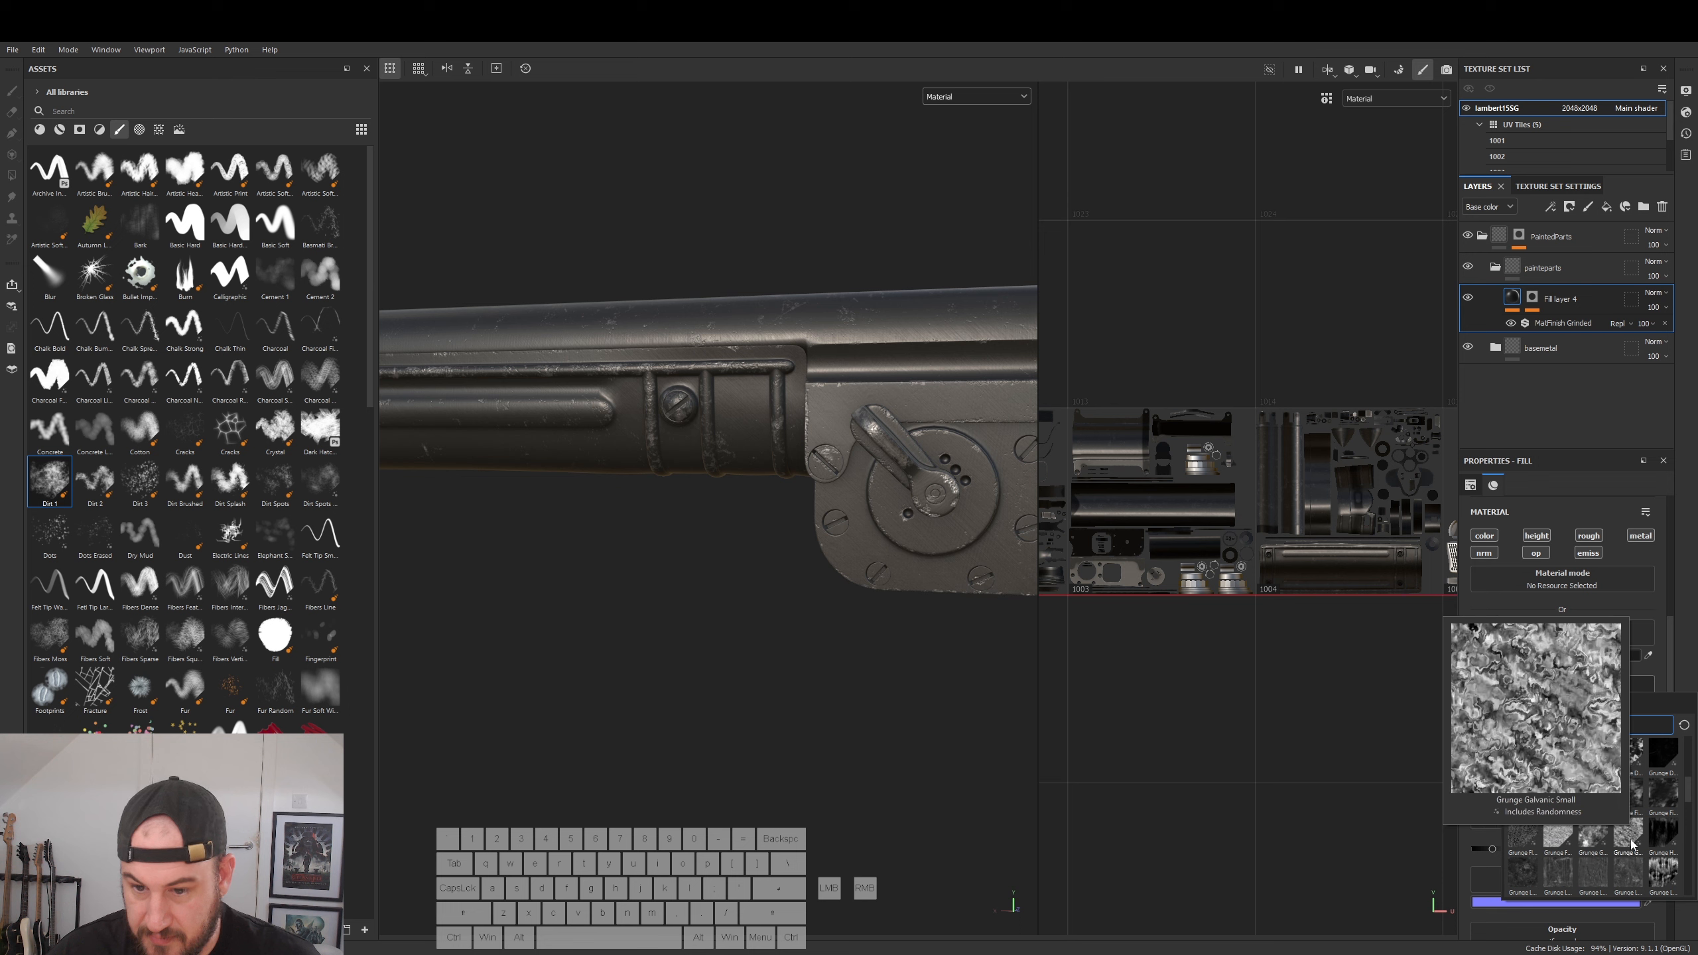
mouse_move(1630, 867)
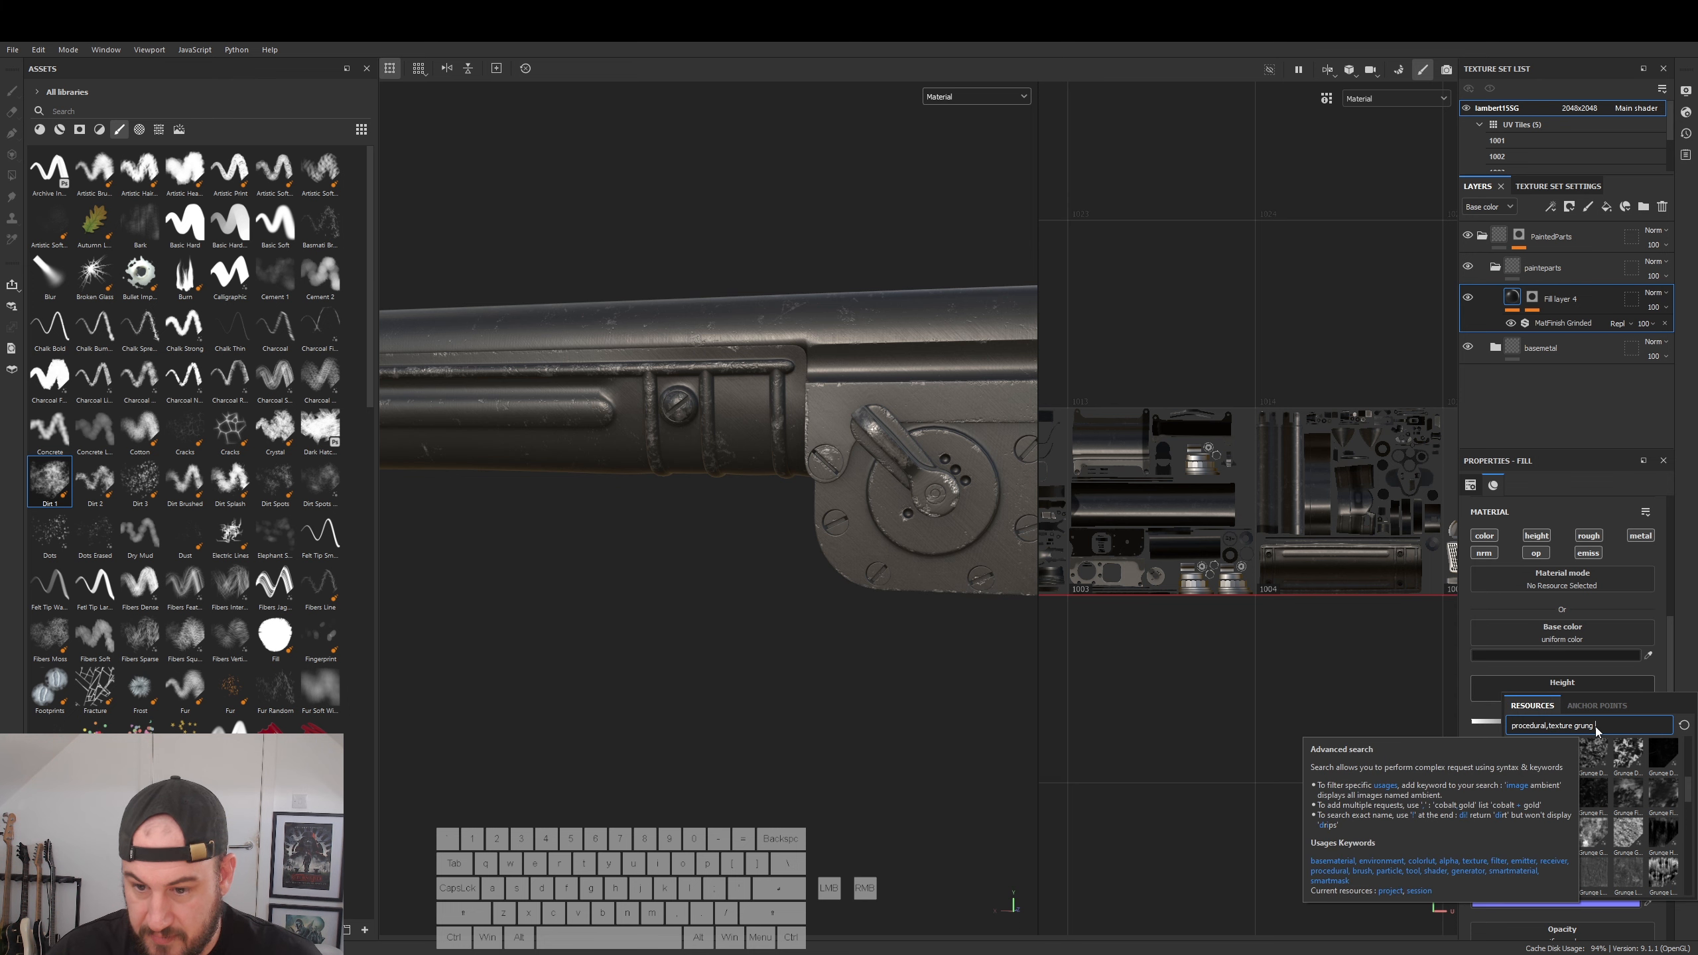
- Search the Height channel's texture resources for "painted" and for "grung"
triple_click(1595, 727)
type("paint")
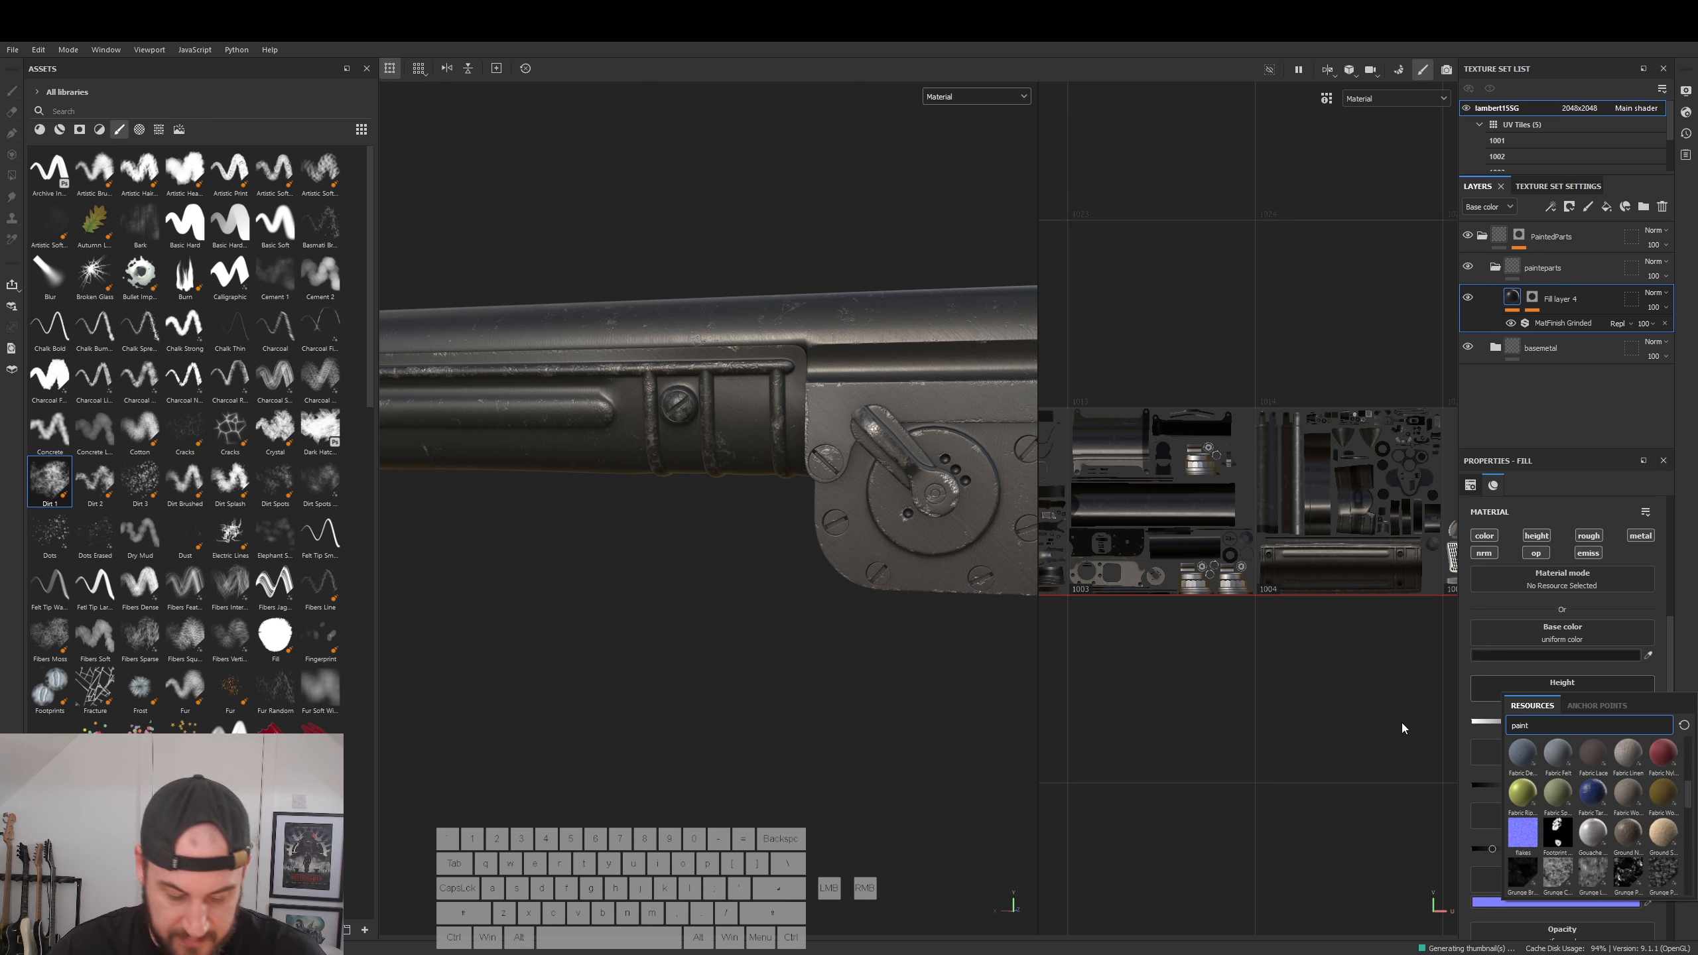
type("ed")
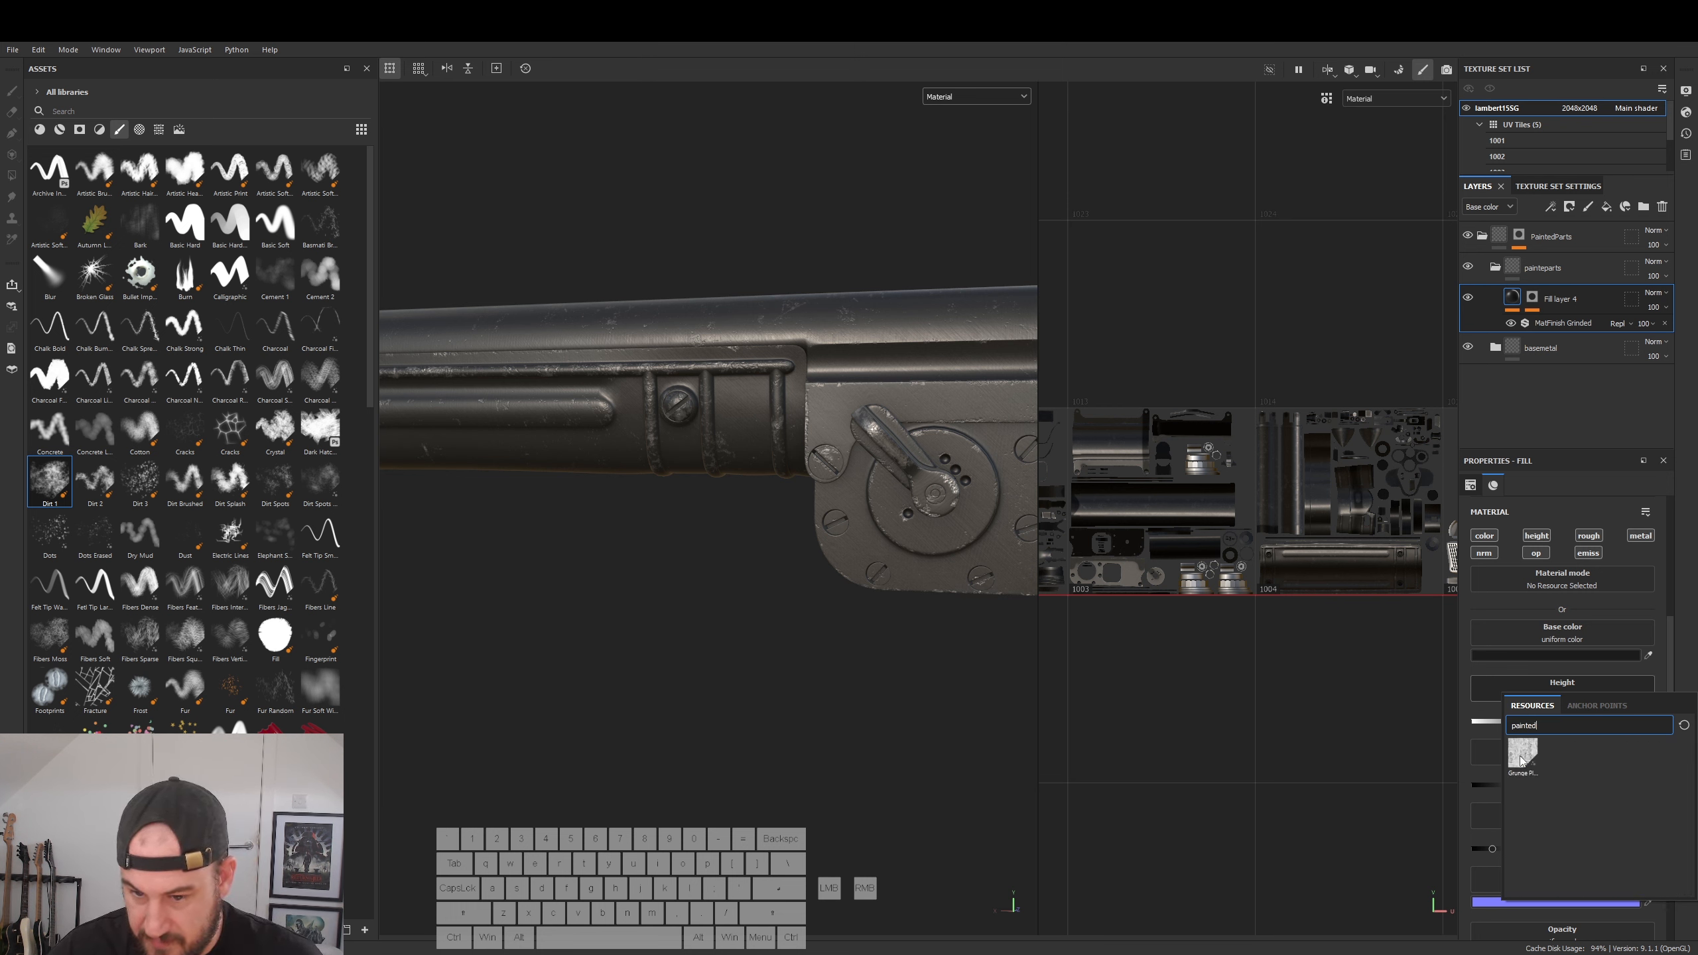
mouse_move(1522, 761)
double_click(1553, 725)
type("g")
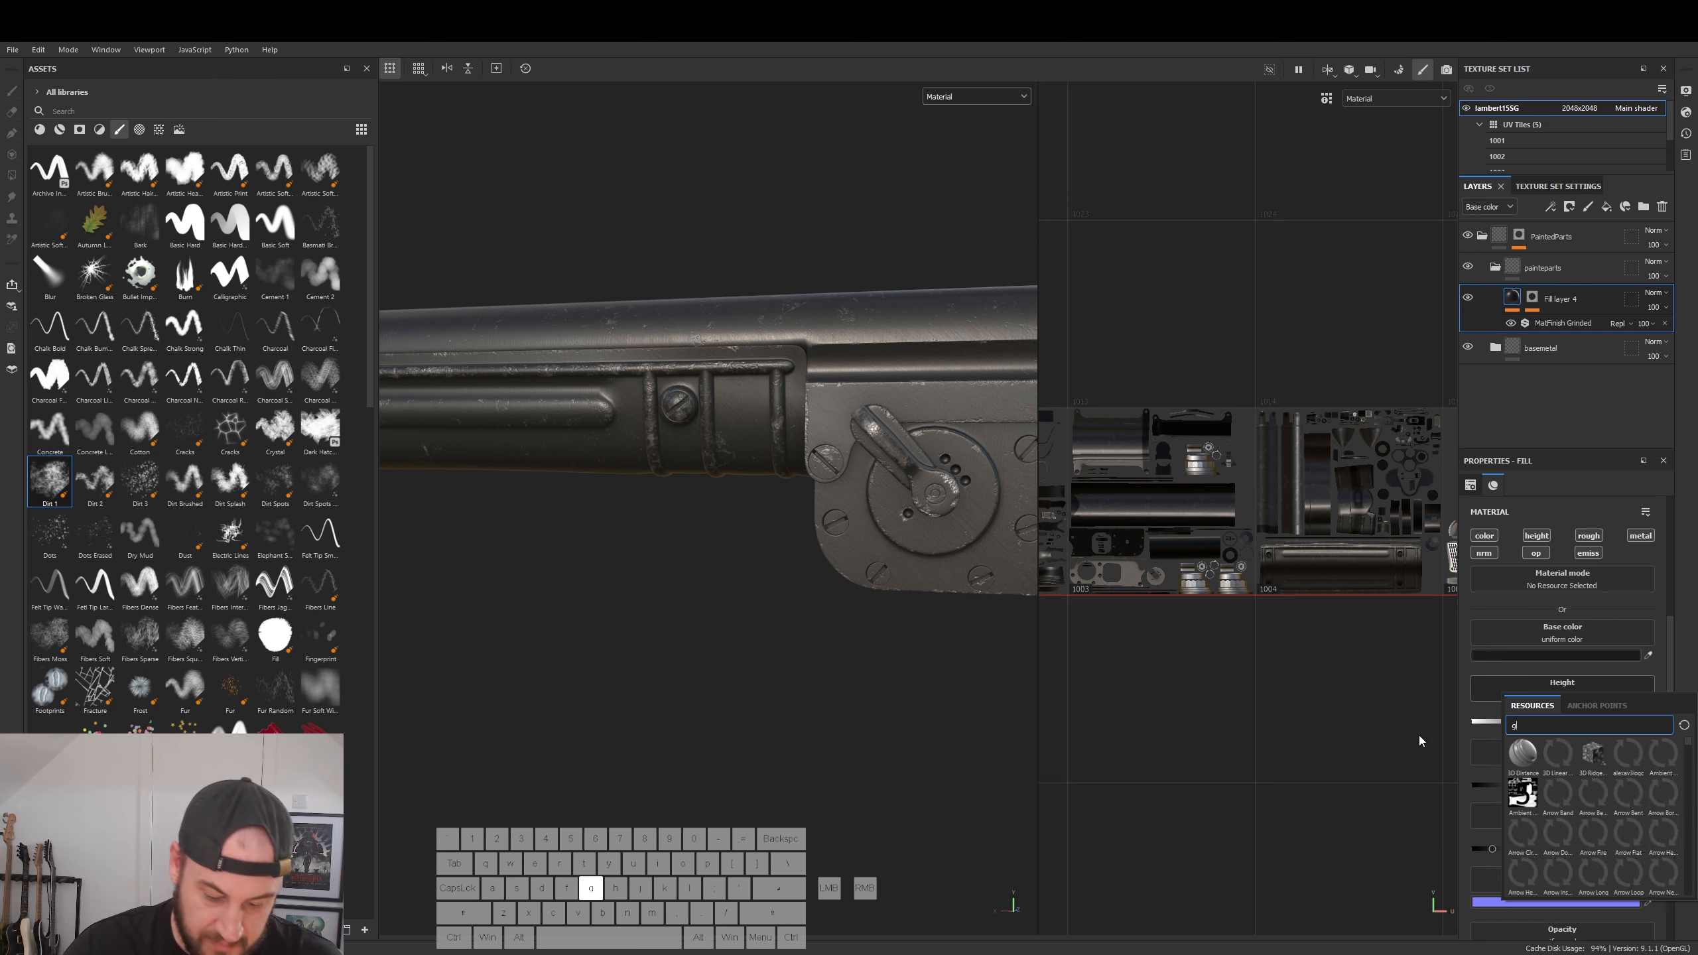
type("rung")
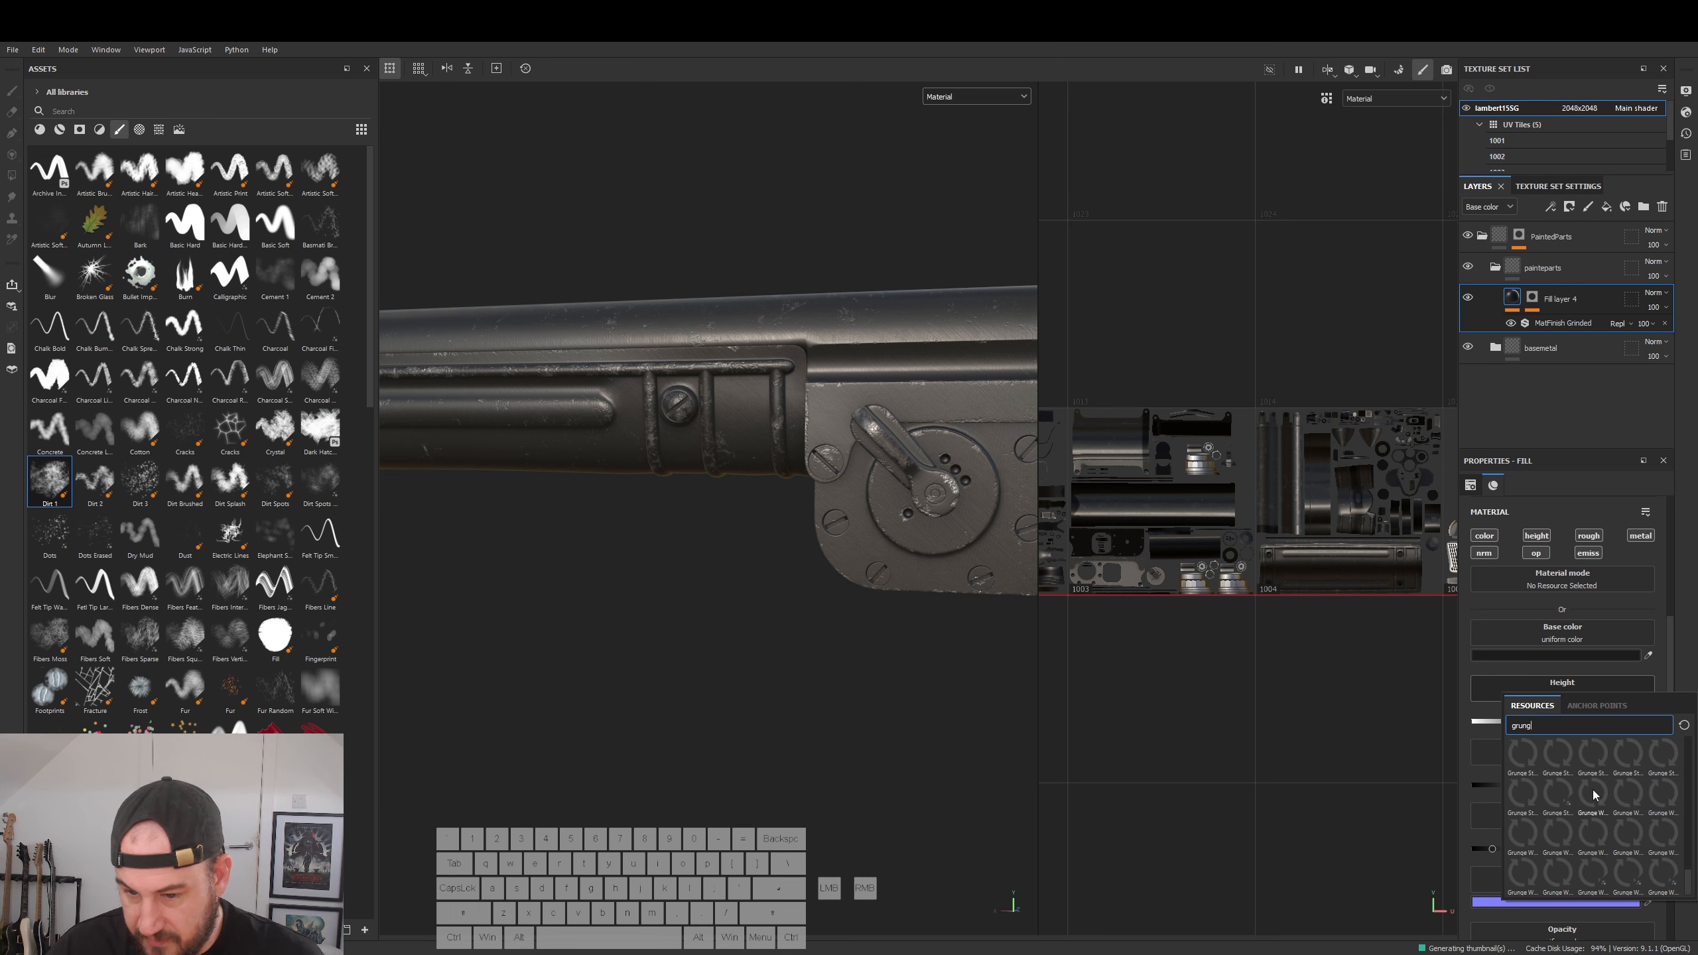
- Try Grunge Scratches as the Height texture of Fill layer 4
mouse_move(1626, 796)
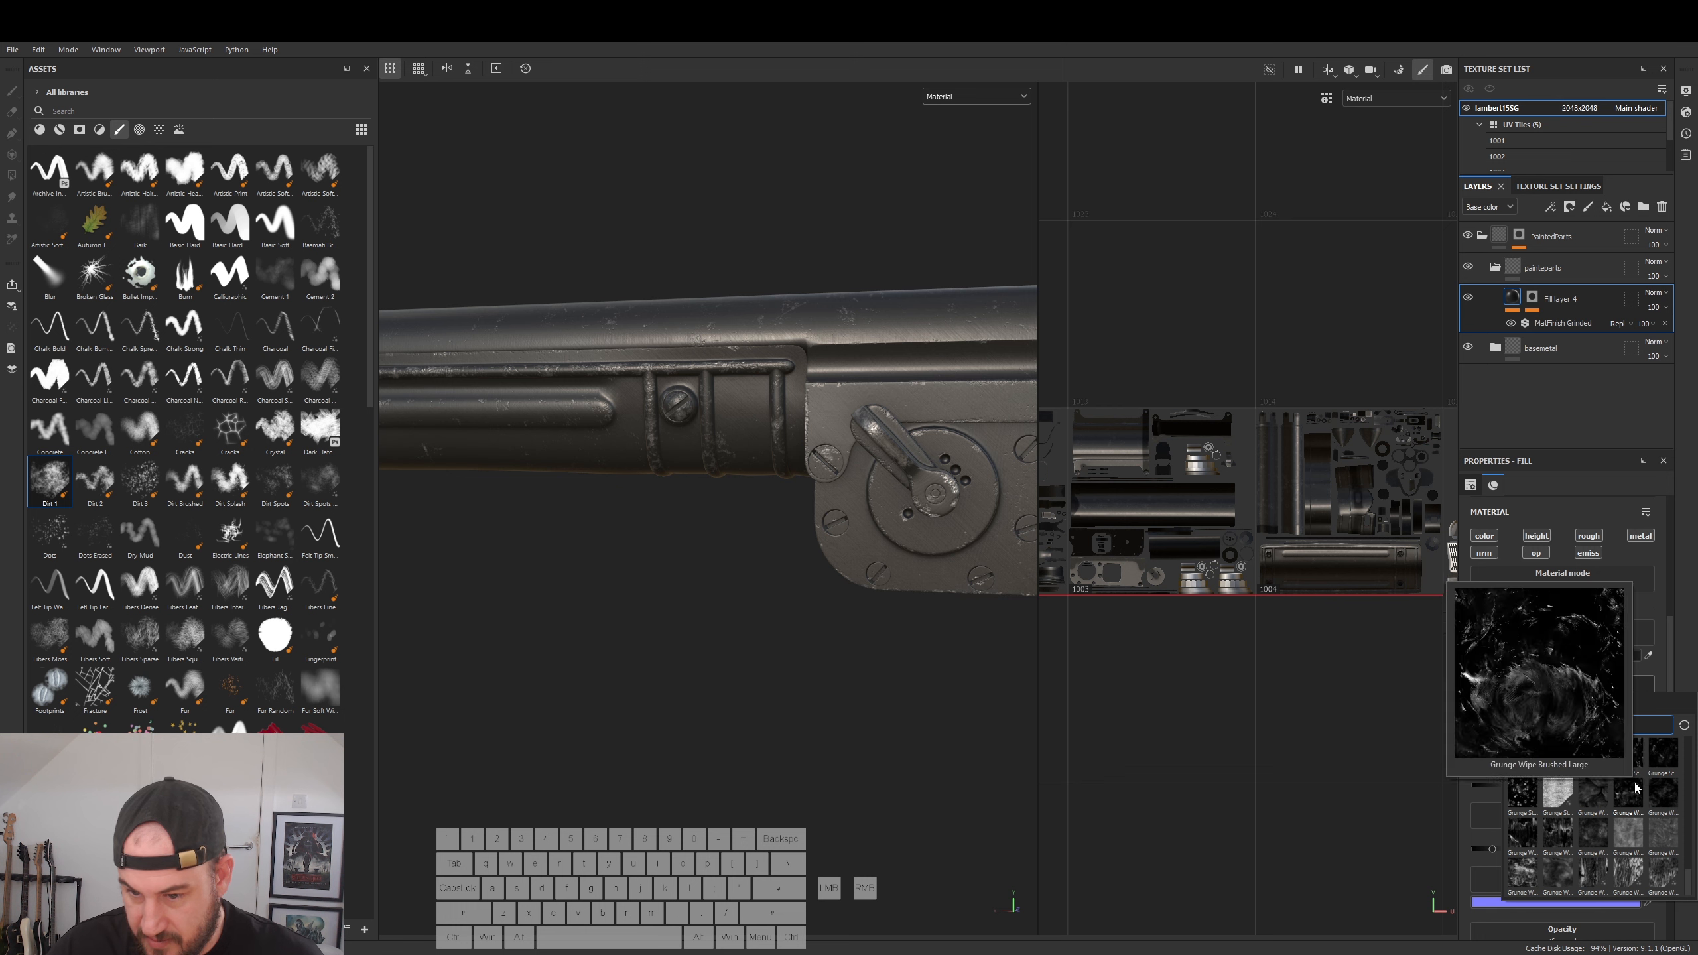
scroll(1618, 818, "up", 3)
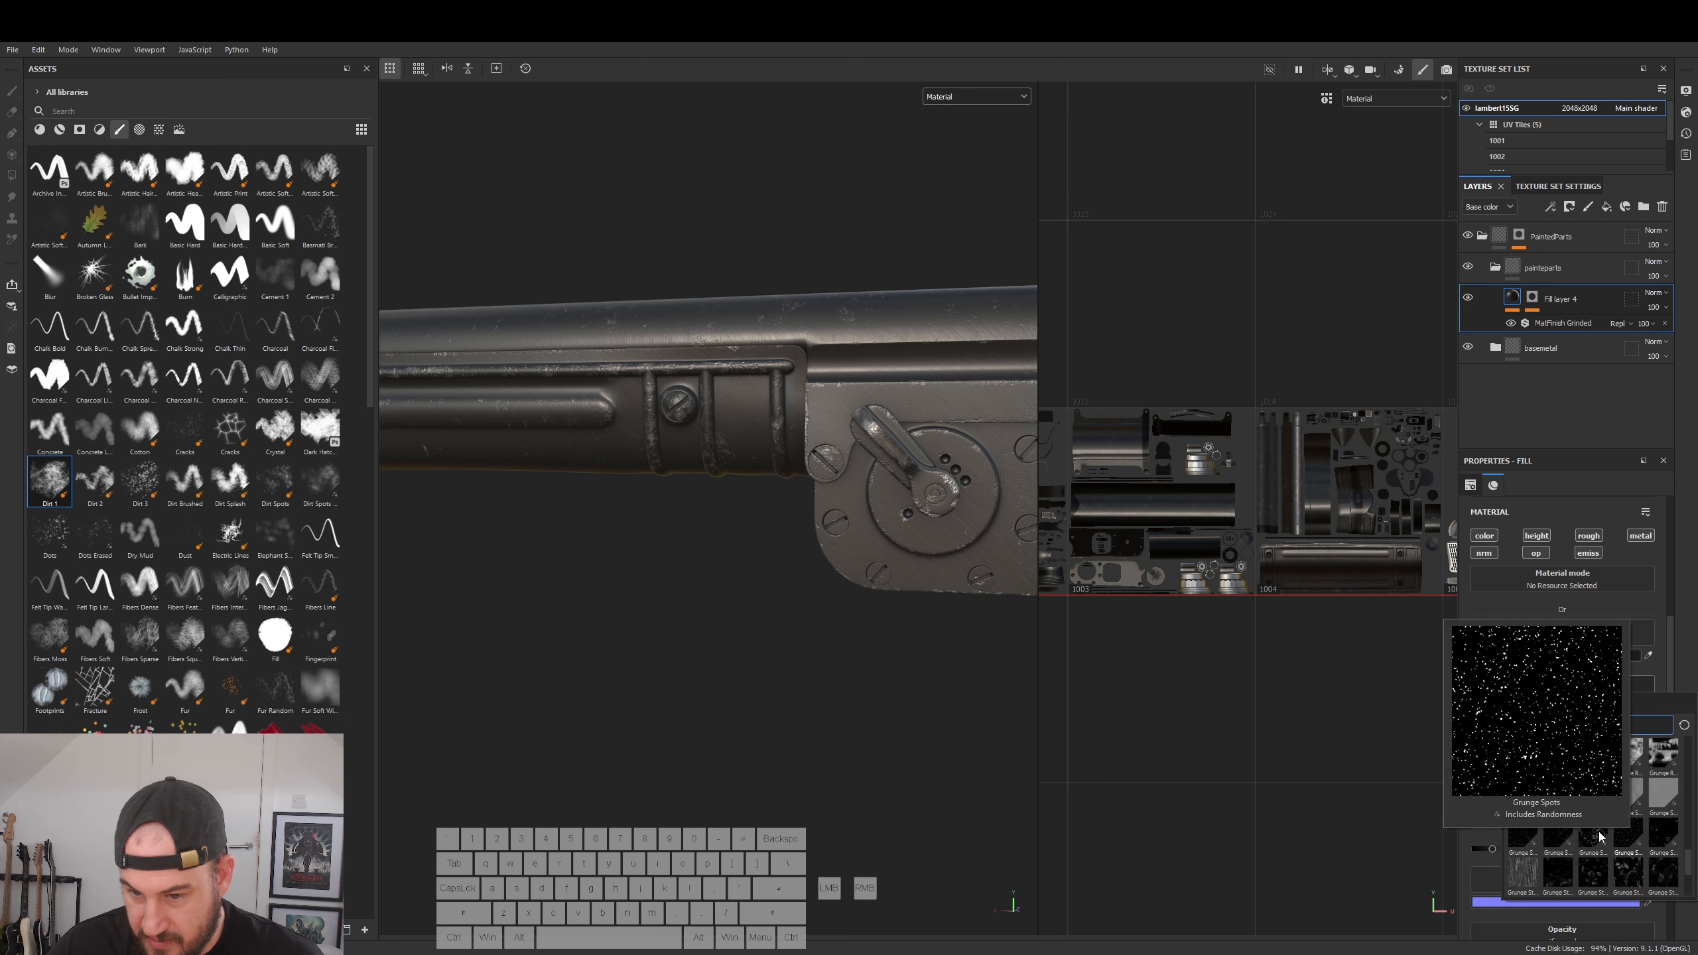
mouse_move(1562, 840)
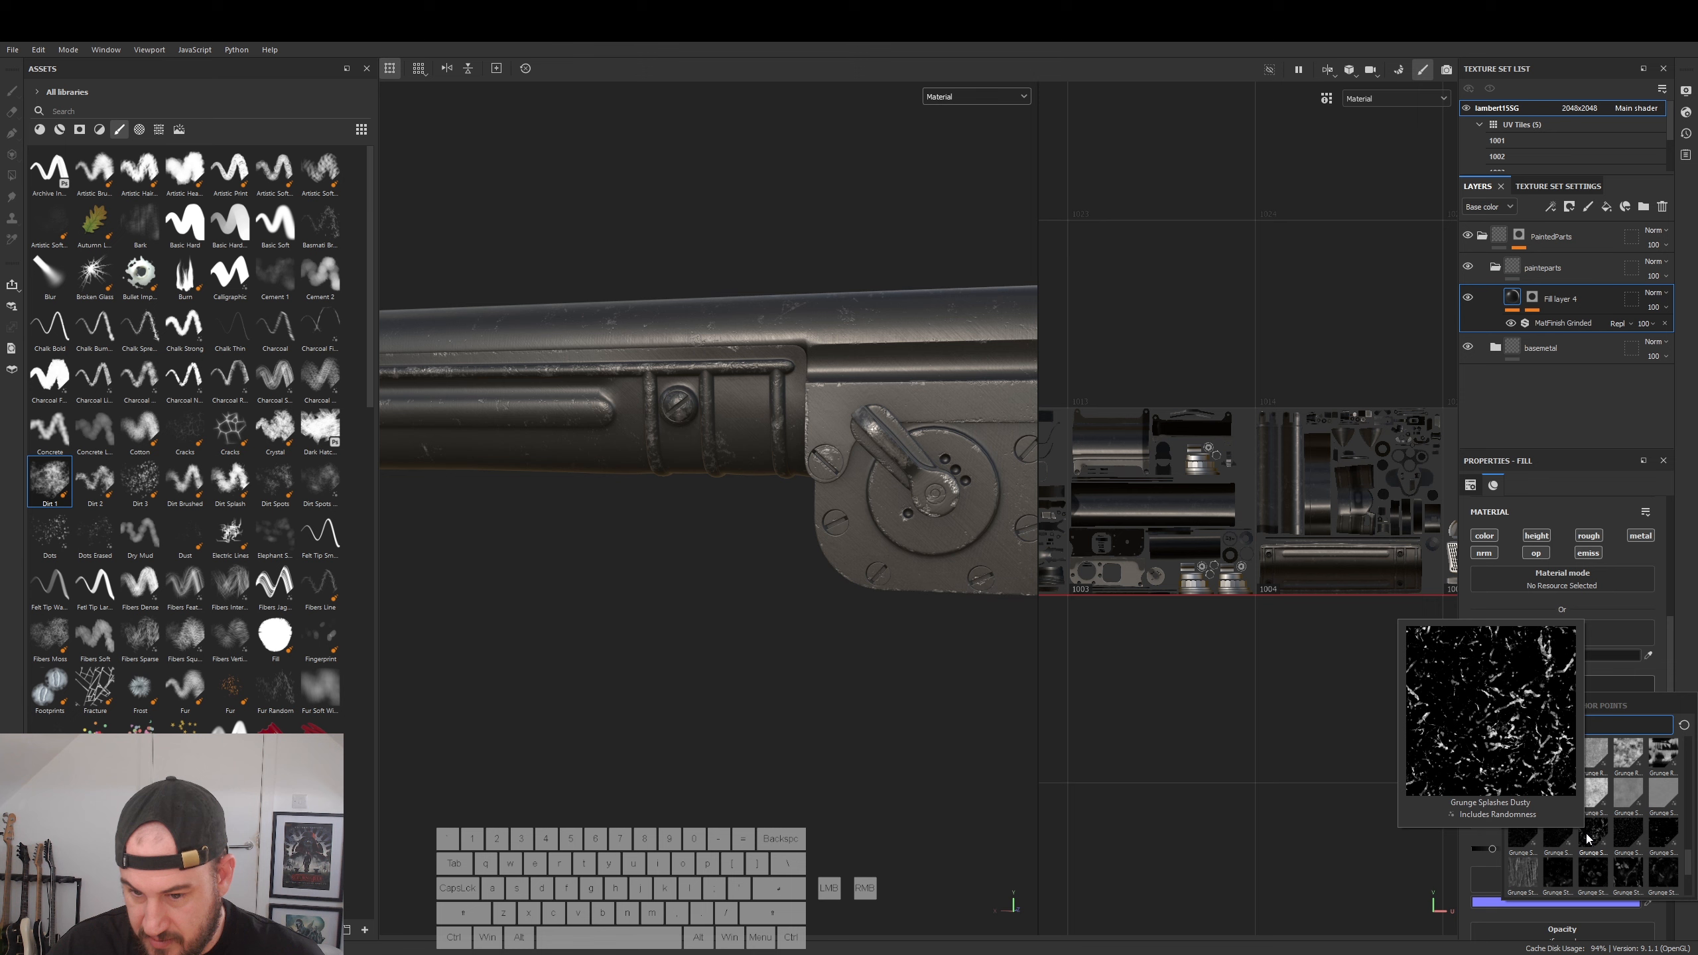
left_click(1600, 793)
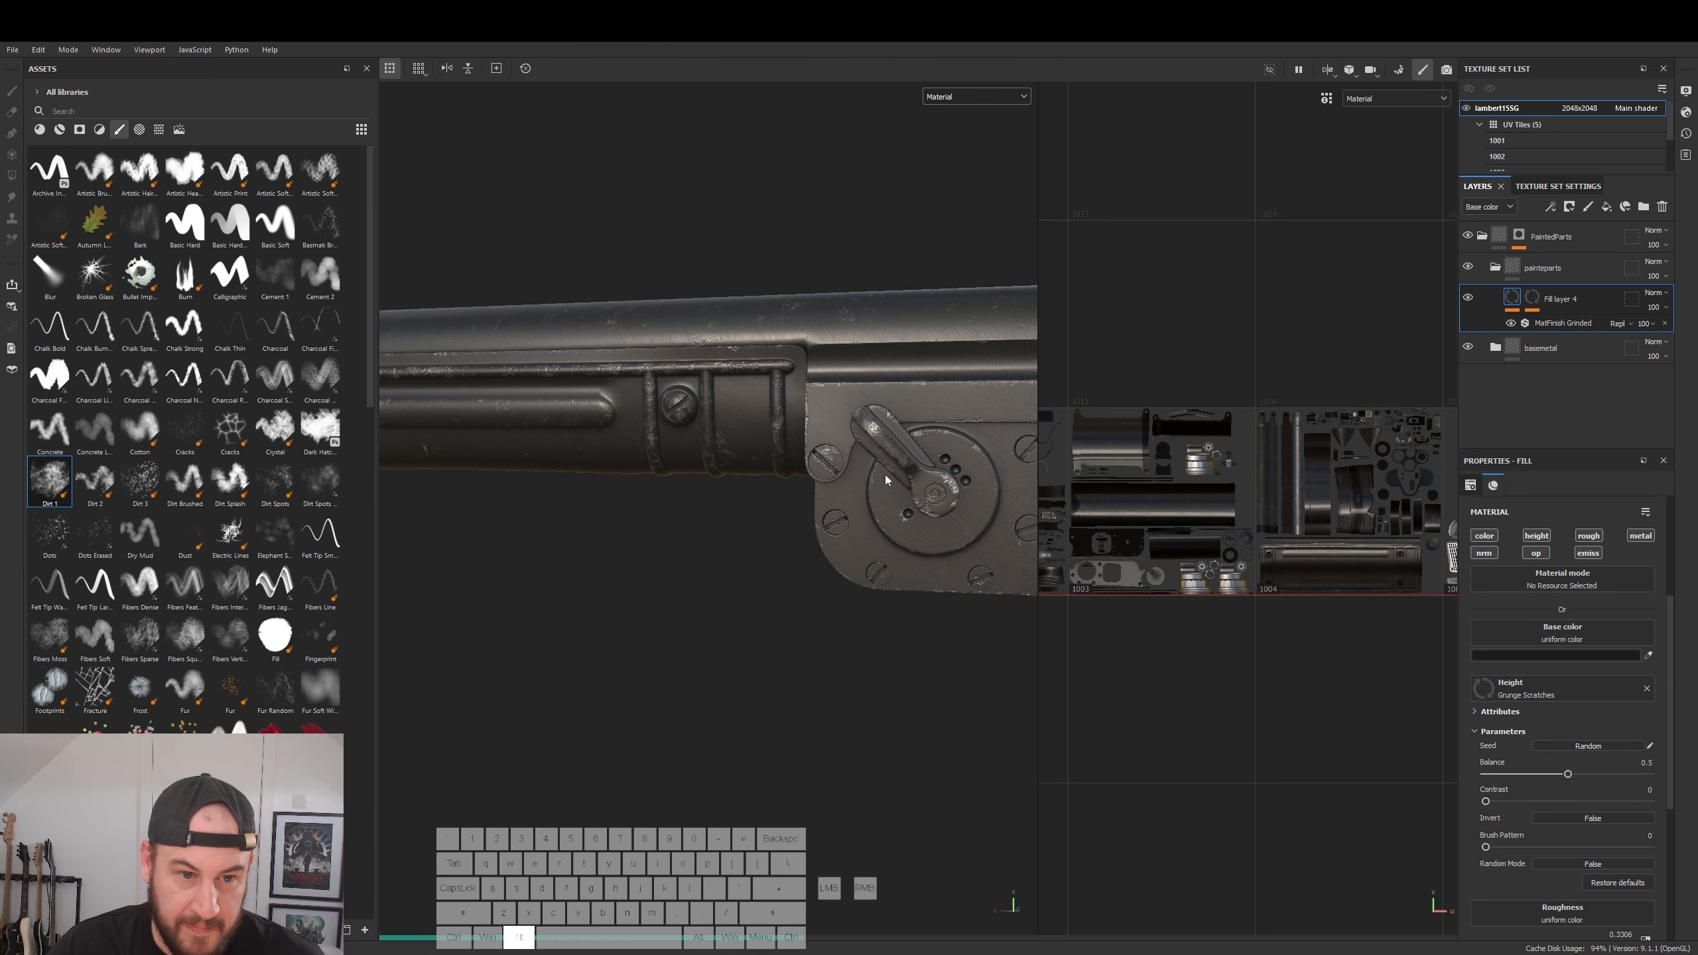
left_click_drag(897, 497, 816, 468, "alt")
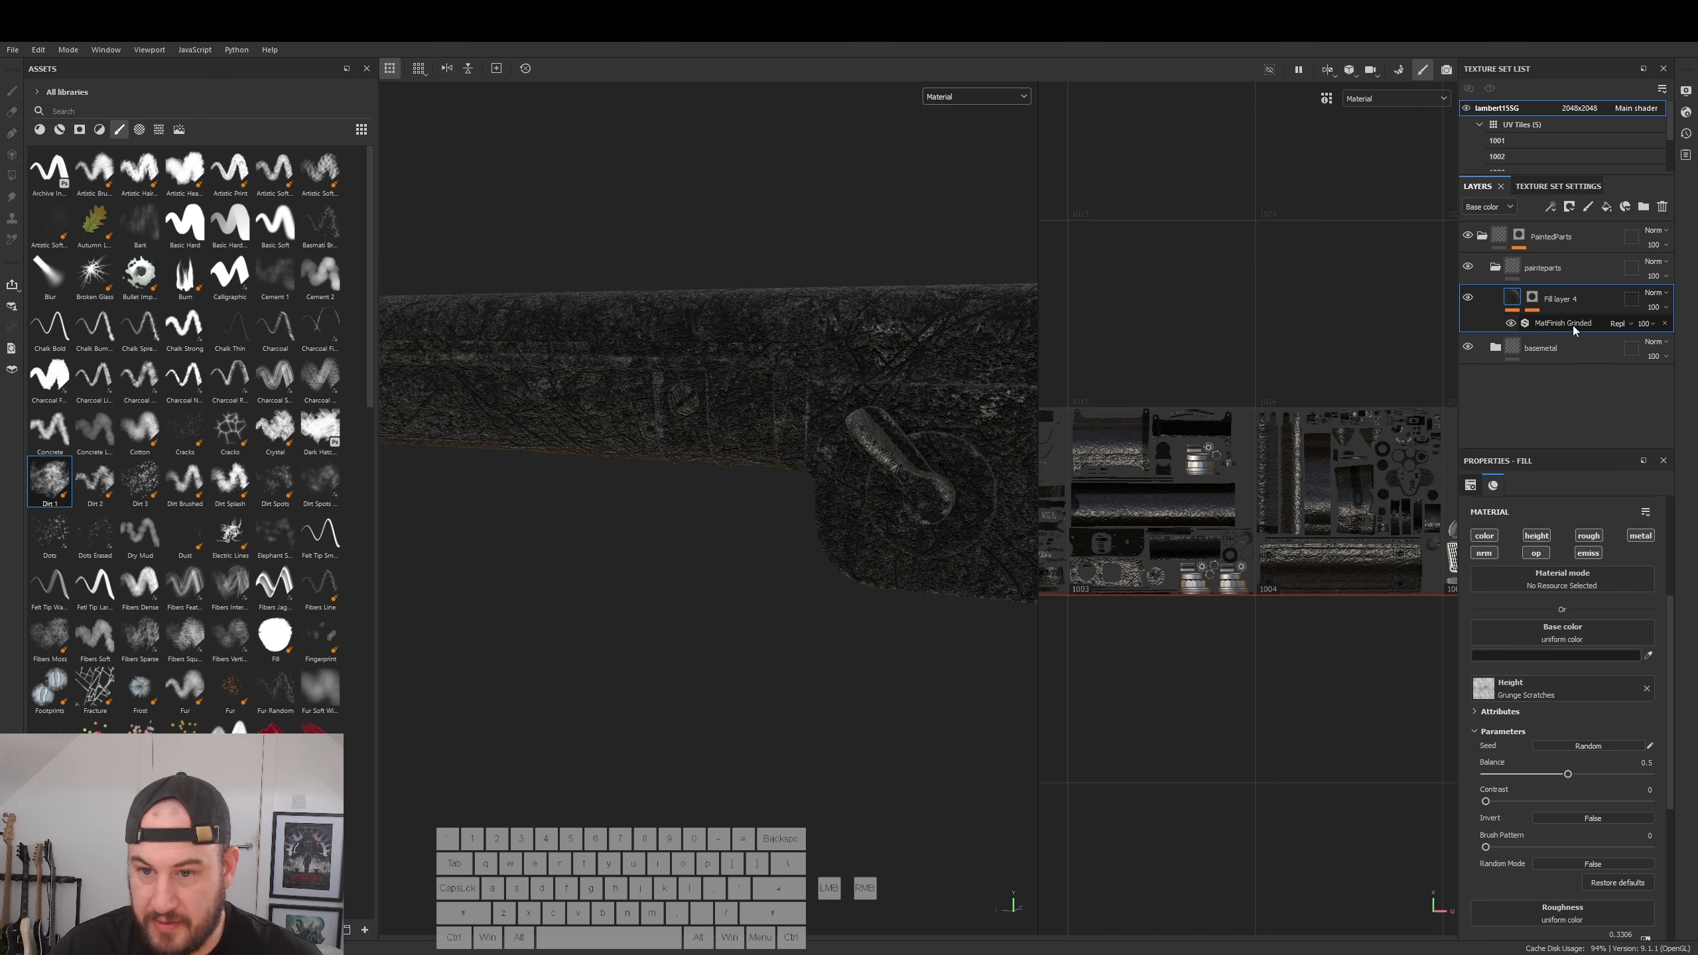
key("ctrl+z")
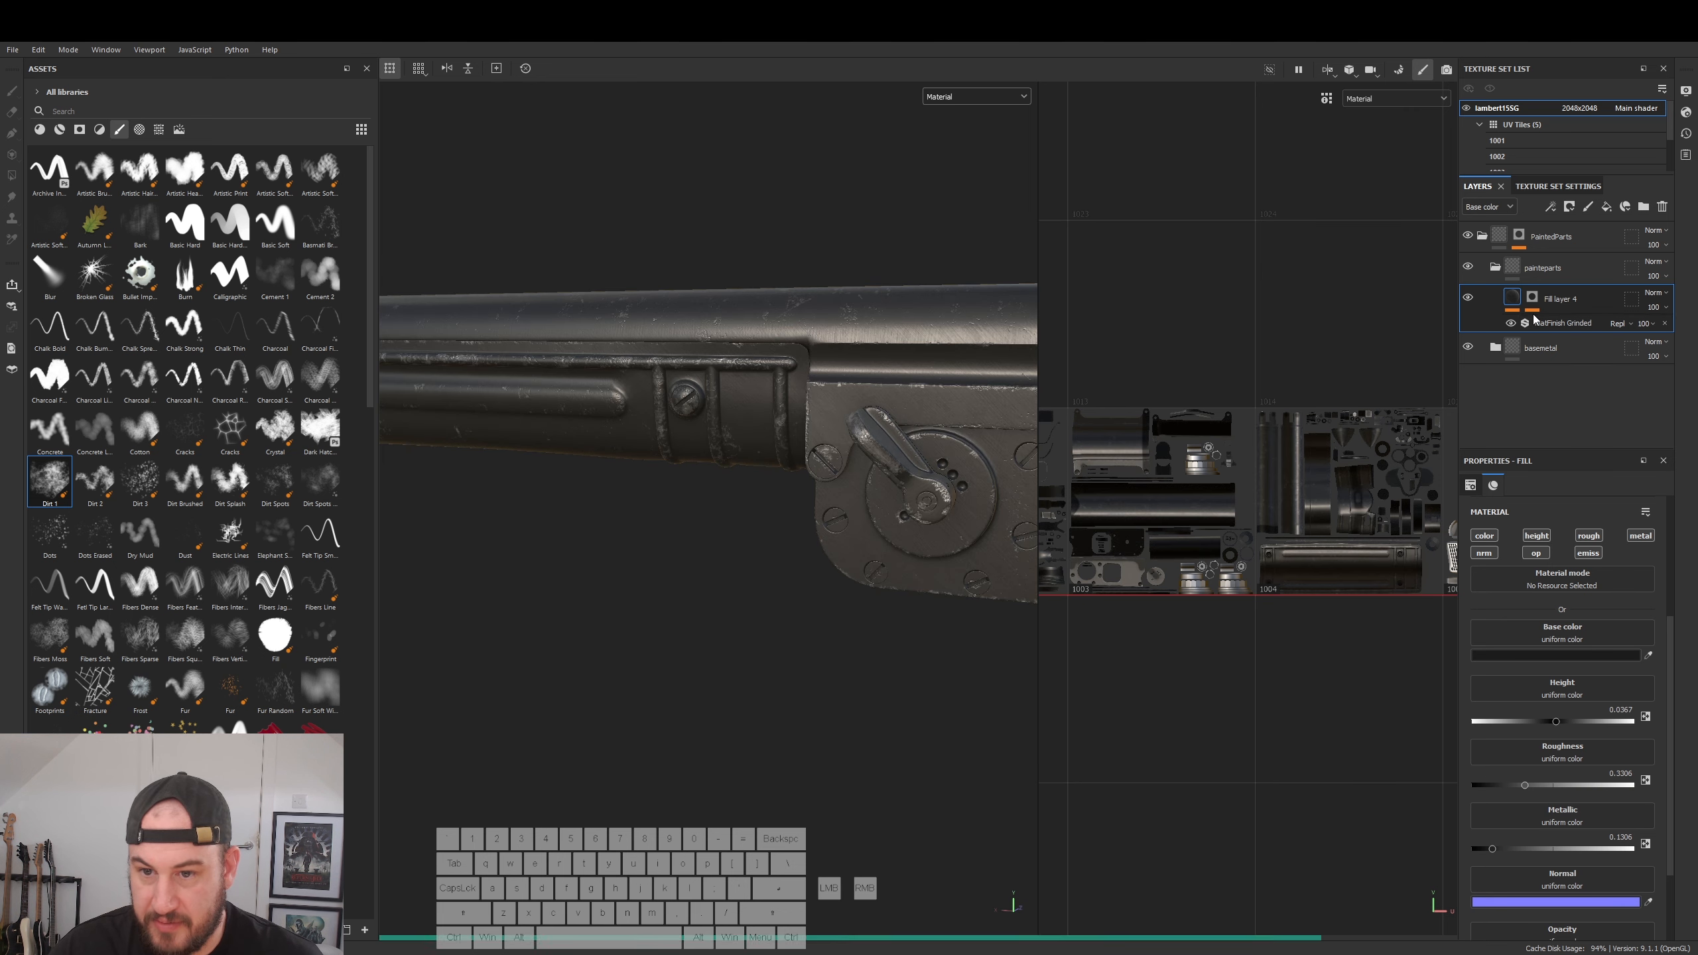
- Add a fill layer above Fill layer 4 and disable its color, normal, opacity, emissive and metallic channels, leaving height and roughness
left_click(1512, 301)
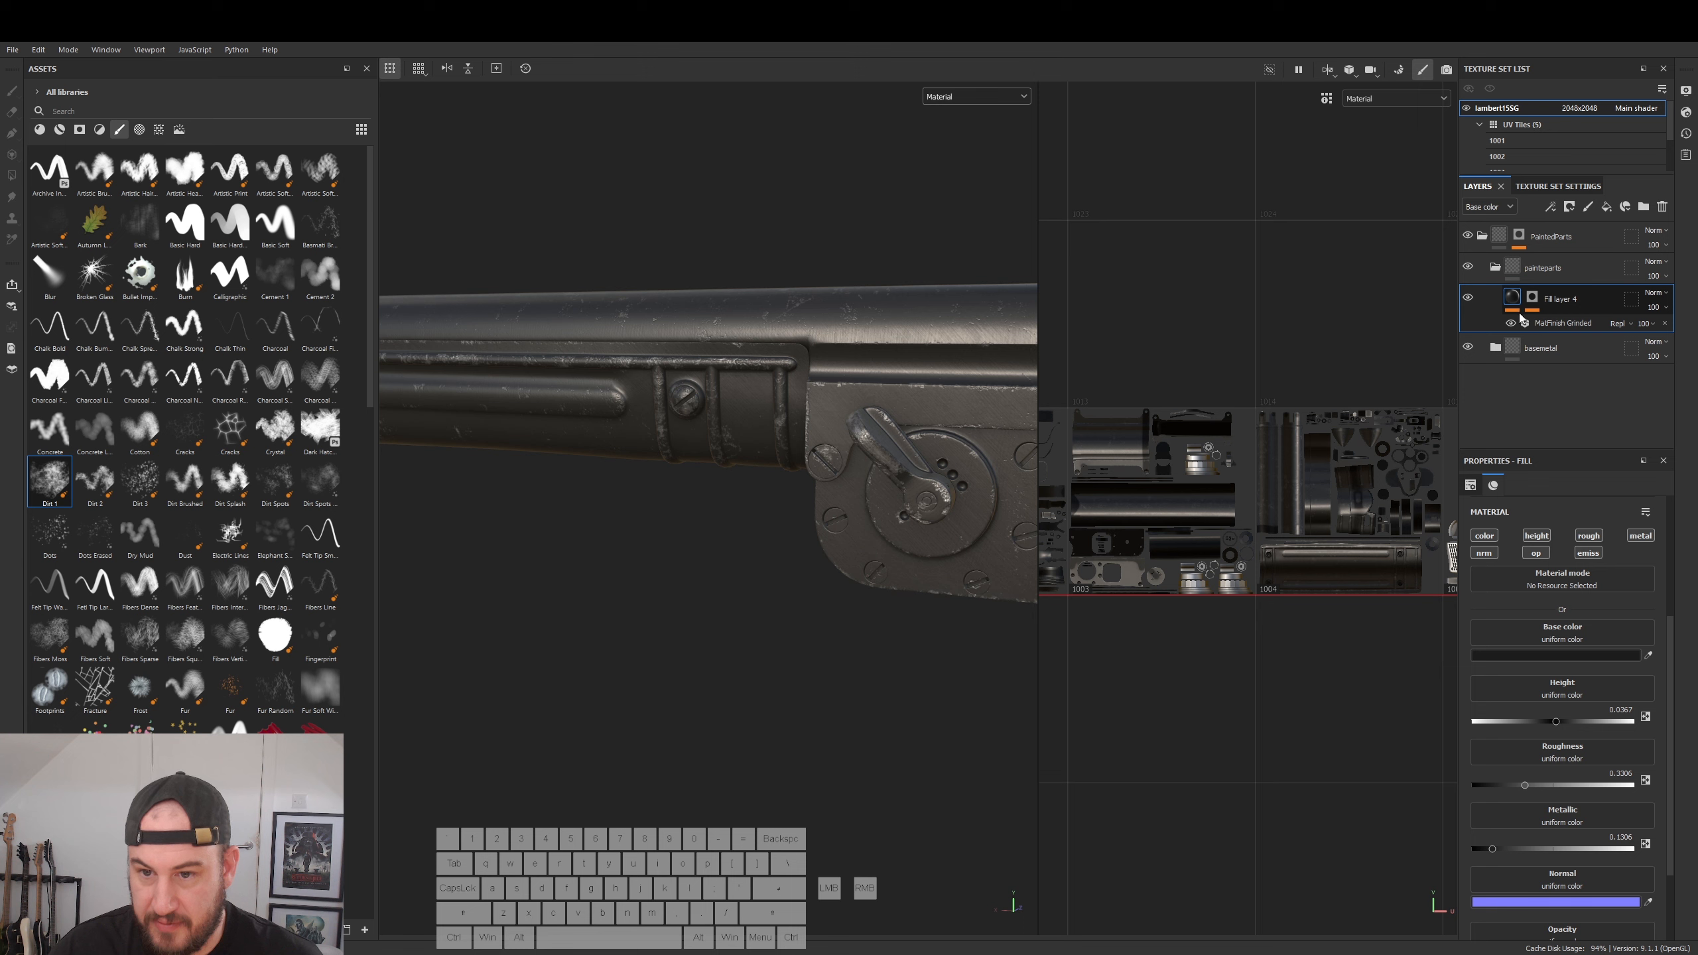
left_click_drag(801, 495, 876, 474, "alt")
right_click_drag(876, 474, 830, 521, "alt")
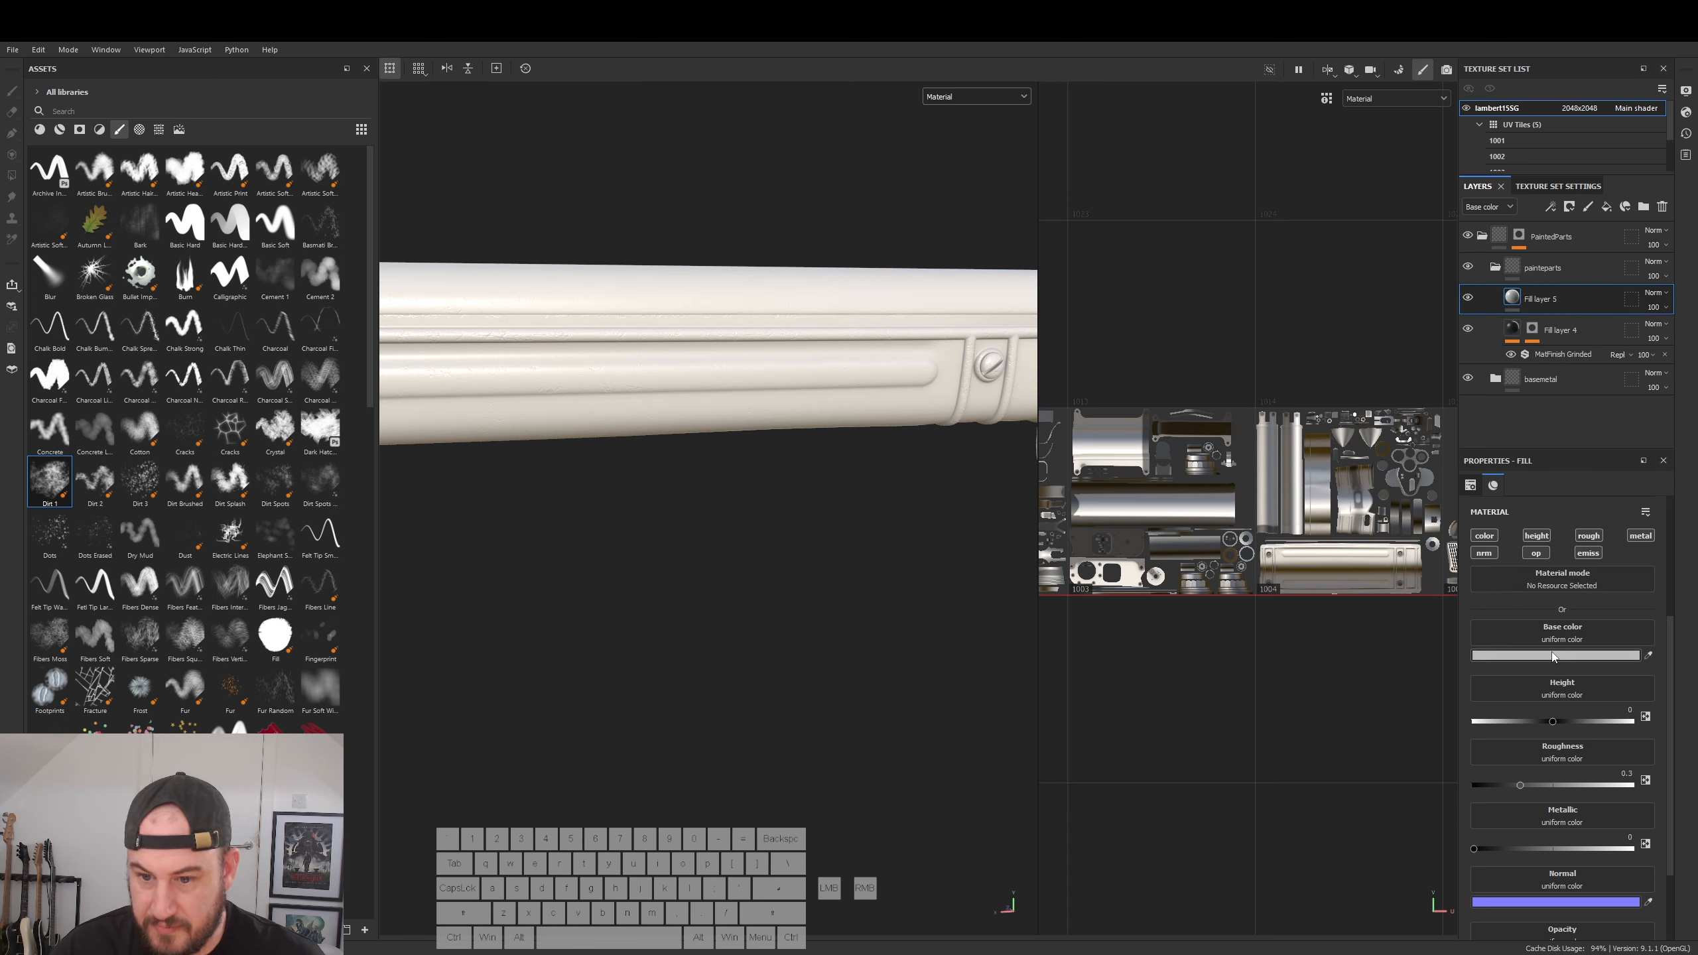
left_click(1486, 537)
left_click(1486, 554)
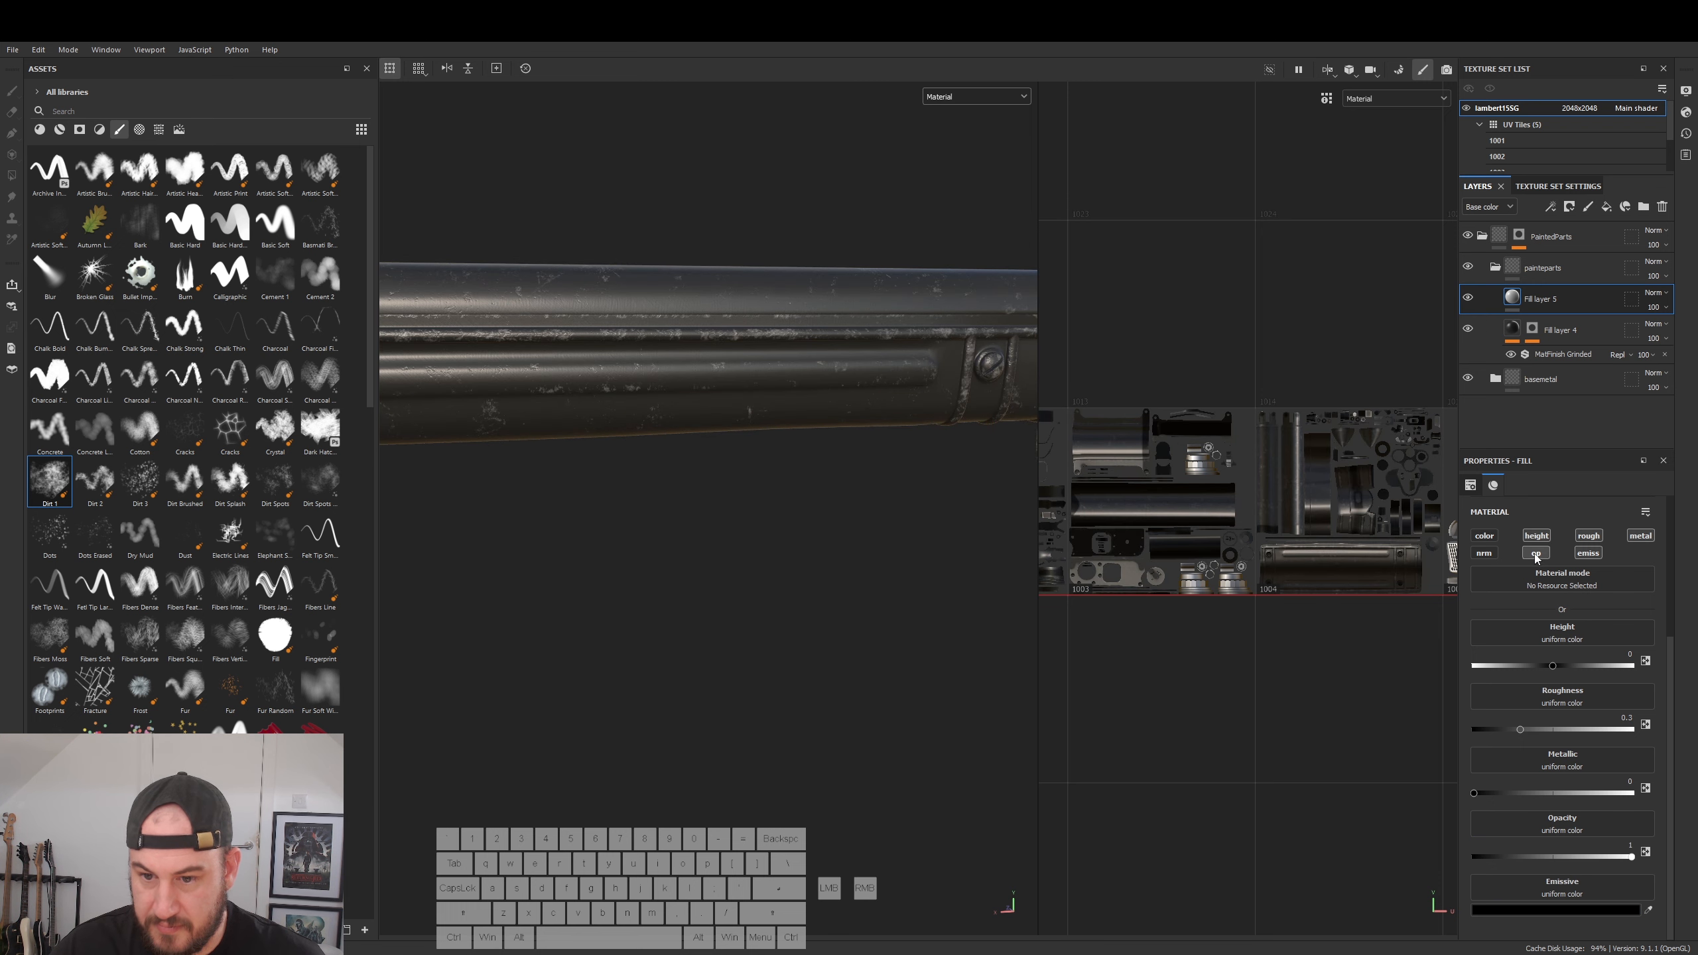
left_click(1537, 554)
left_click(1589, 554)
left_click(1629, 539)
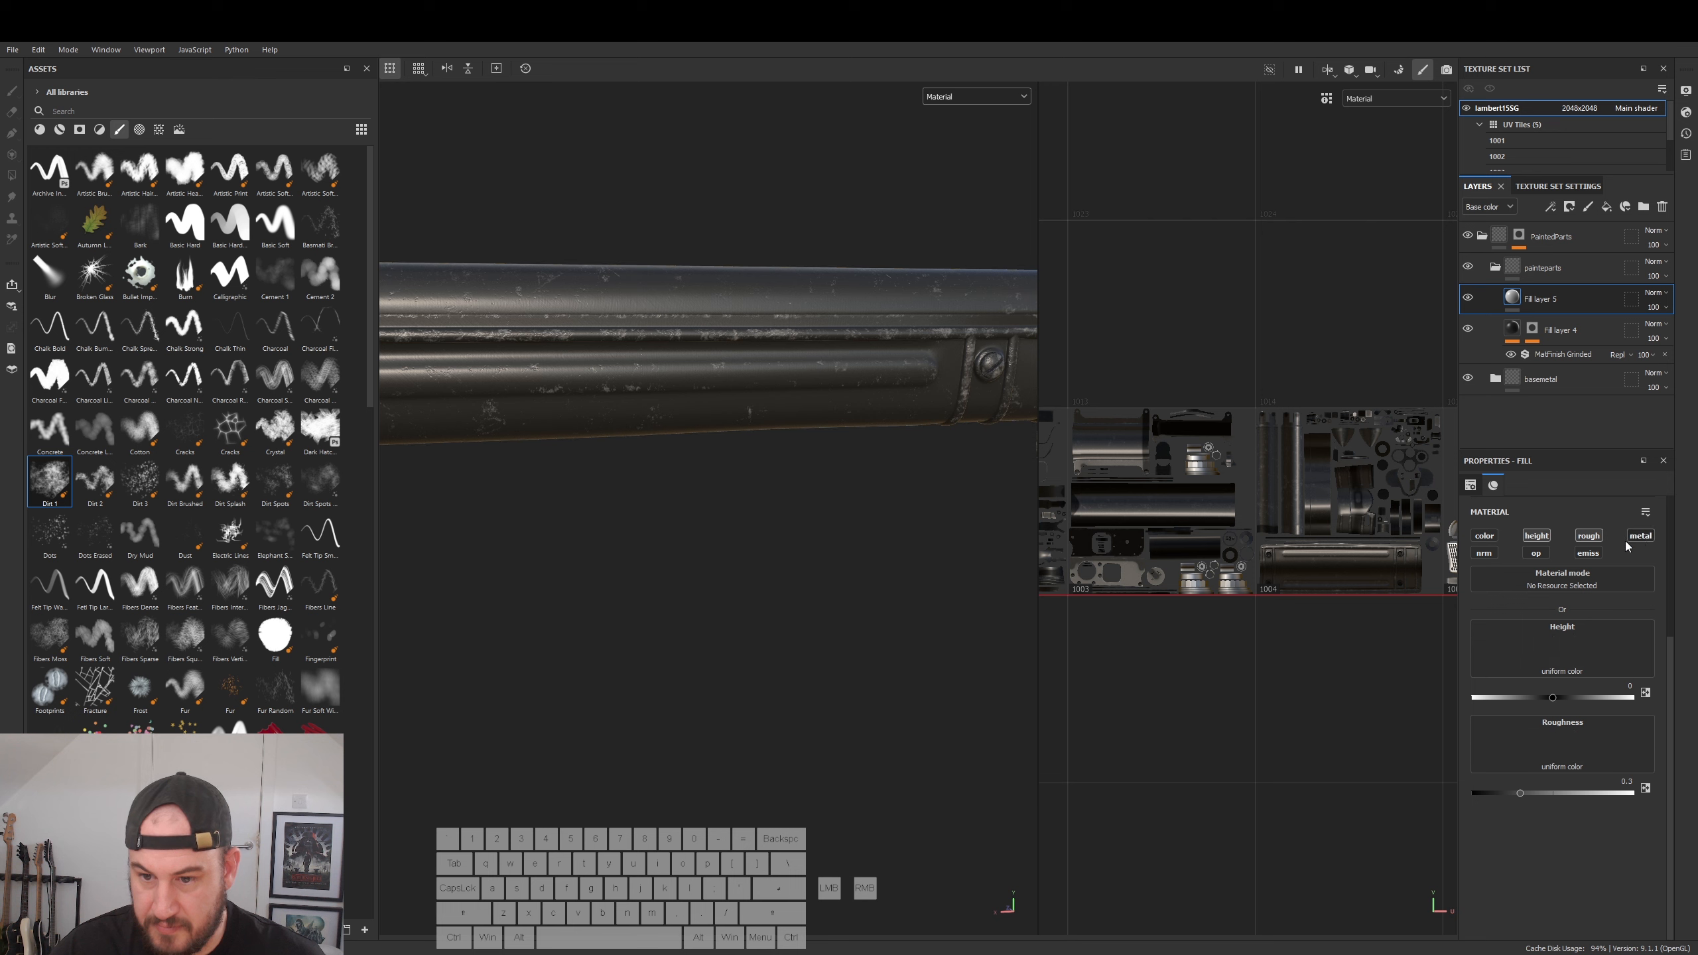
- Try Grunge Concrete Moss Small as the Height texture of the new fill layer and adjust a slider, undoing both changes
left_click(1553, 626)
left_click(1595, 803)
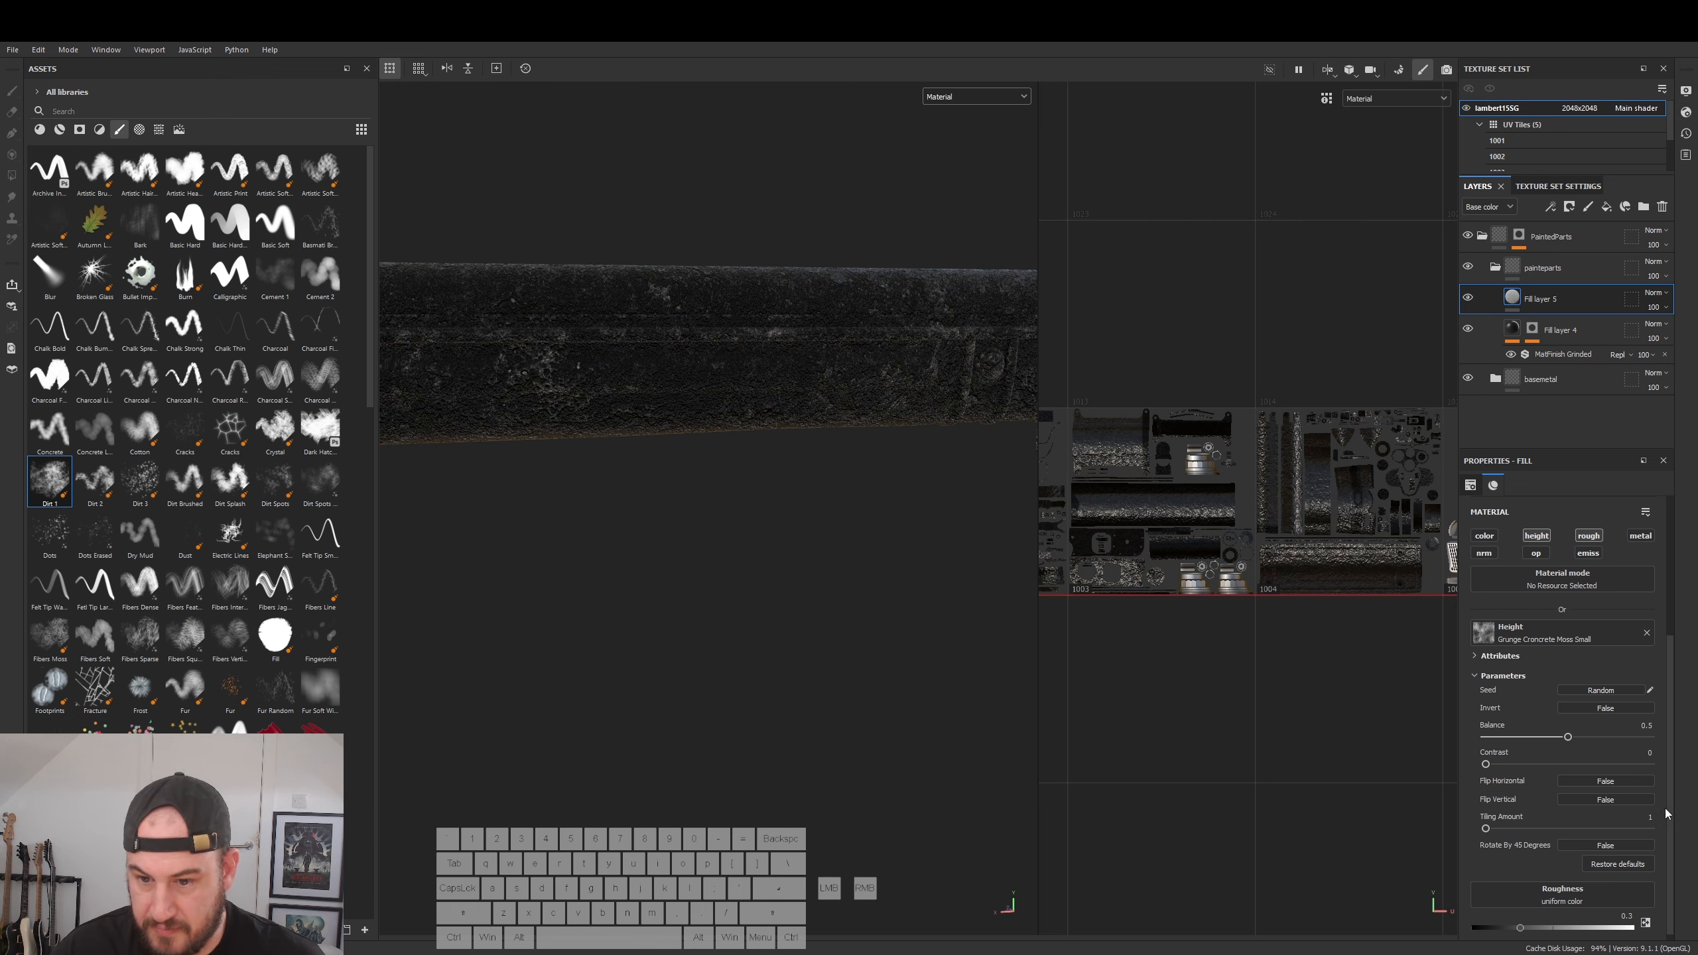
scroll(1542, 816, "down", 1)
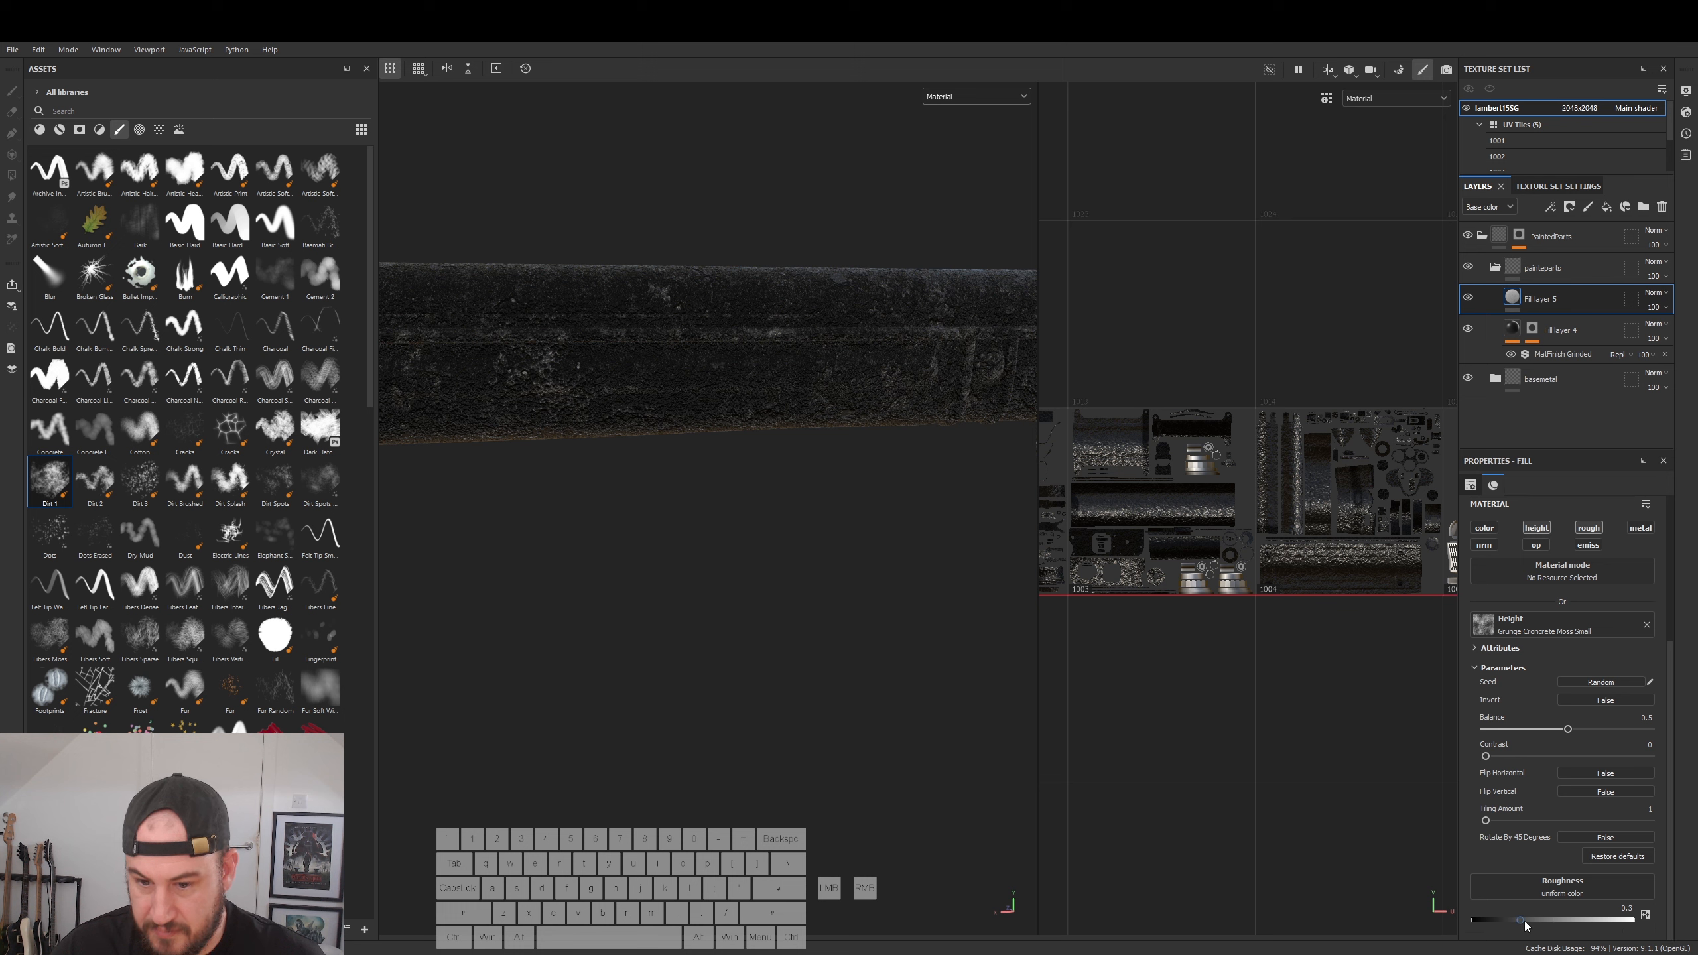
left_click_drag(1515, 728, 1598, 732)
key("ctrl+z")
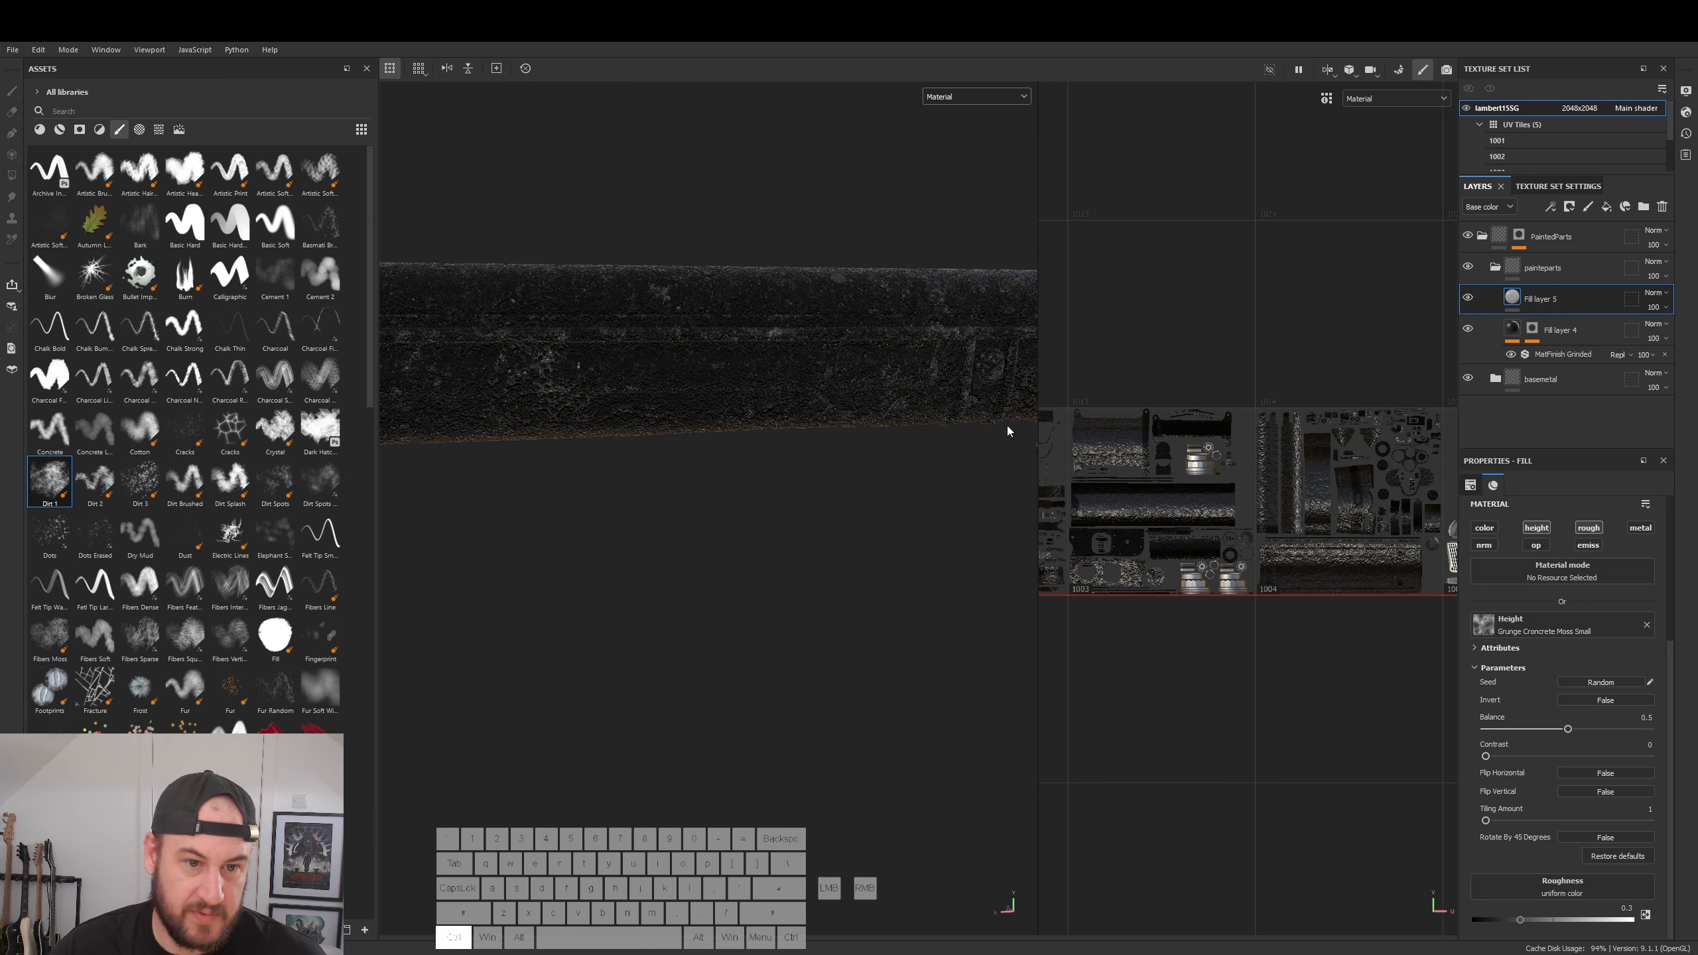
key("ctrl+z")
left_click_drag(869, 573, 819, 588, "alt")
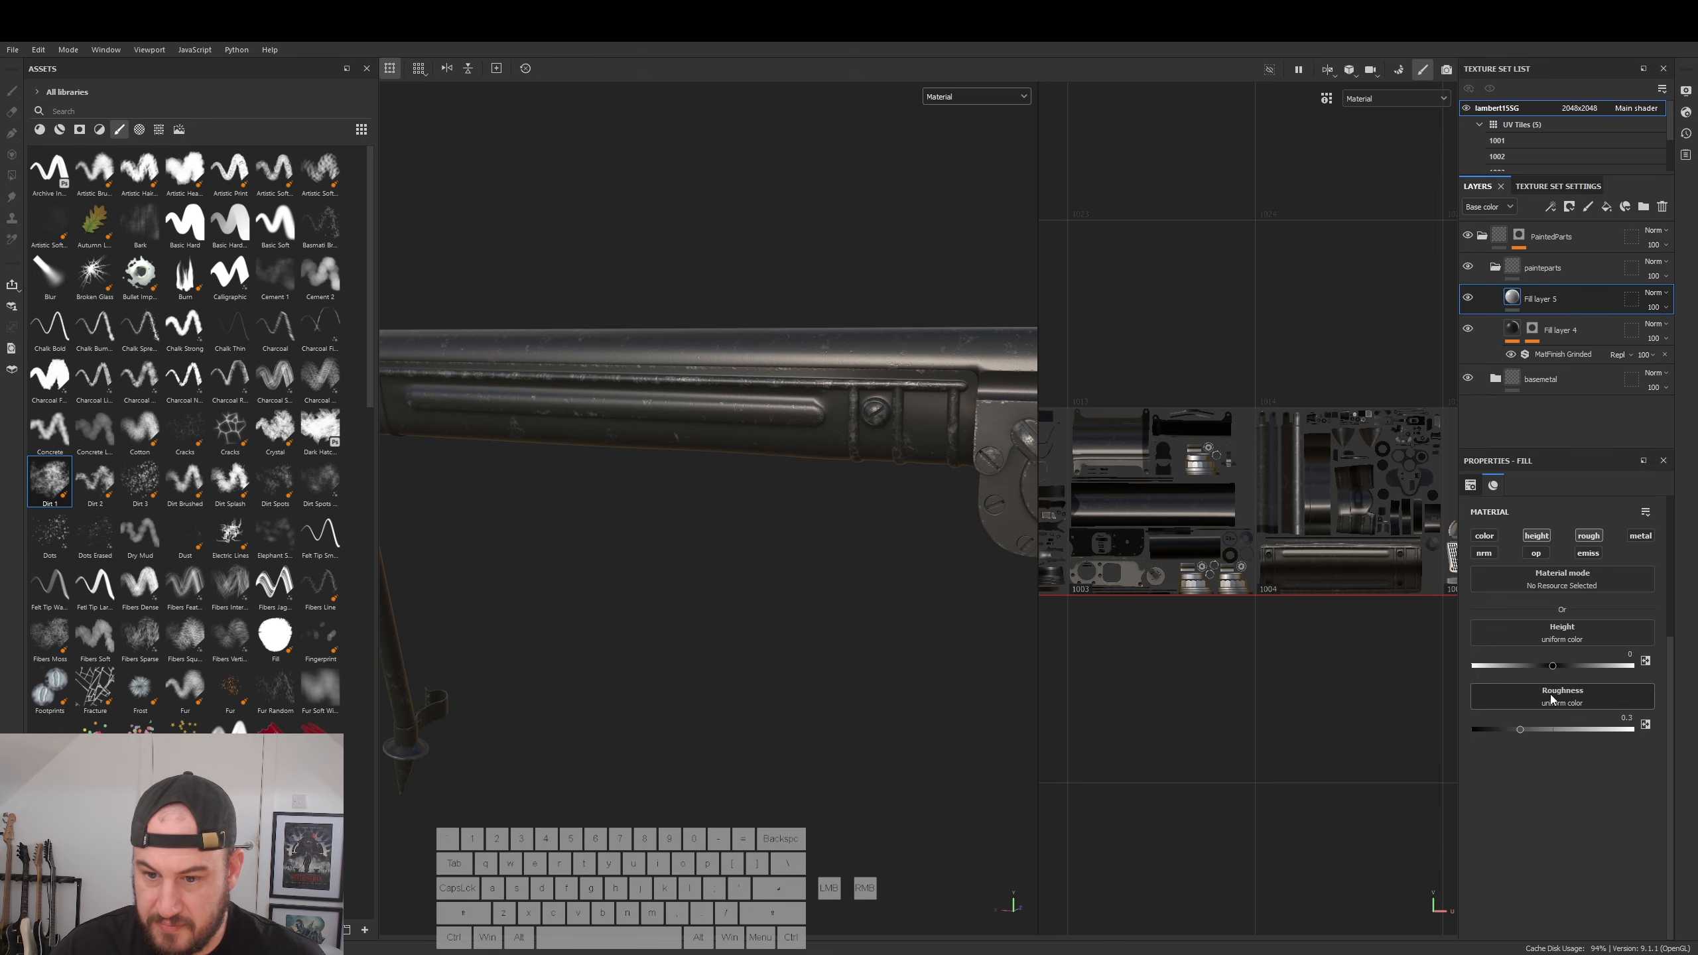
- Use Grunge Scratches as the Height texture of Fill layer 5
left_click(1561, 639)
scroll(1622, 770, "down", 5)
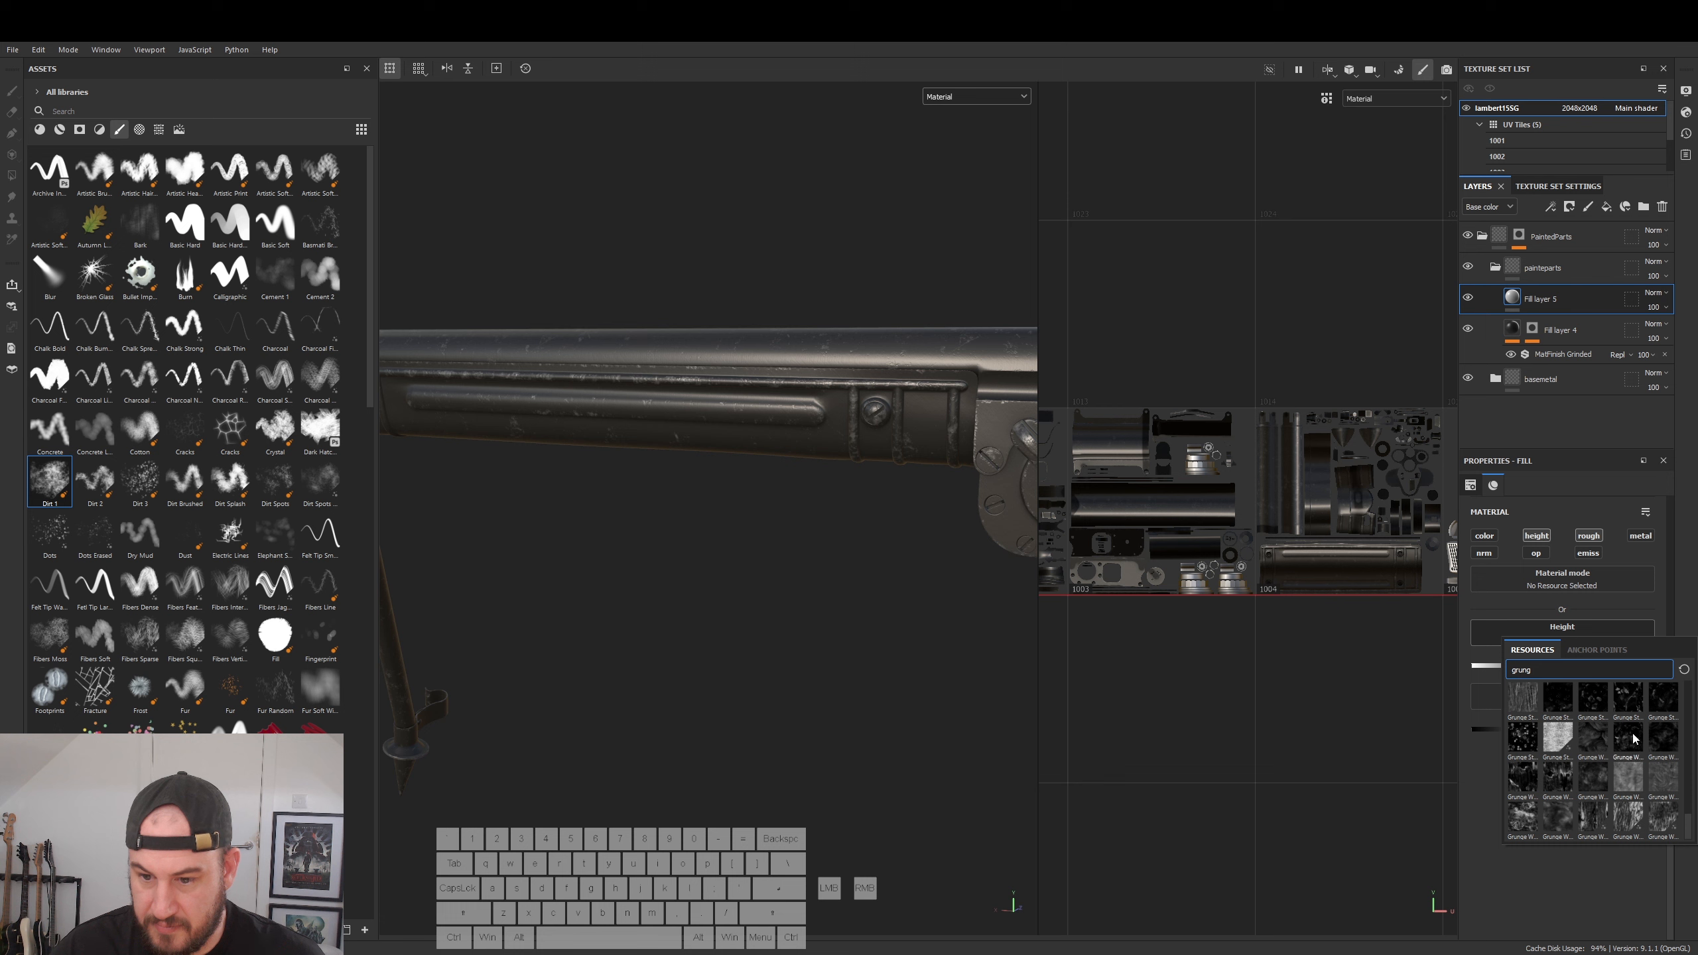
mouse_move(1634, 738)
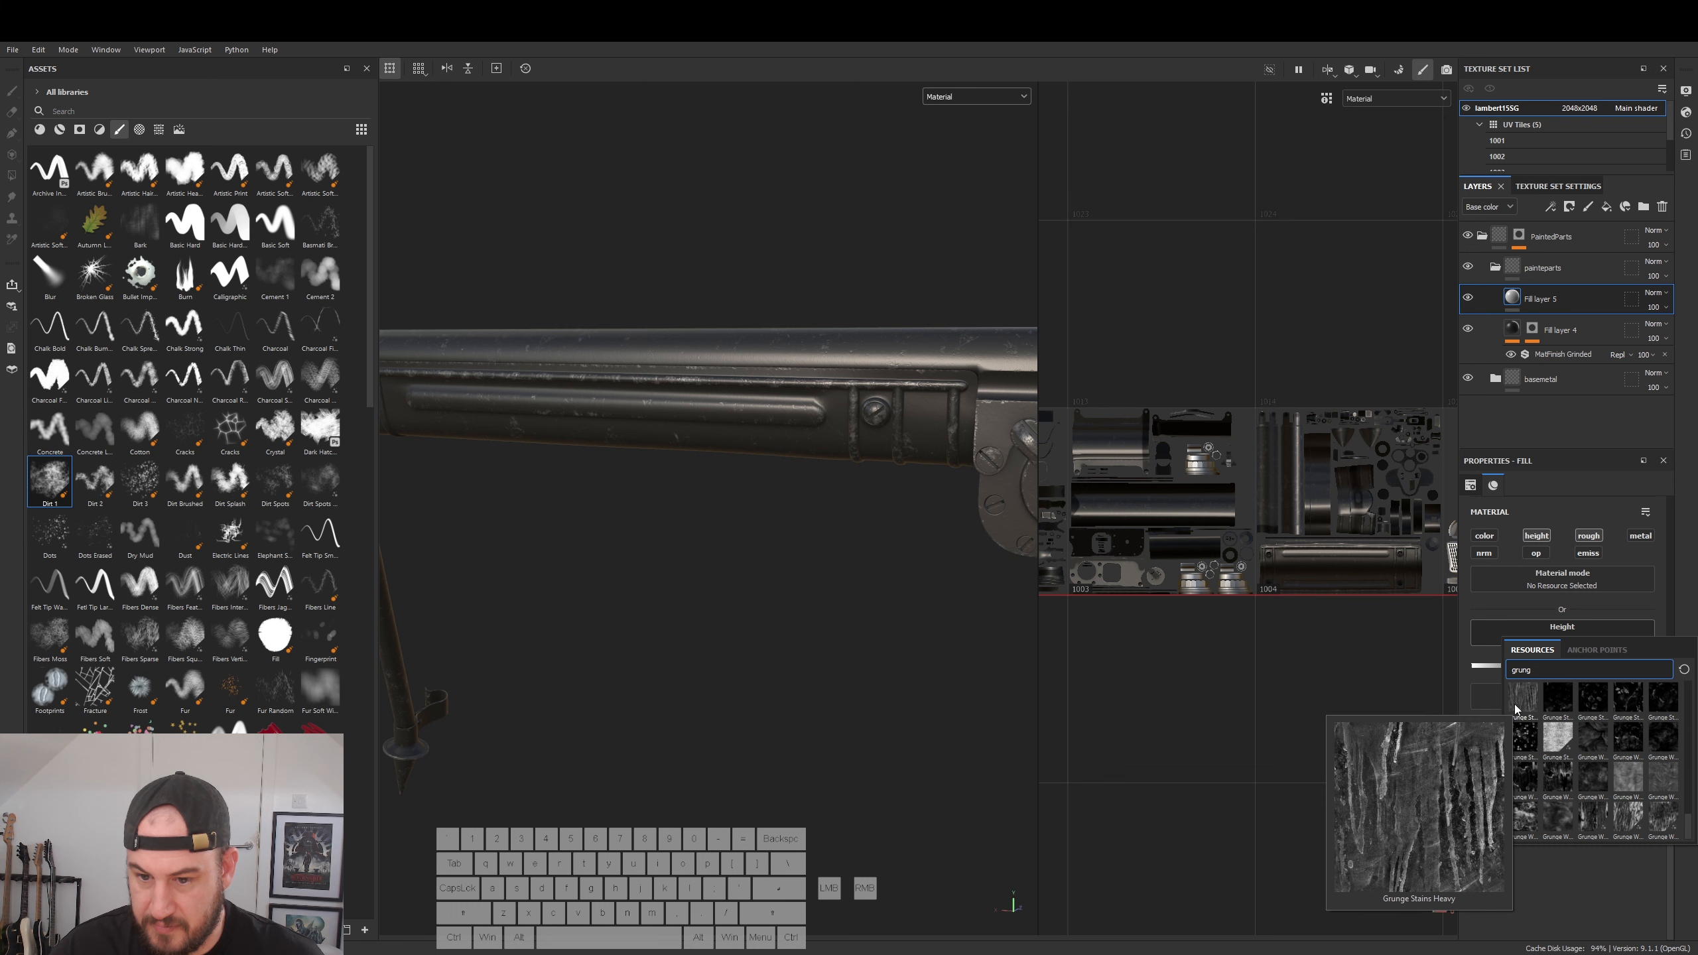
scroll(1559, 711, "up", 5)
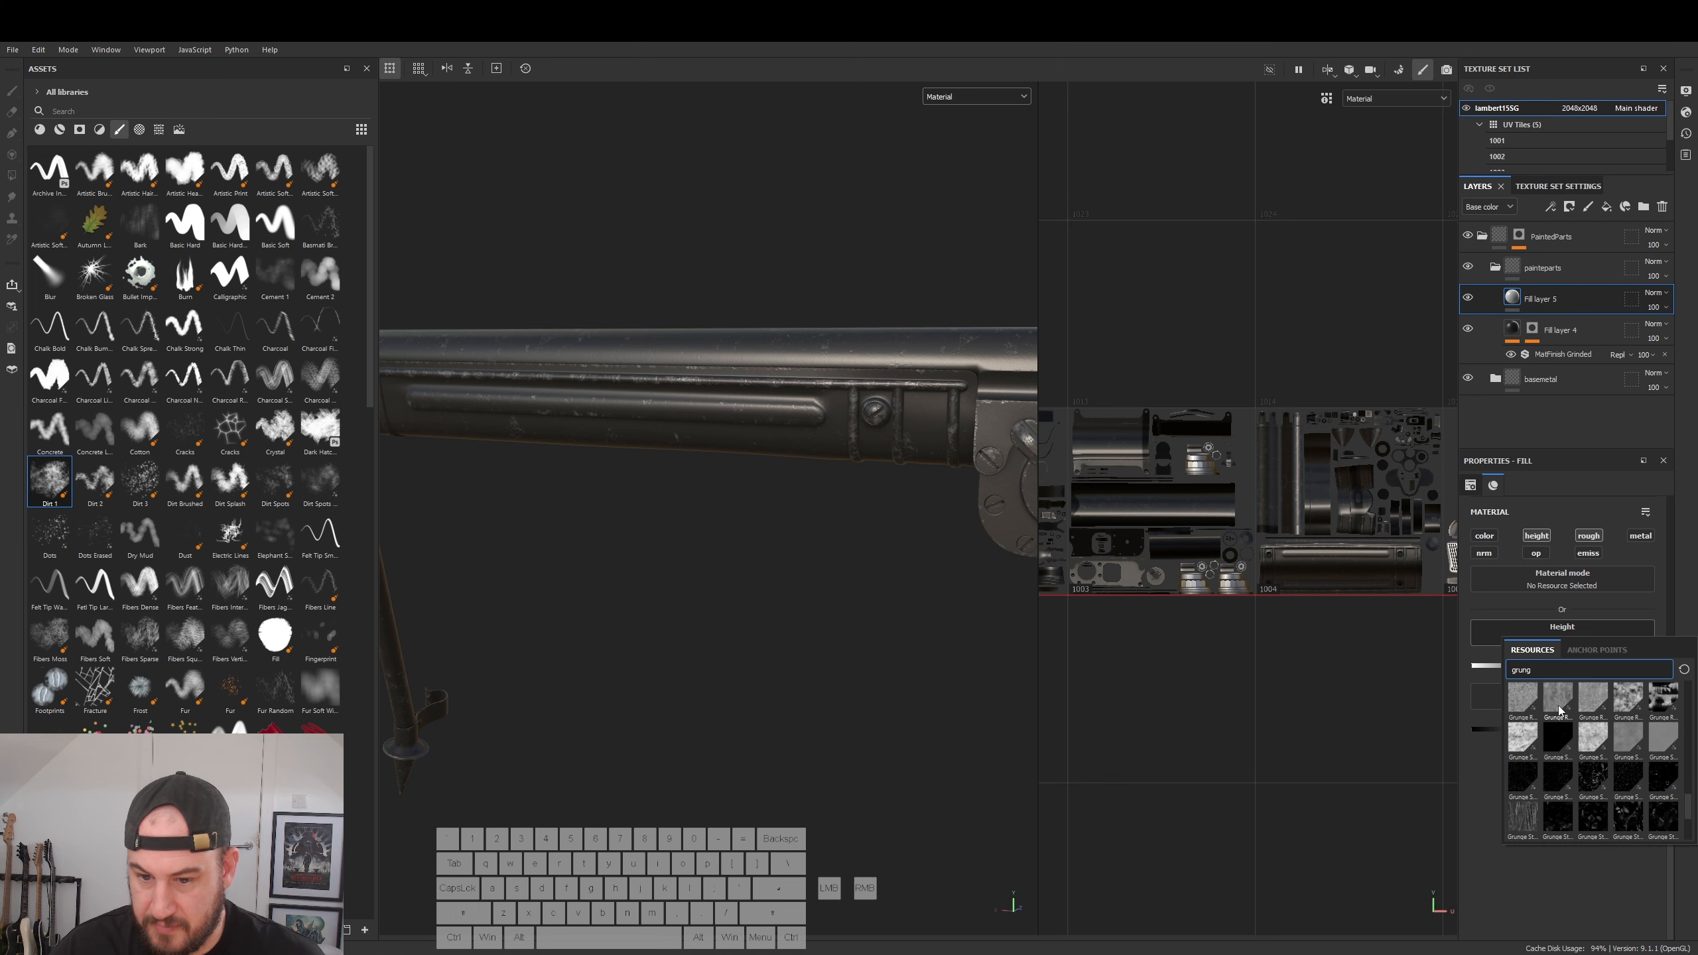
left_click(1597, 737)
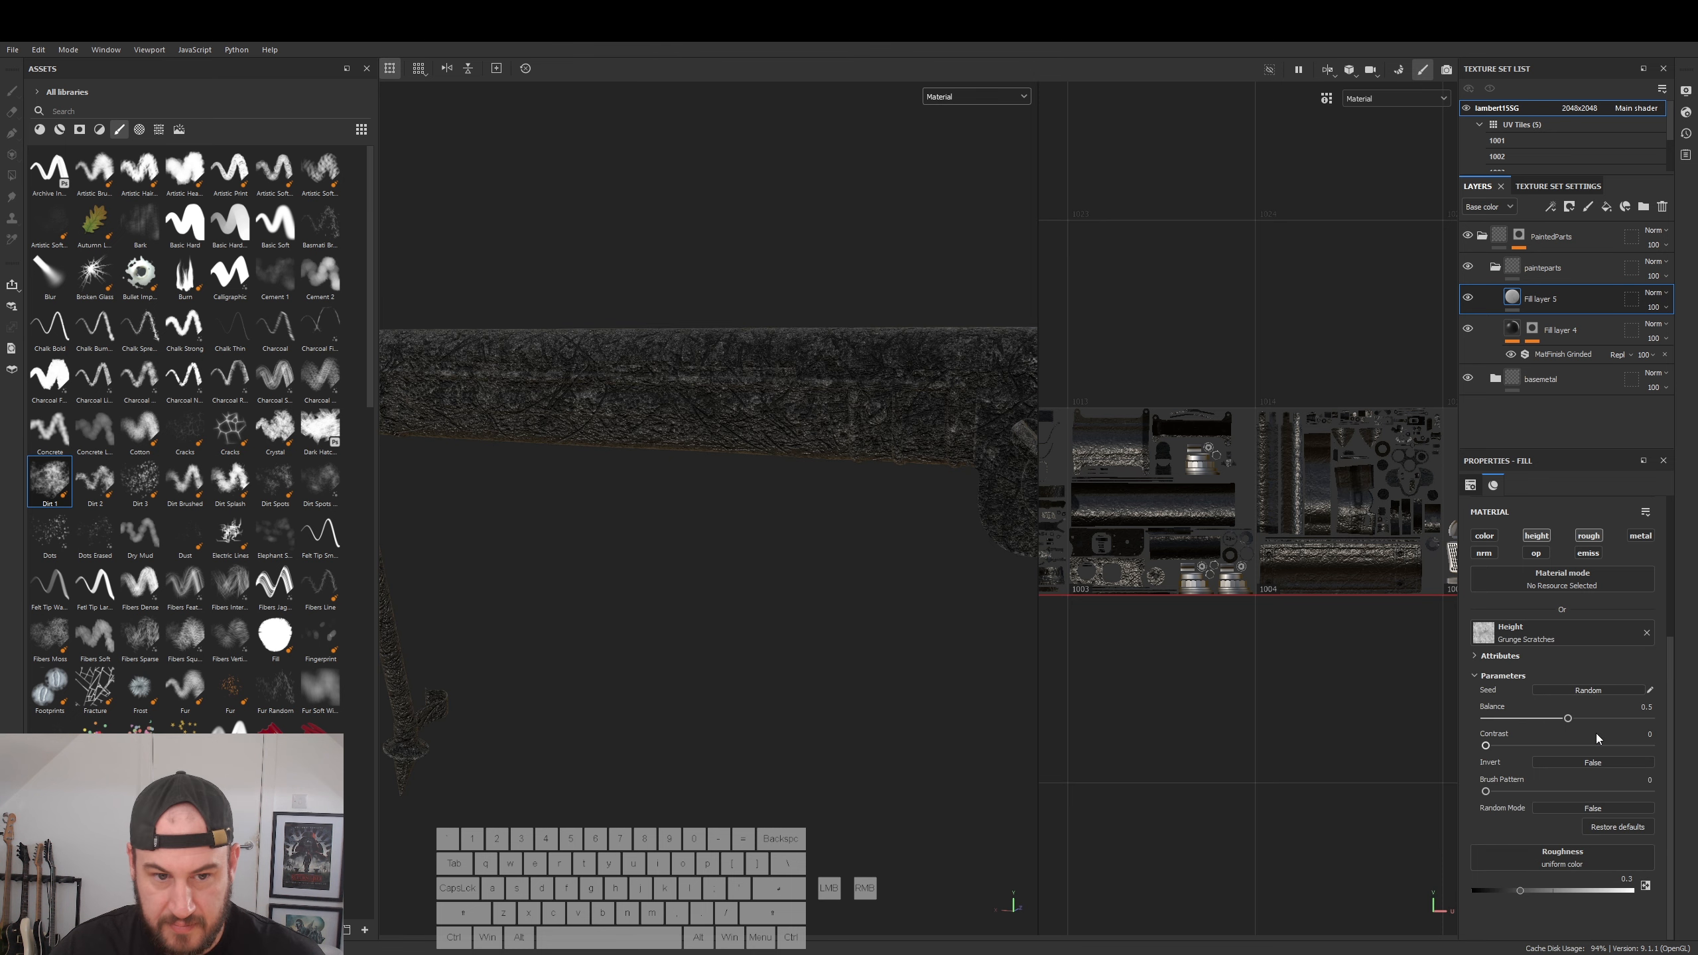
- Add a Levels effect to Fill layer 5 and set its affected channel to Height
right_click(1531, 305)
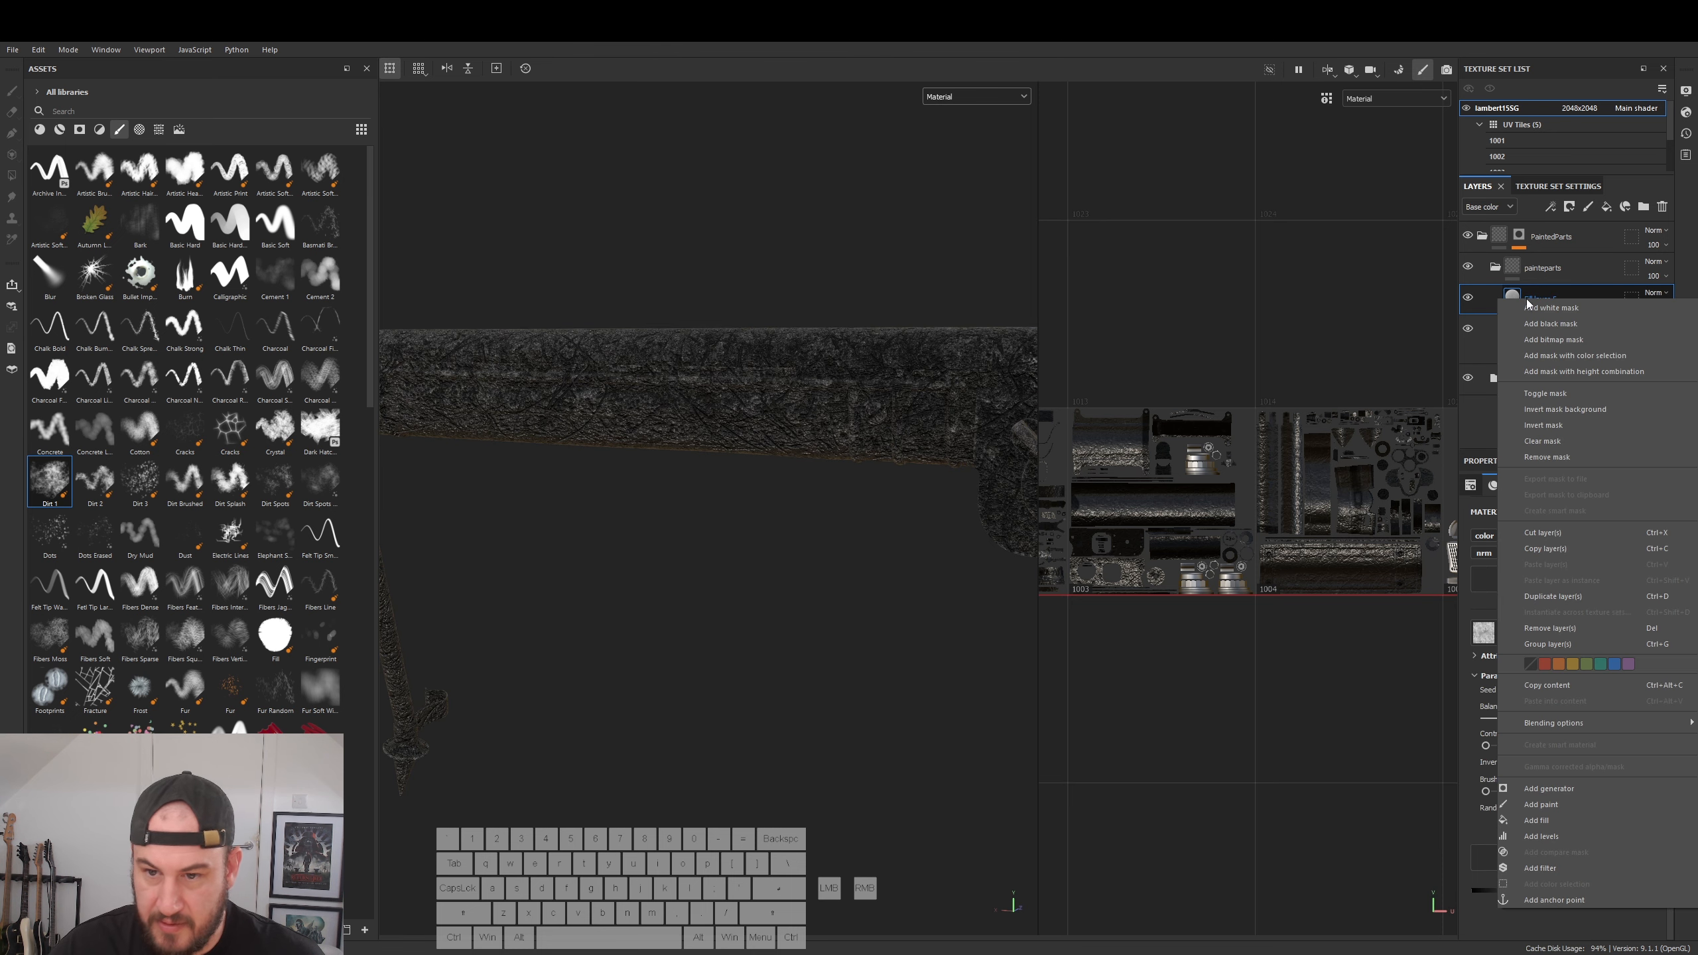
left_click(1544, 837)
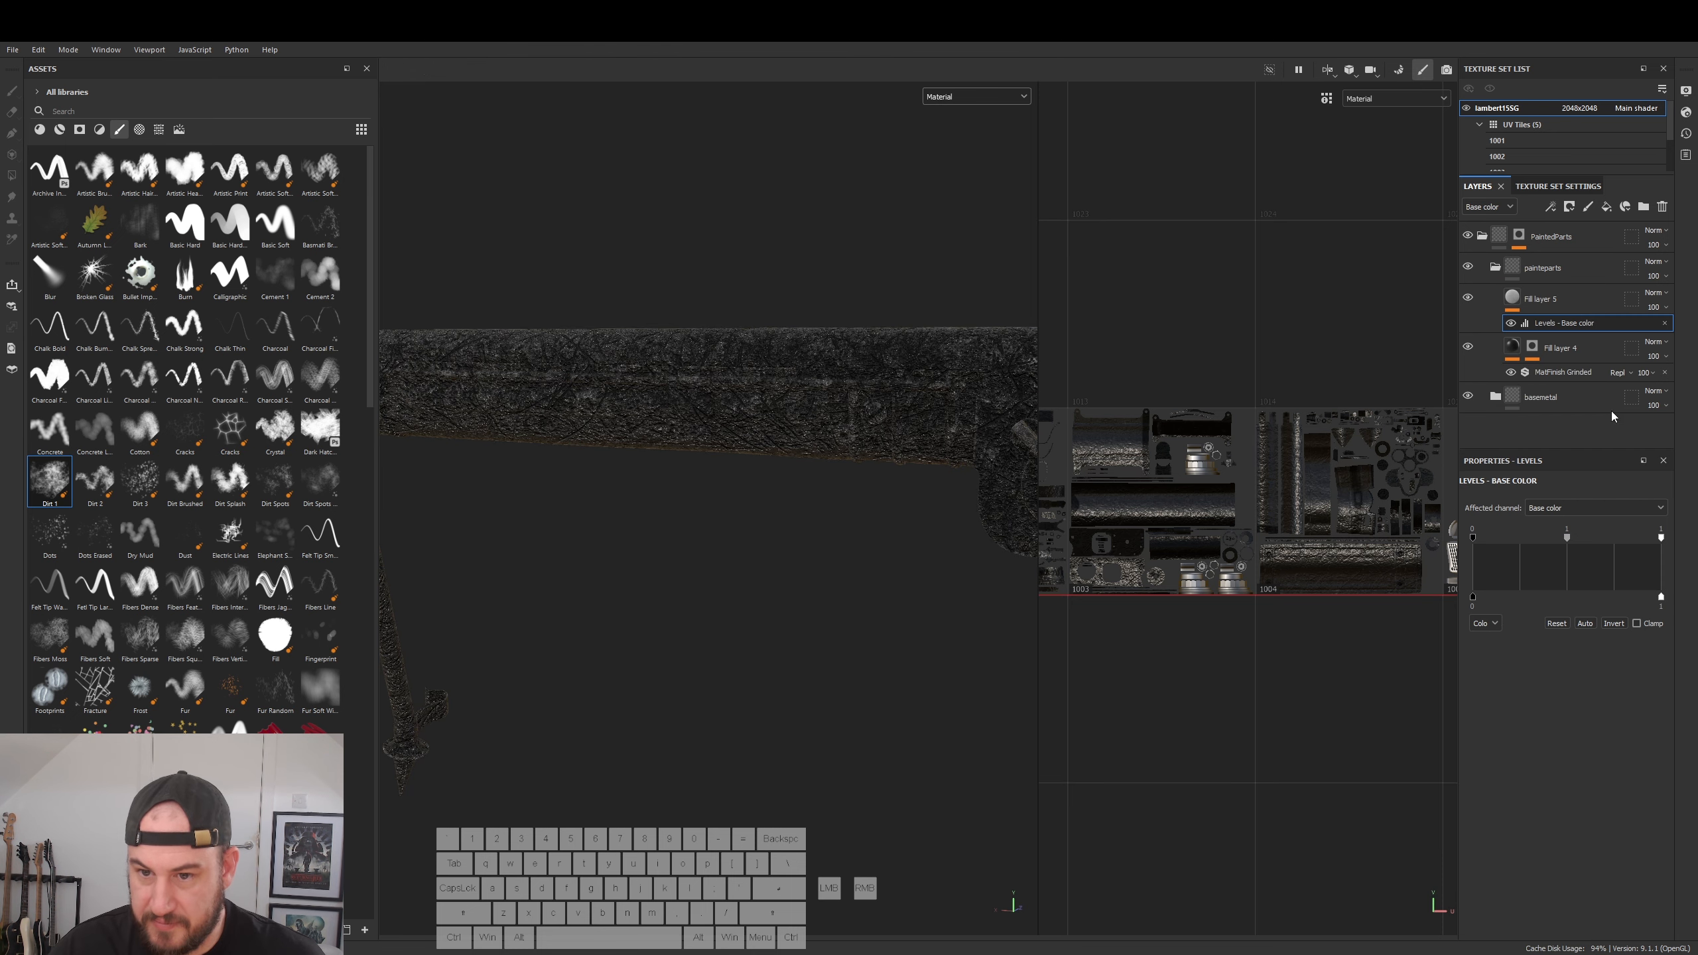
left_click(1547, 510)
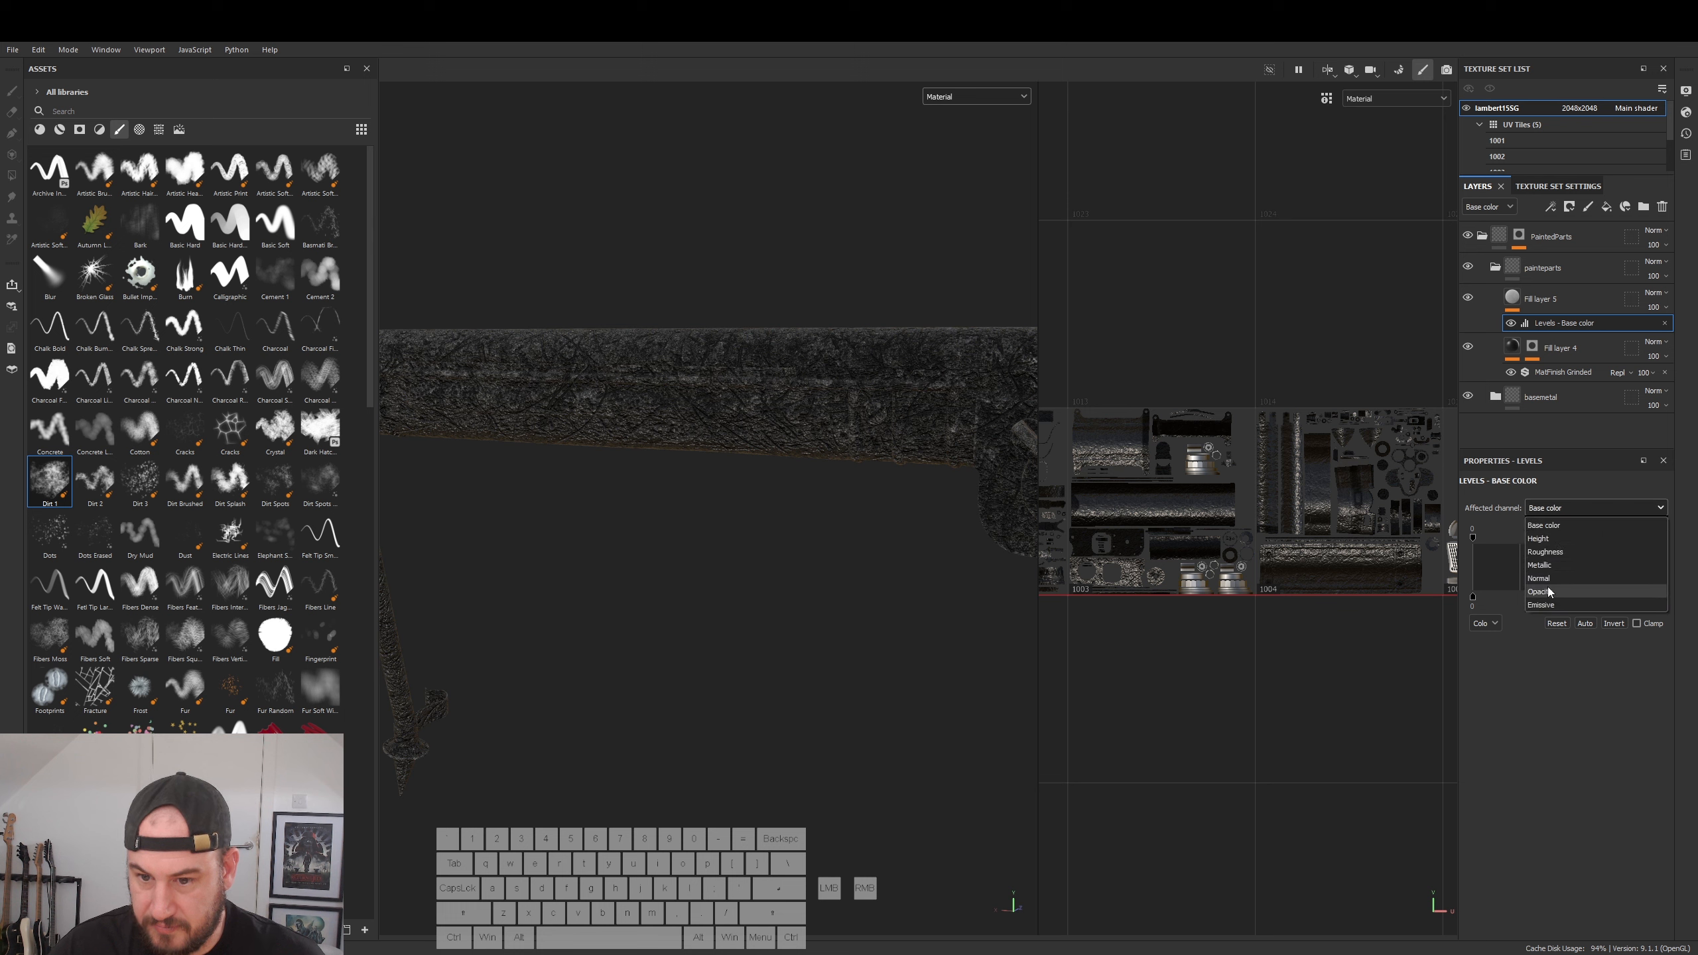
left_click(1546, 539)
- Set the Height levels' output black point to -1 and lower the input white point to about -0.36, isolating sparse pits
left_click_drag(1617, 543, 1474, 540)
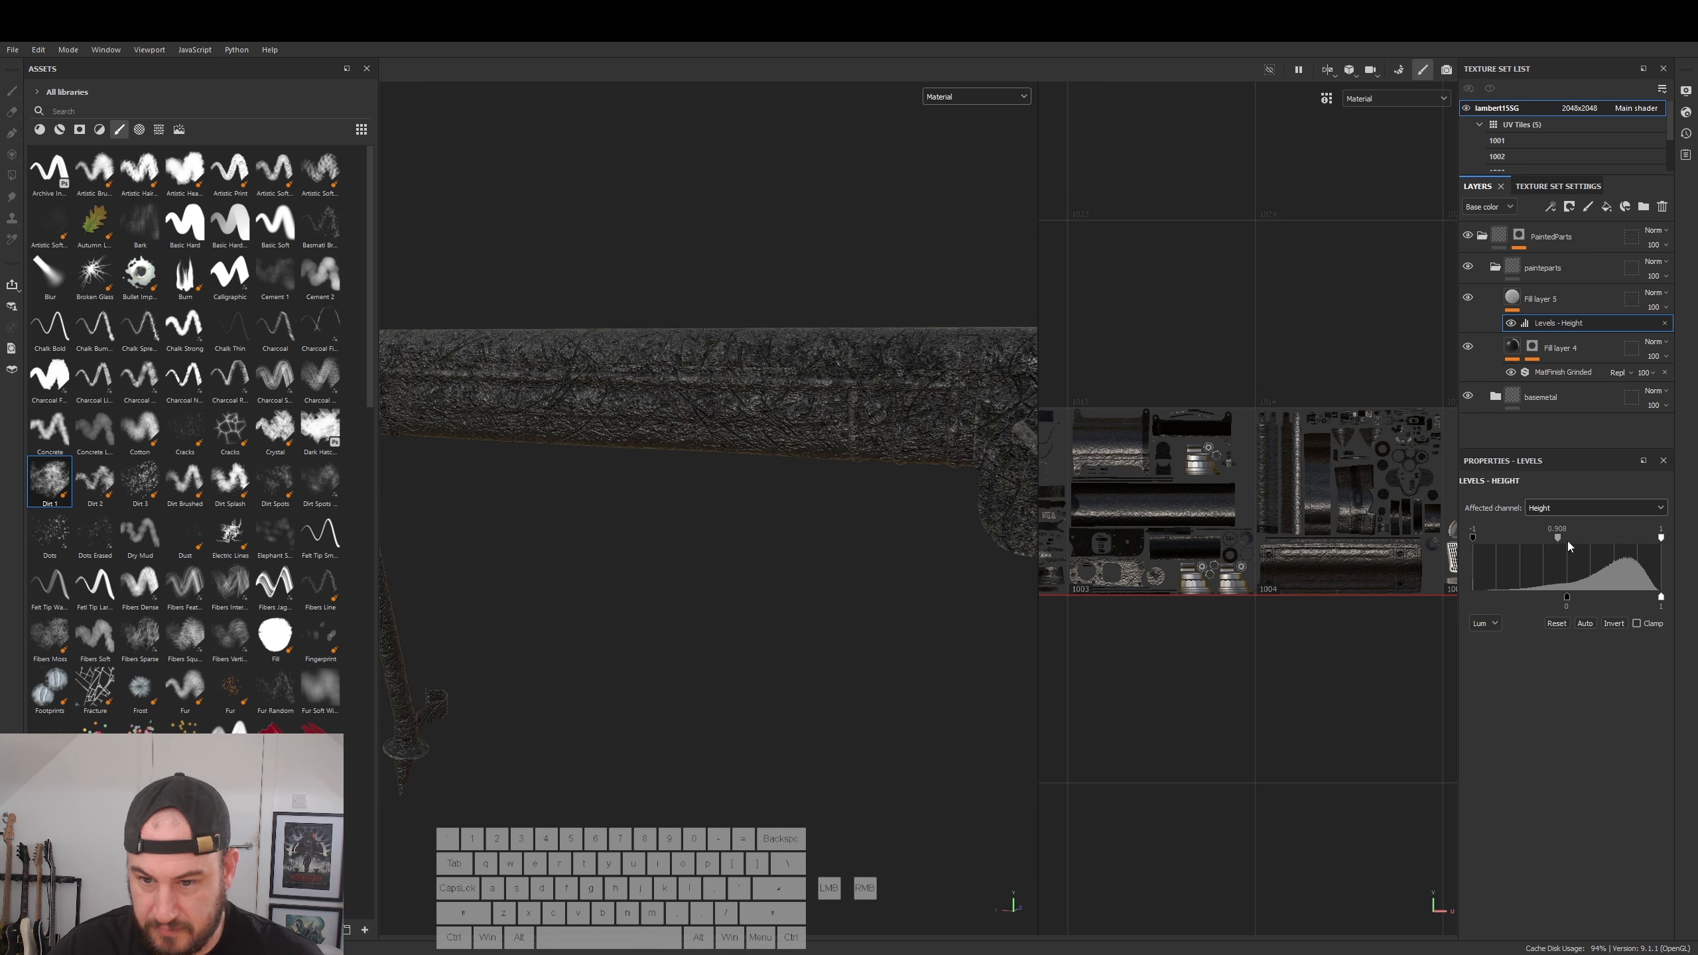
left_click_drag(1566, 601, 1471, 602)
left_click_drag(1557, 538, 1471, 547)
left_click_drag(1661, 537, 1645, 540)
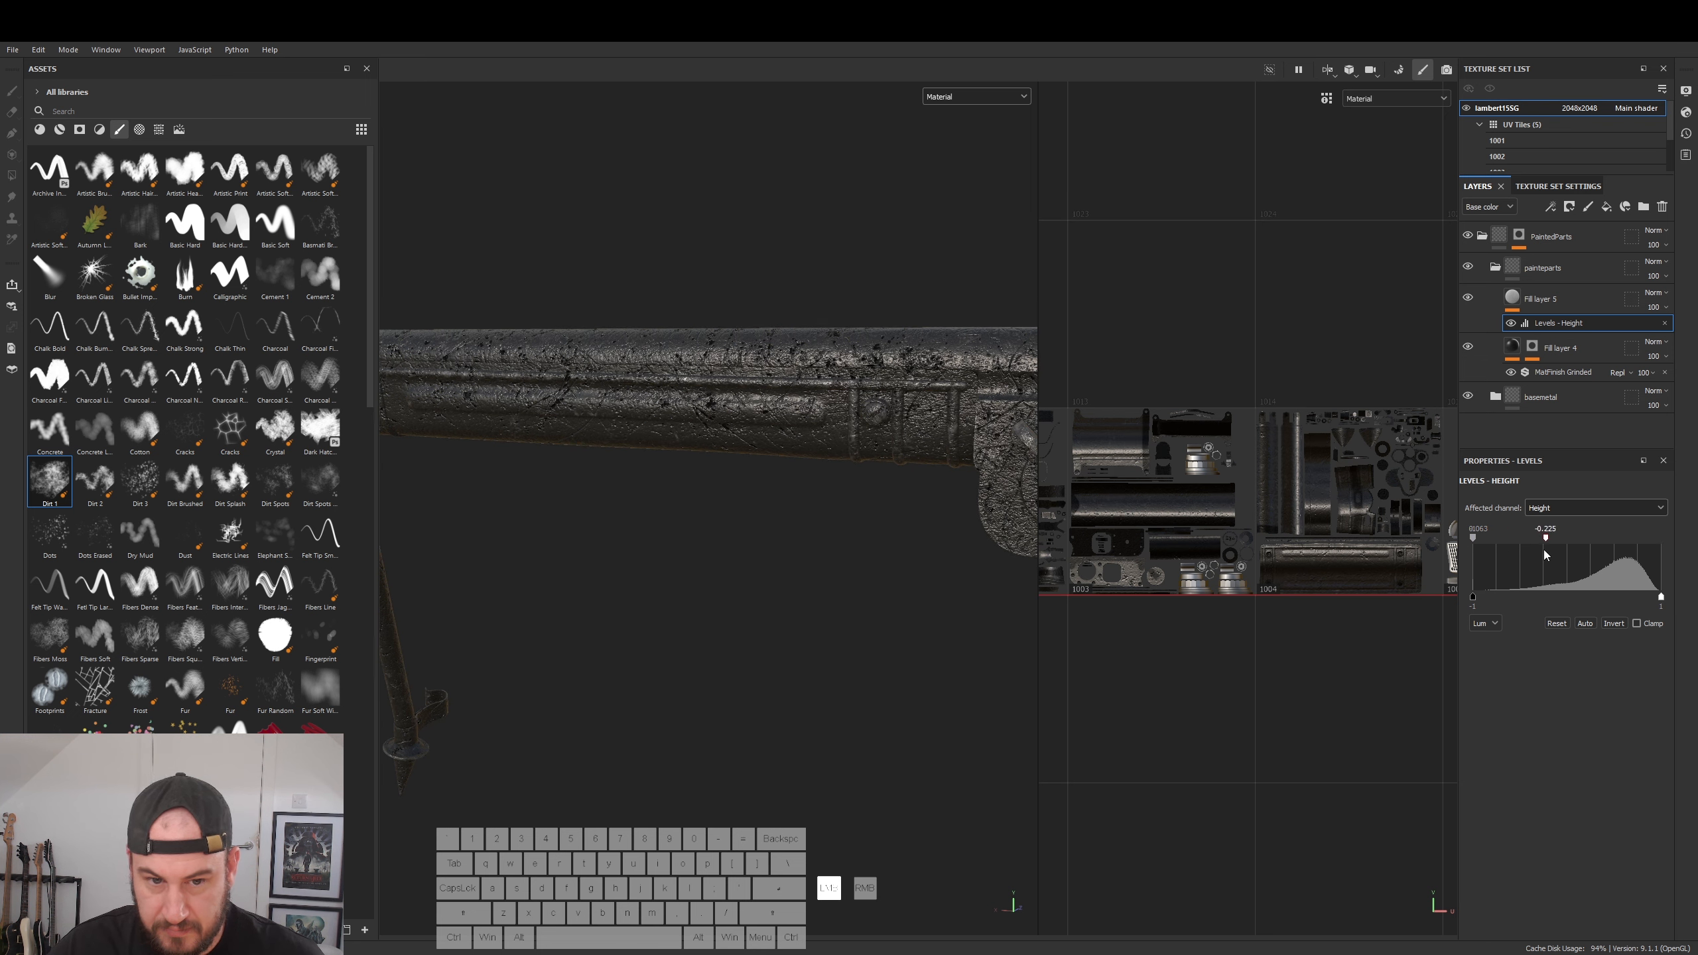
left_click_drag(1539, 559, 1462, 537)
left_click(1477, 537)
right_click_drag(869, 522, 882, 527, "alt")
left_click_drag(1668, 311, 1689, 336)
- Lower the Height levels' output white point to about -0.9 and the input white point close to the black point, softening the scratches
left_click_drag(1665, 596, 1499, 615)
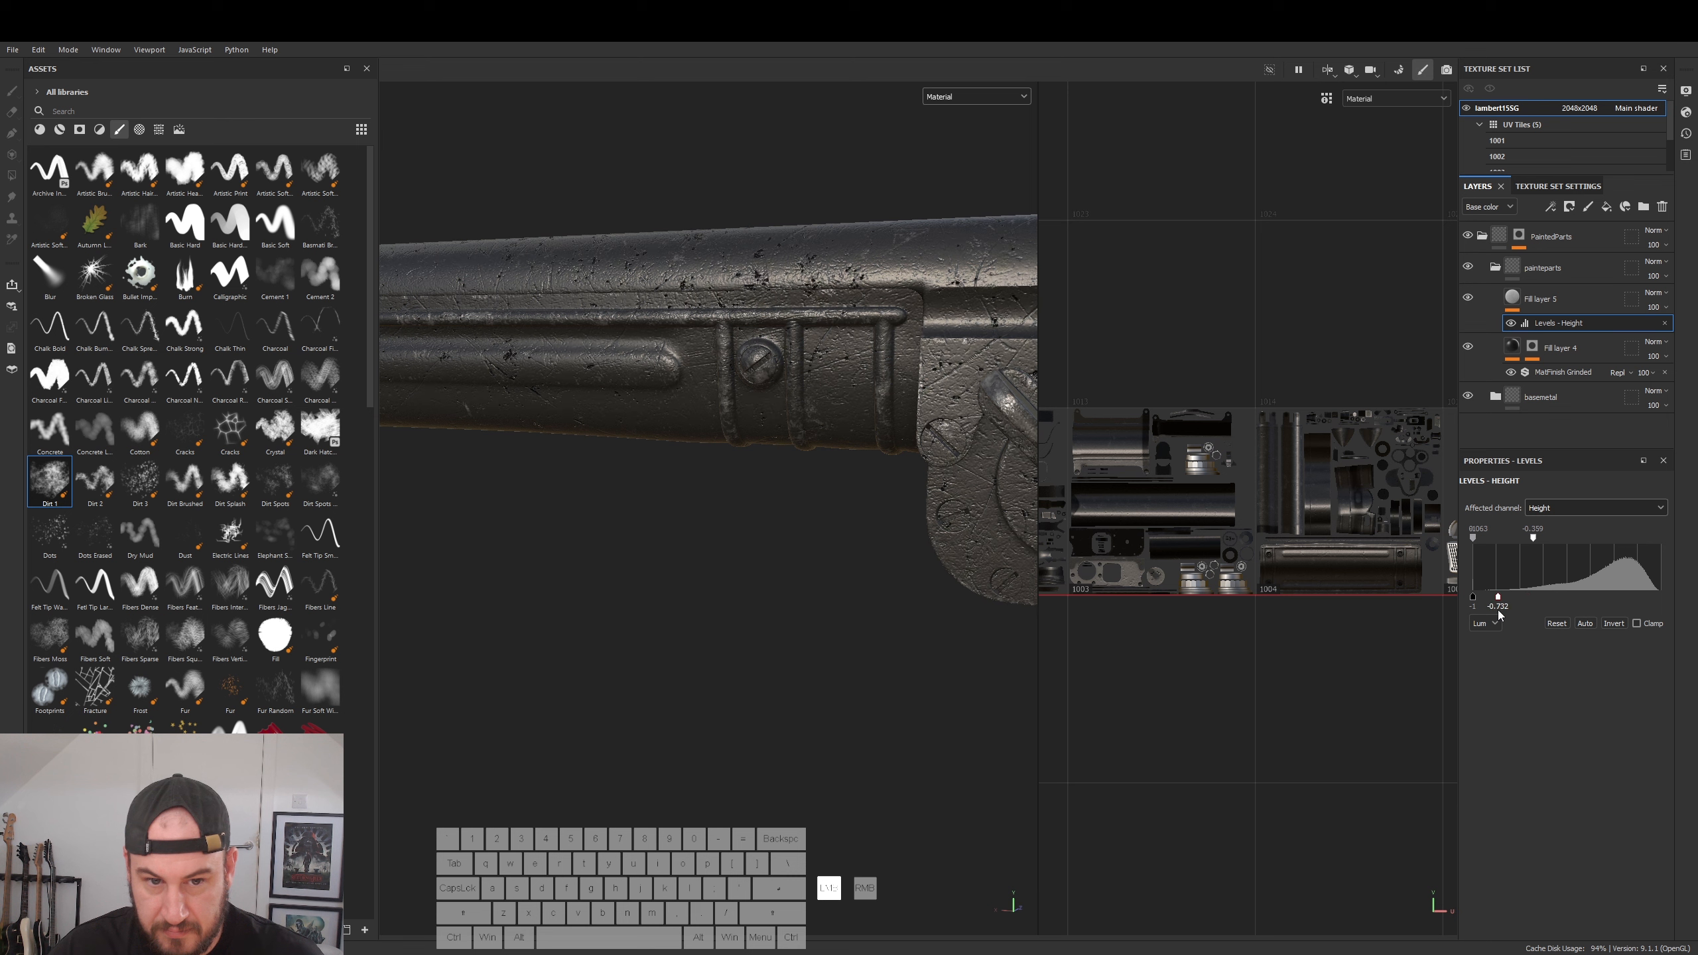
left_click_drag(1505, 615, 1506, 615)
left_click_drag(1533, 541, 1483, 600)
middle_click_drag(883, 554, 986, 600, "alt")
right_click_drag(986, 600, 989, 566, "alt")
middle_click_drag(989, 567, 905, 657, "alt")
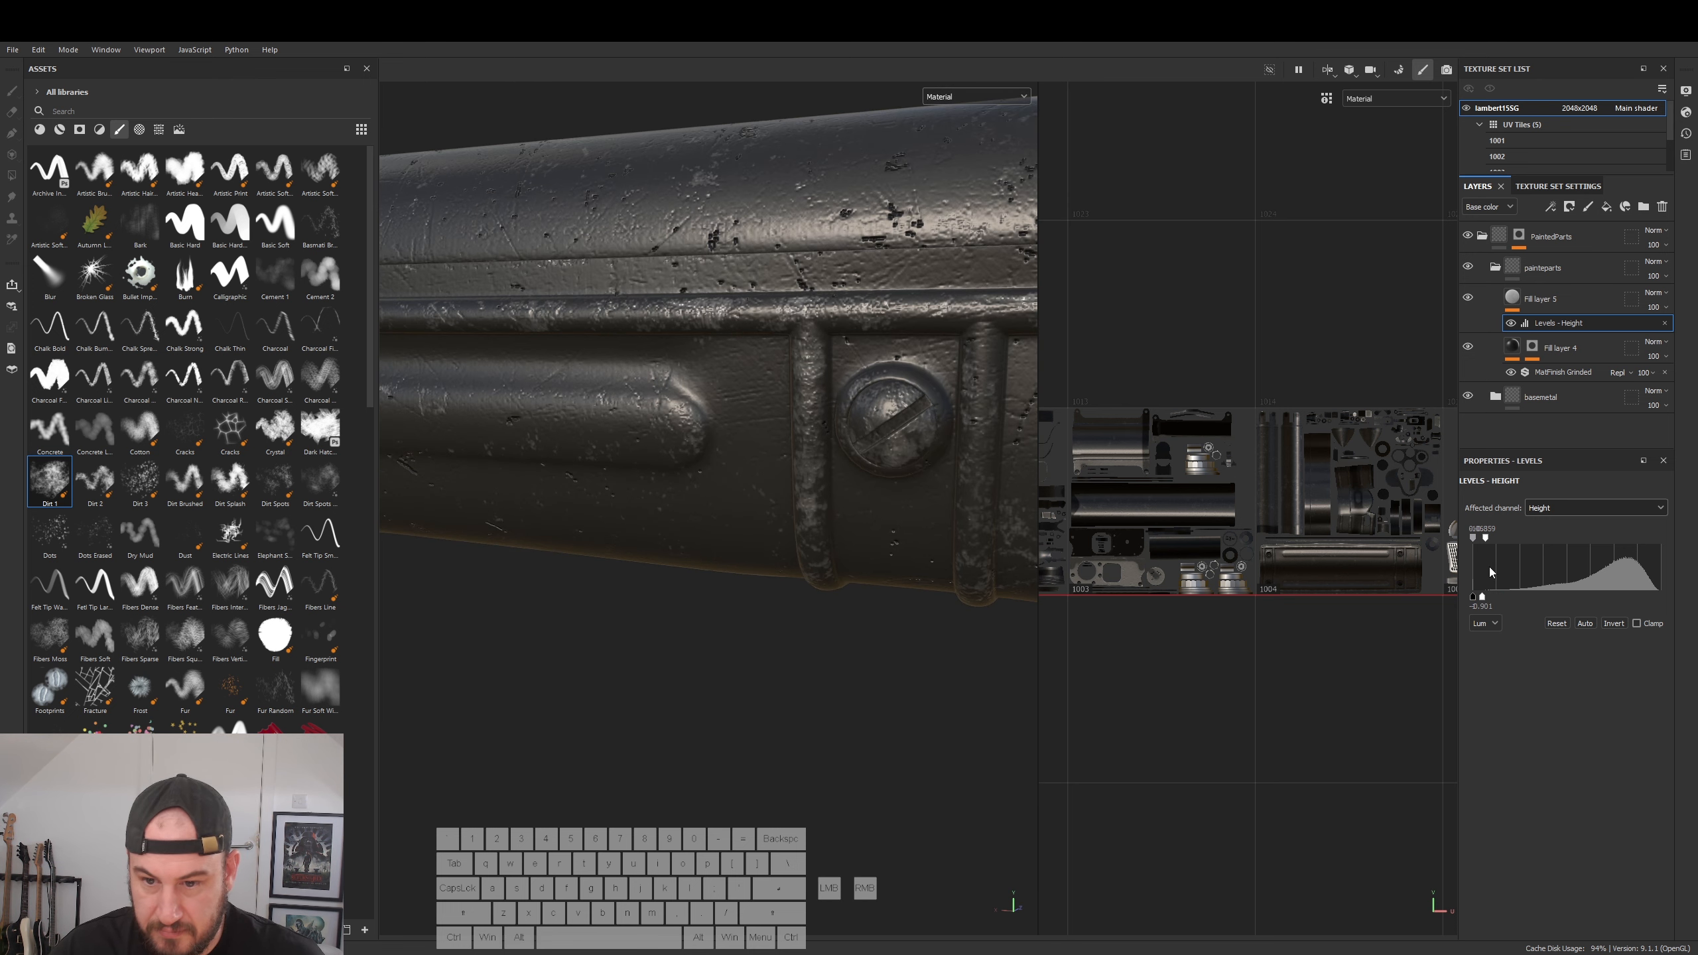
left_click_drag(1475, 603, 1484, 605)
right_click_drag(836, 588, 375, 600, "alt")
middle_click_drag(869, 585, 591, 607, "alt")
left_click_drag(687, 609, 728, 639, "alt")
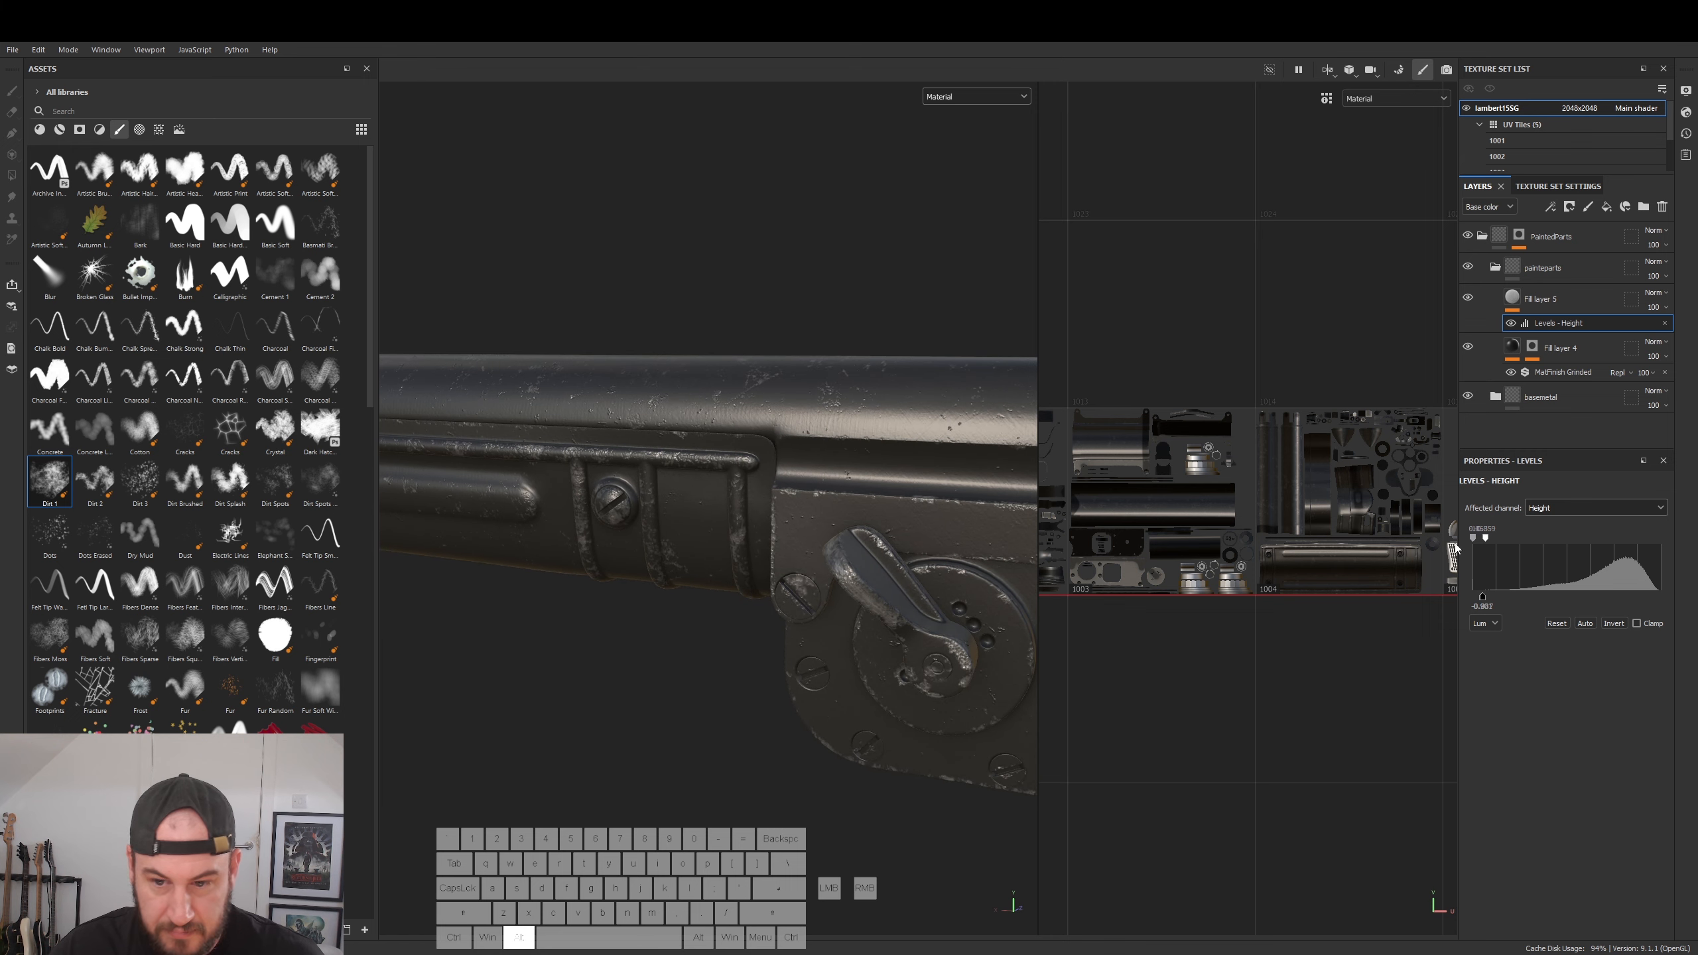
- Fine-tune the Height levels' output range and input white point for subtle pits and scratches
left_click_drag(1485, 603, 1485, 604)
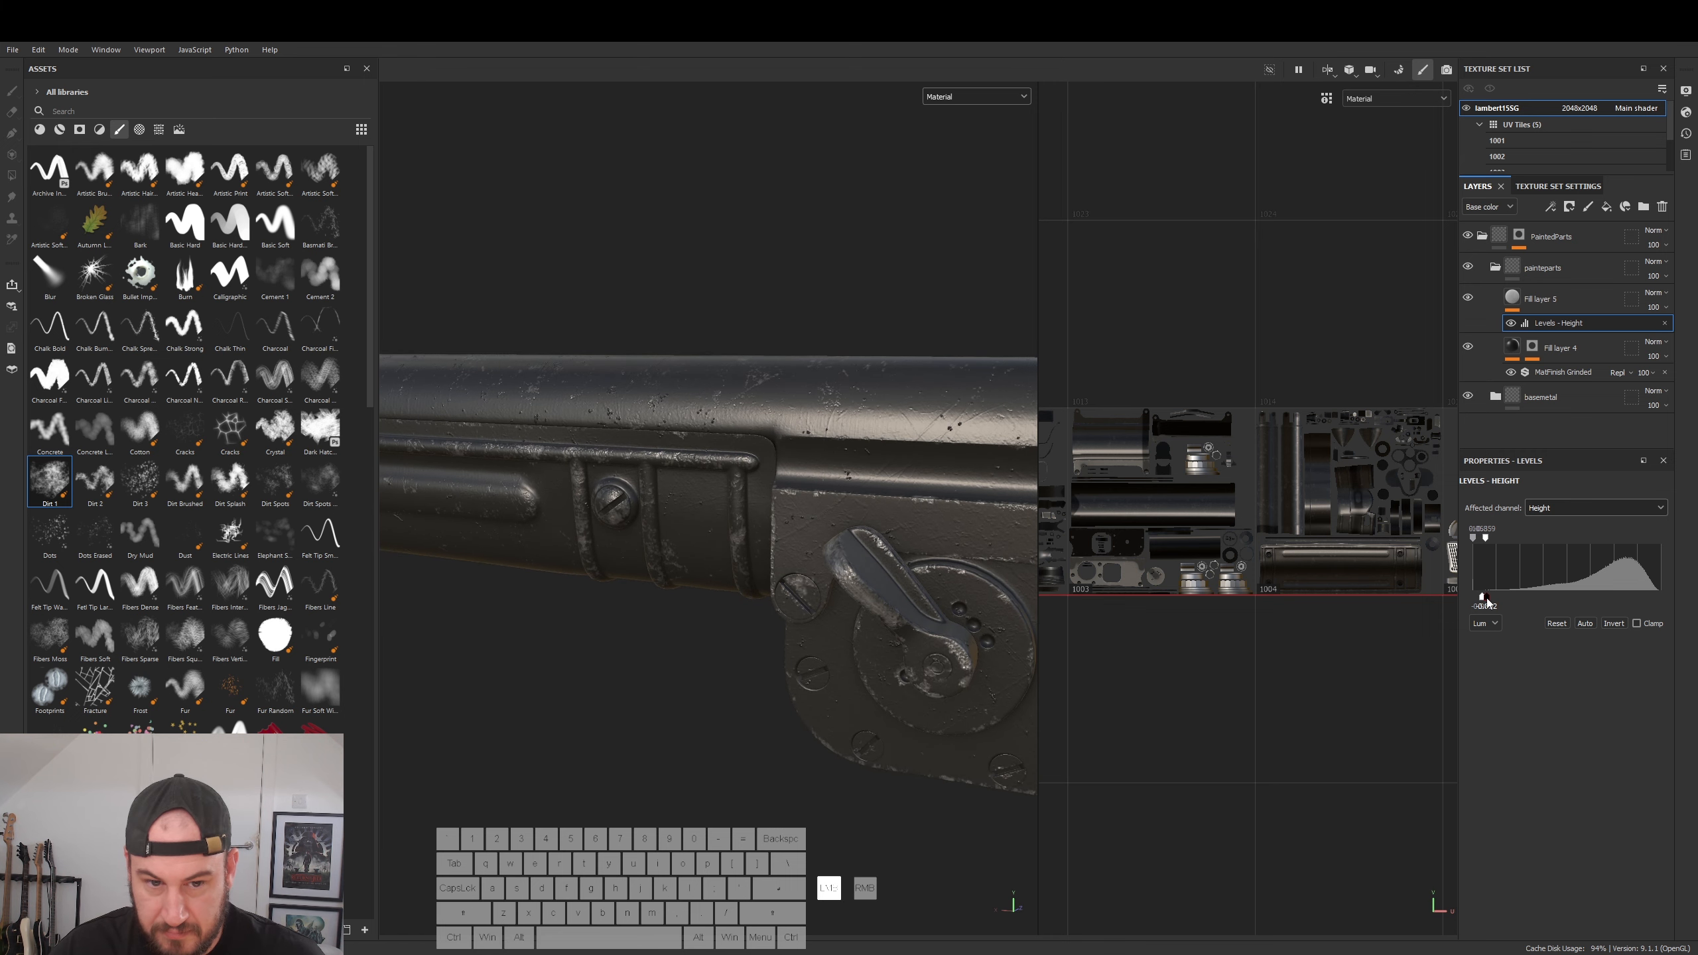
left_click_drag(1493, 605, 1500, 603)
left_click_drag(1487, 539, 1490, 606)
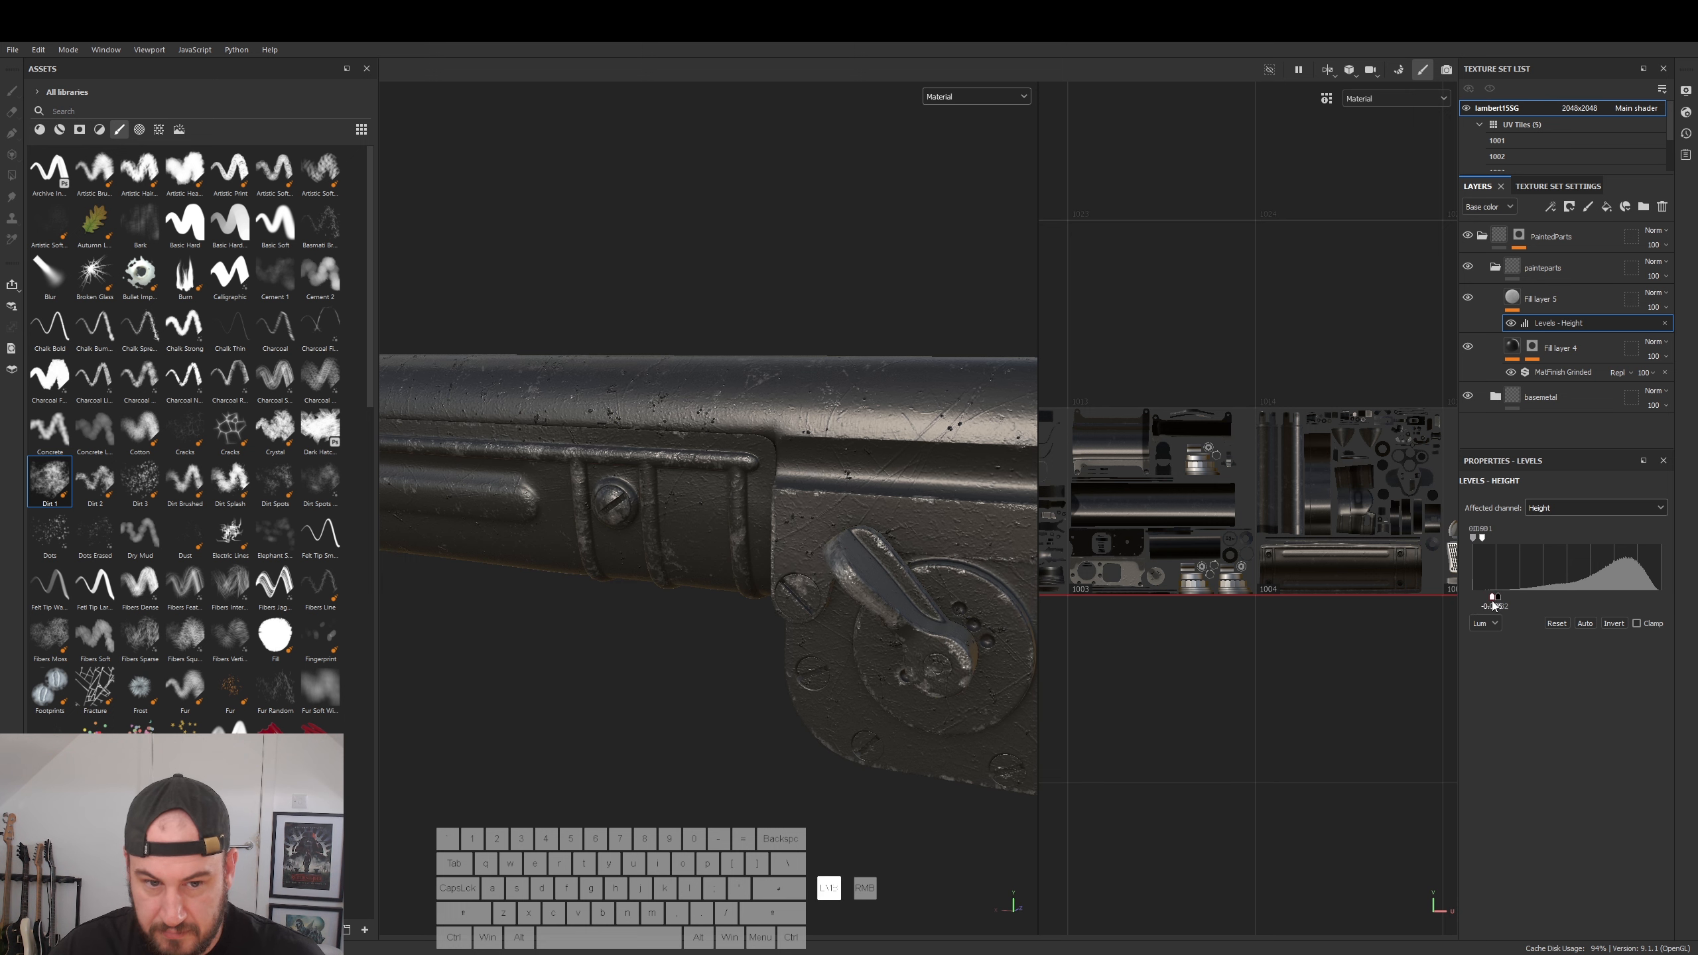
left_click_drag(1497, 604, 1497, 605)
- Use Grunge Concrete Moss Medium as the Roughness texture of Fill layer 5
left_click_drag(562, 612, 758, 525, "alt")
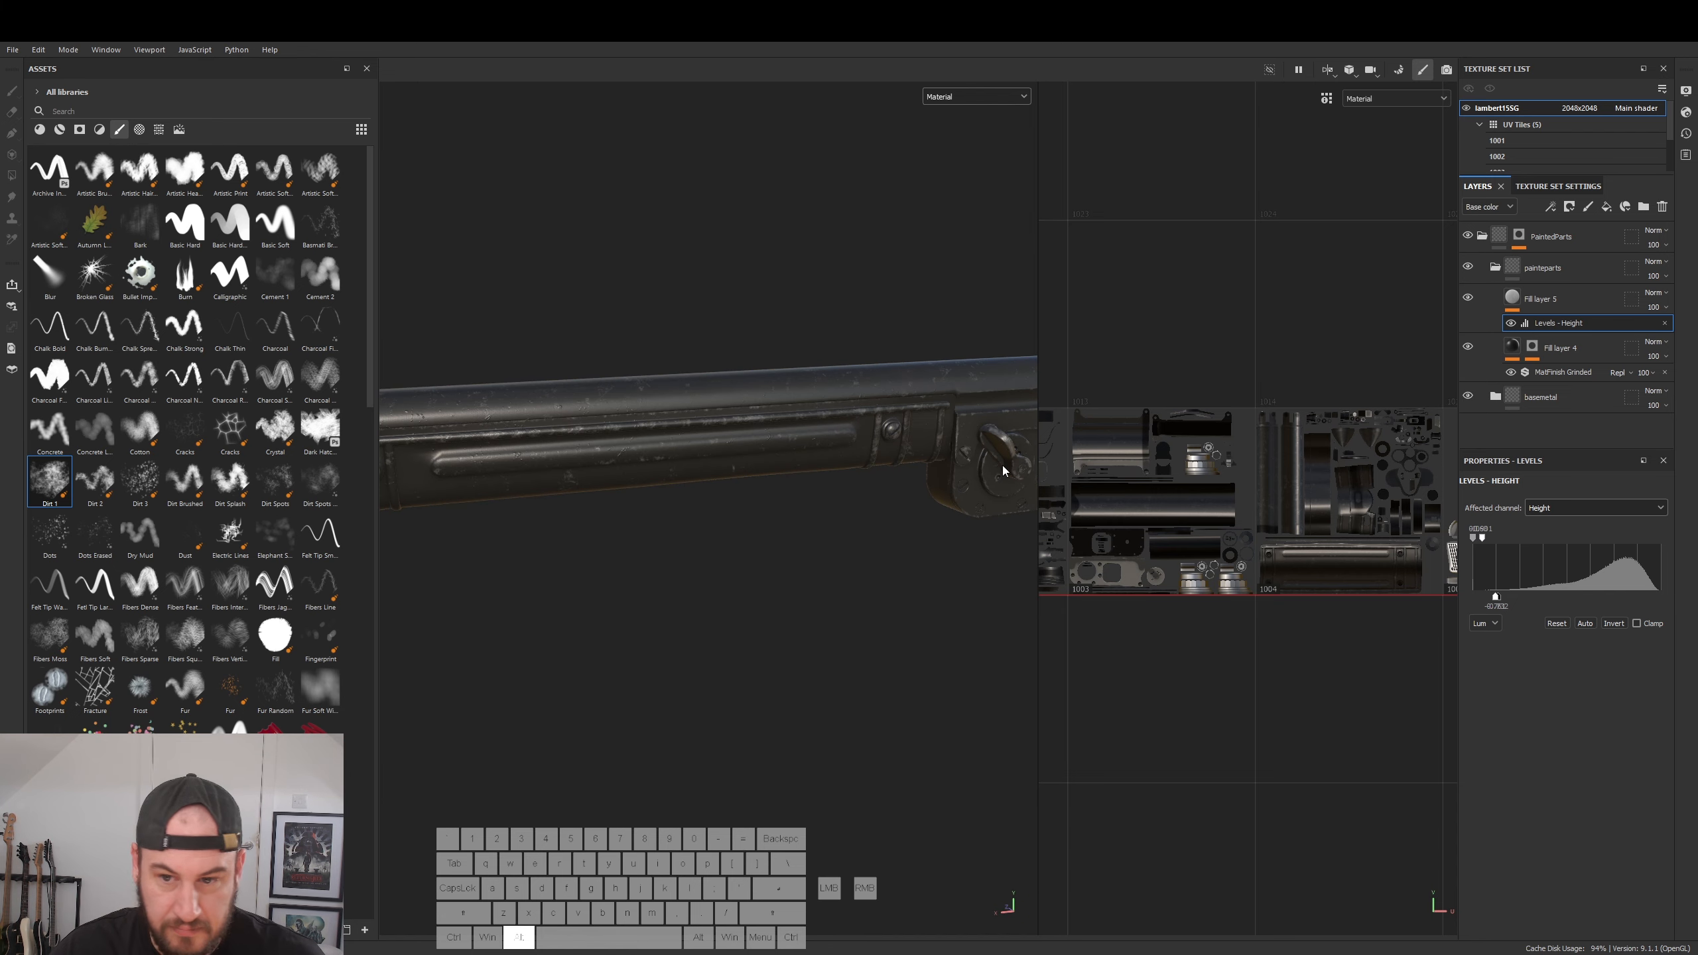
left_click(1514, 302)
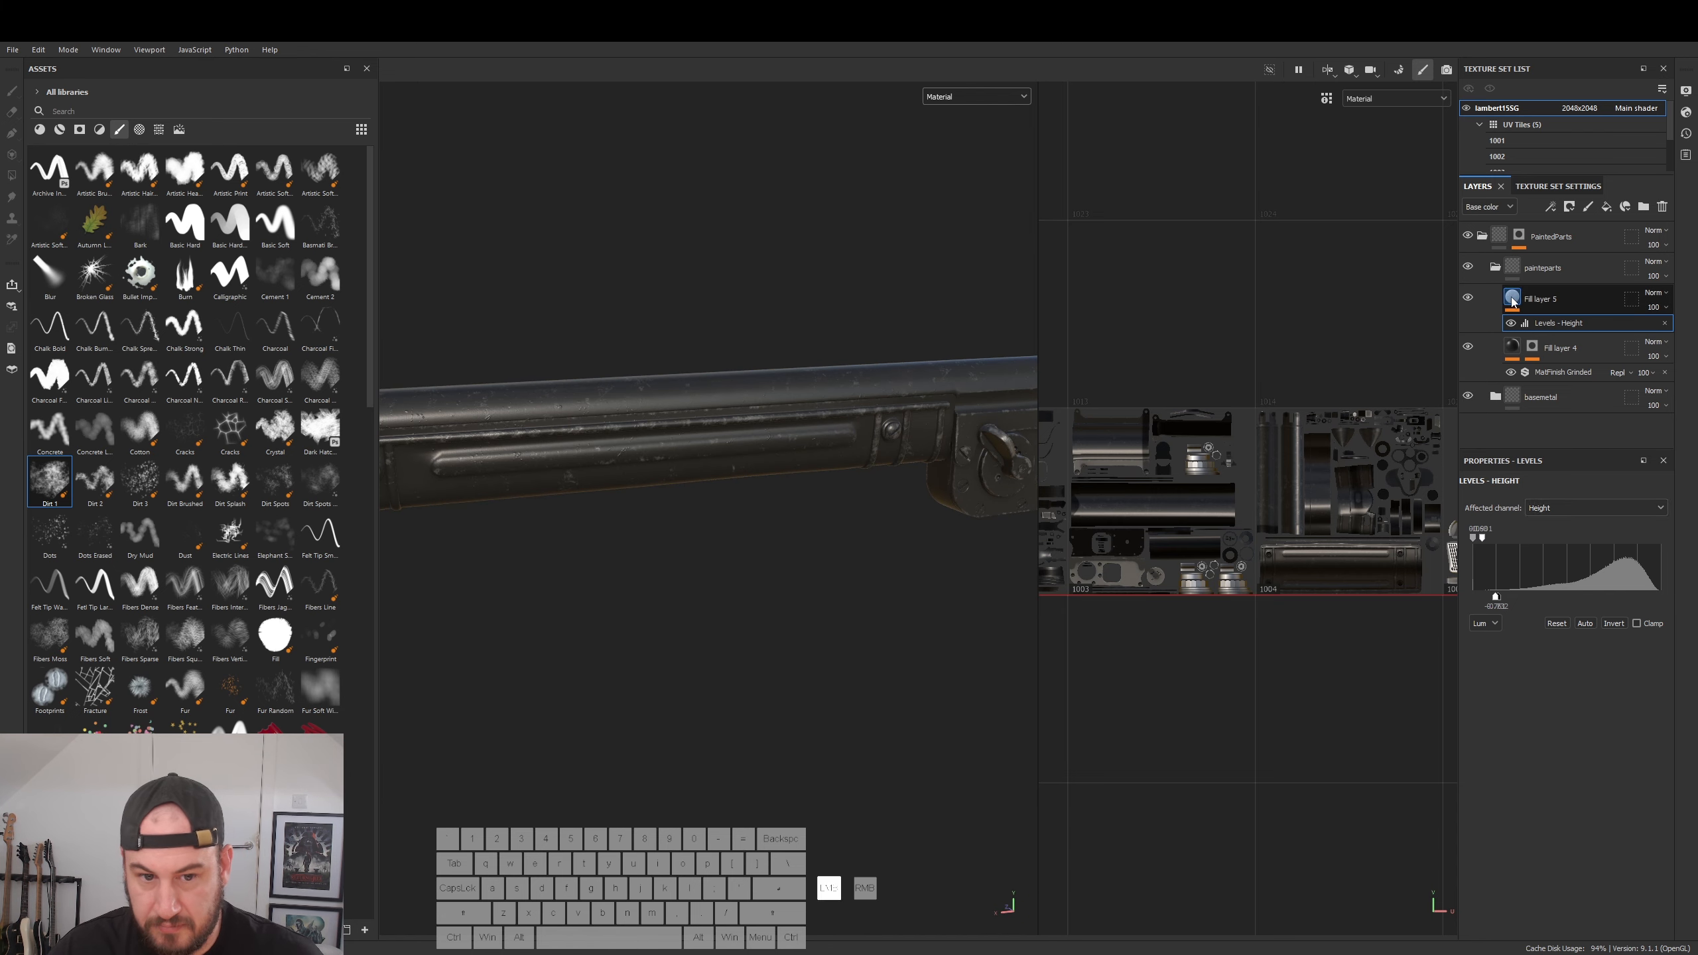
left_click(1536, 863)
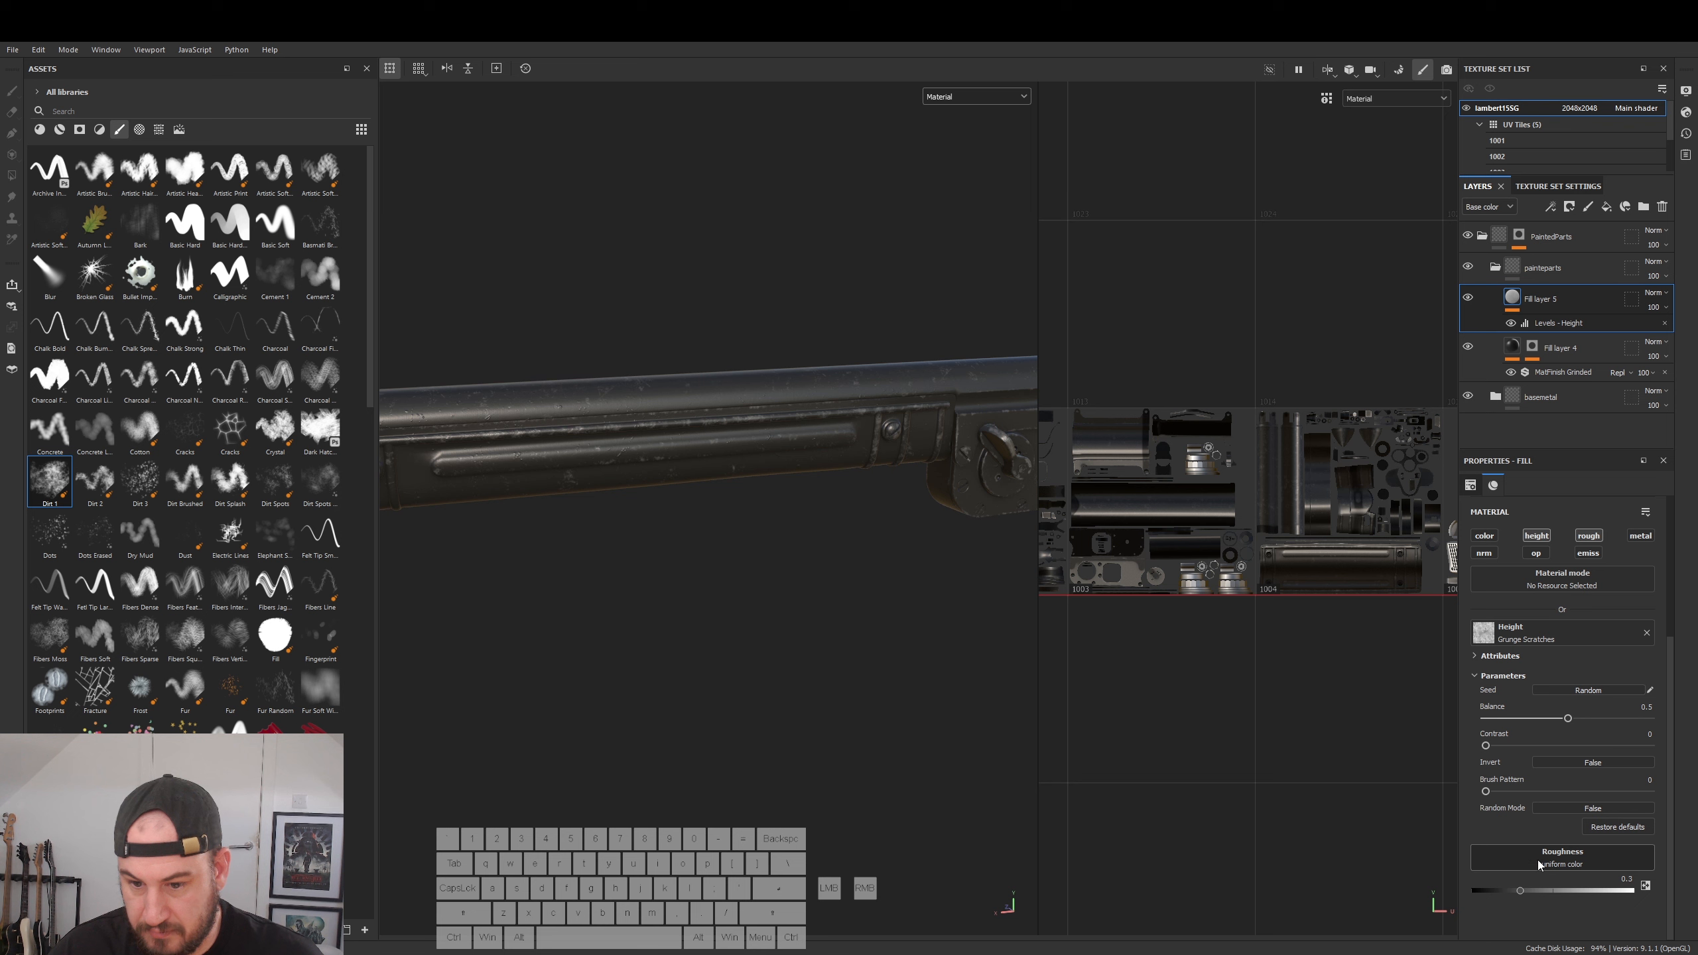
left_click(1562, 829)
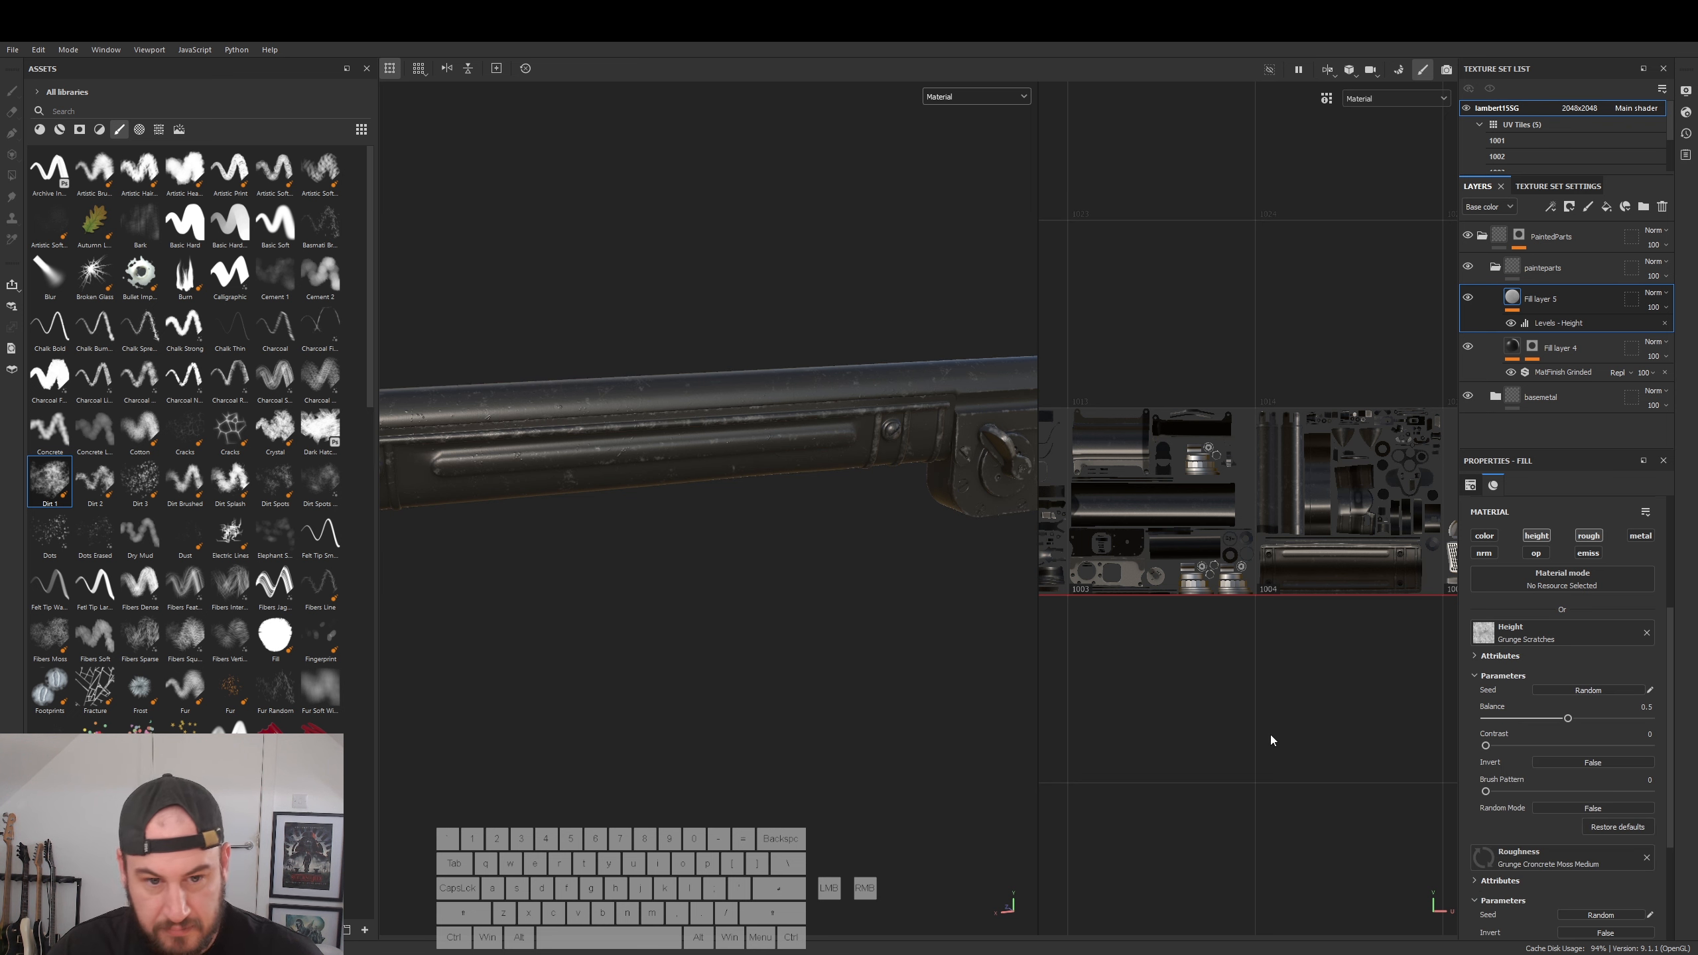
right_click_drag(936, 588, 942, 667, "alt")
left_click_drag(942, 667, 893, 623, "alt")
middle_click_drag(893, 622, 792, 549, "alt")
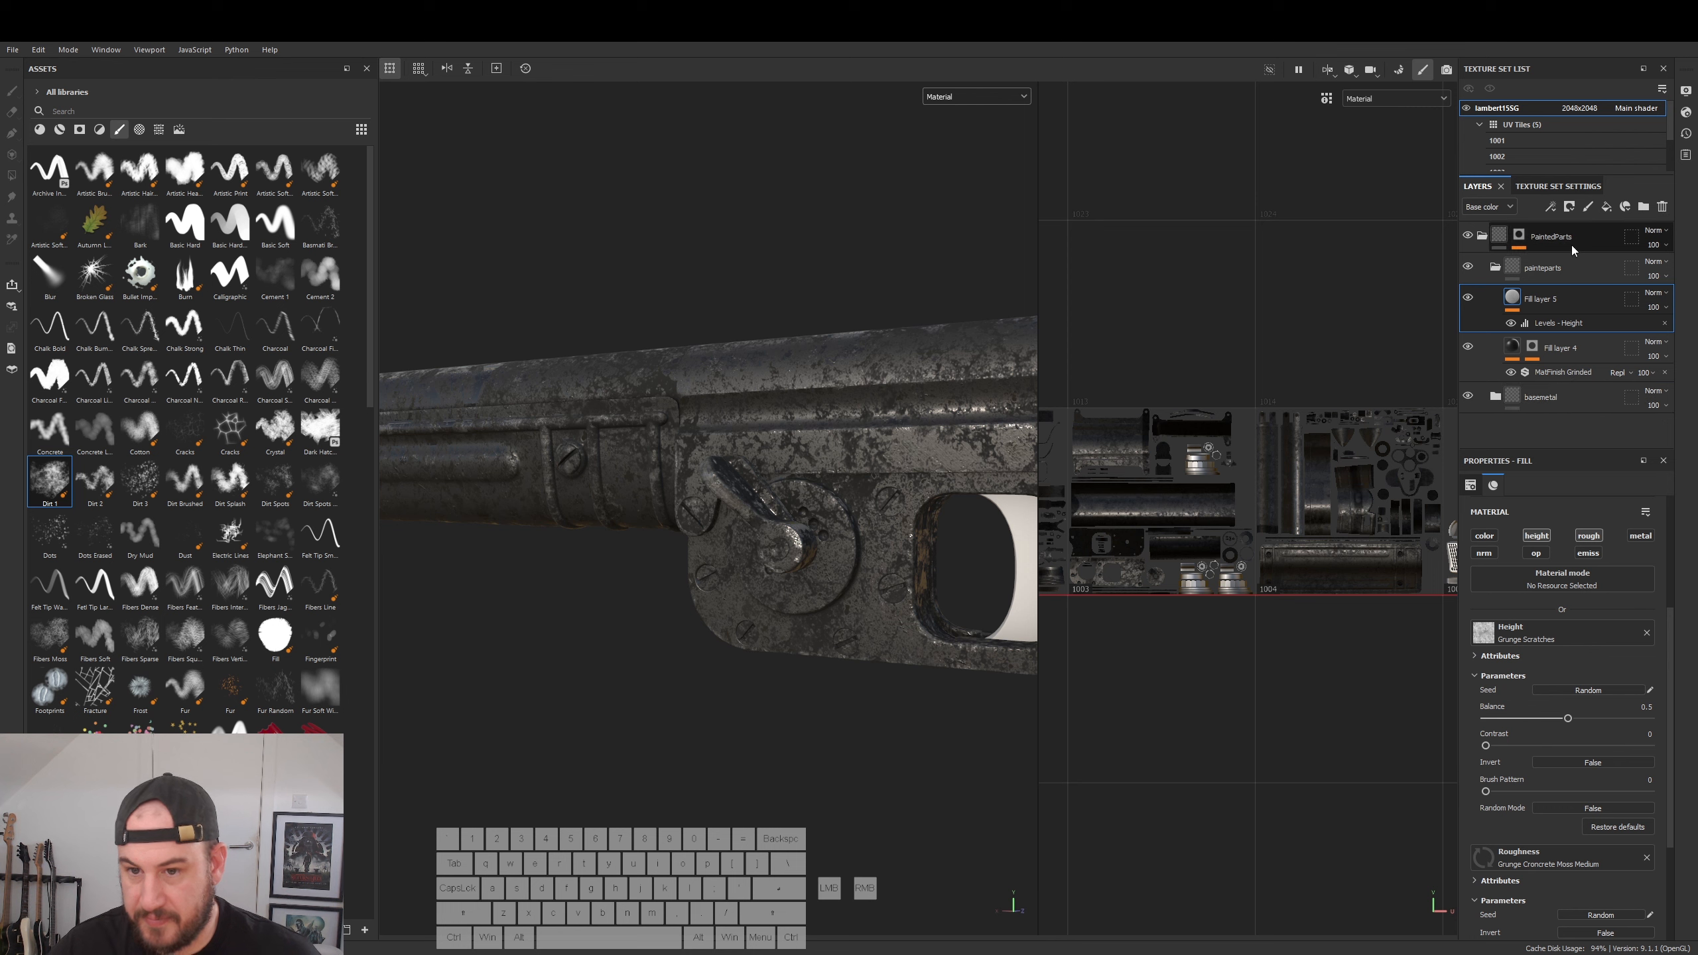
- Set Fill layer 5's tiling to 0.57 and the Balance of its Grunge Scratches height texture to 0.98
scroll(1535, 879, "down", 3)
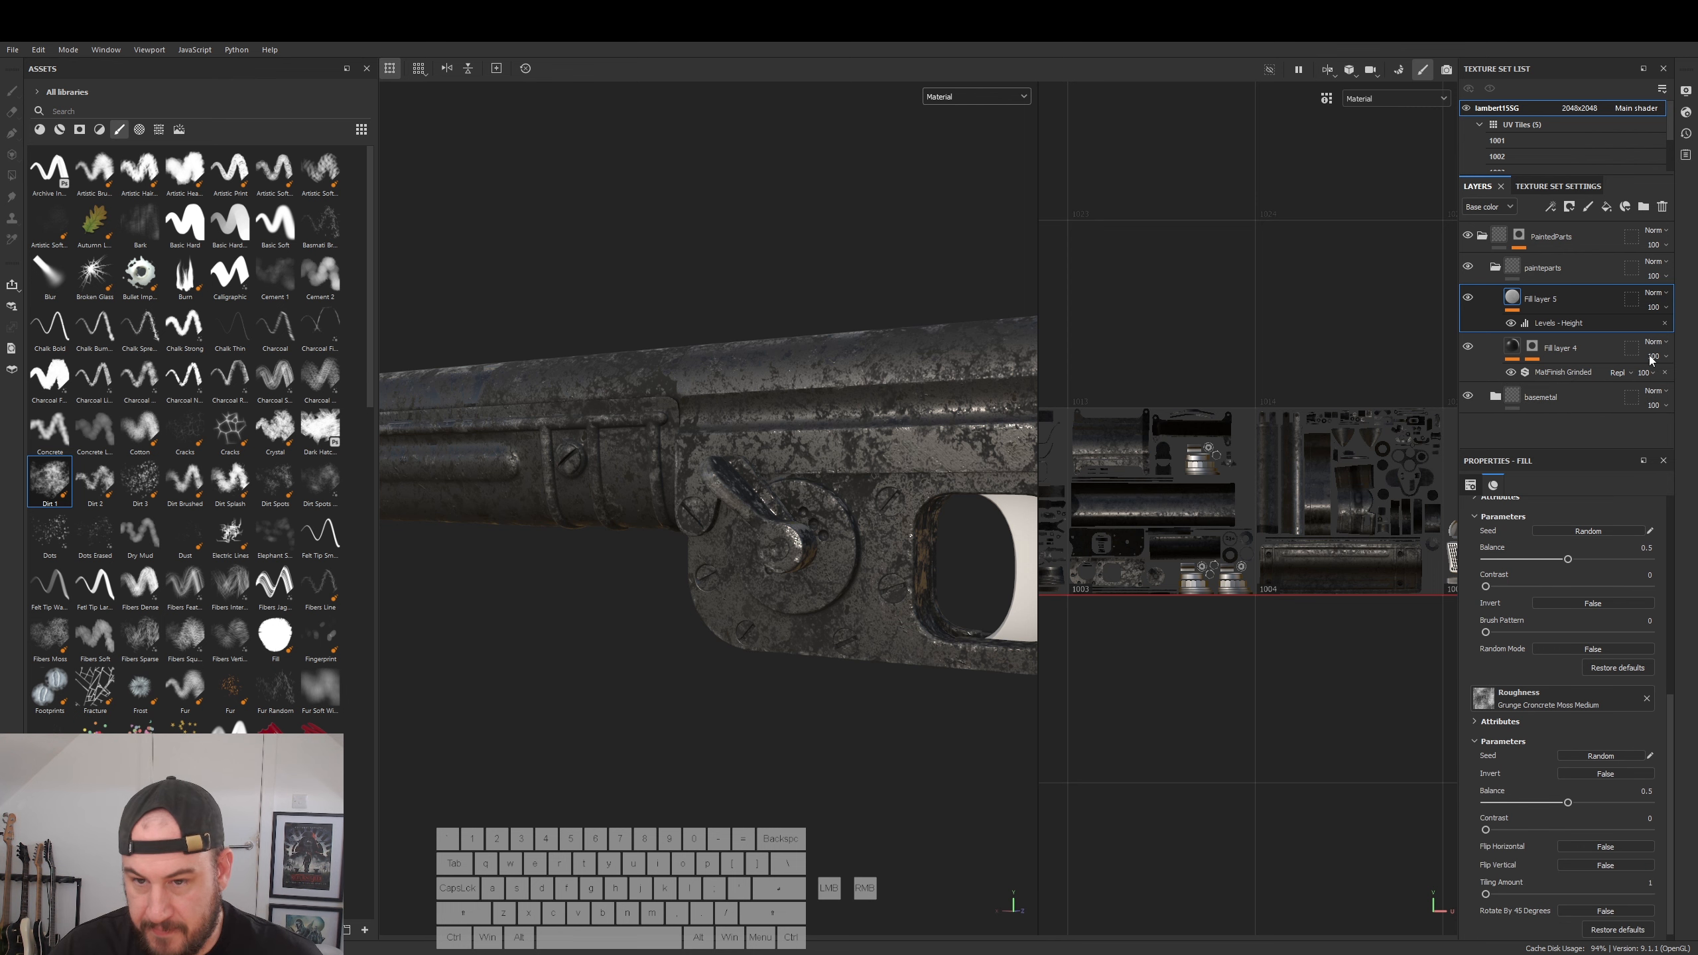
scroll(1558, 709, "up", 5)
left_click_drag(1542, 513, 1542, 512)
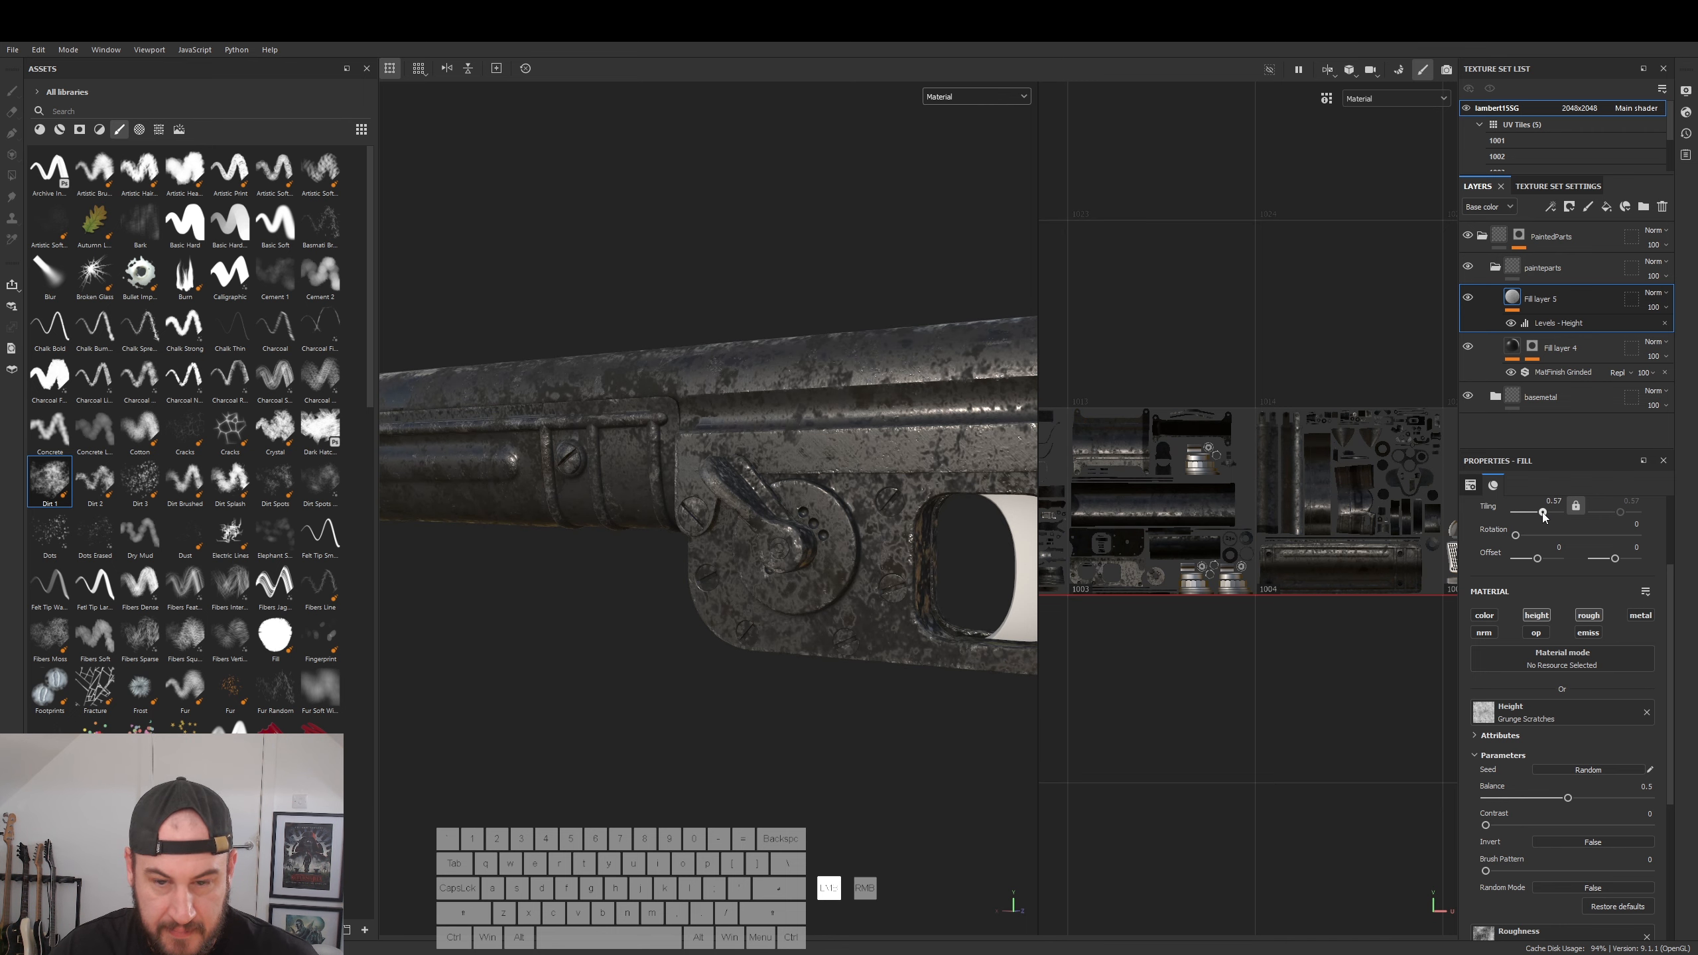
left_click_drag(852, 592, 561, 588, "alt")
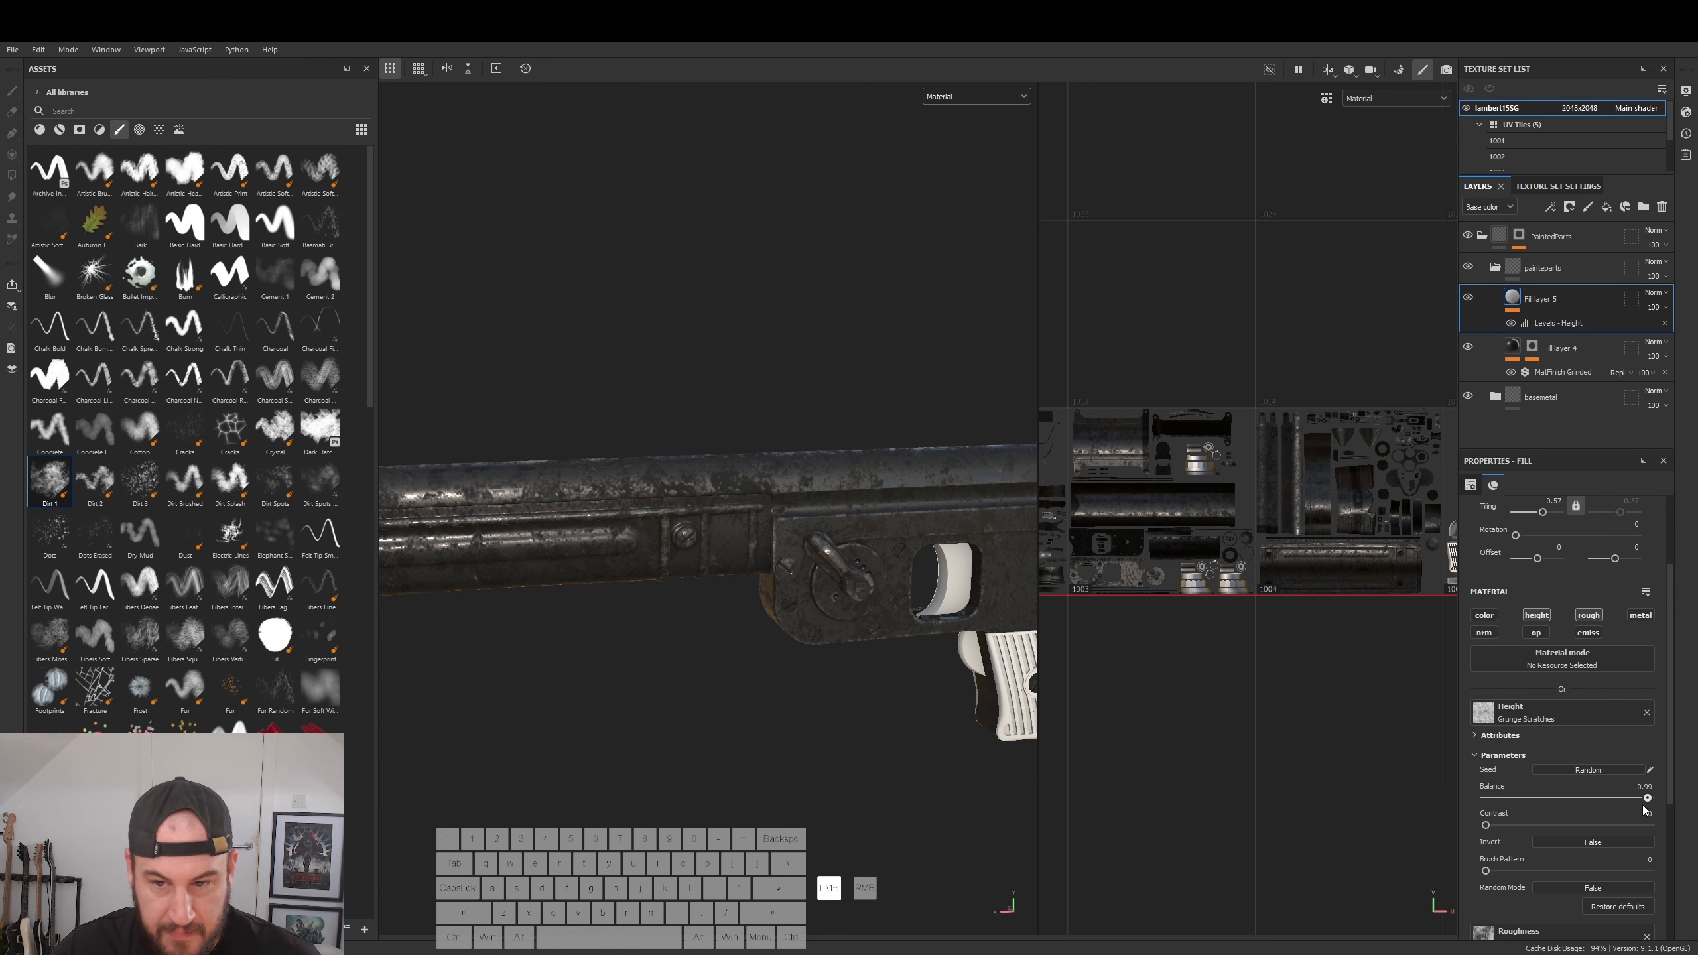
left_click_drag(1645, 809, 1643, 809)
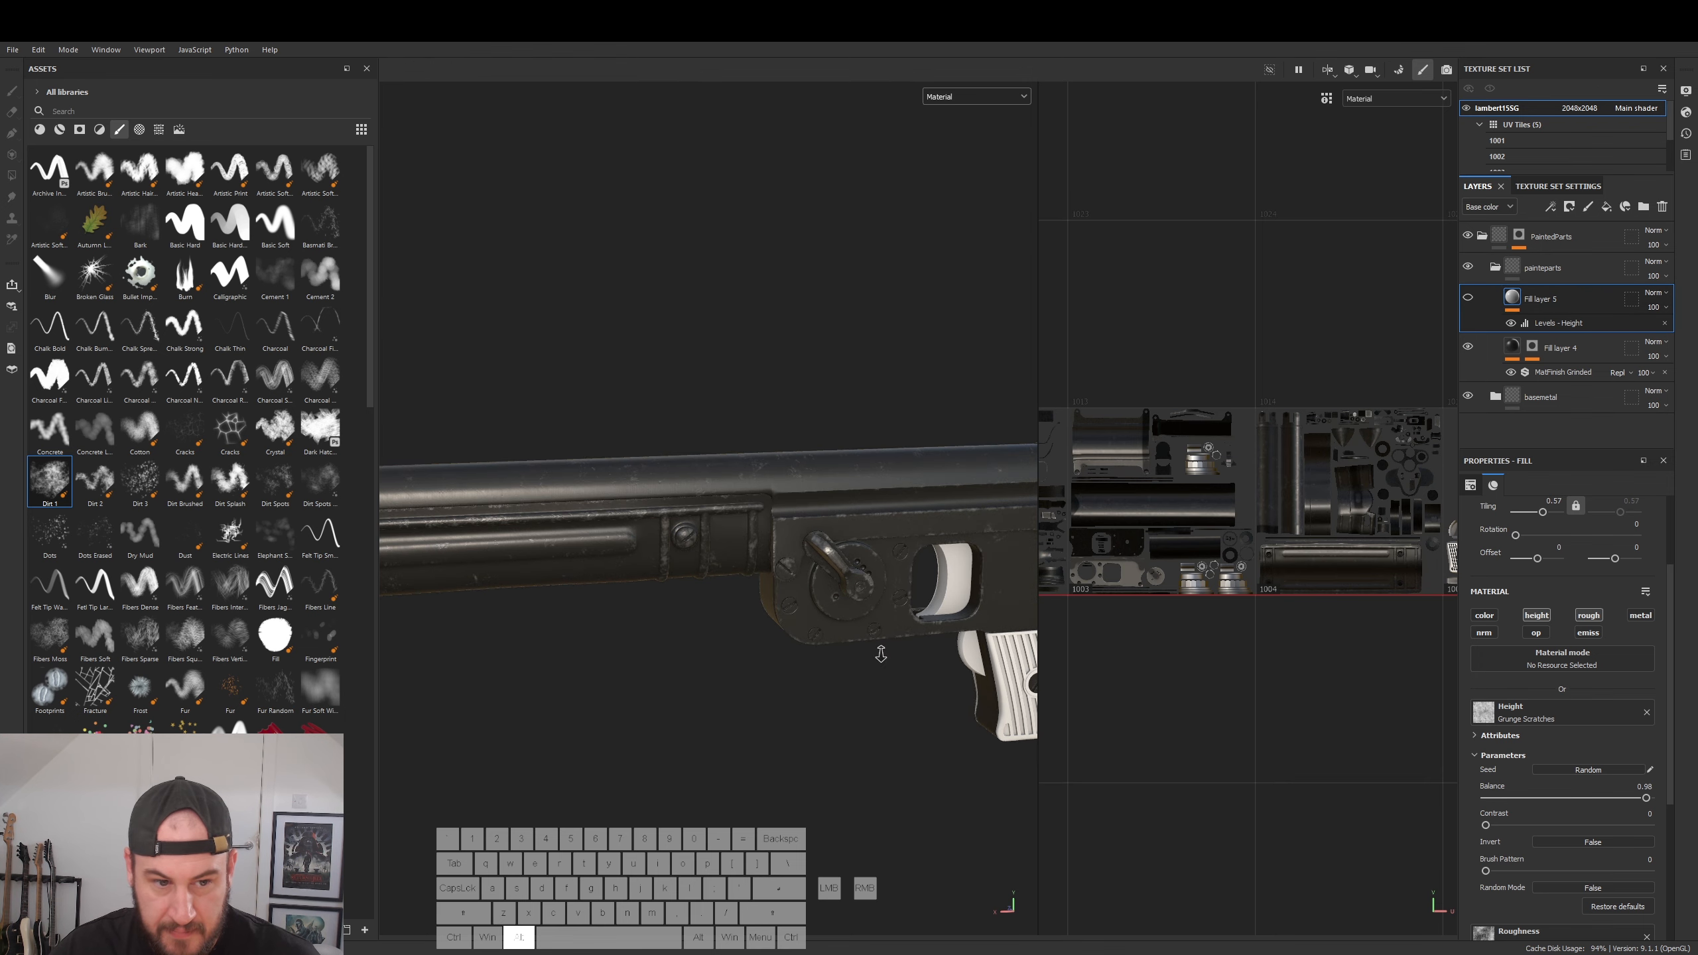
- Examine the painted metal on the gun's receiver, rear tube and barrel with Fill layer 5 hidden
right_click_drag(879, 648, 820, 701, "alt")
left_click_drag(820, 701, 842, 588, "alt")
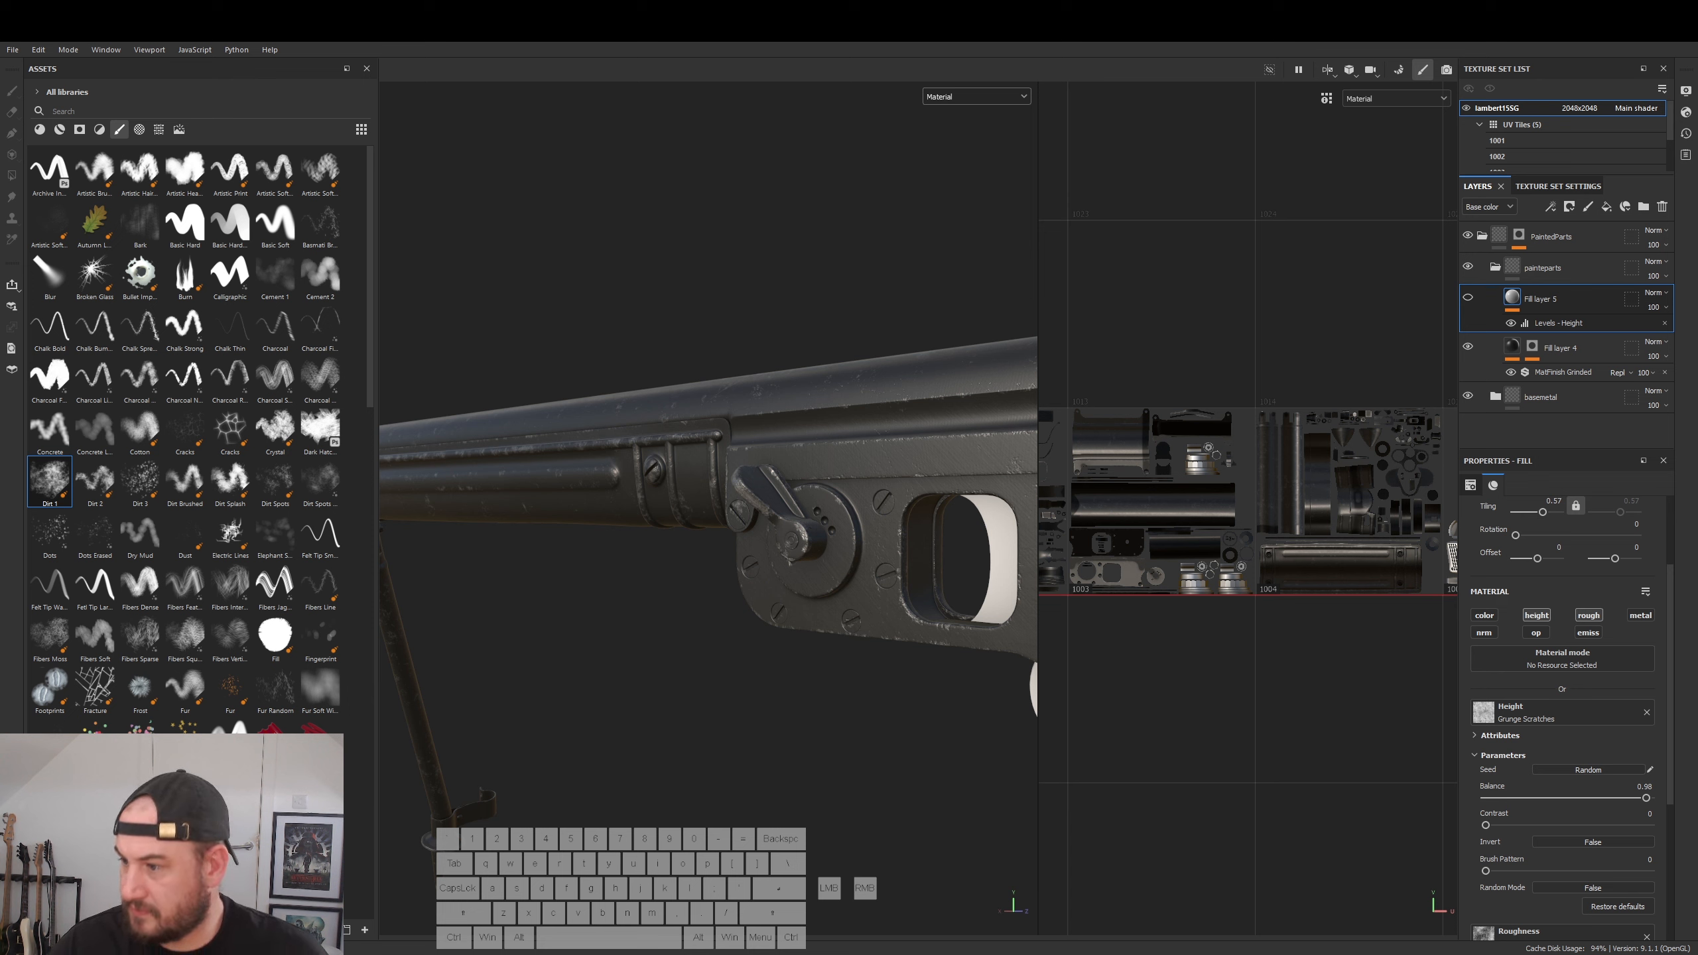
left_click_drag(809, 526, 1005, 553, "alt")
left_click_drag(544, 576, 889, 555, "alt")
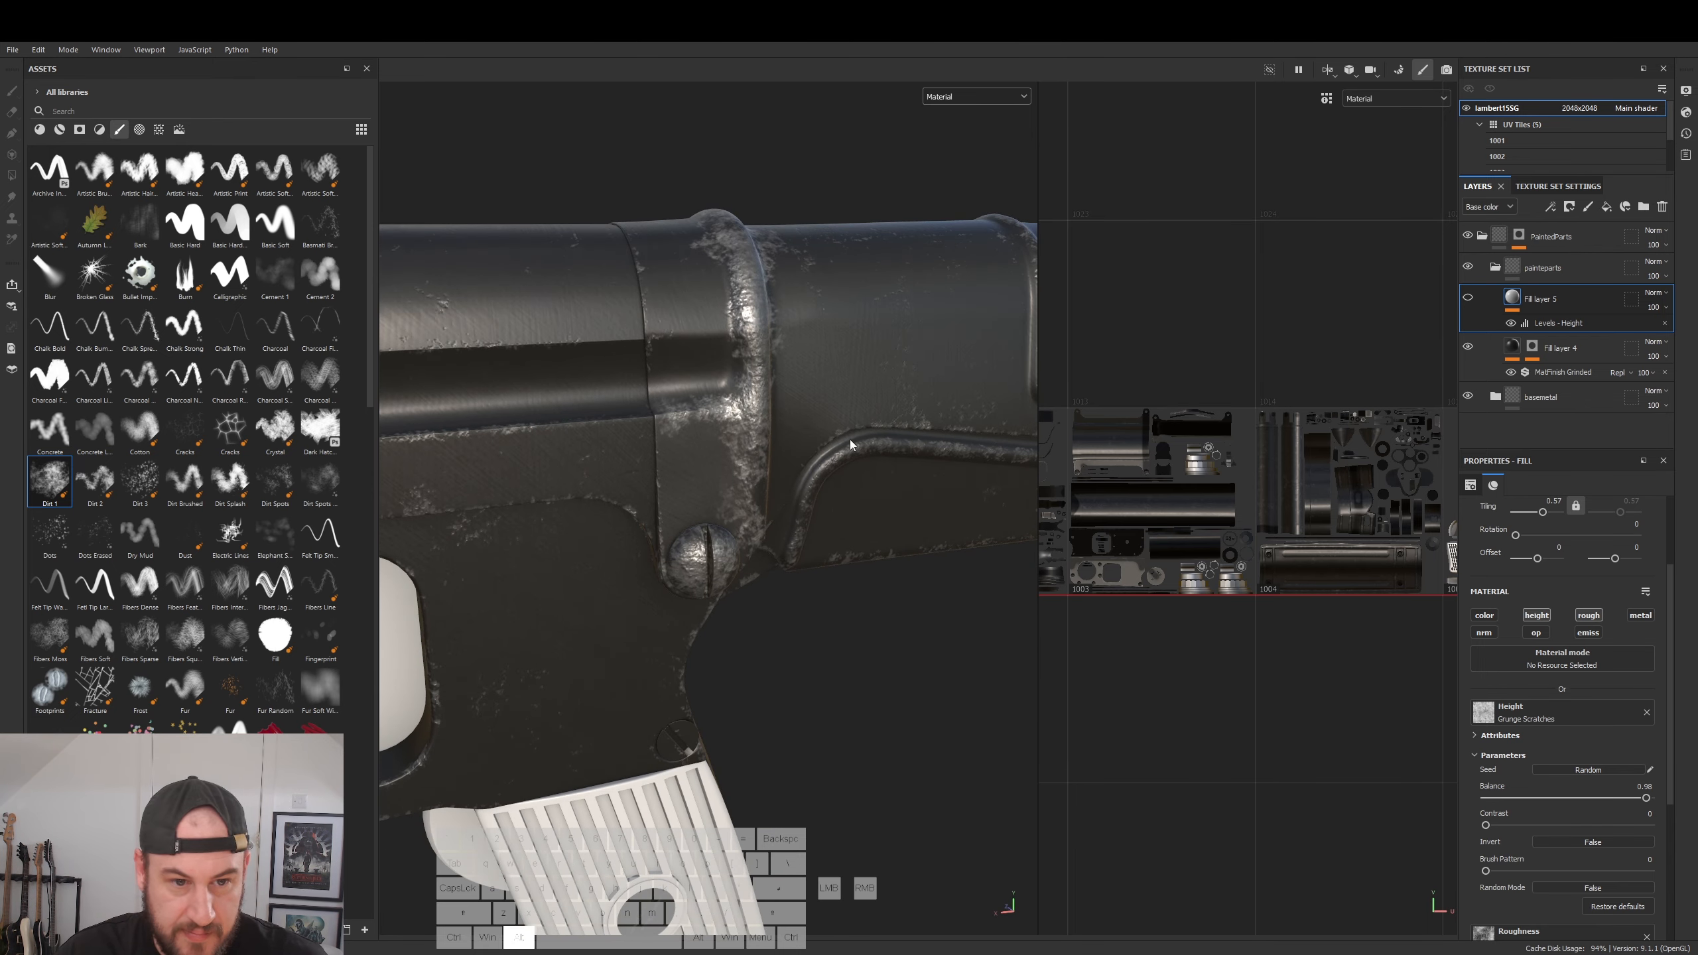
right_click_drag(803, 411, 51, 458, "alt")
left_click_drag(872, 570, 732, 520, "alt")
right_click_drag(731, 521, 747, 554, "alt")
left_click_drag(747, 554, 795, 554, "alt")
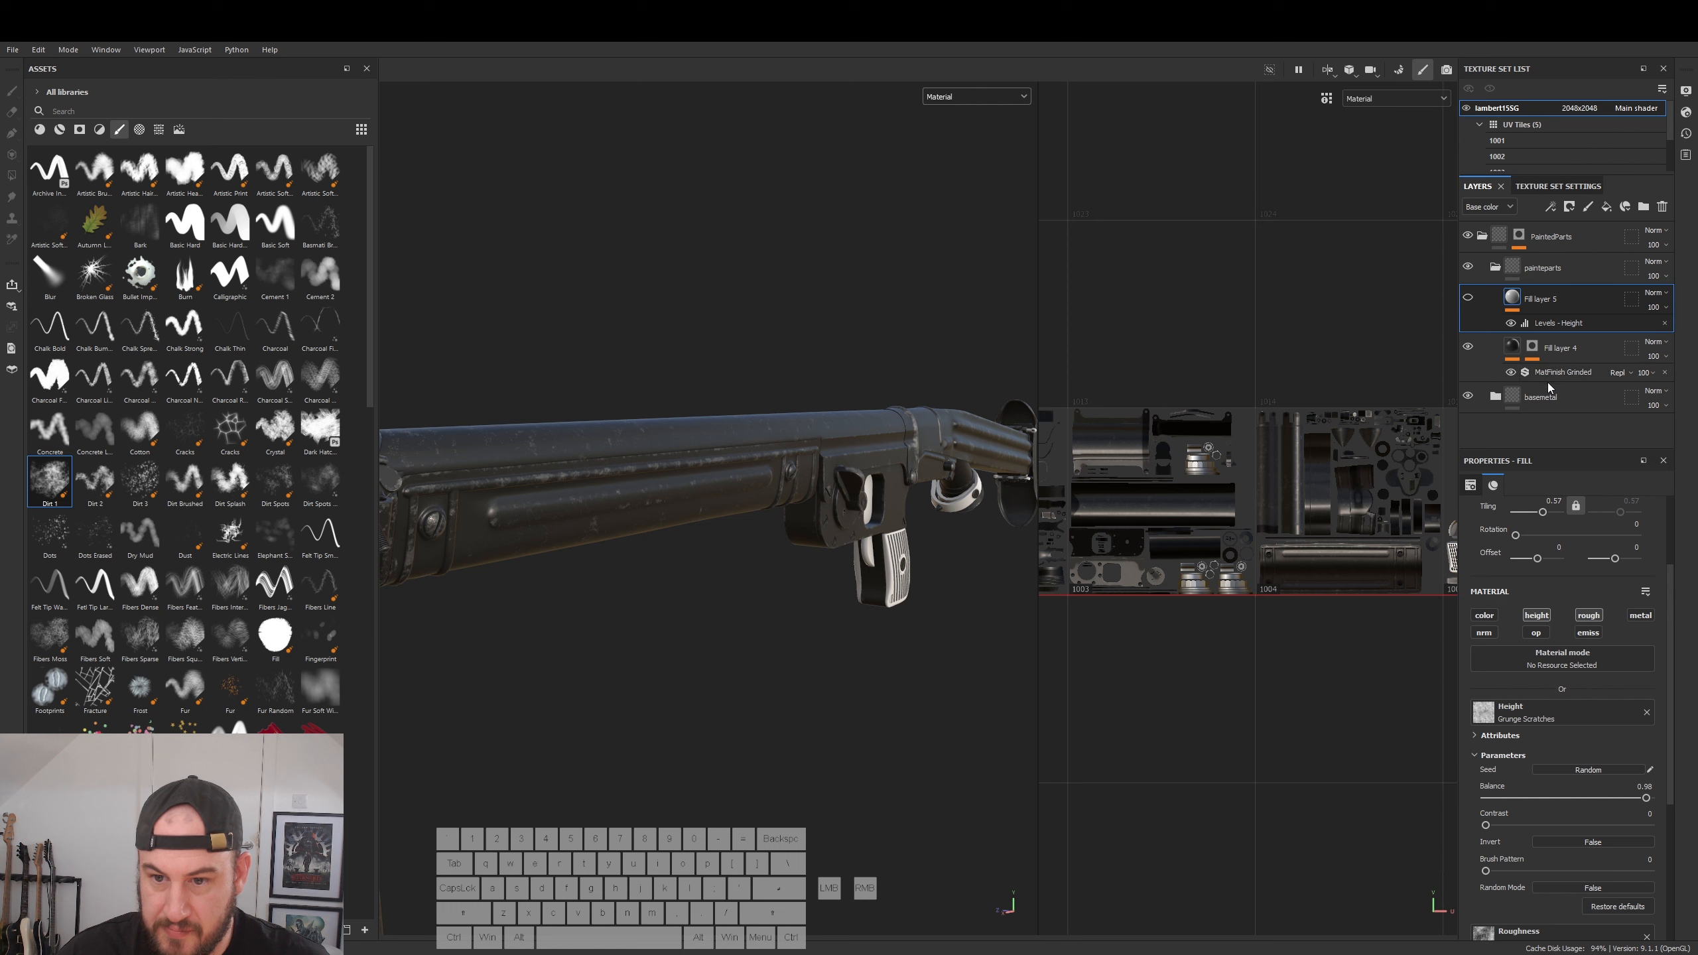
- Lower Fill layer 4's roughness to about 0.25 and replace it with Grunge Paint Scratched as the Roughness texture
left_click(1513, 346)
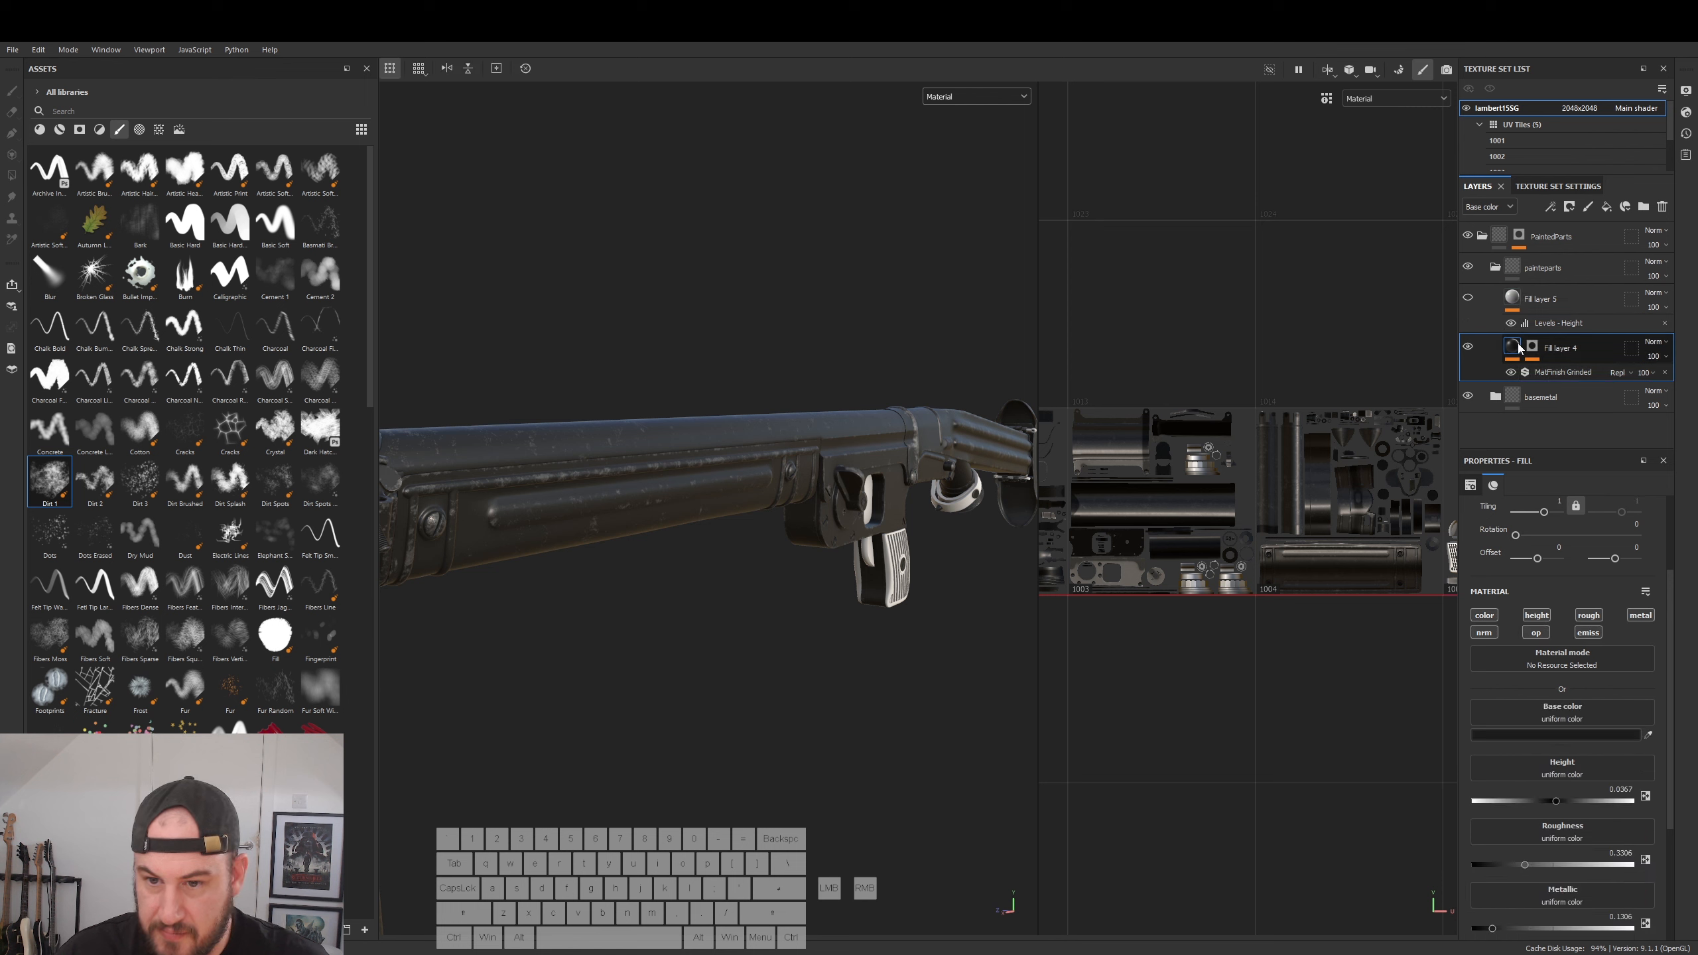
scroll(1560, 754, "down", 2)
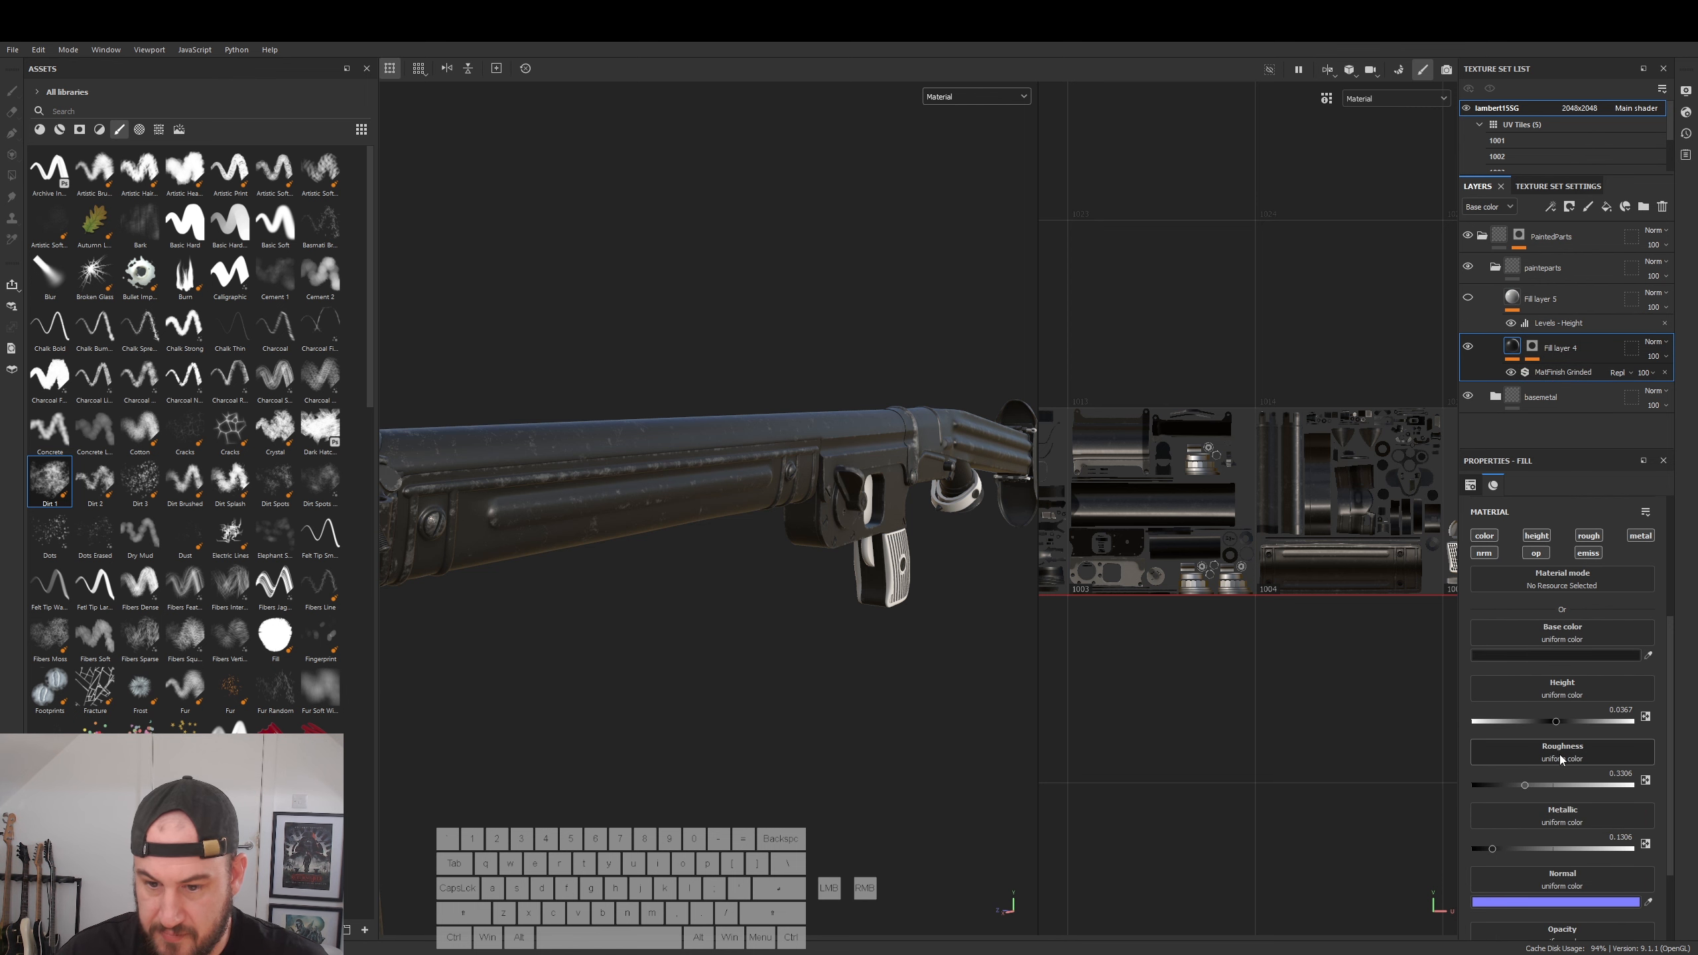
left_click_drag(1526, 786, 1513, 786)
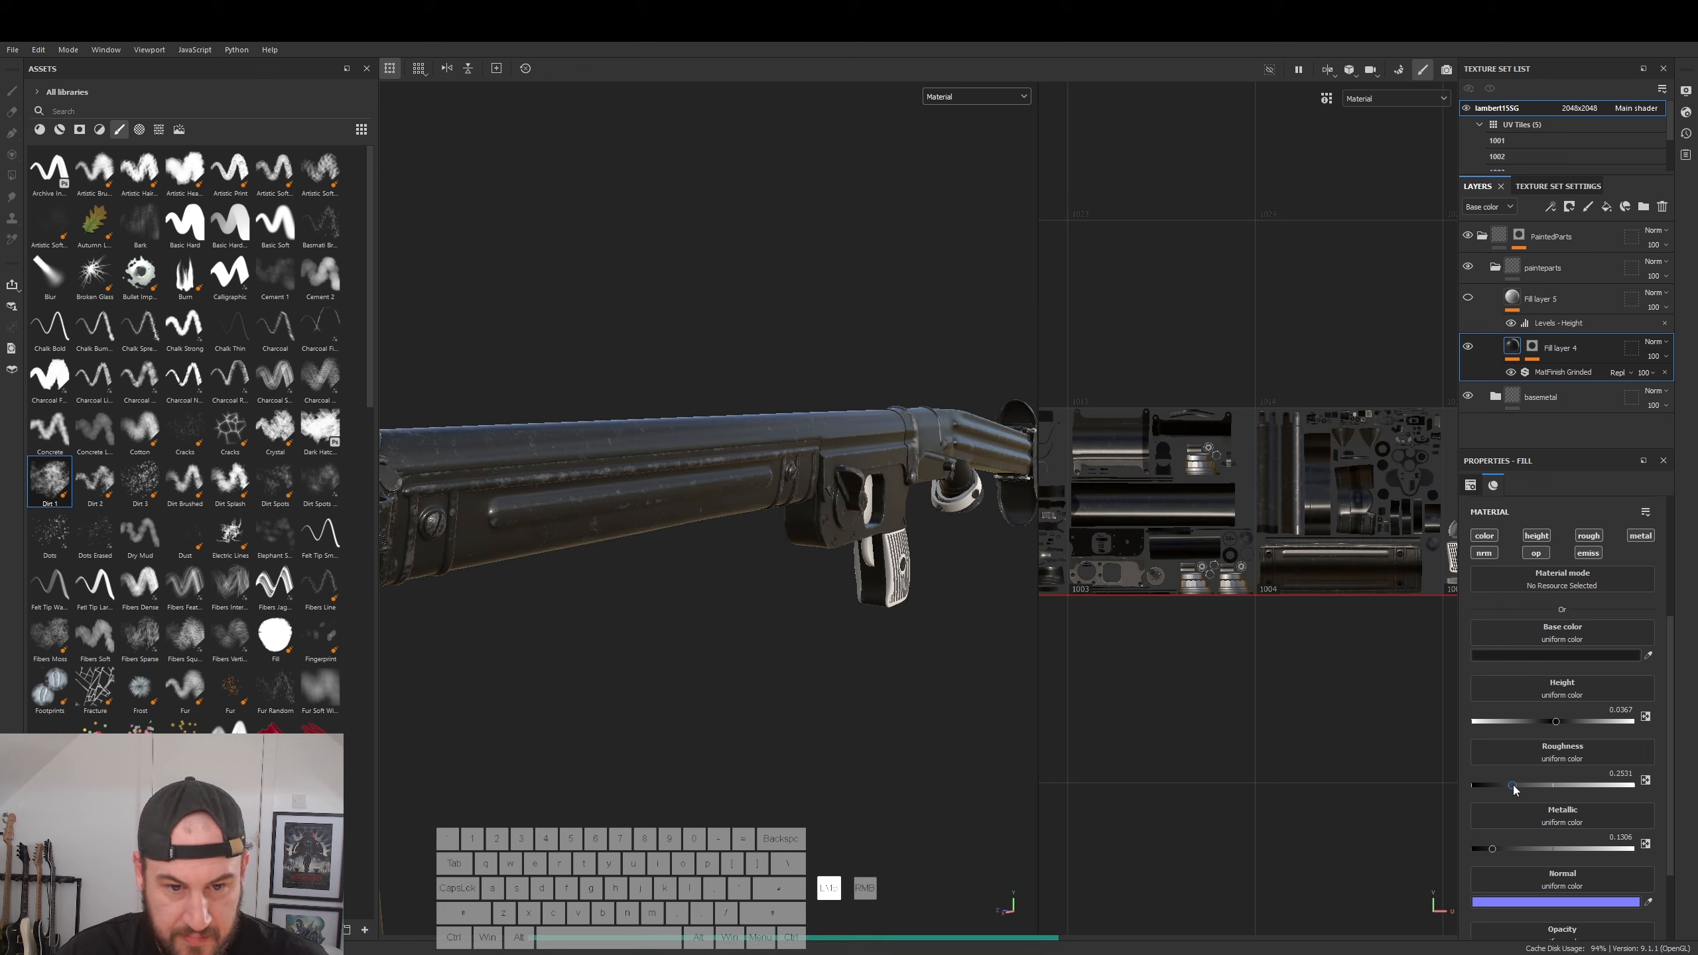
left_click(1556, 750)
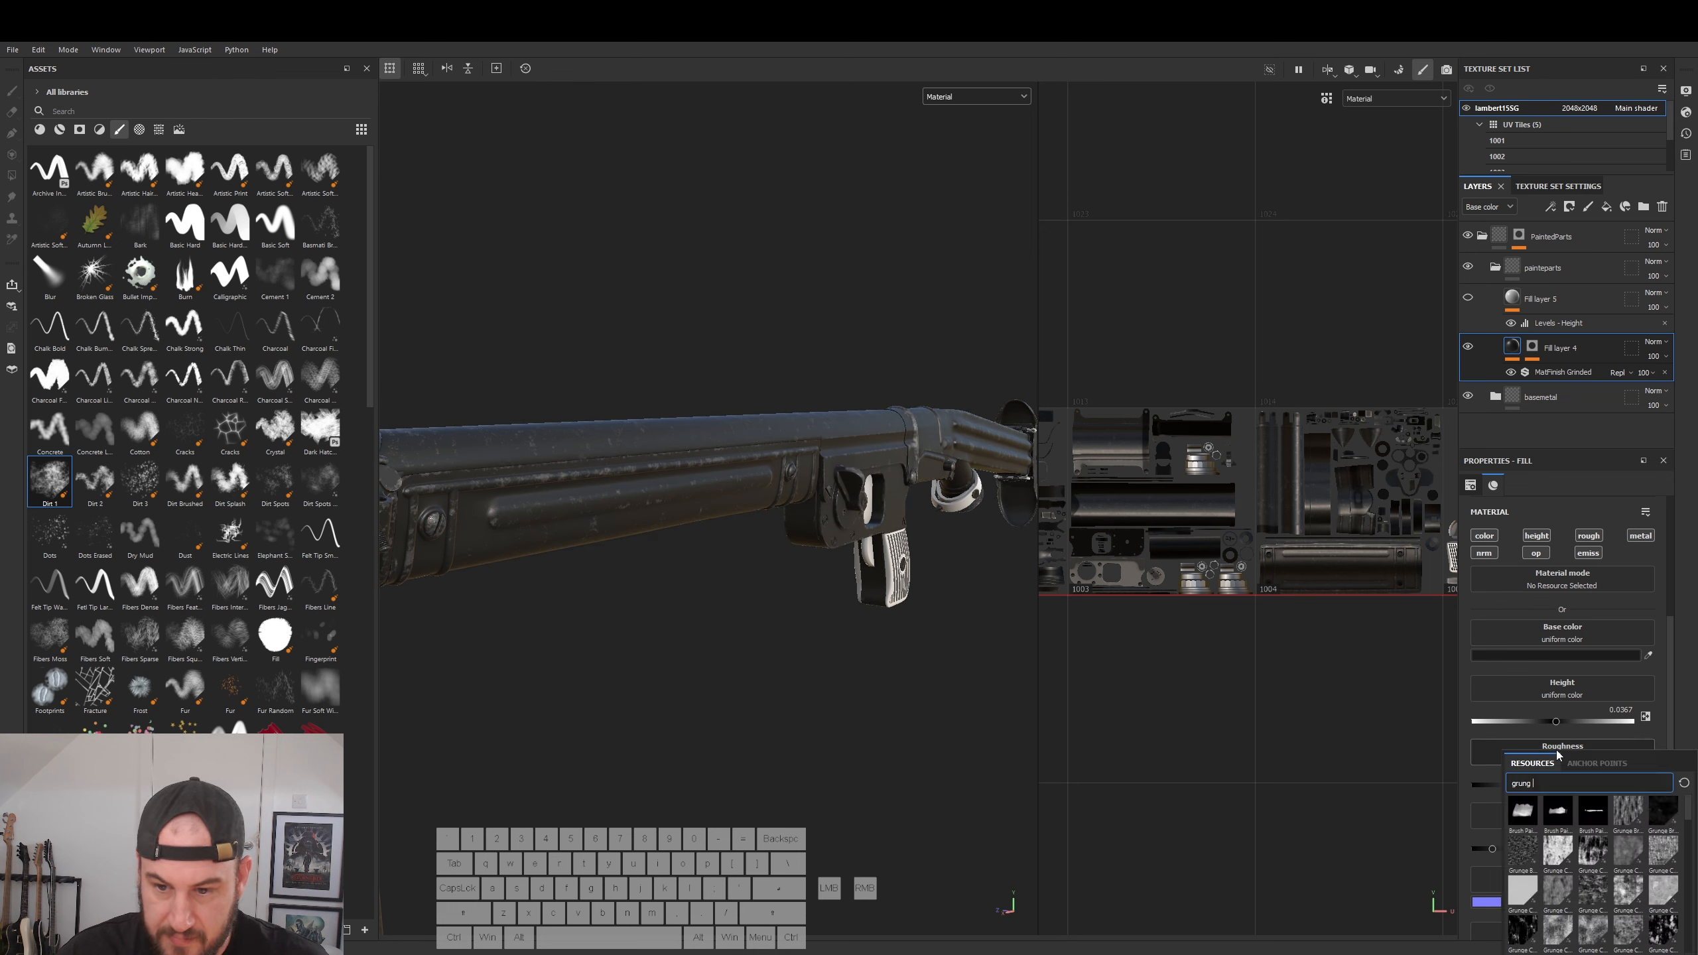
scroll(1585, 859, "down", 3)
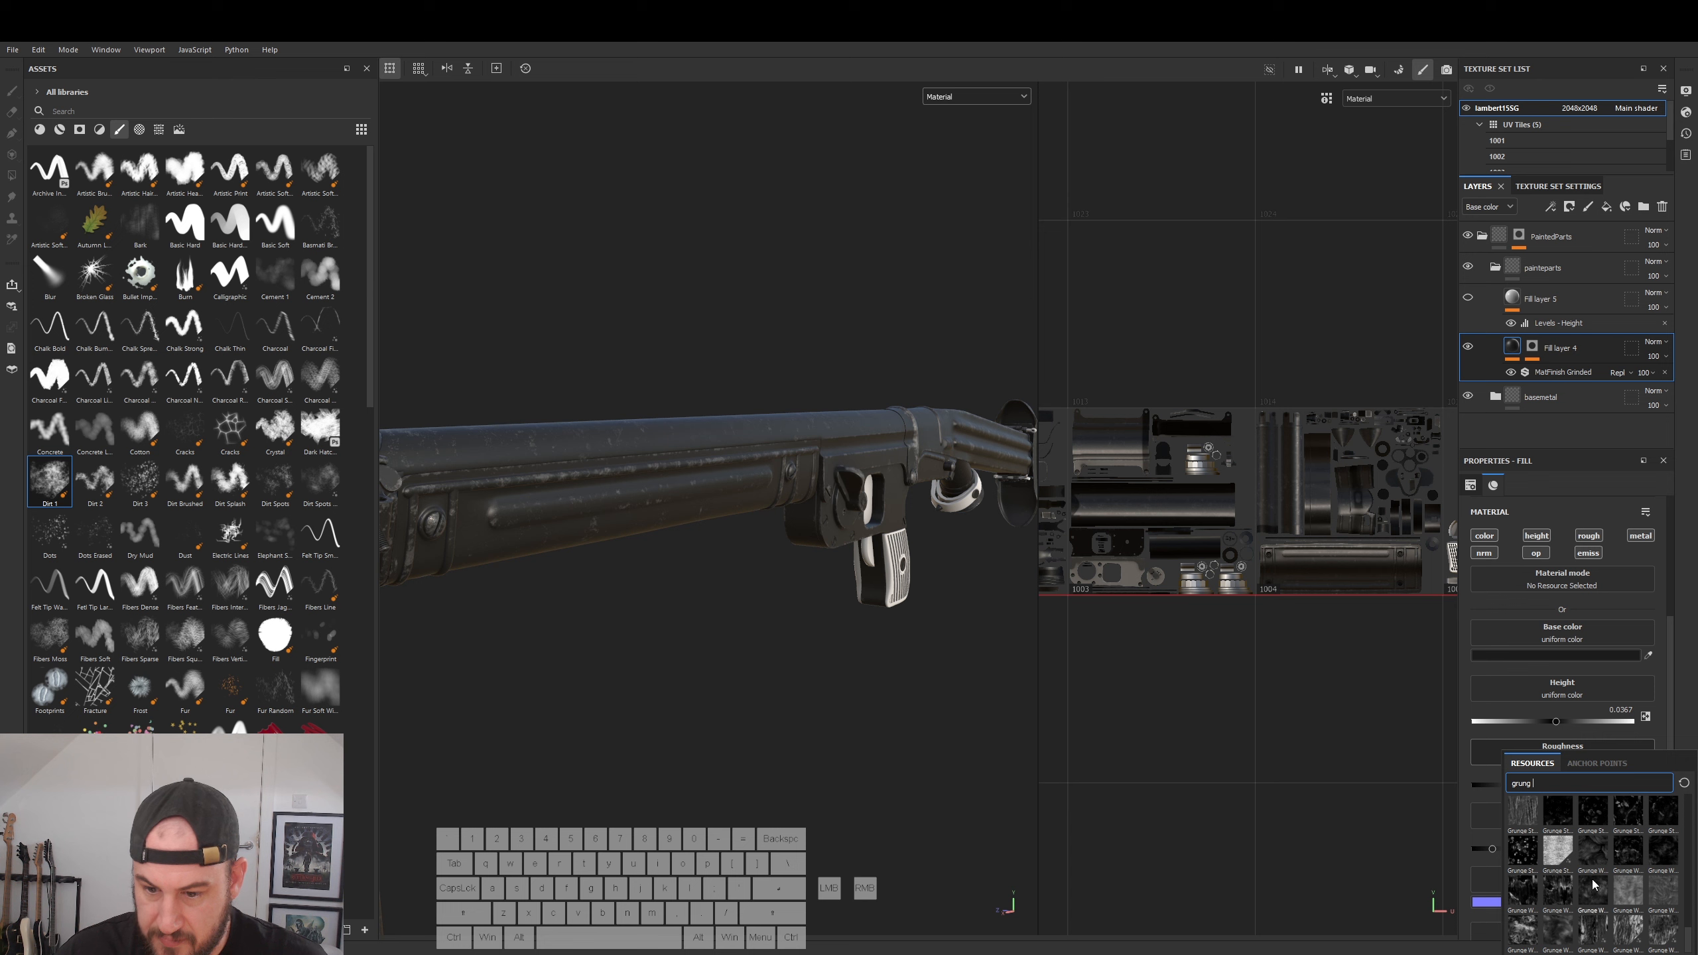
scroll(1585, 877, "up", 3)
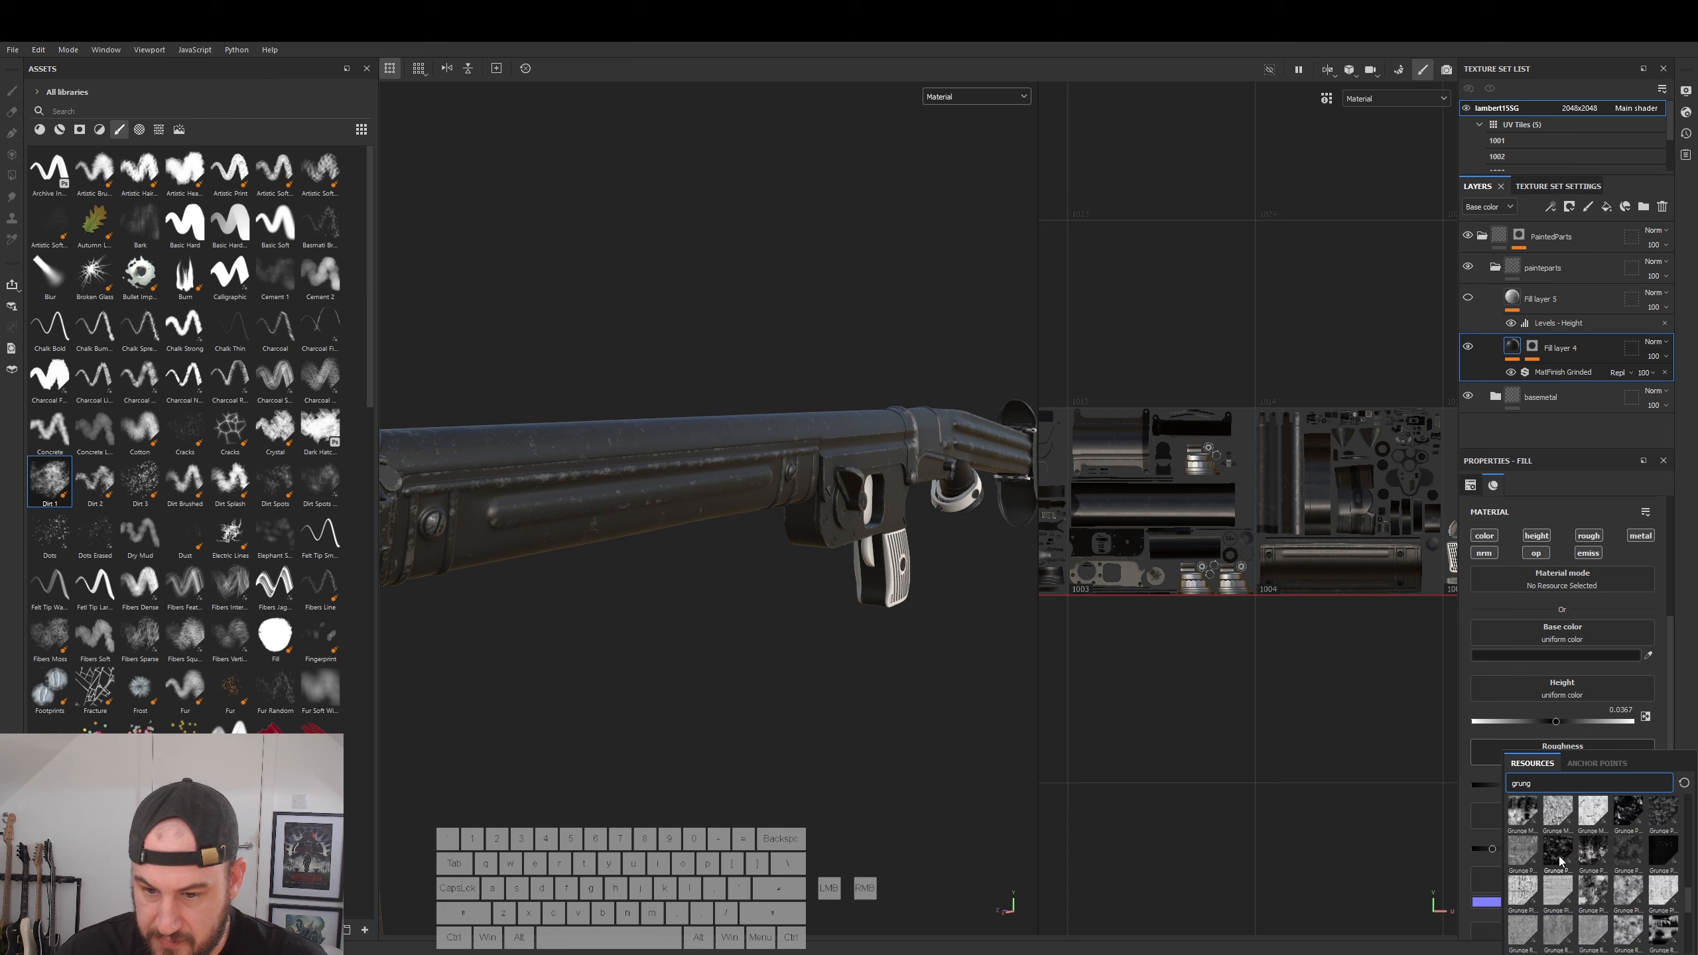
left_click(1518, 856)
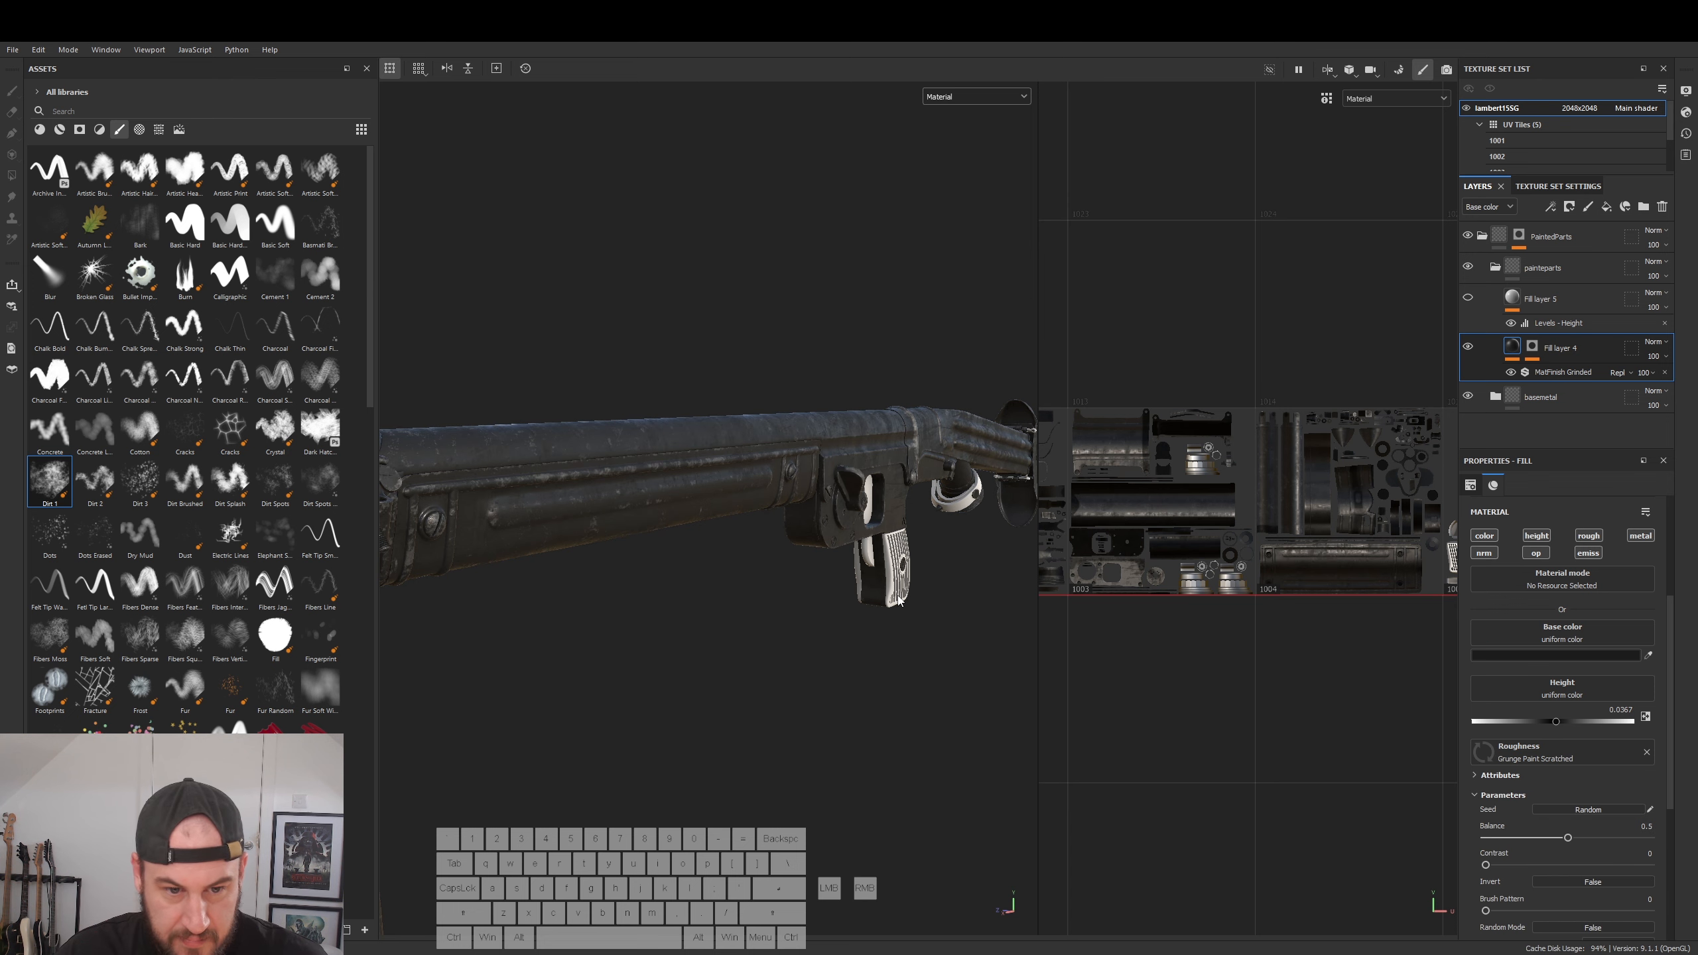
left_click_drag(896, 592, 669, 571, "alt")
right_click_drag(669, 571, 702, 582, "alt")
left_click_drag(702, 582, 869, 600, "alt")
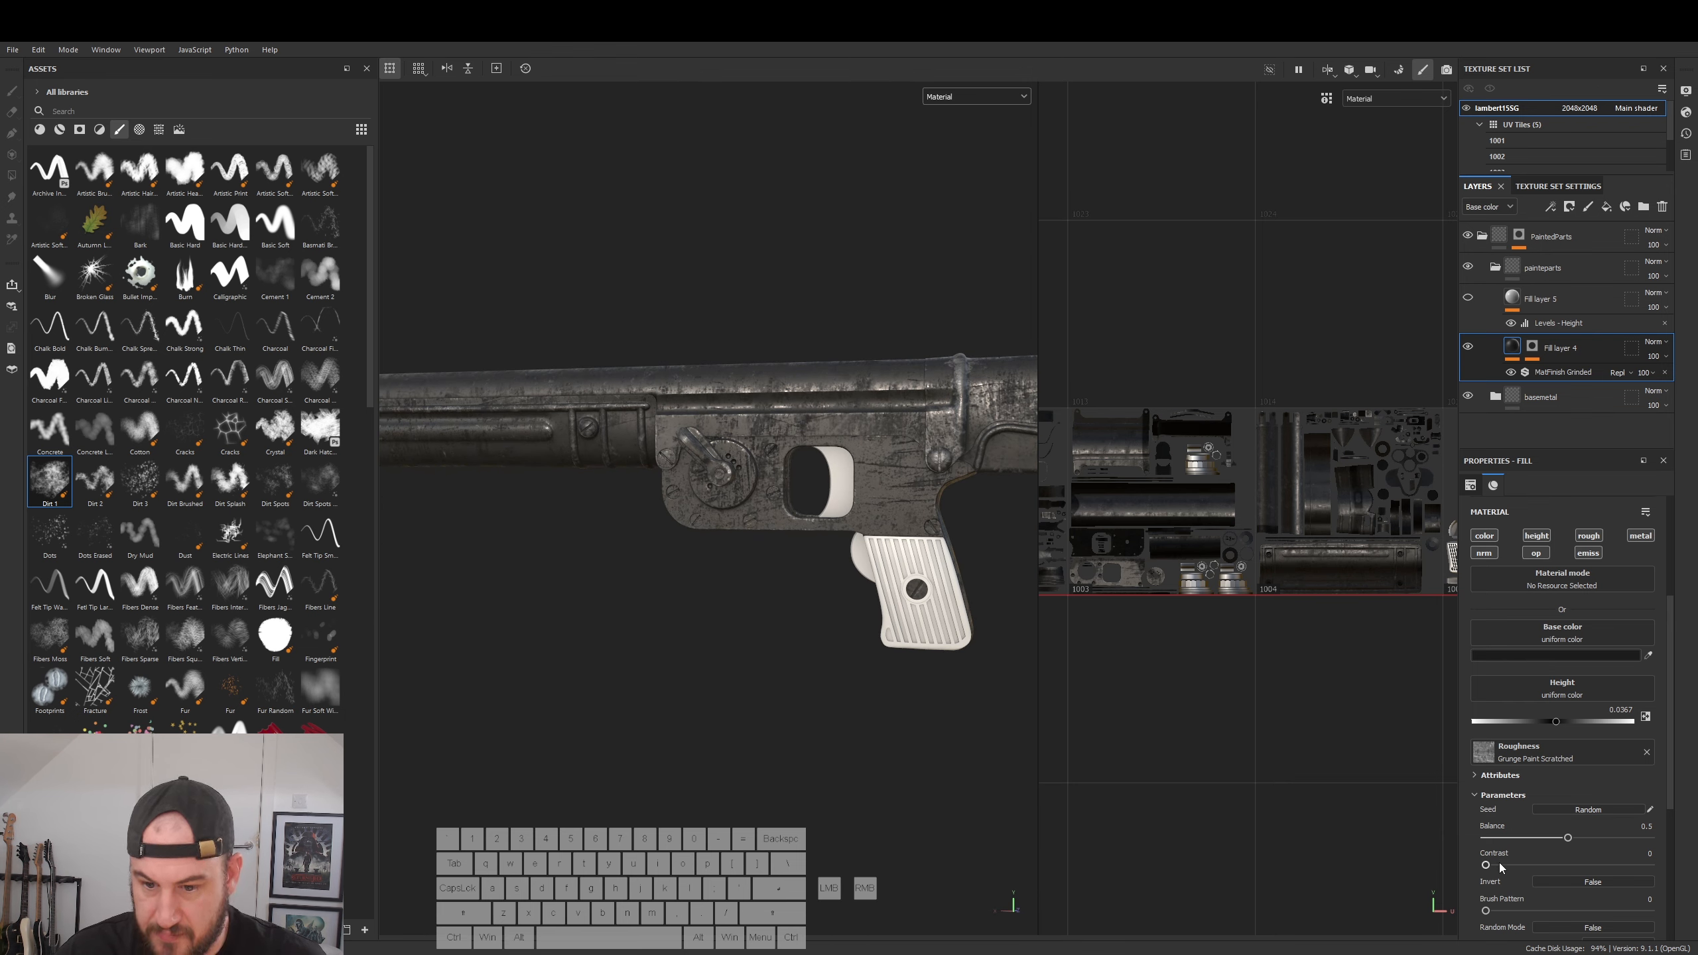
scroll(1526, 885, "down", 4)
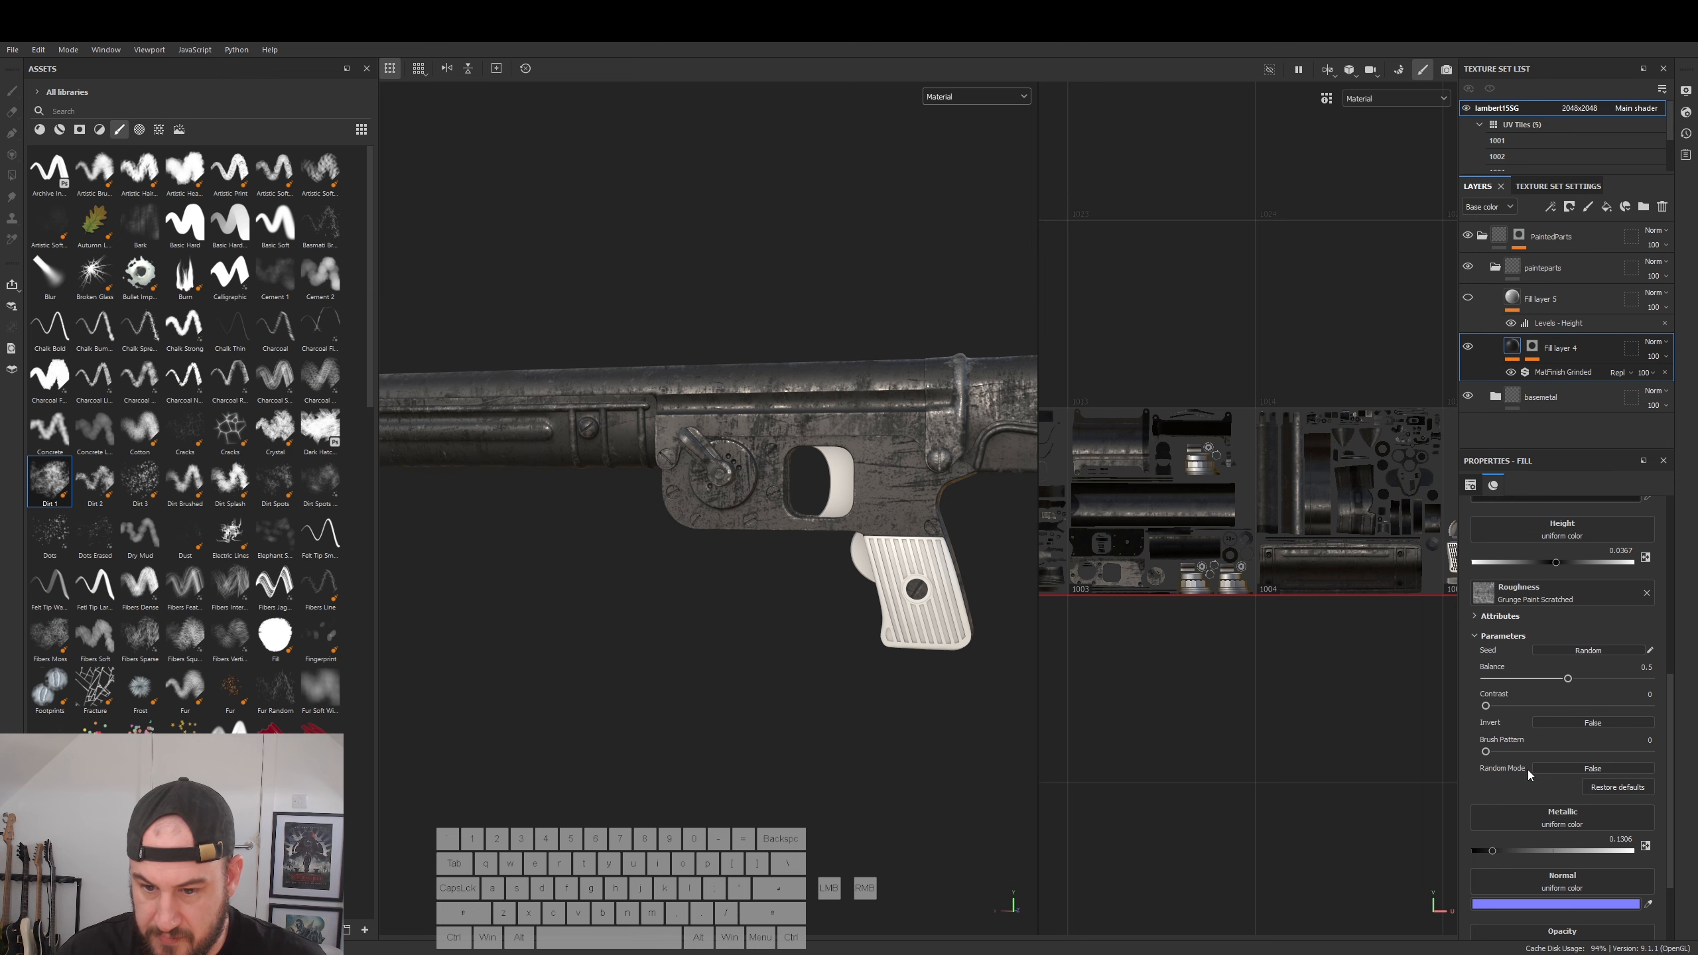
left_click_drag(1513, 754, 1442, 757)
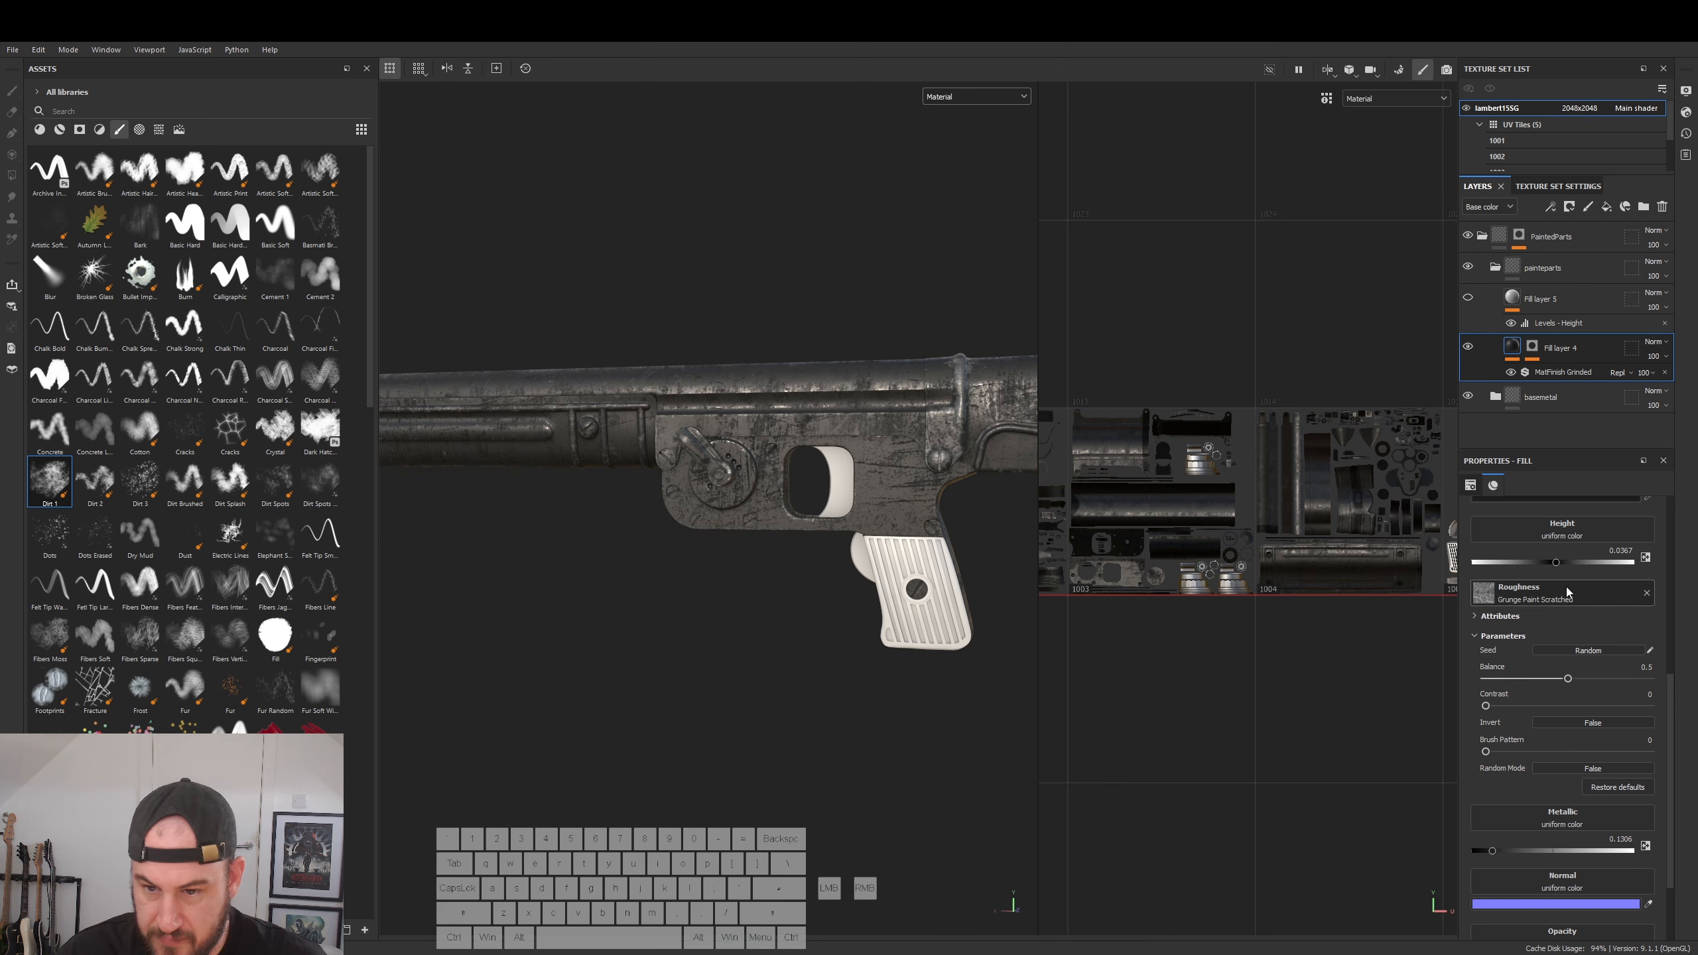
right_click(1510, 348)
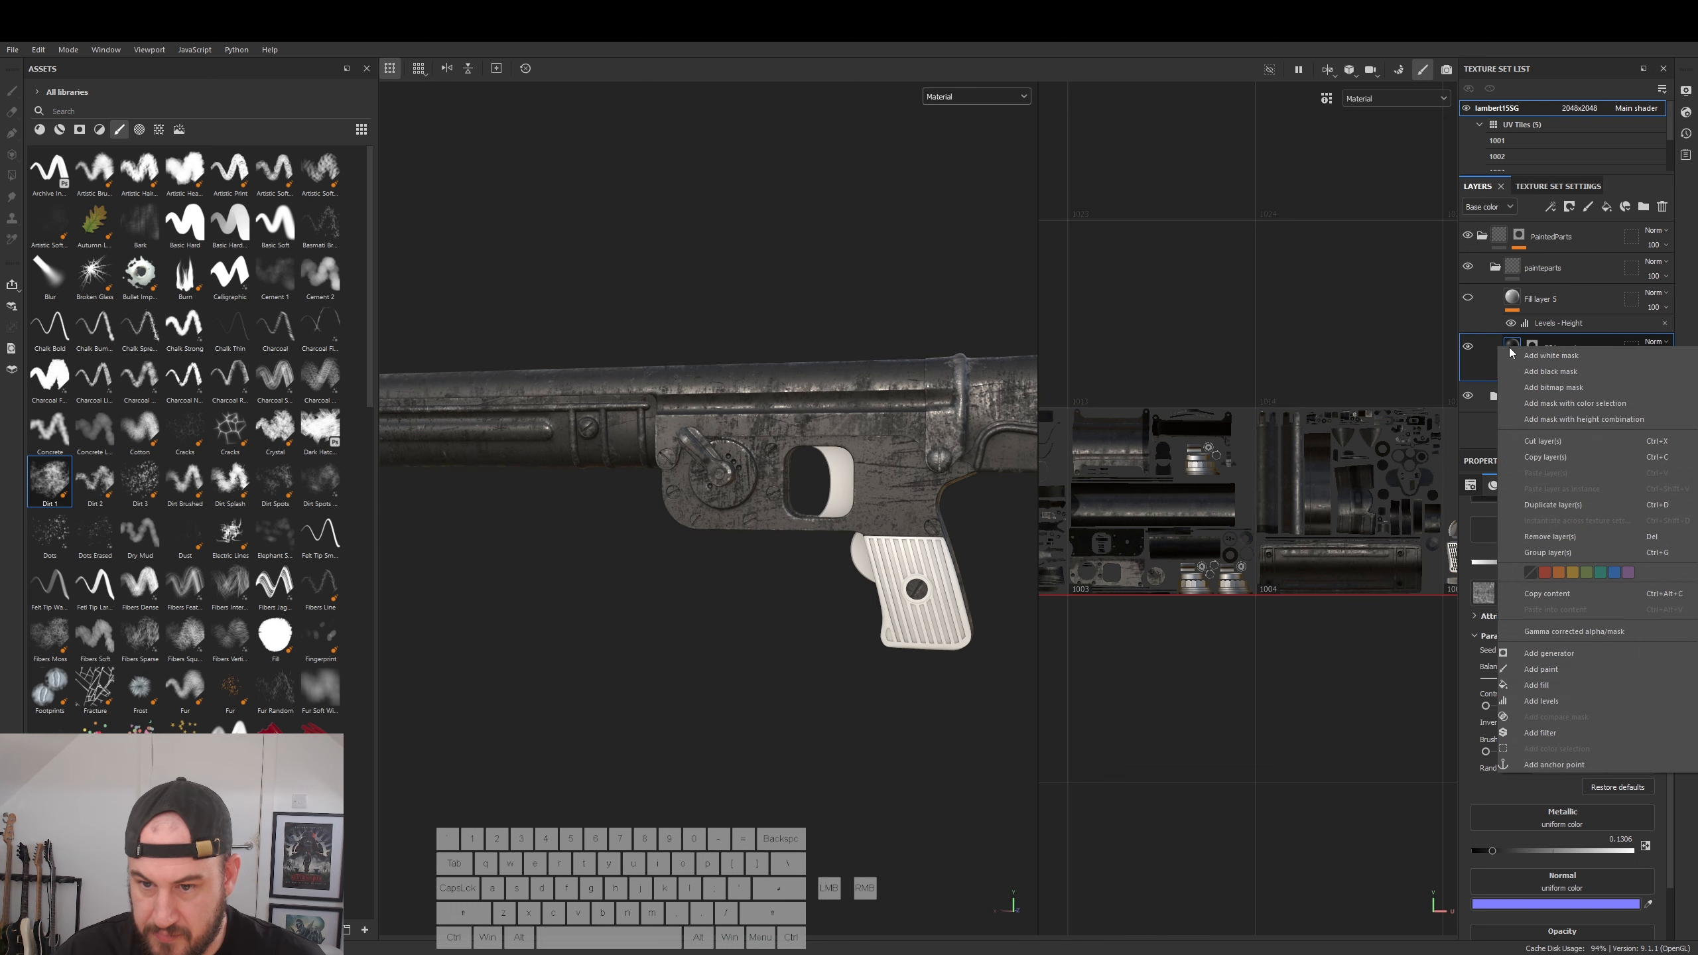
left_click(1549, 700)
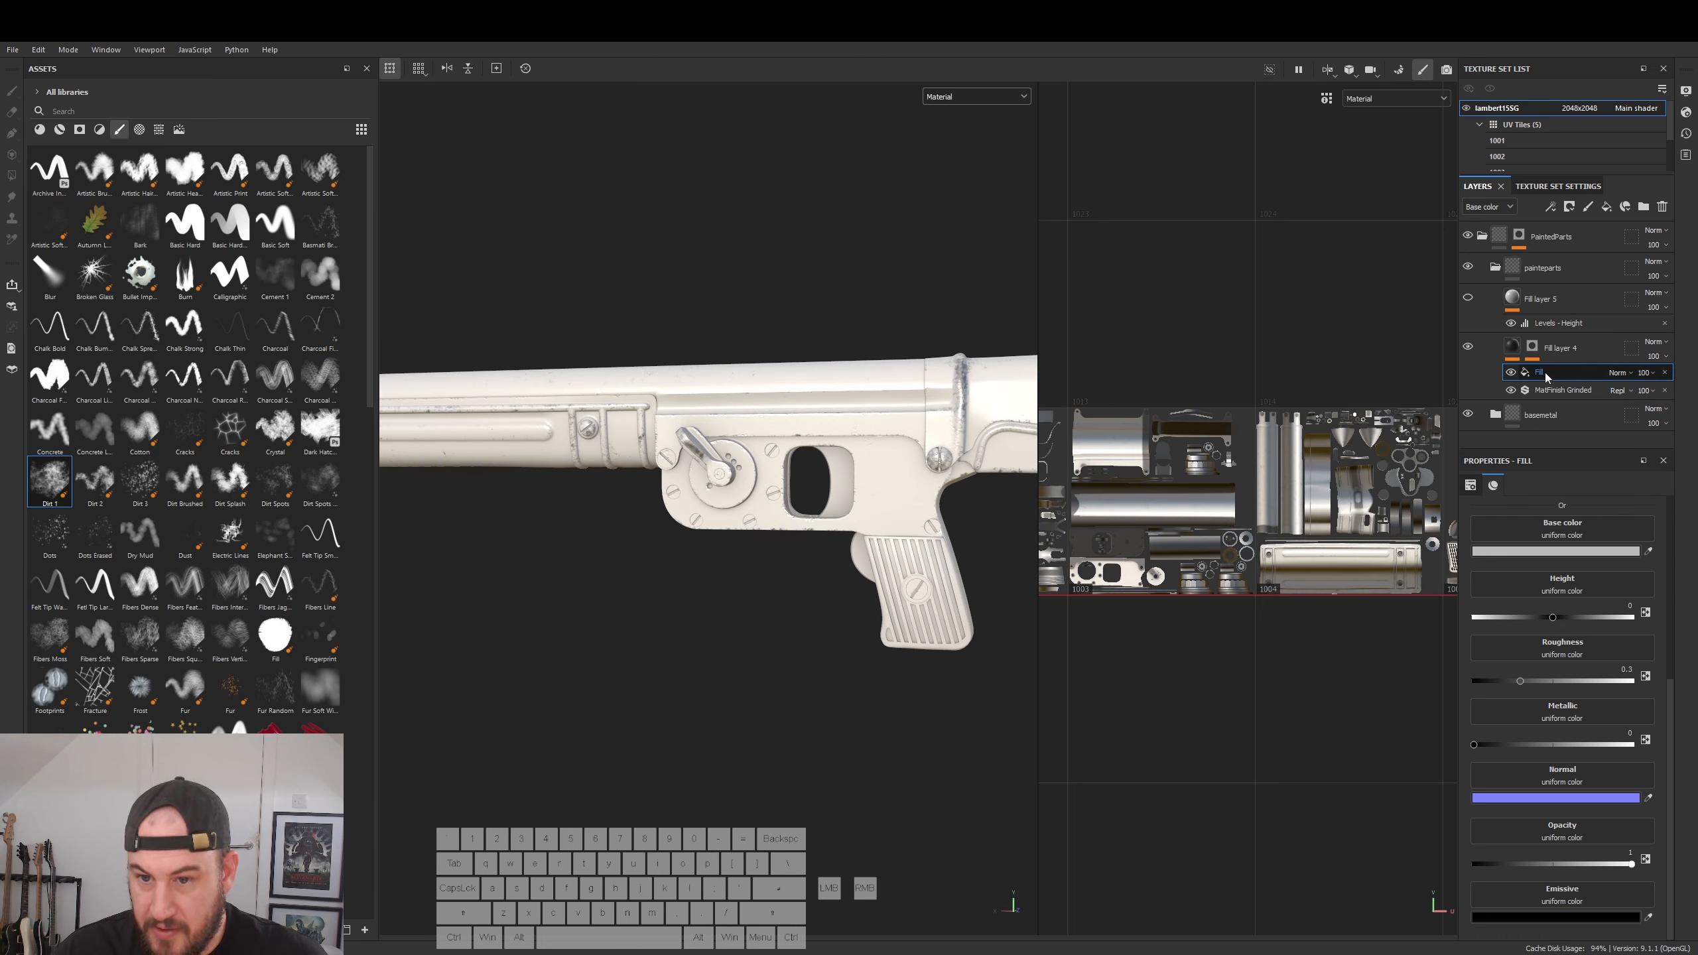
key("ctrl+z")
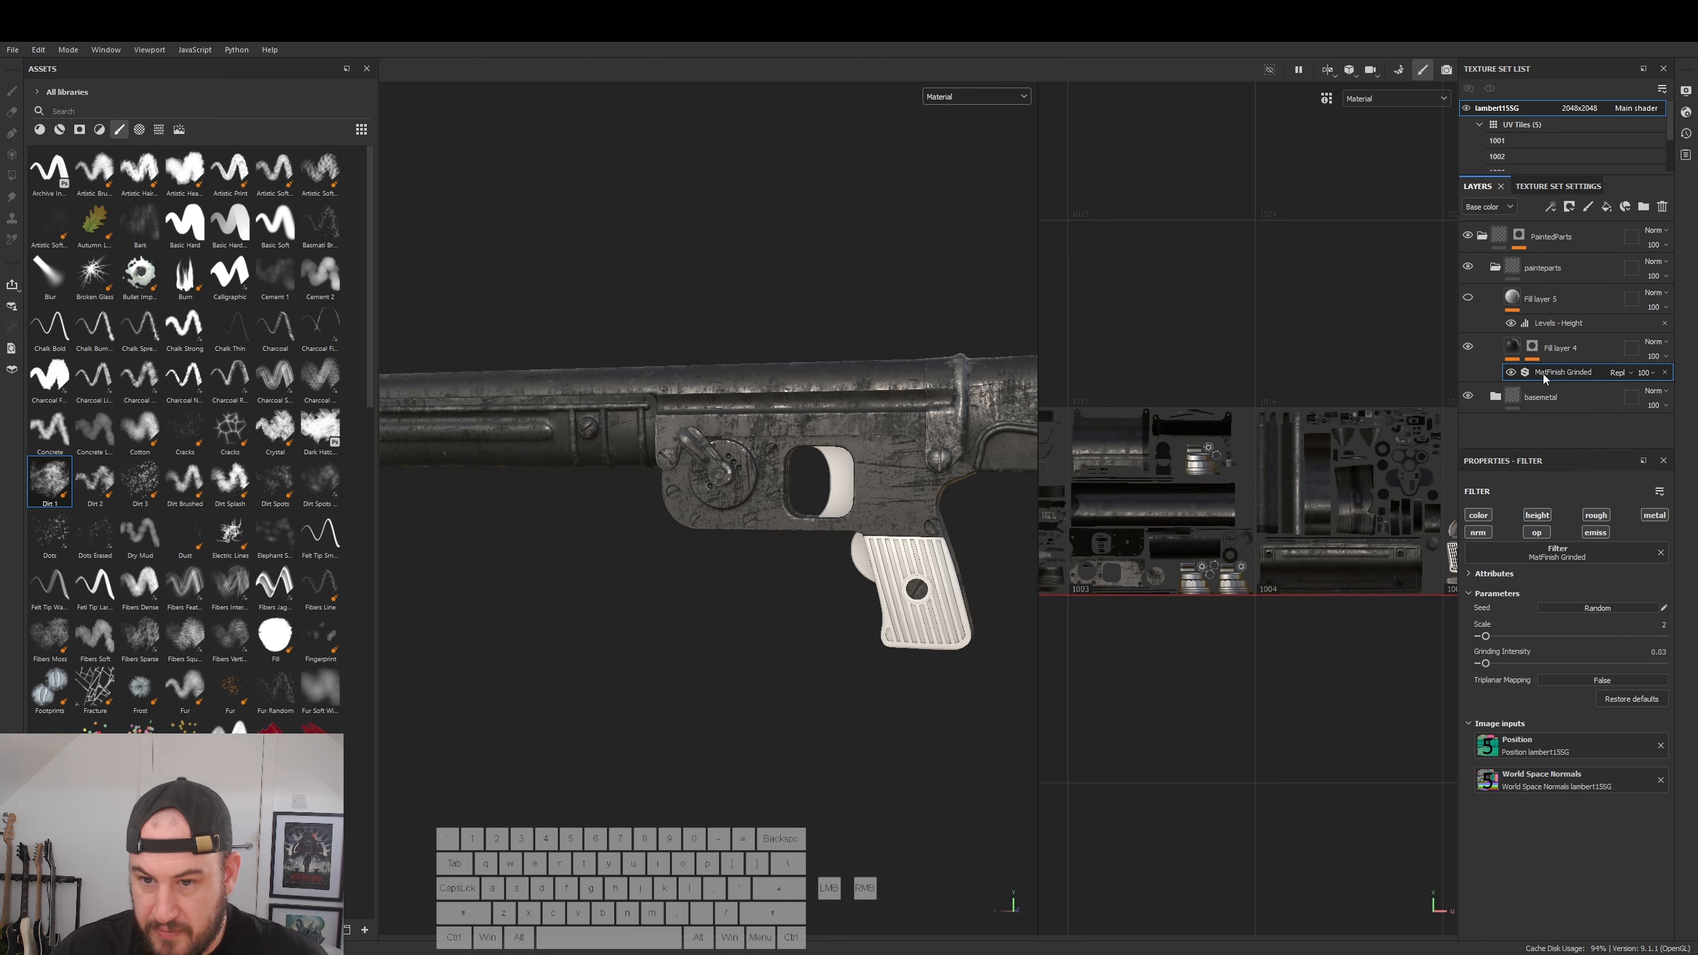
- Add a Levels effect to Fill layer 4 for the Roughness channel, set its midtones to about 0.32 and invert it
left_click(1514, 354)
right_click(1513, 354)
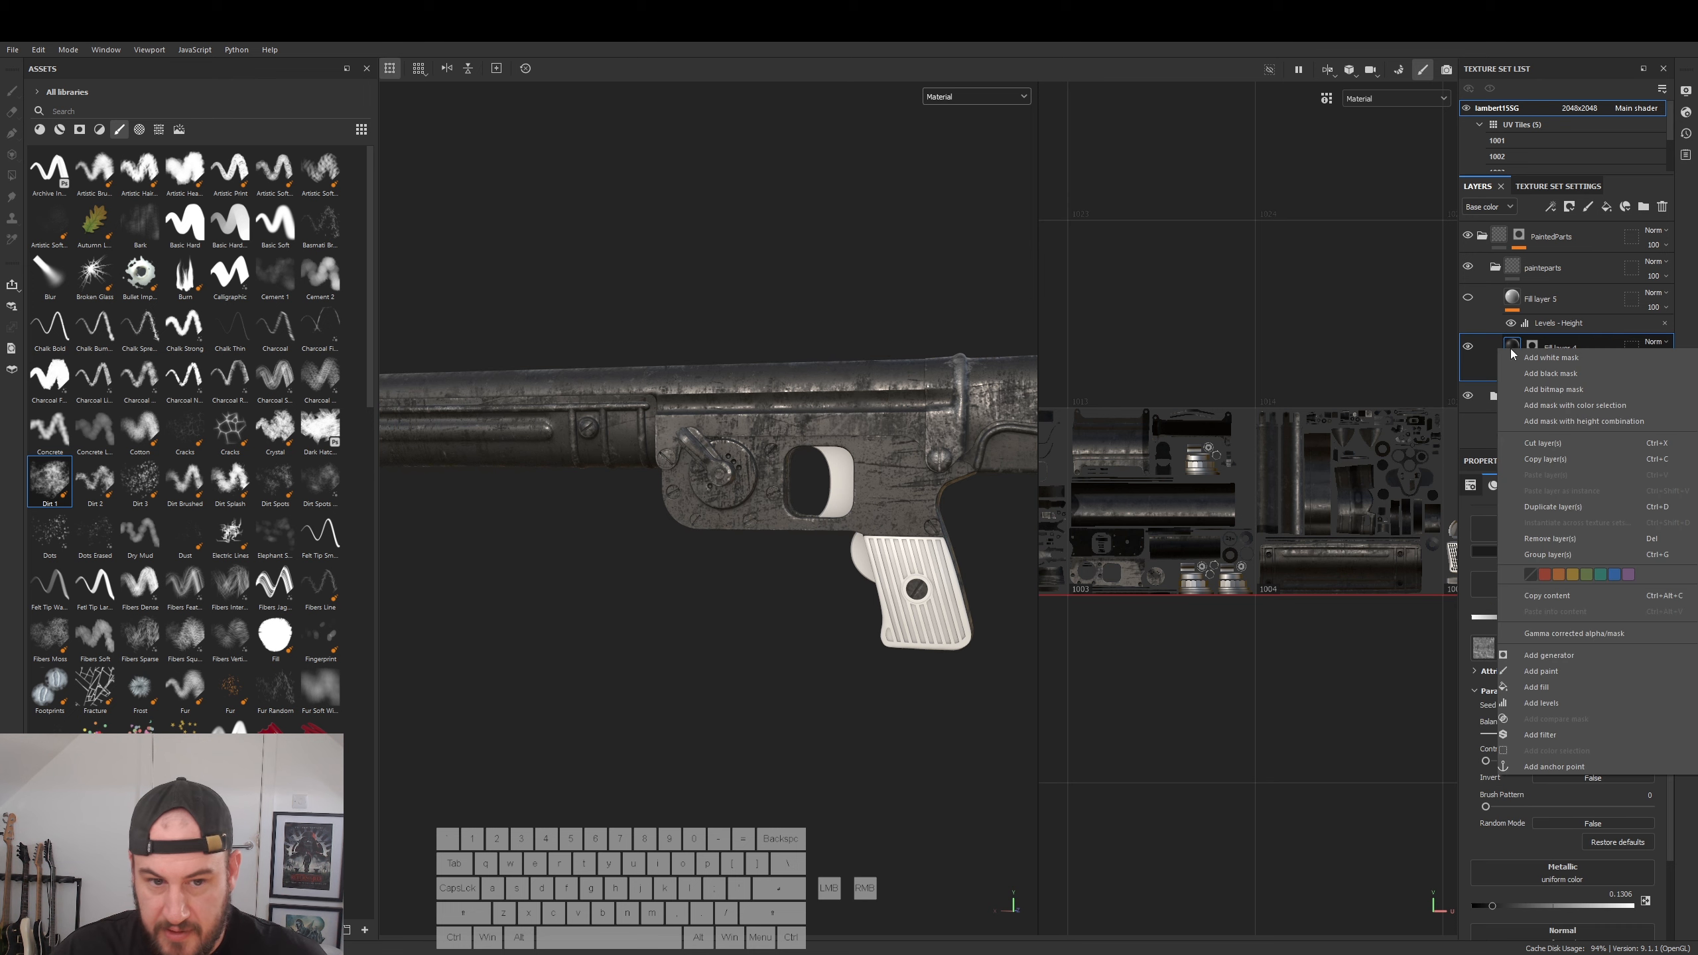
left_click(1545, 702)
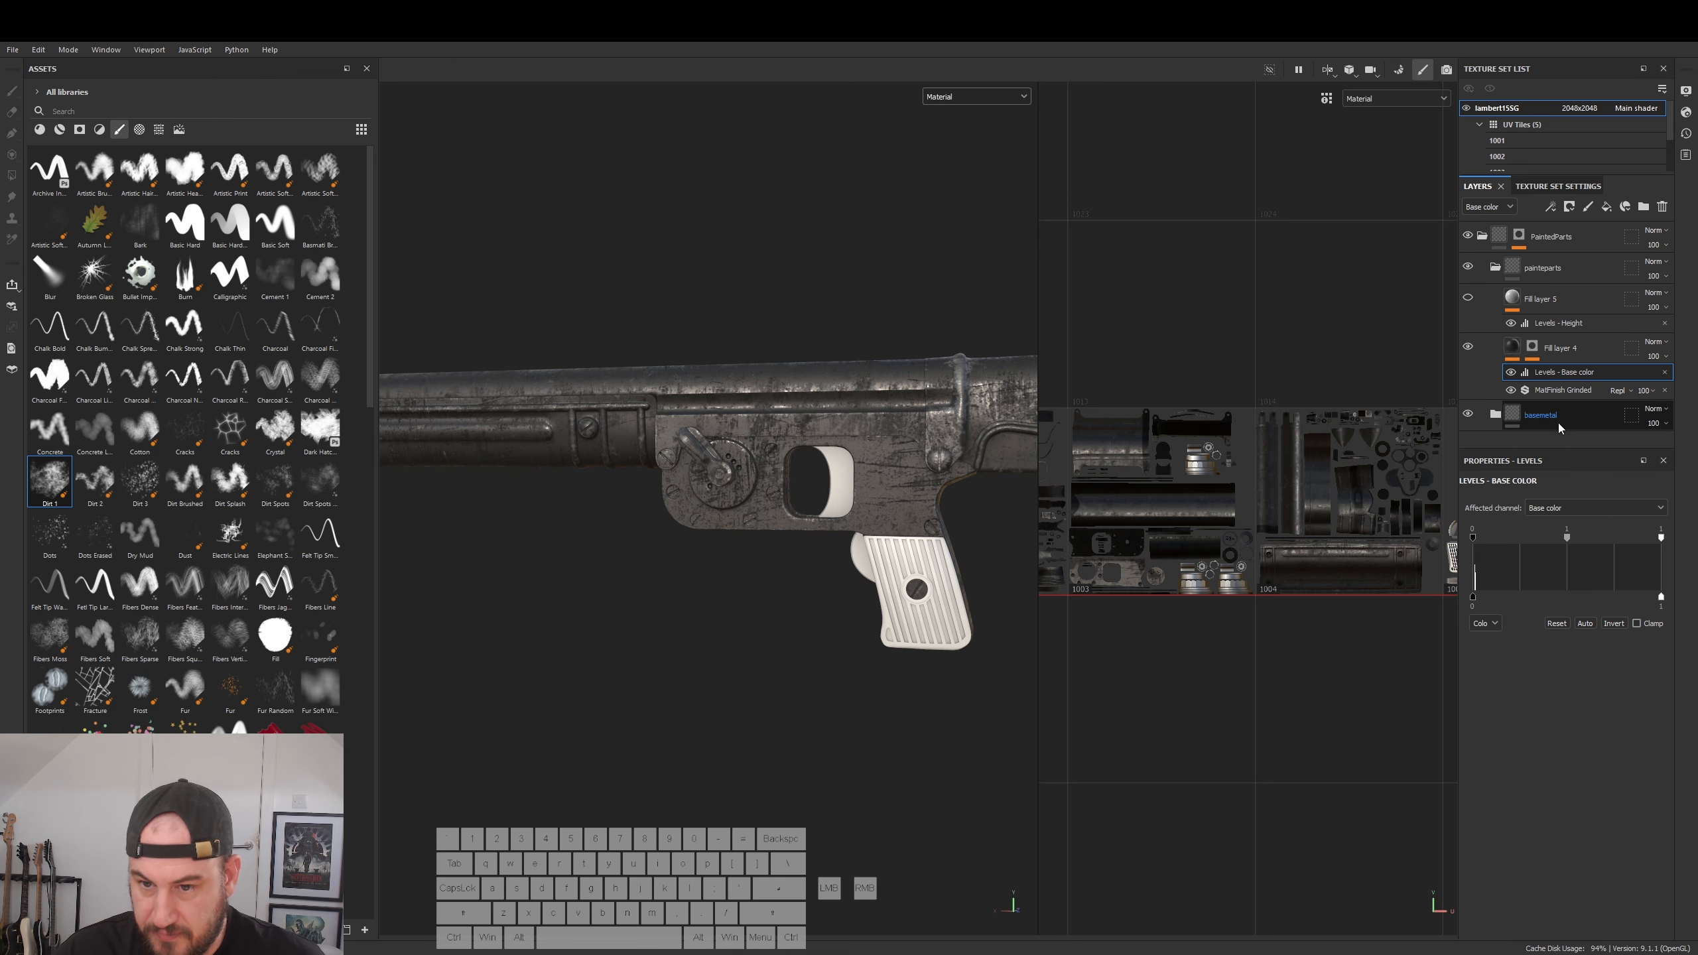
left_click(1546, 508)
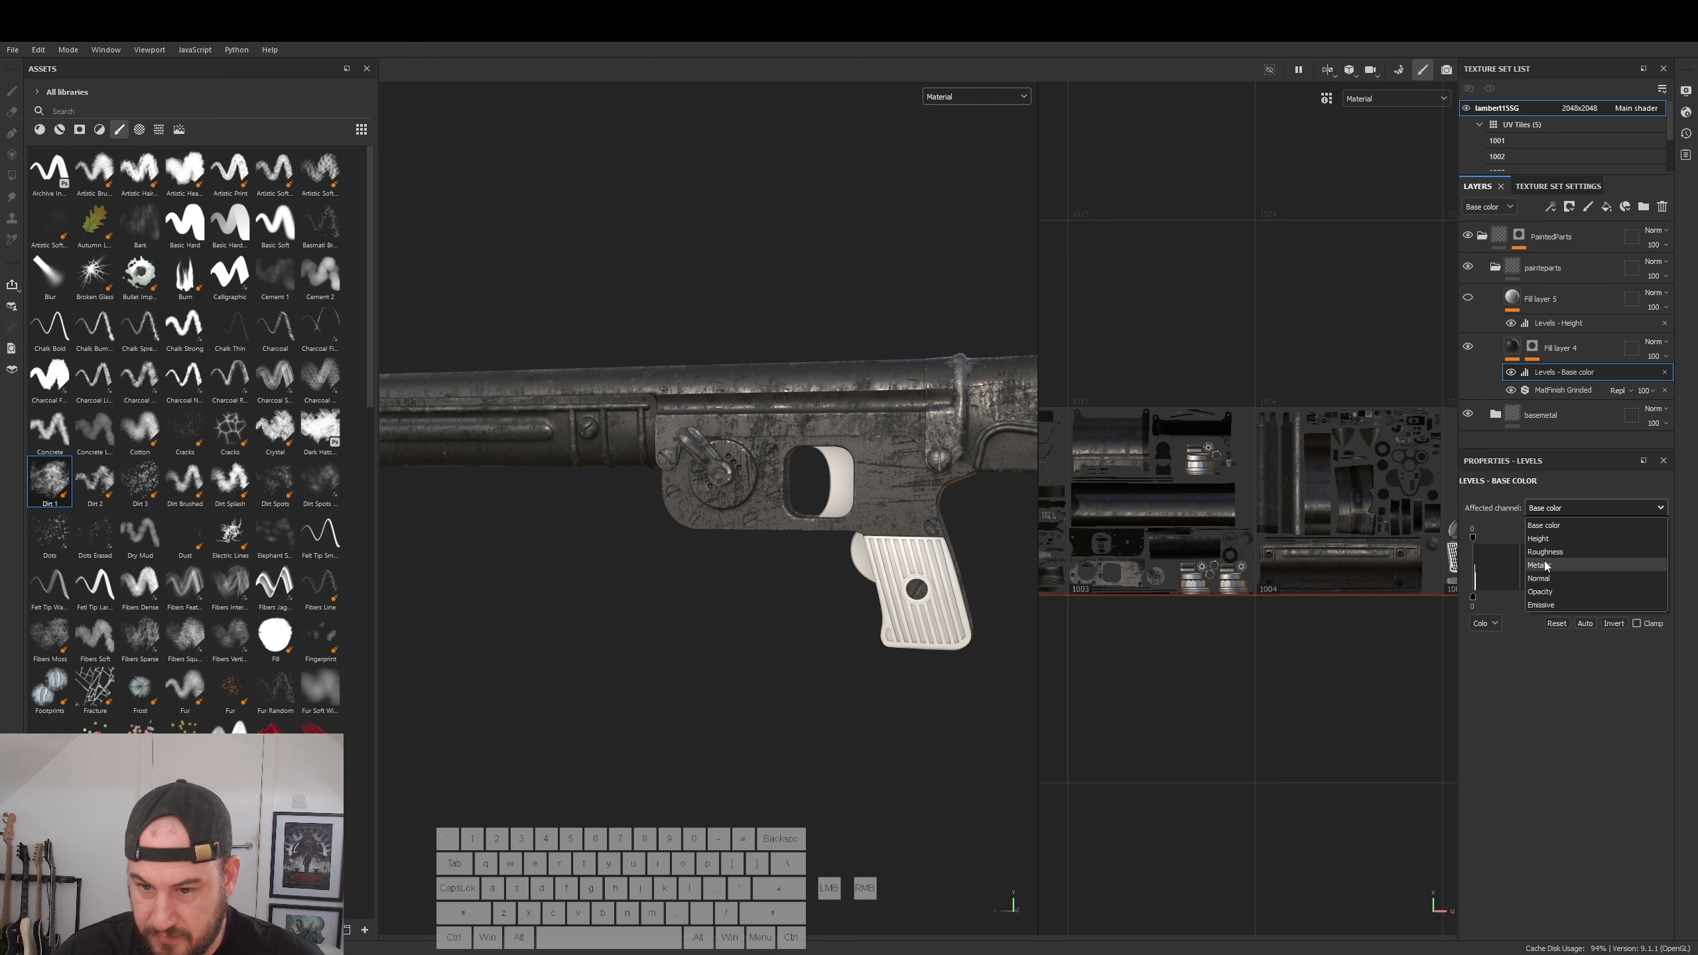
left_click(1546, 552)
left_click_drag(1575, 542, 1499, 577)
left_click_drag(790, 561, 757, 591, "alt")
left_click(1613, 624)
- Examine the adjusted roughness on the gun's barrel, receiver and rear tube from several angles, with the PaintedParts folder collapsed
right_click_drag(757, 591, 1175, 605, "alt")
left_click_drag(696, 570, 907, 623, "alt")
right_click_drag(897, 560, 540, 540, "alt")
left_click_drag(540, 546, 605, 587, "alt")
right_click_drag(605, 587, 739, 532, "alt")
left_click_drag(668, 536, 636, 524, "alt")
middle_click_drag(586, 554, 1105, 548, "alt")
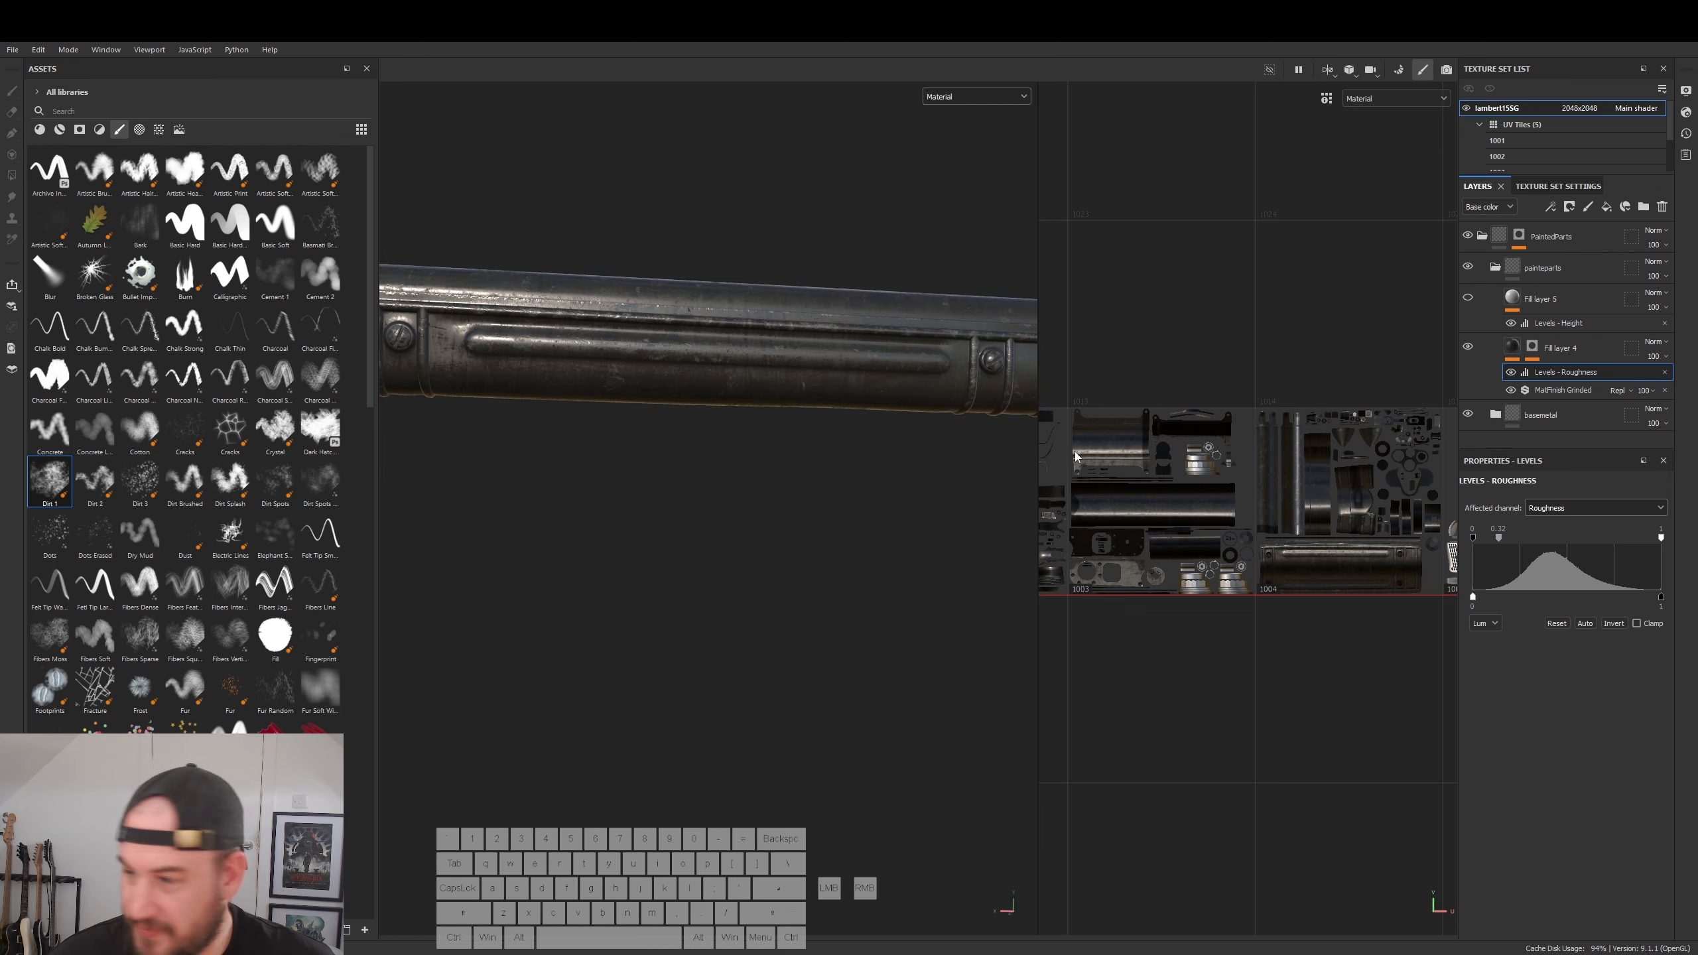
left_click(1480, 236)
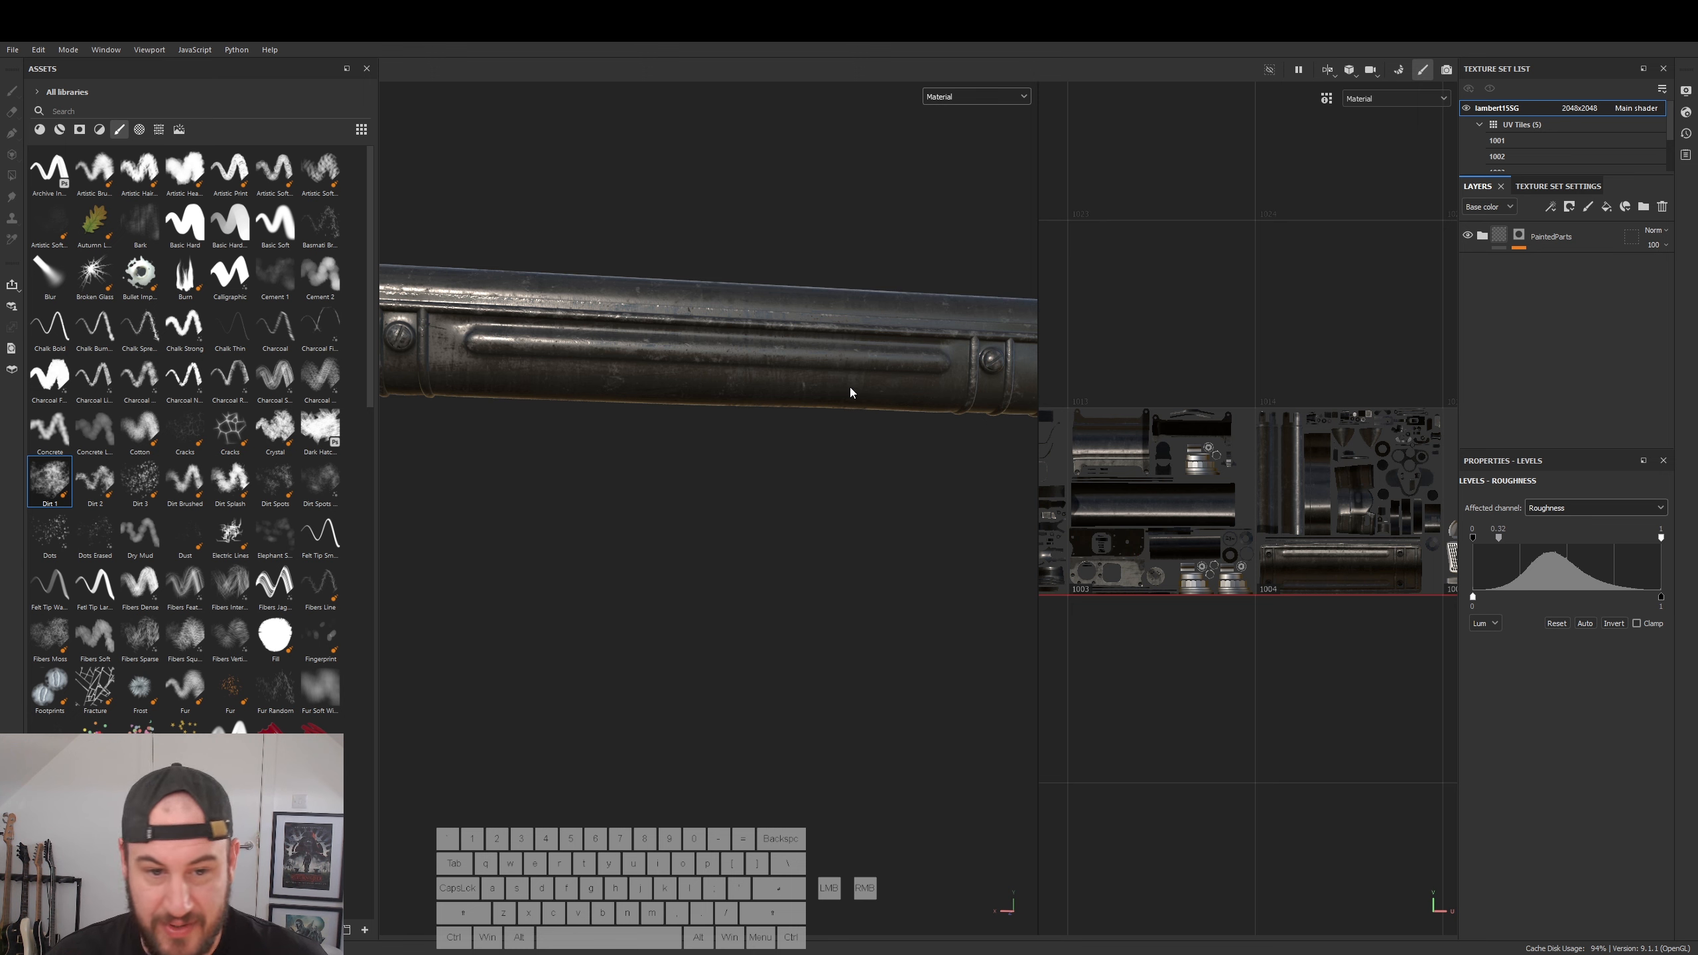
middle_click_drag(852, 392, 431, 540, "alt")
left_click_drag(701, 525, 749, 503, "alt")
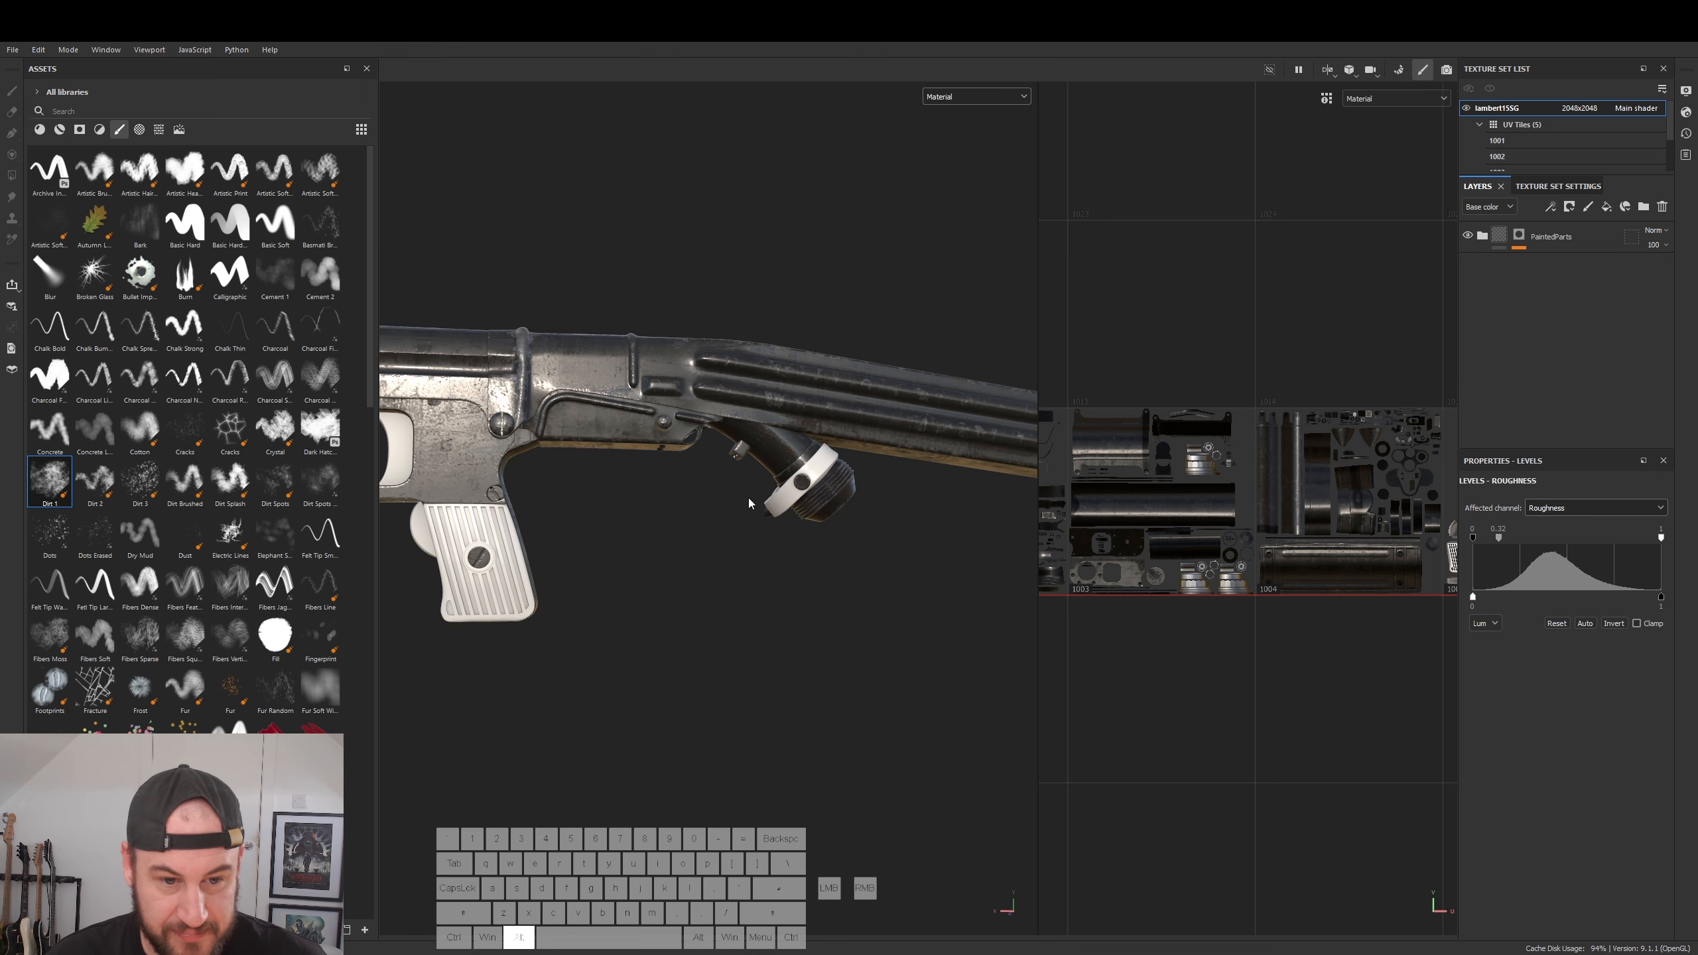
middle_click_drag(619, 515, 899, 465, "alt")
right_click_drag(900, 465, 963, 461, "alt")
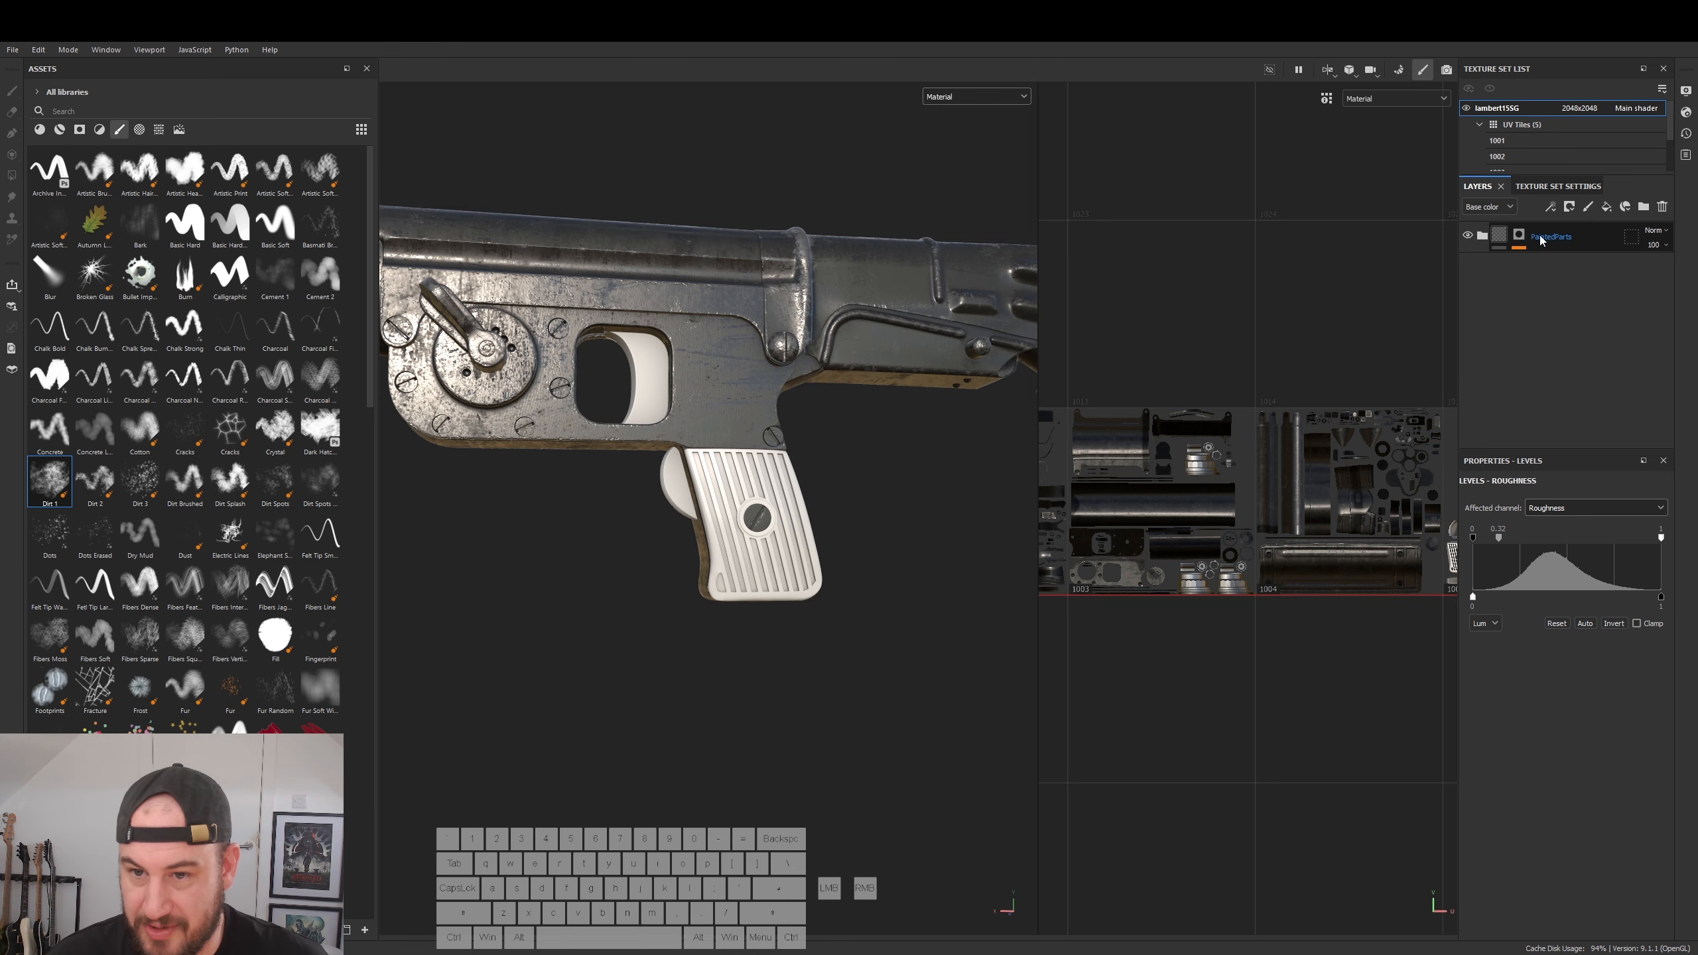
- Create a new top-level folder above the PaintedParts folder and name it plastic
left_click(1642, 205)
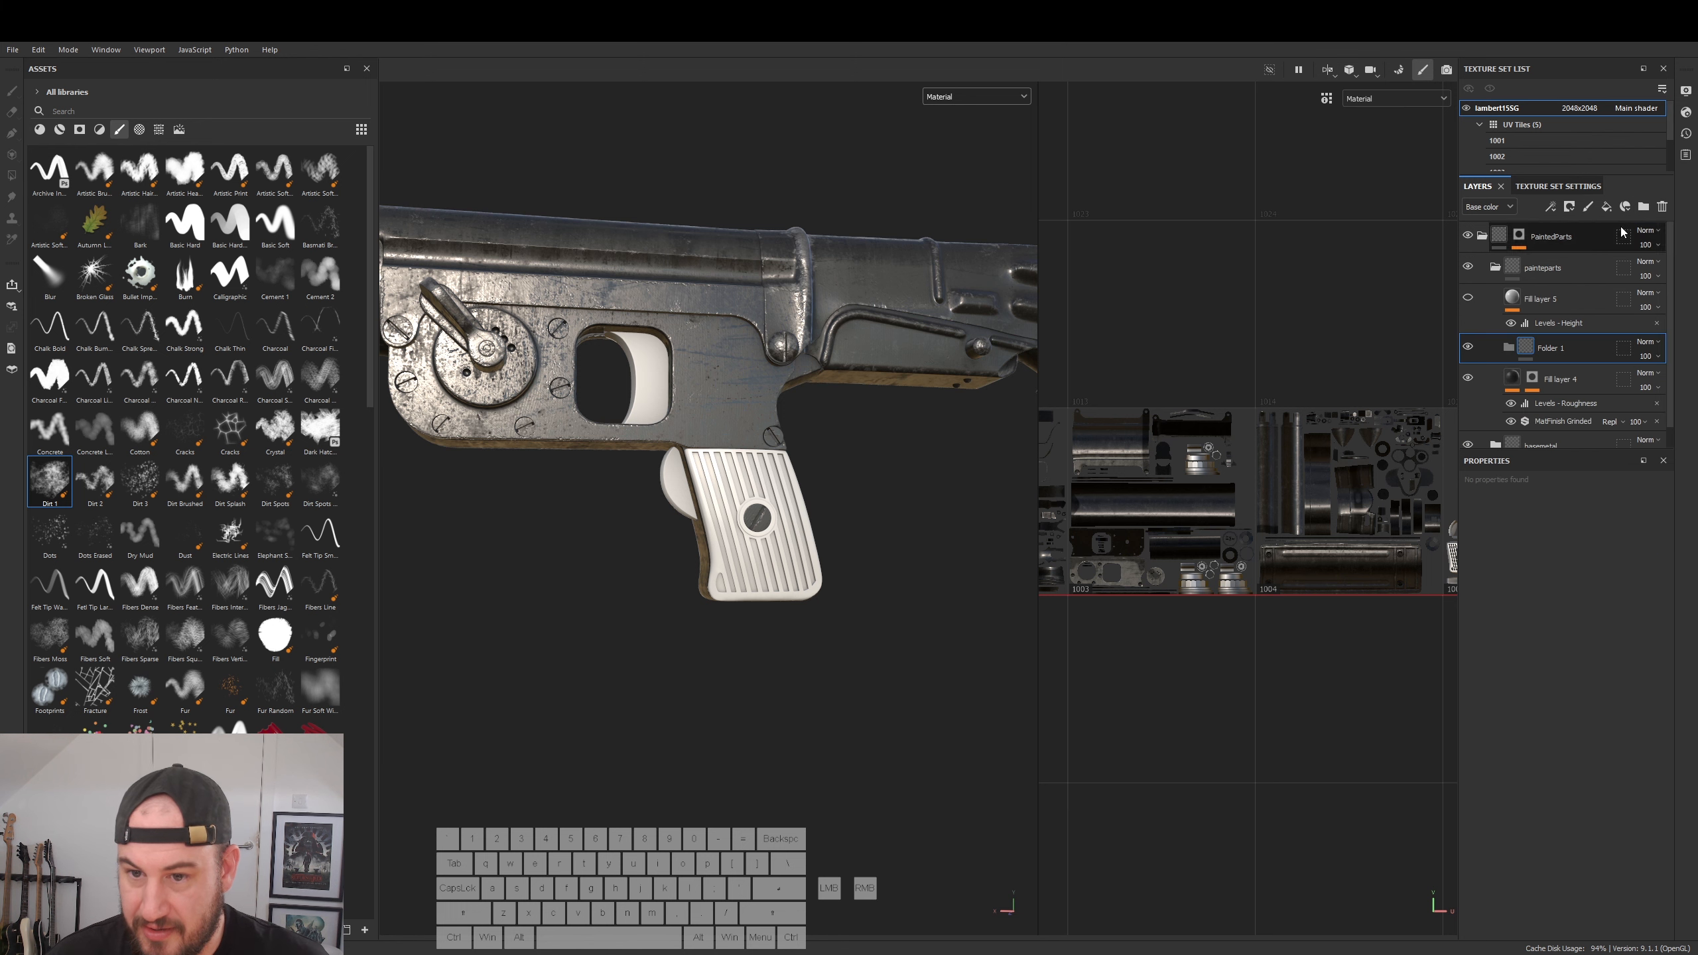
key("ctrl+z")
left_click(1481, 237)
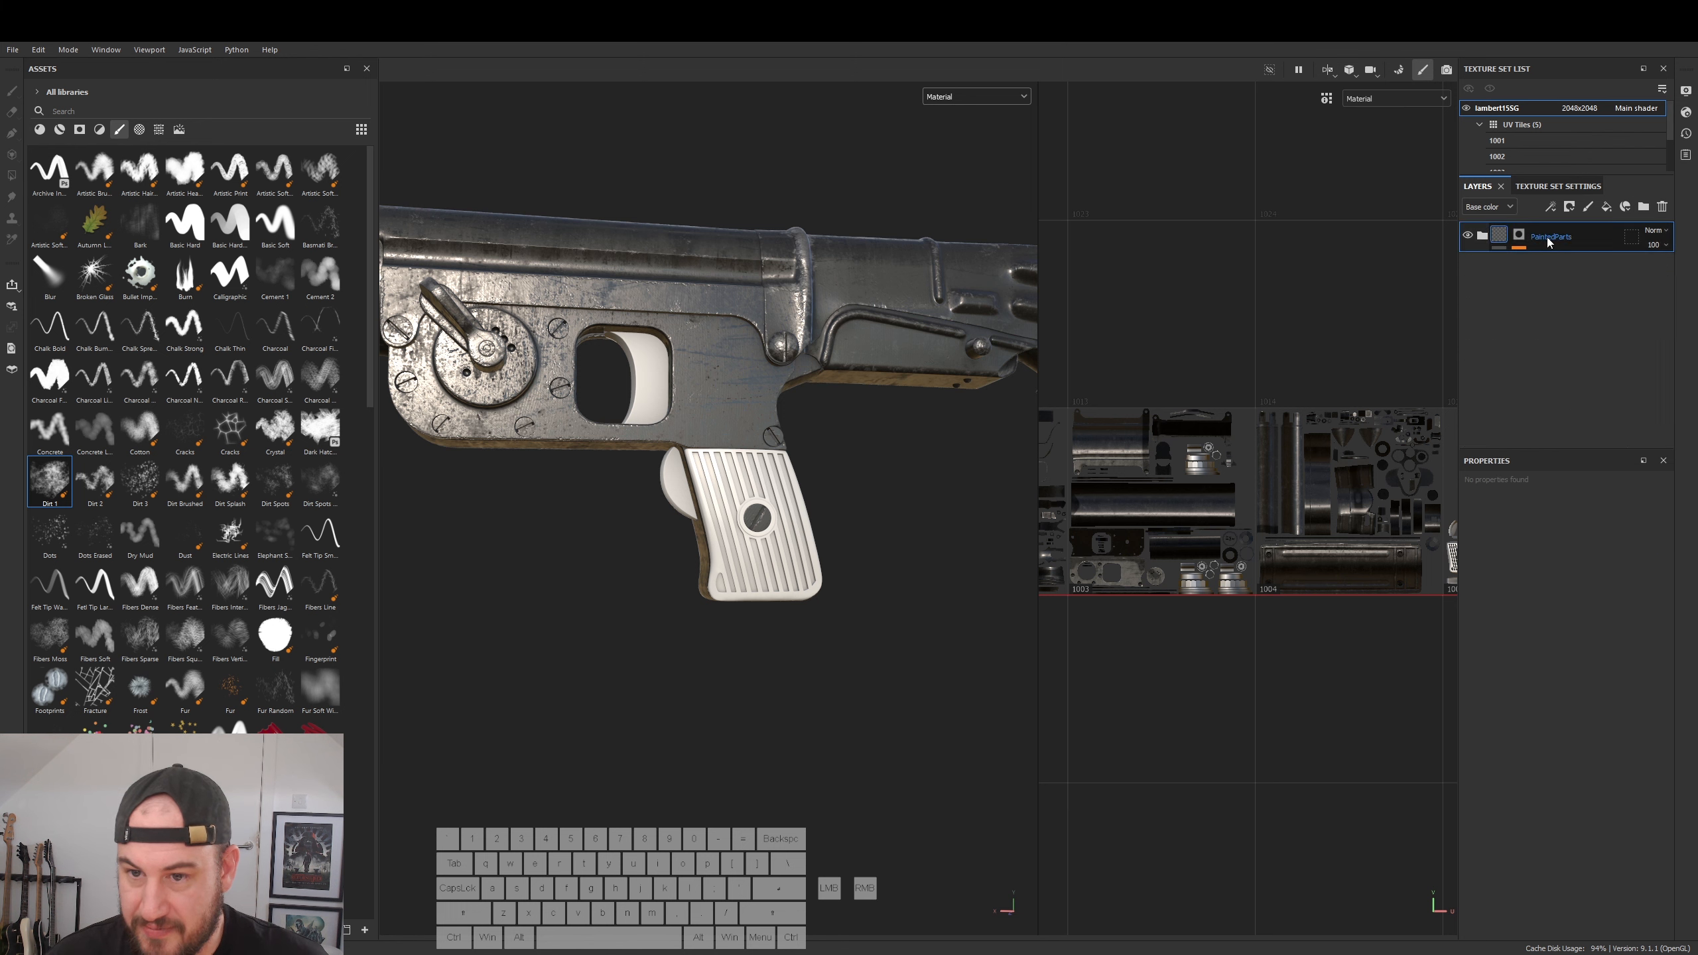
left_click(1641, 207)
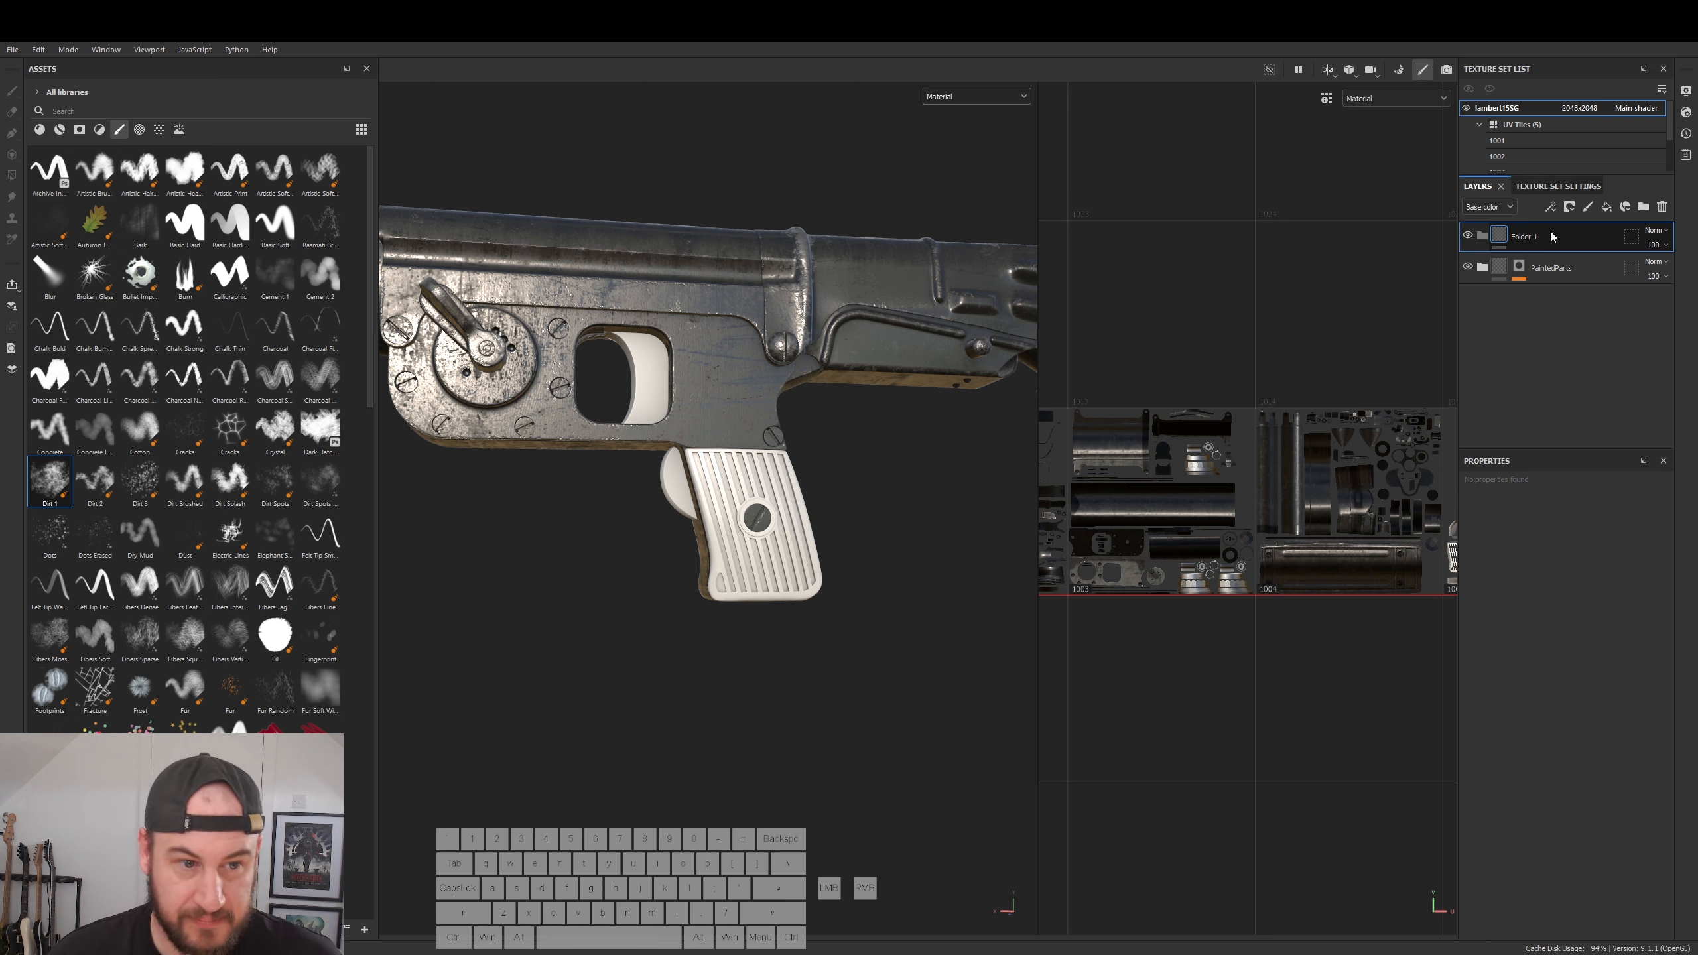
double_click(1518, 236)
type("llastic")
left_click(1486, 230)
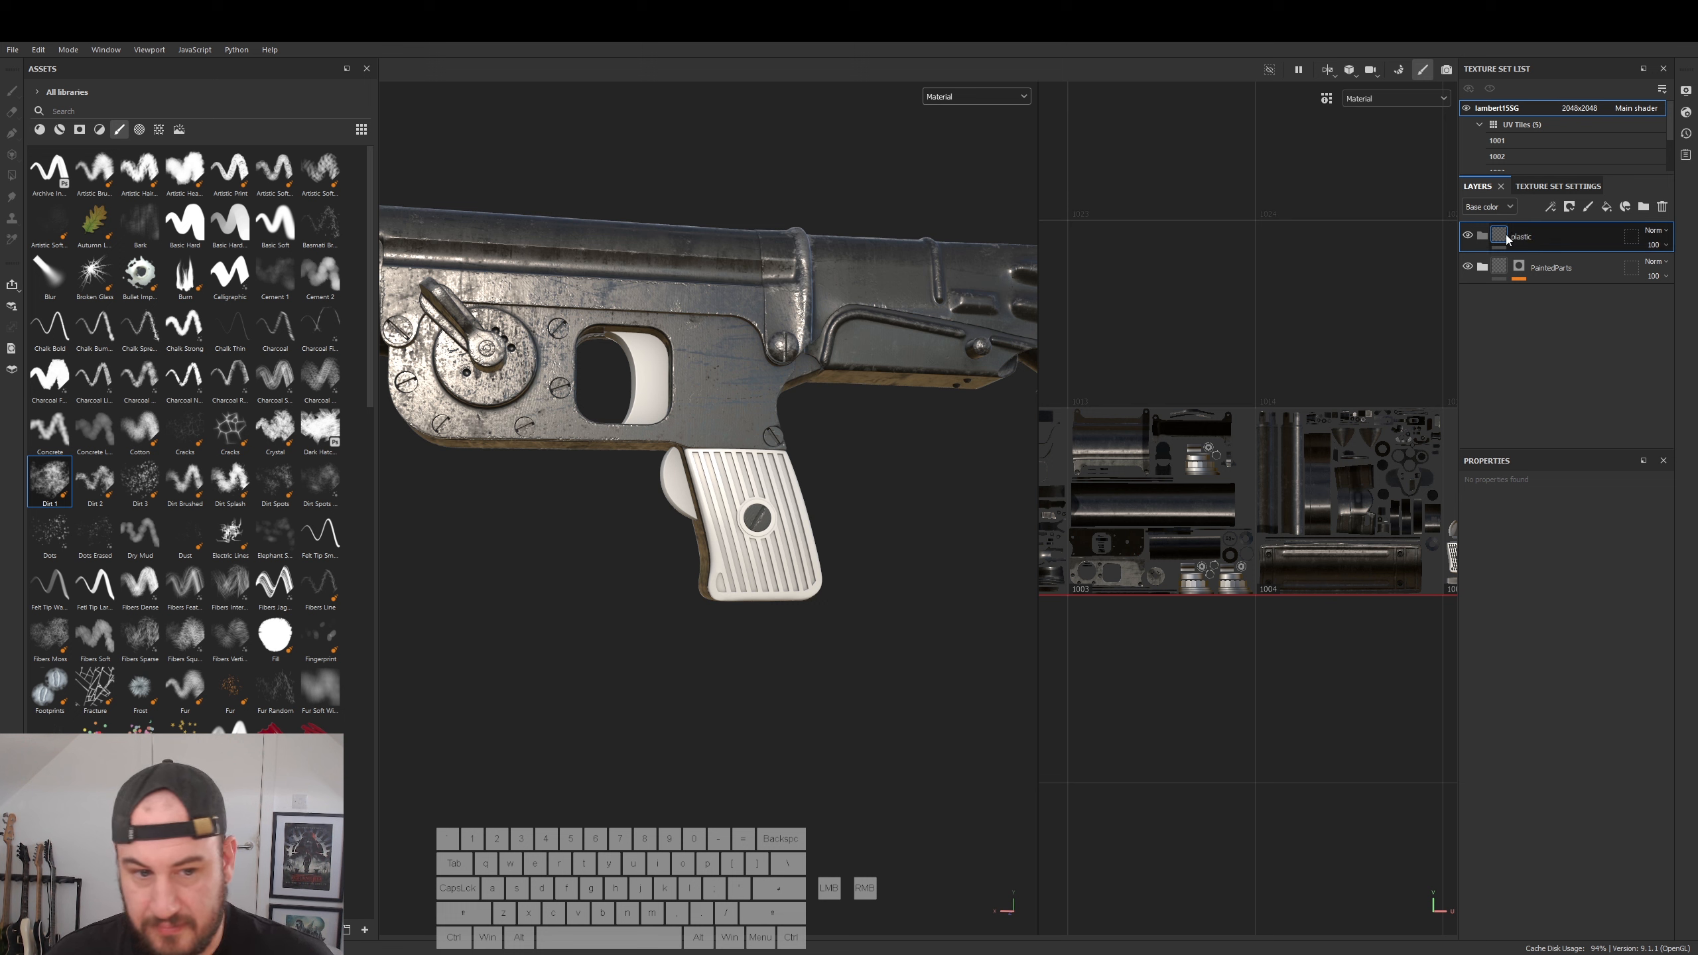
- Add a black mask to the plastic folder and a Fill effect with the red base color DD2020 to its content
right_click(1504, 240)
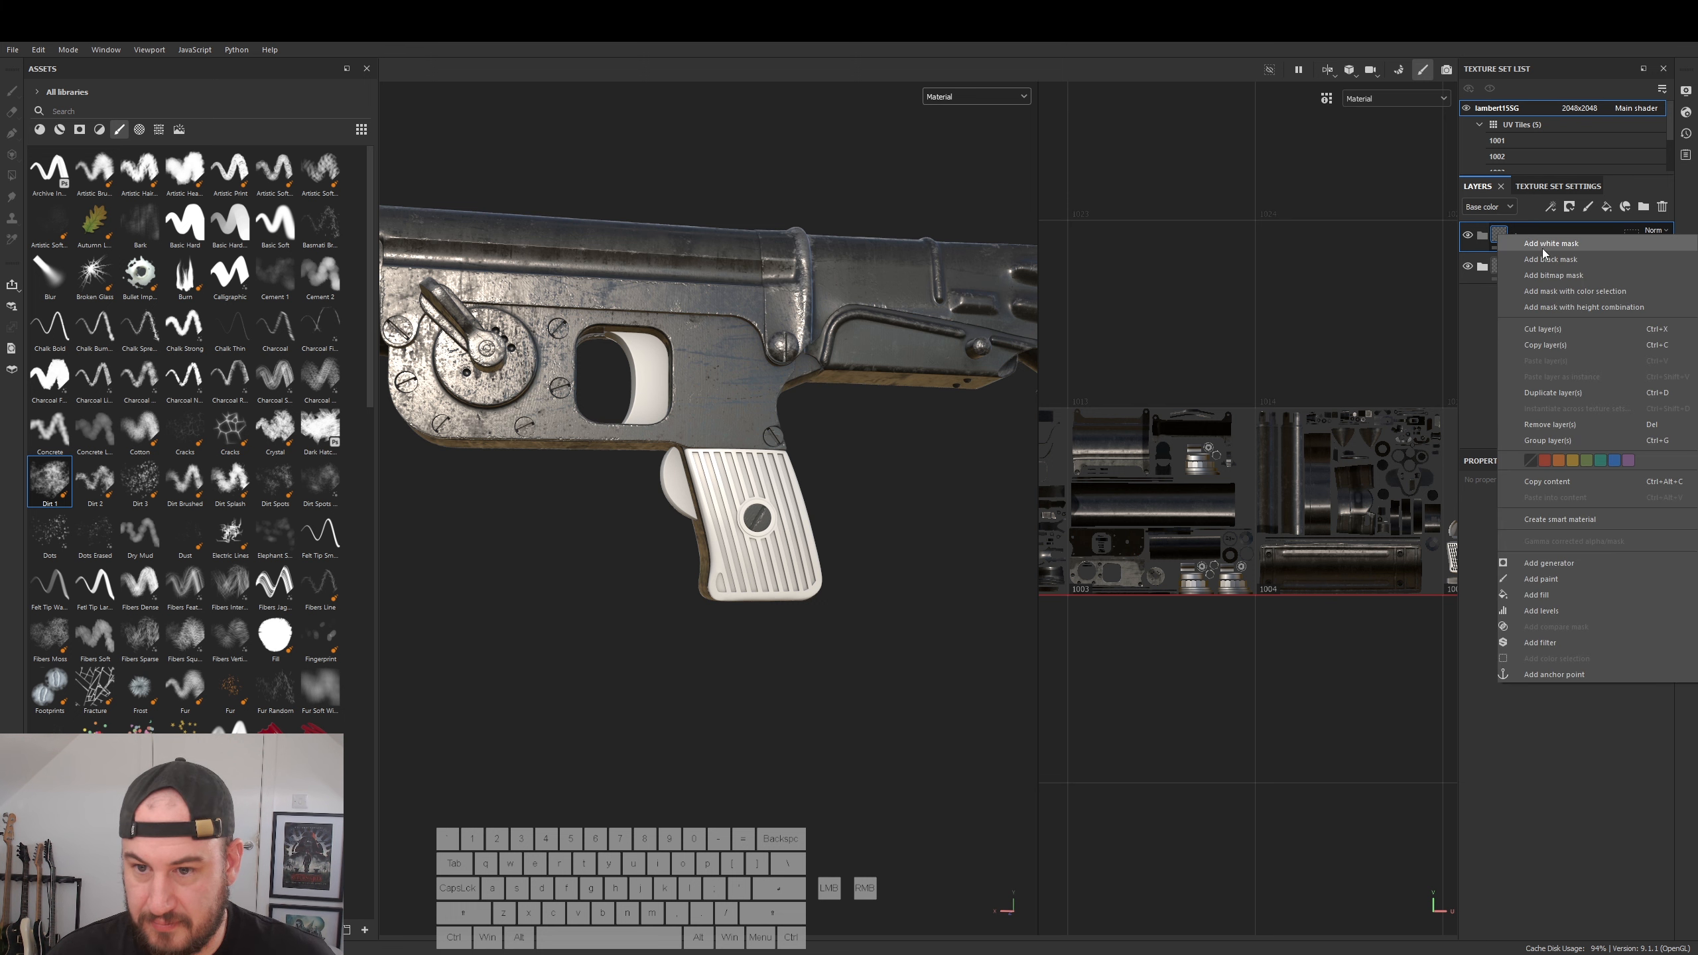
left_click(1546, 260)
left_click(1495, 240)
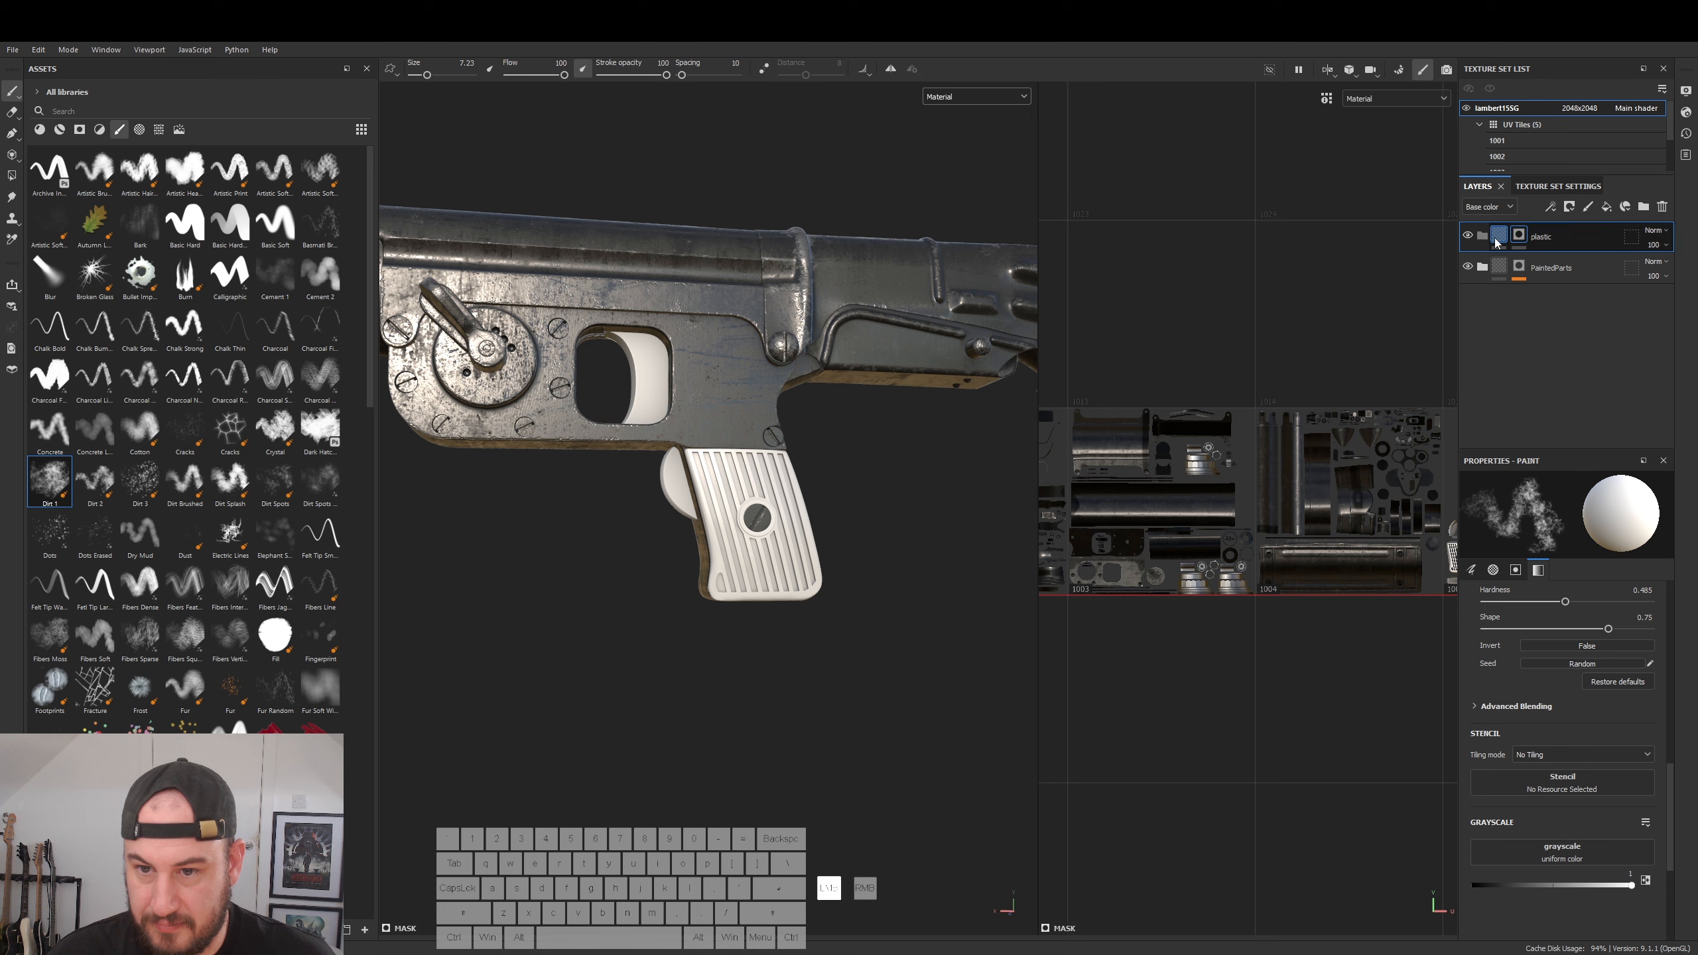
right_click(1494, 239)
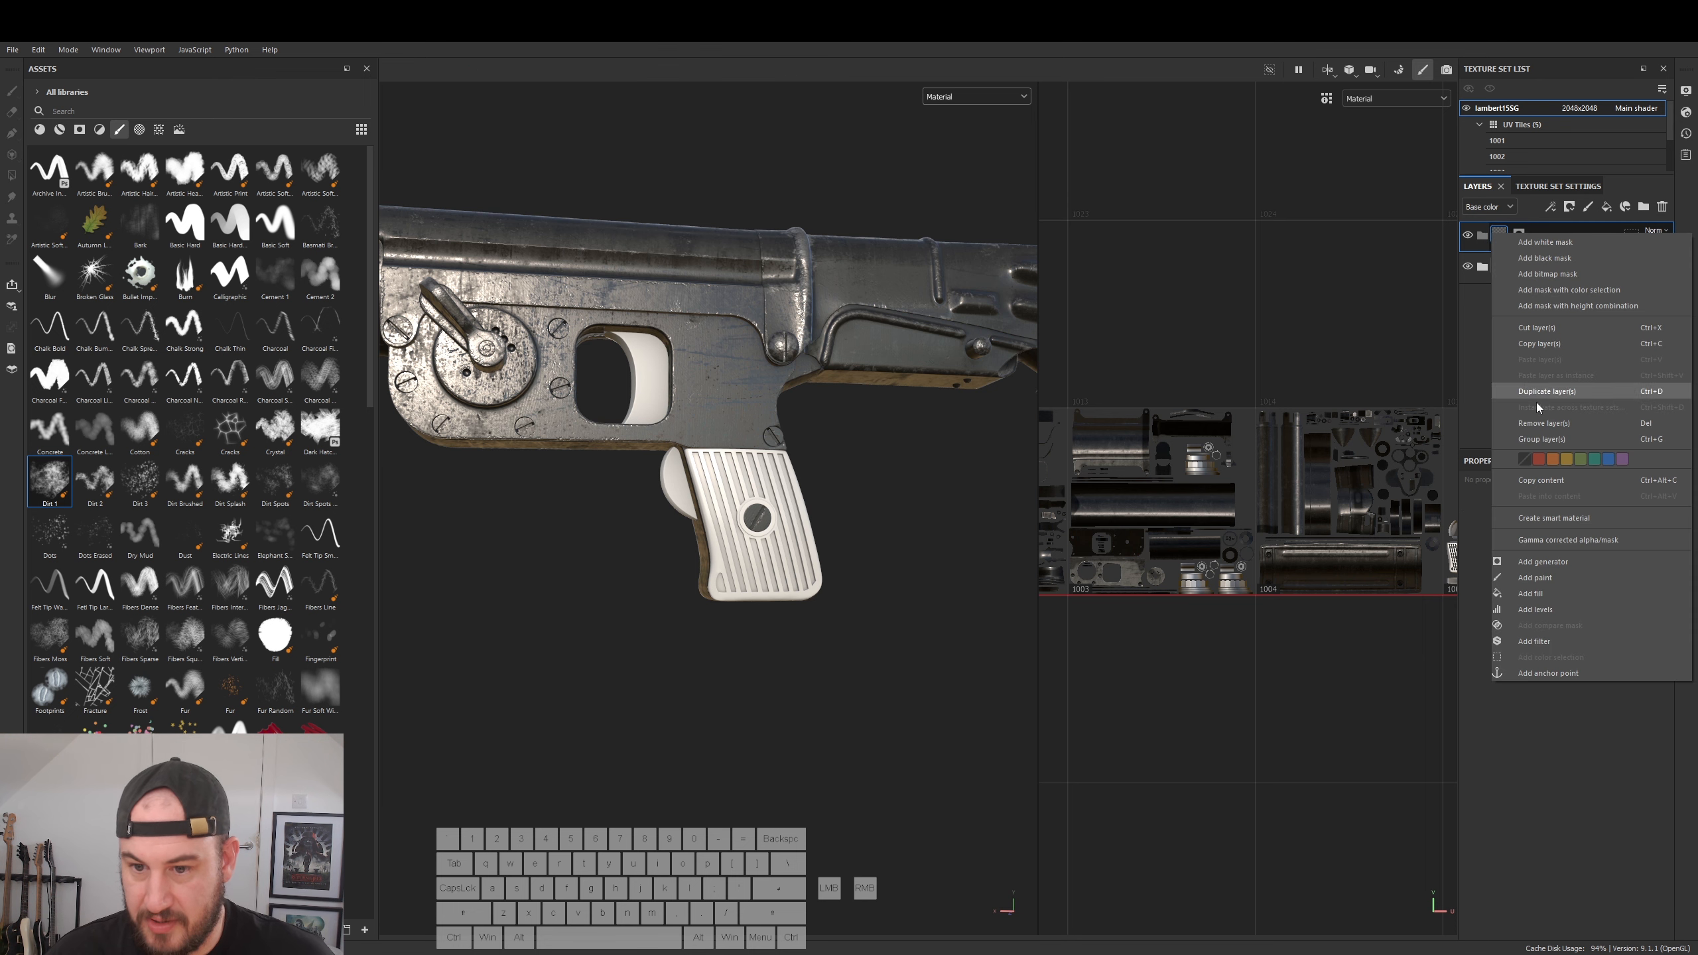
left_click(1541, 593)
left_click(1539, 552)
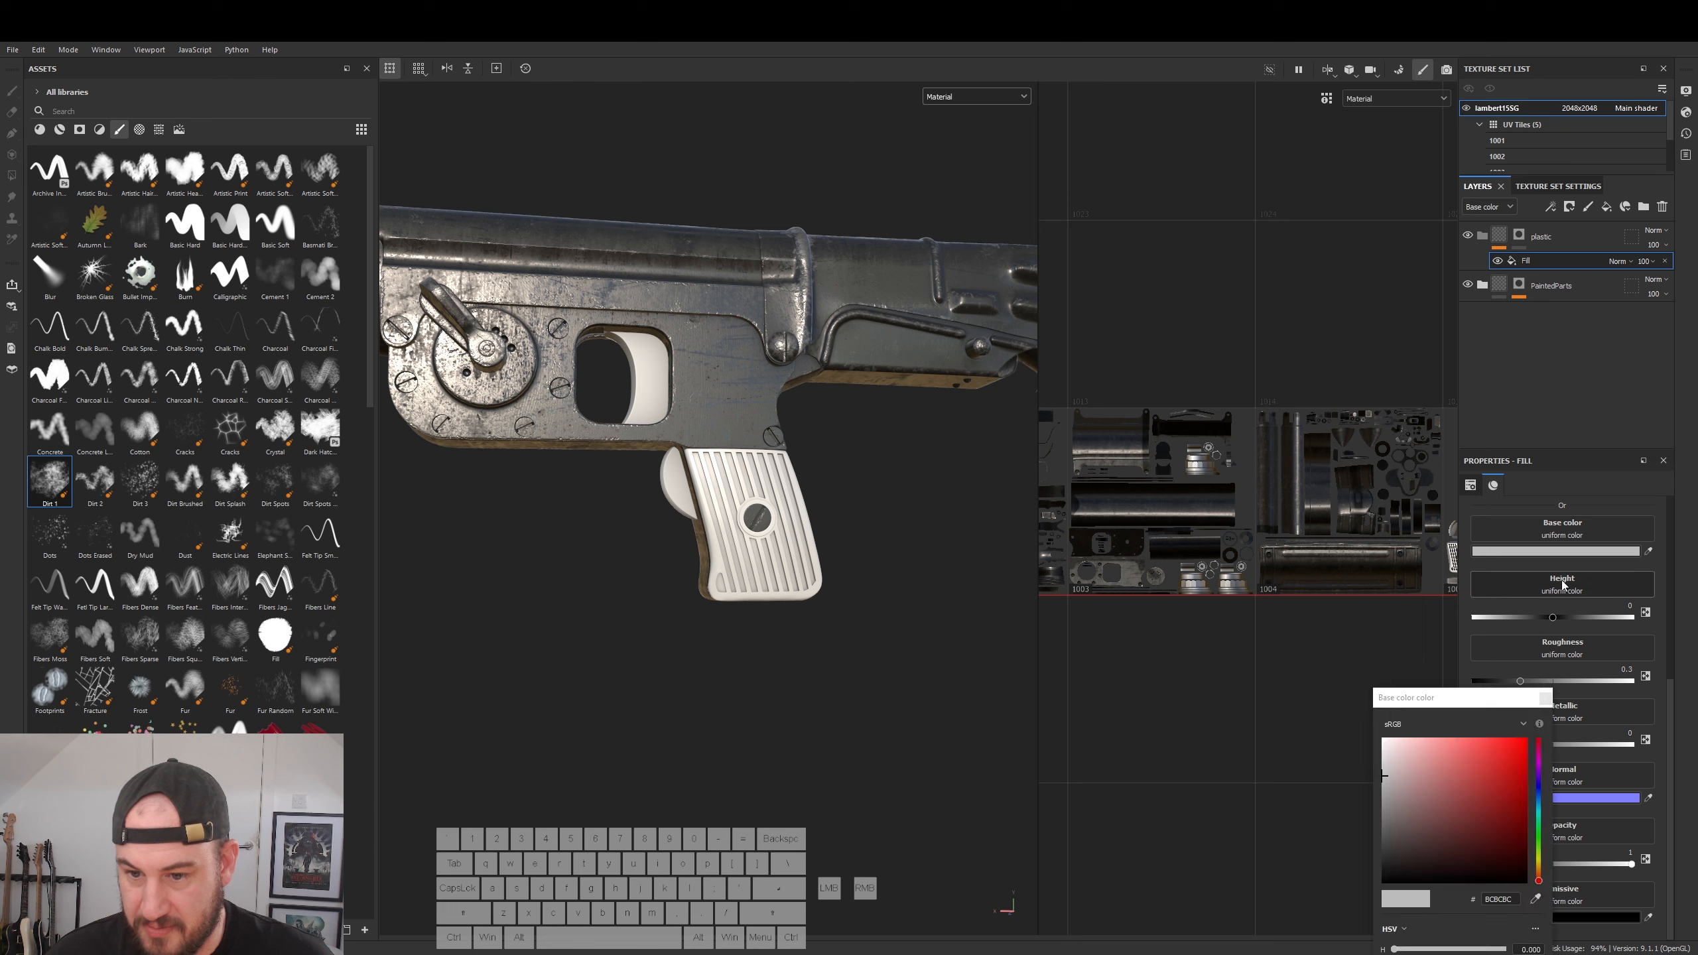
left_click(1507, 757)
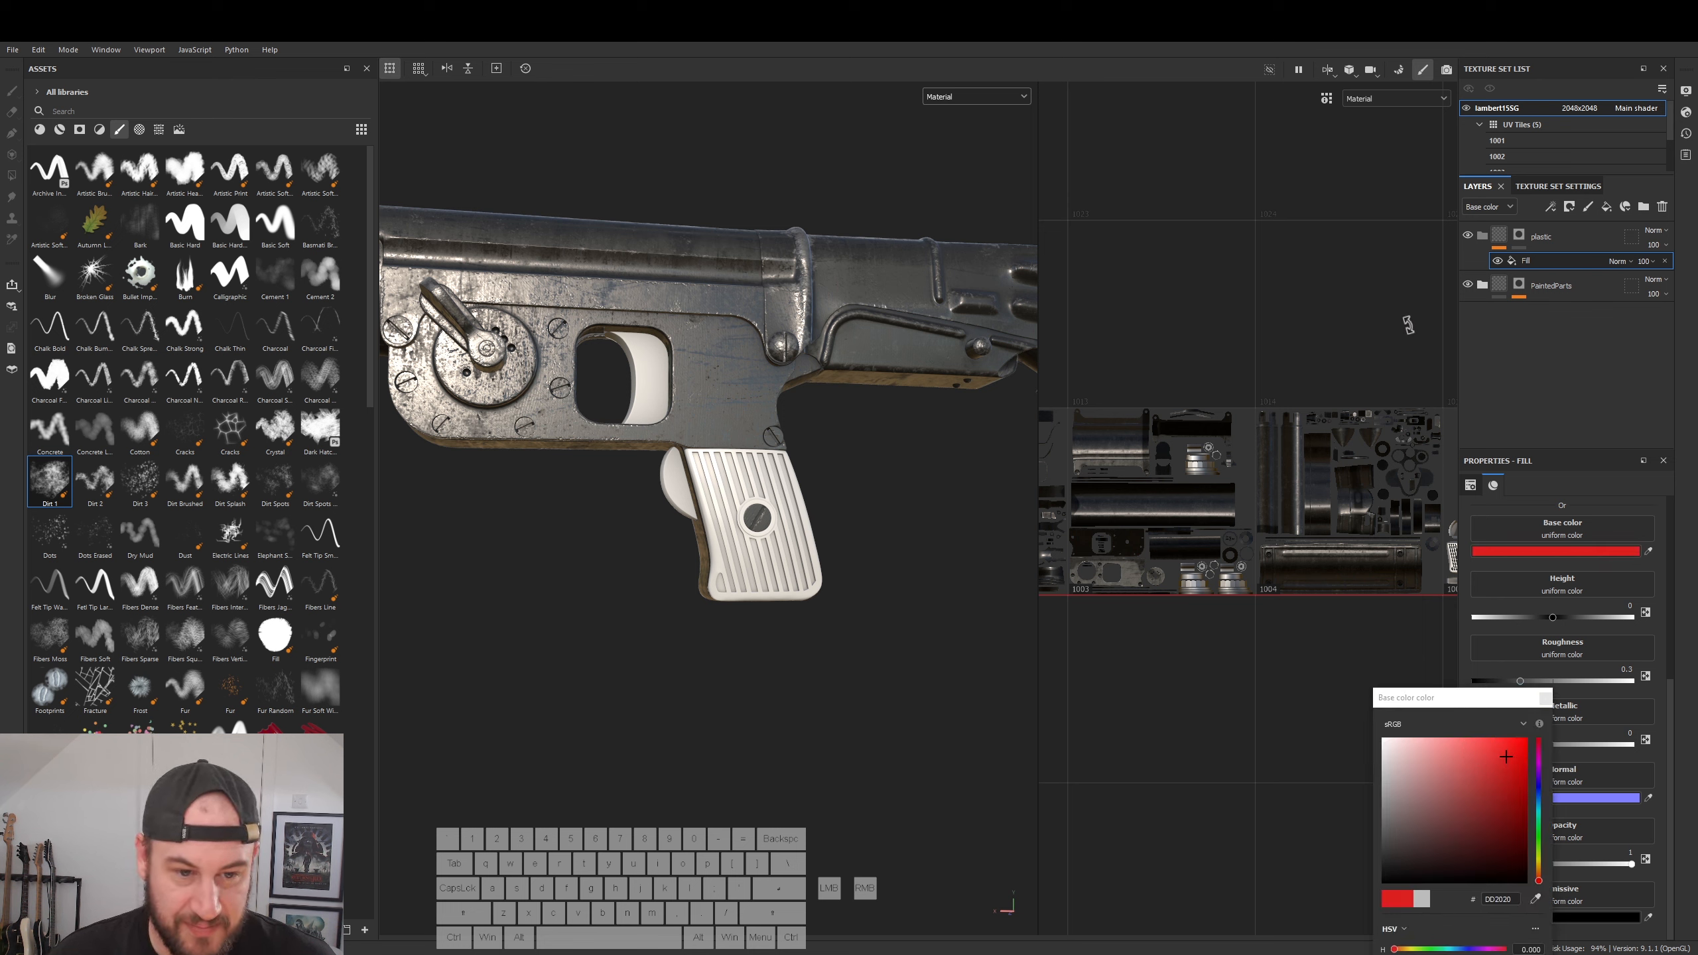
- Reveal the pistol grip panel, the trigger and the piece at the grip's front in the plastic folder's mask with Polygon Fill
left_click(1518, 237)
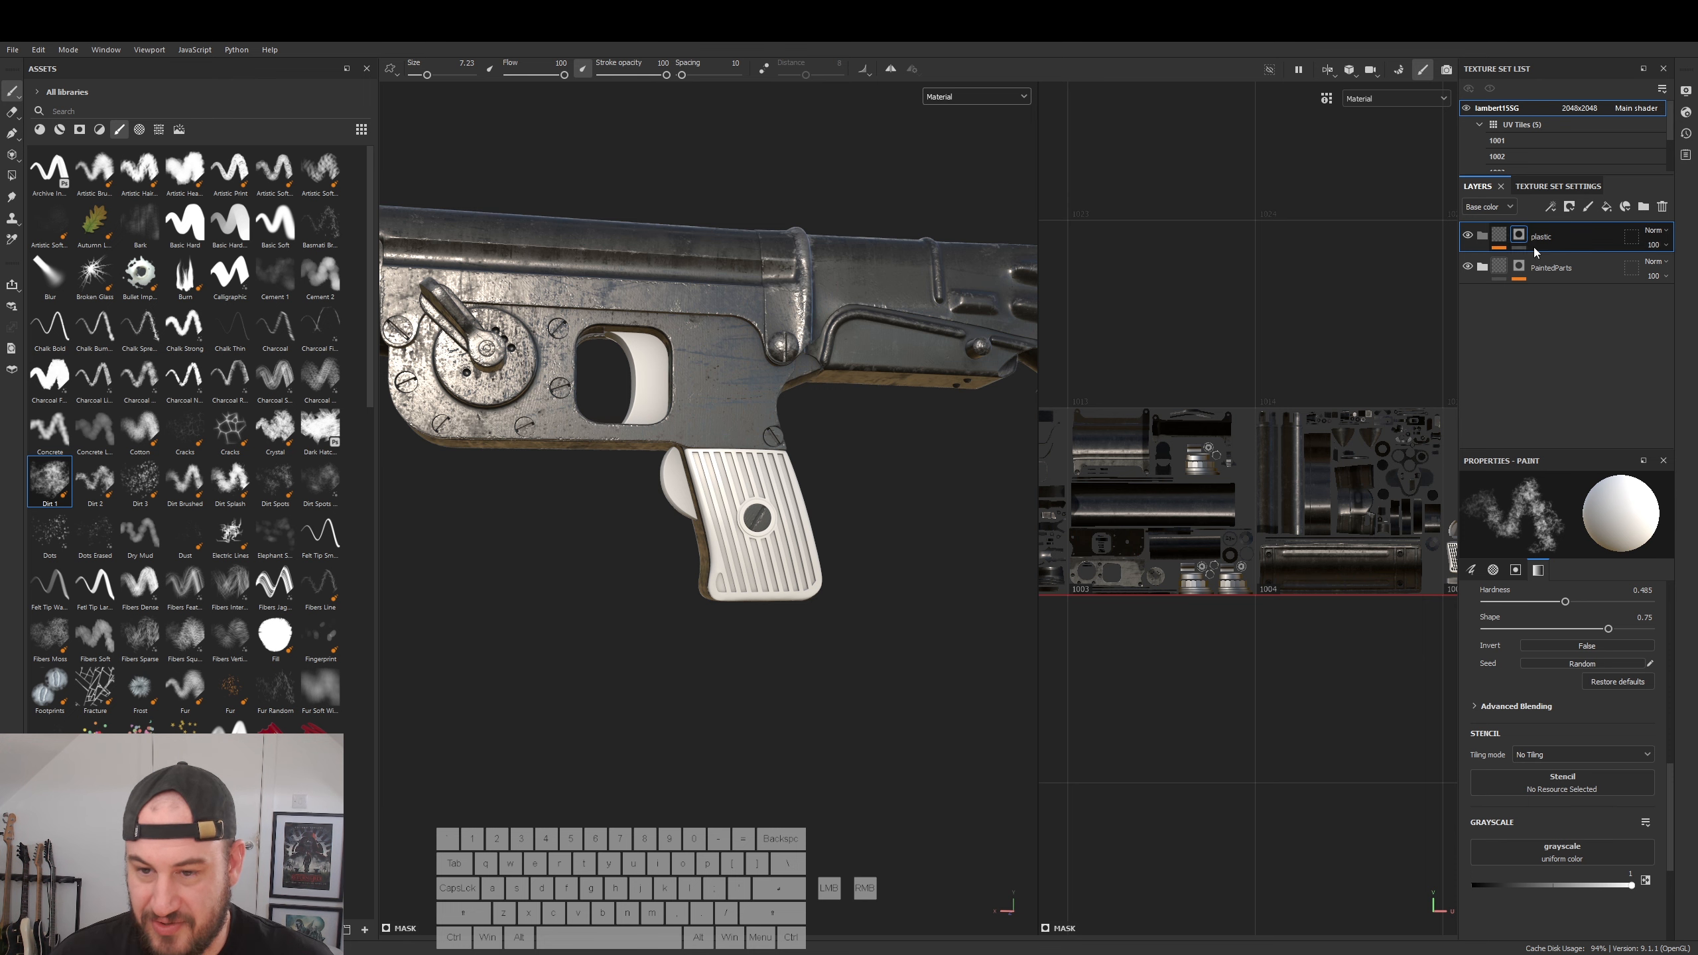
left_click(11, 177)
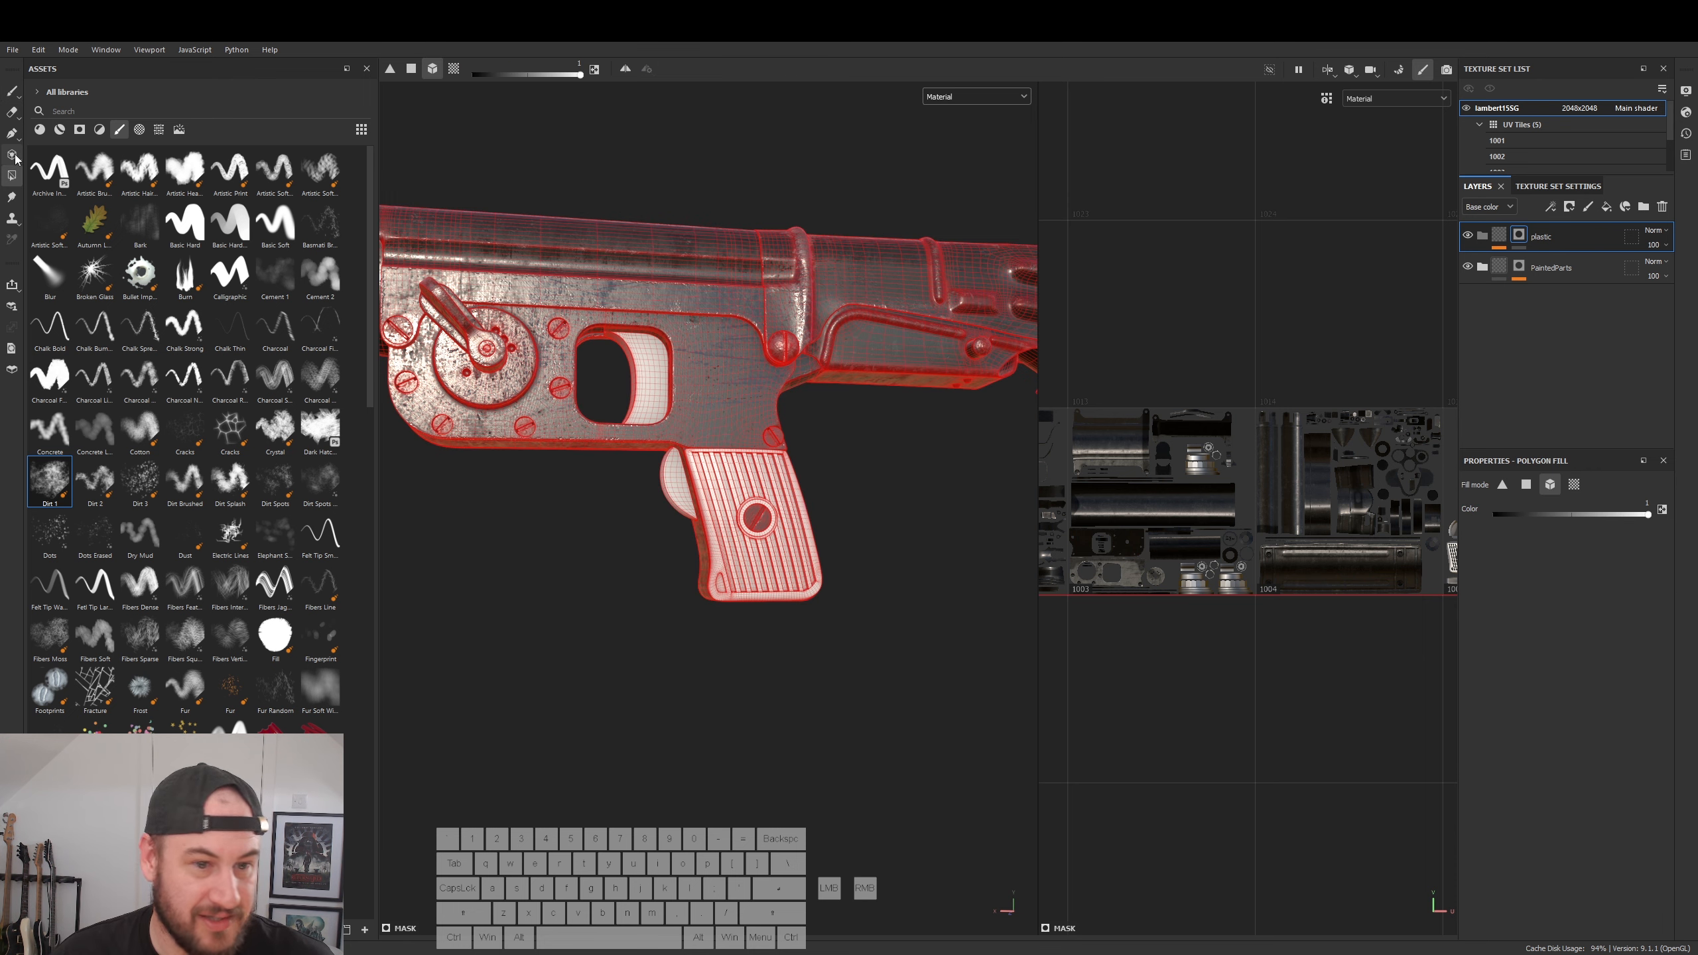
left_click(793, 552)
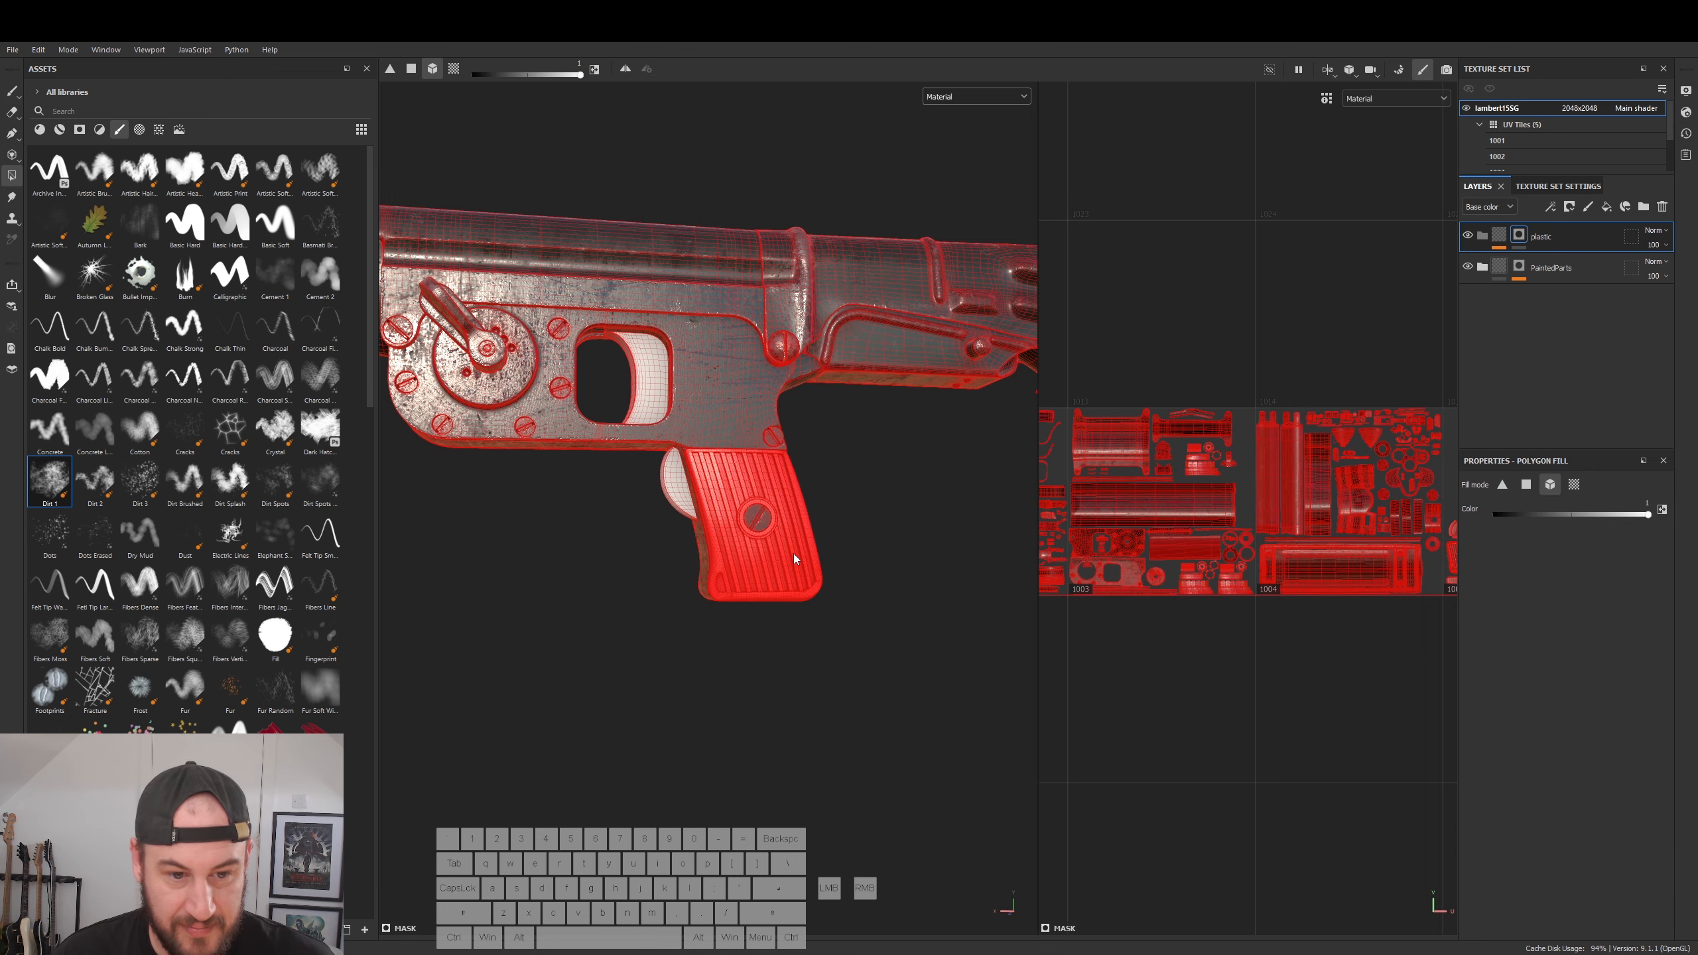
left_click_drag(794, 553, 650, 461, "alt")
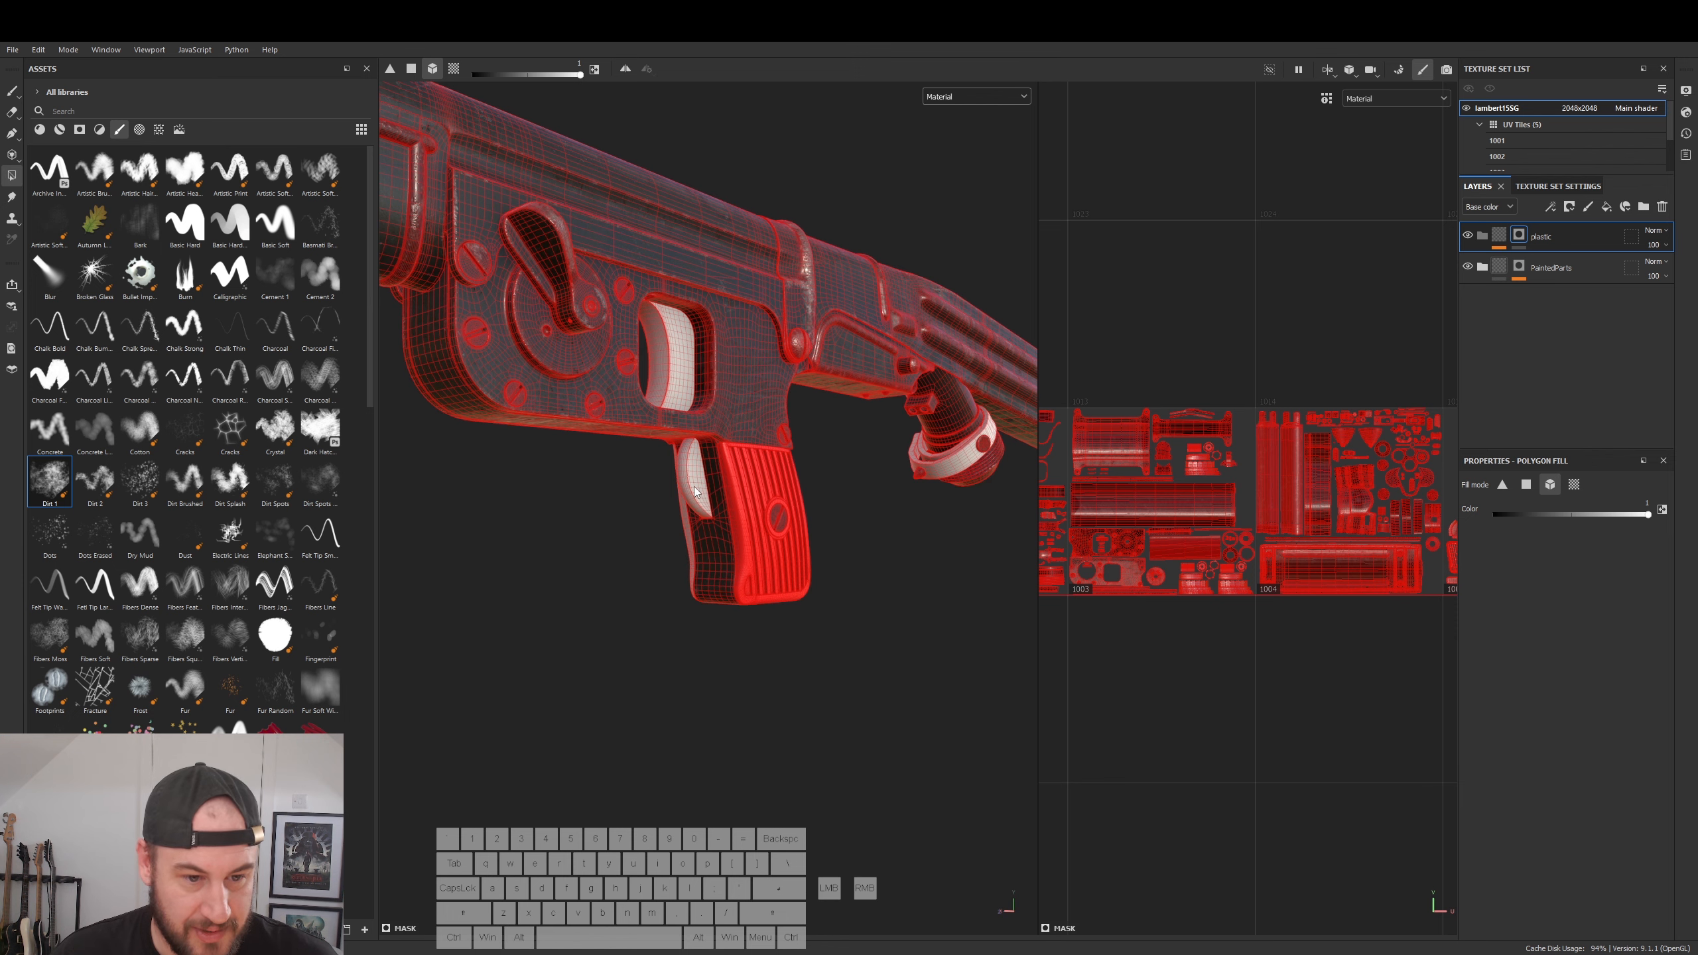
left_click(680, 404)
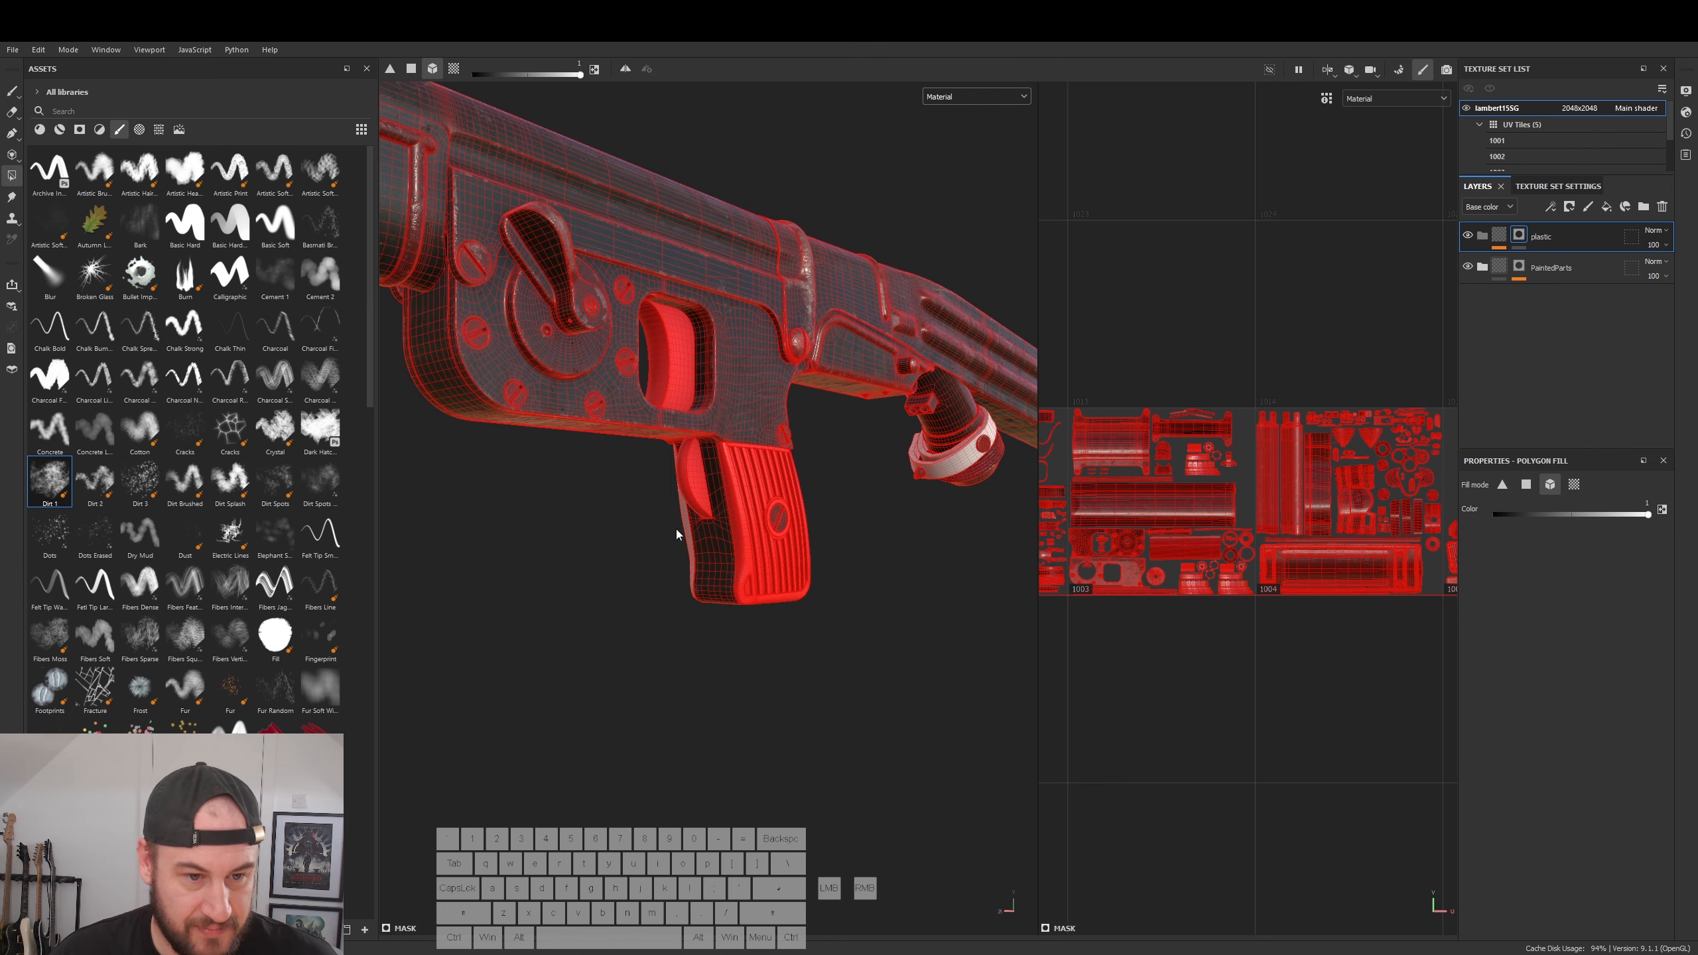
left_click_drag(684, 527, 487, 535, "alt")
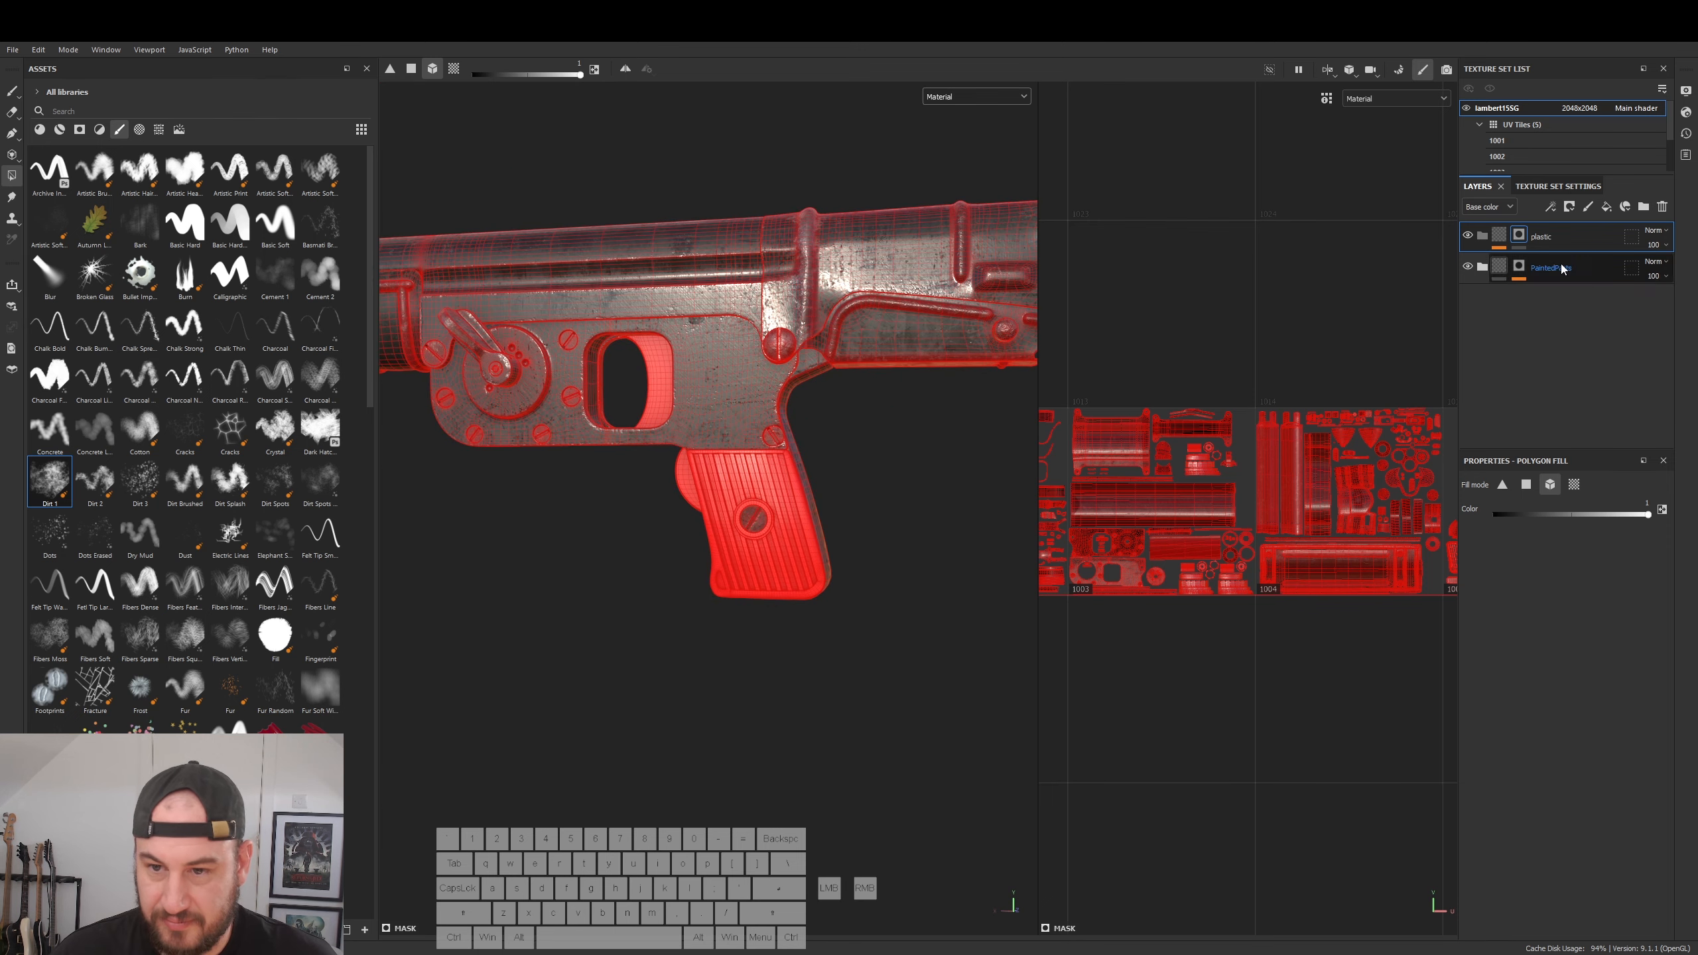
- Change the base color of the plastic folder's Fill effect to the dark grey 252525
left_click(1497, 238)
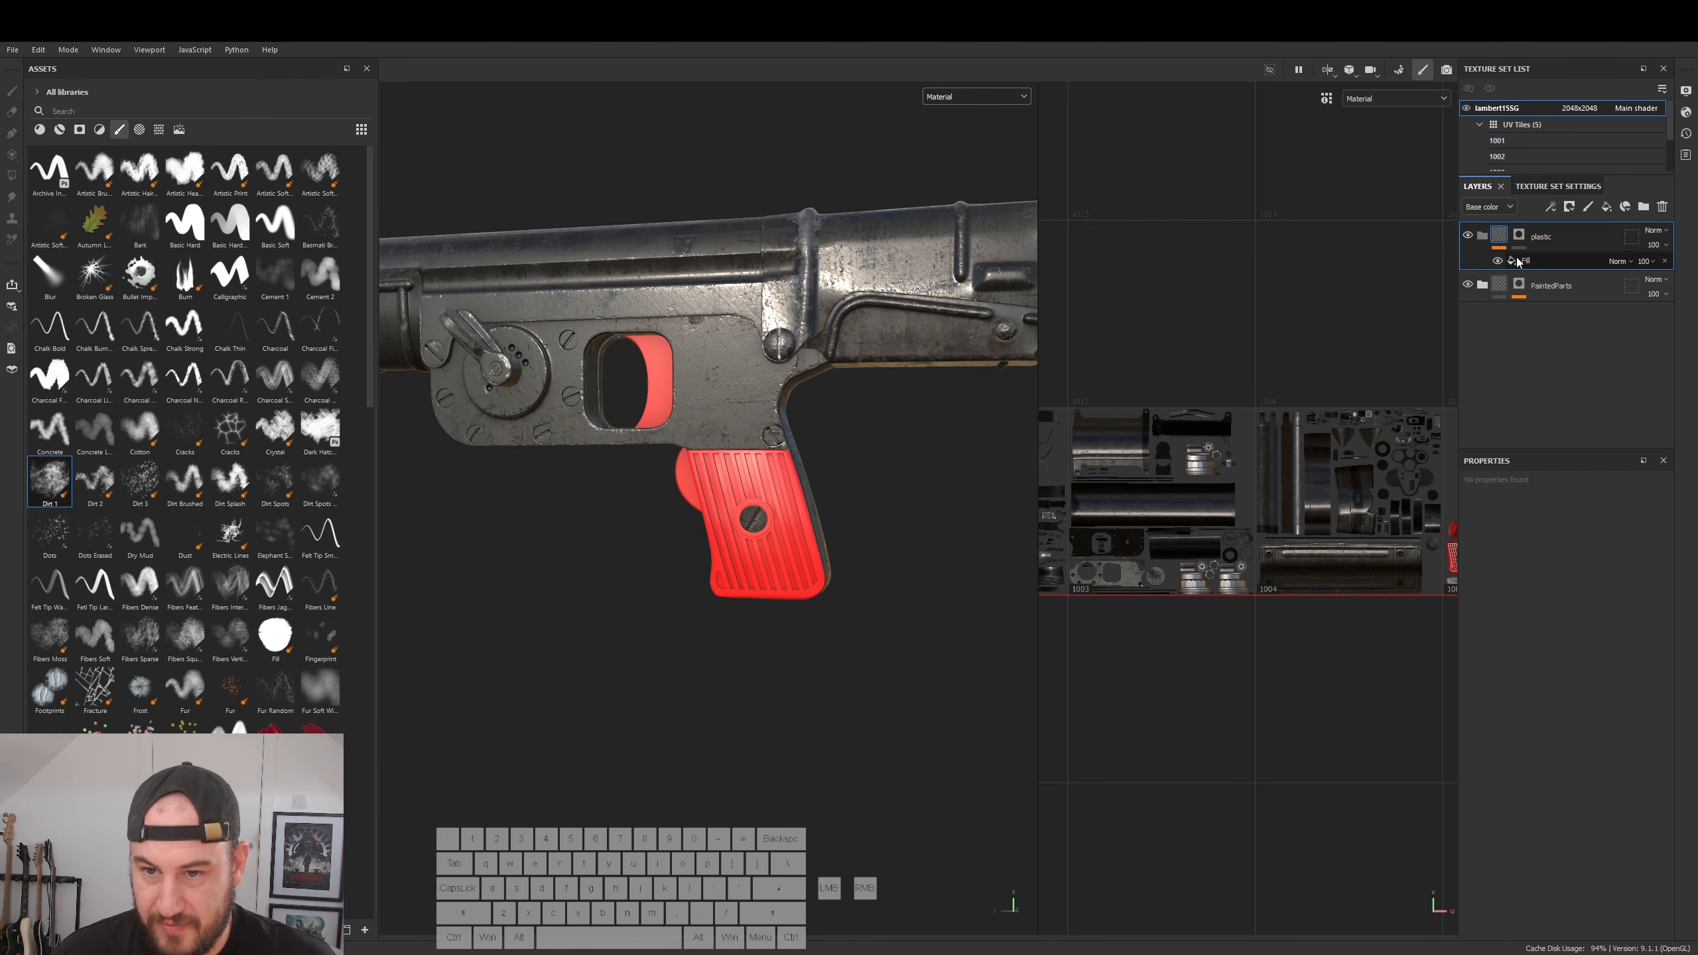
left_click(1551, 261)
left_click(1537, 556)
left_click_drag(1411, 823, 1371, 859)
left_click_drag(769, 564, 872, 544, "alt")
left_click_drag(1388, 866, 1383, 864)
left_click_drag(636, 595, 921, 535, "alt")
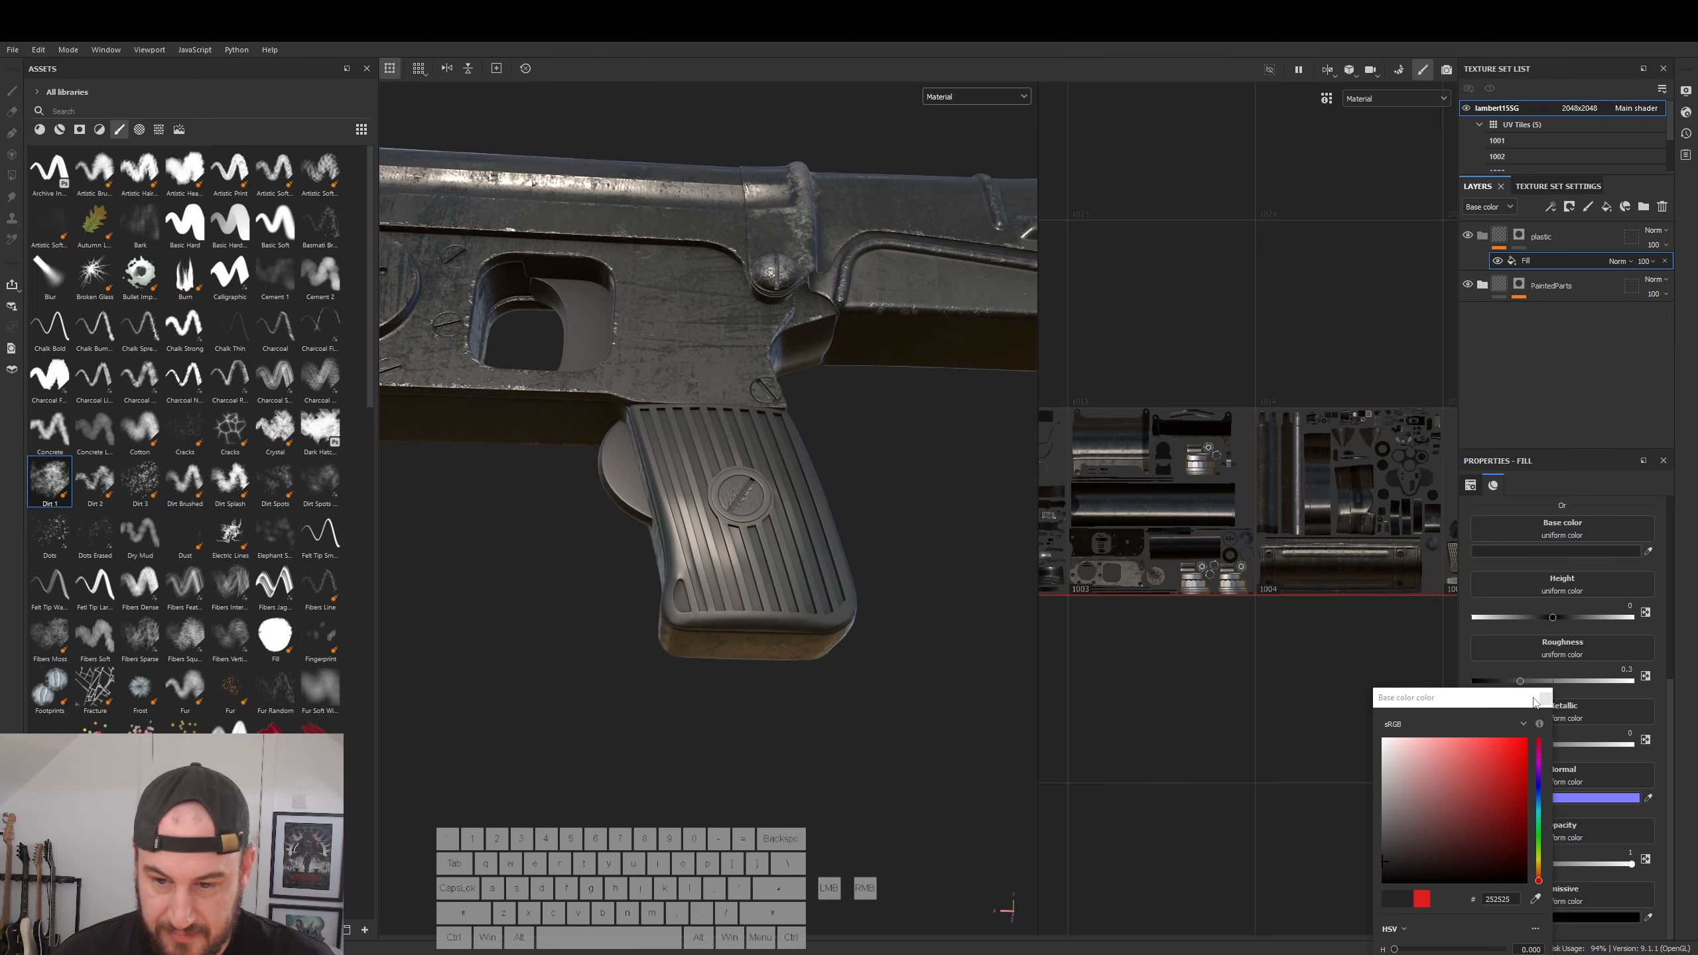
left_click(1546, 700)
middle_click_drag(1179, 822, 1213, 760, "alt")
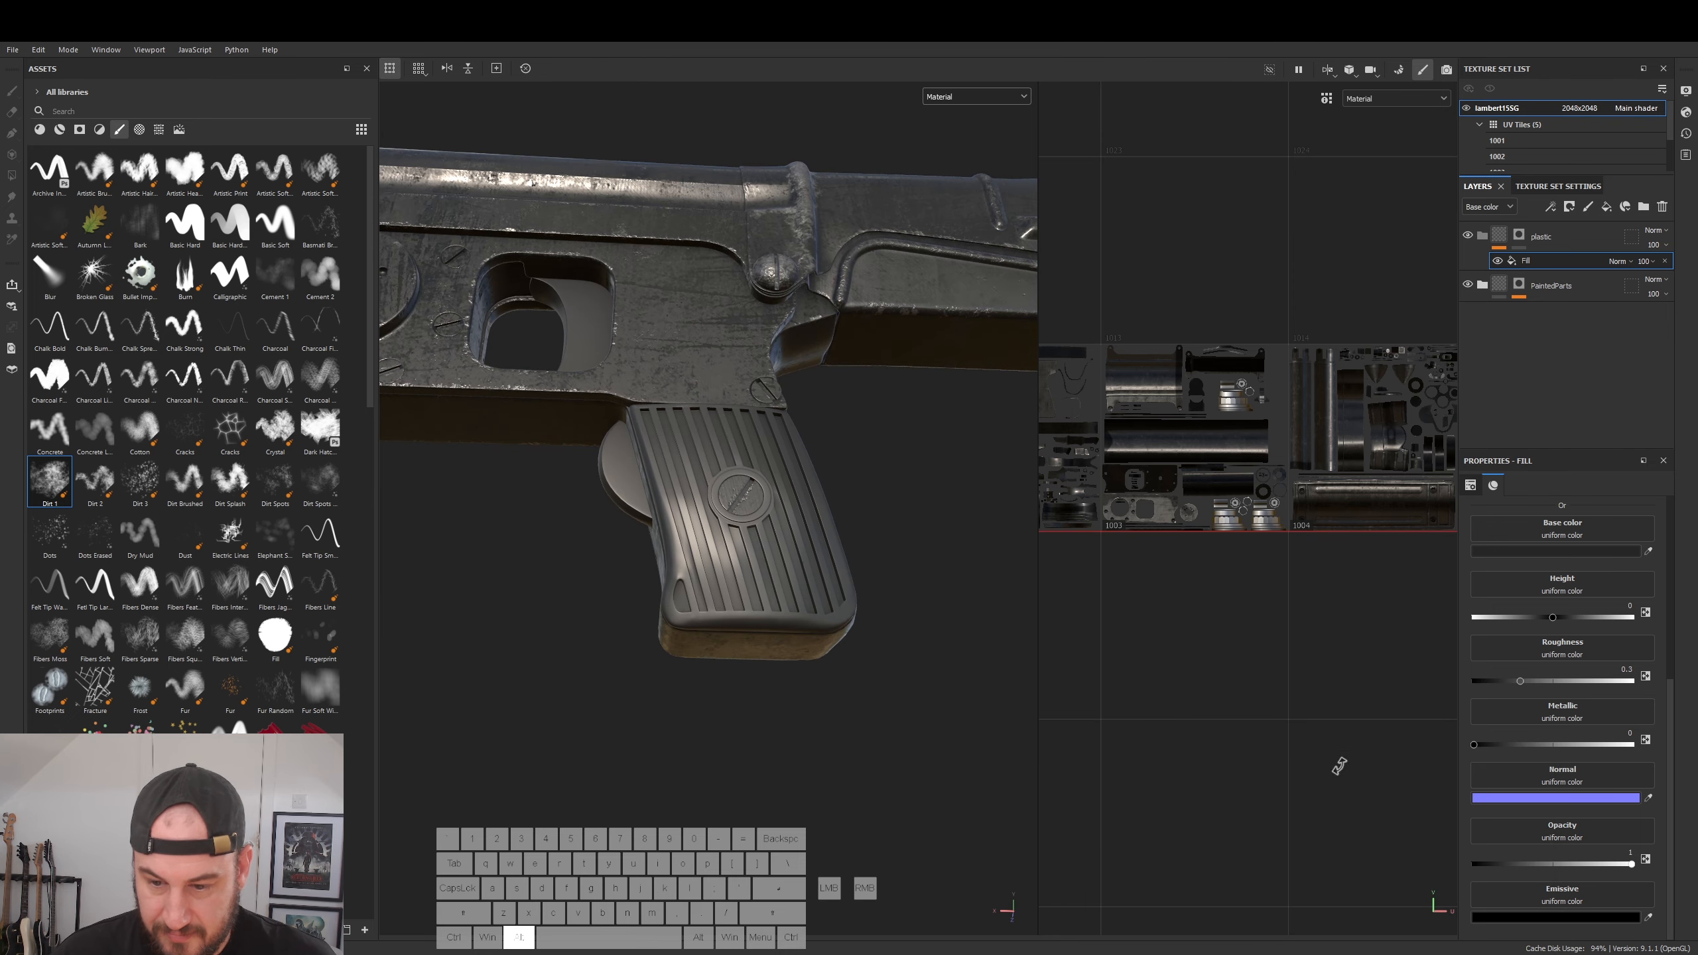
- Use Grunge Leak Spots as the Roughness texture of the plastic Fill effect and check the grip under different angles
left_click(1564, 654)
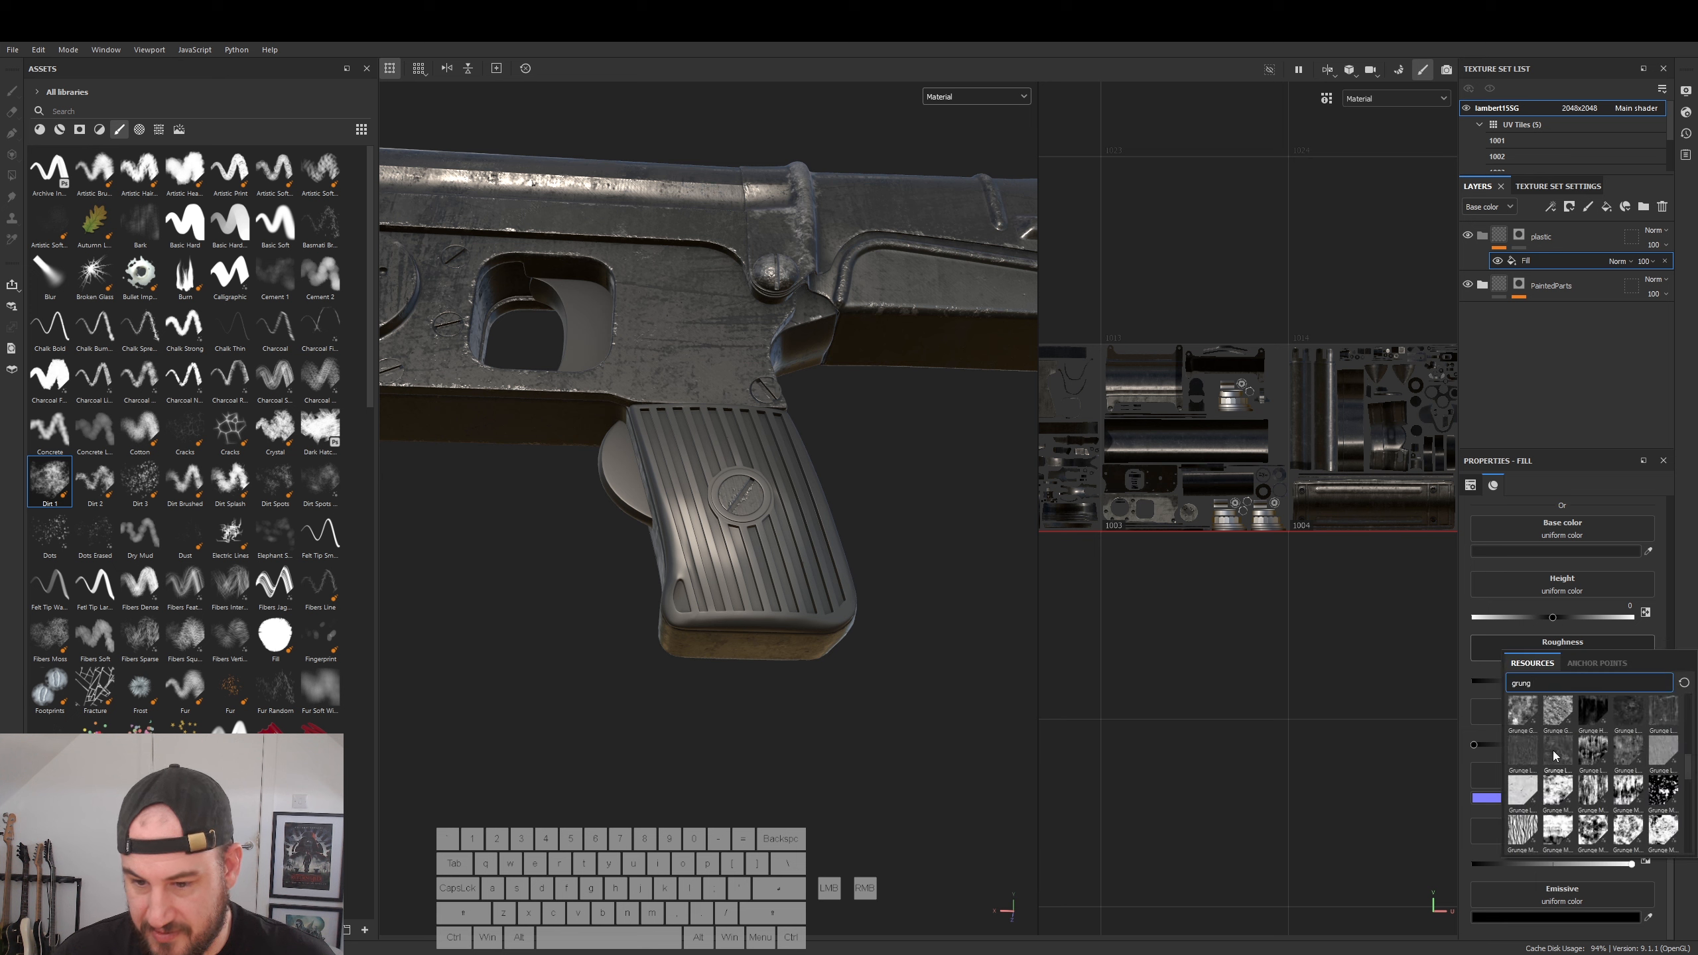
mouse_move(1554, 756)
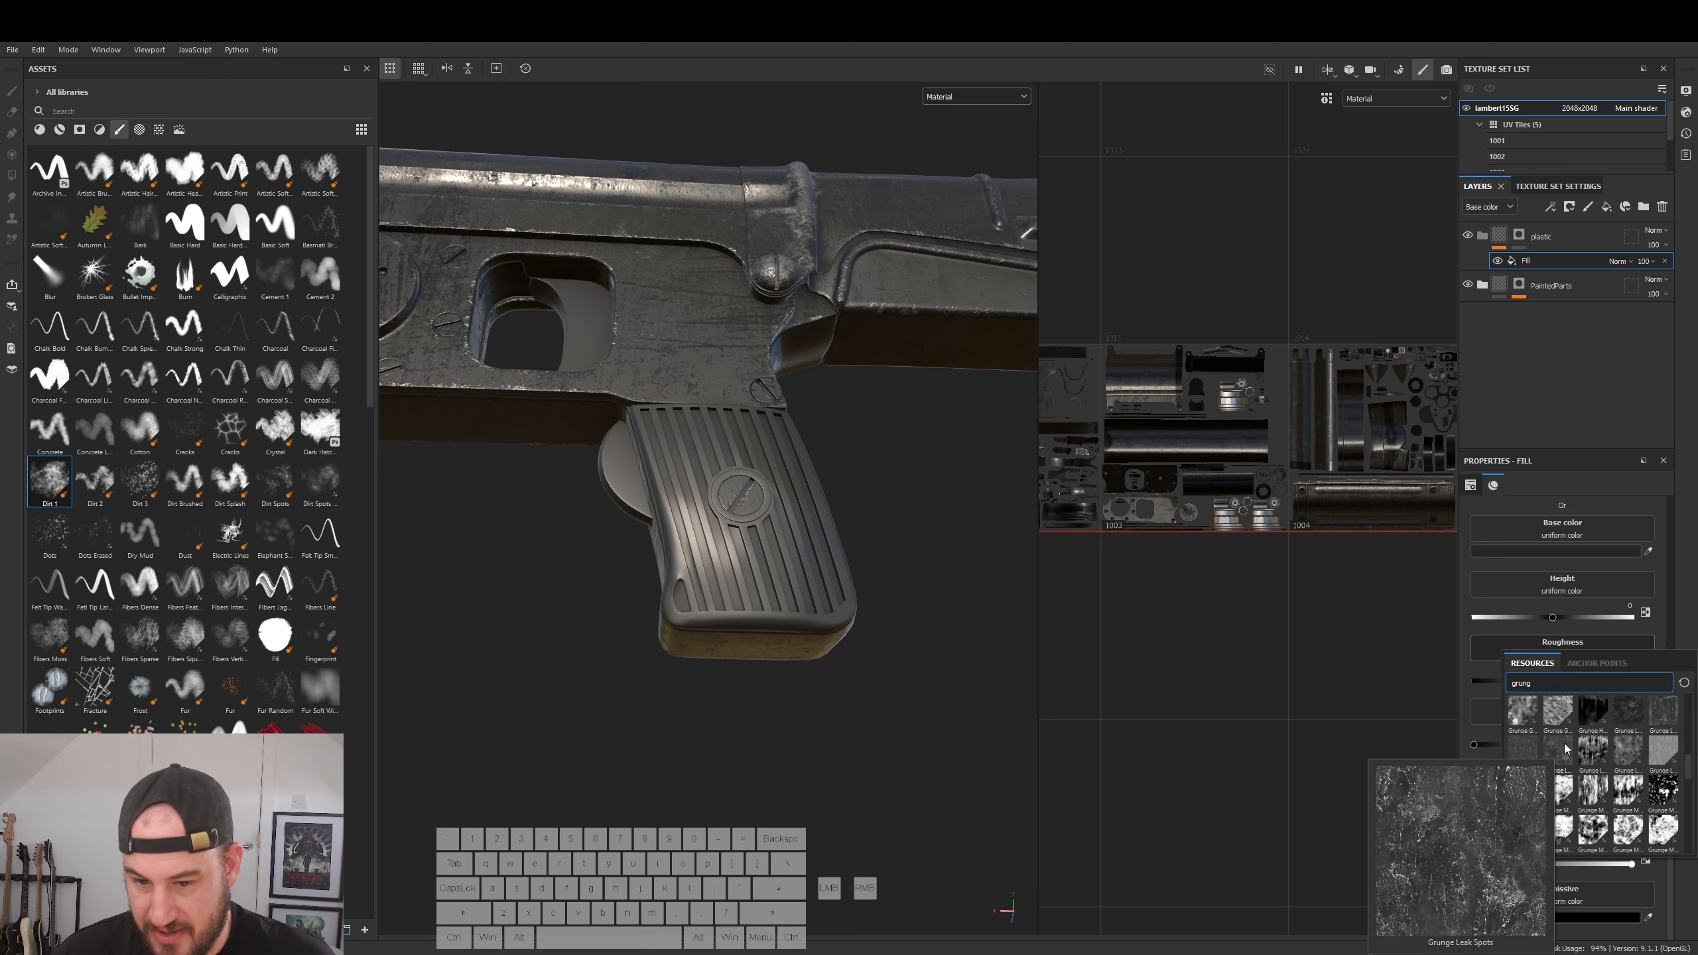
left_click(1555, 756)
left_click_drag(817, 671, 933, 679, "alt")
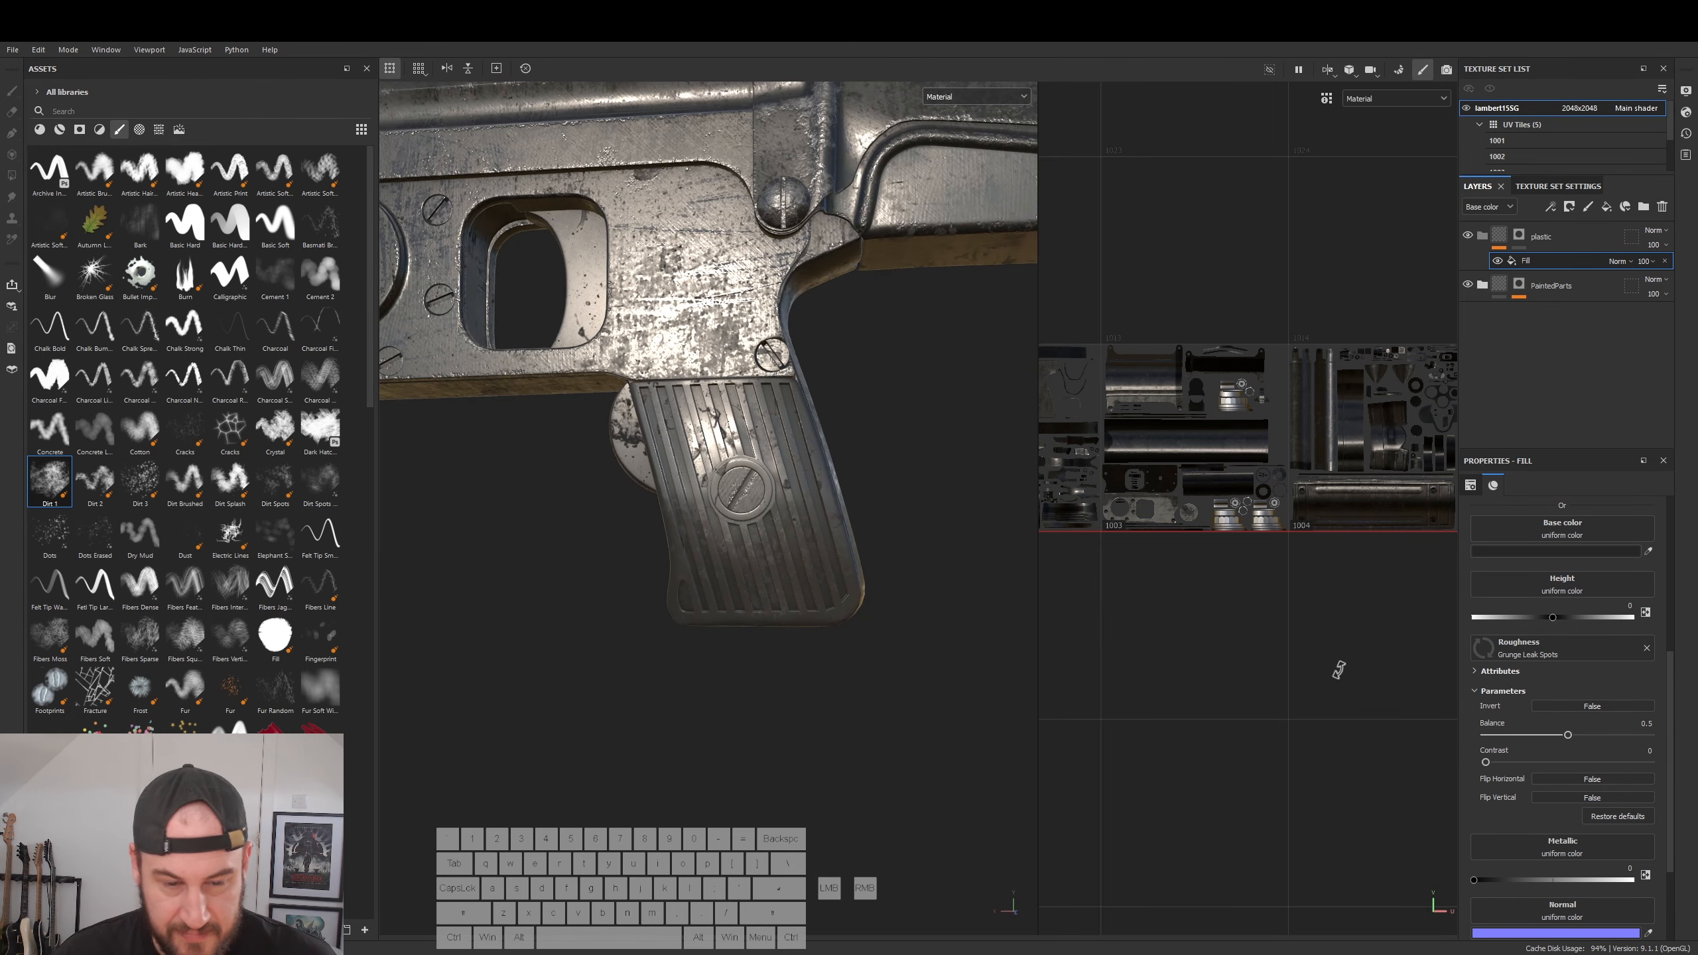
right_click_drag(776, 560, 830, 656, "alt")
left_click_drag(831, 656, 769, 692, "alt")
right_click_drag(769, 692, 1458, 622, "alt")
left_click_drag(734, 533, 1164, 559, "alt")
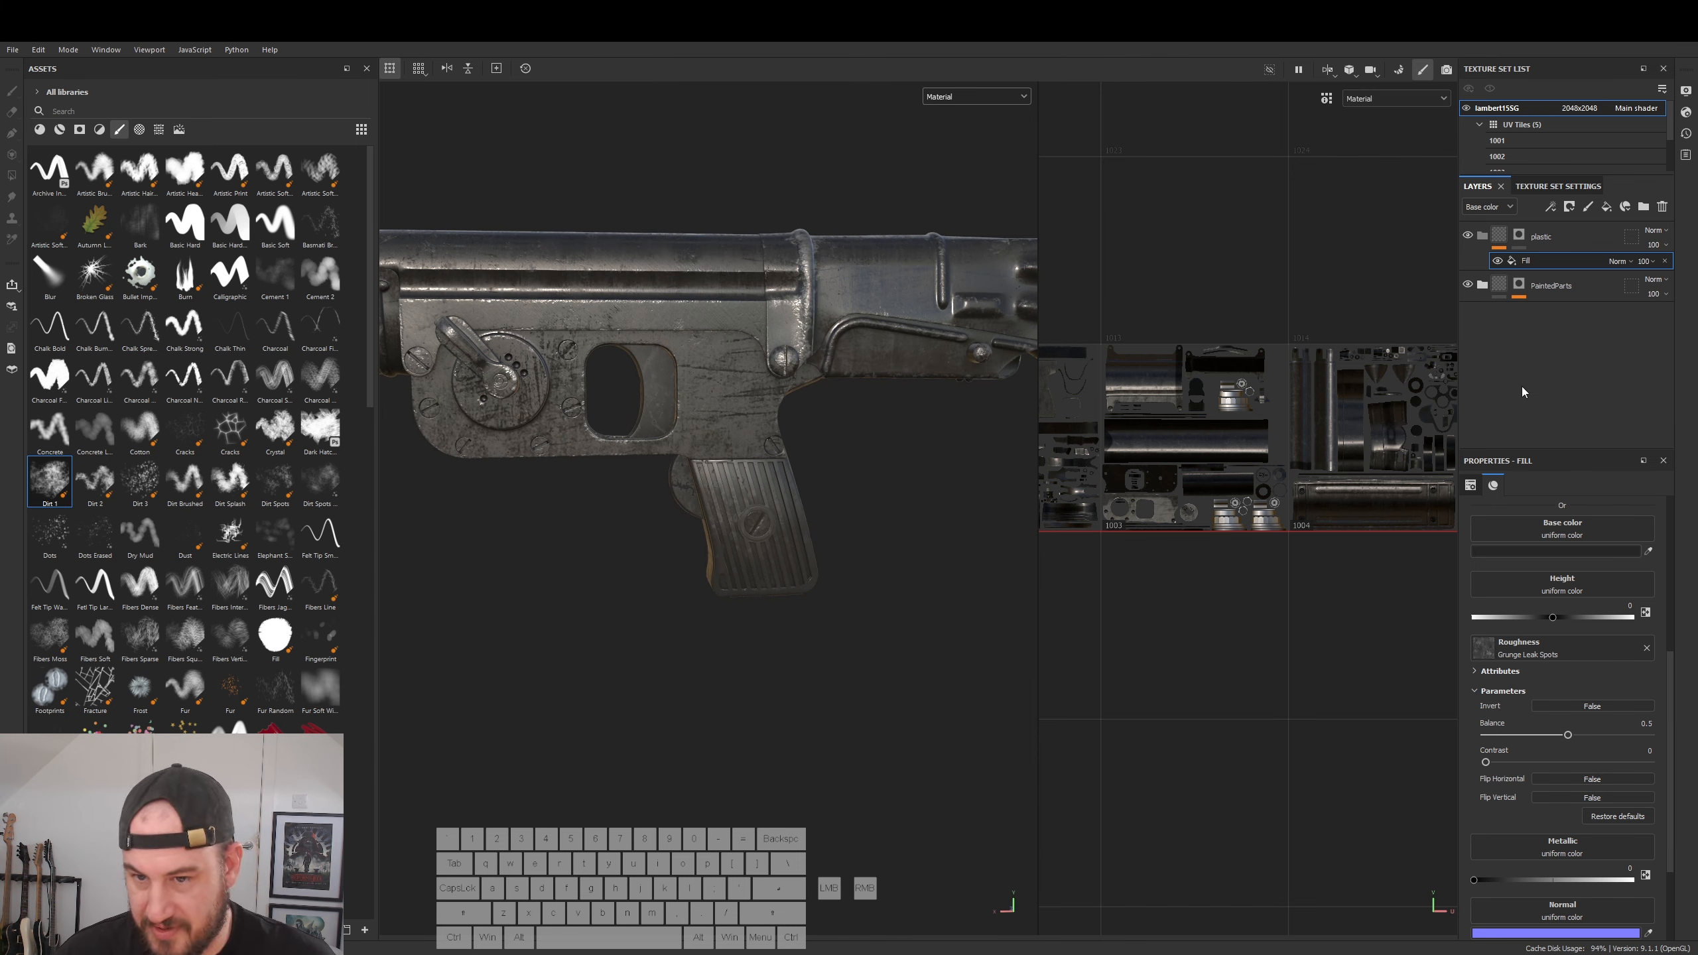
scroll(1600, 801, "down", 3)
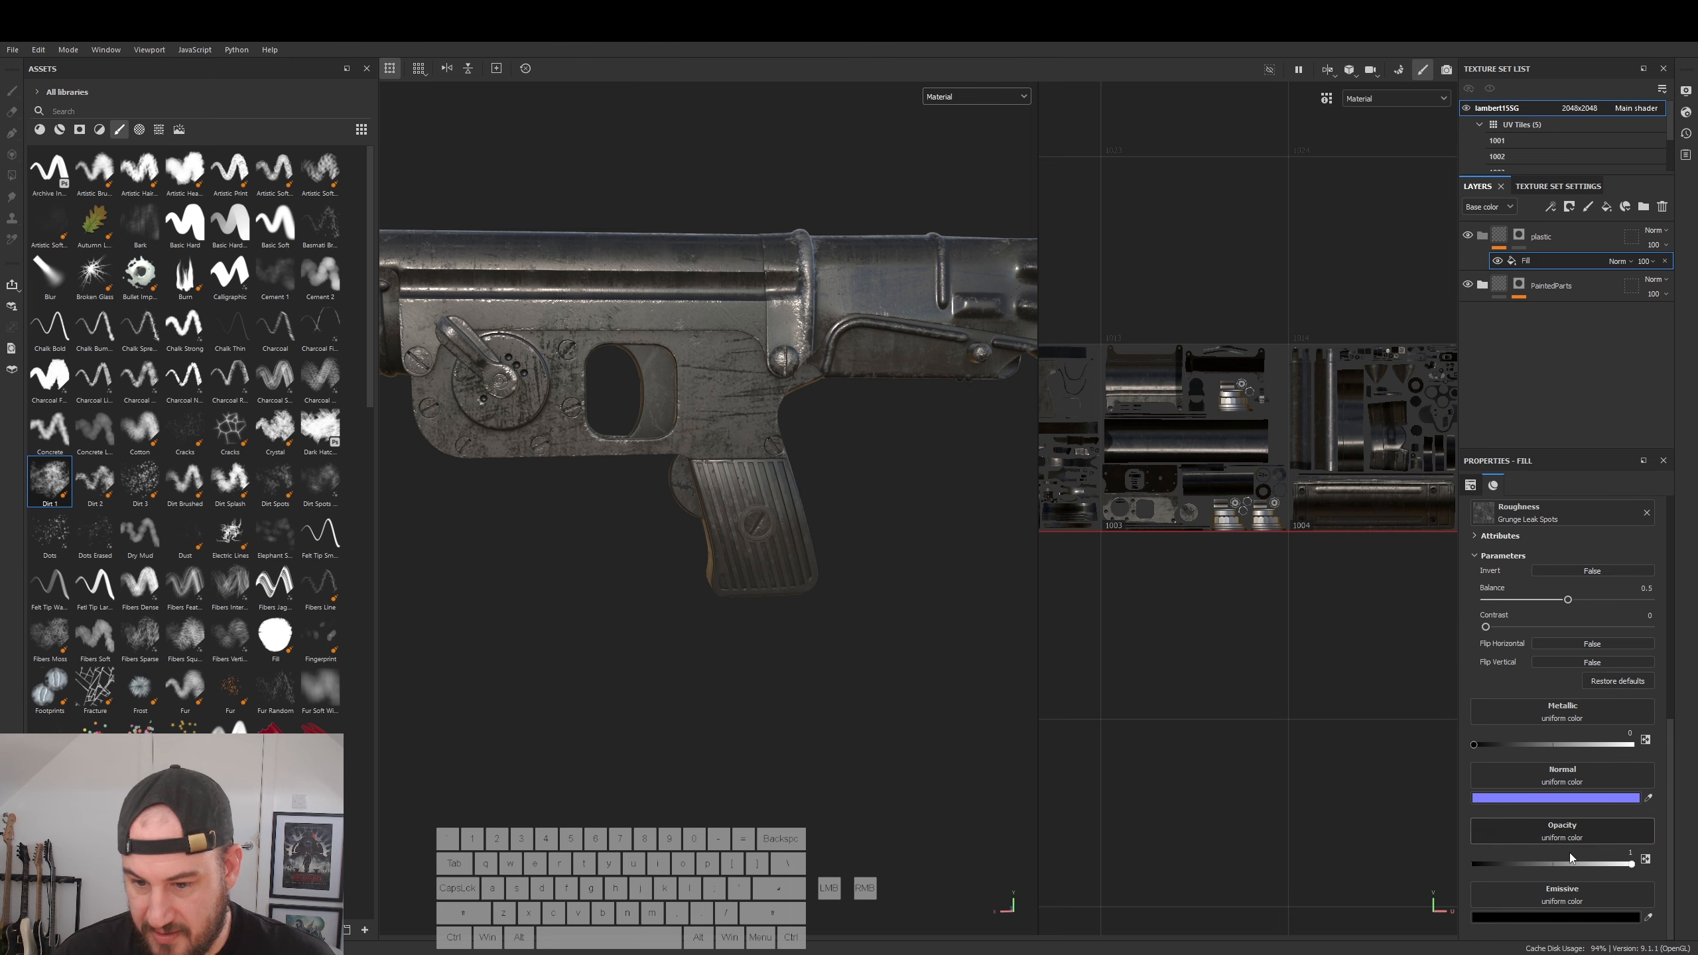
scroll(1632, 602, "up", 2)
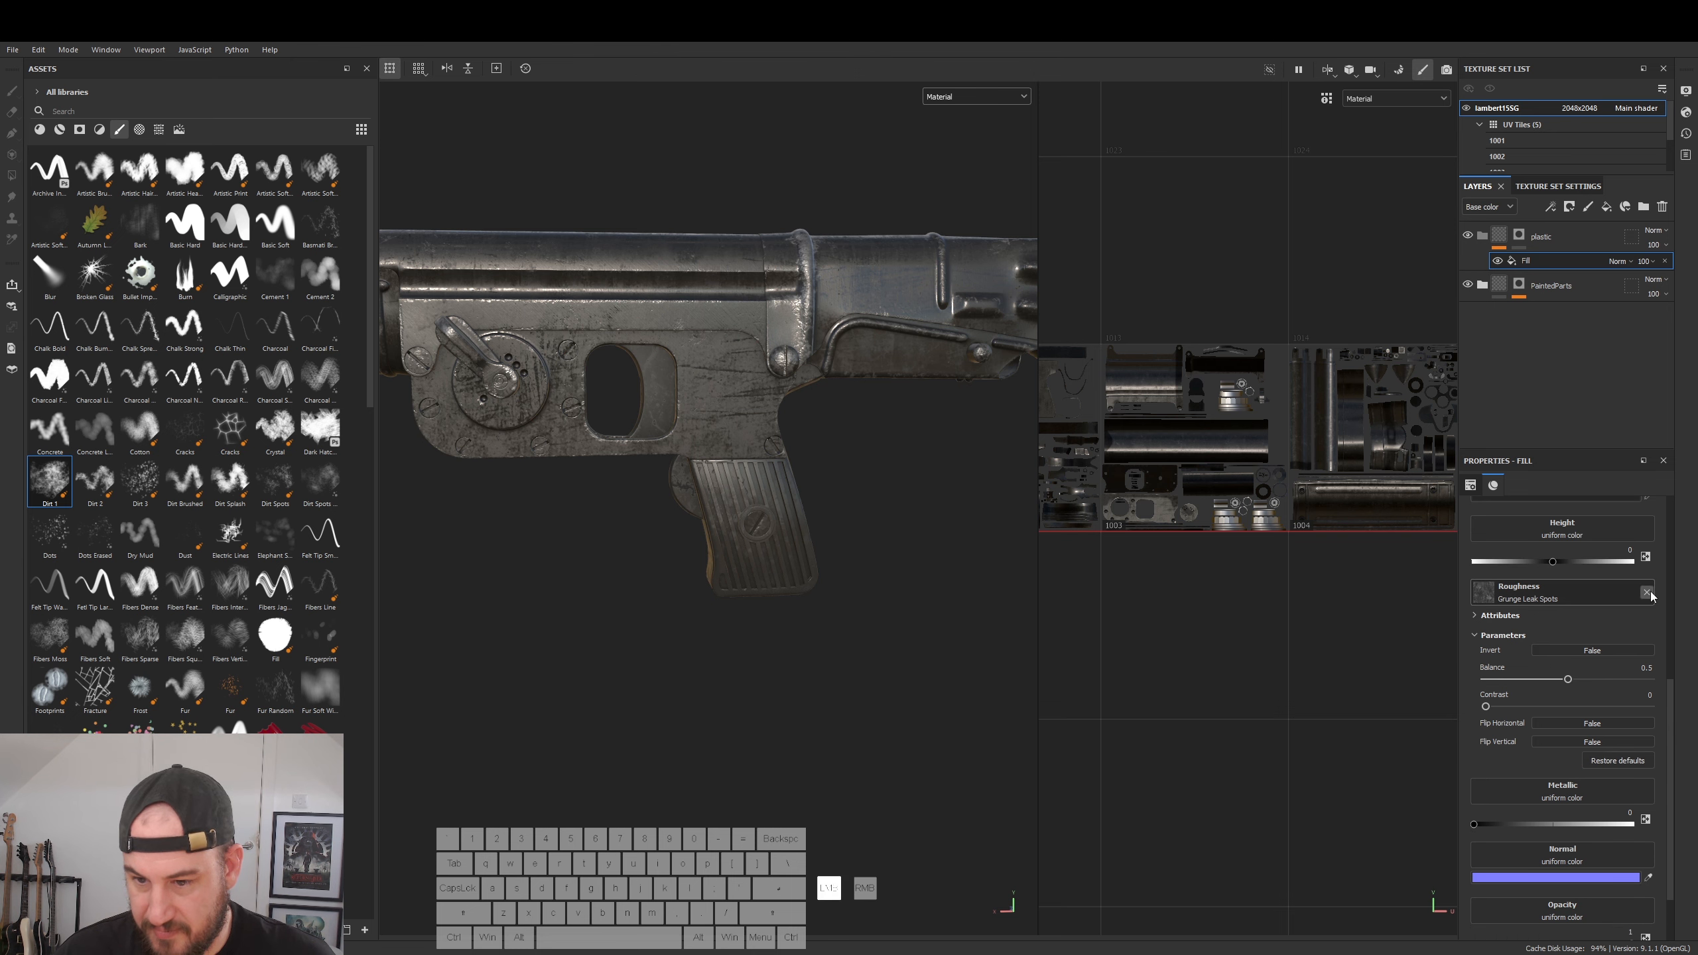
- Remove the Grunge Leak Spots texture from the plastic Fill effect's Roughness and set a uniform roughness of about 0.42
left_click(1646, 592)
left_click_drag(889, 595, 826, 529, "alt")
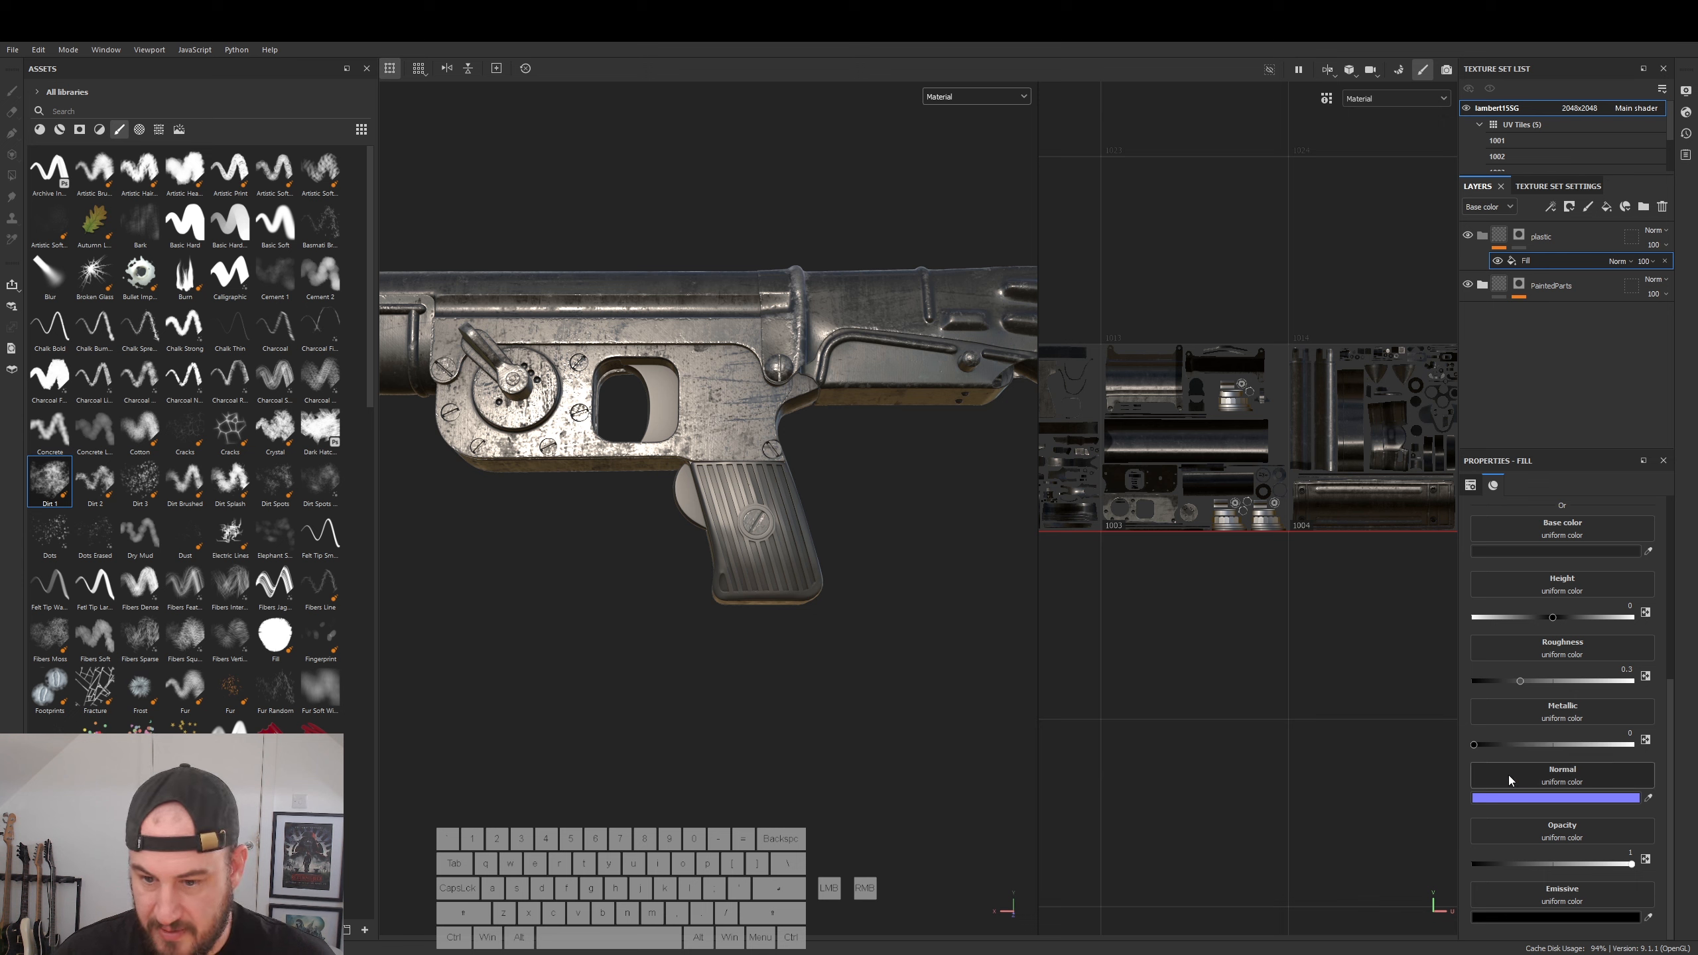
left_click_drag(1529, 677, 1540, 682)
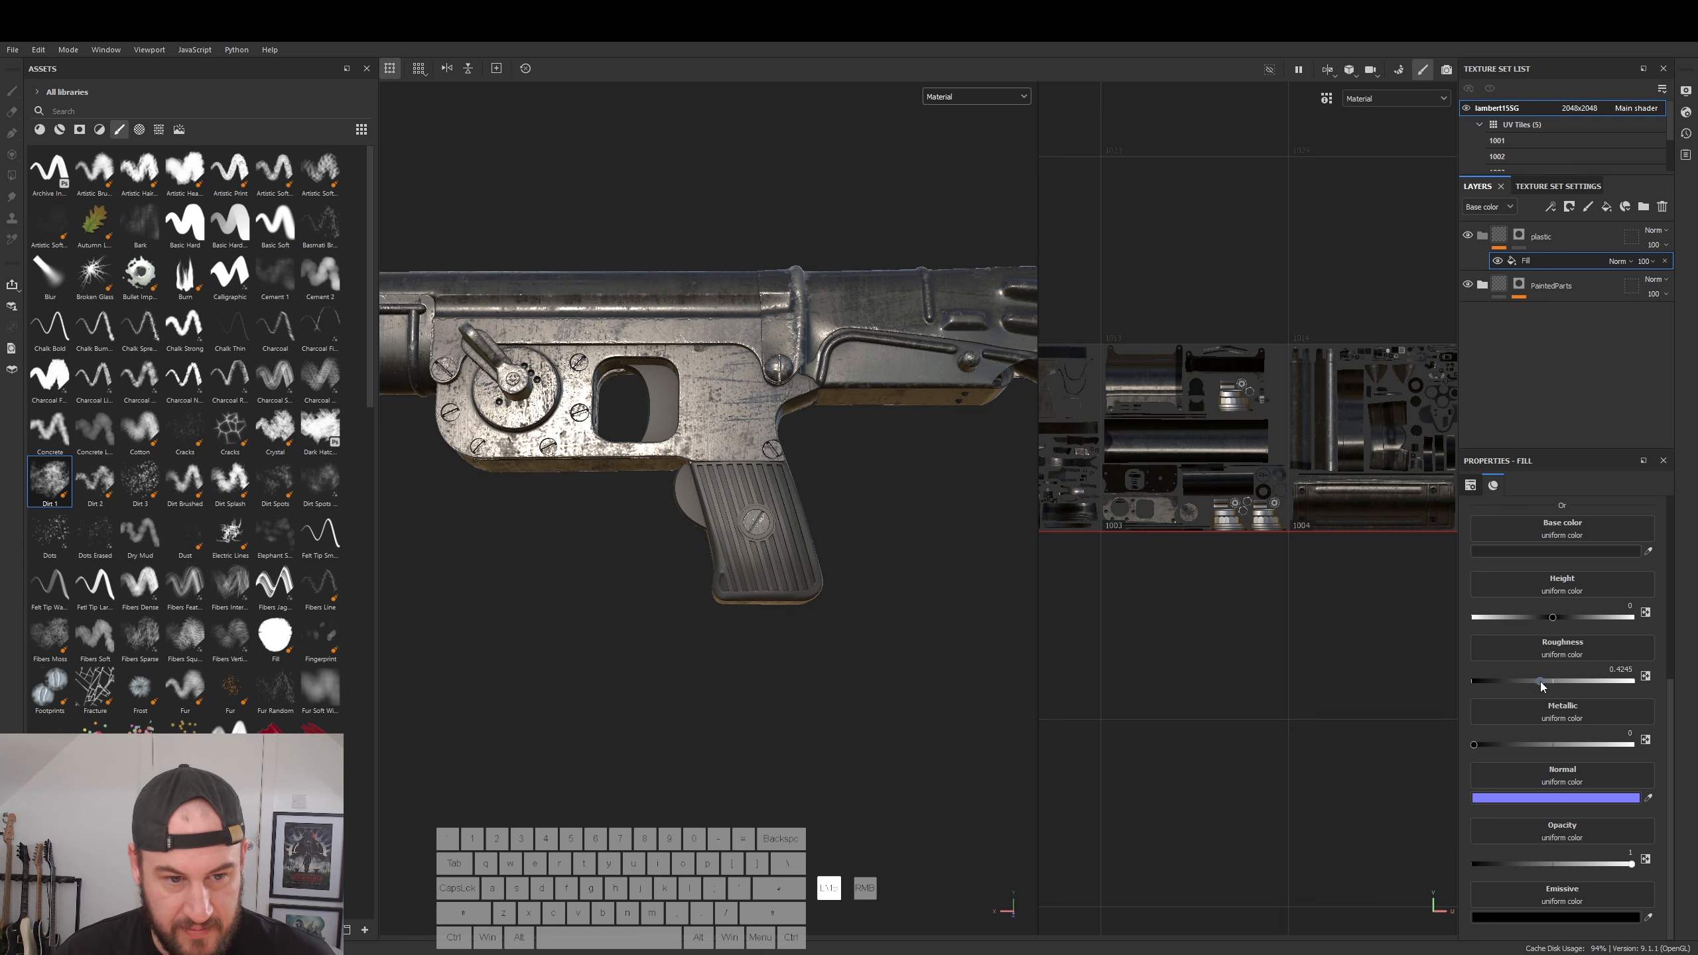
left_click_drag(843, 676, 741, 698, "alt")
left_click_drag(749, 546, 859, 495, "alt")
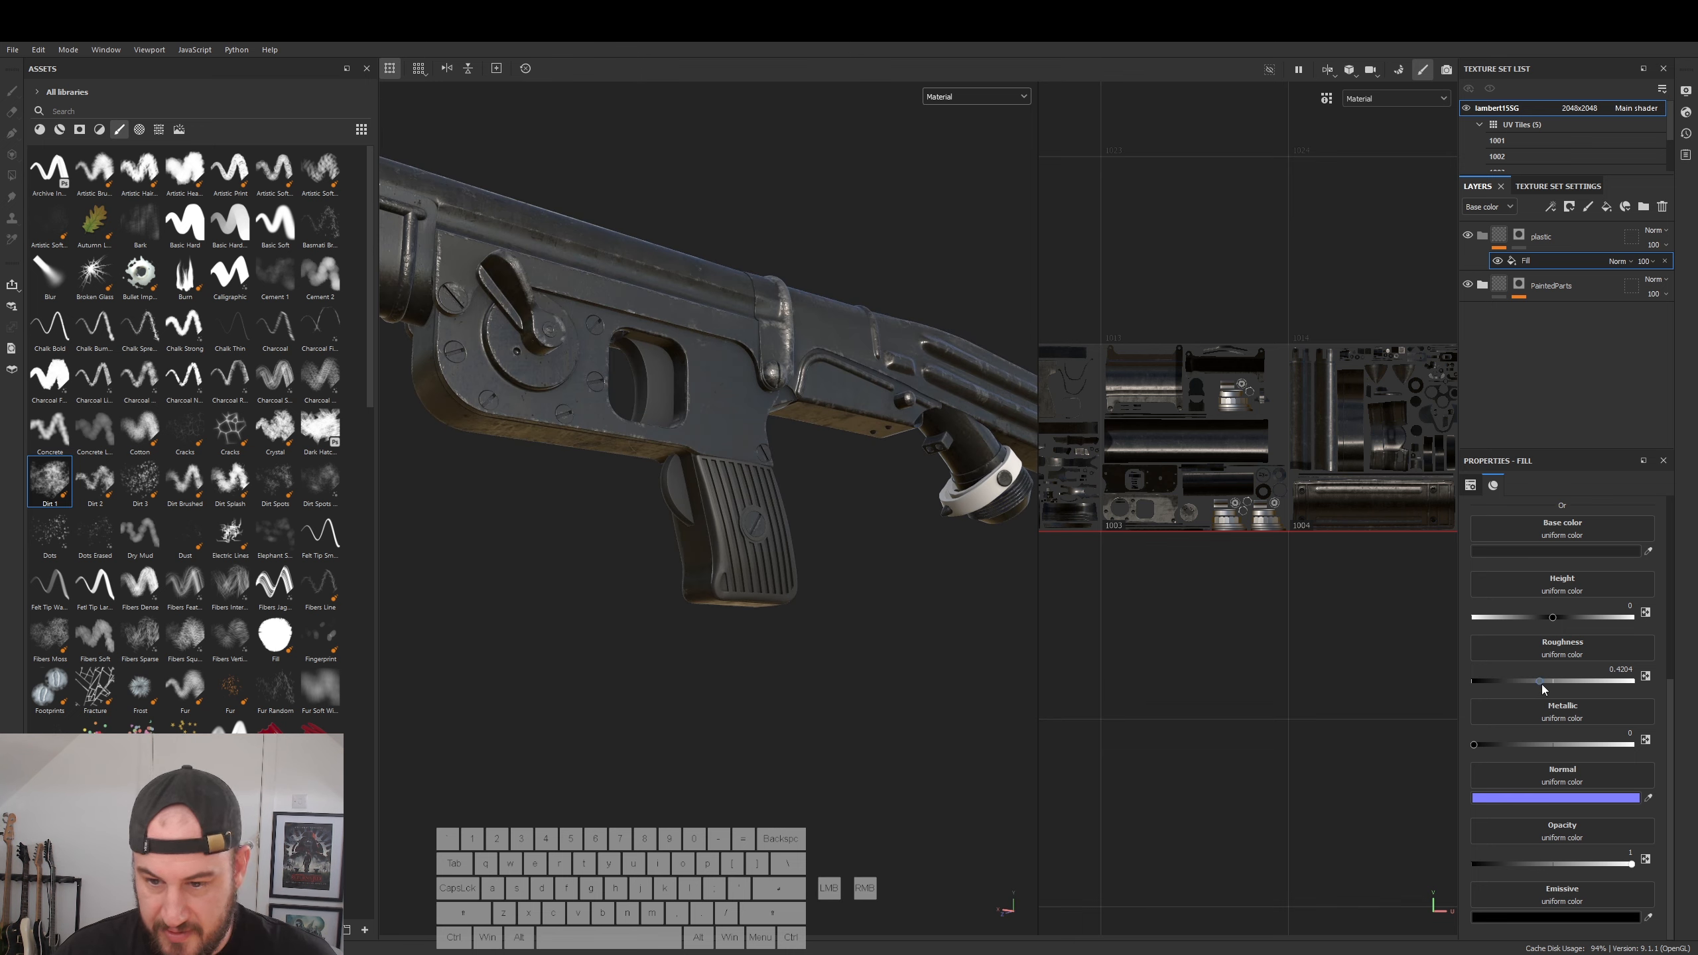
- Lower the plastic Fill effect's uniform roughness to about 0.18, checking the grip from several angles
left_click_drag(1531, 681, 1517, 684)
left_click_drag(803, 652, 755, 675, "alt")
right_click_drag(756, 676, 813, 655, "alt")
left_click_drag(812, 656, 832, 634, "alt")
left_click_drag(1518, 680, 1502, 681)
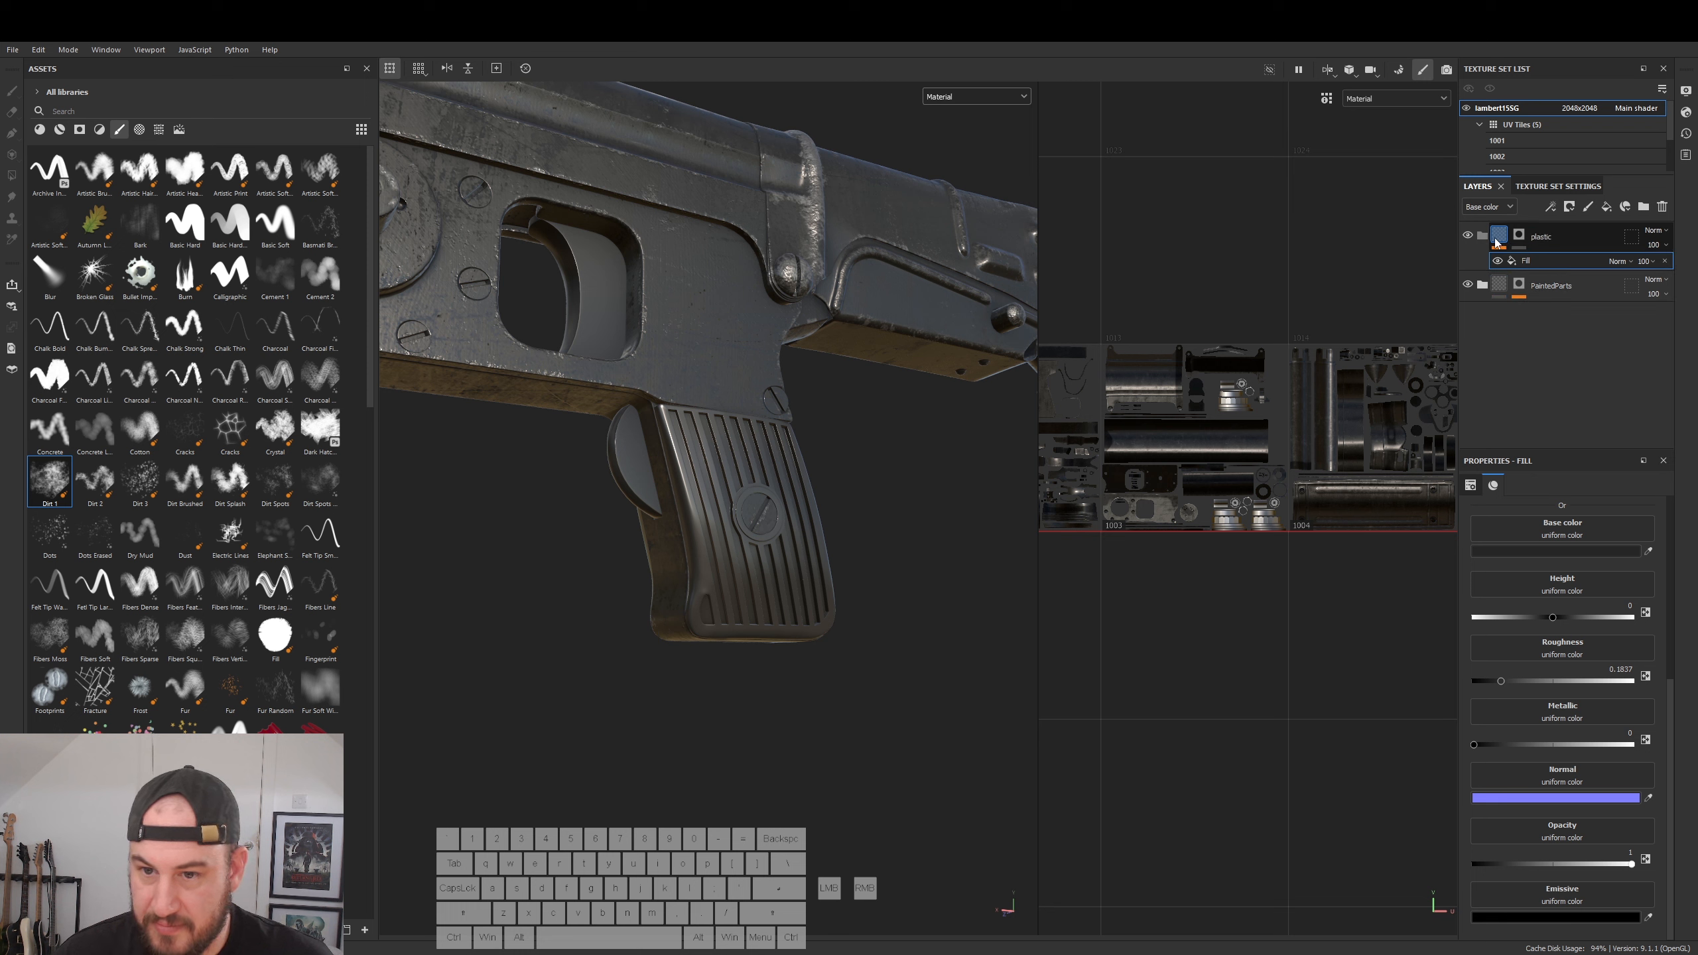
- Add a new fill layer inside the plastic folder and hide the folder's existing Fill effect
left_click(1608, 209)
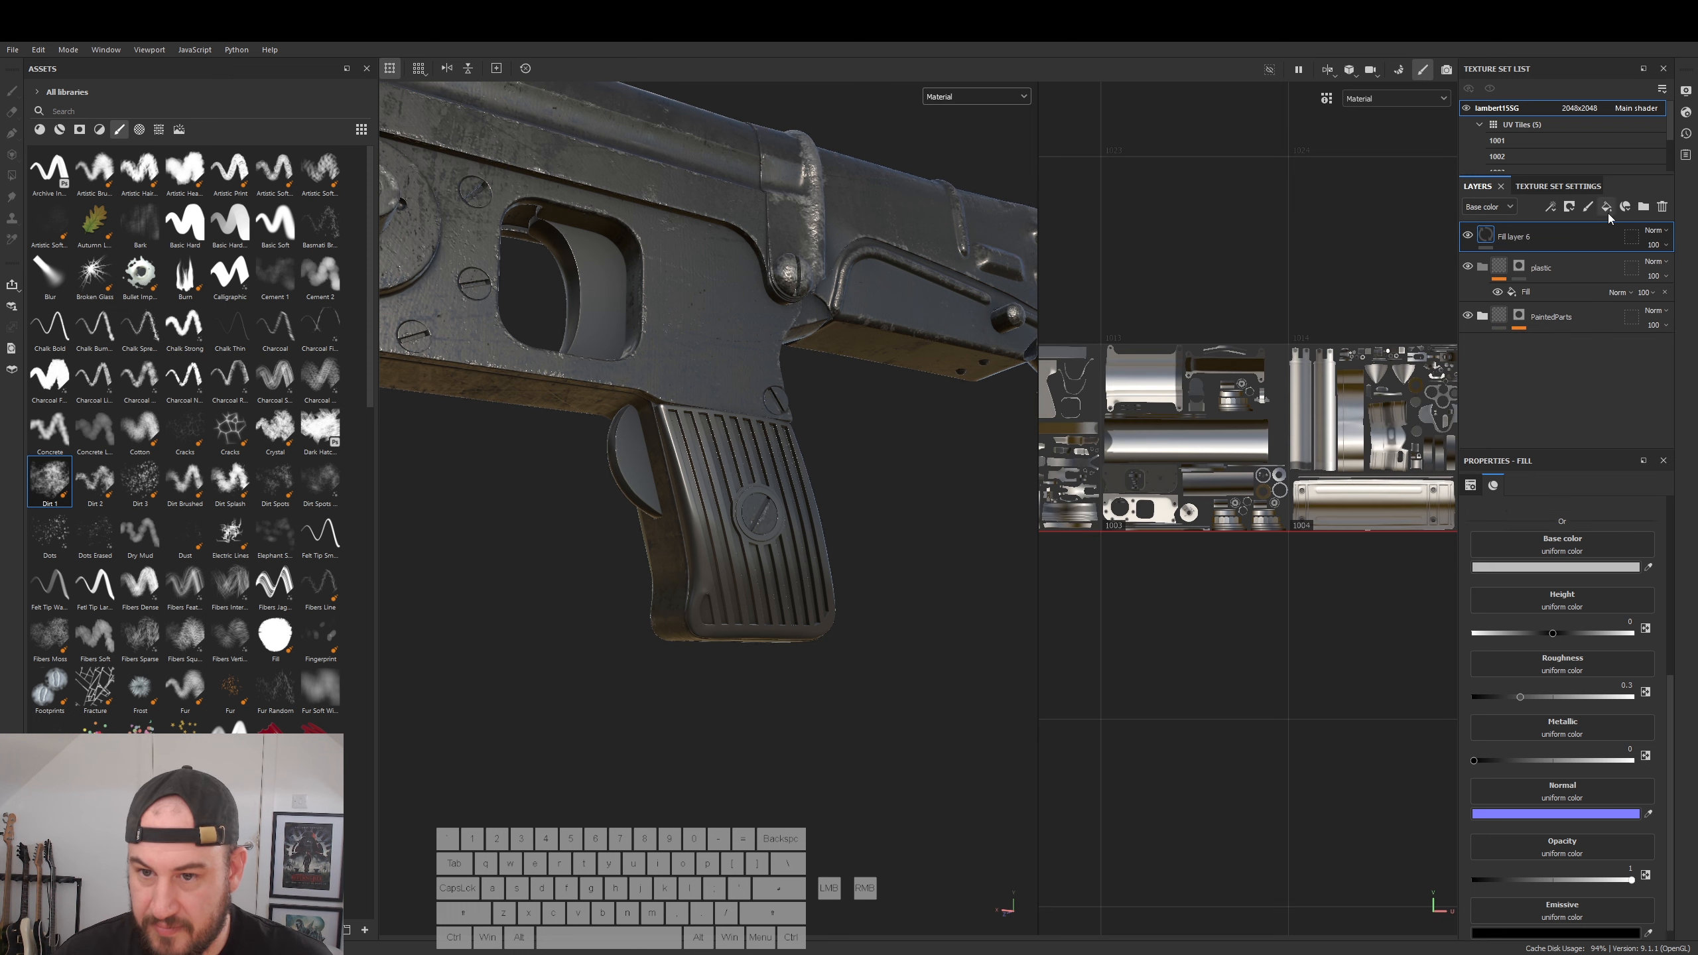
left_click_drag(1544, 238, 1548, 269)
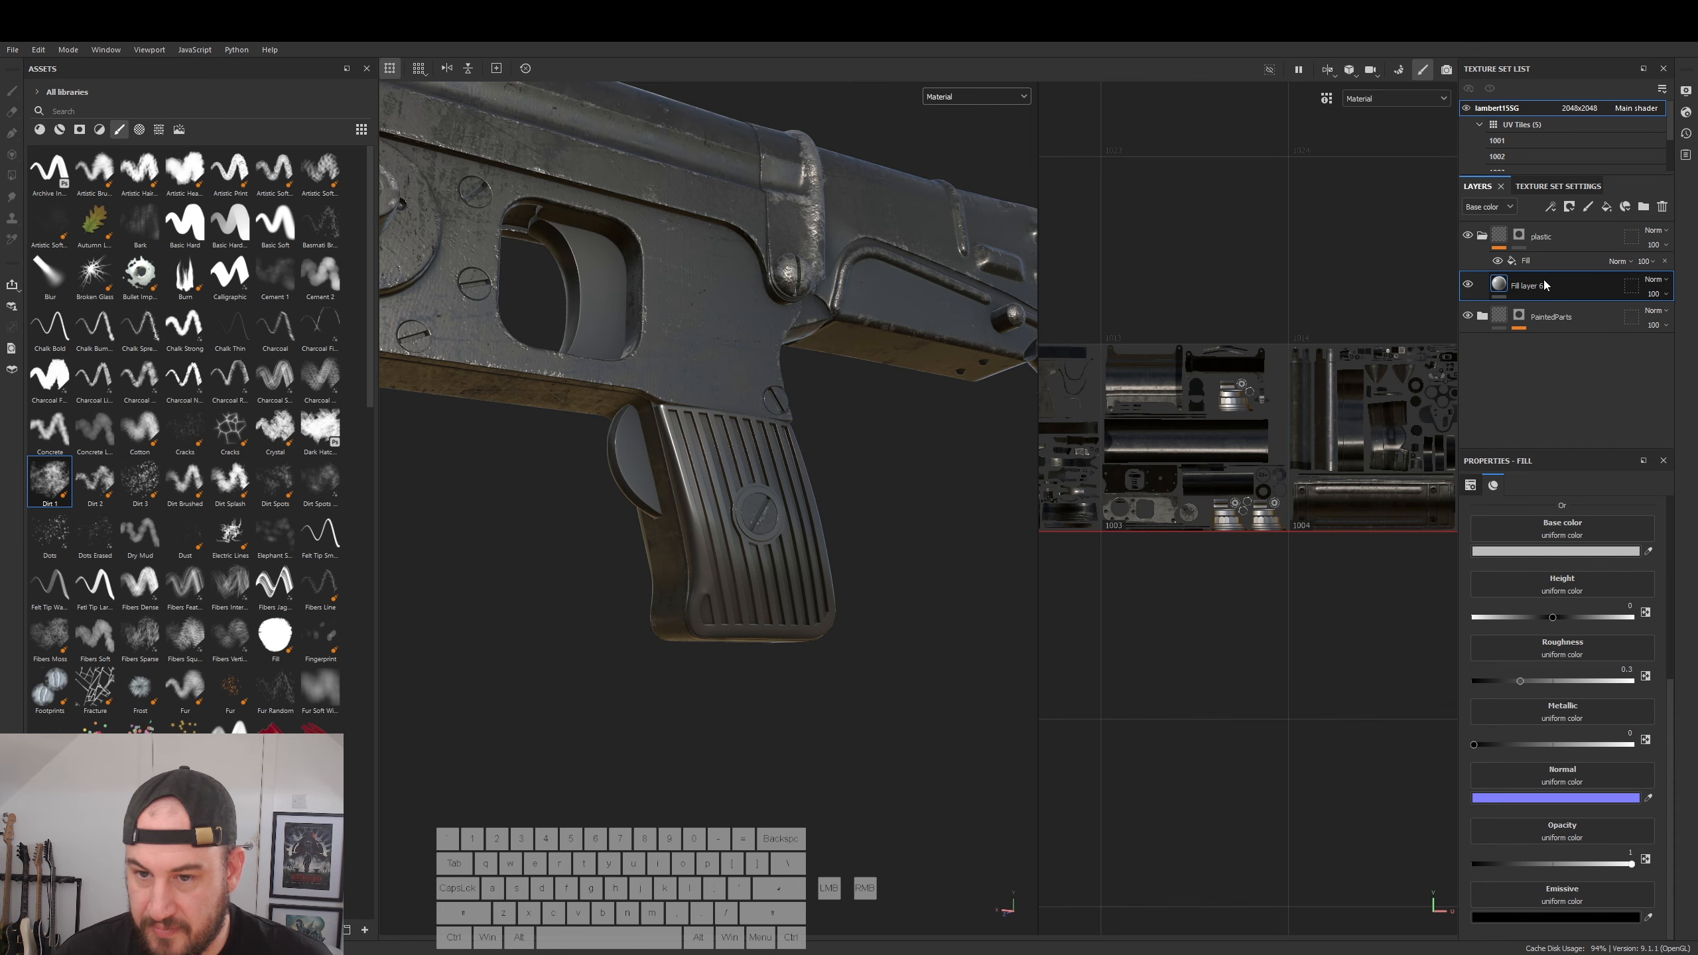
left_click(1531, 261)
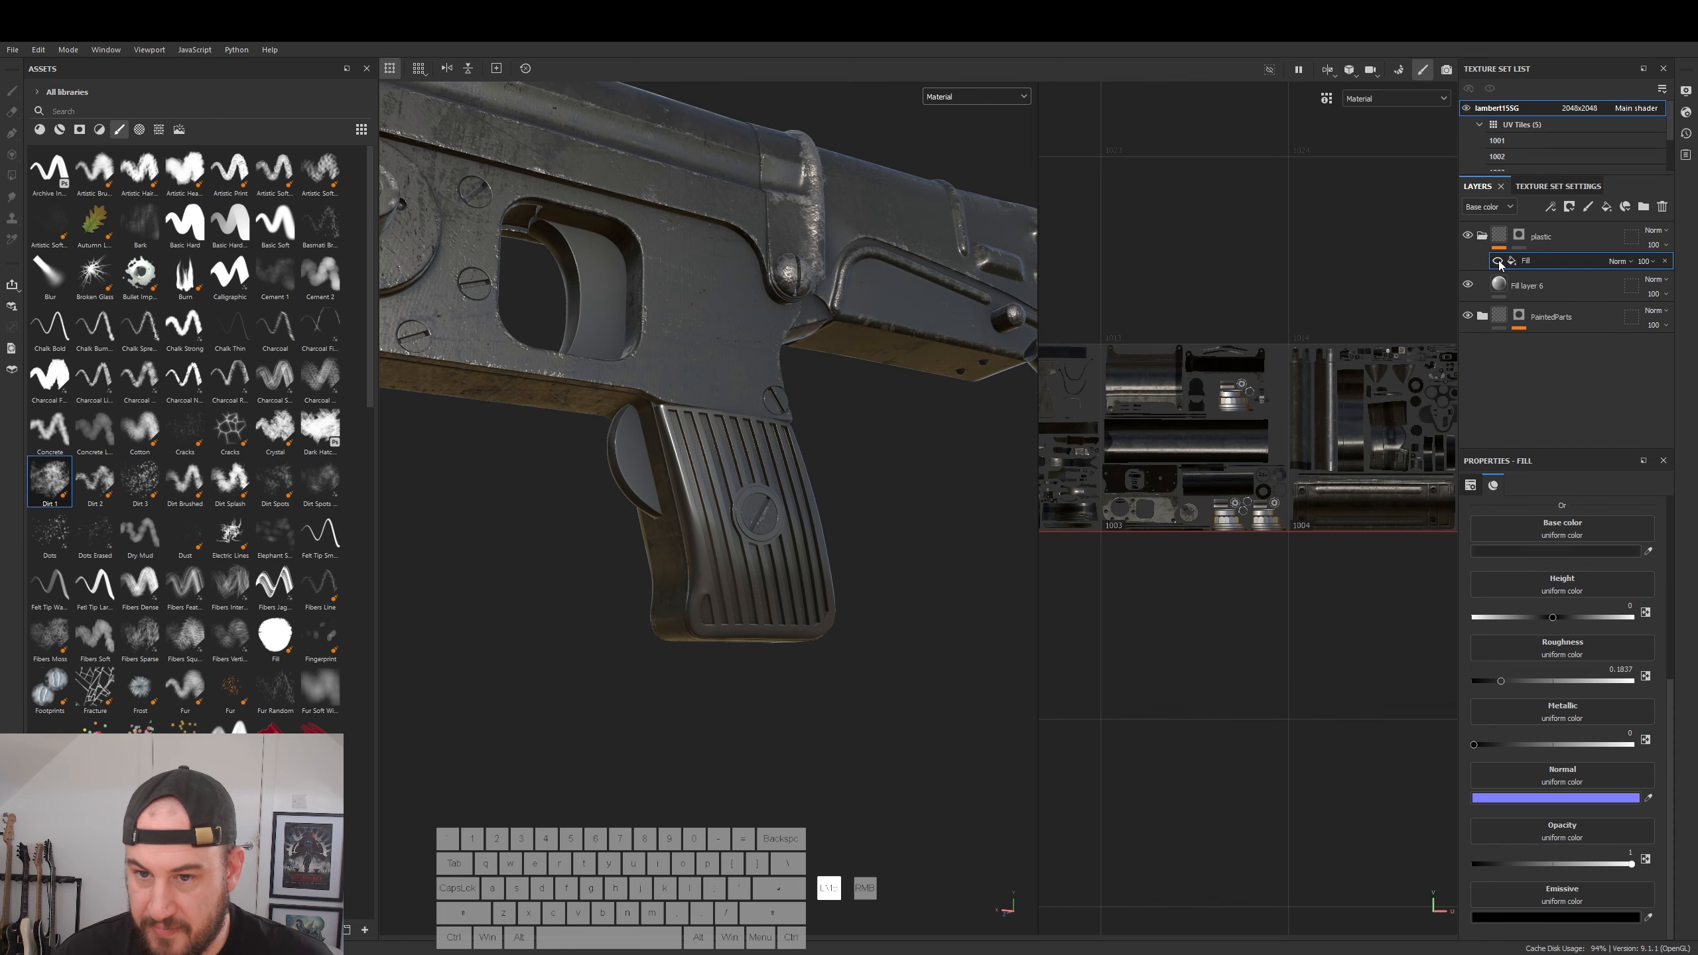
- Set the new fill layer's base color to 131313 and its roughness to about 0.27
left_click(1532, 288)
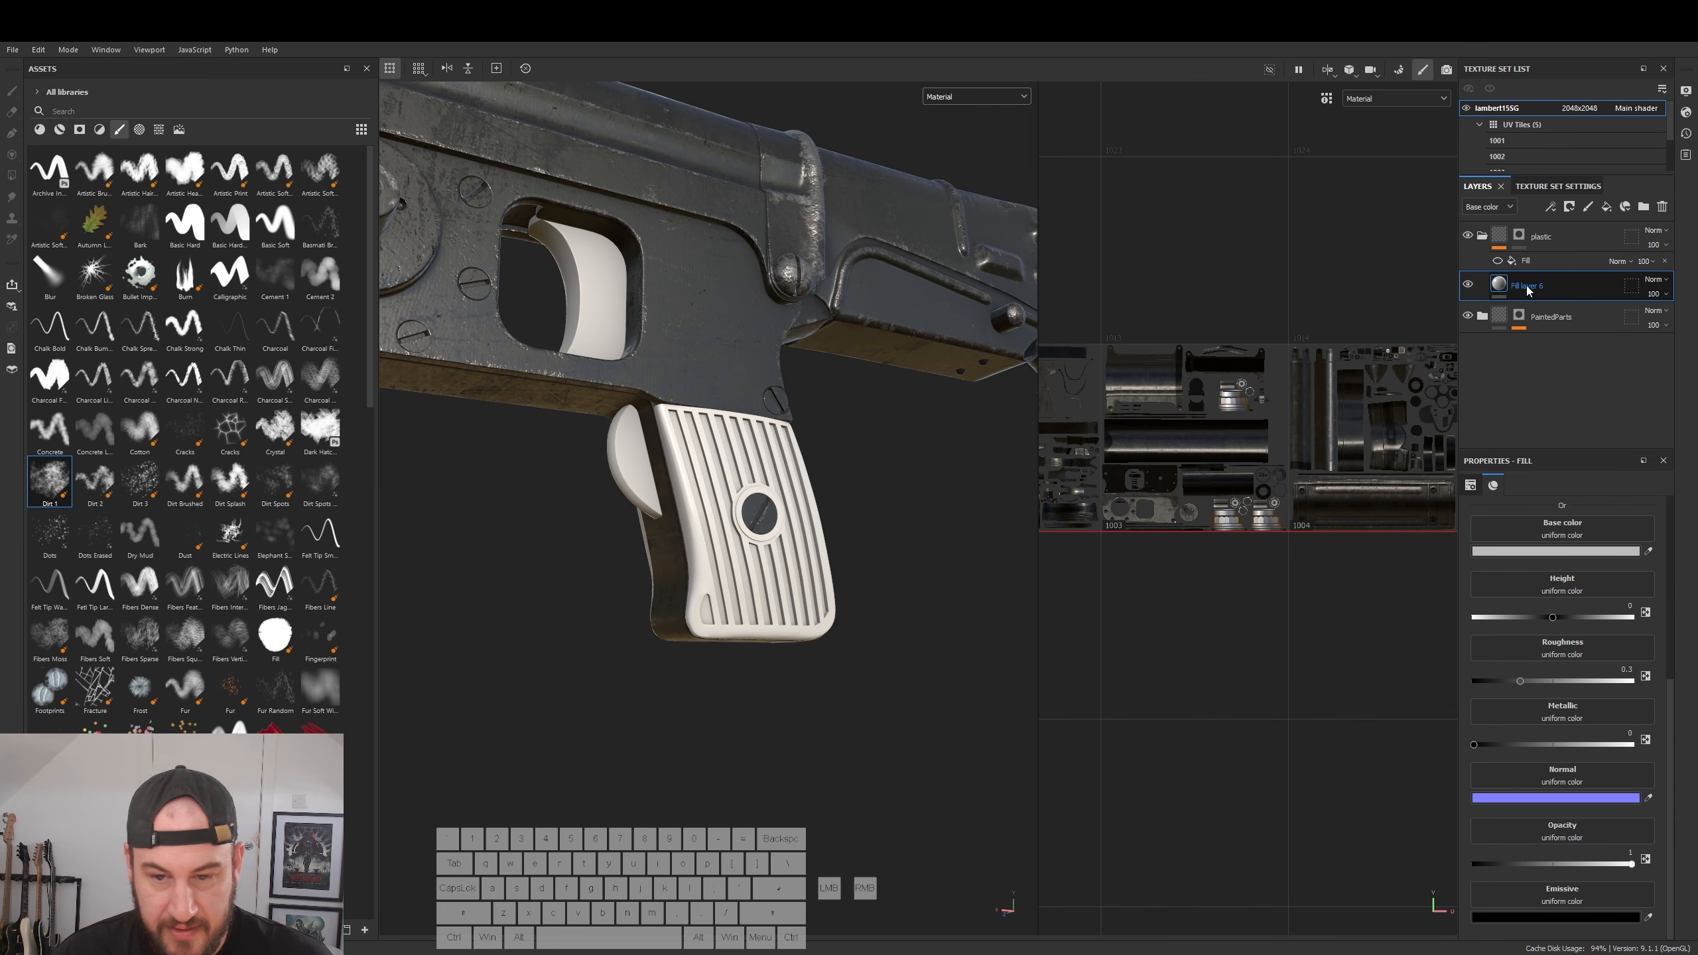
left_click(1547, 552)
mouse_move(1407, 813)
left_mouse_down()
mouse_move(1367, 849)
mouse_move(1372, 874)
left_mouse_up()
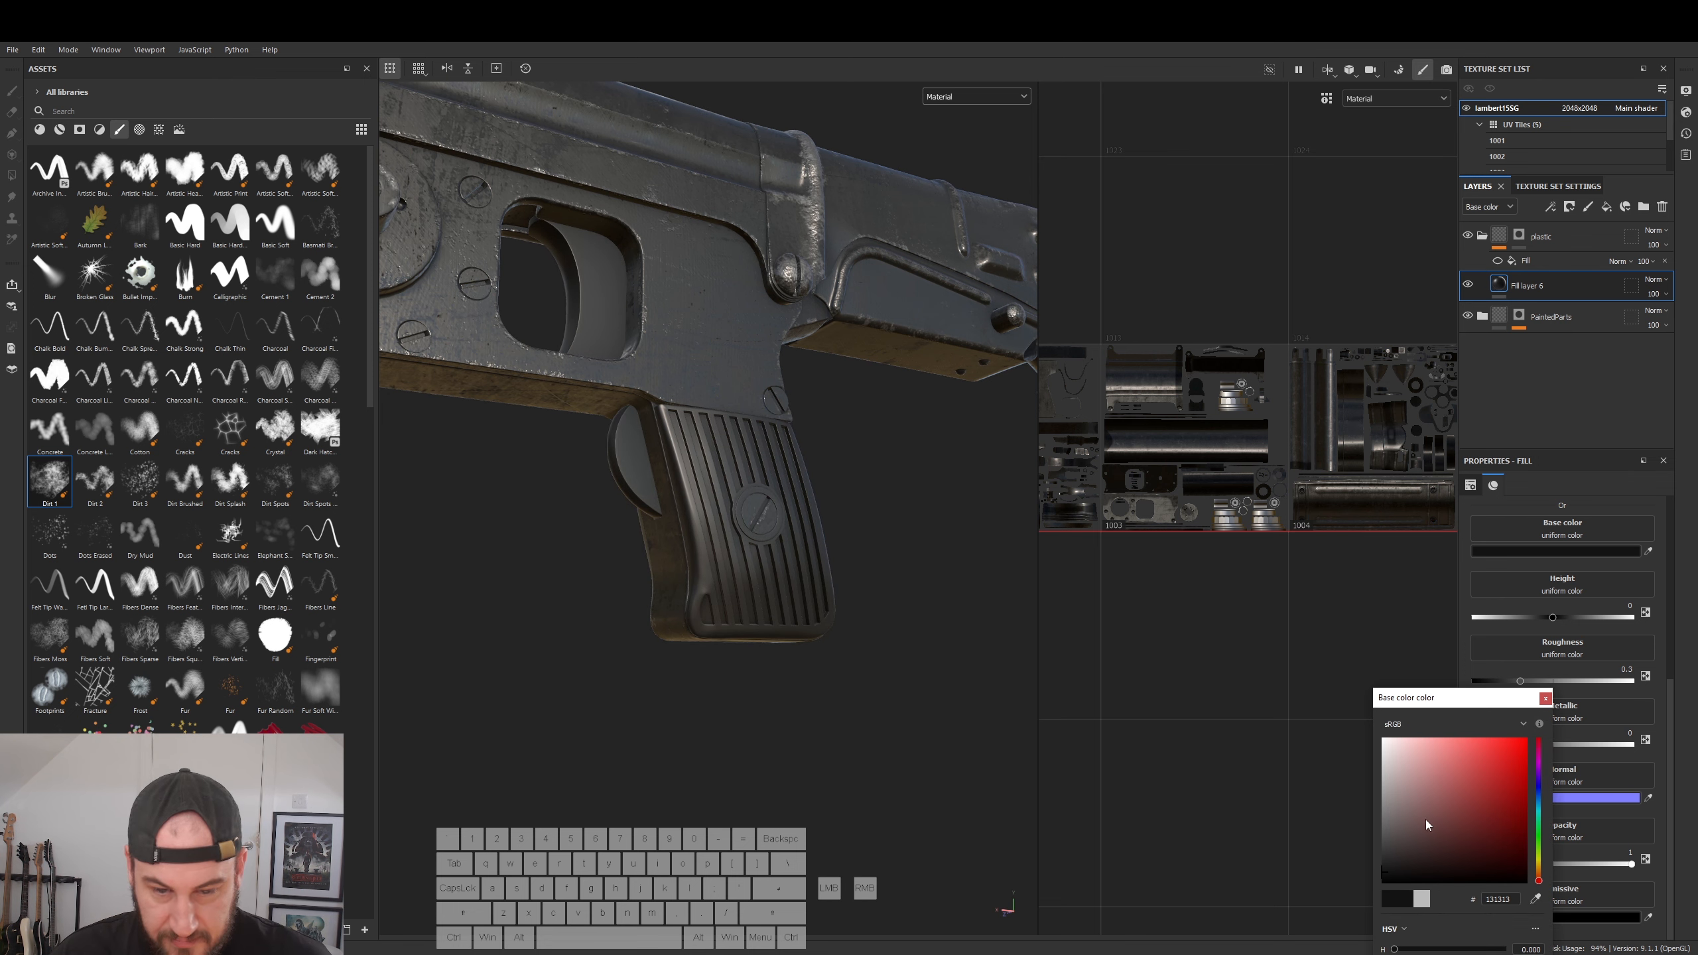
left_click(1545, 699)
left_click(1517, 681)
left_click_drag(795, 740, 675, 736, "alt")
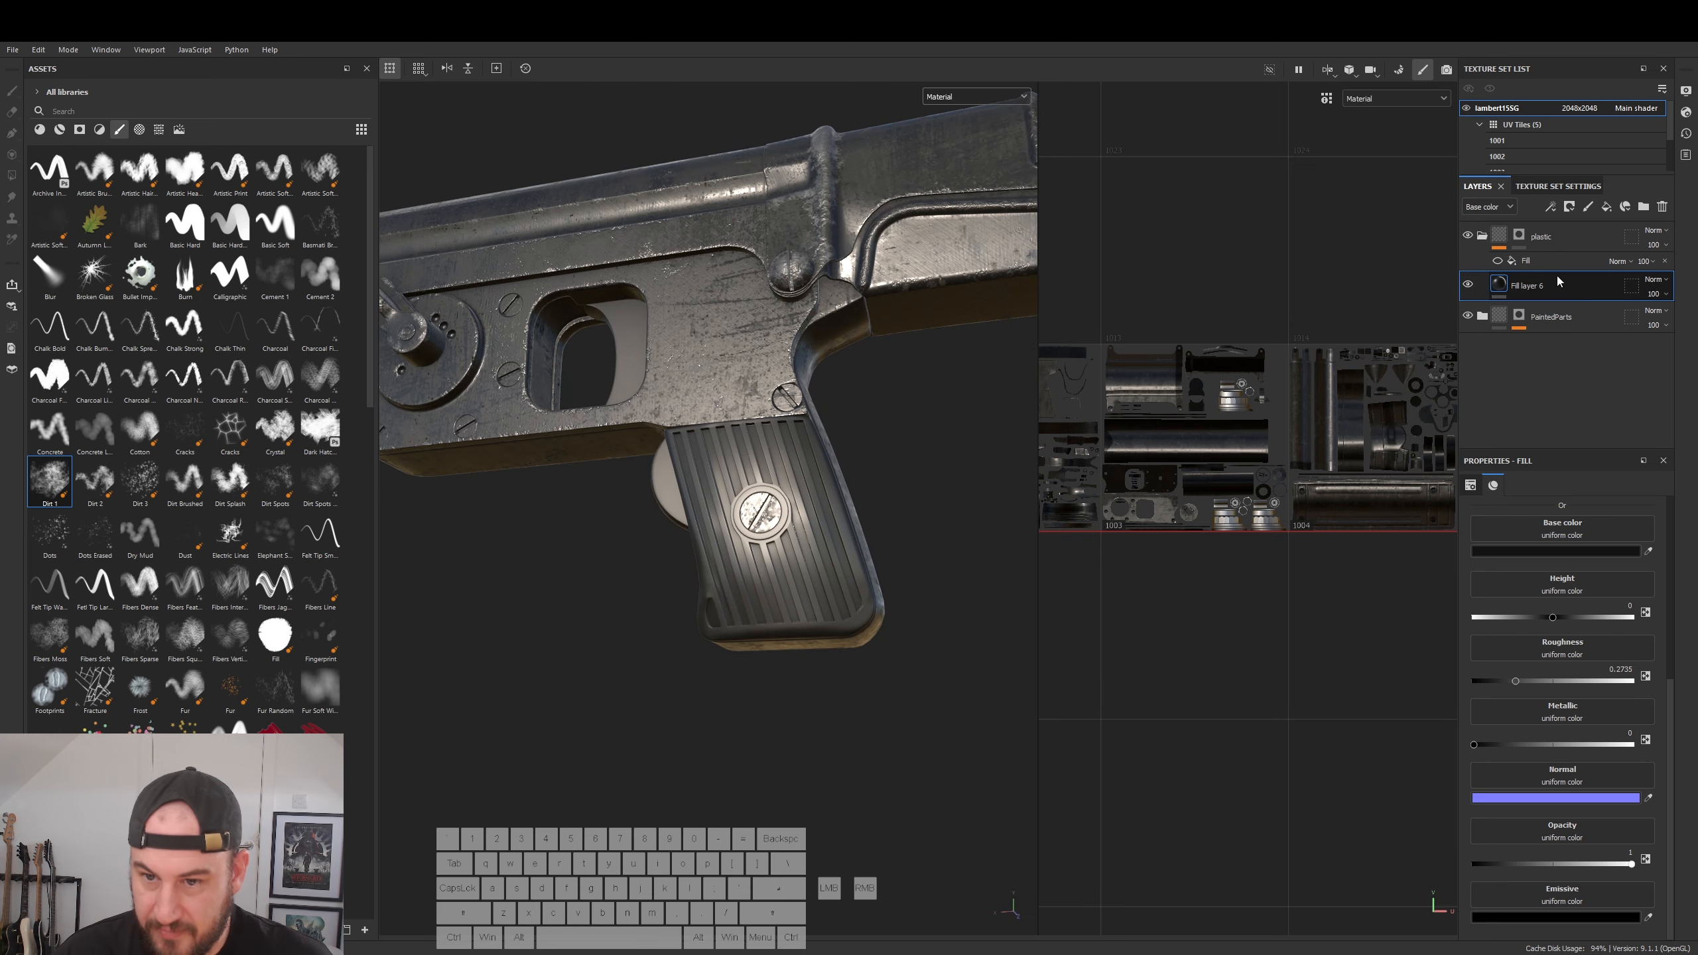
- Remove the hidden Fill effect from the plastic folder
left_click(1534, 260)
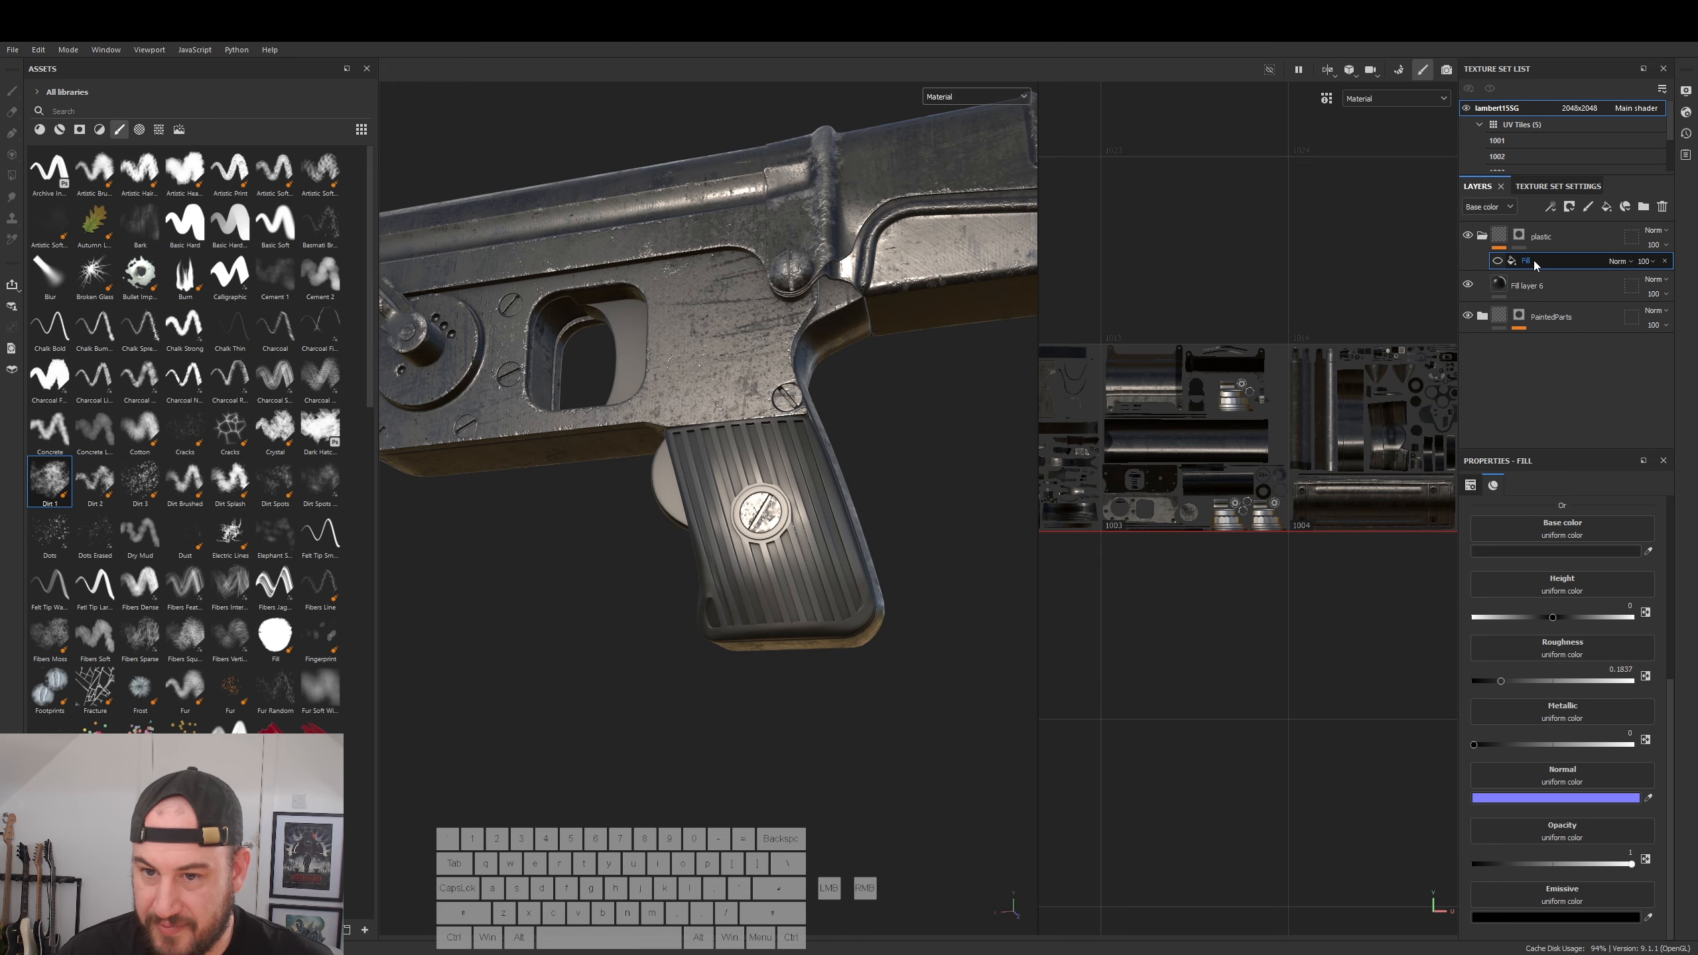
right_click(1534, 261)
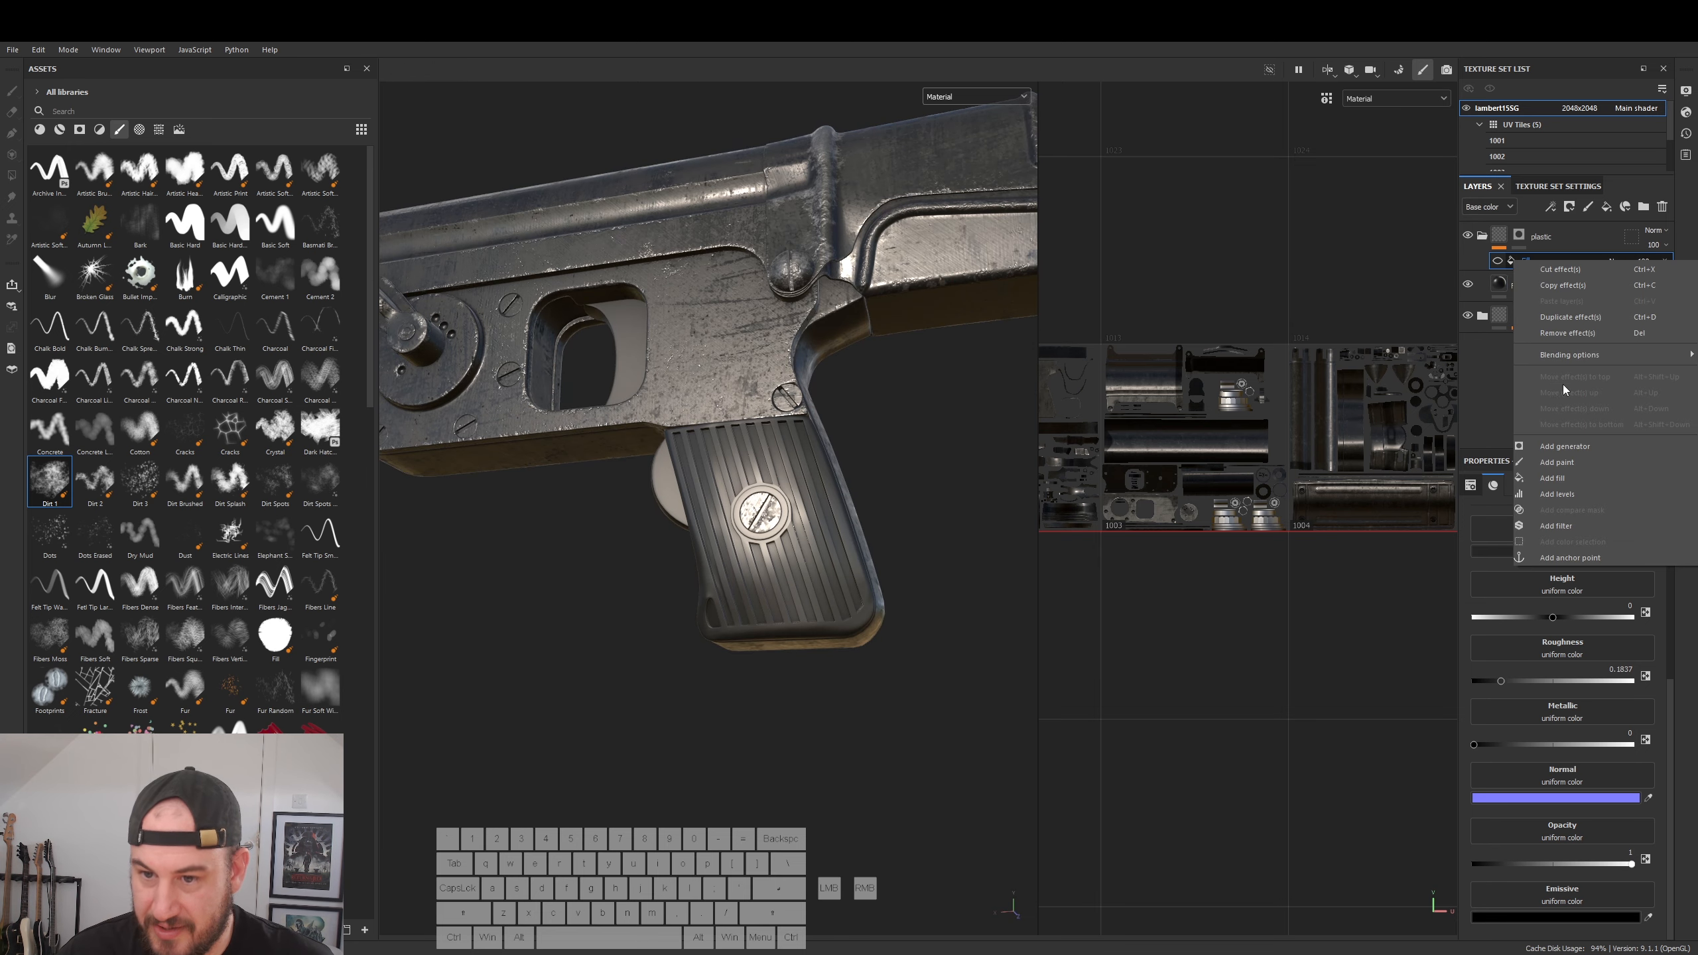
left_click(1567, 332)
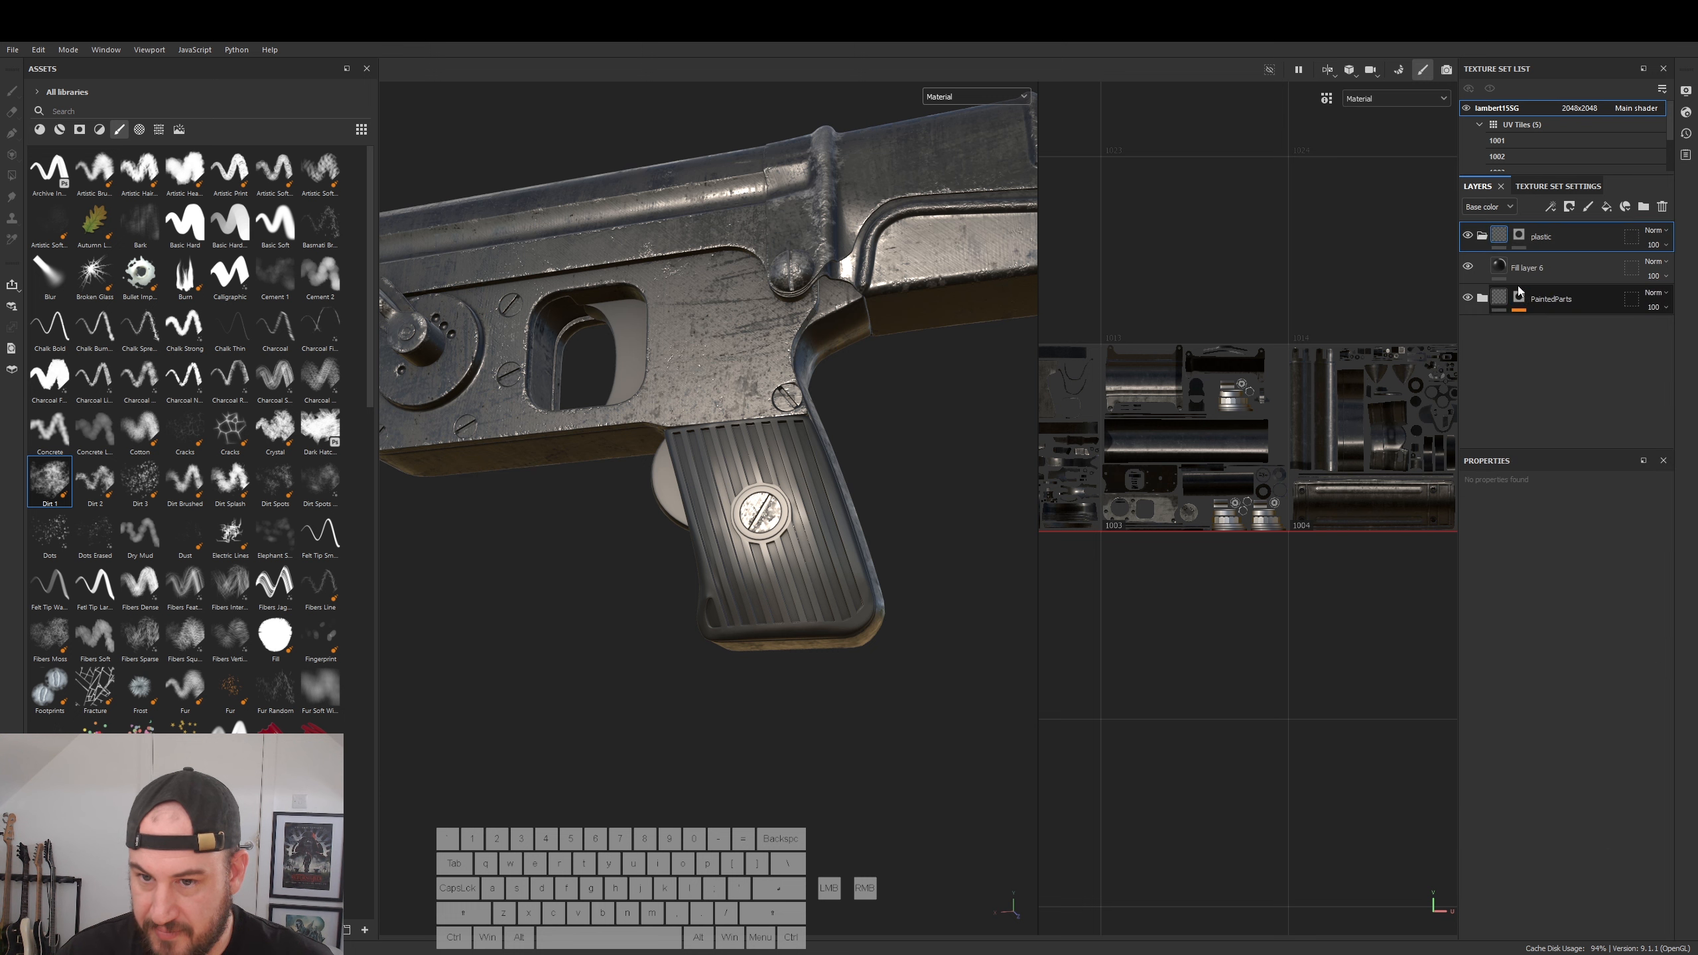
- Add a second fill layer above the dark one in the plastic folder and leave only its roughness channel enabled
left_click(1607, 206)
mouse_move(1558, 250)
left_mouse_down()
mouse_move(1513, 266)
mouse_move(1531, 271)
left_mouse_up()
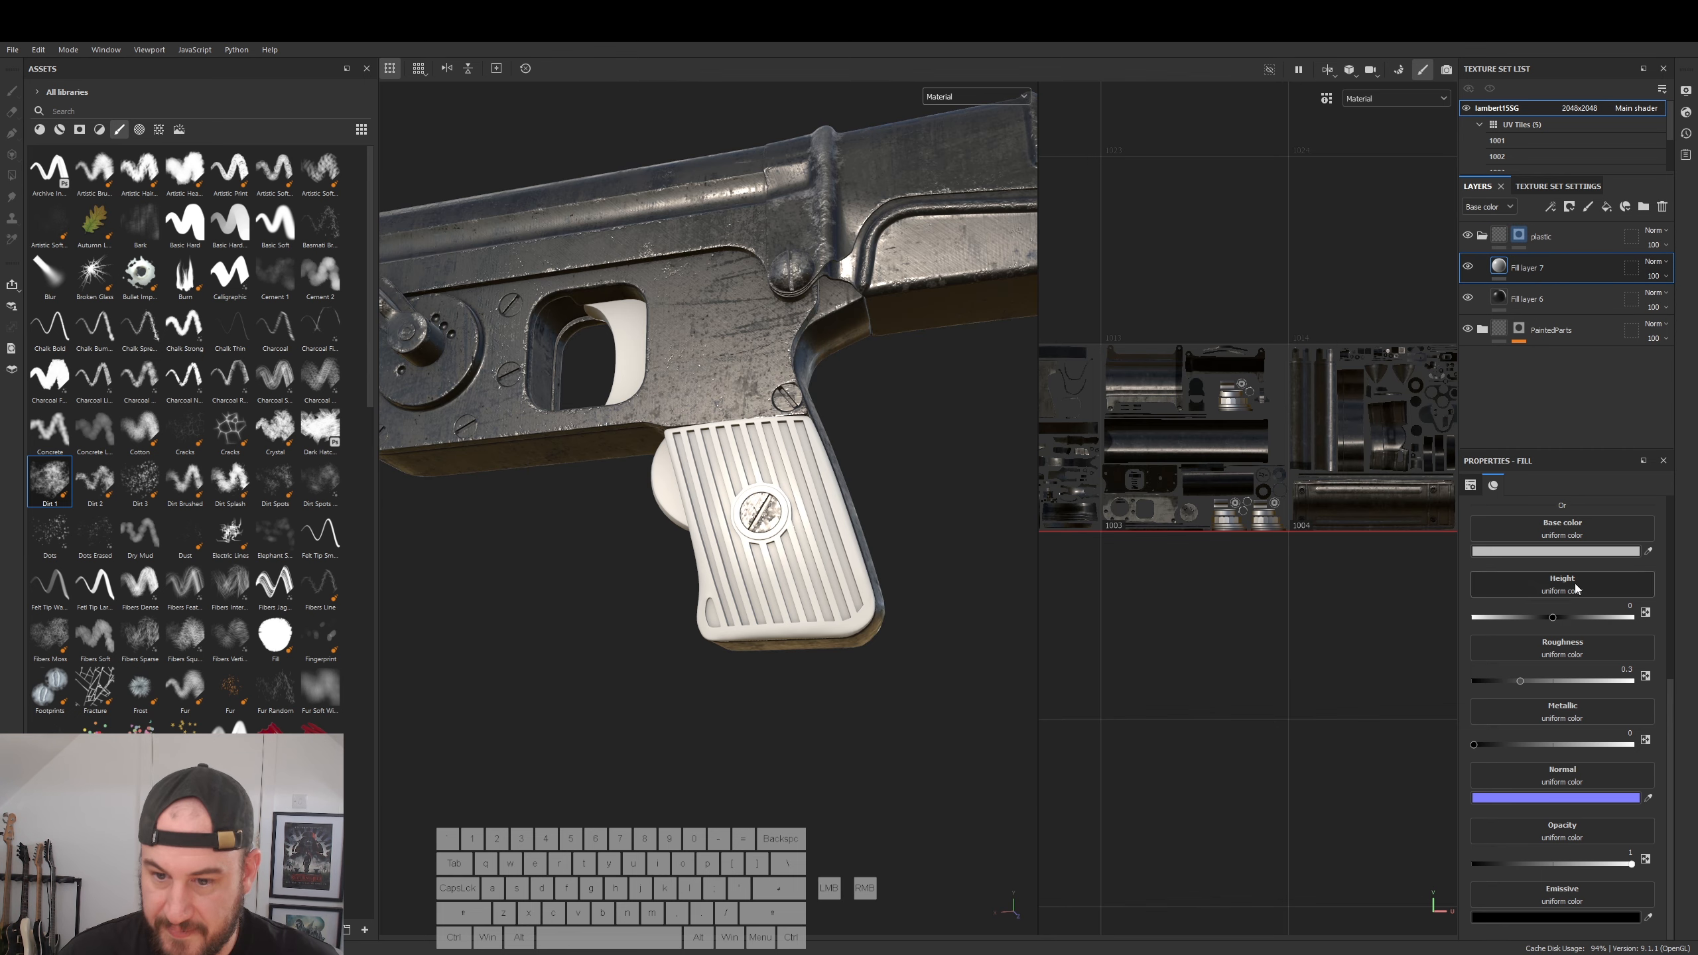
scroll(1536, 550, "up", 3)
left_click(1483, 630)
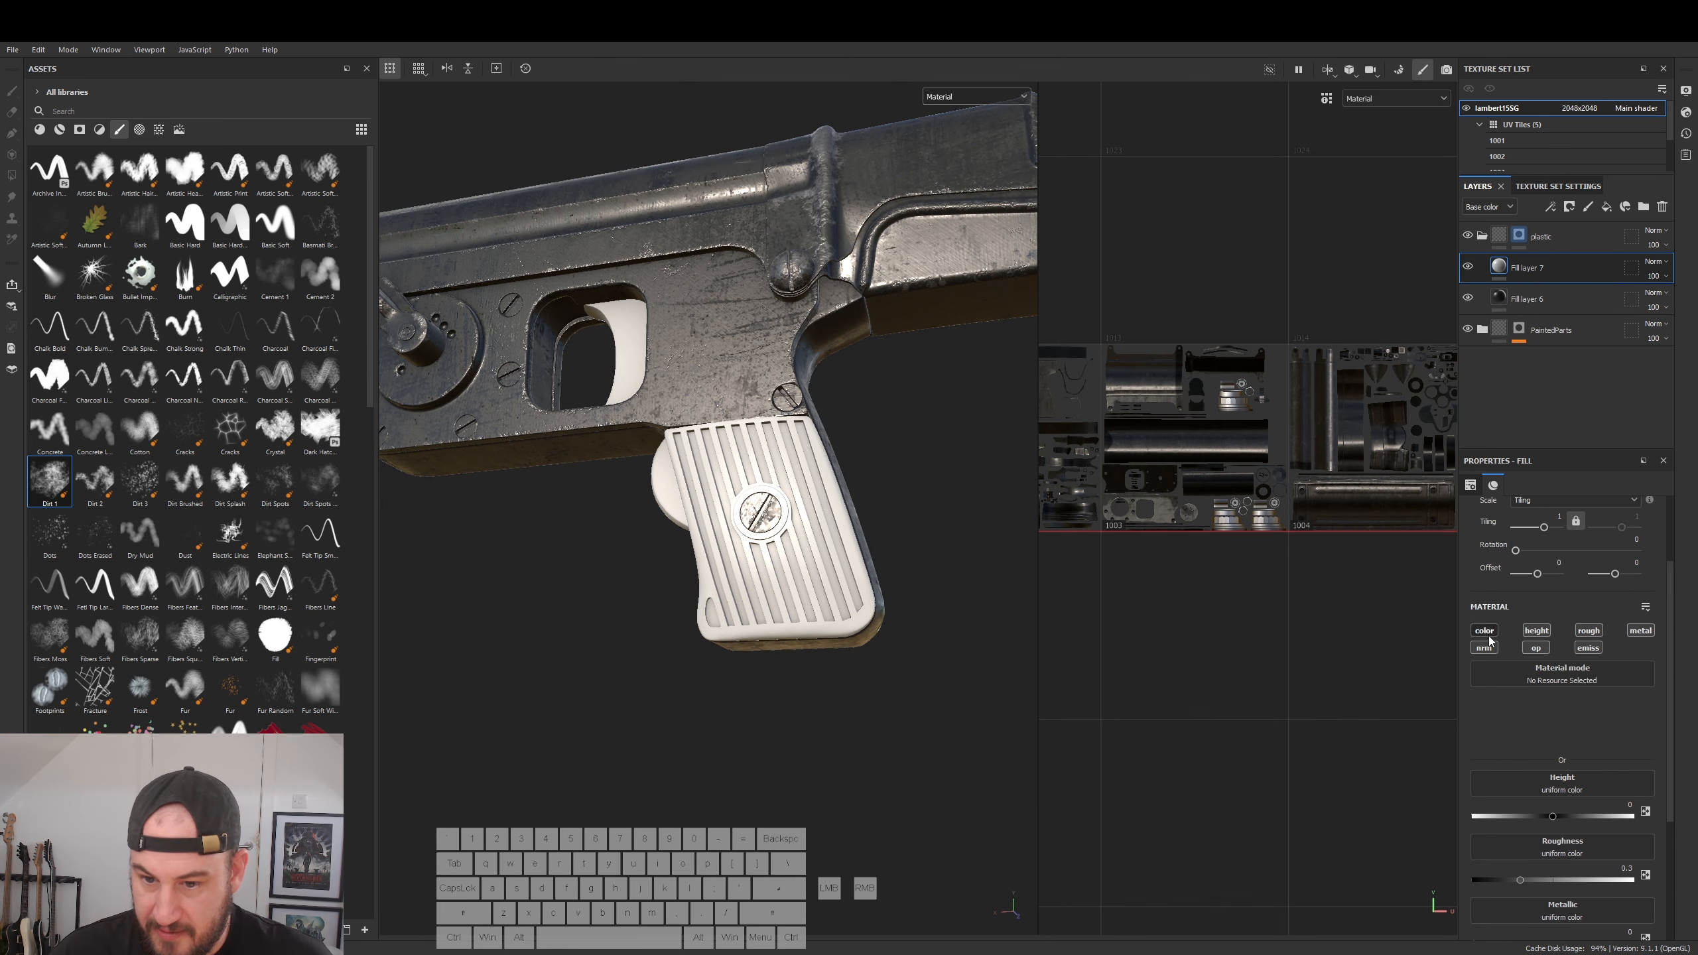
left_click(1580, 648)
left_click(1585, 648)
left_click(1635, 631)
- Use the Grunge Leak Dirty texture for the roughness of the roughness-only fill layer
left_click(1576, 732)
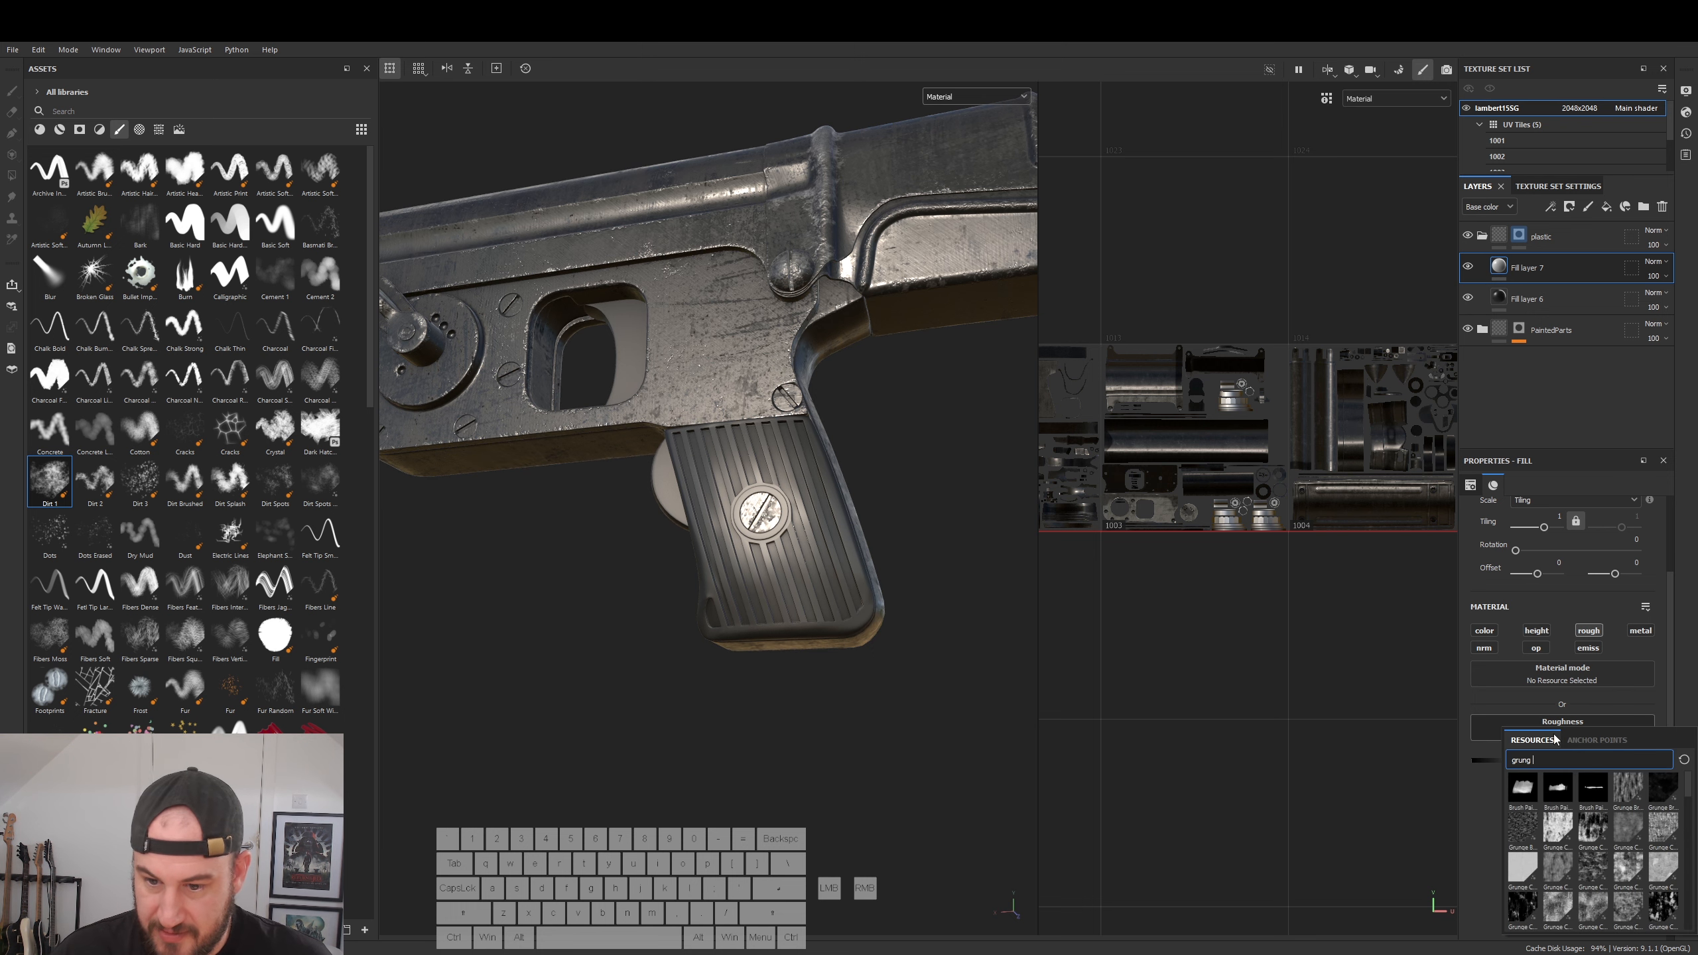
scroll(1588, 873, "down", 3)
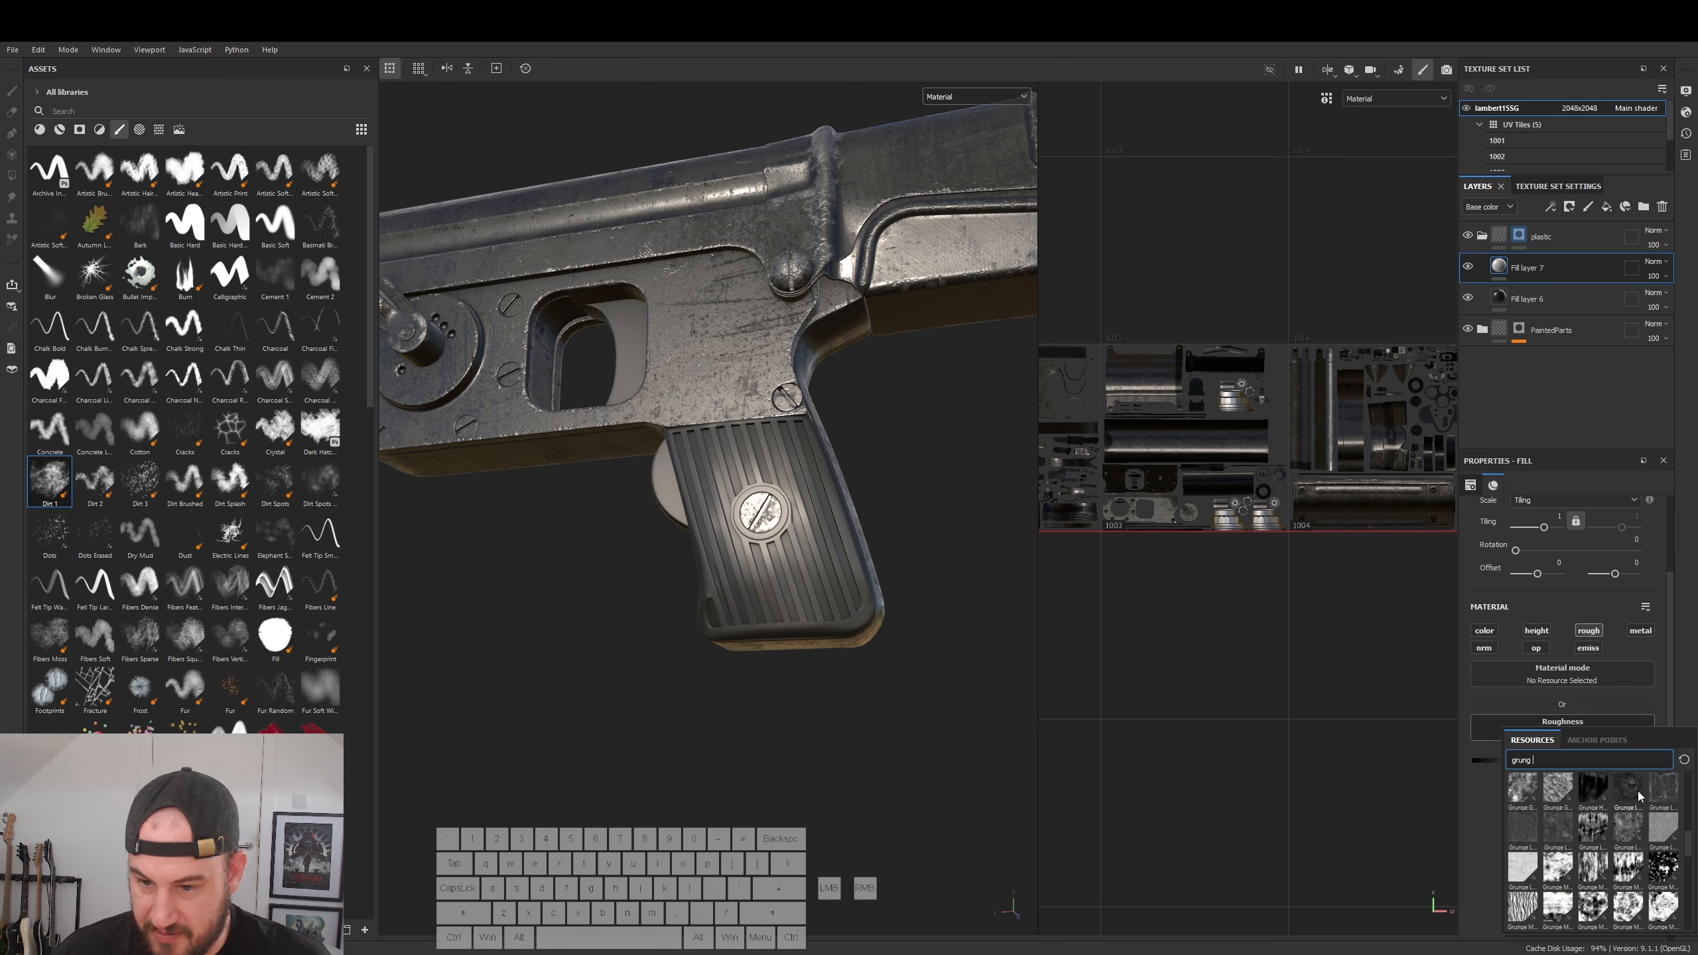
mouse_move(1637, 792)
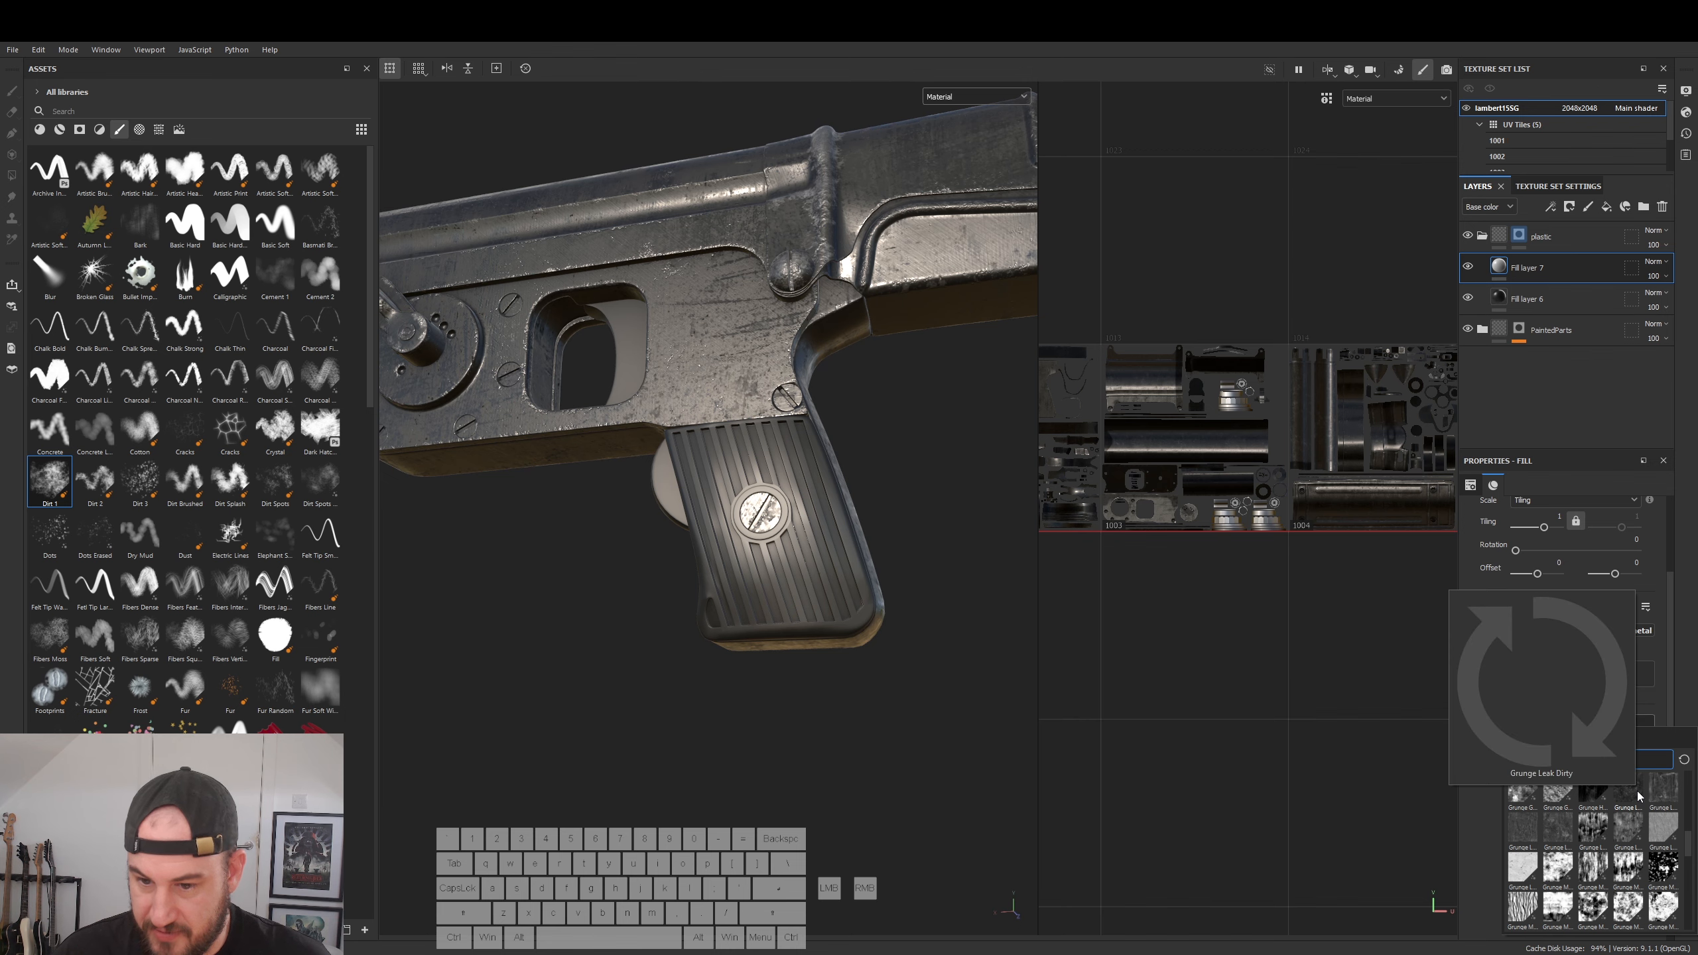
left_click(1636, 791)
mouse_move(717, 637)
left_mouse_down("alt")
mouse_move(805, 689)
mouse_move(807, 634)
mouse_move(868, 702)
mouse_move(735, 695)
mouse_move(736, 642)
left_mouse_up("alt")
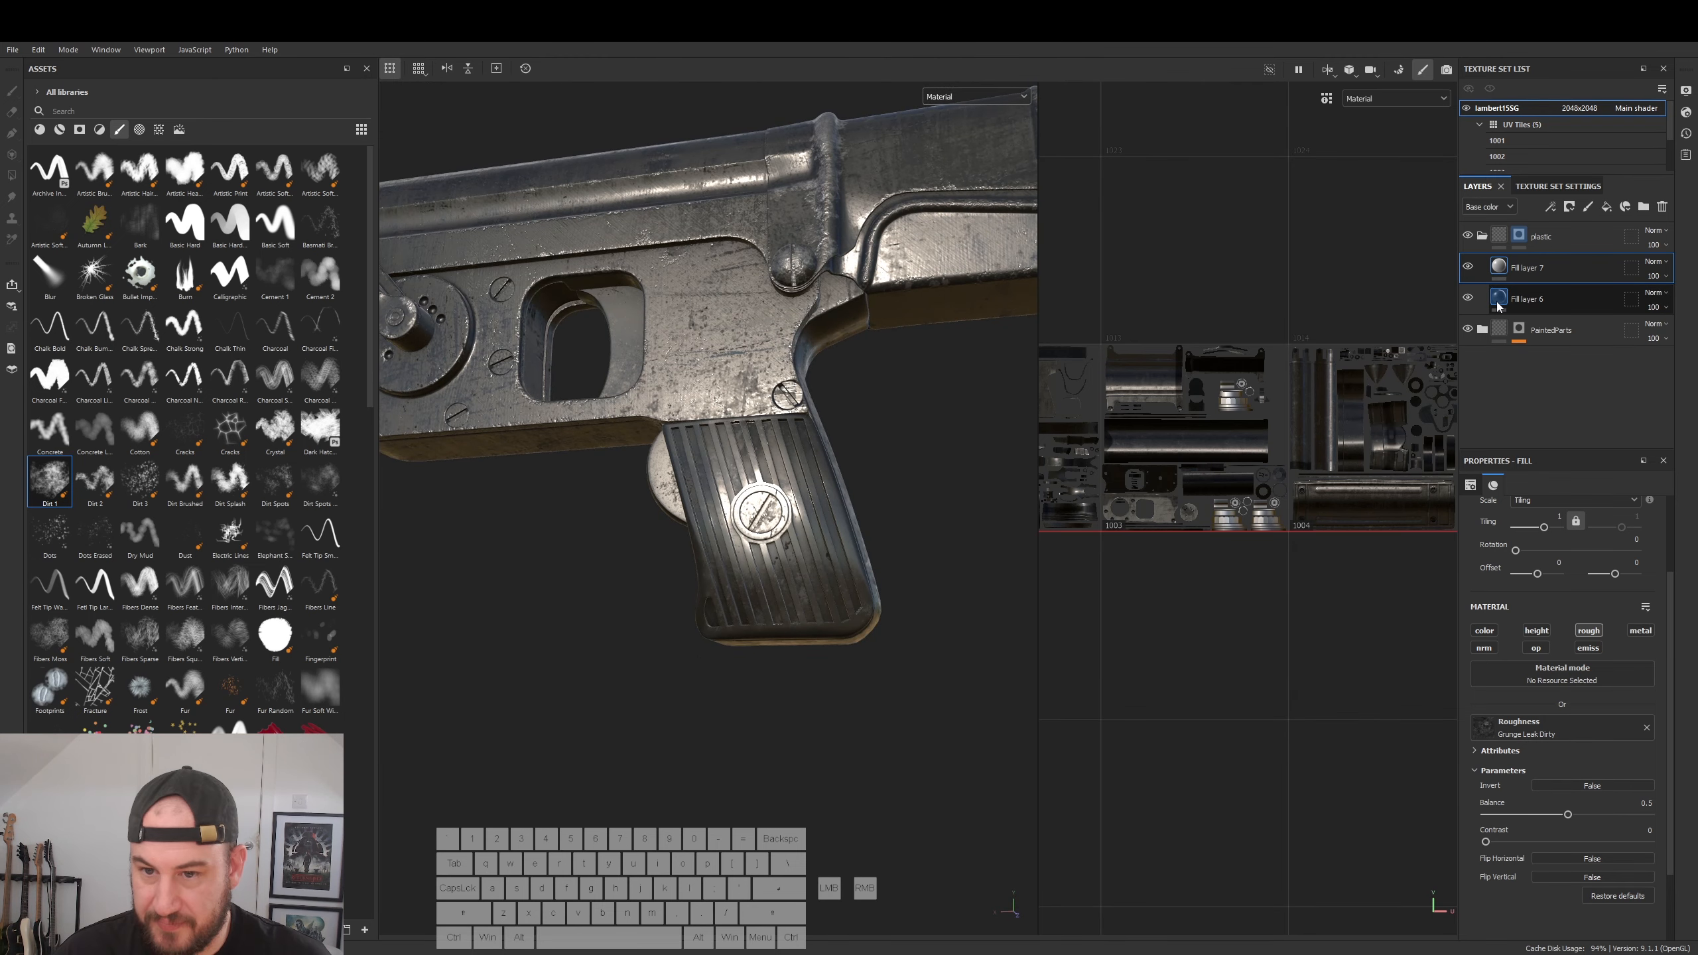
- Raise the dark base fill layer's roughness to about 0.34 and check the grip from closer up
left_click(1532, 300)
mouse_move(1516, 881)
left_mouse_down()
mouse_move(1581, 881)
mouse_move(1528, 882)
left_mouse_up()
left_click_drag(896, 589, 867, 574, "alt")
right_click_drag(866, 573, 924, 595, "alt")
left_click_drag(922, 599, 782, 615, "alt")
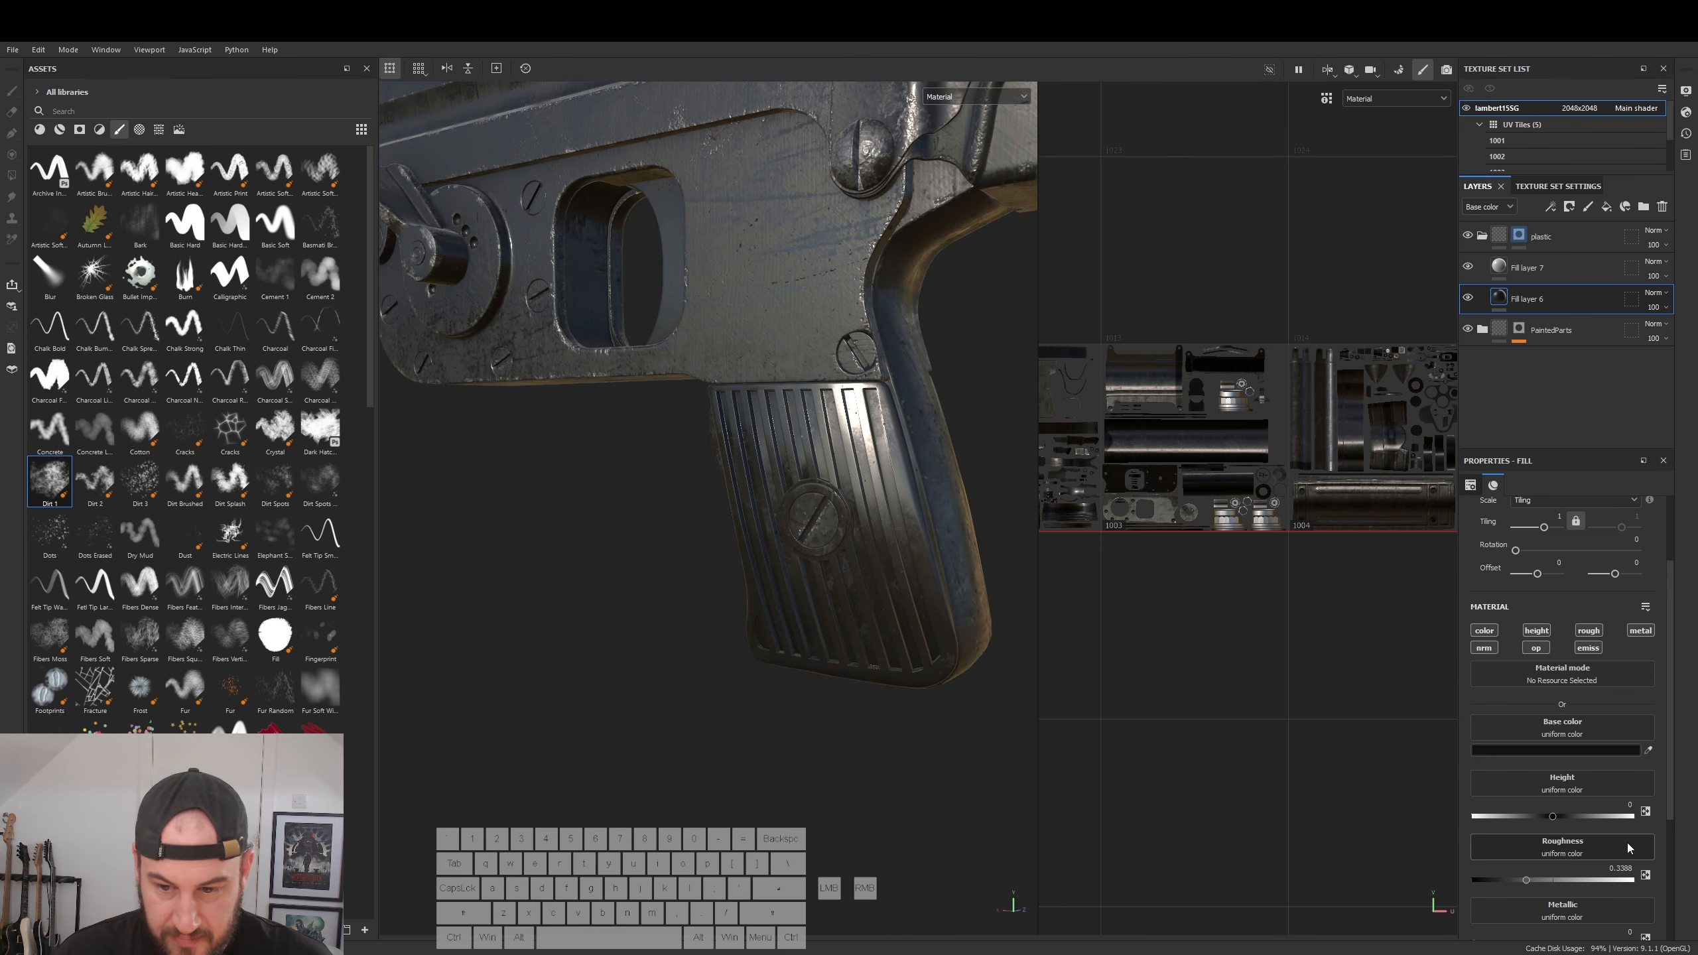
- Set the dark base fill layer's roughness to 1 and compare the grip with the roughness-only layer hidden and shown
left_click_drag(1527, 880, 1616, 883)
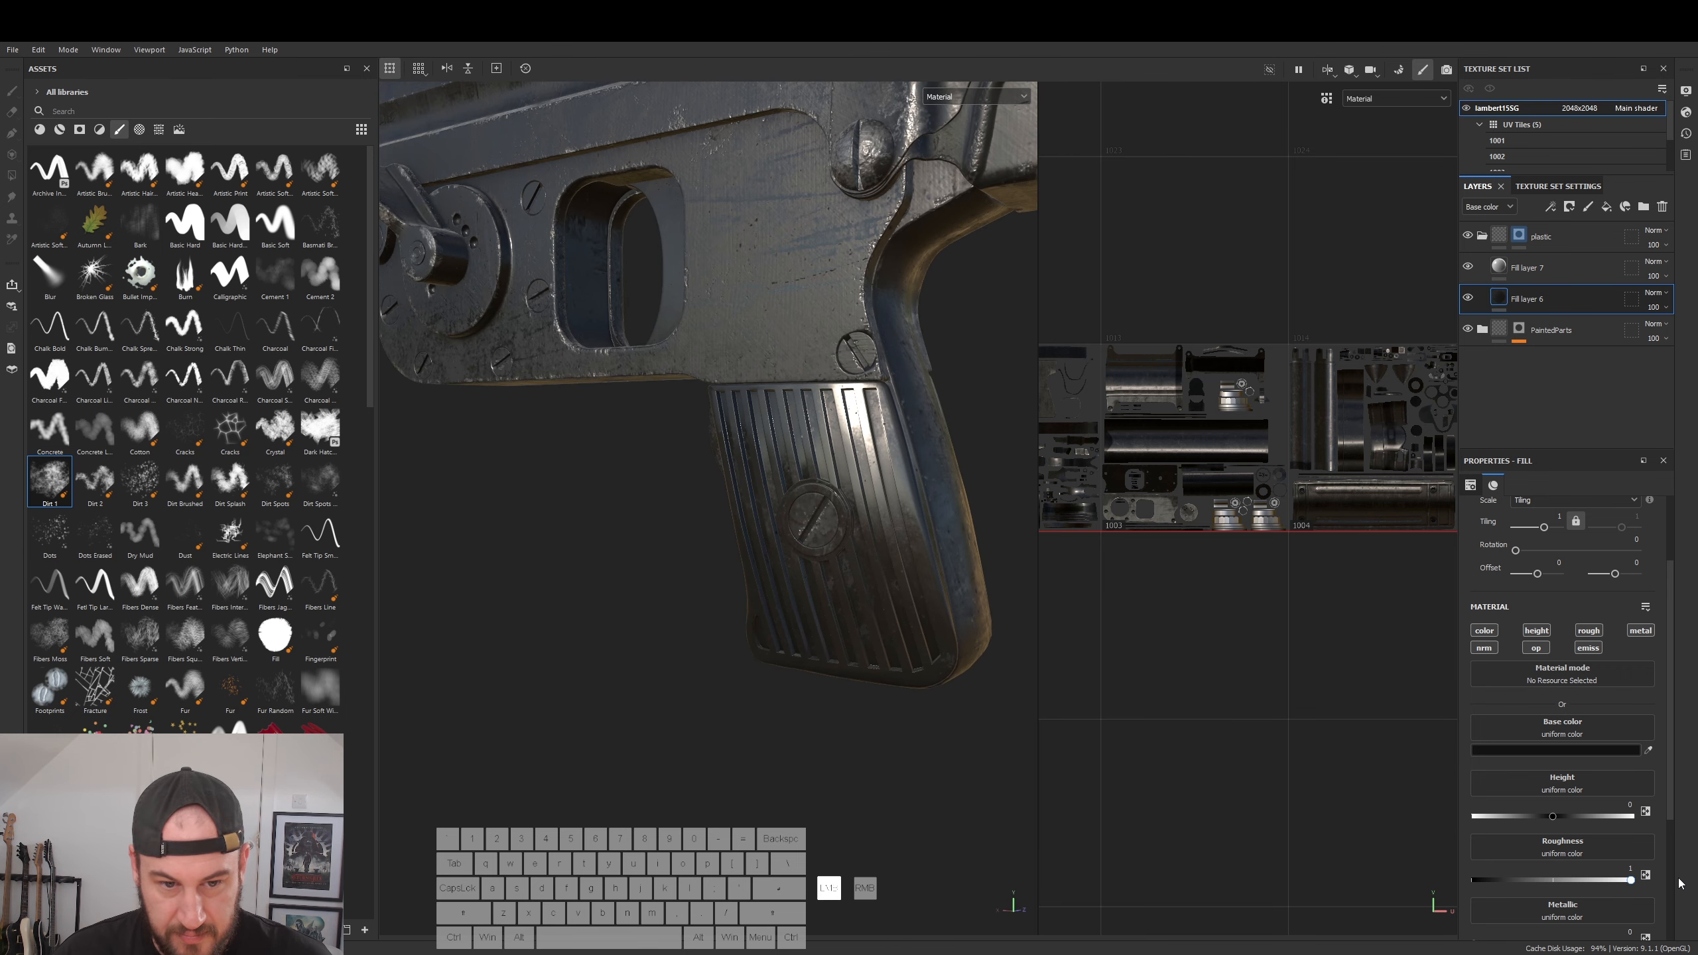
left_click(1469, 266)
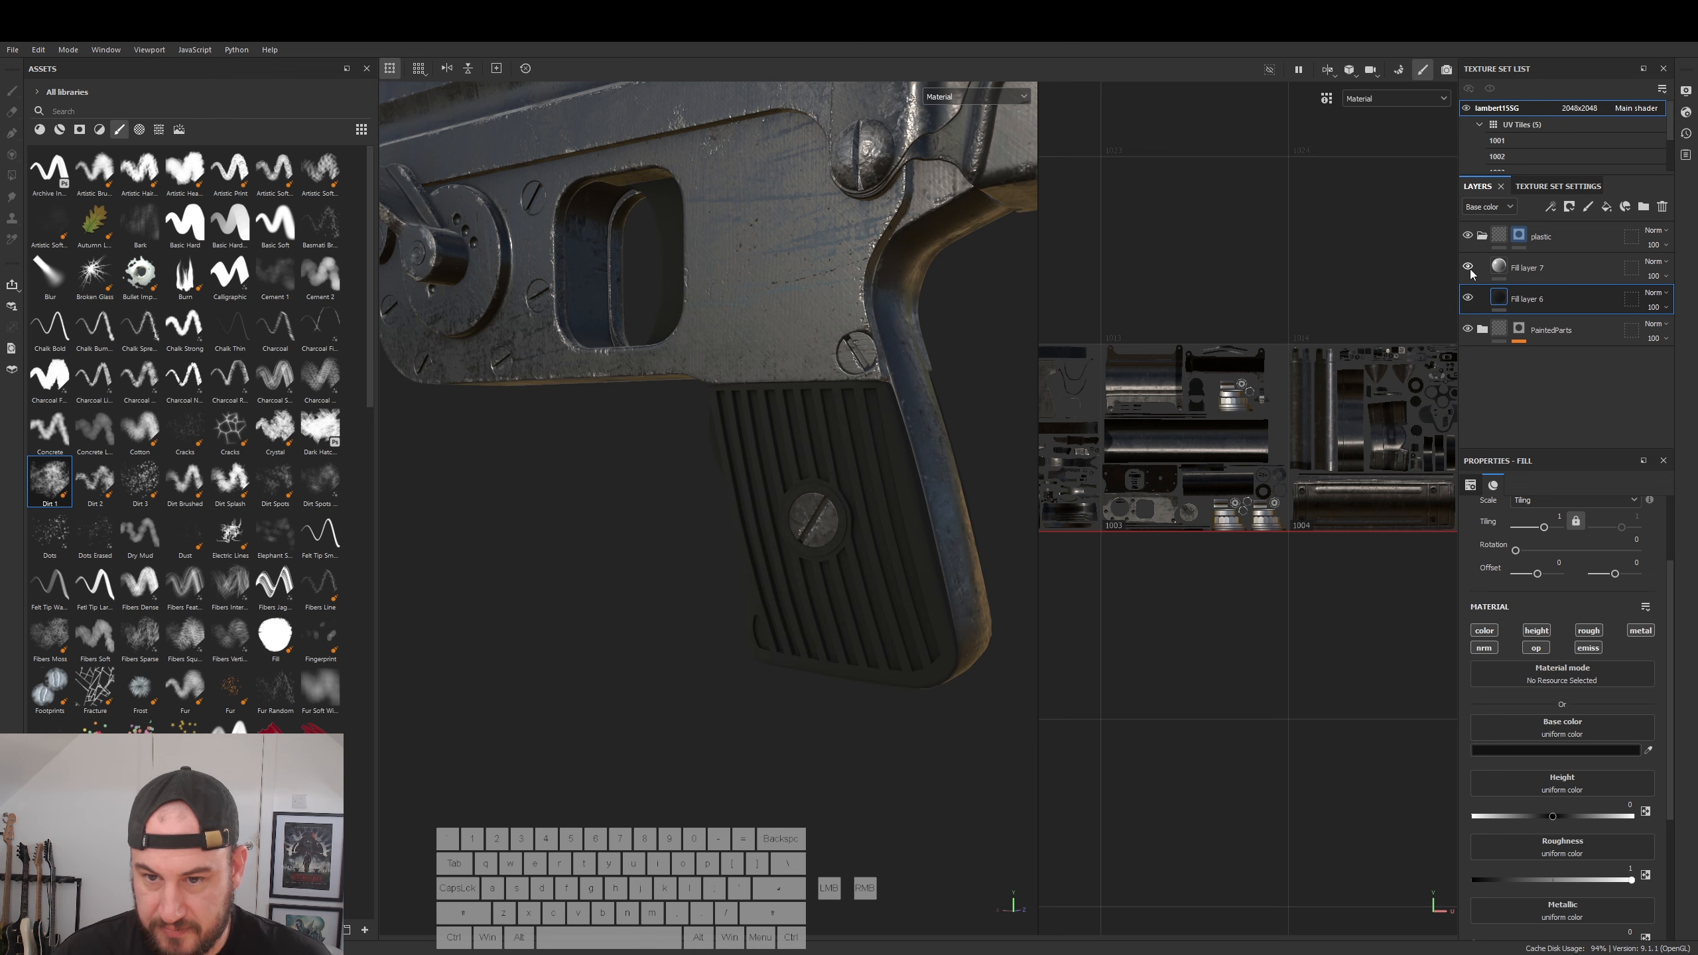
left_click(1469, 267)
- Try a higher Balance for the Grunge Leak Dirty texture on the roughness-only layer and undo it
left_click(1523, 267)
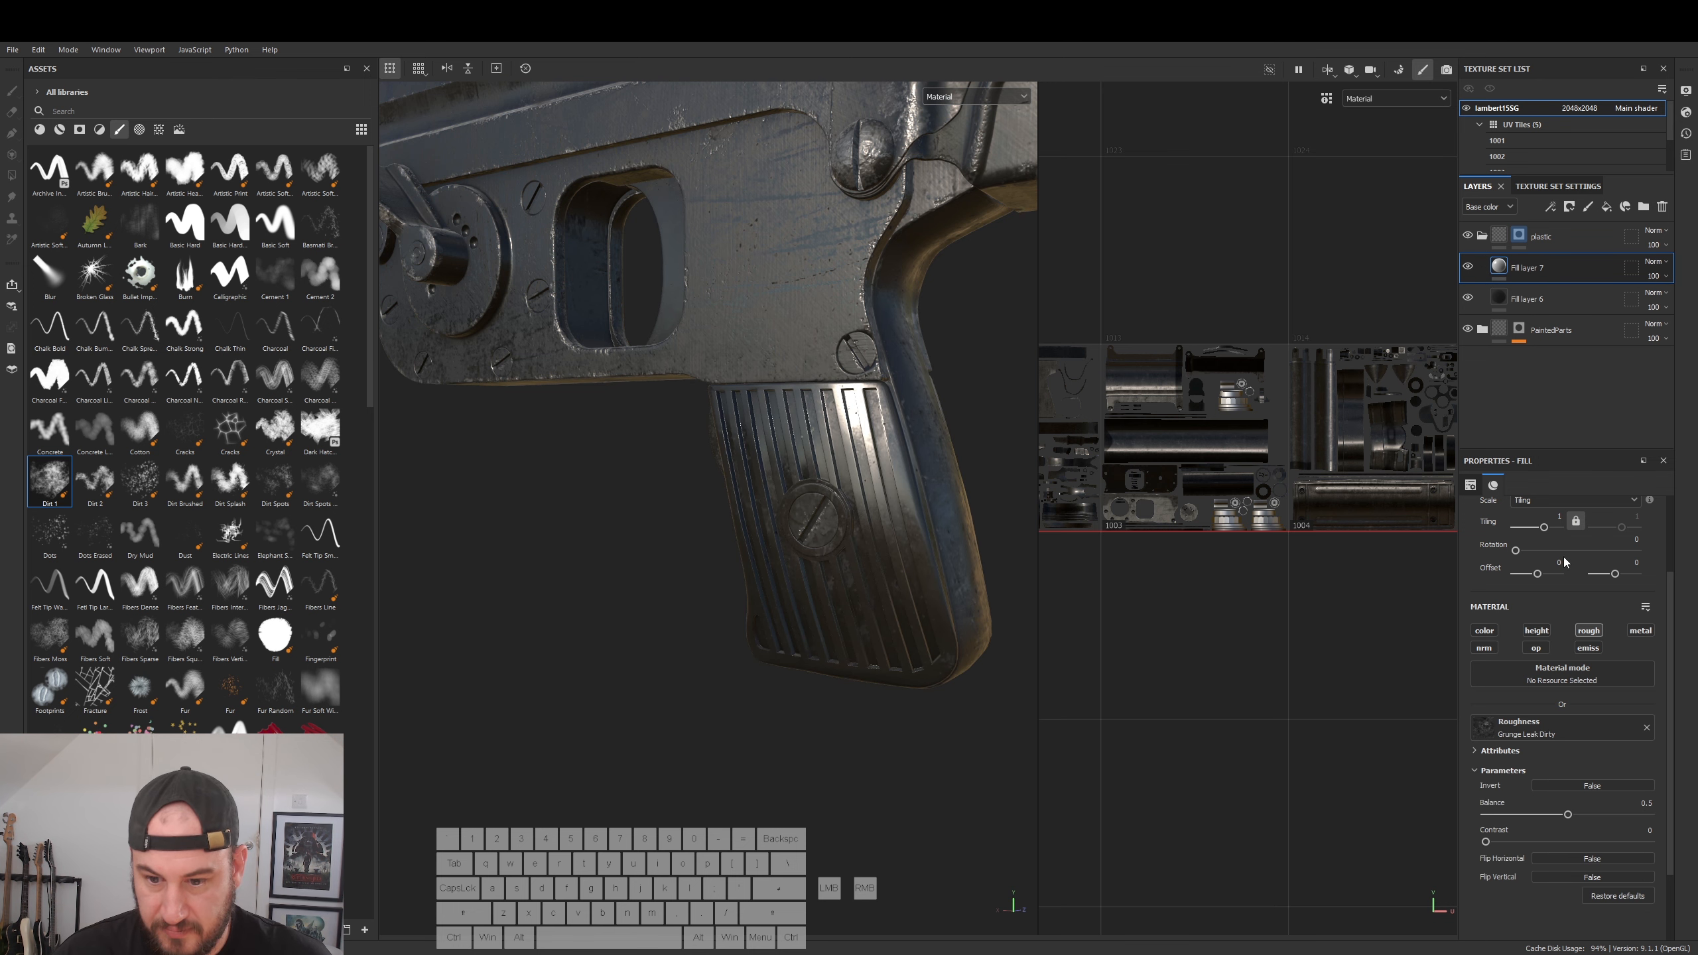
left_click_drag(1565, 815, 1605, 820)
key("ctrl+z")
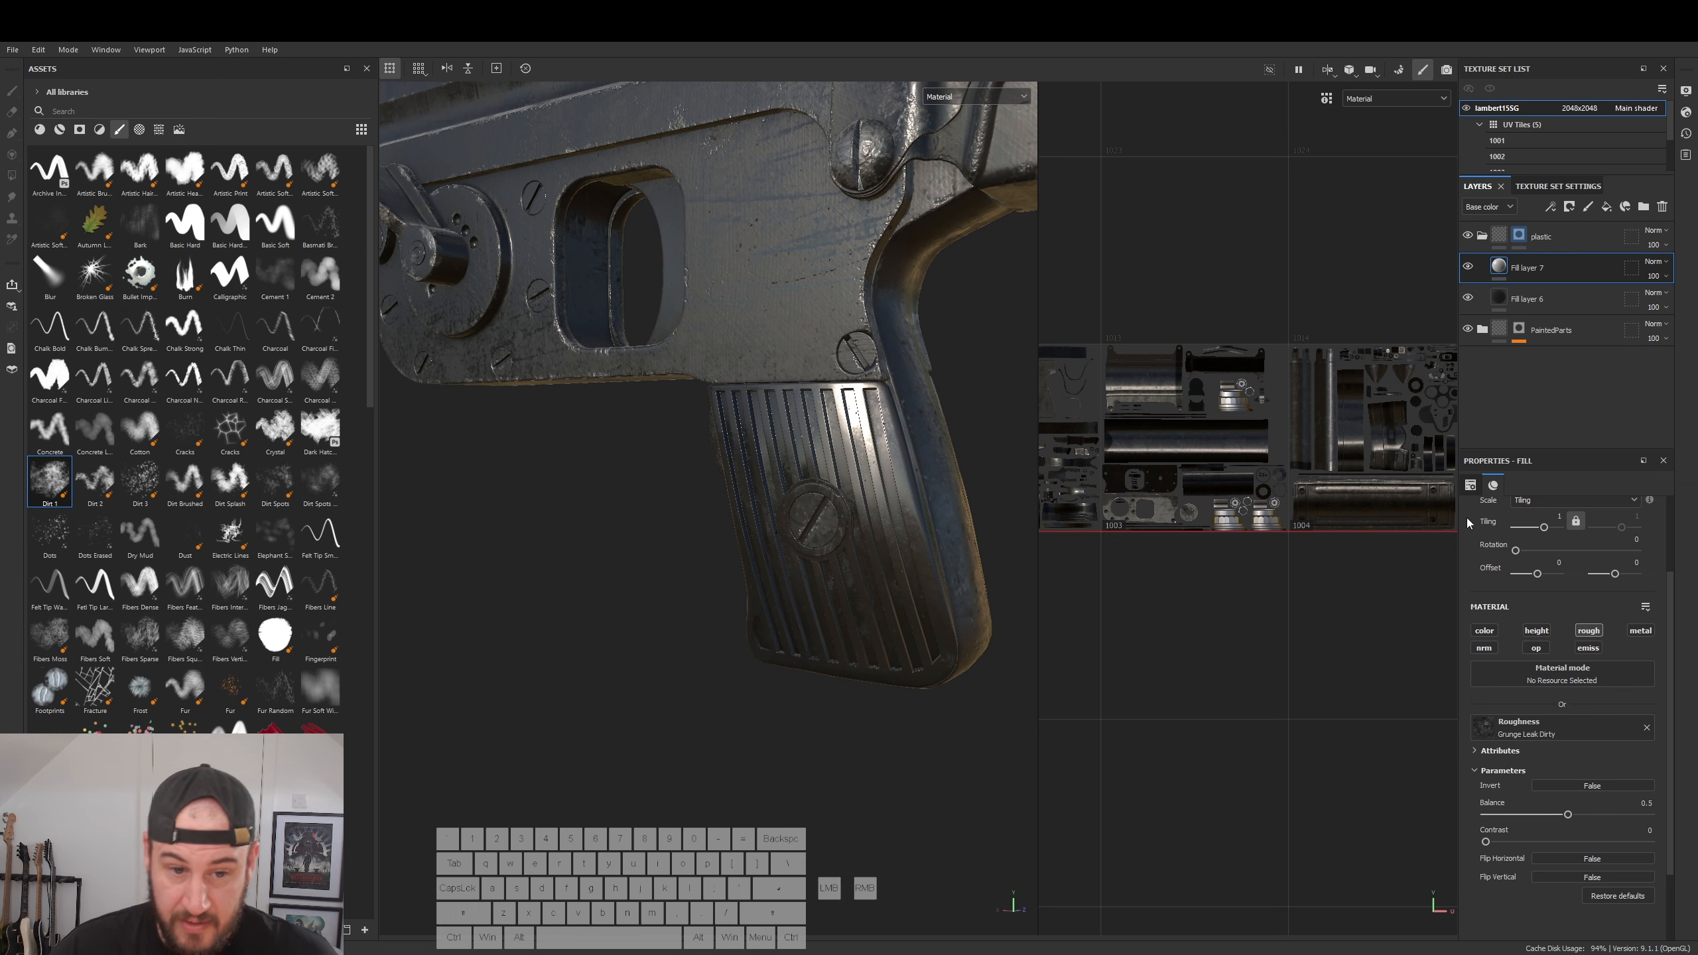
- Clear the roughness texture of the roughness-only layer and give the layer a black mask with a Fill effect
left_click(1647, 725)
right_click(1520, 270)
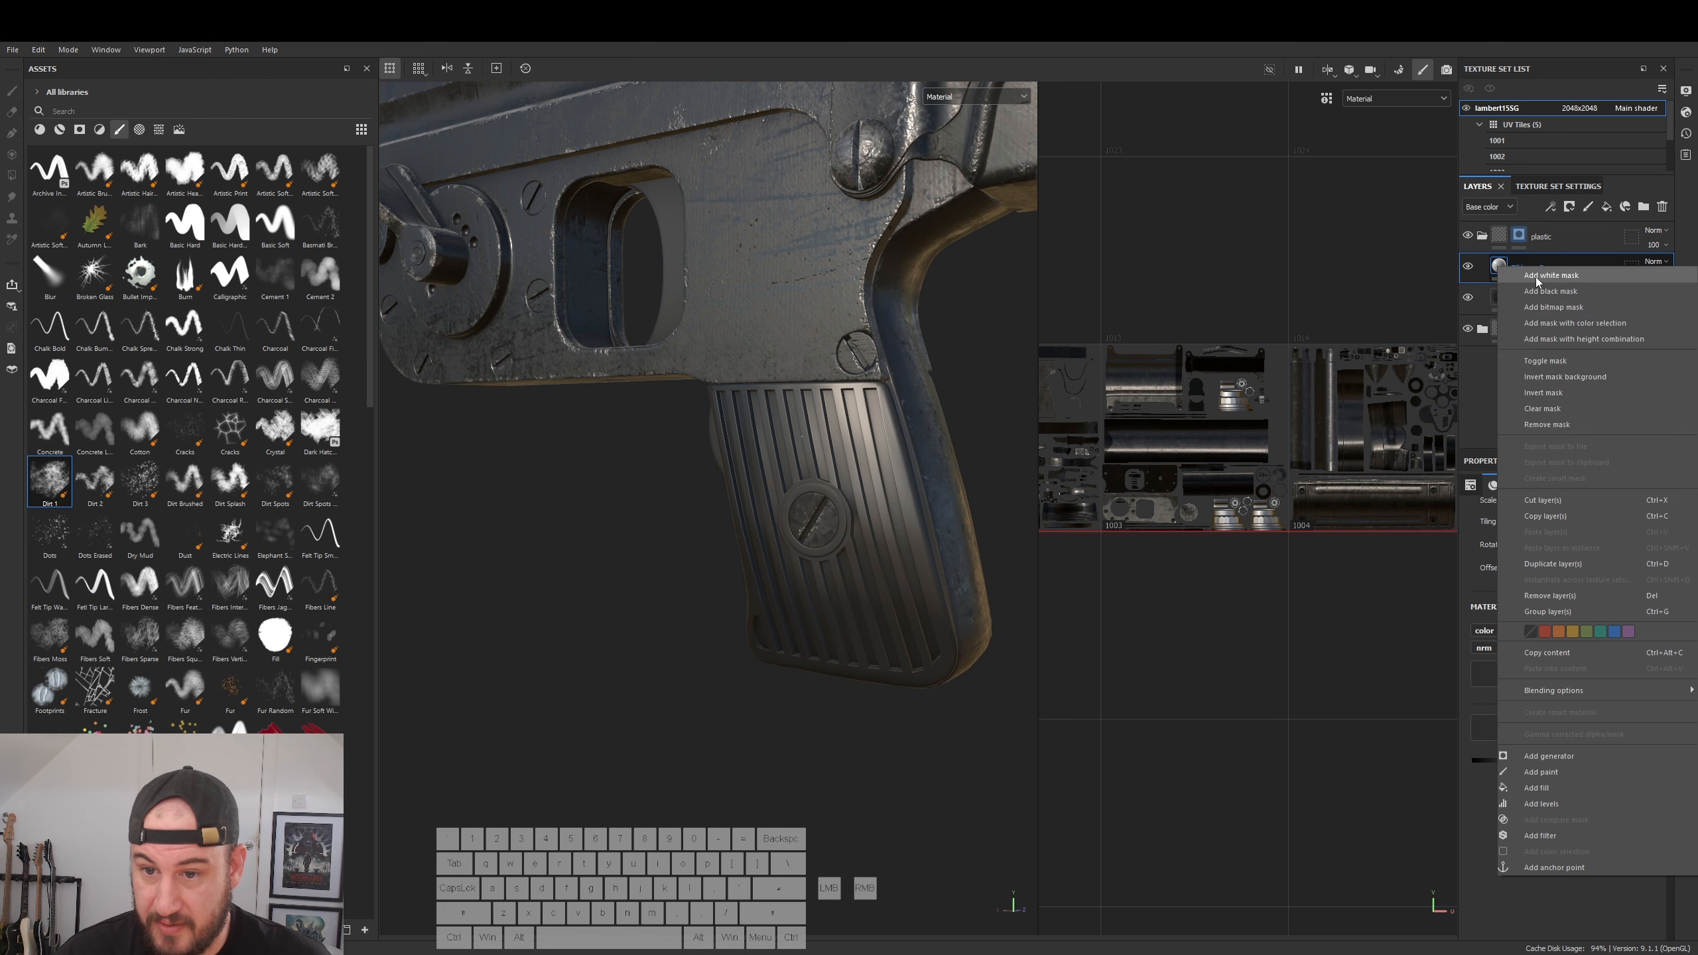
left_click(1574, 293)
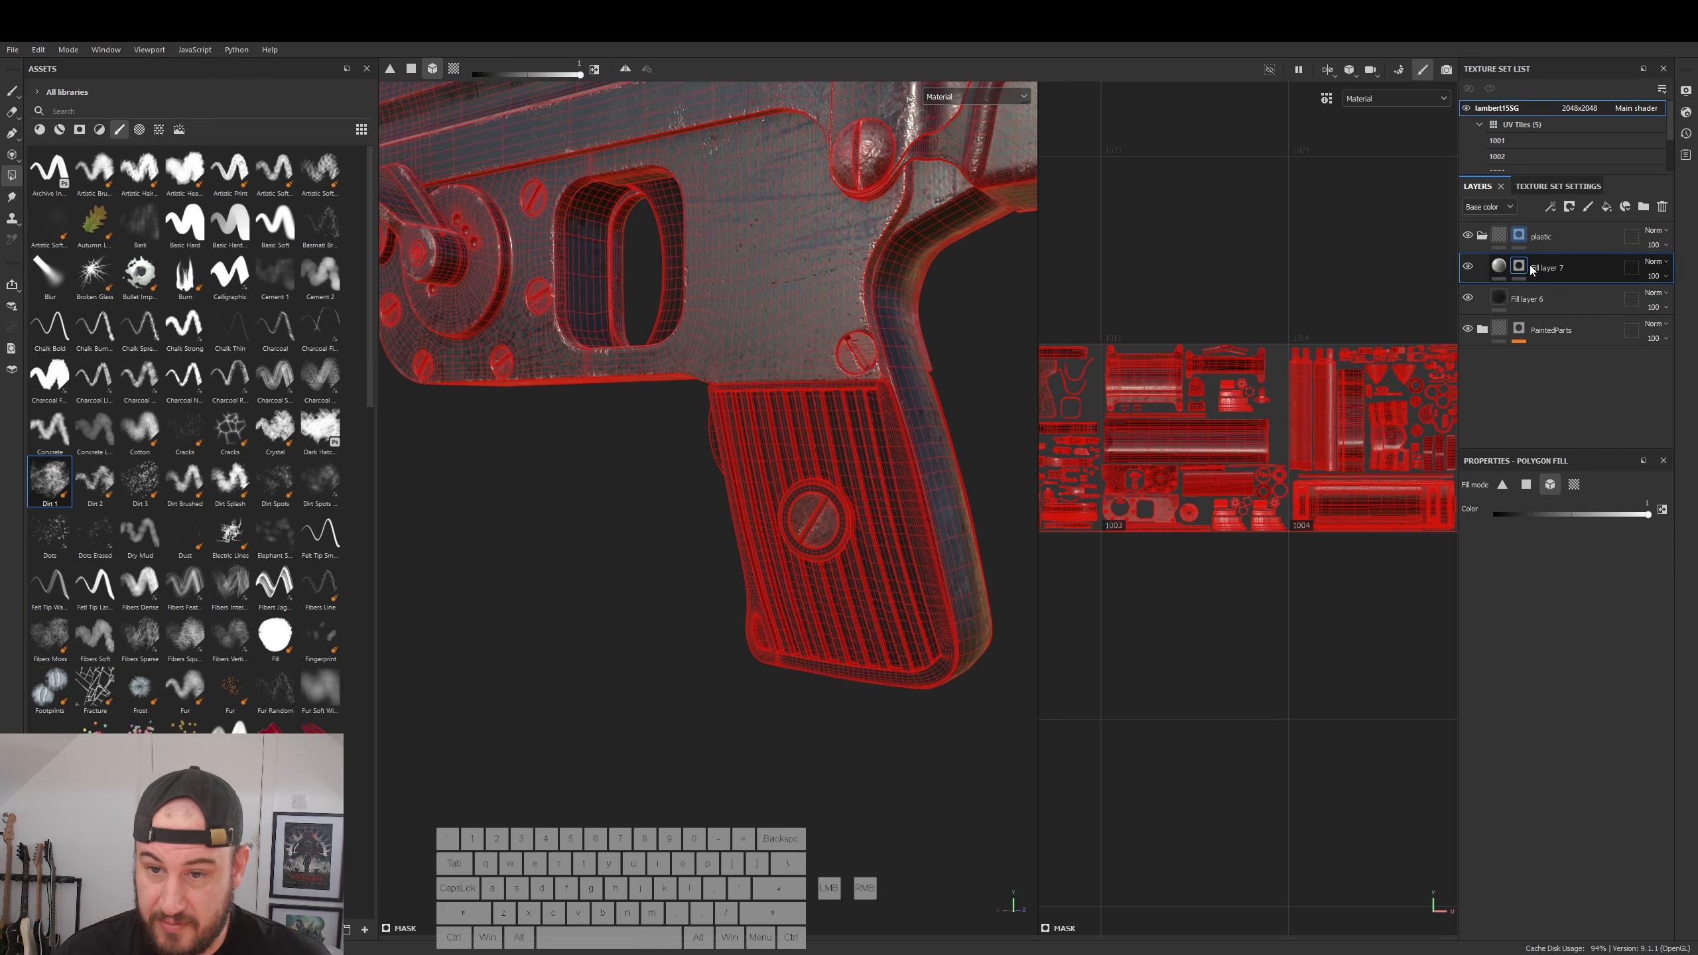
right_click(1524, 265)
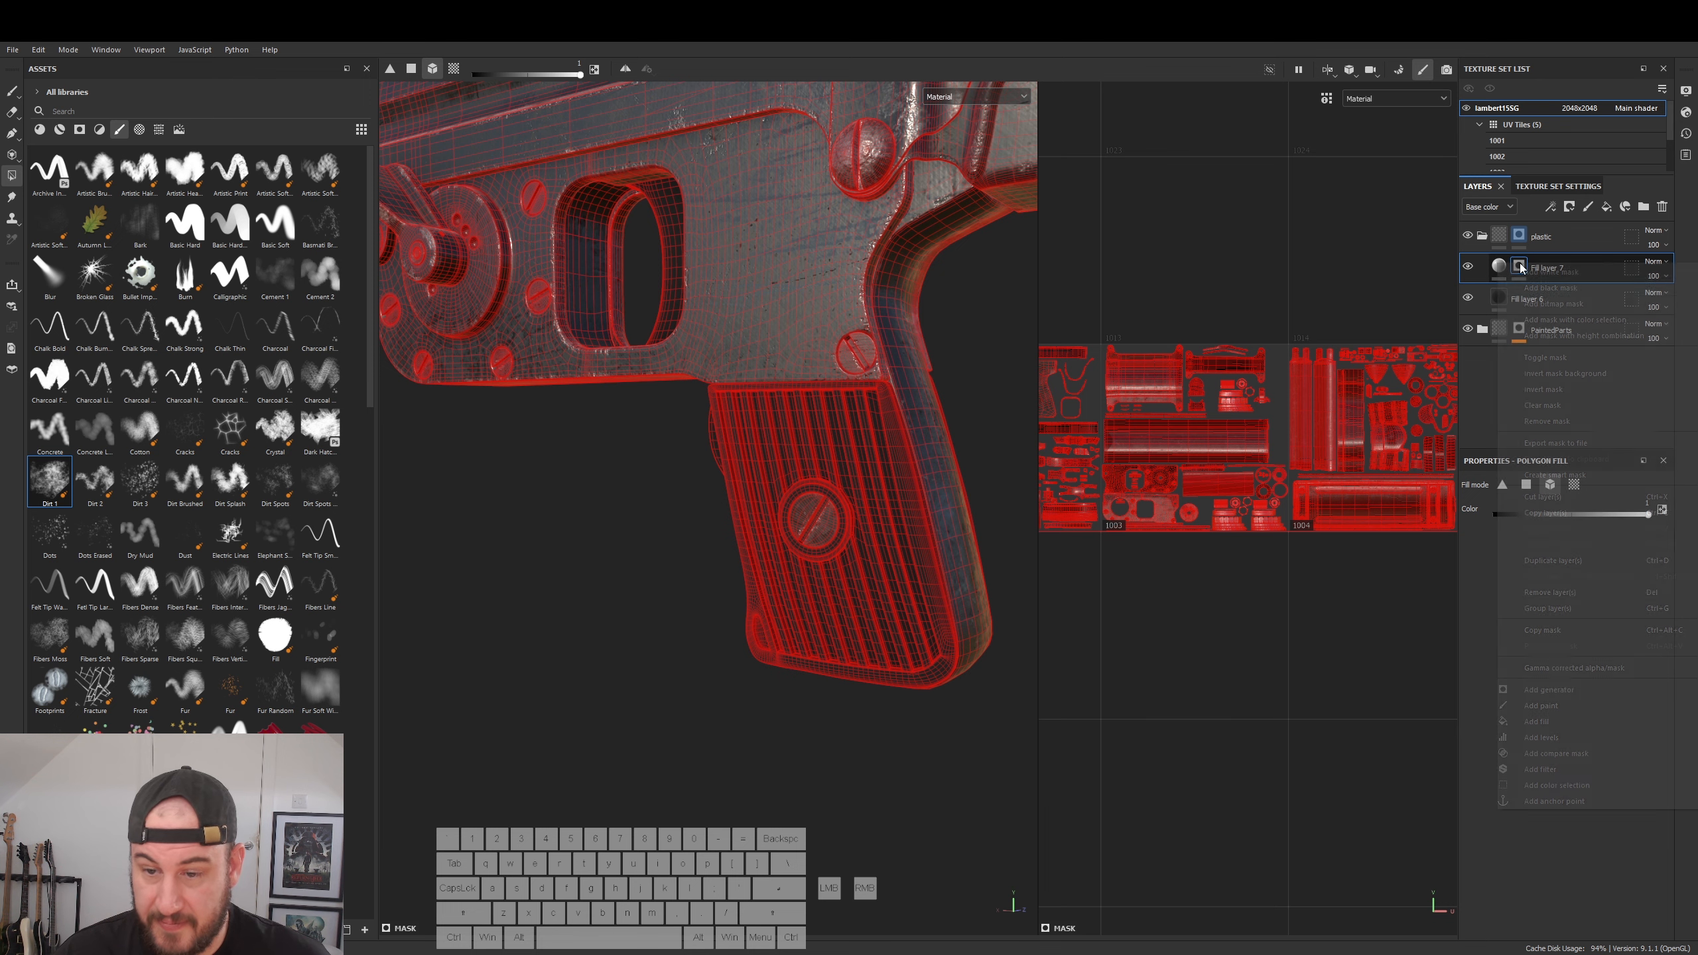
left_click(1537, 721)
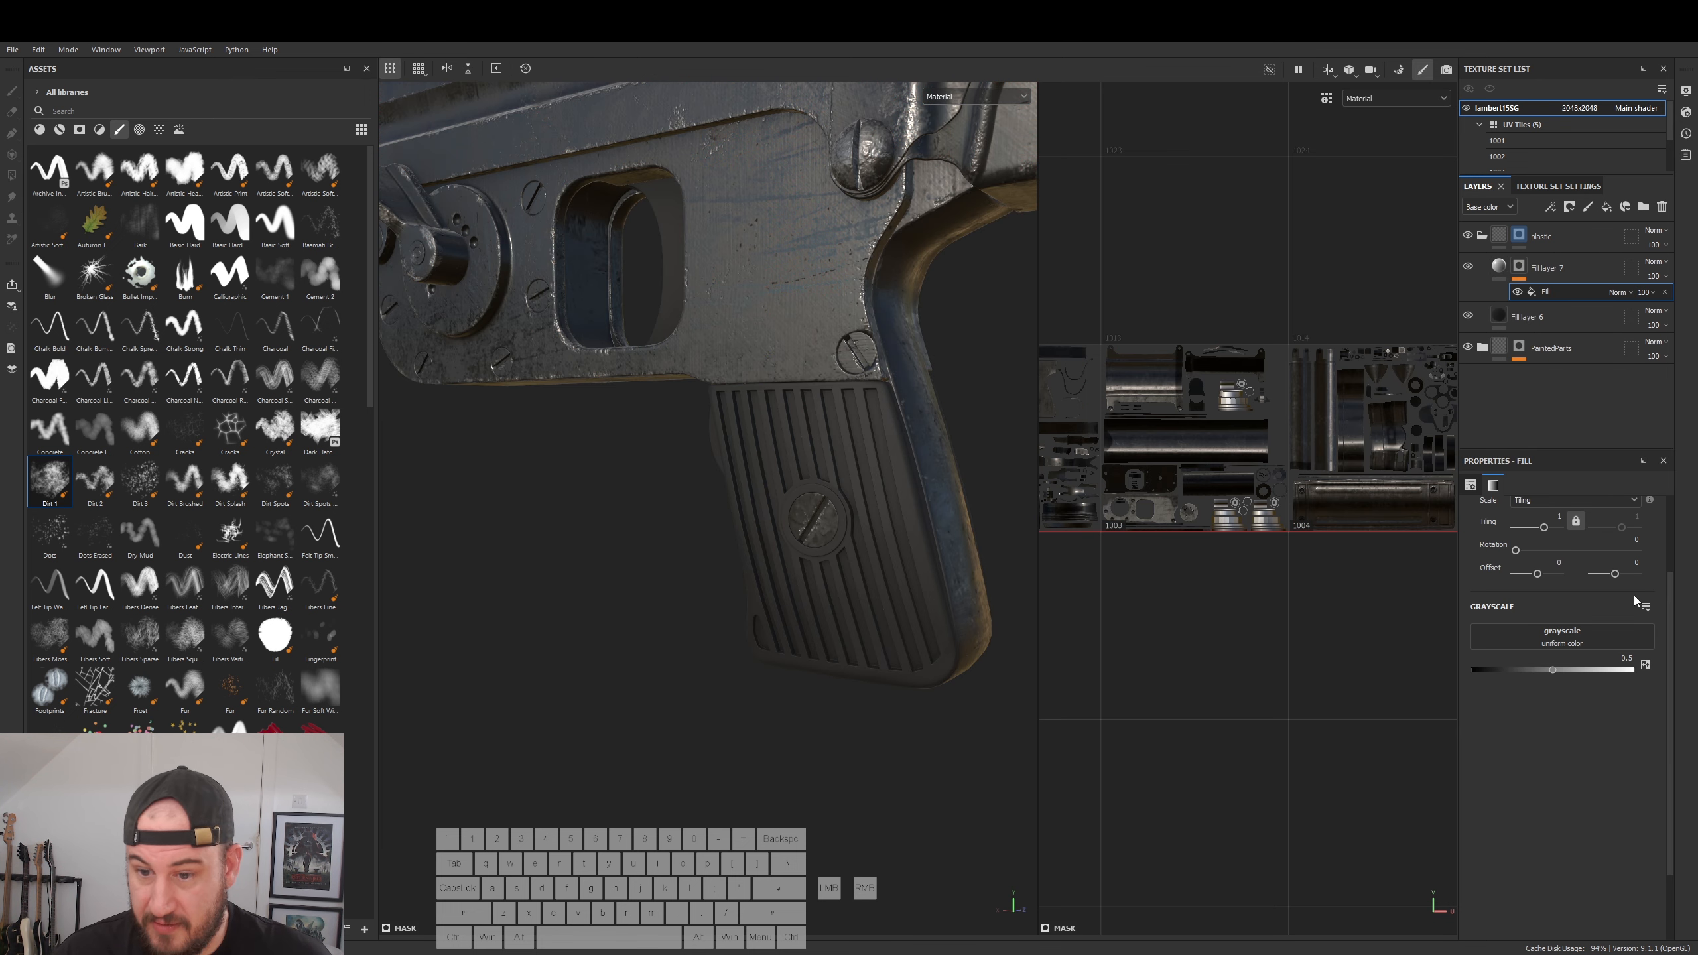
- Browse the grunge textures and apply a patchy one as the grayscale of the mask's Fill effect
left_click(1557, 642)
scroll(1601, 786, "down", 3)
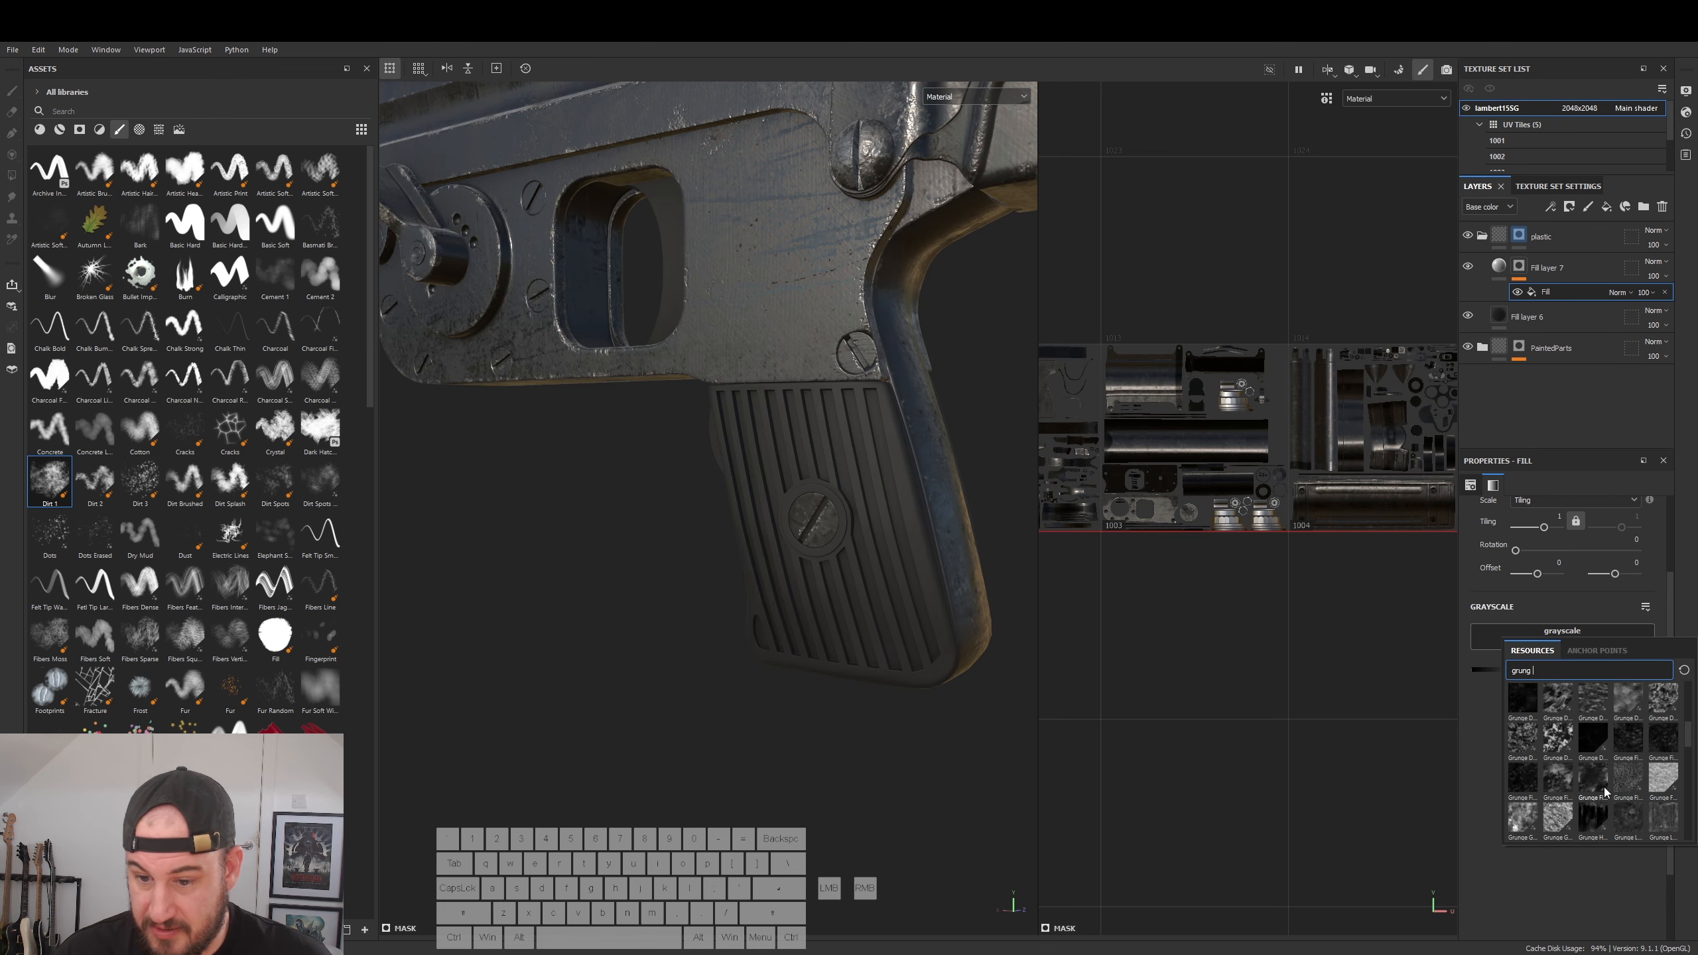
mouse_move(1628, 782)
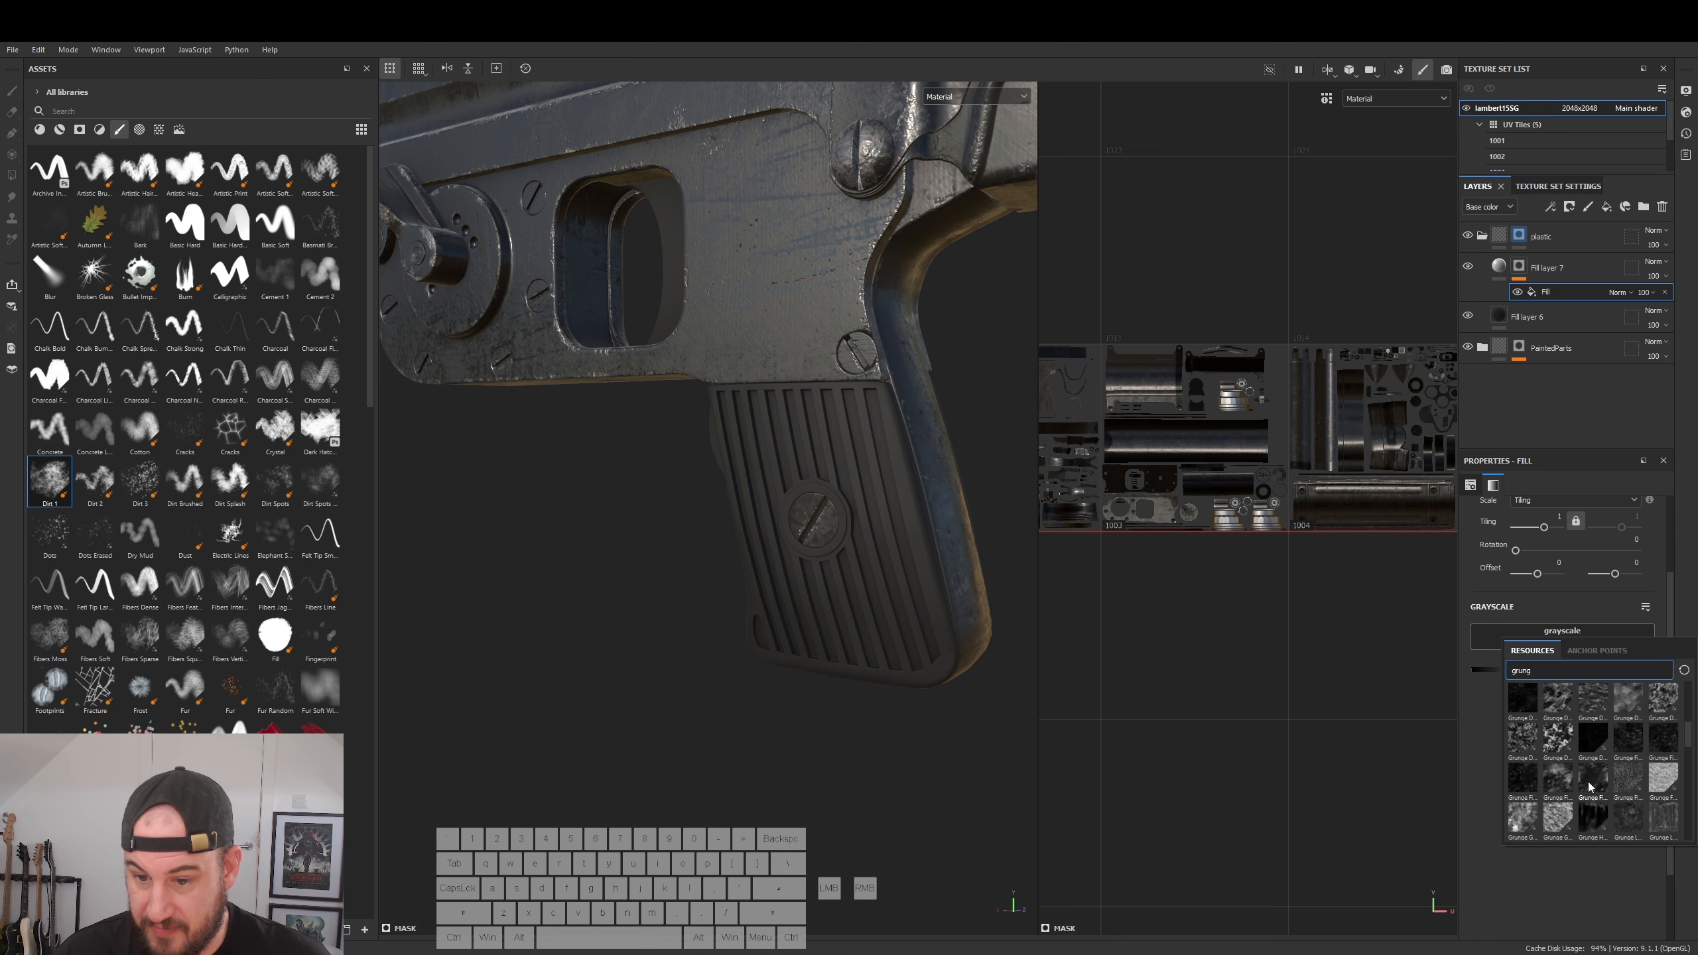
mouse_move(1672, 707)
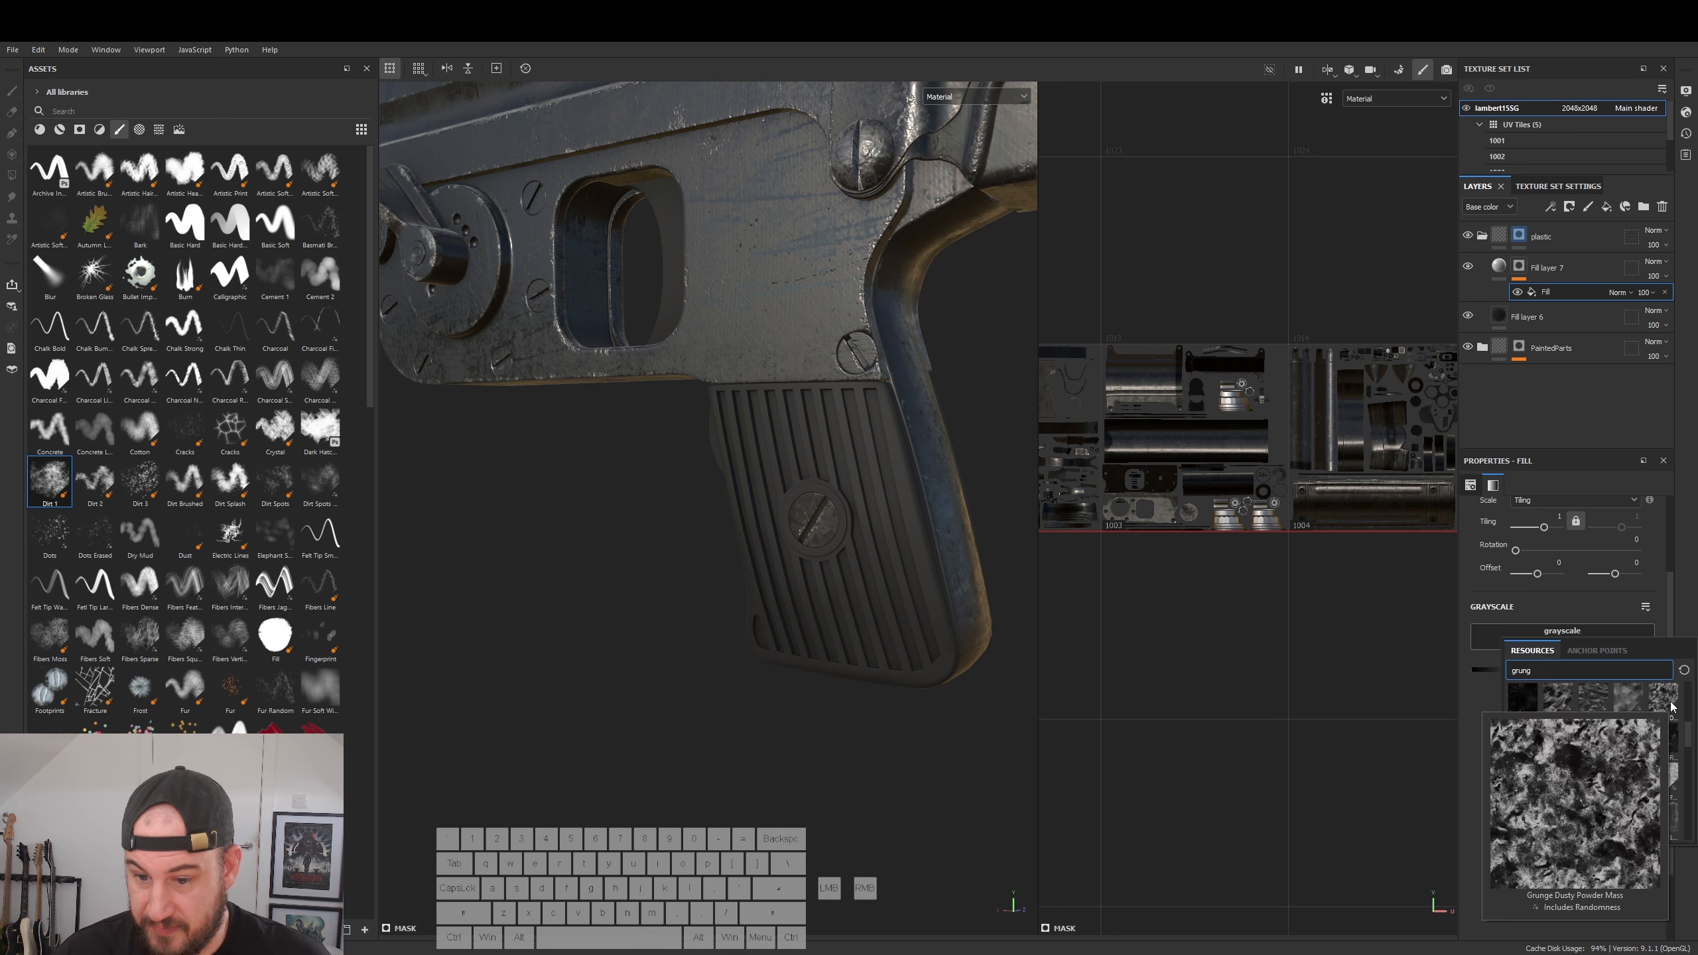
mouse_move(1627, 827)
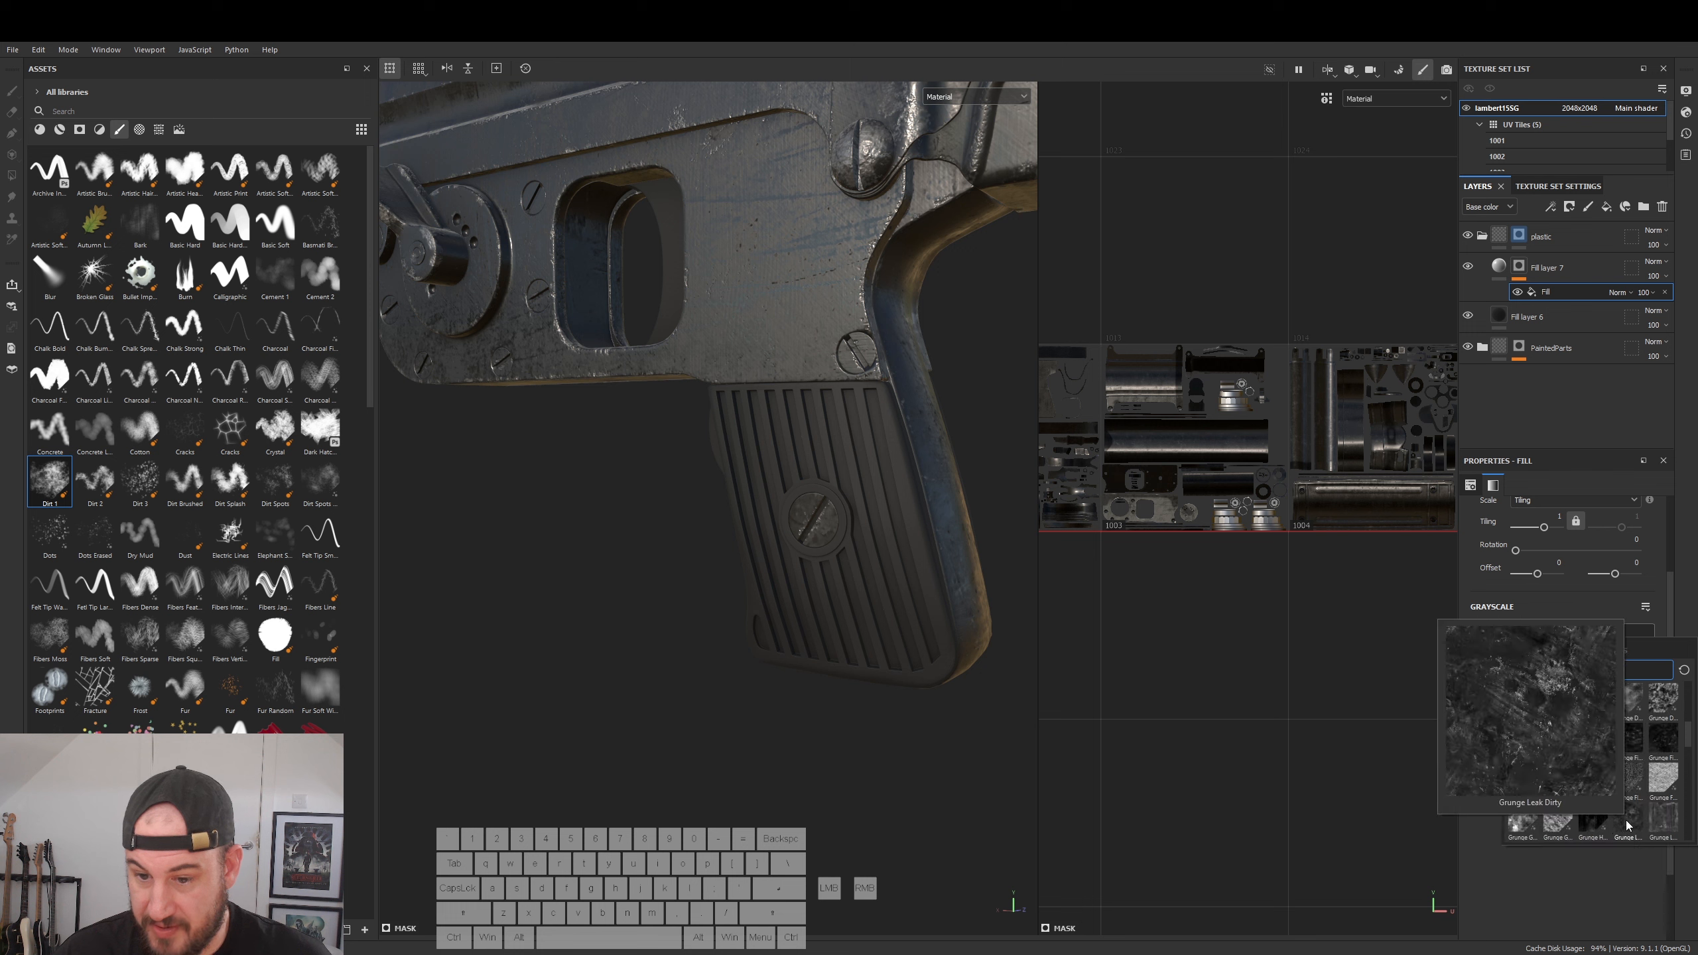
scroll(1619, 813, "down", 3)
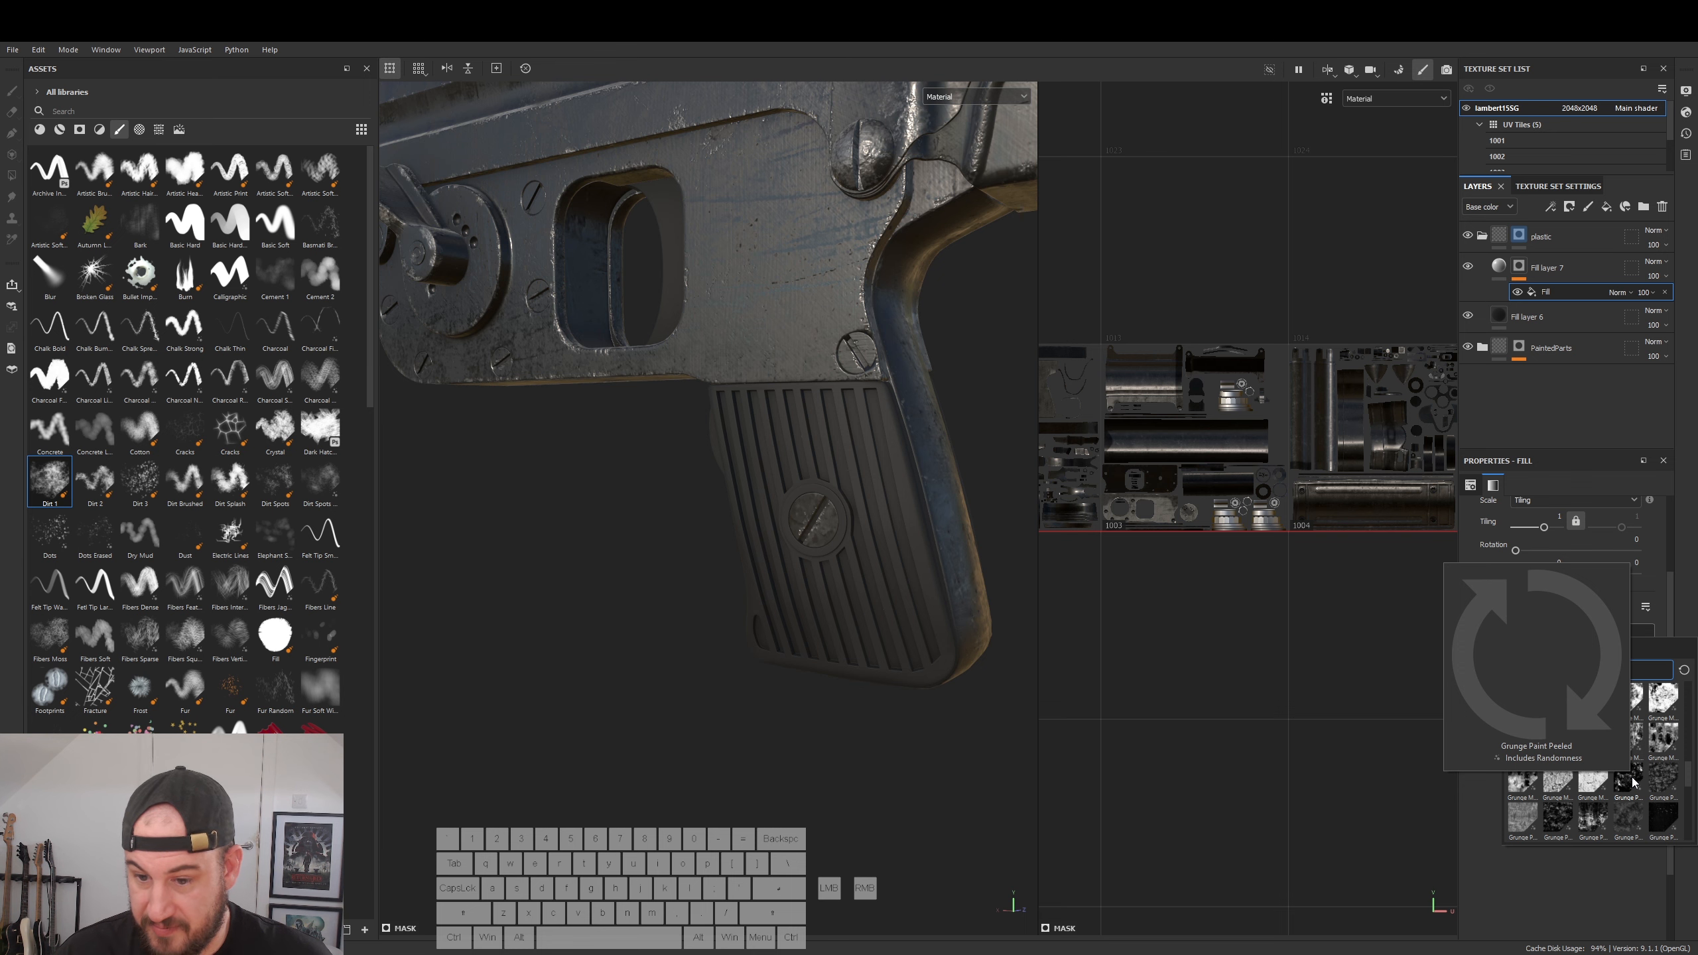
left_click(1593, 826)
left_click_drag(795, 625, 766, 510, "alt")
- Raise the masked layer's uniform roughness and set the dark base fill layer's roughness to about 0.33
left_click(1500, 266)
mouse_move(1524, 758)
left_mouse_down()
mouse_move(1578, 763)
mouse_move(1550, 765)
left_mouse_up()
left_click(1536, 291)
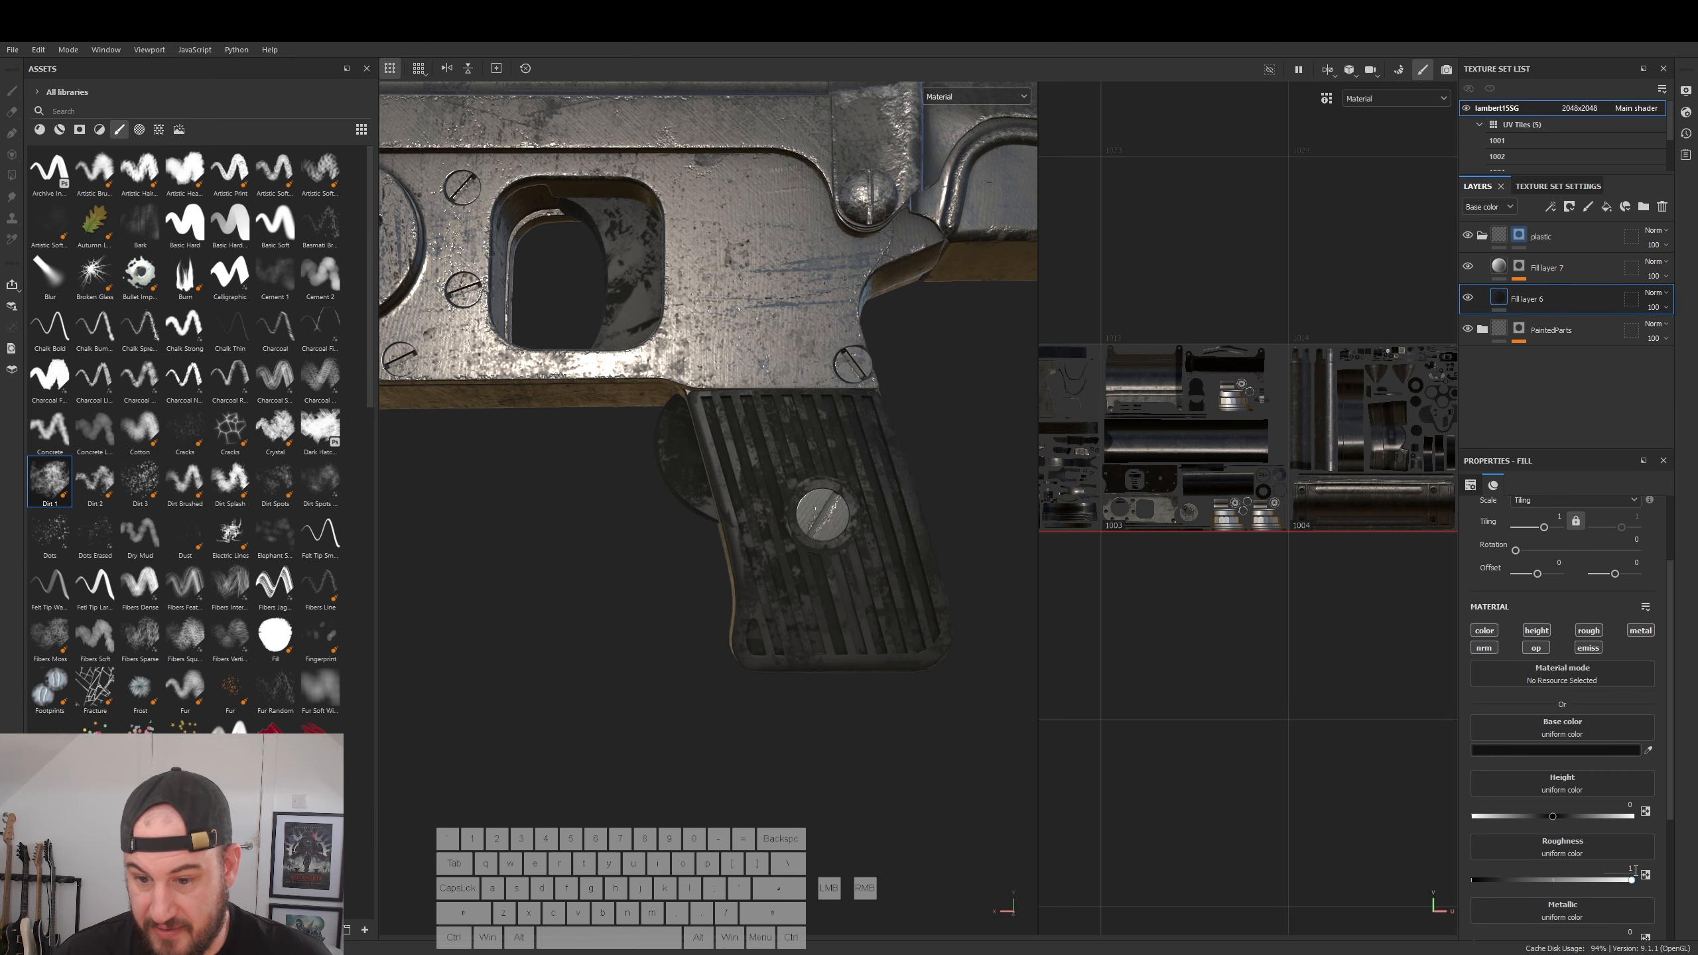
left_click_drag(1626, 885, 1525, 887)
left_click_drag(738, 463, 743, 474, "alt")
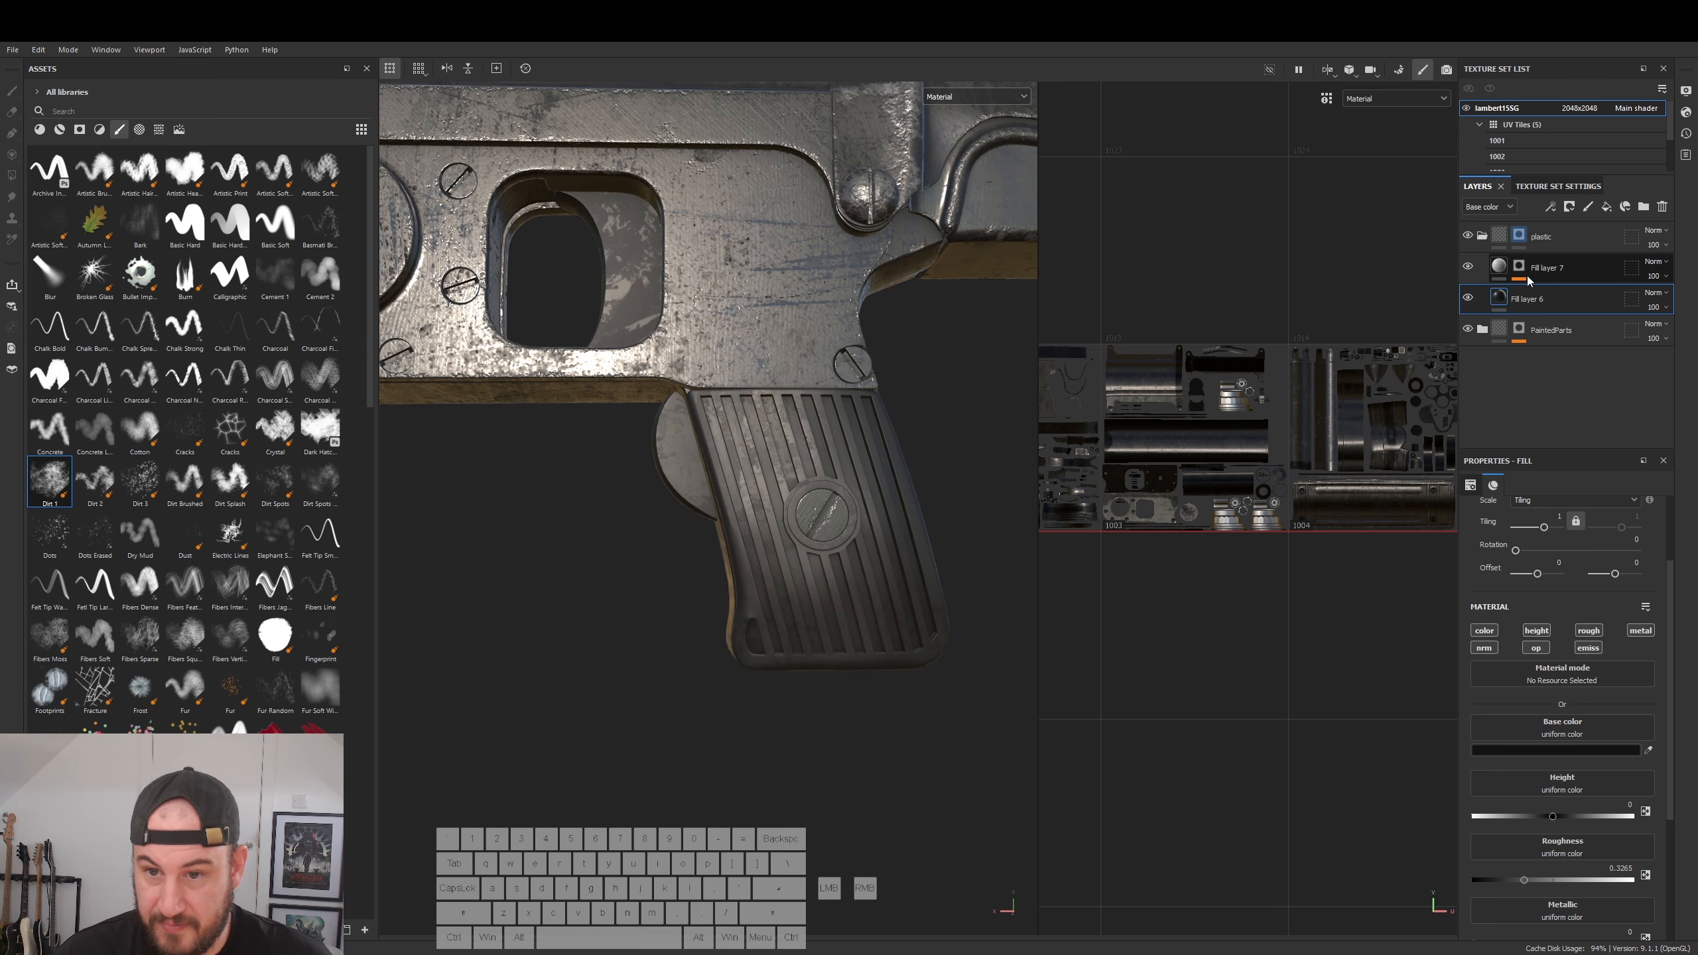
- Set the uniform roughness of the grunge-masked roughness layer, Fill layer 7, to about 0.27
left_click(1498, 268)
left_click_drag(1552, 765, 1503, 768)
left_click_drag(732, 605, 589, 468, "alt")
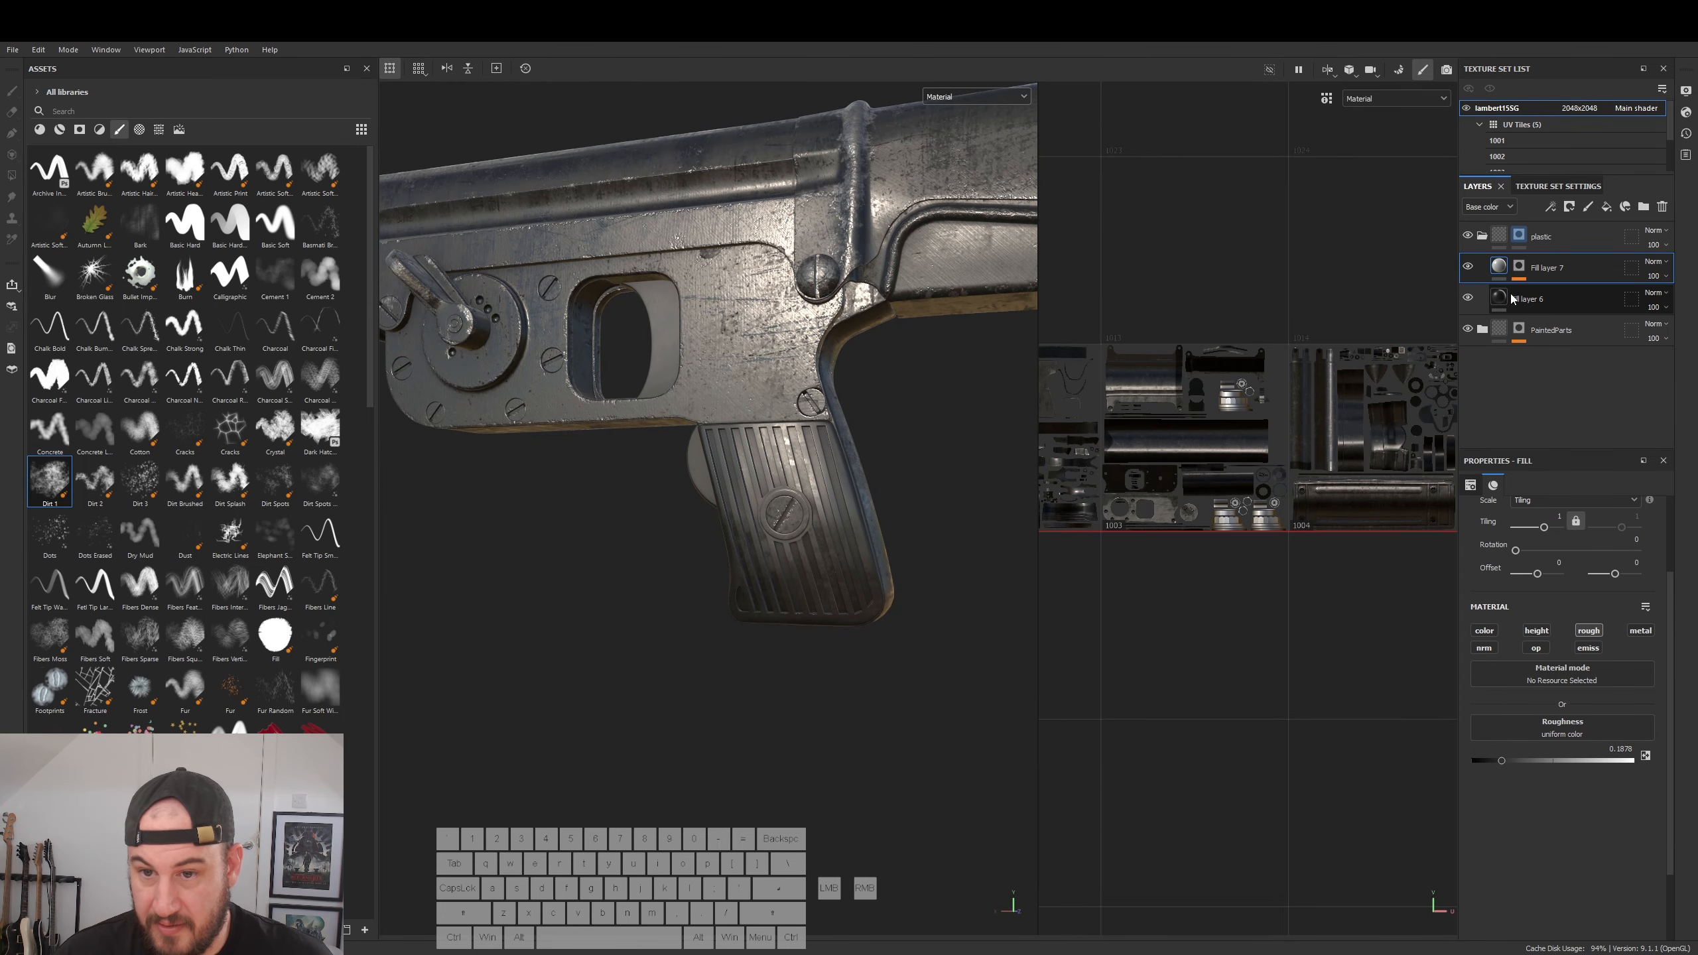
left_click_drag(1505, 762, 1516, 763)
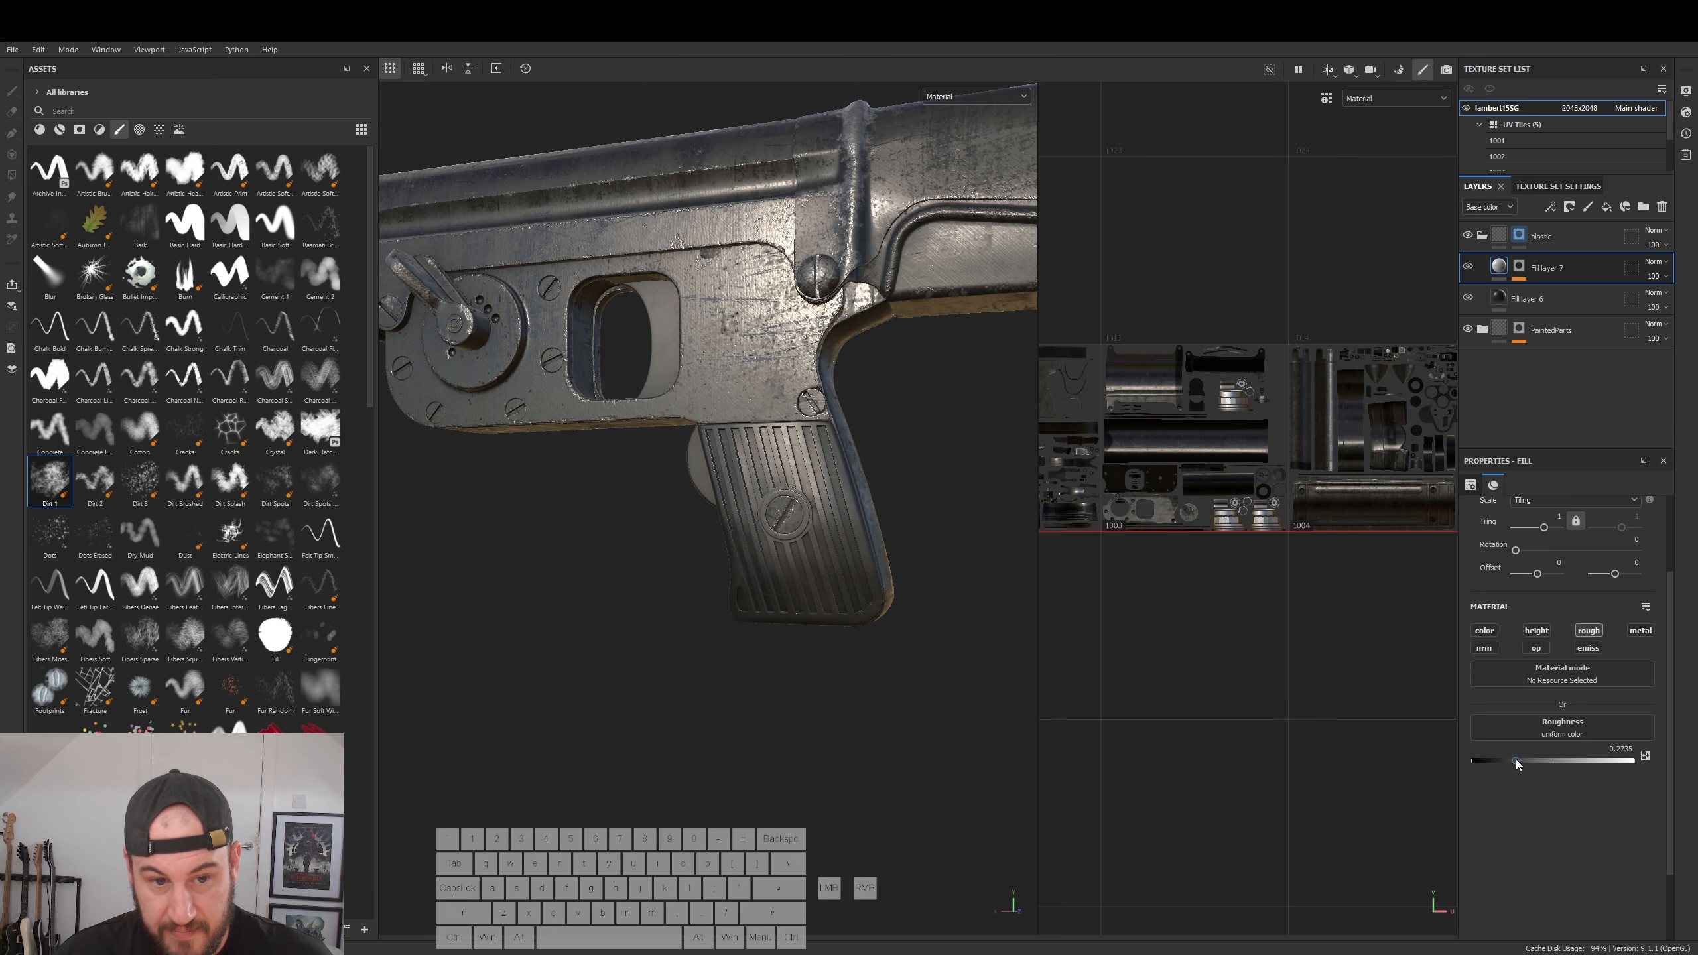
left_click_drag(876, 468, 889, 476, "alt")
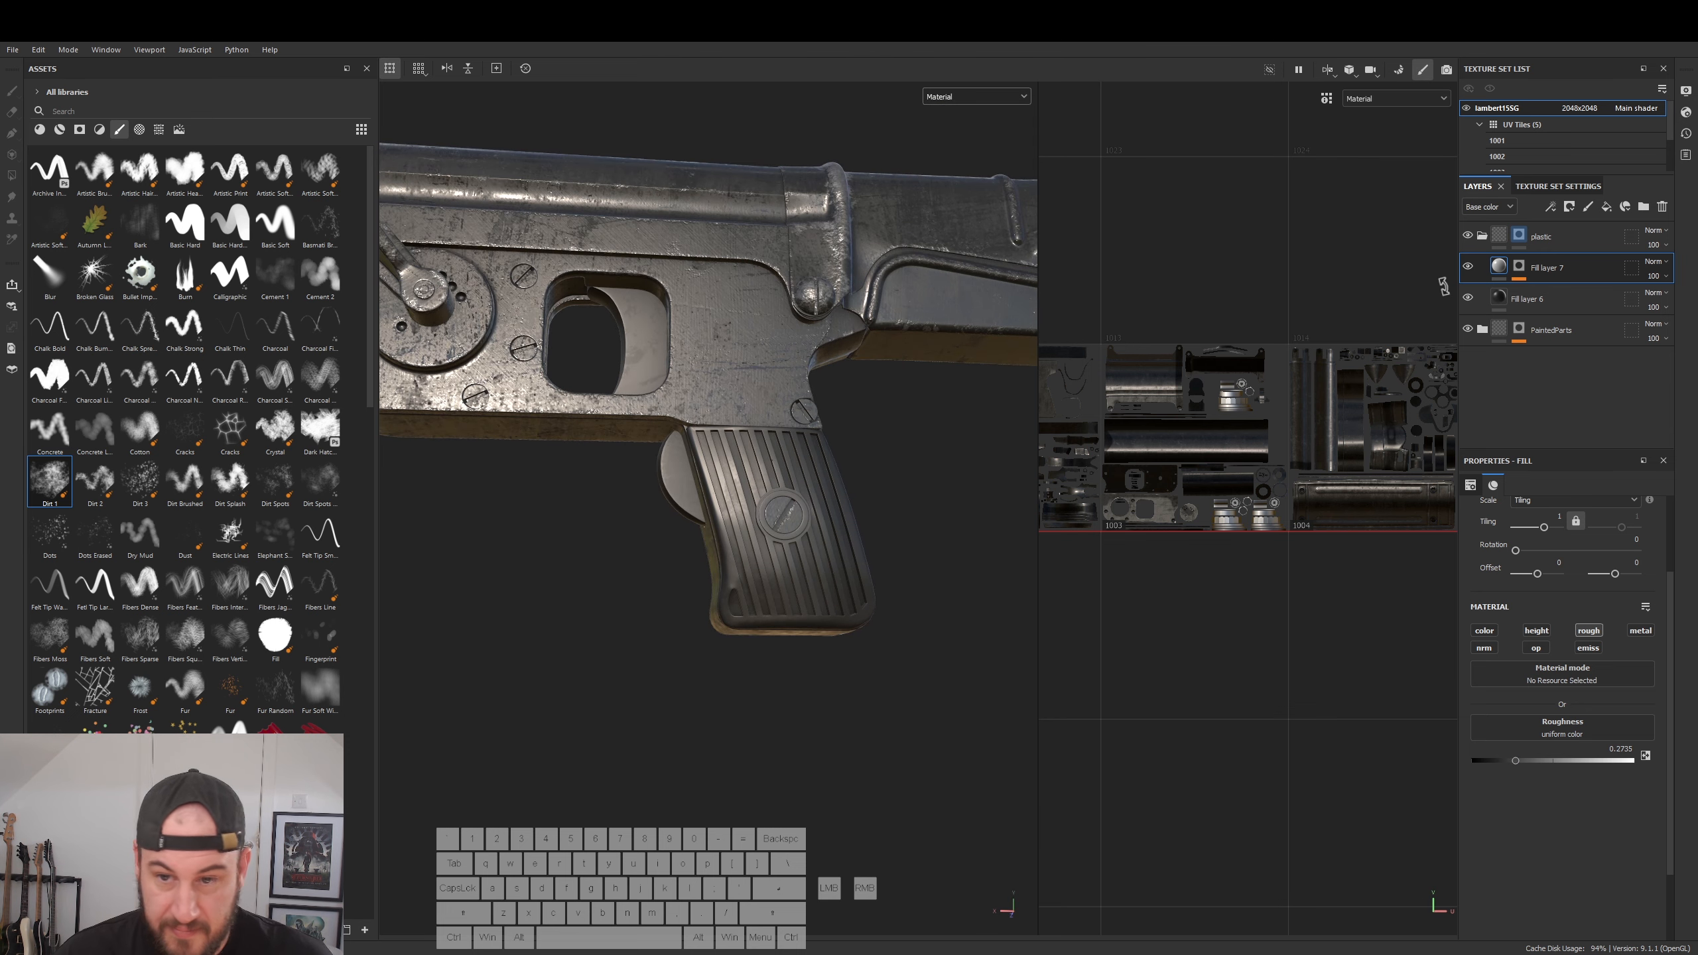
- Lower the roughness of the dark base layer, Fill layer 6, to about 0.19
left_click(1497, 294)
left_click_drag(1526, 880, 1503, 879)
left_click_drag(799, 487, 909, 575, "alt")
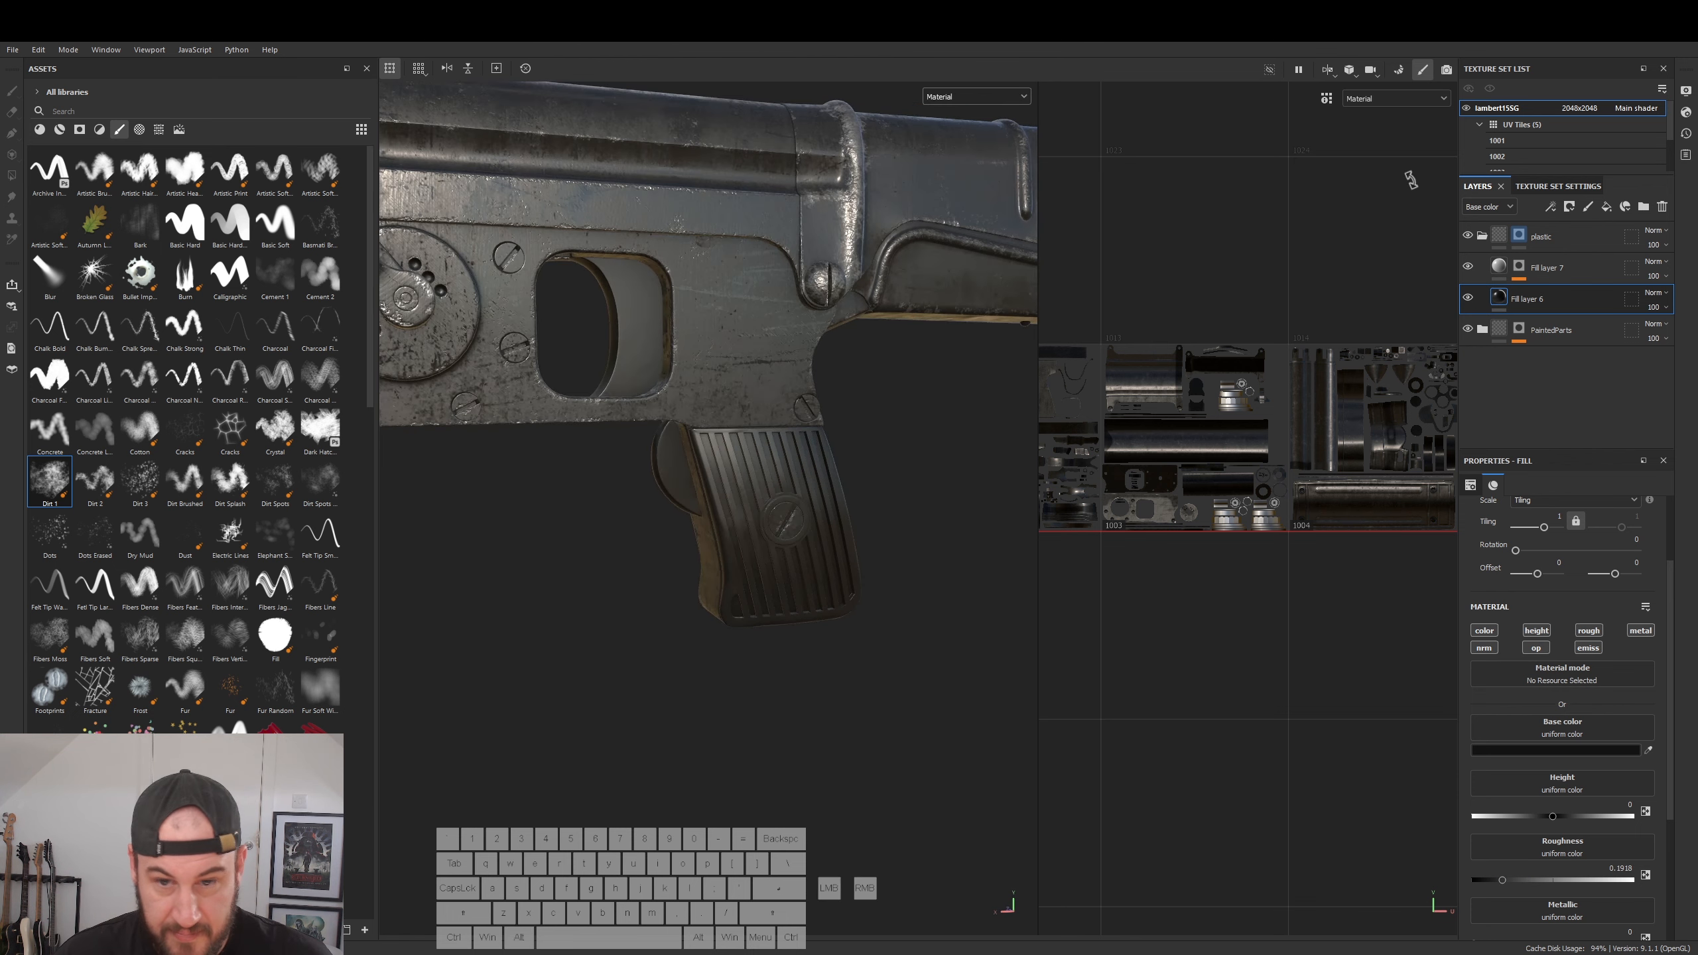
- Add a fill layer above Fill layer 7 in the plastic folder and give it a near-black warm base color, 171511
left_click(1539, 275)
left_click(1606, 208)
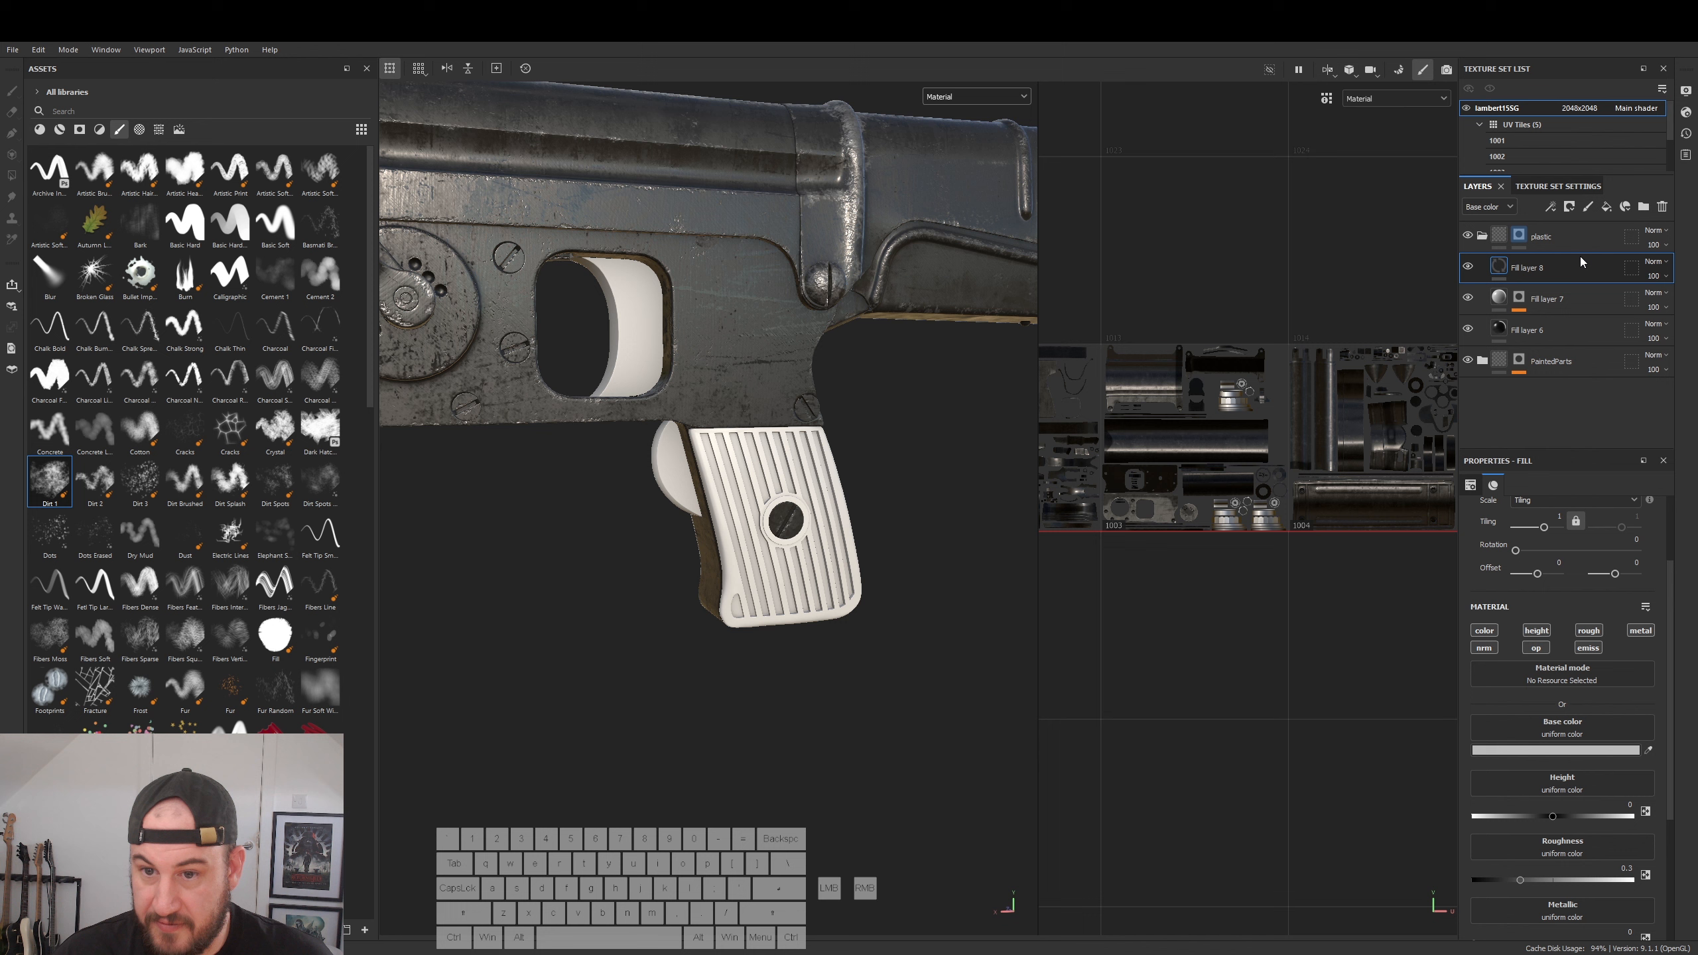
left_click(1533, 751)
left_click(1394, 866)
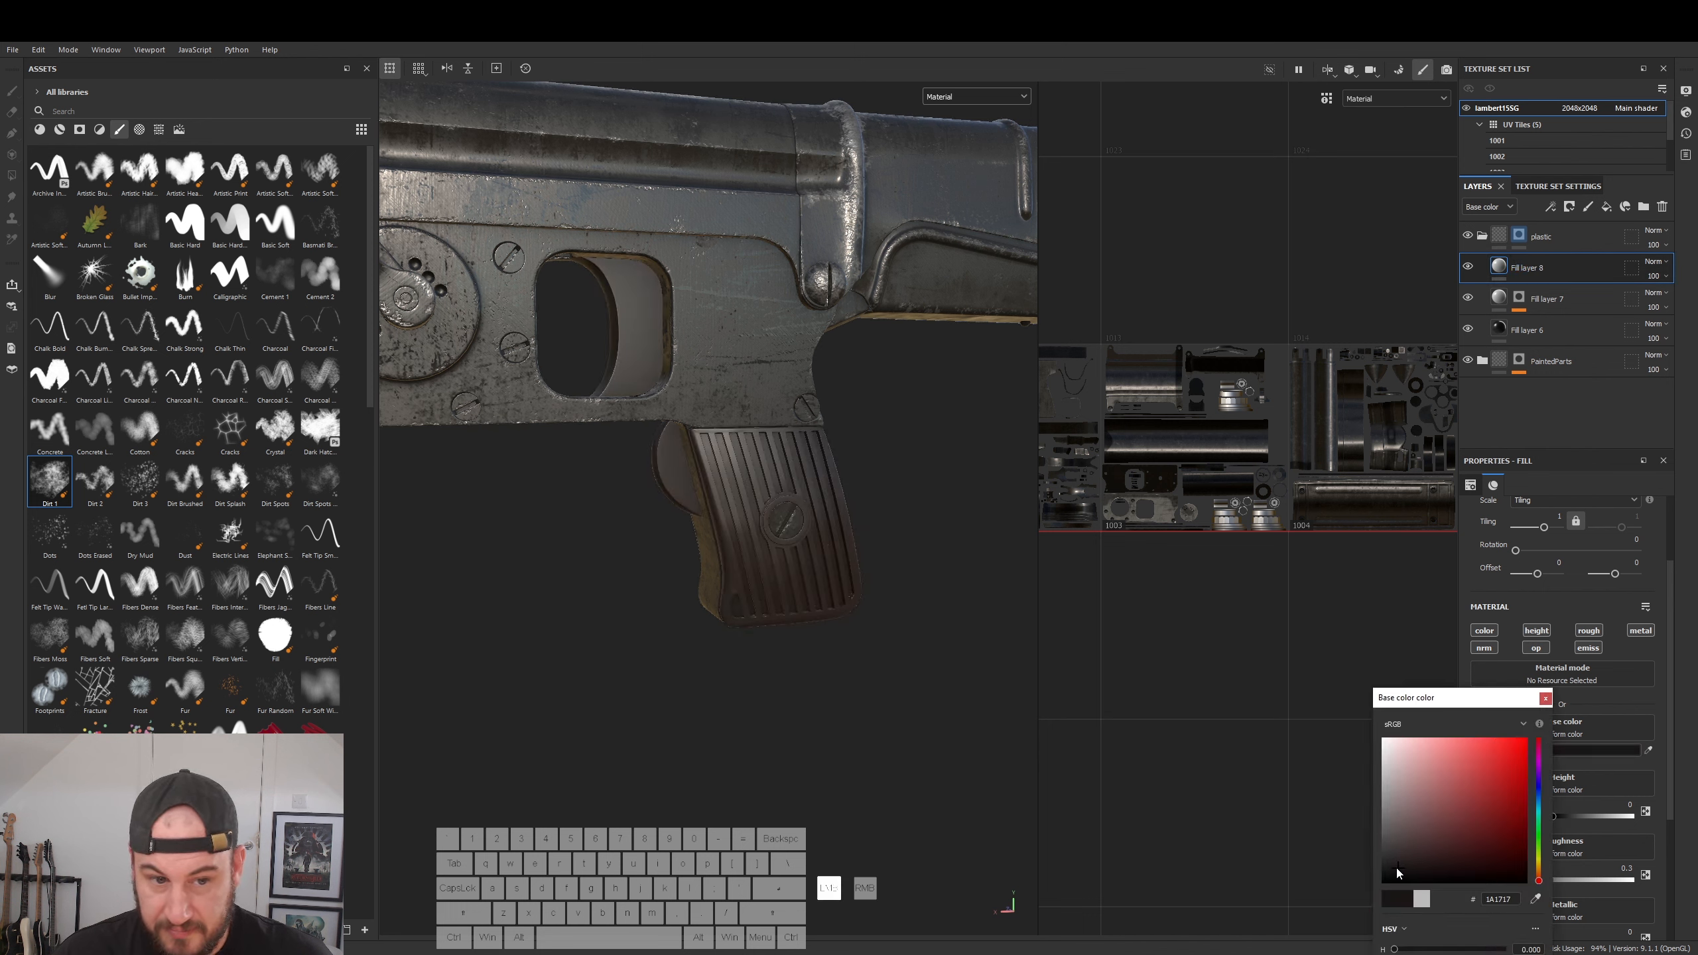
left_click_drag(1538, 884, 1539, 869)
left_click_drag(1420, 884, 1423, 874)
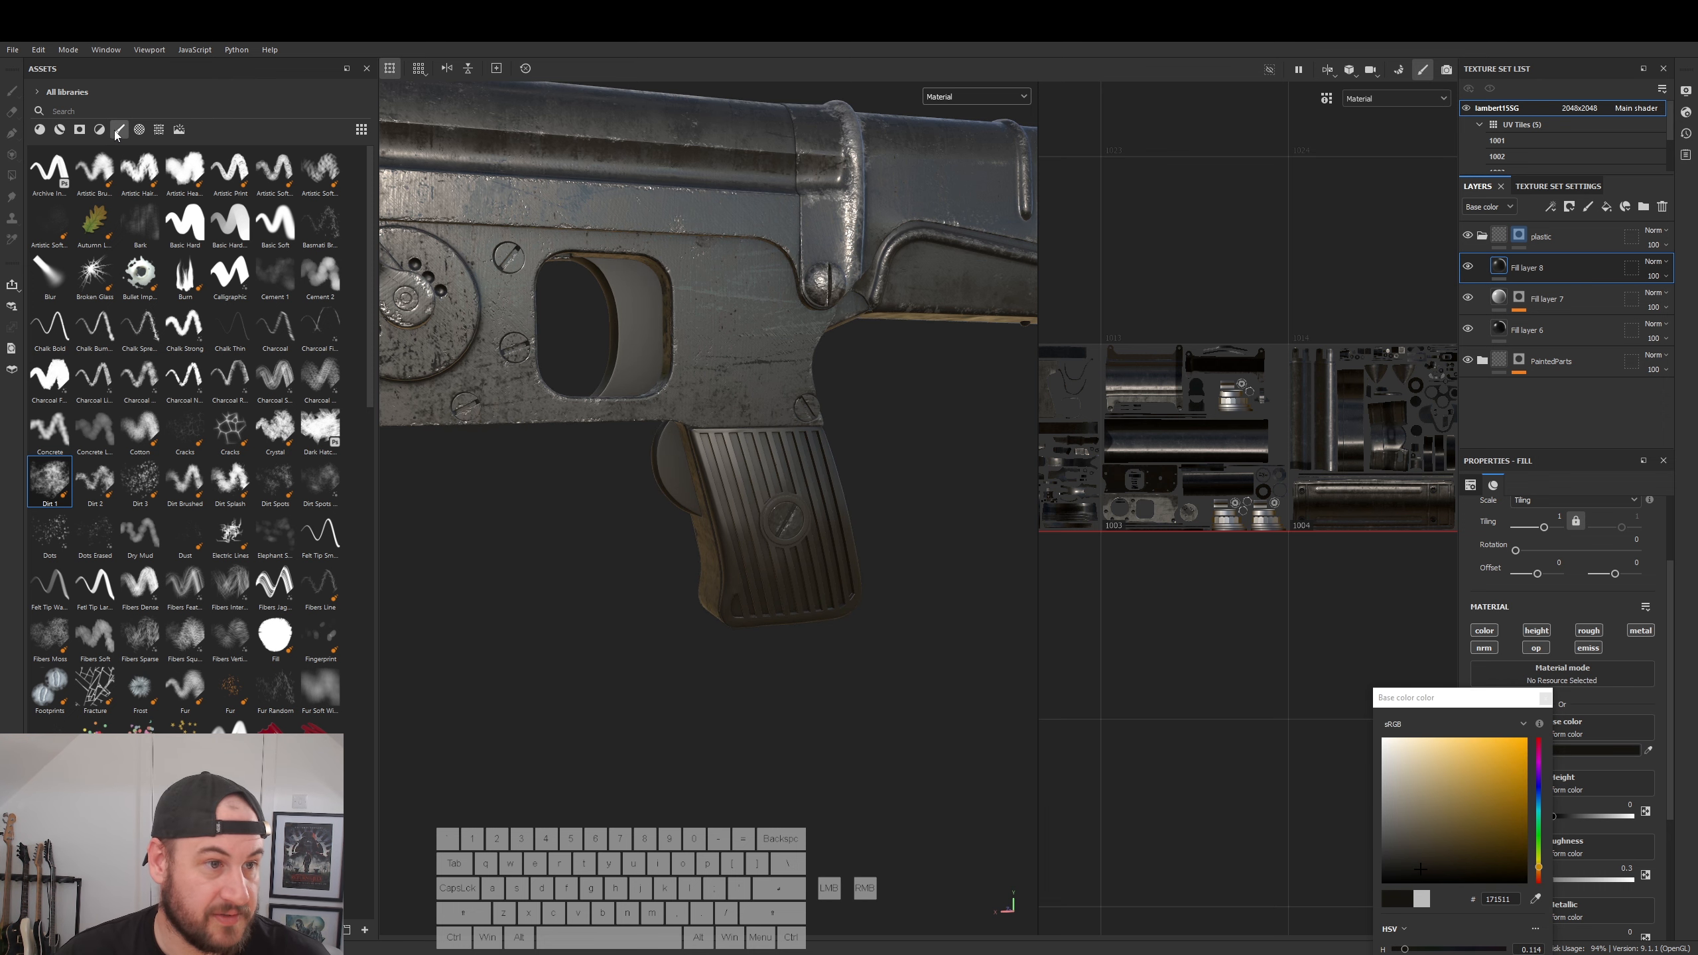
- Apply the Dirt Cavities smart mask to the new fill layer, Fill layer 8
left_click(79, 129)
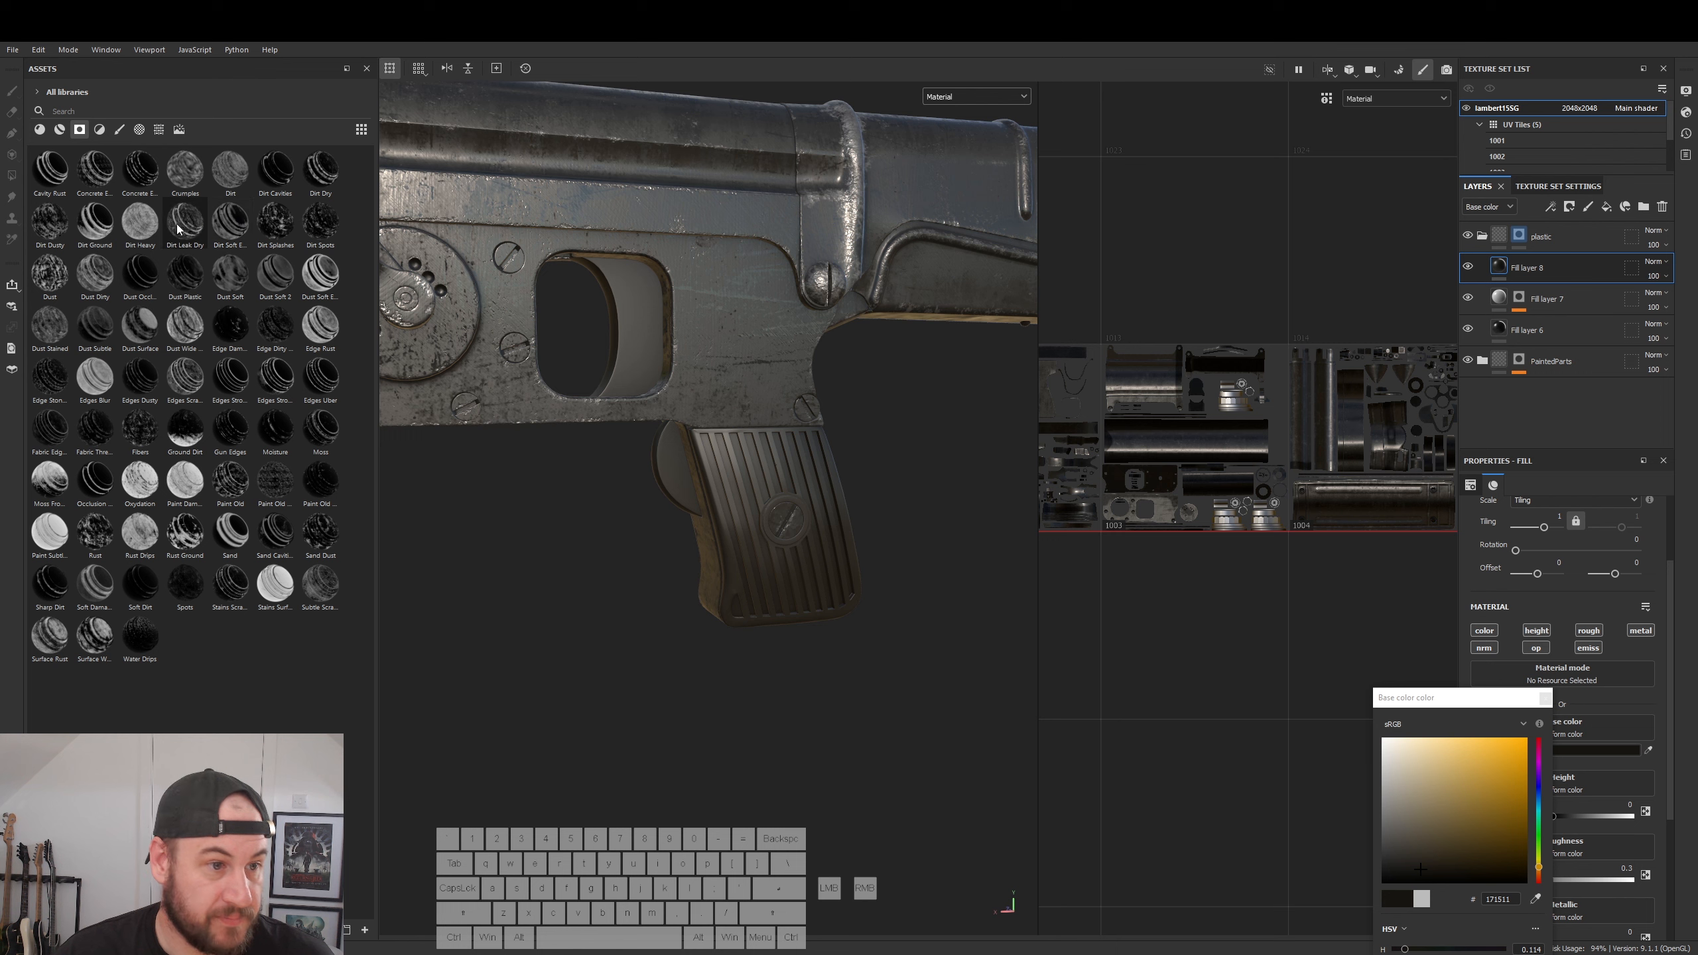
left_click(280, 177)
mouse_move(280, 177)
left_mouse_down()
mouse_move(1538, 345)
mouse_move(1522, 270)
left_mouse_up()
left_click_drag(804, 491, 769, 489, "alt")
right_click_drag(769, 488, 789, 556, "alt")
left_click_drag(789, 555, 820, 643, "alt")
- Try a dark grey and a near-white base color, E7E7E7, on Fill layer 8 to reveal where its dirt mask falls
left_click(1533, 282)
left_click(1543, 748)
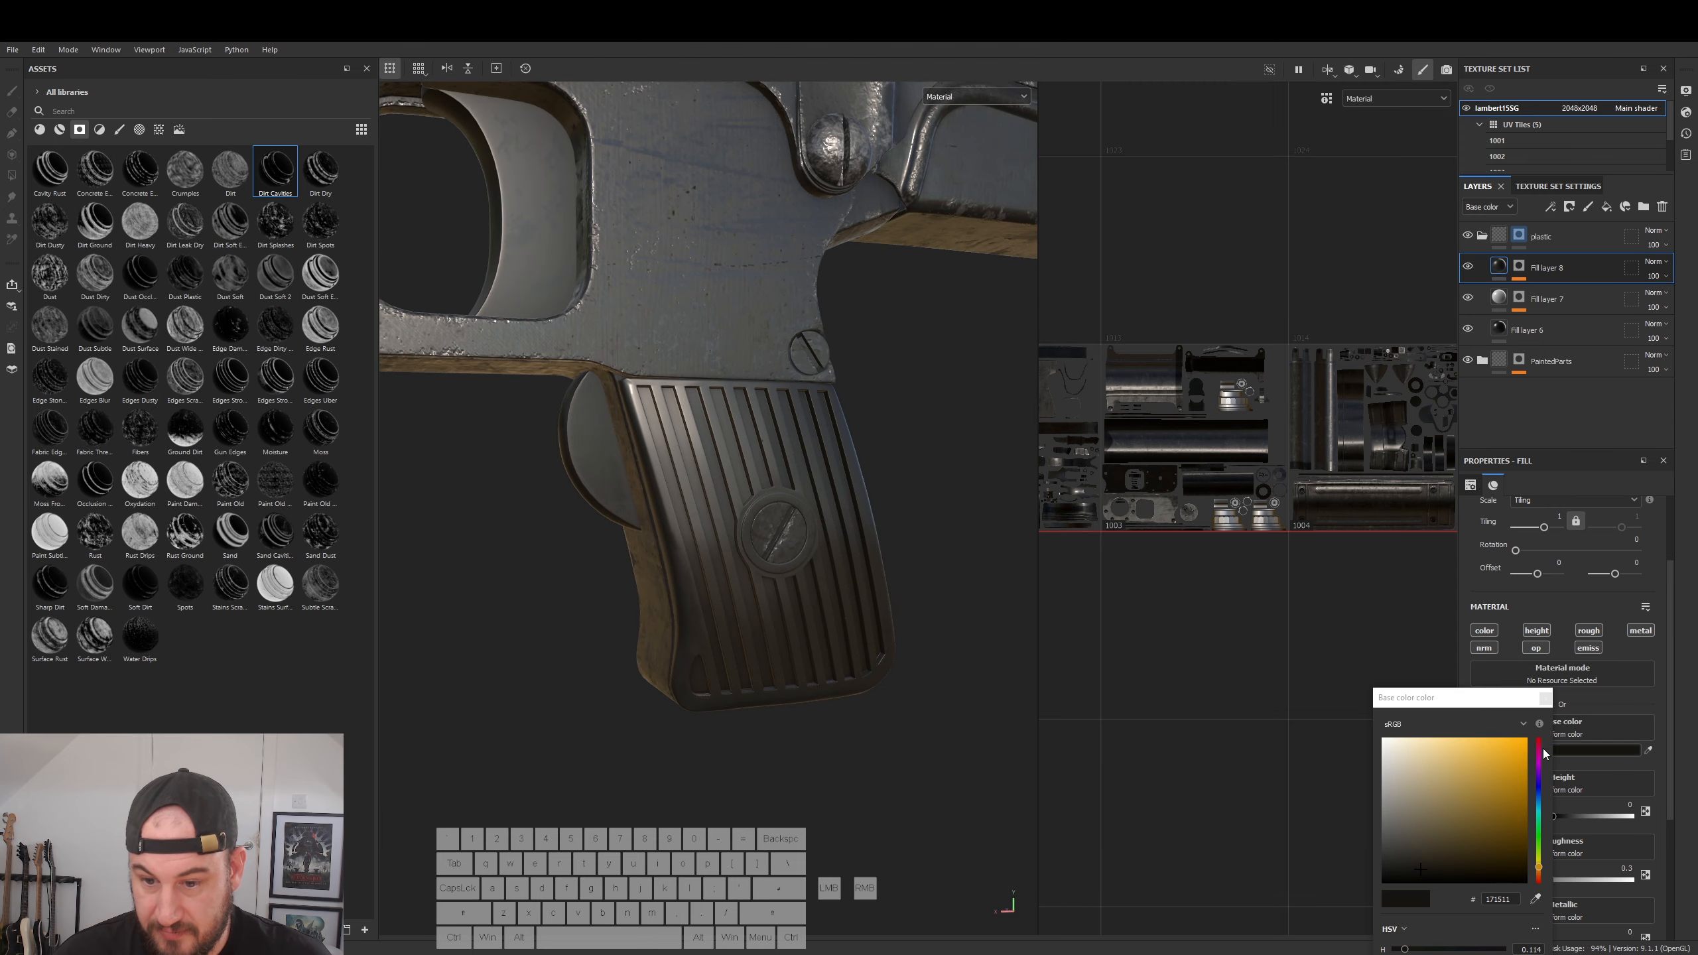
left_click_drag(1388, 835, 1396, 867)
left_click_drag(965, 683, 897, 679, "alt")
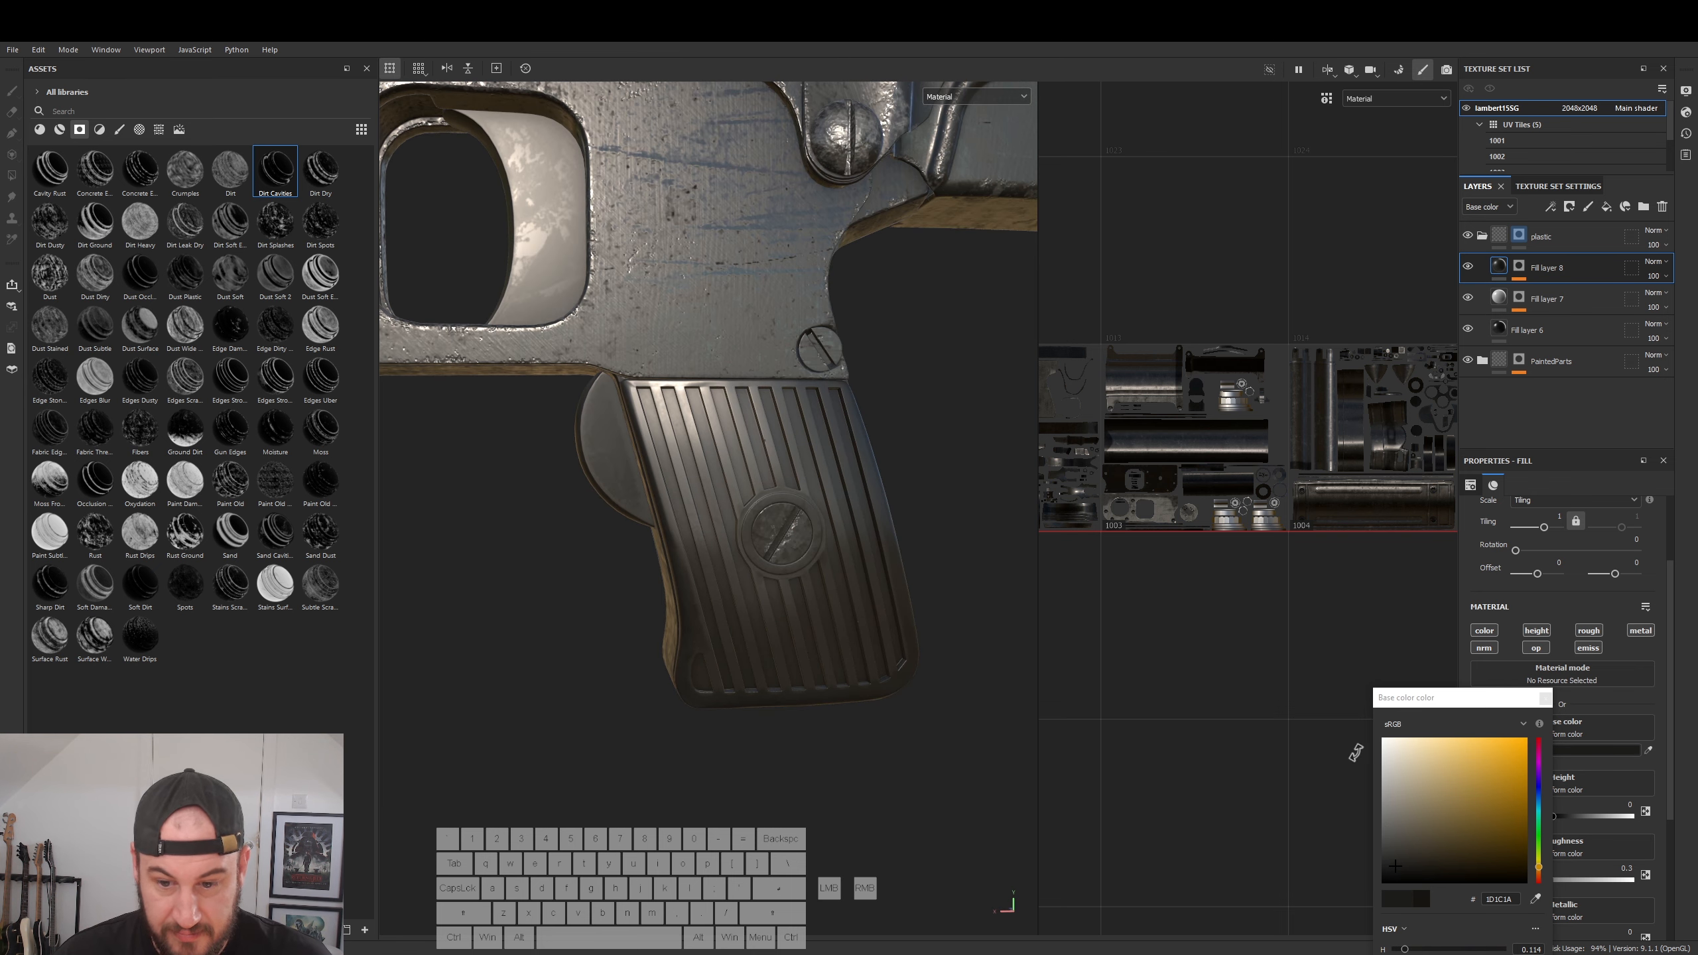
left_click(1396, 774)
left_click_drag(1396, 776, 1384, 750)
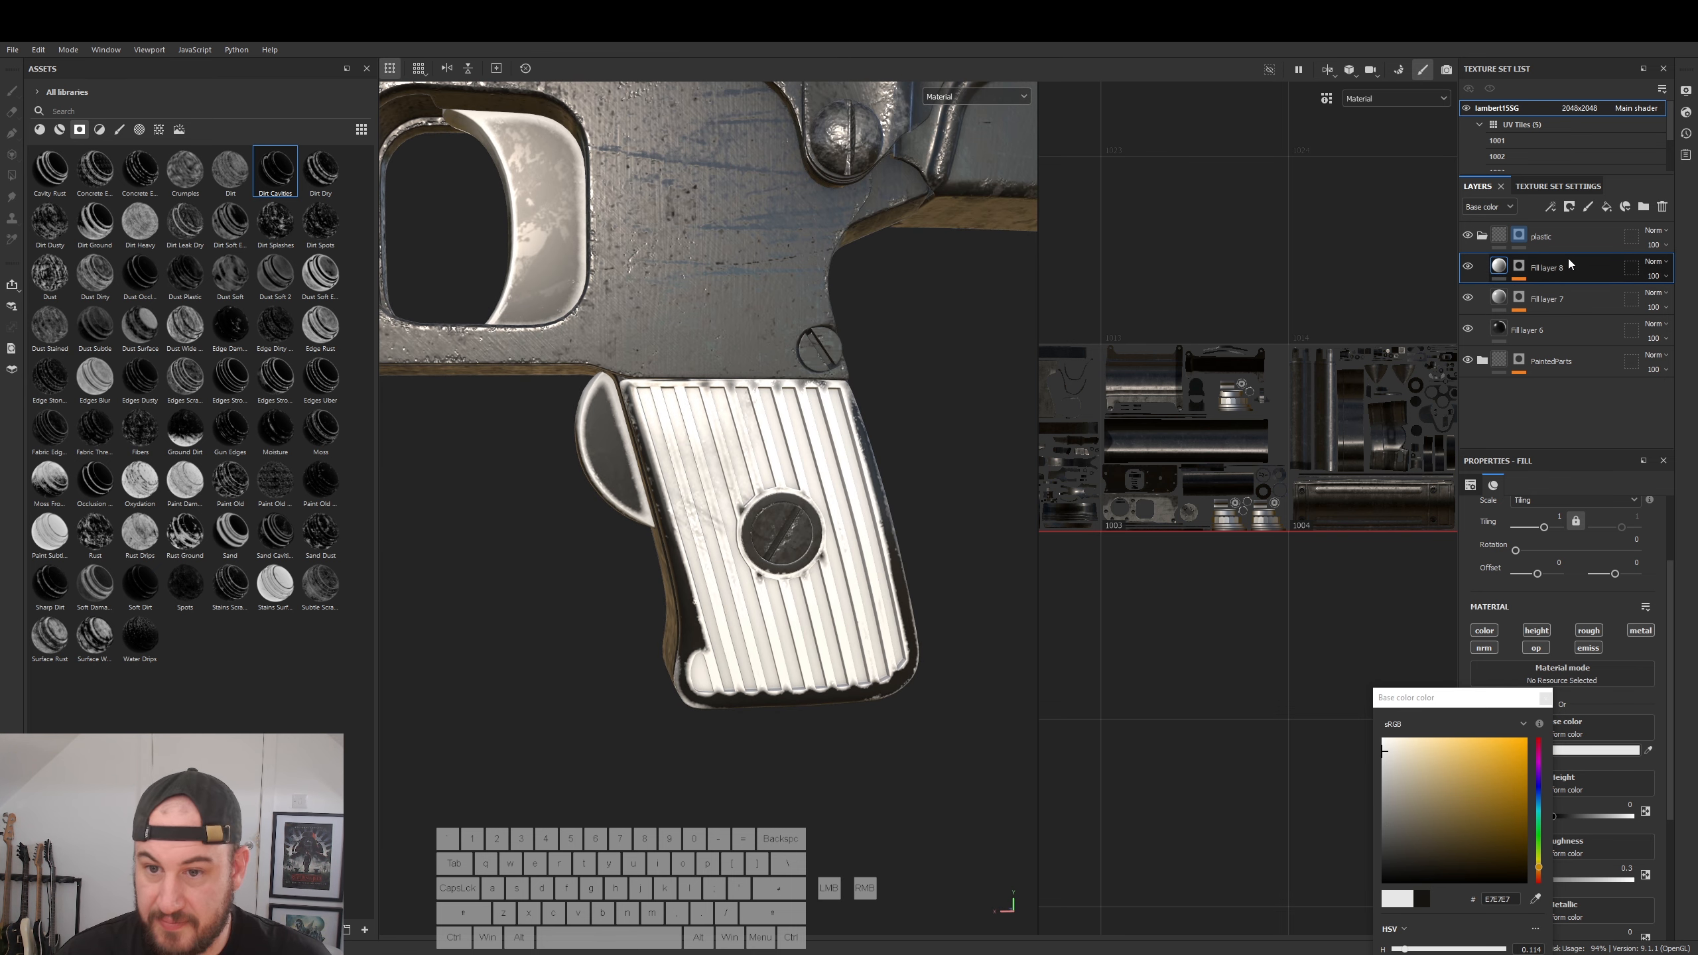
- Adjust the Mask Builder generator in Fill layer 8's mask, setting Top/Down Gradient to about -0.52 and Curvature to about 0.43
left_click(1520, 267)
left_click(1556, 328)
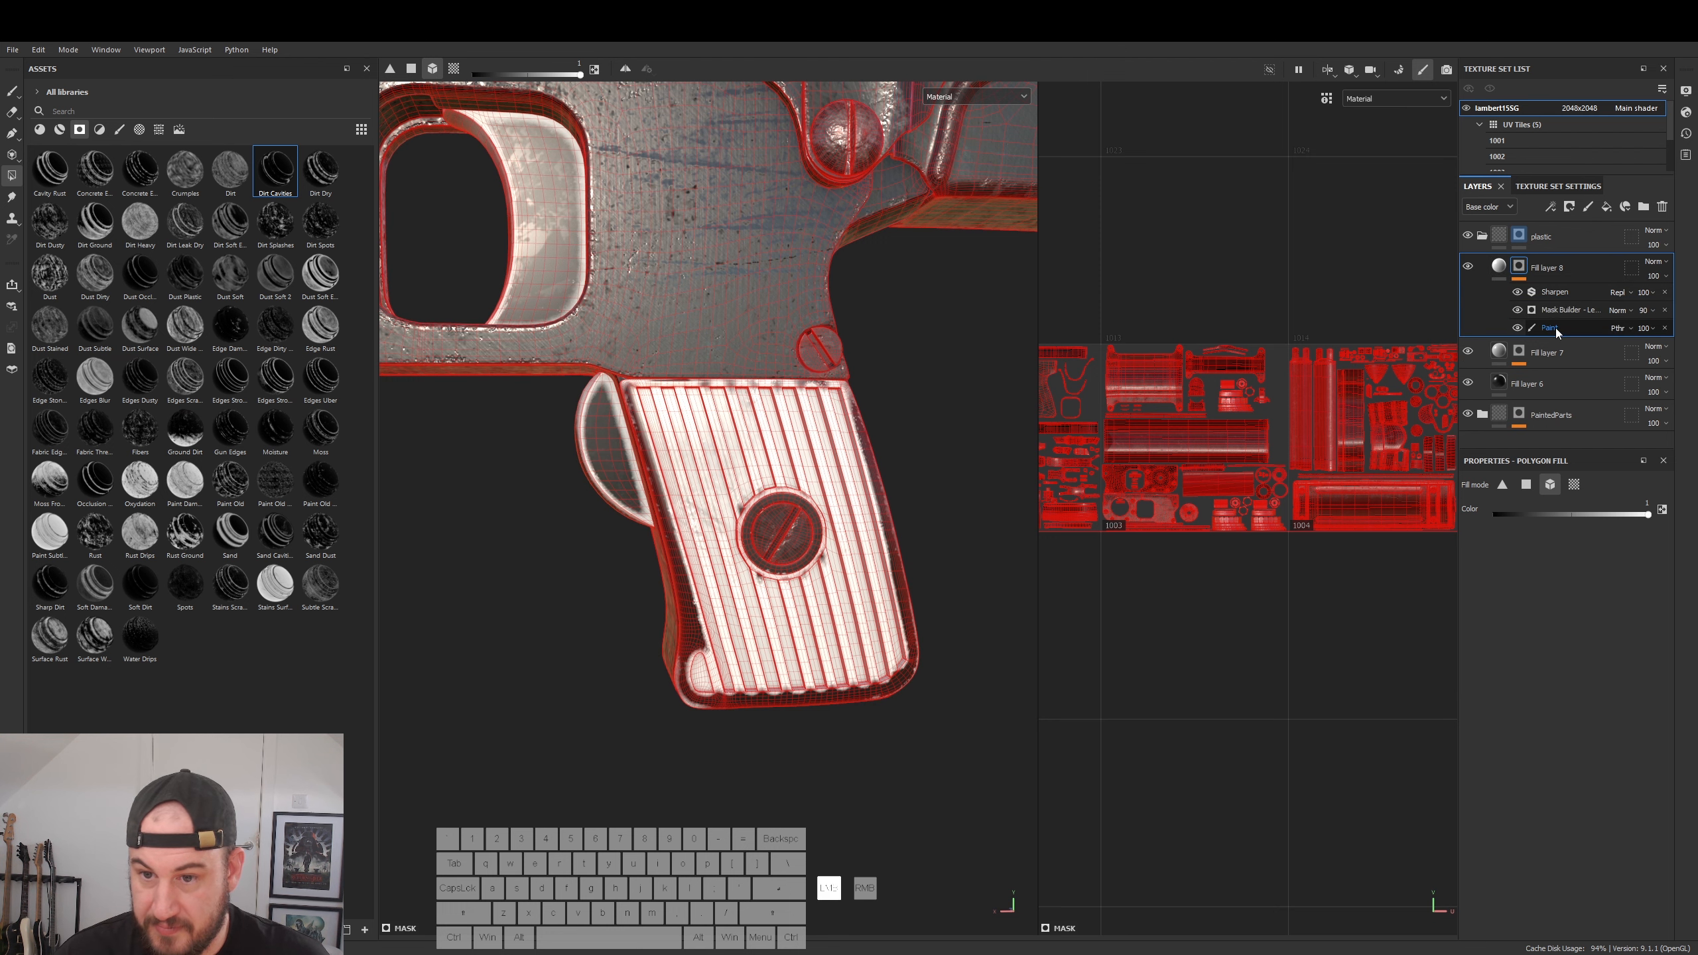
left_click(1562, 312)
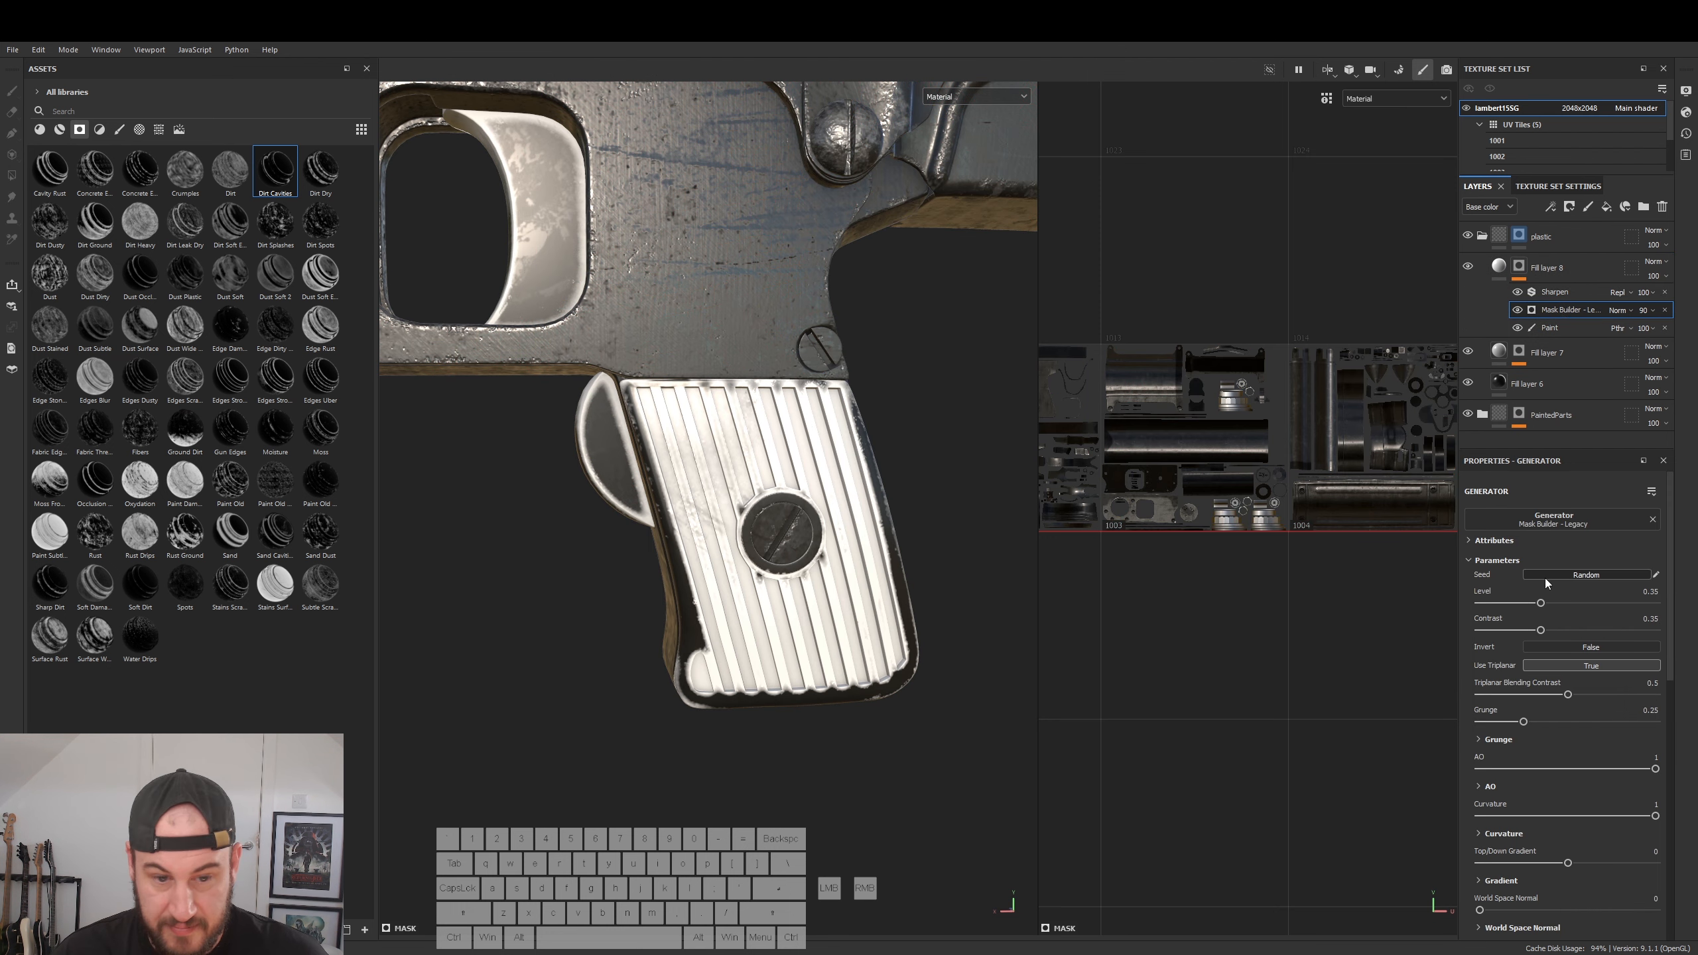
left_click_drag(1505, 863, 1545, 817)
left_click(1539, 818)
left_click_drag(883, 683, 987, 752, "alt")
middle_click_drag(972, 768, 891, 674, "alt")
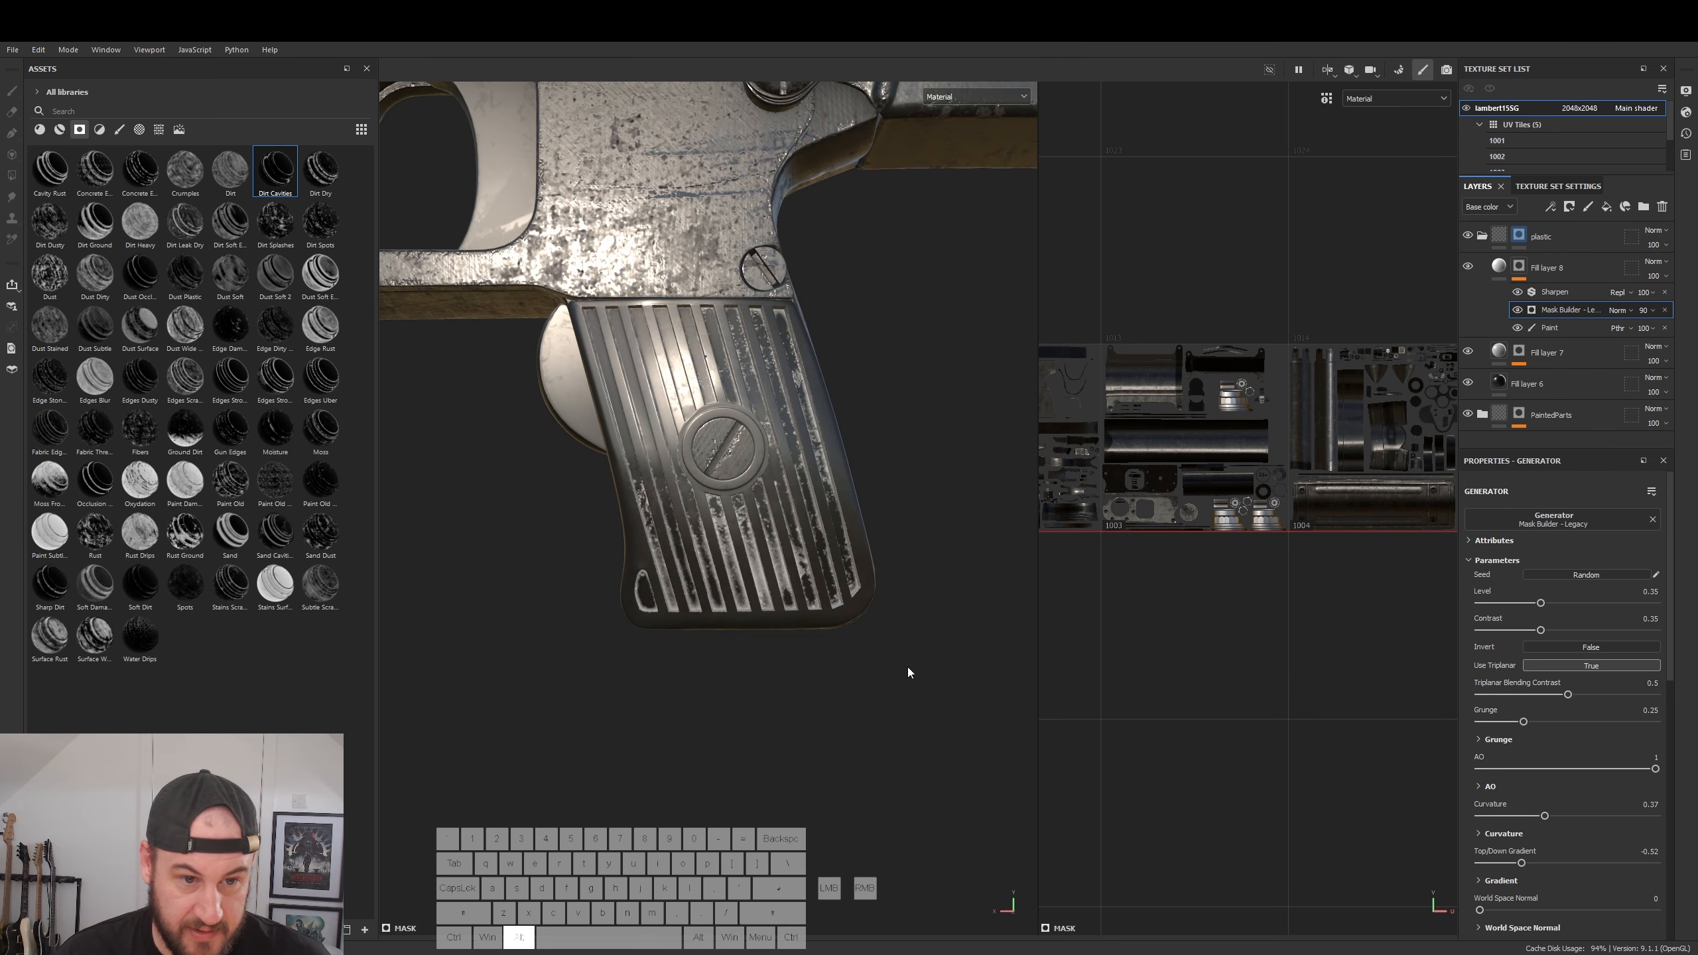
left_click_drag(1558, 815, 1556, 817)
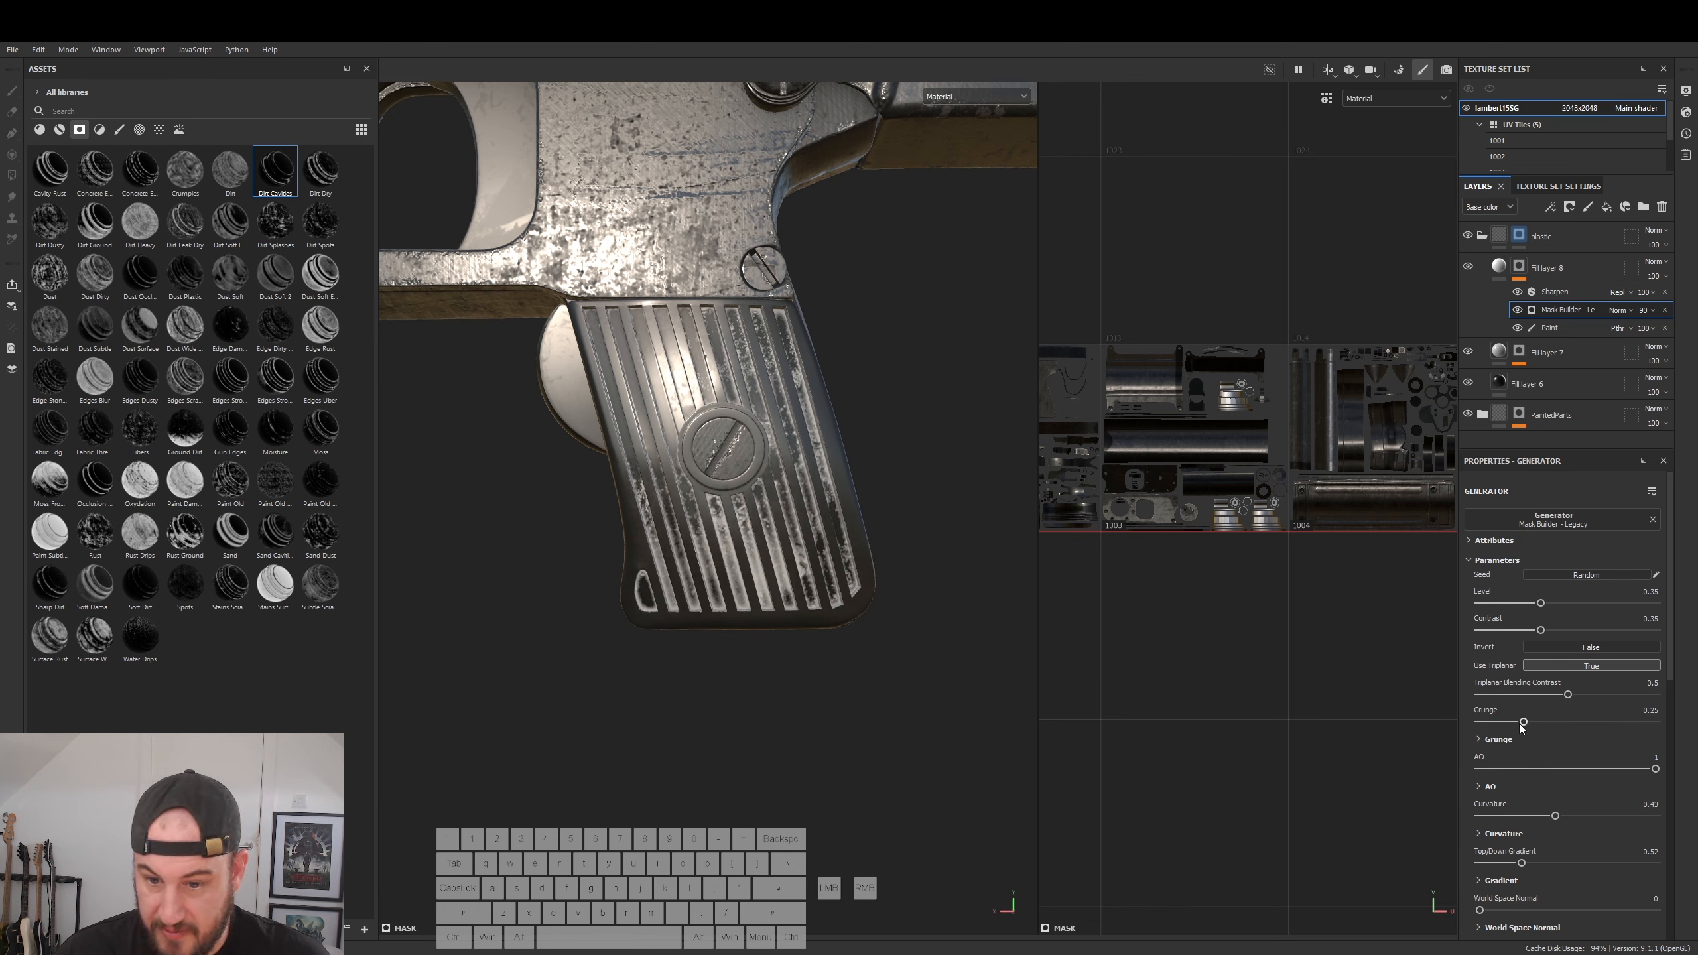
- Change Fill layer 8's base color to a very dark olive-brown, 252117
left_click(1499, 267)
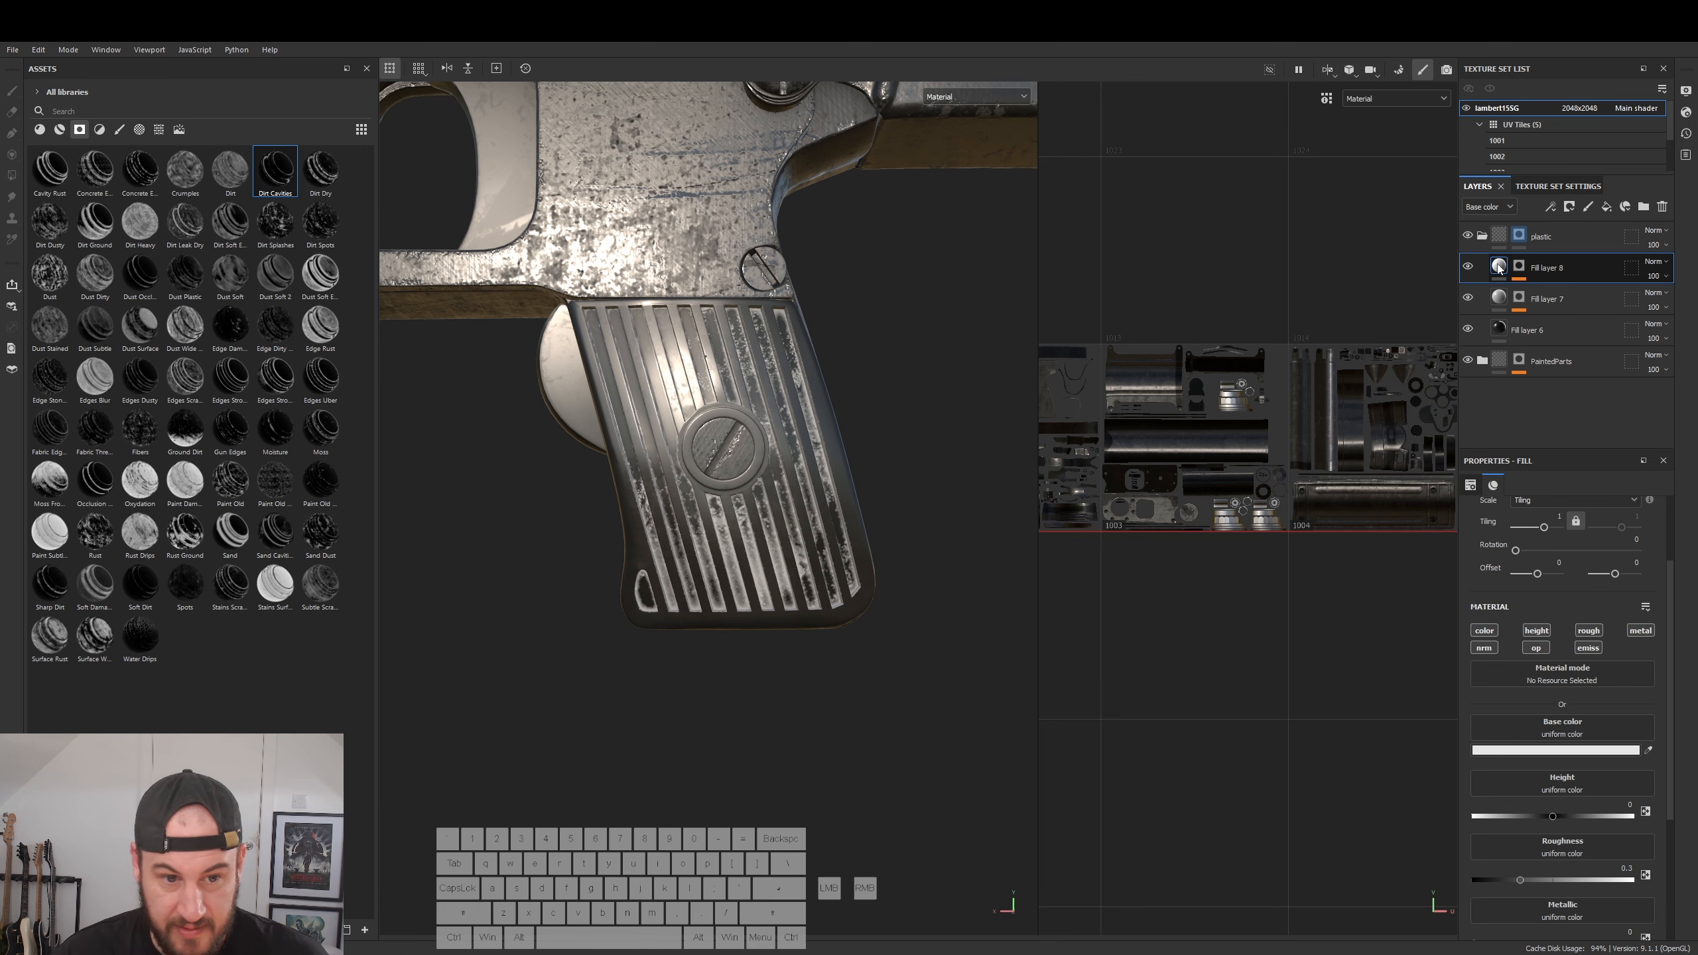
left_click(1532, 754)
mouse_move(1417, 849)
left_mouse_down()
mouse_move(1402, 861)
mouse_move(1433, 850)
mouse_move(1443, 868)
left_mouse_up()
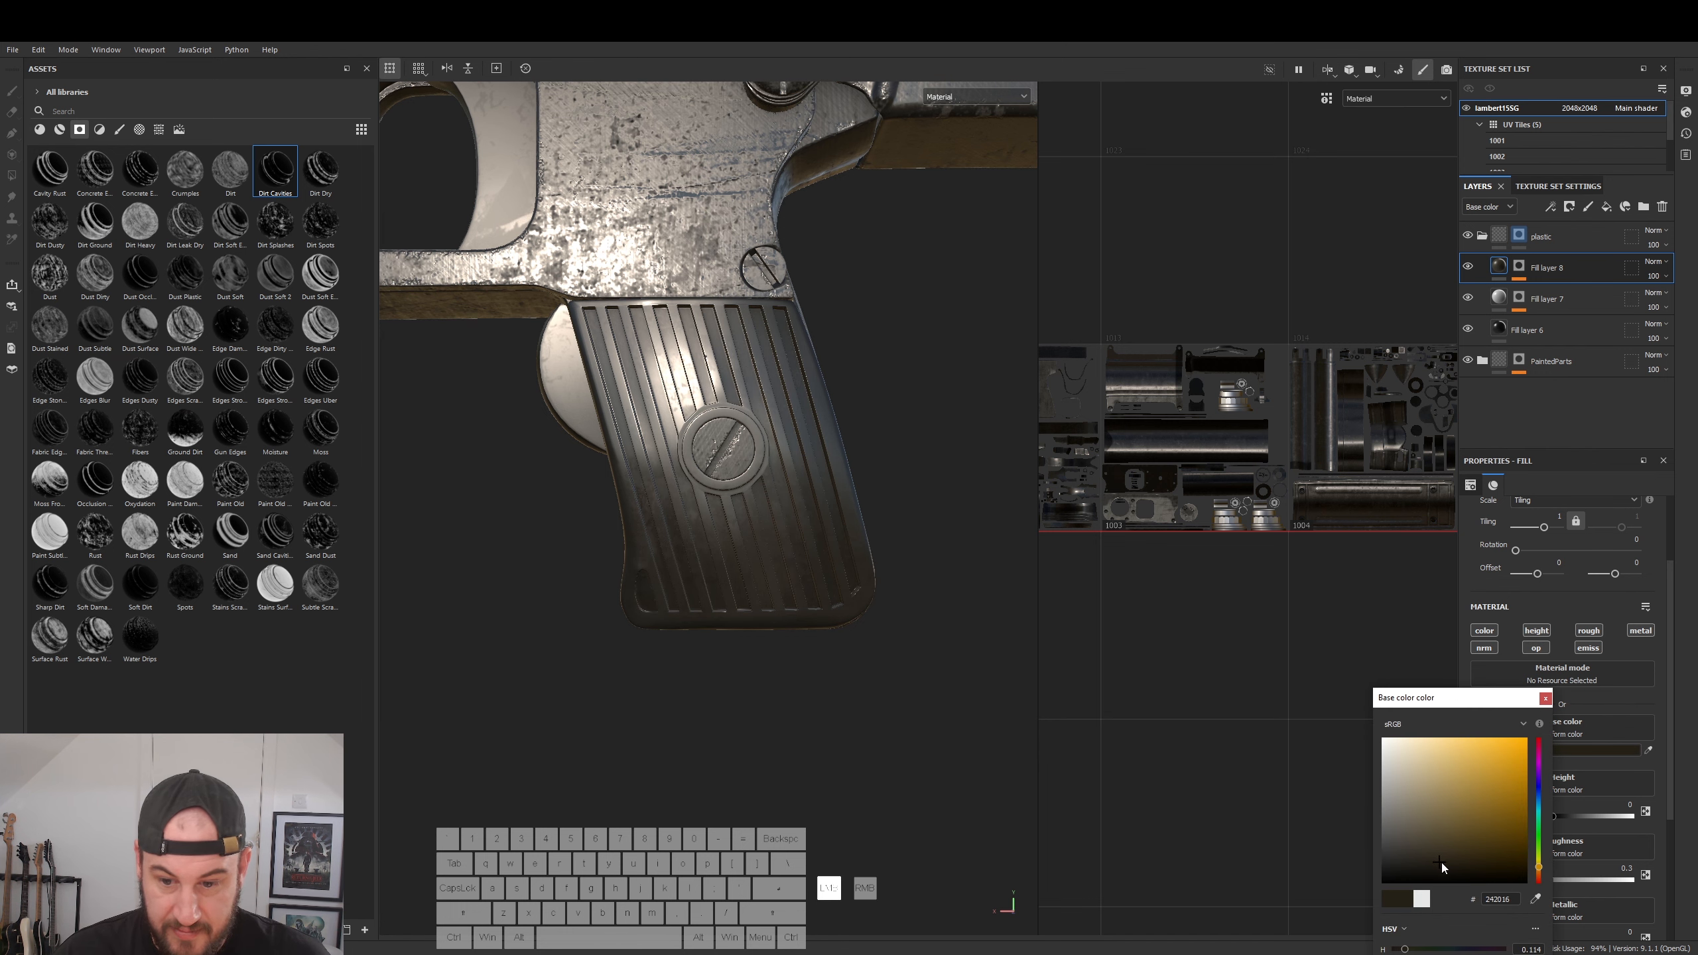
left_click_drag(1452, 868, 1439, 864)
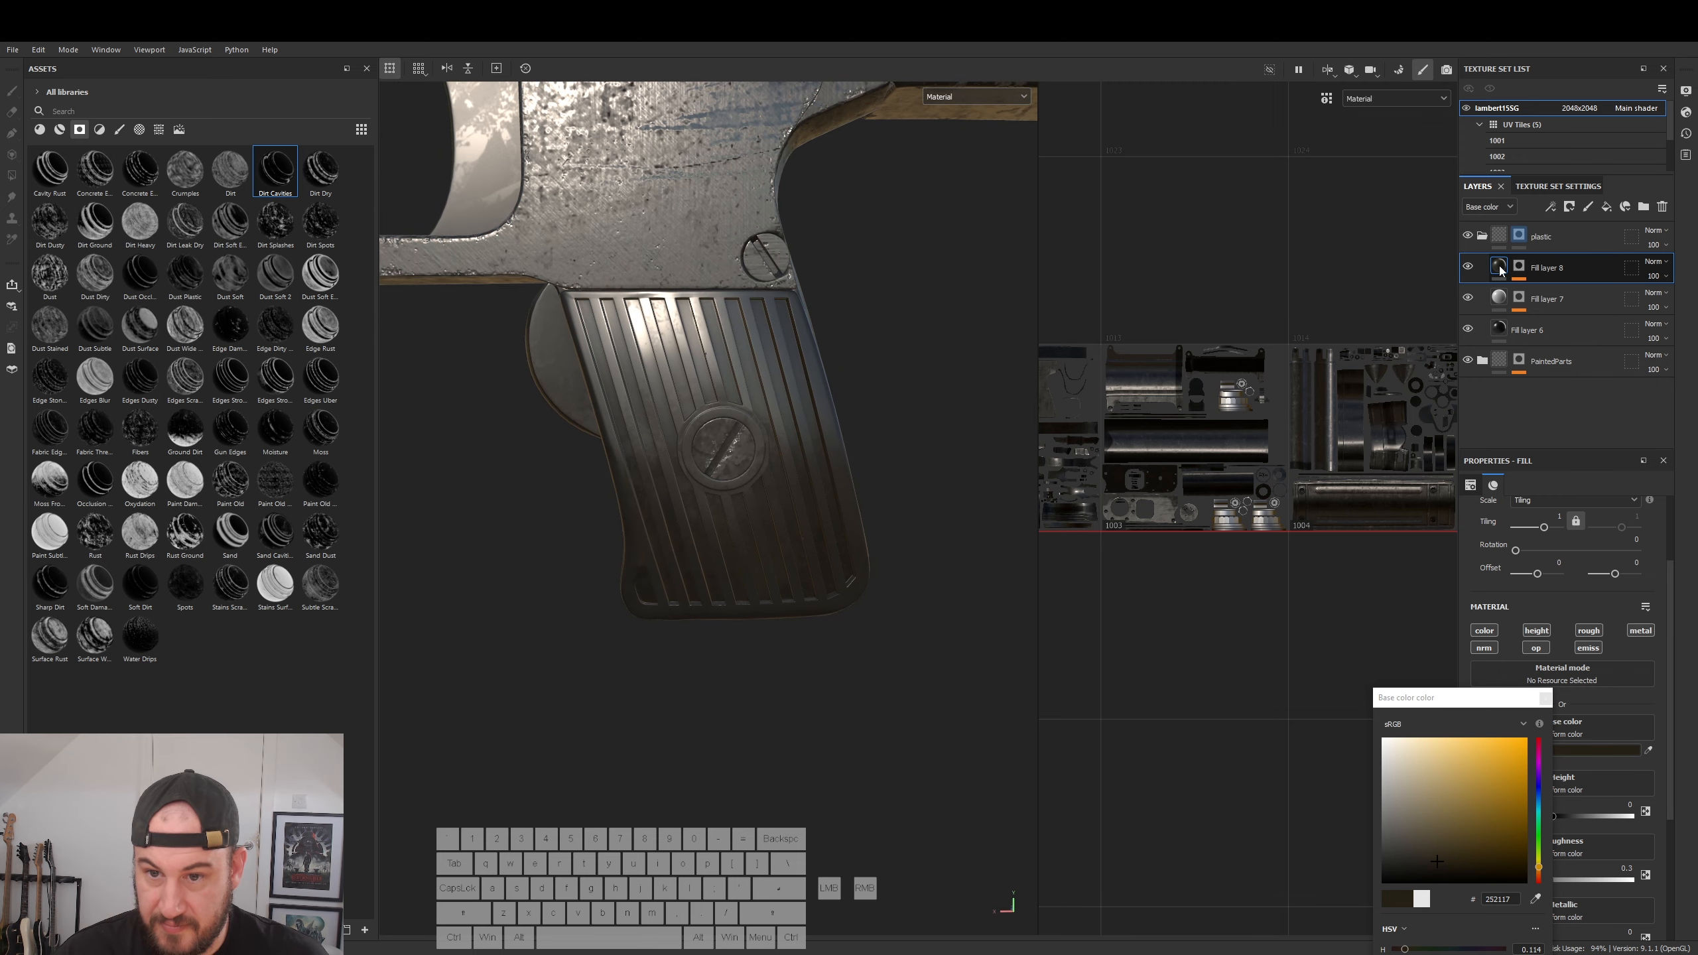
left_click(1545, 698)
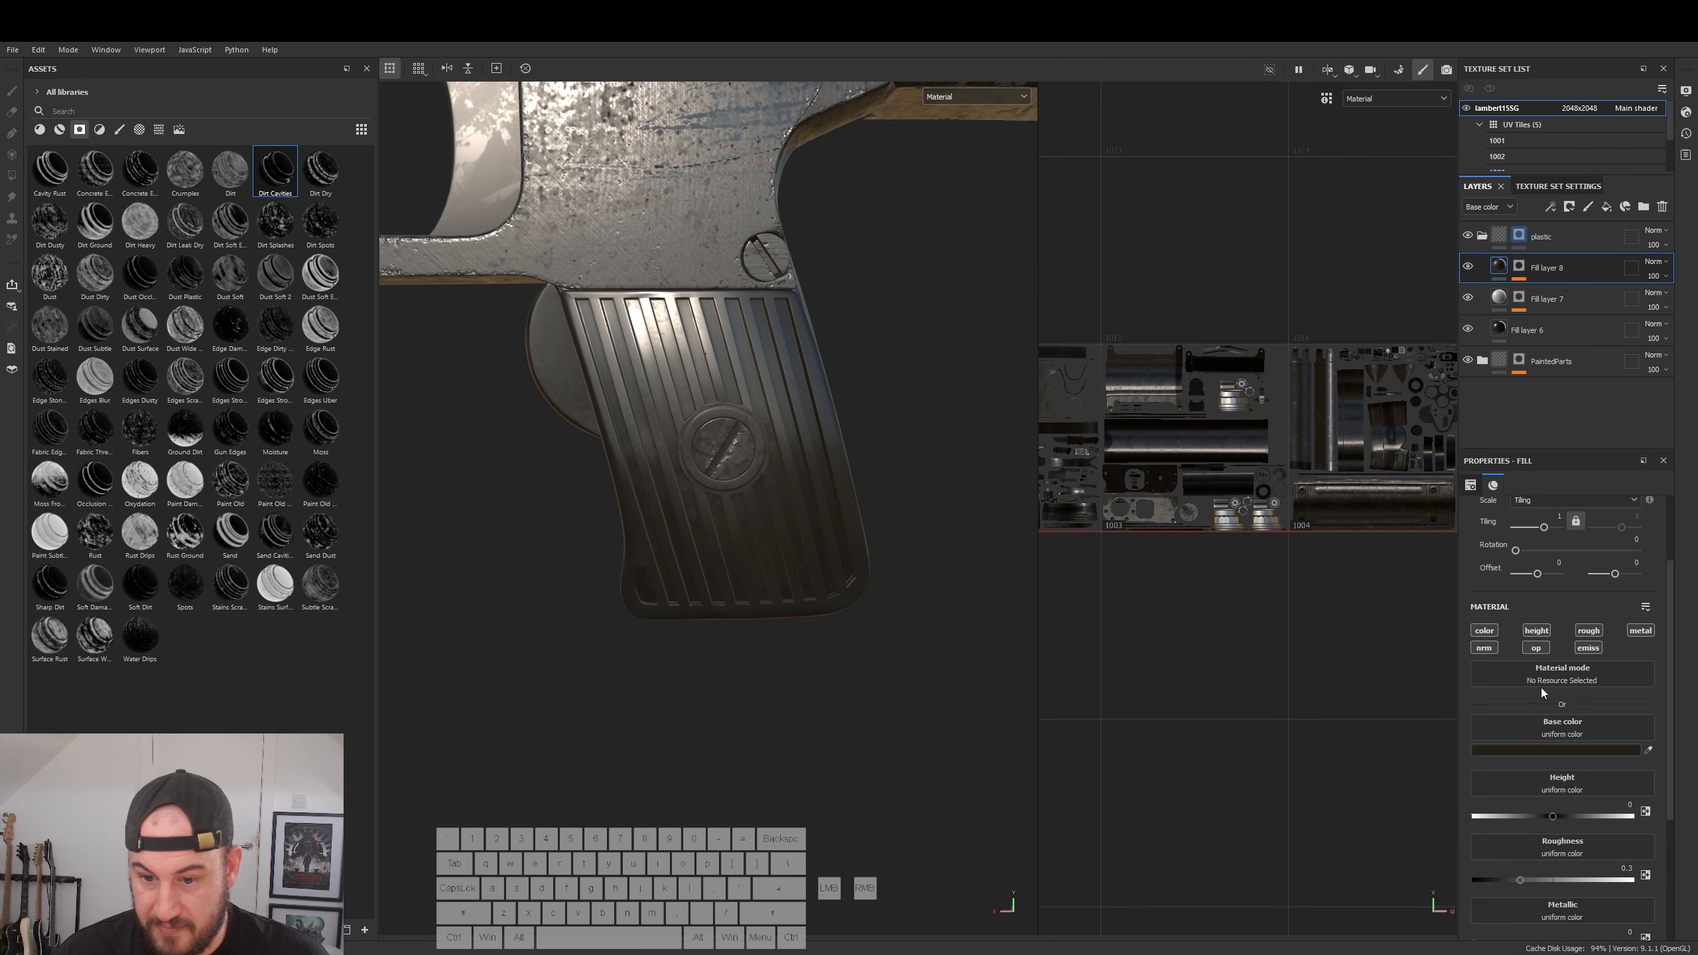
- Inspect the dirt and roughness on the grip and trigger from several angles and distances
left_click_drag(953, 474, 675, 535, "alt")
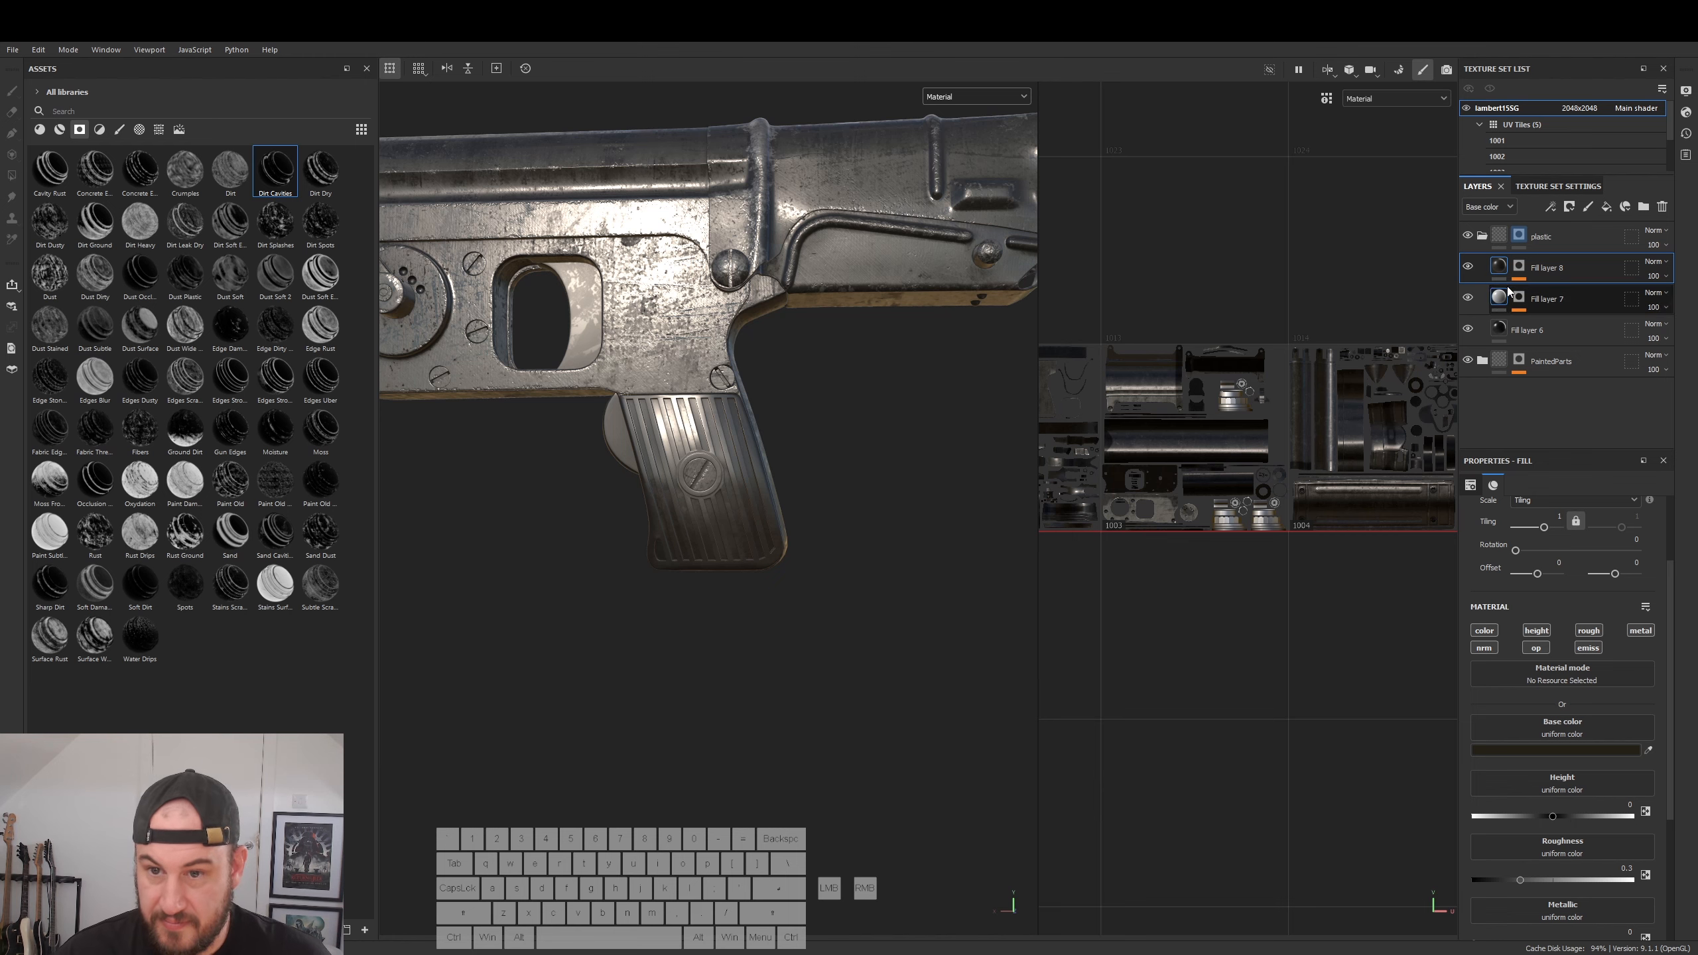
right_click_drag(883, 569, 747, 682, "alt")
left_click_drag(747, 683, 705, 509, "alt")
right_click_drag(709, 511, 990, 559, "alt")
left_click_drag(937, 529, 562, 391, "alt")
right_click_drag(556, 383, 671, 361, "alt")
middle_click_drag(671, 361, 726, 418, "alt")
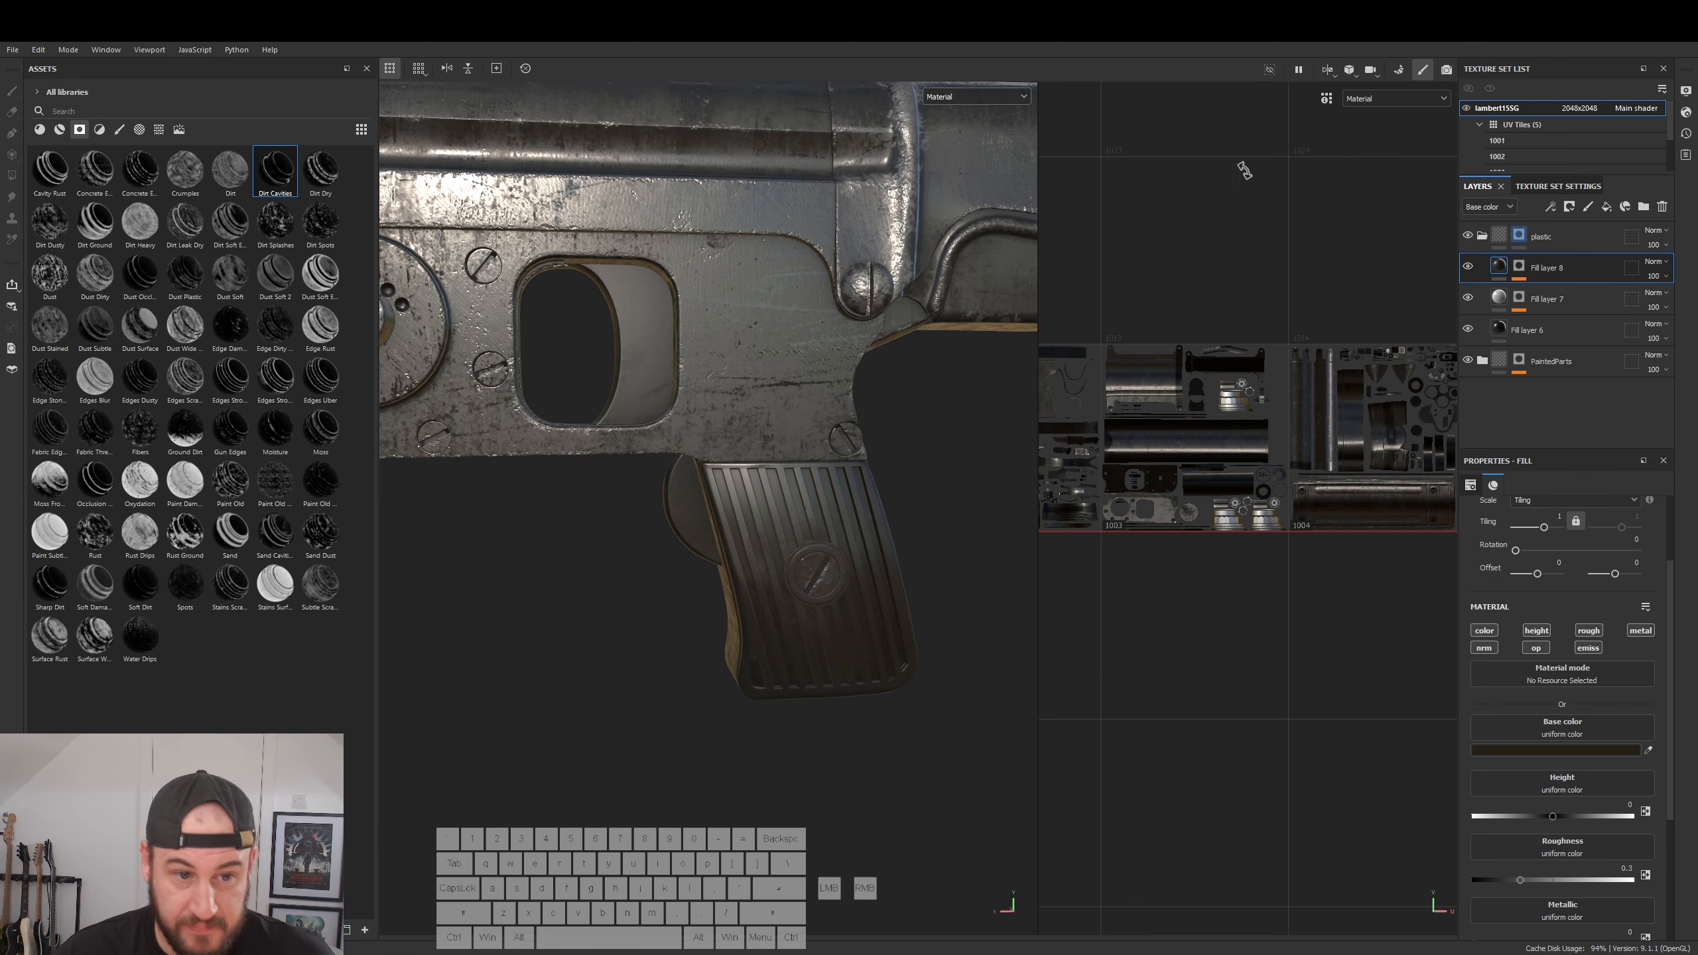
- Add a fill layer at the top of the plastic folder, give it a black mask and fill the trigger mesh into that mask
right_click(1546, 274)
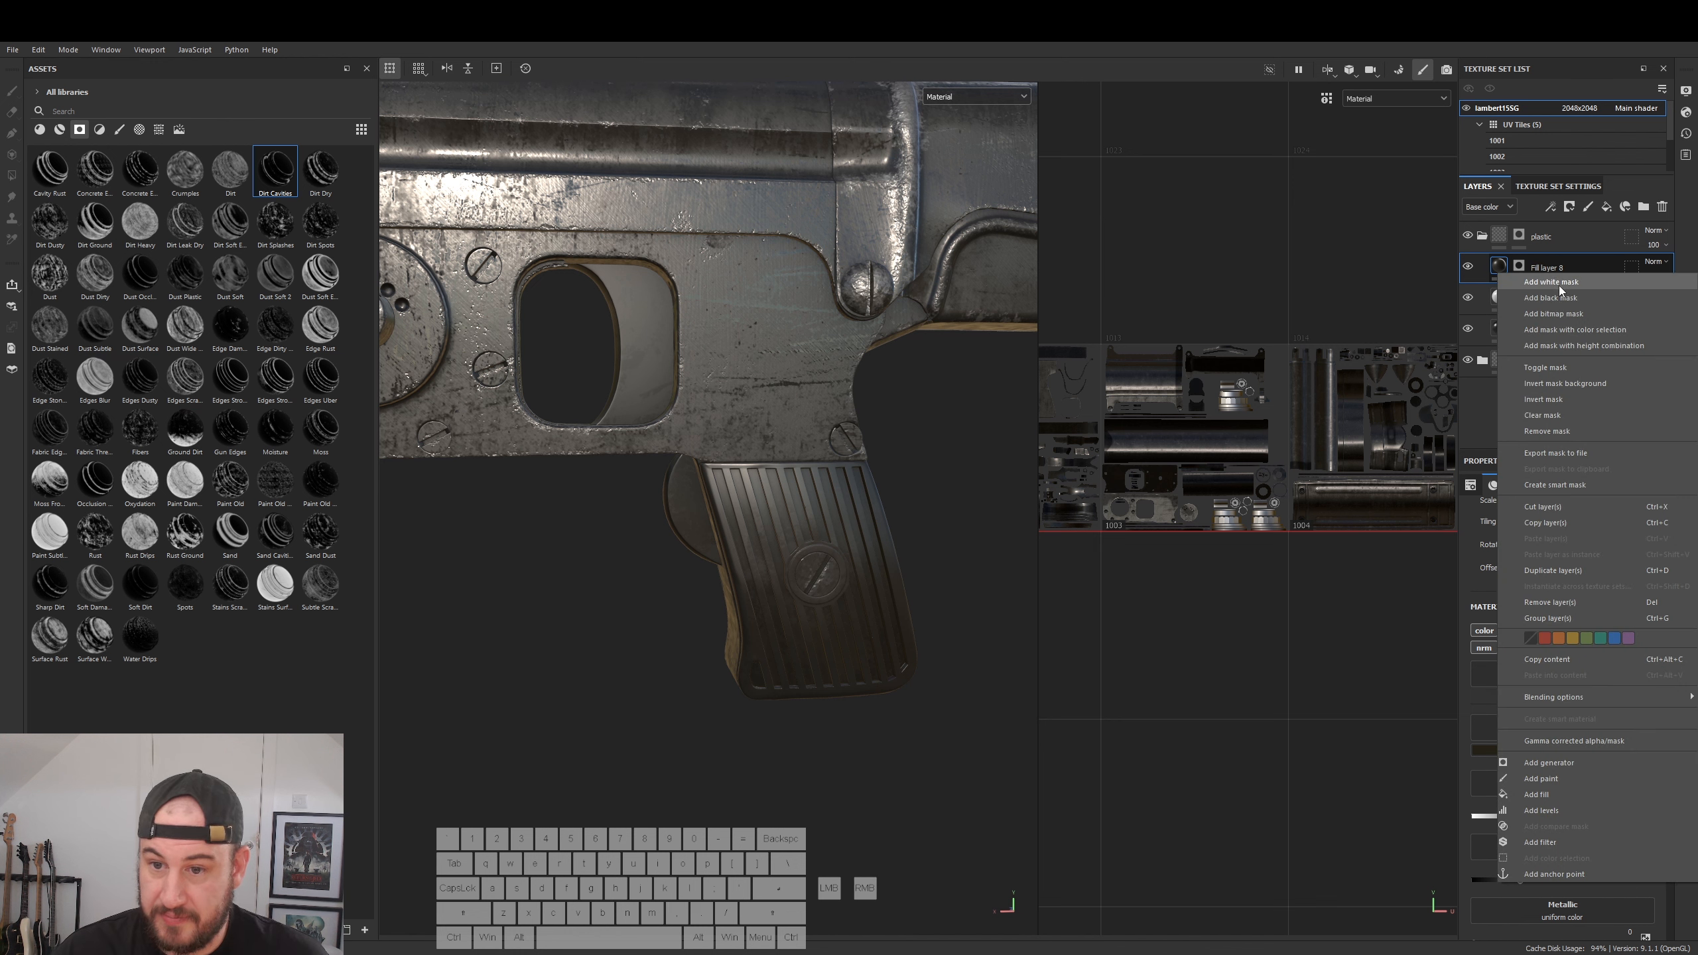
left_click(1610, 225)
left_click(1609, 209)
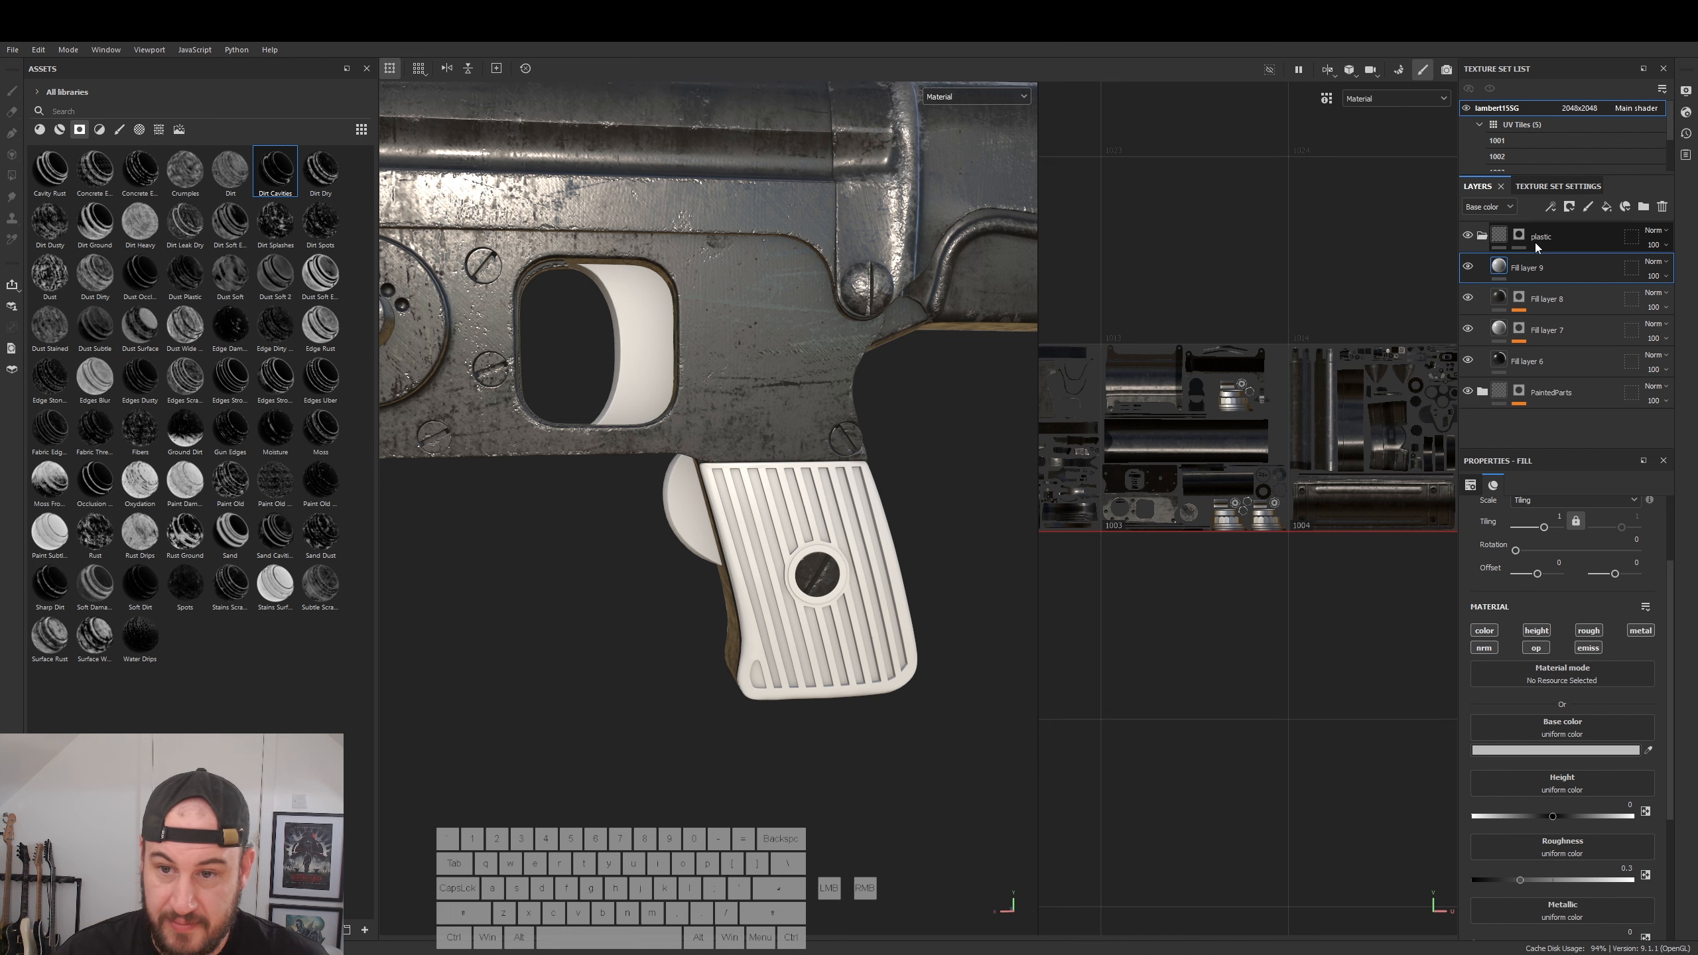
right_click(1513, 263)
left_click(1550, 289)
key("4")
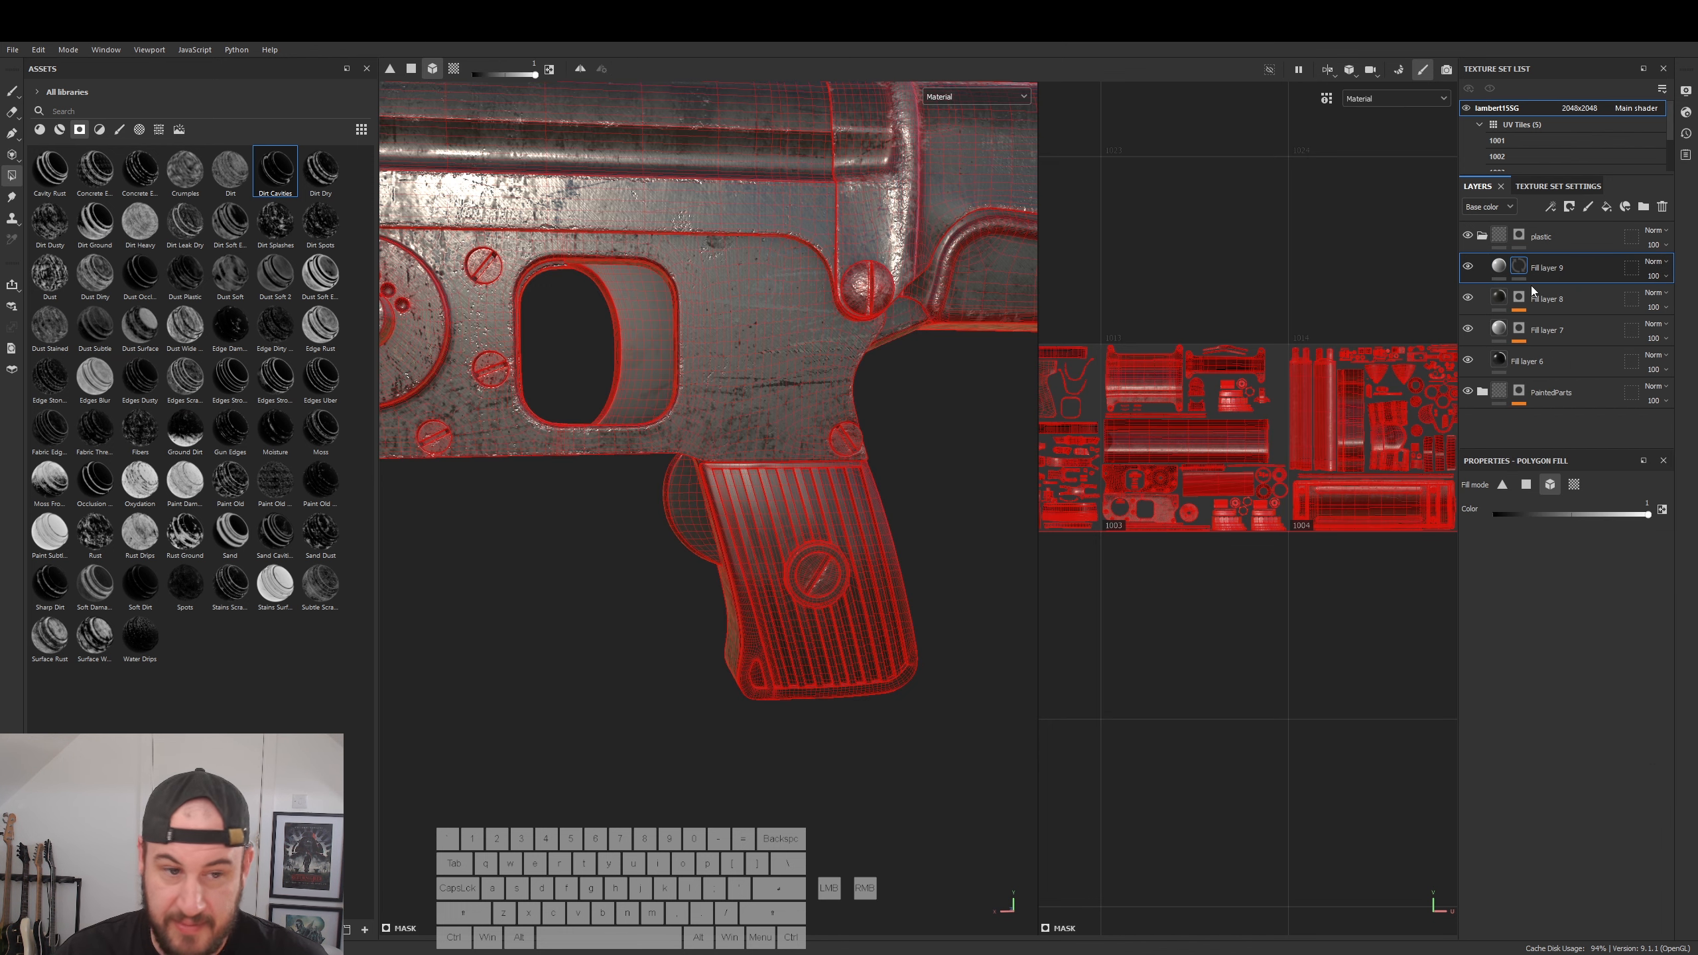
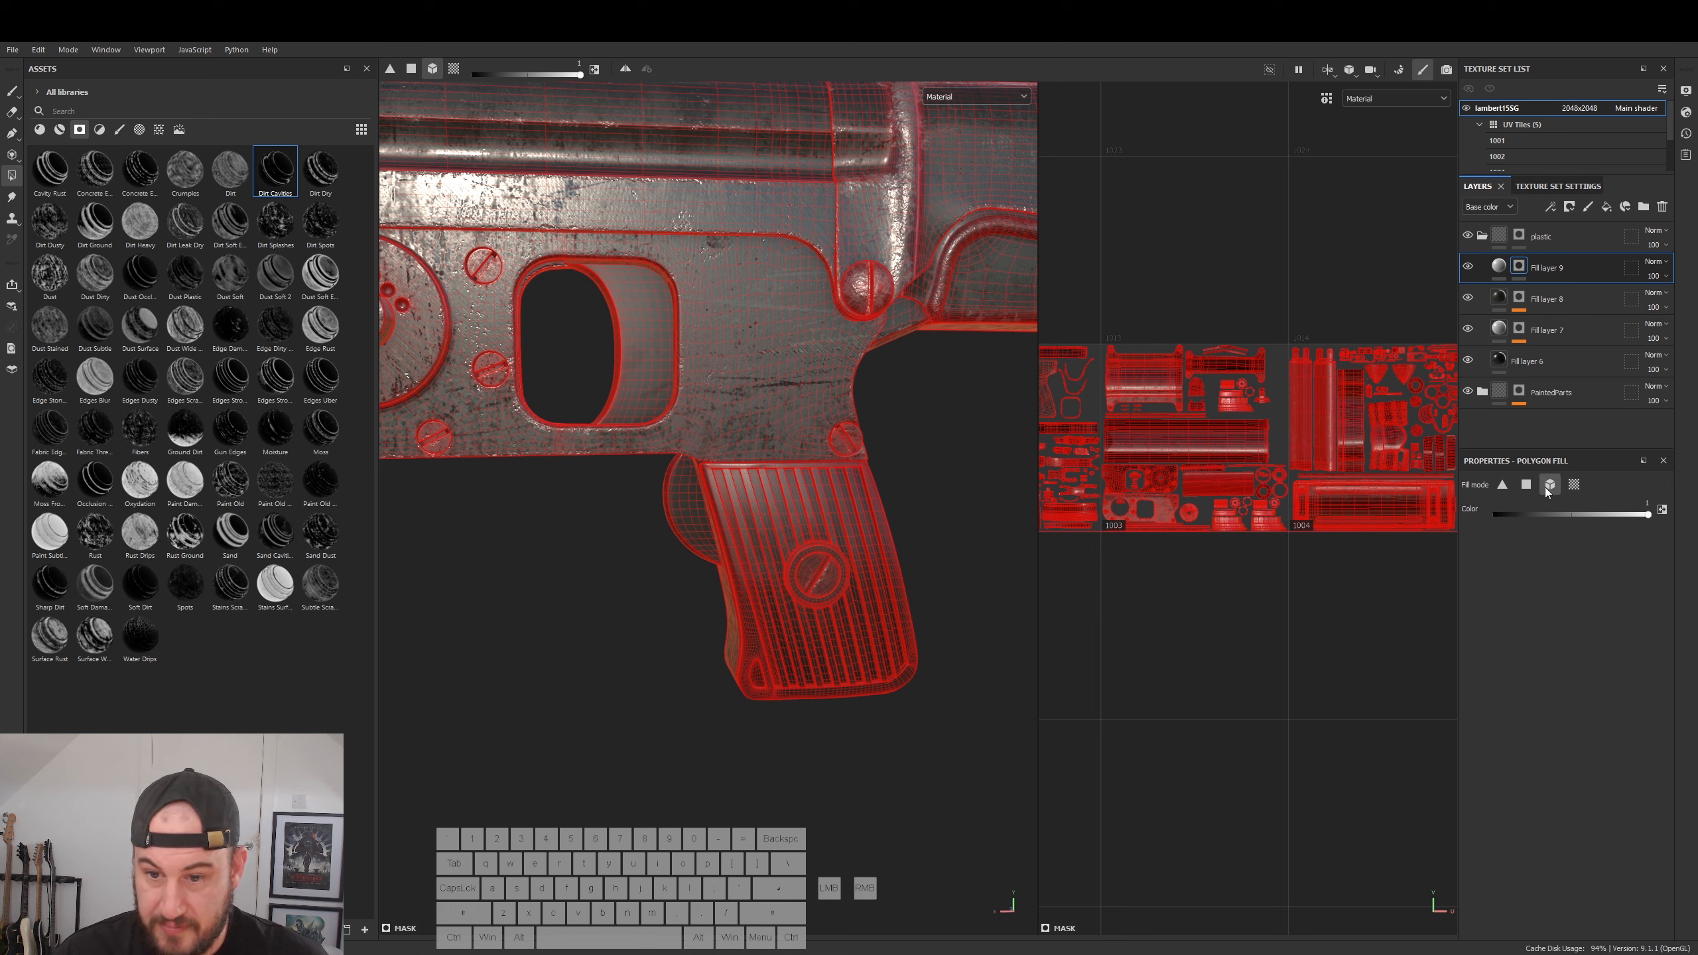
left_click(648, 362)
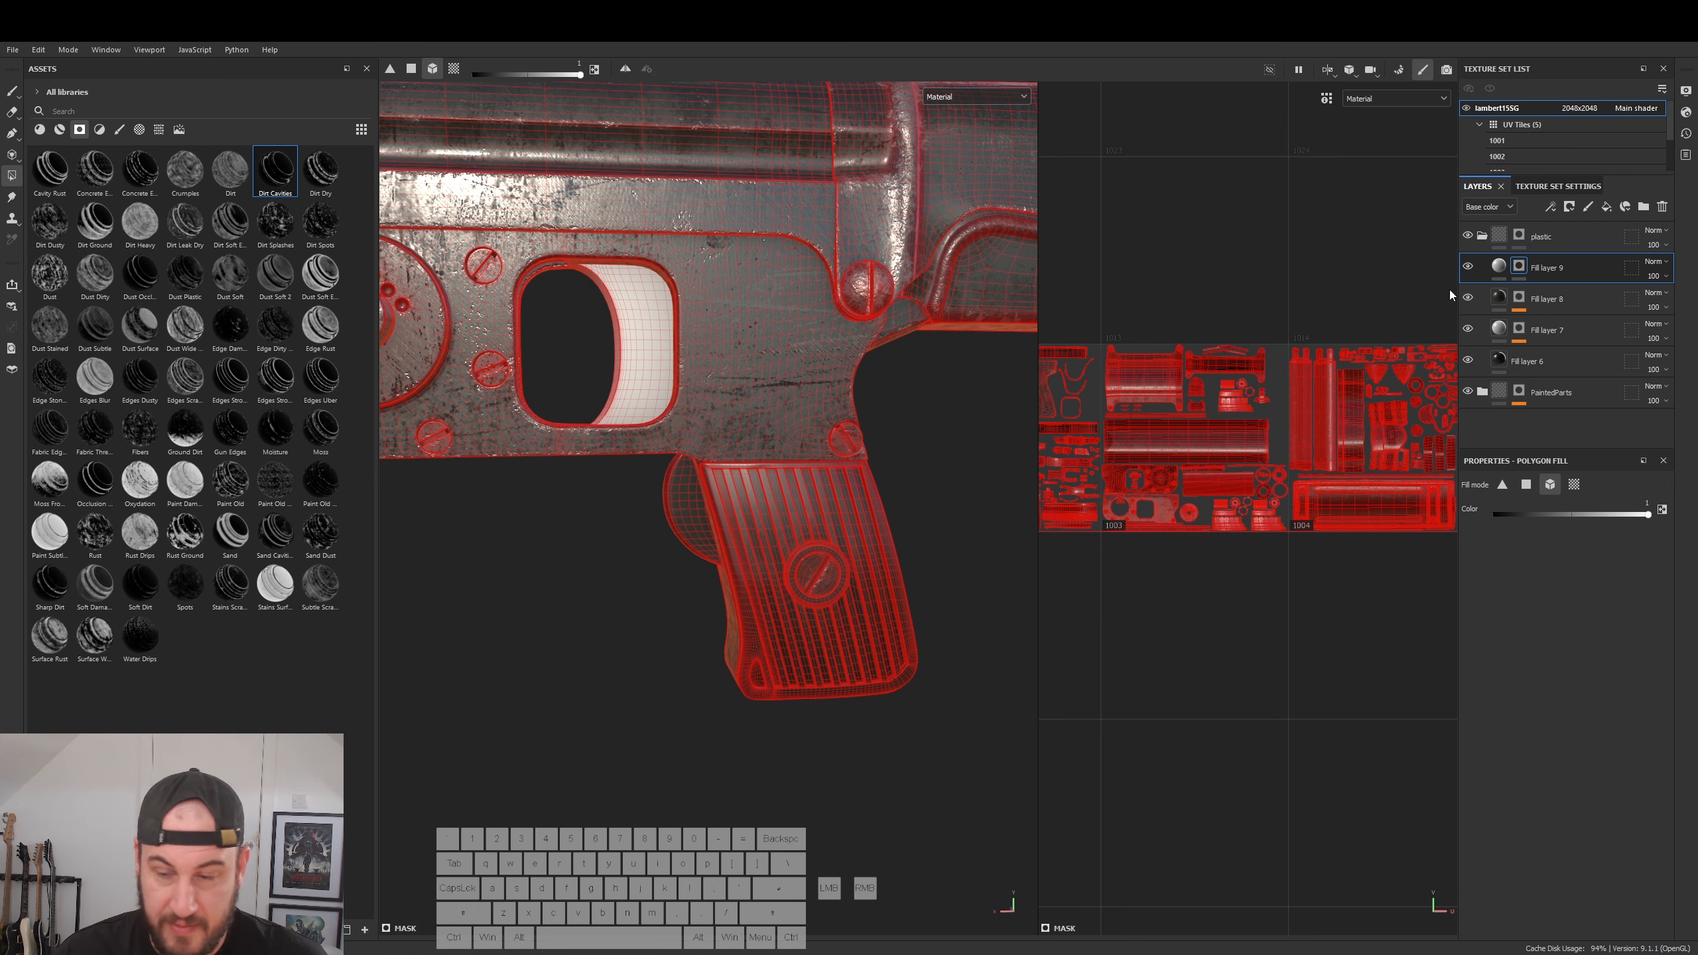
- Disable the trigger layer's color, normal, opacity, emissive and metallic channels, keeping height and roughness
left_click(1499, 266)
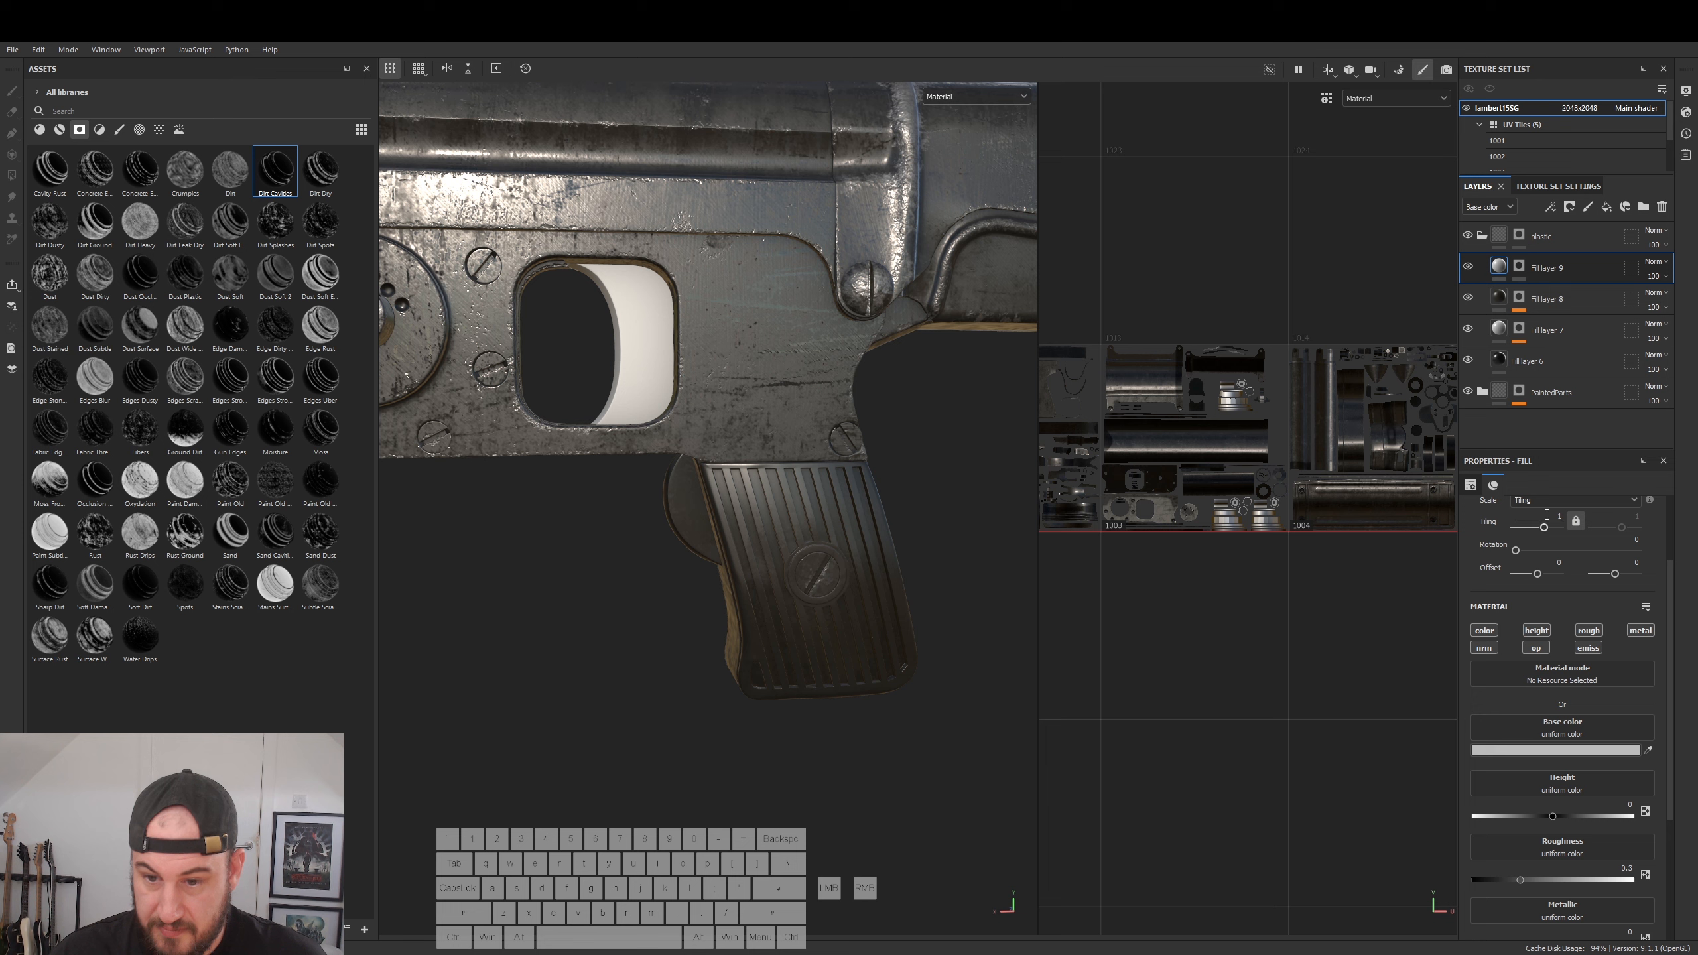
left_click(1485, 629)
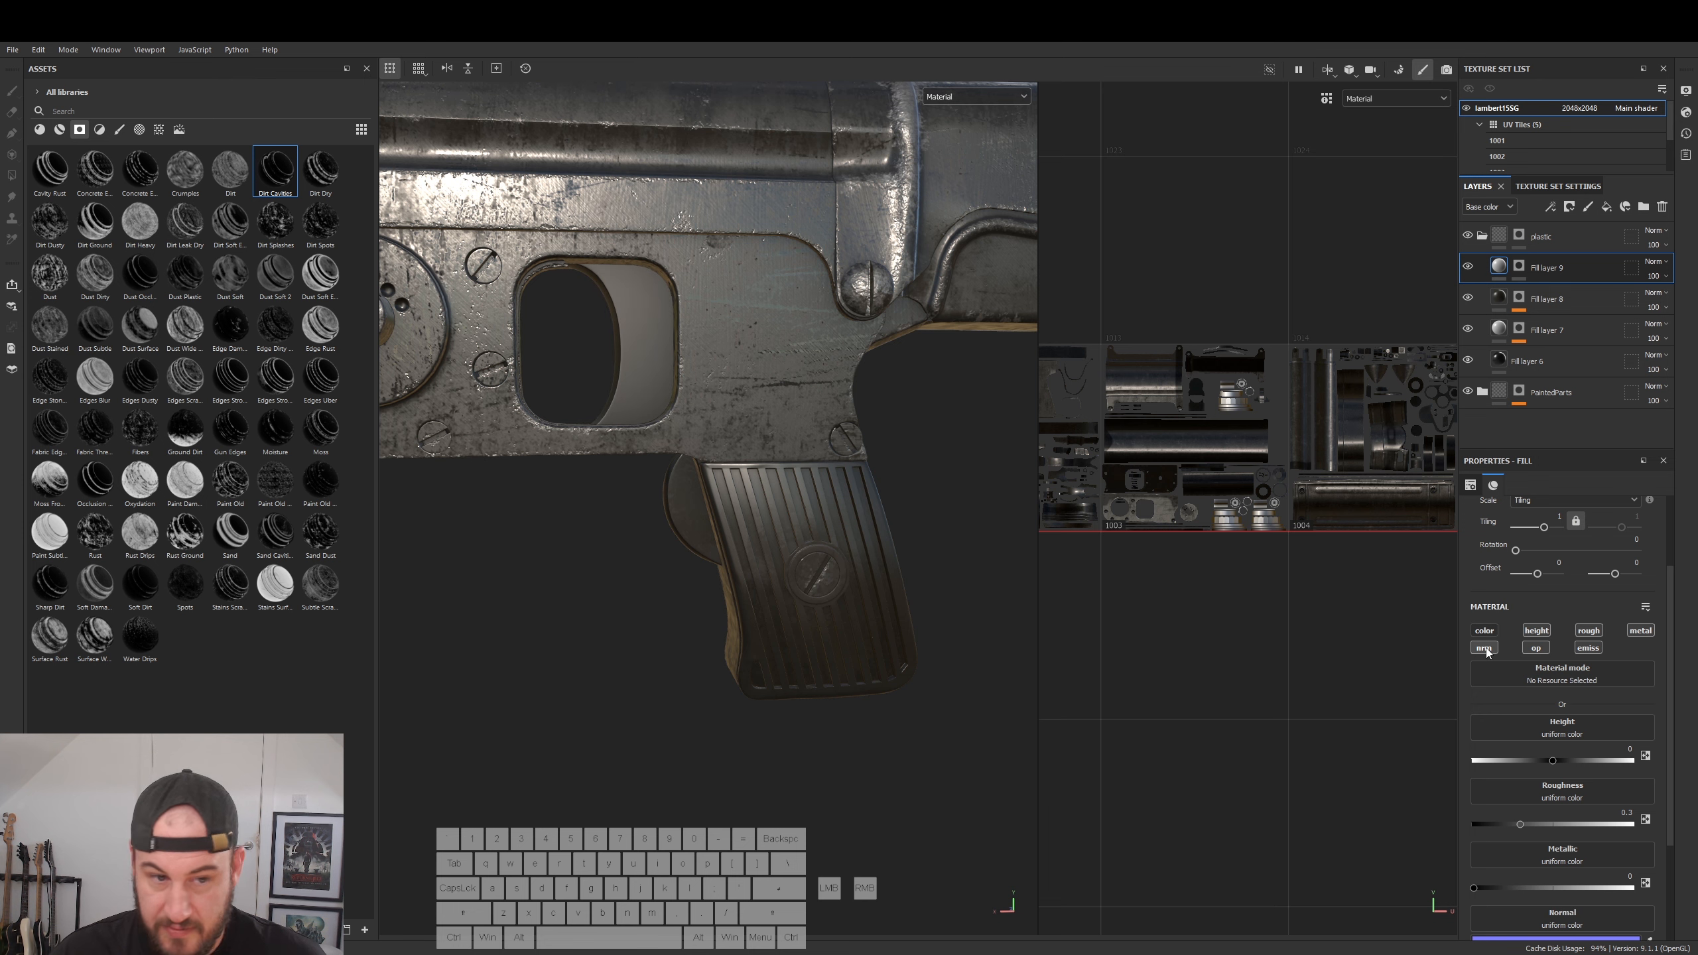
left_click(1535, 647)
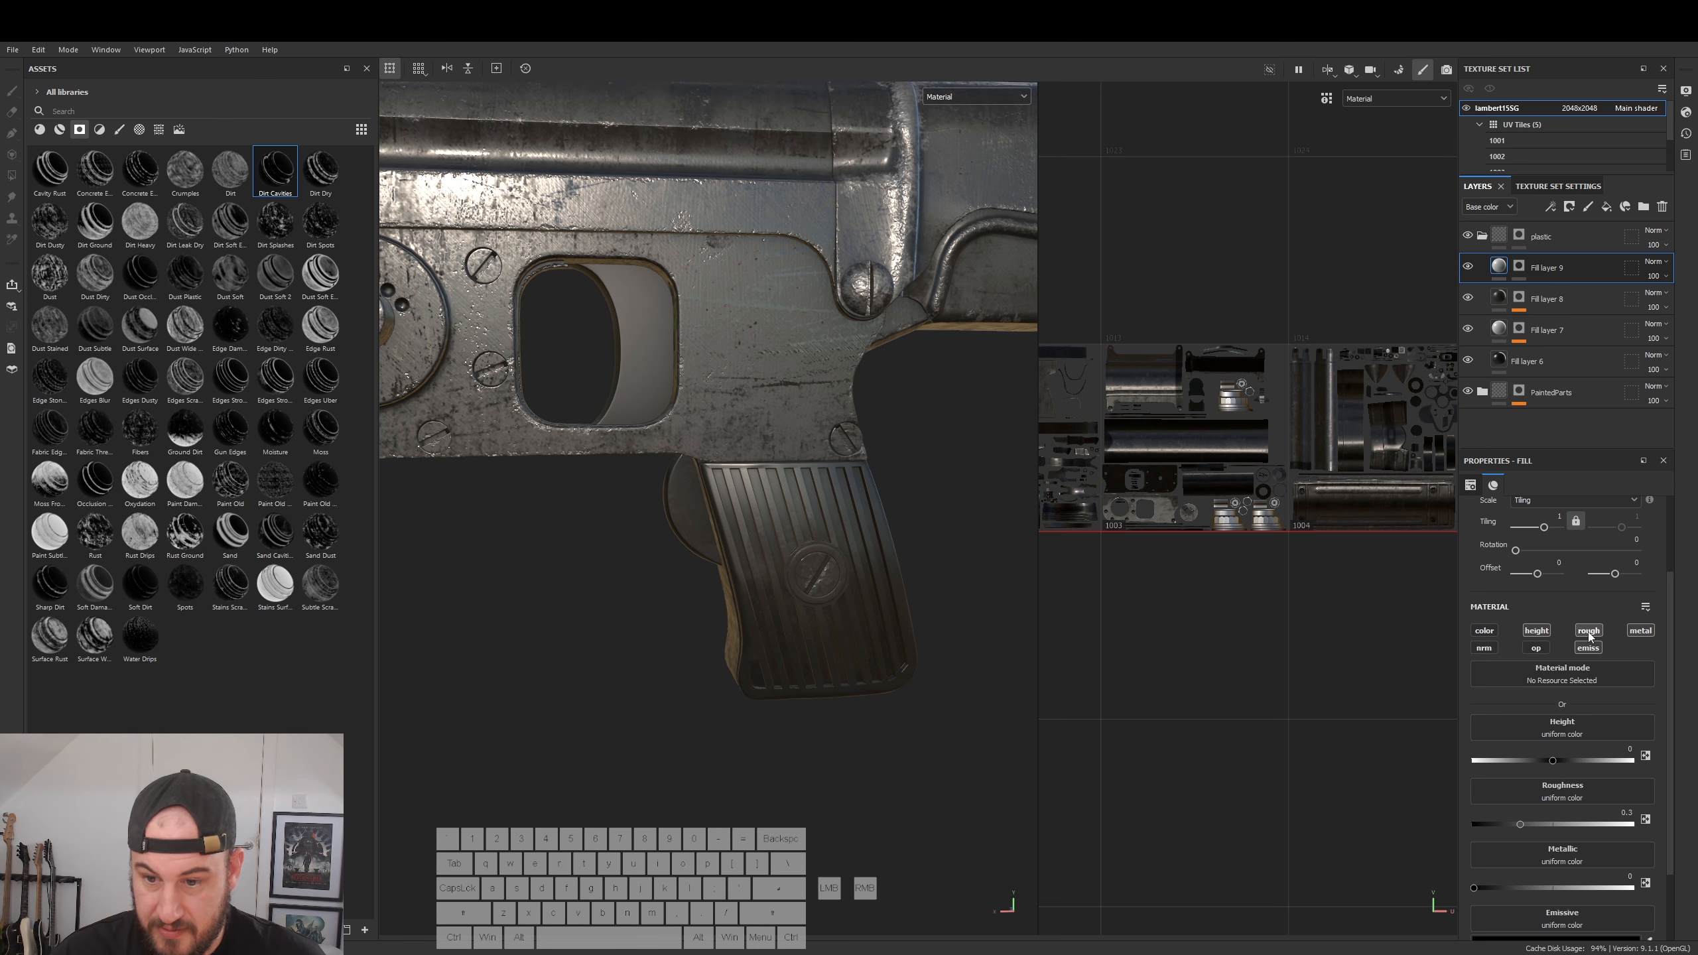
left_click(1589, 631)
left_click(1591, 648)
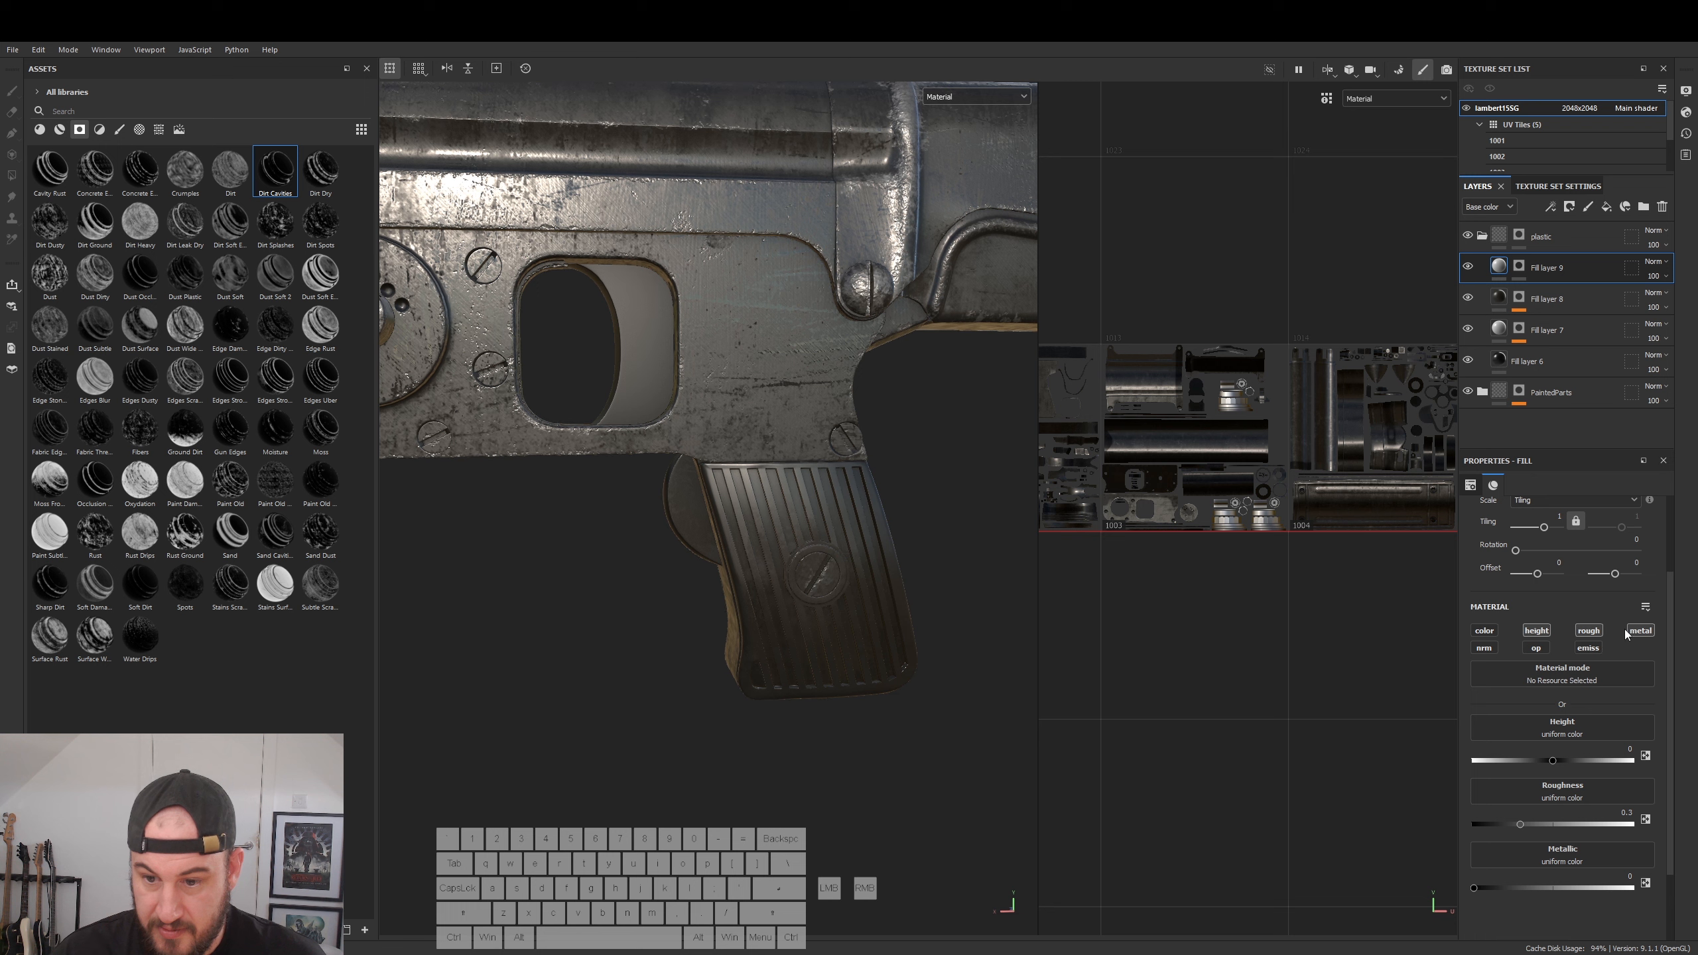
left_click(1642, 630)
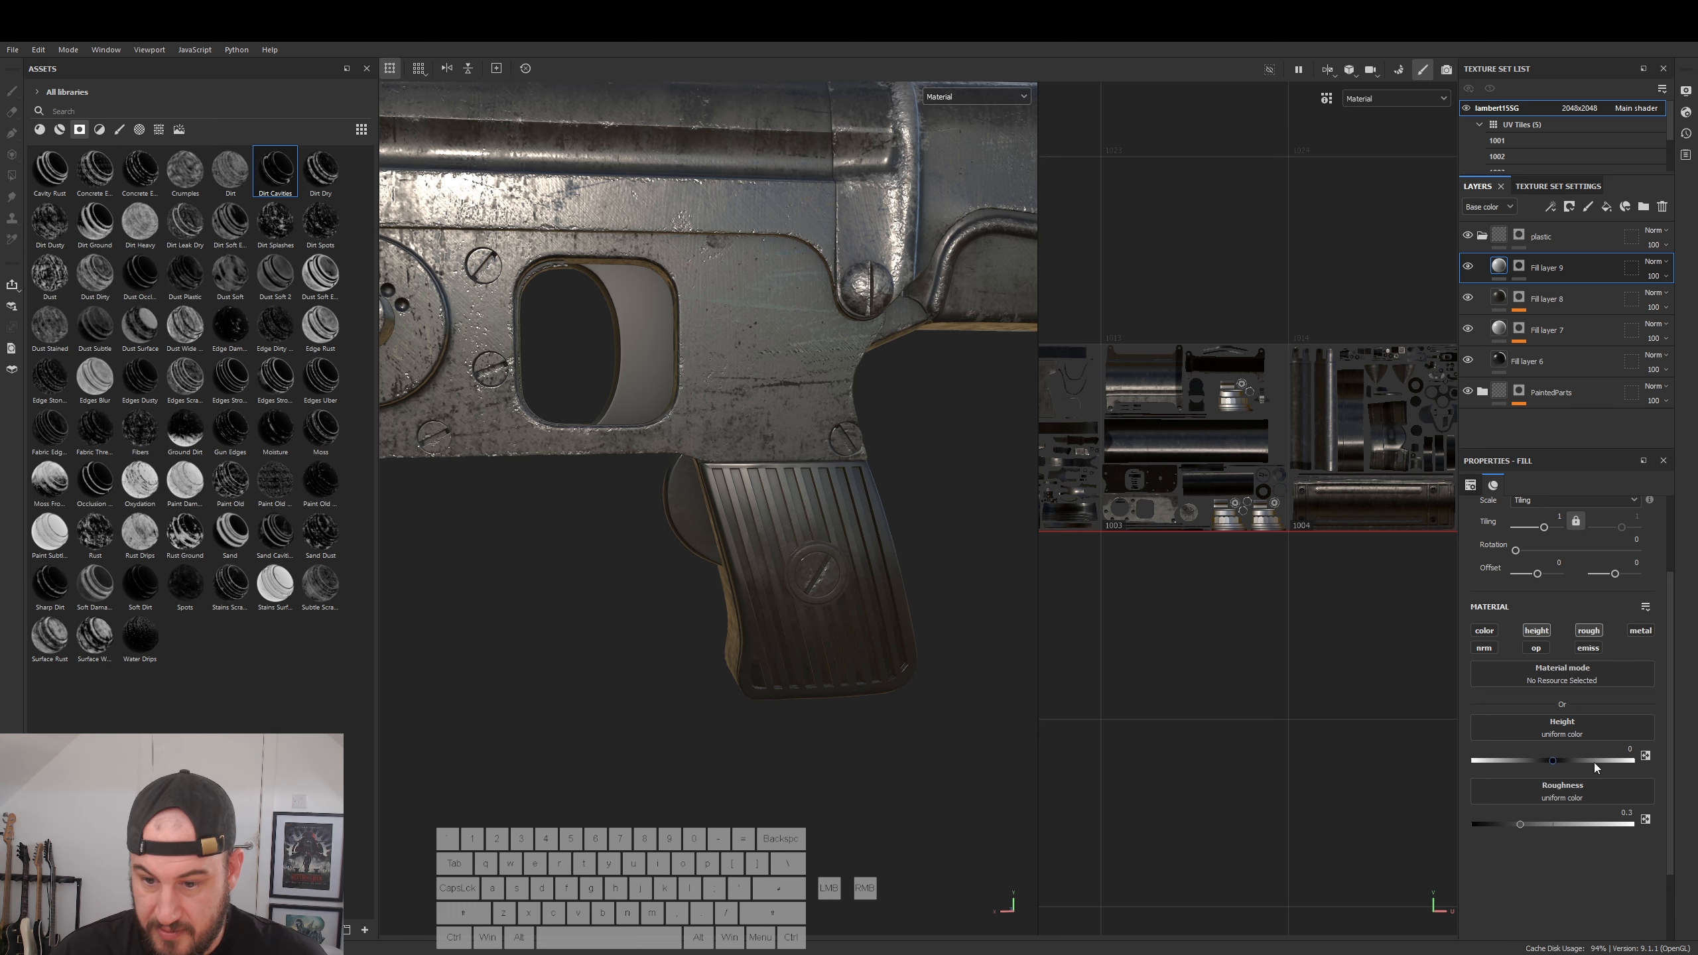
- Search the resources for "ani" and apply Anisotropic Noise as the trigger layer's roughness texture
left_click(1555, 793)
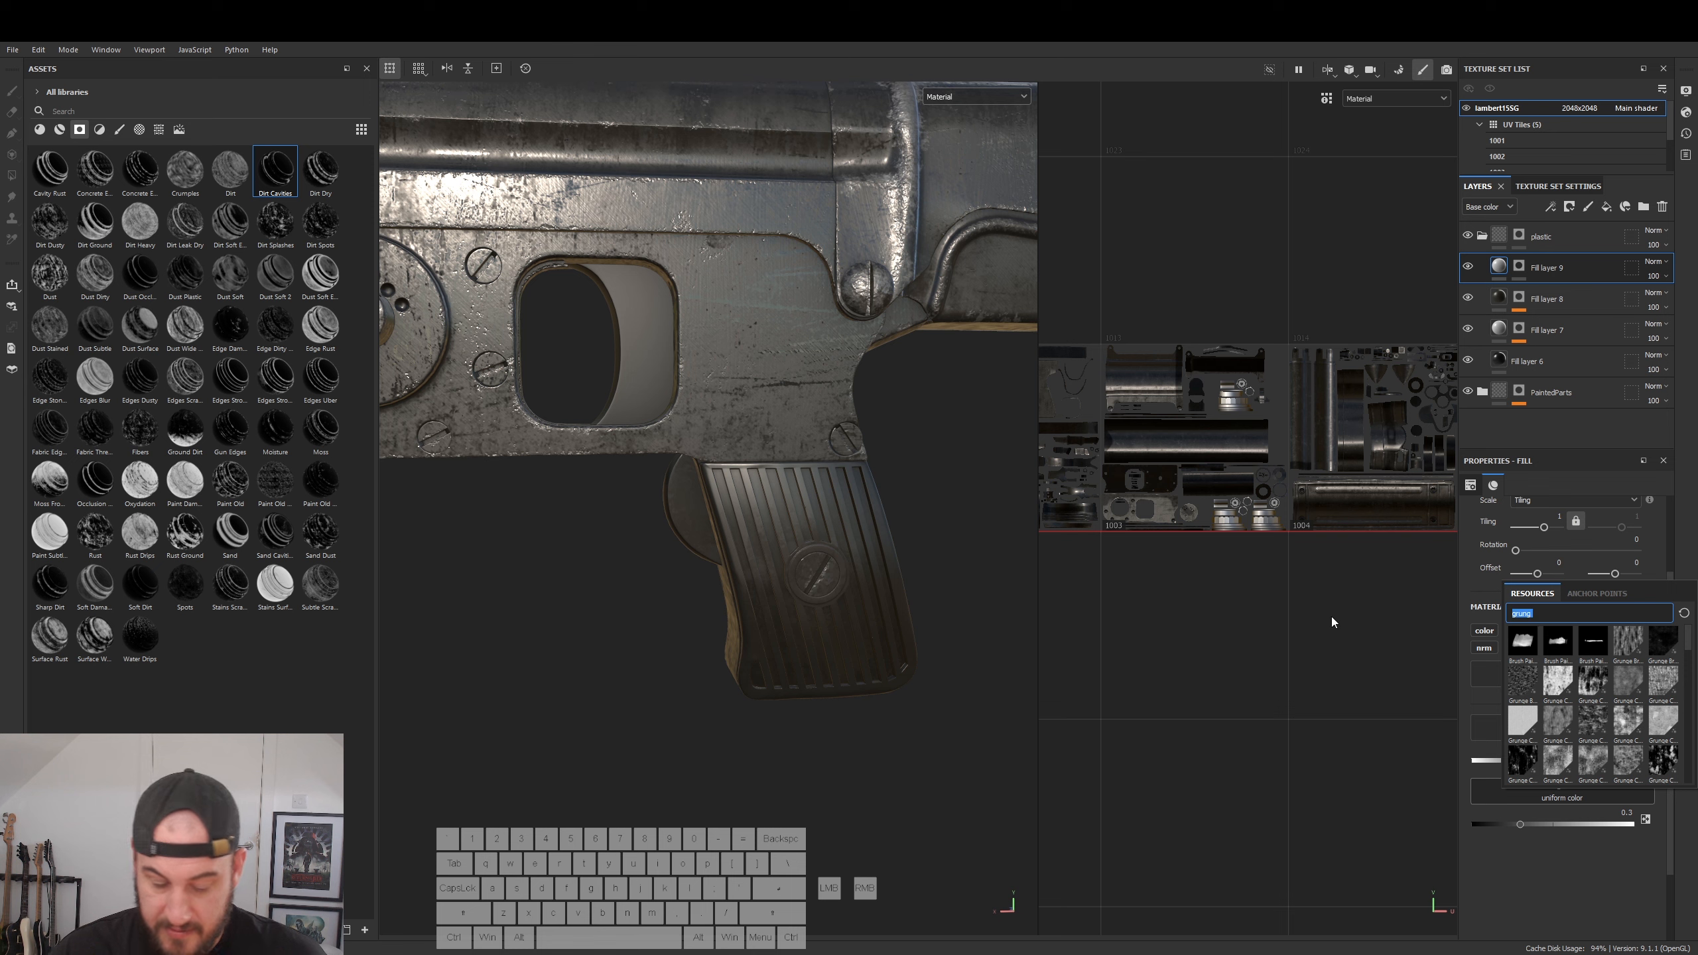
type("ani")
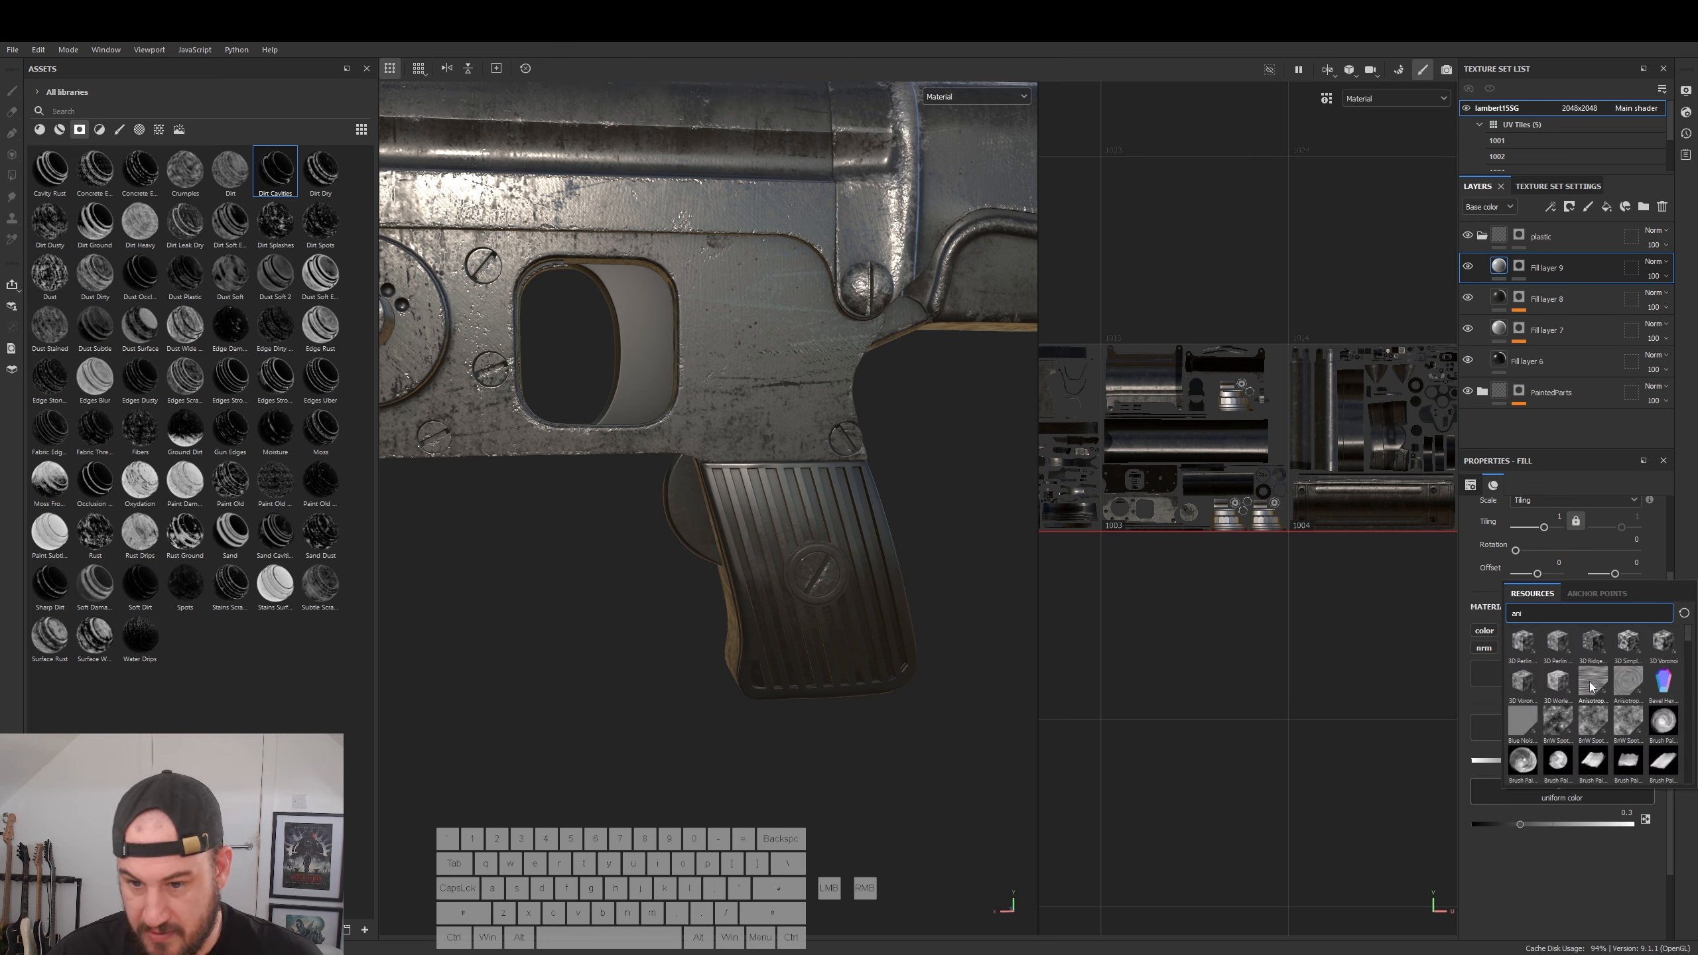
left_click(1592, 684)
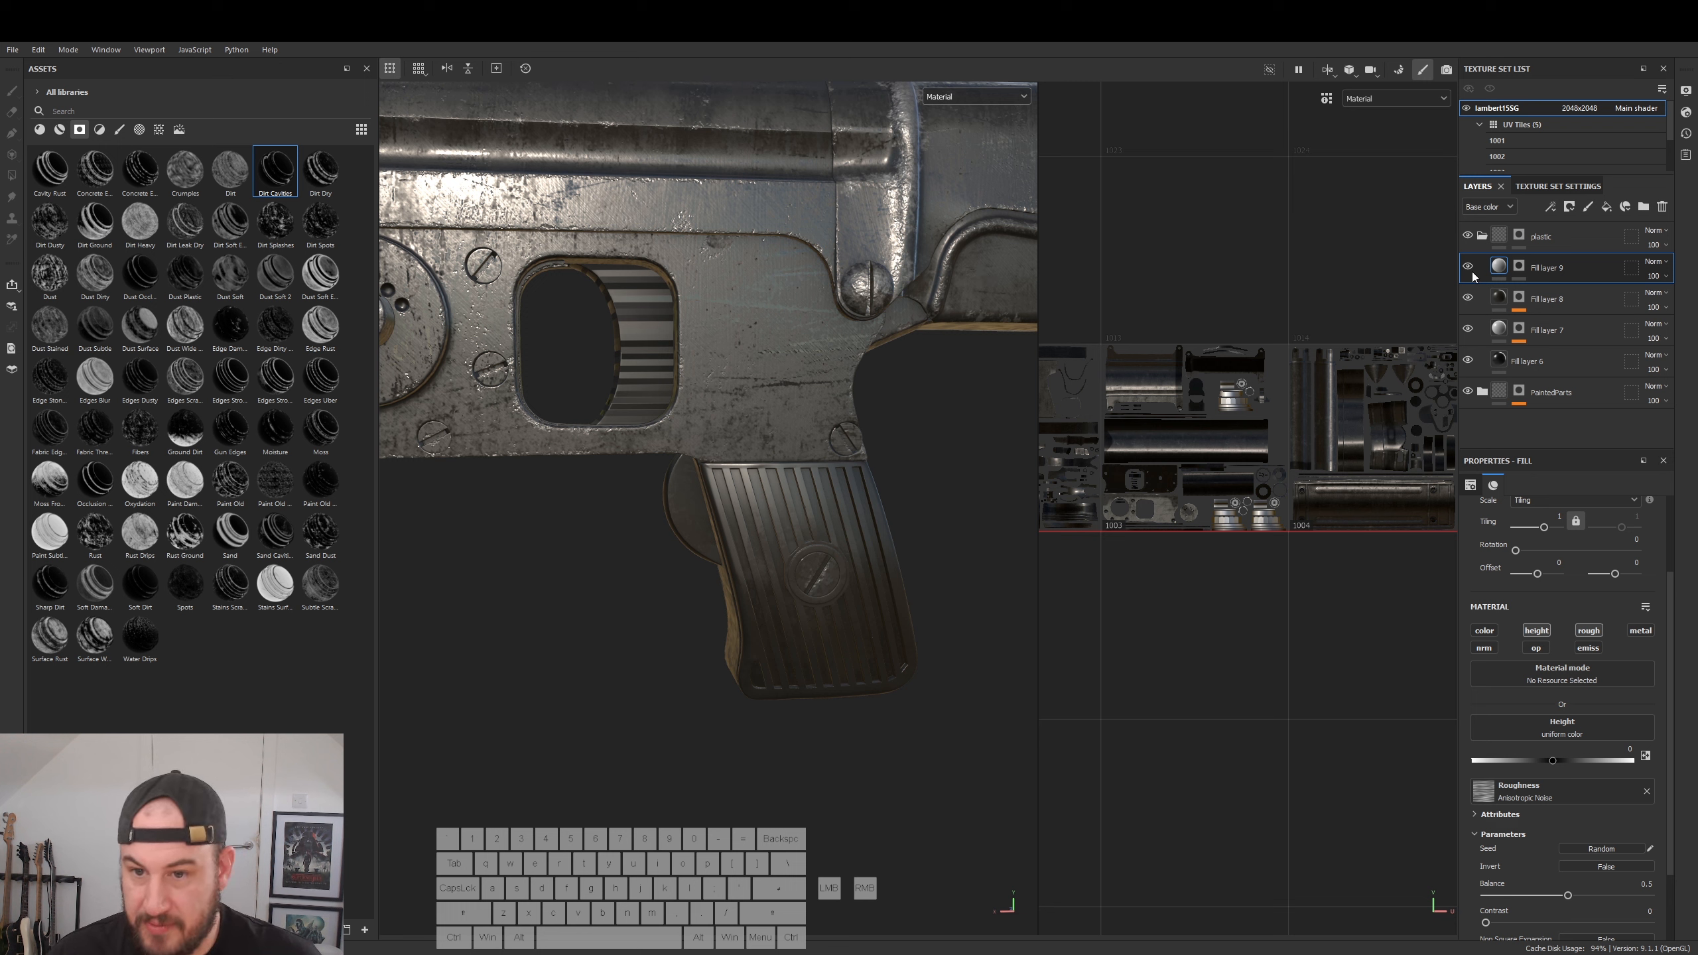
scroll(1569, 839, "down", 2)
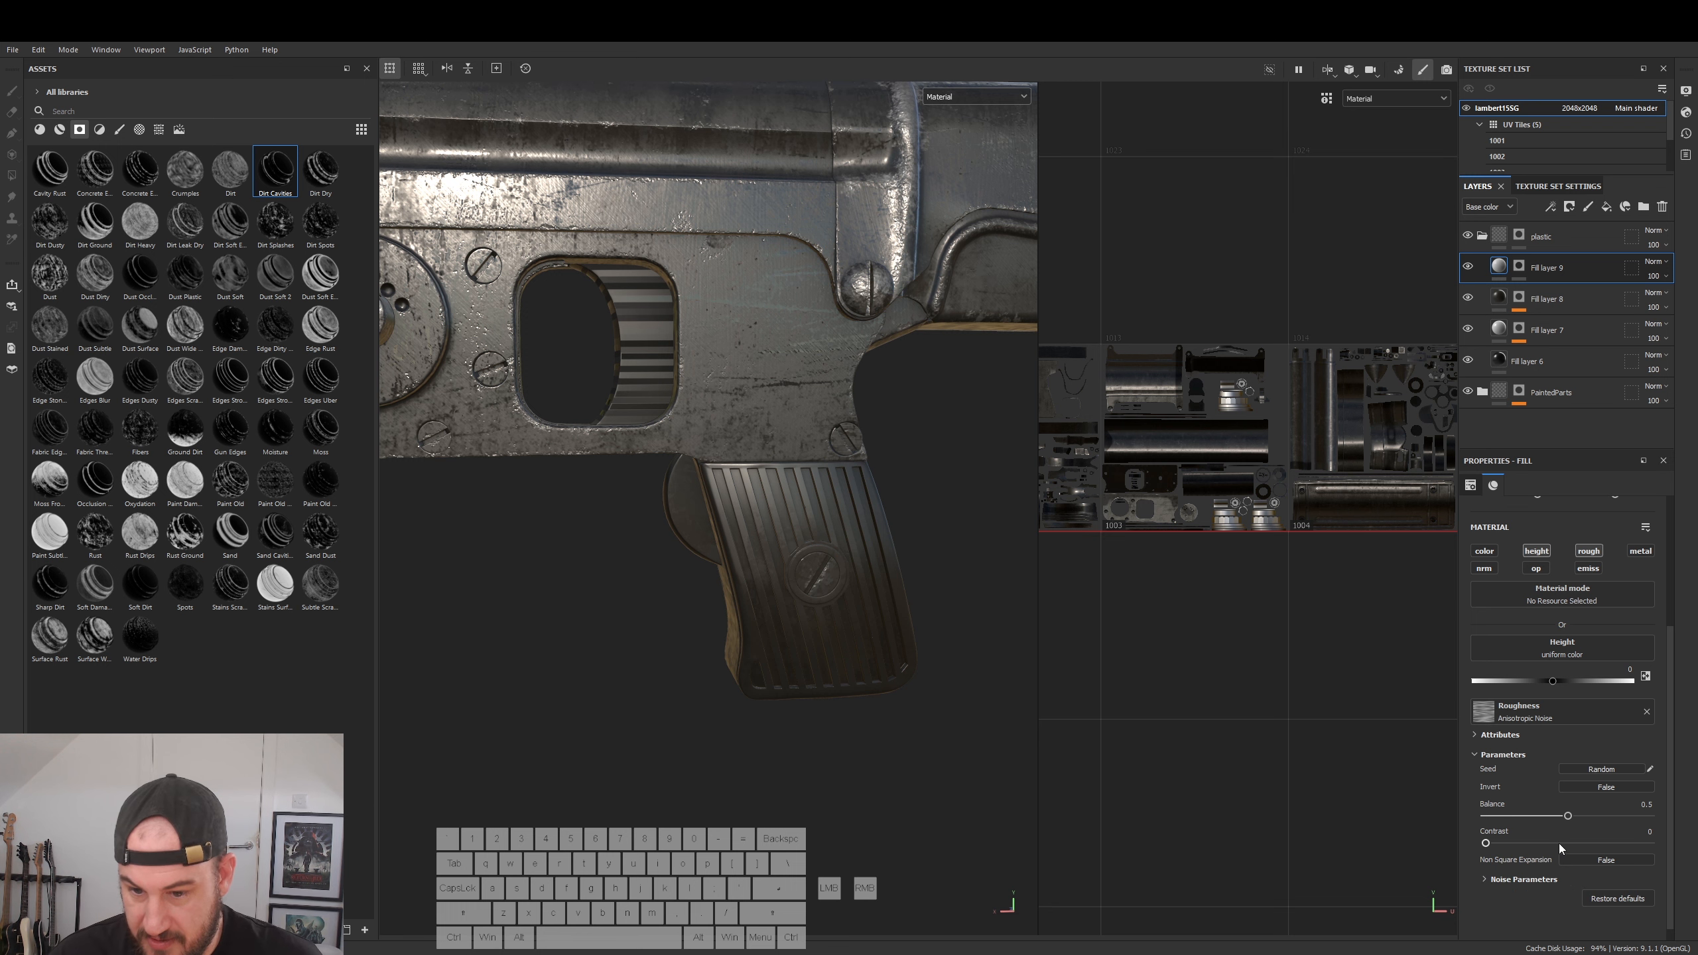
- Set the trigger layer's Anisotropic Noise balance to 0.45 and its tiling to 8.03
mouse_move(1566, 817)
left_mouse_down()
mouse_move(1617, 817)
mouse_move(1562, 817)
left_mouse_up()
scroll(1549, 701, "up", 4)
mouse_move(1543, 607)
left_mouse_down()
mouse_move(1568, 612)
mouse_move(1552, 612)
left_mouse_up()
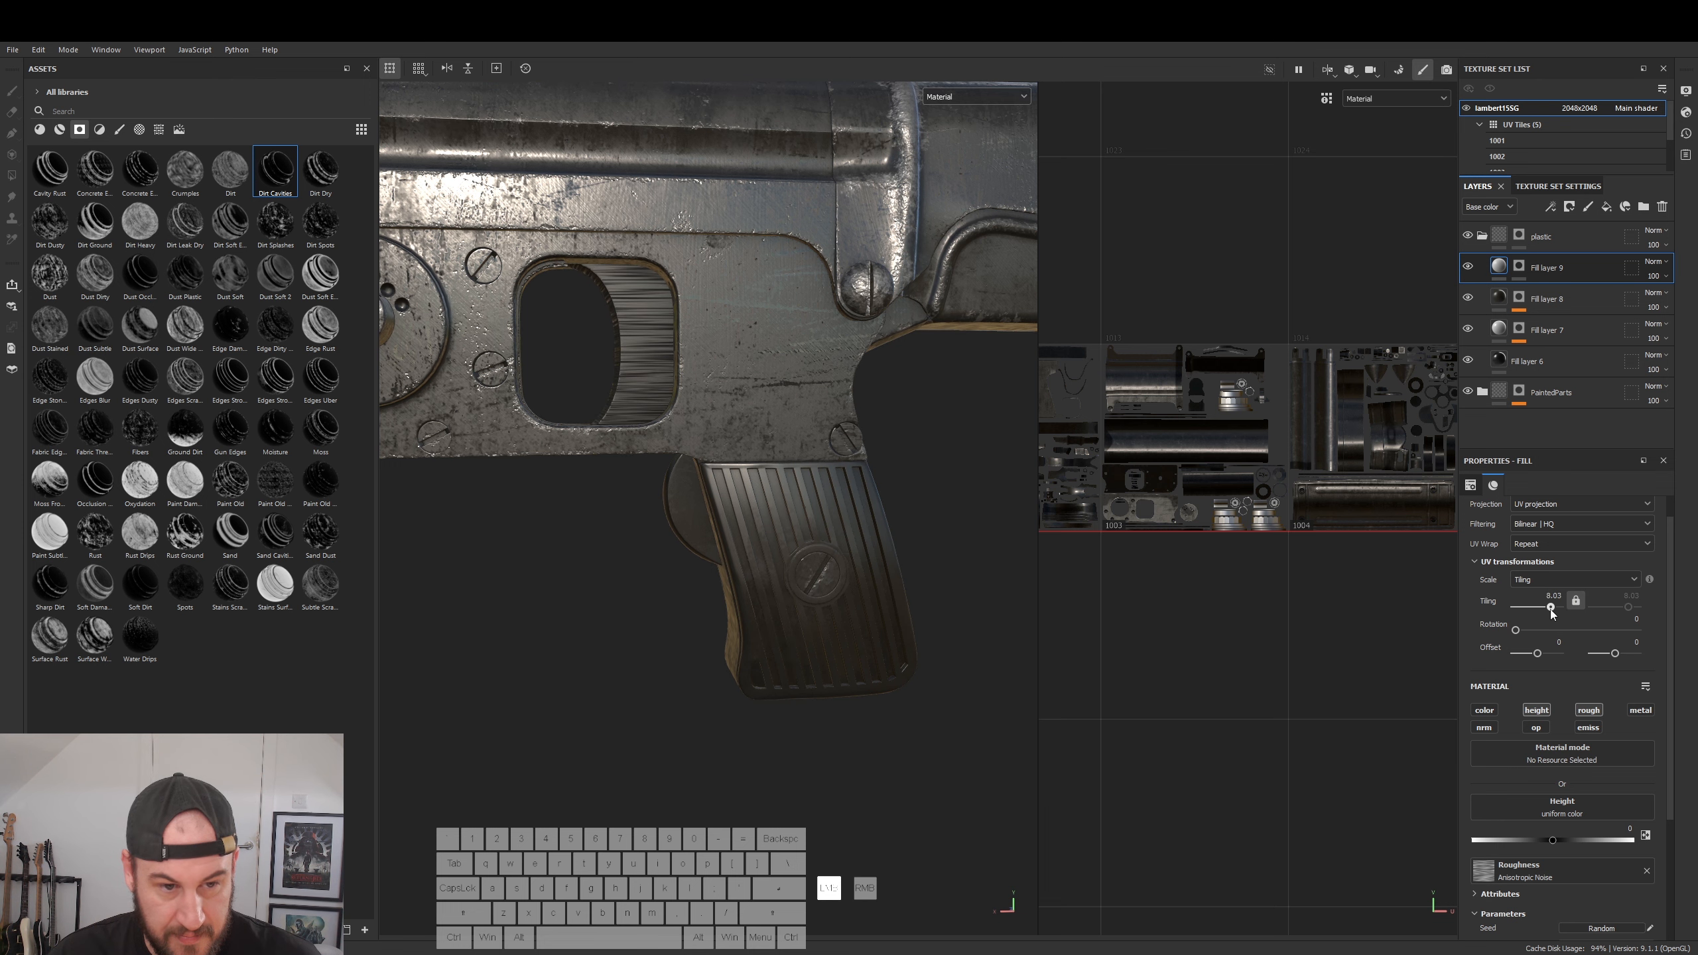
left_click_drag(900, 585, 862, 575, "alt")
right_click_drag(863, 575, 857, 554, "alt")
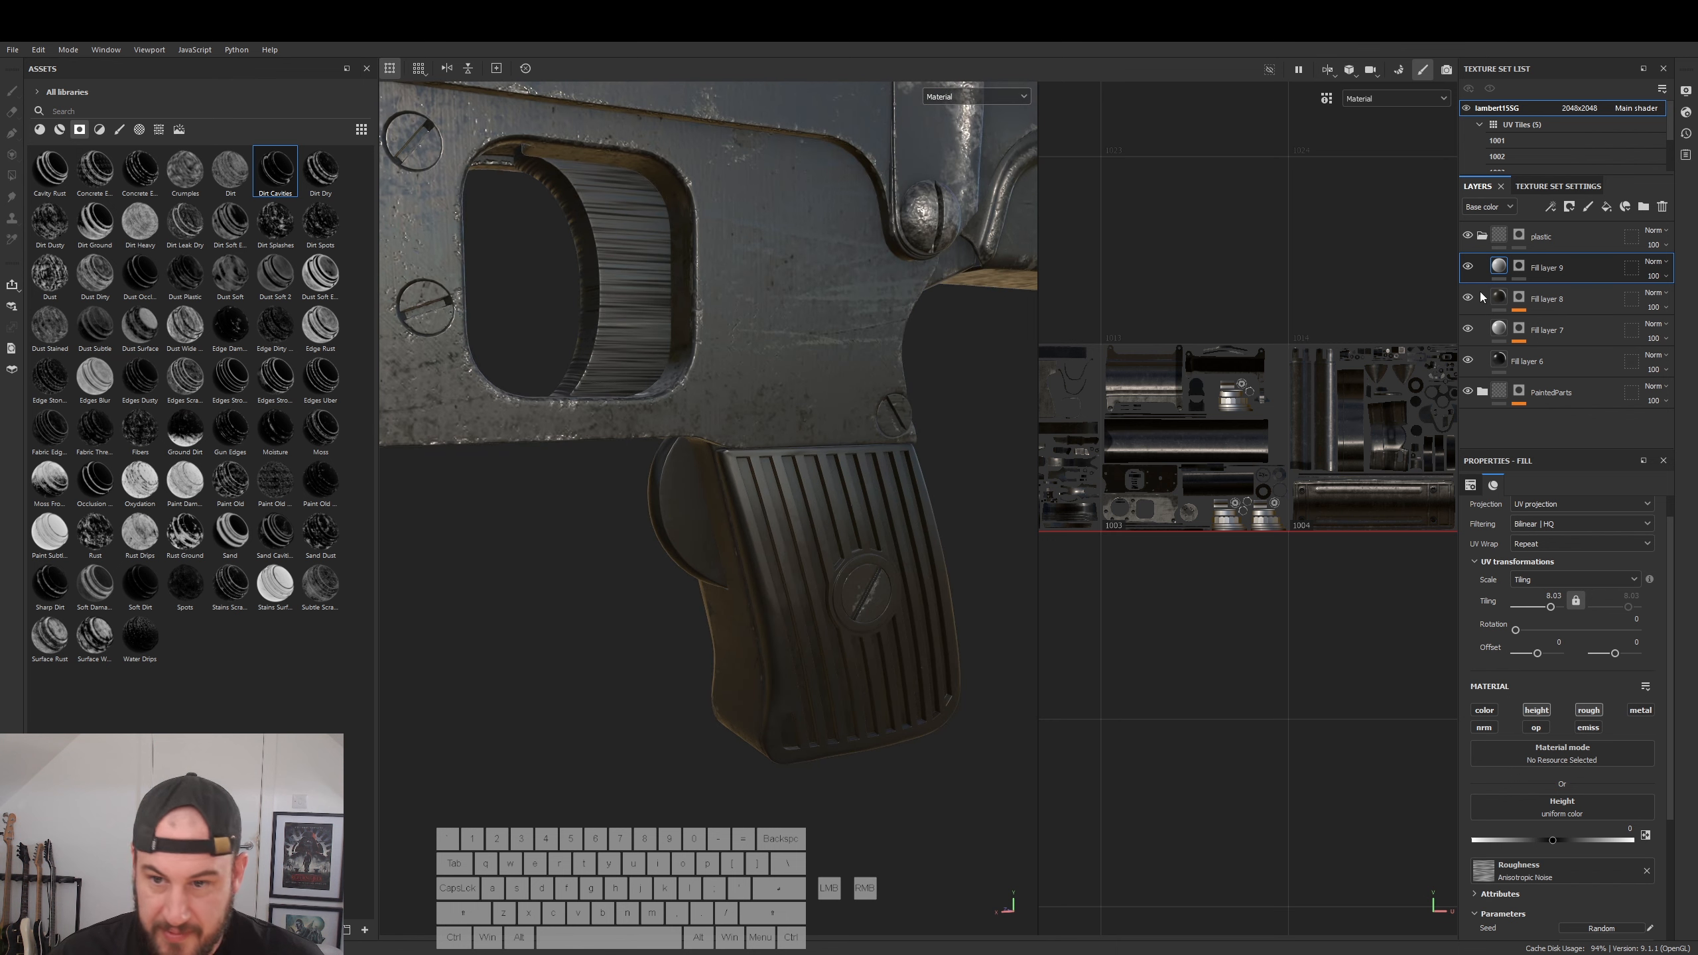
- Use Polygon Fill on the trigger layer's mask to erase a patch of faces on the trigger's curved side
left_click(1519, 266)
key("4")
left_click(1526, 484)
middle_click_drag(659, 319, 890, 454, "alt")
middle_click_drag(1119, 424, 1309, 420, "alt")
right_click_drag(1309, 420, 1382, 444, "alt")
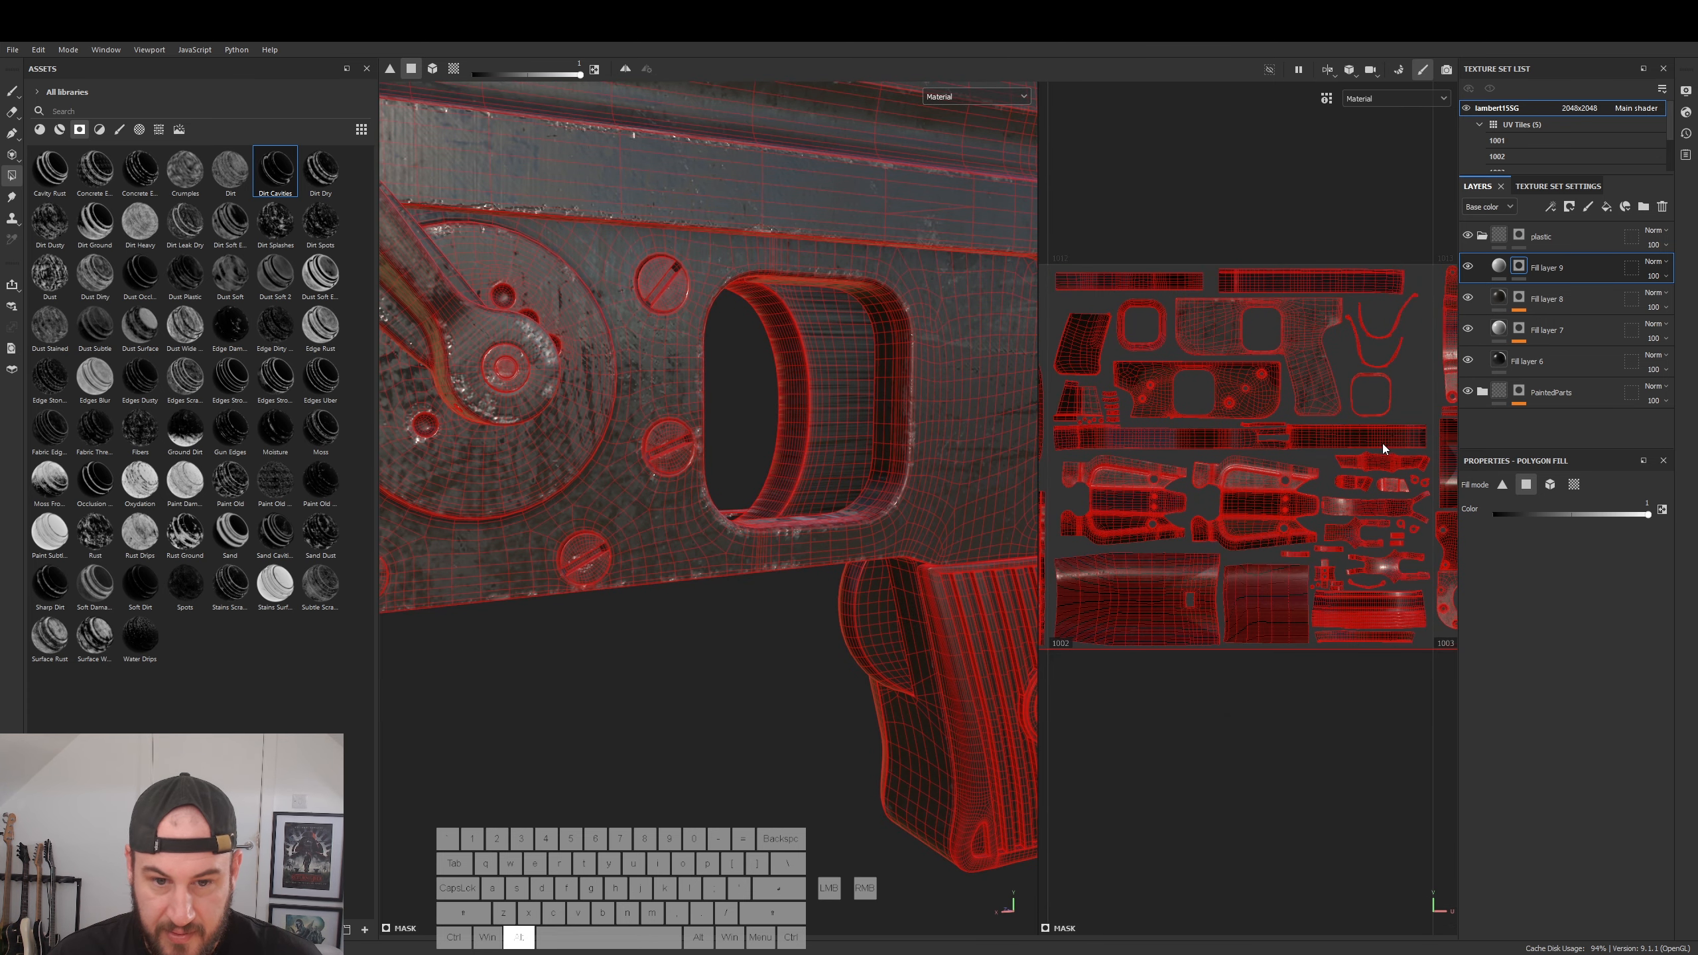
middle_click_drag(1370, 455, 1697, 416, "alt")
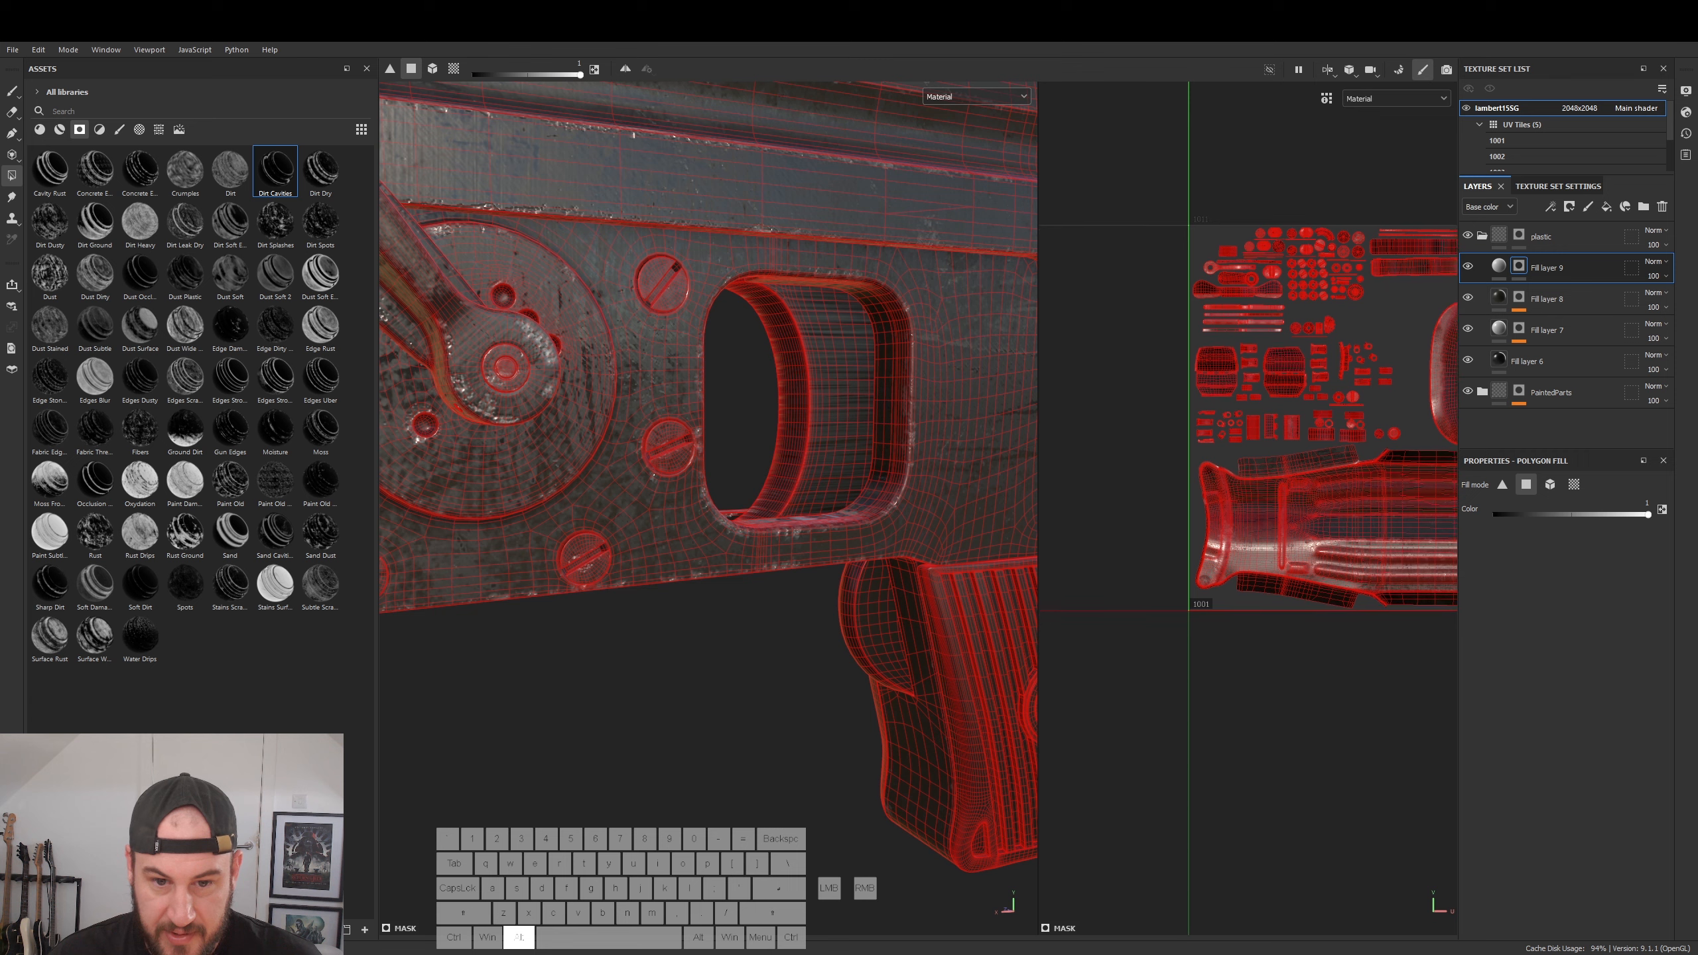
right_click_drag(1394, 386, 1324, 436, "alt")
middle_click_drag(1324, 436, 1617, 474, "alt")
middle_click_drag(1096, 391, 1310, 386, "alt")
right_click_drag(813, 388, 1588, 475, "alt")
left_click_drag(777, 527, 785, 576, "alt")
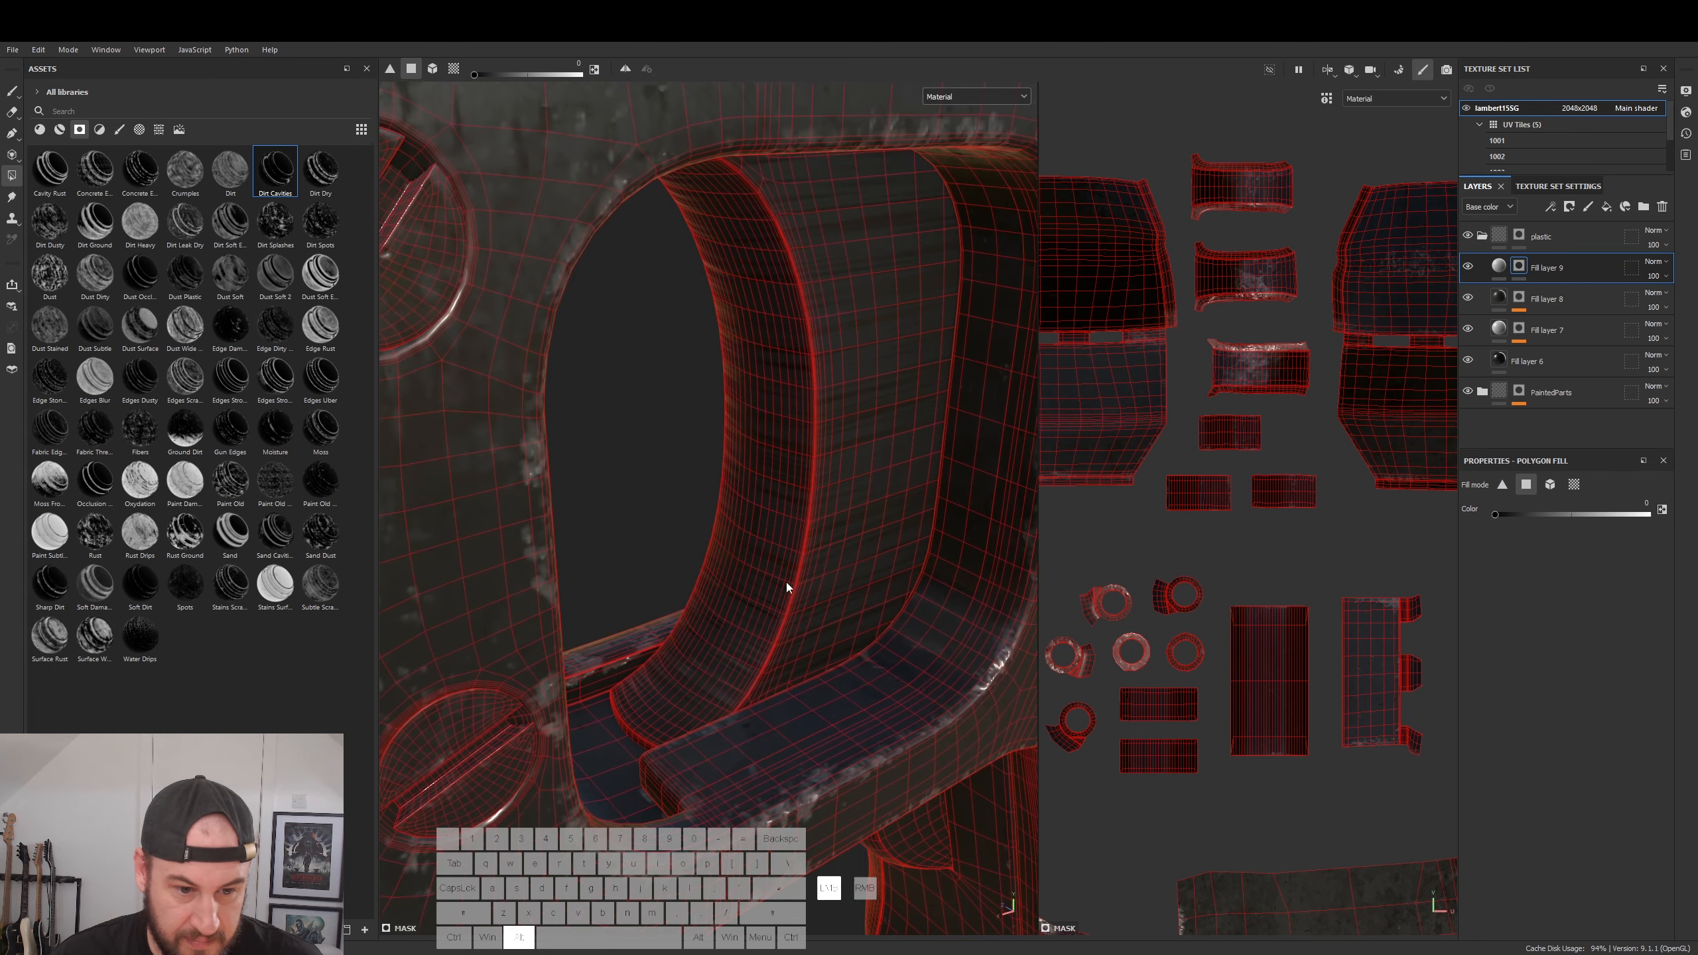
right_click_drag(704, 599, 928, 582, "alt")
left_click_drag(757, 575, 810, 607)
left_click_drag(763, 503, 854, 576, "alt")
- Enable the trigger layer's color channel and locate the trigger's bright islands in the UV layout
left_click(1499, 265)
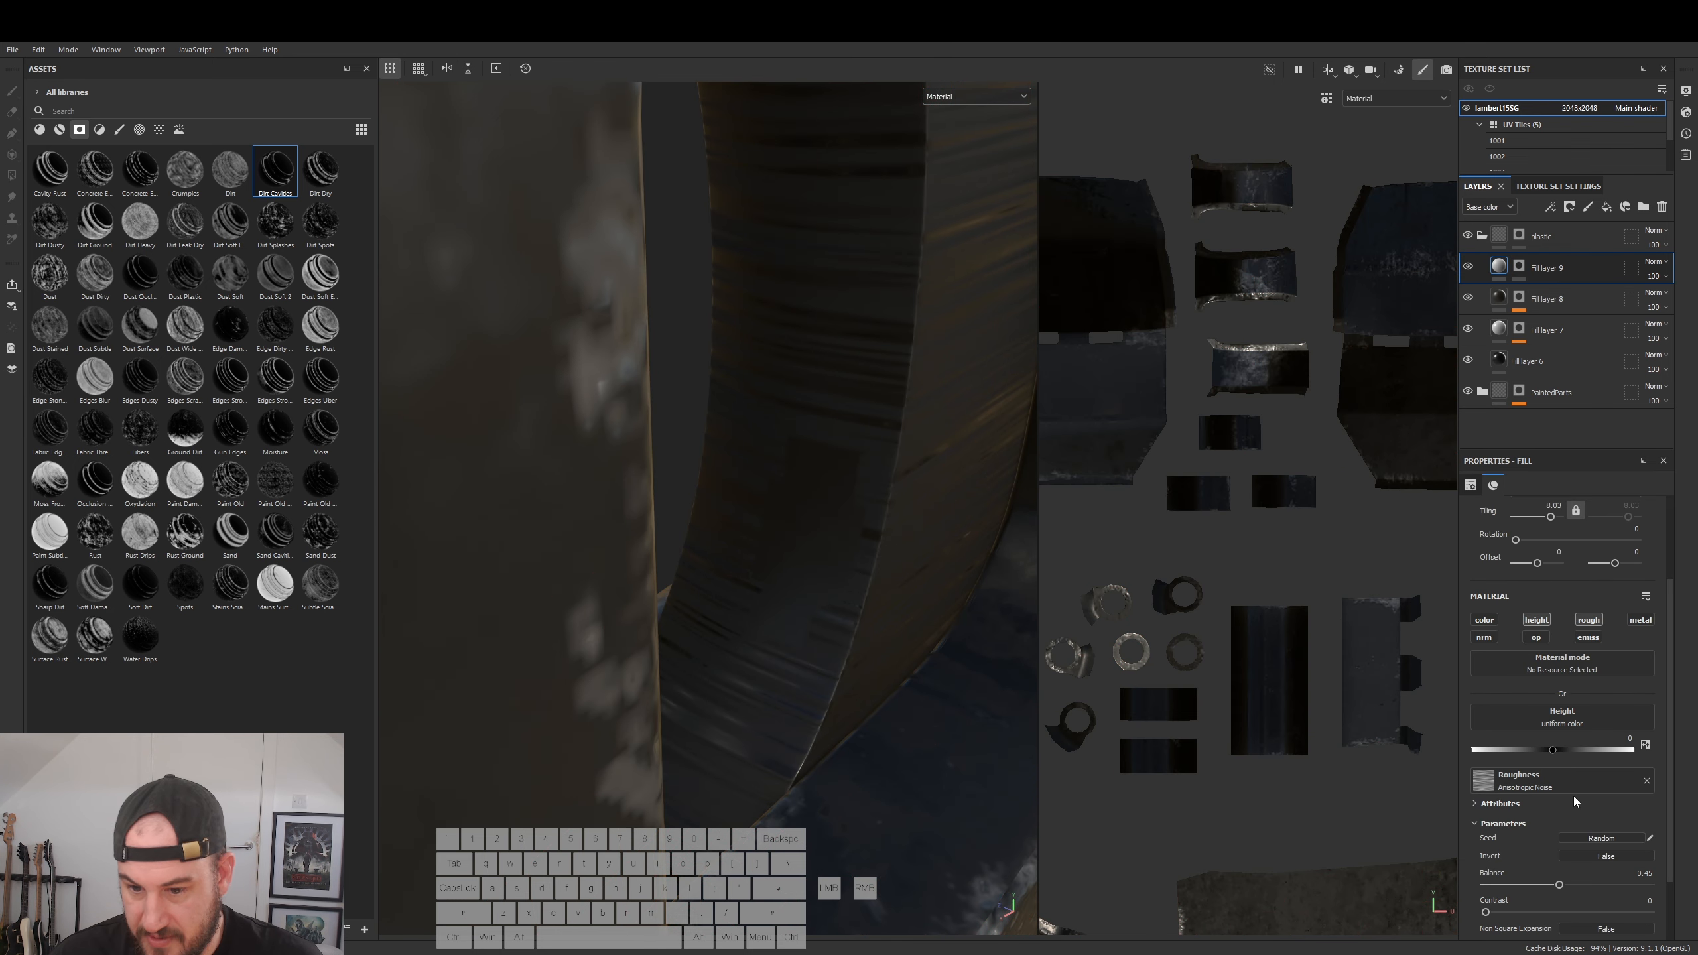
left_click(1483, 739)
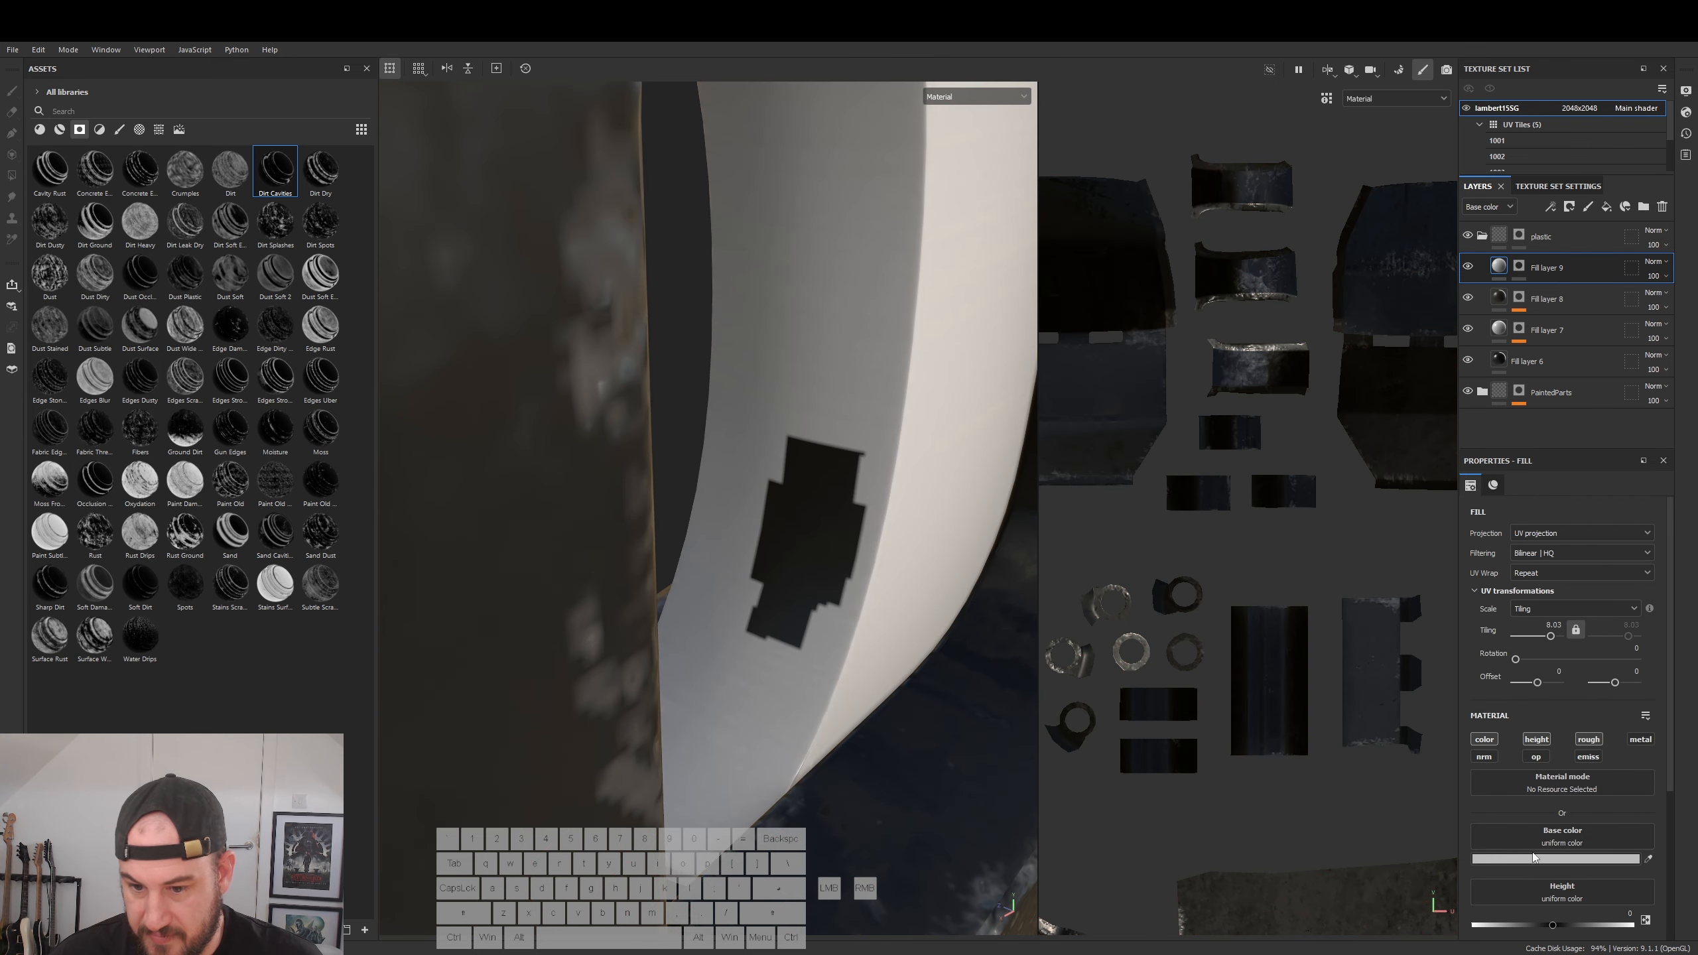
right_click_drag(1304, 589, 812, 620, "alt")
middle_click_drag(1371, 680, 1138, 635, "alt")
right_click_drag(1353, 657, 1099, 630, "alt")
middle_click_drag(1315, 654, 994, 604, "alt")
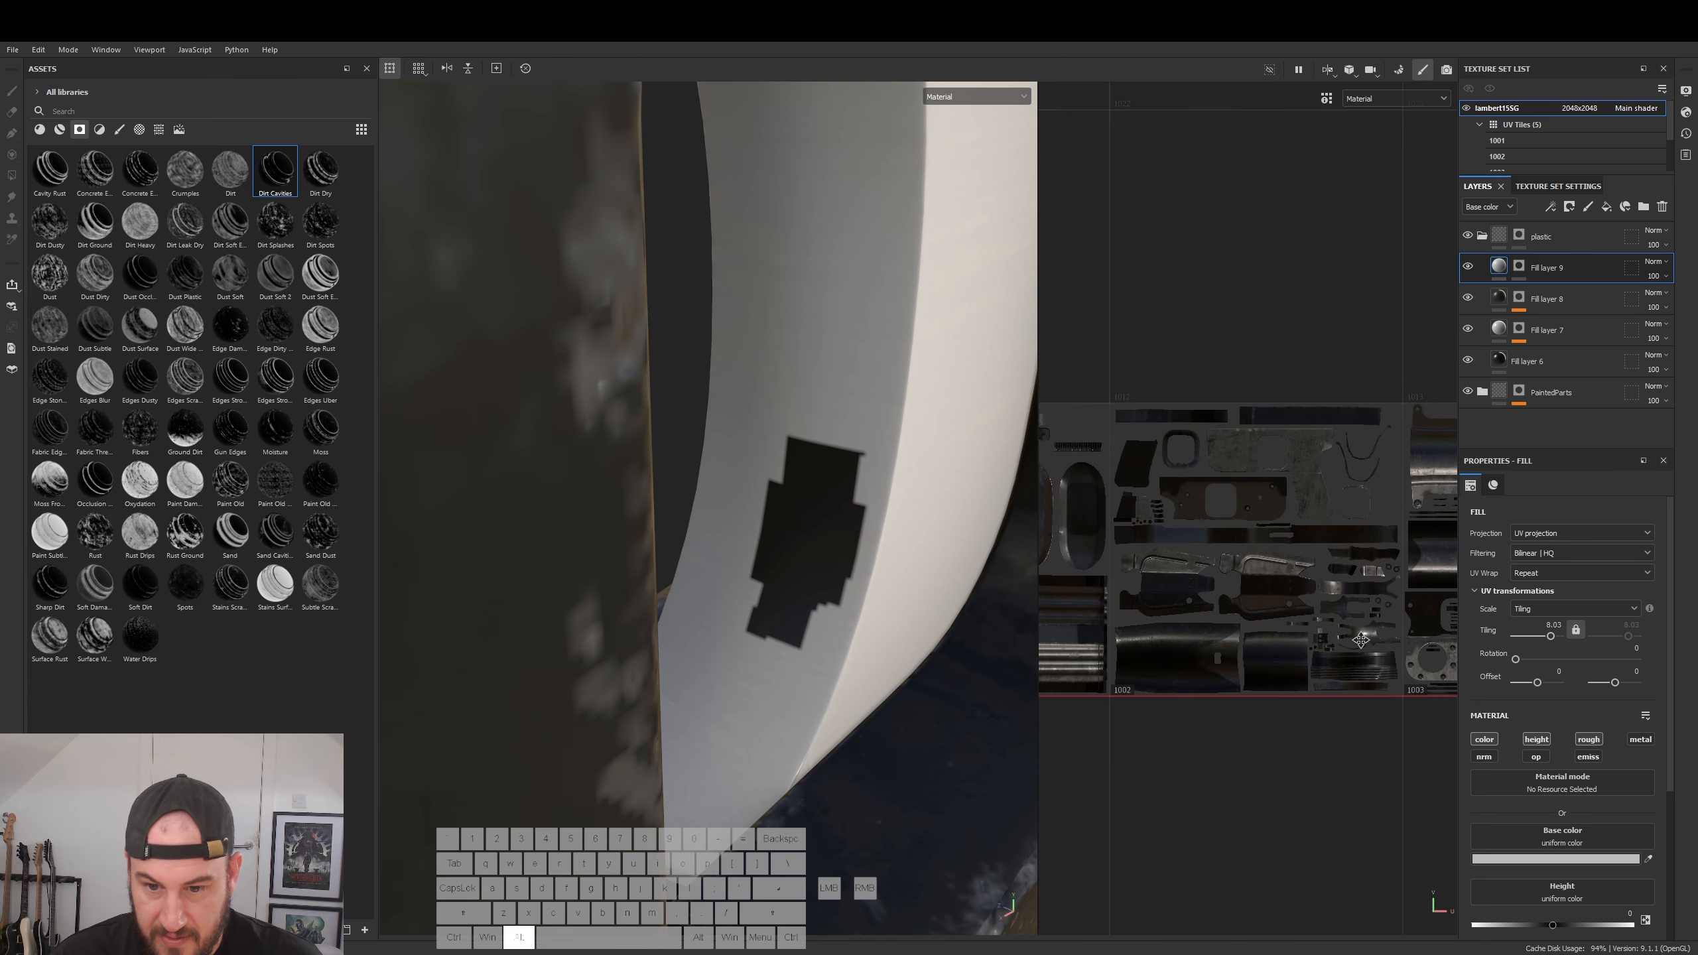
middle_click_drag(1368, 640, 1255, 625, "alt")
middle_click_drag(1361, 639, 893, 621, "alt")
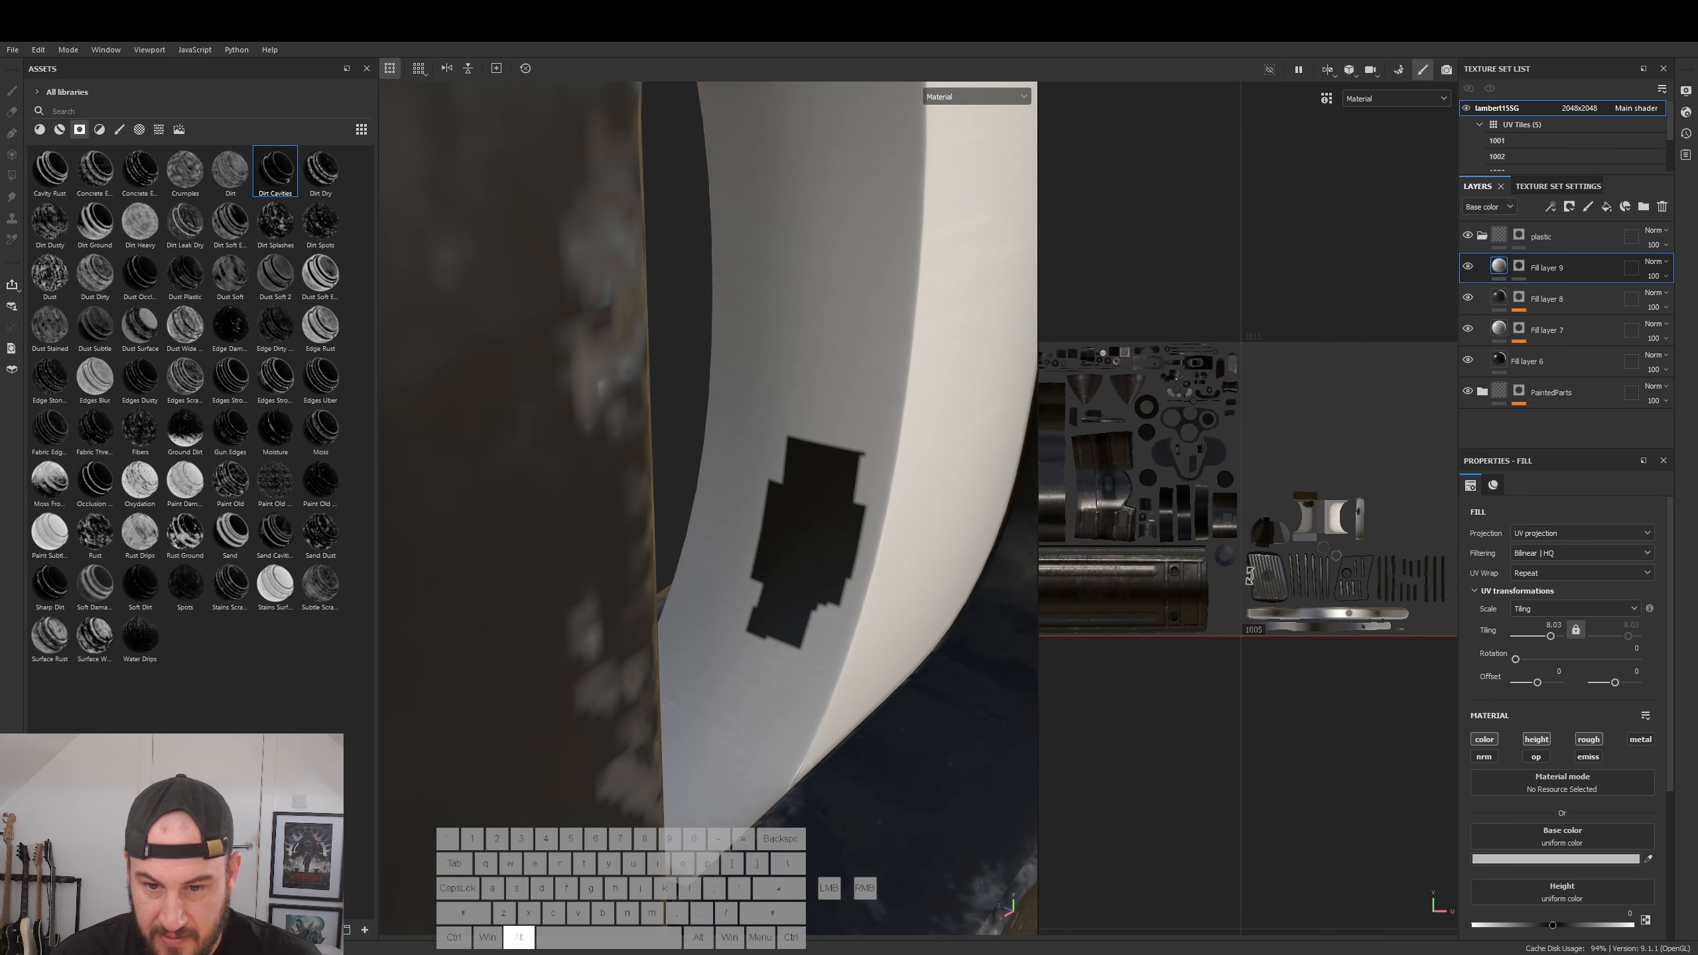
right_click_drag(1251, 577, 1364, 603, "alt")
middle_click_drag(1364, 603, 1067, 581, "alt")
right_click_drag(1257, 577, 1335, 499, "alt")
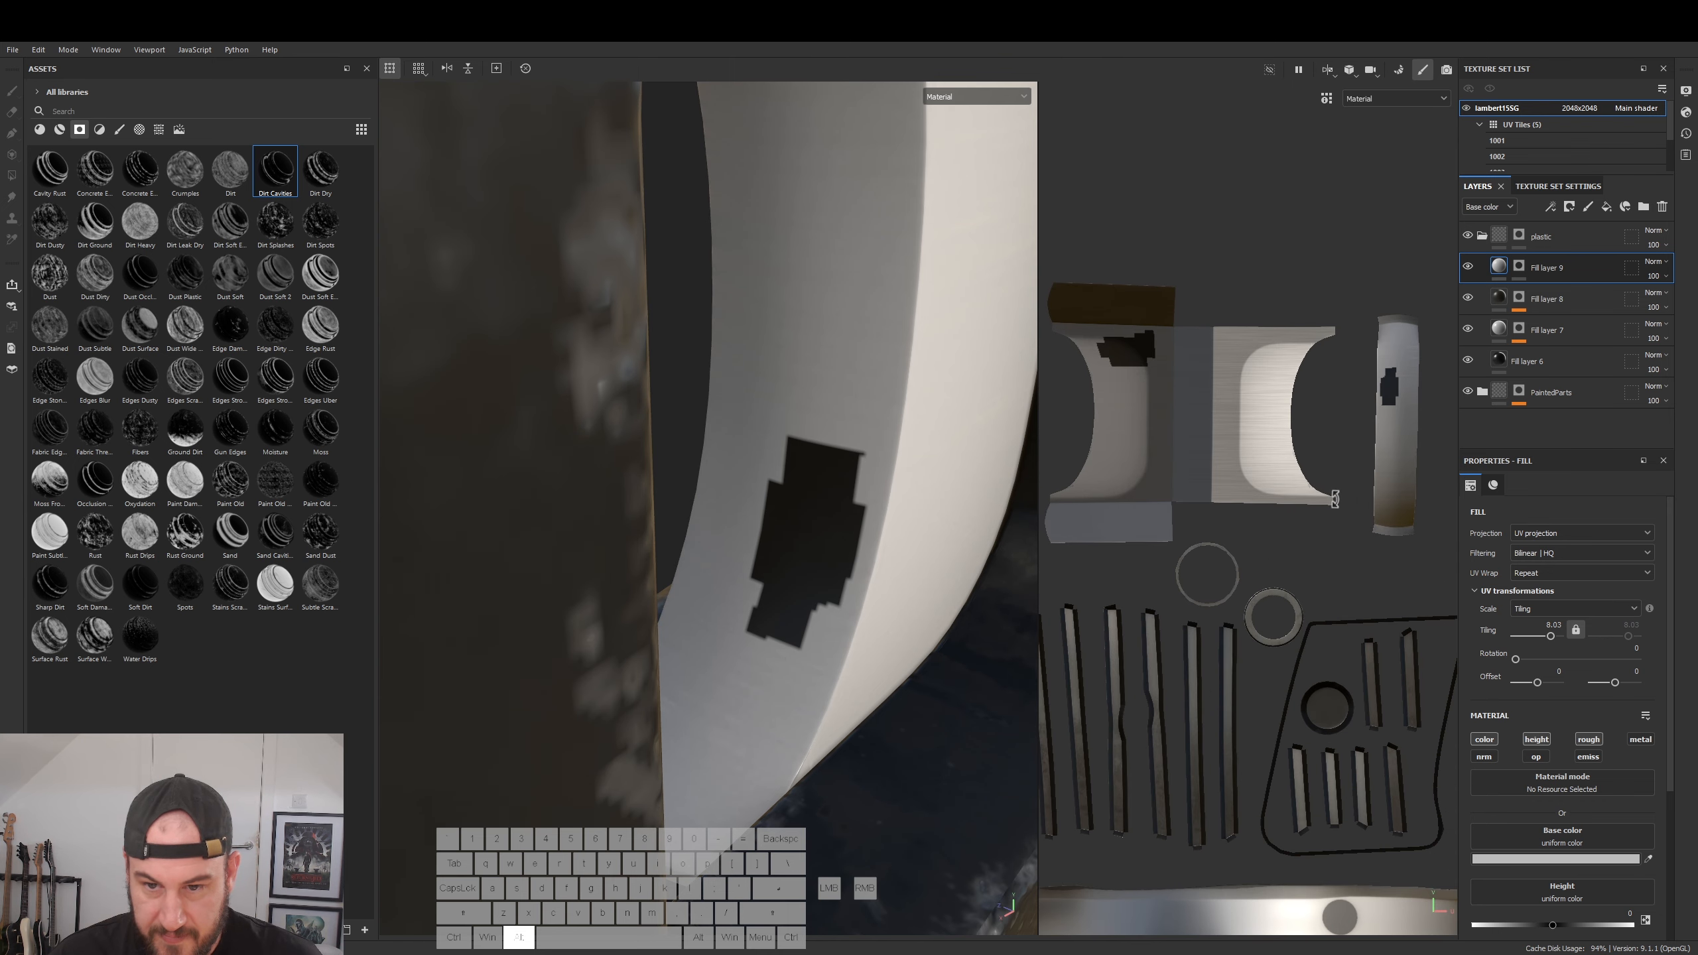
- Erase the trigger's whole narrow strip island from the layer's mask in the UV layout
left_click(1523, 267)
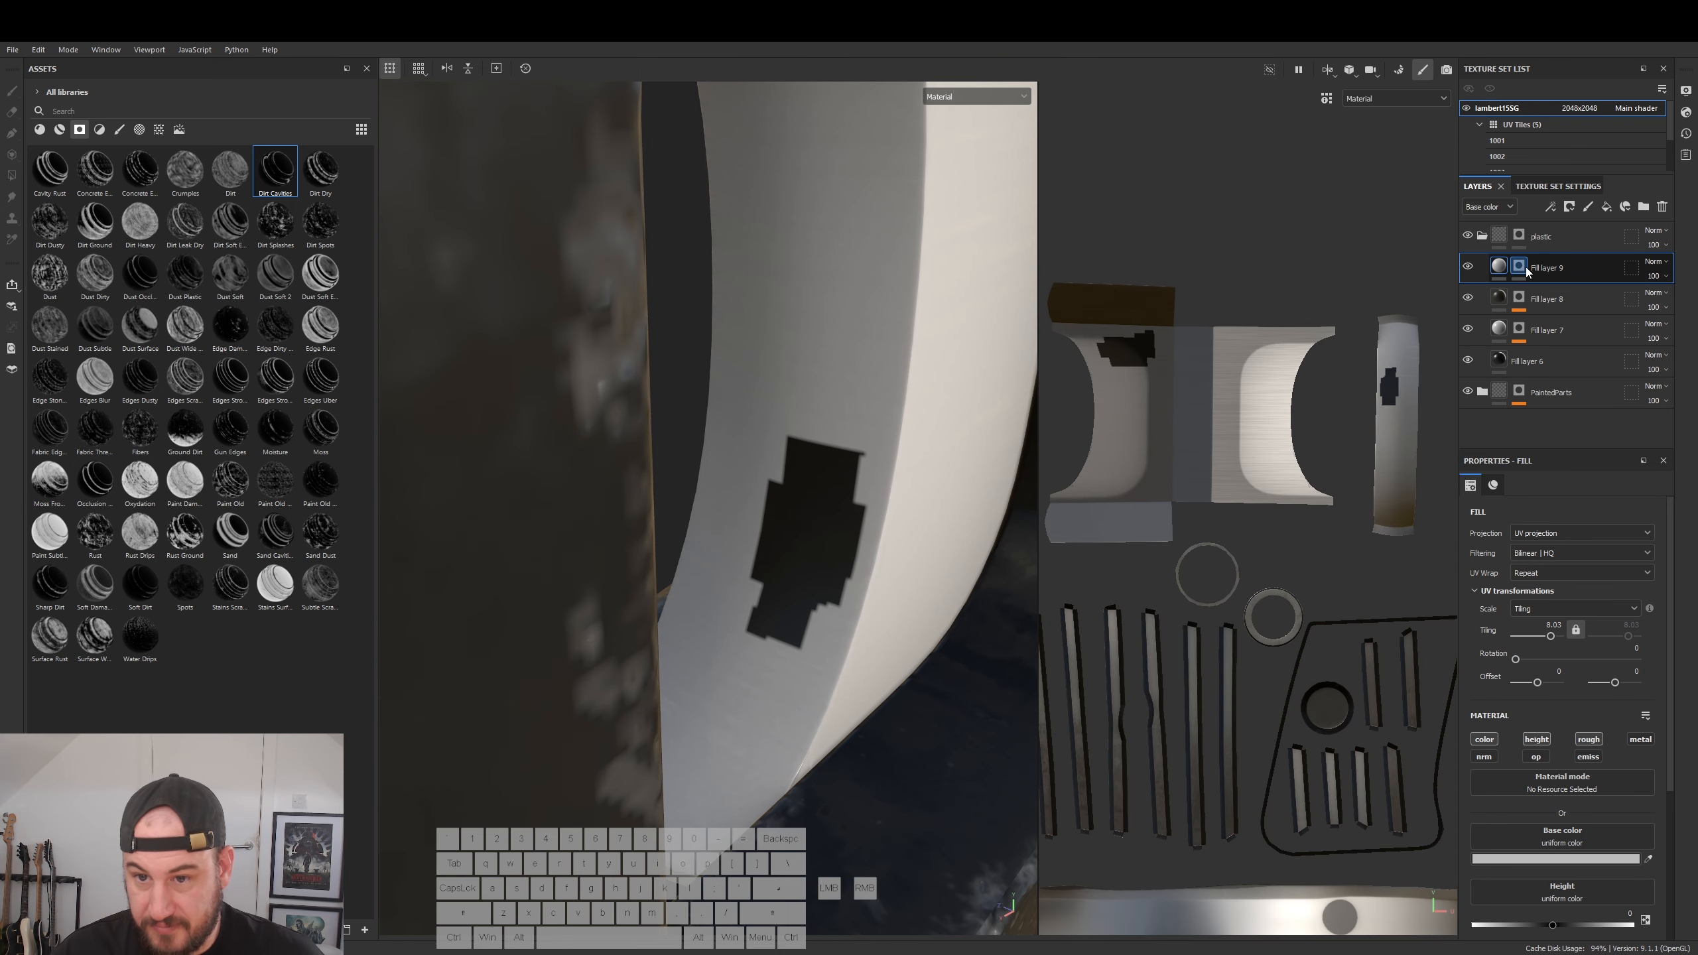
middle_click_drag(1333, 404, 1240, 377, "alt")
left_click_drag(1382, 235, 1269, 518)
- Disable the trigger layer's color channel and check the trigger in the 3D view
left_click(1500, 266)
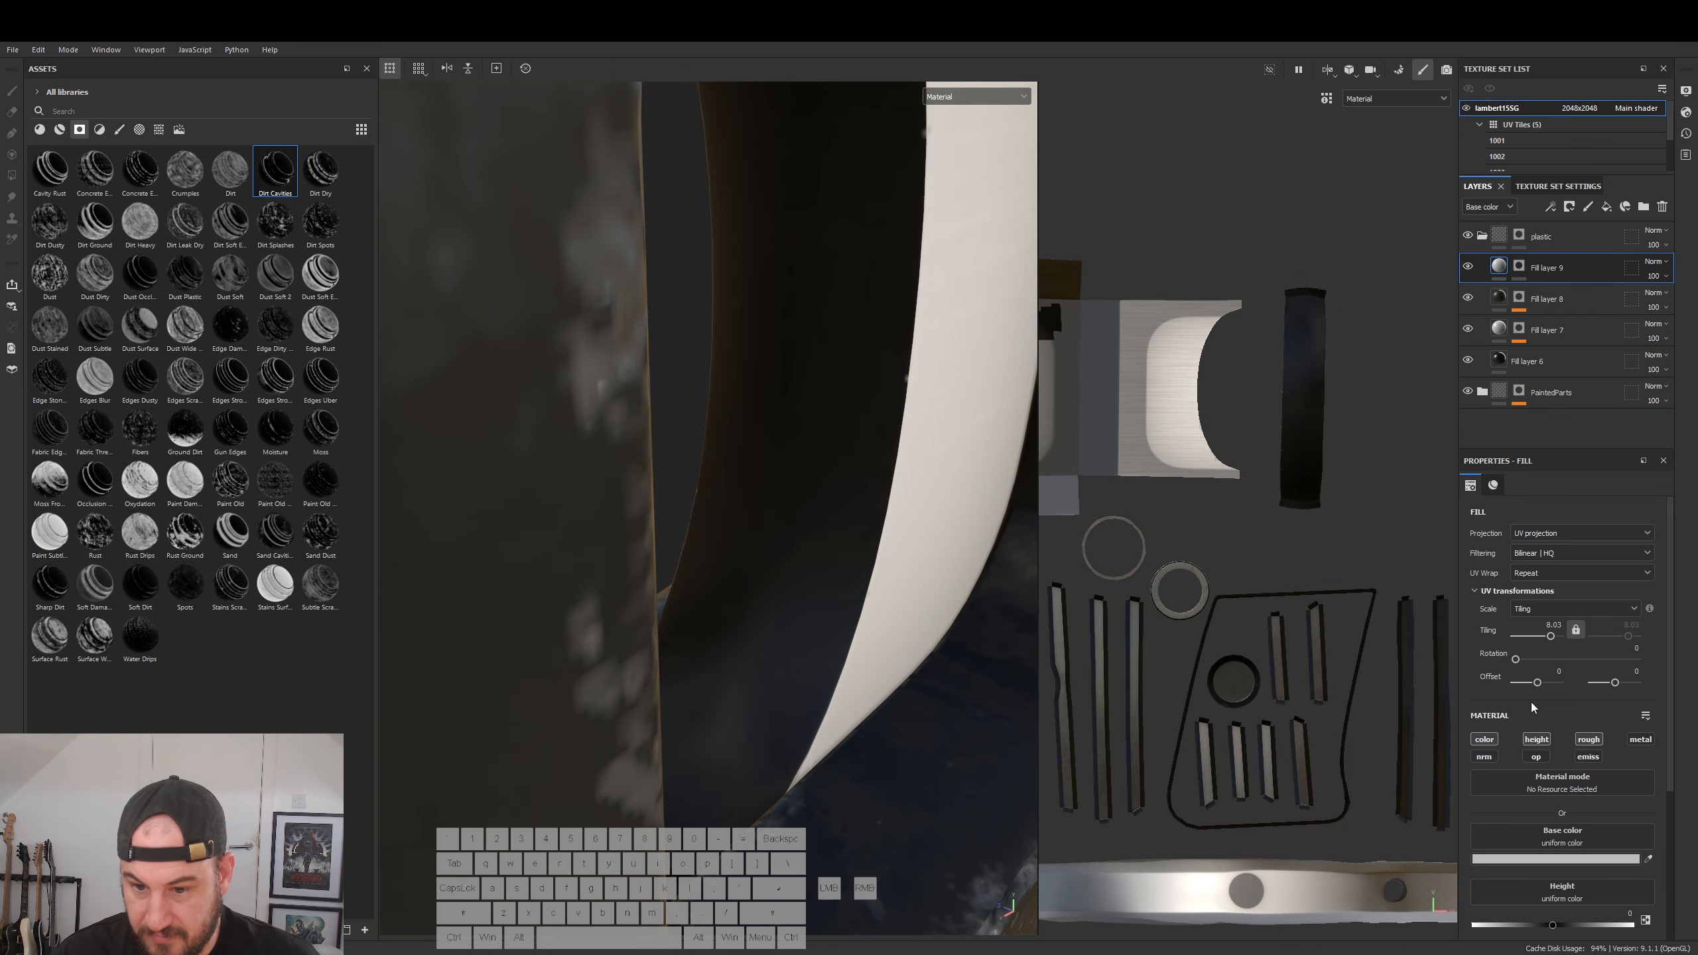
left_click(1484, 739)
left_click_drag(974, 720, 947, 626, "alt")
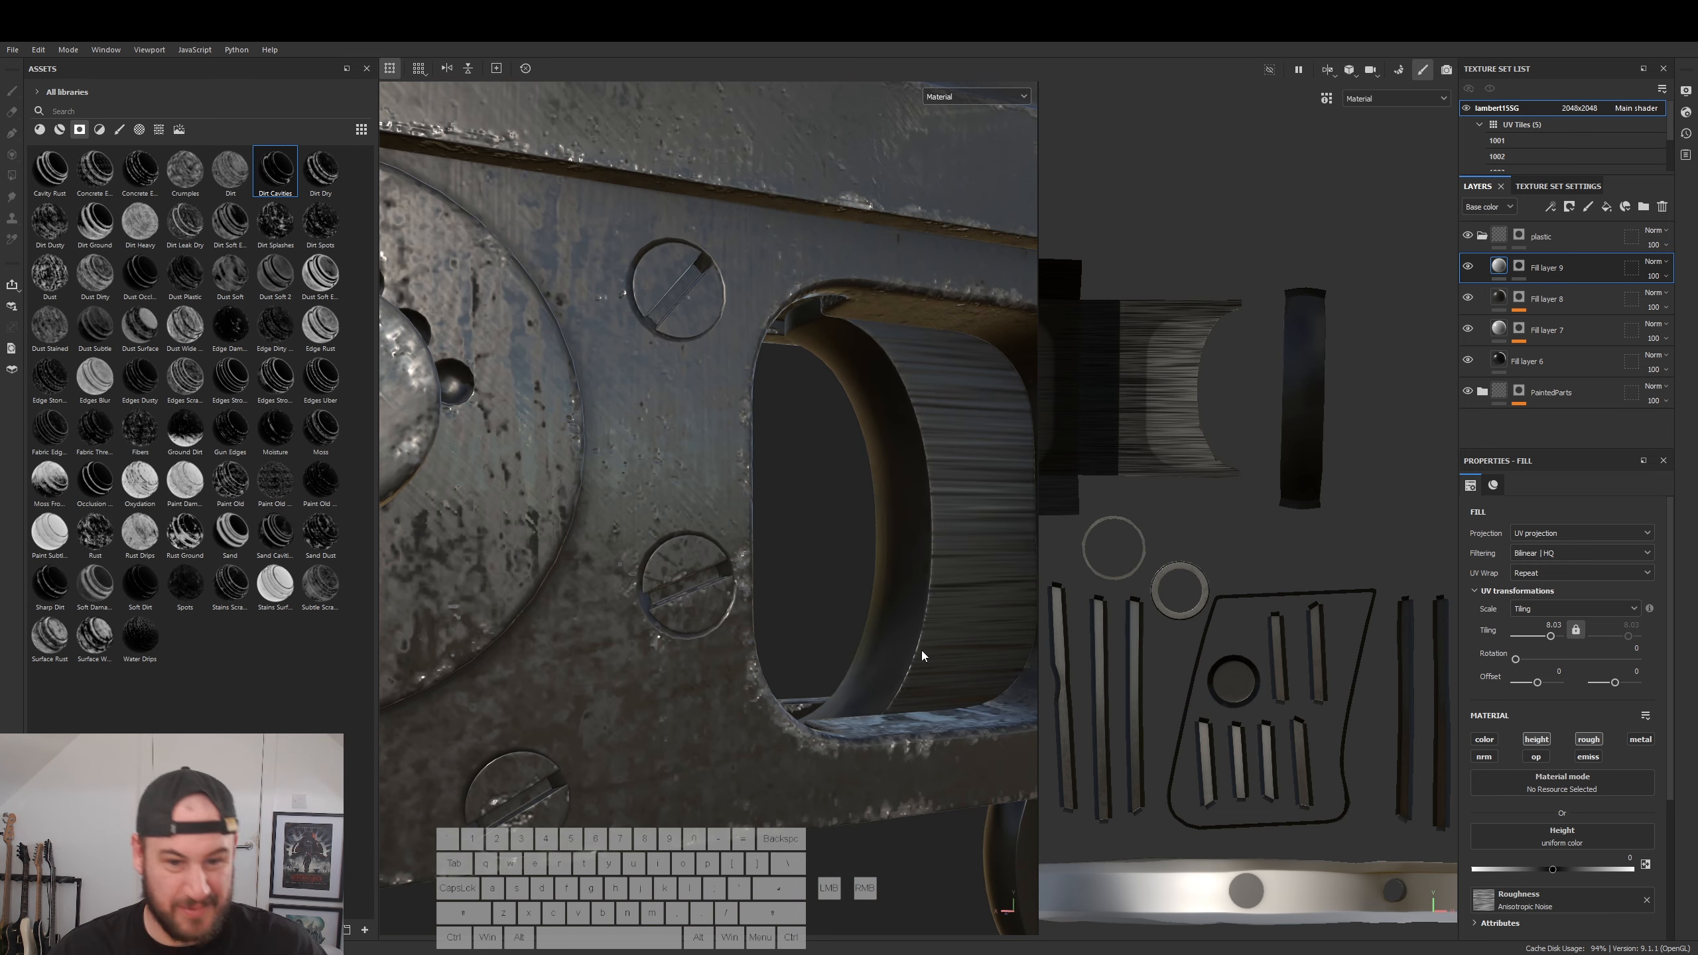
right_click_drag(941, 722, 895, 735, "alt")
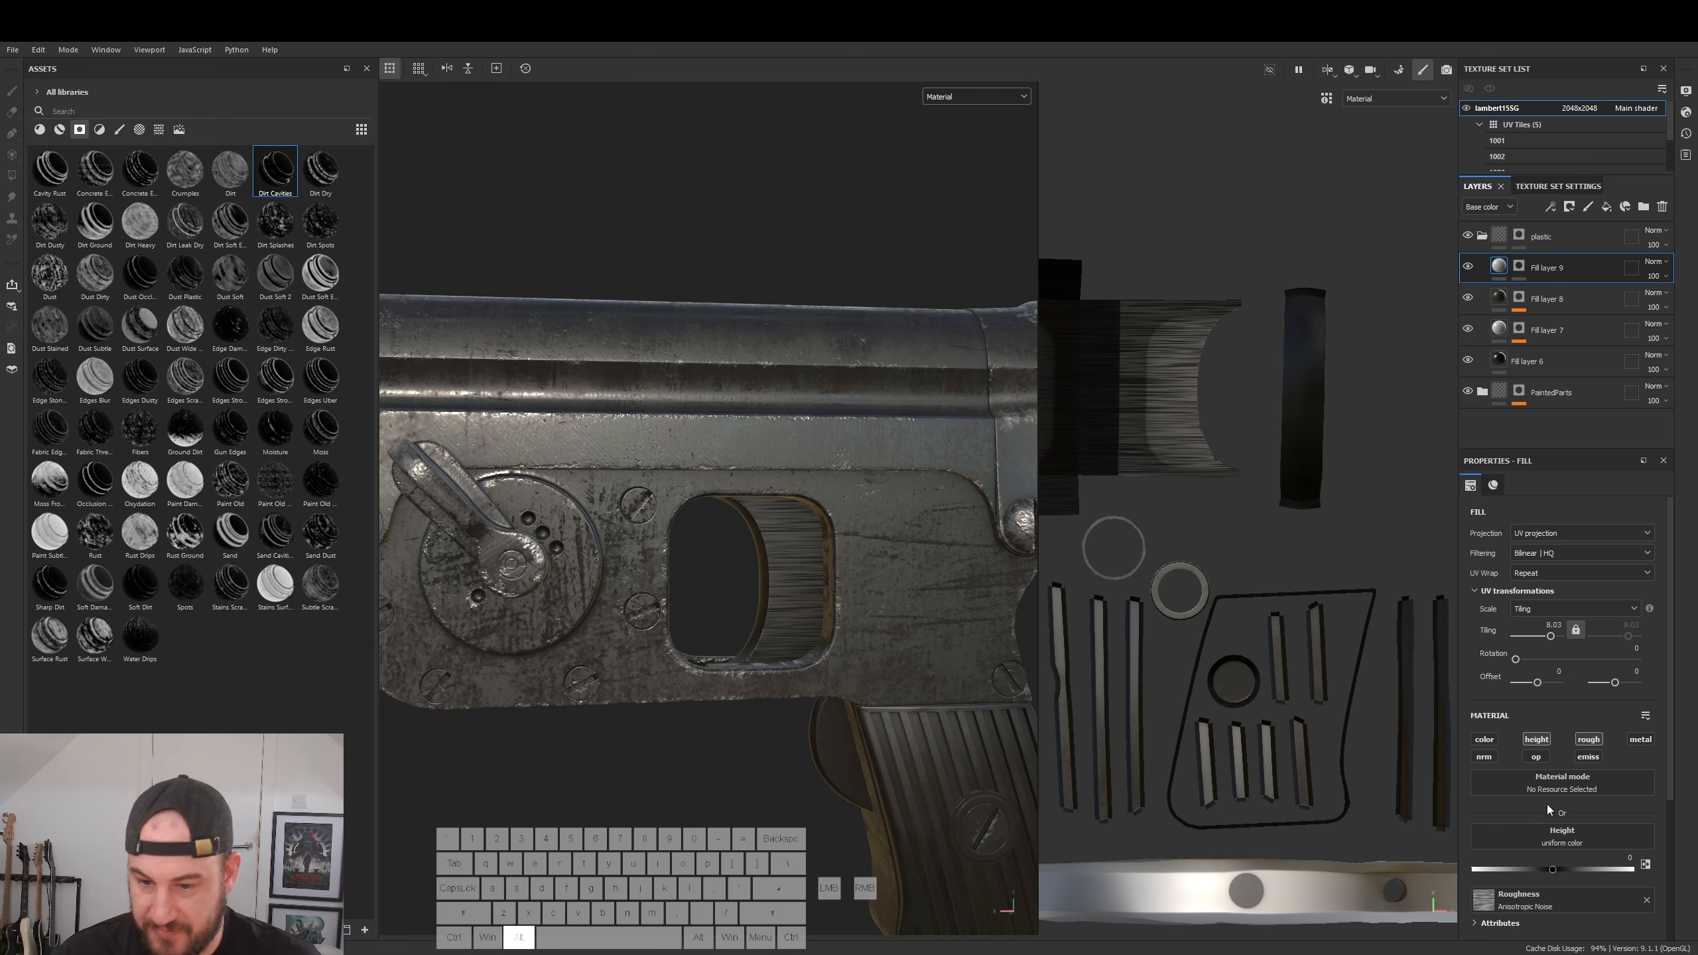
- Try a balance of 0.87 for the trigger's Anisotropic Noise and undo the balance changes
scroll(1586, 730, "down", 3)
left_click_drag(1562, 850, 1626, 849)
left_click_drag(776, 696, 730, 649, "alt")
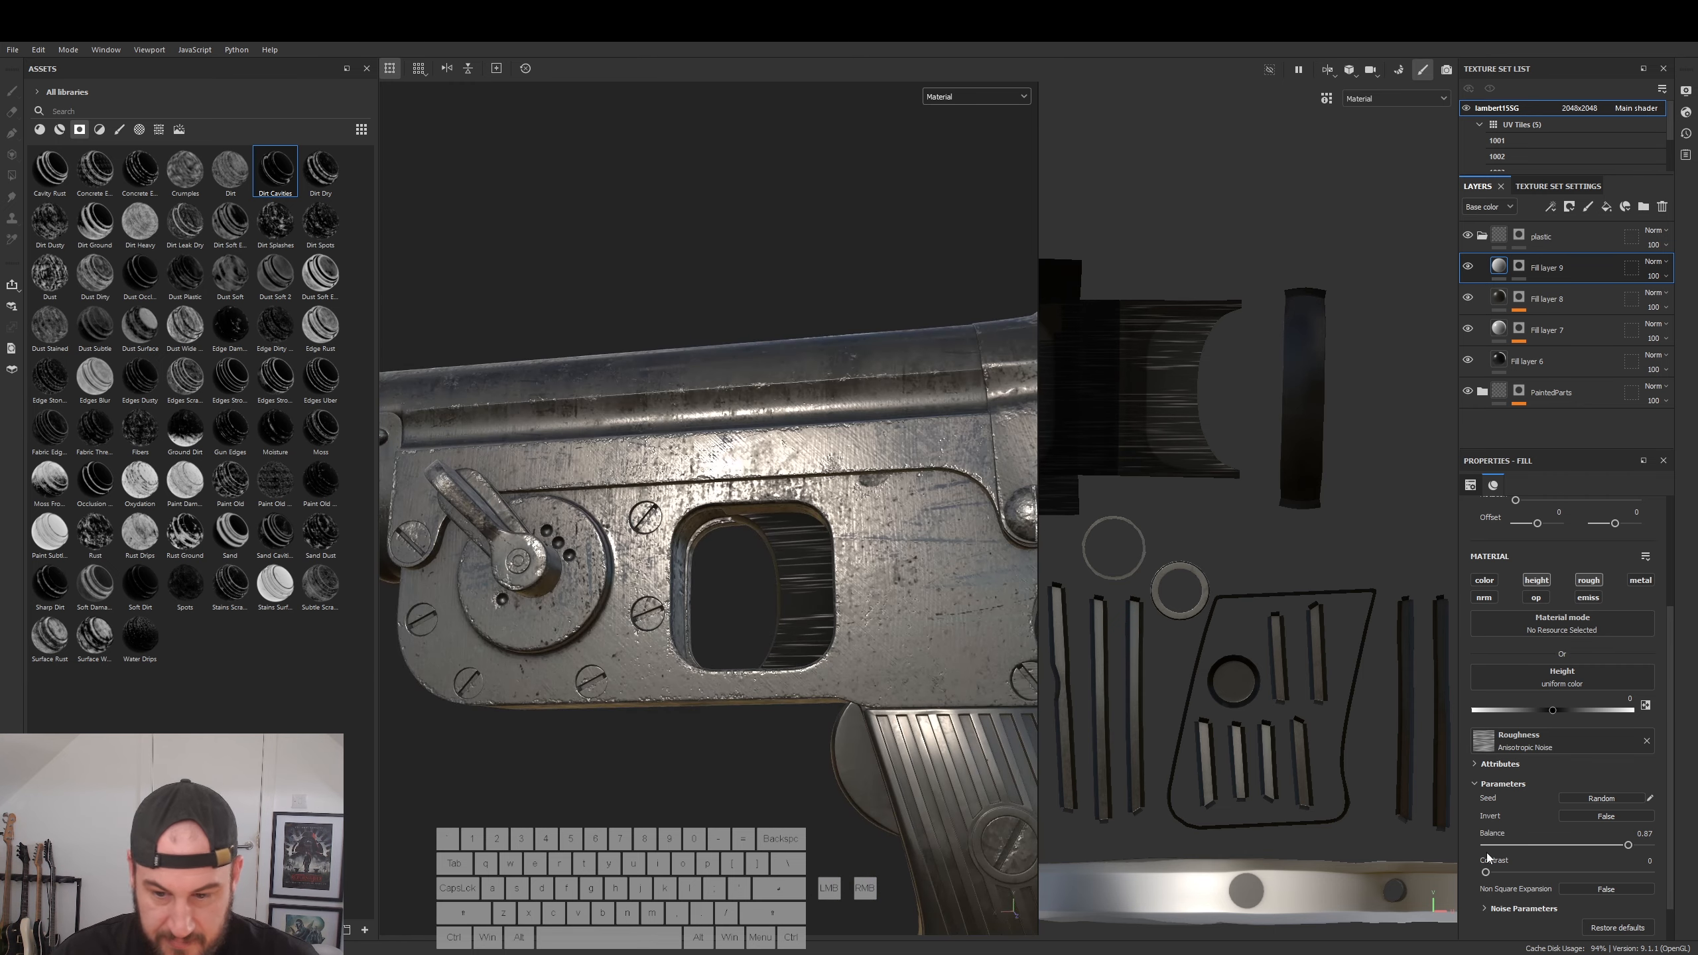
left_click_drag(1608, 849, 1566, 847)
key("ctrl+z")
key("ctrl+z")
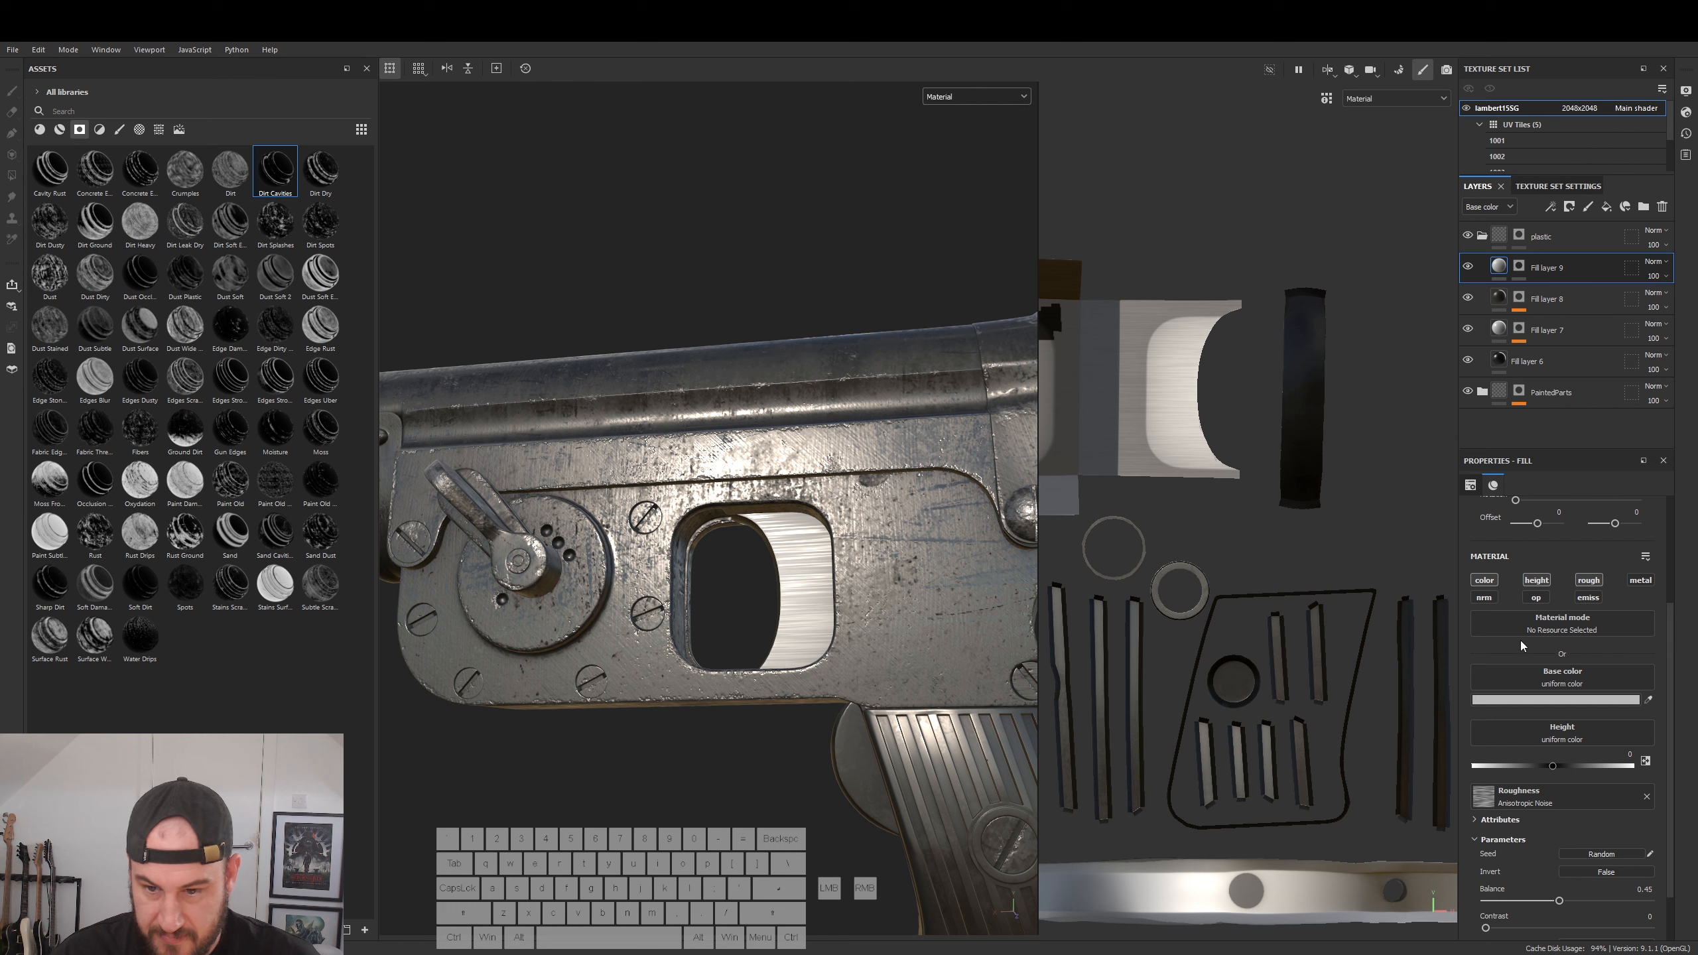
- Add a Levels effect to the trigger layer and set its affected channel to Roughness
right_click(1495, 264)
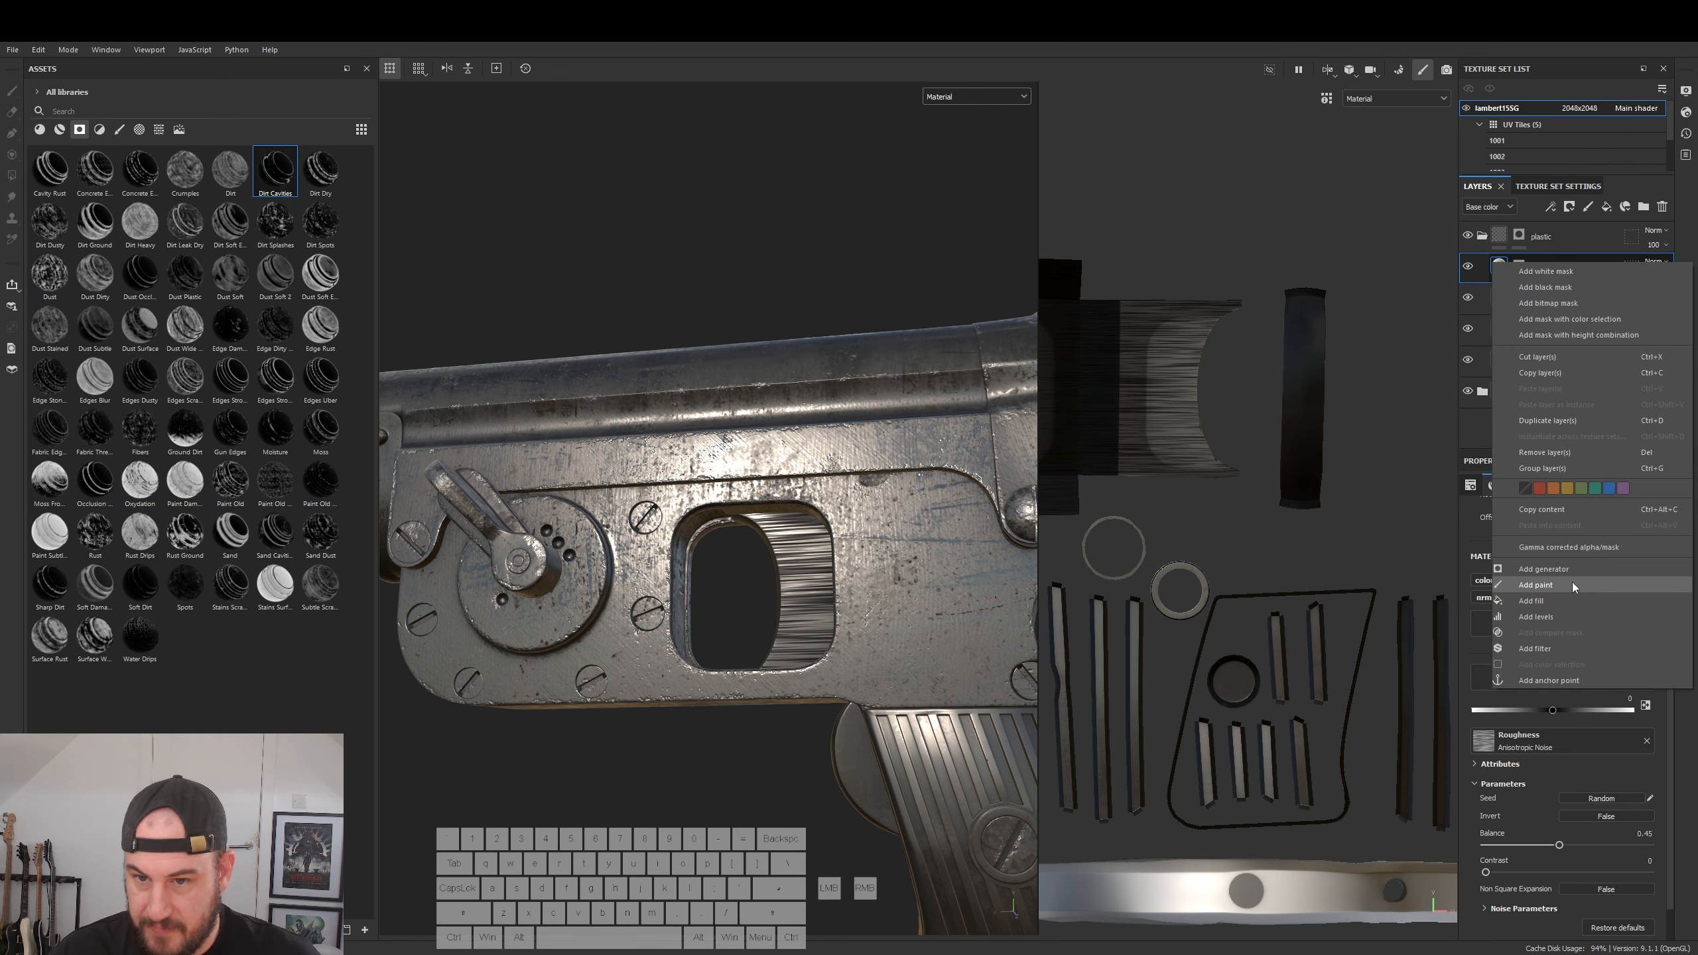
left_click(1578, 615)
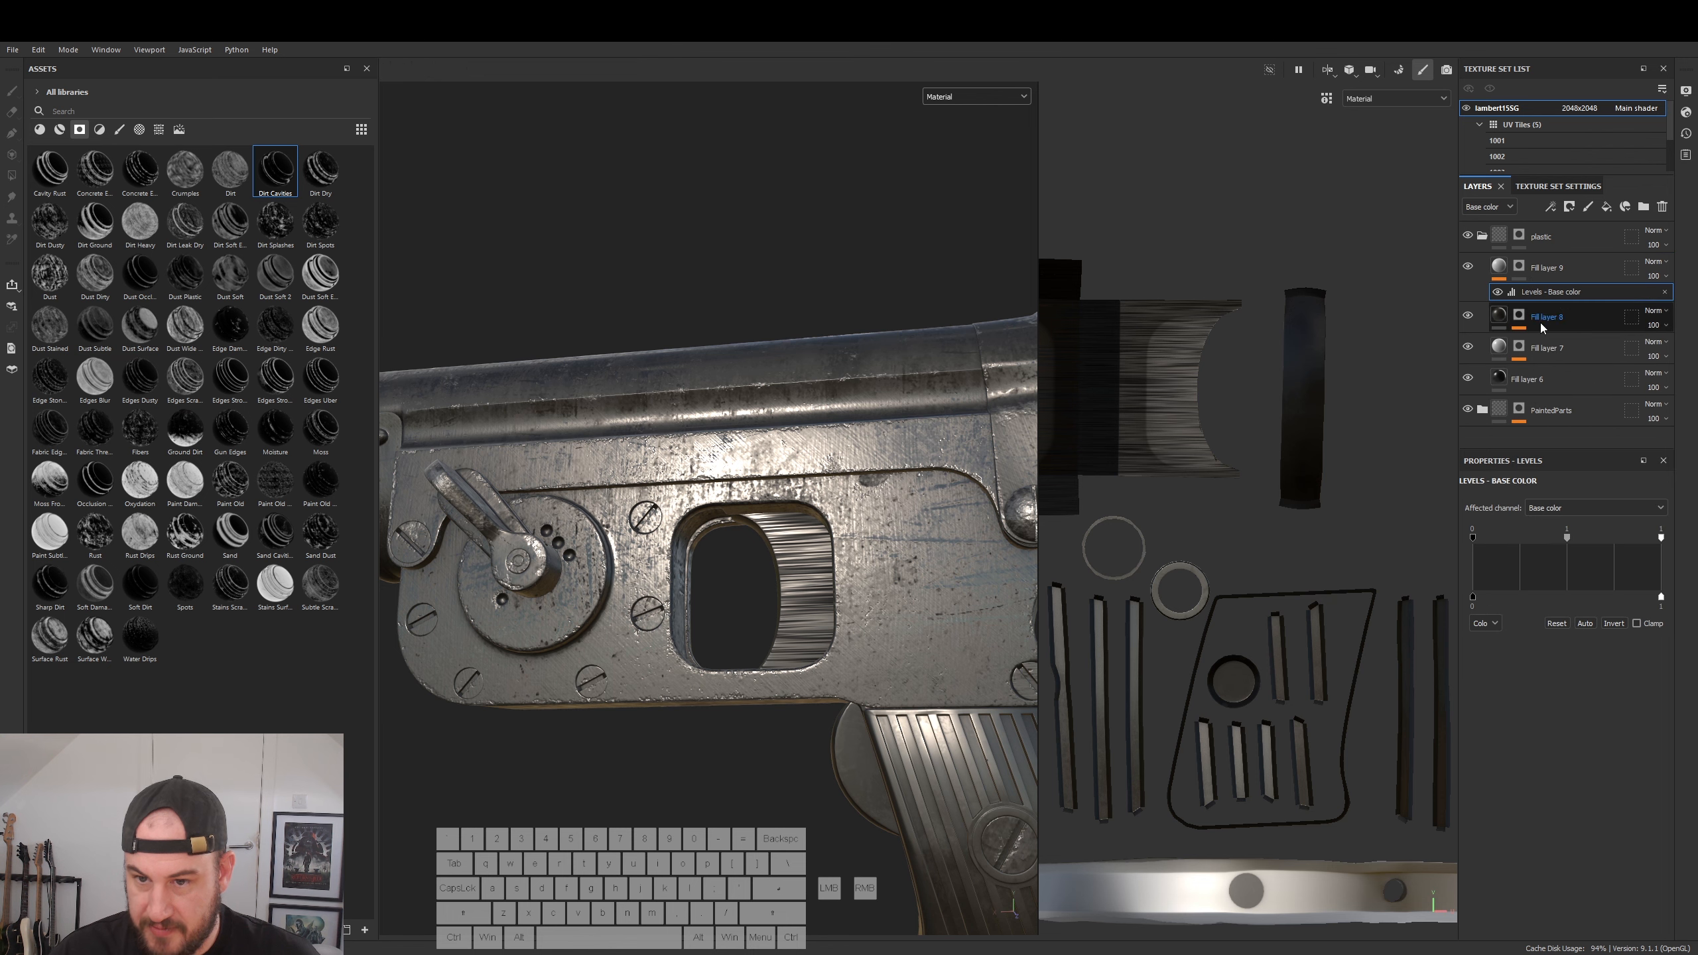
left_click(1549, 507)
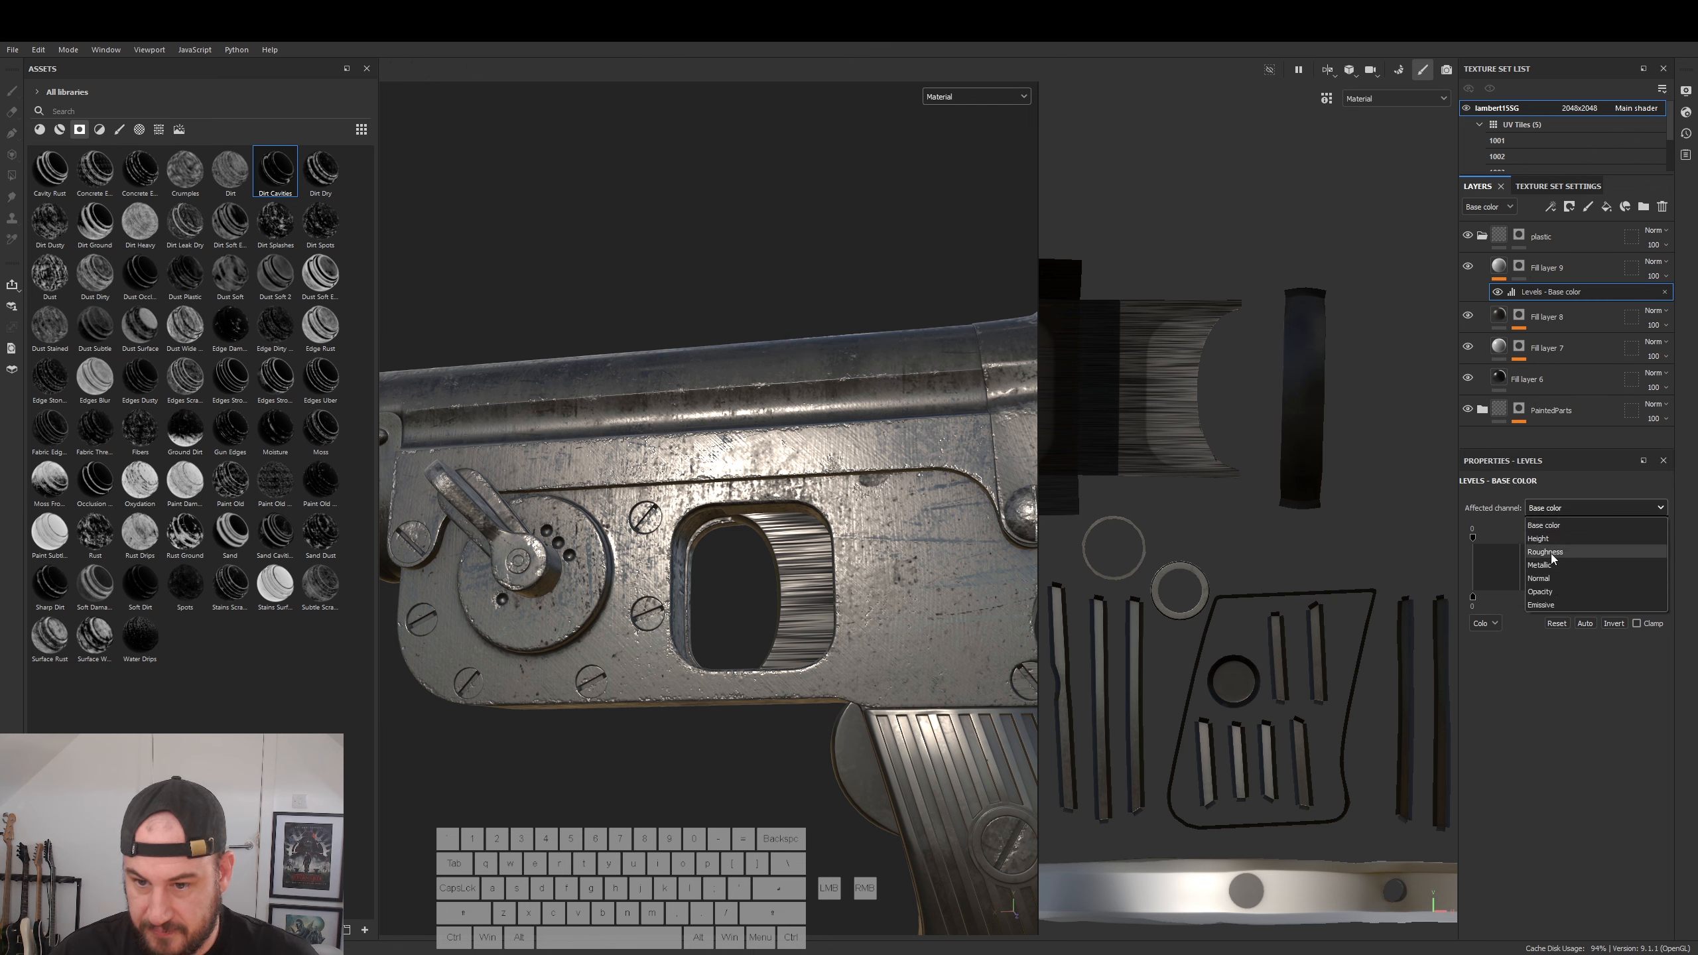
left_click(1561, 557)
- Try lowering the midtone and white input levels of the trigger's roughness, and reset the Levels
left_click_drag(1567, 540, 1515, 561)
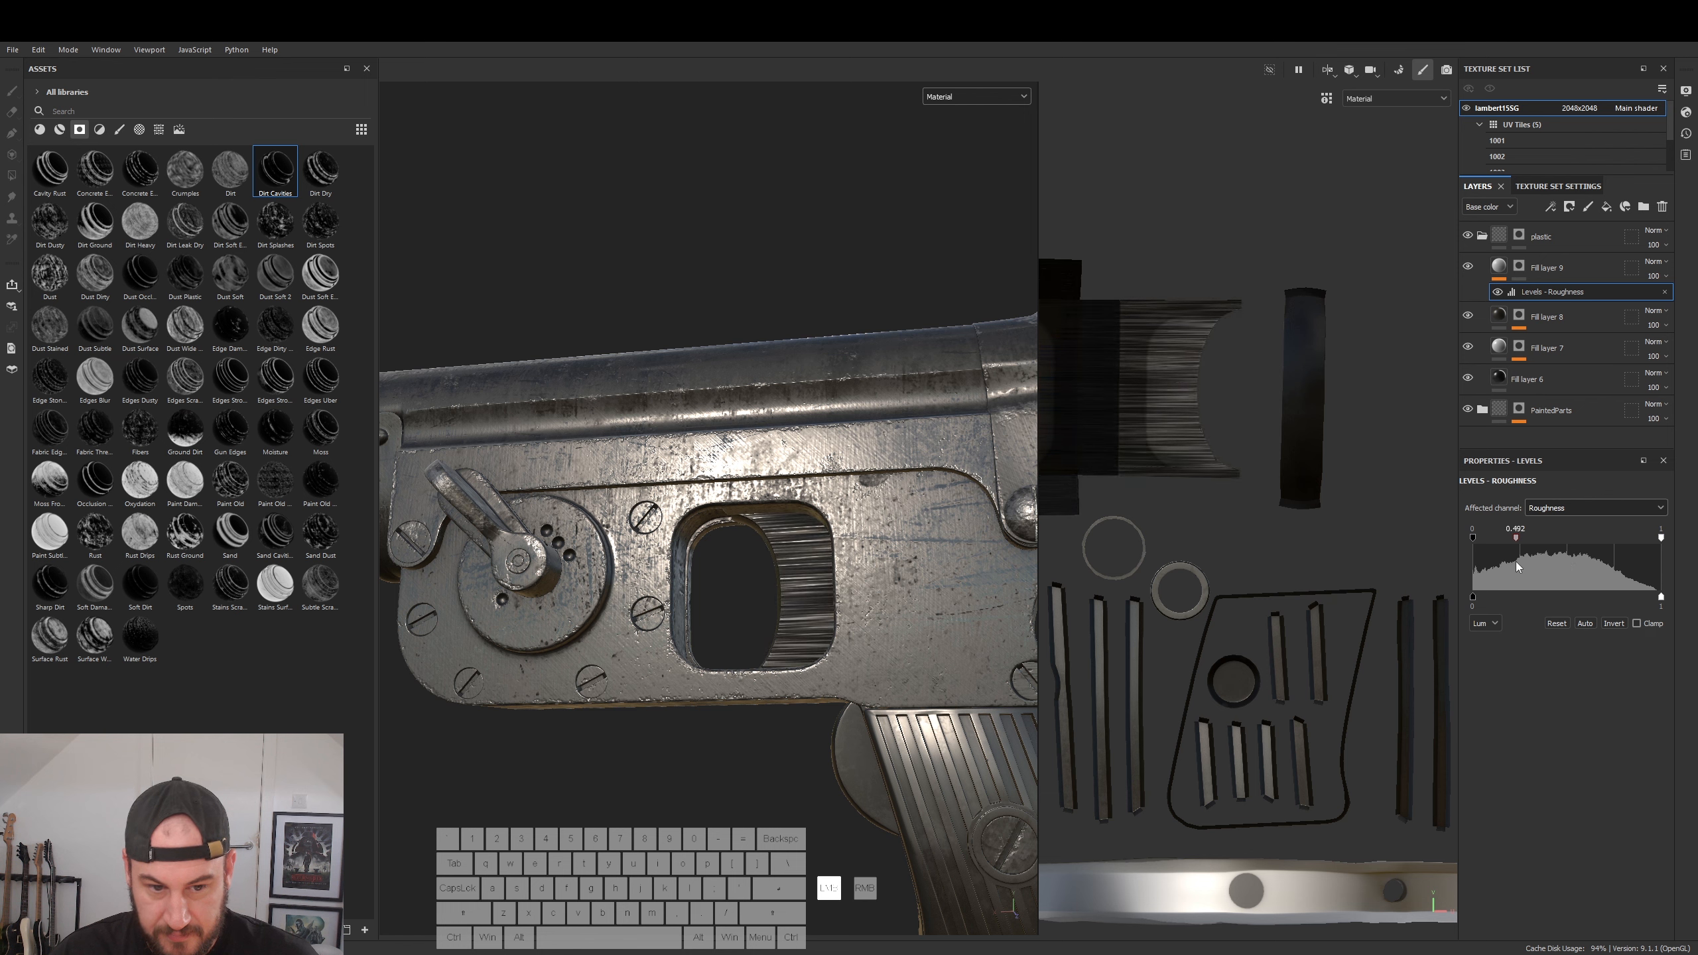
left_click_drag(1661, 539, 1519, 538)
left_click_drag(903, 636, 1020, 505, "alt")
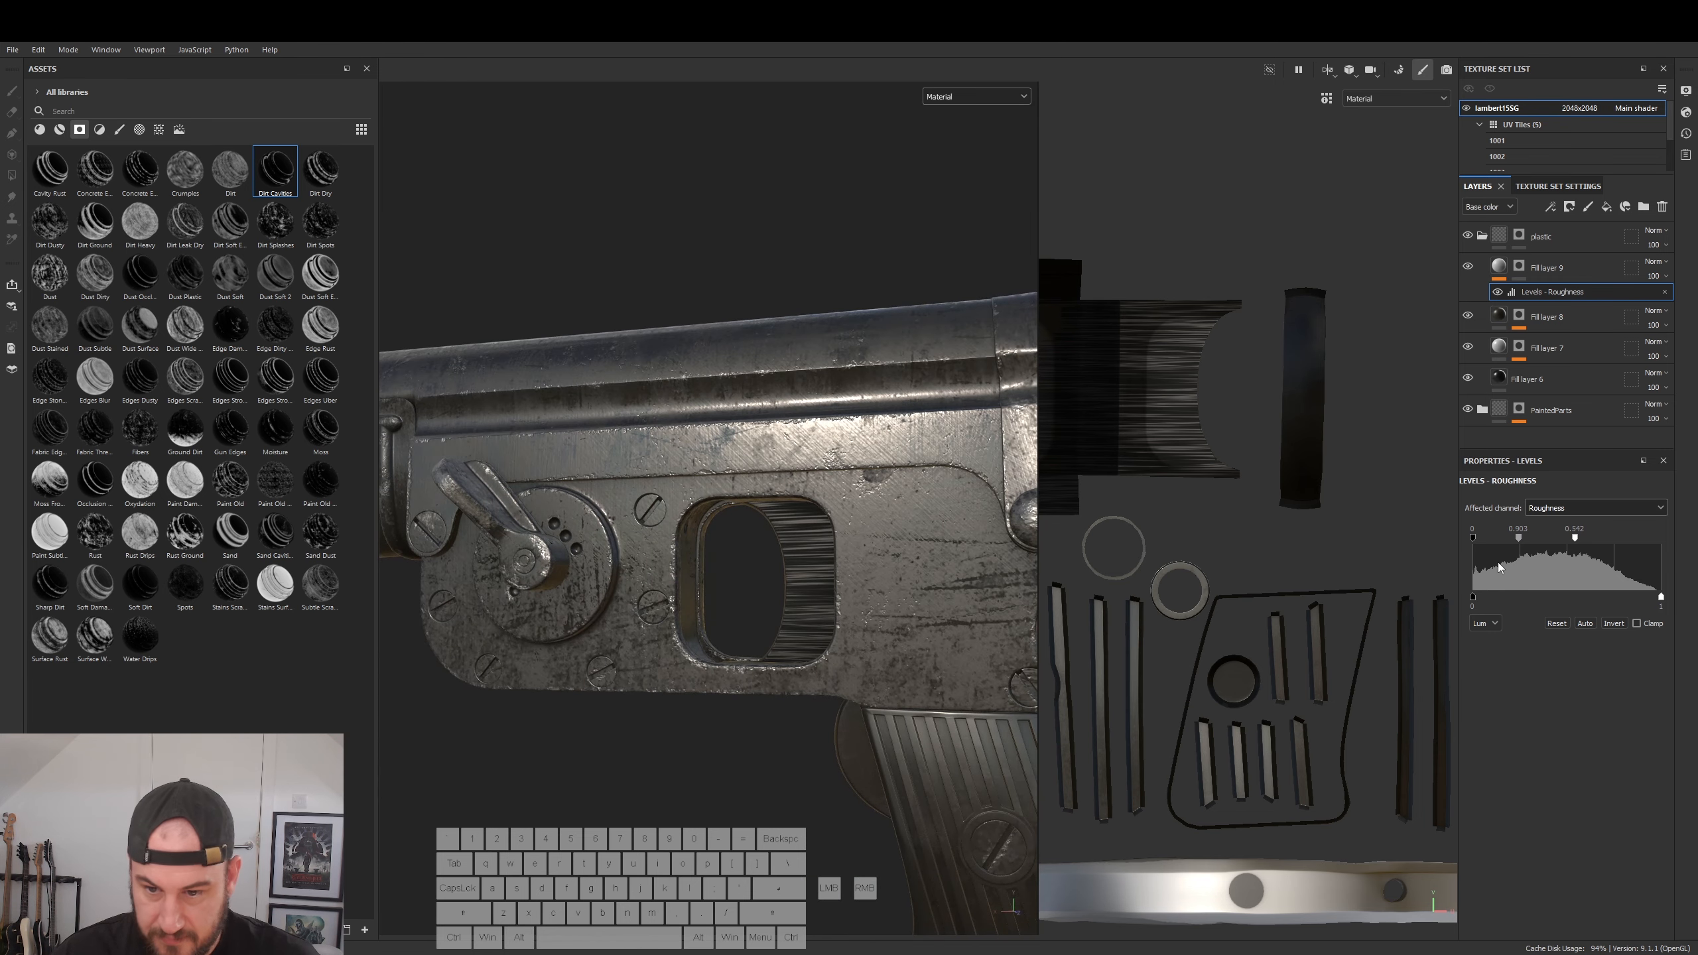
left_click(1558, 623)
- Raise the roughness Levels' black output to 0.415 and inspect the trigger from several angles
left_click_drag(1473, 595, 1551, 598)
left_click_drag(763, 542, 876, 533, "alt")
scroll(789, 529, "down", 5)
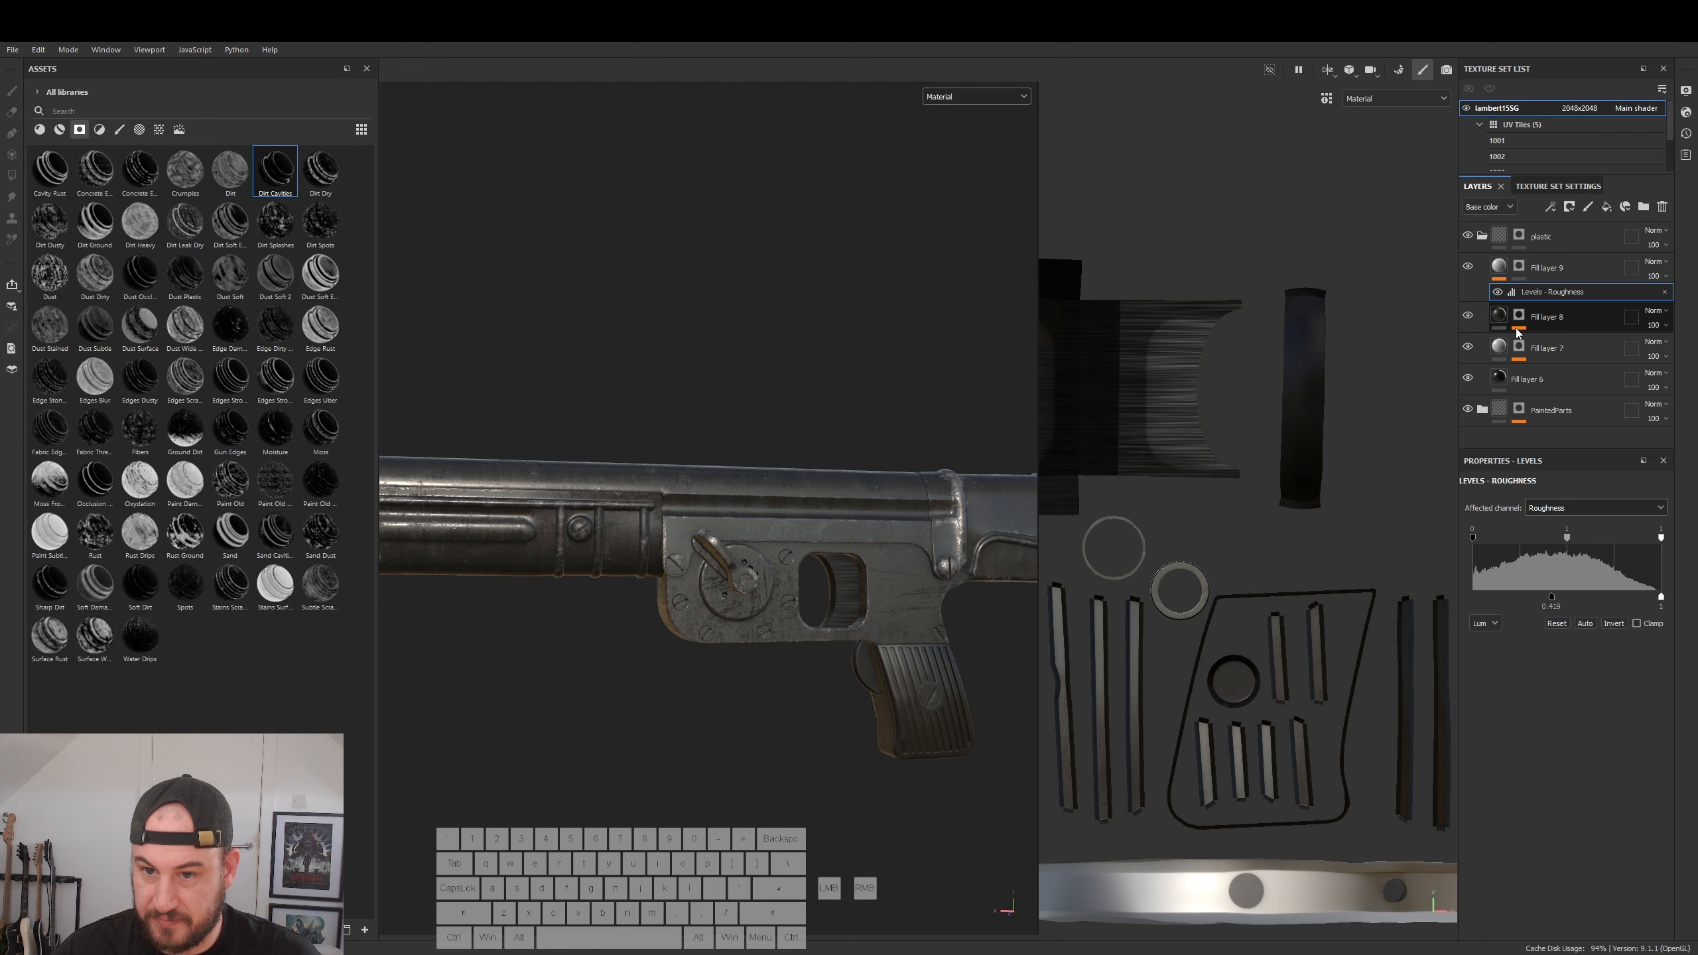
left_click_drag(836, 679, 741, 680, "alt")
left_click_drag(768, 624, 789, 632, "alt")
middle_click_drag(815, 656, 618, 576, "alt")
right_click_drag(618, 575, 962, 602, "alt")
middle_click_drag(669, 629, 708, 577, "alt")
right_click_drag(709, 576, 1210, 622, "alt")
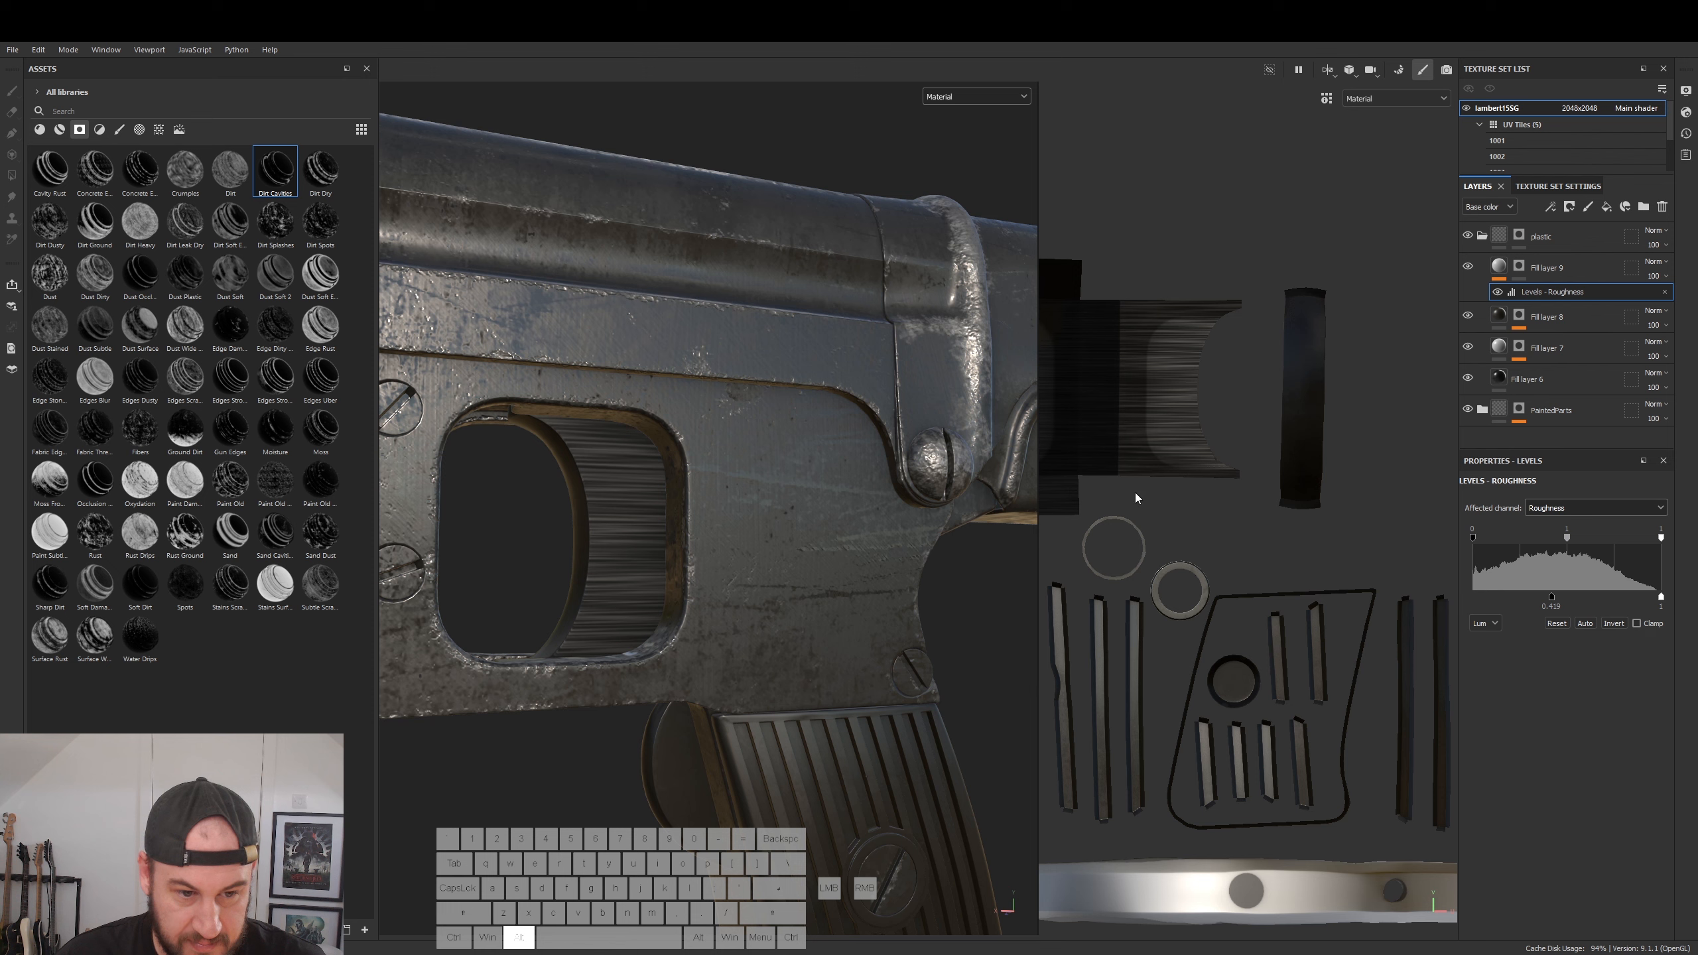
- Lower the roughness Levels' white output to 0.574 and check the trigger against the gun body
left_click_drag(1662, 602, 1582, 609)
mouse_move(862, 589)
left_mouse_down("alt")
mouse_move(842, 592)
mouse_move(889, 603)
left_mouse_up("alt")
right_click_drag(889, 603, 743, 632, "alt")
middle_click_drag(742, 632, 788, 709, "alt")
left_click_drag(789, 709, 828, 724, "alt")
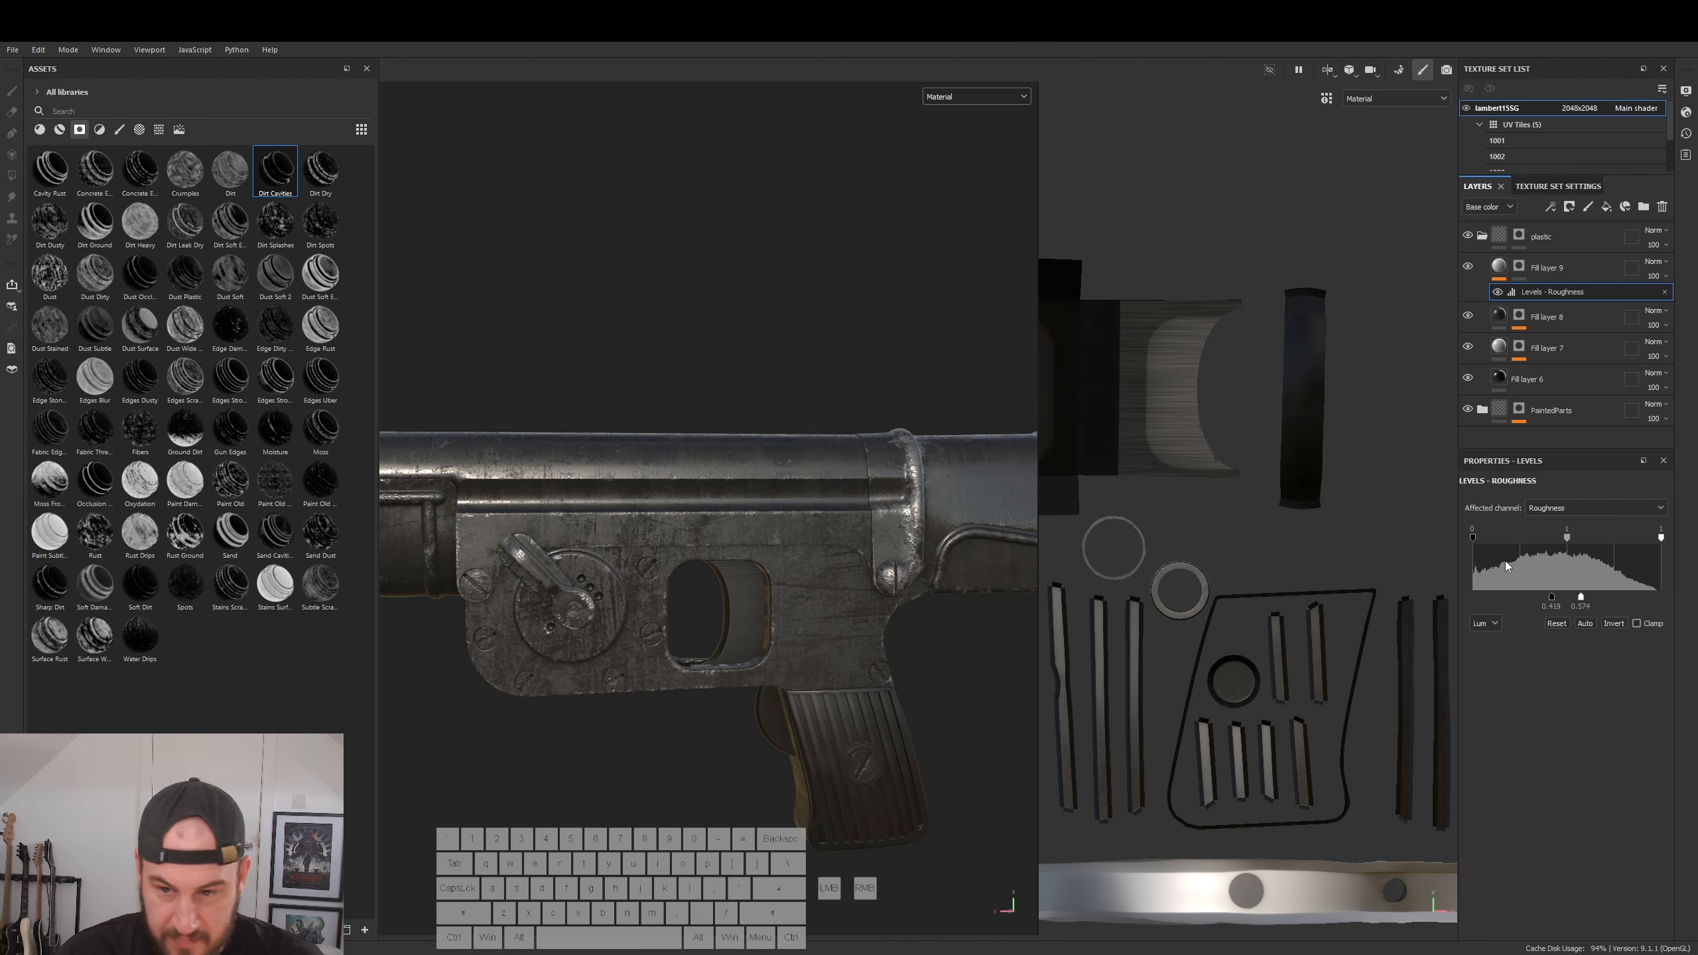
left_click(1503, 274)
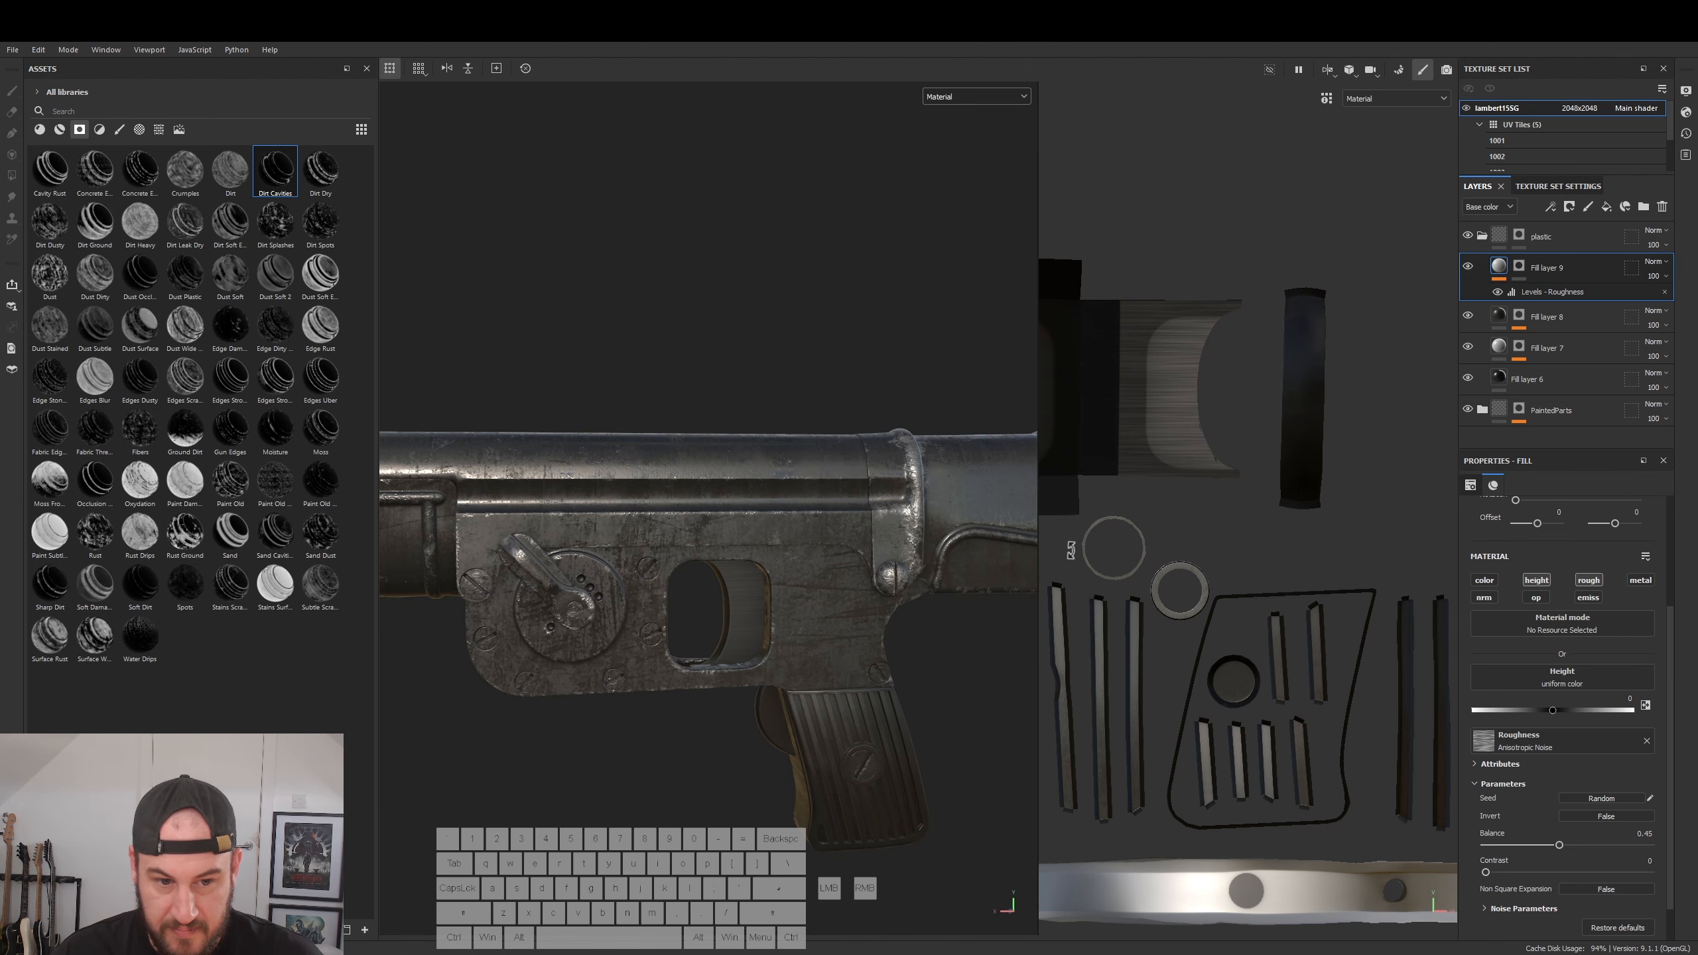
left_click_drag(761, 688, 801, 554, "alt")
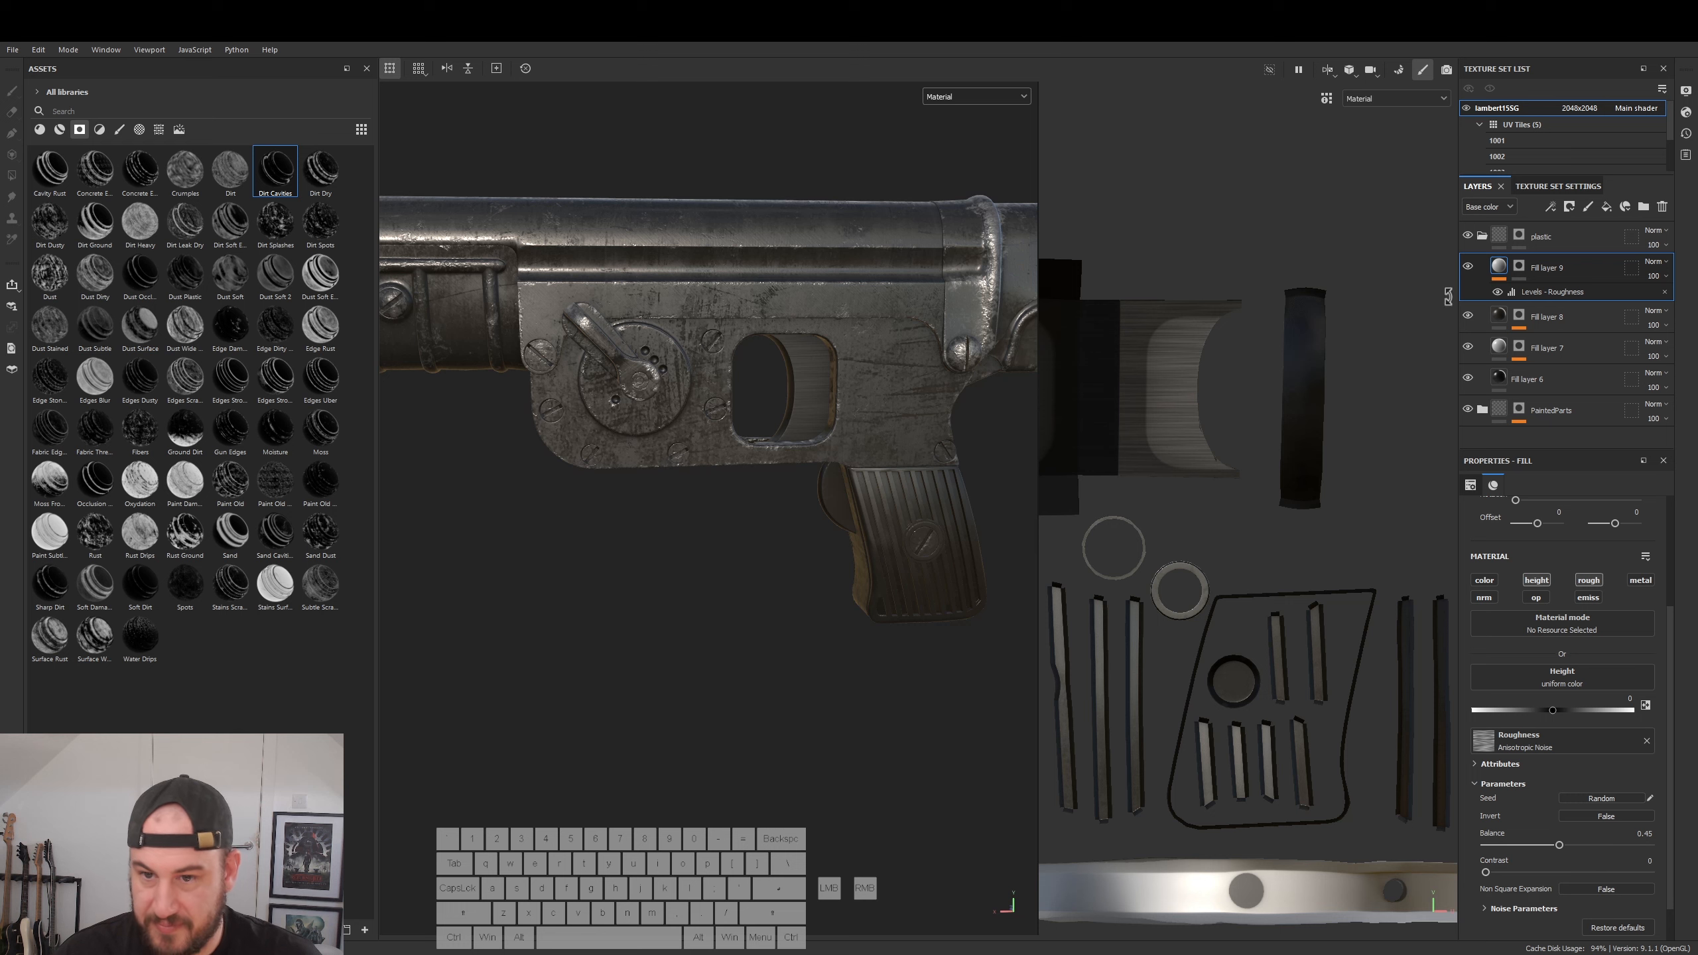
- Add a fill effect to the trigger layer's mask
left_click(1519, 267)
key("4")
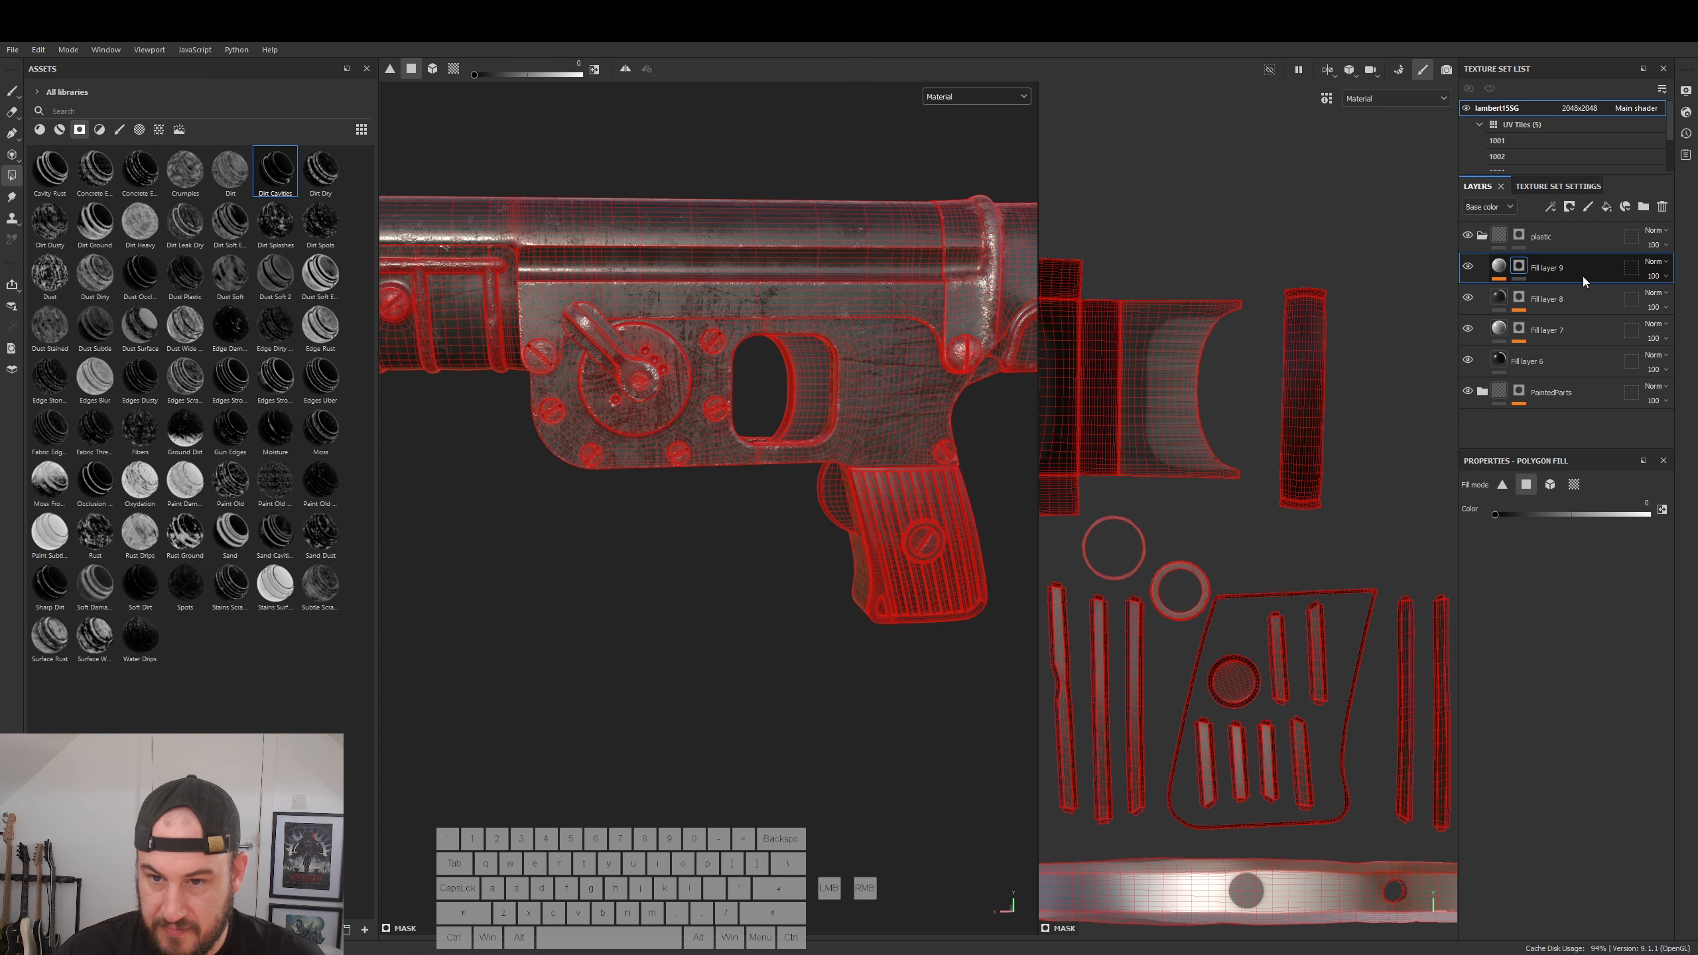
right_click(1520, 268)
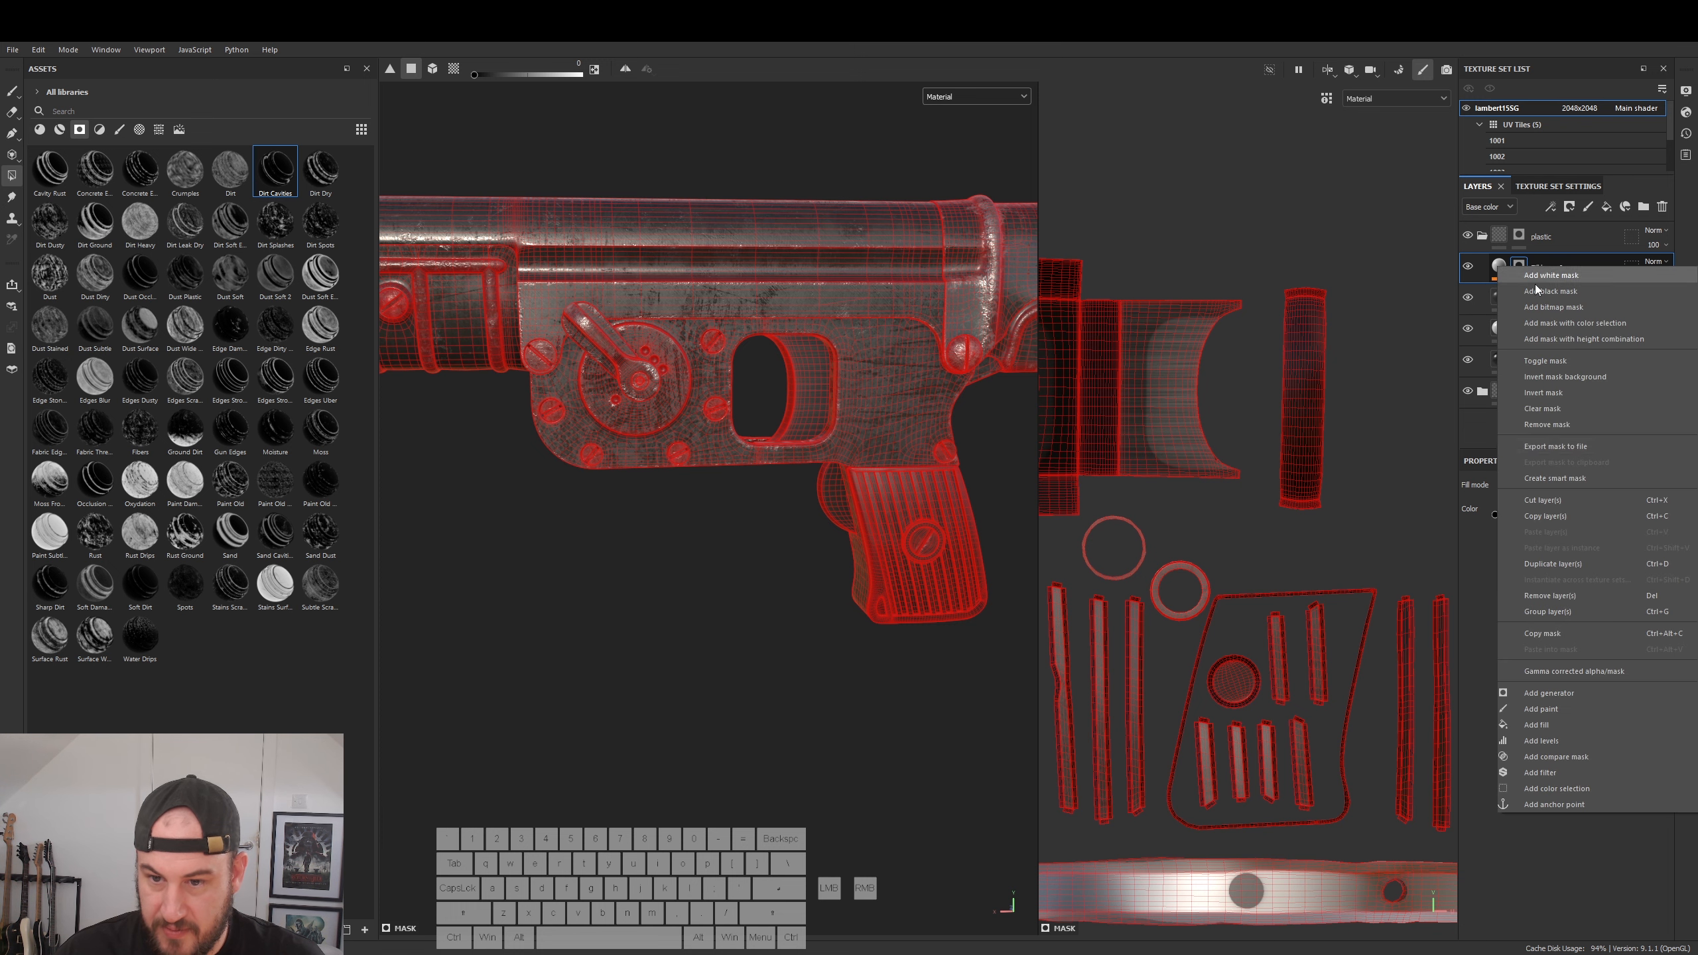
left_click(1560, 727)
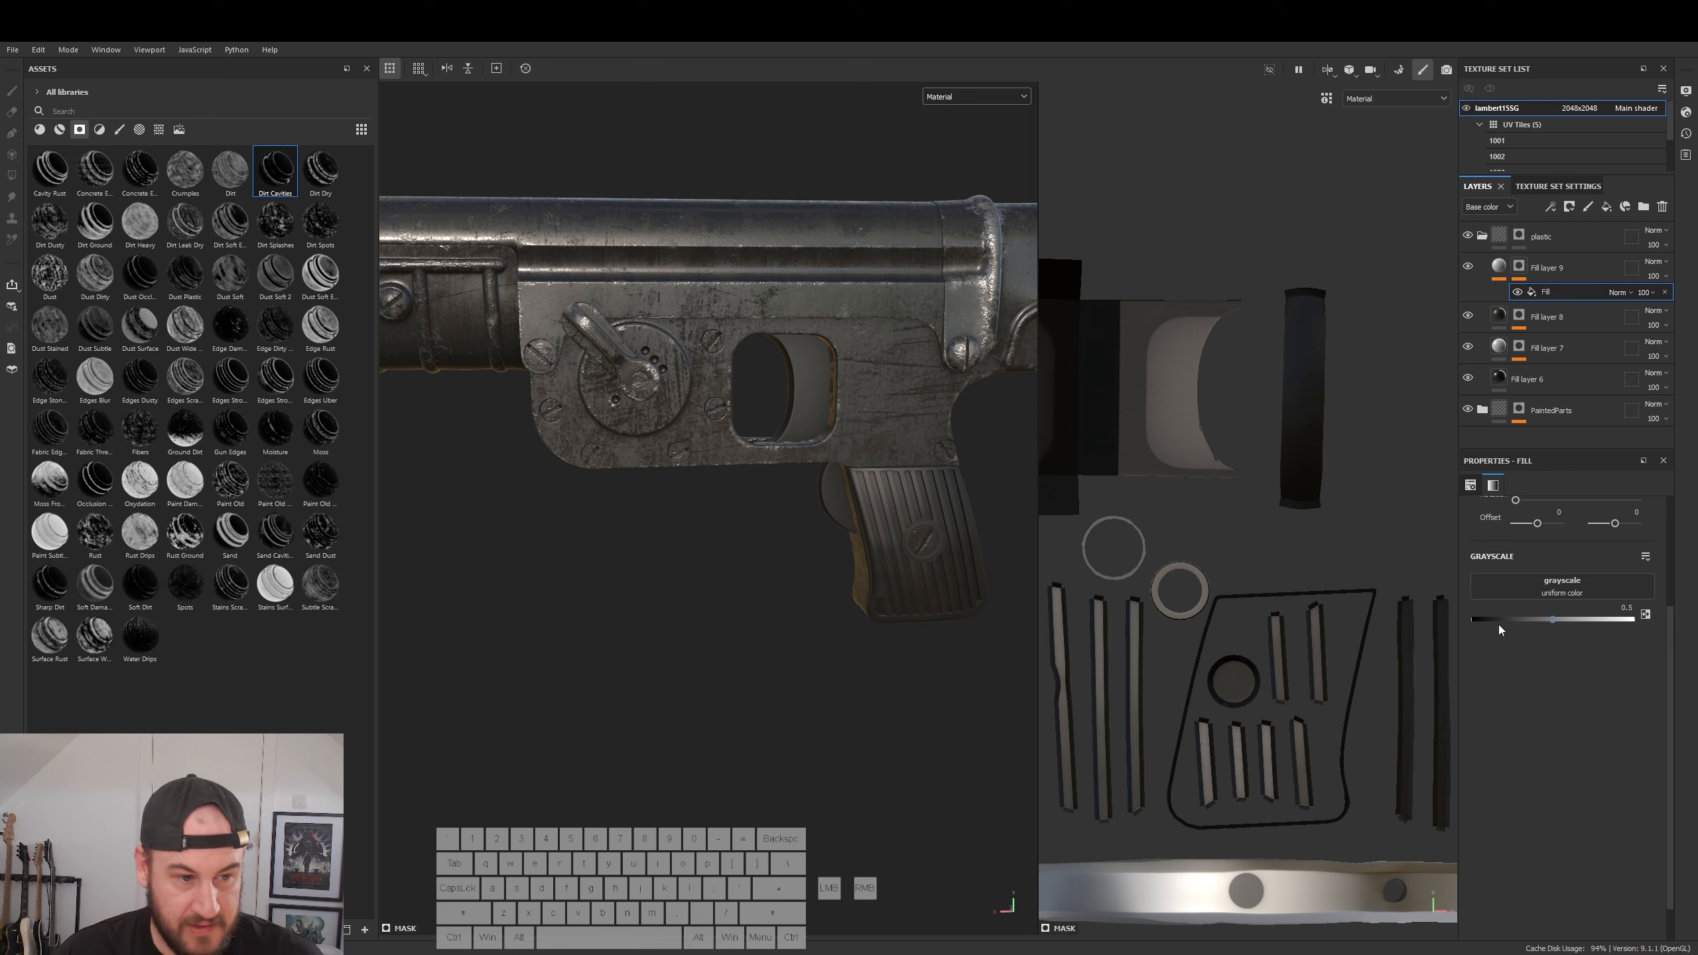
- Search the resources for "ani", apply BnW Spots 2 as the mask fill's grayscale texture and inspect the trigger
left_click(1555, 592)
type("ani")
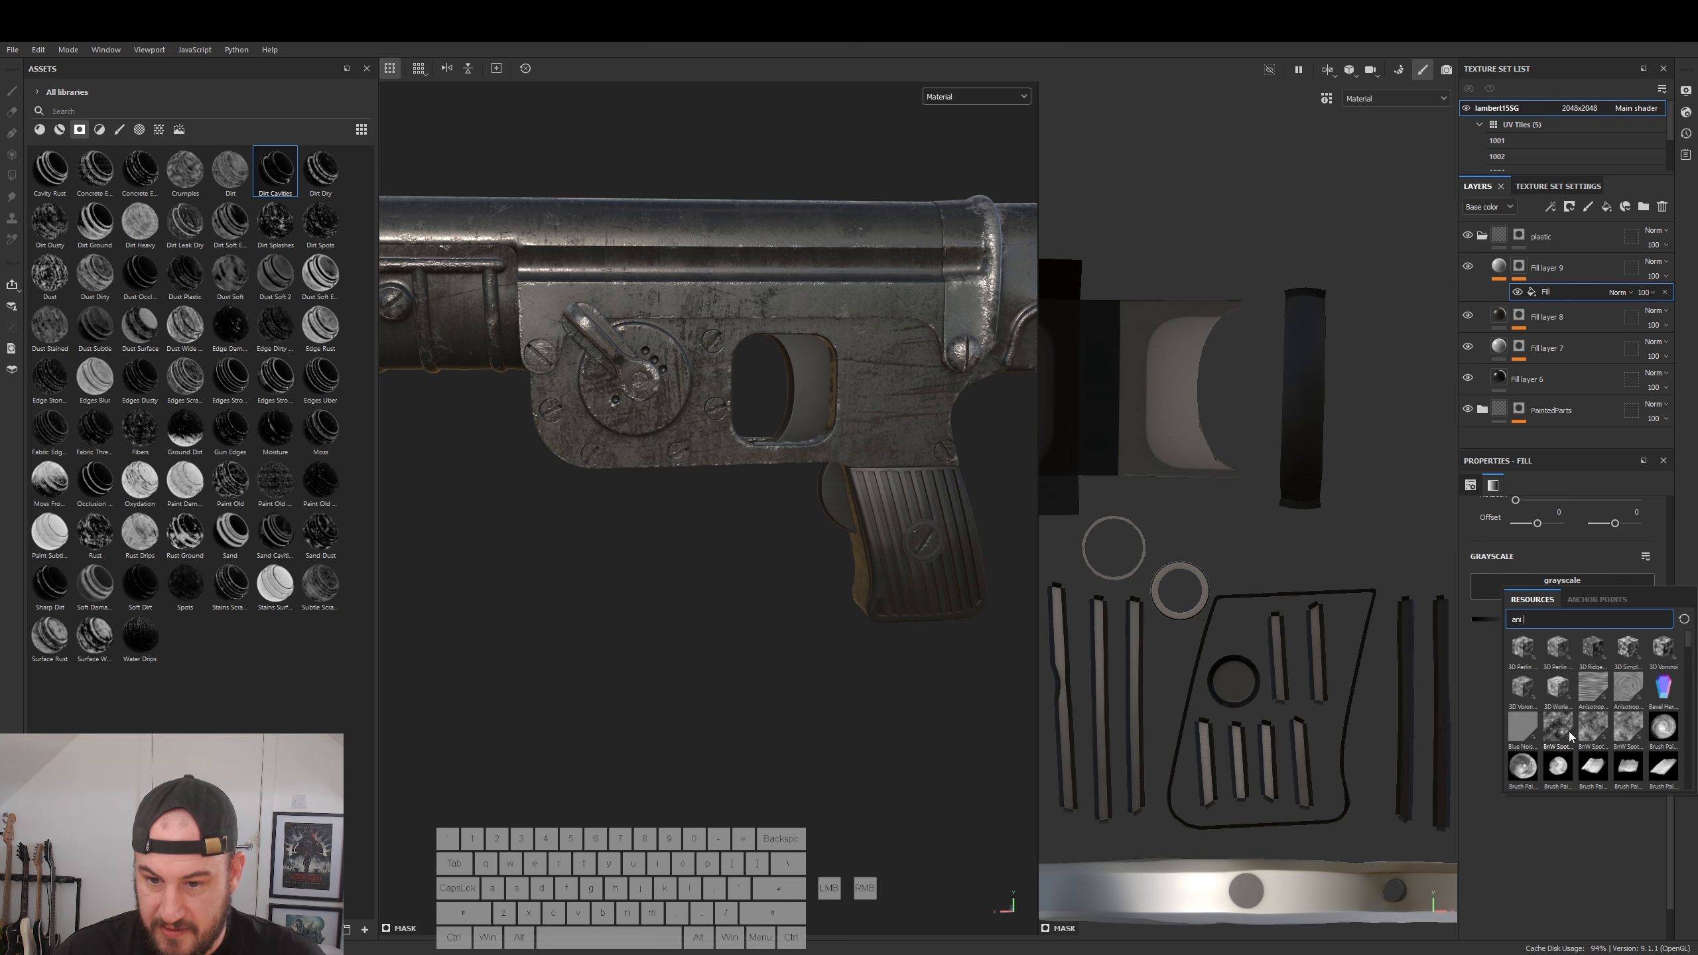
left_click(1600, 727)
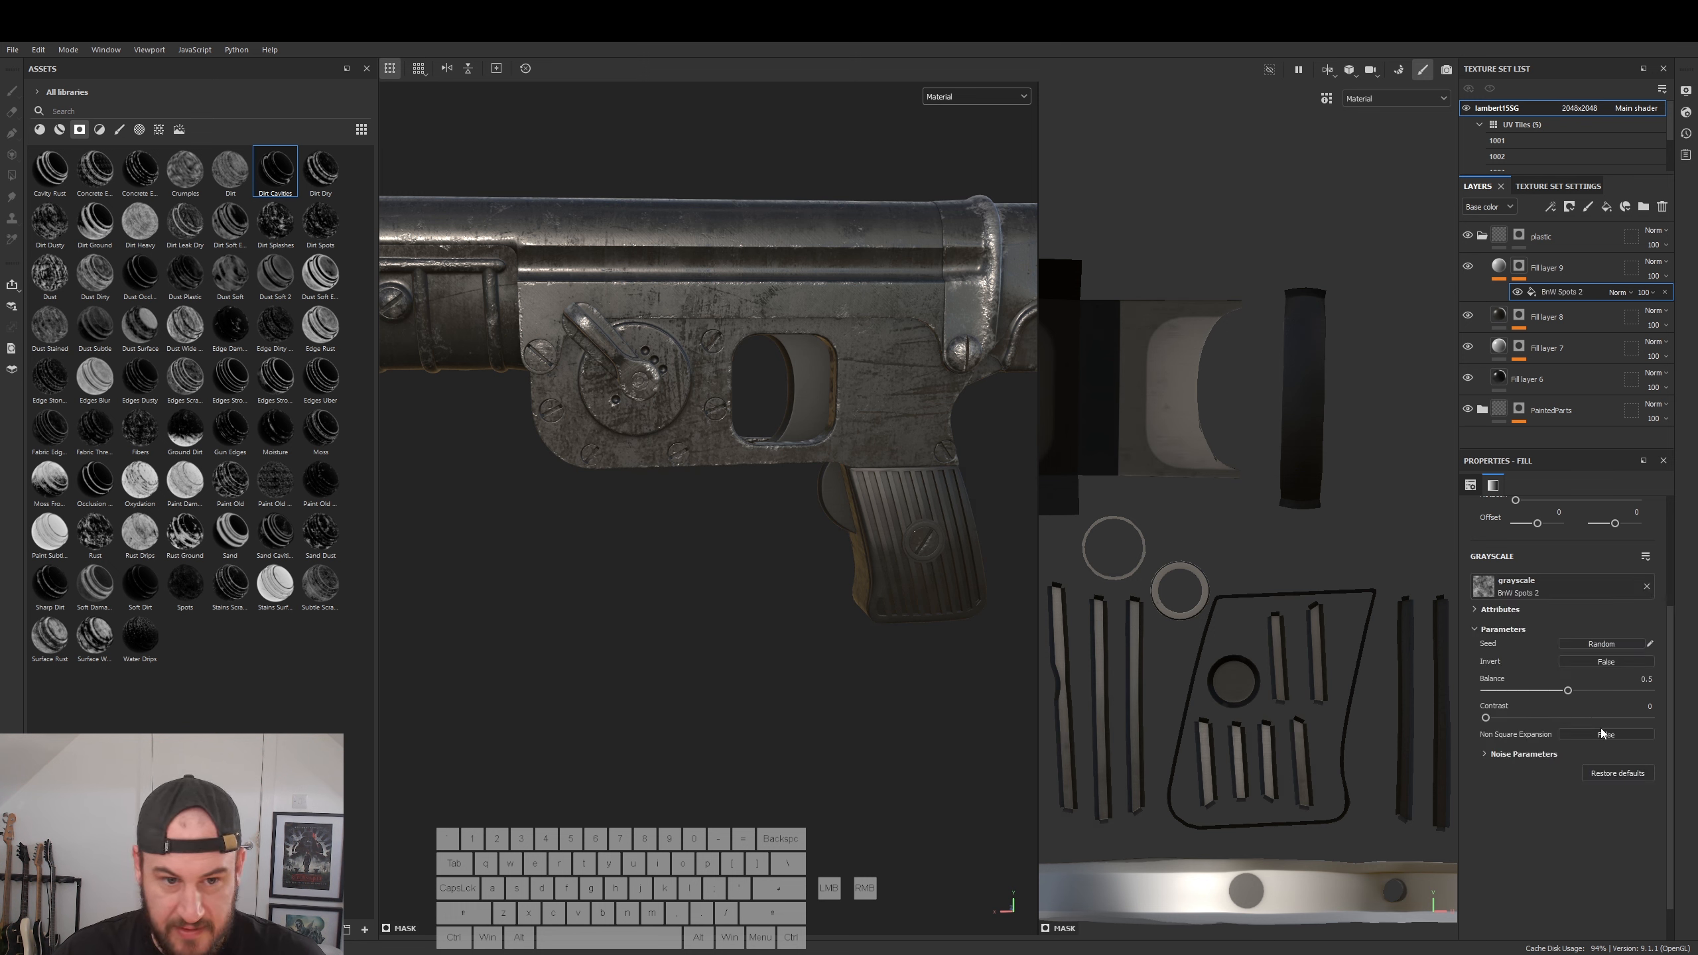
right_click_drag(802, 390, 953, 532, "alt")
left_click_drag(953, 532, 953, 473, "alt")
left_click_drag(830, 450, 762, 462, "alt")
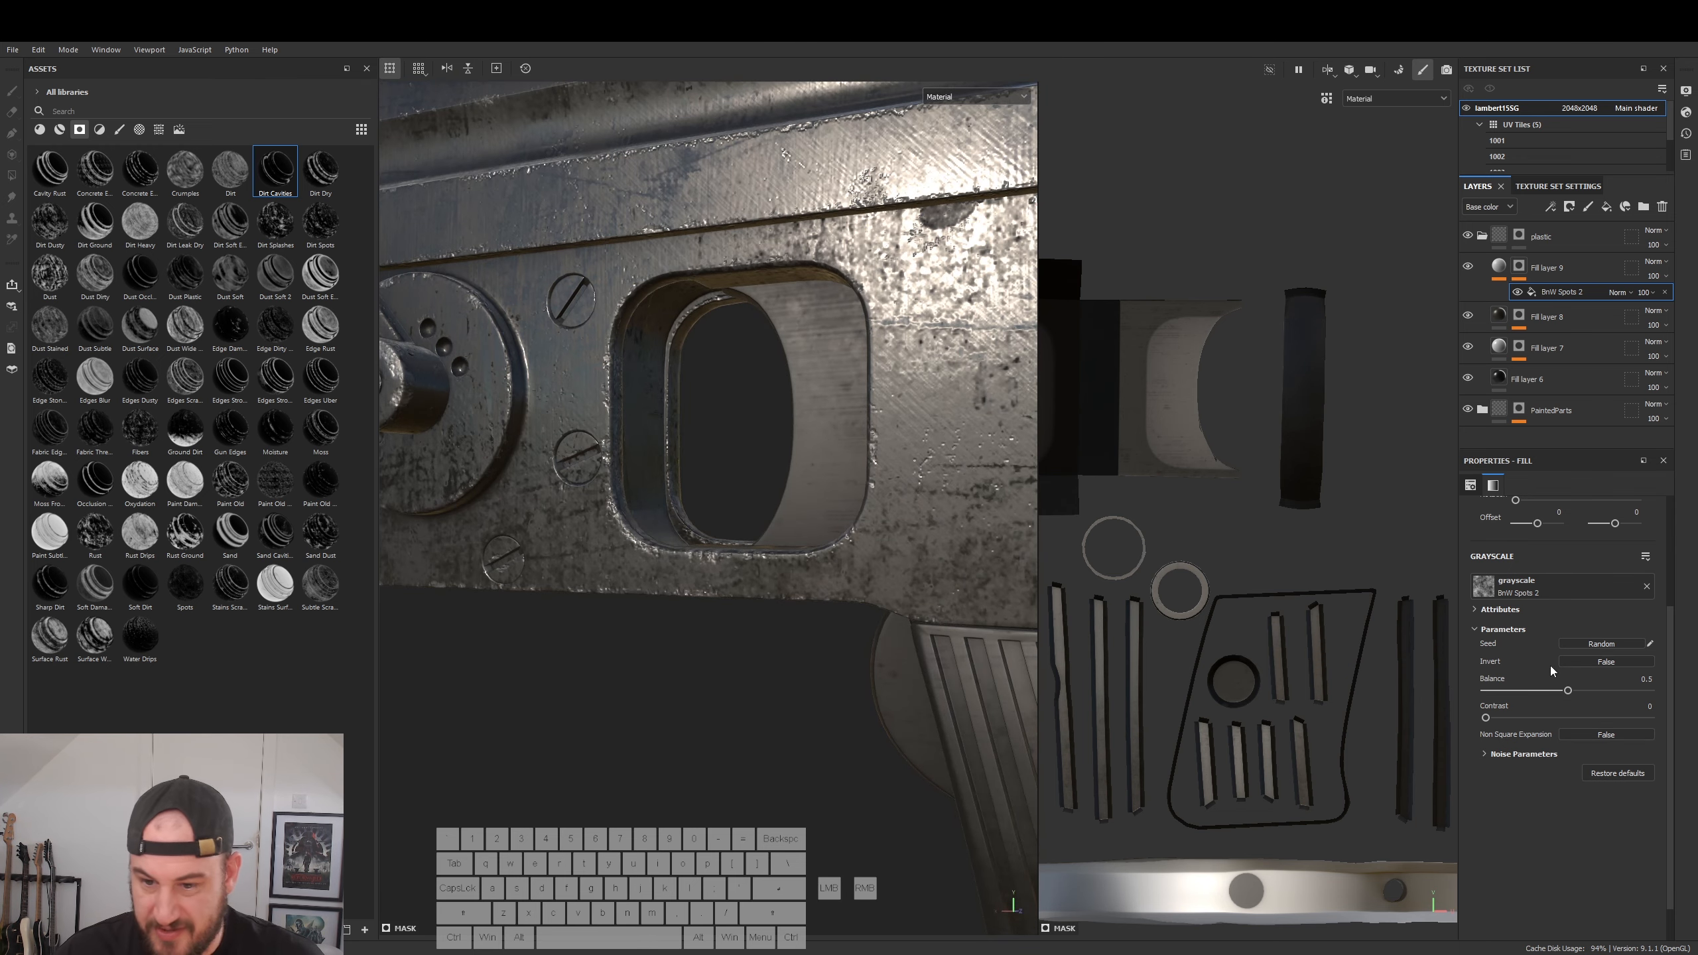
- Replace the mask fill's grayscale texture with Clouds 3 and check the trigger
left_click(1528, 600)
type("ani")
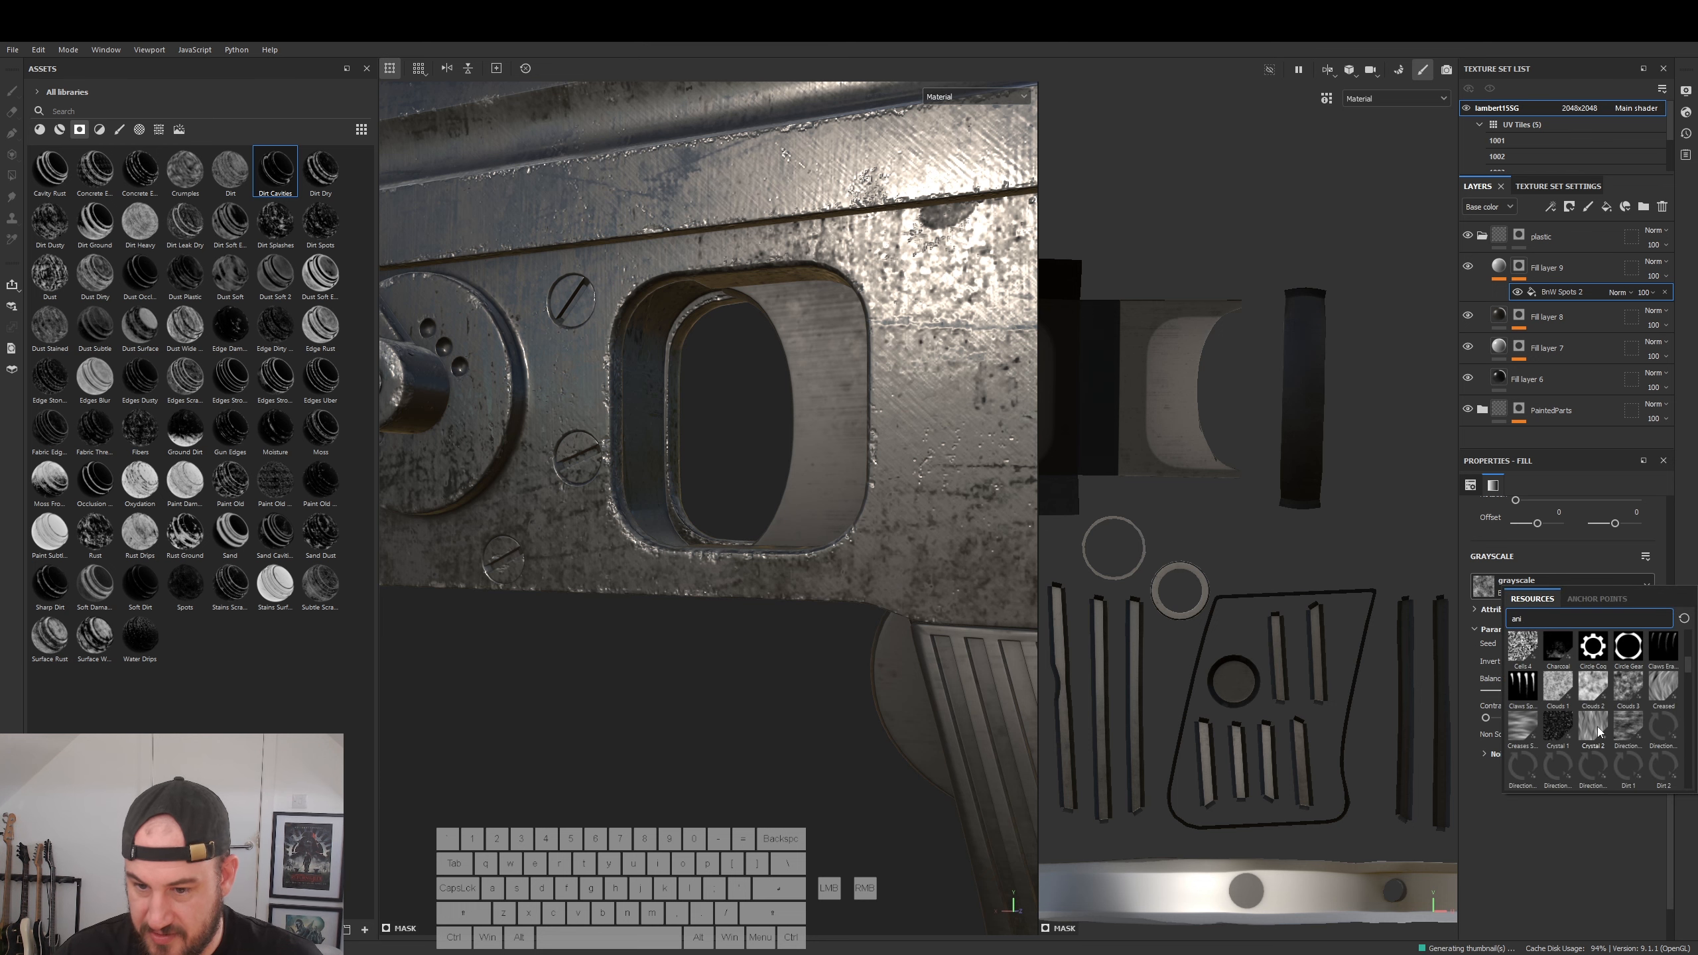
left_click(1629, 687)
left_click_drag(876, 662, 906, 673, "alt")
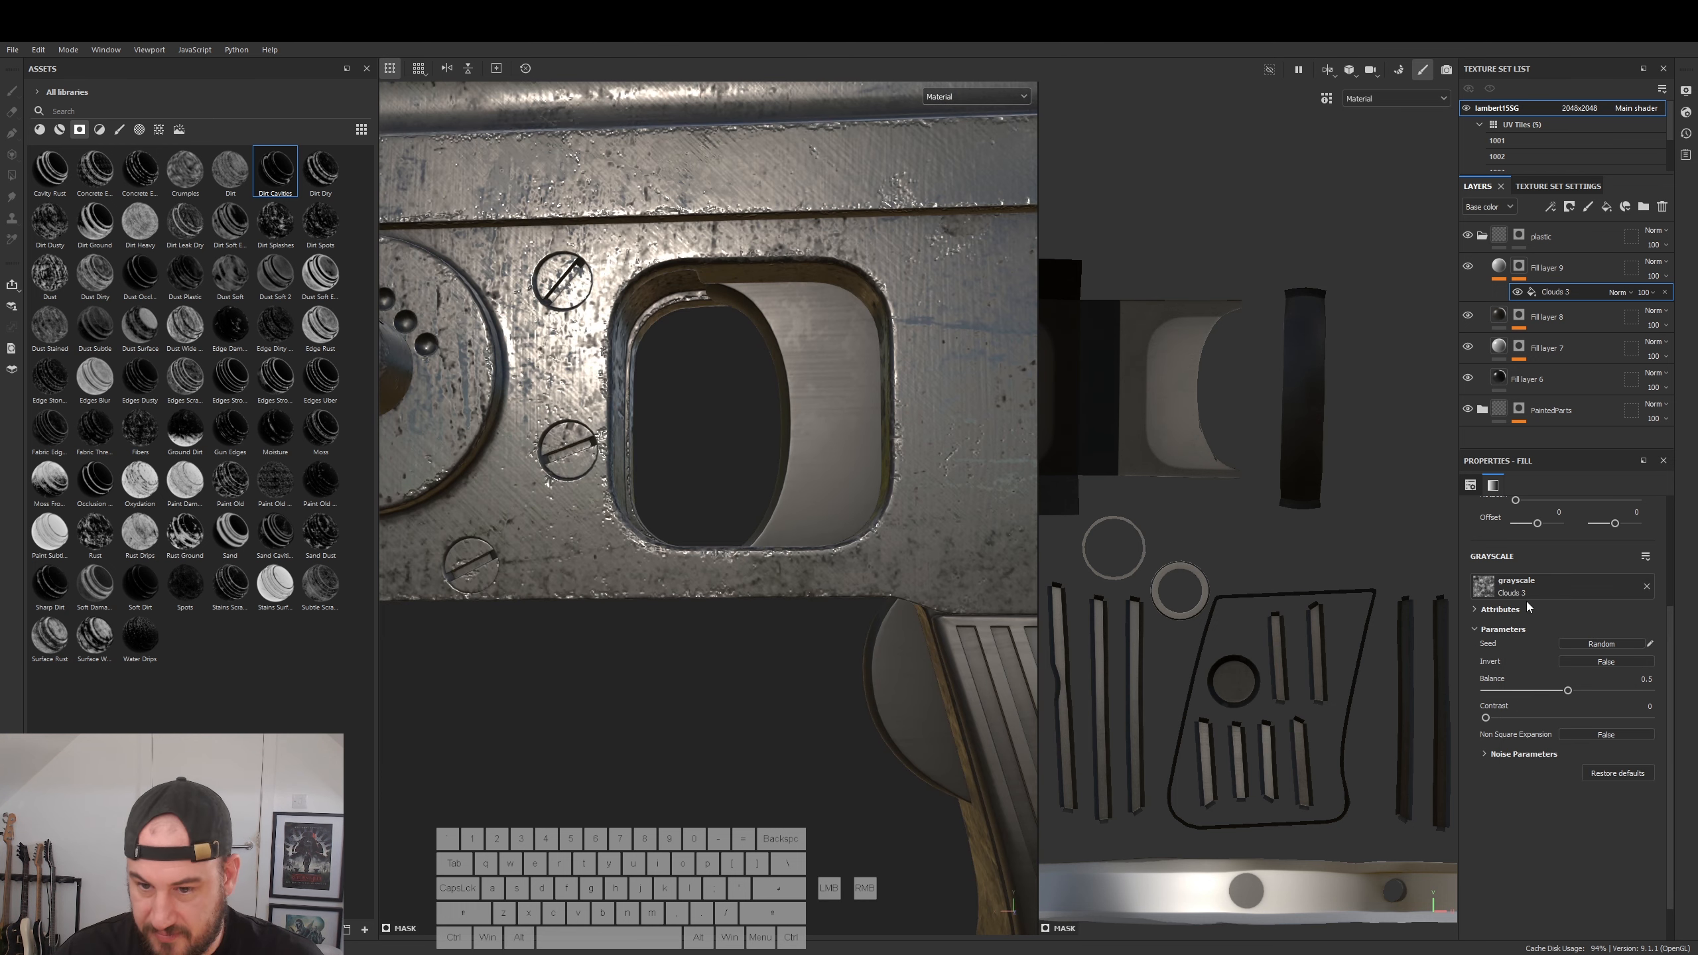
- Search the resources for "grung" and replace the mask fill's grayscale texture with Grunge Rough Dirty
left_click(1537, 586)
type("ani")
scroll(1605, 756, "down", 5)
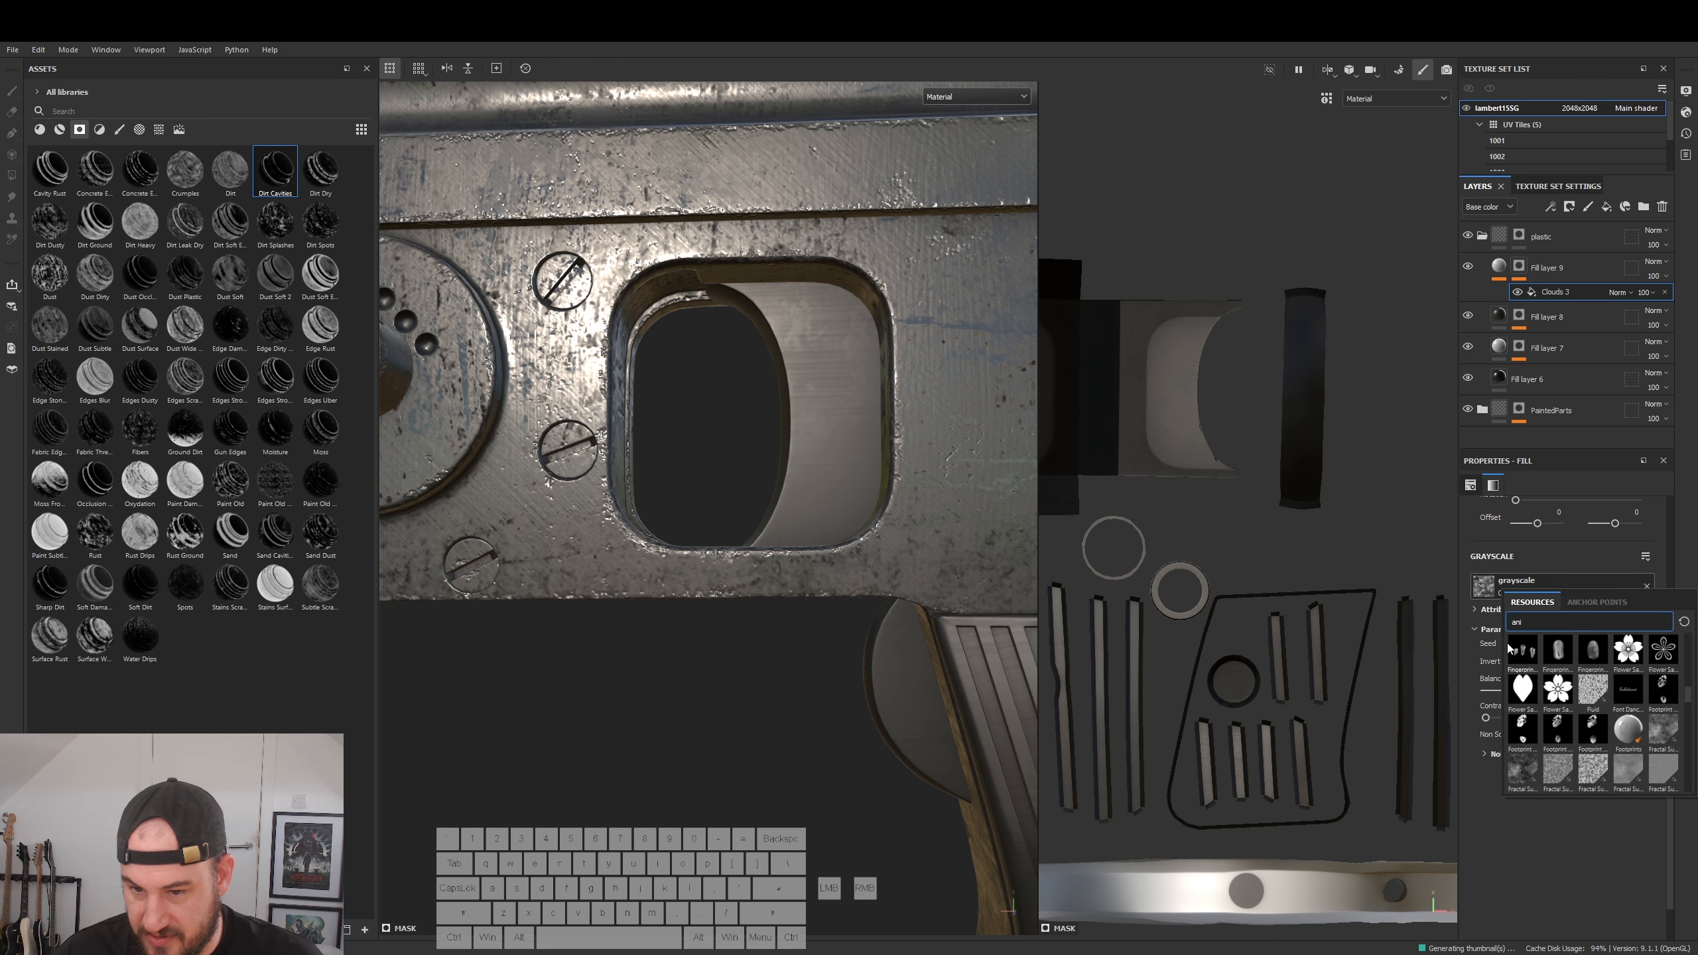
double_click(1525, 622)
type("g")
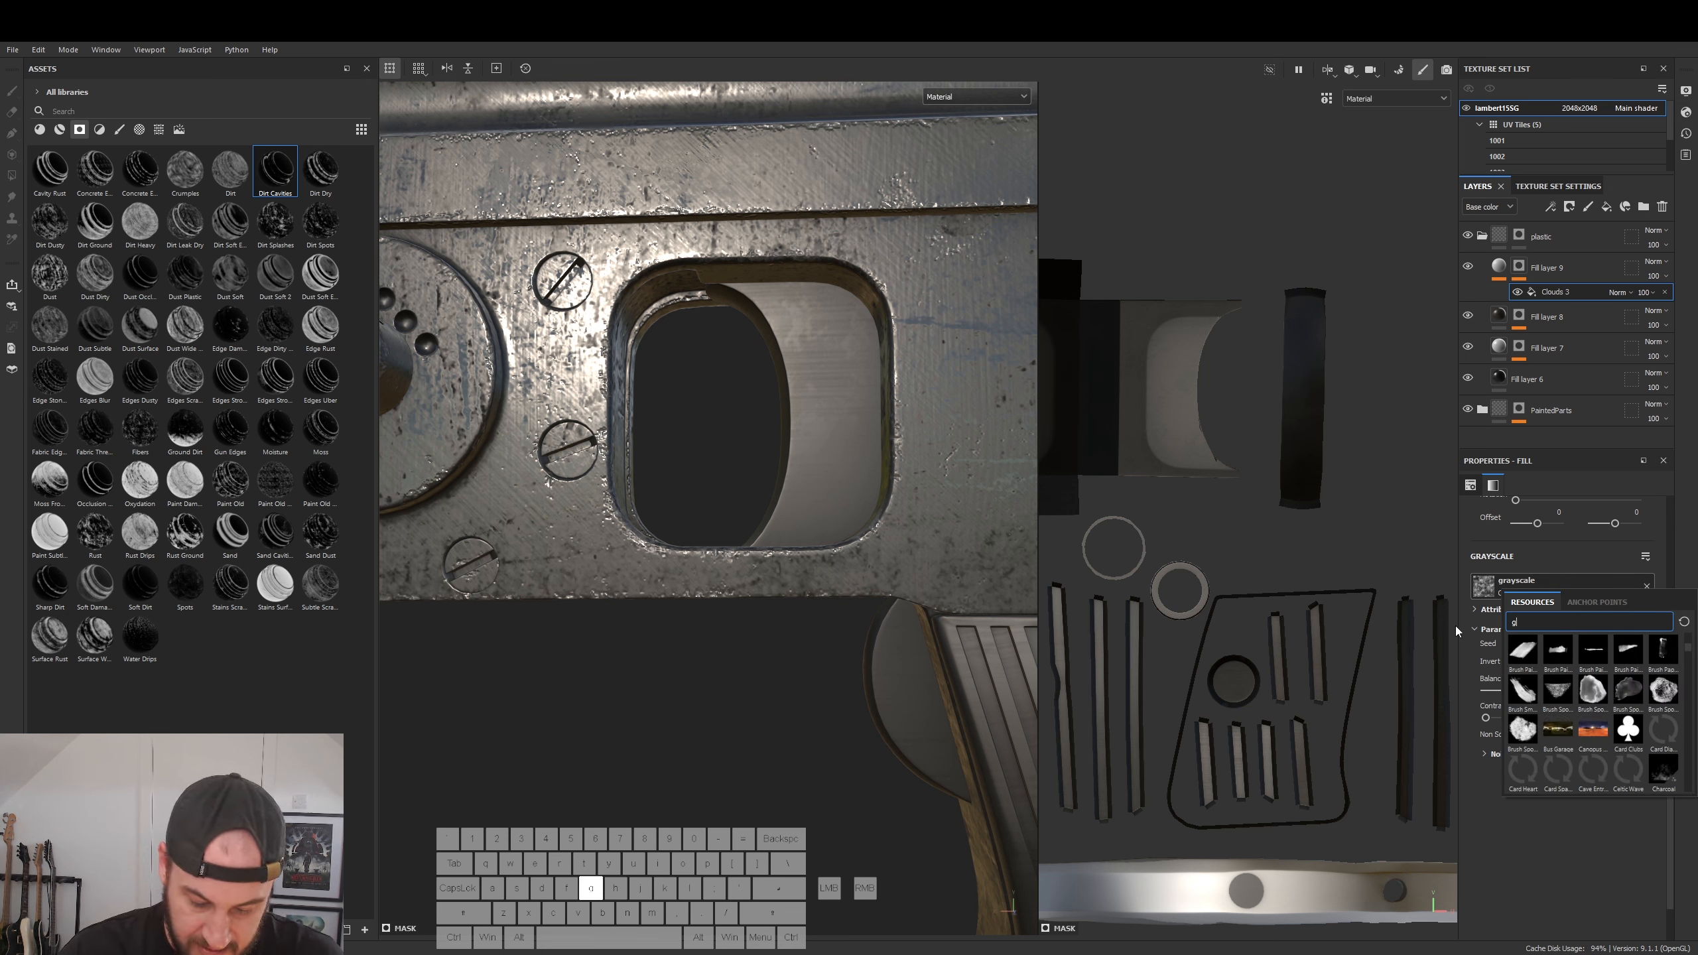
type("rung")
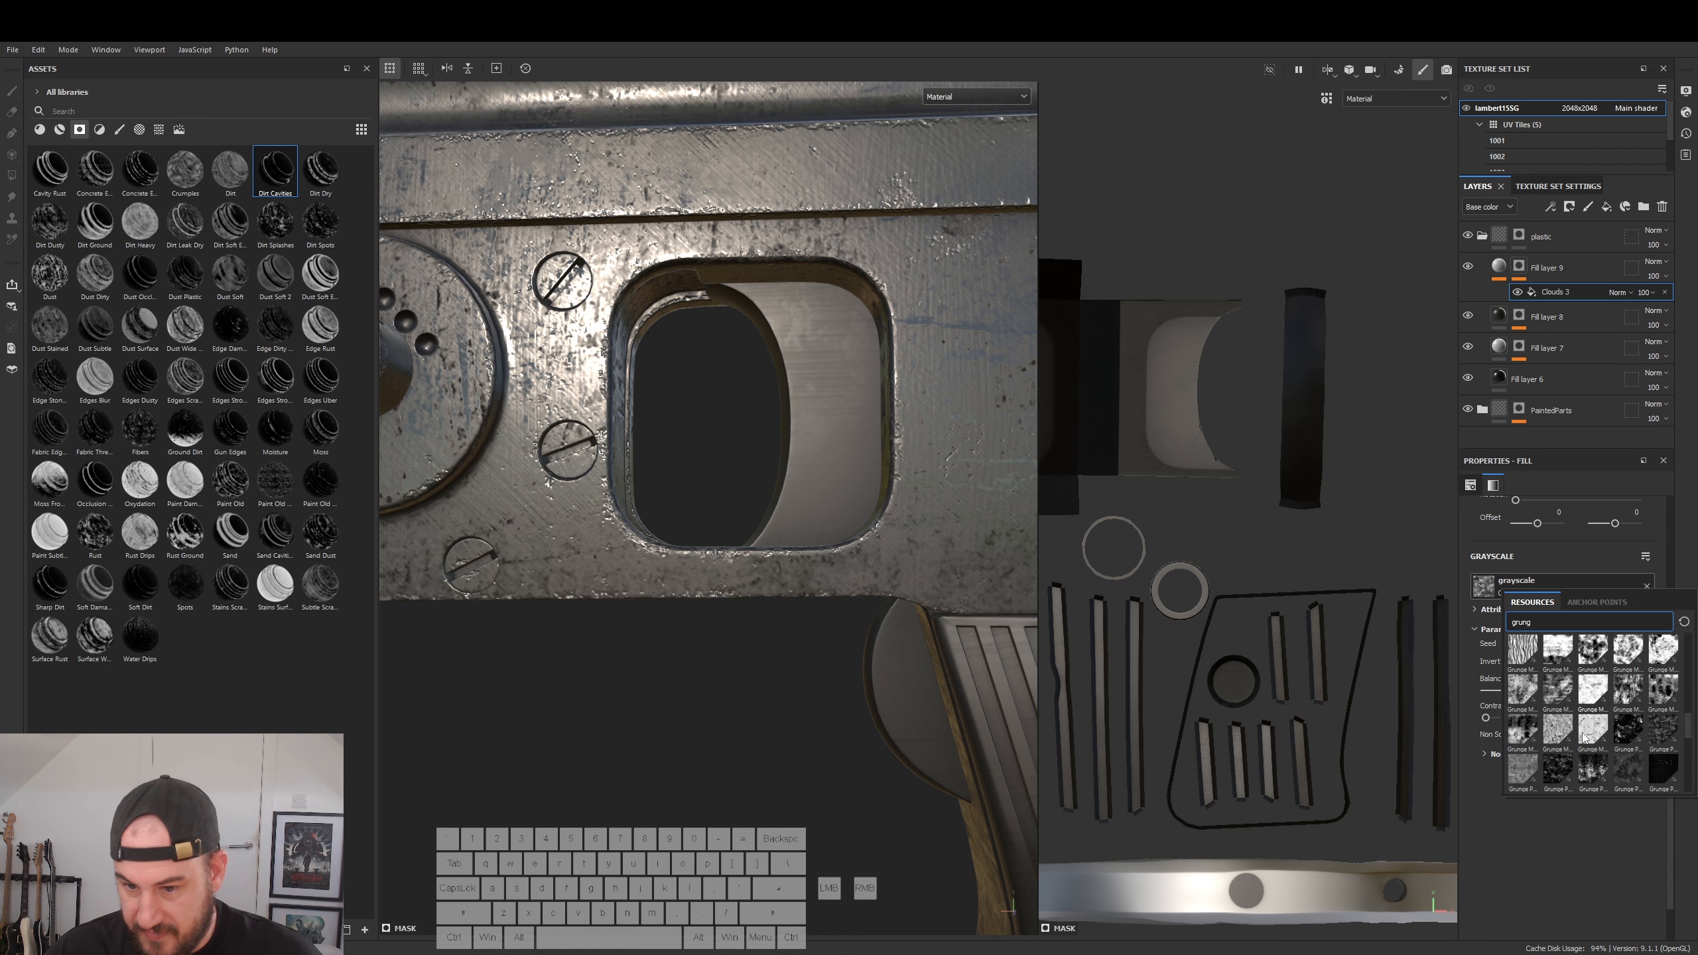
scroll(1598, 769, "down", 3)
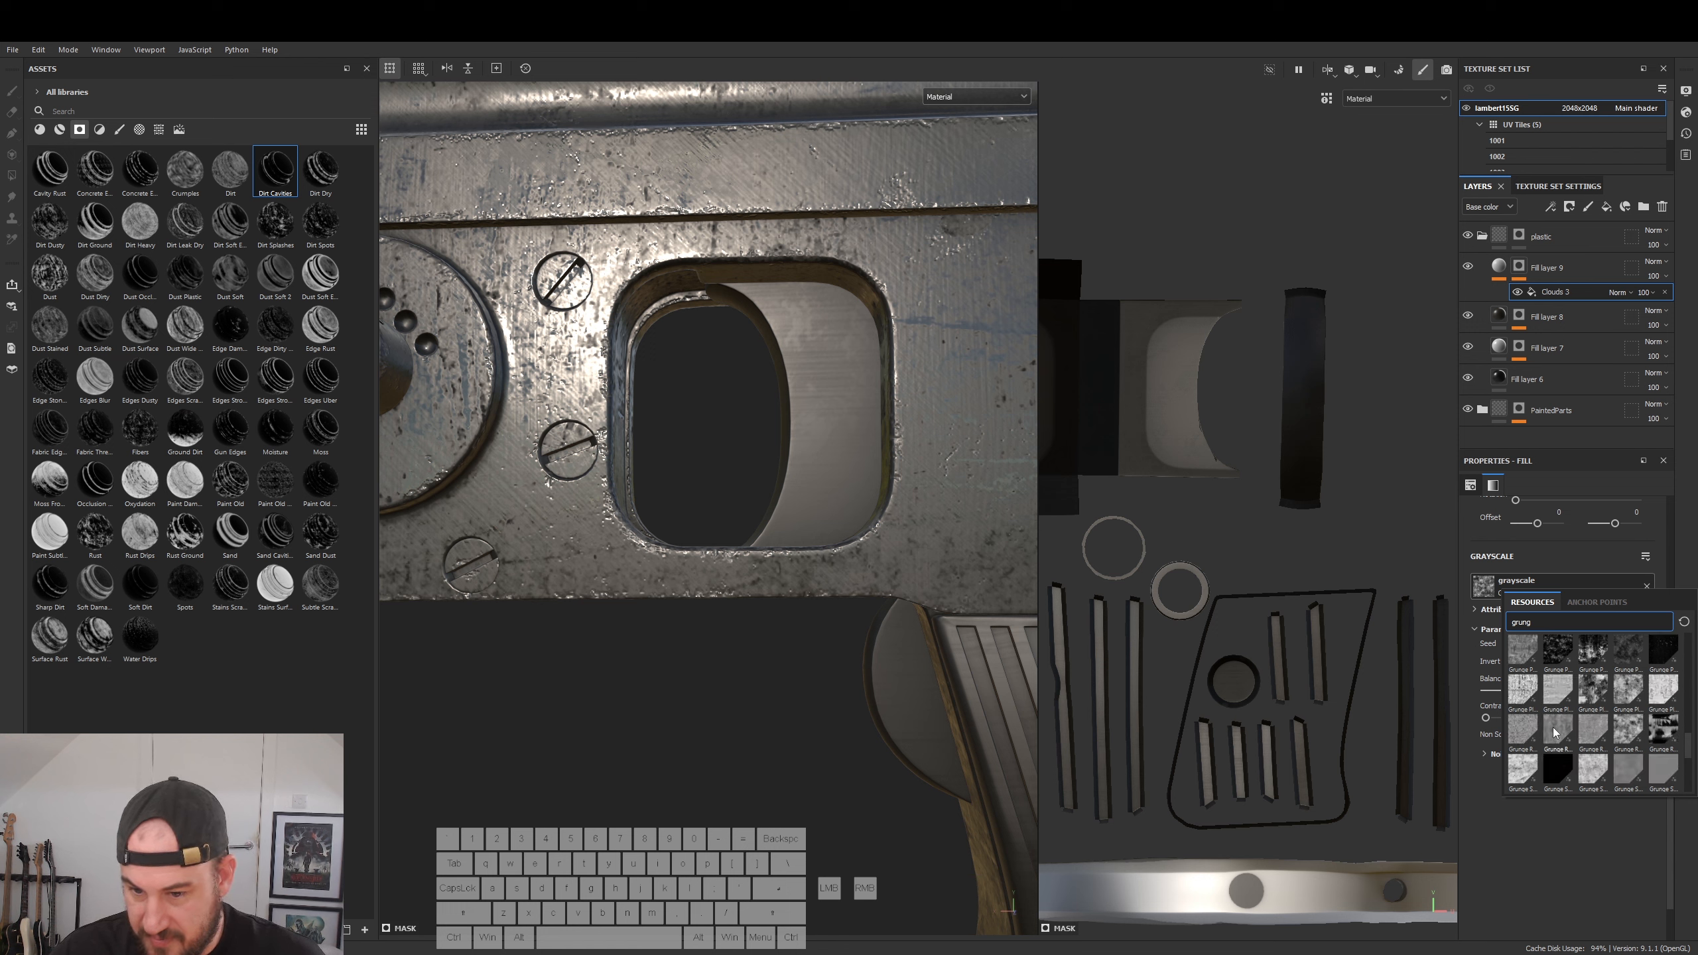
mouse_move(1556, 733)
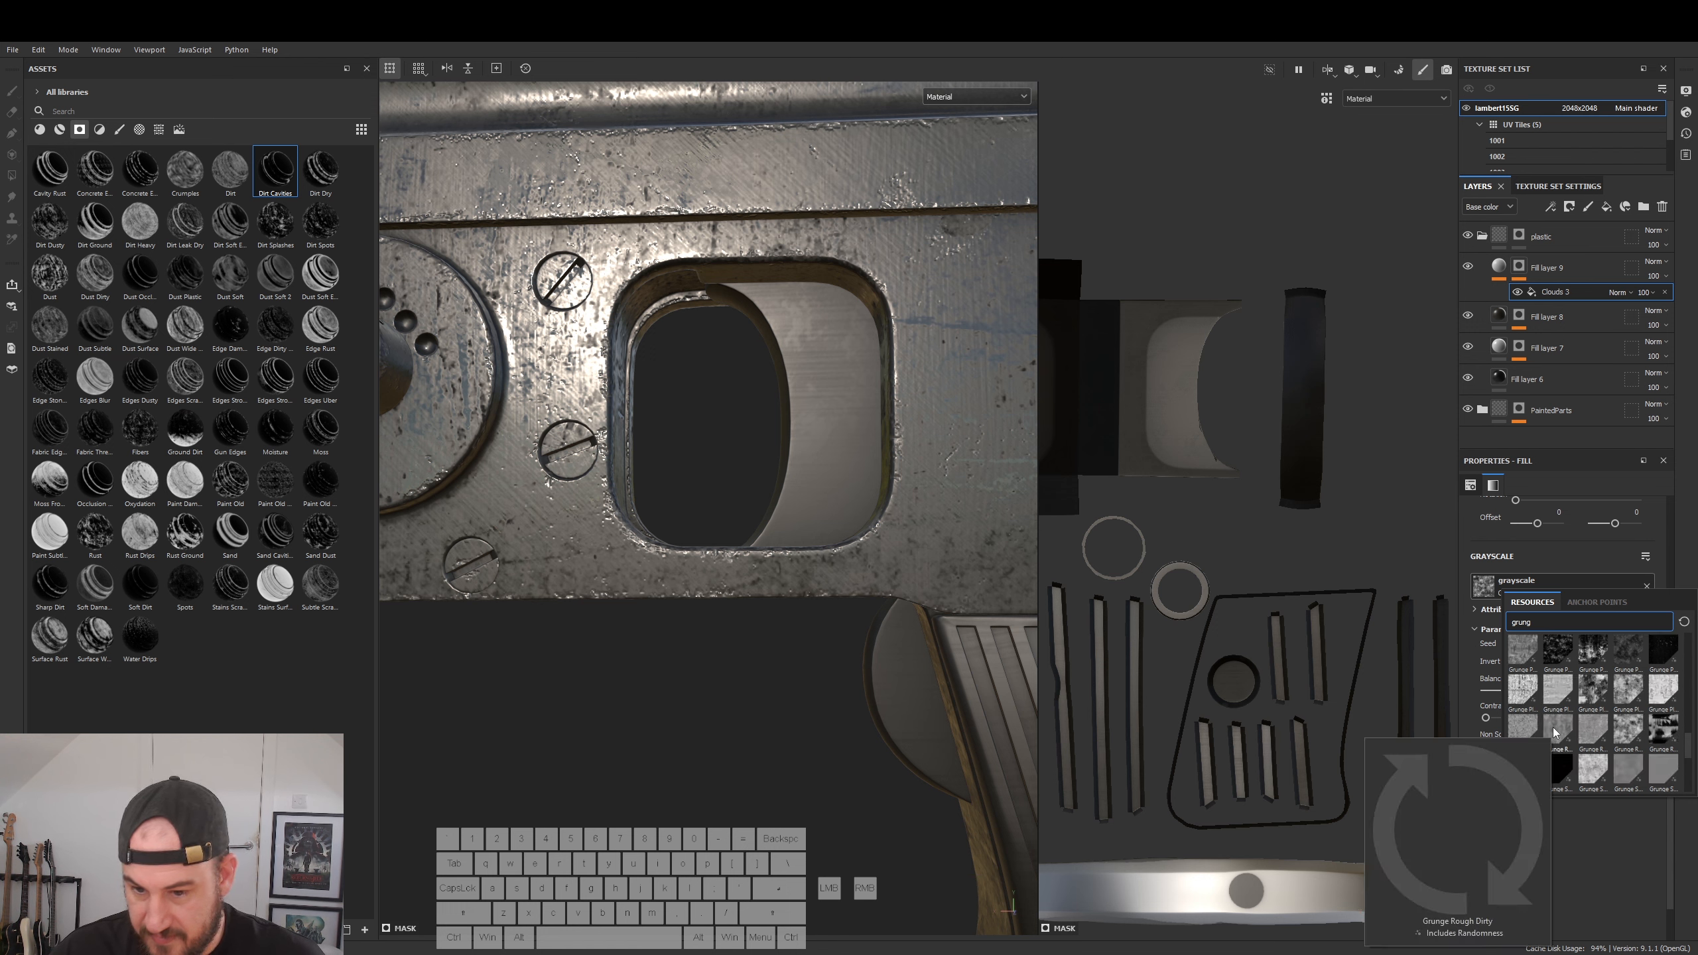
left_click(1555, 733)
left_click_drag(747, 527, 723, 521, "alt")
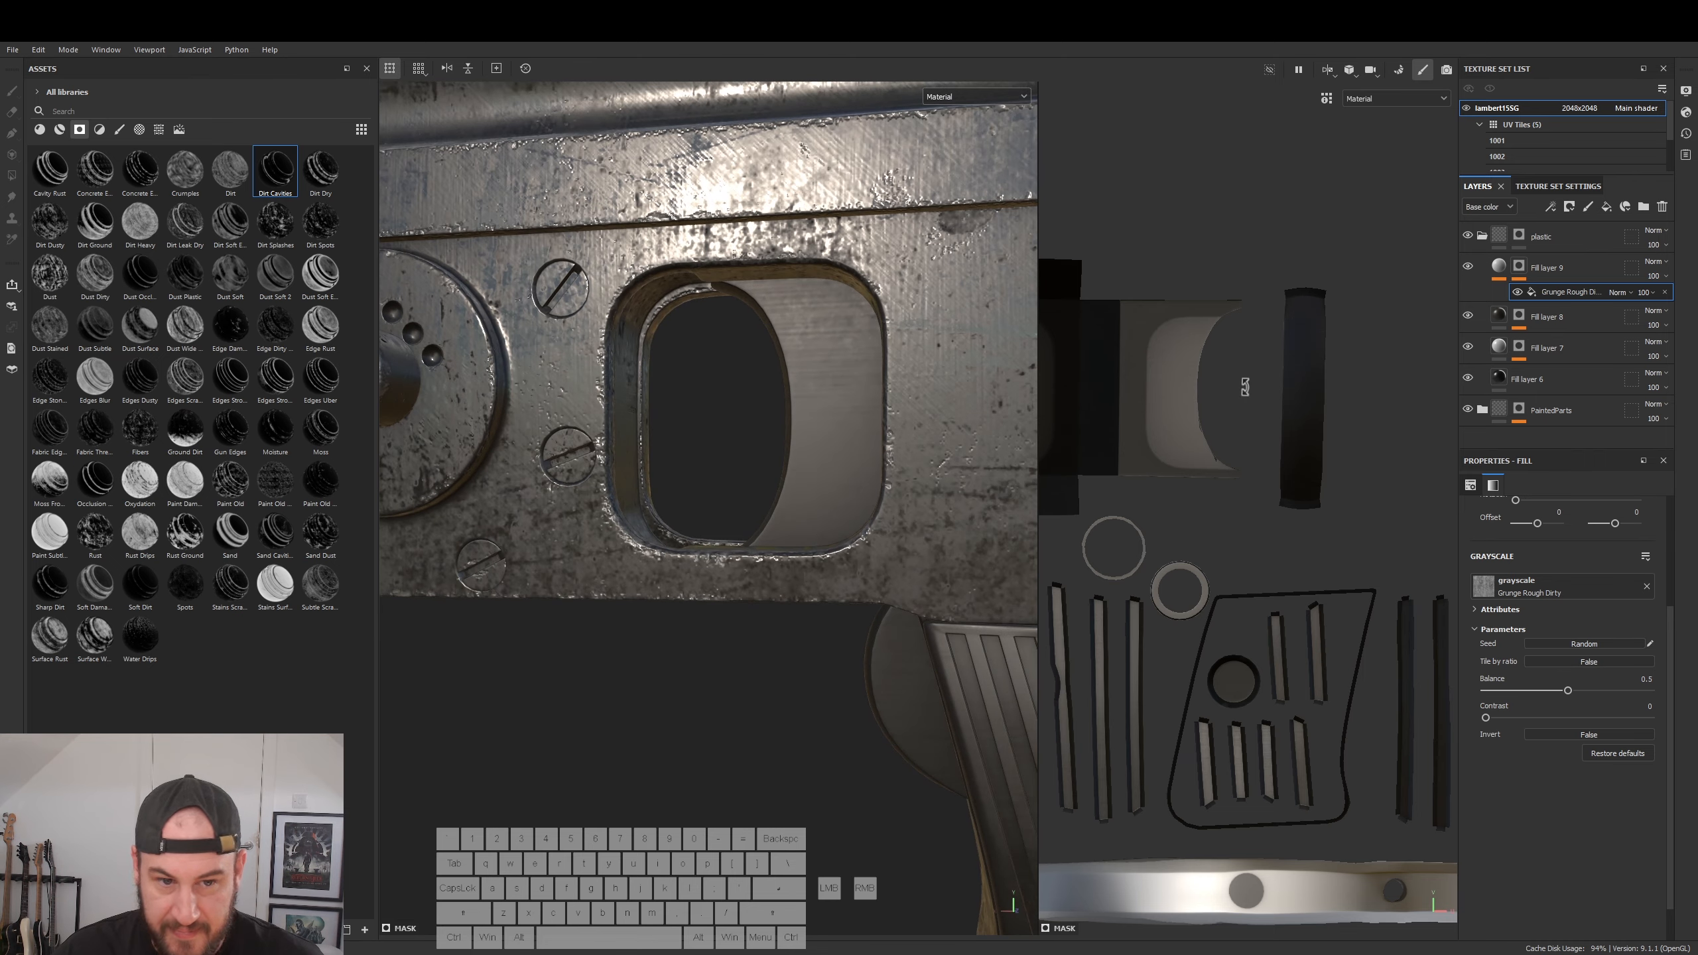
- Raise the white output of Fill layer 9's roughness Levels to 0.87
left_click(1497, 269)
left_click(1552, 292)
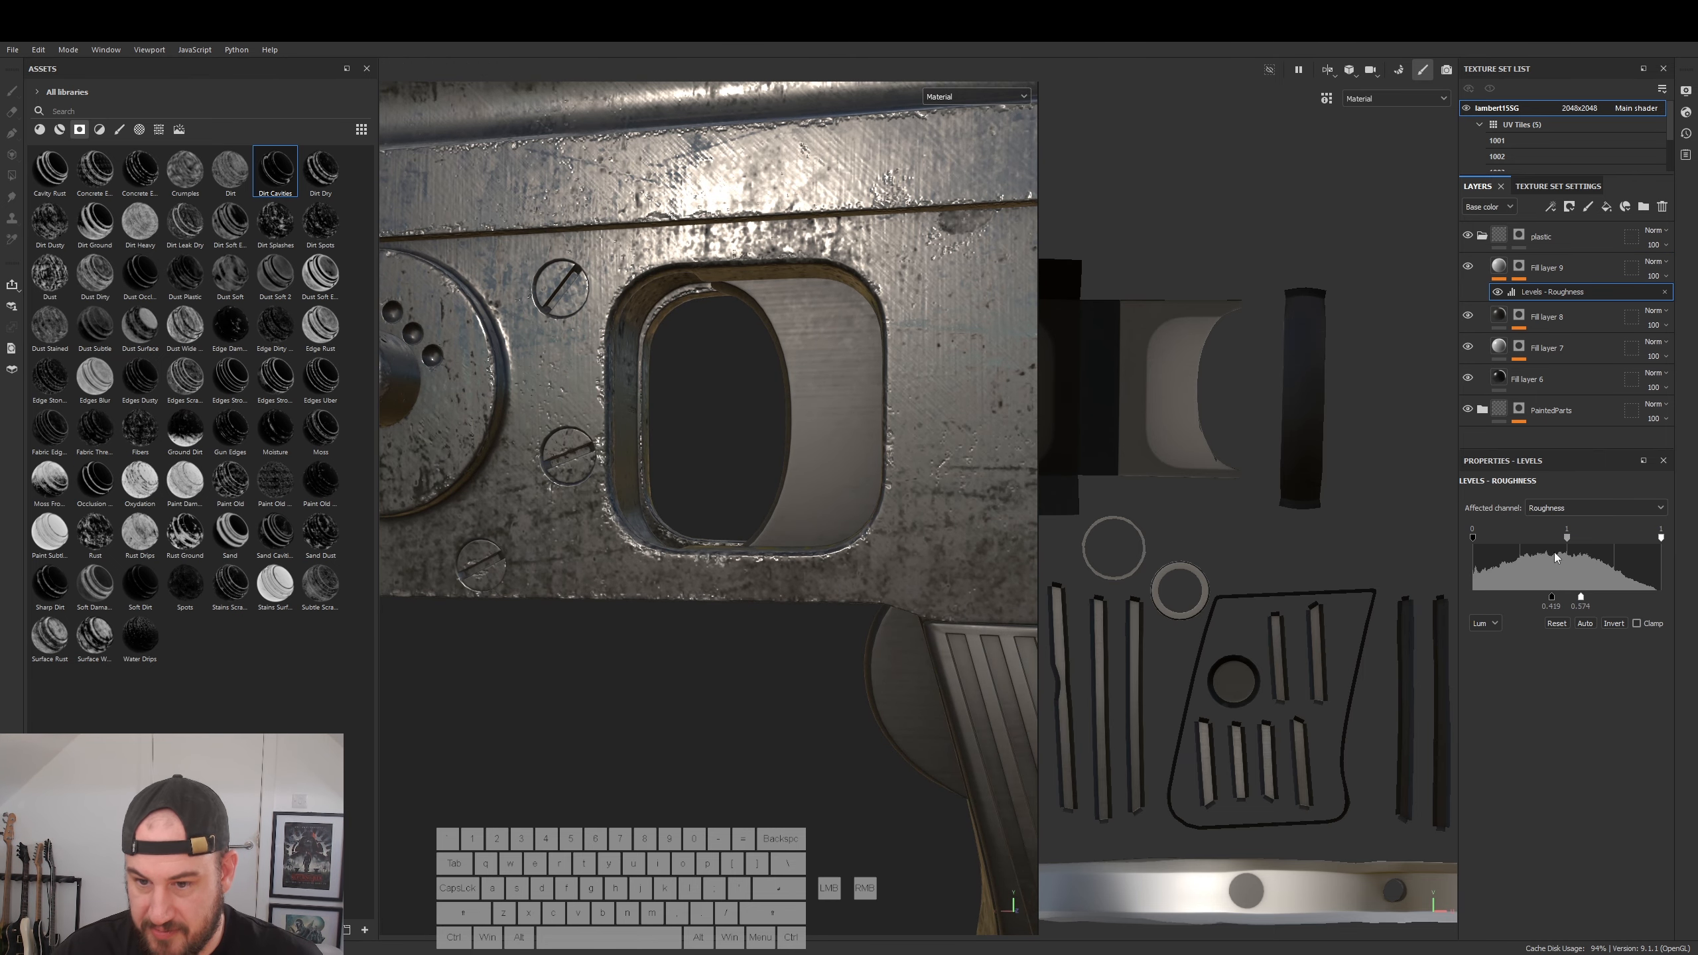
left_click_drag(1596, 600, 1630, 601)
- Inspect the roughness of the trigger, receiver and grip up close and across the whole gun from several angles
right_click_drag(869, 644, 808, 659, "alt")
left_click_drag(807, 659, 829, 593, "alt")
right_click_drag(829, 593, 729, 589, "alt")
middle_click_drag(729, 588, 795, 698, "alt")
left_click_drag(795, 698, 756, 717, "alt")
middle_click_drag(756, 717, 760, 719, "alt")
left_click_drag(761, 719, 799, 629, "alt")
right_click_drag(799, 629, 869, 636, "alt")
left_click_drag(749, 649, 850, 696, "alt")
right_click_drag(969, 703, 1217, 712, "alt")
left_click_drag(595, 620, 642, 664, "alt")
right_click_drag(792, 694, 562, 677, "alt")
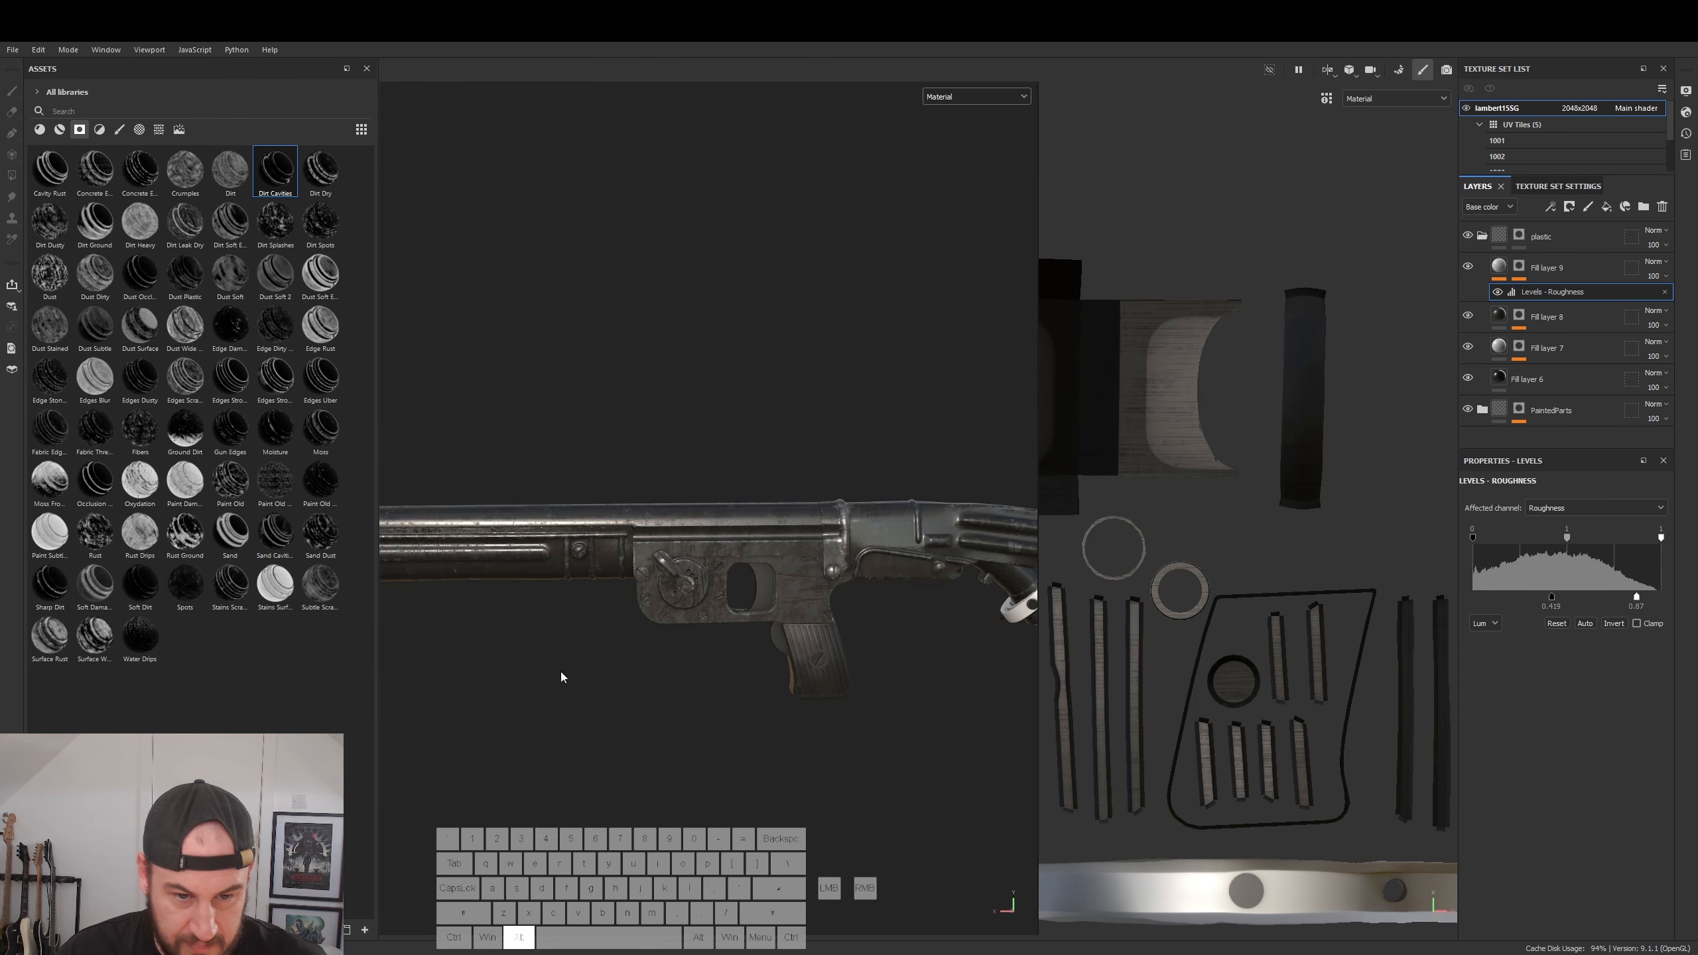
middle_click_drag(562, 677, 503, 616, "alt")
left_click_drag(1003, 699, 538, 614, "alt")
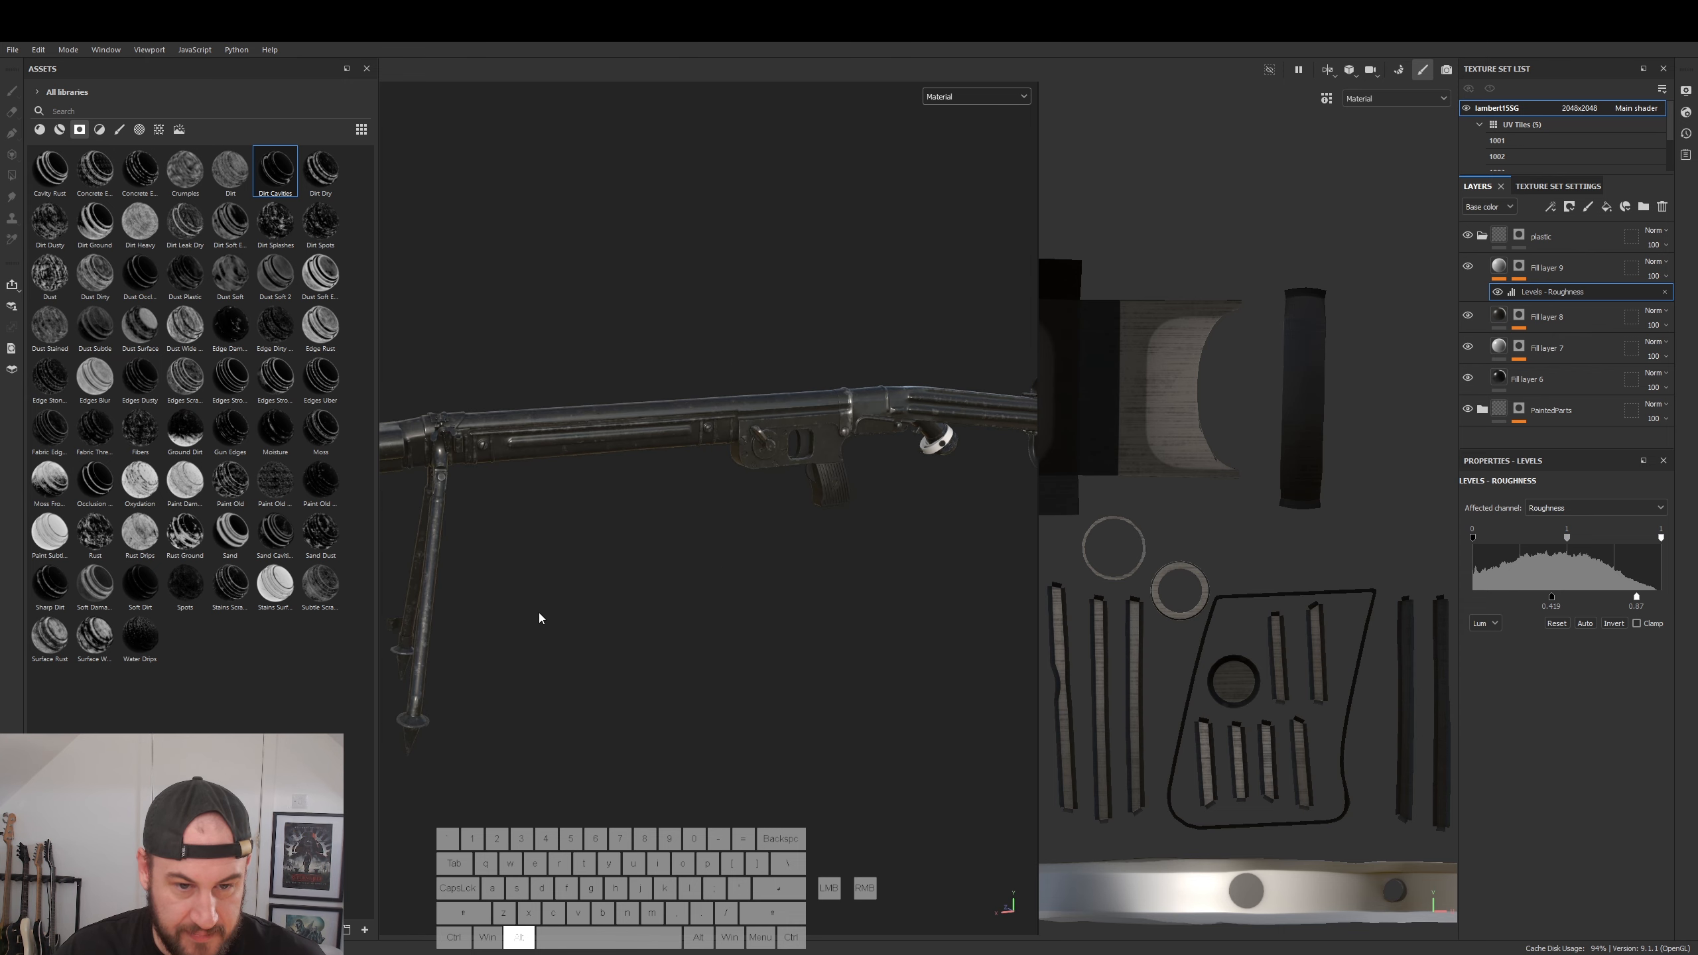
right_click_drag(538, 615, 811, 637, "alt")
left_click_drag(811, 637, 740, 634, "alt")
right_click_drag(740, 633, 953, 659, "alt")
left_click_drag(952, 659, 747, 561, "alt")
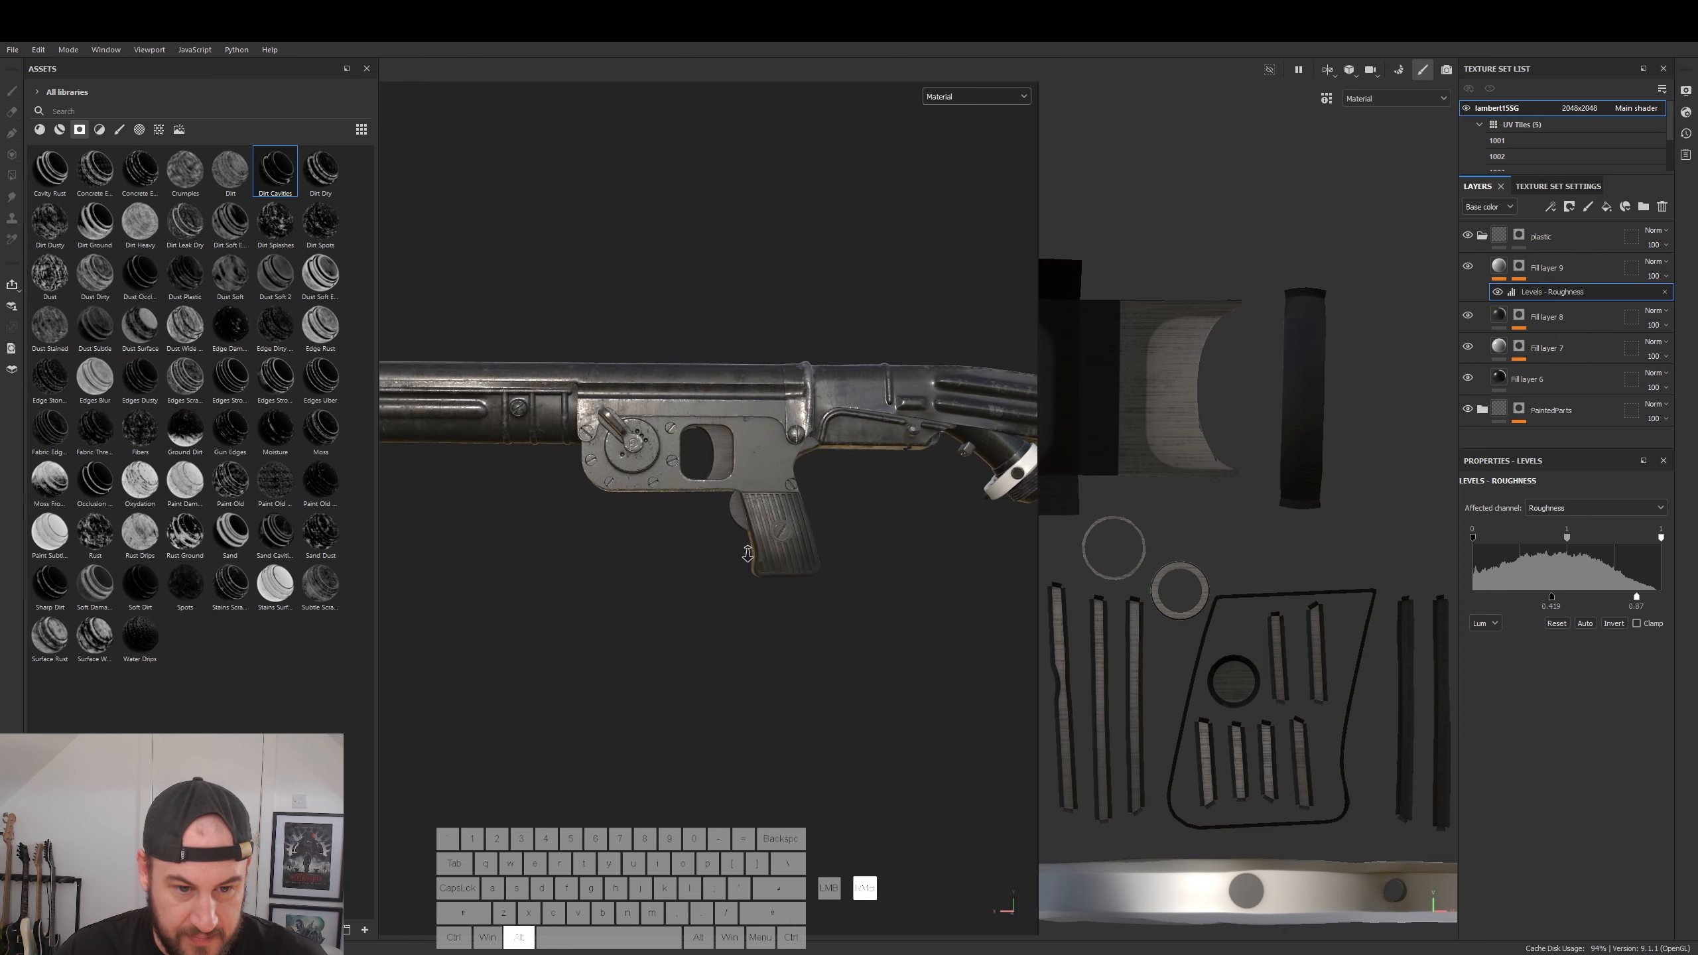
right_click_drag(747, 561, 729, 619, "alt")
left_click_drag(729, 618, 769, 626, "alt")
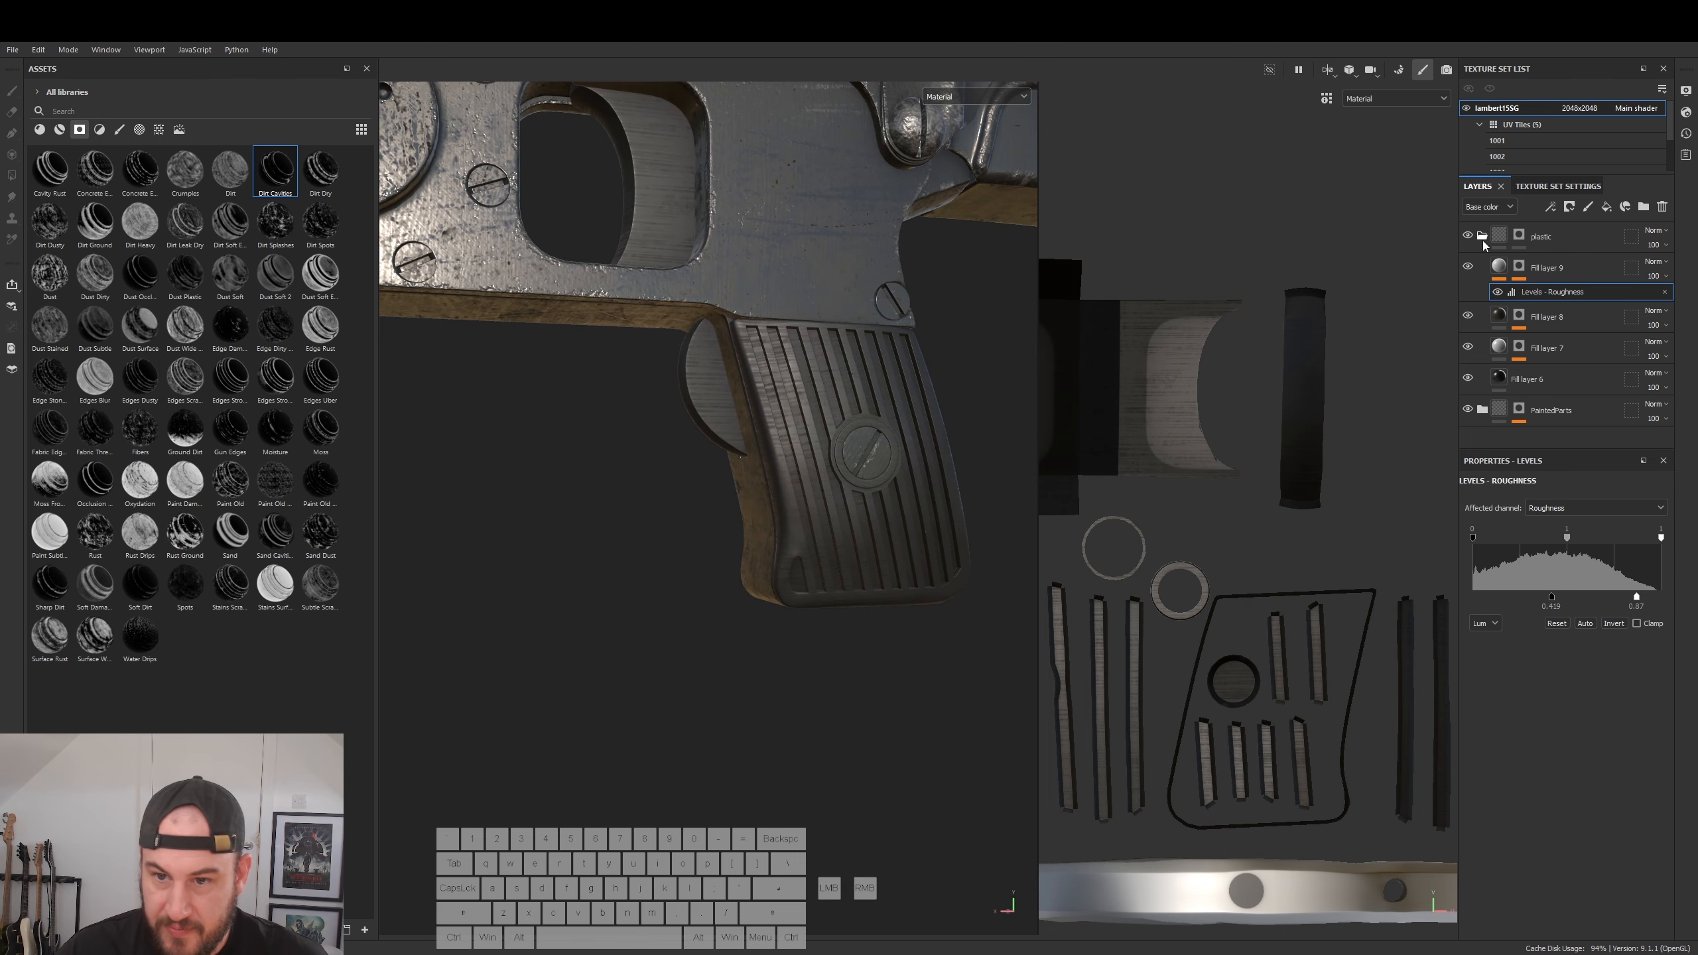
- Try to exclude the grip directly in Fill layer 9's mask with a polygon fill of colour value 0
left_click(1520, 267)
key("p")
left_click(1553, 484)
left_click_drag(1614, 514, 1649, 514)
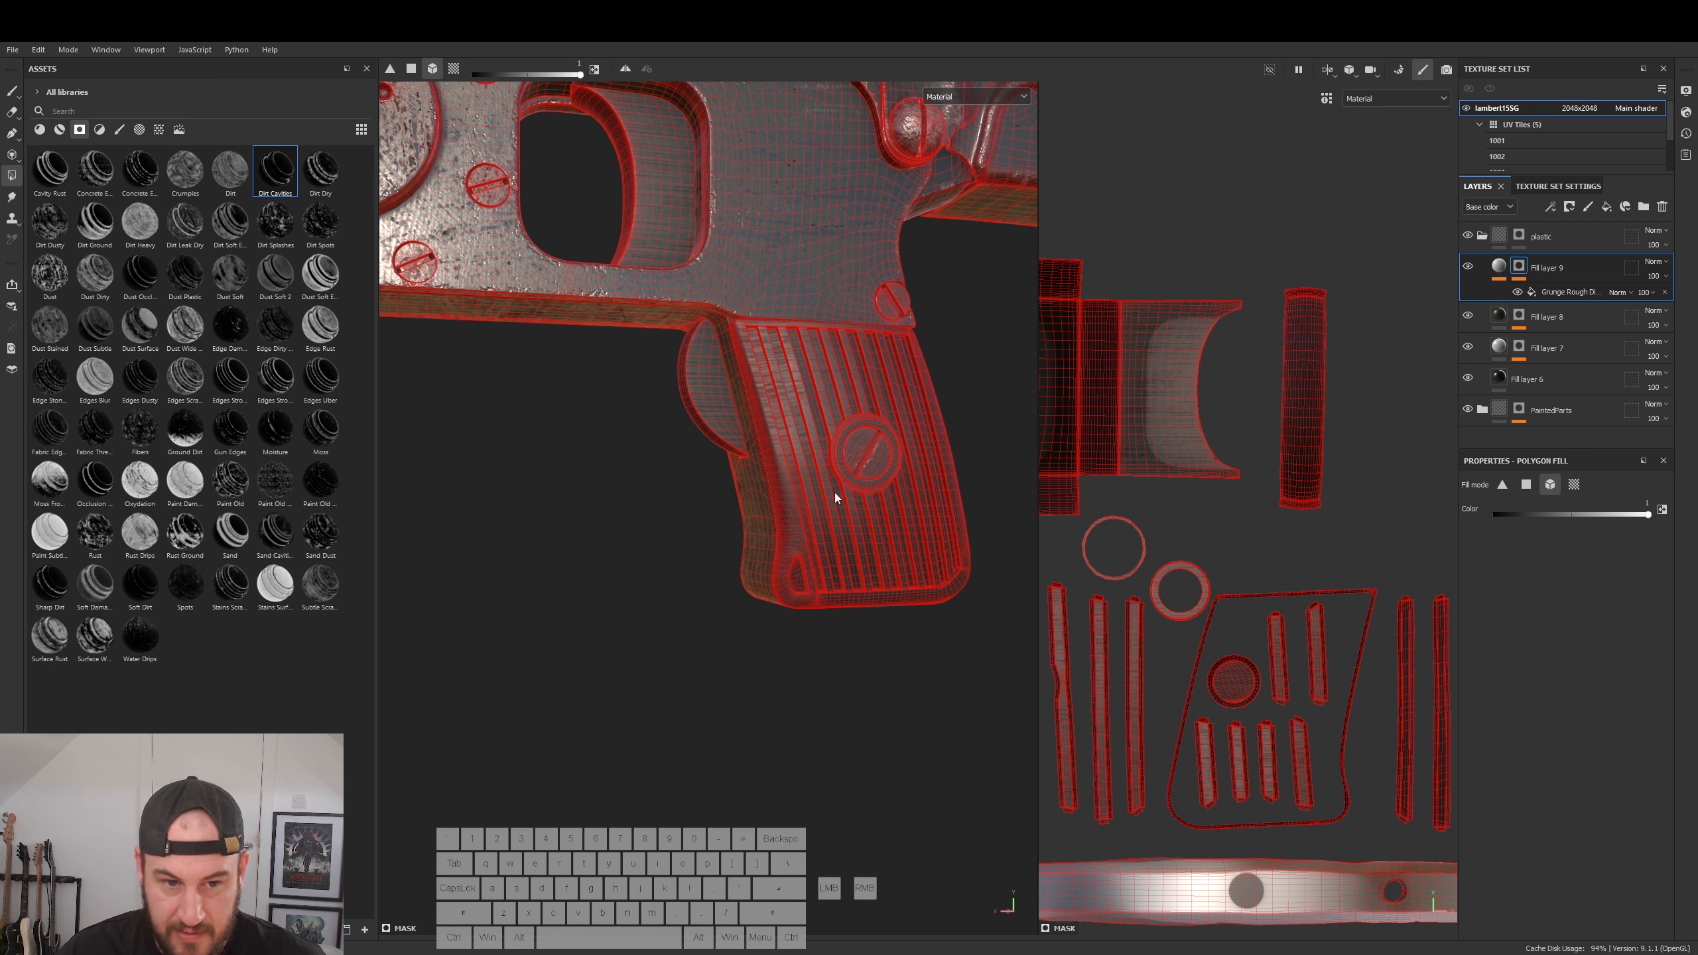
left_click_drag(659, 636, 934, 543)
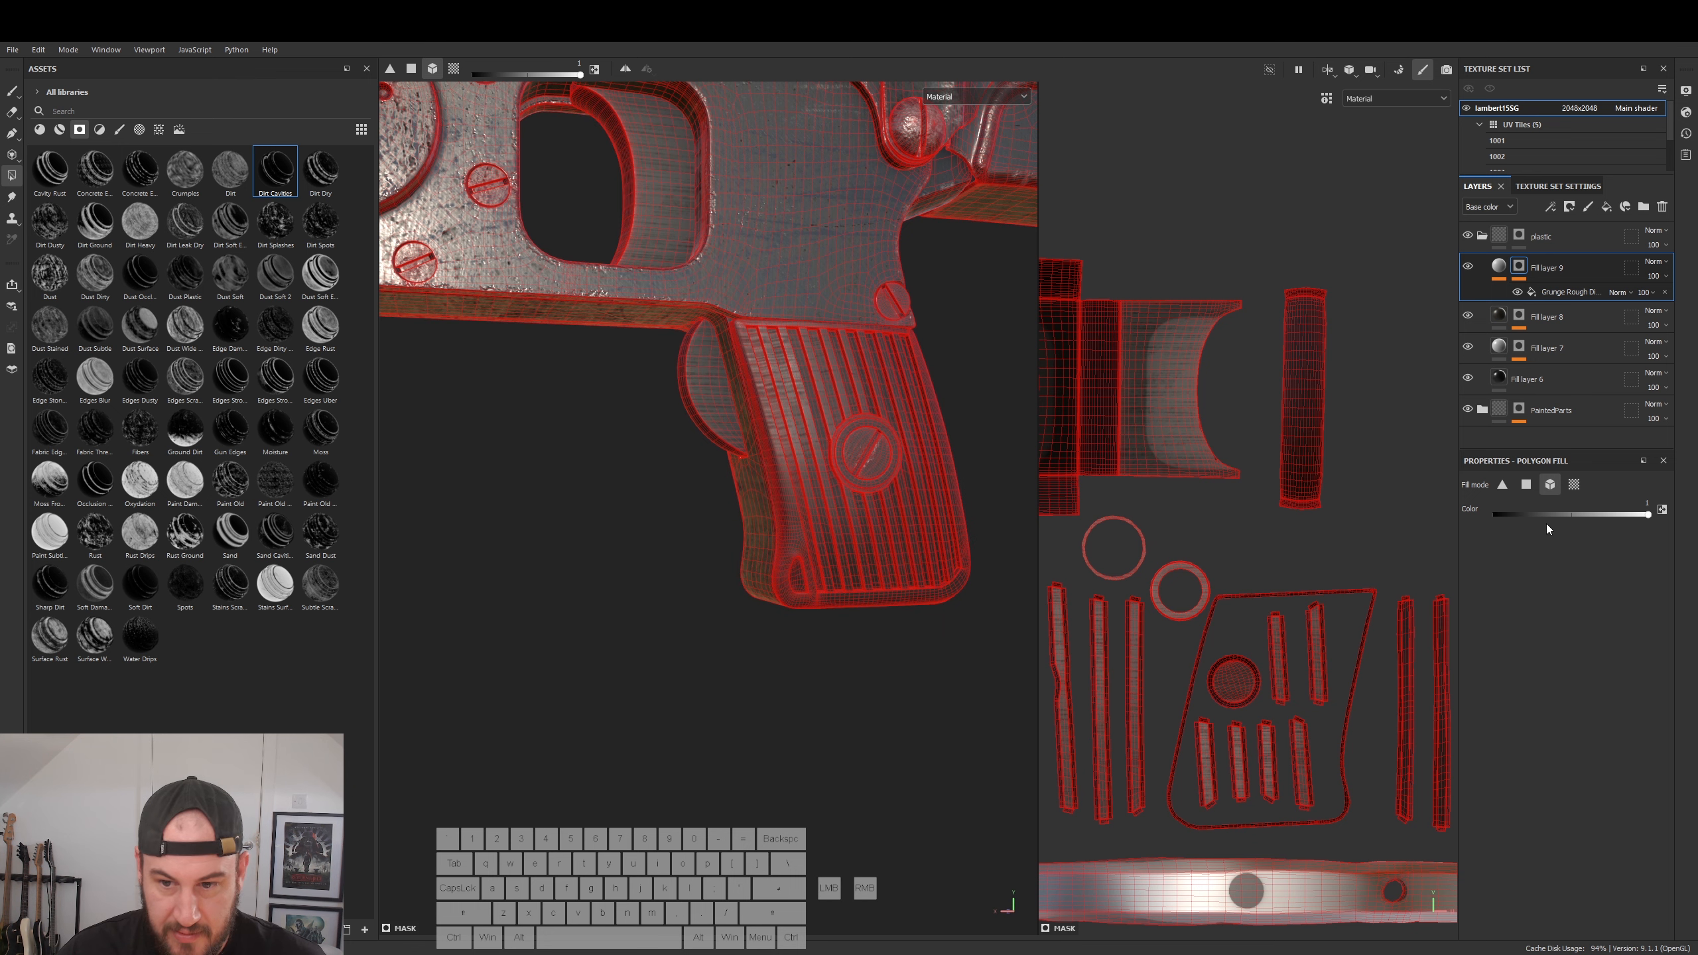
left_click_drag(644, 695, 1003, 538)
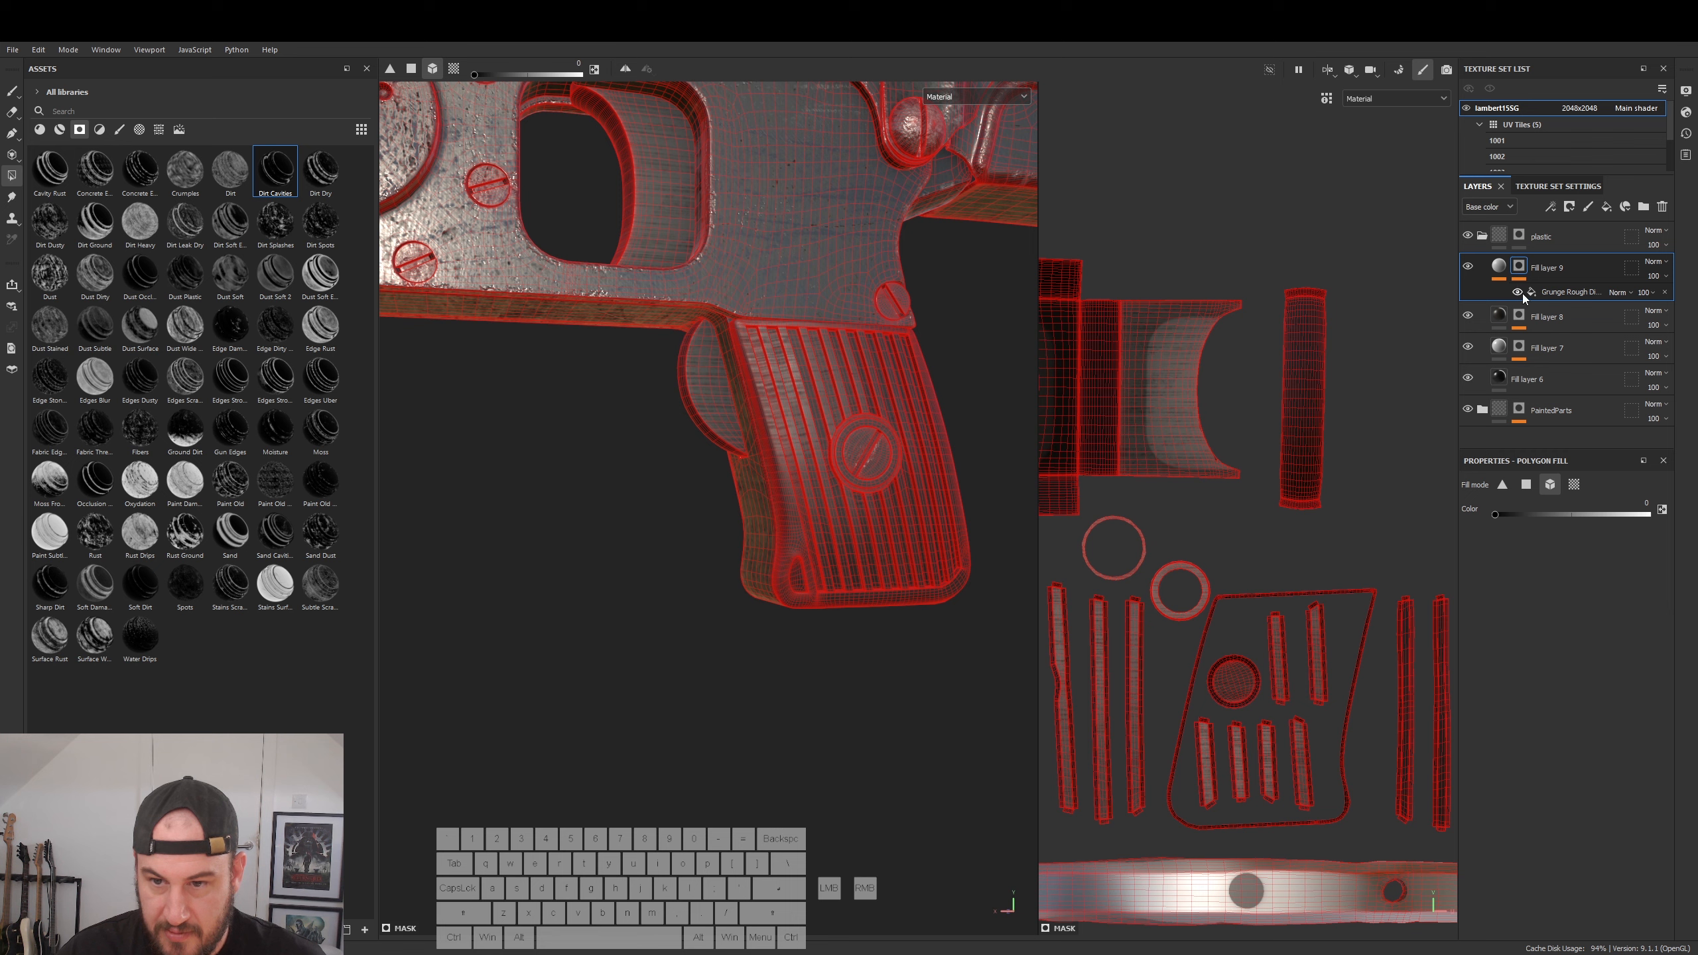
left_click_drag(949, 438, 846, 469, "alt")
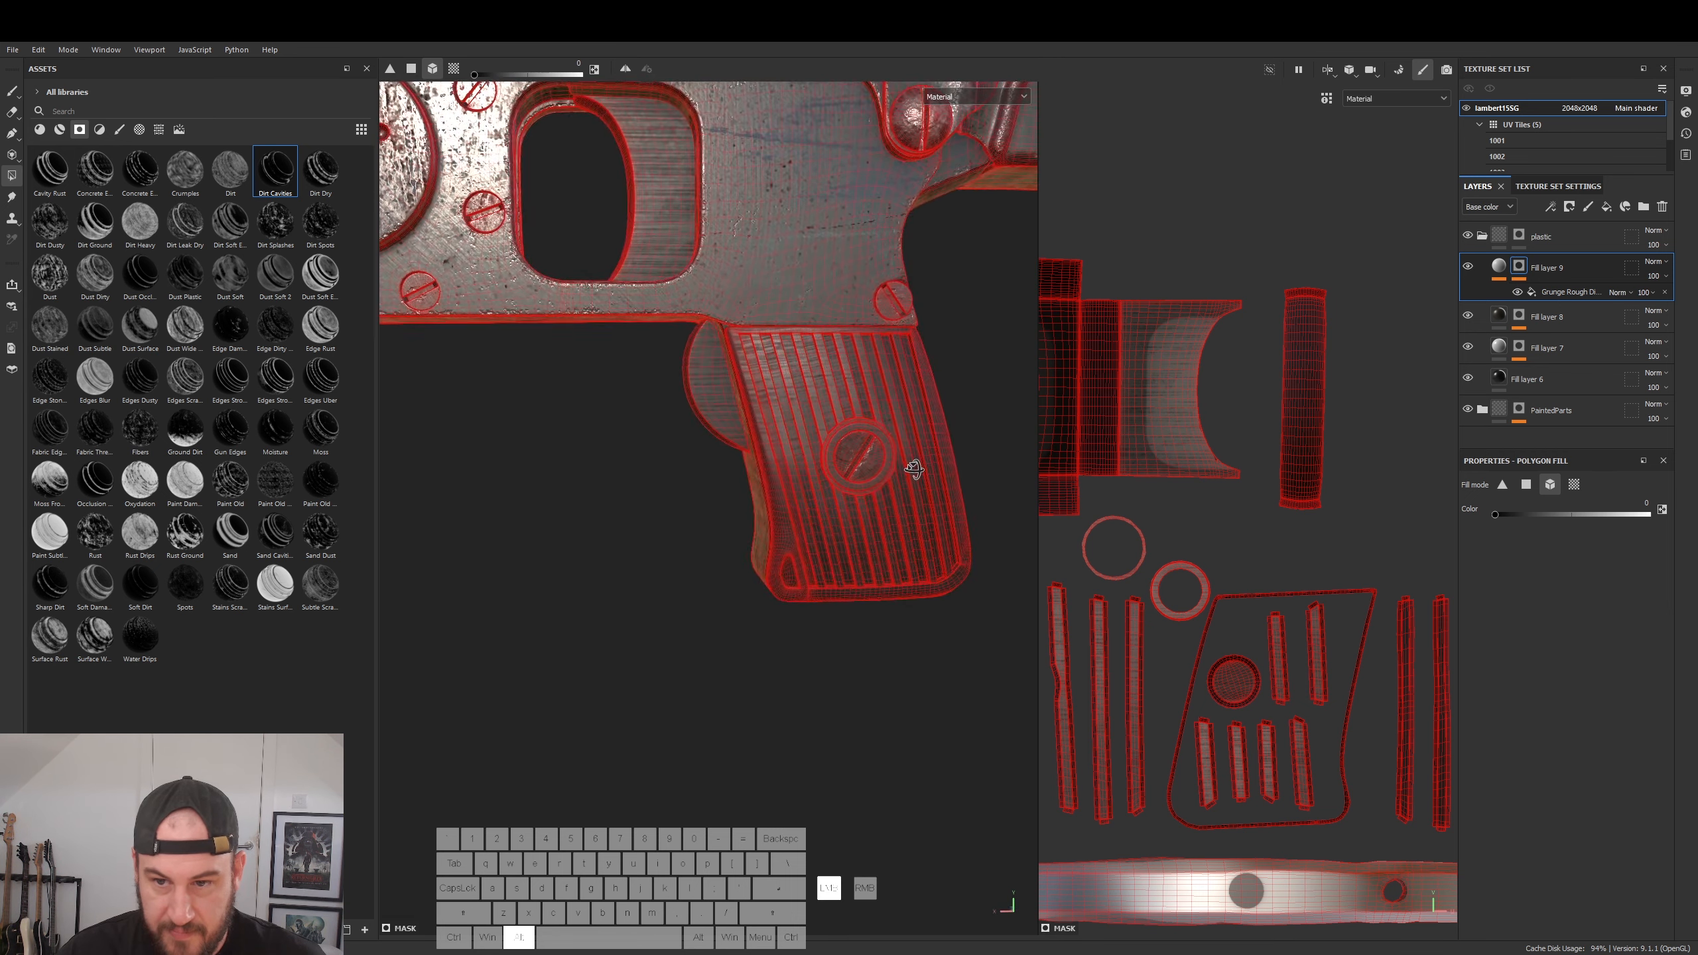
- Add a paint effect above the grunge fill in Fill layer 9's mask and polygon-fill the grip with black
right_click(1520, 267)
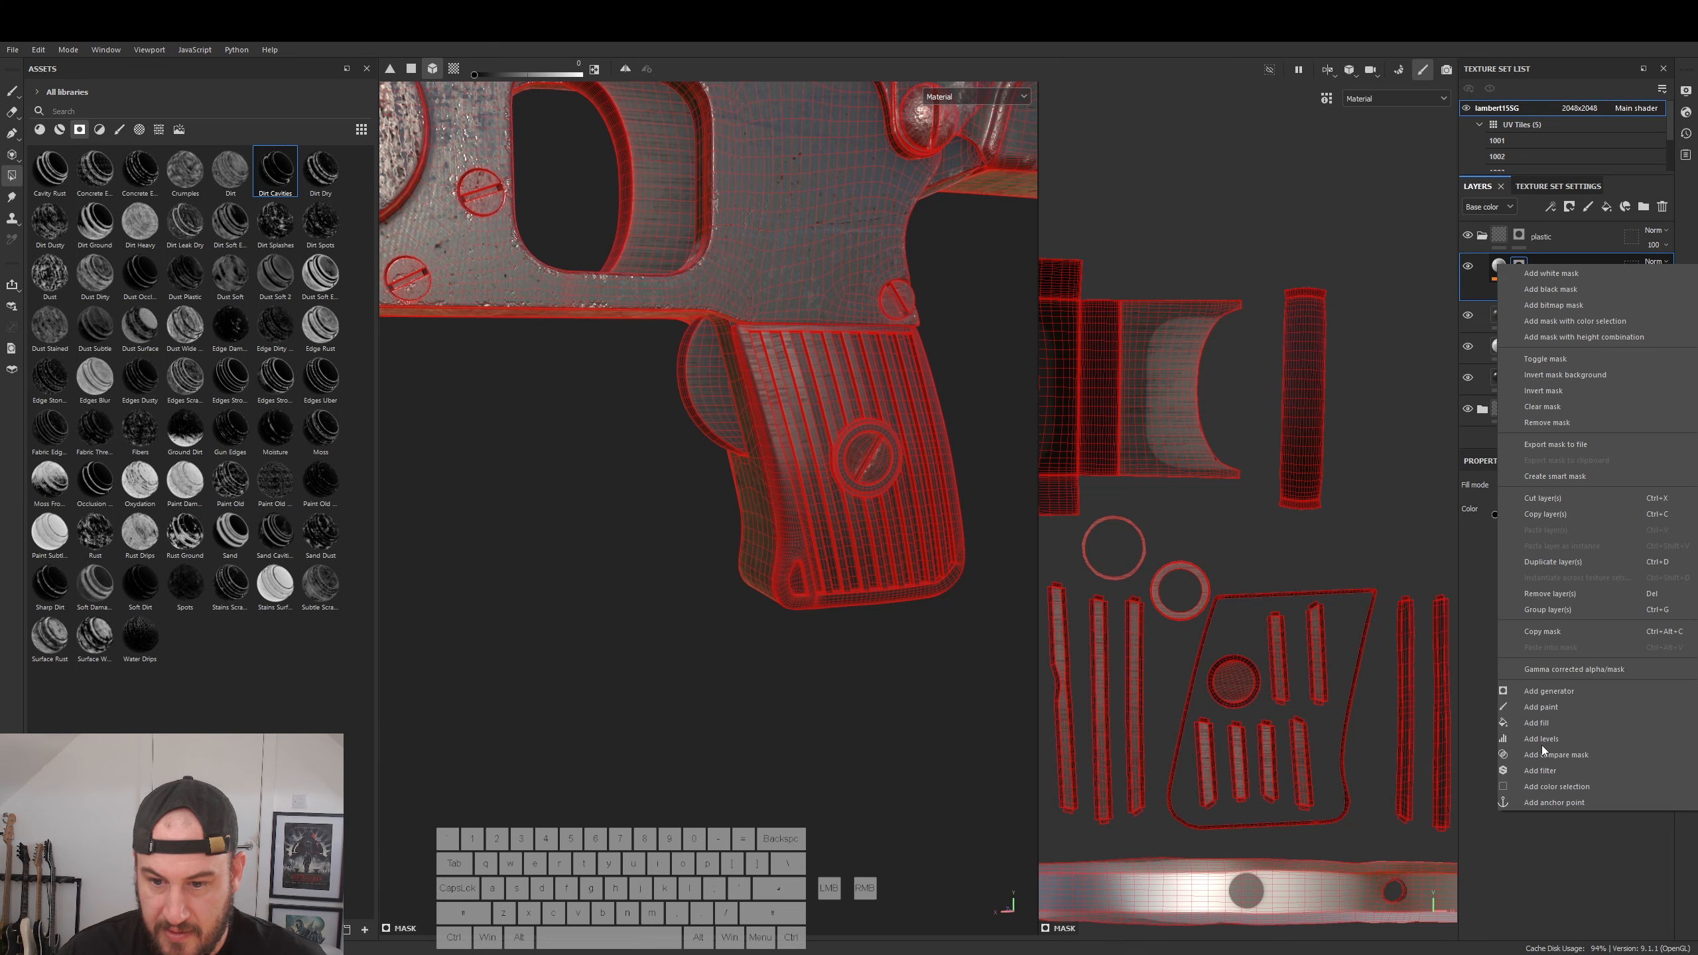
left_click(1541, 707)
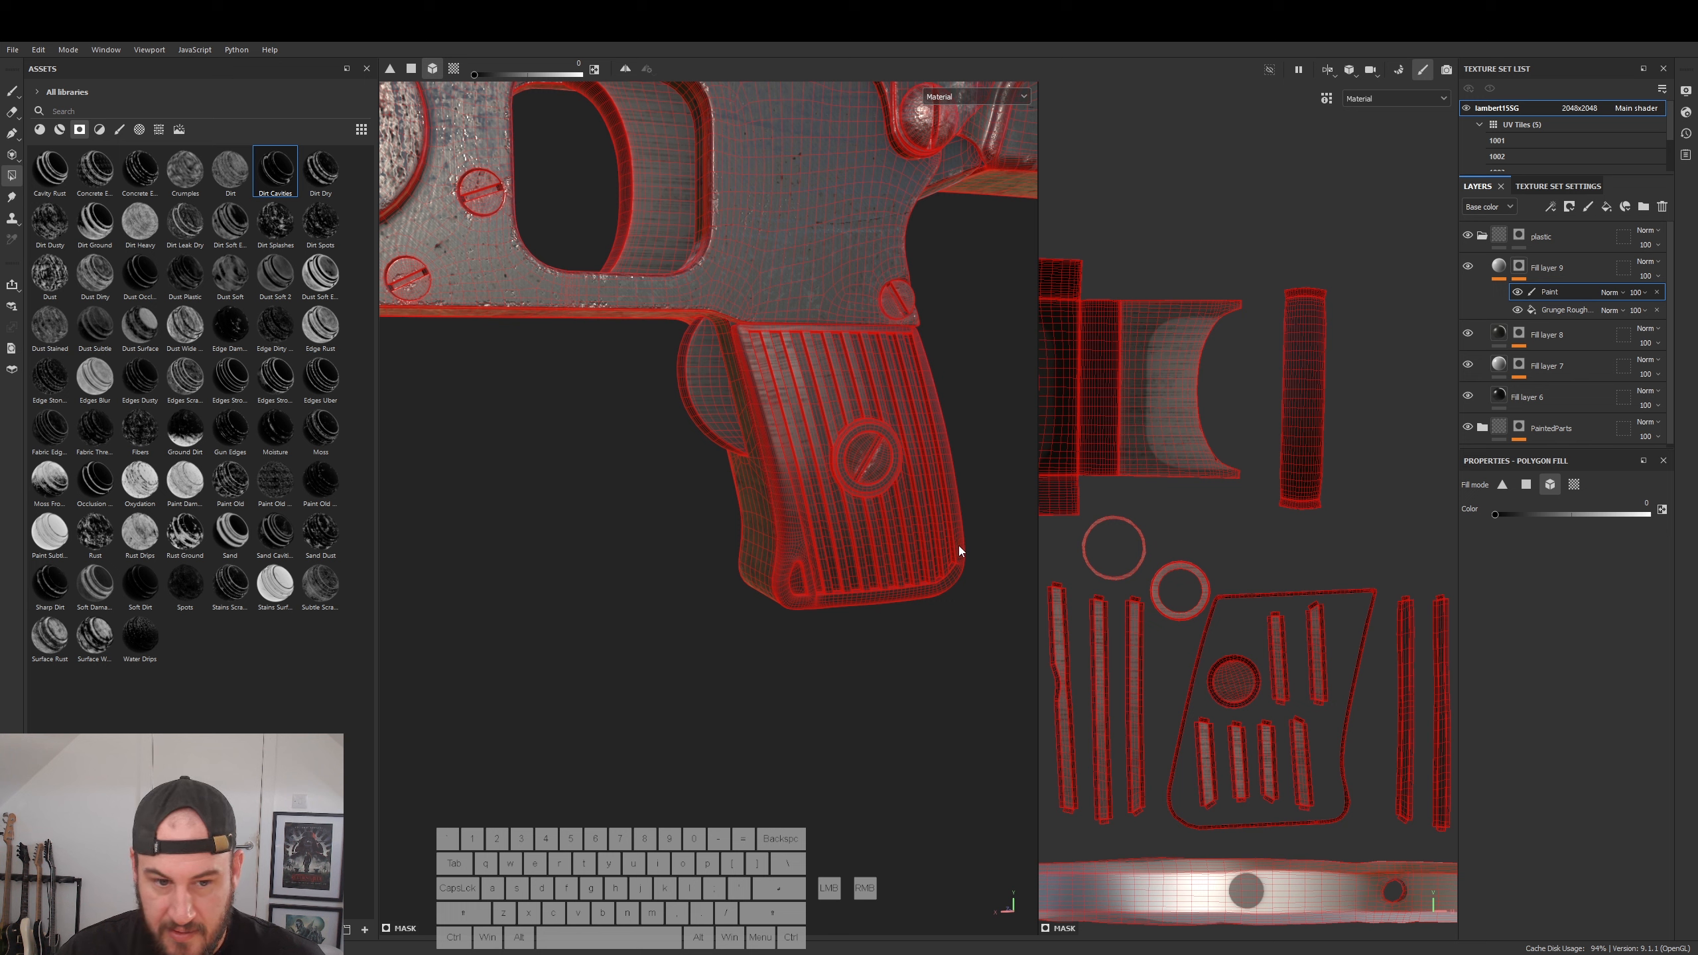
left_click_drag(714, 528, 790, 603)
middle_click_drag(783, 515, 845, 634, "alt")
left_click_drag(846, 633, 886, 647, "alt")
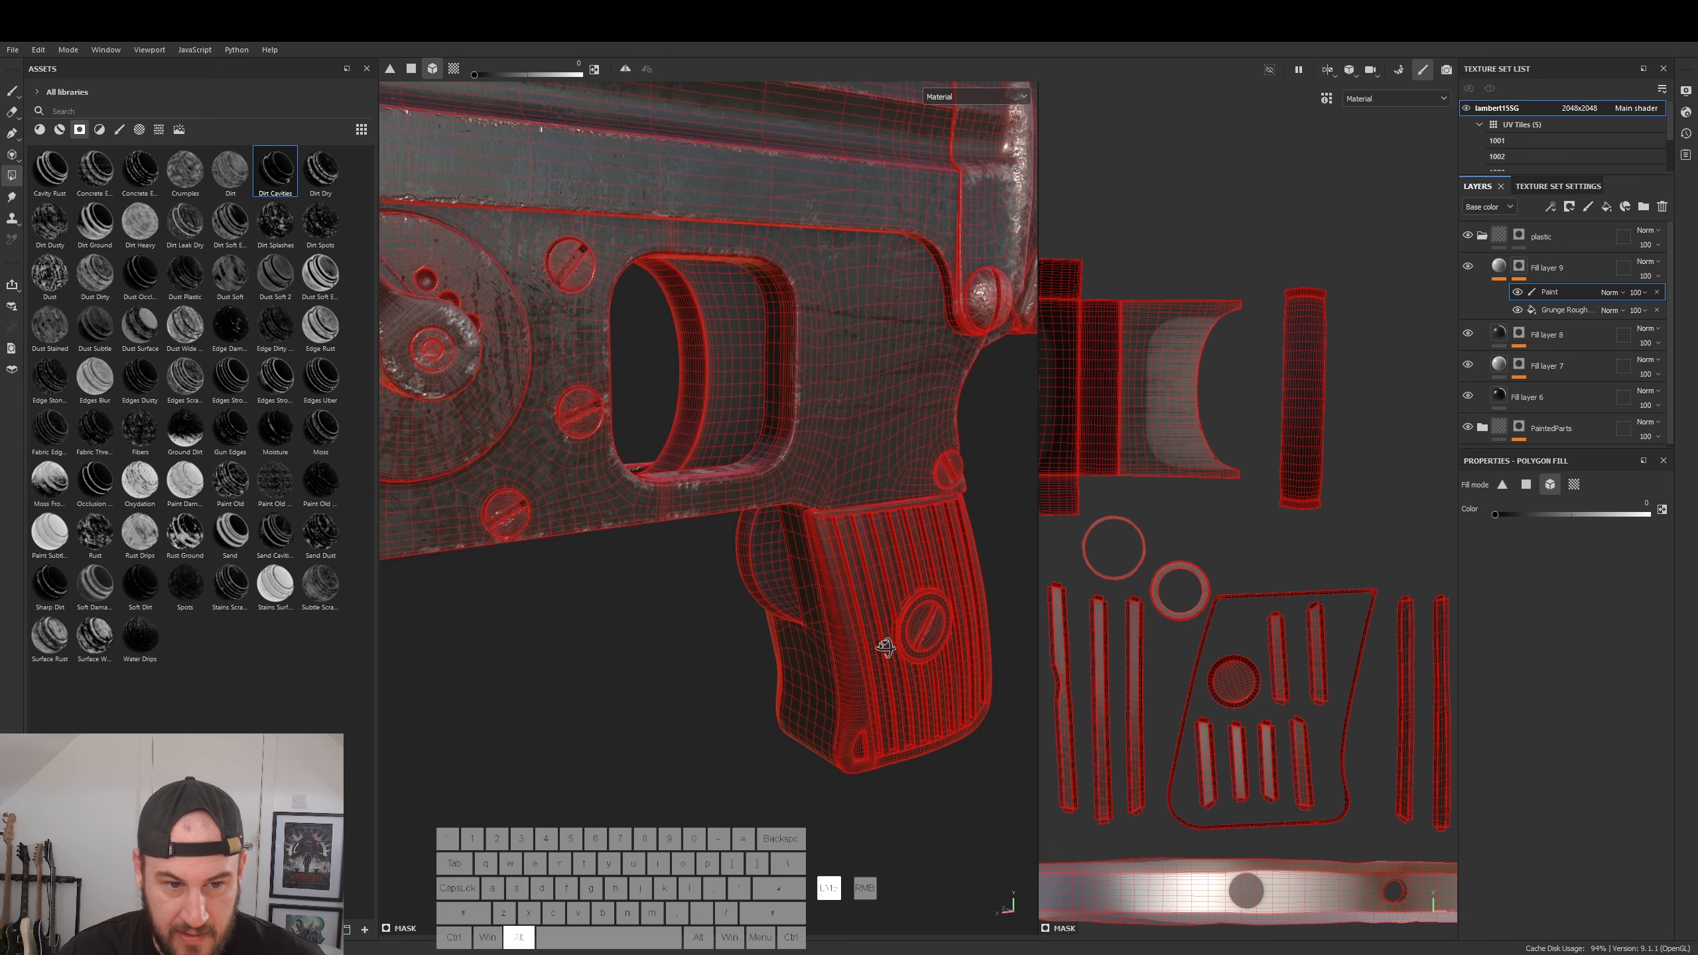
- Polygon-fill the crescent-shaped piece in front of the grip with black in the mask's paint effect
left_click_drag(851, 727, 693, 678, "alt")
right_click_drag(693, 677, 1059, 697, "alt")
mouse_move(806, 659)
left_mouse_down("alt")
mouse_move(713, 648)
mouse_move(796, 668)
mouse_move(816, 654)
mouse_move(721, 671)
mouse_move(736, 688)
left_mouse_up("alt")
left_click(748, 539)
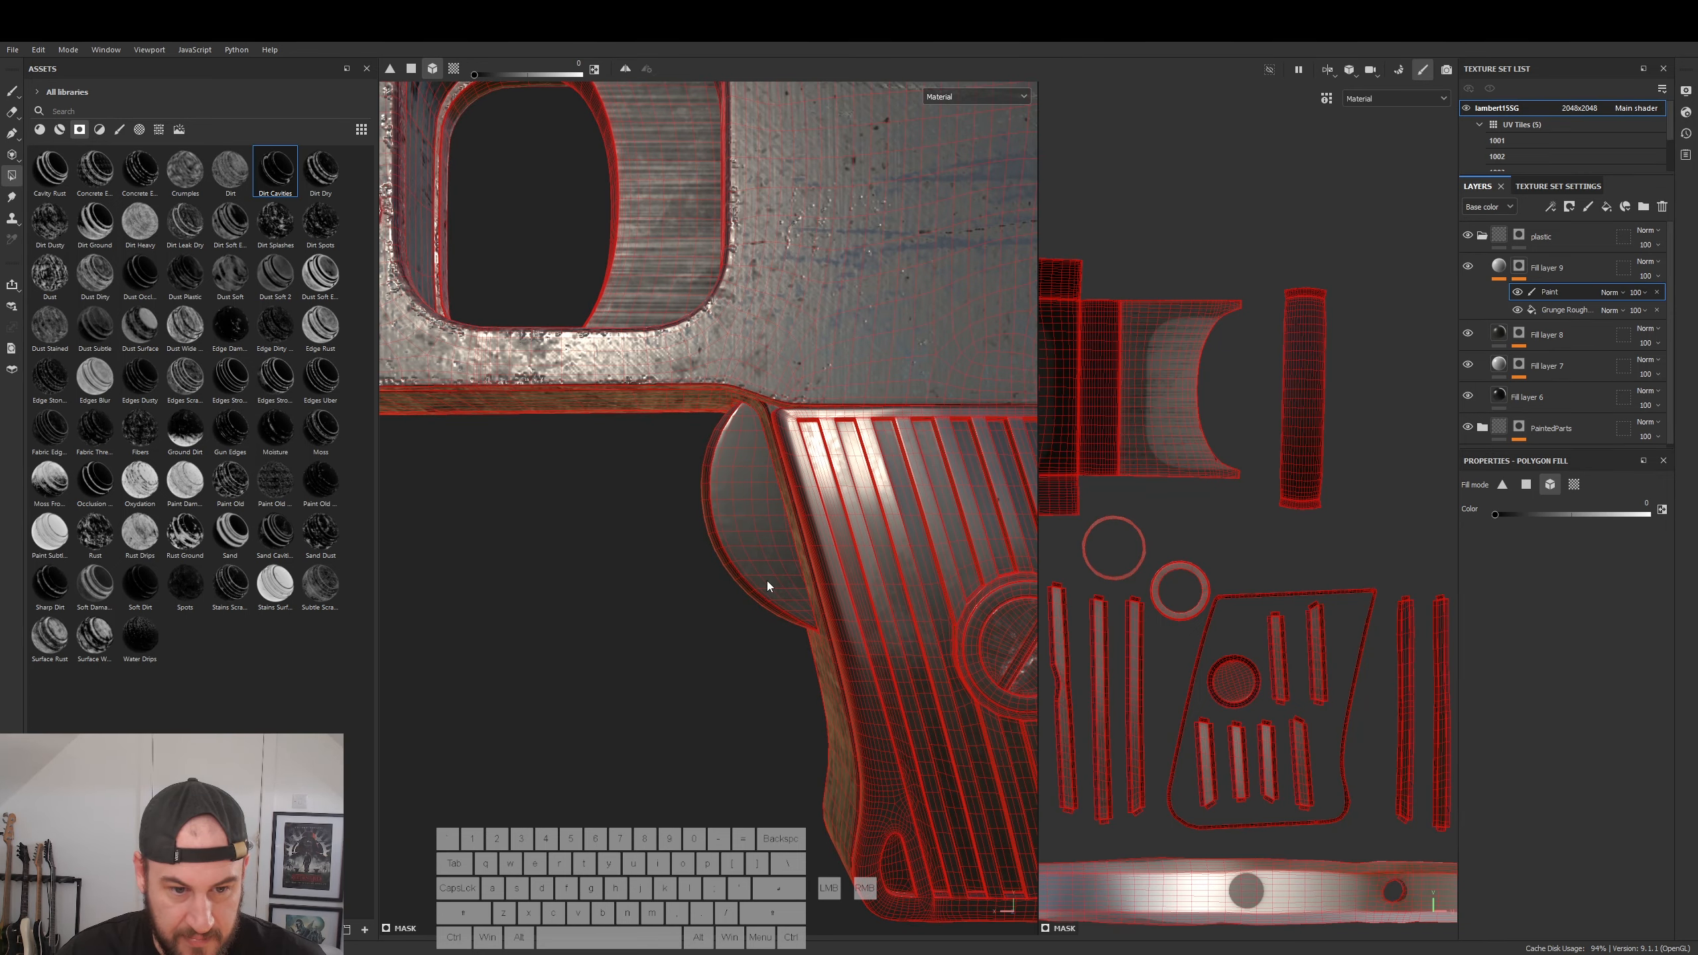
right_click_drag(726, 642, 466, 695, "alt")
left_click_drag(602, 698, 725, 703, "alt")
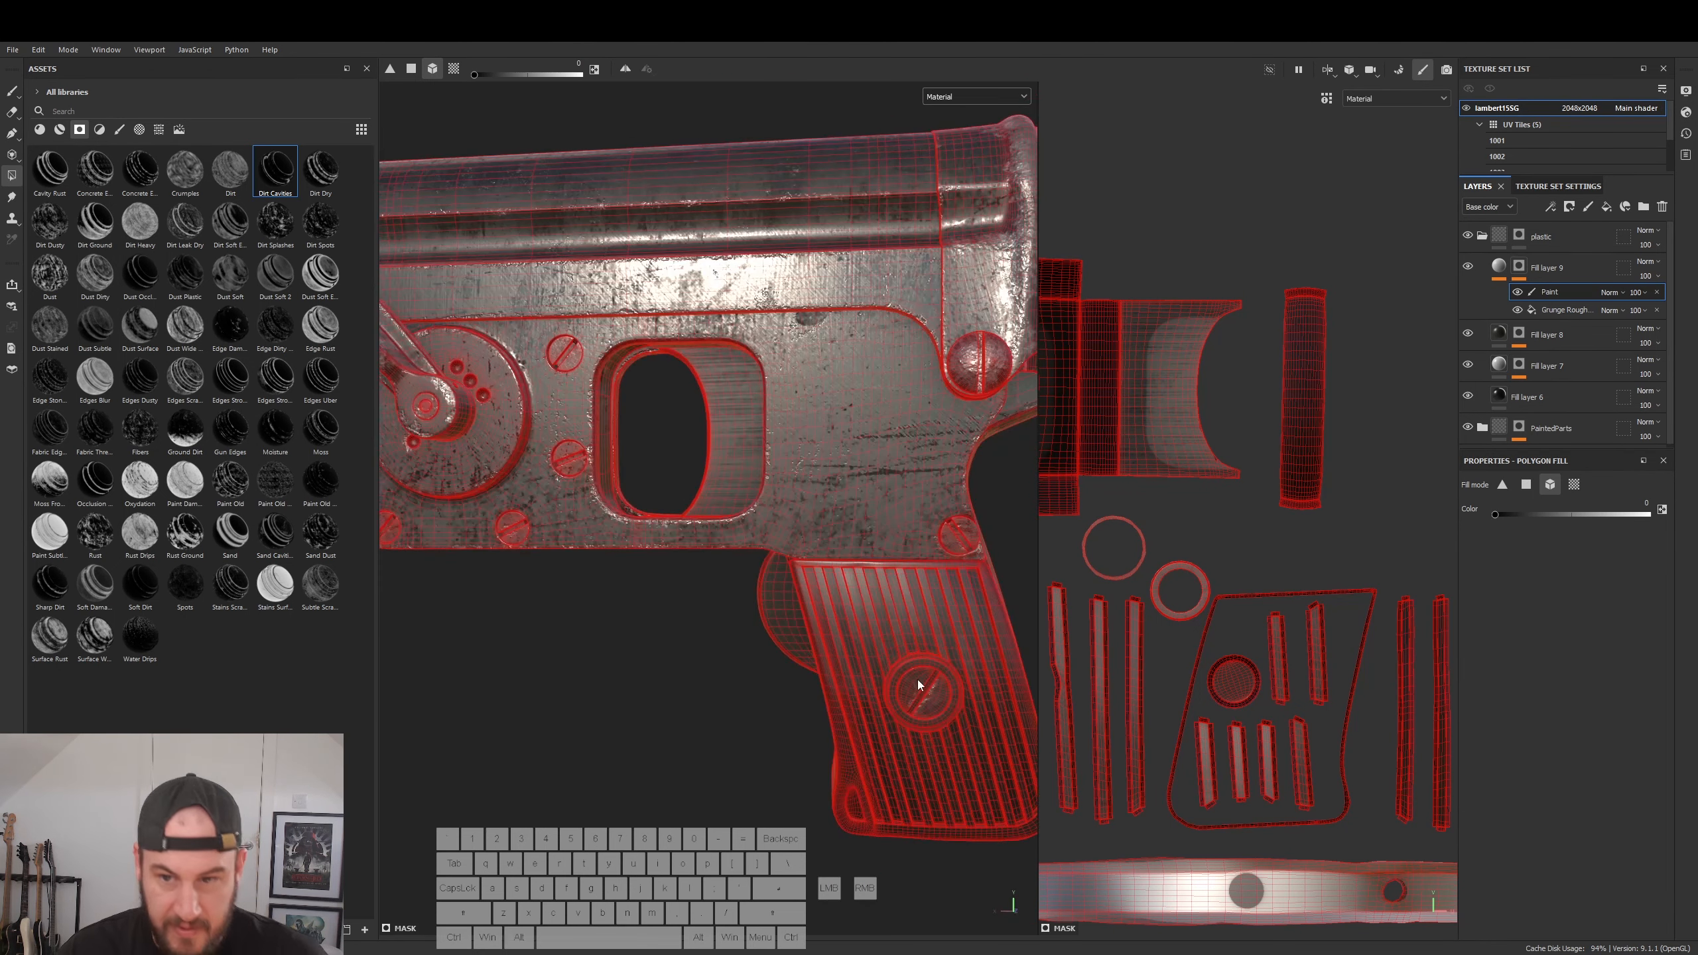
- Select Fill layer 9's material and examine the finish along the gun, from the receiver and grip to the stock and muzzle
left_click(1500, 267)
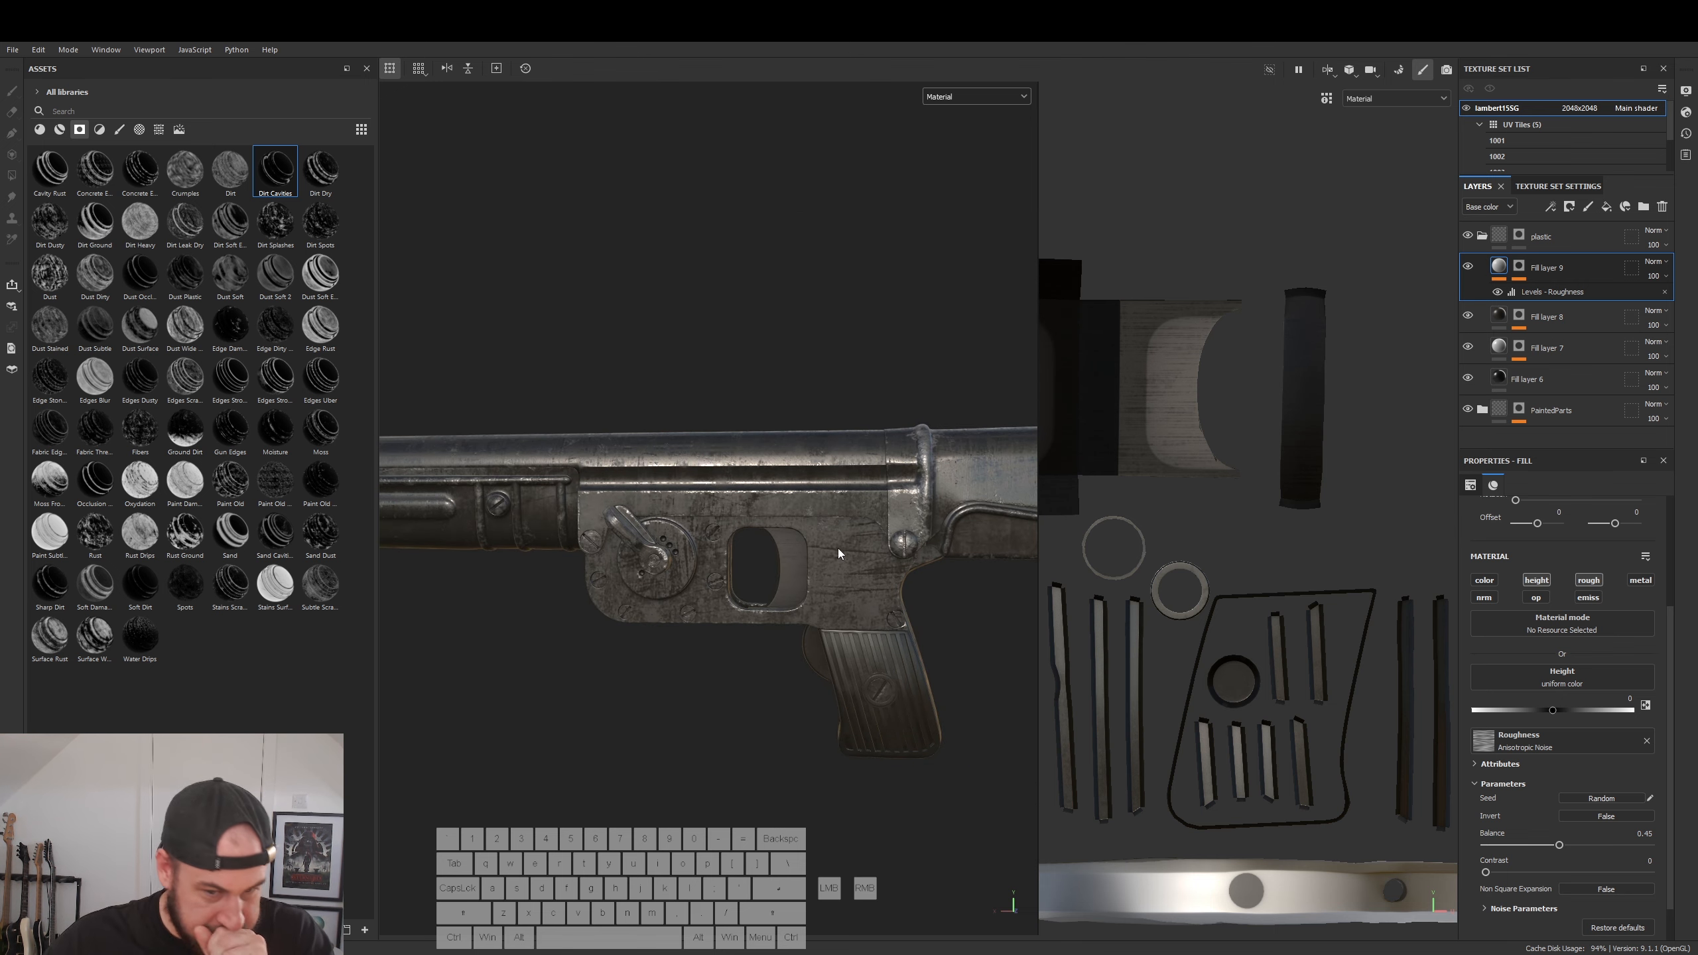
right_click_drag(931, 704, 686, 687, "alt")
left_click_drag(686, 686, 831, 686, "alt")
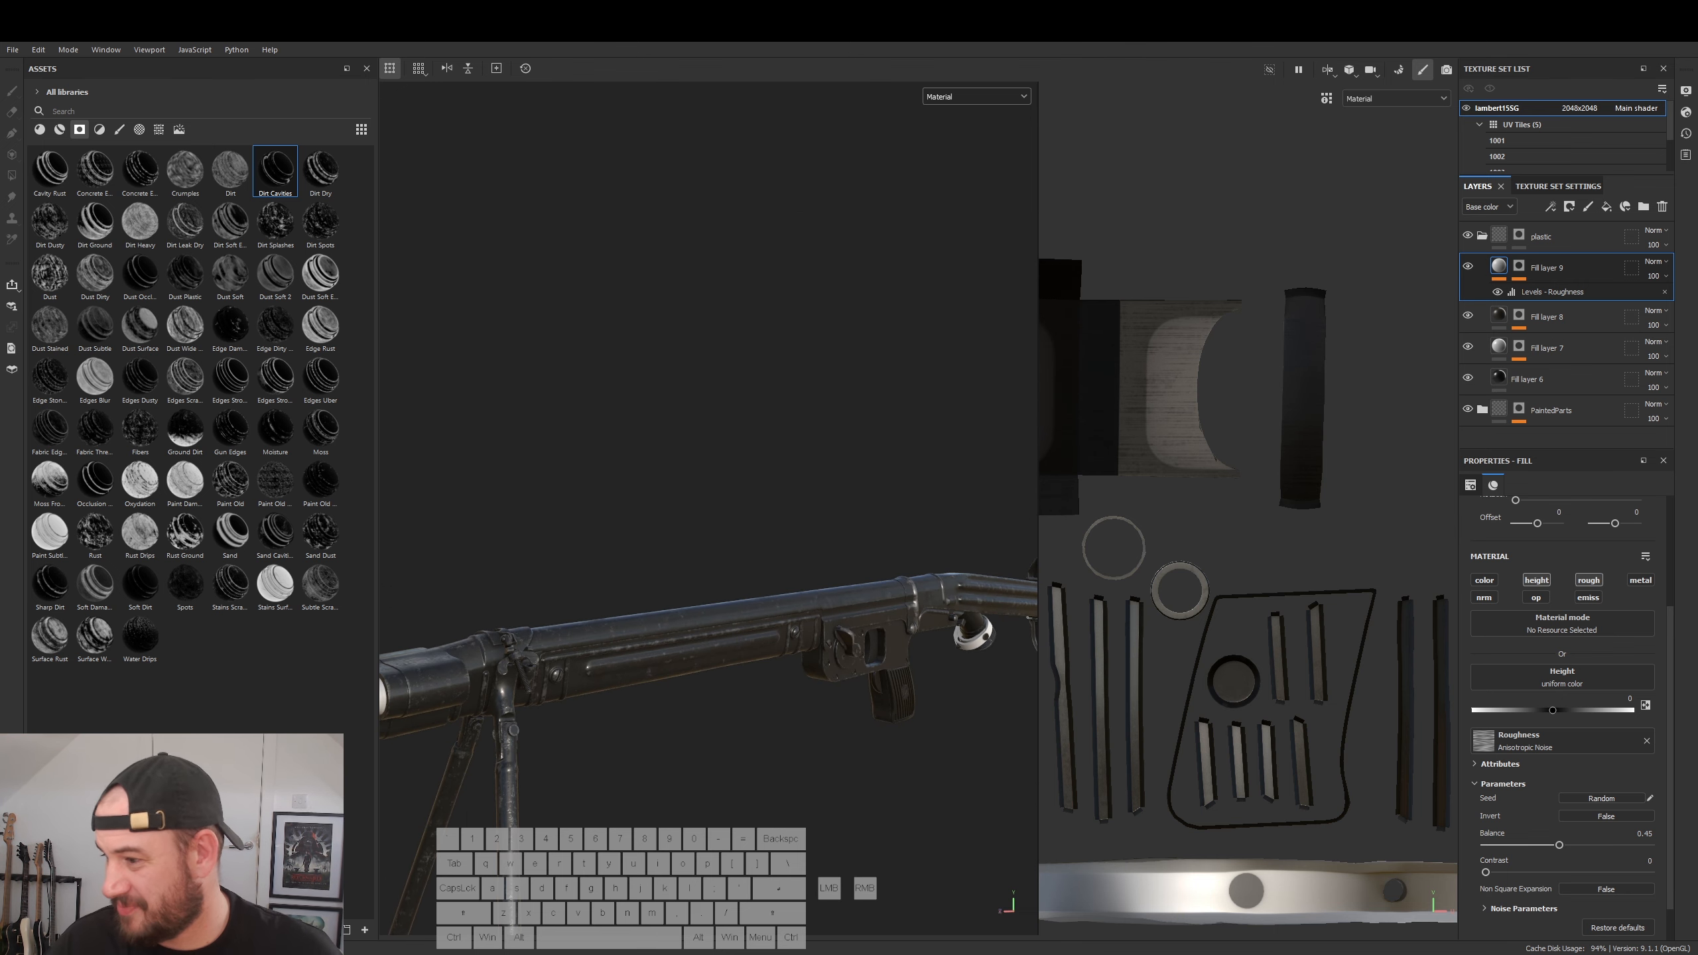
left_click_drag(686, 681, 963, 614, "alt")
middle_click_drag(963, 610, 718, 629, "alt")
right_click_drag(920, 672, 1036, 672, "alt")
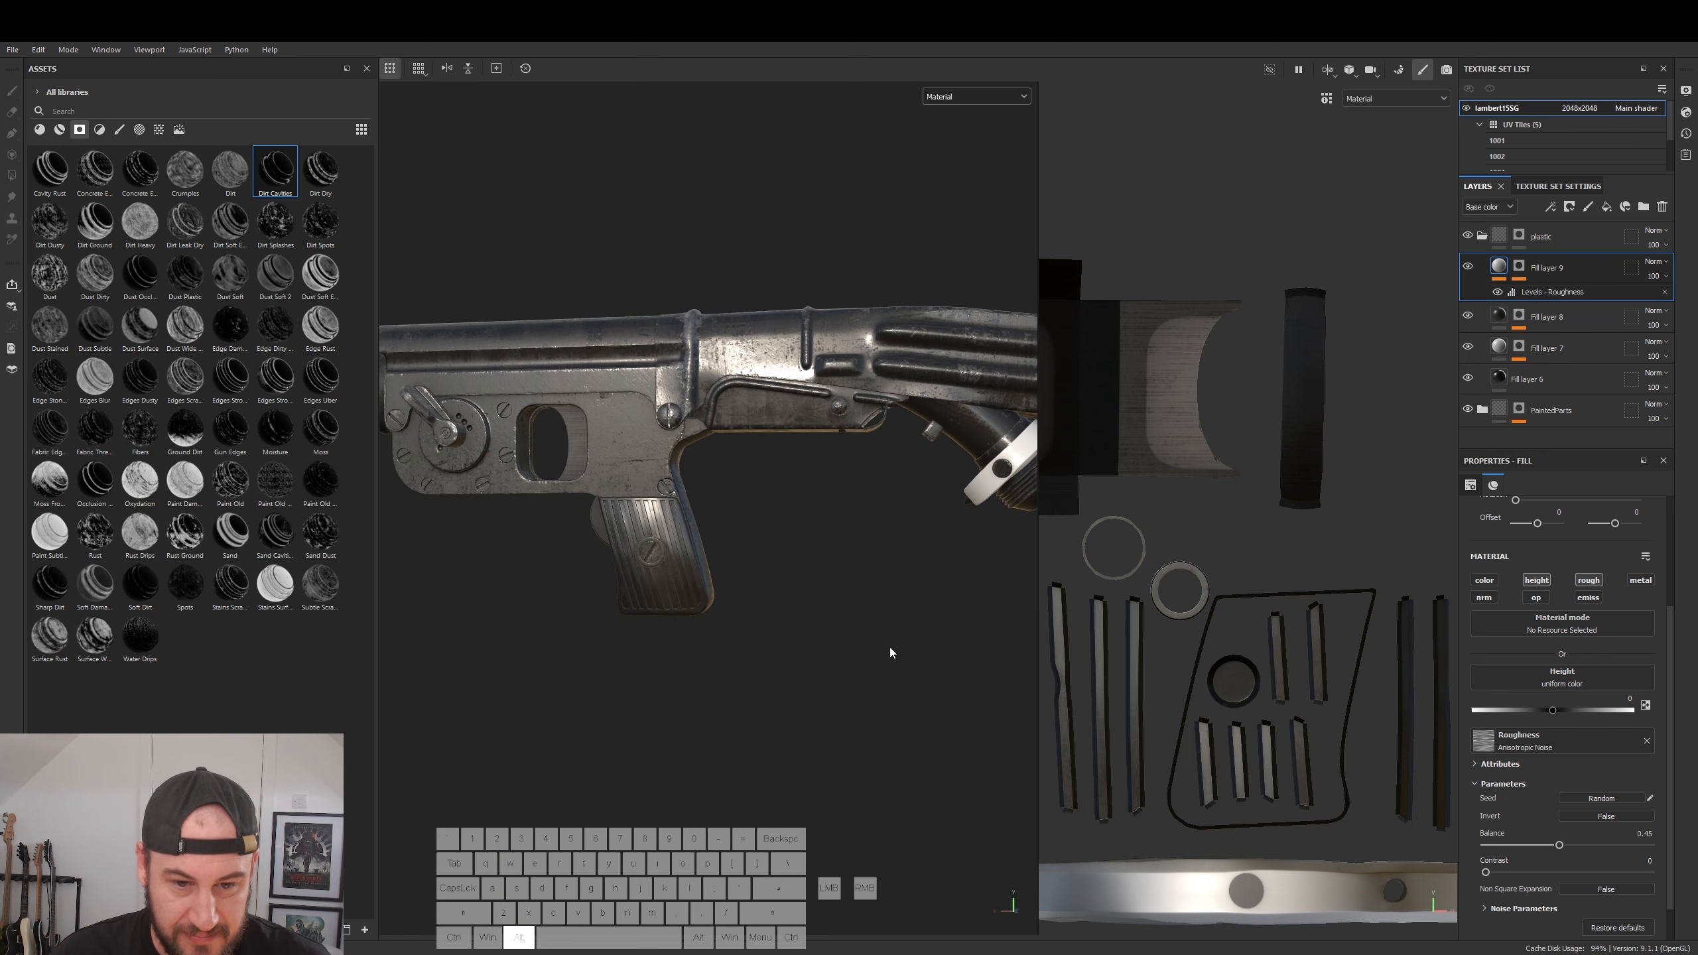
middle_click_drag(895, 648, 726, 659, "alt")
right_click_drag(889, 694, 858, 680, "alt")
left_click_drag(858, 684, 763, 708, "alt")
right_click_drag(737, 603, 822, 622, "alt")
right_click_drag(897, 692, 569, 672, "alt")
left_click_drag(498, 662, 619, 670, "alt")
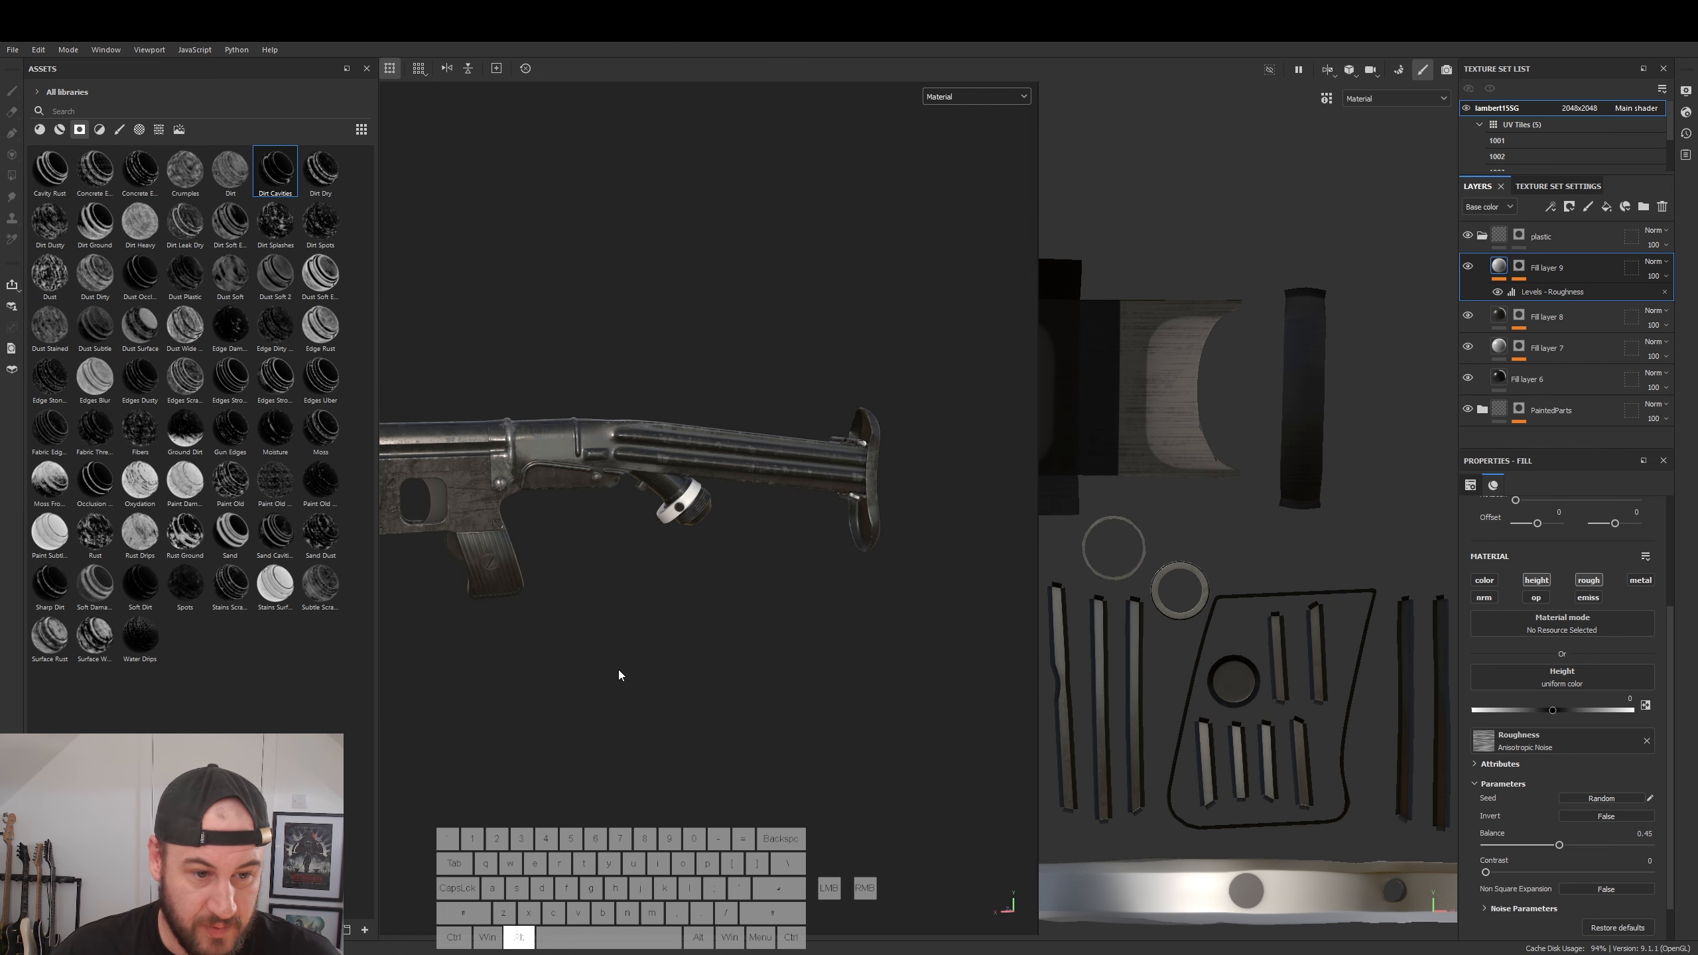
middle_click_drag(619, 669, 963, 659, "alt")
middle_click_drag(635, 662, 910, 661, "alt")
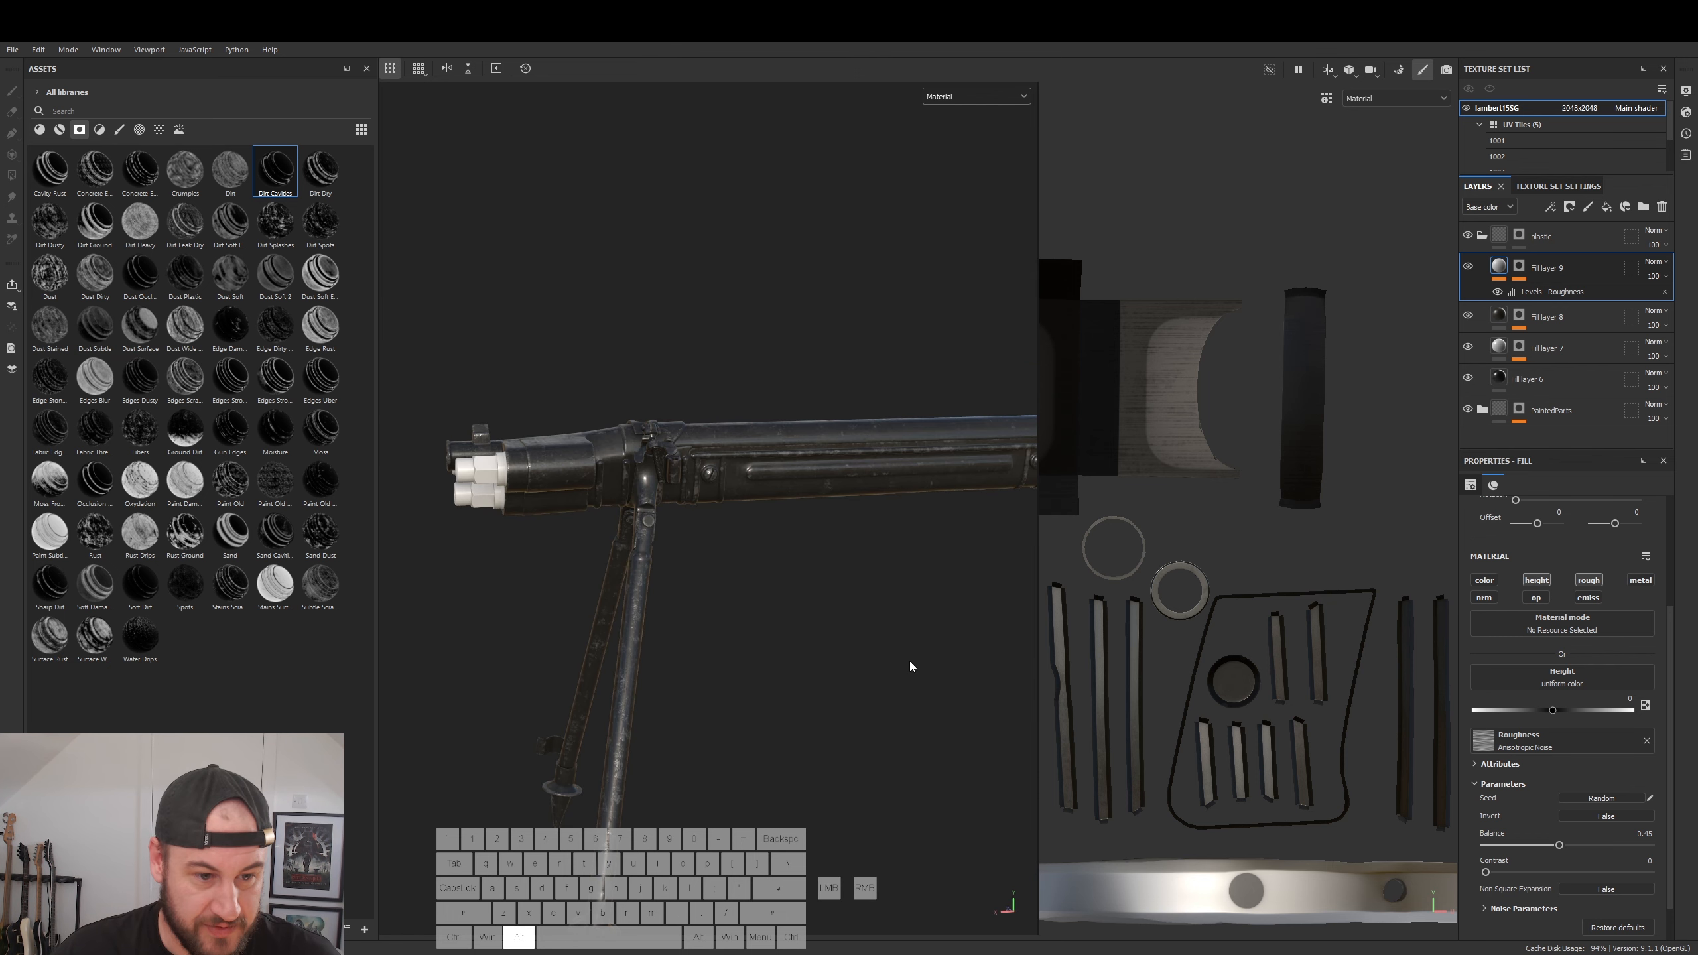
- Collapse the plastic folder and create a new folder named "tips" above it
left_click(1481, 238)
left_click(1482, 238)
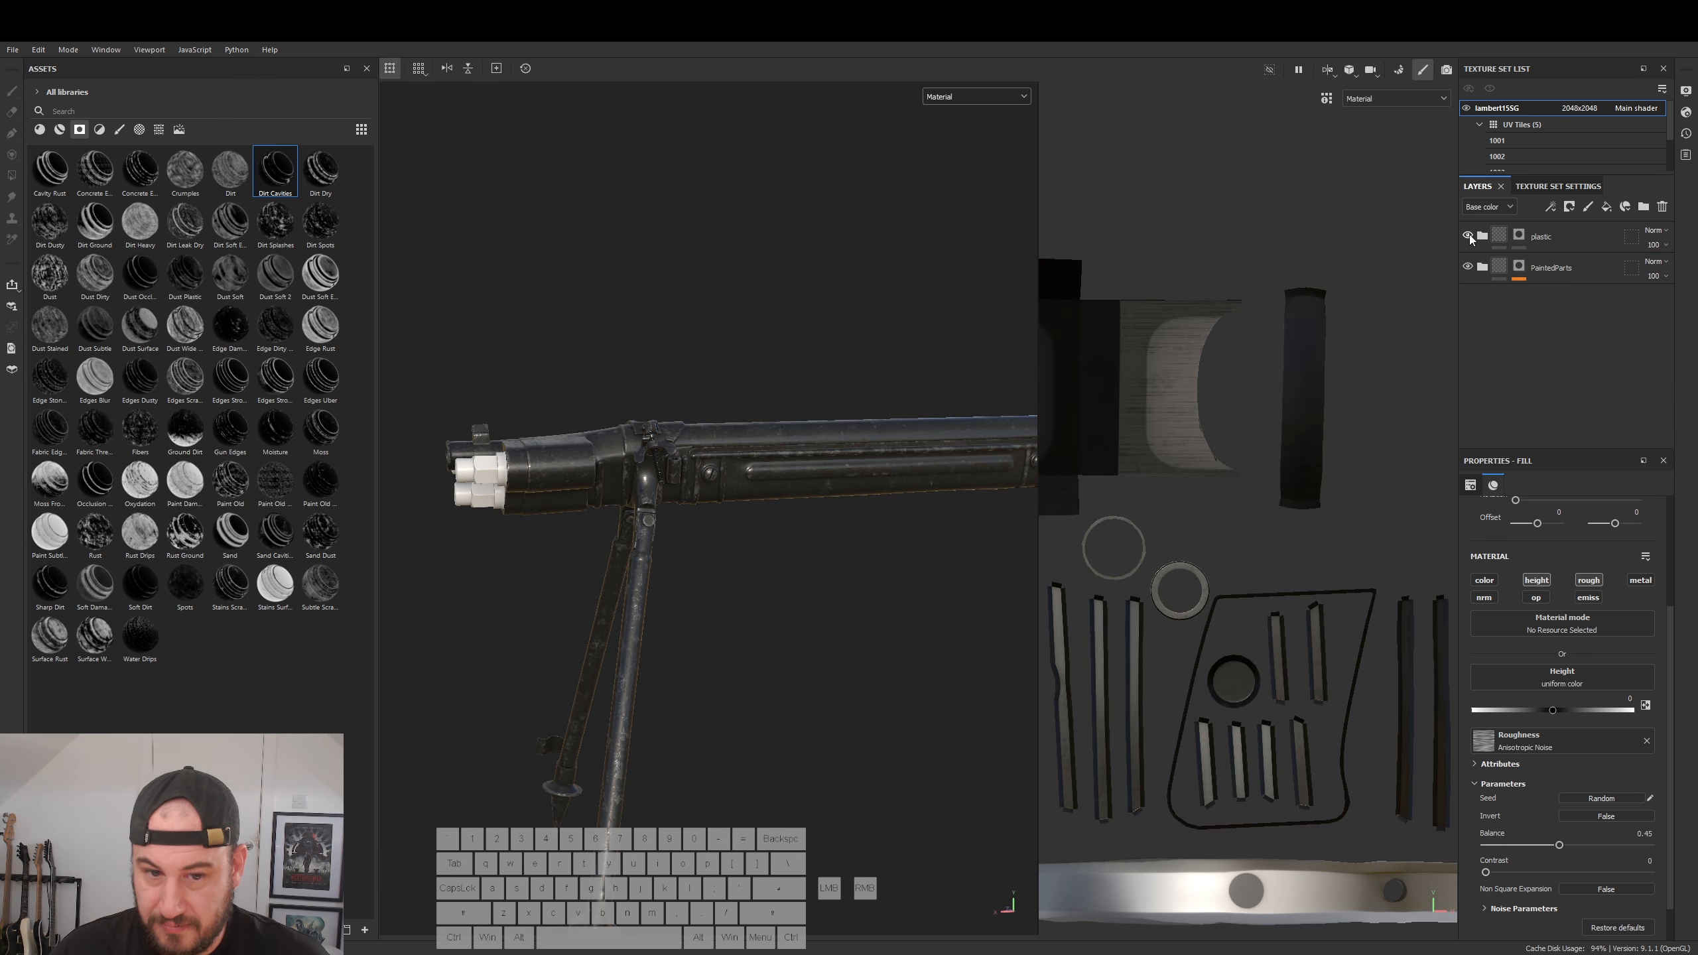
left_click(1643, 206)
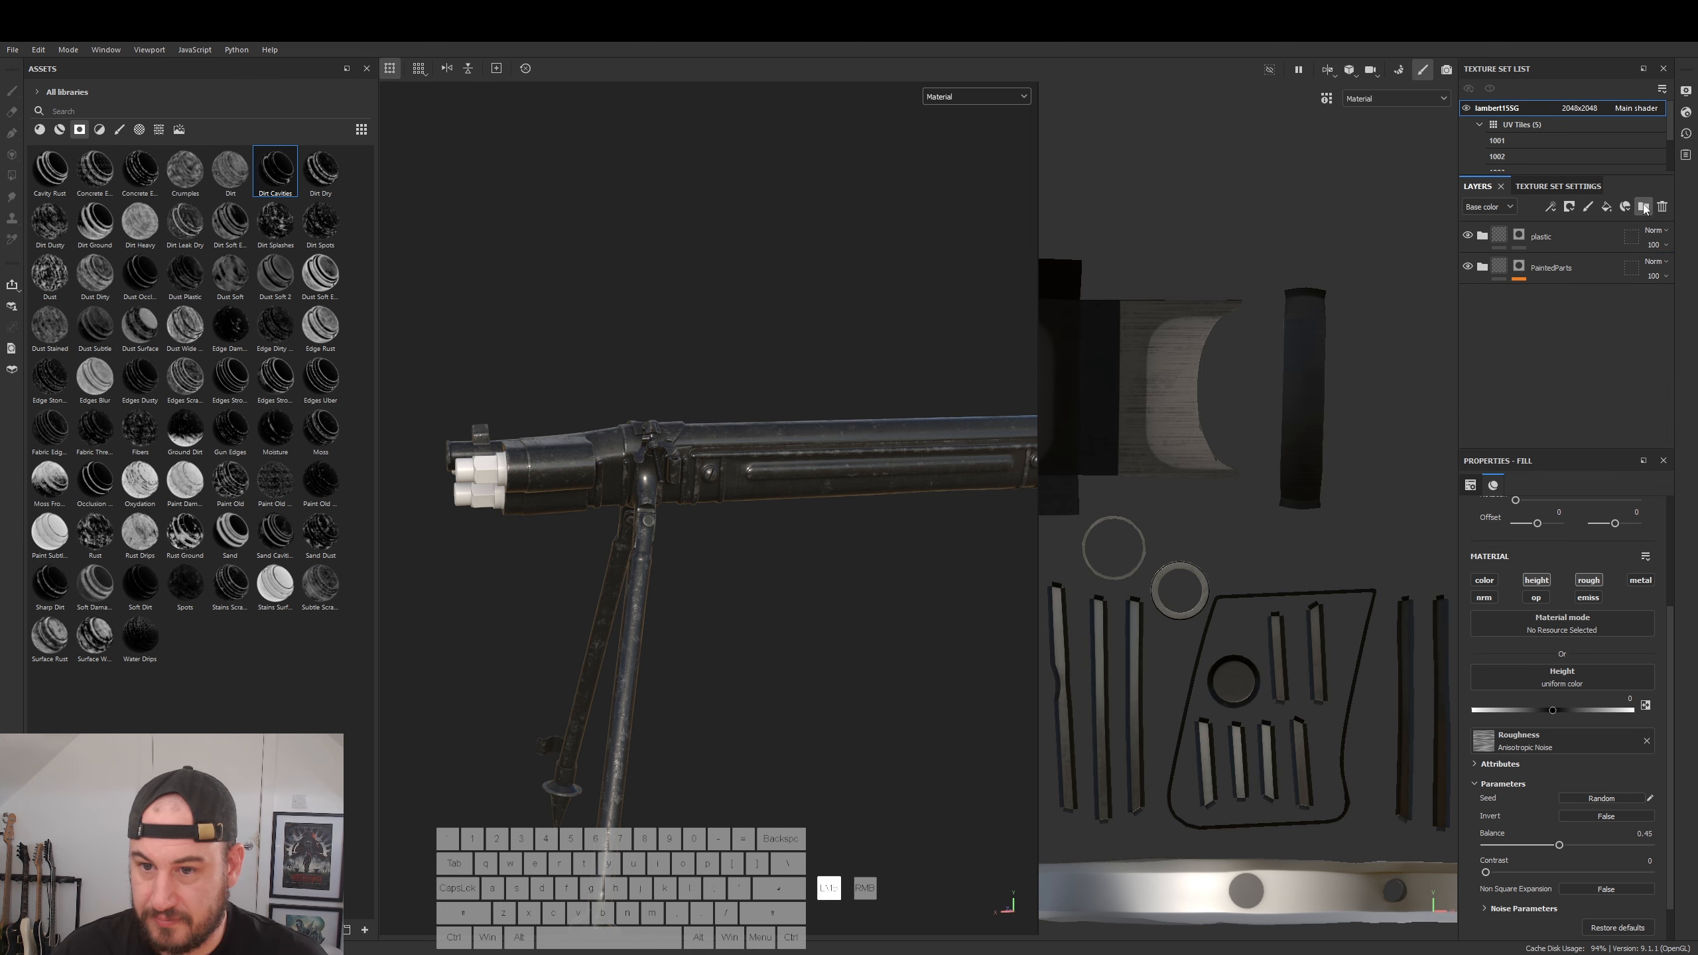
key("ctrl+z")
left_click(1644, 207)
double_click(1541, 241)
type("tips")
key("Return")
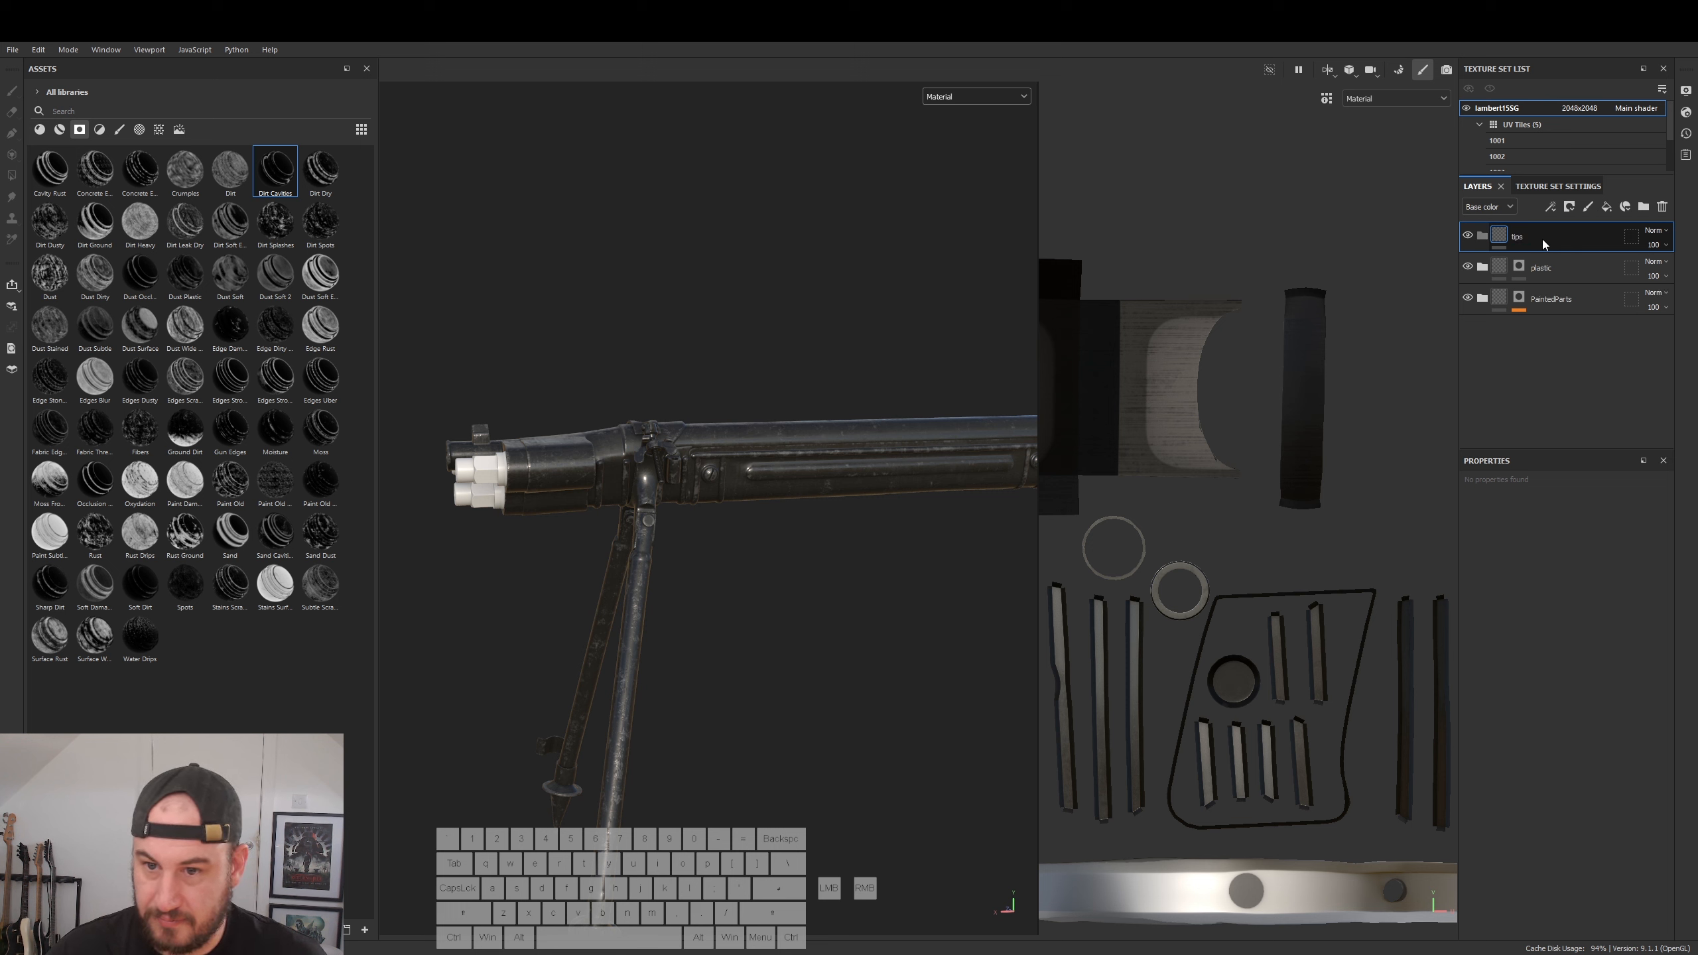
- Add a black mask to the tips folder and polygon-fill the lower front muzzle tip with white
right_click(1505, 238)
left_click(1531, 243)
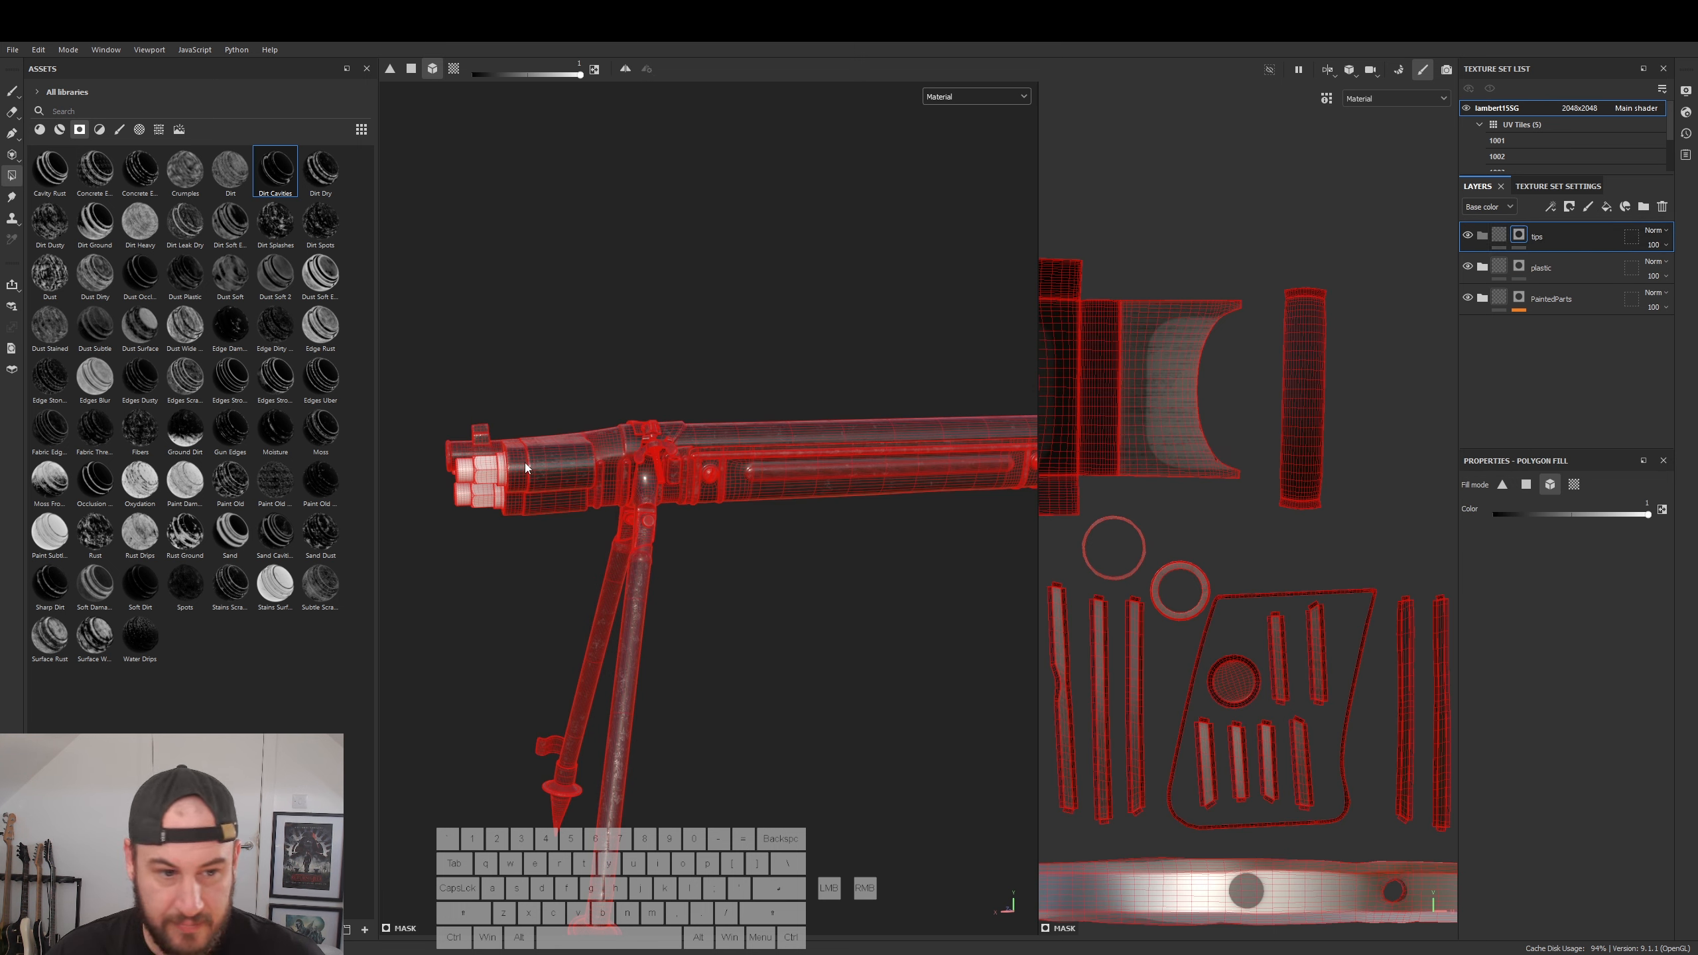
left_click_drag(480, 493, 1036, 490, "alt")
left_click_drag(718, 440, 903, 446, "alt")
- Add a fill layer inside the tips folder and set its base color to red DA2727
left_click(1499, 234)
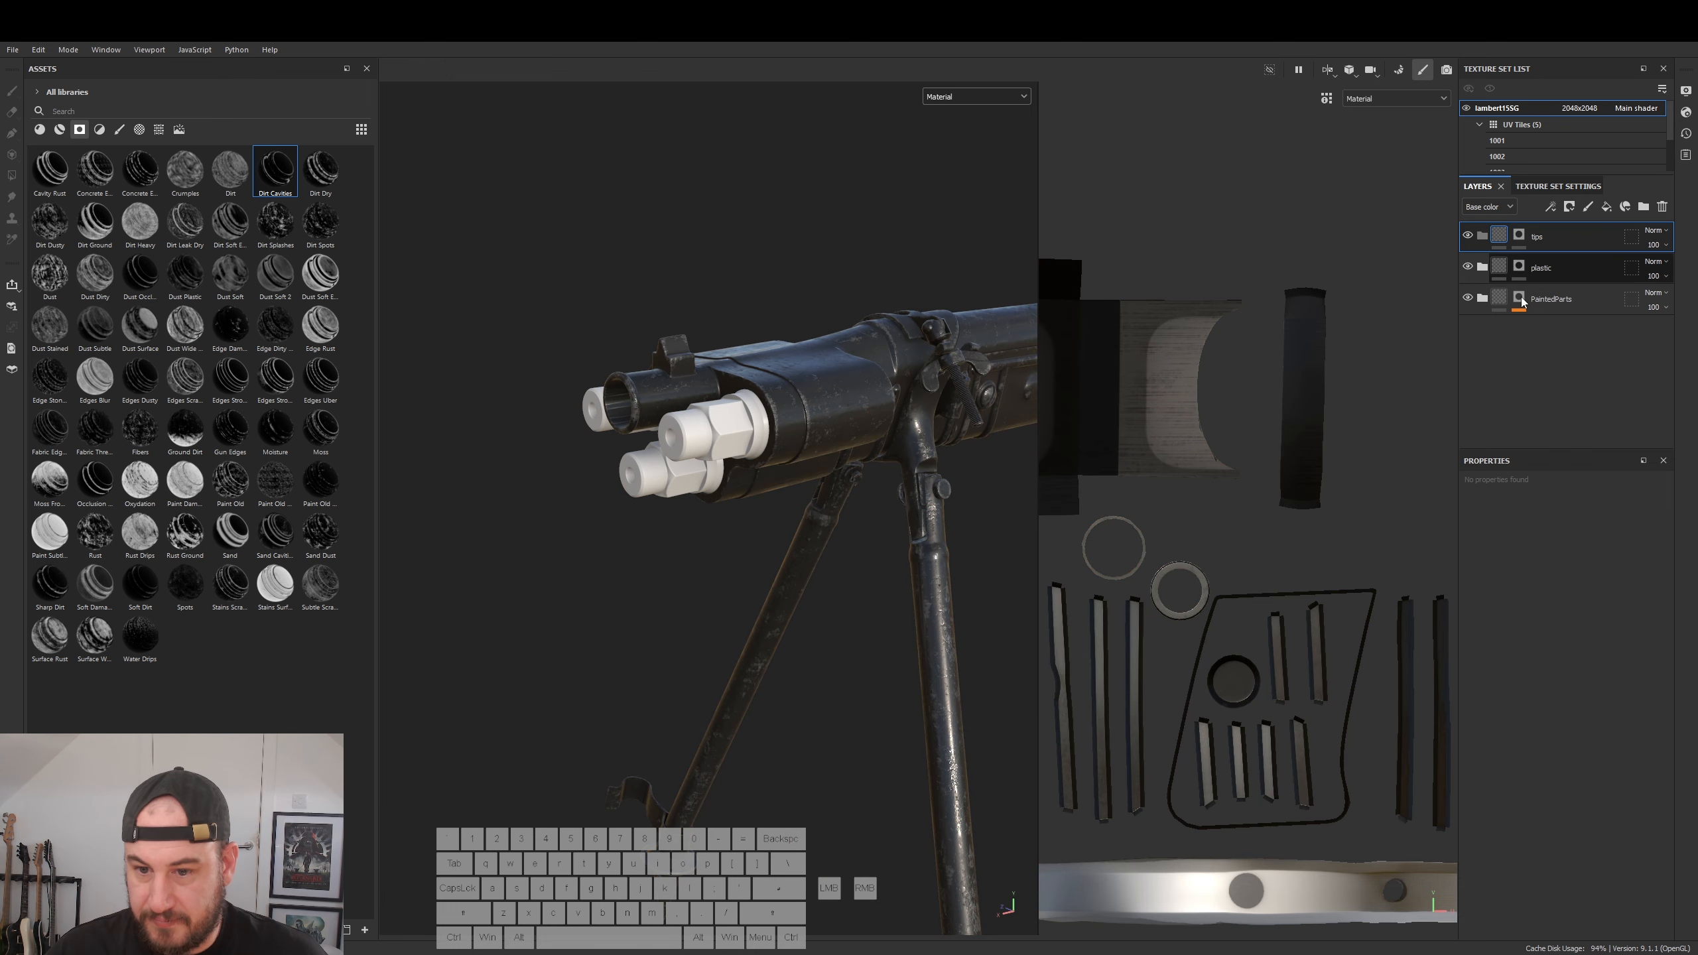
right_click(1498, 238)
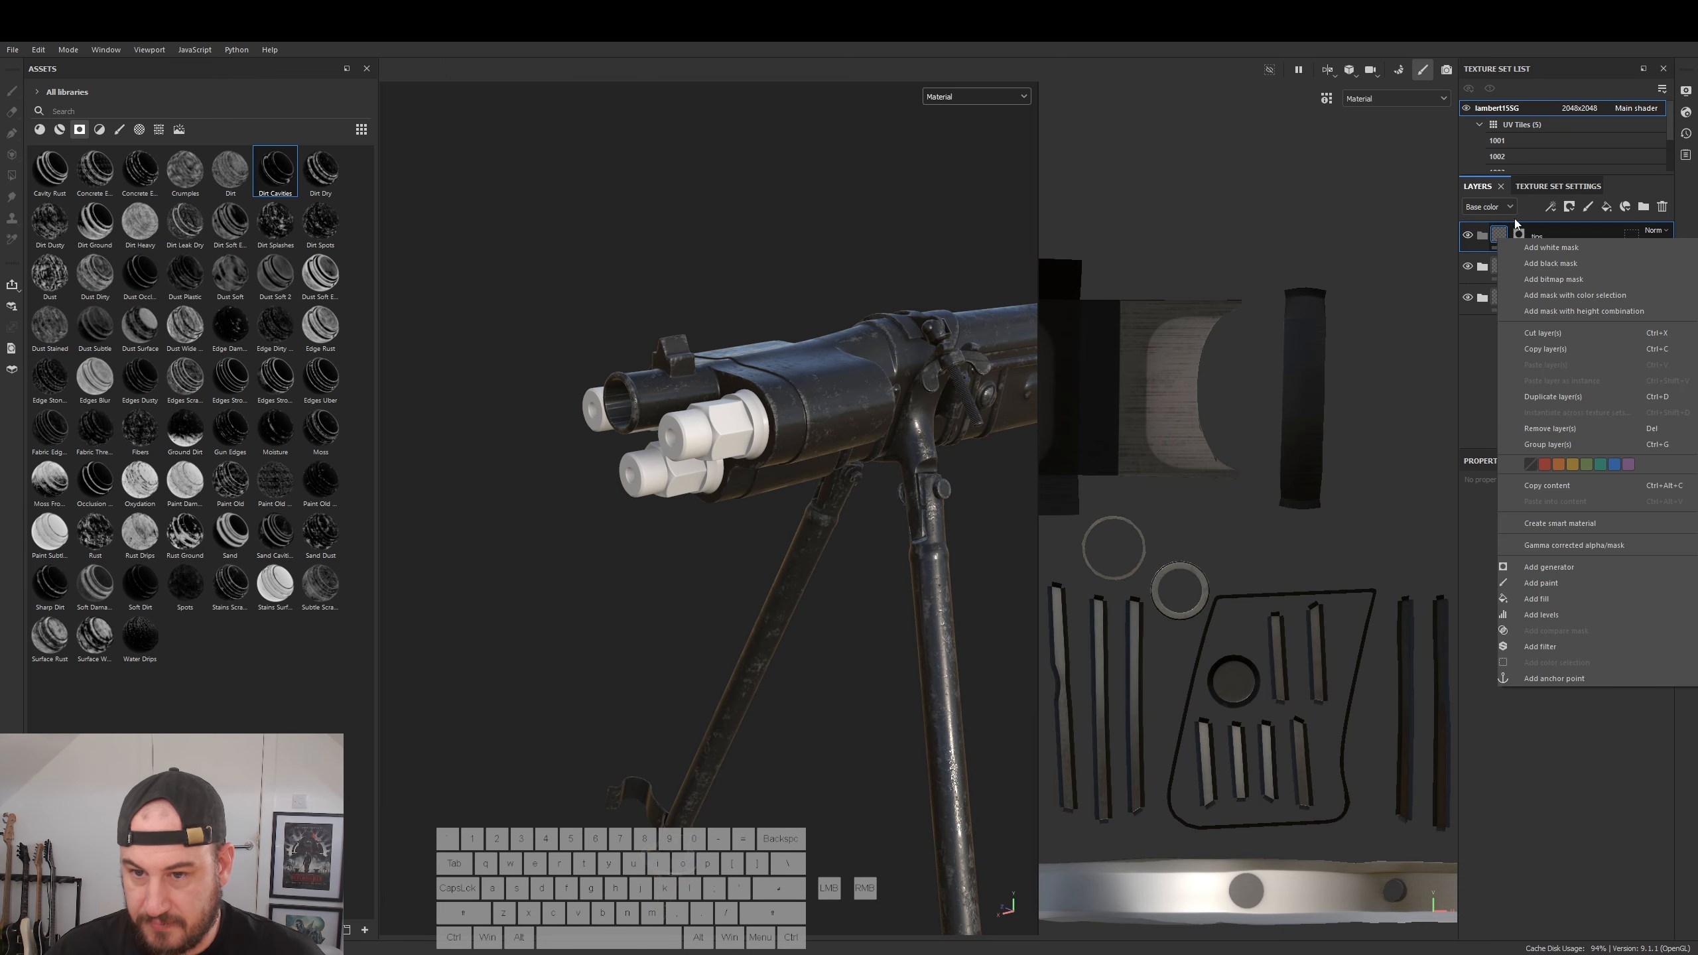
left_click(1537, 599)
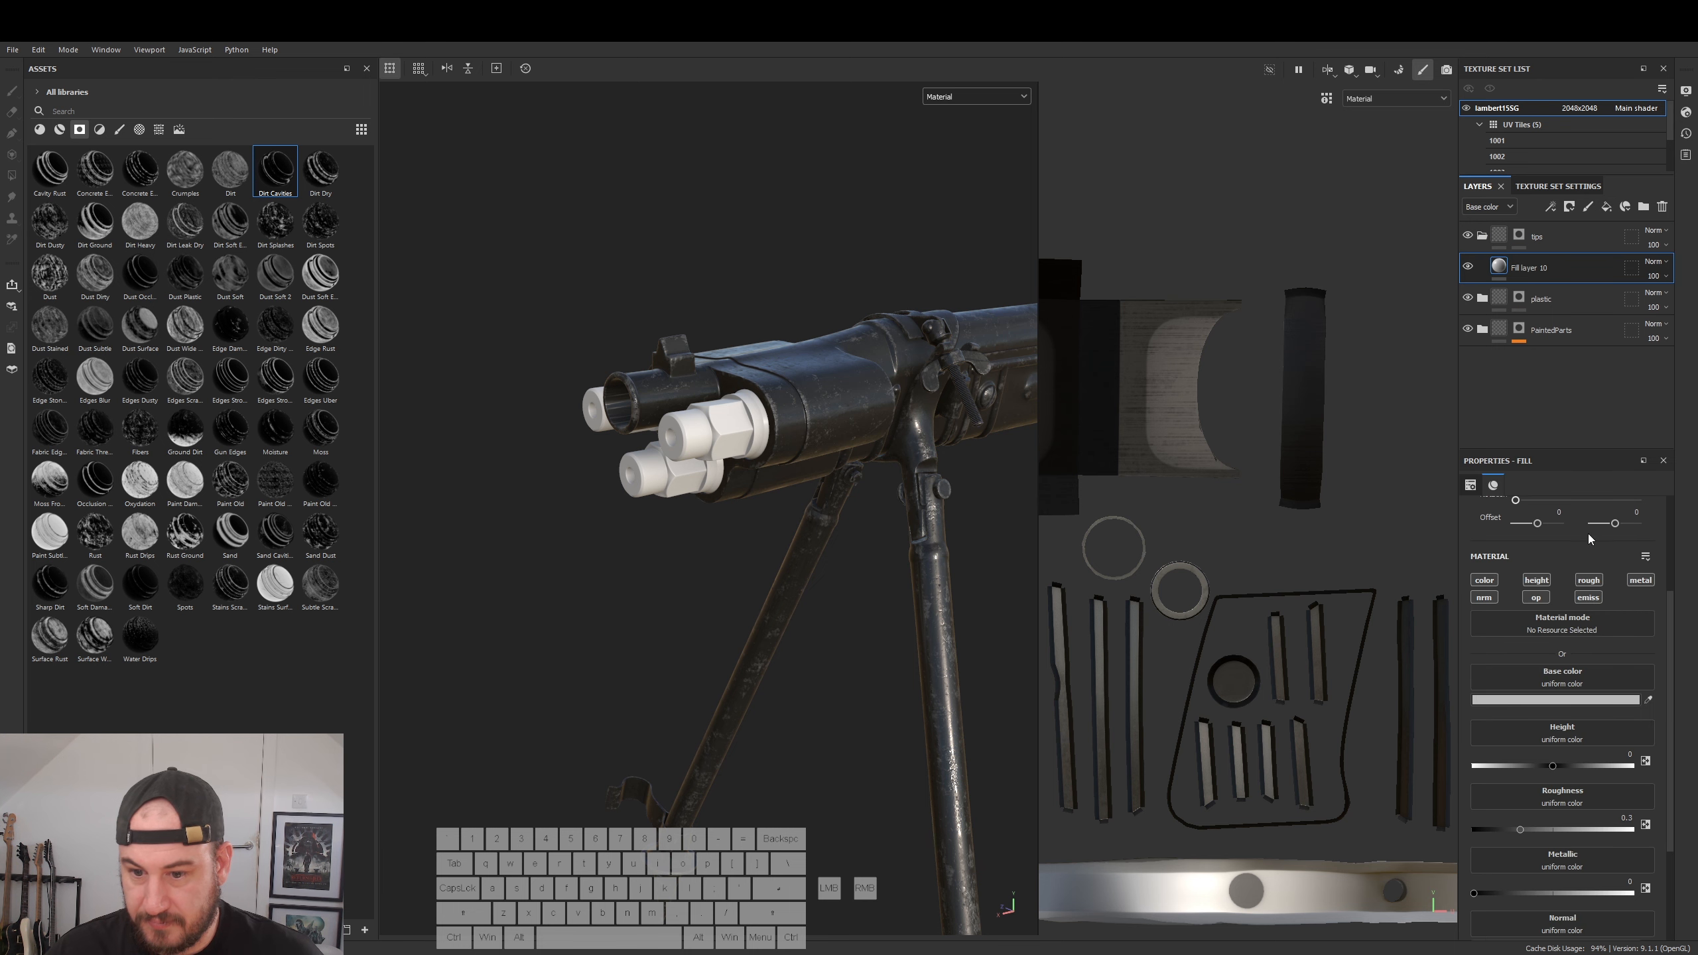
left_click(1544, 699)
left_click(1500, 758)
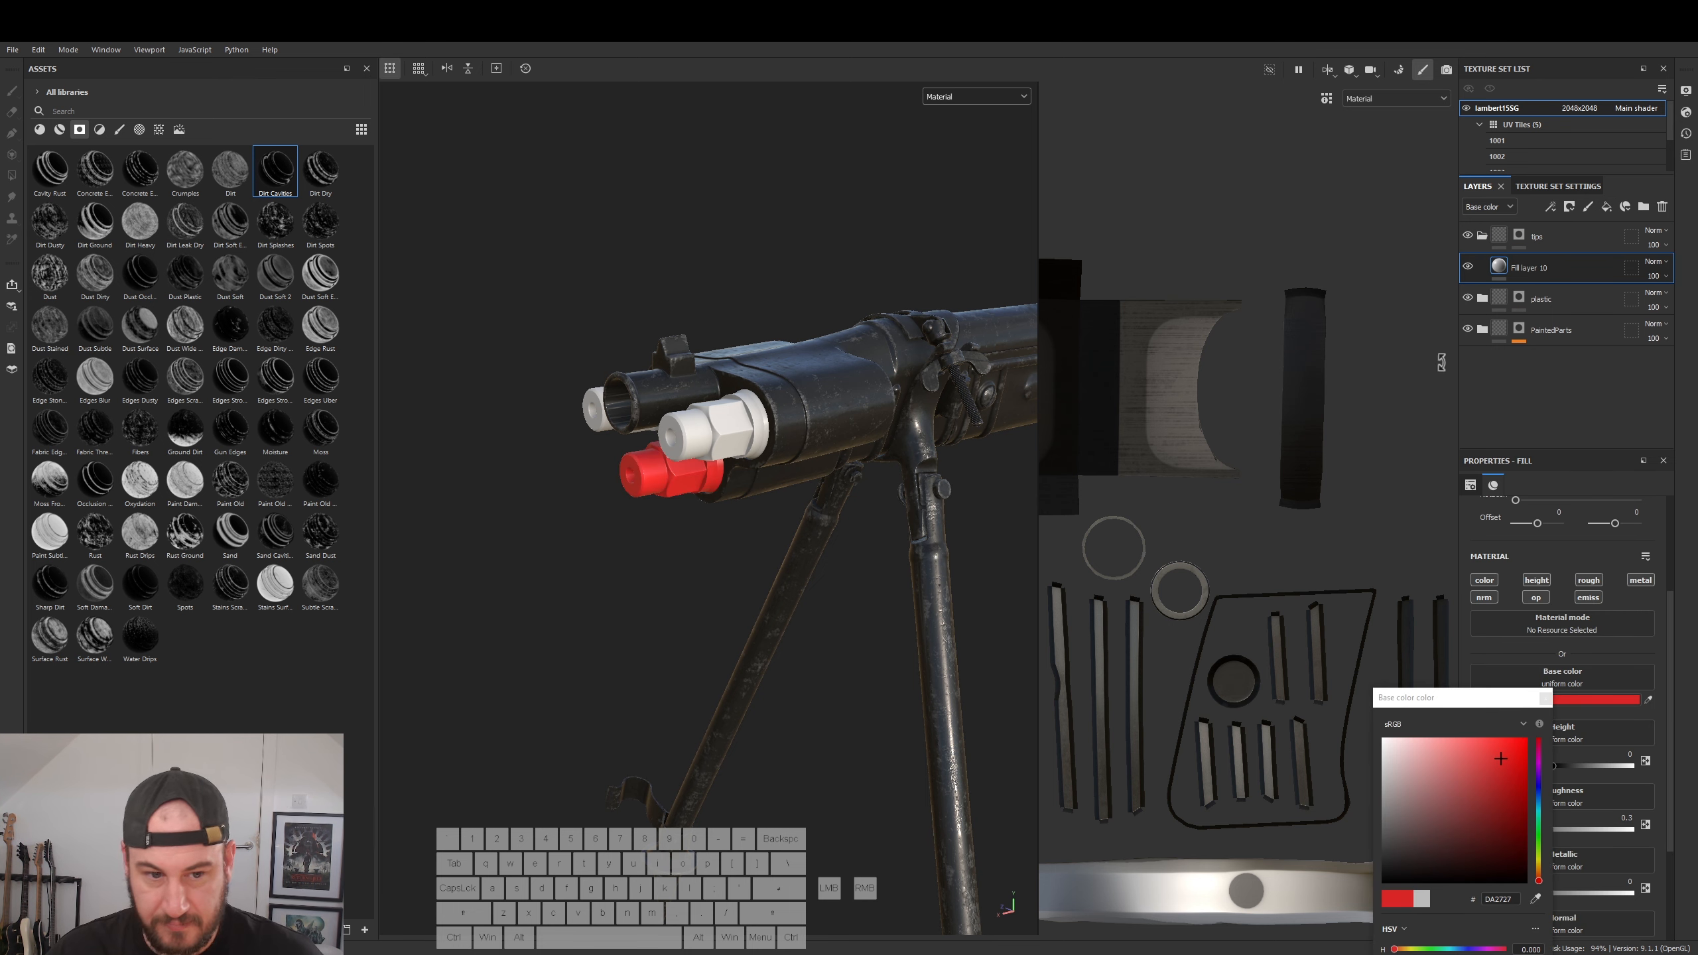
- Polygon-fill the remaining white muzzle tips in the tips folder's mask
left_click(1519, 236)
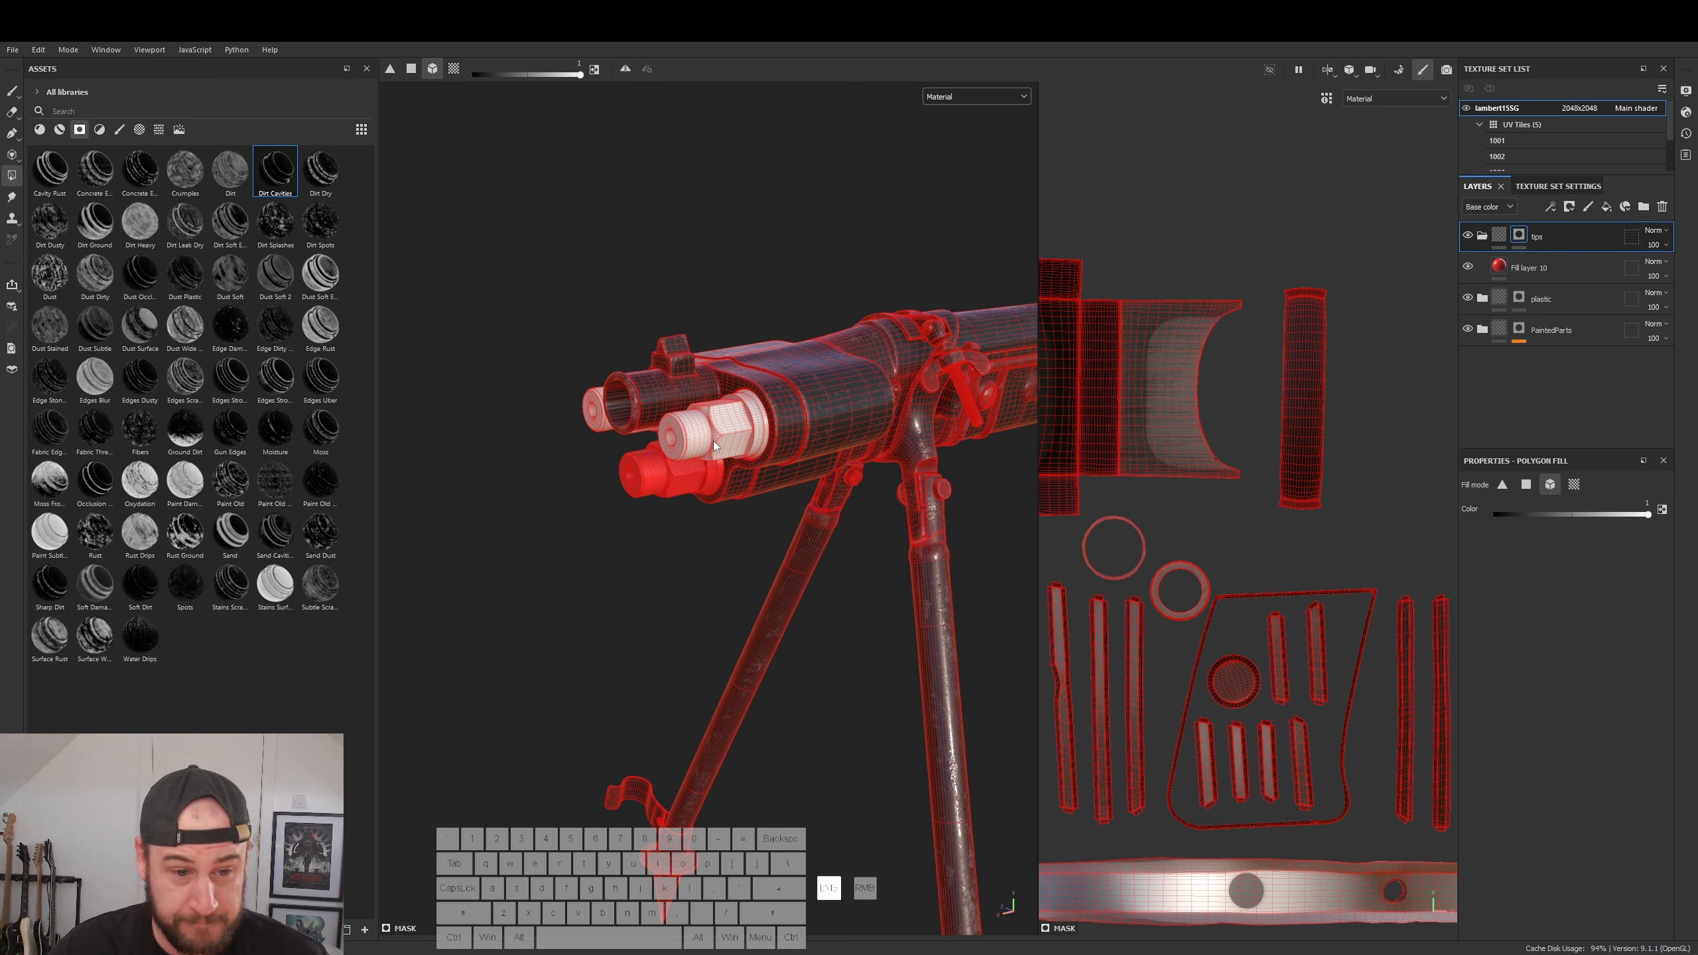
left_click_drag(889, 475, 921, 424, "alt")
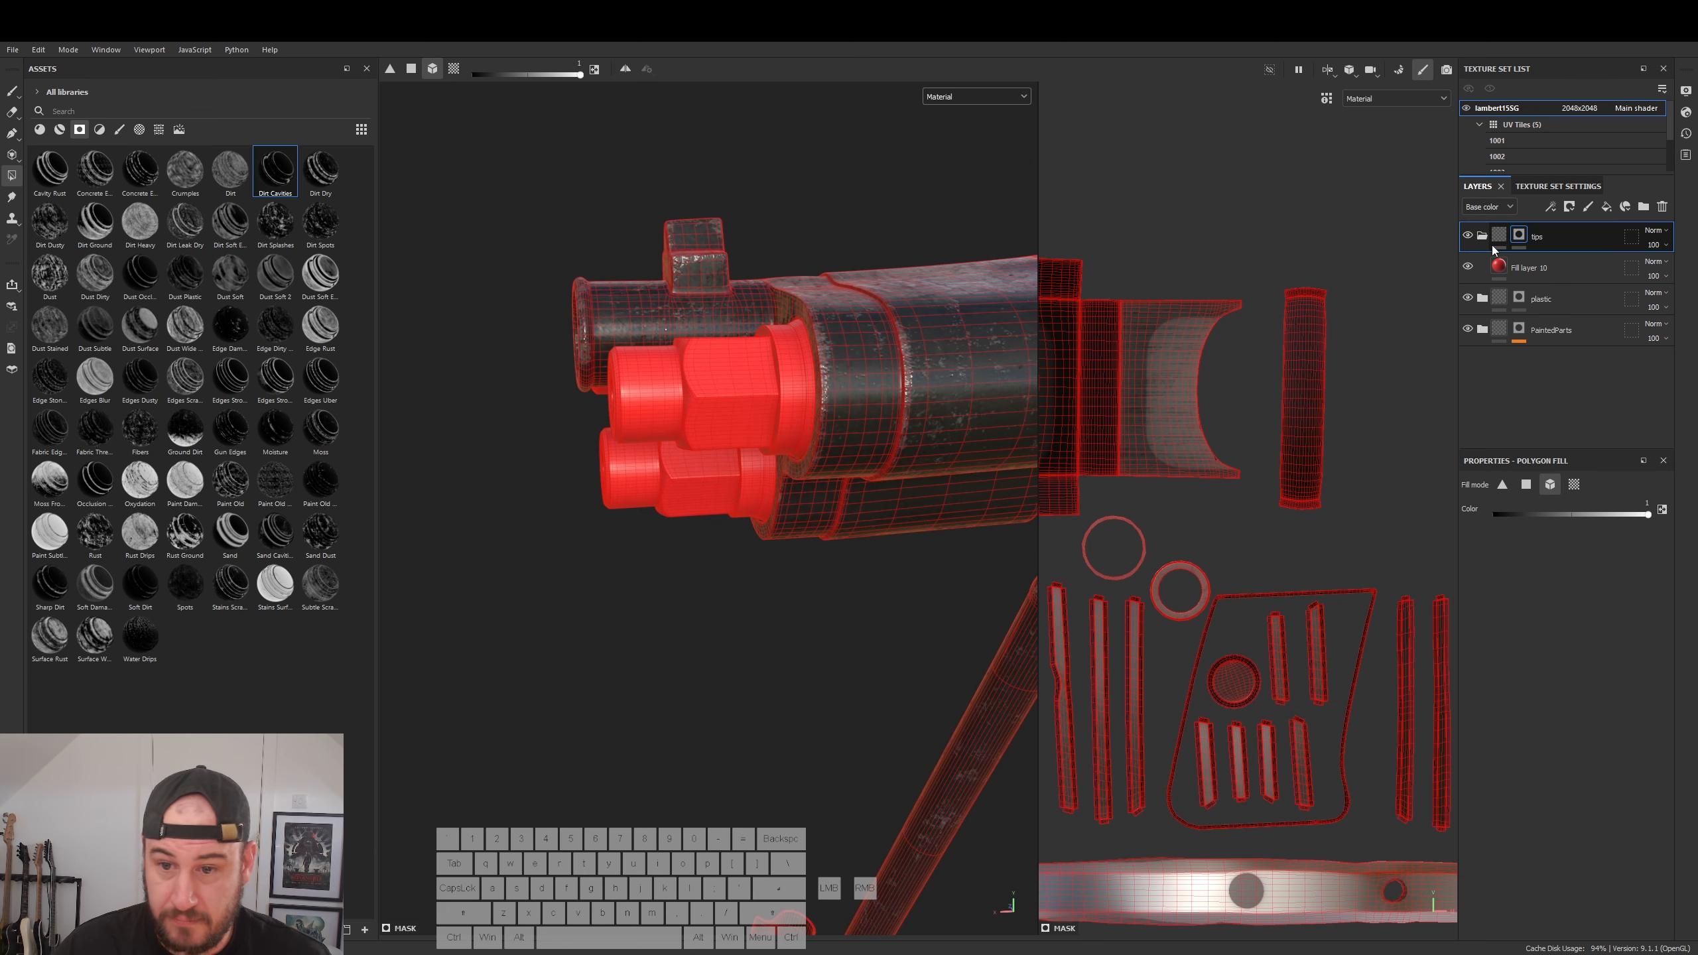
- Set the tips folder's fill layer to a light grey C2C2C2 base color and raise its metallic value to 0.9061
left_click(1523, 266)
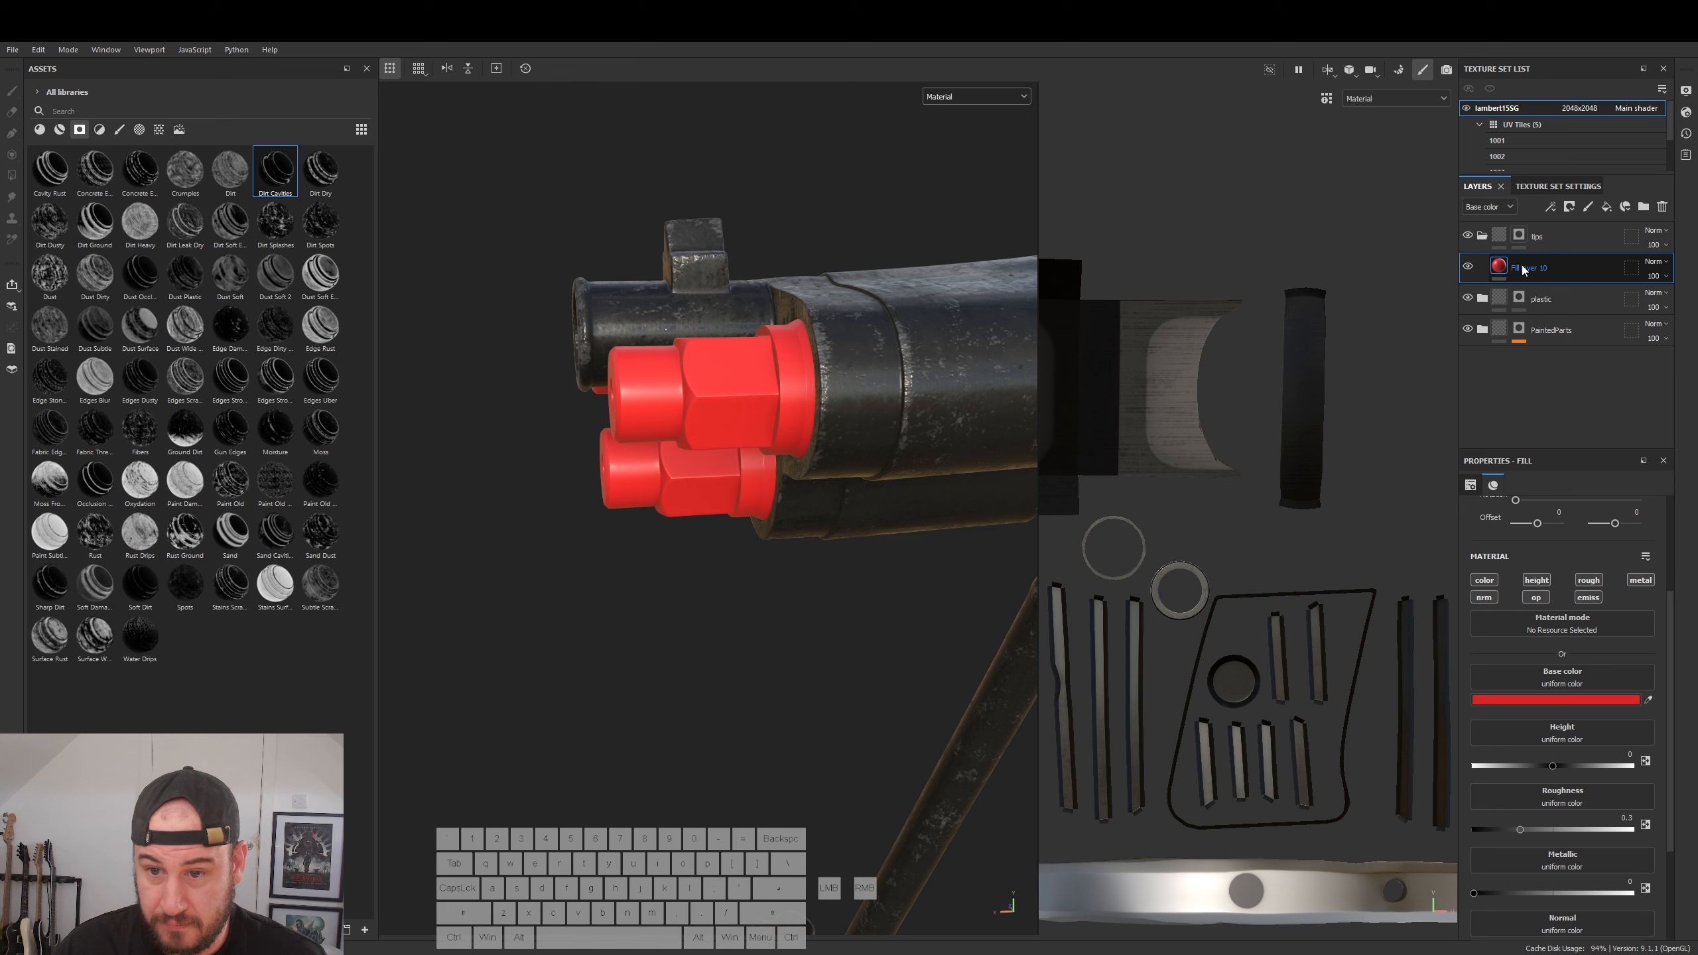
left_click(1574, 700)
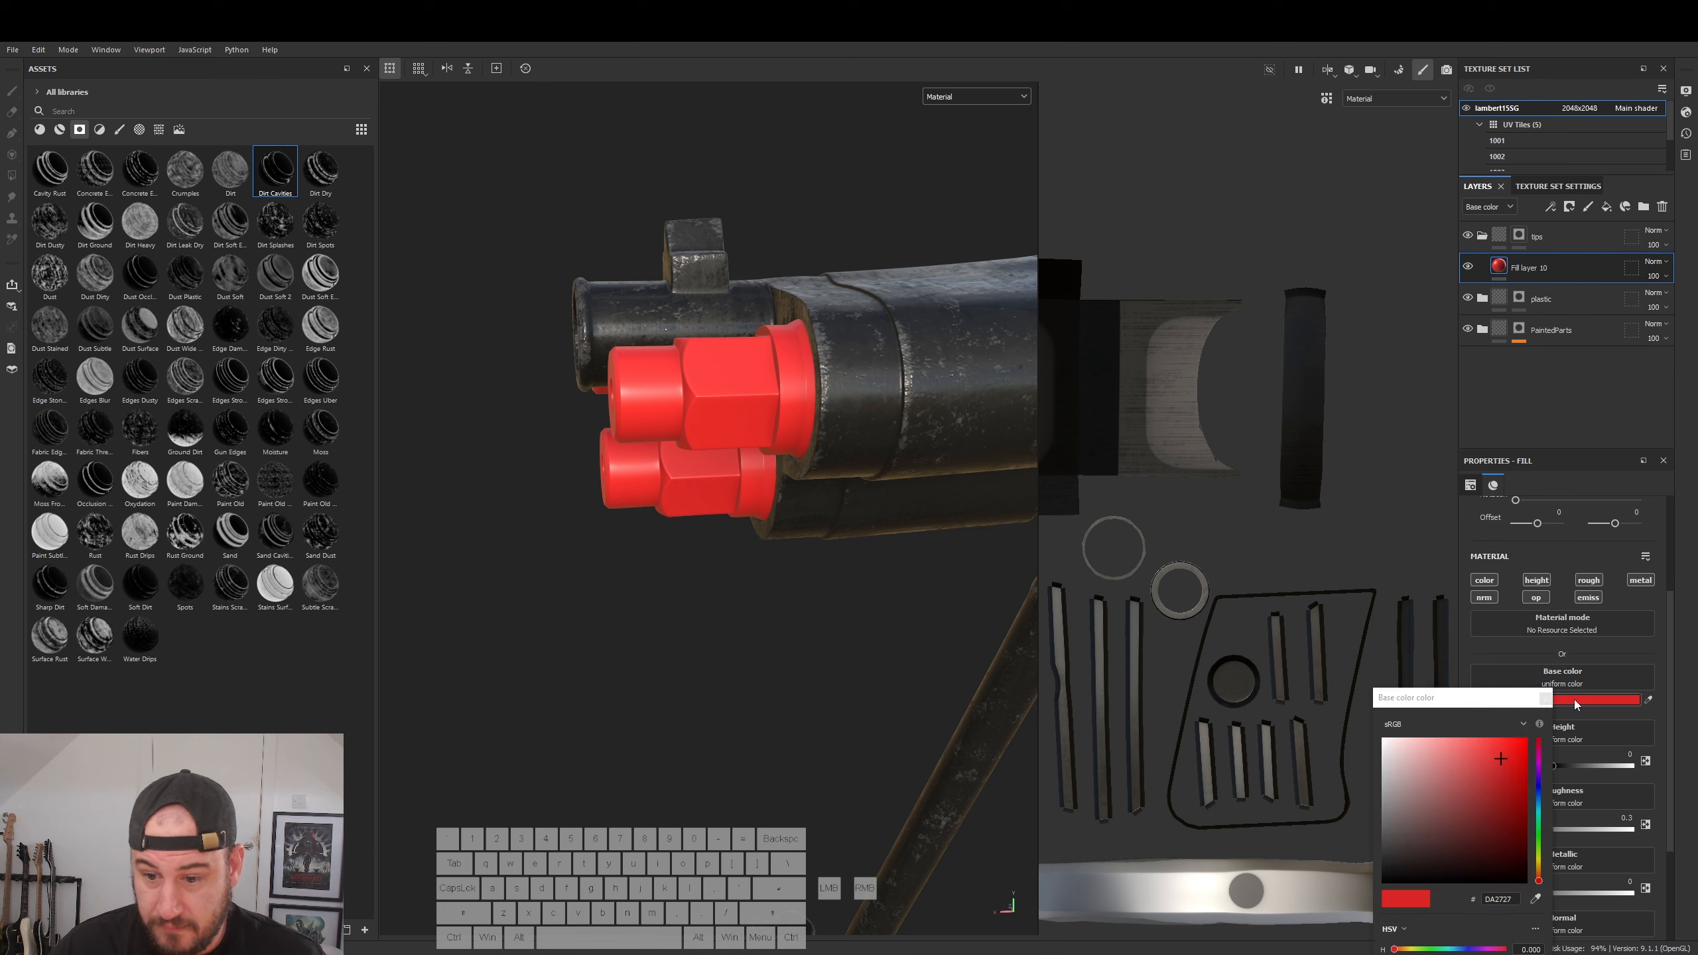
left_click_drag(1420, 795, 1361, 809)
left_click(1545, 698)
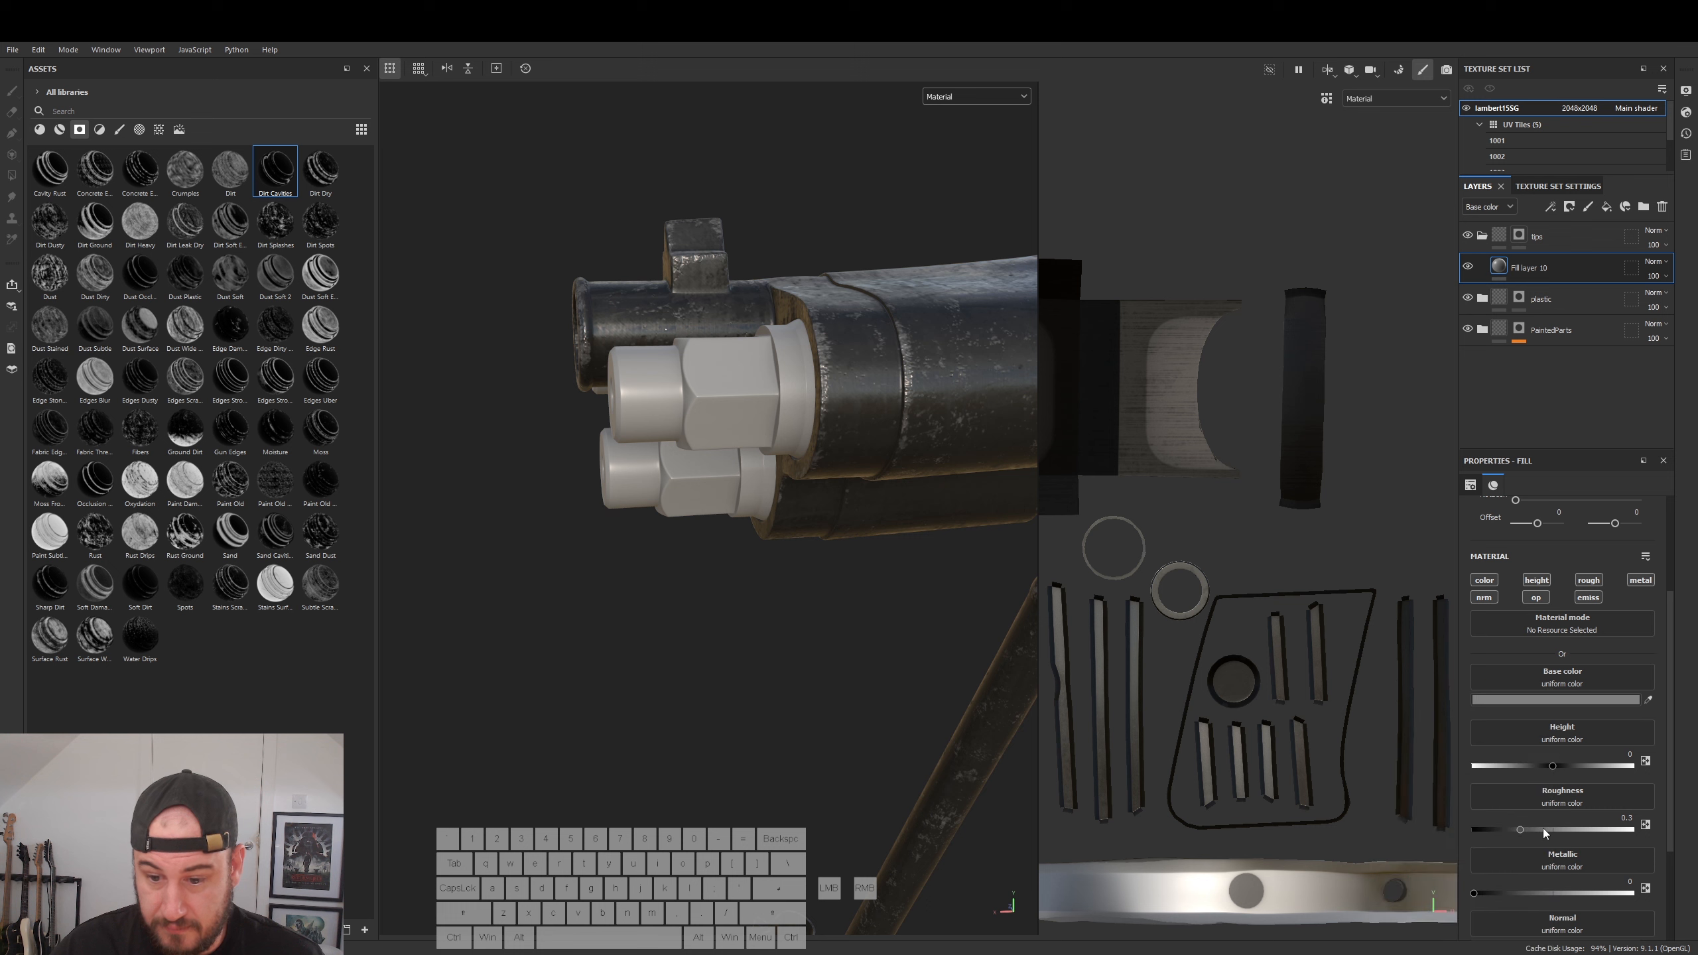
left_click_drag(1493, 897, 1619, 893)
left_click(1525, 701)
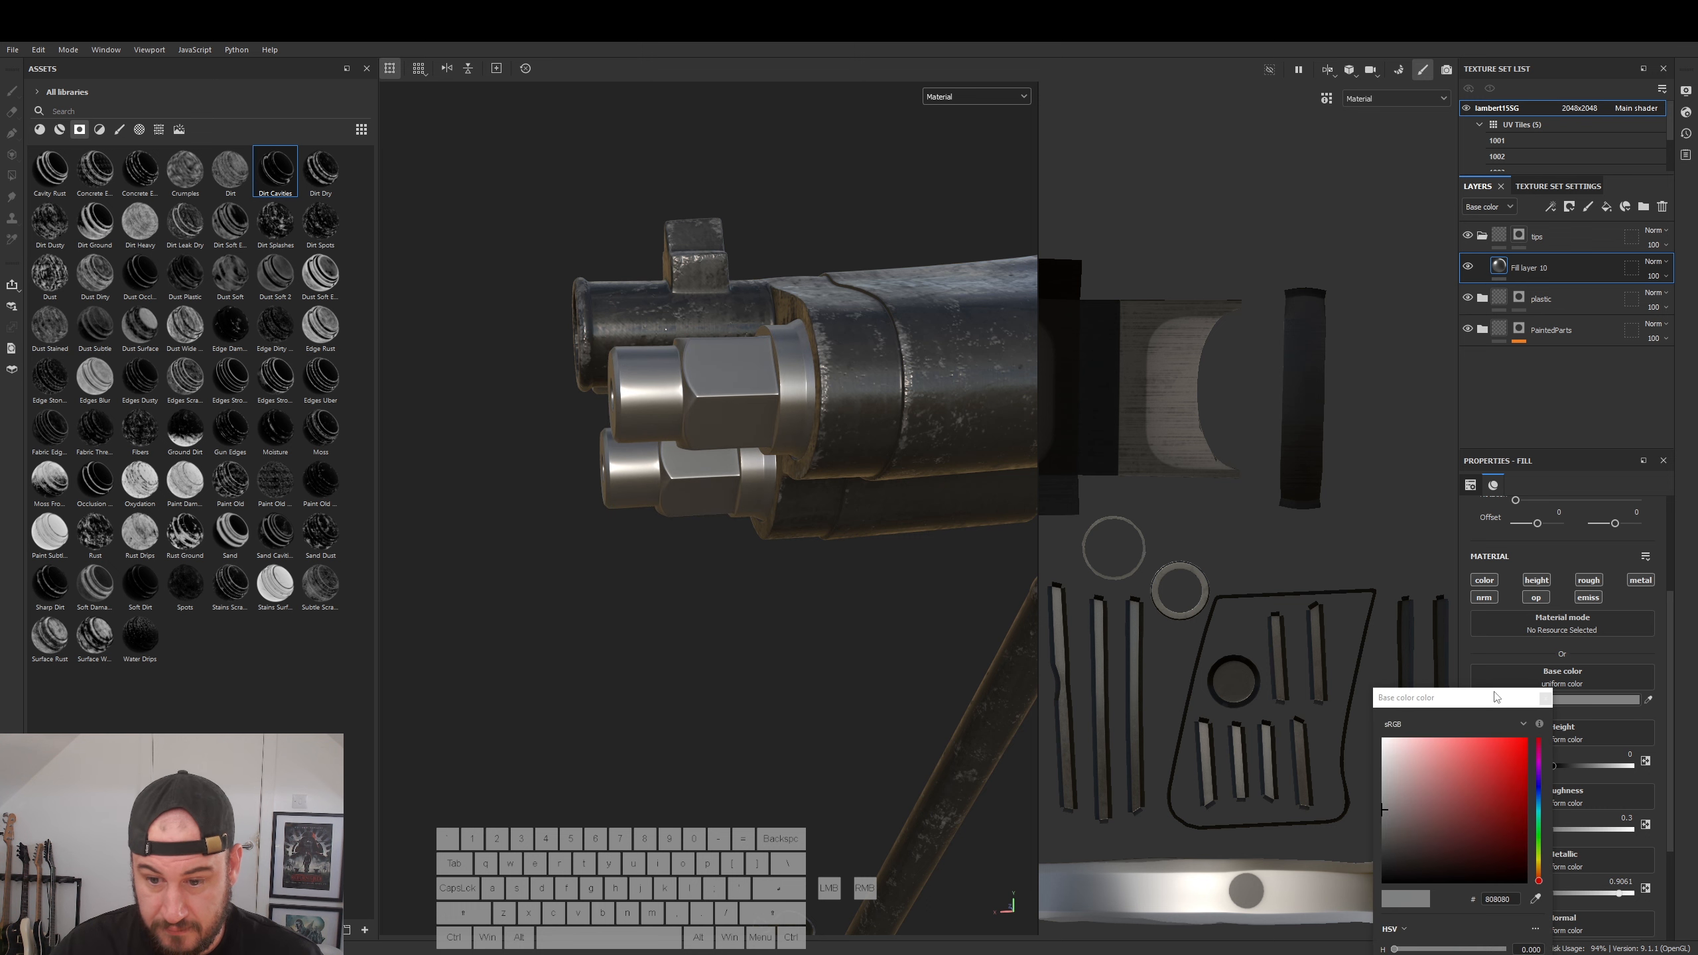
left_click_drag(1392, 782, 1373, 770)
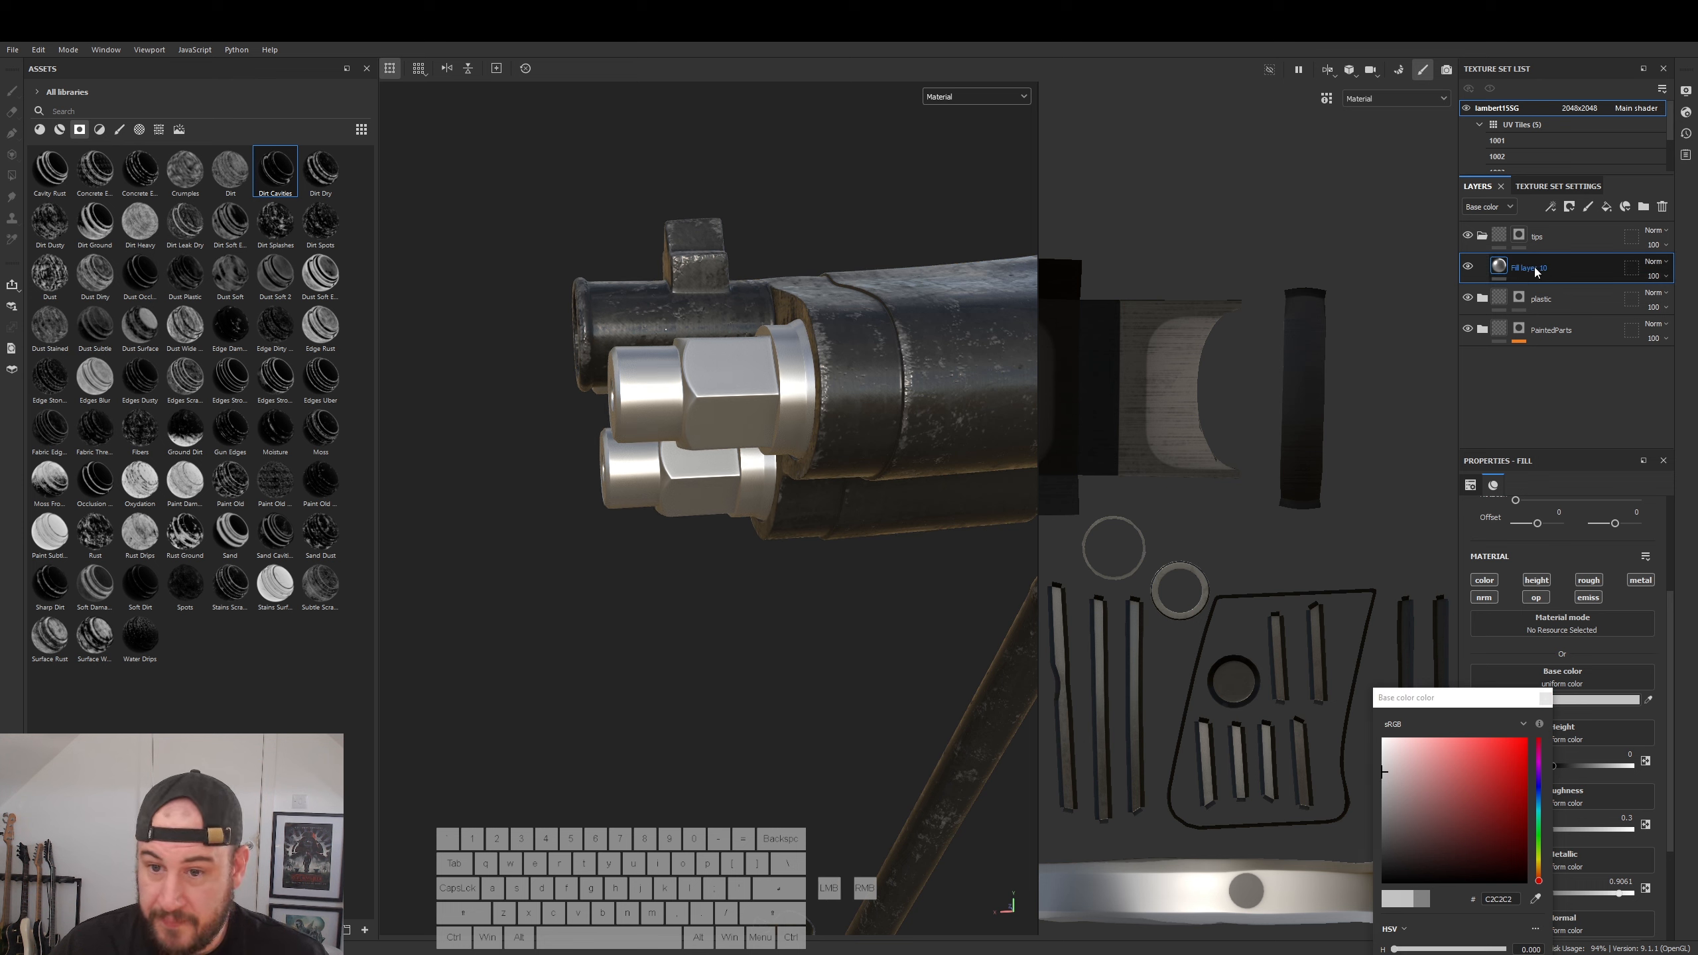
- Add a fill layer at the top of the tips folder and leave only its roughness and metallic channels enabled
left_click(1607, 209)
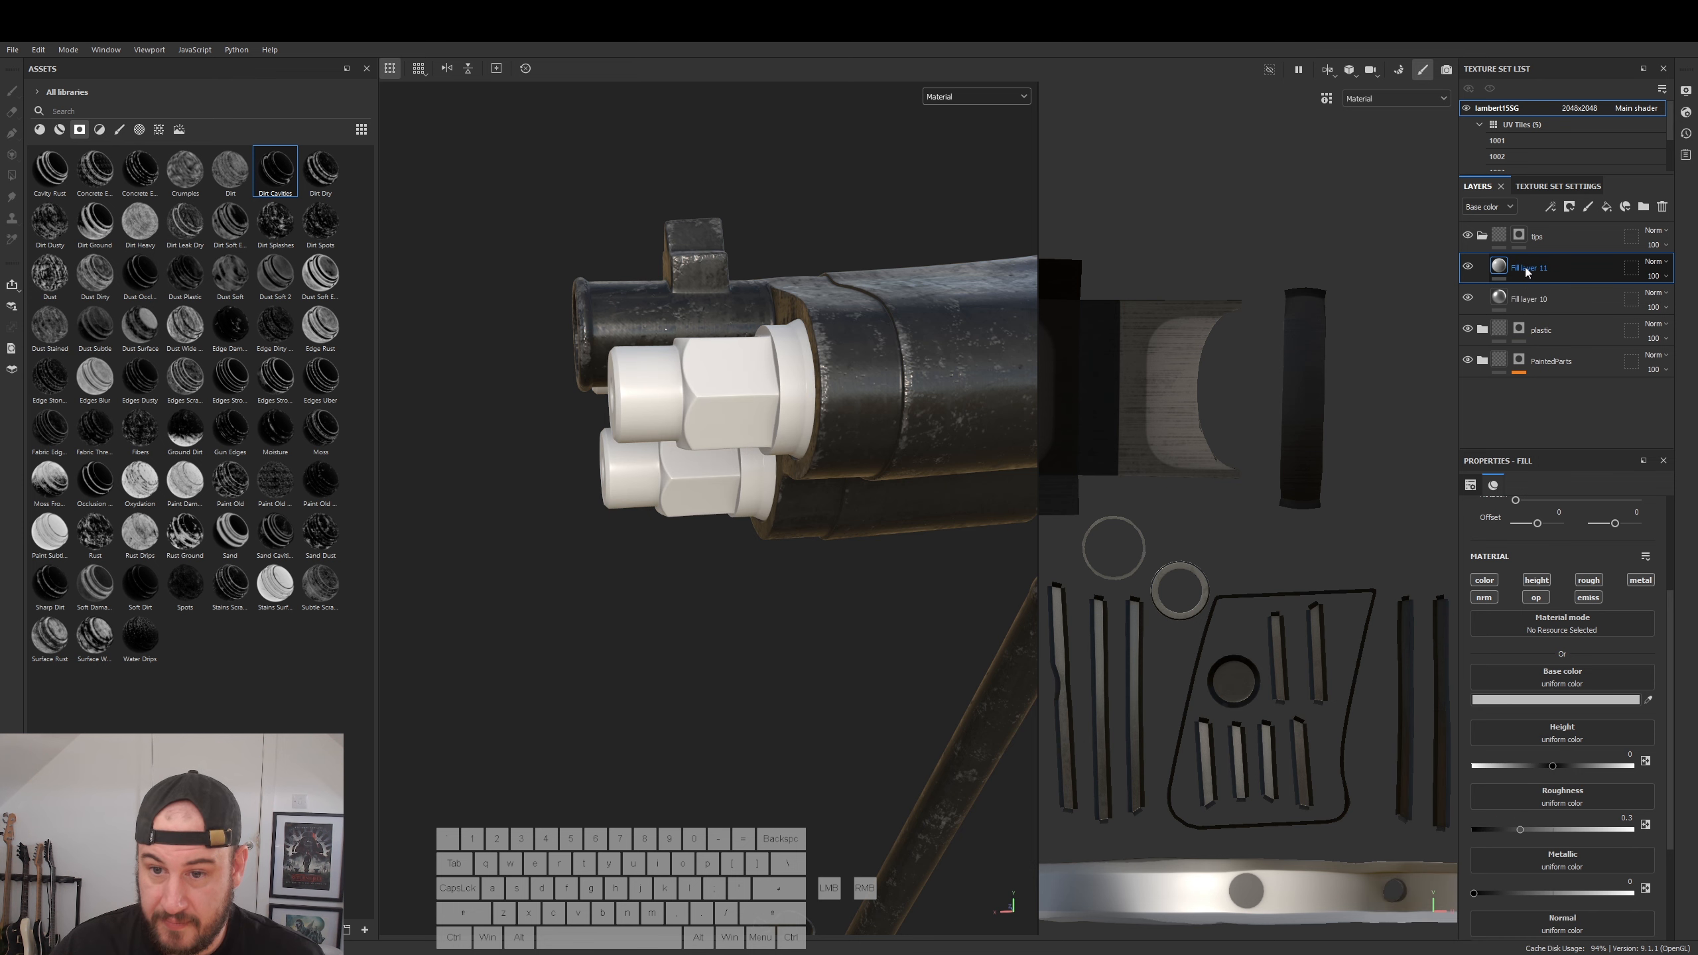
mouse_move(1502, 271)
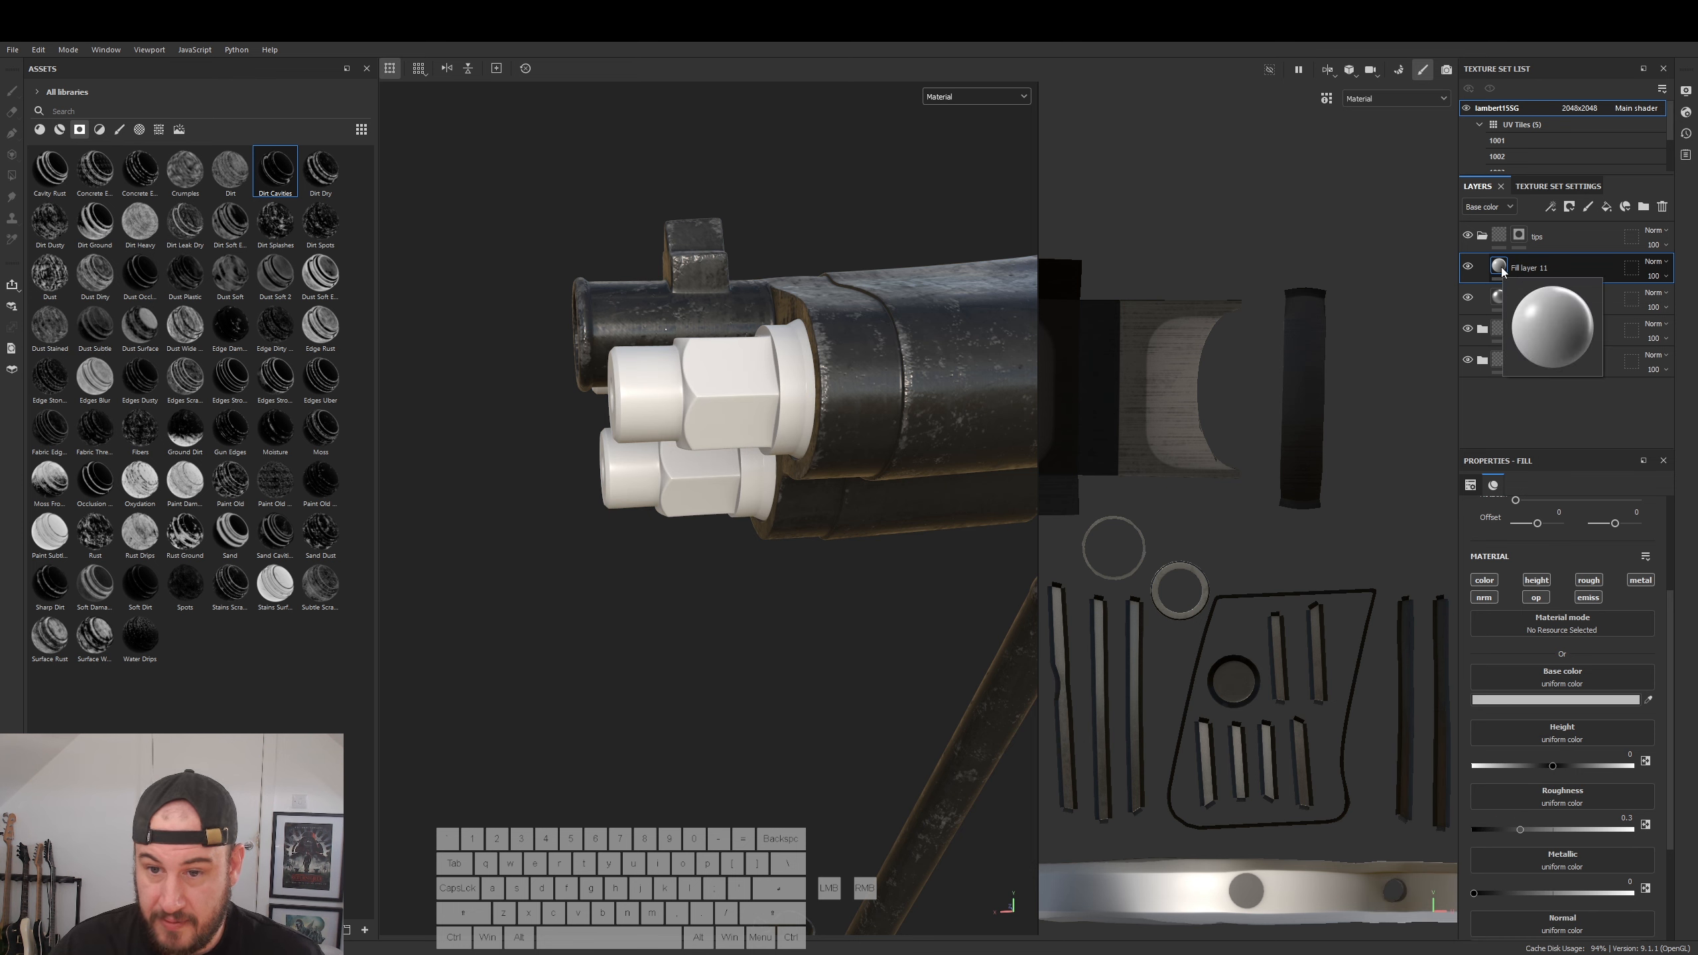
left_click(1484, 580)
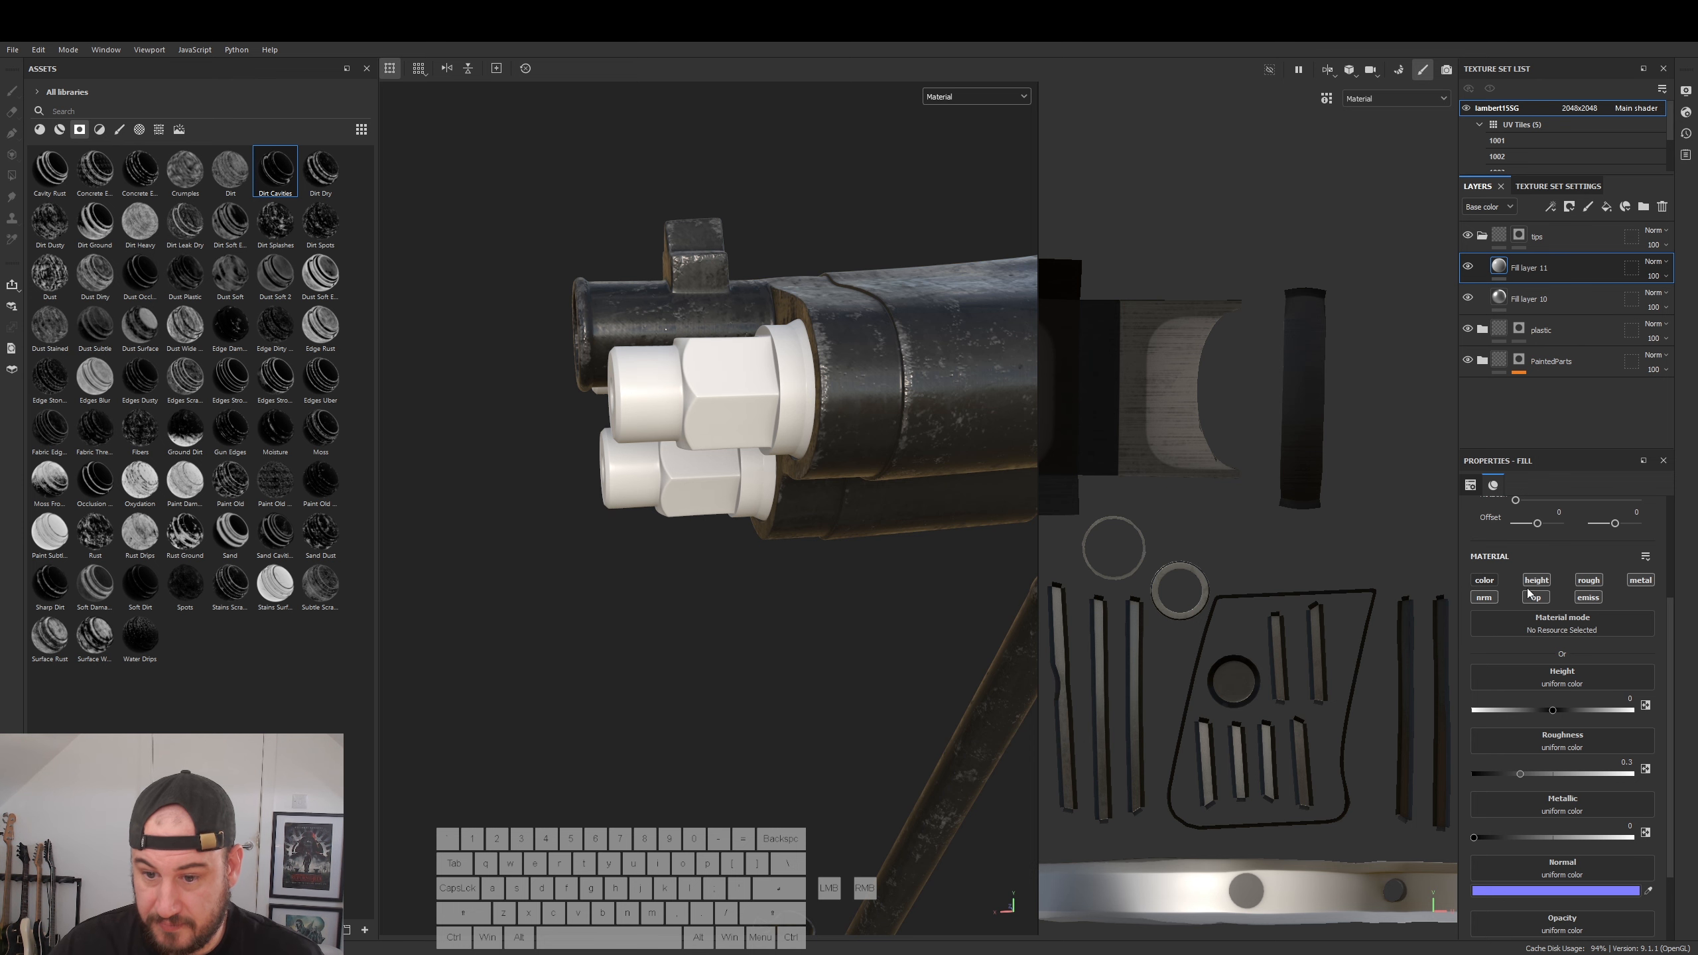
left_click(1536, 598)
left_click(1484, 598)
left_click(1536, 580)
left_click(1588, 598)
left_click(1588, 597)
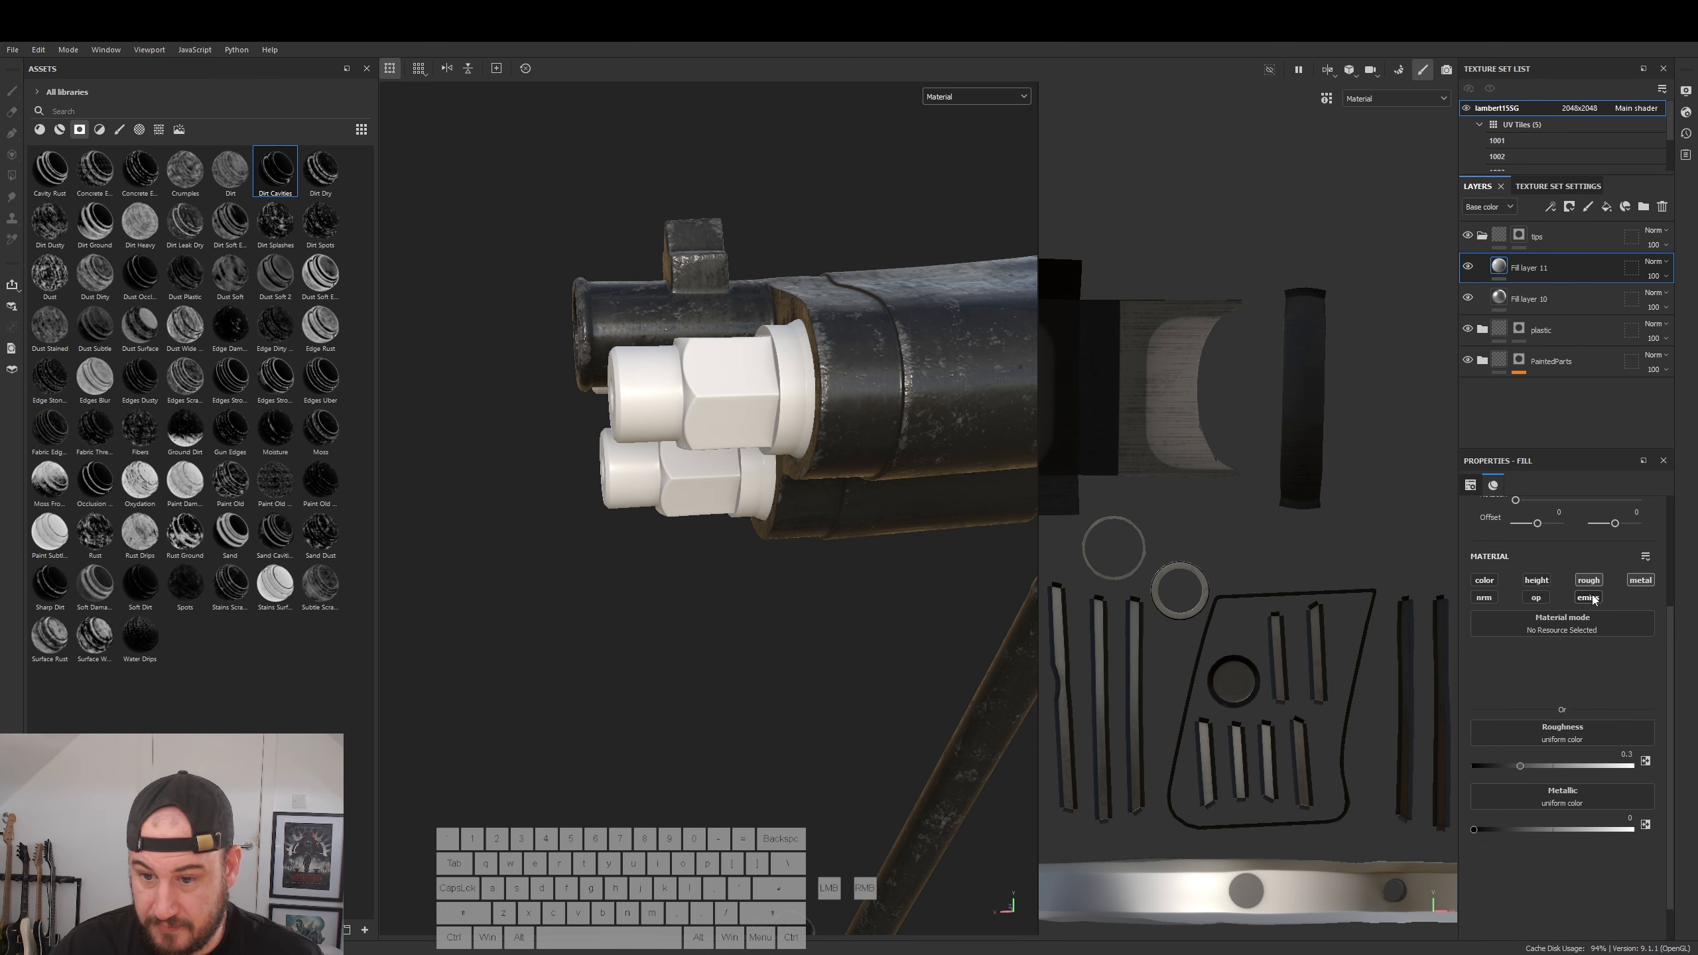
- Add a black mask to the new fill layer and set polygon fill to work on whole quads
right_click(1497, 269)
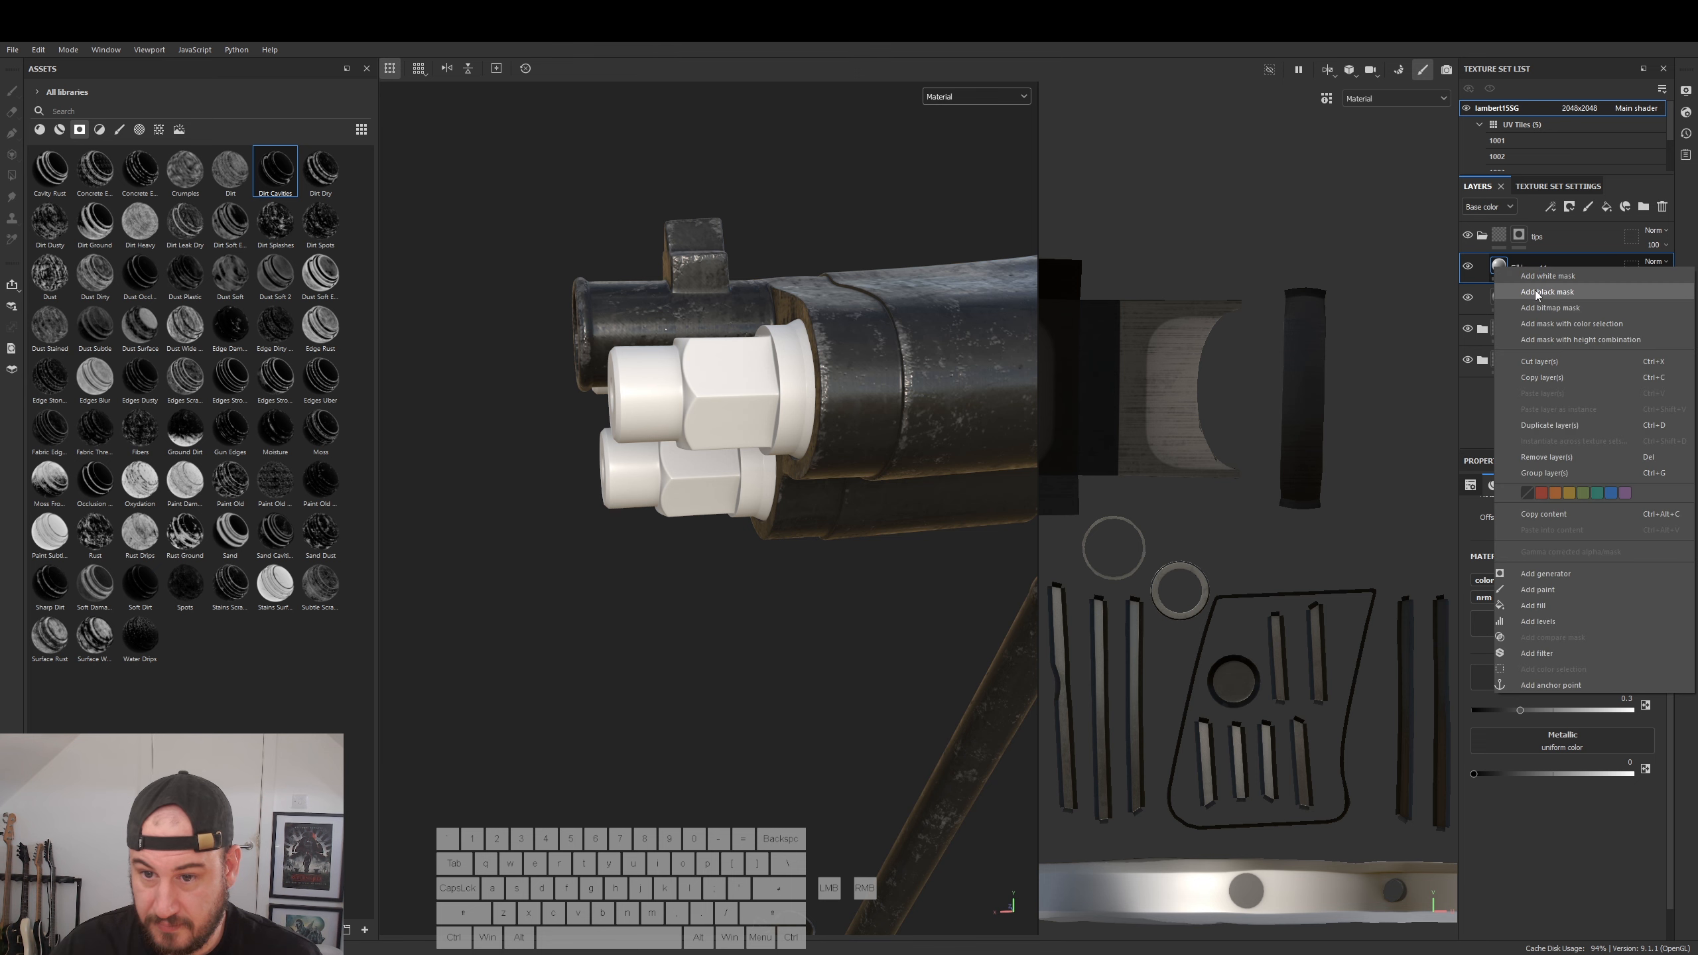
left_click(1535, 290)
left_click(1526, 484)
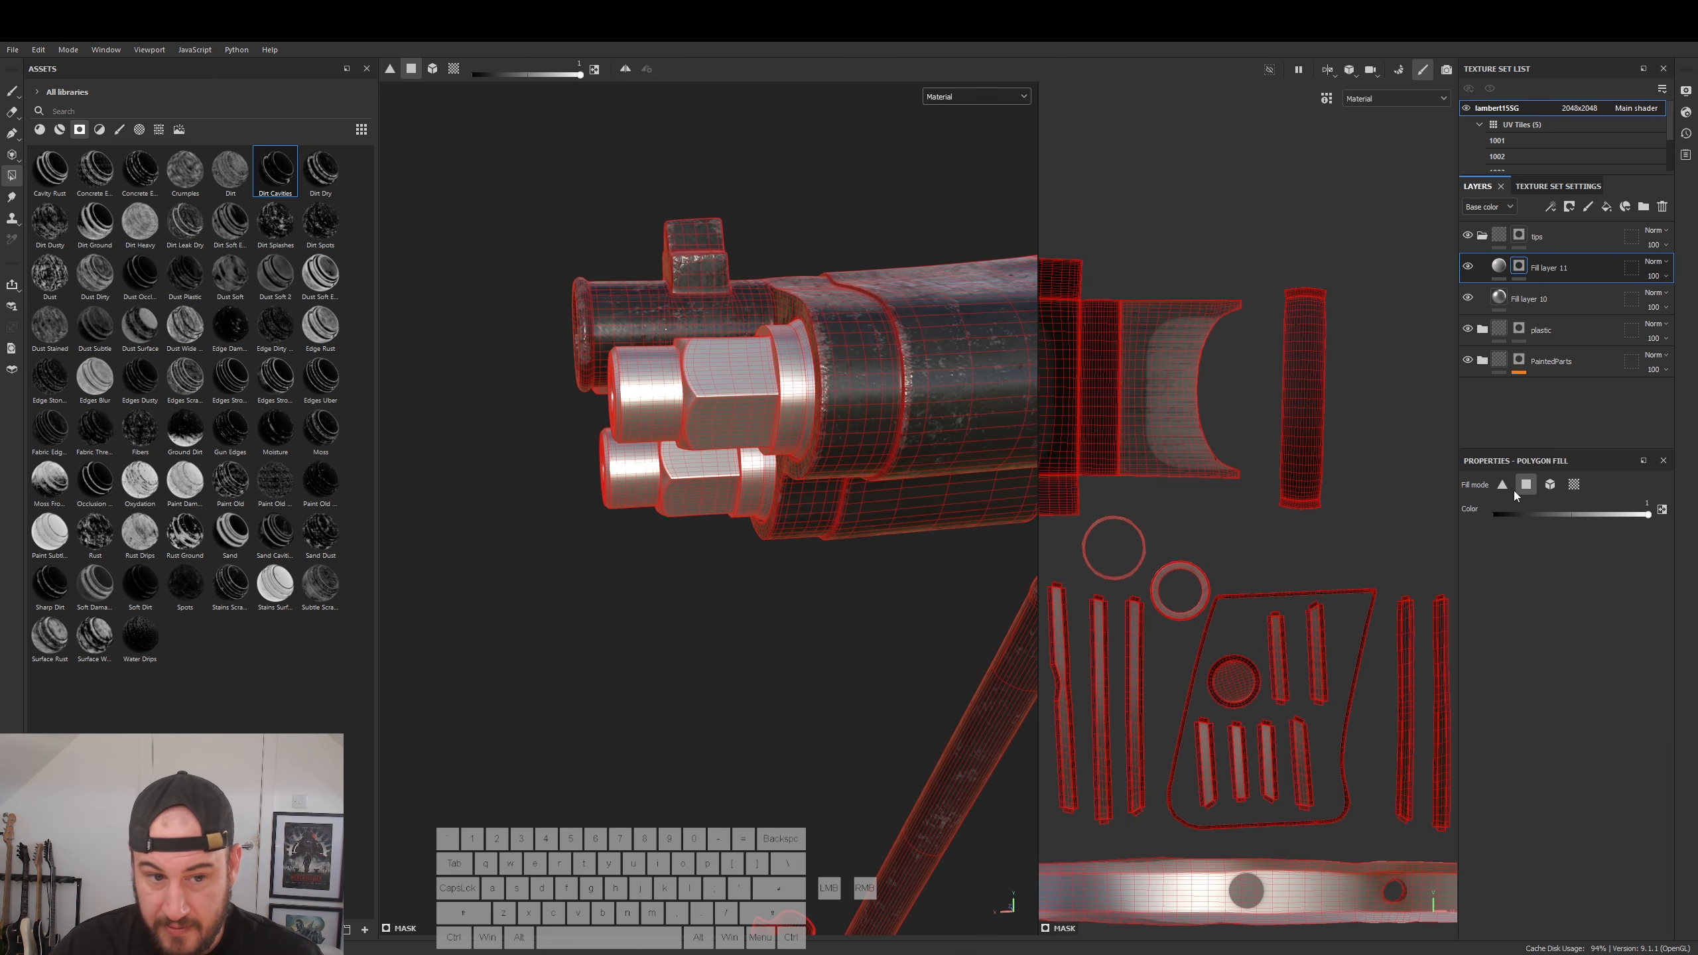
- Look through the UV tiles for the muzzle tips' UV islands and examine them up close
right_click_drag(1297, 581, 1341, 624, "alt")
middle_click_drag(1342, 624, 1579, 514, "alt")
right_click_drag(1419, 619, 1012, 598, "alt")
middle_click_drag(1013, 598, 906, 540, "alt")
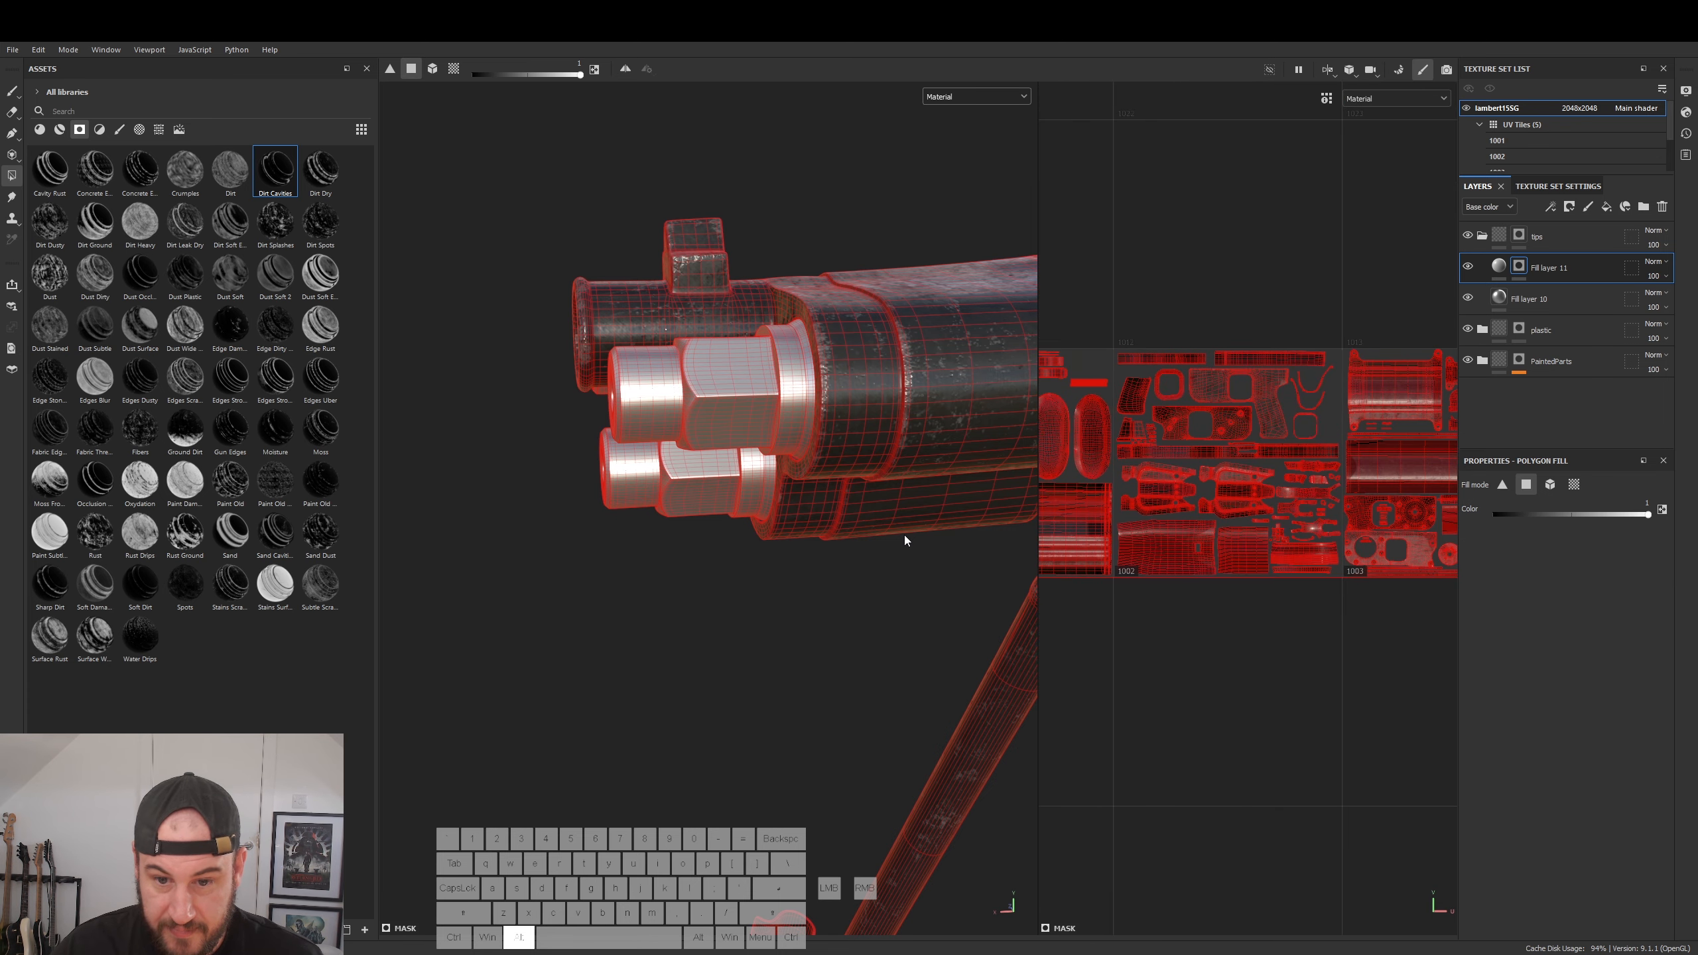
middle_click_drag(1386, 553, 647, 536, "alt")
middle_click_drag(1184, 570, 1492, 581, "alt")
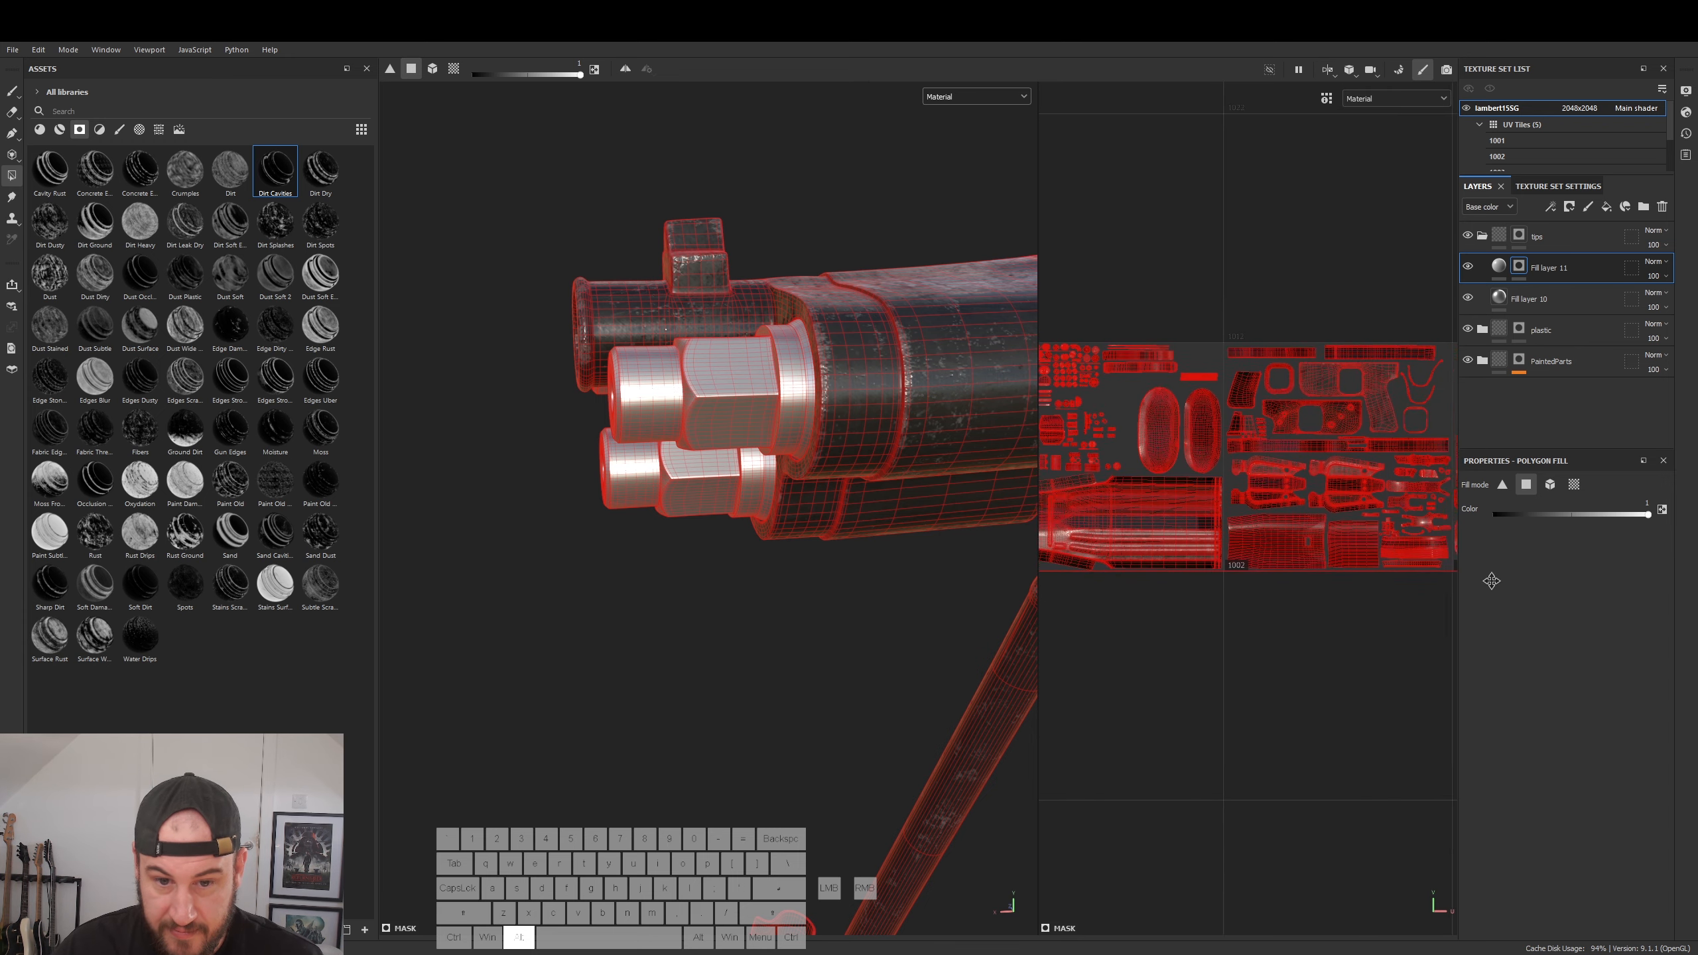
right_click_drag(1269, 541, 1141, 496, "alt")
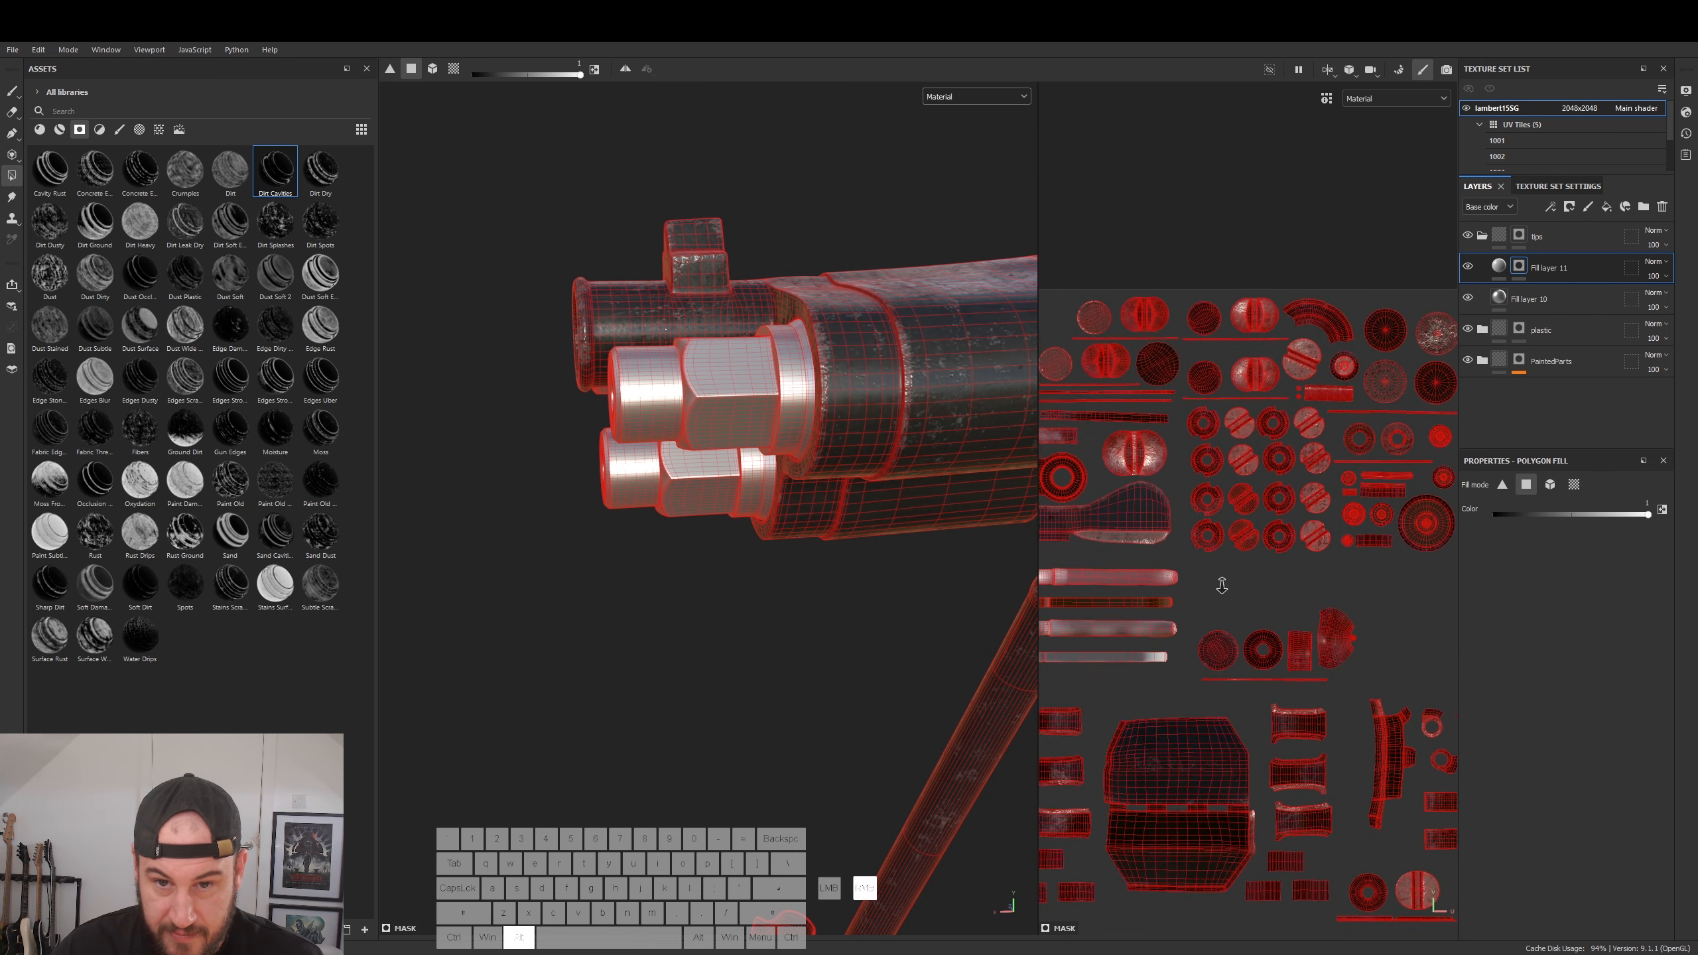
mouse_move(1255, 863)
middle_mouse_down("alt")
mouse_move(1342, 696)
mouse_move(1372, 542)
mouse_move(1252, 578)
mouse_move(1198, 411)
mouse_move(1296, 528)
mouse_move(876, 542)
middle_mouse_up("alt")
middle_click_drag(1391, 623, 956, 478, "alt")
scroll(1284, 550, "down", 5, "alt")
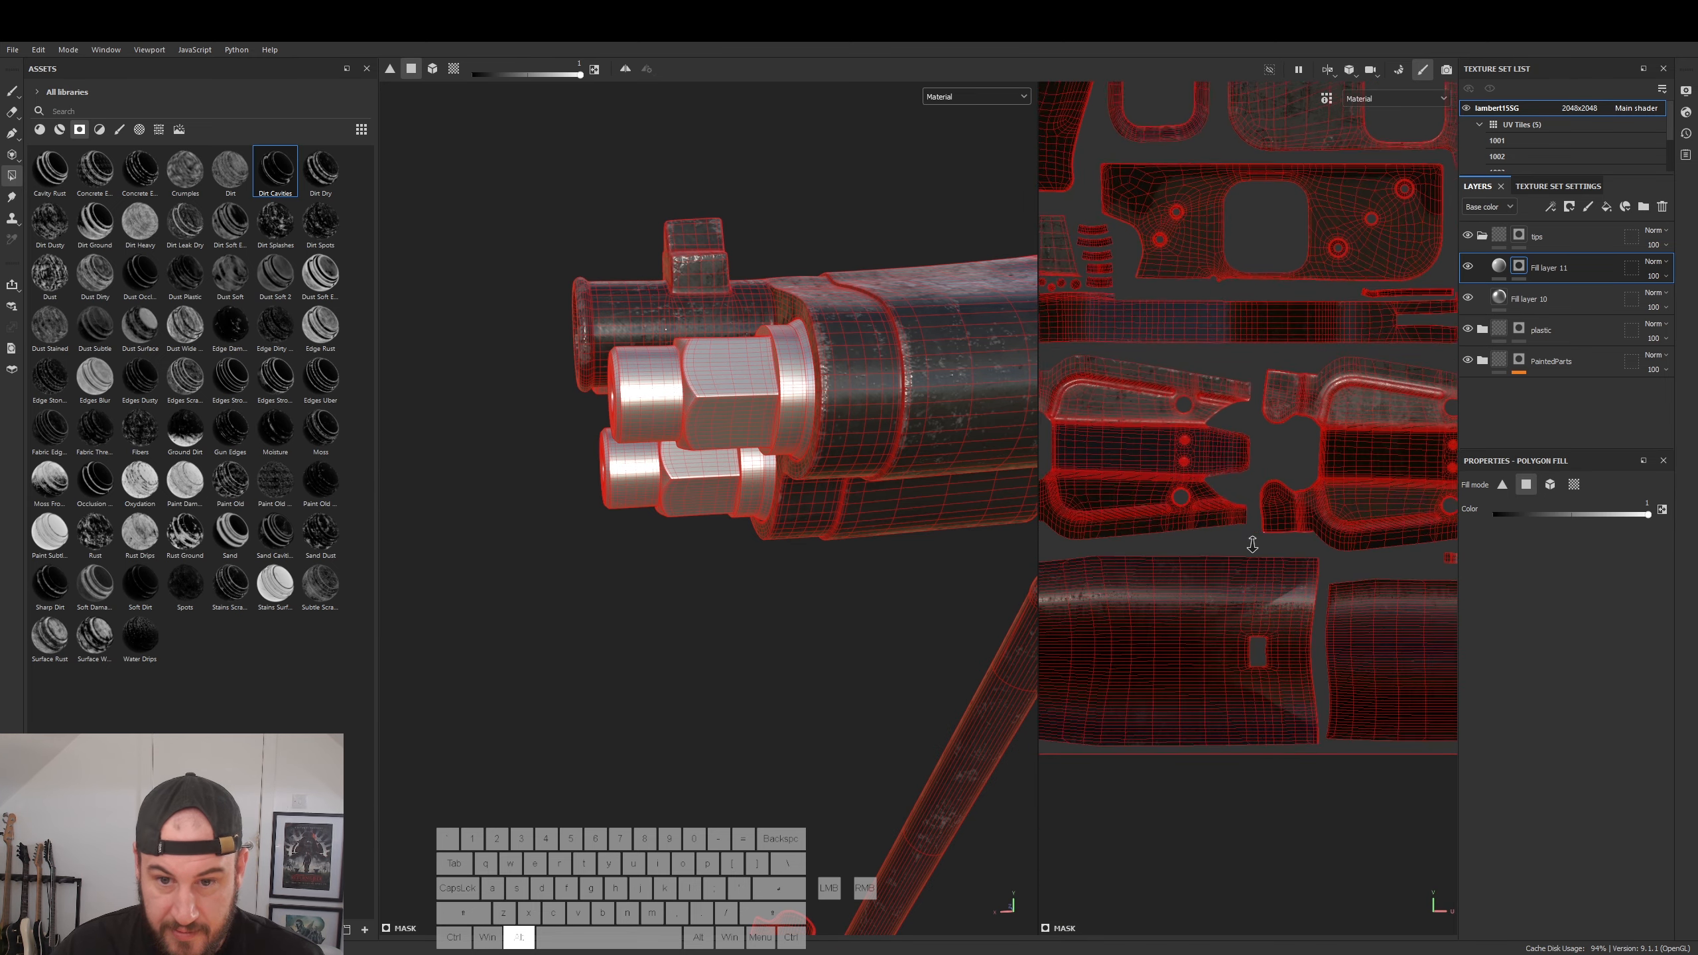
scroll(1216, 498, "up", 6, "alt")
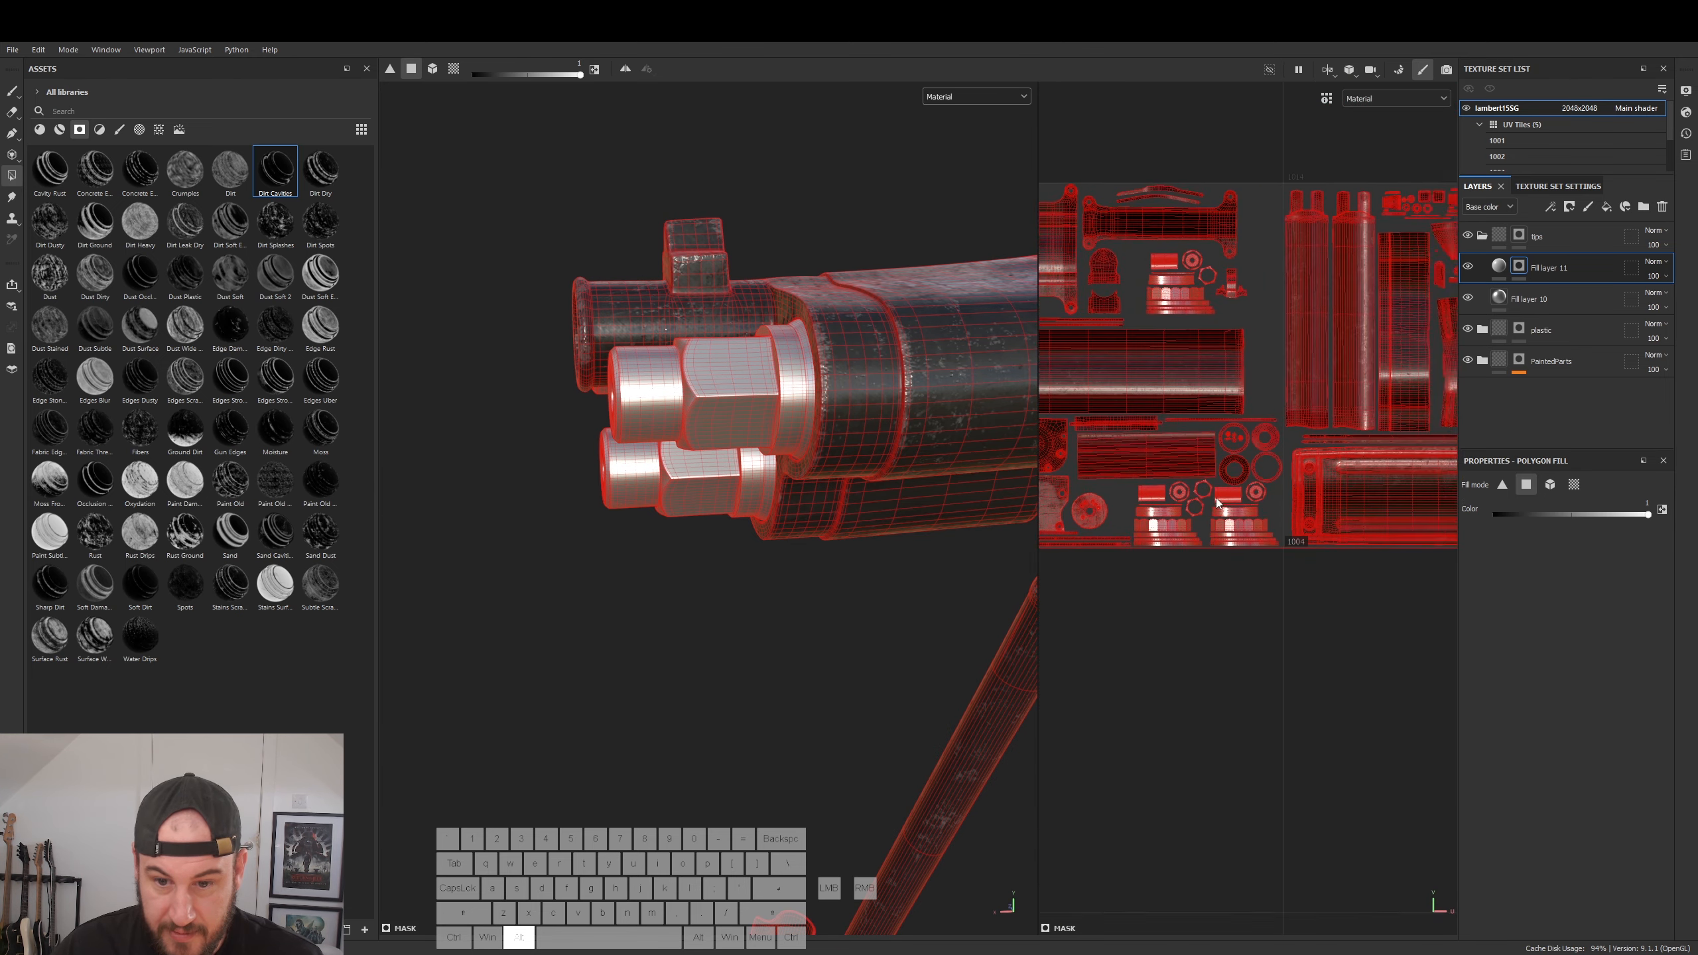
middle_click_drag(1221, 427, 1314, 389, "alt")
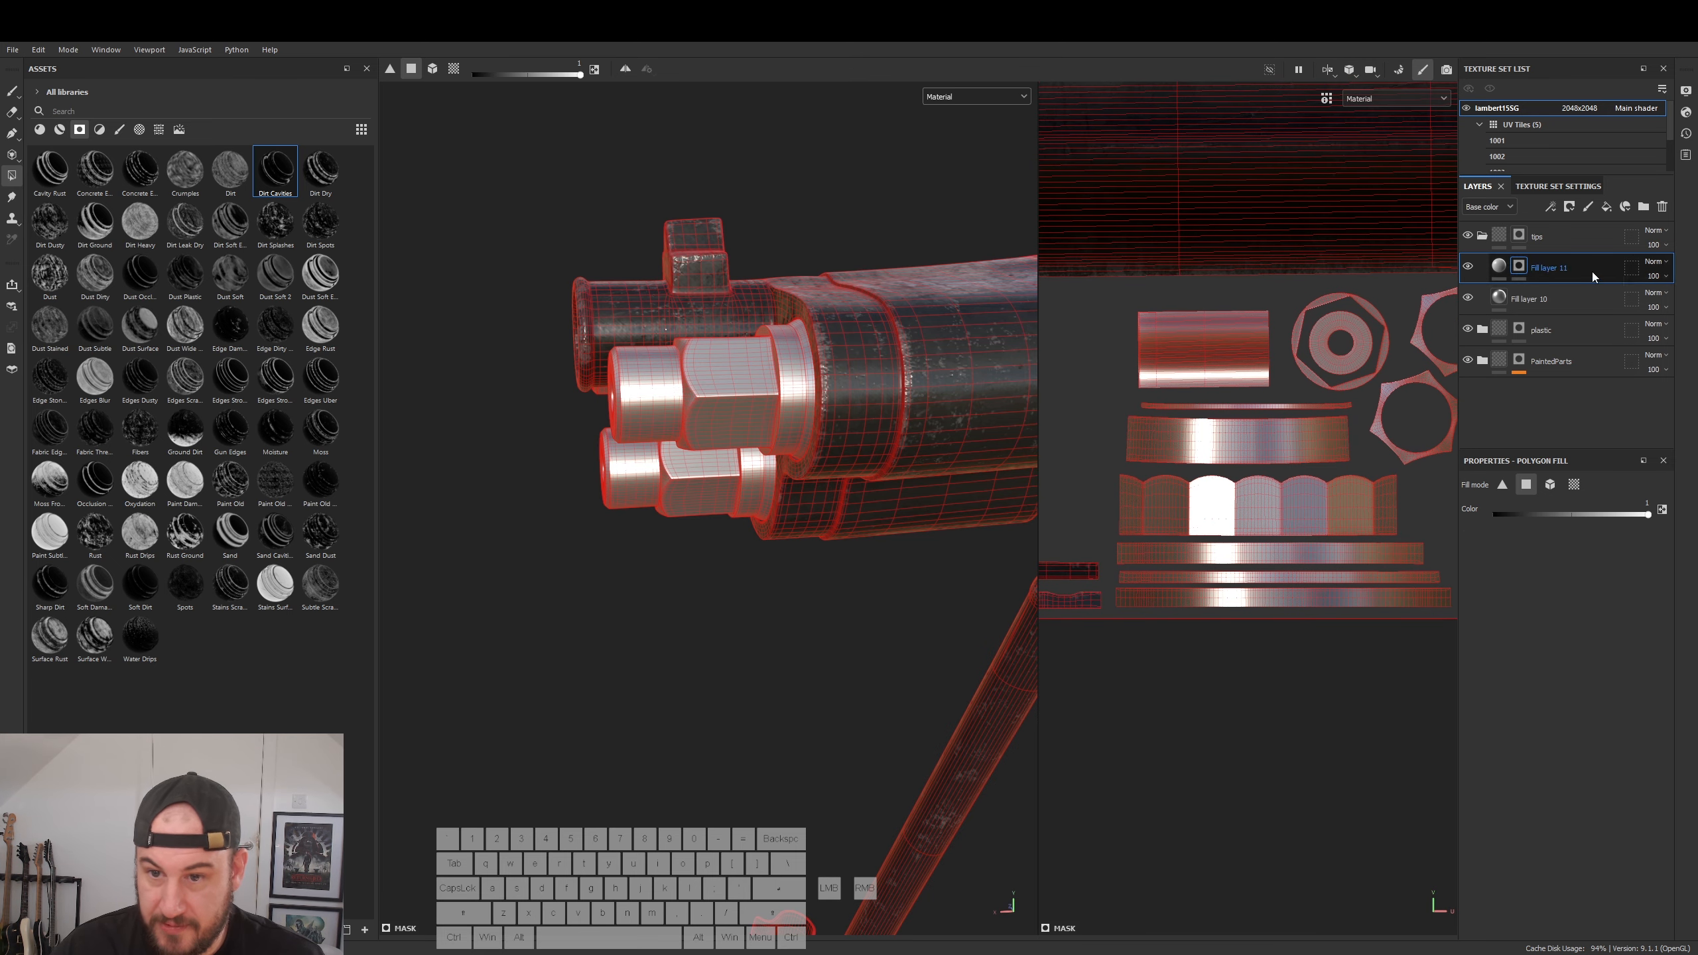
- Enable the color channel on the masked fill layer and set its base color to red FF0000
left_click(1500, 266)
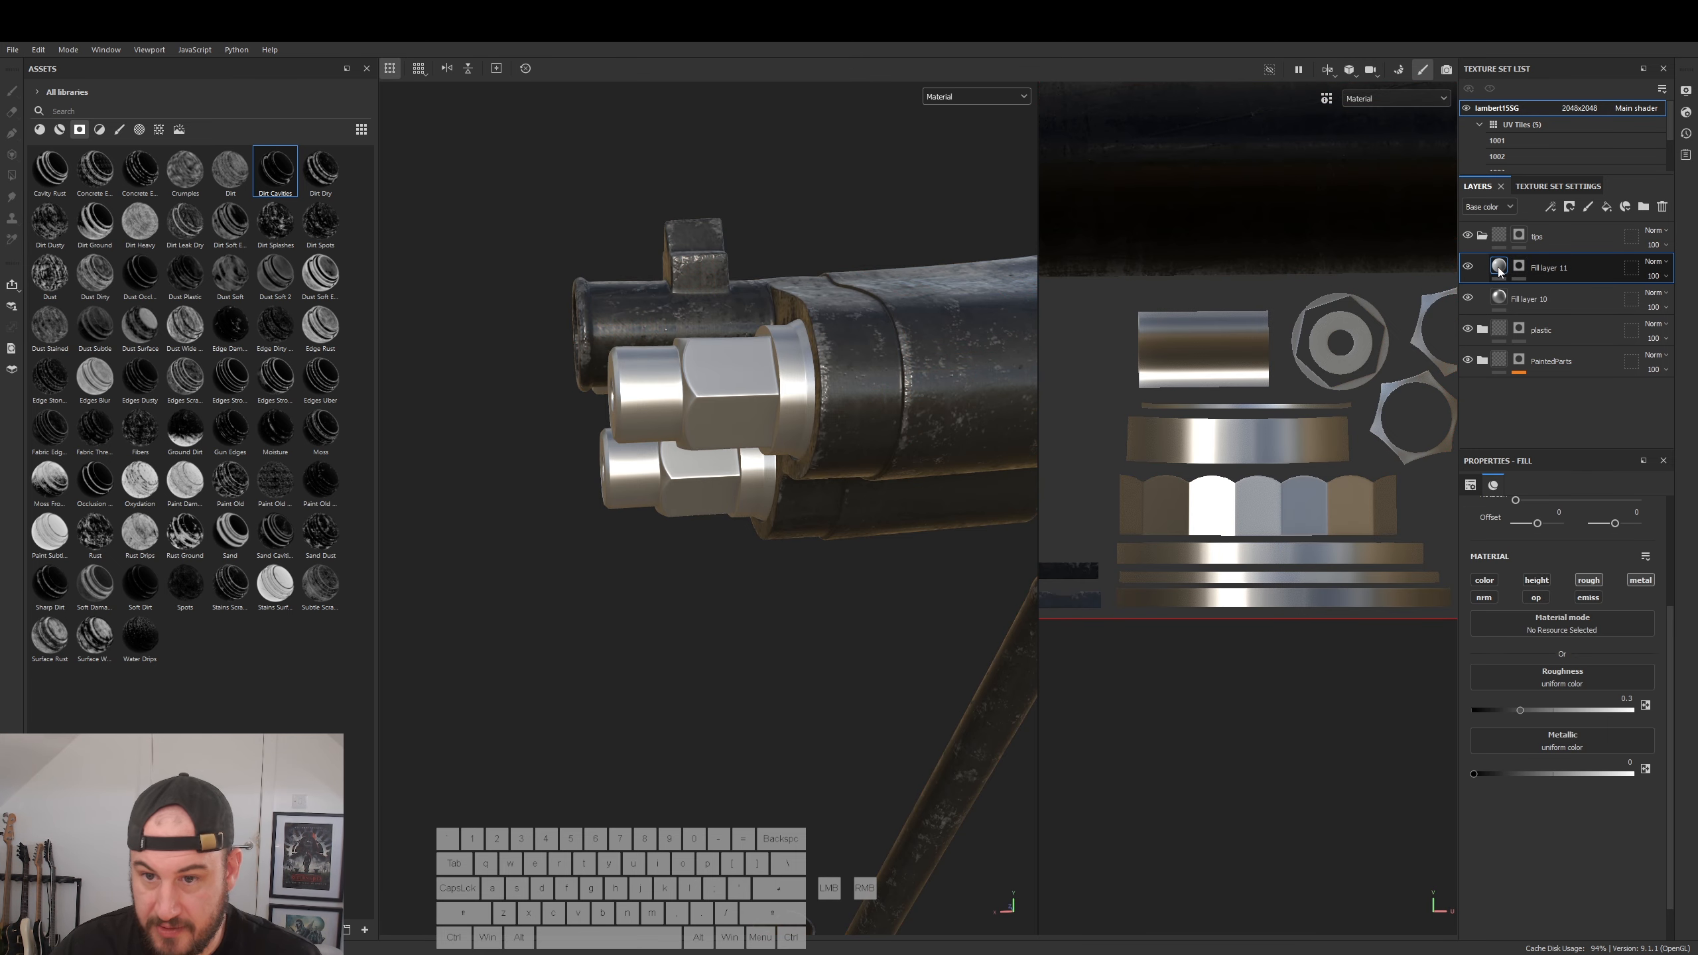
left_click(1486, 580)
left_click(1518, 701)
left_click(1526, 738)
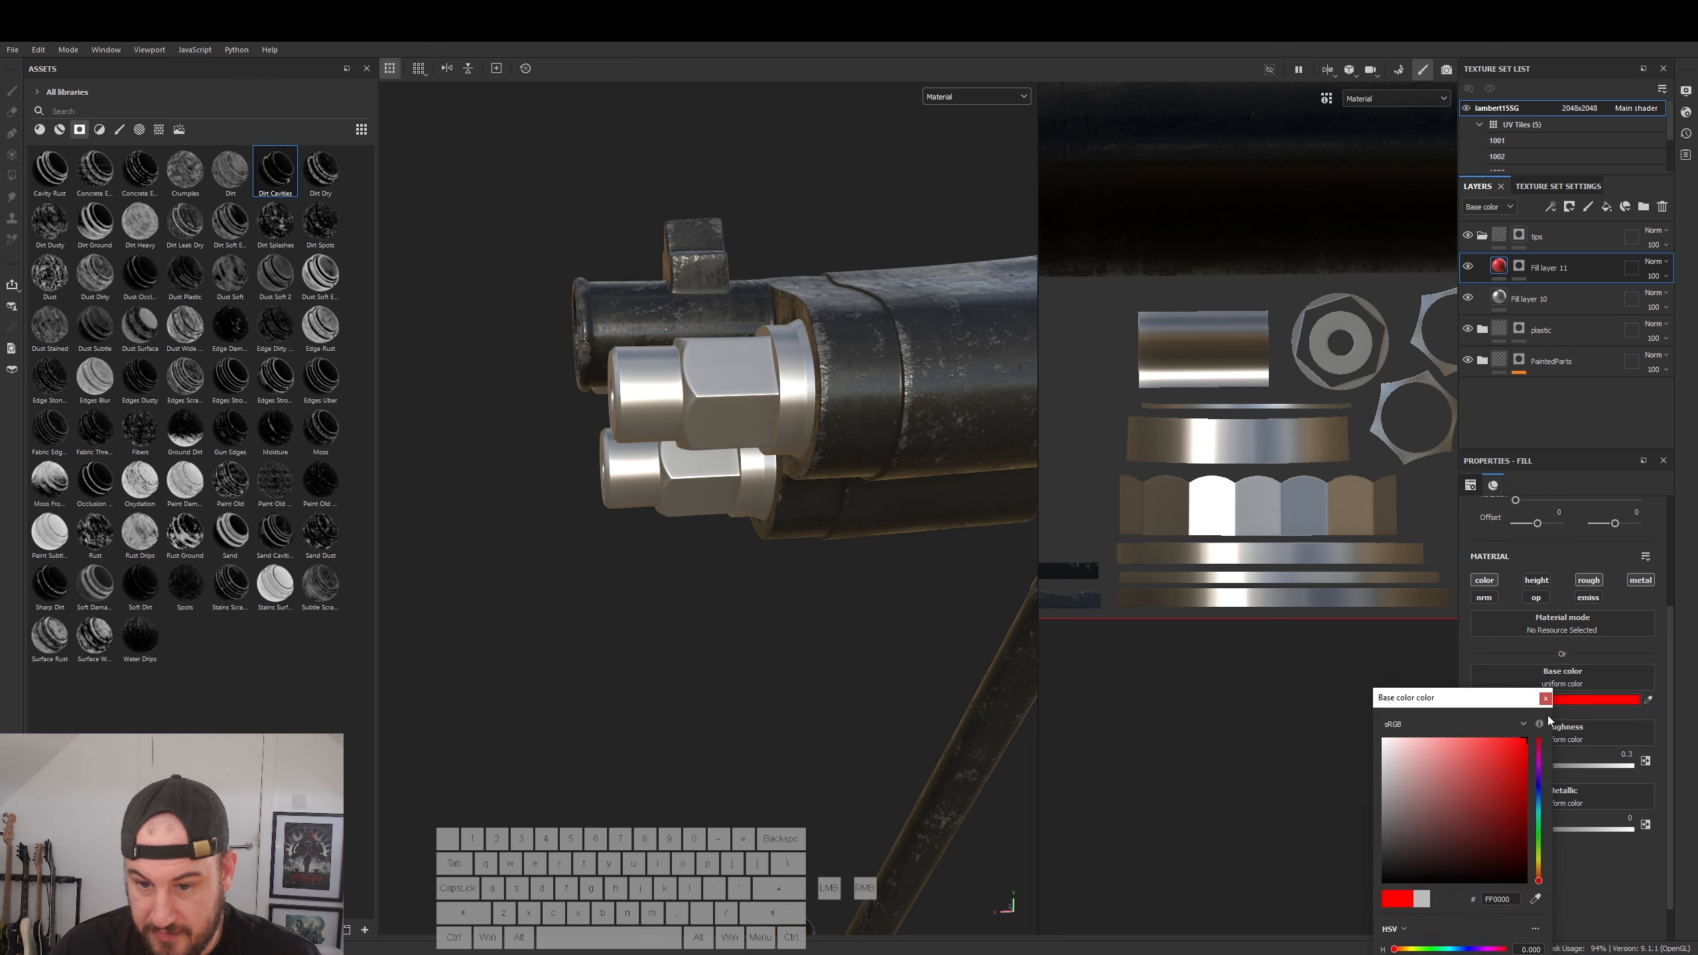
- Try to fill the tip's cylindrical UV island with white in the top fill layer's mask using mesh fill mode
left_click(1519, 268)
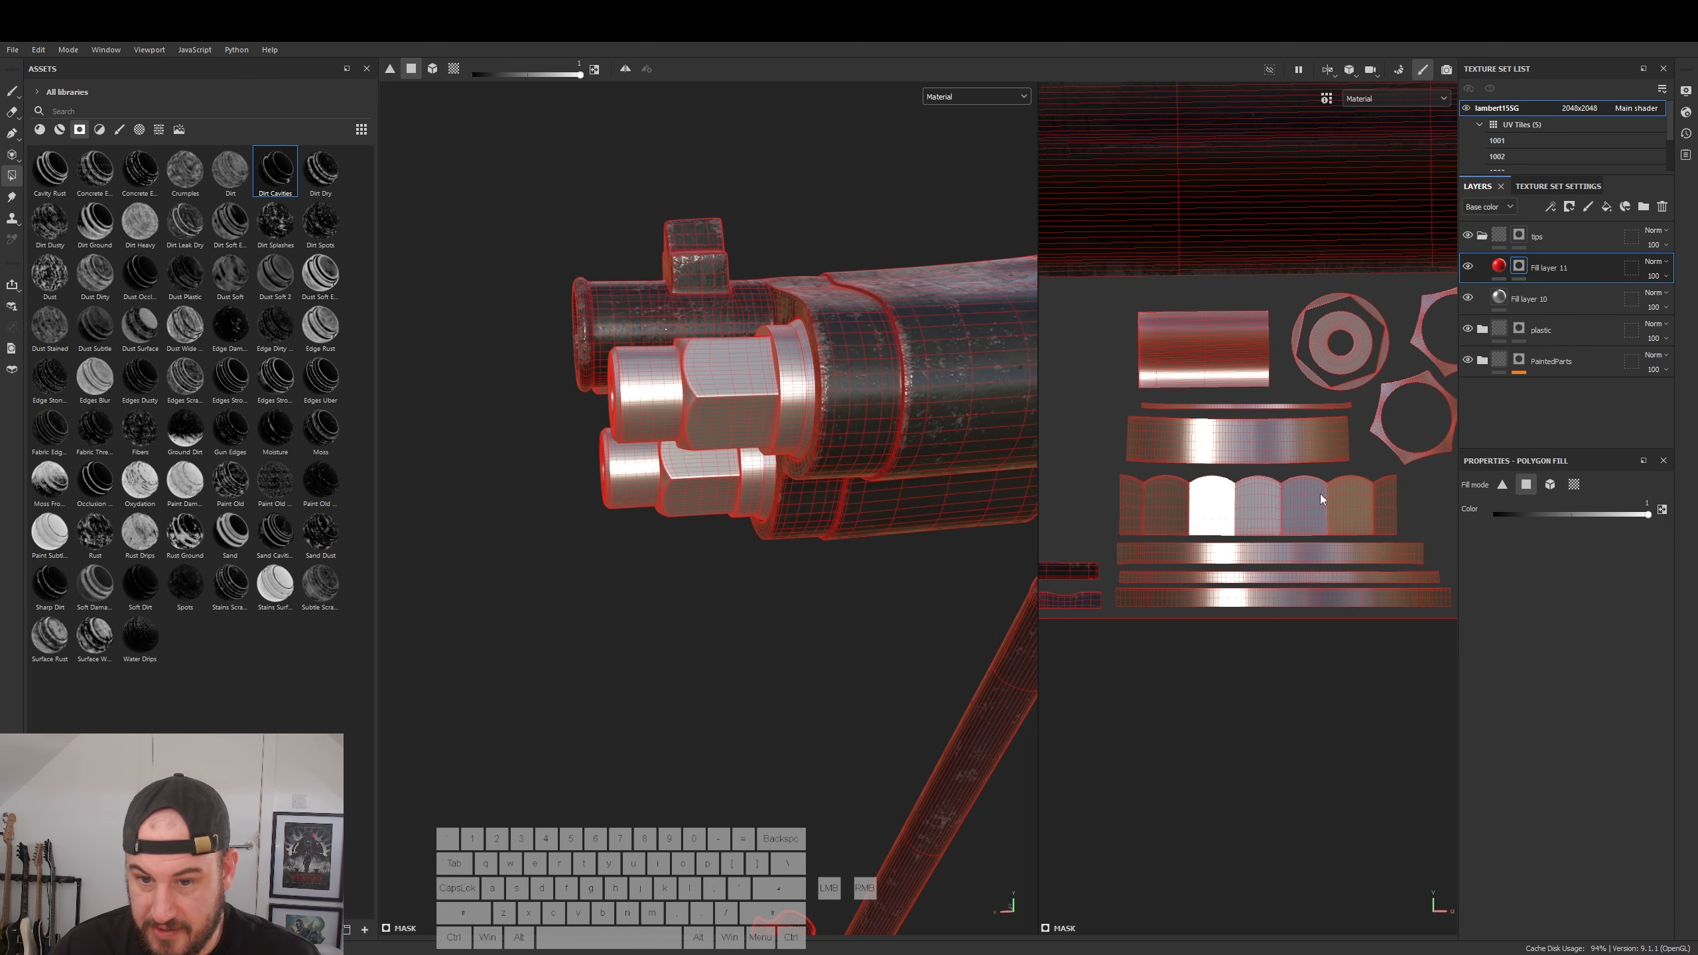
left_click_drag(1157, 342, 1175, 352)
left_click(1551, 484)
left_click(1184, 357)
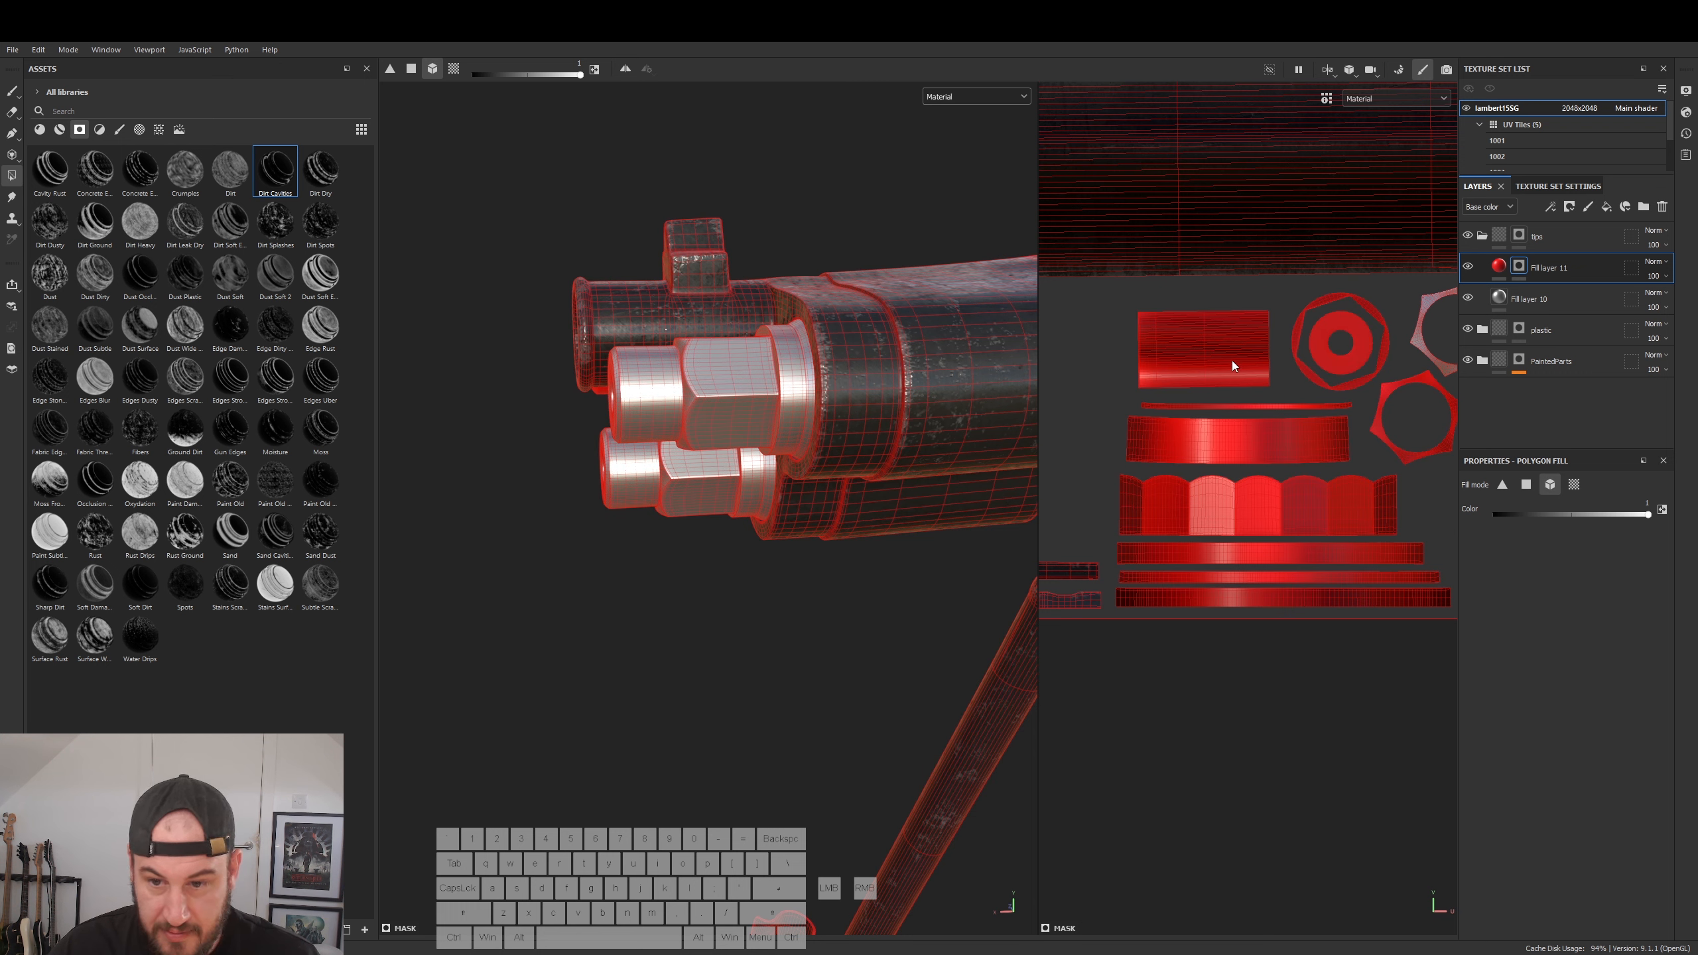
- Remove the white fill from the layer's mask by filling the whole muzzle tip mesh with black
left_click(1527, 485)
left_click(1496, 513)
left_click(1553, 483)
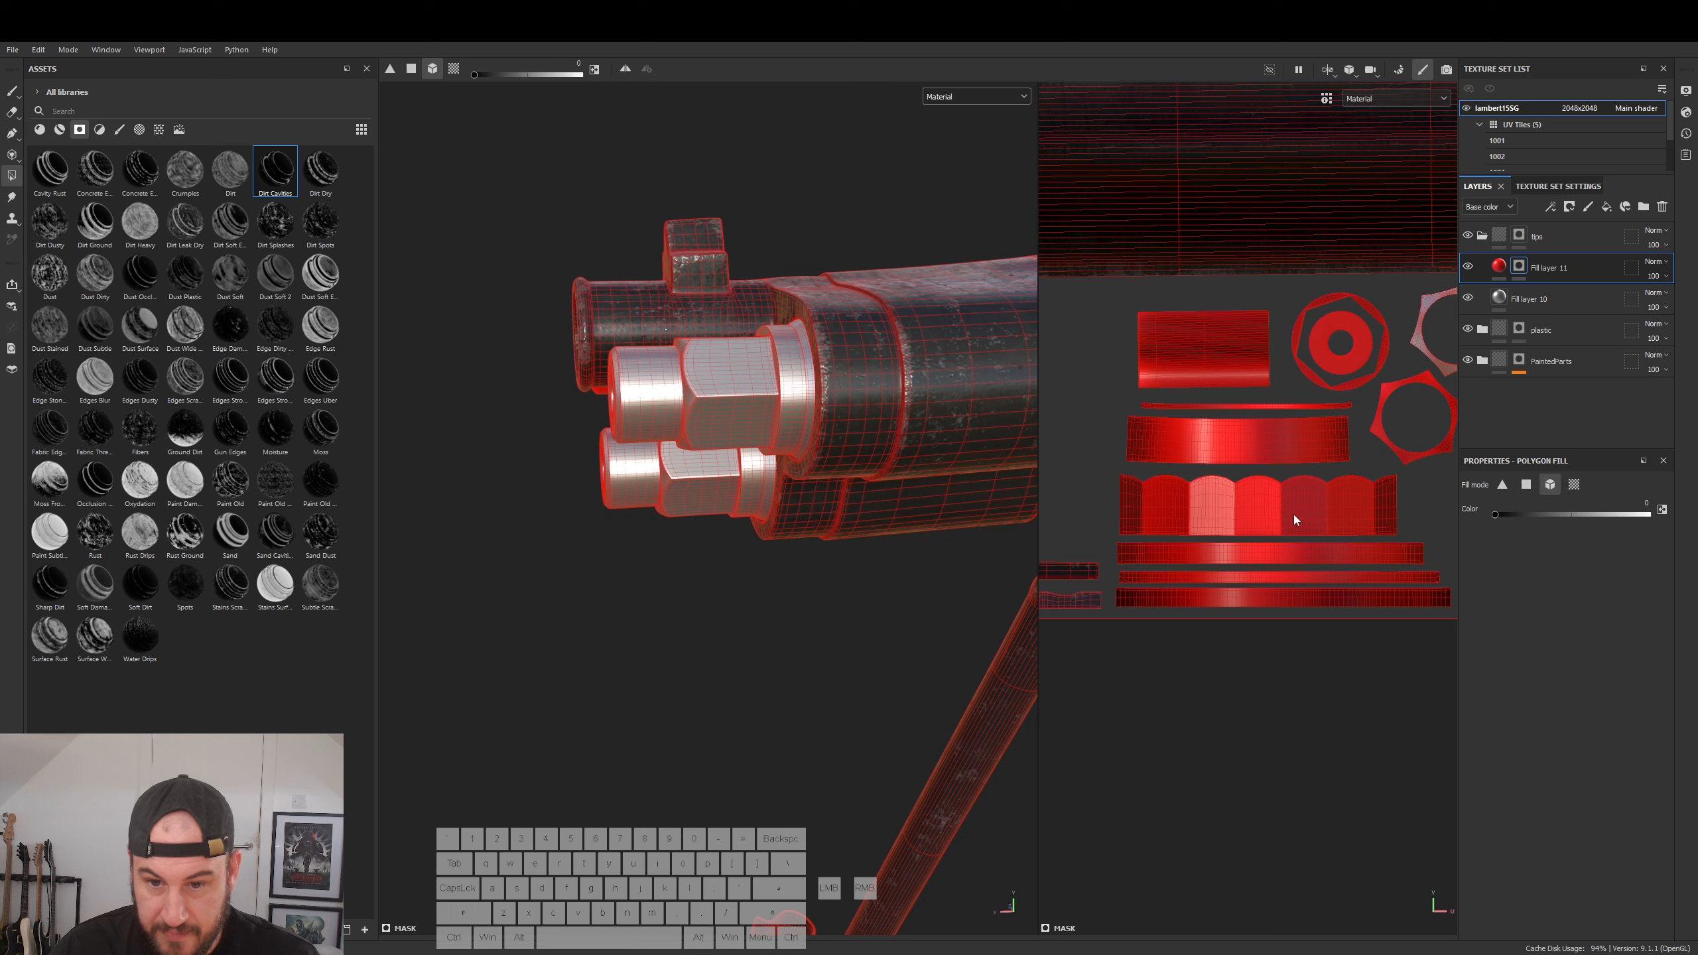
left_click(1295, 520)
- Fill the tip's rectangular island and the wide band island below it with white in the mask using UV chunk fill mode
left_click(1573, 485)
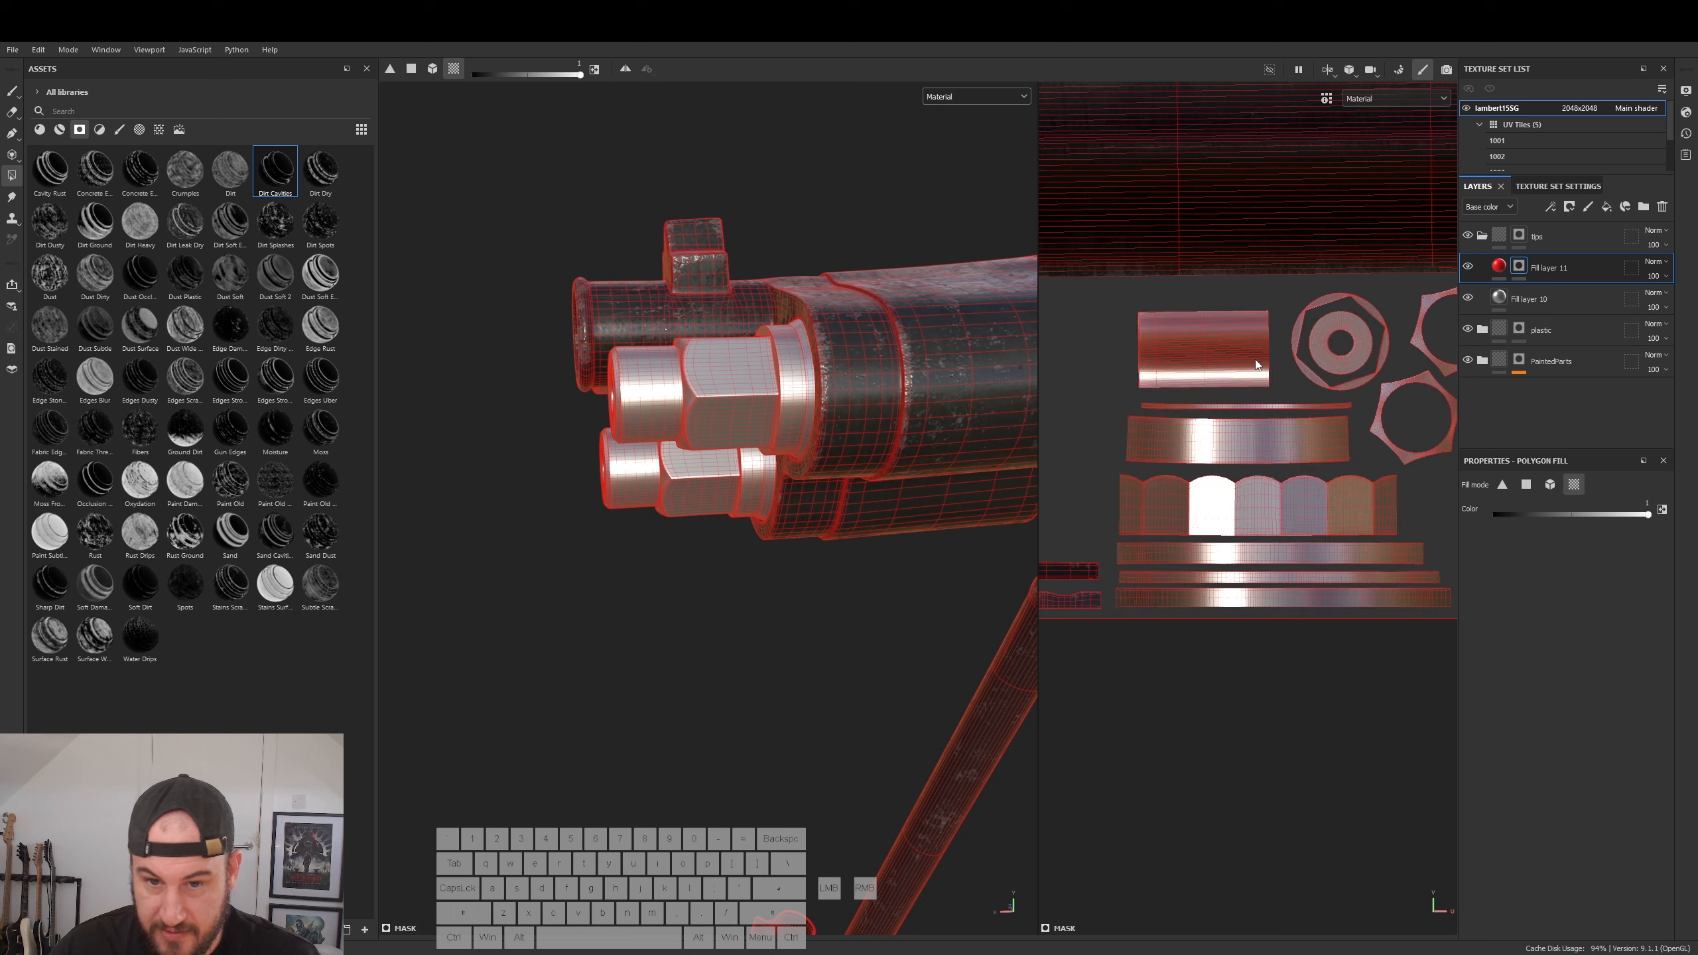
left_click(1190, 343)
left_click(1247, 425)
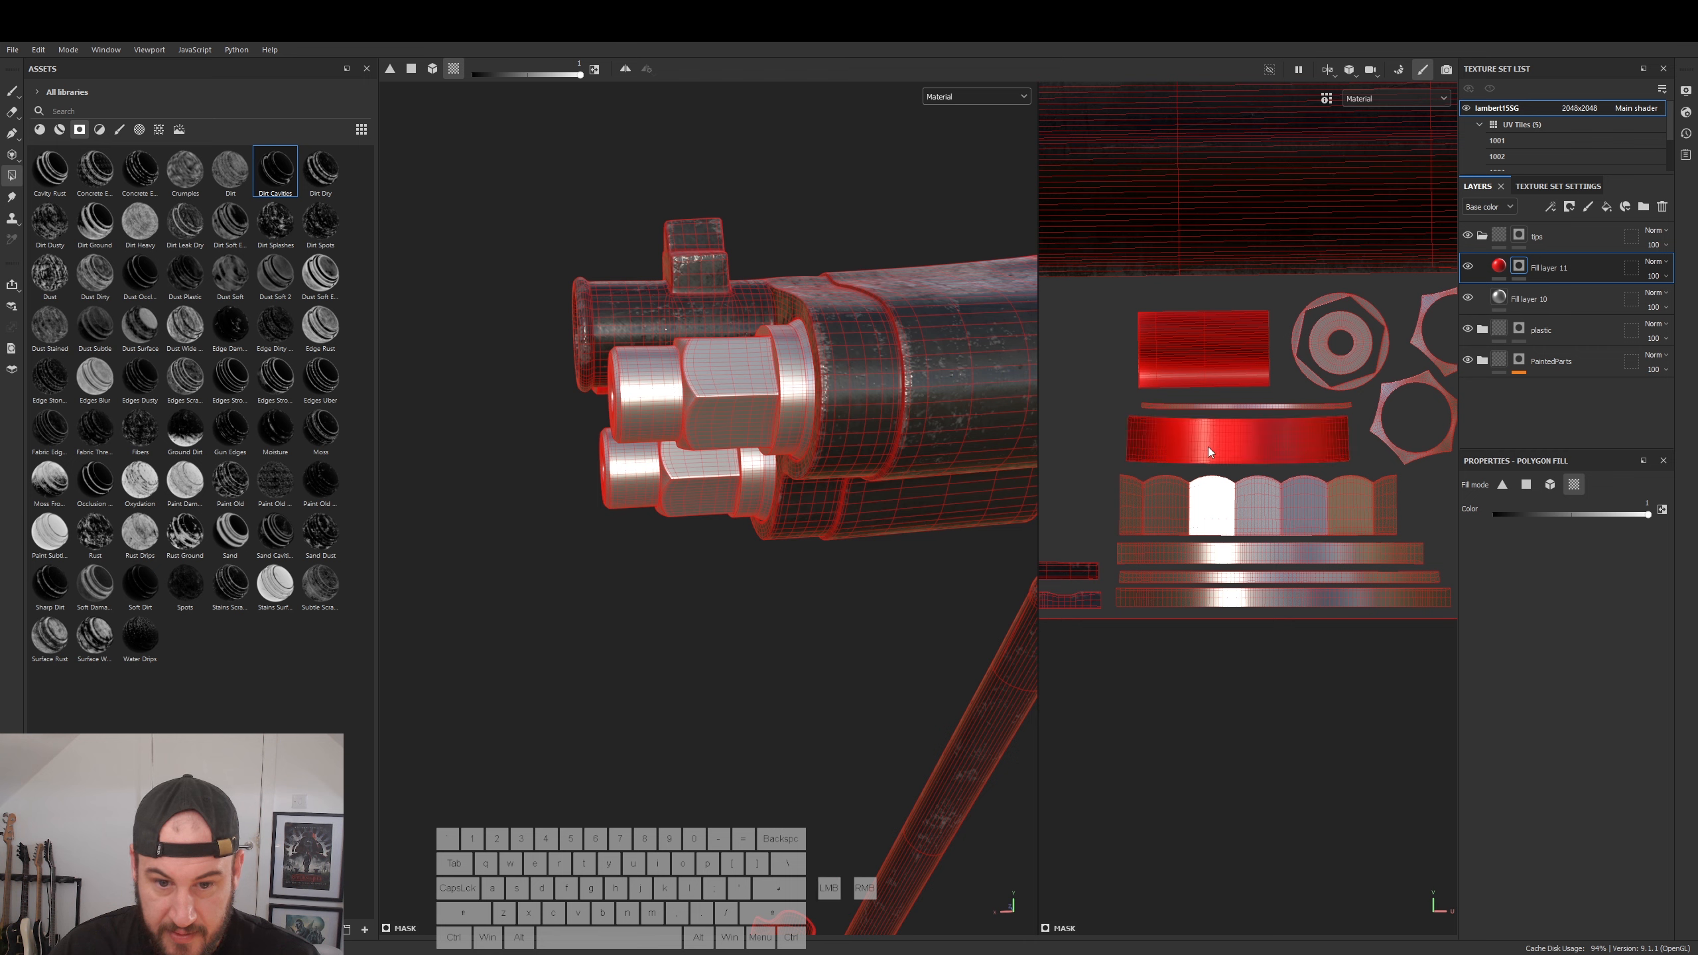
- Add the first nozzle tip's lower strips and the neighbouring tip's strips, rectangle and thin band to Fill layer 11's mask
left_click(1192, 554)
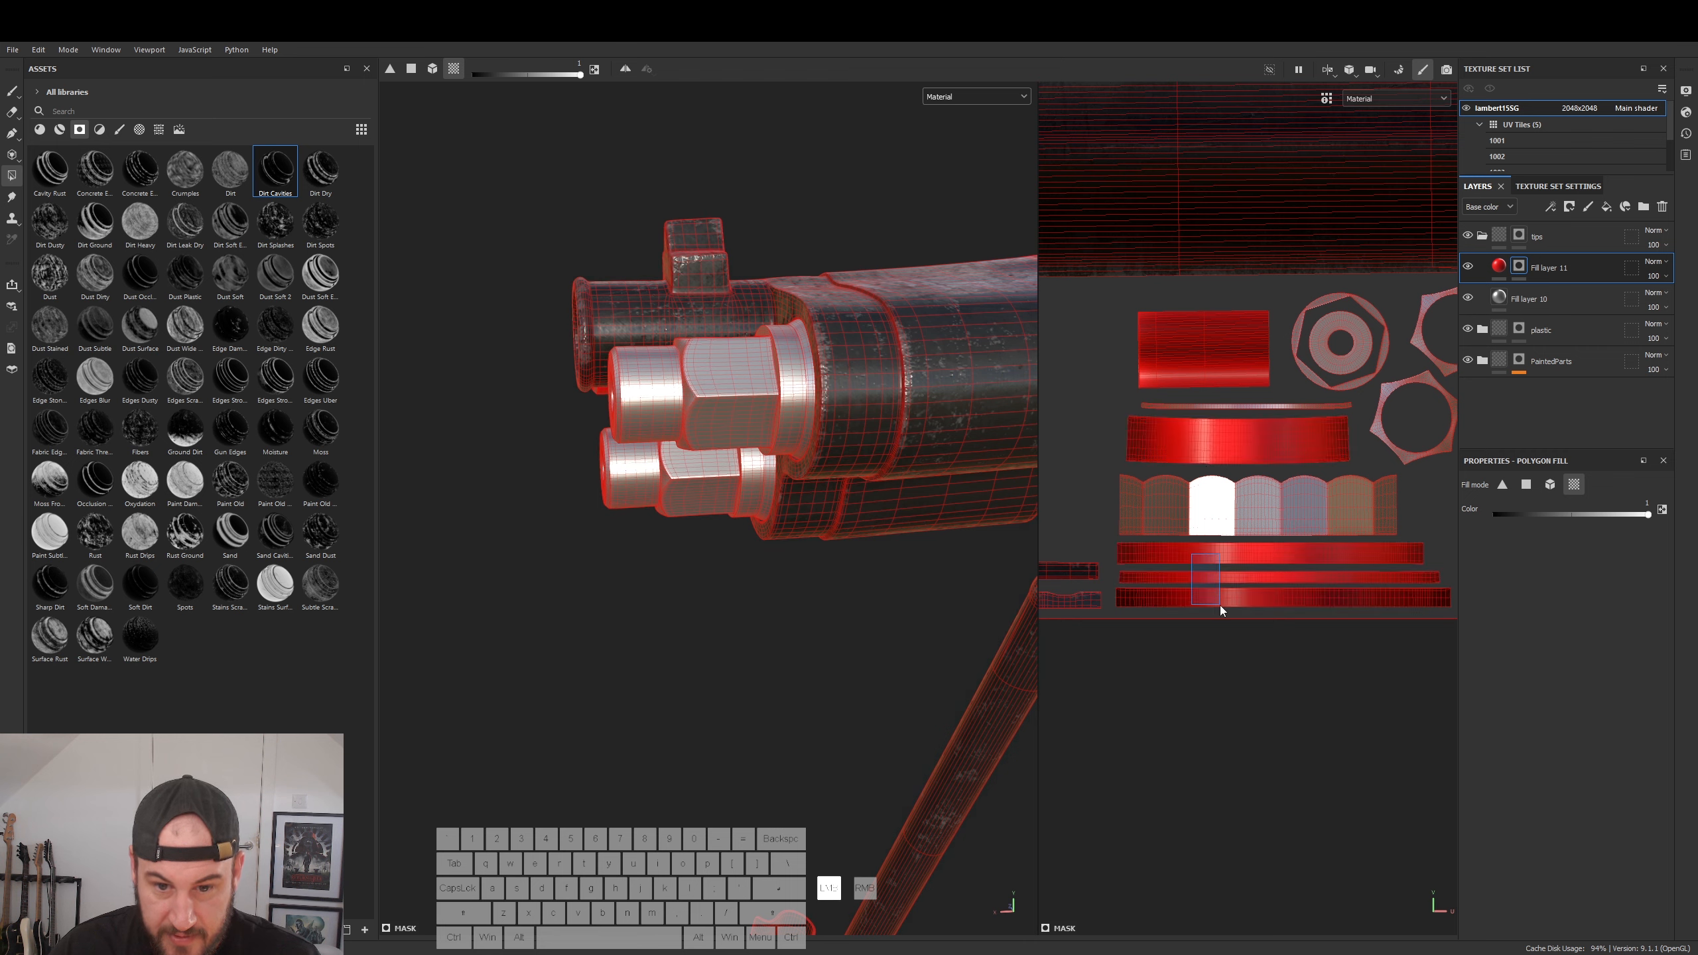
left_click_drag(765, 345, 1033, 365, "alt")
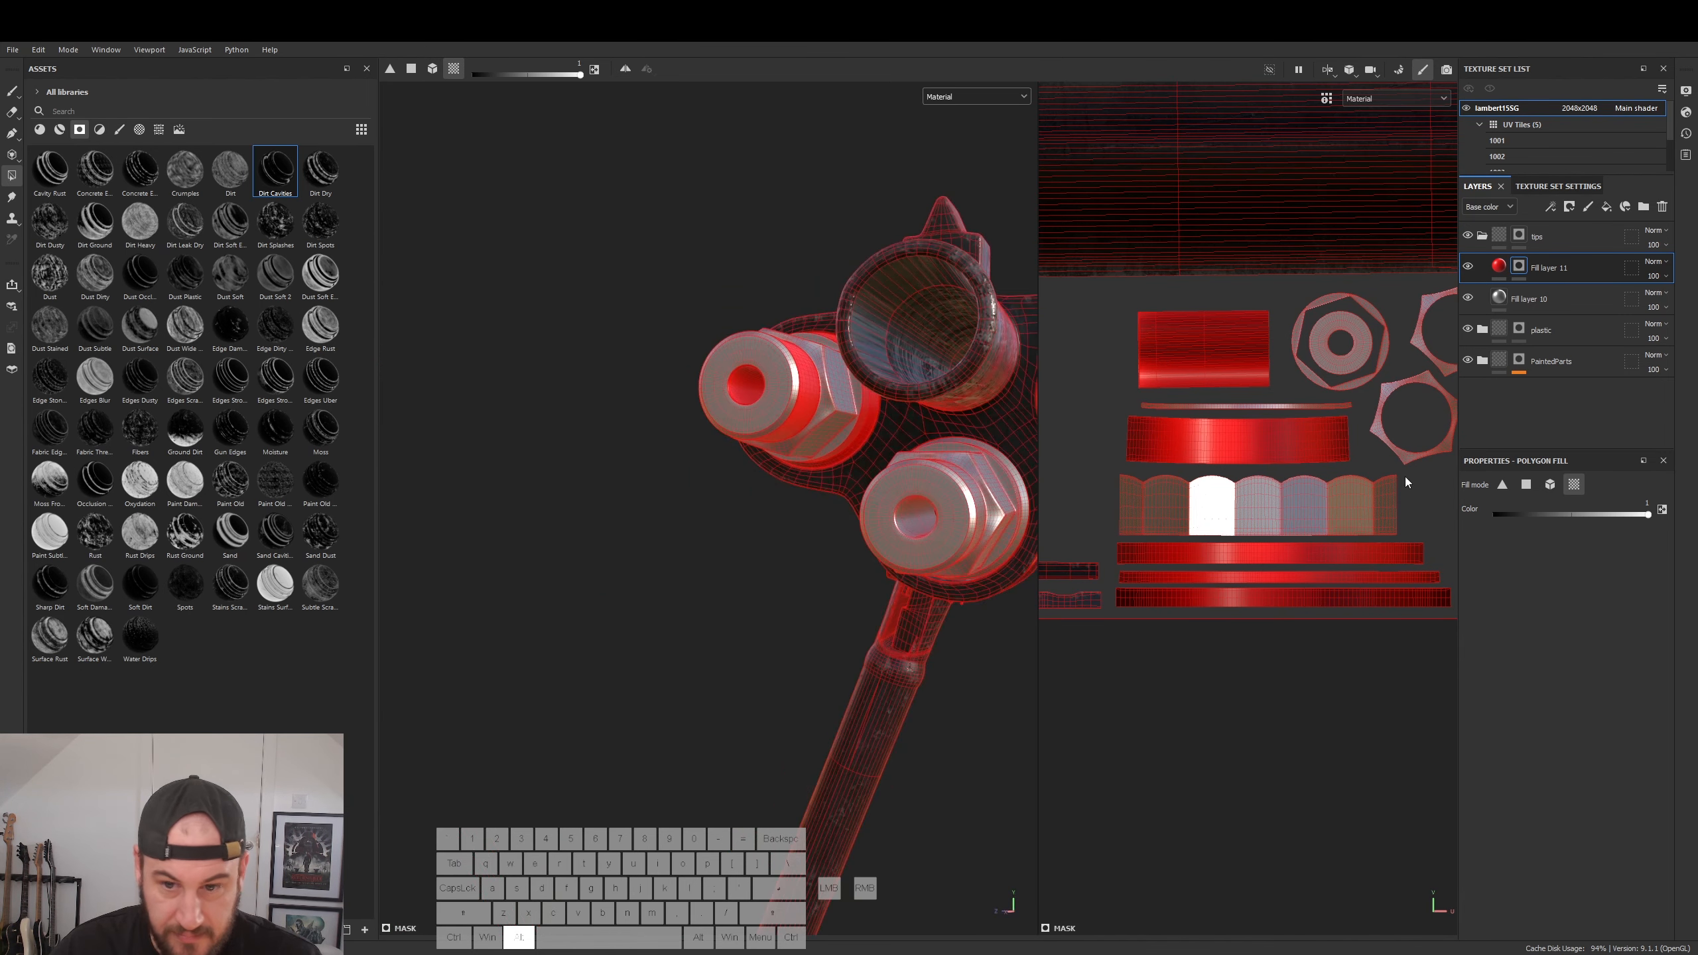
middle_click_drag(1350, 547, 1067, 503, "alt")
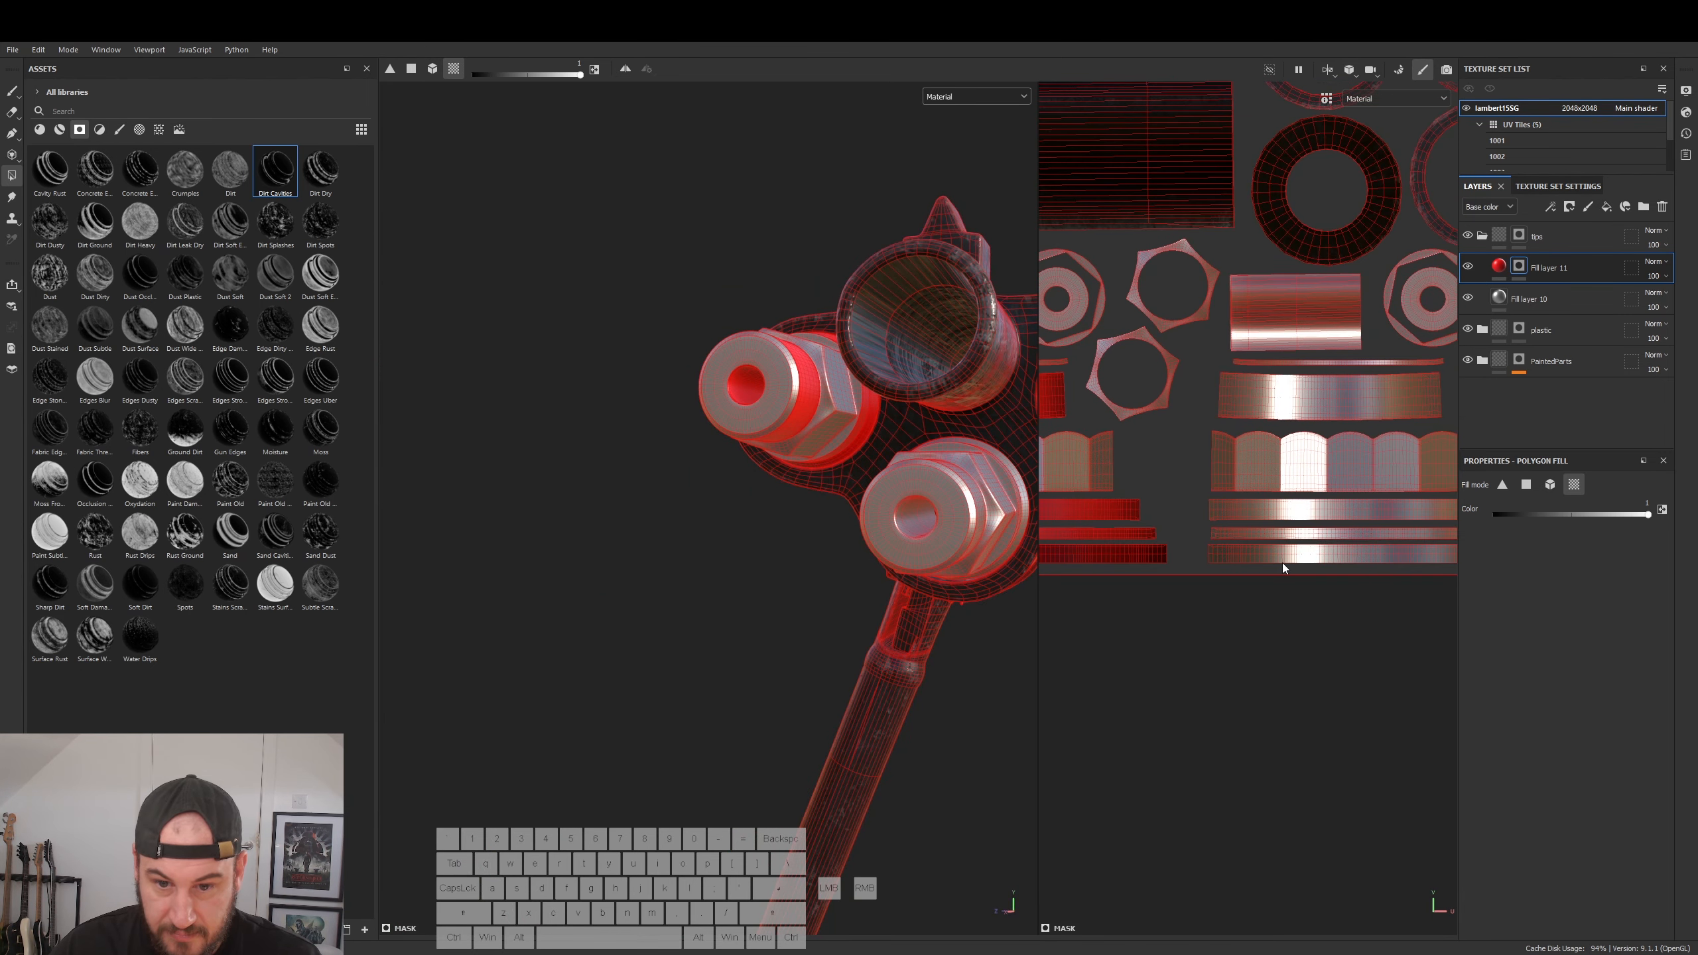
left_click_drag(1282, 563, 1316, 518)
left_click_drag(1305, 327, 1313, 350)
left_click(1314, 359)
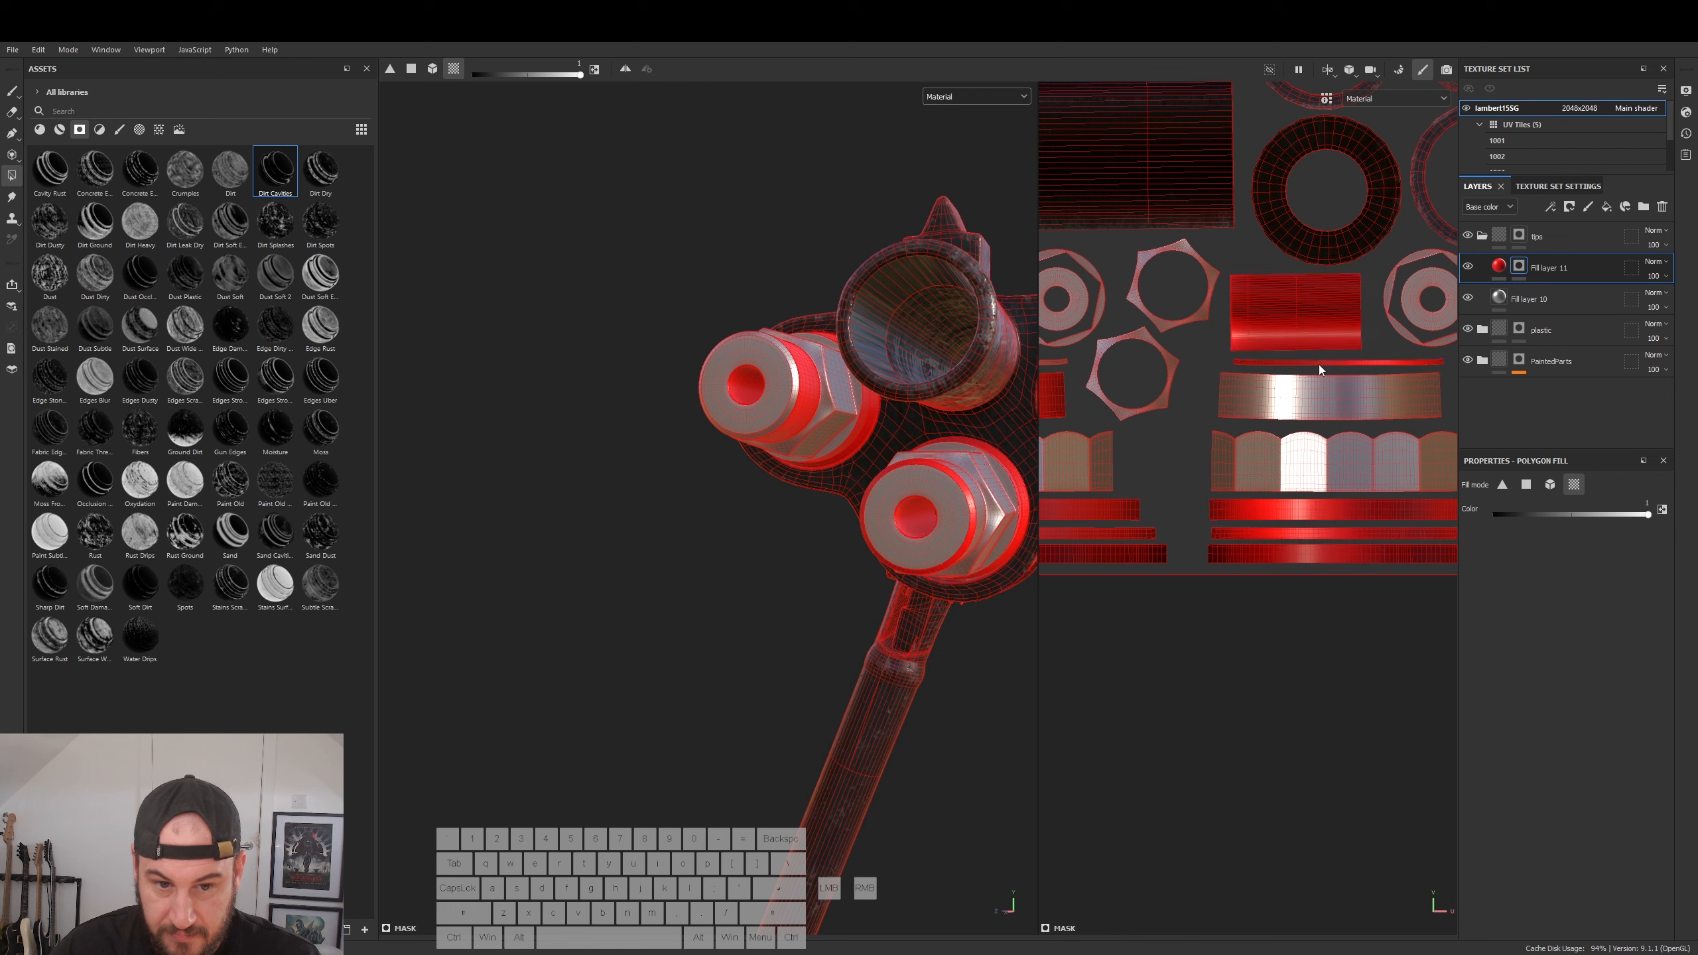
middle_click_drag(1128, 447, 1077, 434, "alt")
left_click(1222, 375)
- Add the remaining tip's lower strips, thin band, rectangle and wide band UV islands to Fill layer 11's mask
middle_click_drag(1359, 440, 1075, 439, "alt")
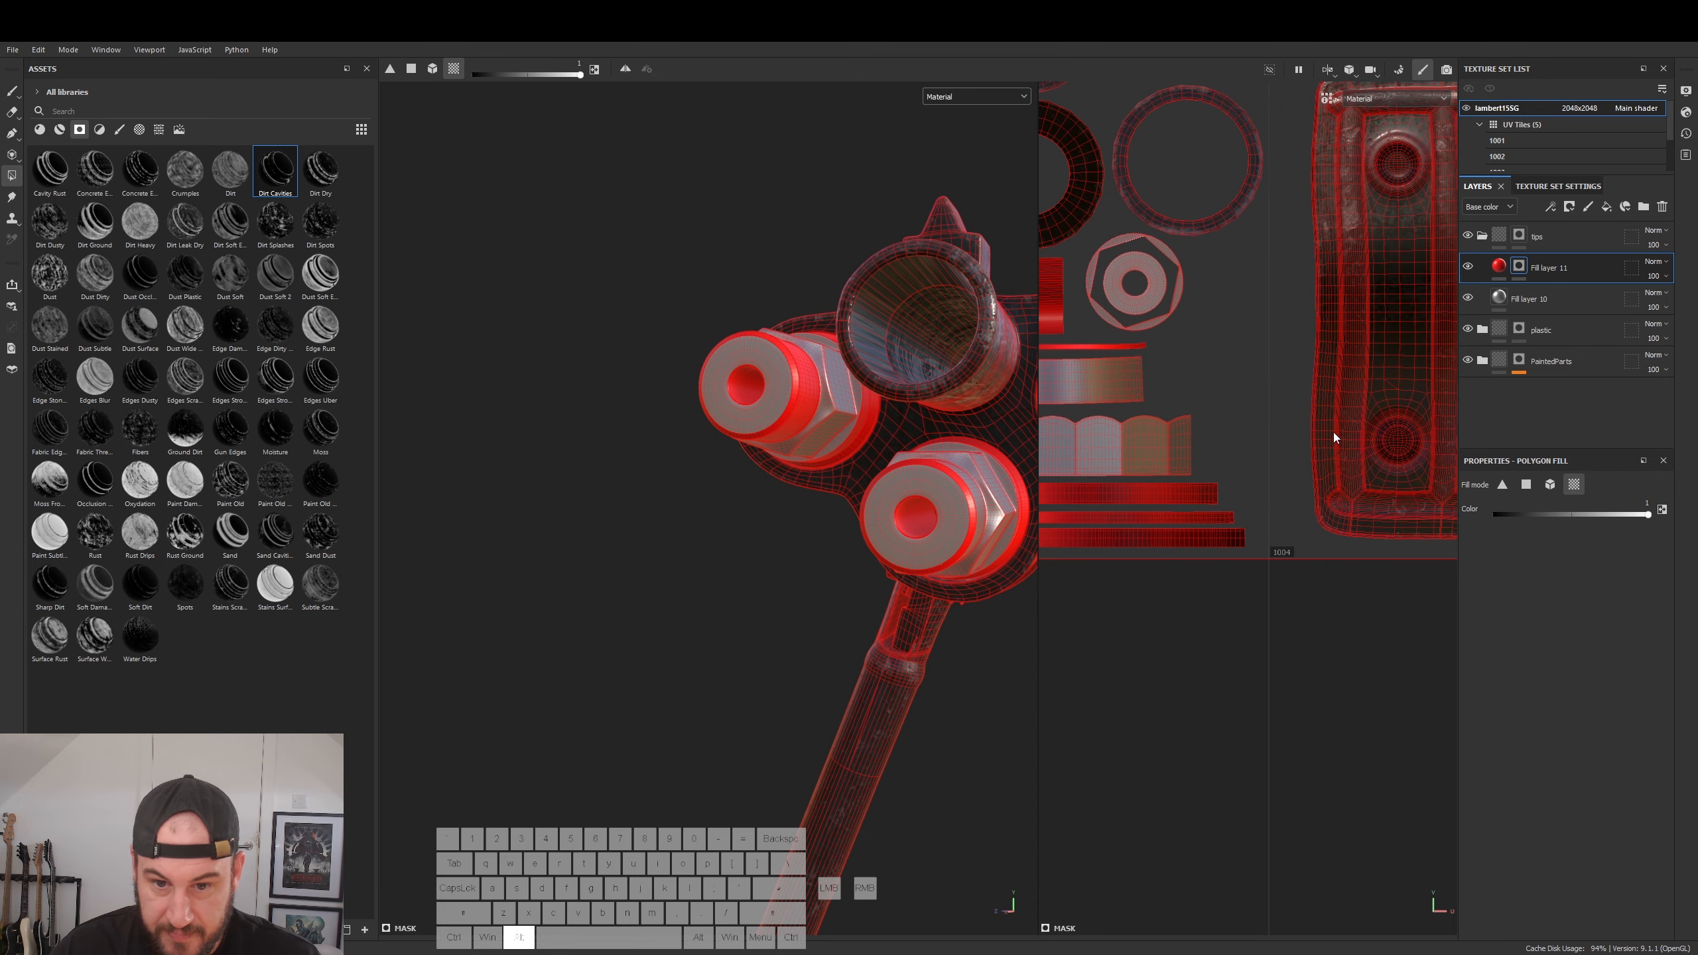
right_click_drag(1351, 450, 1183, 461, "alt")
middle_click_drag(1184, 461, 1411, 515, "alt")
right_click_drag(1411, 515, 1073, 550, "alt")
middle_click_drag(1371, 544, 1333, 822, "alt")
right_click_drag(1333, 821, 1605, 776, "alt")
left_click_drag(1202, 658, 1205, 620)
left_click(1199, 515)
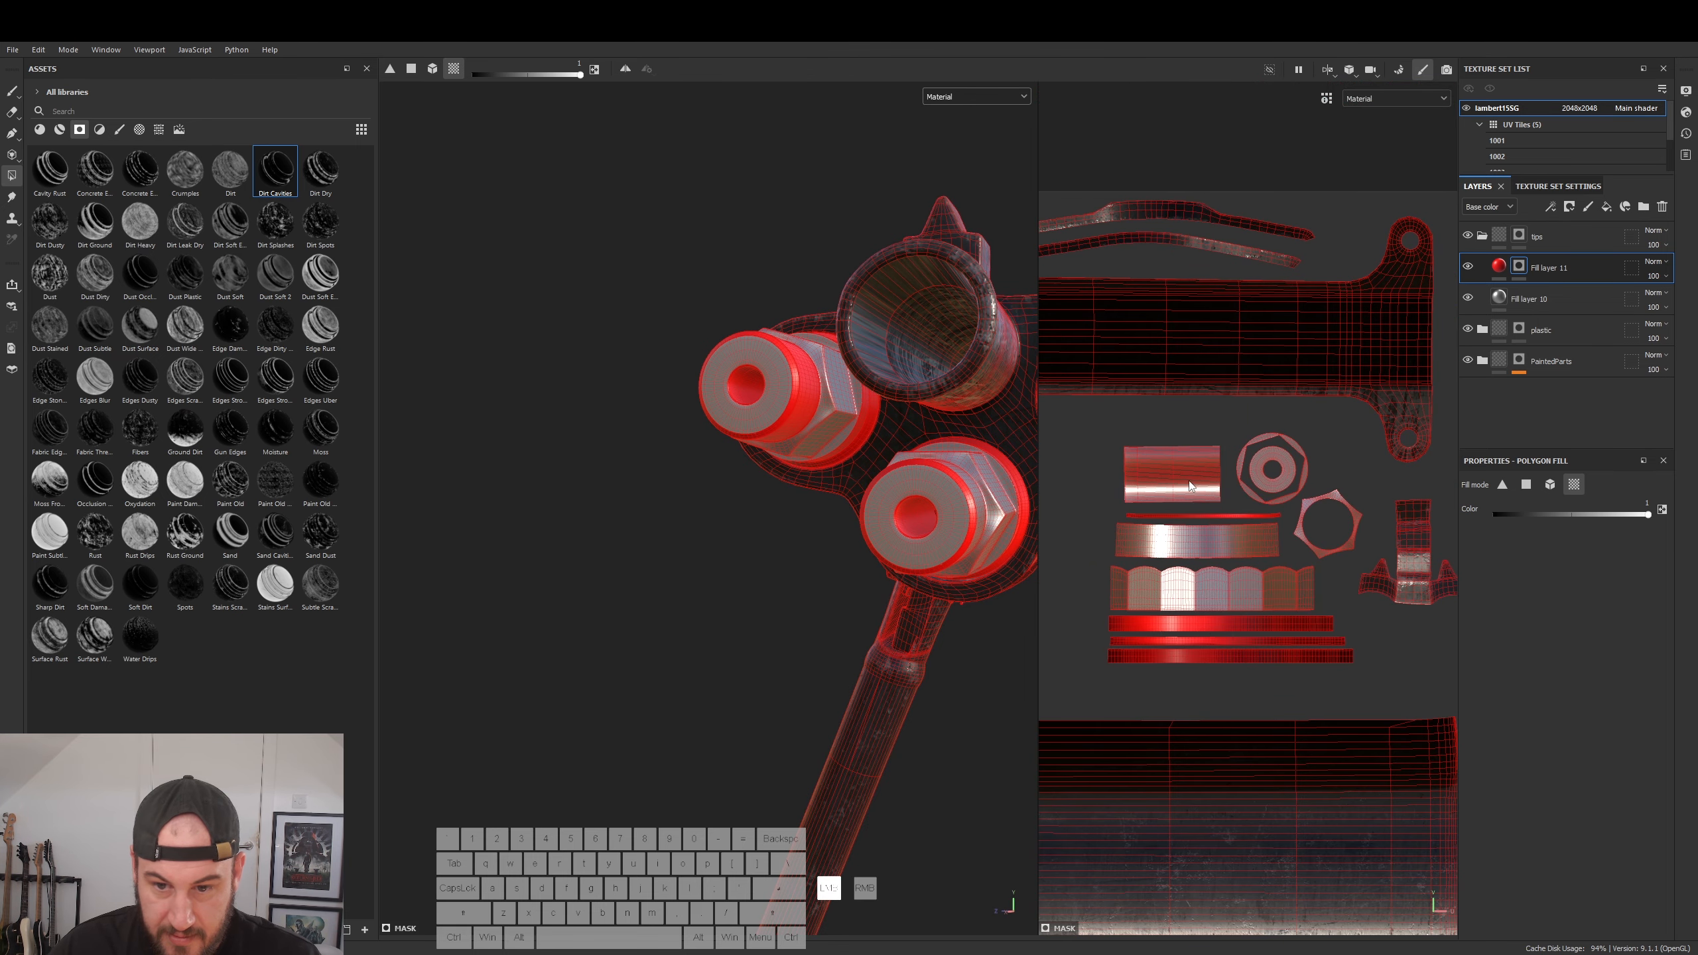
left_click(1172, 473)
mouse_move(676, 602)
left_mouse_down("alt")
mouse_move(638, 591)
mouse_move(647, 610)
left_mouse_up("alt")
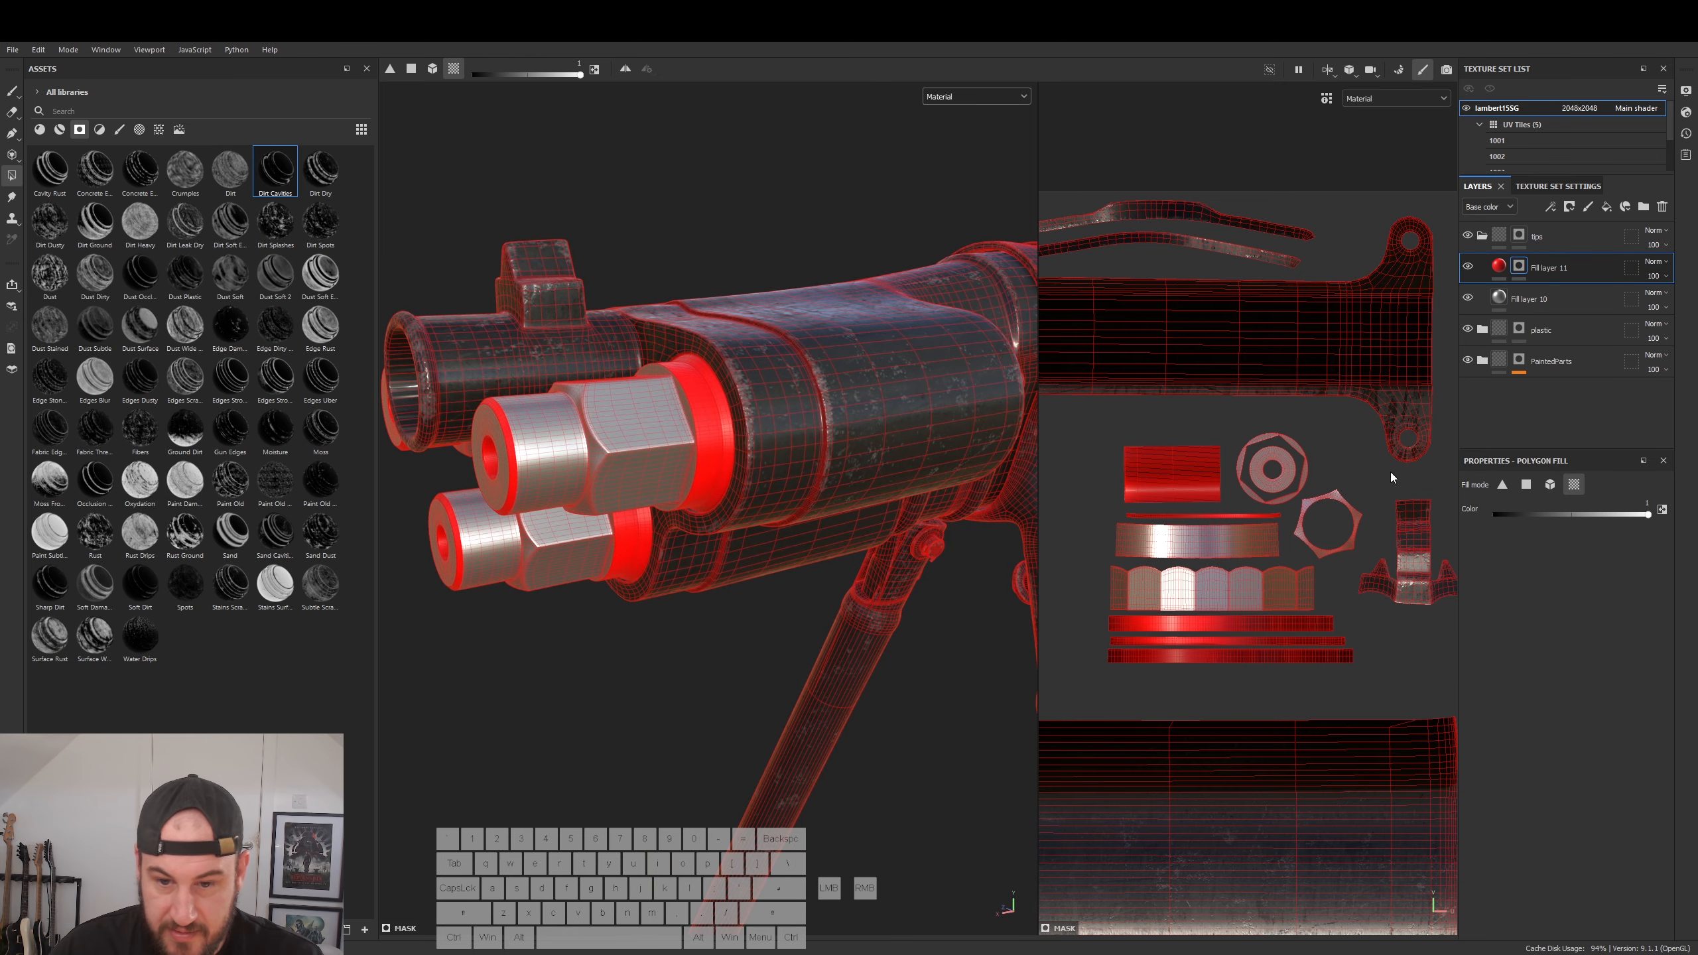
left_click(1215, 545)
- Disable the color and metal channels of Fill layer 11 so that it affects only roughness
left_click(1552, 280)
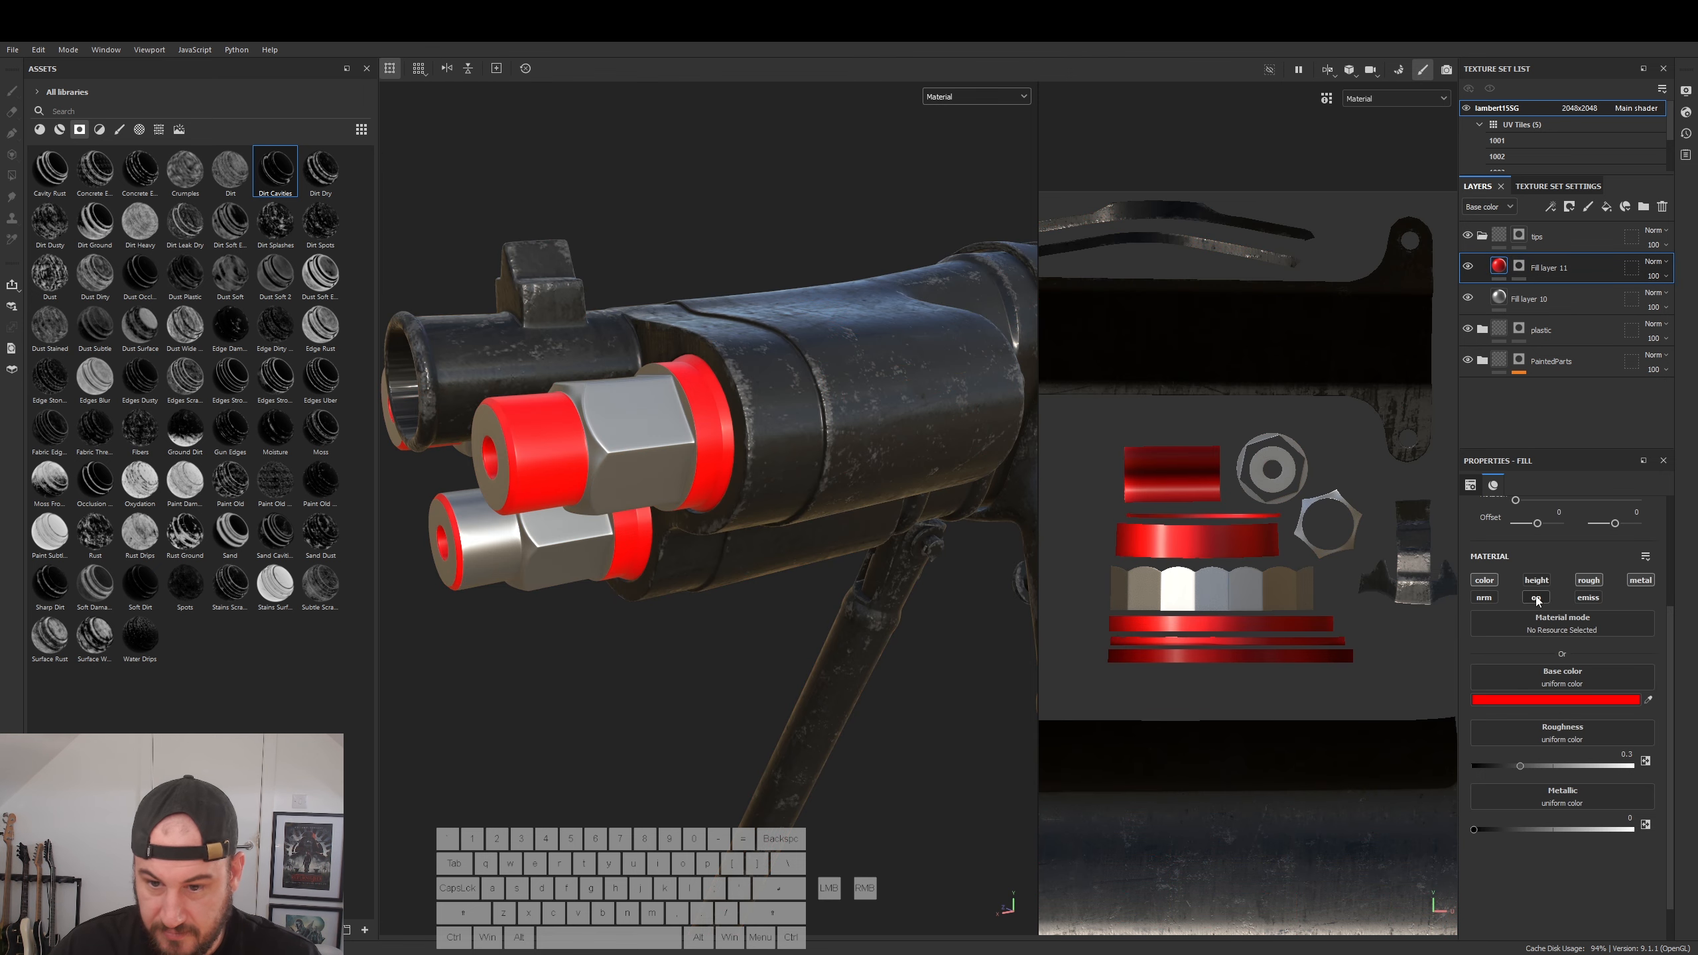
left_click(1484, 580)
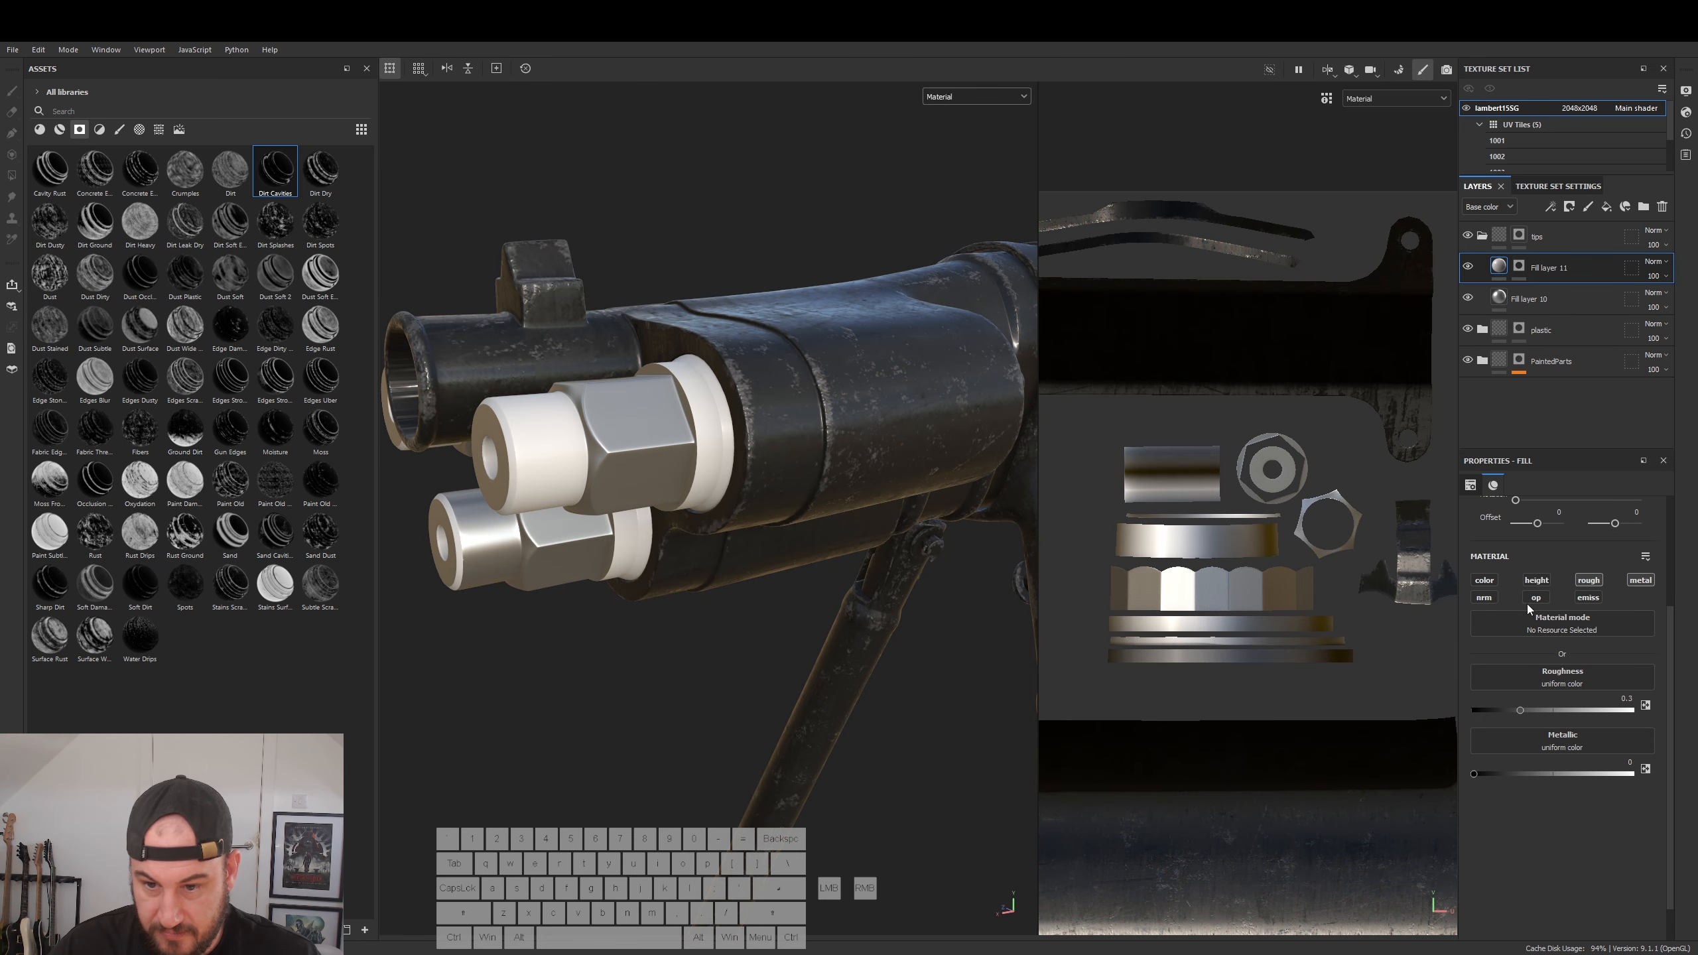
left_click(1485, 580)
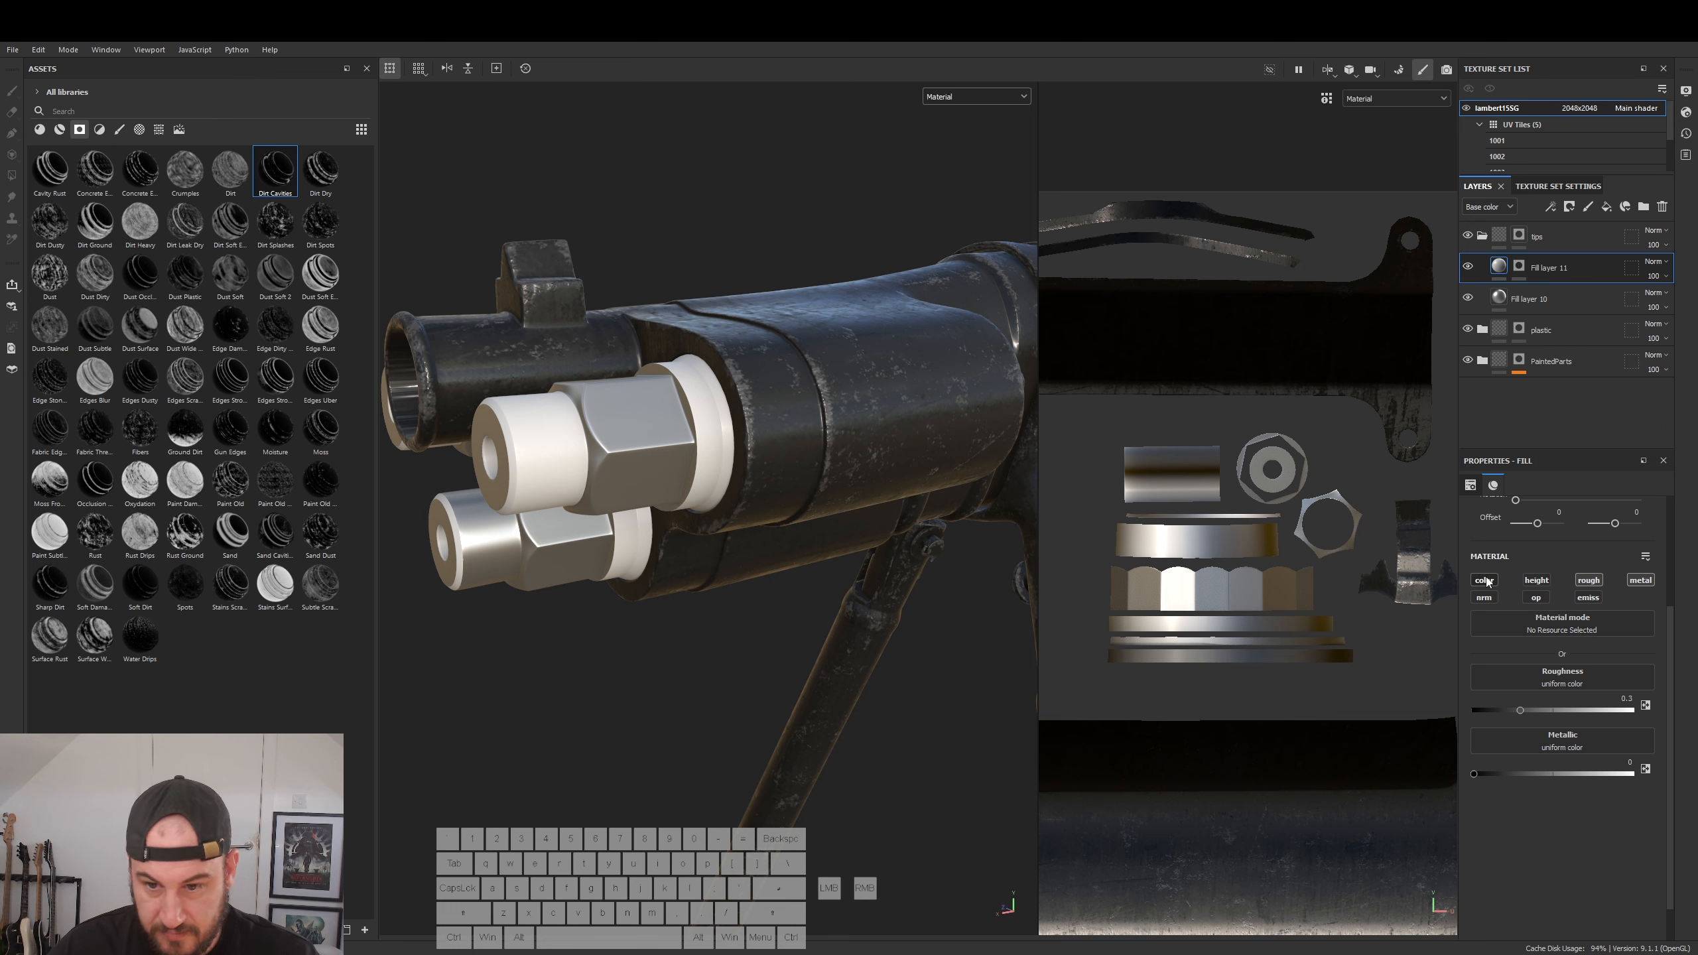
left_click(1484, 580)
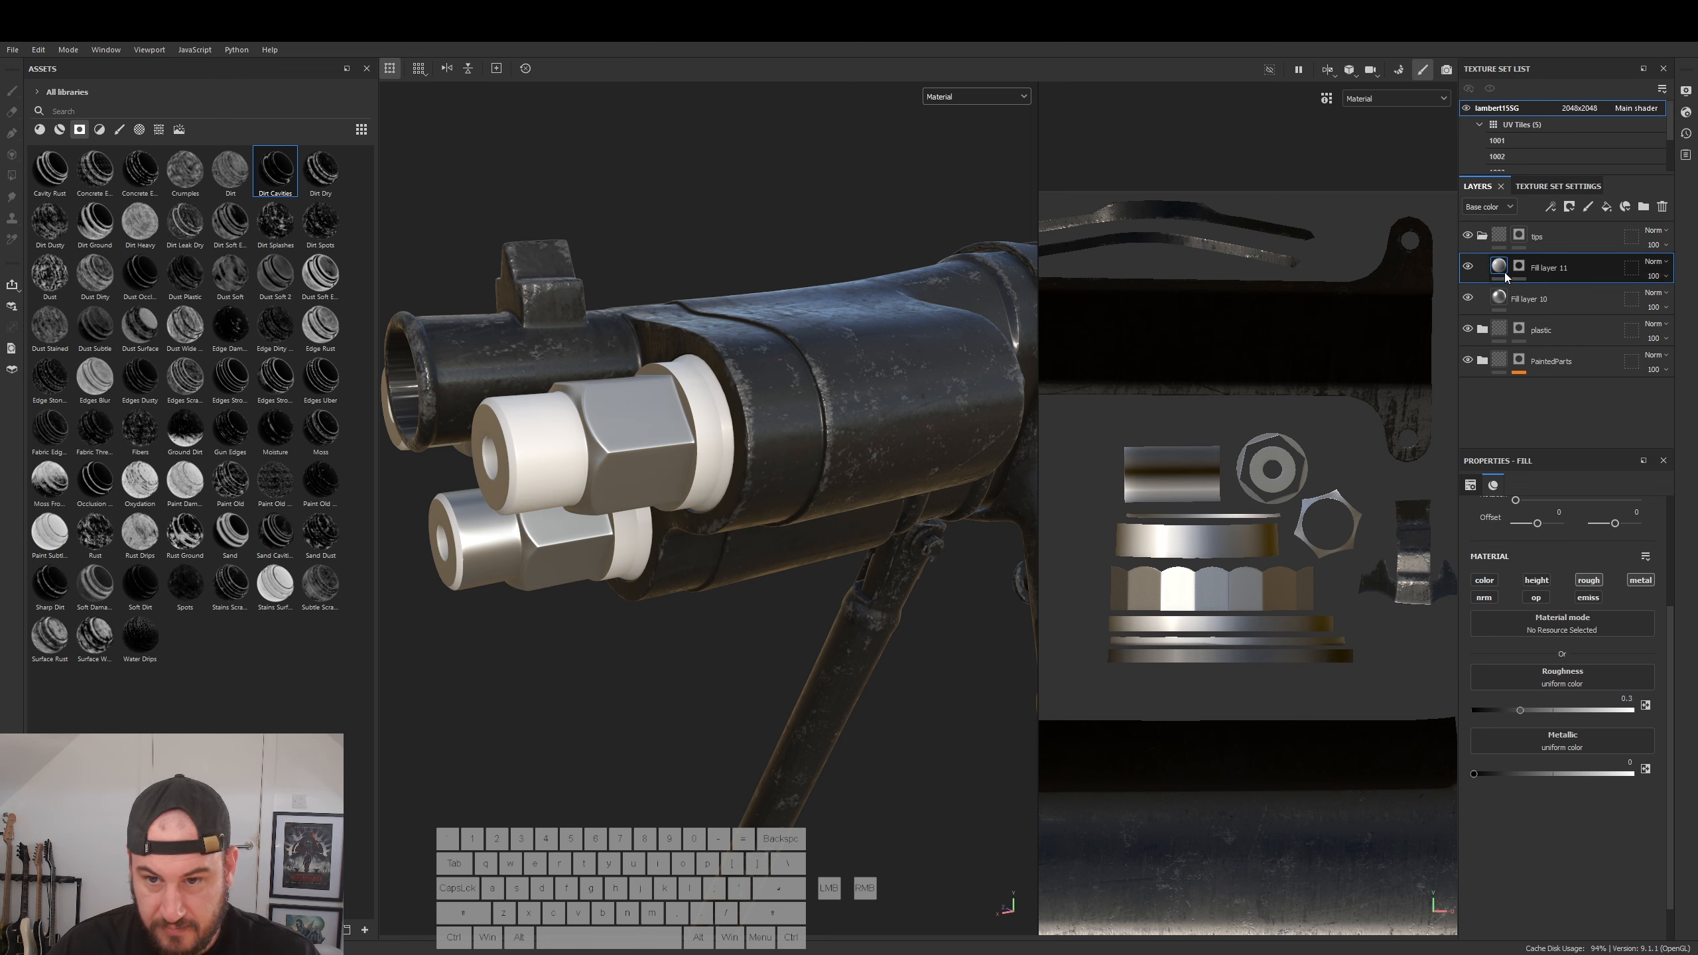
left_click(1638, 580)
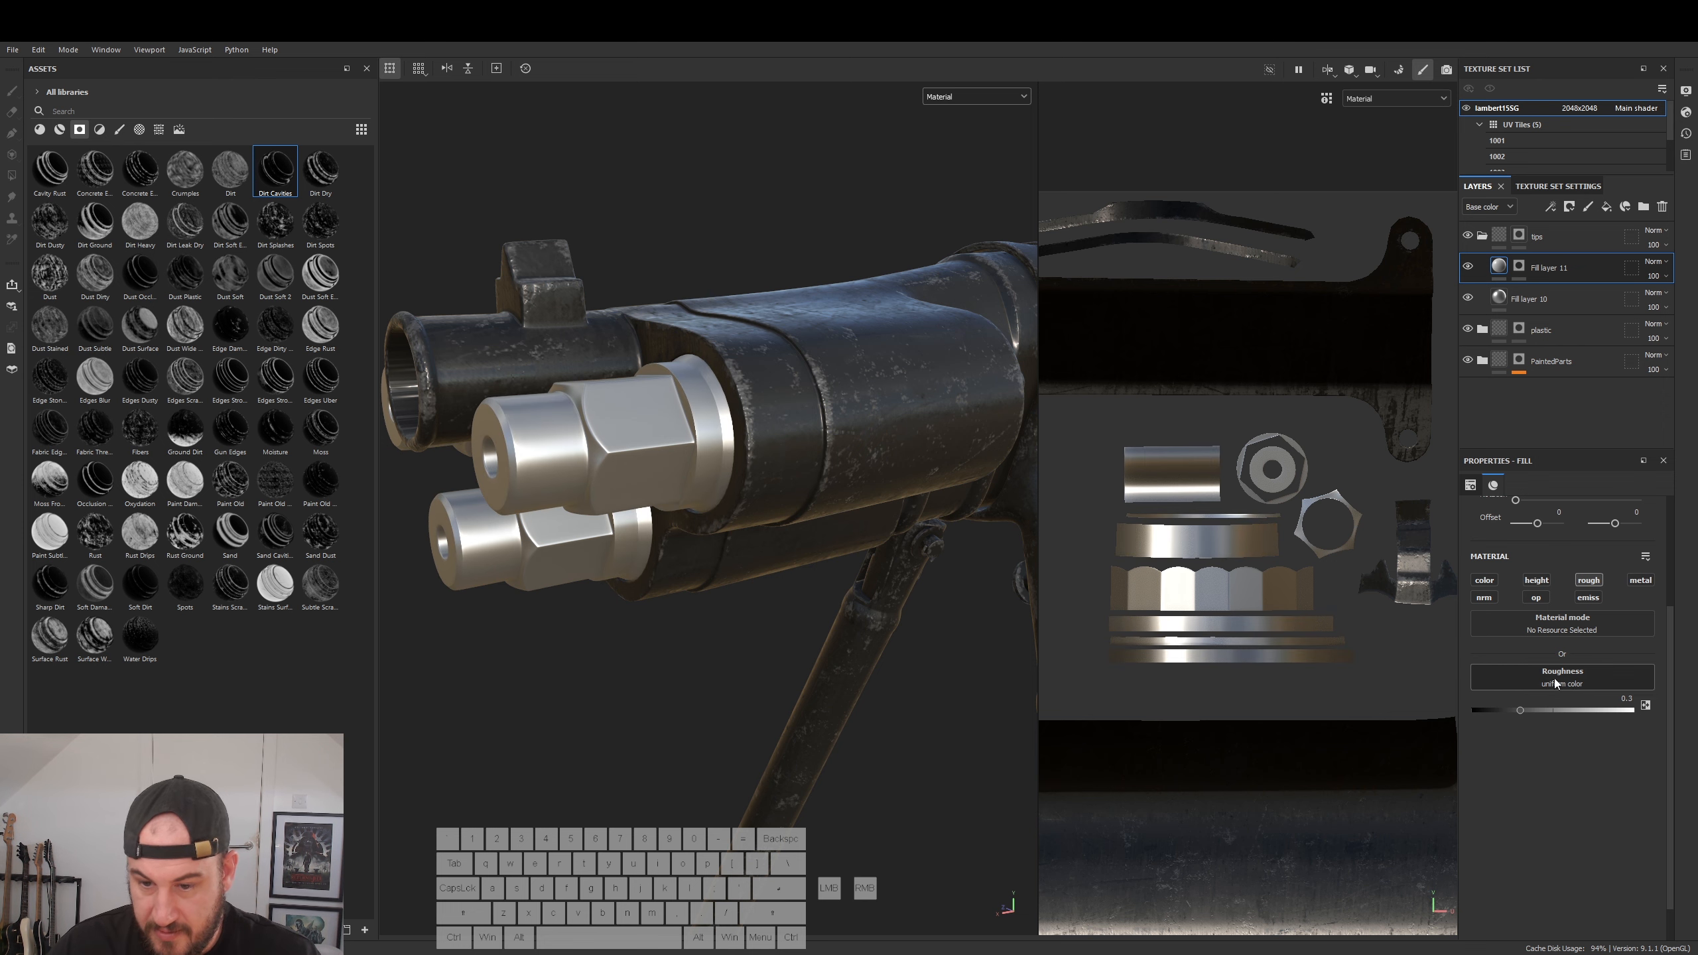
- Assign the Anisotropic Noise resource to Fill layer 11's roughness channel
left_click(1556, 683)
double_click(1536, 714)
type("an")
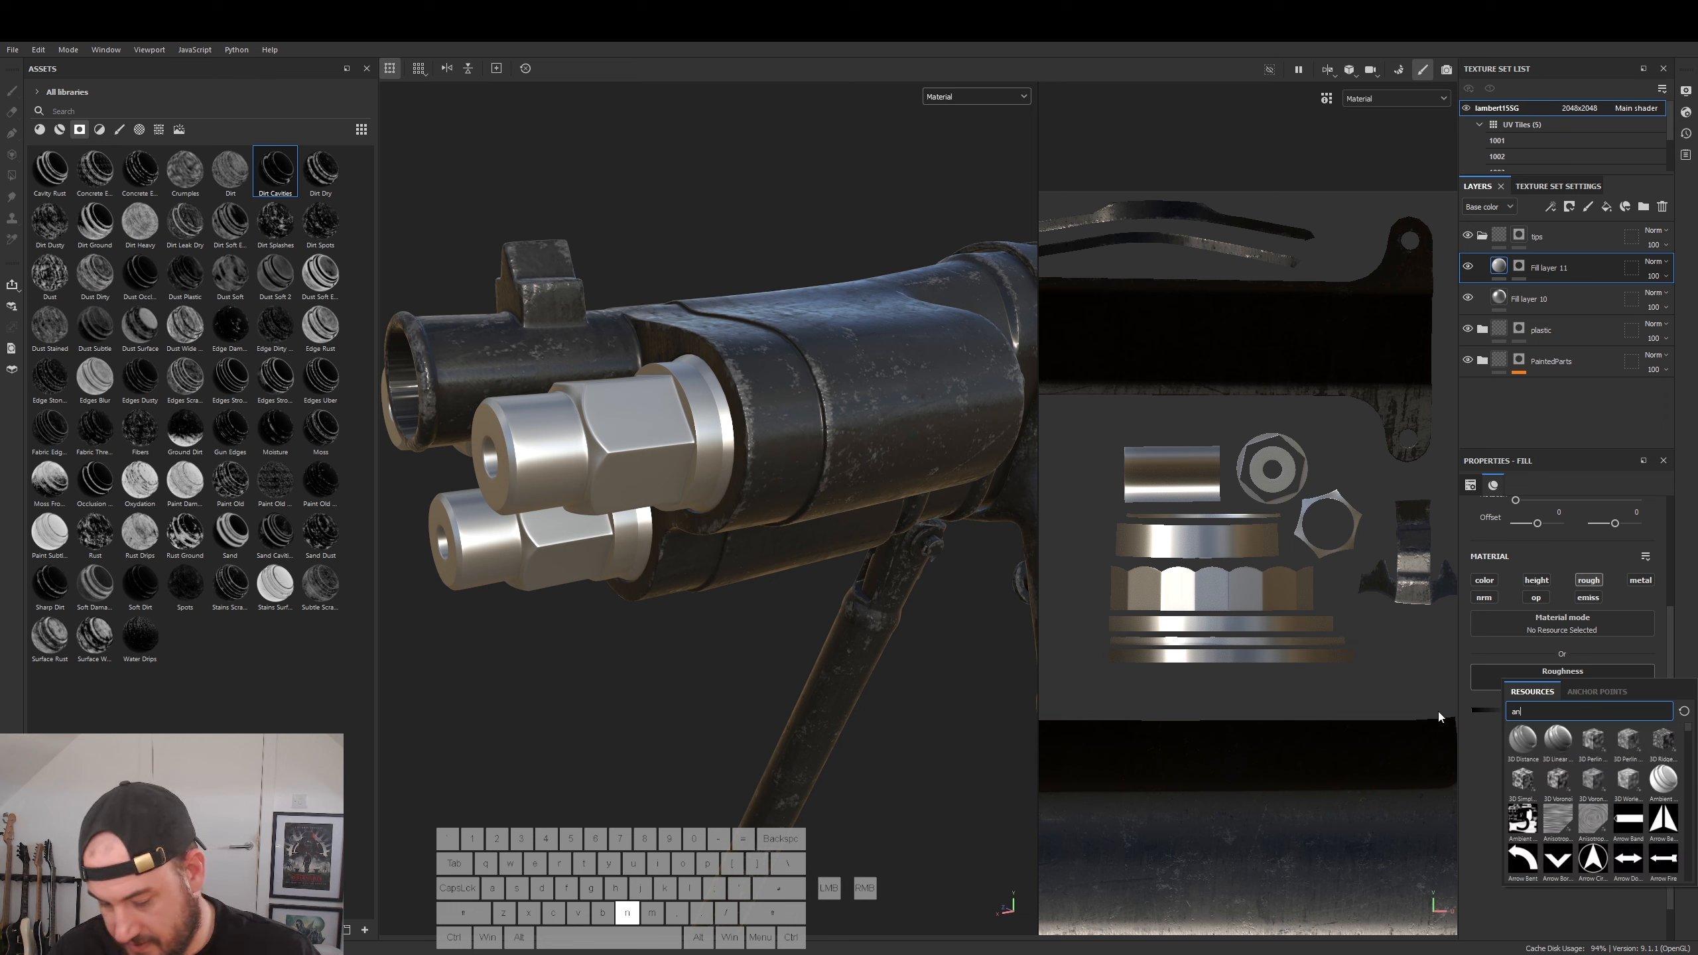
type("i")
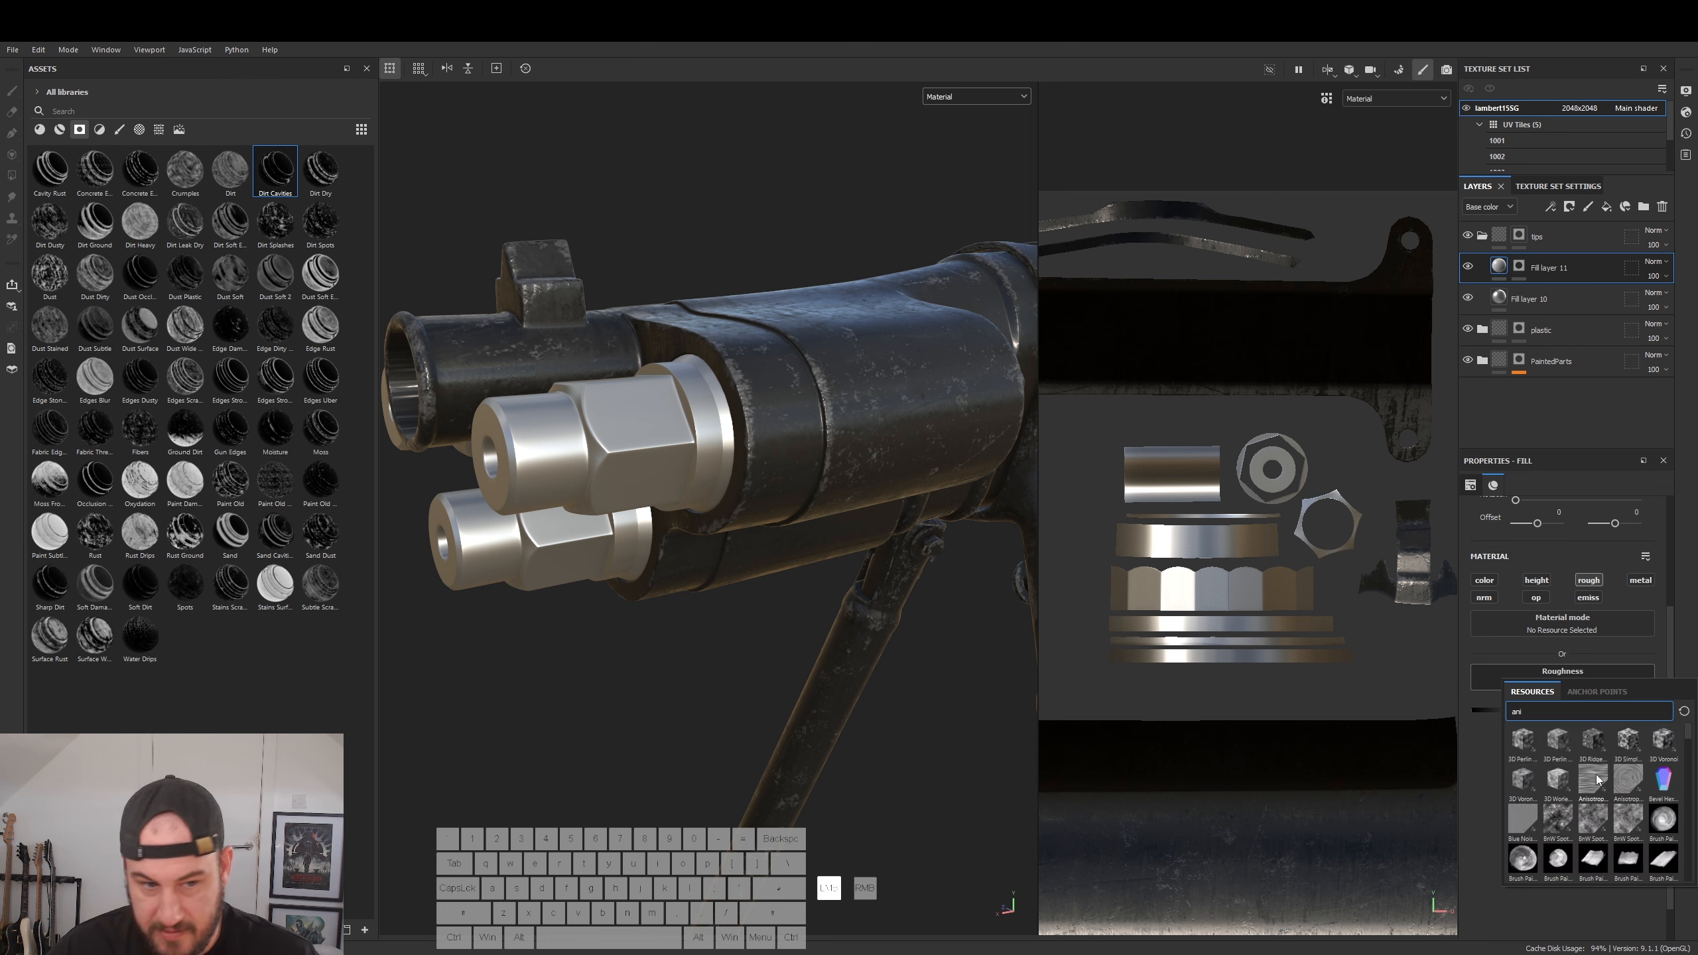
left_click(1596, 778)
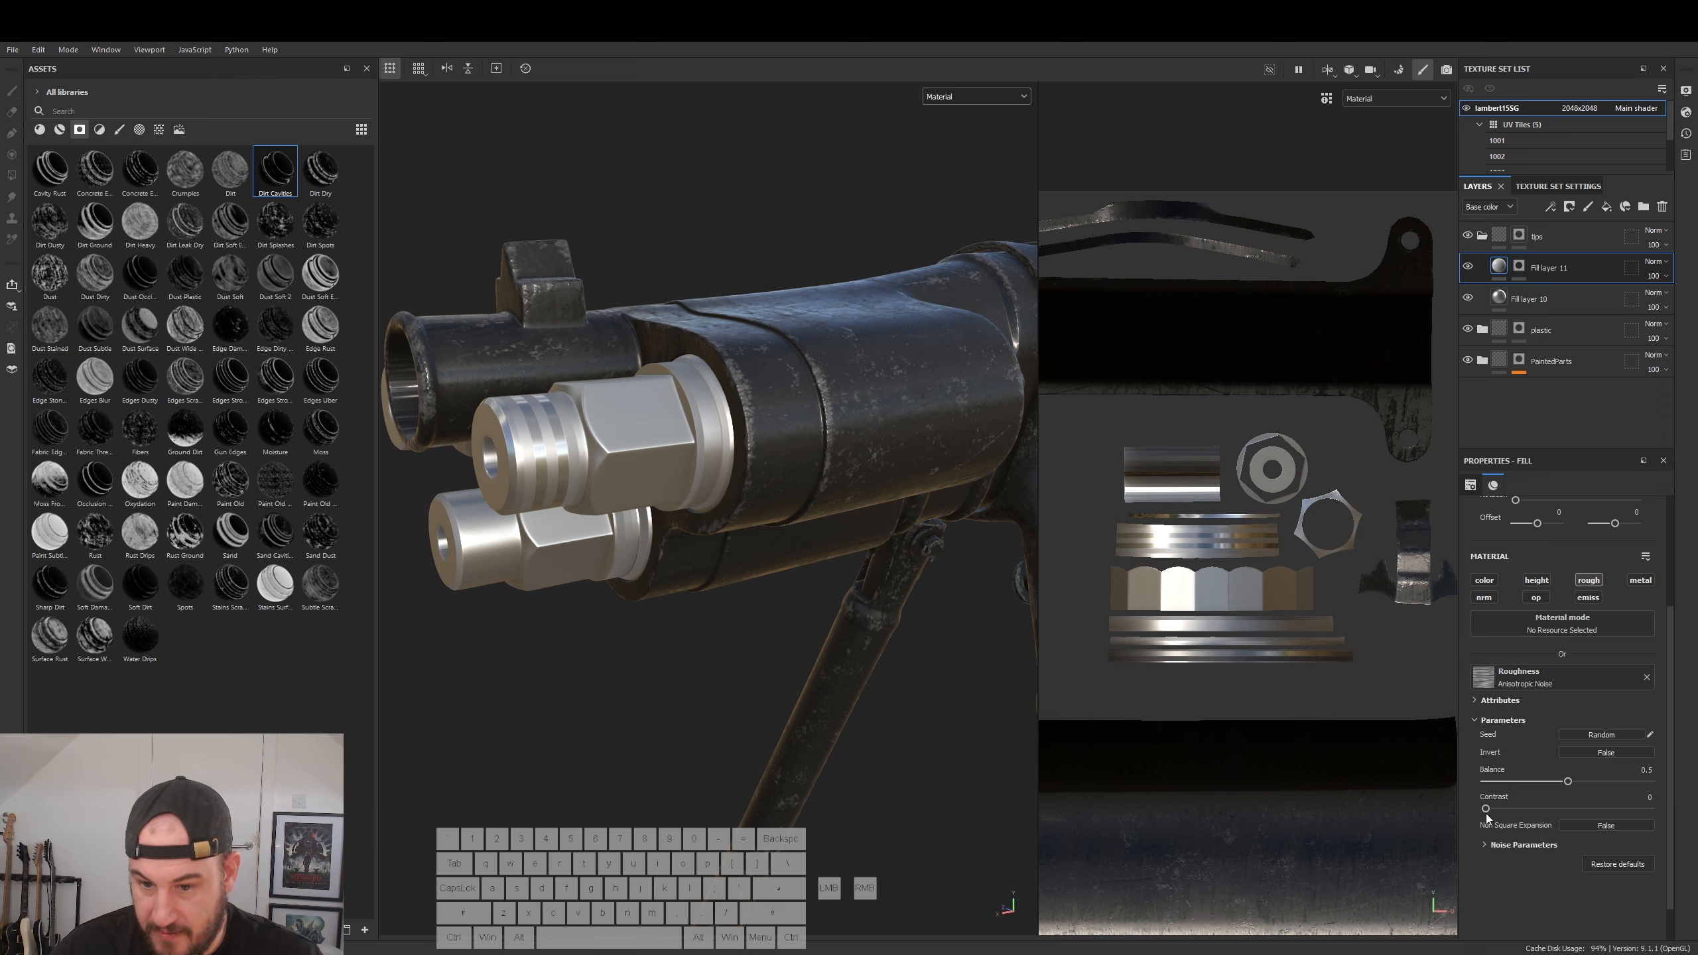
- Raise the UV tiling of Fill layer 11's roughness noise to 32
scroll(1542, 566, "up", 3)
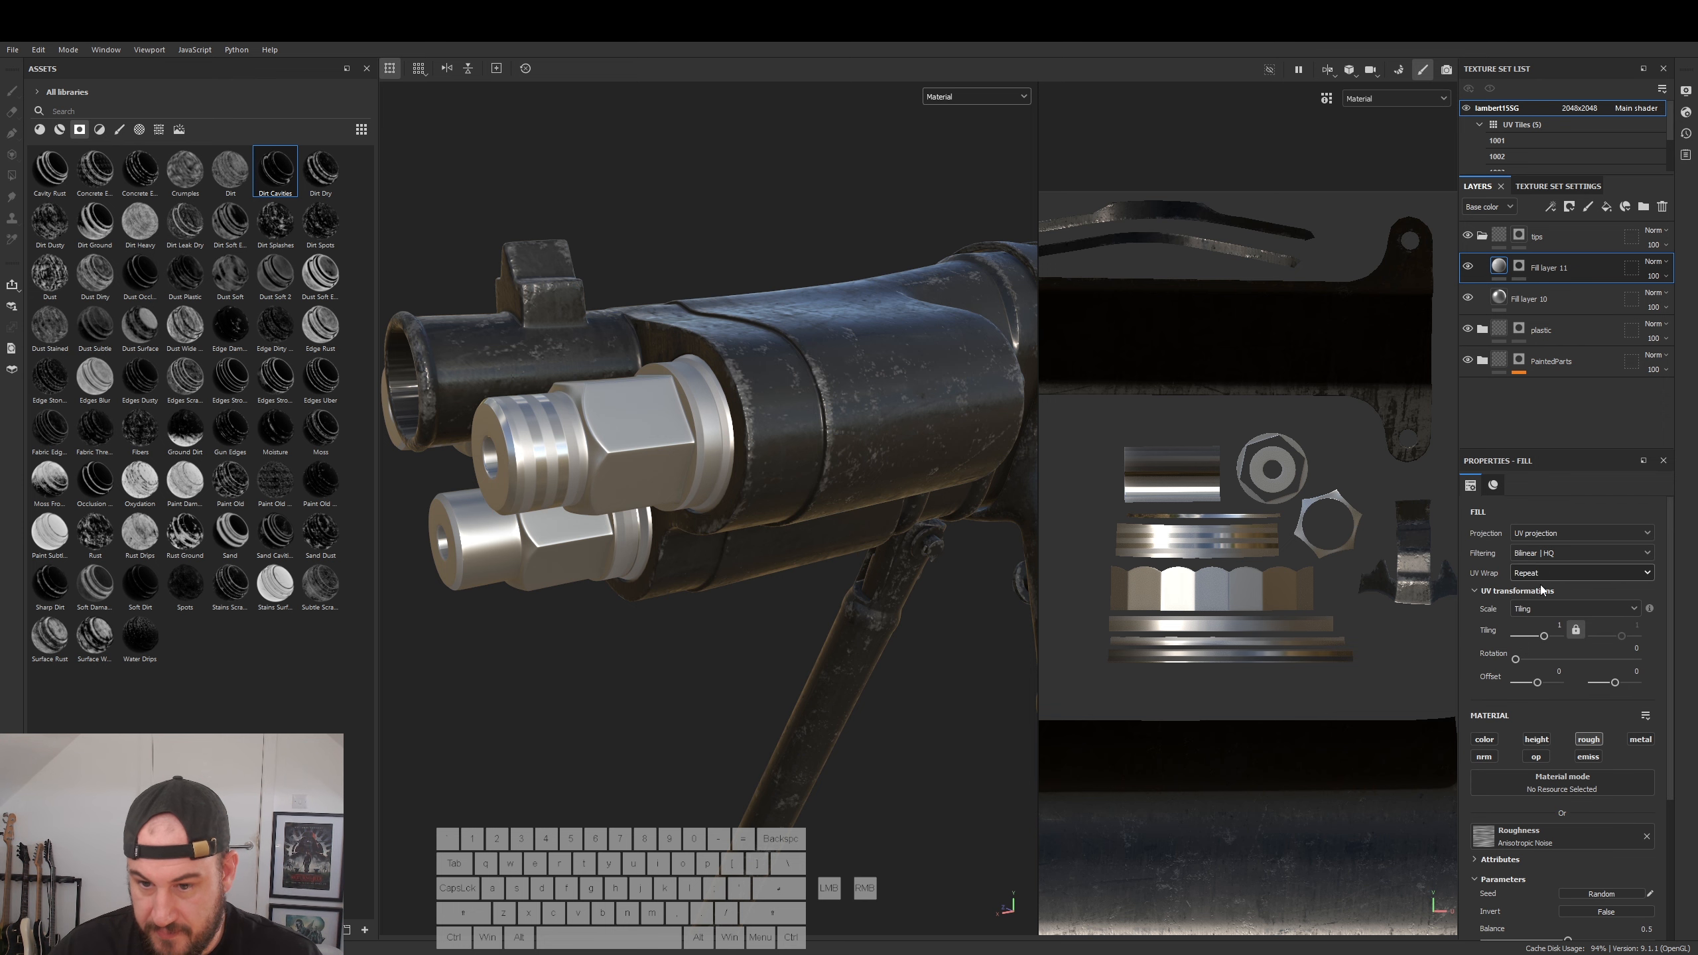
mouse_move(1547, 637)
left_mouse_down()
mouse_move(1567, 642)
mouse_move(1552, 641)
left_mouse_up()
left_click_drag(768, 722, 684, 711, "alt")
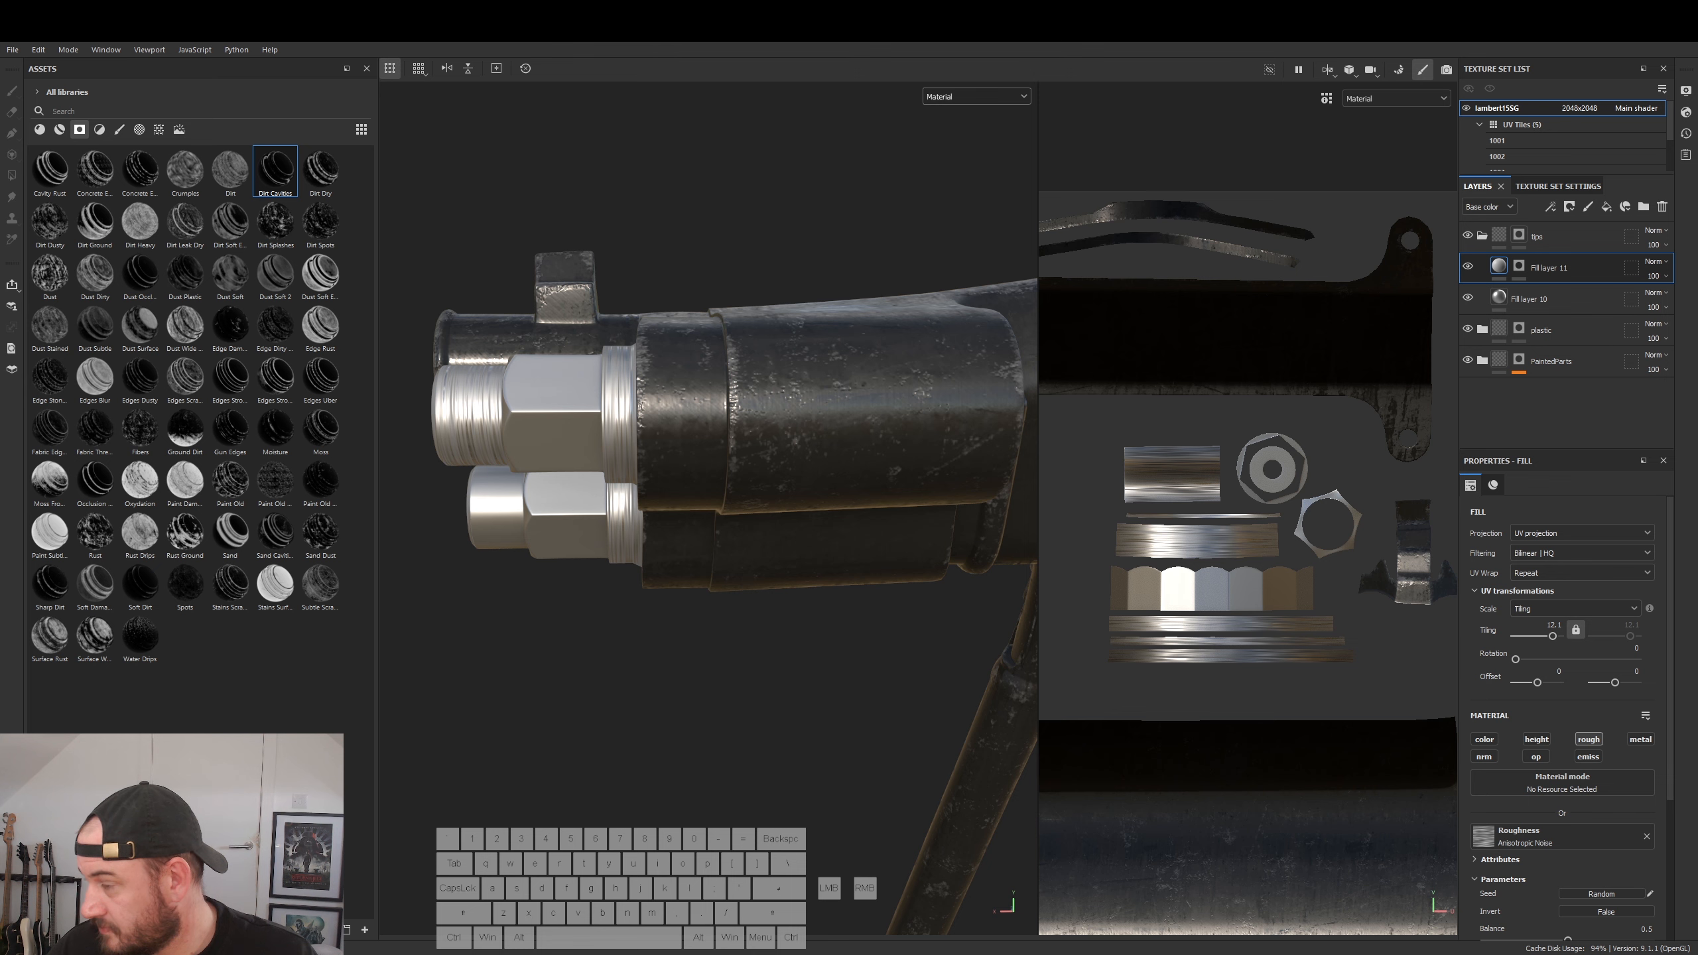
mouse_move(1697, 269)
left_mouse_down()
mouse_move(1151, 240)
mouse_move(1697, 251)
left_mouse_up()
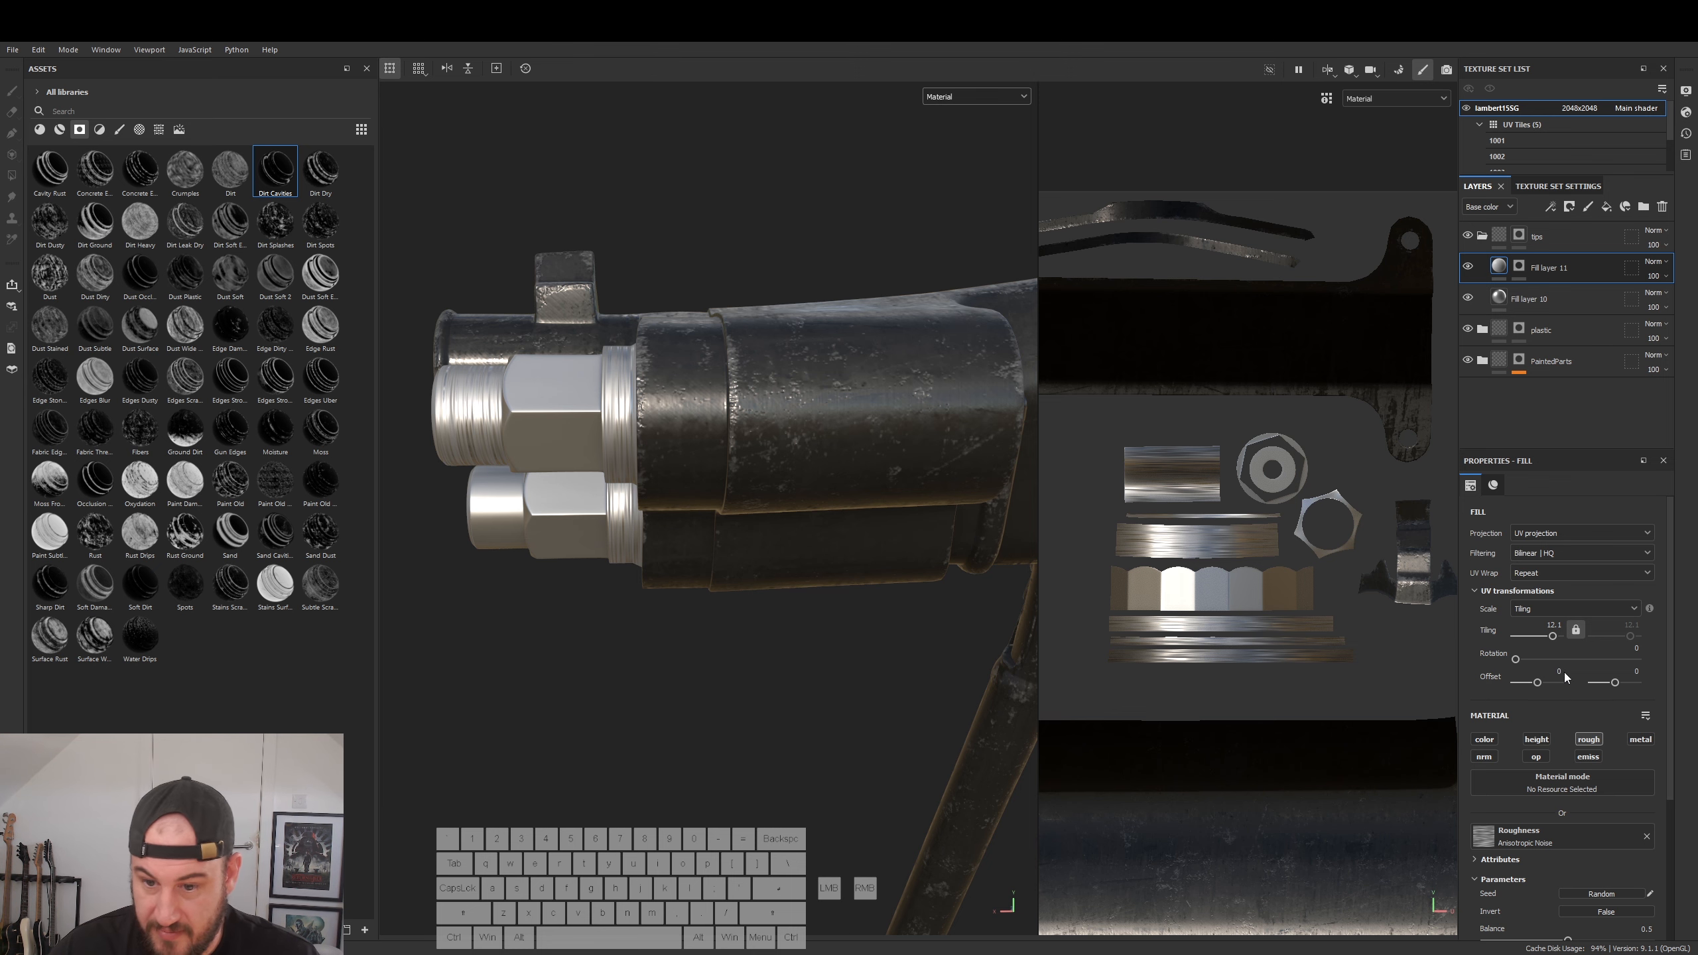
left_click_drag(1553, 637, 1625, 644)
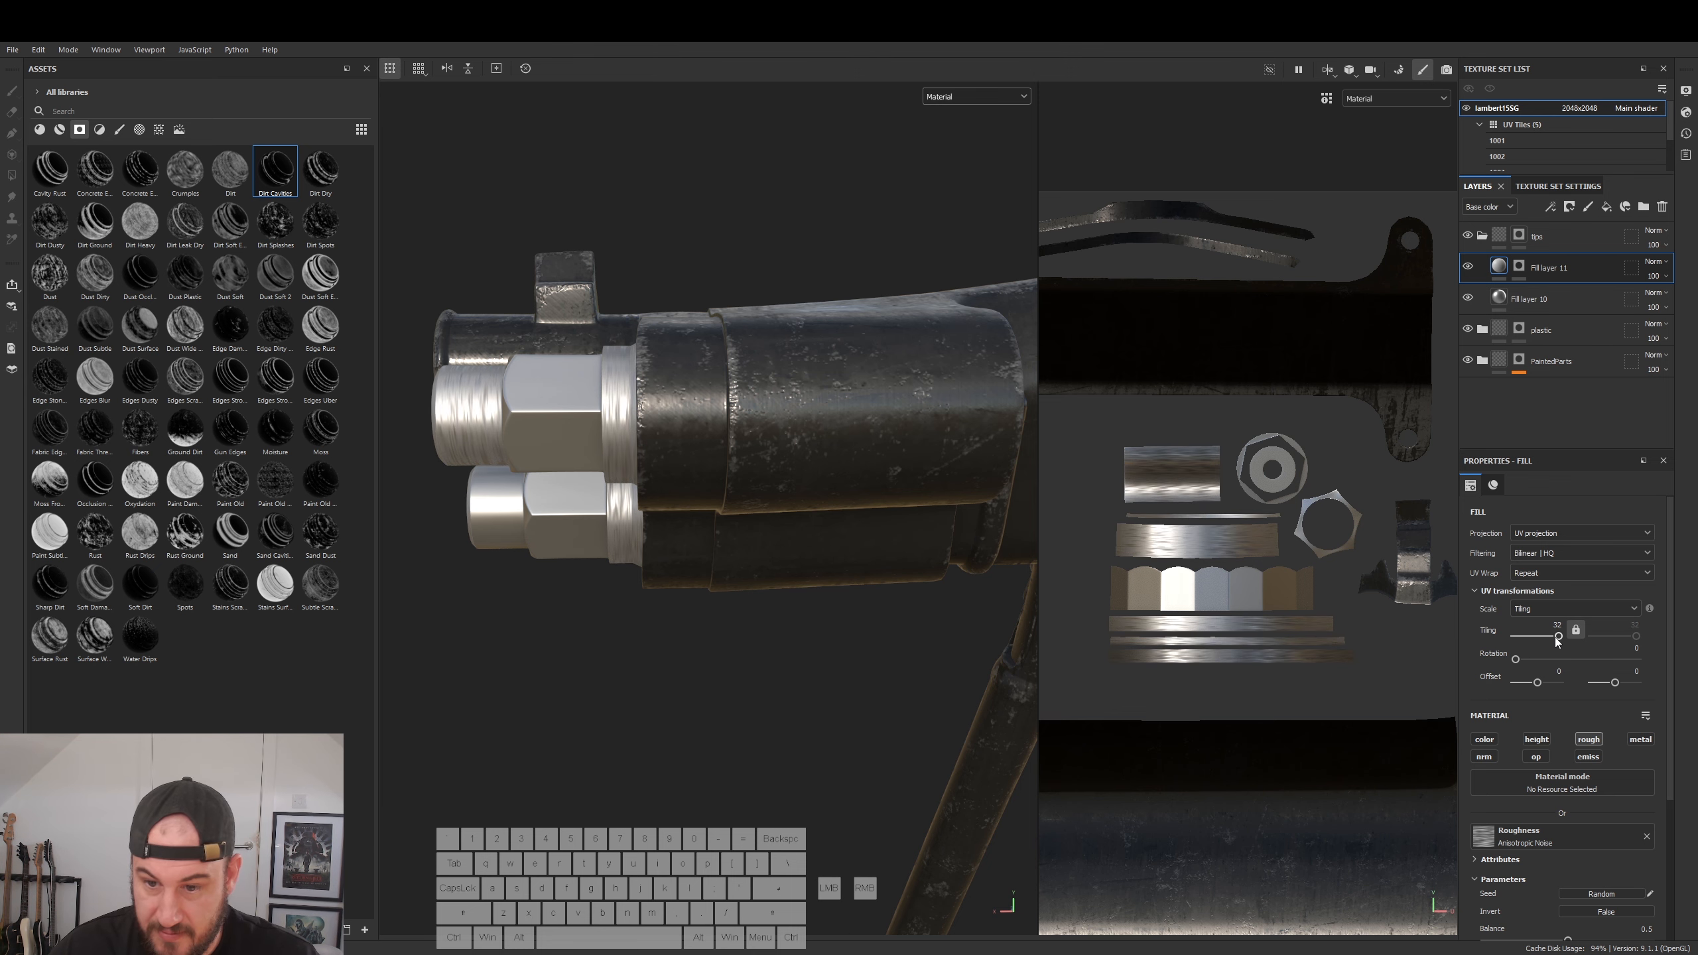
left_click_drag(829, 569, 709, 448, "alt")
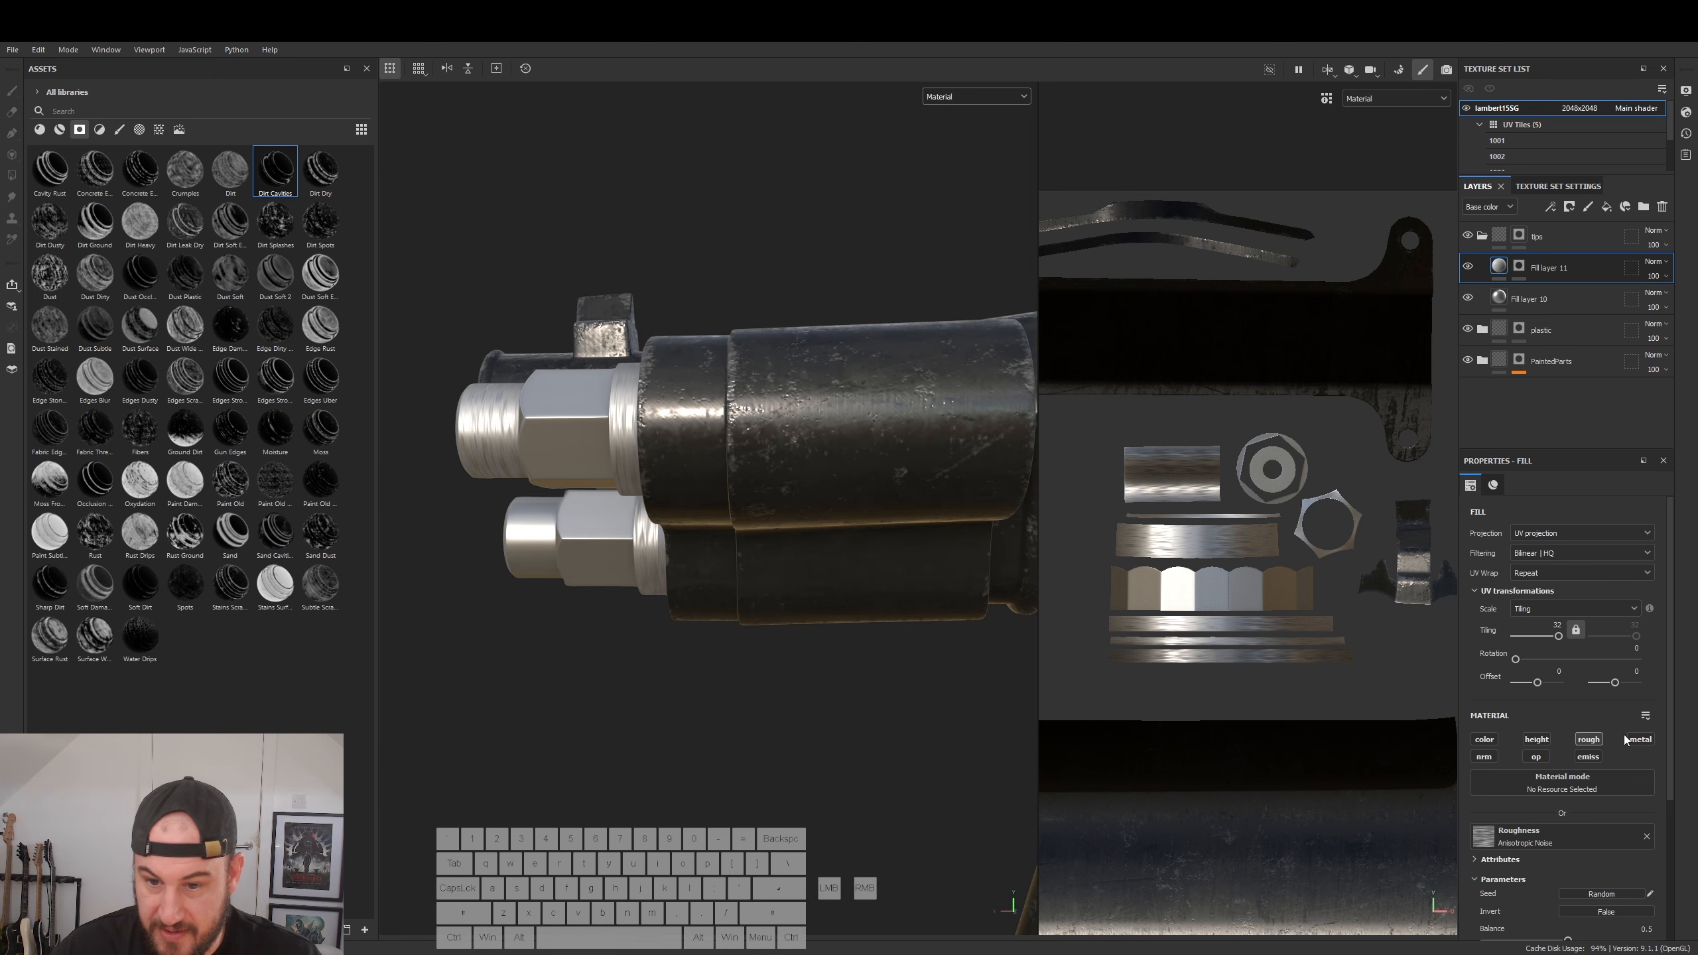
- Try a lower balance on the Anisotropic Noise roughness and undo the change
scroll(1529, 668, "down", 3)
left_click_drag(1563, 849, 1485, 850)
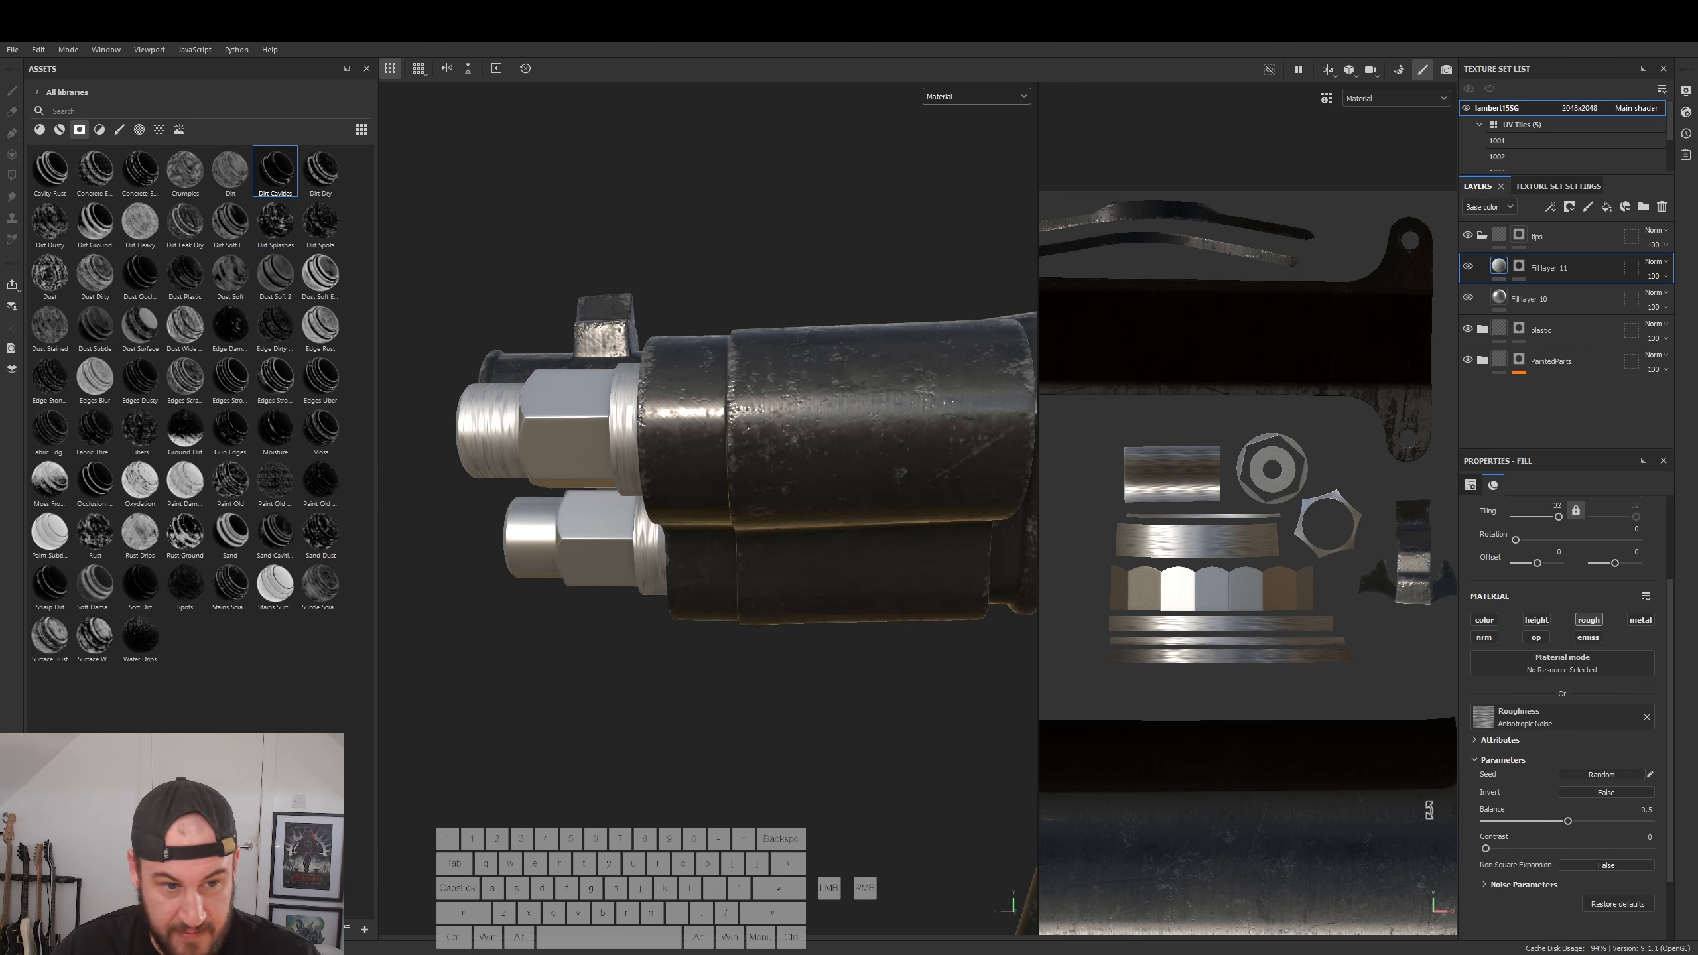
mouse_move(1569, 823)
left_mouse_down()
mouse_move(1605, 822)
mouse_move(1515, 826)
mouse_move(1685, 835)
mouse_move(1550, 838)
left_mouse_up()
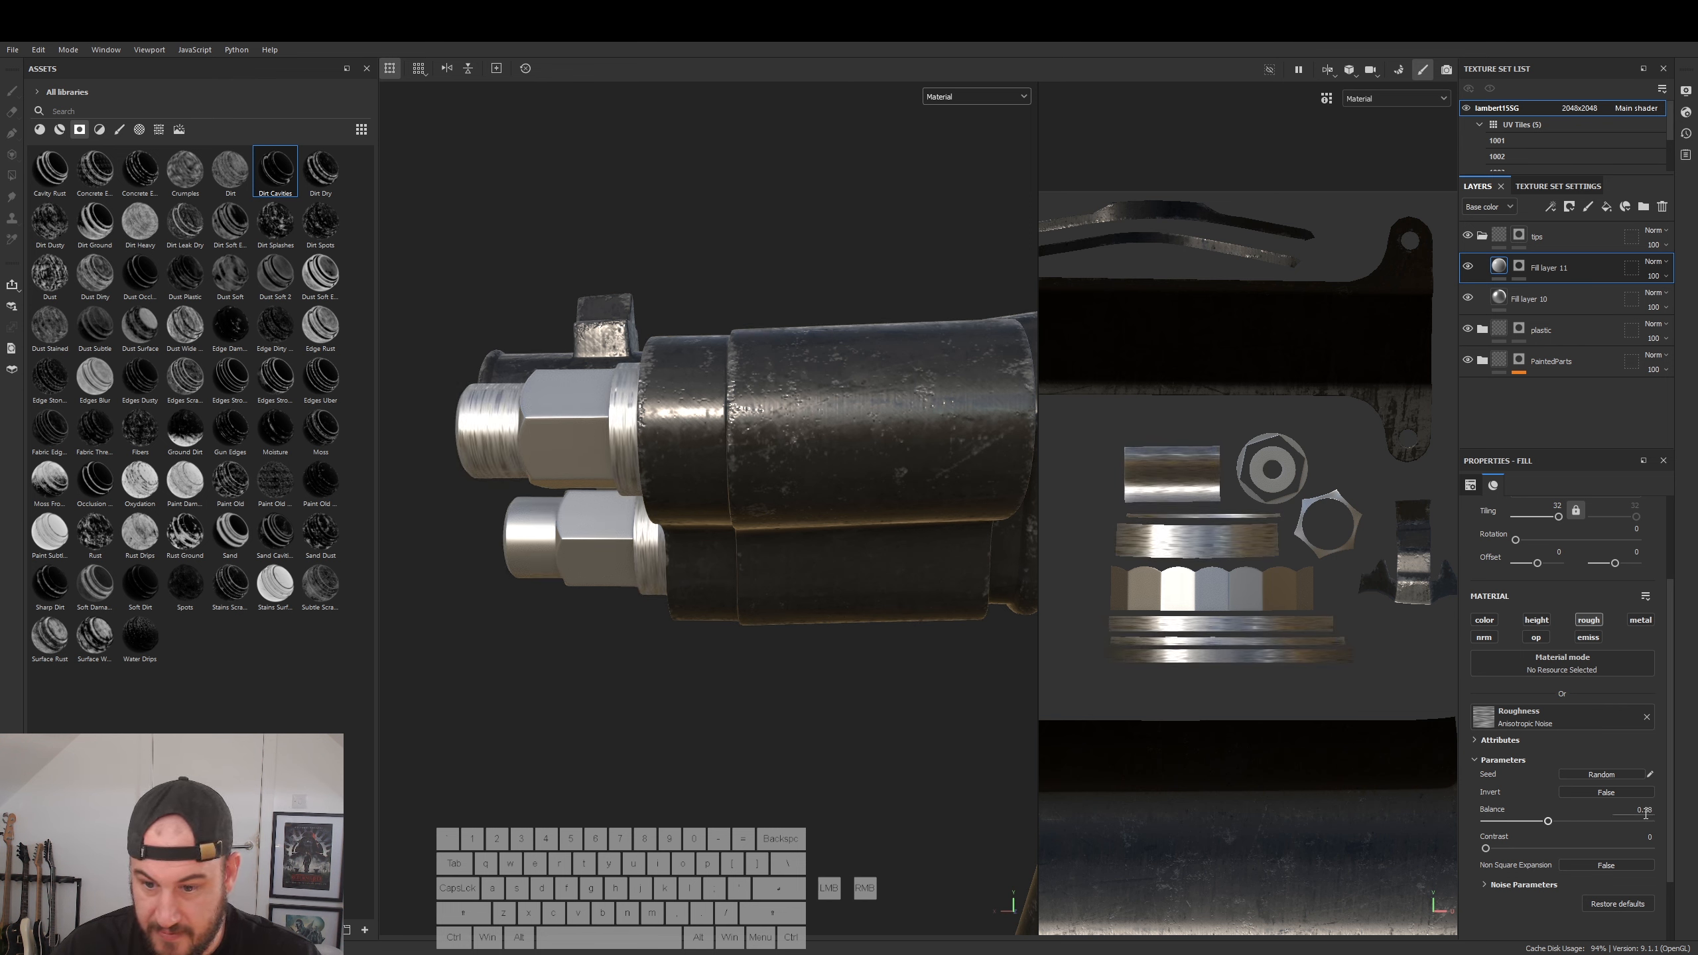
key("ctrl+z")
- Set the Anisotropic Noise parameters to an X Amount of 1 and a Y Amount of 512
left_click(1480, 884)
scroll(1553, 831, "down", 3)
left_click_drag(1571, 809, 1652, 808)
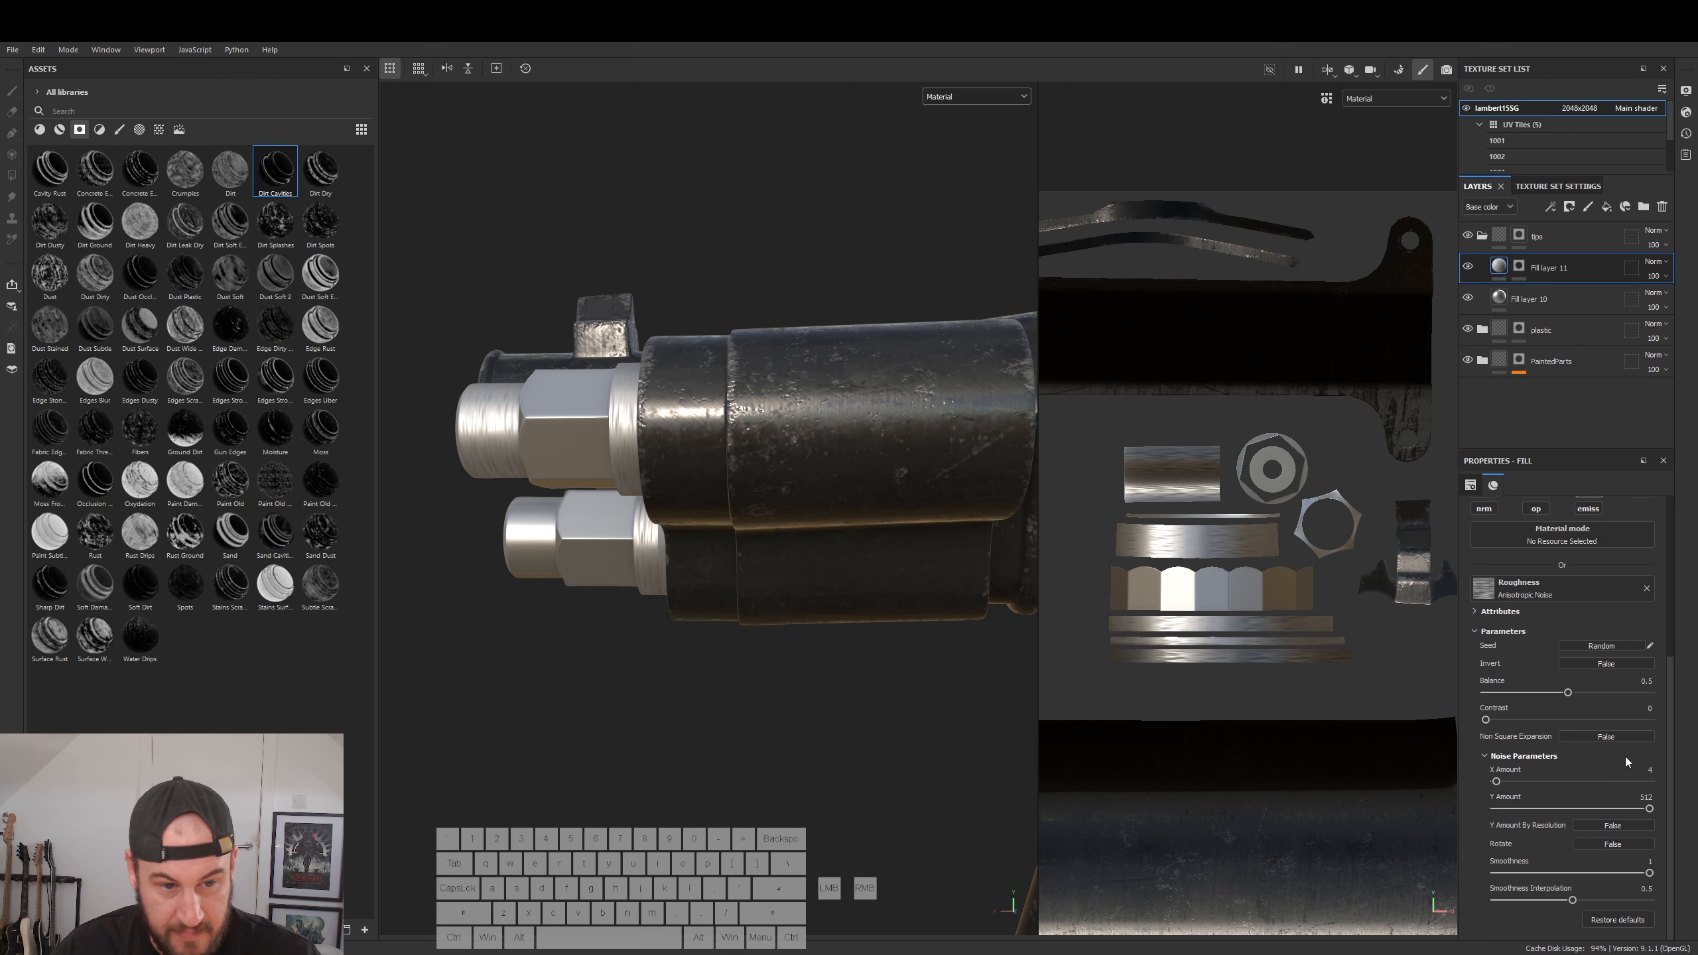
left_click_drag(1526, 782, 1466, 791)
left_click(1650, 810)
left_click_drag(863, 569, 748, 576, "alt")
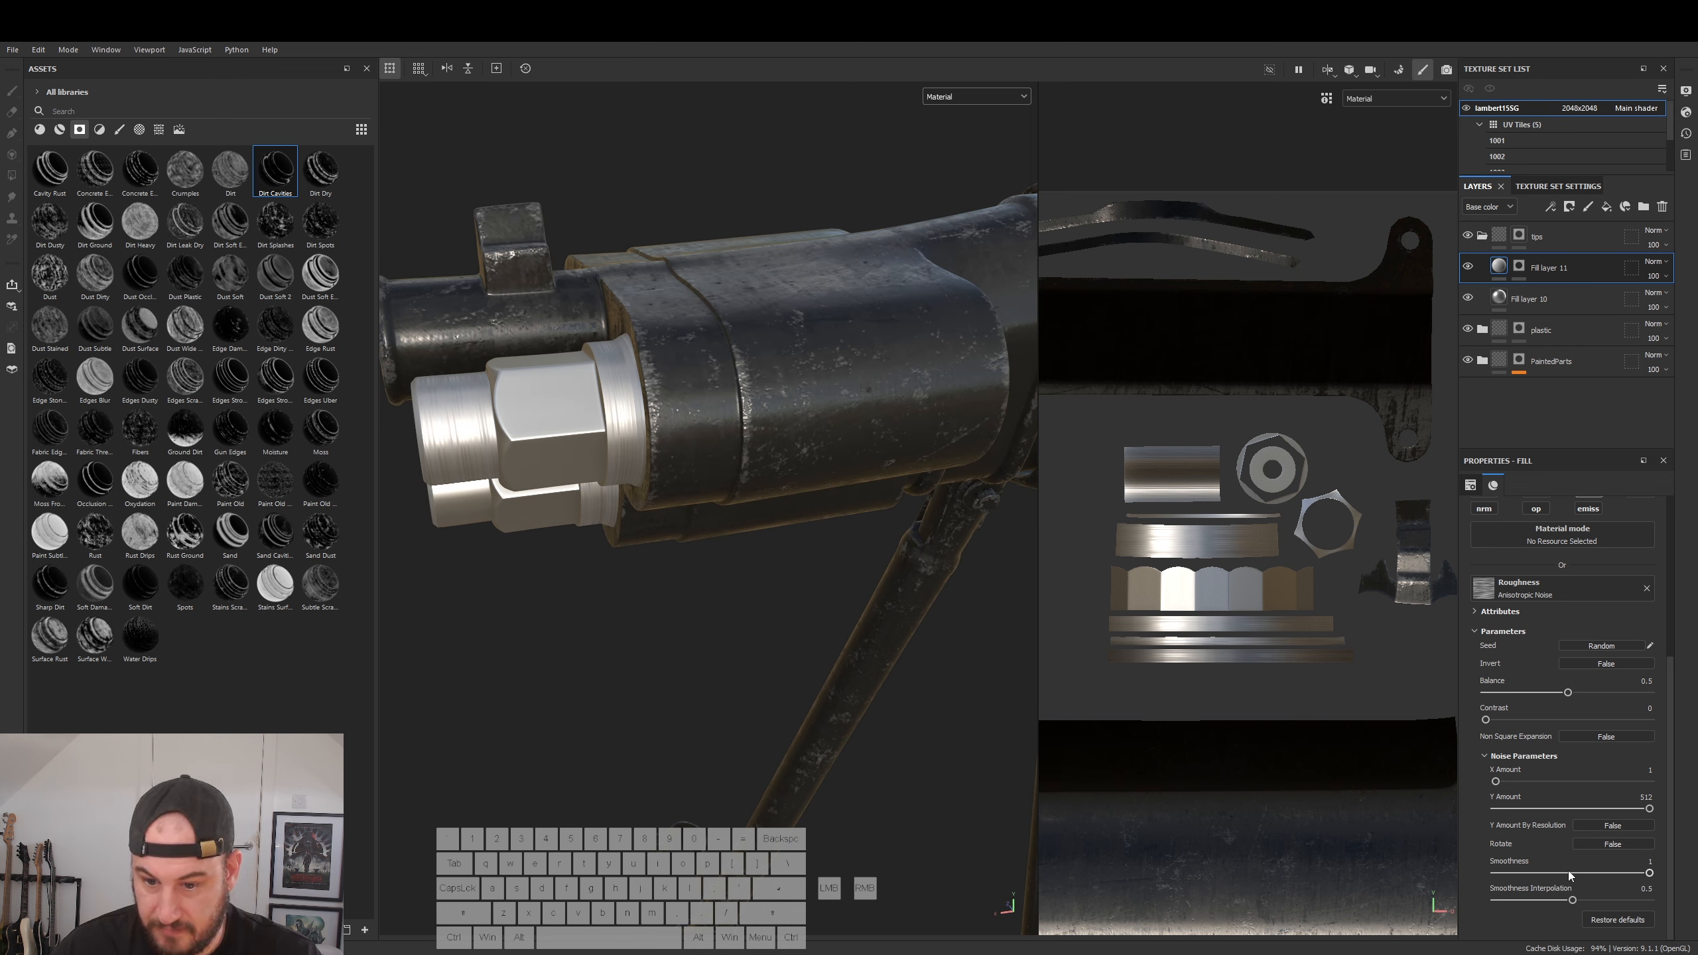
- Set the UV tiling of the roughness noise layer to 45
scroll(1553, 625, "up", 3)
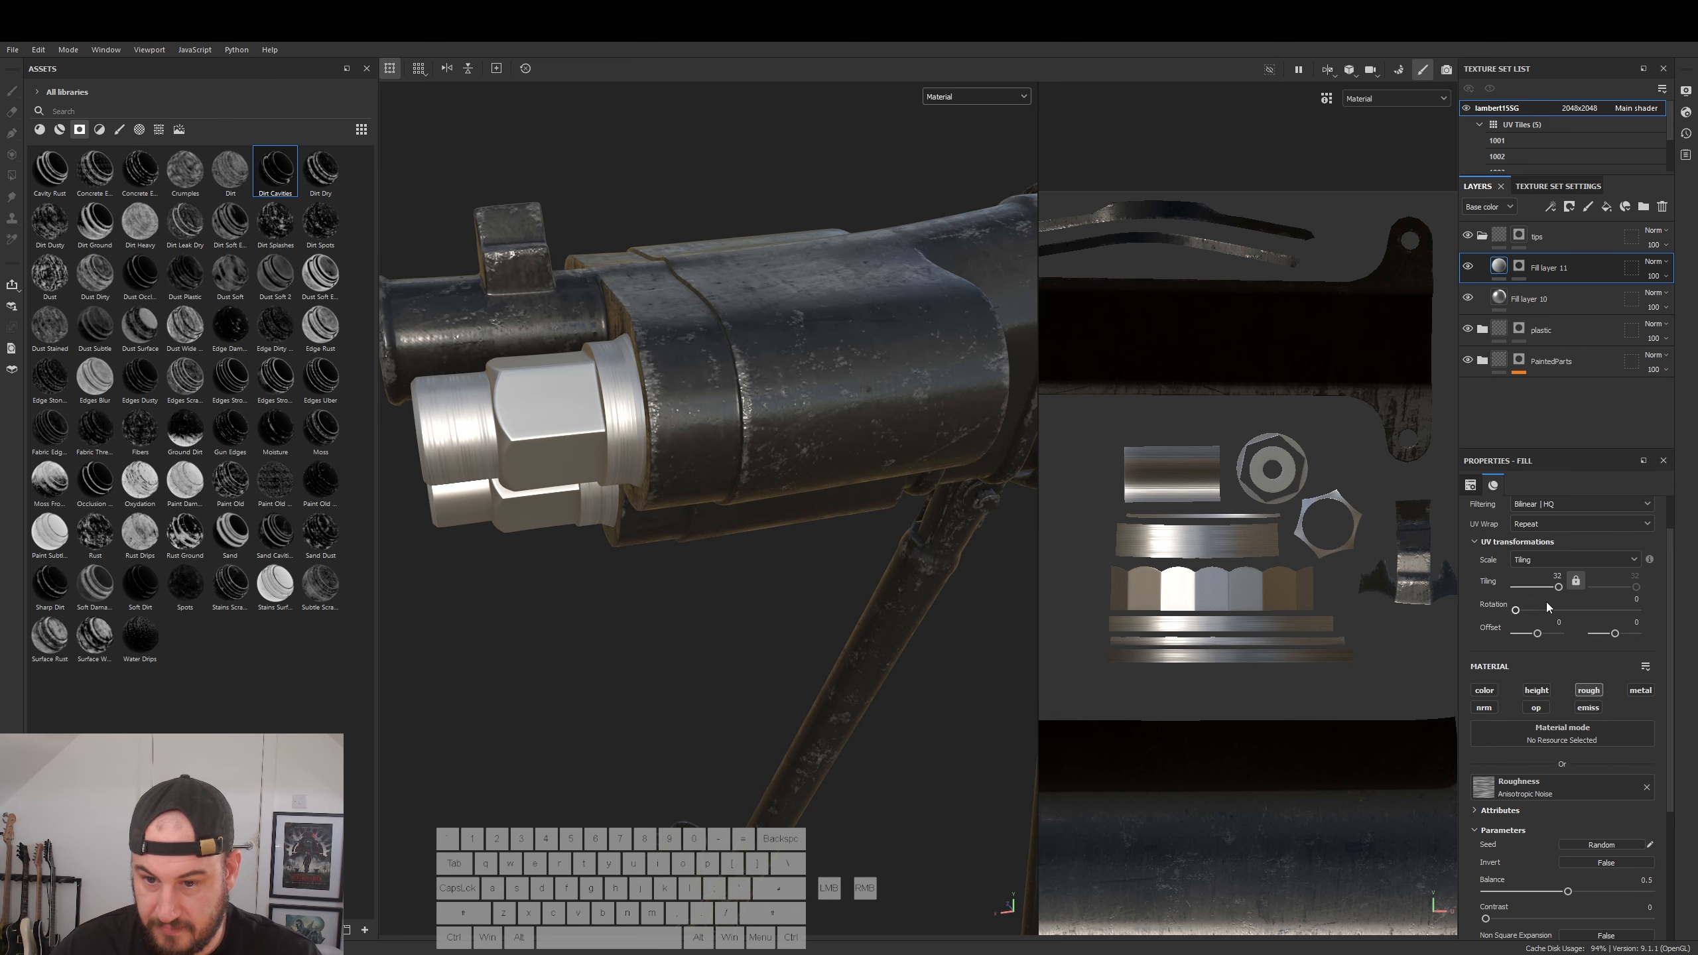
left_click(1557, 575)
type("45")
key("Return")
mouse_move(869, 512)
left_mouse_down("alt")
mouse_move(897, 496)
mouse_move(804, 497)
mouse_move(890, 519)
left_mouse_up("alt")
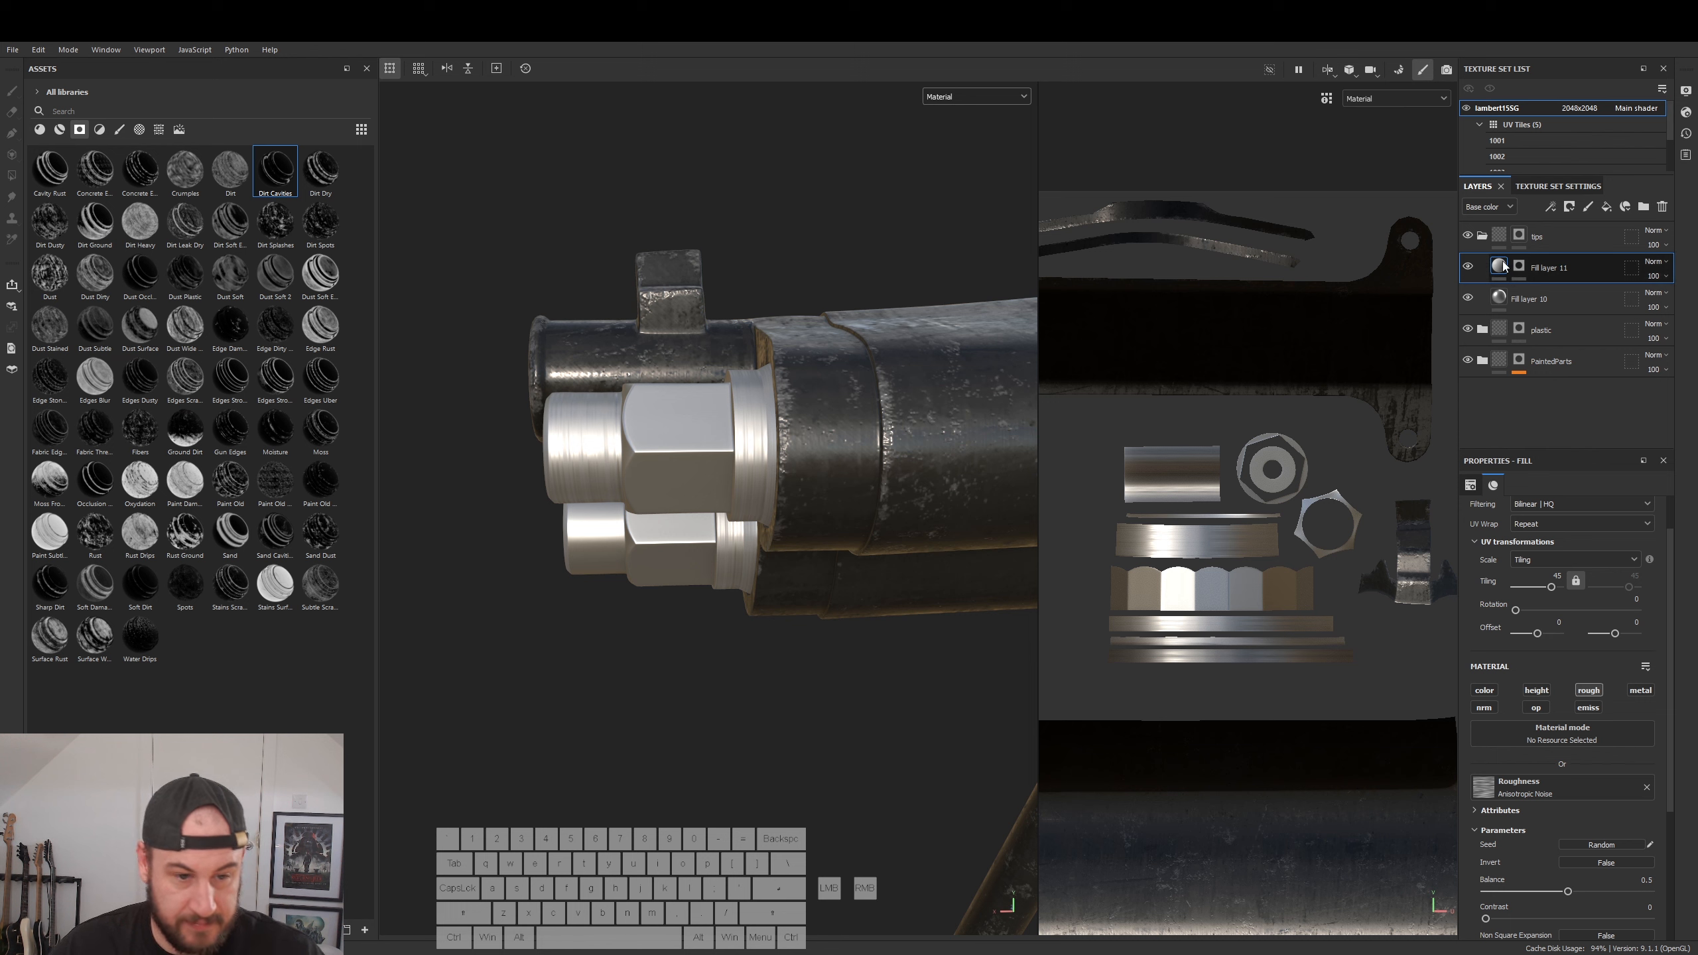
- Rename Fill layer 11 as spec1
double_click(1549, 269)
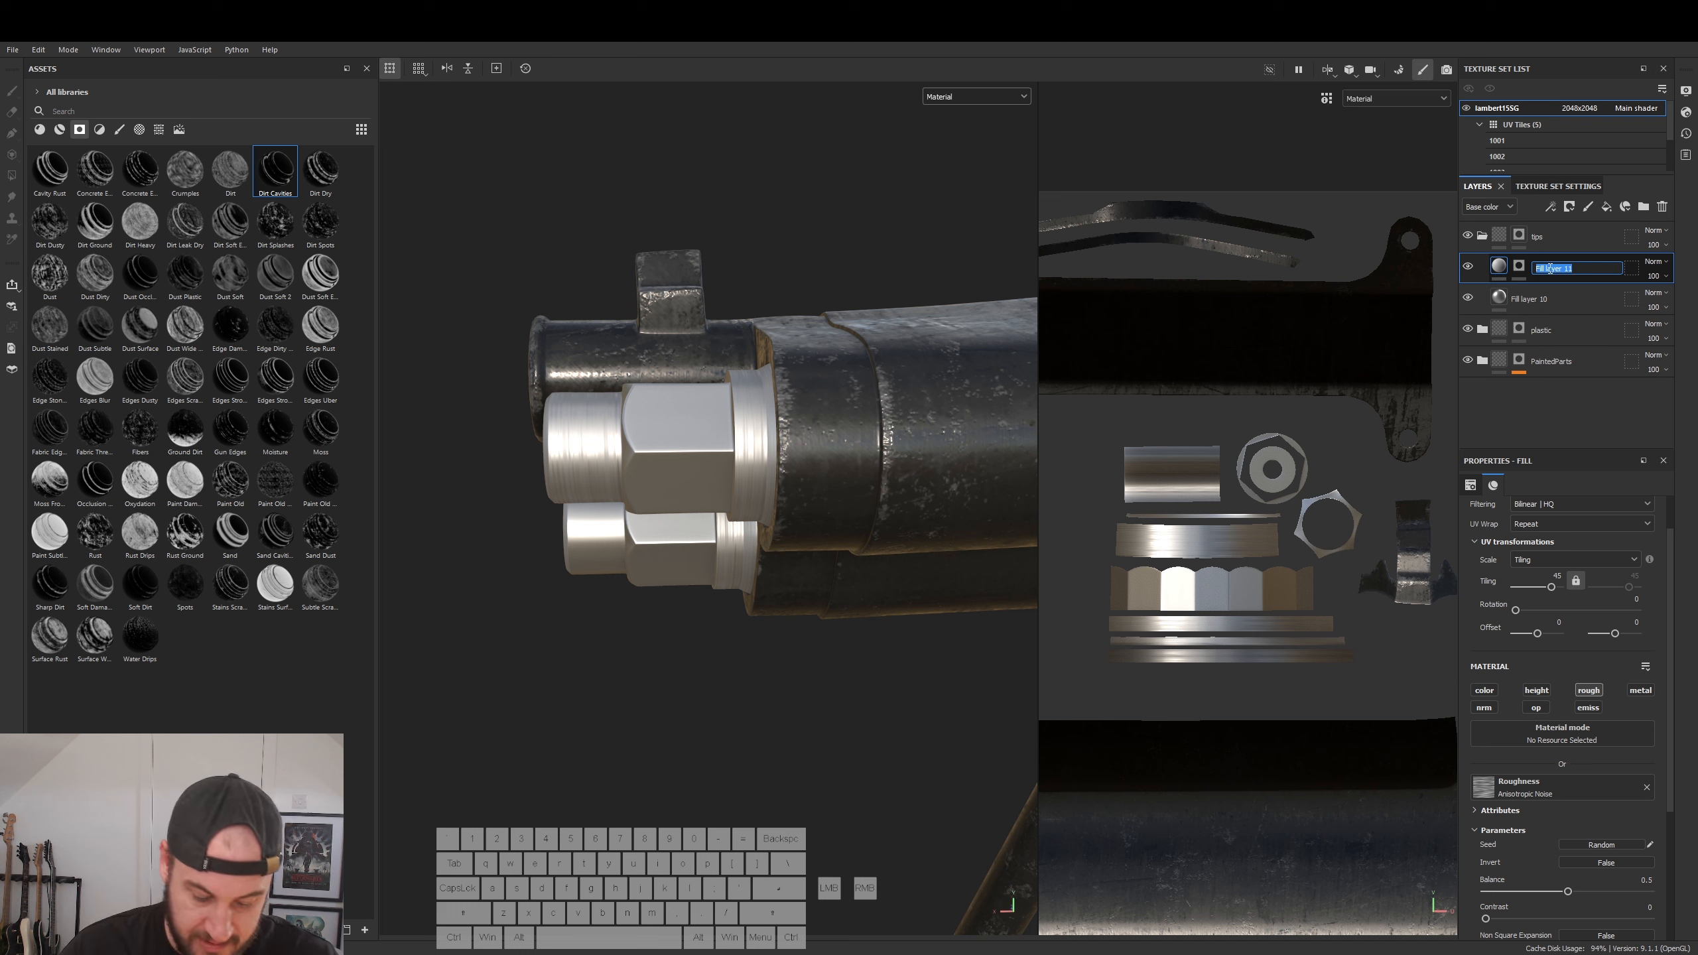
type("spec1")
key("Return")
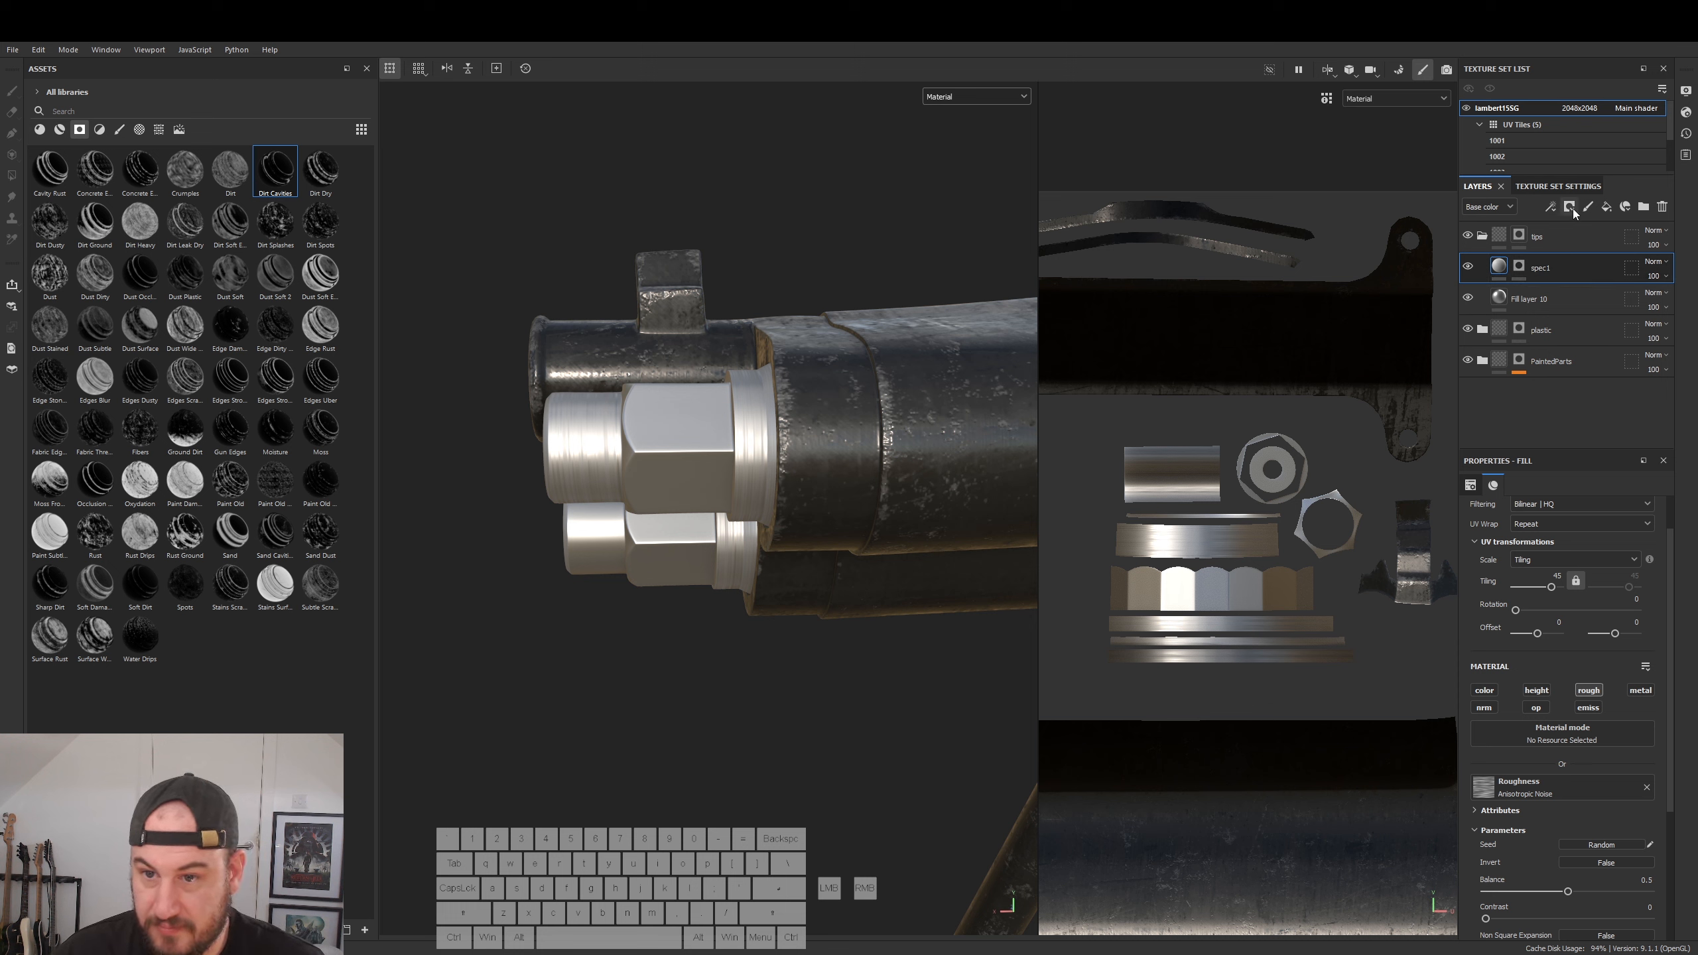
- Create a fill layer above spec1 with a pure red base color and a black mask
left_click(1607, 207)
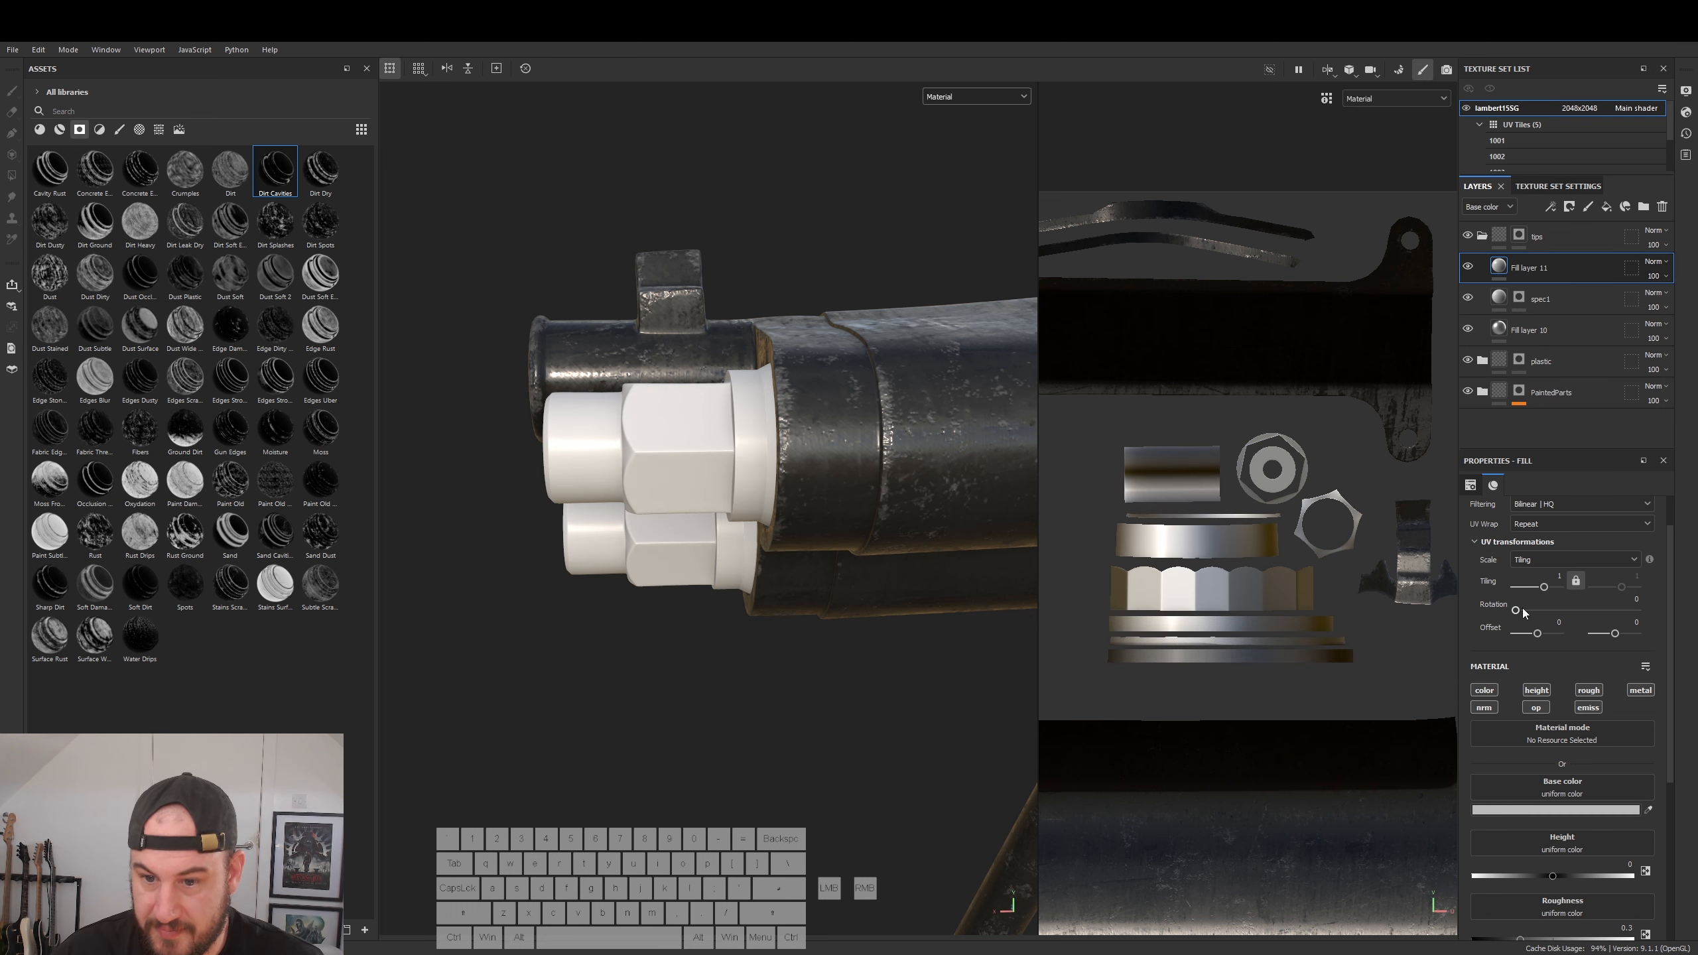
left_click(1534, 810)
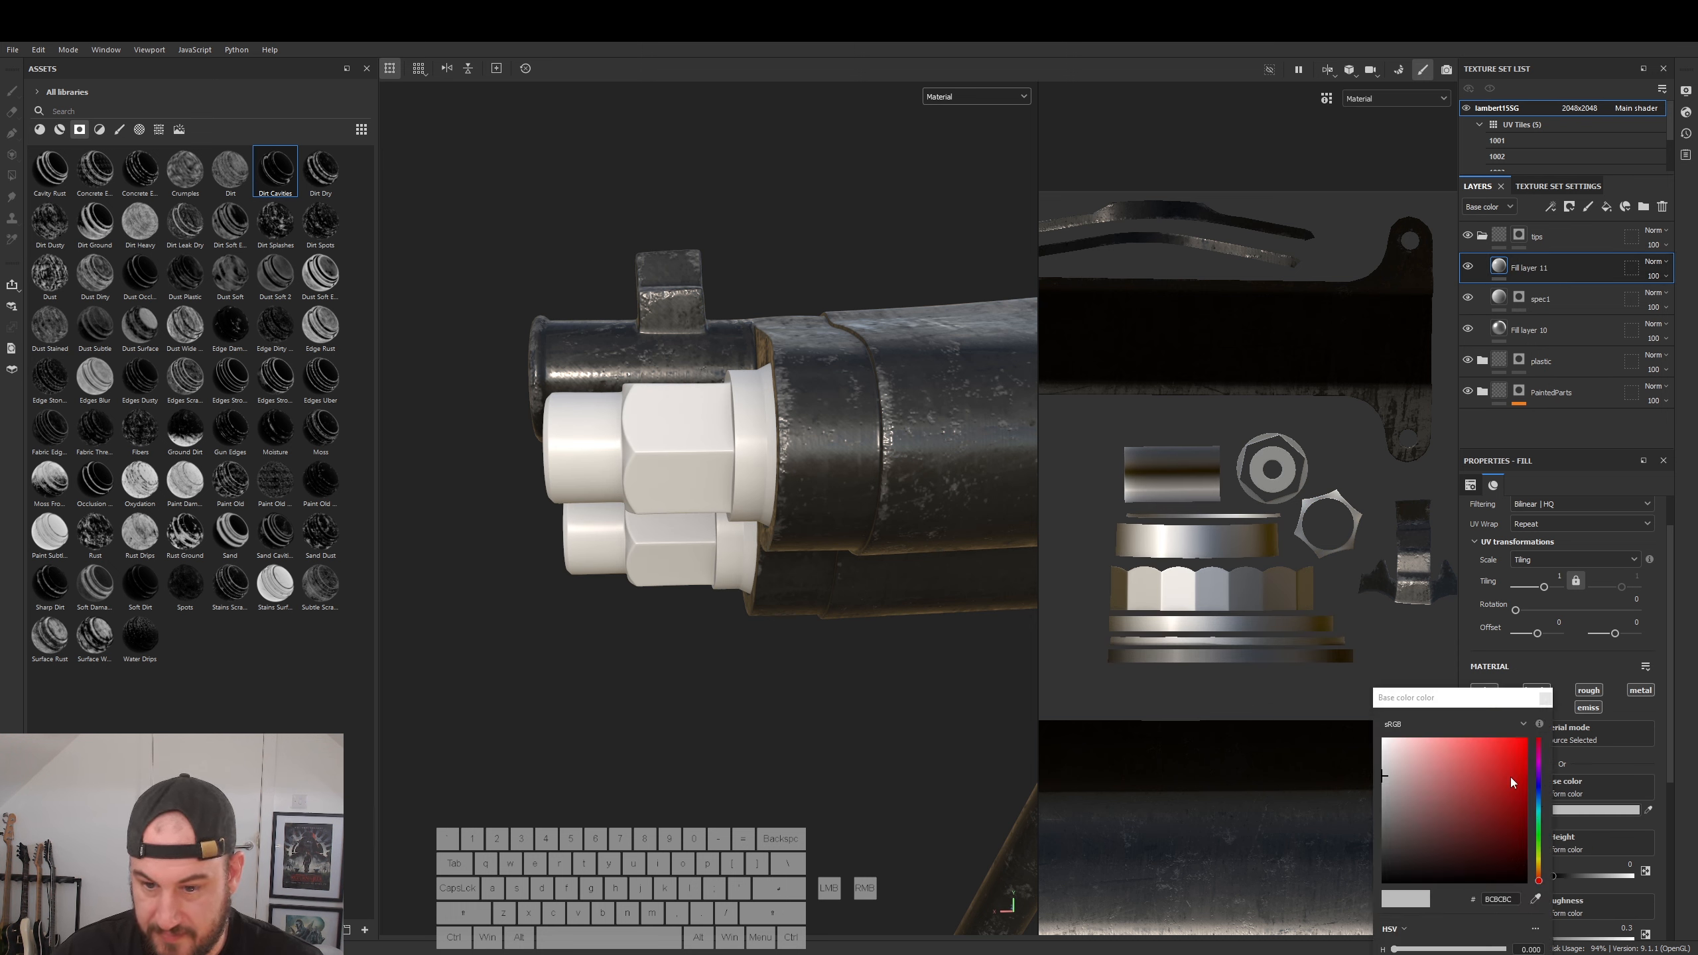
left_click_drag(1512, 783, 1527, 739)
right_click(1498, 266)
left_click(1546, 292)
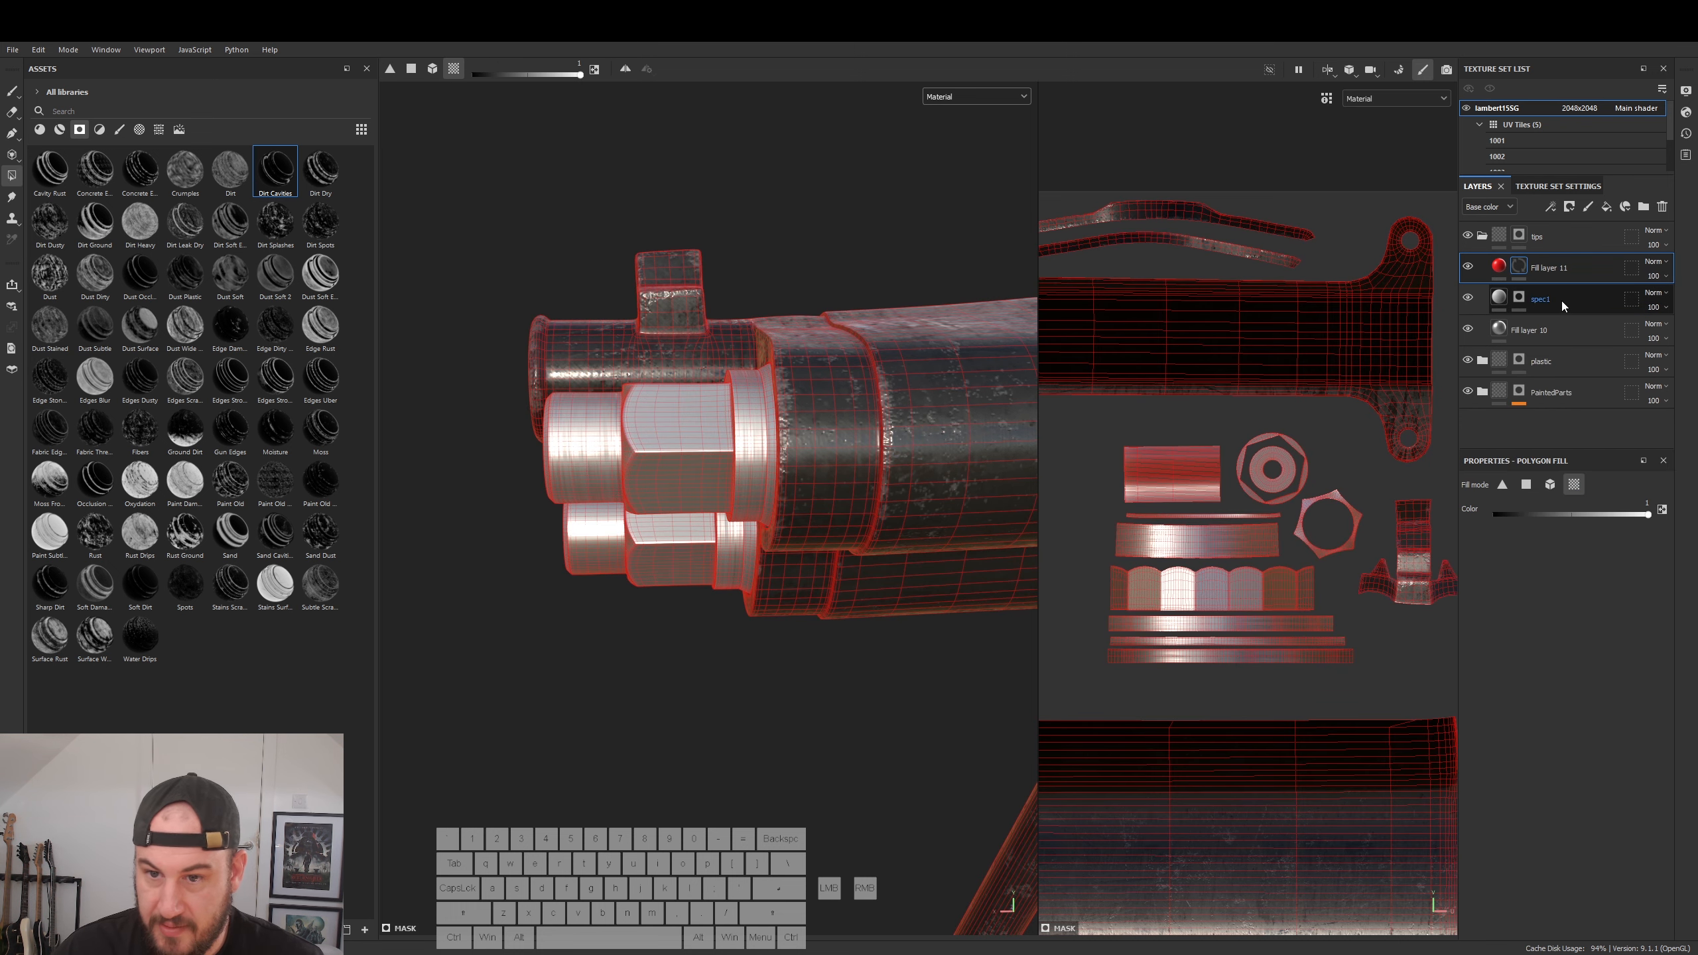
- Add the nut's scalloped side-face island to the red layer's mask and clear the hexagonal ring island with fill color 0
left_click(1220, 586)
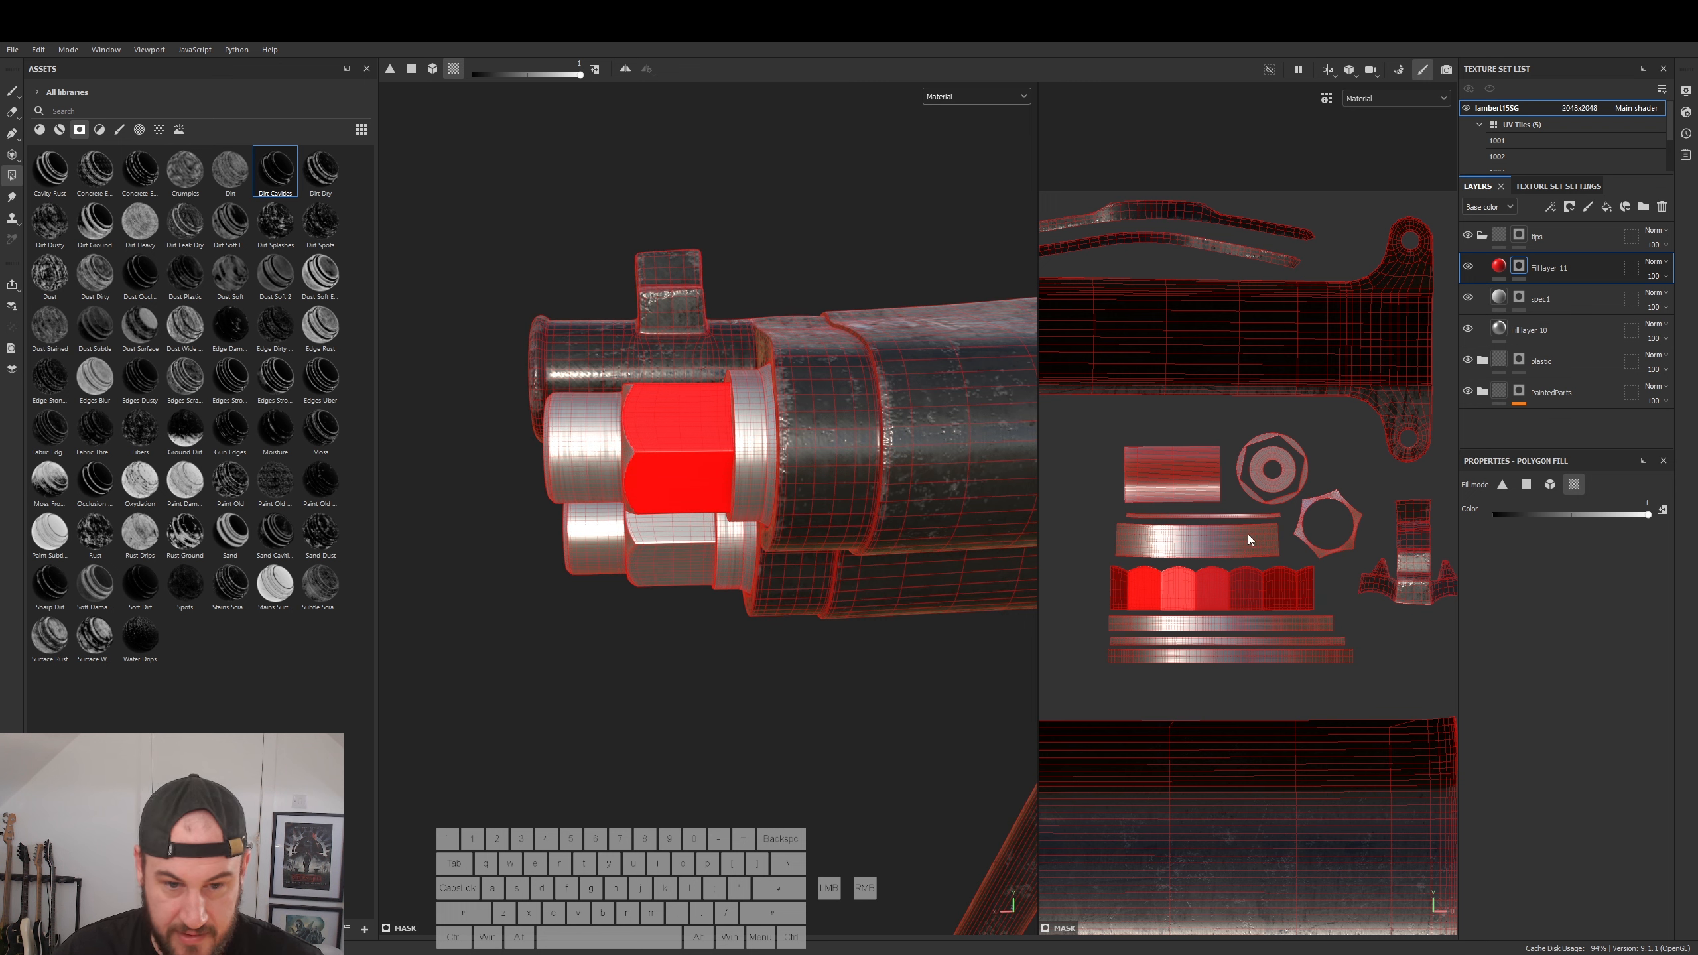
left_click(1297, 536)
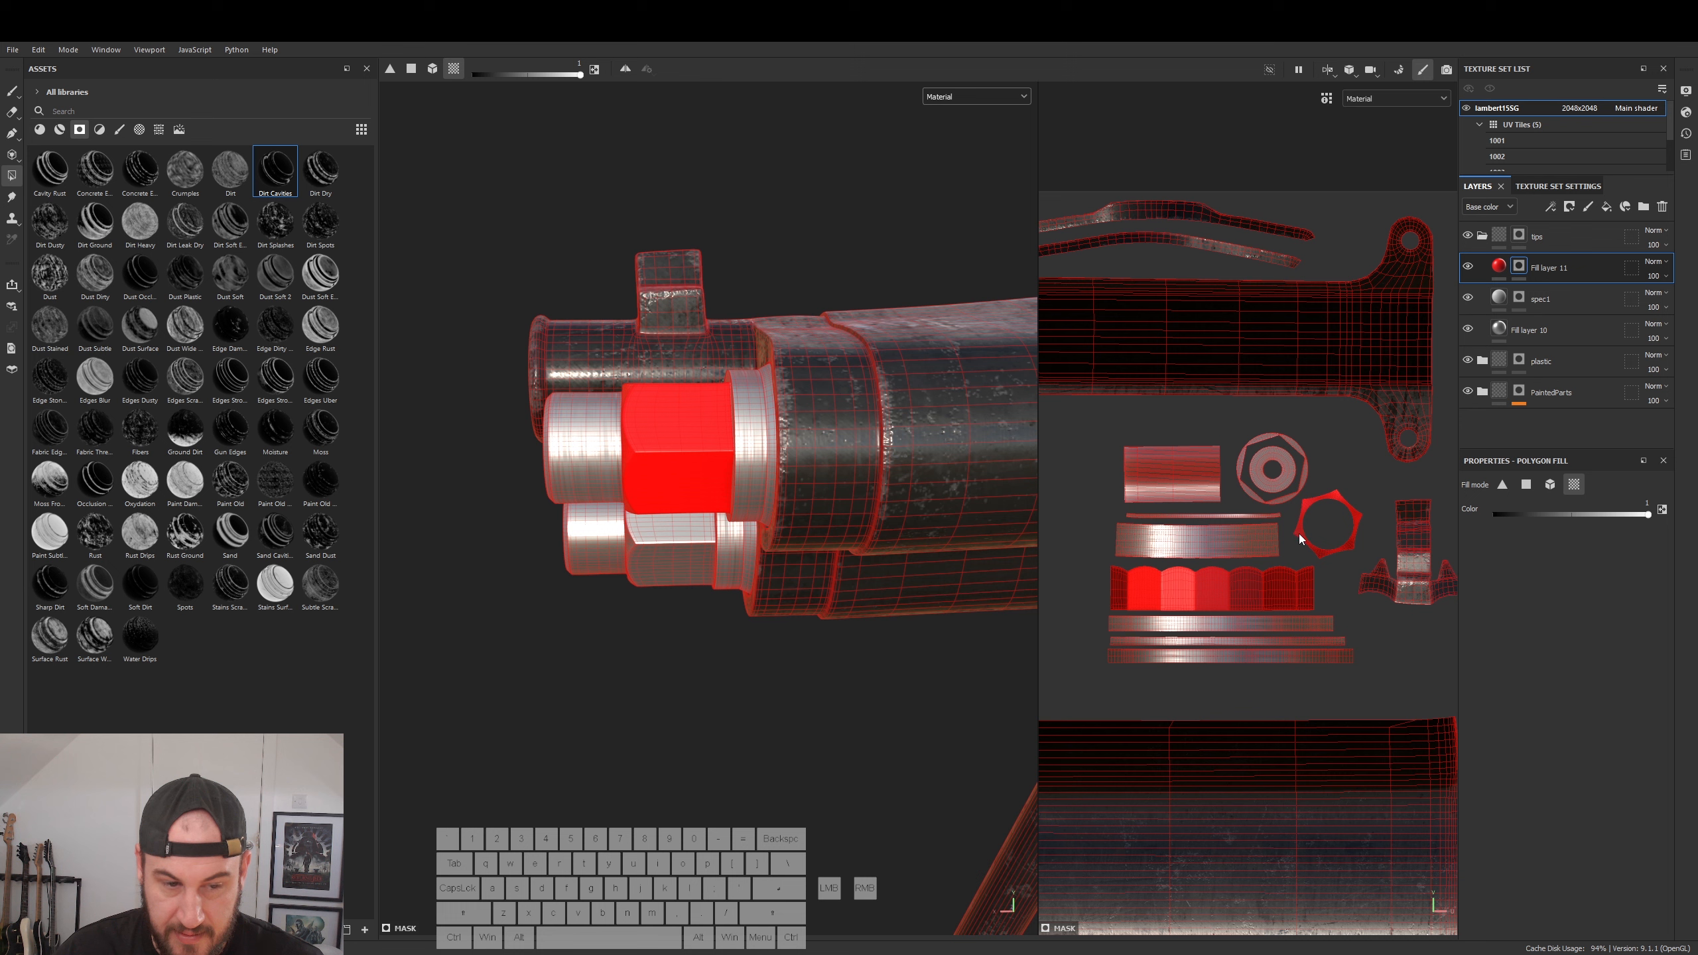
key("alt")
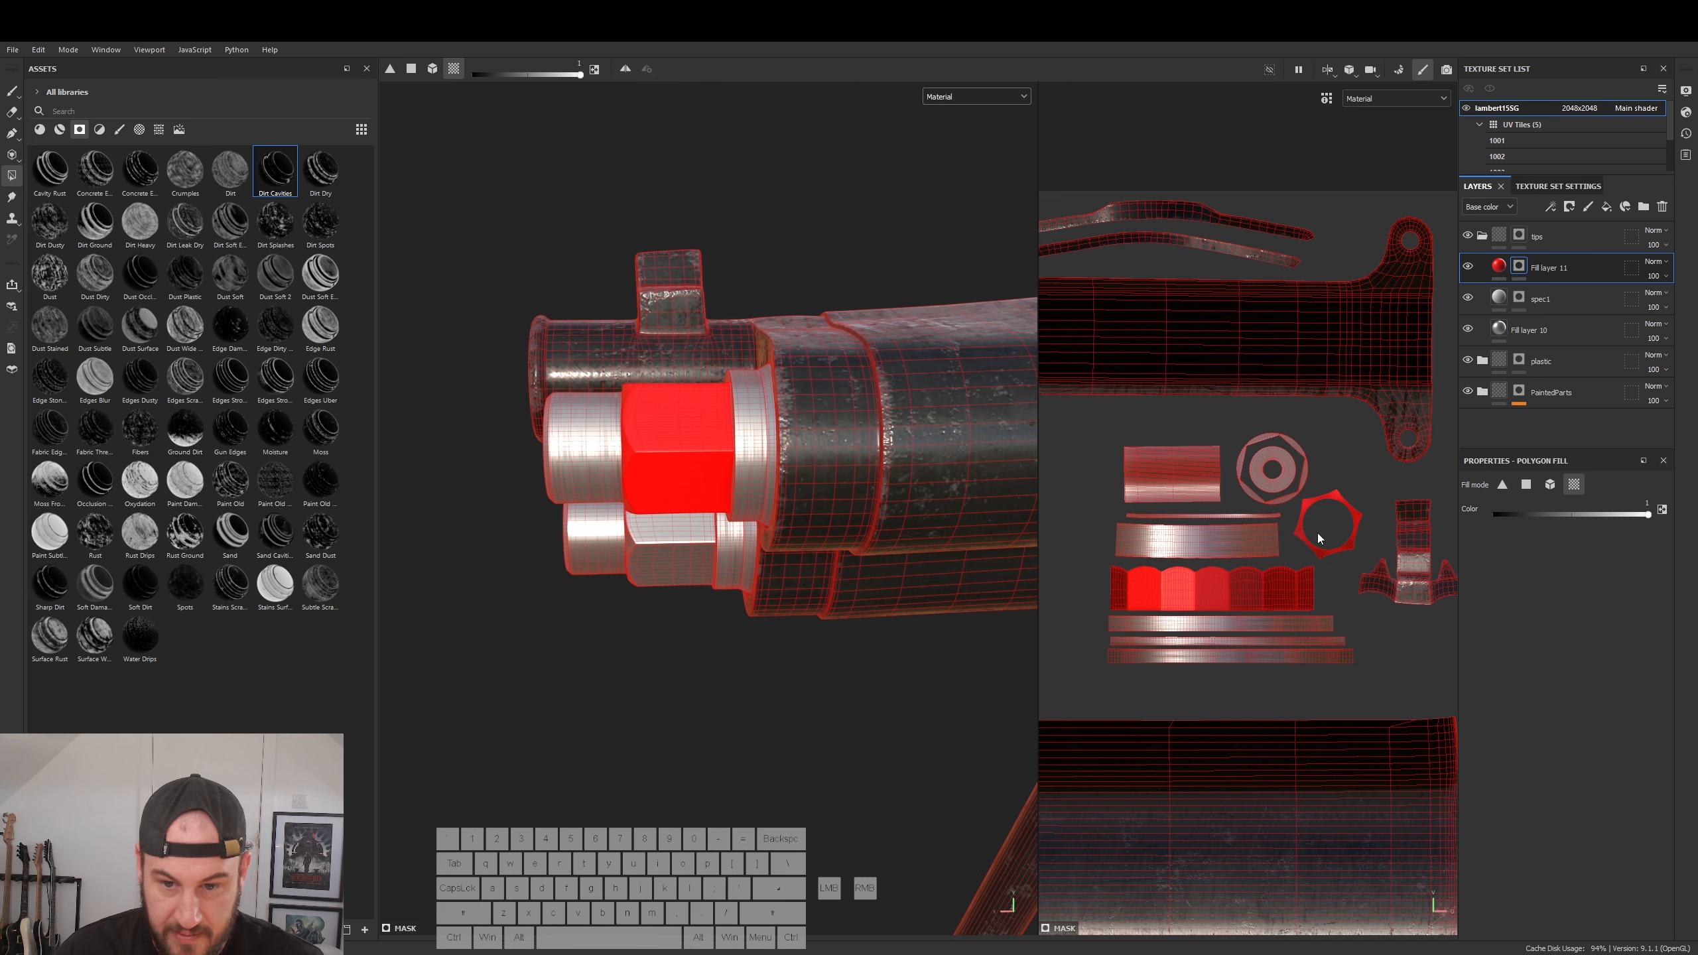
left_click_drag(1566, 513, 1495, 514)
left_click_drag(1325, 530, 1303, 552)
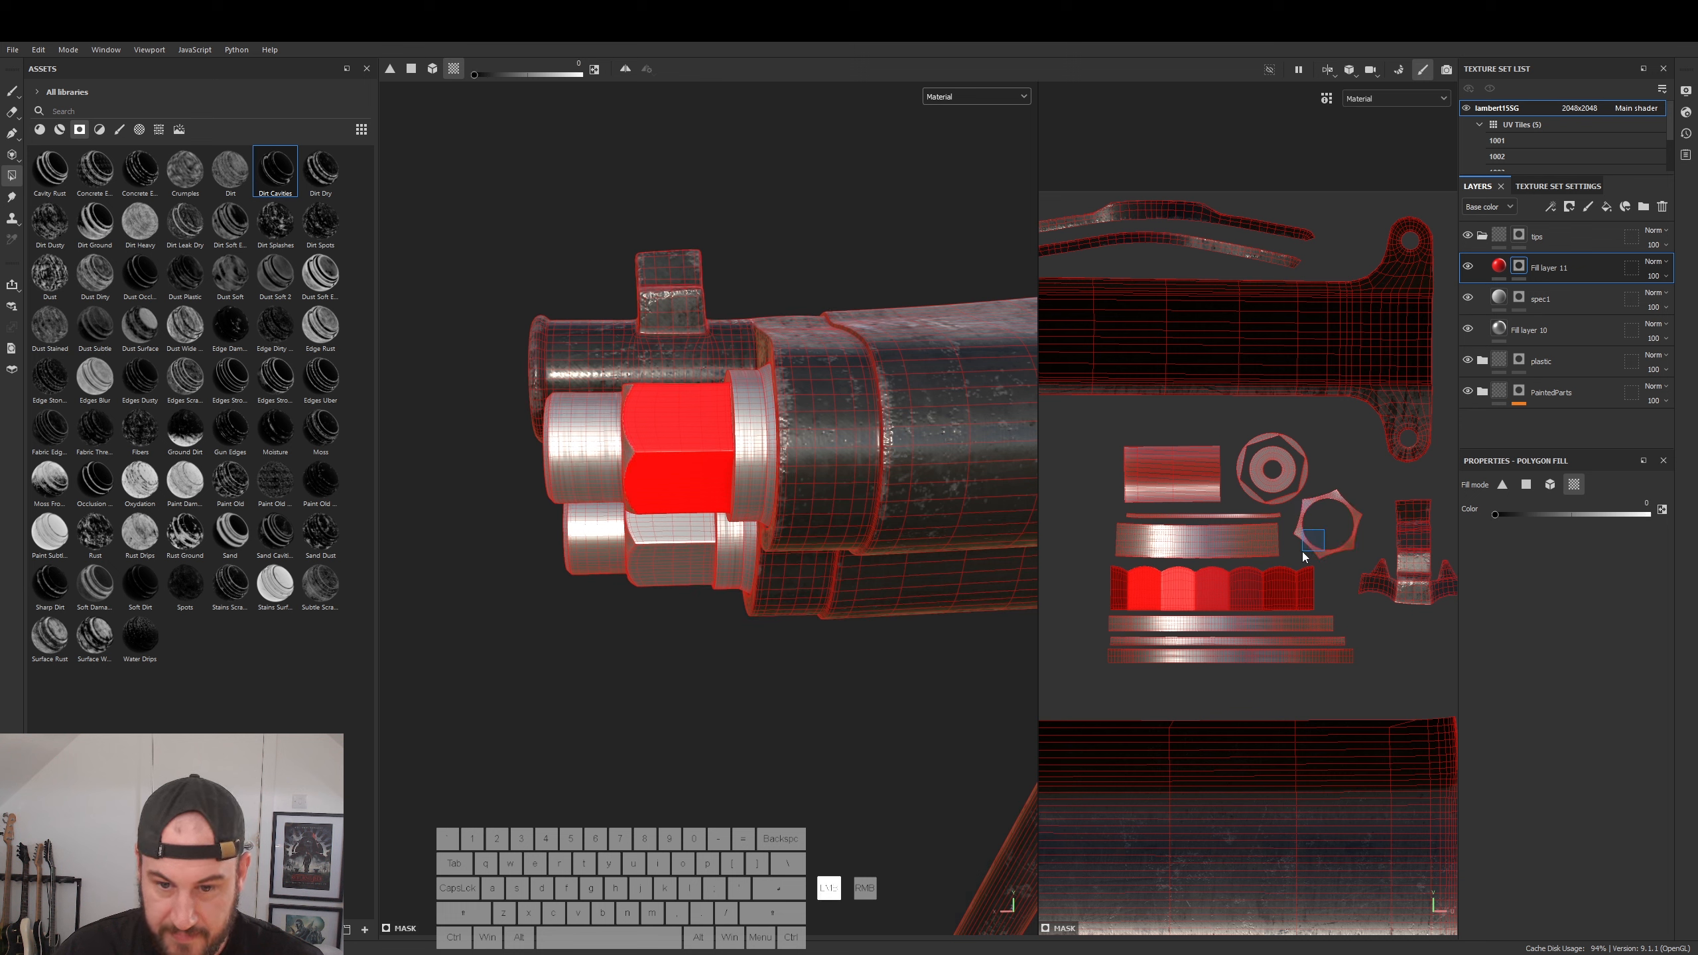
- Set the polygon fill color to 1 and add the scalloped side-face islands of the other nuts to the red layer's mask
middle_click_drag(1355, 618, 1278, 559, "alt")
left_click_drag(1543, 515, 1683, 523)
middle_click_drag(1345, 528, 1187, 599)
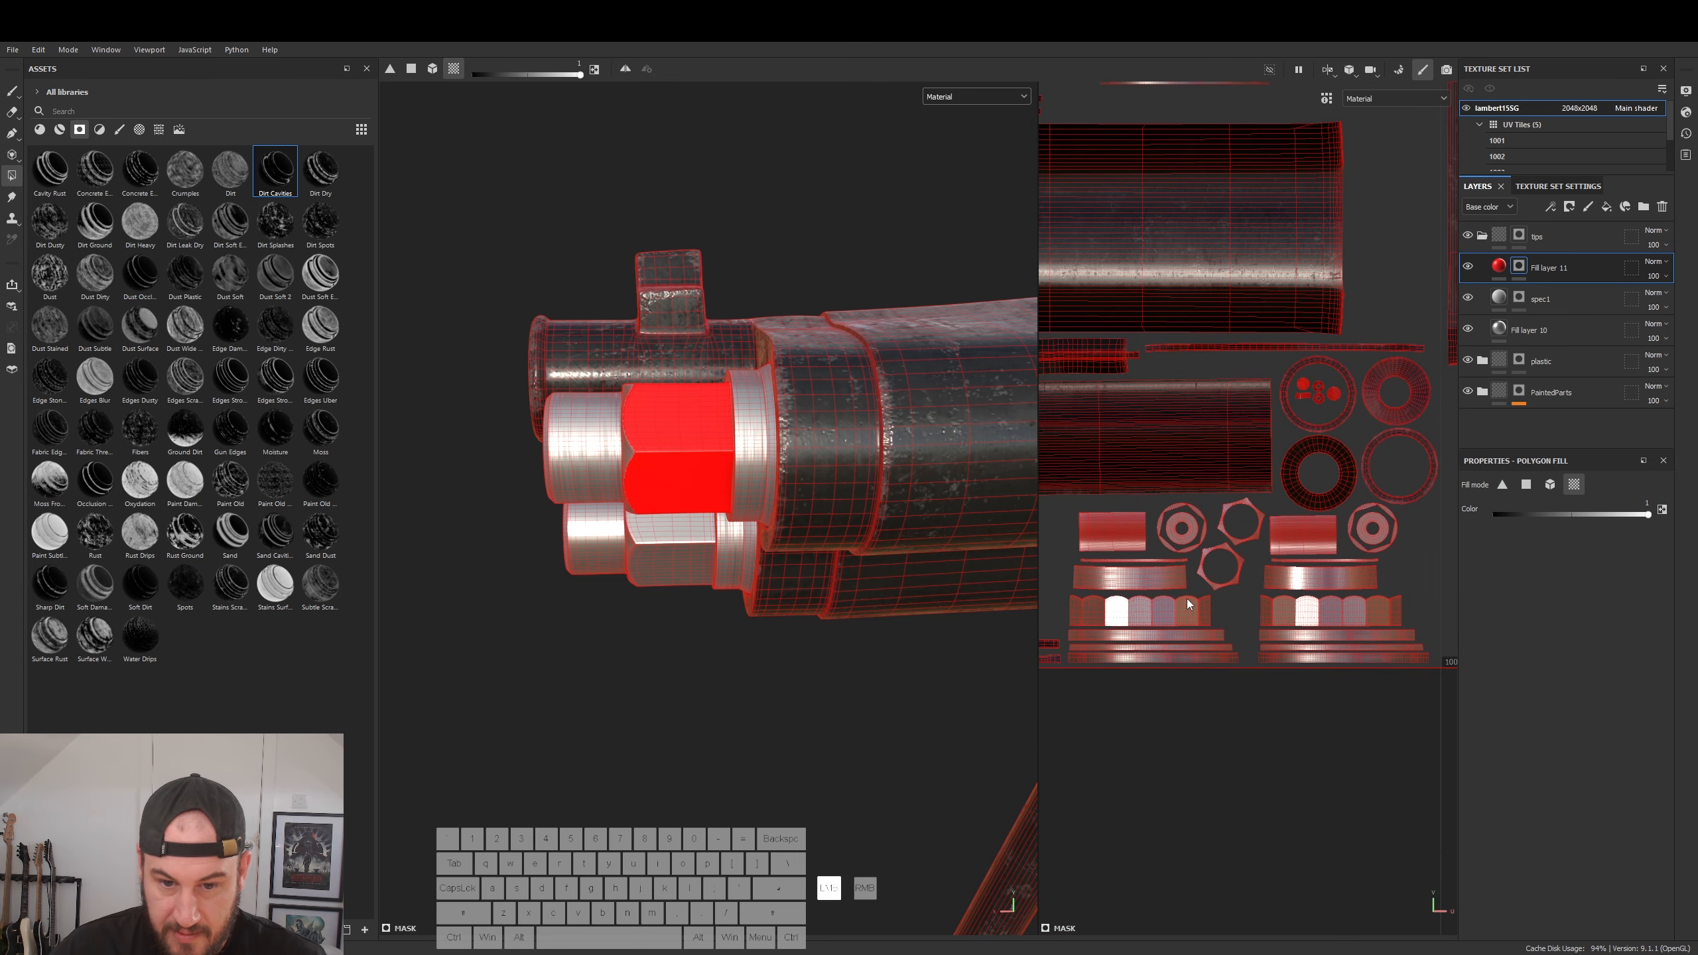
left_click(1189, 602)
left_click(1357, 598)
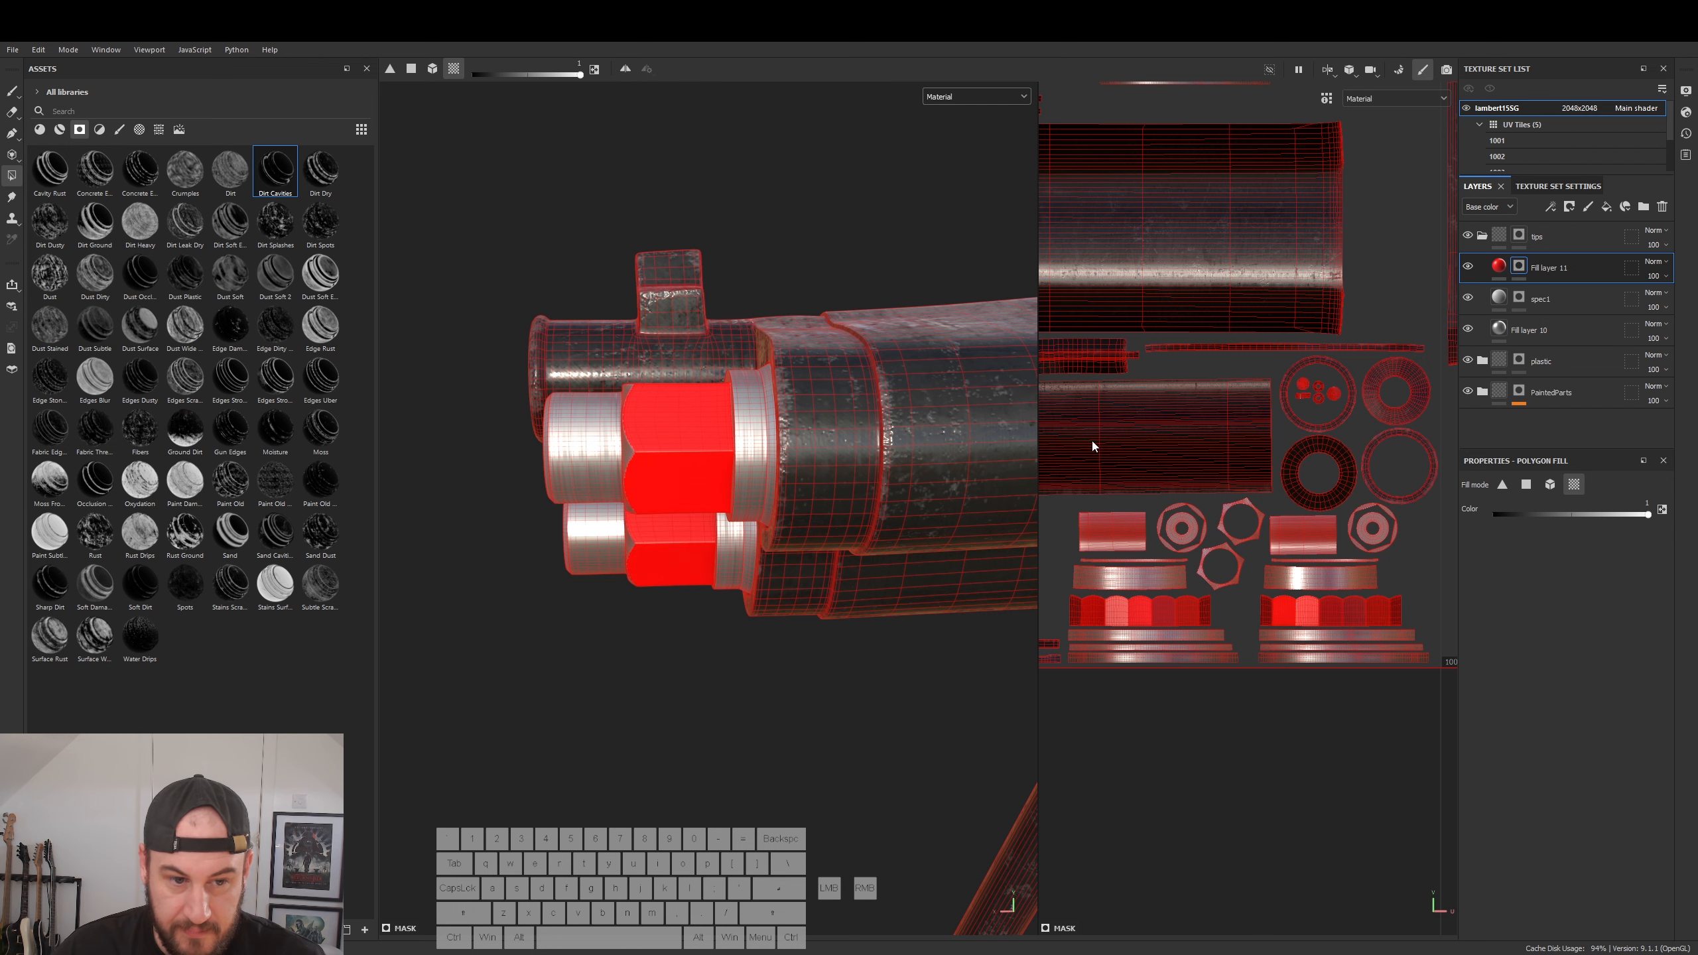
- Restrict the red fill layer to the roughness channel and assign the Anisotropic Noise texture as its roughness
left_click(1505, 269)
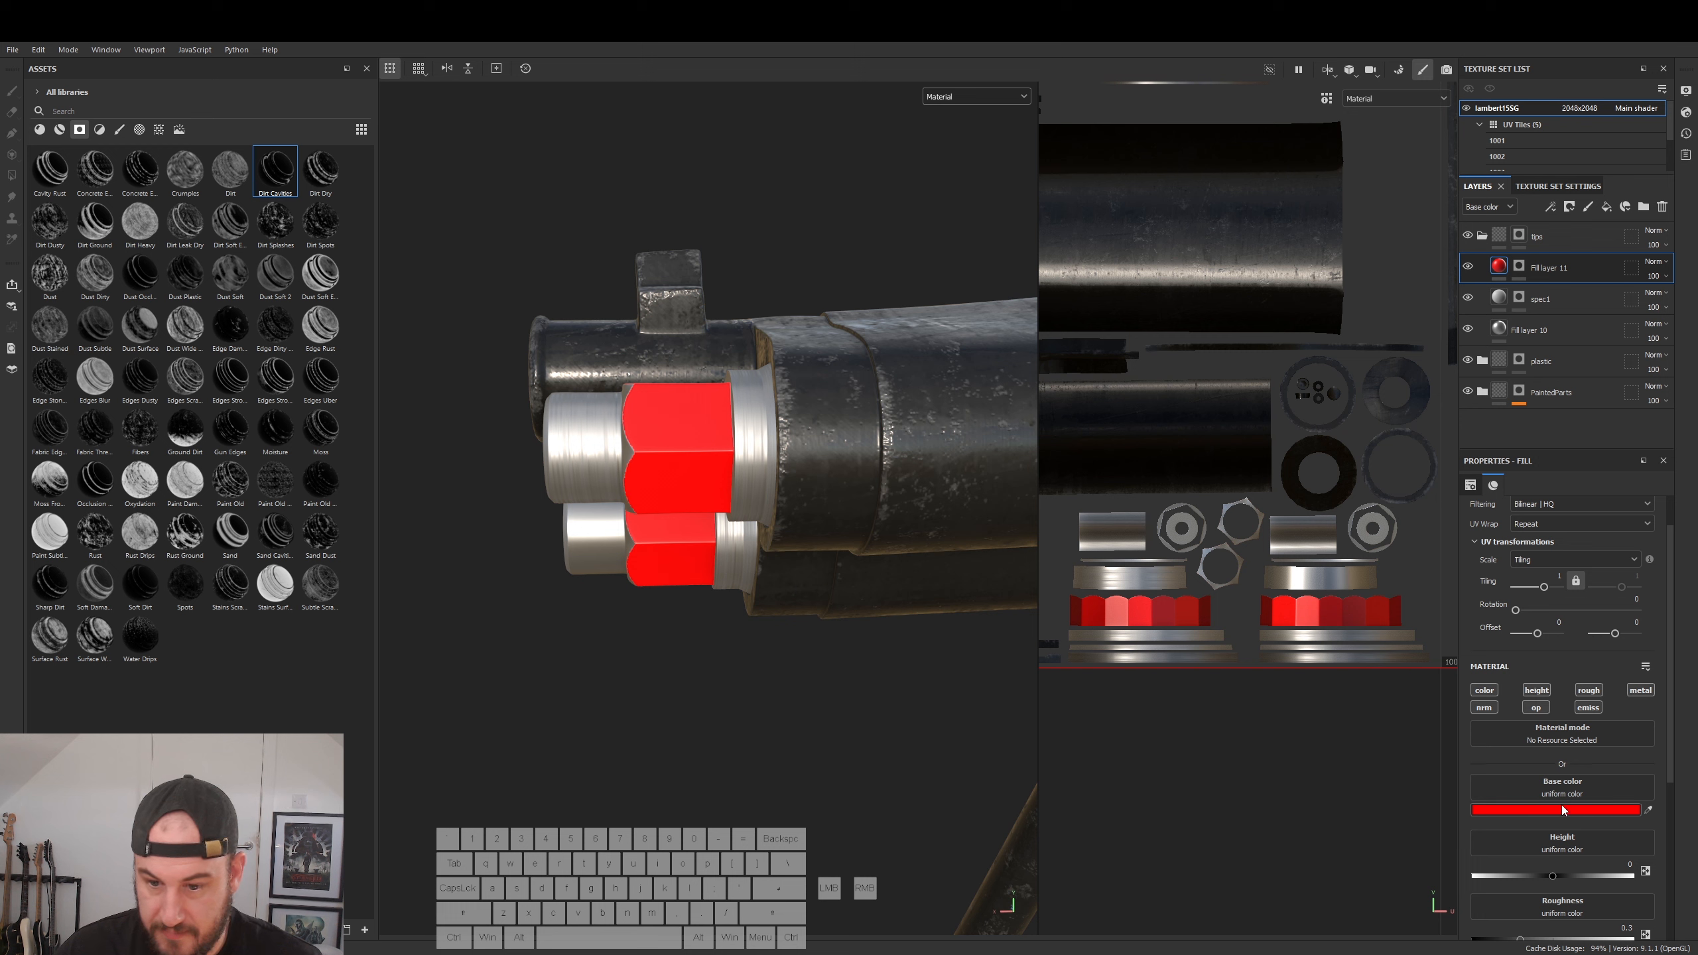
left_click(1484, 690)
left_click(1537, 690)
left_click(1536, 707)
left_click(1642, 692)
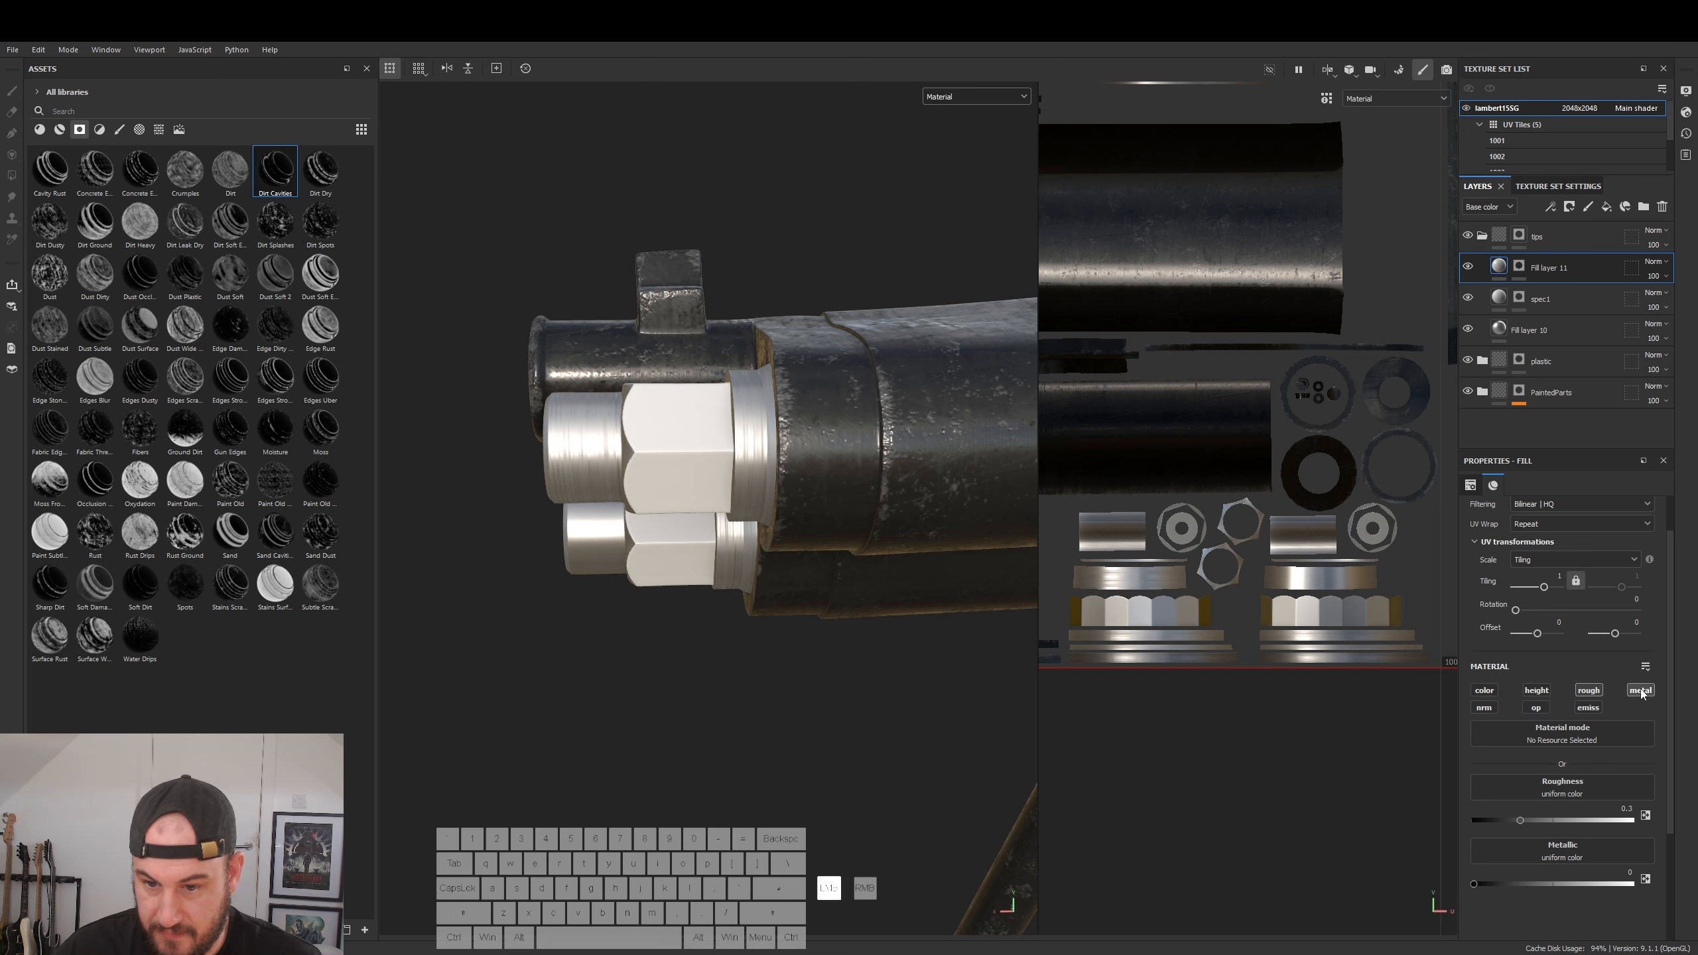
left_click(1550, 787)
type("ani")
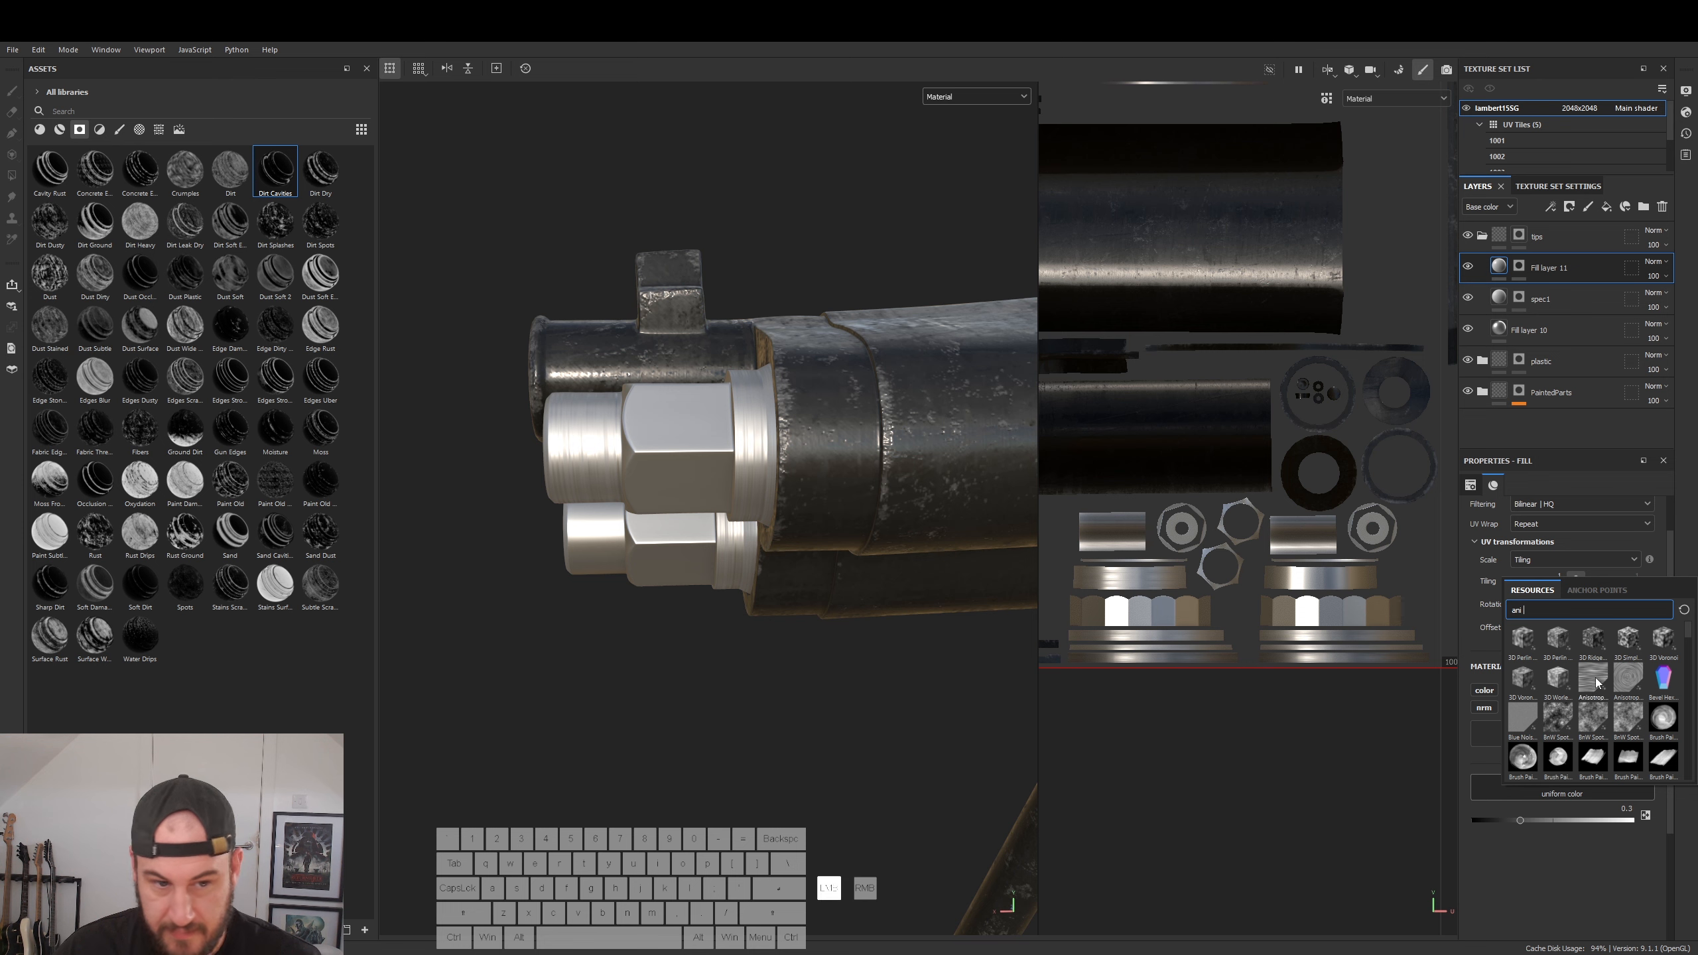
left_click(1595, 678)
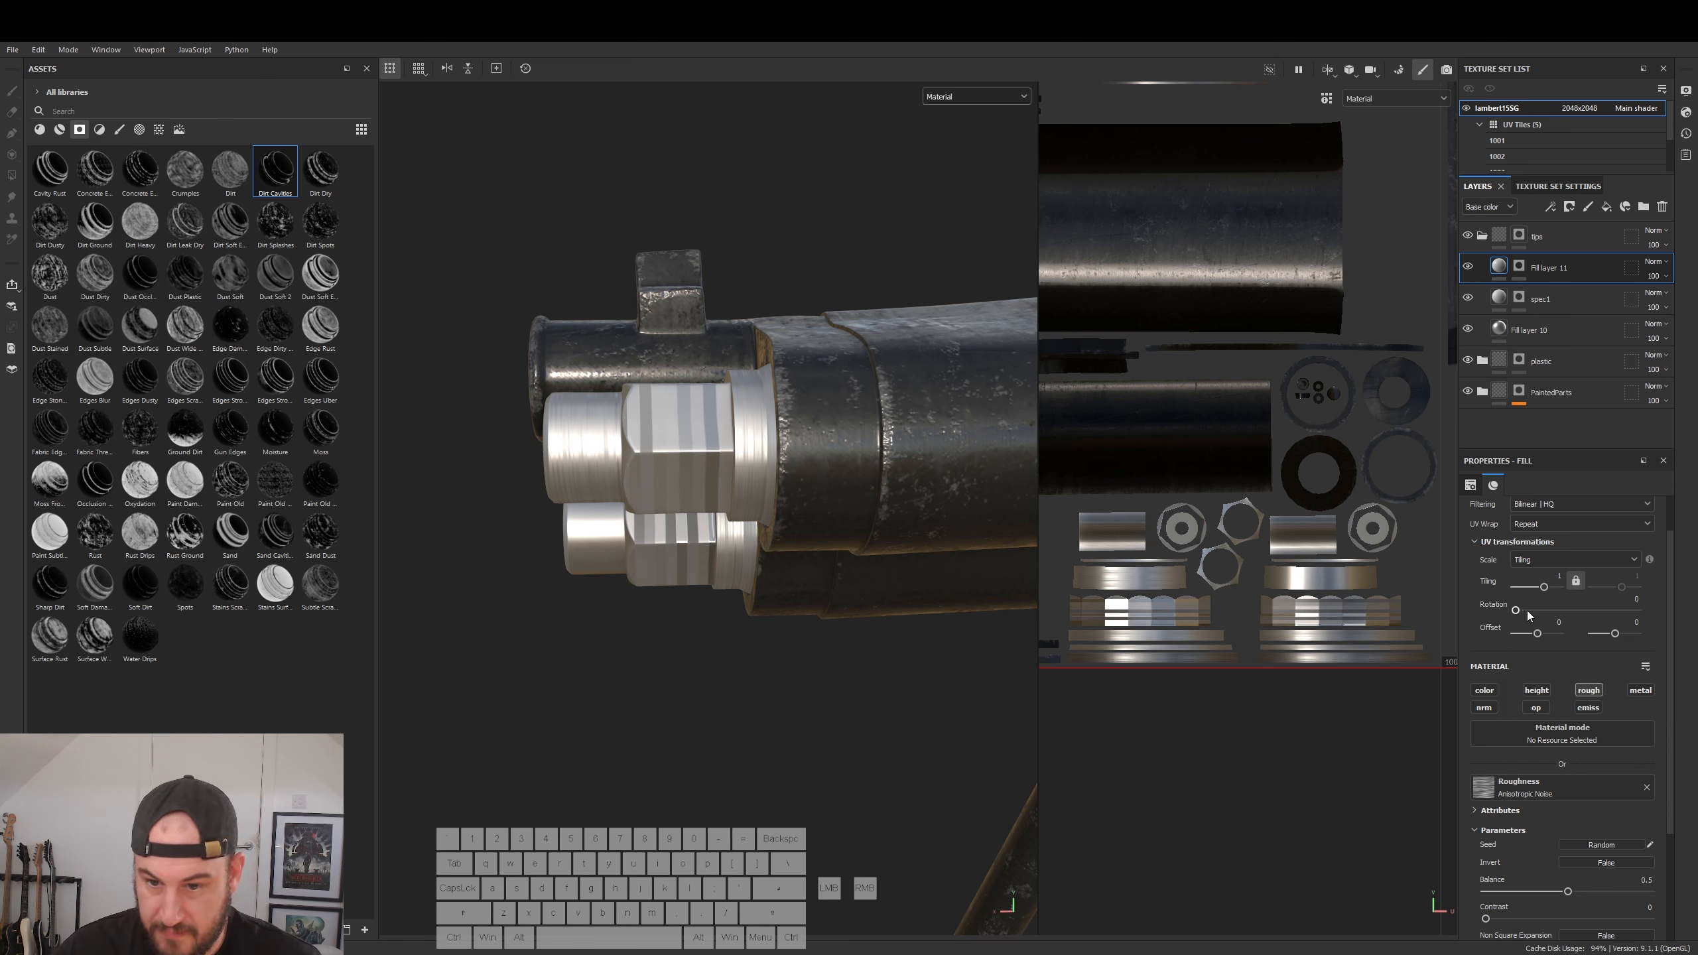
- Set the noise's UV rotation to 90 and increase its UV tiling for a finer brushed grain on the nut sides
left_click(1555, 610)
left_click(1625, 598)
type("90")
key("Return")
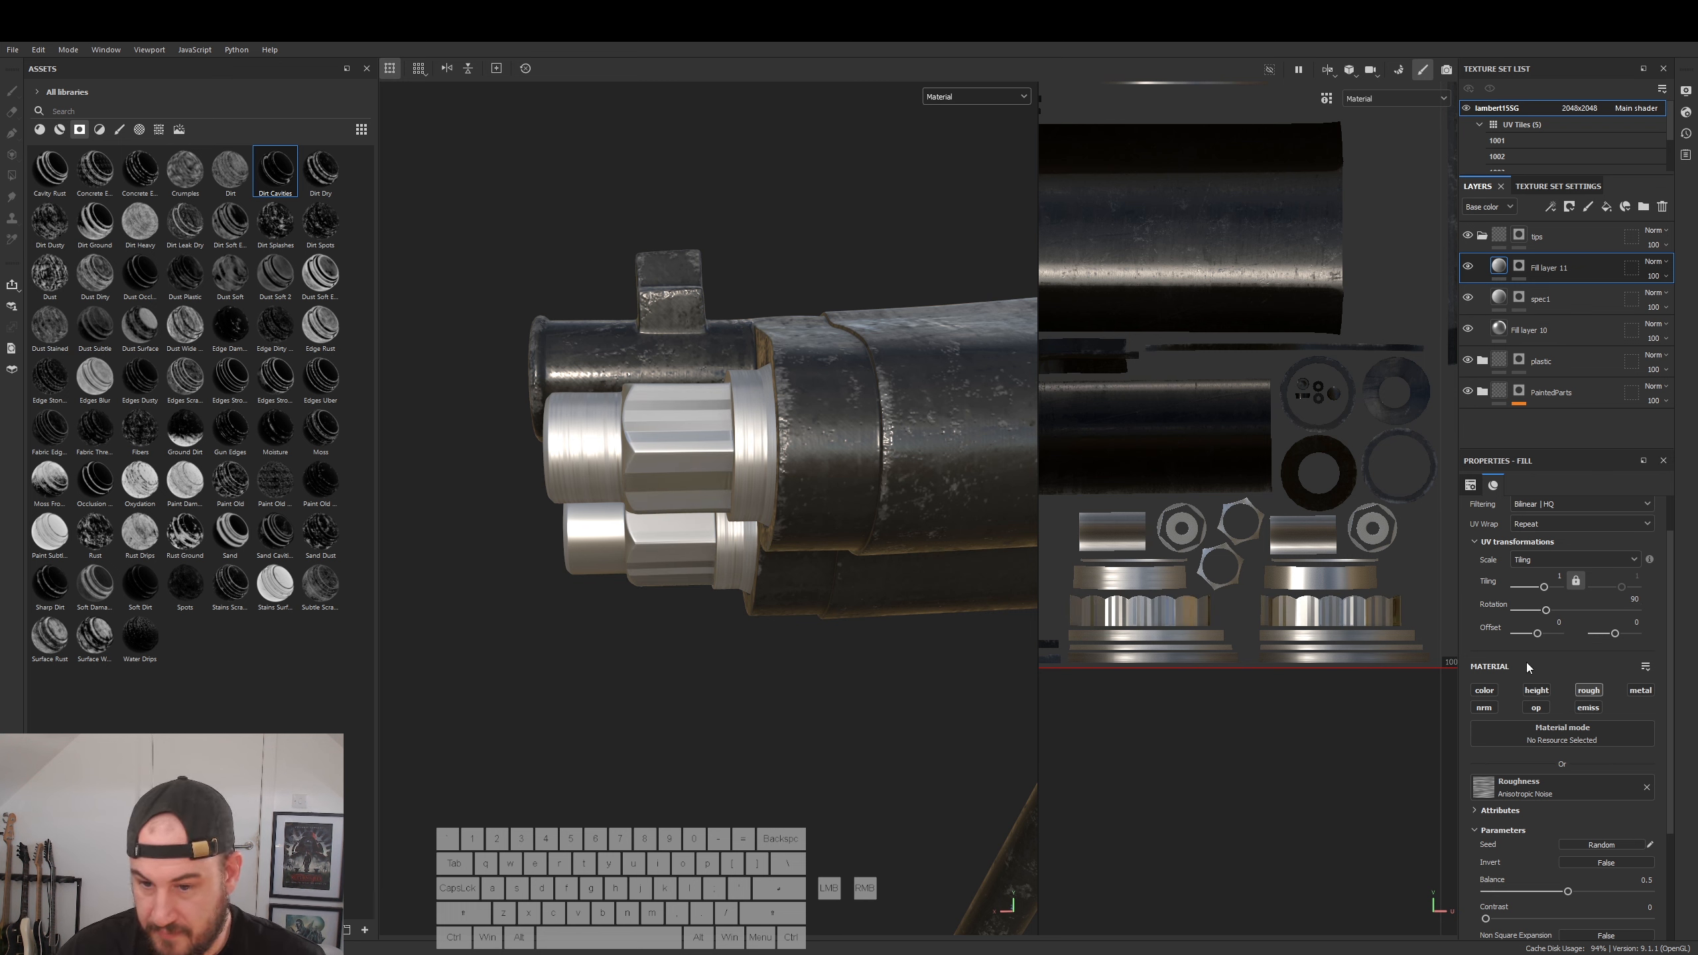
left_click_drag(1534, 578, 1564, 574)
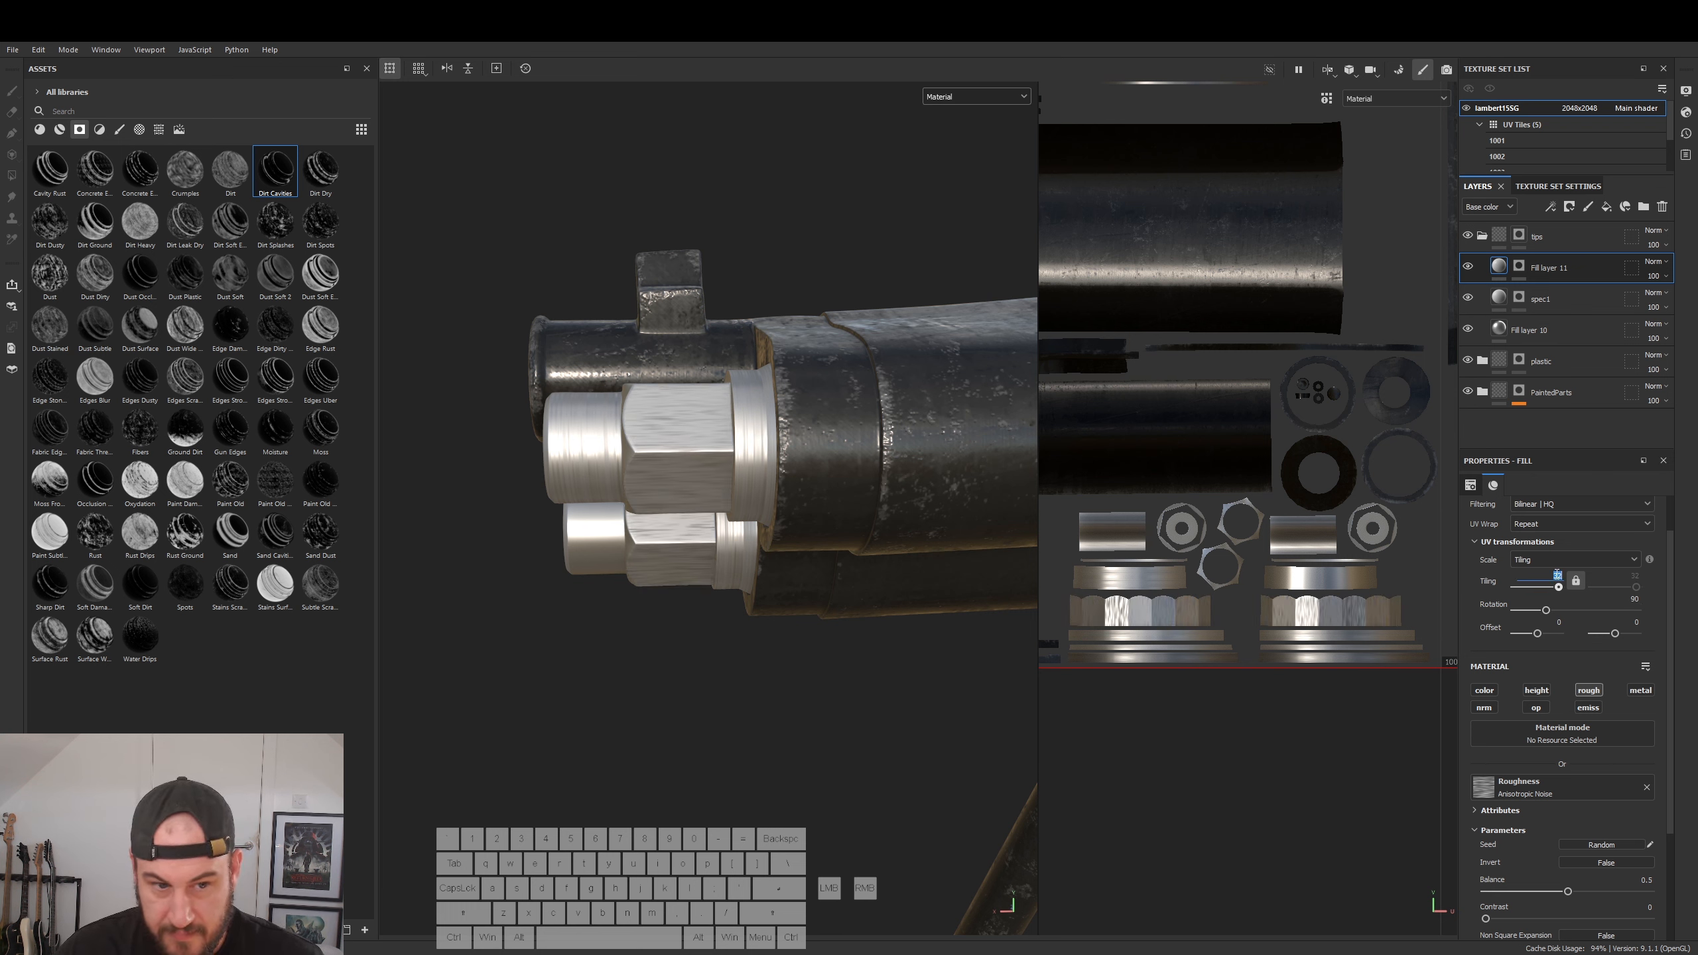
key("Return")
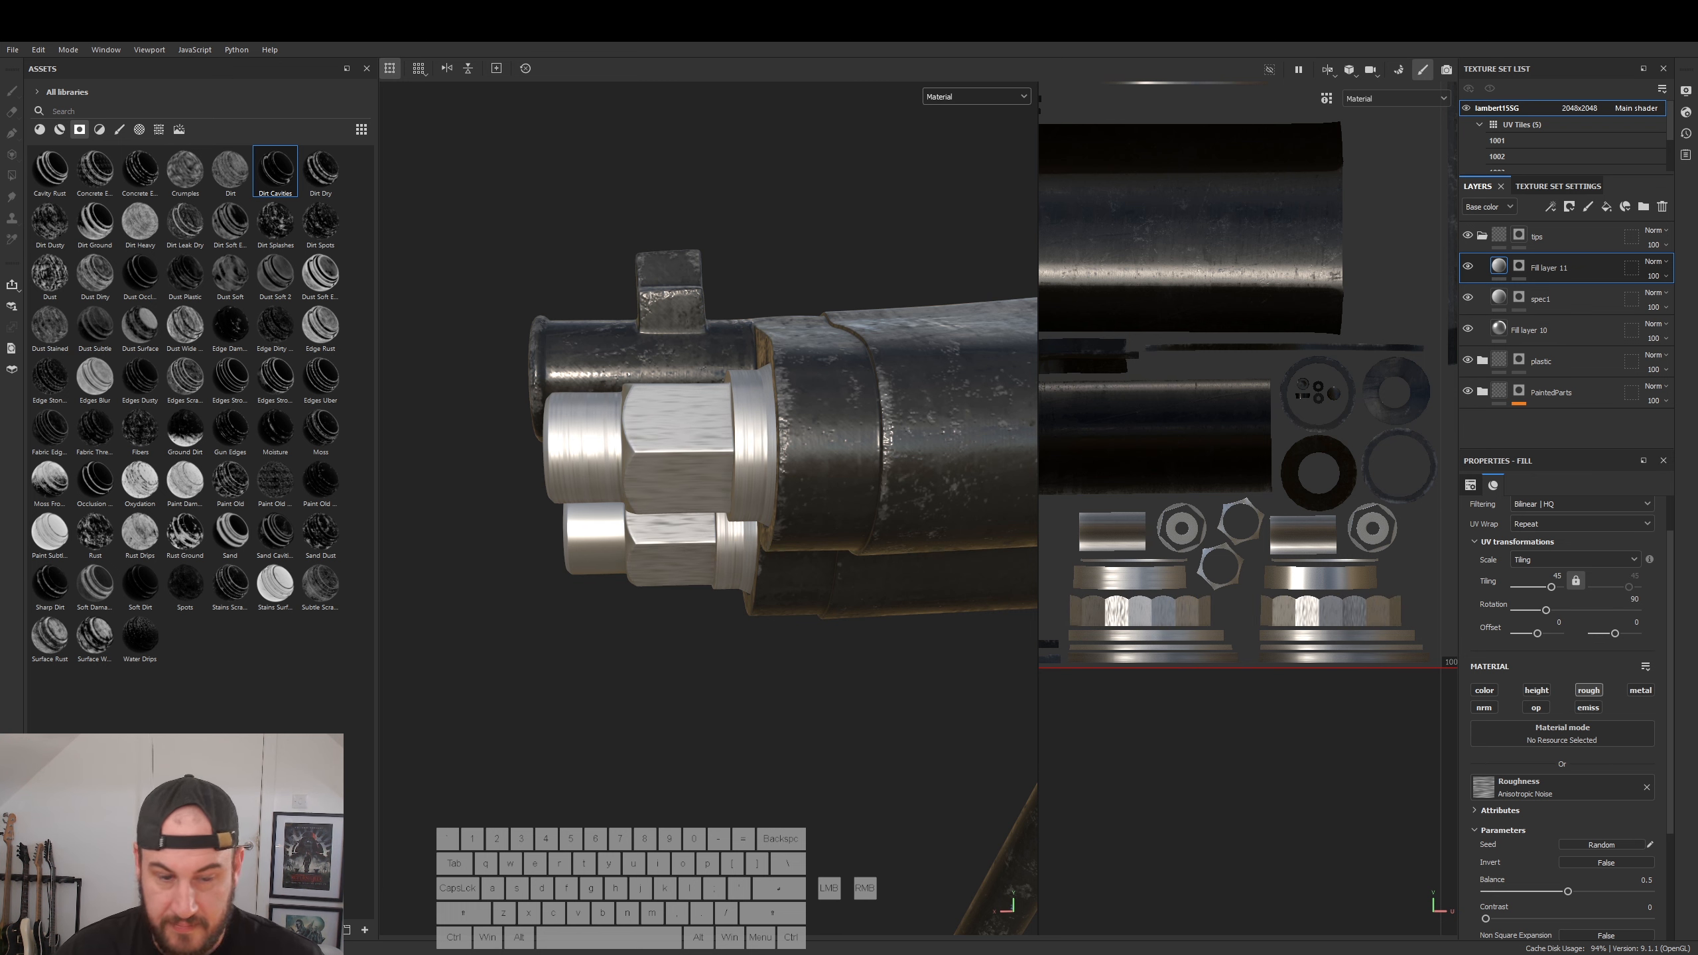
- Rename Fill layer 11, the nut side-face roughness layer, as spec
left_click_drag(625, 479, 775, 507, "alt")
double_click(1540, 268)
type("spec")
key("Return")
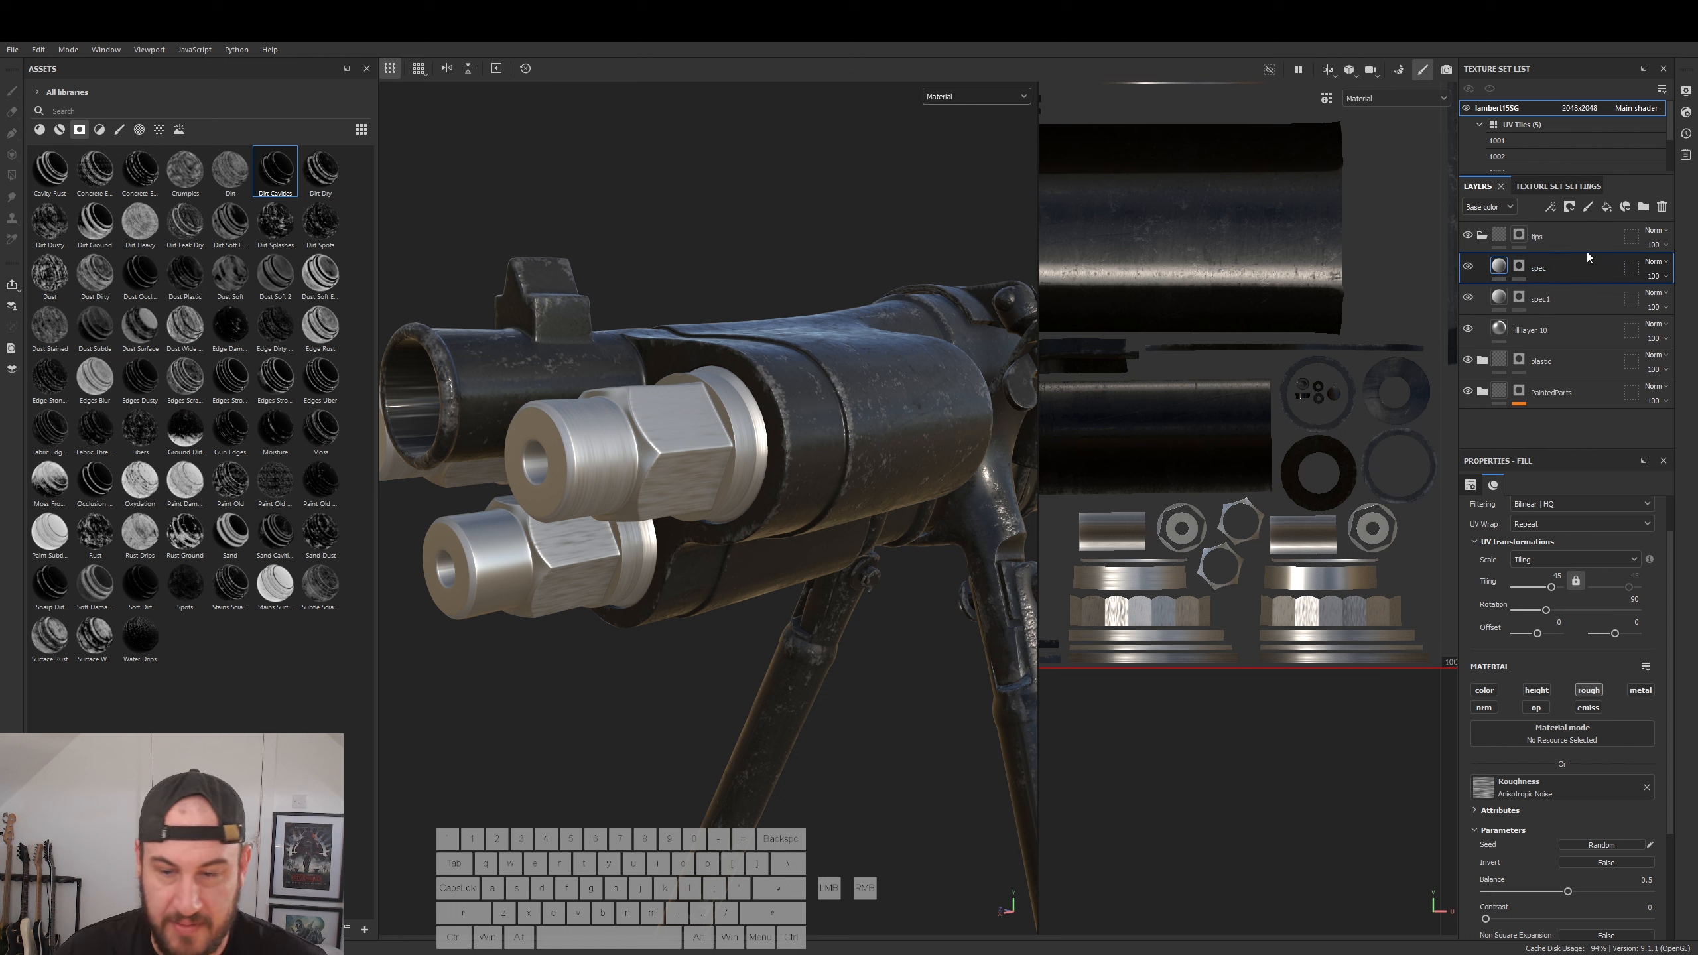
- Create a new fill layer above spec and name it spec3
left_click(1605, 207)
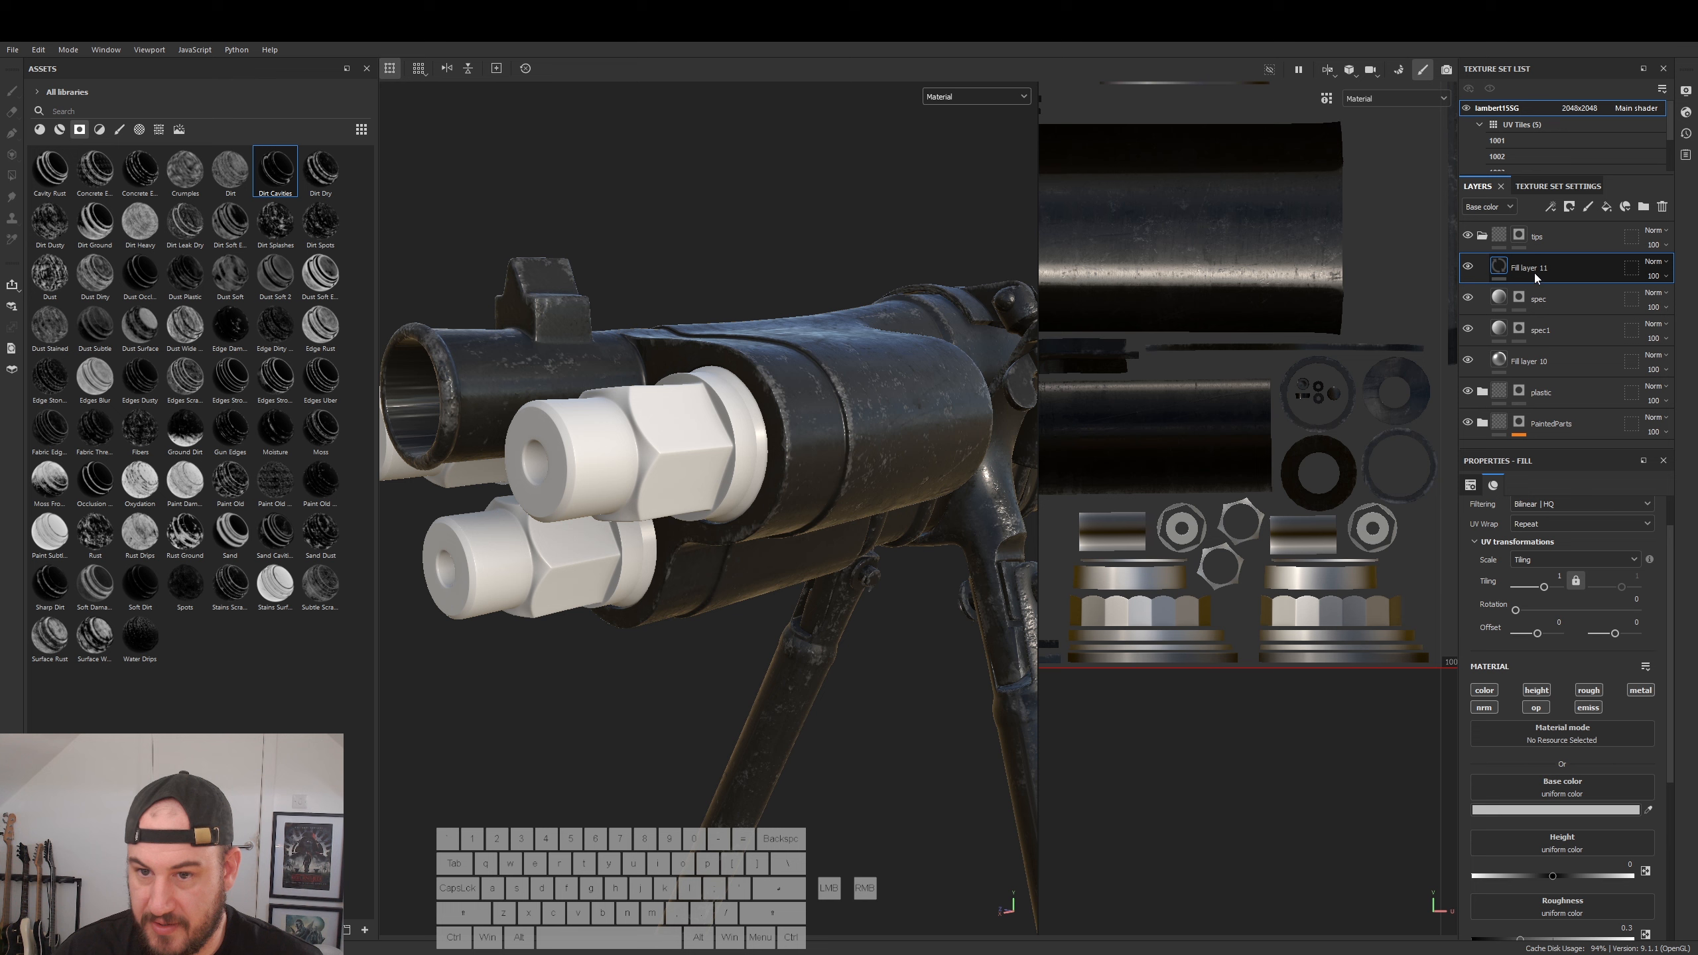
double_click(1533, 270)
type("spec3")
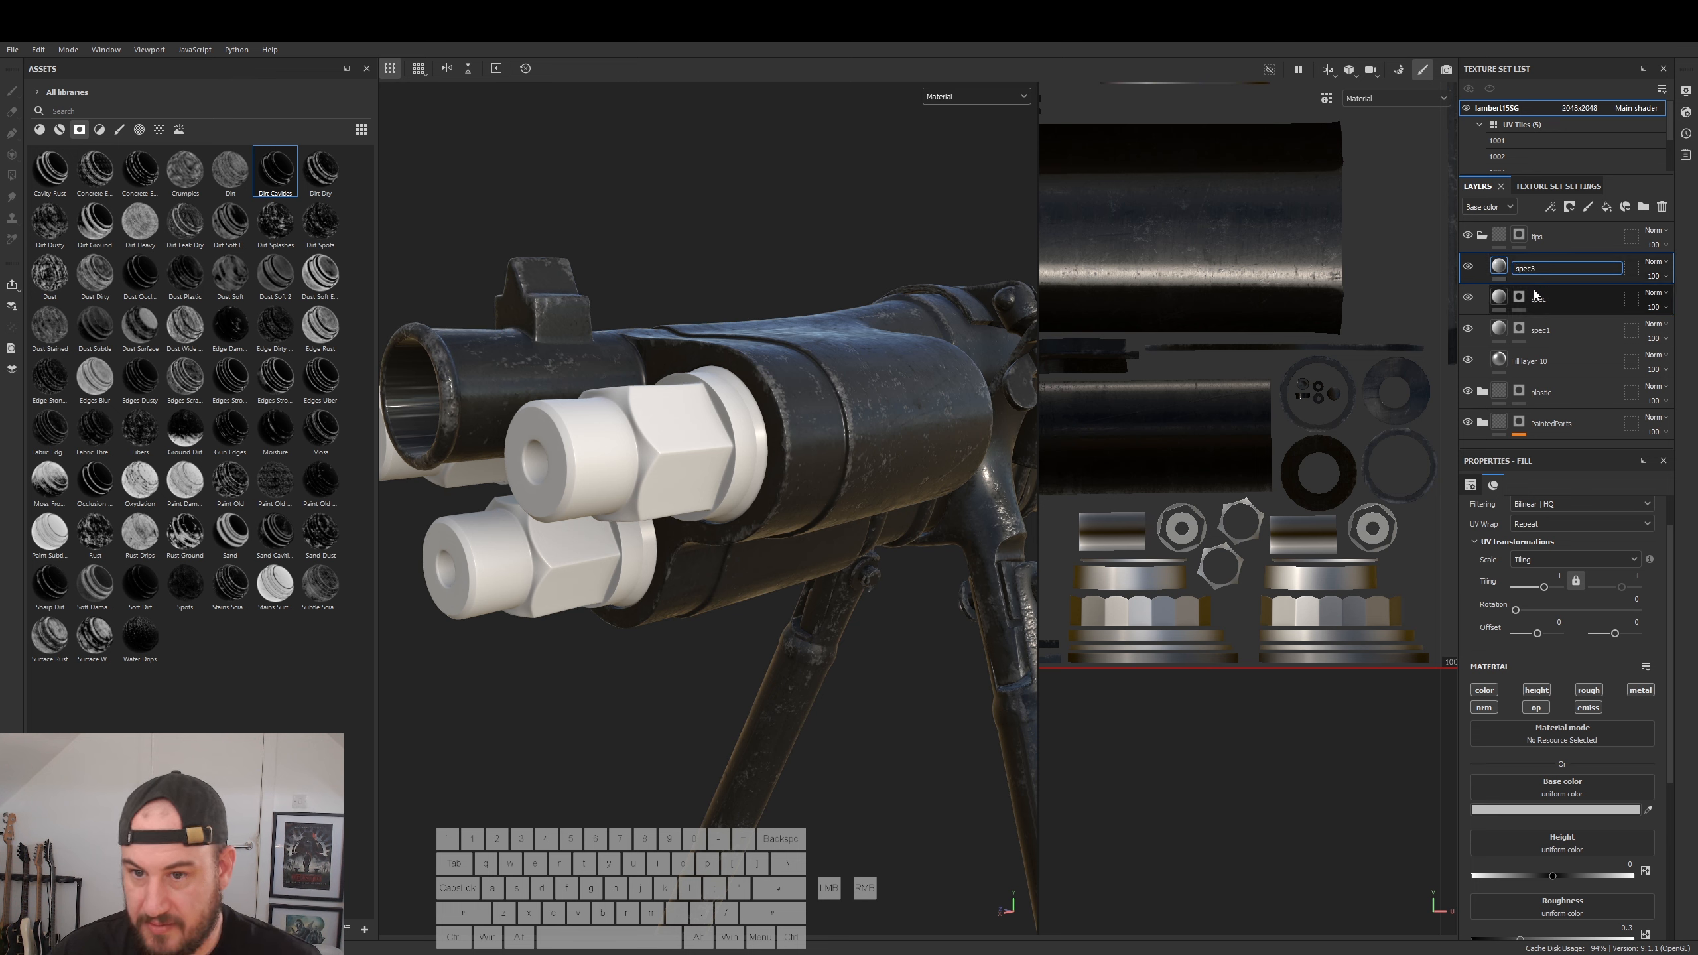
key("Return")
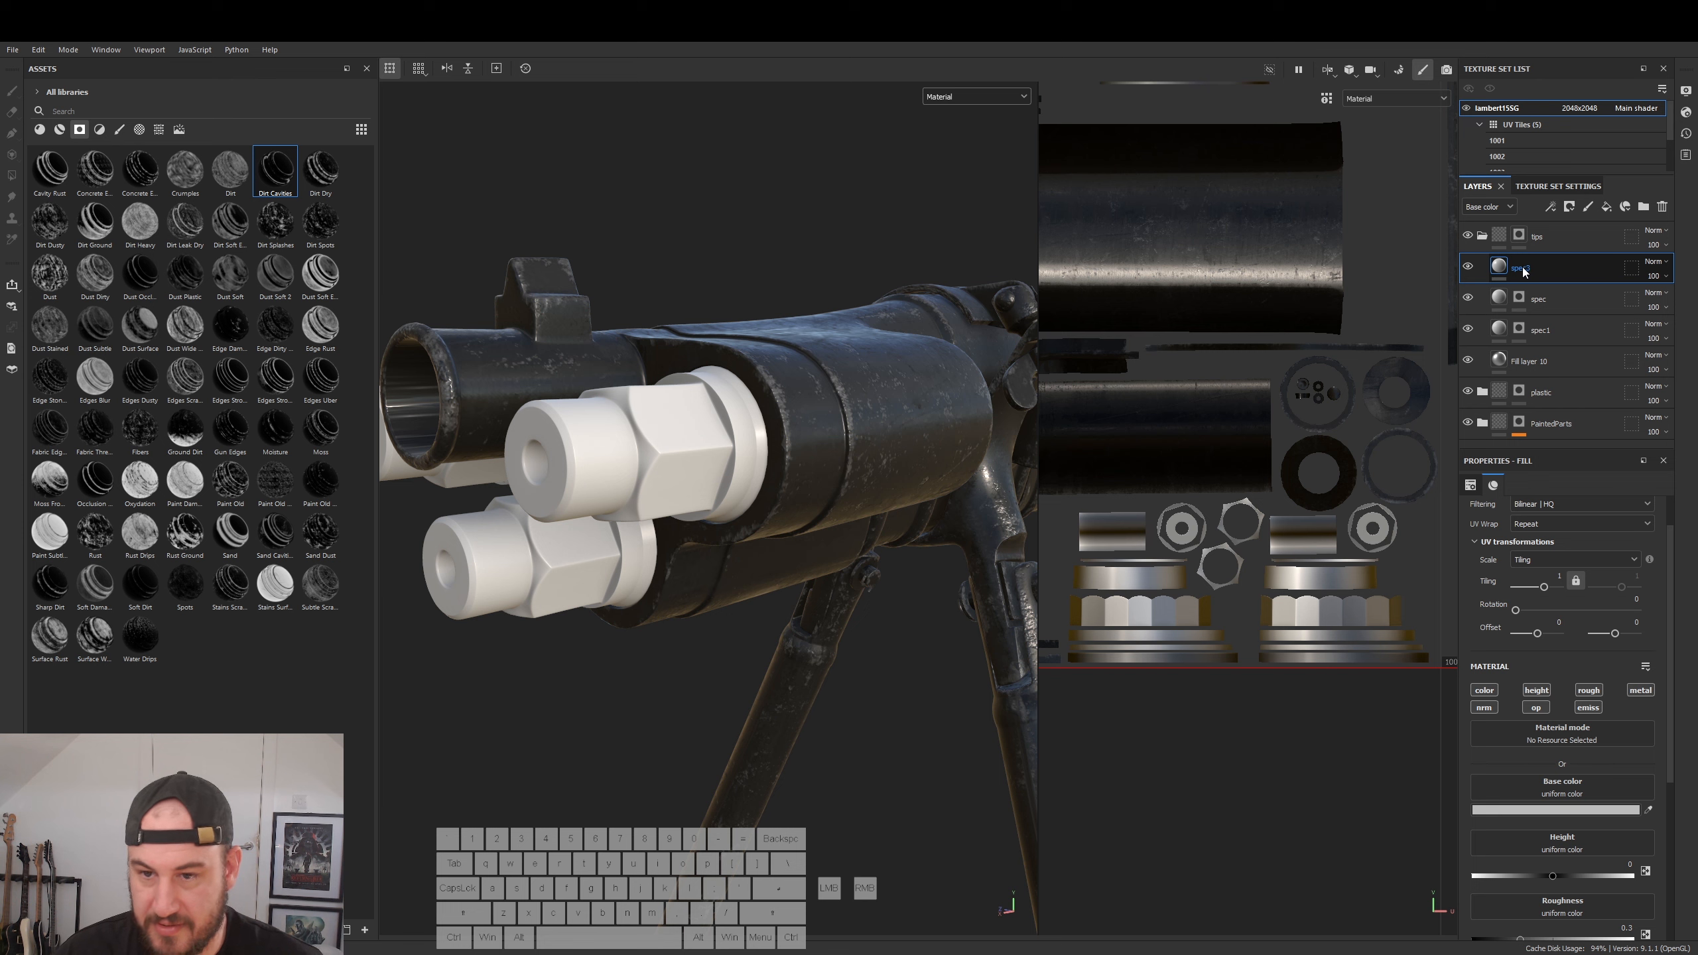
- Give the spec3 layer a pure red base color (FF0000) and add a black mask to it
left_click(1512, 780)
left_click_drag(1510, 779, 1574, 624)
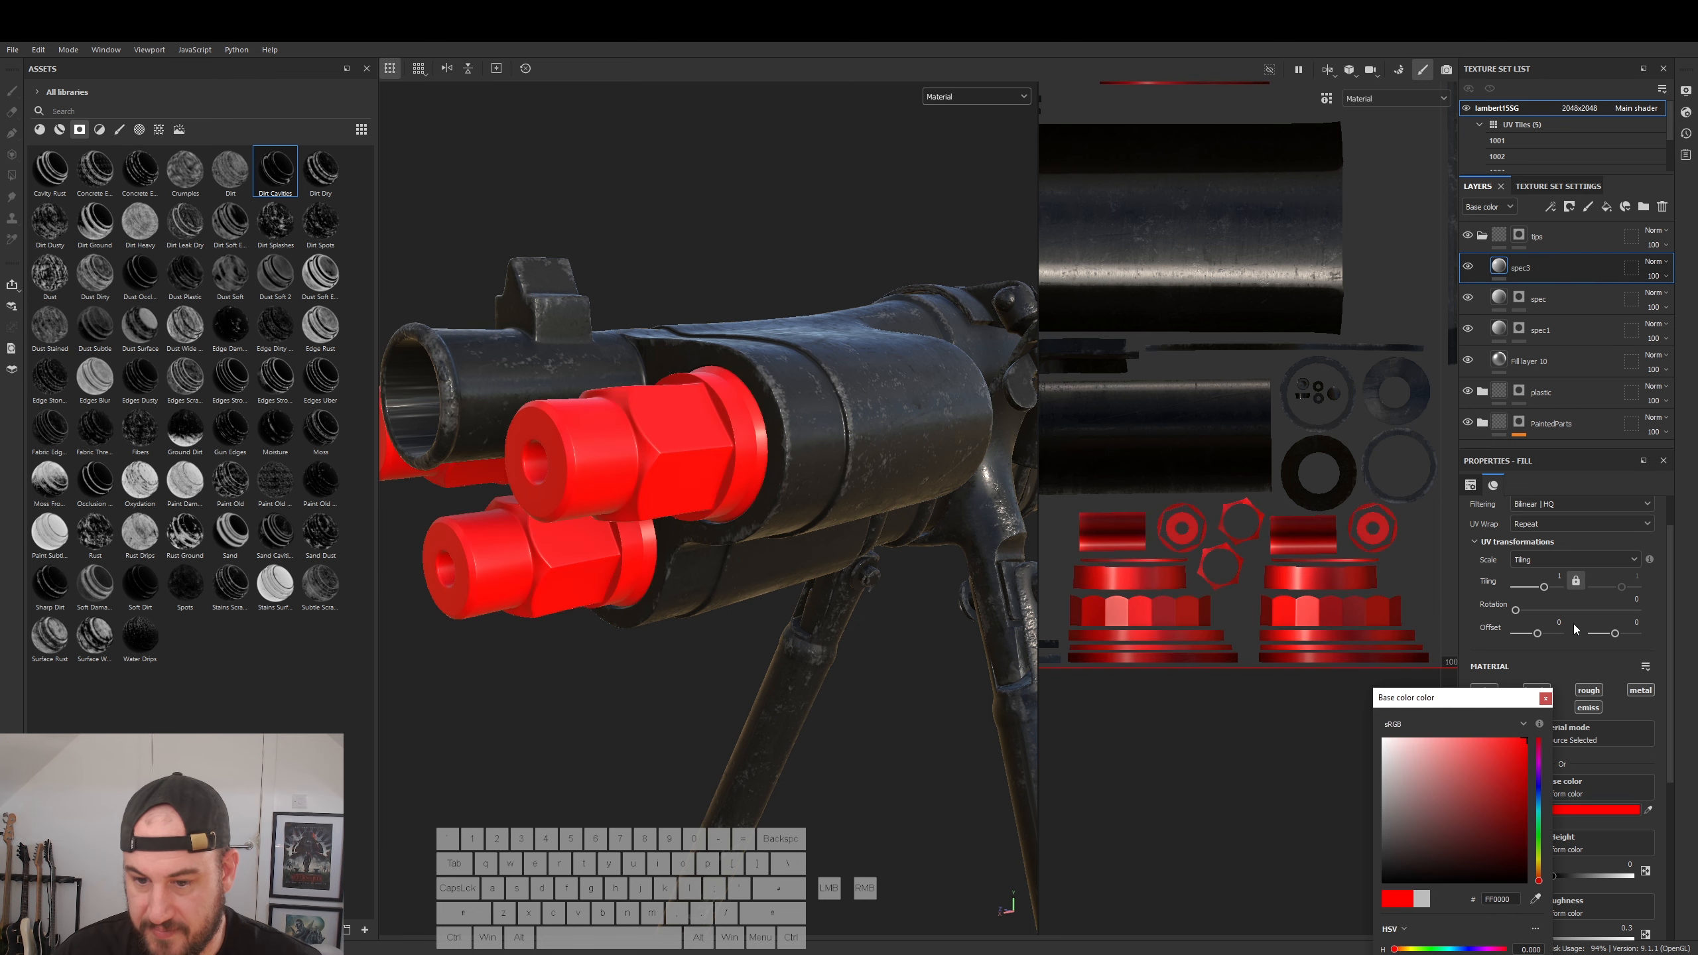
right_click(1499, 269)
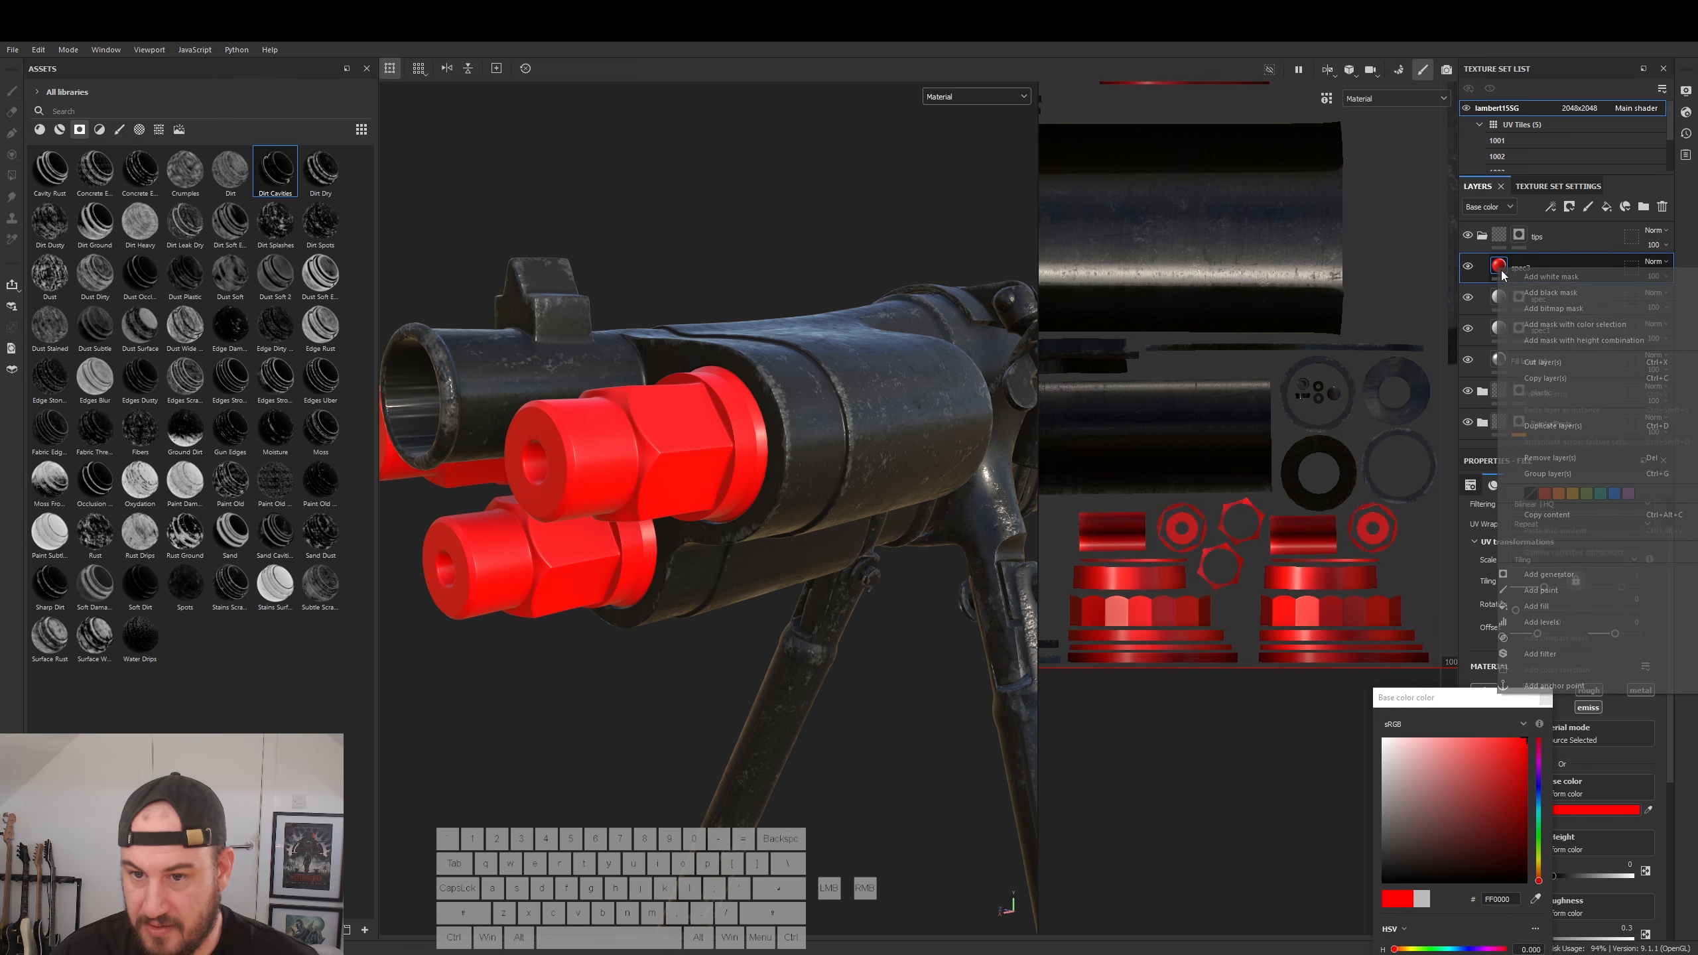
left_click(1544, 292)
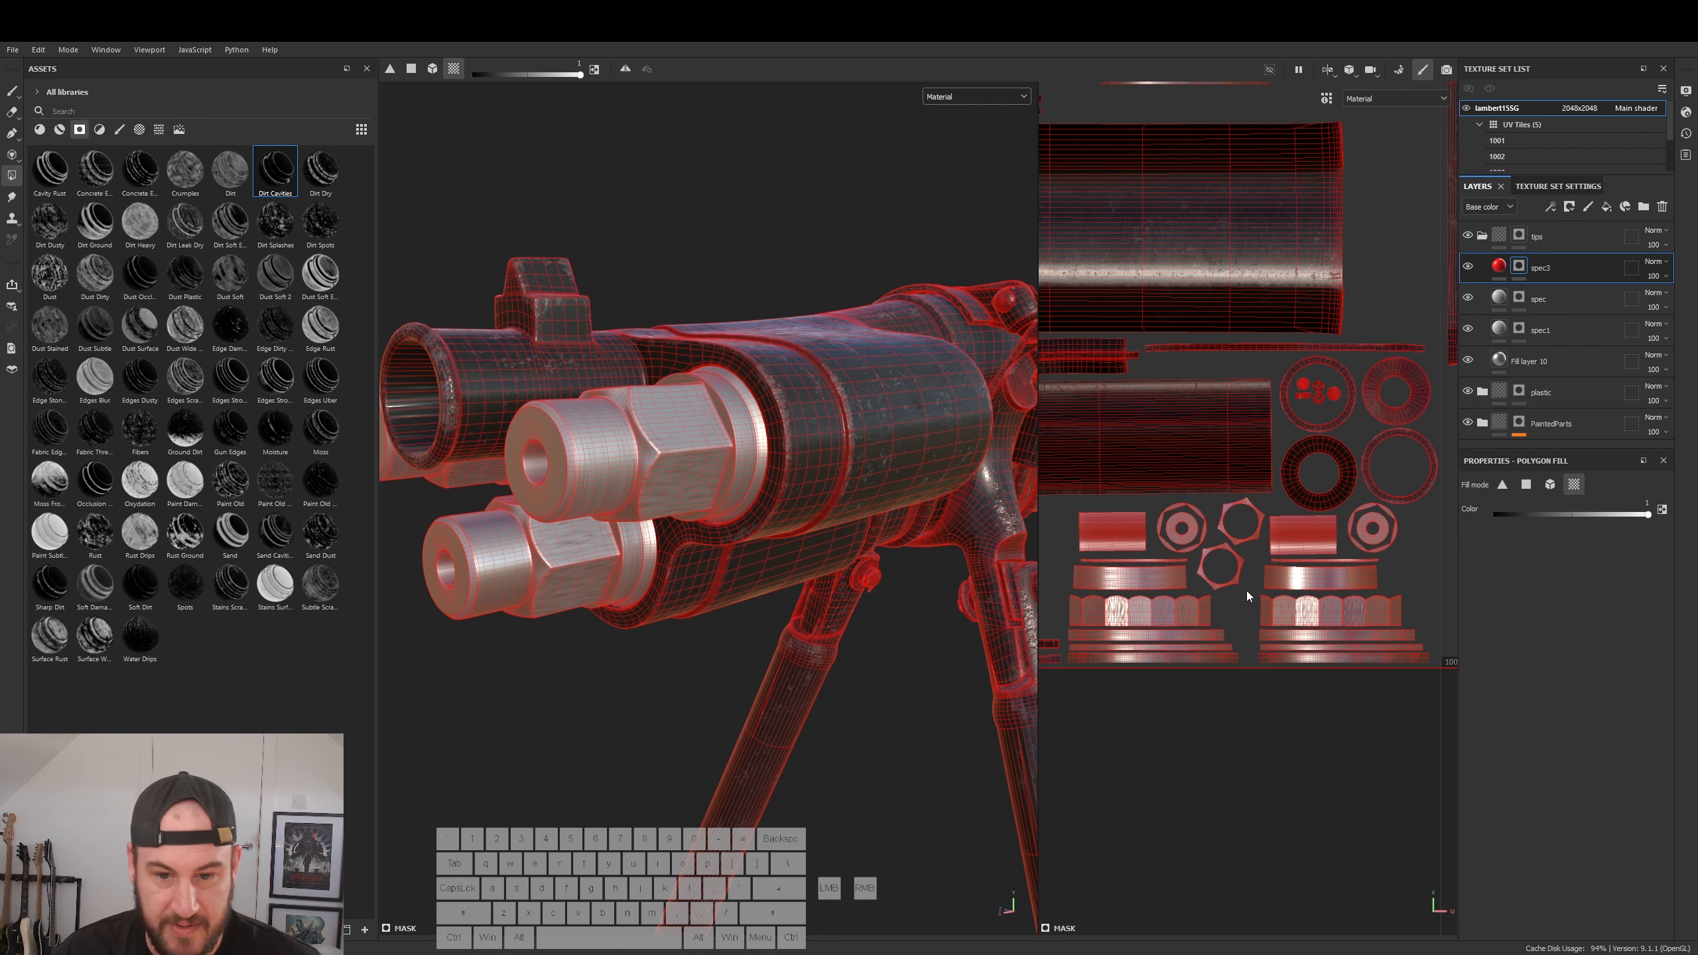
- Add the round front-face islands and the hexagonal ring islands of all nozzle tips to the spec3 mask
left_click_drag(1191, 534, 1213, 550)
left_click(1239, 534)
left_click_drag(1364, 534, 1377, 537)
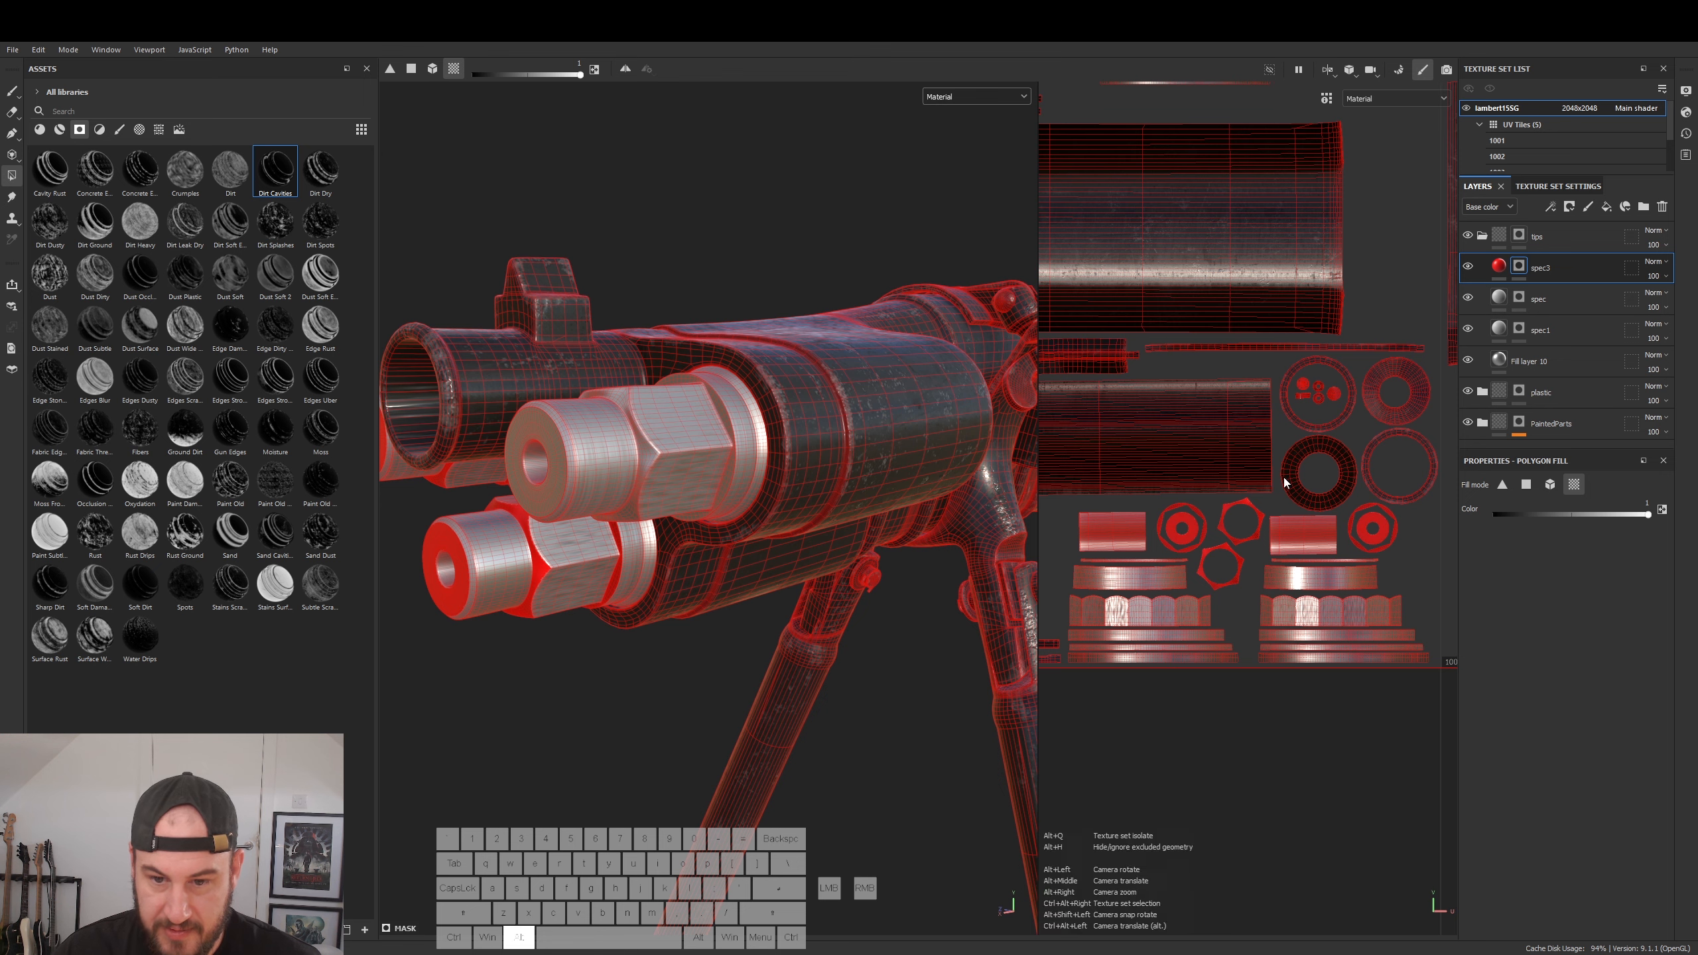
middle_click_drag(1284, 476, 1516, 396, "alt")
middle_click_drag(1438, 458, 1071, 460, "alt")
middle_click_drag(1115, 528, 1262, 523, "alt")
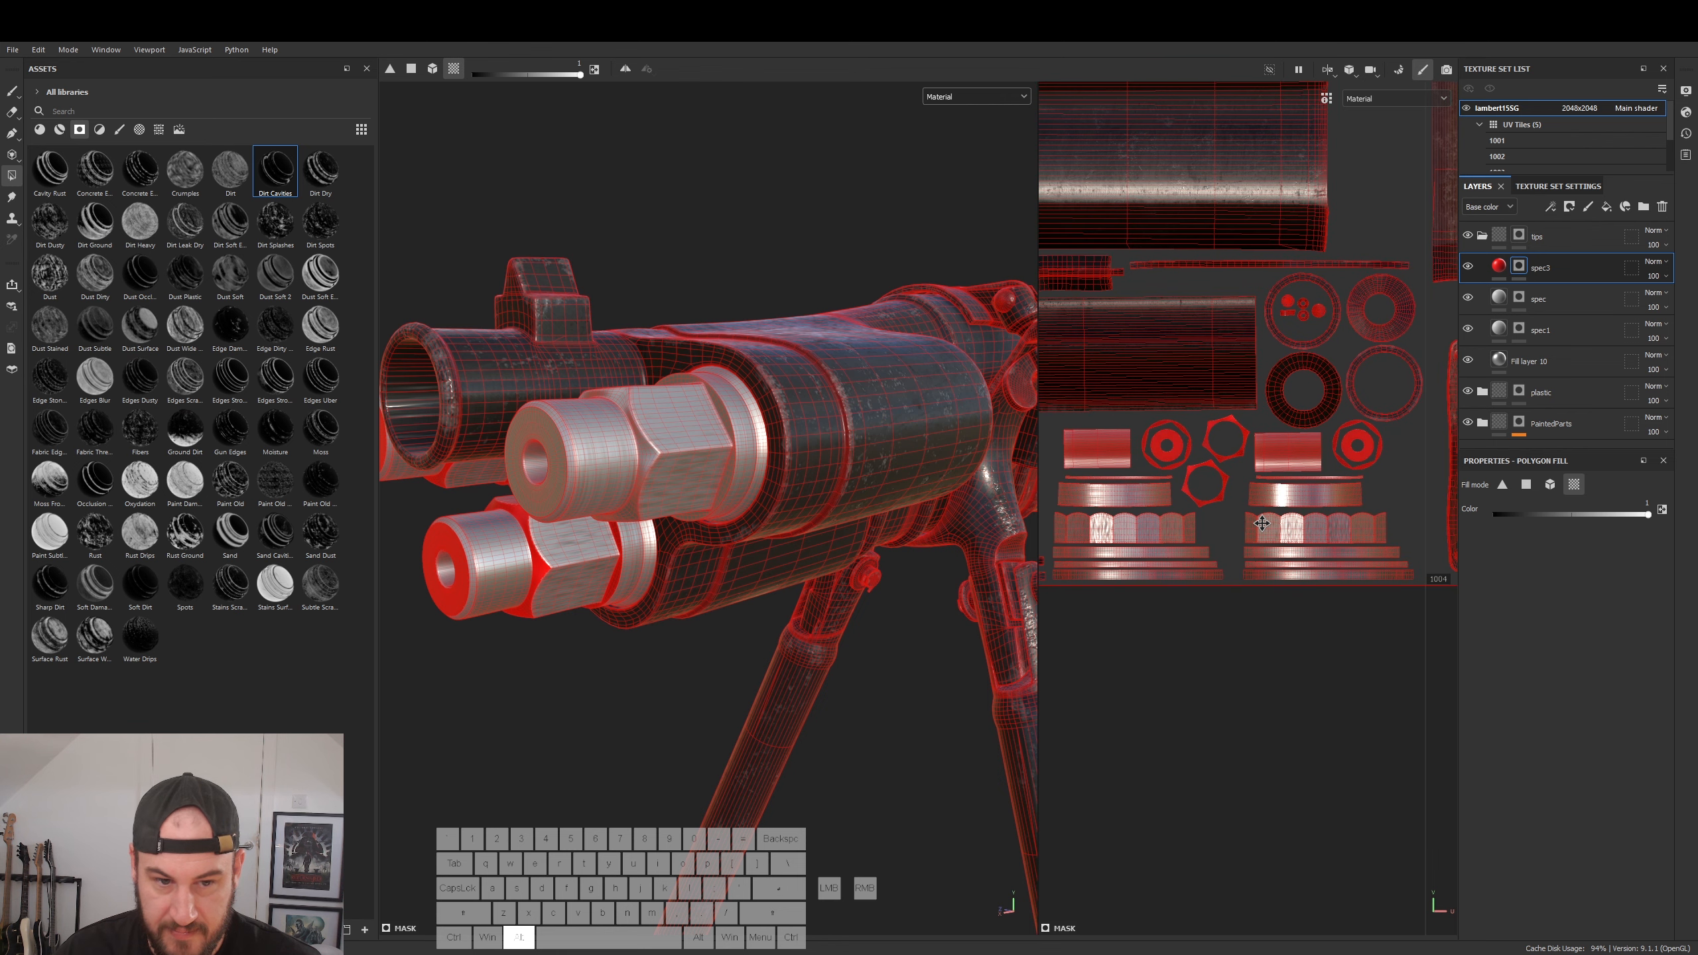
left_click(643, 466)
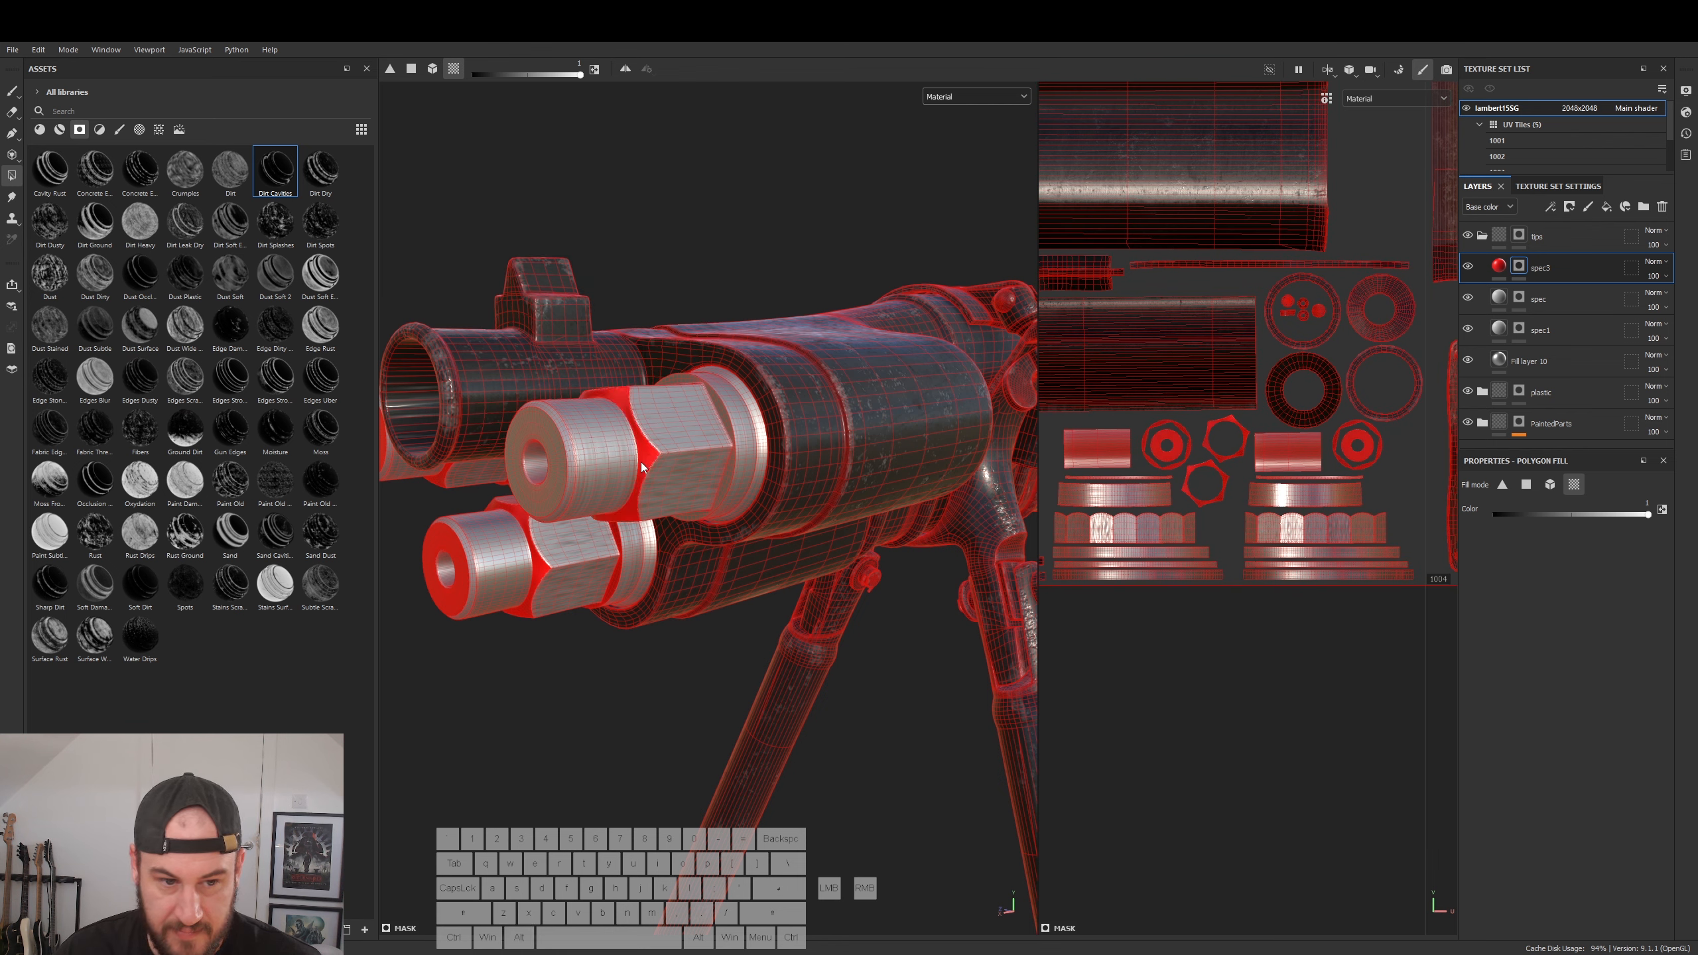
left_click(730, 467)
left_click(566, 478)
left_click_drag(563, 522, 789, 531, "alt")
middle_click_drag(790, 531, 541, 564, "alt")
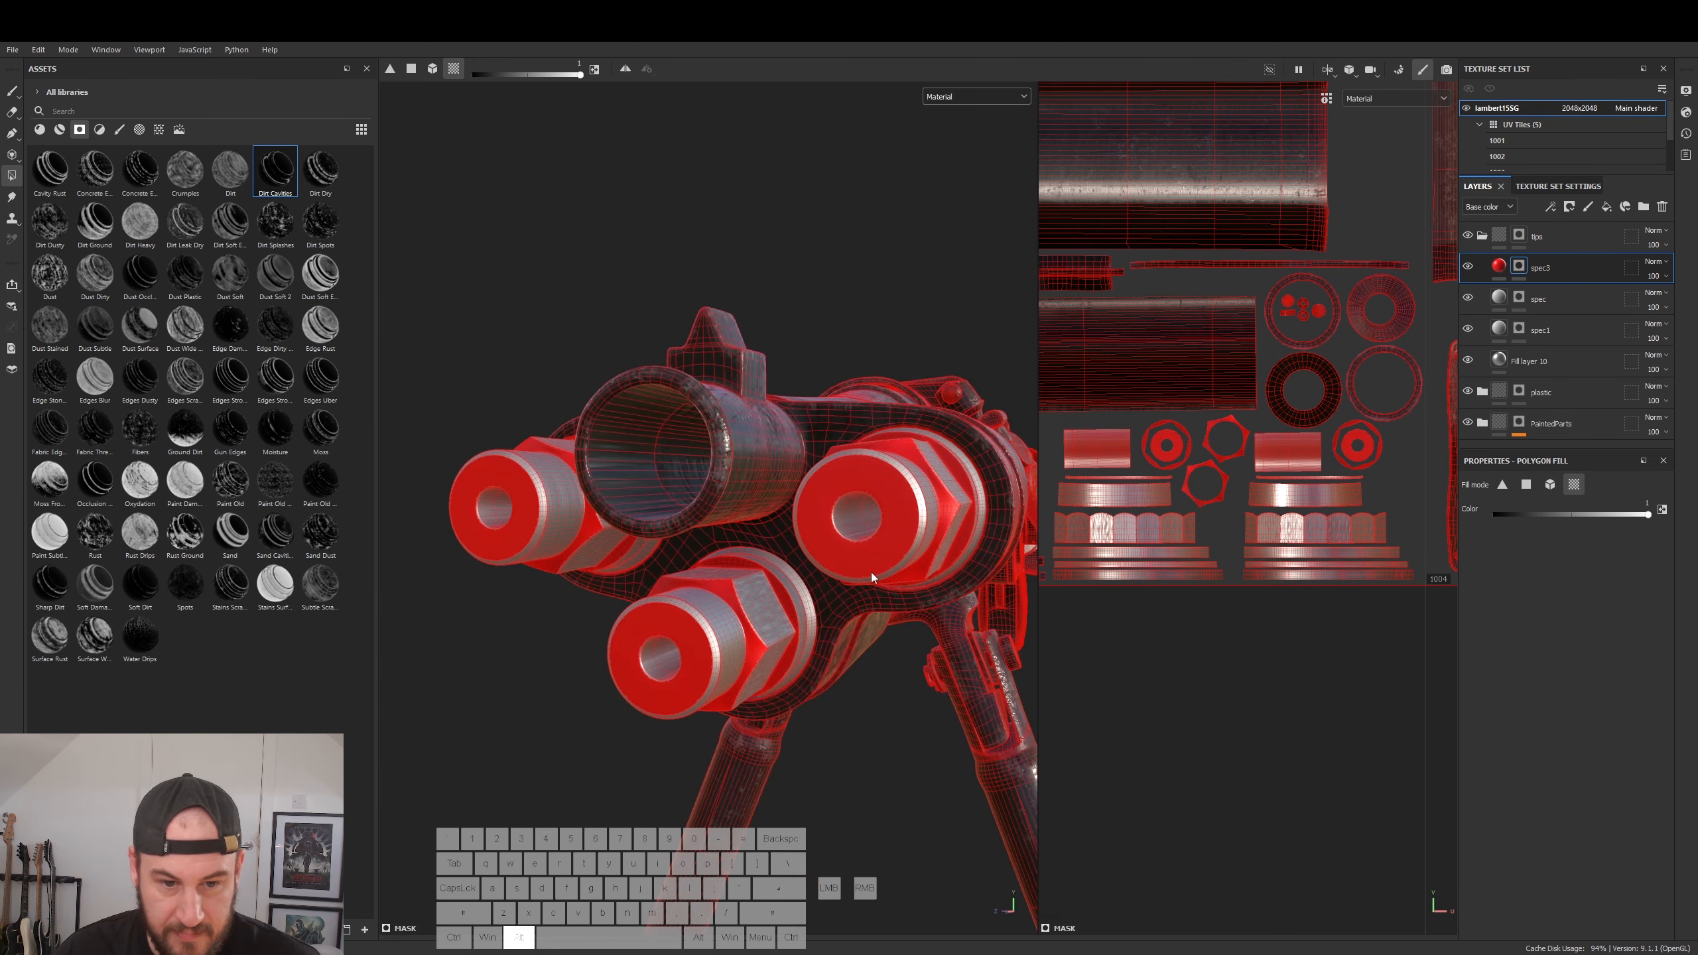
left_click_drag(542, 564, 468, 559, "alt")
- Restrict spec3 to the roughness channel and assign the Anisotropic Radial texture as its roughness
left_click(1498, 267)
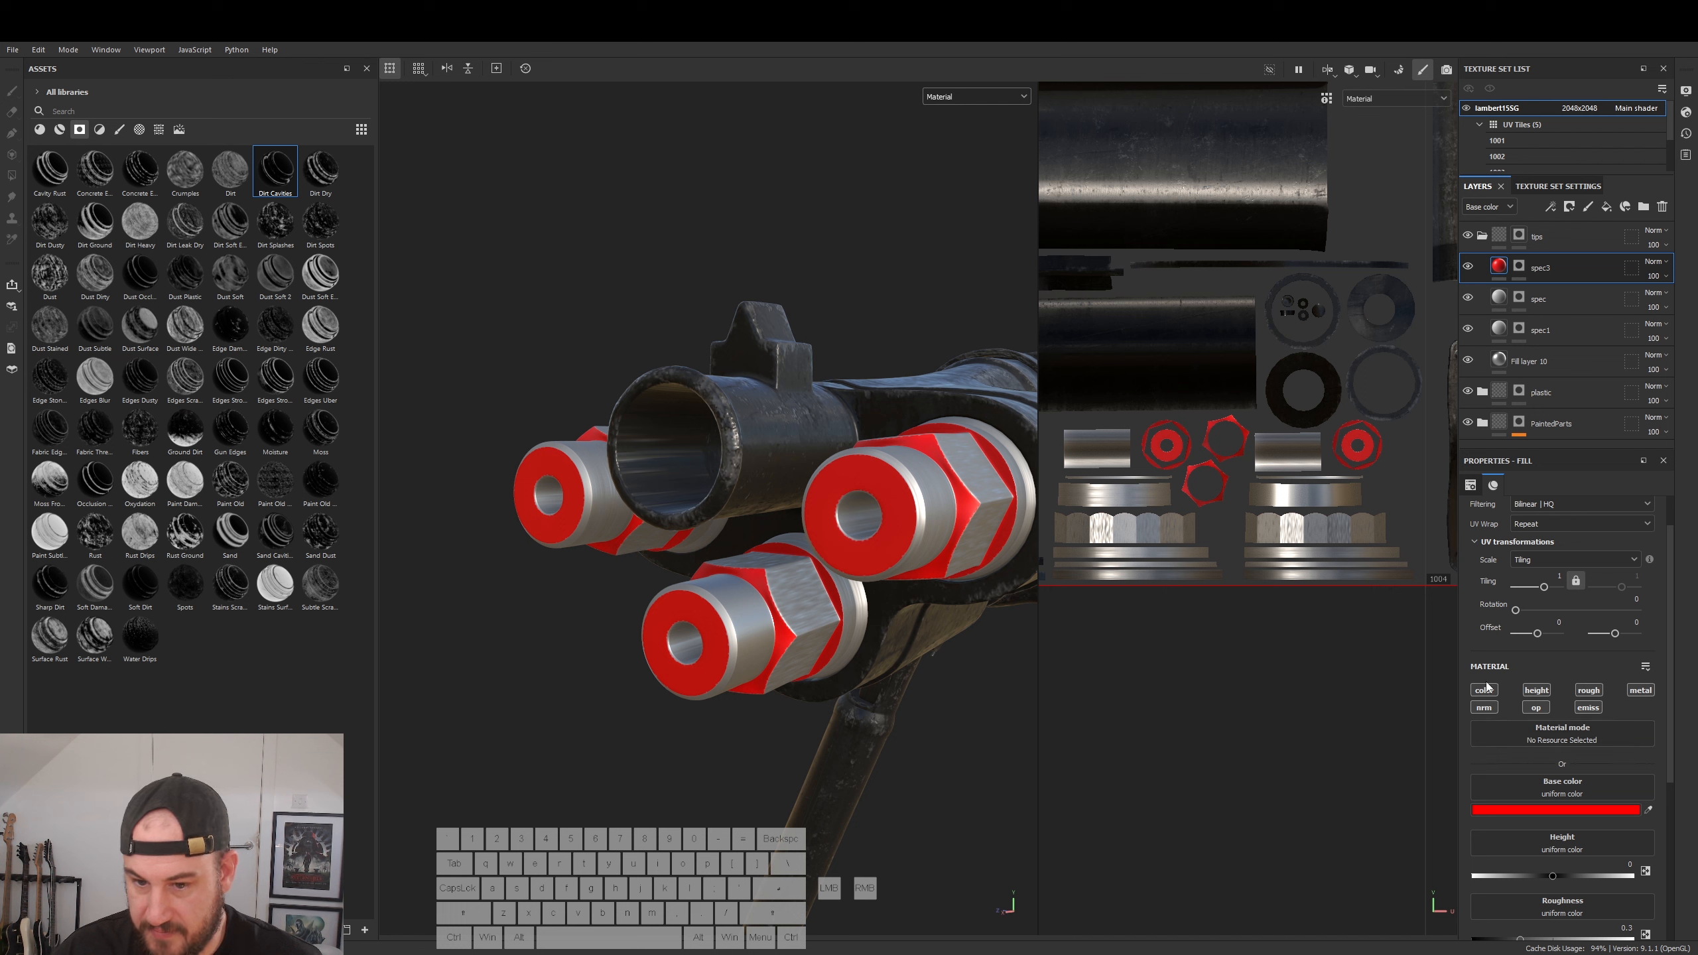
left_click(1485, 692)
left_click(1536, 690)
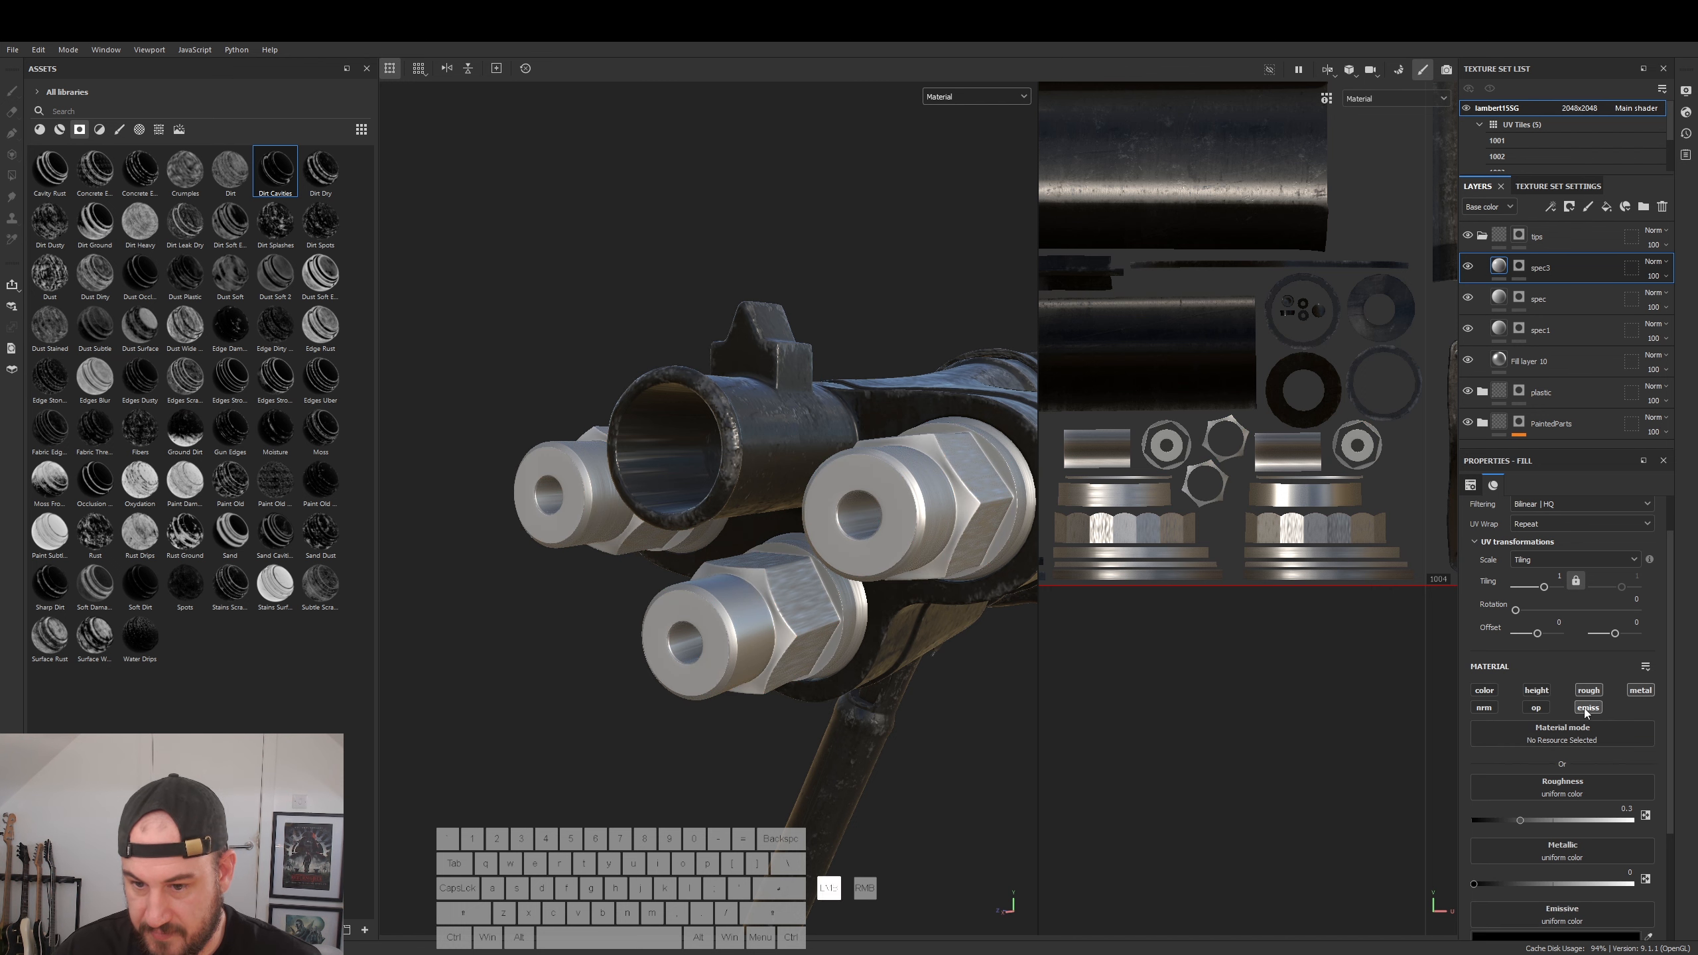
left_click(1559, 823)
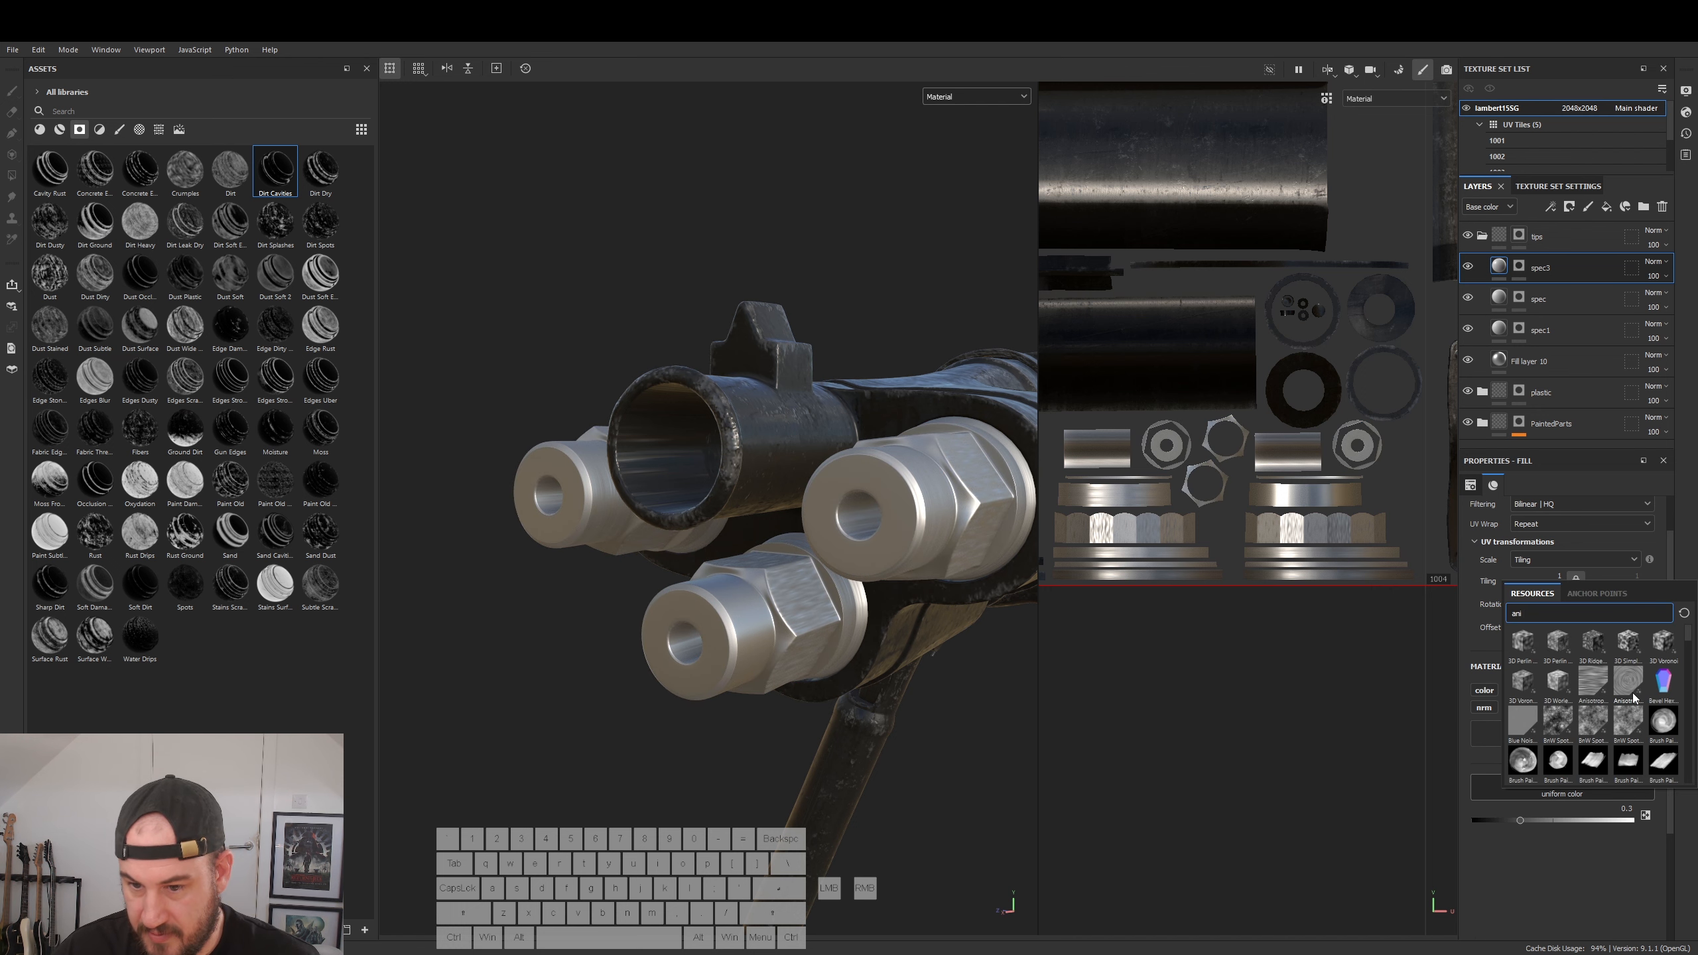
left_click(1530, 694)
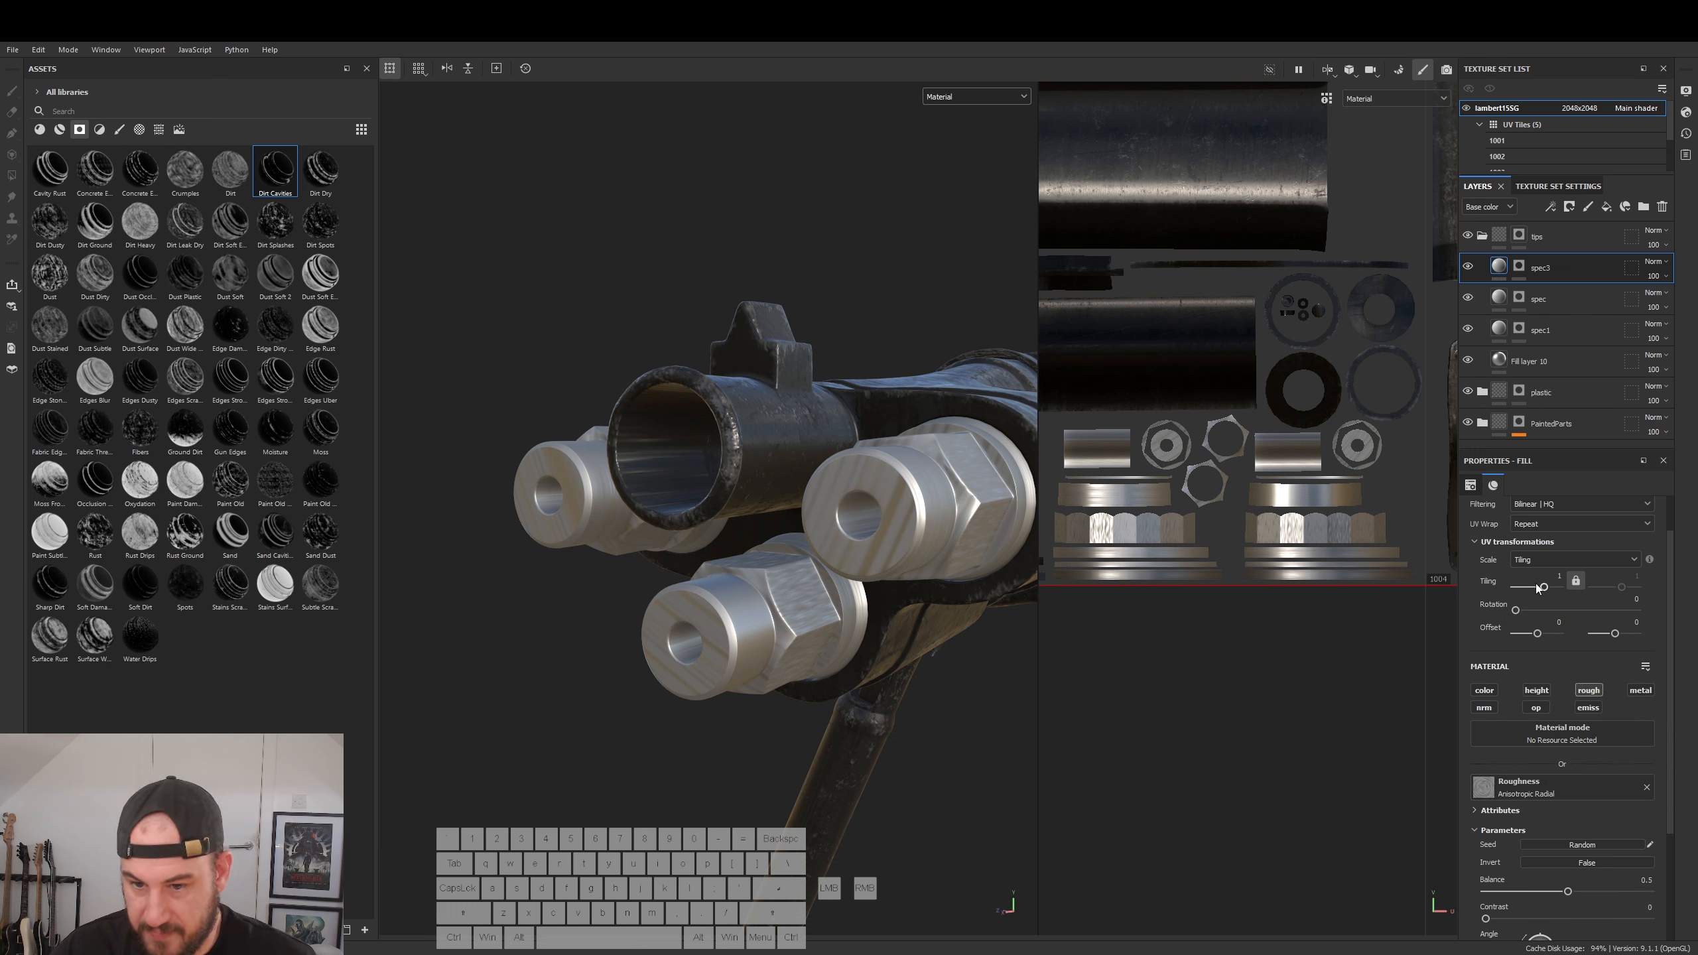
- Try a different UV tiling on spec3's radial roughness and reset it to 1
mouse_move(1546, 589)
left_mouse_down()
mouse_move(1578, 592)
mouse_move(1499, 588)
left_mouse_up()
left_click(1556, 577)
type("1")
key("Return")
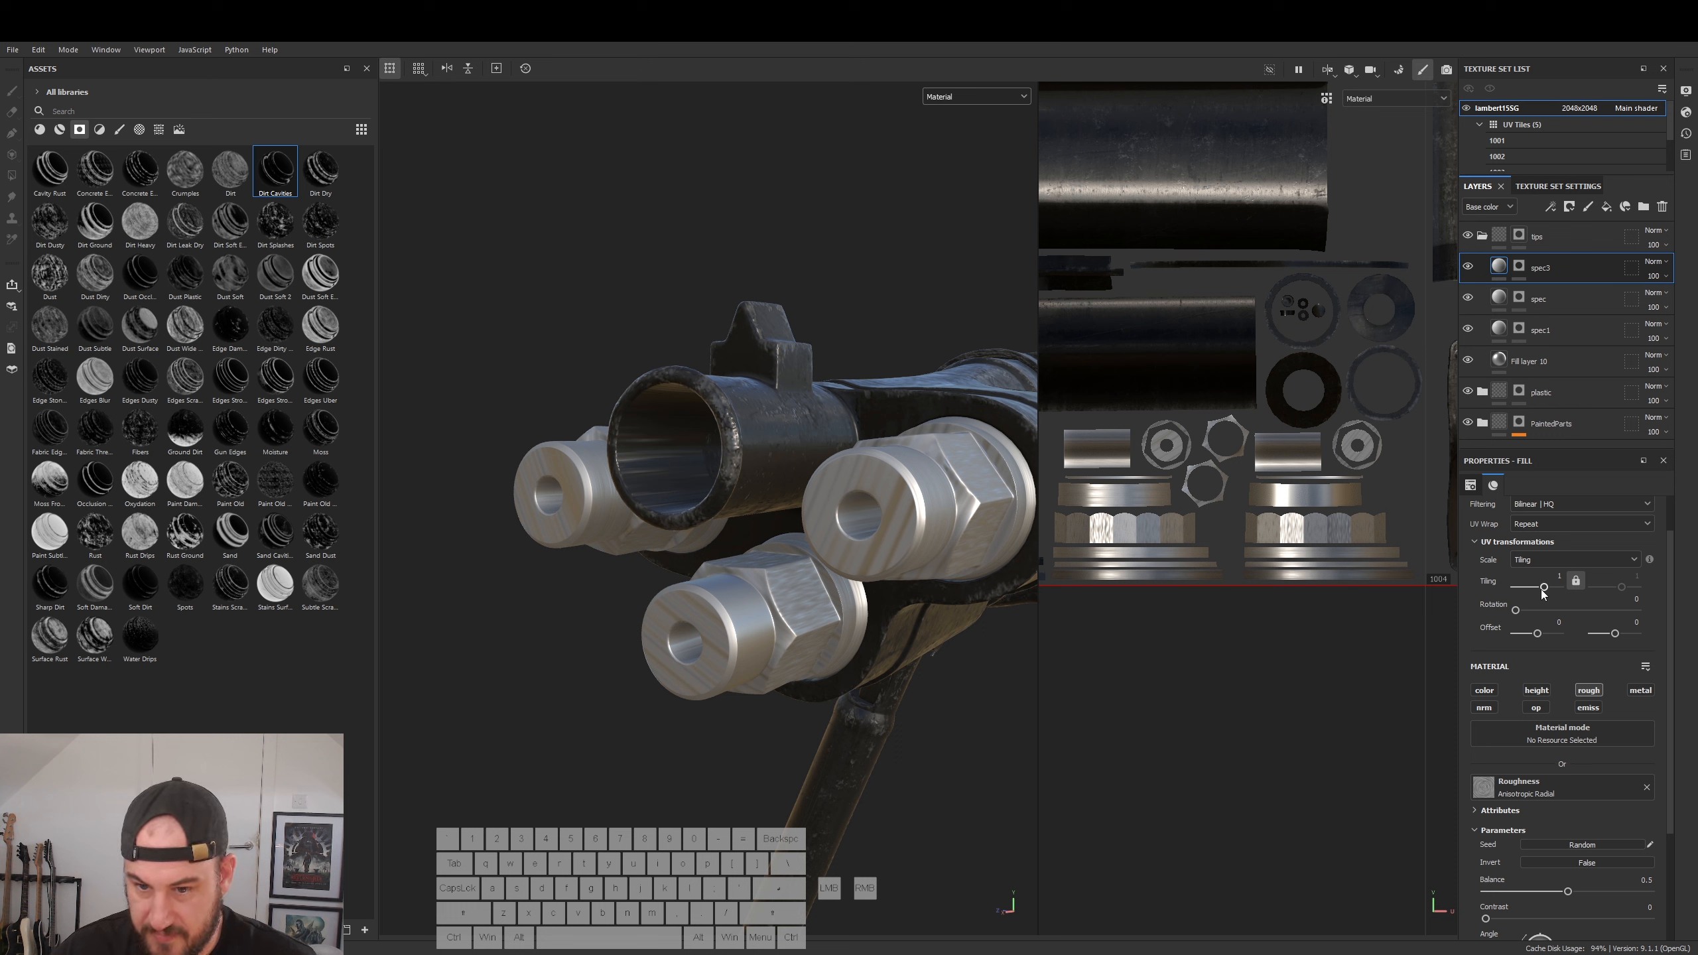
- Offset spec3's radial roughness by 0.26 and -0.72 and set its UV tiling to about 10.62
left_click_drag(1535, 635, 1599, 635)
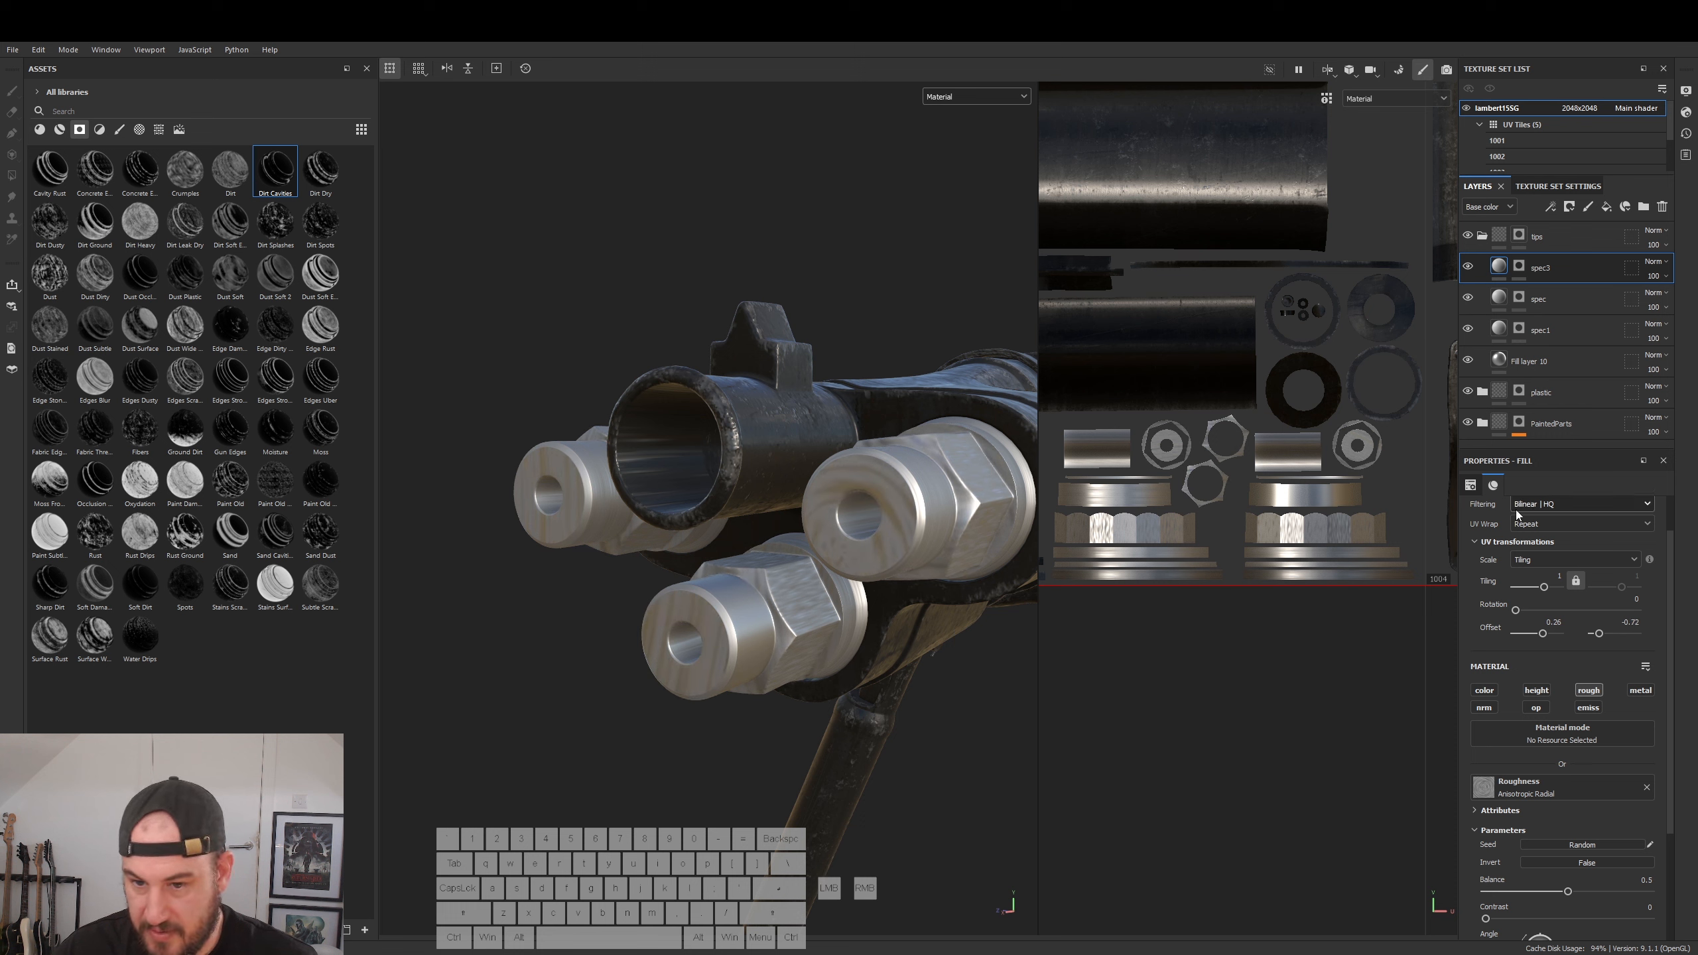
left_click_drag(1539, 591, 1569, 593)
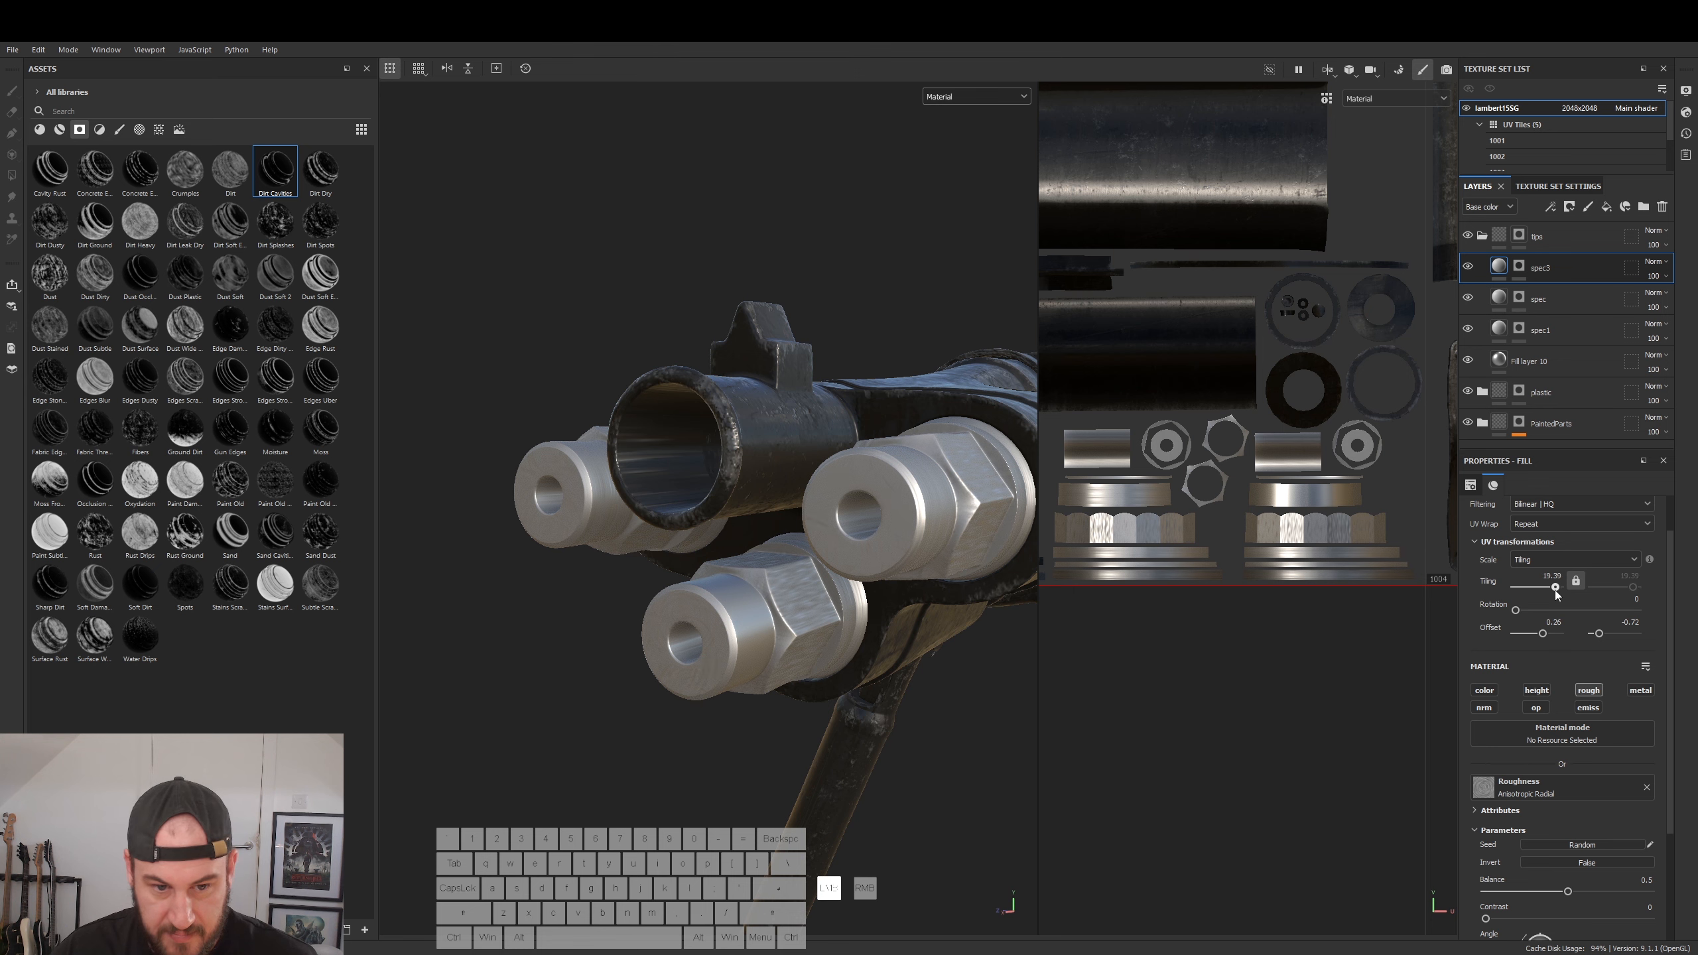
left_click_drag(1553, 589, 1552, 589)
left_click_drag(555, 738, 759, 729, "alt")
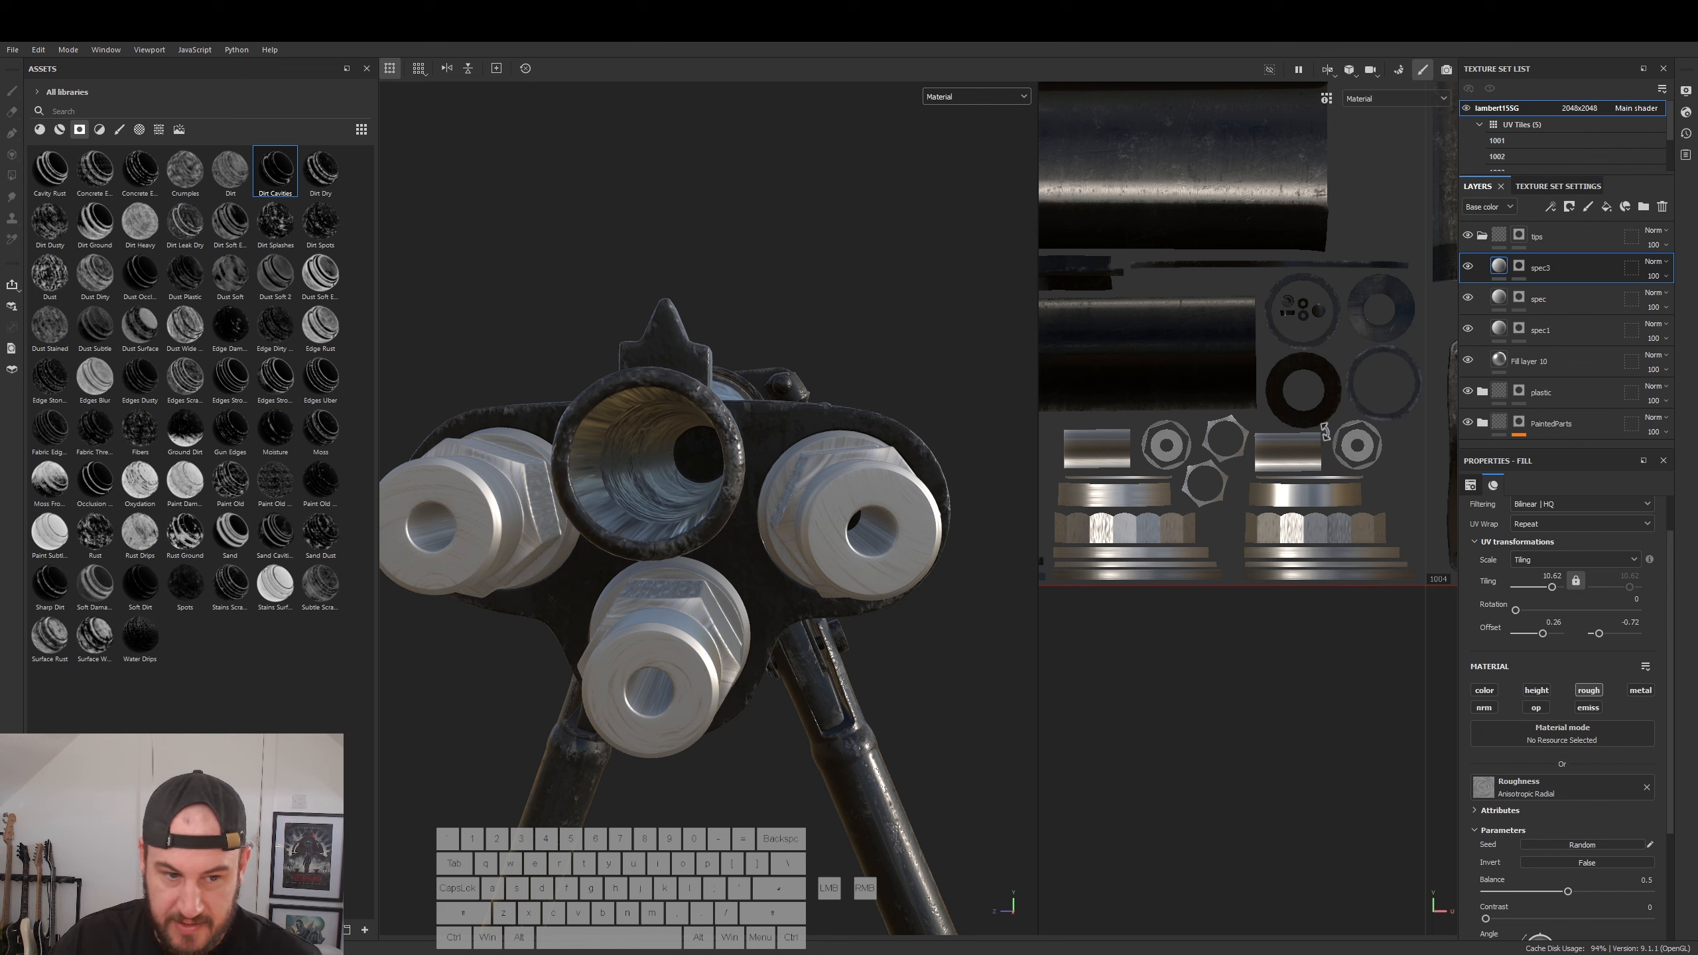
left_click_drag(913, 645, 756, 659, "alt")
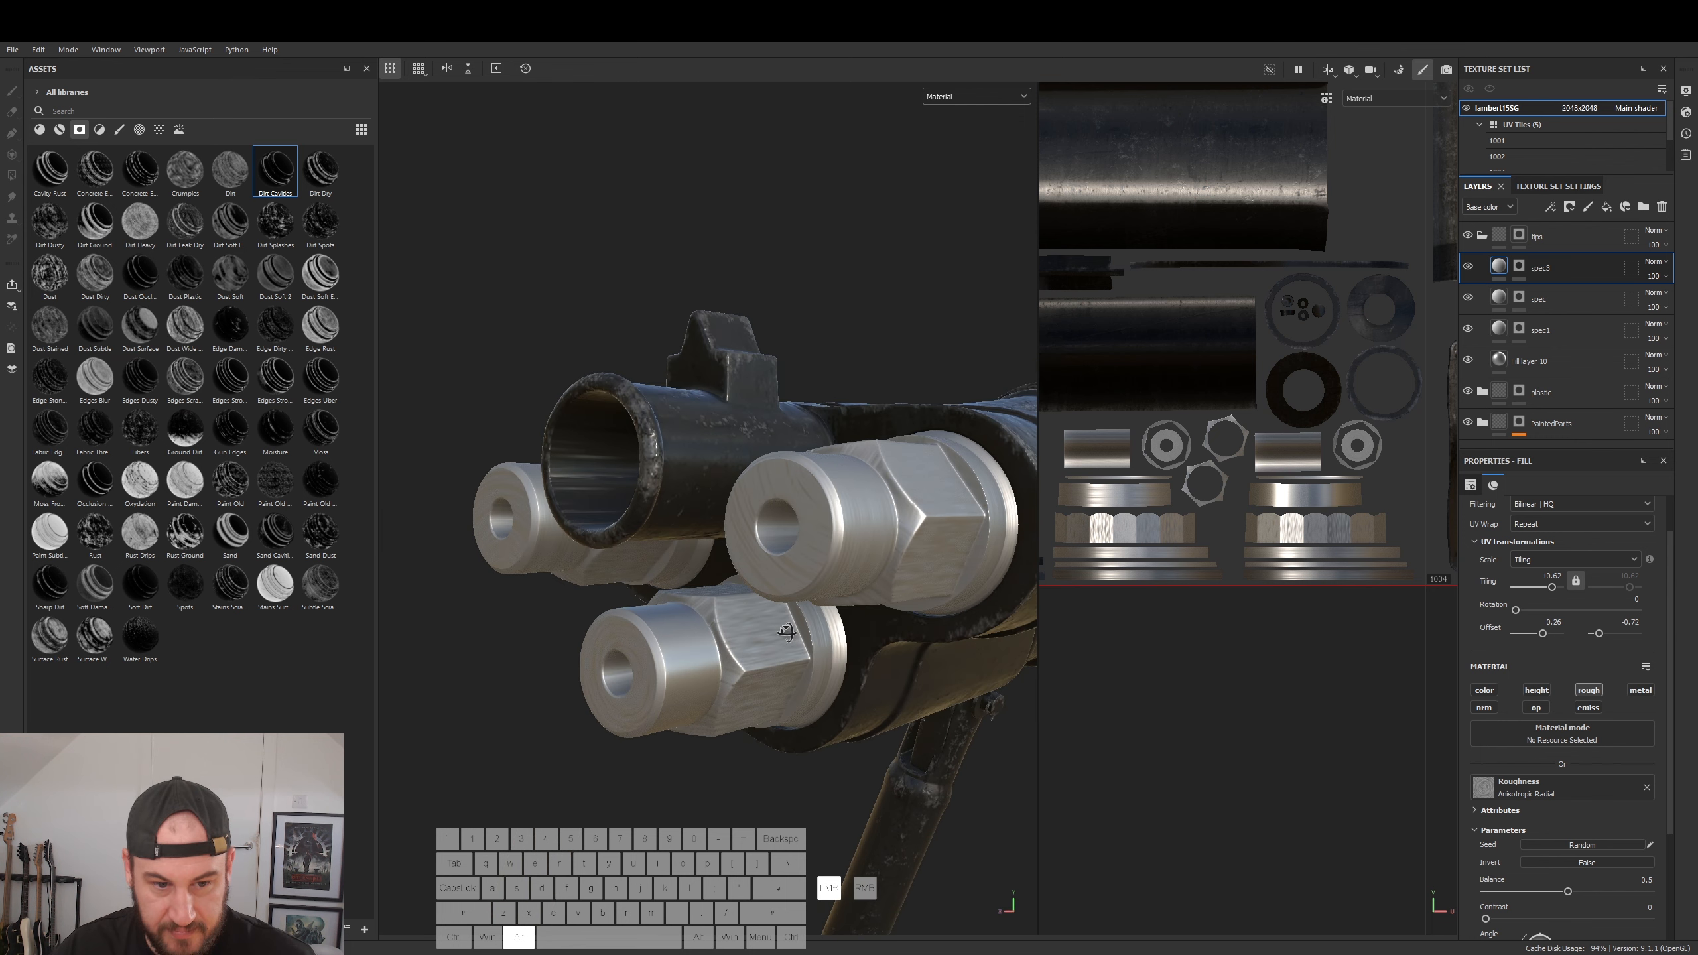
- Try the Angle Random parameter of spec3's radial texture, return it to 0, and raise Disorder to about 0.9
scroll(1566, 831, "down", 3)
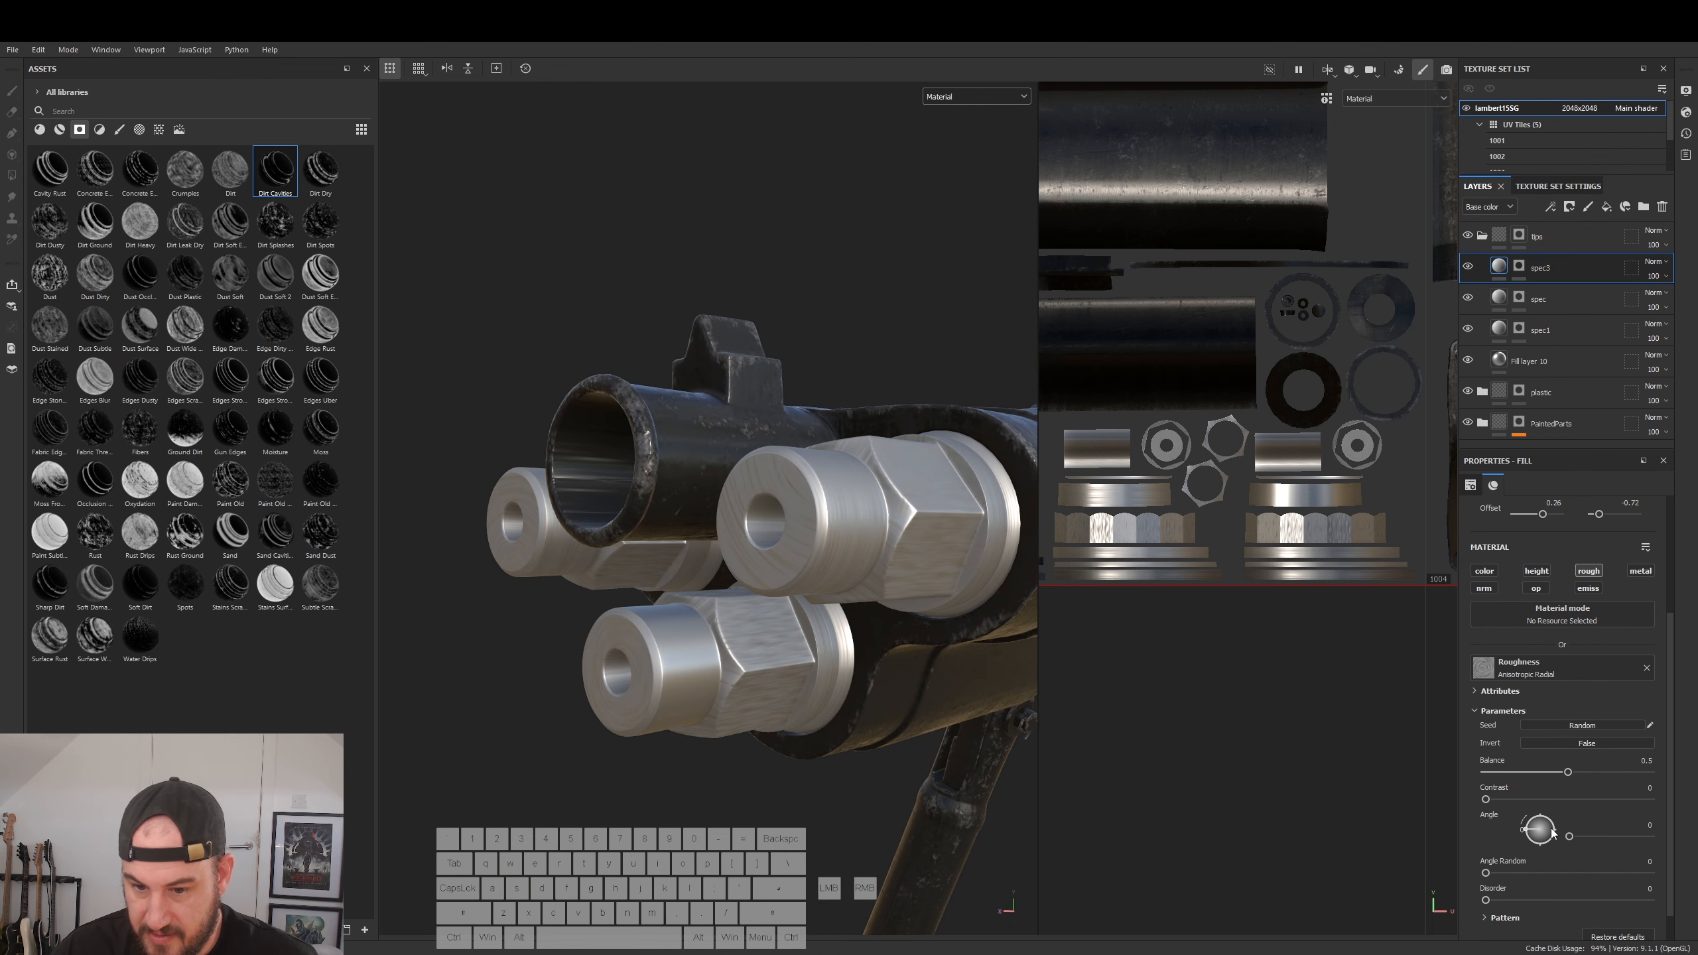
scroll(1574, 778, "down", 1)
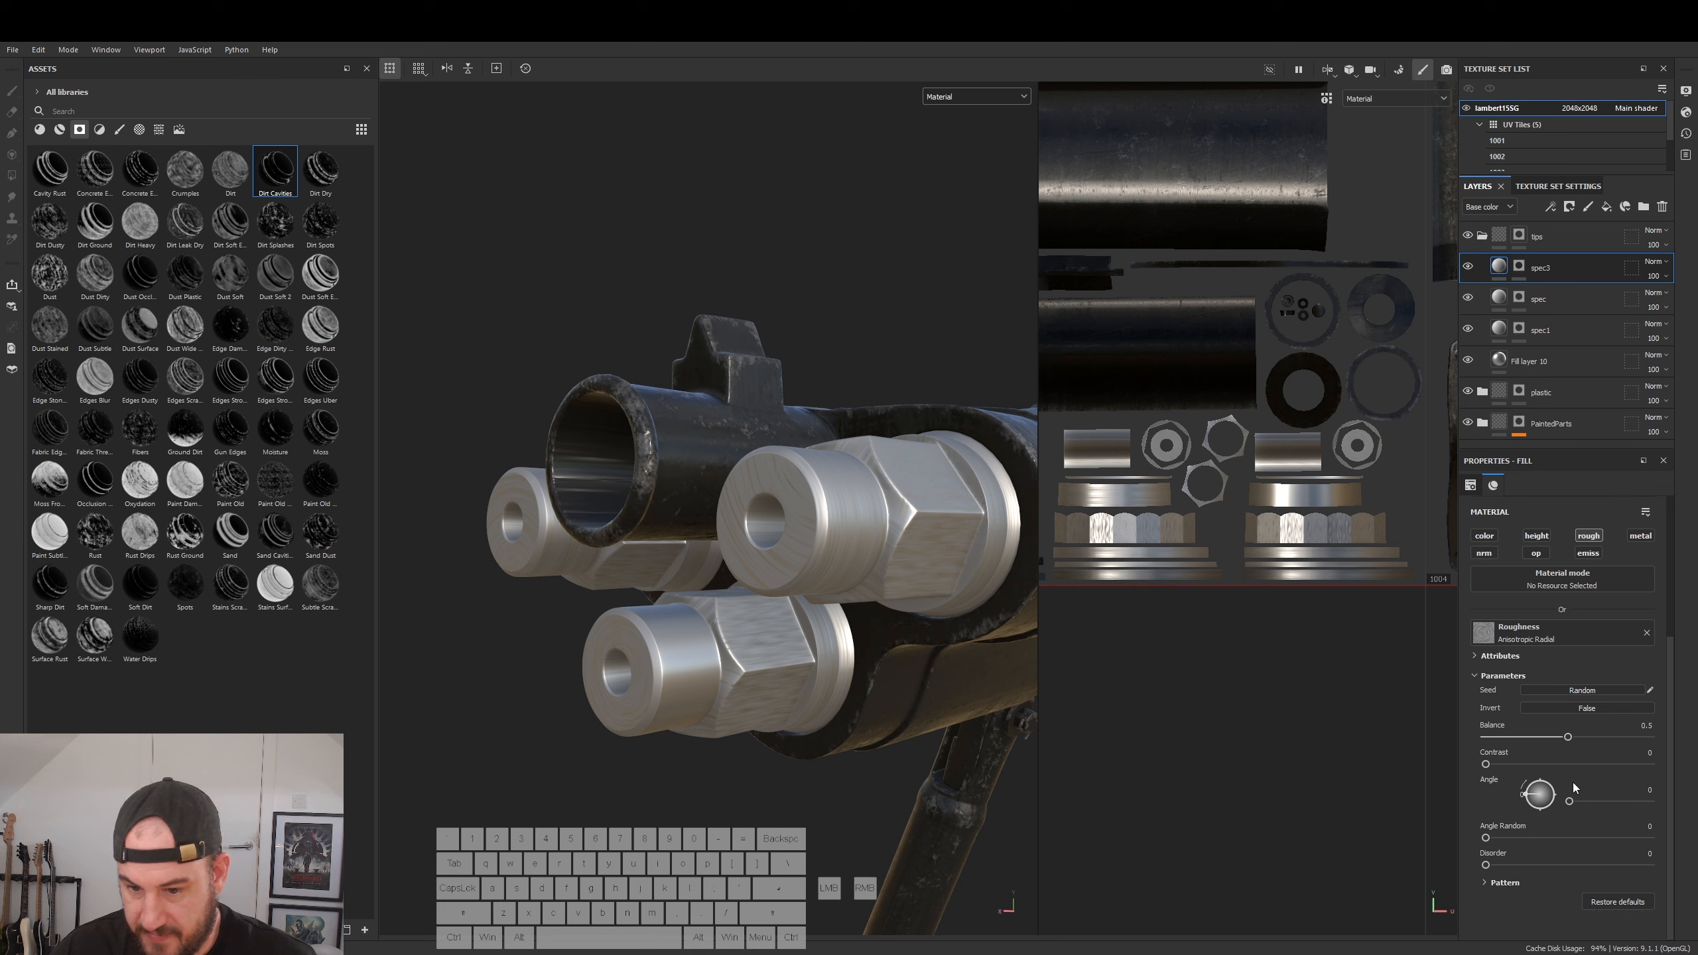
left_click_drag(1485, 838, 1493, 838)
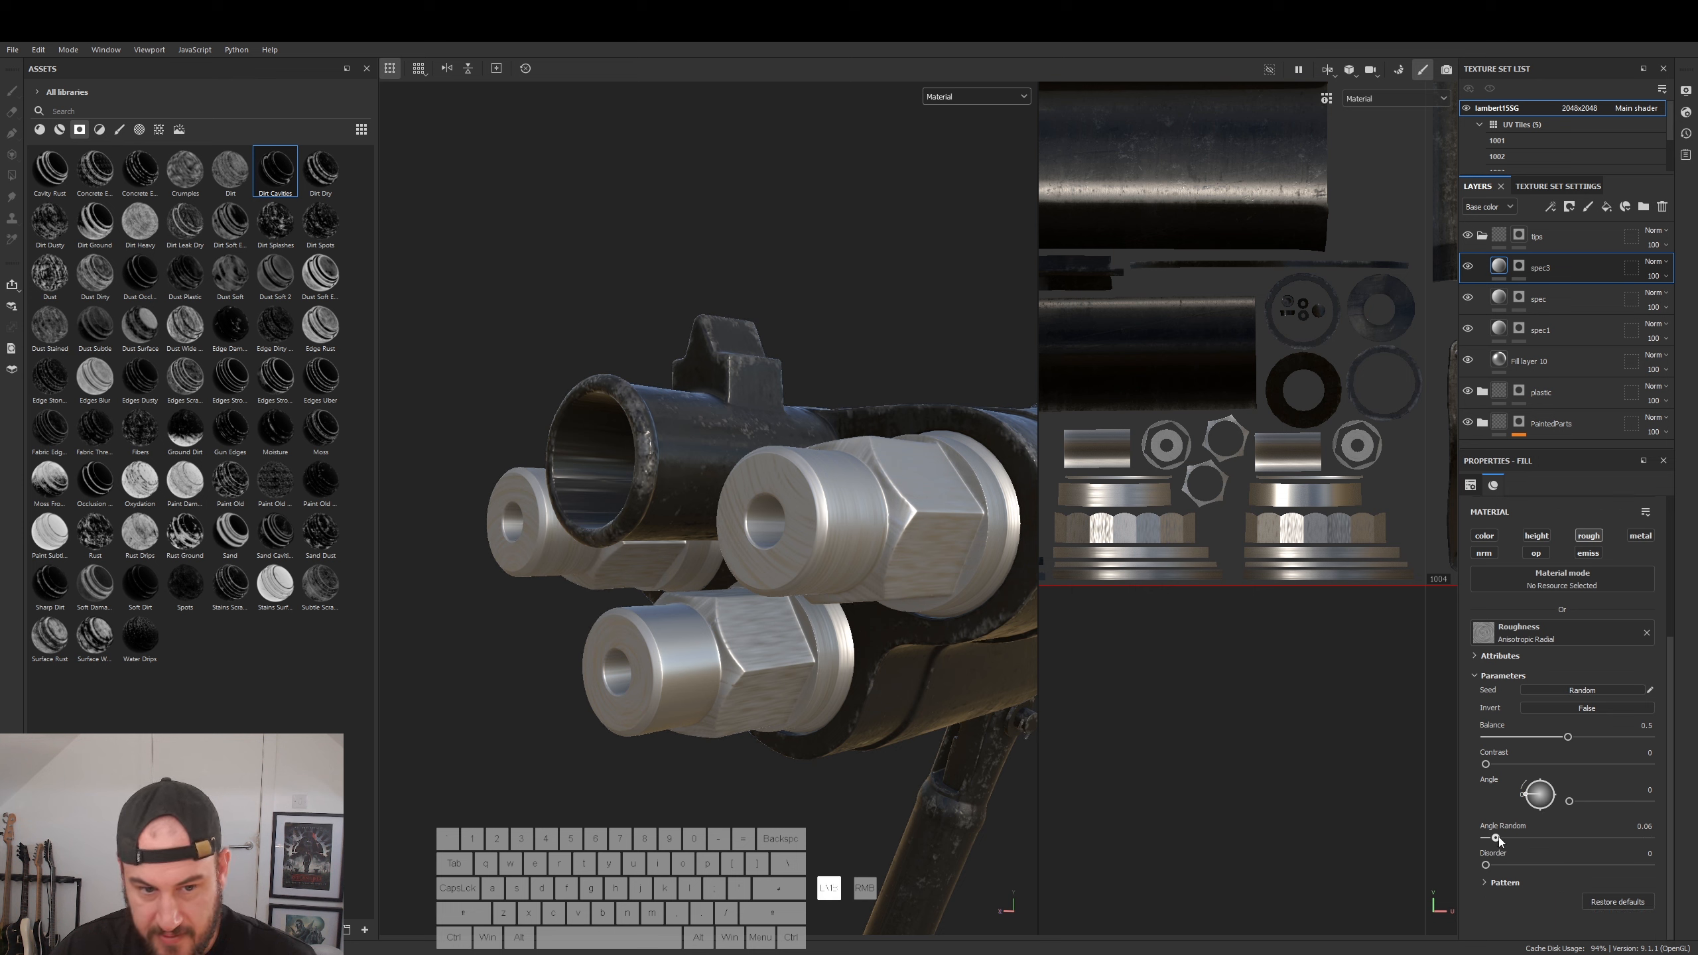
left_click_drag(1603, 846, 1525, 868)
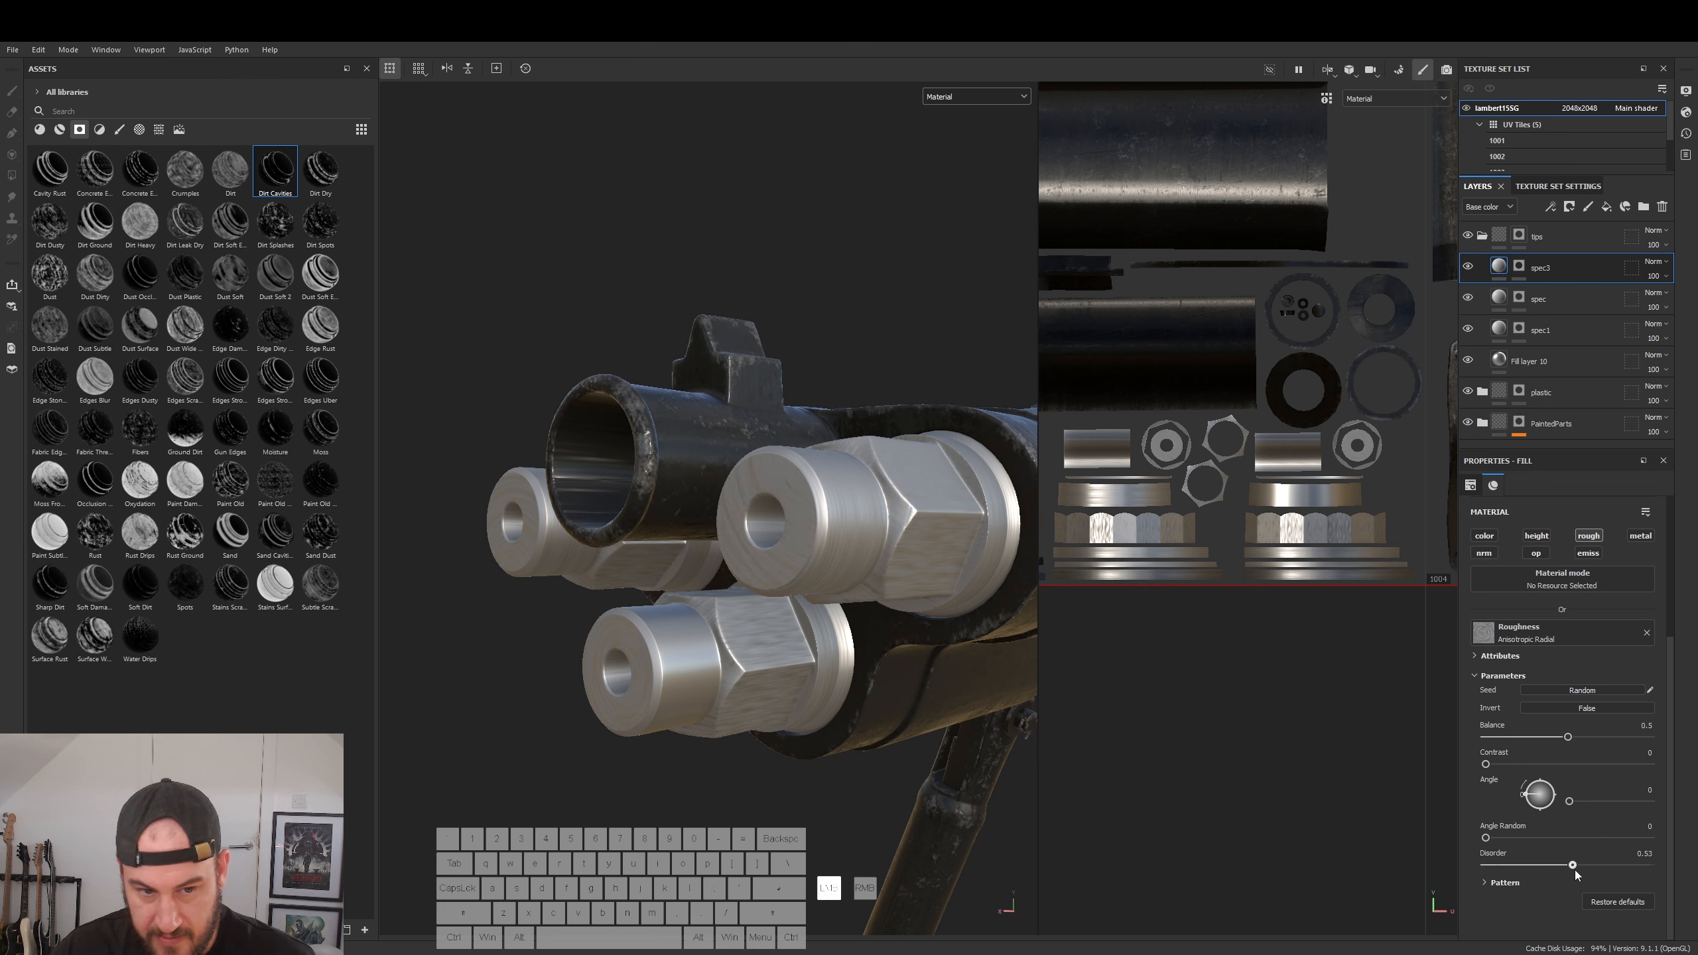
left_click_drag(769, 729, 883, 632, "alt")
right_click_drag(882, 632, 334, 639, "alt")
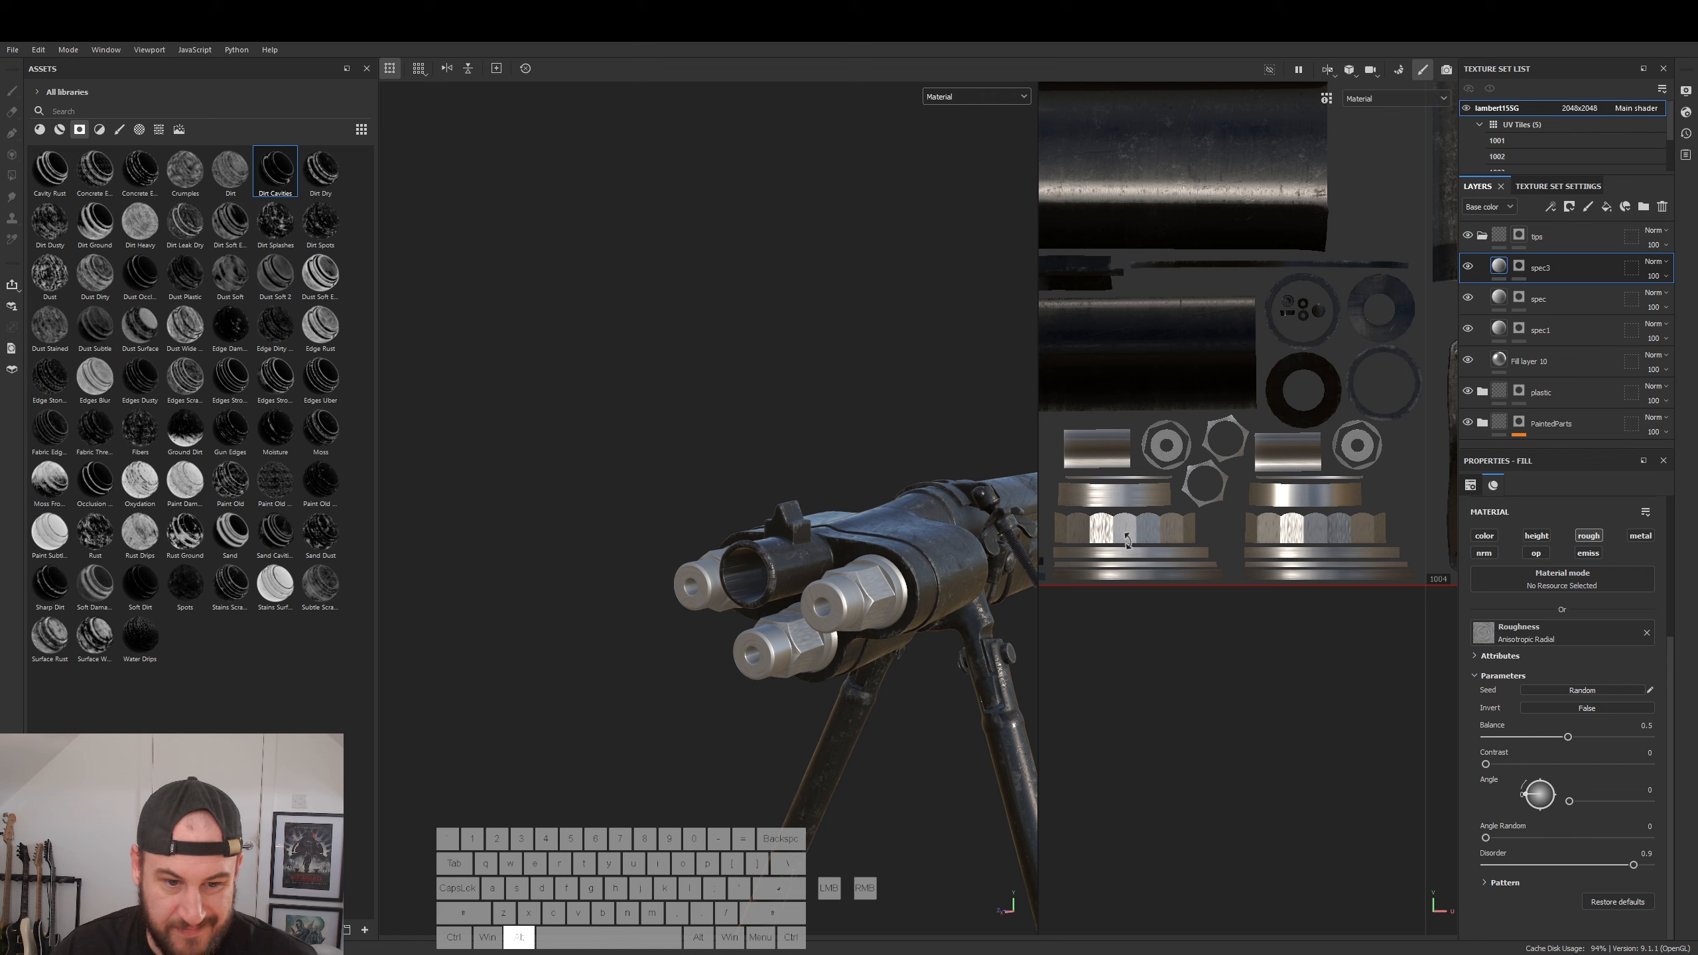
scroll(1548, 659, "up", 5)
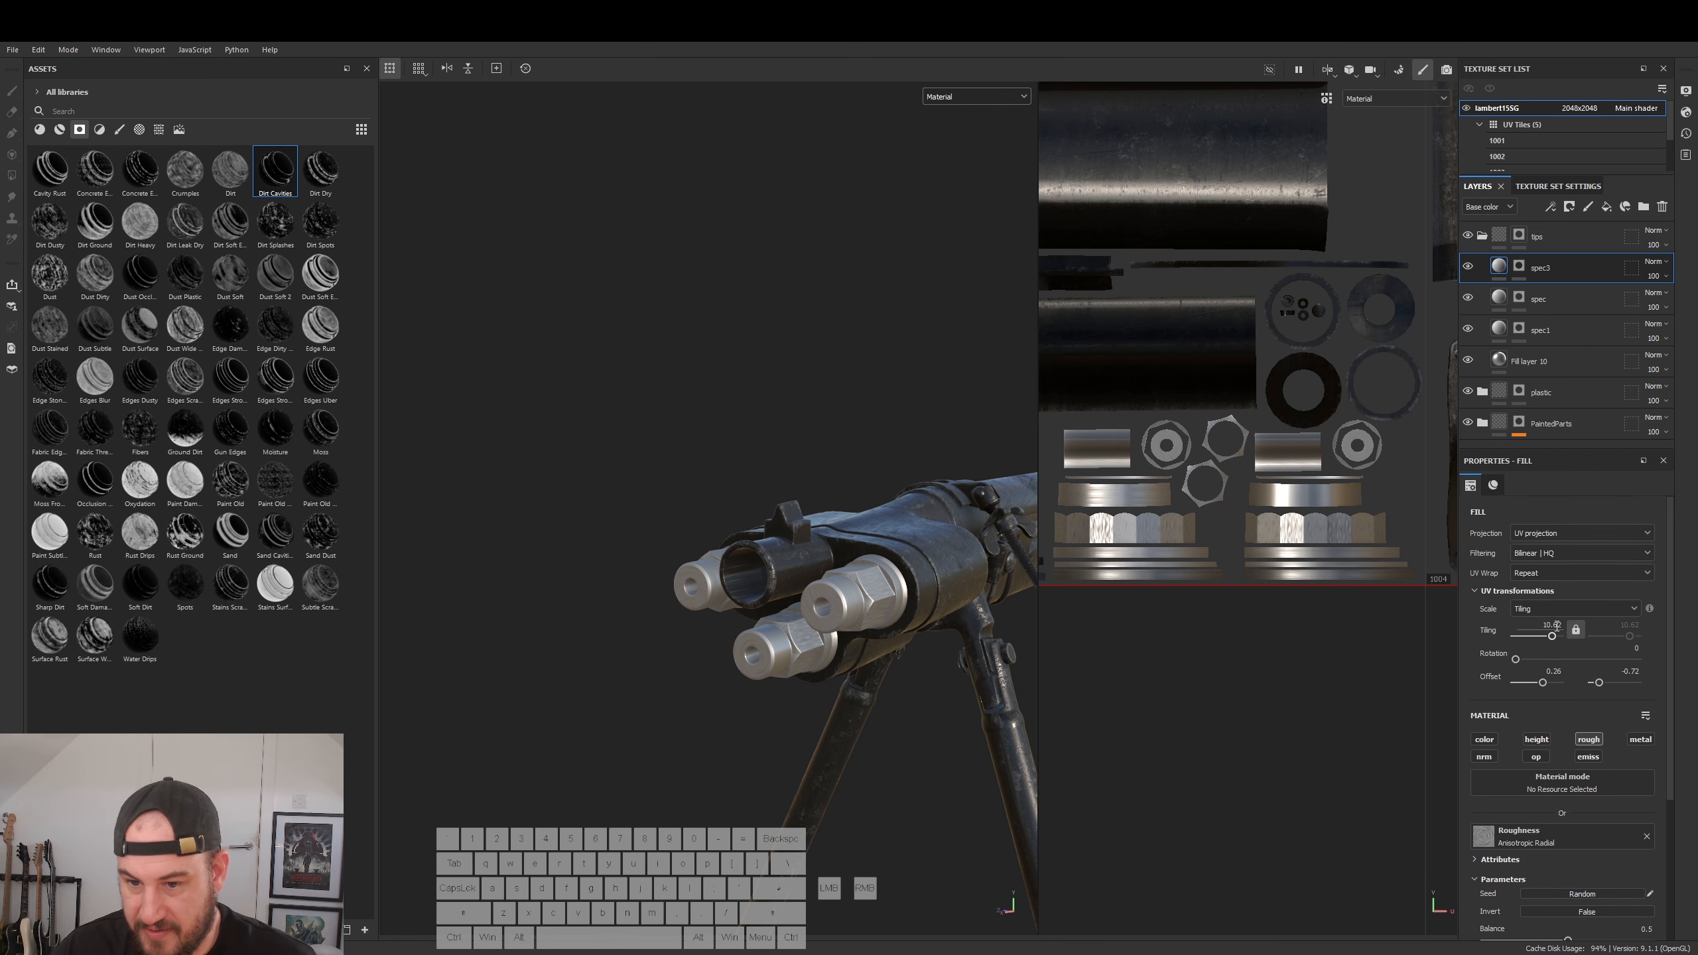
- Set the UV tiling of spec3's radial roughness to 32 and check the nozzle tips from the side
left_click_drag(836, 699, 871, 662, "alt")
right_click_drag(870, 662, 962, 732, "alt")
right_click_drag(864, 751, 718, 761, "alt")
left_click_drag(856, 770, 664, 718, "alt")
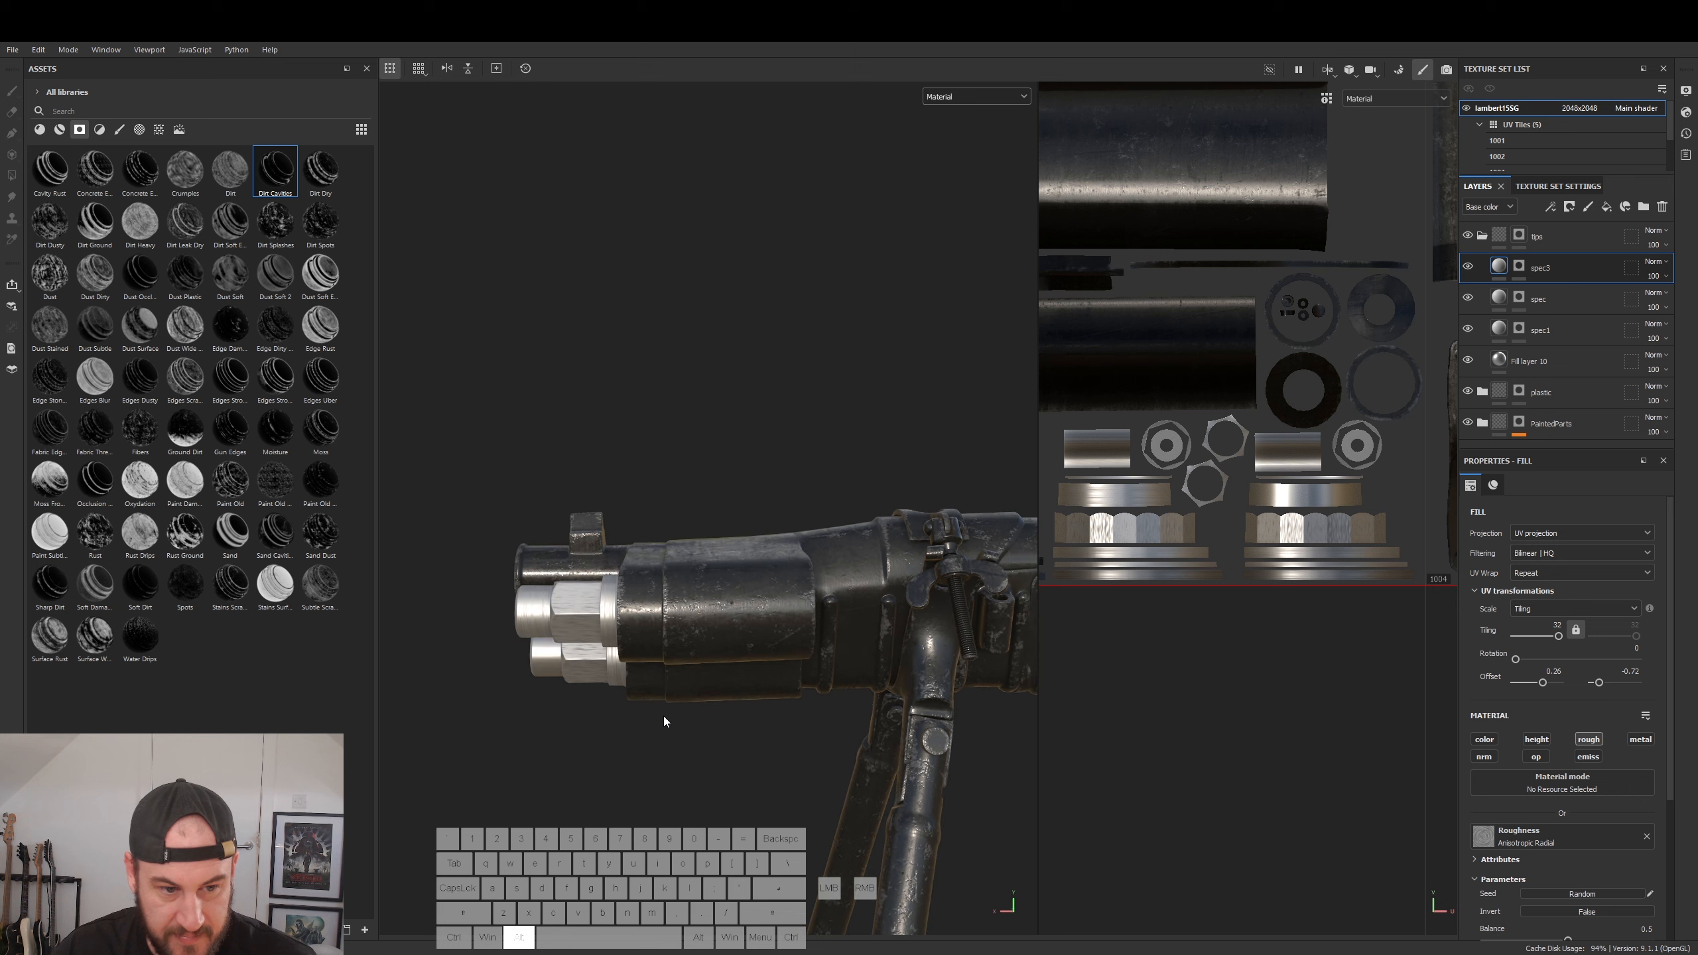
- Add a fill layer above spec3 in the tips folder and give it a bright red base colour
left_click(1606, 208)
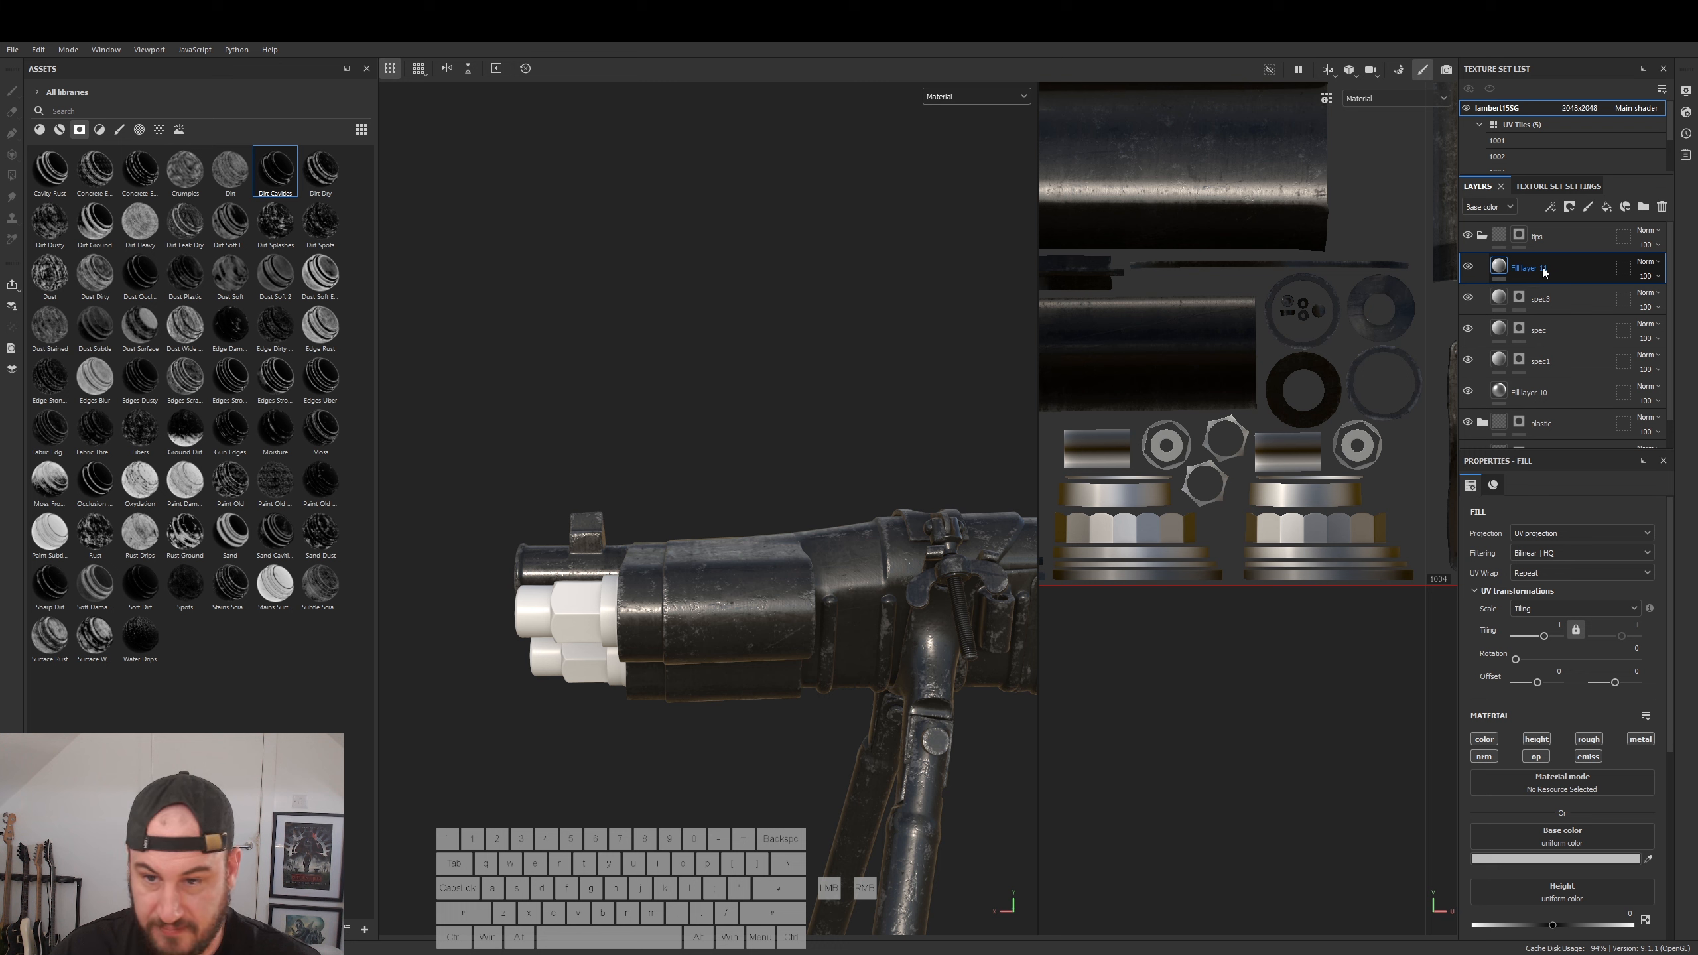
left_click(1542, 863)
left_click_drag(1444, 791, 1510, 751)
left_click(1545, 698)
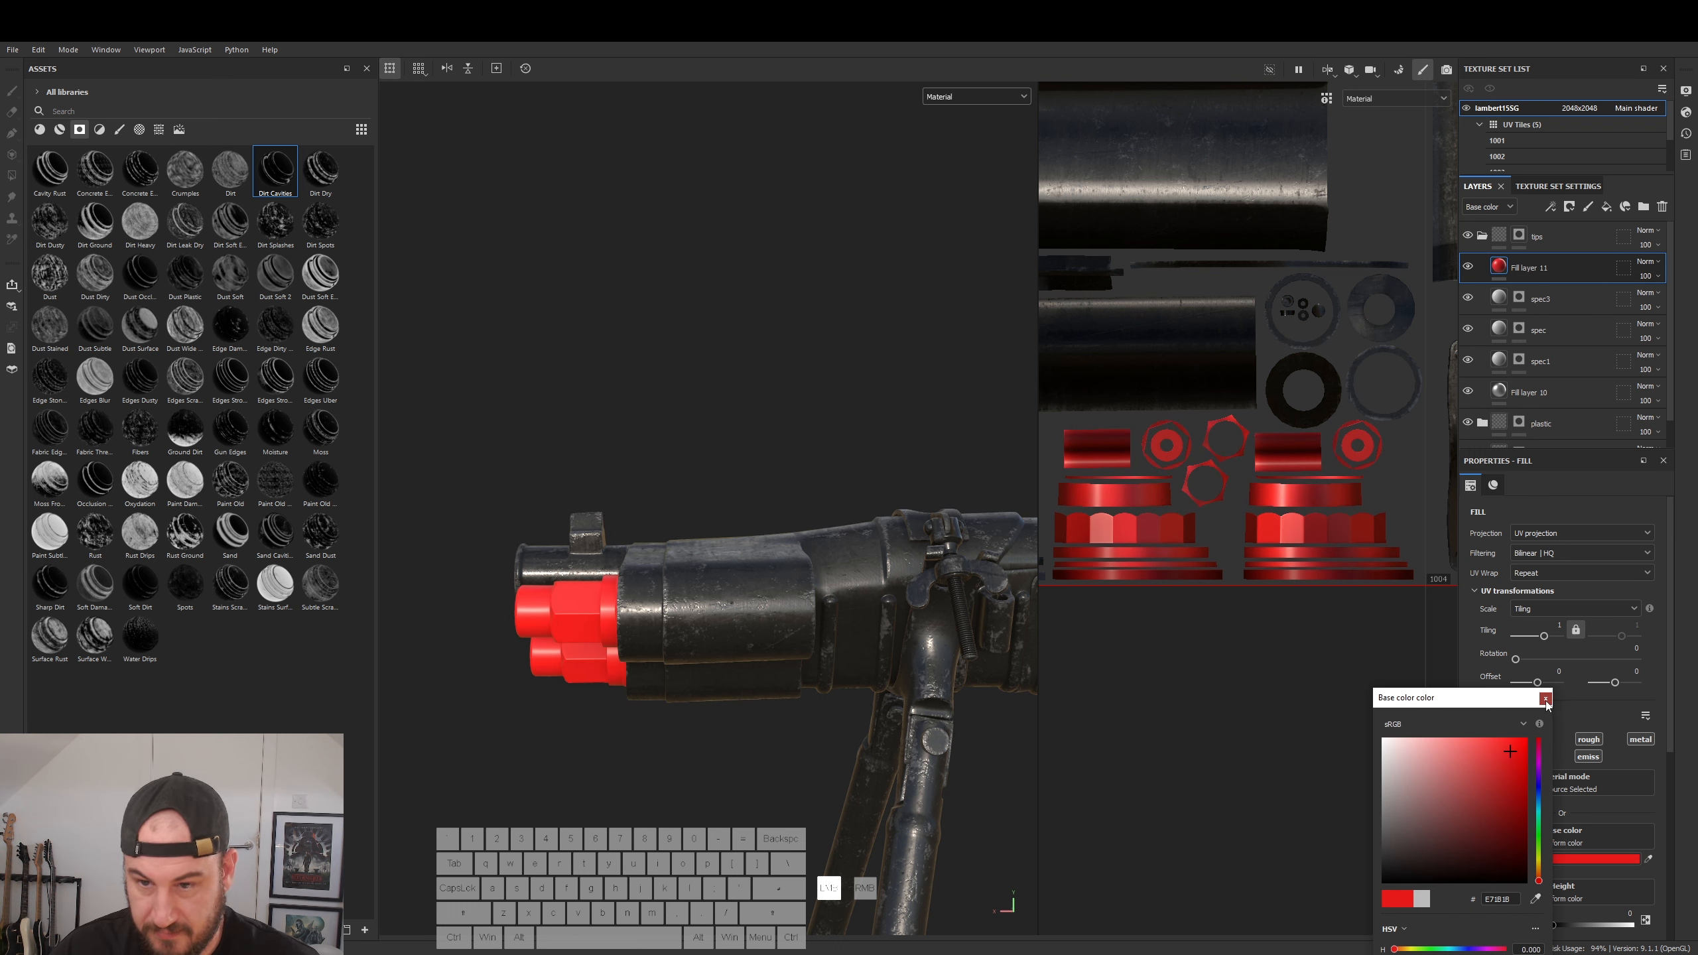
- Apply the Edges Scratched smart mask to the red fill layer
left_click(187, 382)
left_click_drag(180, 388, 1512, 267)
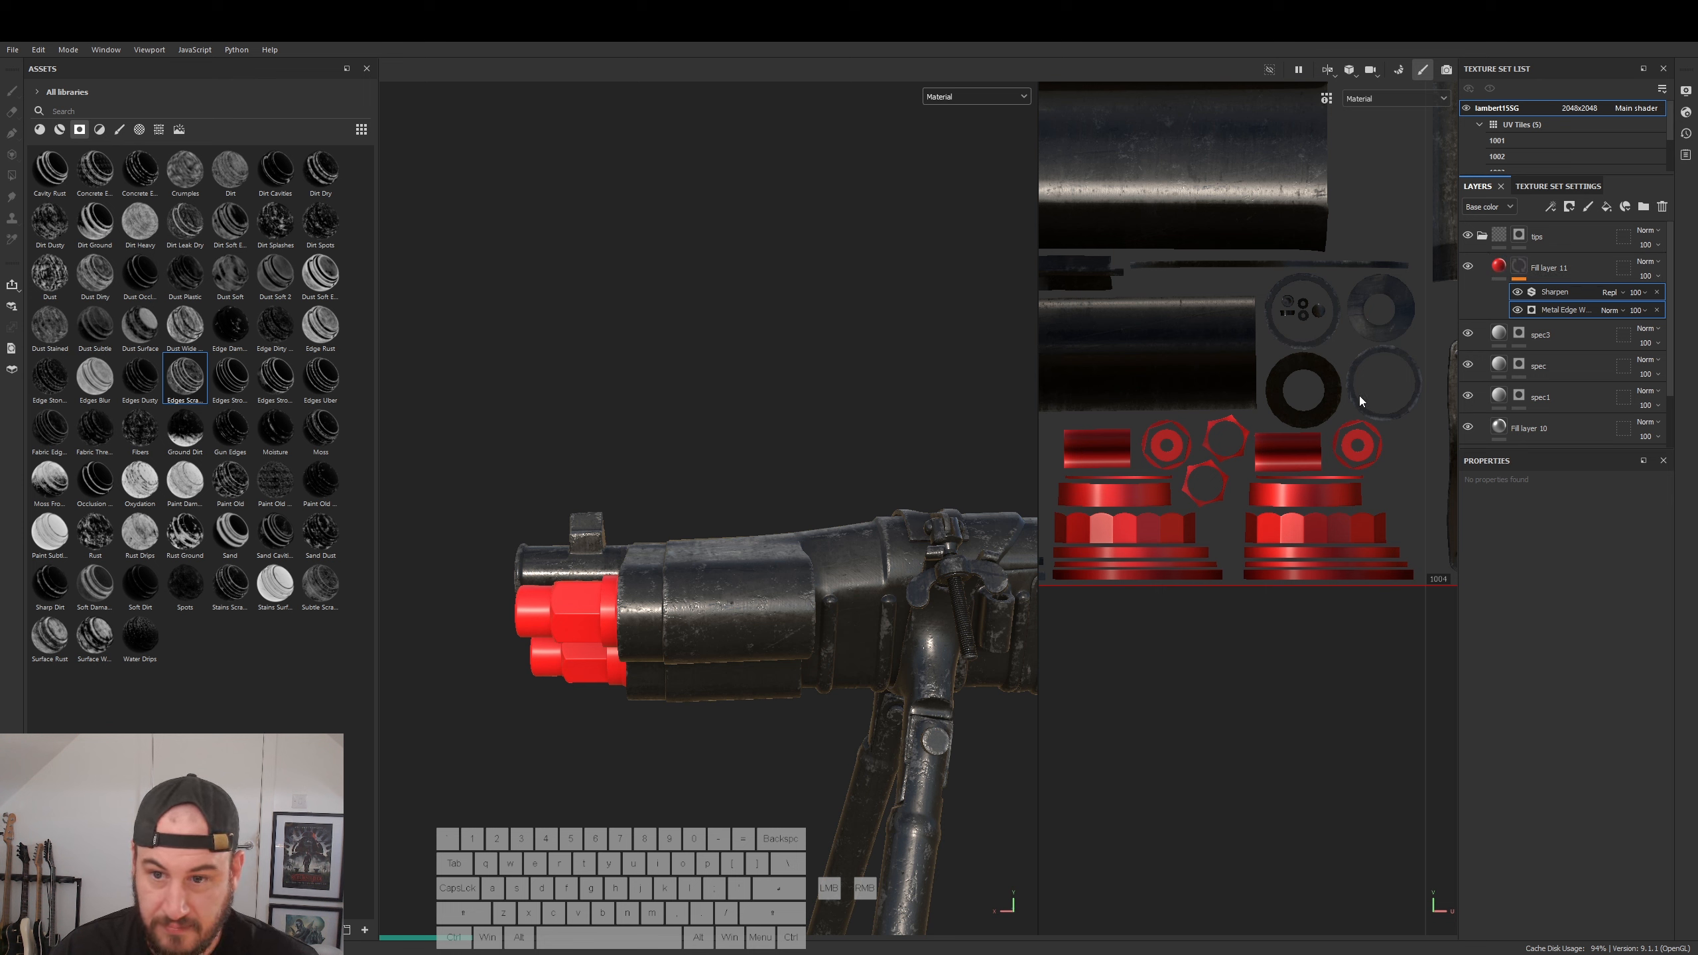
left_click_drag(562, 621, 1046, 520, "alt")
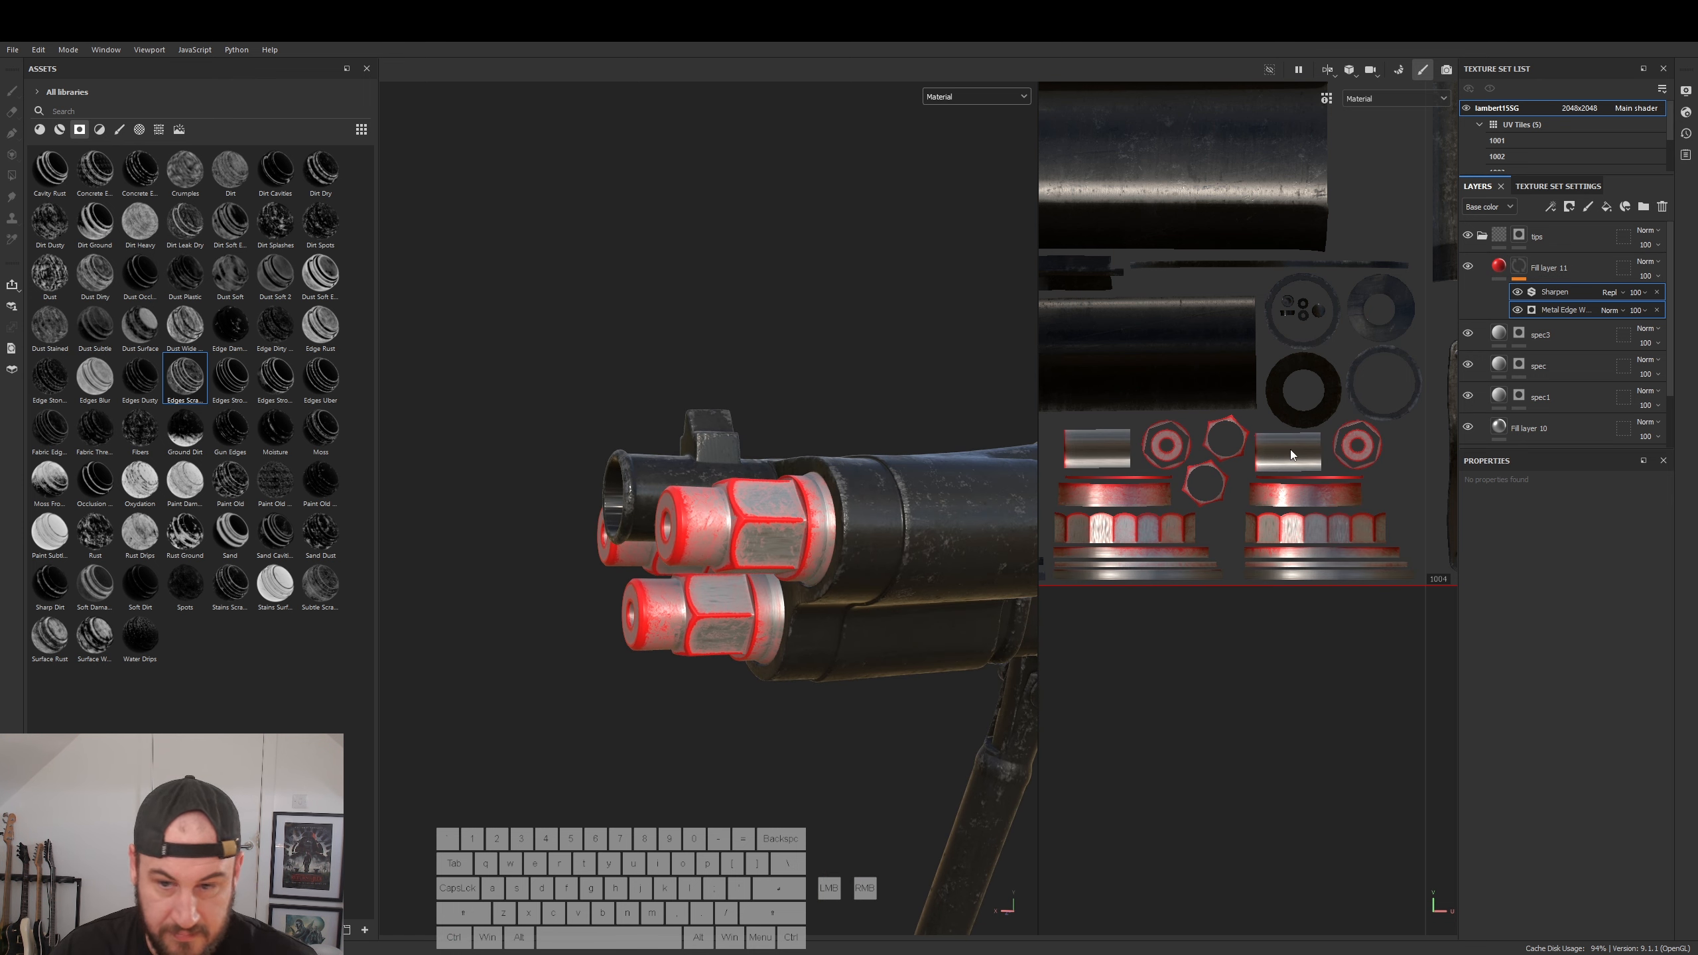
- In the red layer's Metal Edge Wear generator, set Curvature Weight to 0.21, Ambient Occlusion Masking to 0.81 and Grunge Scale to 6
left_click(1561, 310)
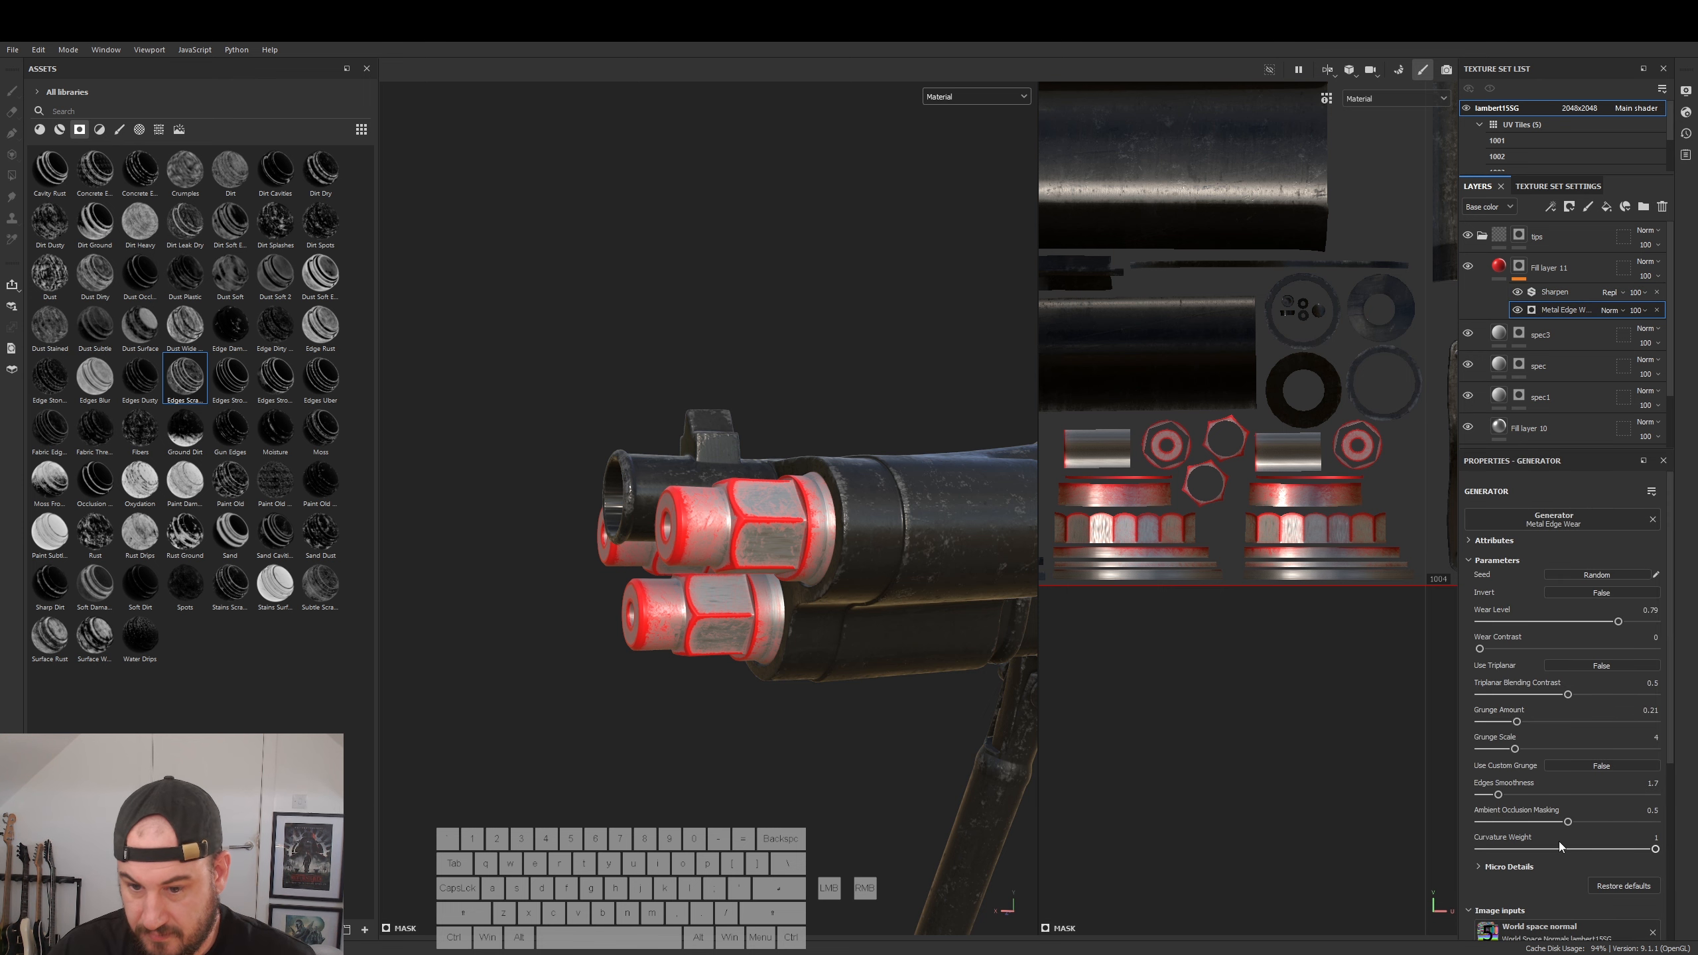
left_click(1531, 850)
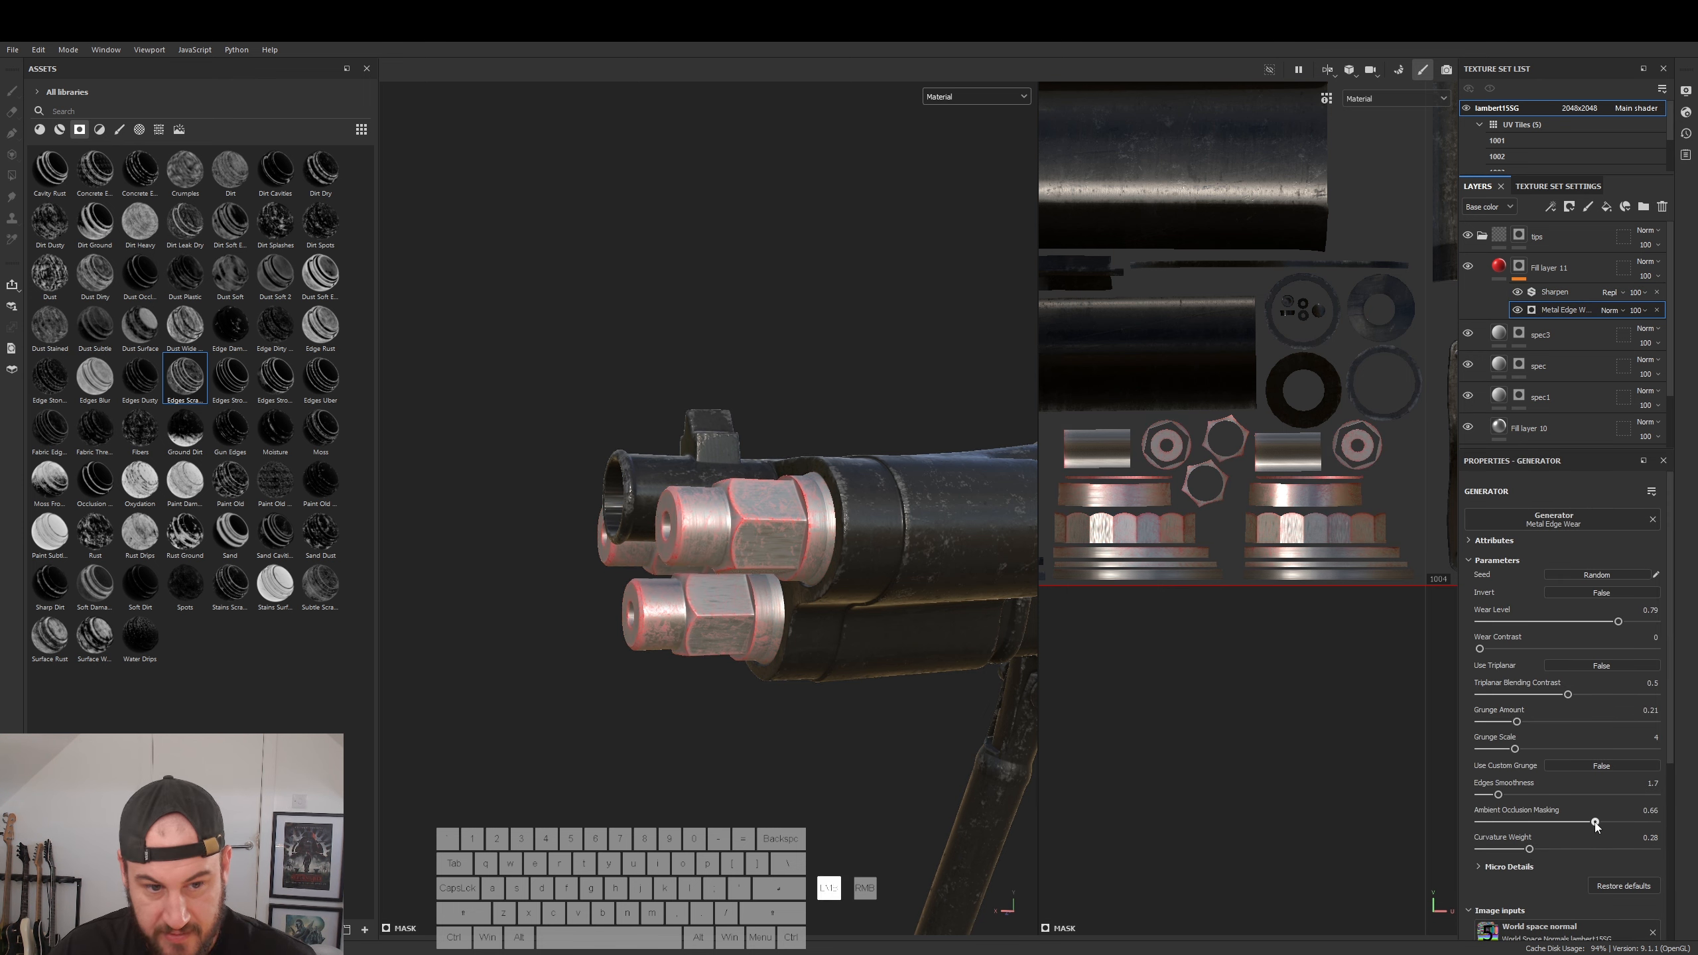
left_click_drag(1623, 825, 1622, 823)
left_click_drag(1530, 850, 1517, 849)
left_click_drag(1531, 748, 1541, 748)
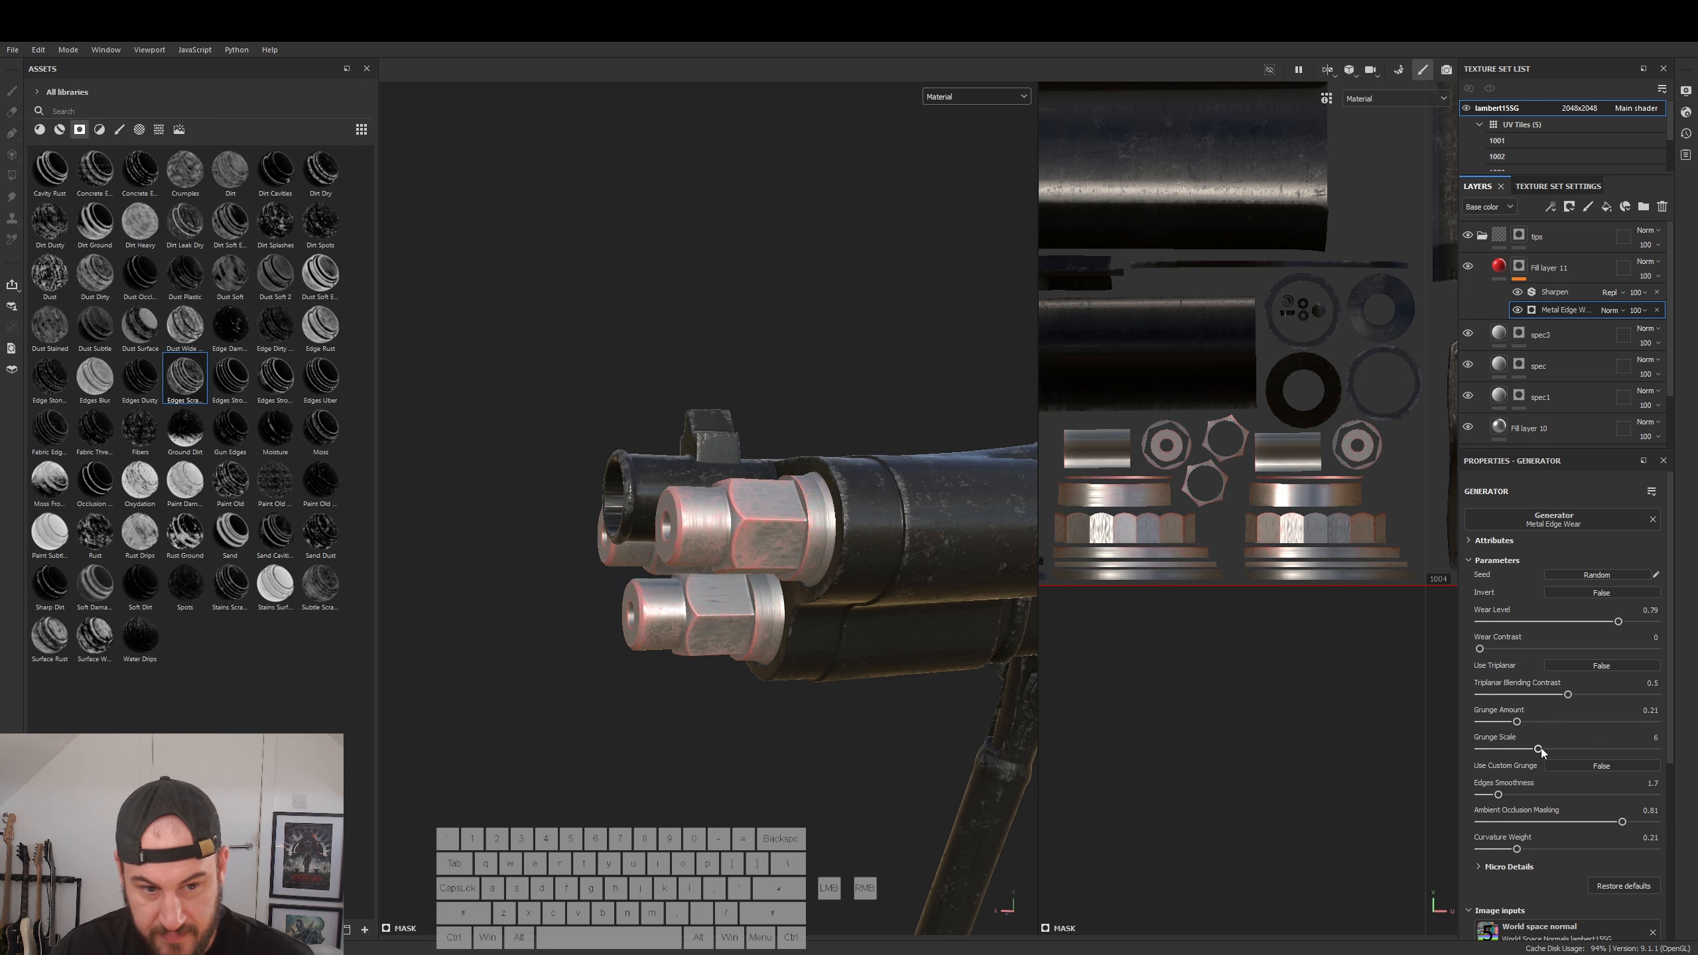
key("alt")
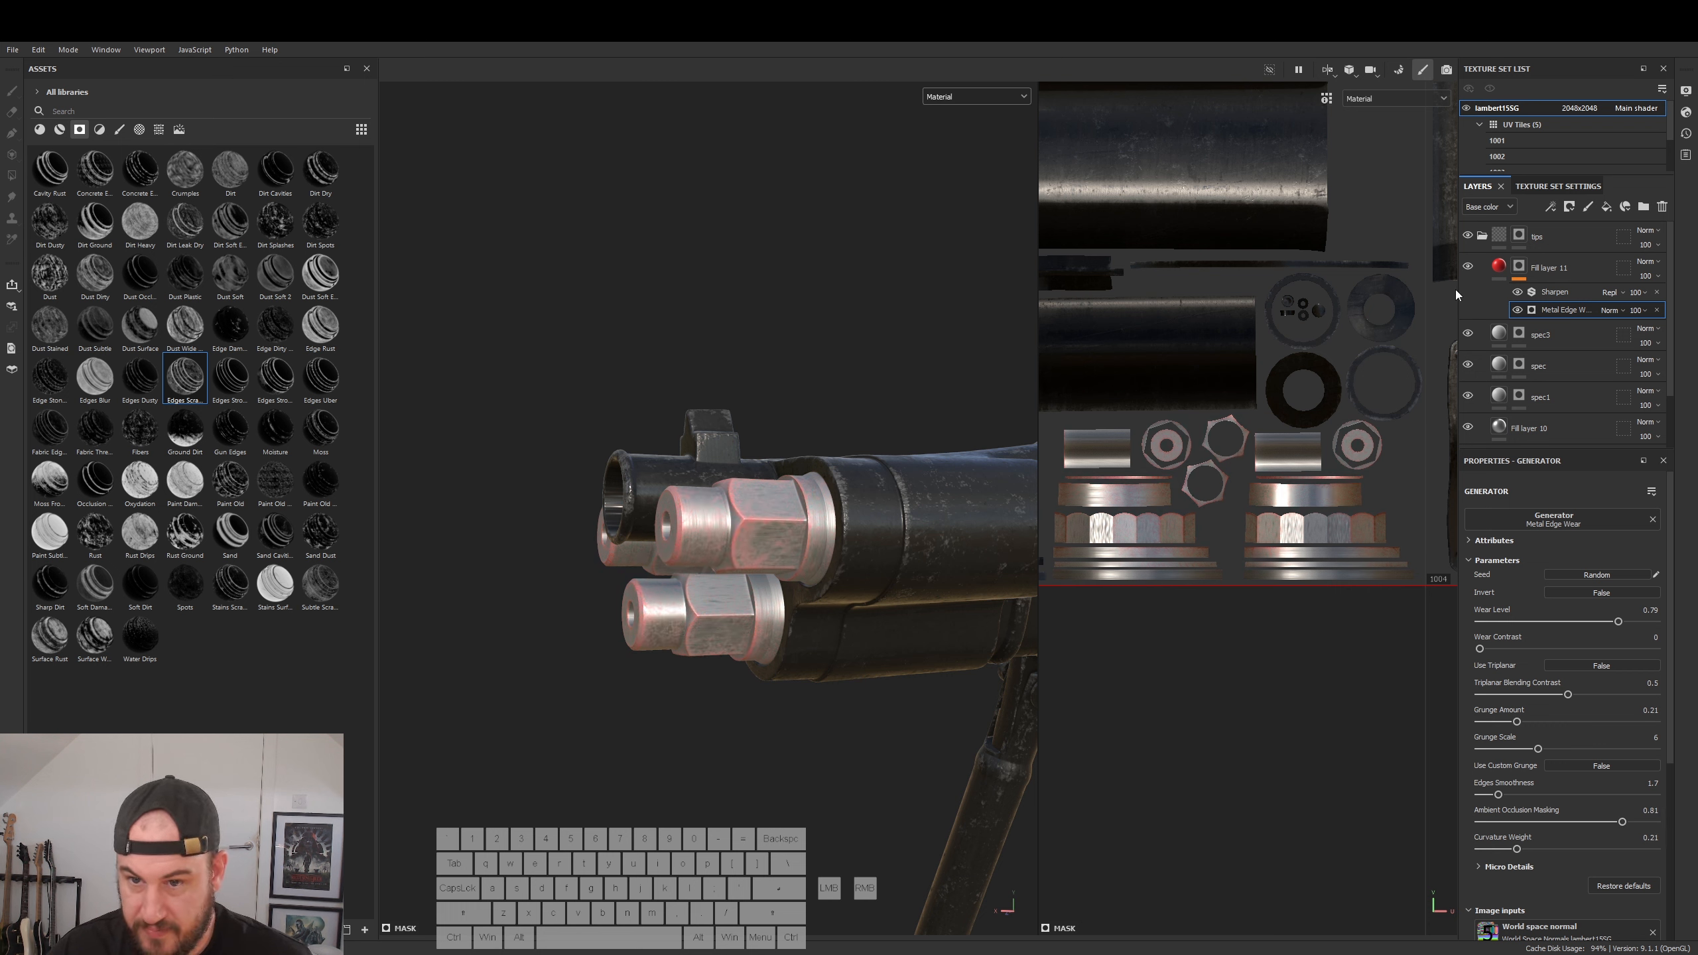
- Change Fill layer 11's base colour to grey 5F5F5F and set its metallic to about 0.77
left_click(1500, 270)
left_click(1522, 862)
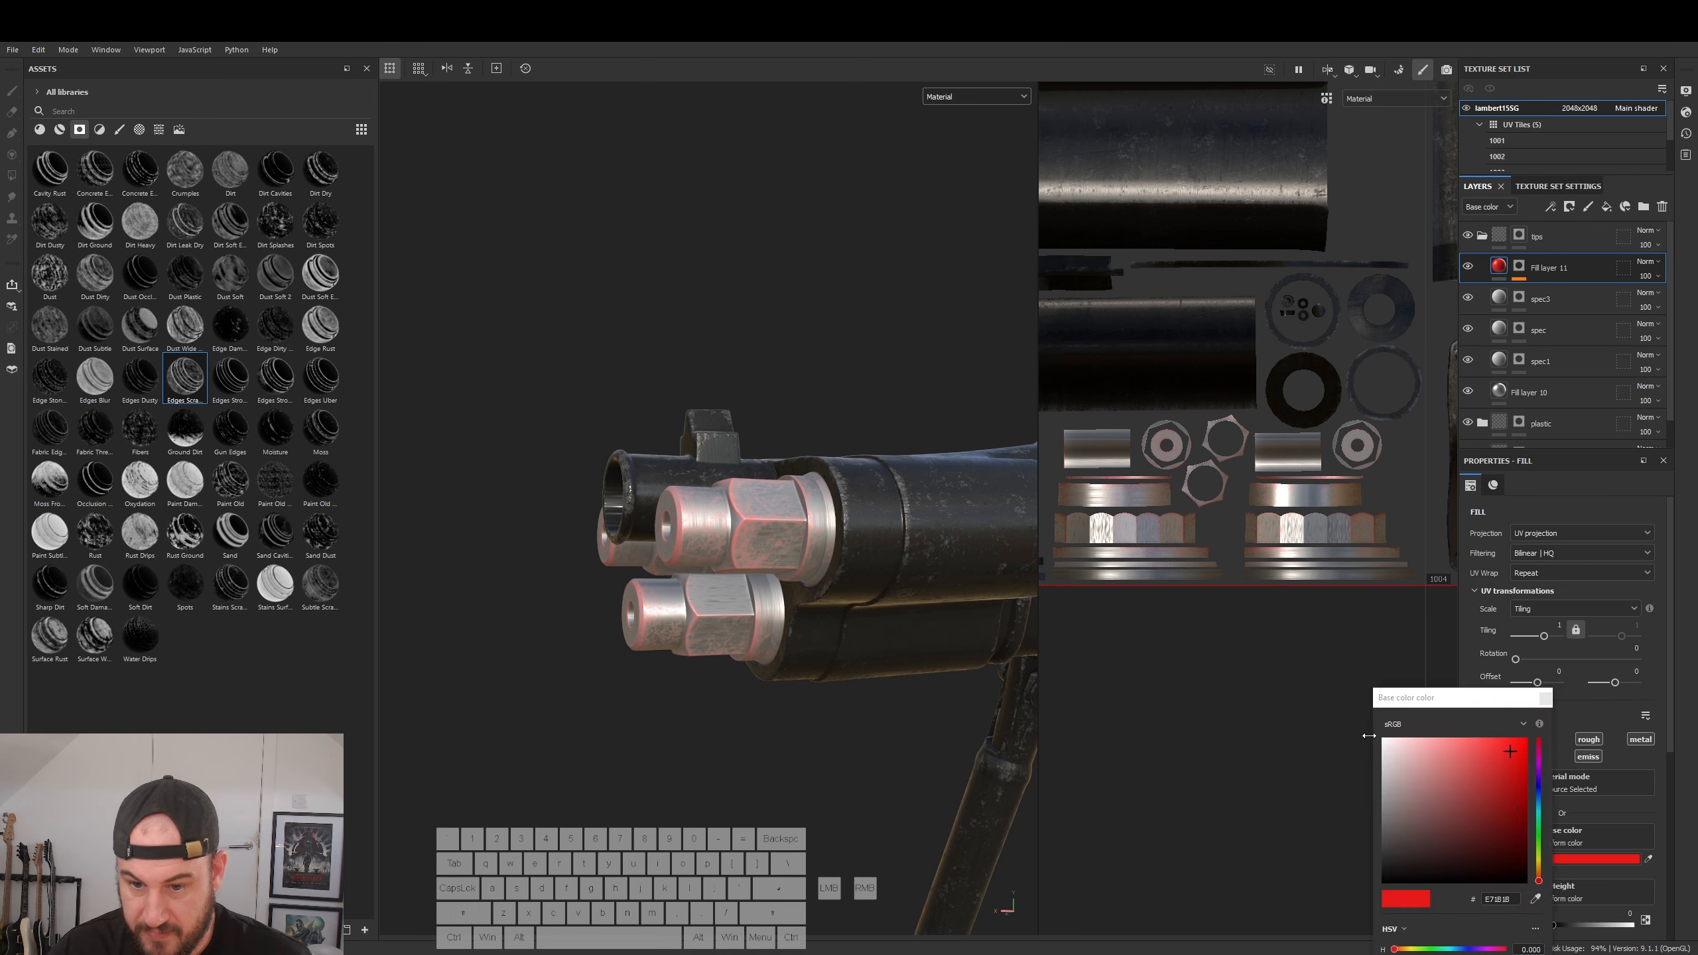
left_click_drag(1404, 775, 1390, 828)
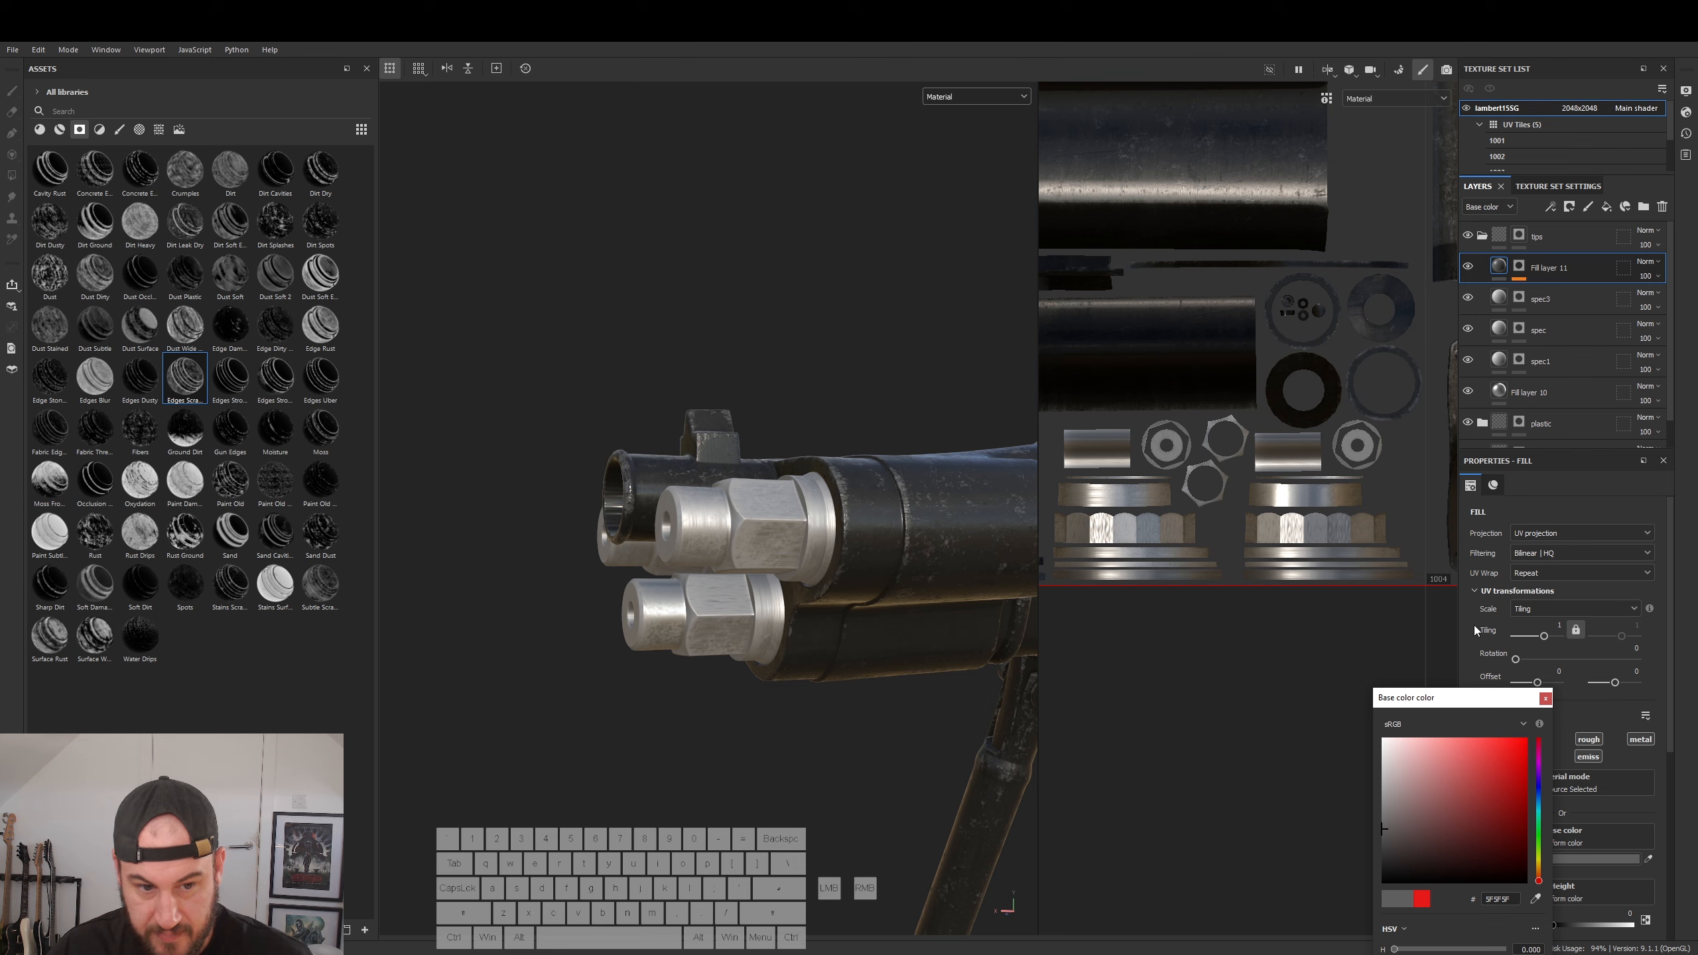
mouse_move(1320, 659)
left_mouse_down("alt")
mouse_move(1268, 664)
mouse_move(1319, 682)
left_mouse_up("alt")
left_click_drag(860, 736, 806, 736, "alt")
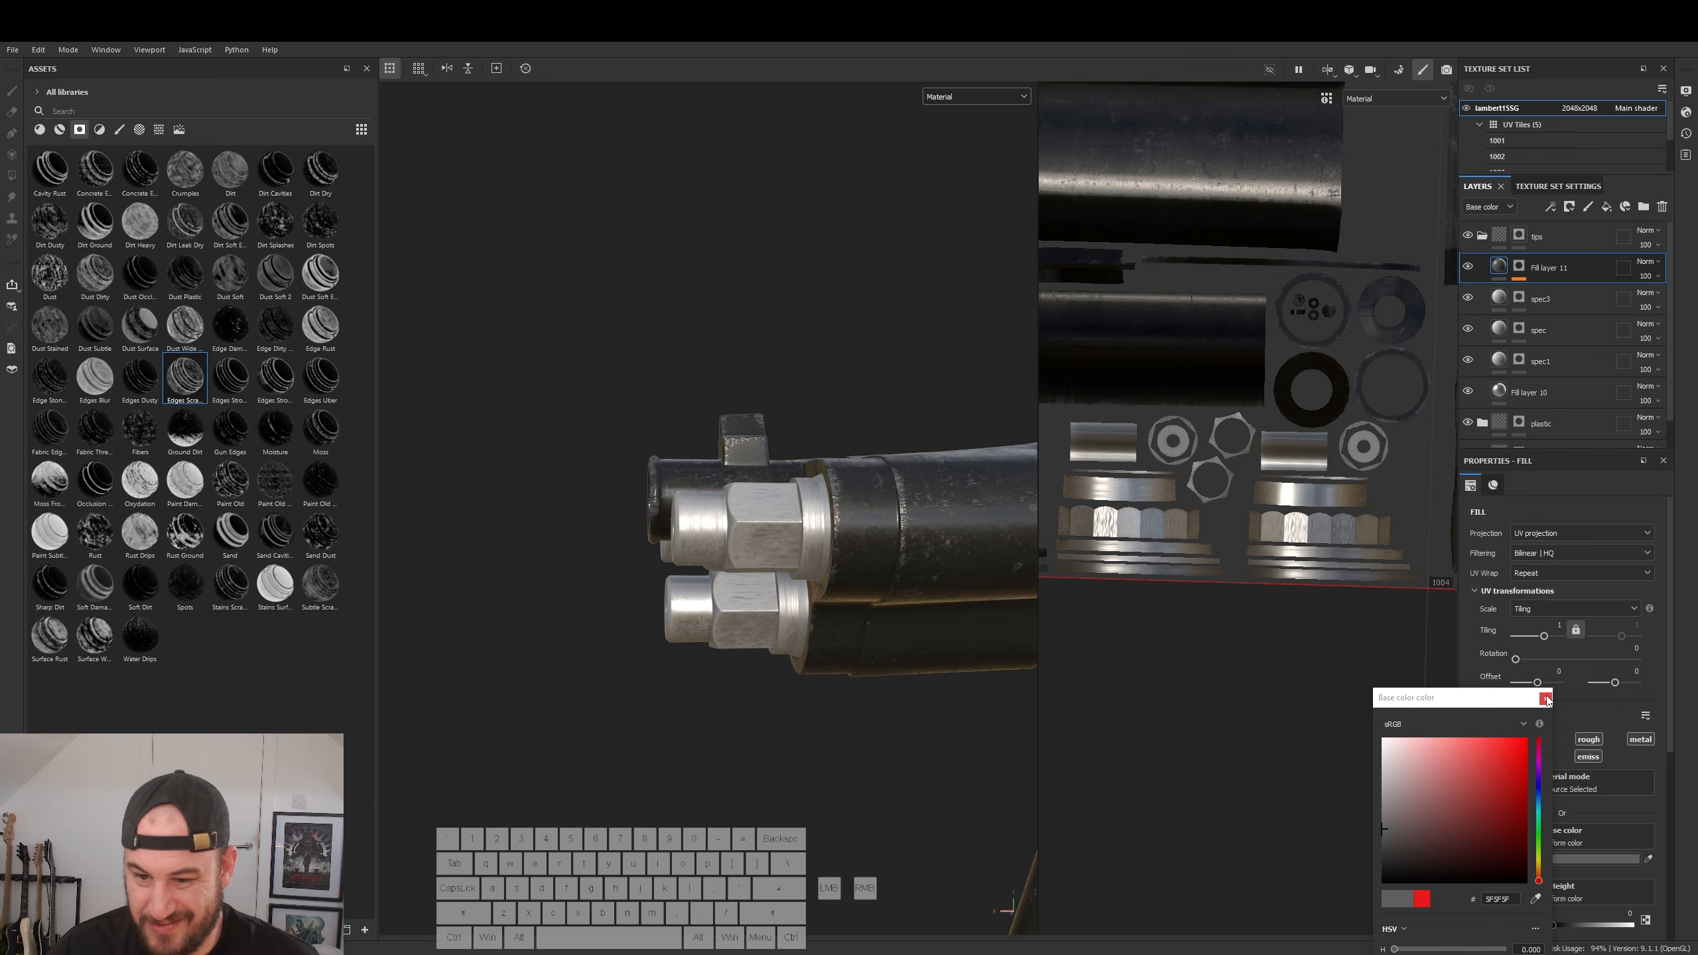
left_click(1547, 699)
left_click_drag(892, 545, 842, 669, "alt")
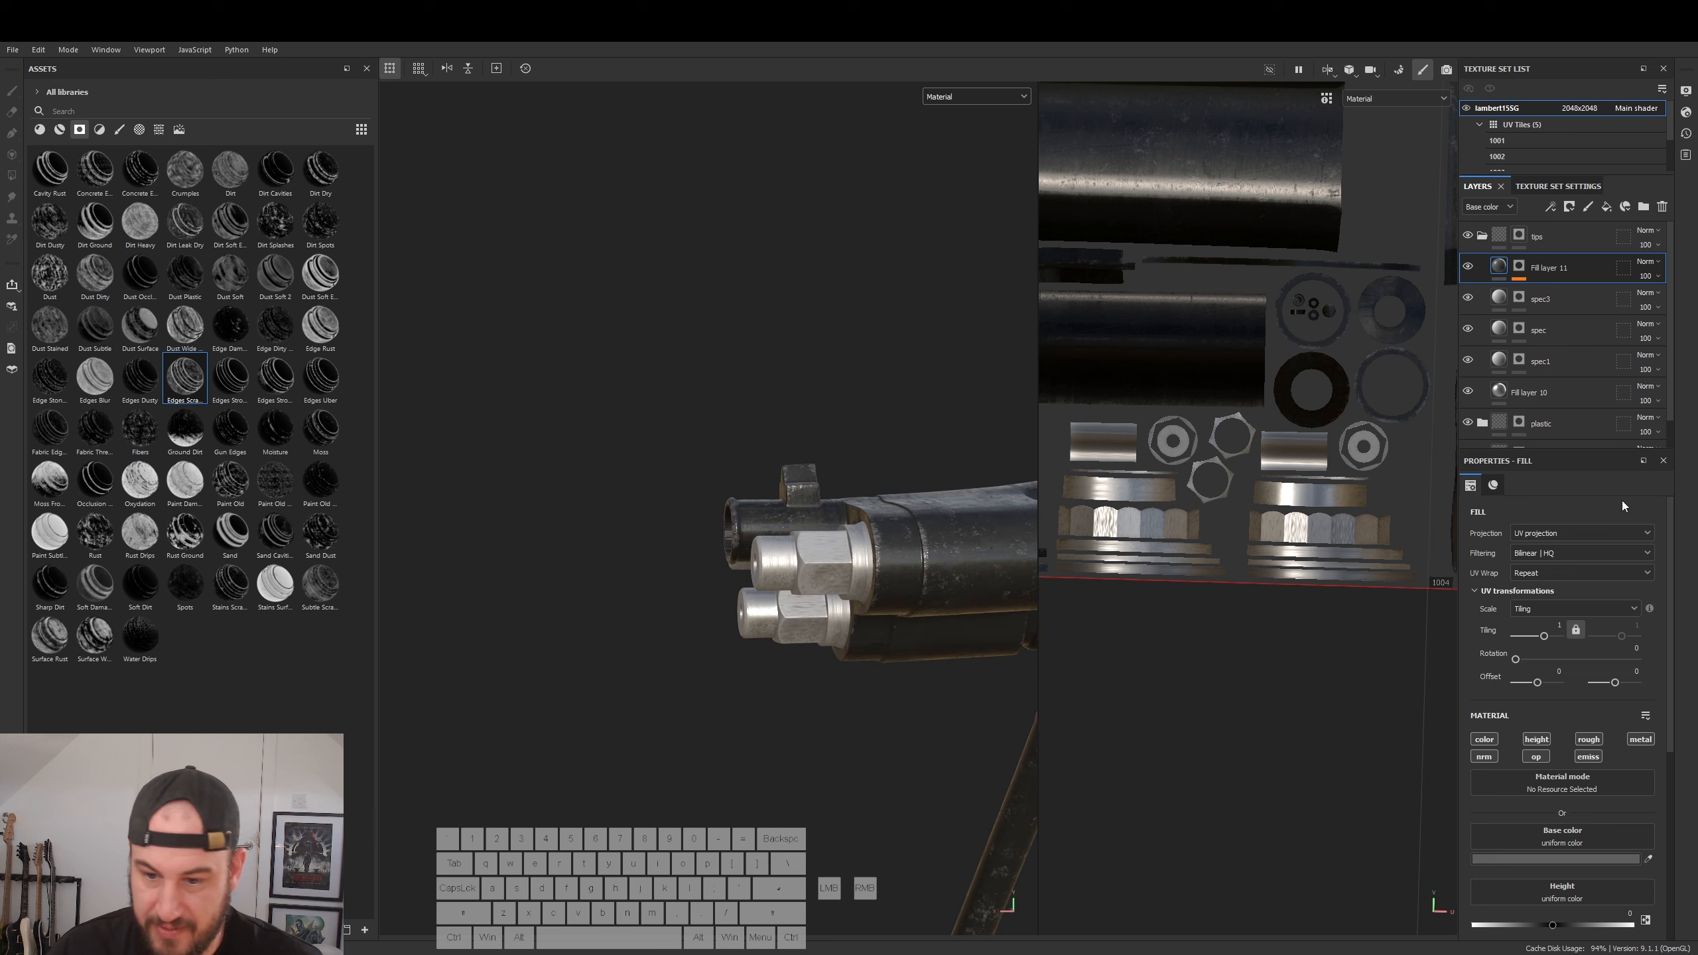
scroll(1570, 845, "down", 2)
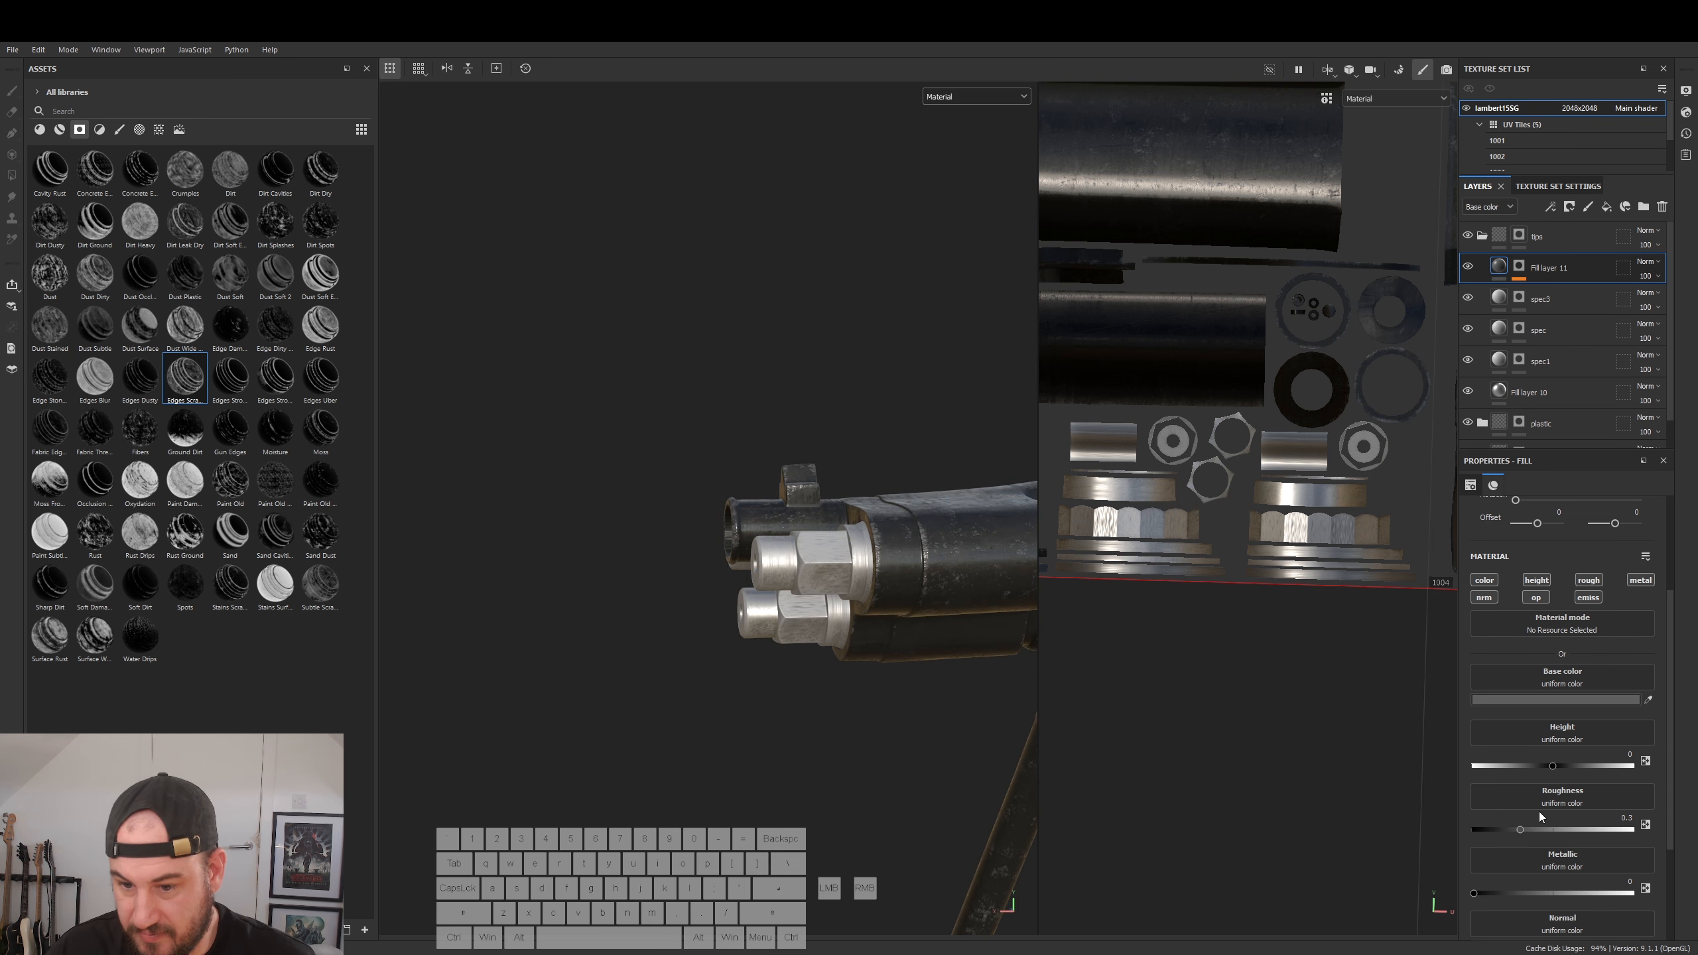
left_click_drag(1478, 893, 1601, 896)
- Set Fill layer 10's metallic to about 0.97 and its roughness to about 0.29
left_click(1538, 392)
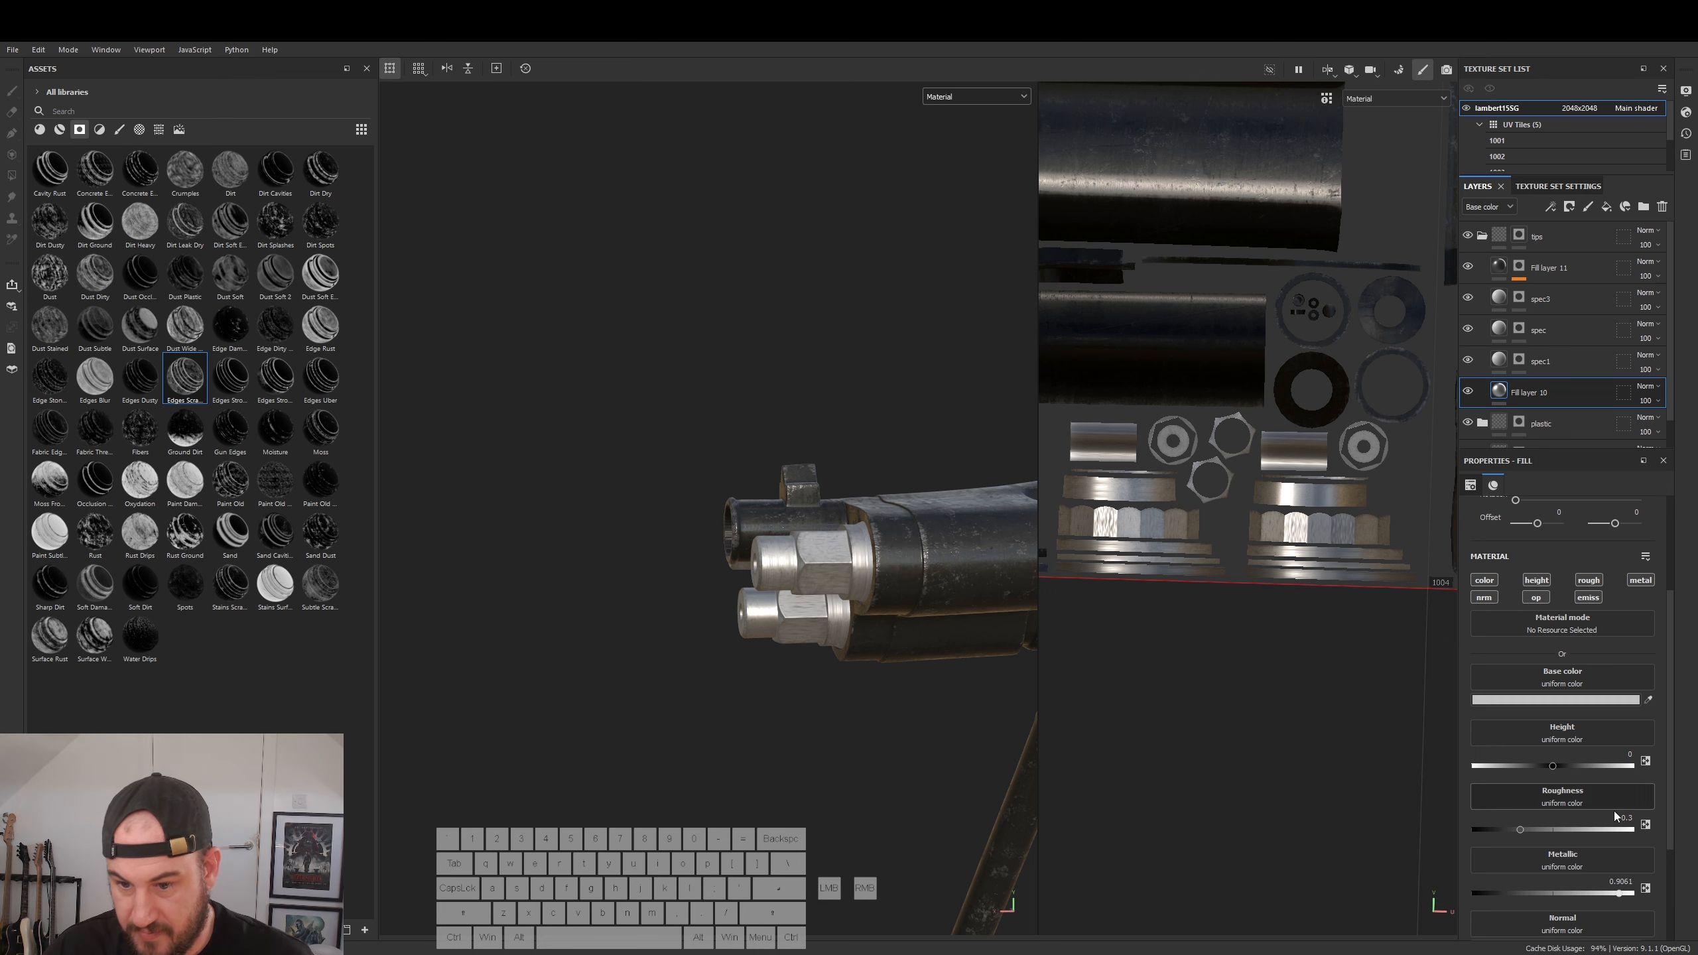
left_click_drag(1626, 898, 1632, 894)
left_click_drag(1021, 699, 876, 545, "alt")
scroll(1080, 541, "up", 3)
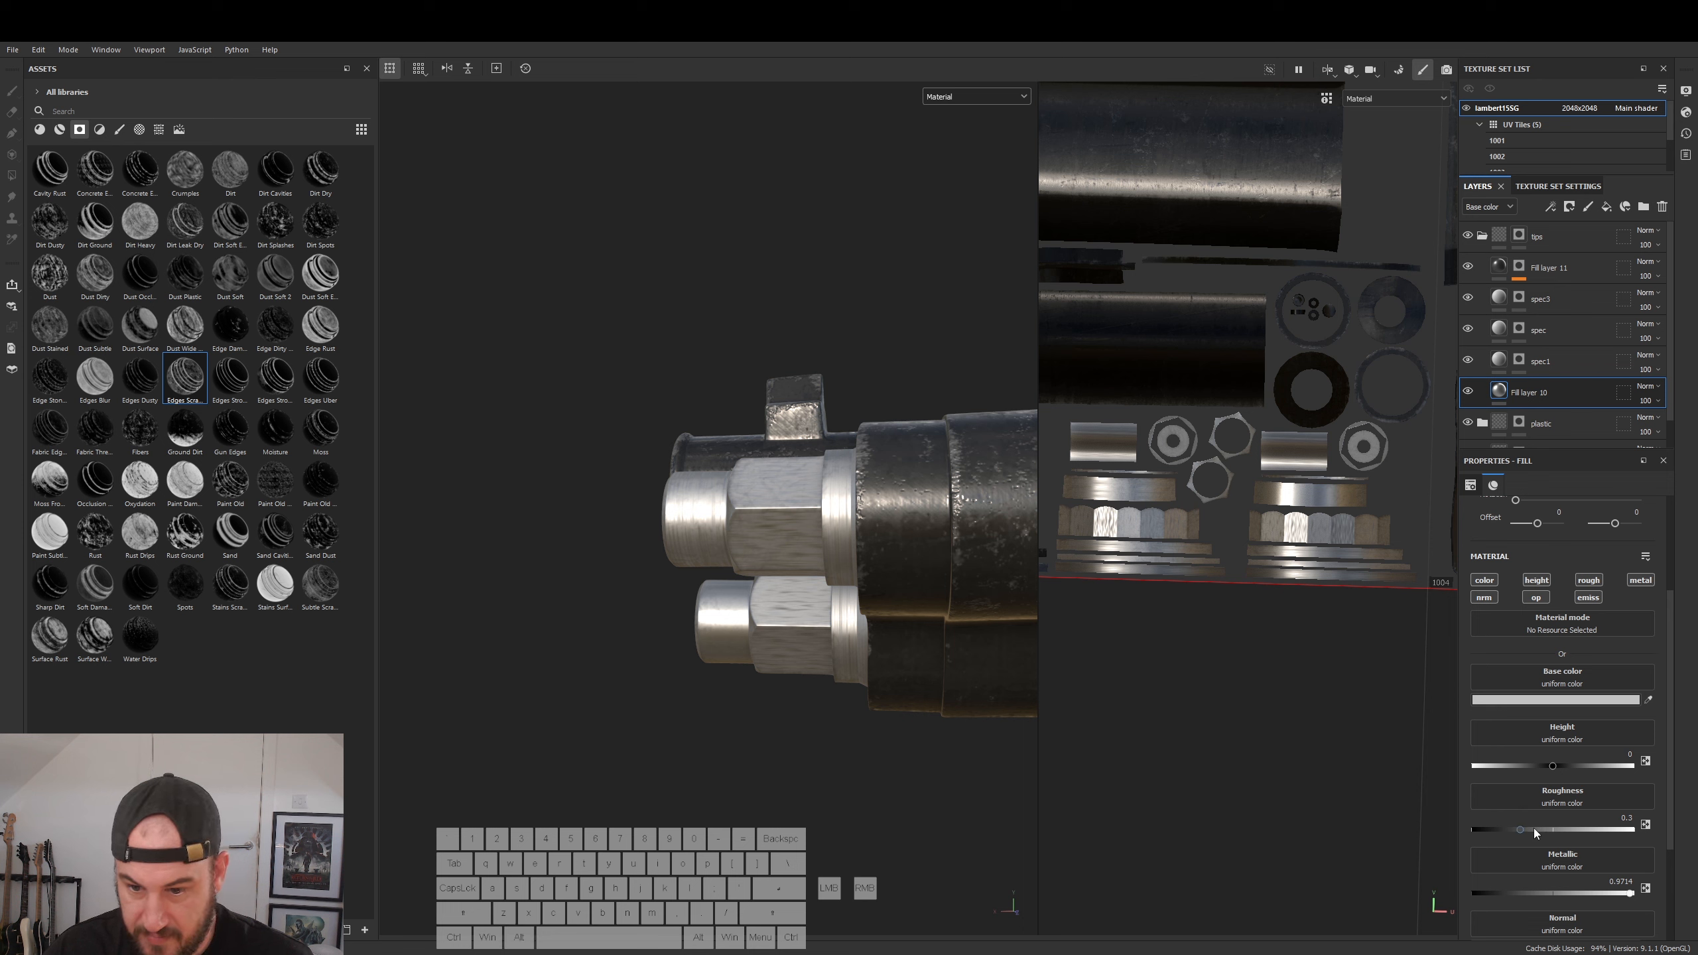
mouse_move(1521, 828)
left_mouse_down()
mouse_move(1502, 828)
mouse_move(1518, 829)
left_mouse_up()
left_click_drag(963, 729, 587, 599, "alt")
left_click_drag(869, 712, 859, 708, "alt")
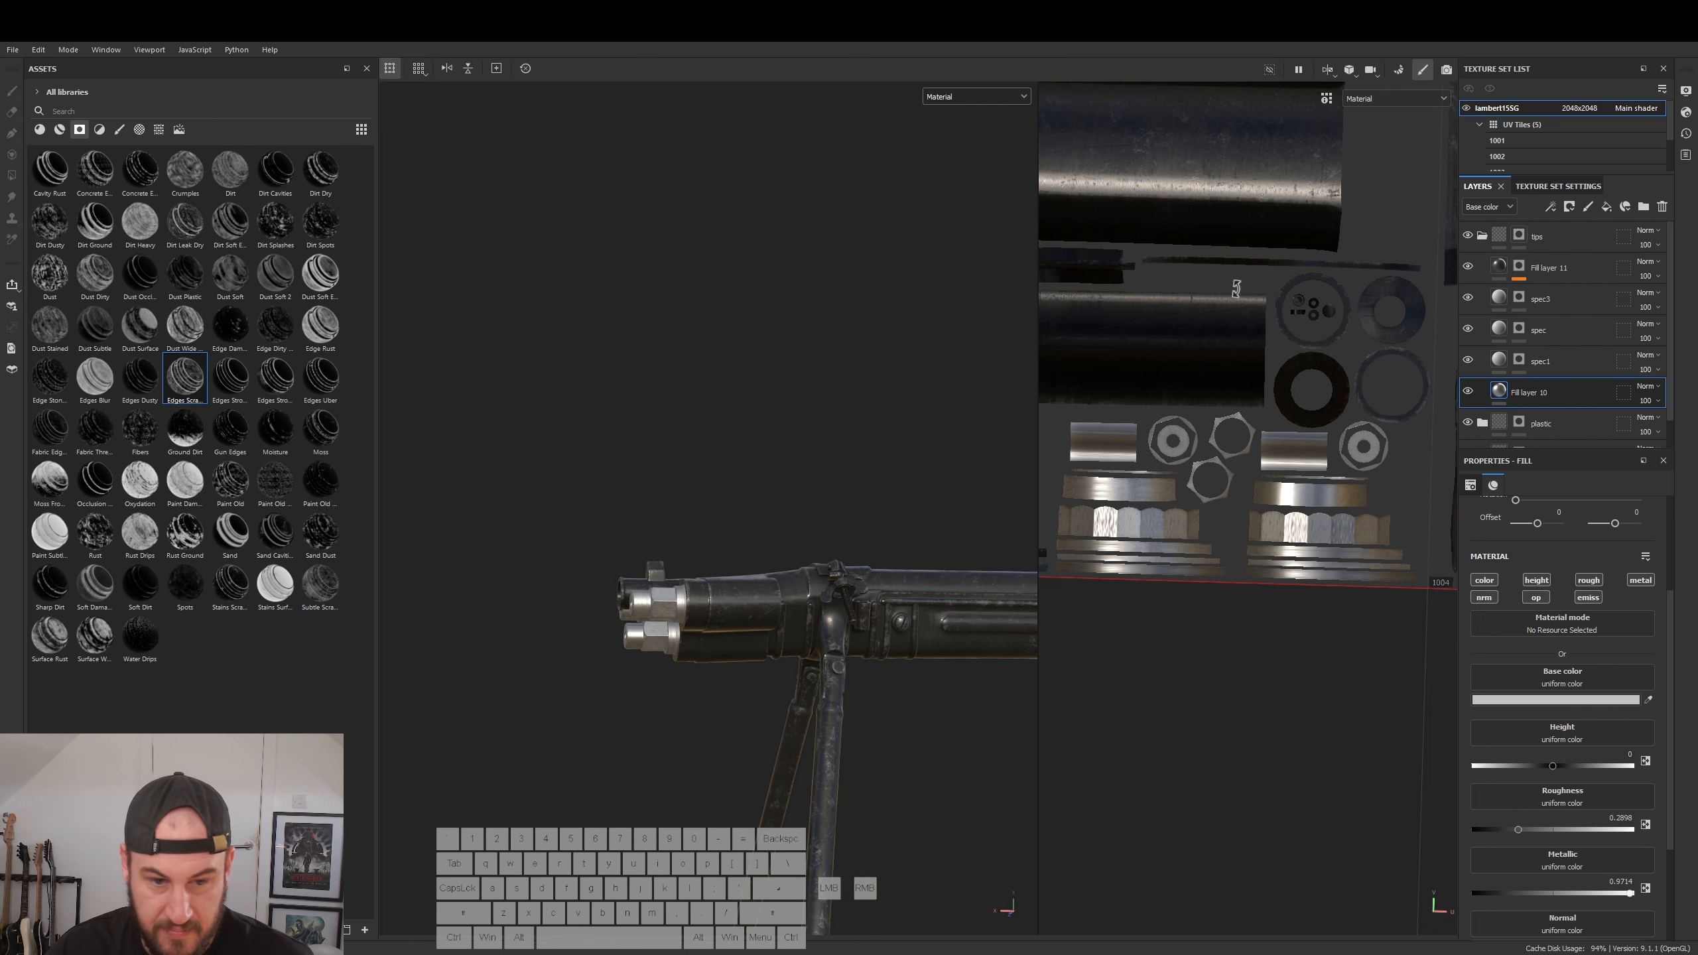
- Add a fill layer above Fill layer 11 and apply the Dirt Cavities smart mask to it
left_click(1556, 278)
right_click_drag(629, 668, 652, 709, "alt")
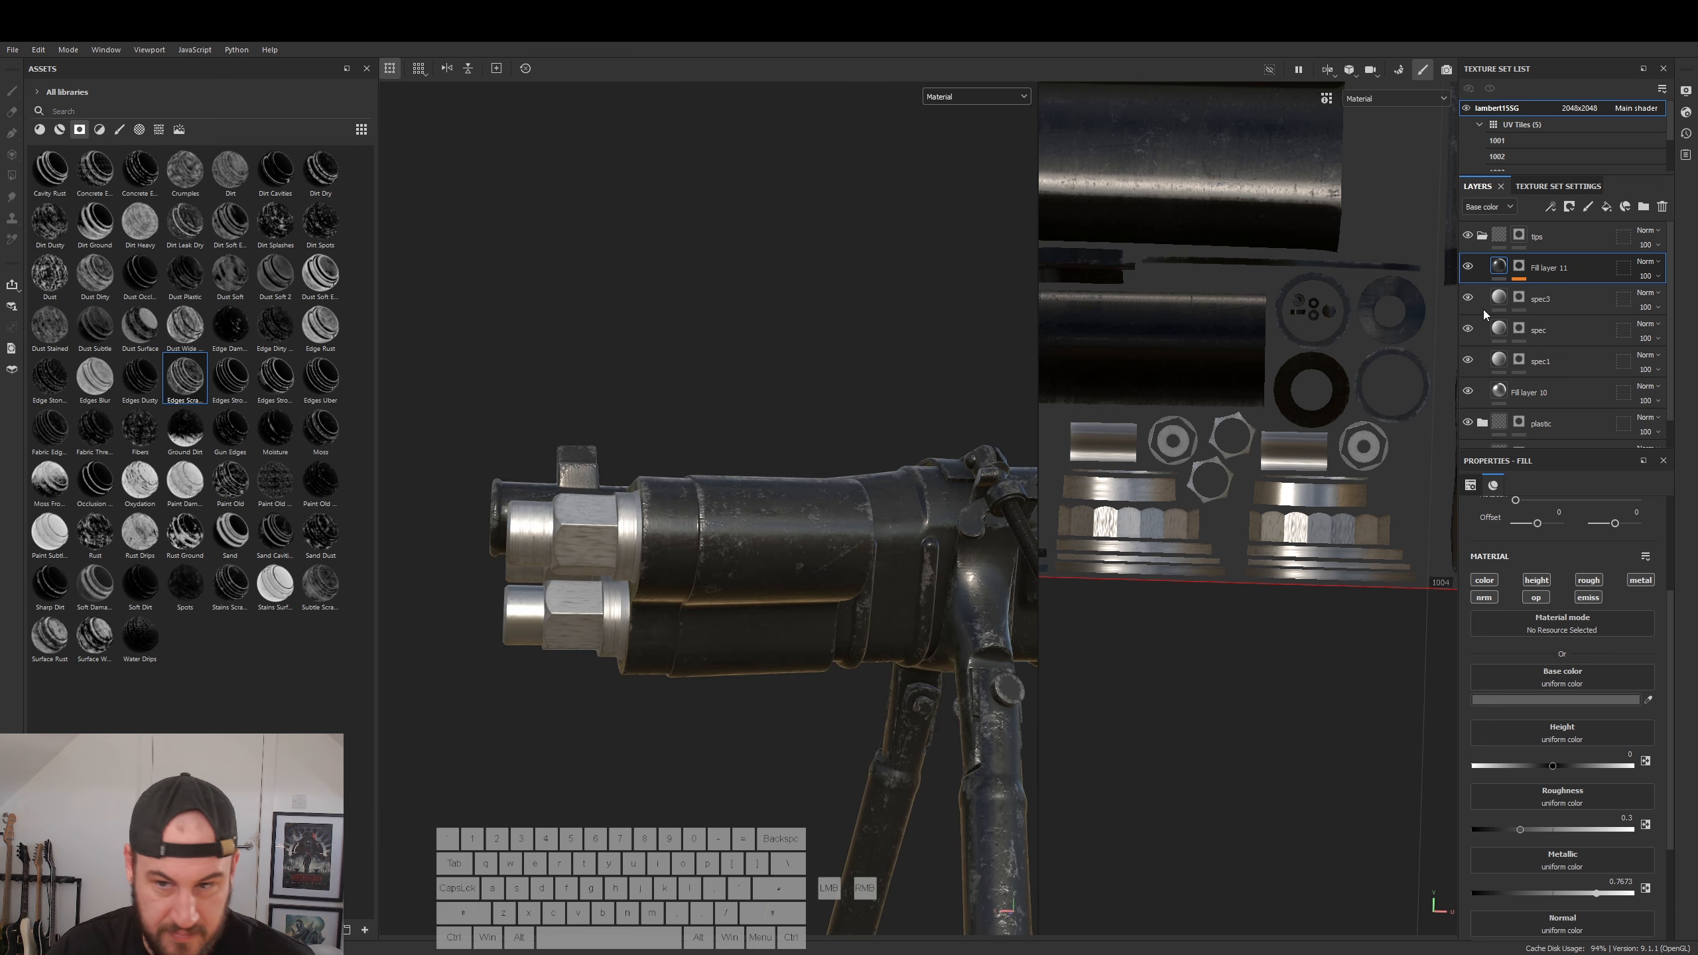
left_click(1607, 208)
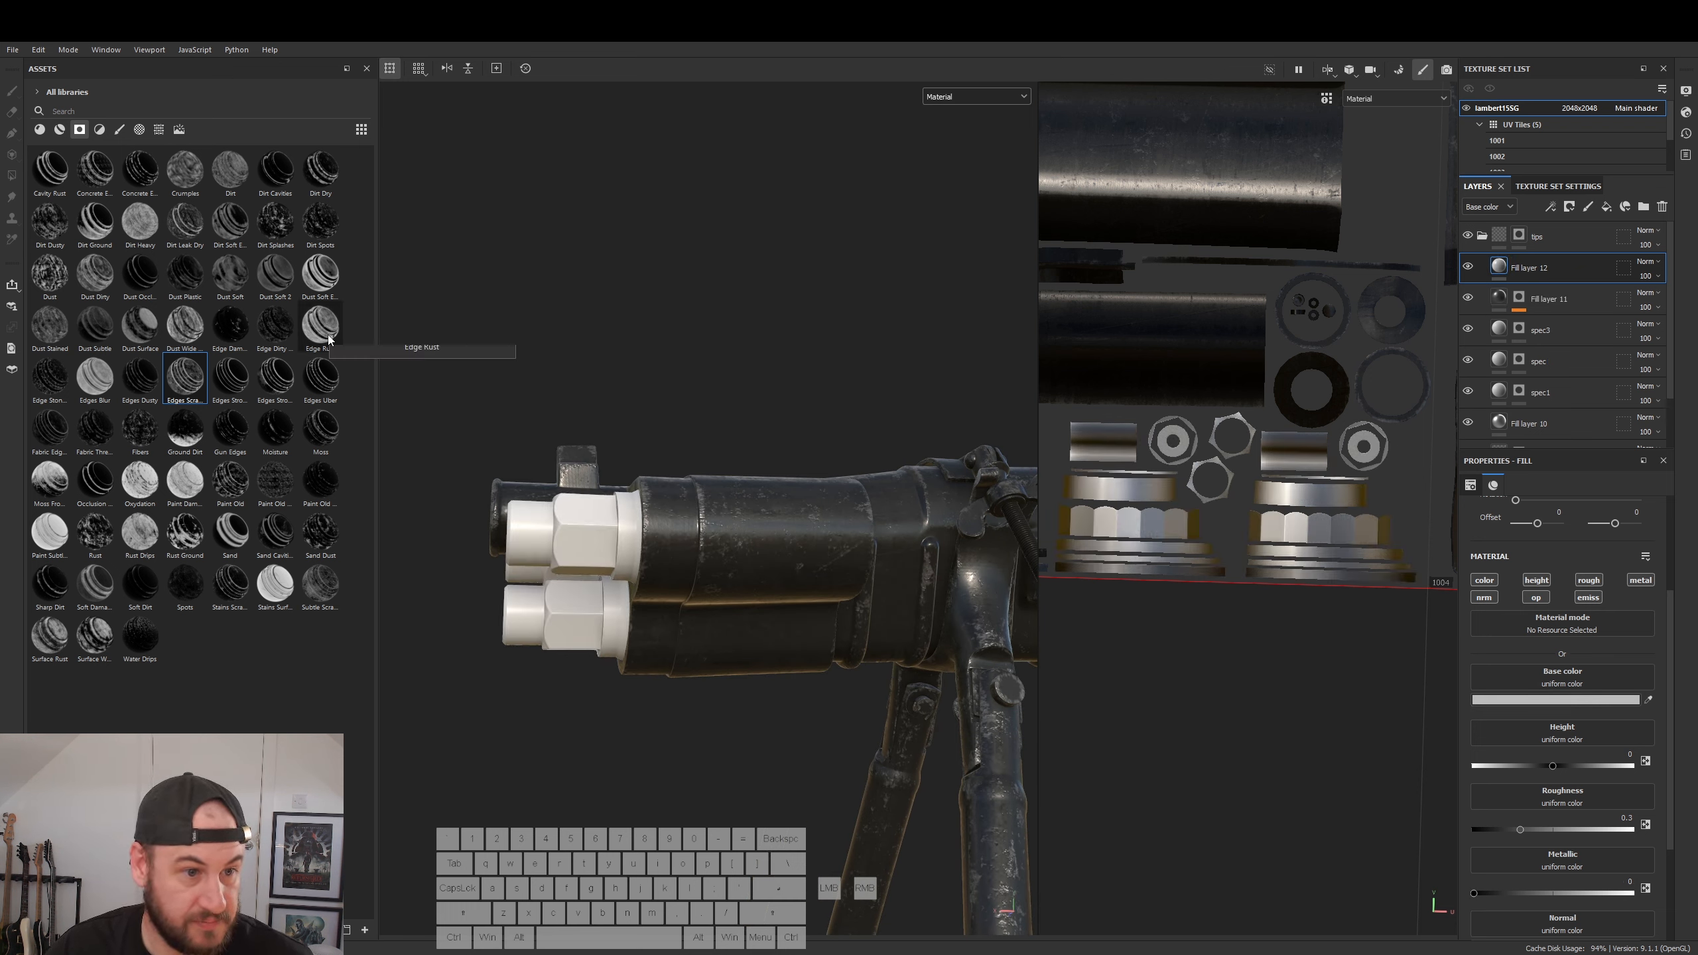
mouse_move(315, 284)
mouse_move(275, 170)
left_mouse_down()
mouse_move(669, 281)
mouse_move(1519, 268)
left_mouse_up()
left_click_drag(585, 512, 567, 516, "alt")
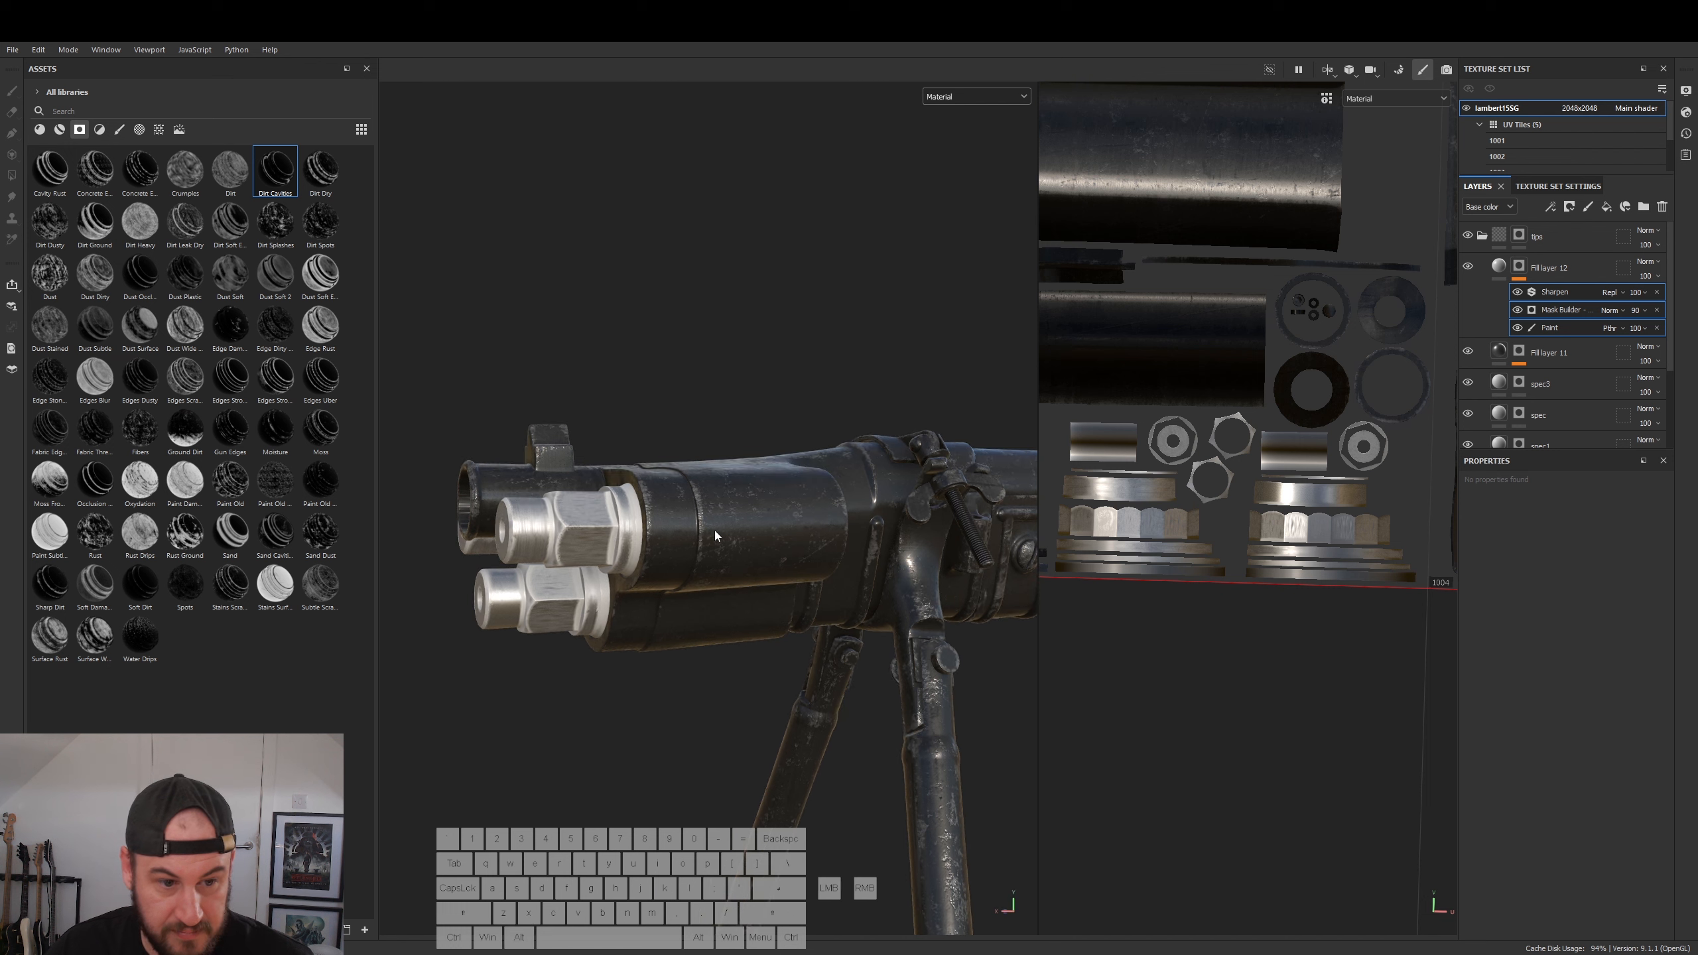
- Try a dark grey base colour on Fill layer 12
left_click(1500, 266)
left_click(1598, 700)
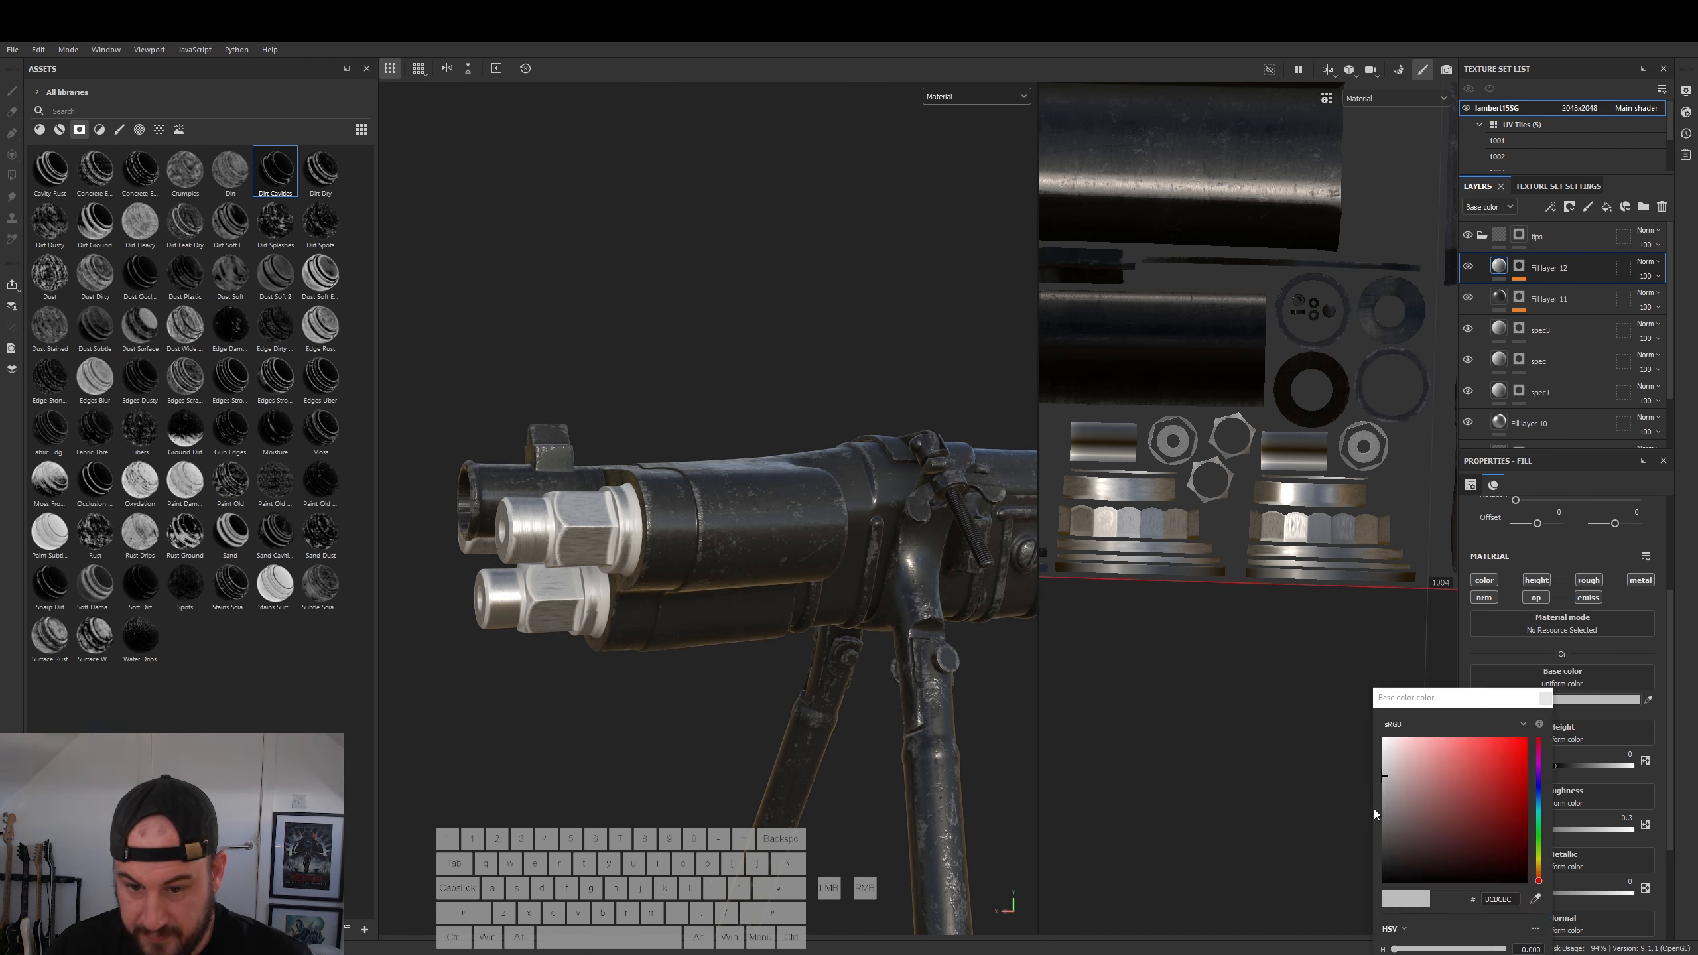
left_click_drag(1388, 831, 1386, 859)
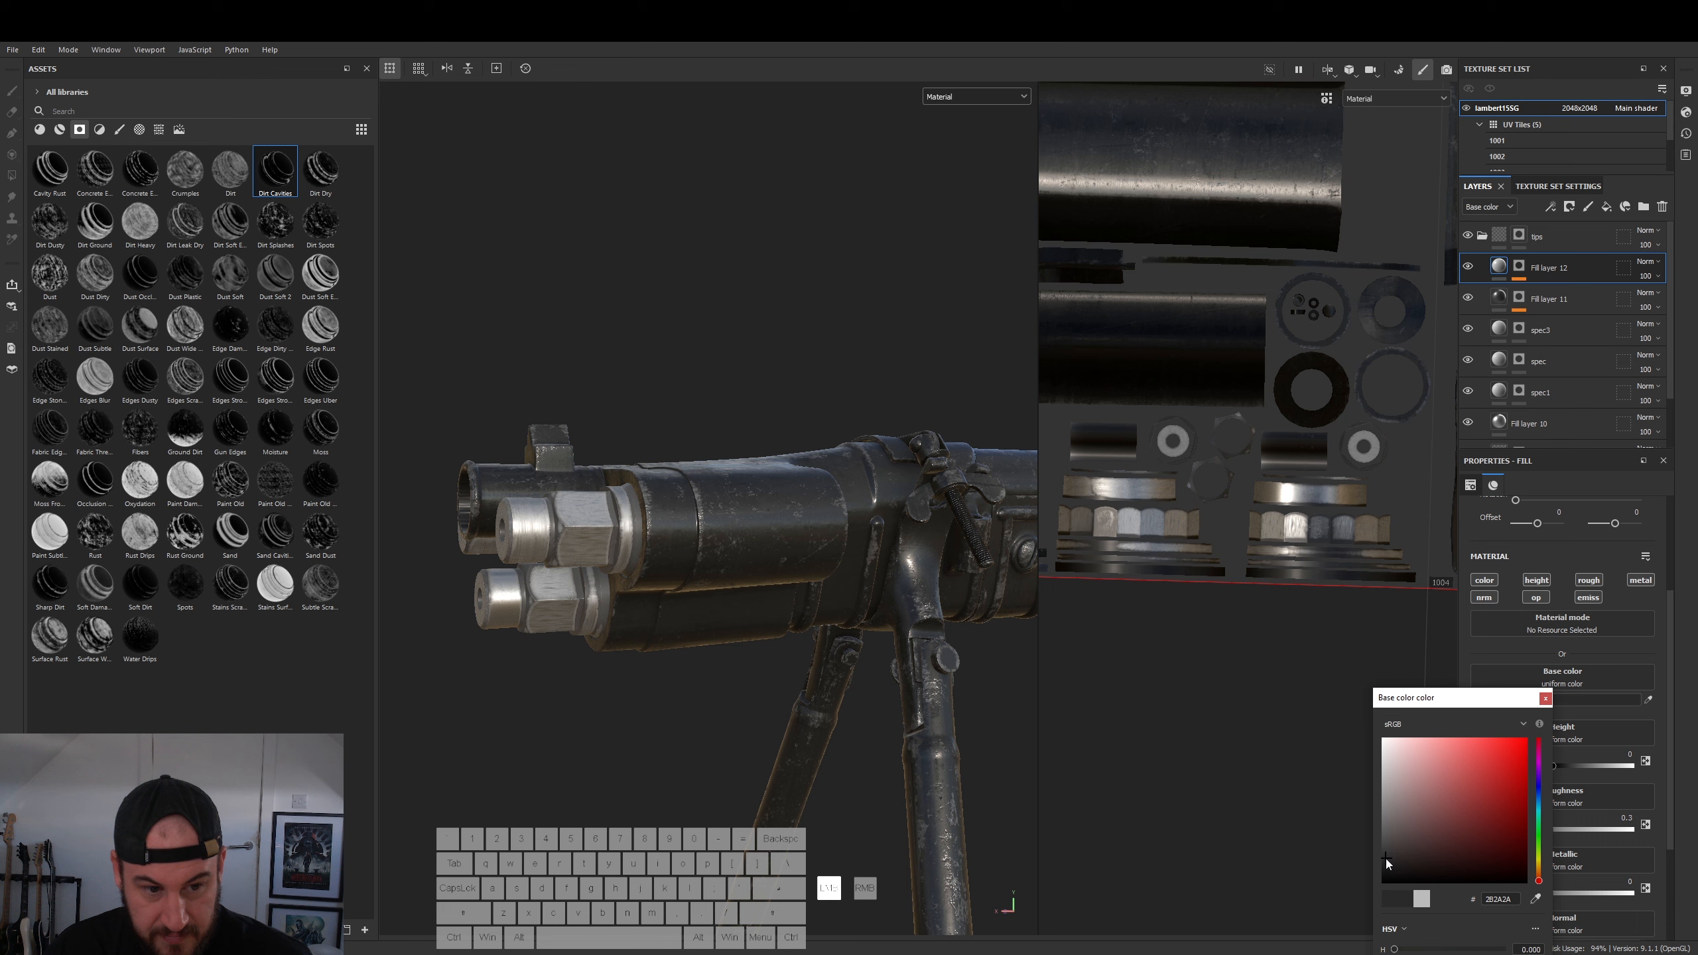
- In Fill layer 12's Mask Builder generator, set Curvature to 0.68, Top/Down Gradient to about -0.19 and AO to about 0.8
left_click(1523, 267)
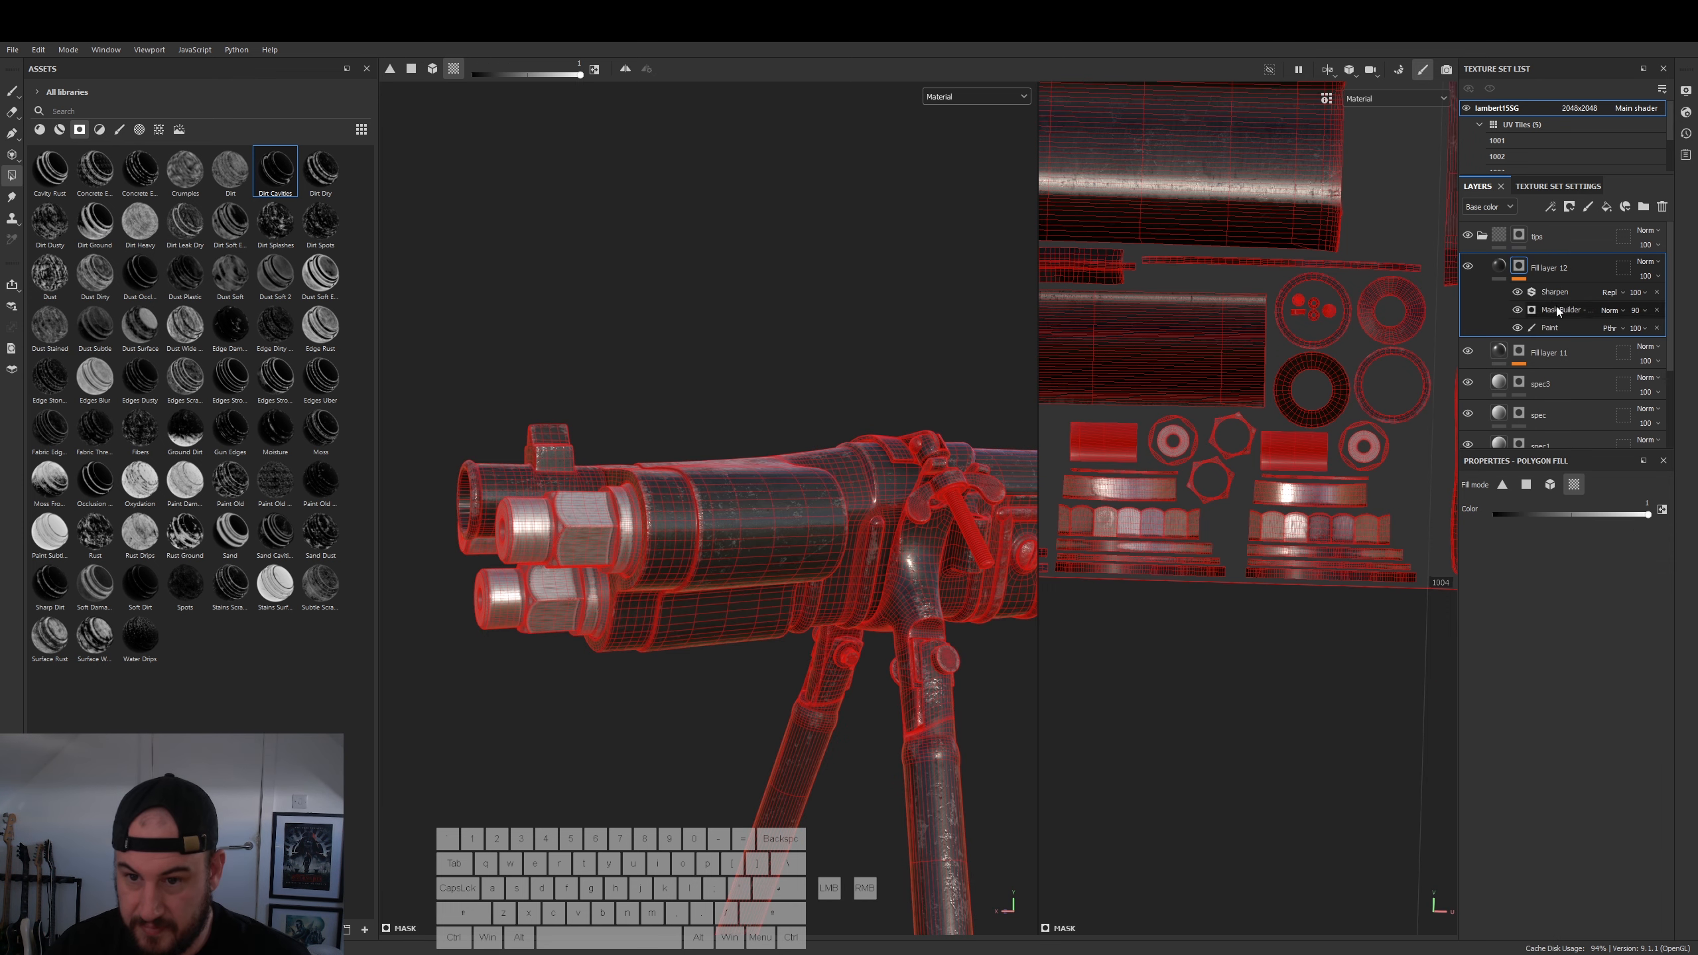
left_click(1566, 328)
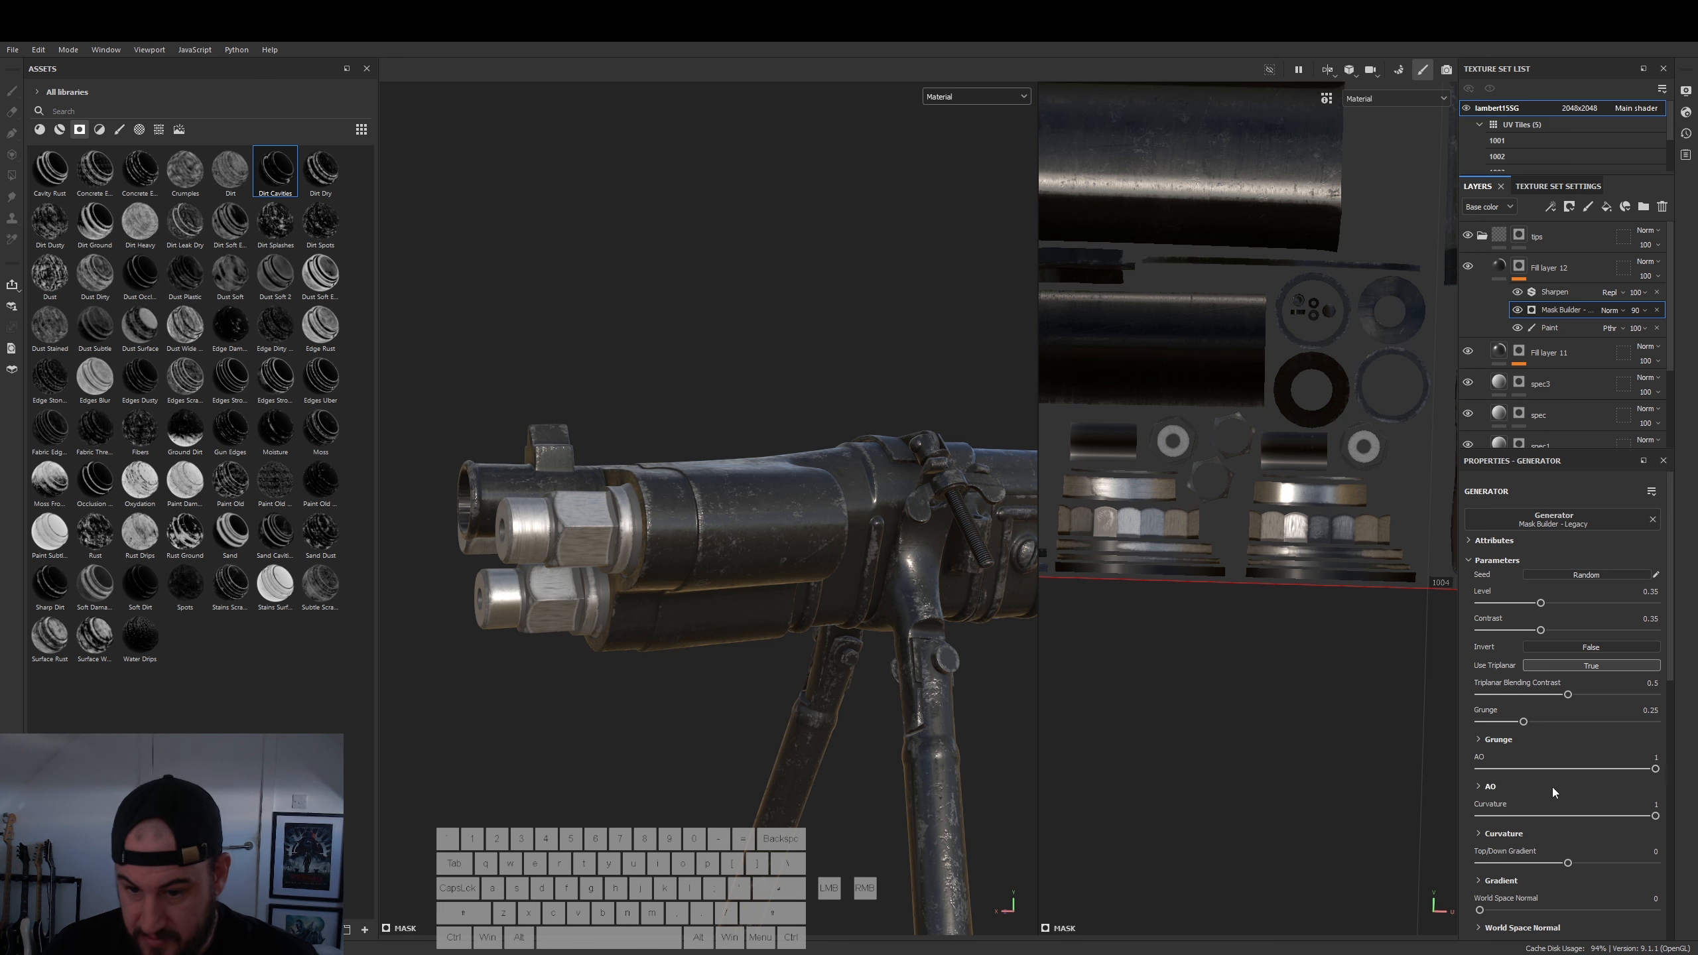
mouse_move(1526, 863)
left_mouse_down()
mouse_move(1554, 866)
mouse_move(1539, 866)
mouse_move(1591, 816)
left_mouse_up()
left_click_drag(651, 584, 752, 622, "alt")
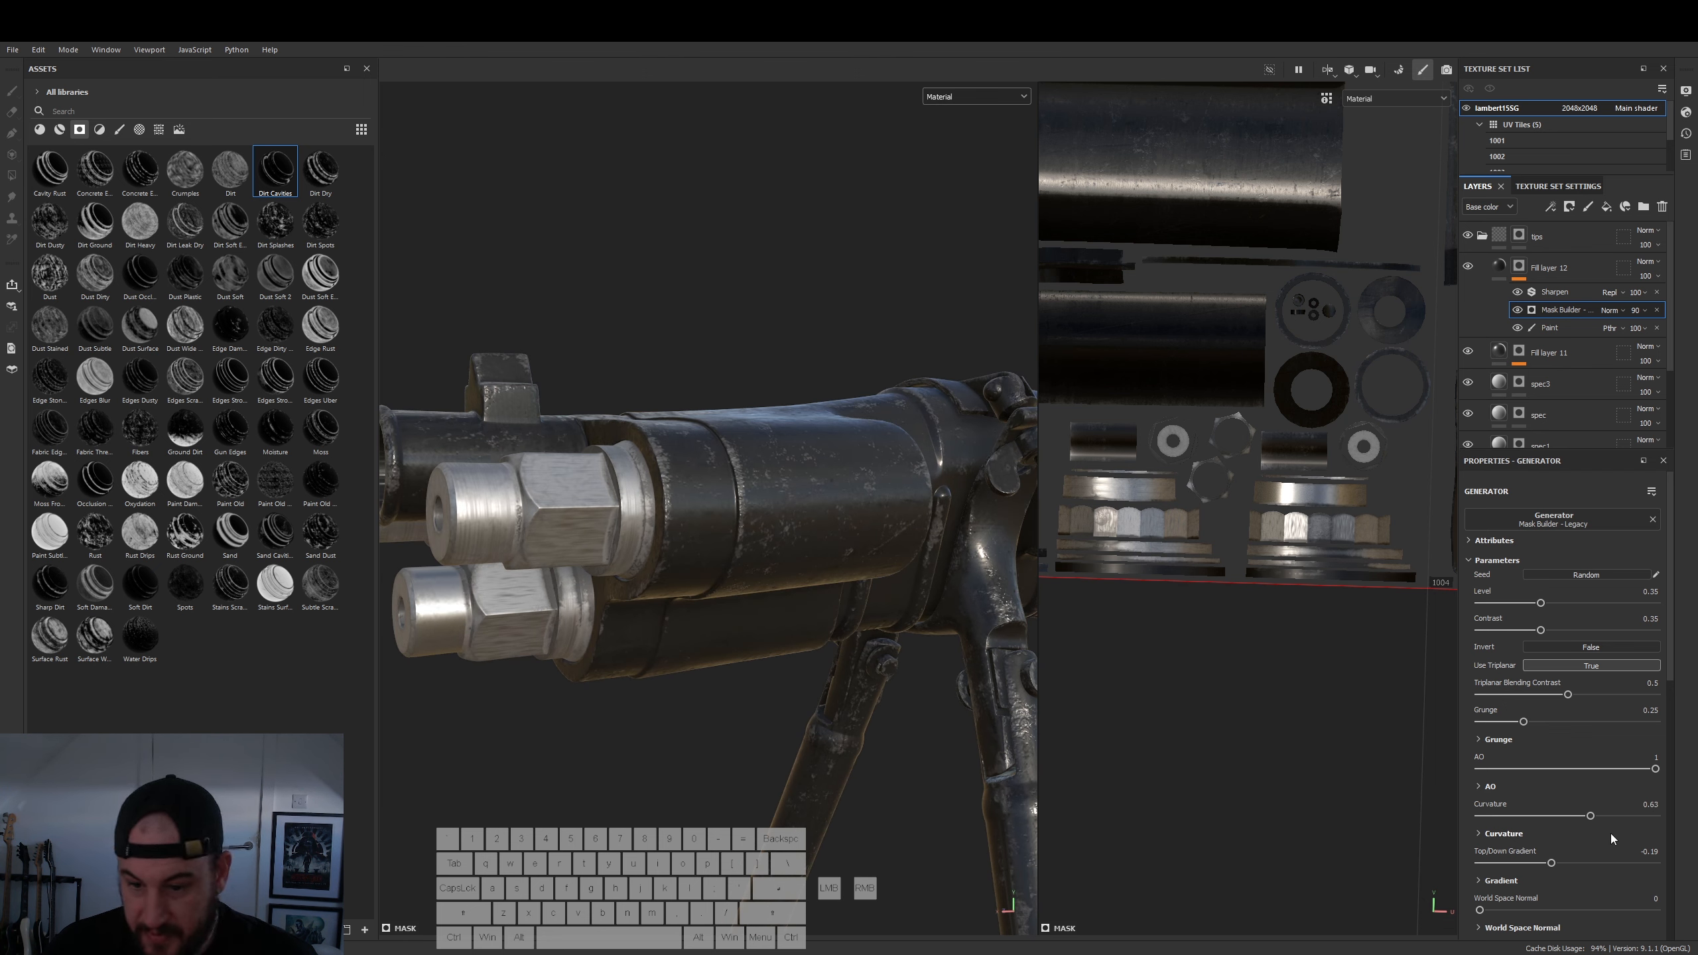
mouse_move(1590, 817)
left_mouse_down()
mouse_move(1616, 820)
mouse_move(1599, 816)
left_mouse_up()
left_click(1619, 769)
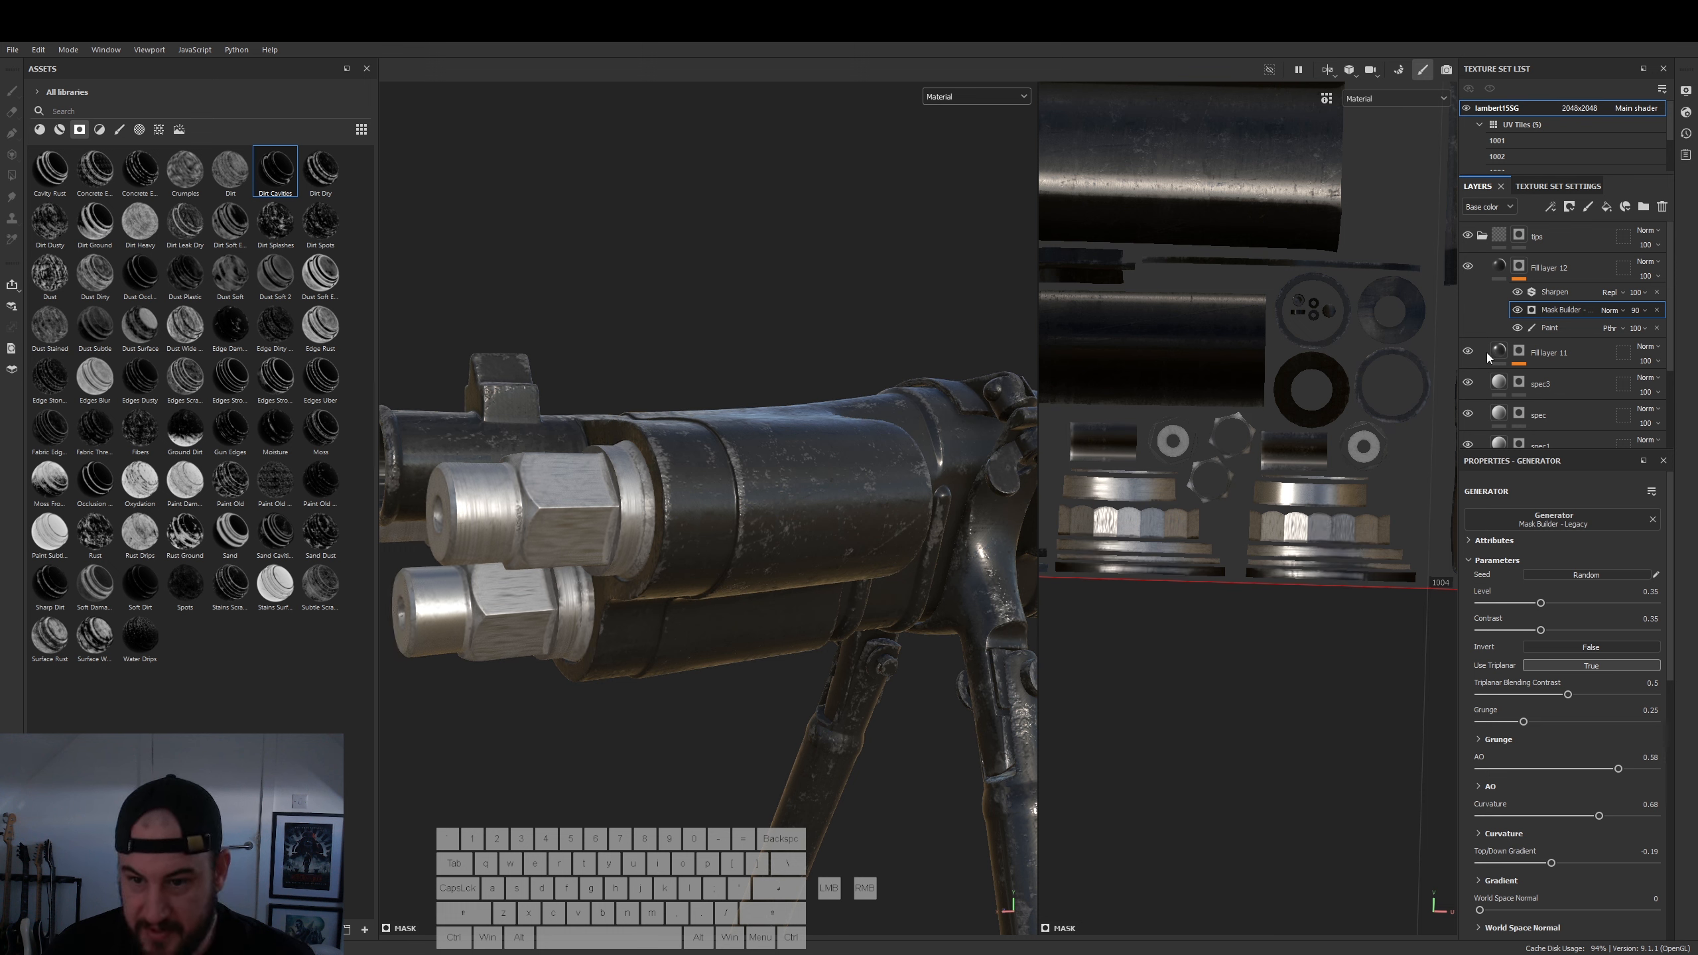
- Set Fill layer 12's base colour to near-black 0A0A0A
left_click(1499, 268)
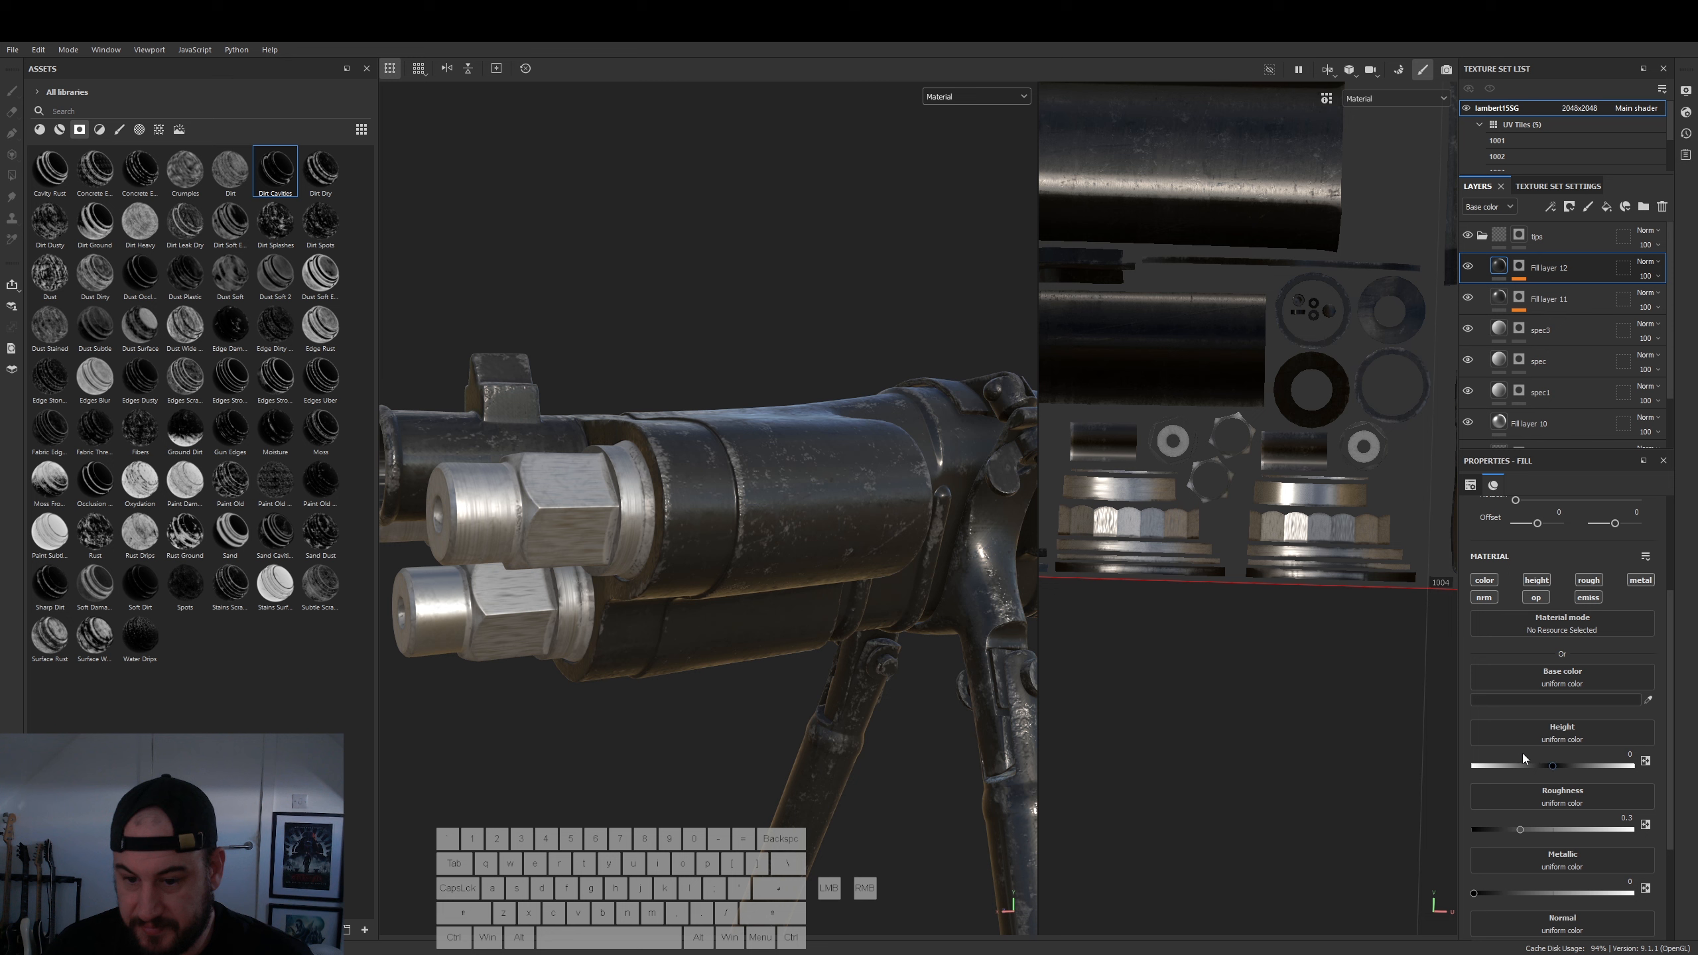
left_click(1536, 698)
left_click_drag(1388, 847, 1379, 880)
left_click_drag(865, 688, 826, 494, "alt")
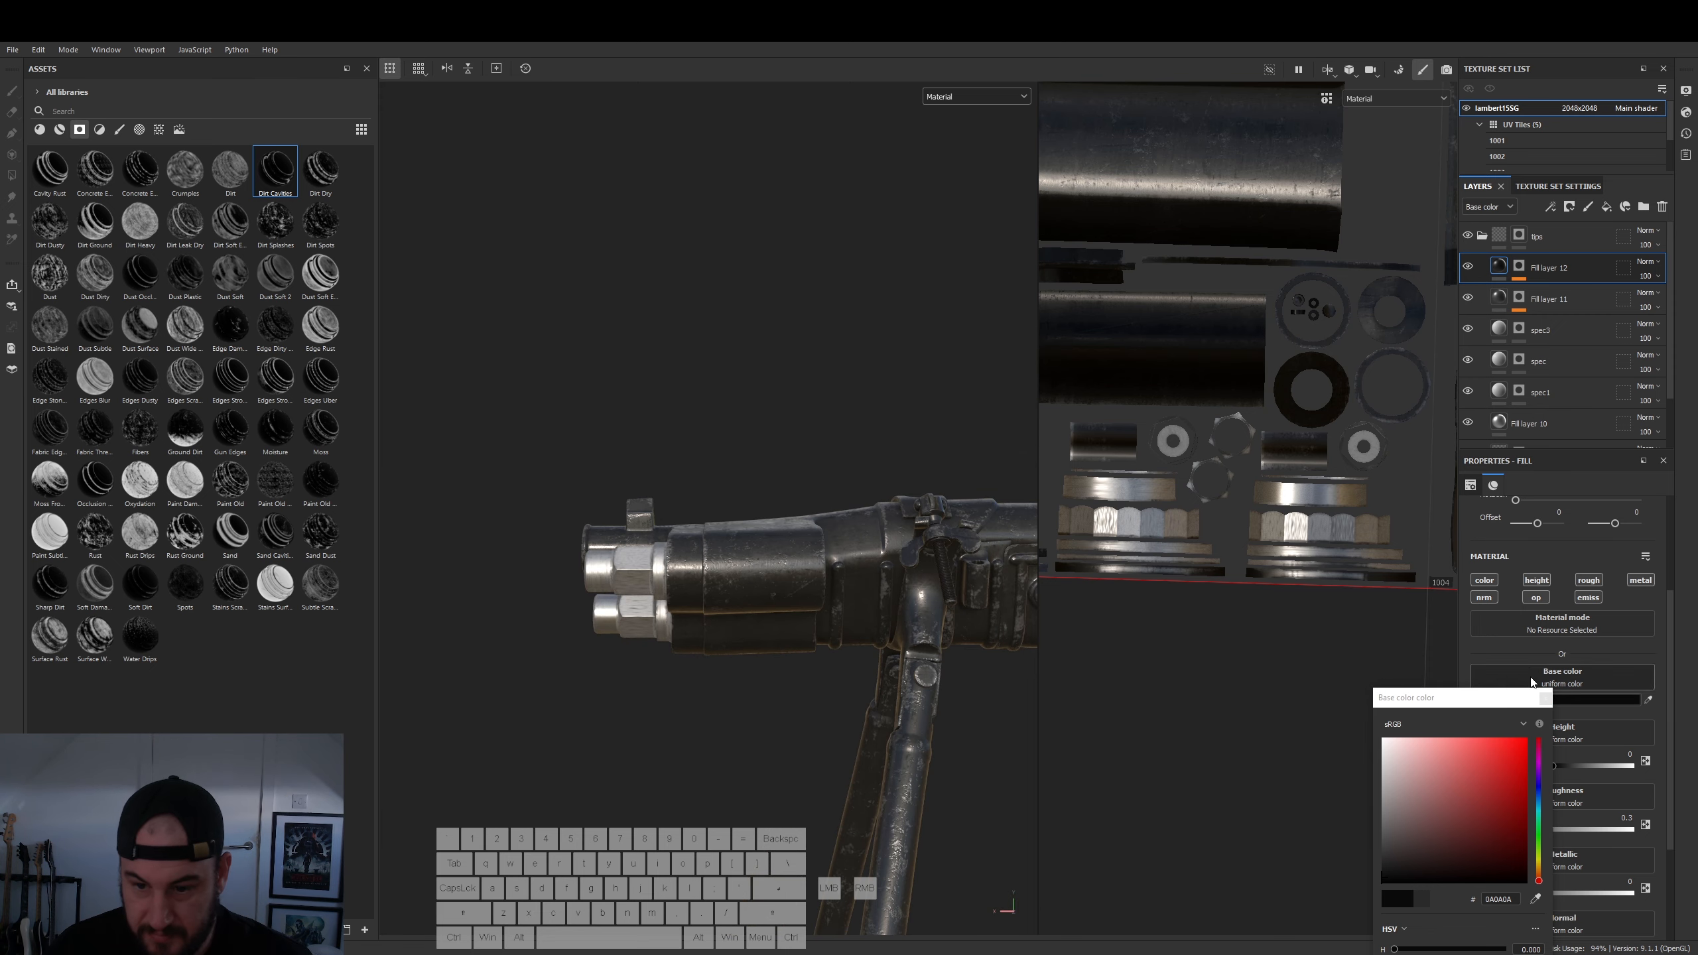
left_click(1545, 699)
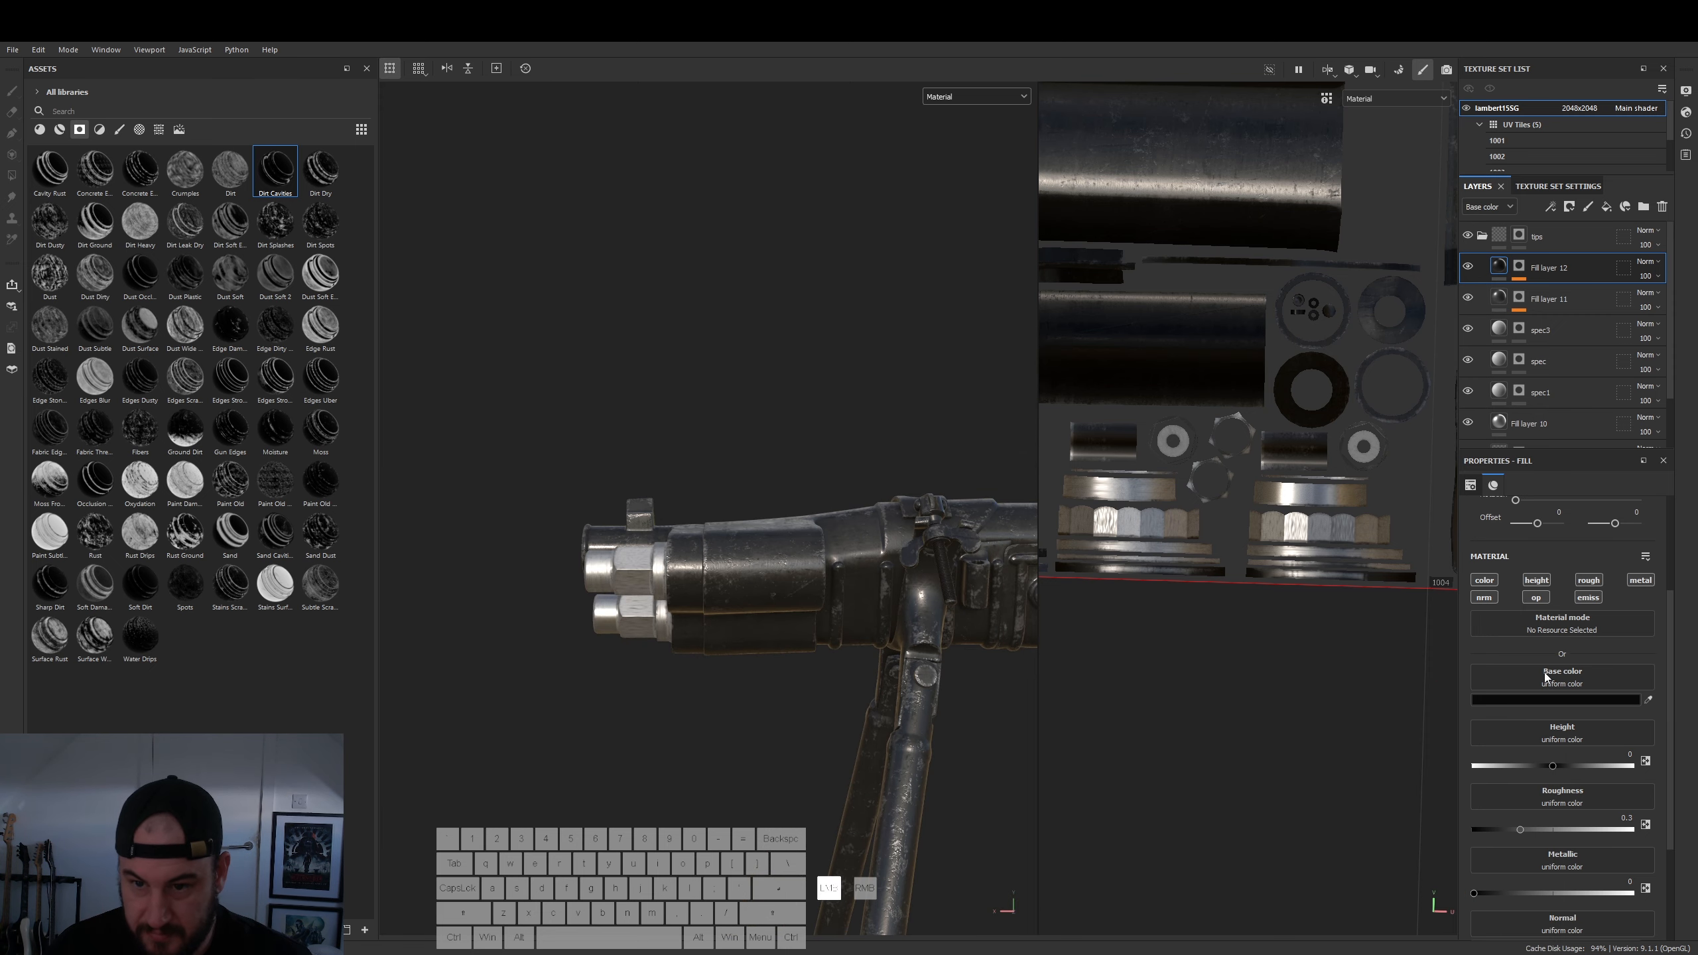
- Adjust Fill layer 12's Mask Builder generator to a Top/Down Gradient of -0.2 and a Curvature of 0.76
left_click(1548, 310)
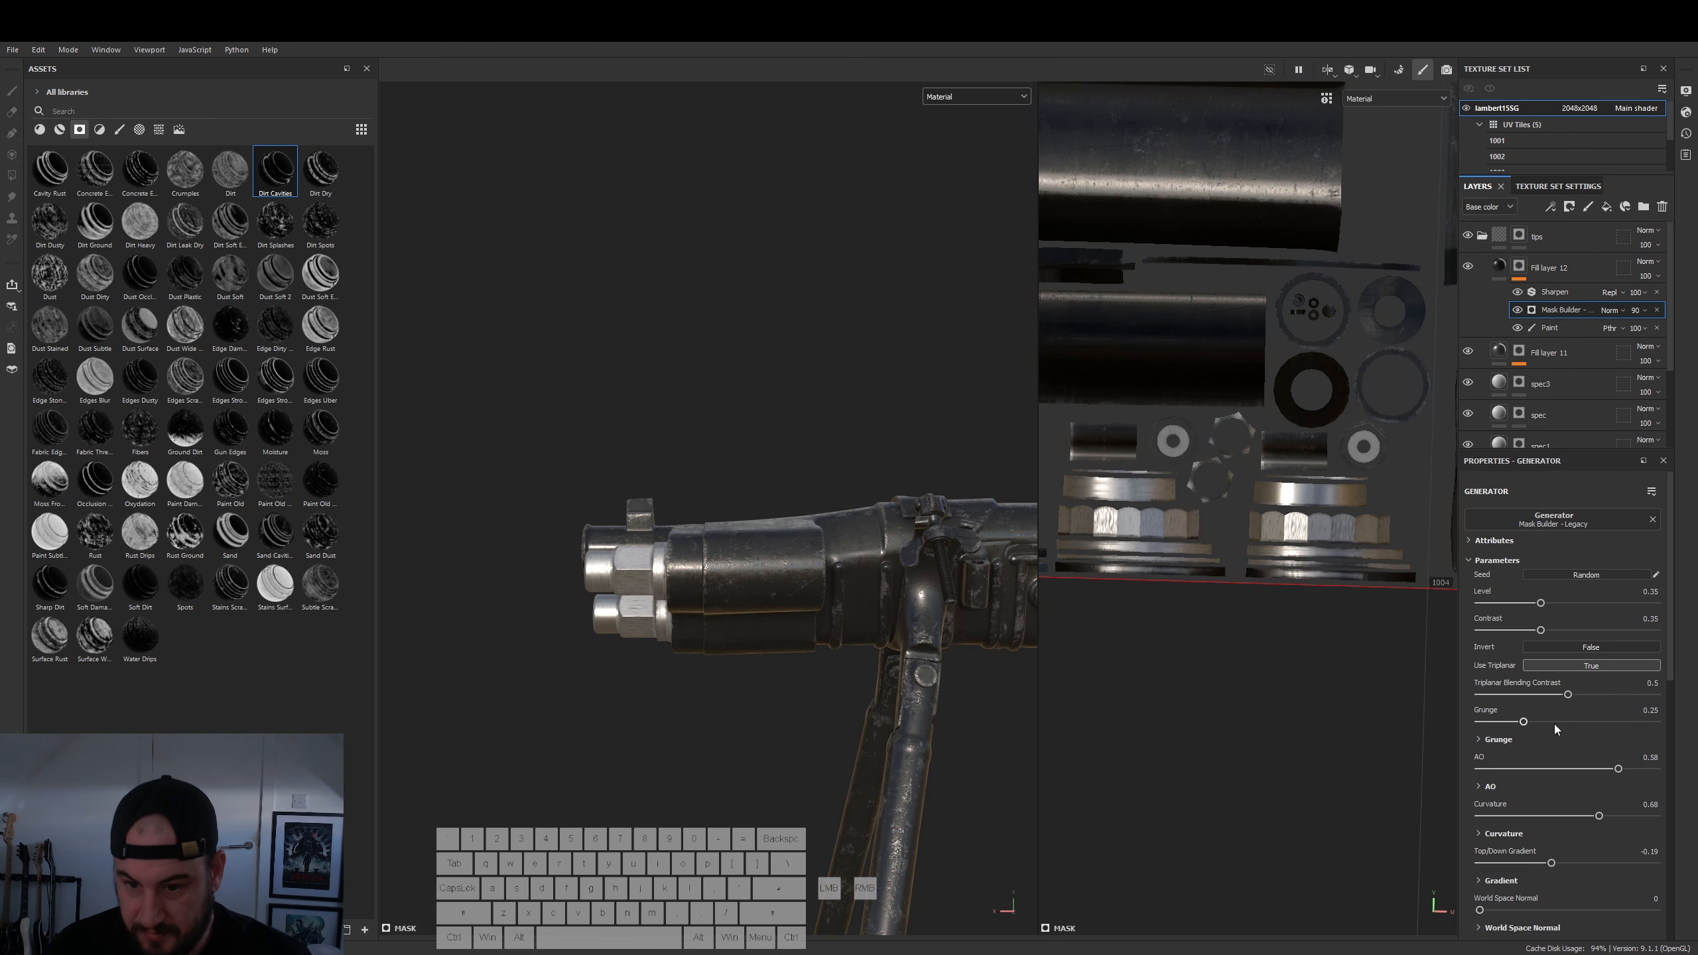
left_click_drag(1552, 864, 1563, 864)
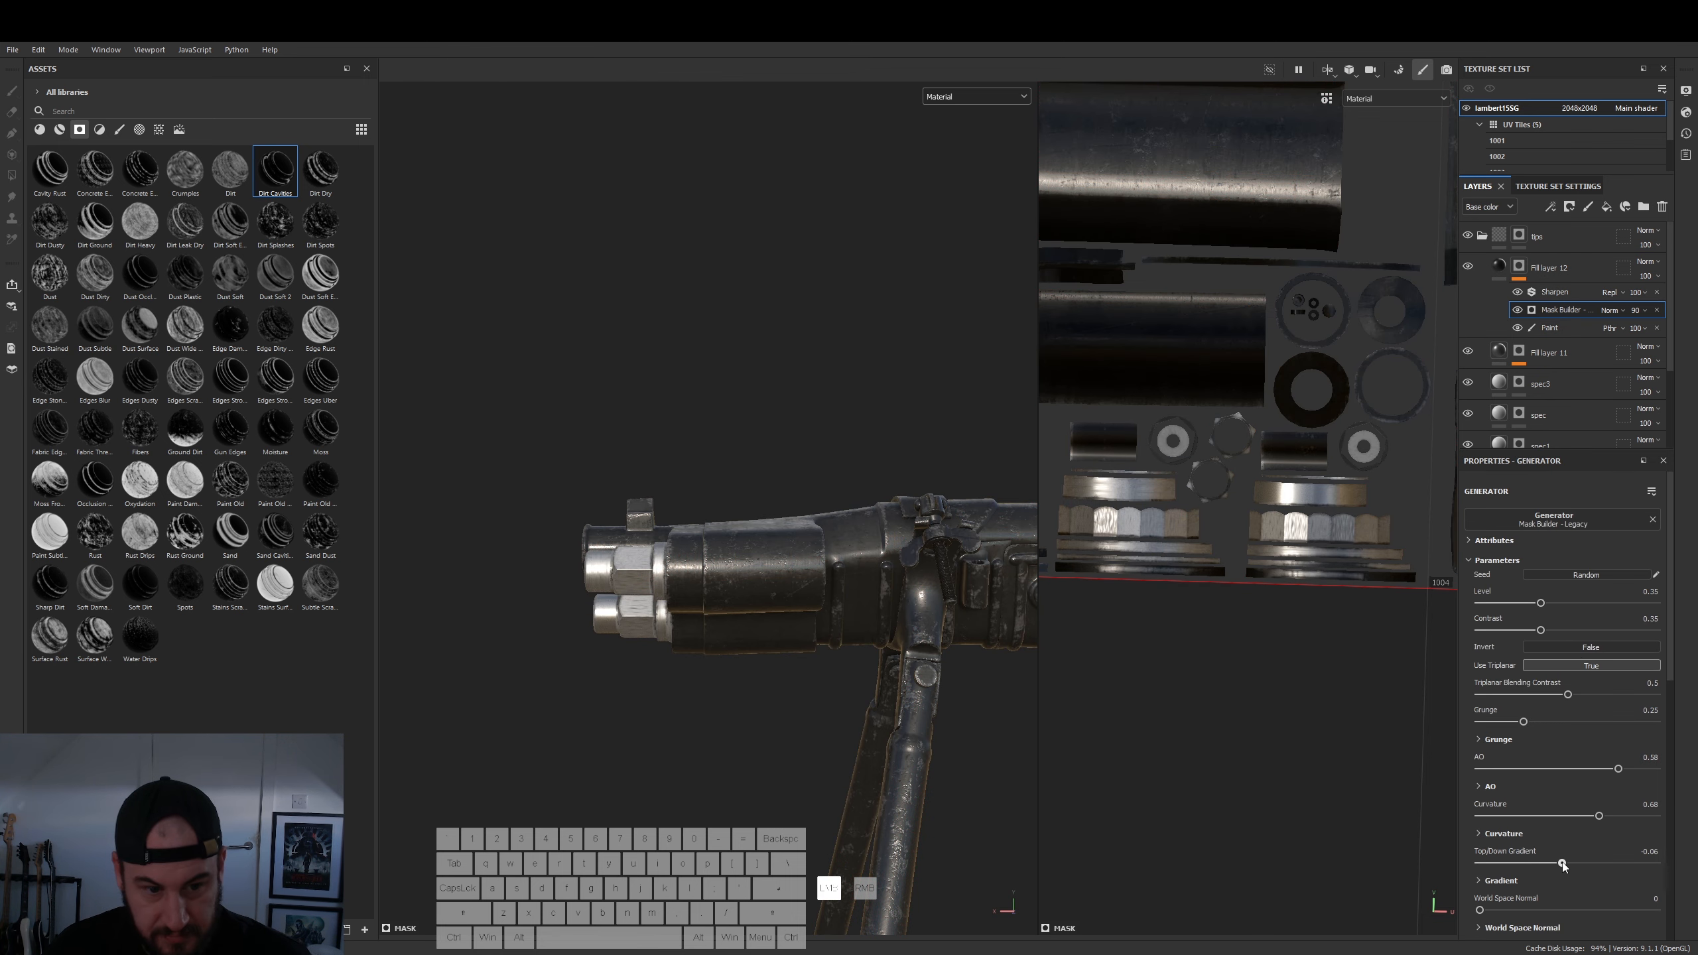
left_click_drag(774, 617, 735, 629, "alt")
left_click_drag(1559, 863, 1550, 864)
left_click_drag(1600, 816, 1622, 775)
left_click_drag(749, 642, 632, 679, "alt")
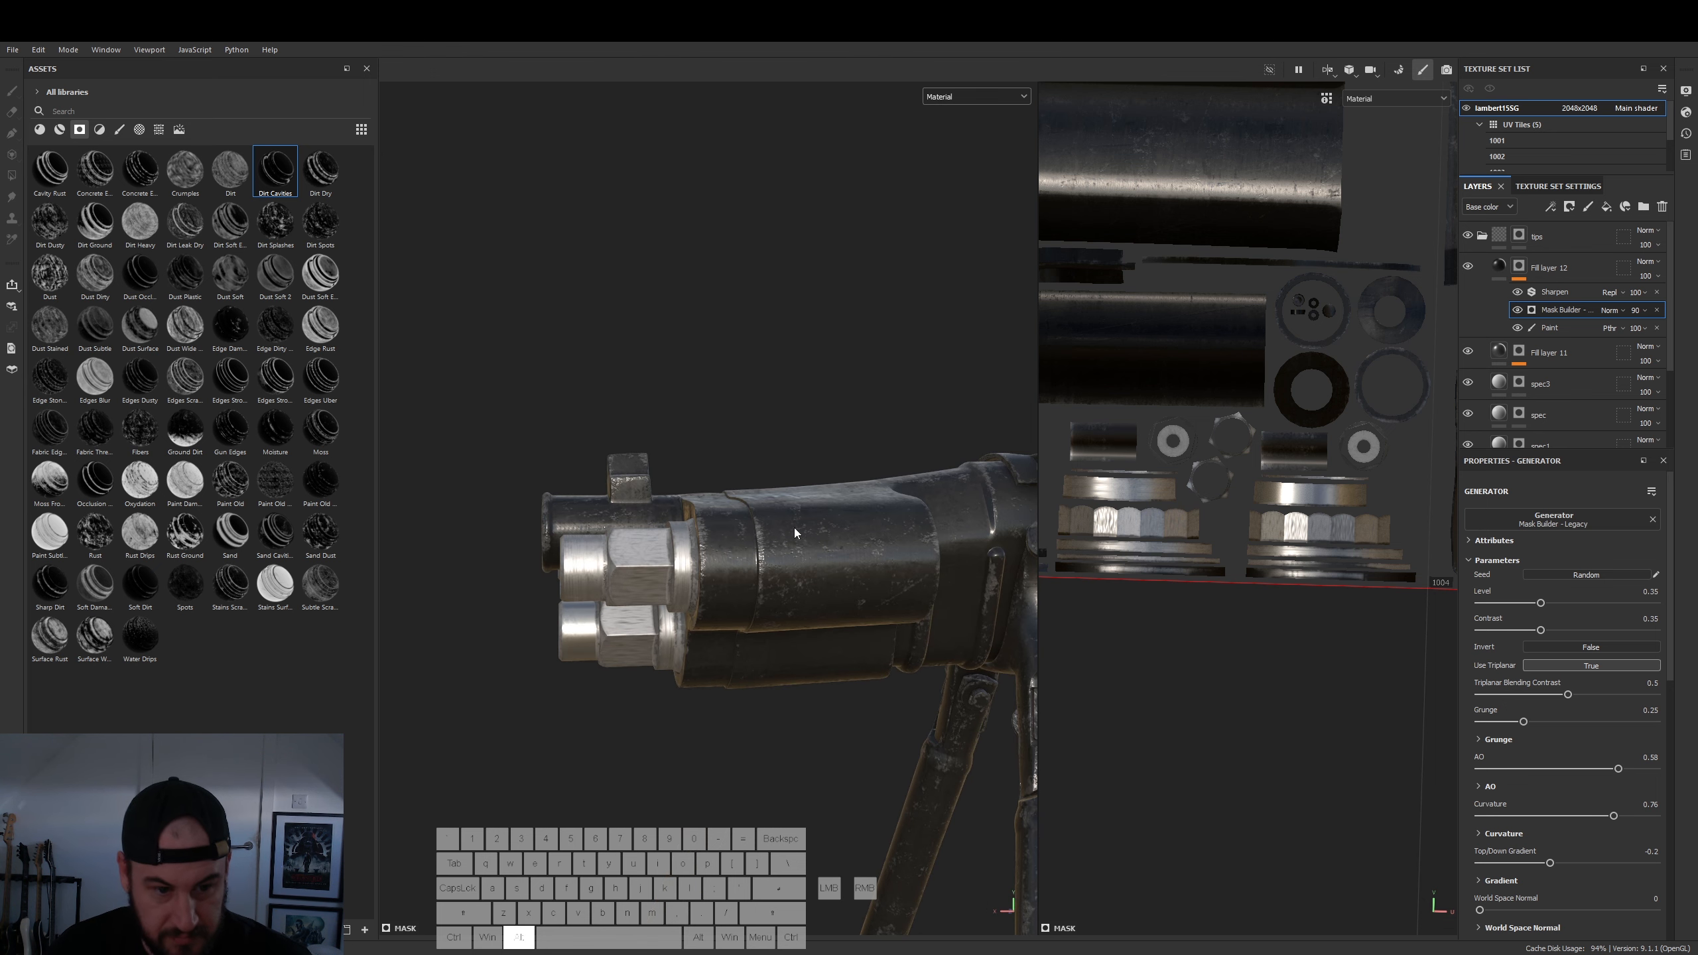
scroll(791, 536, "up", 4)
left_click_drag(548, 588, 625, 608, "alt")
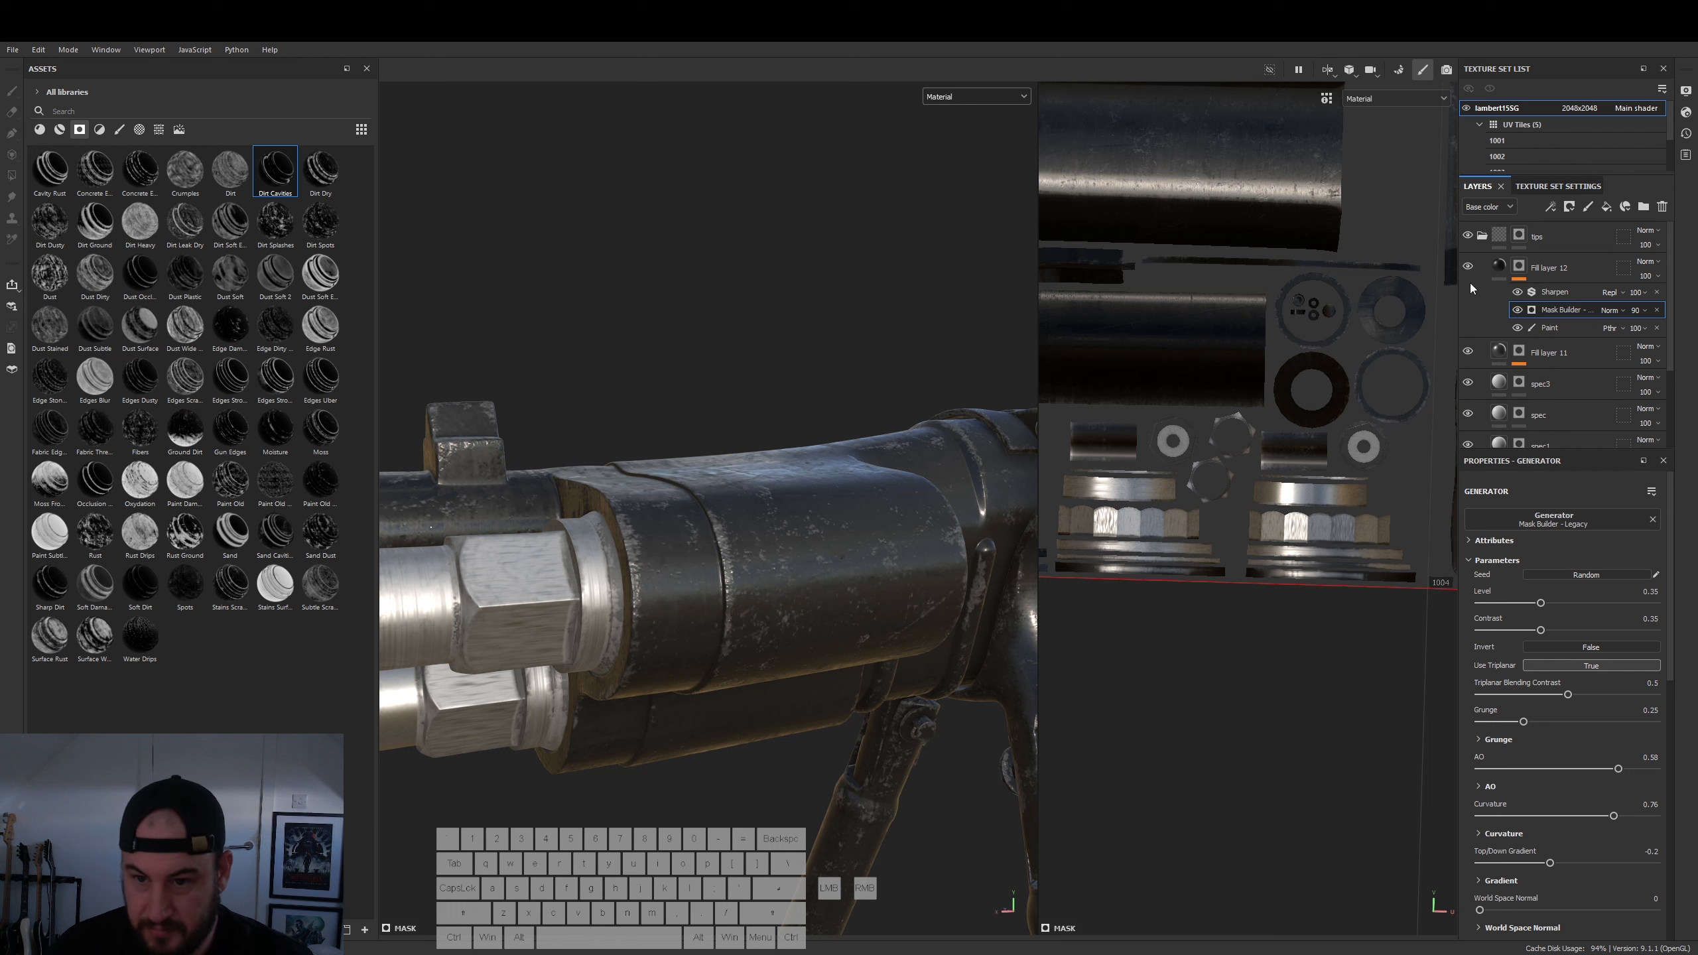
- Set Fill layer 12's metallic to about 0.99 and its roughness to about 0.58
left_click(1500, 266)
left_click_drag(1477, 893, 1631, 897)
left_click_drag(1518, 829, 1564, 836)
left_click_drag(777, 804, 816, 703, "alt")
- Set Fill layer 12's Mask Builder to Top/Down Gradient -0.46, World Space Normal 0.41, Scratches 0.33, Scatter 0.09, Grunge 0.48 and AO about 0.53
left_click(1520, 267)
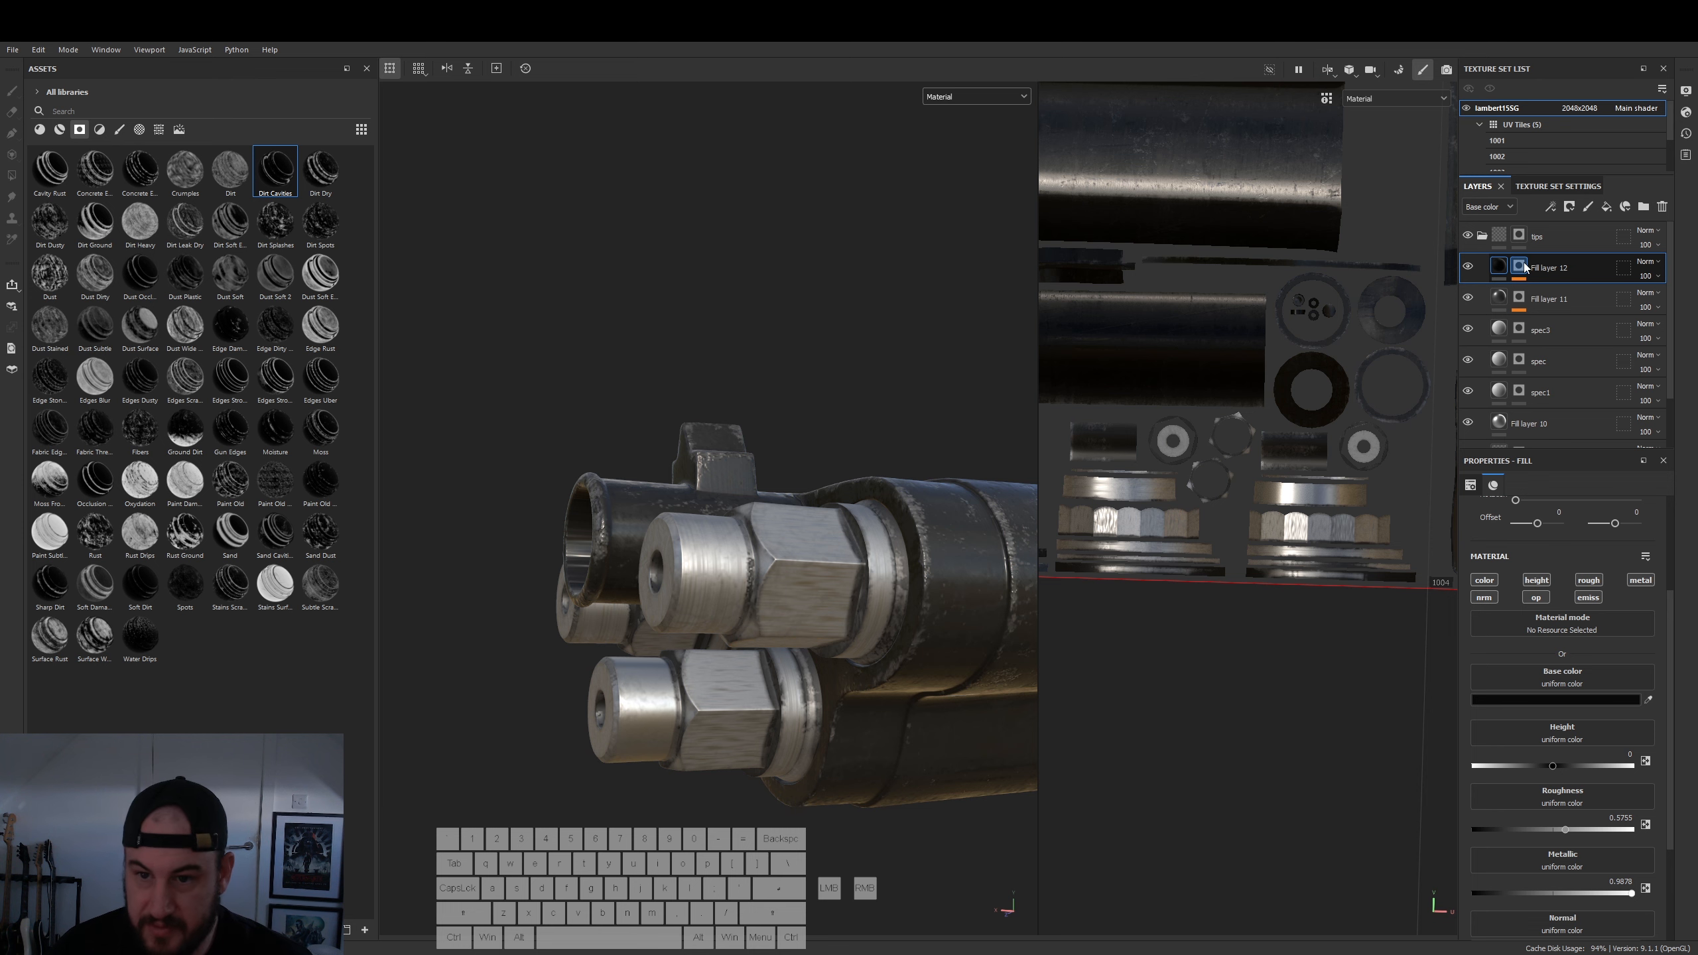
left_click(1555, 311)
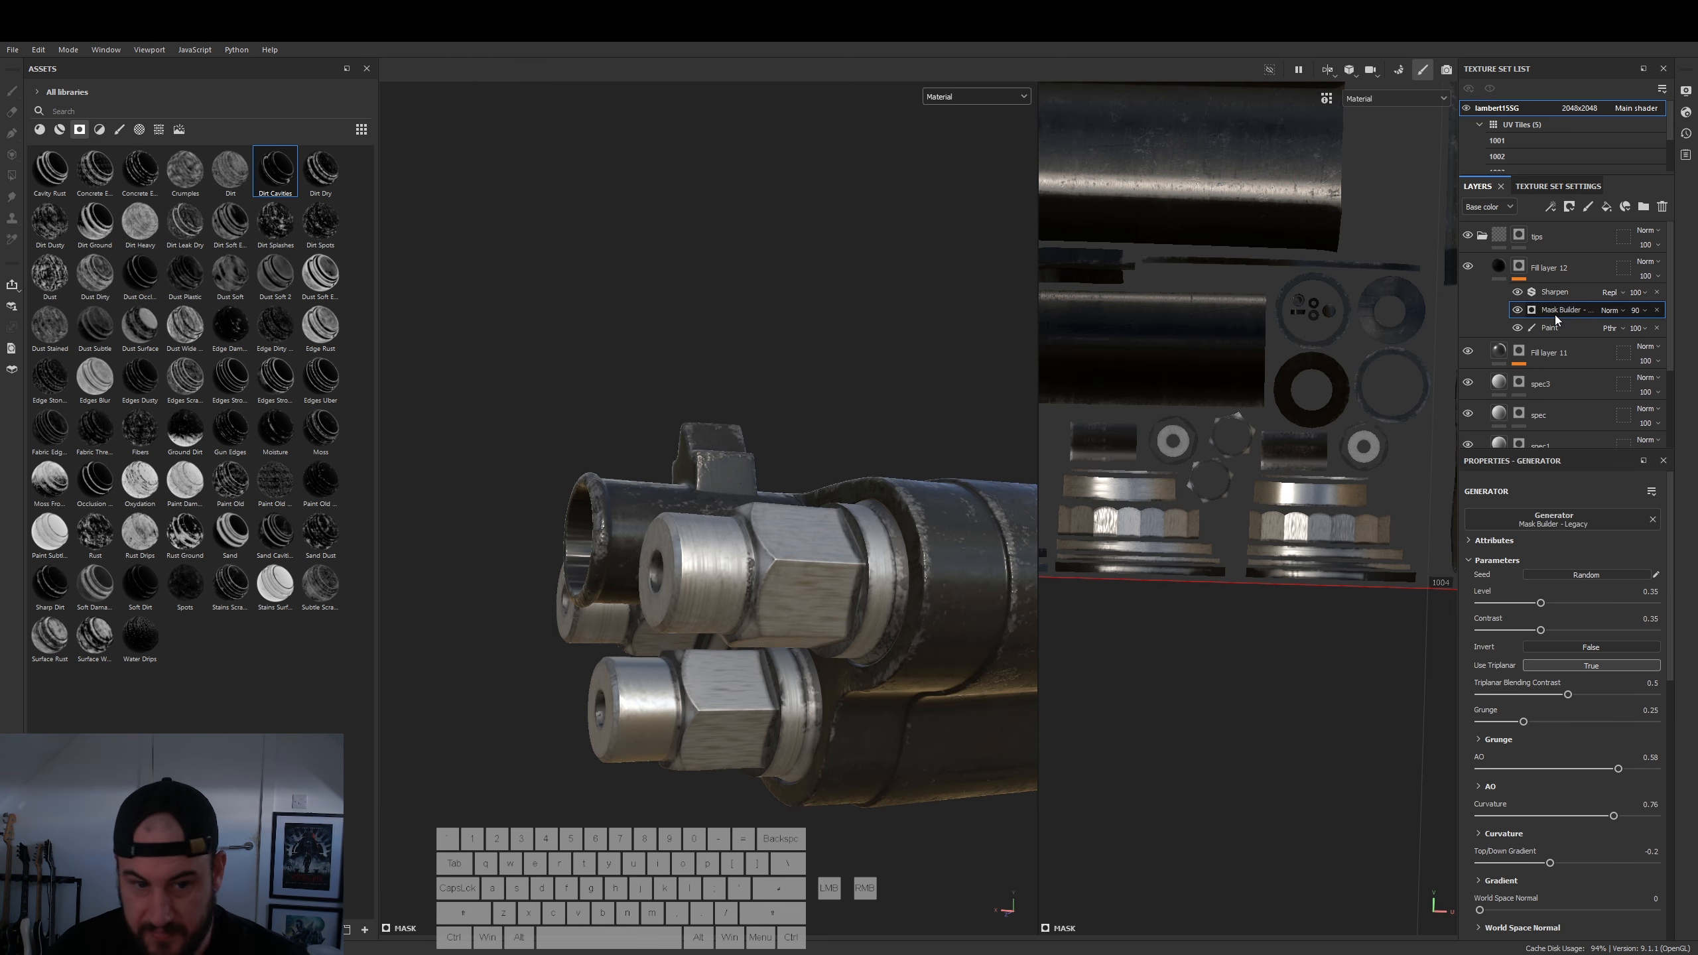
left_click(1522, 862)
left_click_drag(1522, 861, 1597, 879)
scroll(1540, 884, "down", 2)
left_click(1570, 924)
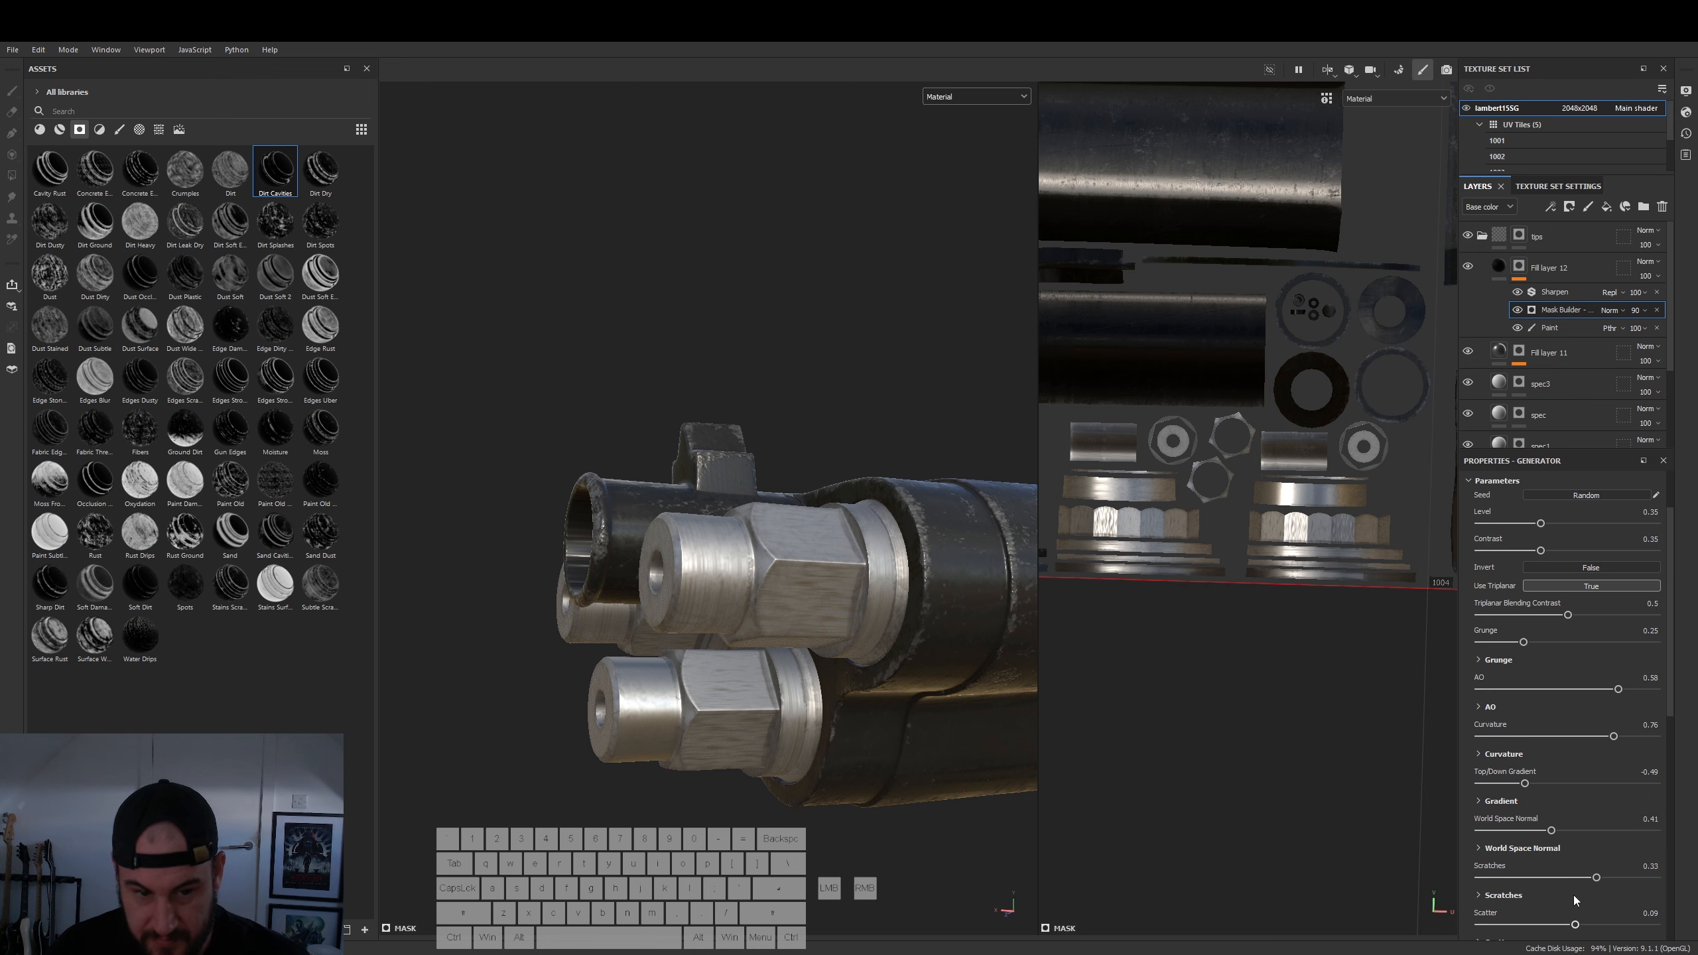
scroll(1568, 796, "up", 2)
left_click_drag(1525, 722, 1565, 771)
- Examine the metal nozzle tips and barrel end from several angles and distances to judge the dirt and wear
left_click_drag(957, 763, 877, 834, "alt")
right_click_drag(876, 837, 675, 660, "alt")
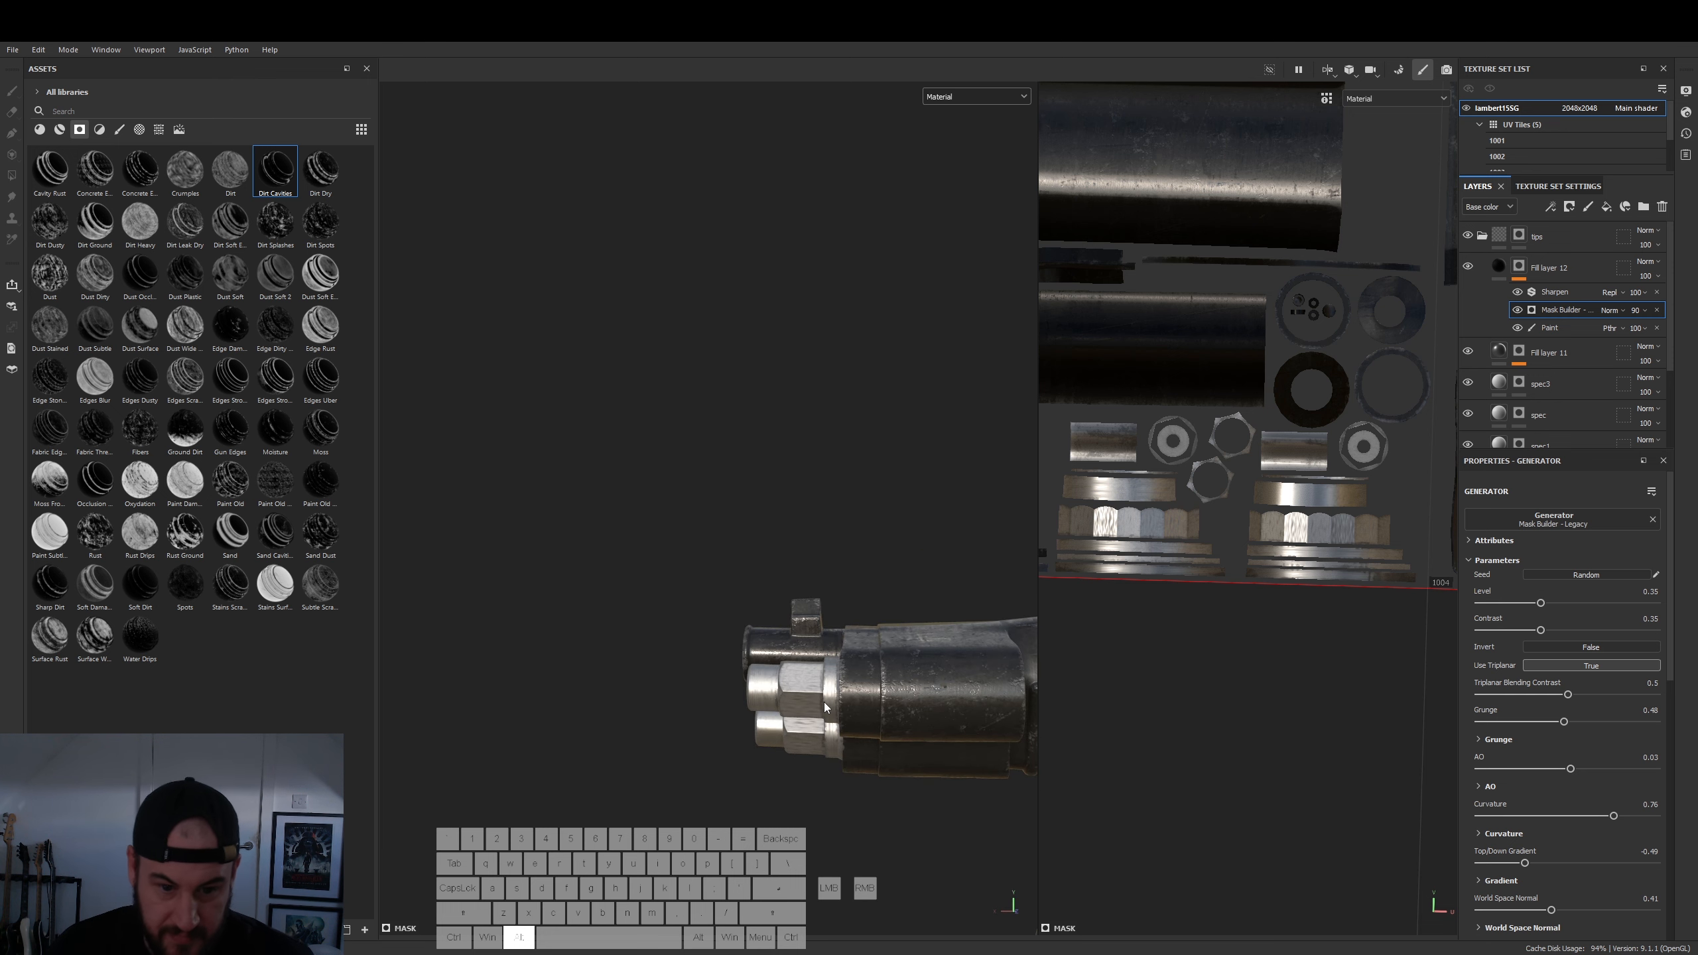
middle_click_drag(813, 697, 374, 537, "alt")
right_click_drag(749, 582, 603, 571, "alt")
left_click_drag(602, 575, 845, 532, "alt")
right_click_drag(845, 531, 800, 596, "alt")
left_click_drag(799, 596, 632, 617, "alt")
middle_click_drag(861, 582, 766, 509, "alt")
right_click_drag(766, 510, 1201, 650, "alt")
left_click_drag(1201, 650, 1469, 662, "alt")
left_click_drag(676, 642, 762, 641, "alt")
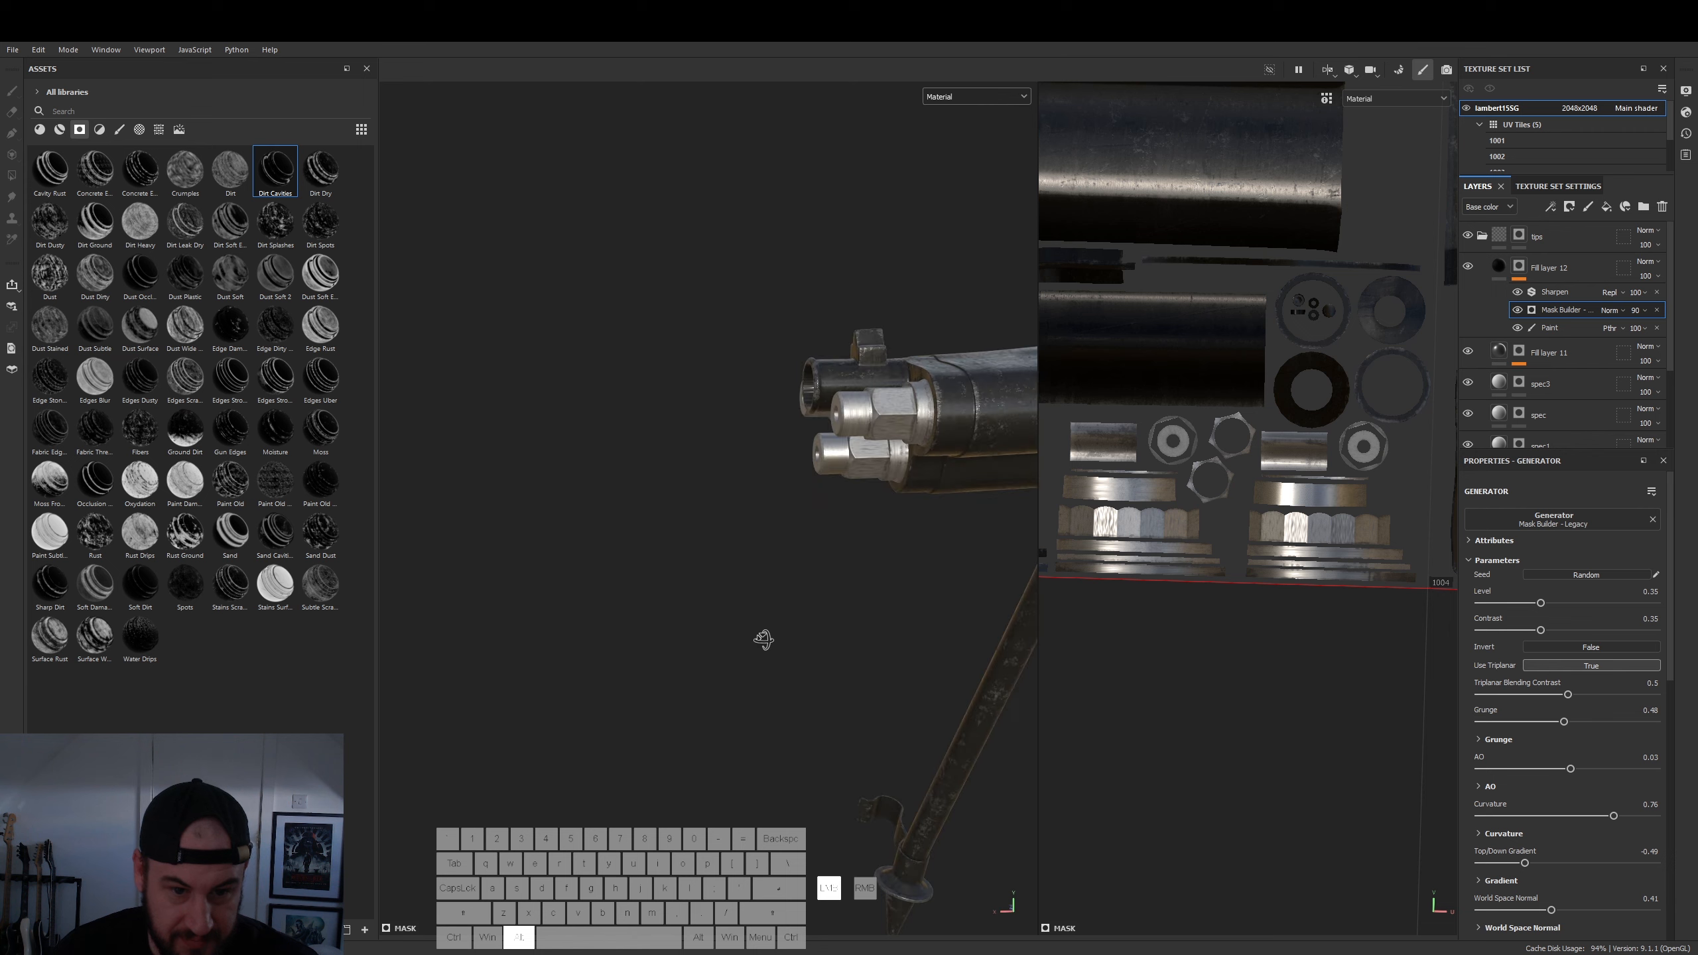
middle_click_drag(908, 645, 477, 717, "alt")
mouse_move(836, 715)
left_mouse_down("alt")
mouse_move(861, 725)
mouse_move(804, 709)
left_mouse_up("alt")
right_click_drag(803, 710, 657, 663, "alt")
right_click_drag(916, 661, 592, 663, "alt")
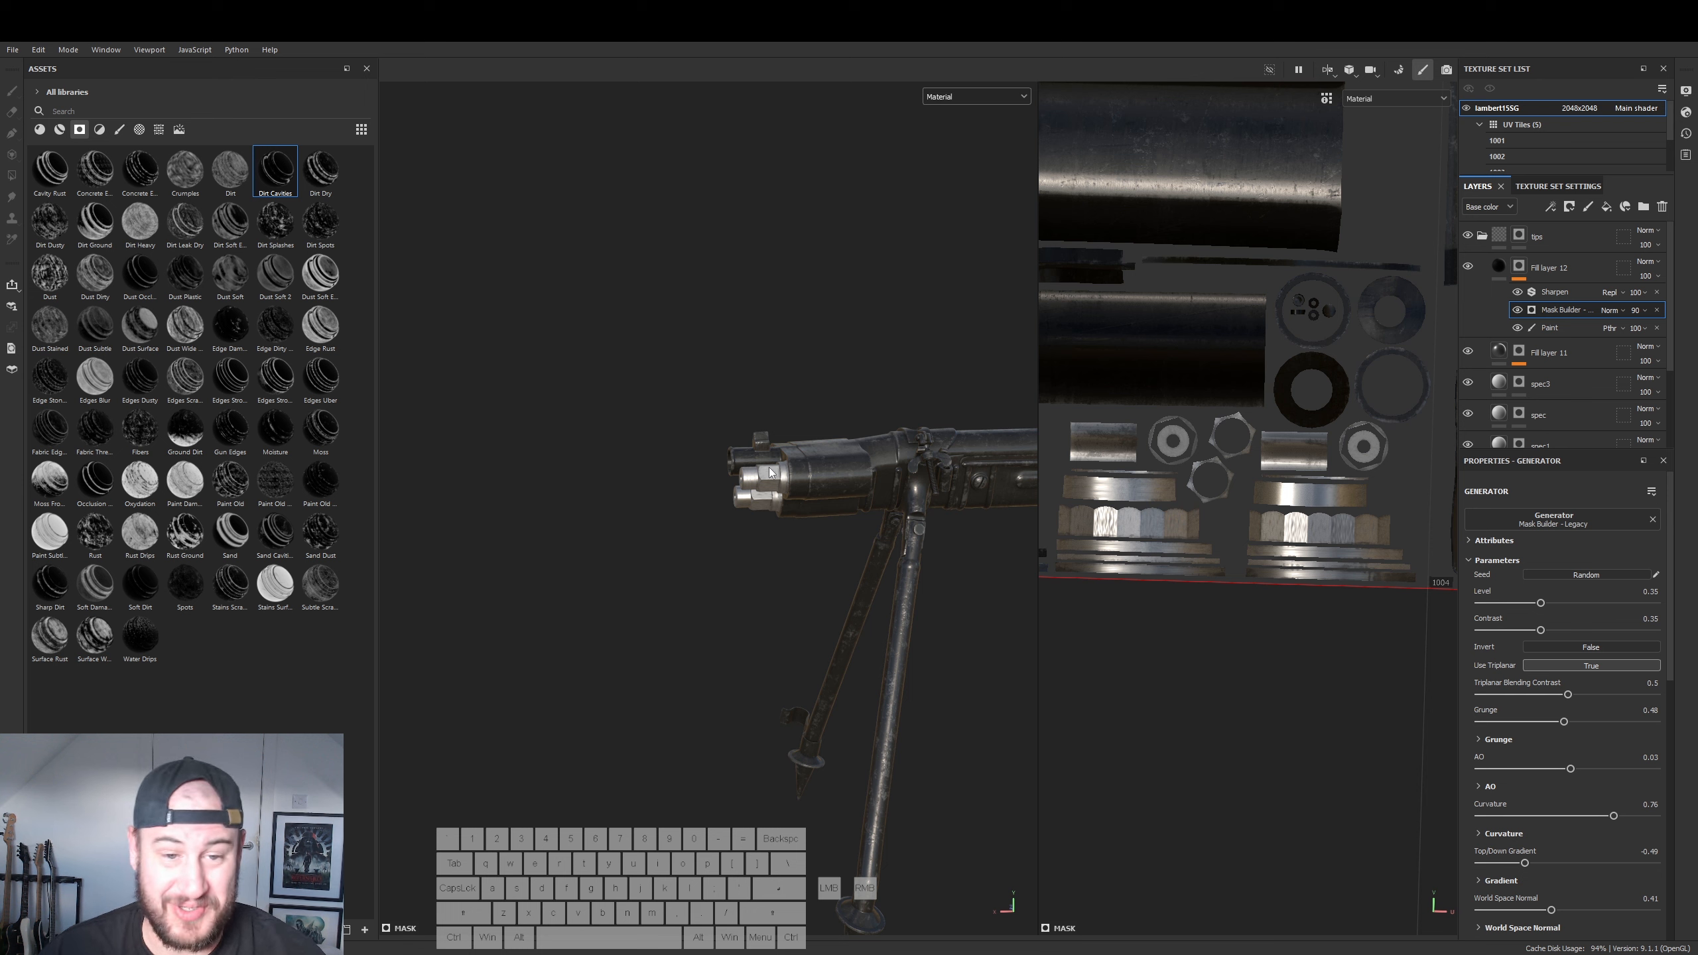
- Look along the rest of the gun, from the barrel to the untextured white ring on the pipe beneath the stock
middle_click_drag(955, 576, 662, 632, "alt")
left_click_drag(663, 632, 809, 632, "alt")
left_click_drag(616, 587, 1043, 605, "alt")
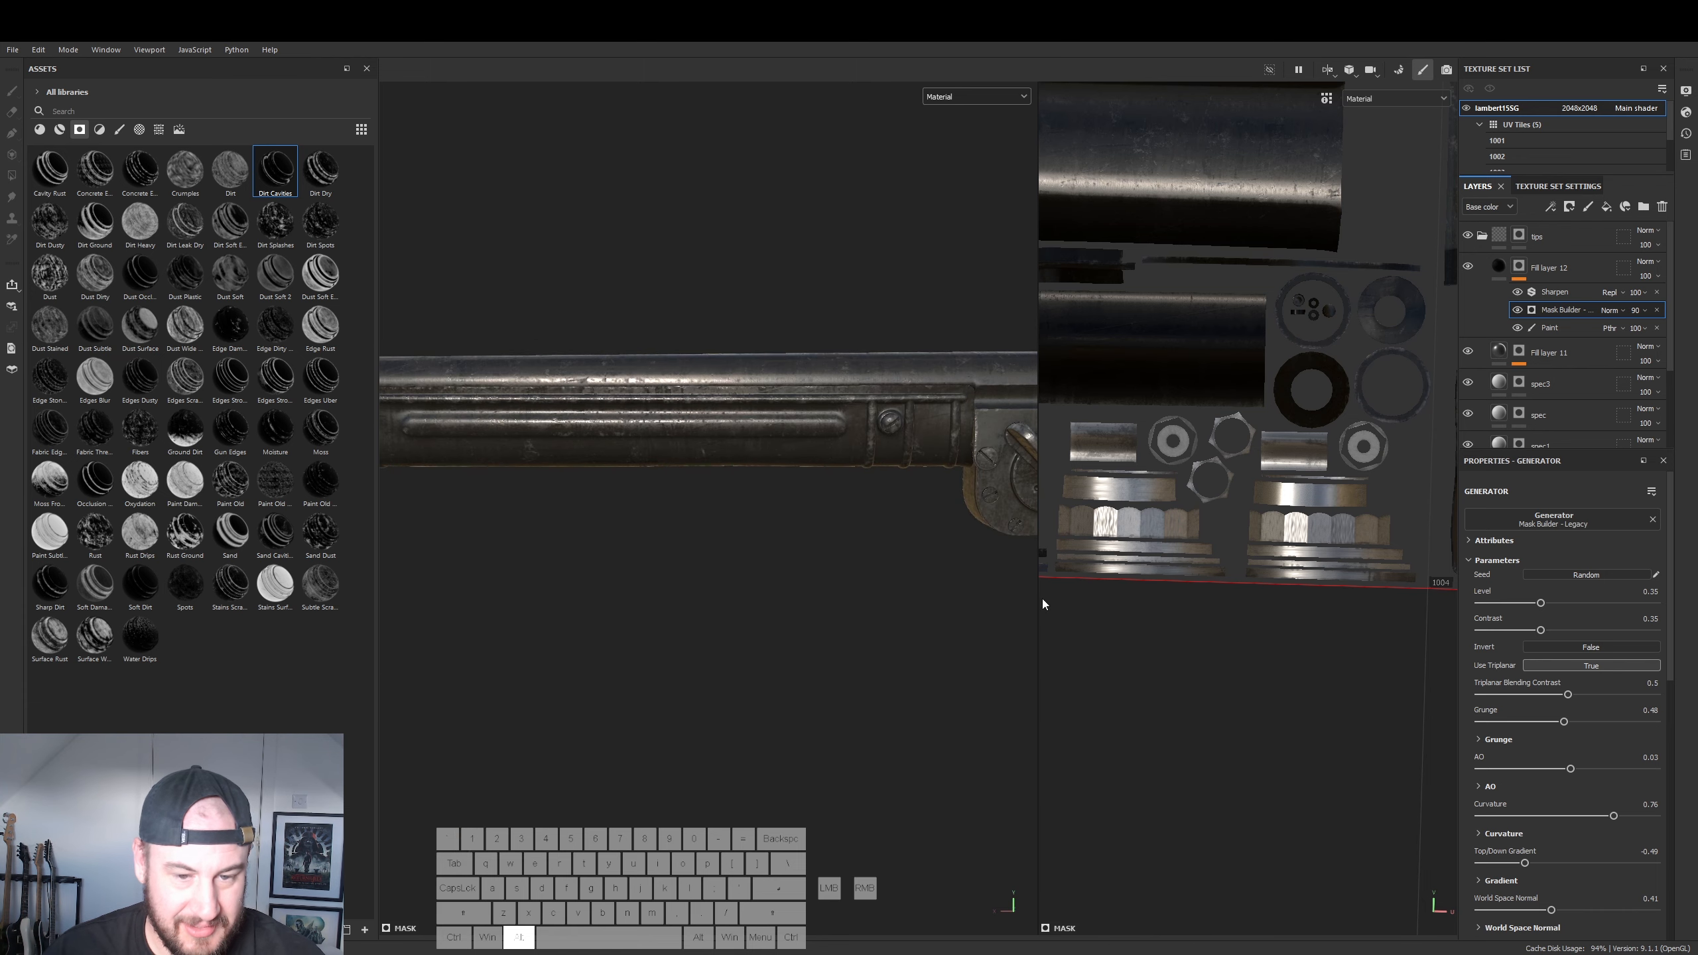
middle_click_drag(585, 623, 182, 614, "alt")
middle_click_drag(395, 615, 1003, 589, "alt")
middle_click_drag(557, 577, 1003, 591, "alt")
left_click_drag(792, 601, 211, 573, "alt")
middle_click_drag(905, 559, 806, 571, "alt")
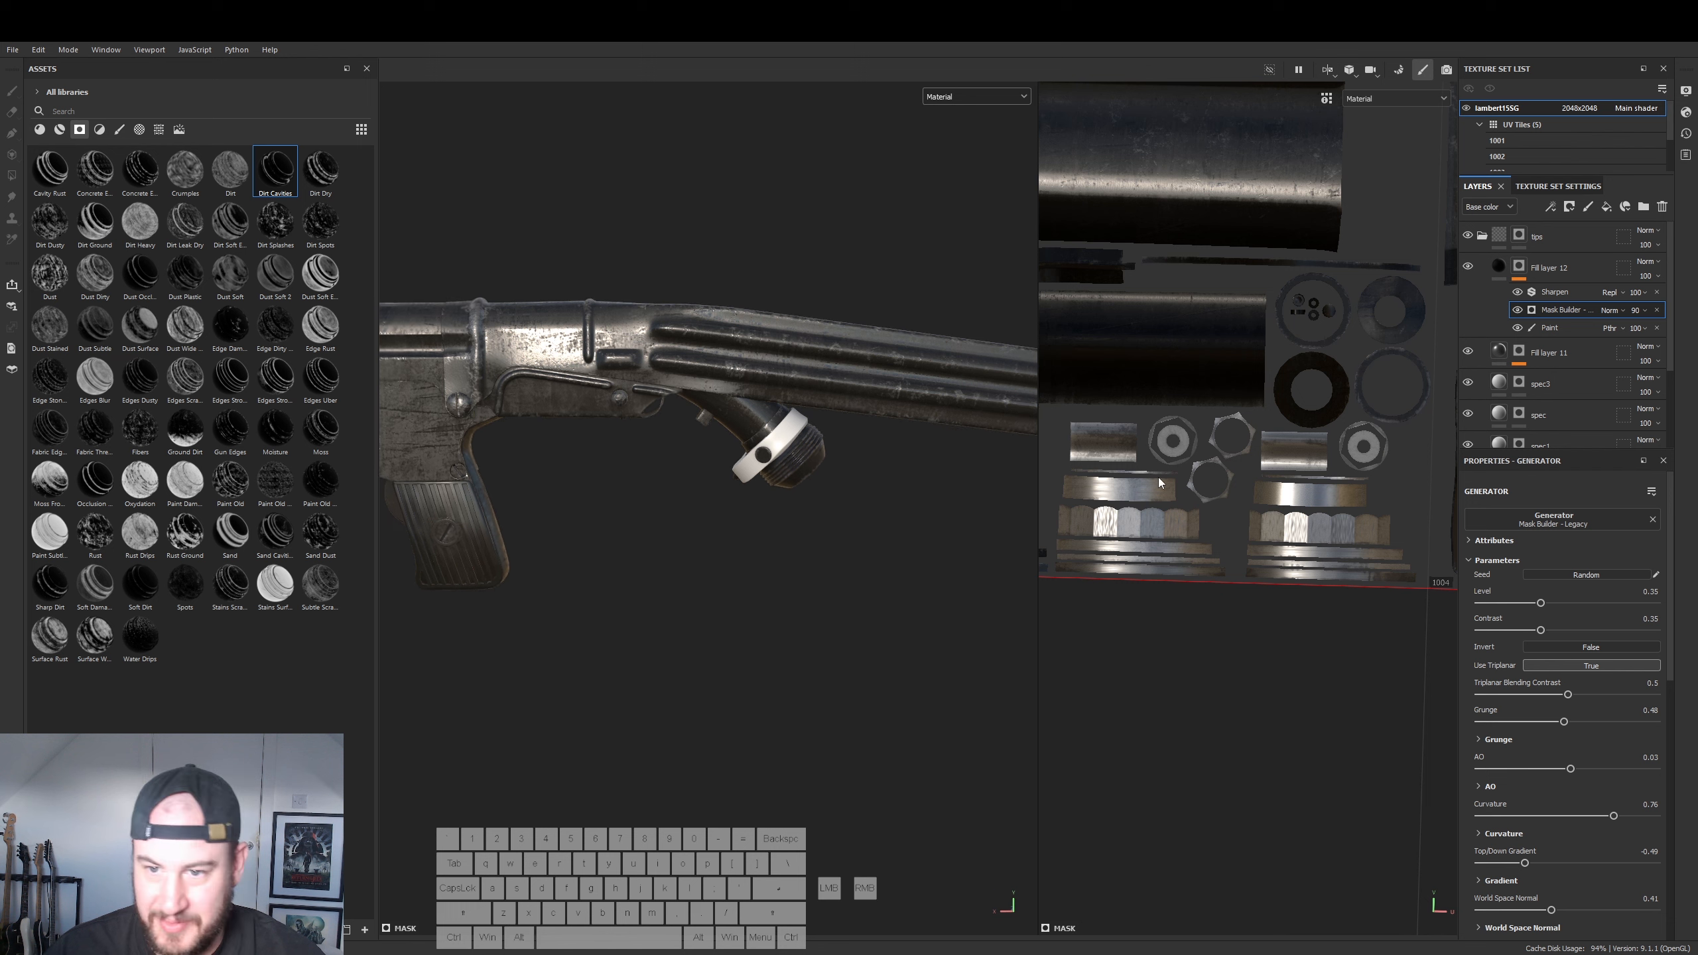
- Collapse the tips folder and add a new folder named leather above it in the layer stack
left_click(1484, 237)
left_click(1519, 236)
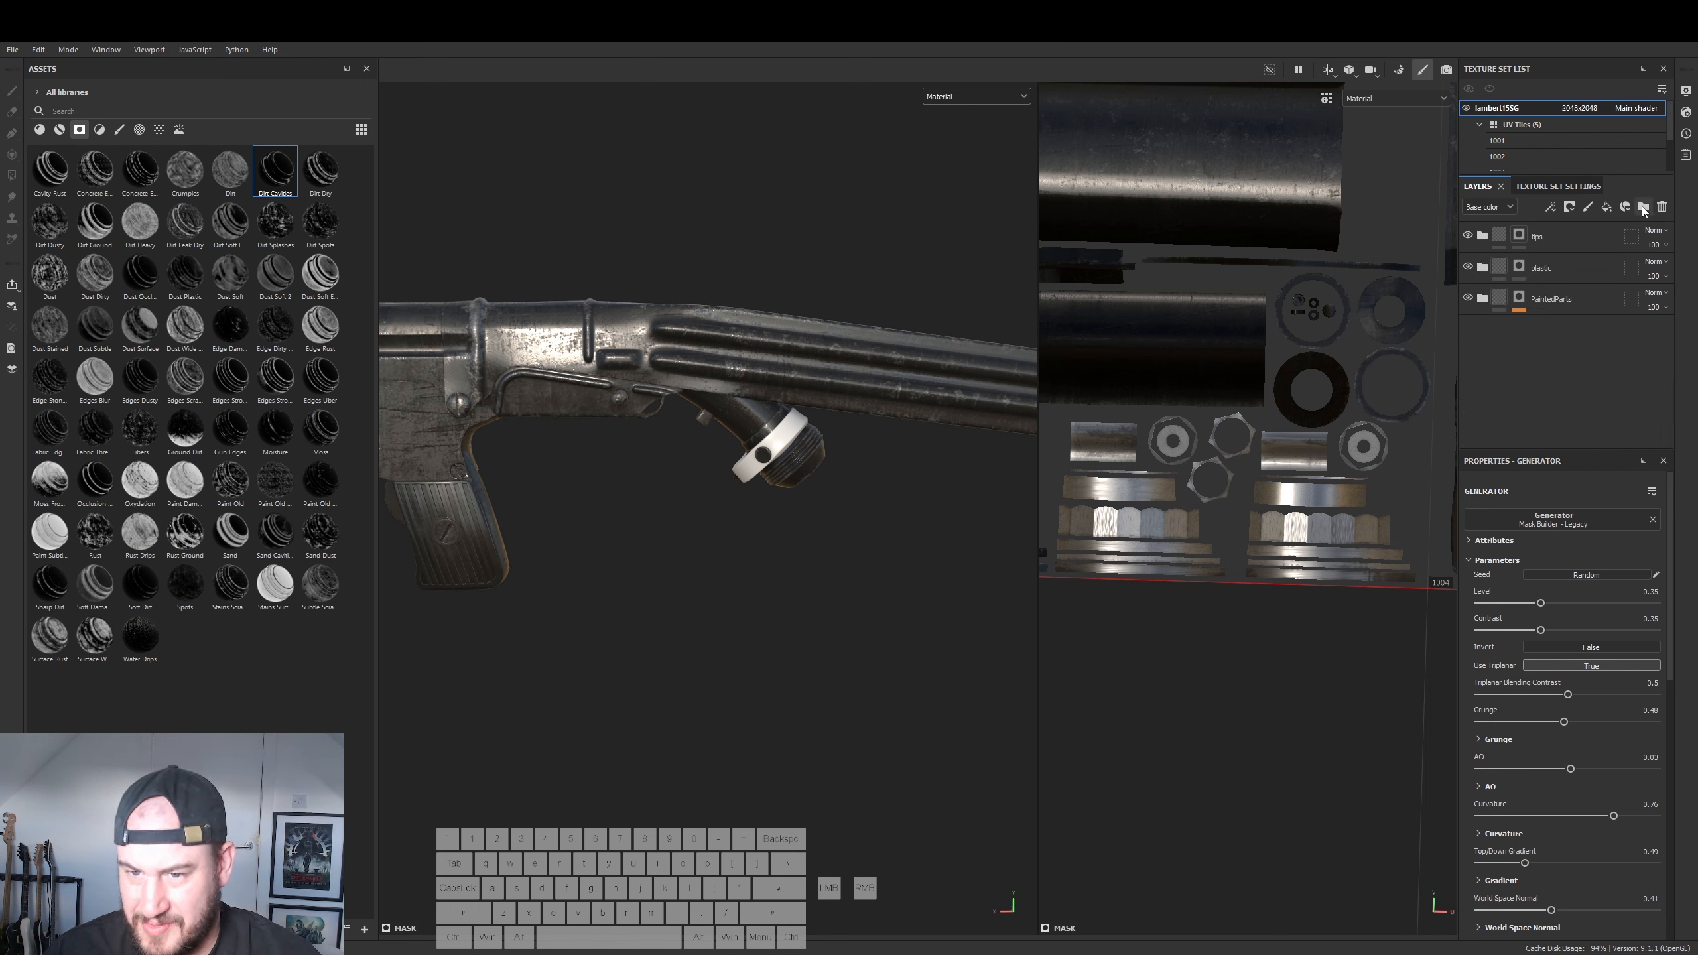
left_click(1537, 238)
left_click(1643, 208)
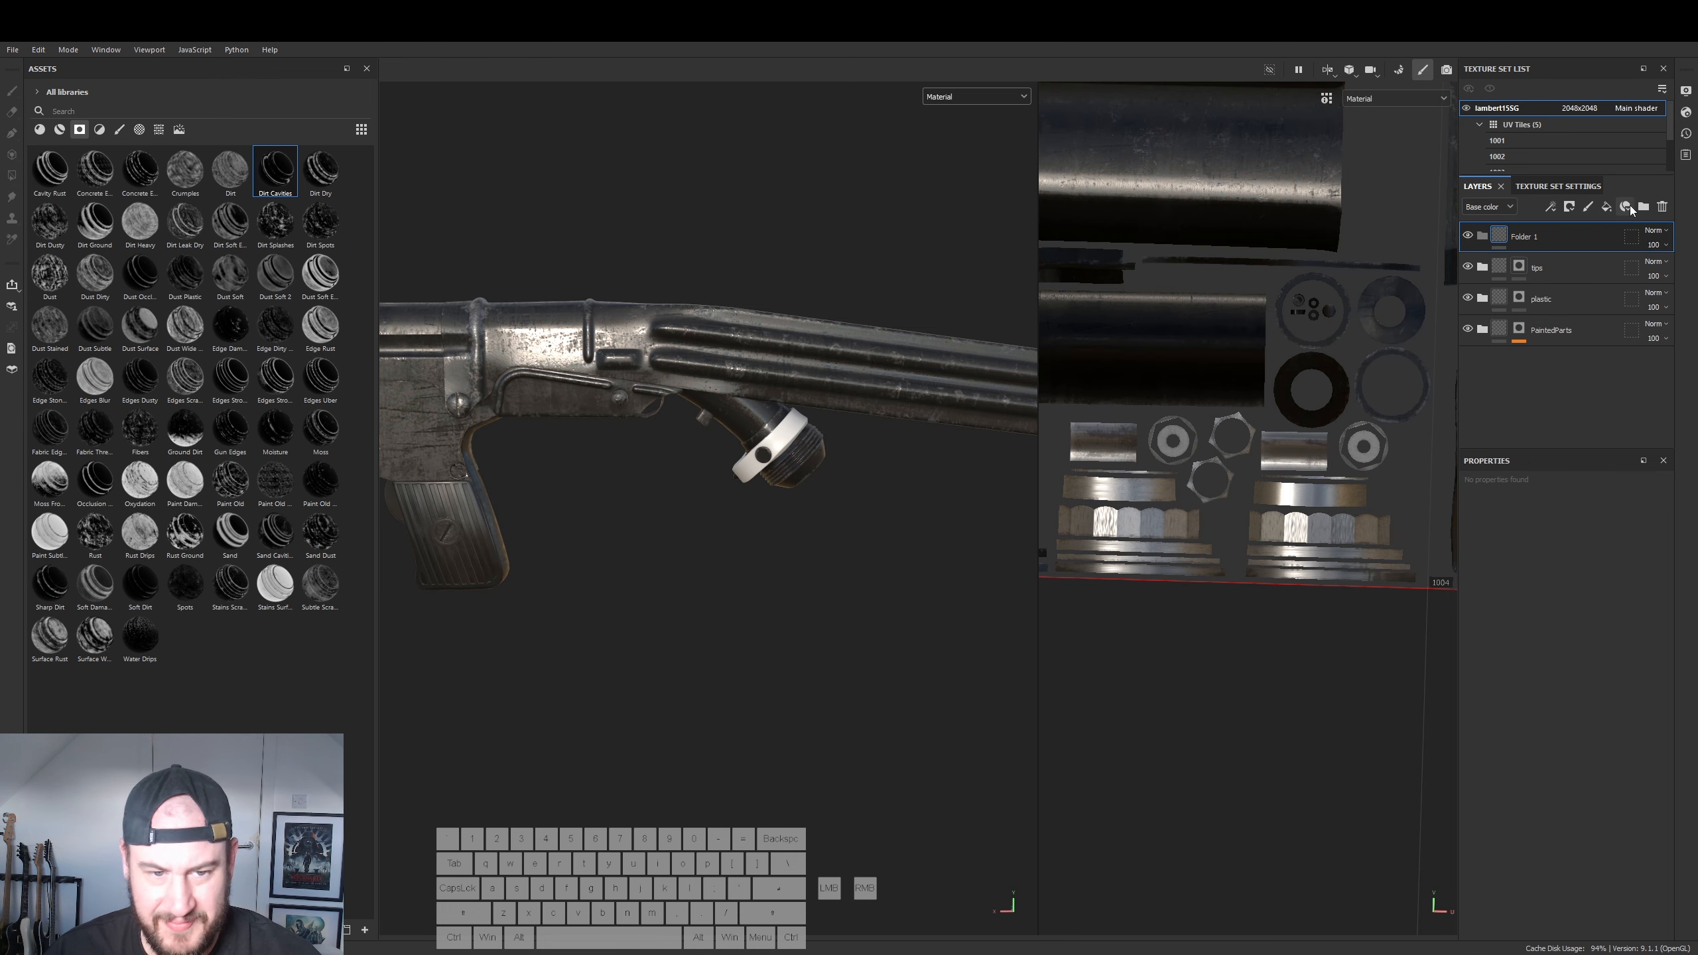
double_click(1526, 238)
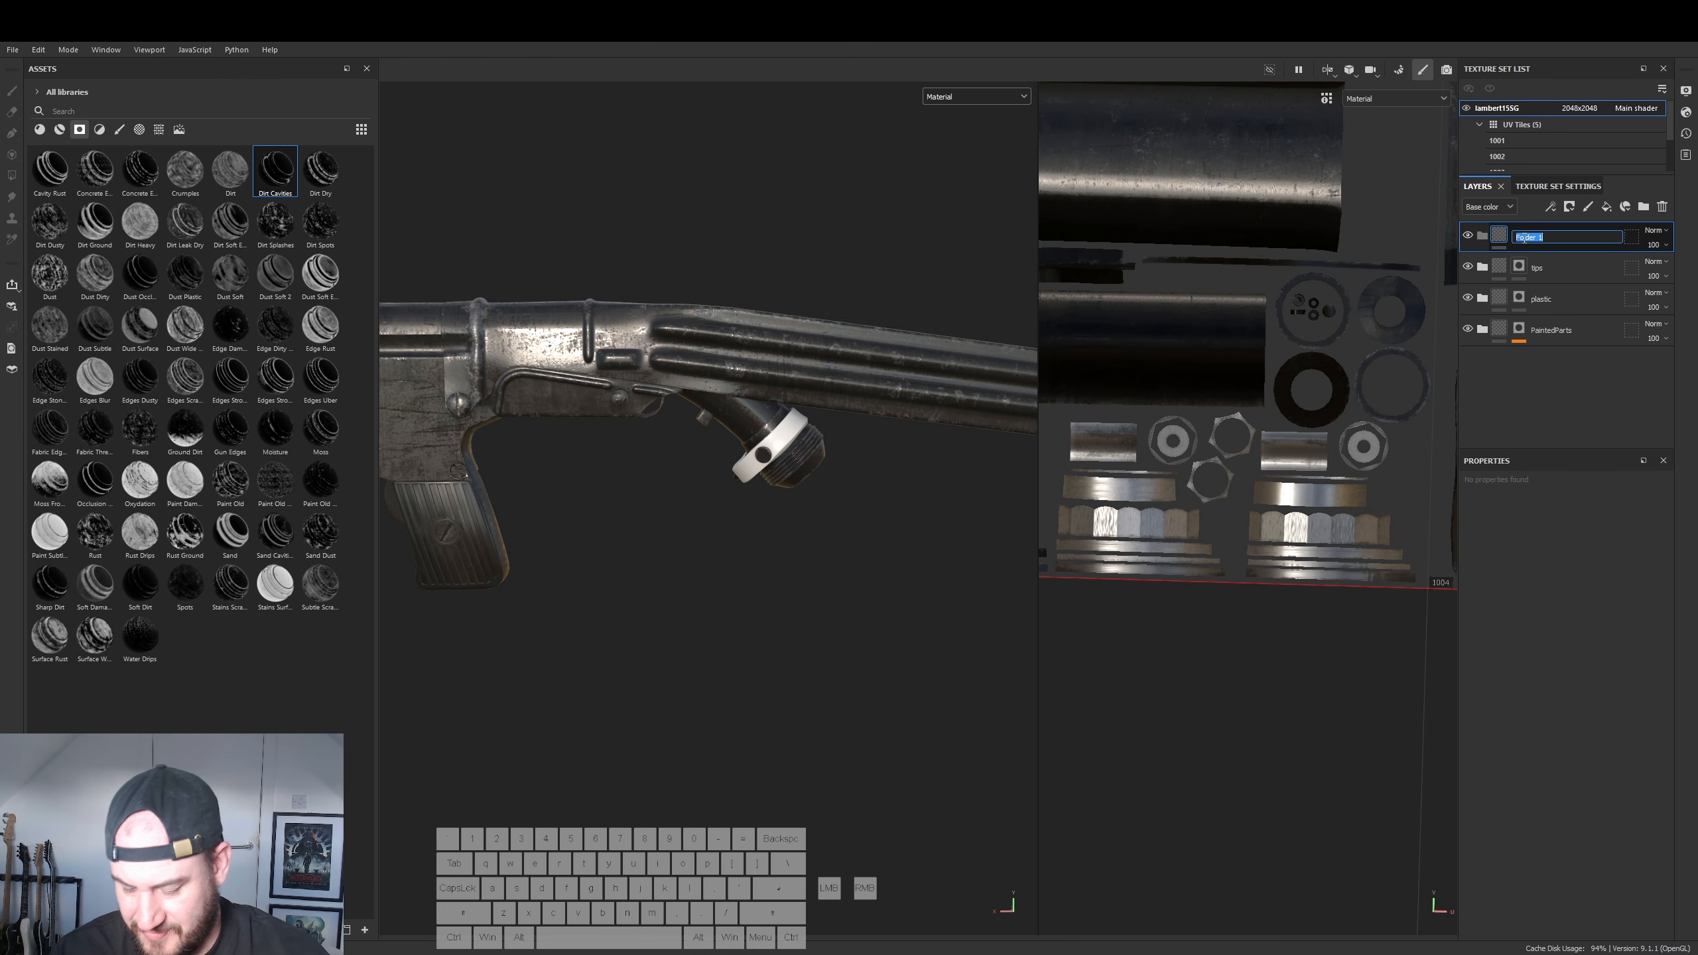
type("leather")
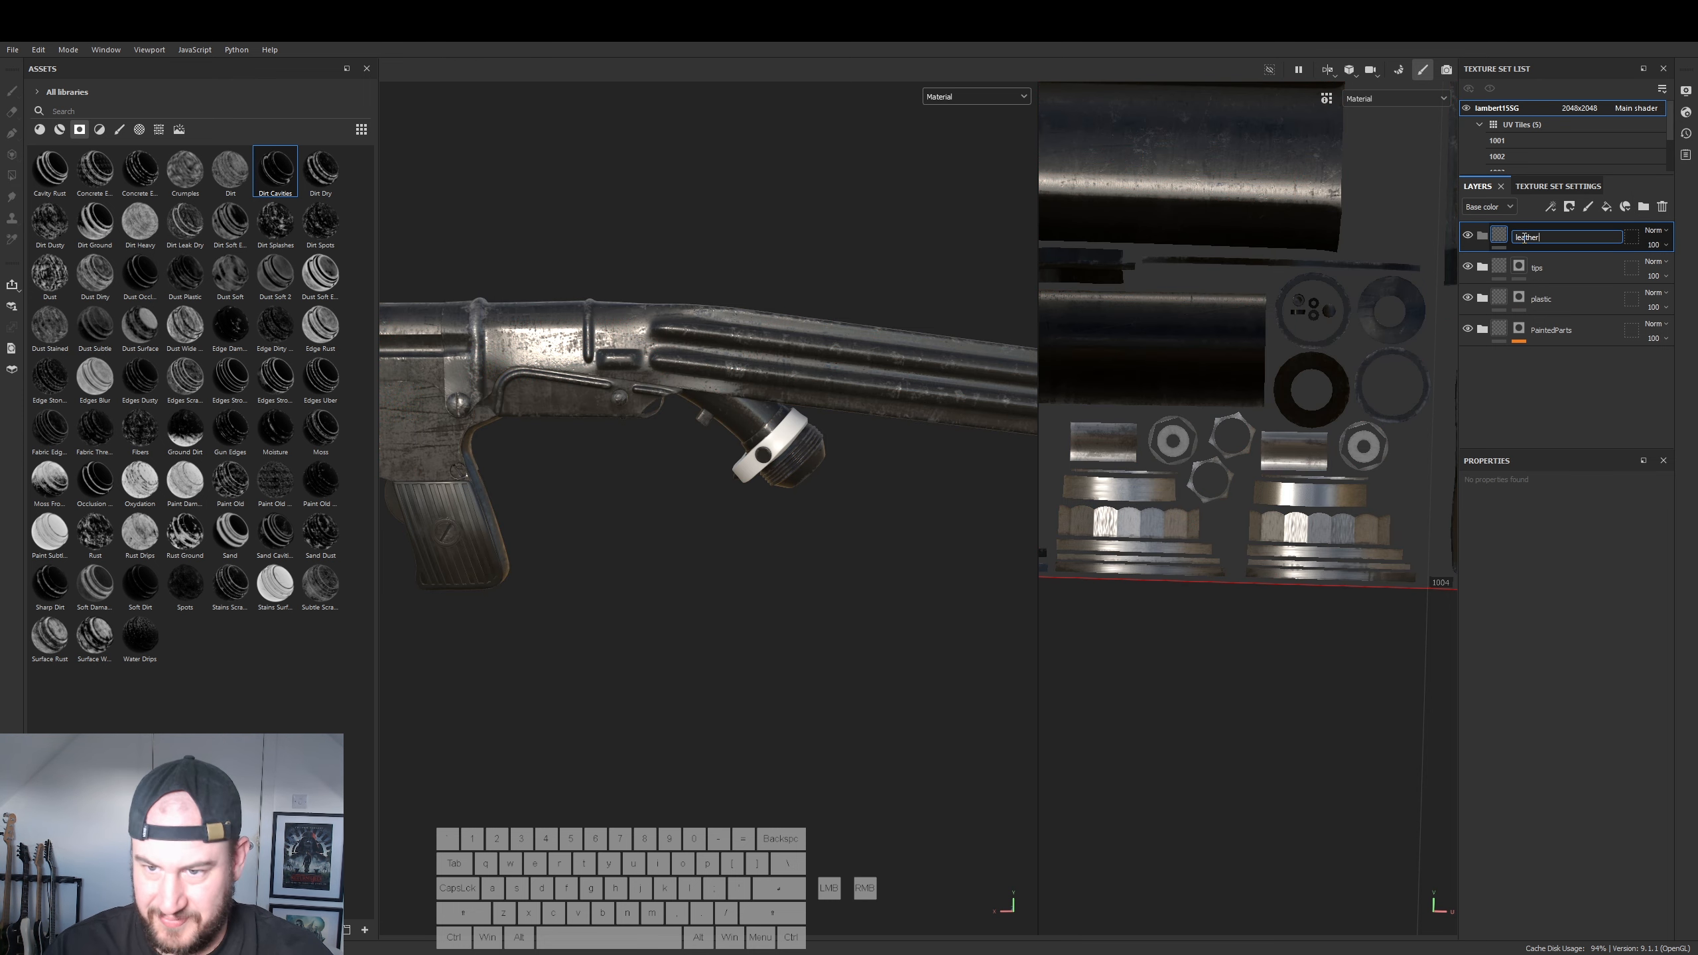
key("Return")
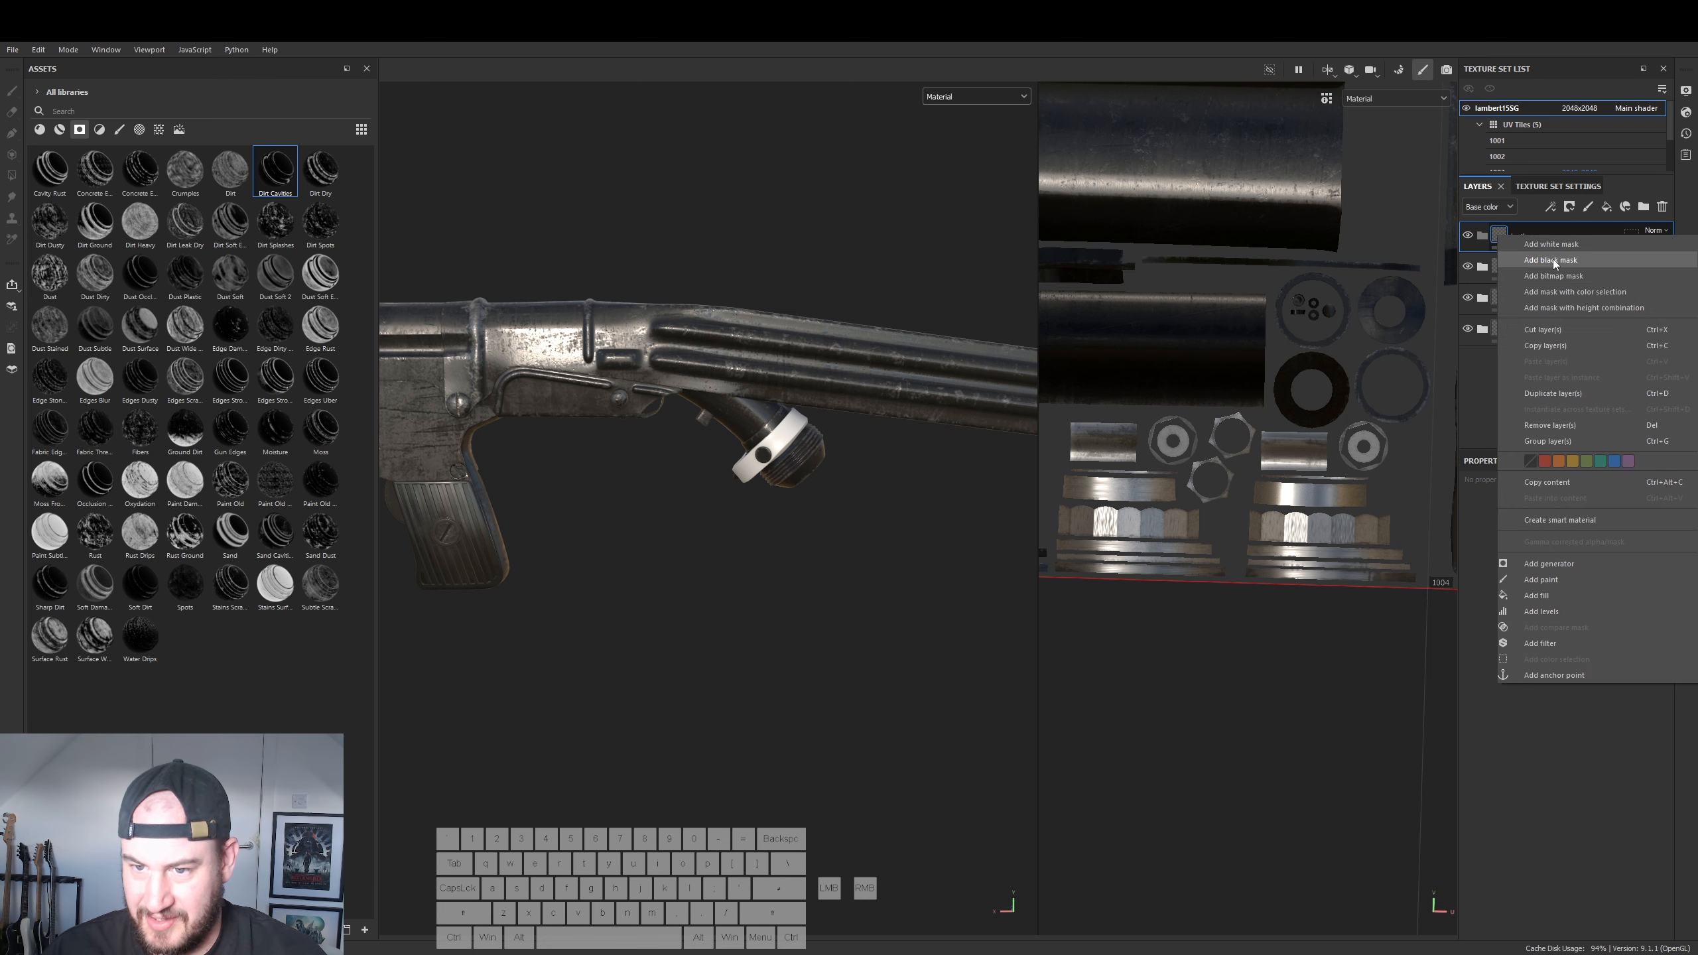
- Add a black mask to the leather folder and create a fill layer inside it with red base colour EF1A1A
left_click(1539, 244)
left_click(1500, 237)
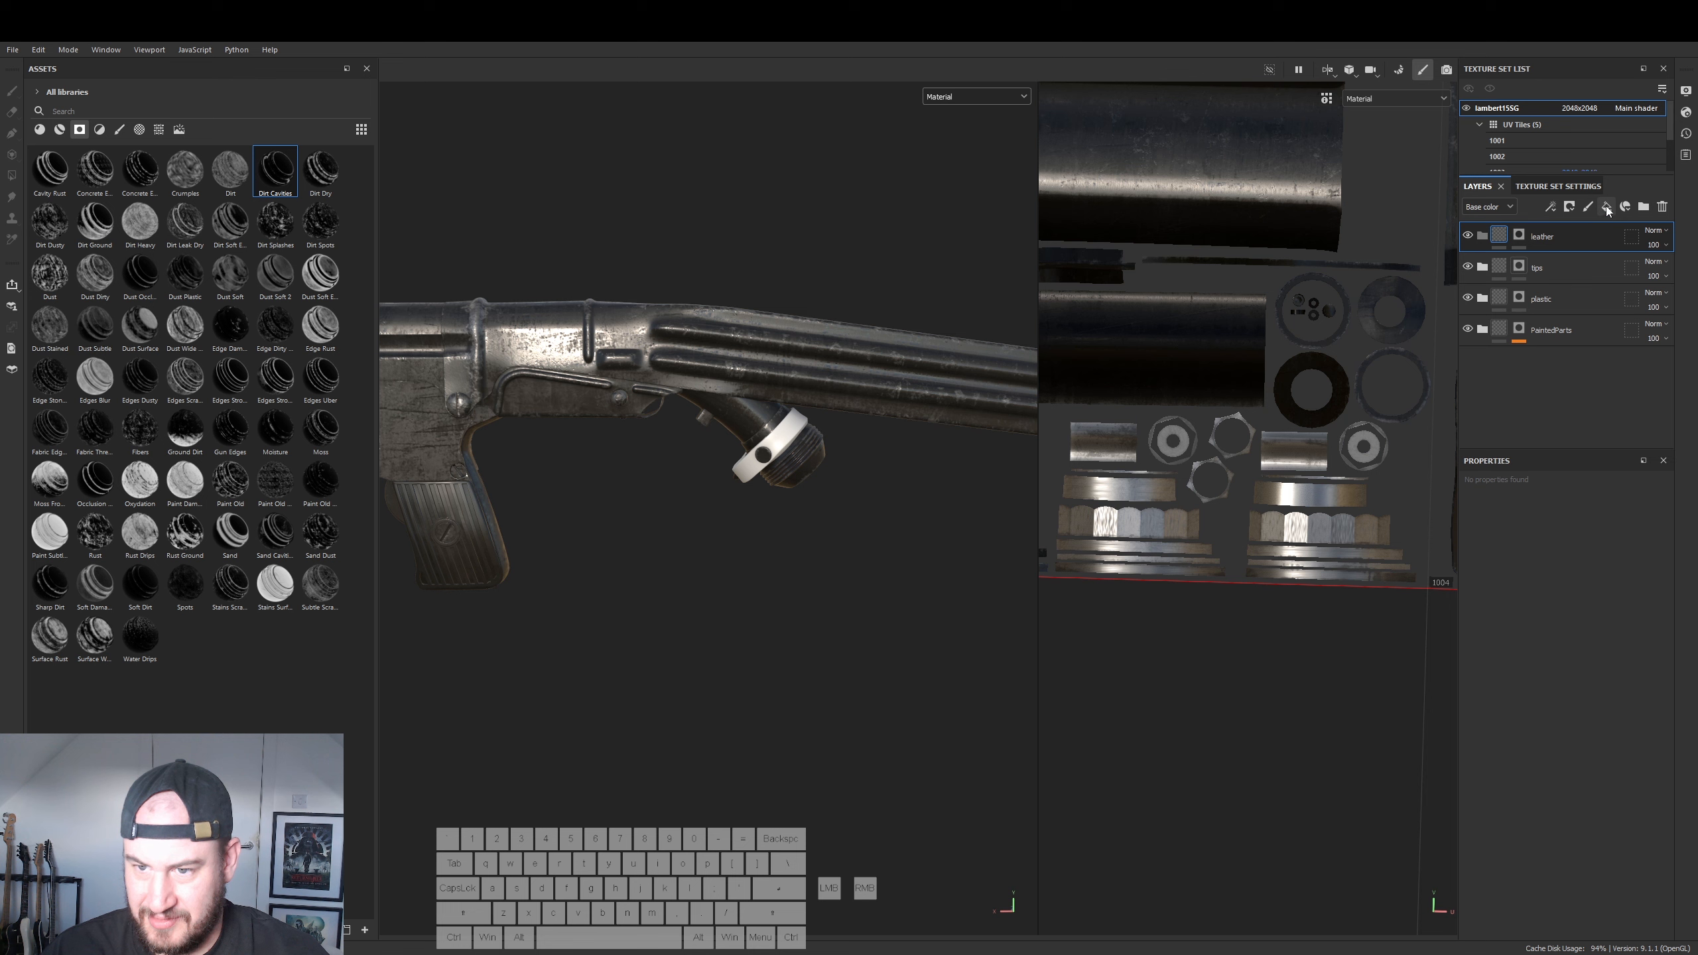
left_click(1607, 207)
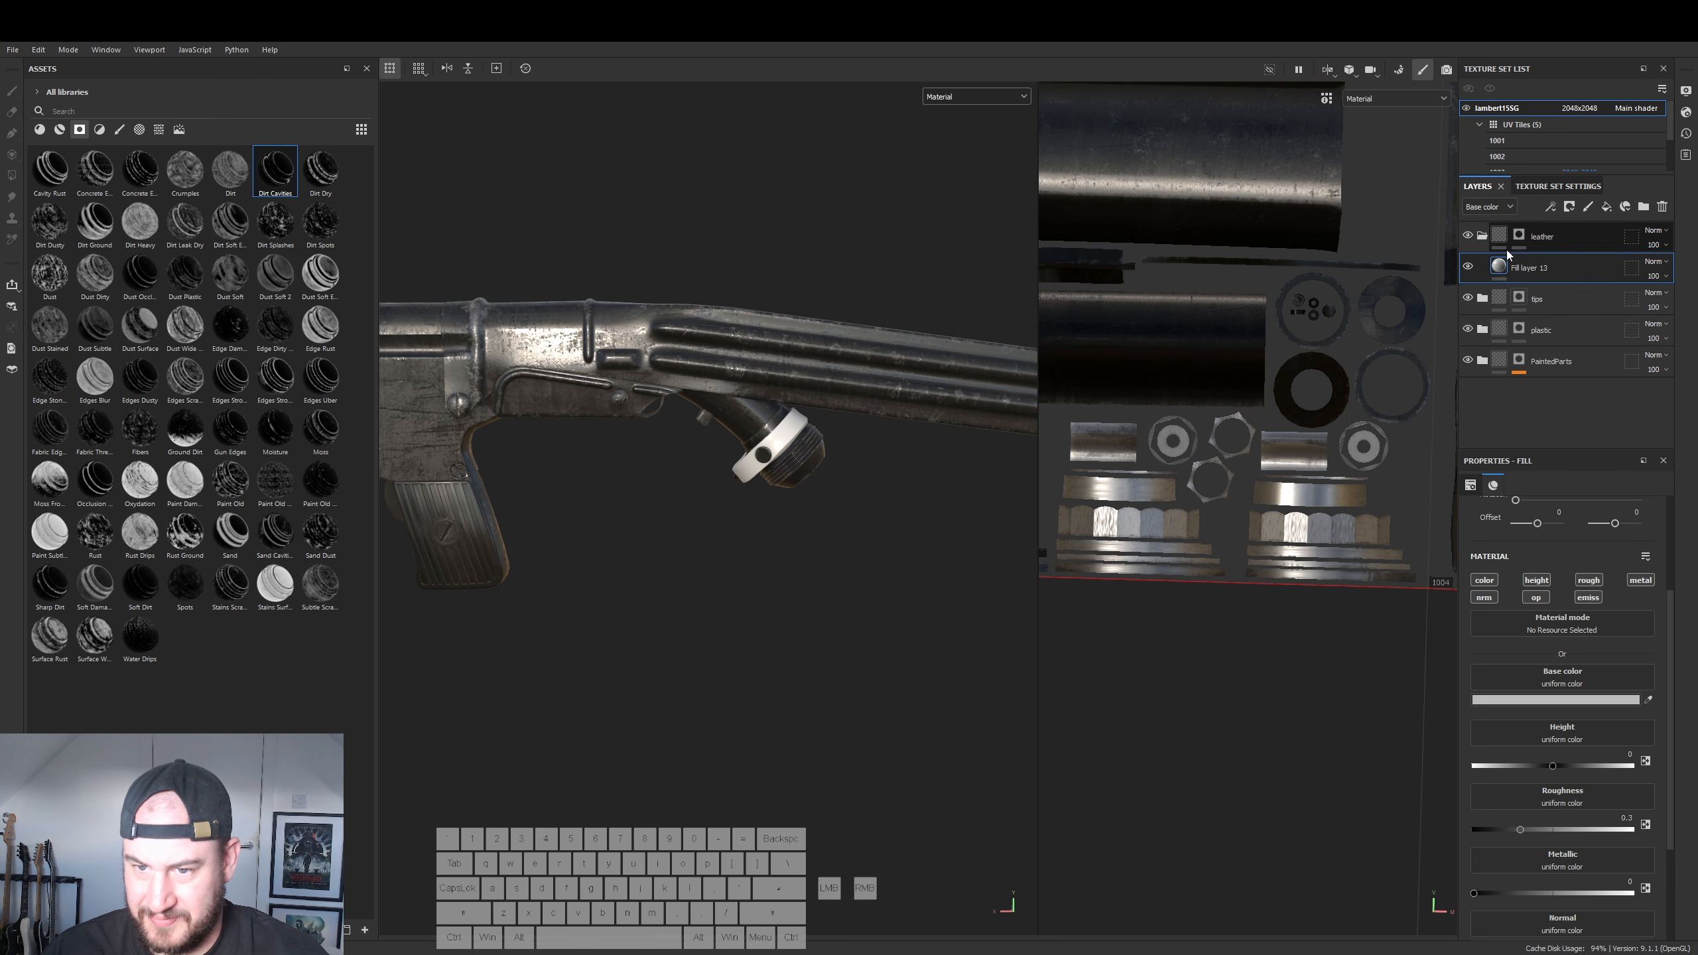
left_click(1550, 701)
left_click(1511, 746)
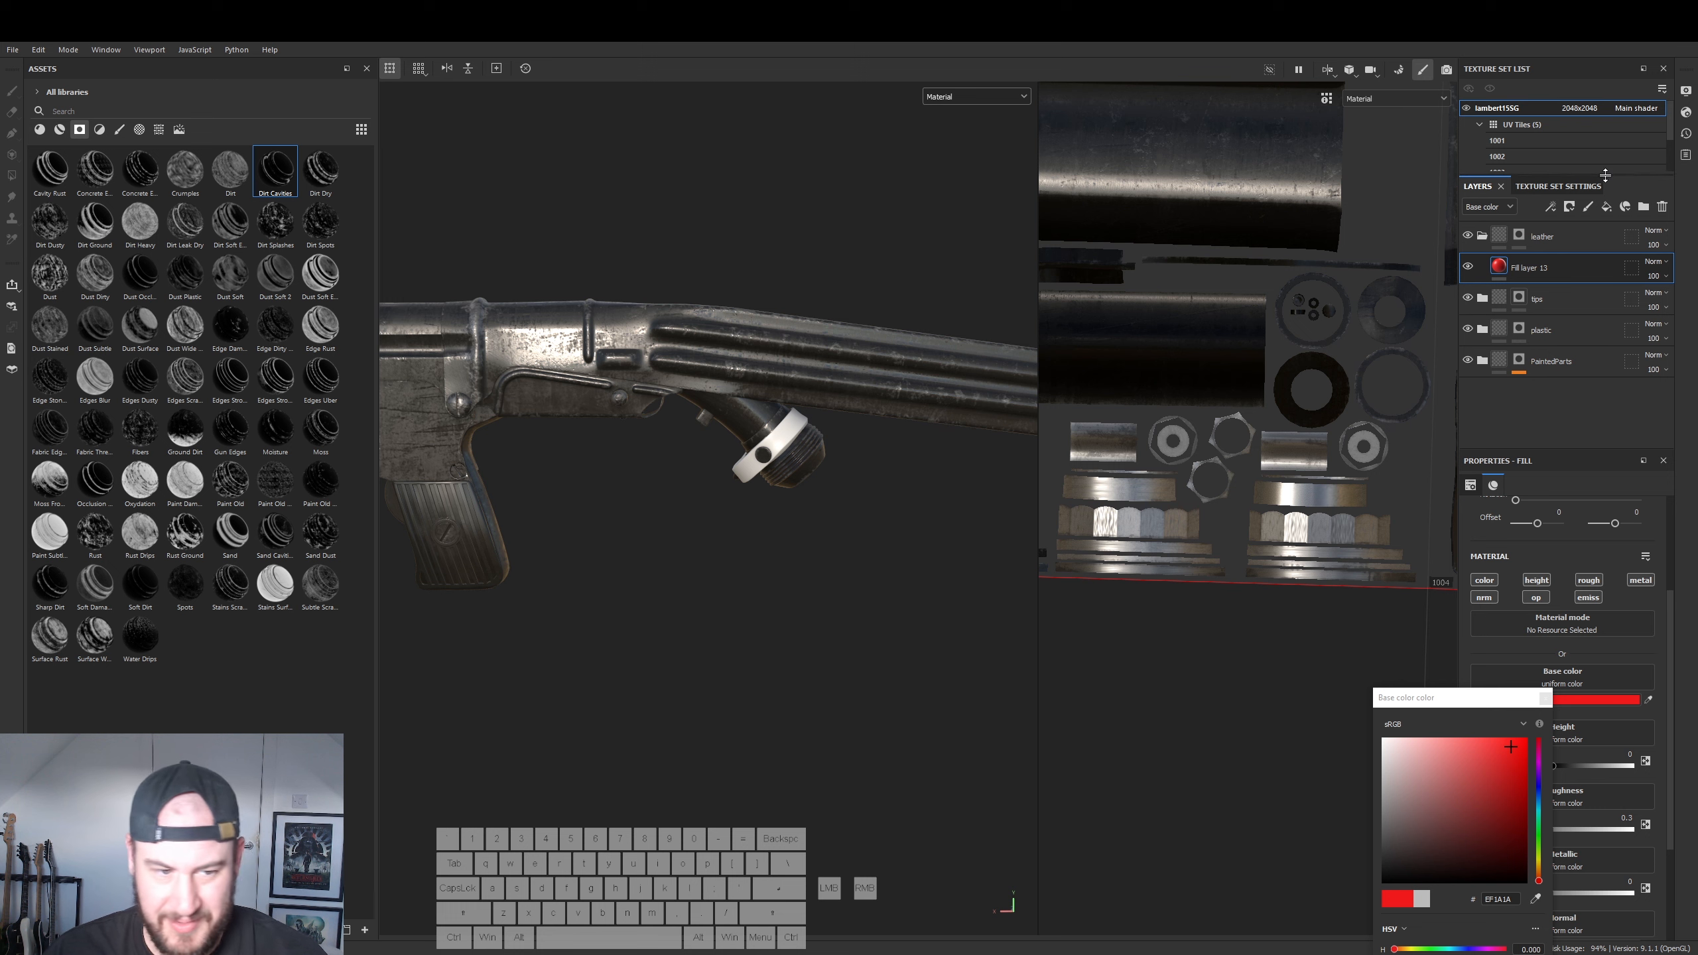
- Polygon-fill the white ring beneath the stock into the leather folder's mask and reselect the folder's fill layer
left_click(1519, 235)
left_click(1548, 486)
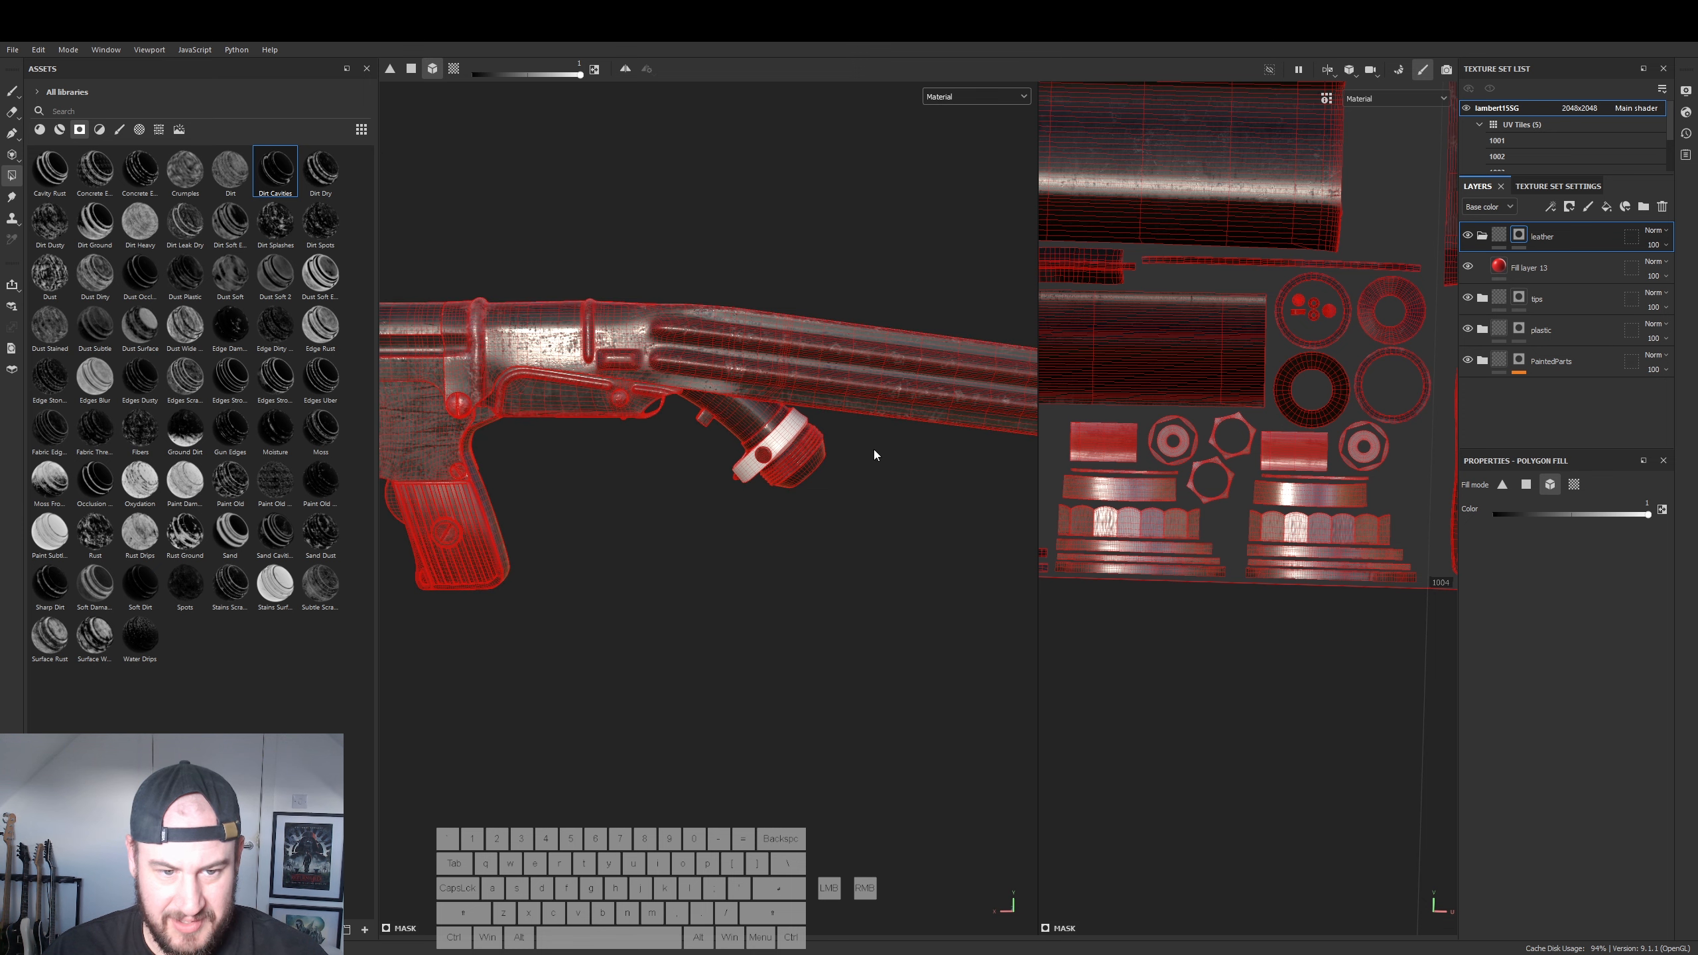
left_click(1530, 269)
mouse_move(682, 472)
left_mouse_down("alt")
mouse_move(823, 493)
mouse_move(692, 493)
left_mouse_up("alt")
middle_click_drag(686, 493, 782, 497, "alt")
right_click_drag(782, 496, 870, 495, "alt")
middle_click_drag(602, 495, 959, 504, "alt")
middle_click_drag(802, 513, 254, 569, "alt")
middle_click_drag(901, 489, 722, 497, "alt")
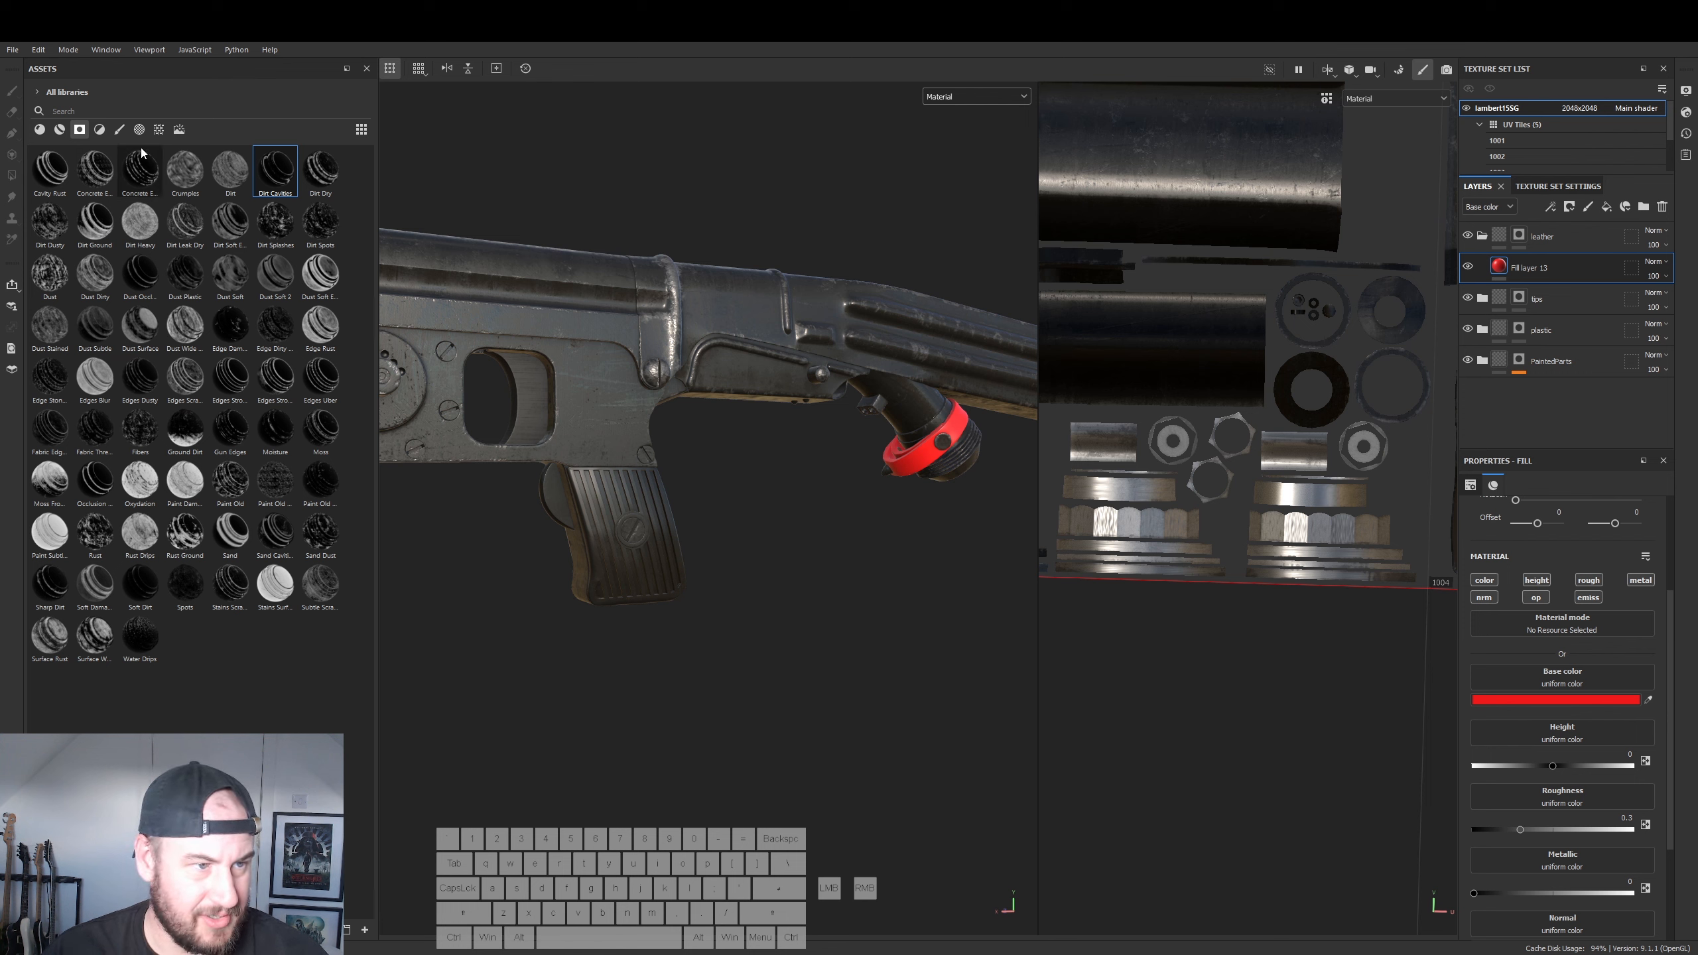
- Browse the material and smart material libraries, previewing the leather presets
left_click(39, 130)
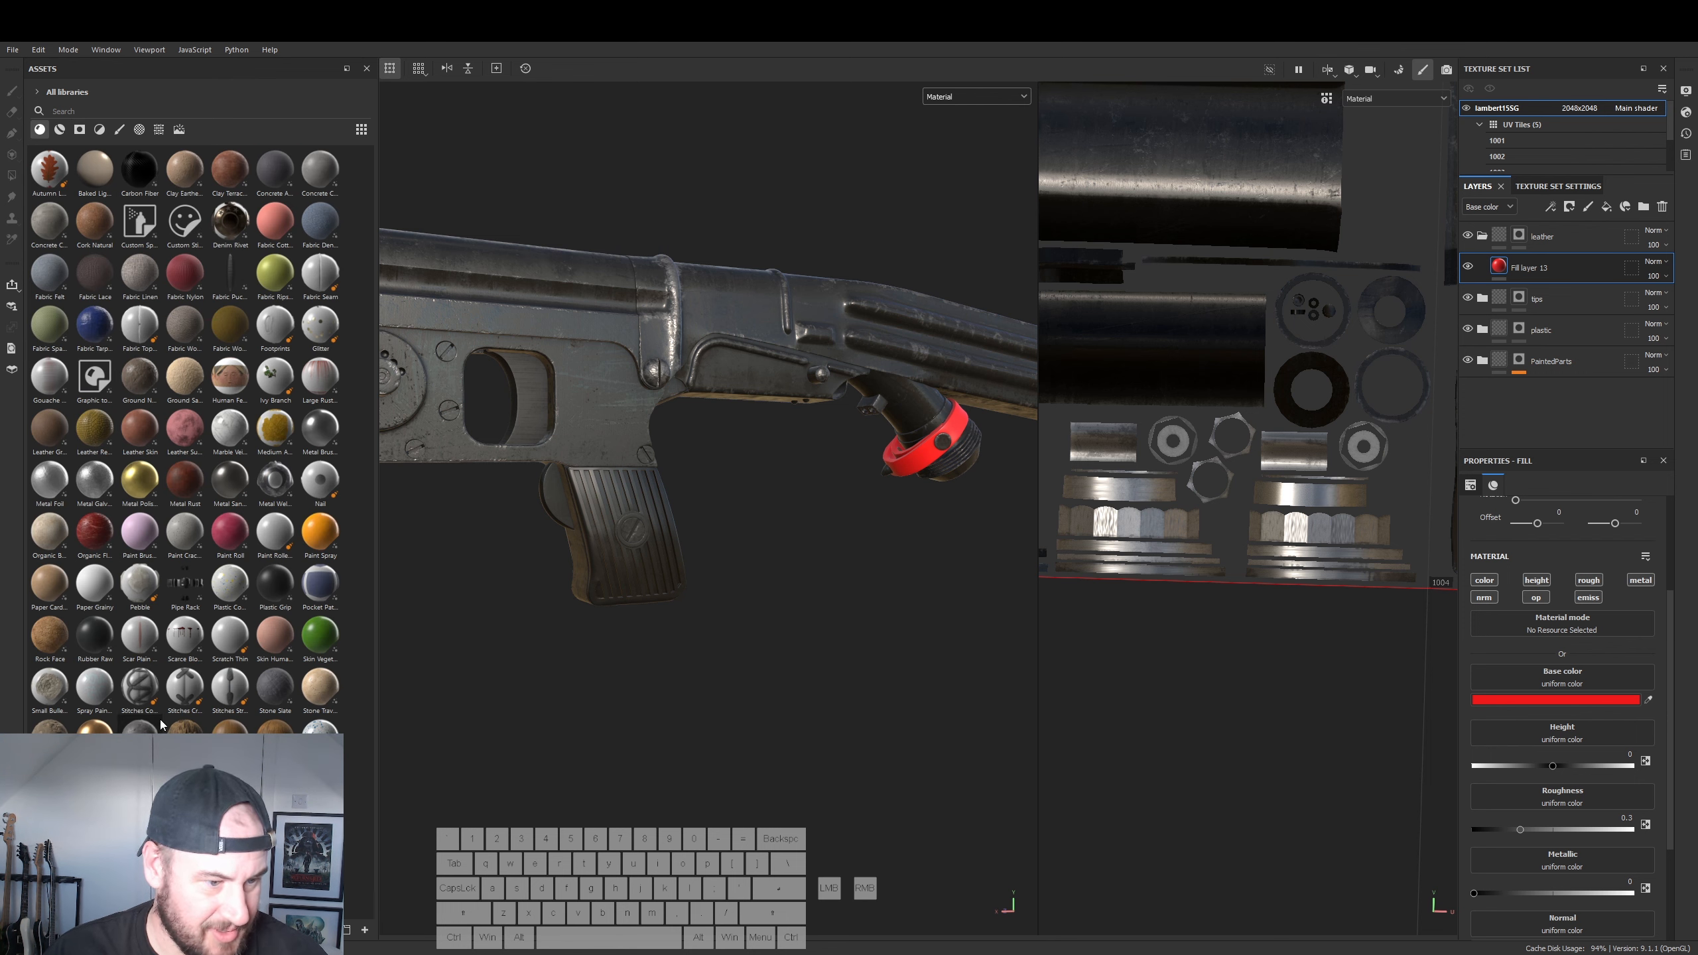
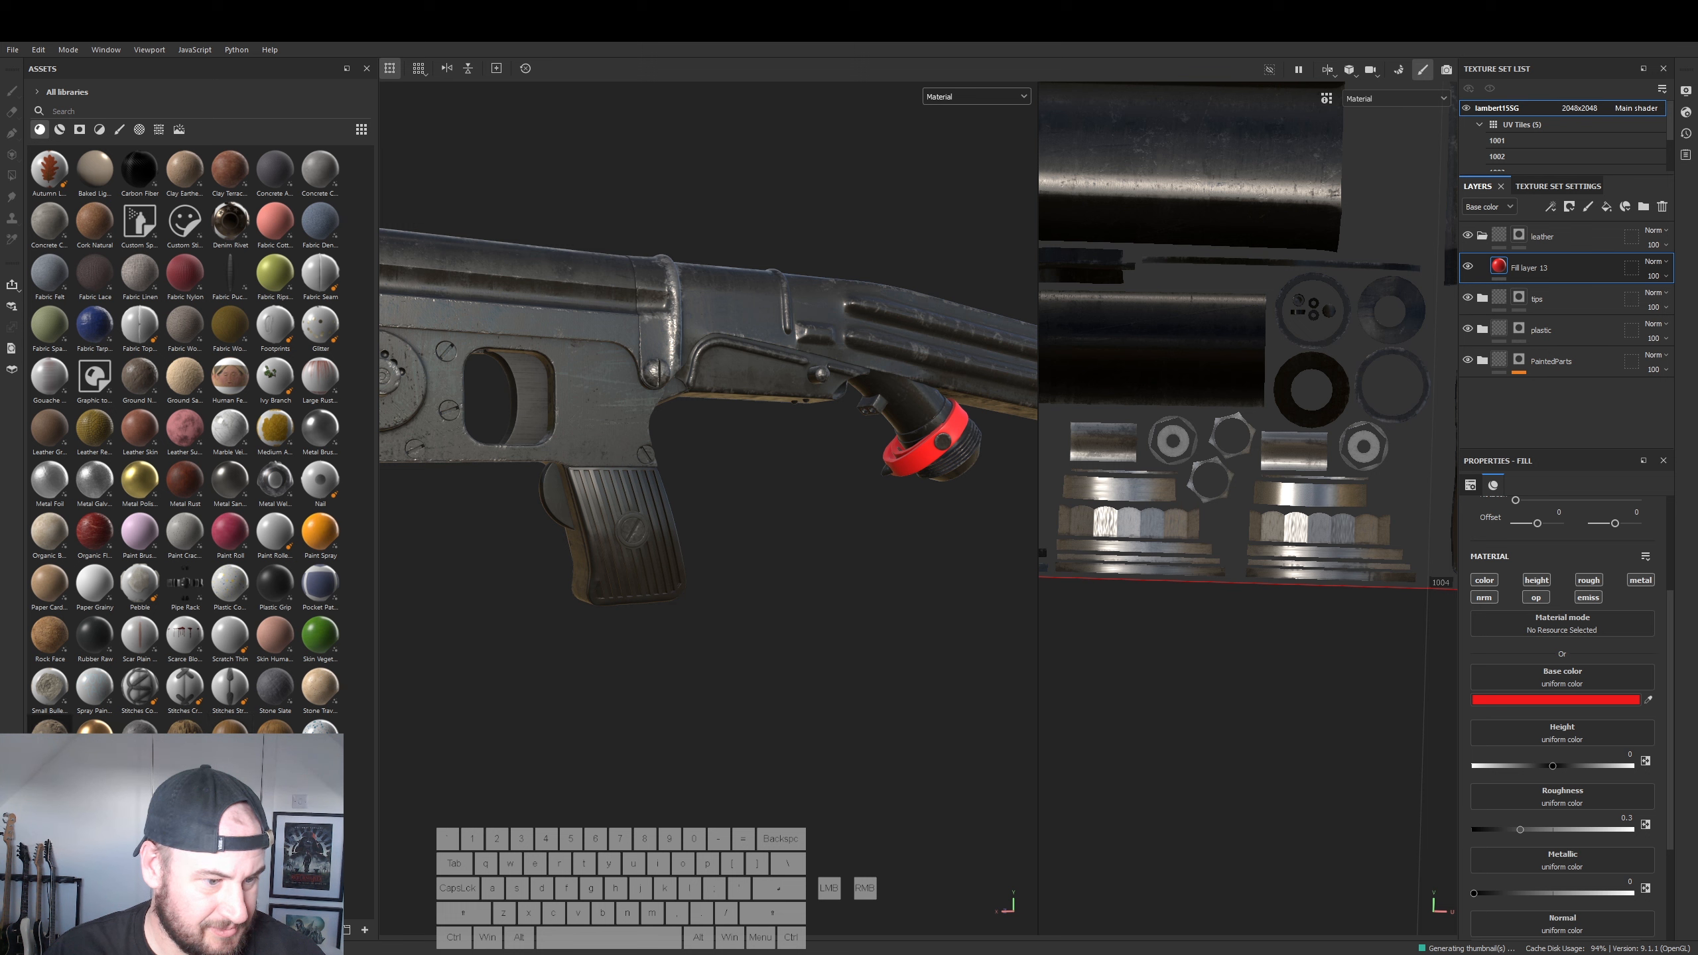
mouse_move(271, 338)
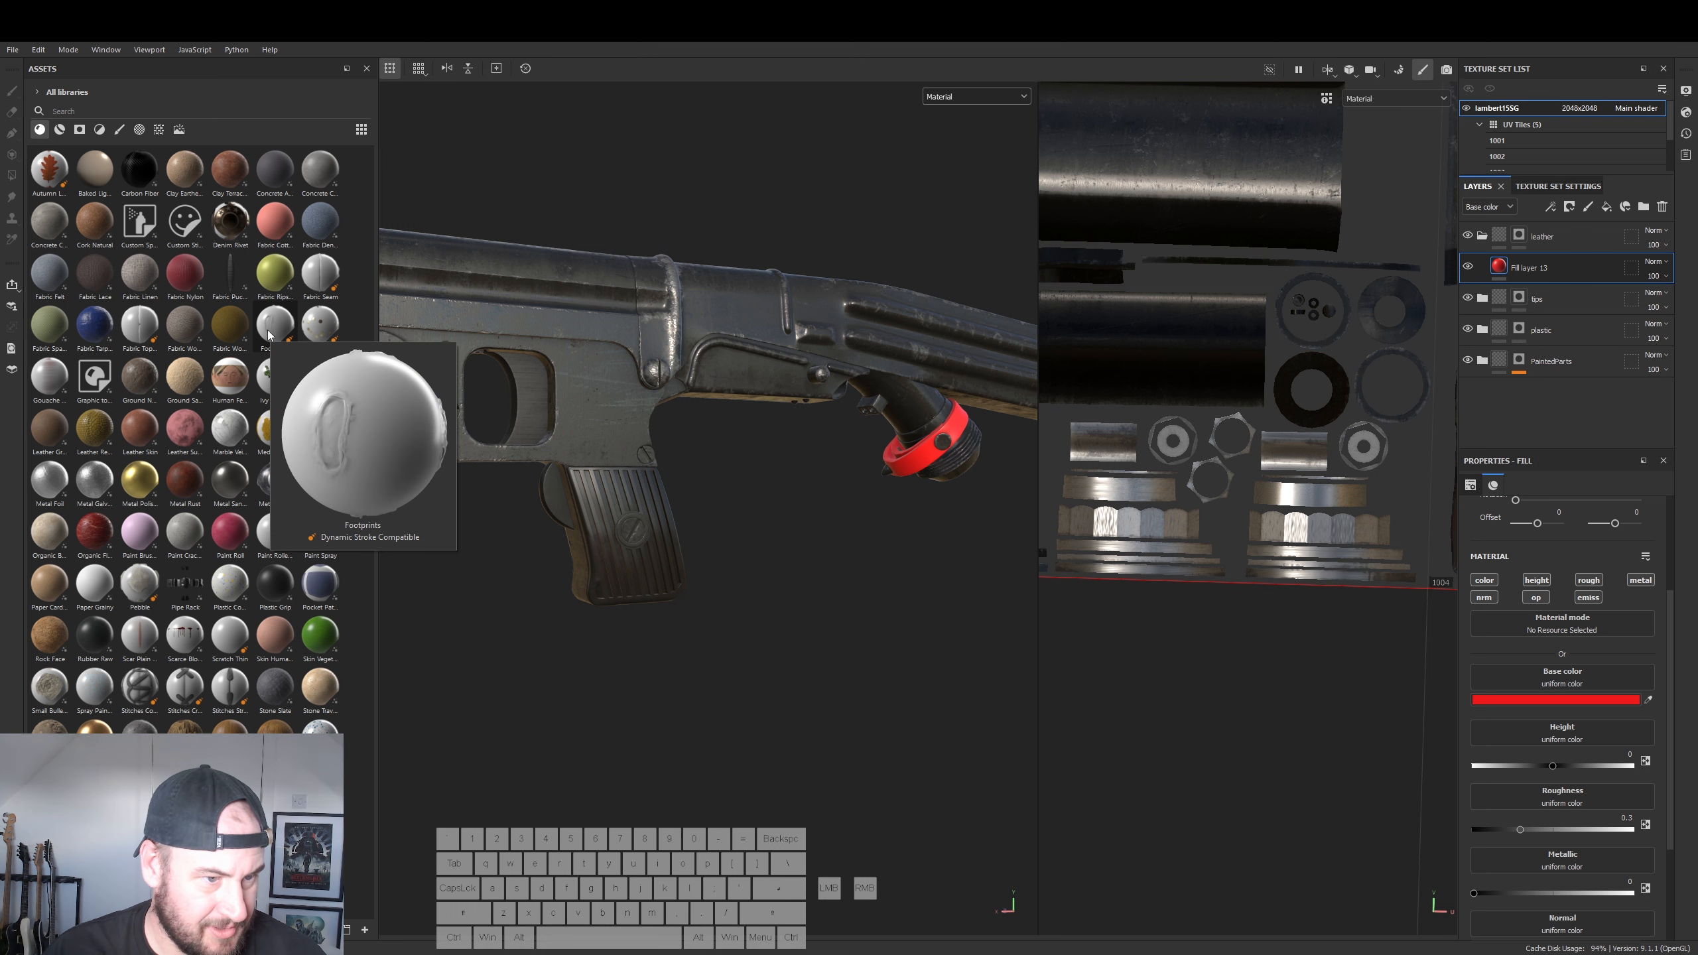
left_click(59, 130)
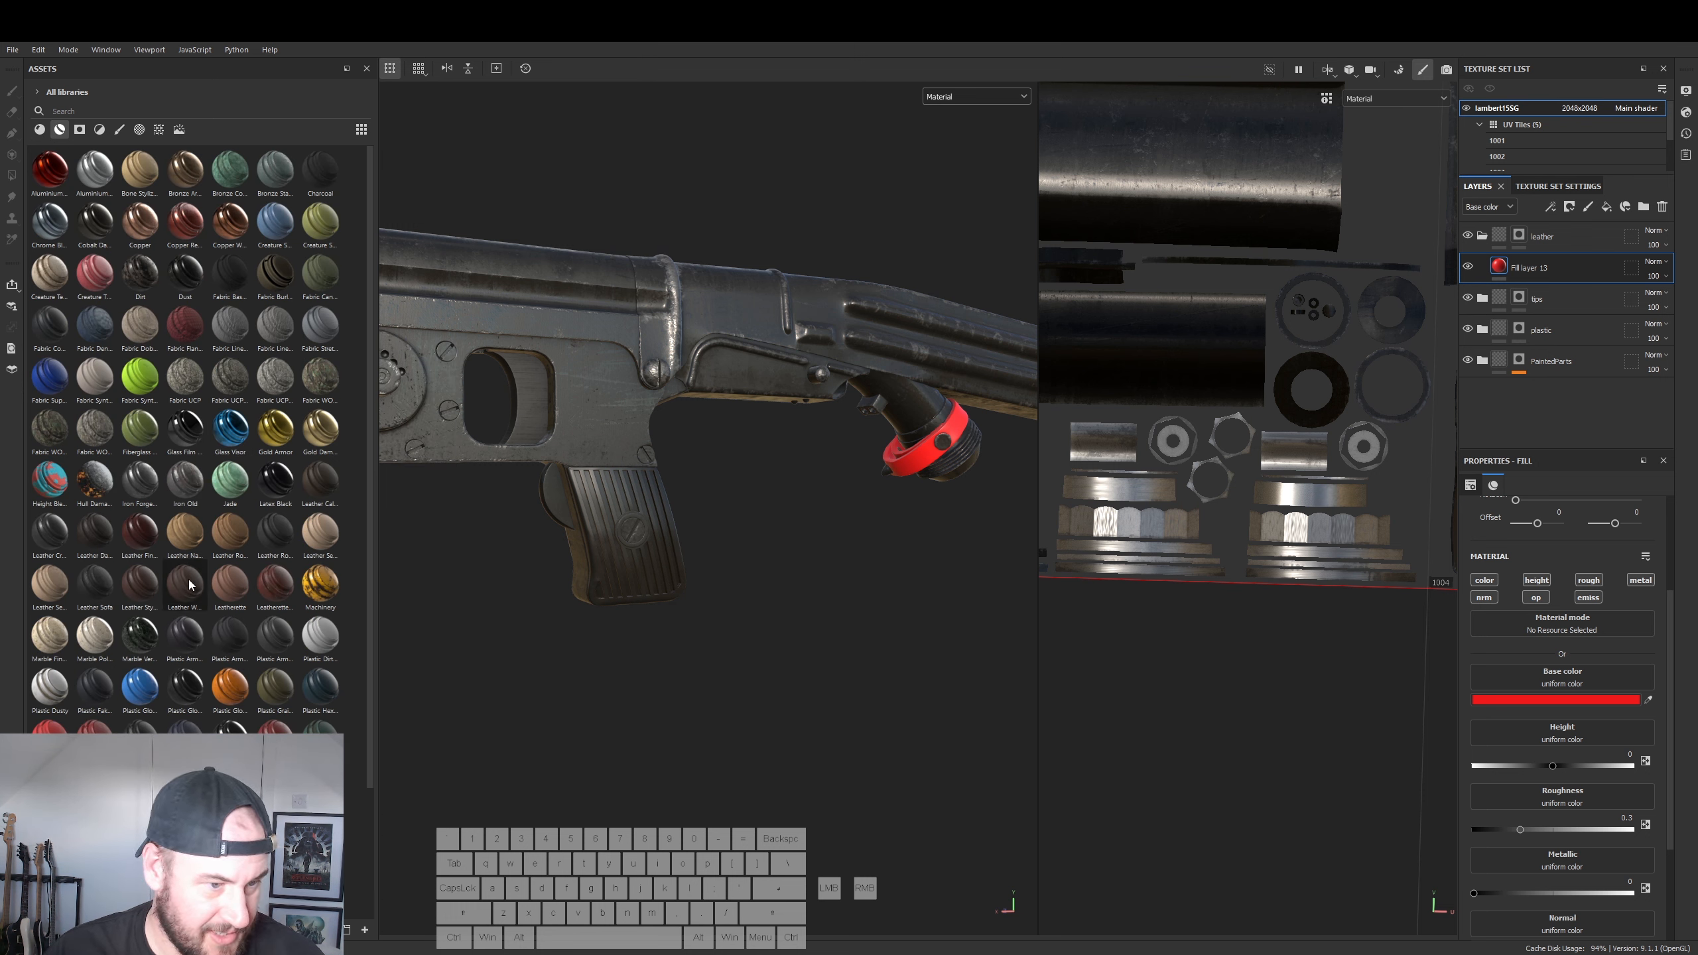
mouse_move(216, 587)
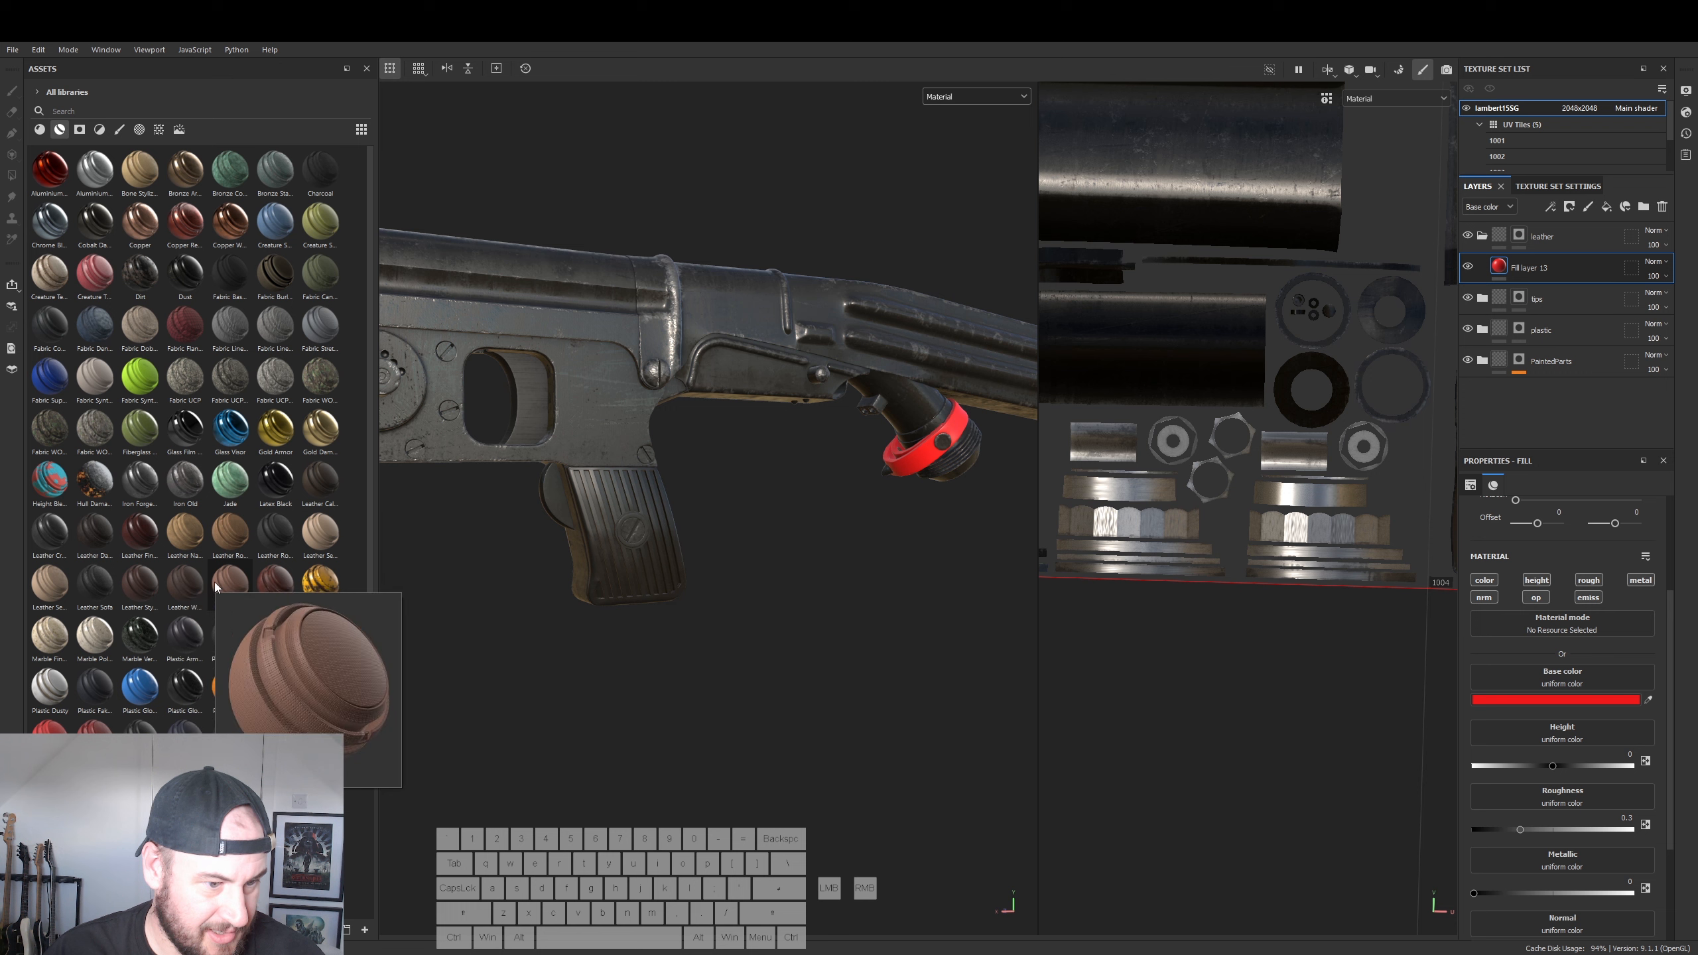
mouse_move(267, 587)
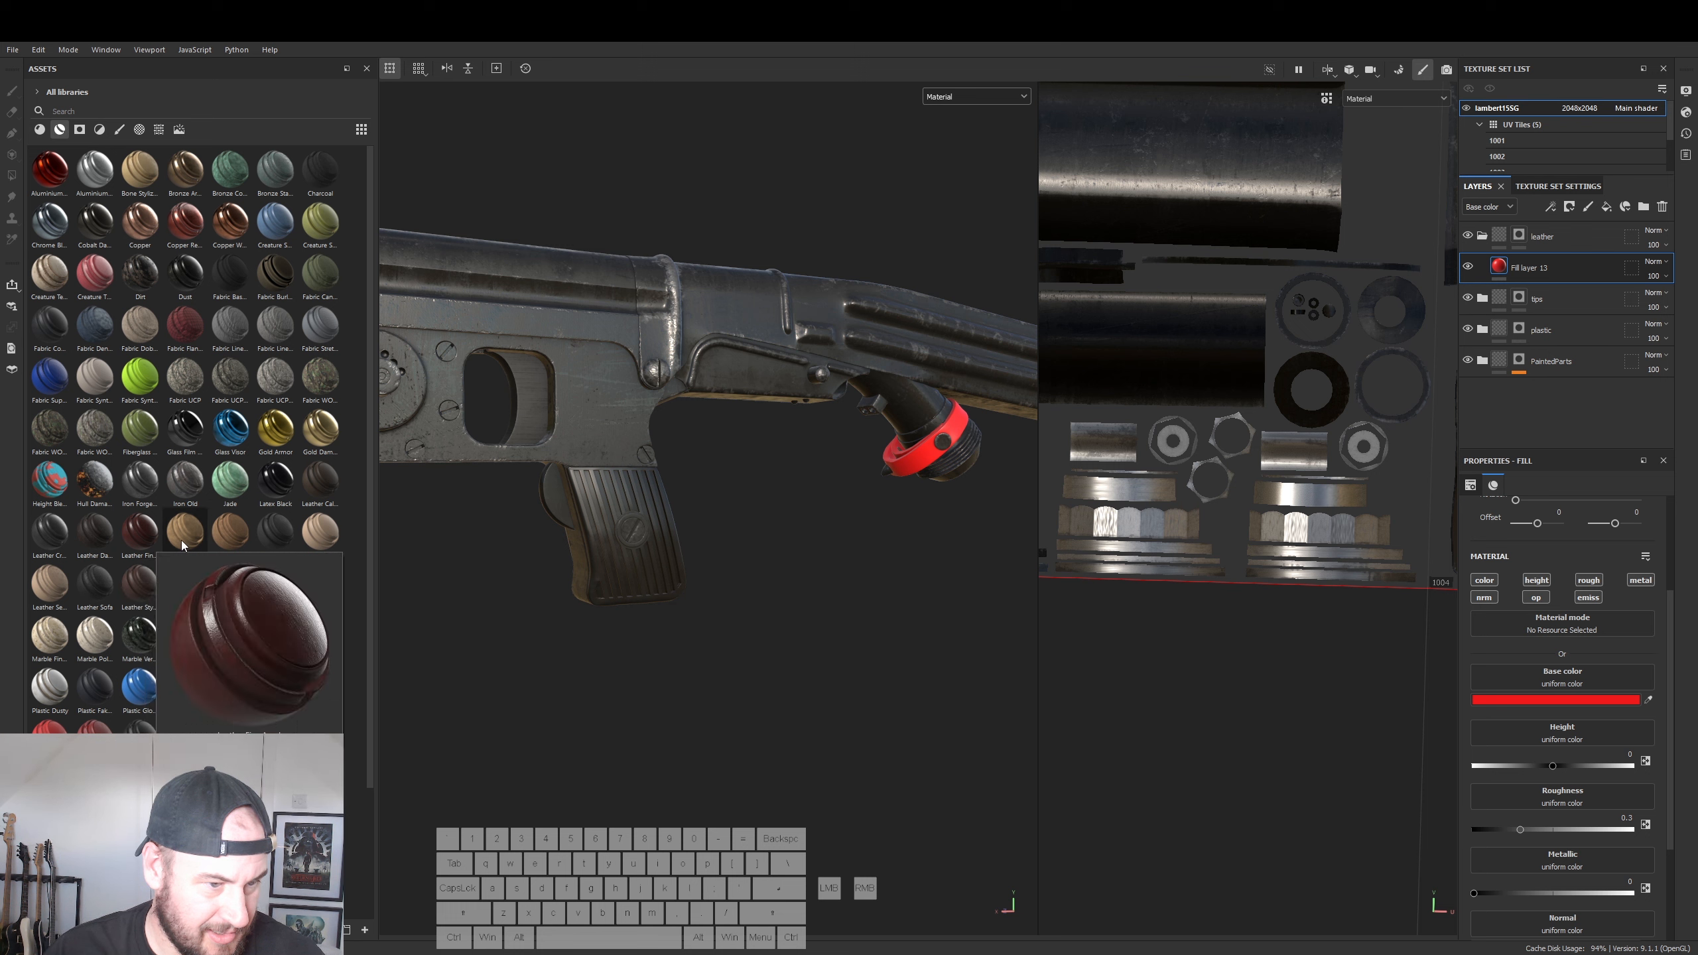
mouse_move(272, 537)
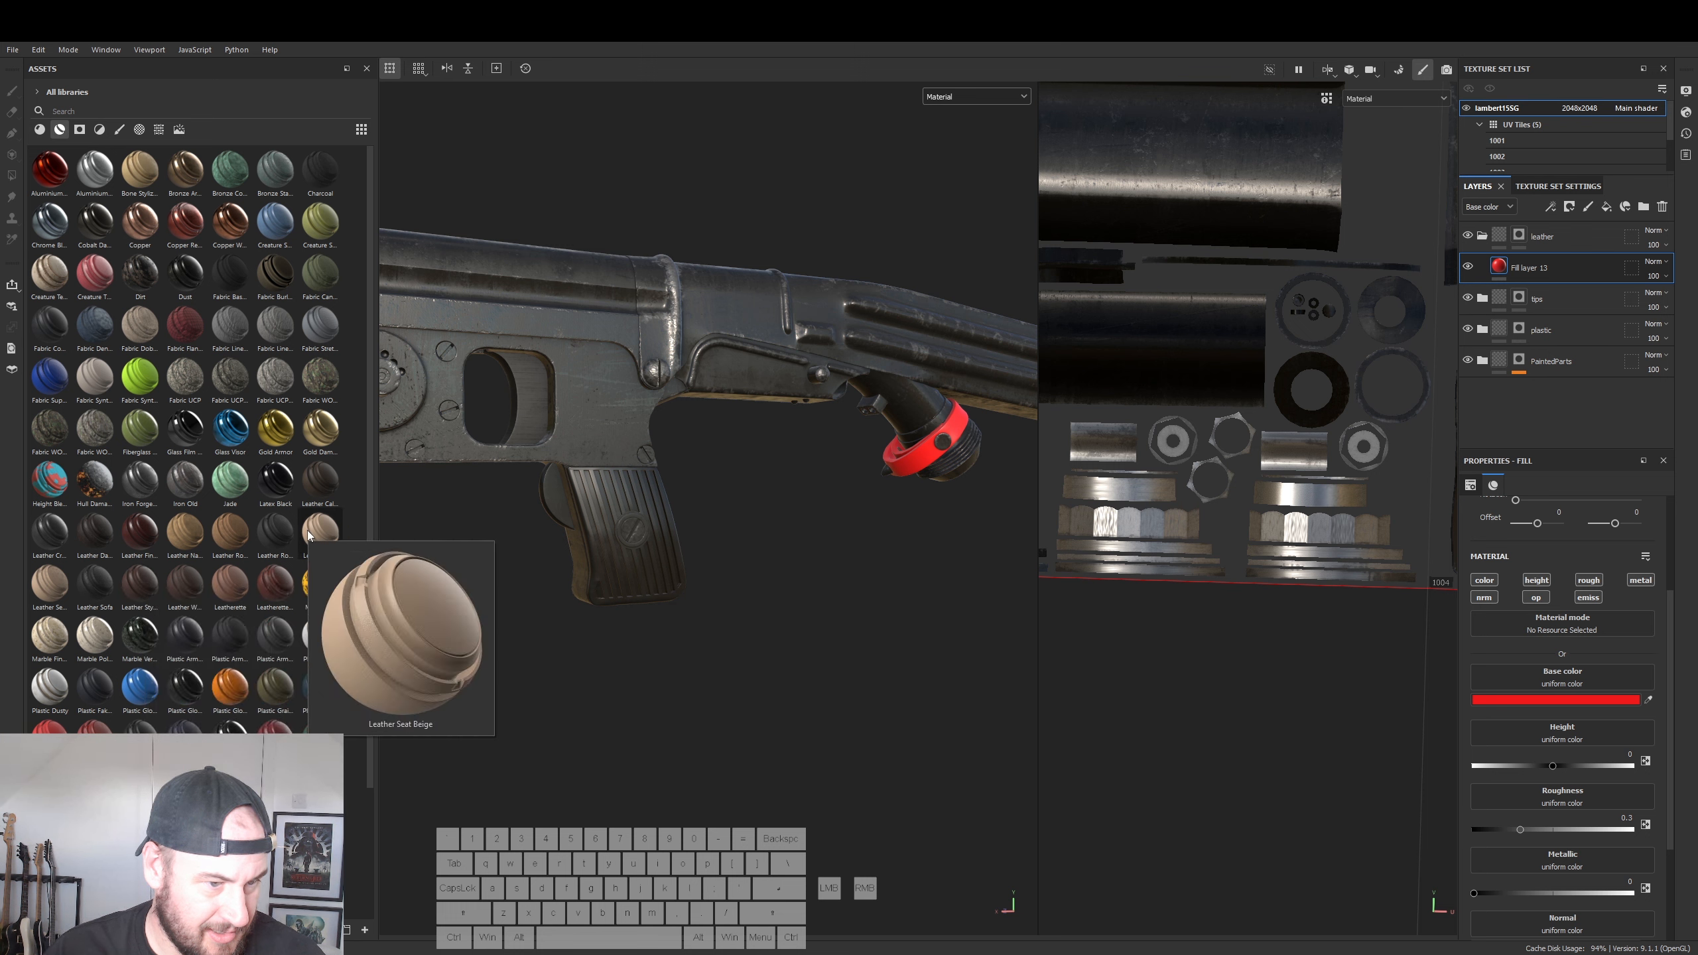
mouse_move(329, 481)
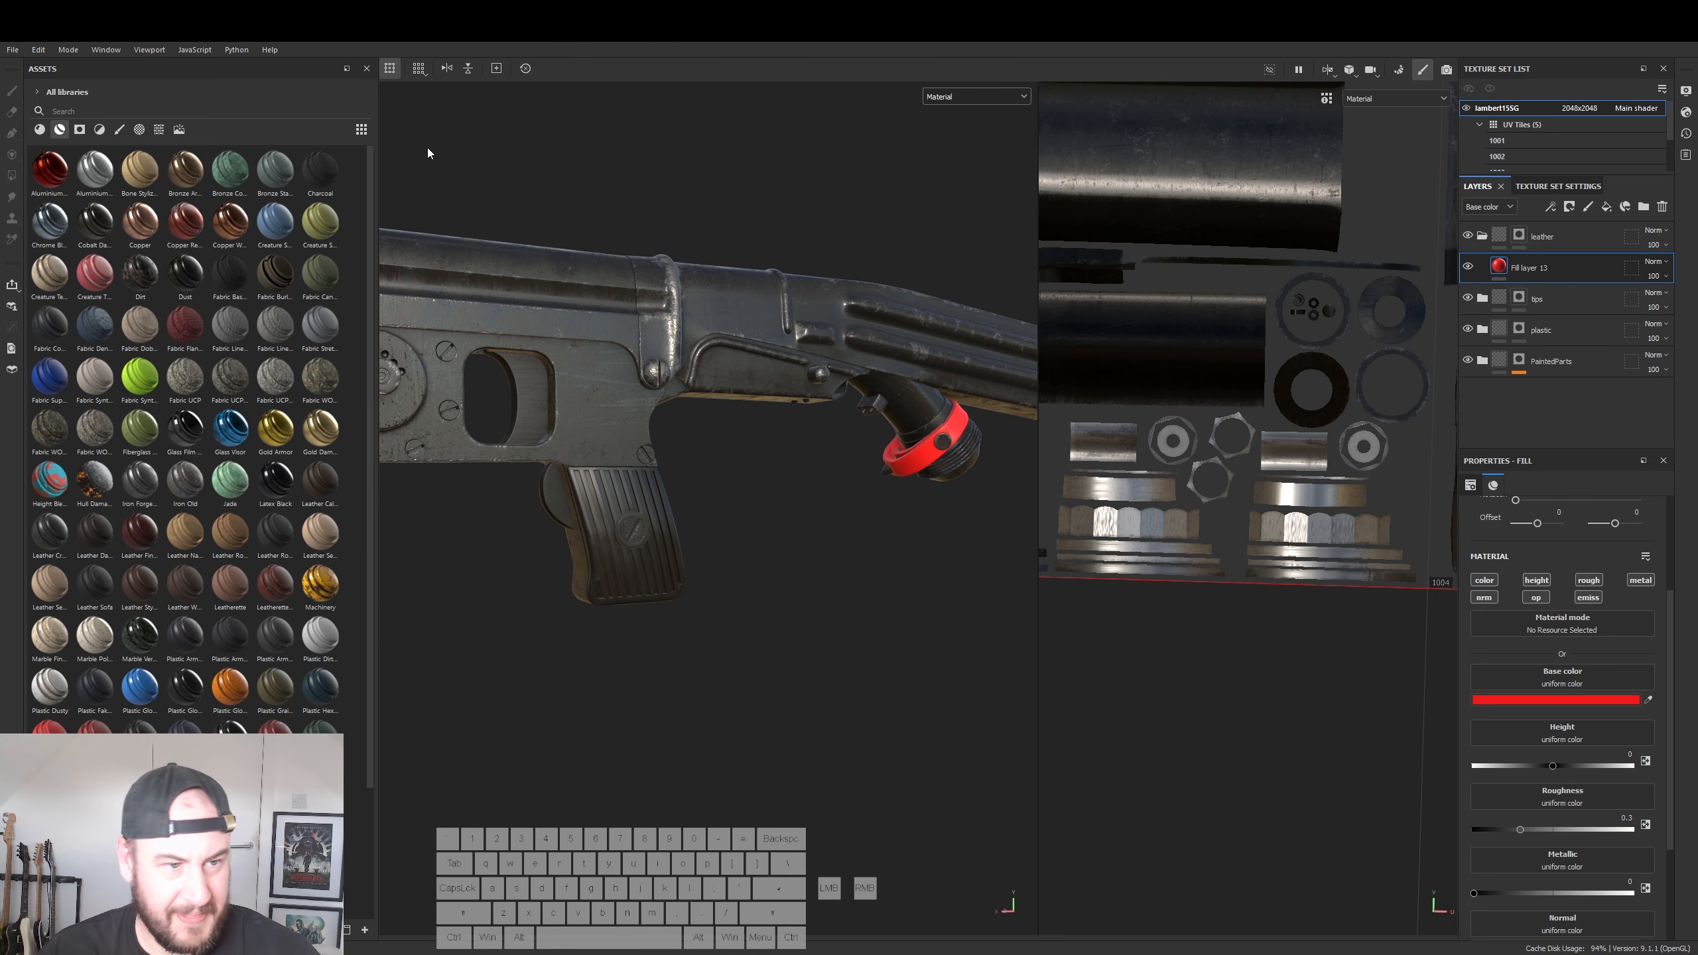
left_click(40, 130)
- Set the base colour of the leather folder's fill layer to dark brown 33221B
middle_click_drag(799, 508, 727, 521, "alt")
right_click_drag(728, 520, 850, 546, "alt")
middle_click_drag(849, 545, 388, 565, "alt")
middle_click_drag(683, 534, 461, 565, "alt")
middle_click_drag(900, 513, 694, 522, "alt")
left_click(1574, 699)
left_click_drag(1457, 781, 1543, 881)
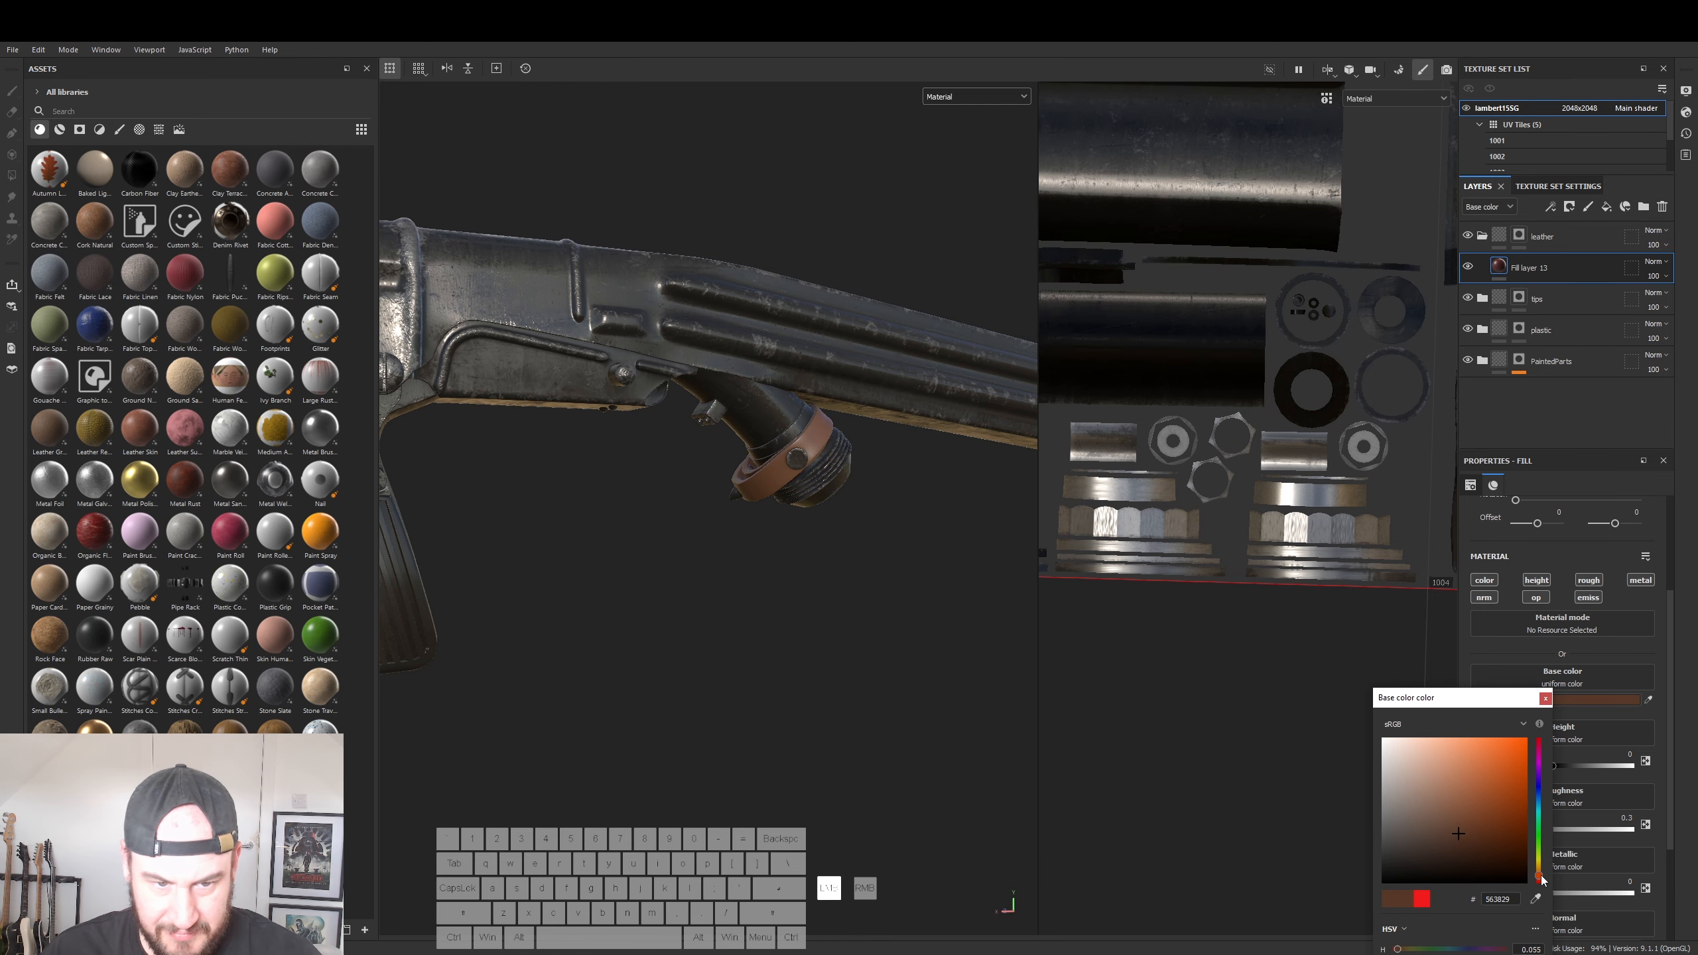
left_click(1433, 853)
left_click_drag(1433, 852, 1450, 858)
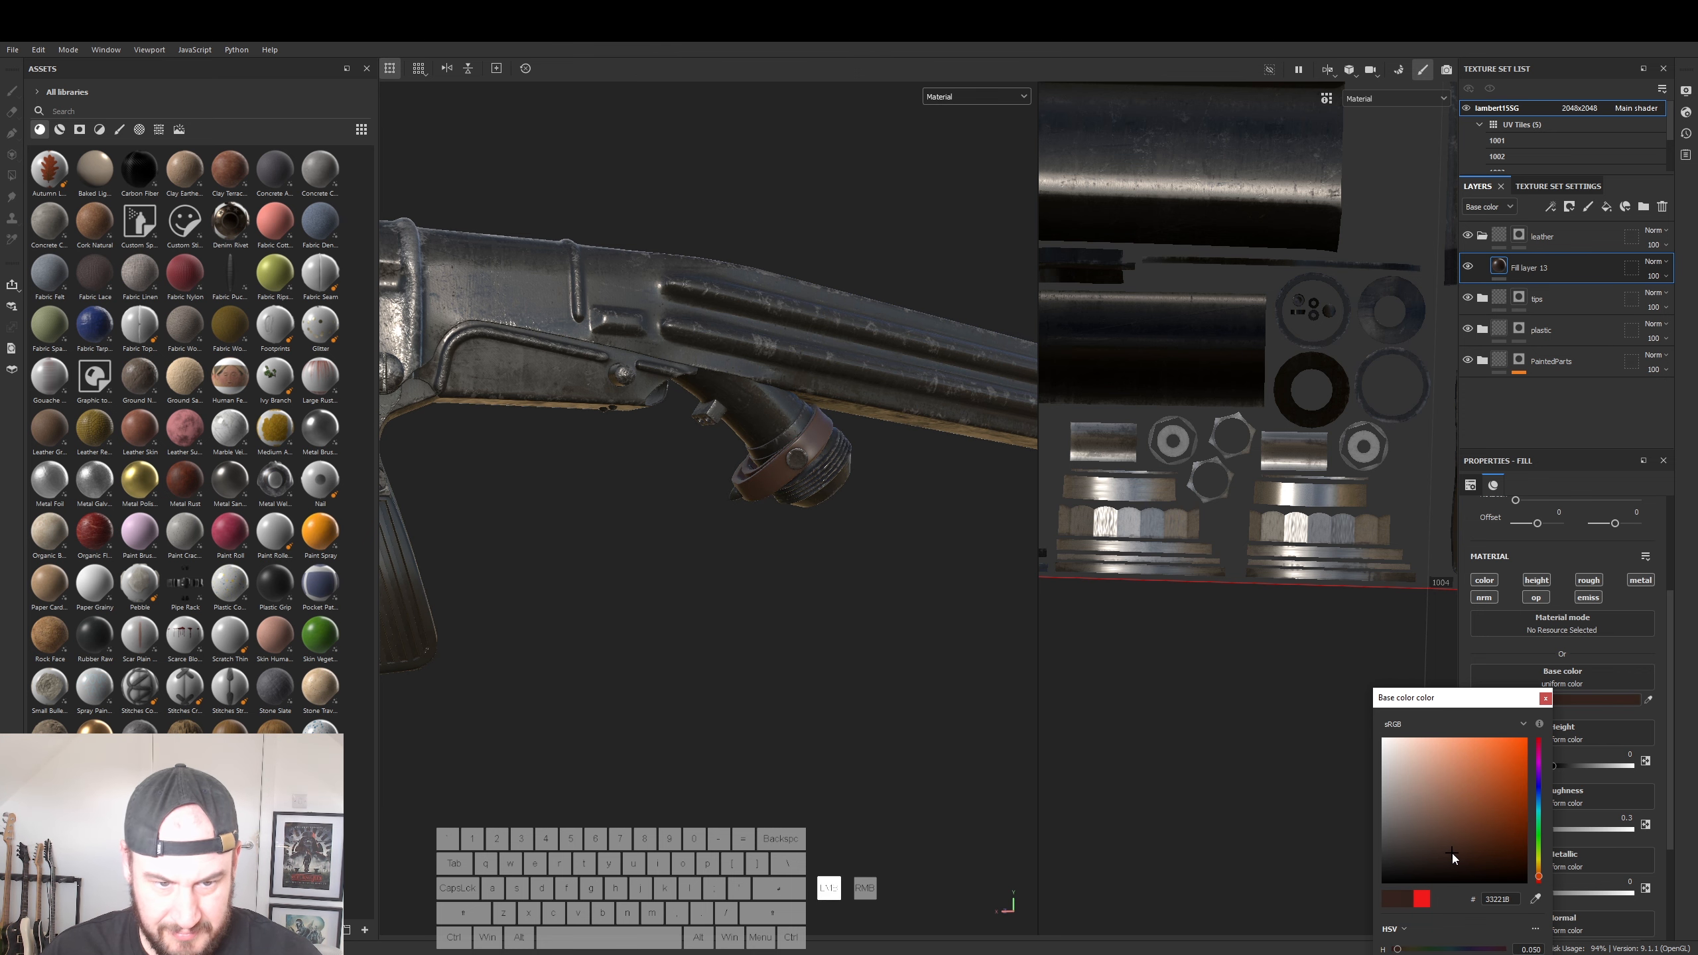
- Examine the brown leather ring beneath the stock up close and close the base colour picker
middle_click_drag(521, 588, 903, 563, "alt")
right_click_drag(903, 563, 963, 555, "alt")
middle_click_drag(602, 545, 725, 507, "alt")
middle_click_drag(962, 478, 668, 491, "alt")
middle_click_drag(970, 478, 640, 505, "alt")
right_click_drag(642, 514, 698, 533, "alt")
left_click_drag(699, 533, 663, 554, "alt")
middle_click_drag(623, 458, 712, 463, "alt")
right_click_drag(742, 505, 990, 535, "alt")
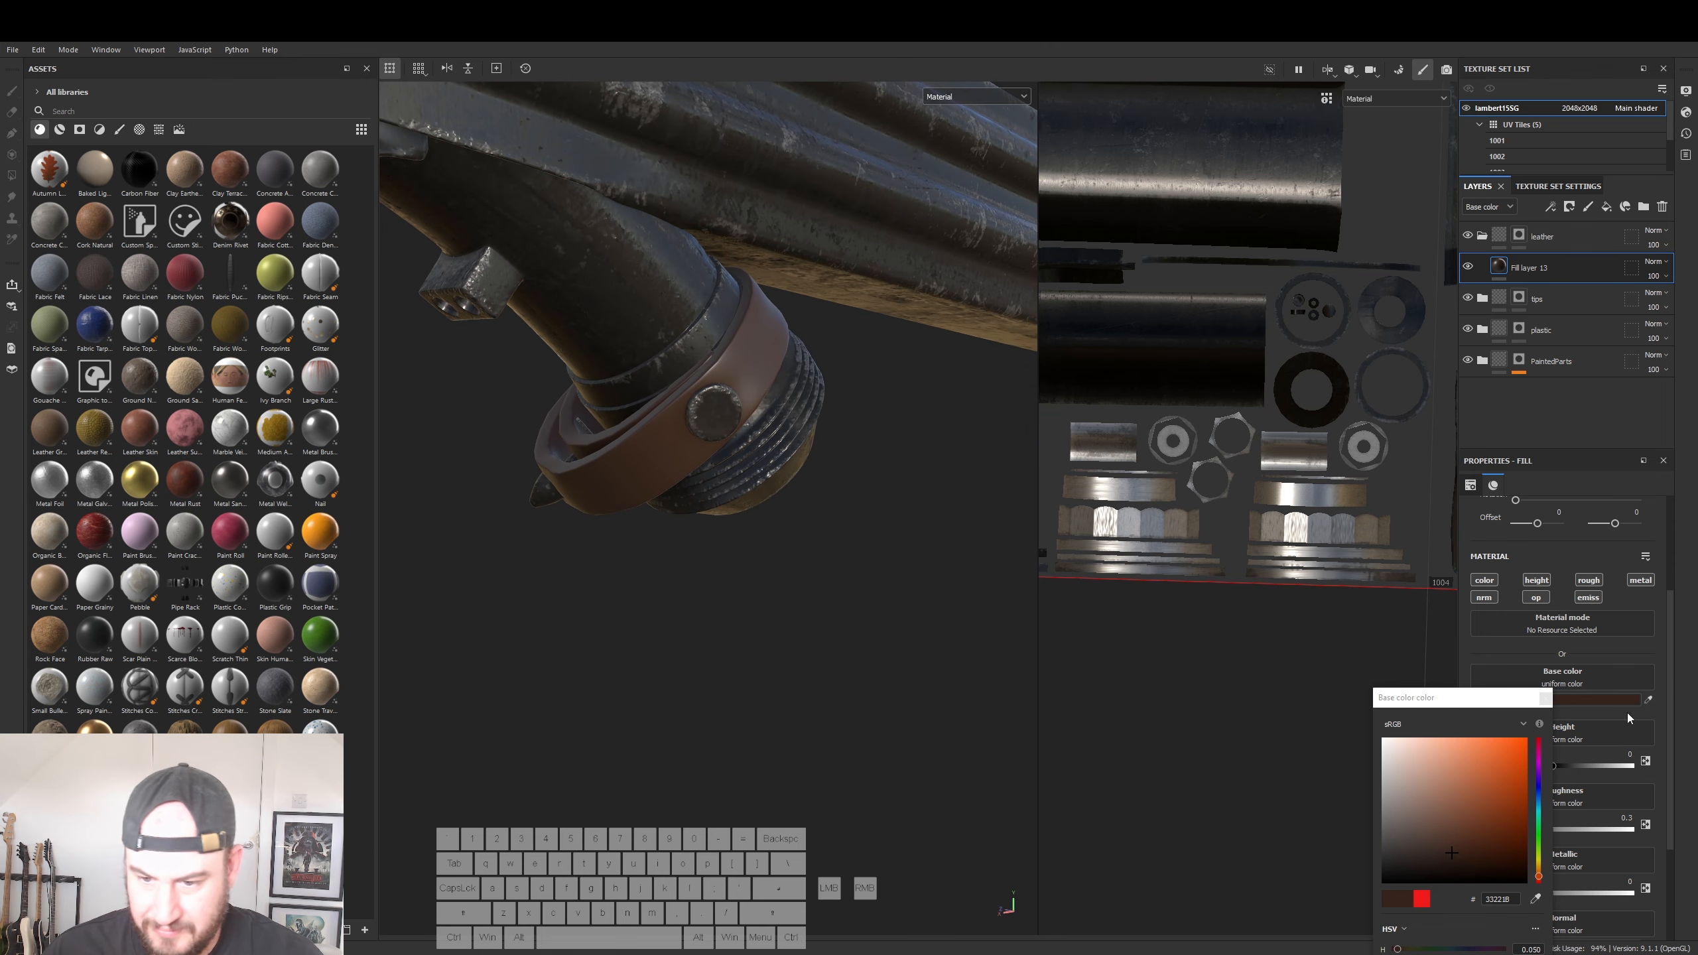
left_click(1546, 699)
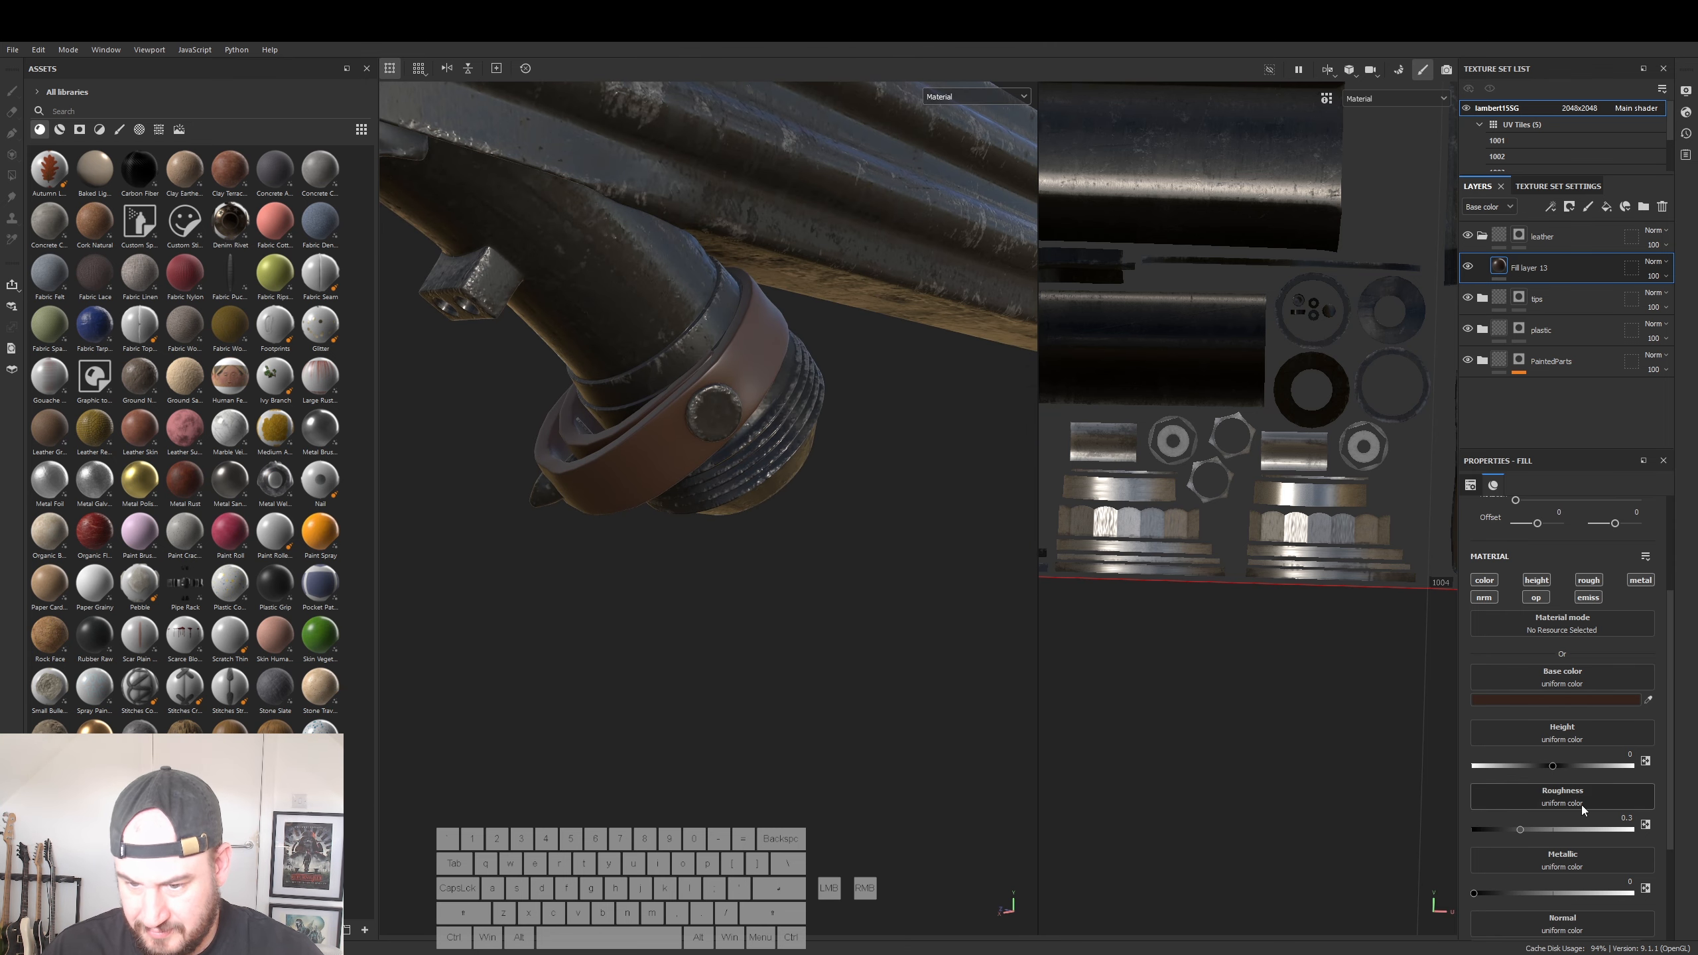
- Search the height channel's resources for leather and assign Grunge Leather to the leather folder's fill layer
left_click(1547, 733)
type("ani")
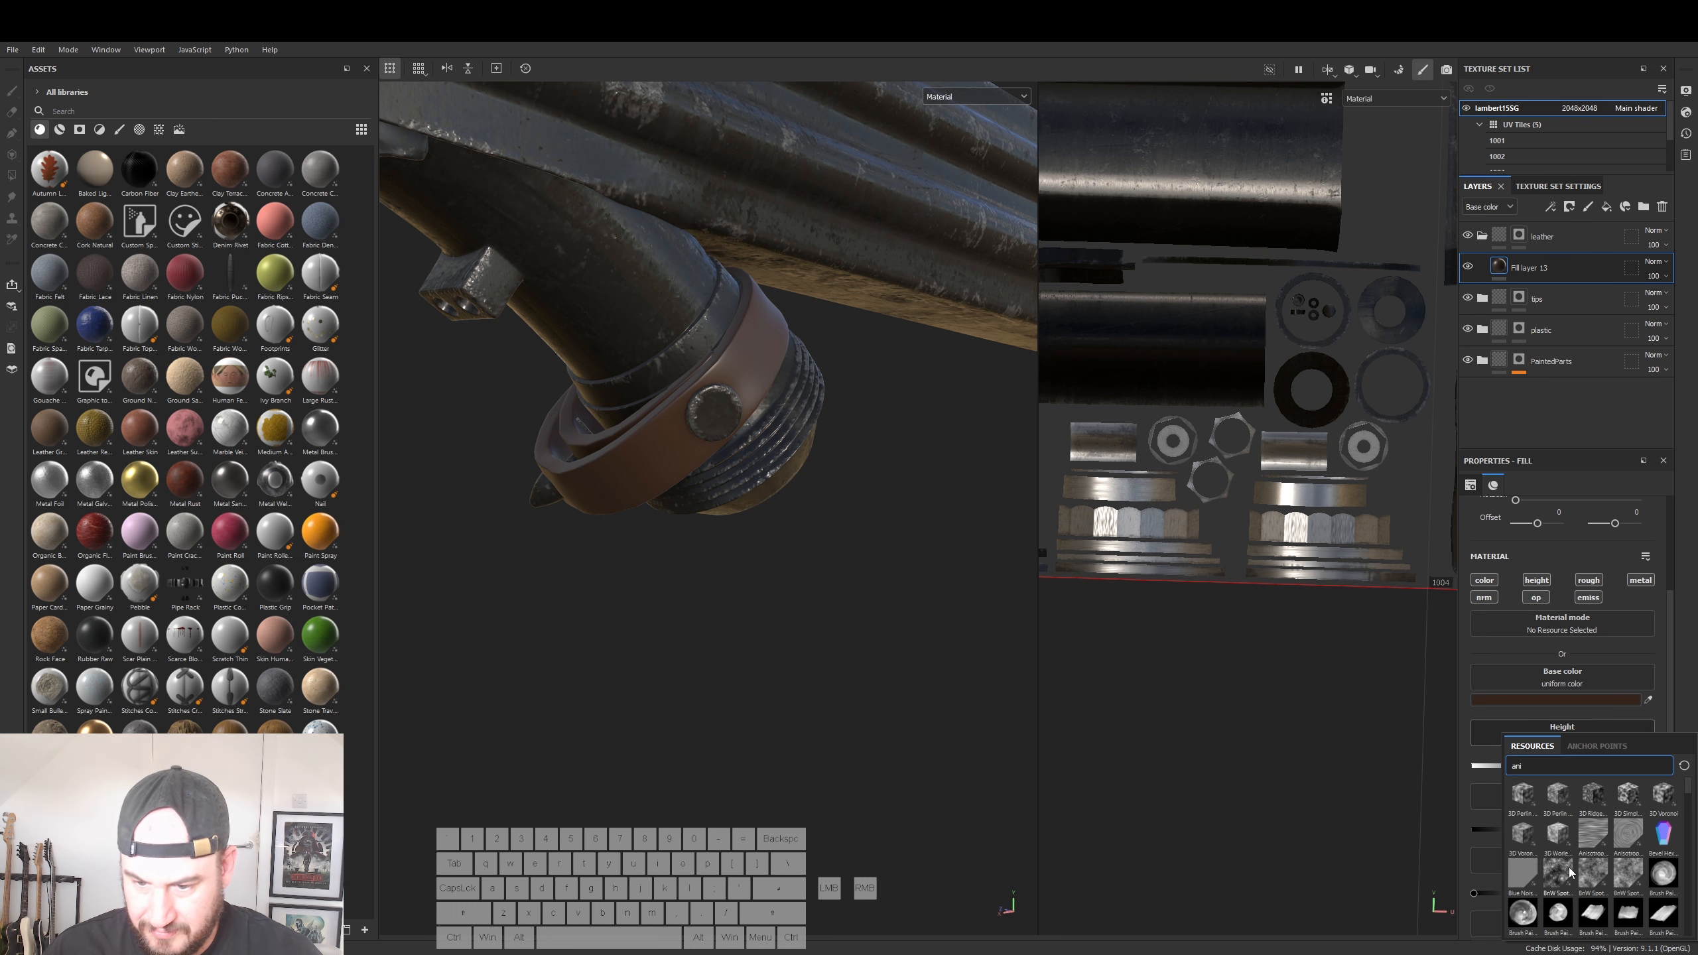
scroll(1585, 850, "down", 5)
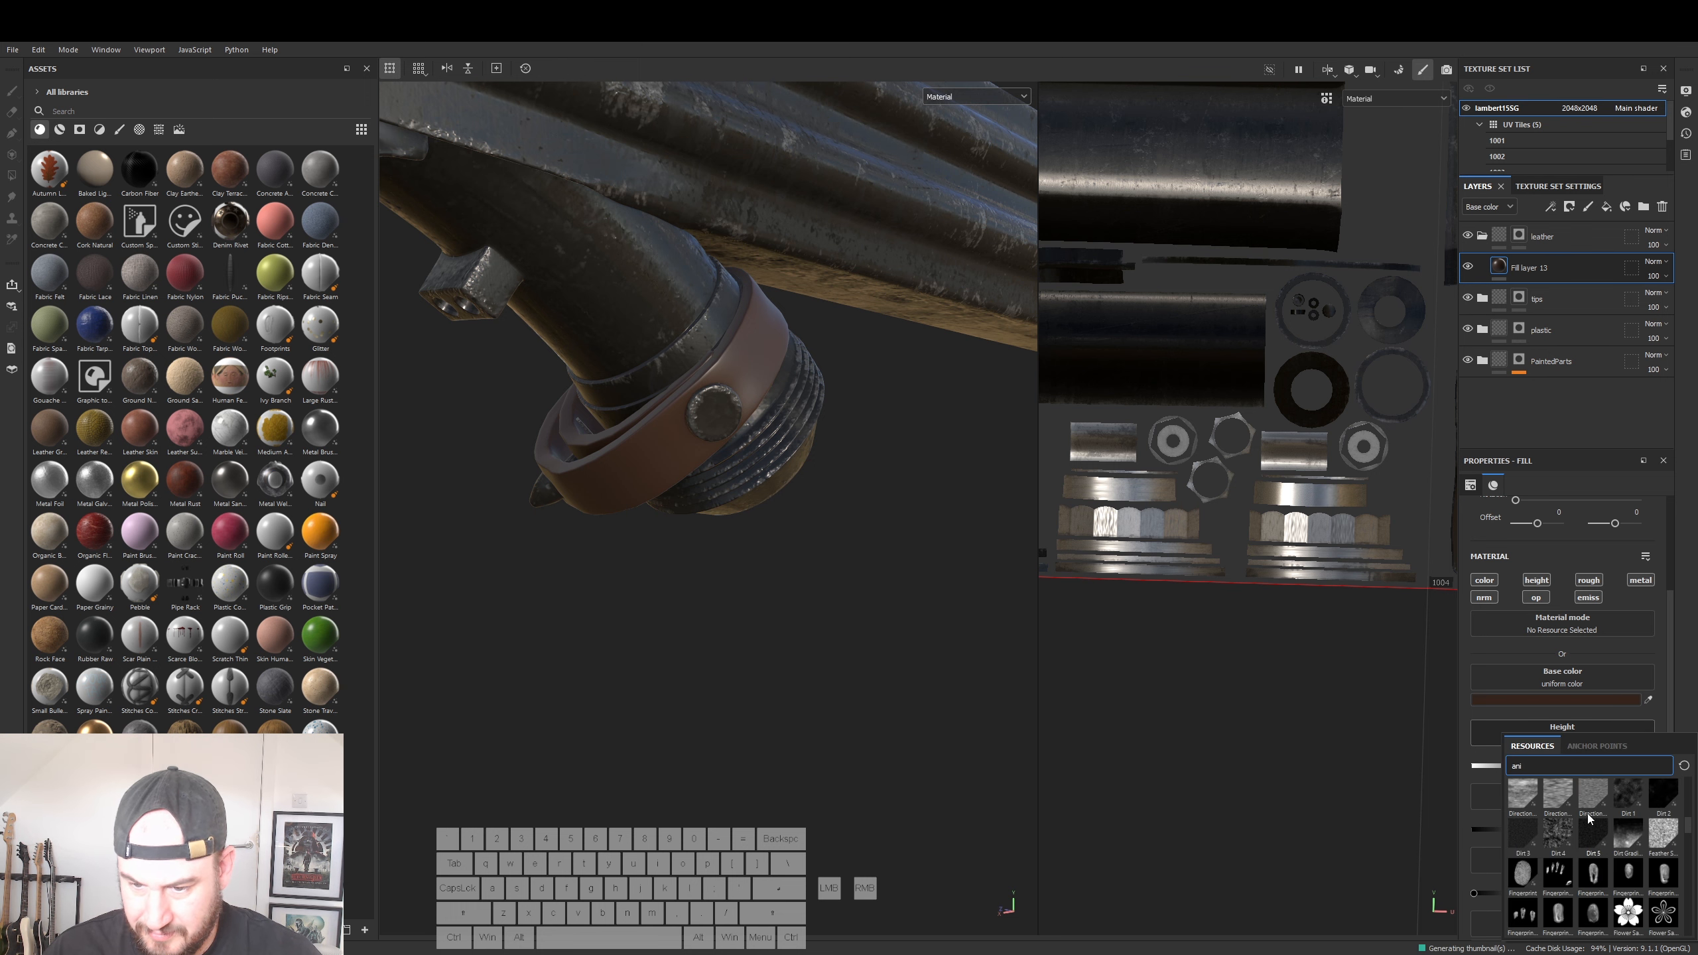
left_click(1558, 763)
key("BackSpace")
key("BackSpace")
key("BackSpace")
key("BackSpace")
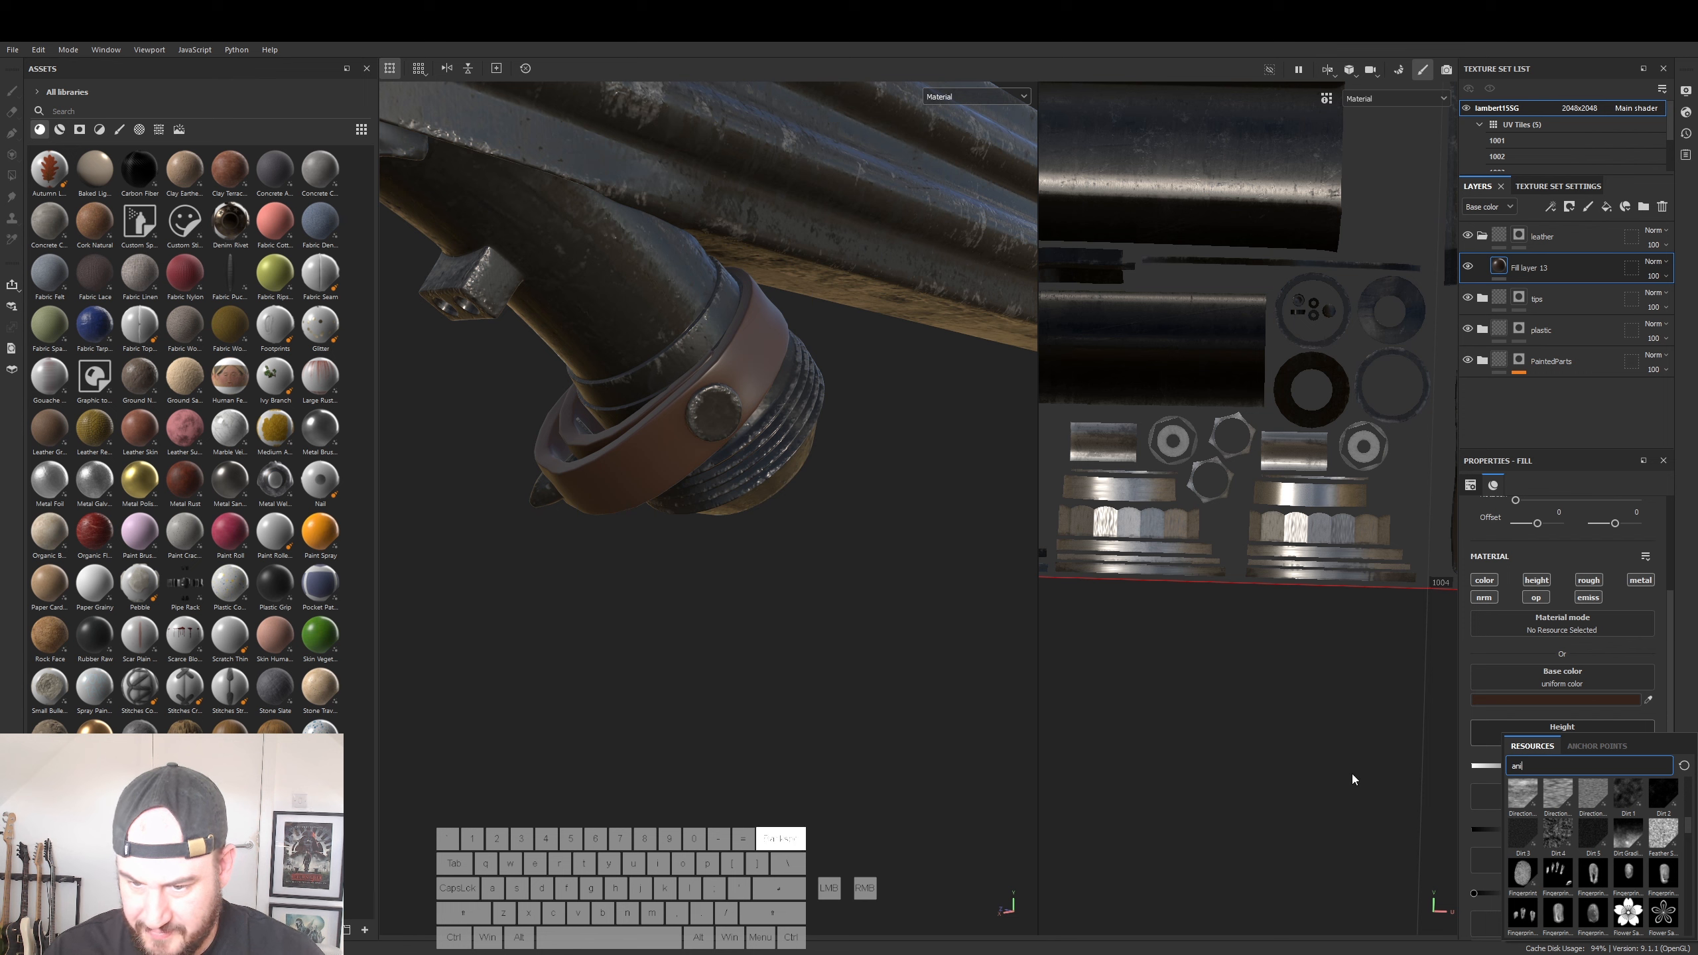
type("leat")
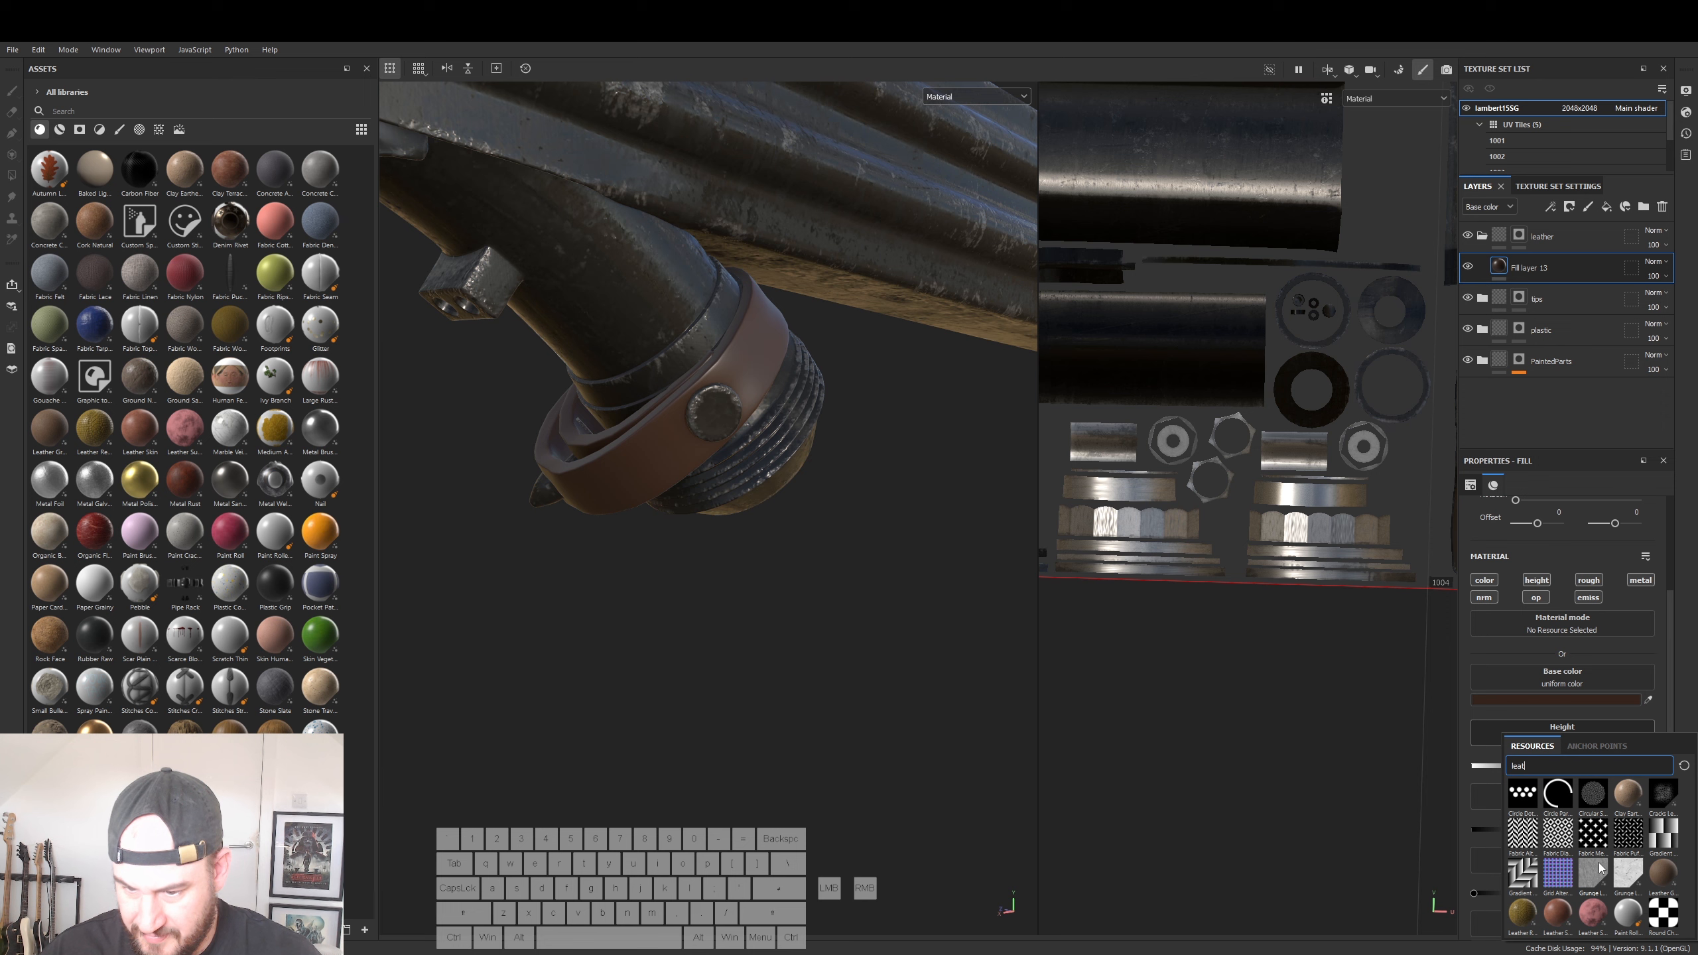
mouse_move(1600, 868)
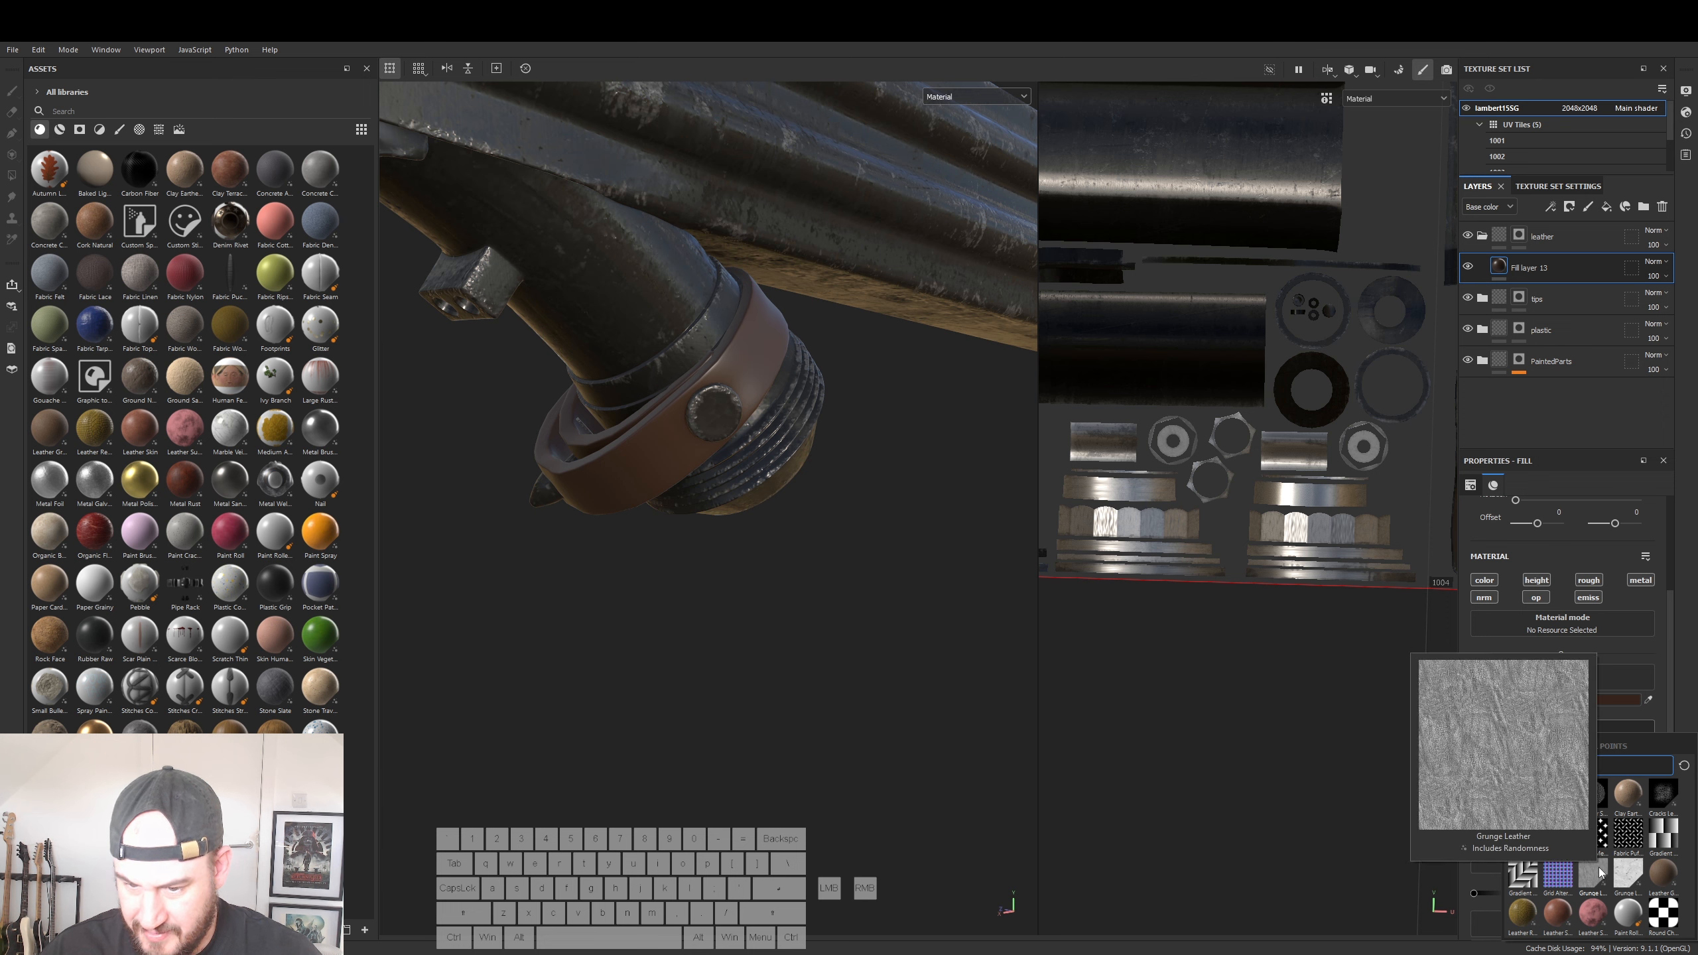
left_click(1599, 868)
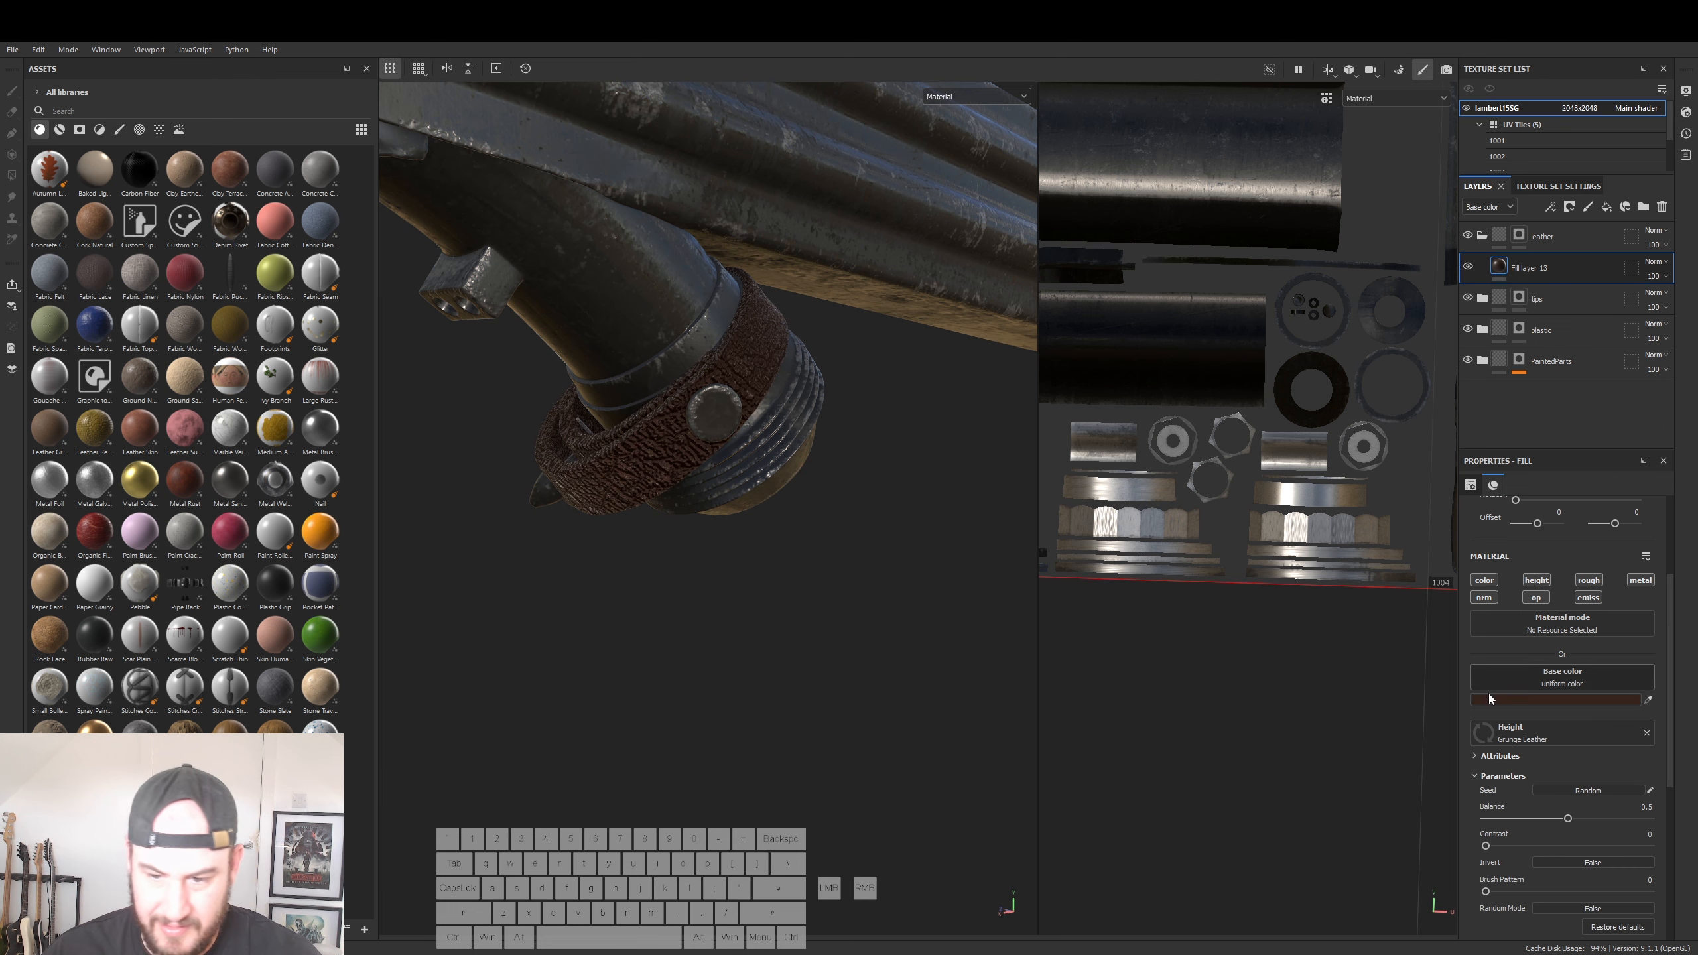
- Rotate the leather fill layer's texture projection to 90 degrees
scroll(1520, 534, "up", 3)
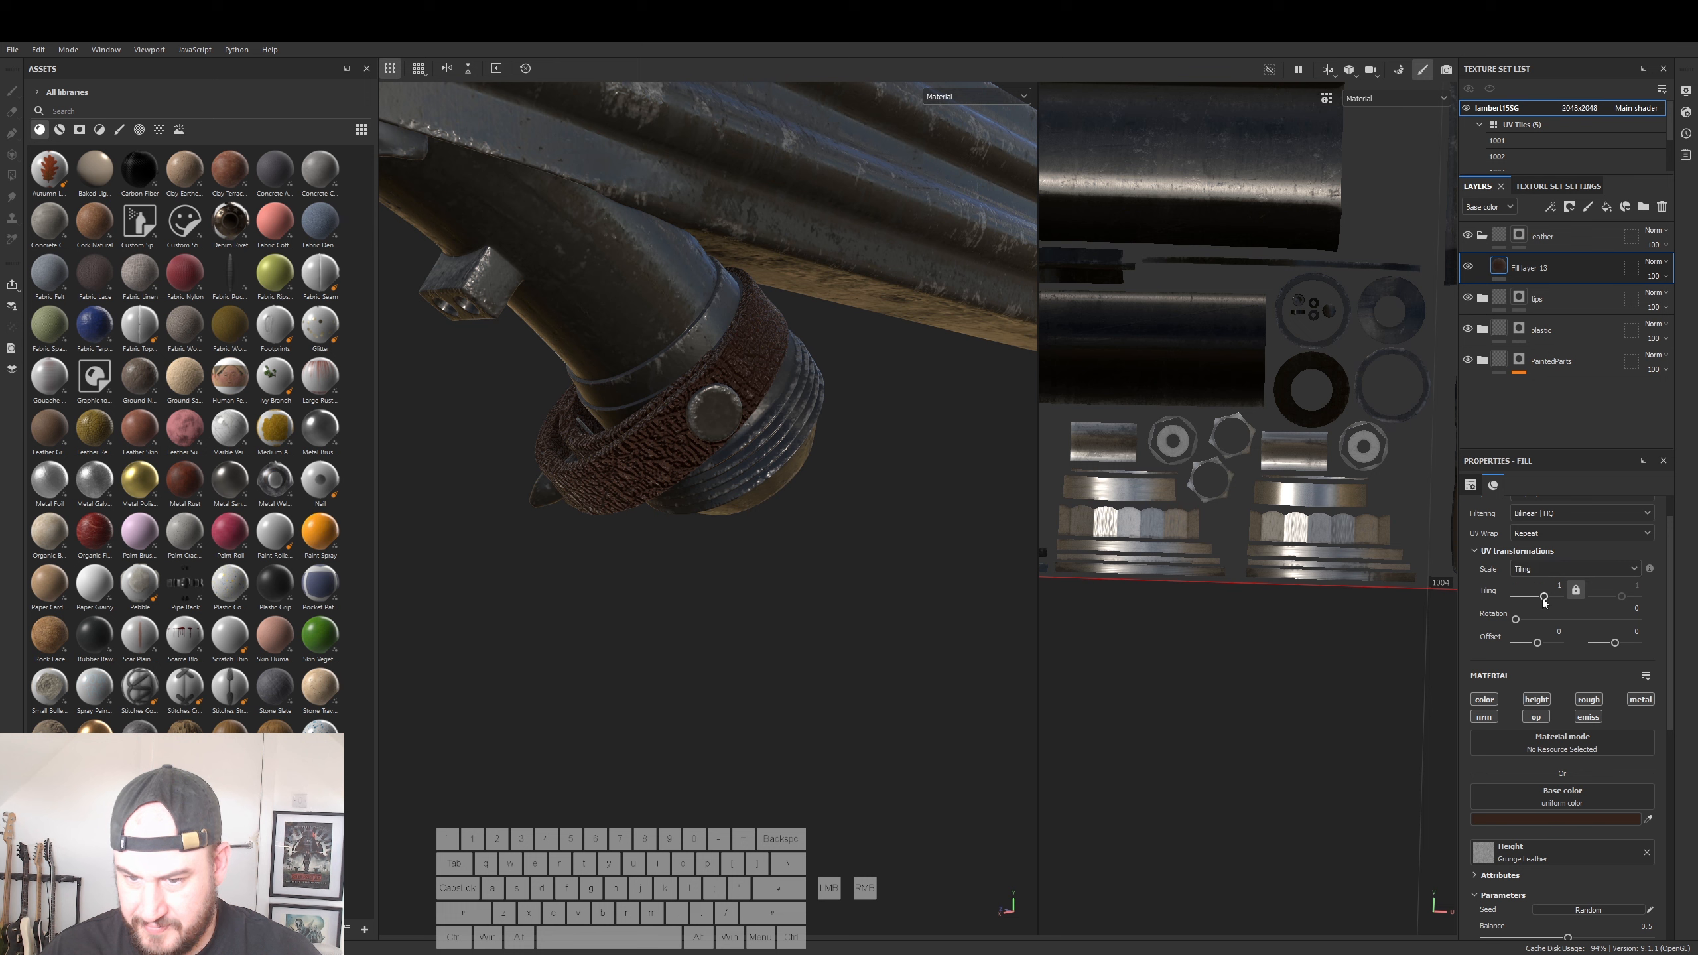
left_click(1638, 610)
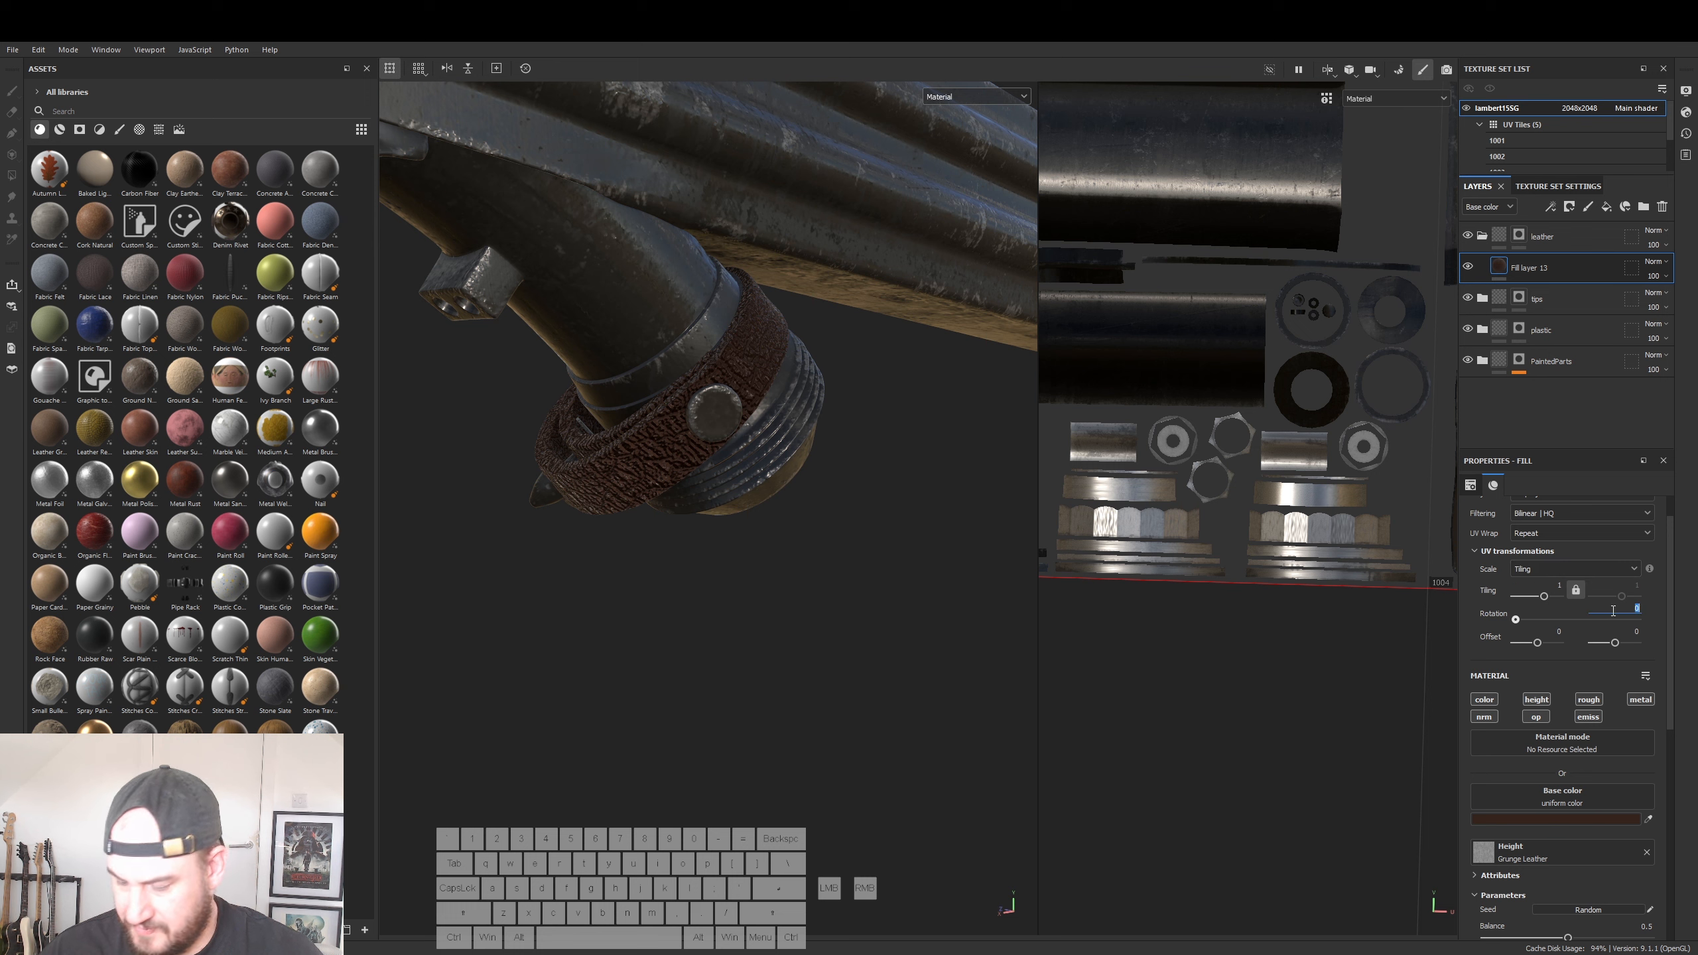
type("90")
key("Return")
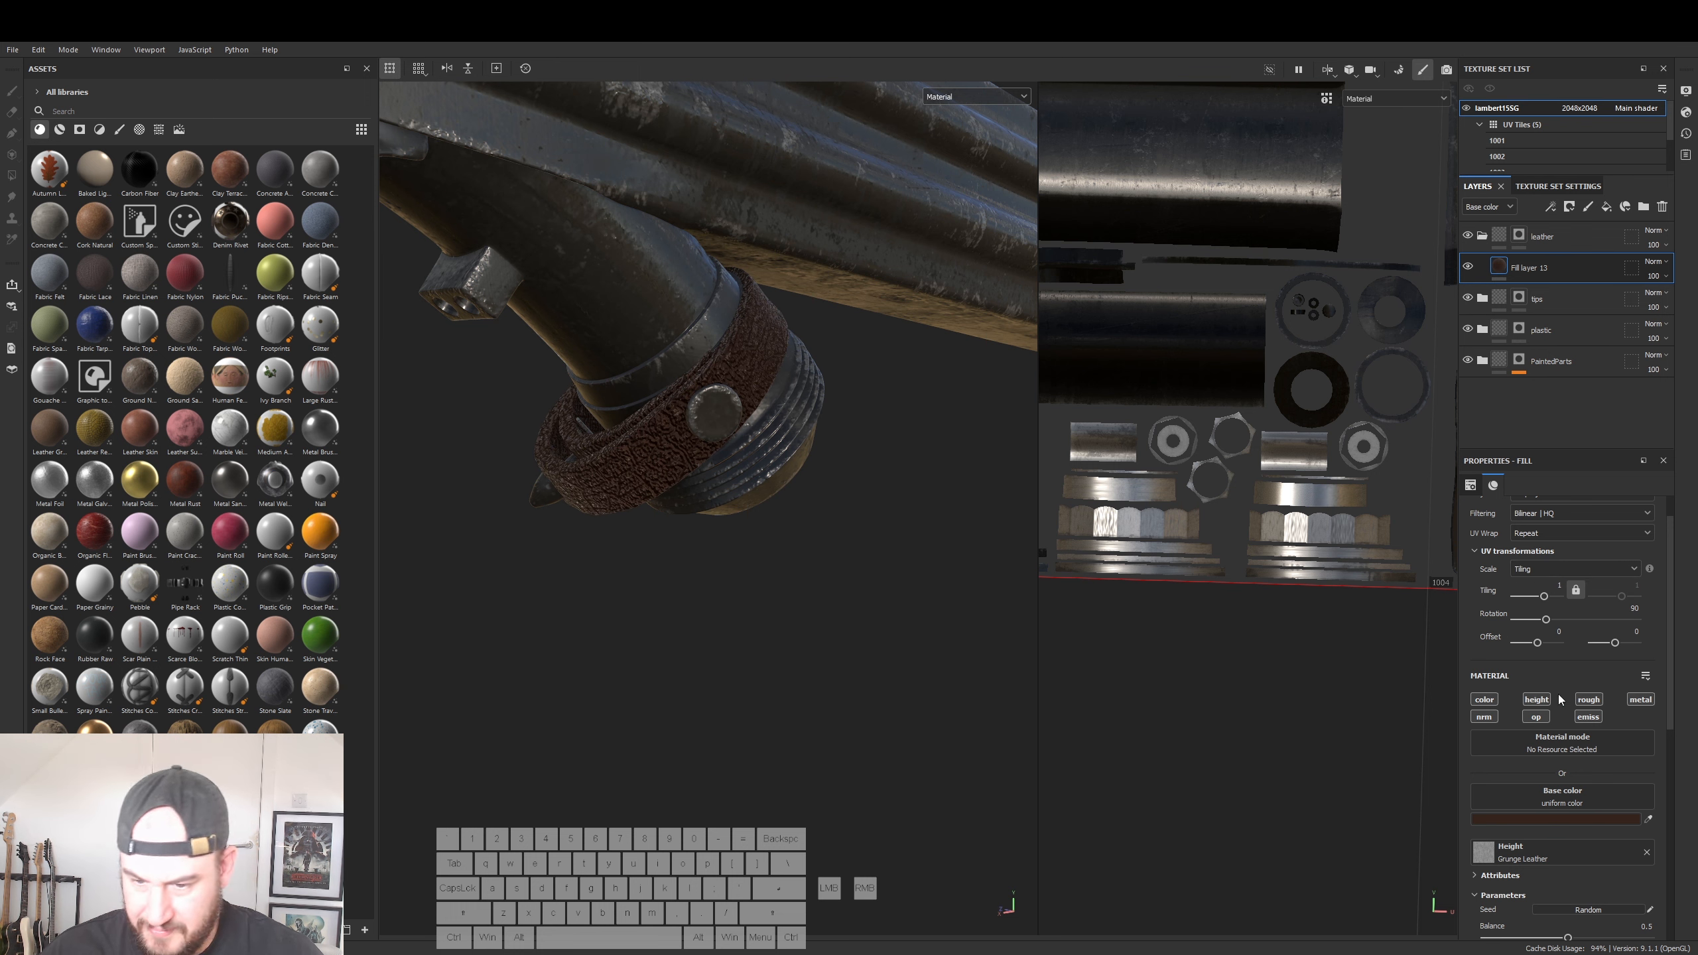
- Try a higher Balance for the Grunge Leather height texture and undo the change
scroll(1551, 775, "down", 6)
scroll(1577, 786, "down", 5)
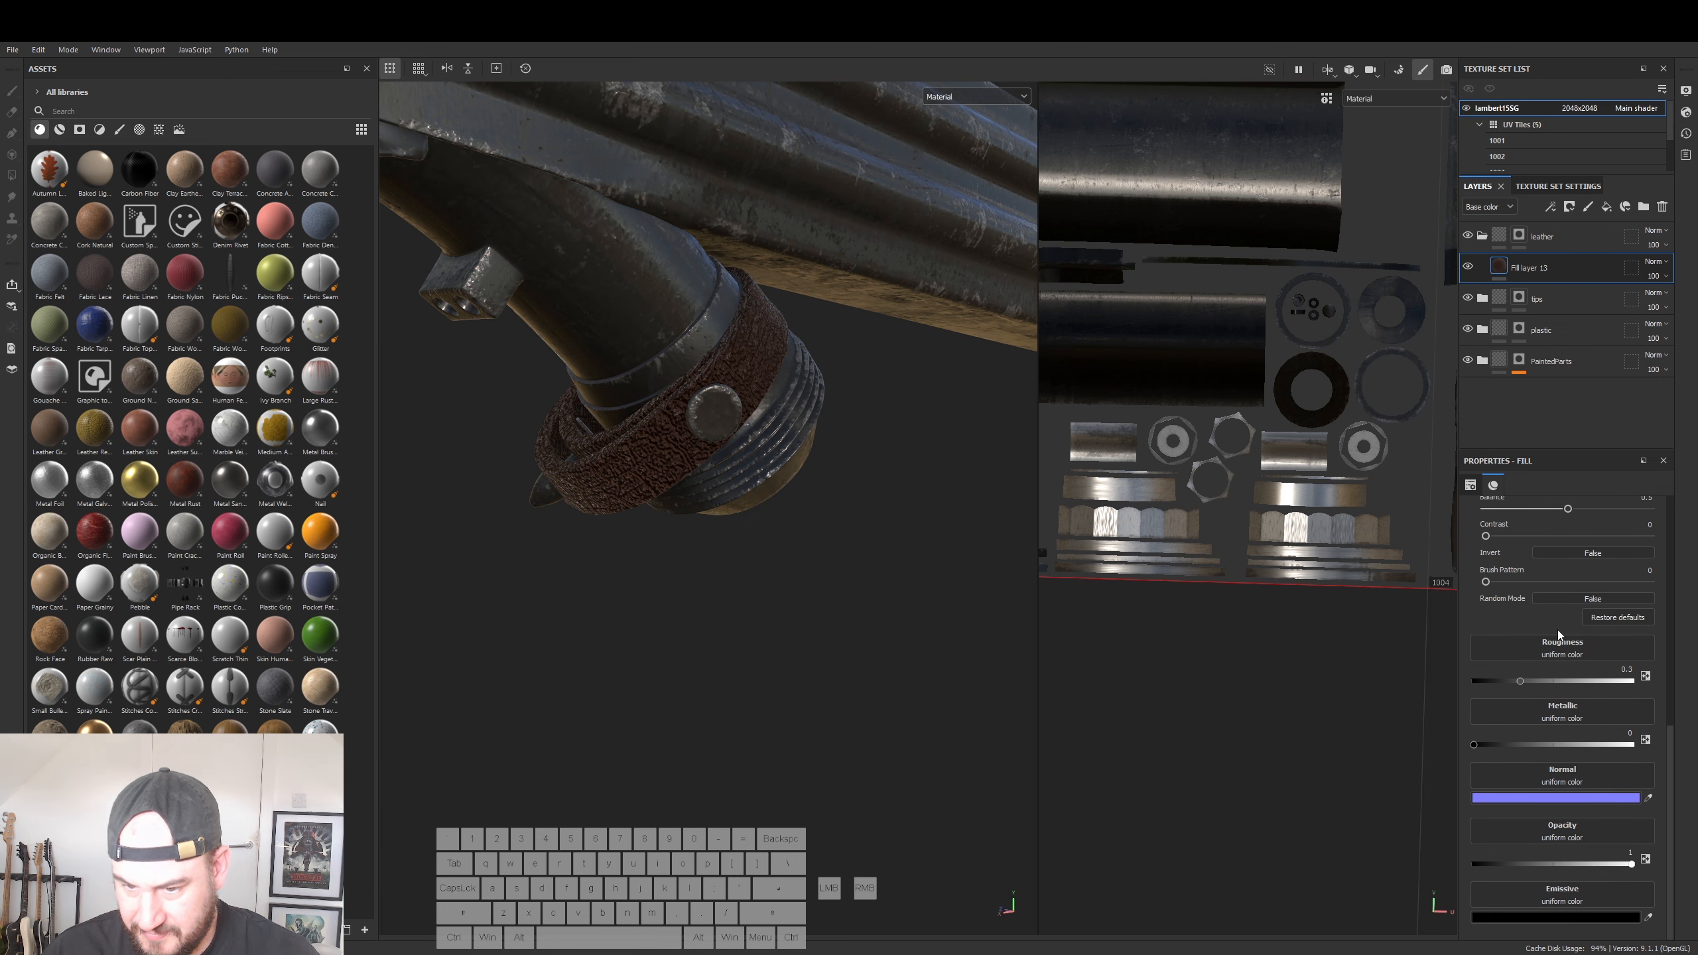
scroll(1560, 633, "up", 4)
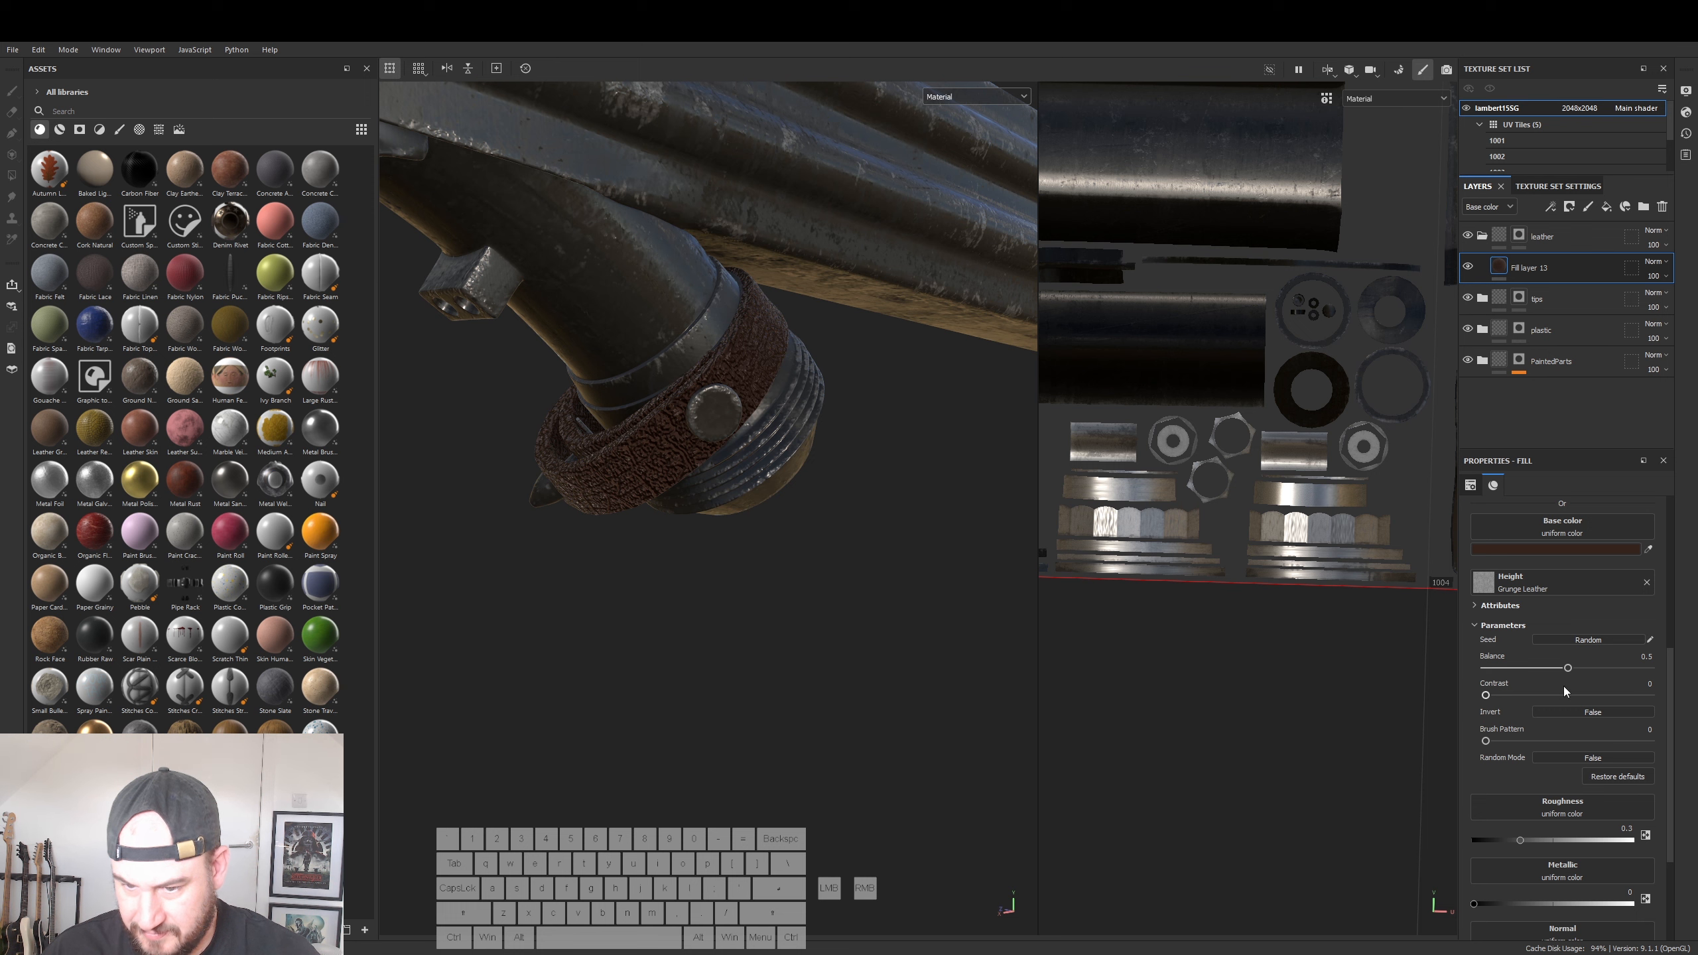
left_click_drag(1566, 666, 1668, 679)
key("ctrl+z")
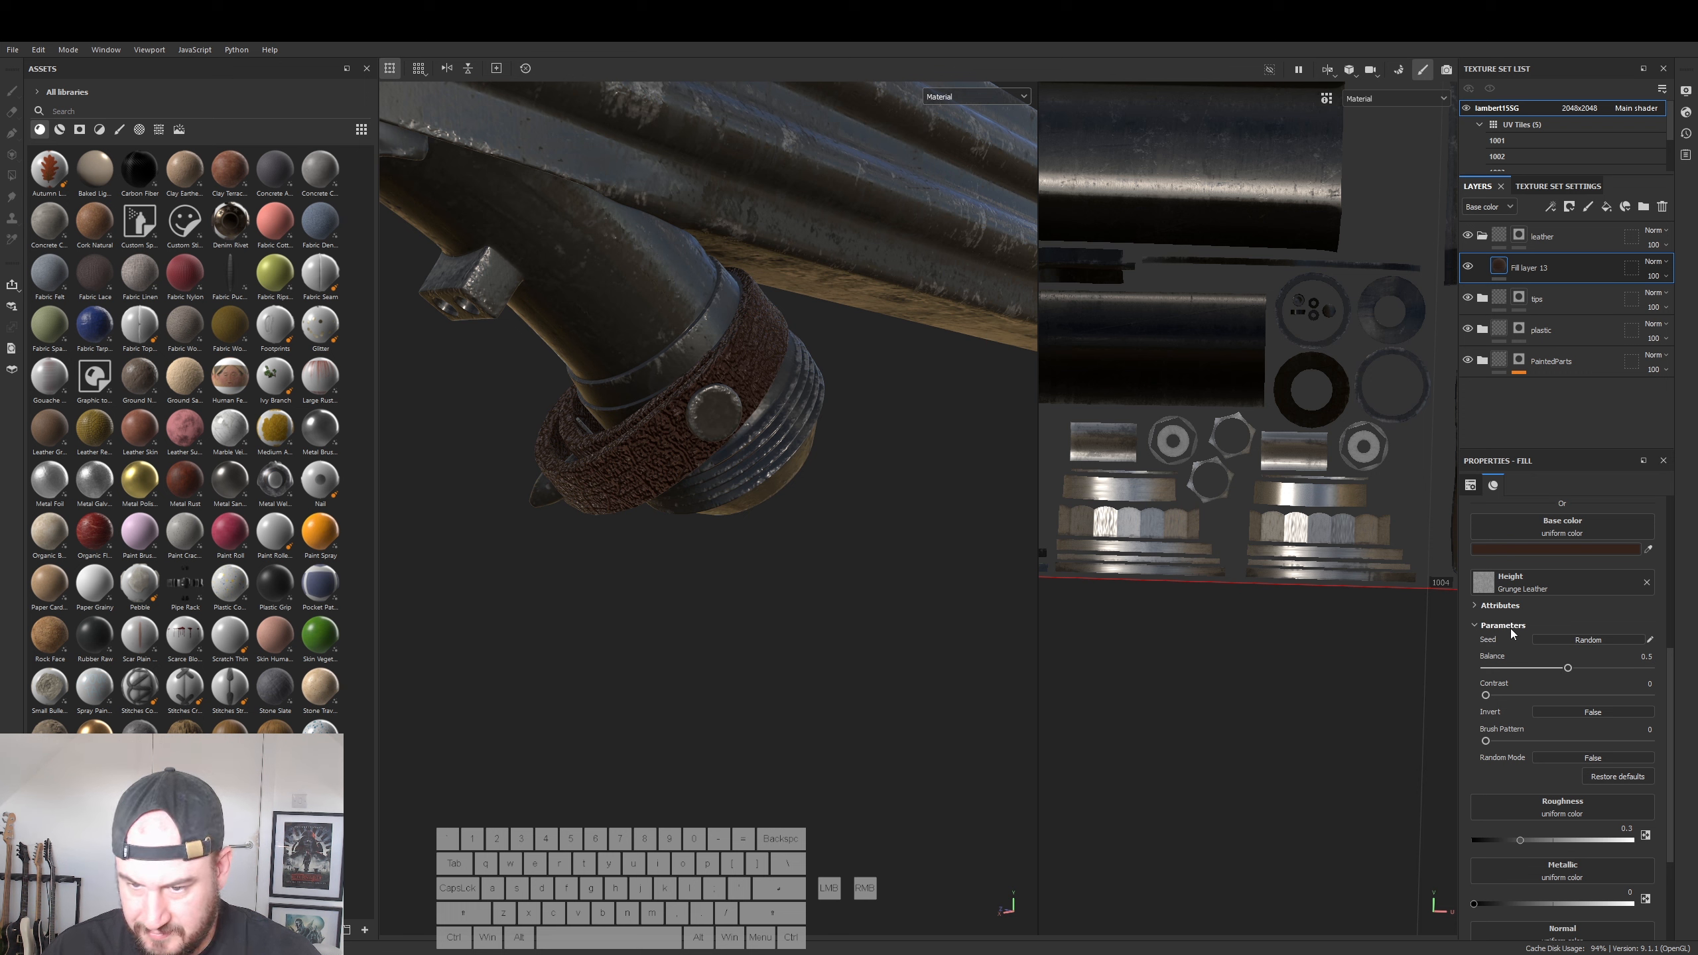
- Add a Levels effect to the leather fill layer and make it affect the Height channel
right_click(1496, 266)
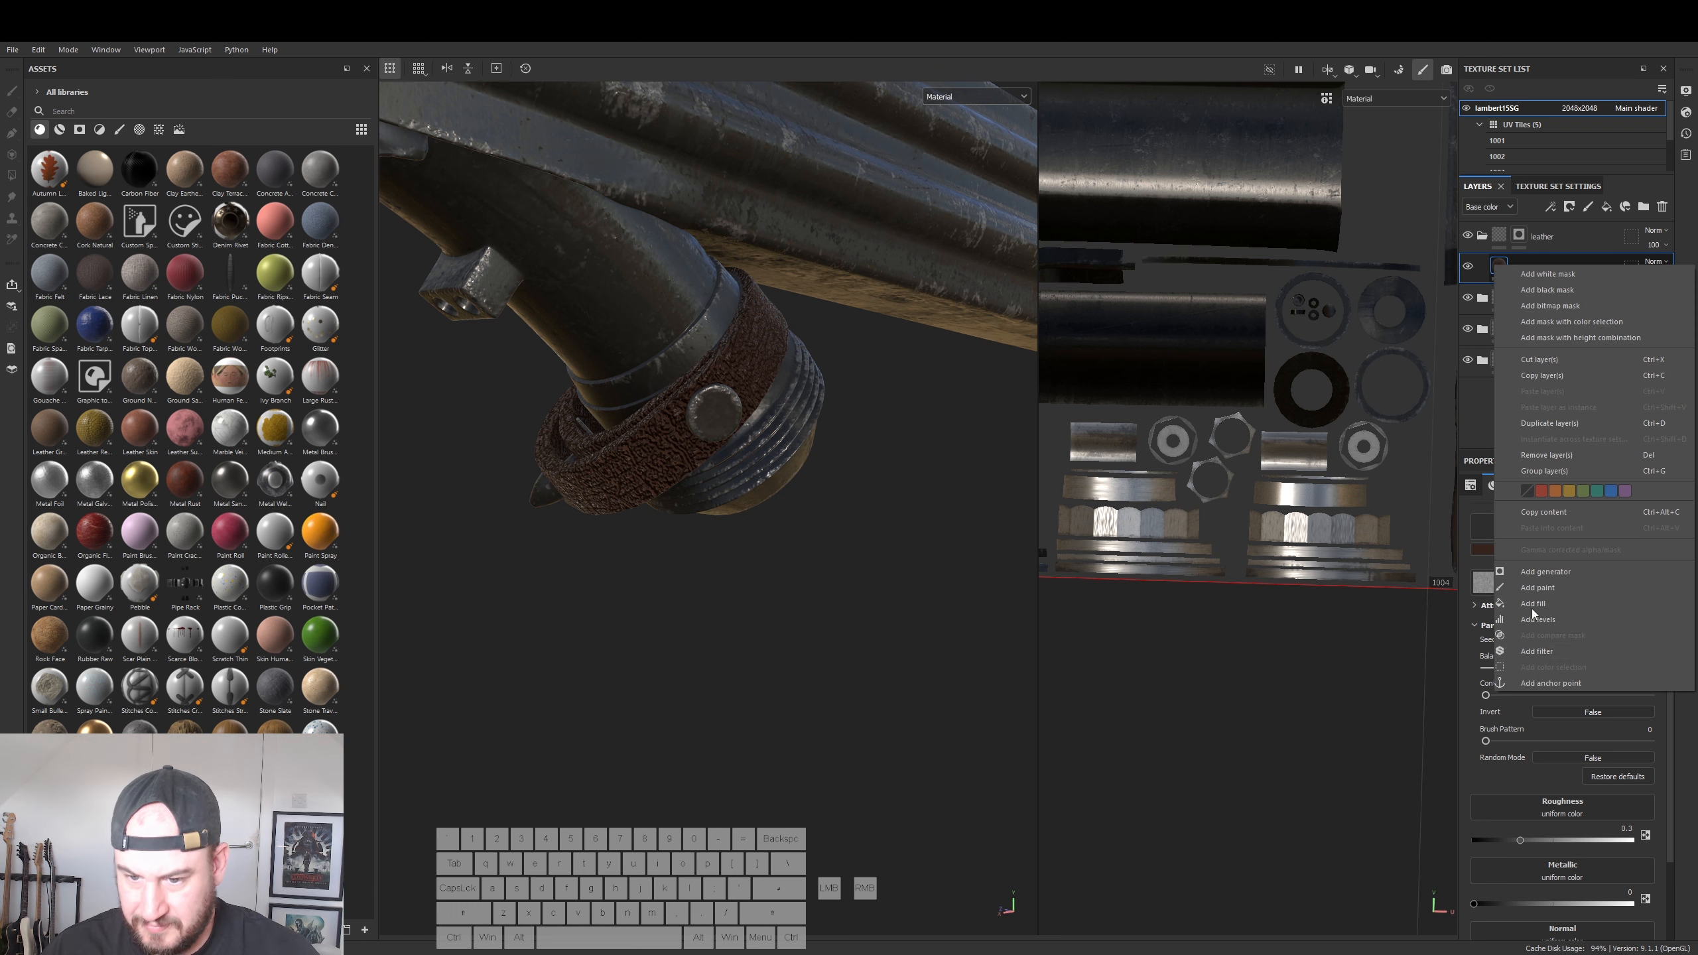
left_click(1547, 623)
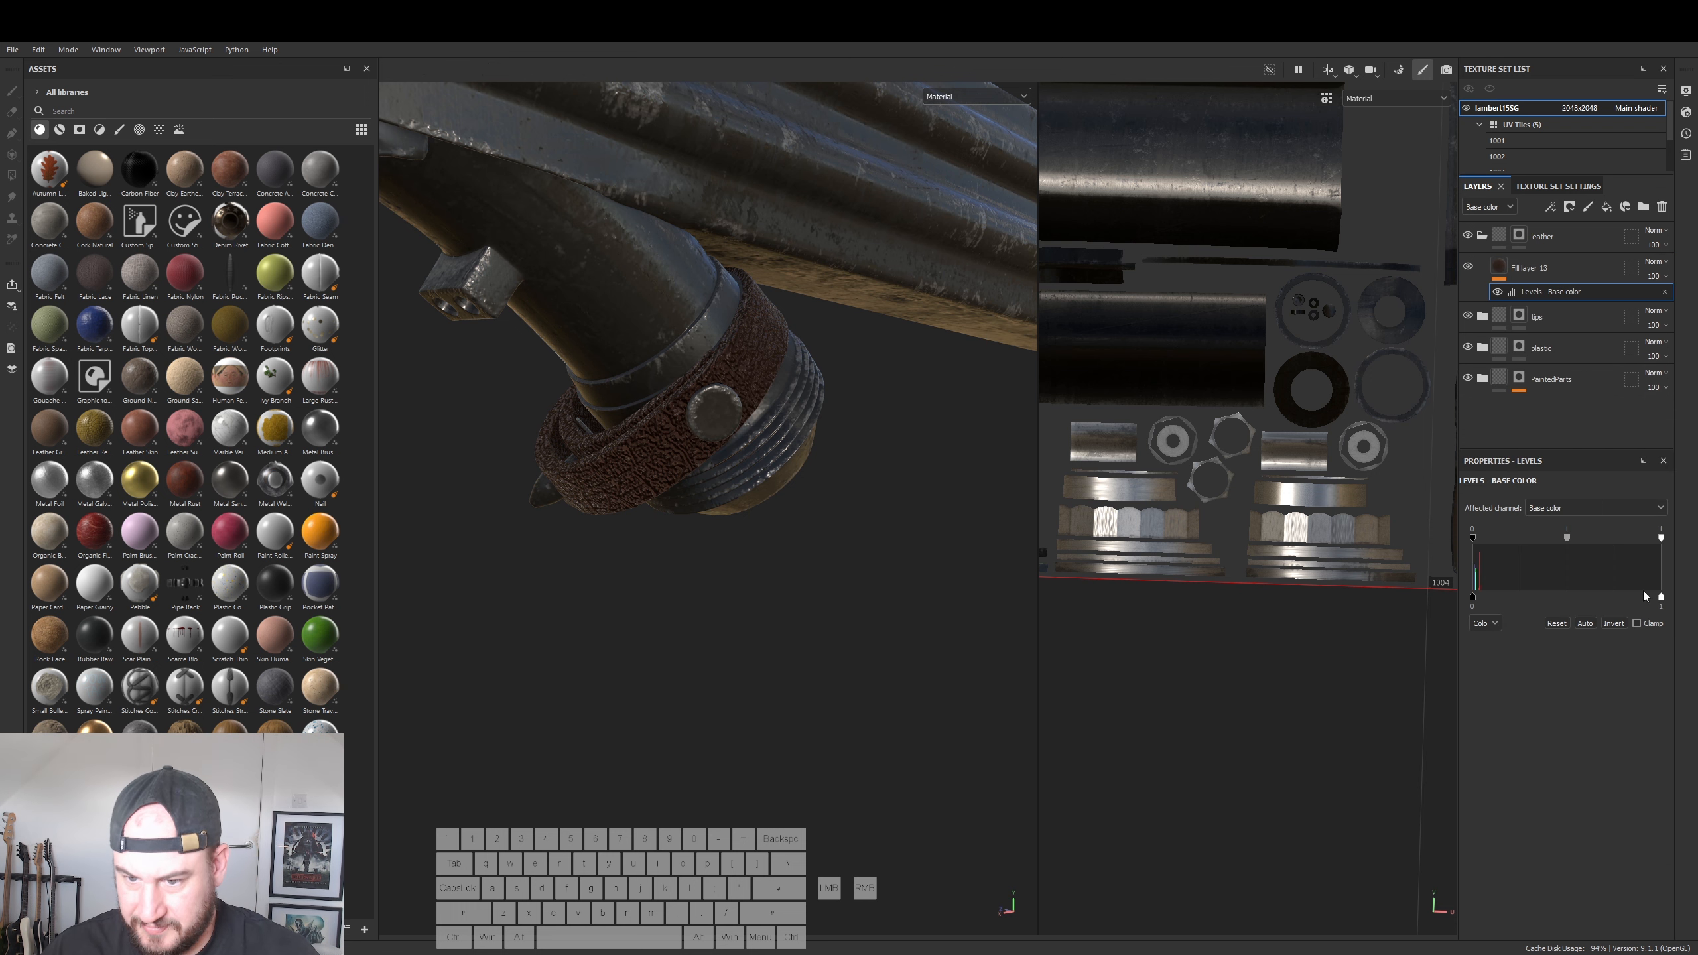
left_click(1550, 513)
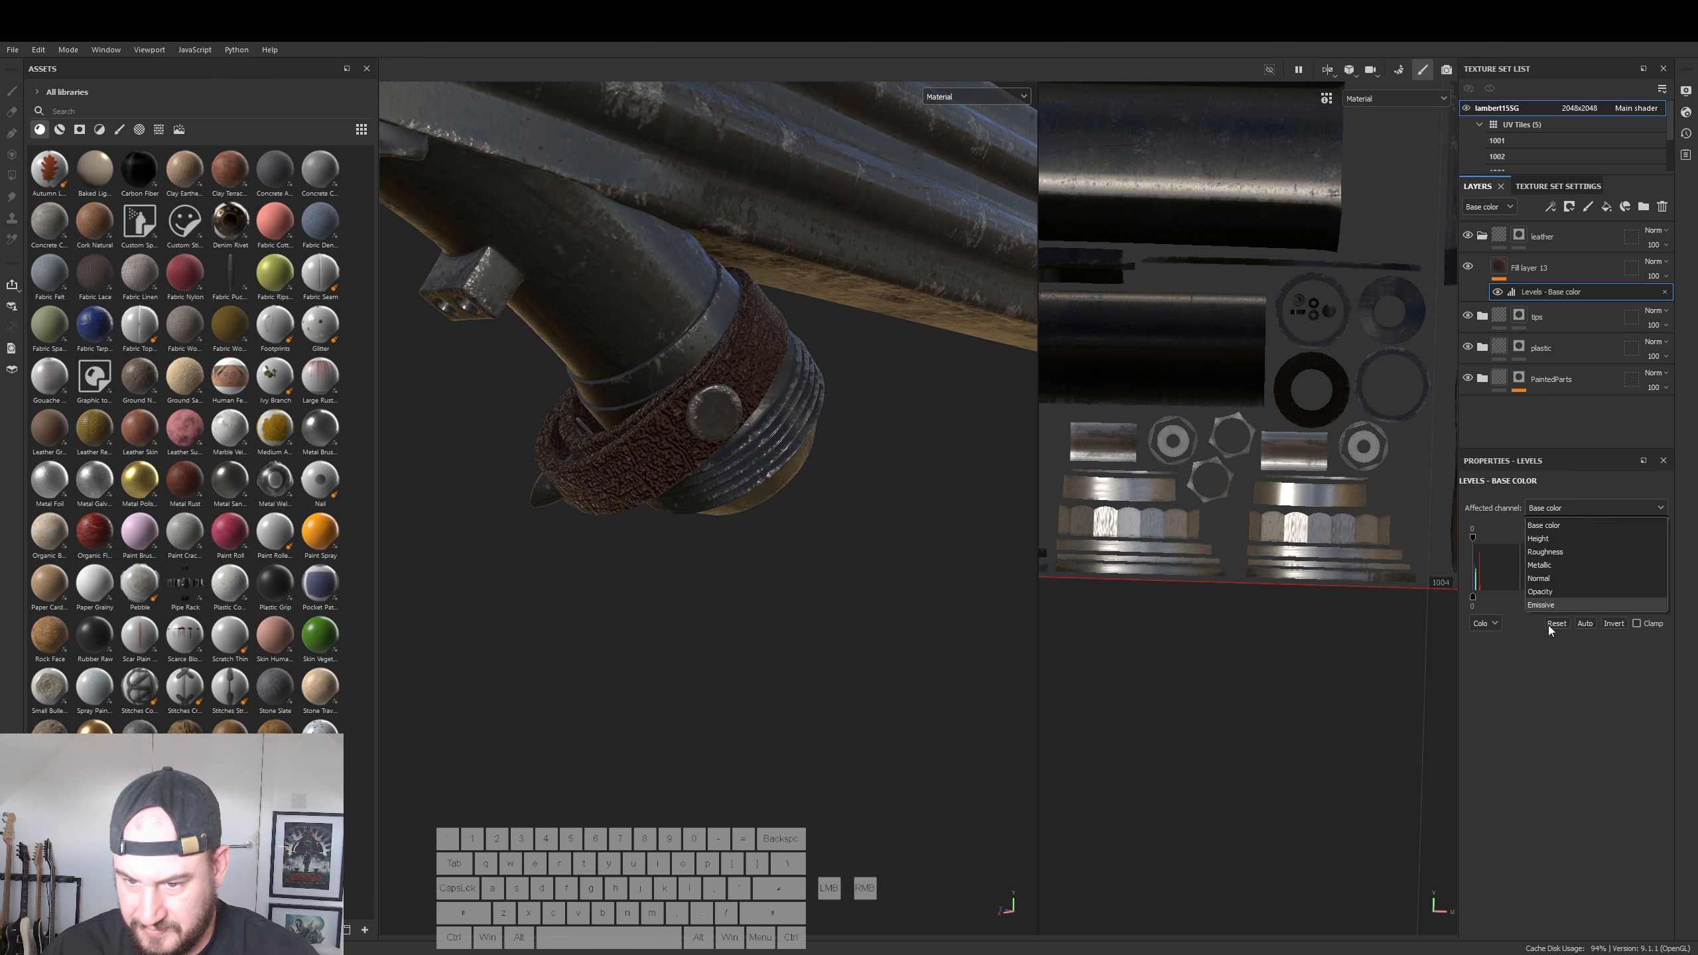
left_click(1547, 542)
- Adjust the height Levels, bringing the low and high output values close together near -1 to soften the leather relief
mouse_move(1614, 539)
left_mouse_down()
mouse_move(1651, 539)
mouse_move(1609, 539)
left_mouse_up()
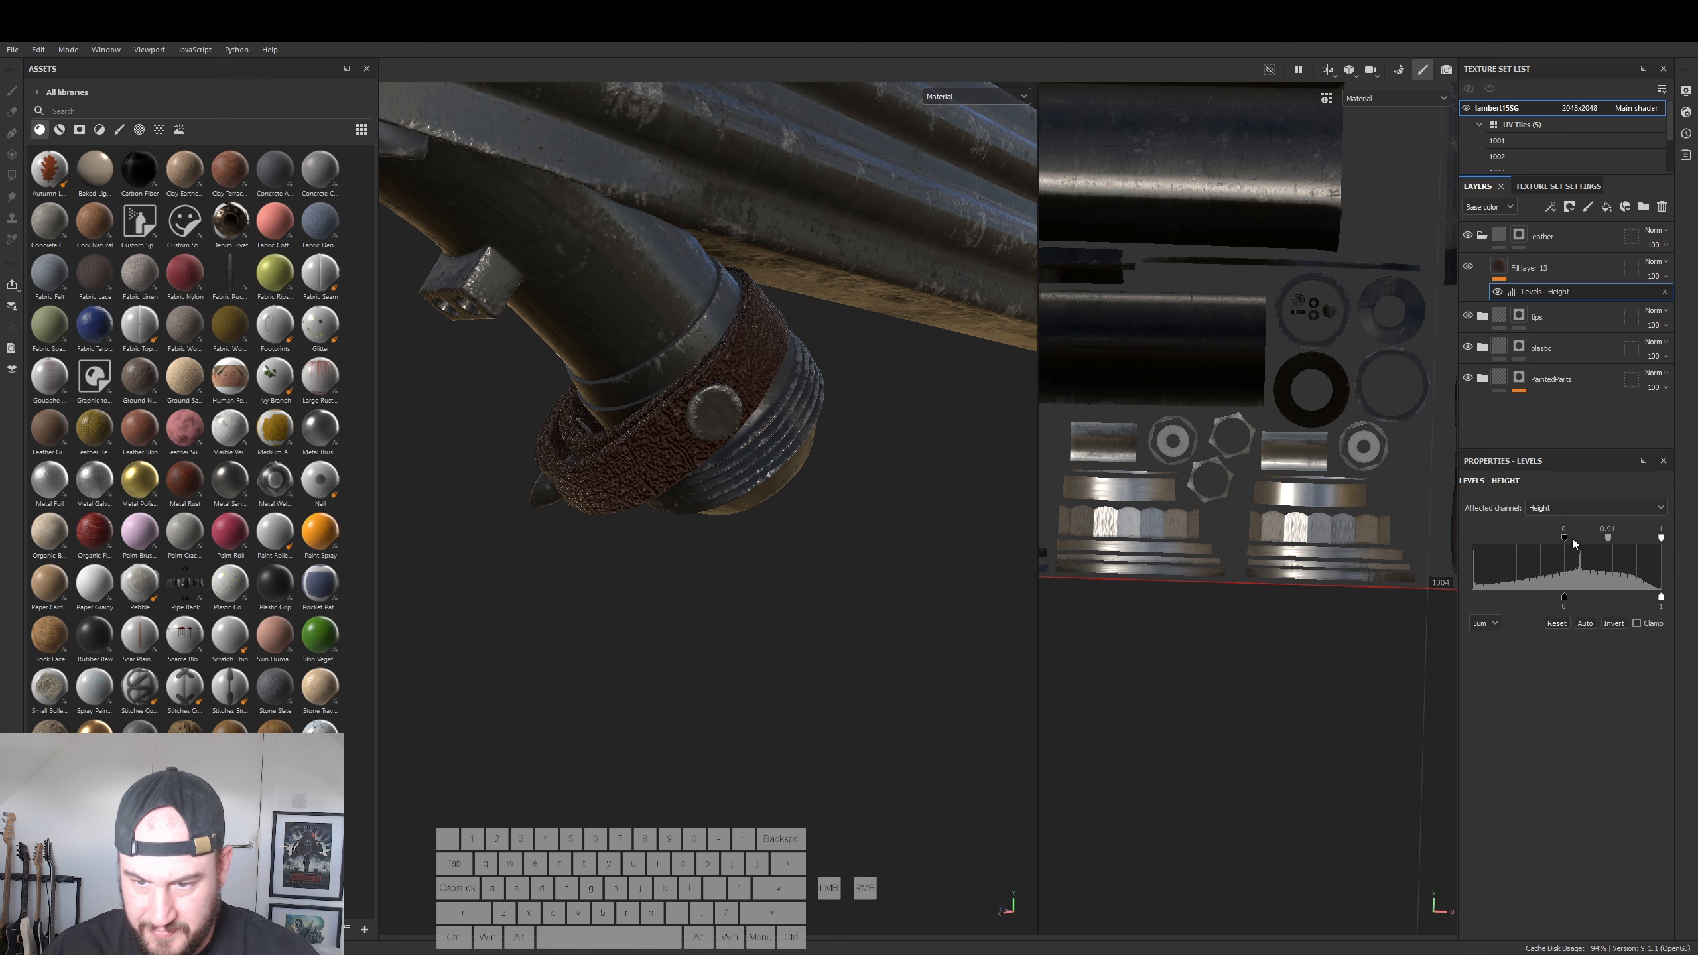
left_click_drag(1564, 597, 1472, 596)
left_click_drag(1662, 599, 1474, 602)
left_click_drag(679, 580, 1008, 569, "alt")
left_click_drag(1475, 598, 1475, 600)
mouse_move(821, 488)
left_mouse_down("alt")
mouse_move(827, 523)
mouse_move(550, 527)
left_mouse_up("alt")
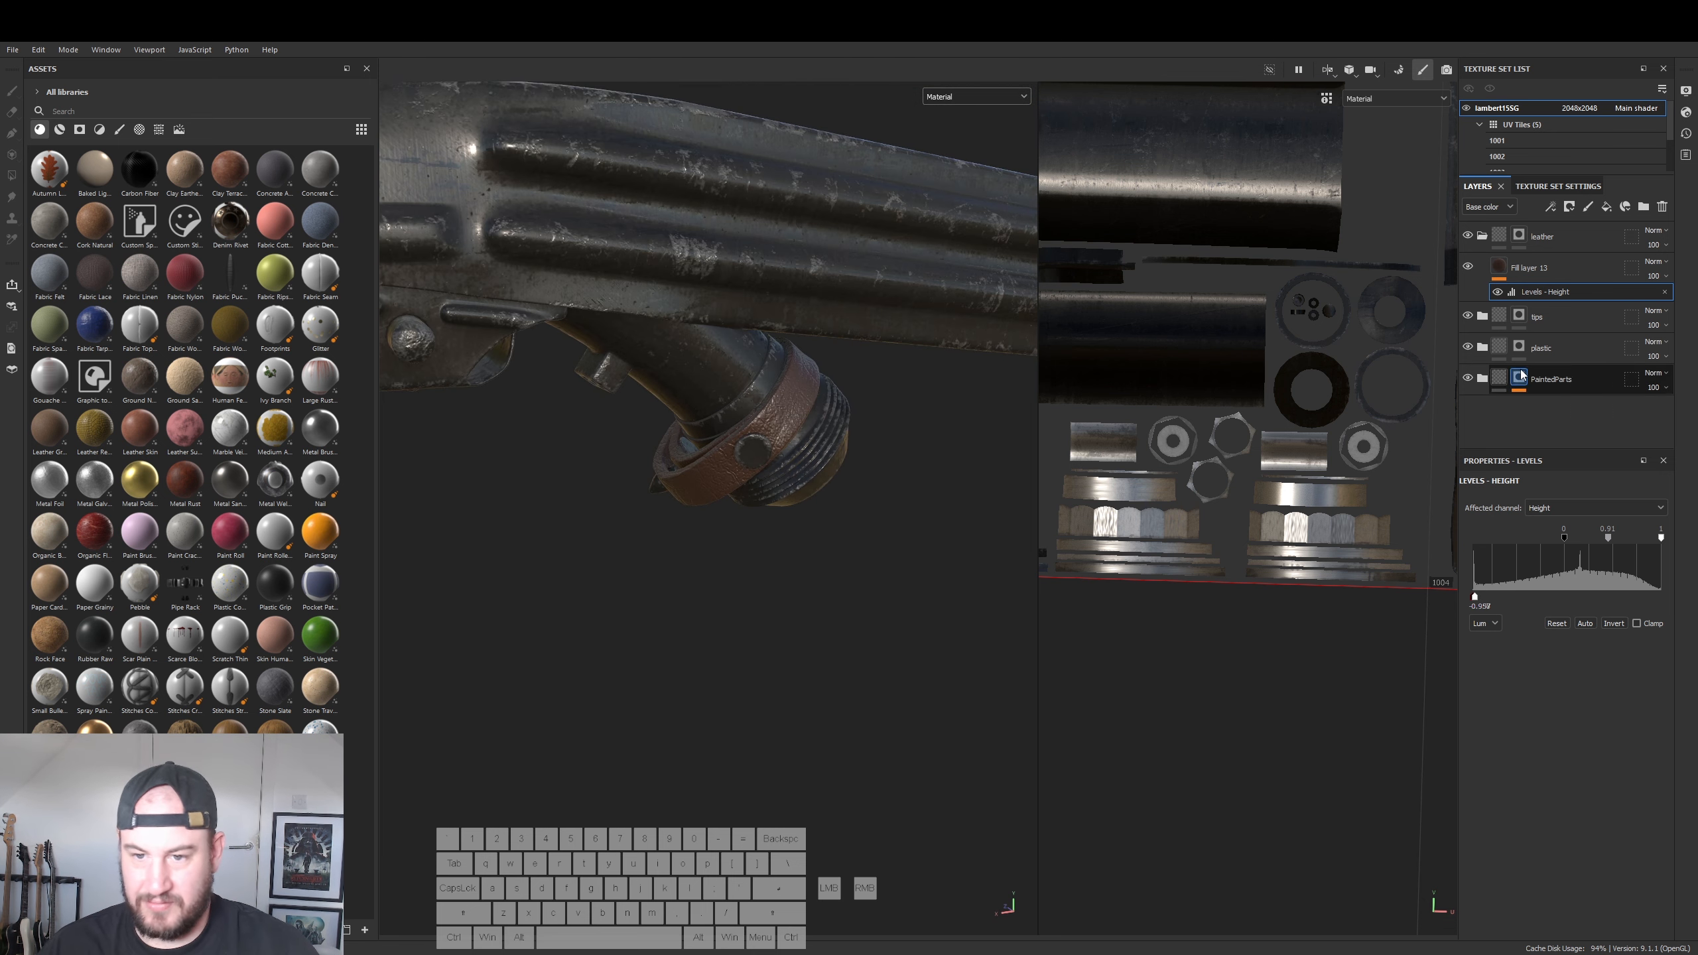
- Reselect the leather fill layer and raise its roughness to 0.5796
left_click(1499, 268)
right_click(1499, 267)
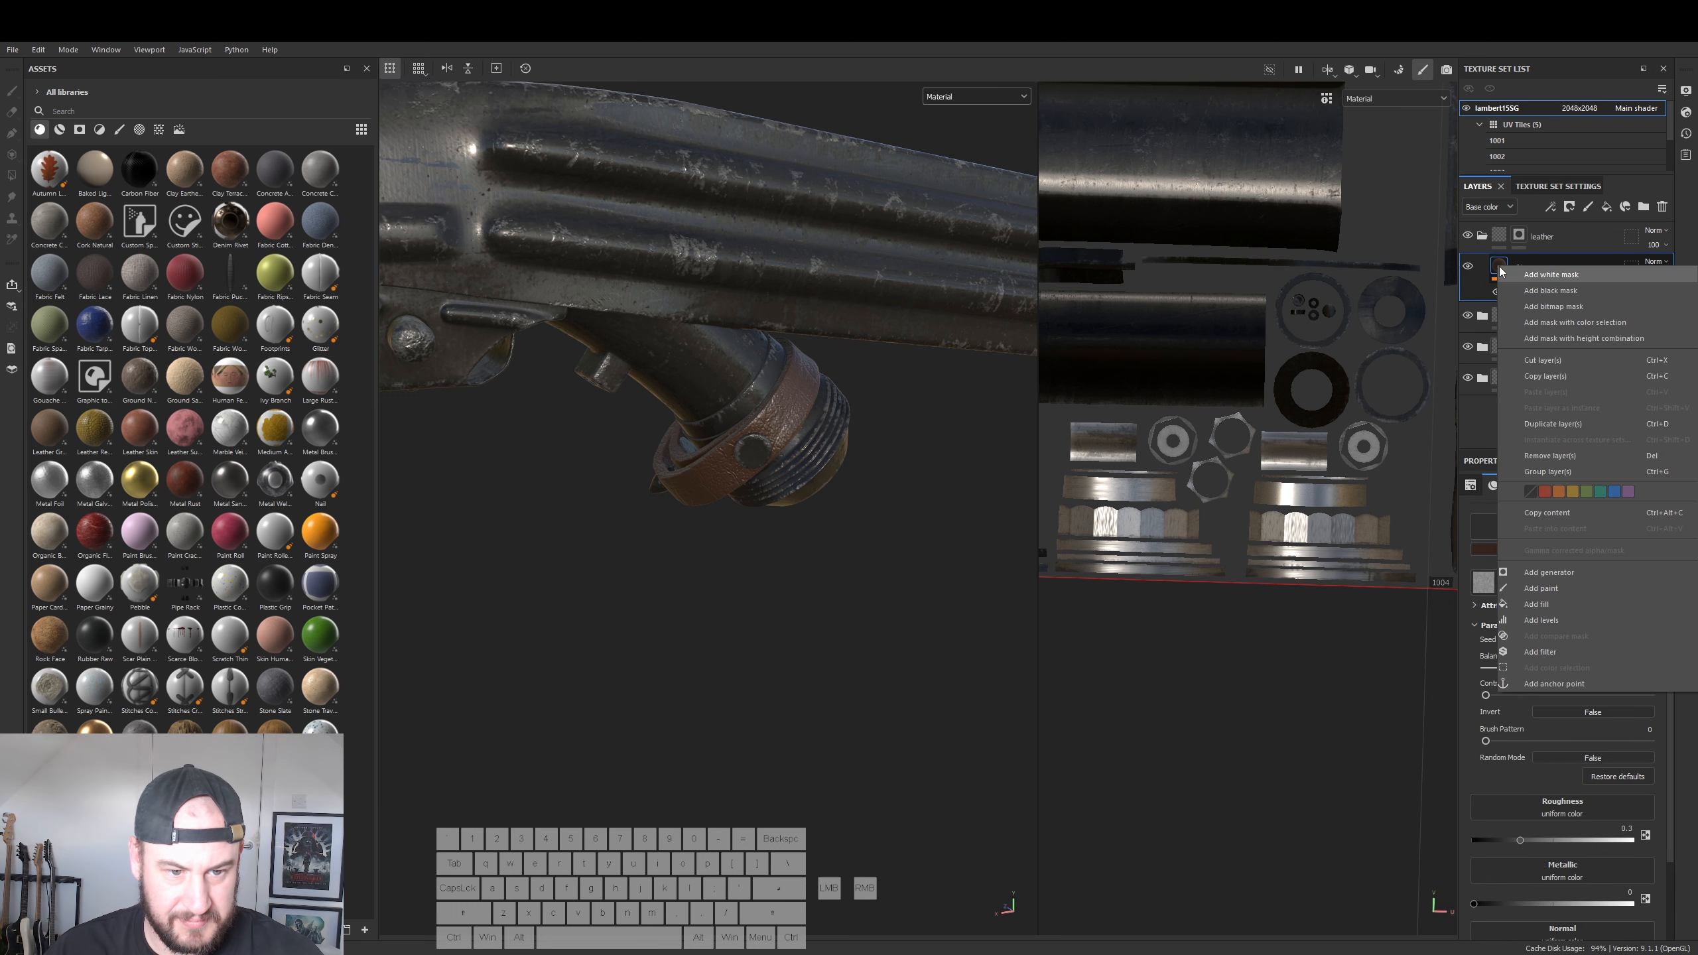
left_click(1541, 620)
left_click_drag(754, 535, 788, 469, "alt")
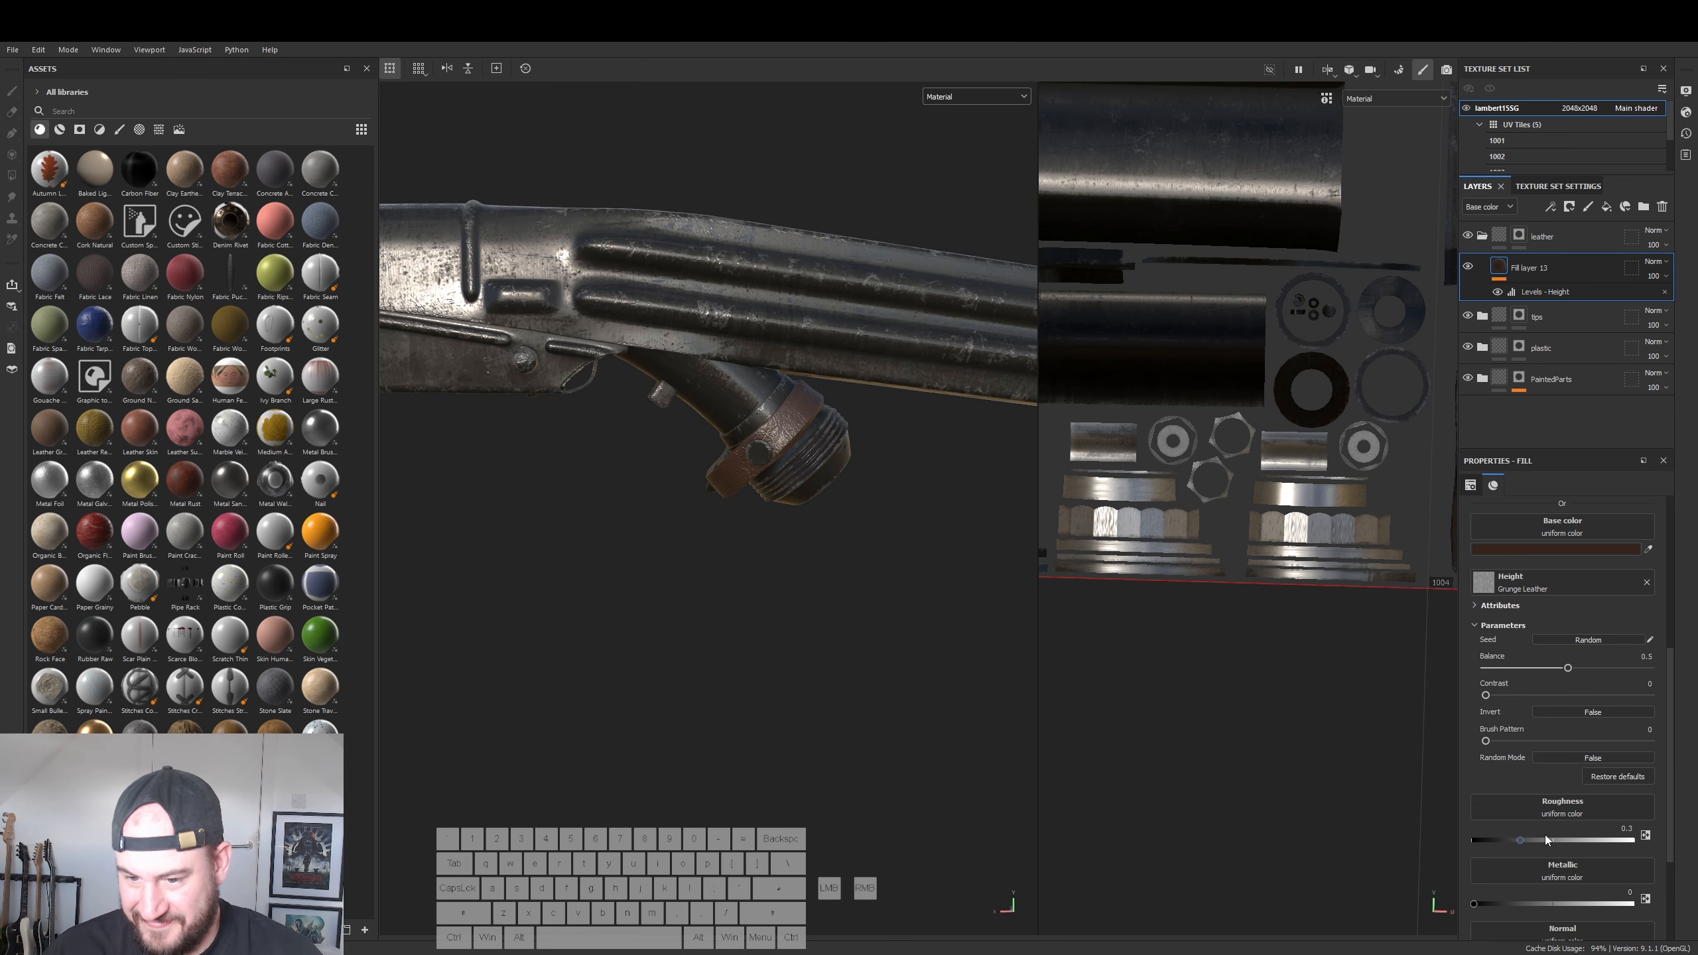
left_click_drag(1526, 838, 1567, 839)
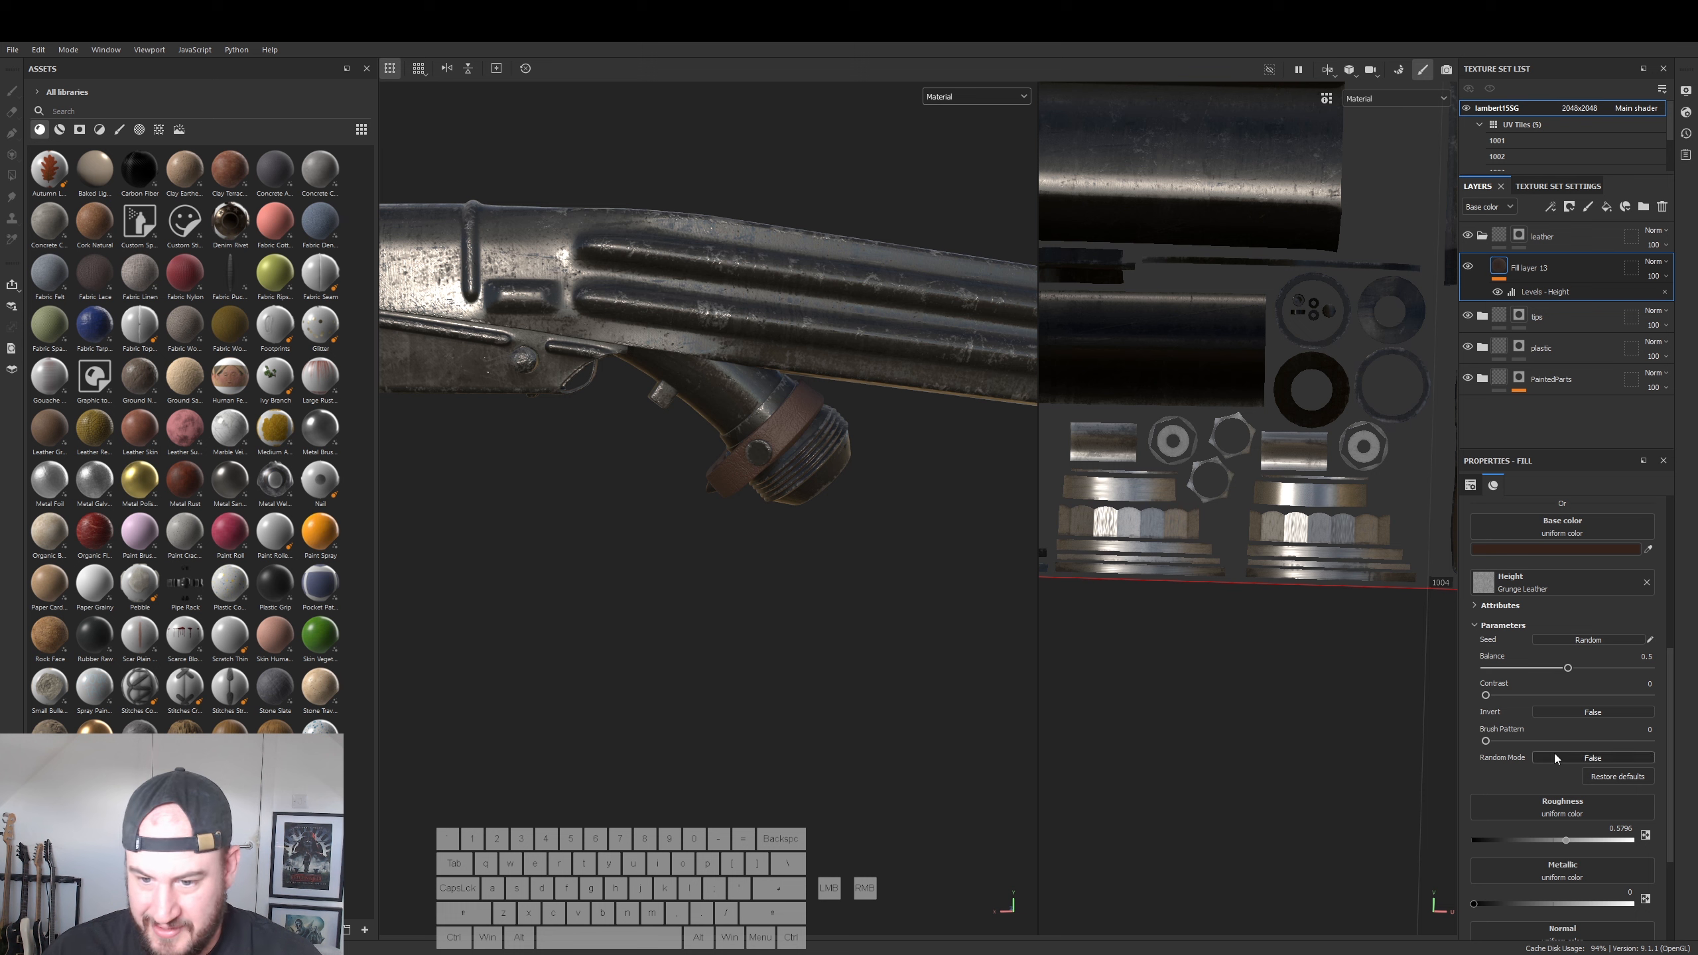
- Darken the base colour of the leather fill layer slightly and close the colour picker
left_click(1539, 548)
left_click(1450, 856)
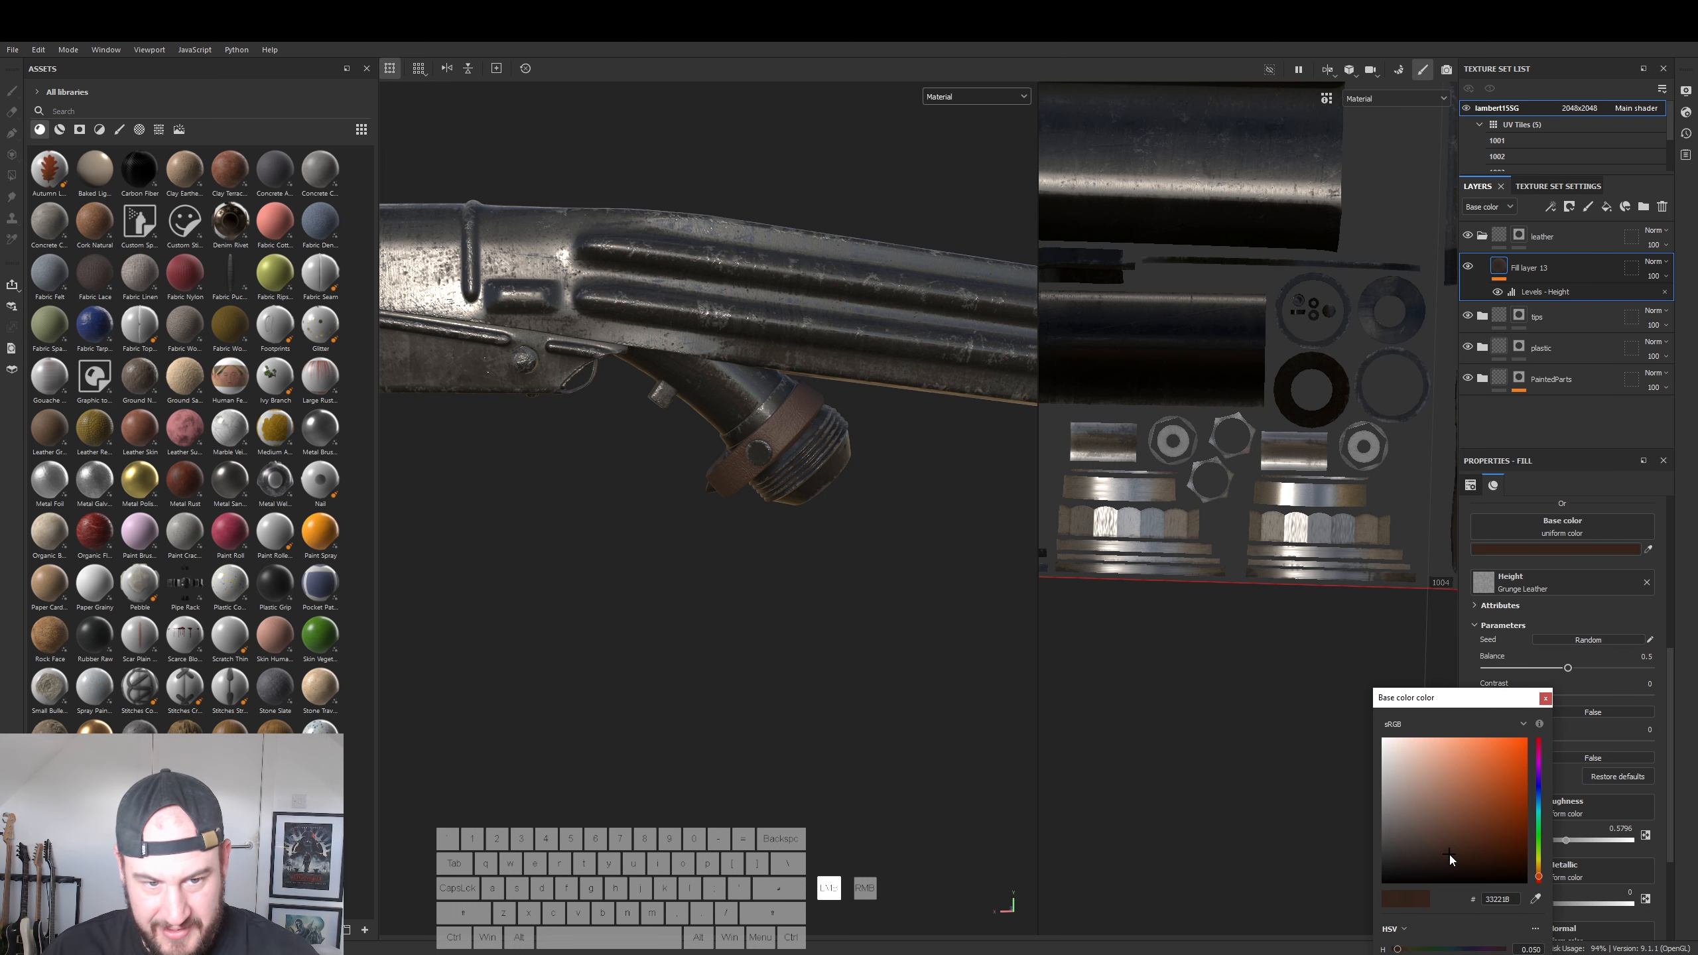
left_click_drag(1450, 860, 1453, 861)
left_click_drag(769, 622, 955, 595, "alt")
left_click(1545, 698)
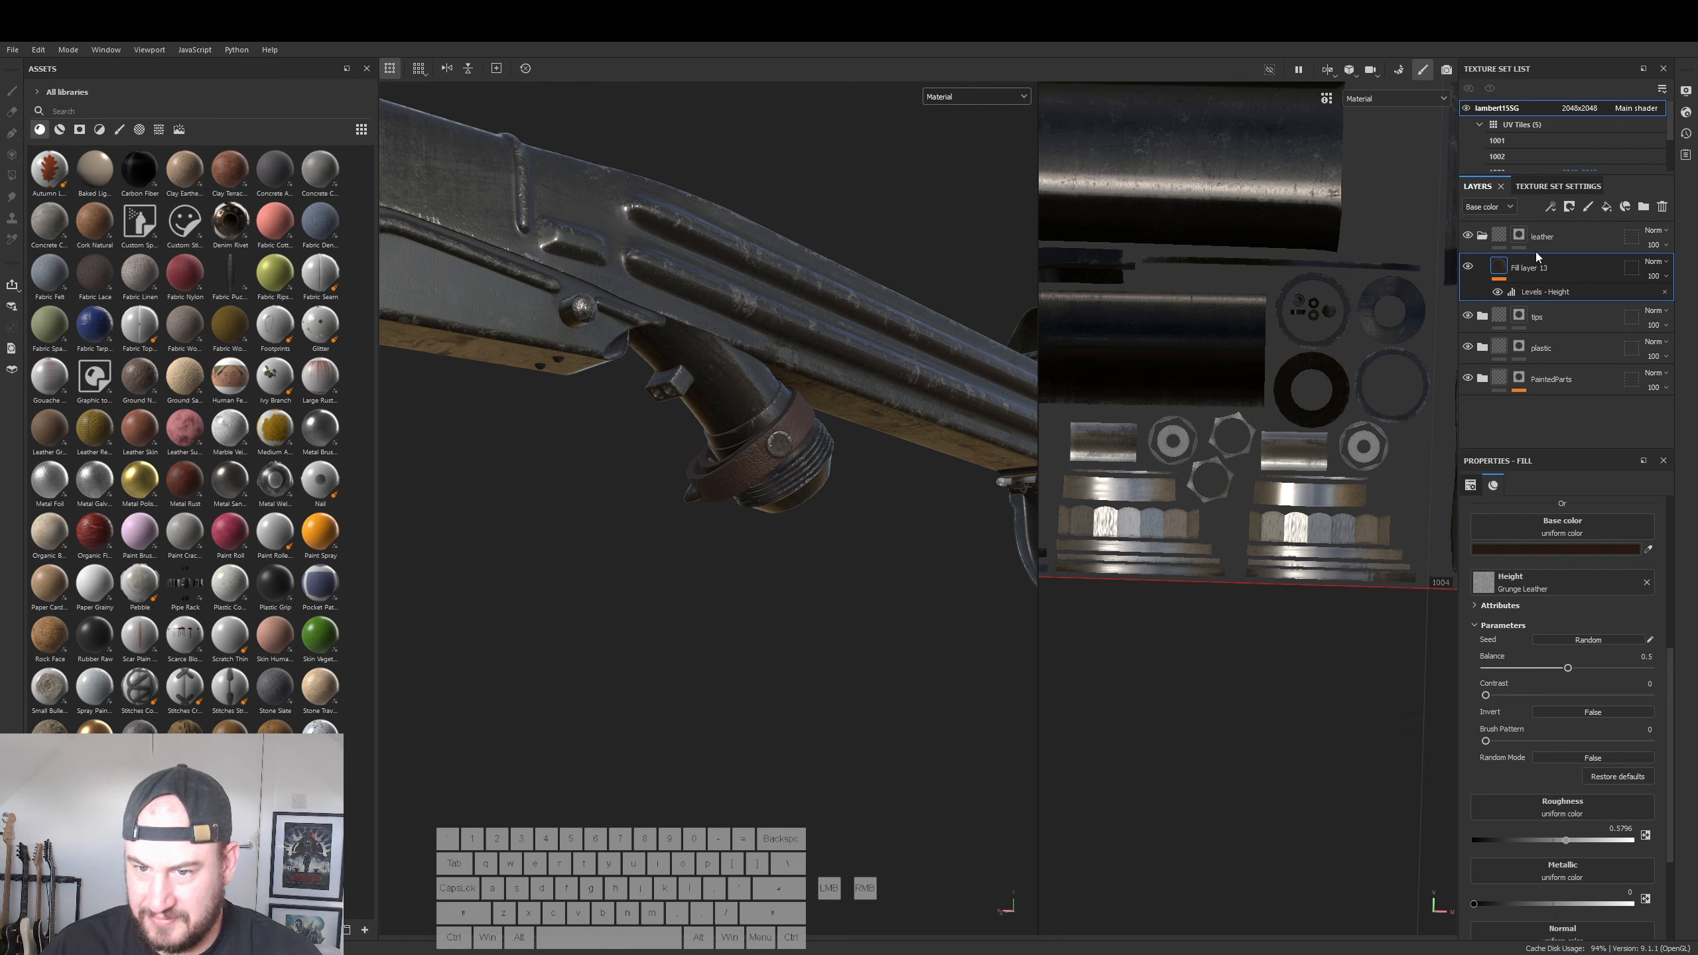
- Add a fill layer above the leather base layer and mask it with the Dirt Cavities smart mask
left_click(1607, 207)
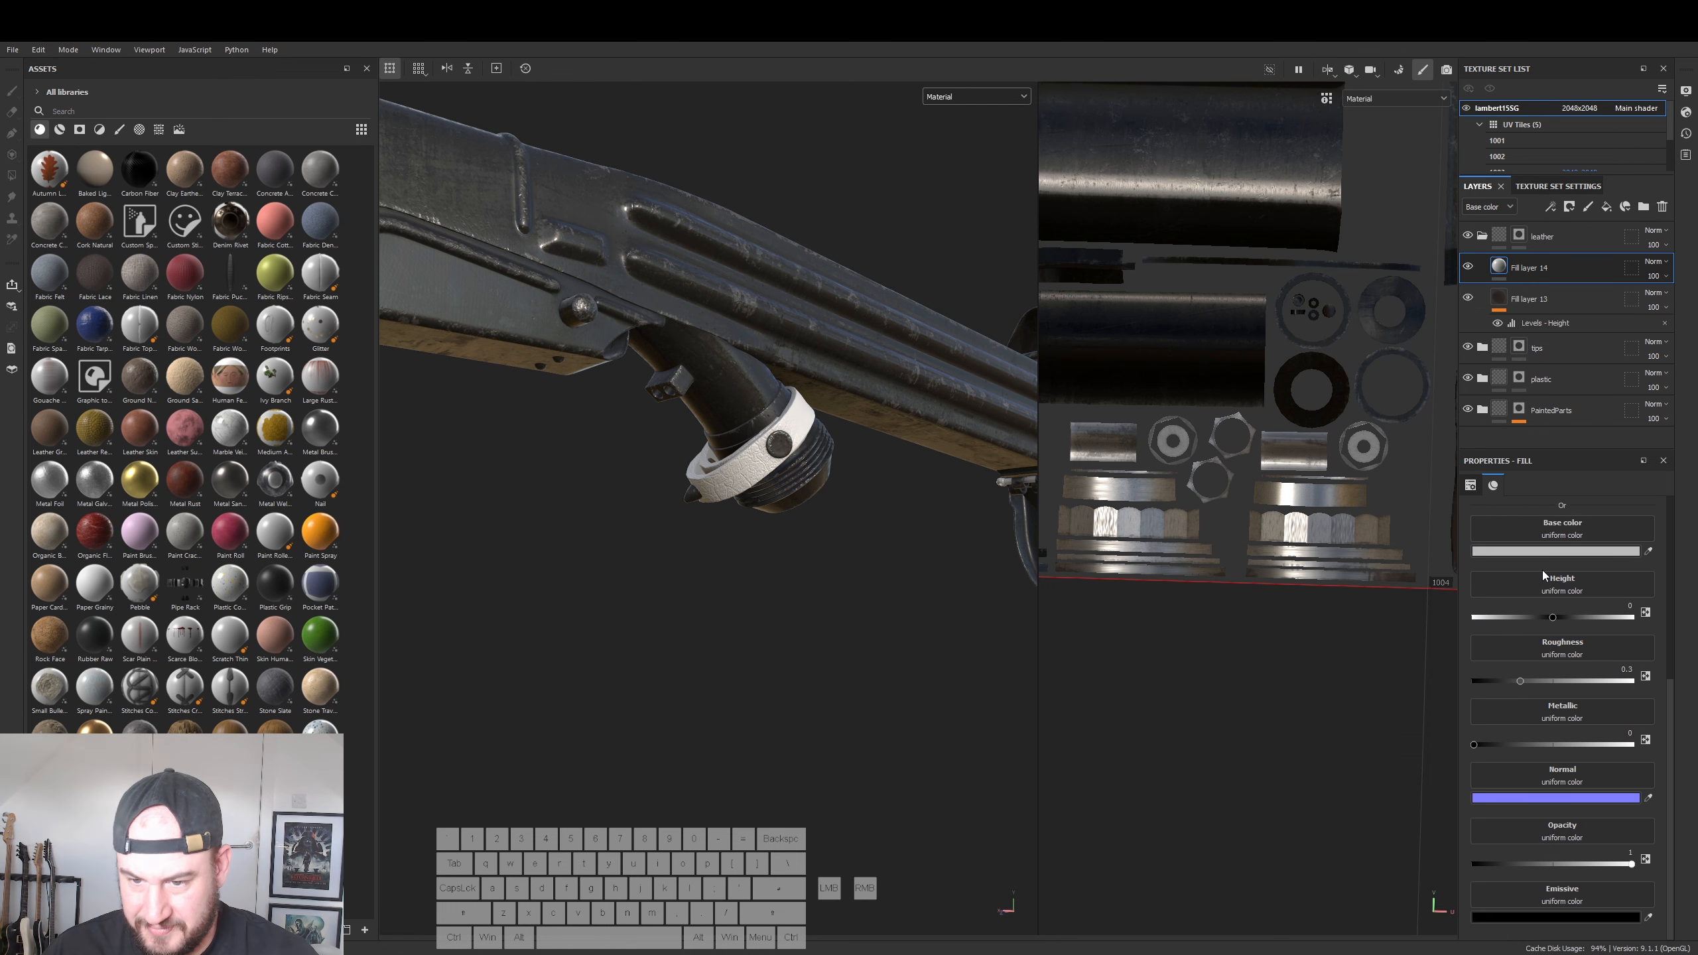
left_click(80, 129)
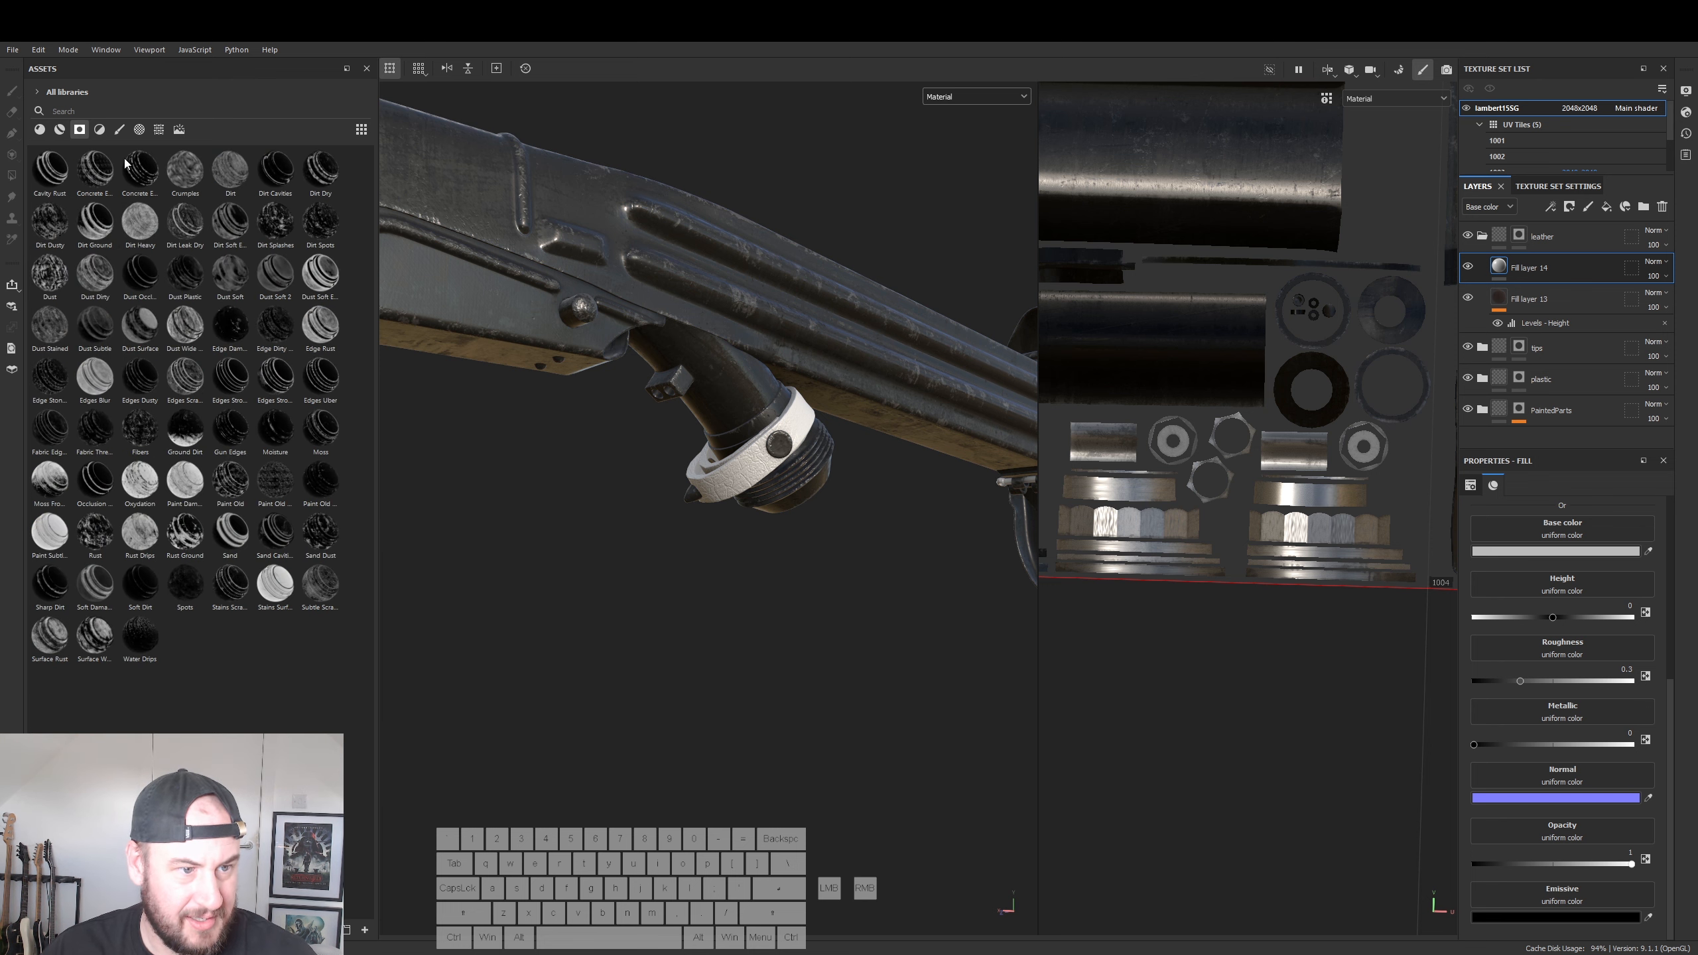
left_click(282, 182)
mouse_move(281, 183)
left_mouse_down()
mouse_move(1271, 295)
mouse_move(1518, 269)
left_mouse_up()
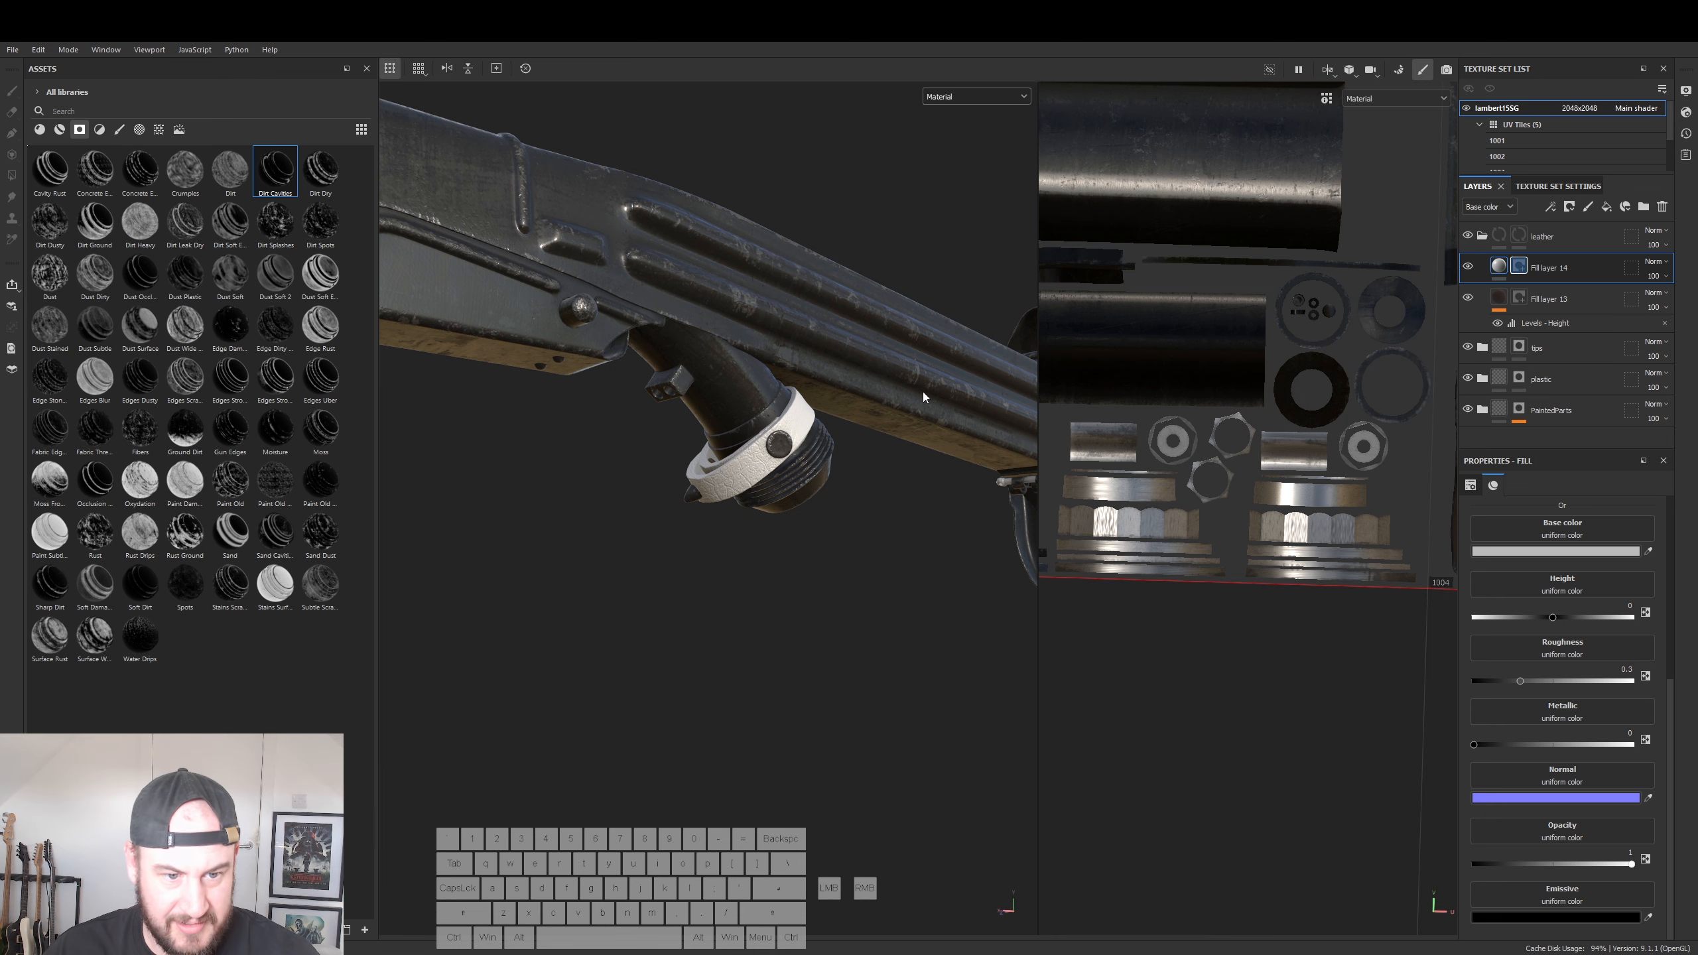
left_click_drag(770, 442, 783, 464, "alt")
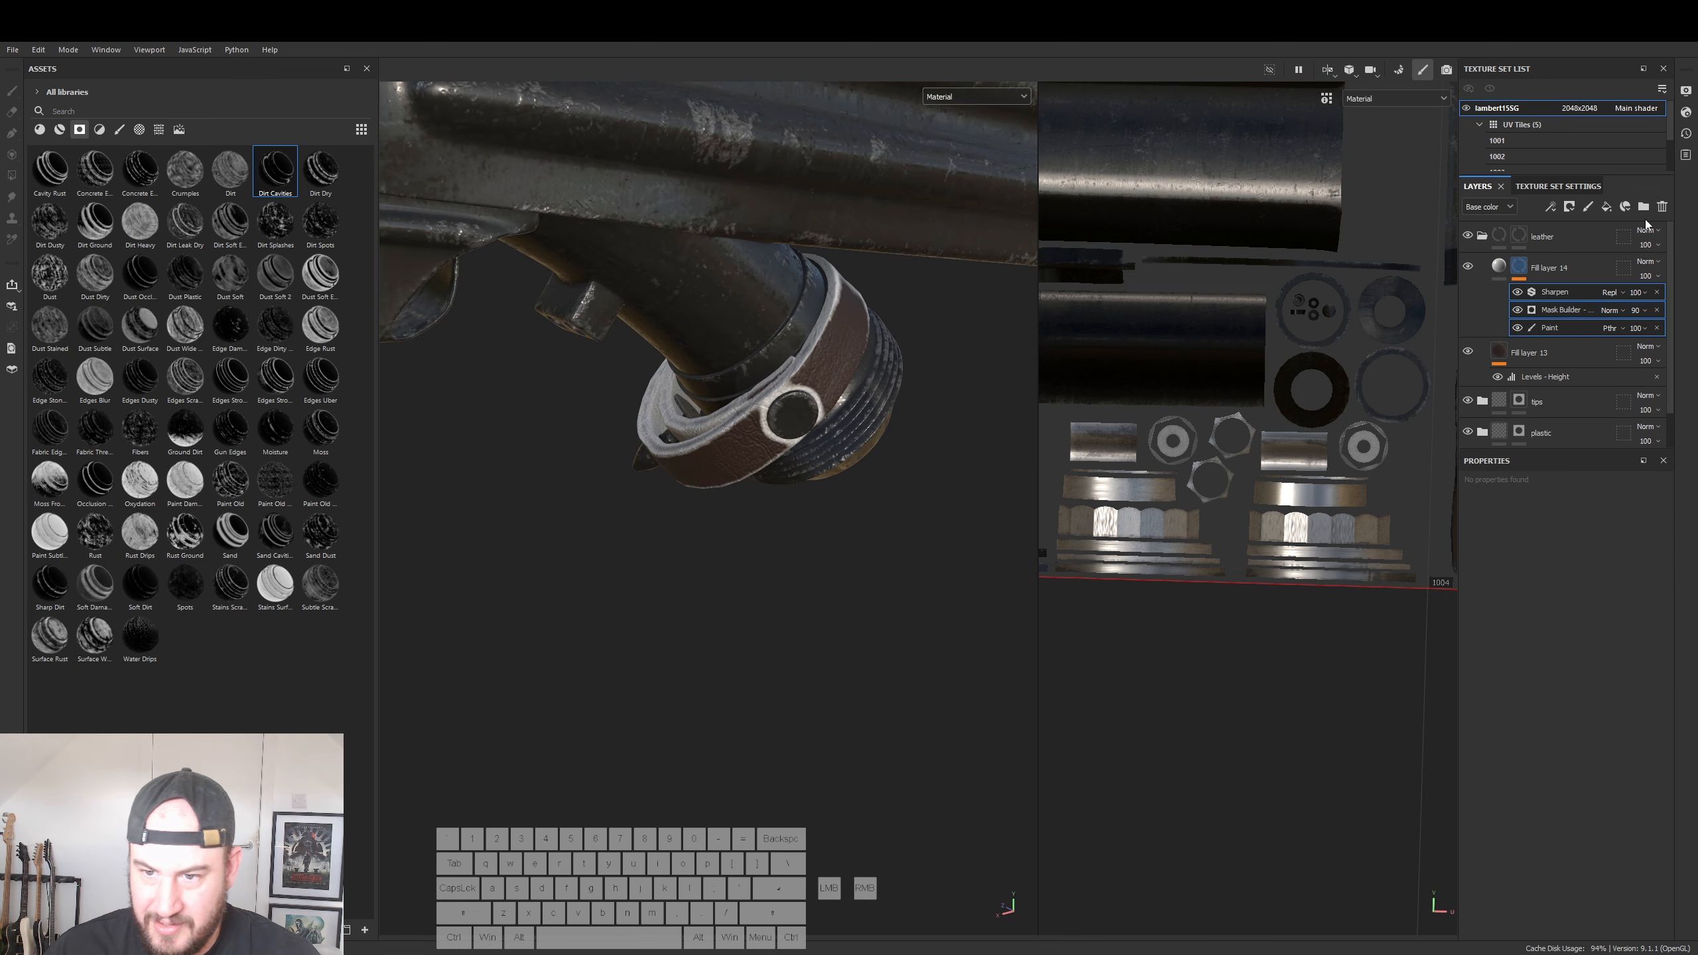
- Set Curvature to 0.56 in the Mask Builder generator of the cavity dirt layer's mask
left_click(1498, 266)
left_click(1566, 311)
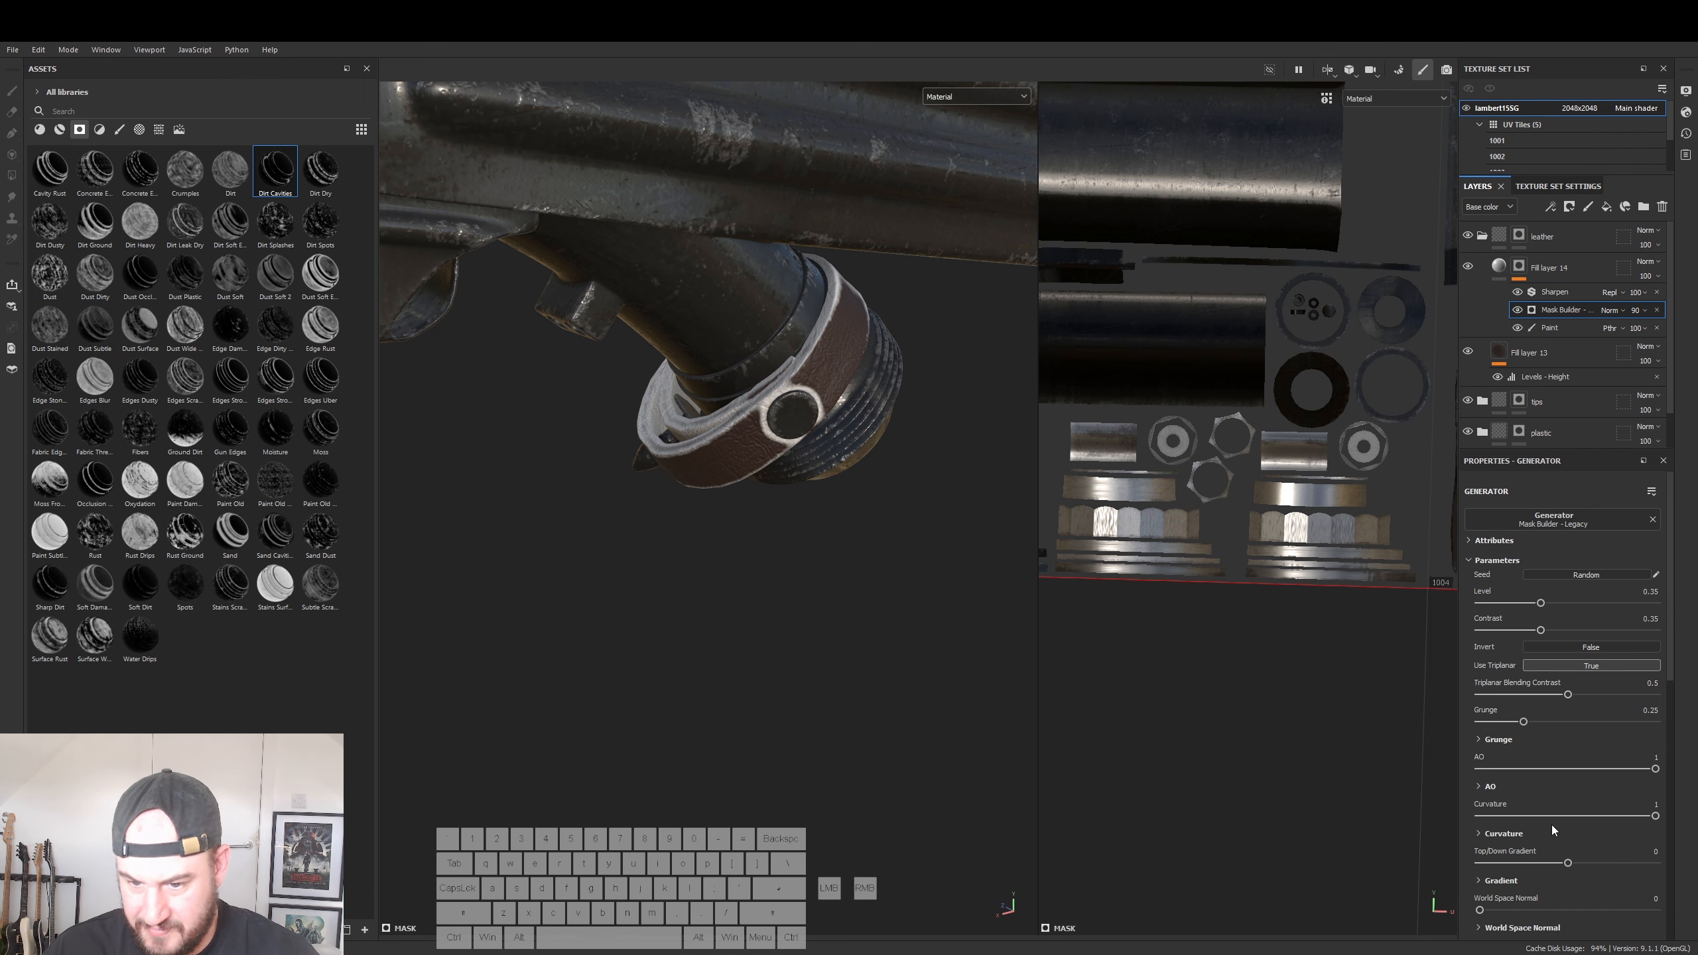
left_click(1578, 816)
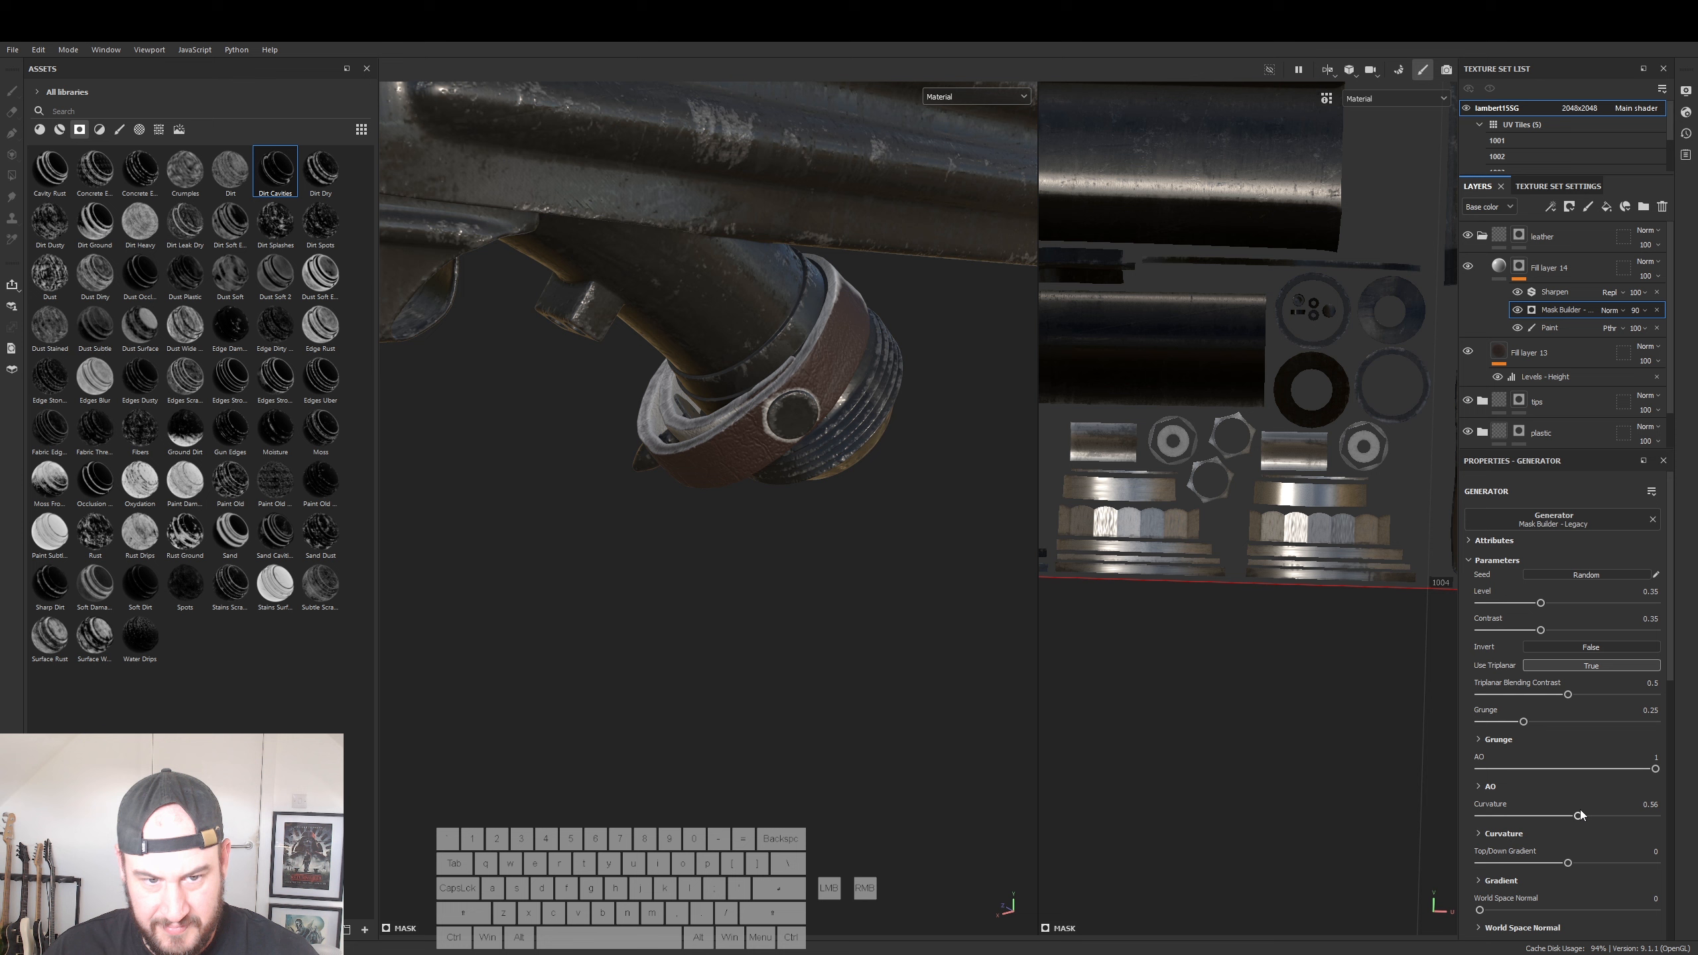
left_click(823, 624)
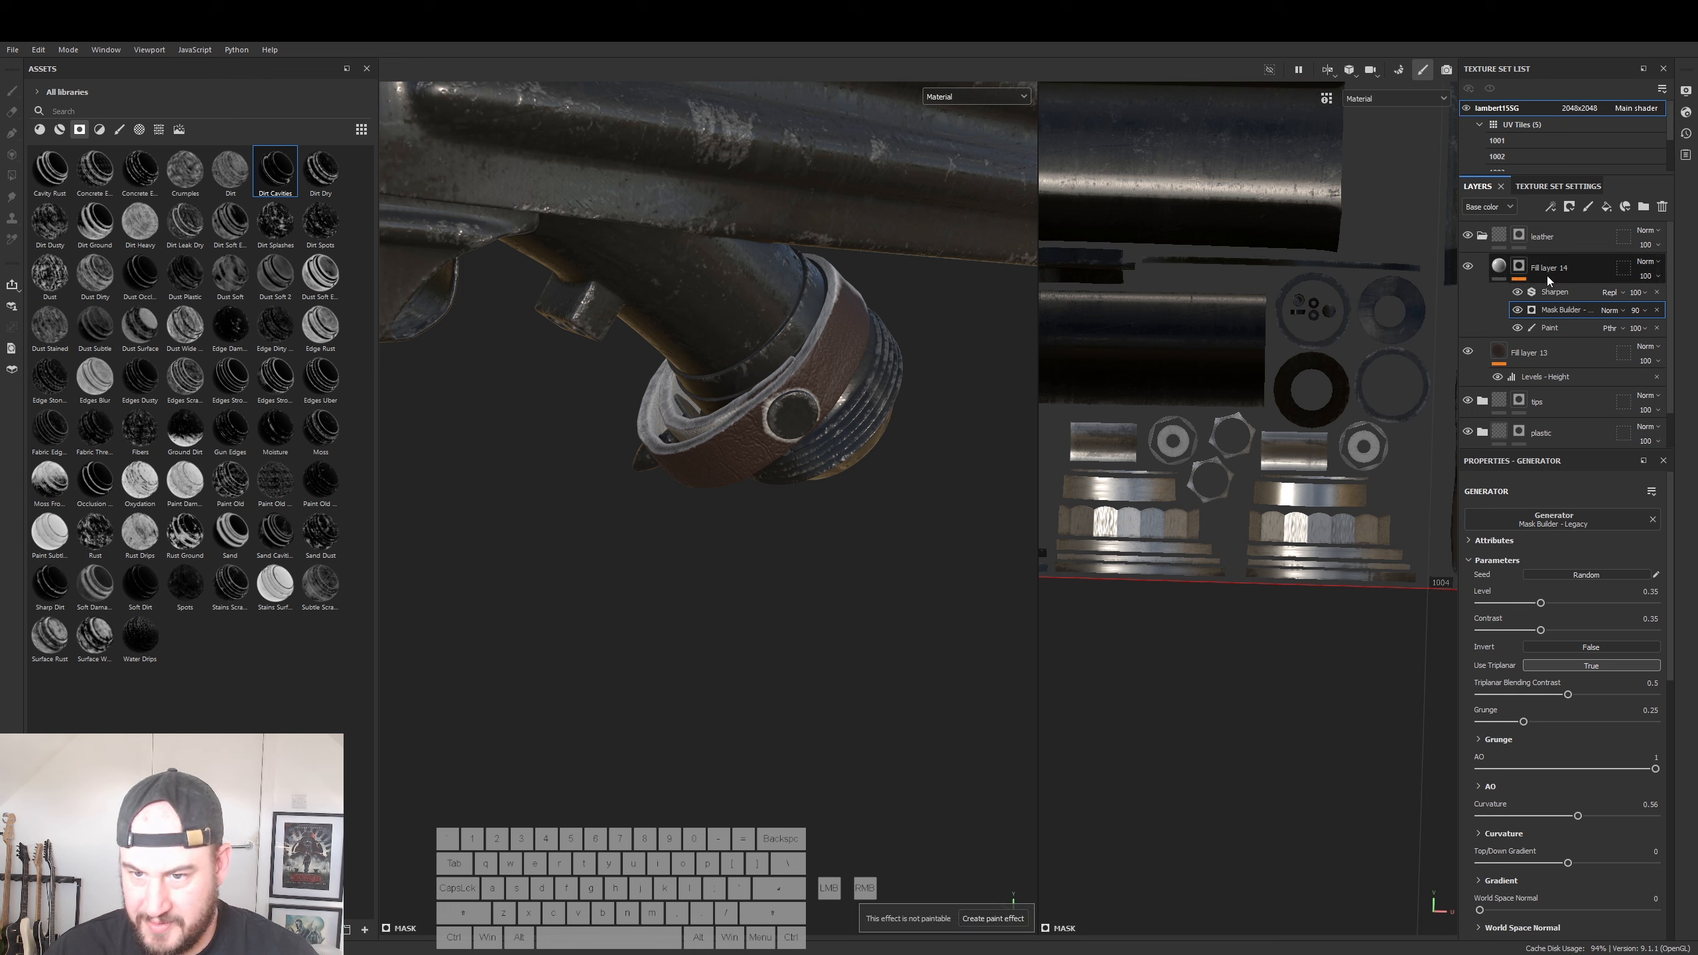
- Set the cavity dirt layer's base colour to a dark brown around 362A1F and check it on the ring
left_click(1499, 267)
left_click(1558, 551)
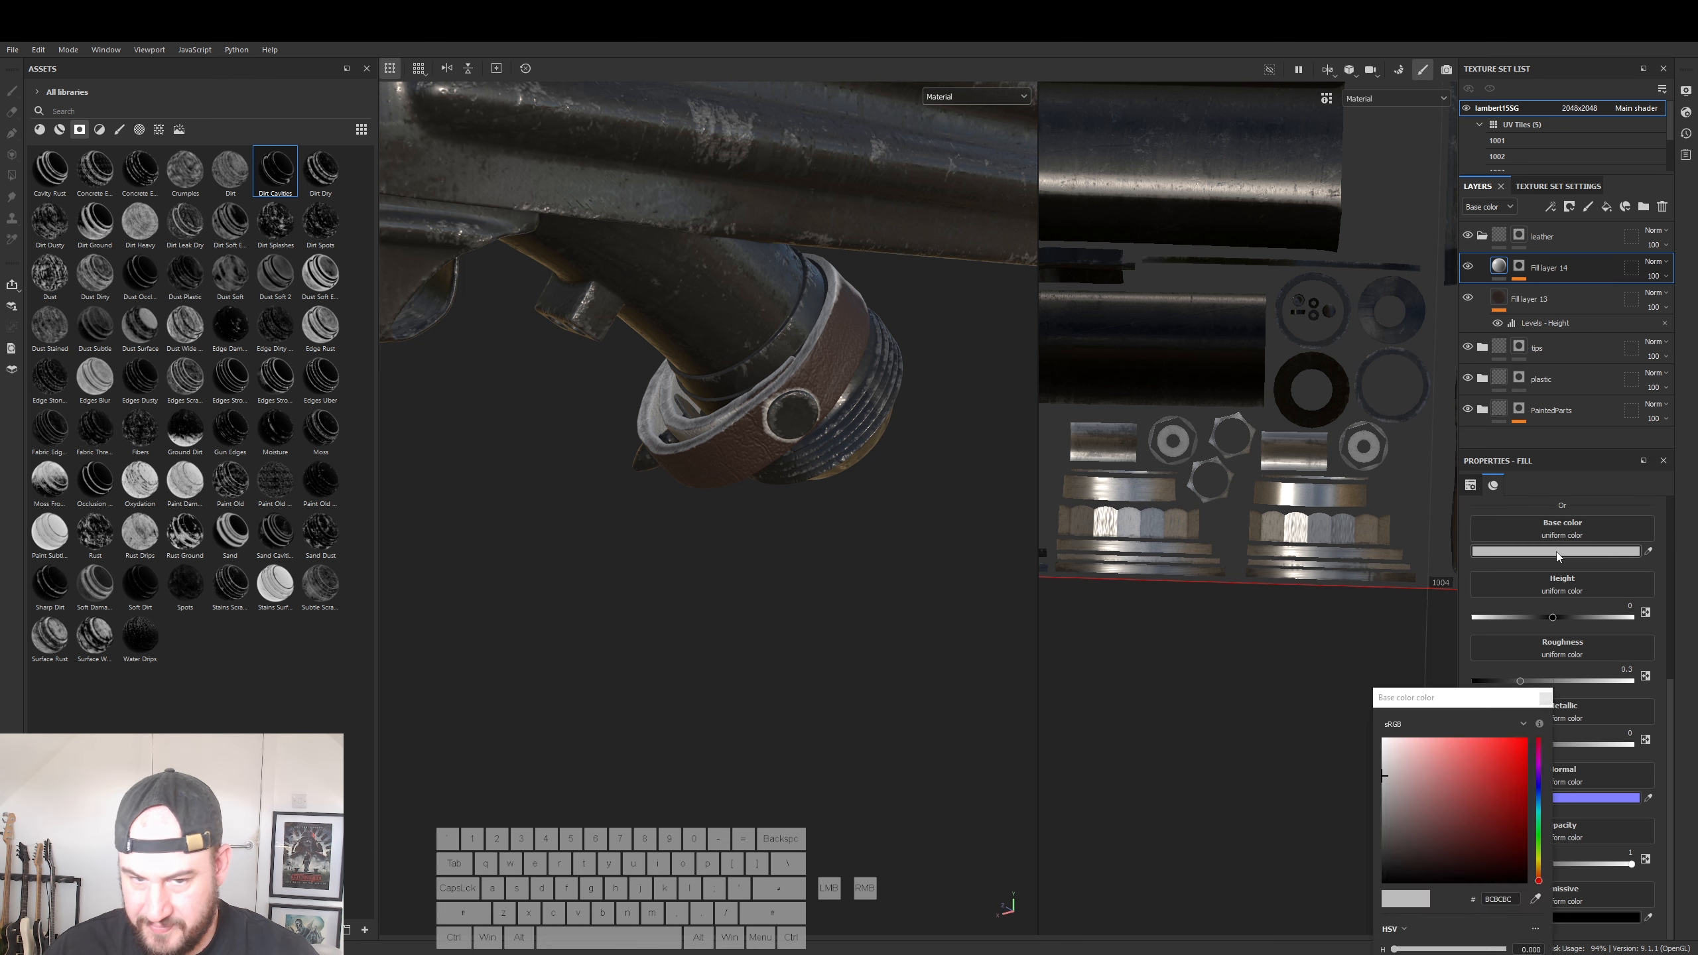
left_click_drag(1449, 827, 1457, 842)
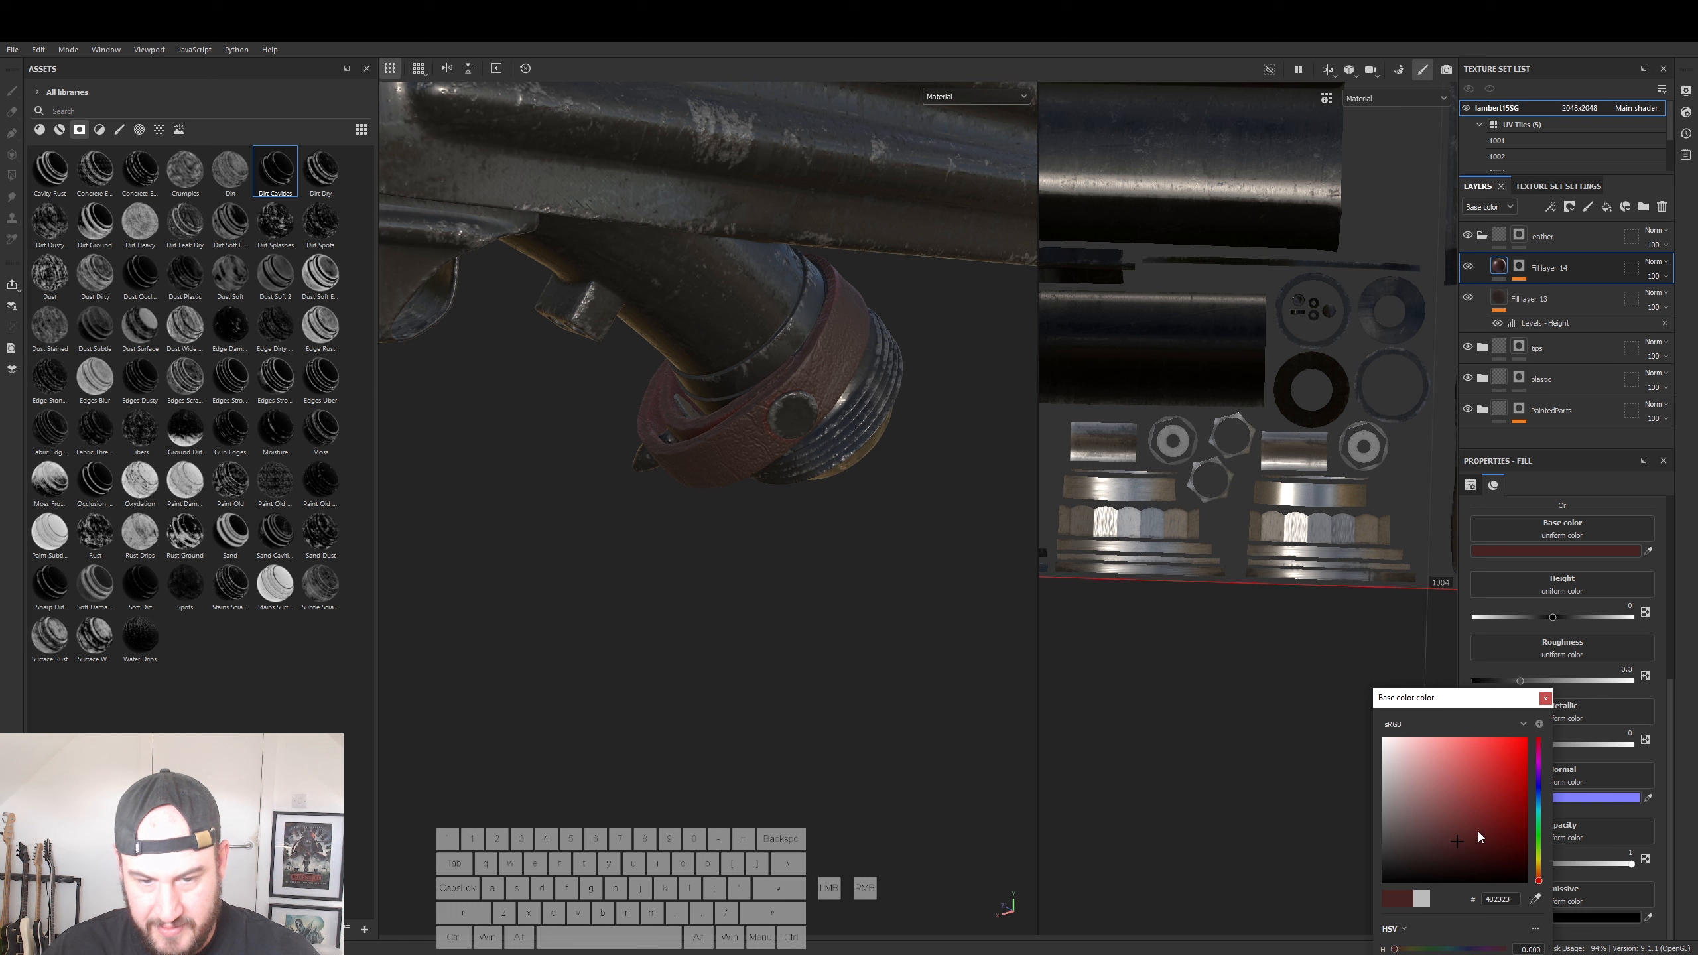
mouse_move(1539, 879)
left_mouse_down()
mouse_move(1435, 850)
mouse_move(1438, 832)
mouse_move(1444, 852)
left_mouse_up()
left_click_drag(898, 627, 1058, 547, "alt")
left_click_drag(903, 536, 889, 539, "alt")
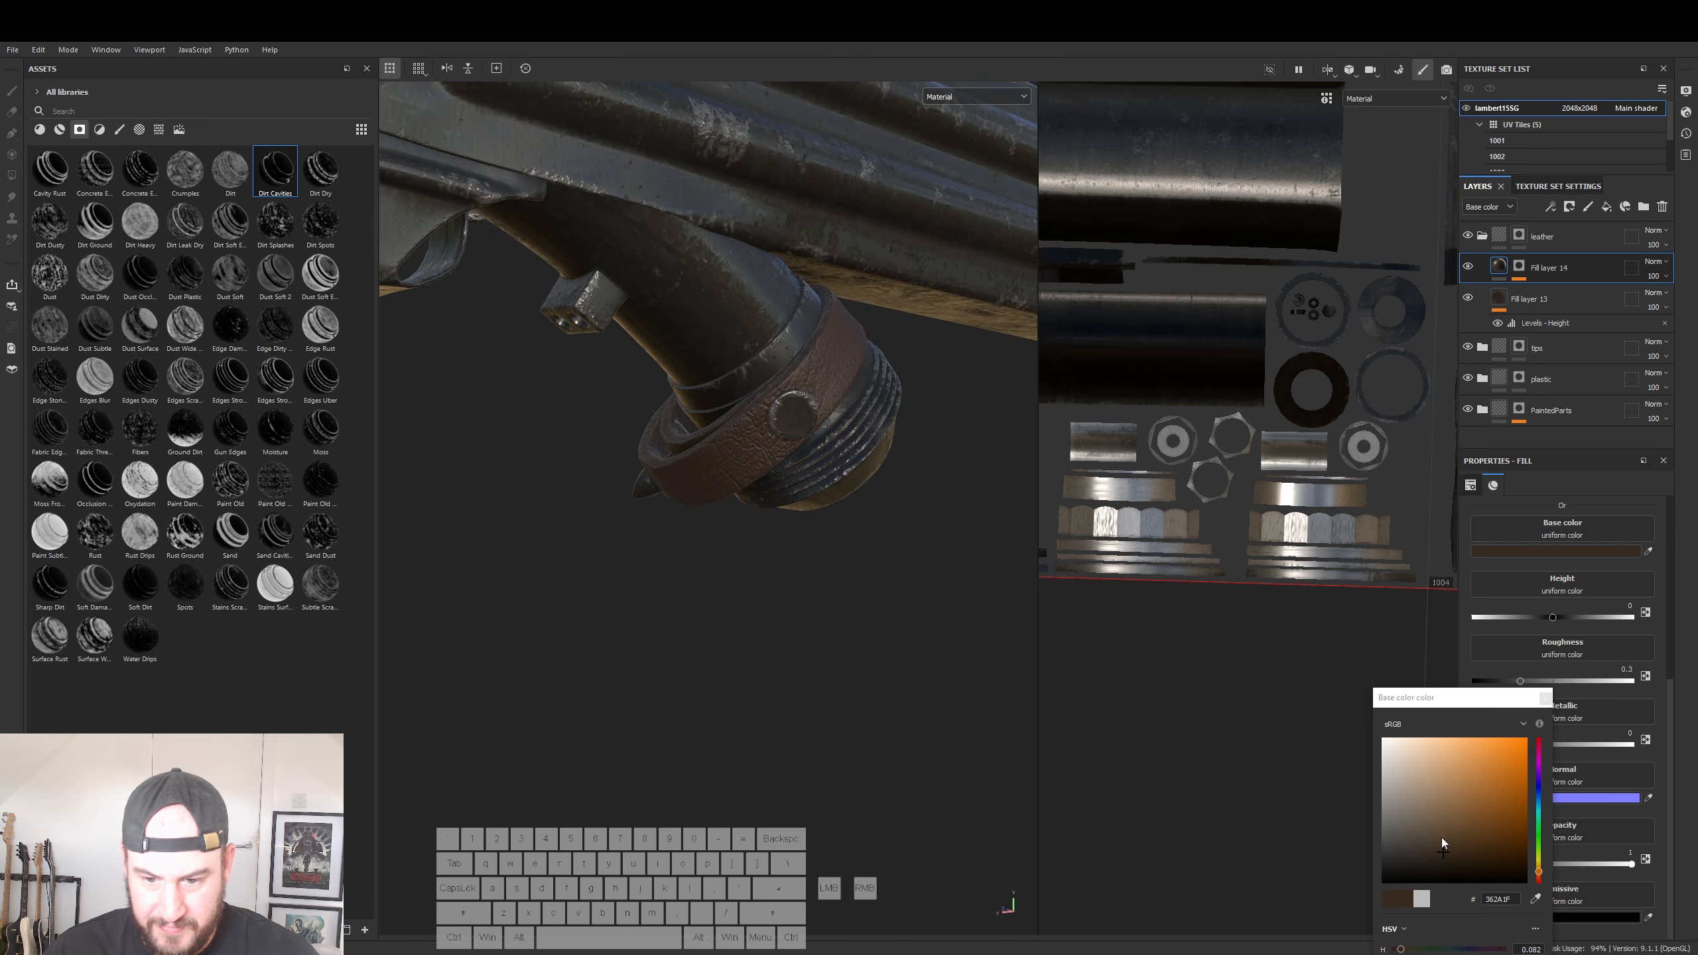
mouse_move(895, 618)
left_mouse_down("alt")
mouse_move(914, 702)
mouse_move(803, 656)
mouse_move(779, 466)
mouse_move(923, 629)
left_mouse_up("alt")
left_click(1545, 698)
- Add a fill layer above the cavity dirt layer in the leather folder and mask it with the Dirt Spots smart mask
left_click_drag(709, 549, 916, 496, "alt")
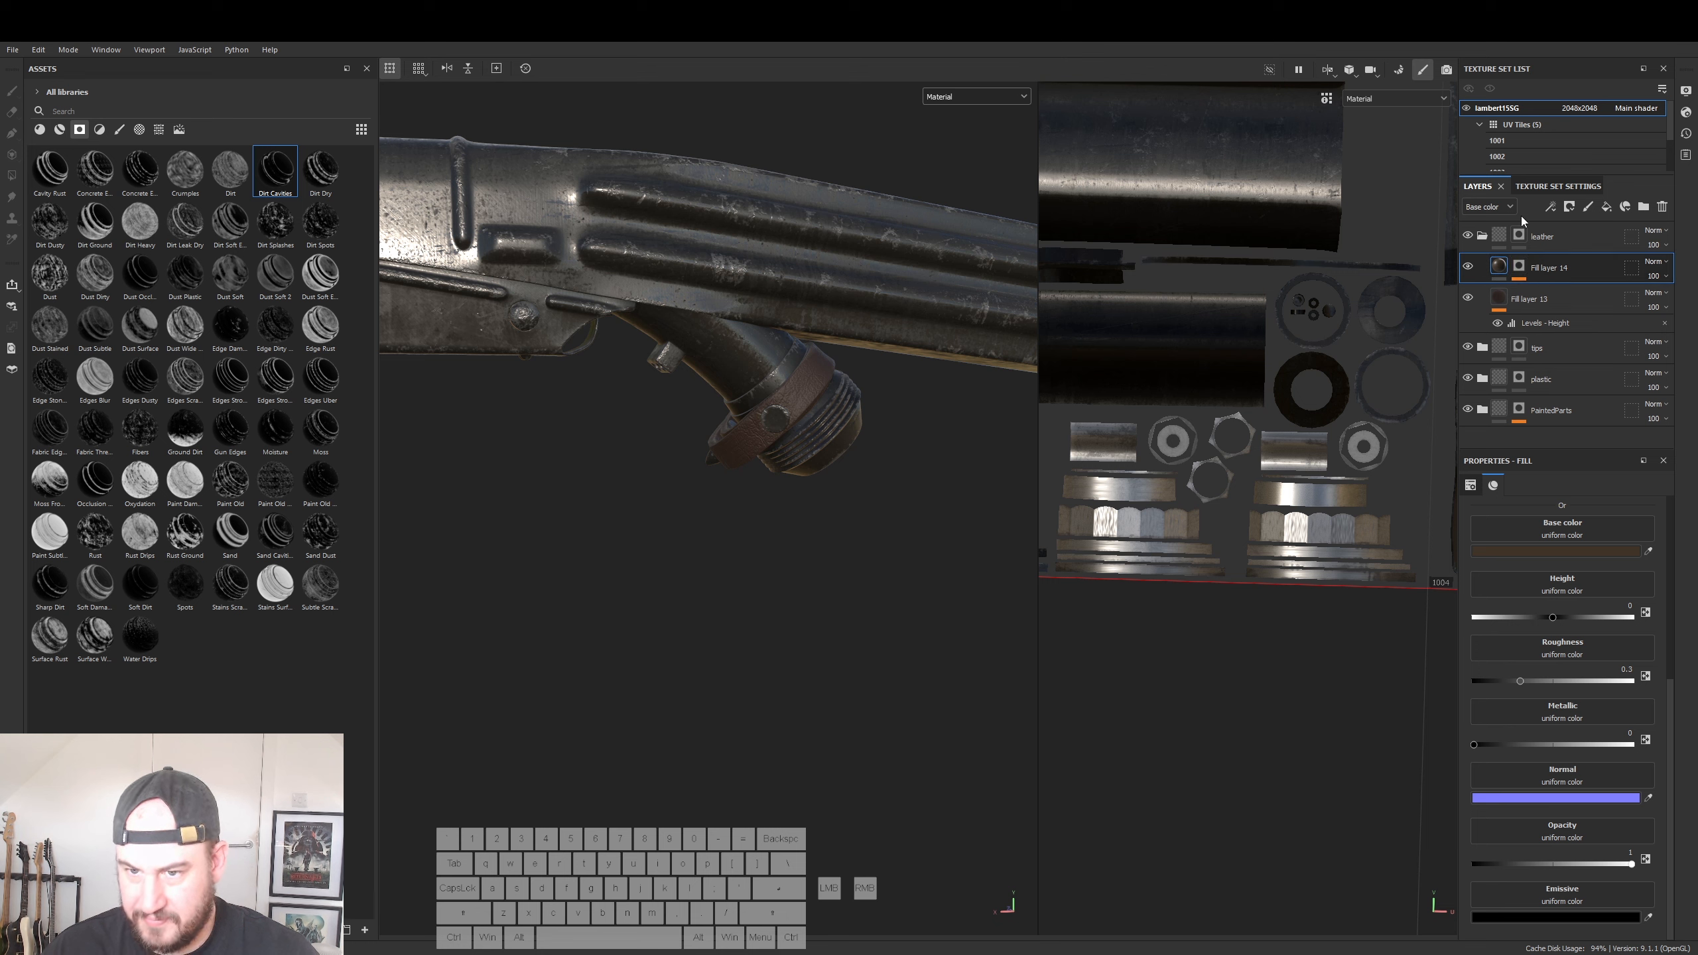
left_click(1607, 207)
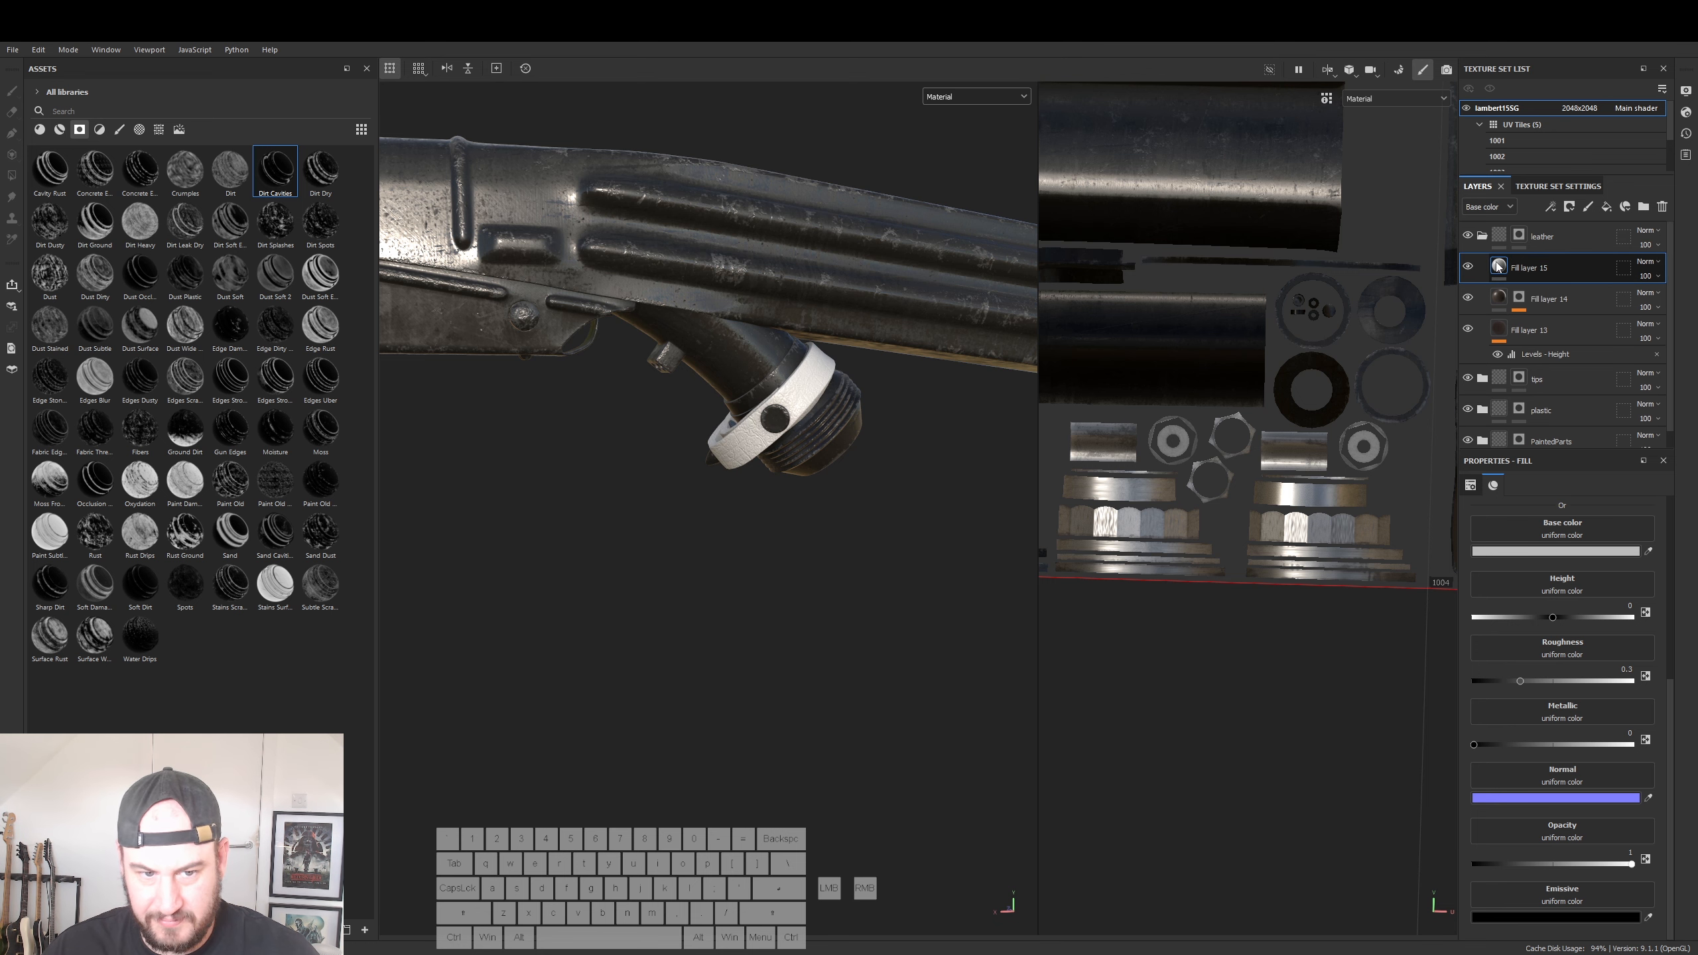
mouse_move(1498, 267)
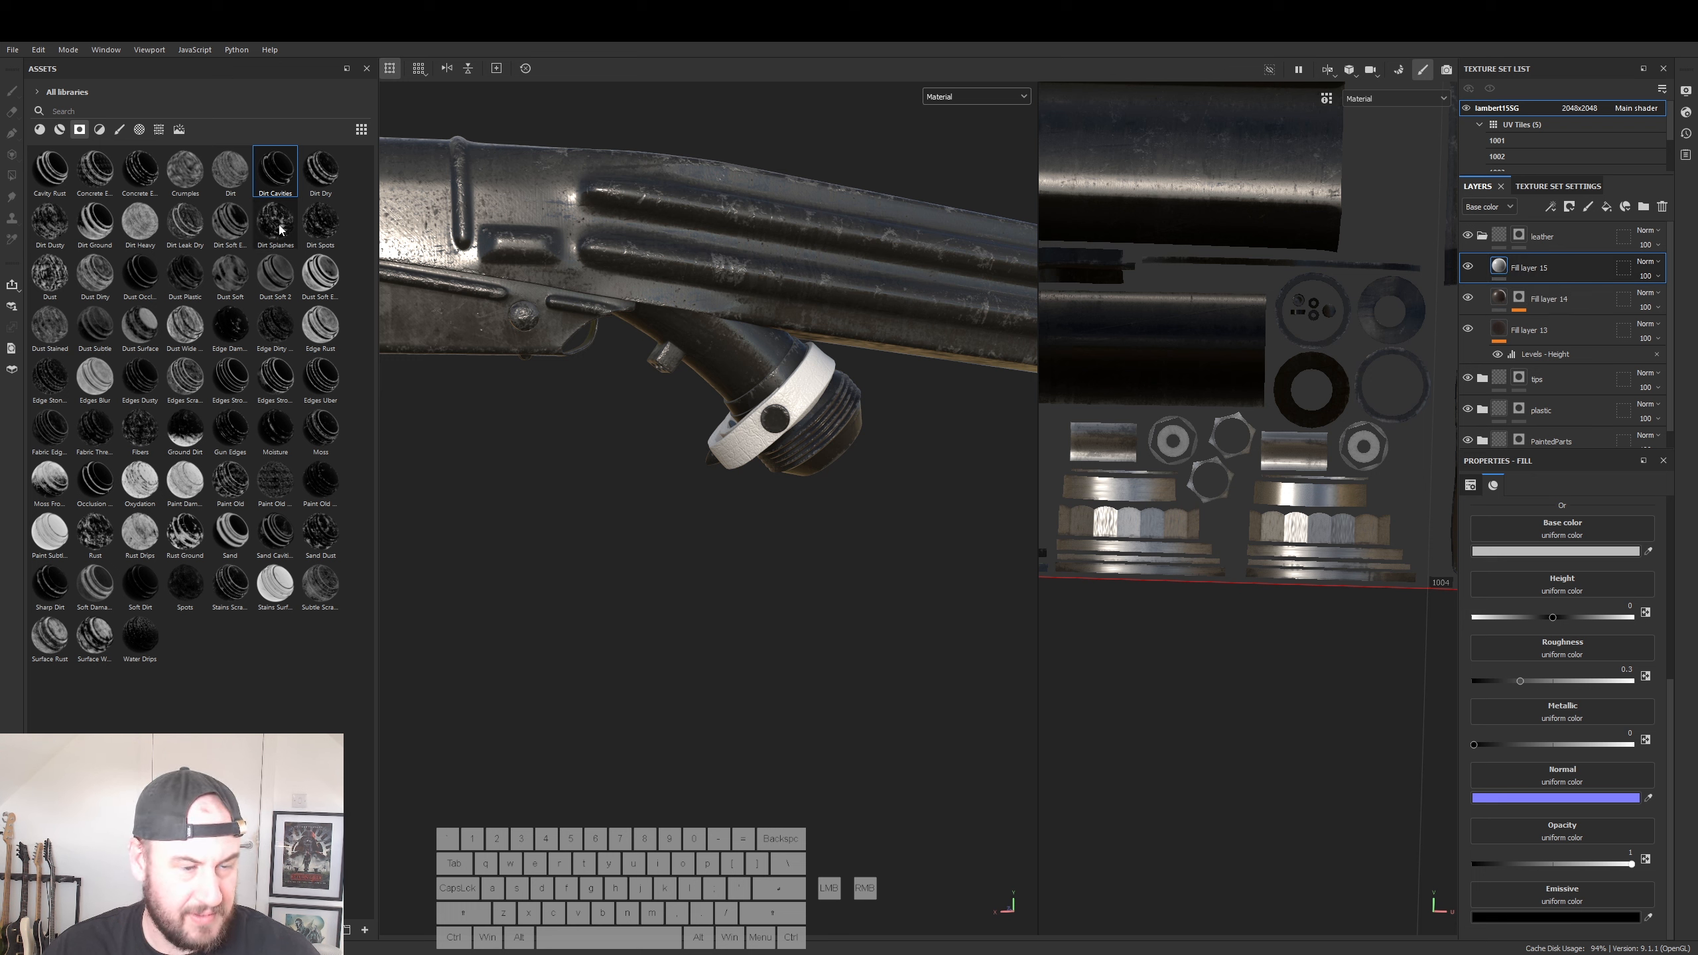
mouse_move(279, 230)
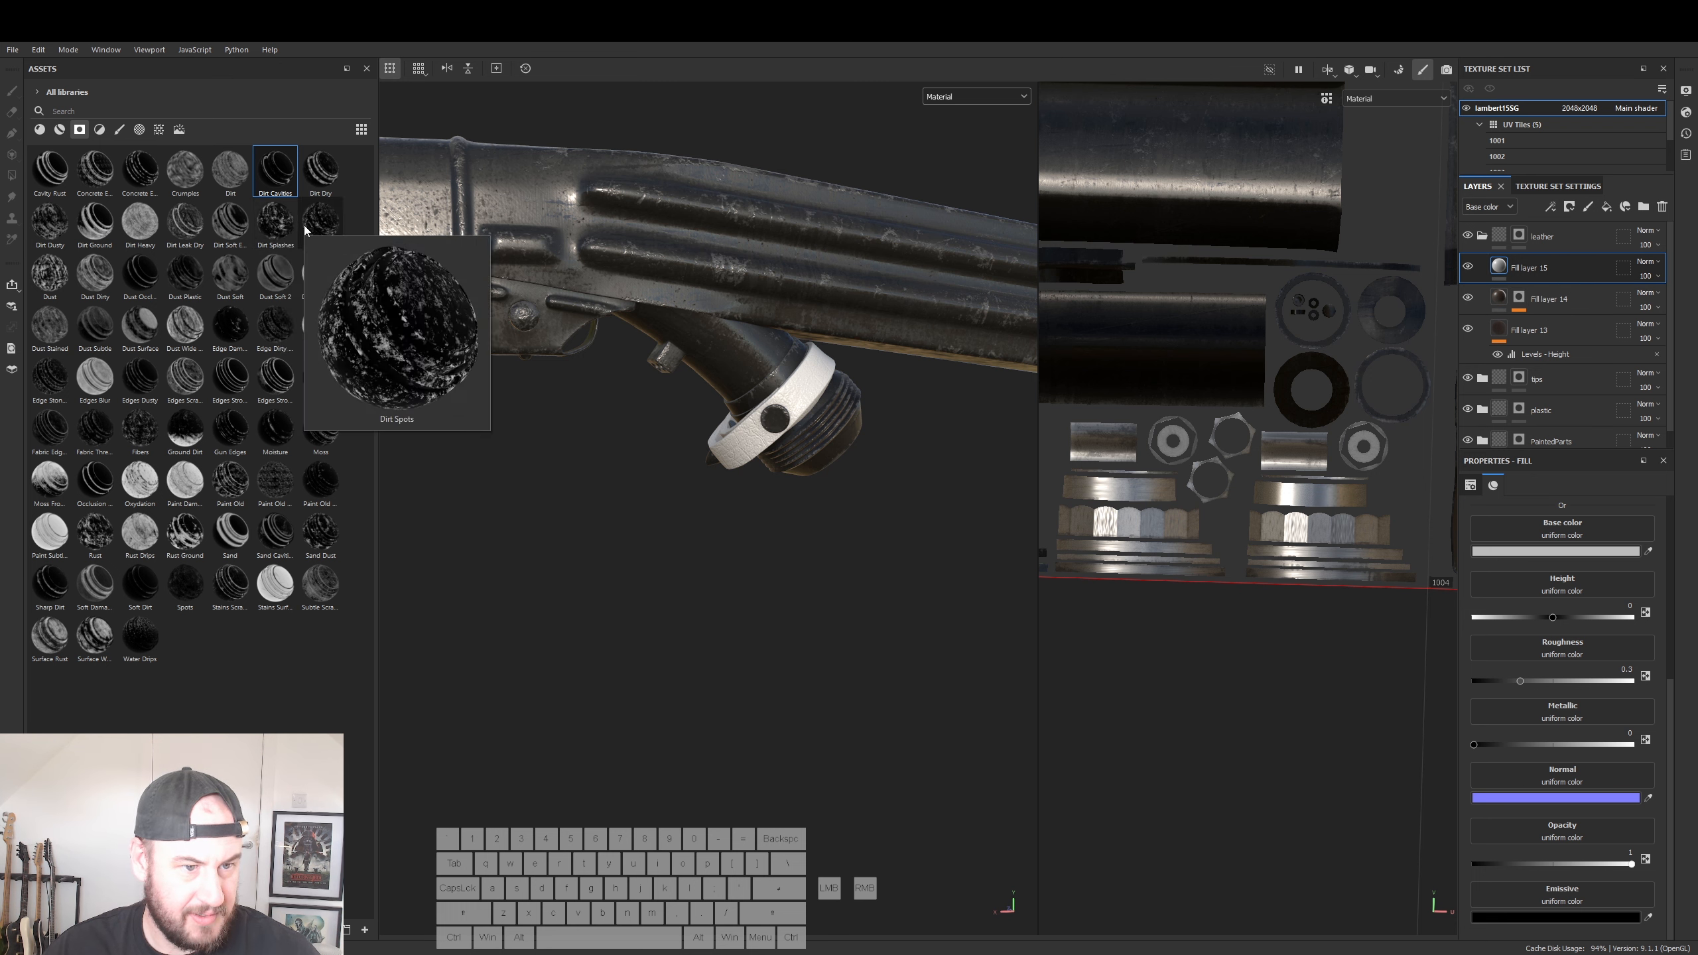
left_click(312, 227)
left_click_drag(313, 228, 1518, 264)
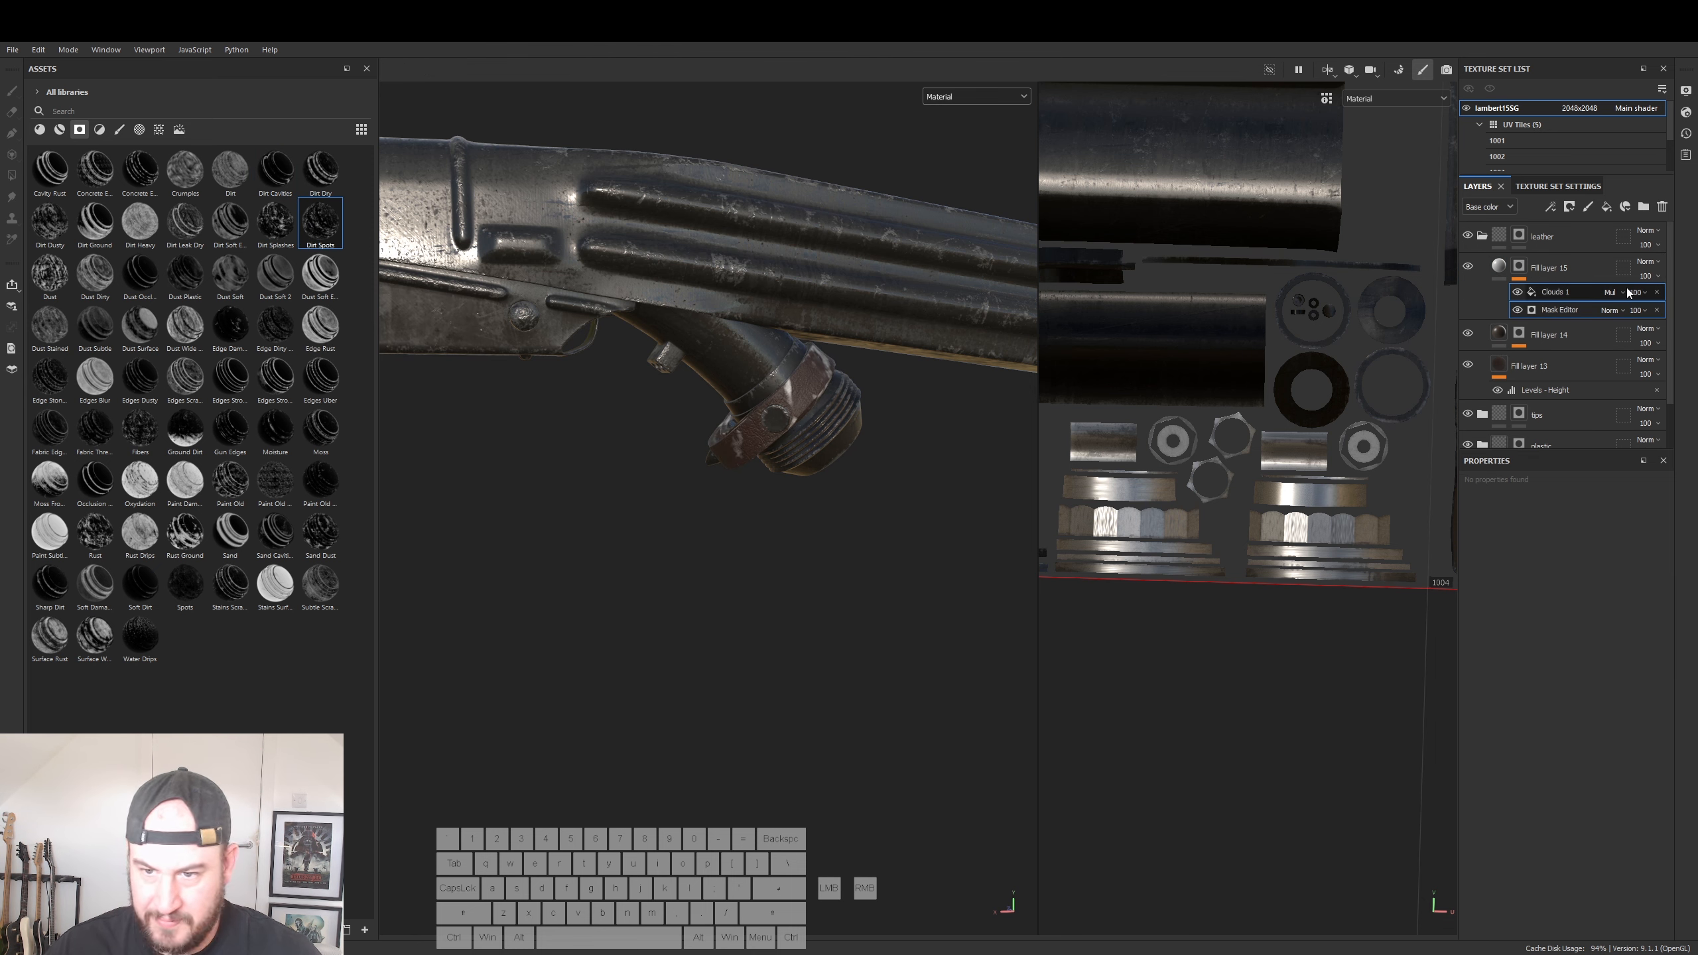
- Set Global Balance to 0.74 and Global Contrast to 0.2 in the Mask Editor of the dirt spots layer's mask
left_click(1568, 311)
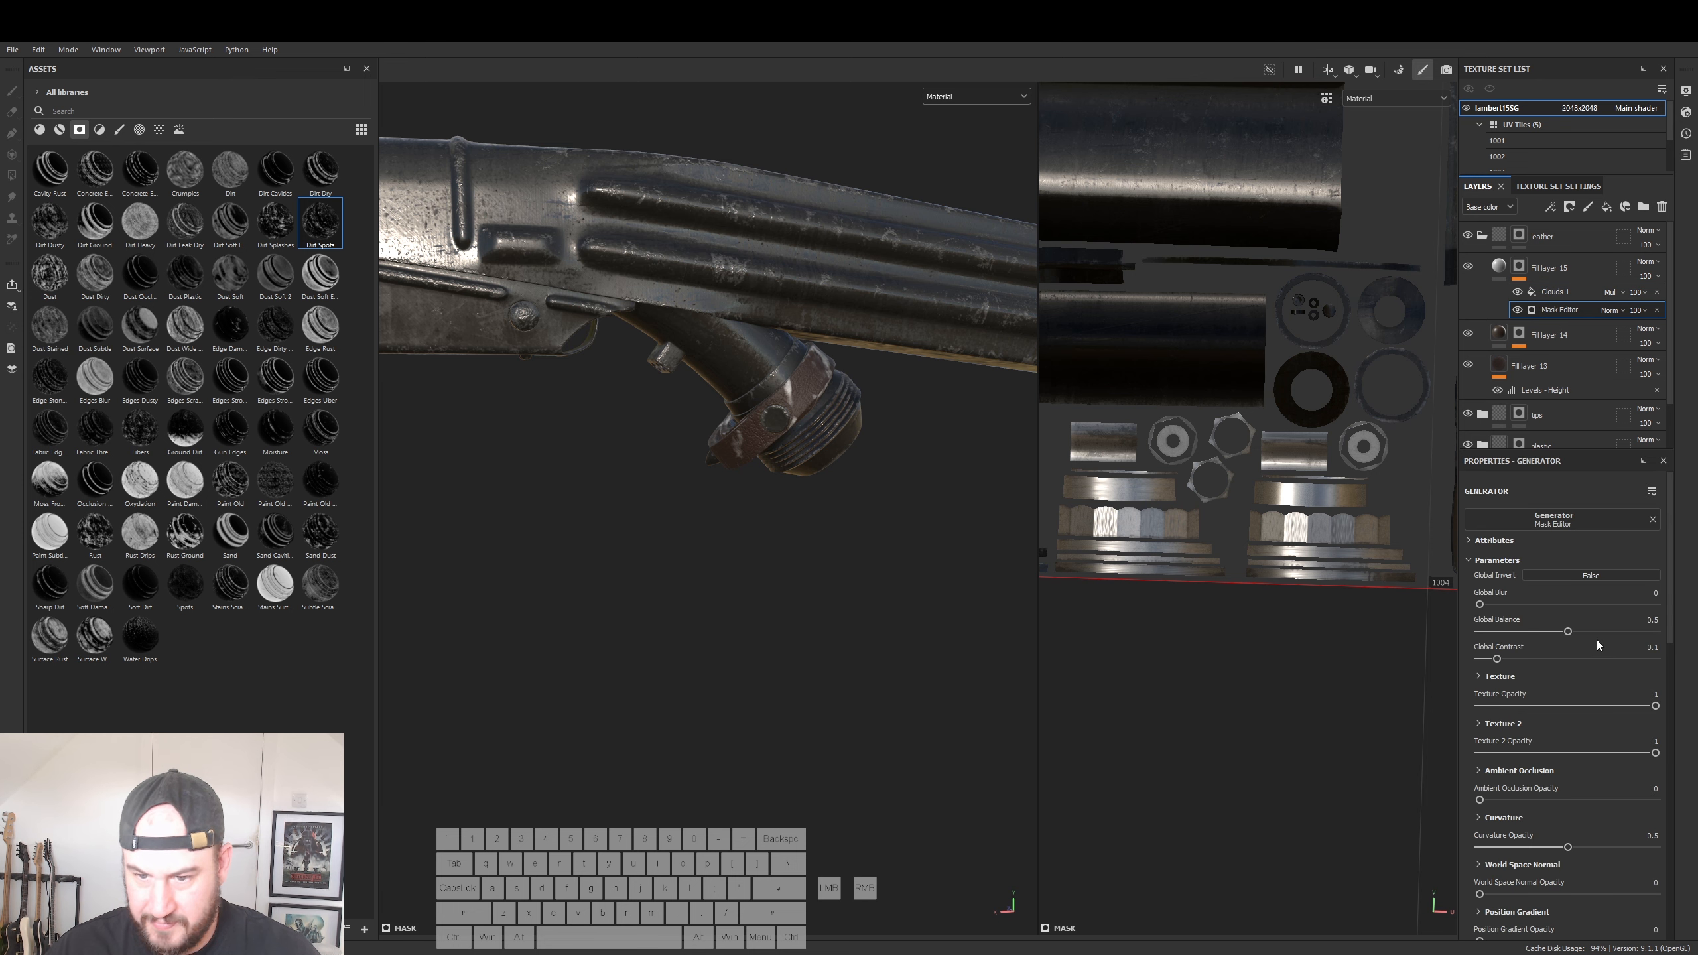
left_click_drag(1569, 632, 1640, 634)
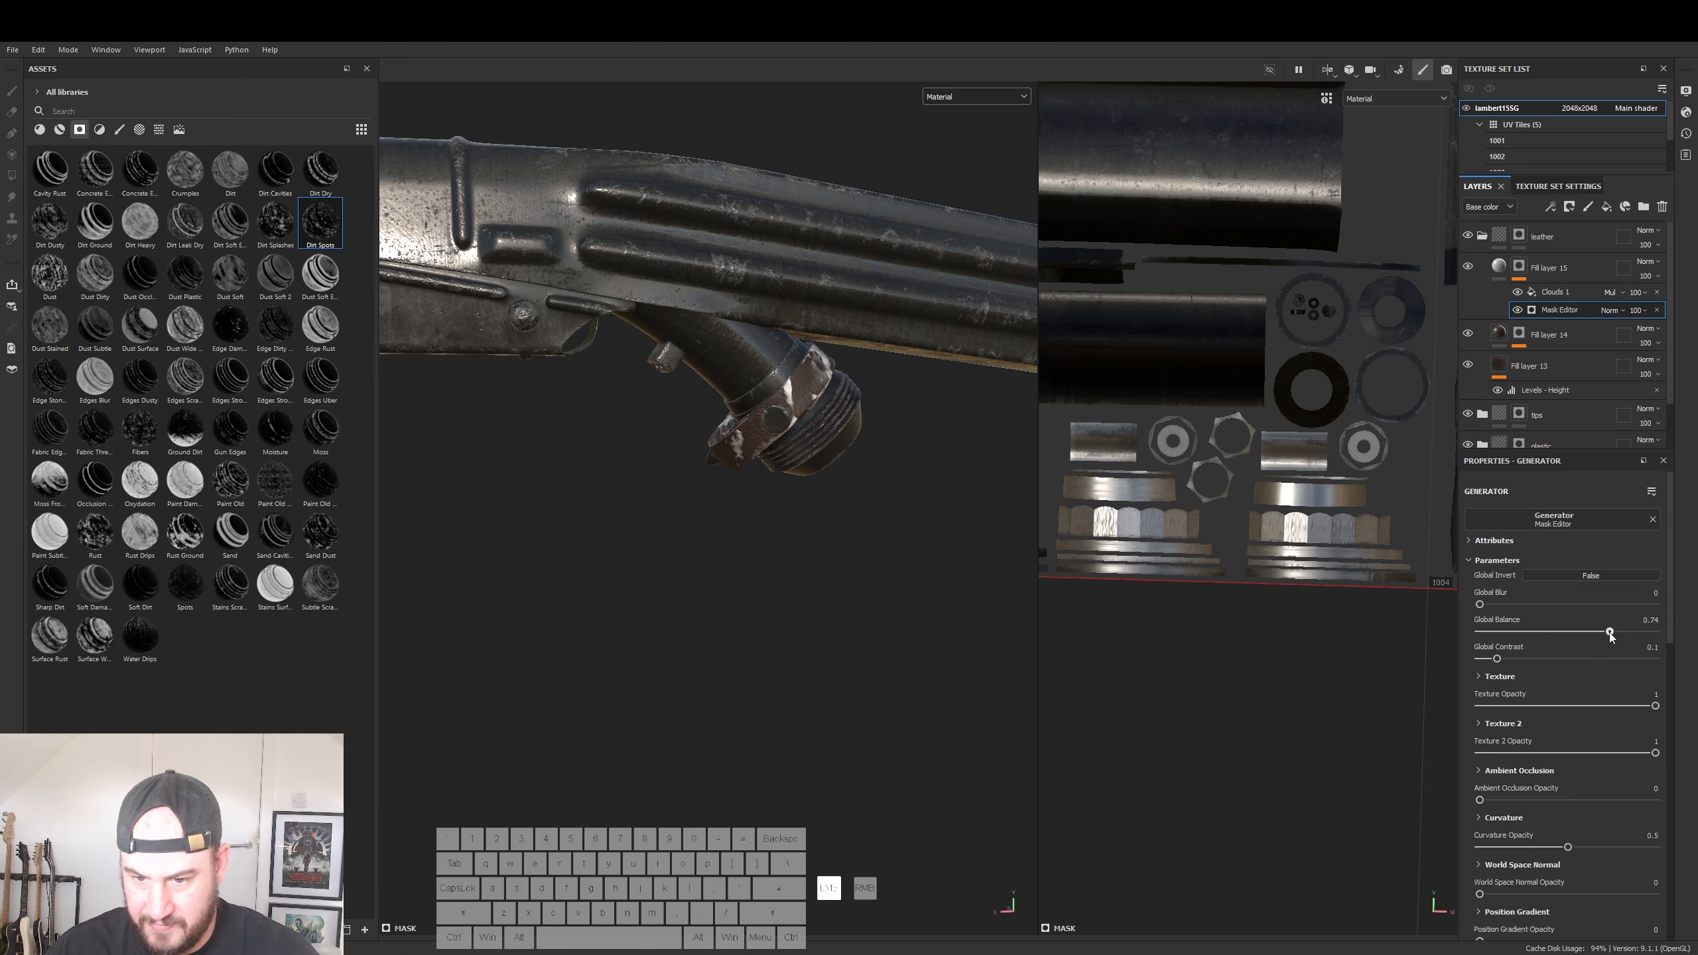
mouse_move(1497, 658)
left_mouse_down()
mouse_move(1543, 660)
mouse_move(1515, 660)
left_mouse_up()
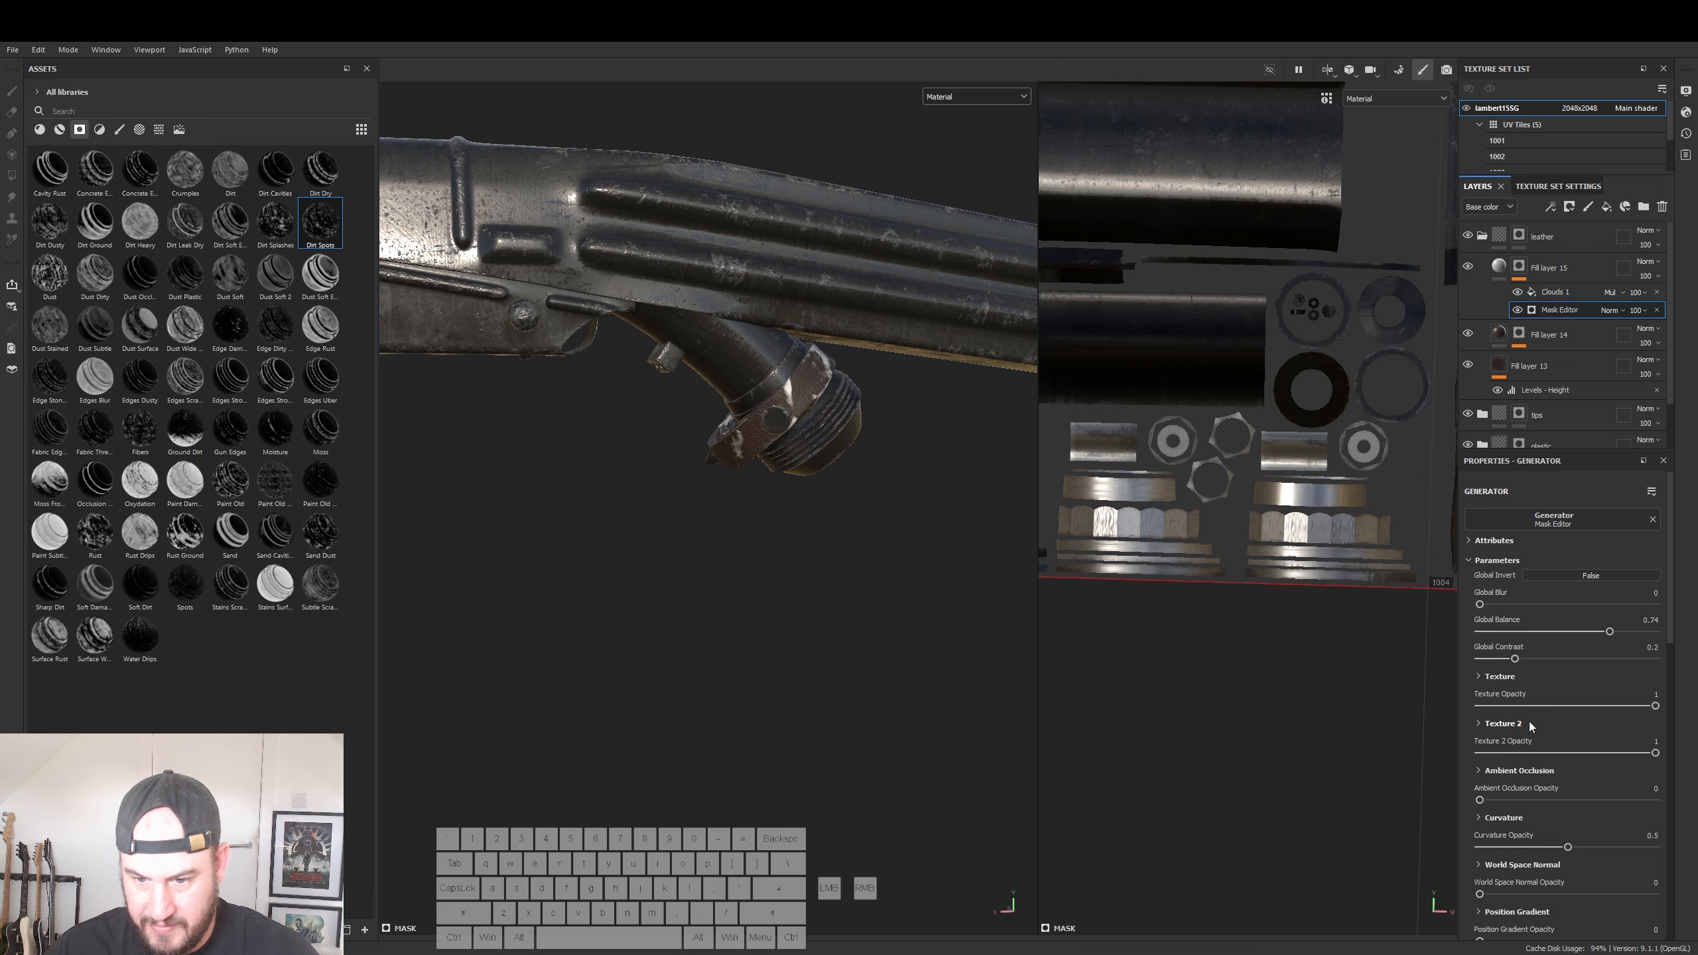
- Set the mask opacities: Texture 0.91, Texture 2 0.59, Ambient Occlusion 0.32, Curvature 0.59, World Space Normal 0.29, Position Gradient 0.15
left_click_drag(1479, 802, 1584, 847)
left_click_drag(1481, 894, 1531, 889)
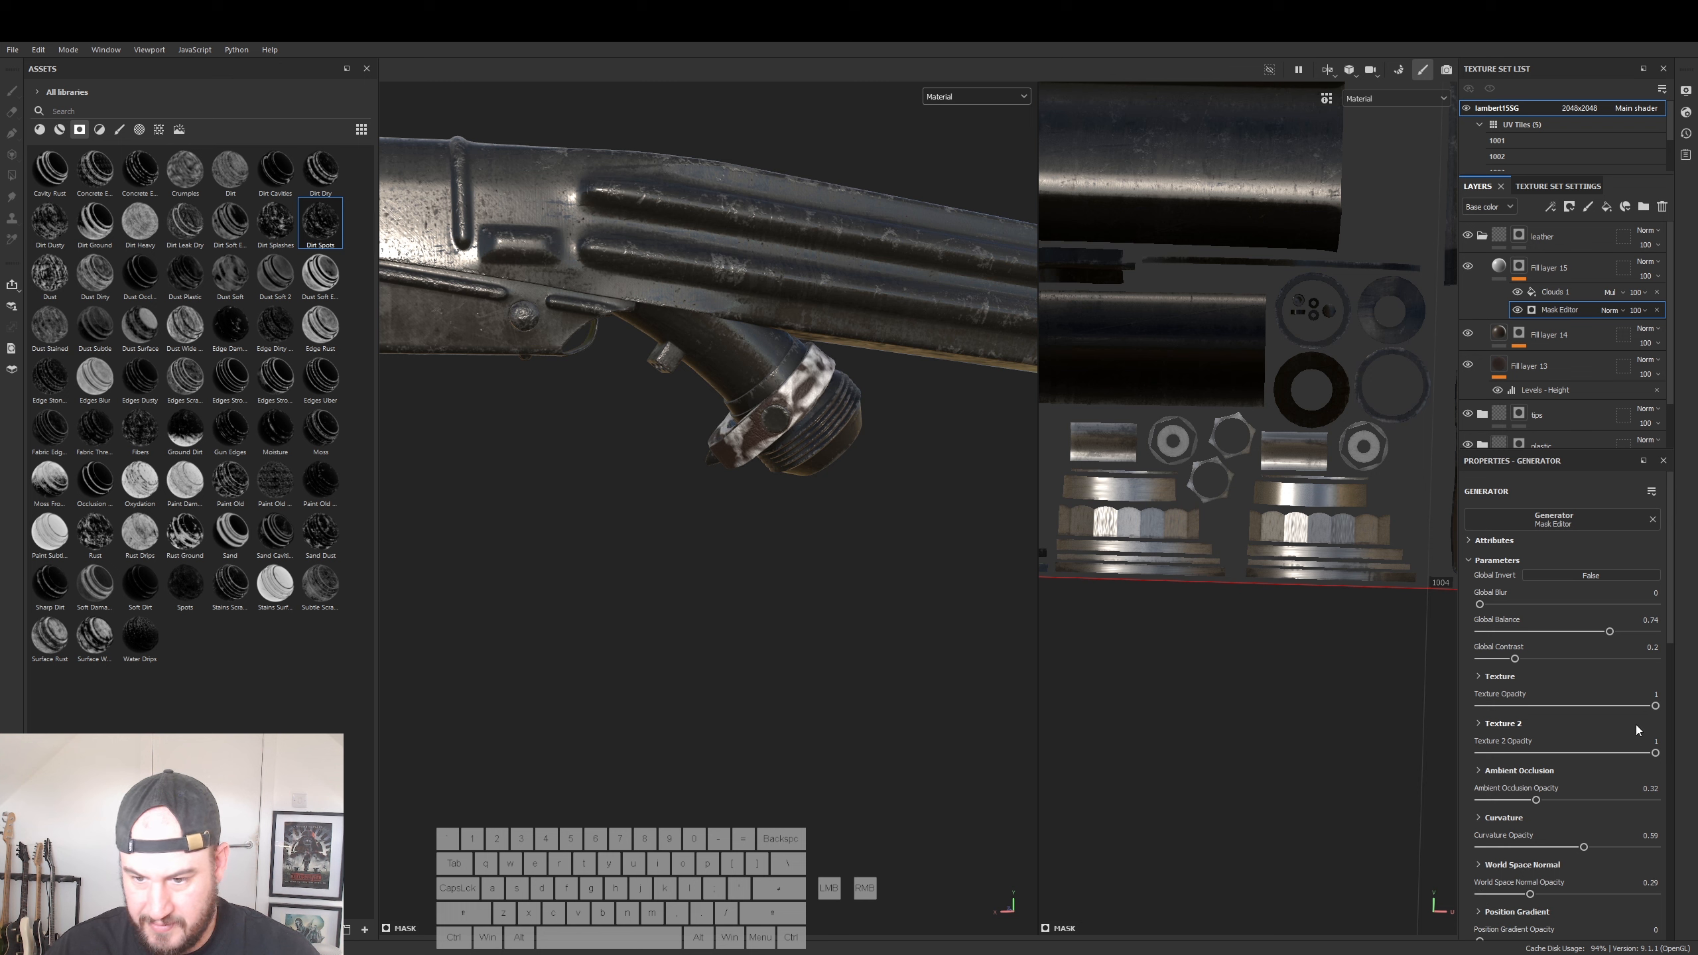
mouse_move(1656, 706)
left_mouse_down()
mouse_move(1607, 711)
mouse_move(1657, 755)
mouse_move(1585, 754)
mouse_move(1652, 717)
mouse_move(1639, 722)
left_mouse_up()
scroll(1551, 863, "down", 3)
left_click_drag(1480, 821, 1507, 822)
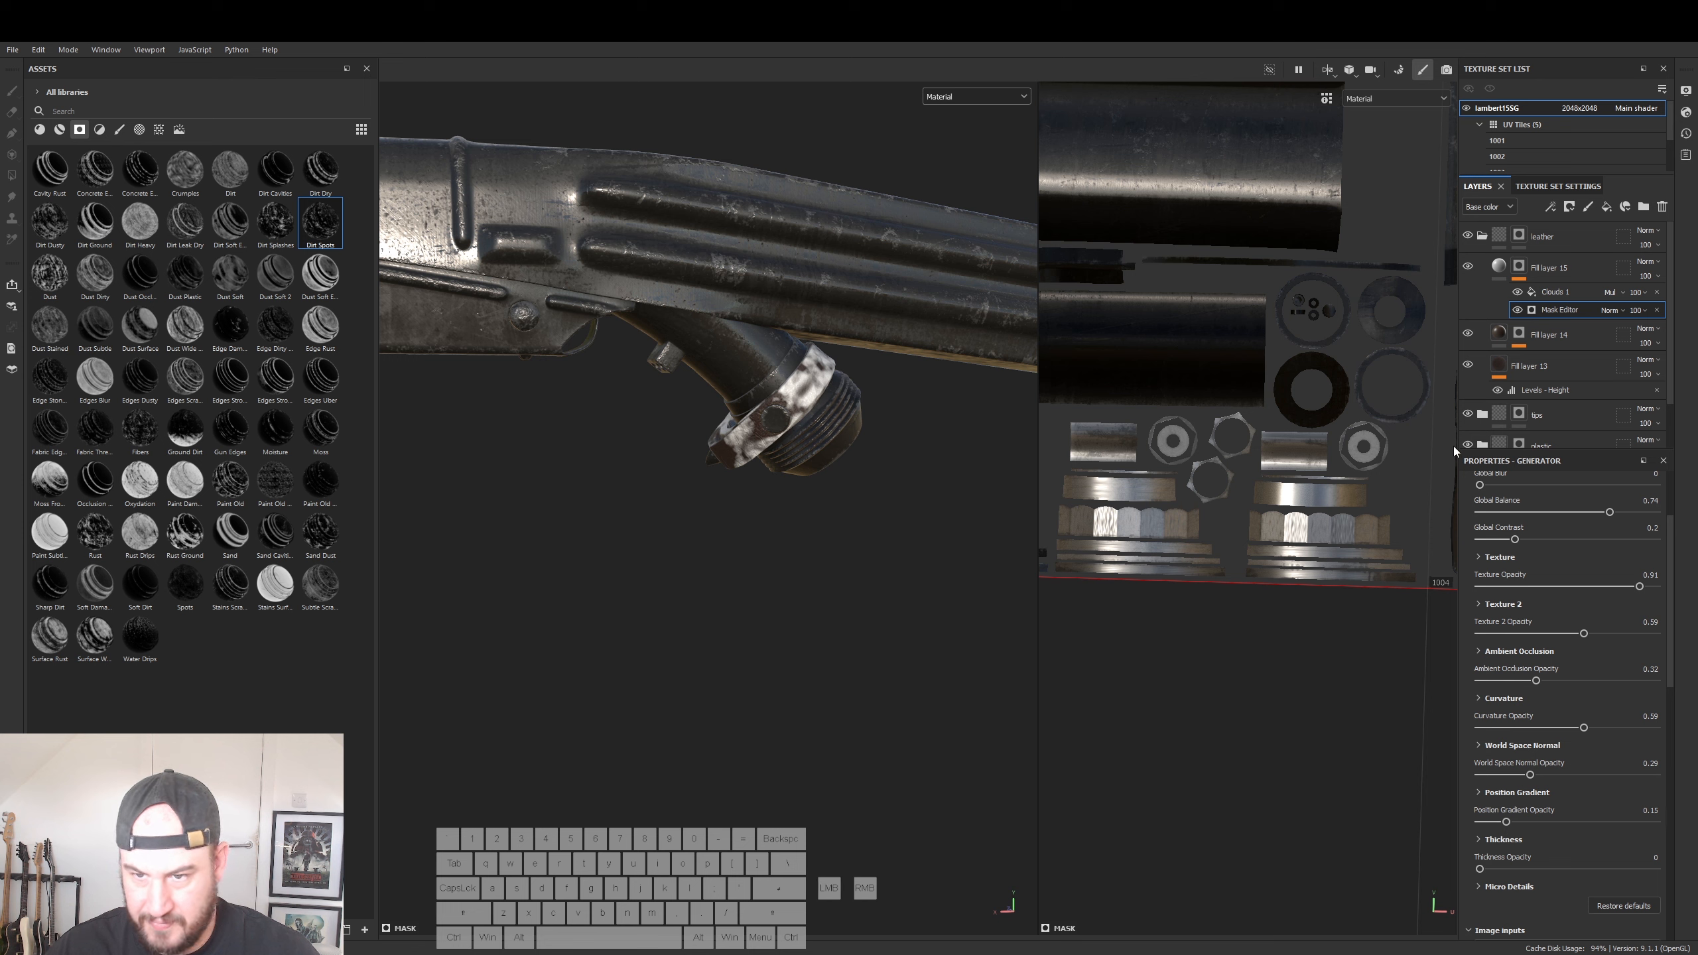
- Try a near-black 0C0C0C base colour with Linear burn blending on the dirt spots layer
left_click(1502, 266)
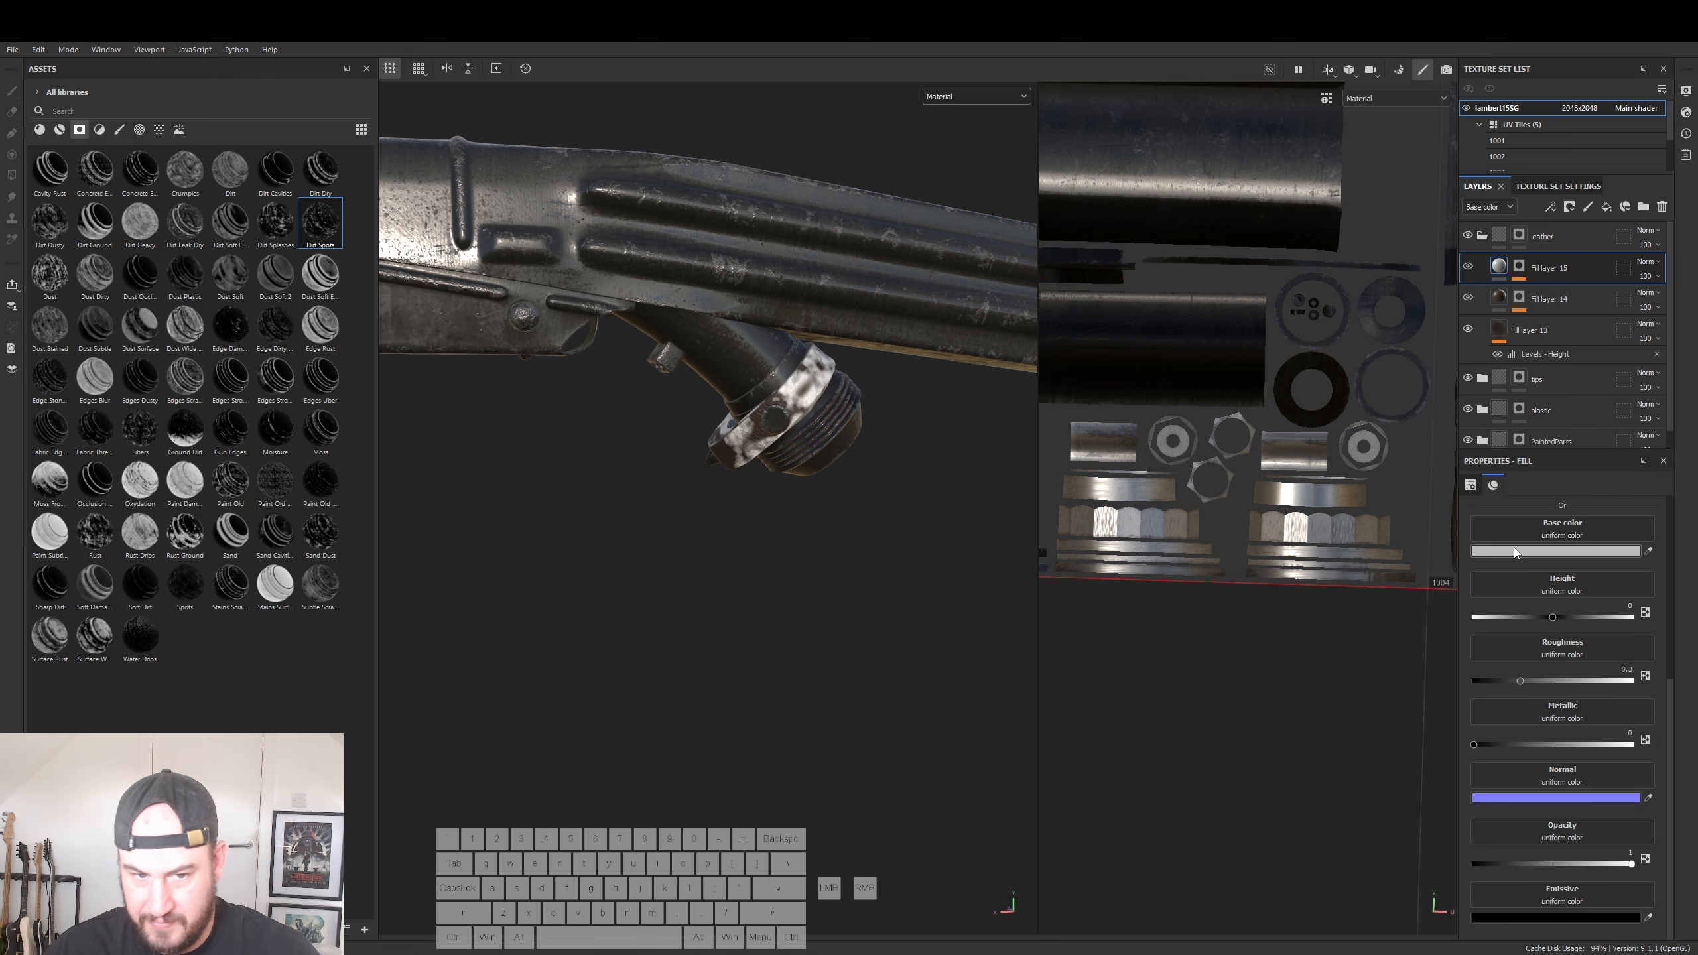
left_click(1518, 552)
left_click_drag(1419, 822, 1361, 887)
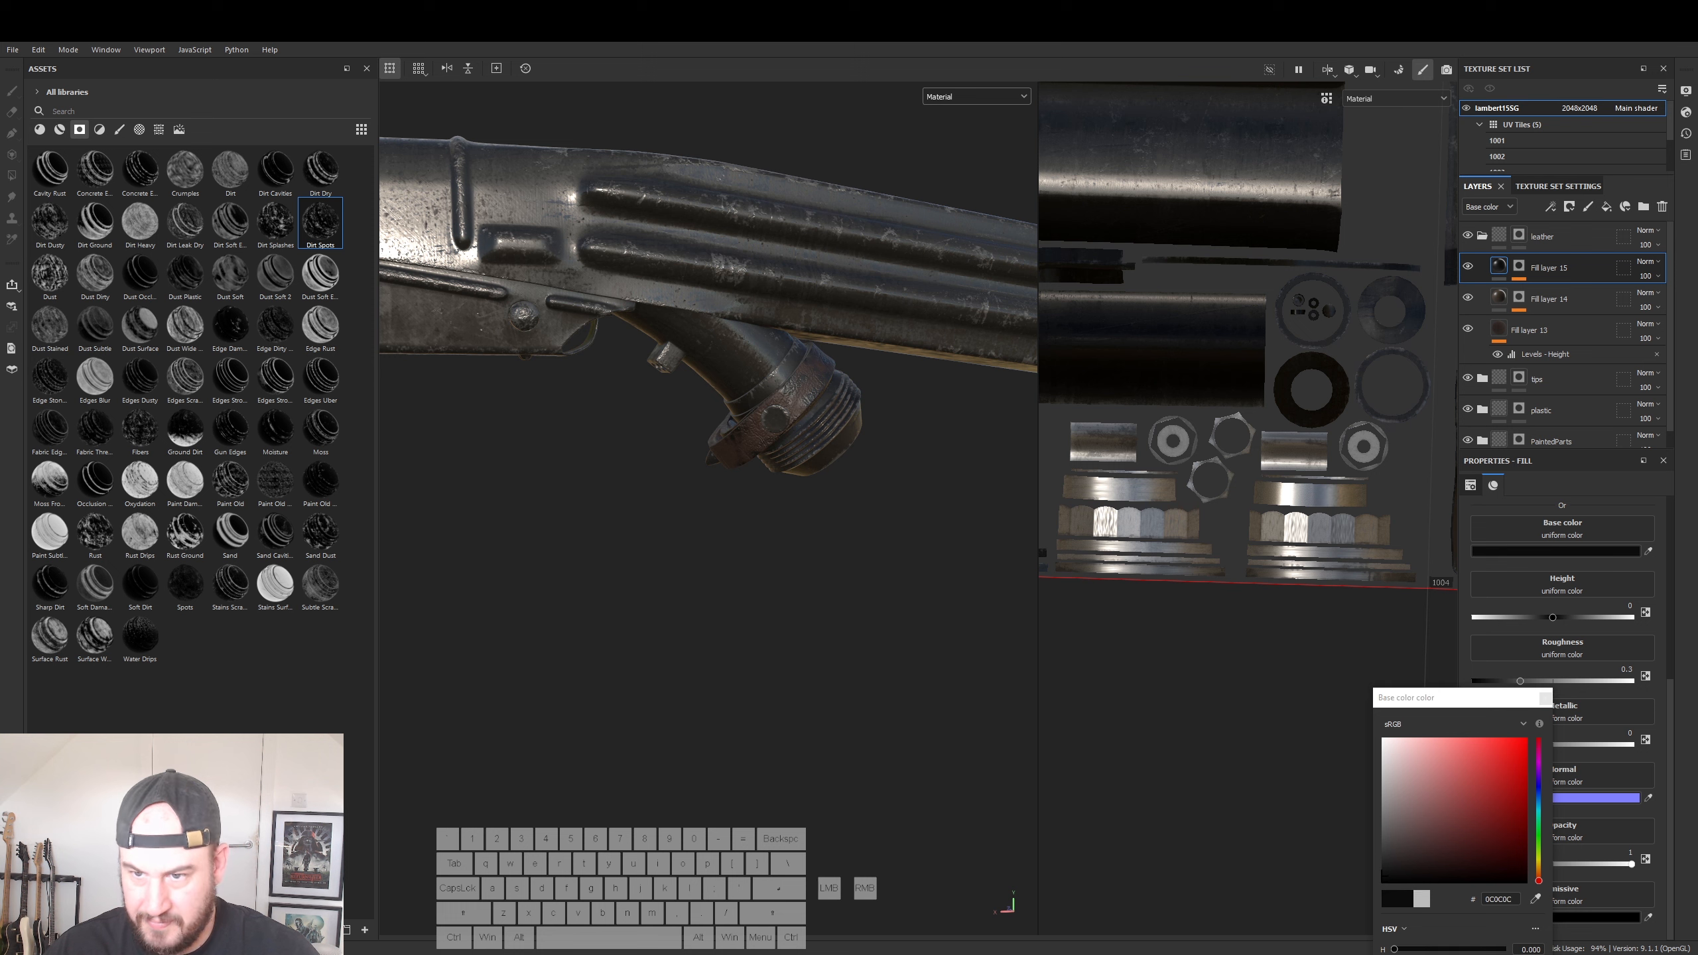
left_click(1649, 261)
left_click(1635, 486)
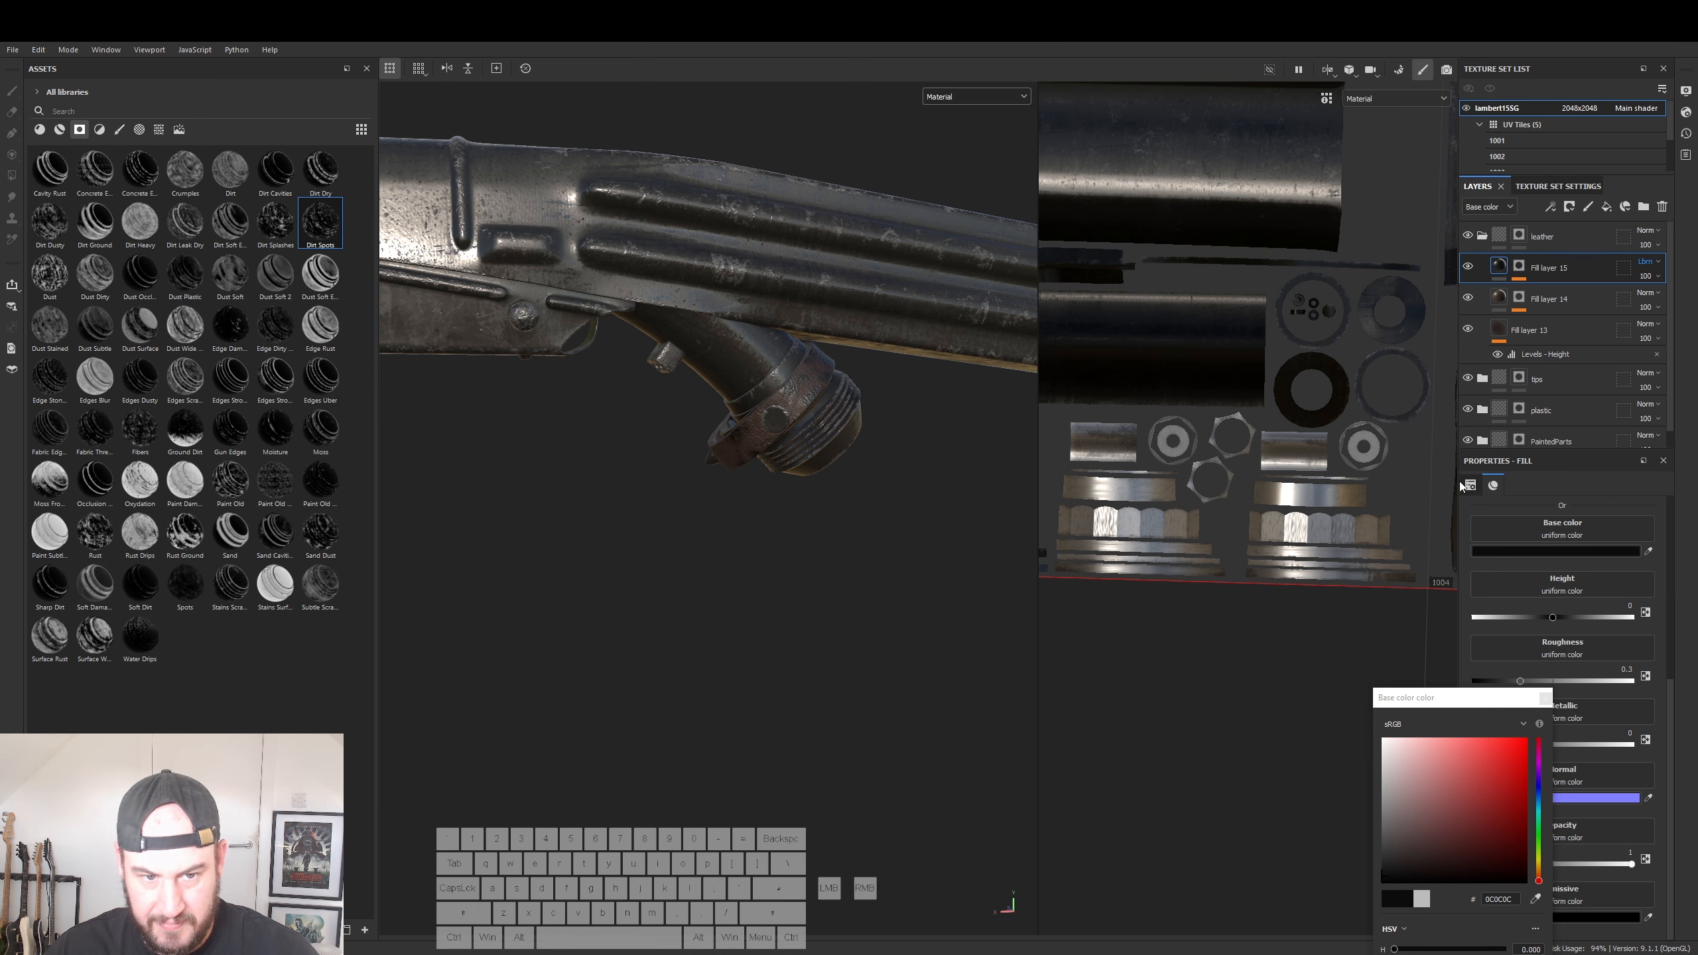
left_click(1546, 699)
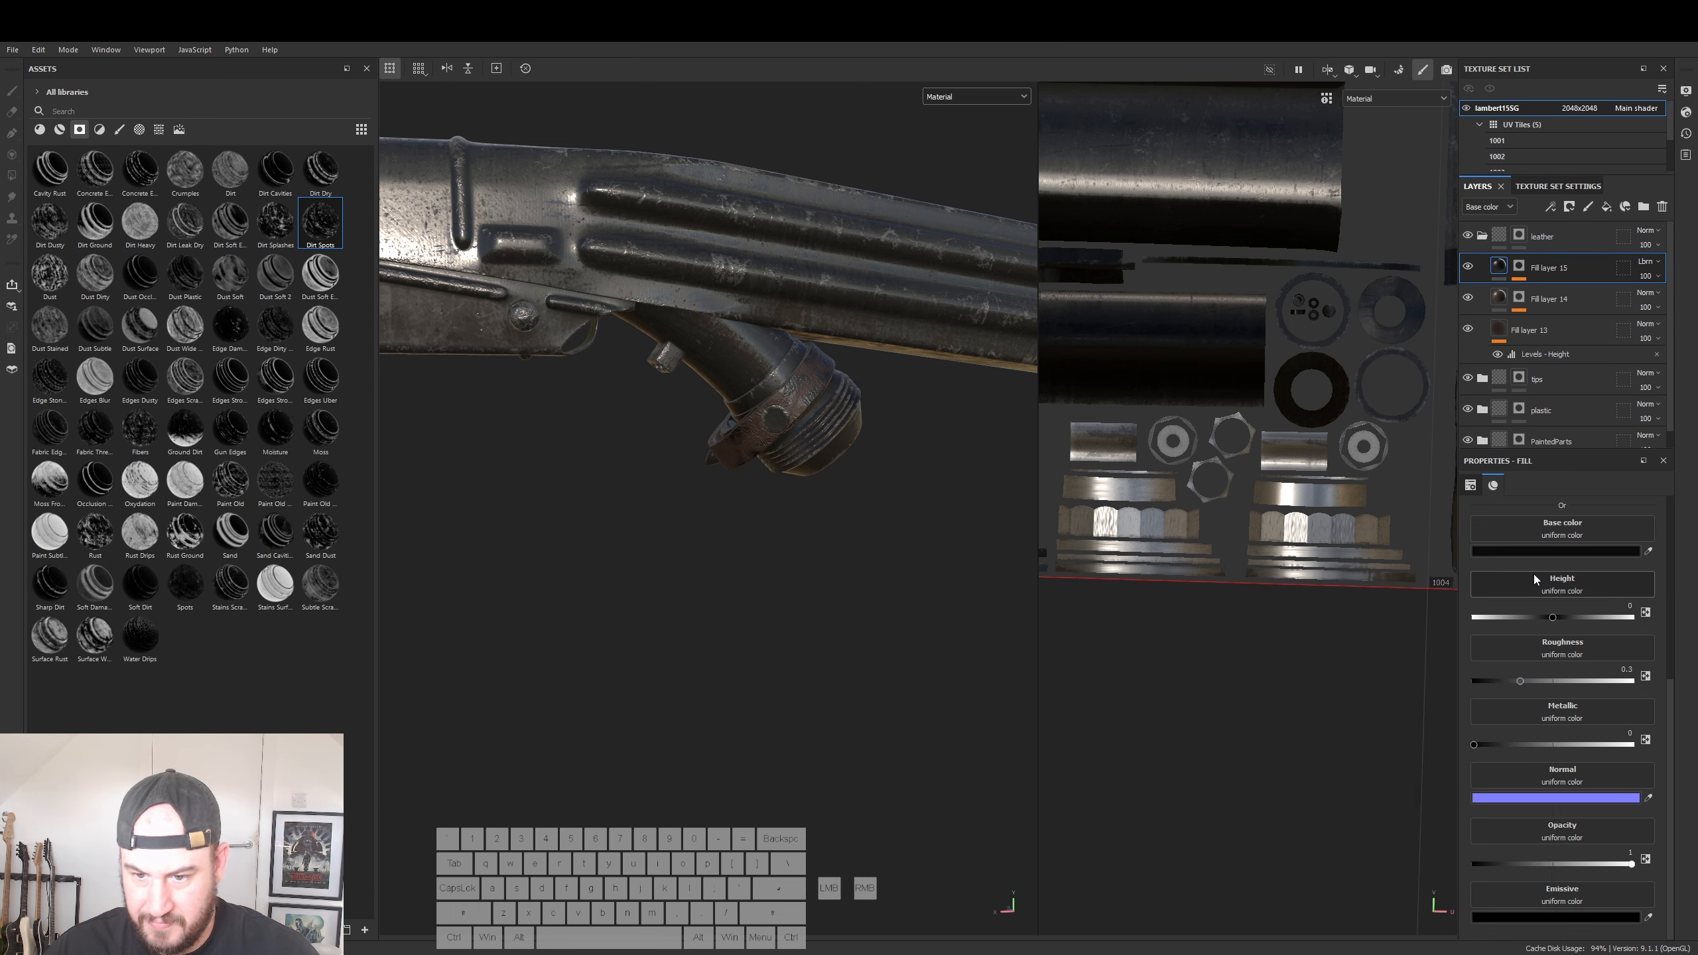
- Try a grey 6A6363 base colour on the dirt spots layer and return its blend mode to Normal
left_click(1534, 550)
left_click_drag(1390, 794, 1392, 822)
left_click(1555, 529)
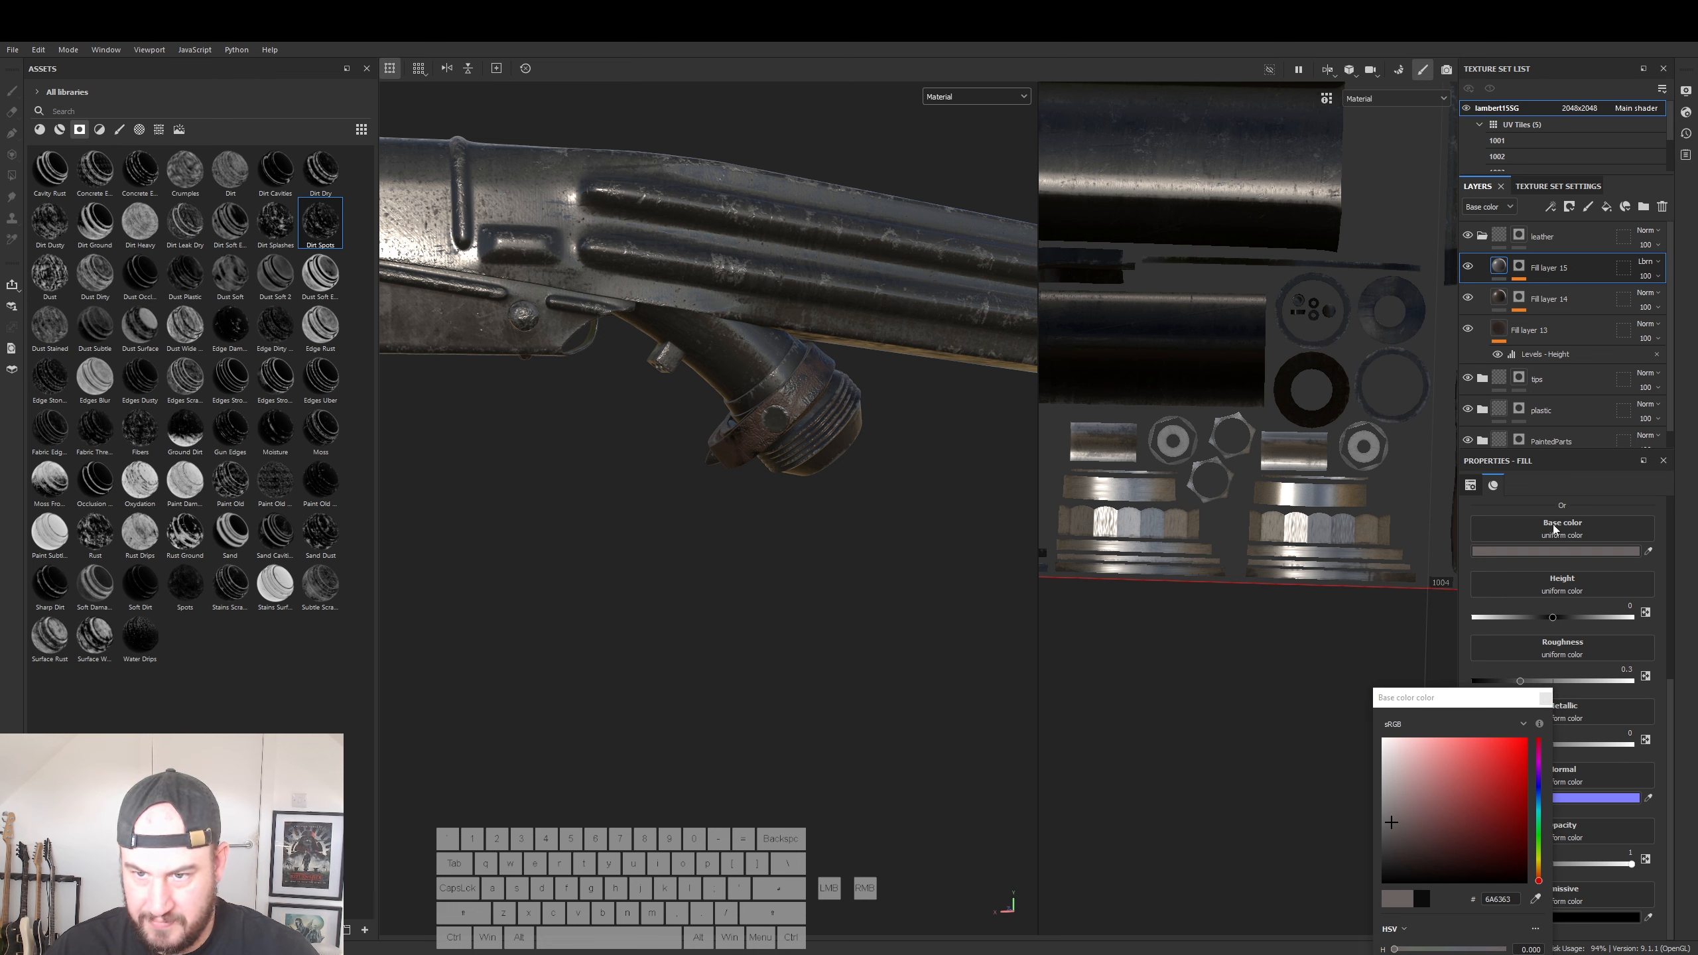
left_click(1543, 700)
left_click(1648, 261)
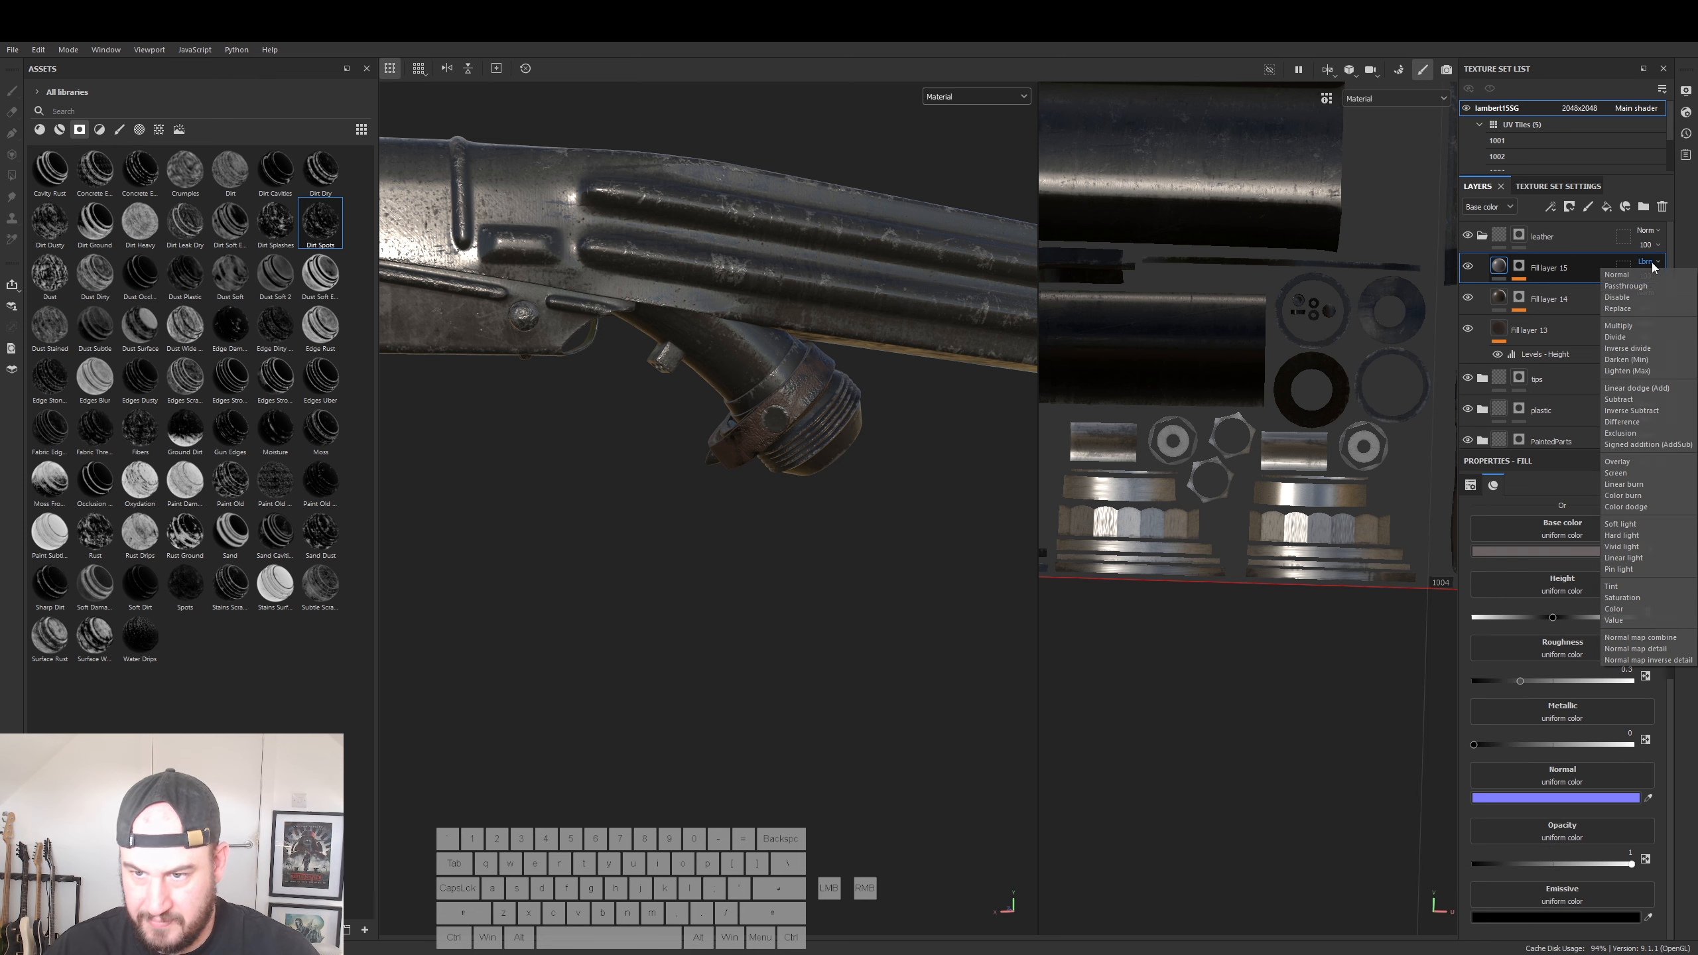
left_click(1649, 276)
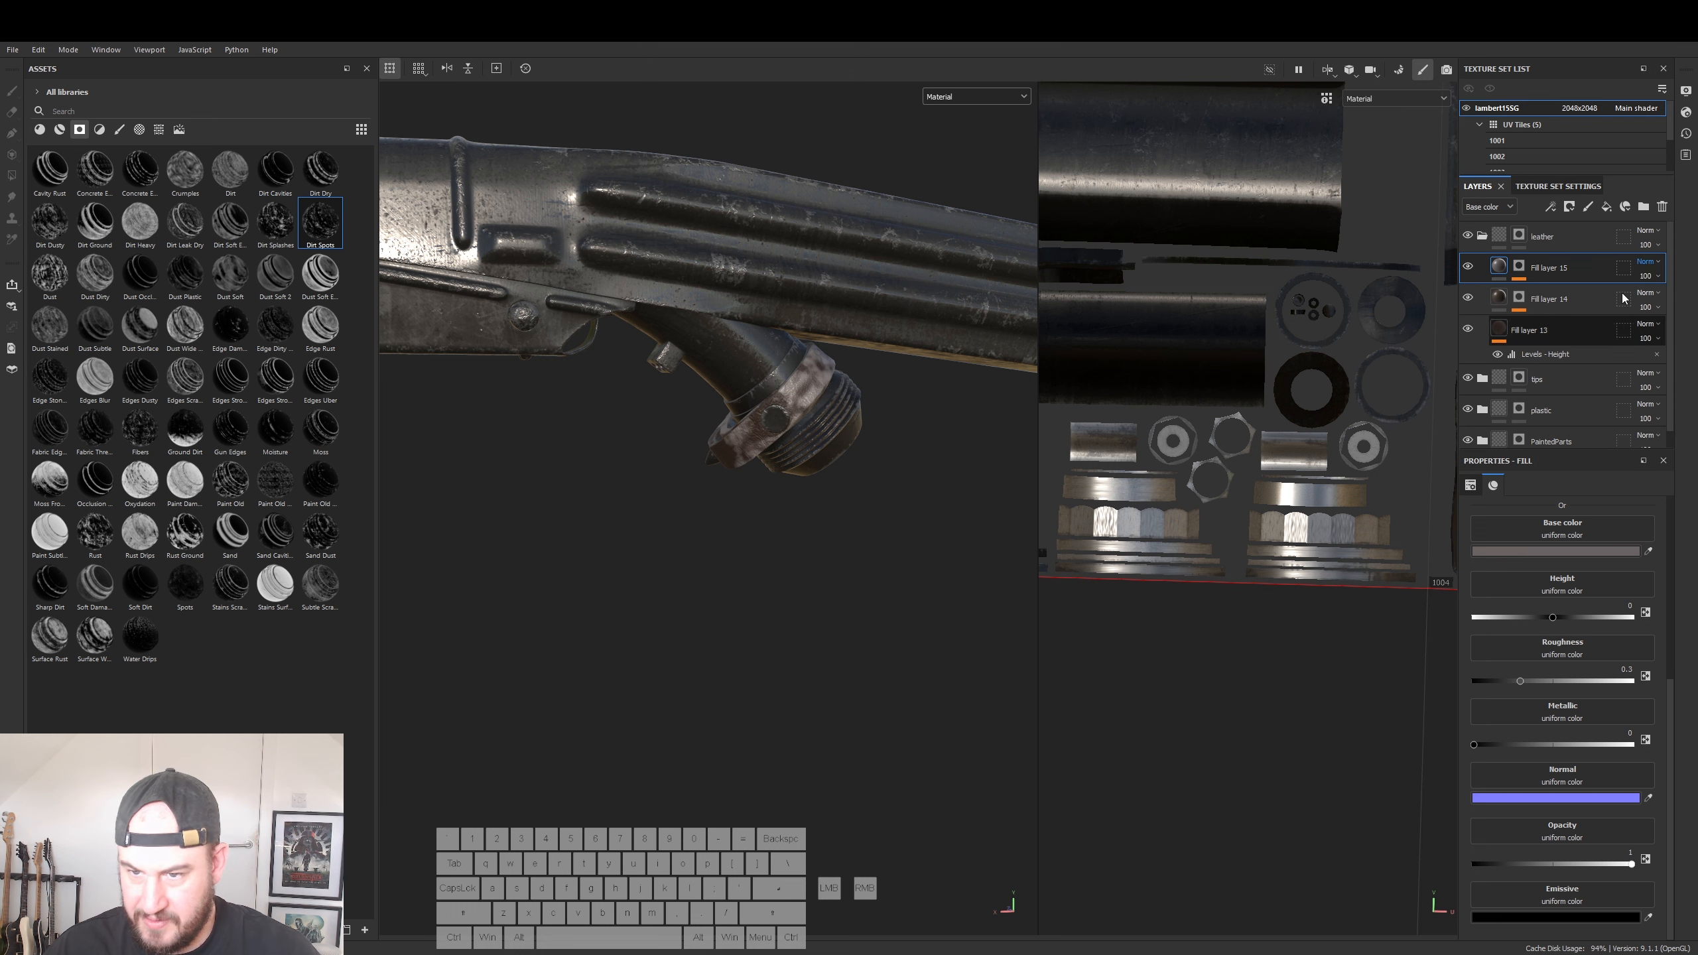
- Lower the dirt spots layer's opacity to 43 and set its base colour to dark grey 2D2A2A
left_click(1659, 280)
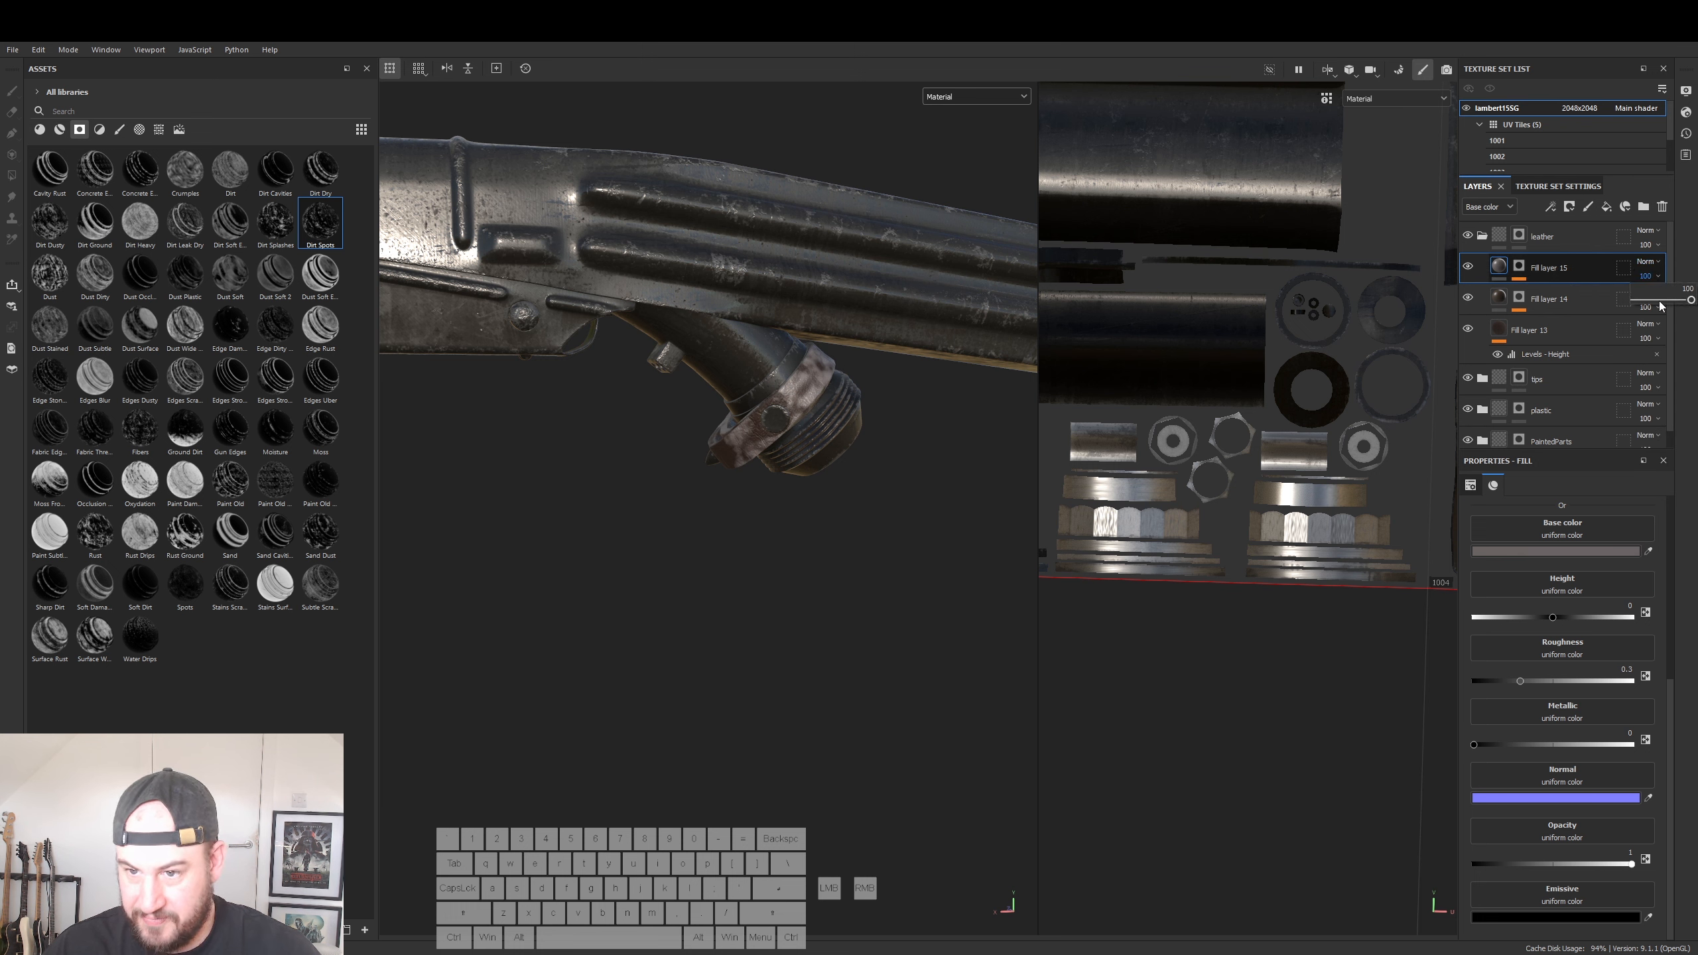
left_click(1660, 301)
left_click(1658, 293)
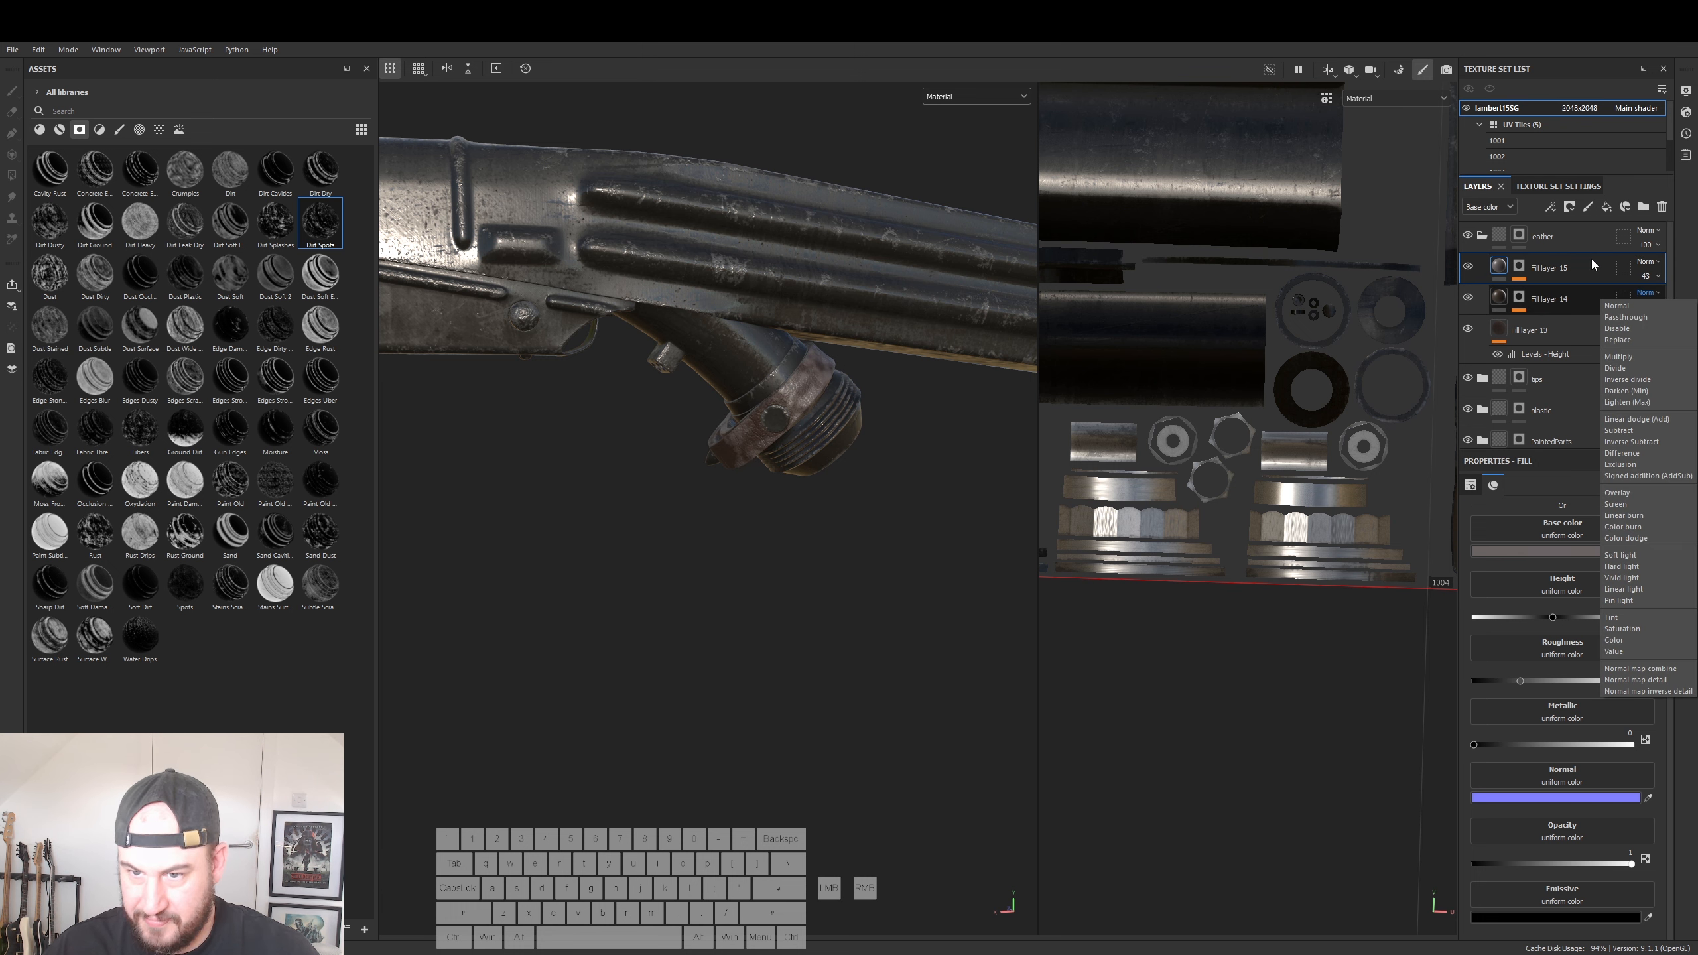
left_click(1499, 271)
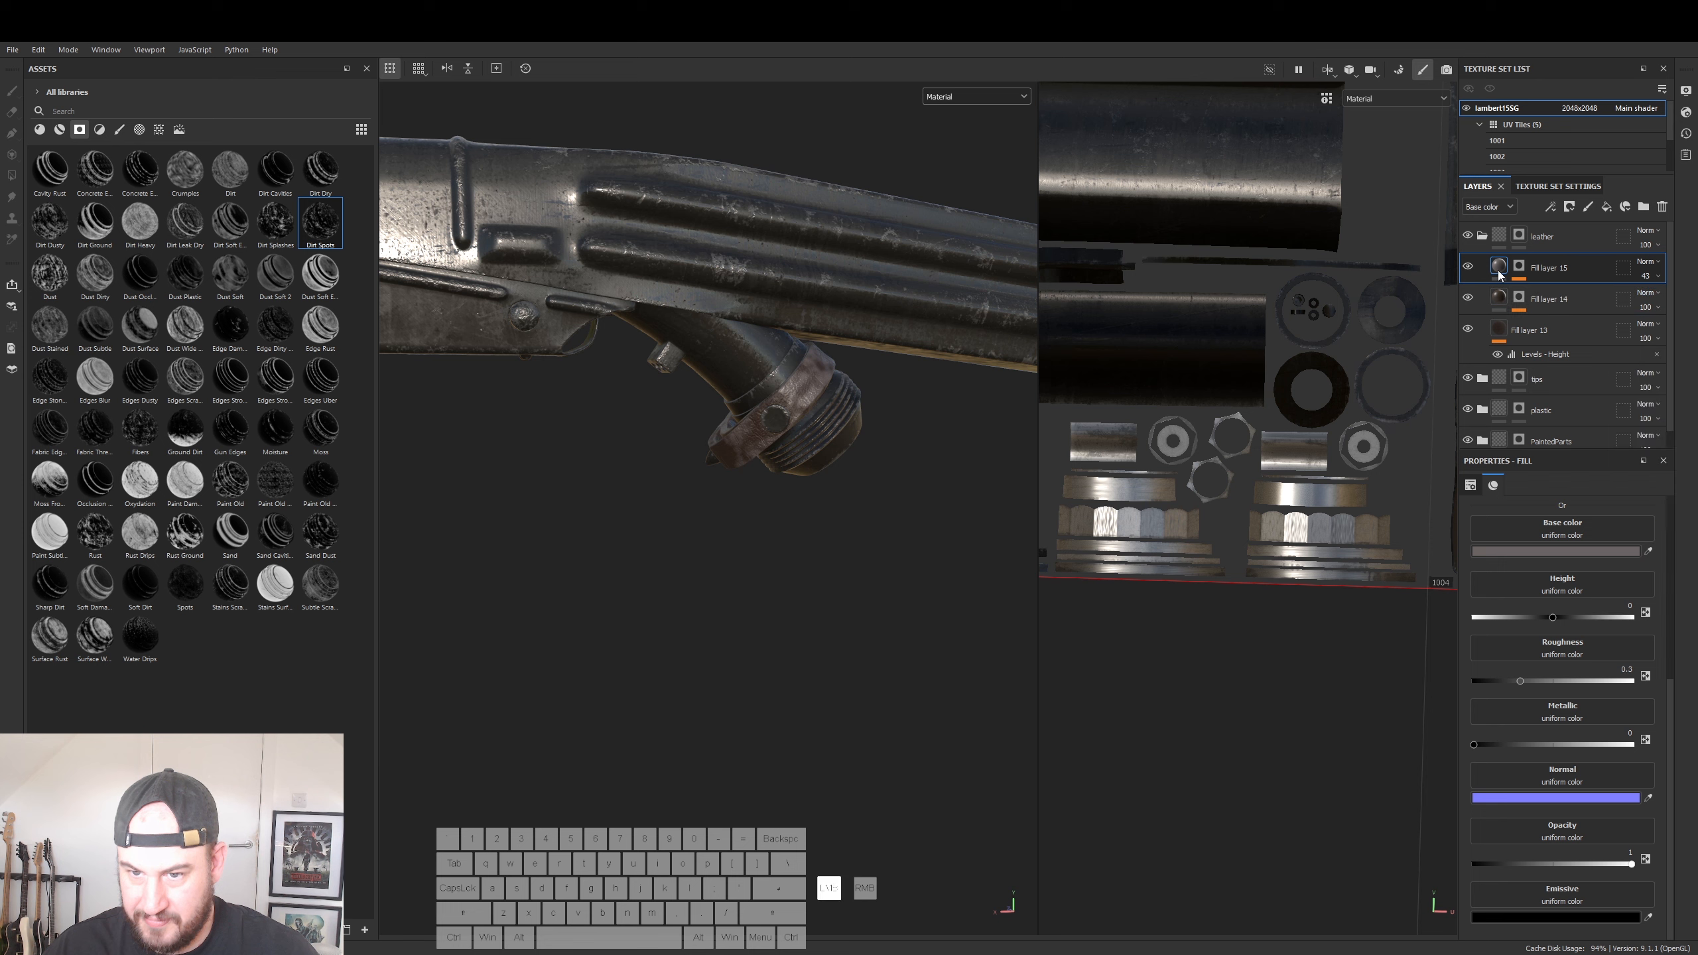
left_click(1542, 551)
left_click(1392, 858)
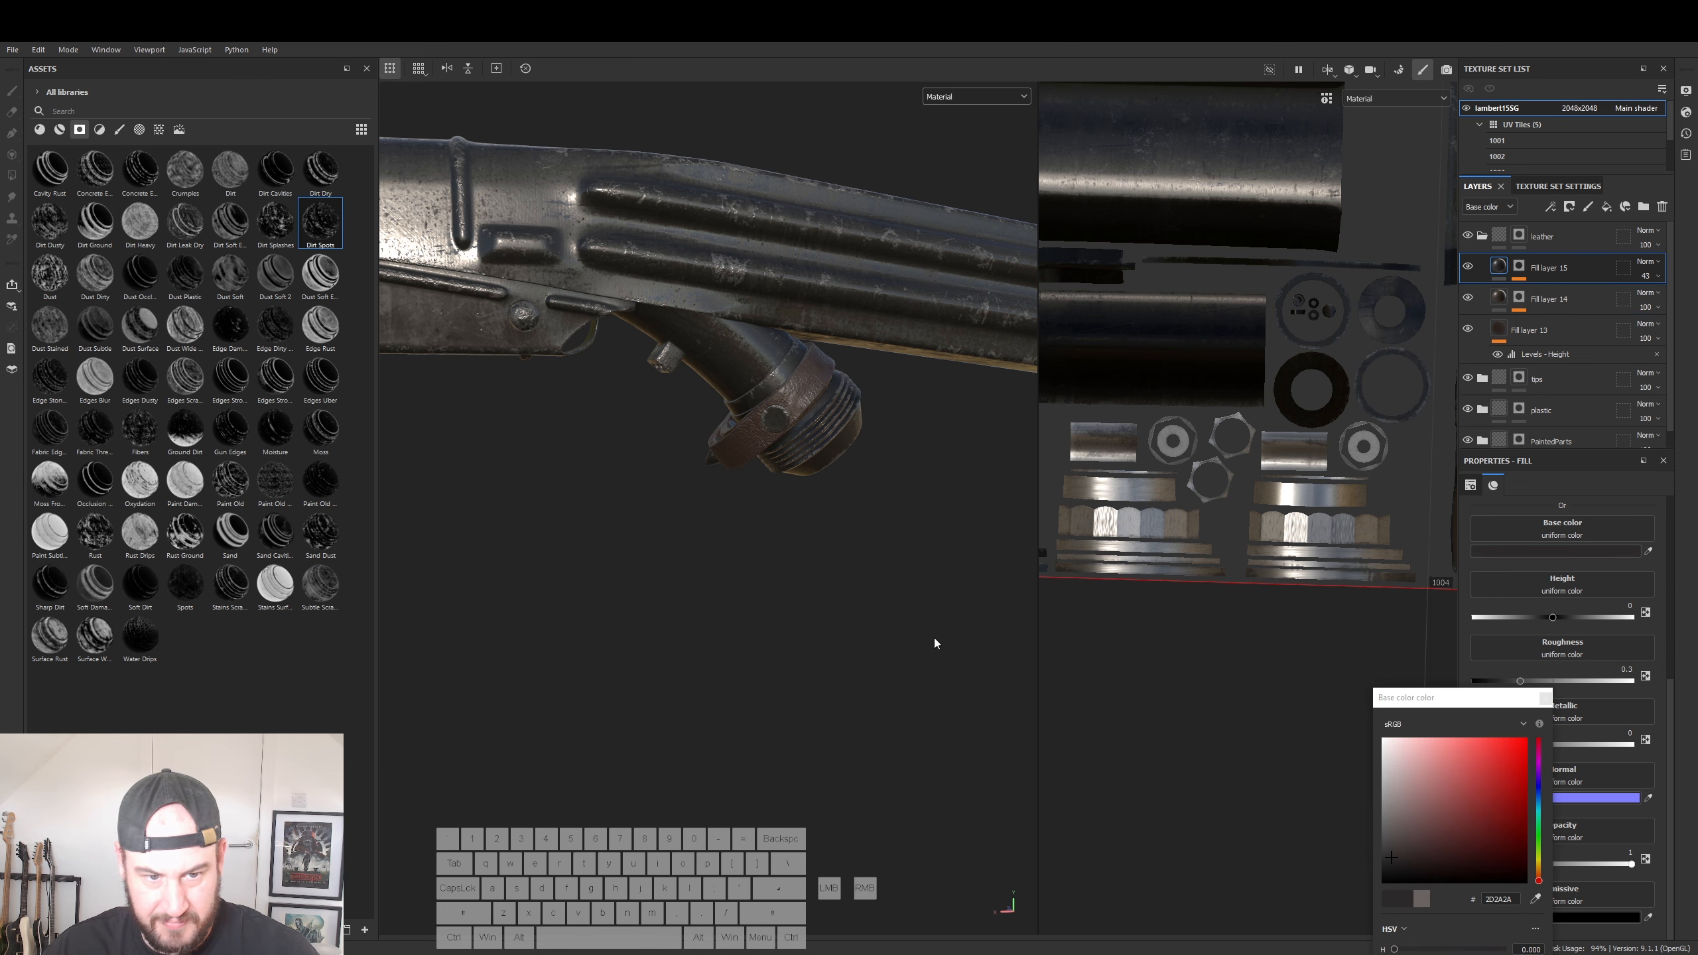
- Close the colour picker and raise the dirt spots layer's roughness to 0.4653
left_click_drag(933, 645, 842, 511, "alt")
right_click_drag(842, 511, 775, 477, "alt")
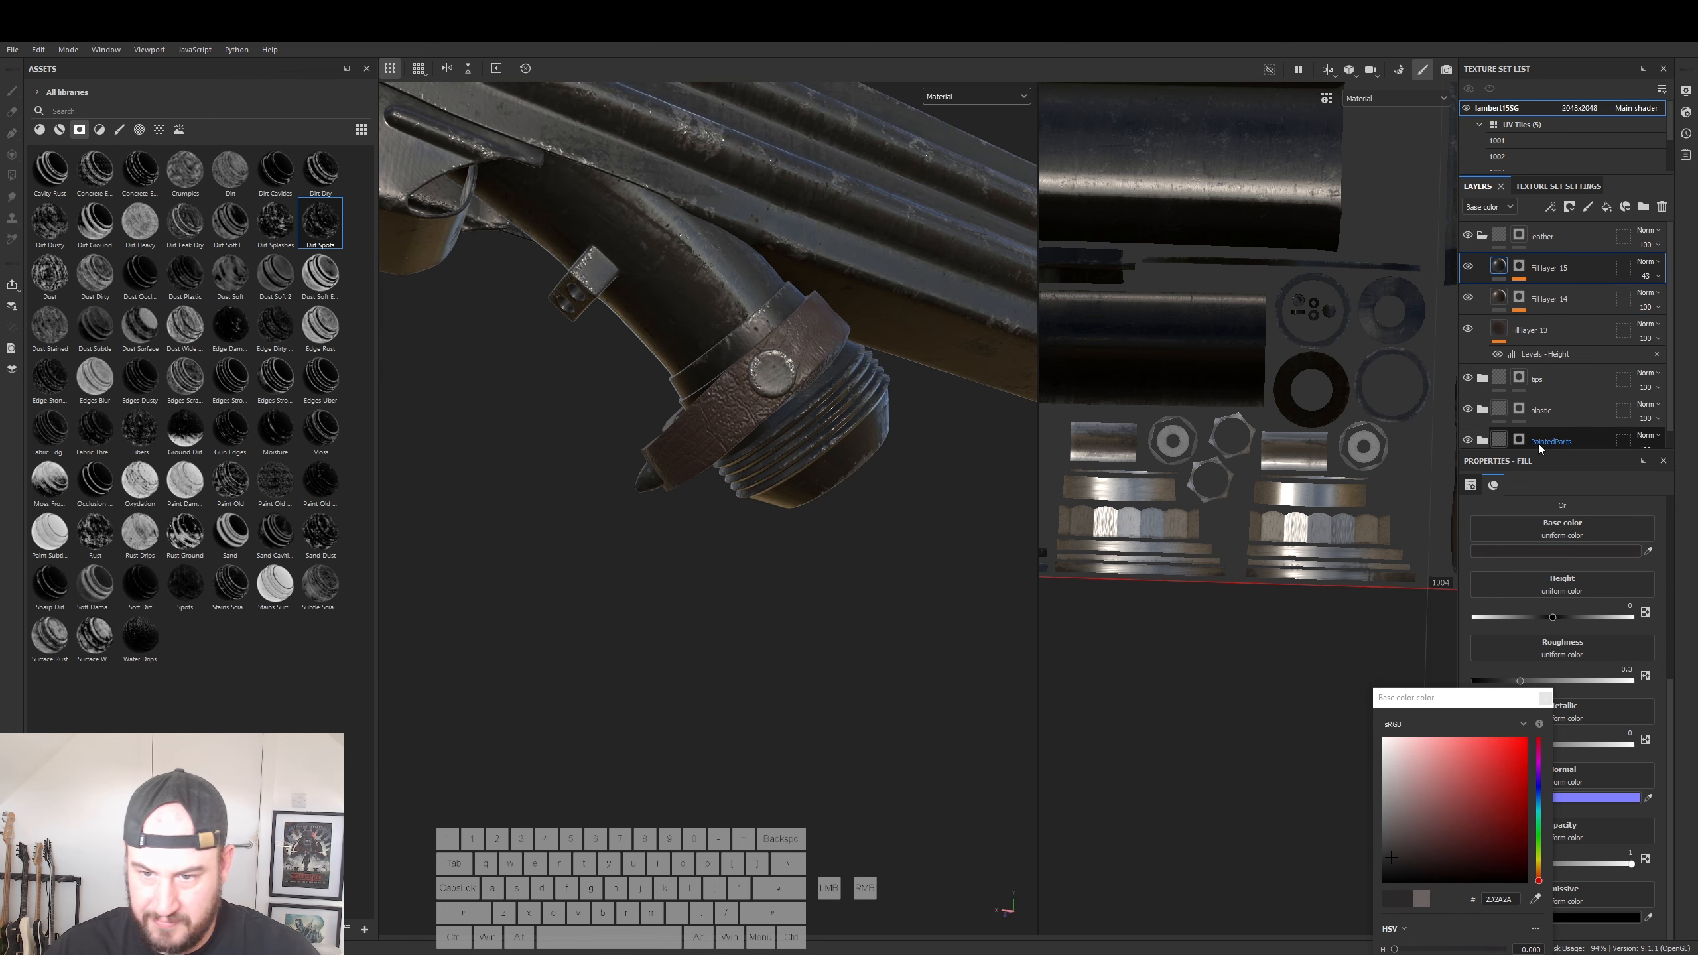
left_click(1546, 698)
mouse_move(1530, 682)
left_mouse_down()
mouse_move(1633, 684)
mouse_move(1549, 699)
left_mouse_up()
- Inspect the gun along its body to the shoulder stock for parts that still lack a material
left_click_drag(816, 642, 655, 682, "alt")
right_click_drag(655, 683, 179, 528, "alt")
left_click_drag(595, 575, 675, 588, "alt")
right_click_drag(675, 588, 487, 517, "alt")
middle_click_drag(622, 528, 758, 463, "alt")
left_click_drag(758, 463, 916, 423, "alt")
middle_click_drag(915, 423, 744, 505, "alt")
right_click_drag(744, 505, 816, 463, "alt")
middle_click_drag(815, 463, 681, 503, "alt")
right_click_drag(681, 503, 888, 496, "alt")
middle_click_drag(888, 496, 681, 501, "alt")
left_click_drag(681, 501, 686, 577, "alt")
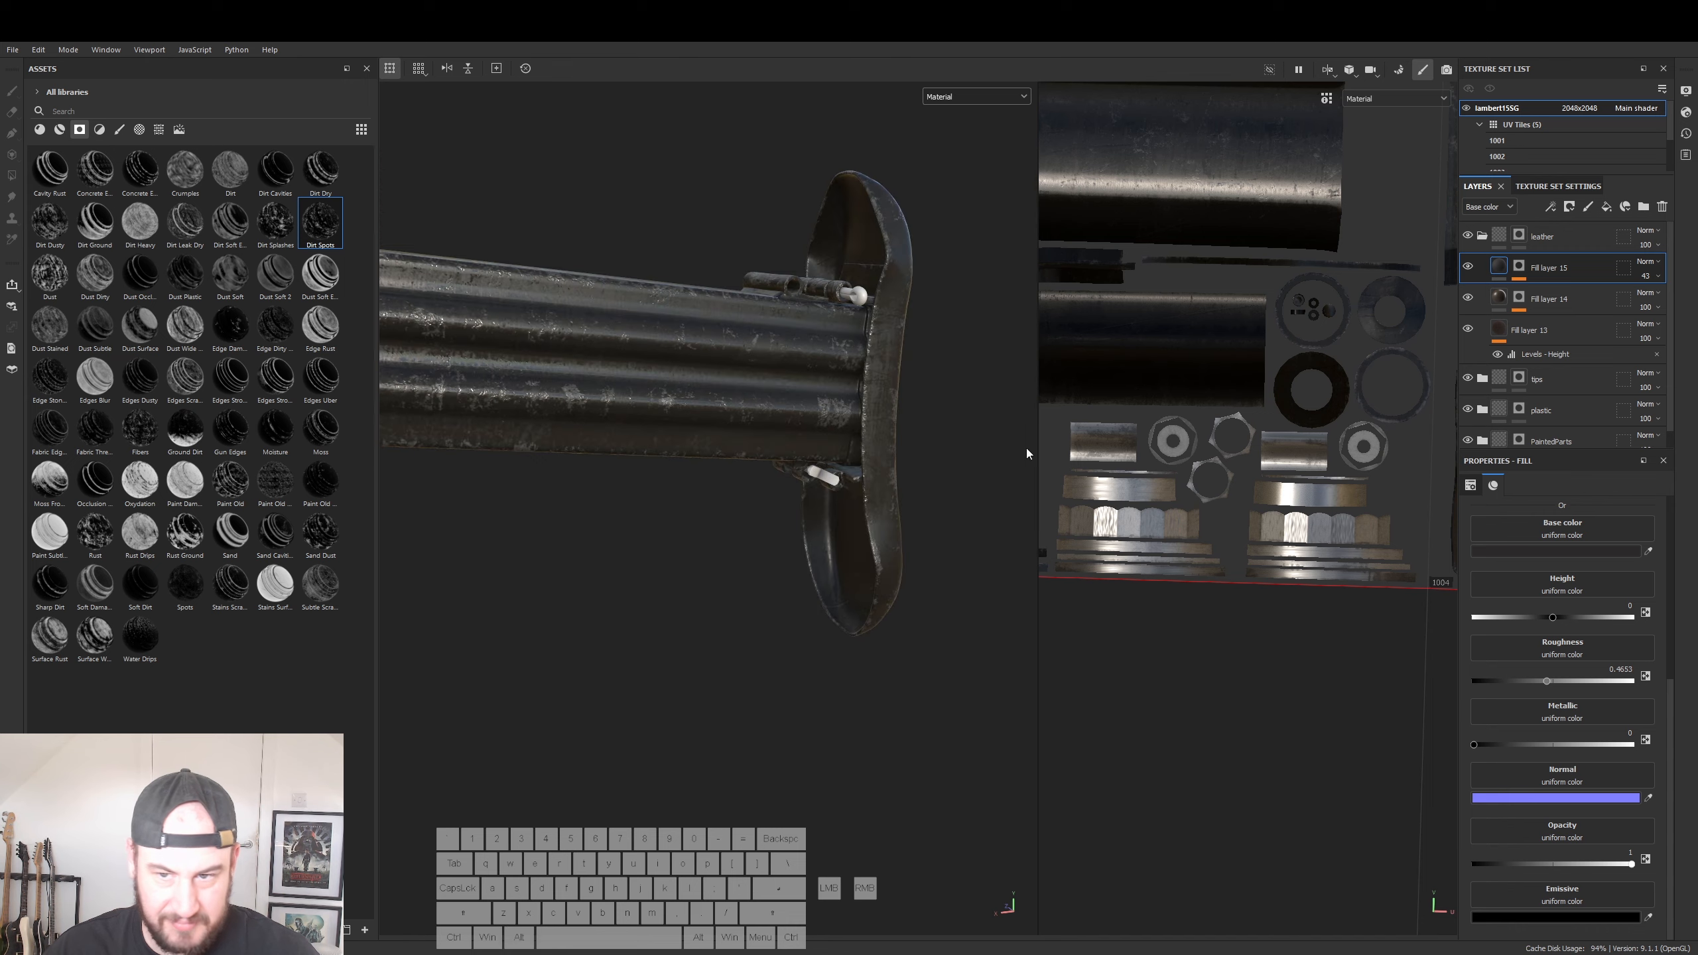
- Collapse the leather folder and add the small white pins beside the butt plate to the PaintedParts folder's mask with polygon fill
left_click(1484, 235)
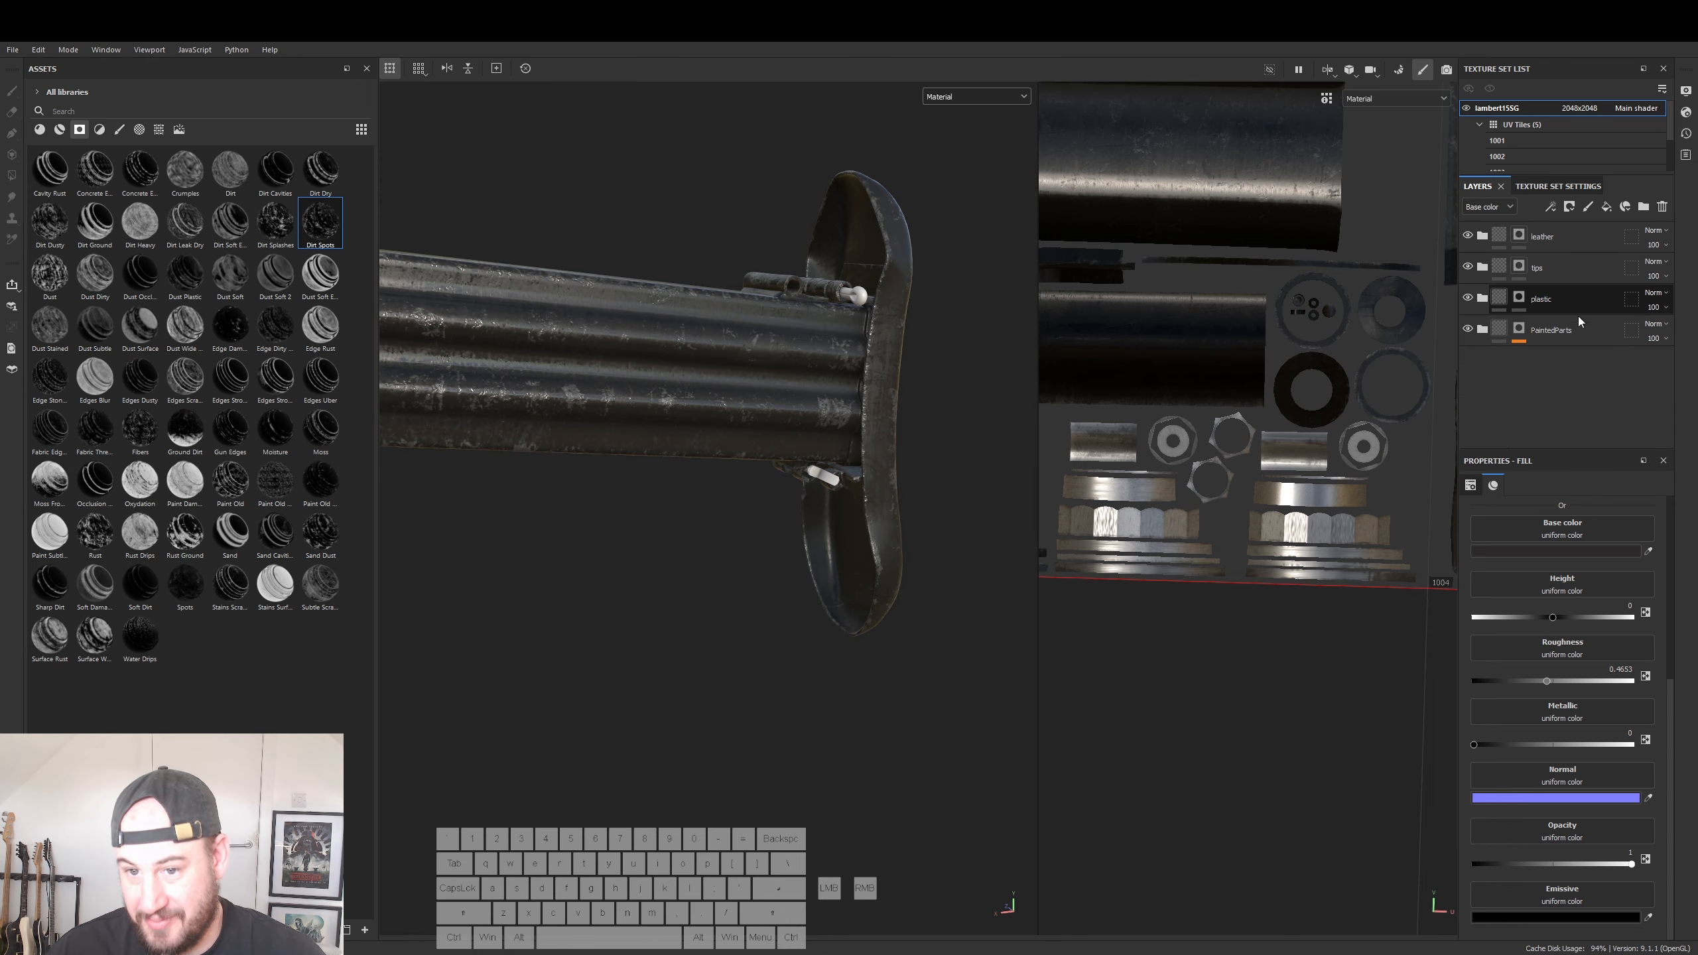
left_click(1546, 303)
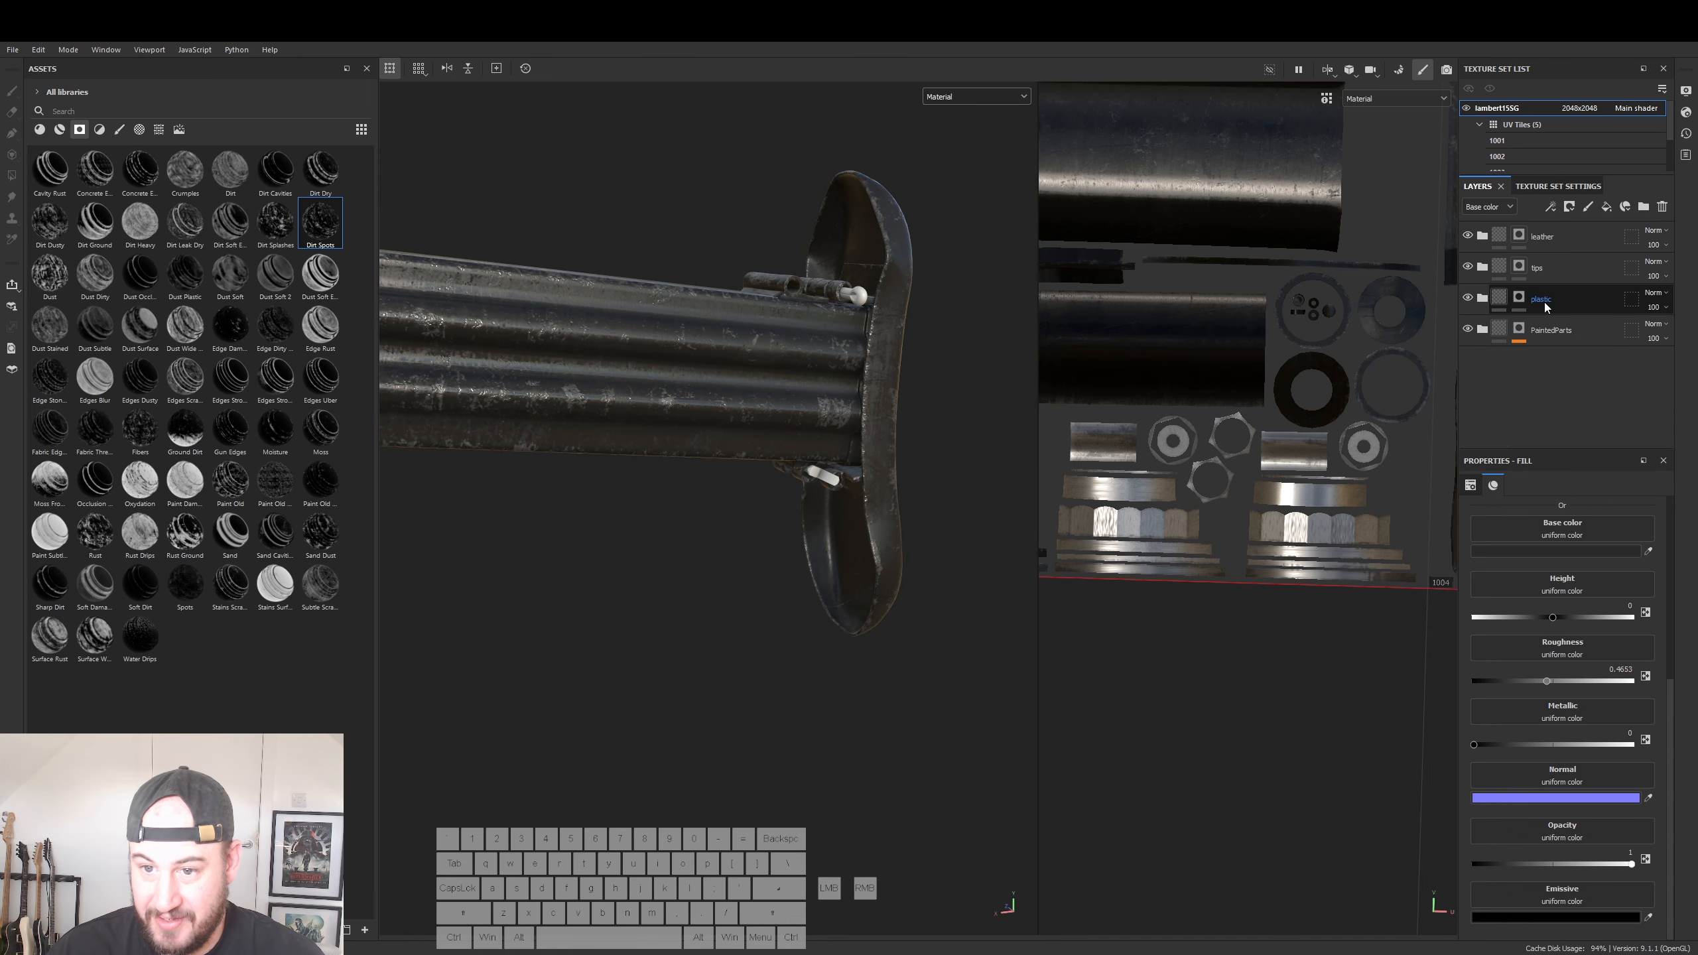
left_click(1519, 330)
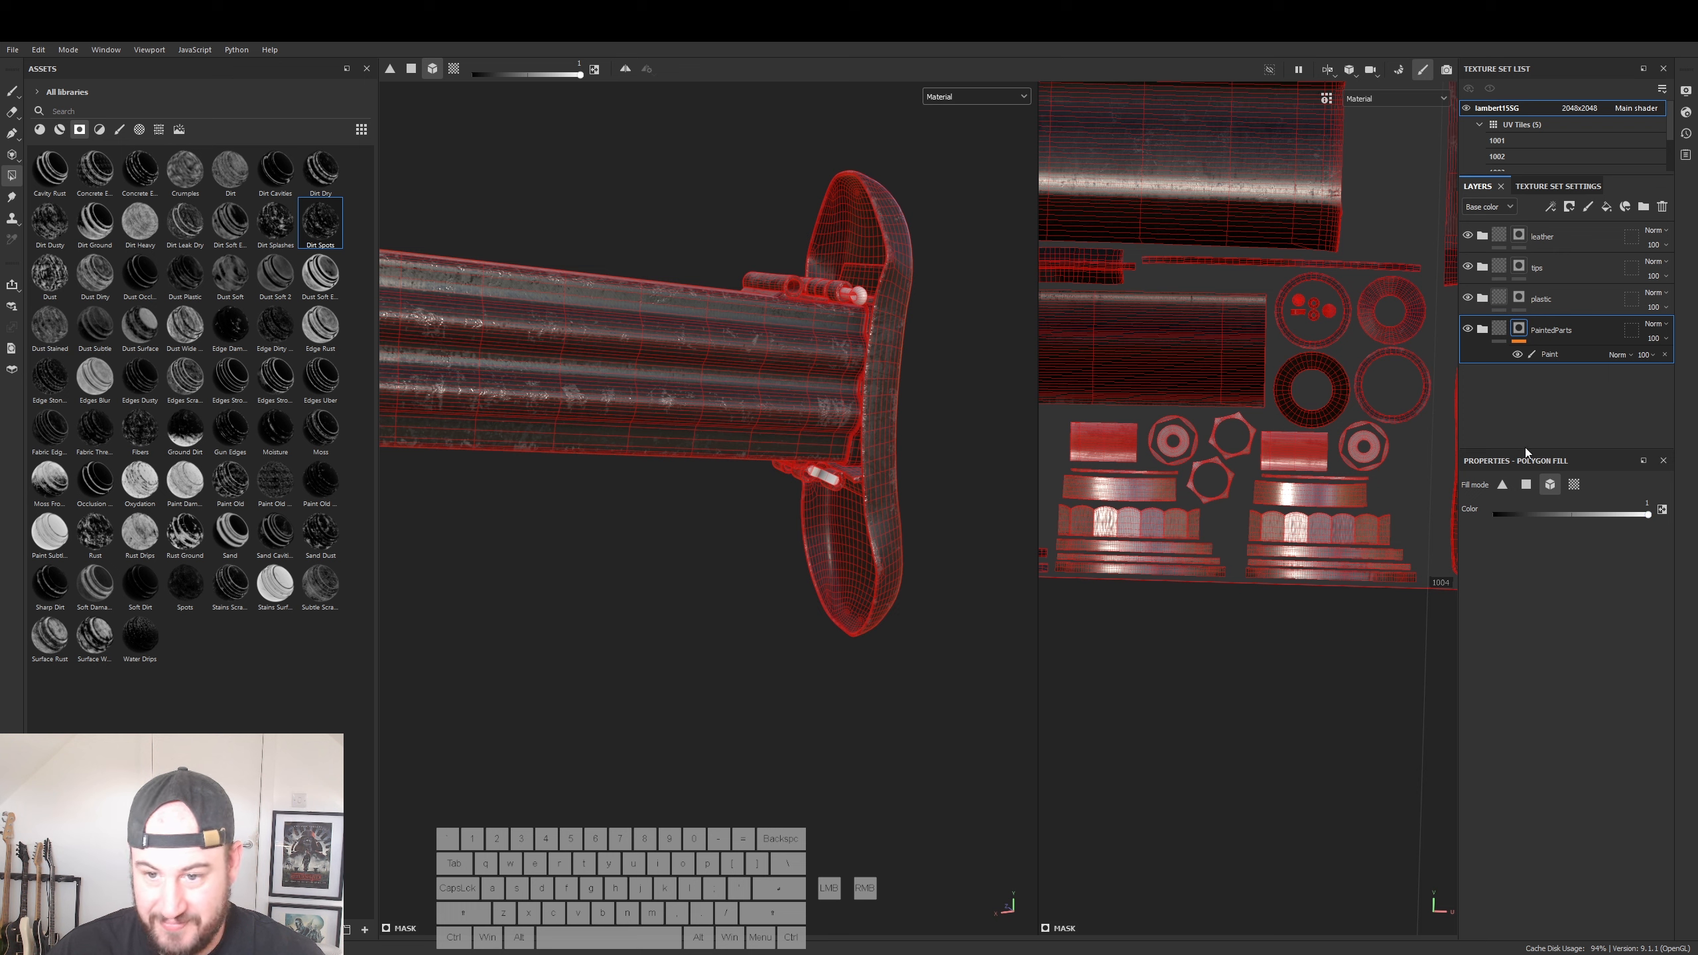
left_click(881, 434)
left_click_drag(934, 218, 898, 320)
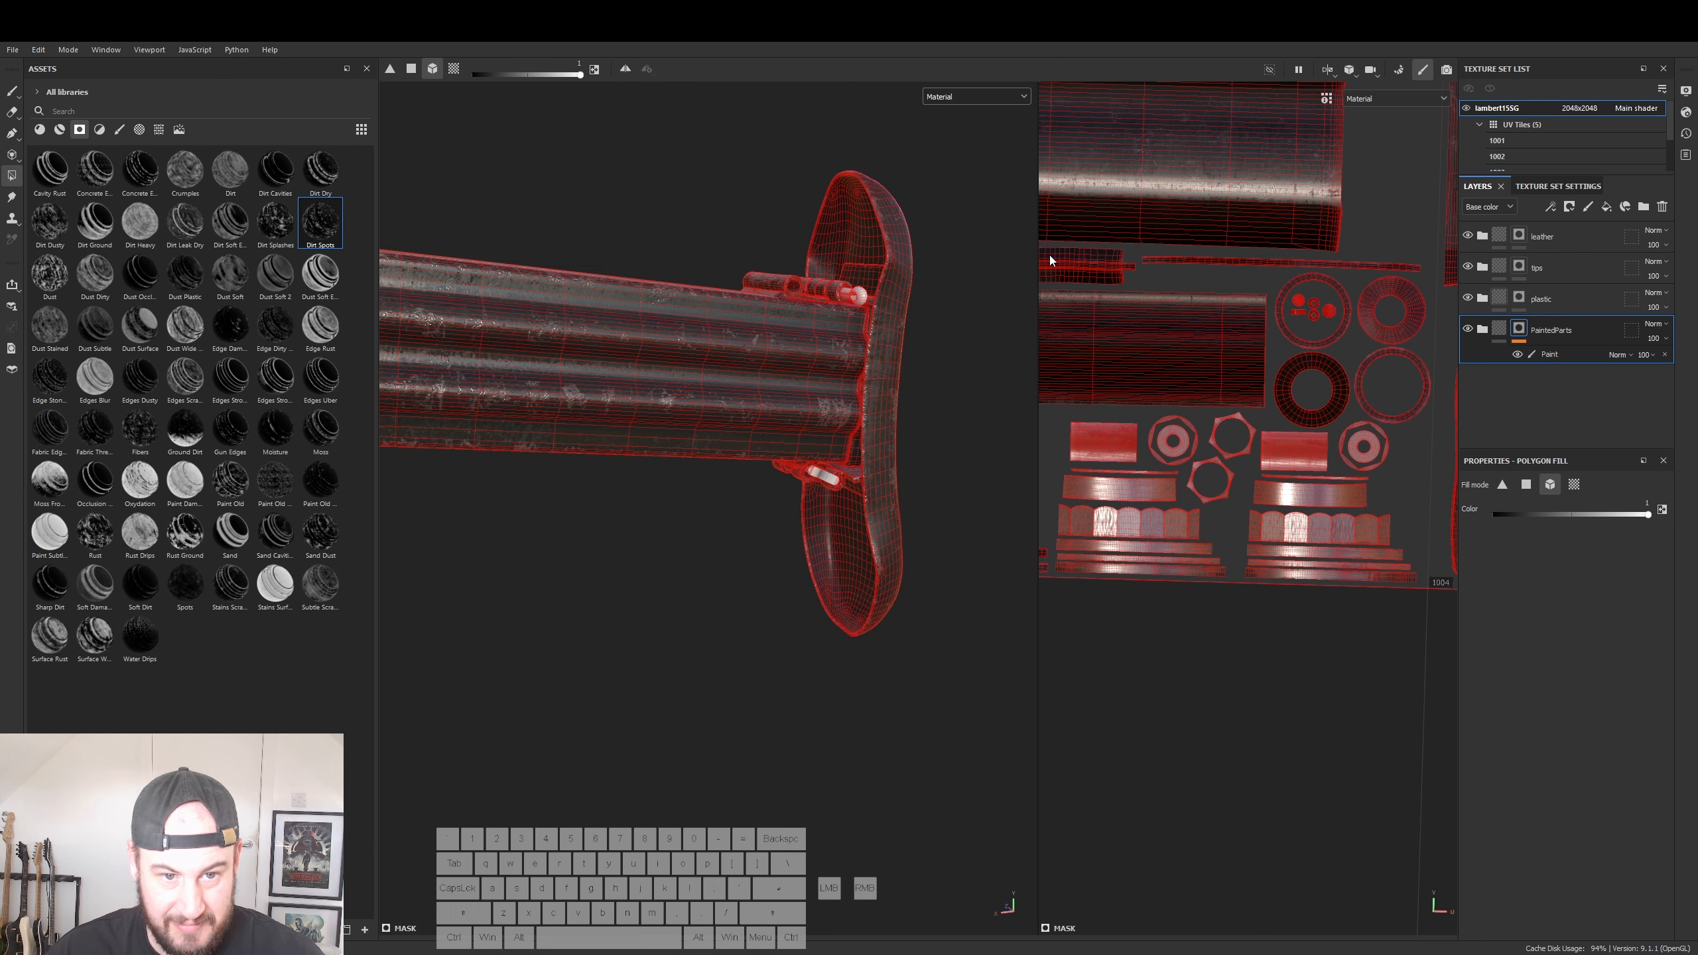
left_click(1558, 354)
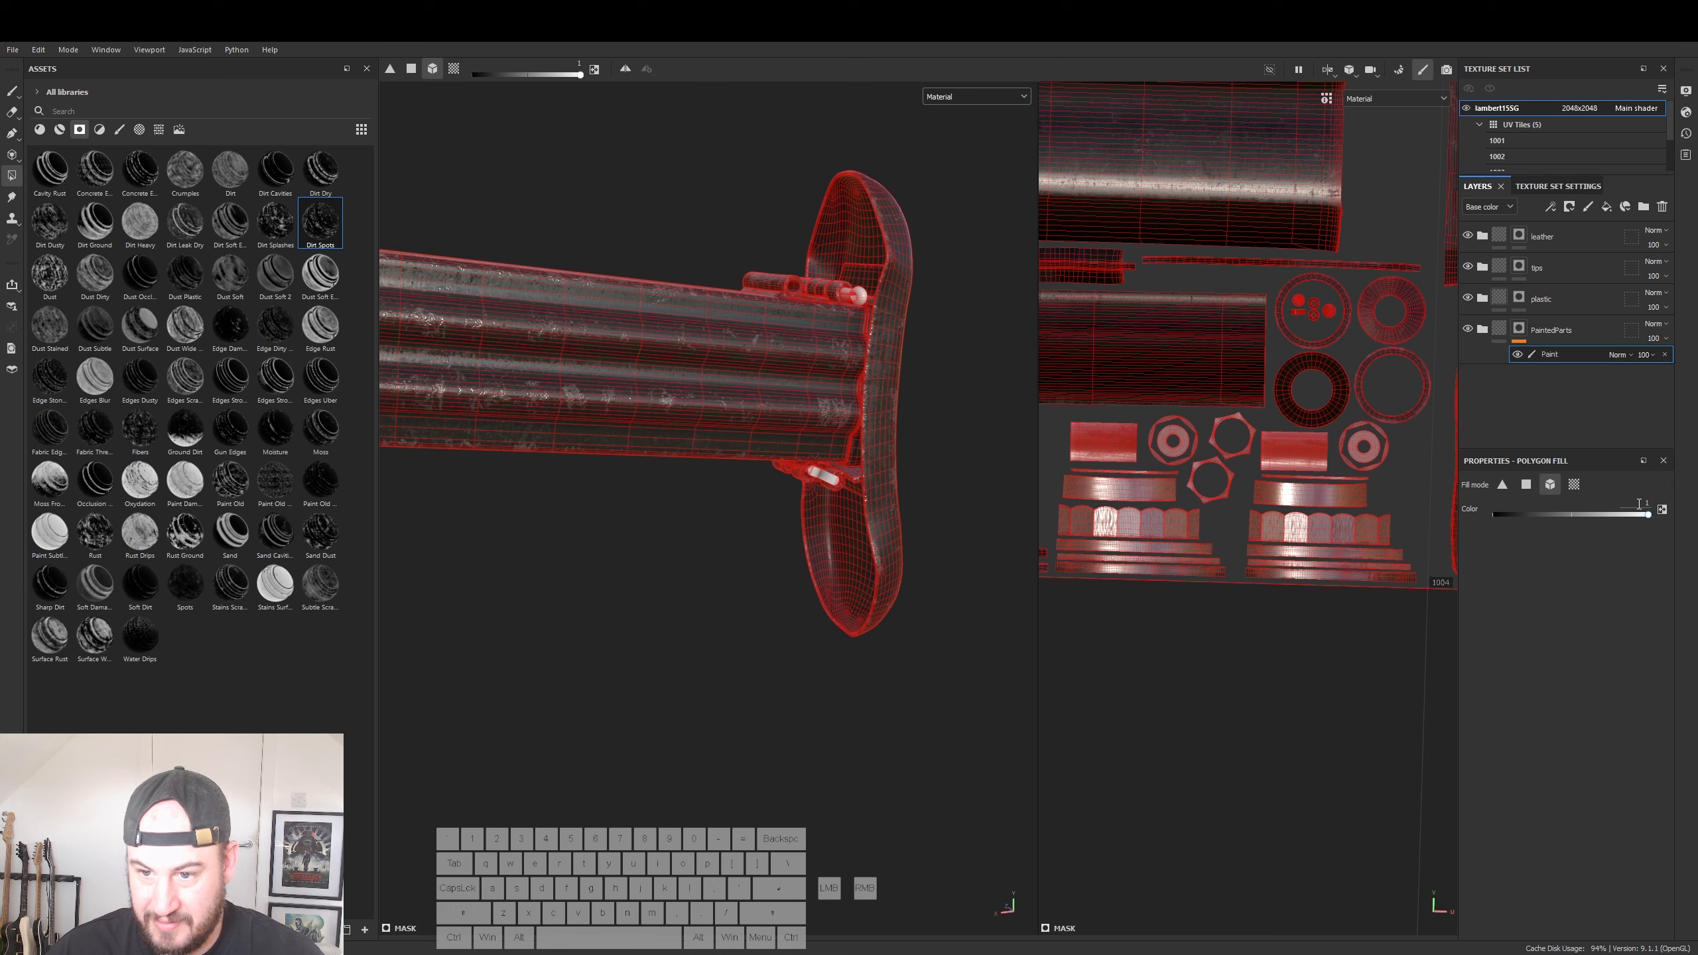
left_click(770, 470)
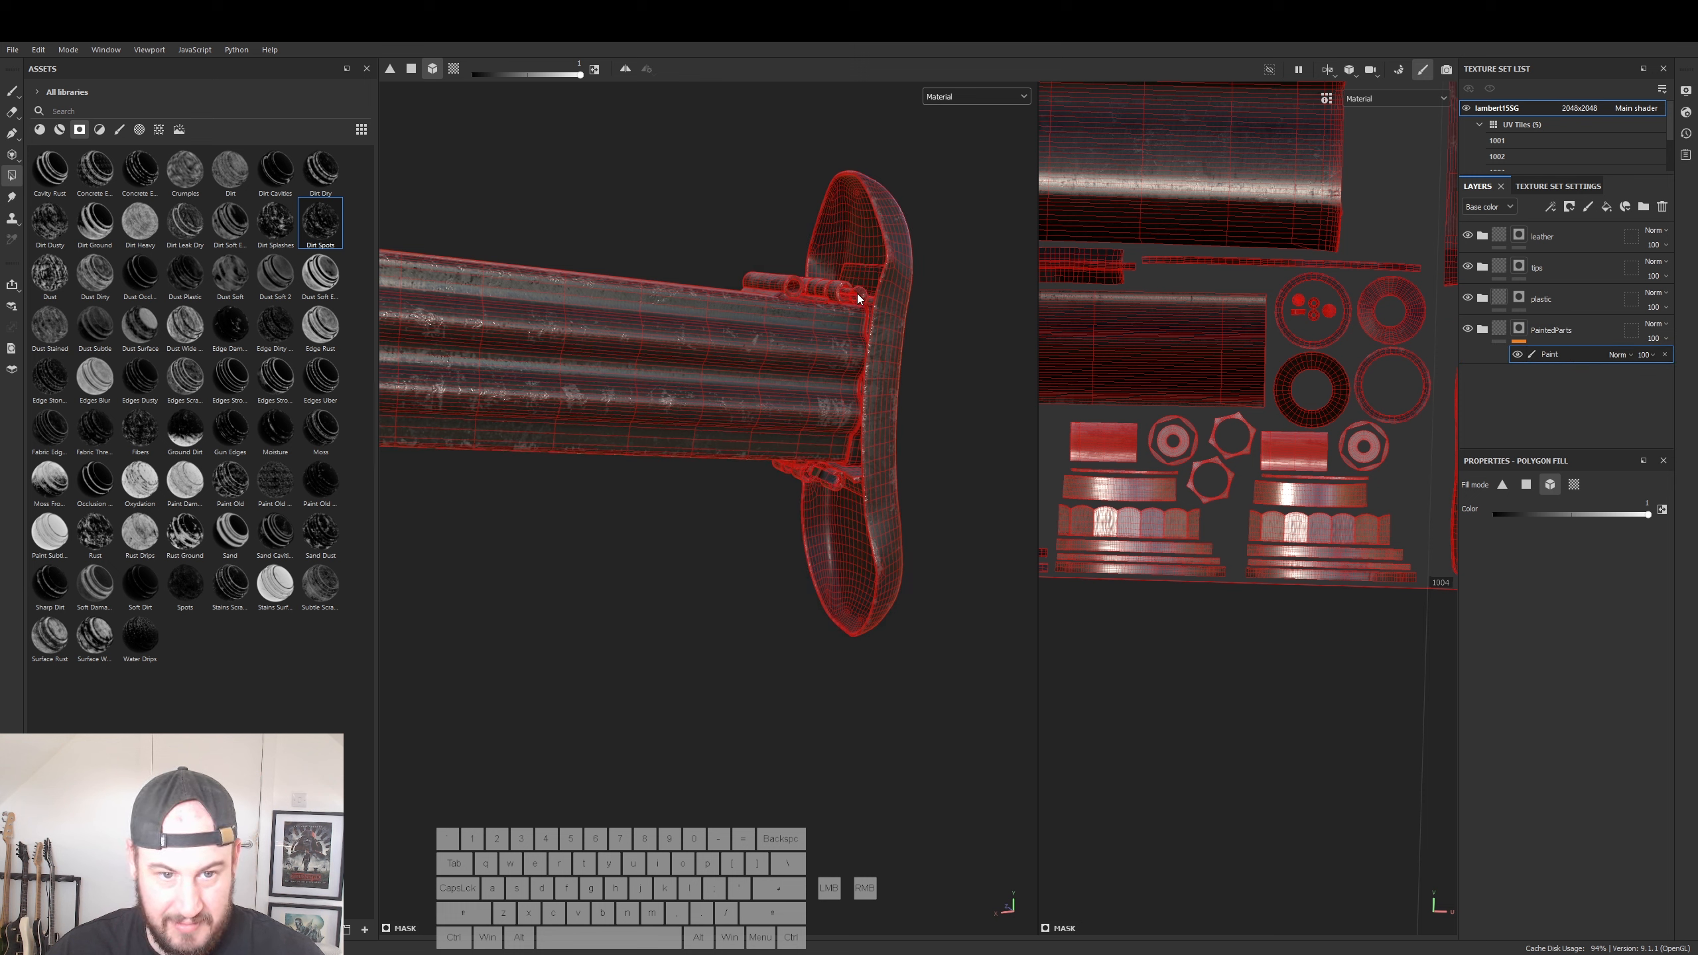
left_click(836, 480)
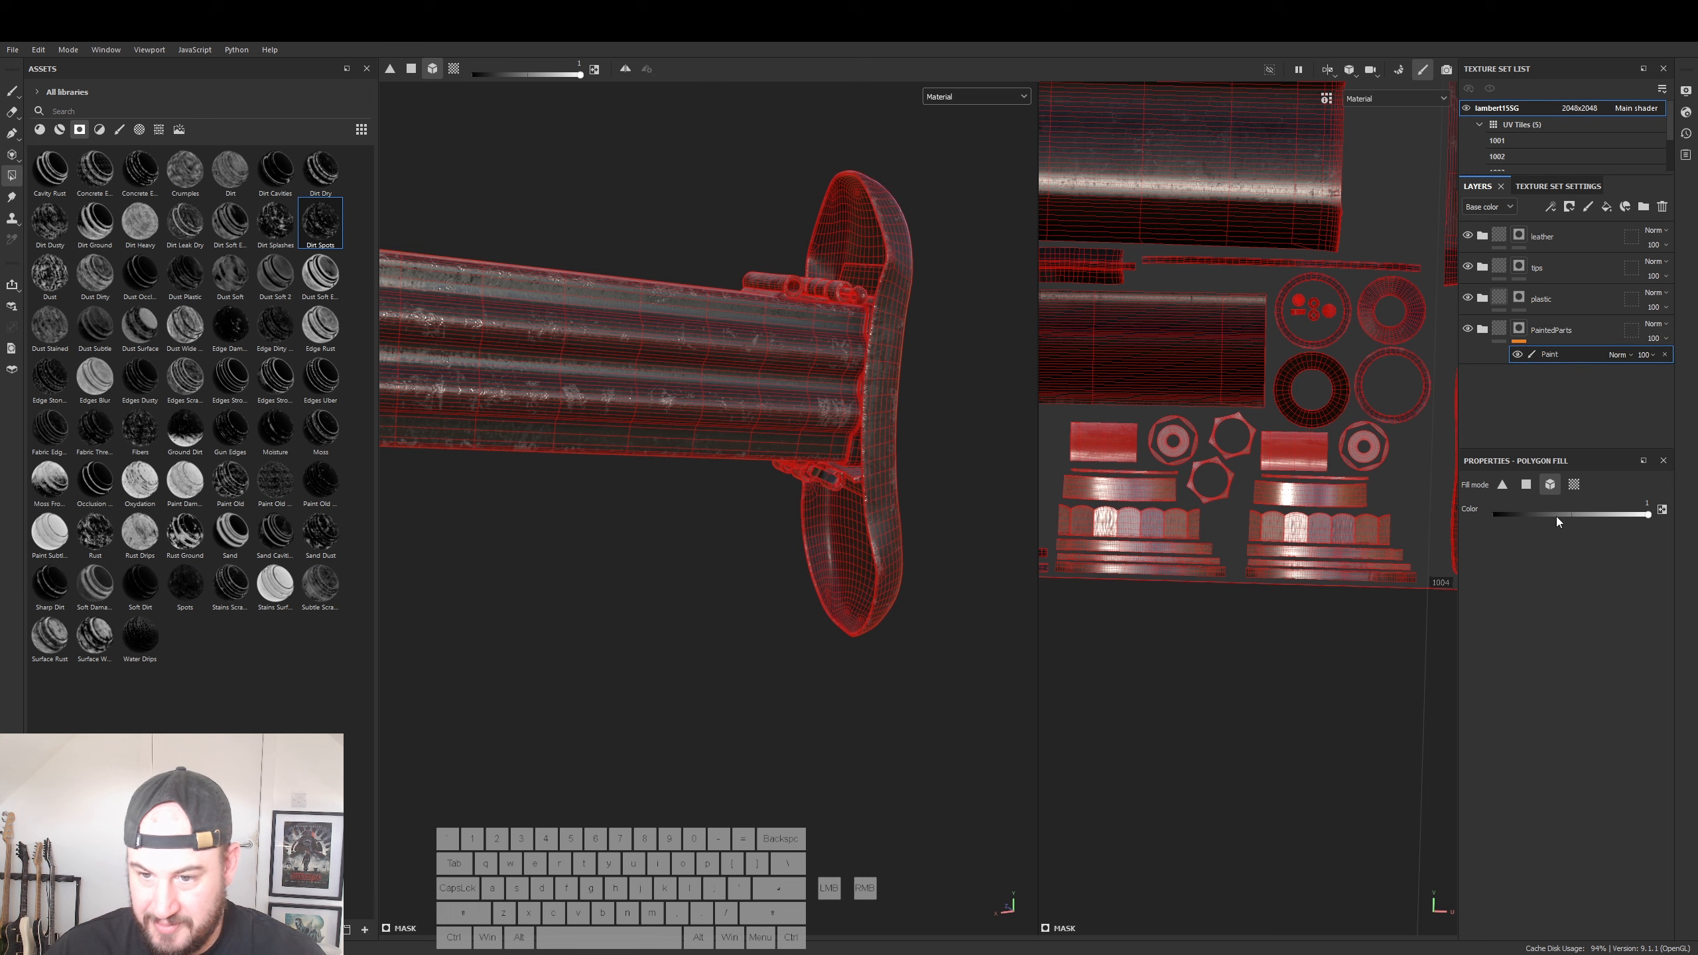
left_click(1500, 329)
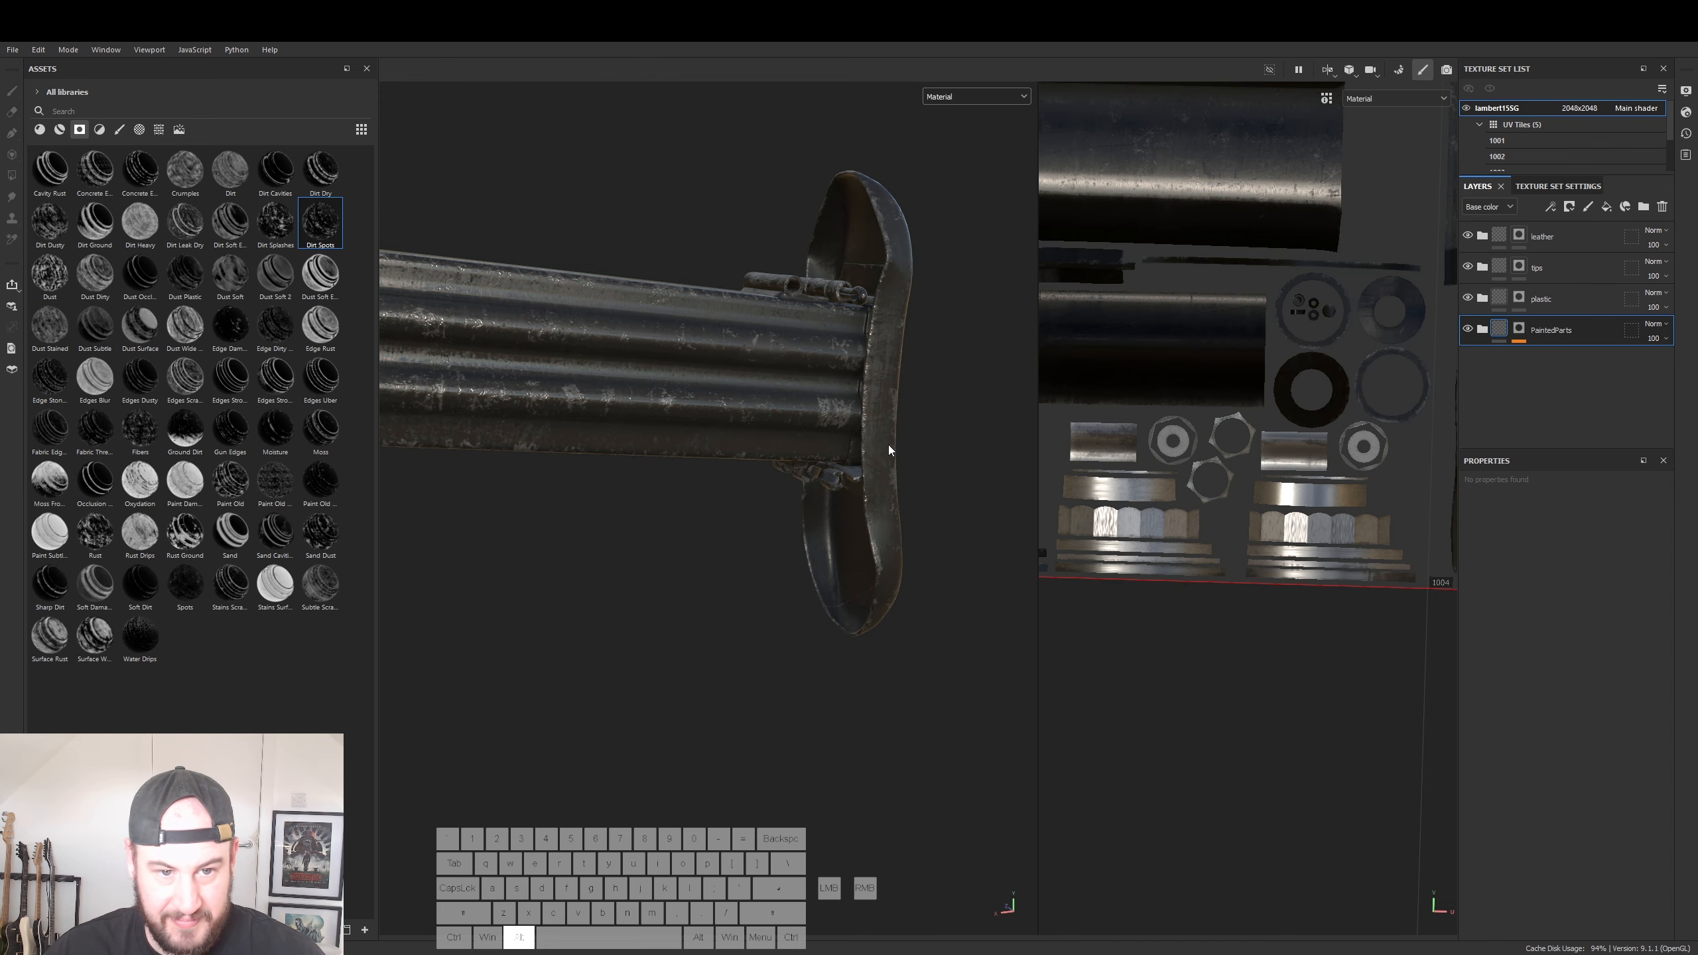
- Inspect the textured gun as a whole from the side, including the barrel and bipod
right_click_drag(889, 445, 551, 523, "alt")
middle_click_drag(816, 377, 1238, 401, "alt")
middle_click_drag(657, 576, 1188, 485, "alt")
right_click_drag(751, 572, 580, 594, "alt")
left_click_drag(580, 593, 568, 529, "alt")
right_click_drag(546, 595, 690, 552, "alt")
left_click_drag(690, 552, 754, 595, "alt")
right_click_drag(755, 595, 789, 652, "alt")
left_click_drag(788, 652, 729, 602, "alt")
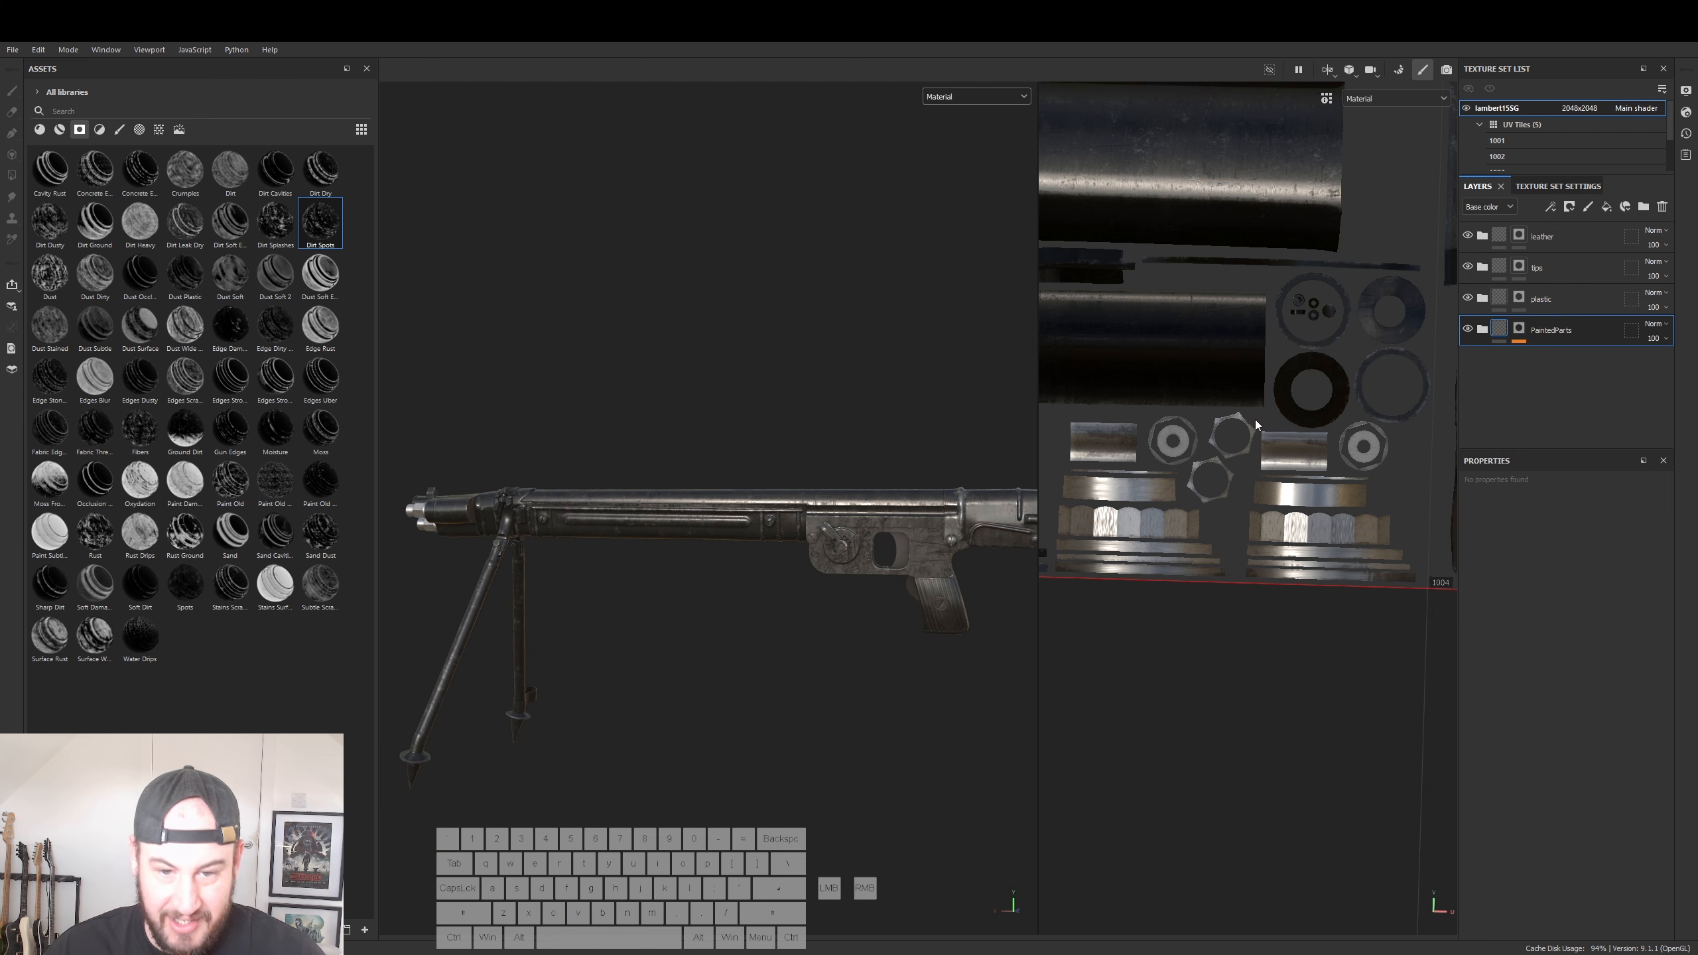
left_click(1555, 239)
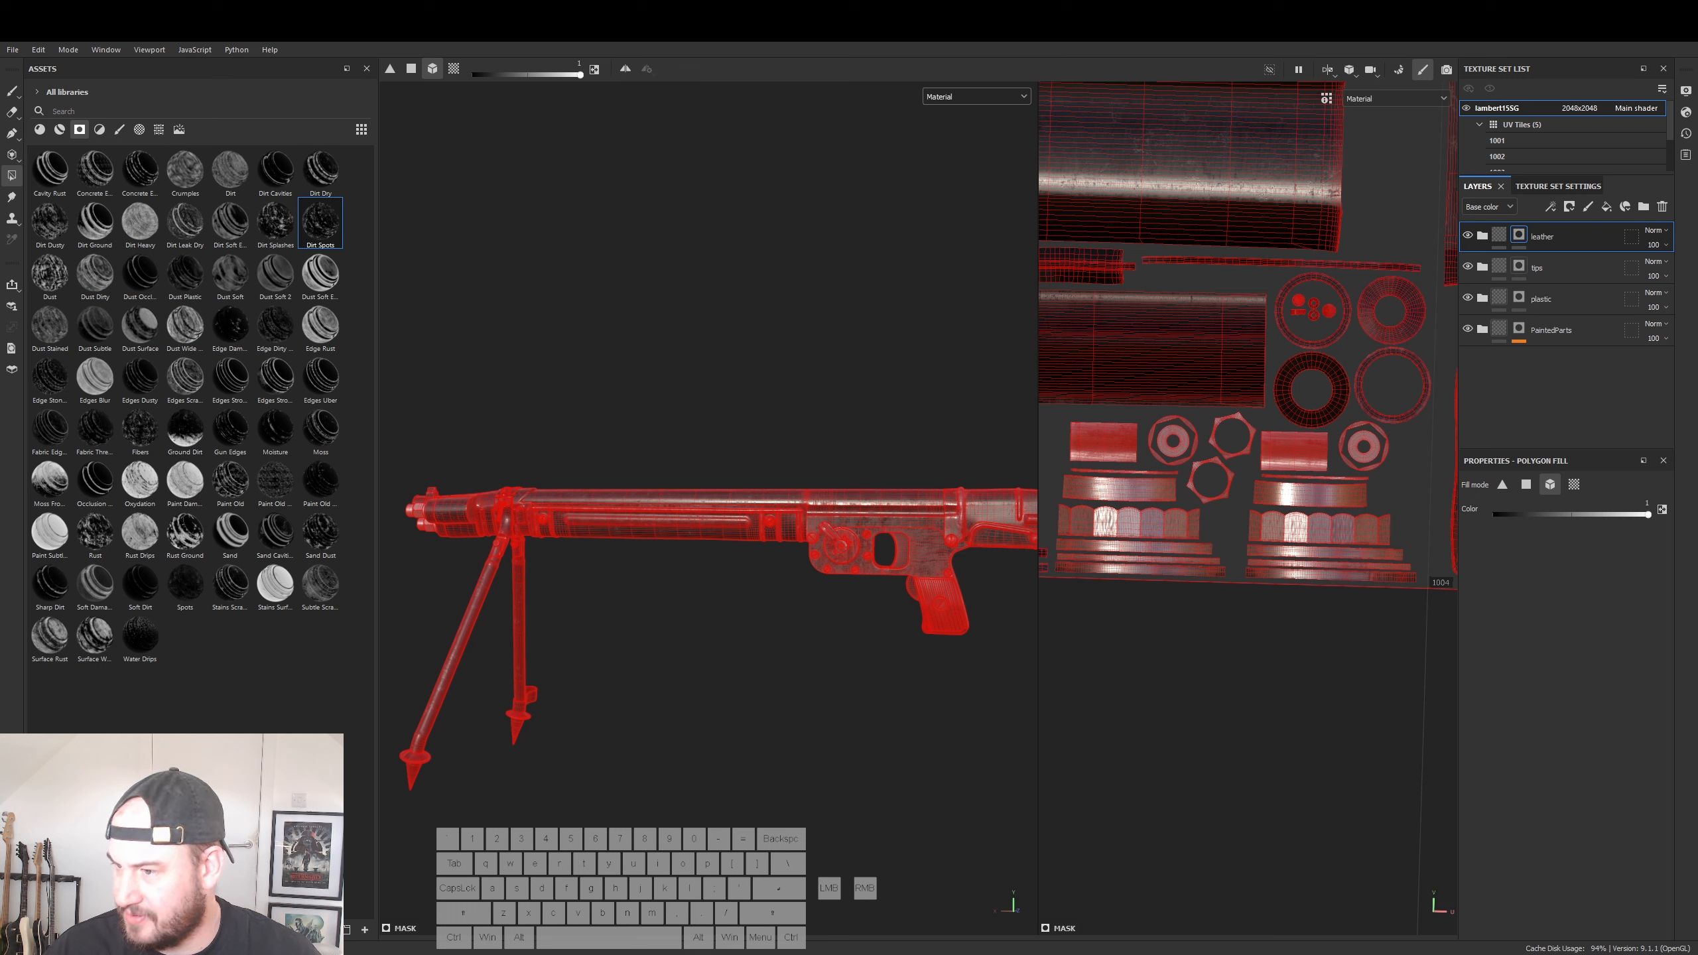
left_click(943, 605)
left_click(943, 606)
left_click(943, 606)
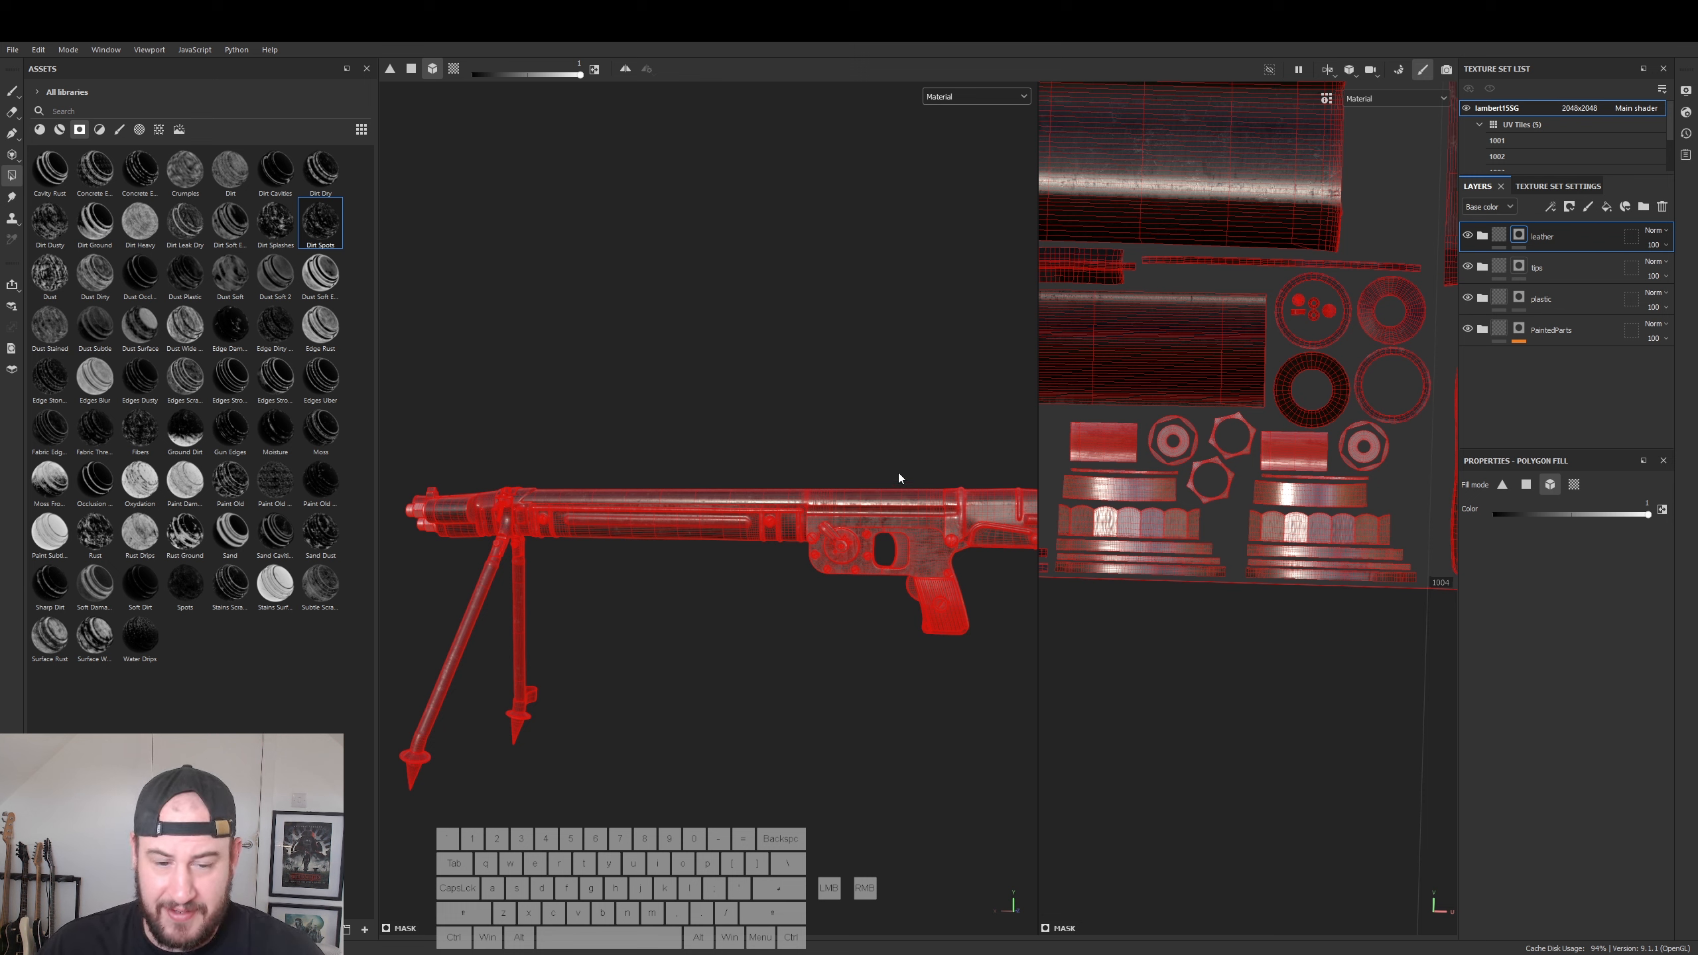
left_click(1501, 236)
- Inspect the materials on the receiver, trigger area and pistol grip up close
left_click_drag(802, 423, 865, 499, "alt")
right_click_drag(812, 548, 2, 661, "alt")
right_click_drag(769, 659, 543, 661, "alt")
left_click_drag(542, 660, 655, 656, "alt")
right_click_drag(656, 656, 1033, 649, "alt")
right_click_drag(839, 619, 858, 606, "alt")
middle_click_drag(521, 592, 783, 601, "alt")
left_click_drag(783, 600, 671, 607, "alt")
right_click_drag(613, 603, 706, 638, "alt")
left_click_drag(720, 470, 694, 439, "alt")
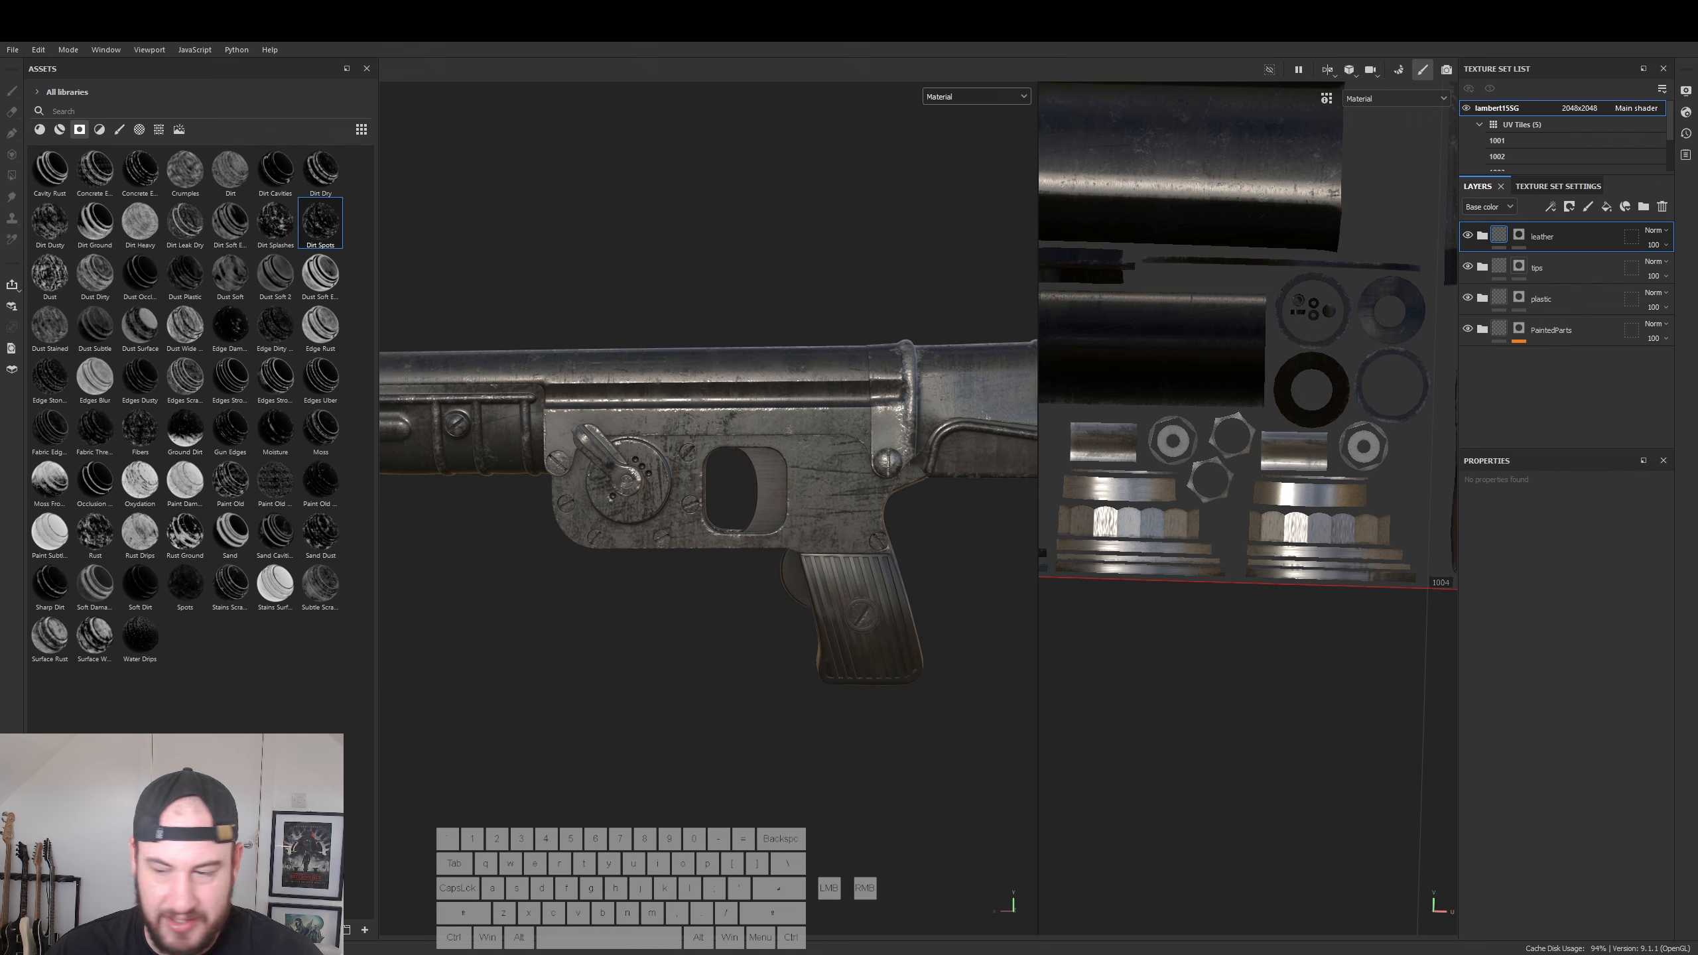
- Add all eight number images from the Desktop's ALPHAS folder, 0.png through c86.png, to the resource import list
mouse_move(1697, 270)
left_mouse_down()
mouse_move(1160, 274)
mouse_move(1697, 282)
left_mouse_up()
left_click(12, 49)
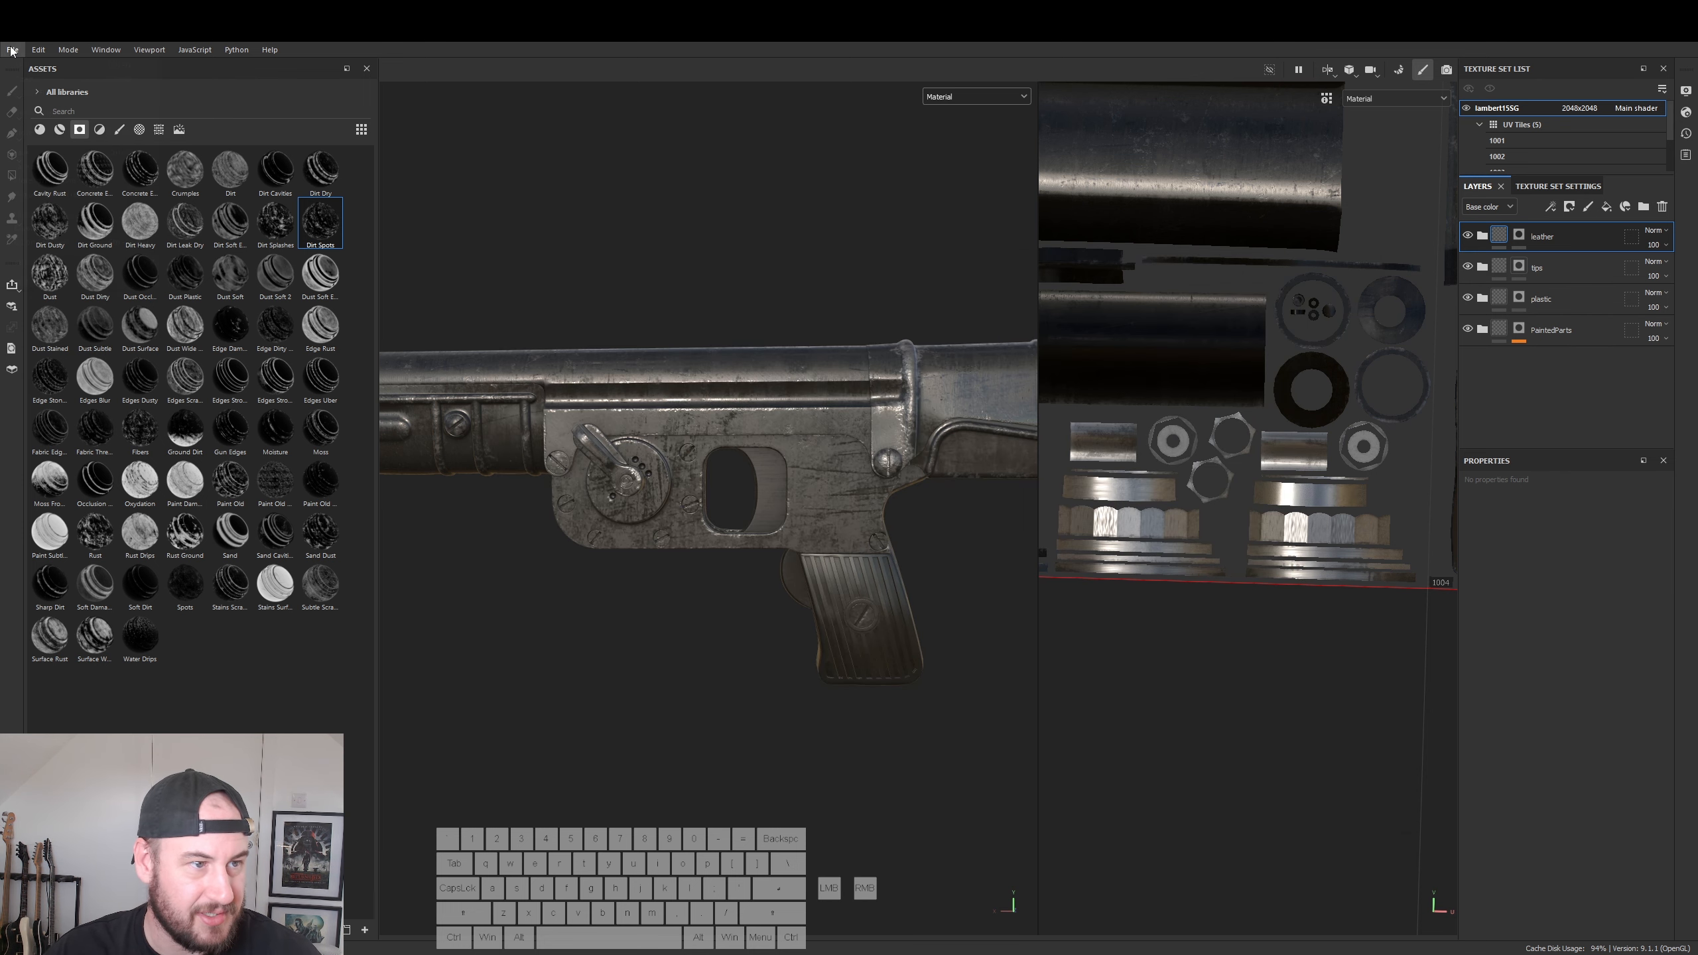
key("Escape")
left_click(112, 224)
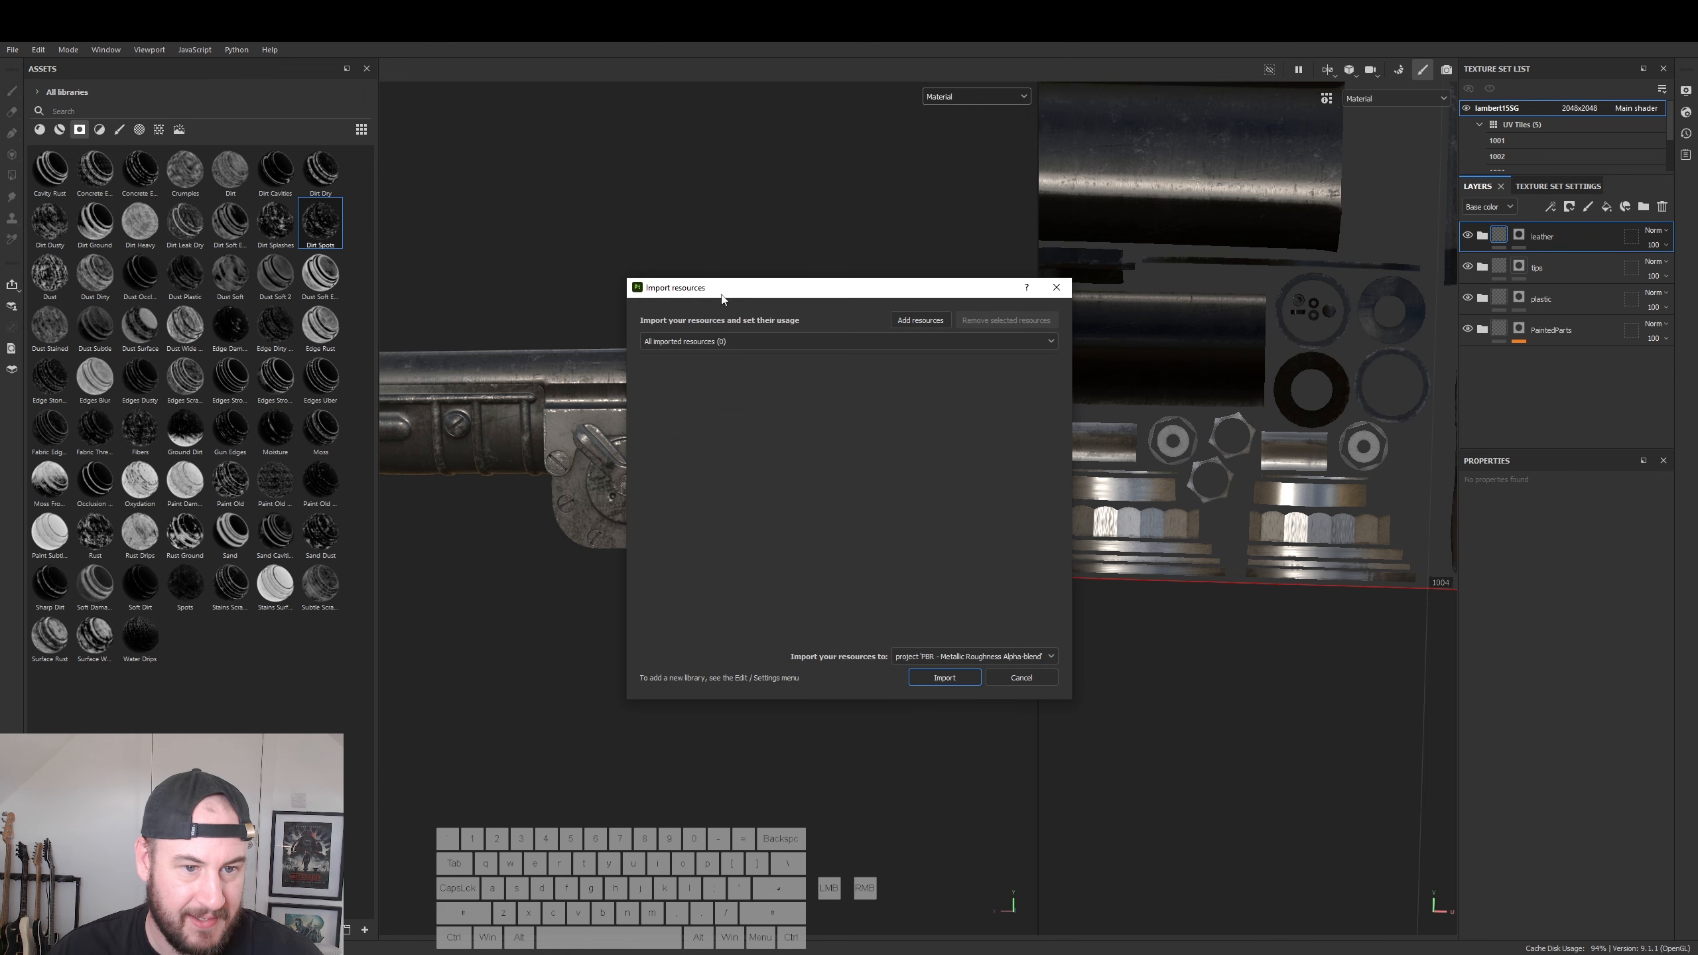
left_click(932, 321)
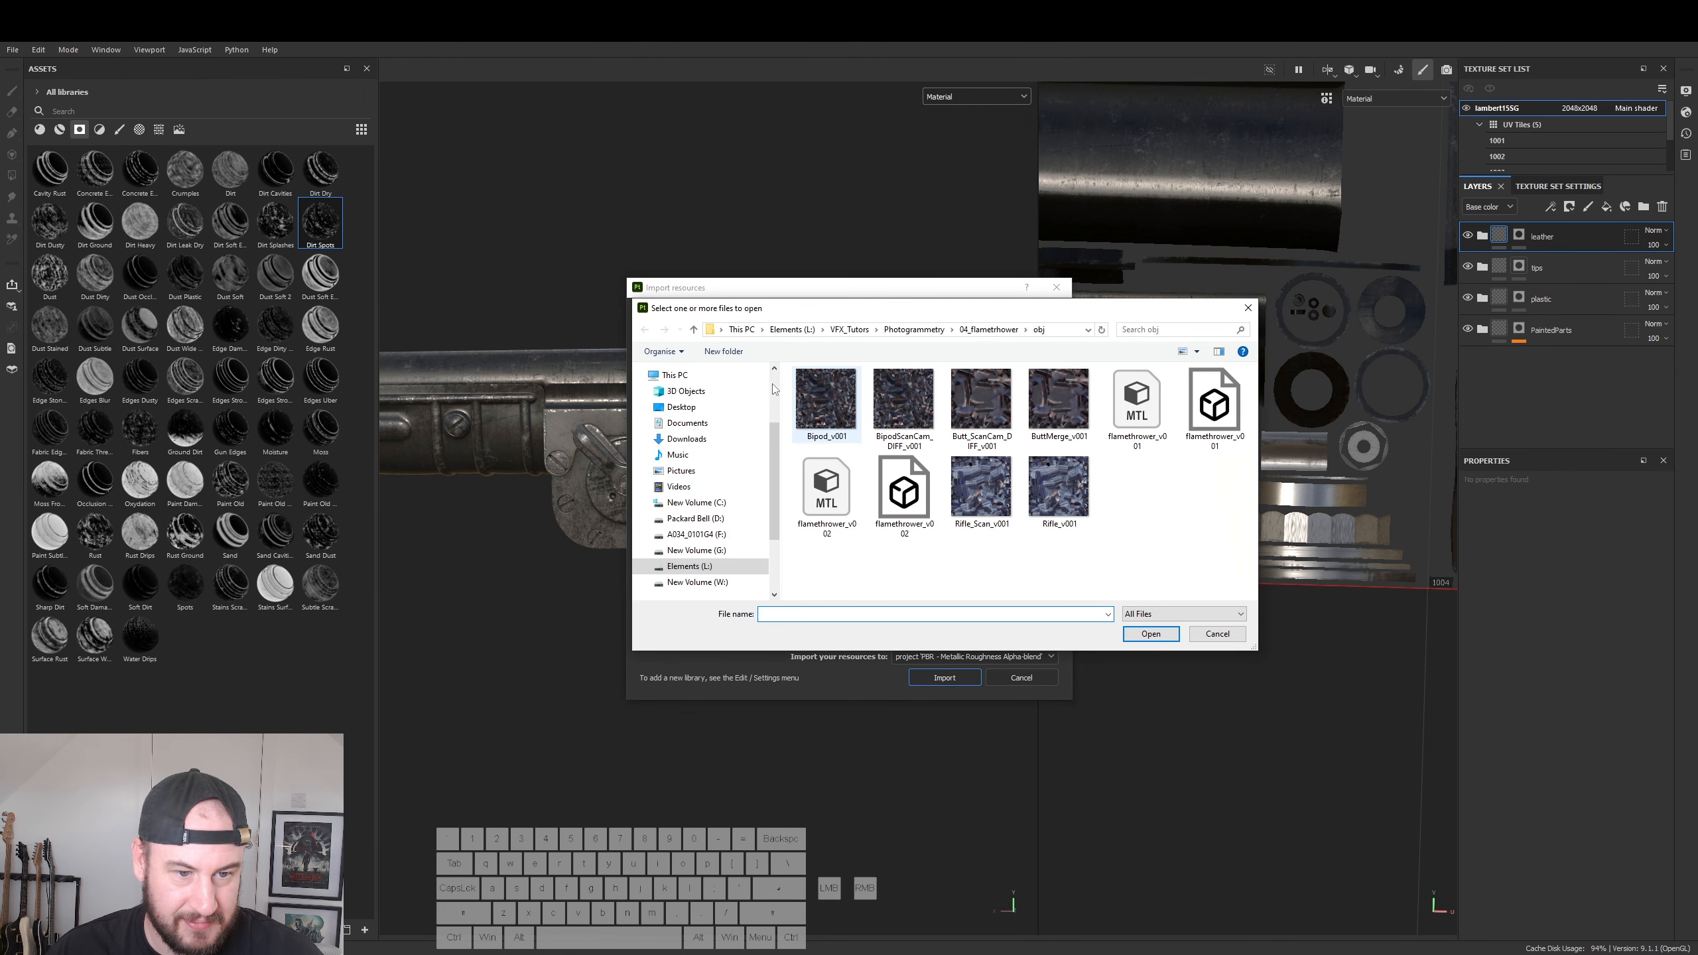
left_click(696, 407)
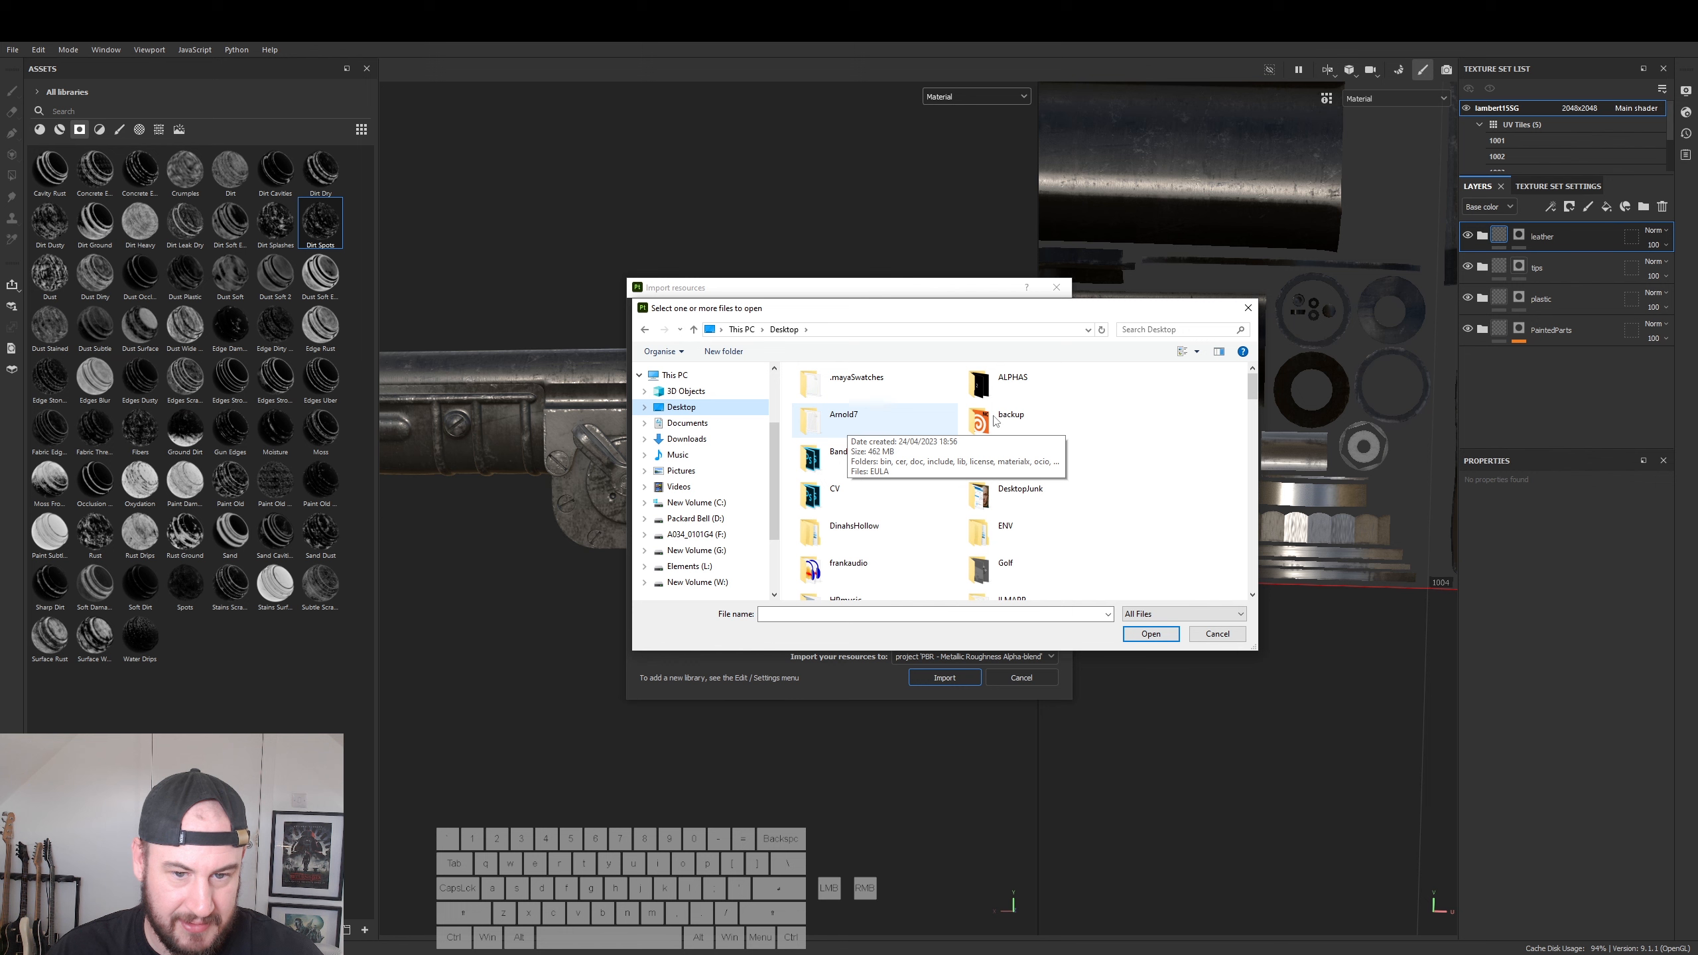
double_click(996, 393)
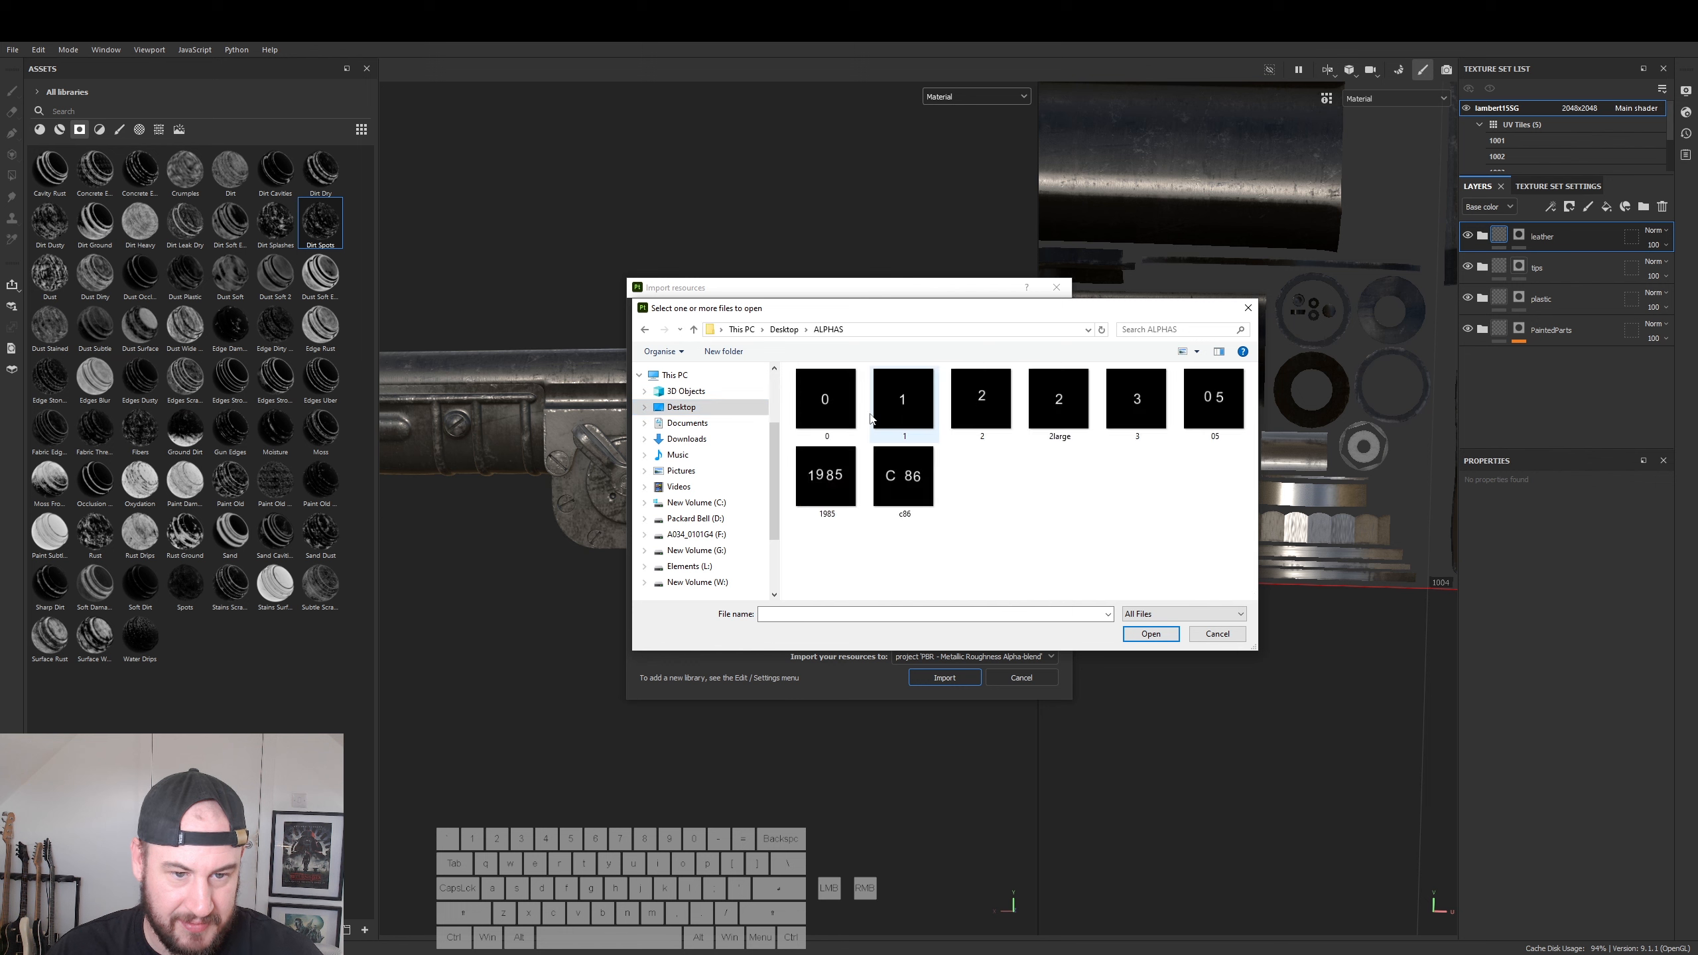
left_click(918, 482, "shift")
left_click(1150, 633)
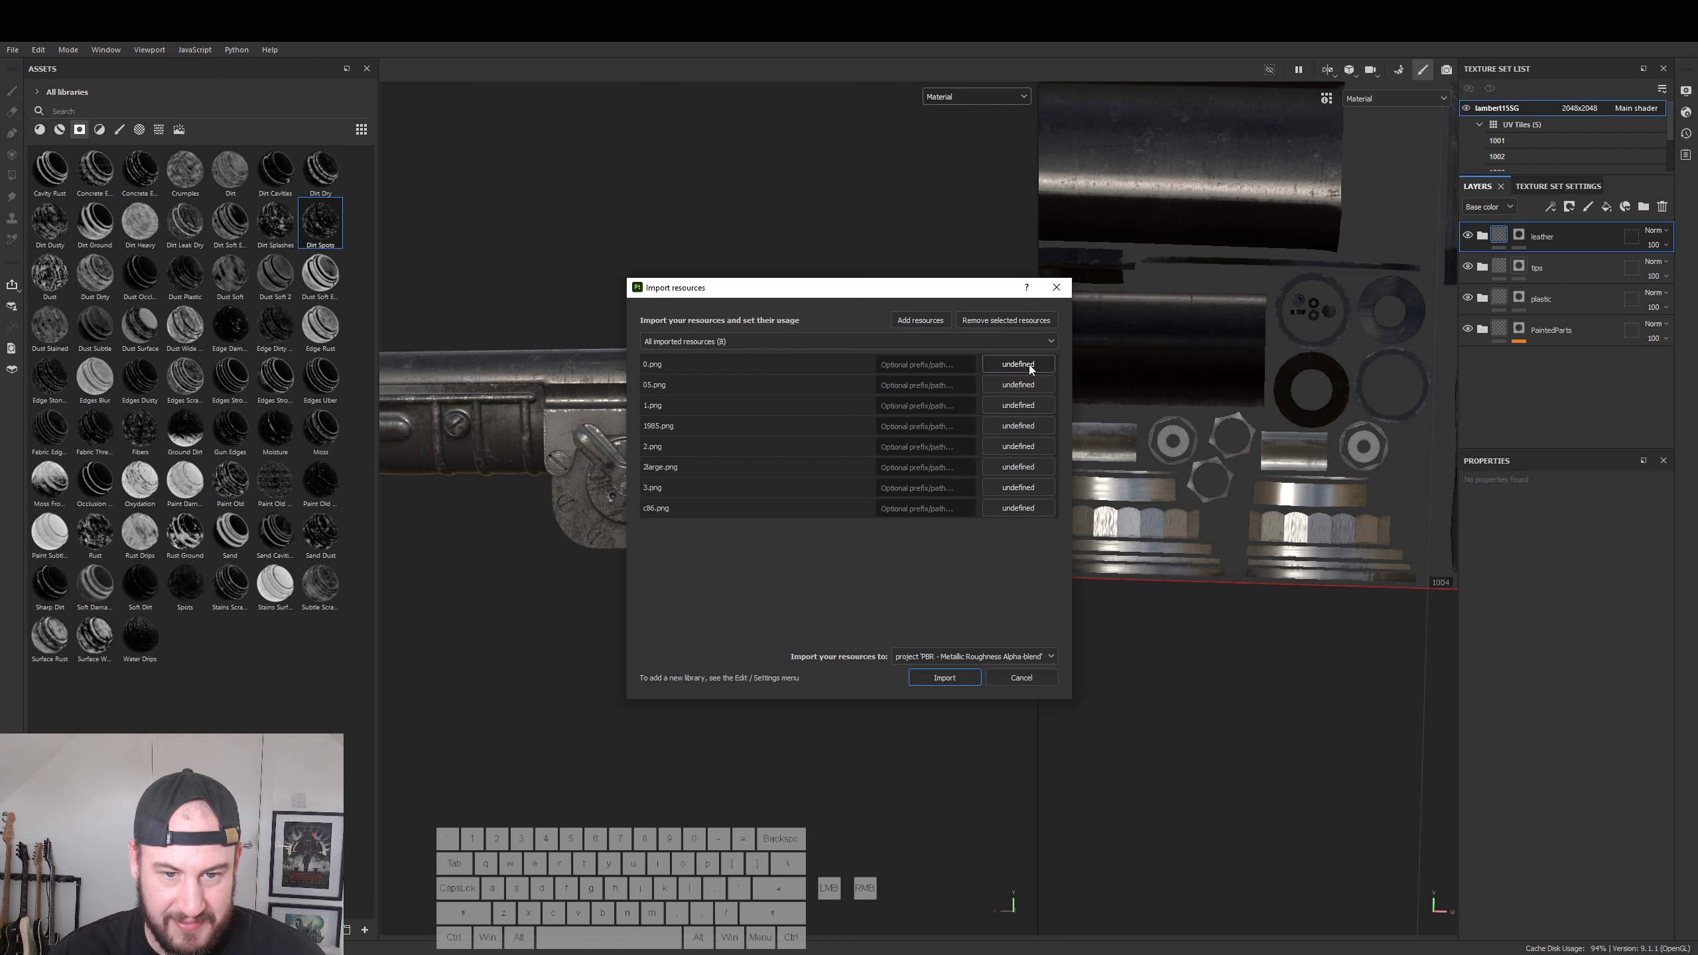
- Set the usage of all listed images to alpha and import them
left_click(1030, 364)
left_click(1049, 380)
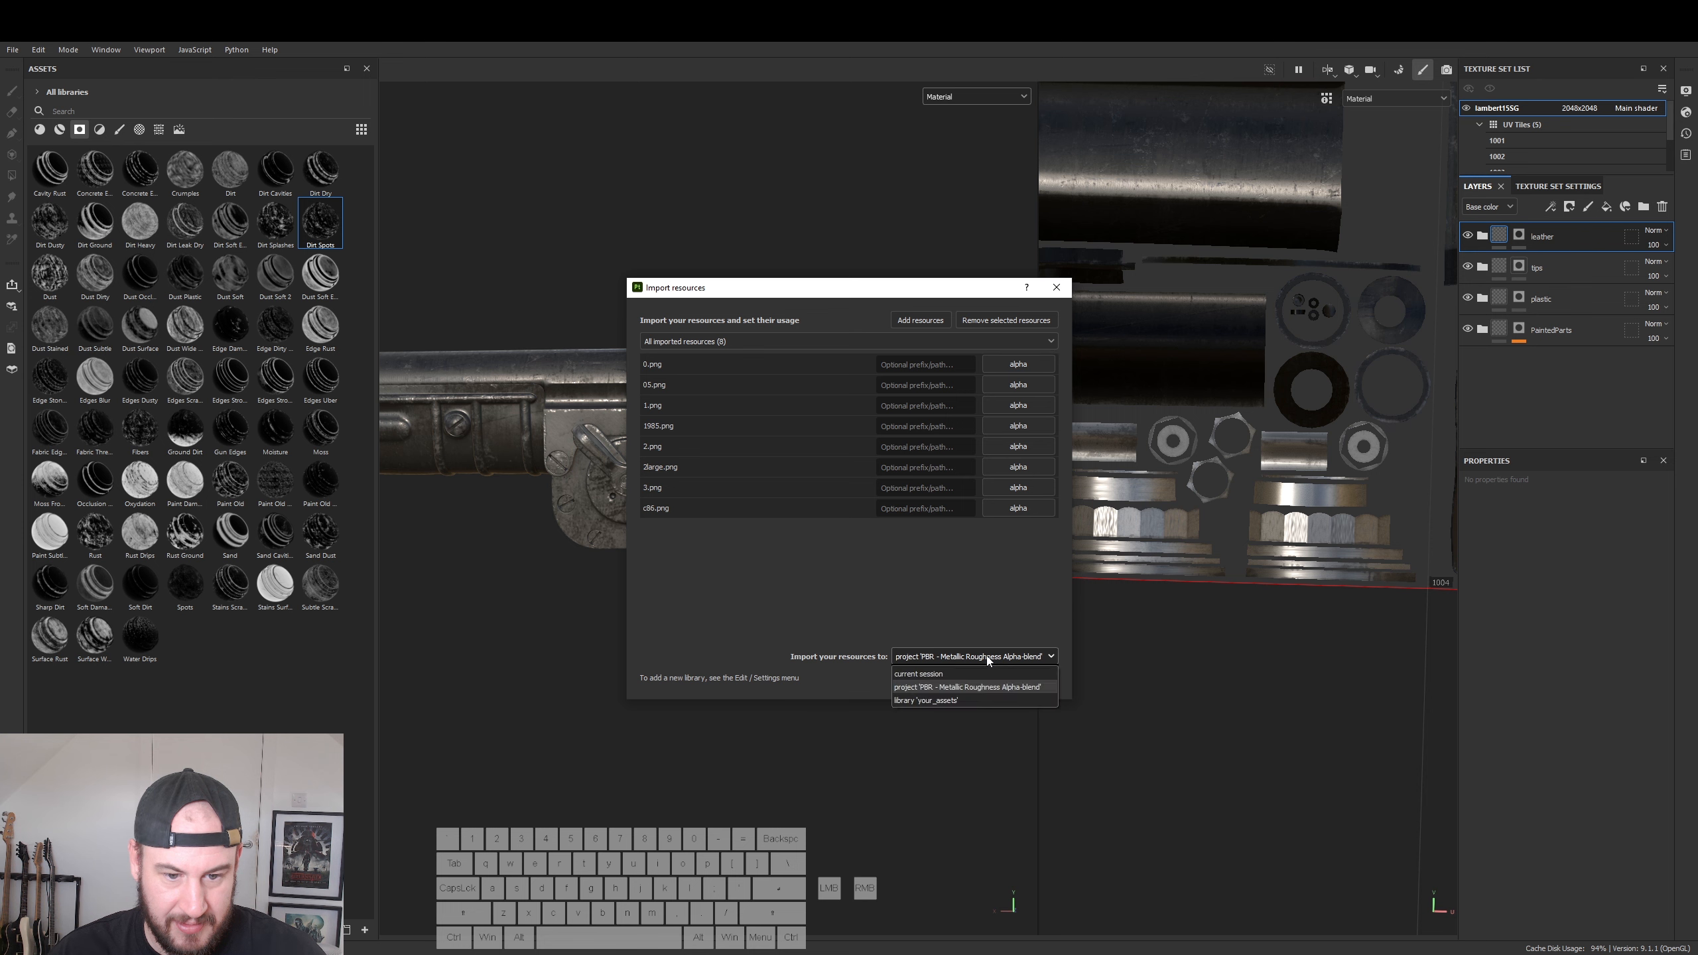
left_click(958, 678)
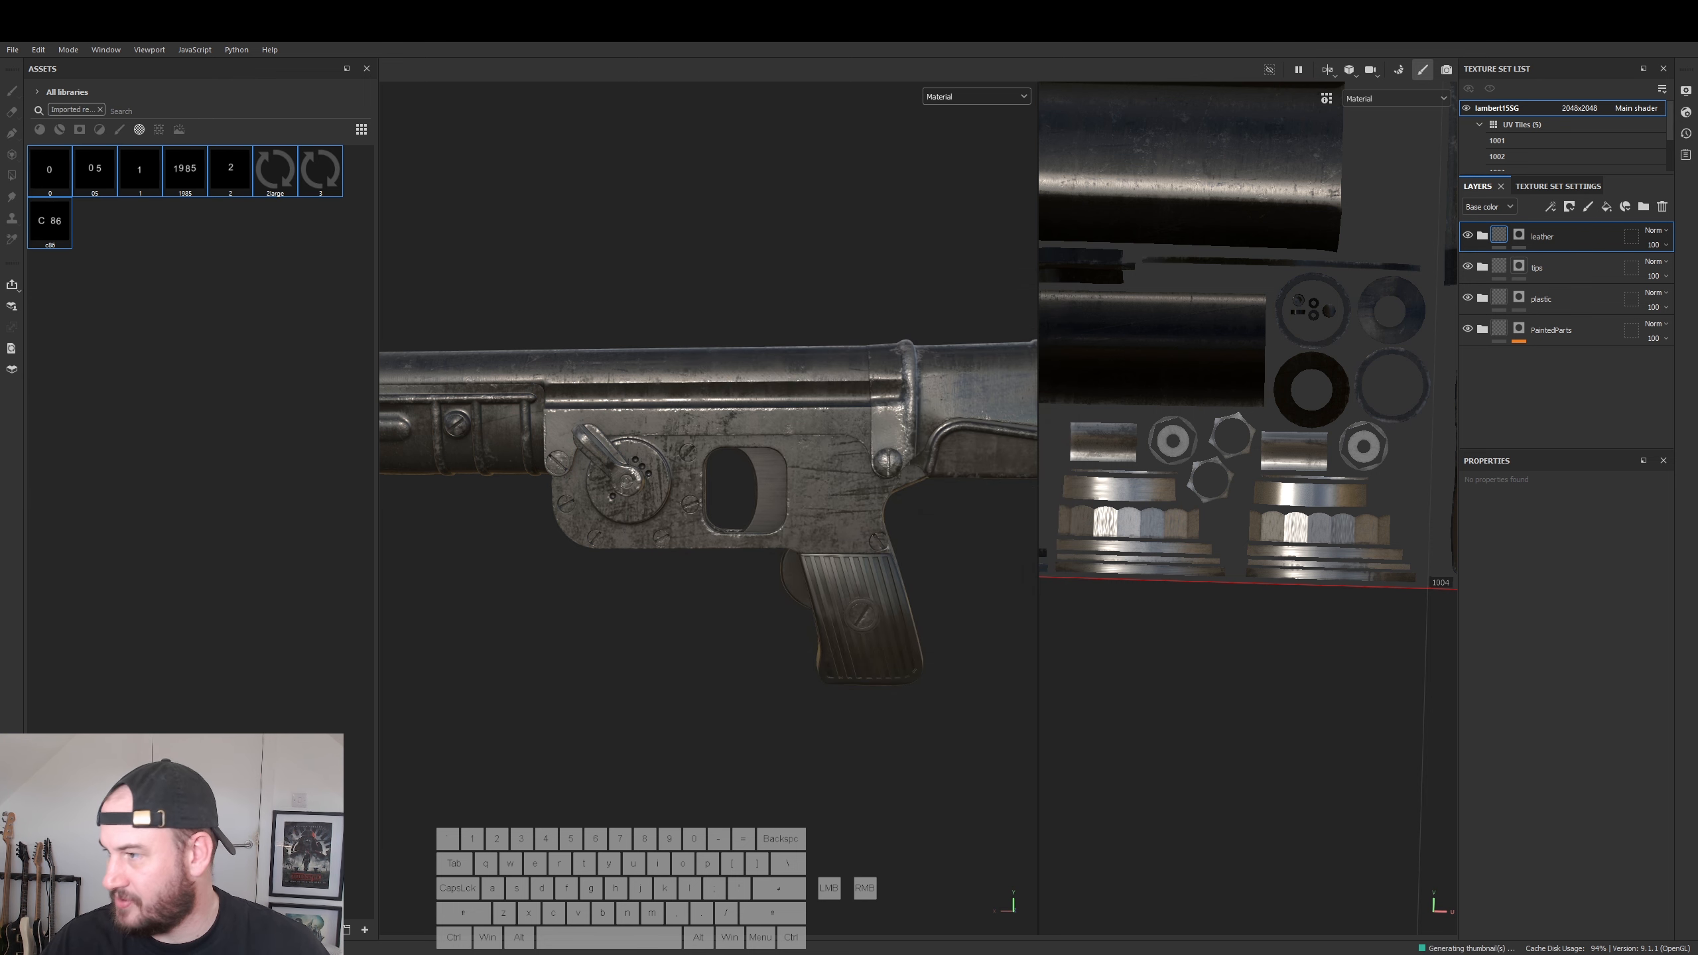
mouse_move(1697, 244)
left_mouse_down()
mouse_move(1452, 236)
mouse_move(1697, 261)
left_mouse_up()
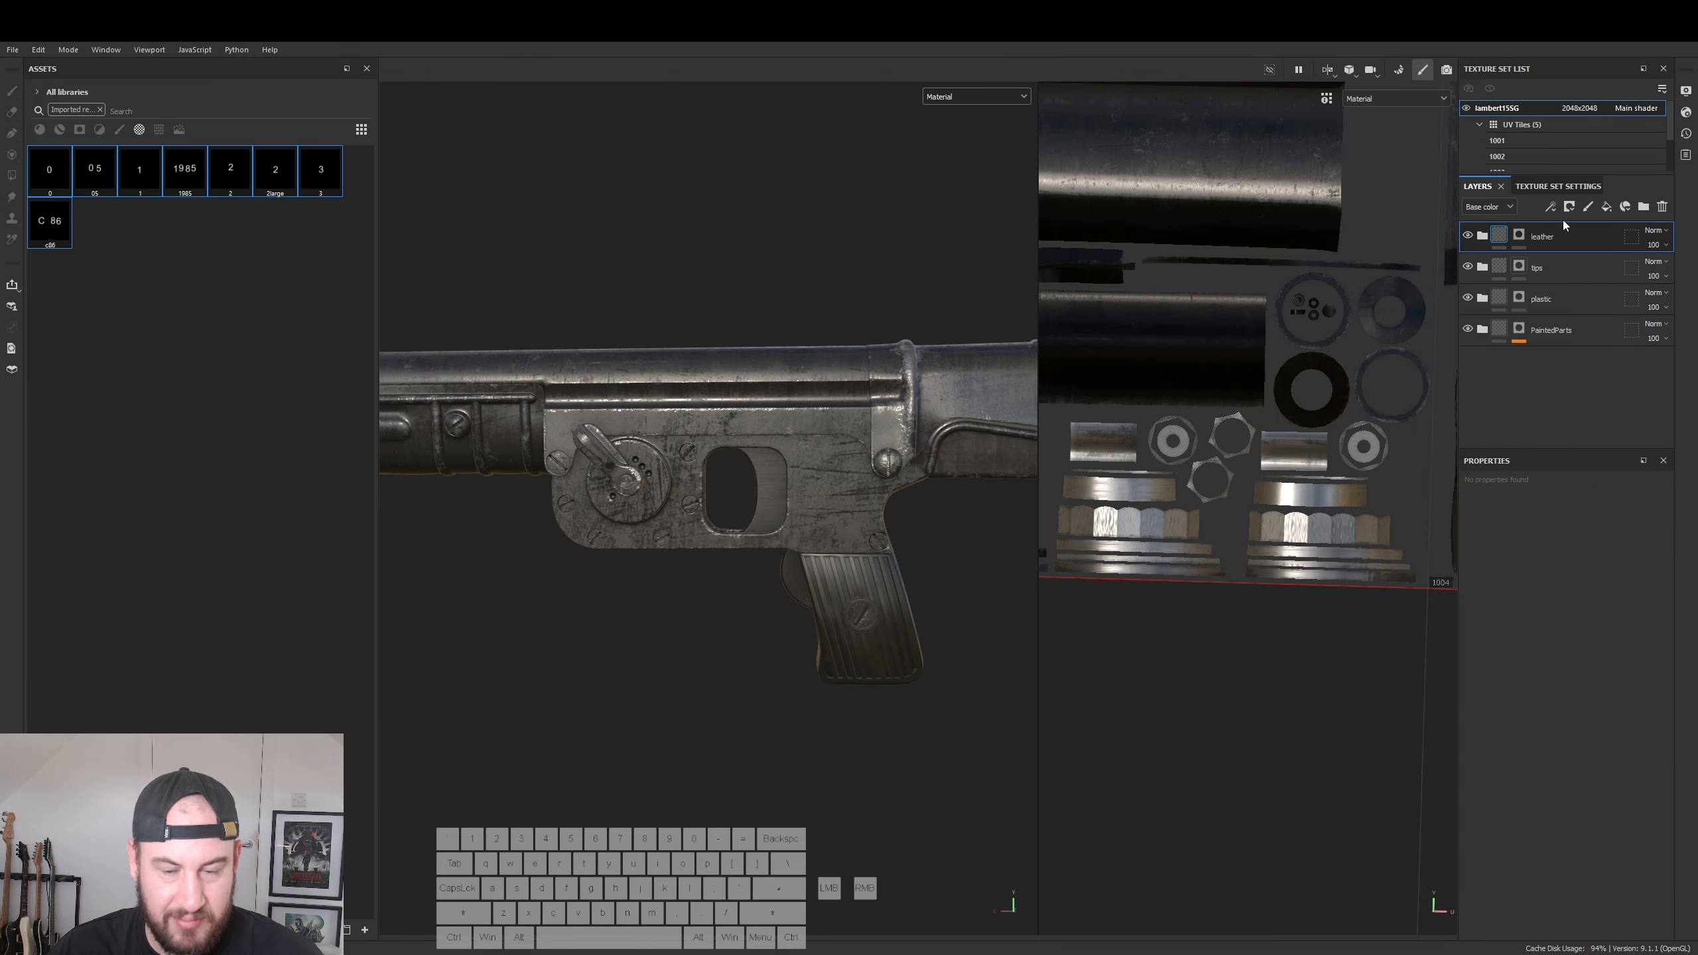
- Expand the PaintedParts folder and its basemetal subfolder to reach the base metal fill layers
left_click(1550, 331)
left_click(1483, 329)
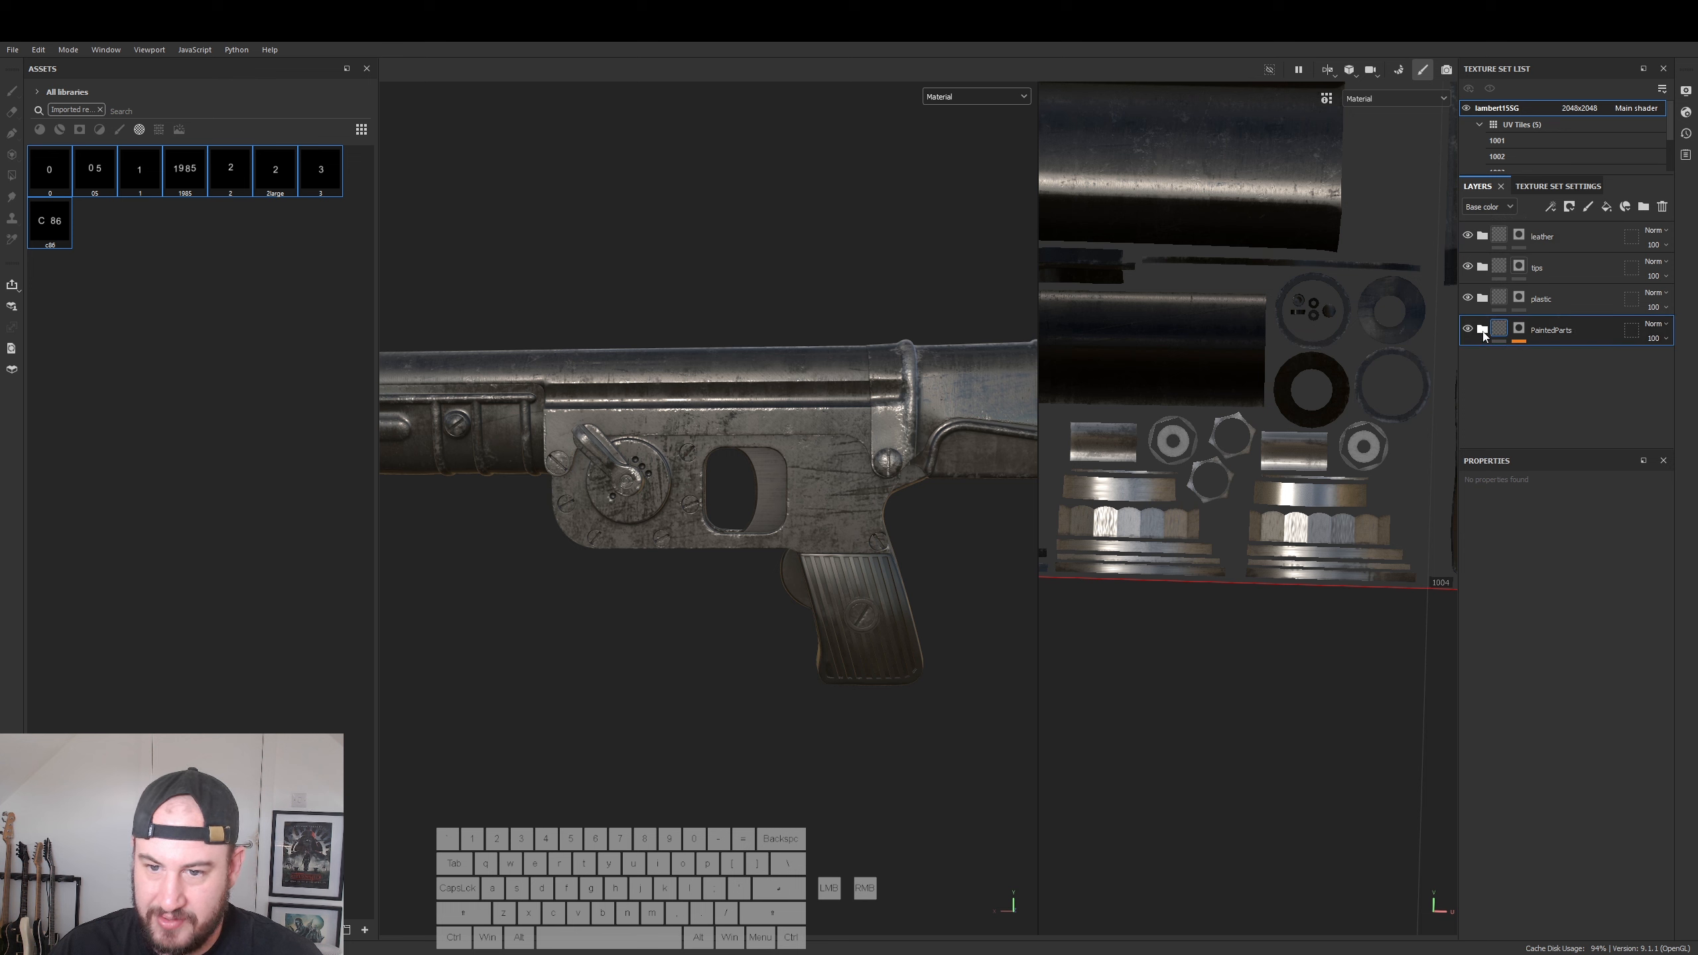
scroll(1598, 361, "down", 2)
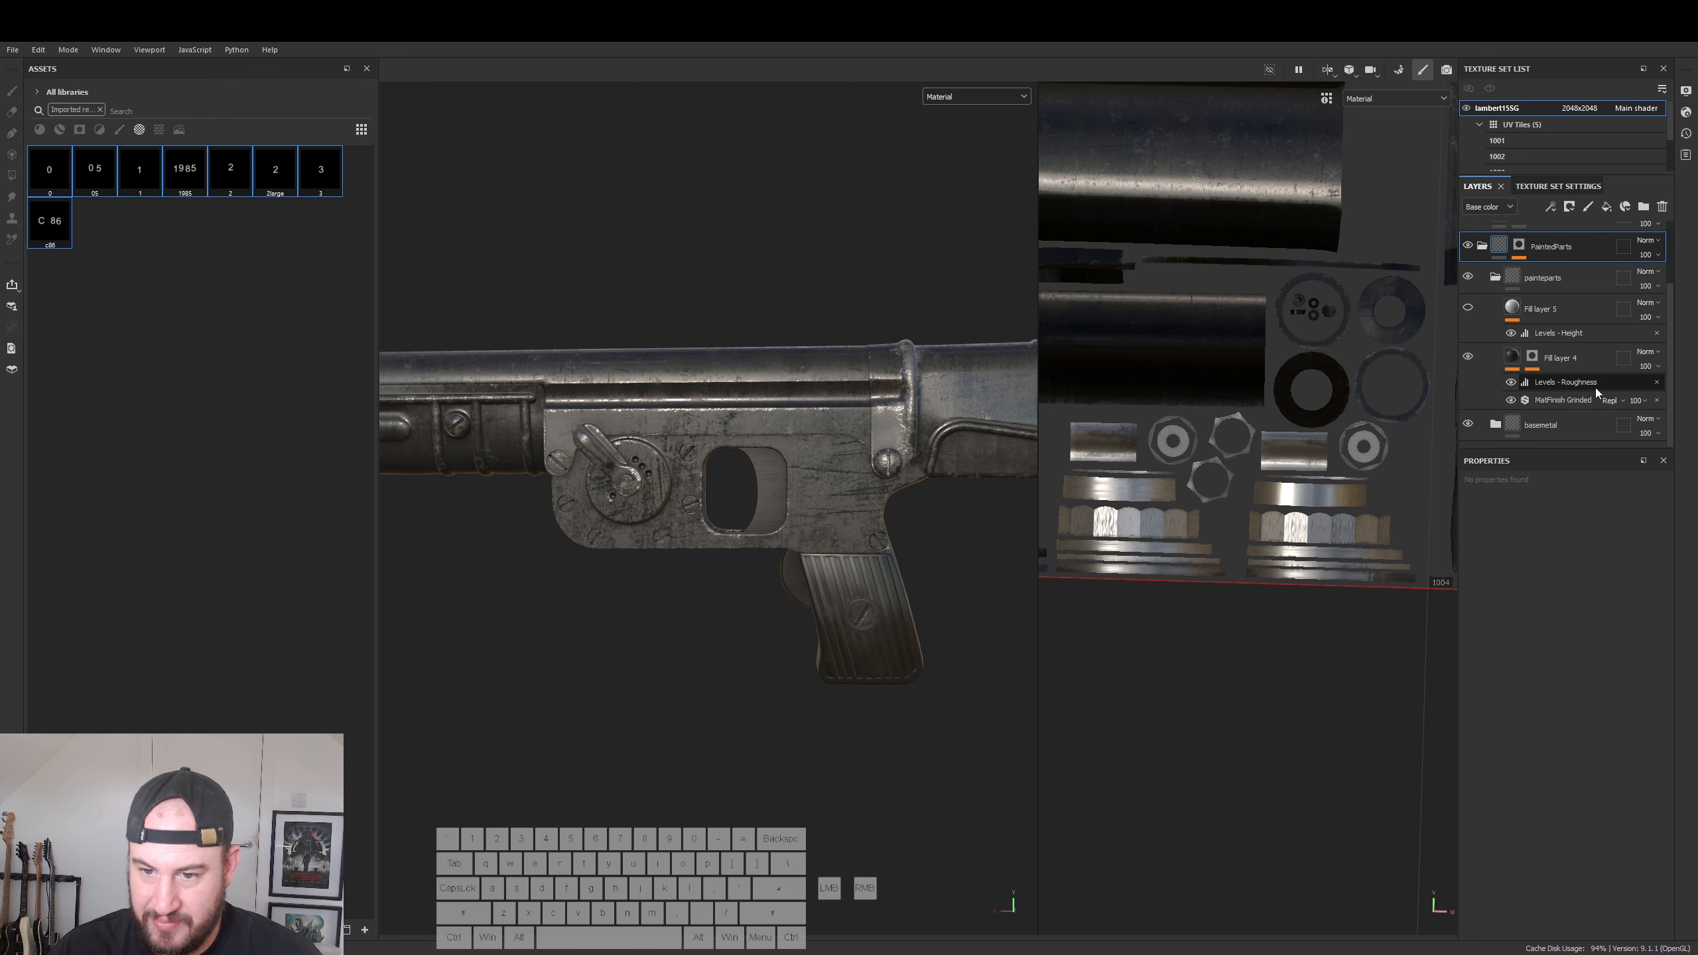
left_click(1496, 424)
scroll(1557, 422, "down", 2)
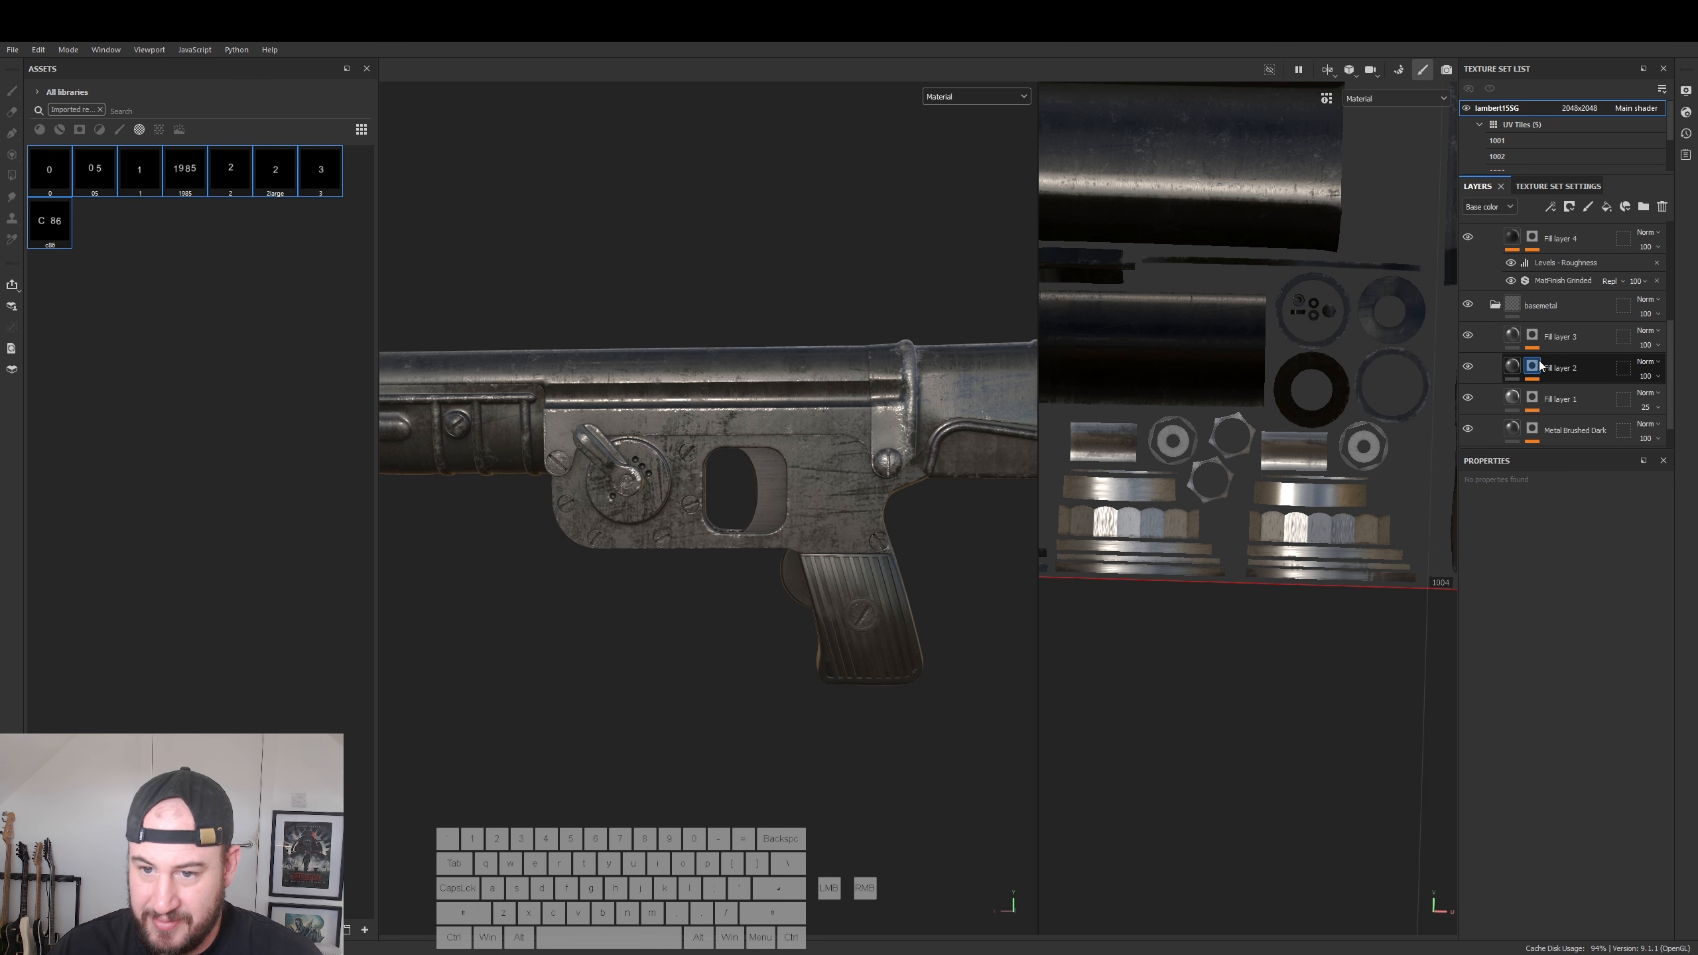
left_click(1560, 309)
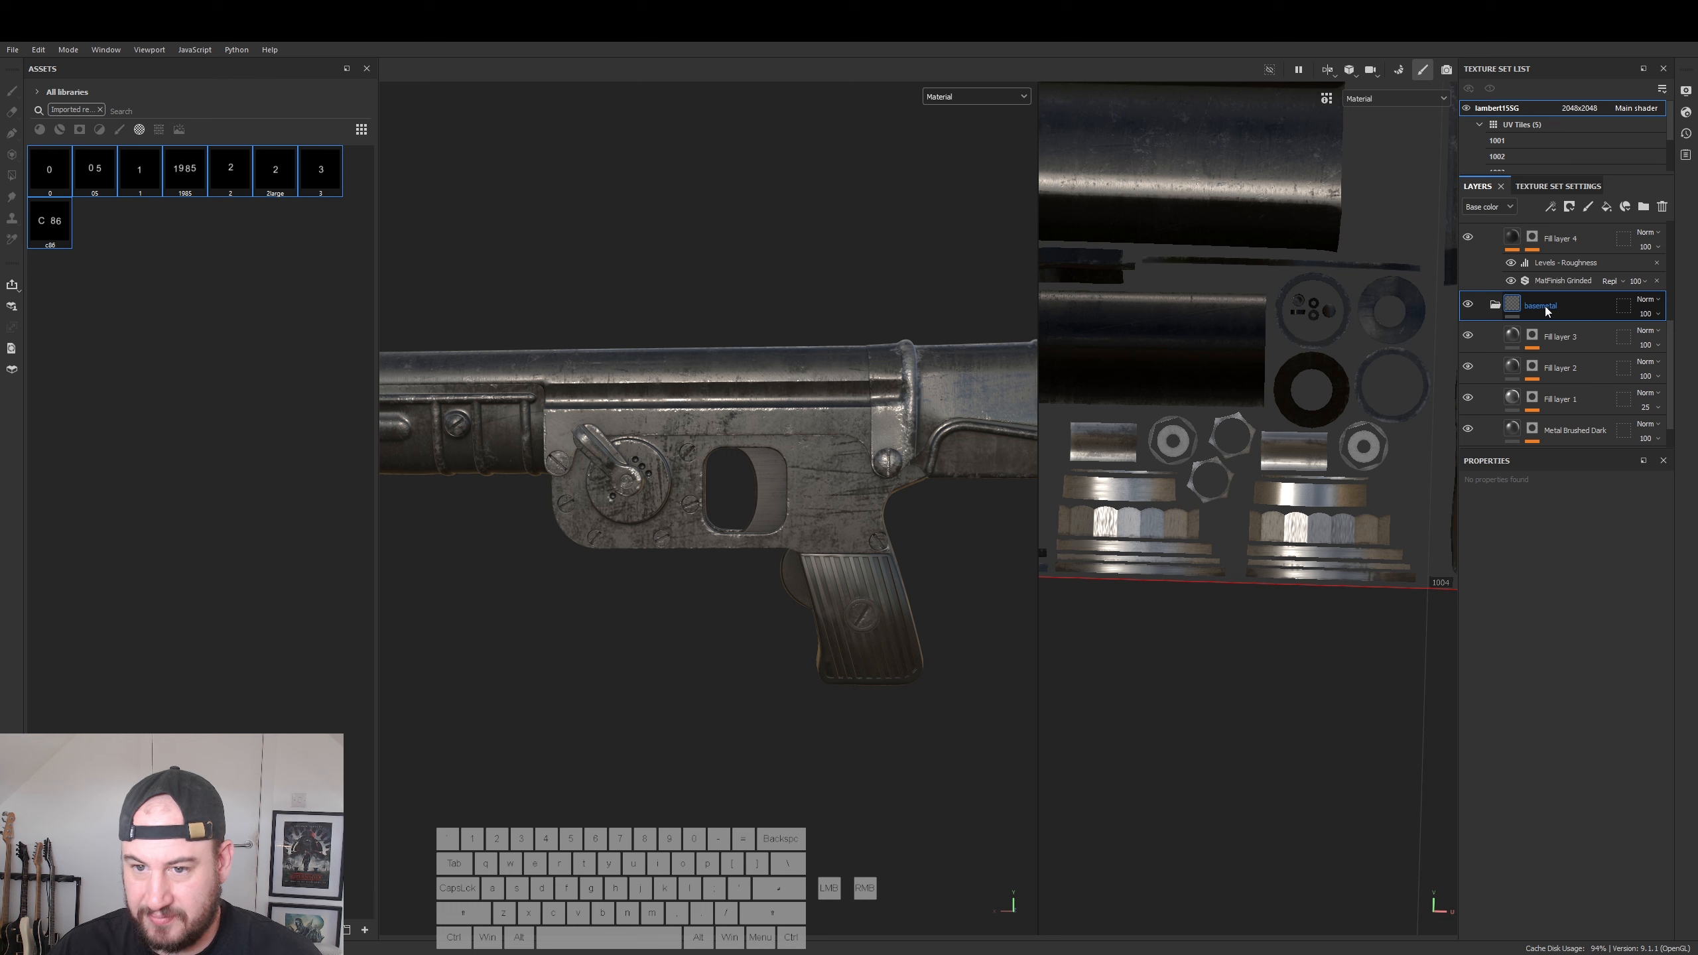
left_click(1606, 208)
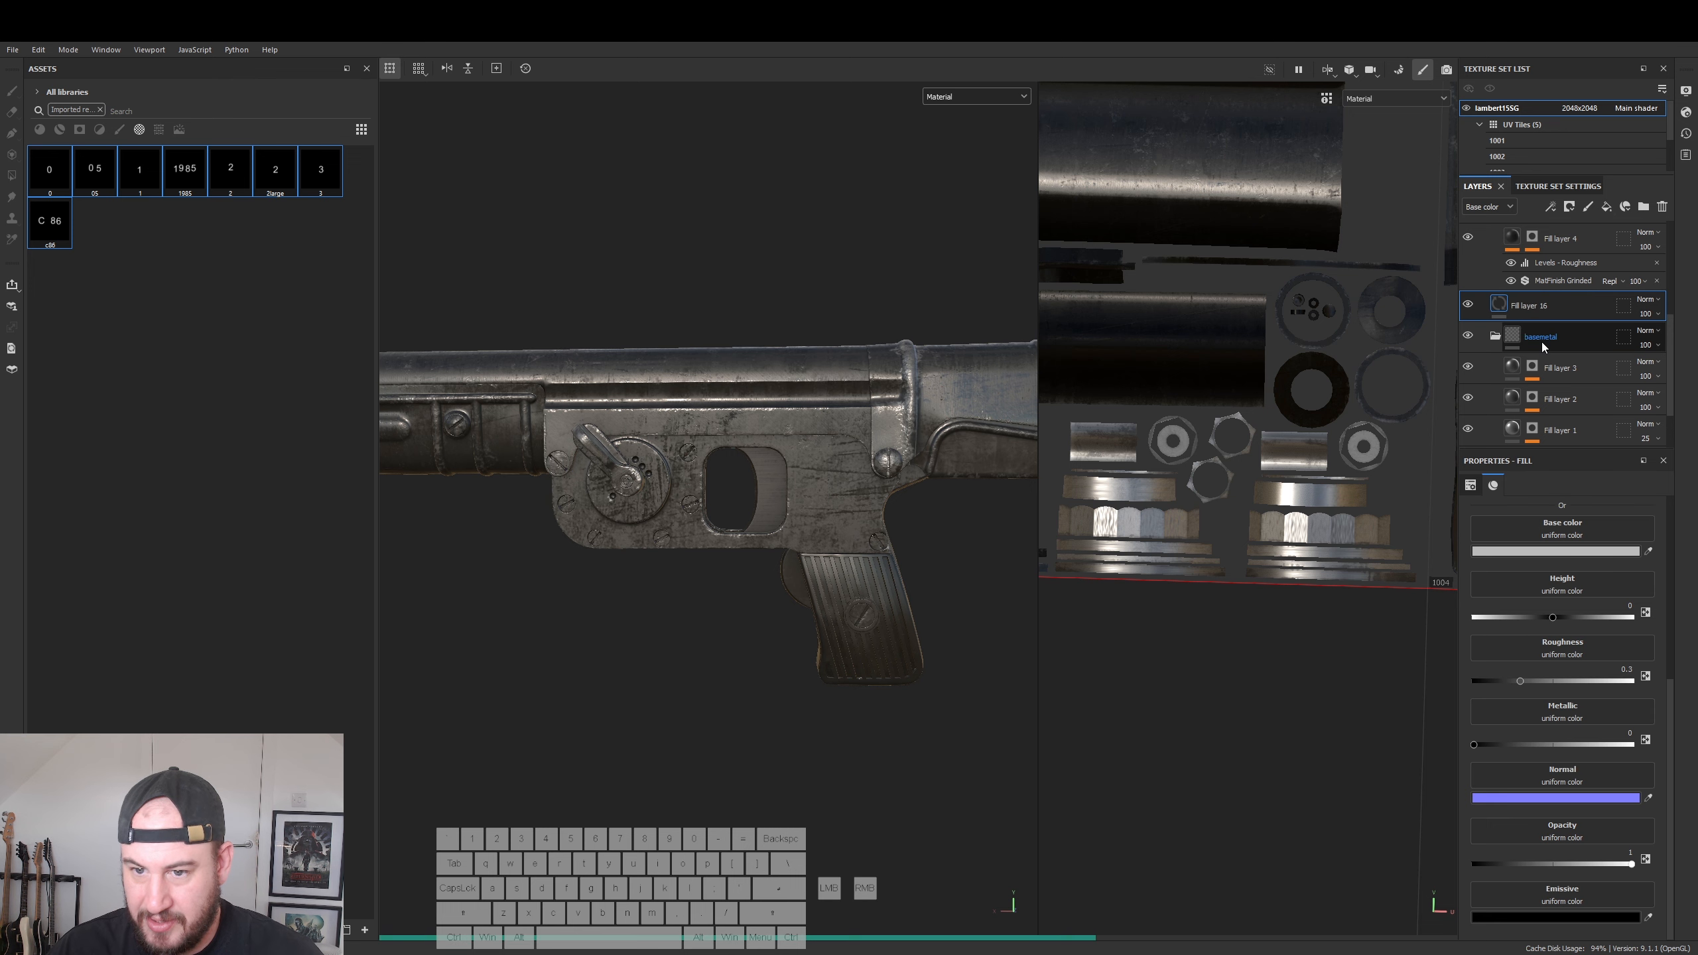
key("ctrl+z")
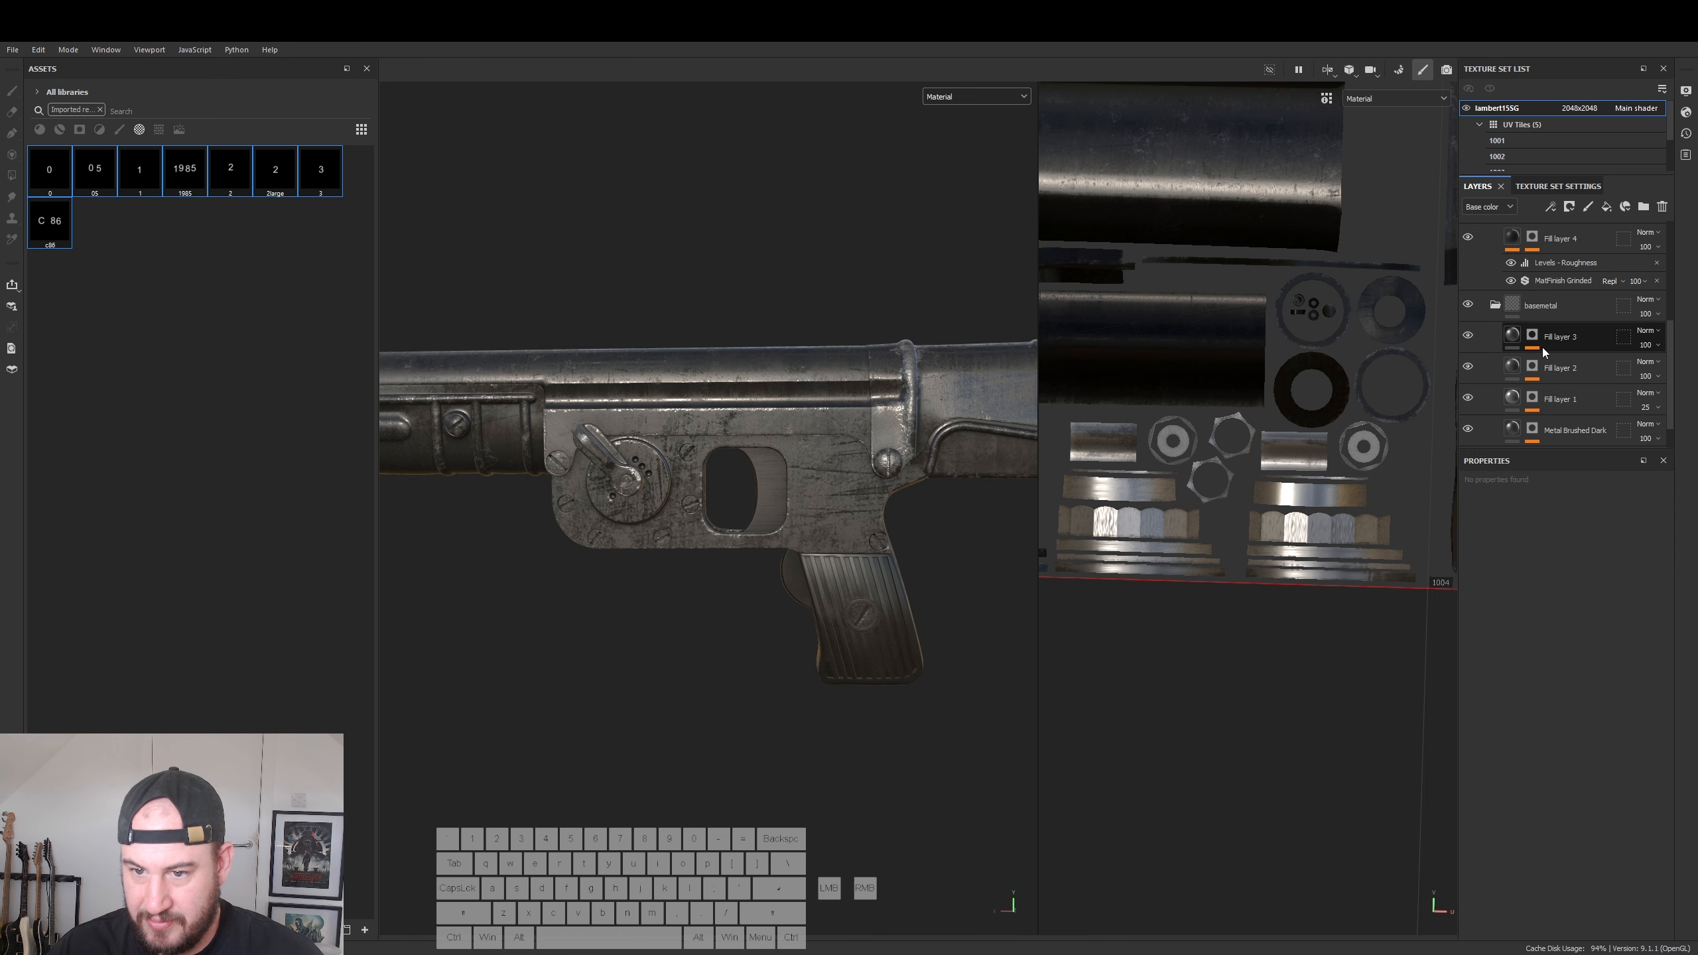
- Add a fill layer above Fill layer 3 inside the basemetal folder, with only the height channel enabled
left_click(1607, 207)
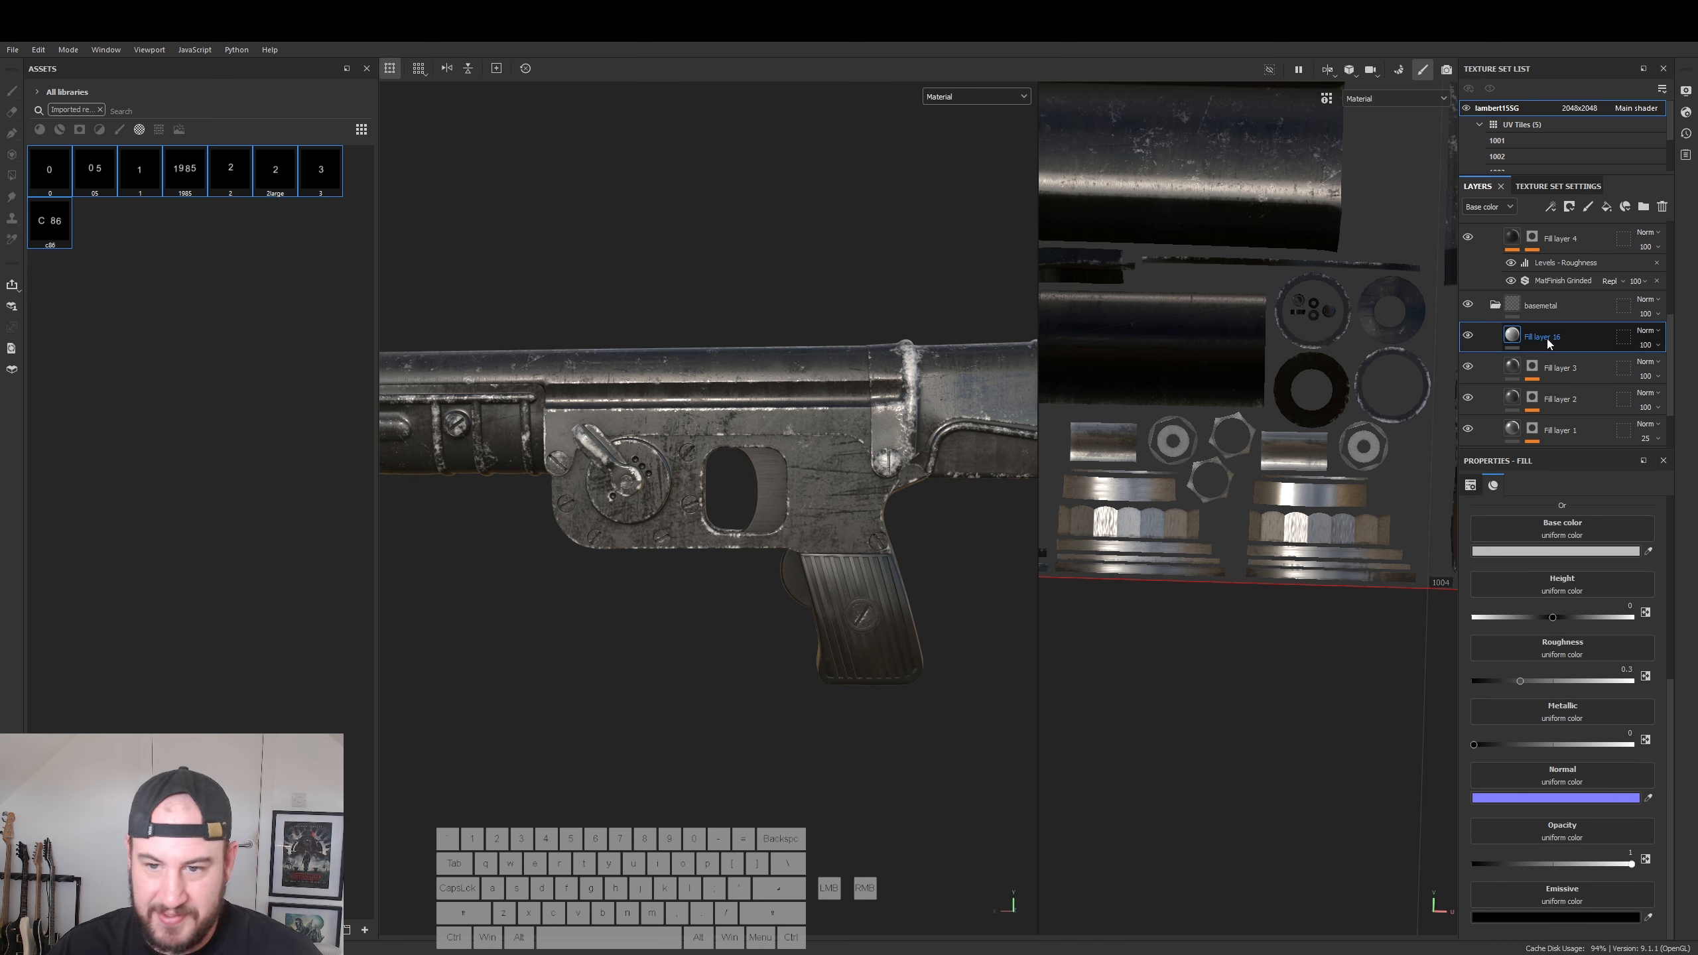
scroll(1531, 602, "up", 3)
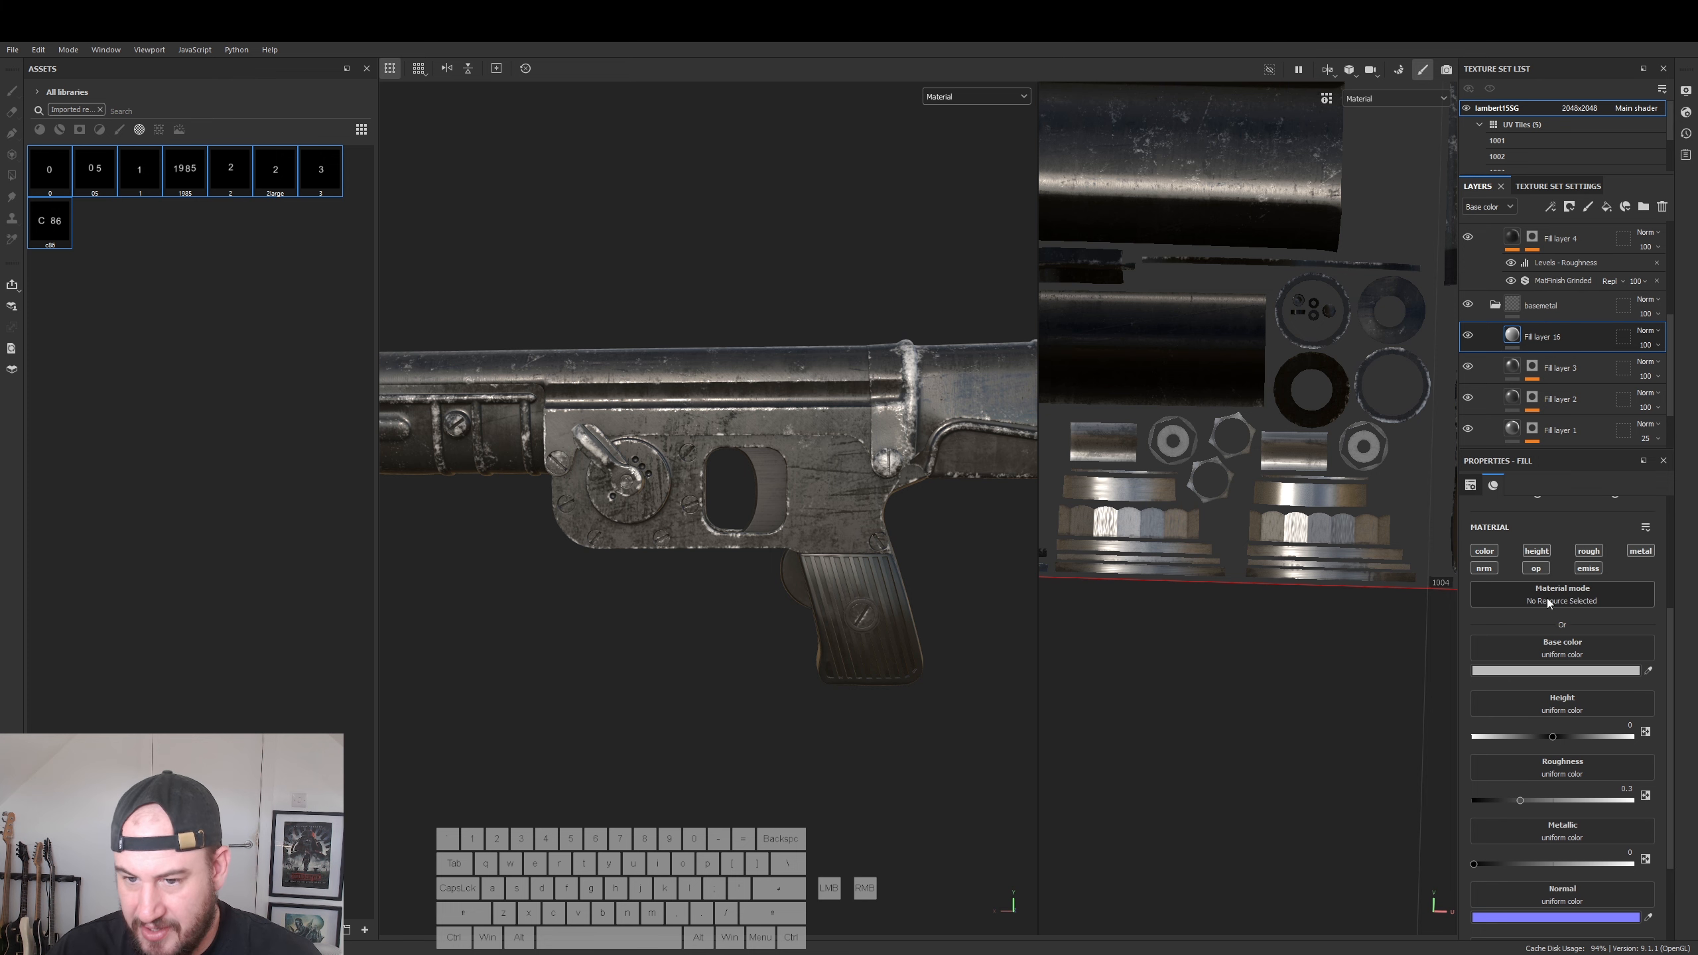
left_click(1484, 550)
left_click(1536, 568)
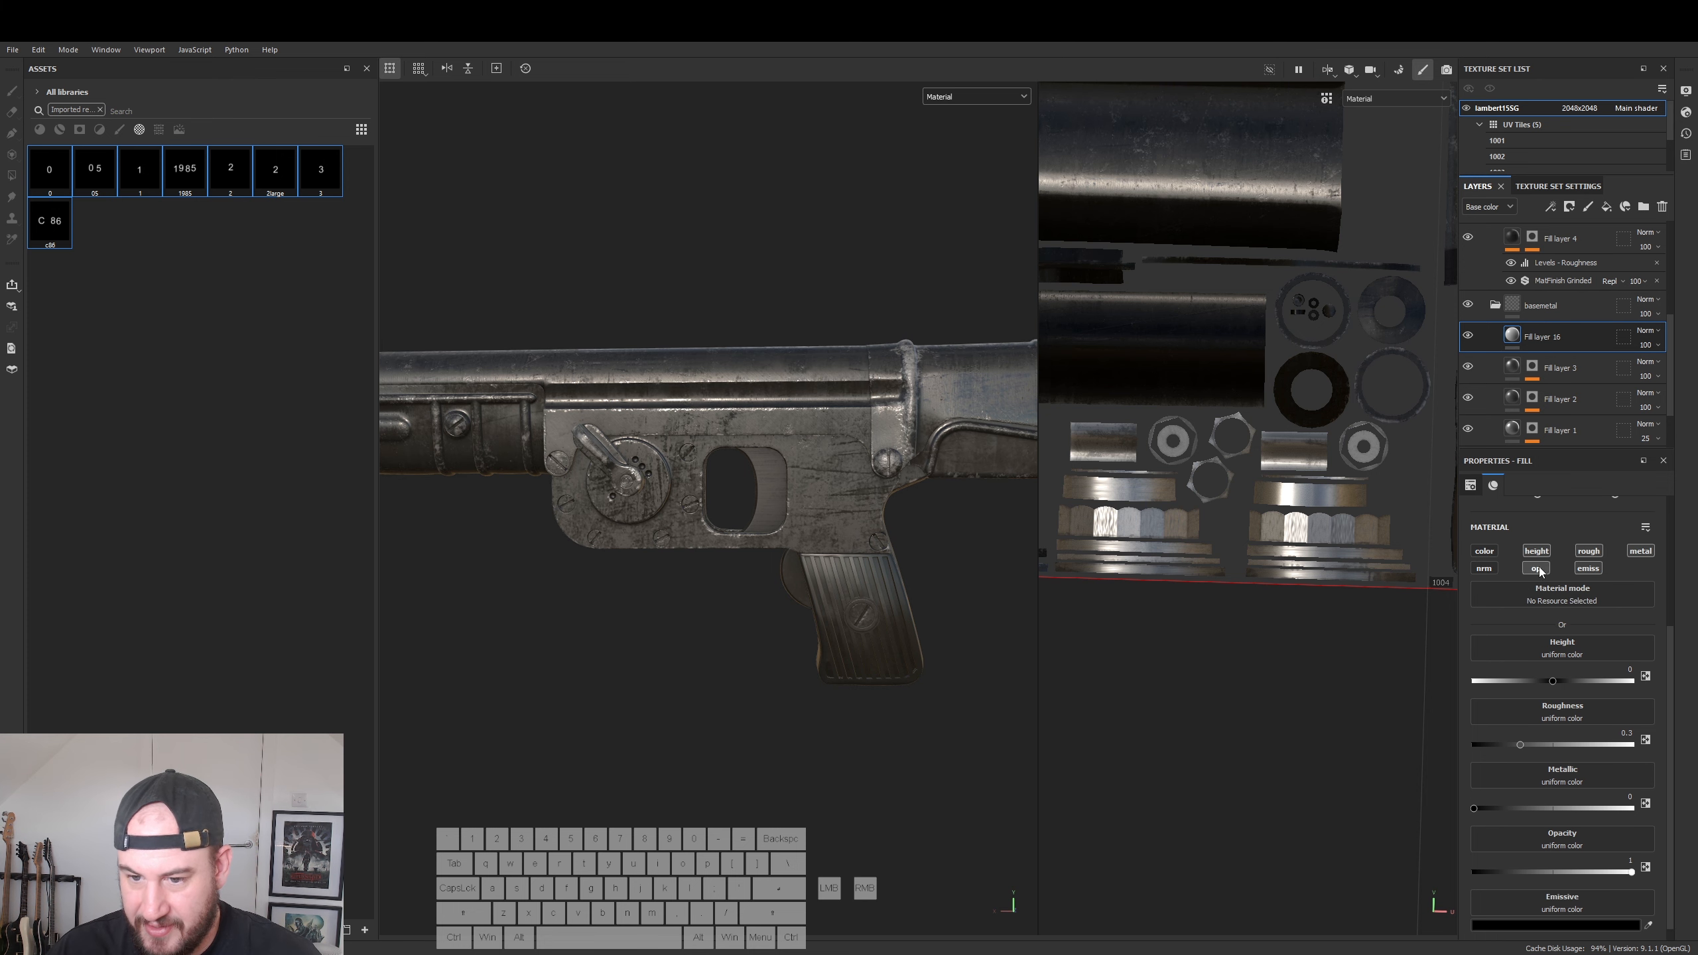
left_click(1590, 551)
left_click(1589, 568)
left_click(1641, 550)
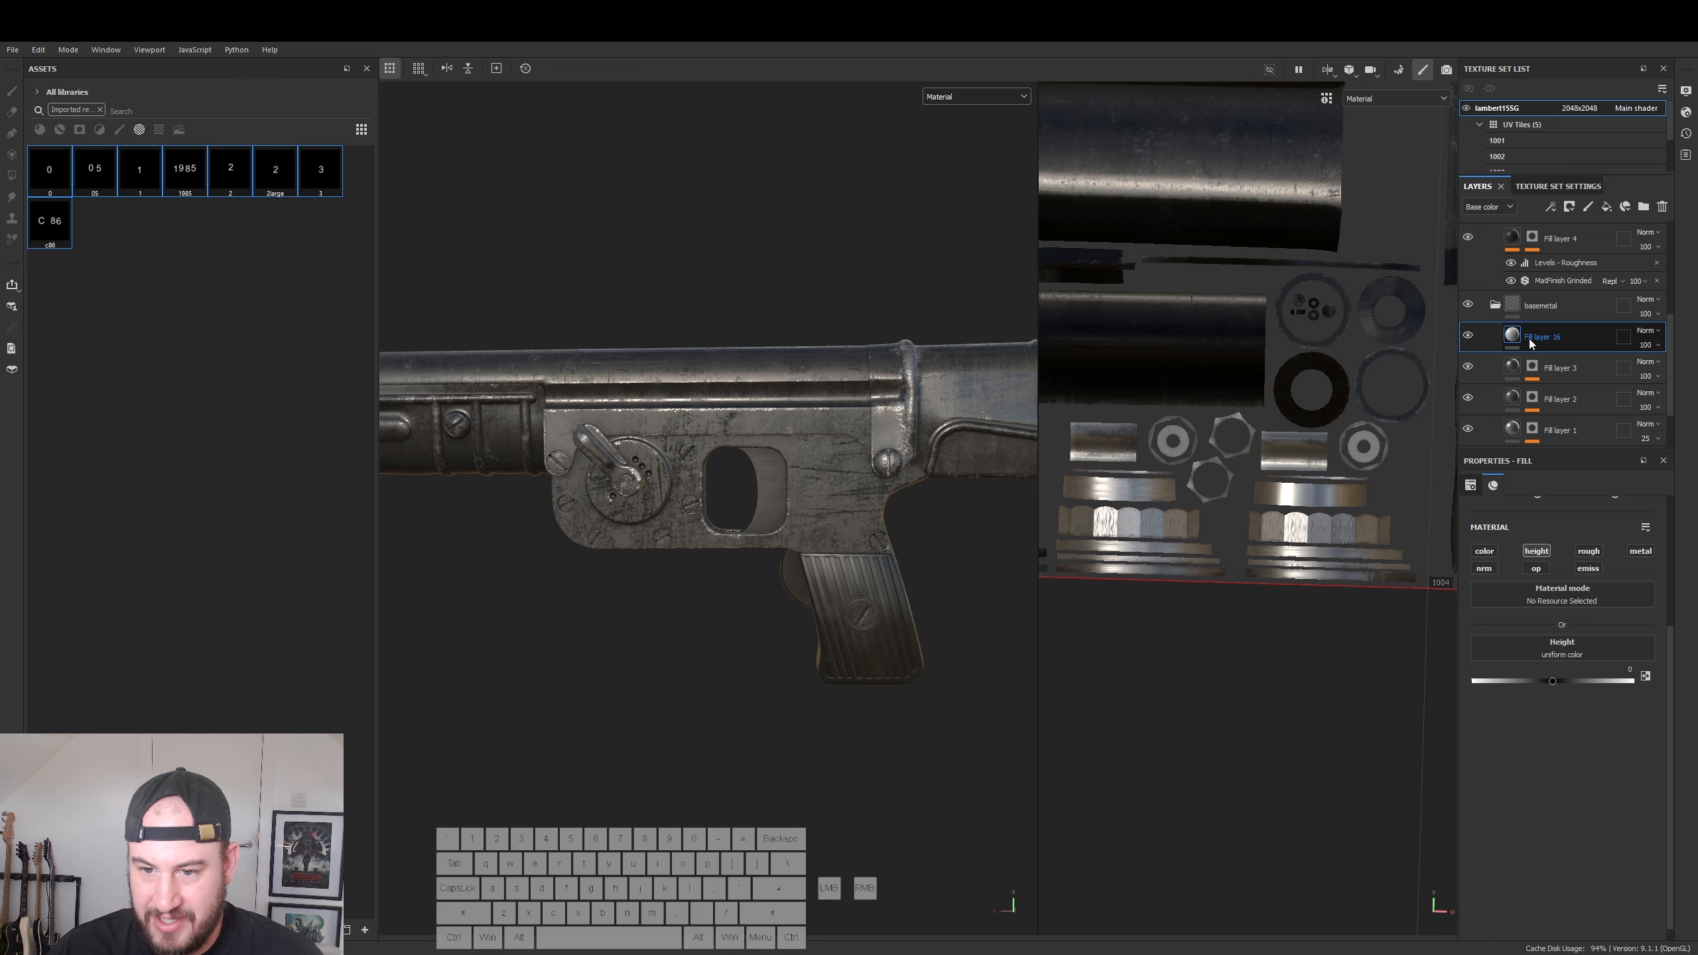
- Try to stamp the c86 alpha onto the receiver above the selector dial using a paint effect on the new fill layer
right_click(1515, 341)
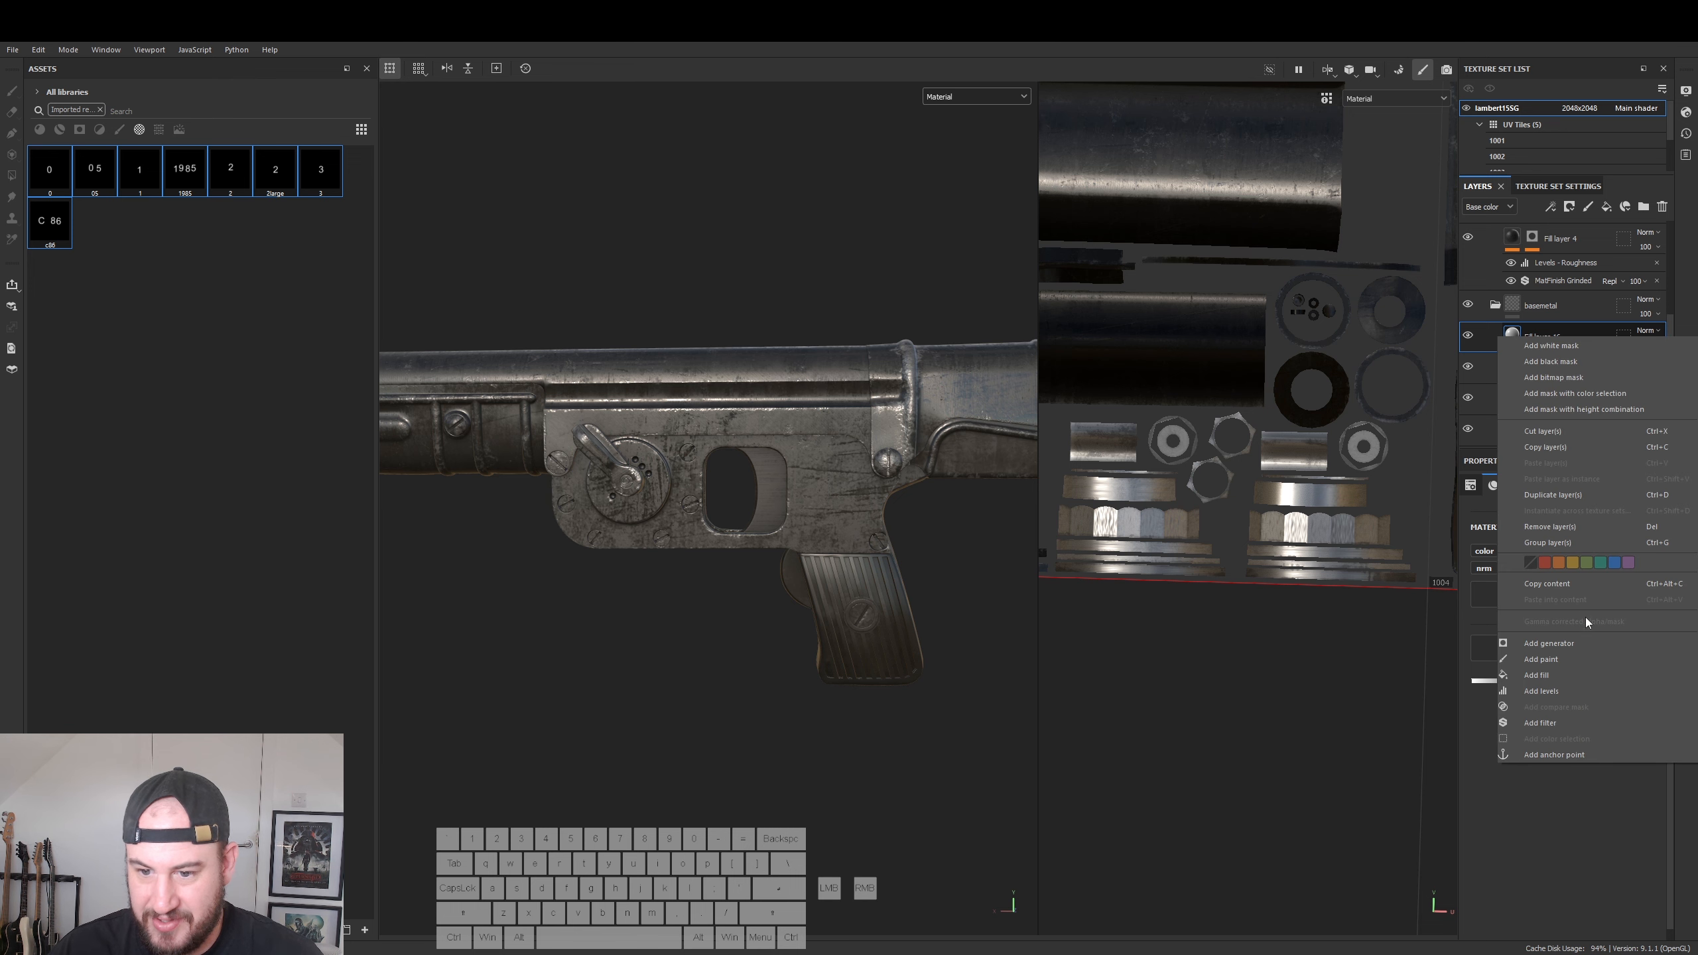
left_click(1559, 660)
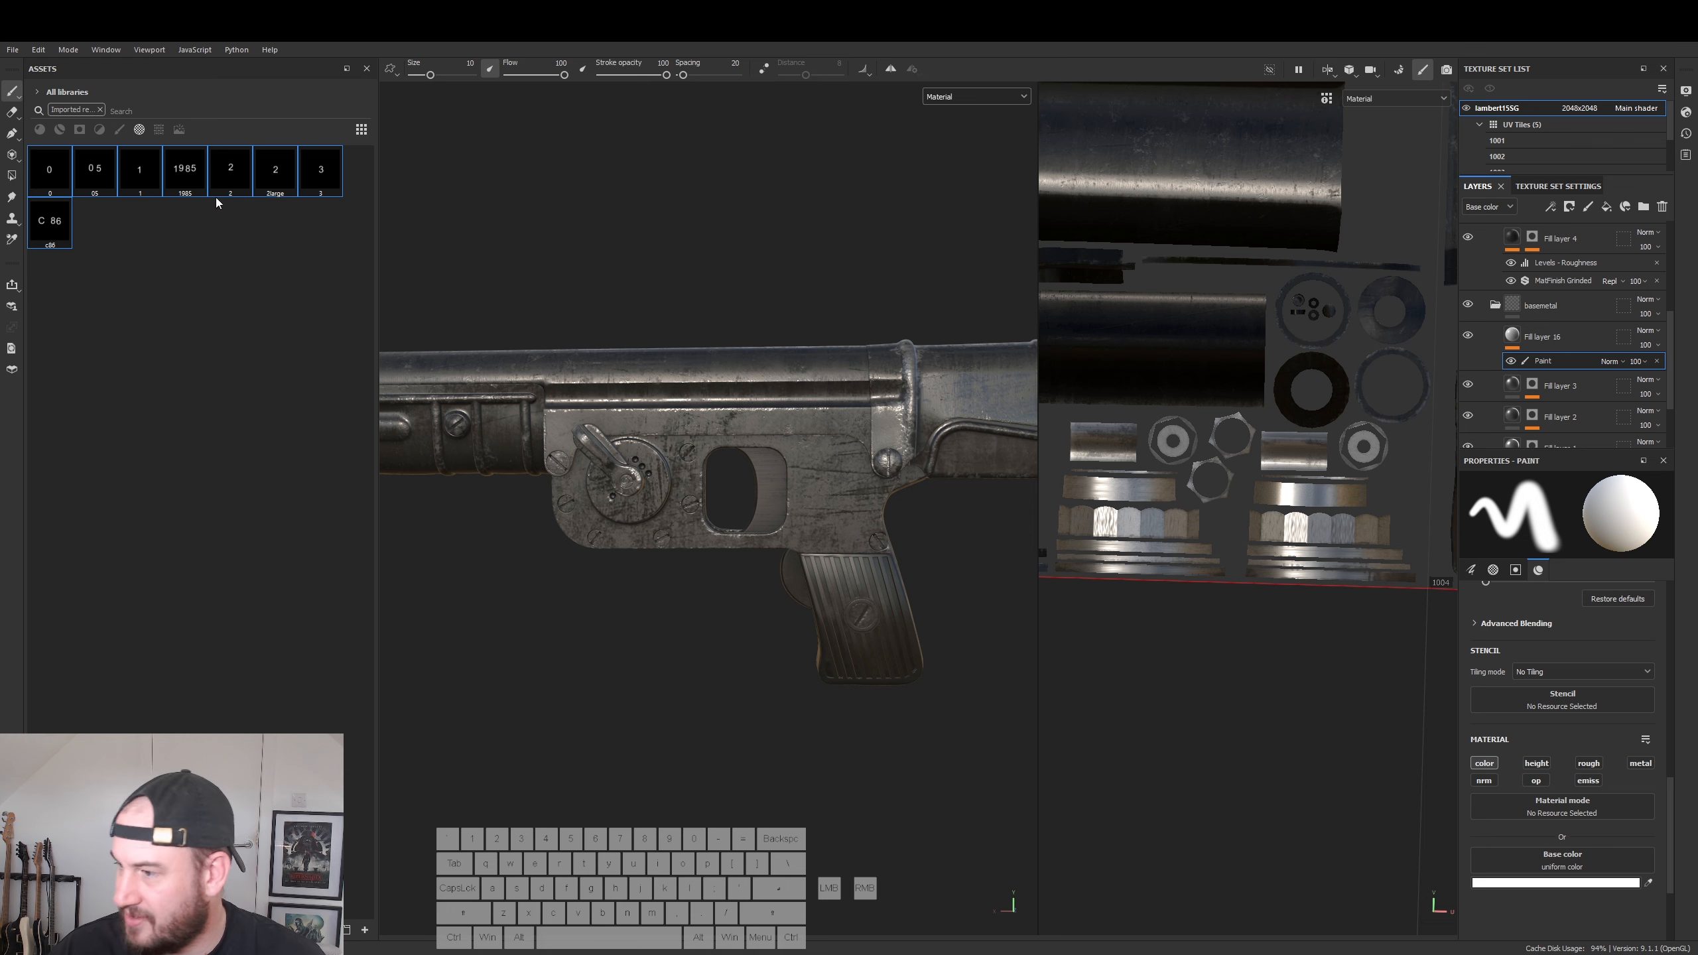
left_click(43, 229)
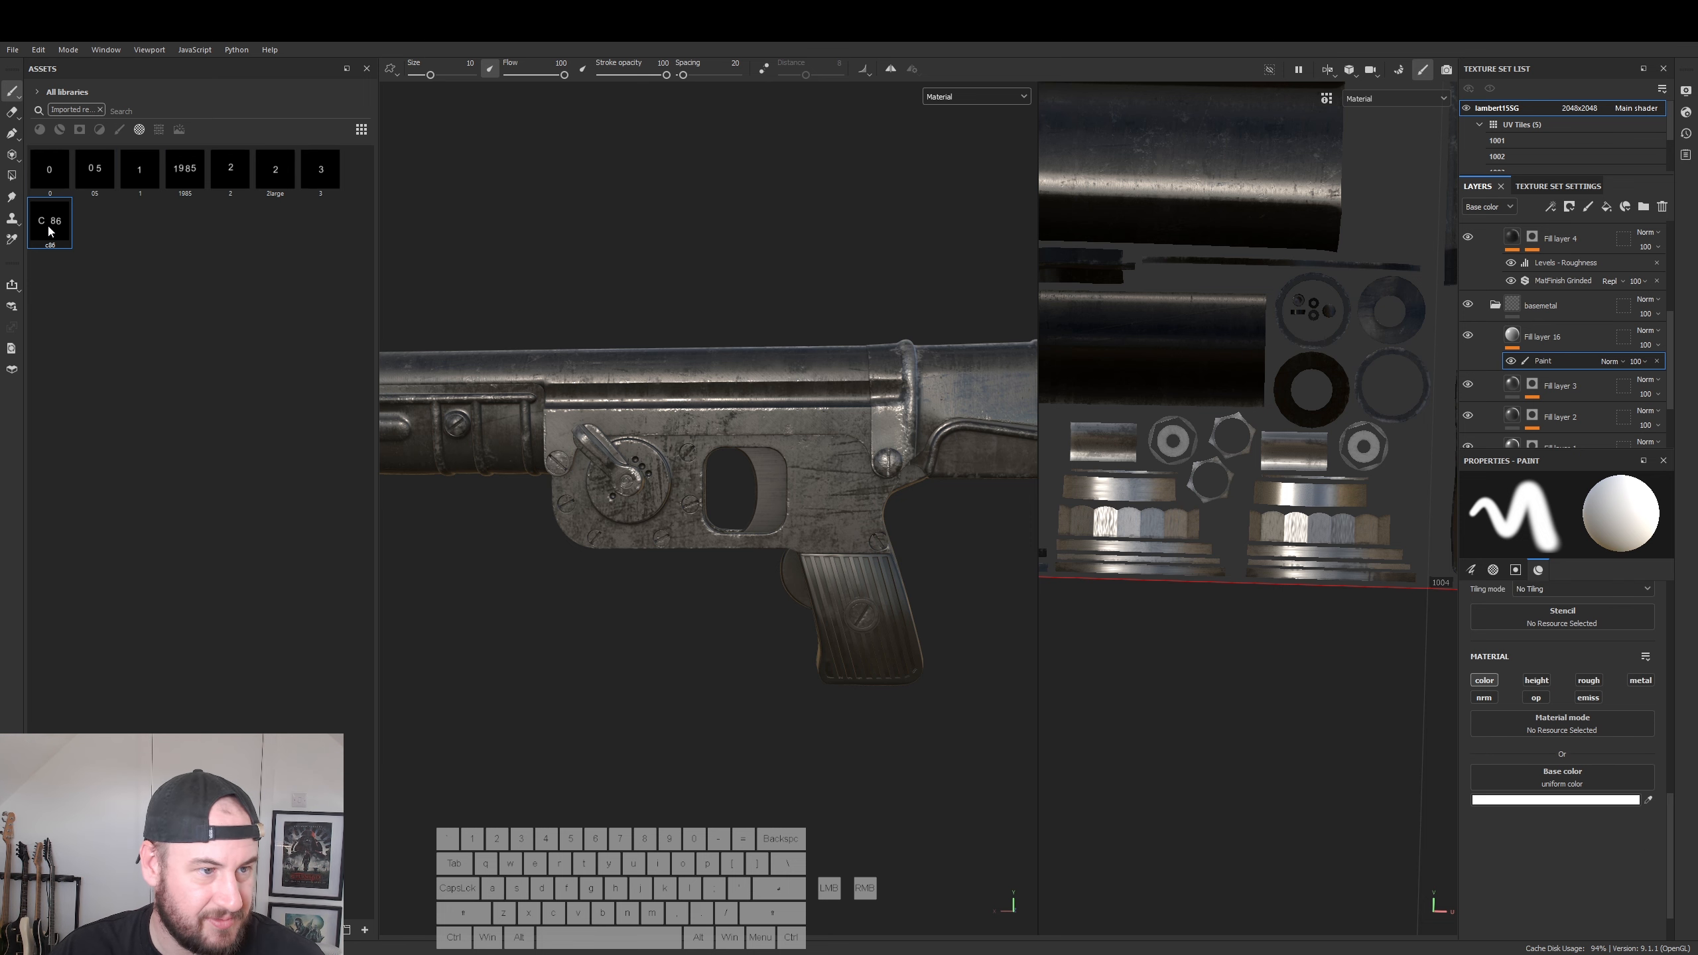
right_click_drag(662, 427, 830, 414, "alt")
left_click_drag(831, 414, 691, 411, "alt")
mouse_move(691, 411)
right_mouse_down("ctrl")
mouse_move(672, 412)
mouse_move(695, 413)
right_mouse_up("ctrl")
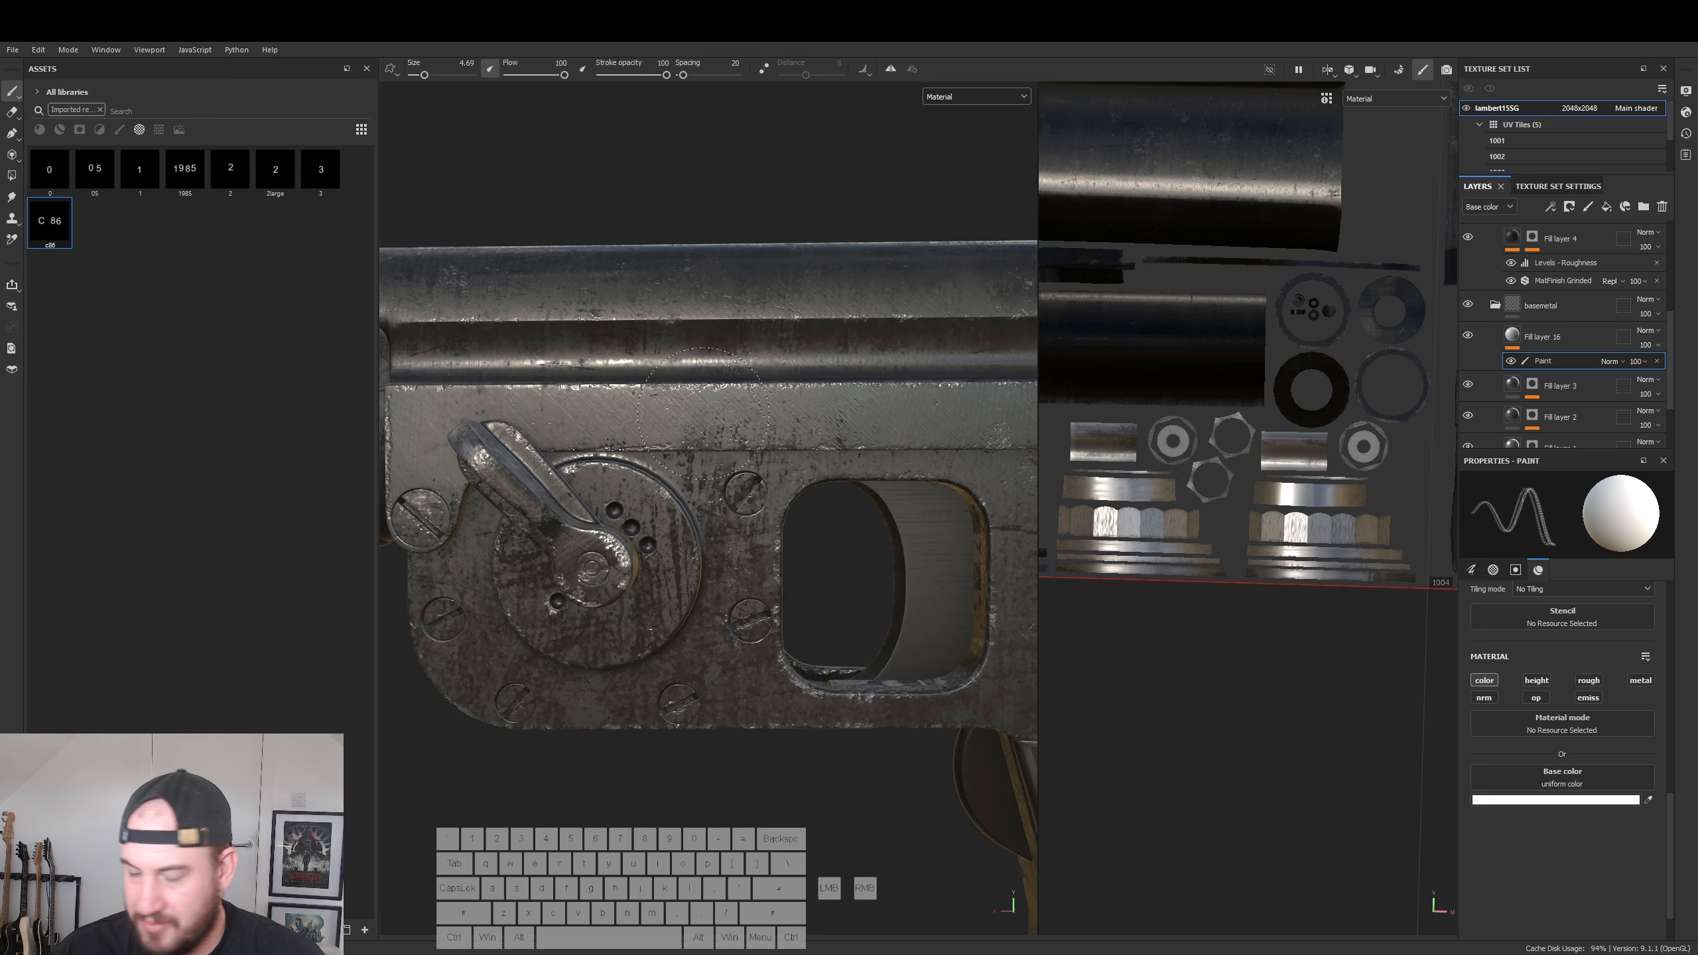
left_click(709, 416)
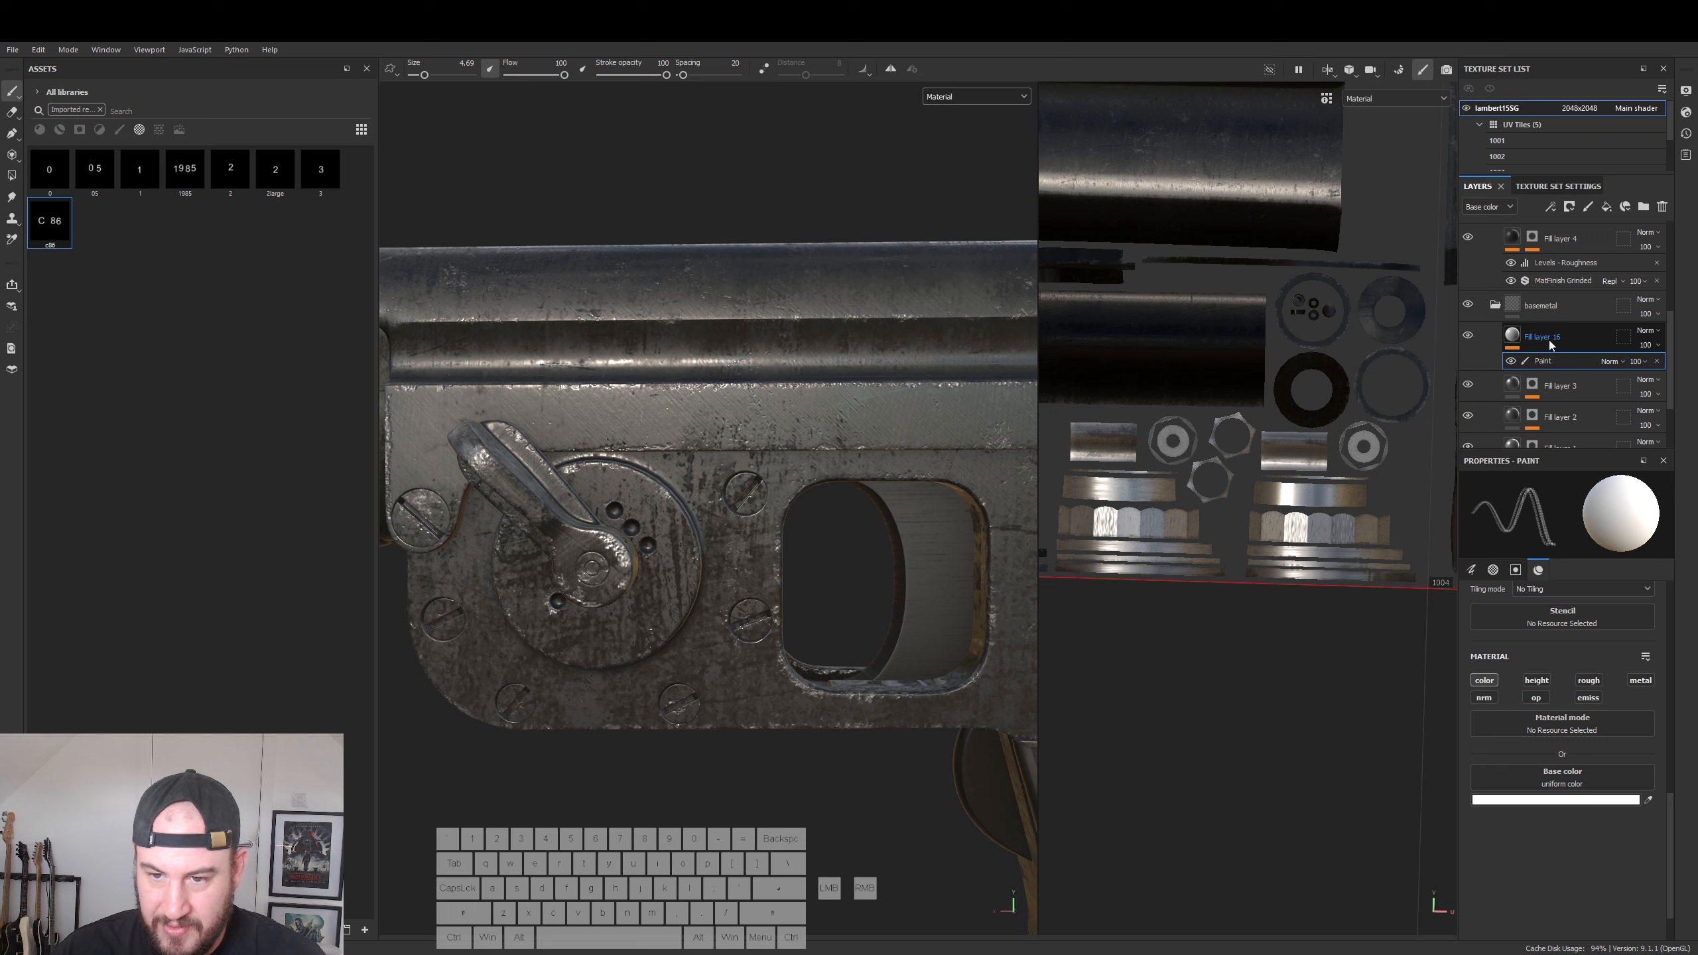
- Remove the paint effect from the height-only fill layer
left_click(1551, 362)
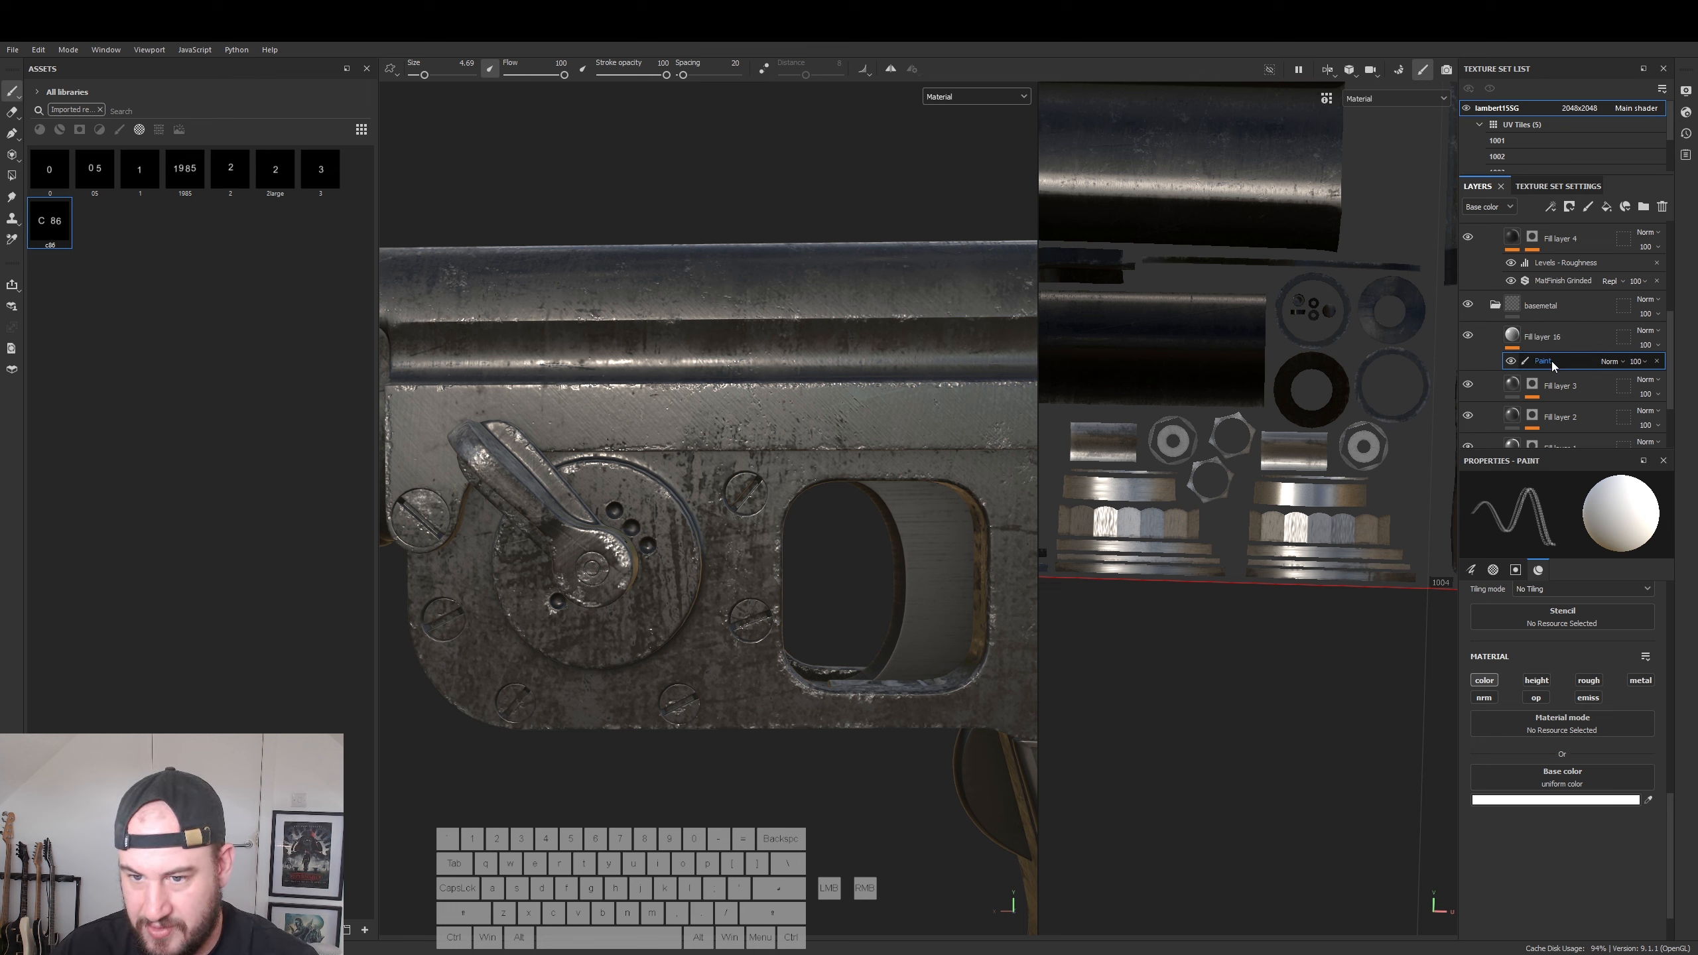
right_click(1553, 363)
left_click(1568, 433)
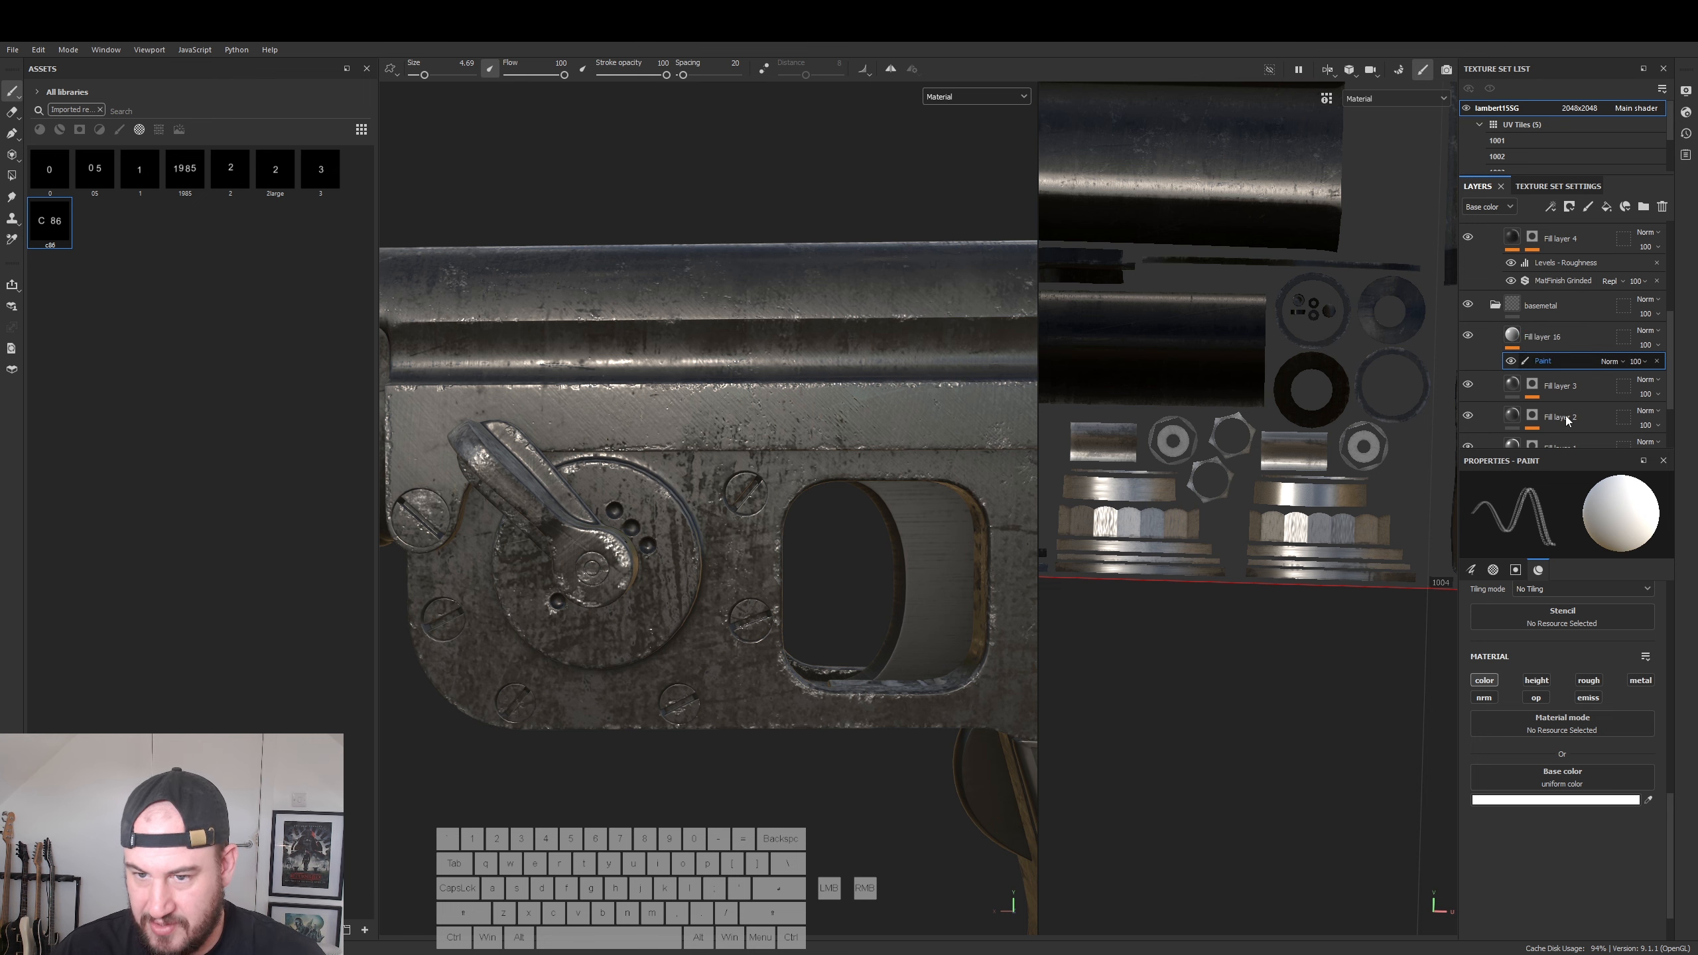
- Give the height-only fill layer a black mask and set its height to 0.0857
left_click(1542, 339)
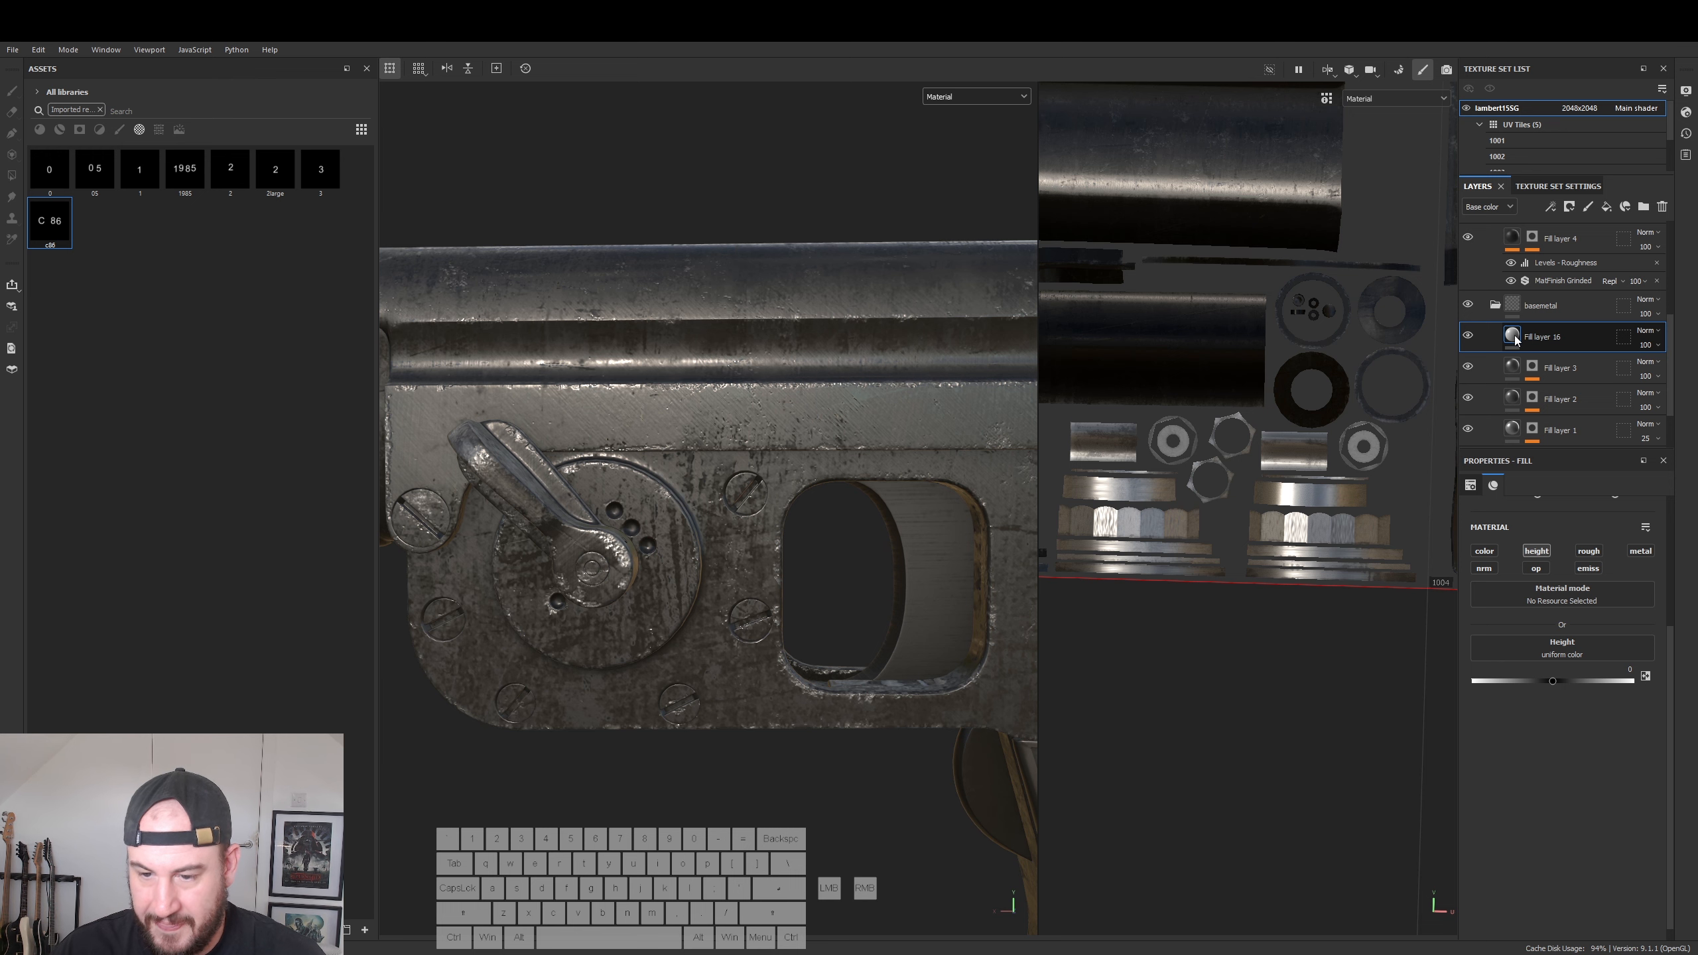
right_click(1516, 335)
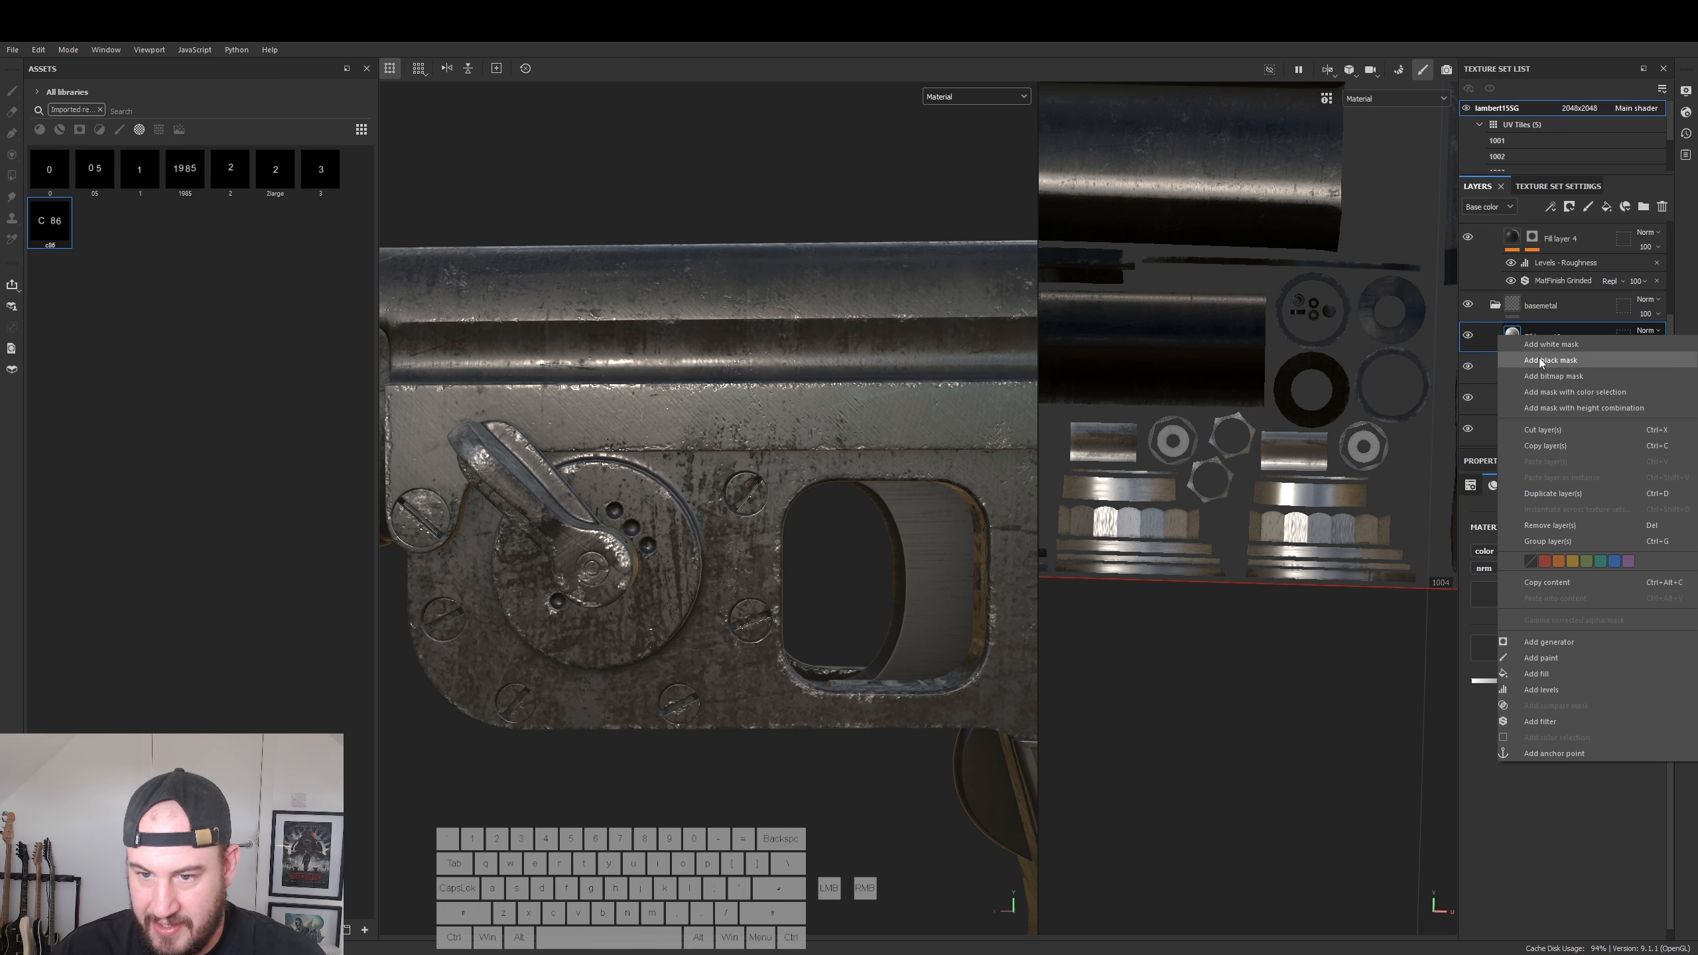
left_click(1540, 359)
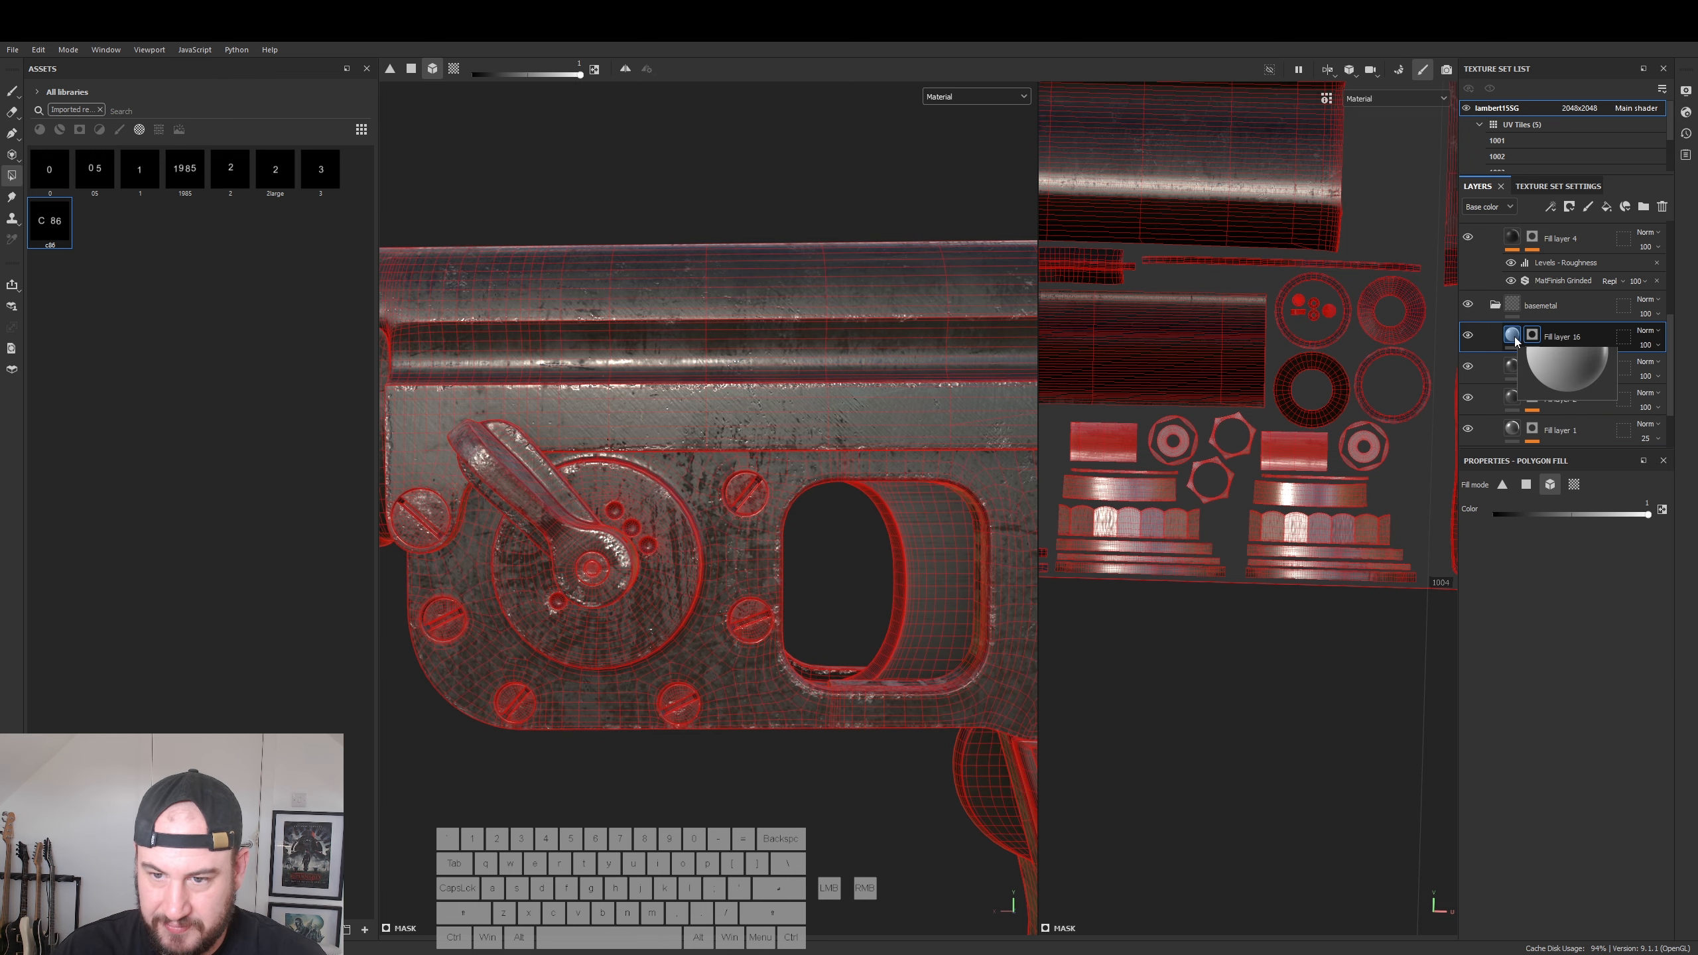
left_click(1515, 337)
left_click_drag(1554, 682, 1561, 681)
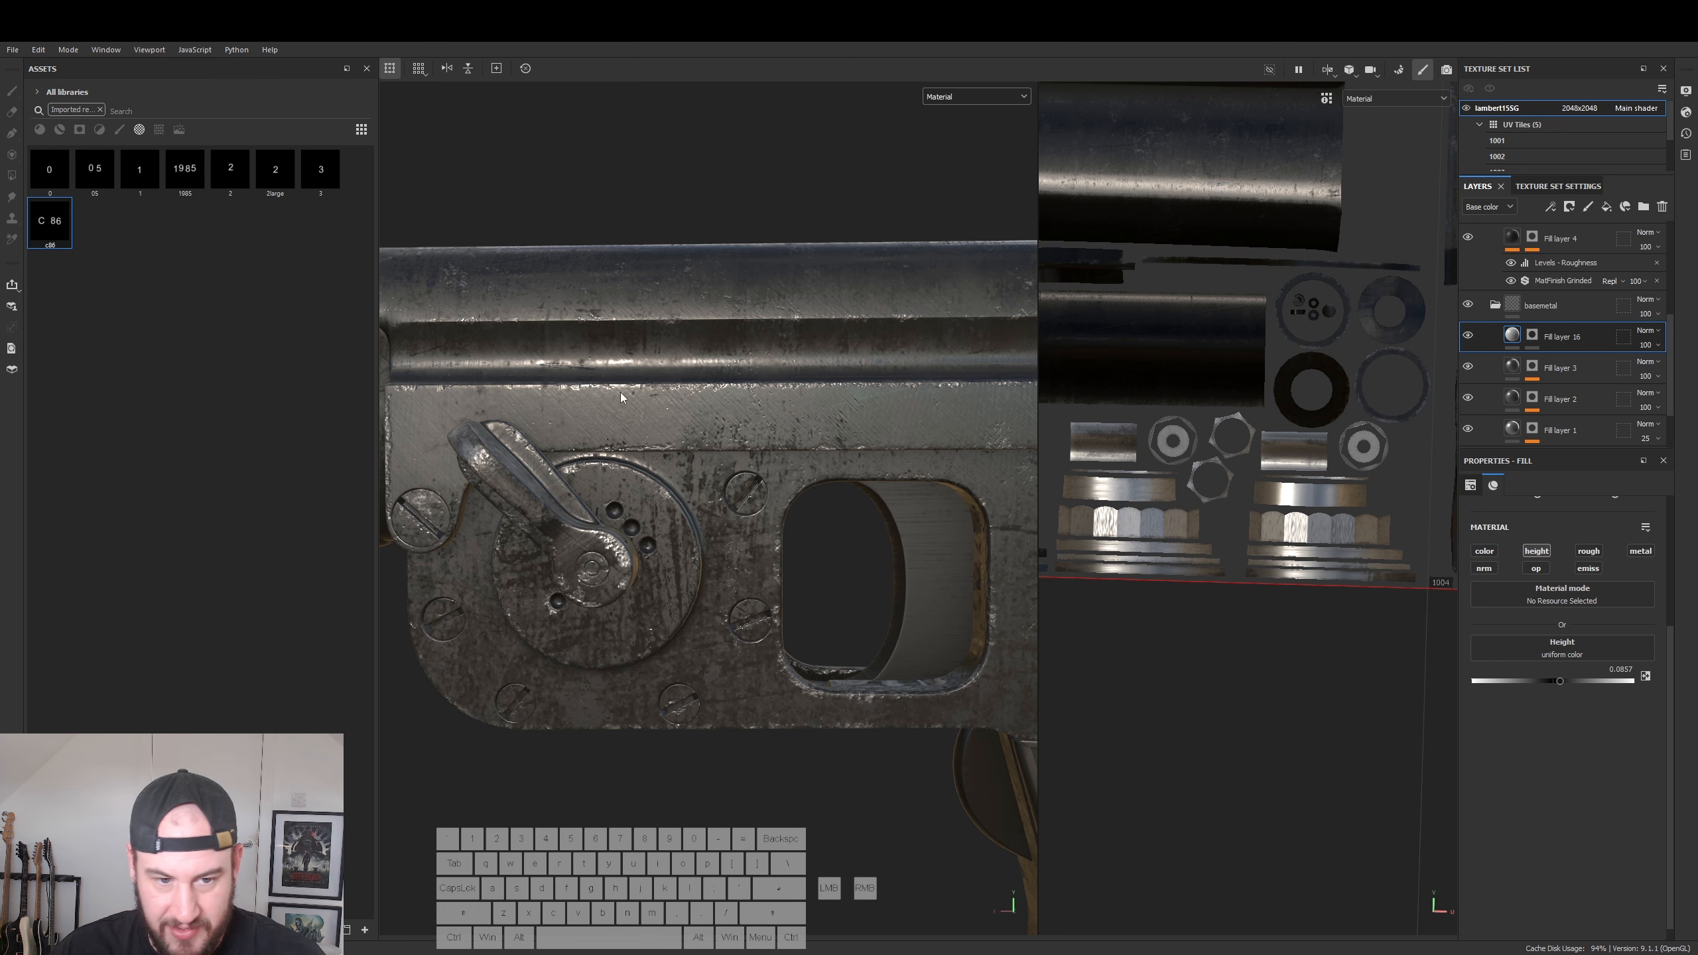
- Set up the Paint brush on the layer's mask with the c86 alpha, angle jitter 0 and position jitter 0
left_click(1533, 335)
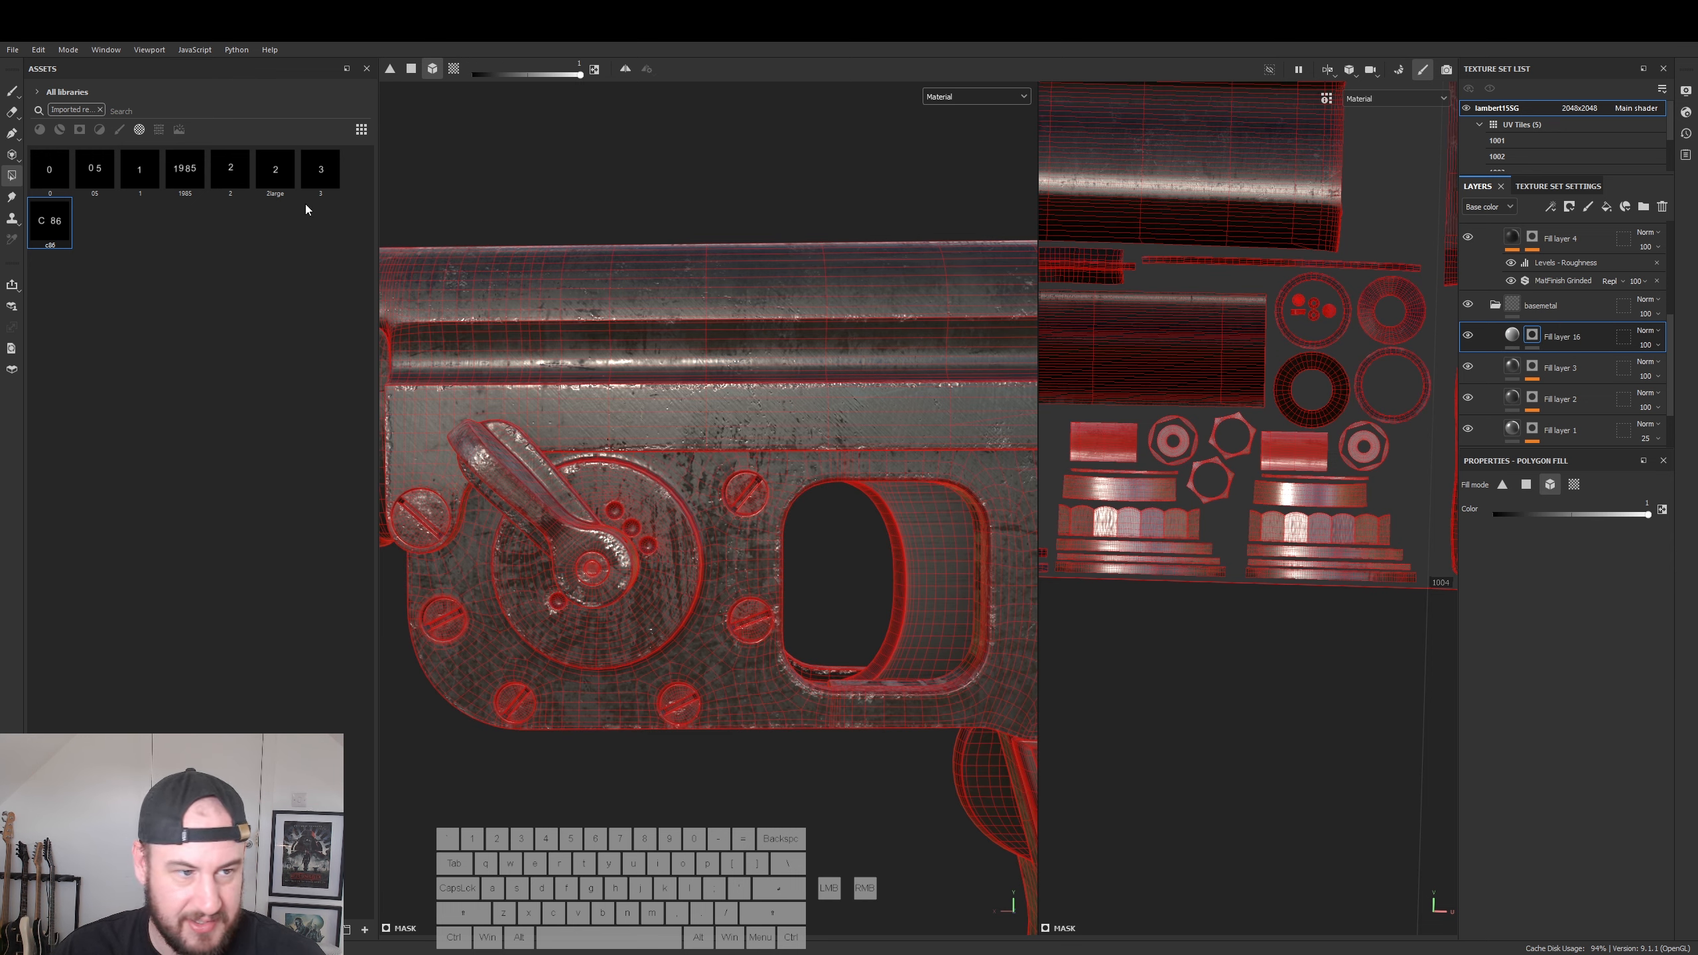
left_click(53, 224)
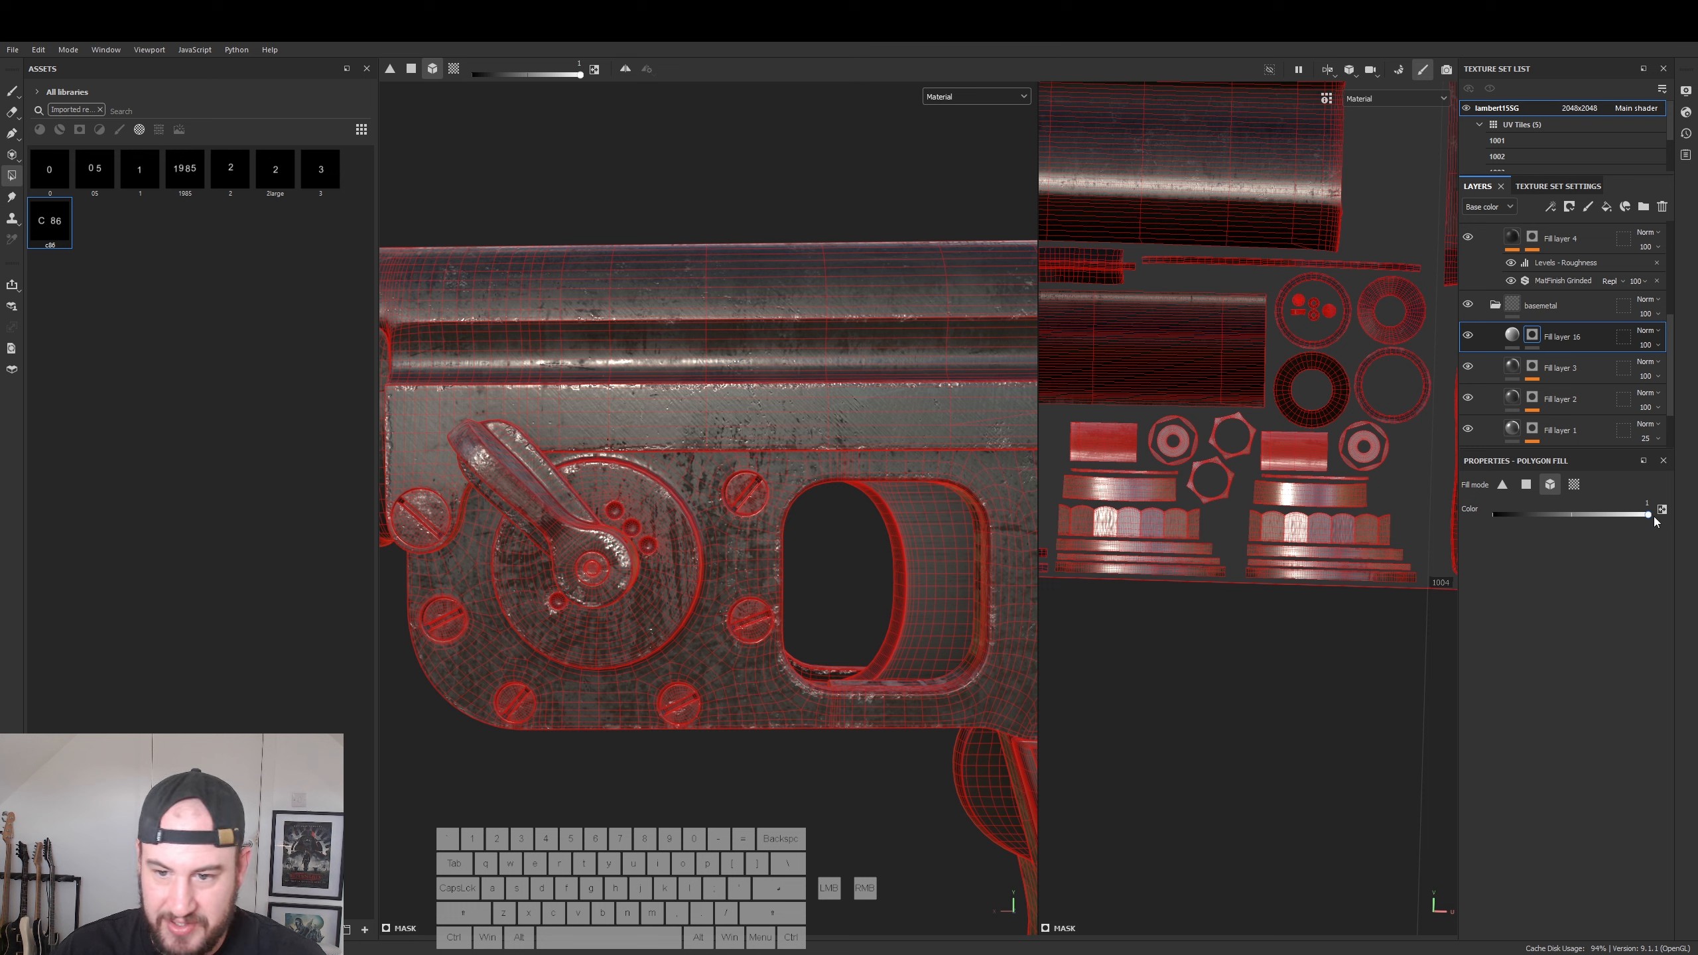
left_click(12, 90)
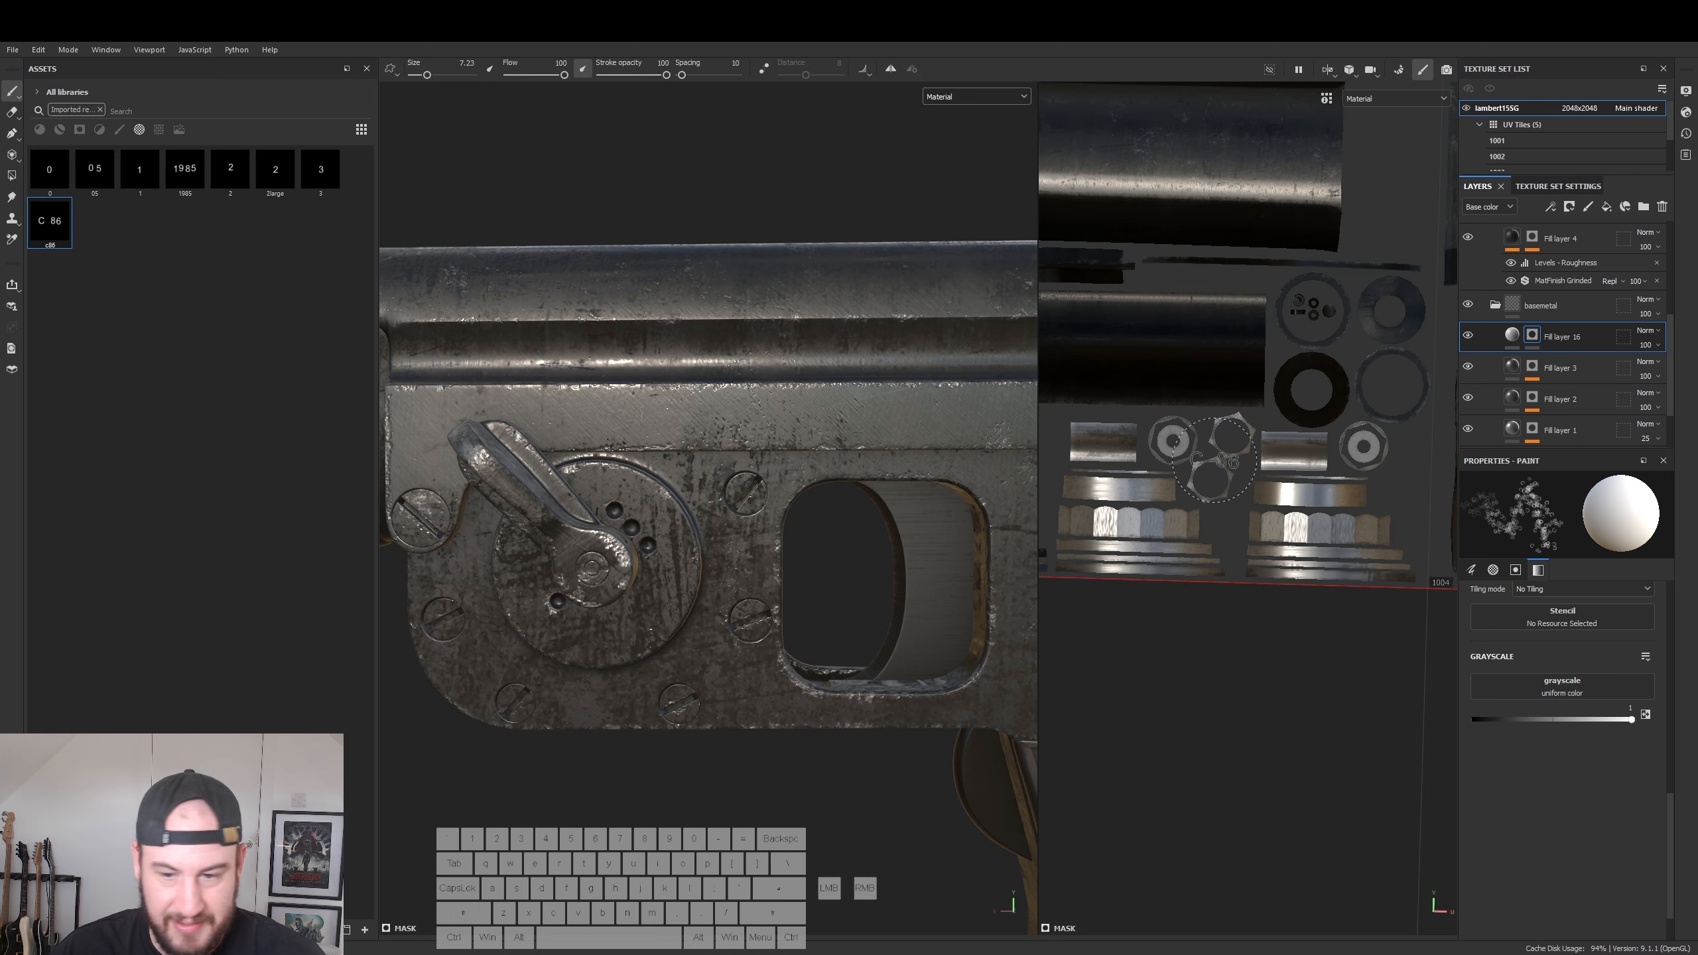
scroll(1589, 669, "up", 4)
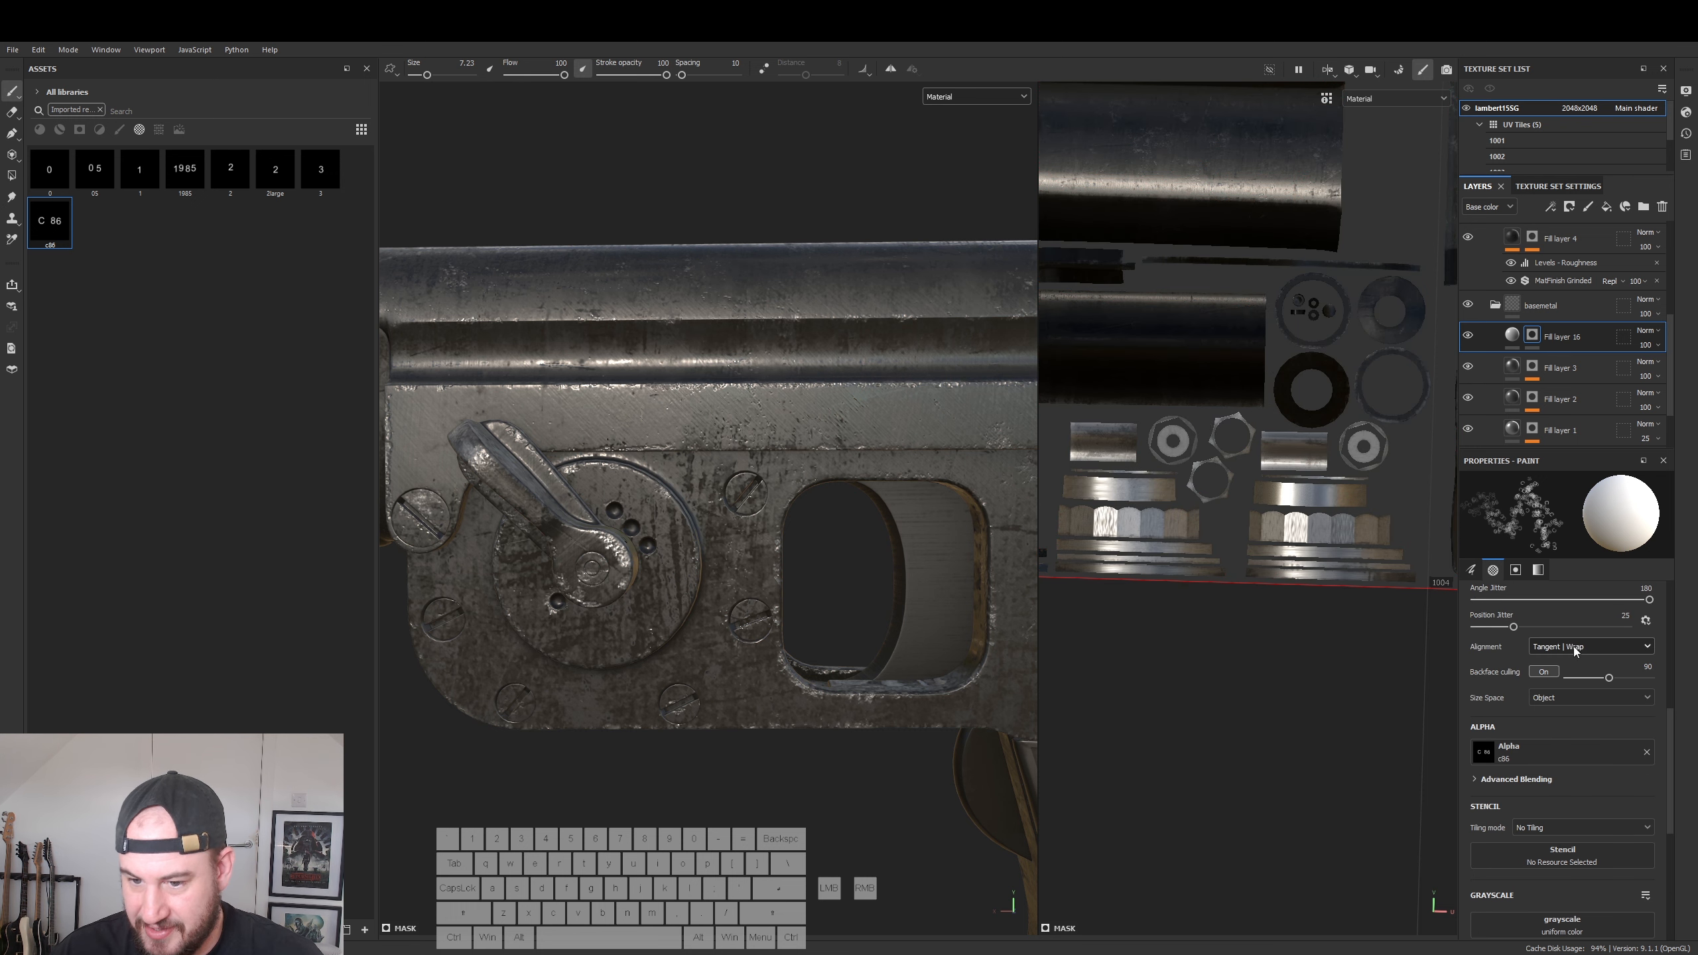
left_click_drag(1514, 627, 1377, 611)
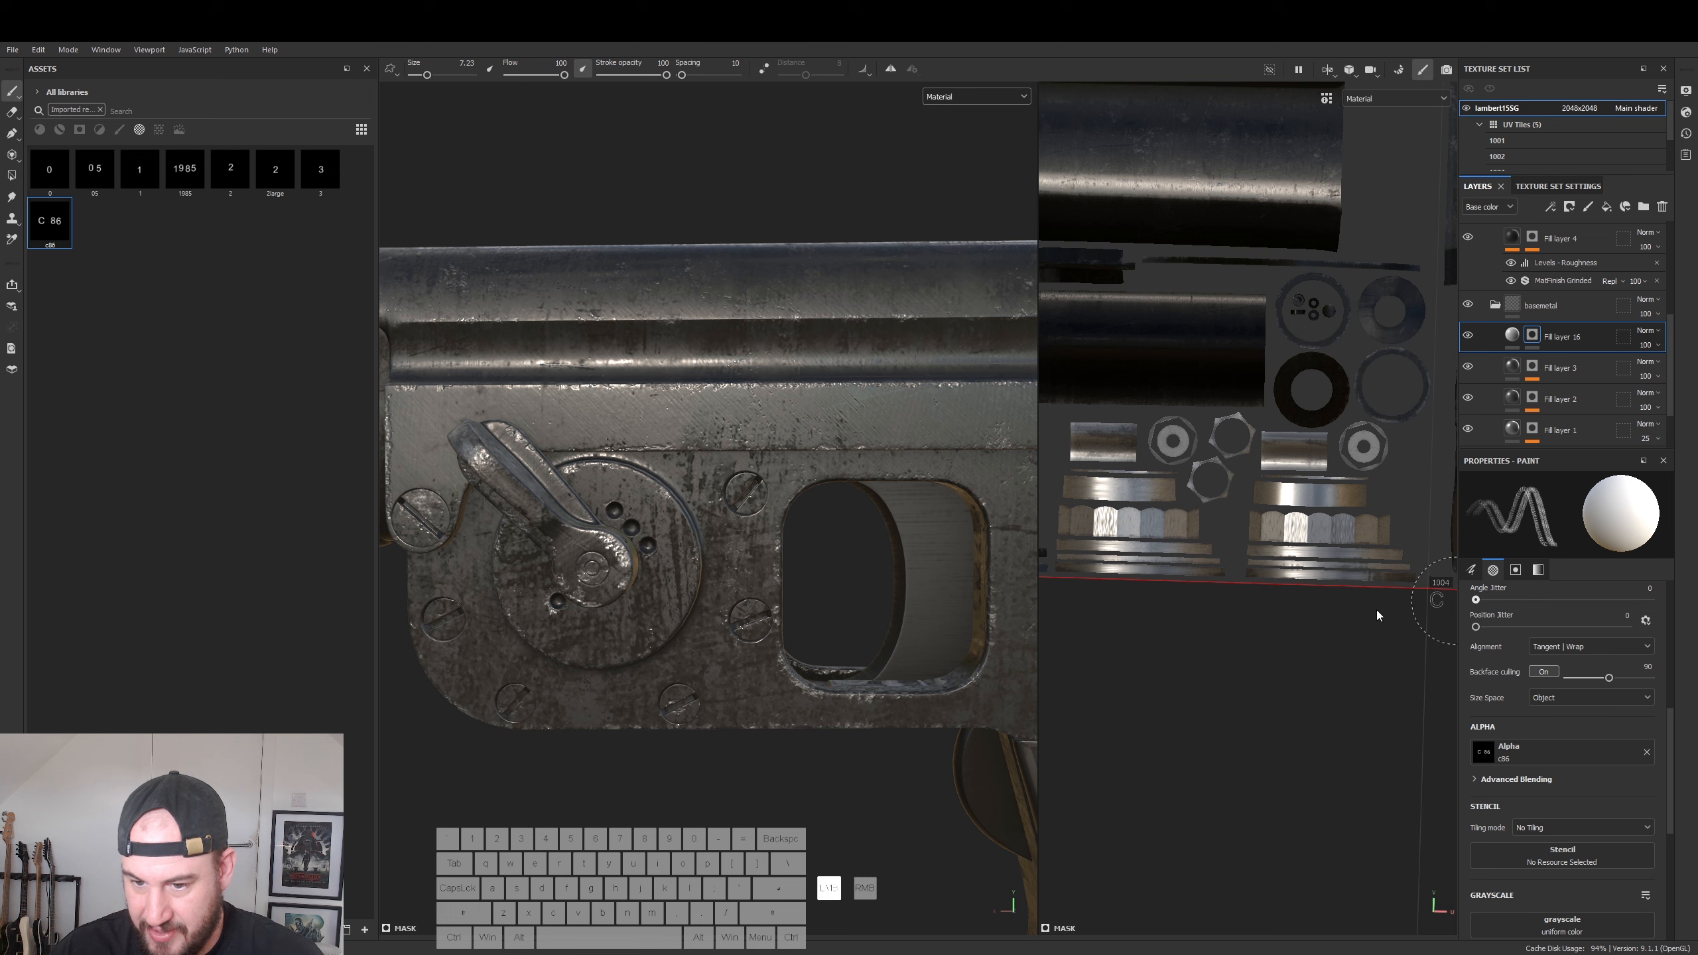
- Reduce the brush spacing to 5
scroll(1535, 655, "up", 2)
left_click_drag(1494, 625, 1471, 652)
scroll(1489, 680, "up", 3)
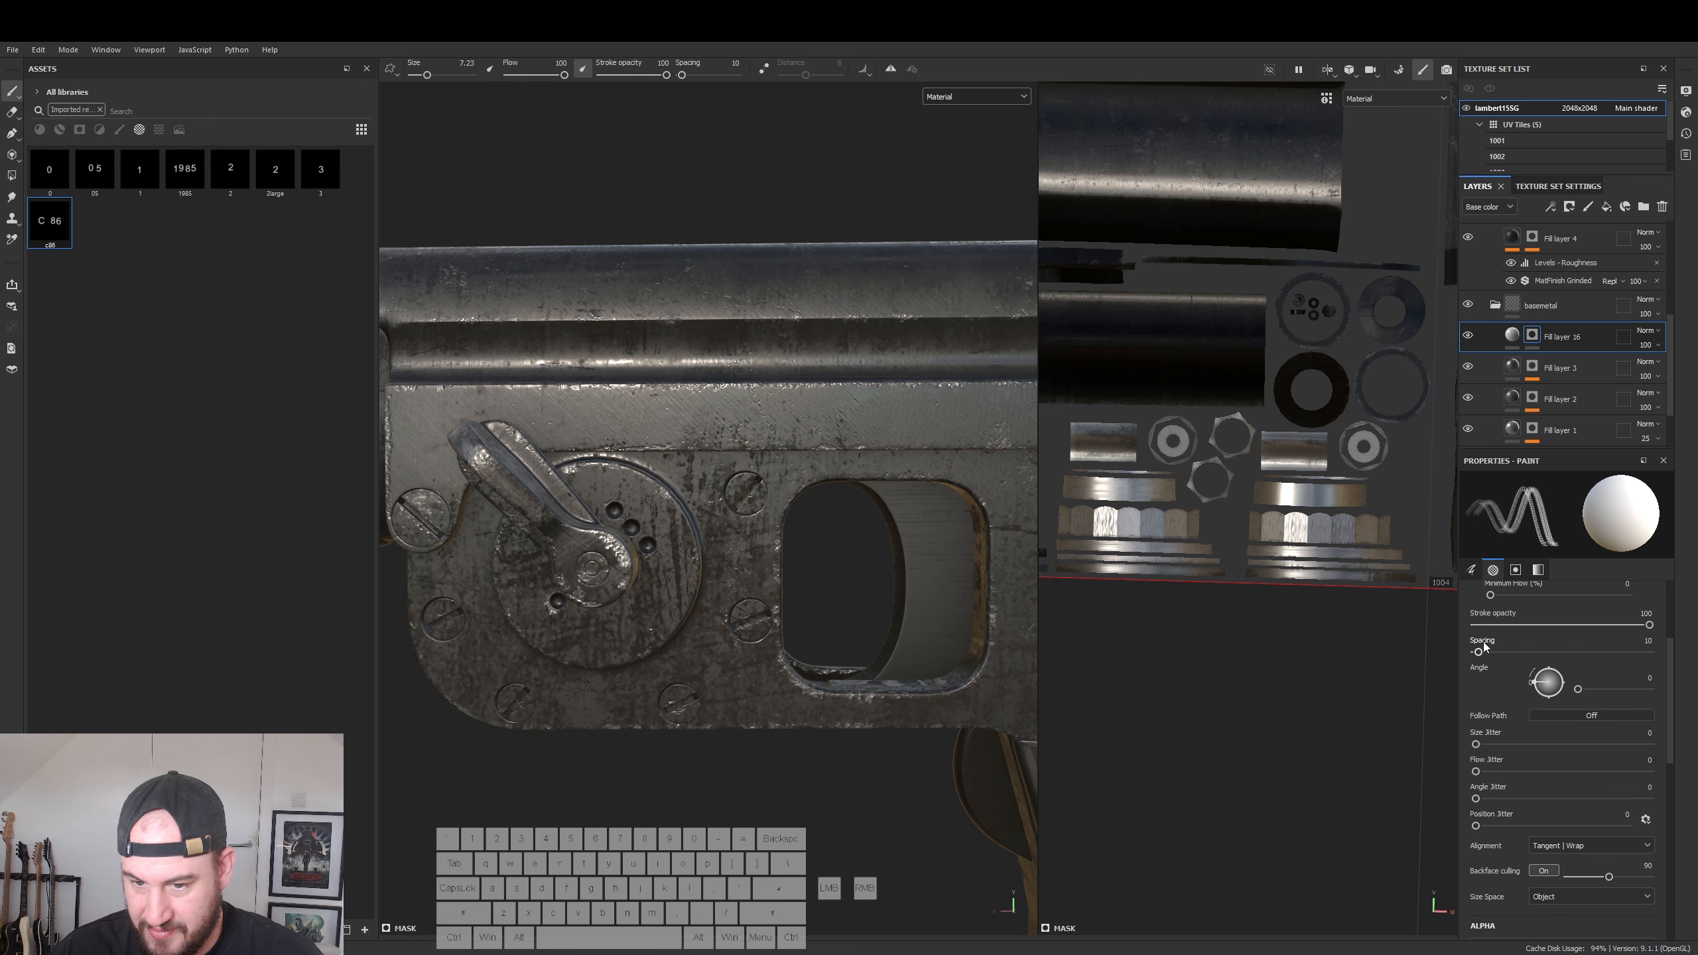
left_click(1478, 652)
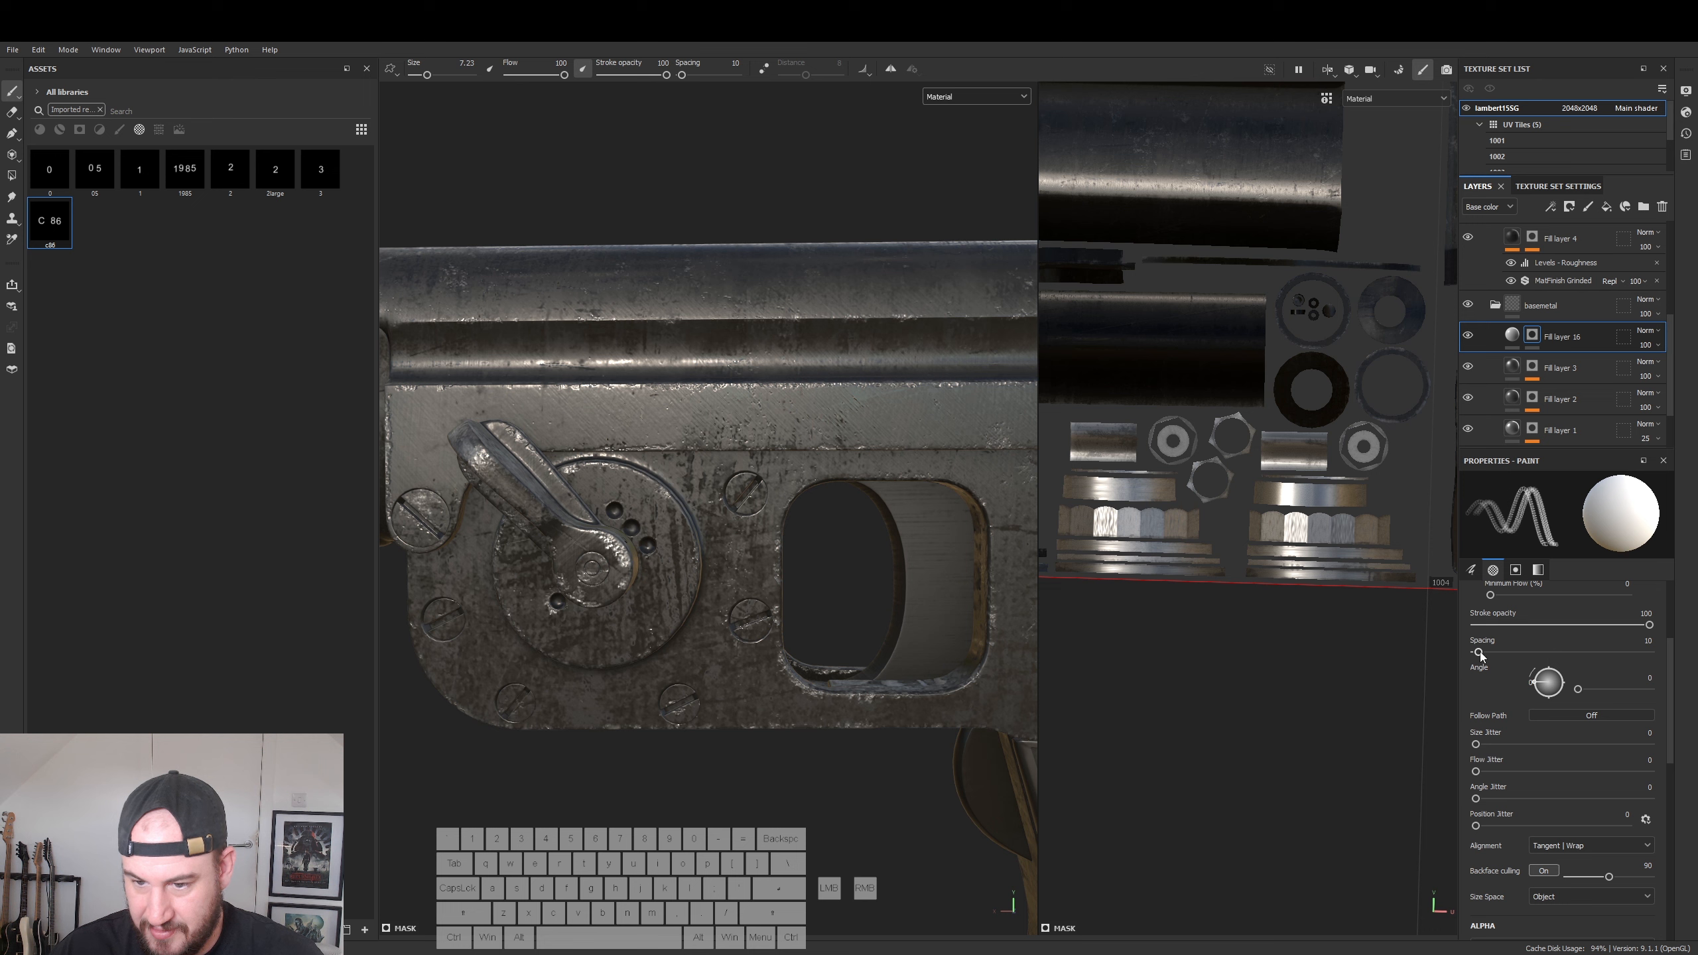
left_click_drag(1479, 652, 1475, 652)
- Try stamping the c86 alpha on the receiver above the selector dial and redo it with a slightly shifted placement
left_click(698, 409)
key("ctrl+z")
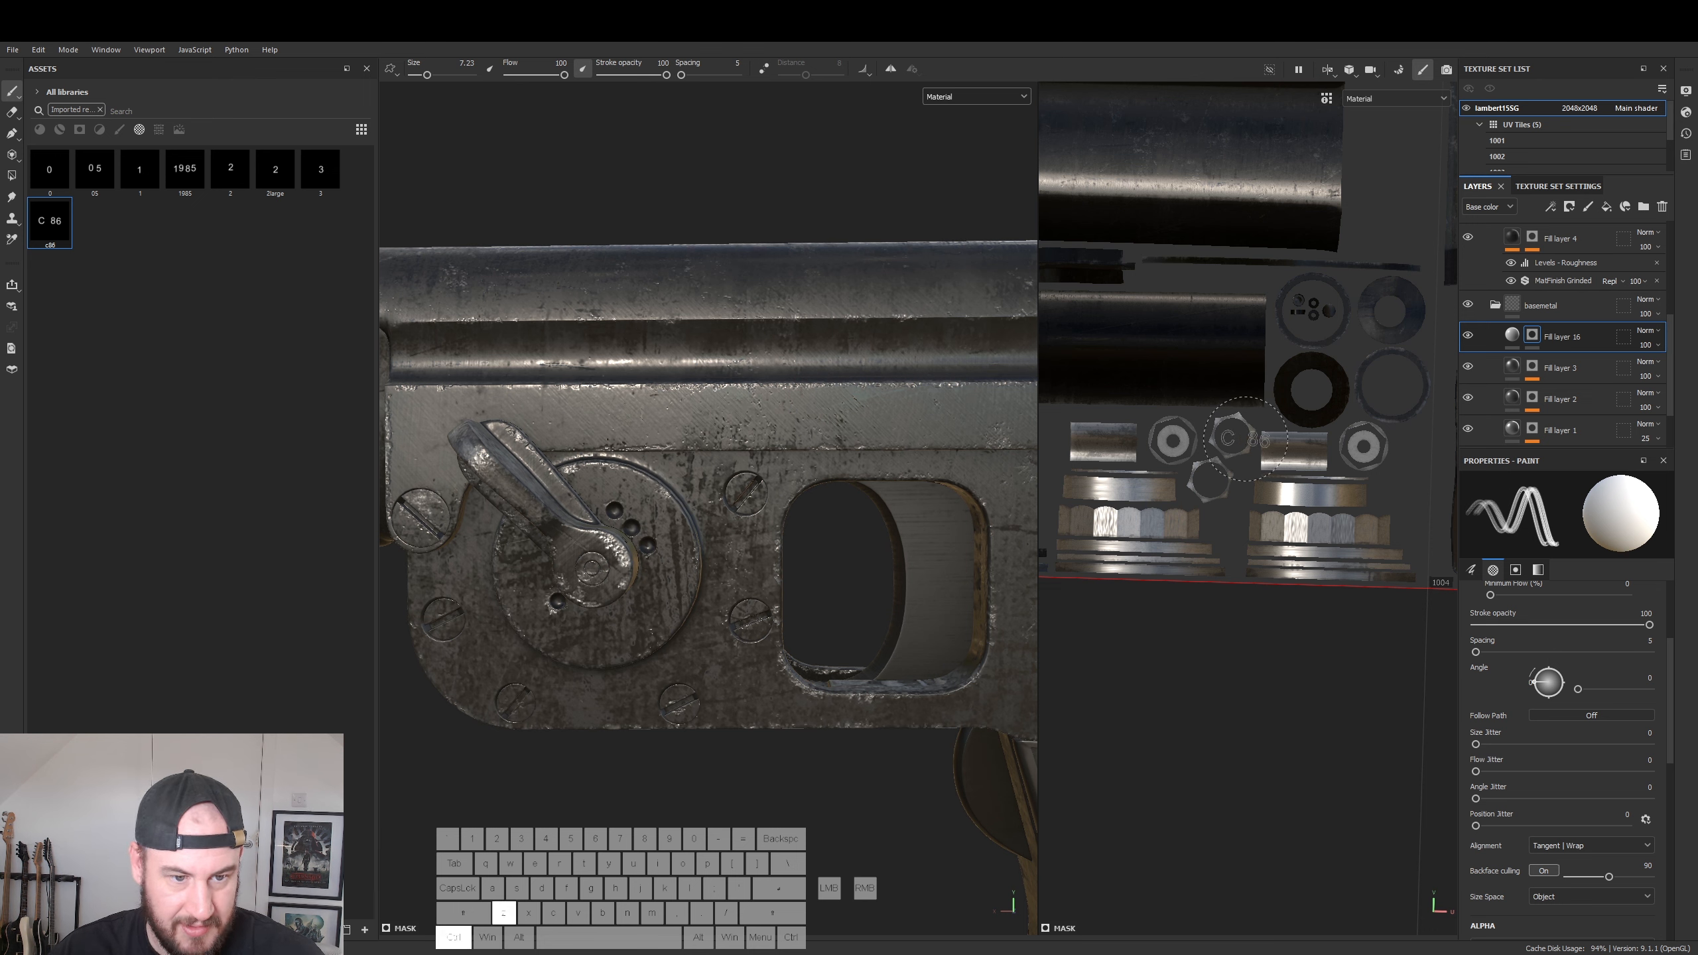
left_click(708, 413)
- Set the stamp fill layer's height to -0.0286 so the number is engraved into the metal
left_click_drag(729, 463, 795, 495, "alt")
right_click_drag(796, 495, 889, 511, "alt")
left_click(1512, 335)
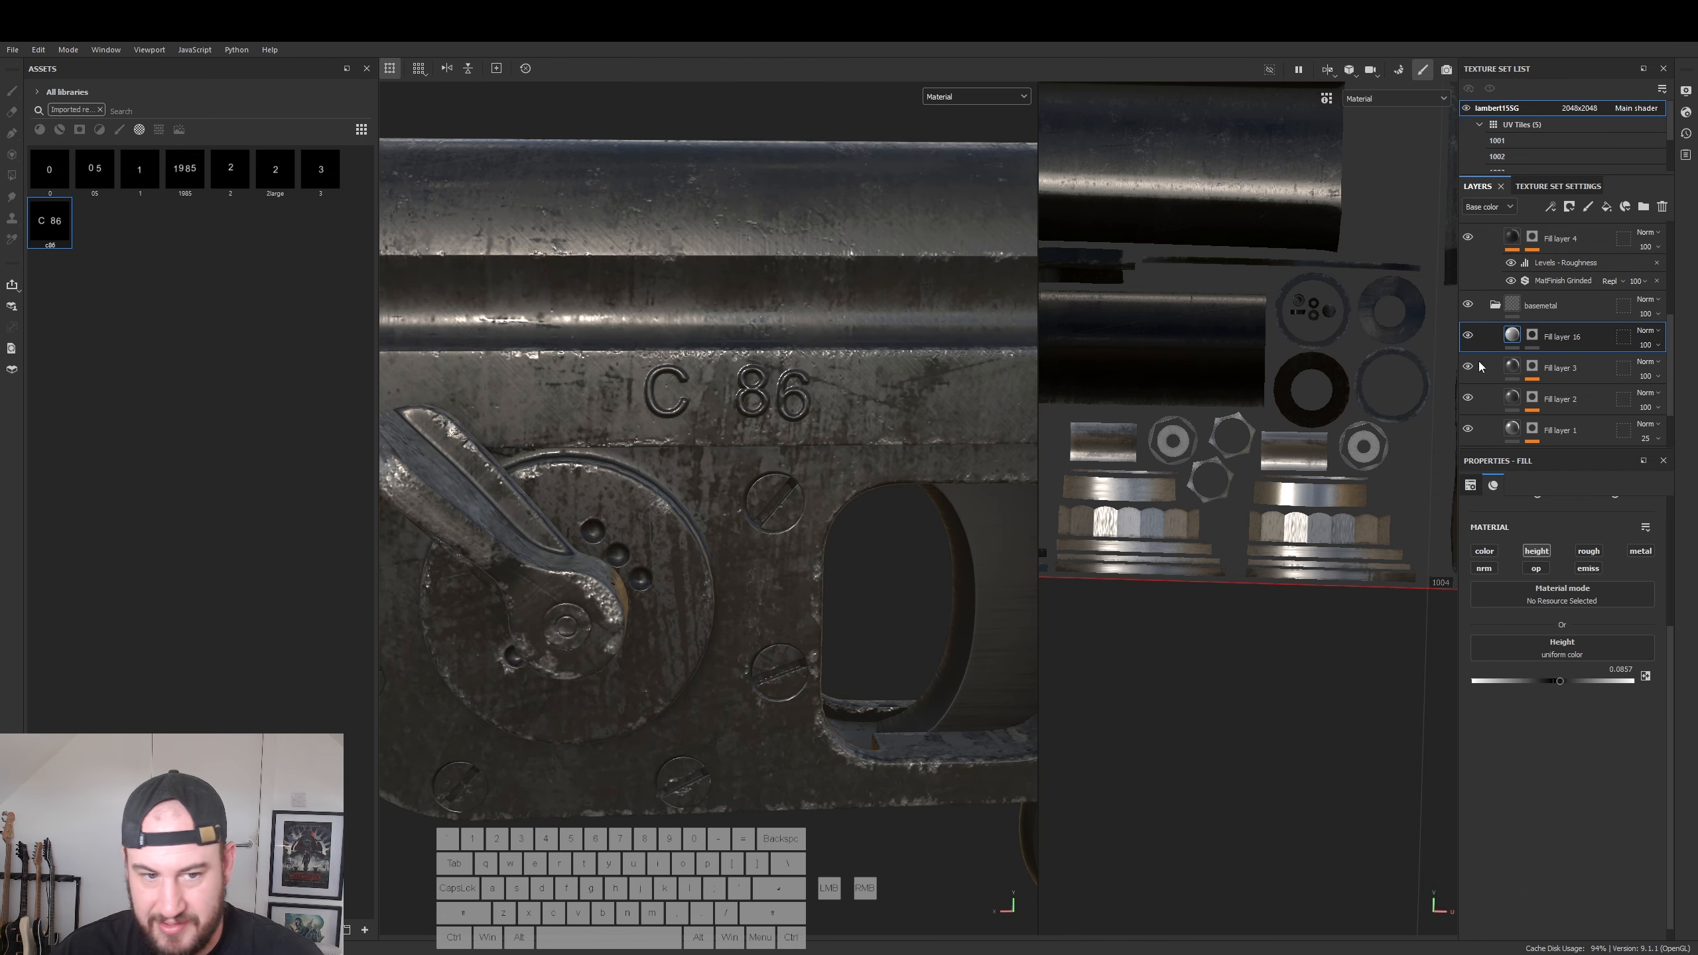
left_click_drag(1559, 682, 1551, 683)
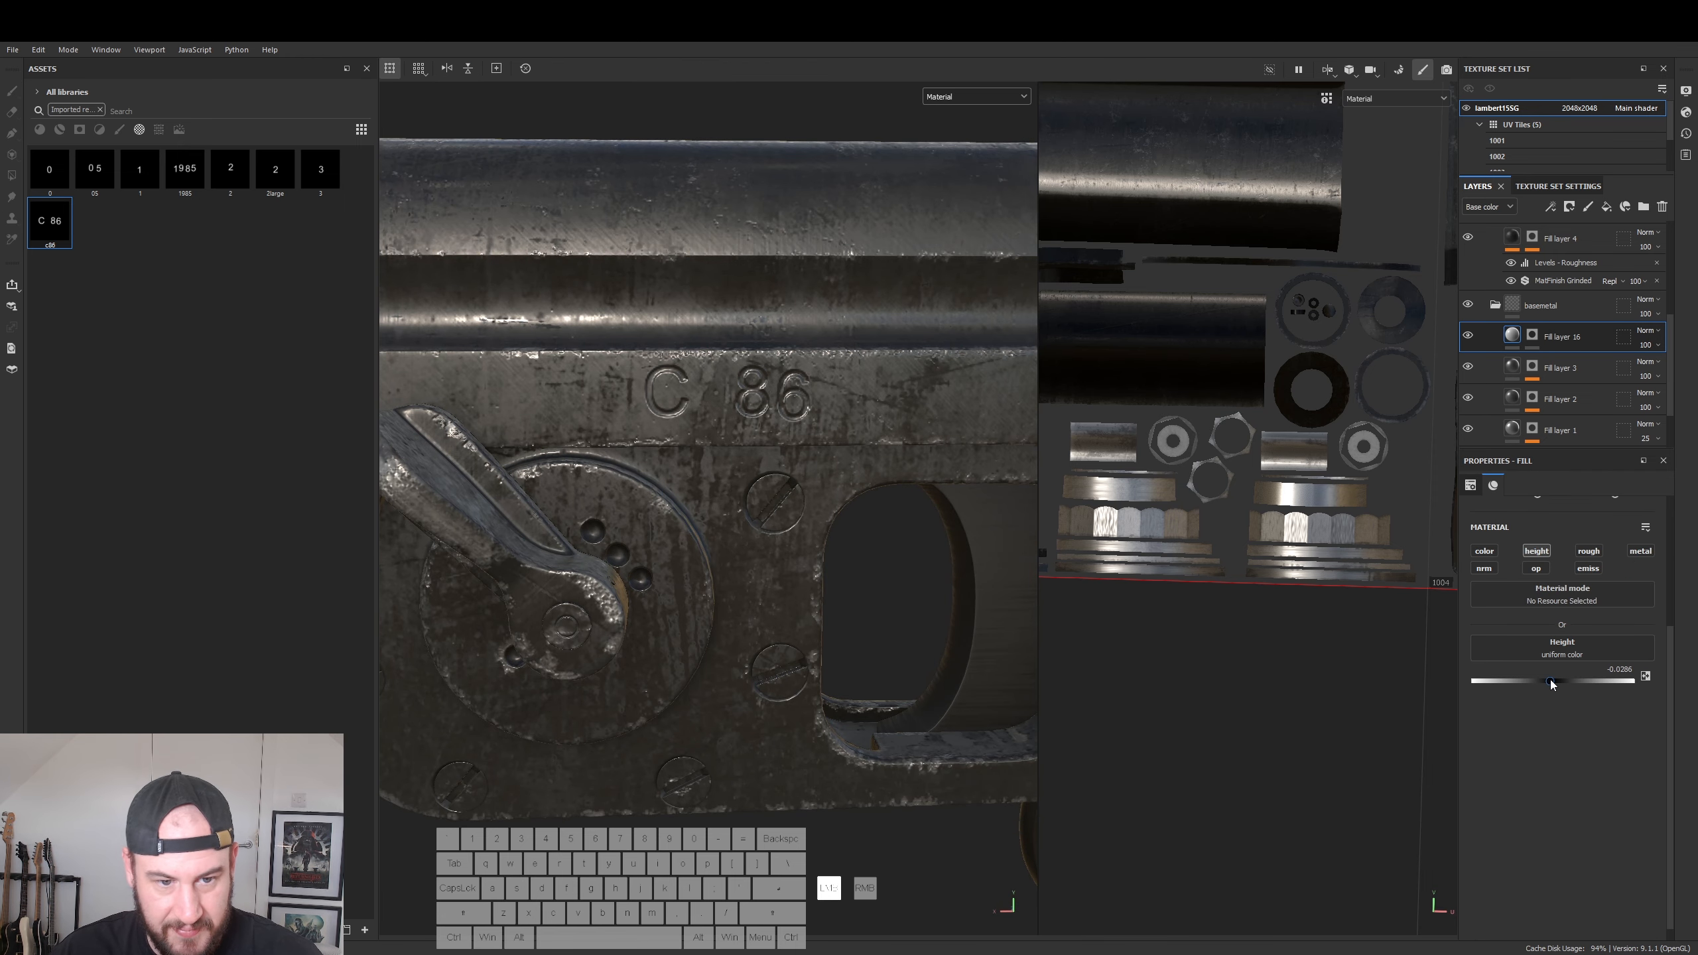
left_click_drag(802, 522, 716, 503, "alt")
right_click_drag(715, 503, 670, 506, "alt")
right_click_drag(822, 535, 743, 533, "alt")
key("ctrl+z")
left_click_drag(1560, 681, 1550, 682)
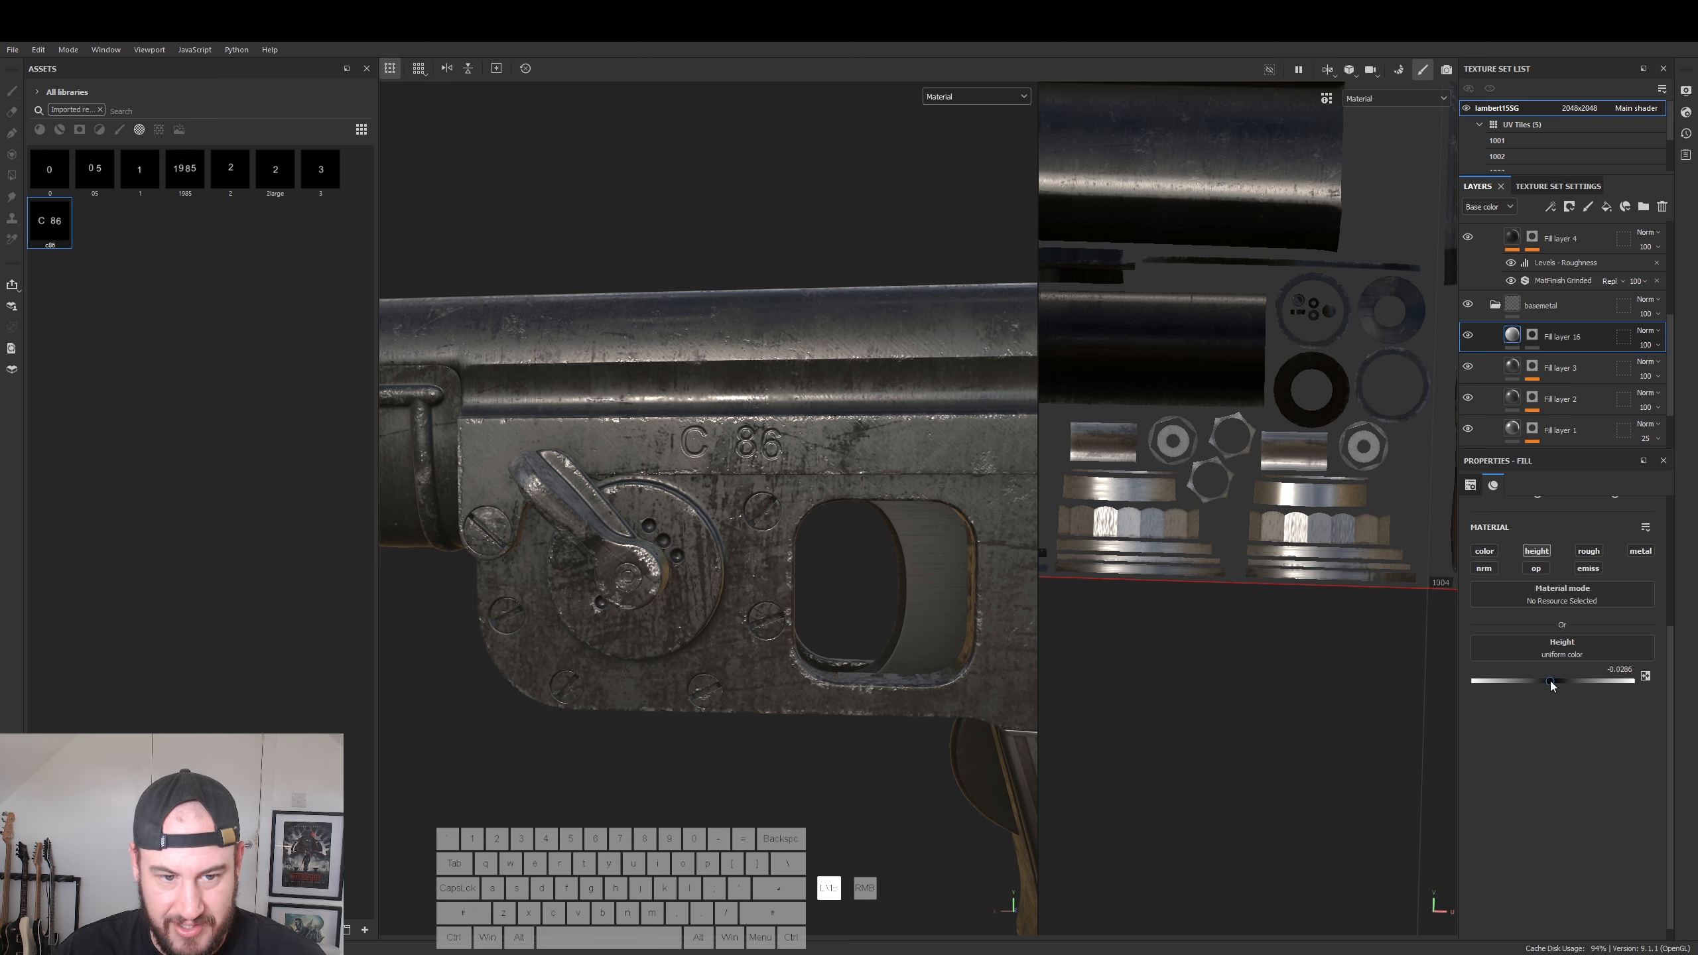
- Erase the C 86 stamp from the fill layer's mask
left_click(1531, 336)
left_click(11, 111)
left_click(669, 423)
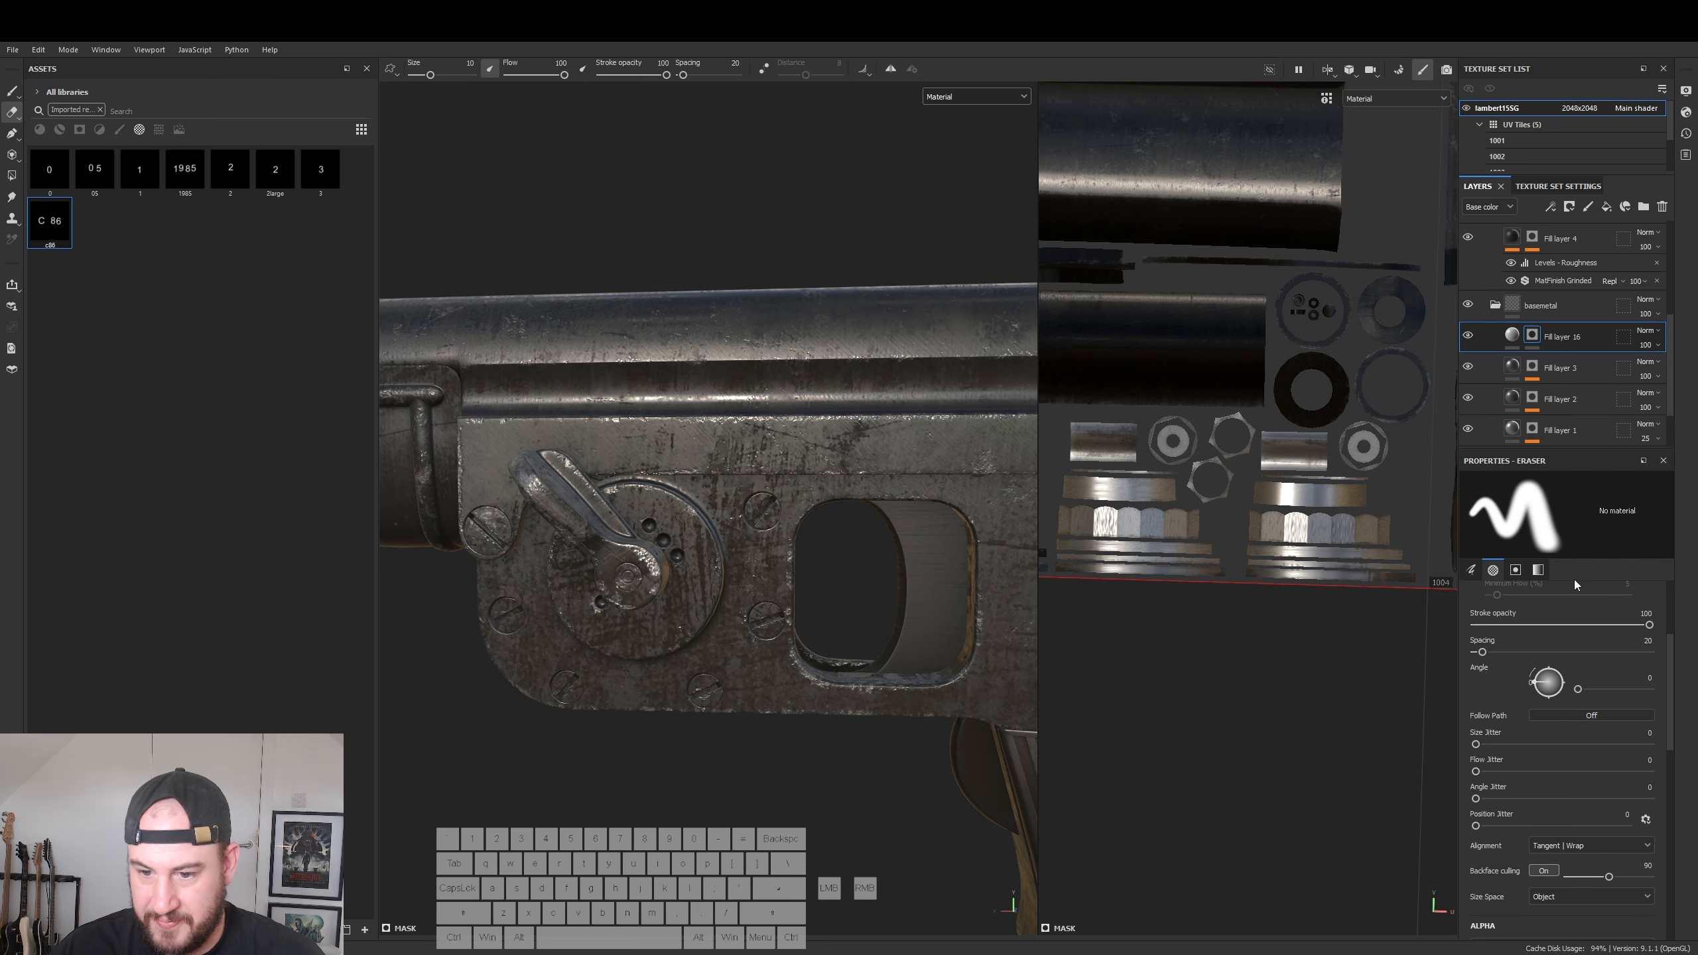
- Try stamping the c86 alpha above the selector dial with the Paint brush at size 5.33
left_click(11, 90)
middle_click_drag(673, 442, 740, 443, "alt")
left_click_drag(741, 443, 644, 418, "alt")
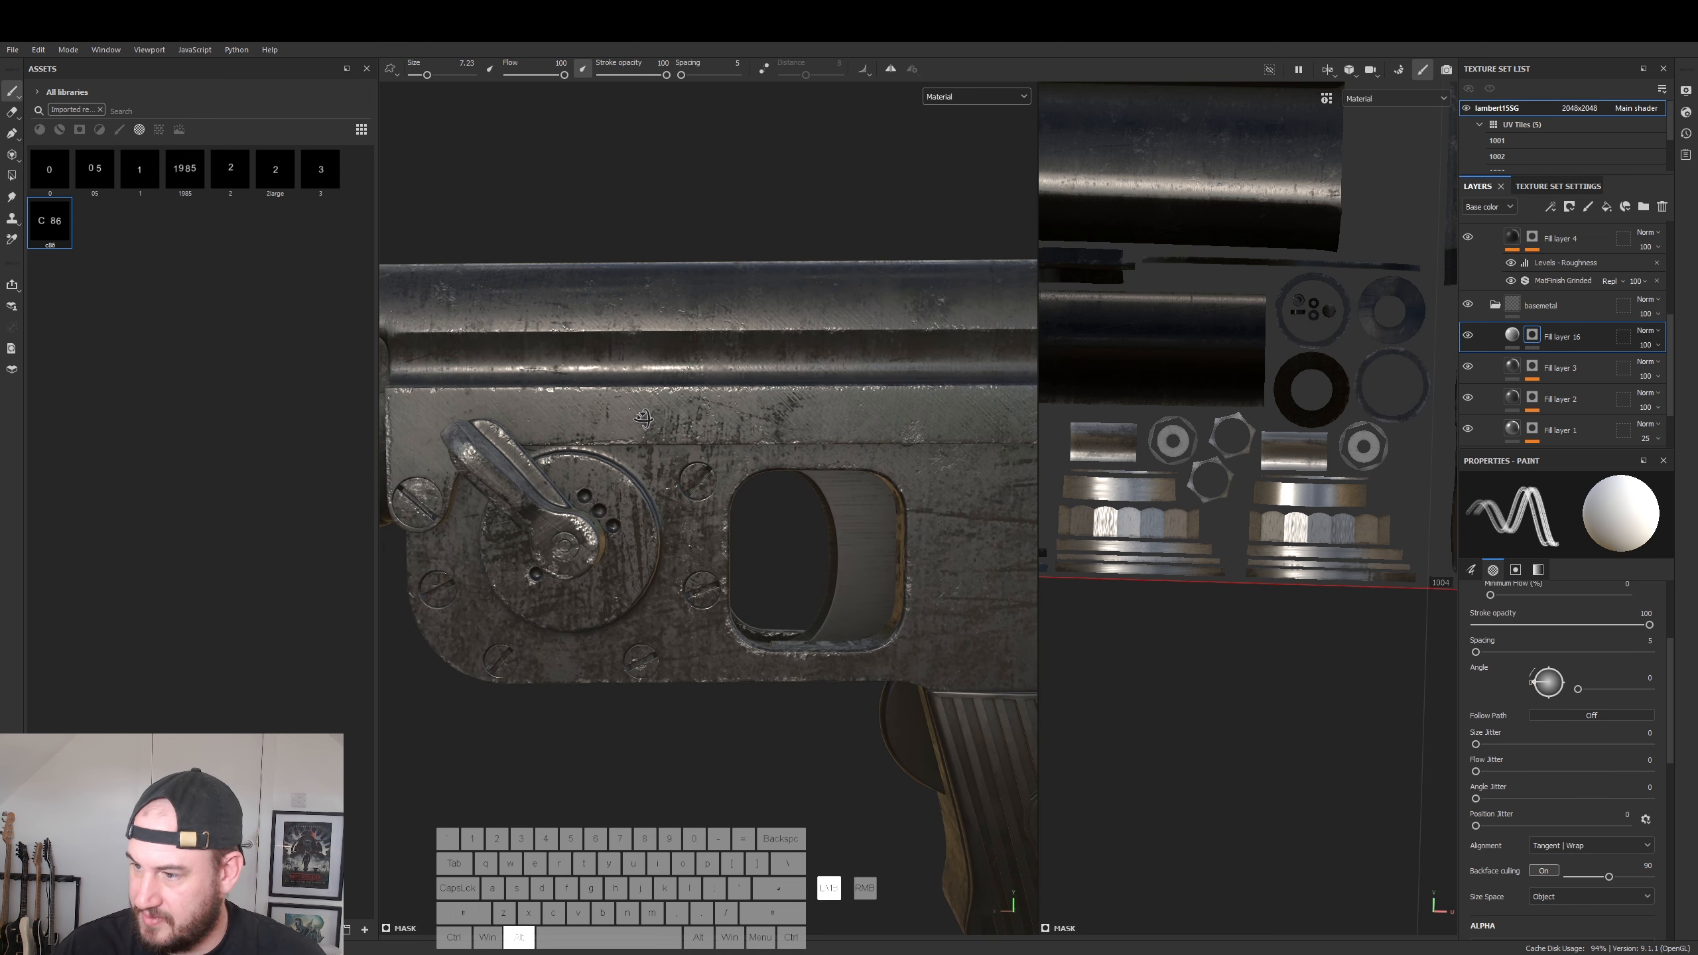
right_click_drag(672, 416, 659, 416, "ctrl")
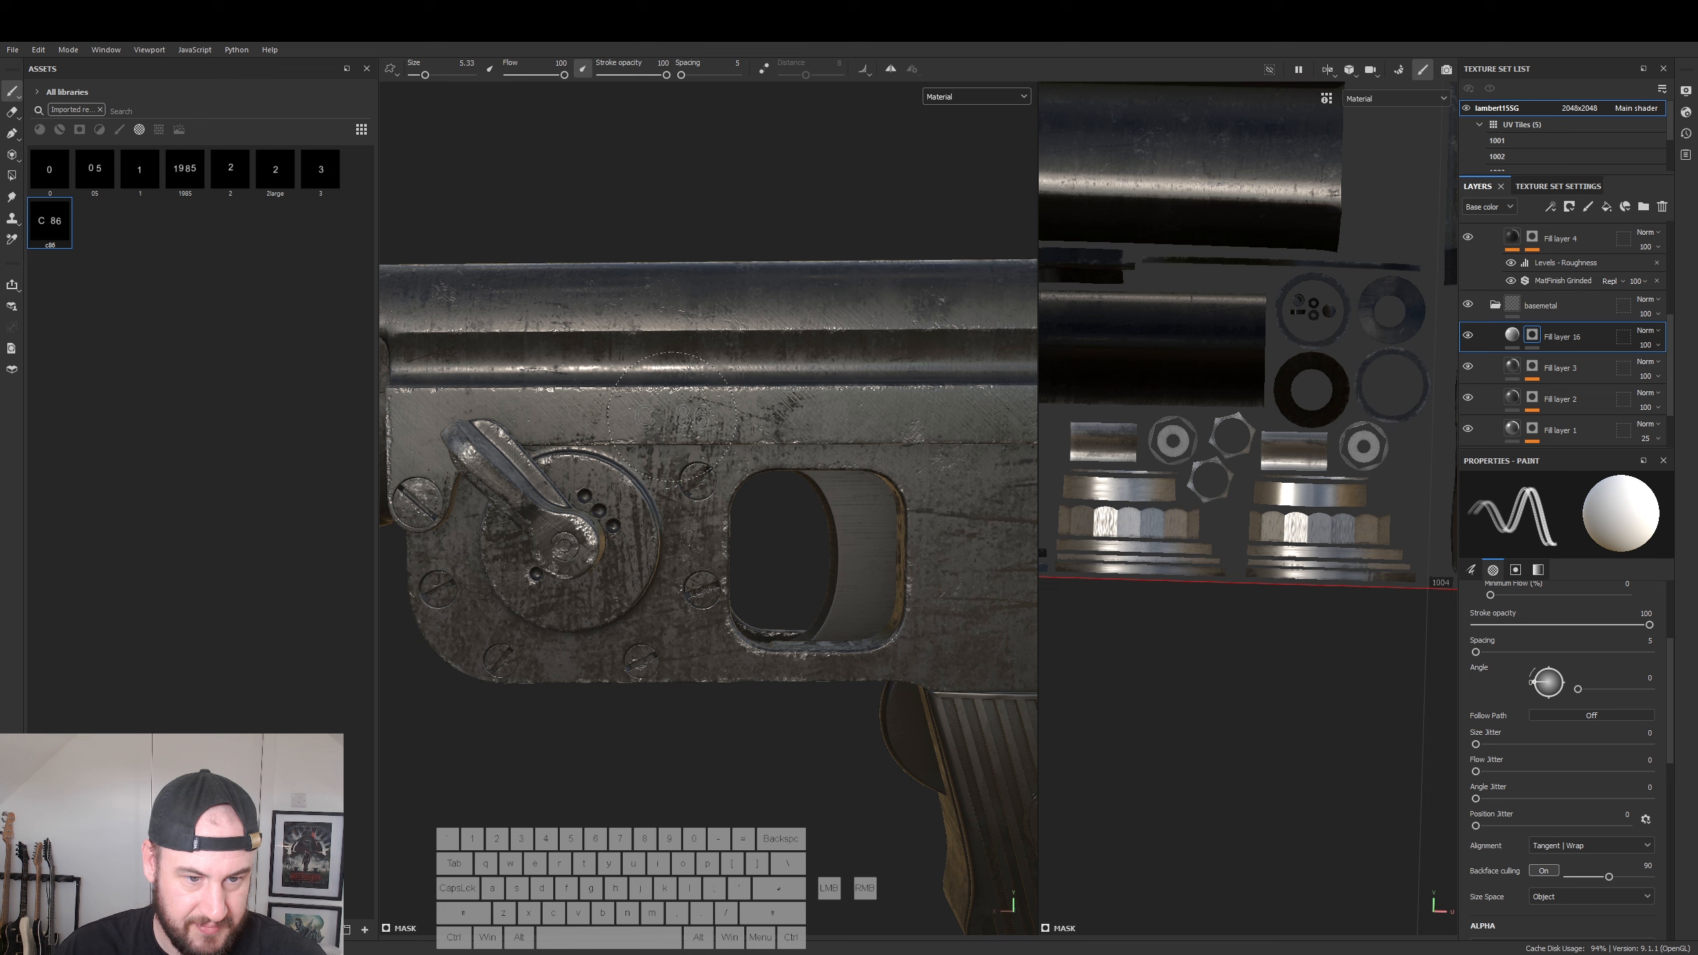
left_click(670, 415)
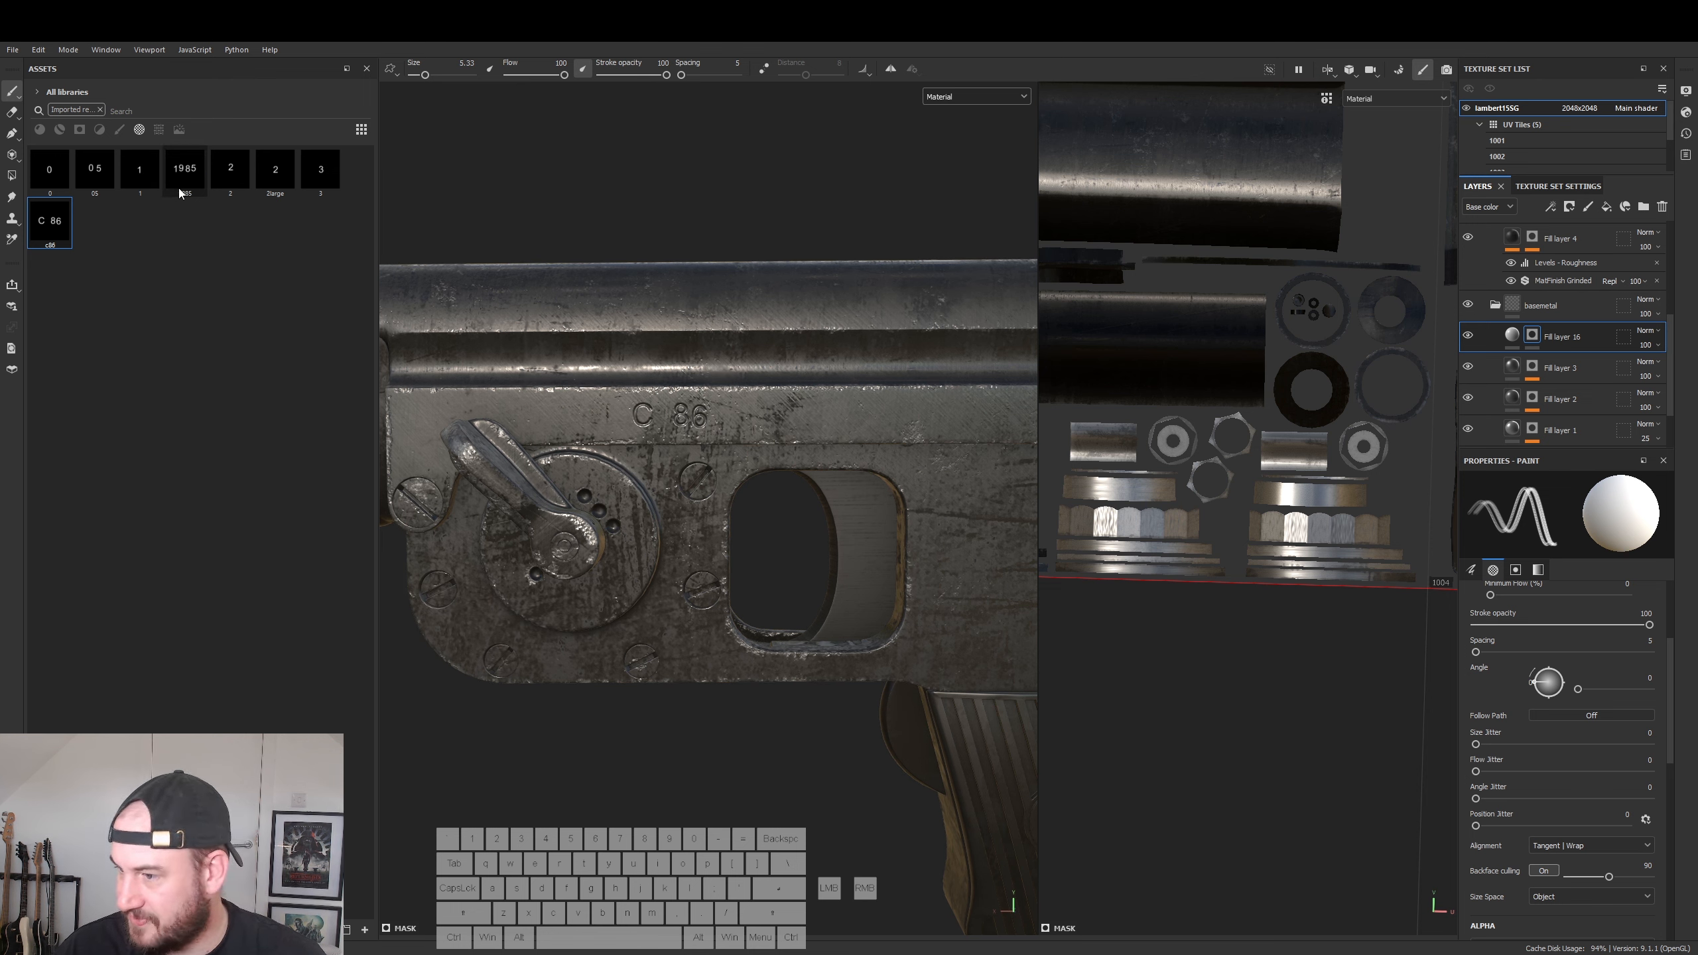
- Try stamping the 05 alpha on the receiver just after C 86, redoing it once for a better position
left_click(95, 171)
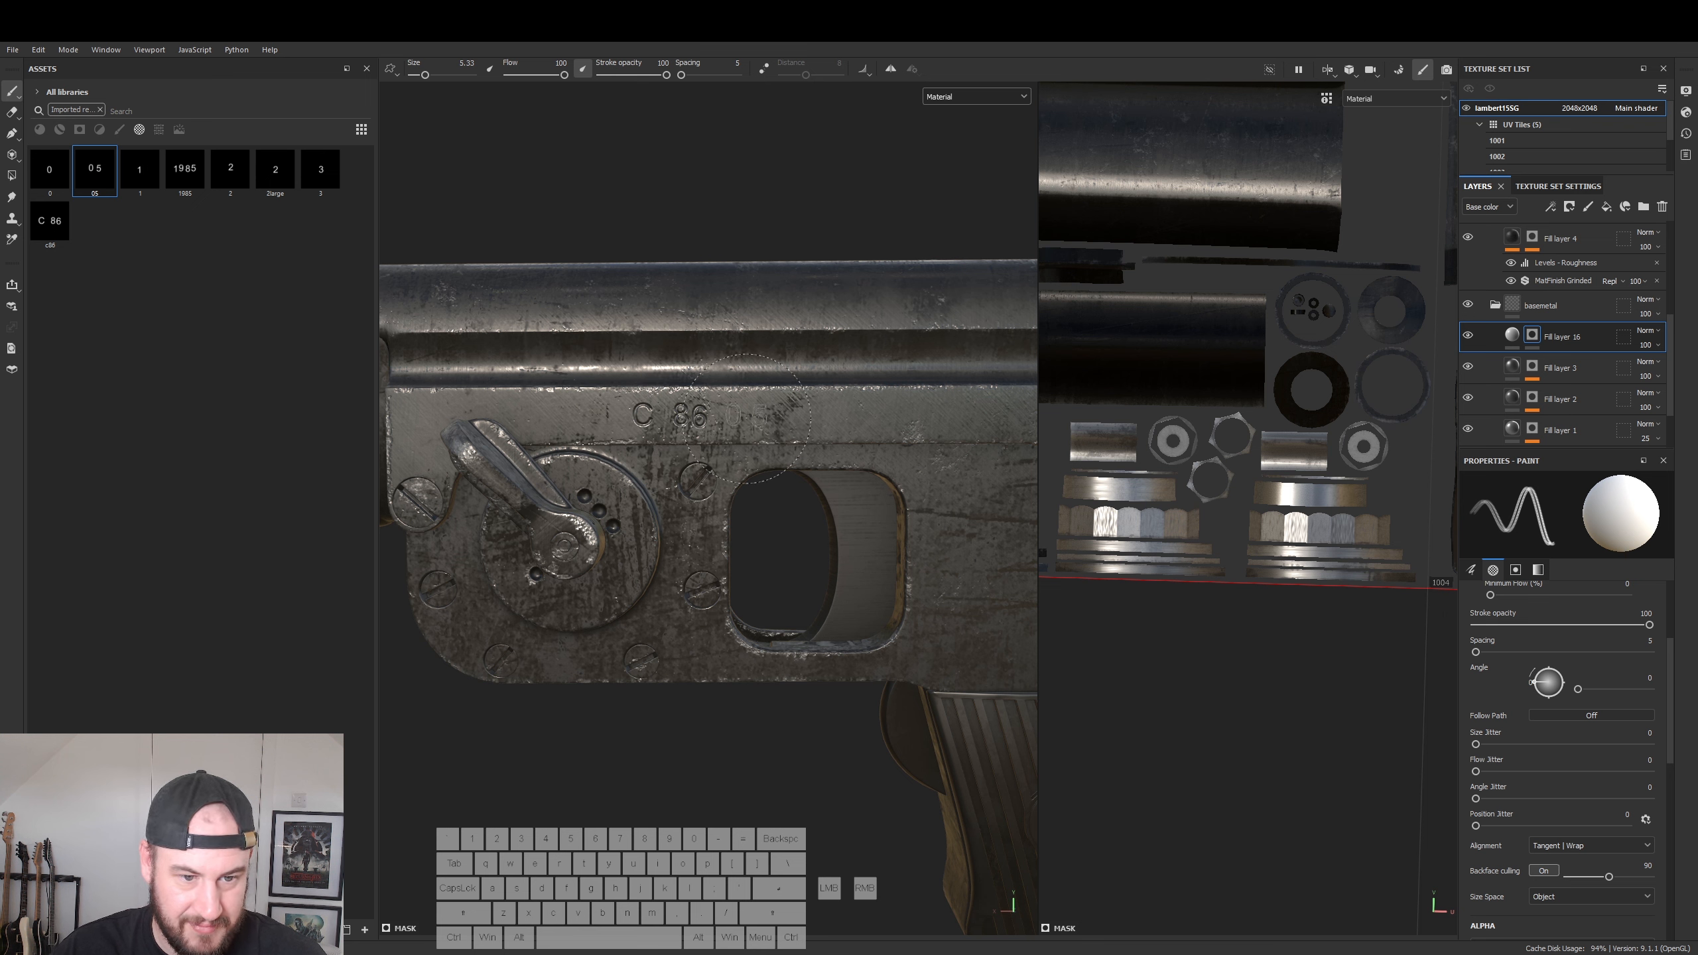
left_click(748, 418)
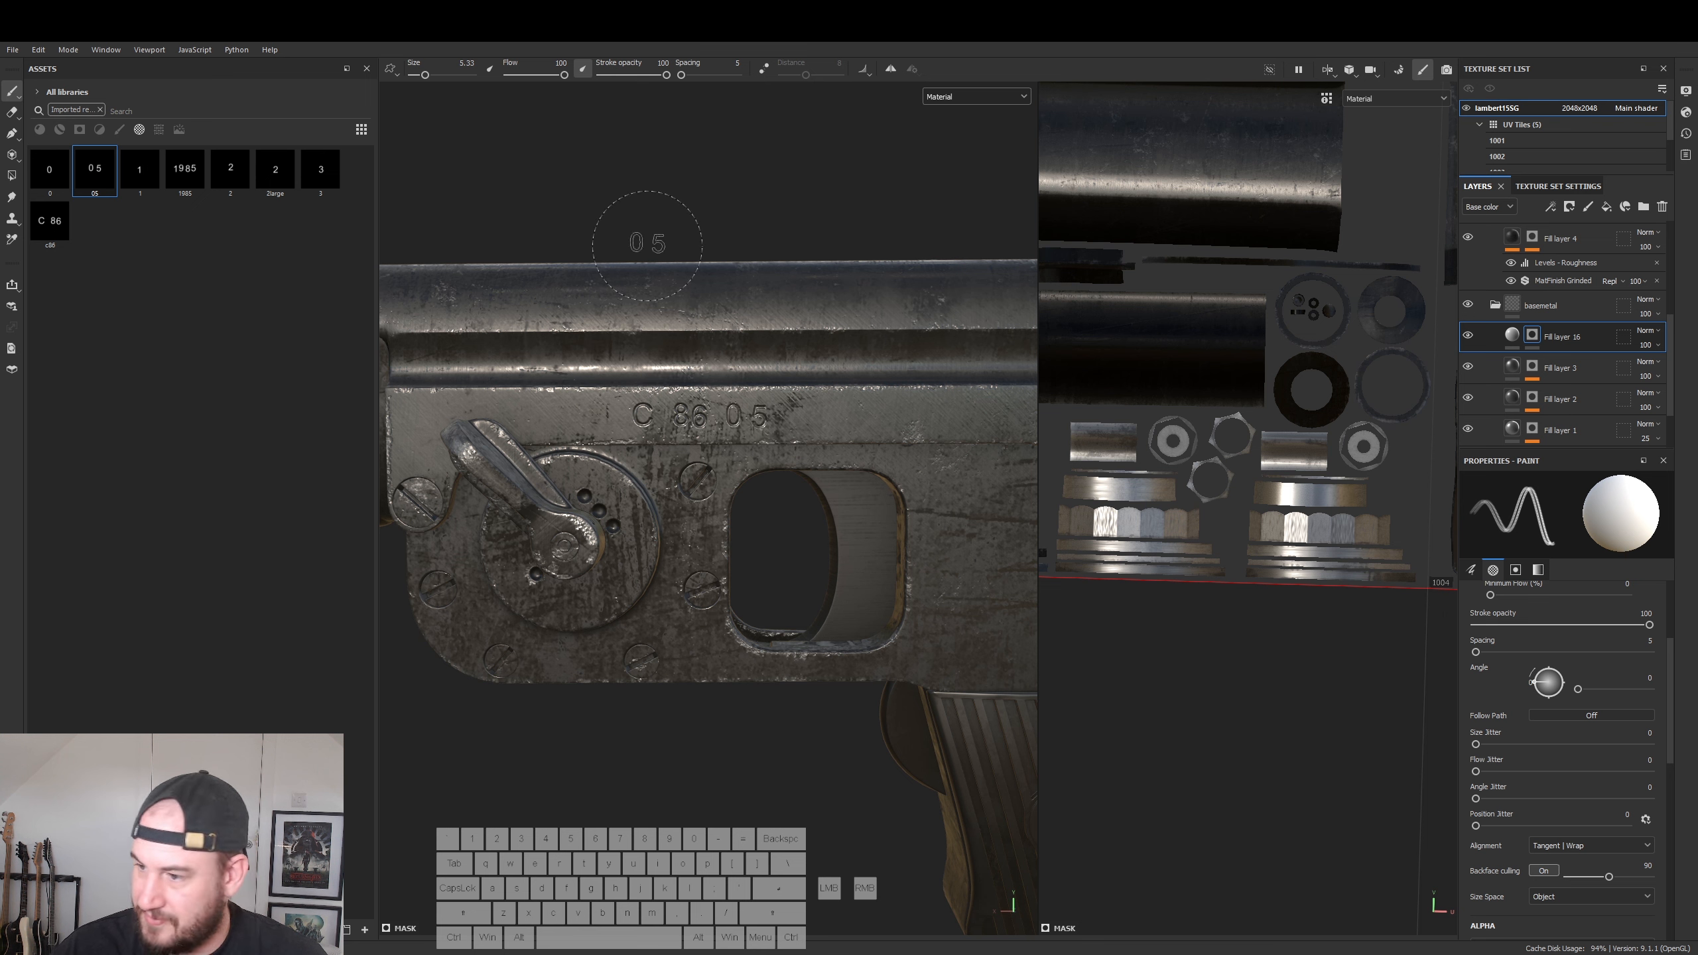
key("ctrl+z")
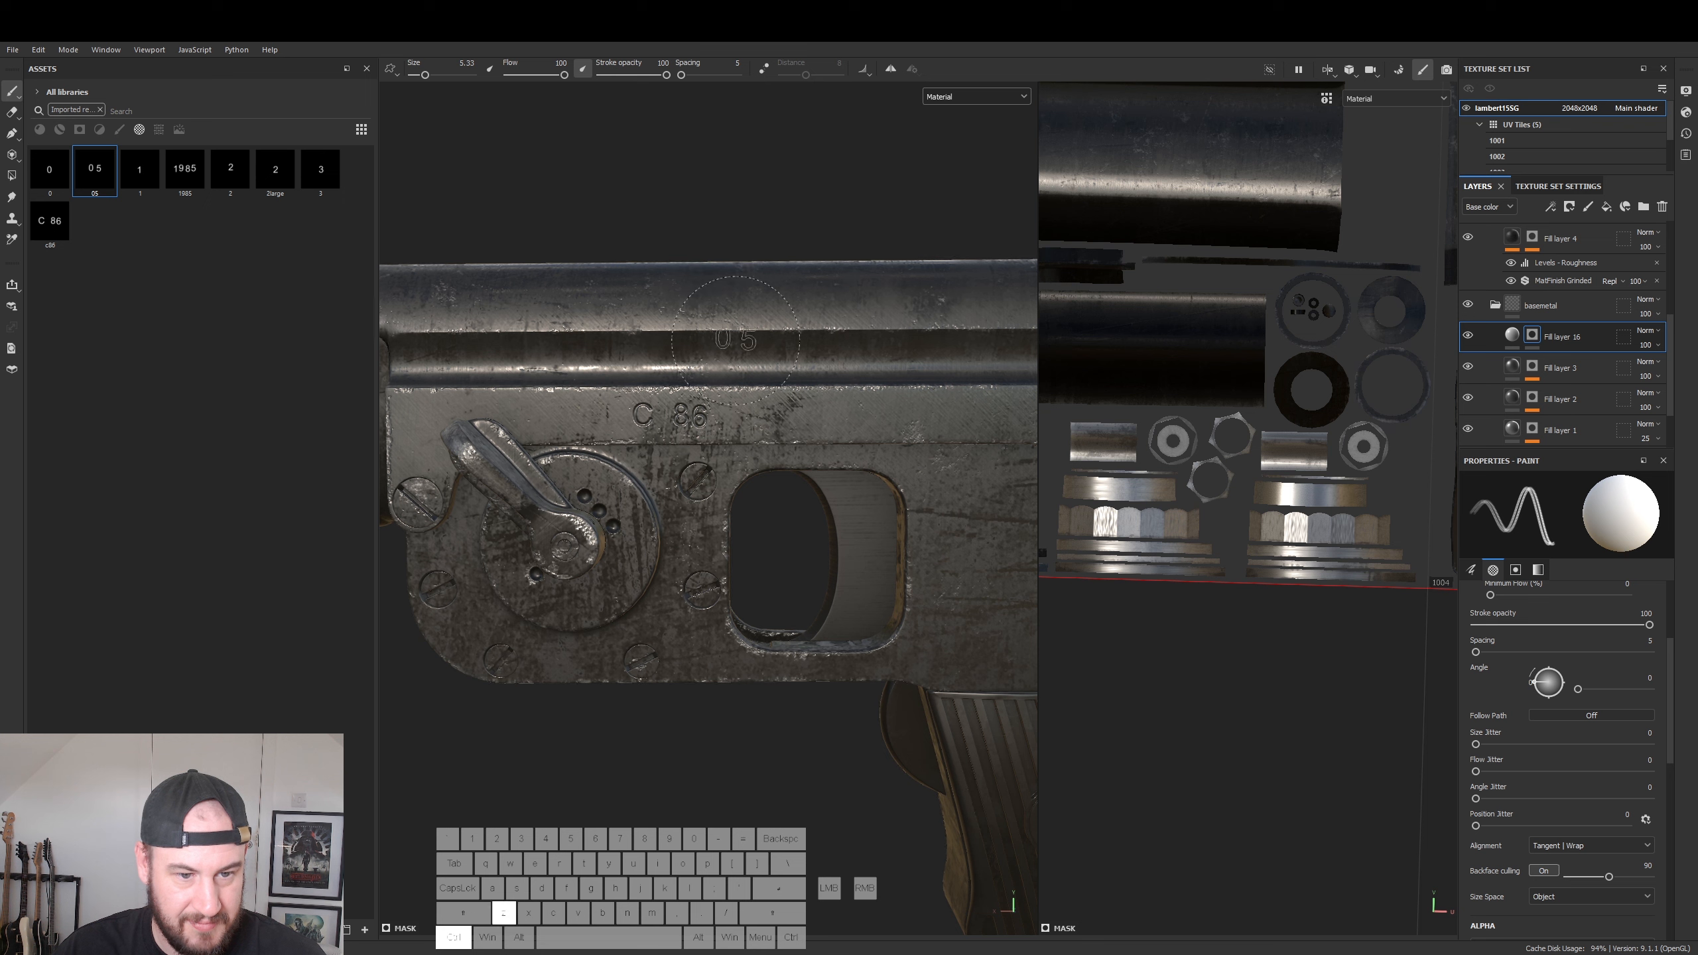
left_click(747, 420)
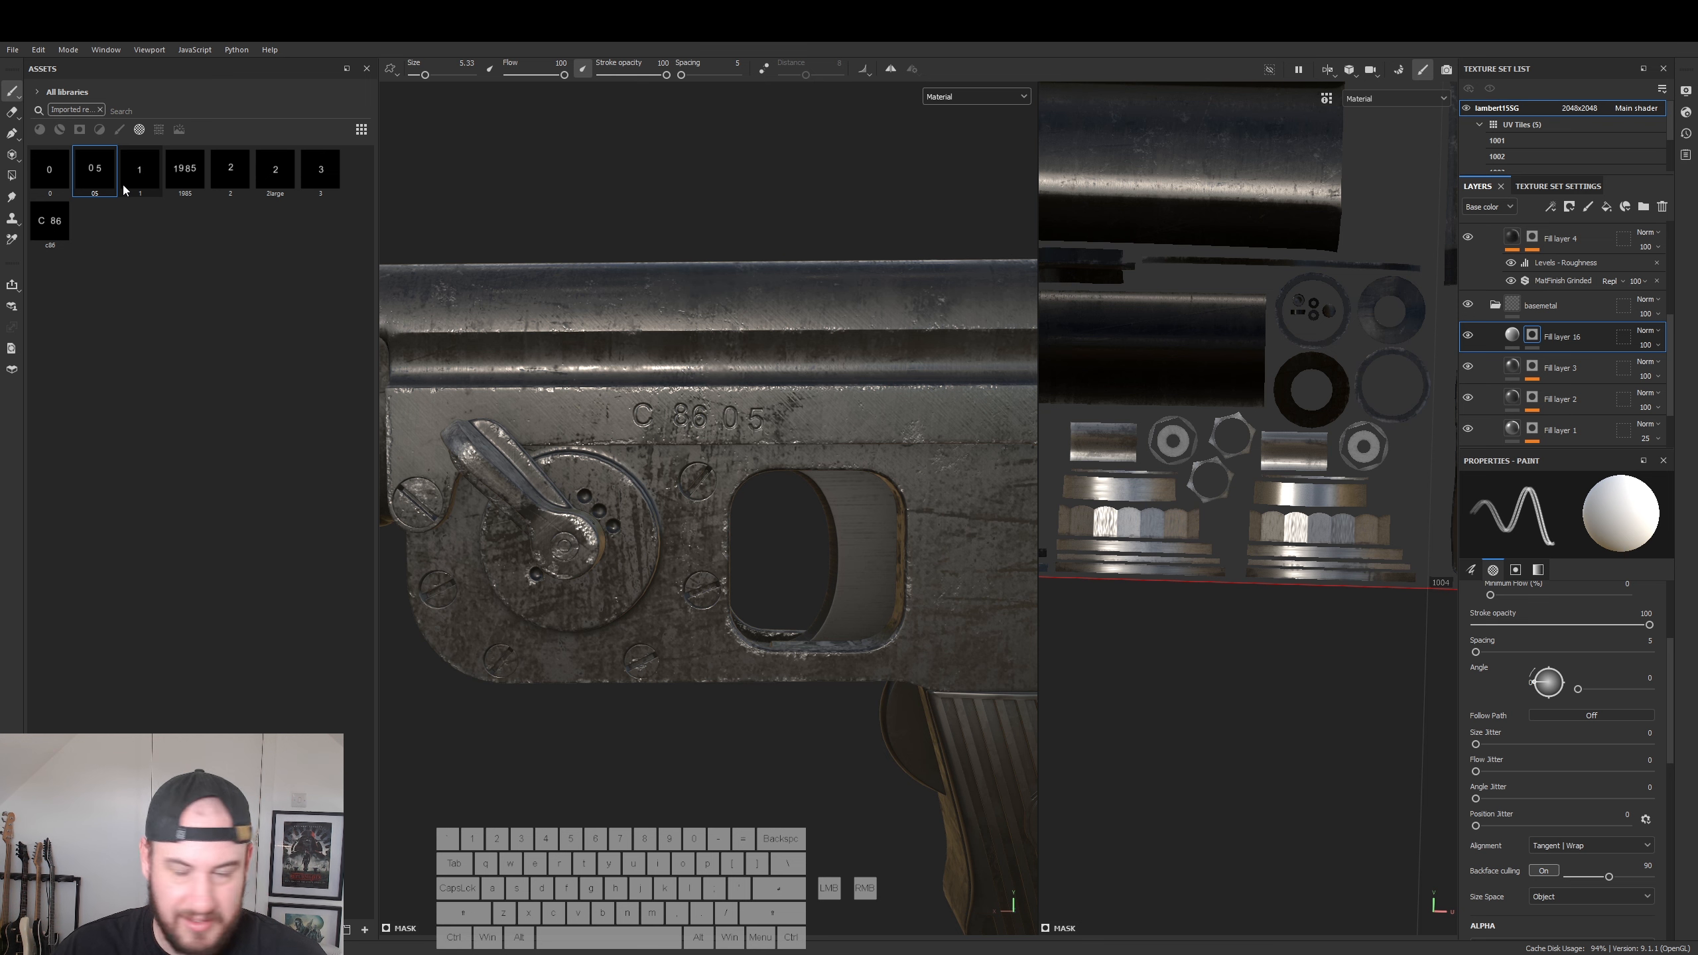
- Undo the C 86 and 05 stamps and stamp the 1985 alpha on the receiver above the trigger guard at size 4.7
left_click(175, 176)
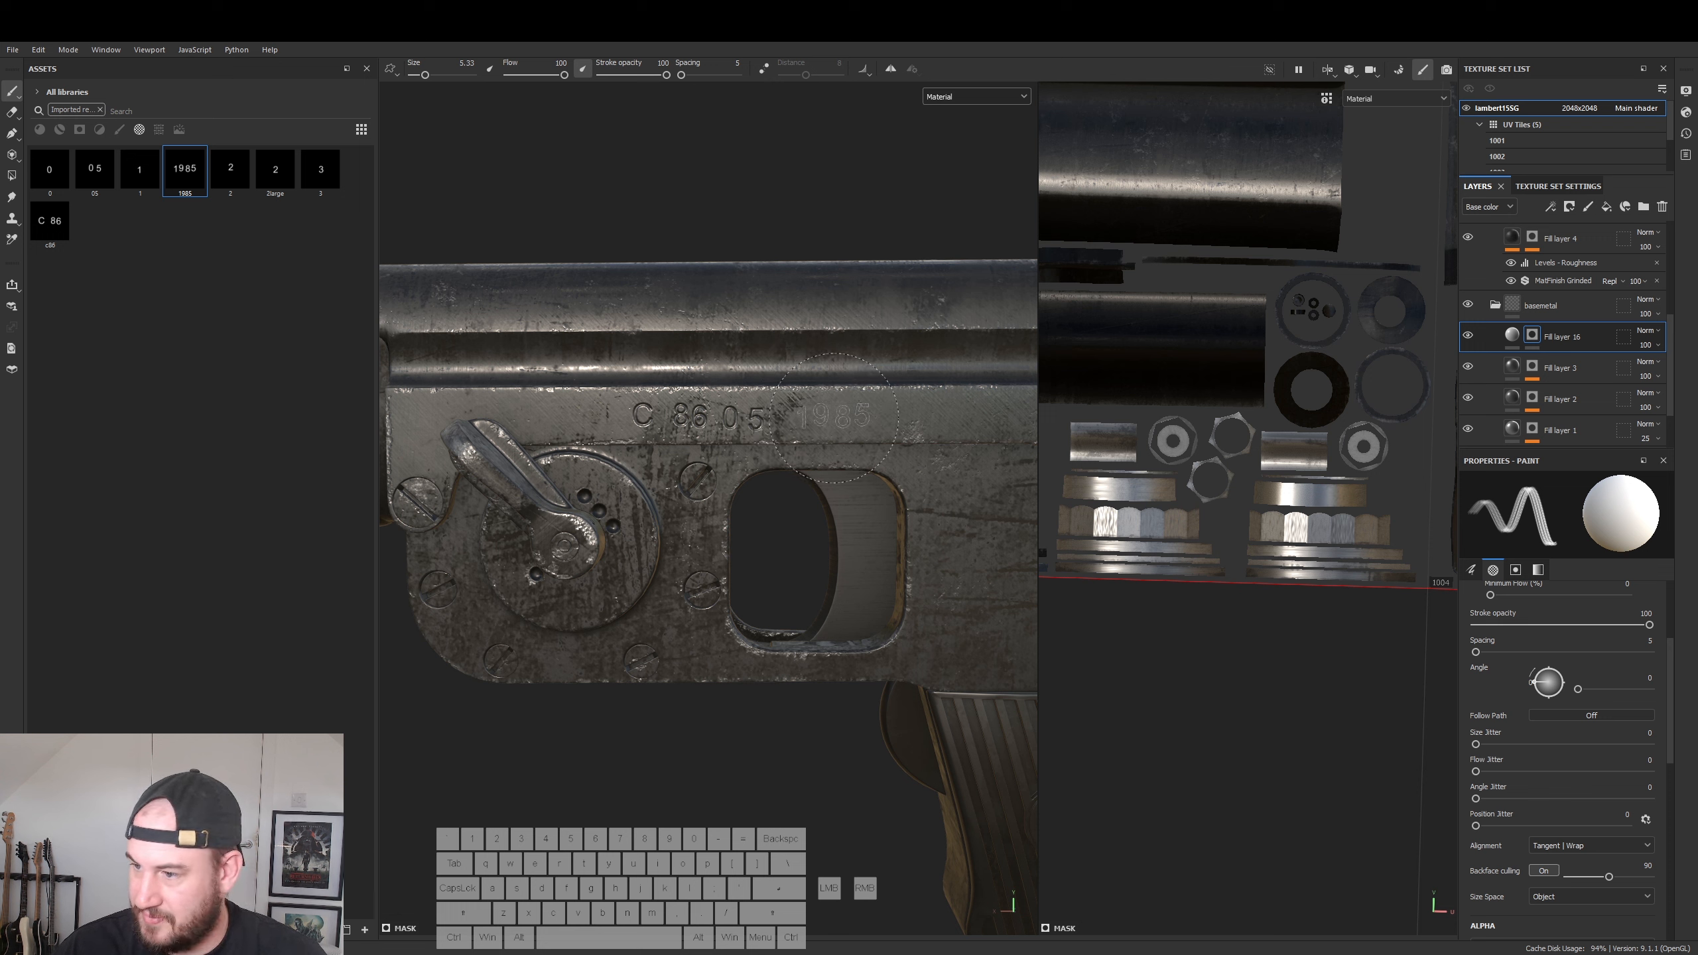
key("ctrl+z")
key("ctrl+z")
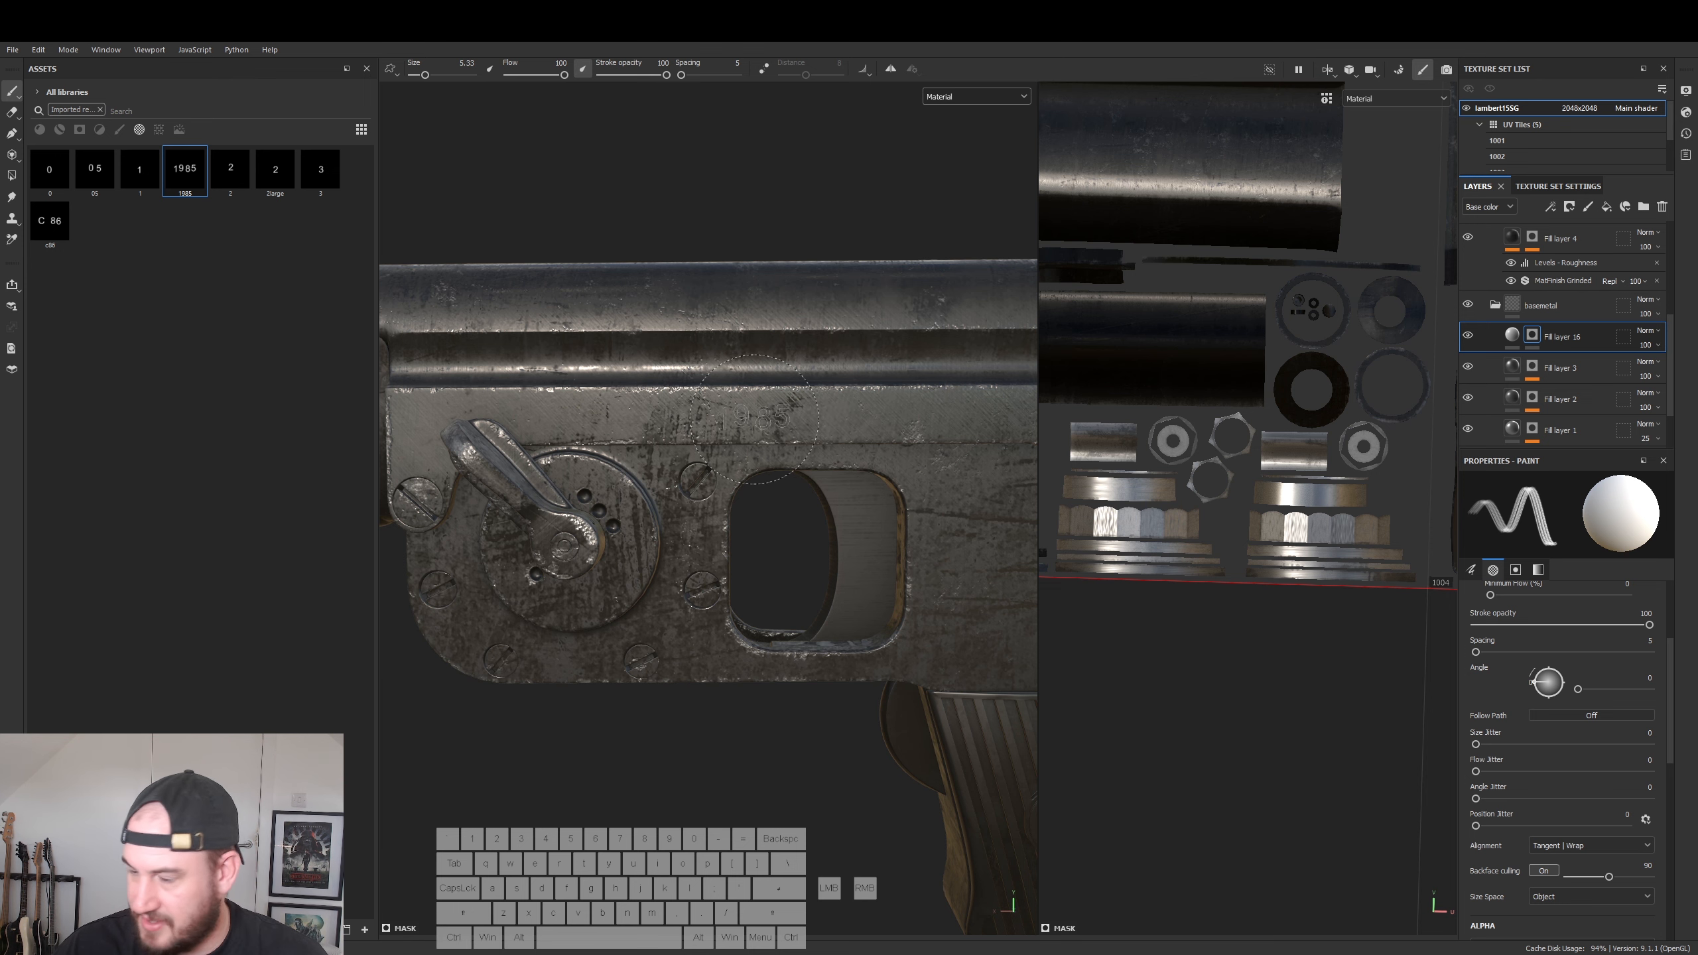
right_click_drag(755, 419, 734, 418, "alt")
left_click(746, 415)
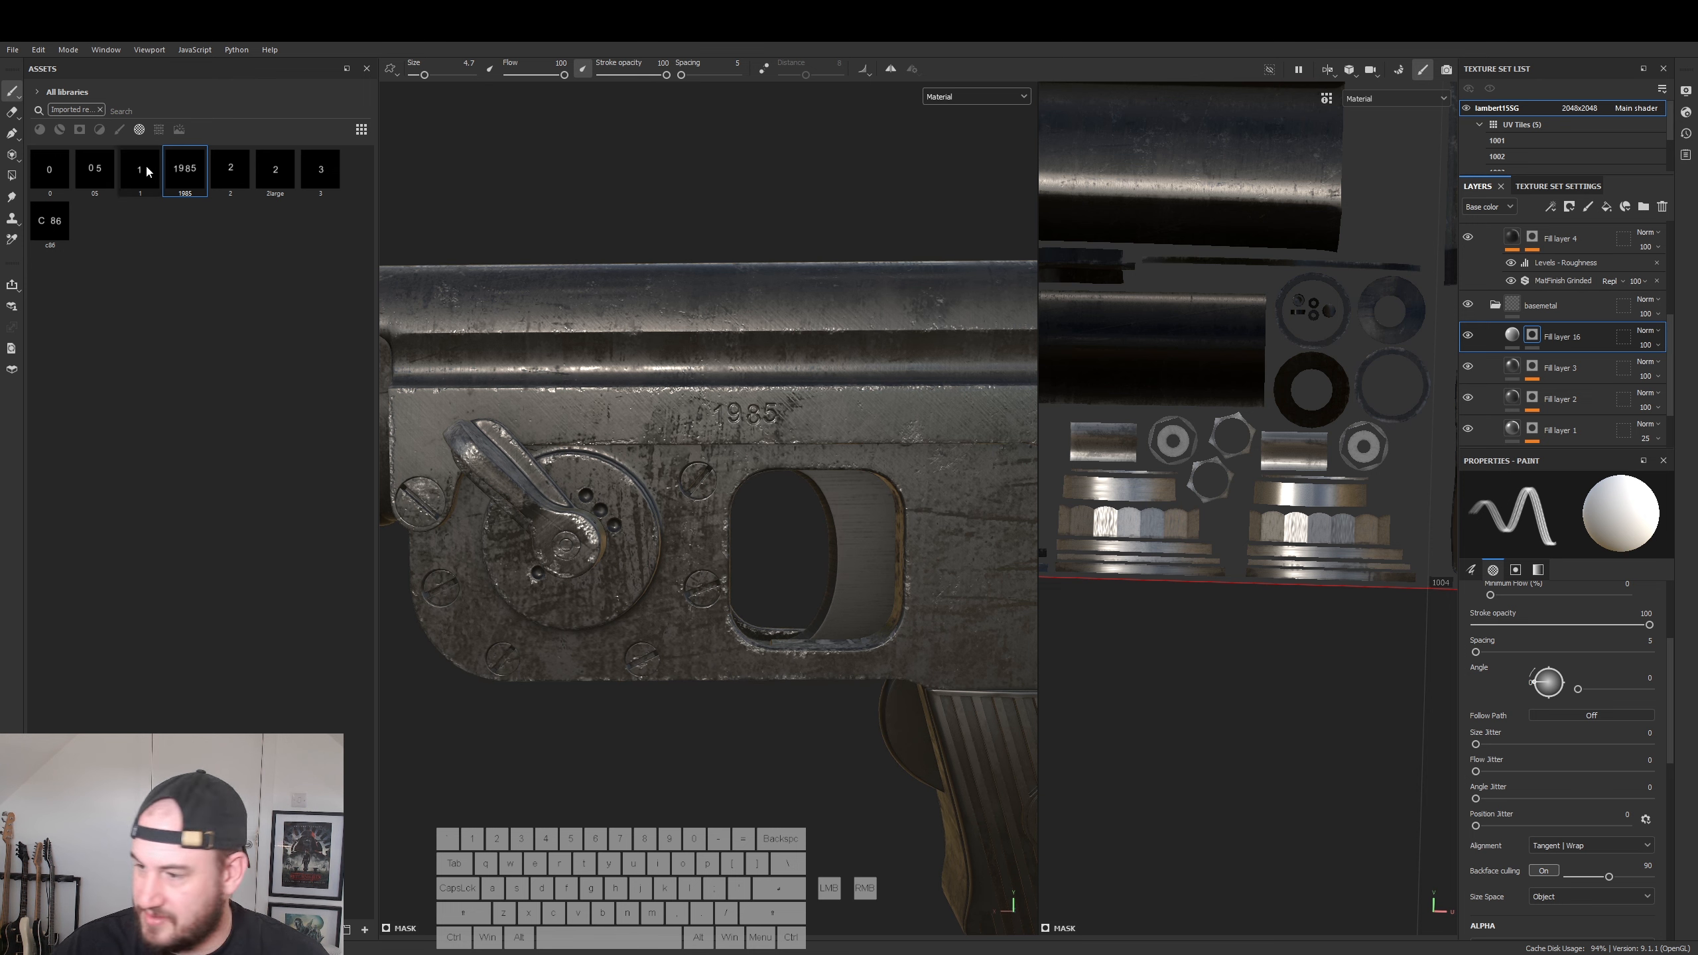
- Stamp the 05 alpha in front of 1985 and the c86 alpha in front of 05, all in one line
left_click(94, 168)
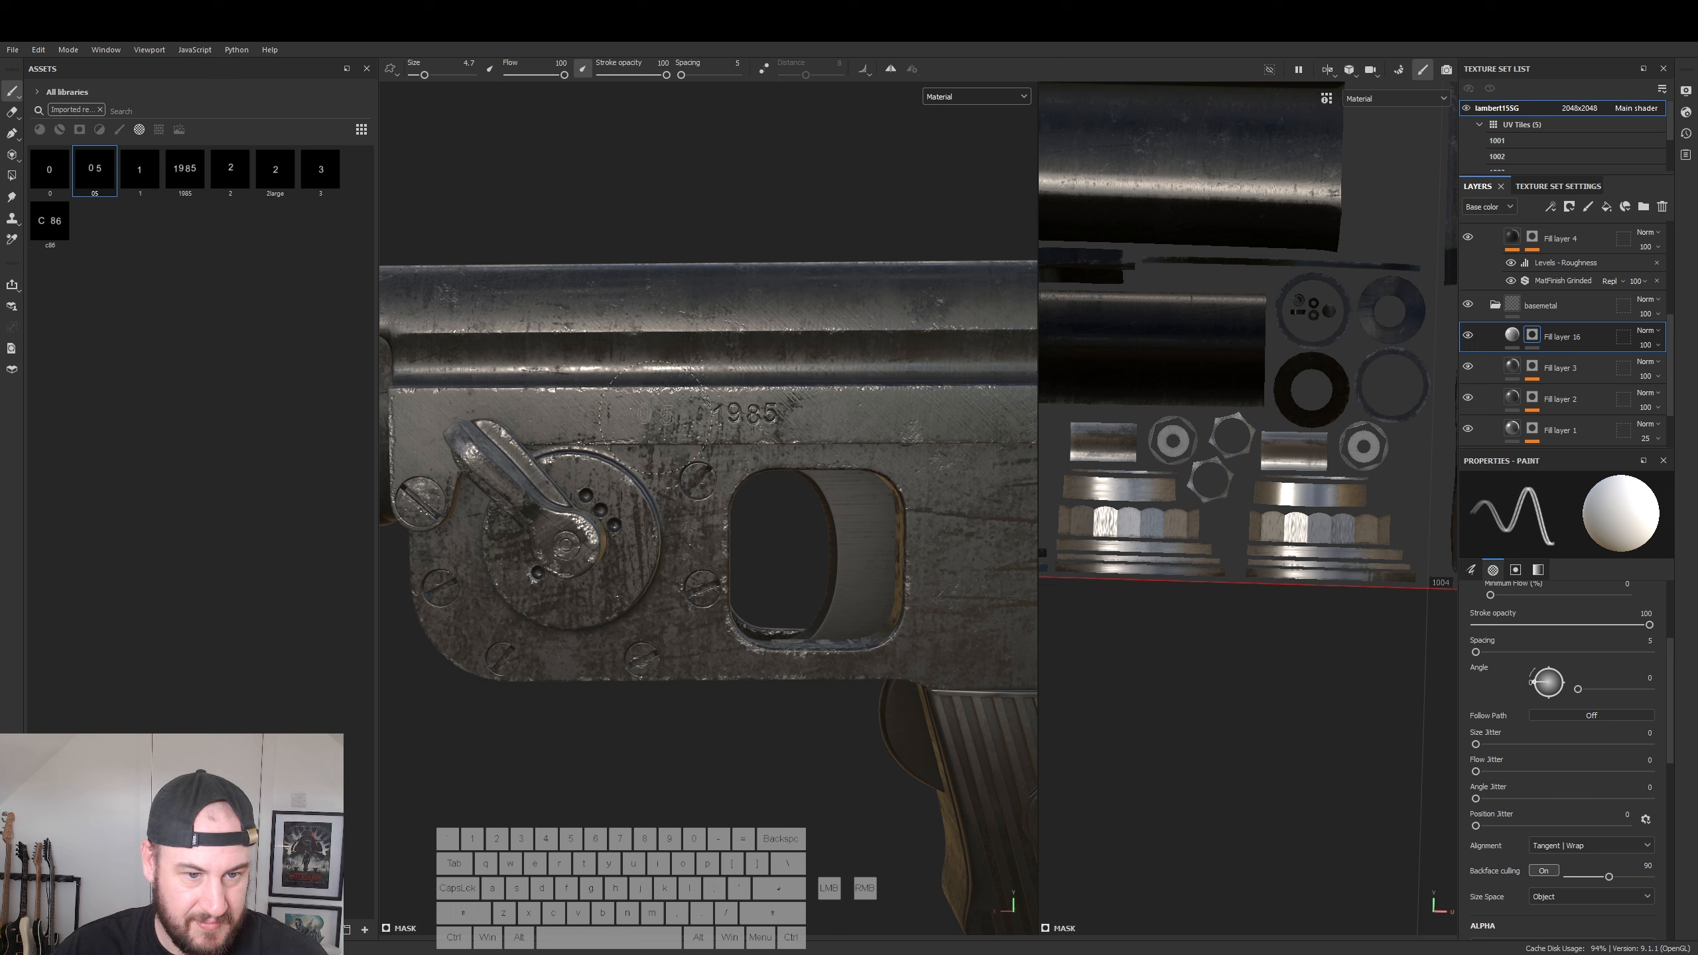
left_click(658, 416)
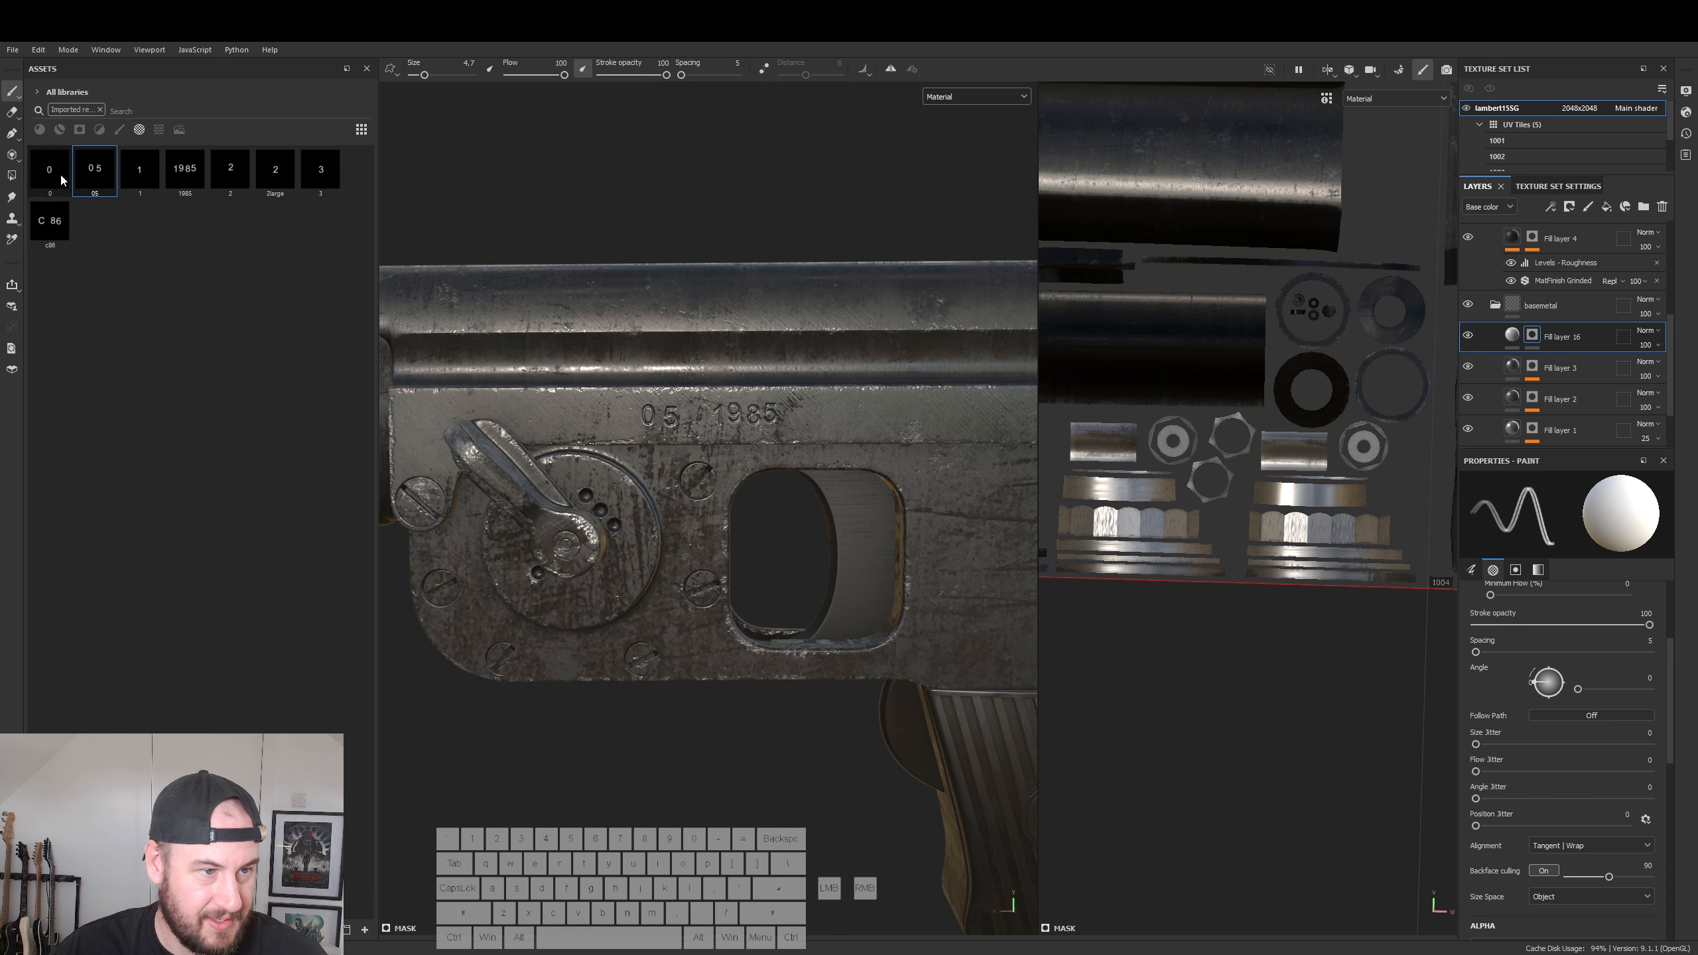
left_click(50, 221)
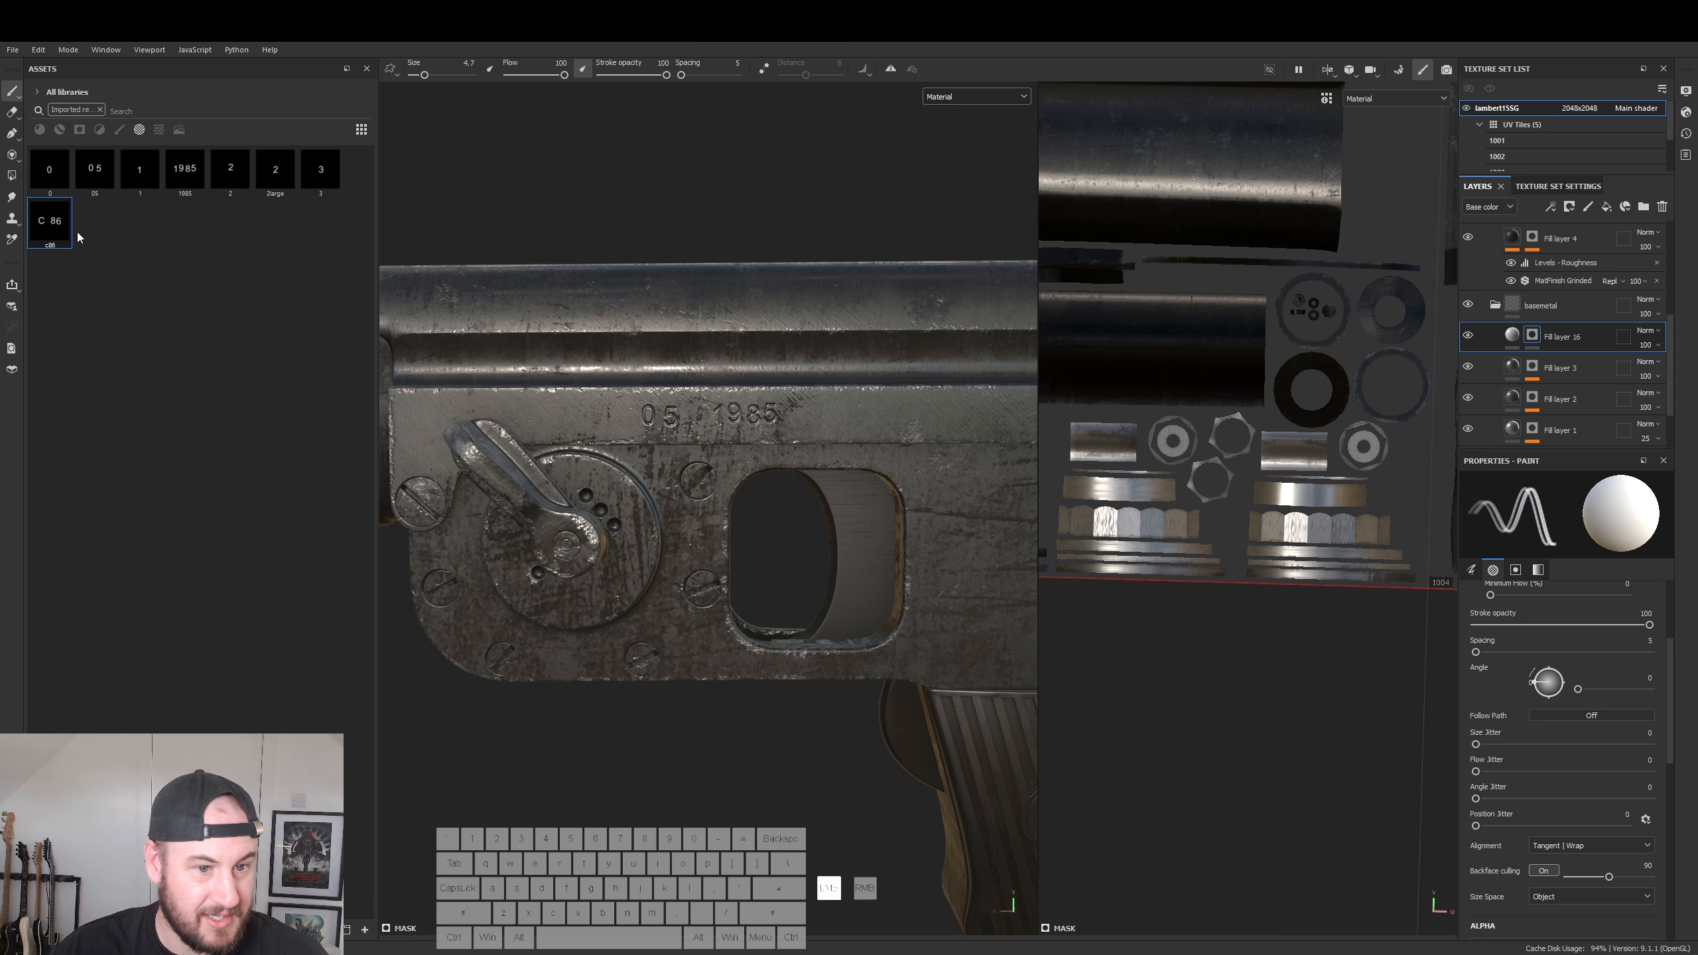
left_click(586, 414)
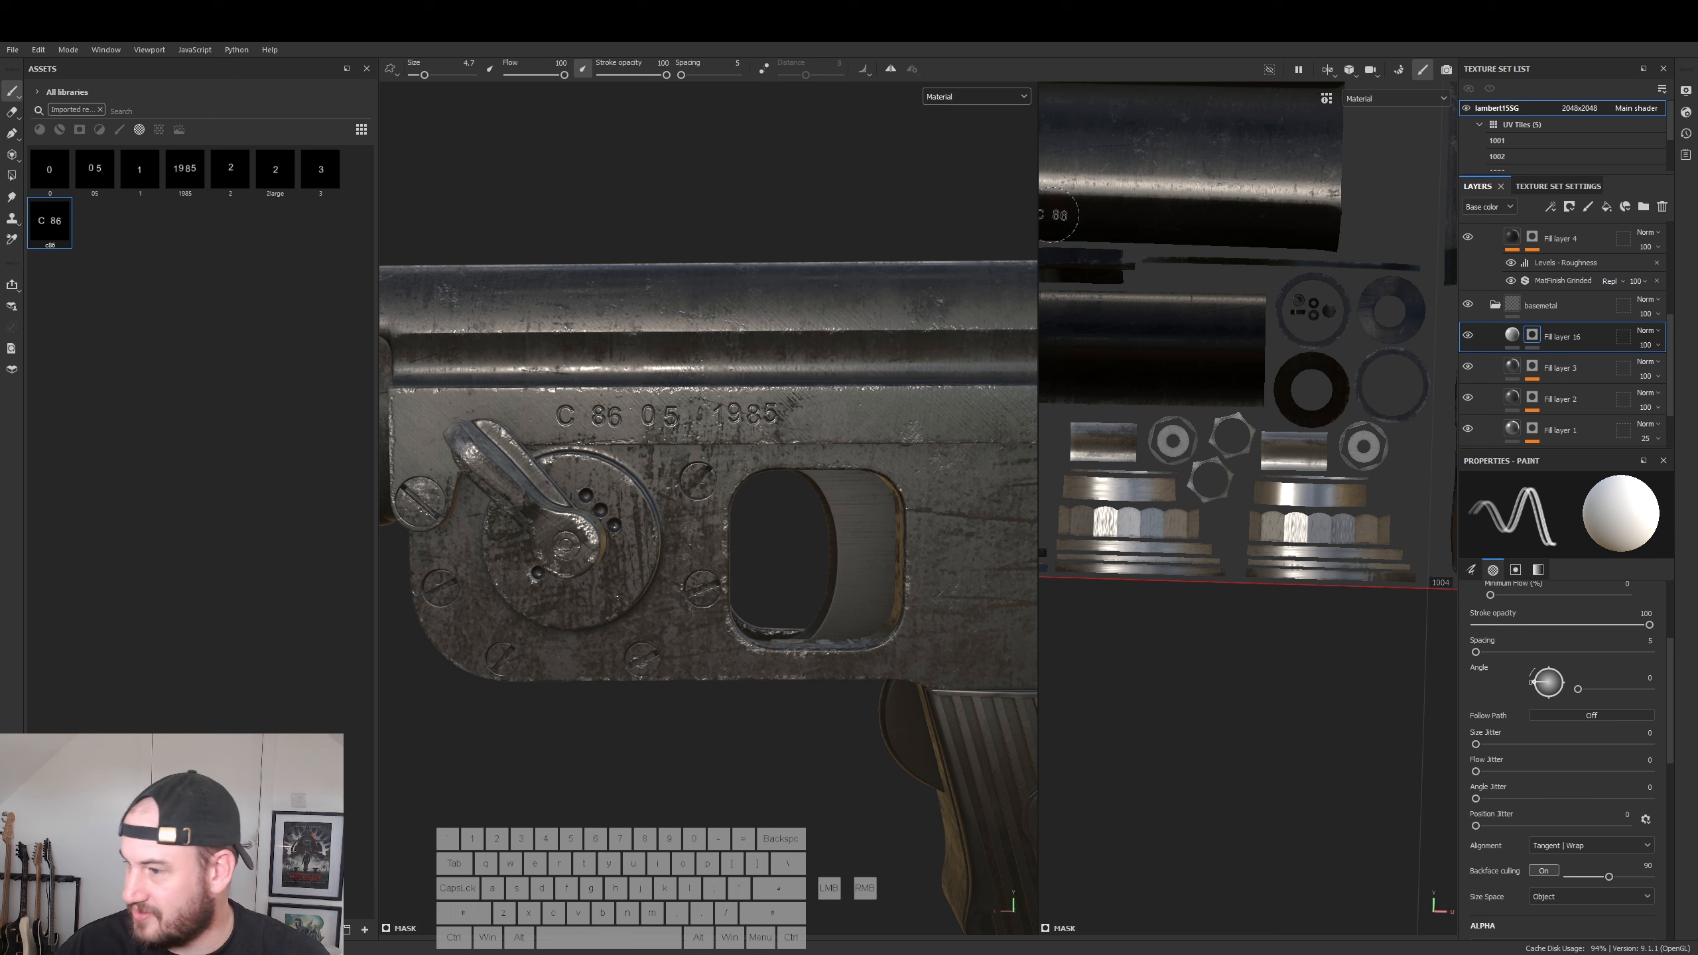
- Stamp the smaller 2 alpha on the receiver after 1985, in line with the other numbers
mouse_move(334, 171)
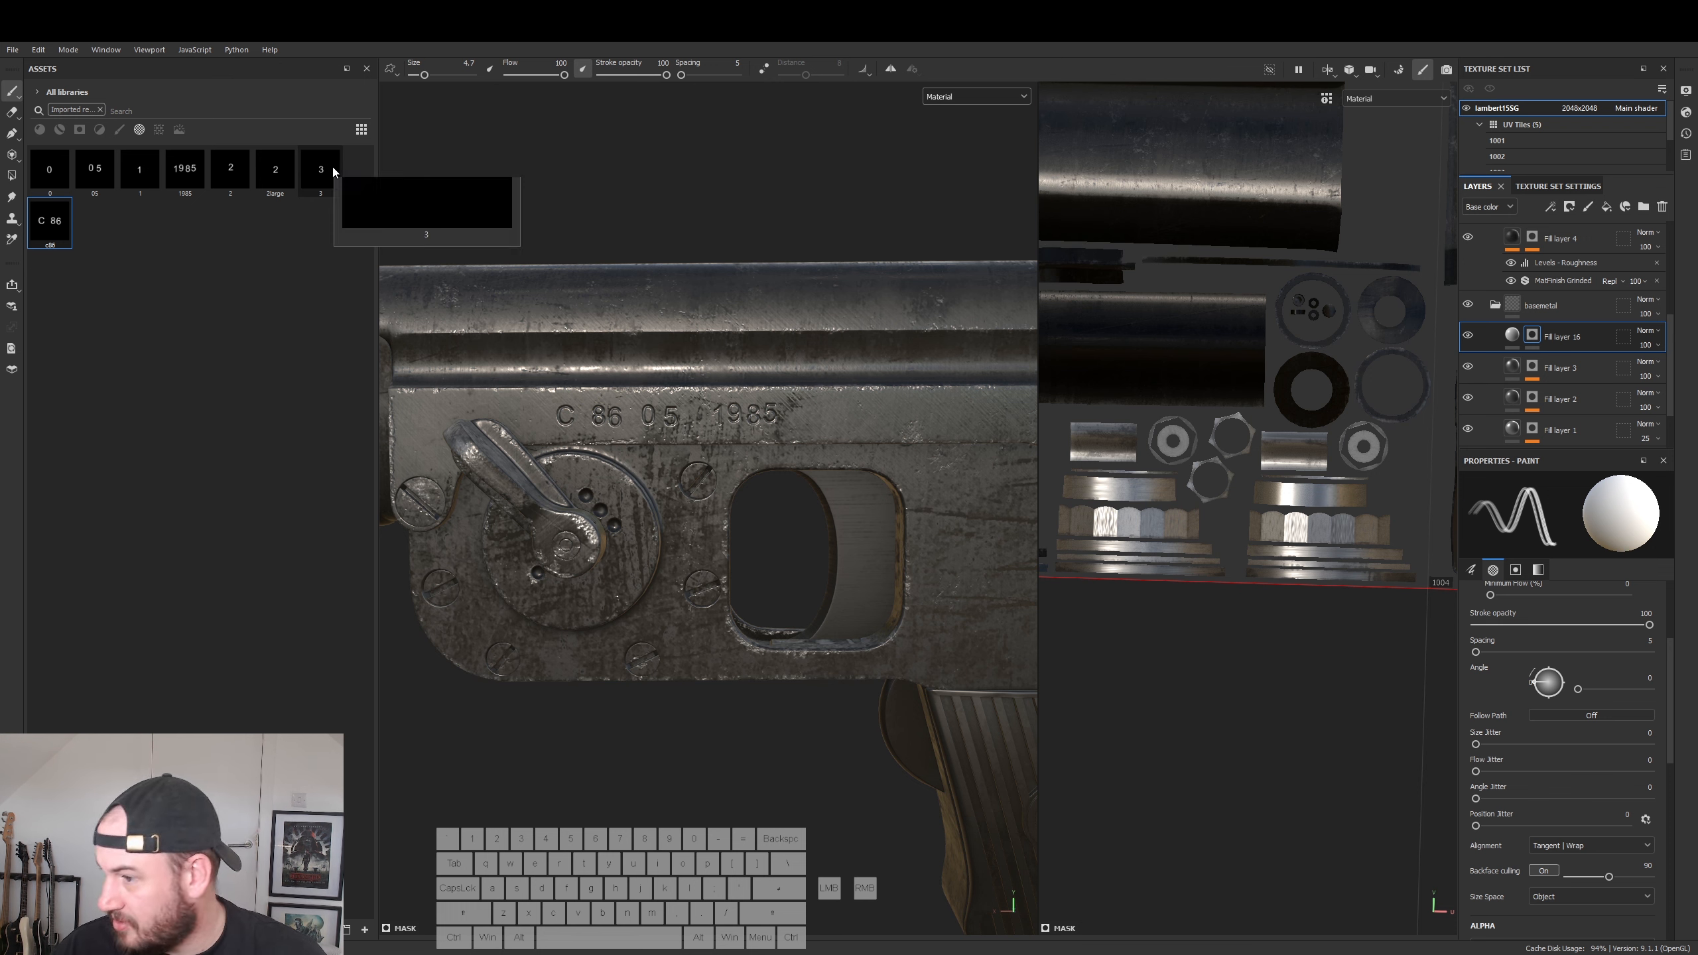
left_click(232, 170)
left_click(824, 414)
mouse_move(824, 415)
left_mouse_down("alt")
mouse_move(820, 378)
mouse_move(803, 415)
left_mouse_up("alt")
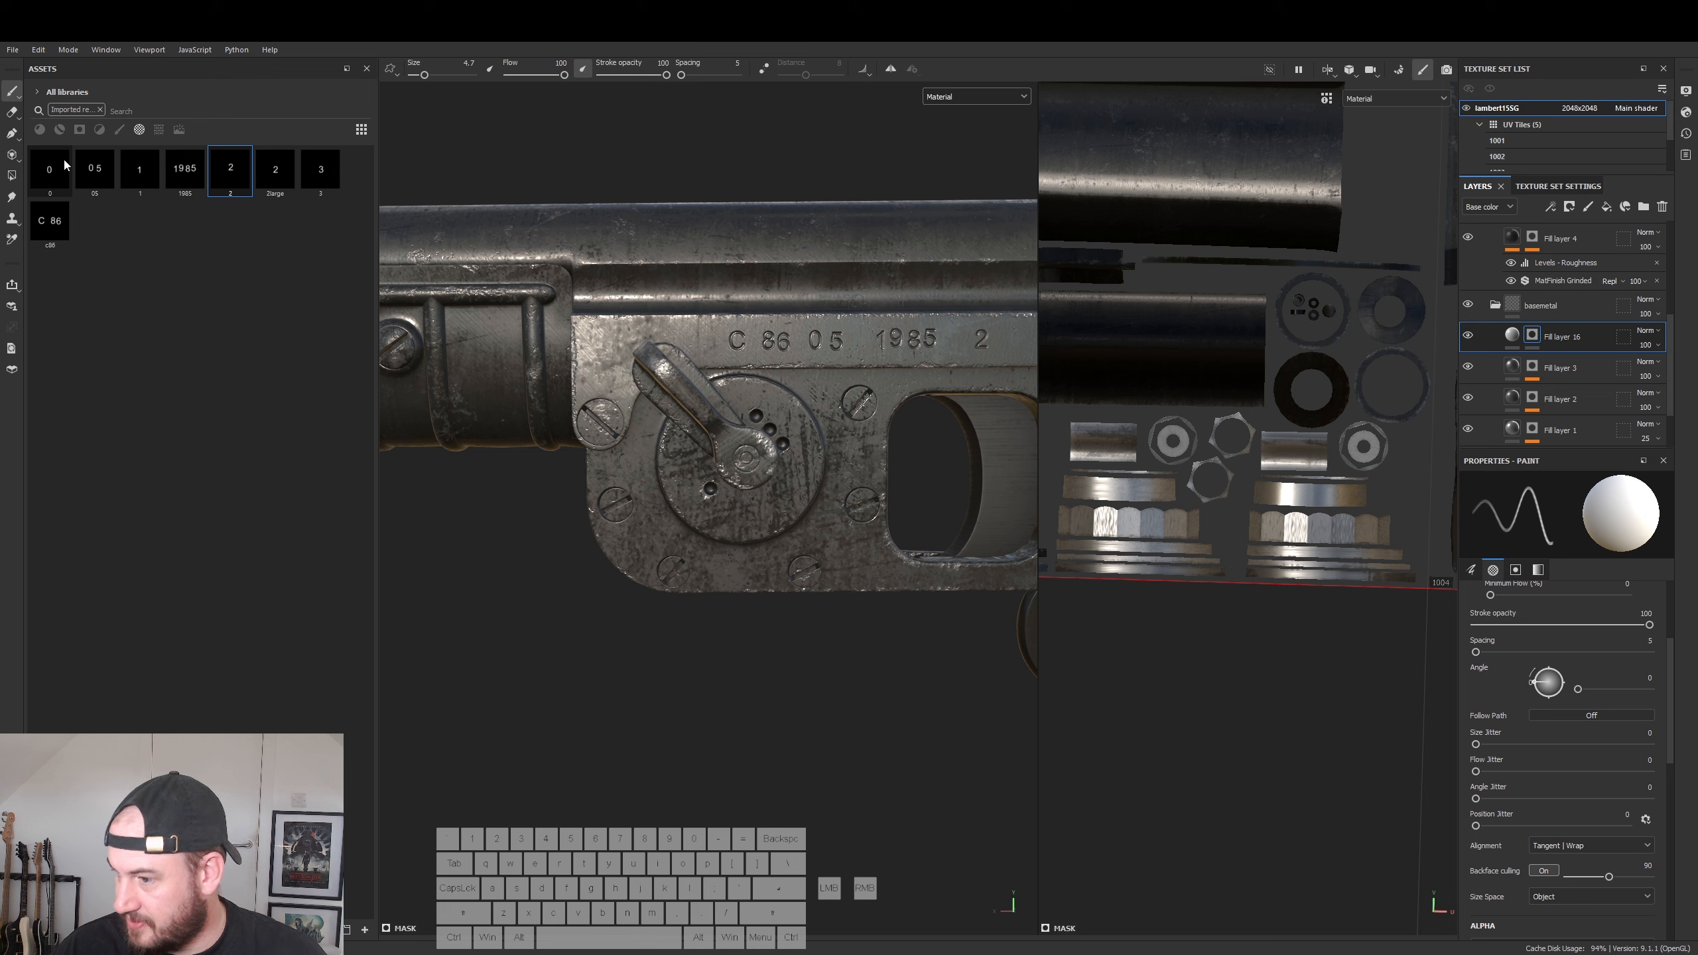
- Stamp the 0 alpha on the lower-right edge of the selector dial with brush size 6.48 and angle 312
mouse_move(65, 163)
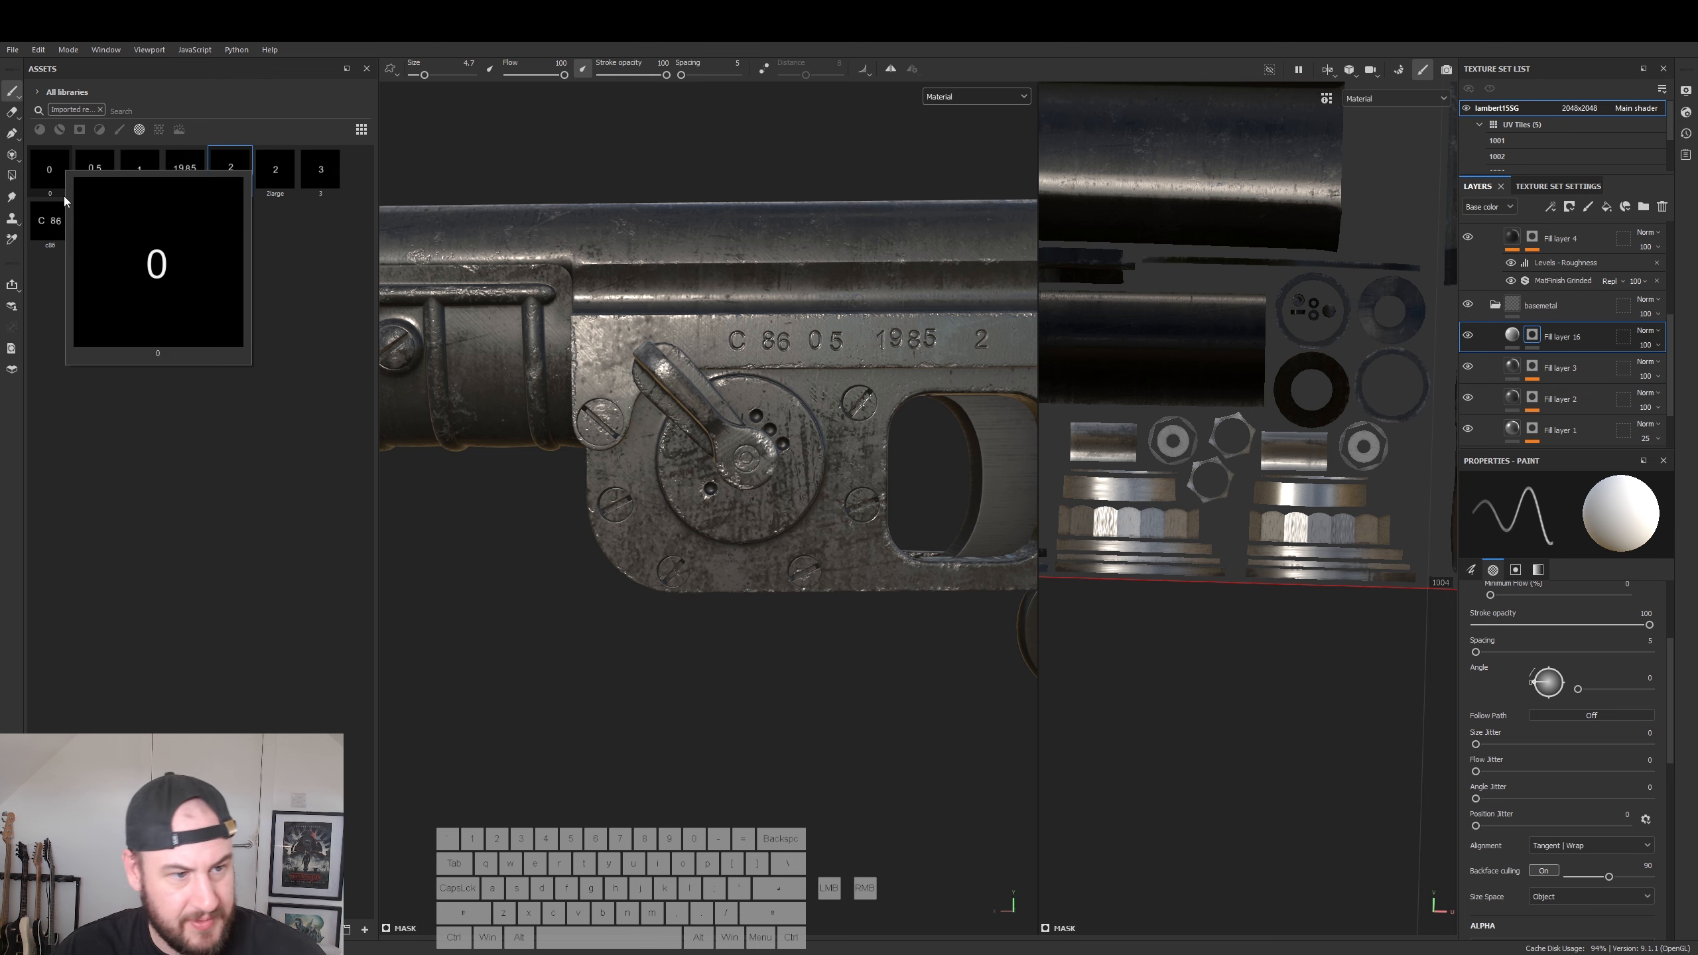
left_click(50, 169)
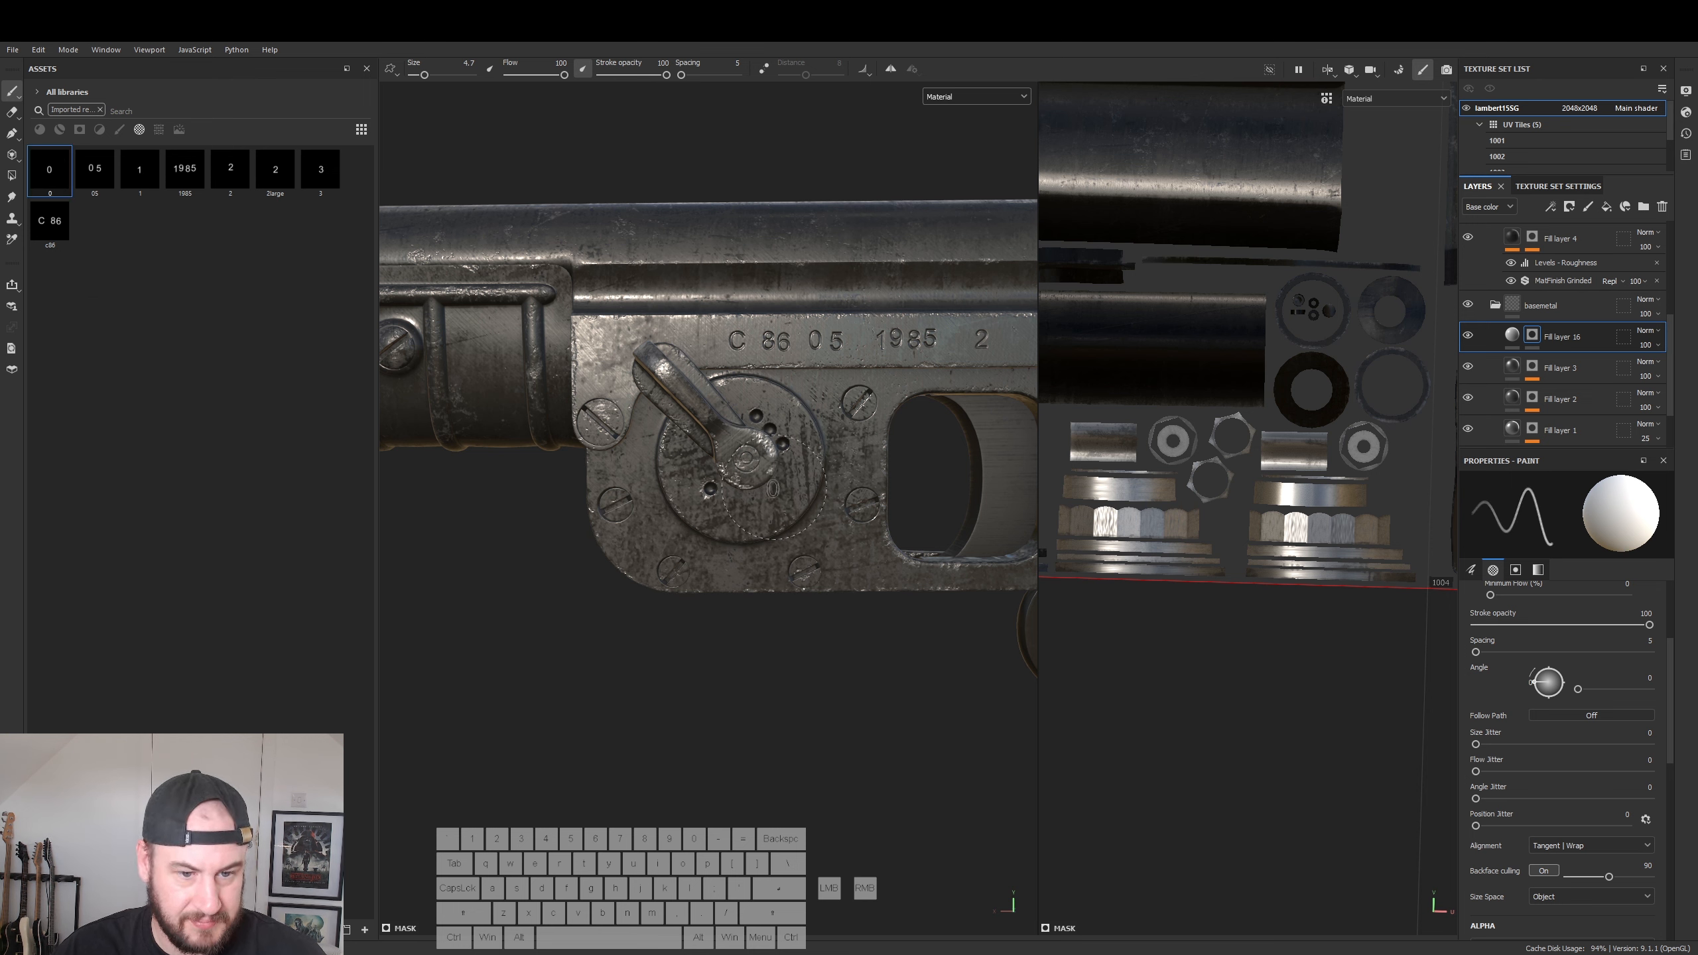
right_click_drag(780, 503, 789, 496, "ctrl")
left_click(791, 502, "shift")
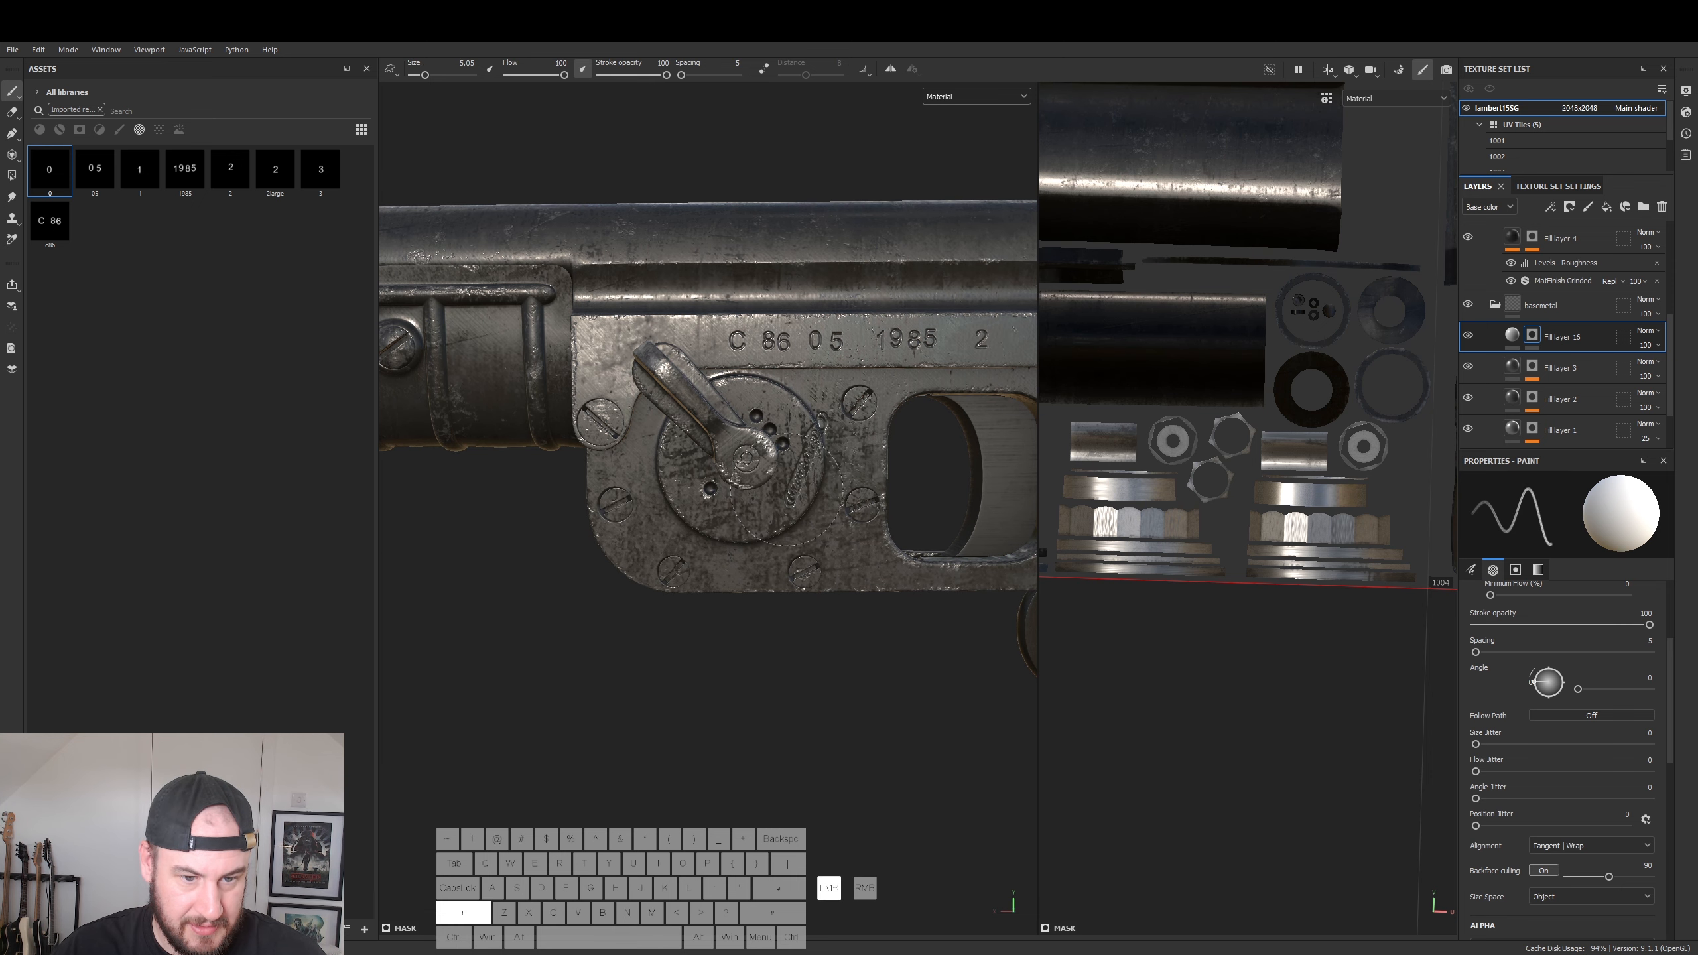
key("ctrl+z")
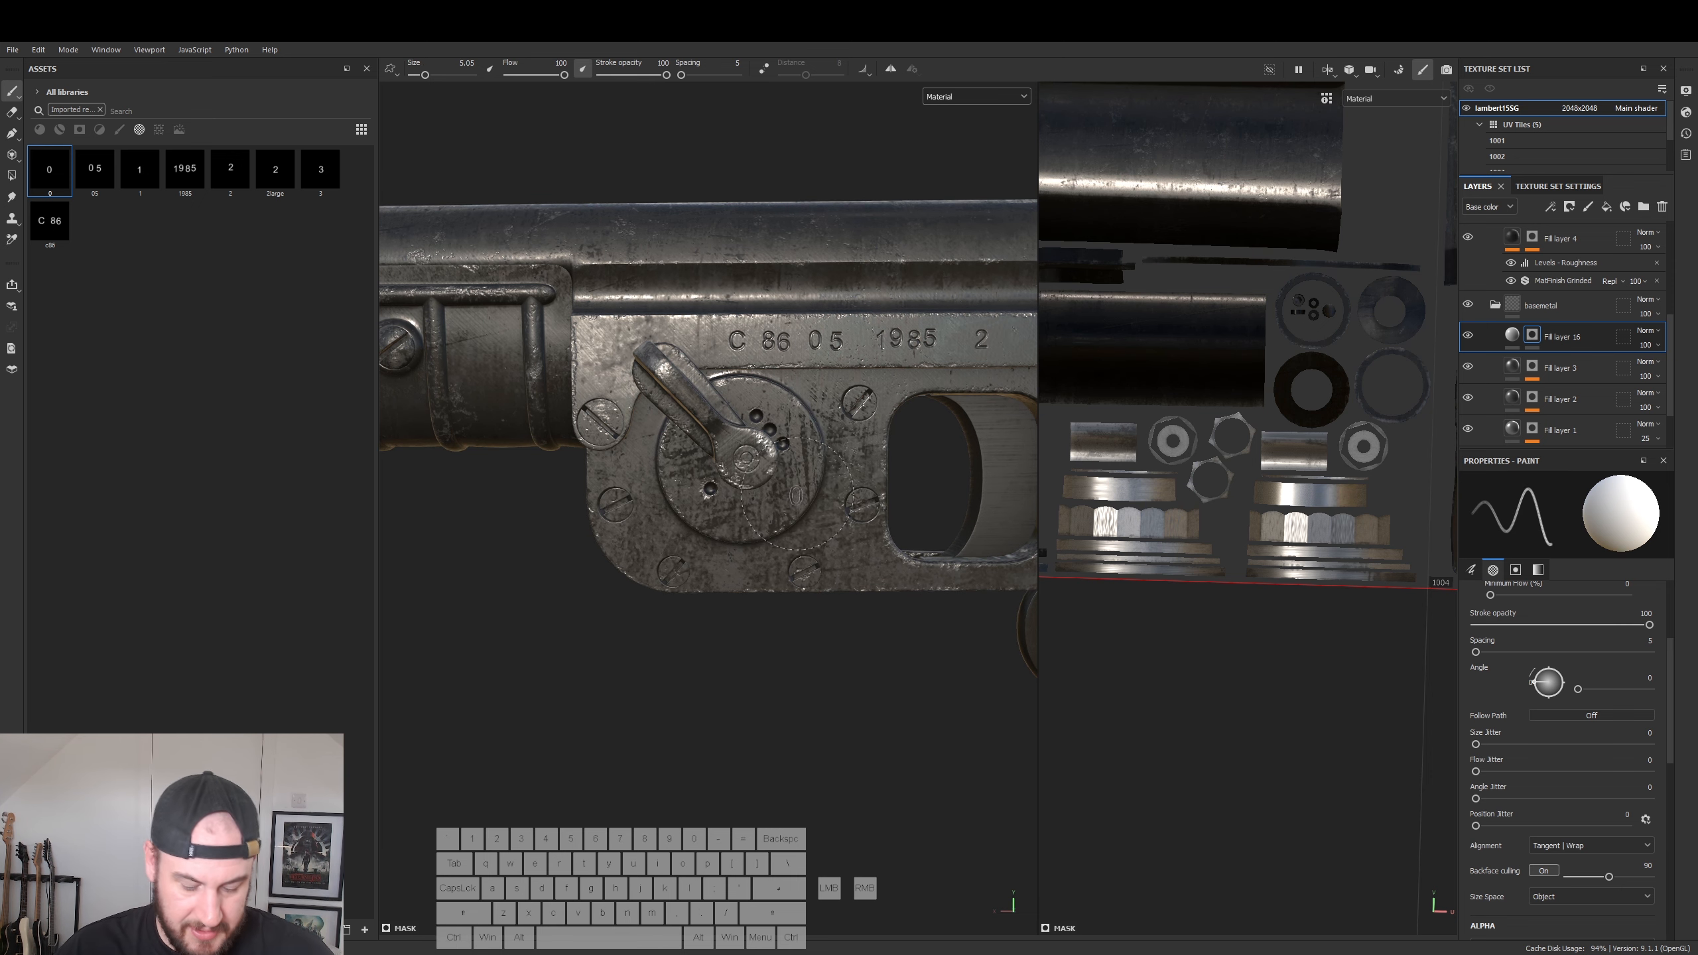
left_click_drag(796, 498, 850, 490, "alt")
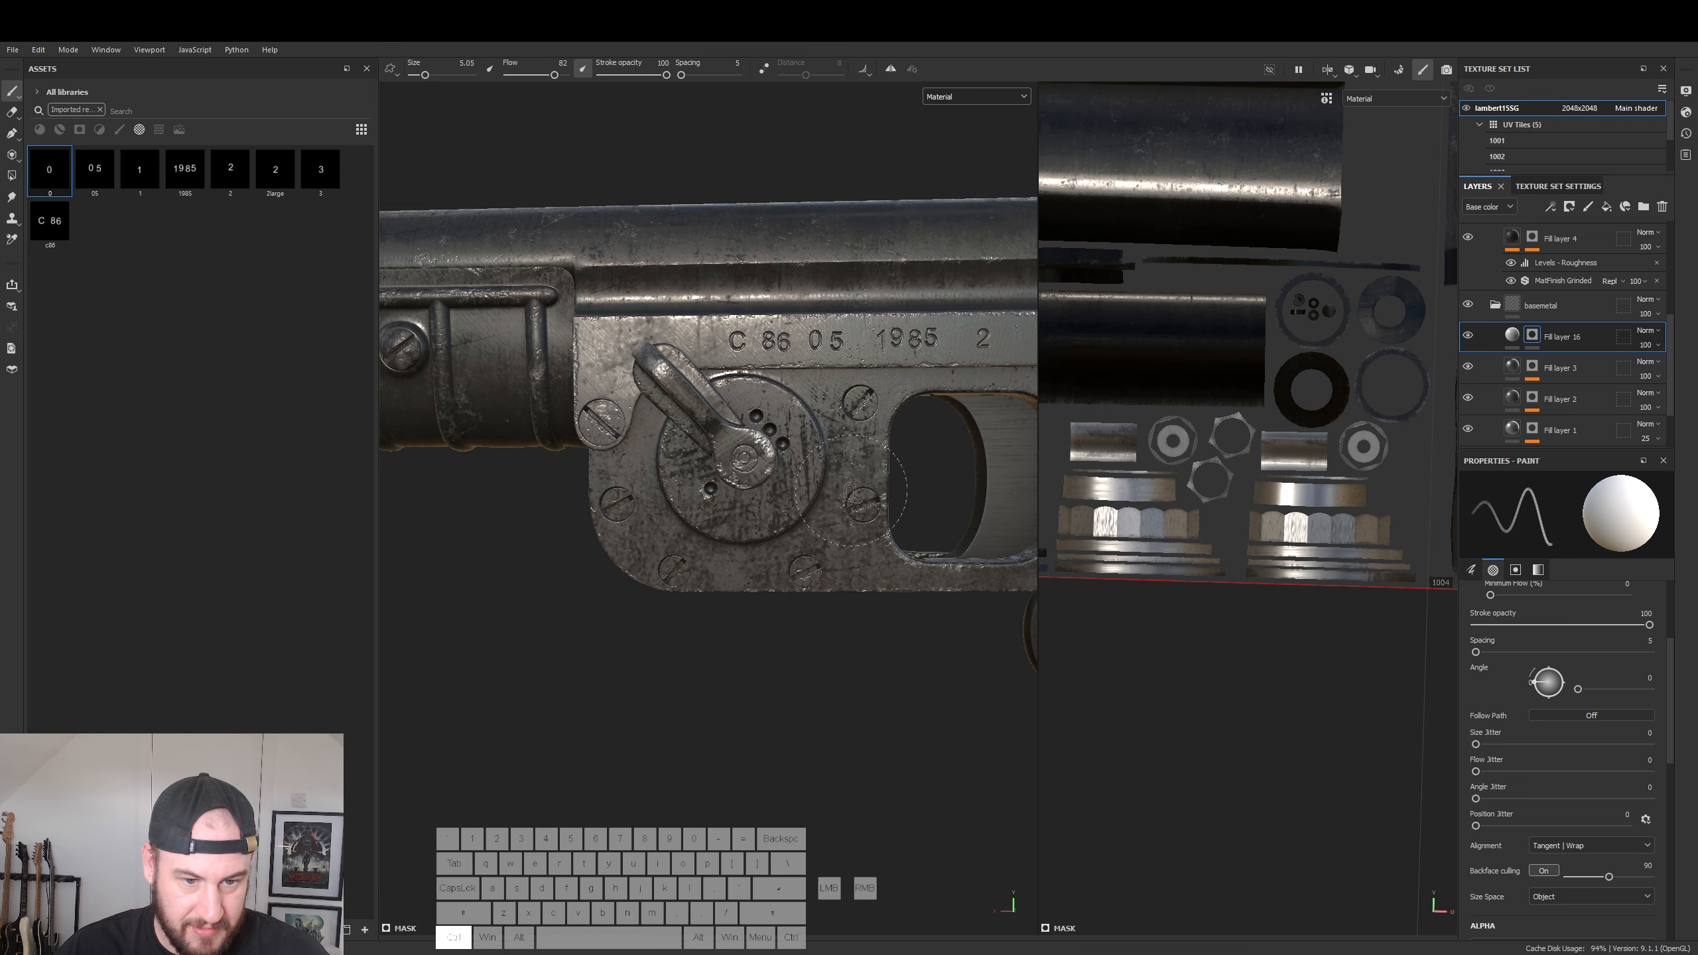
mouse_move(830, 491)
right_mouse_down("shift")
mouse_move(794, 491)
mouse_move(813, 491)
mouse_move(797, 505)
right_mouse_up("shift")
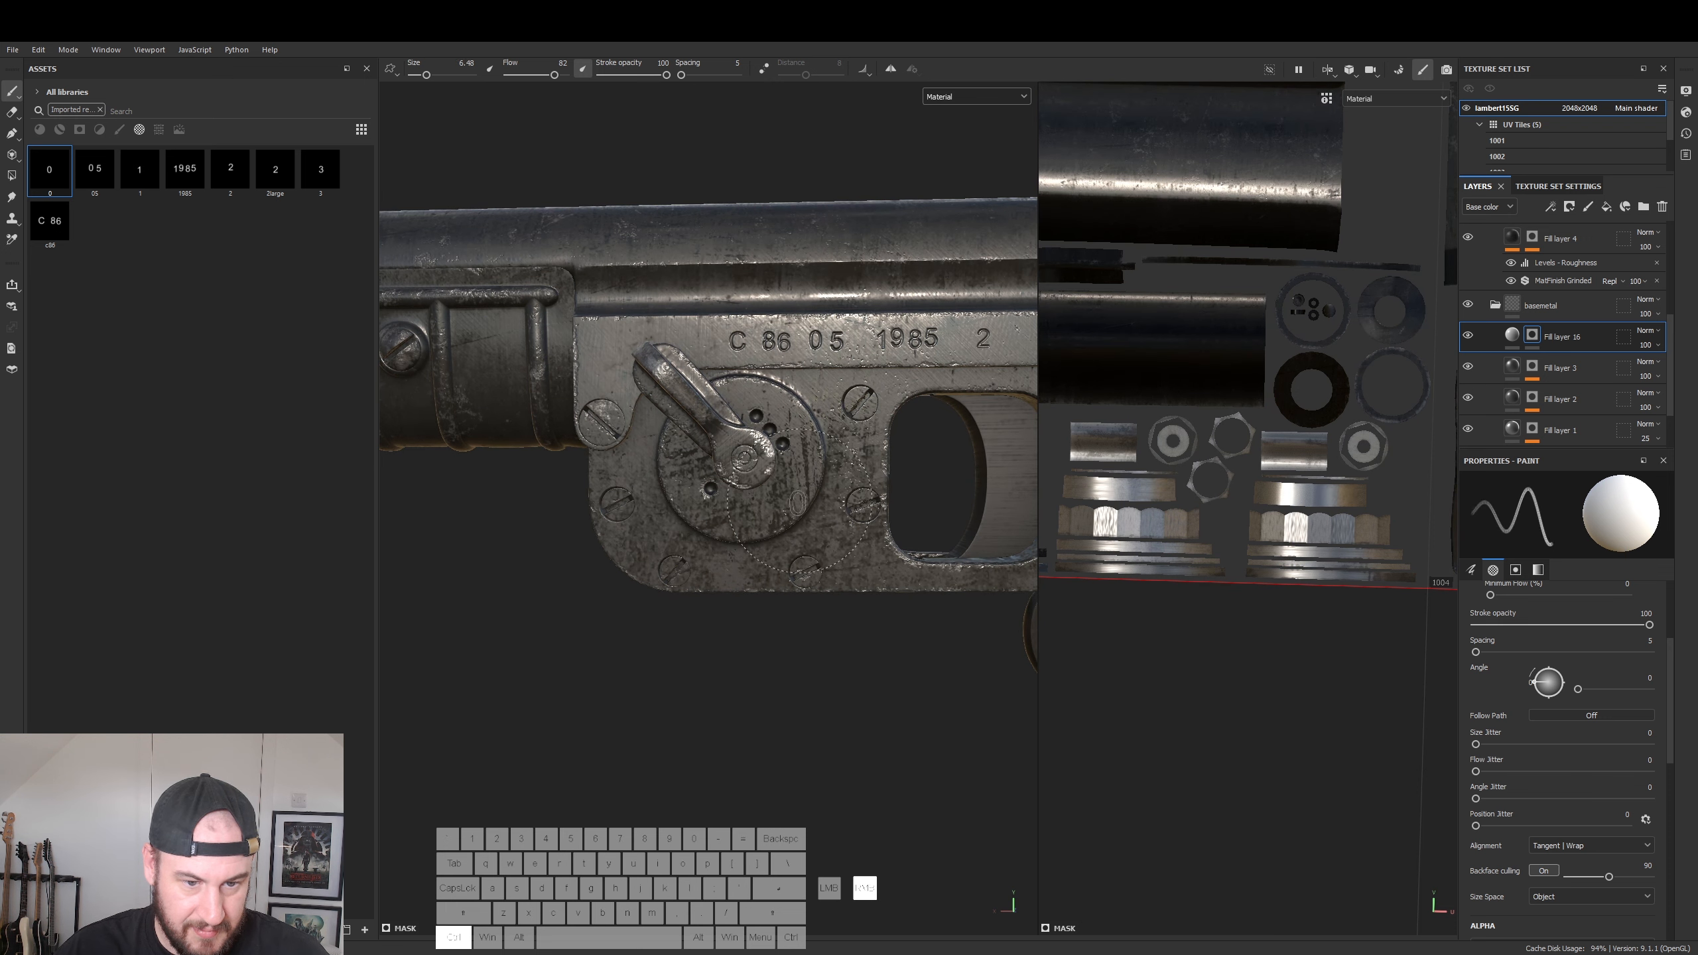
mouse_move(792, 498)
right_mouse_down("ctrl+shift")
mouse_move(791, 482)
mouse_move(800, 494)
right_mouse_up("ctrl+shift")
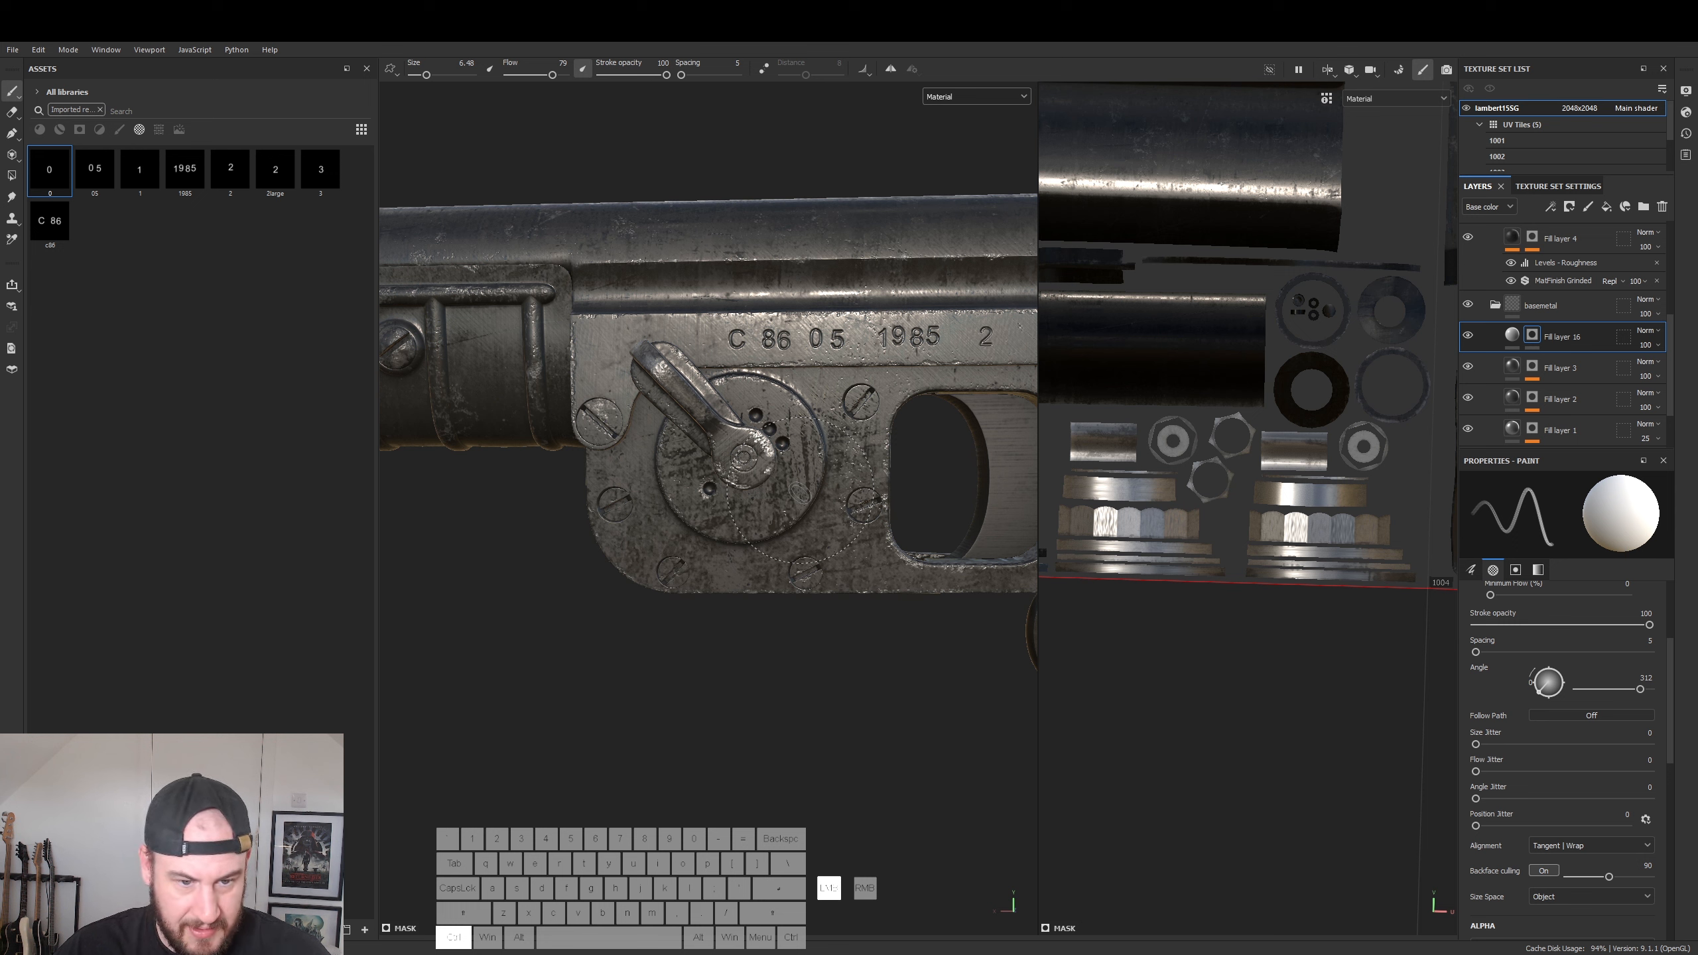
left_click_drag(800, 493, 786, 496, "ctrl")
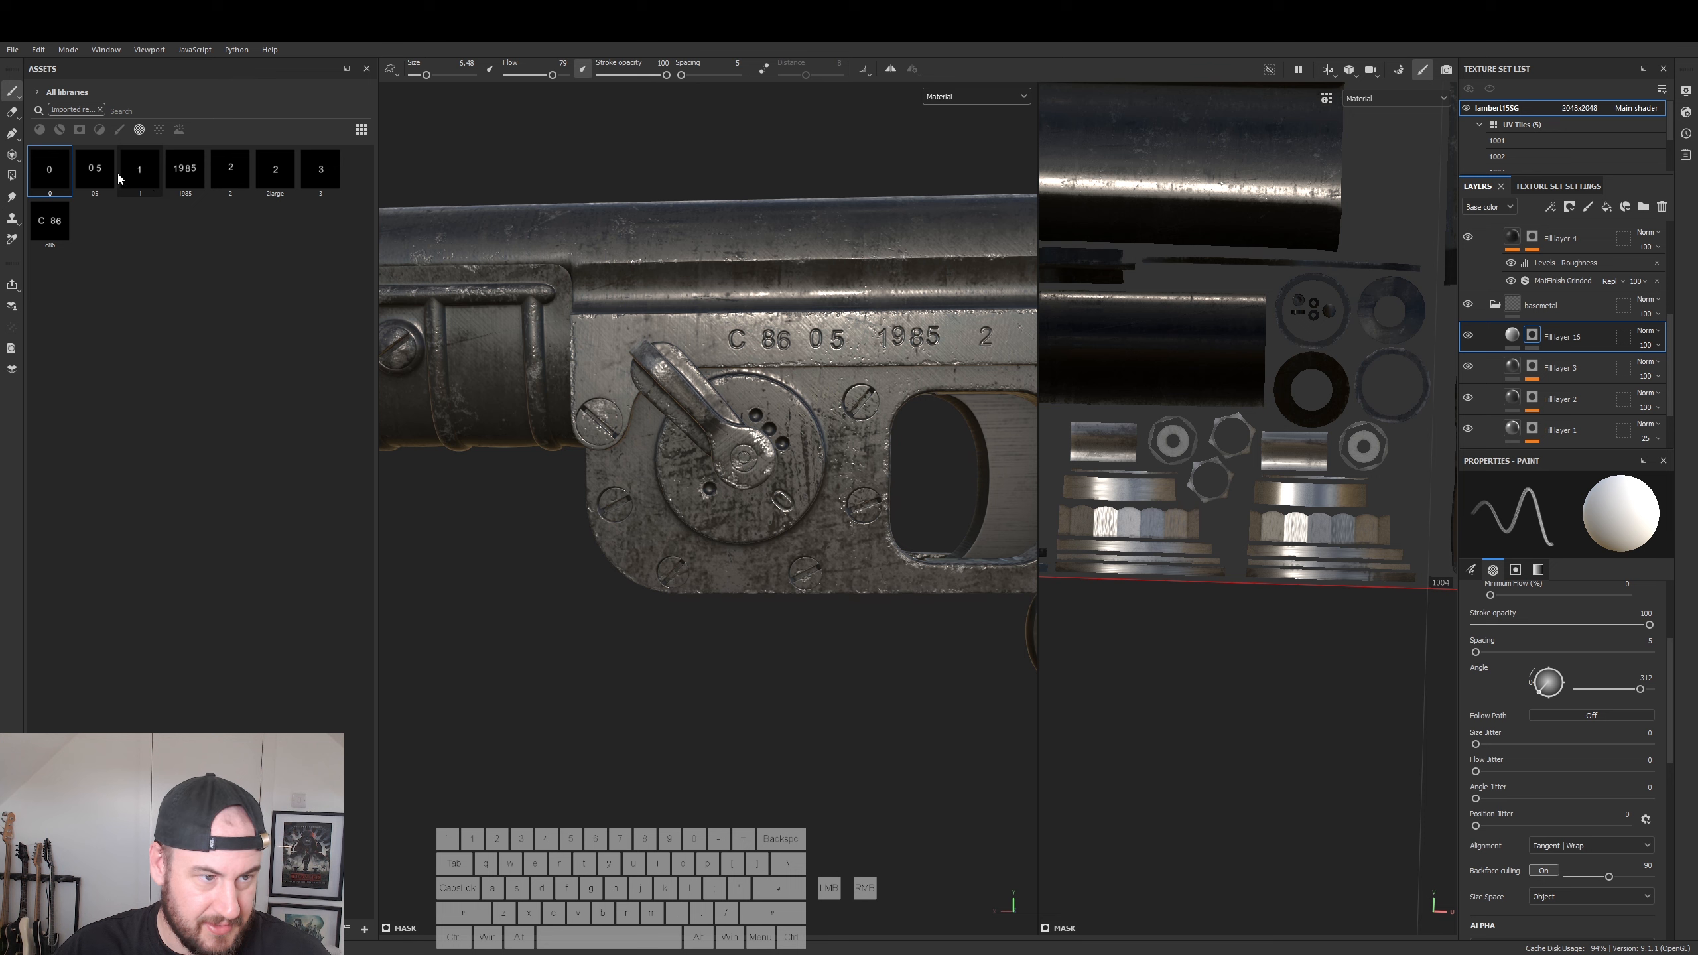
- Try to stamp the 1 alpha on the lower edge of the selector dial with brush size 6.48
left_click(152, 179)
left_click_drag(695, 509, 692, 509, "ctrl")
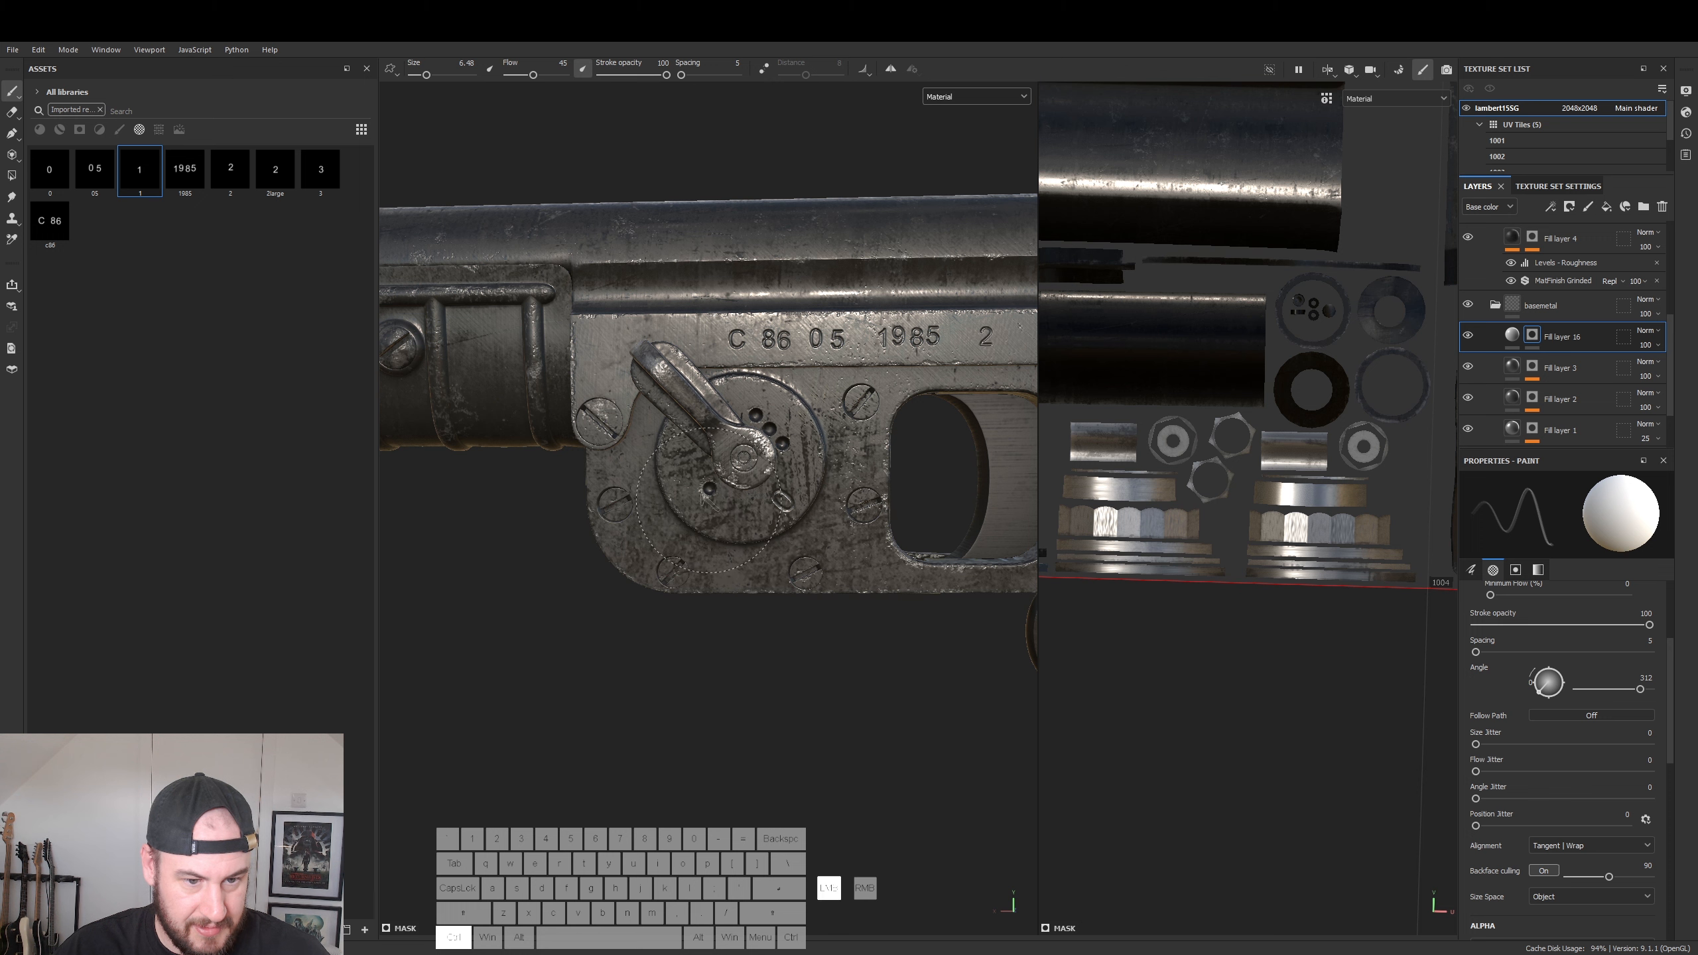
left_click(707, 499, "shift")
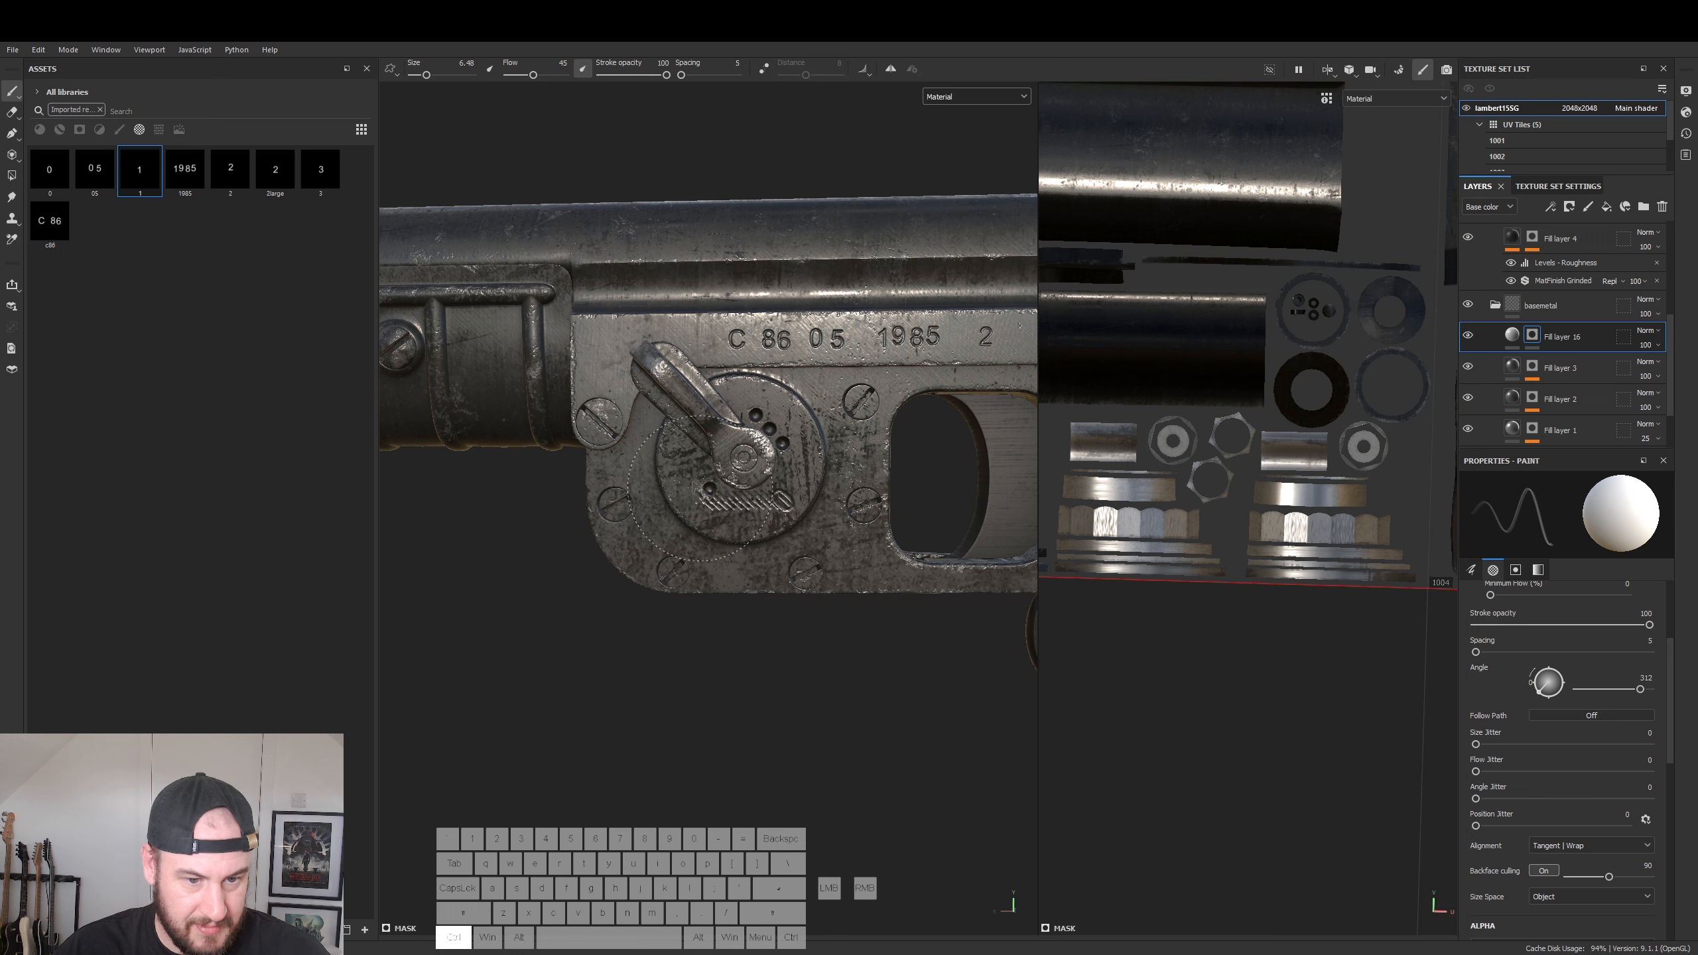
key("ctrl+z")
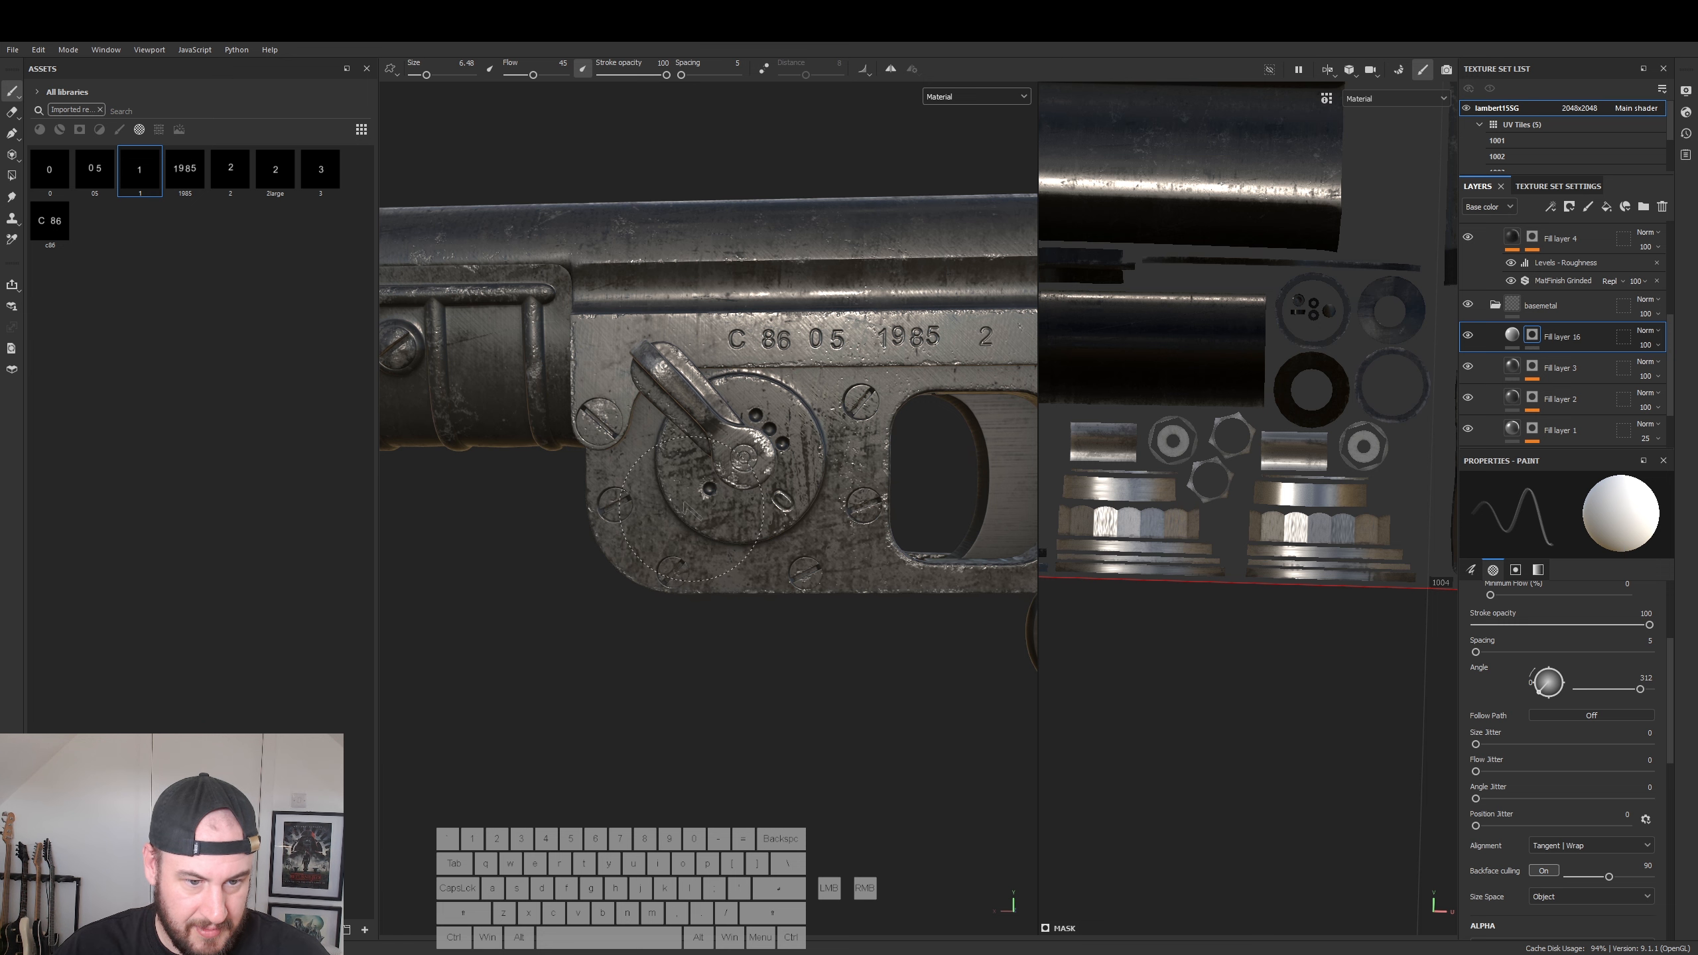
key("ctrl")
left_click(690, 505, "ctrl+shift")
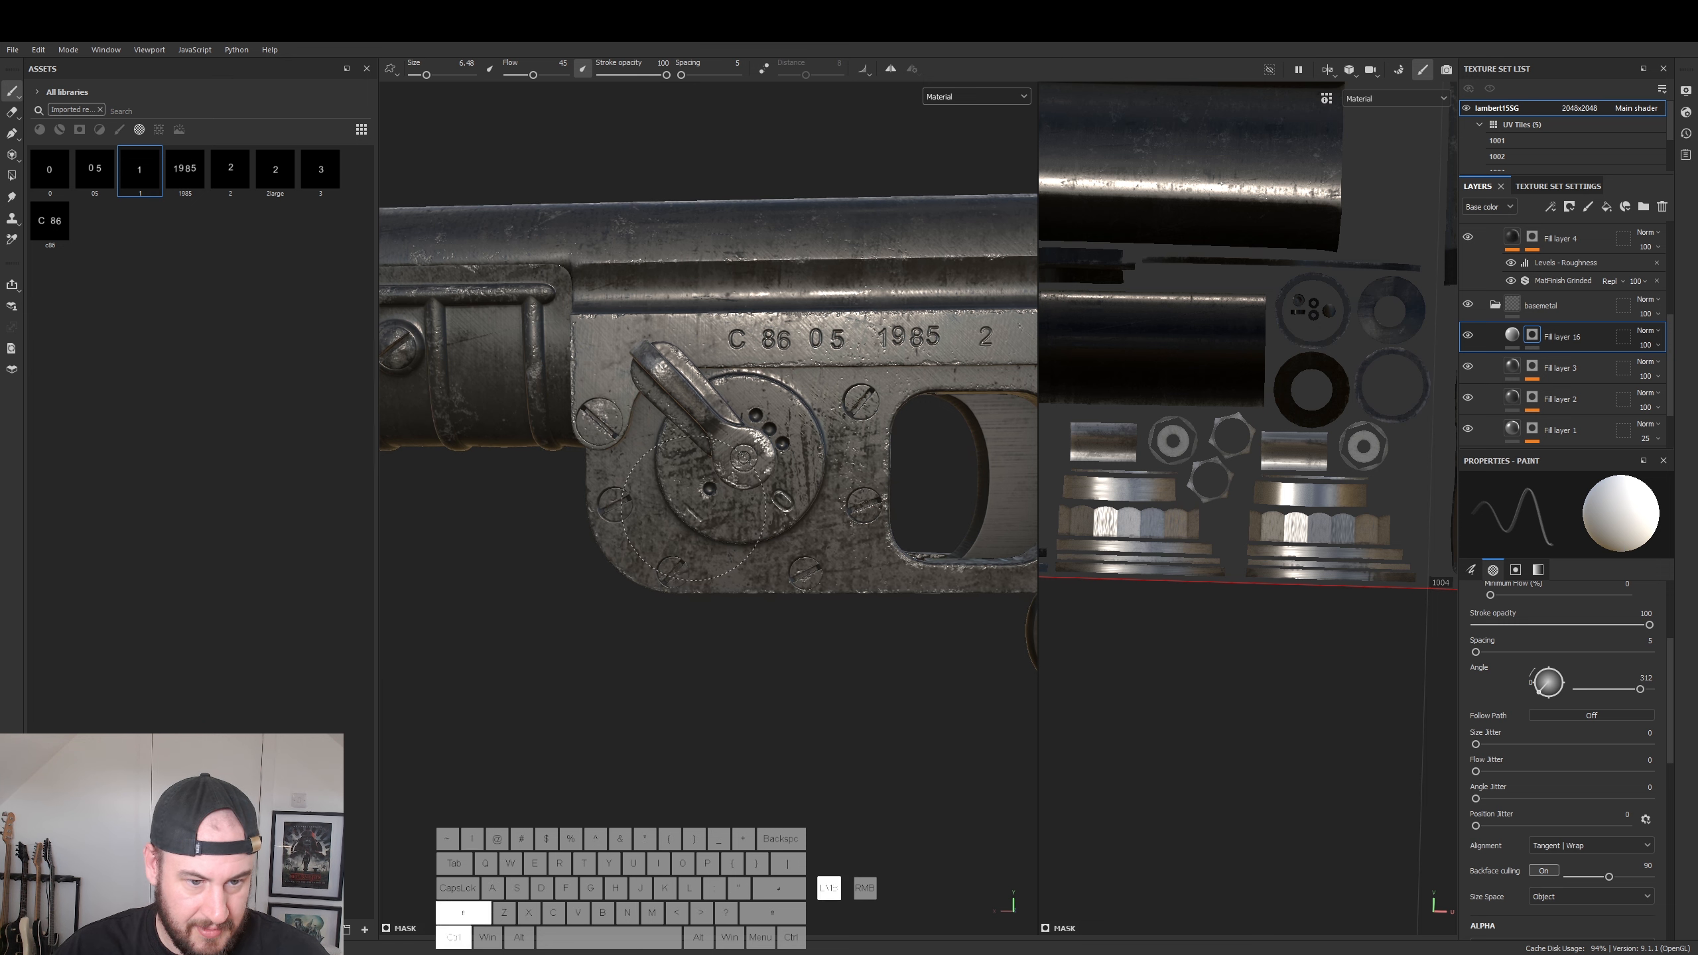
key("ctrl+z")
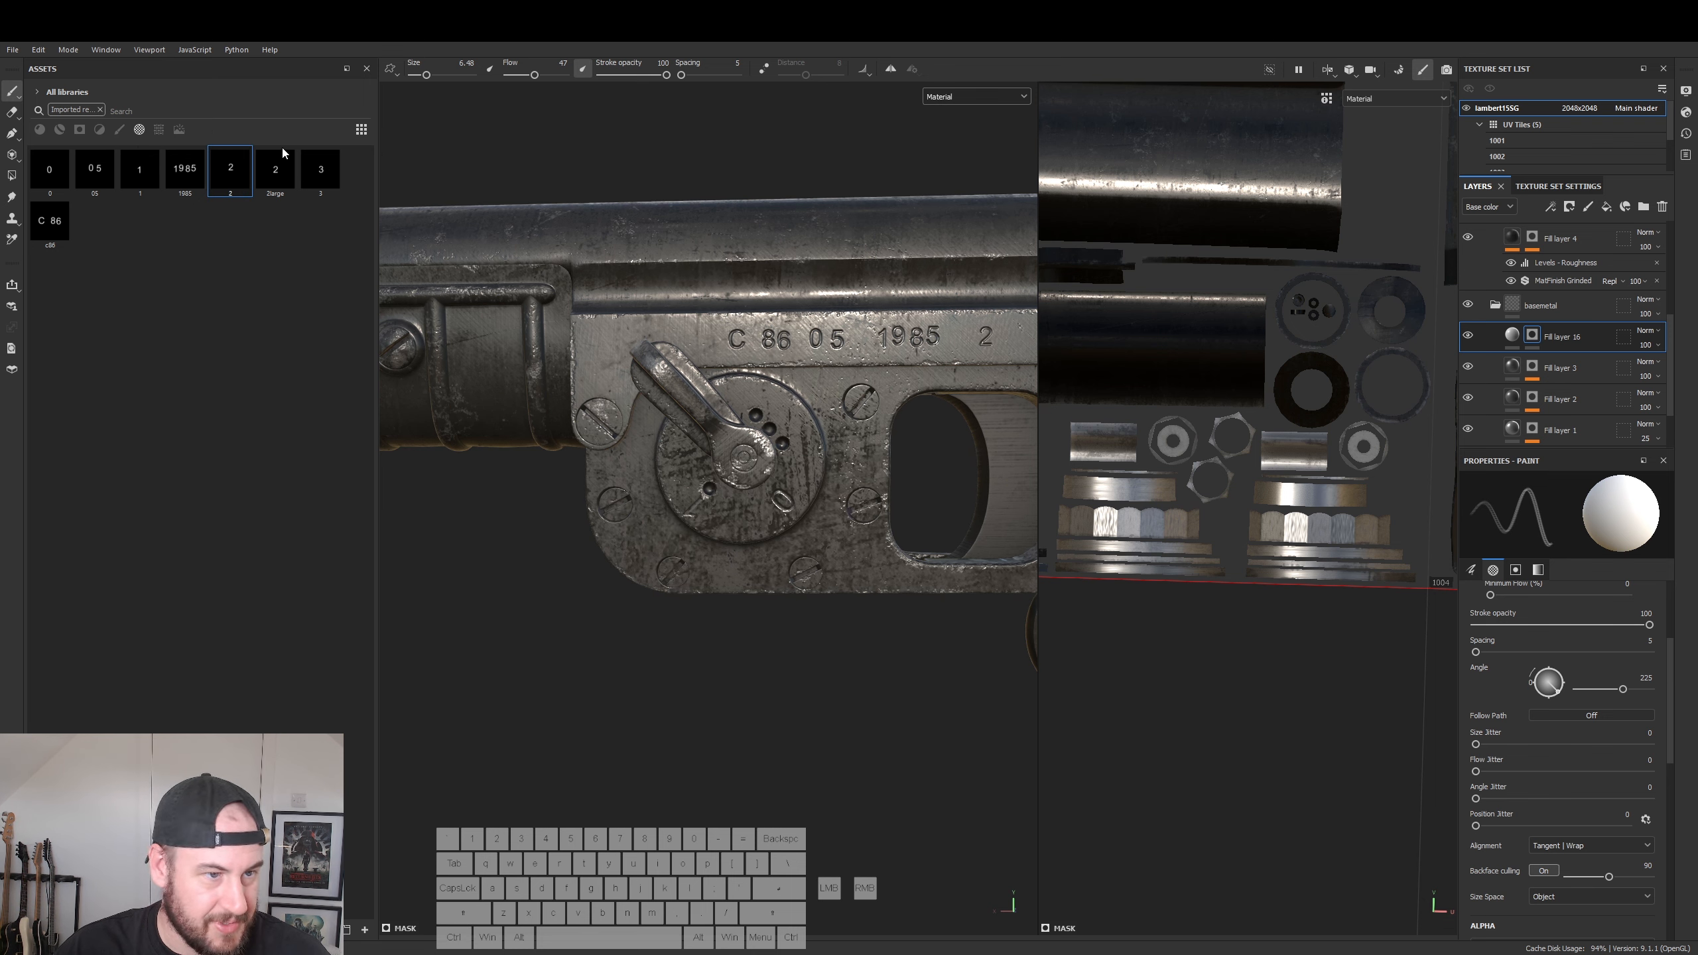
- Inside PaintedParts, collapse the basemetal folder, expand the folder above it, and select the Paint effect on Fill layer 4's mask
left_click(314, 170)
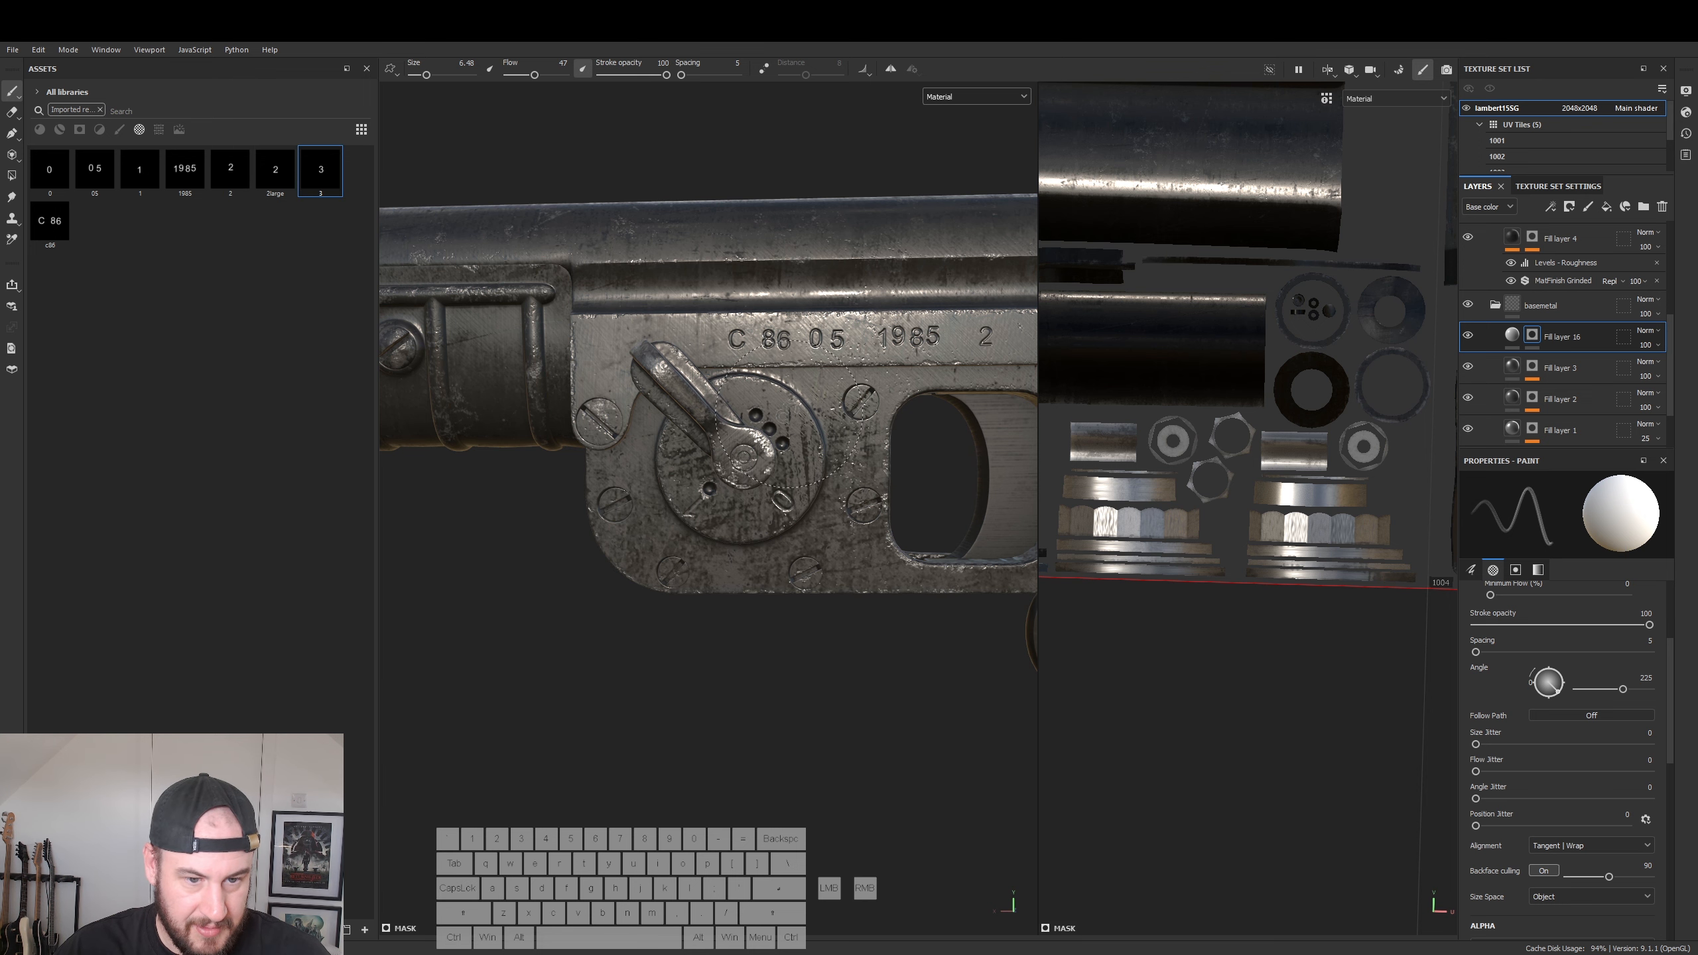
right_click_drag(886, 176, 865, 214, "alt")
left_click_drag(862, 216, 729, 375, "alt")
right_click_drag(729, 375, 733, 438, "alt")
left_click_drag(733, 438, 258, 428, "alt")
right_click_drag(695, 441, 795, 448, "alt")
middle_click_drag(821, 419, 627, 491, "alt")
left_click_drag(627, 491, 670, 452, "alt")
left_click(1495, 306)
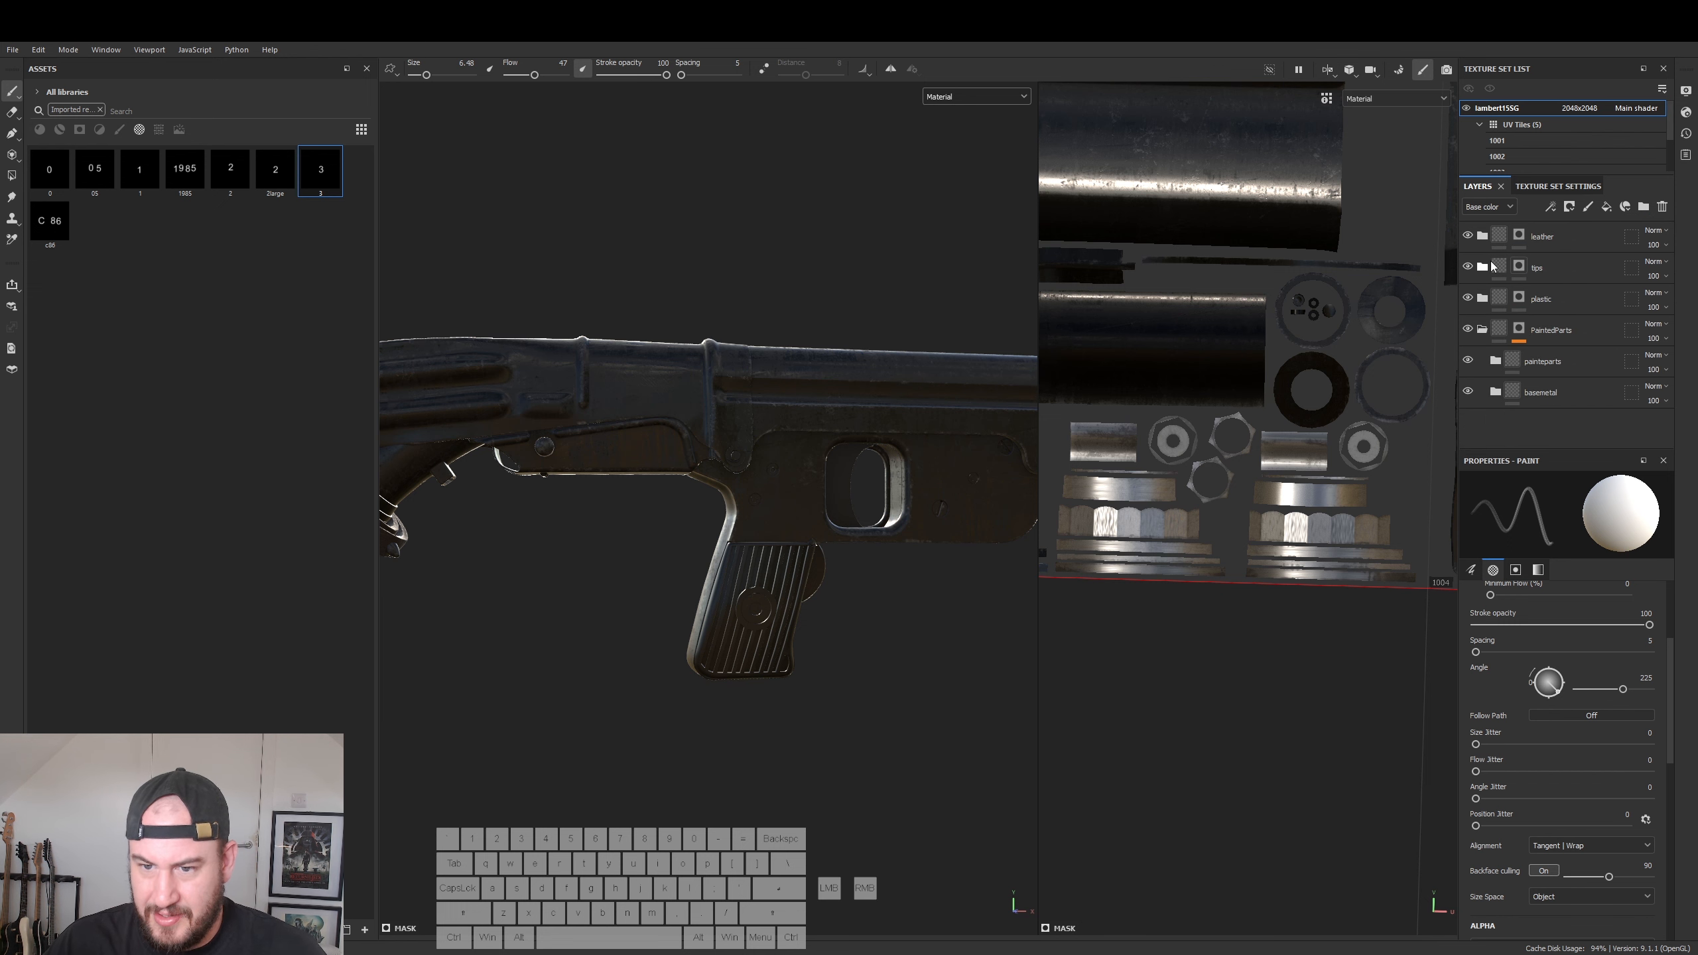
left_click(1532, 362)
left_click(1496, 362)
scroll(1548, 394, "down", 1)
left_click(1549, 399)
left_click(1533, 401)
left_click(1564, 425)
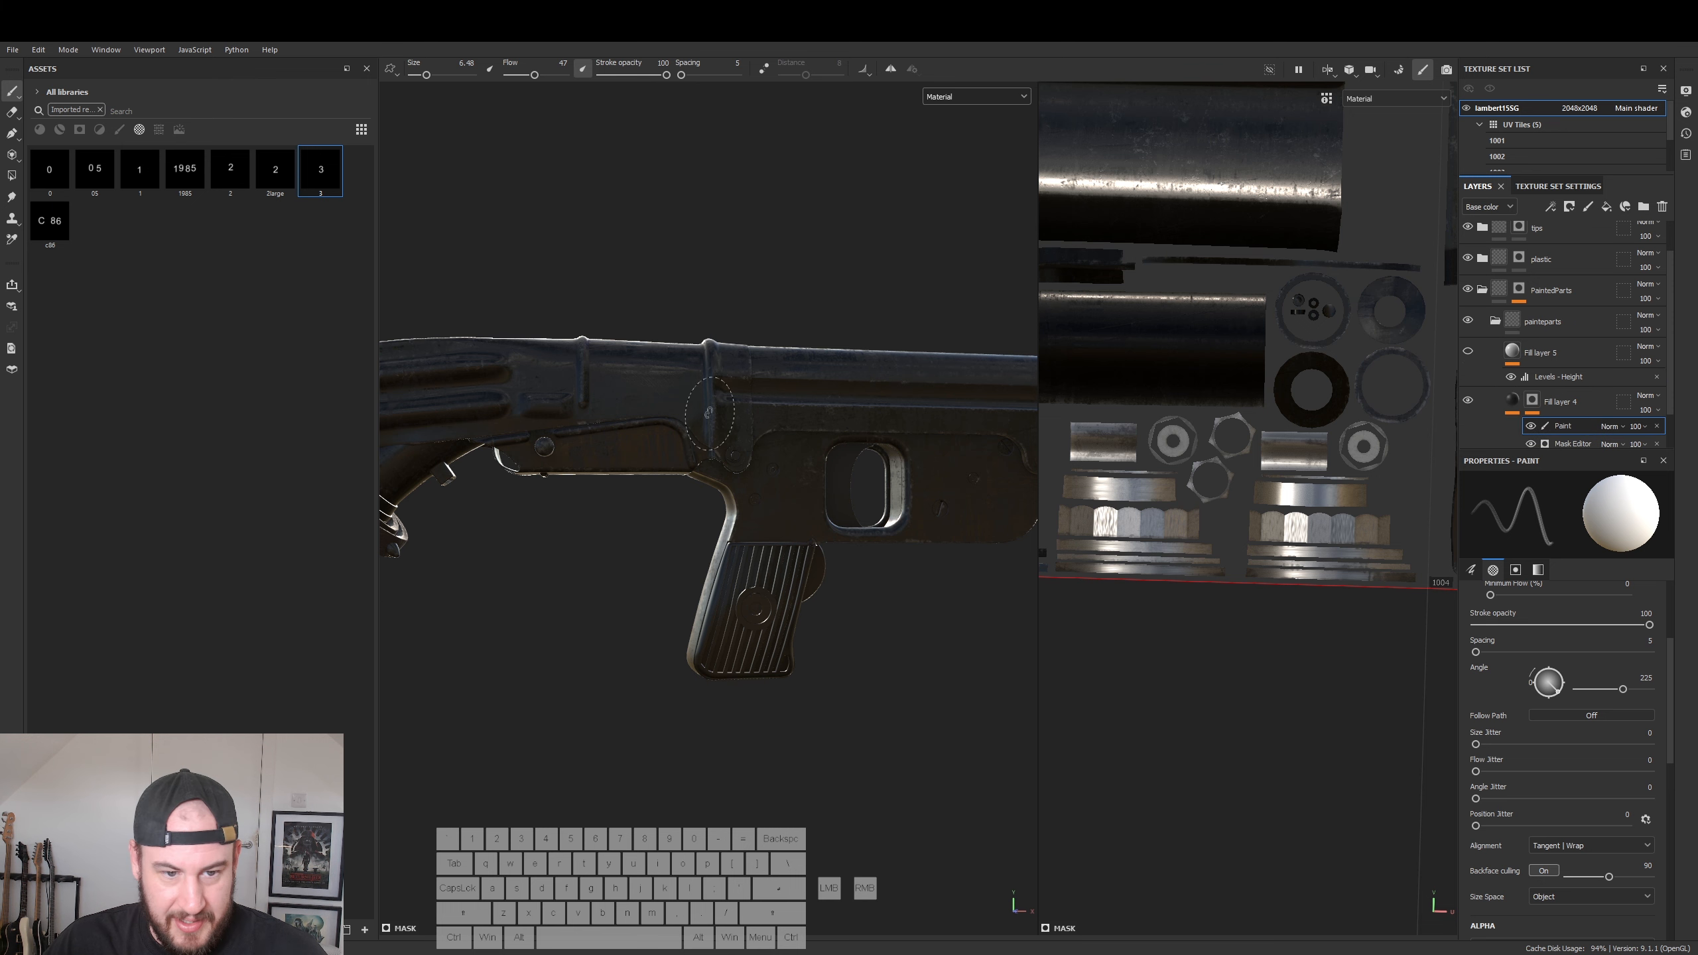
- Choose the Dirt 1 brush at size 2.54 and paint a stroke on the receiver beside the raised ring above the grip
left_click(99, 111)
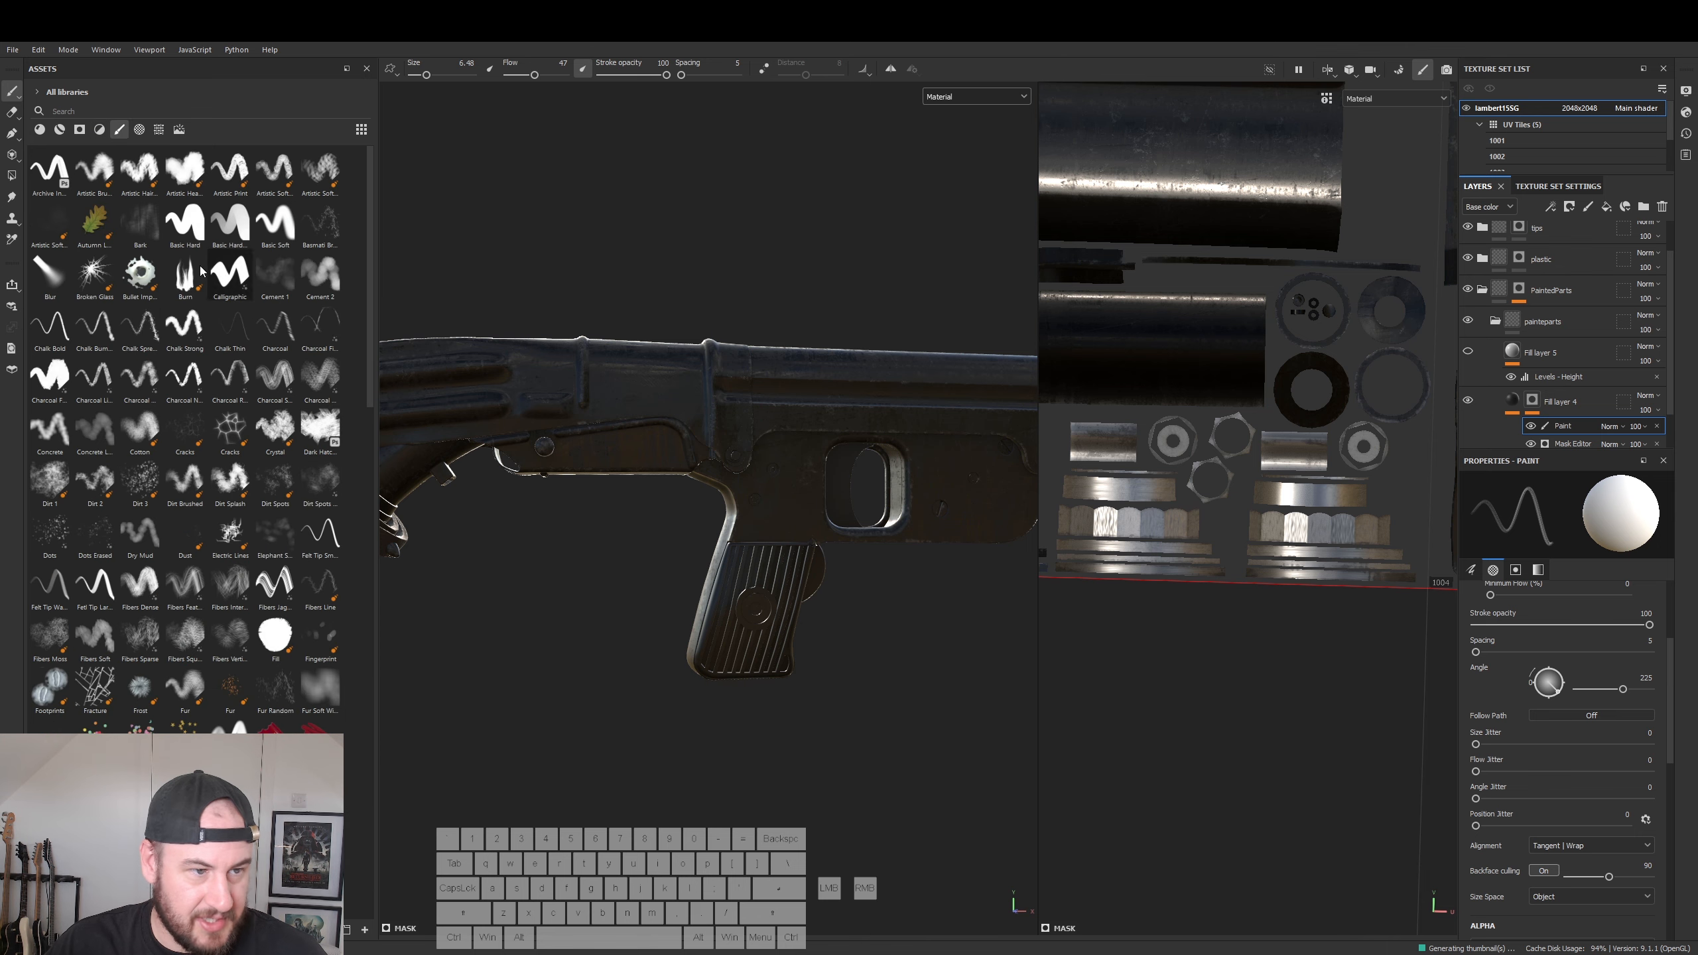
left_click(50, 480)
right_click_drag(716, 411, 929, 449, "alt")
left_click_drag(930, 449, 839, 421, "alt")
right_click_drag(761, 401, 705, 401, "ctrl")
left_click_drag(766, 393, 757, 446)
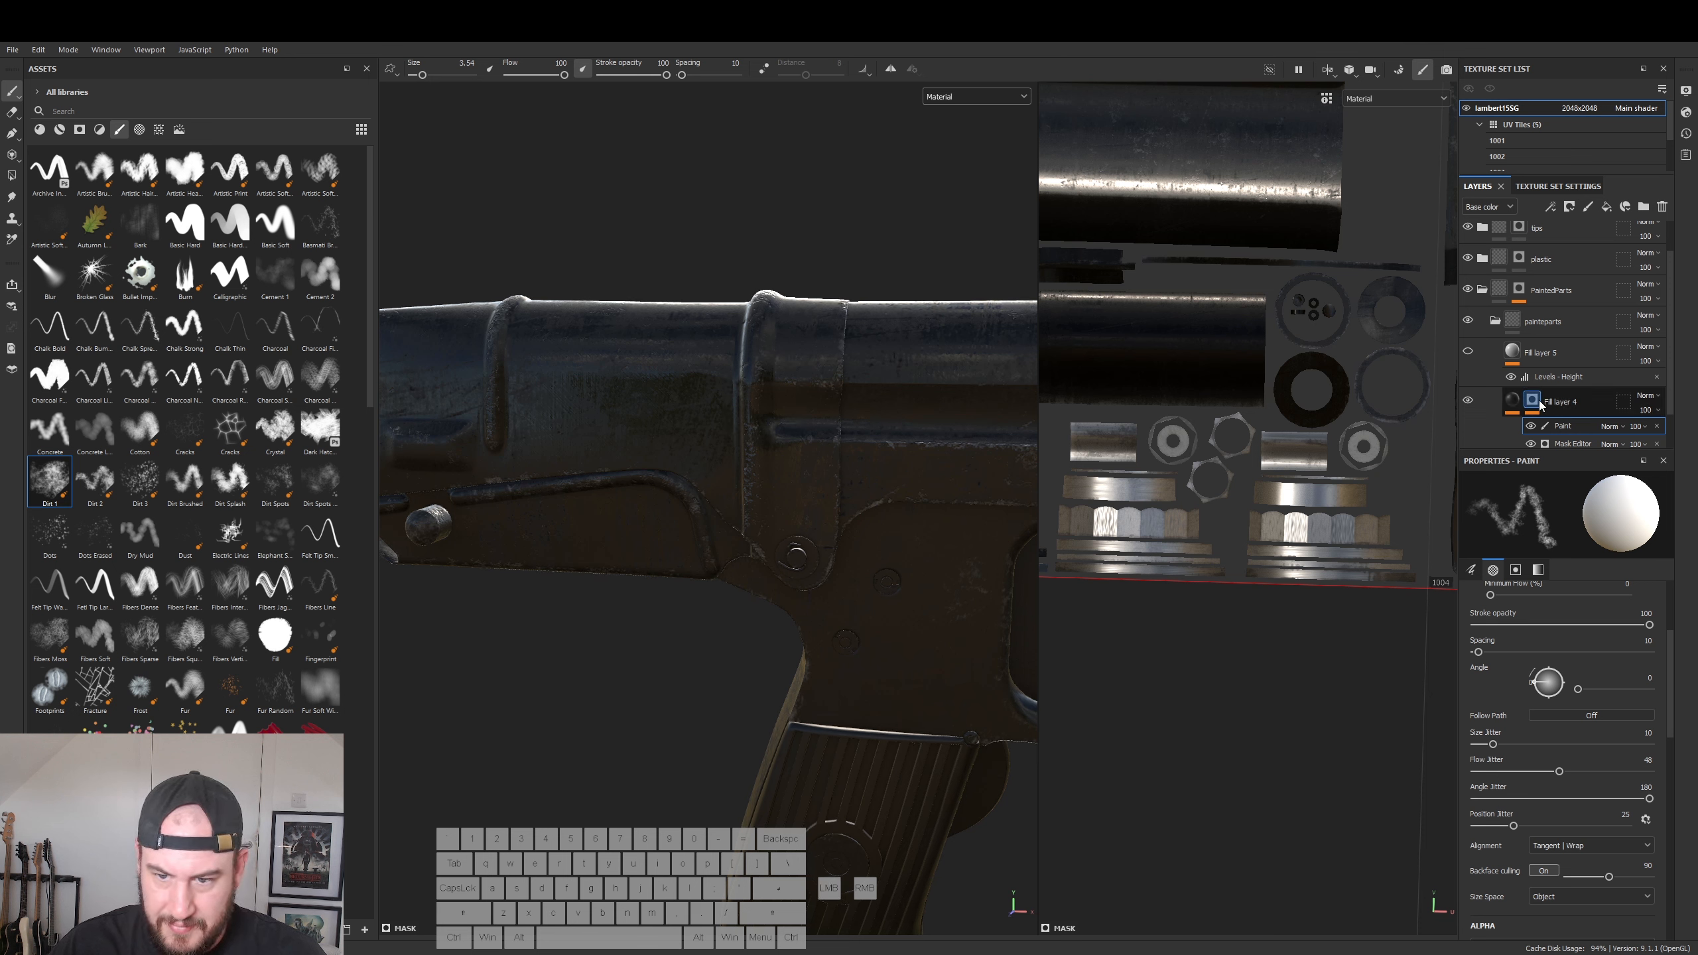
- Toggle Fill layer 5's visibility on and off, then set the grayscale to 0 for painting in Fill layer 4's mask
left_click(1467, 352)
left_click(1468, 351)
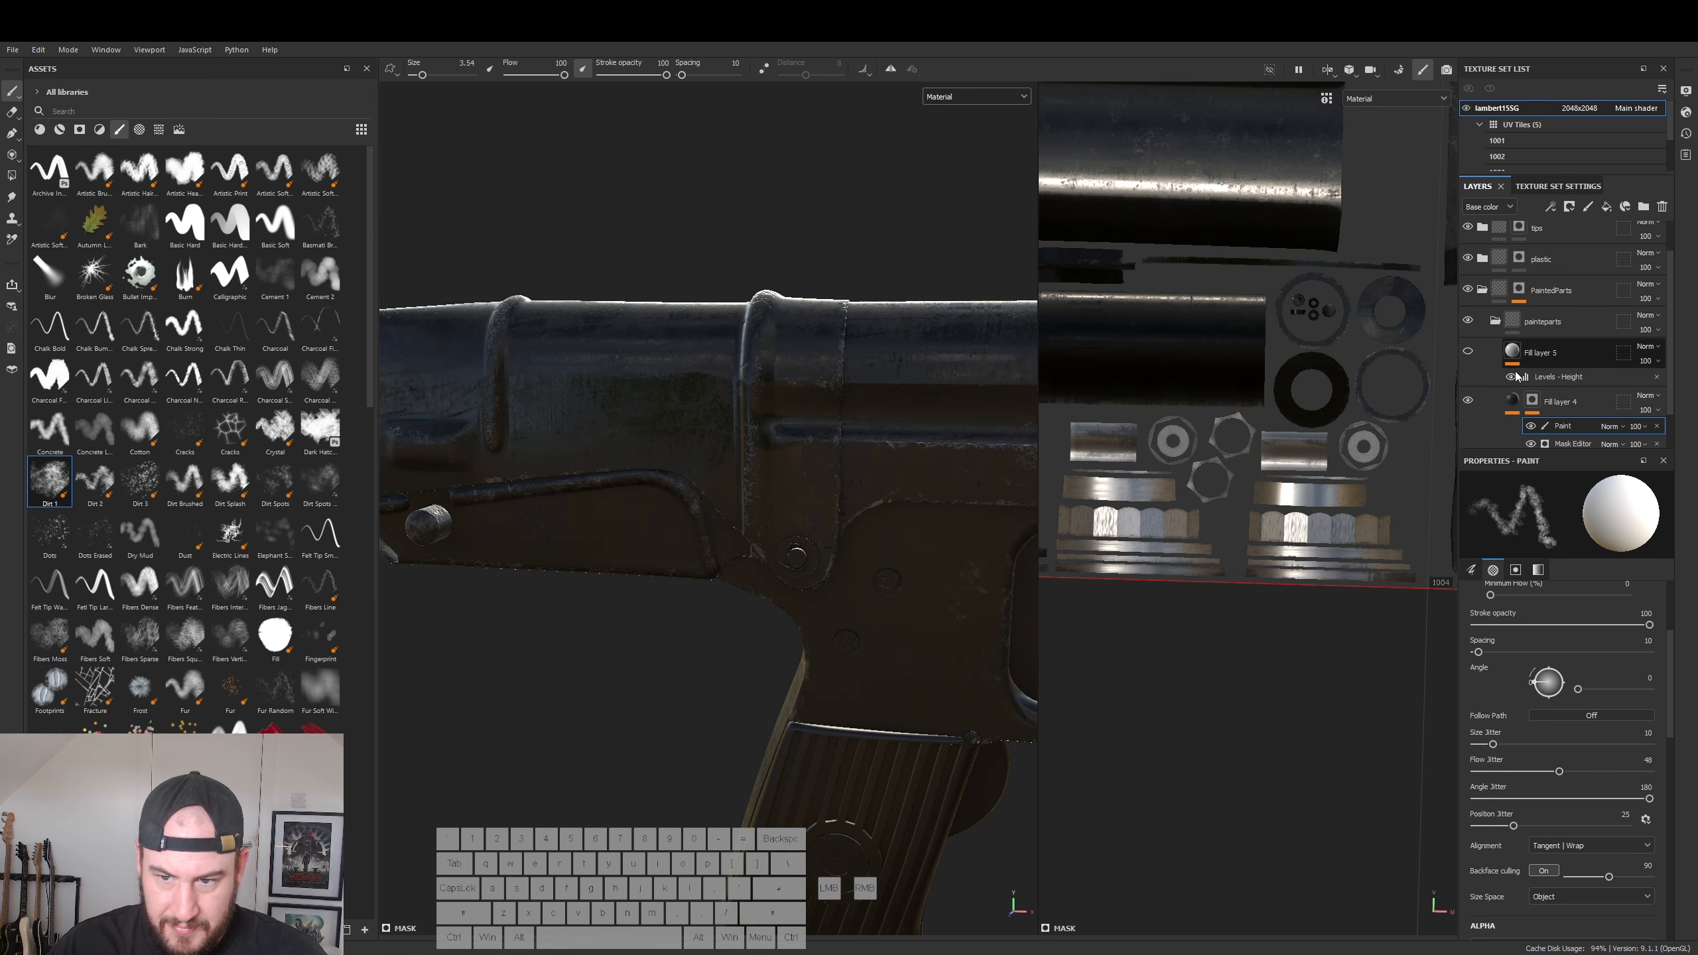
left_click(1533, 401)
left_click(1565, 427)
left_click(1516, 570)
left_click_drag(1552, 726, 1473, 726)
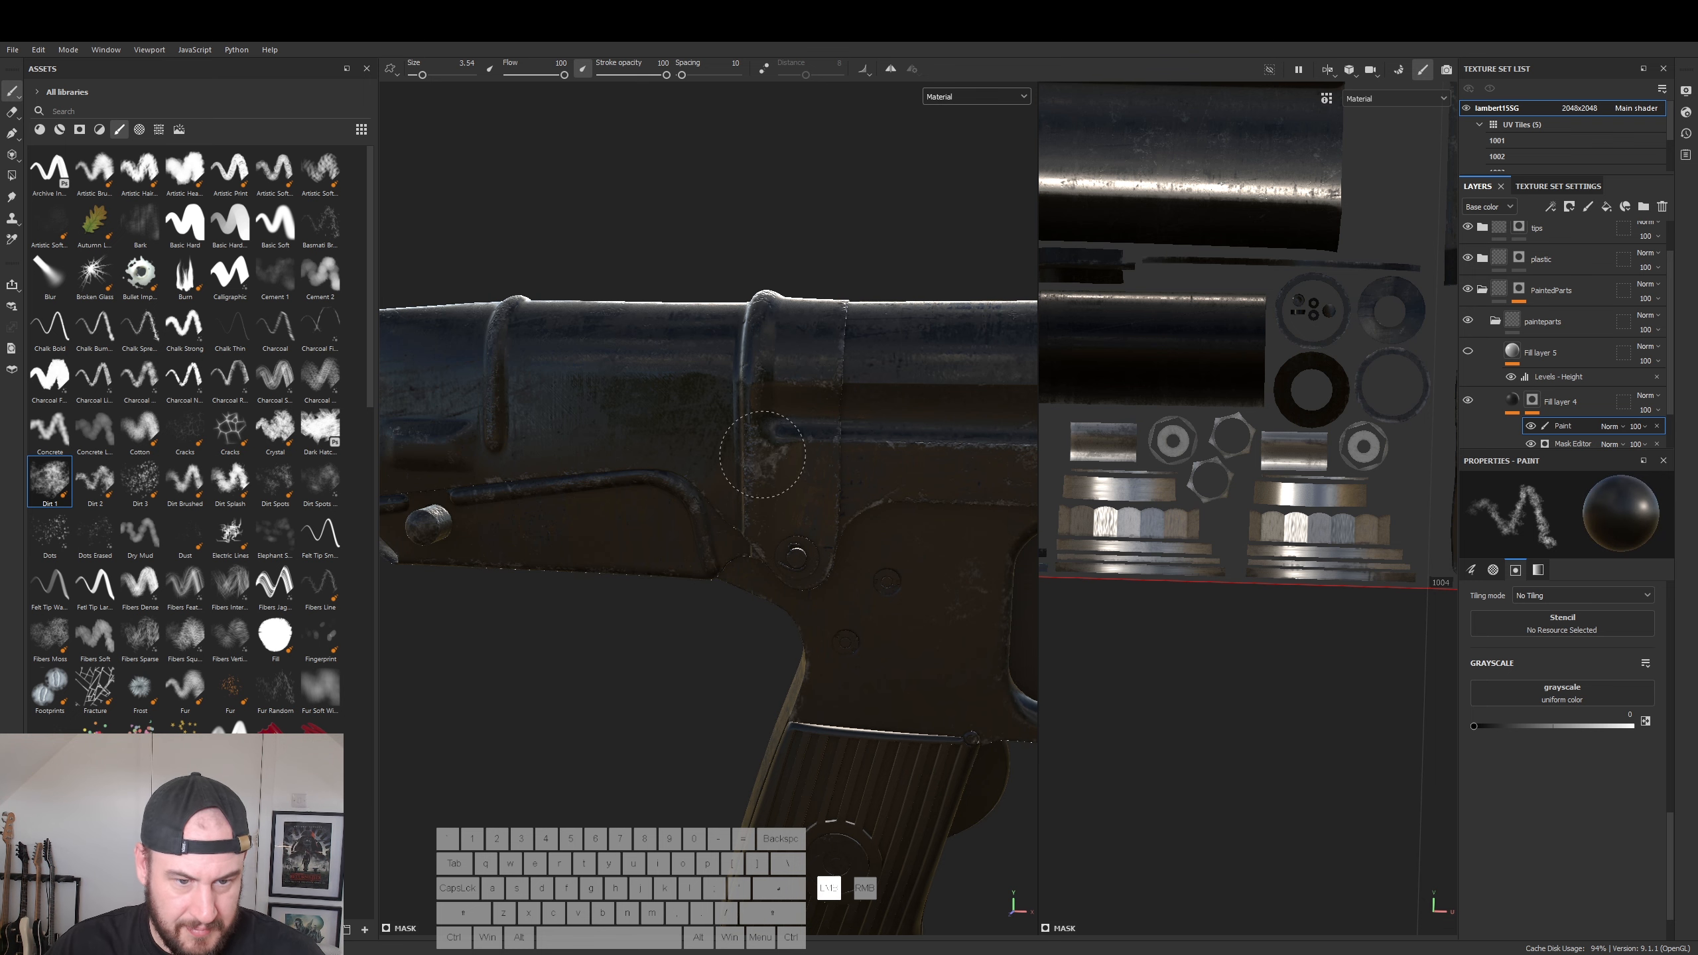
- Set the brush size to 2.97 and paint worn patches on the receiver strap and side plate above the grip
left_click_drag(731, 362, 743, 383, "alt")
right_click_drag(743, 383, 937, 480, "alt")
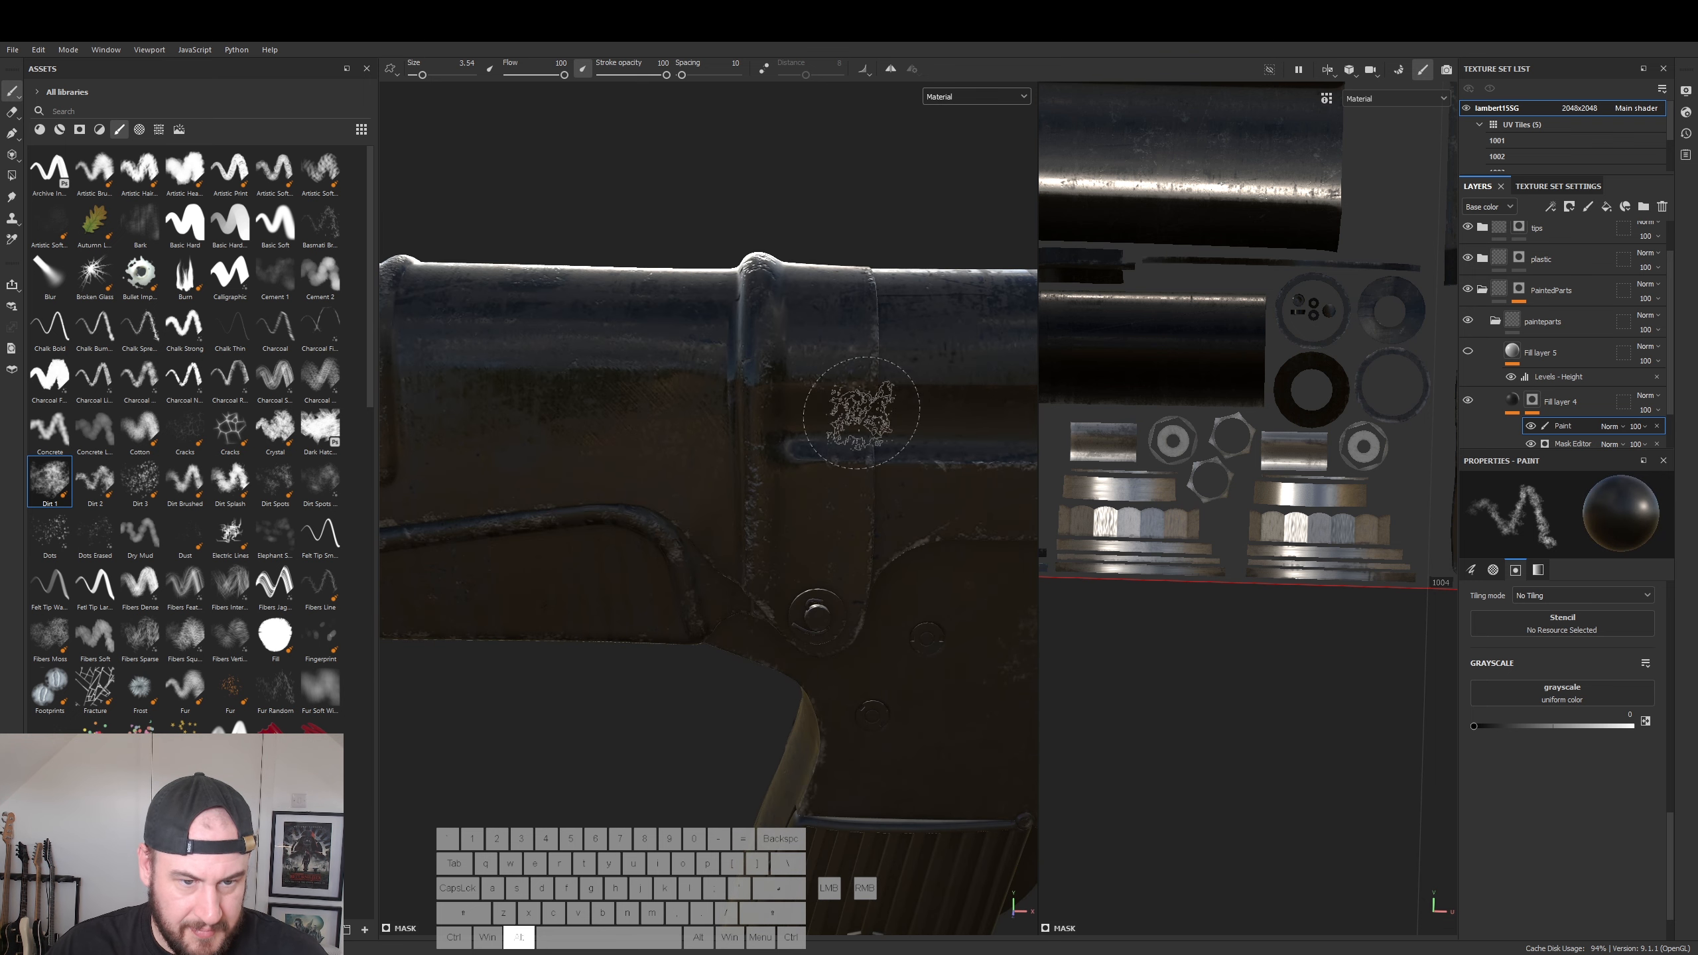
right_click_drag(762, 387, 754, 392, "ctrl")
mouse_move(749, 298)
left_mouse_down("alt")
mouse_move(845, 557)
mouse_move(863, 528)
left_mouse_up("alt")
left_click_drag(794, 447, 779, 483)
left_click_drag(848, 602, 747, 361, "alt")
mouse_move(956, 565)
left_mouse_down("alt")
mouse_move(897, 401)
mouse_move(762, 474)
mouse_move(689, 485)
mouse_move(704, 512)
left_mouse_up("alt")
mouse_move(589, 453)
left_mouse_down()
mouse_move(607, 497)
mouse_move(627, 467)
mouse_move(546, 495)
mouse_move(618, 488)
left_mouse_up()
- Paint worn patches on the side plate and the parts ahead of the trigger guard
middle_click_drag(792, 516, 496, 527, "alt")
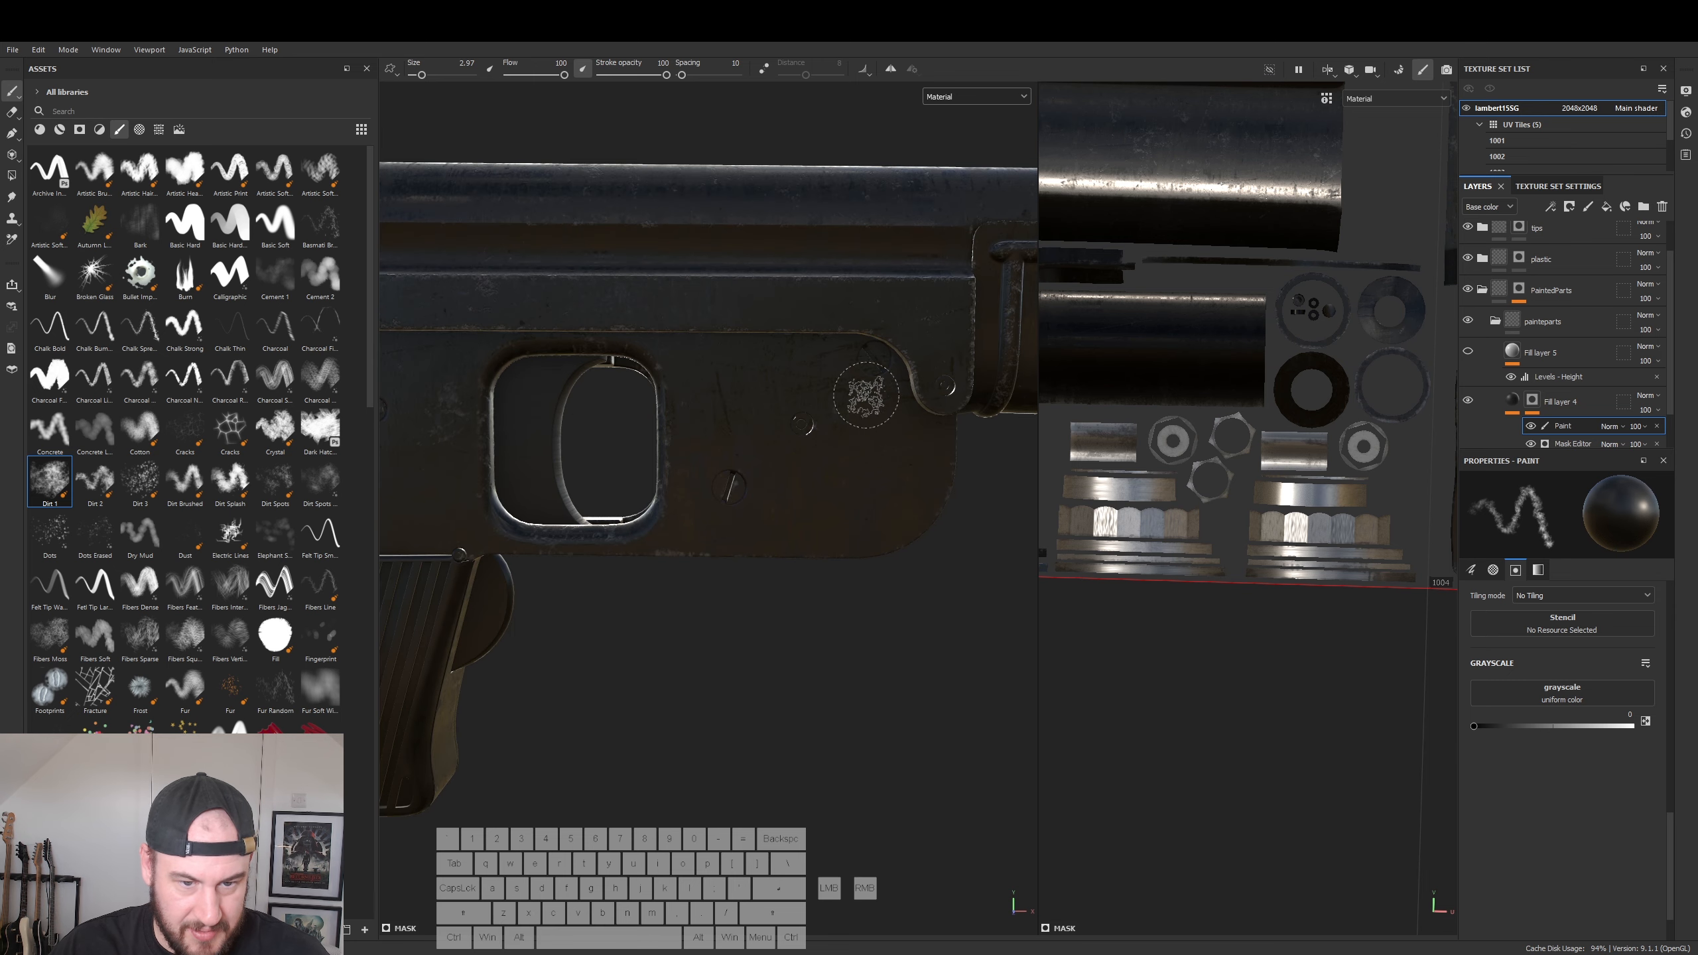
left_click(872, 361)
left_click_drag(758, 475, 731, 494)
middle_click_drag(845, 530, 591, 667, "alt")
left_click_drag(670, 605, 711, 585, "alt")
left_click_drag(750, 498, 752, 514)
- Examine the paint wear on the selector side of the receiver, the handguard and the bipod legs
right_click_drag(898, 723, 724, 683, "alt")
left_click_drag(725, 683, 1221, 682, "alt")
left_click_drag(694, 653, 629, 573, "alt")
right_click_drag(629, 573, 676, 564, "alt")
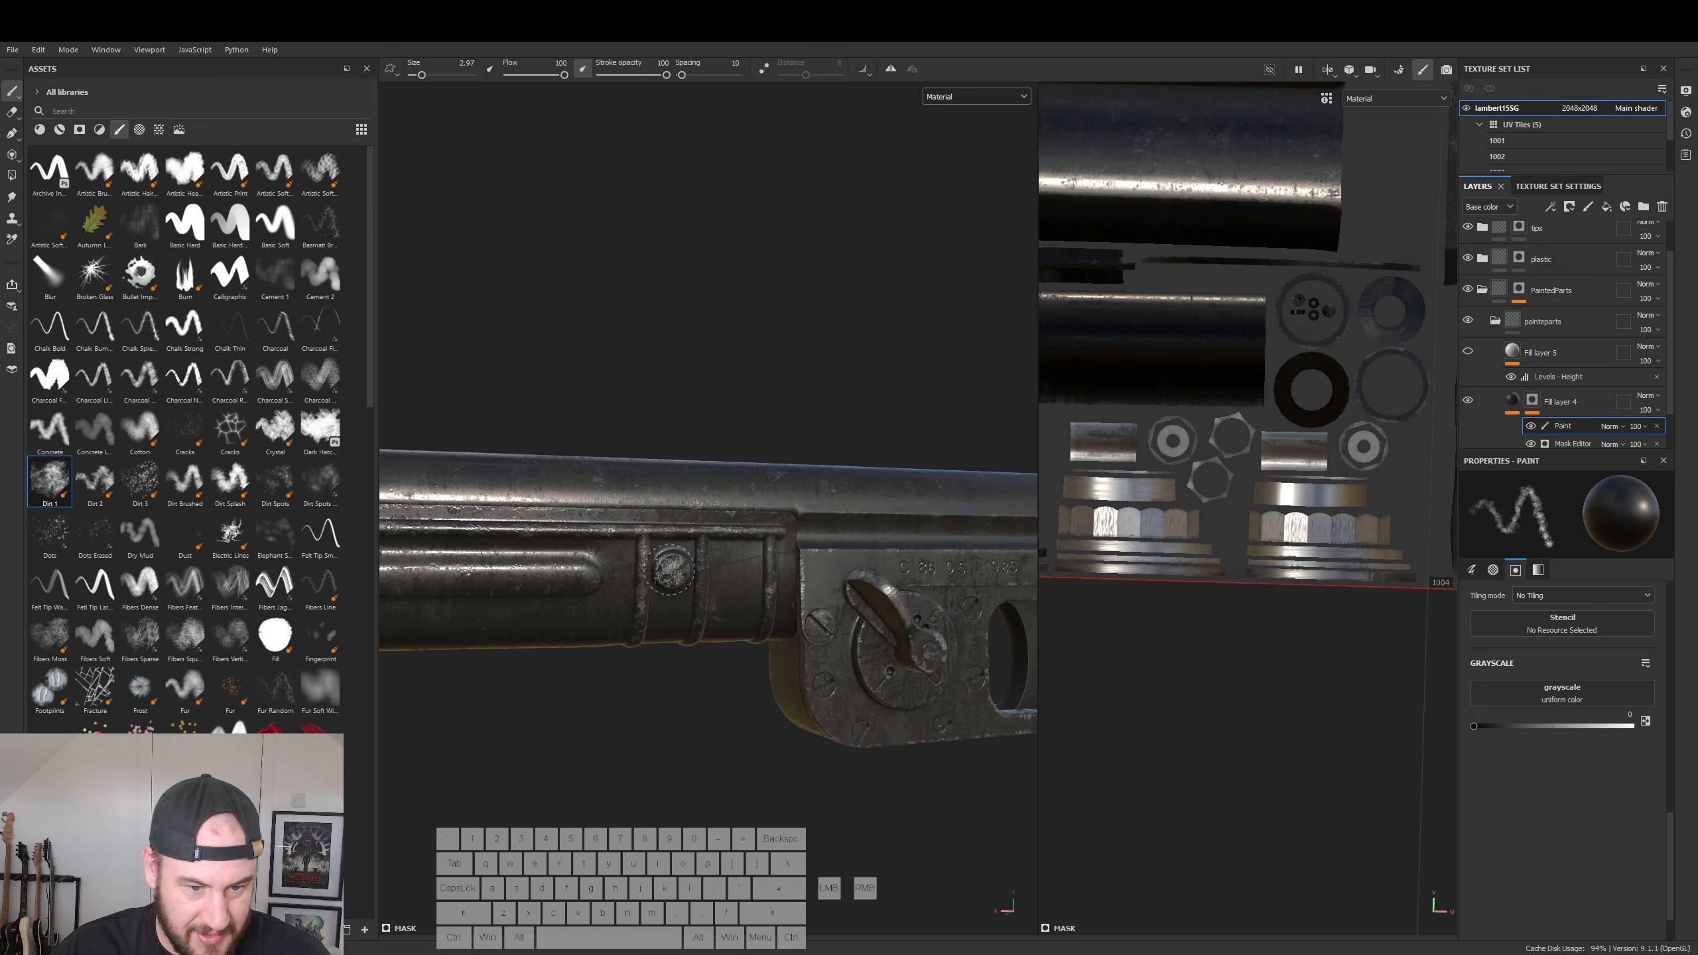
right_click_drag(776, 726, 660, 674, "alt")
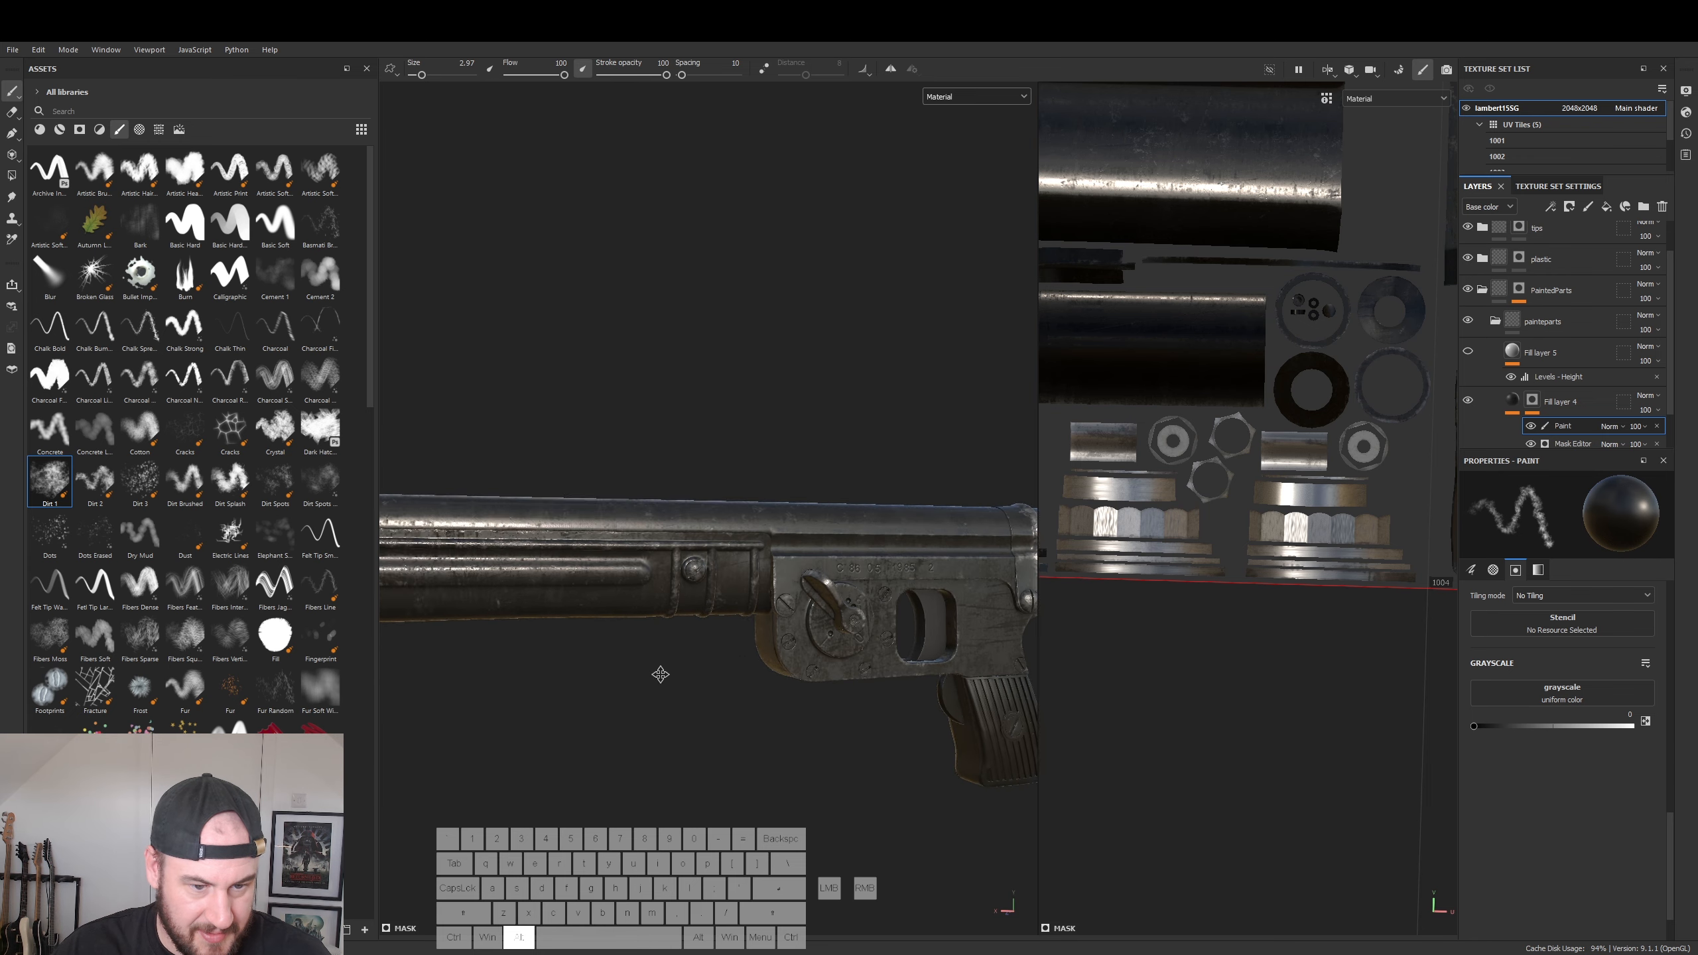
left_click_drag(660, 675, 1114, 629, "alt")
left_click_drag(723, 593, 539, 556, "alt")
middle_click_drag(540, 555, 532, 561, "alt")
left_click_drag(702, 572, 883, 680, "alt")
middle_click_drag(883, 679, 621, 529, "alt")
right_click_drag(875, 650, 622, 569, "alt")
left_click_drag(622, 569, 668, 679, "alt")
middle_click_drag(826, 635, 638, 567, "alt")
scroll(823, 416, "up", 1)
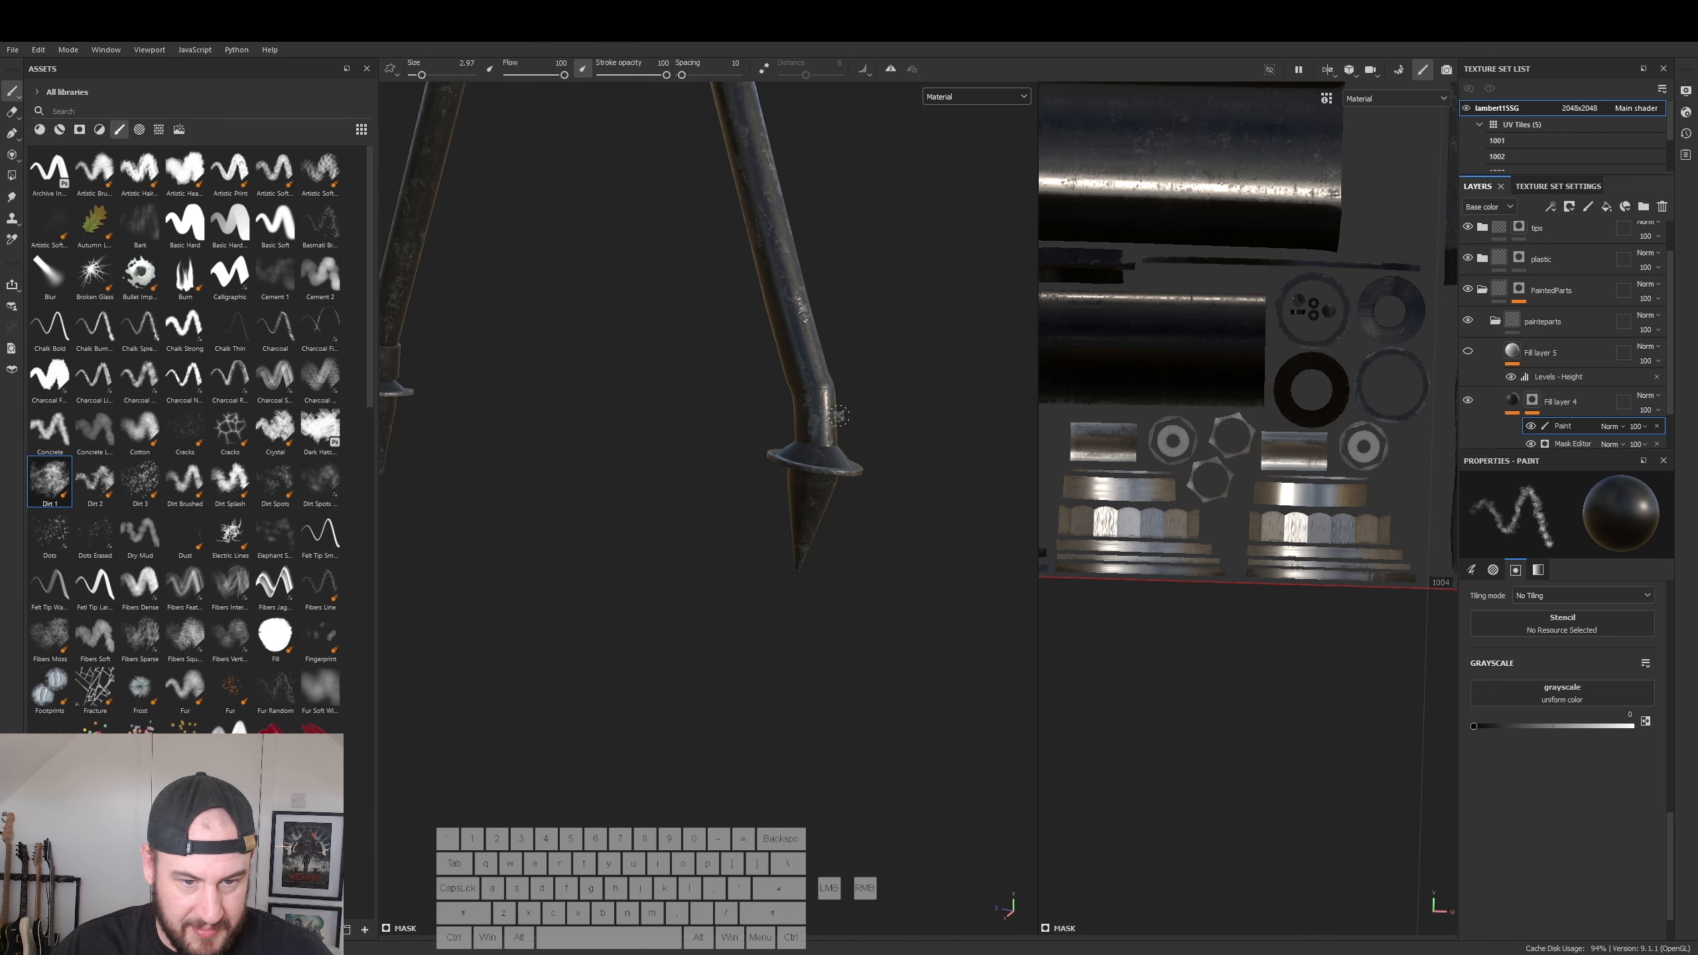
- Paint worn patches on the bends and pointed tips of the bipod feet with the Dirt 1 brush
left_click_drag(889, 430, 401, 354, "alt")
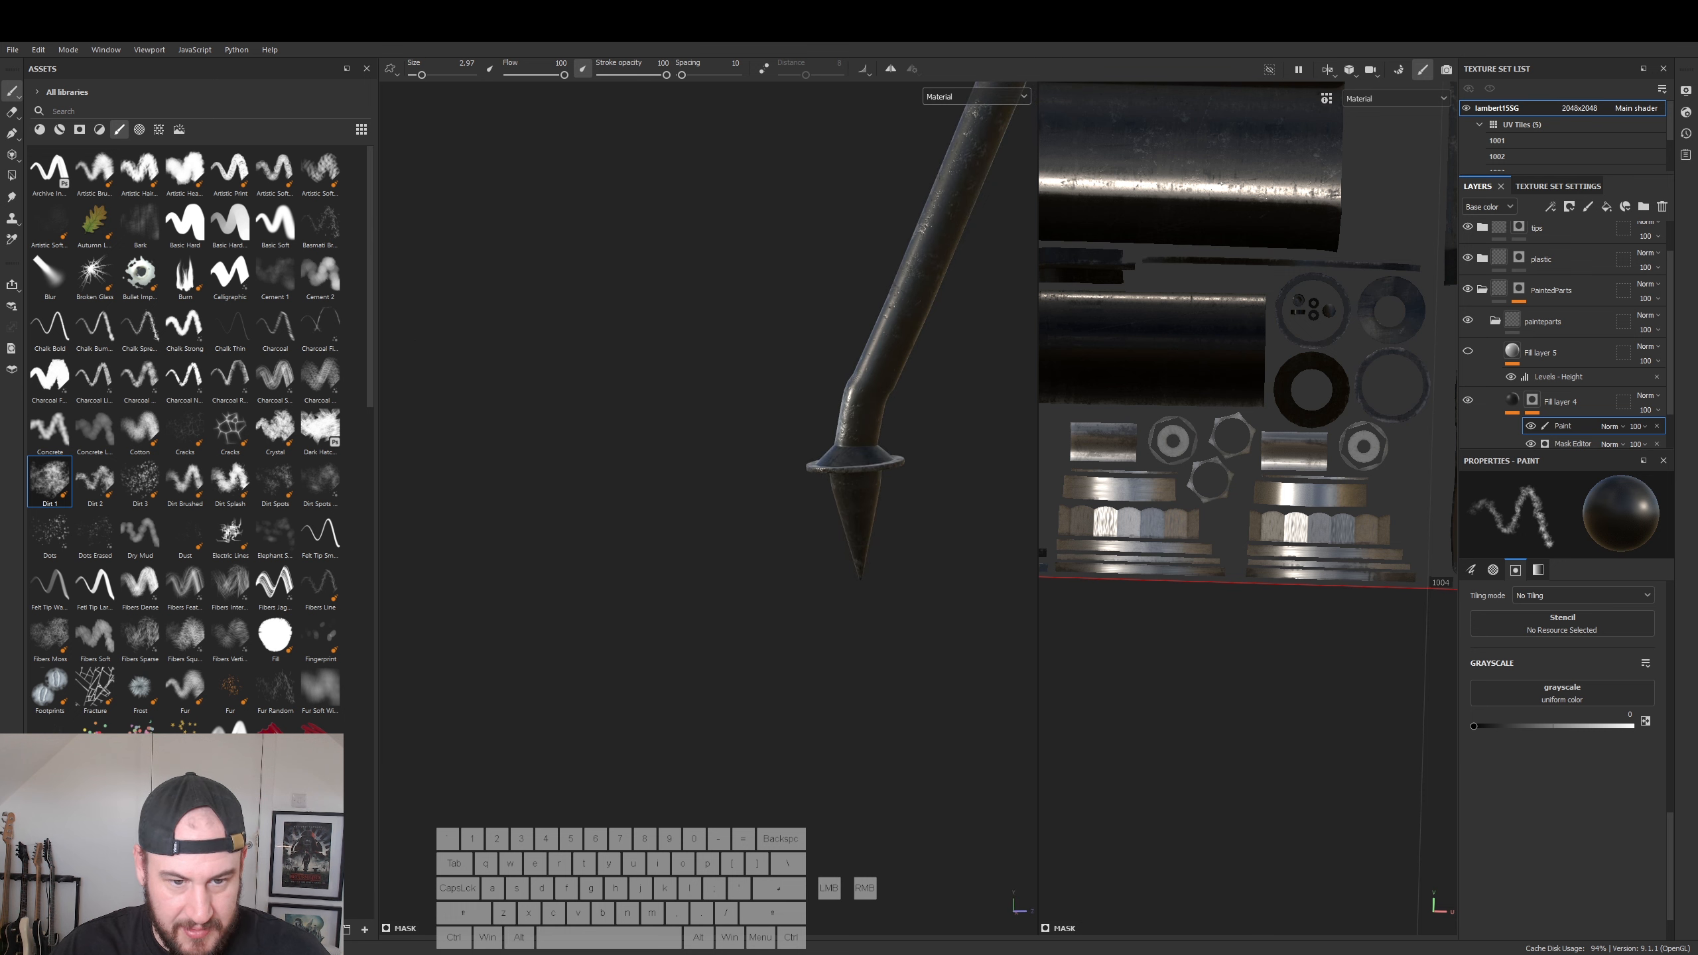
left_click_drag(867, 423, 1224, 523, "alt")
mouse_move(950, 419)
left_mouse_down("alt")
mouse_move(963, 416)
mouse_move(933, 408)
left_mouse_up("alt")
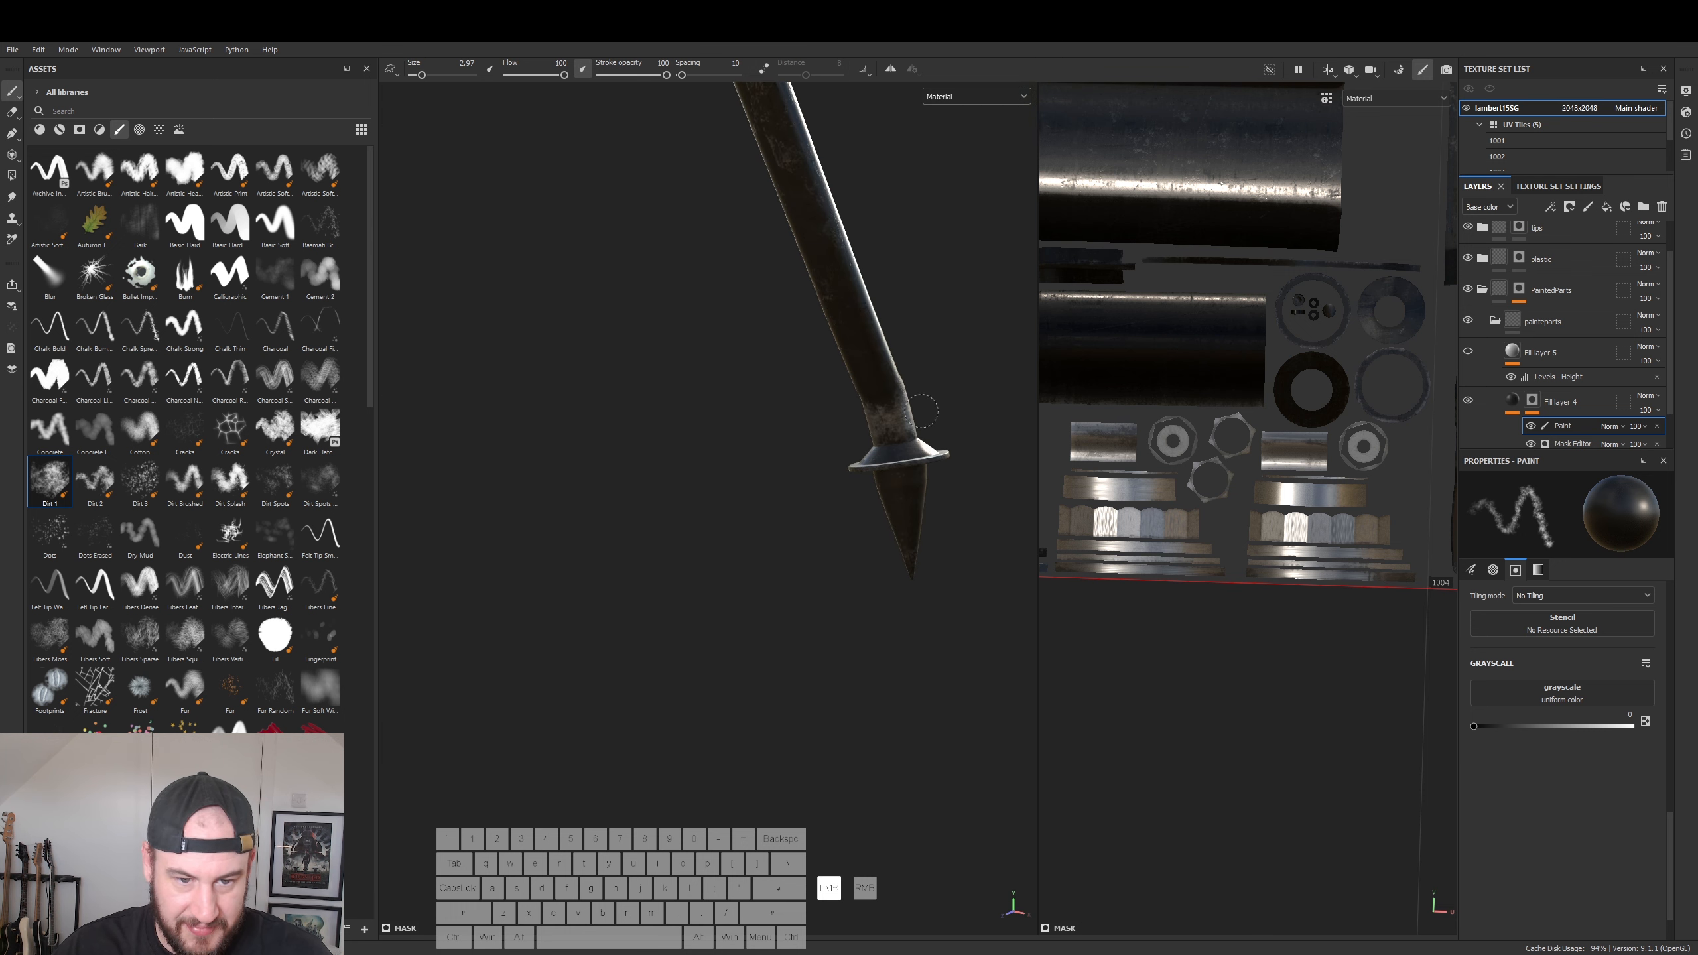
mouse_move(902, 571)
left_mouse_down()
mouse_move(898, 510)
mouse_move(914, 574)
mouse_move(526, 508)
mouse_move(618, 522)
left_mouse_up()
mouse_move(825, 516)
left_mouse_down()
mouse_move(839, 499)
mouse_move(815, 499)
mouse_move(792, 549)
mouse_move(675, 561)
mouse_move(778, 582)
mouse_move(682, 488)
mouse_move(827, 436)
mouse_move(641, 459)
mouse_move(1097, 572)
left_mouse_up()
left_click(684, 462)
left_click(756, 563)
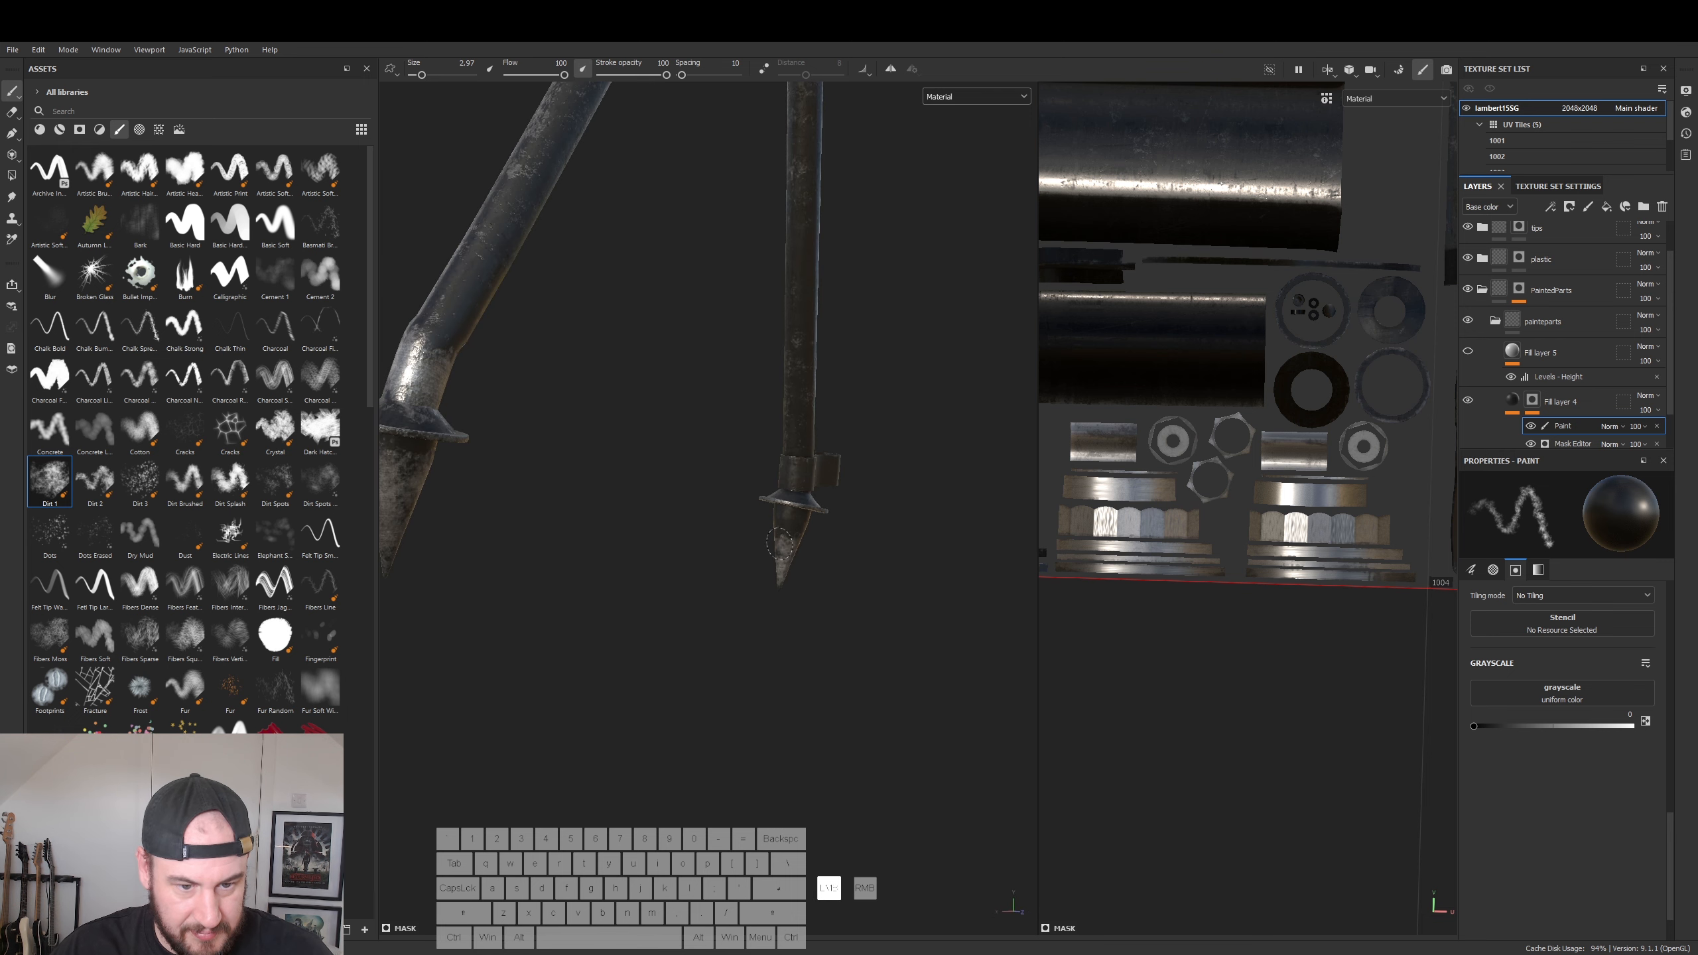
left_click_drag(801, 536, 820, 545)
- Examine the bipod foot with the clip and the surrounding parts from several angles
mouse_move(861, 569)
left_mouse_down("alt")
mouse_move(686, 523)
mouse_move(544, 520)
left_mouse_up("alt")
middle_click_drag(544, 520, 749, 475, "alt")
scroll(723, 462, "up", 4)
mouse_move(708, 435)
left_mouse_down("alt")
mouse_move(671, 414)
mouse_move(662, 282)
left_mouse_up("alt")
mouse_move(668, 402)
right_mouse_down("alt")
mouse_move(697, 549)
mouse_move(1008, 582)
right_mouse_up("alt")
left_click_drag(1009, 582, 731, 644, "alt")
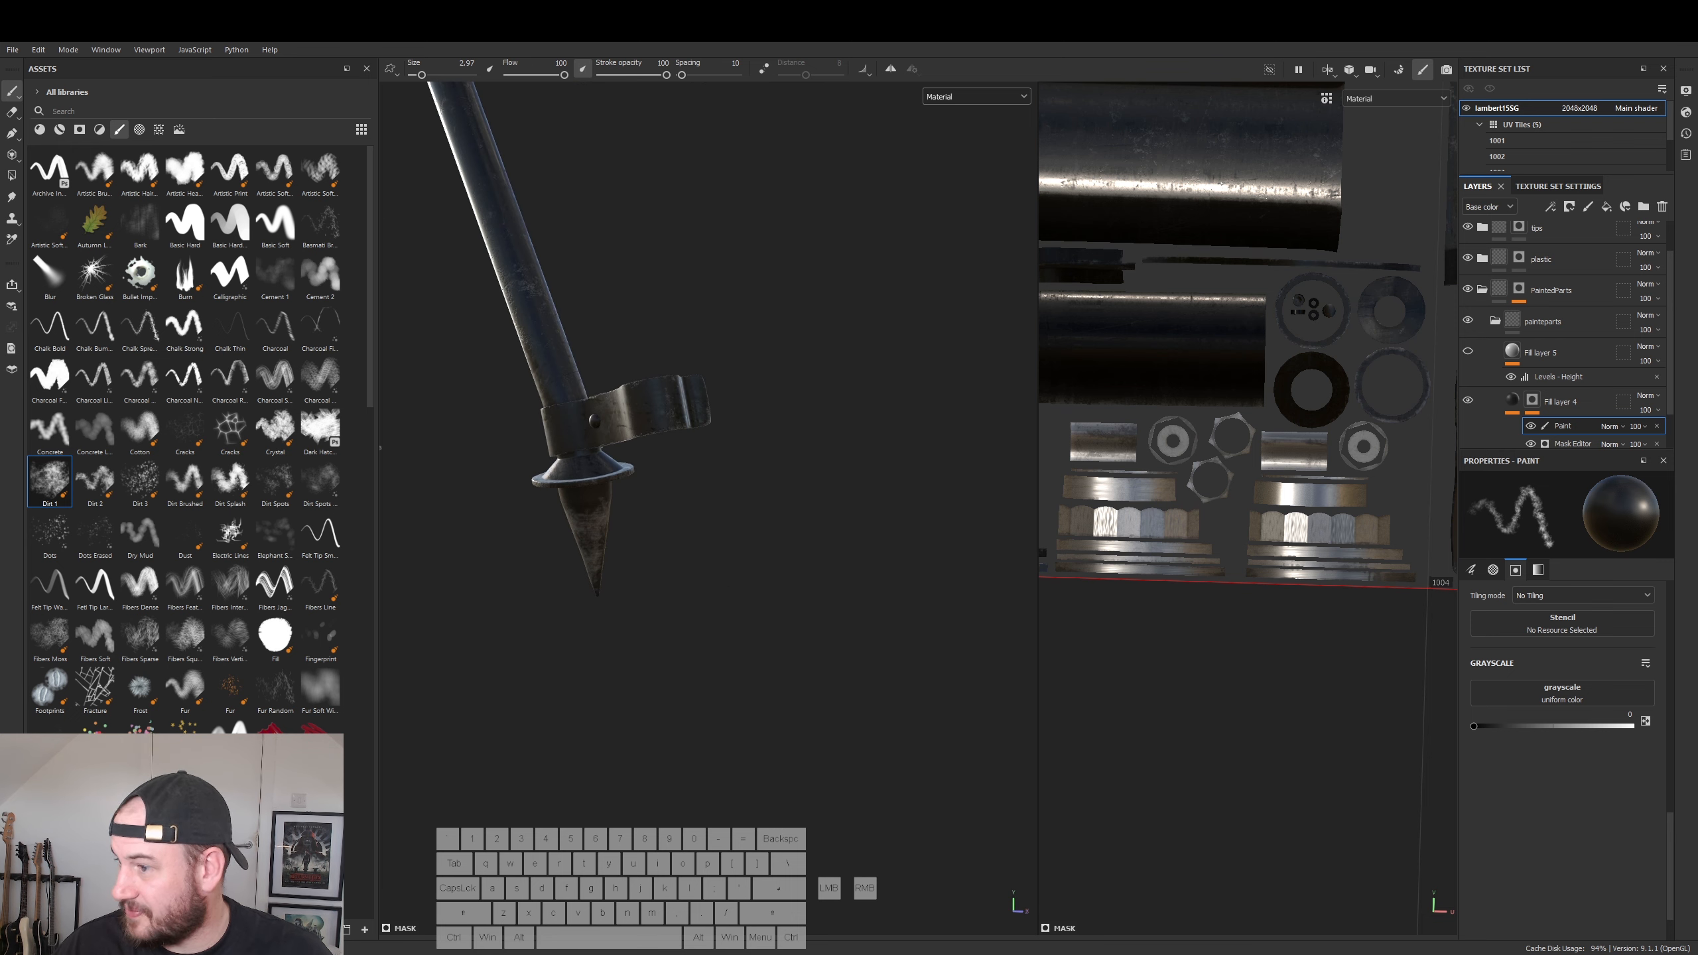
left_click_drag(826, 569, 690, 554, "alt")
right_click_drag(690, 554, 806, 514, "alt")
left_click_drag(806, 514, 503, 545, "alt")
right_click_drag(643, 549, 574, 550, "alt")
middle_click_drag(720, 506, 573, 547, "alt")
left_click_drag(572, 547, 607, 562, "alt")
right_click_drag(607, 562, 576, 538, "alt")
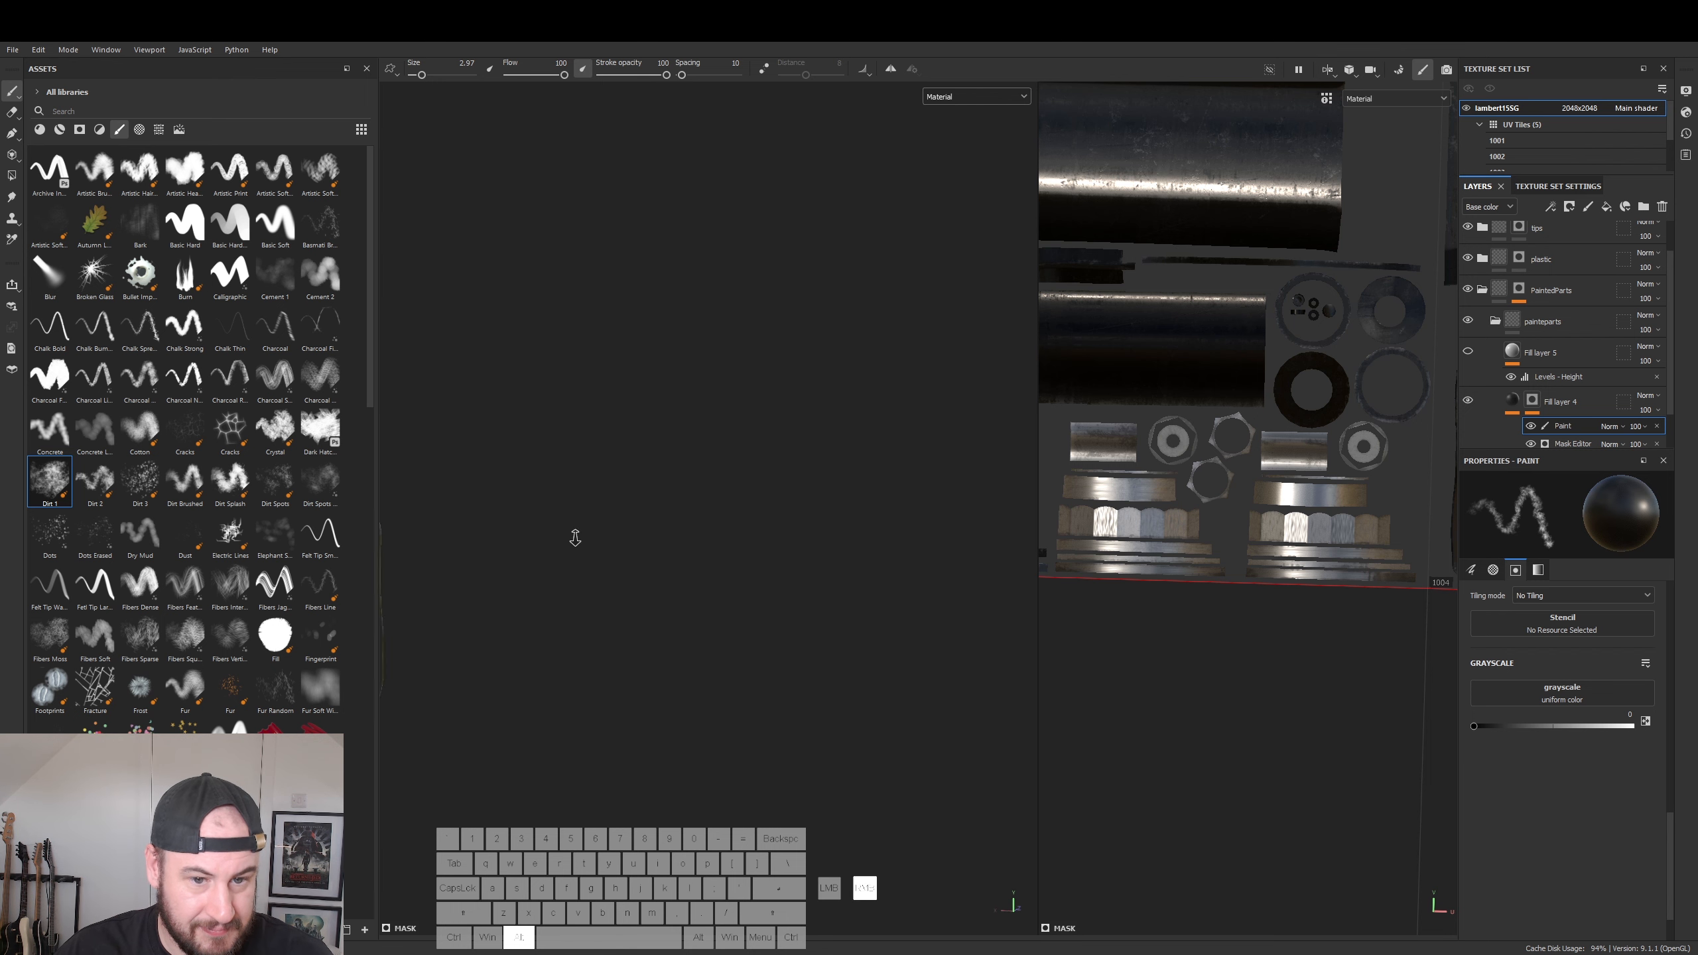
- Paint worn patches on the upper end and the middle of the stock's butt plate
middle_click_drag(618, 552, 978, 448, "alt")
left_click_drag(849, 488, 734, 504, "alt")
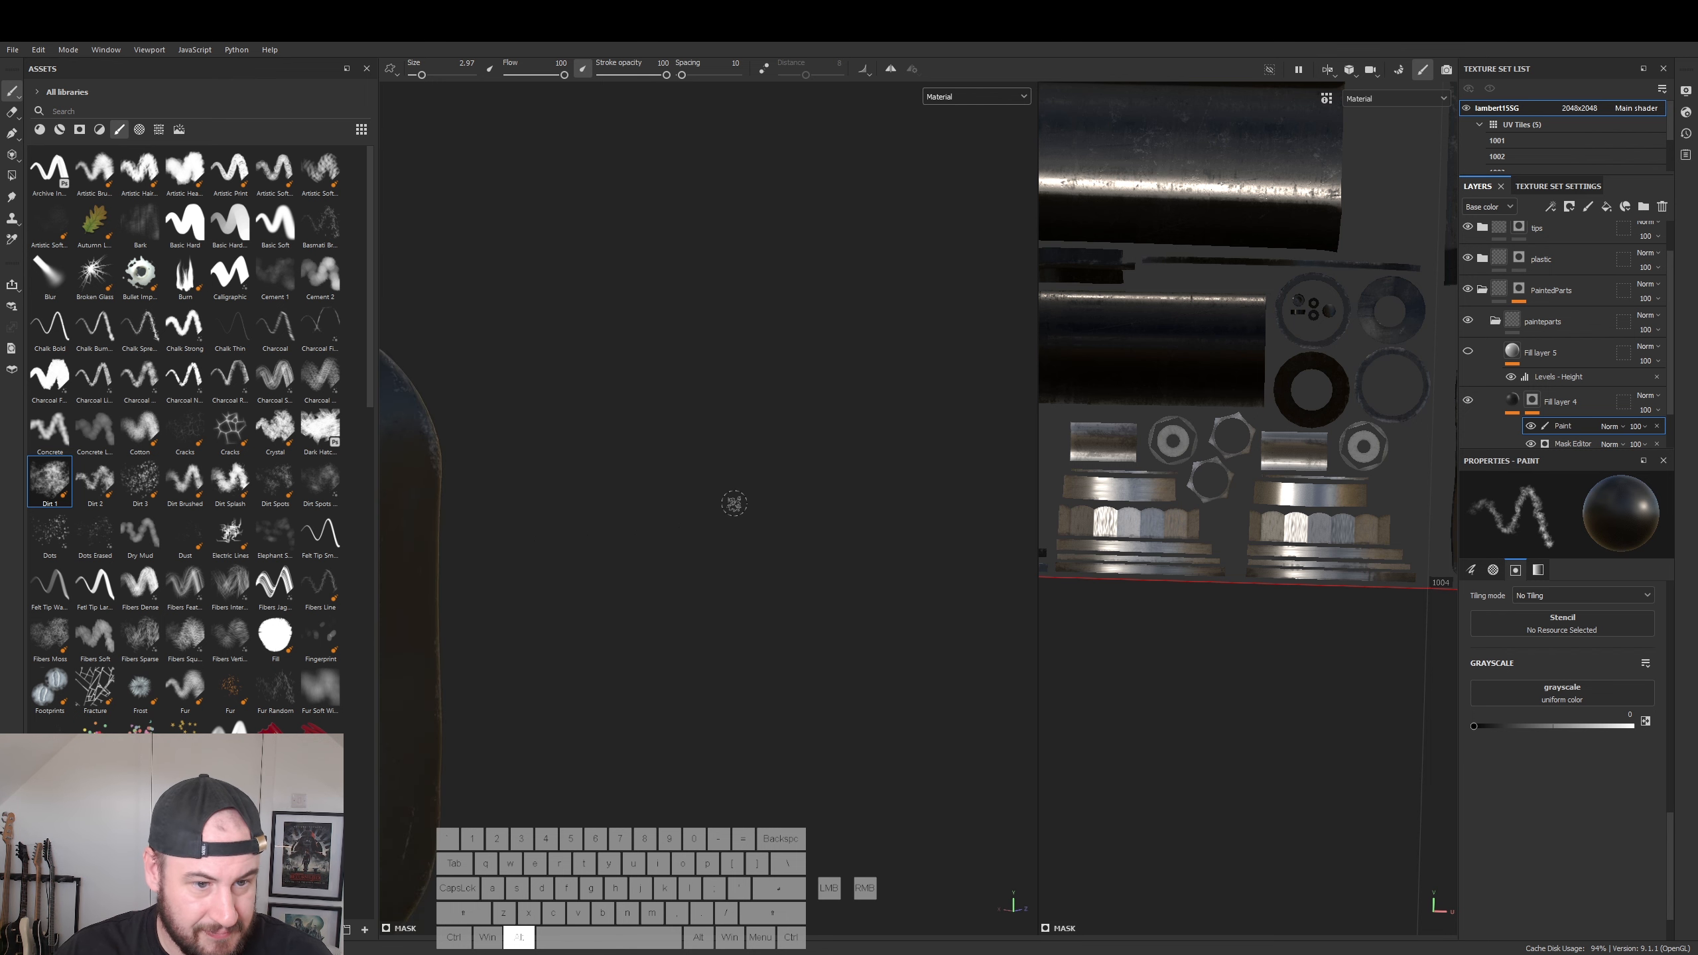
middle_click_drag(734, 504, 822, 495, "alt")
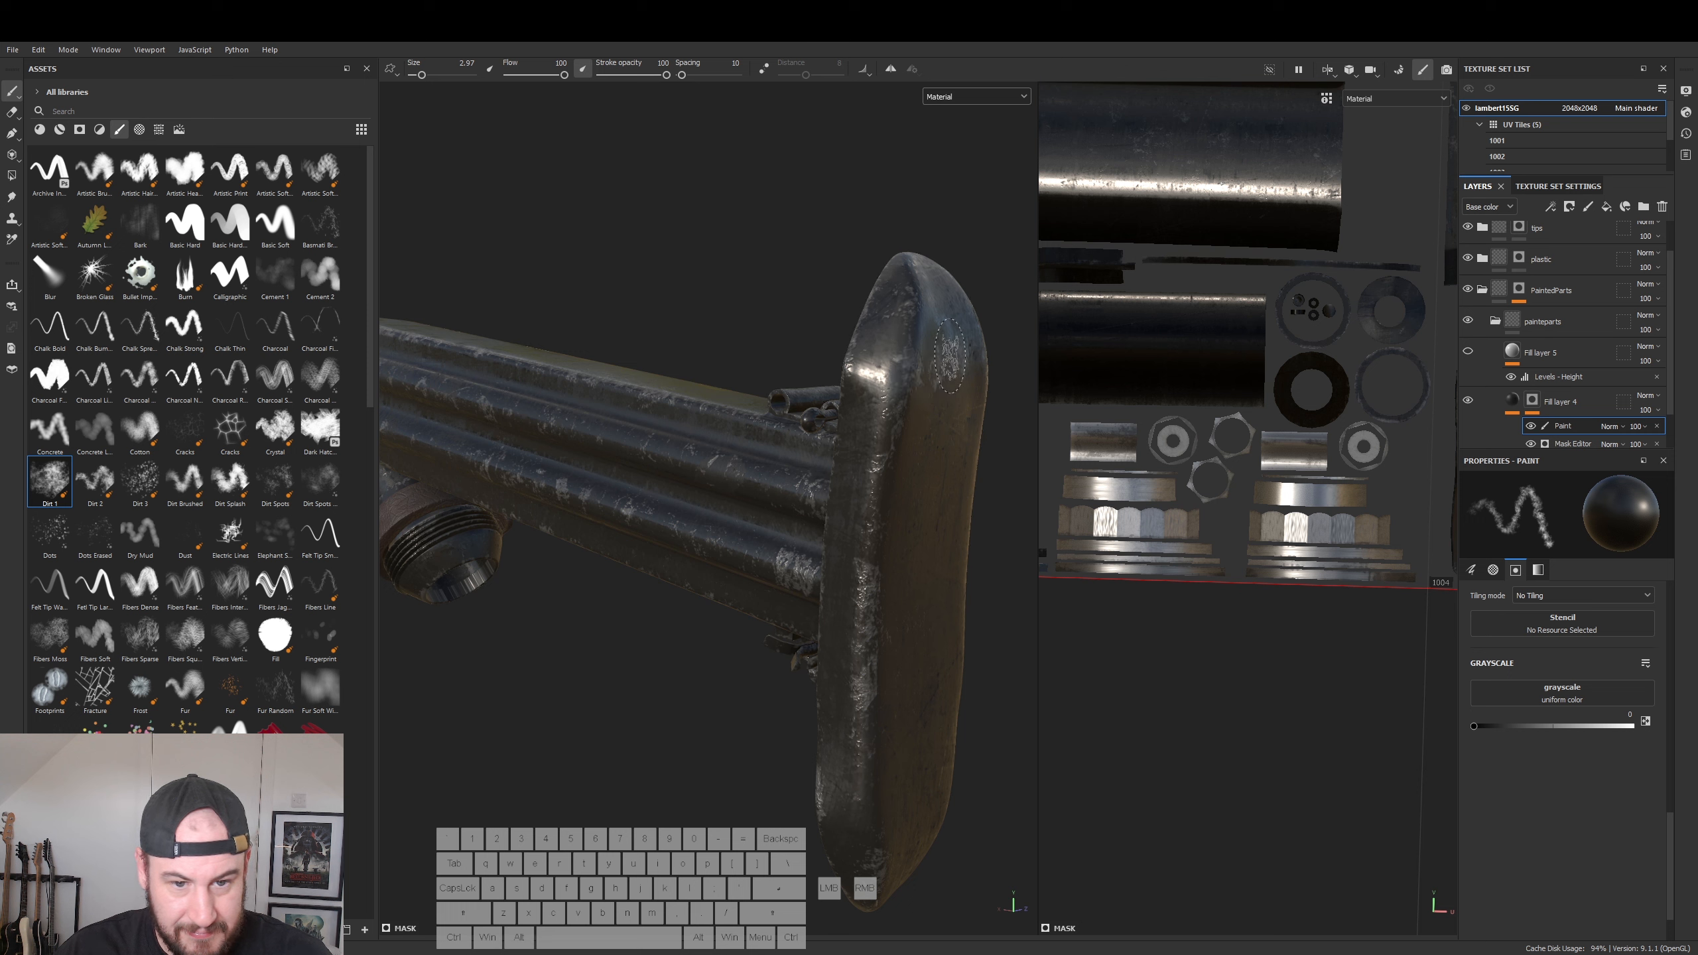
mouse_move(943, 343)
left_mouse_down()
mouse_move(876, 399)
mouse_move(843, 391)
left_mouse_up()
left_click_drag(960, 388, 936, 381)
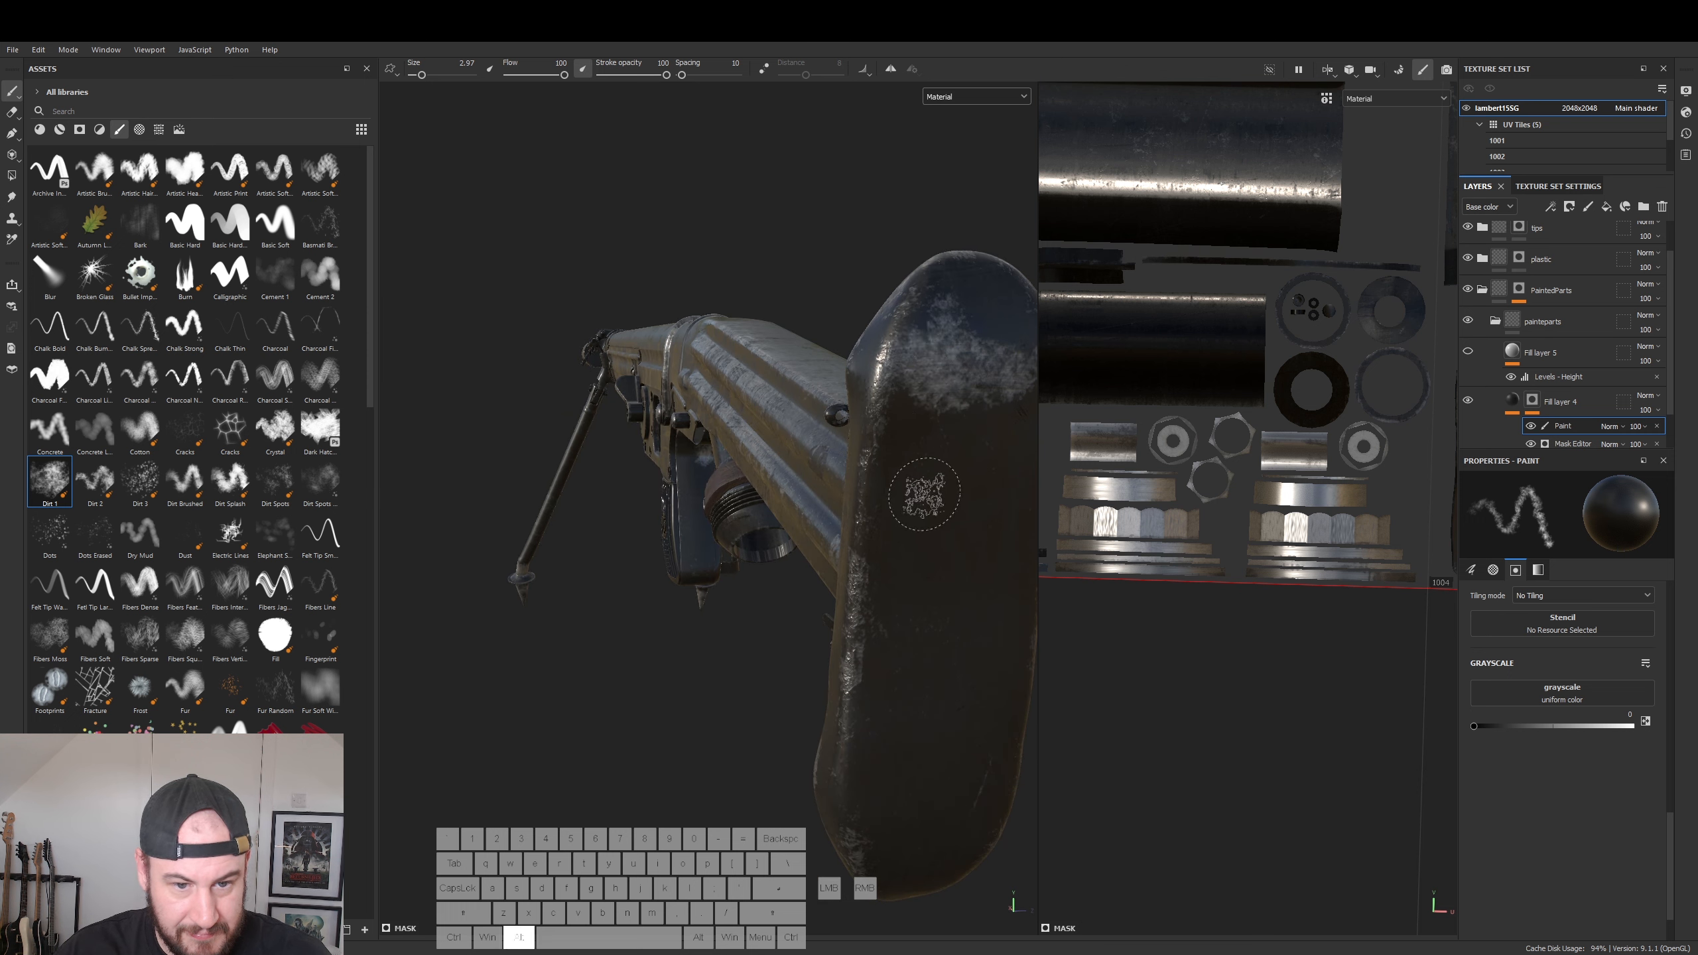
left_click_drag(862, 655, 913, 571)
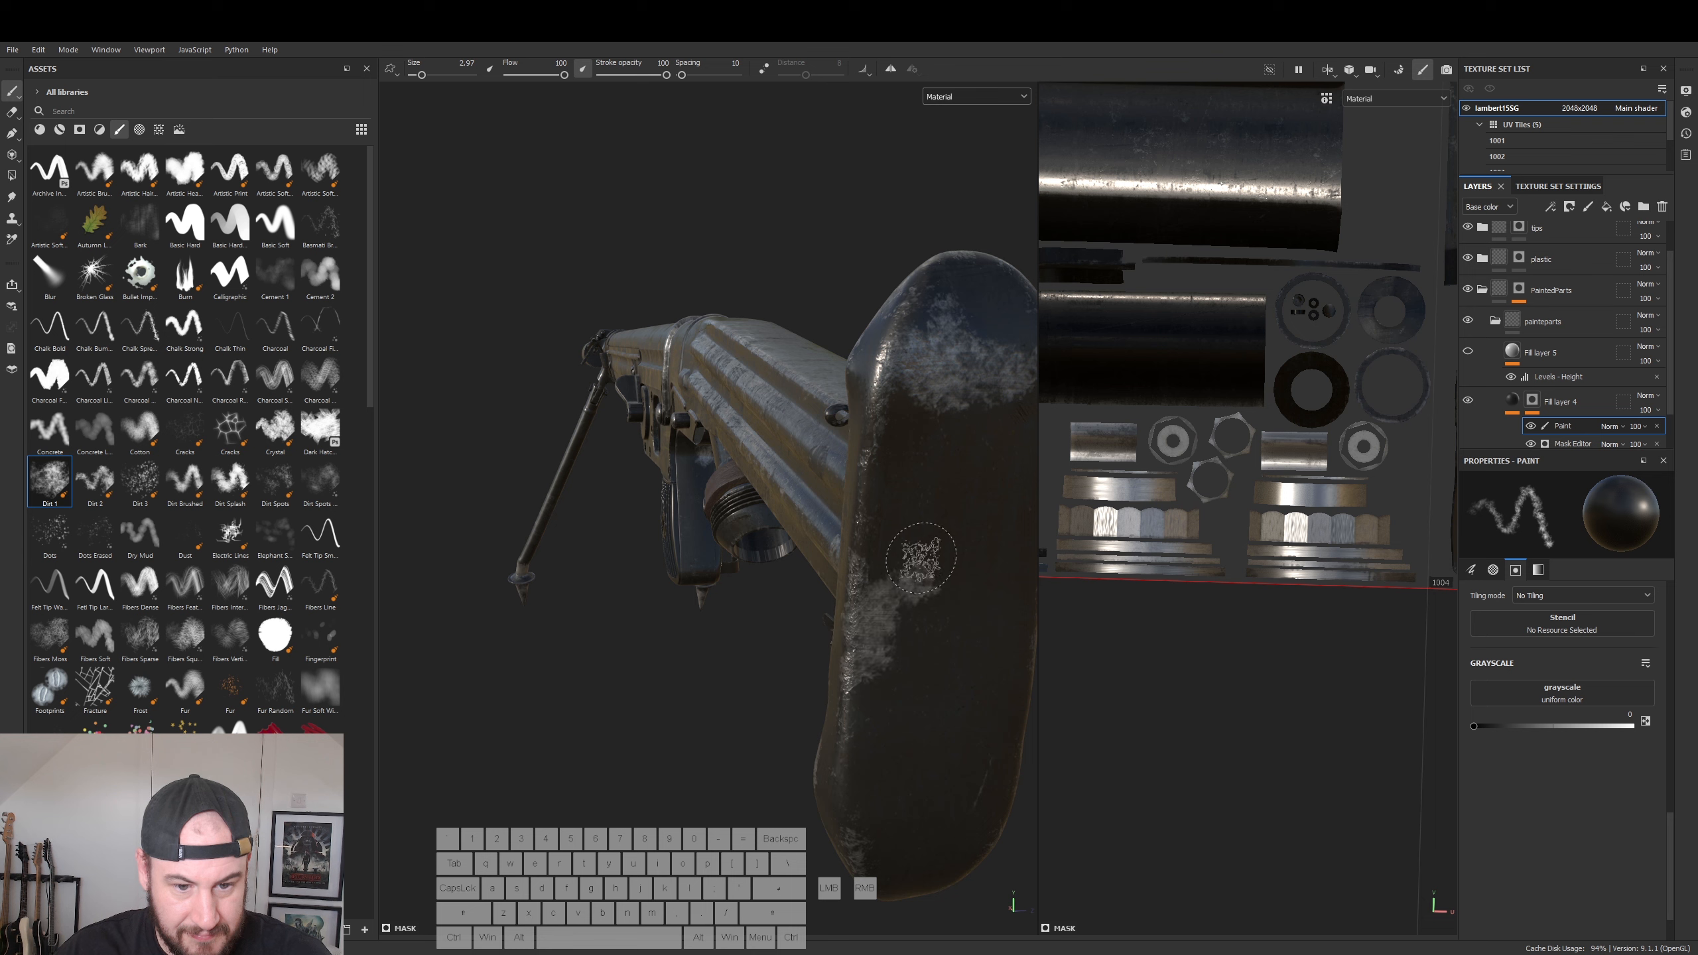
left_click_drag(950, 629, 847, 601, "alt")
- Enlarge the Dirt 1 brush to 13.28 to broaden the wear in the middle of the butt plate, then reduce it to 11.06
right_click_drag(848, 601, 869, 533, "ctrl")
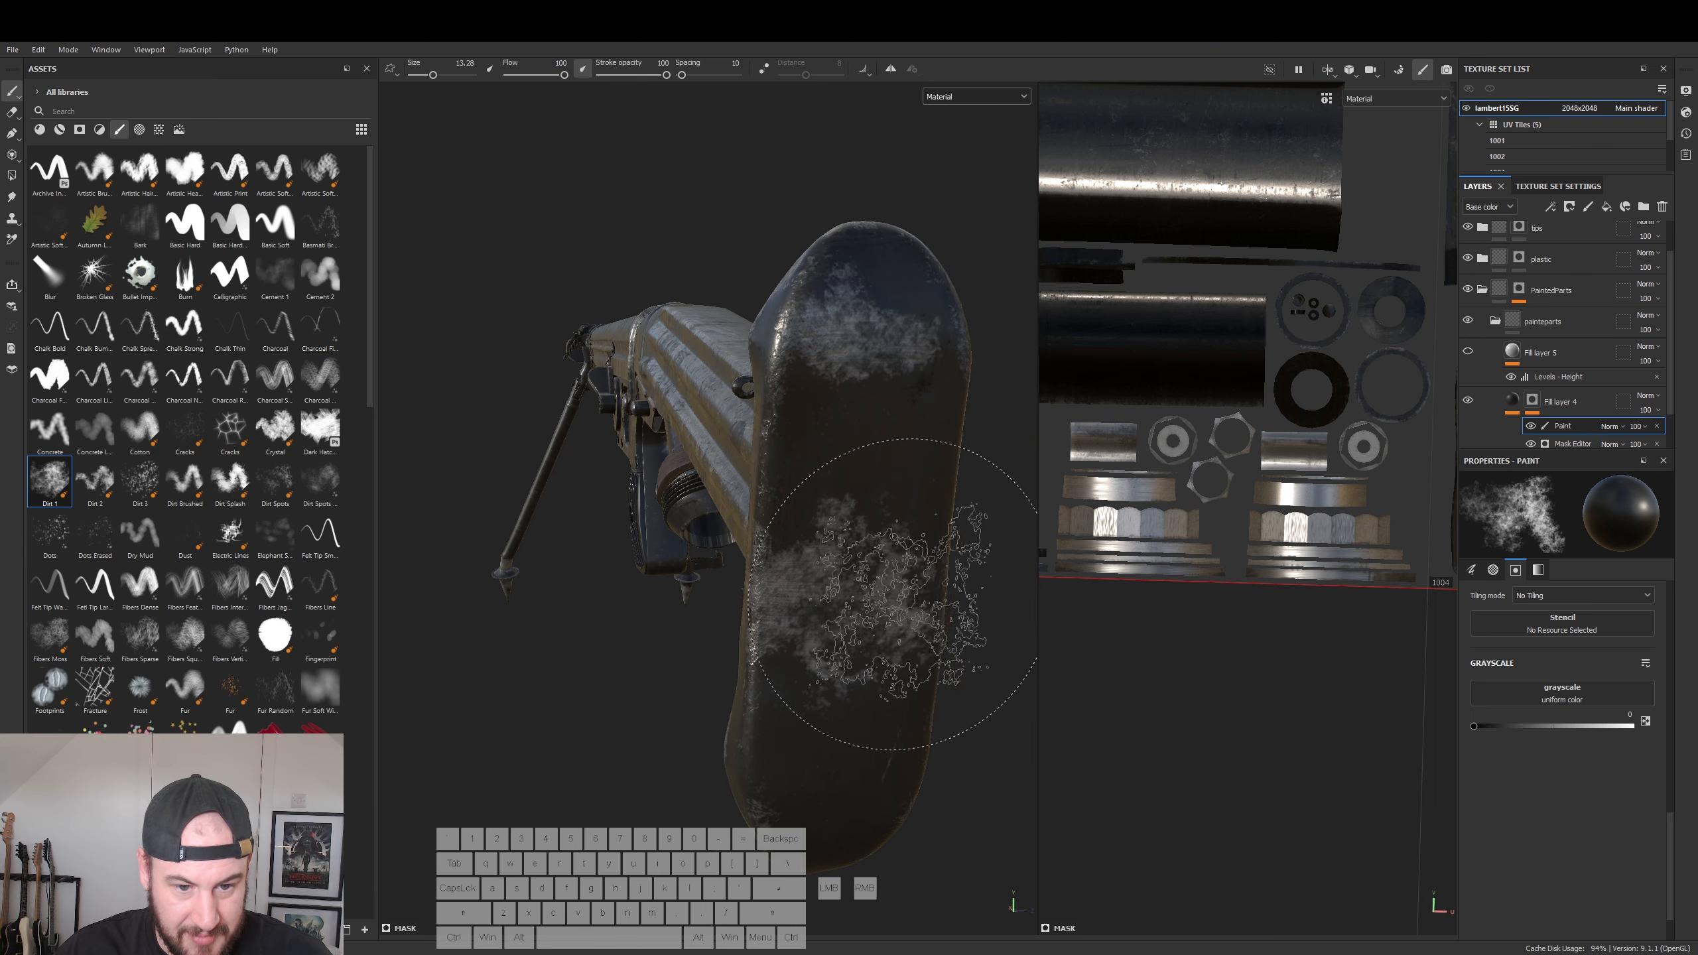
left_click_drag(870, 533, 853, 709, "alt")
left_click(874, 661)
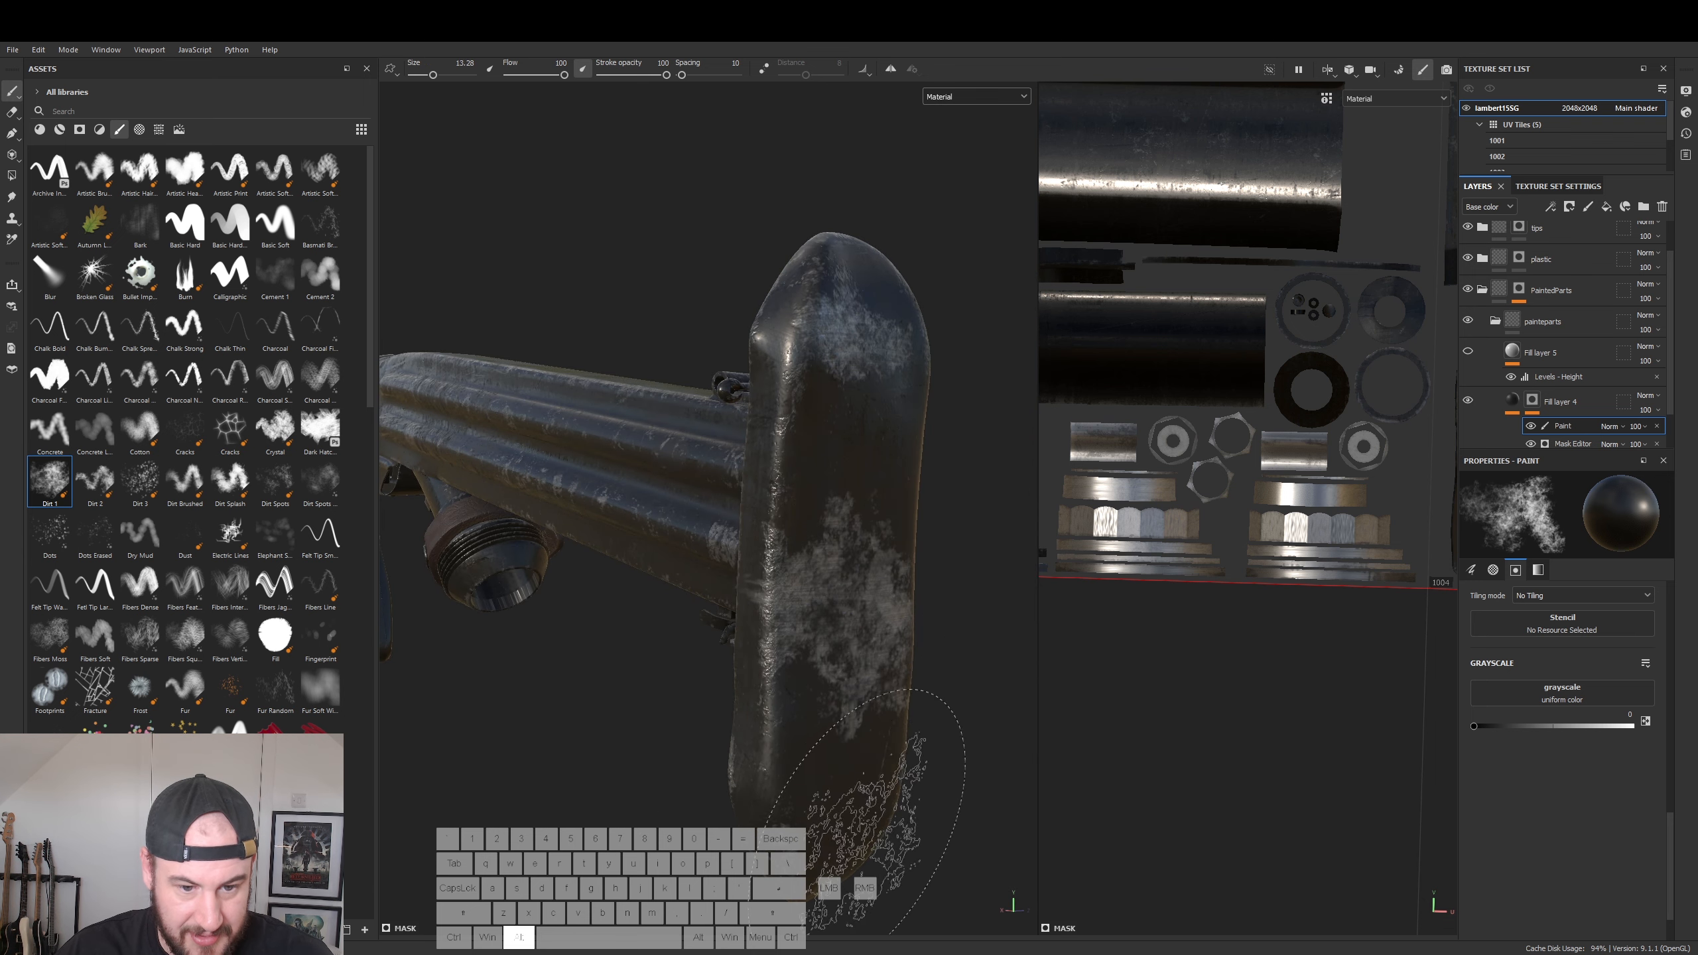
left_click_drag(872, 816, 852, 666, "alt")
right_click_drag(834, 506, 820, 507, "ctrl")
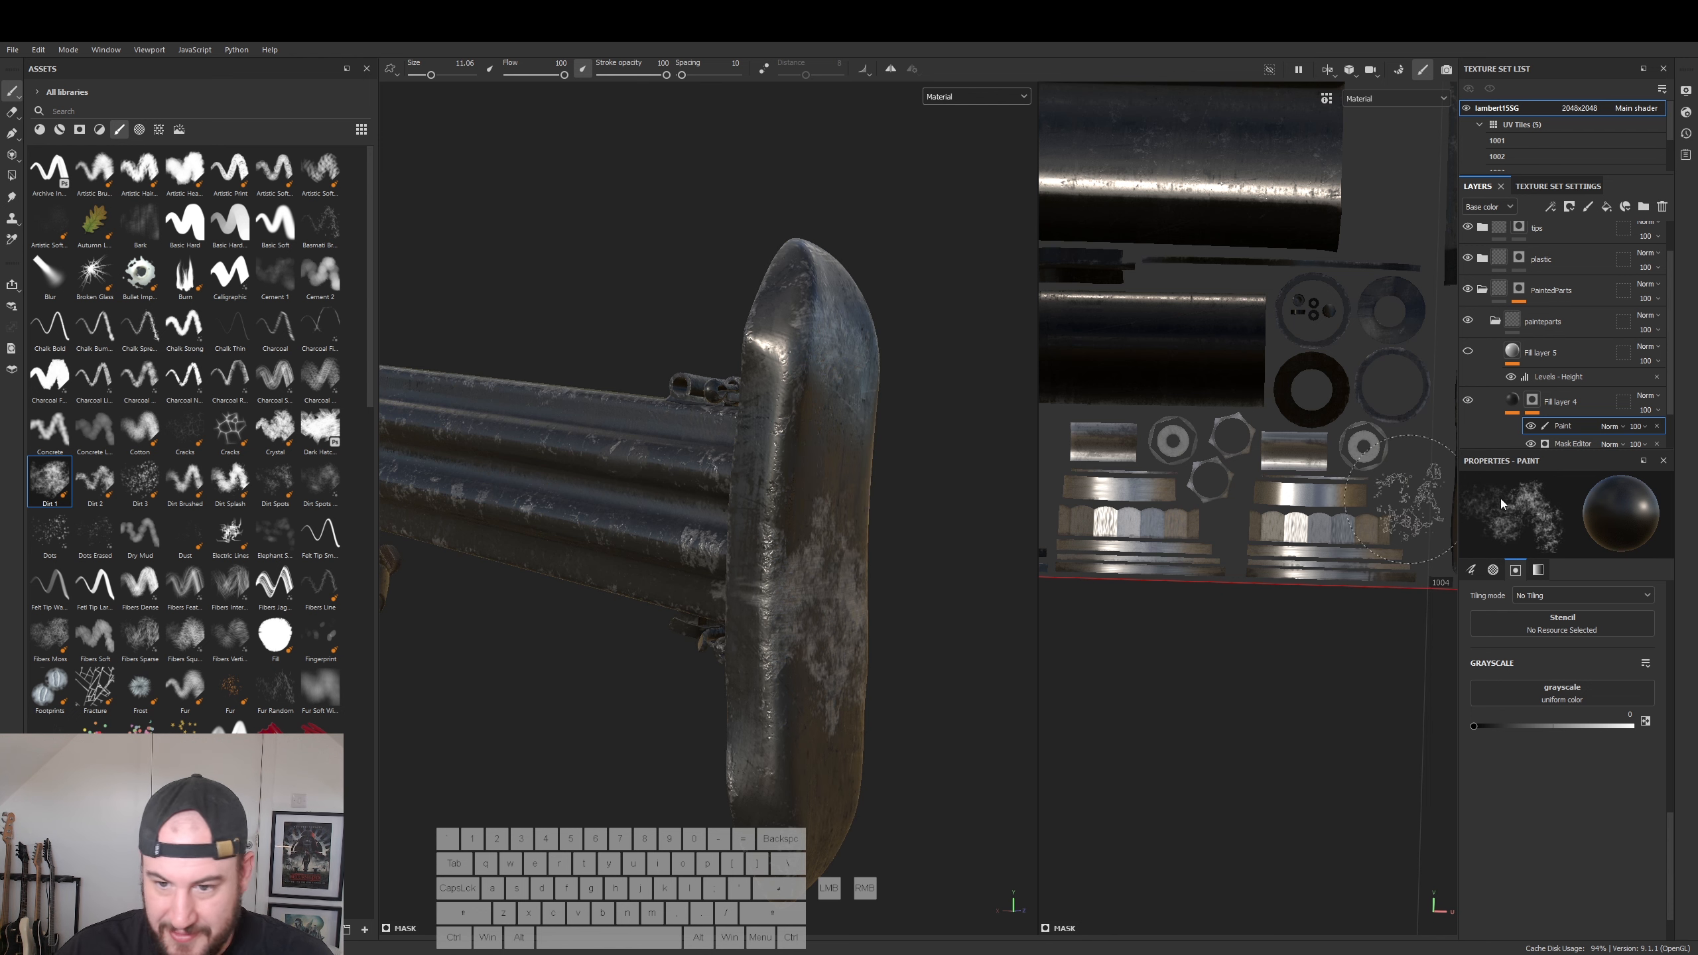
- Try dabbing more wear over the middle and lower butt plate at grayscale 0.5673, then reset the grayscale to 0
left_click_drag(1525, 725, 1564, 729)
left_click_drag(936, 662, 856, 536, "alt")
left_click(856, 536)
left_click(861, 588)
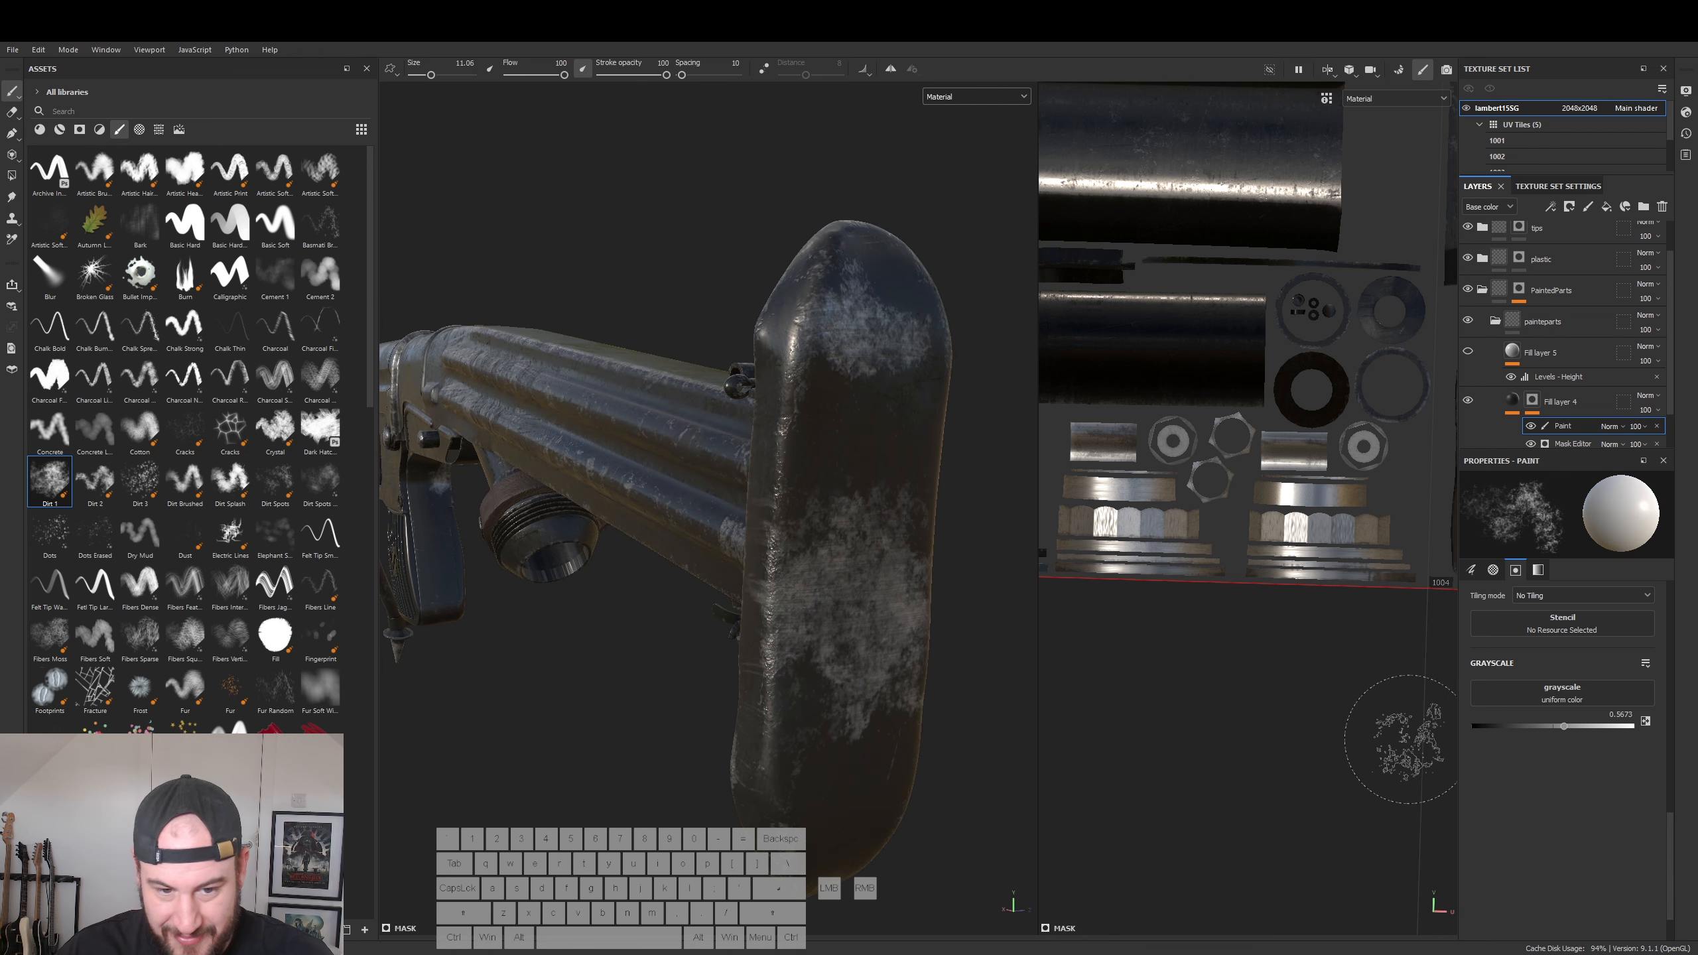
left_click(853, 726)
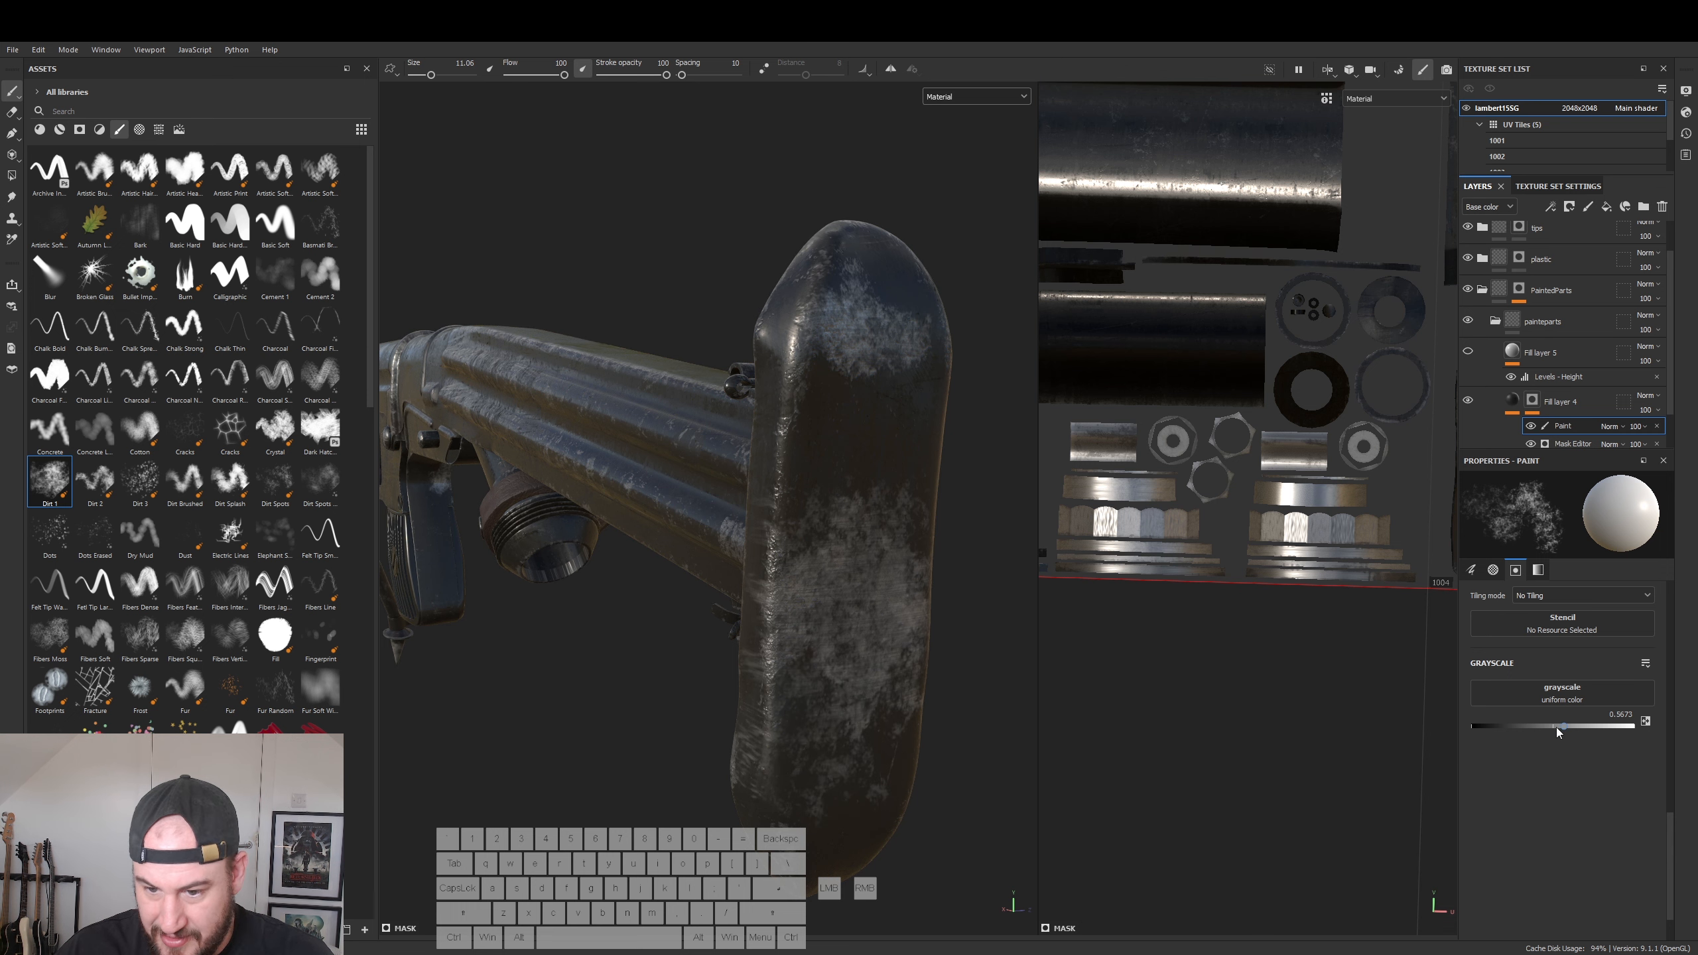
left_click_drag(1508, 727, 1428, 729)
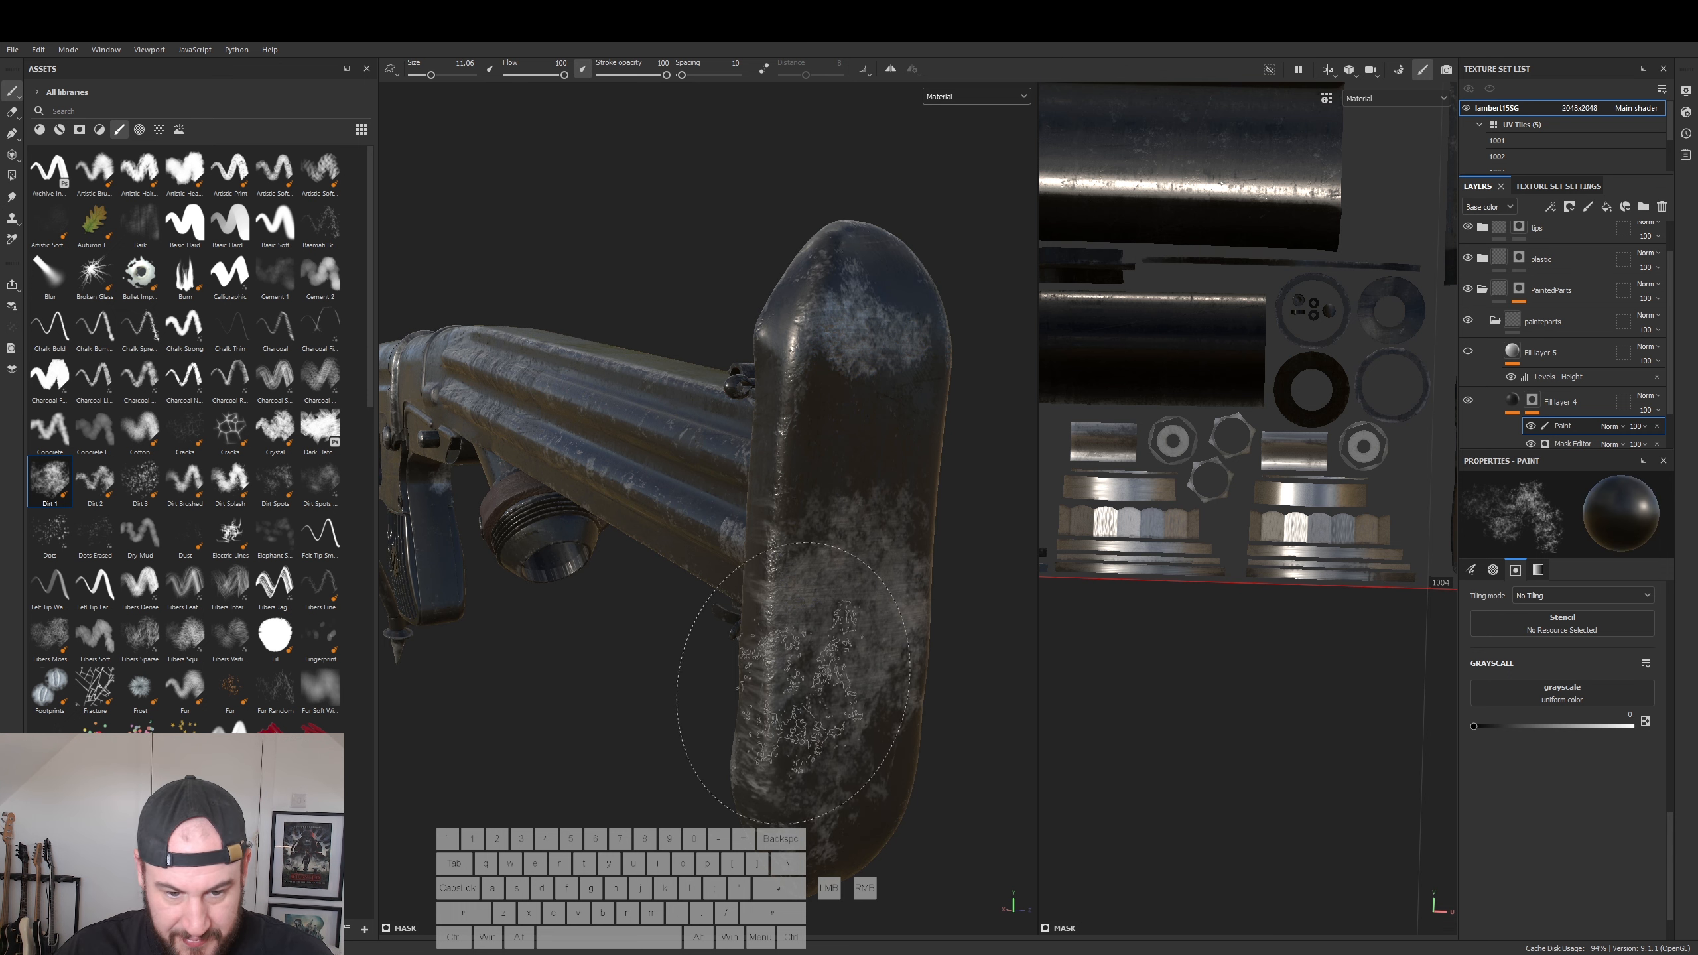
- Reduce the Dirt 1 brush to 5.86, set the grayscale to 0 and paint more wear onto the stock's butt plate
key("x")
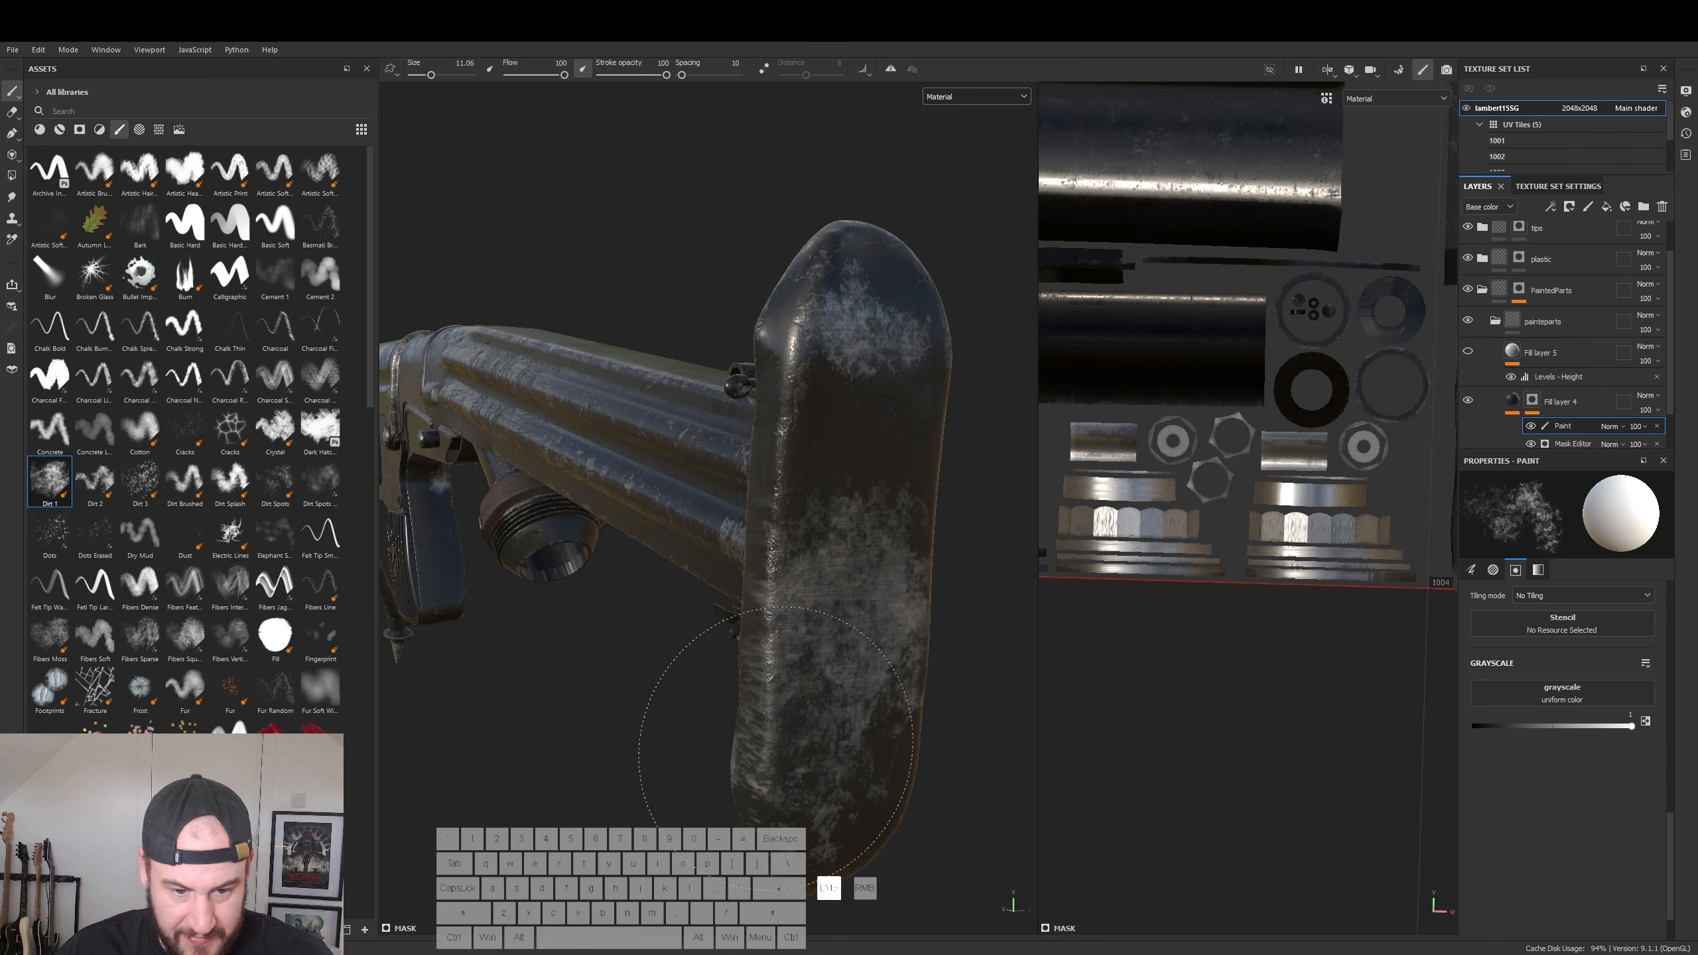
left_click_drag(796, 716, 920, 721, "alt")
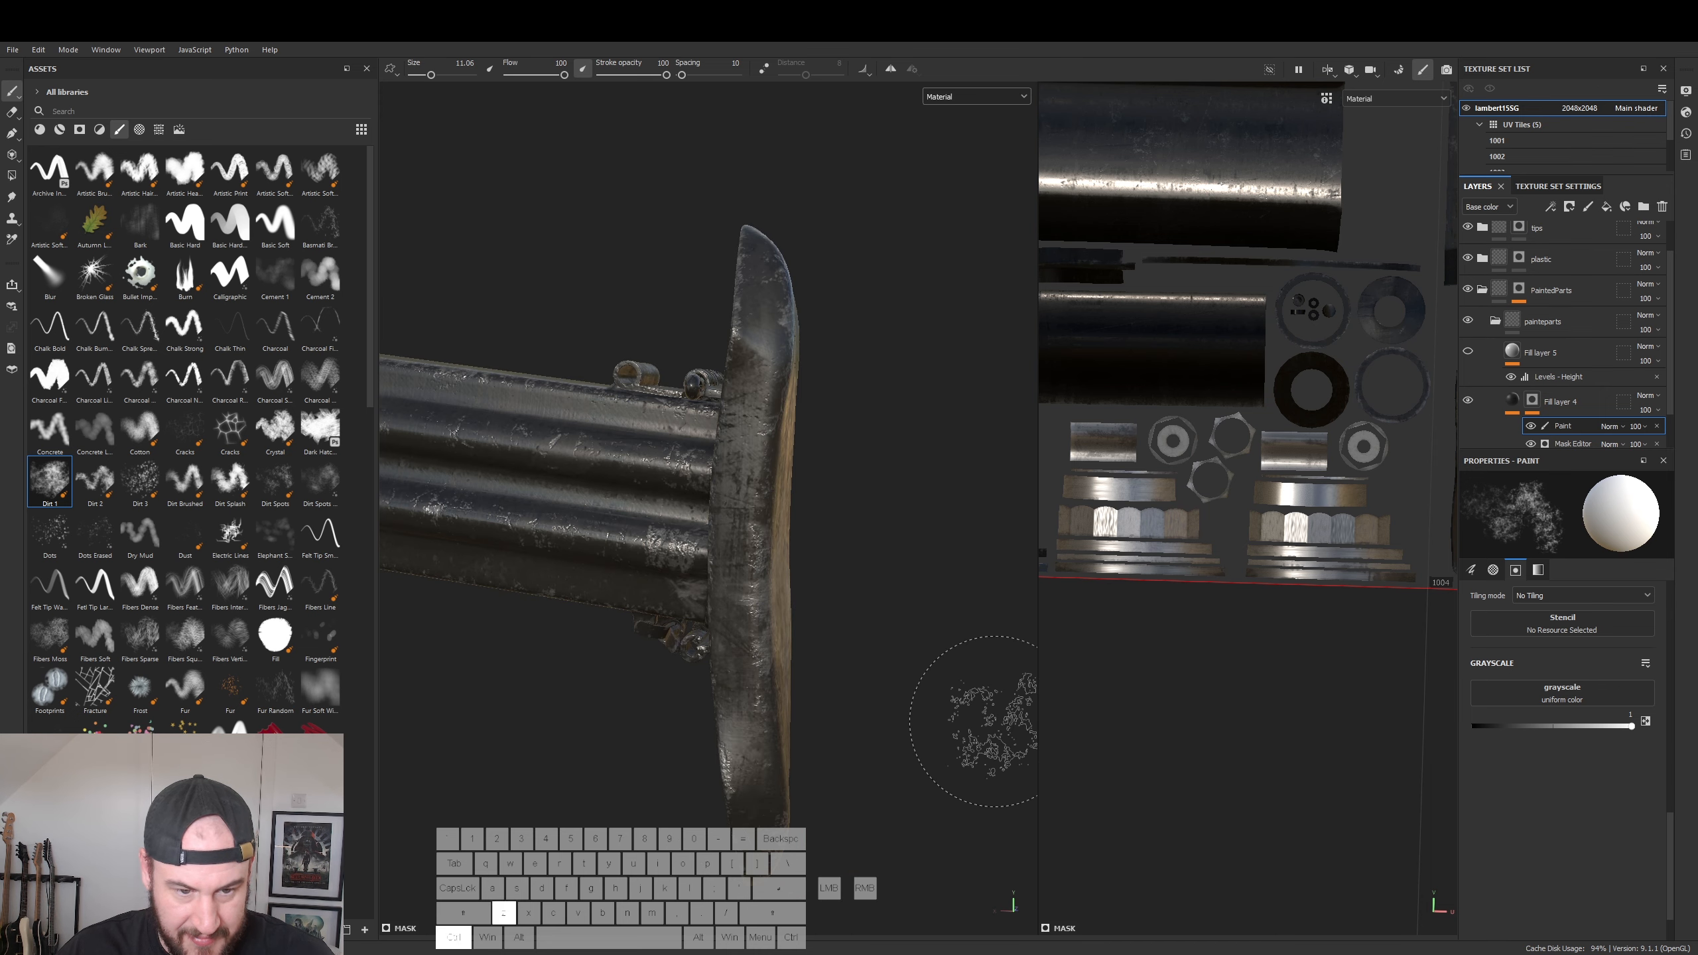
mouse_move(899, 626)
left_mouse_down("alt")
mouse_move(1001, 737)
mouse_move(862, 529)
left_mouse_up("alt")
right_click_drag(842, 507, 806, 506, "ctrl")
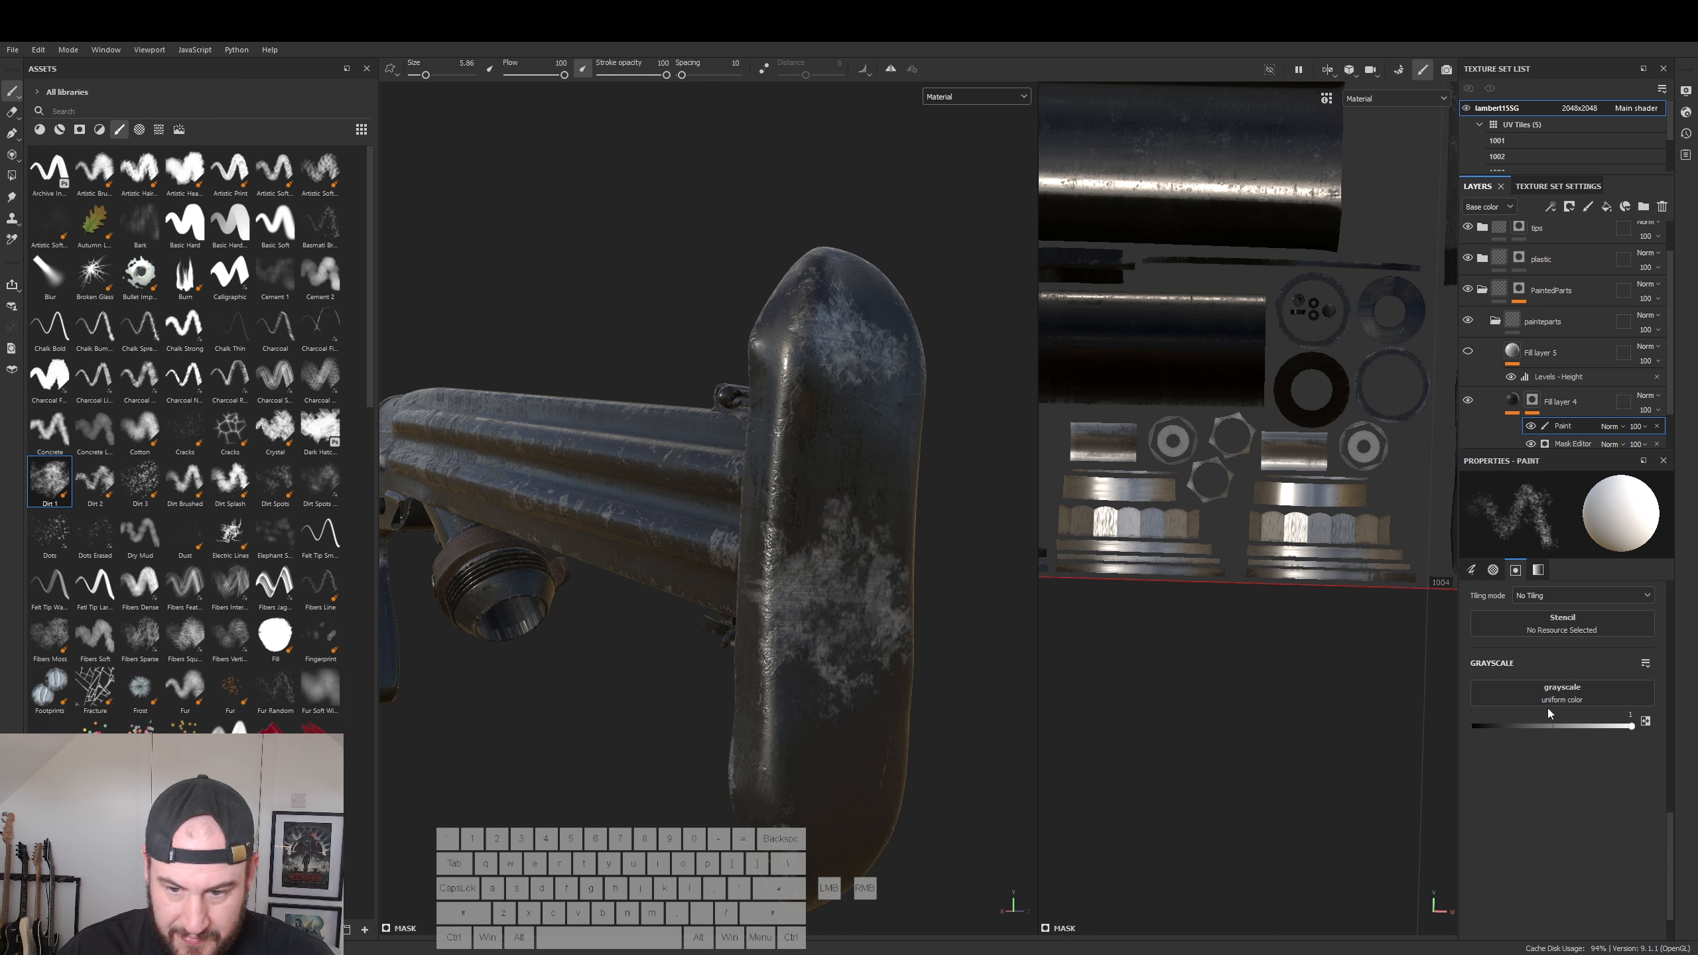
left_click_drag(1632, 726, 1474, 726)
mouse_move(835, 569)
left_mouse_down()
mouse_move(830, 770)
mouse_move(691, 820)
mouse_move(777, 807)
mouse_move(408, 536)
mouse_move(676, 635)
left_mouse_up()
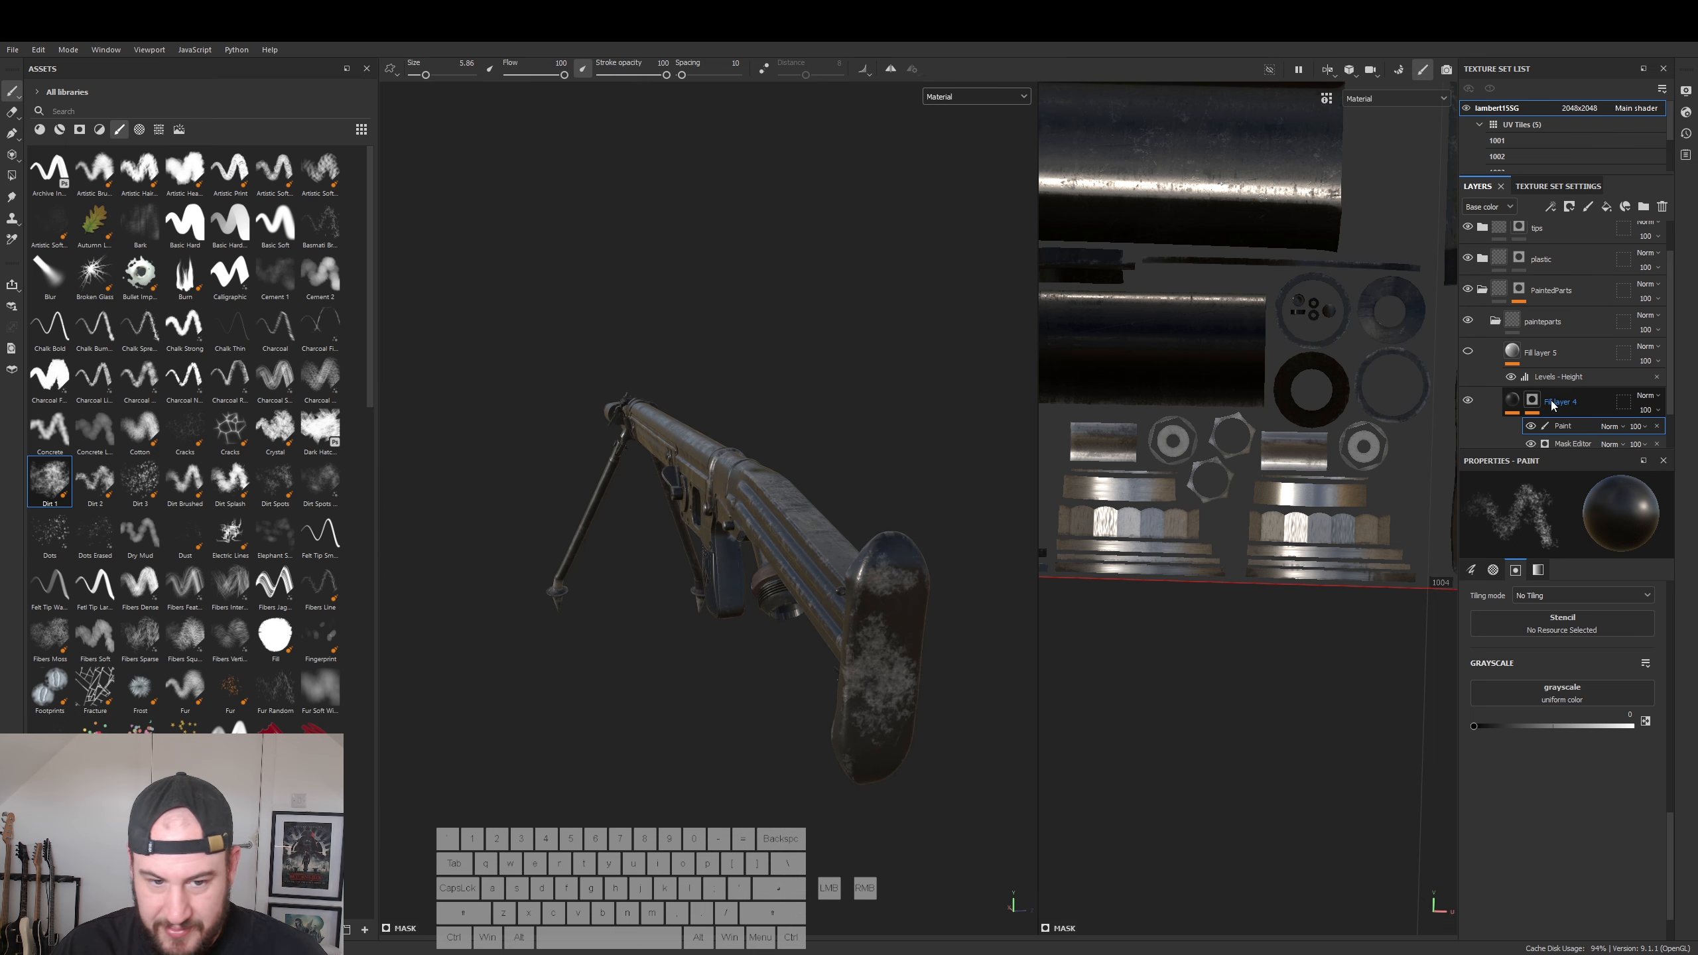
- Add a new fill layer above Fill layer 16 at the top of the basemetal folder
left_click(1497, 324)
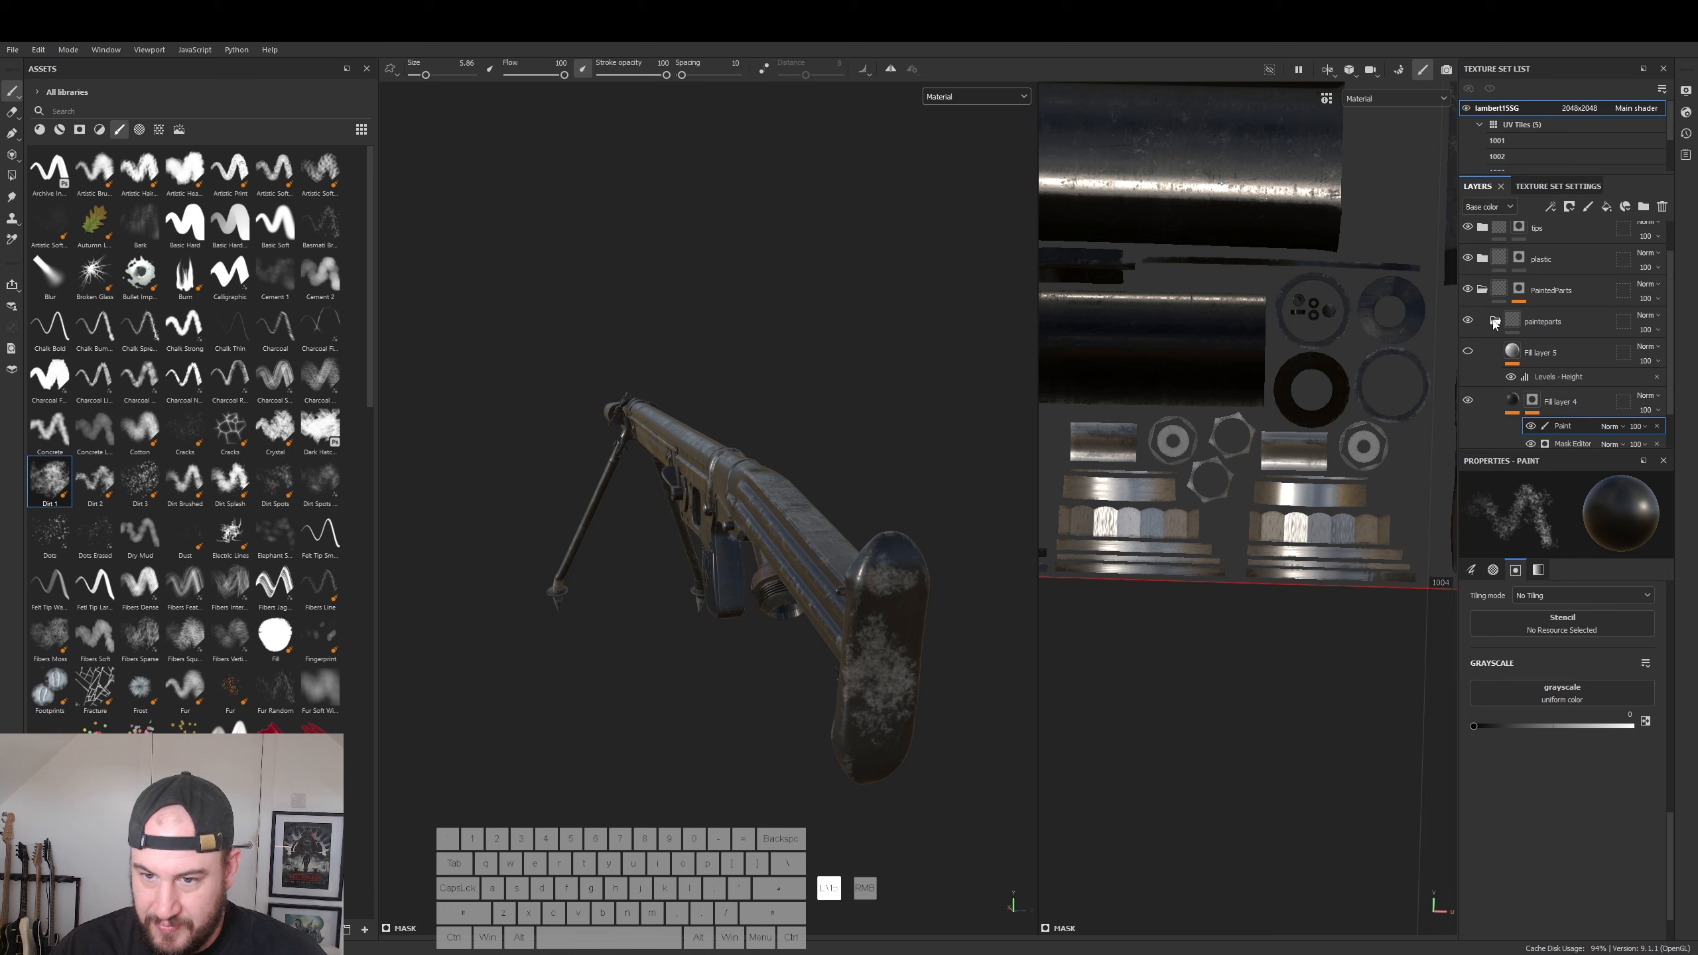
left_click(1497, 393)
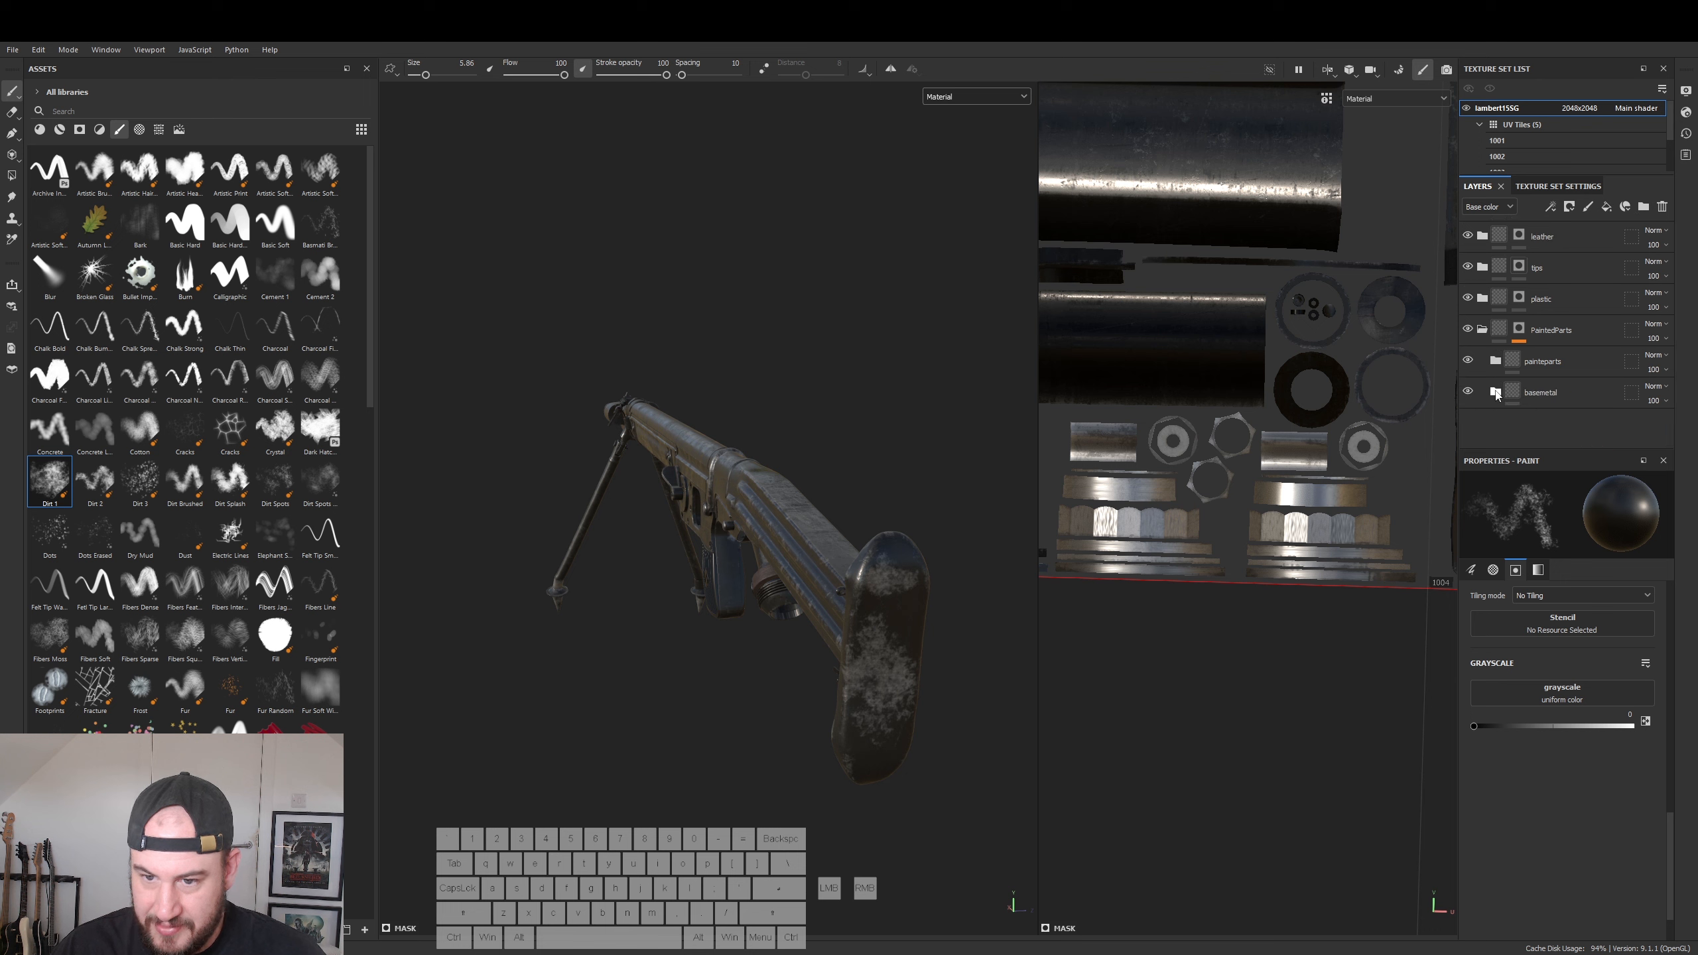
left_click(1560, 428)
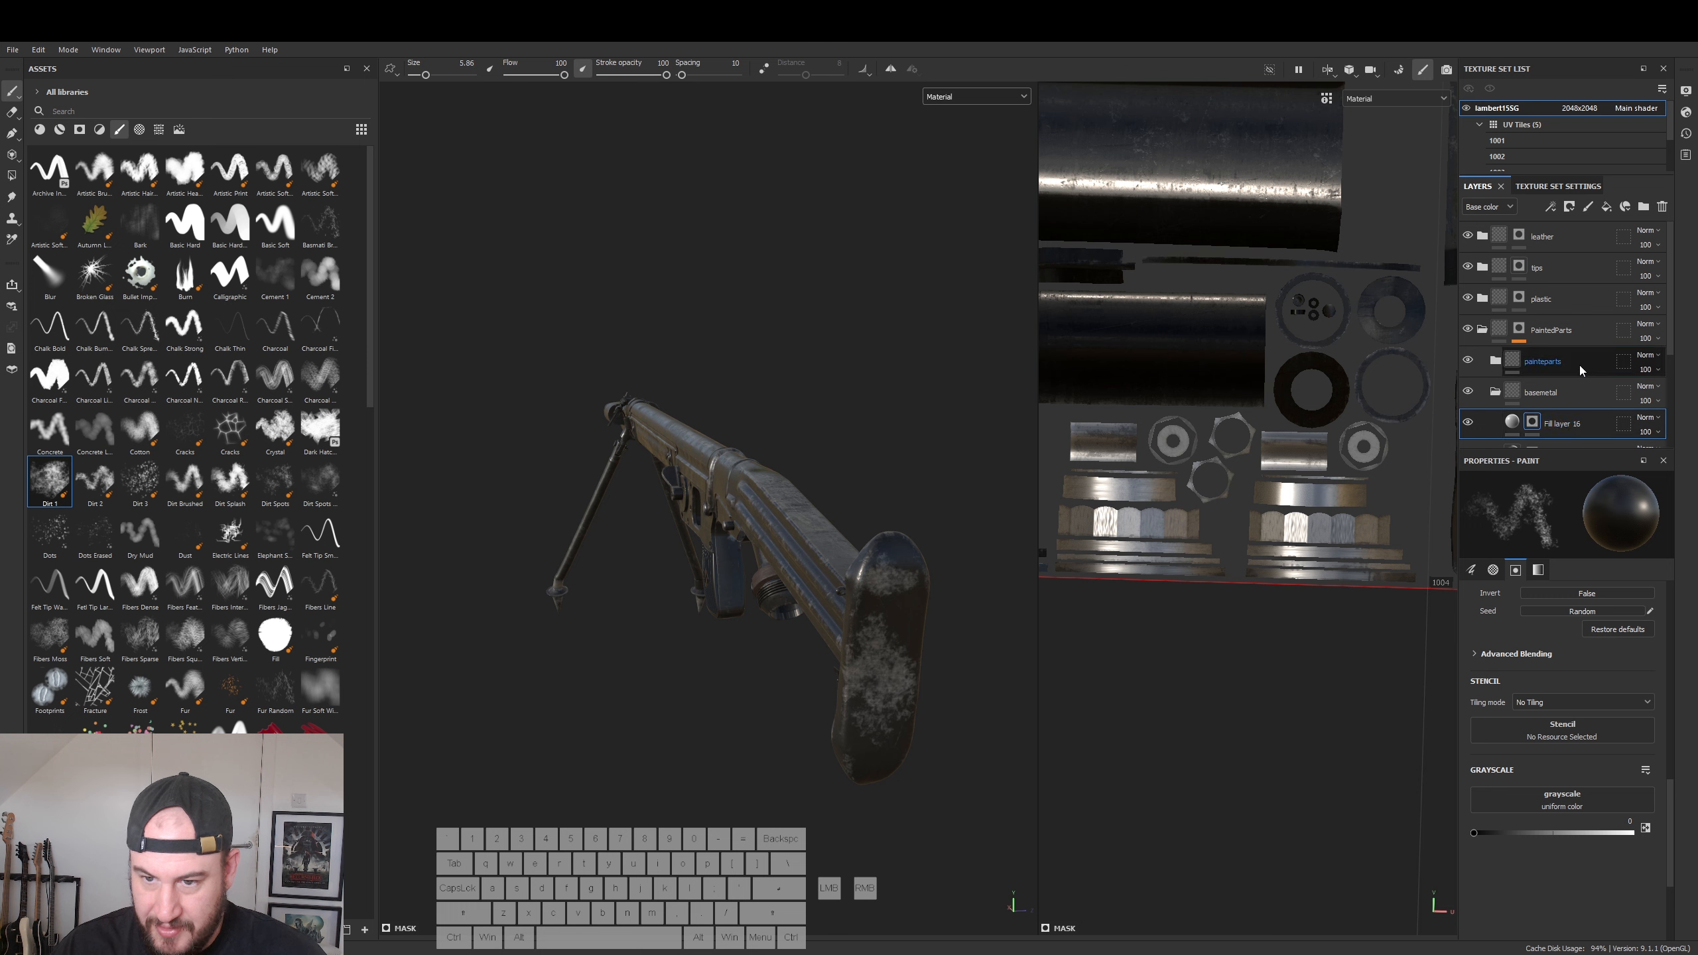
left_click(1608, 209)
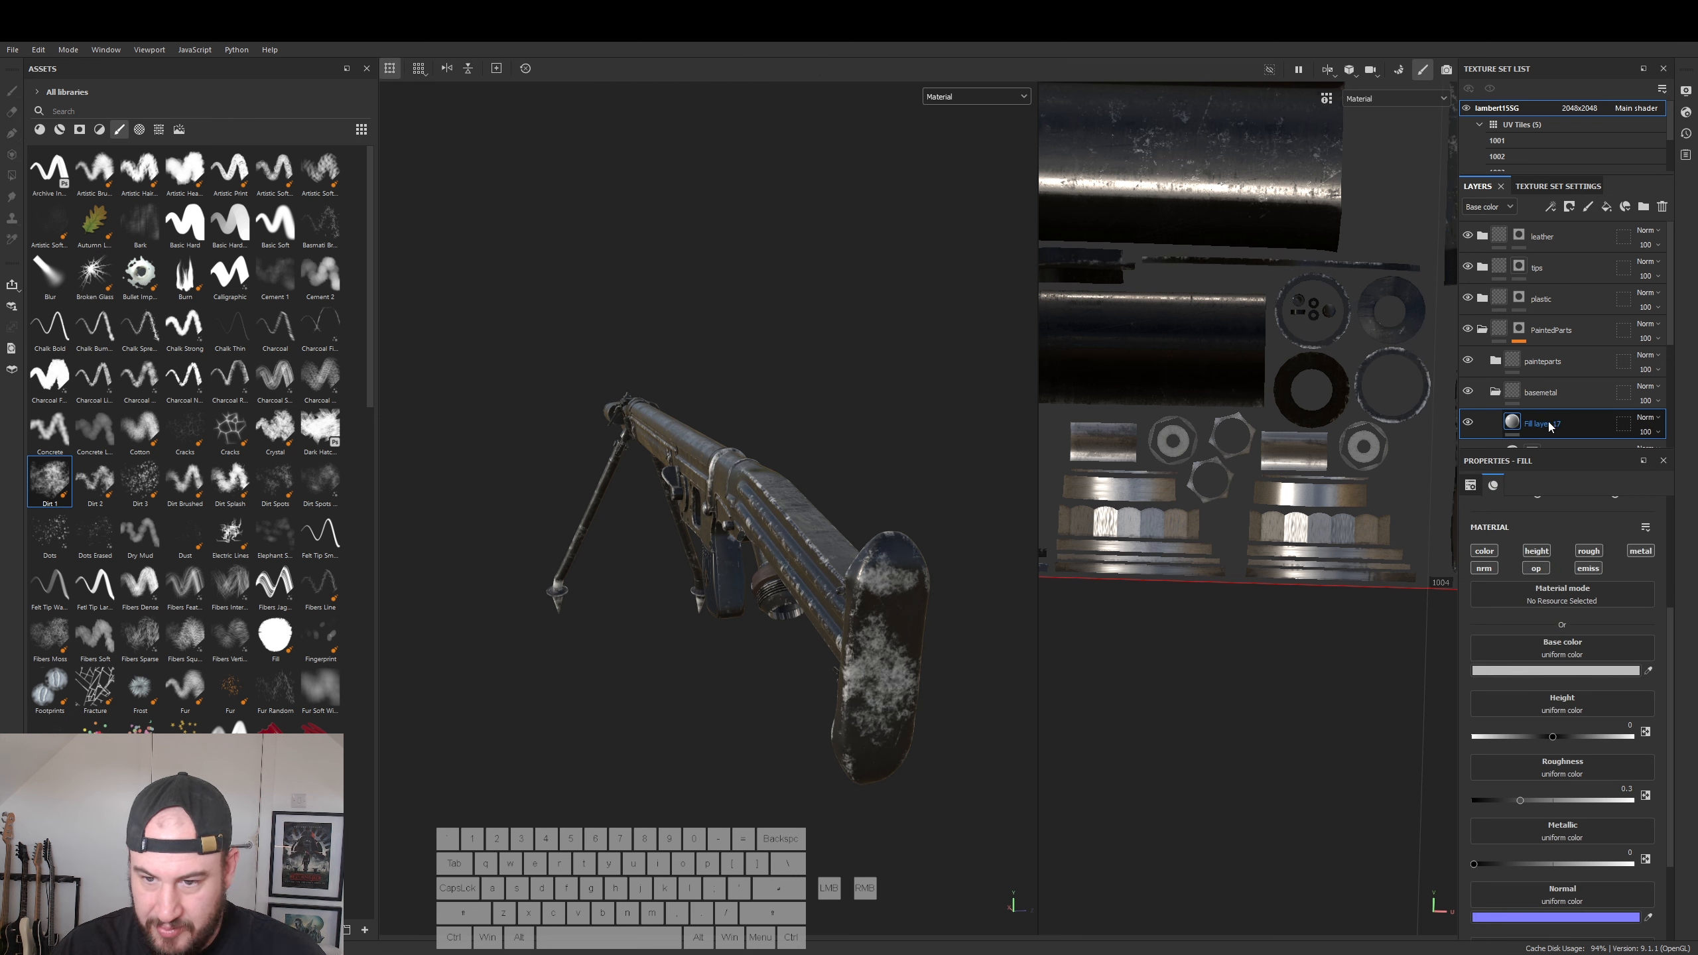
left_click(1549, 422)
key("alt")
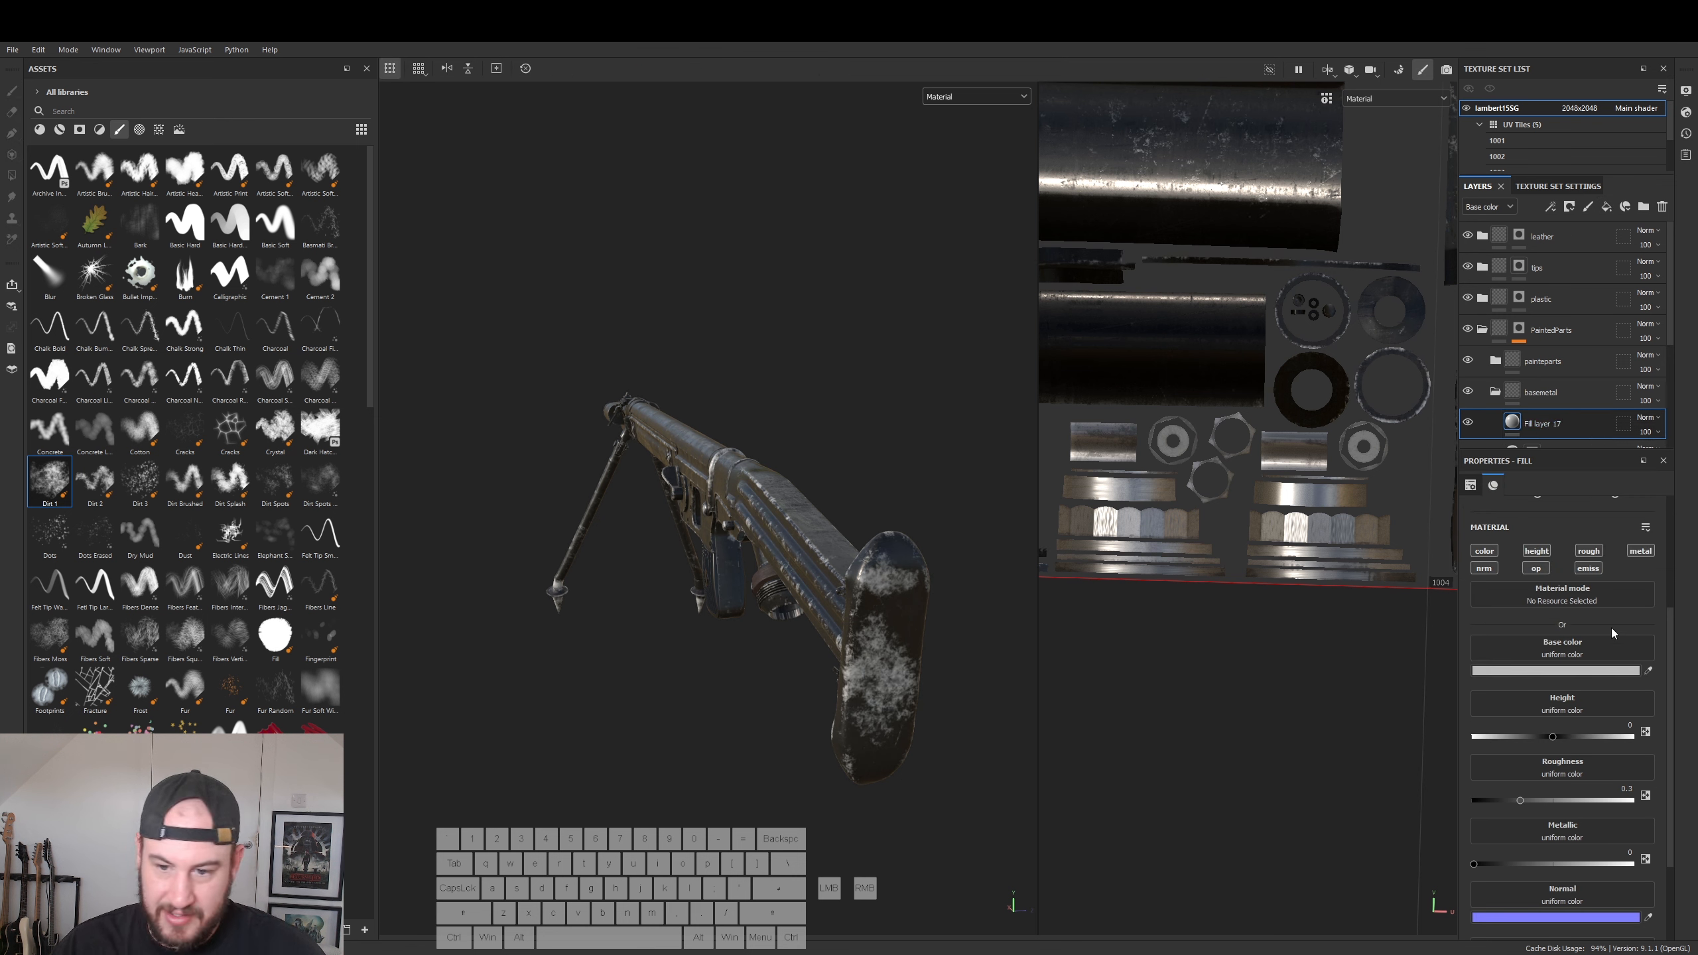
- Give Fill layer 17 a dark brown base color of 2A1E13 and a roughness of 0.7020
left_click(1585, 672)
left_click_drag(1438, 786, 1452, 848)
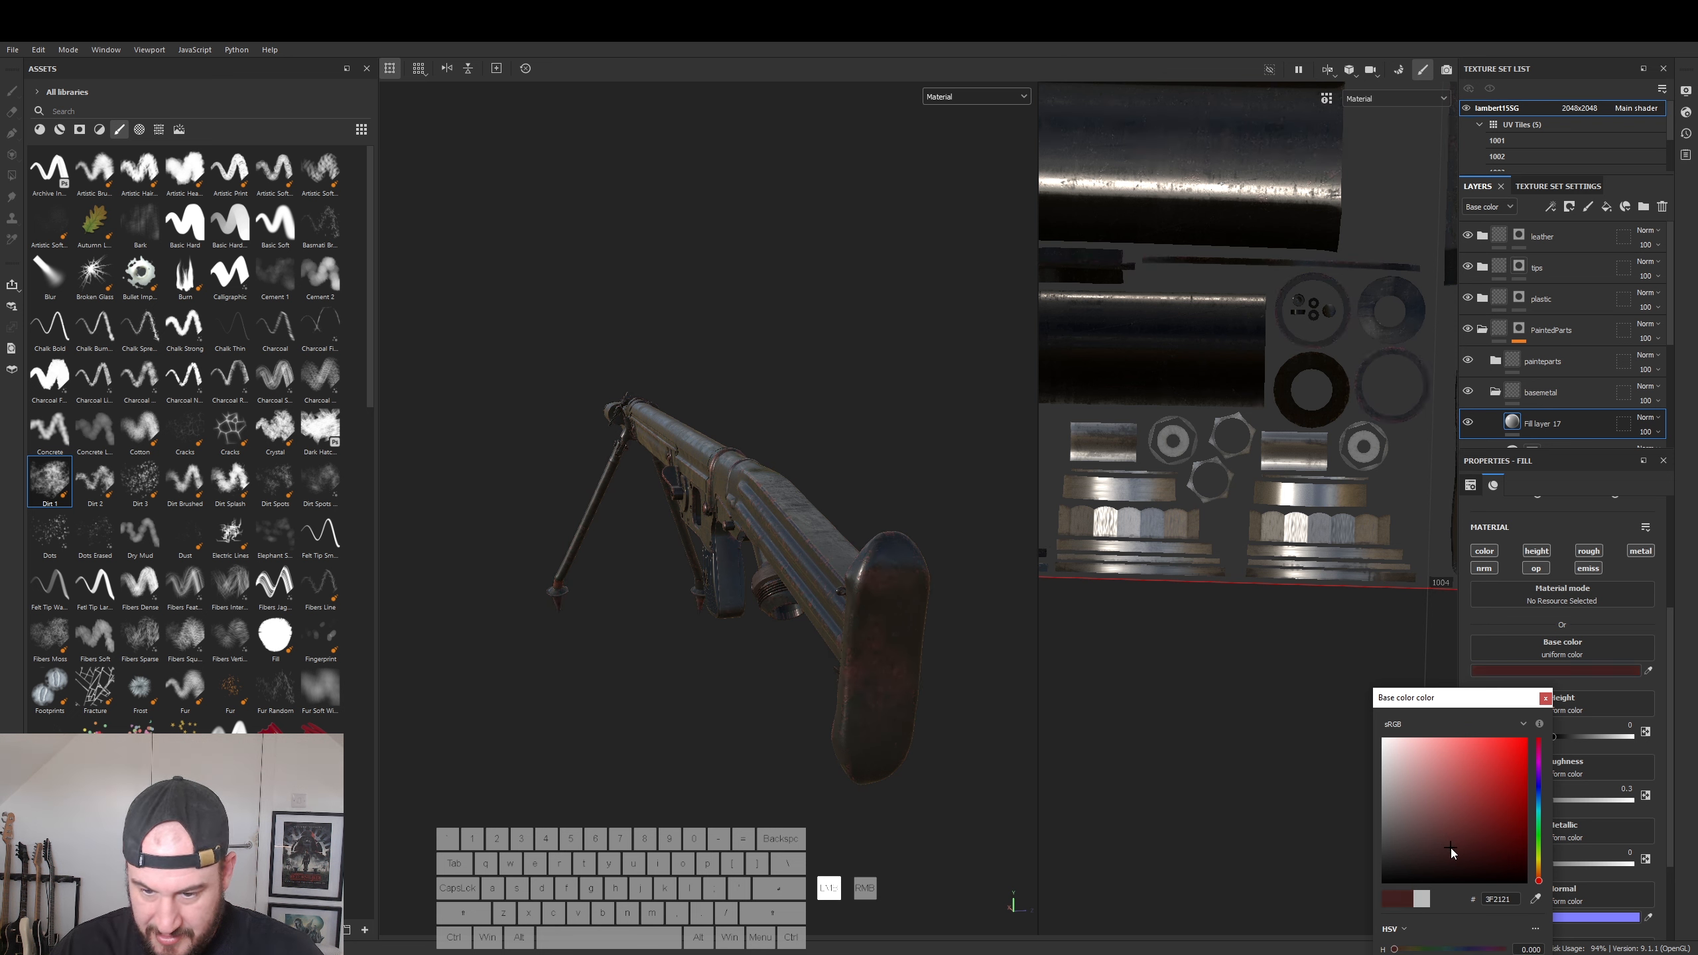
left_click_drag(1437, 850, 1468, 862)
right_click_drag(717, 692, 999, 788, "alt")
left_click_drag(1459, 867, 1538, 876)
left_click_drag(629, 679, 709, 696, "alt")
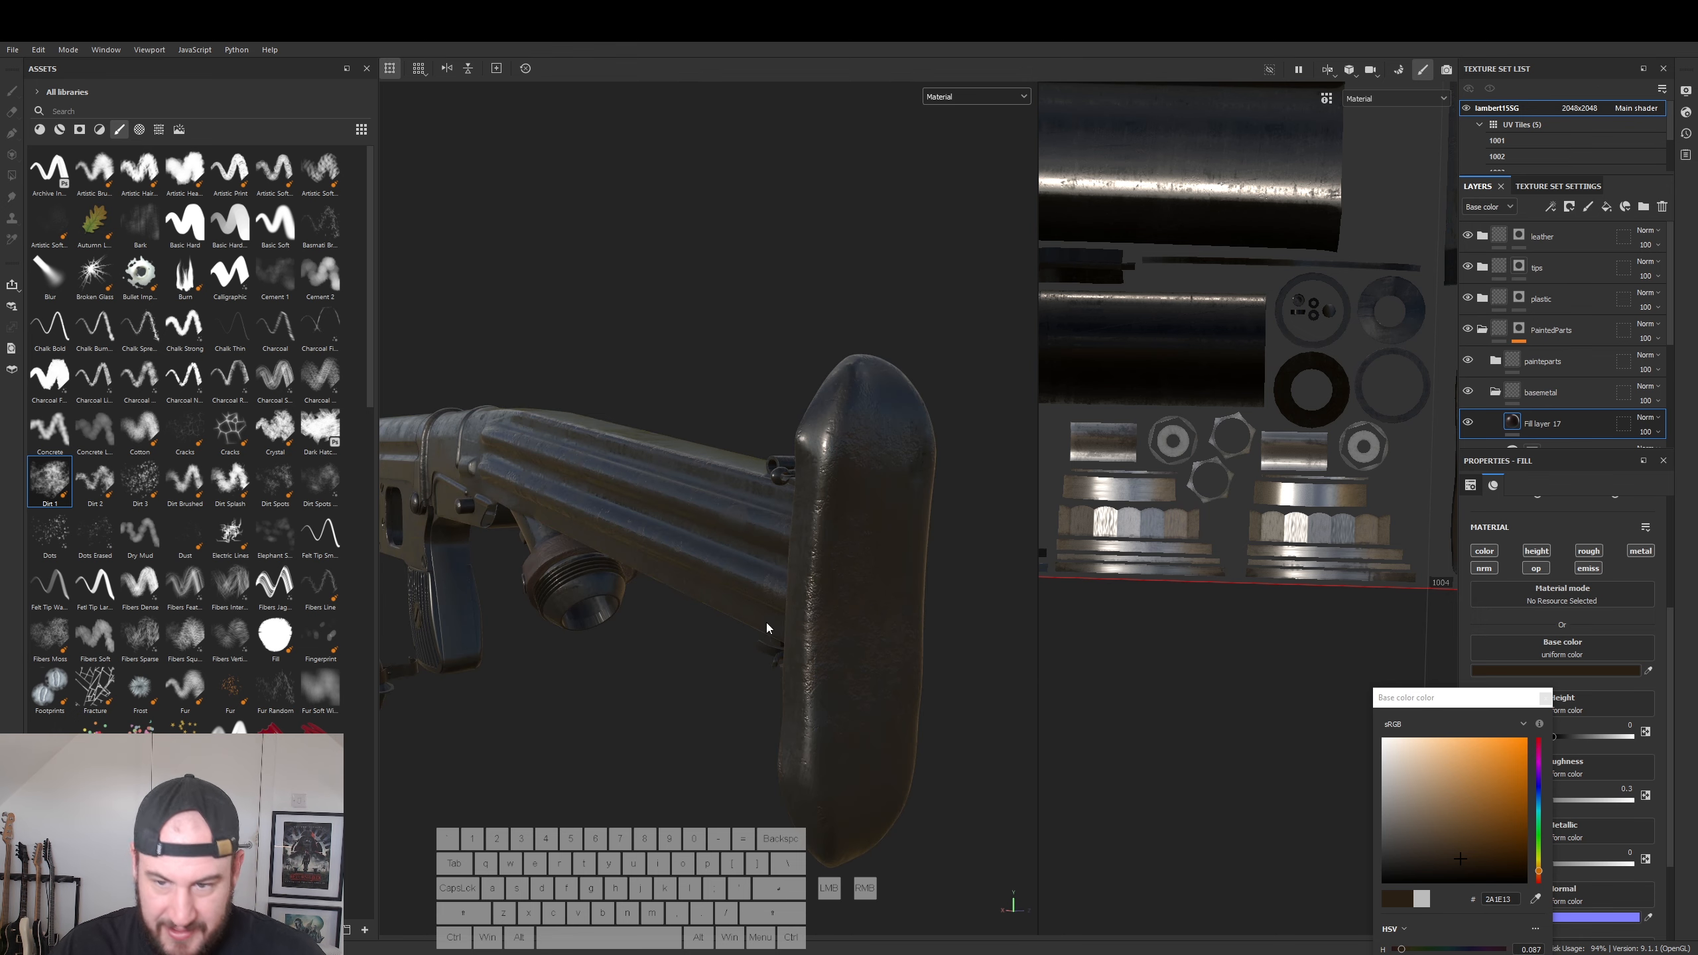
middle_click_drag(869, 668, 771, 590, "alt")
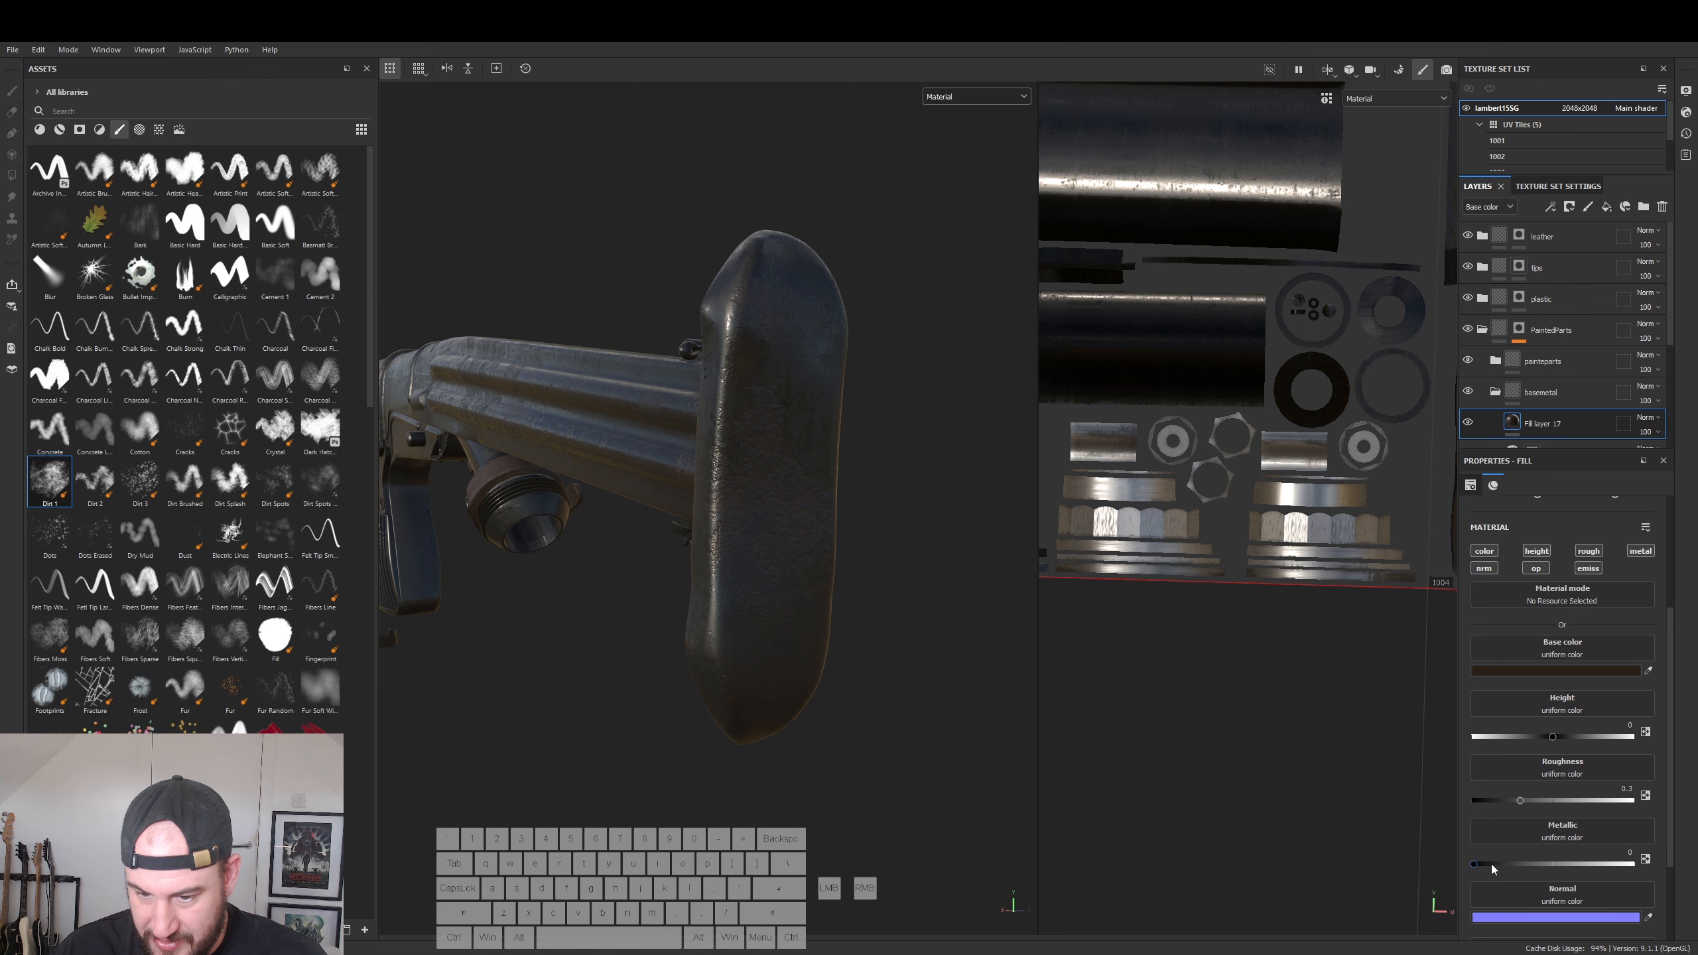
left_click_drag(1523, 801, 1586, 801)
left_click_drag(1013, 642, 889, 563, "alt")
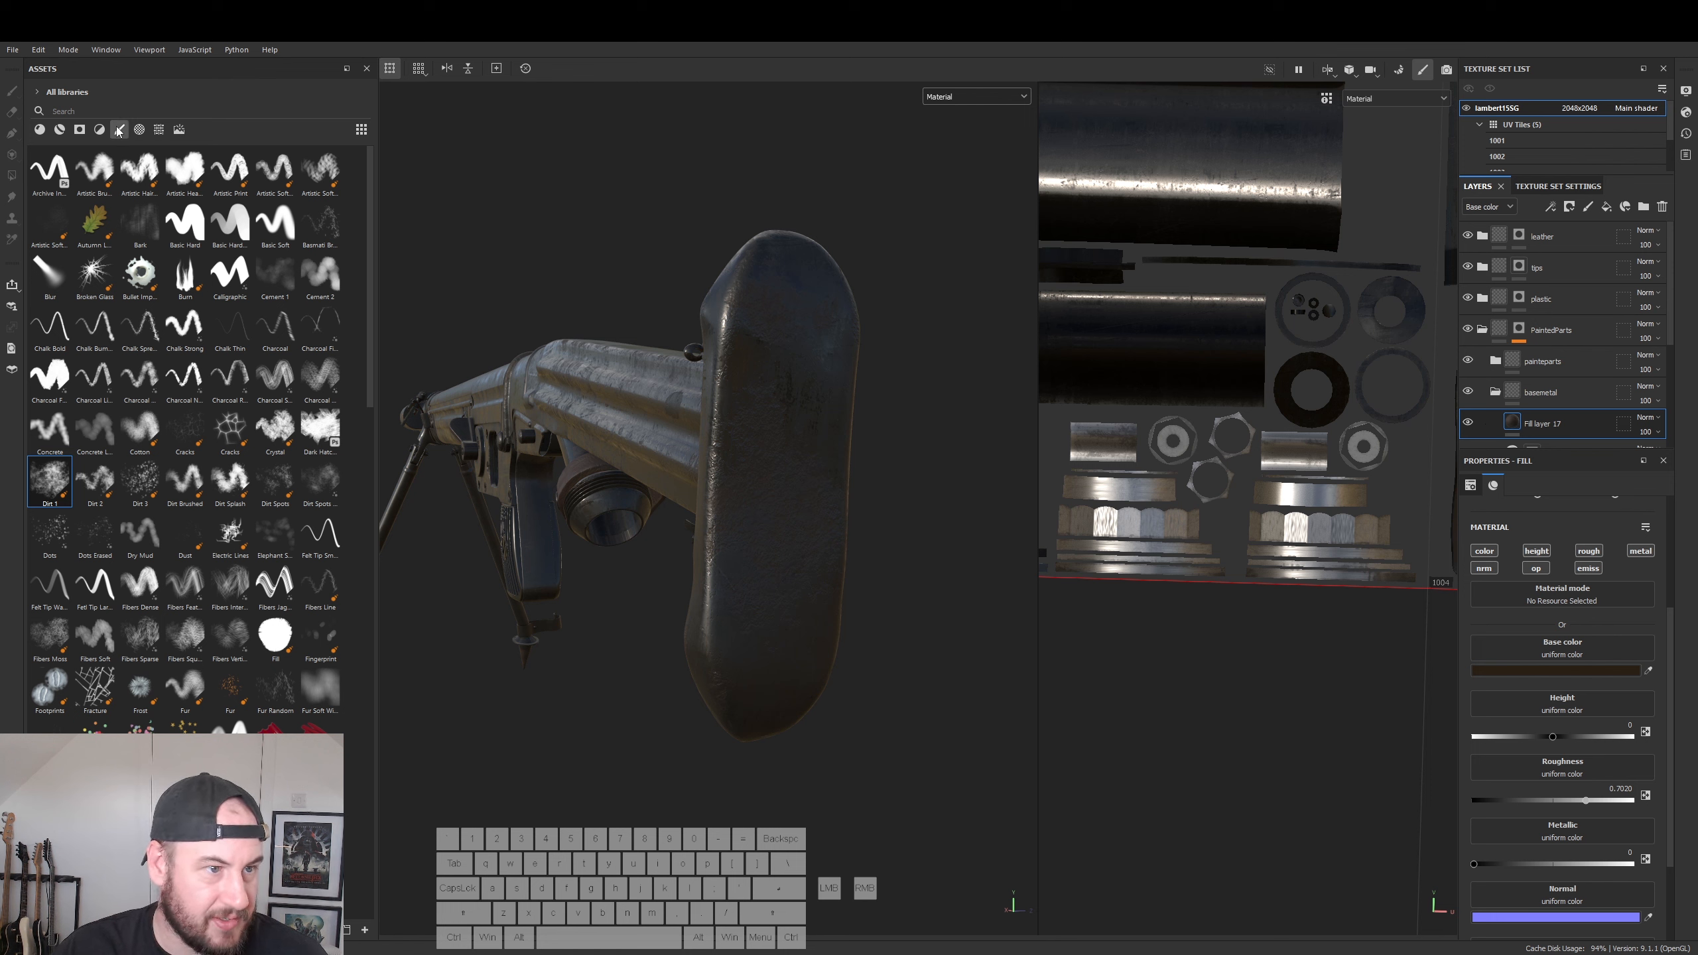
- Apply the Dirt Spots smart mask to Fill layer 17
left_click(81, 130)
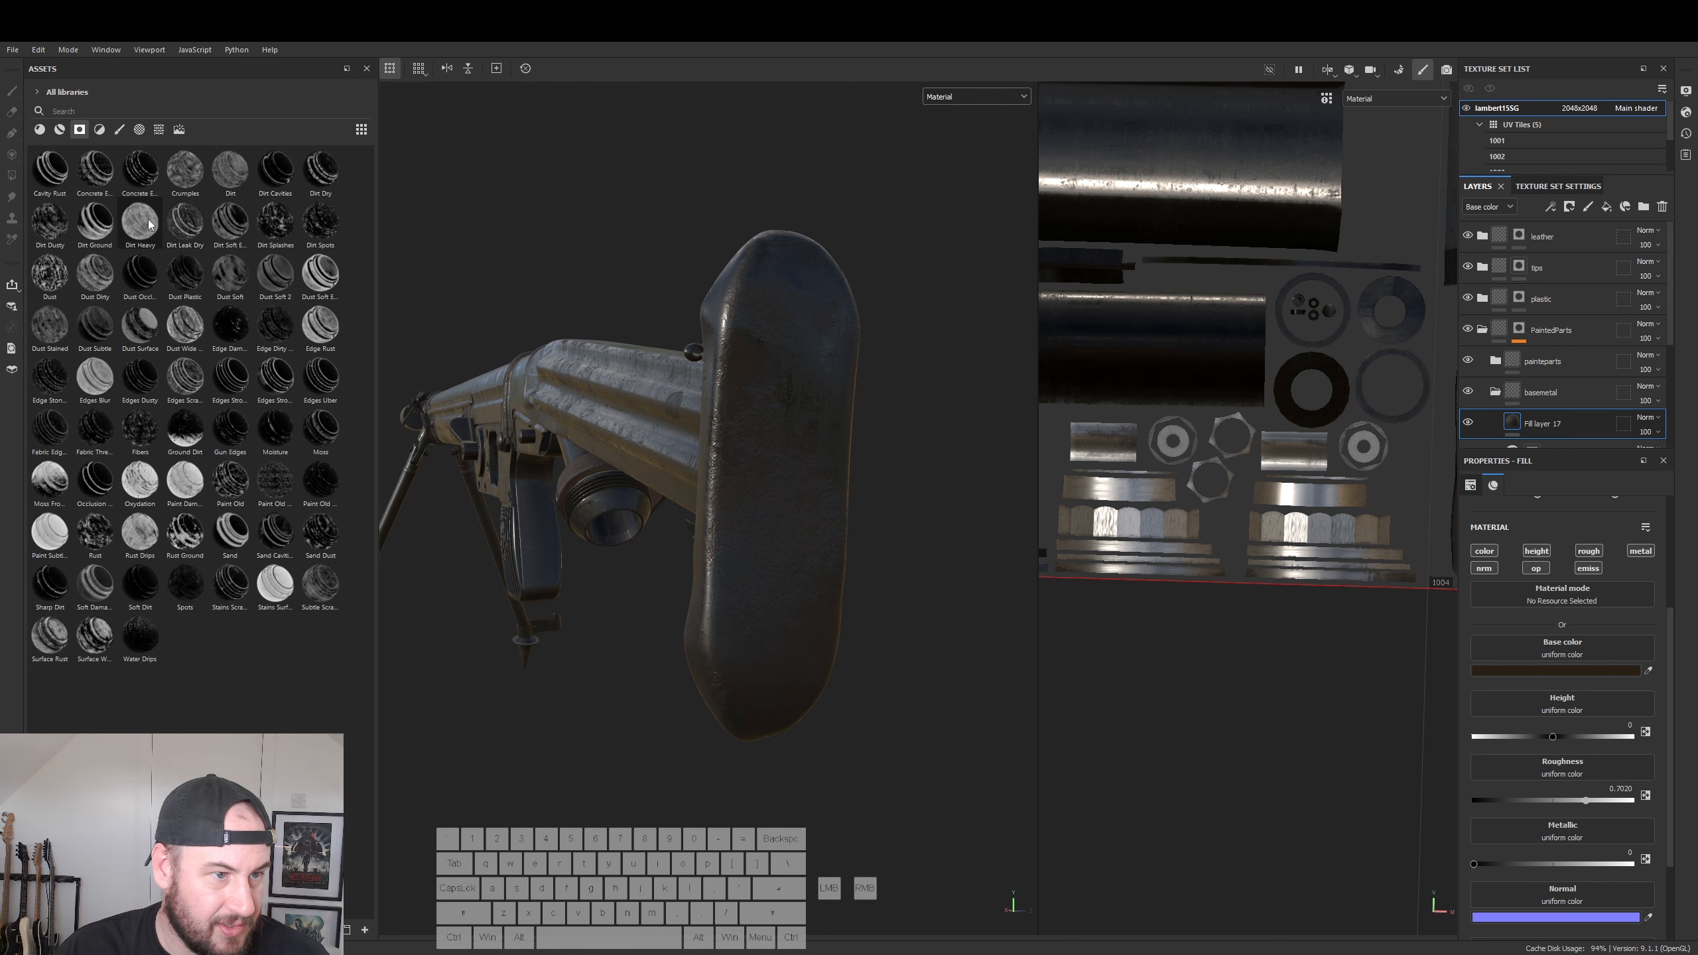
left_click(316, 226)
left_click_drag(316, 226, 1533, 422)
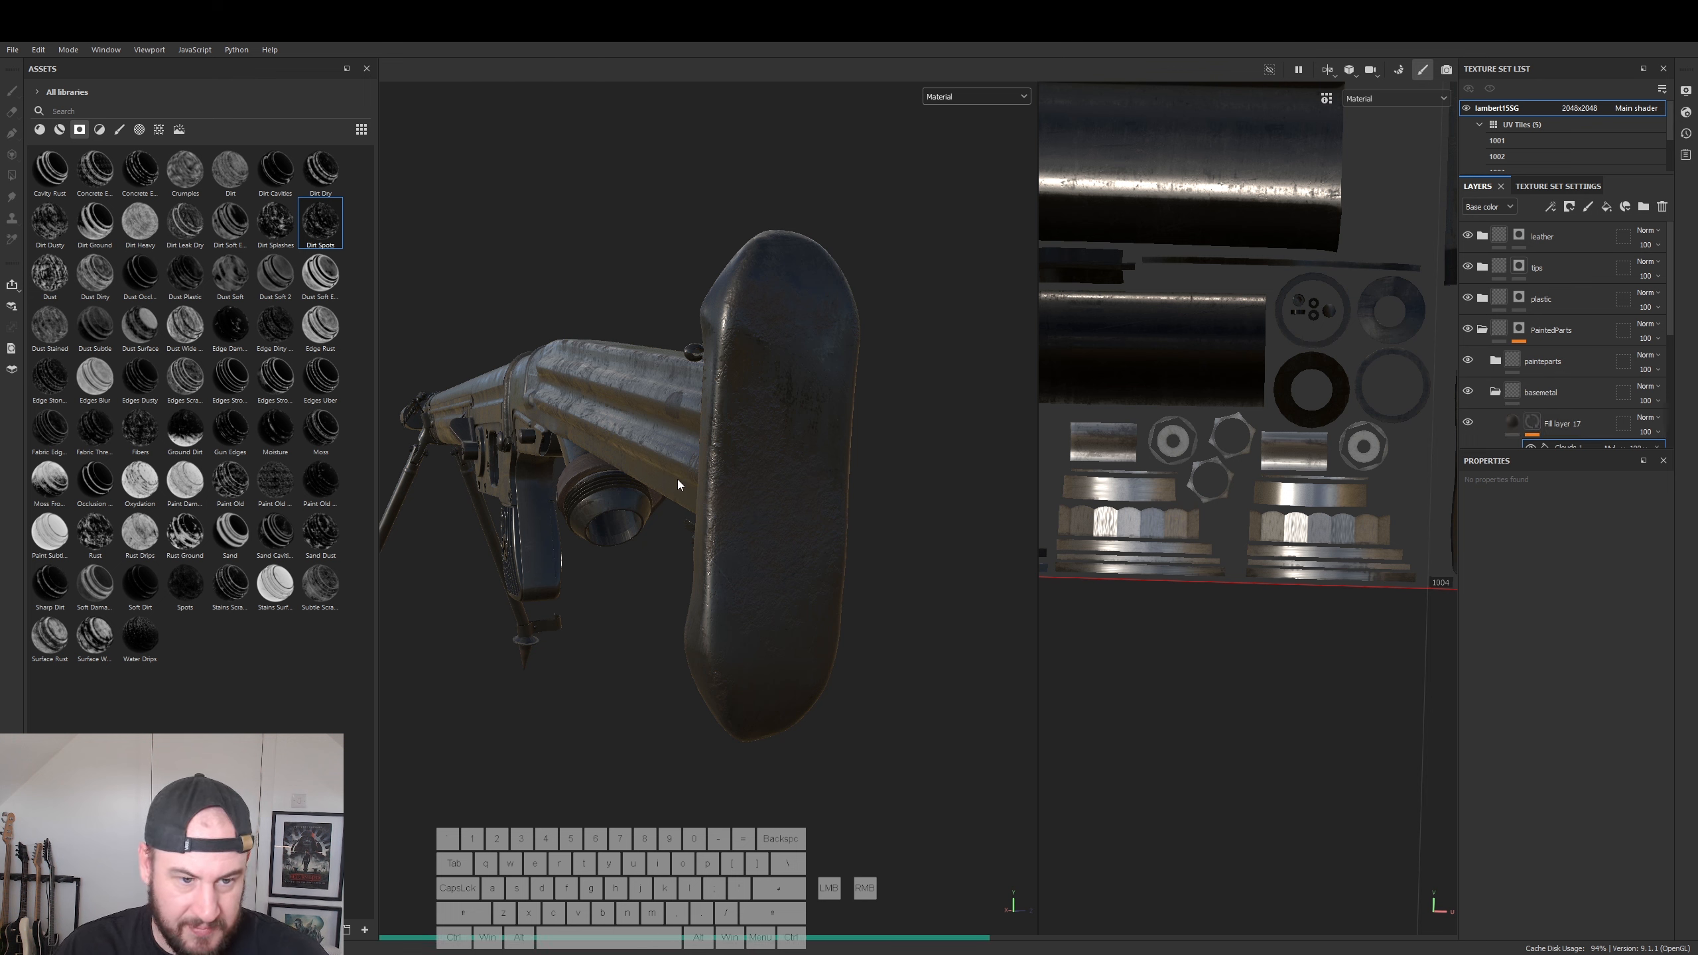
- Hide the paint folder inside PaintedParts and examine the brown spots on the stock's bare metal
left_click_drag(791, 534, 953, 560, "alt")
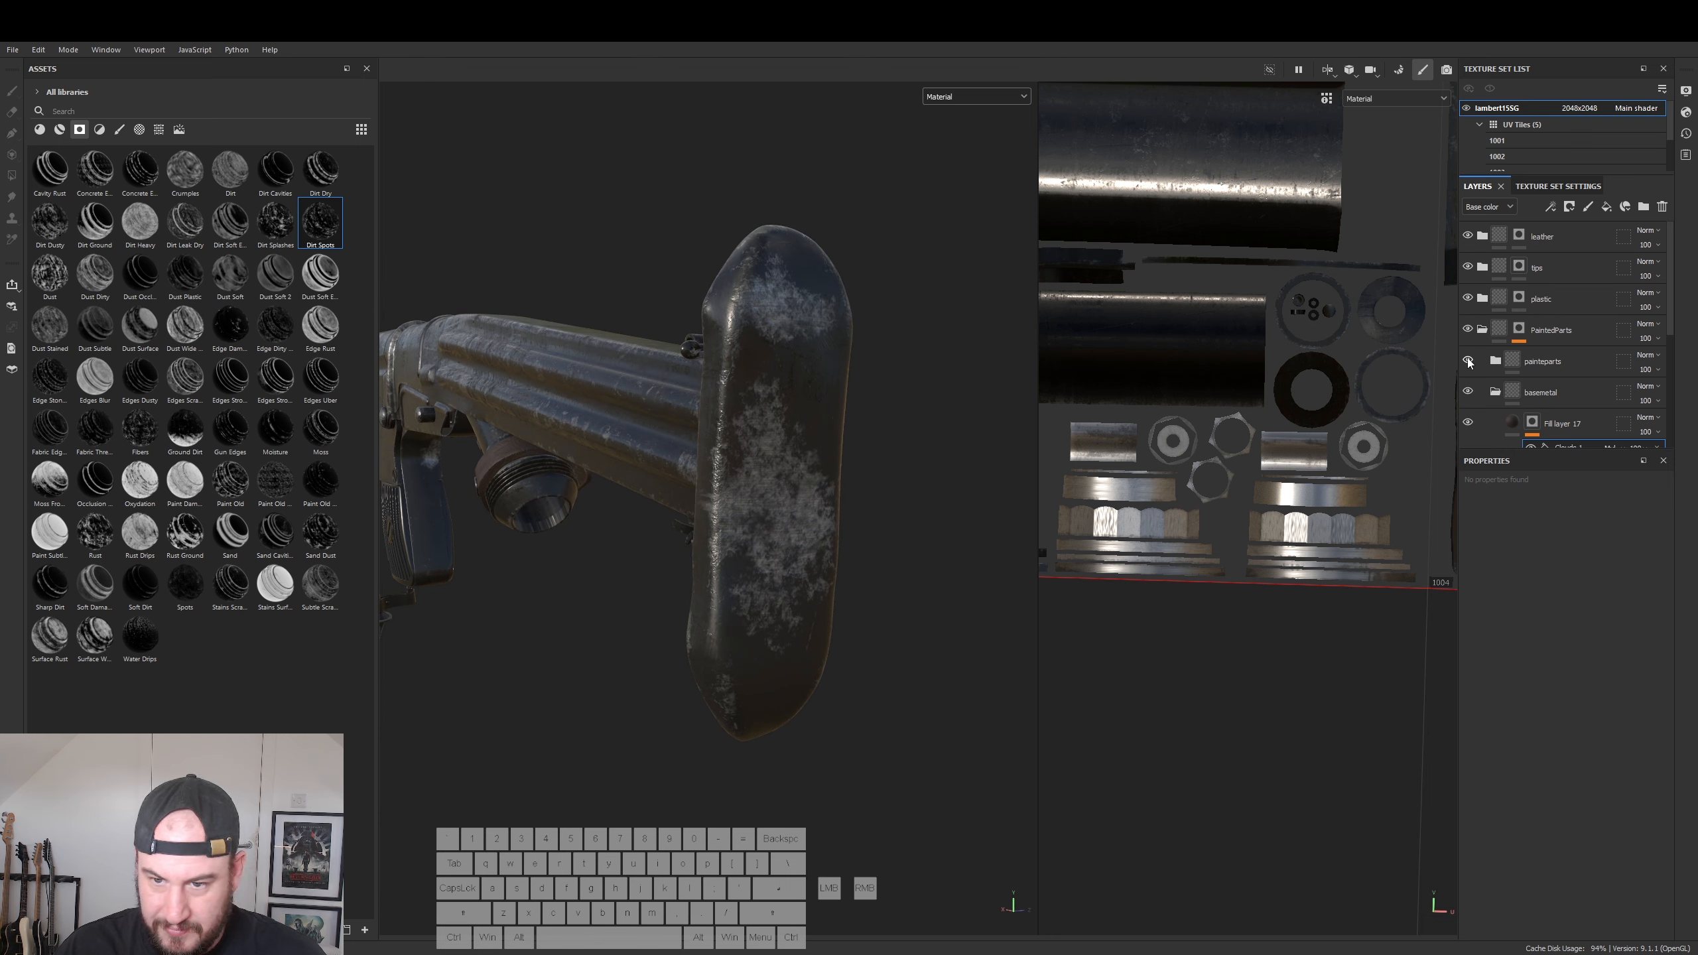
left_click(1482, 330)
left_click(1482, 329)
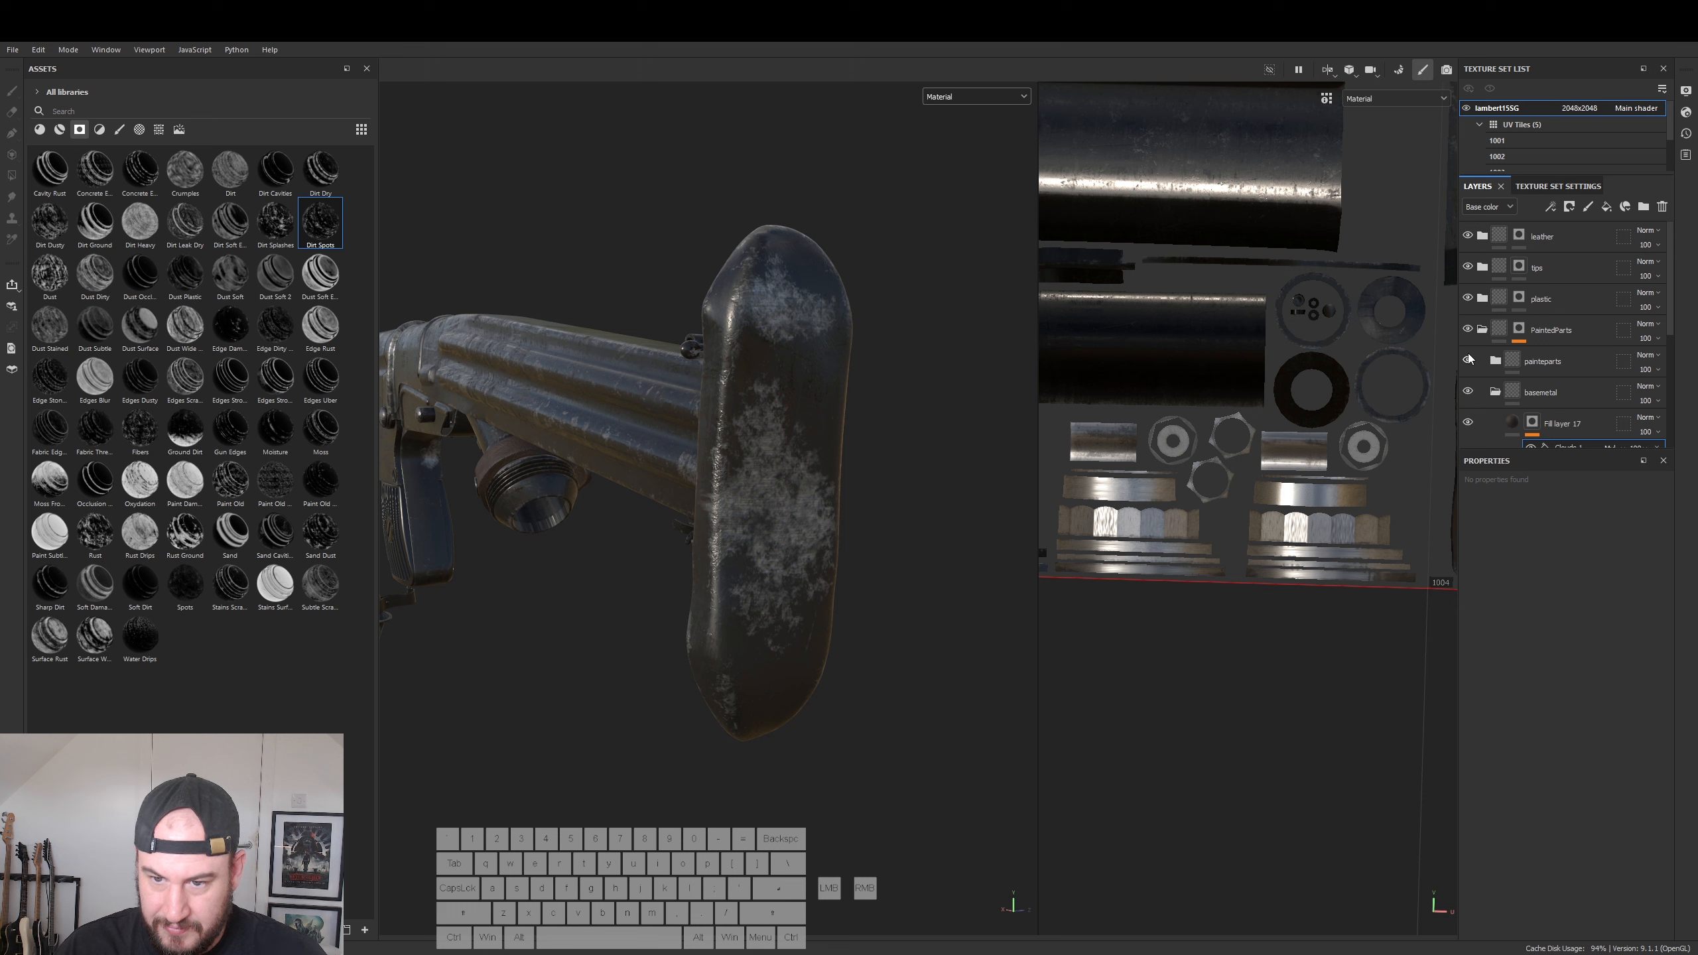
left_click(1468, 360)
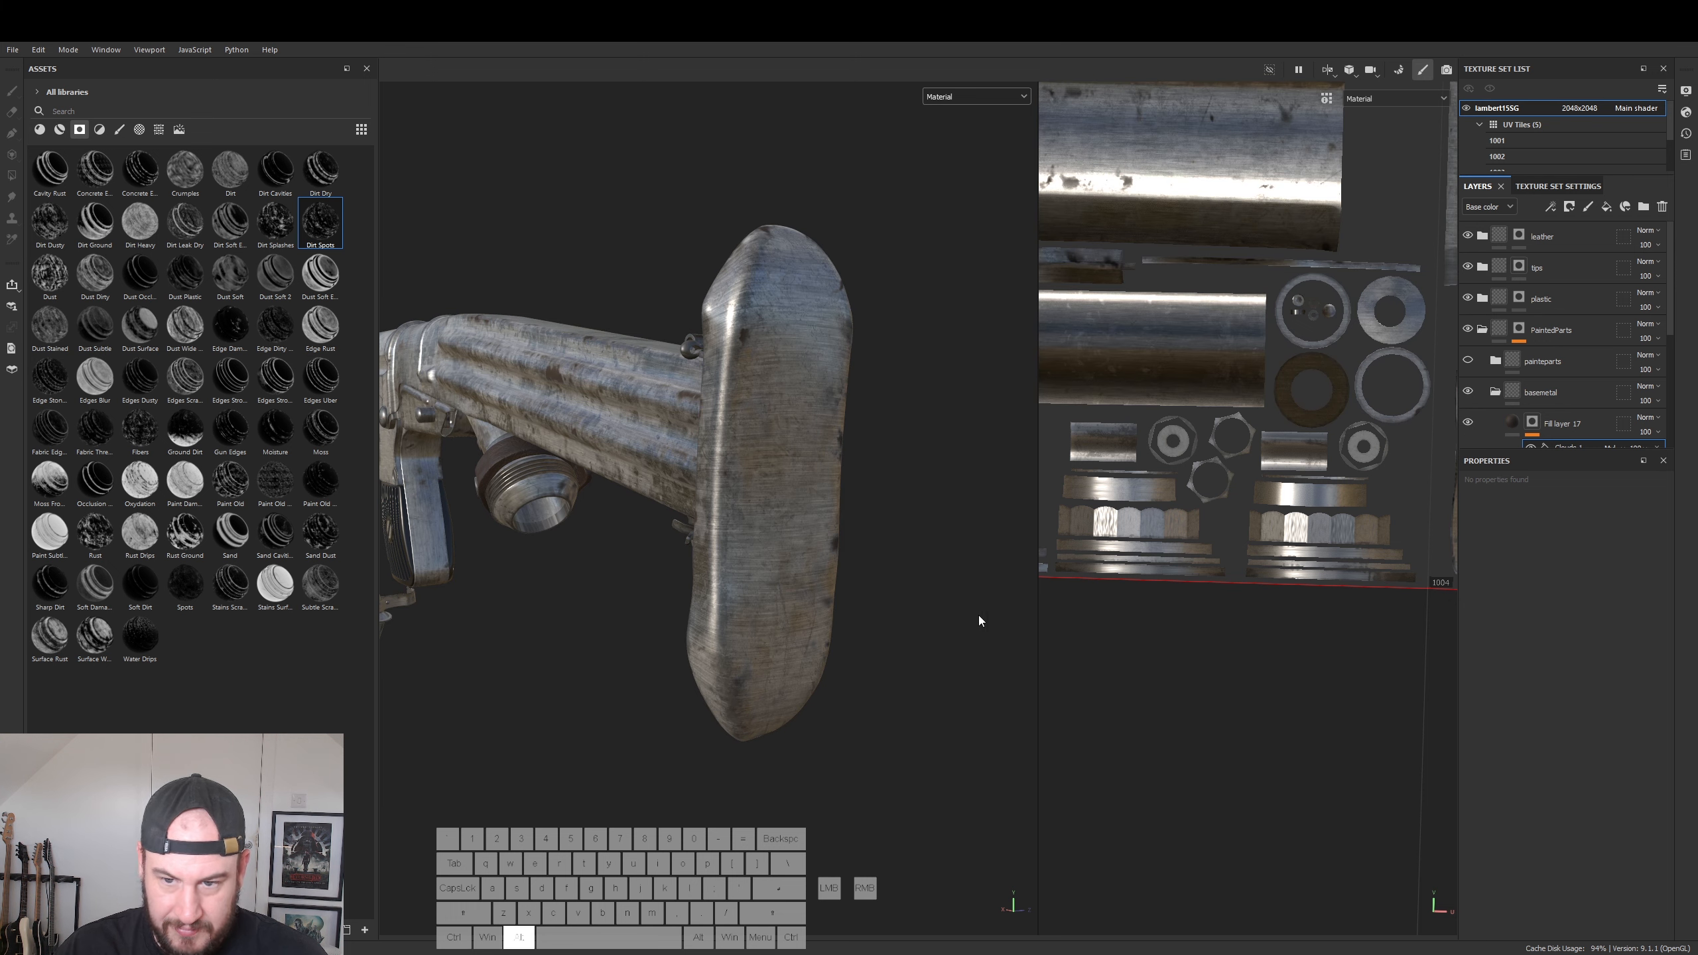
left_click_drag(851, 615, 736, 589, "alt")
right_click_drag(736, 588, 1145, 619, "alt")
left_click_drag(743, 495, 660, 500, "alt")
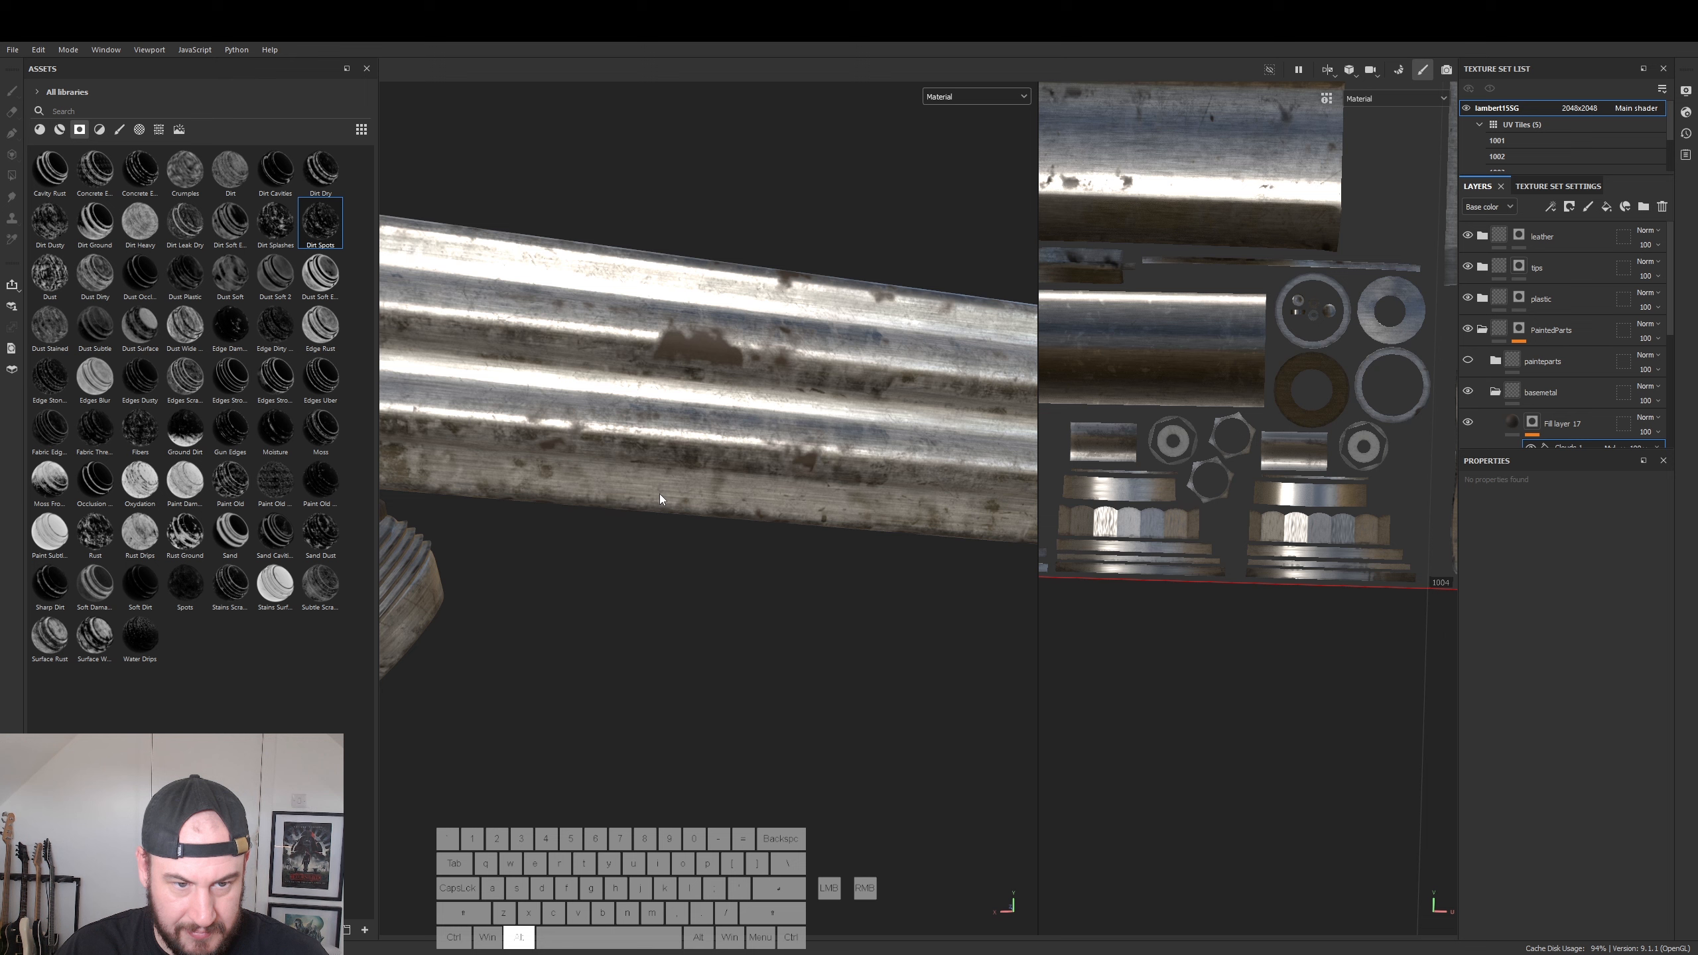
- Try adding a fill effect to the content of Fill layer 17, then remove it
scroll(1575, 442, "down", 3)
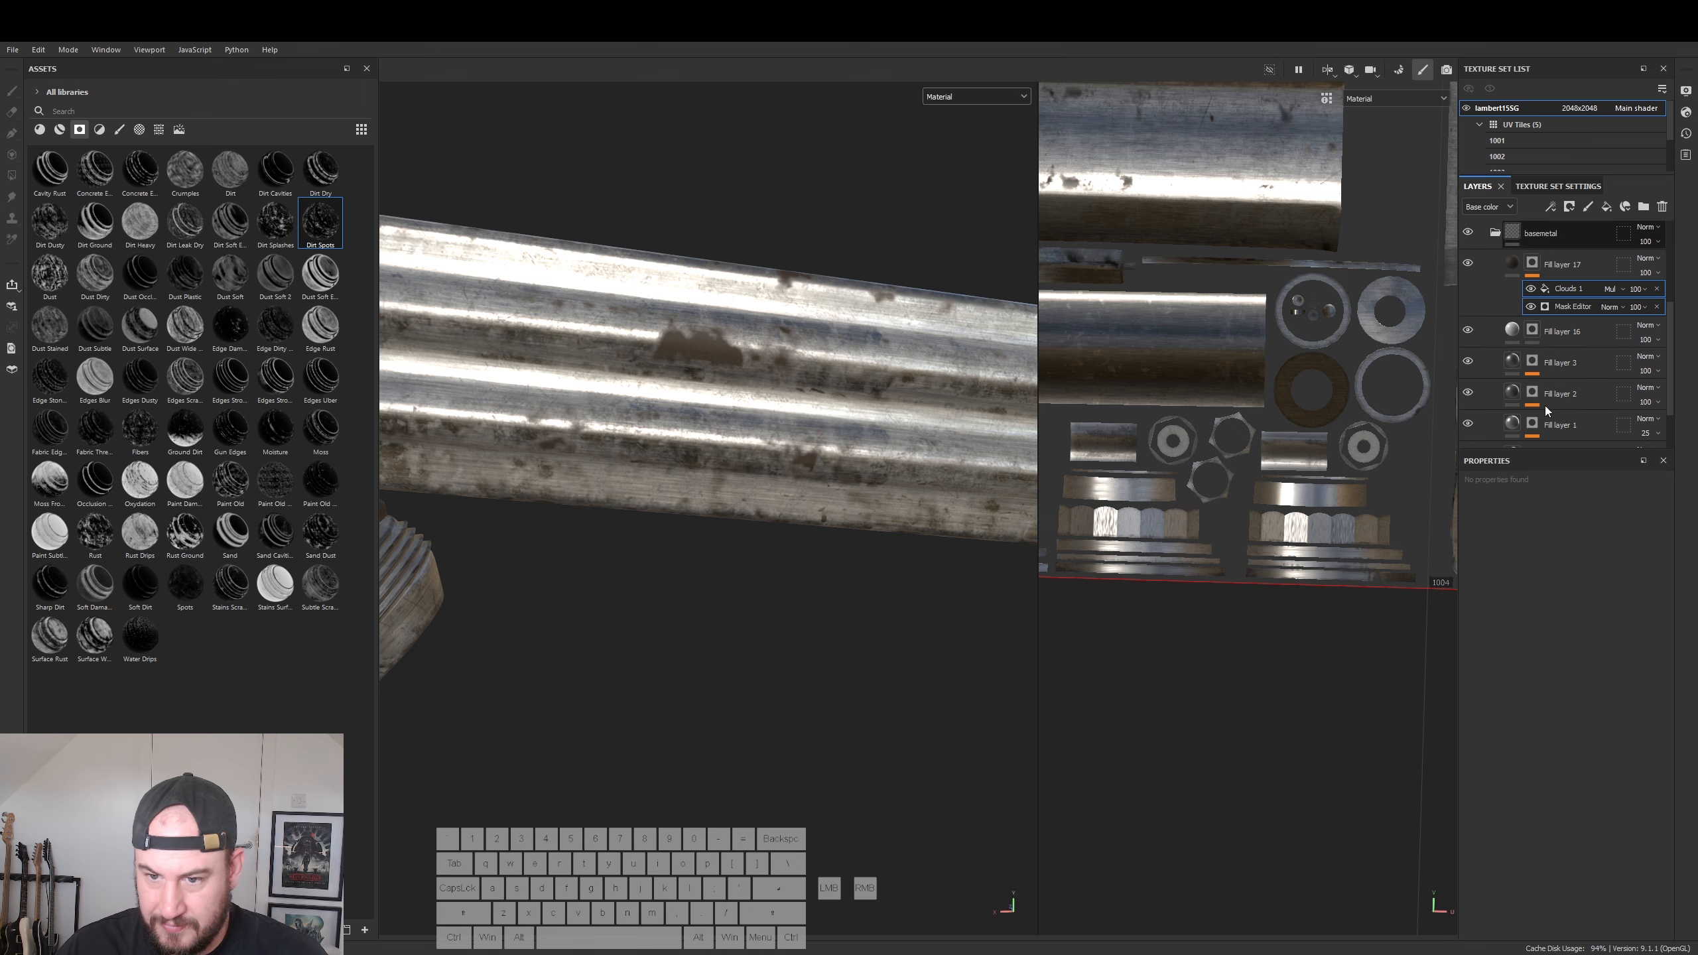
left_click(1514, 264)
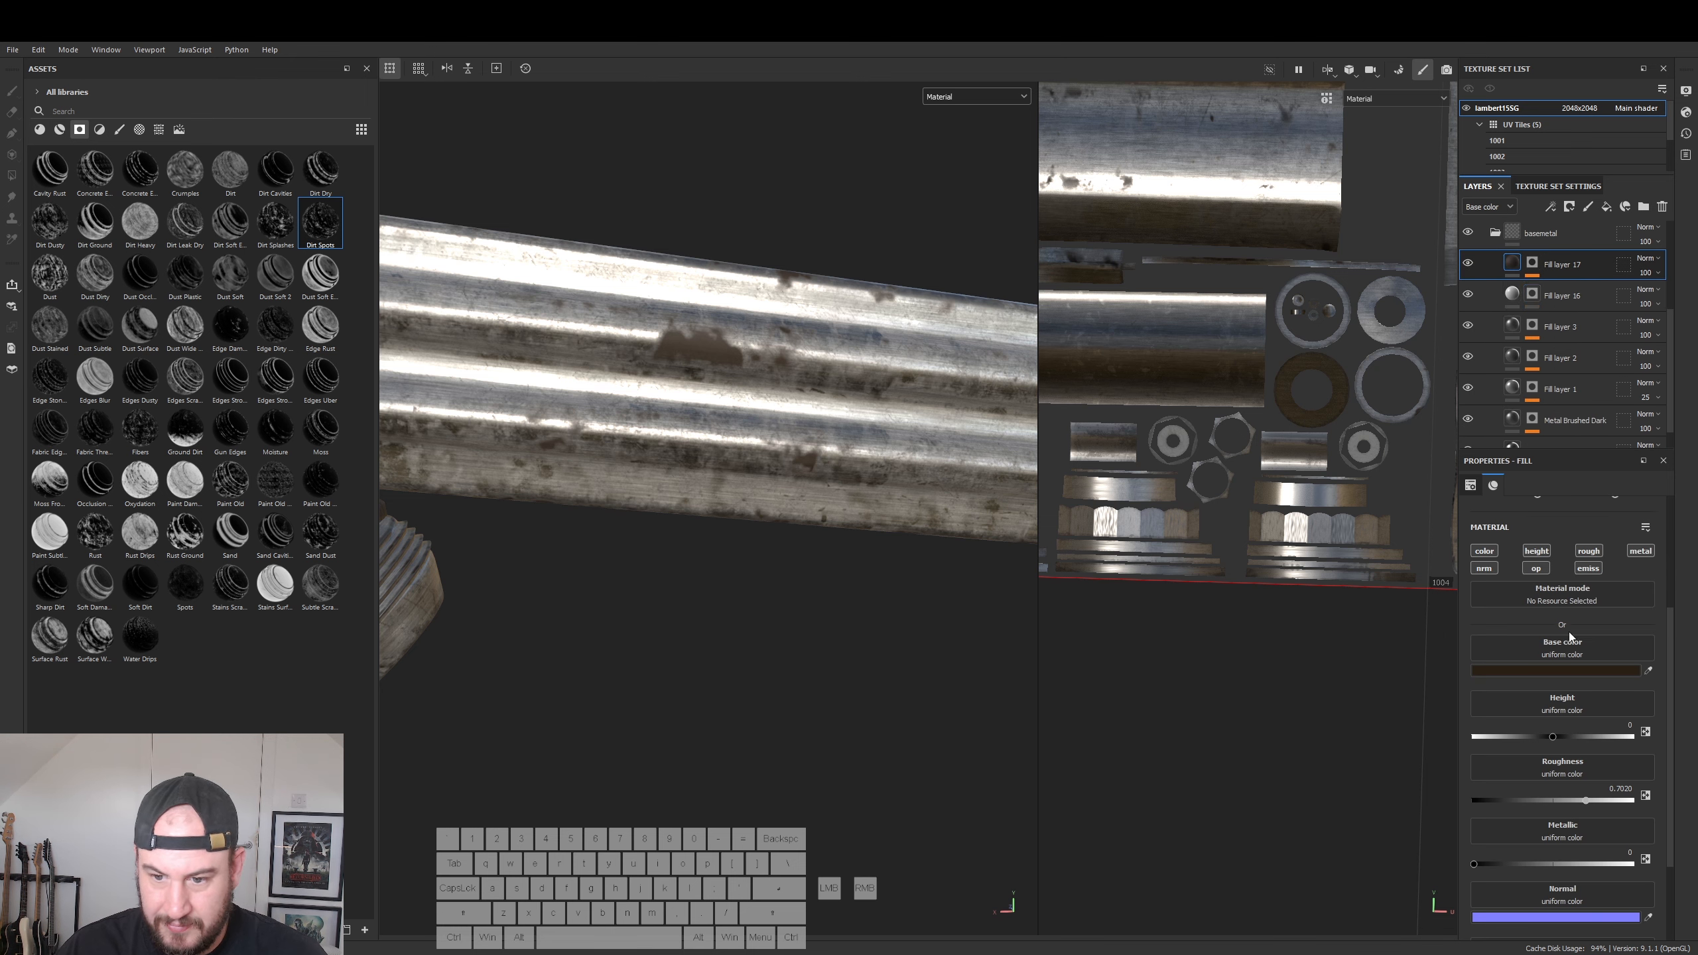
left_click(1531, 264)
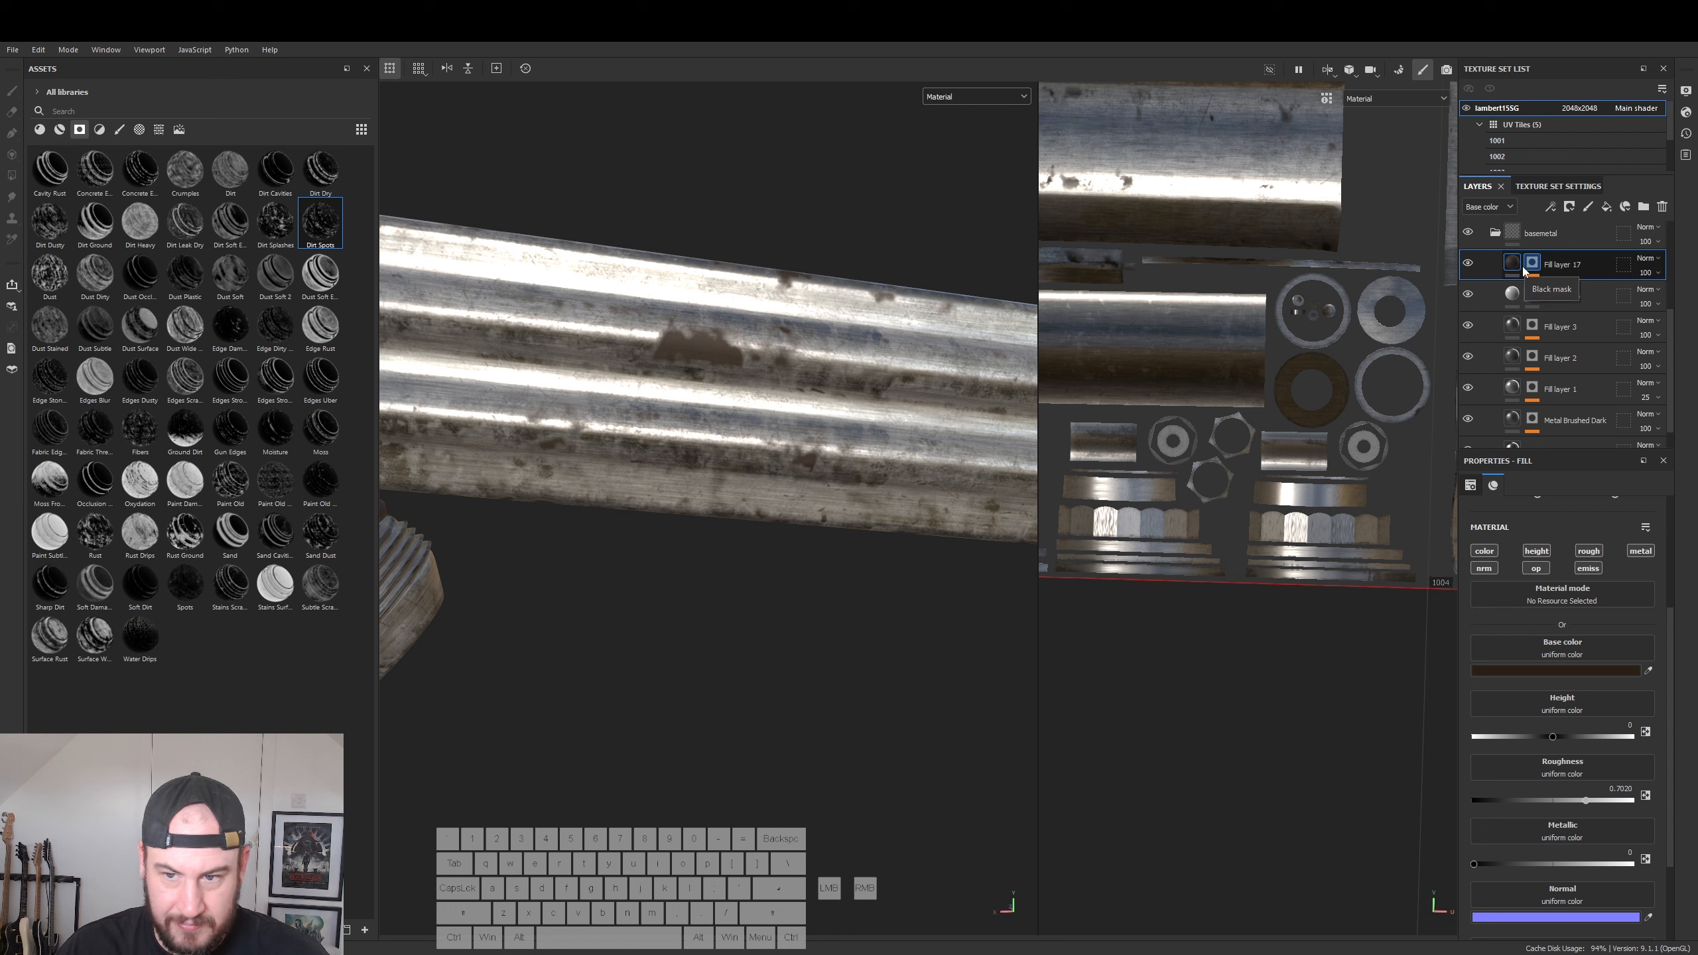
left_click(1514, 271)
right_click(1514, 268)
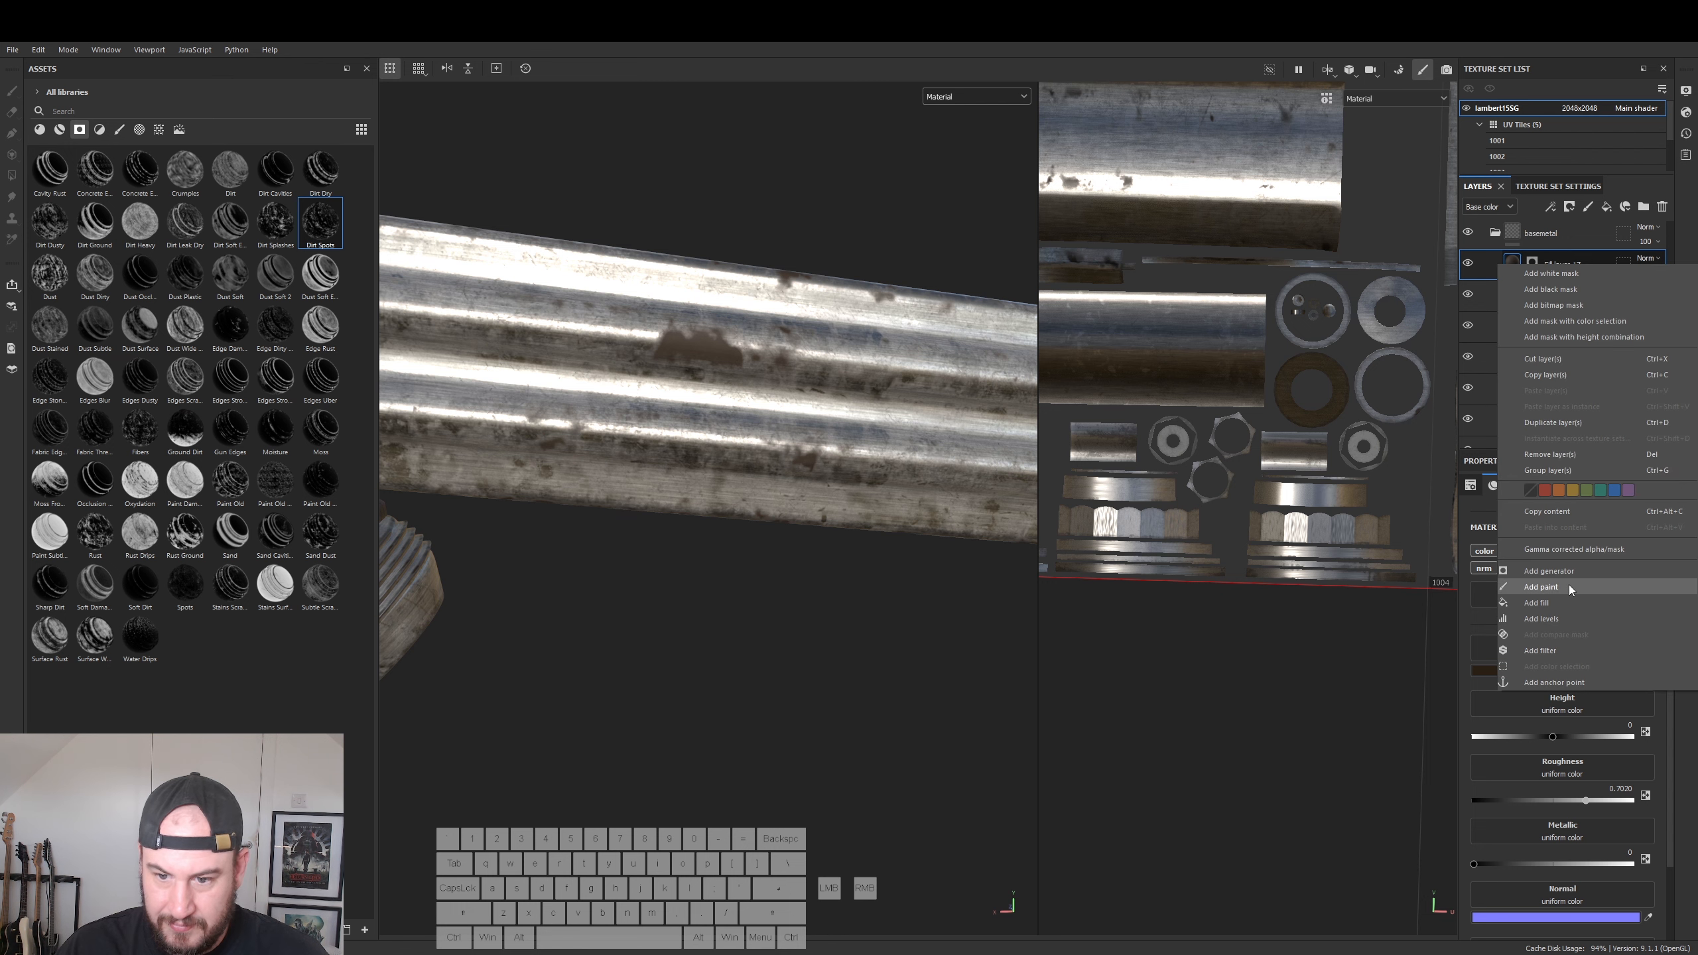
left_click(1560, 603)
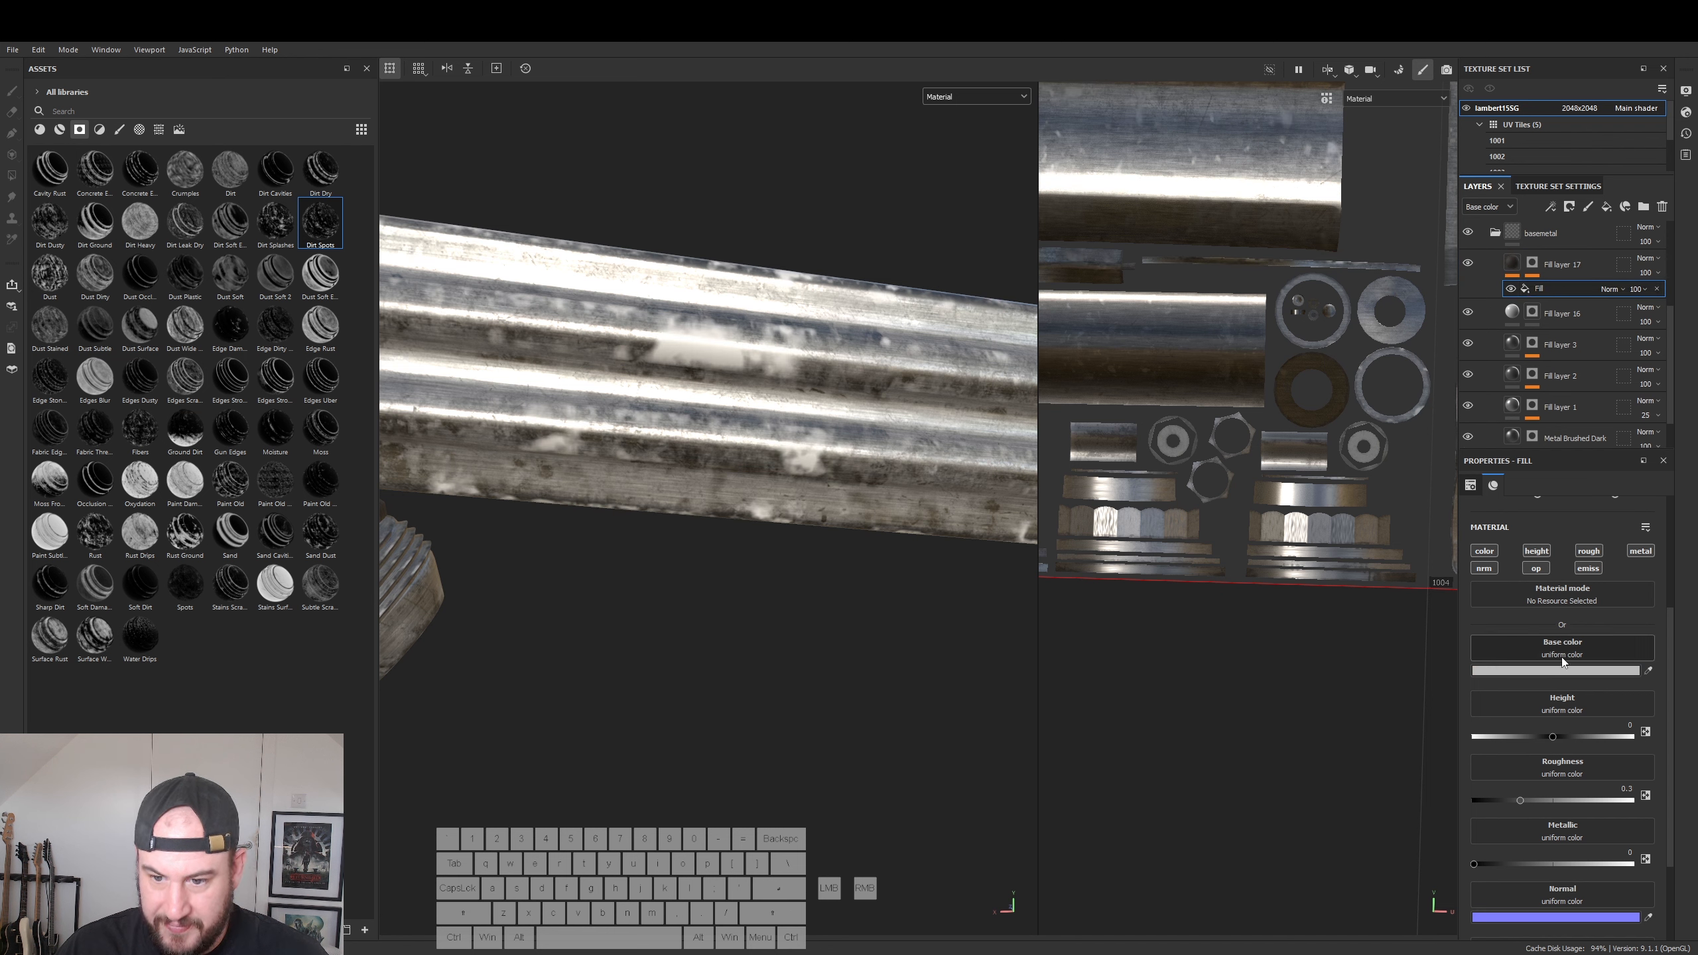
right_click(1538, 290)
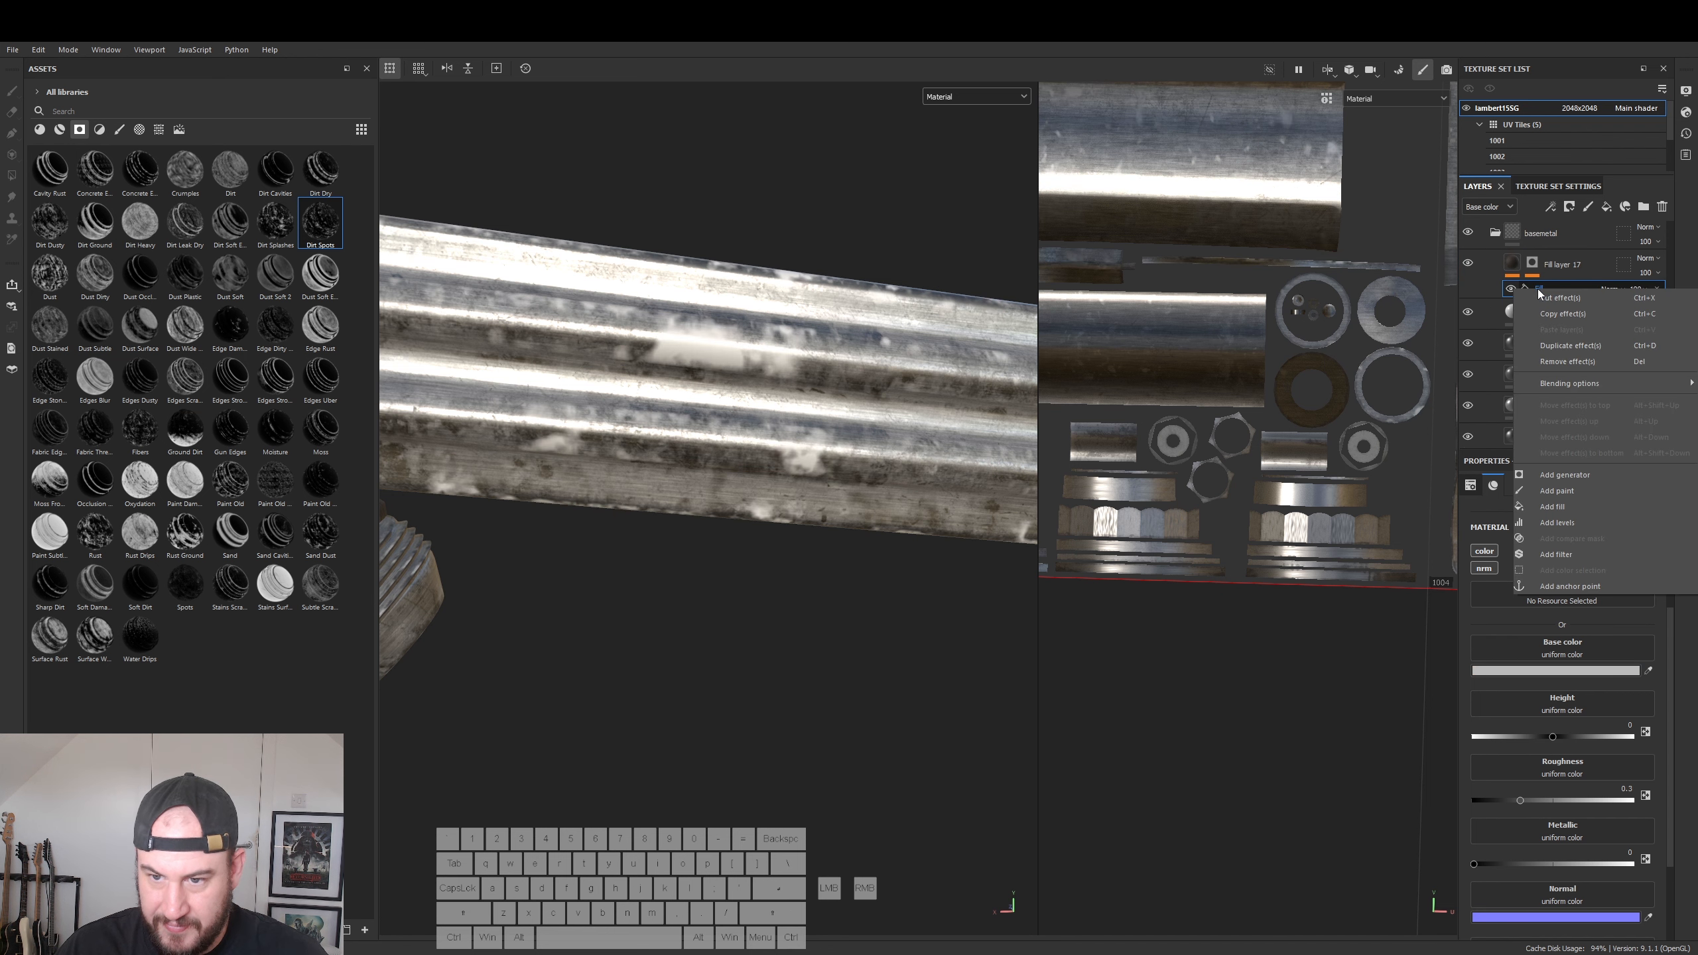
left_click(1537, 287)
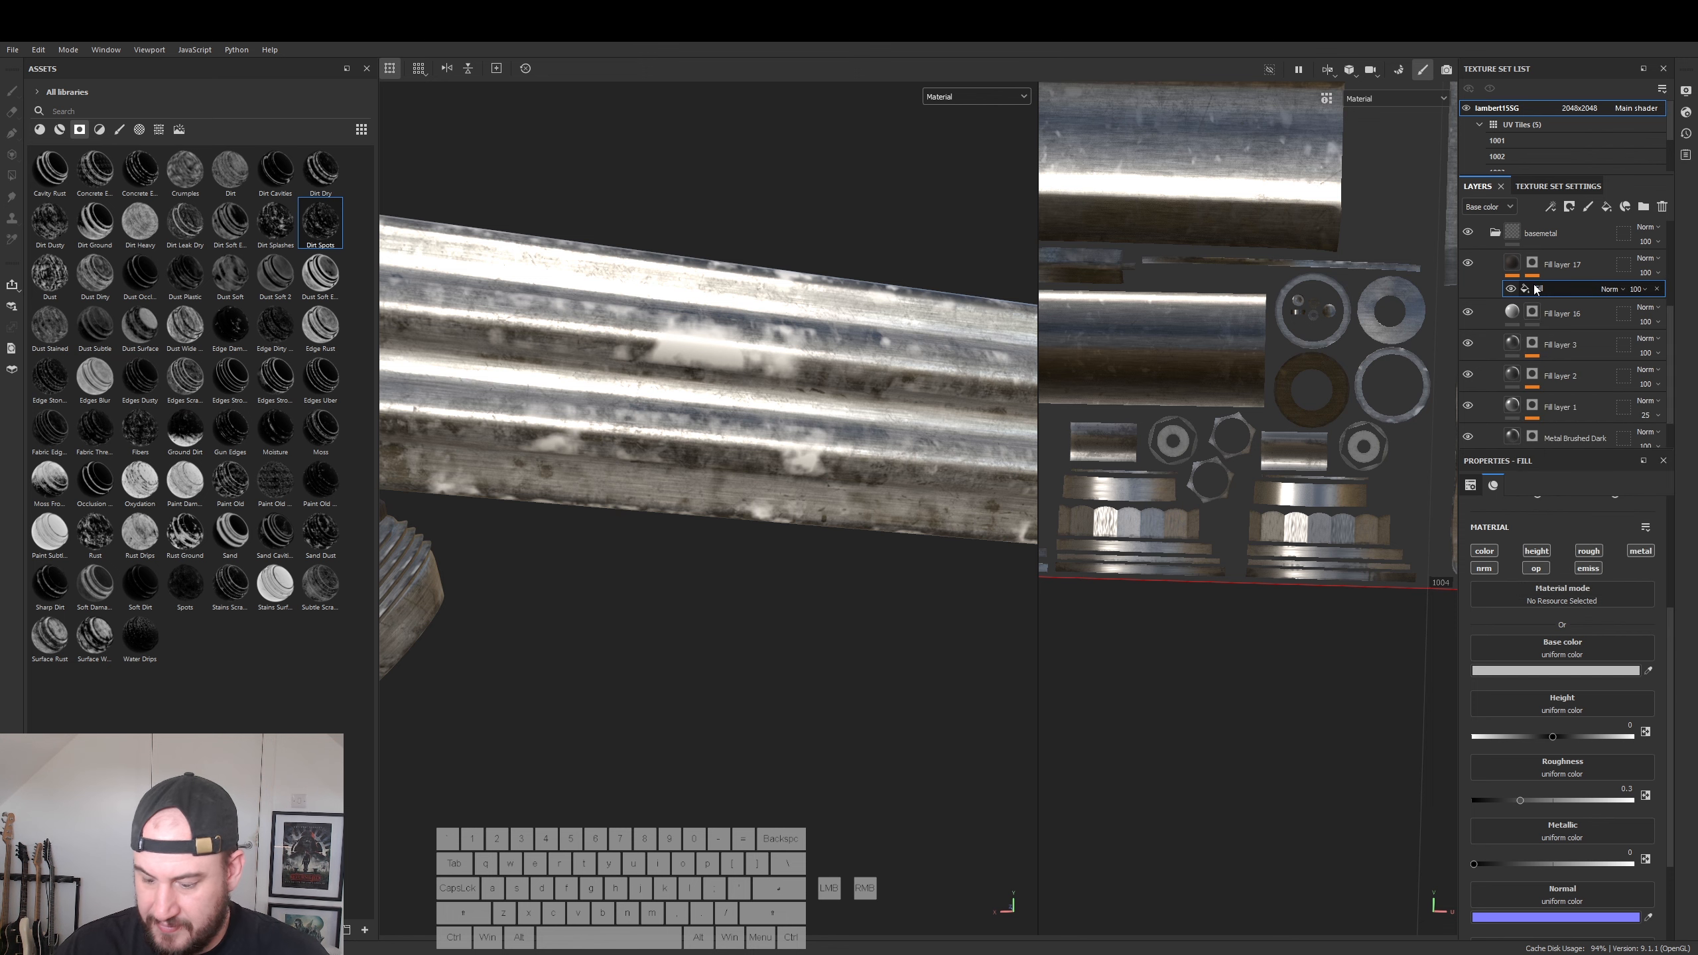
key("Delete")
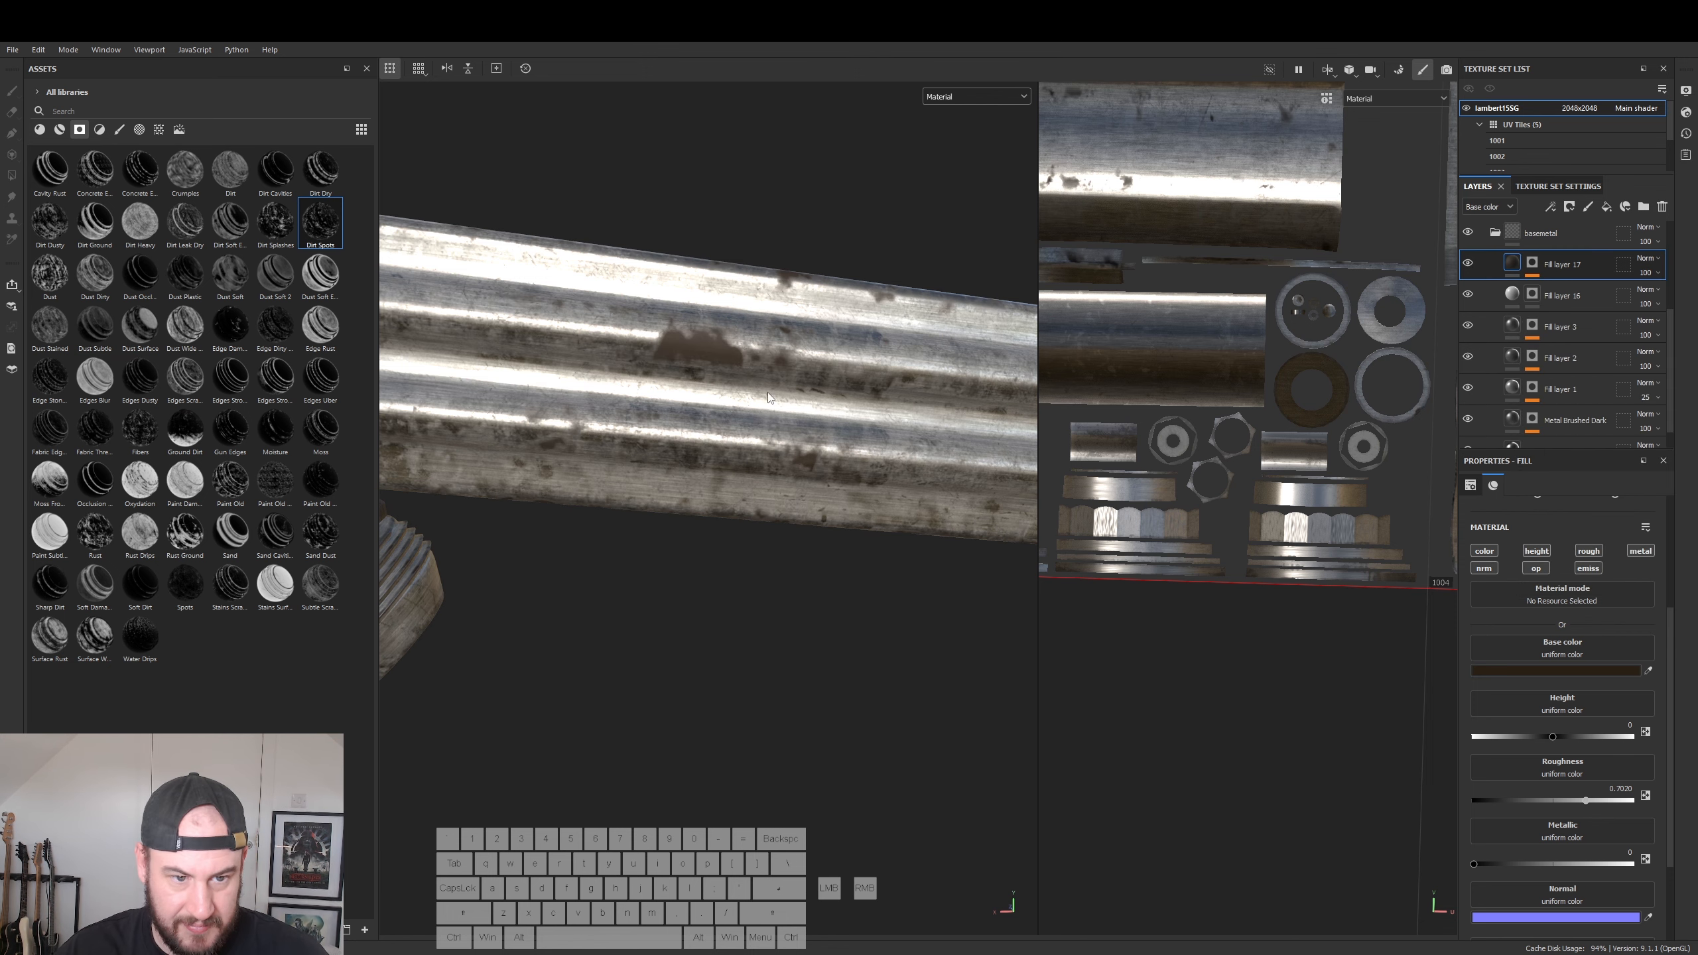
- Place Fill layer 17 in a new folder named rust inside basemetal, then select the layer again
left_click_drag(983, 401, 956, 495, "alt")
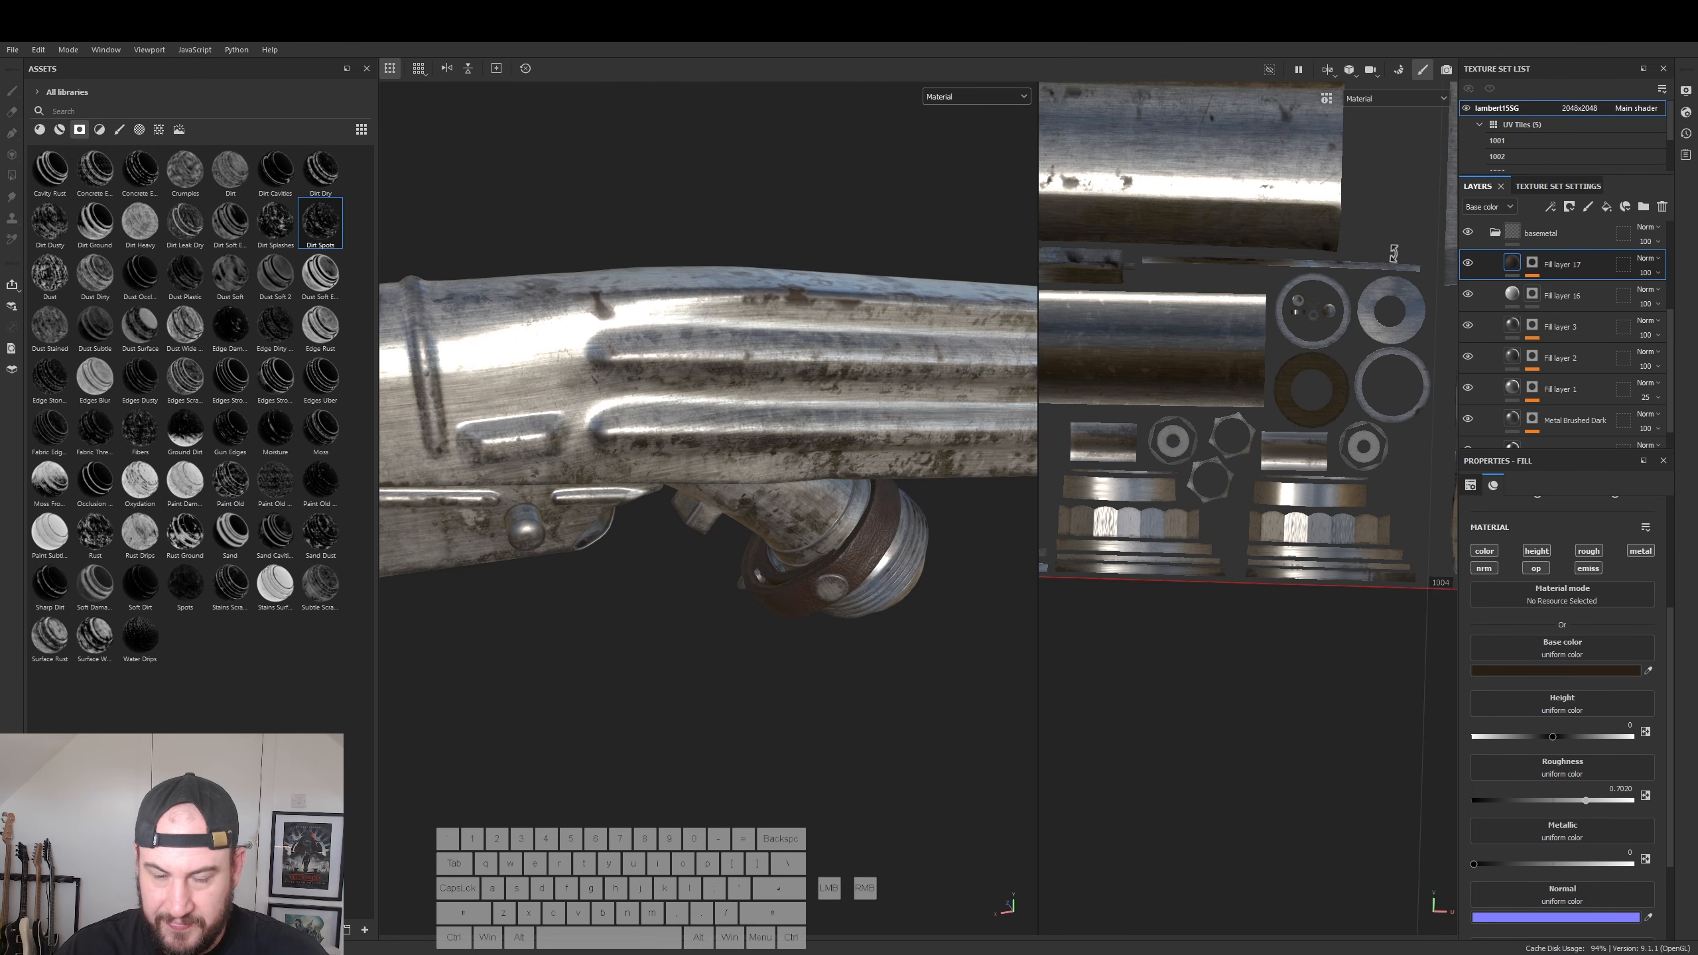
middle_click_drag(964, 422, 767, 457, "alt")
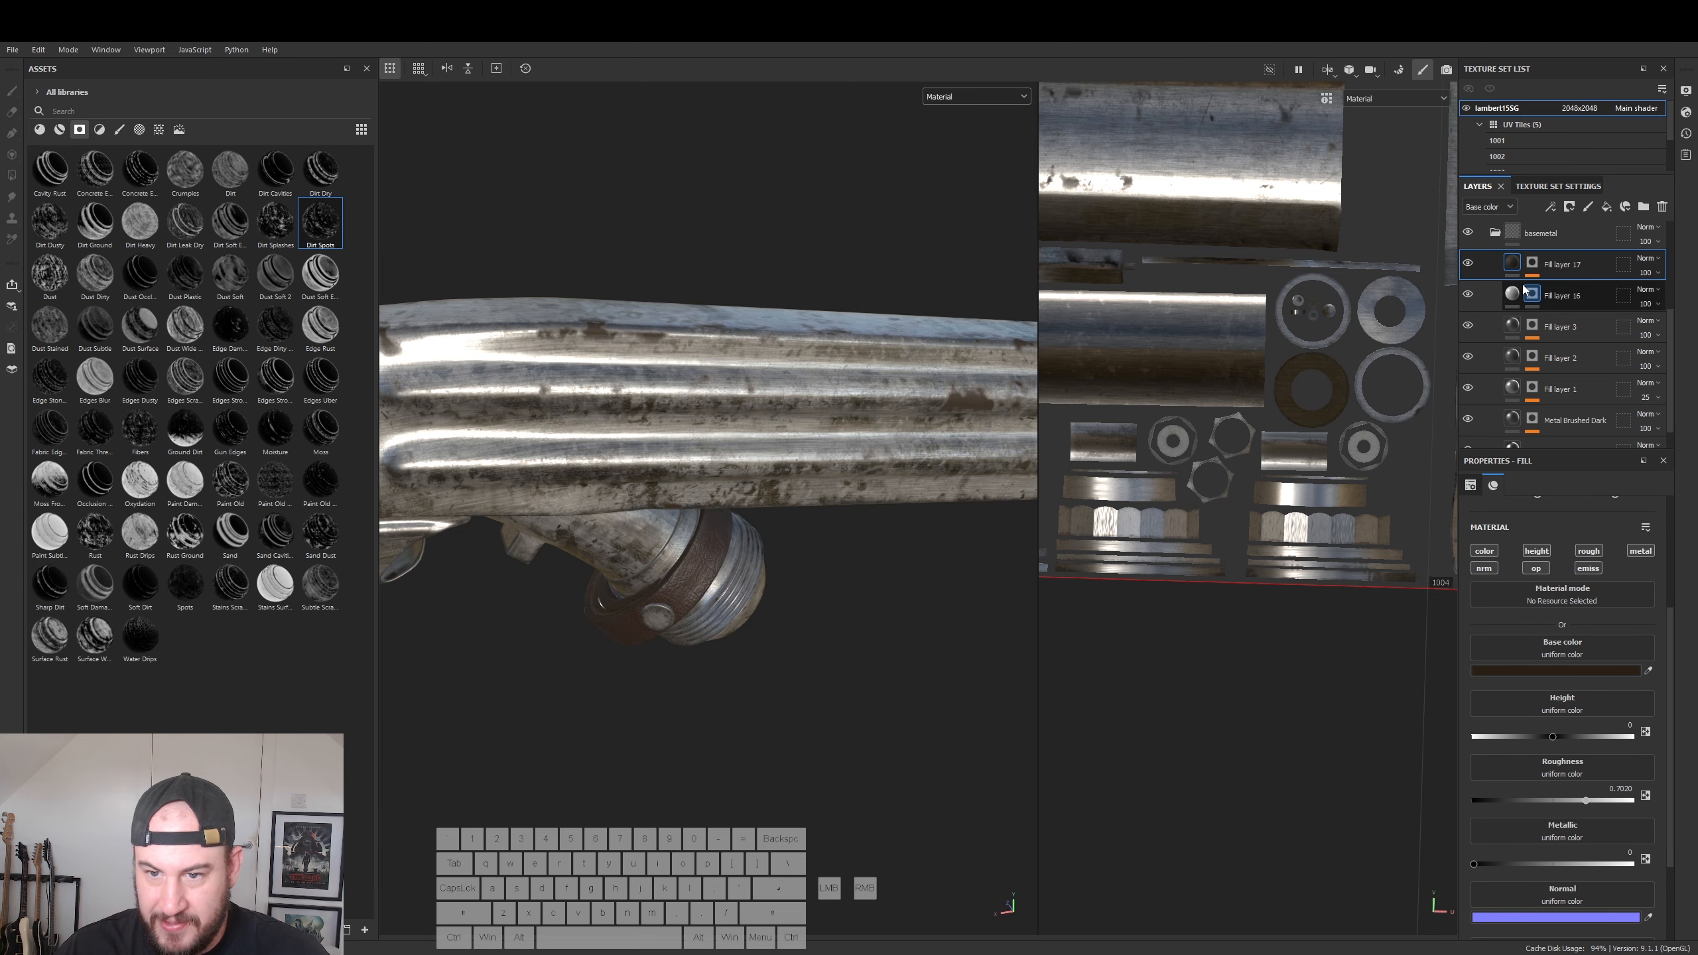
mouse_move(1518, 268)
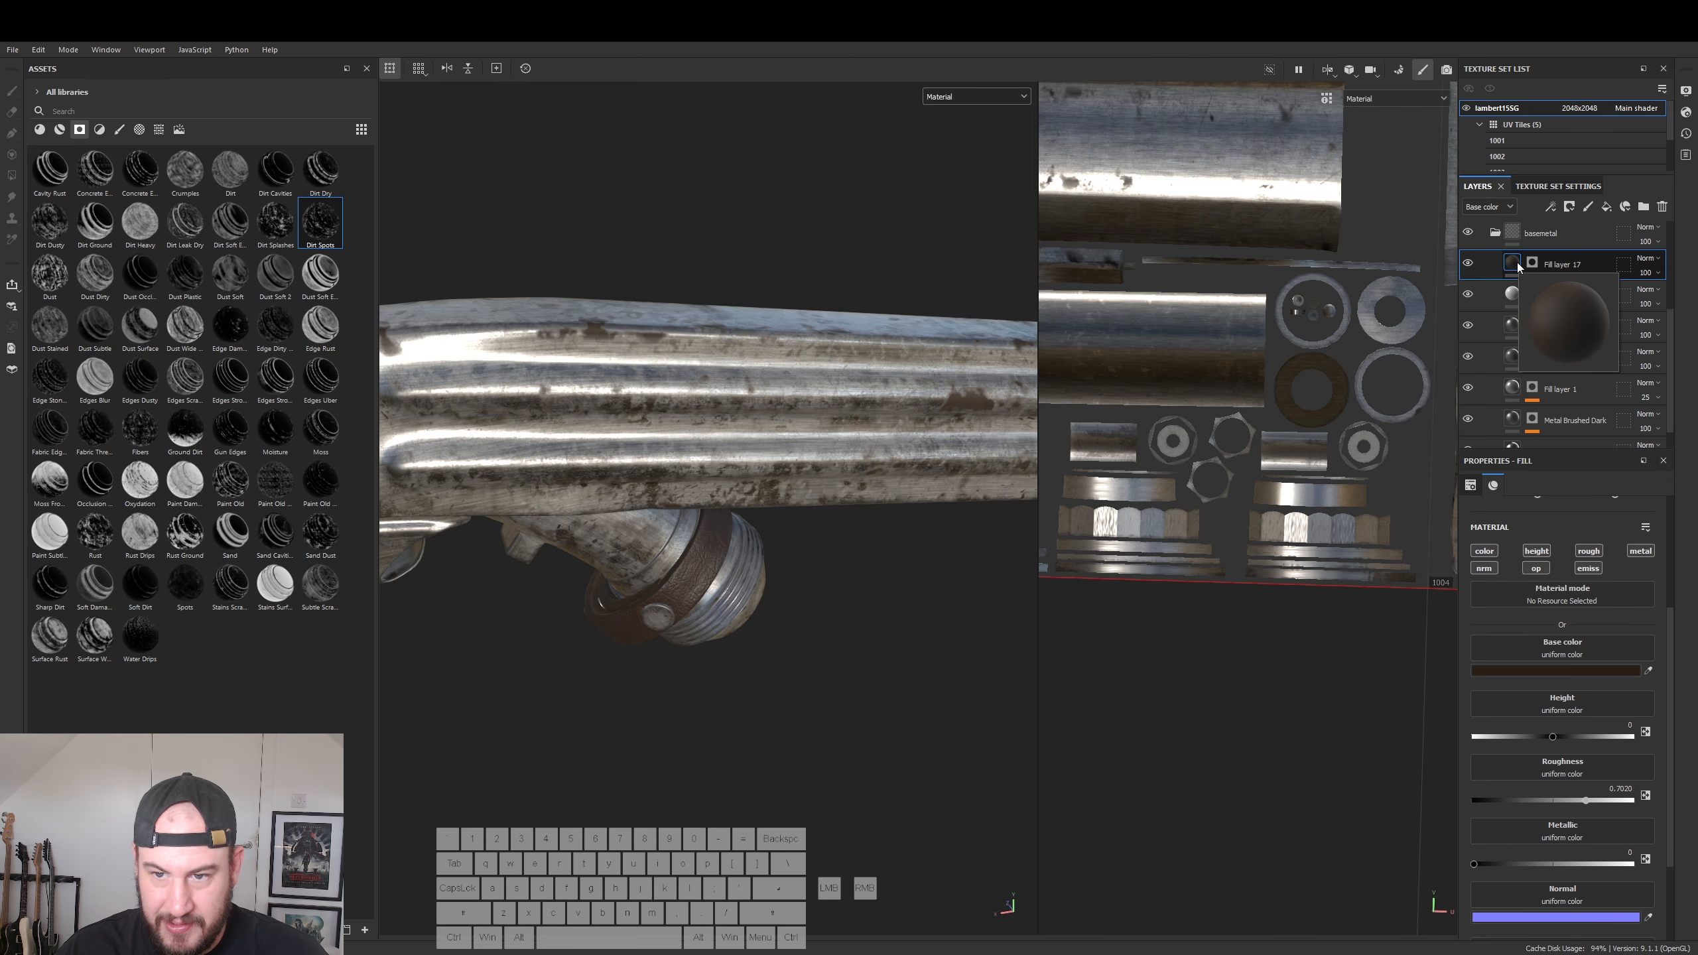
left_click(1568, 263)
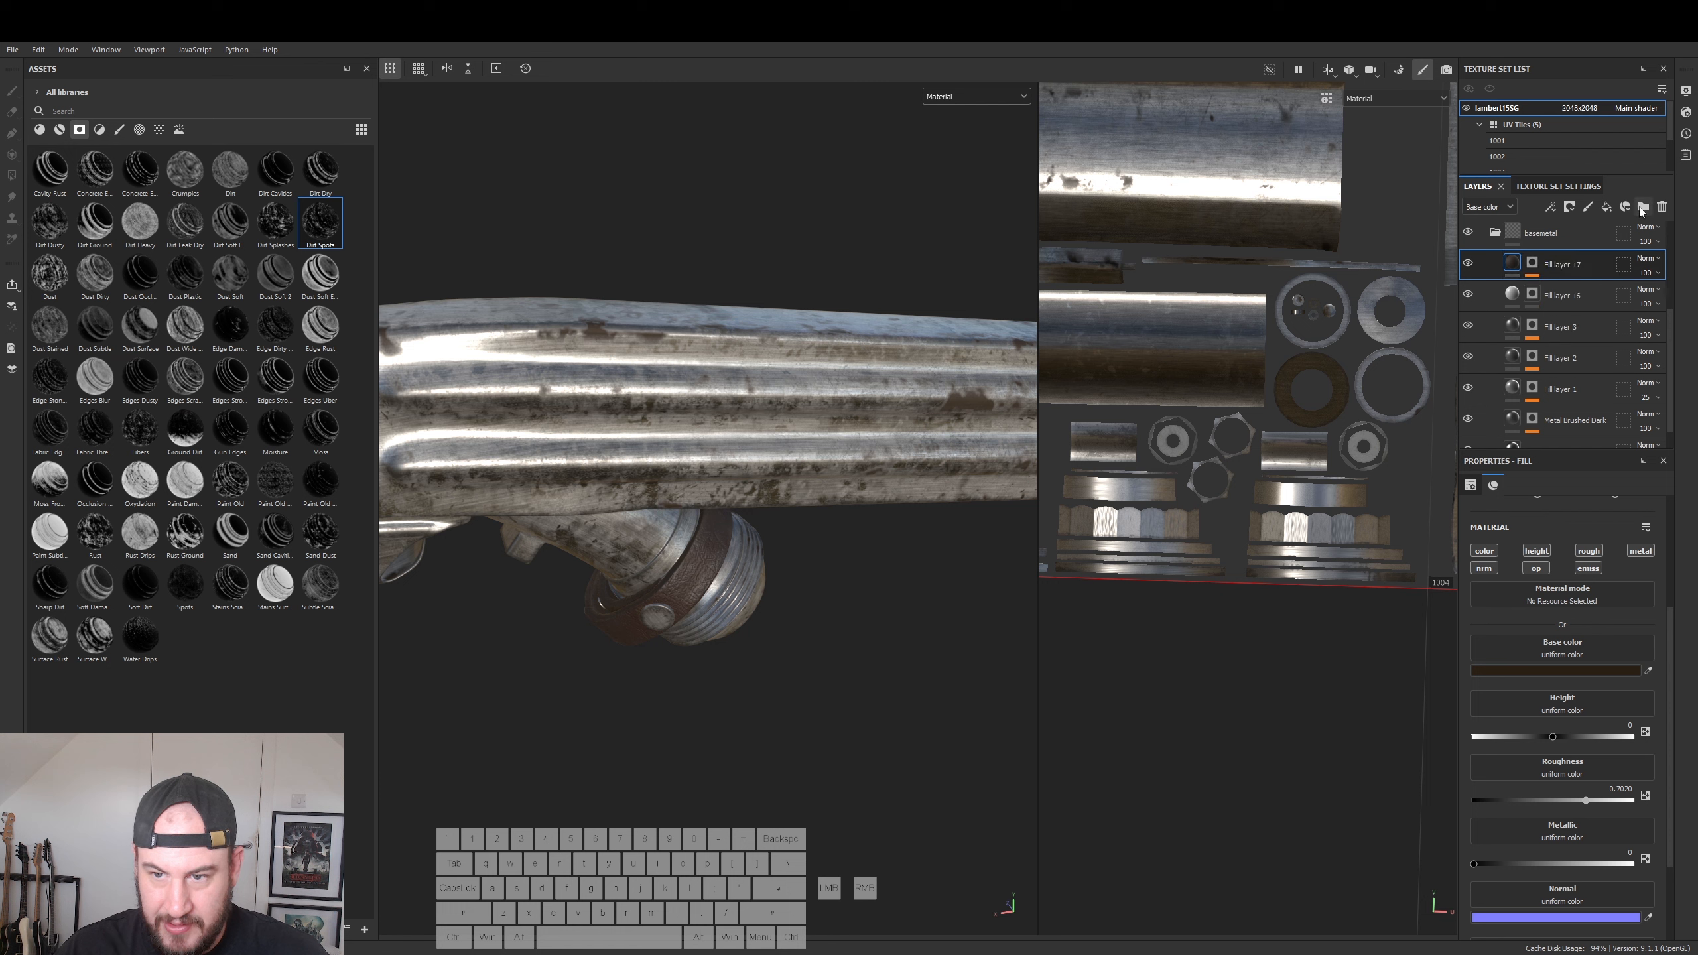
left_click(1644, 206)
left_click(1553, 297)
left_click_drag(1553, 297, 1558, 265)
double_click(1557, 265)
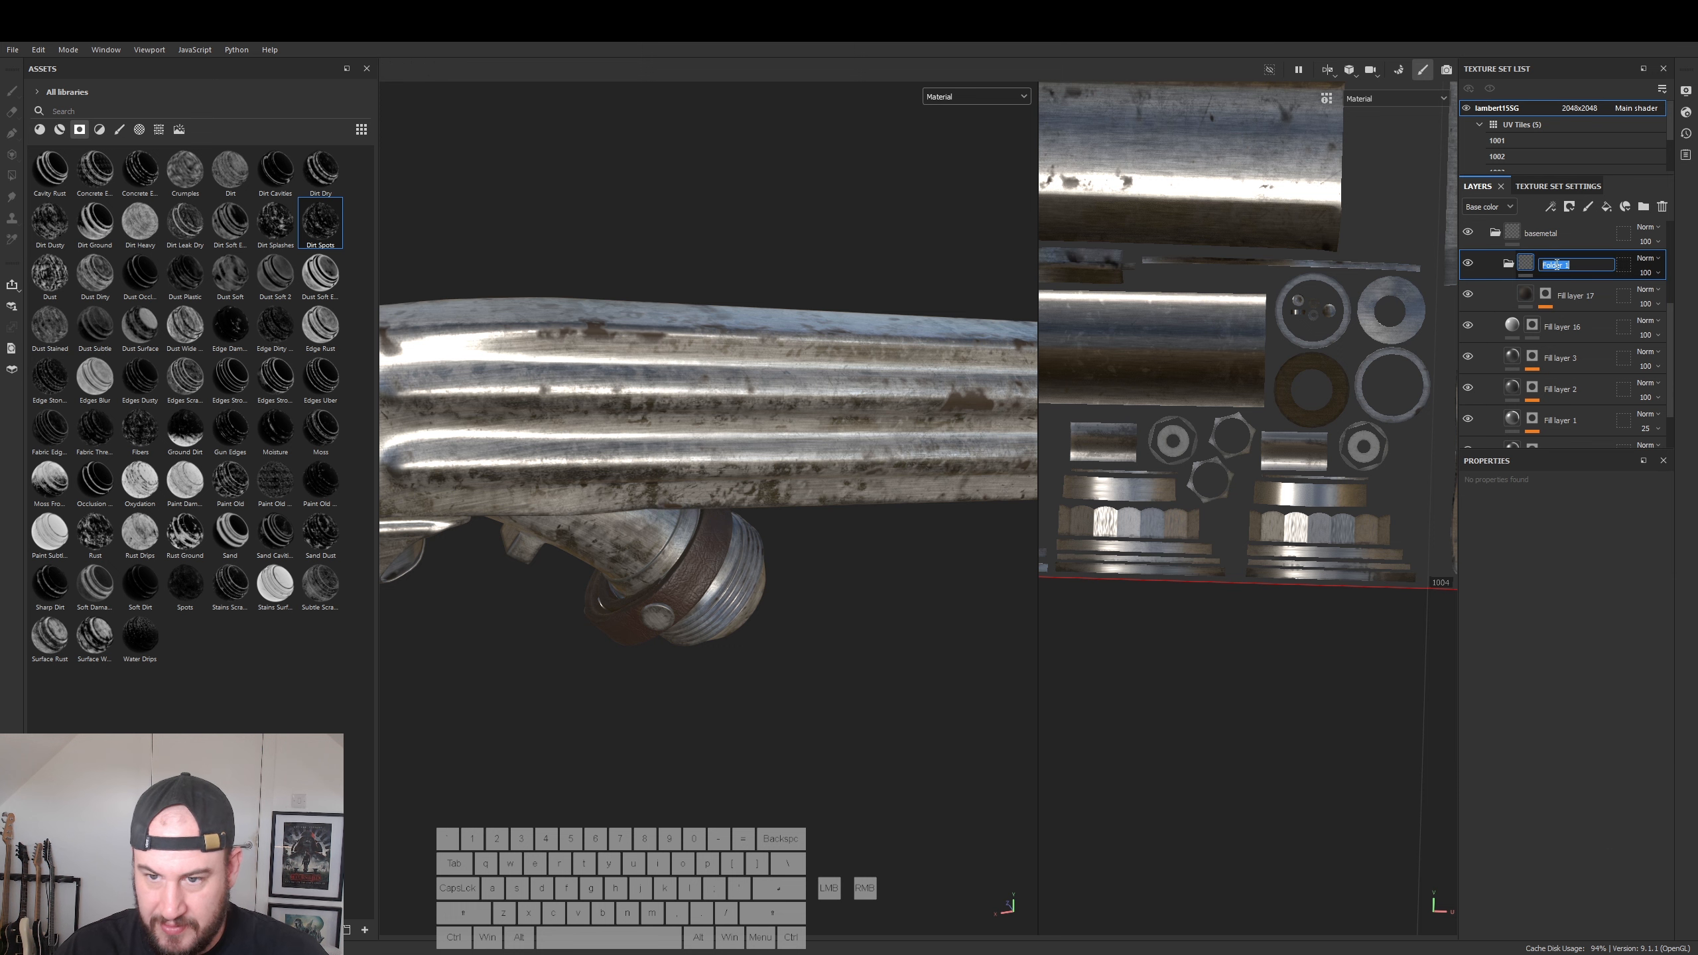
type("rust")
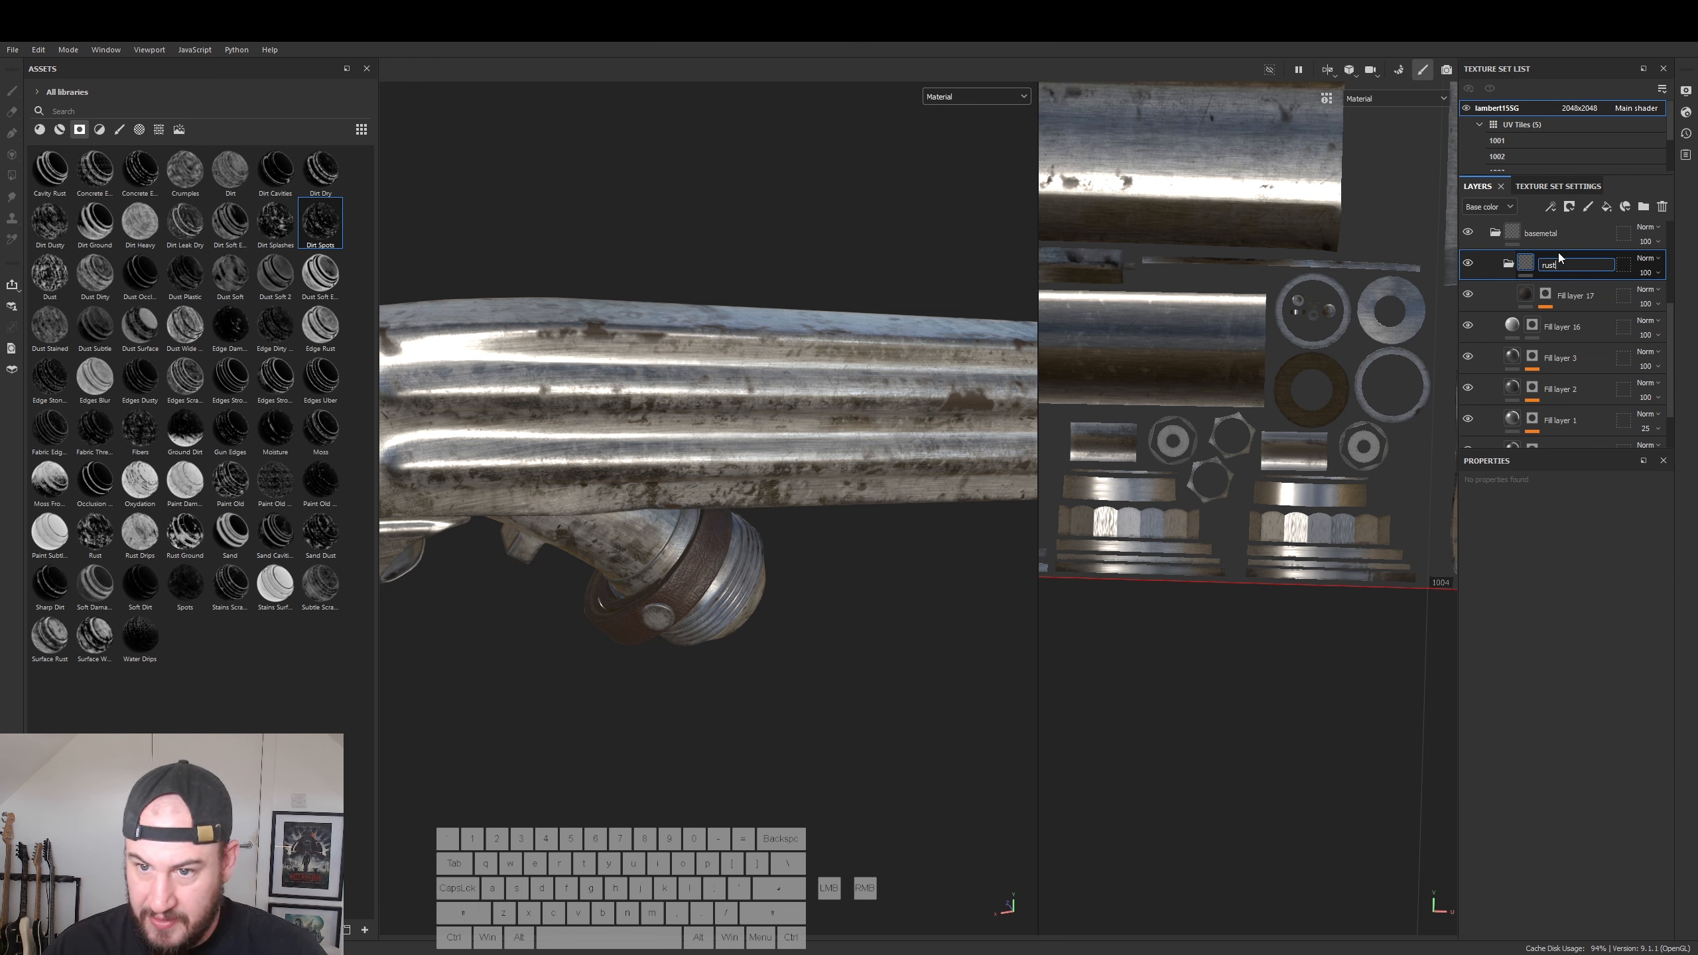
left_click(1579, 298)
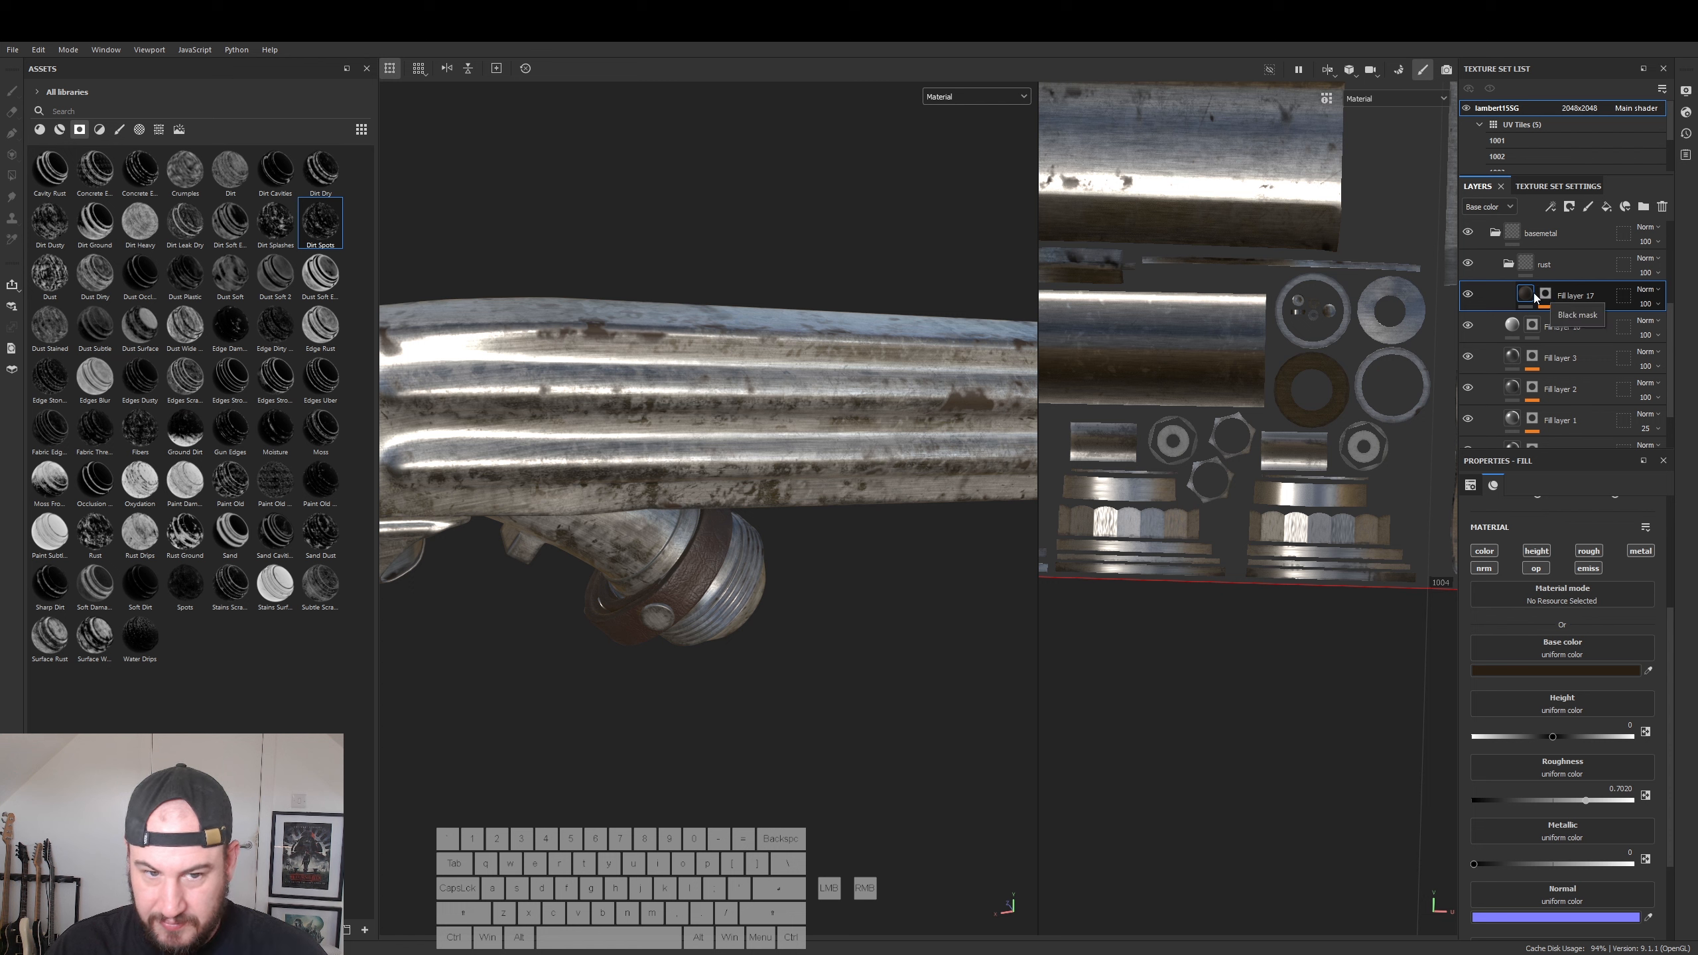
mouse_move(1527, 297)
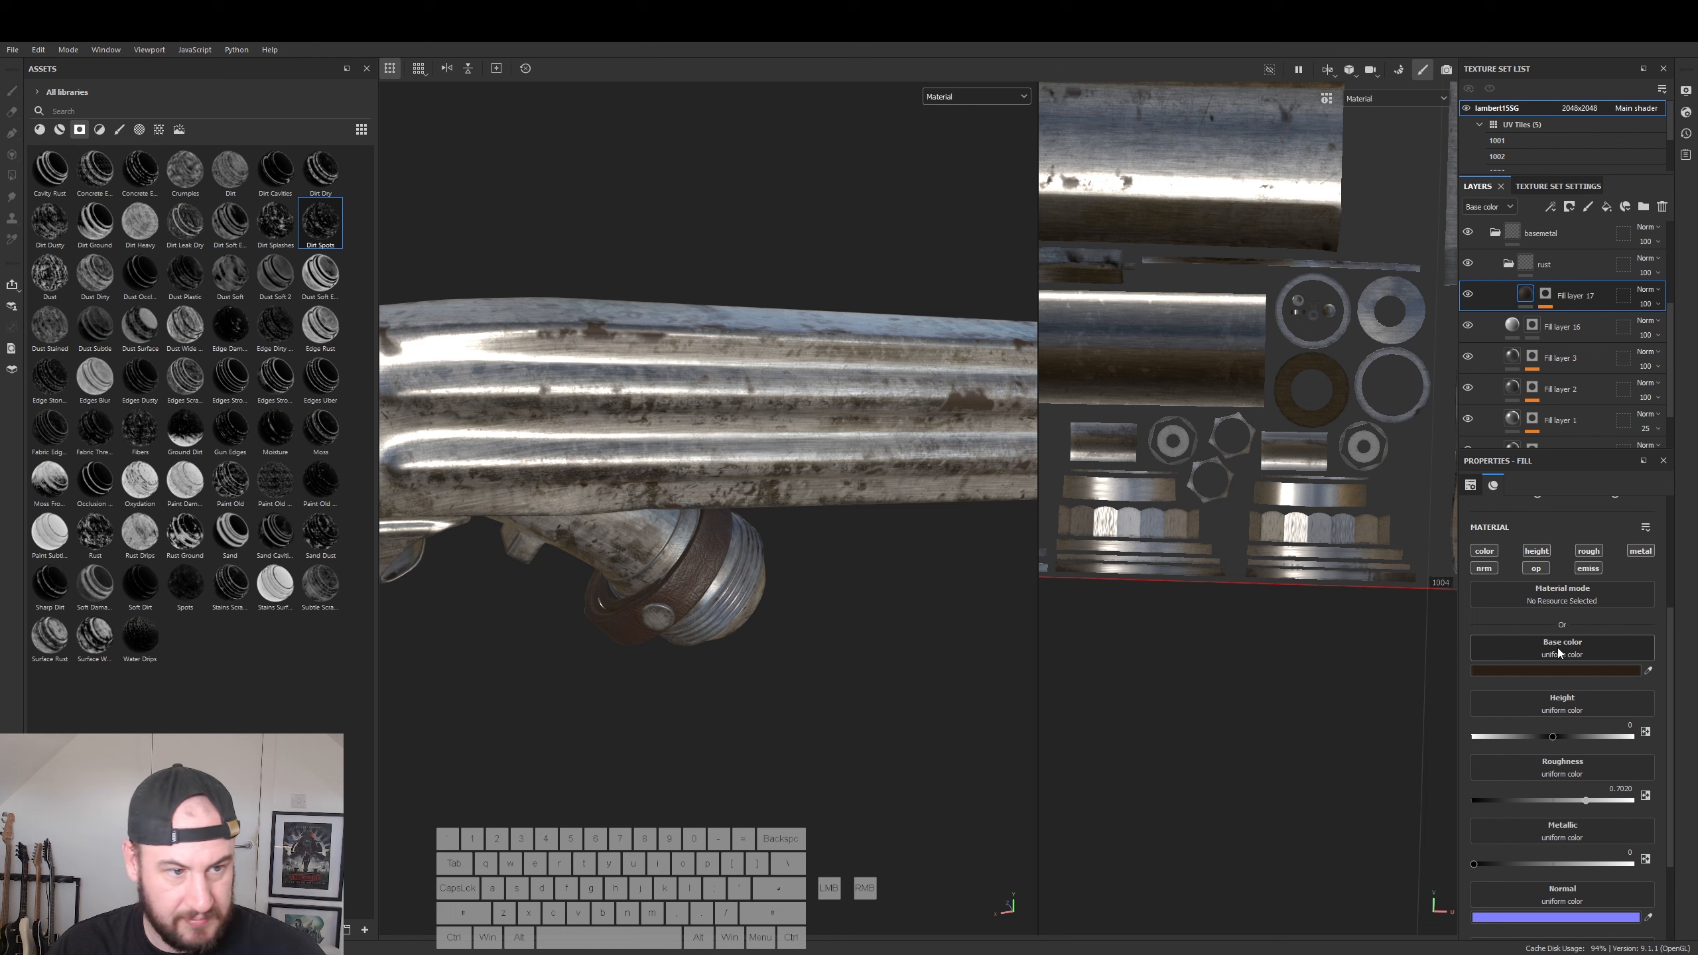
- Search the base color resources for rust and assign Grunge Rust Fine to Fill layer 17's base color
left_click(1558, 651)
type("leat")
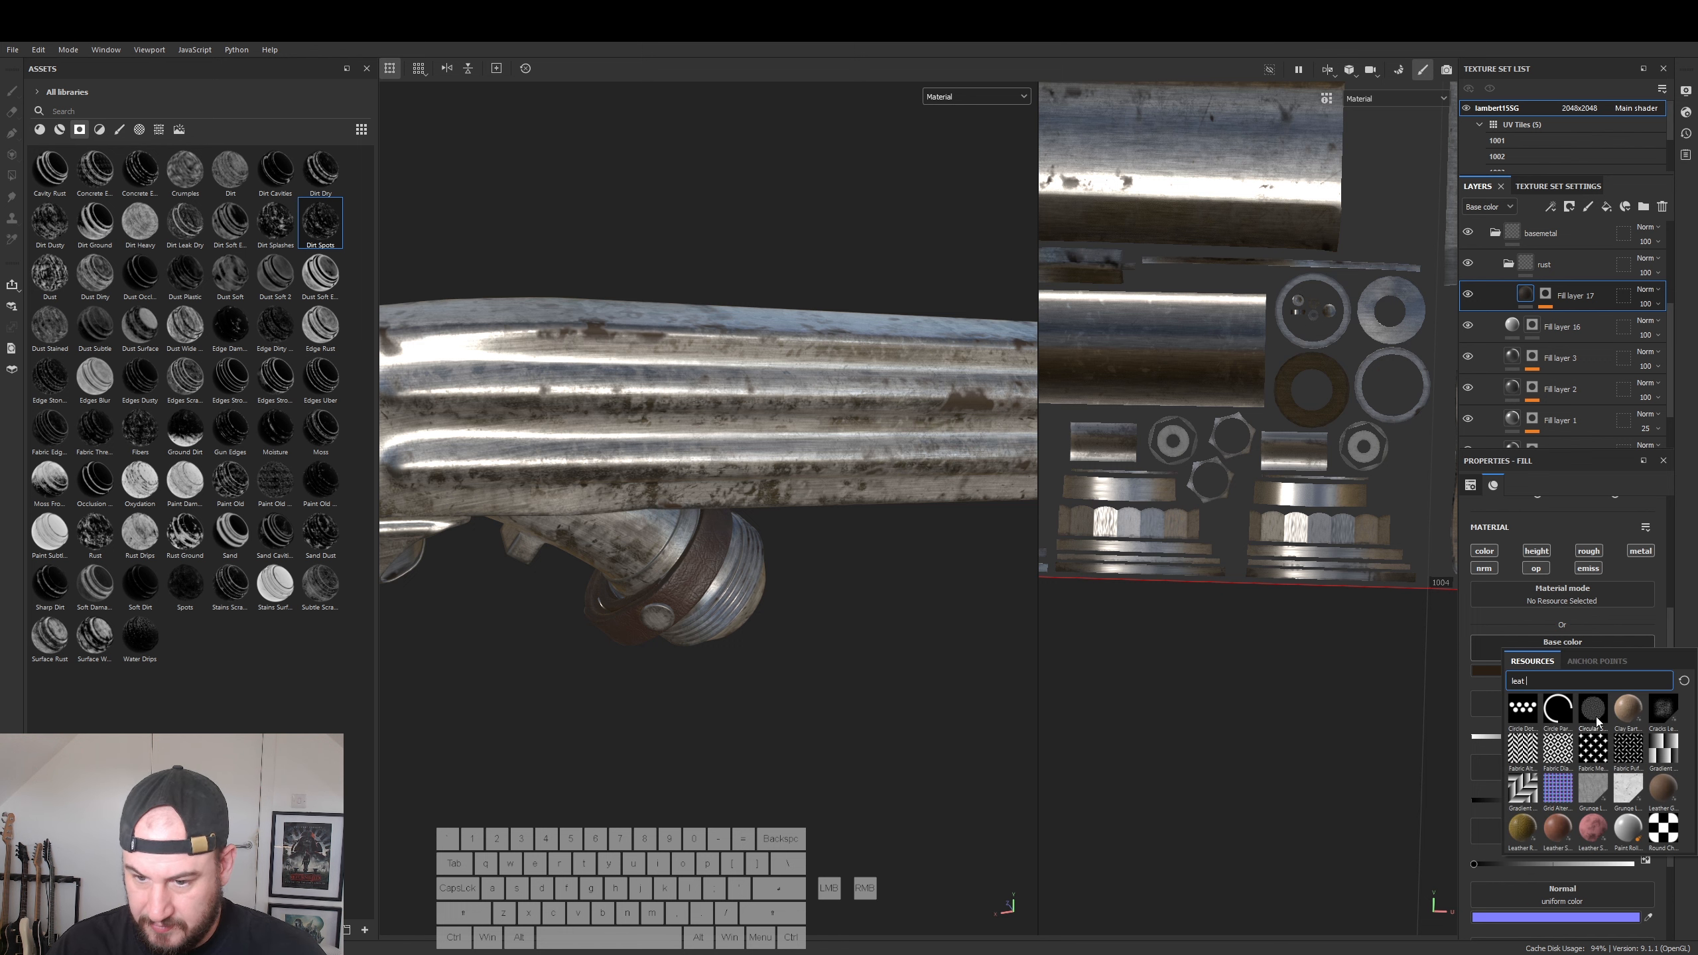
left_click_drag(1539, 682, 1459, 680)
type("rust")
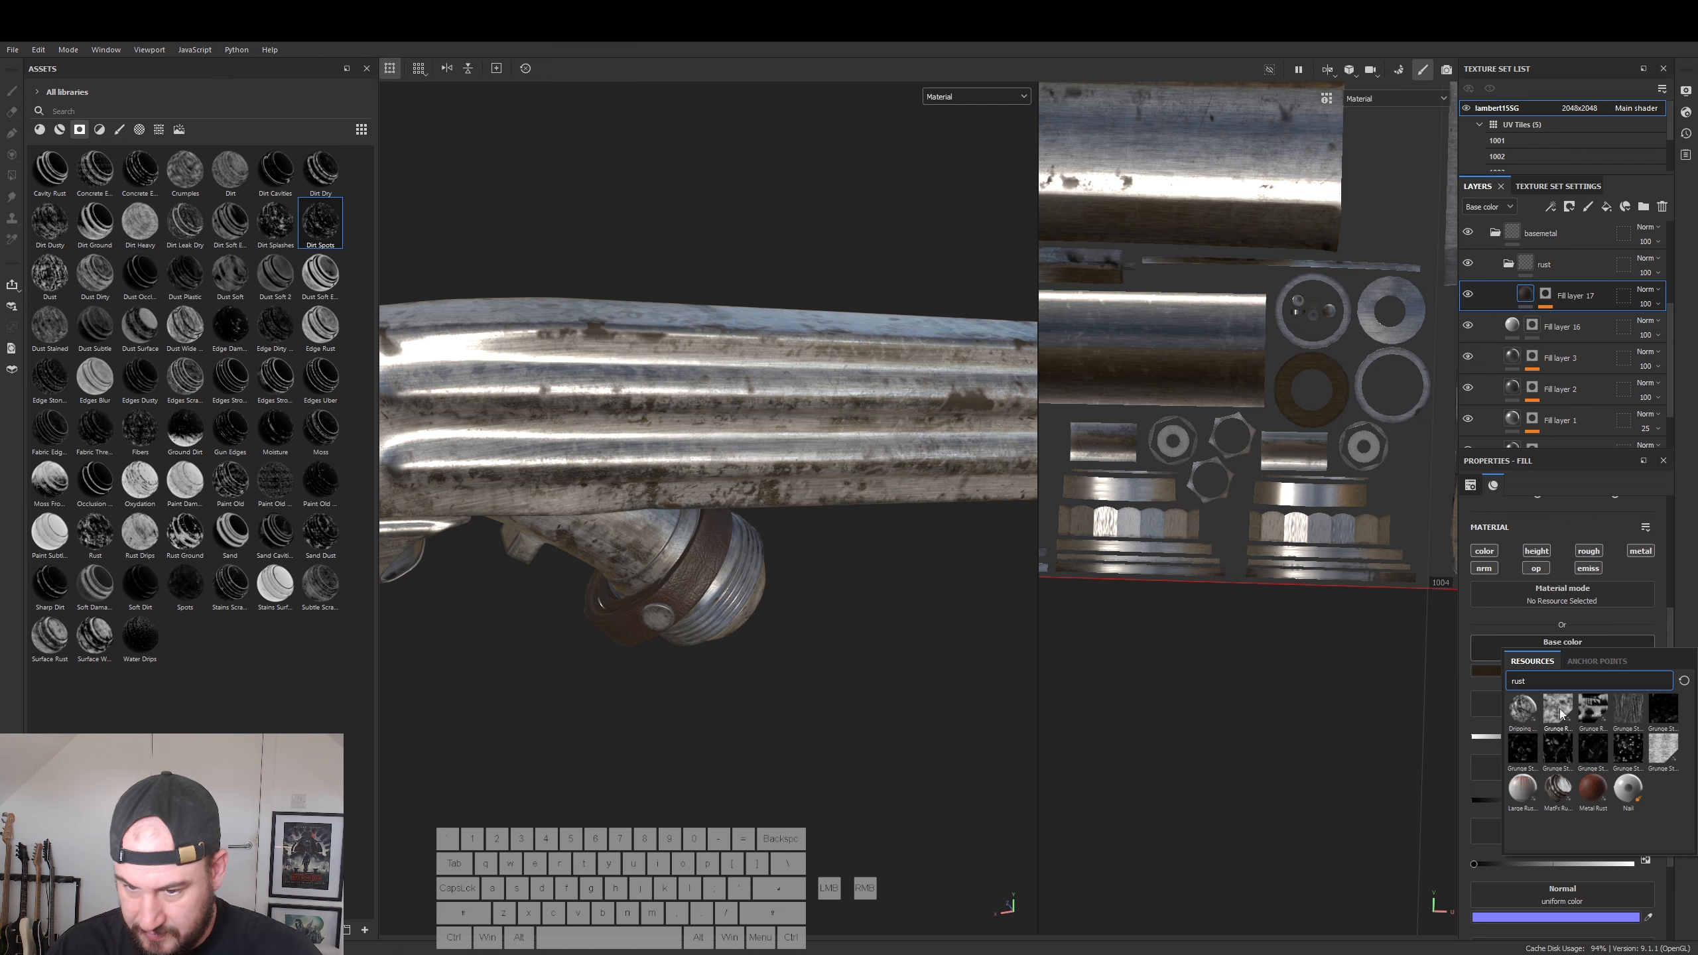
mouse_move(1562, 711)
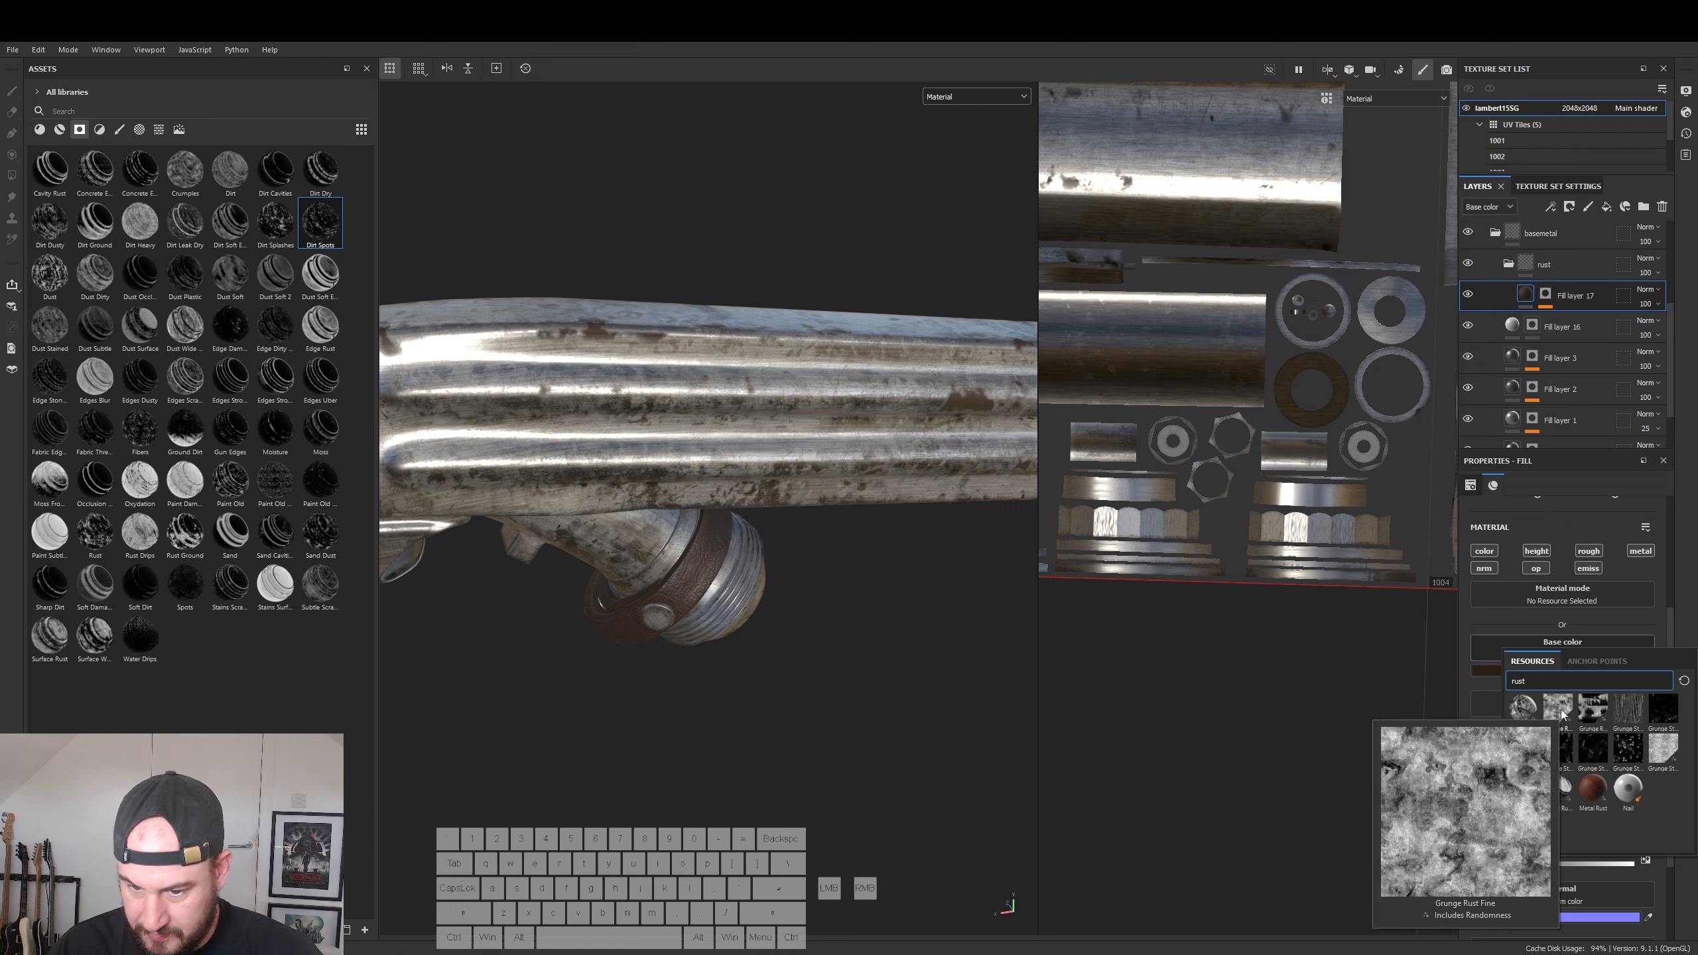
left_click(1563, 712)
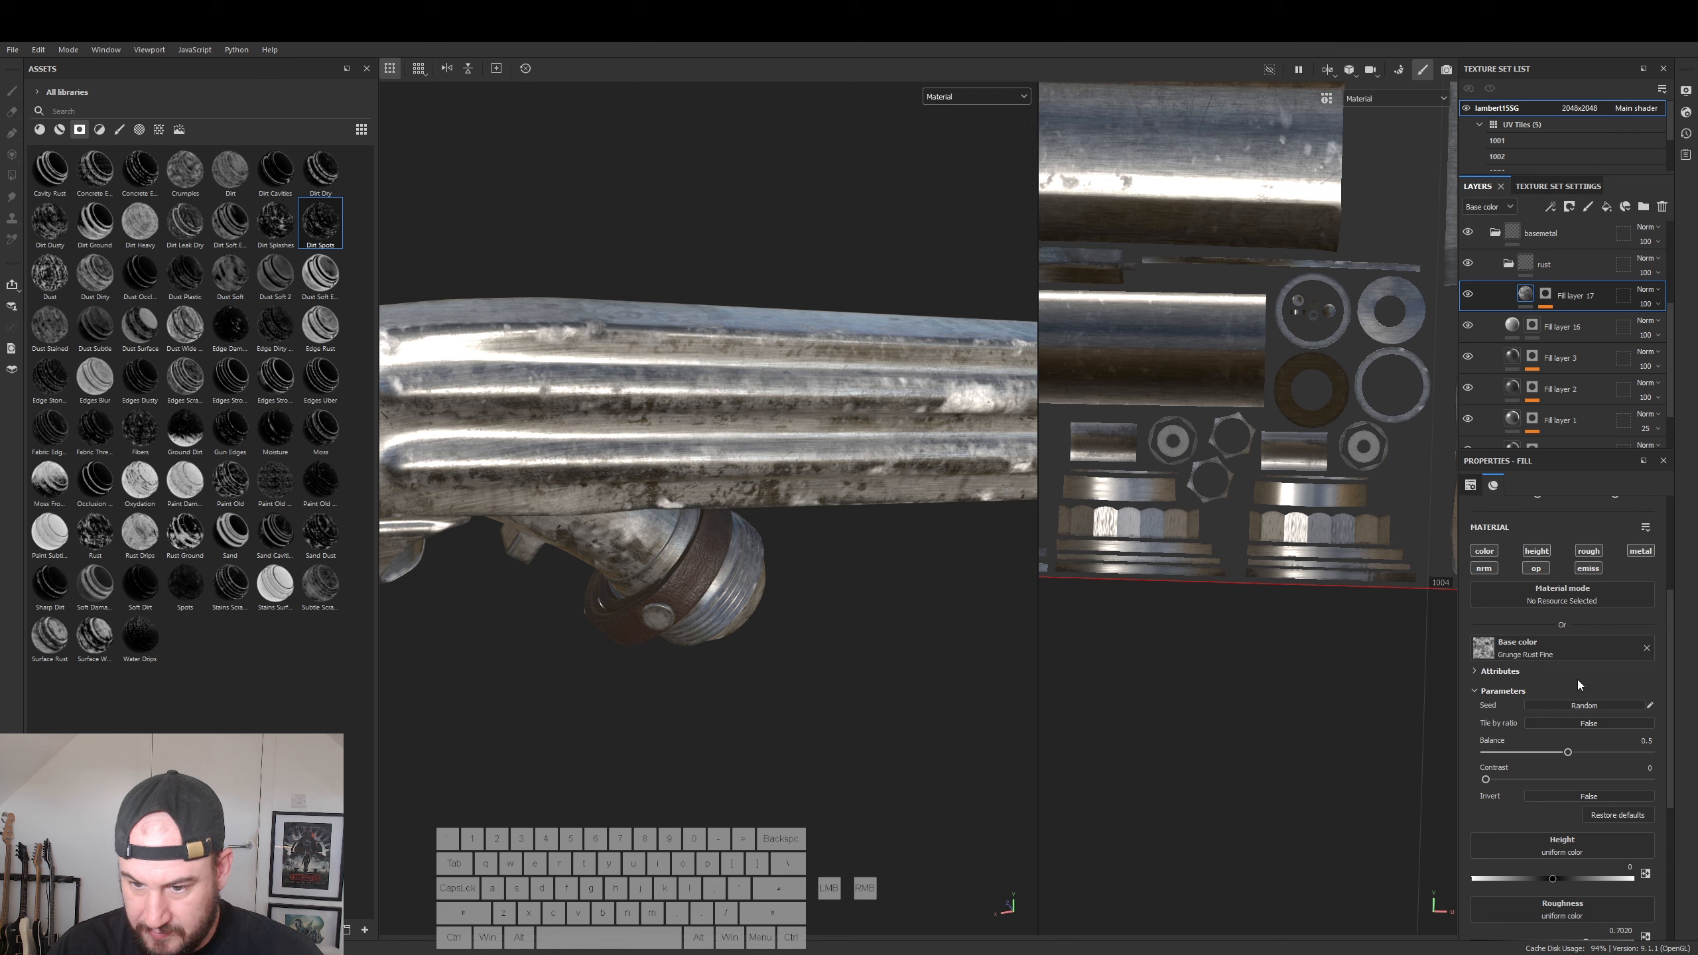
scroll(1551, 729, "down", 2)
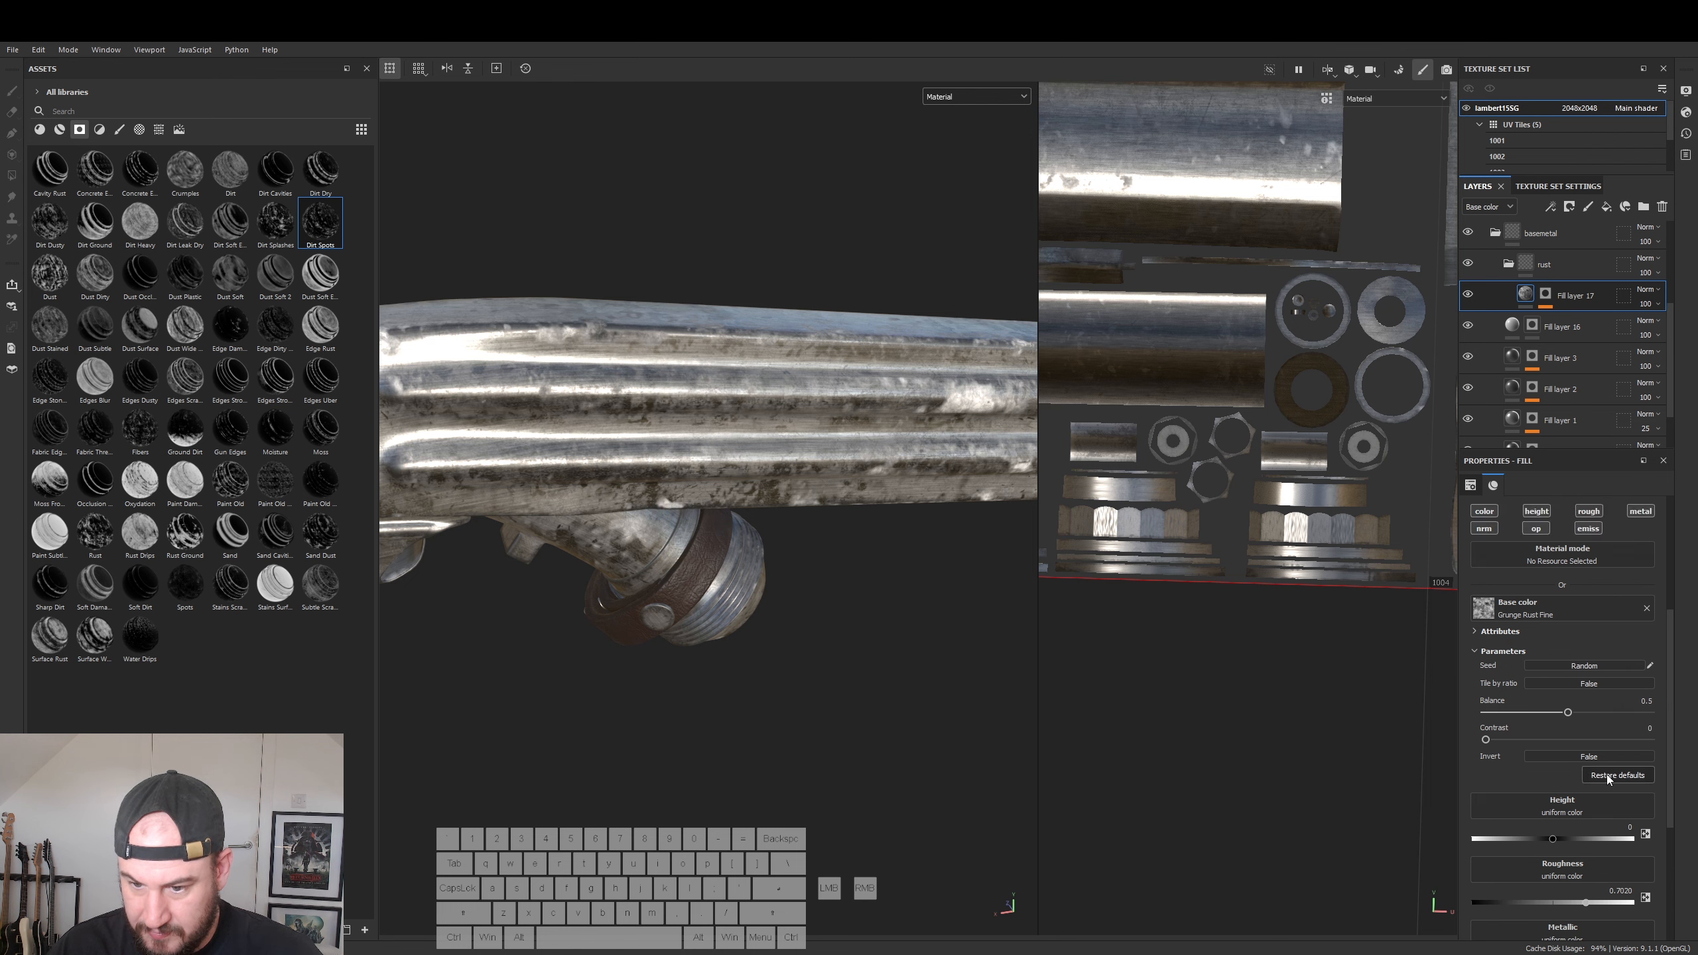
scroll(1566, 629, "up", 2)
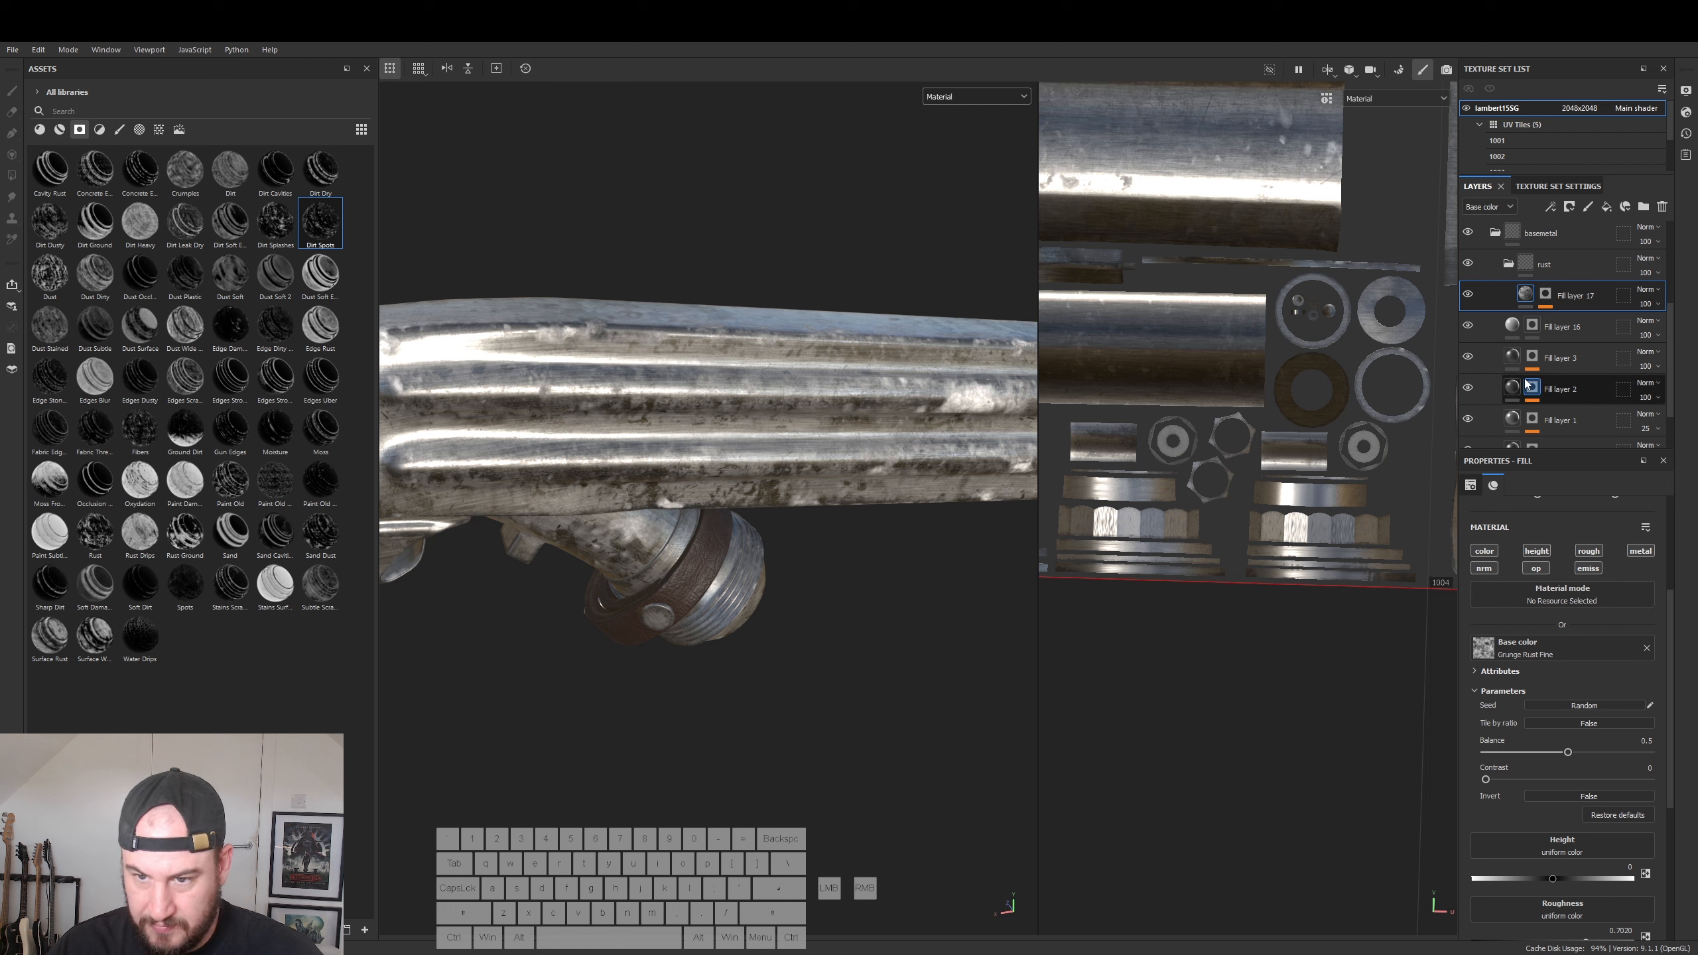
- Add a Levels effect to the base color of Fill layer 17 and shift the red channel's midtone to 3.958
right_click(1527, 300)
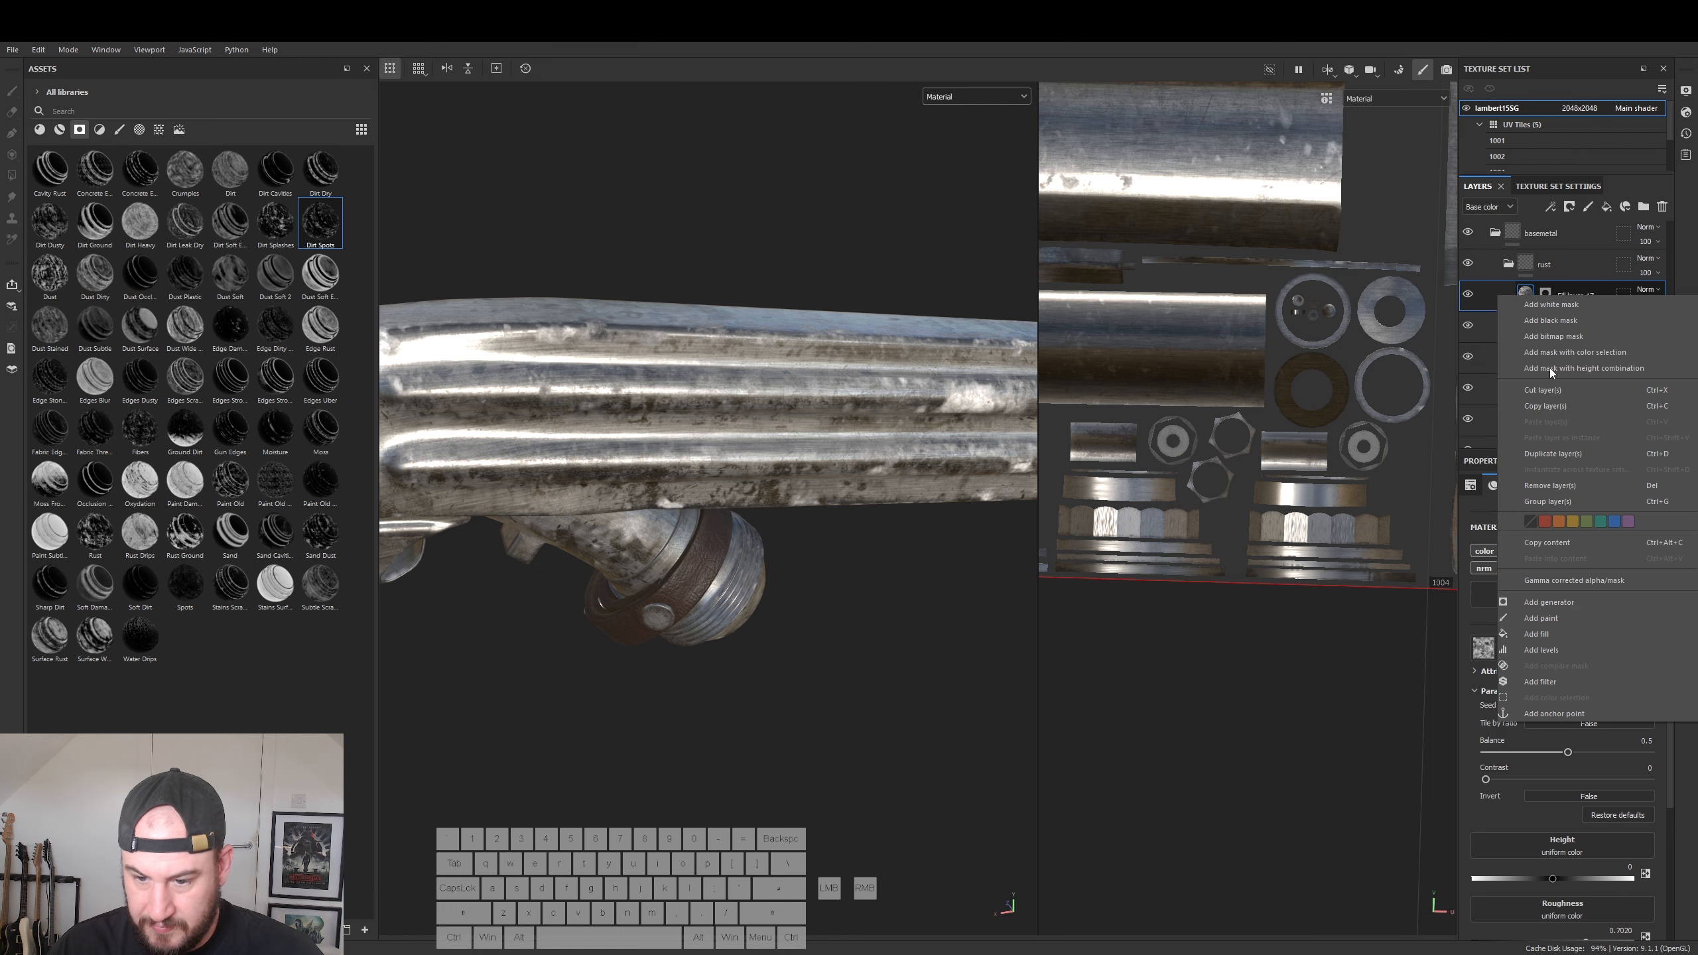
left_click(1564, 650)
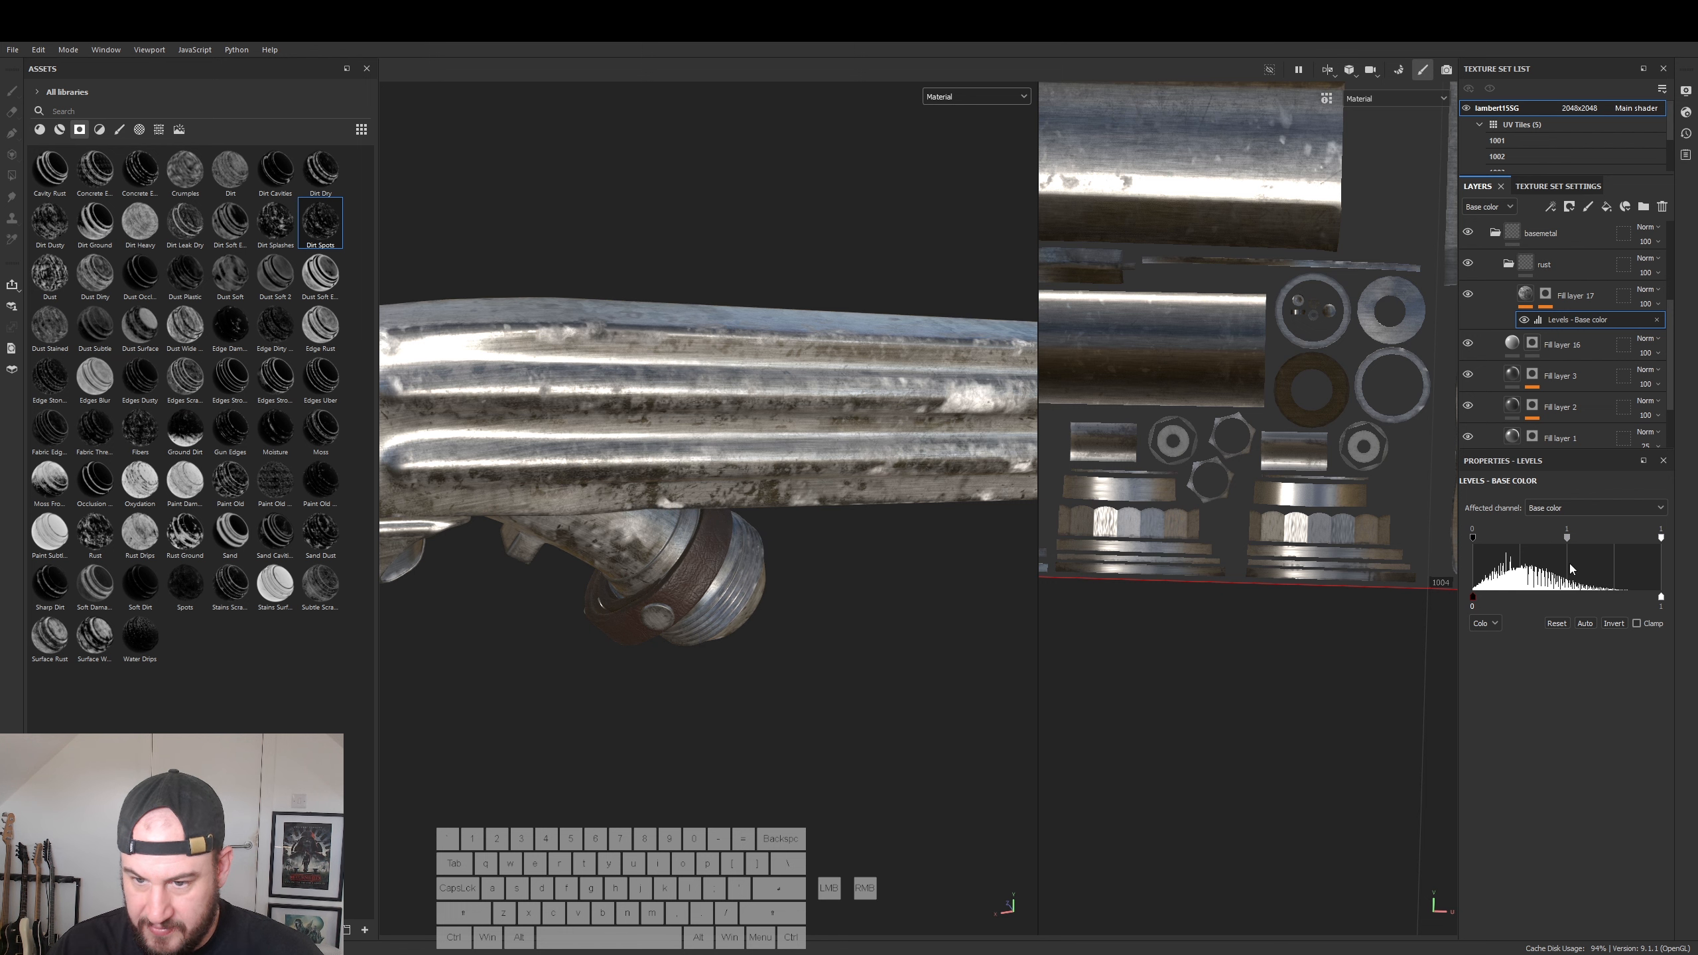
mouse_move(1567, 537)
left_mouse_down()
mouse_move(1510, 539)
mouse_move(1602, 545)
mouse_move(1584, 545)
left_mouse_up()
left_click(1485, 623)
left_click(1478, 667)
mouse_move(1585, 537)
left_mouse_down()
mouse_move(1533, 539)
mouse_move(1582, 545)
left_mouse_up()
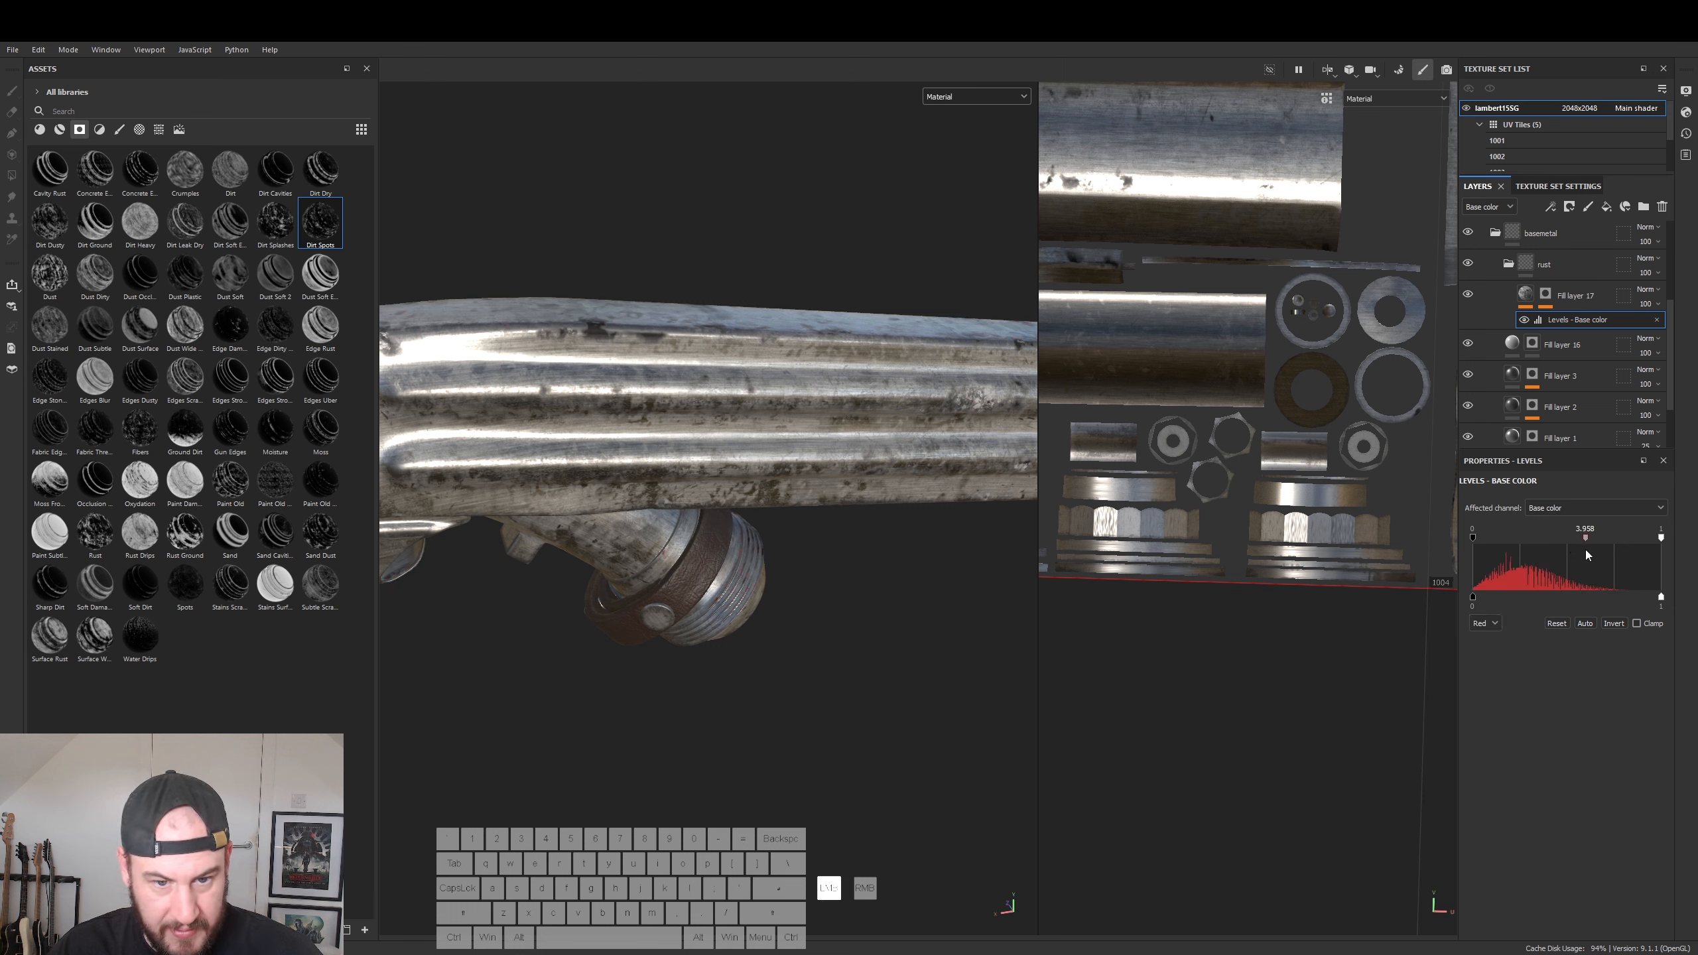
- Shift the green channel's midtone to 4.275 in the Levels effect of Fill layer 17
left_click(1484, 623)
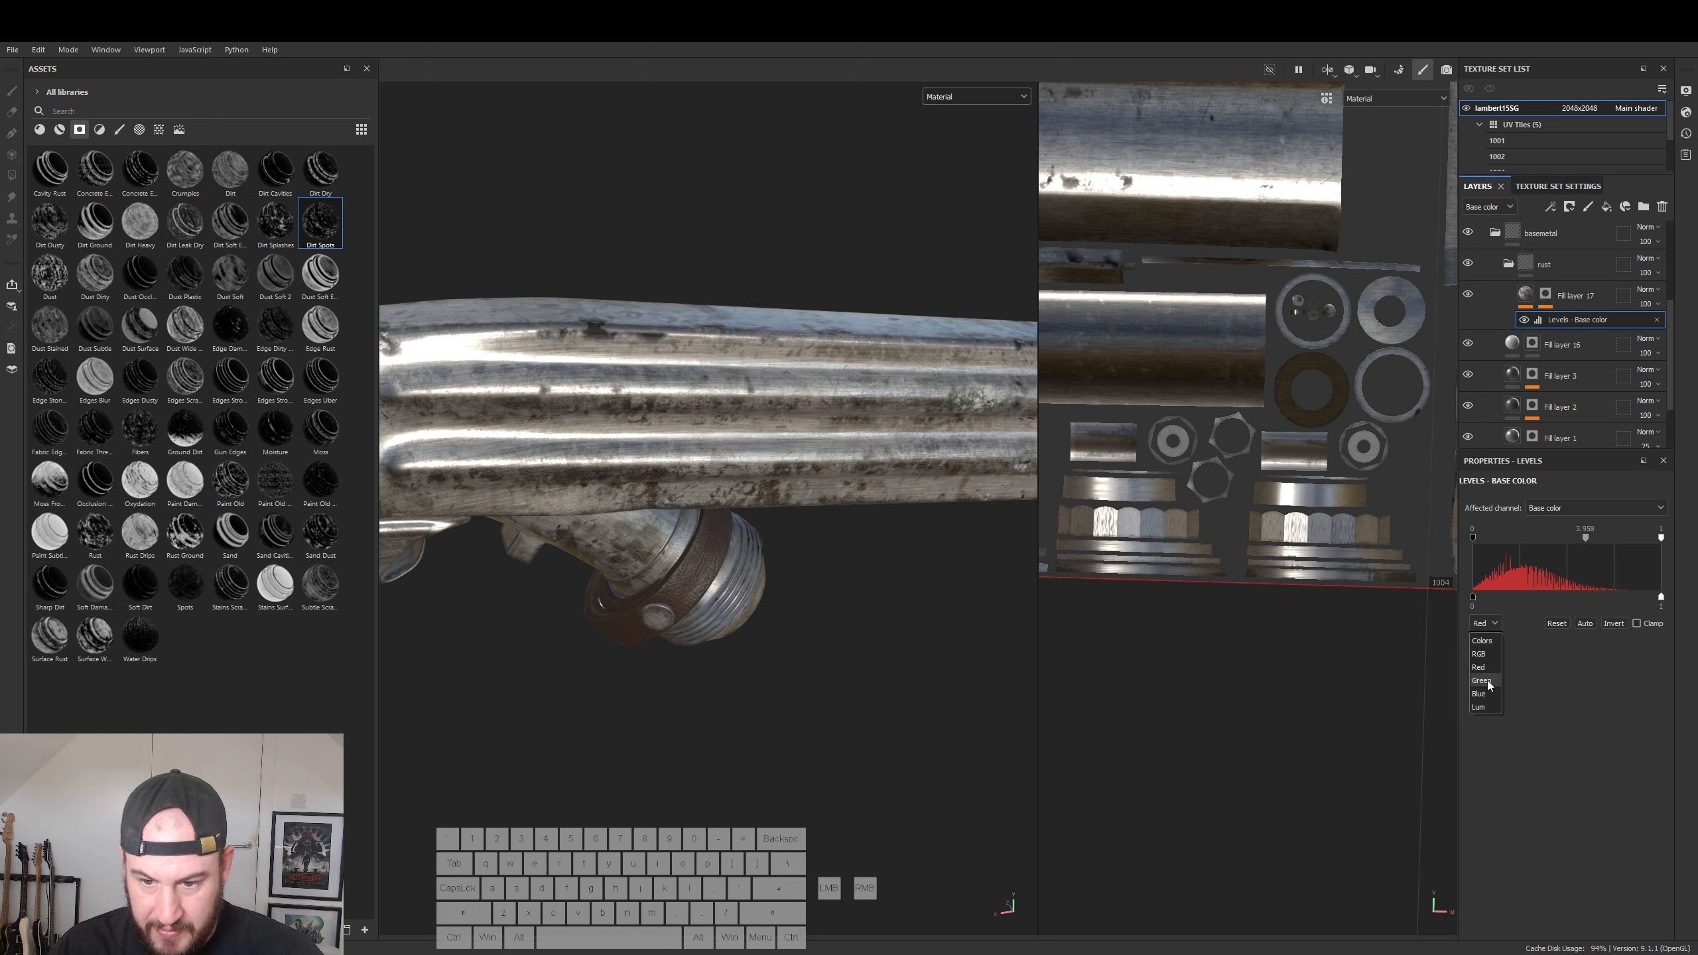
left_click(1482, 681)
left_click_drag(1575, 538, 1582, 549)
left_click_drag(943, 598, 824, 597, "alt")
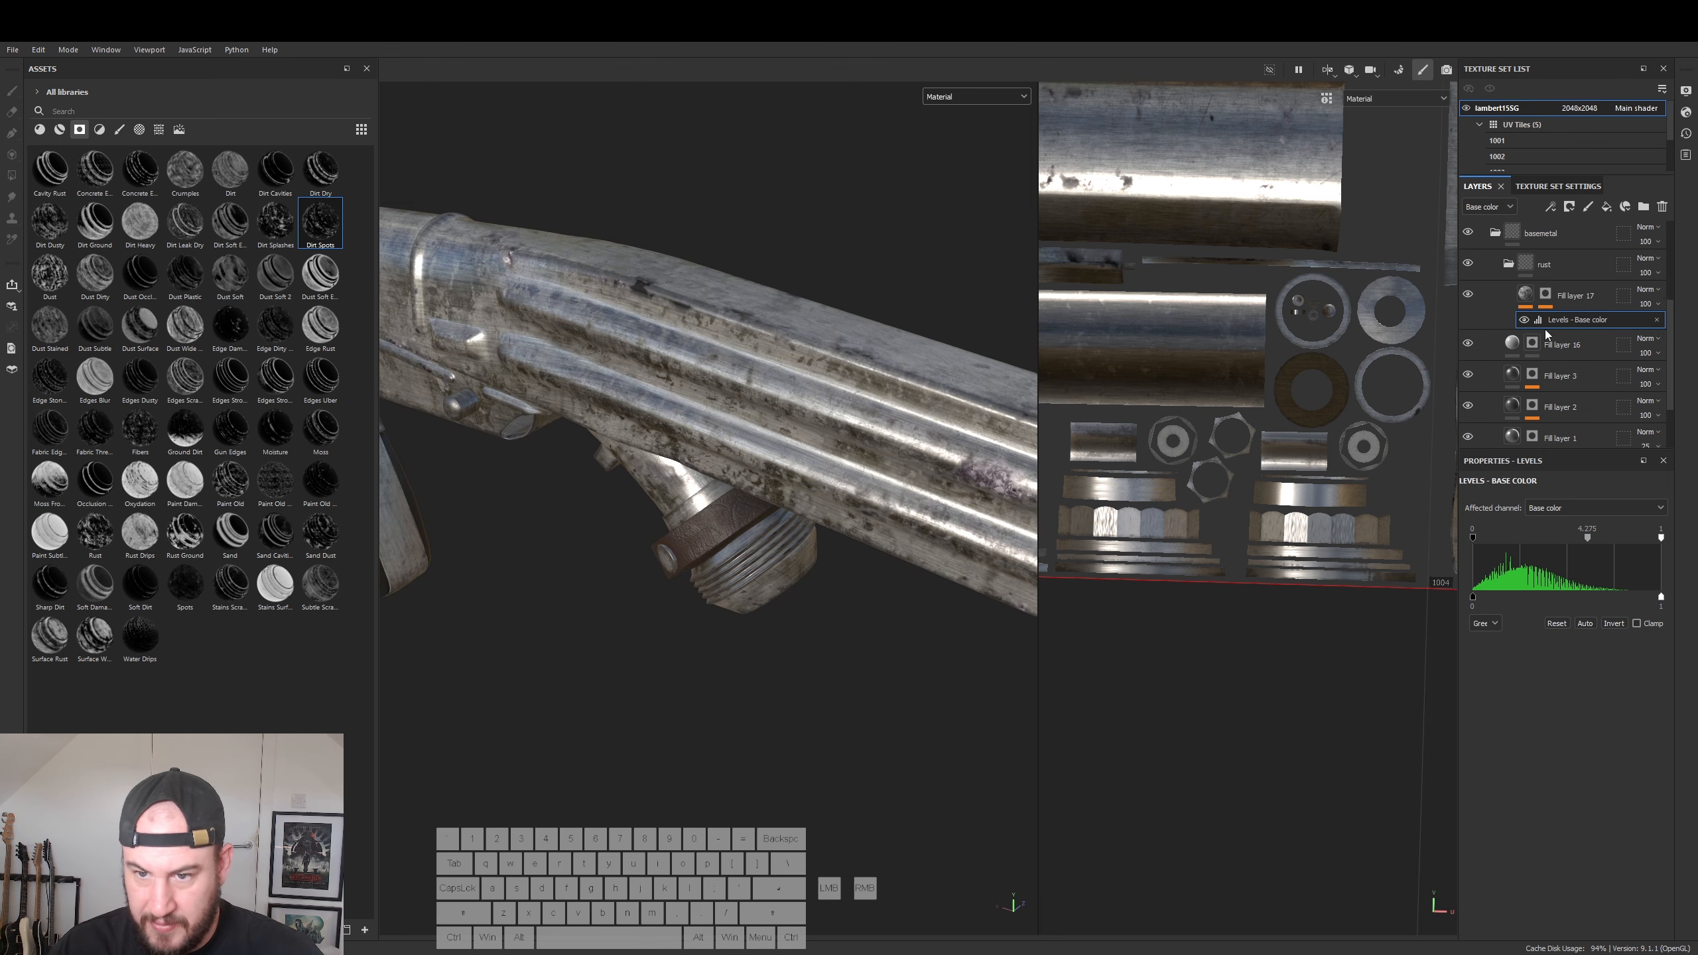
- Turn off the Levels effect on Fill layer 17 and review the attributes and parameters of its Grunge Rust Fine texture
left_click(1525, 320)
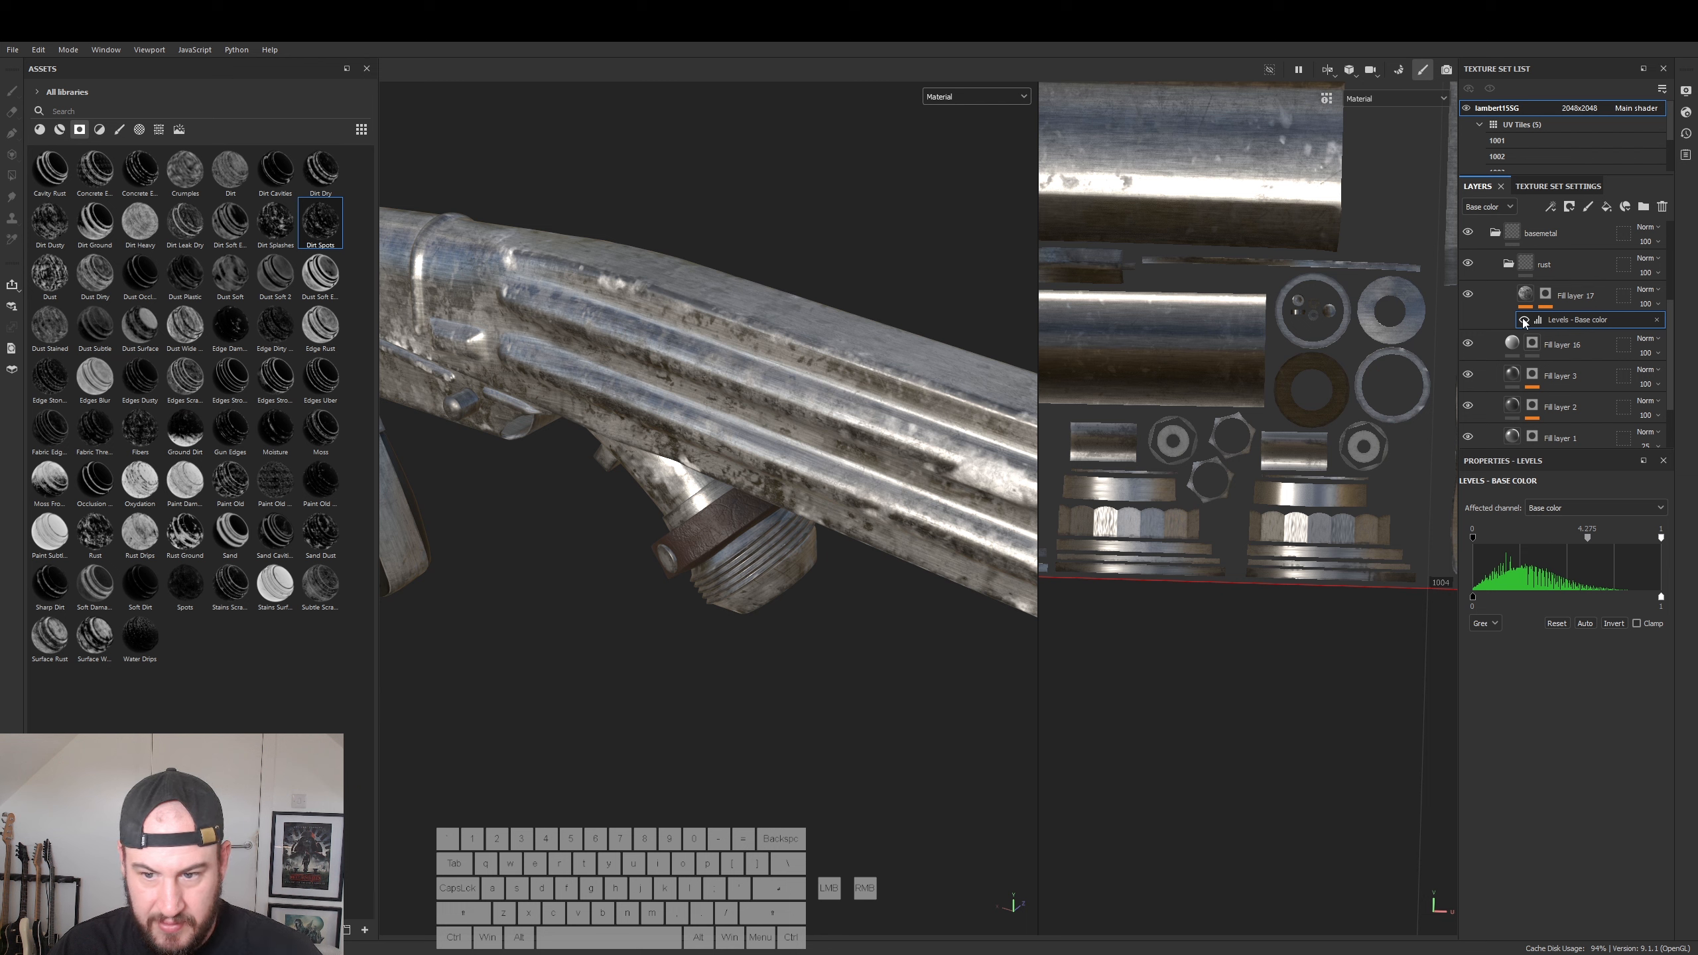
left_click(1557, 296)
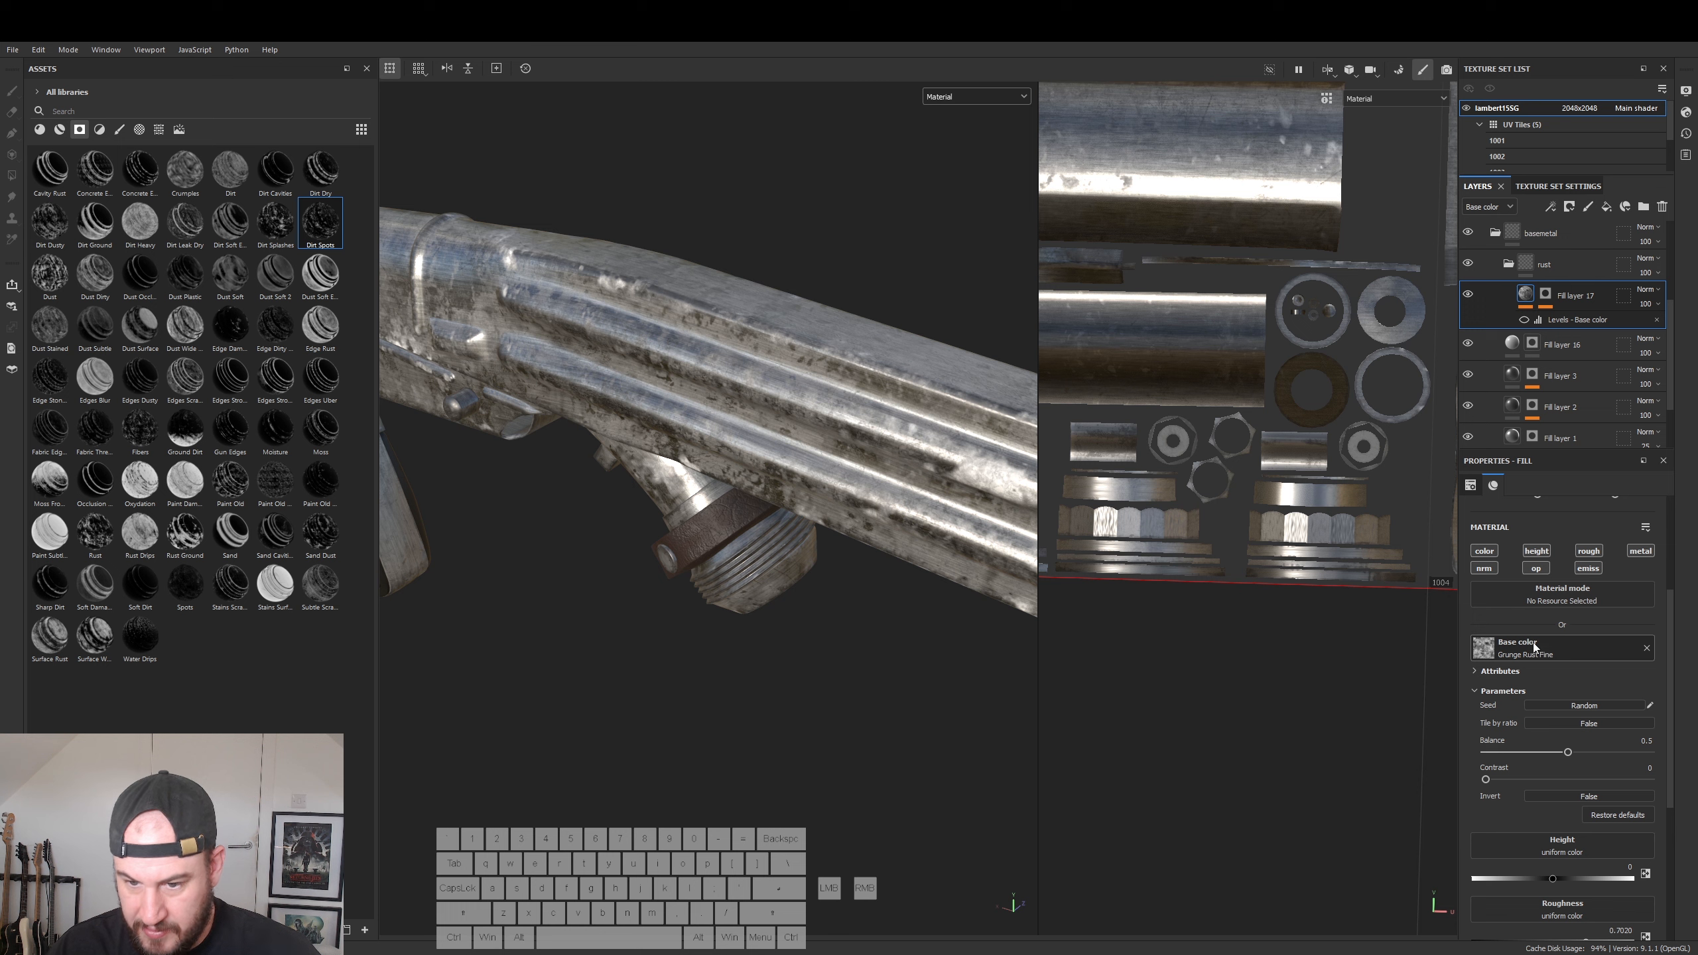
left_click(1476, 671)
scroll(1532, 743, "down", 1)
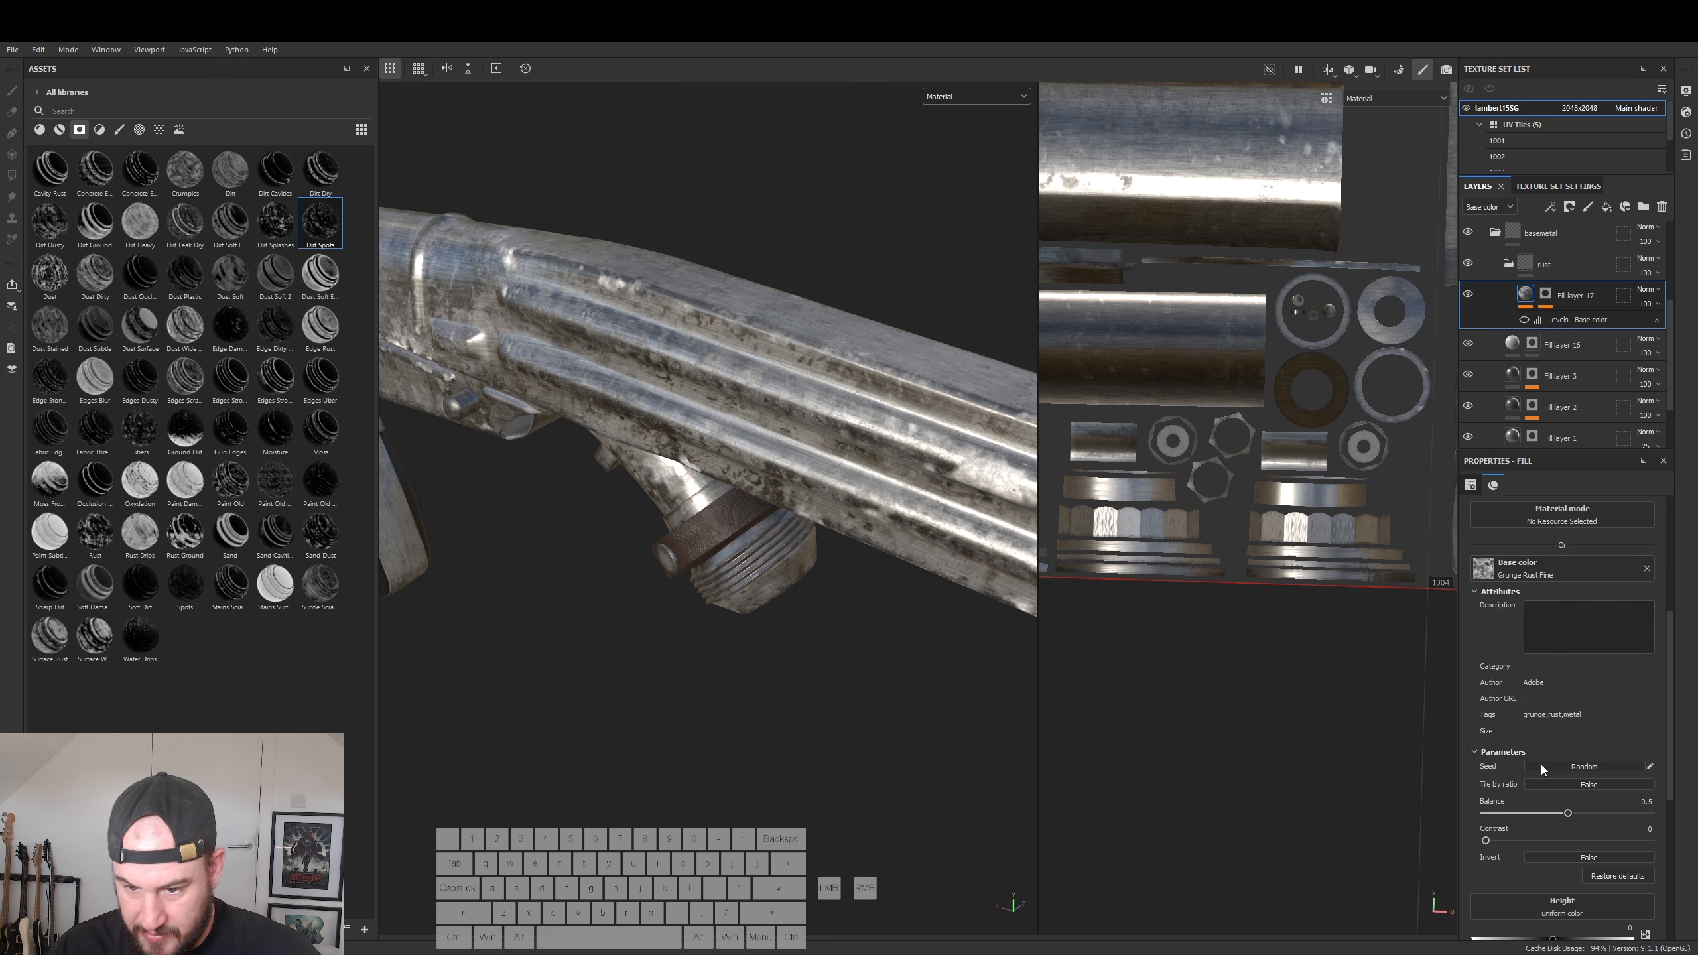
scroll(1542, 765, "down", 1)
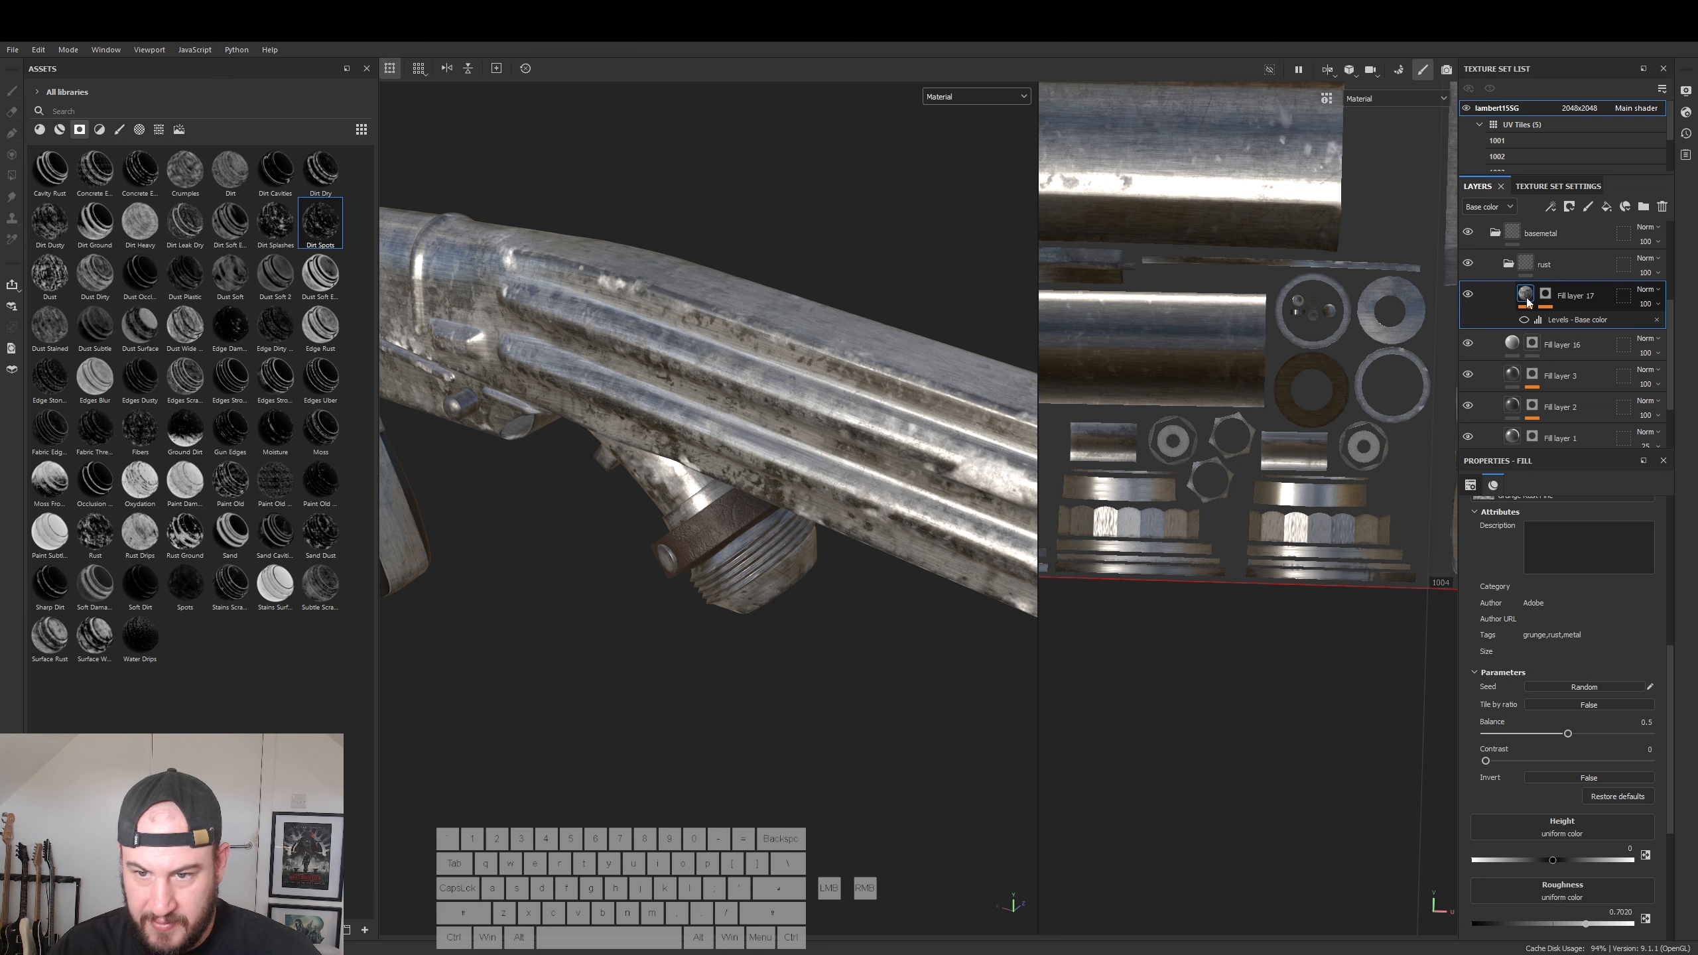
left_click(1569, 298)
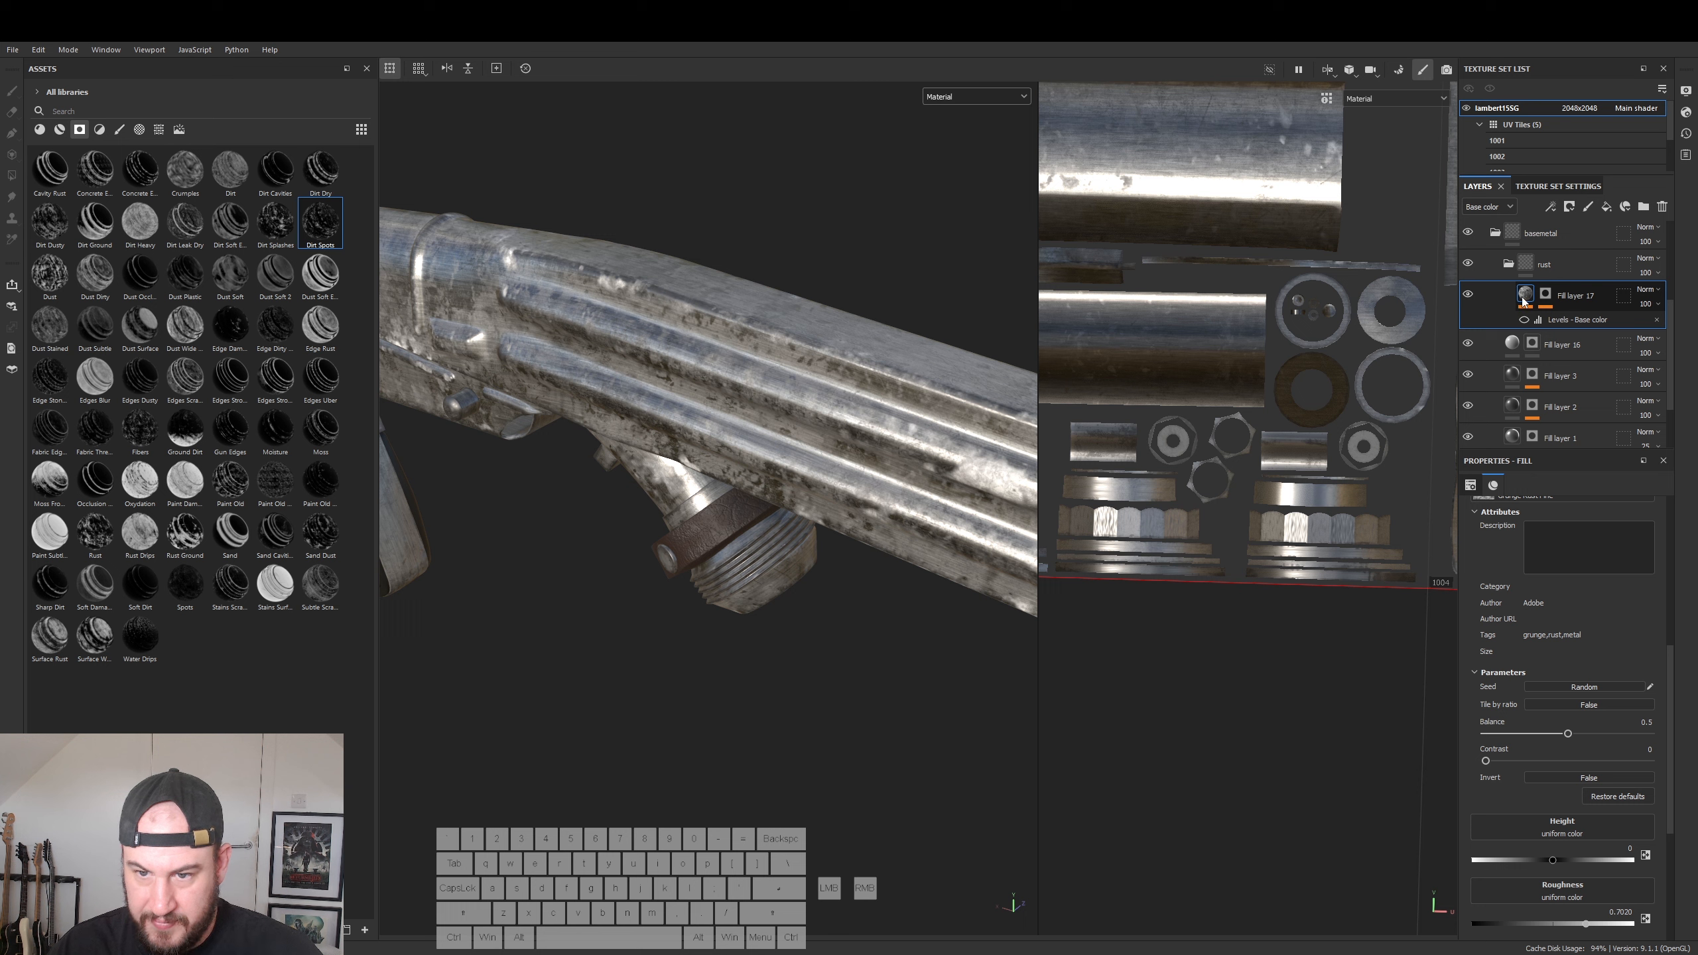
left_click(1558, 319)
left_click(1526, 295)
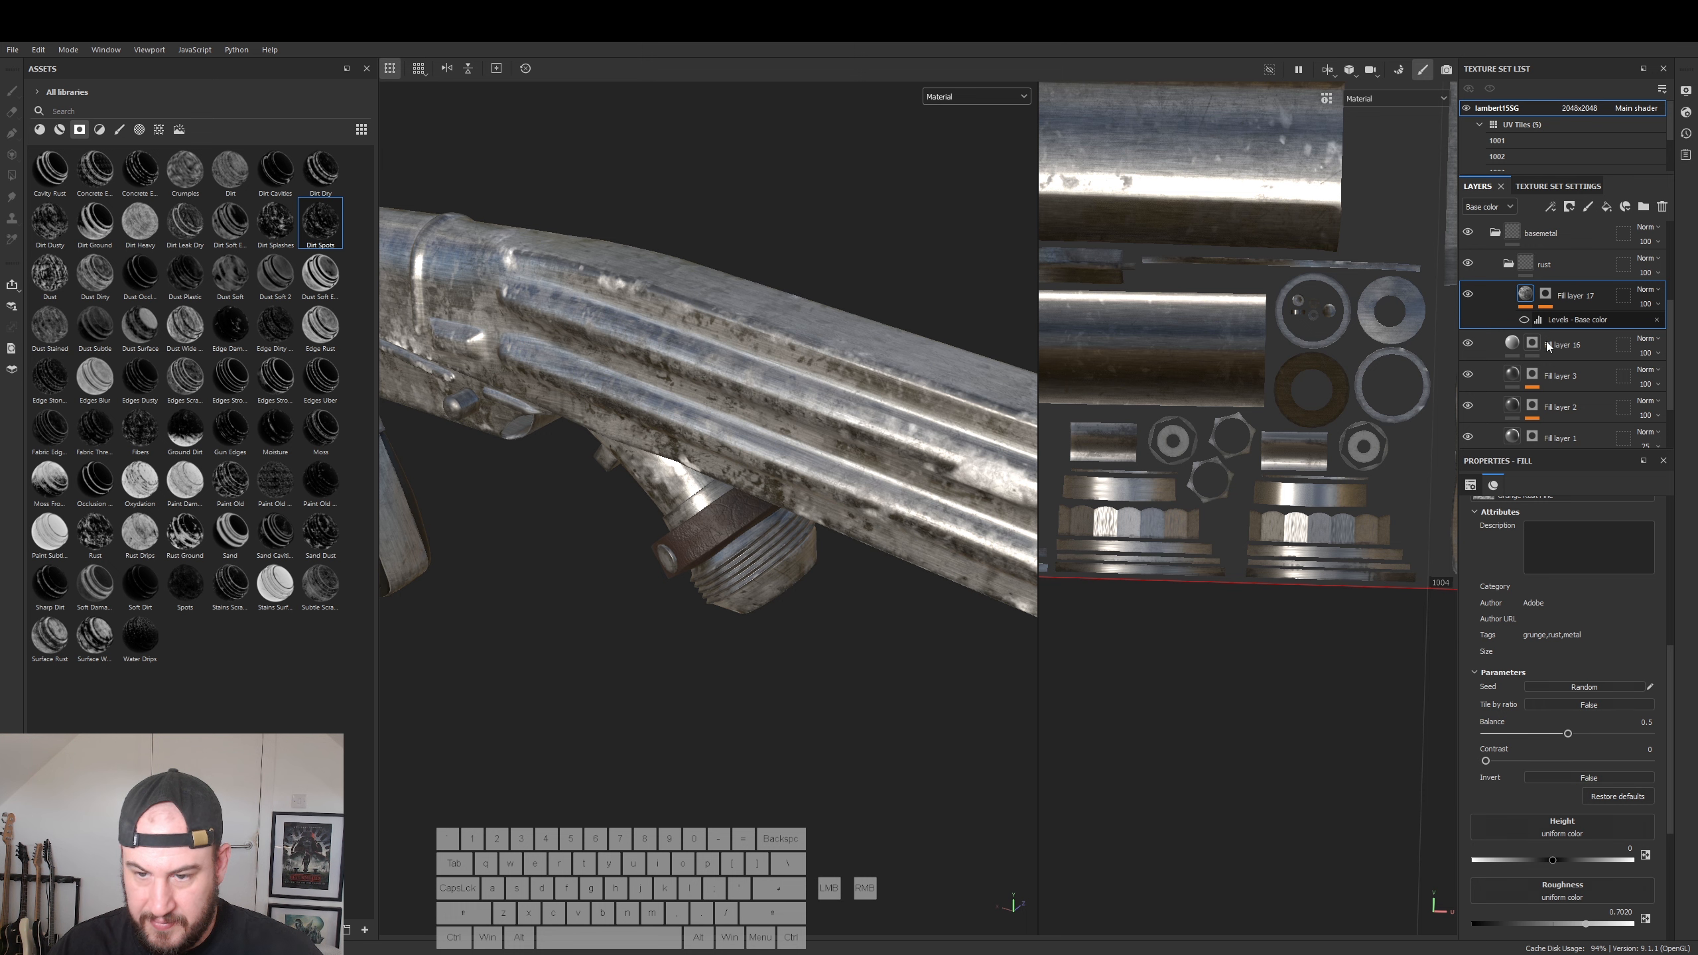
scroll(1604, 675, "up", 3)
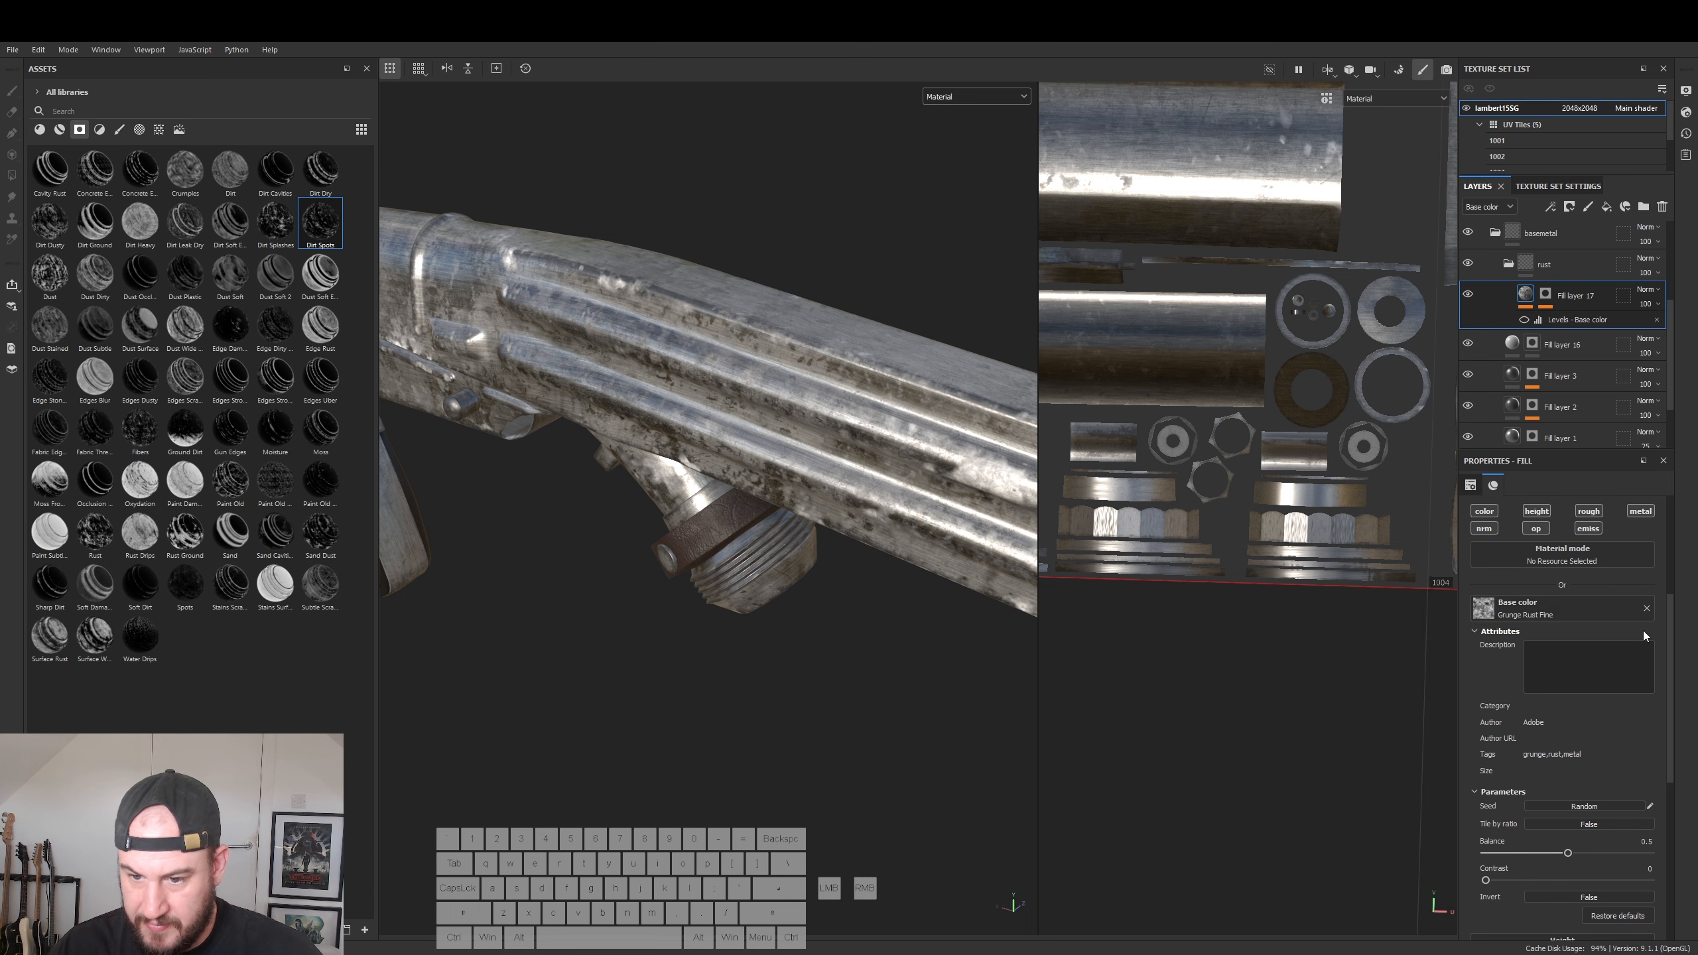
- Remove the Grunge Rust Fine texture from Fill layer 17 and set its uniform base color to very dark red, 180D0D
left_click(1646, 608)
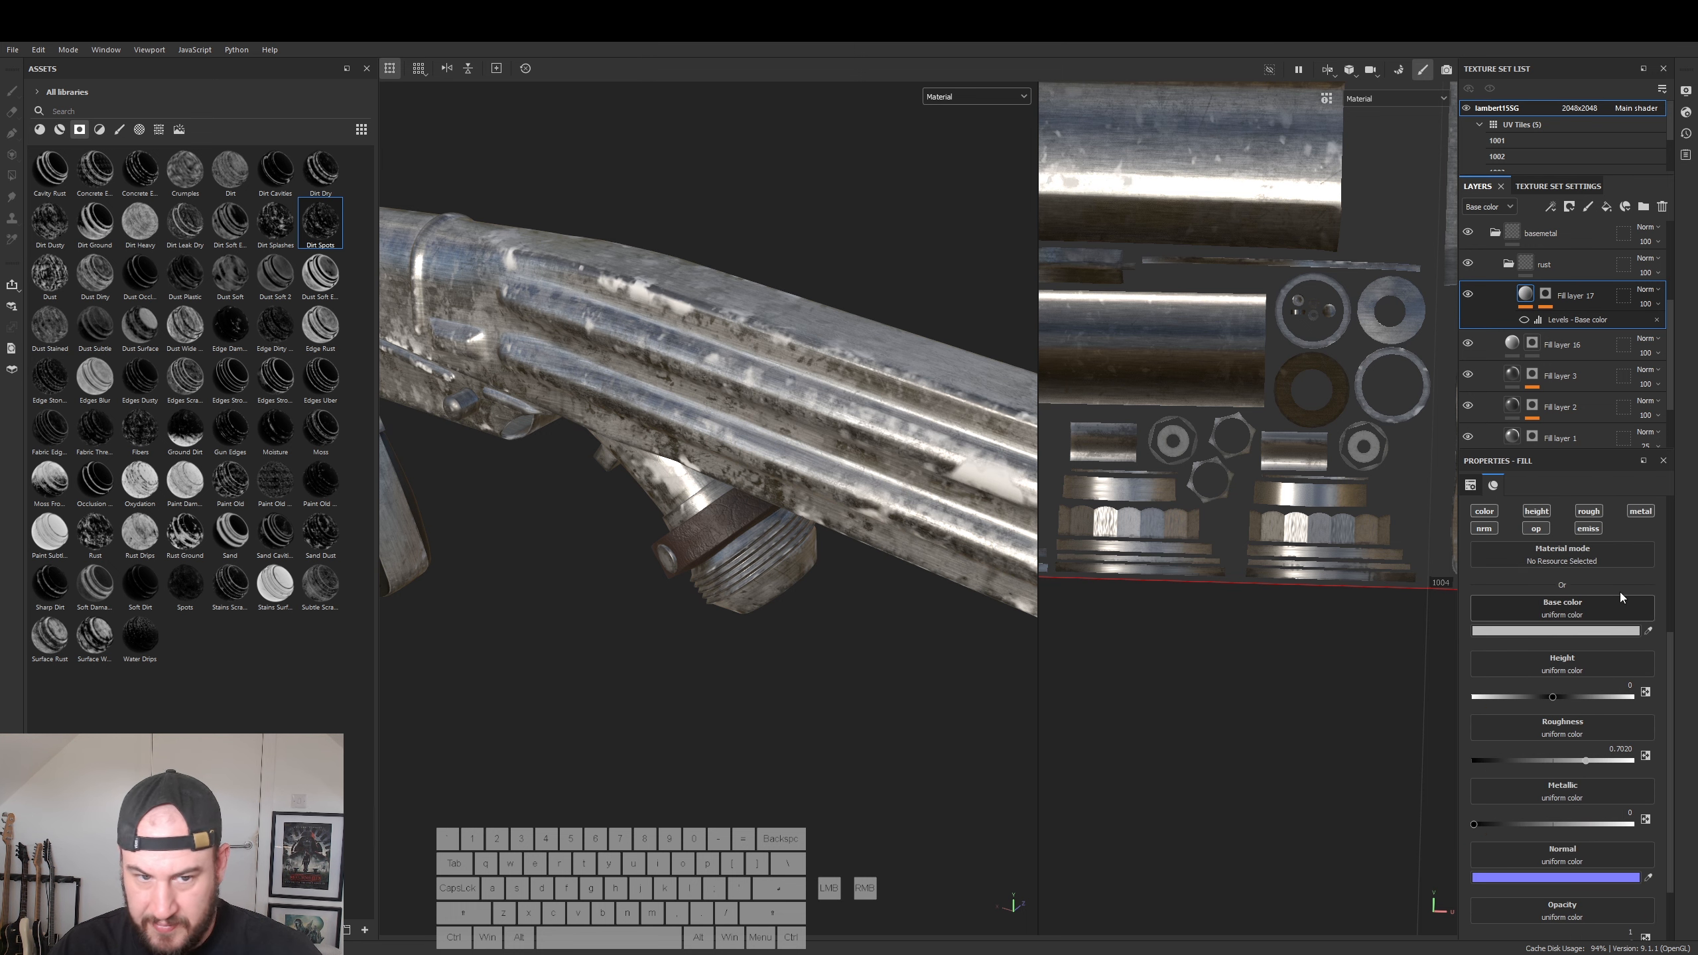
left_click(1543, 634)
left_click_drag(1386, 820, 1448, 868)
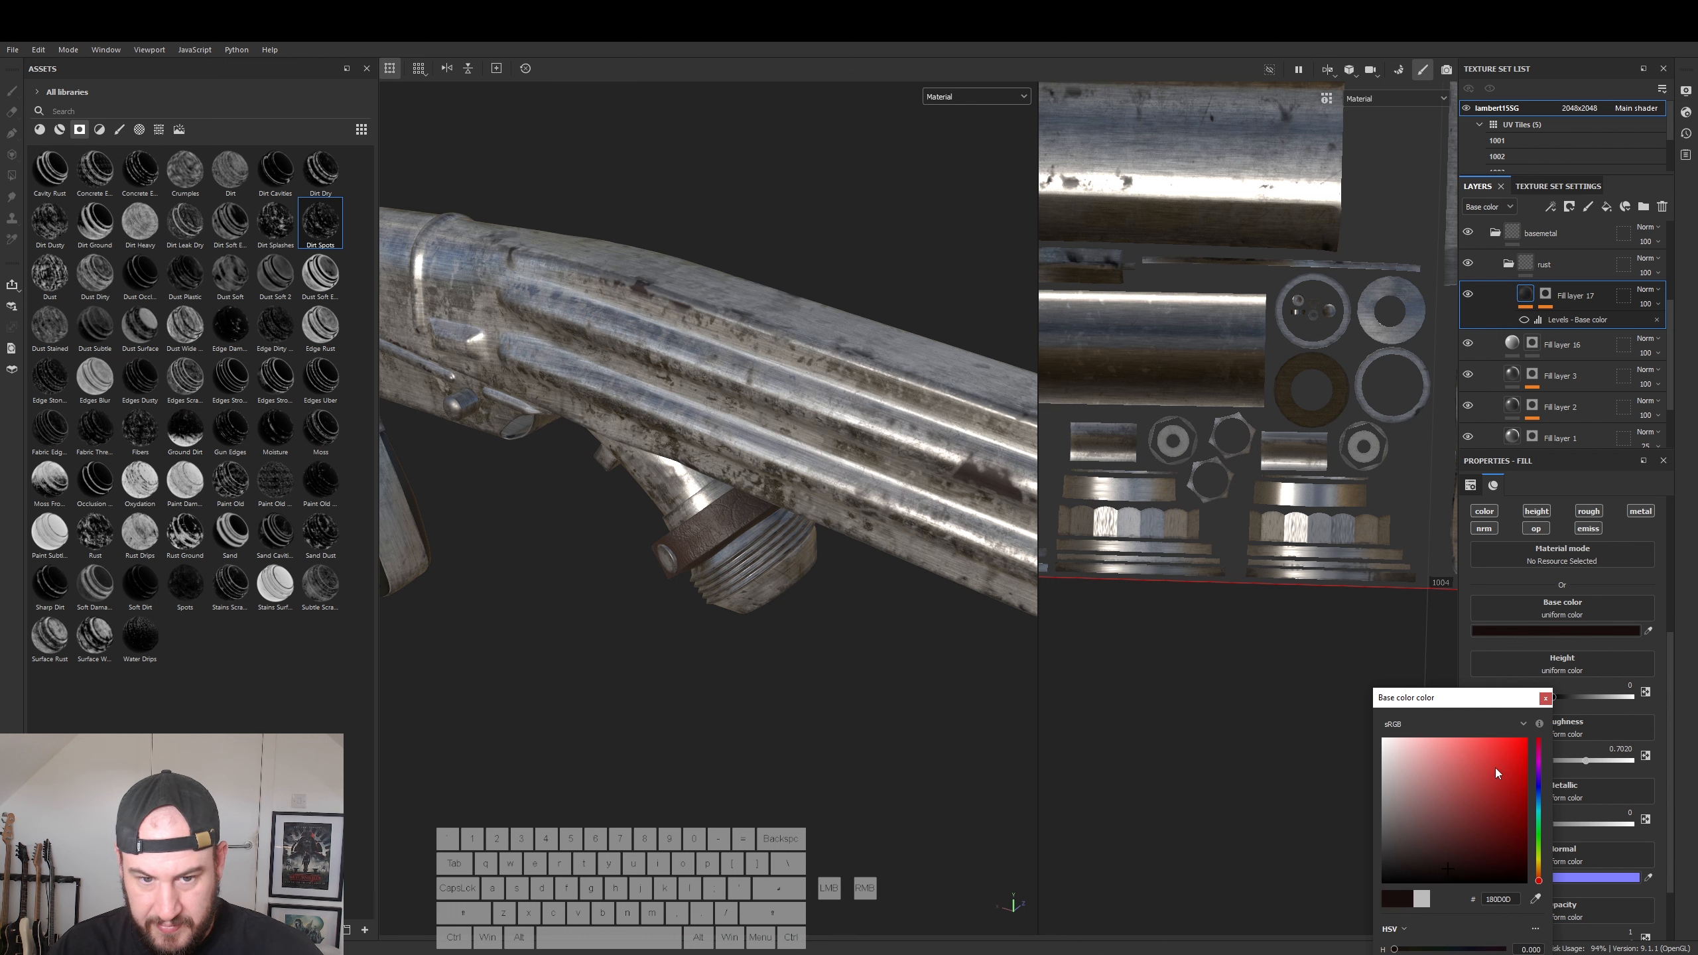
left_click(1545, 699)
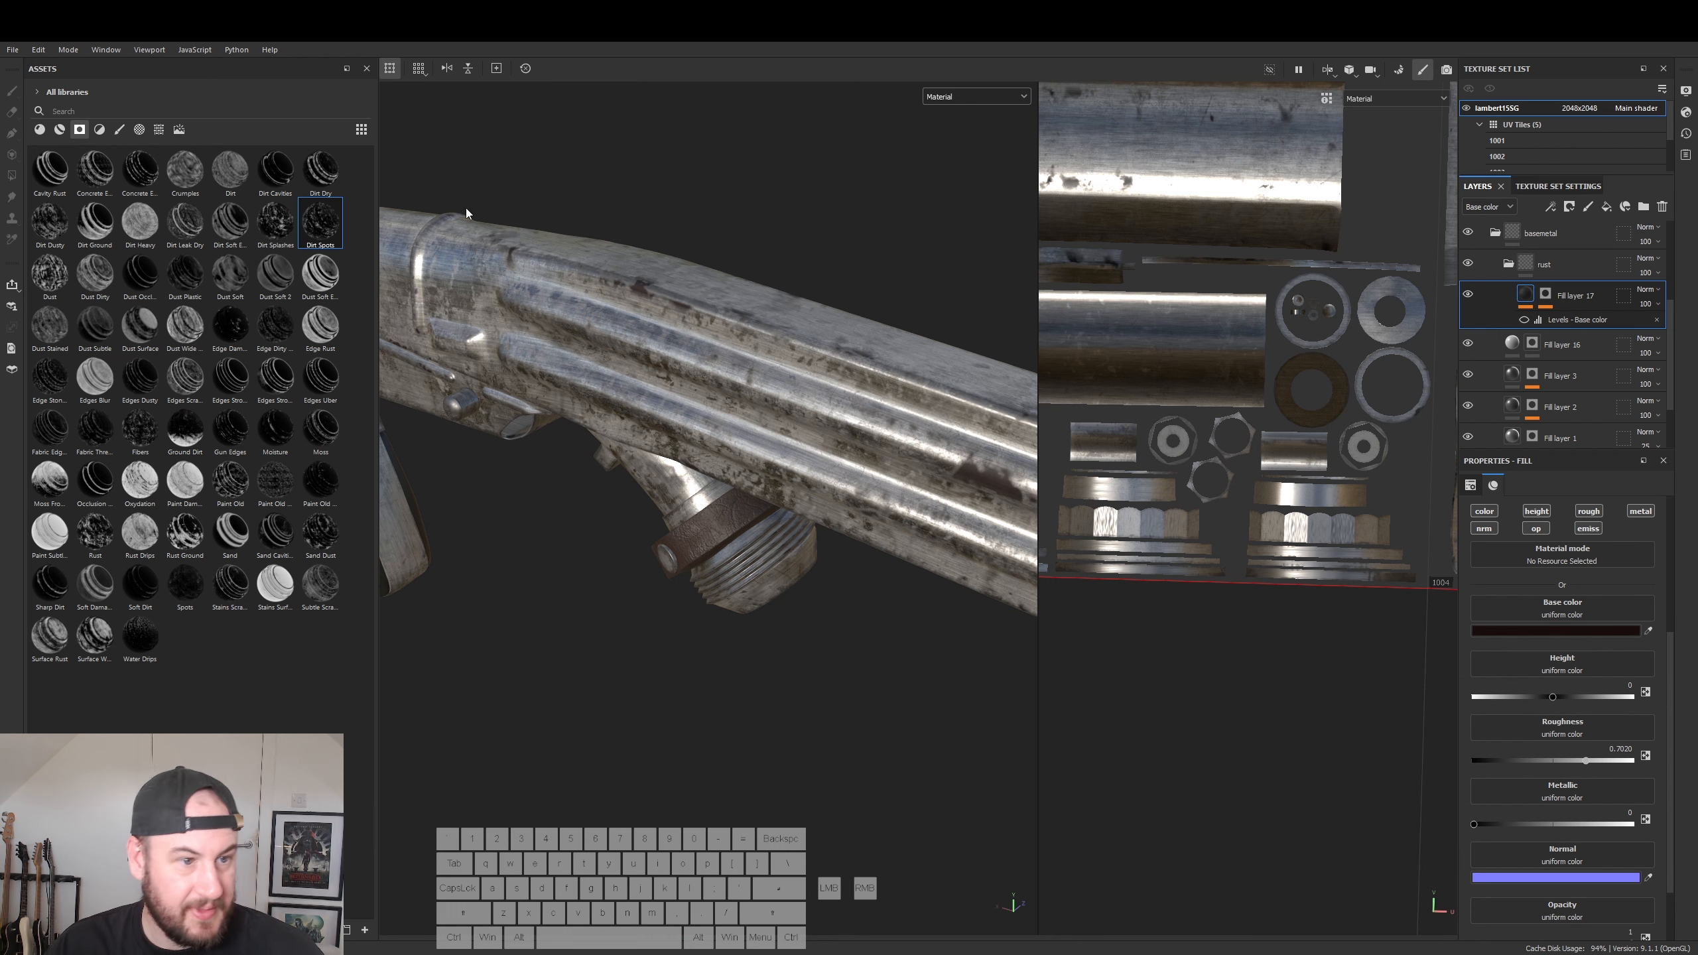
- Apply the Metal Rust material from the asset library to Fill layer 17
left_click(39, 130)
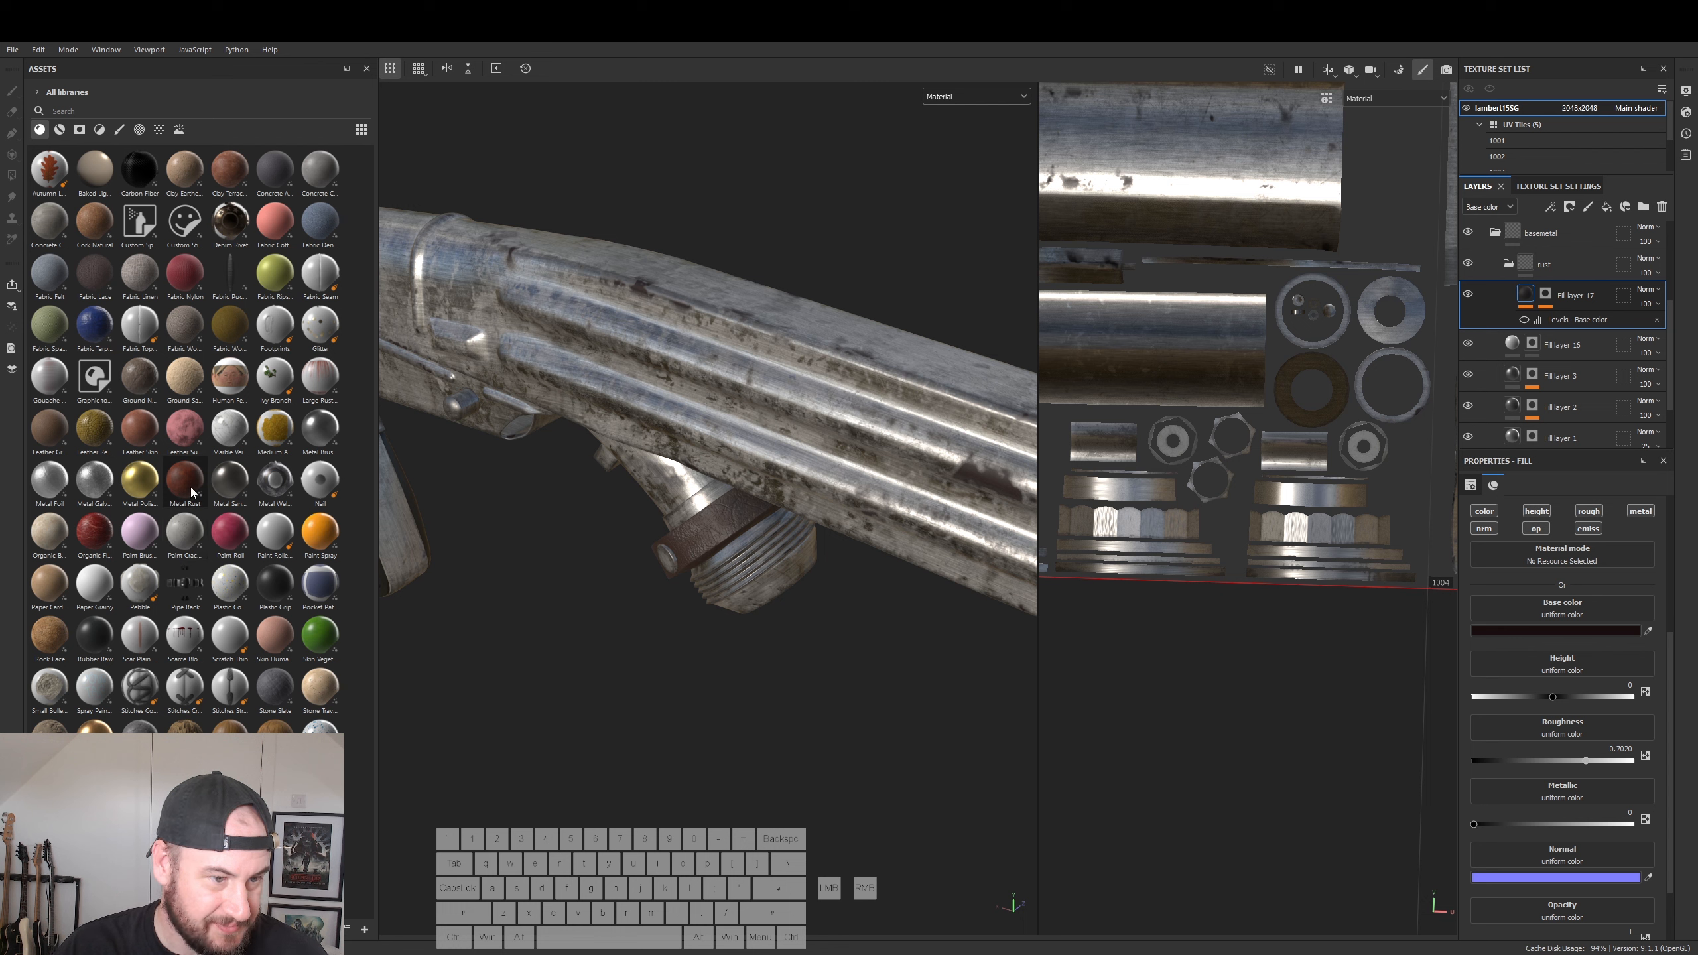
mouse_move(187, 487)
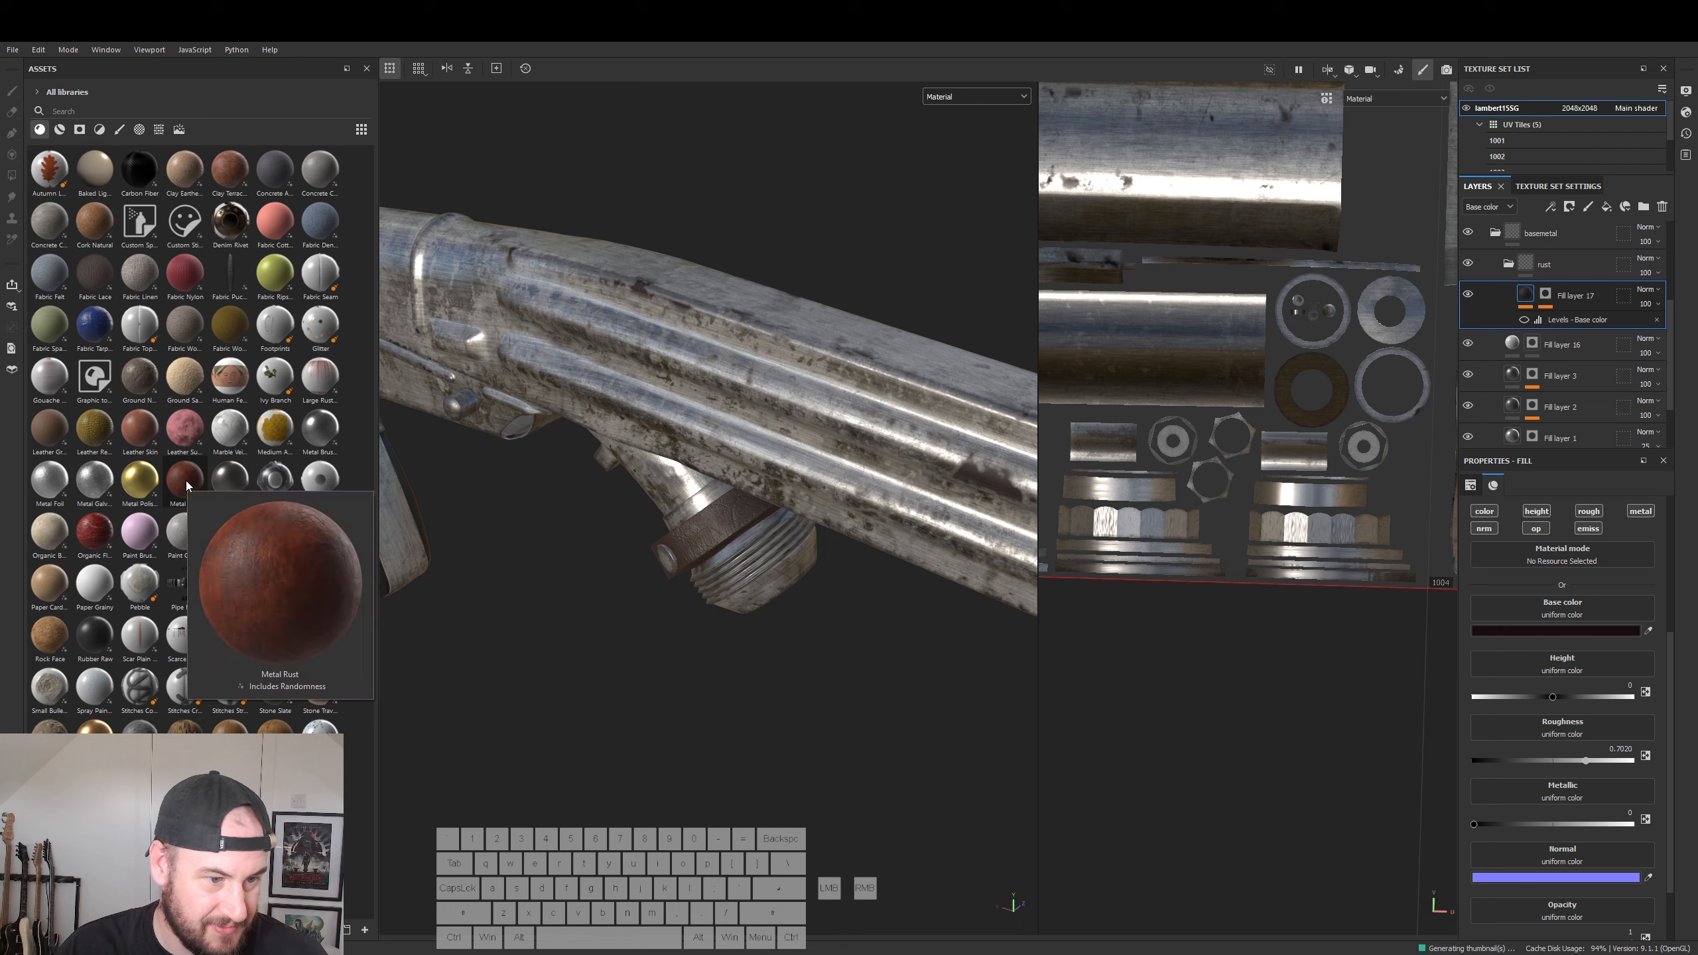
left_click(186, 486)
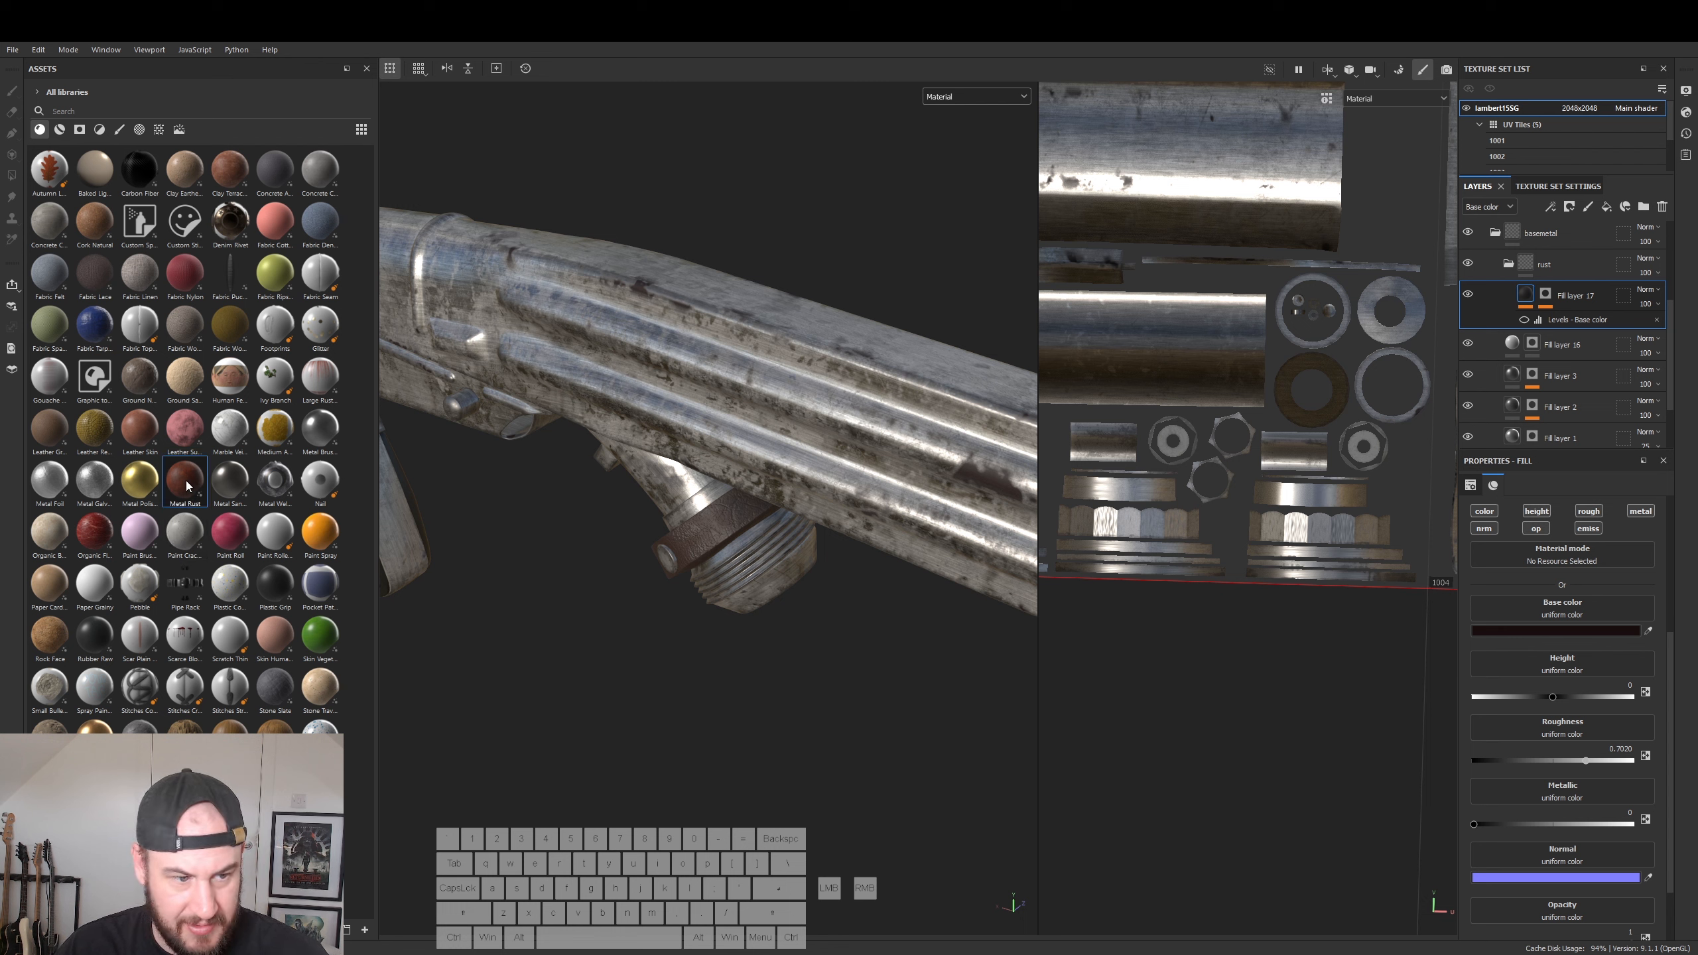
mouse_move(179, 487)
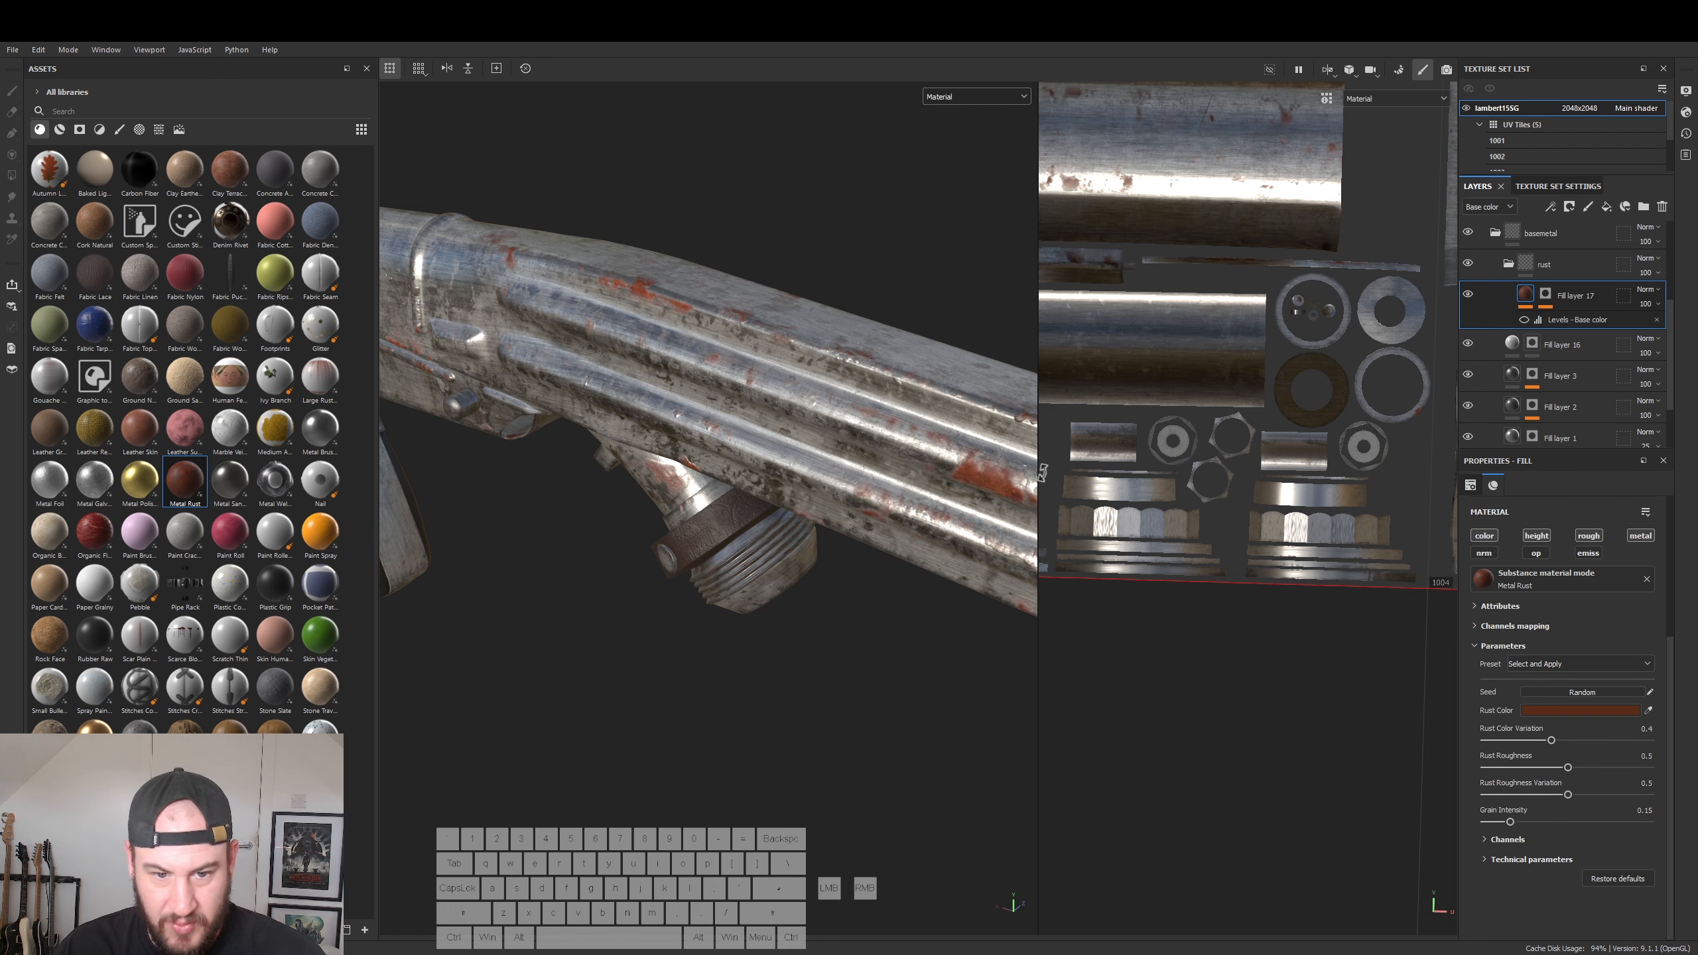
- Darken the Rust Color of the Metal Rust material to a deep brown and check it on the gun's stock
left_click(1581, 710)
left_click_drag(1482, 841, 1476, 851)
left_click_drag(789, 602, 870, 545, "alt")
left_click(1453, 858)
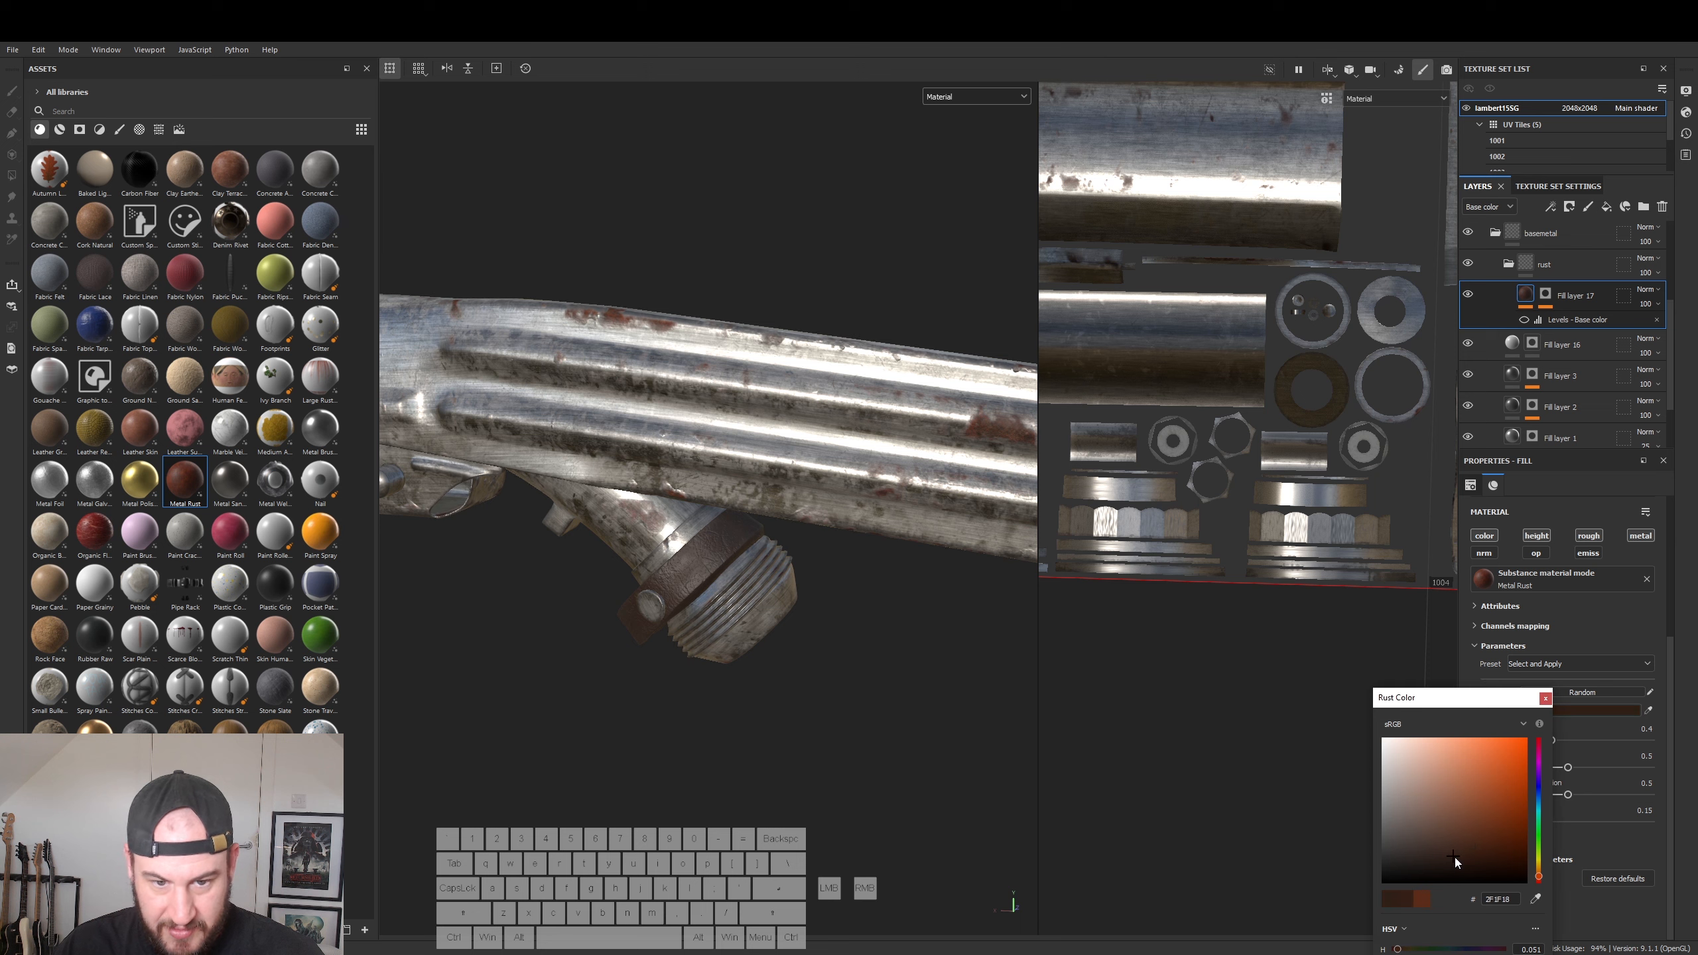
left_click(1457, 863)
left_click_drag(882, 602, 812, 596, "alt")
middle_click_drag(813, 595, 729, 559, "alt")
right_click_drag(729, 558, 796, 562, "alt")
left_click_drag(796, 562, 1039, 533, "alt")
- Set the mask generator of Fill layer 17 to World Space Normal Opacity 0.22 and Position Gradient Opacity 0.25
left_click(1547, 296)
mouse_move(866, 658)
right_mouse_down("alt")
mouse_move(699, 712)
mouse_move(758, 717)
right_mouse_up("alt")
left_click_drag(758, 717, 899, 652, "alt")
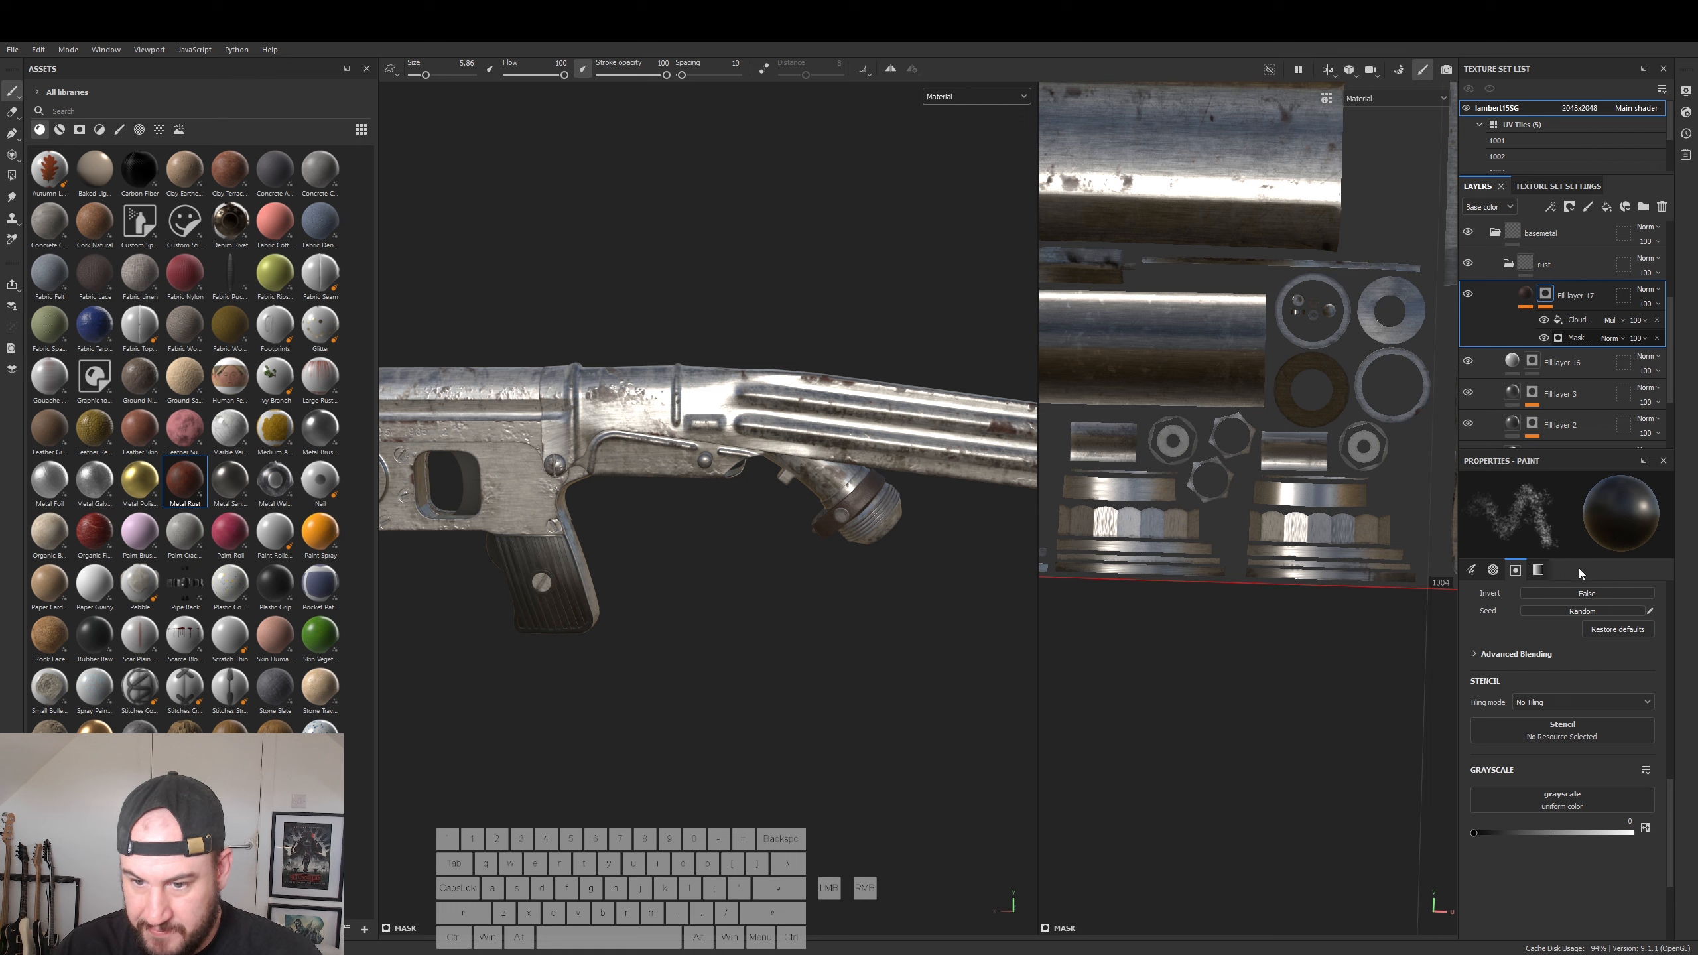
left_click(1573, 337)
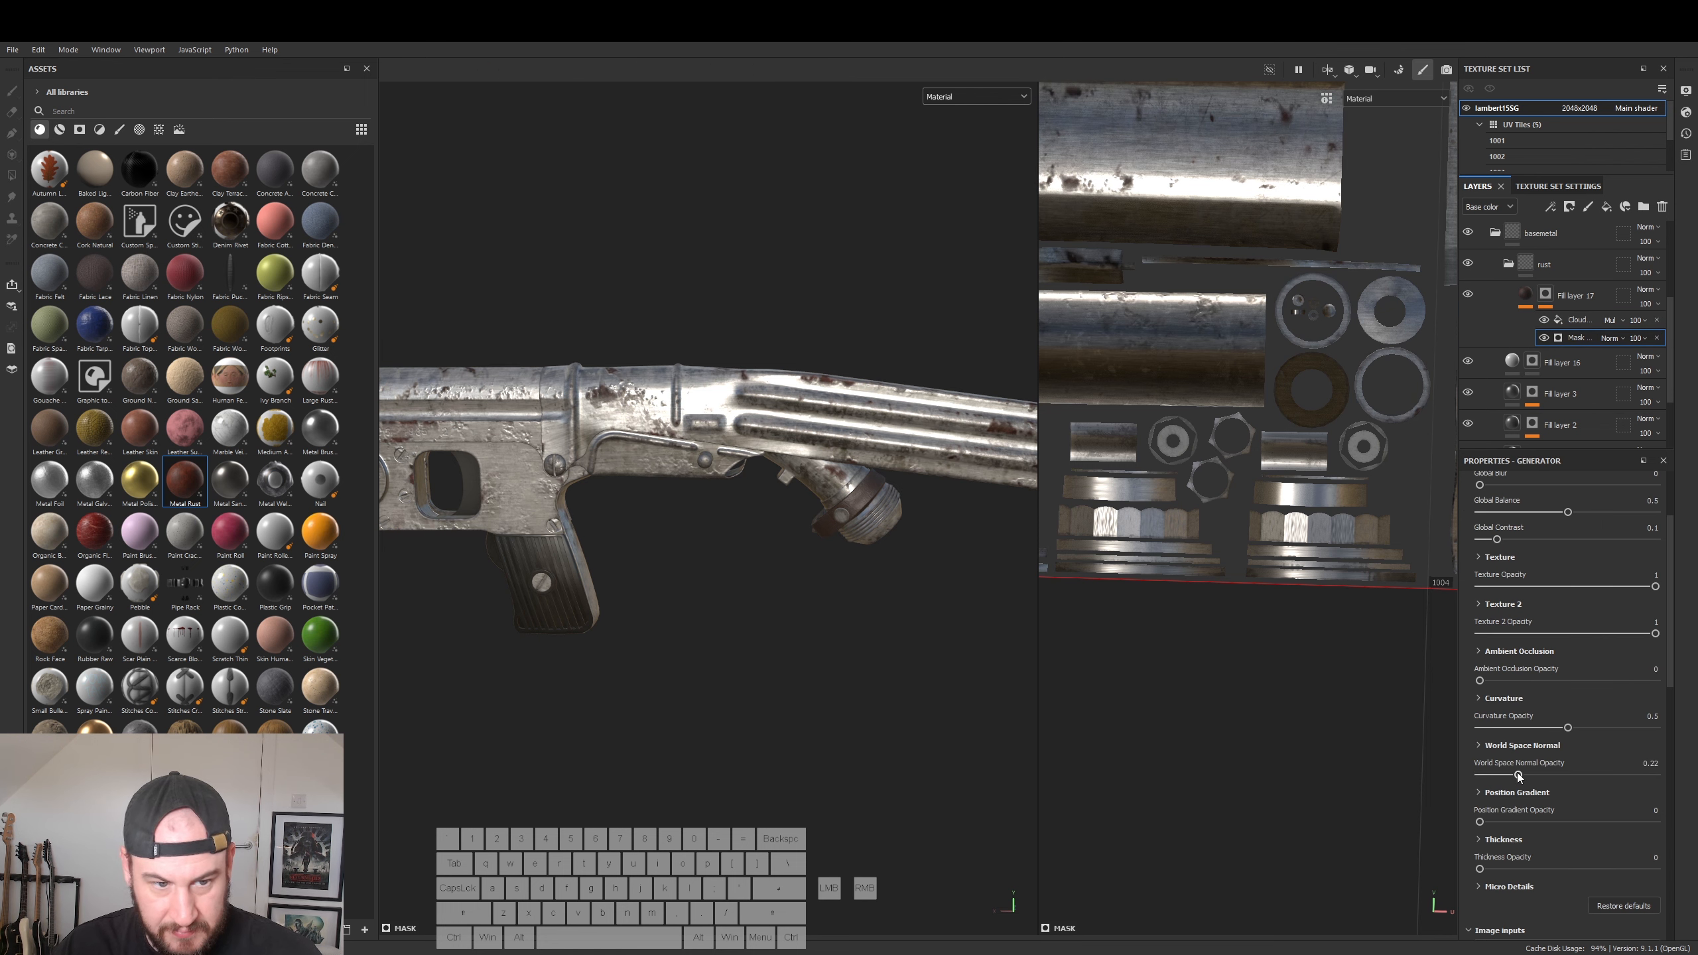
left_click_drag(838, 638, 910, 630, "alt")
left_click(1523, 821)
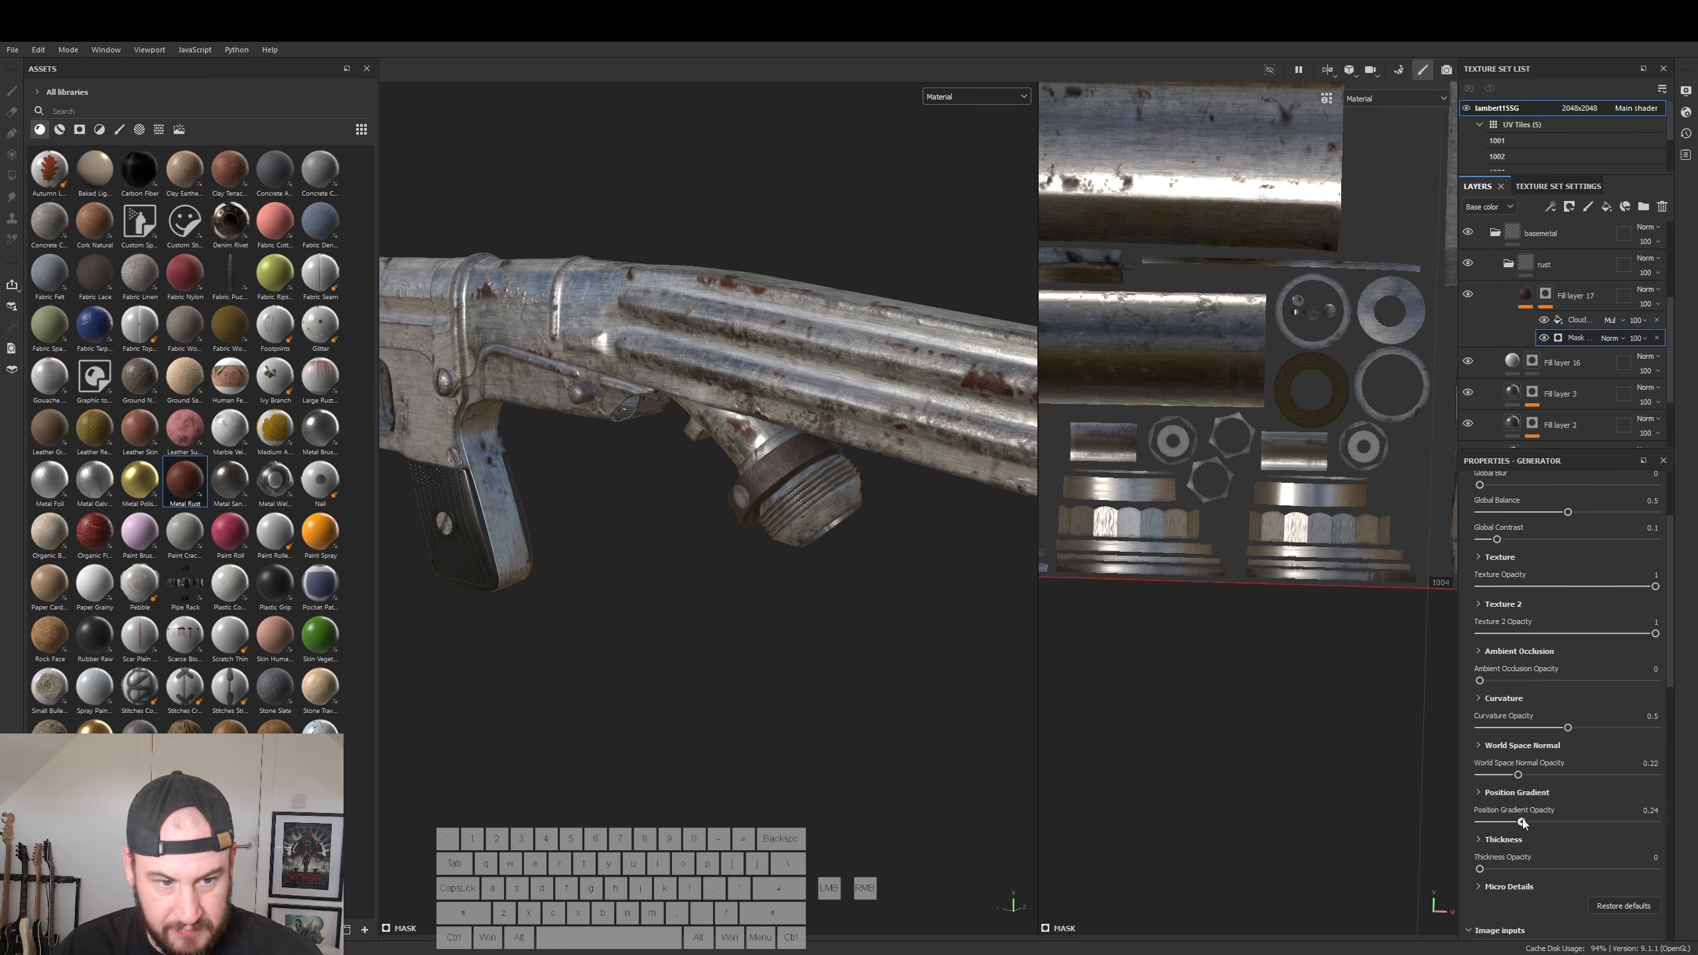
left_click_drag(747, 702, 895, 704, "alt")
middle_click_drag(899, 702, 862, 658, "alt")
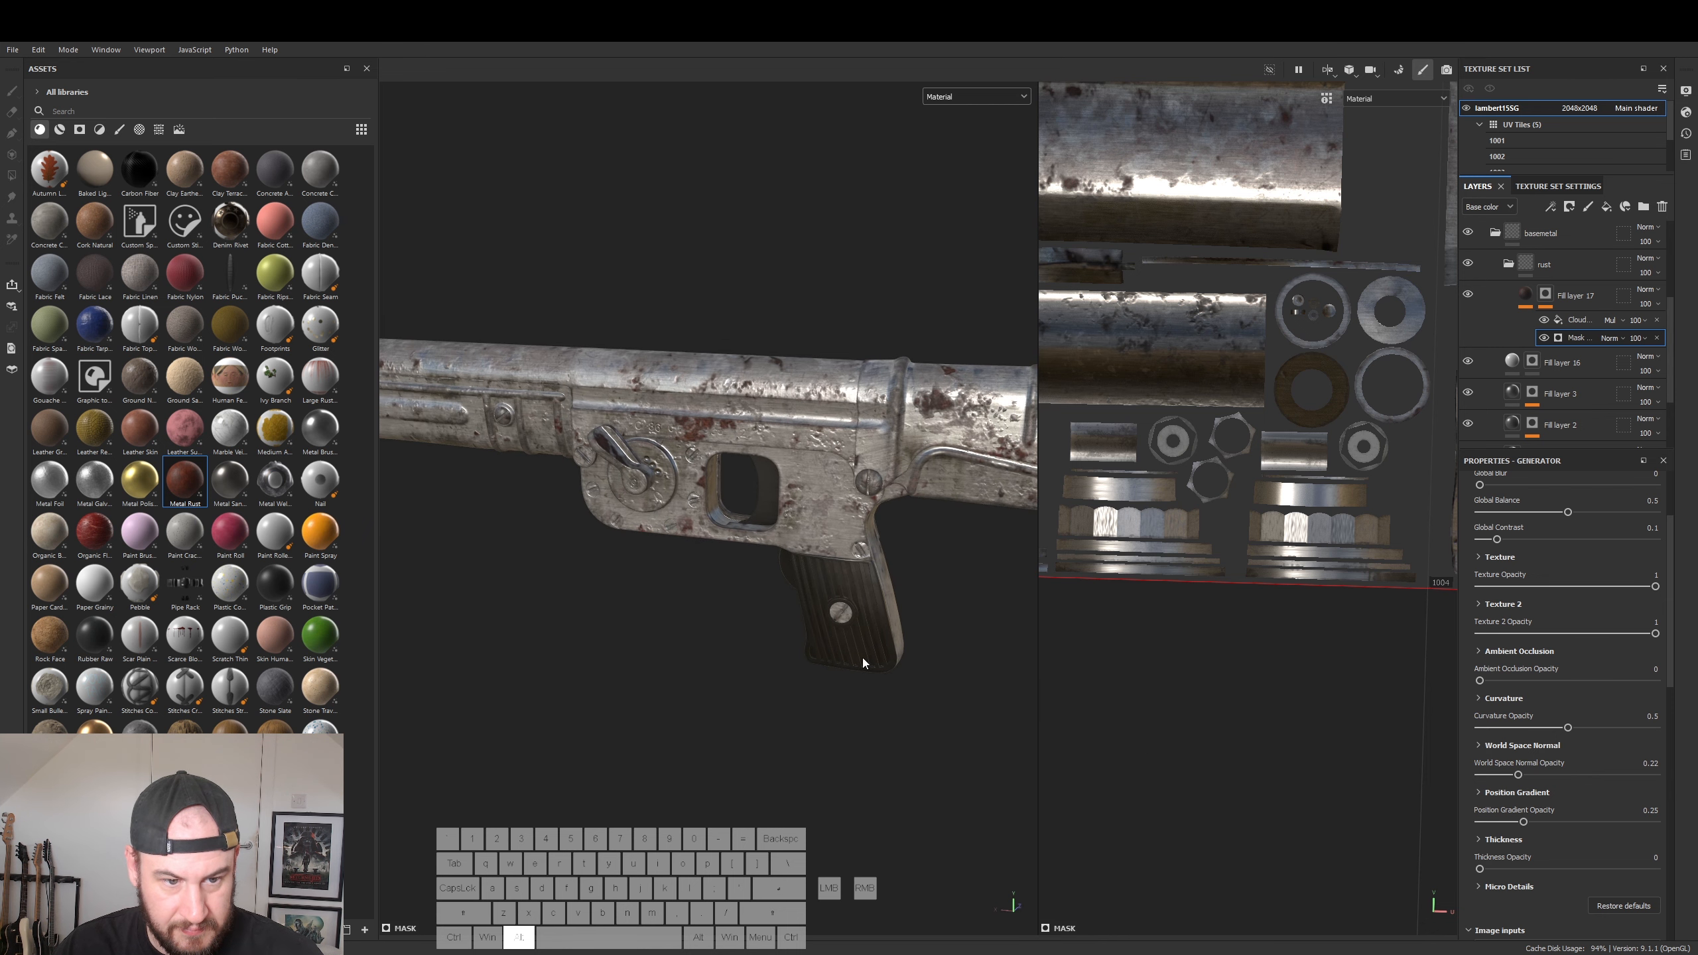
- Set the mask generator's Ambient Occlusion Opacity to 0.28 and check the rust spread around the gun
left_click(1529, 680)
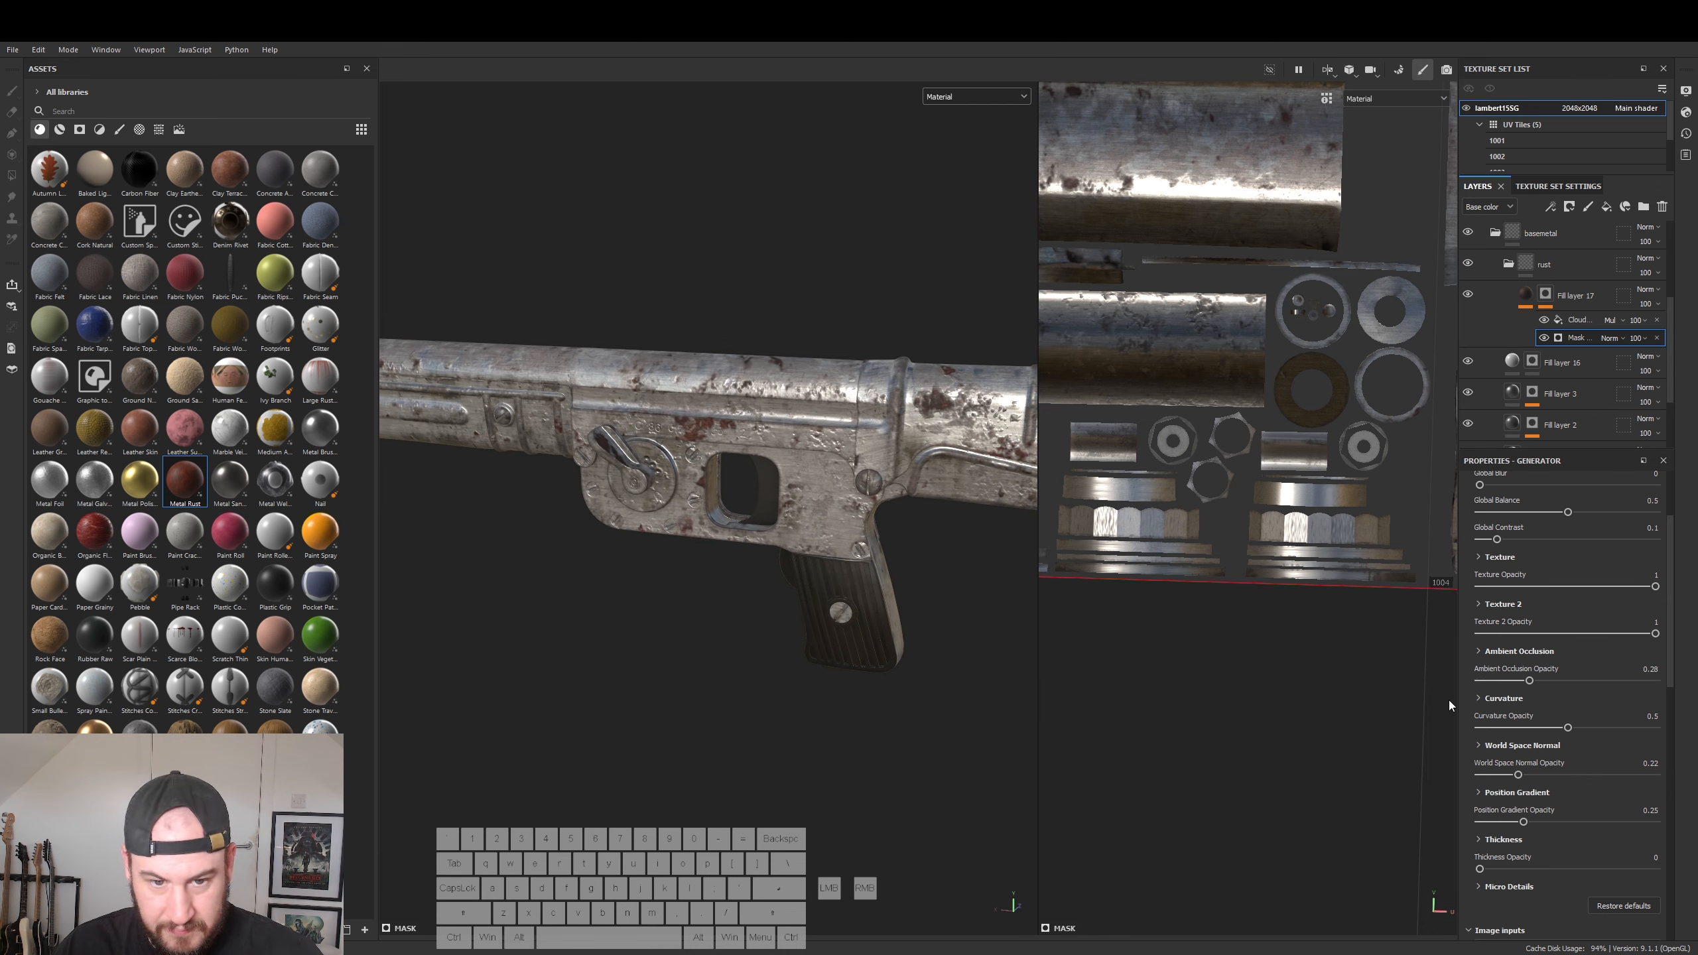
middle_click_drag(849, 767, 843, 766, "alt")
left_click_drag(843, 766, 720, 663, "alt")
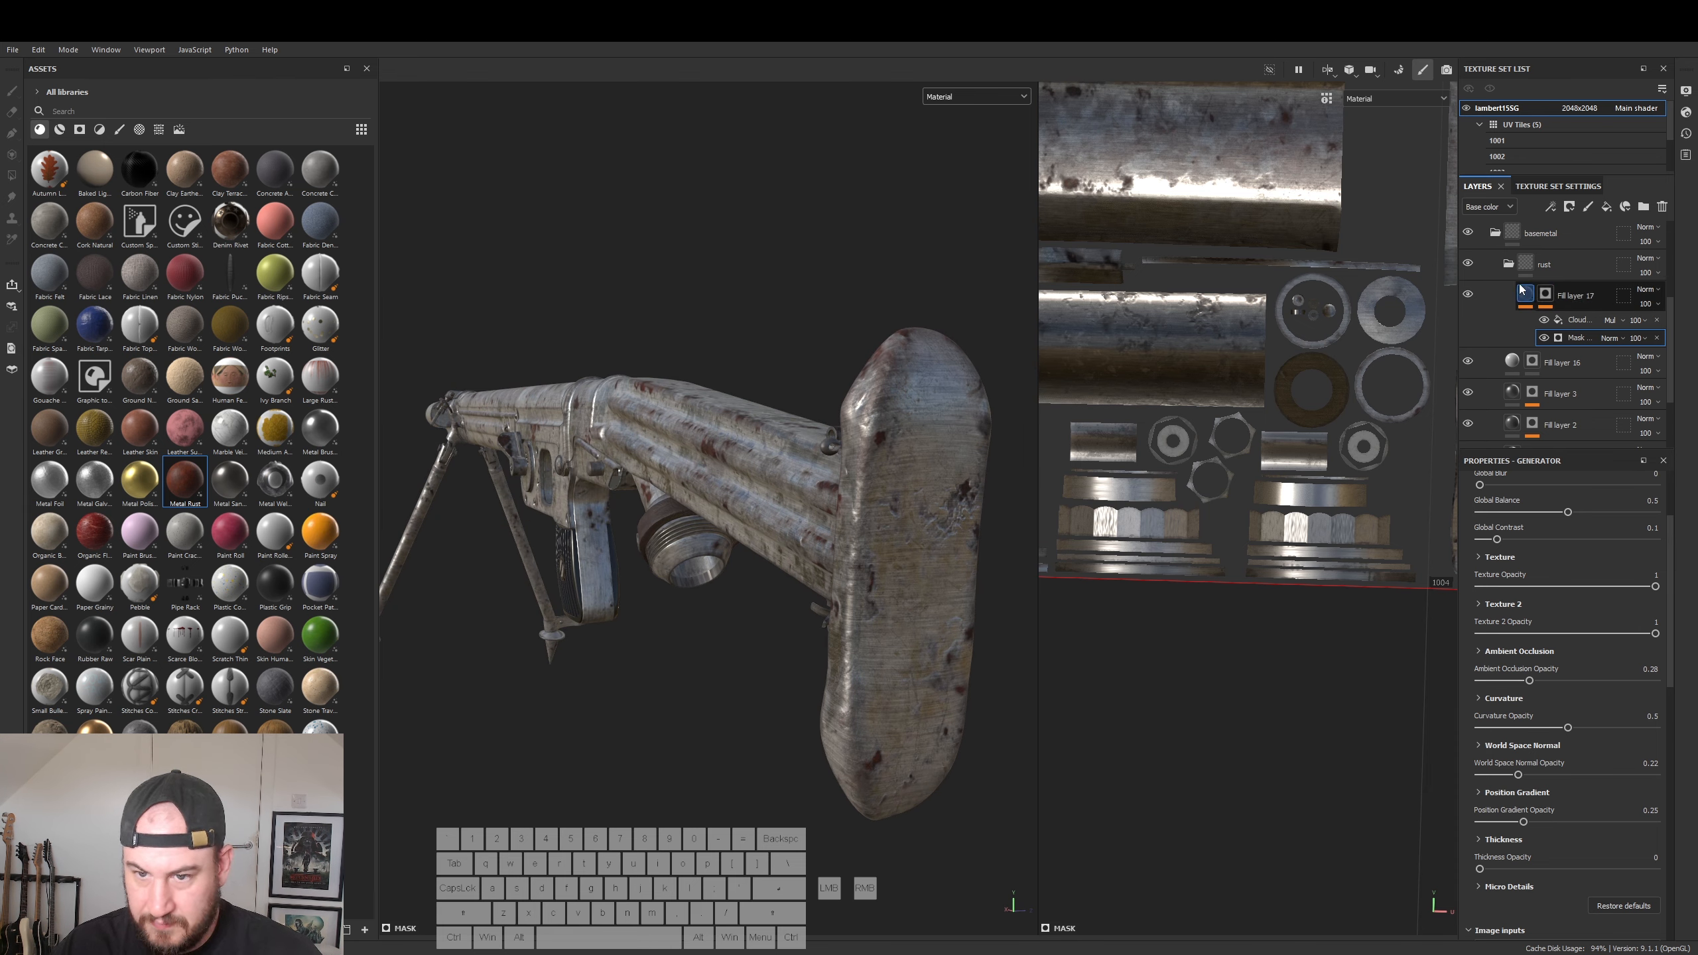
- Show the painteparts folder and examine how the rust relief affects the painted stock
scroll(1517, 297, "up", 3)
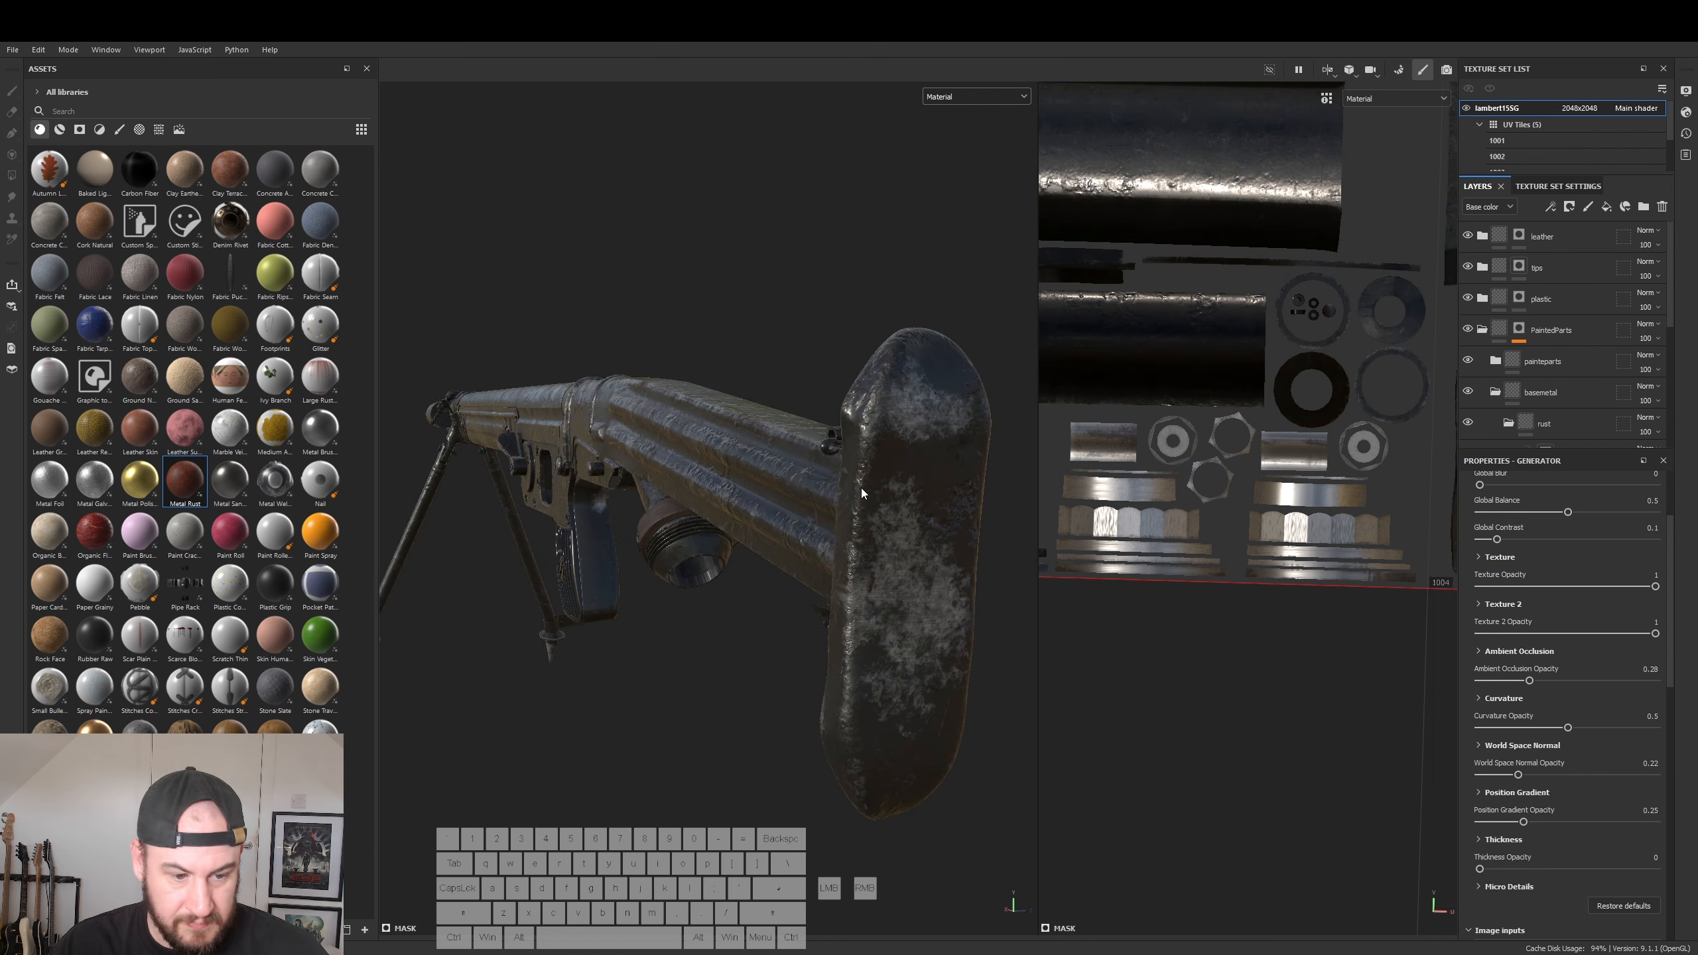
left_click_drag(828, 521, 652, 555, "alt")
scroll(1584, 399, "down", 3)
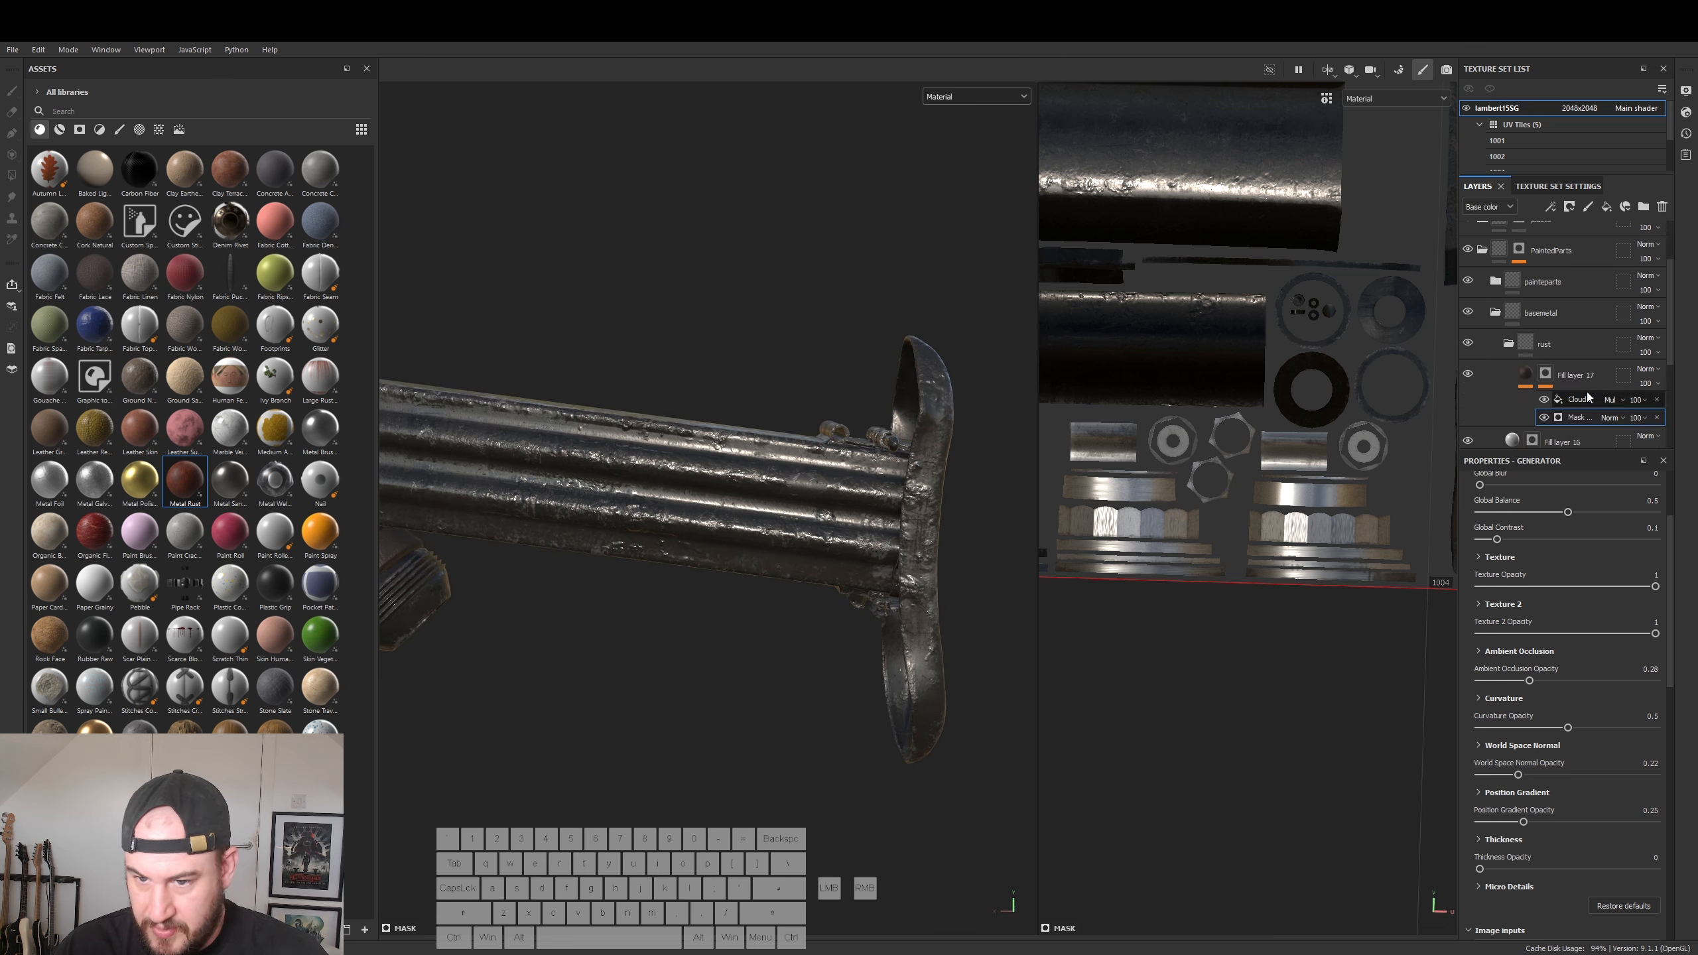
- Try setting Height Position, Height Range and Normal Intensity to 0 in the Metal Rust technical parameters of Fill layer 17
left_click(1525, 374)
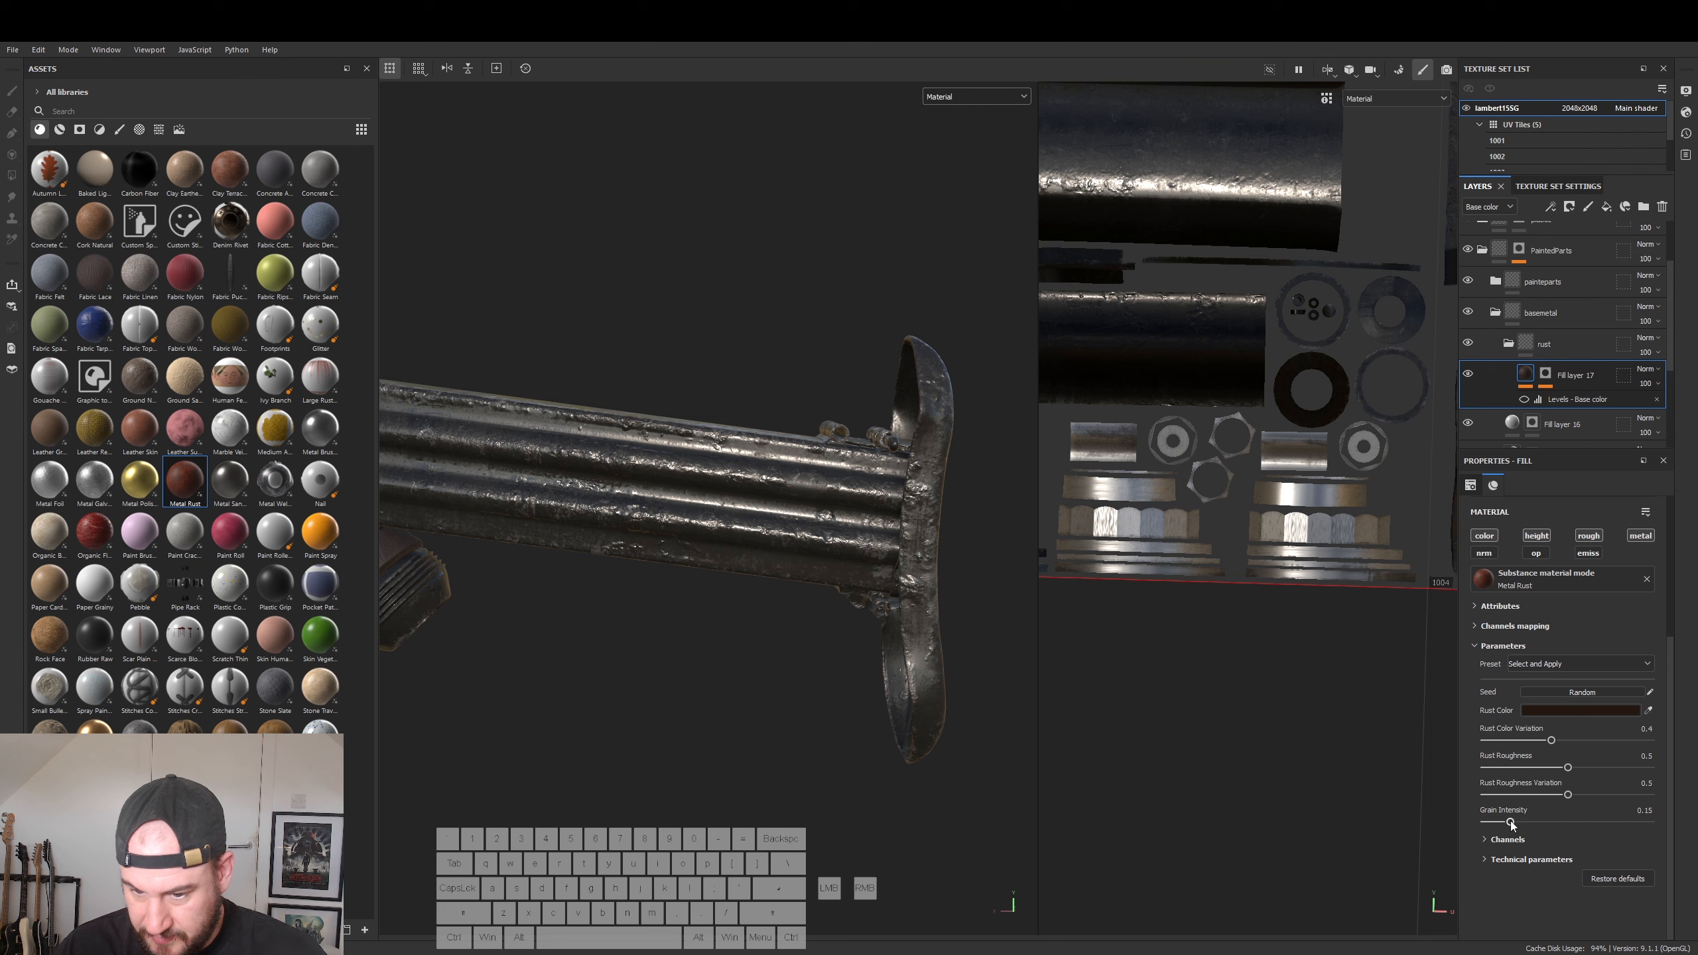
left_click(1484, 860)
scroll(1536, 843, "down", 2)
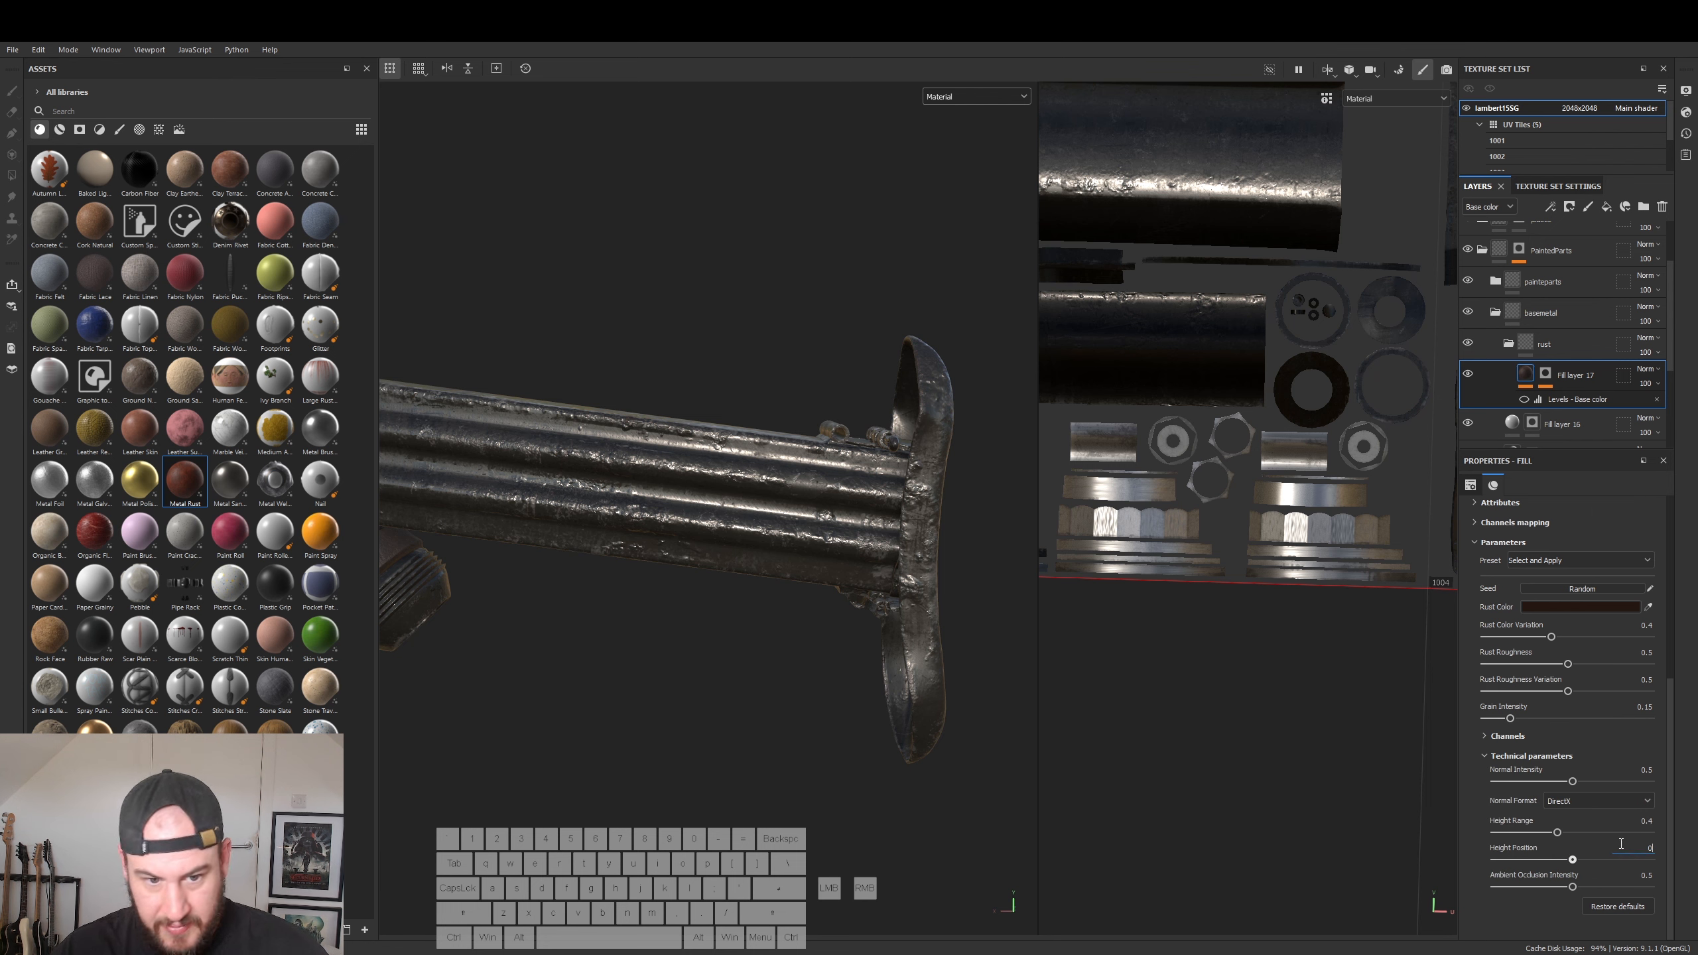
key("Return")
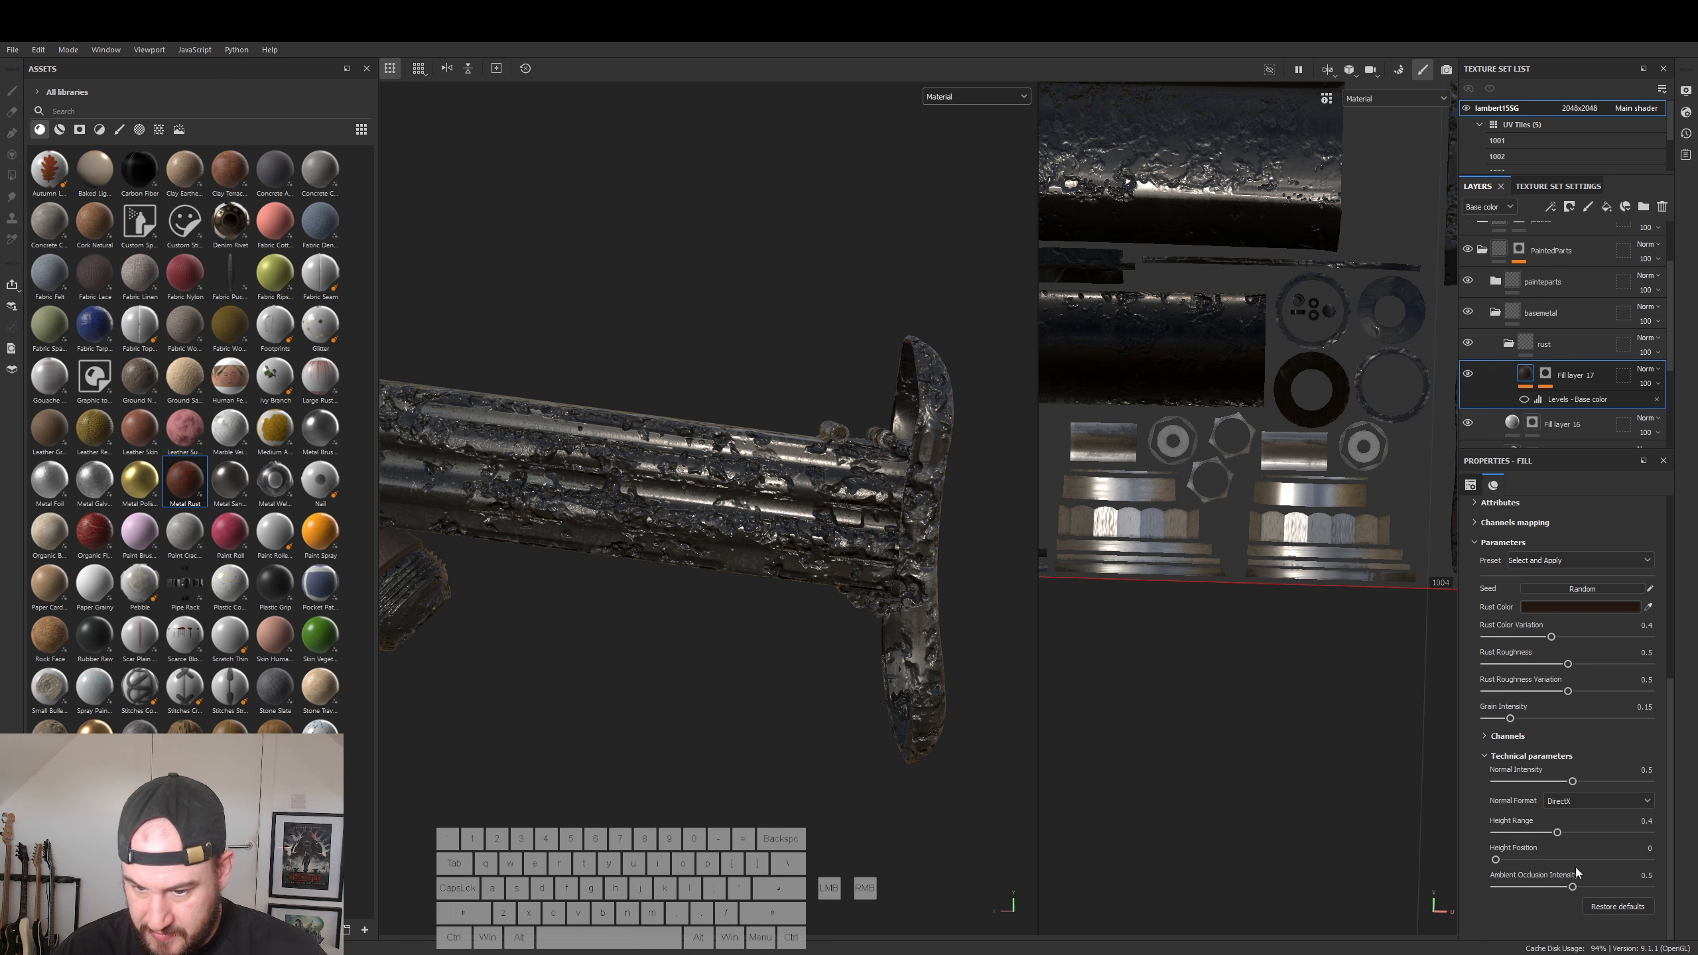
left_click(1639, 820)
type("0")
key("Return")
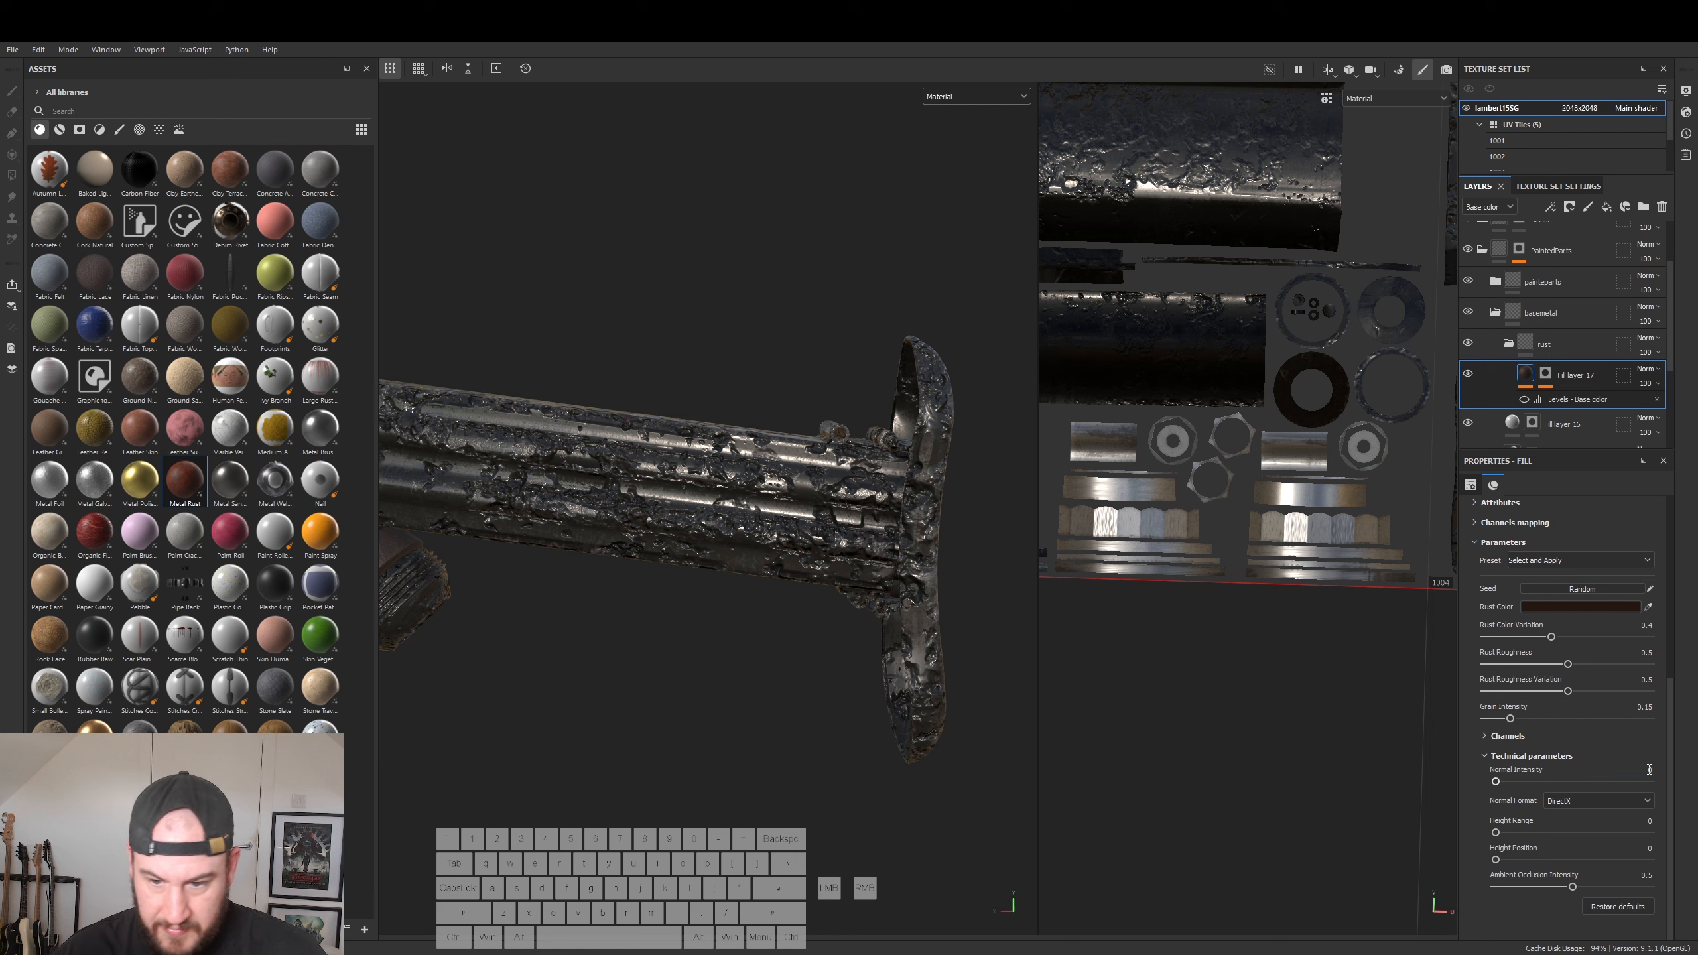
- Try a lower Ambient Occlusion Intensity for the Metal Rust material, and undo the technical parameter changes
left_click_drag(1571, 887, 1566, 888)
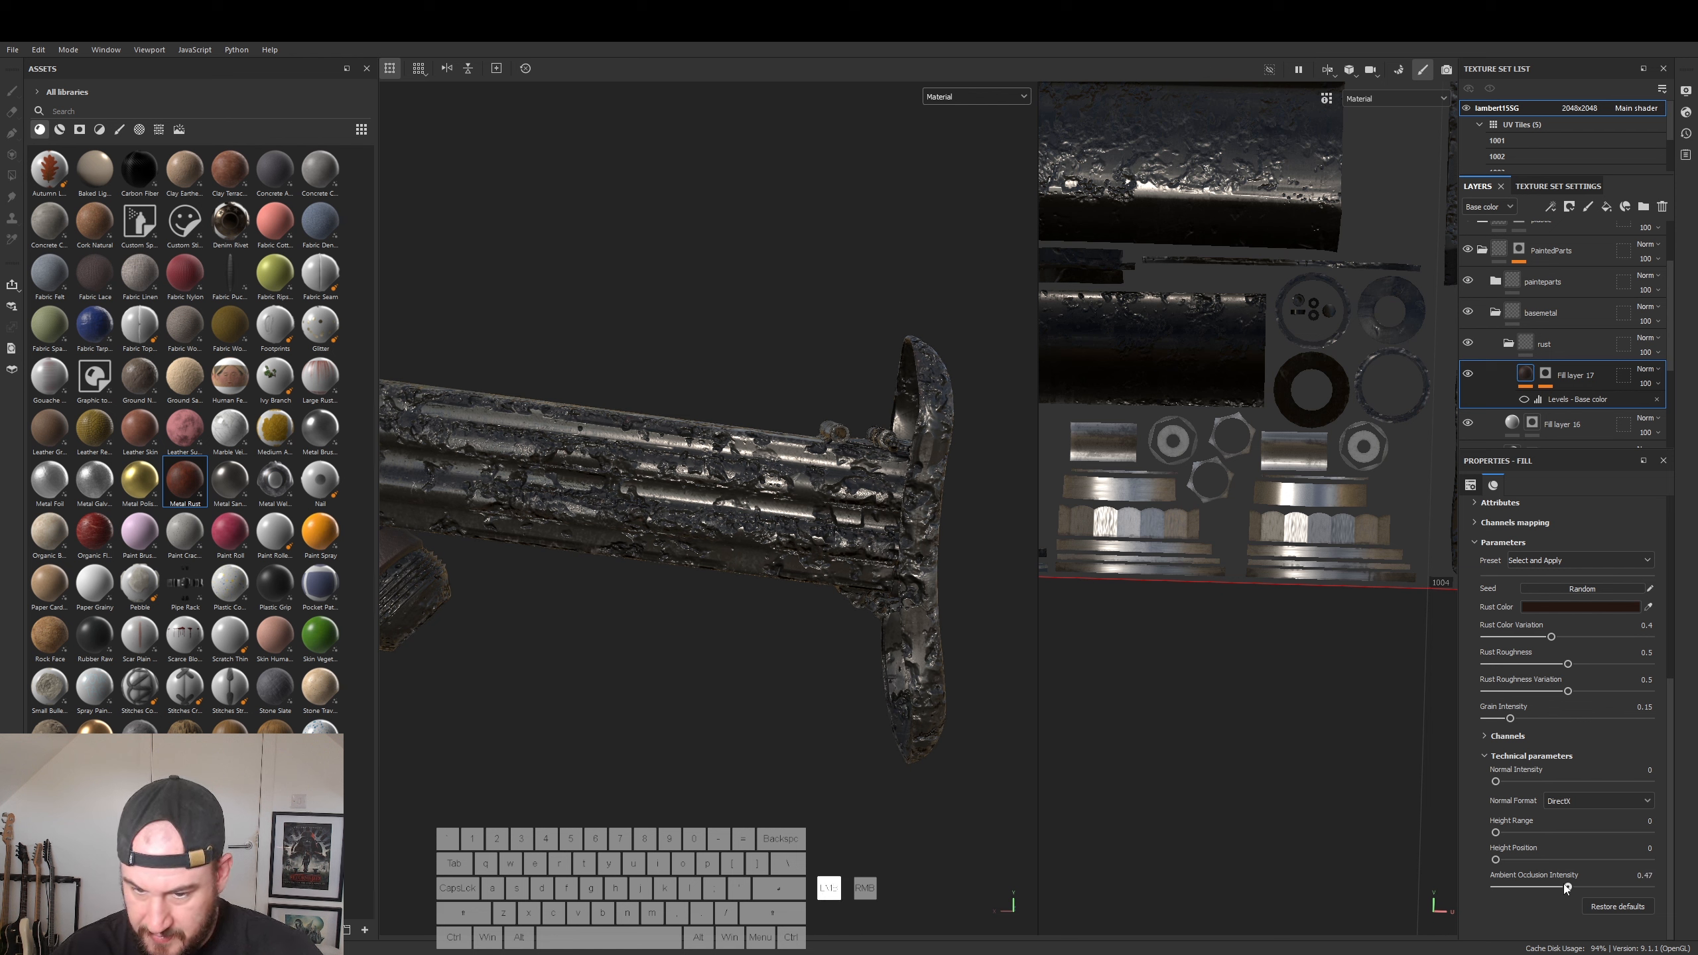
left_click_drag(1524, 887, 1525, 887)
key("ctrl+z")
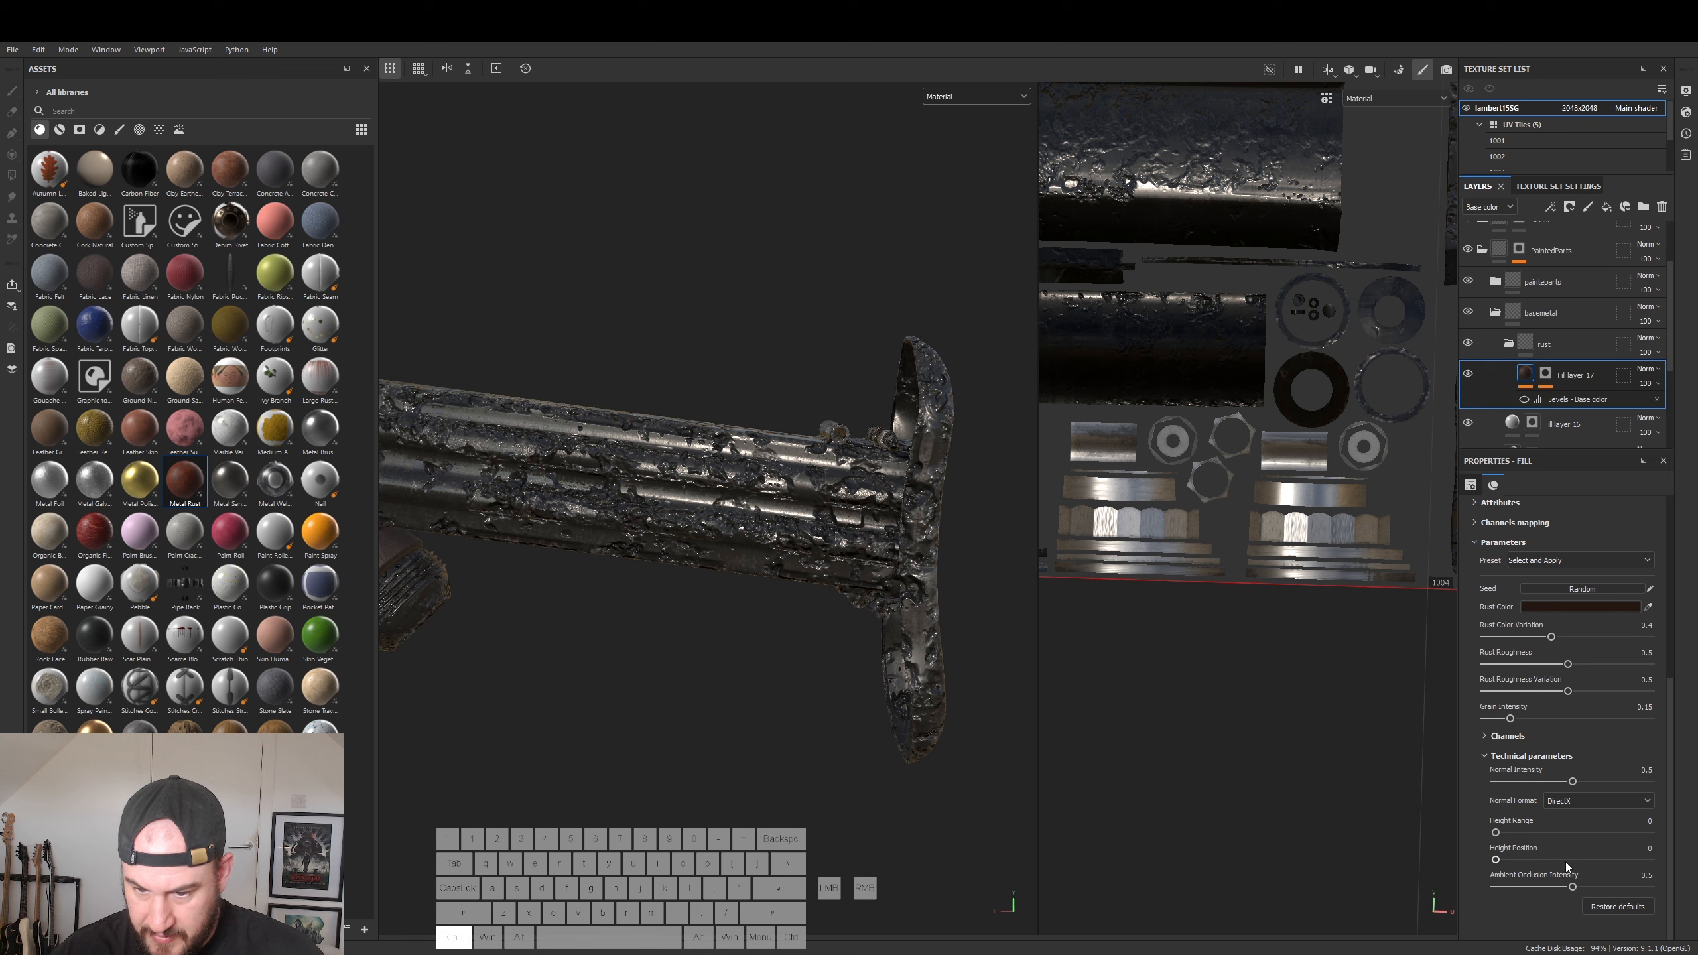
key("ctrl+z")
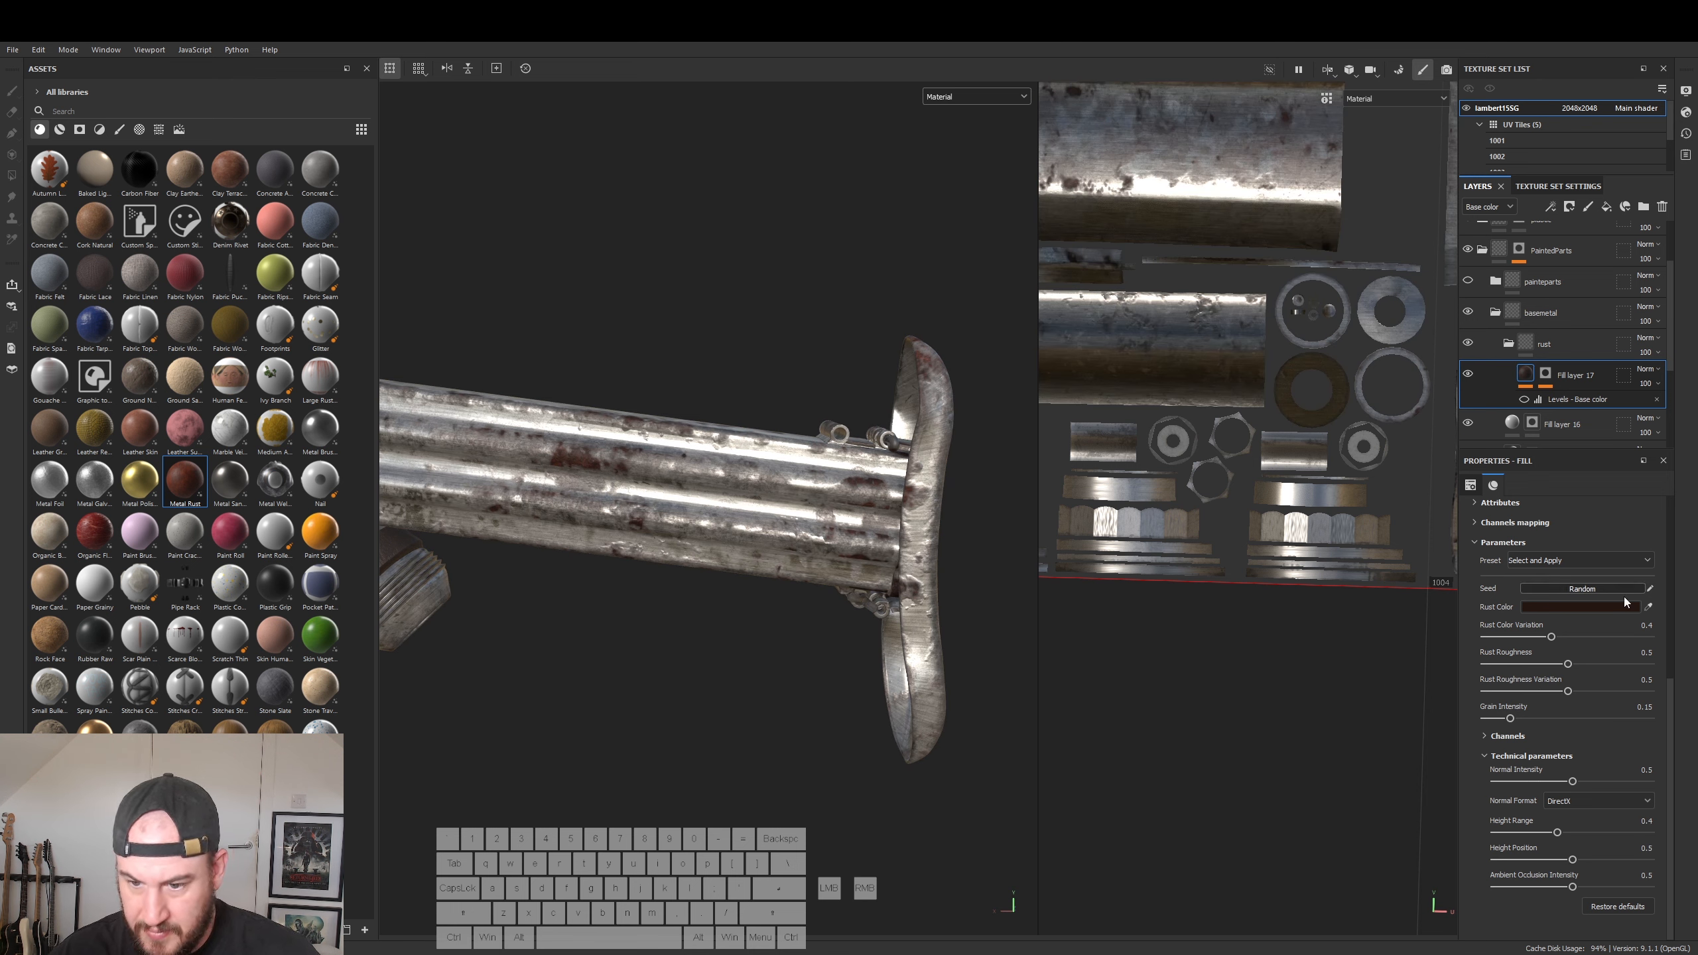
- Show the painteparts folder and set the Height Range of Fill layer 17's Metal Rust material to 0.03
left_click(1468, 281)
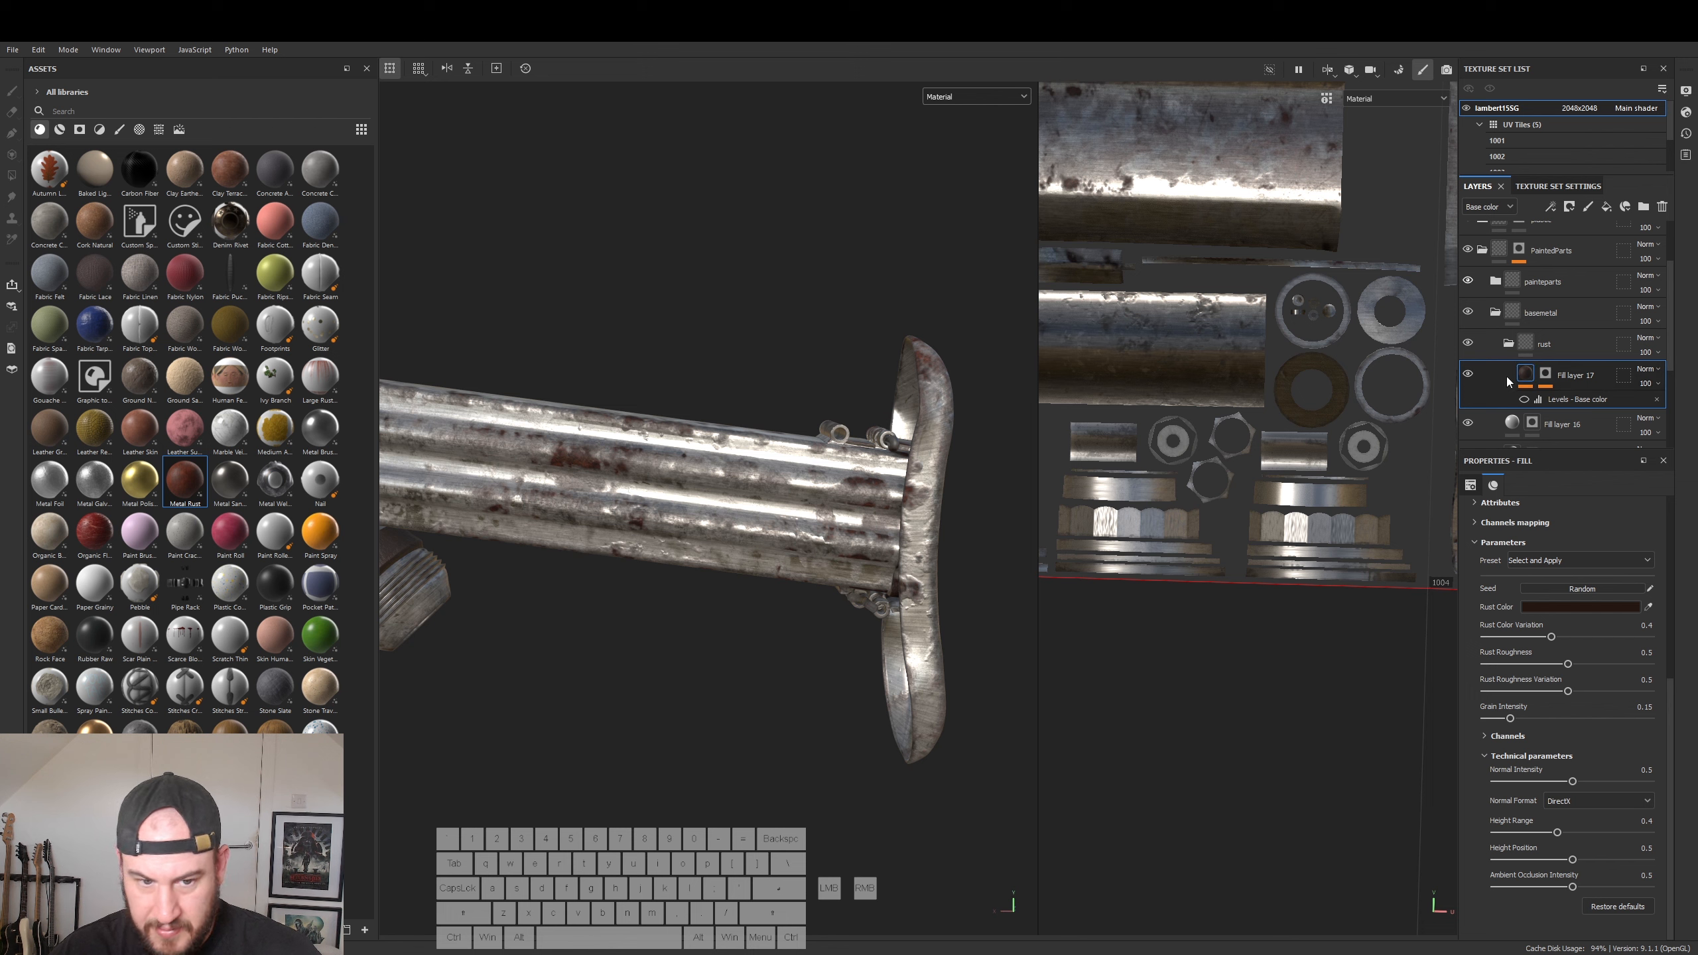
left_click_drag(856, 642, 896, 598, "alt")
middle_click_drag(897, 599, 675, 575, "alt")
right_click_drag(676, 575, 1033, 657, "alt")
left_click_drag(980, 640, 900, 643, "alt")
middle_click_drag(900, 643, 781, 644, "alt")
right_click_drag(781, 644, 962, 686, "alt")
left_click_drag(962, 687, 793, 678, "alt")
left_click_drag(1557, 832, 1496, 834)
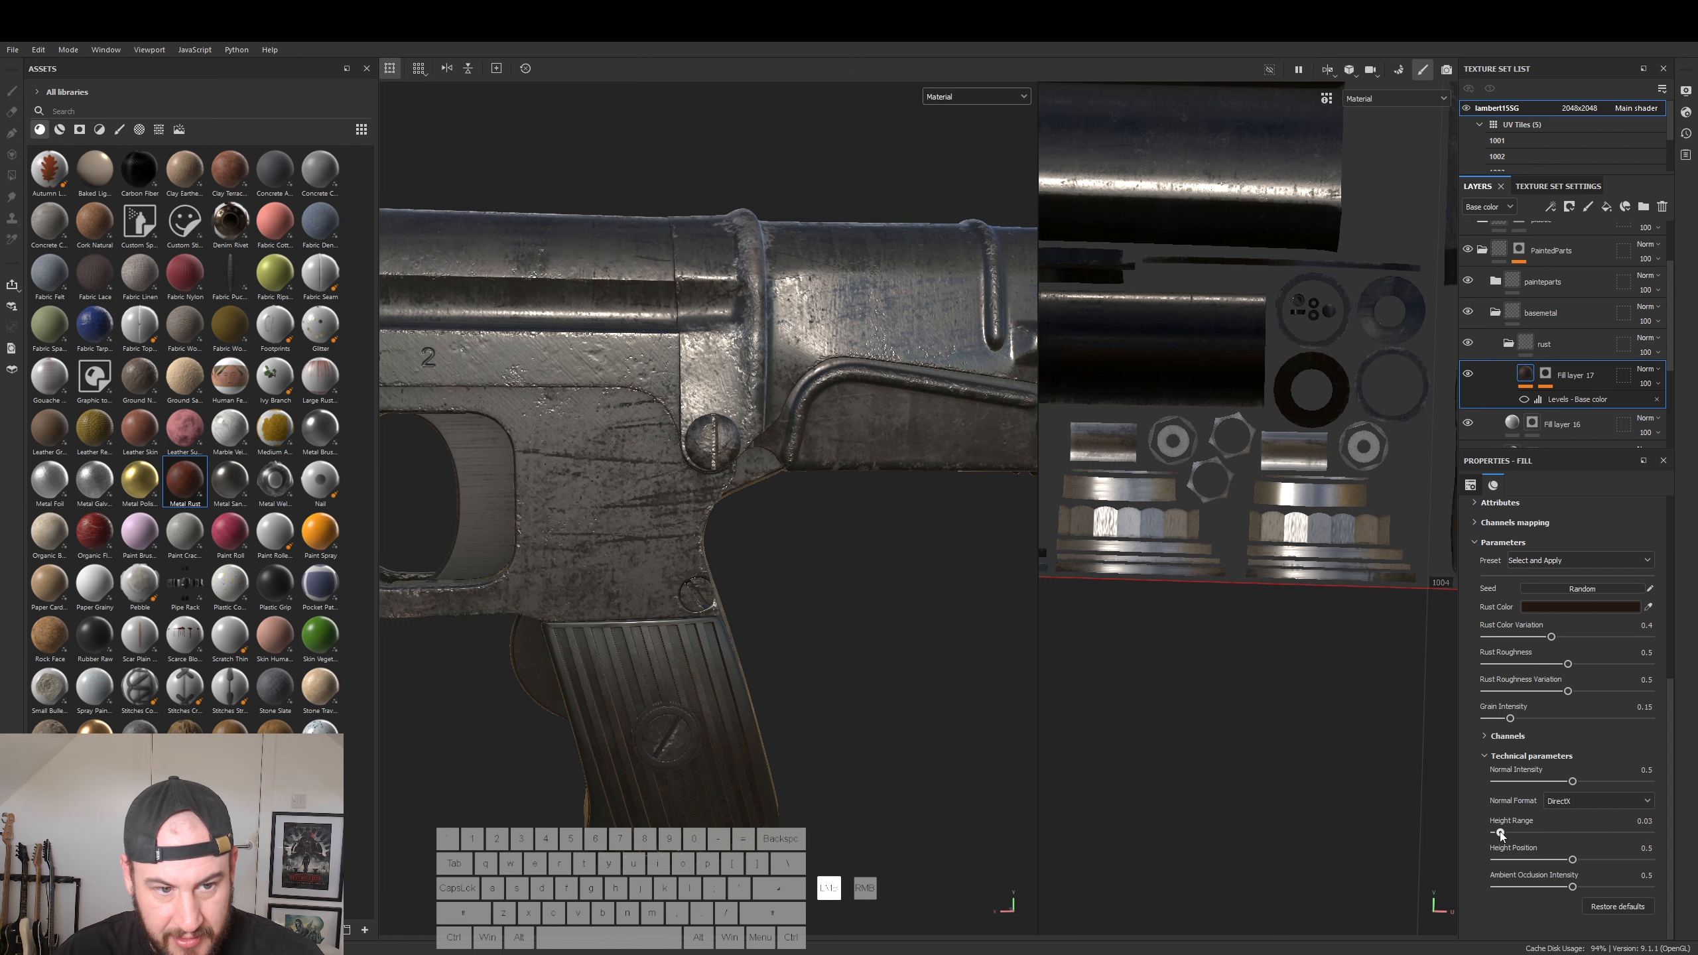
- Examine the painted stock, receiver and grip for remaining rust relief showing through the paint
left_click_drag(906, 745, 653, 732, "alt")
right_click_drag(652, 731, 755, 694, "alt")
middle_click_drag(990, 696, 730, 693, "alt")
left_click_drag(730, 694, 749, 717, "alt")
middle_click_drag(979, 721, 743, 653, "alt")
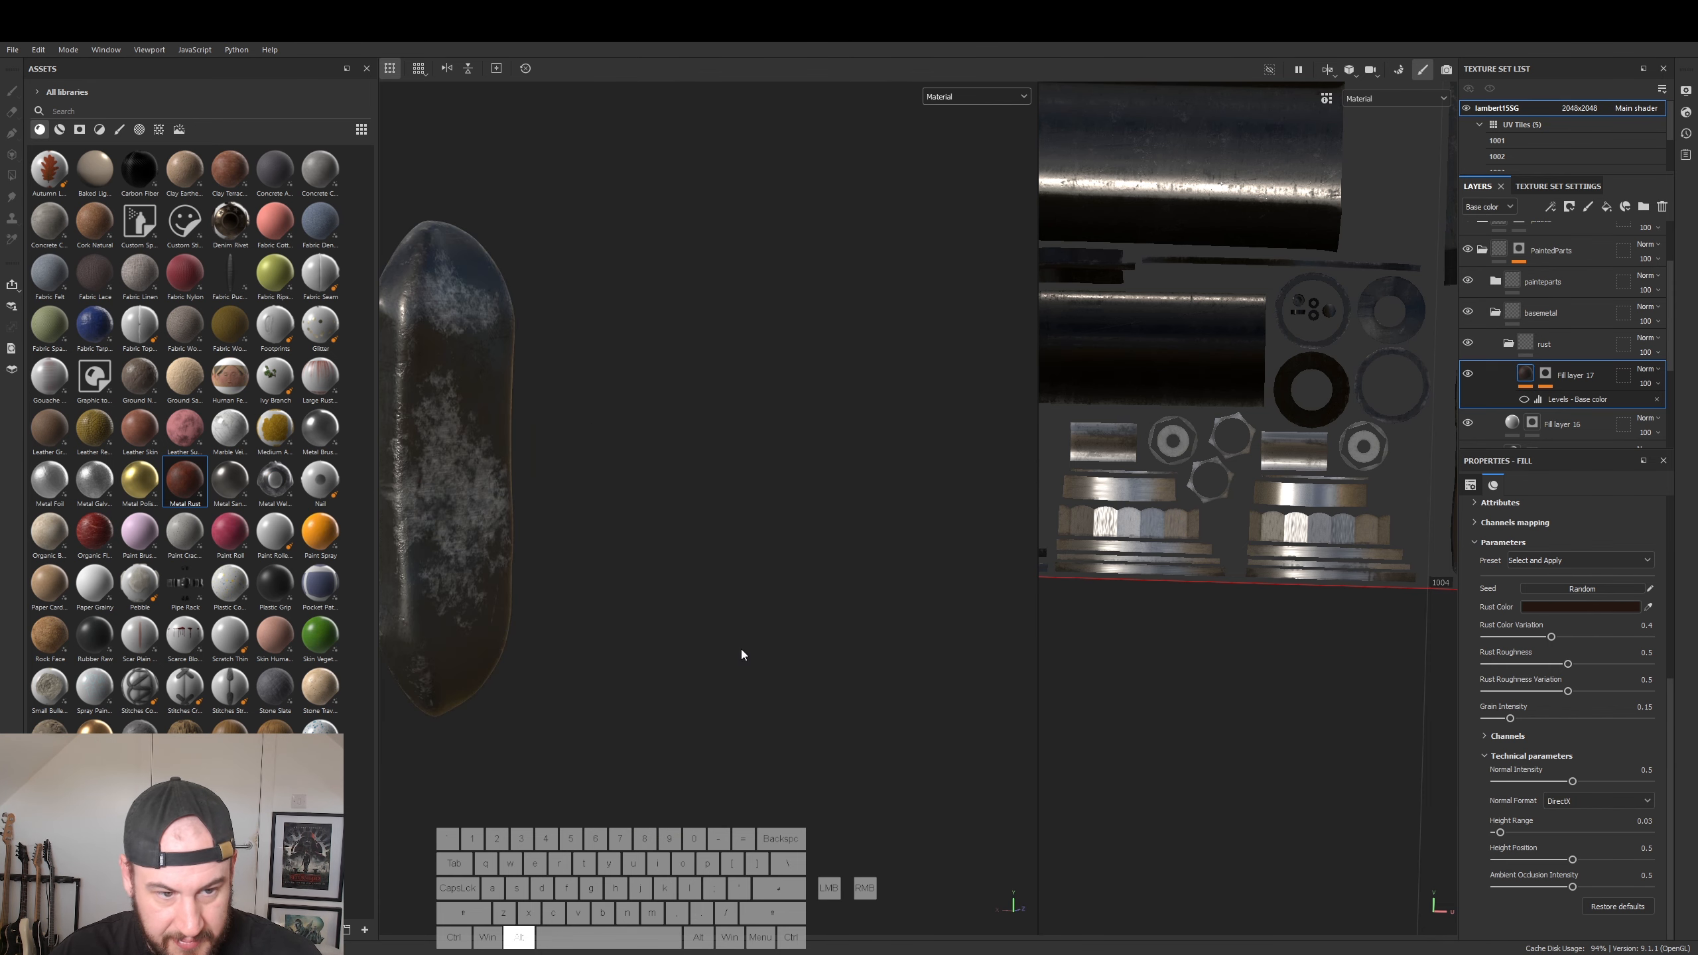
left_click_drag(743, 652, 718, 644, "alt")
middle_click_drag(718, 643, 842, 683, "alt")
left_click_drag(842, 683, 794, 717, "alt")
middle_click_drag(793, 718, 937, 701, "alt")
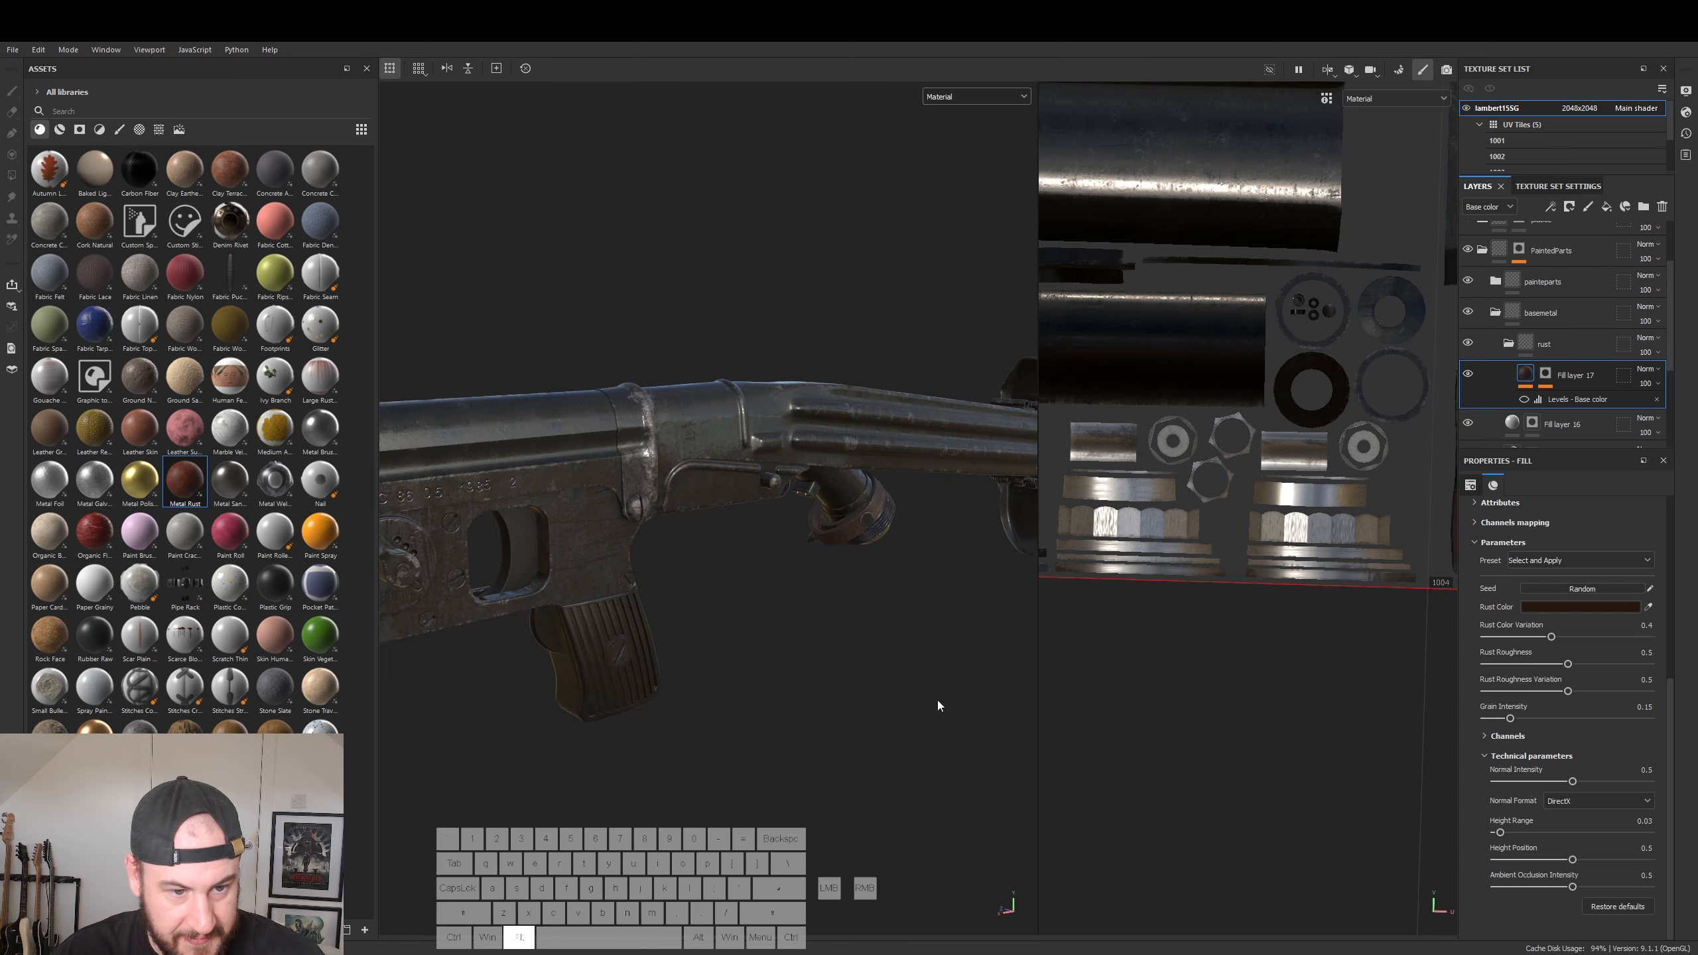
right_click_drag(937, 701, 1050, 725, "alt")
middle_click_drag(740, 628, 878, 684, "alt")
left_click_drag(878, 684, 780, 643, "alt")
middle_click_drag(781, 642, 851, 670, "alt")
right_click_drag(851, 670, 1172, 702, "alt")
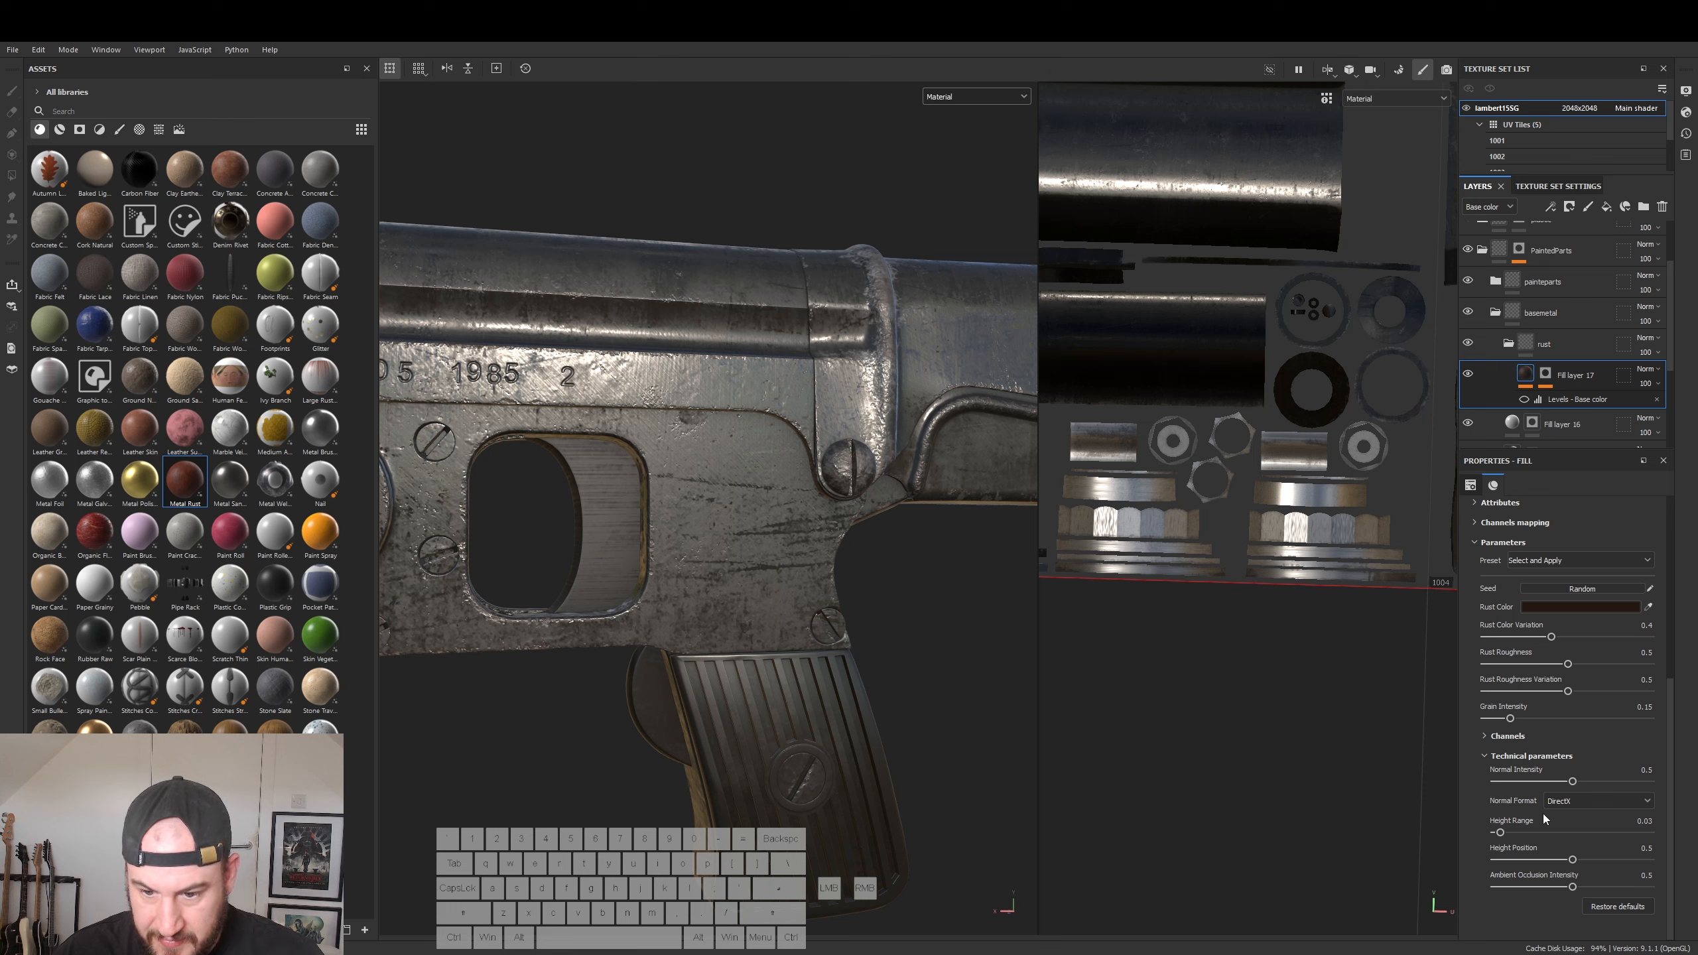
- Set the Metal Rust Height Range to 0.04 and check the painted receiver from several sides
left_click_drag(1499, 832, 1502, 832)
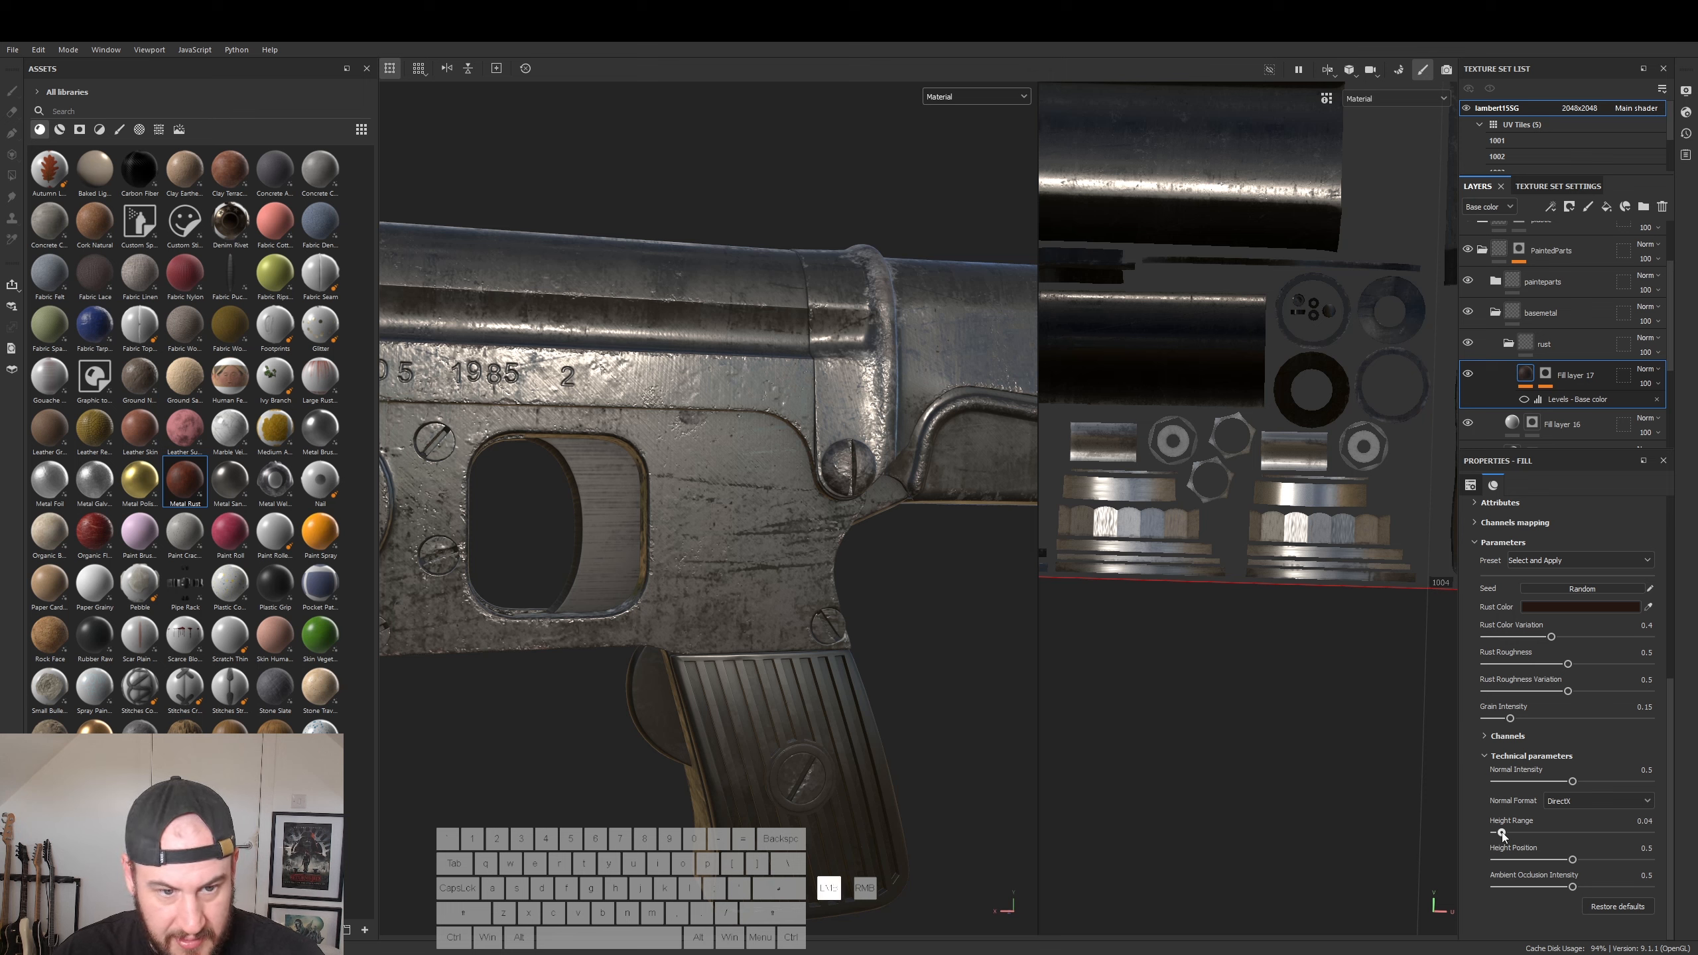
right_click_drag(802, 655, 387, 644, "alt")
left_click_drag(387, 644, 829, 686, "alt")
right_click_drag(830, 686, 1247, 754, "alt")
left_click_drag(749, 603, 633, 382, "alt")
left_click_drag(814, 402, 1064, 422, "alt")
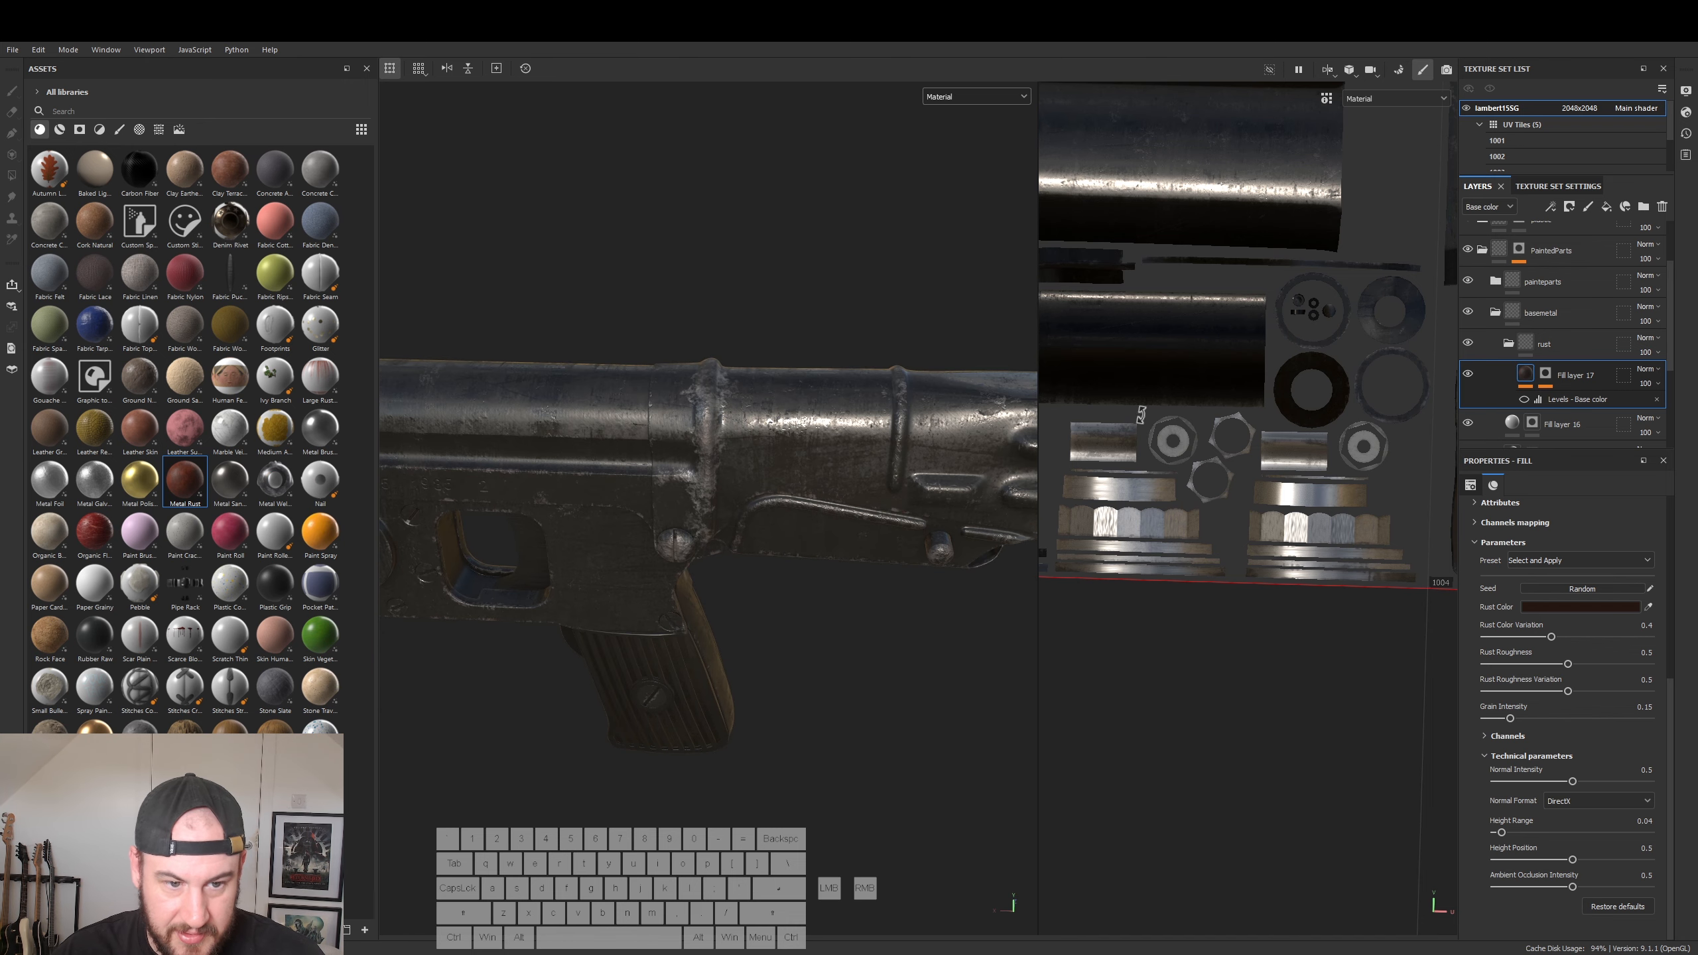
- Hide the painteparts folder and set Texture 2 Opacity to 0.65 in the mask generator of Fill layer 17
left_click(1546, 380)
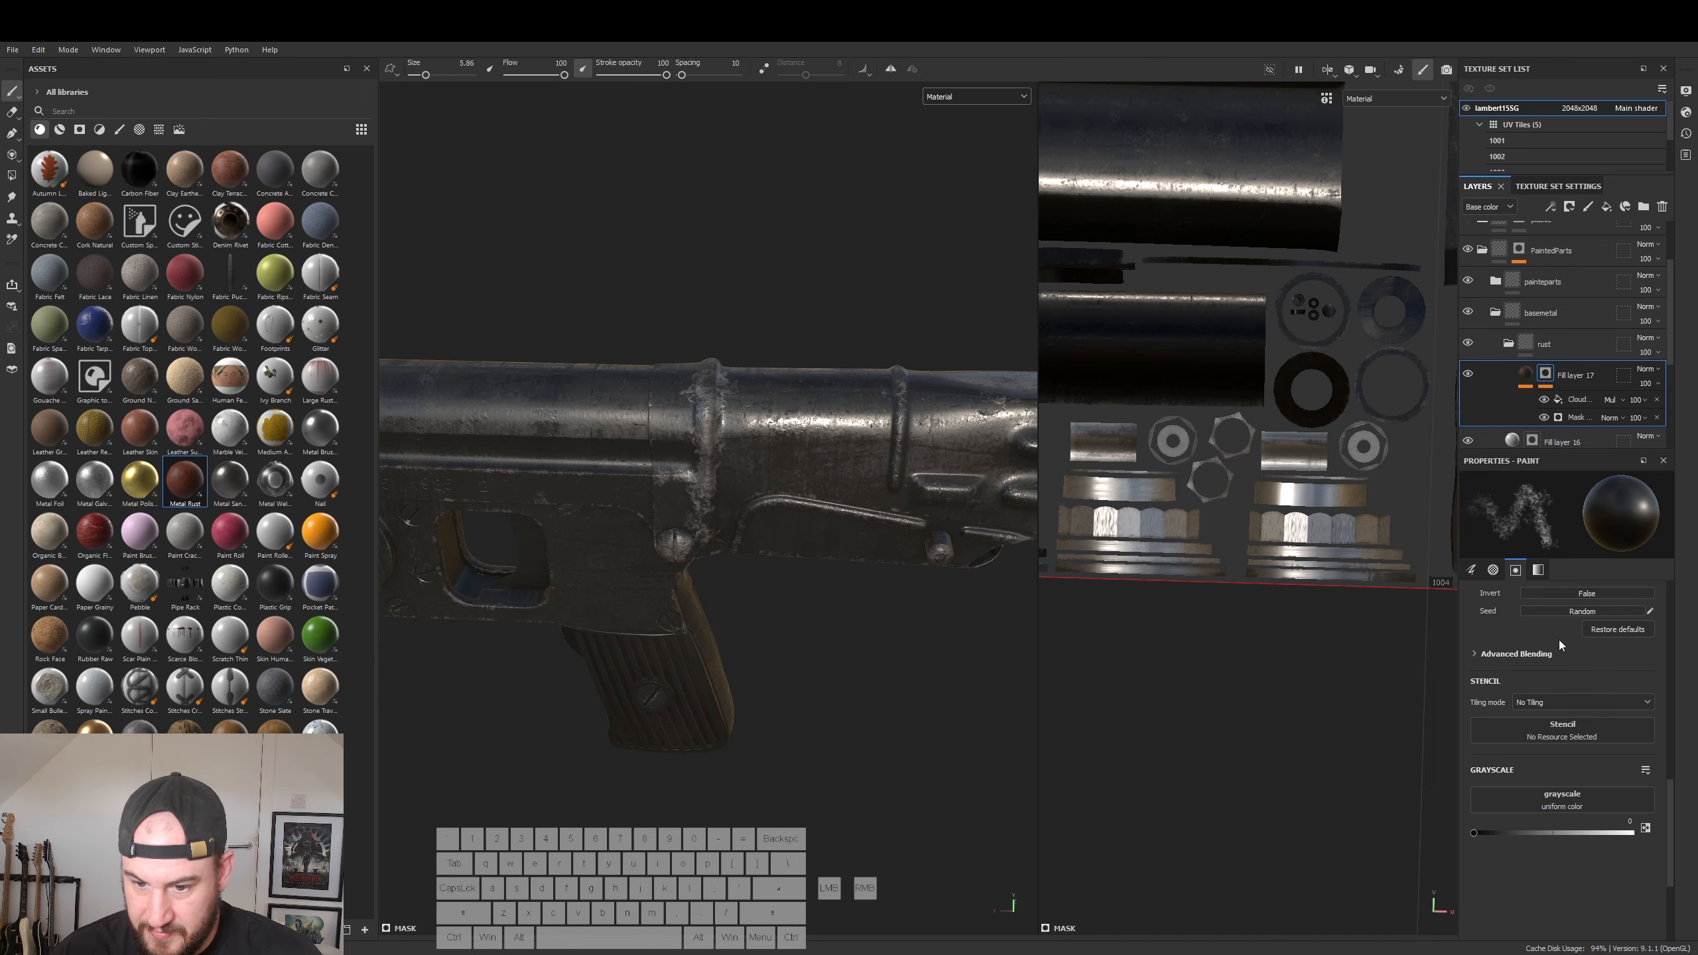
left_click(1584, 417)
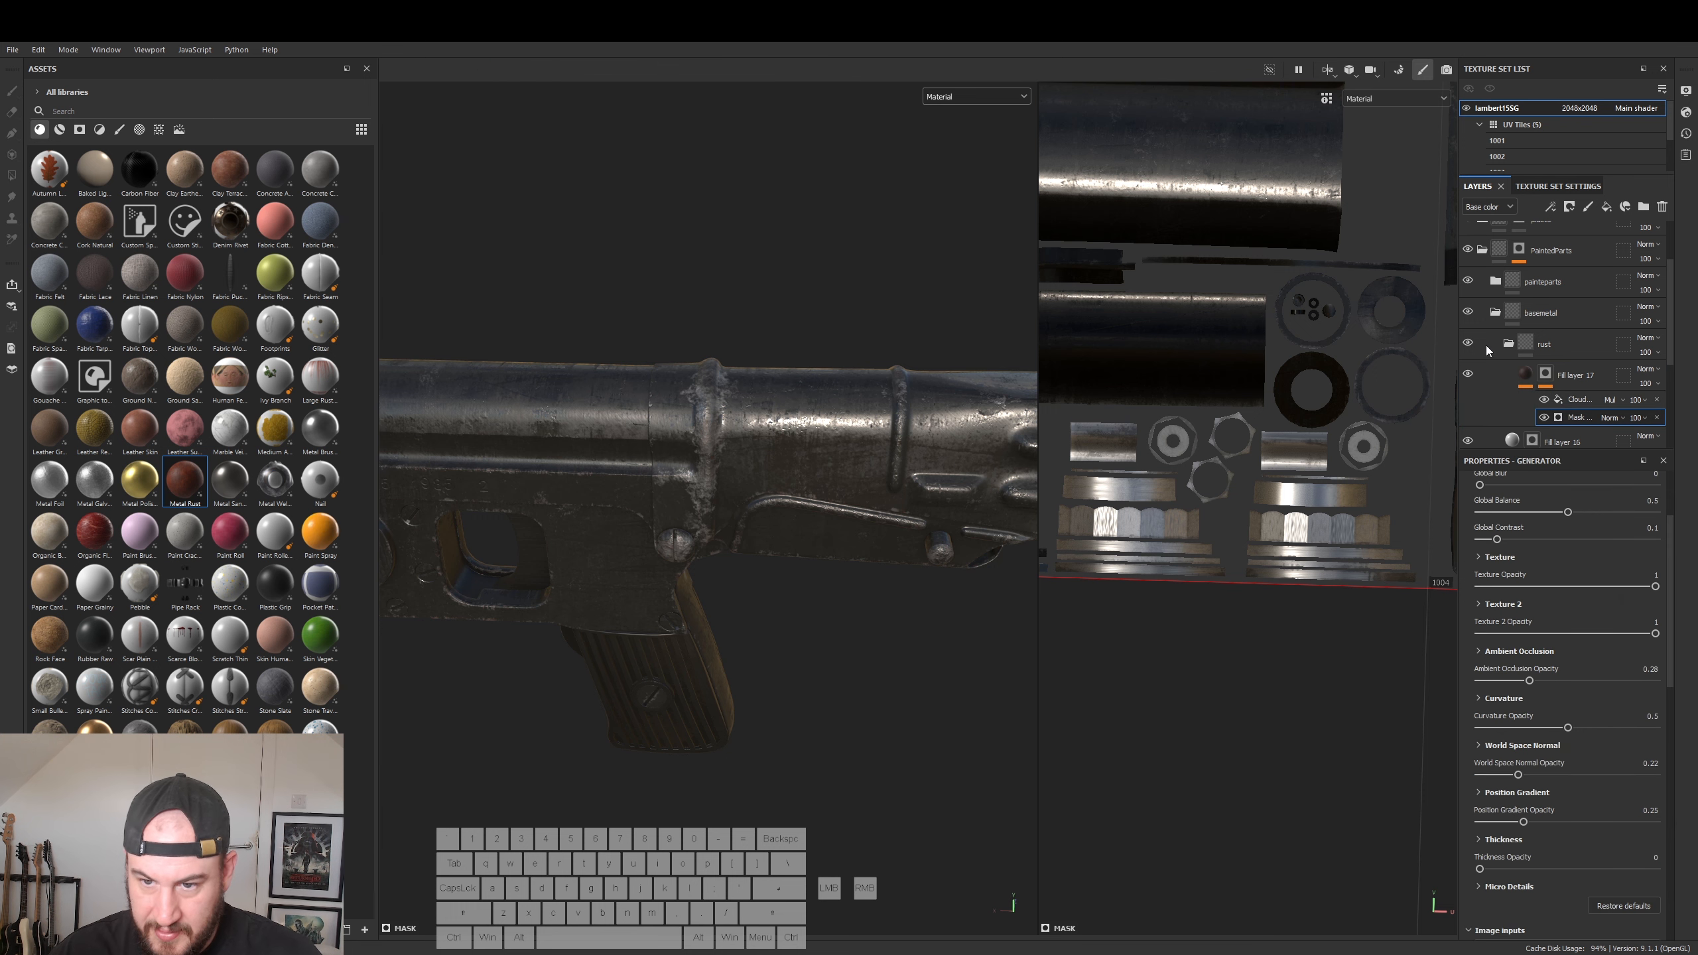
left_click(1468, 282)
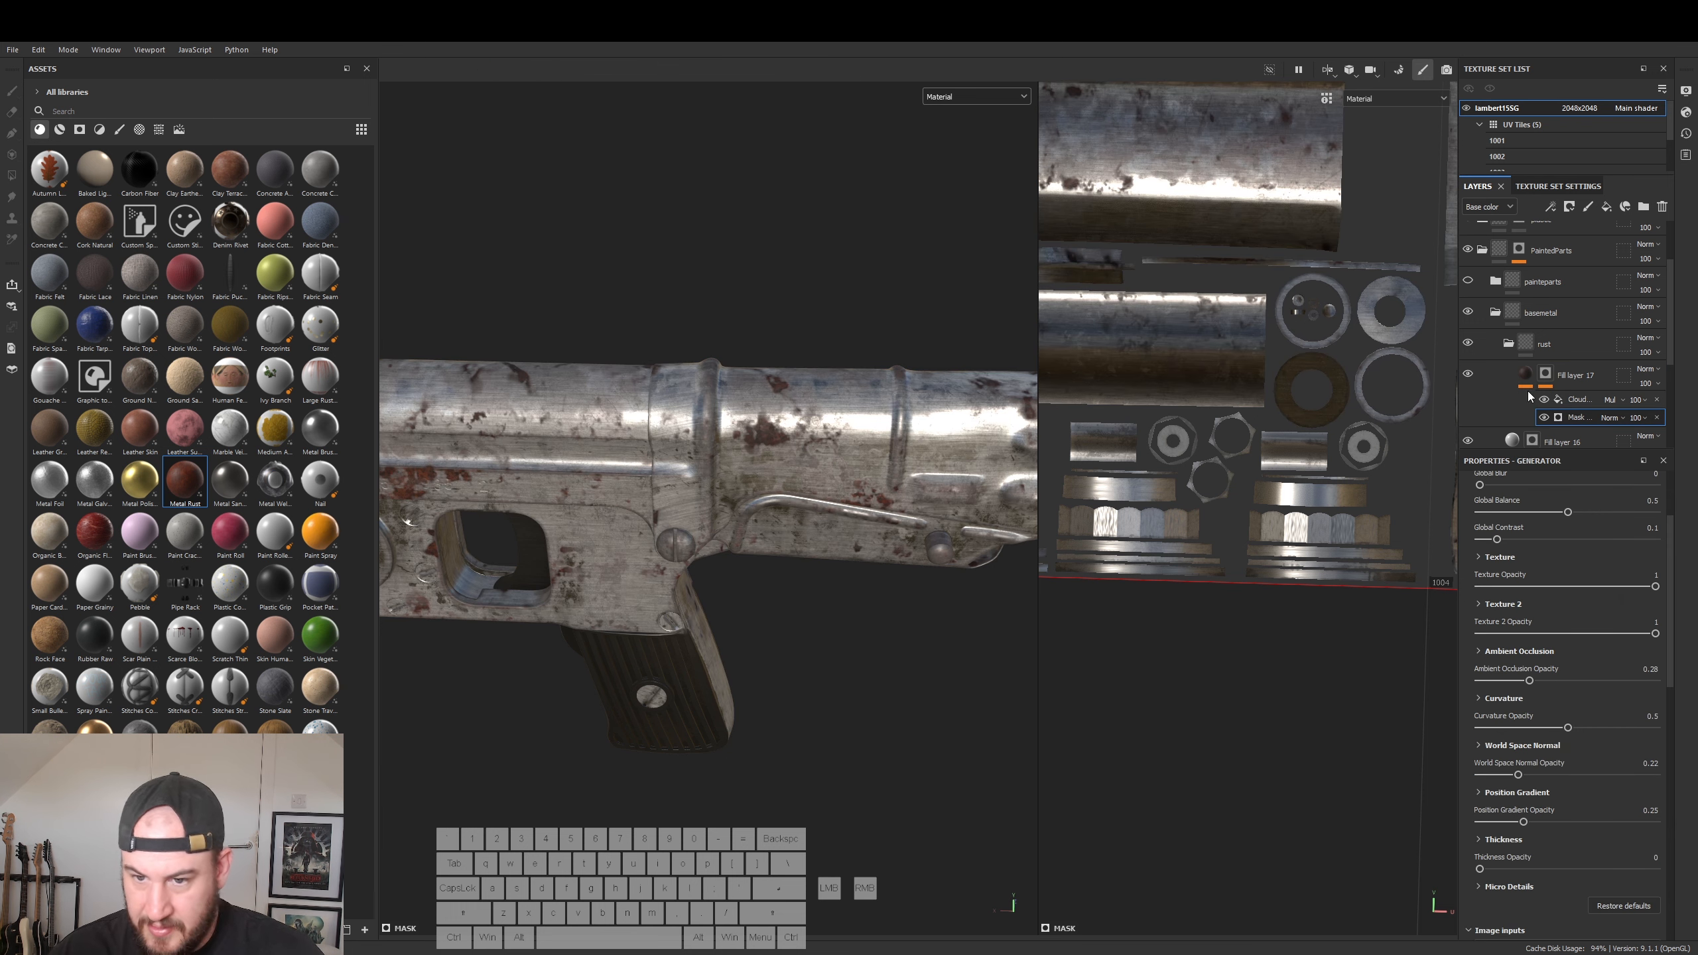
left_click(1598, 587)
left_click_drag(1666, 592, 1663, 591)
left_click(1594, 634)
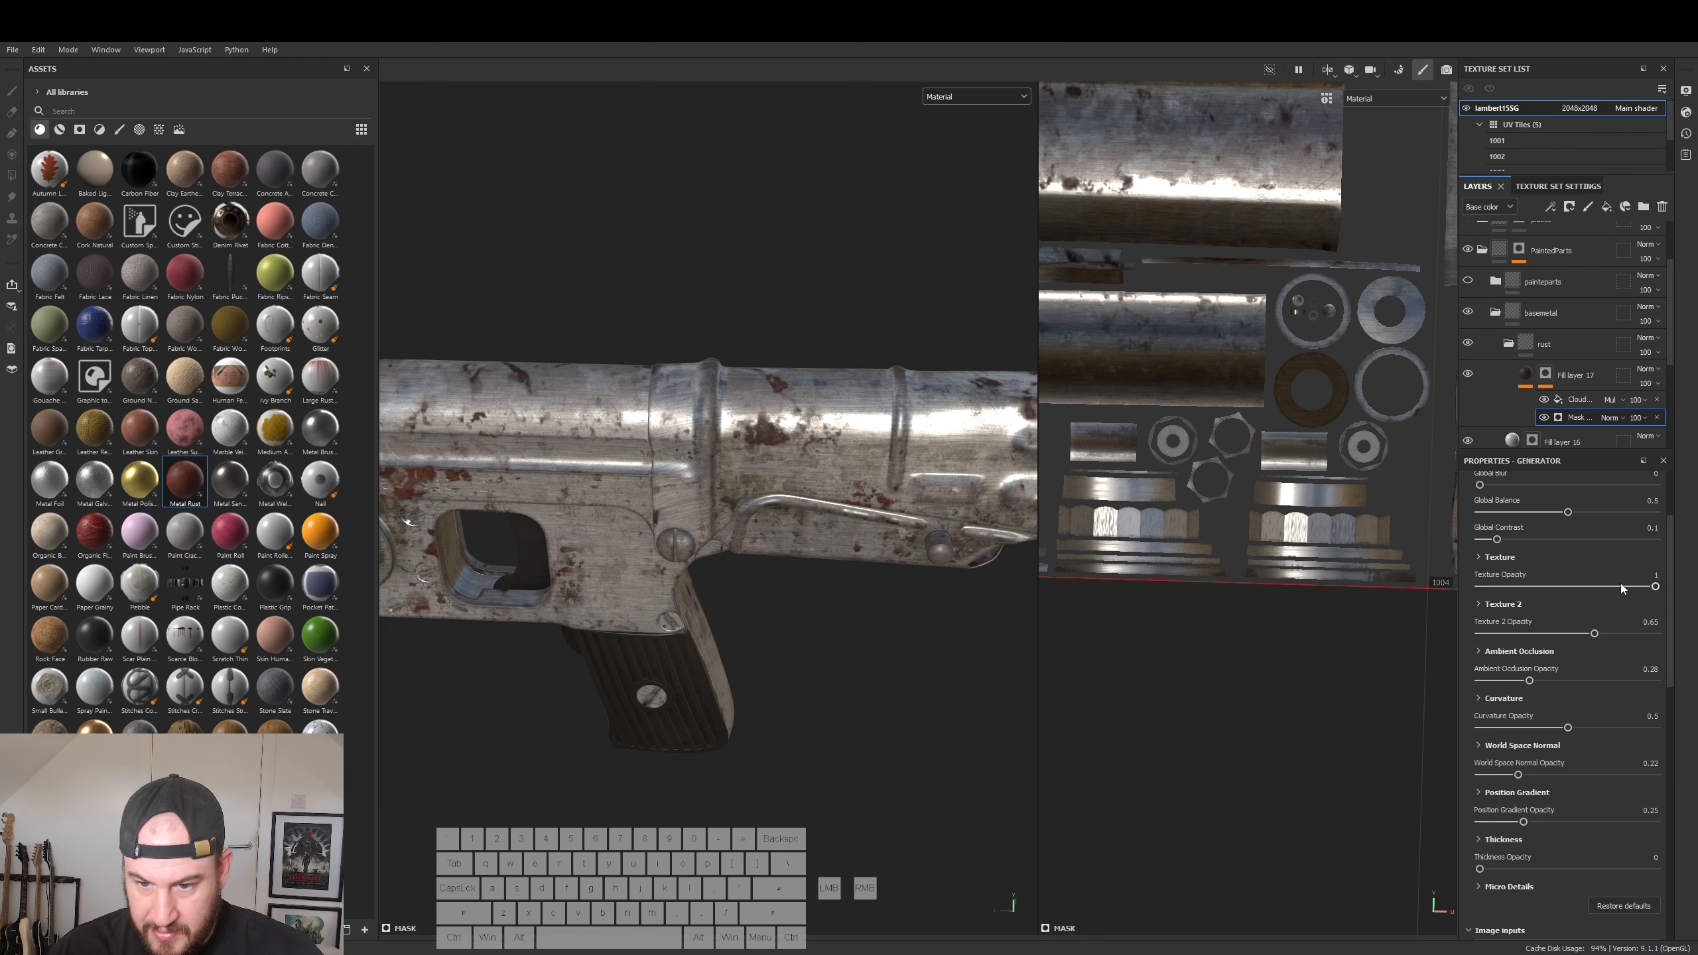
left_click_drag(1619, 584, 1659, 582)
left_click(1679, 642)
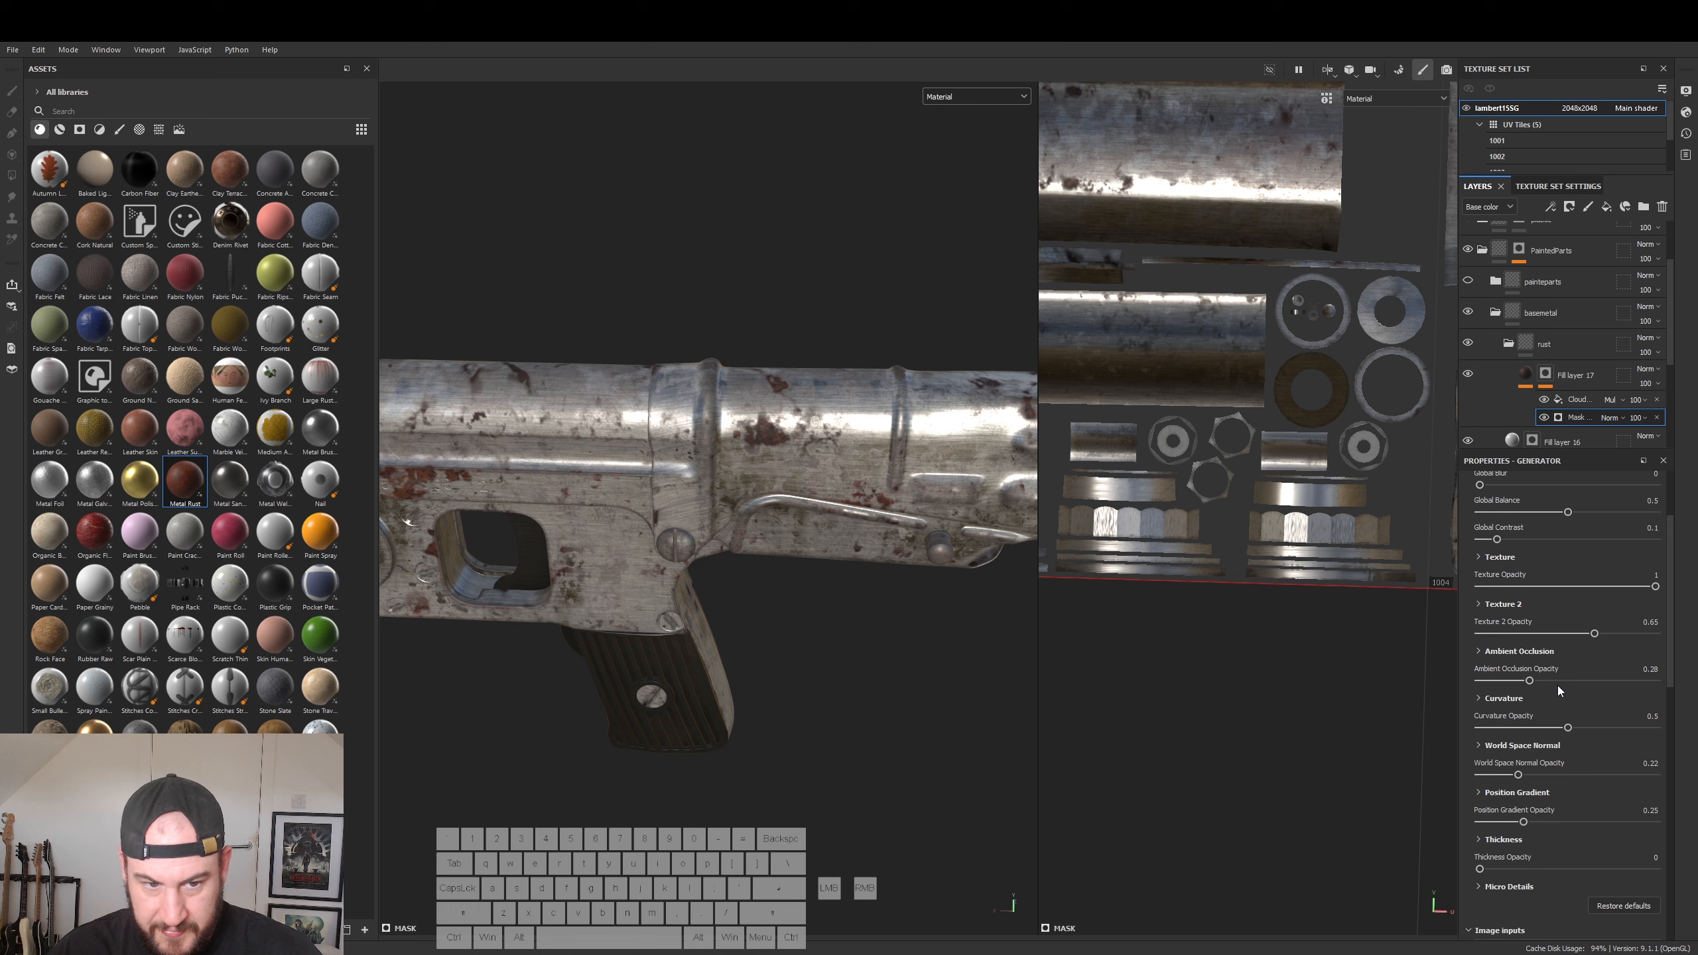
- Set the mask generator's World Space Normal Opacity to 0.45 for more rust on the metal
scroll(1548, 592, "up", 2)
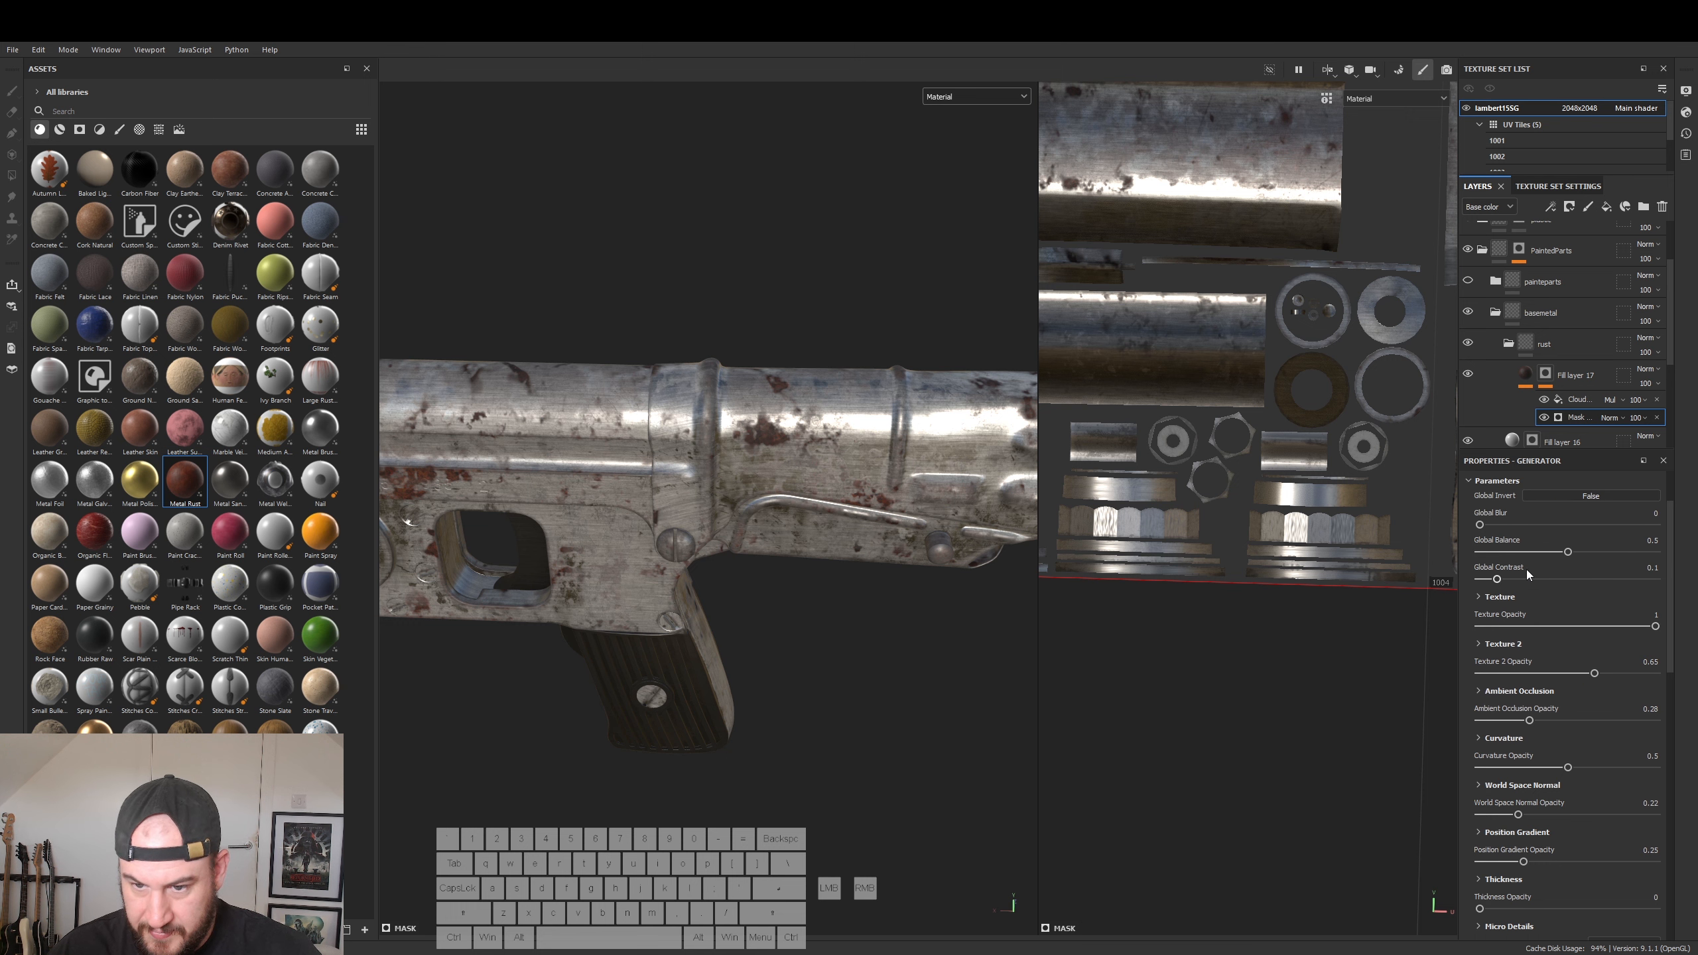
scroll(1542, 767, "down", 2)
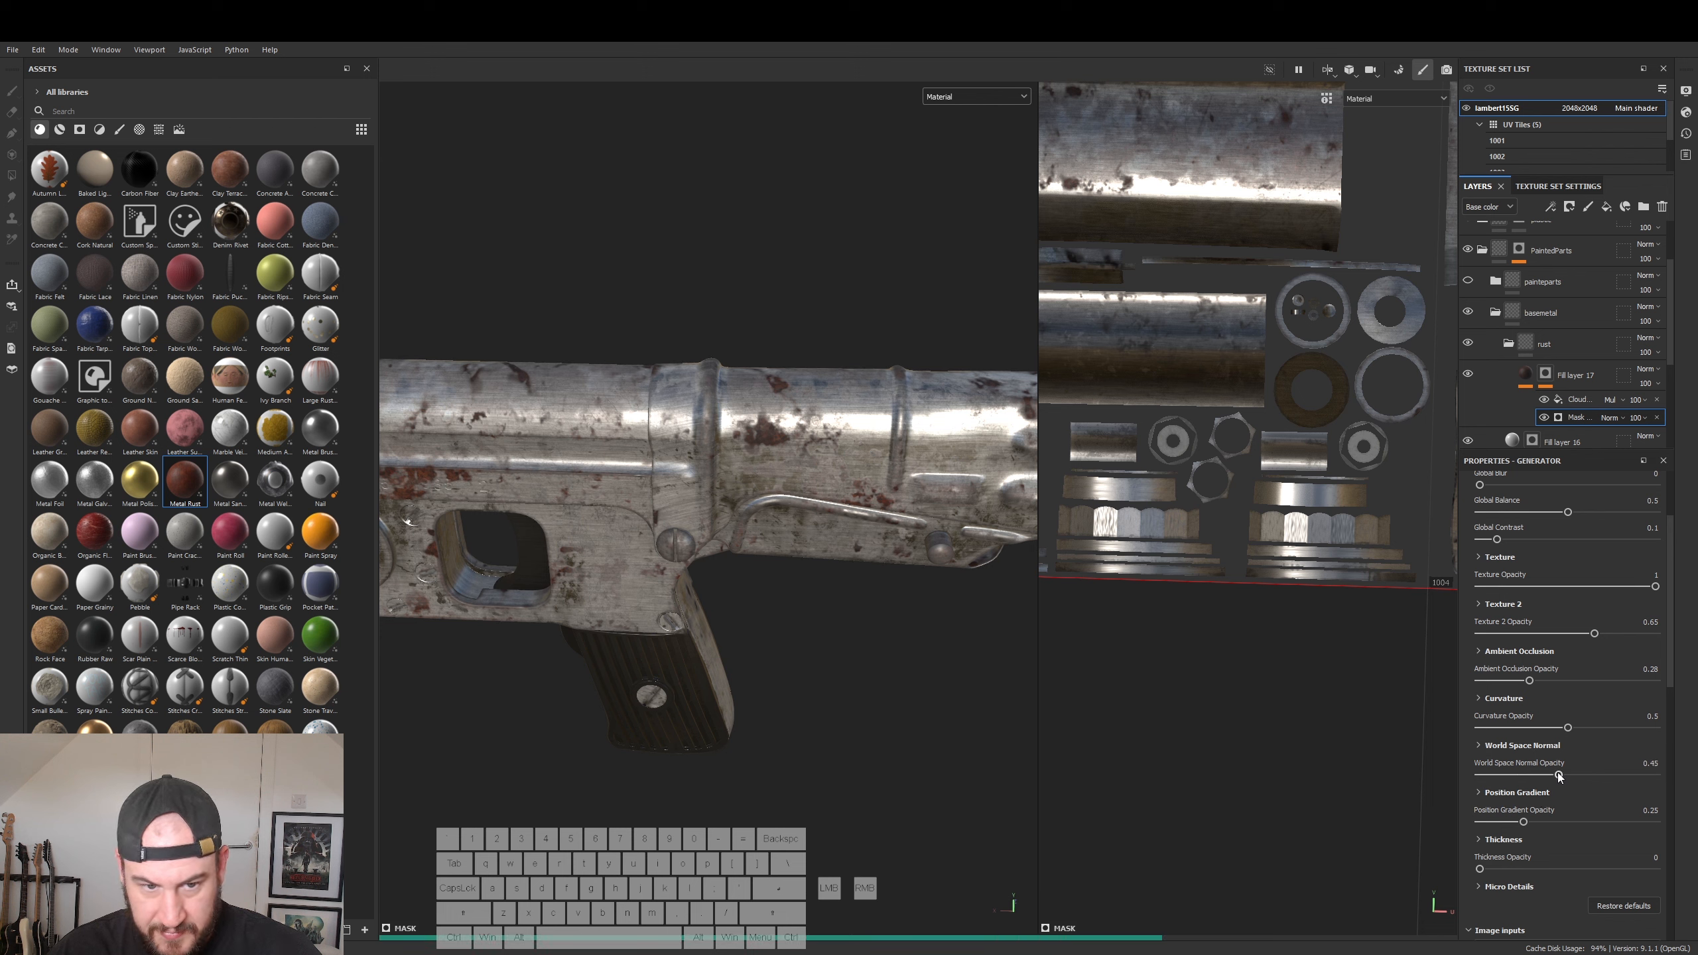
left_click_drag(788, 694, 898, 663, "alt")
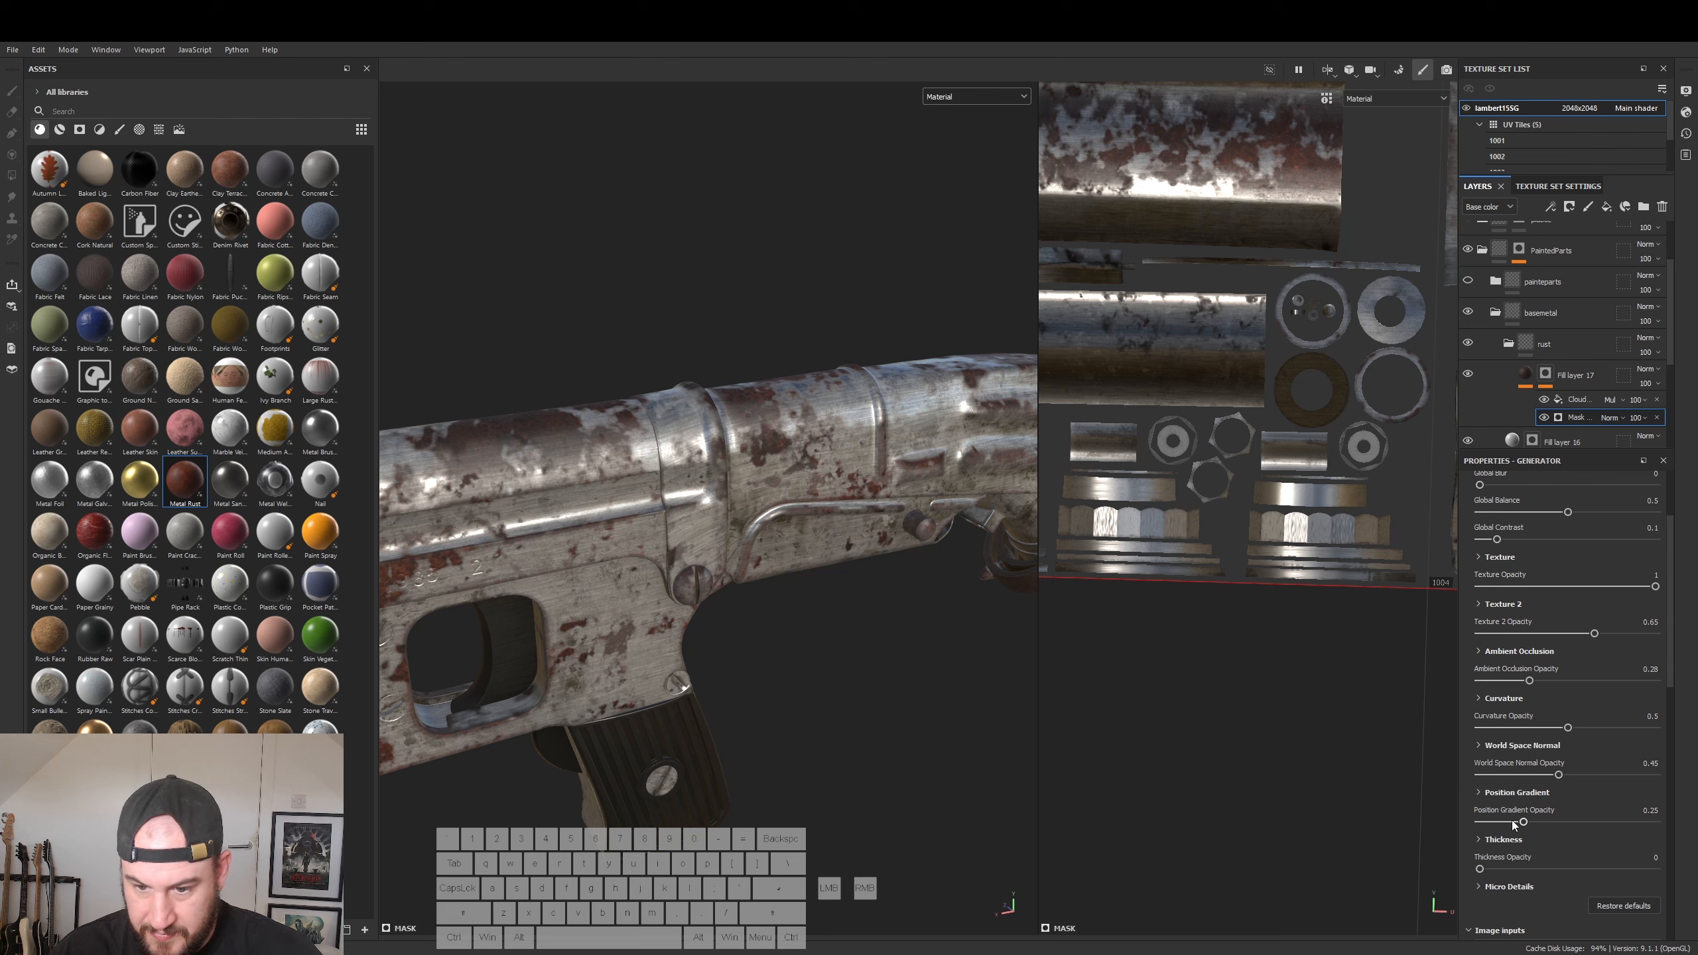
- Set the mask generator's Position Gradient Opacity to 0.51 and check the rust coverage on the receiver
left_click(1540, 822)
left_click_drag(952, 682, 814, 684, "alt")
left_click(1569, 822)
left_click_drag(843, 662, 960, 696, "alt")
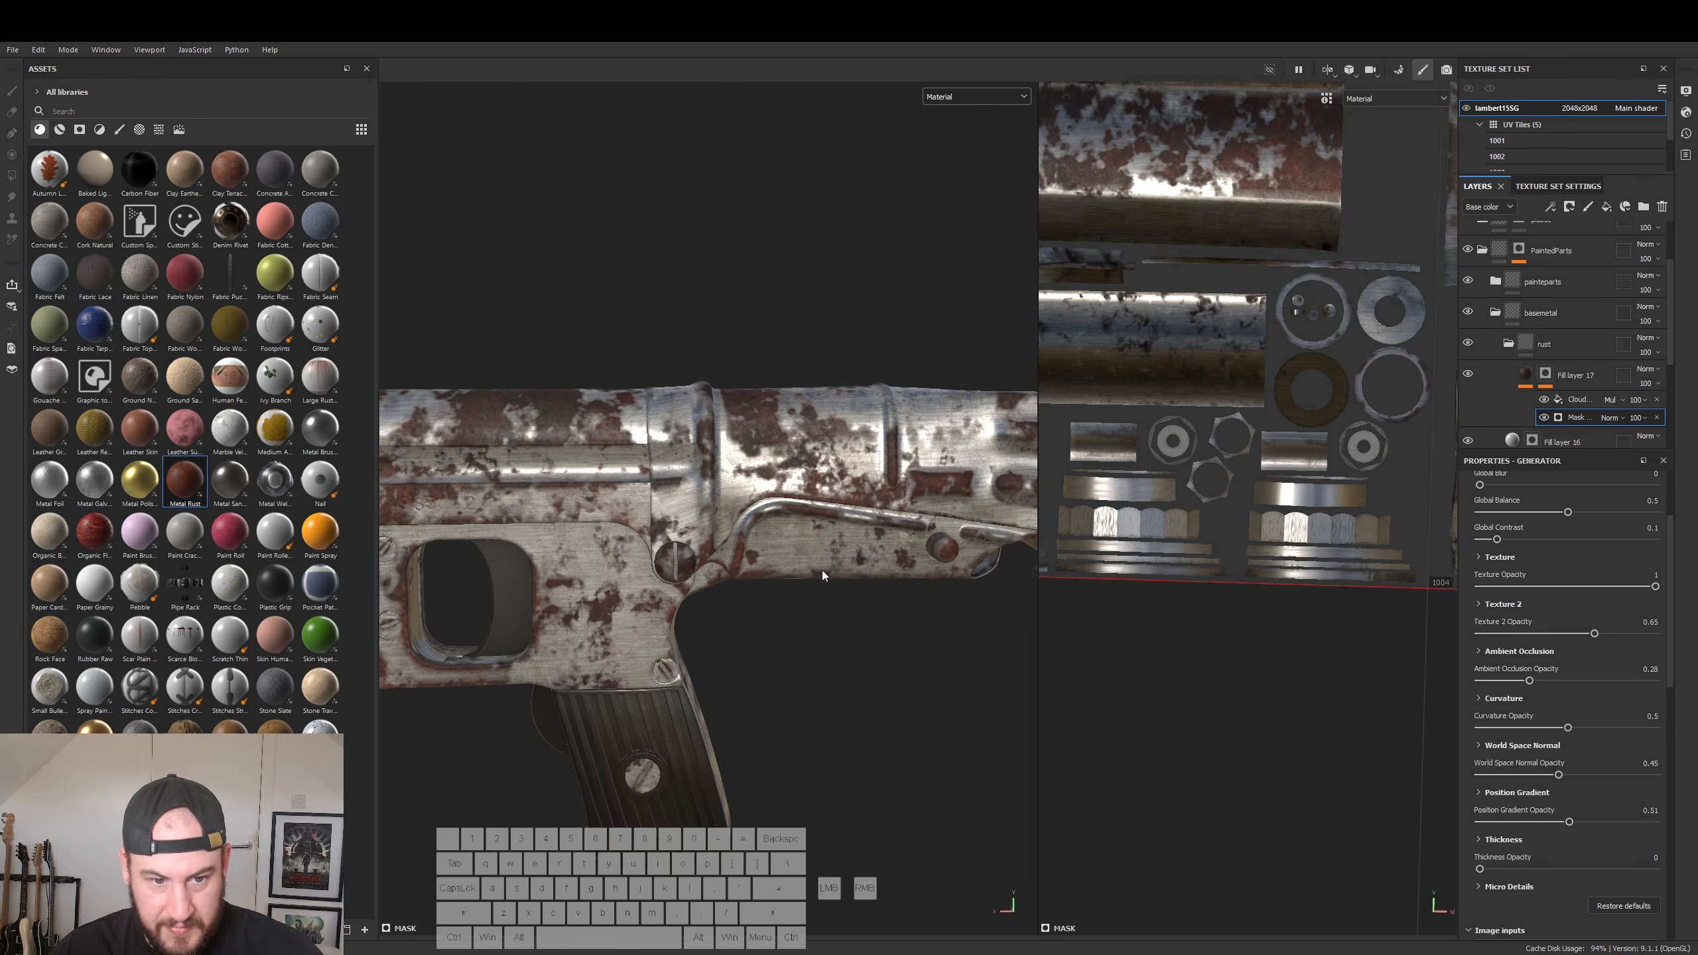
- Inspect the rust coverage around the gun, and show the painteparts folder to check the paint over it
left_click_drag(844, 573, 726, 467, "alt")
right_click_drag(727, 467, 588, 599, "alt")
left_click_drag(819, 653, 897, 691, "alt")
right_click_drag(897, 690, 568, 736, "alt")
left_click_drag(568, 736, 923, 809, "alt")
left_click_drag(663, 734, 747, 623, "alt")
right_click_drag(747, 623, 1081, 731, "alt")
left_click_drag(1081, 732, 777, 696, "alt")
right_click_drag(780, 718, 595, 656, "alt")
left_click_drag(594, 656, 619, 740, "alt")
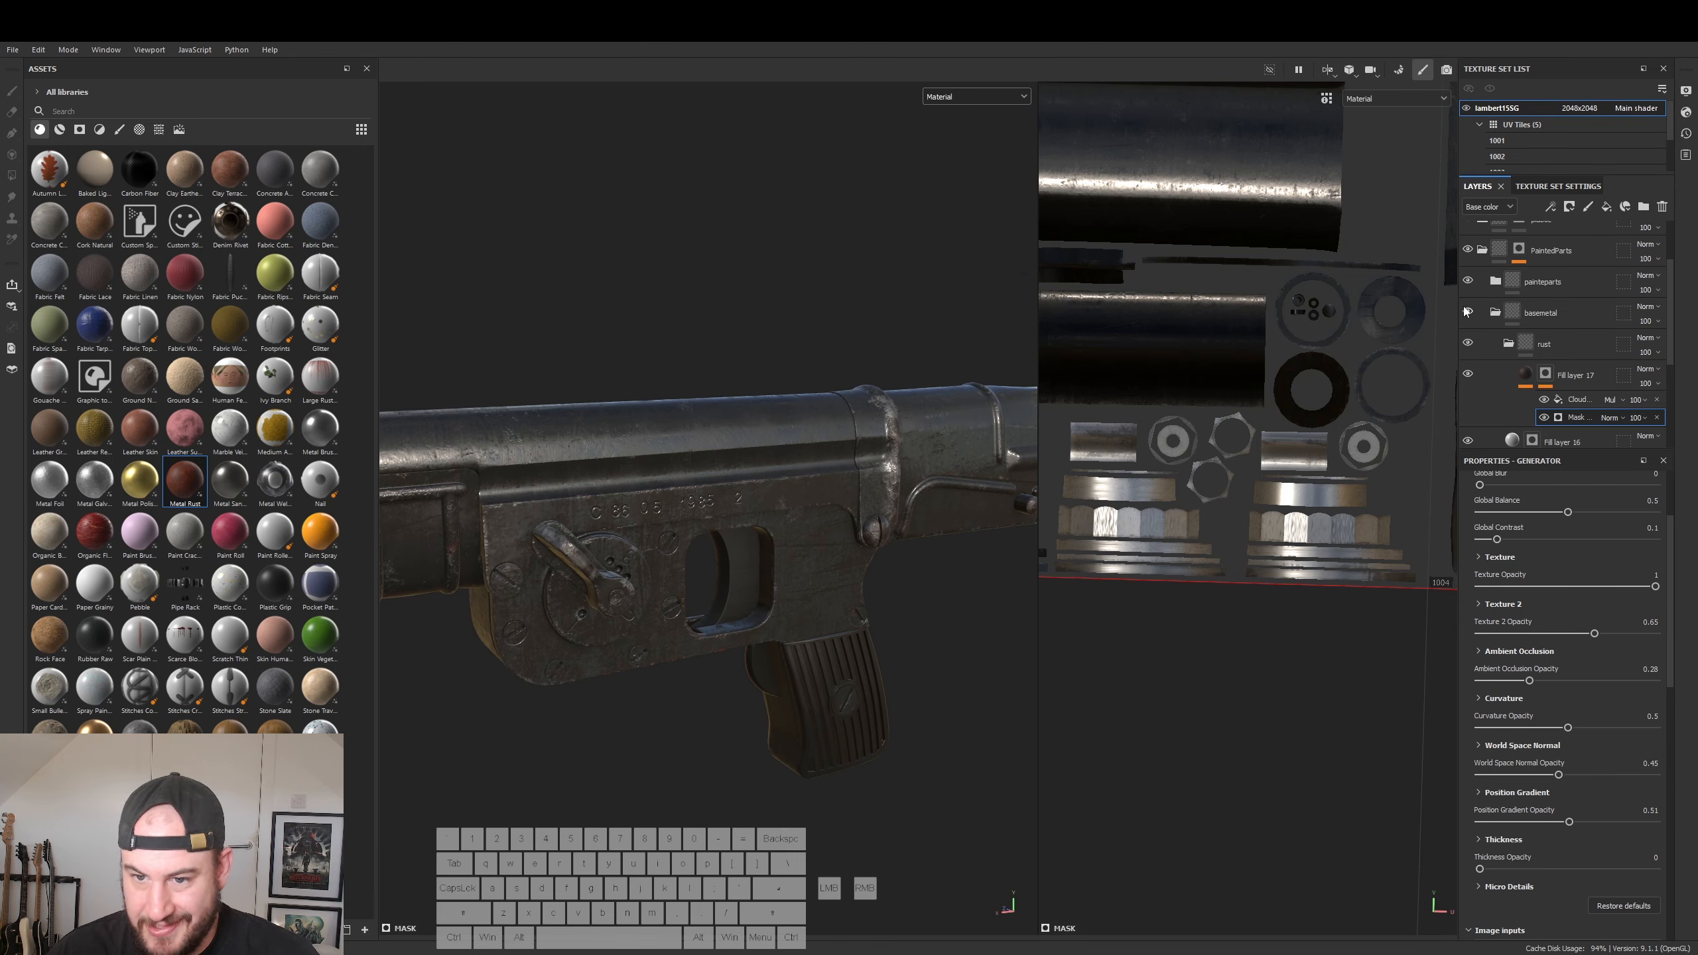
scroll(867, 585, "down", 3, "alt")
left_click_drag(871, 573, 779, 545, "alt")
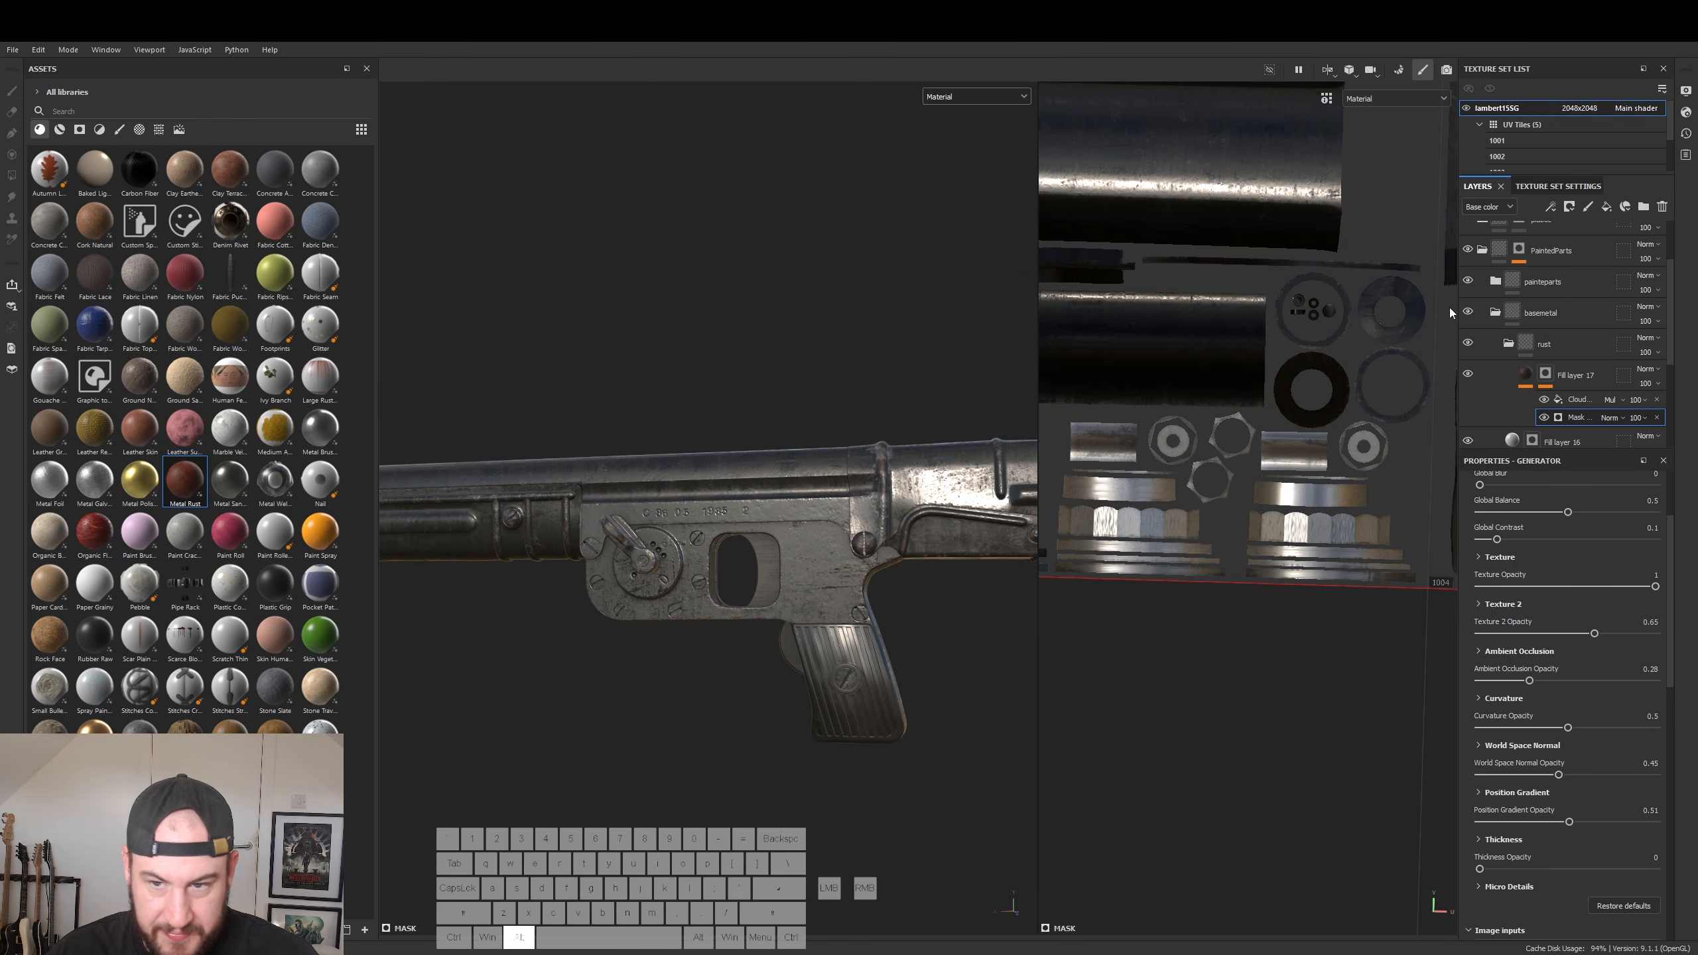
- Collapse the basemetal folder, expand painteparts, and toggle Fill layer 5 and Fill layer 4 to compare their contribution
left_click(1495, 314)
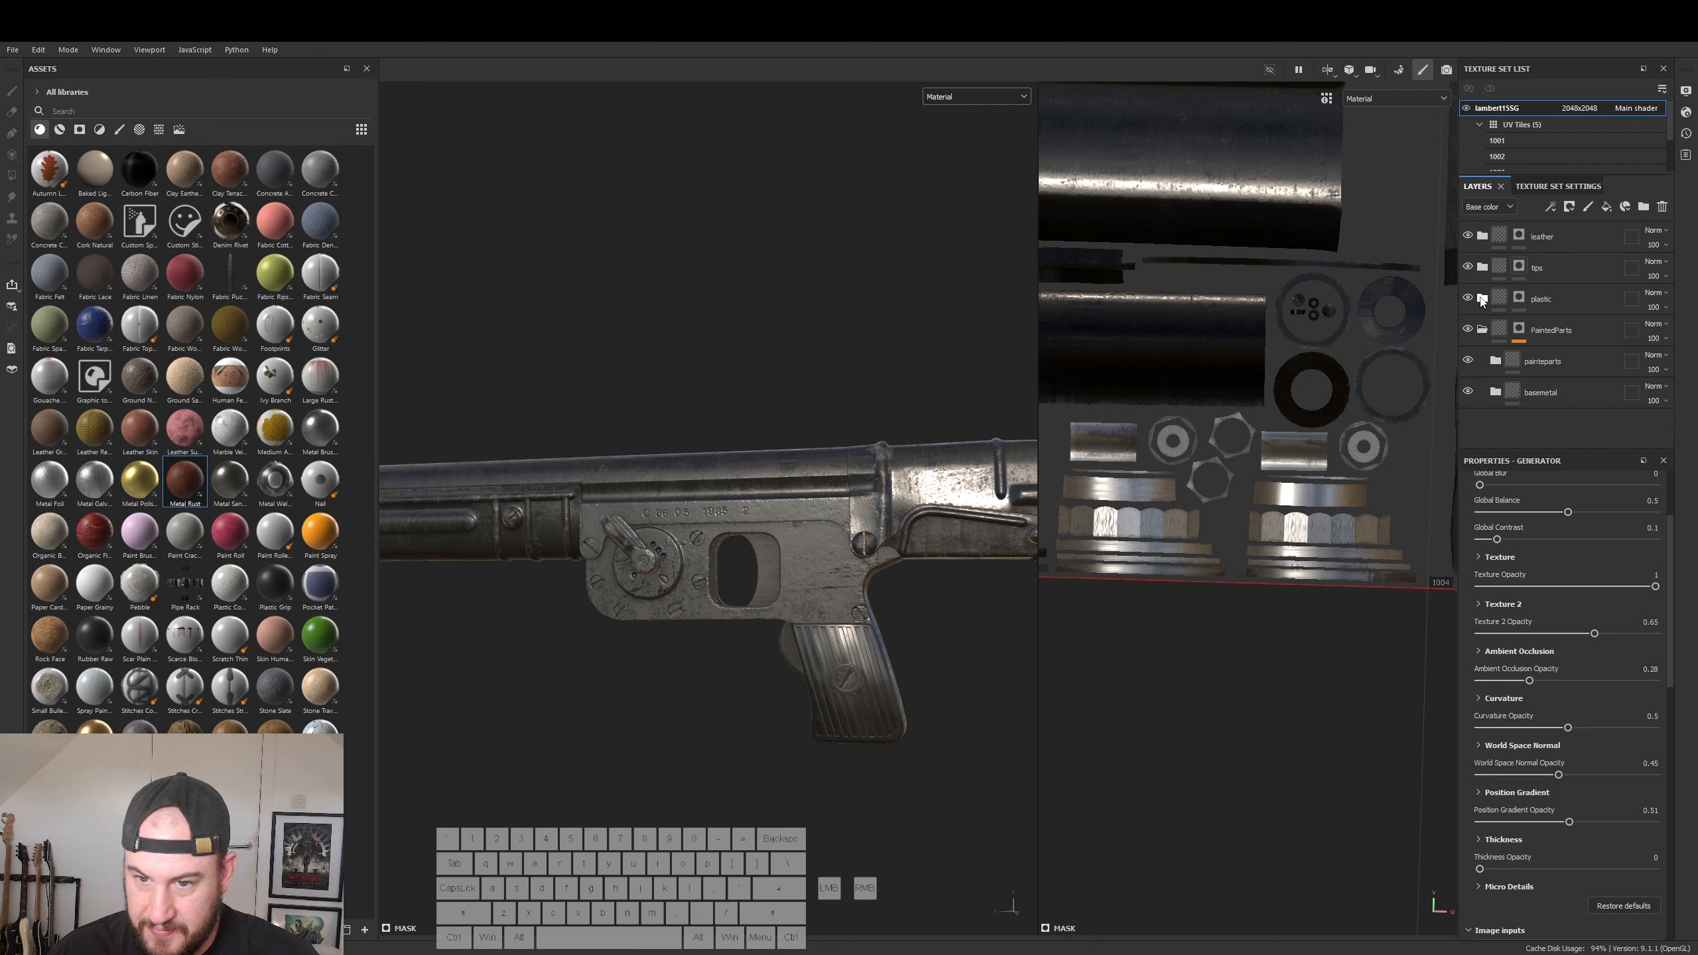
left_click(1496, 361)
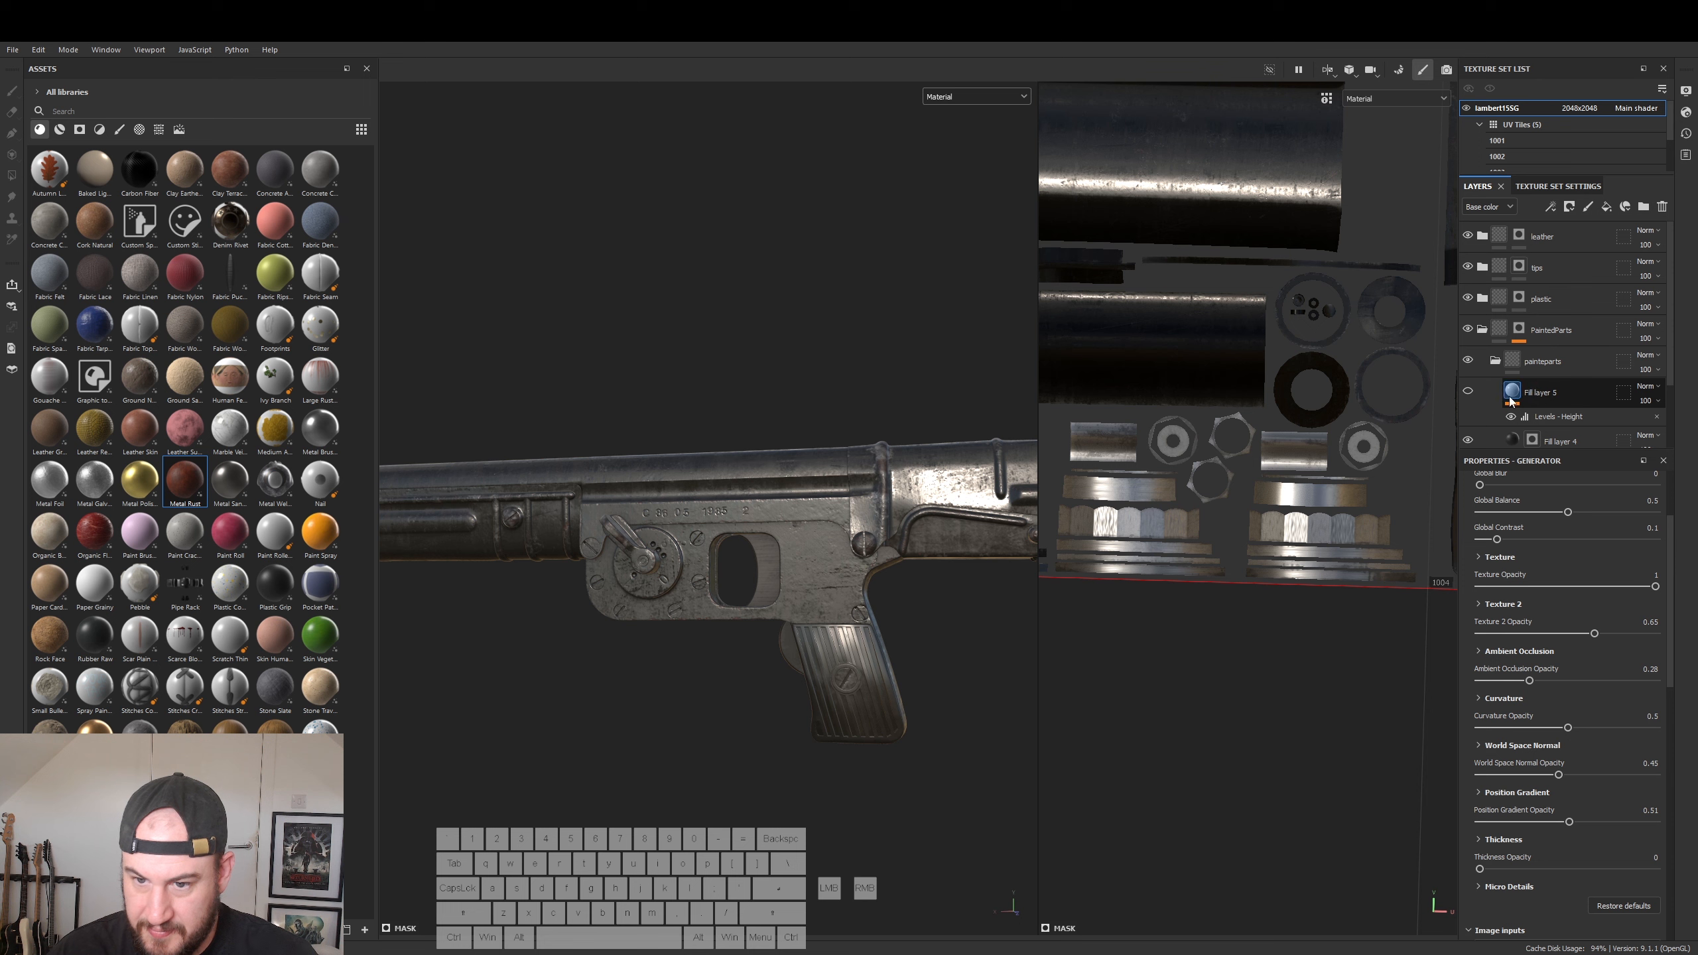
left_click(1467, 391)
left_click(1467, 392)
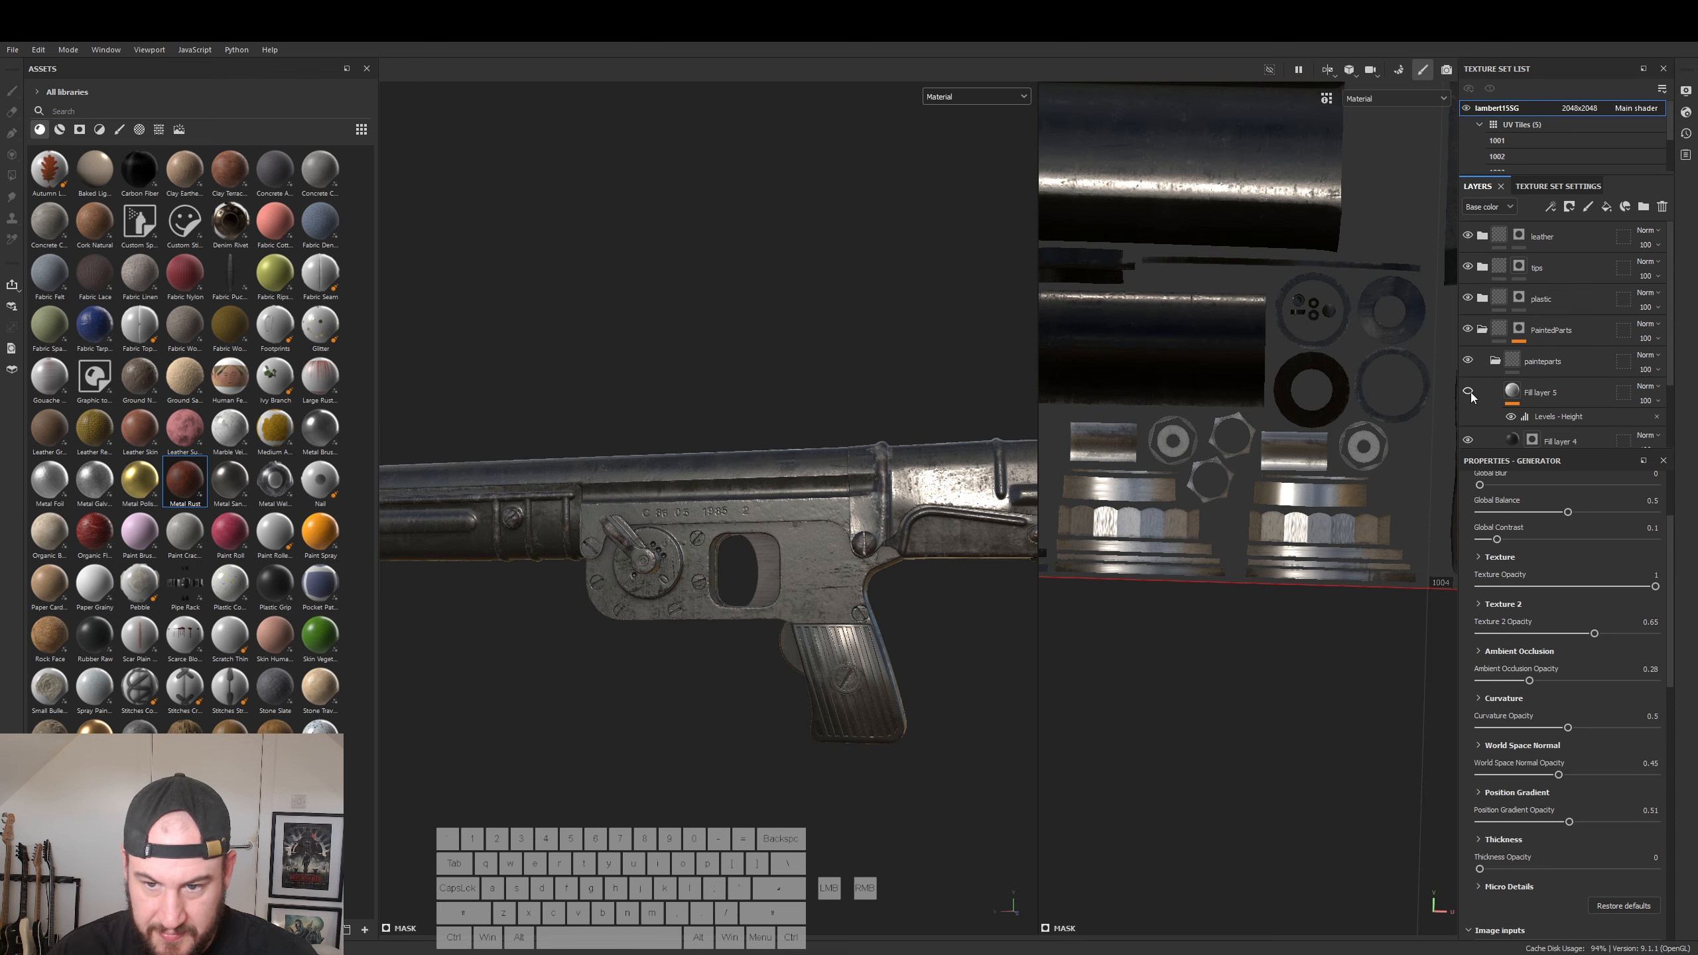
left_click(1468, 441)
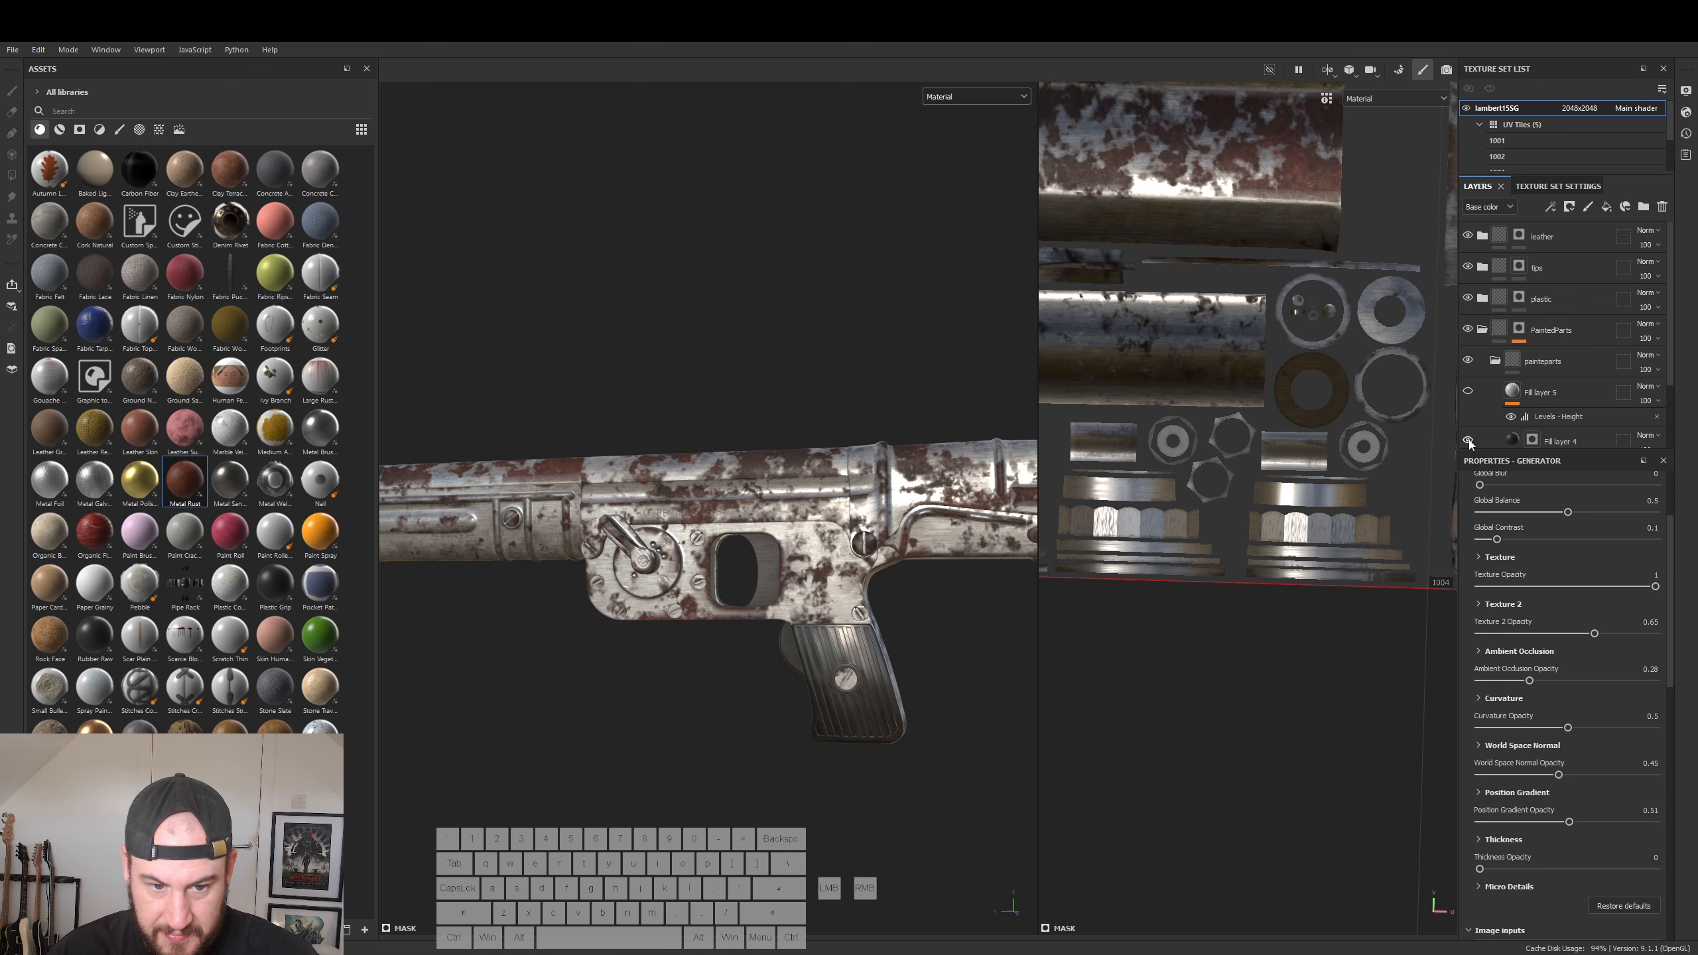
left_click(1468, 442)
- Set Ambient Occlusion to 0.34 in the Mask Editor of Fill layer 4
scroll(1555, 430, "down", 1)
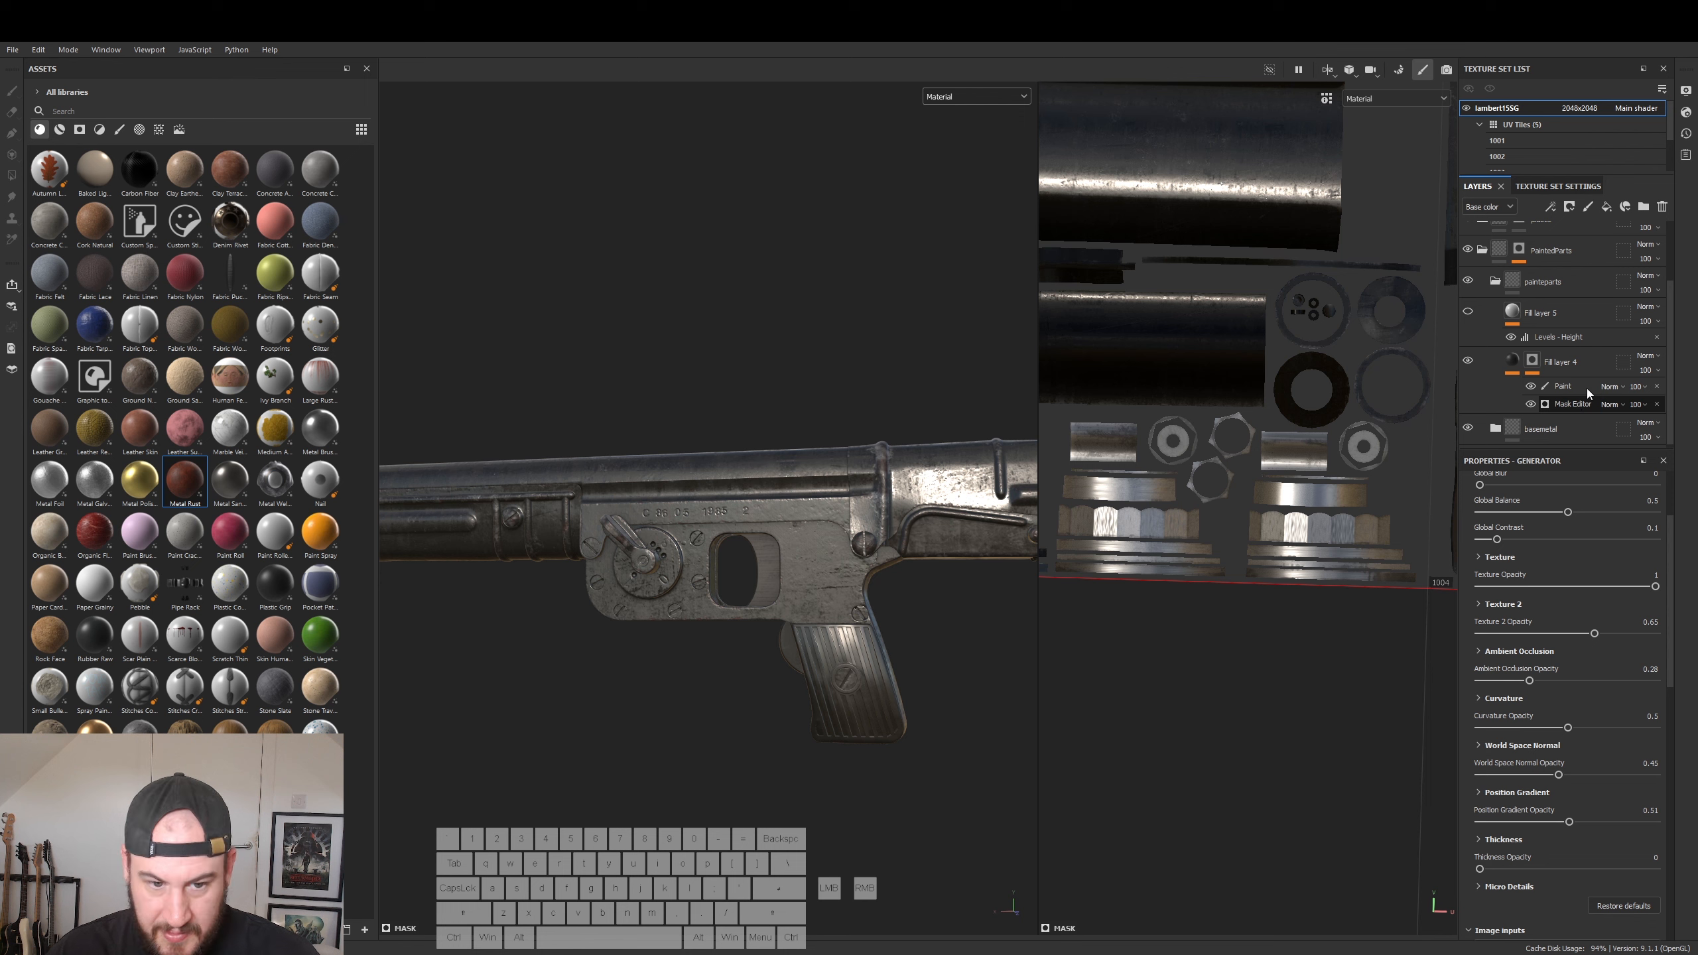
left_click(1582, 404)
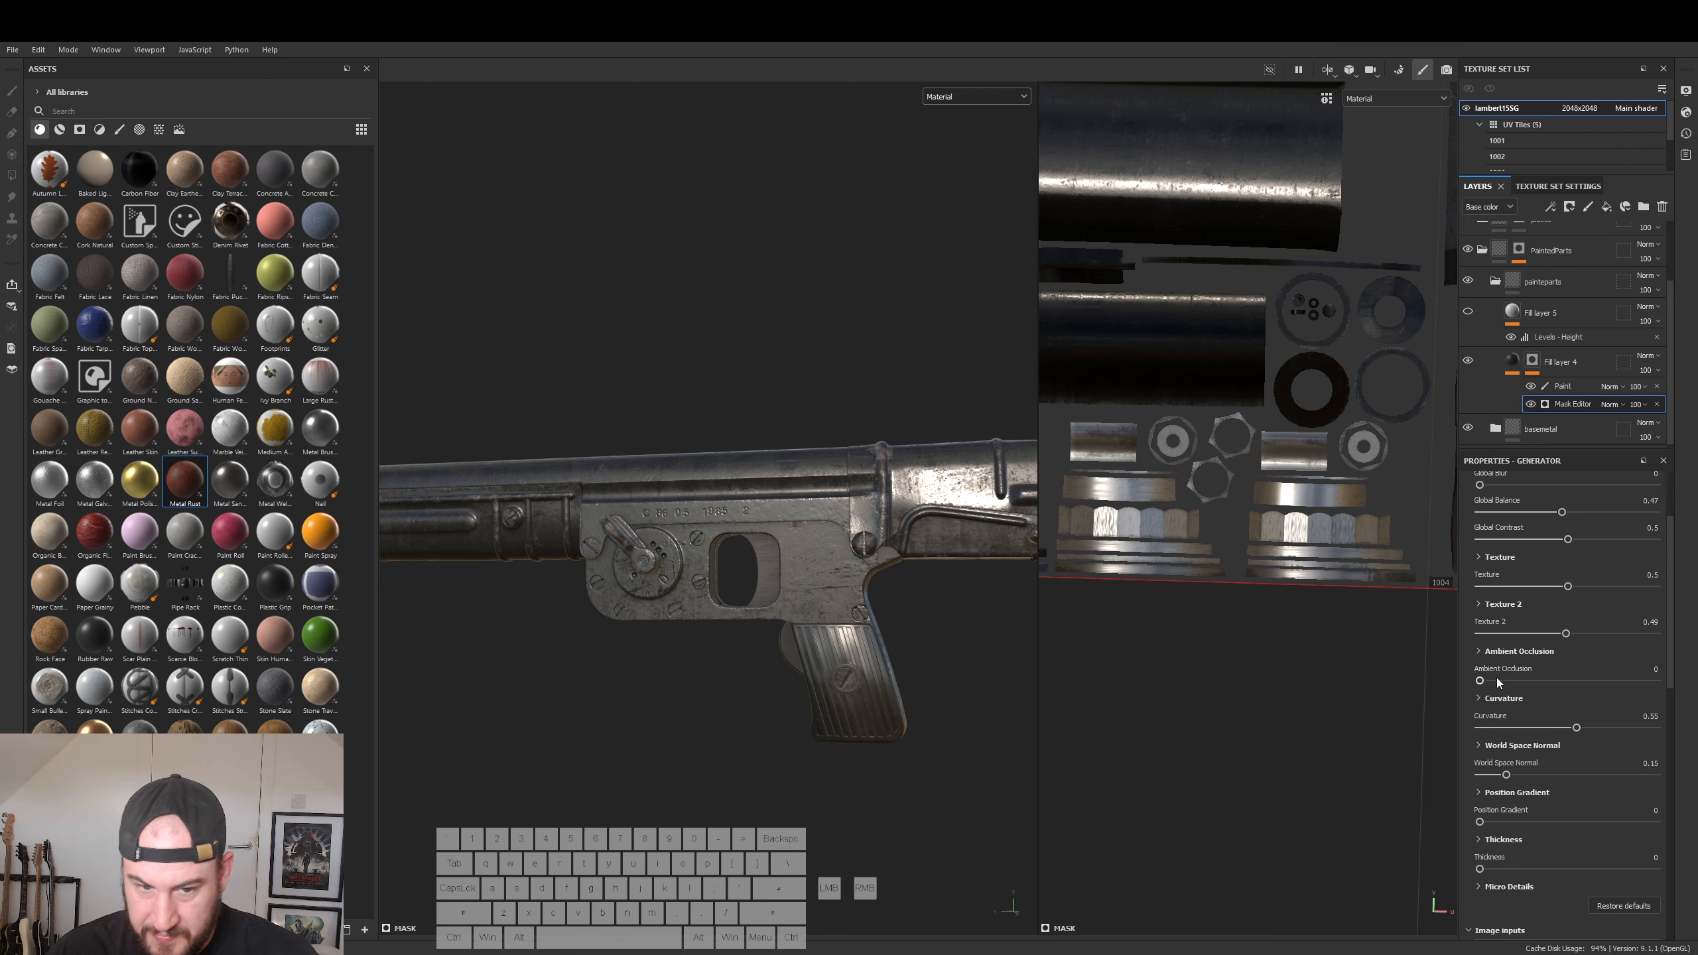
left_click_drag(1499, 678, 1540, 681)
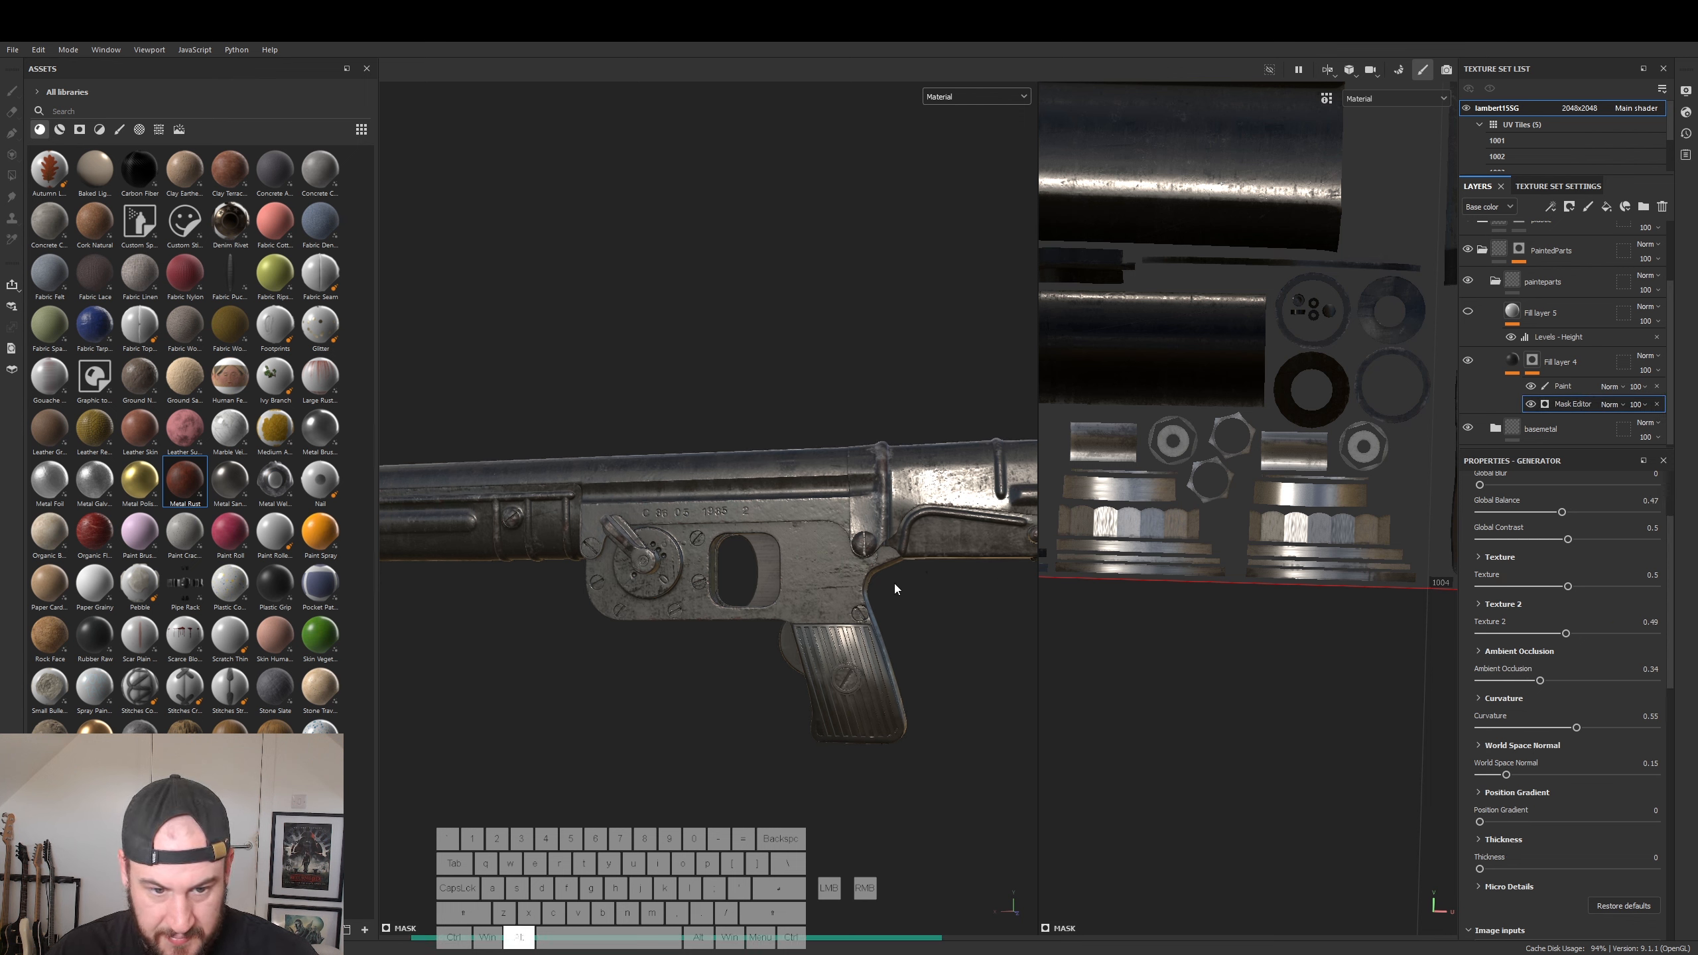
mouse_move(895, 586)
left_mouse_down("alt")
mouse_move(921, 617)
mouse_move(923, 601)
left_mouse_up("alt")
- Set the Texture amount to 0.66 in Fill layer 4's Mask Editor and check the paint wear
scroll(1537, 605, "down", 10)
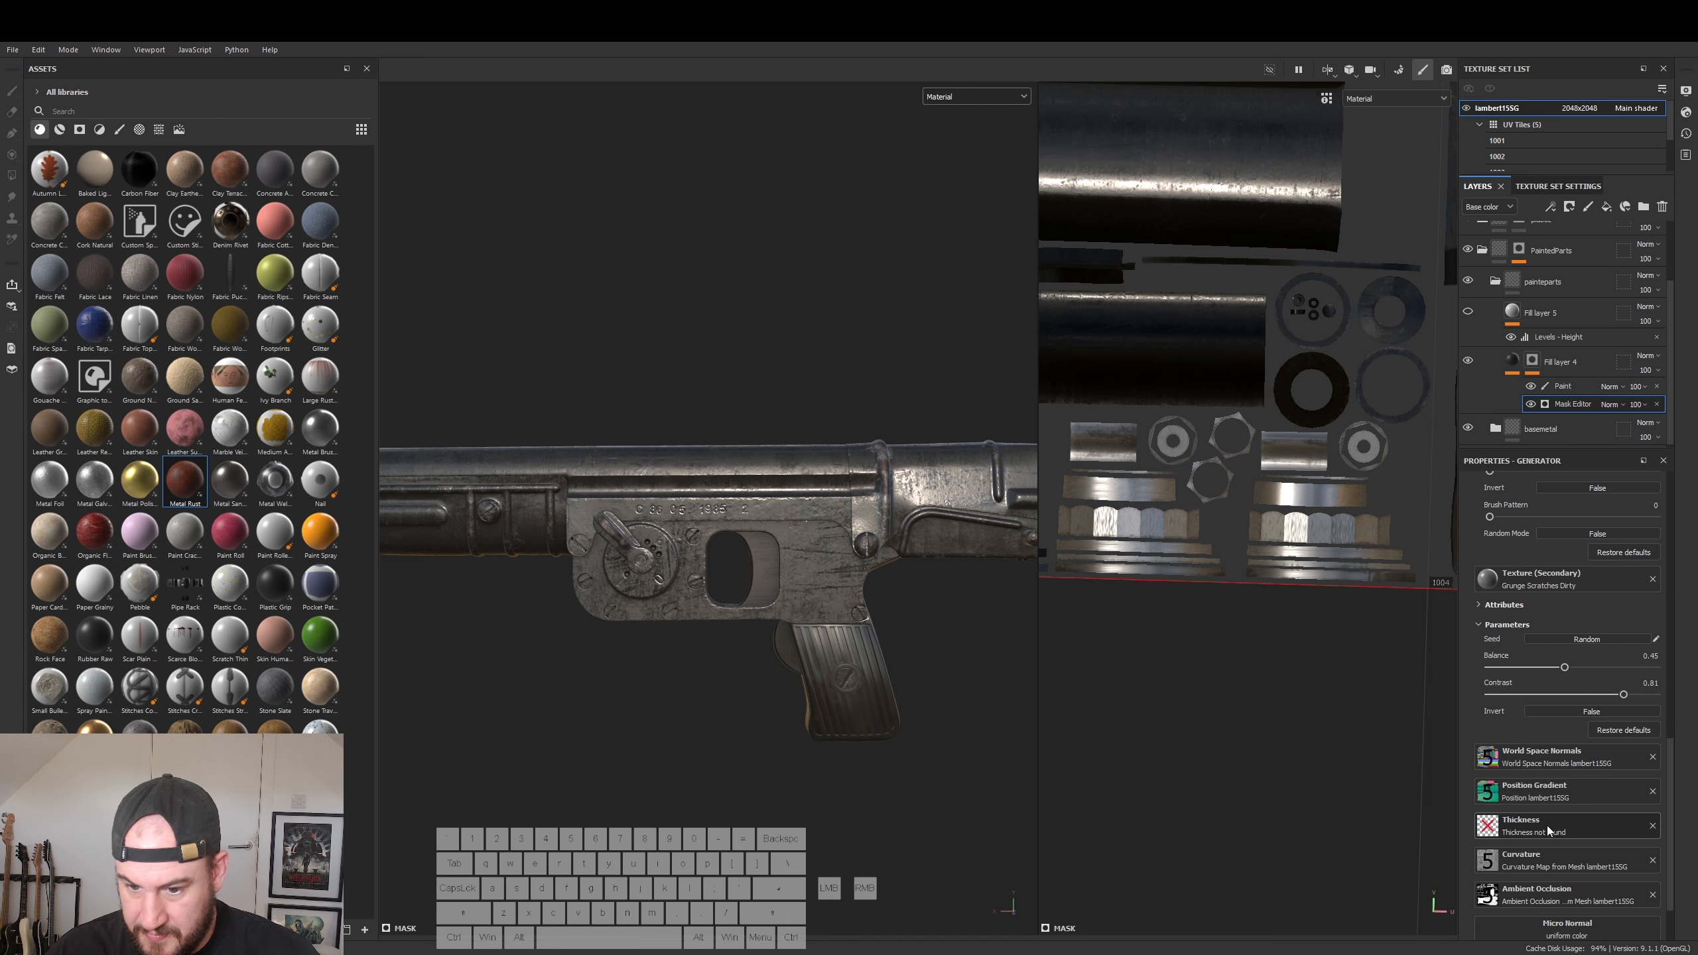
scroll(1538, 669, "up", 5)
scroll(1547, 626, "up", 8)
scroll(1571, 576, "up", 1)
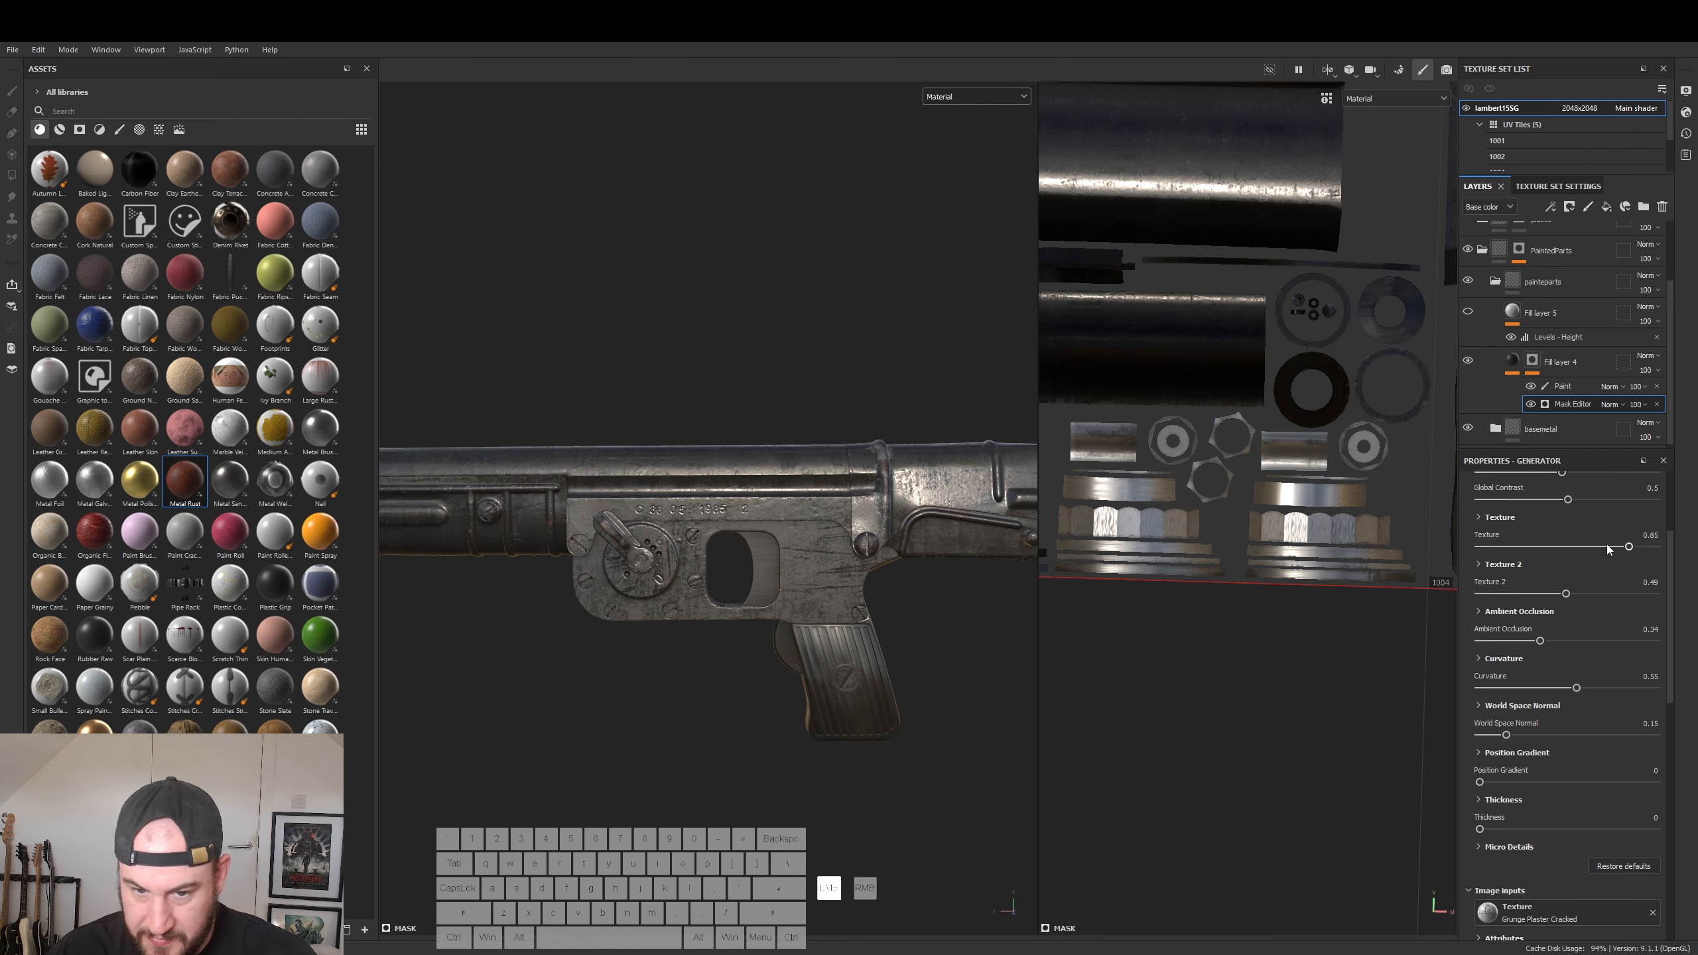
mouse_move(715, 652)
left_mouse_down("alt")
mouse_move(782, 652)
mouse_move(690, 657)
mouse_move(725, 654)
left_mouse_up("alt")
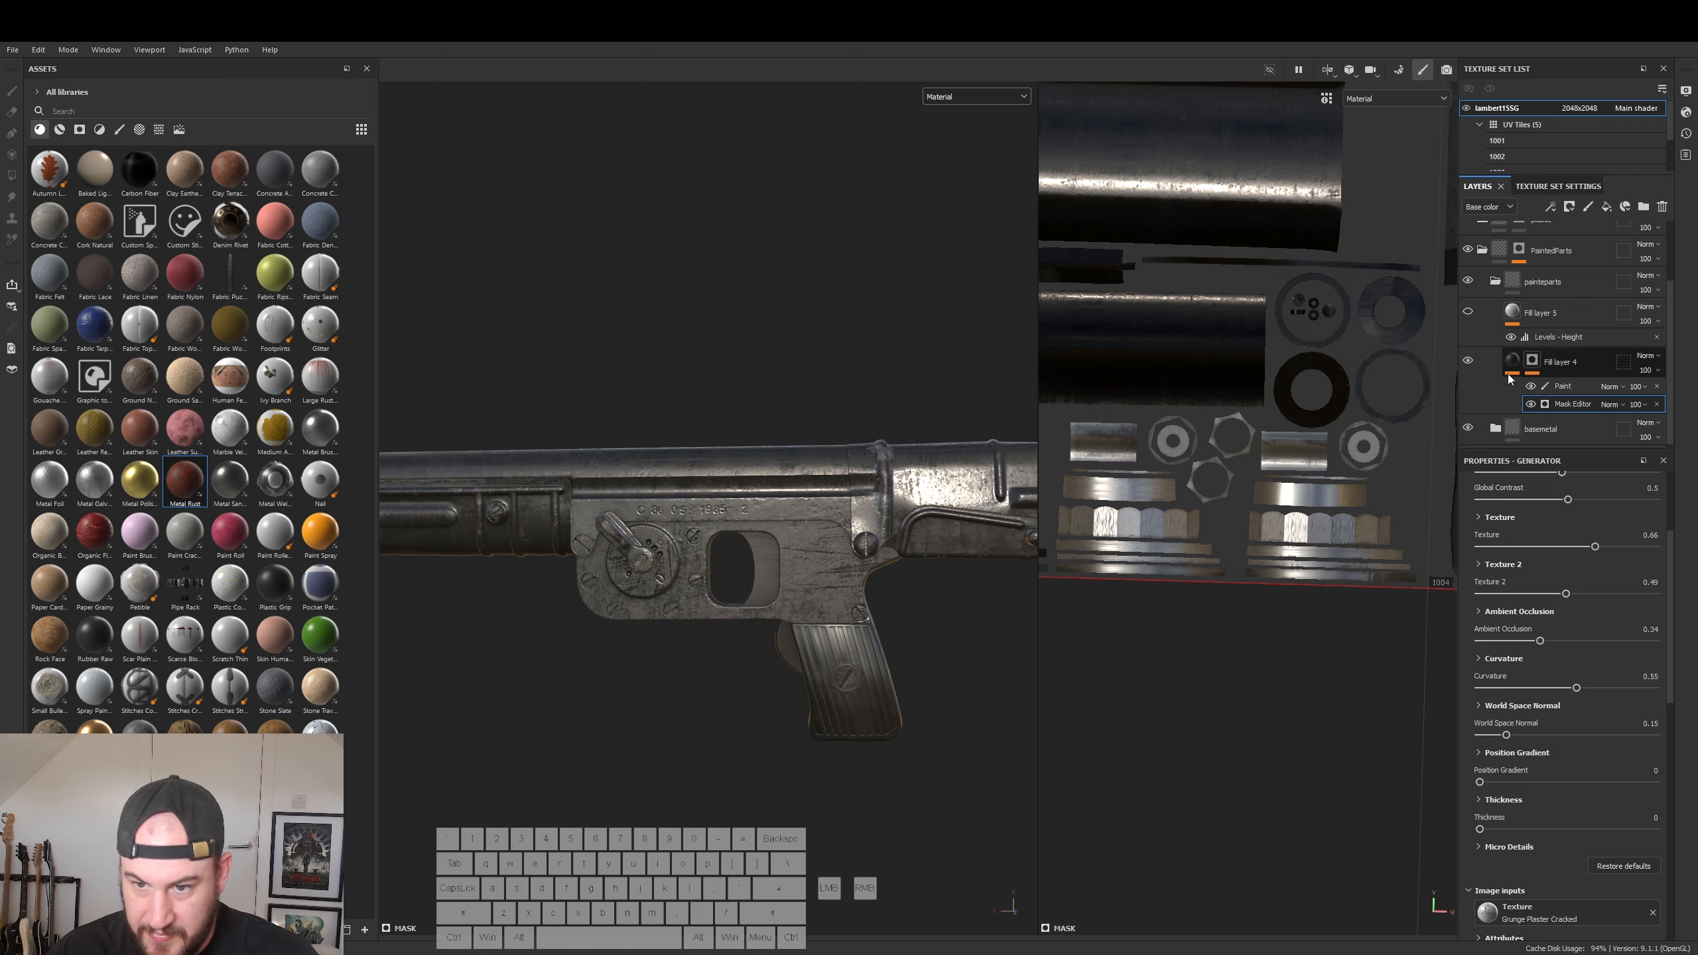
- Add a paint layer named "spec update" above Fill layer 5 and set it to paint only roughness at 0.698
left_click(1555, 316)
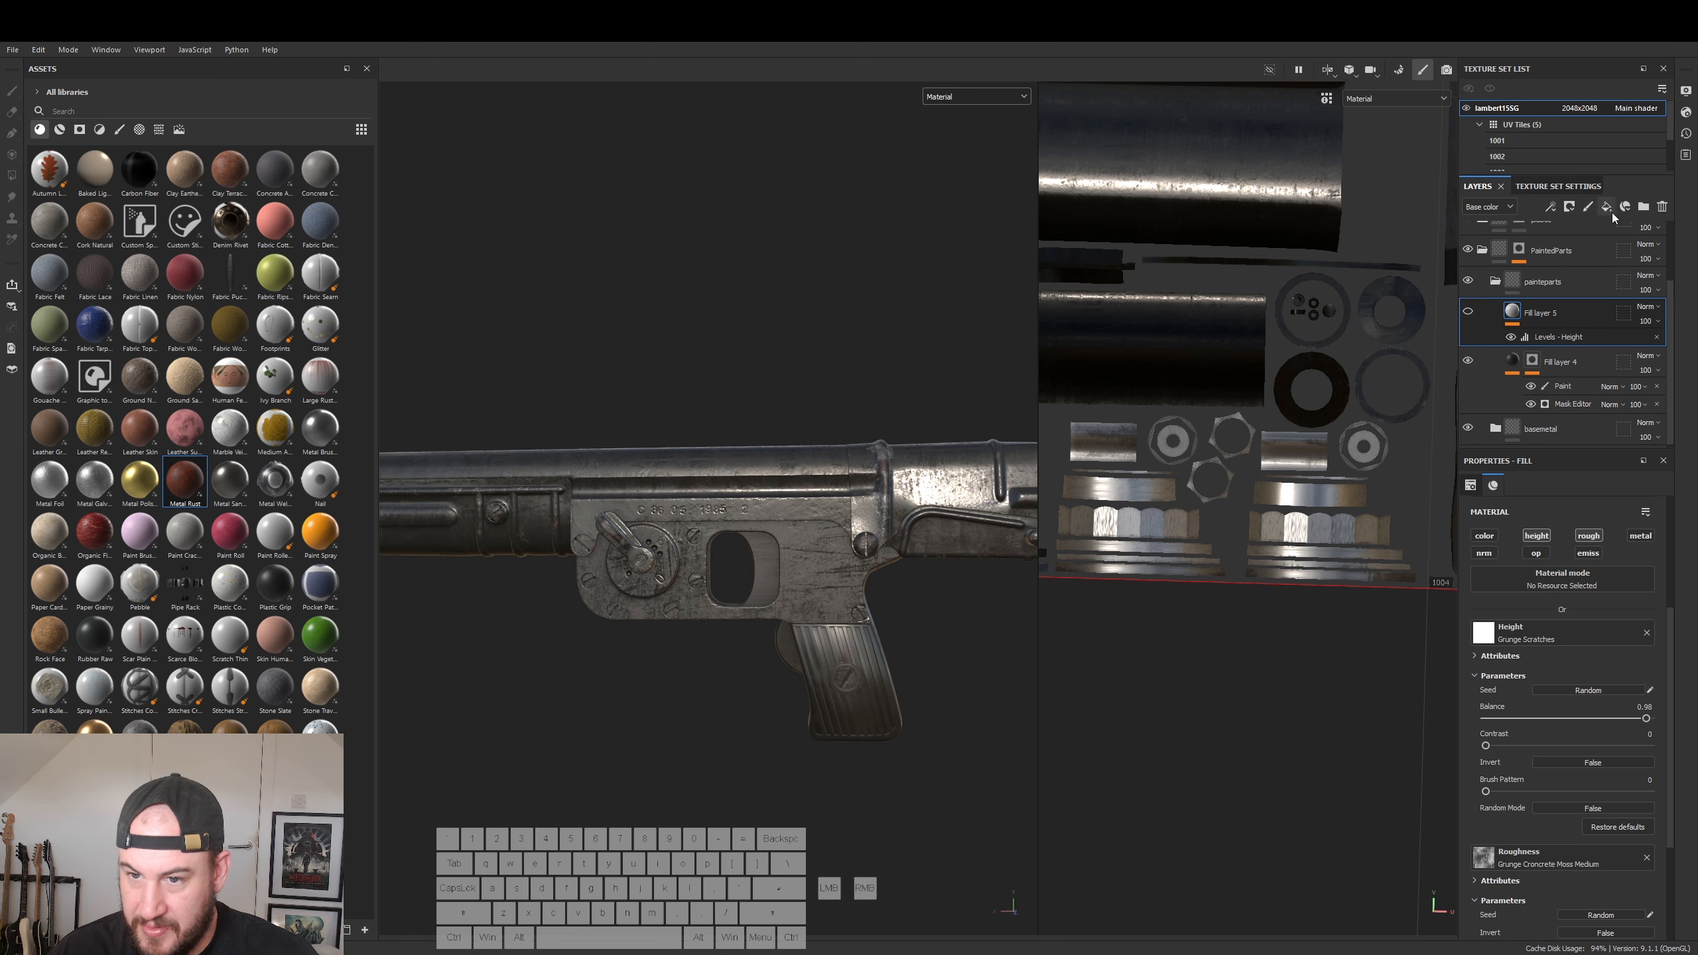
left_click(1590, 207)
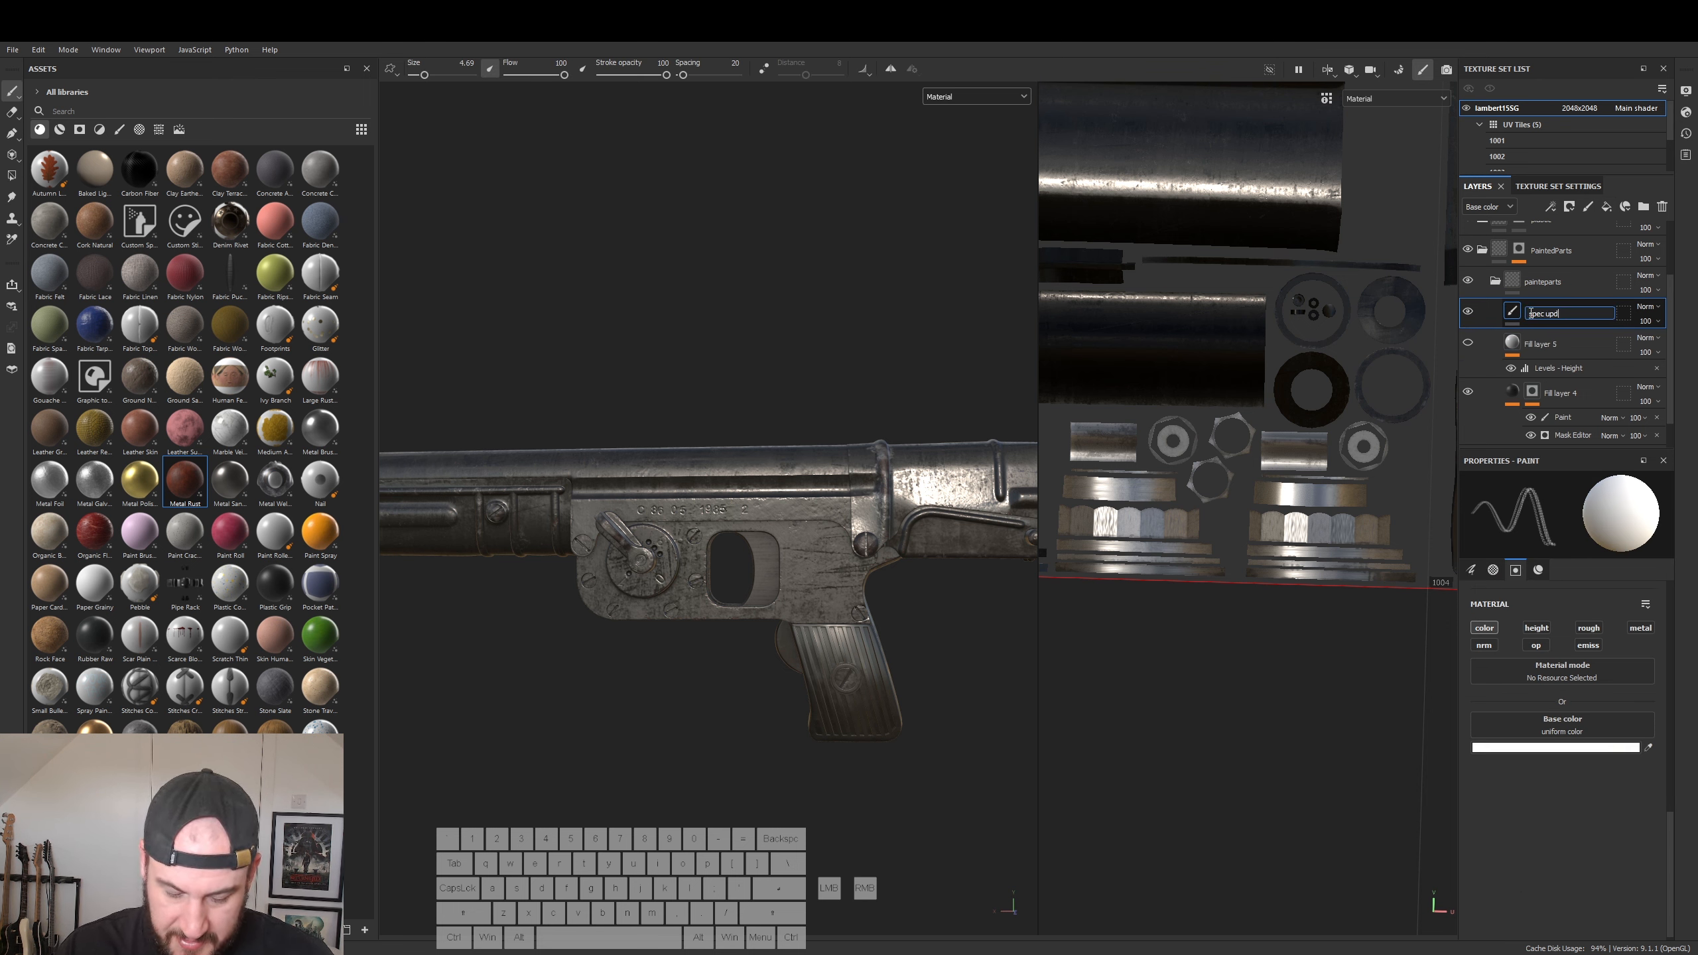
key("Return")
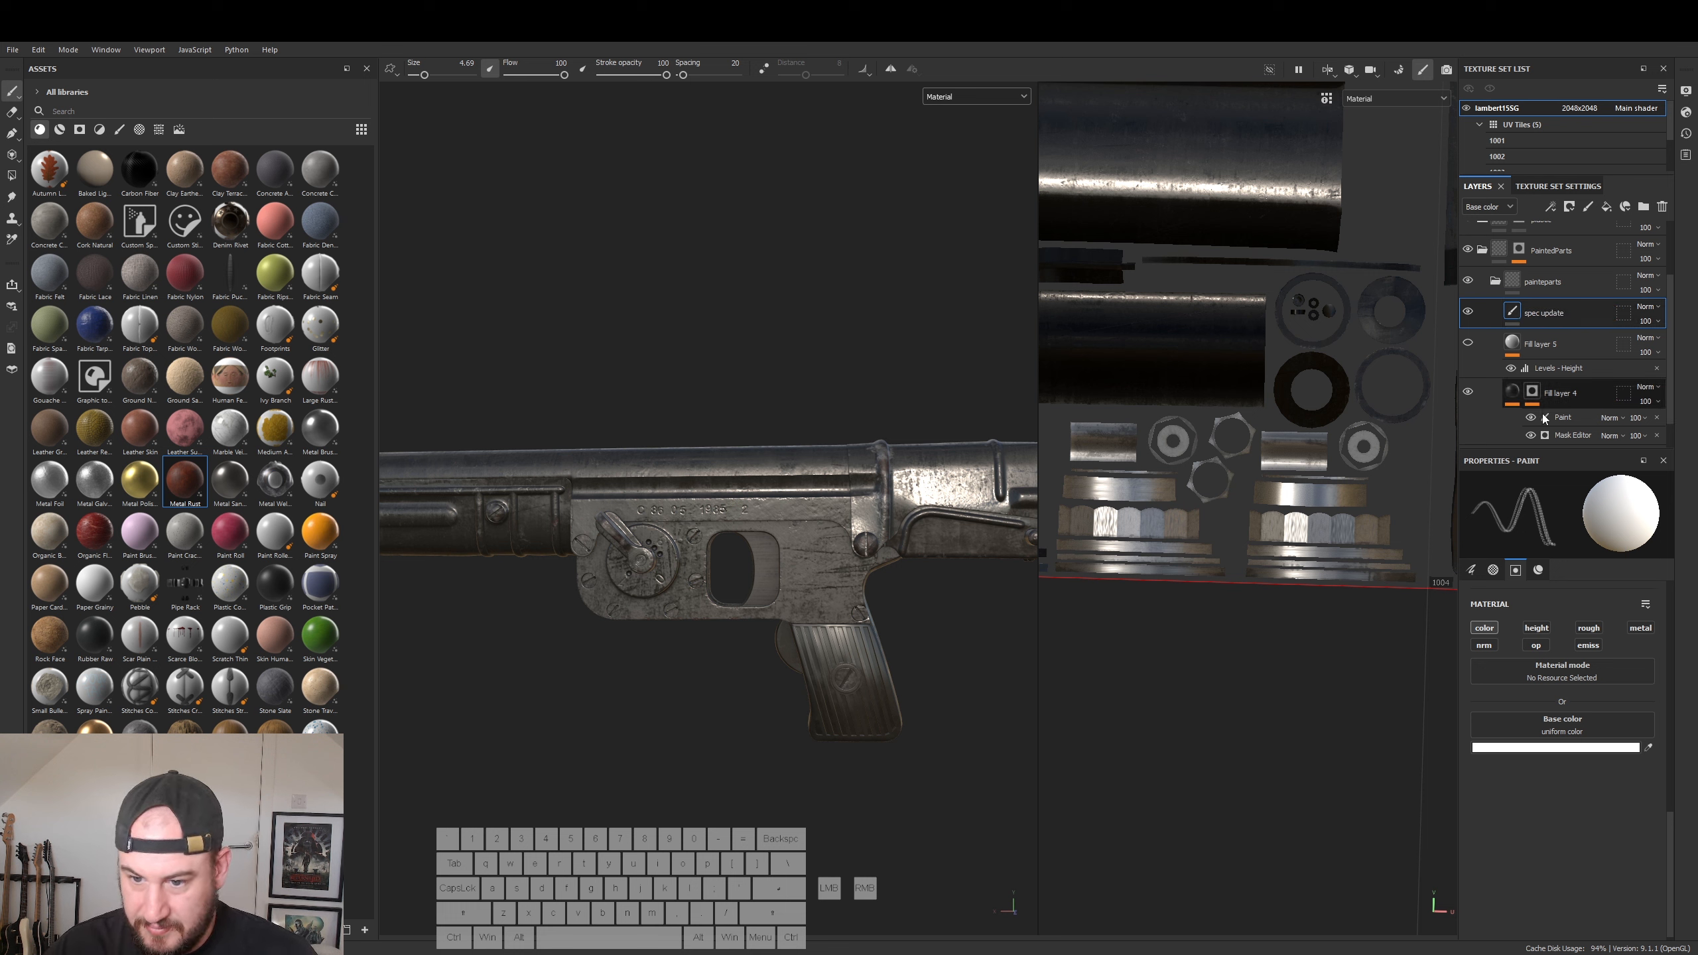
left_click(1484, 629)
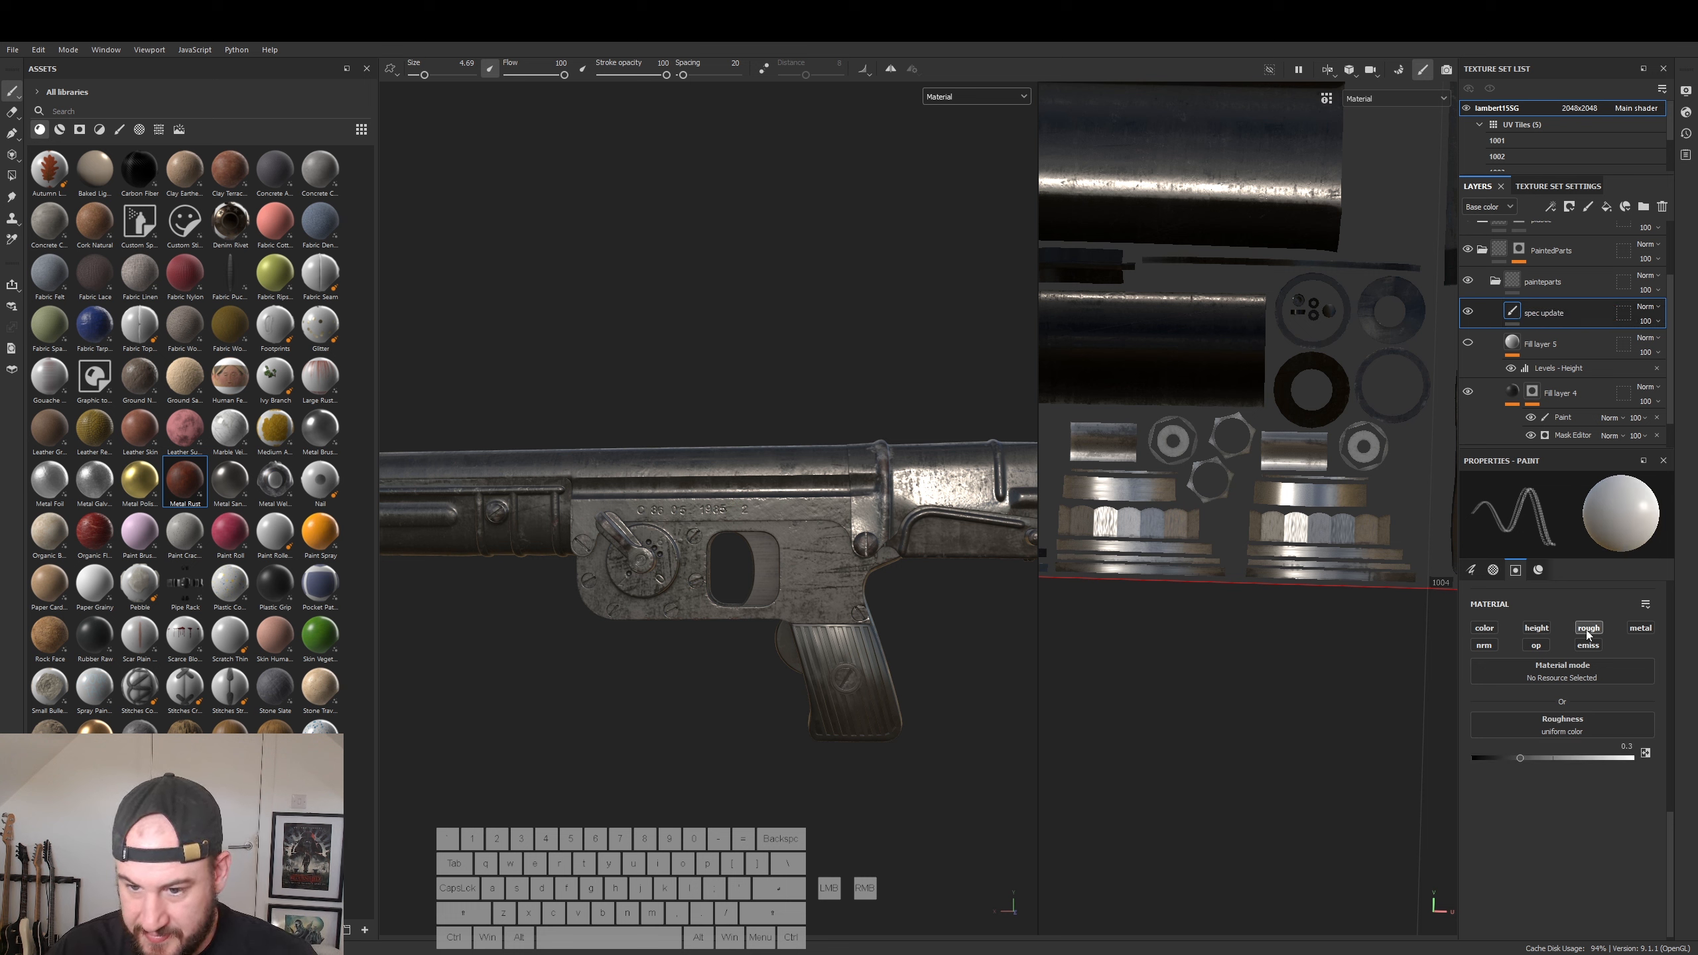
left_click_drag(1537, 757, 1584, 761)
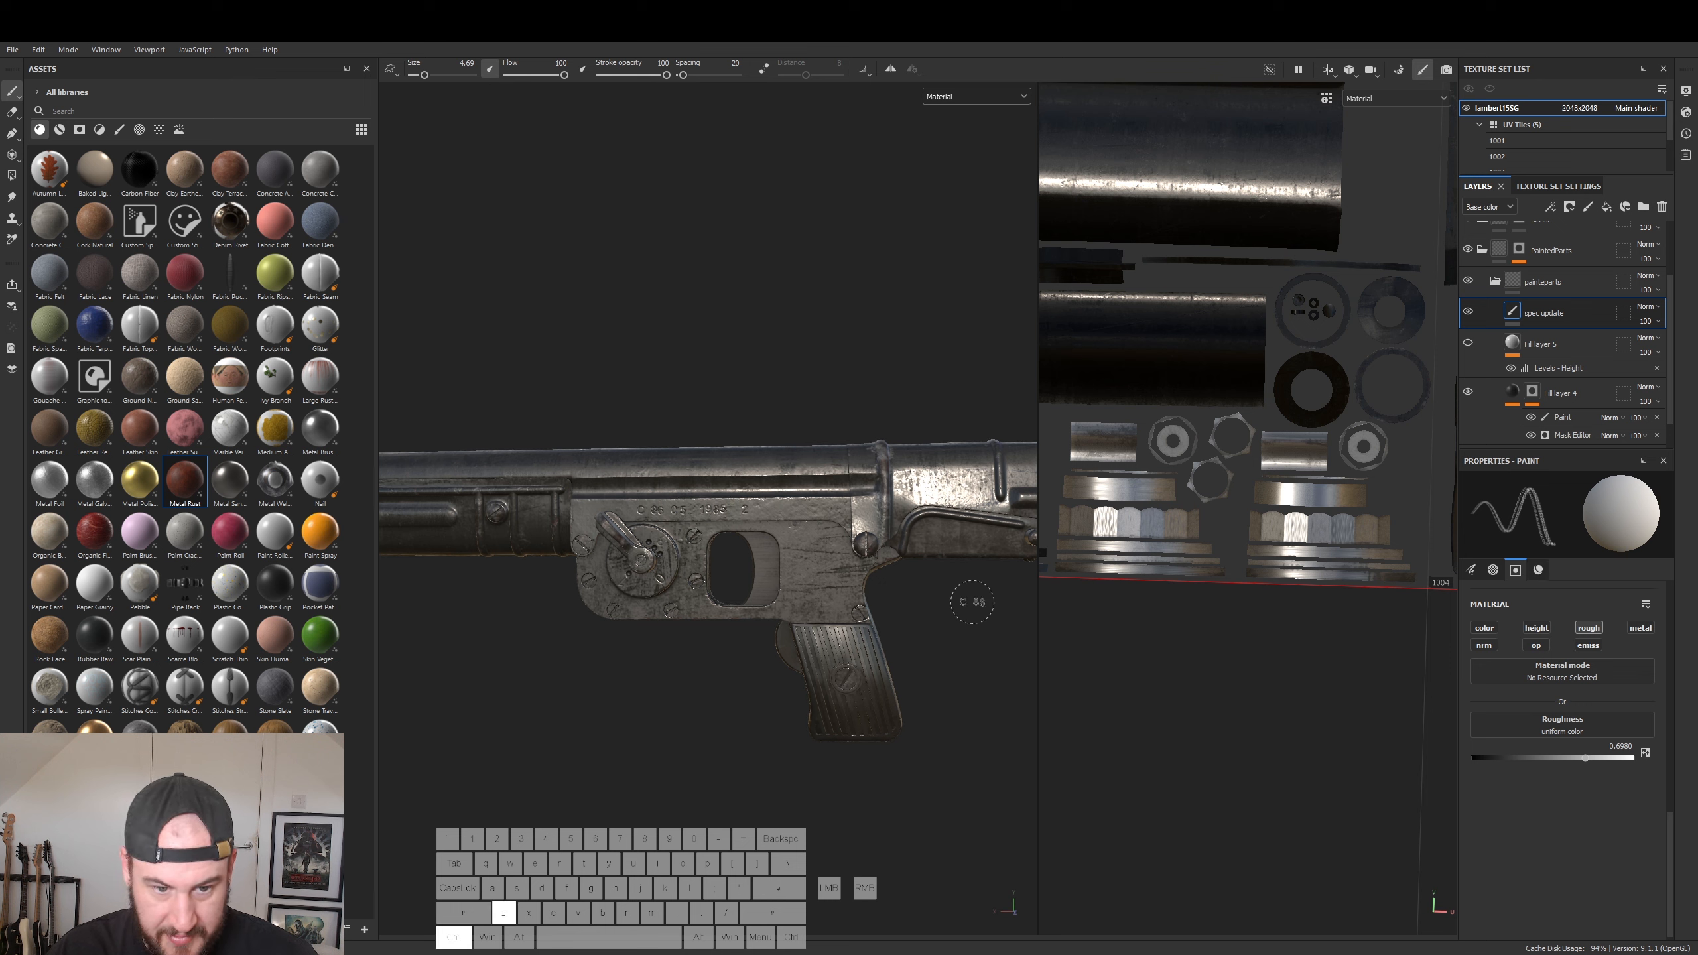
- Choose the Dirt 1 brush, try a roughness stroke on the receiver near the trigger guard, and undo it
left_click(119, 131)
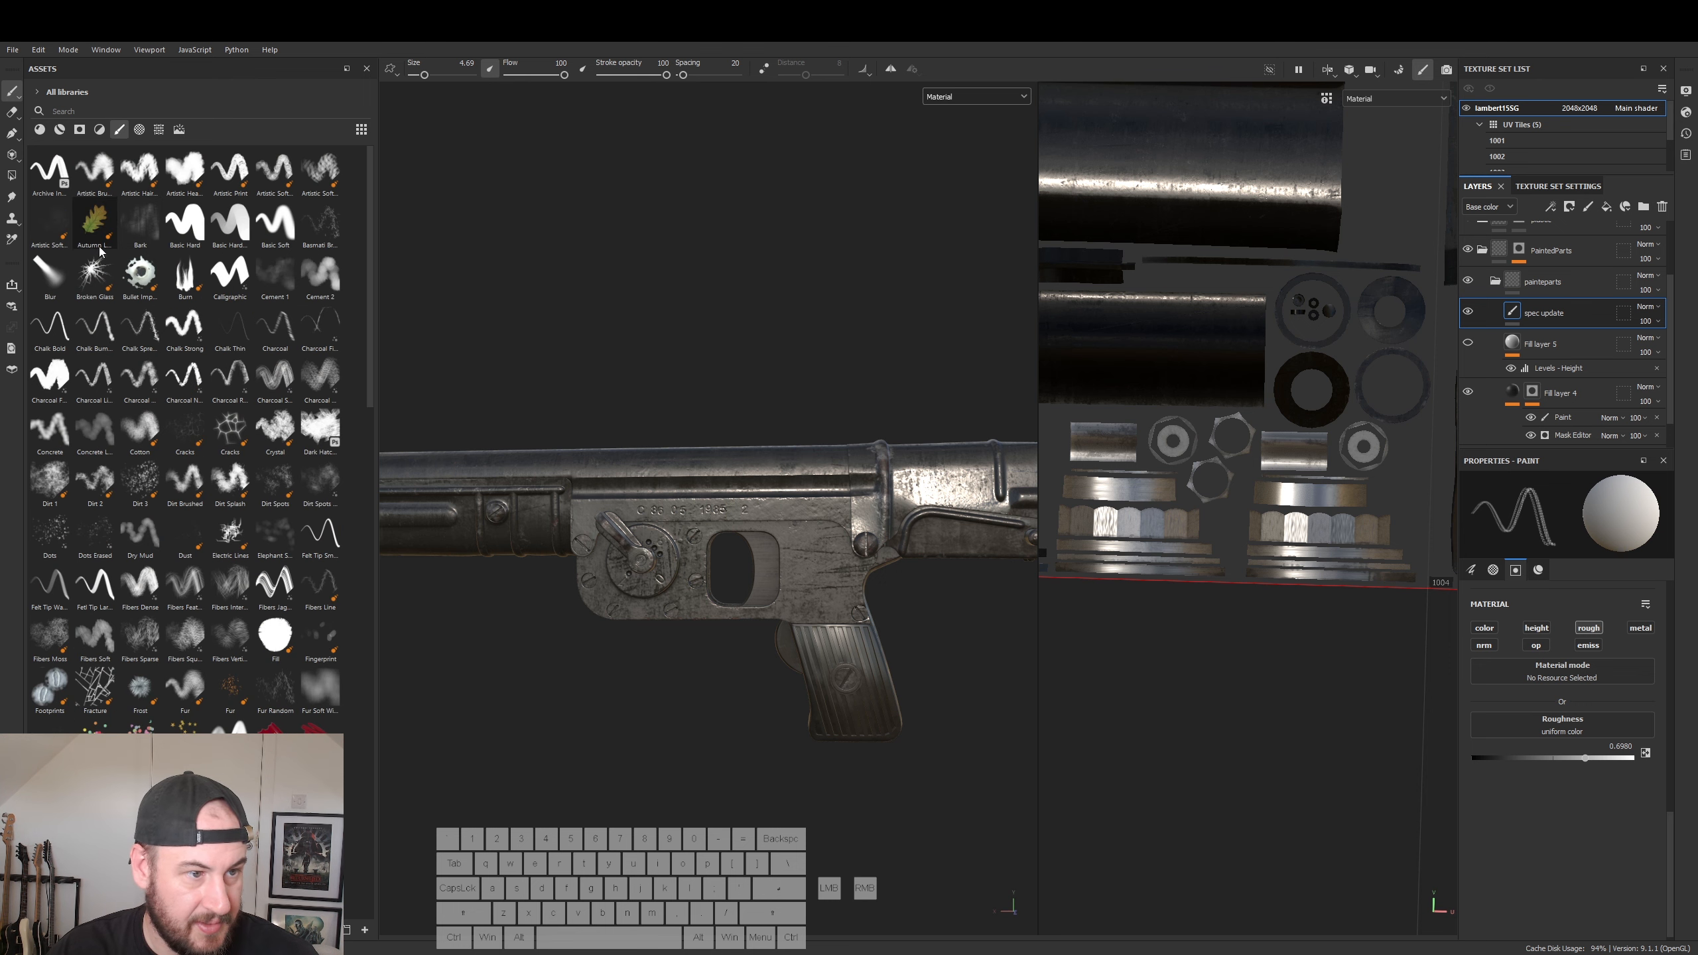
left_click(50, 479)
right_click_drag(833, 549, 1311, 662, "alt")
left_click_drag(824, 541, 789, 538)
key("ctrl+z")
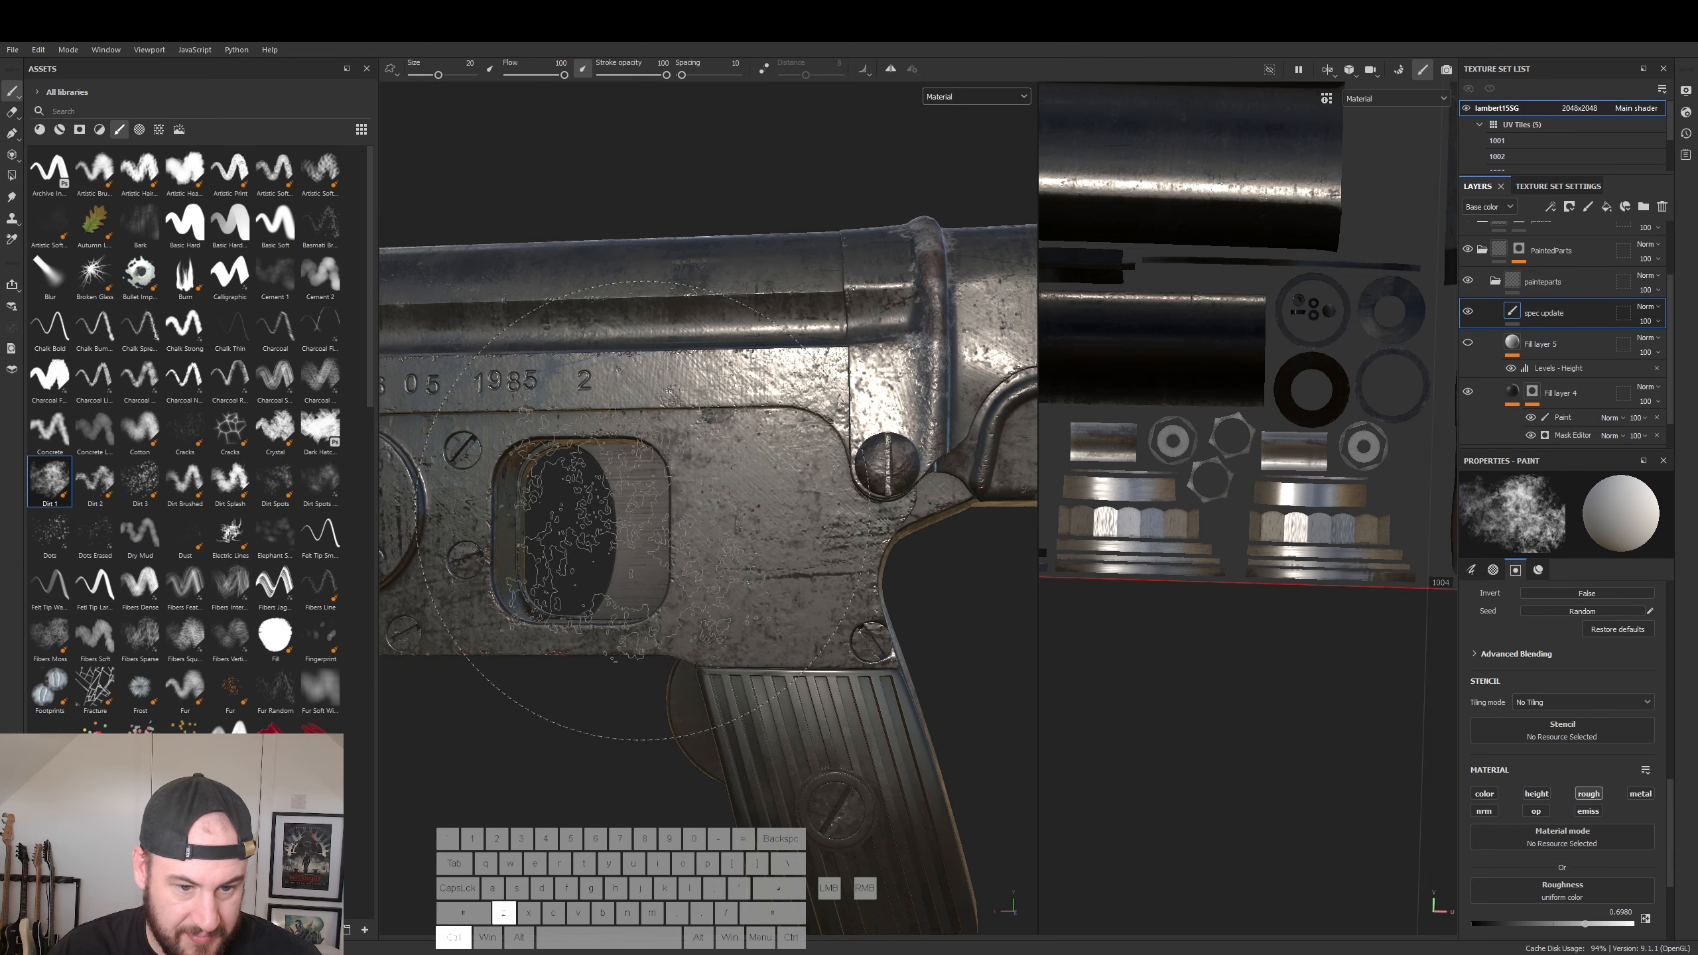
- Reduce the brush size to 5.32, set the roughness to about 0.18, and paint glossier patches on the receiver near the trigger opening
left_click_drag(572, 521, 649, 565, "alt")
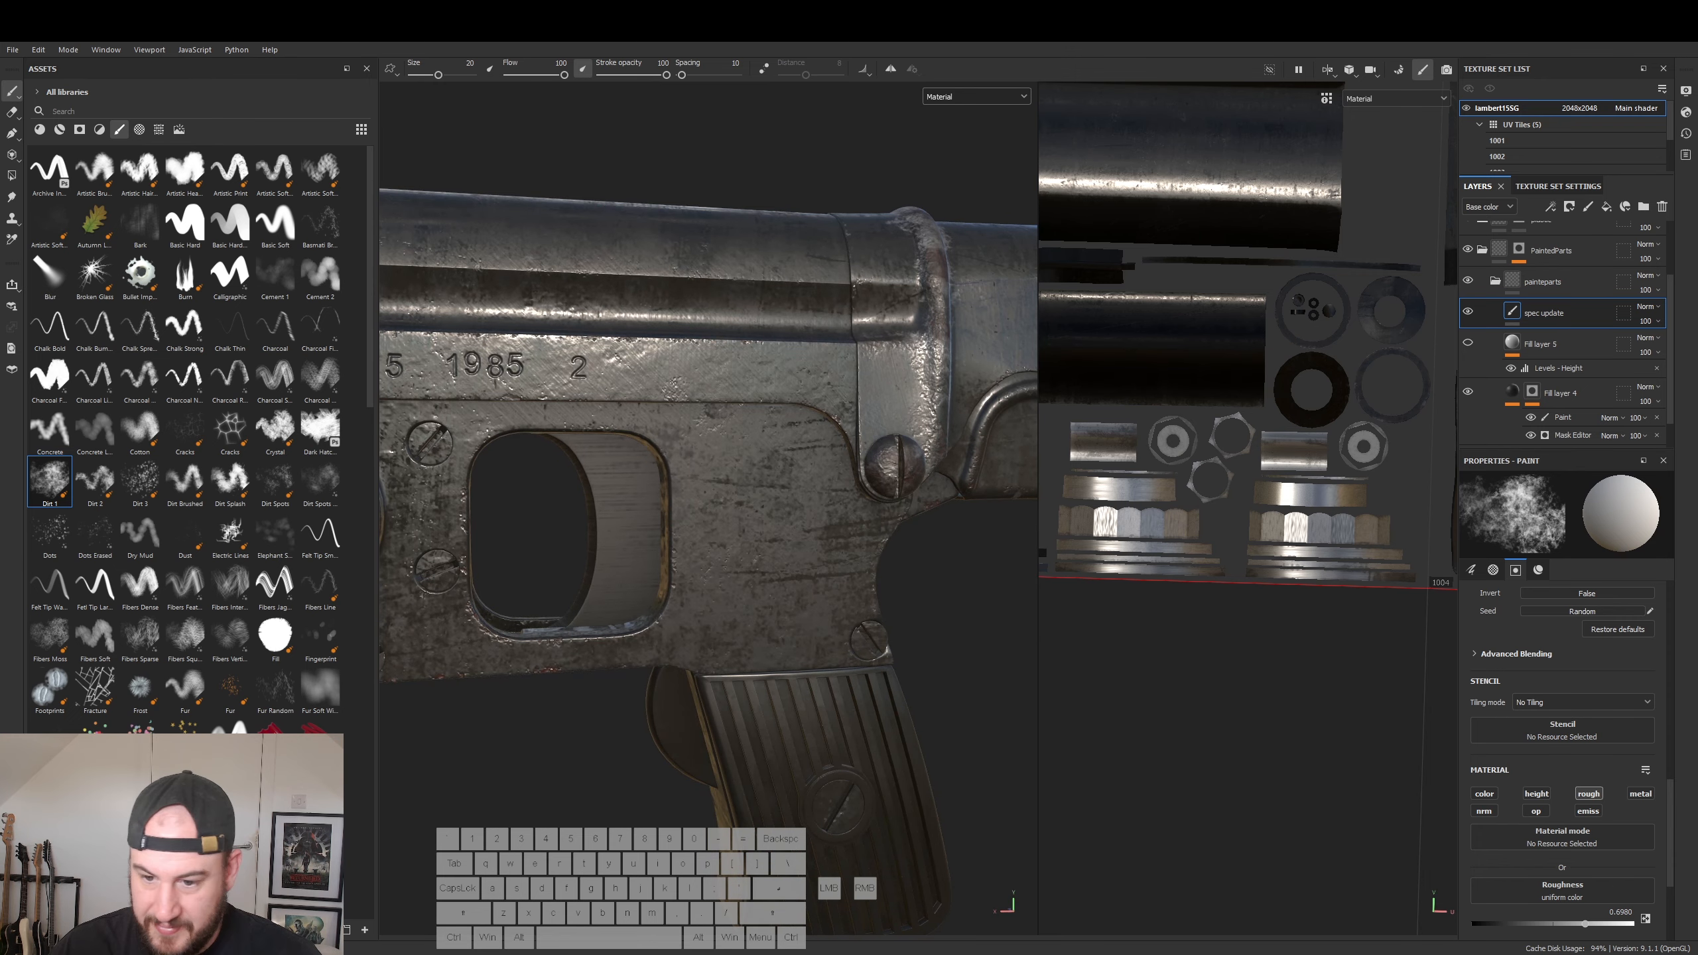
left_click_drag(1542, 932, 1504, 930)
right_click_drag(889, 535, 838, 524, "ctrl")
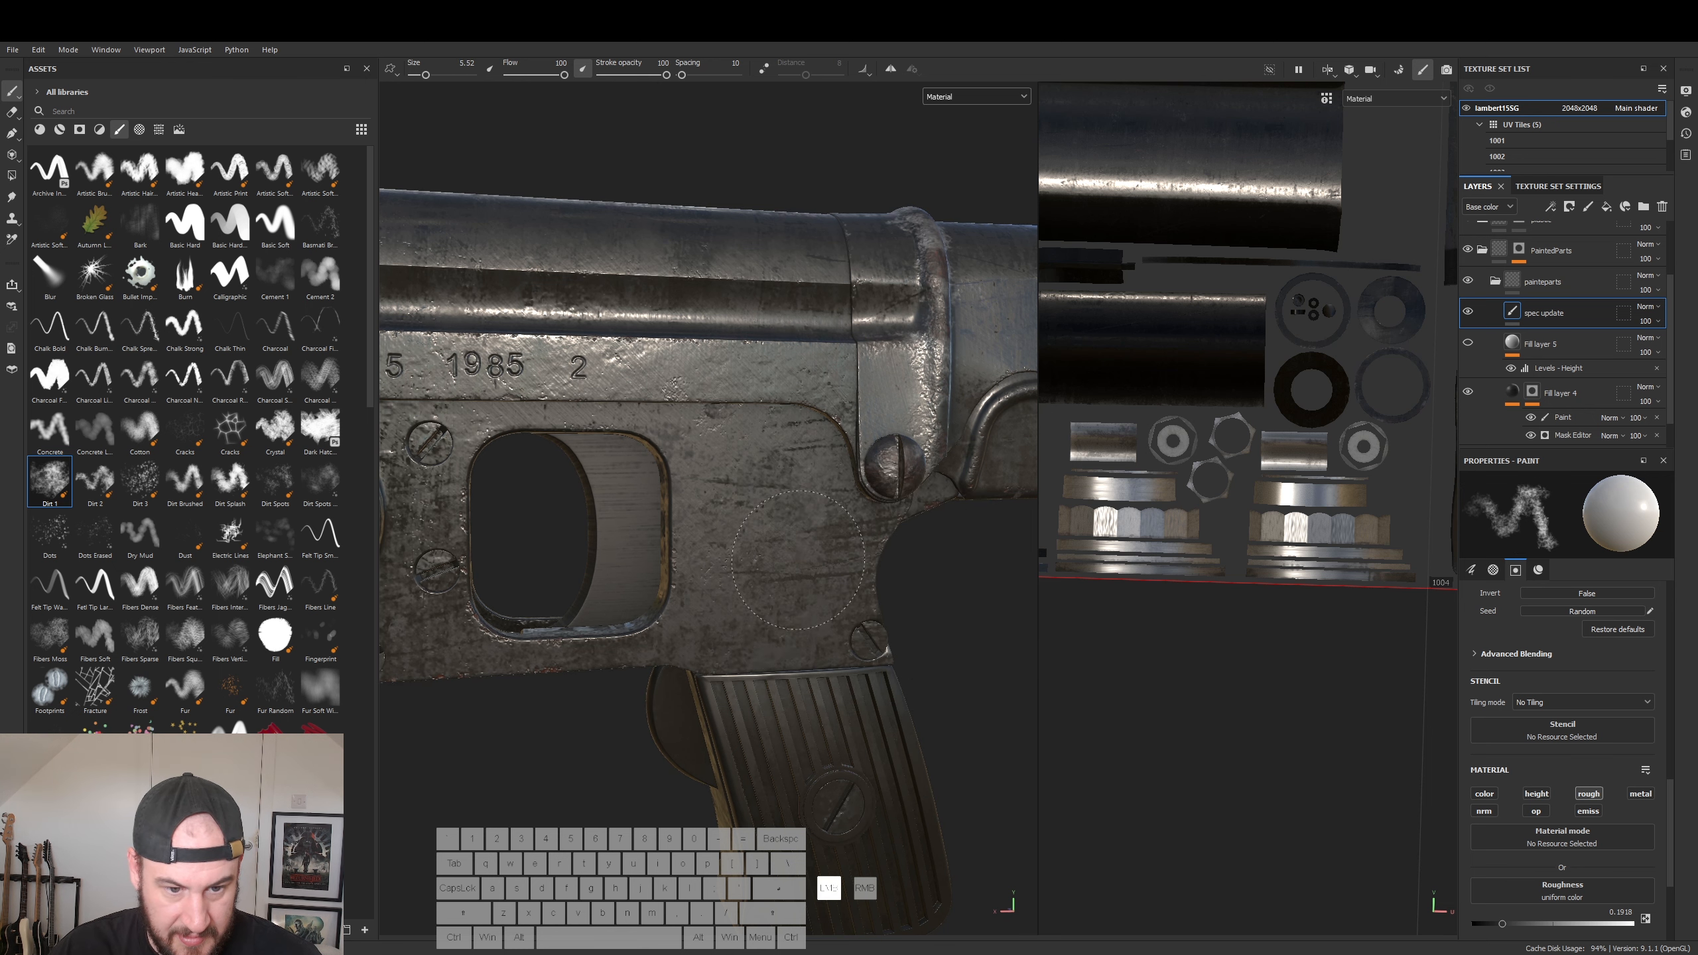
left_click_drag(784, 586, 924, 601, "alt")
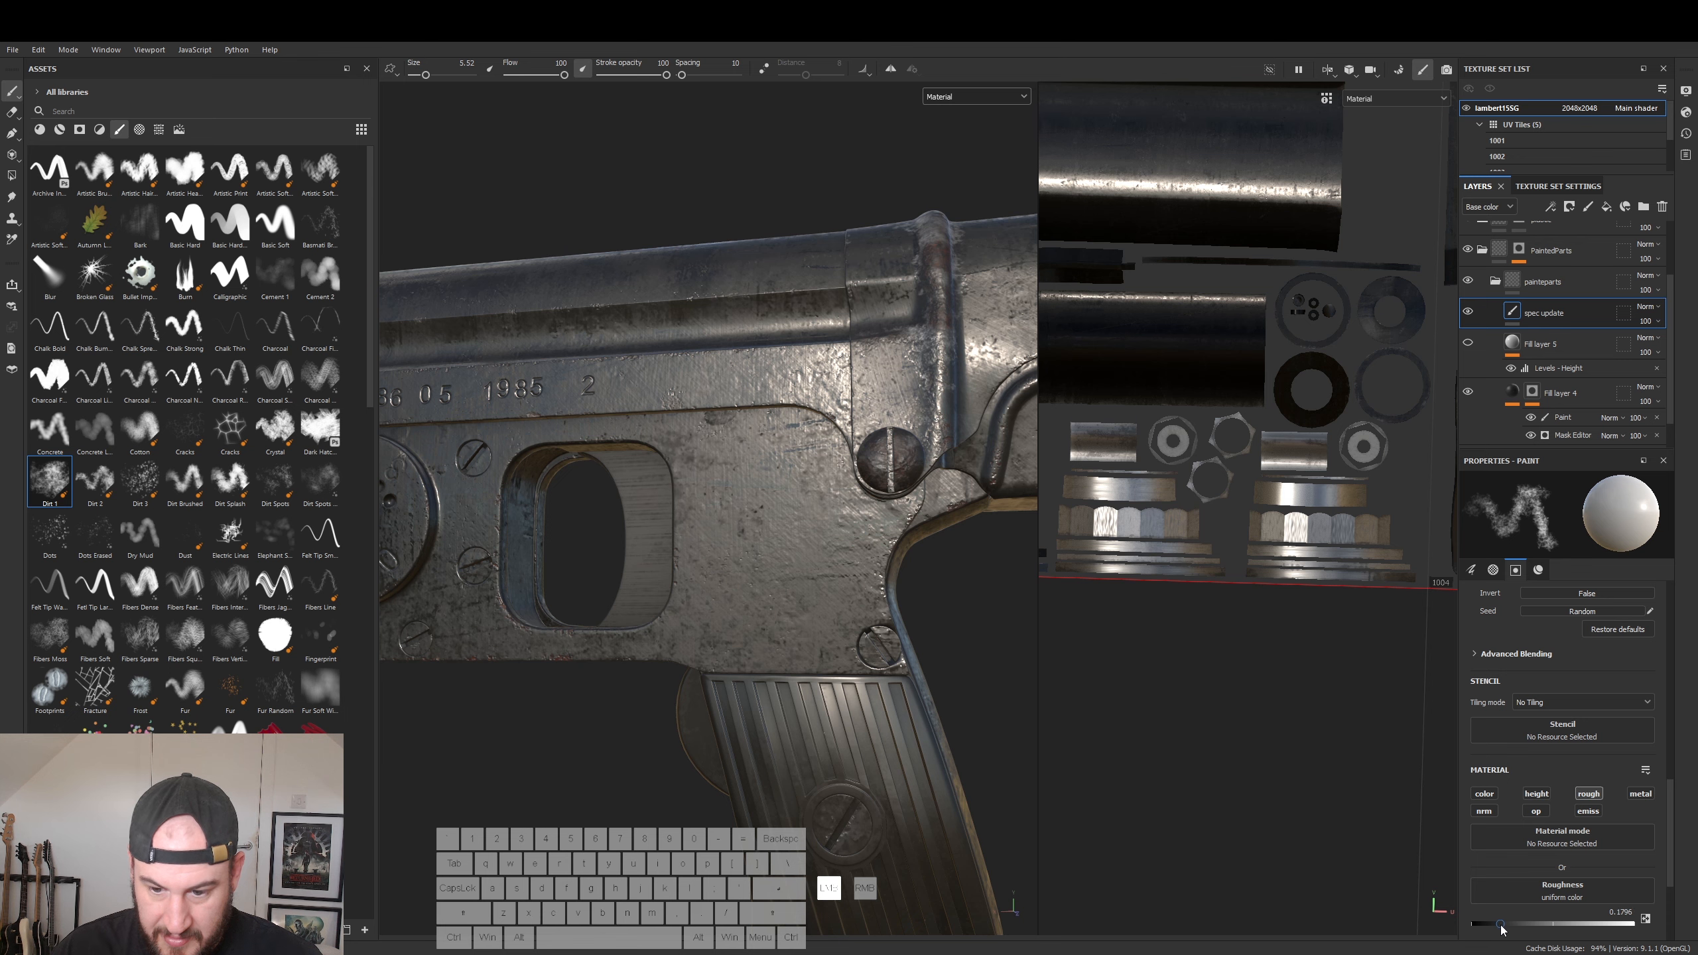
mouse_move(811, 549)
left_mouse_down("alt")
mouse_move(867, 513)
mouse_move(854, 523)
left_mouse_up("alt")
right_click_drag(859, 545, 749, 612, "alt")
mouse_move(749, 612)
left_mouse_down("alt")
mouse_move(686, 706)
mouse_move(795, 631)
left_mouse_up("alt")
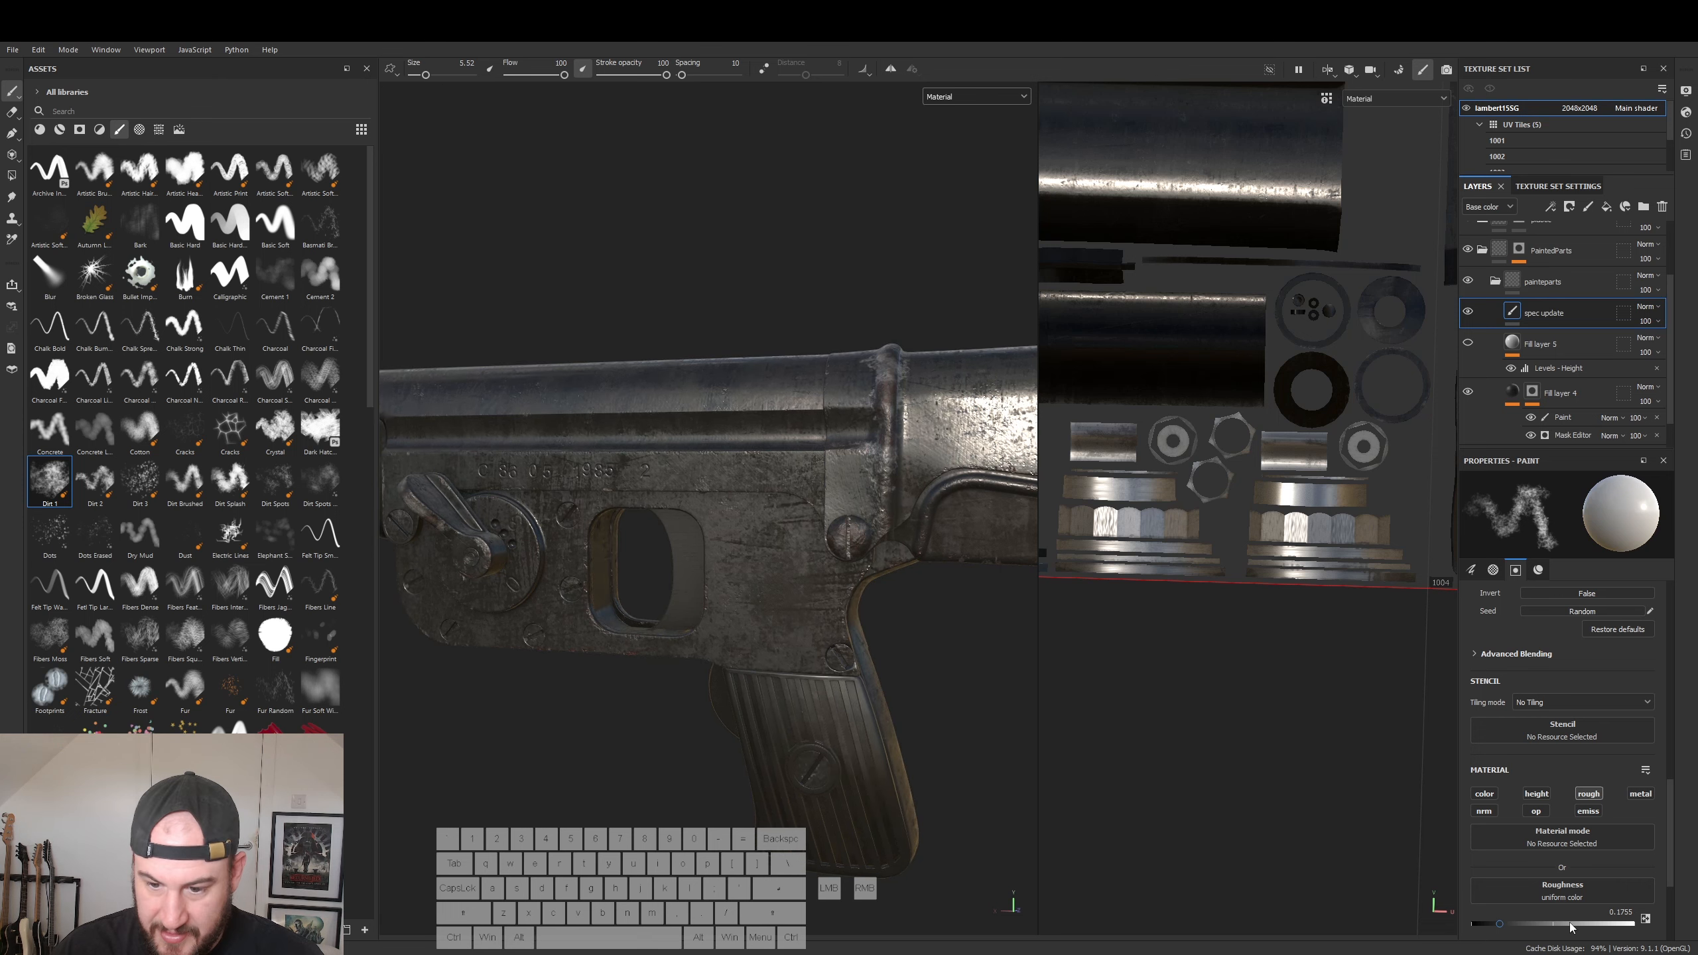
- Set the brush roughness to 0.3429 and paint more variation on the receiver around the trigger opening and above the grip
middle_click_drag(627, 599, 1043, 570, "alt")
left_click_drag(836, 568, 781, 588, "alt")
middle_click_drag(866, 510, 533, 441, "alt")
left_click_drag(455, 495, 535, 439, "alt")
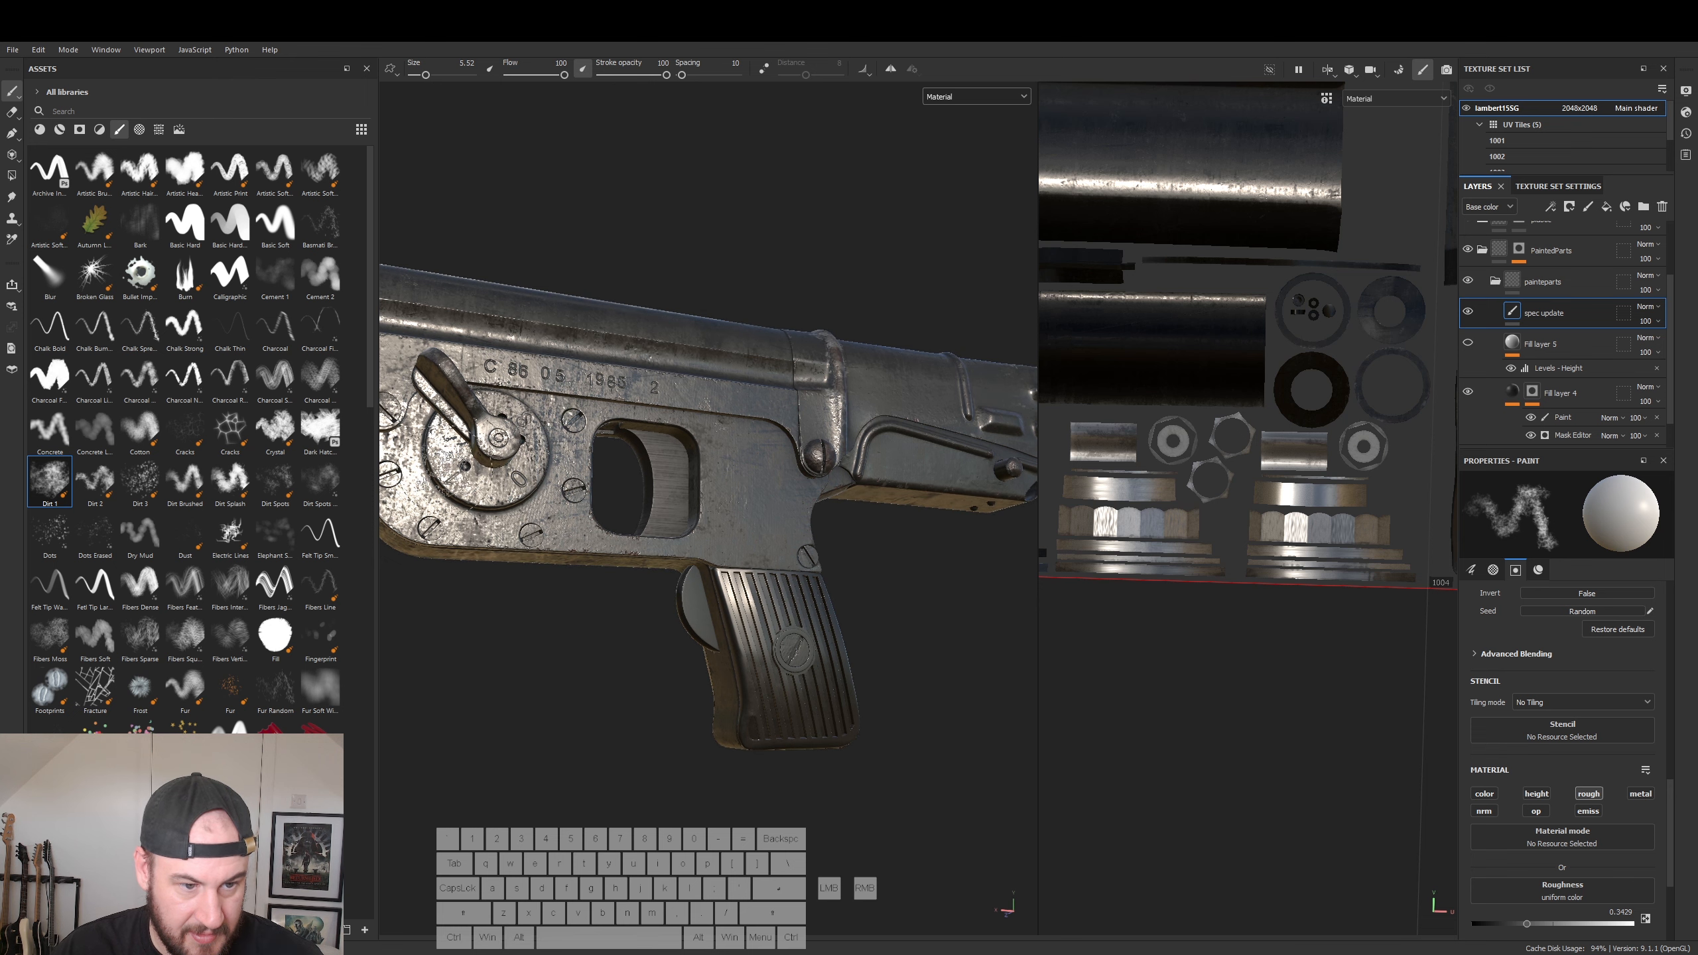
left_click_drag(635, 564, 540, 549, "alt")
left_click_drag(481, 442, 572, 492, "alt")
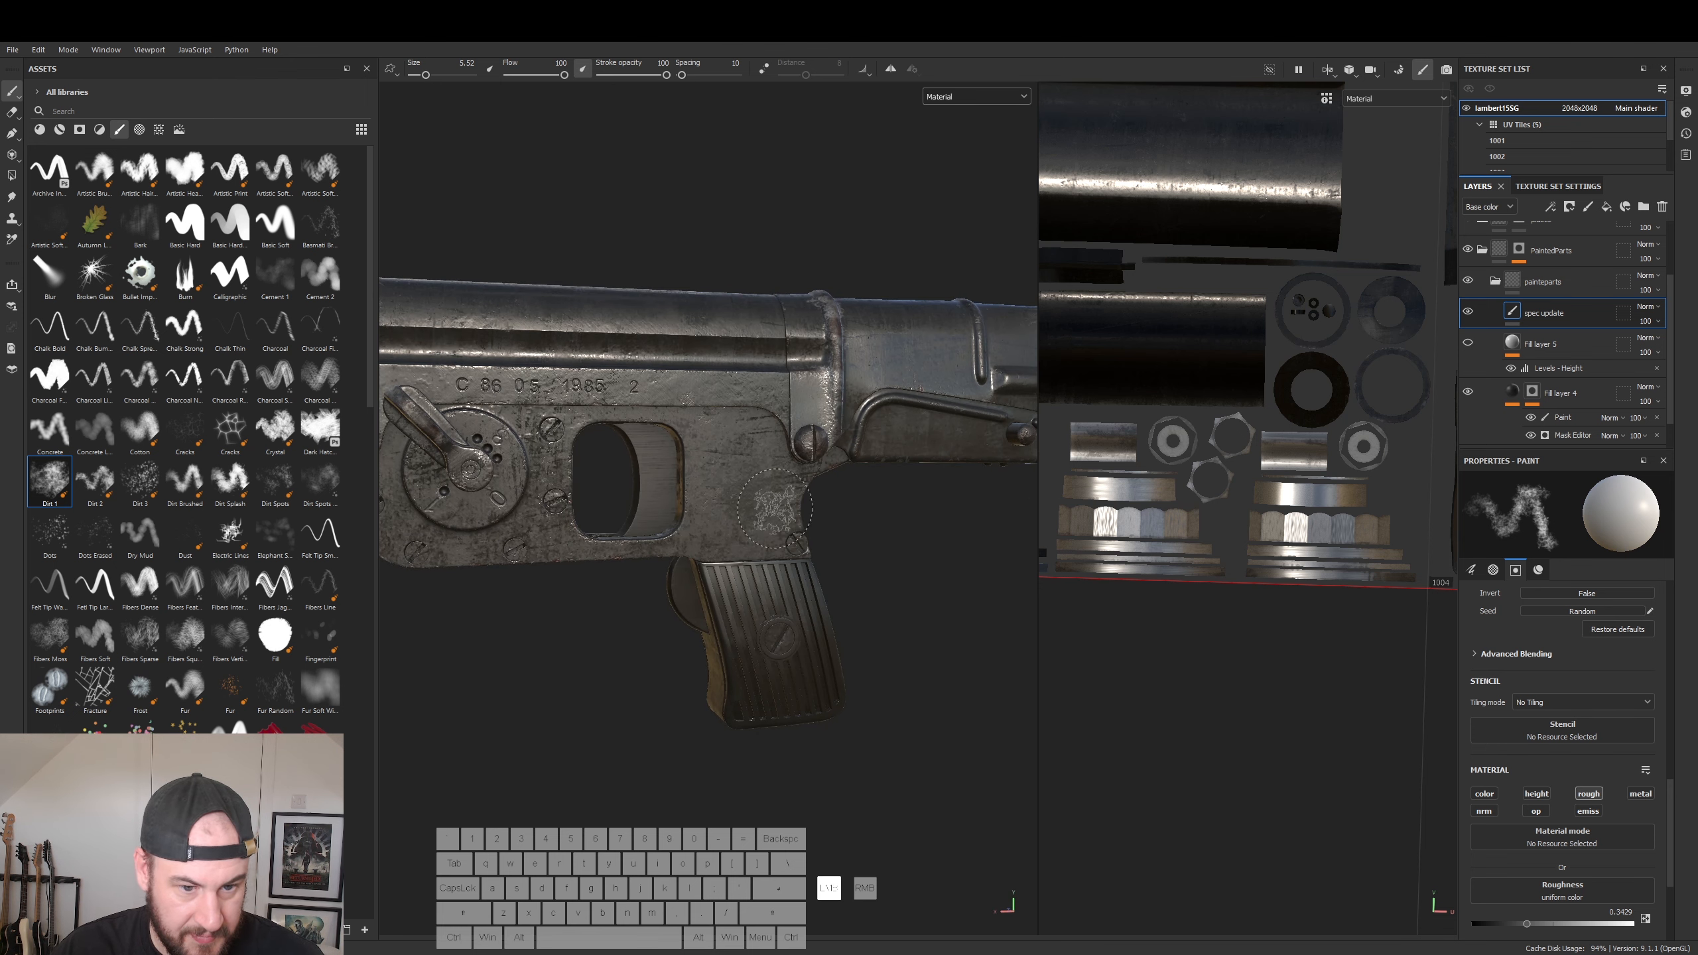
- Examine the finish from the receiver to the bipod clamp, comparing it with the paint folder hidden and shown
middle_click_drag(869, 529, 428, 512, "alt")
left_click_drag(429, 512, 708, 485, "alt")
right_click_drag(722, 485, 628, 502, "alt")
middle_click_drag(628, 501, 1038, 469, "alt")
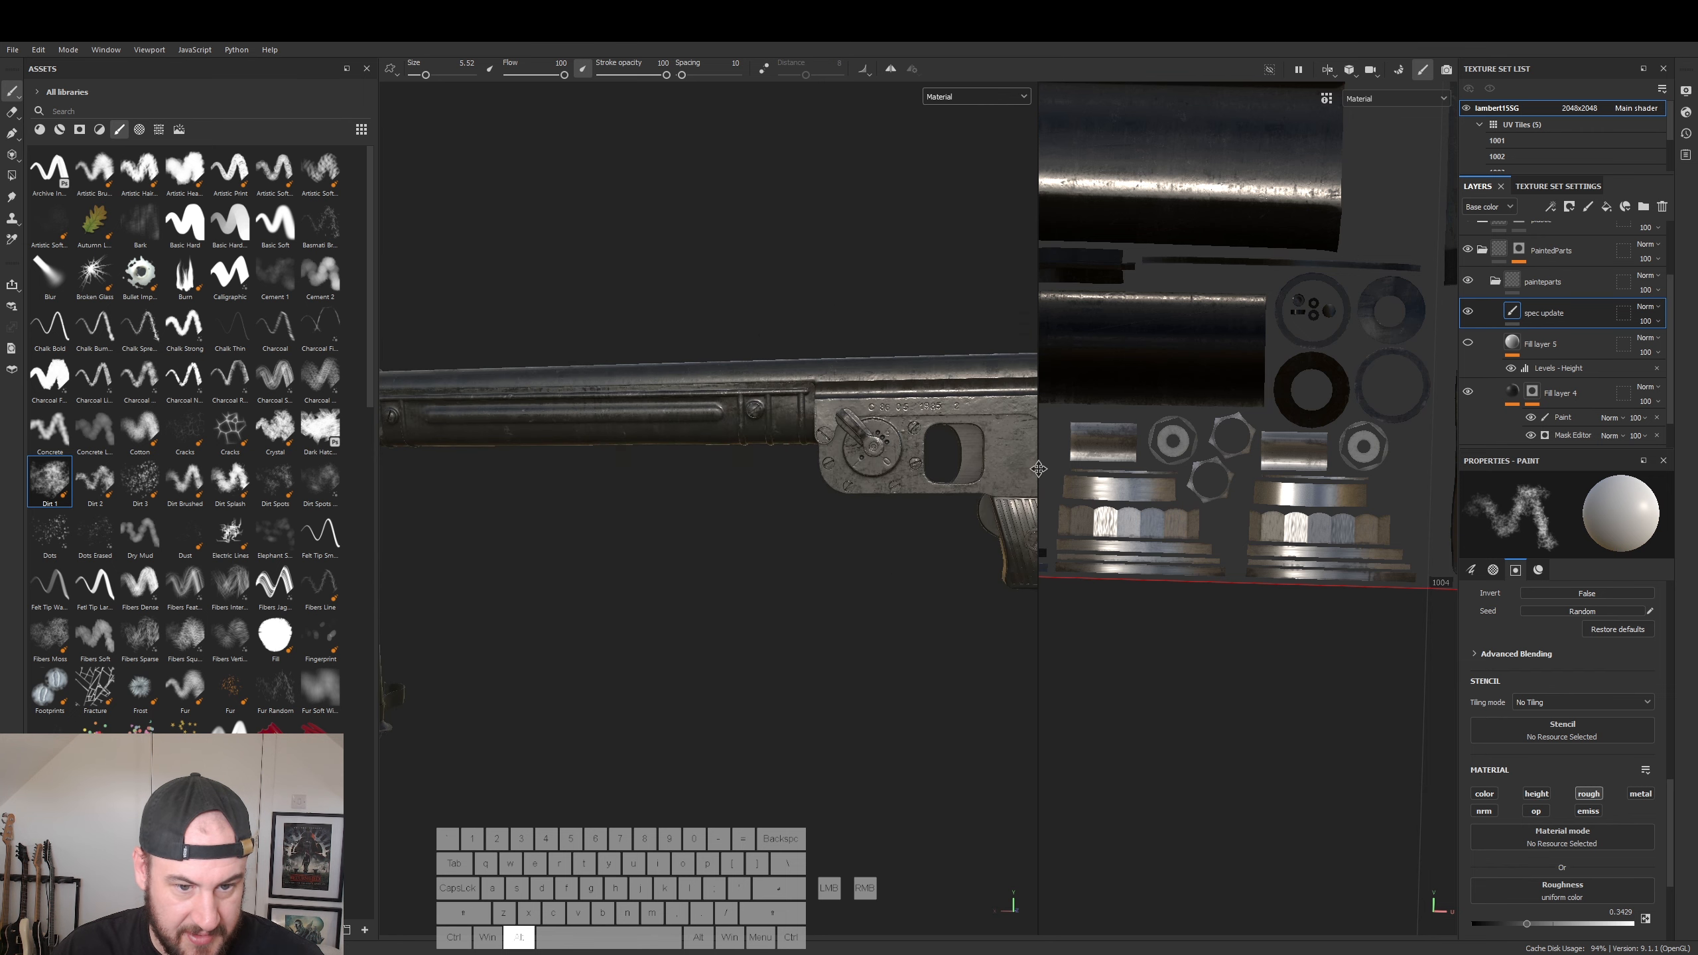
left_click_drag(694, 493, 643, 589, "alt")
right_click_drag(642, 588, 1024, 483, "alt")
mouse_move(837, 406)
left_mouse_down("alt")
mouse_move(682, 443)
mouse_move(699, 430)
left_mouse_up("alt")
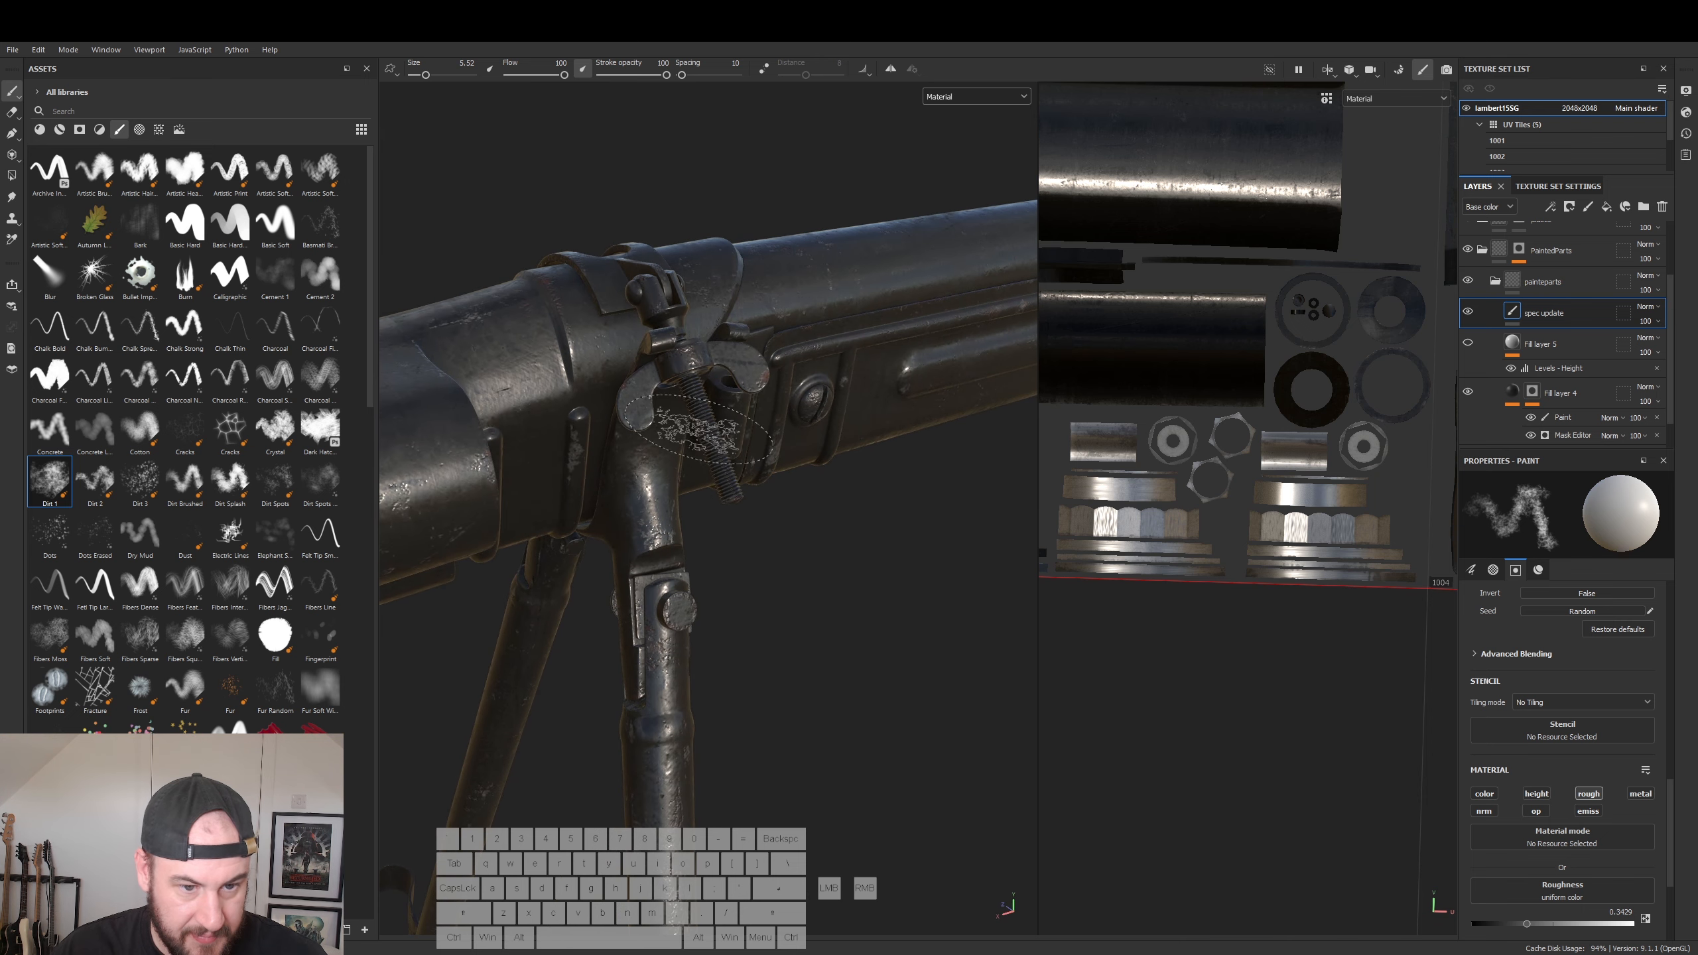
left_click(1469, 281)
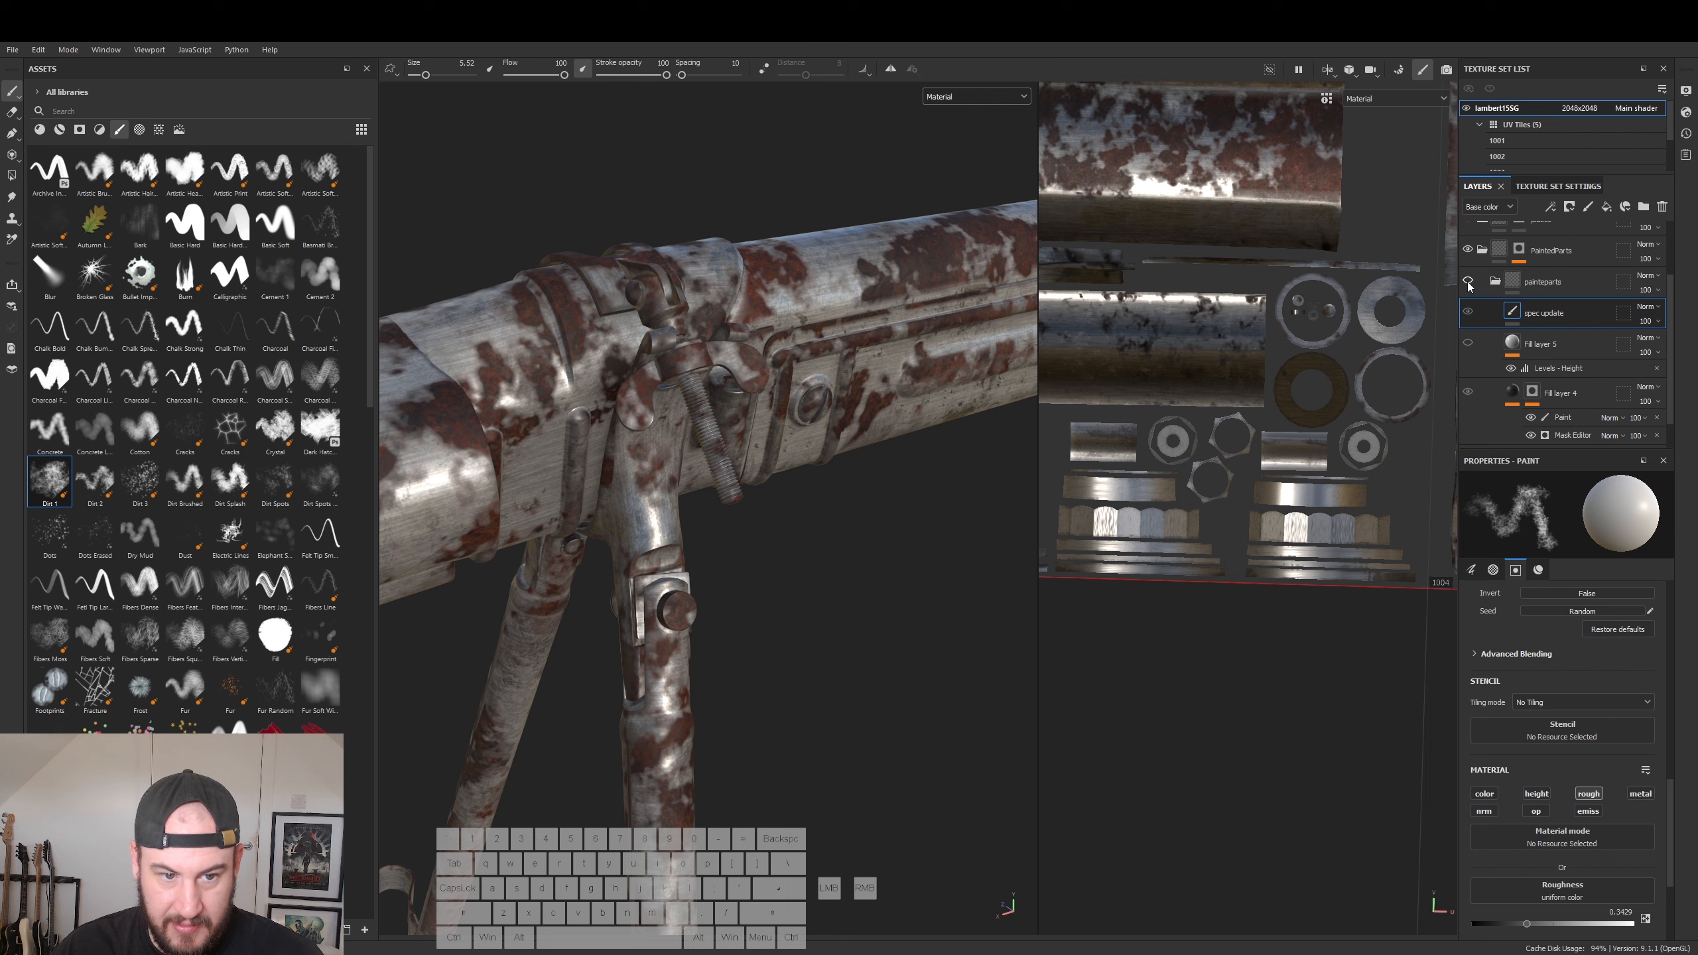
left_click(1468, 282)
- Collapse the paint subfolder and select the Paint effect in the PaintedParts folder's mask
left_click(1496, 282)
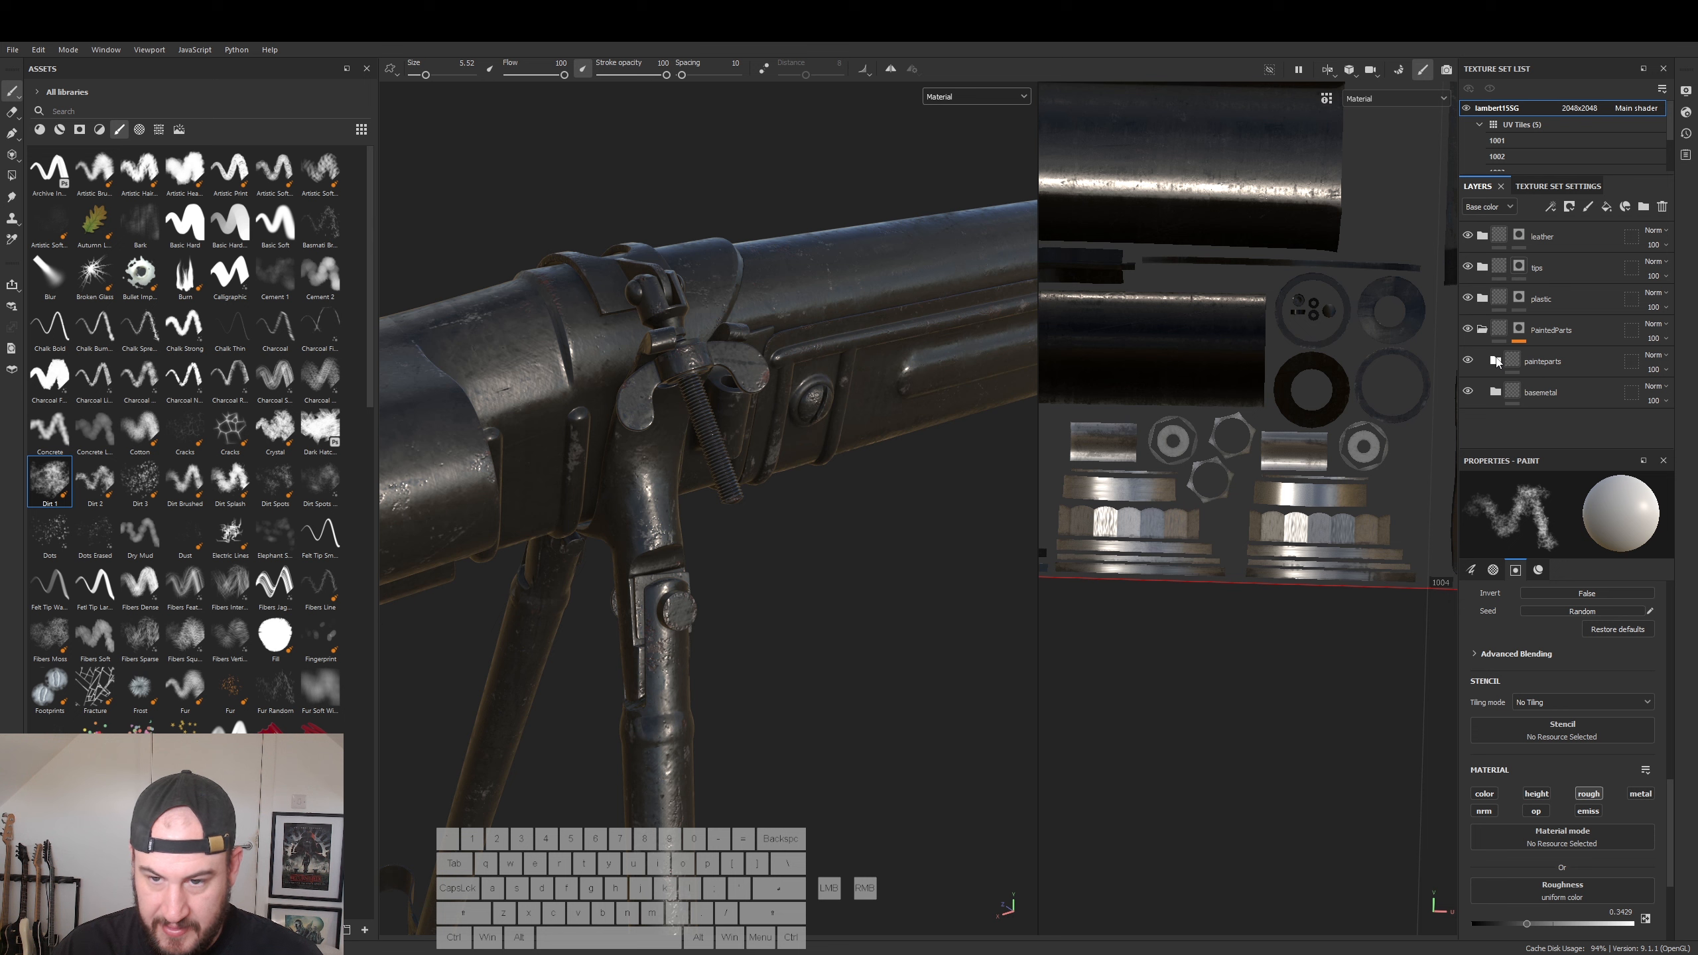
left_click(1508, 330)
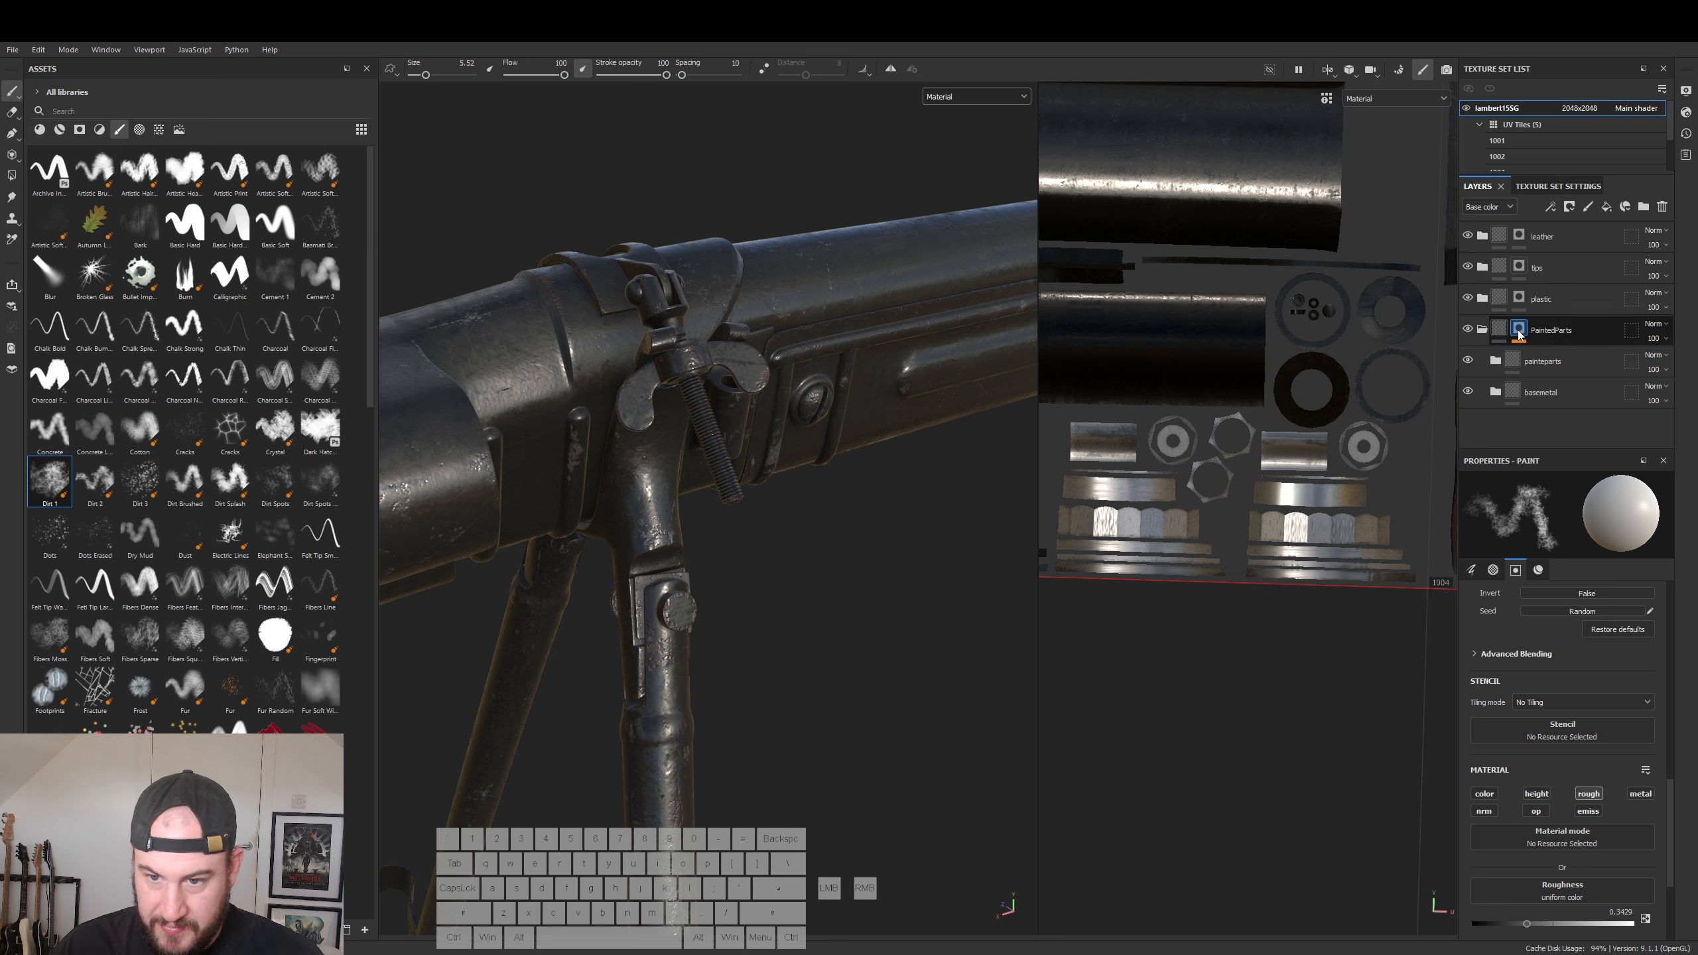
left_click(1519, 334)
left_click(1562, 359)
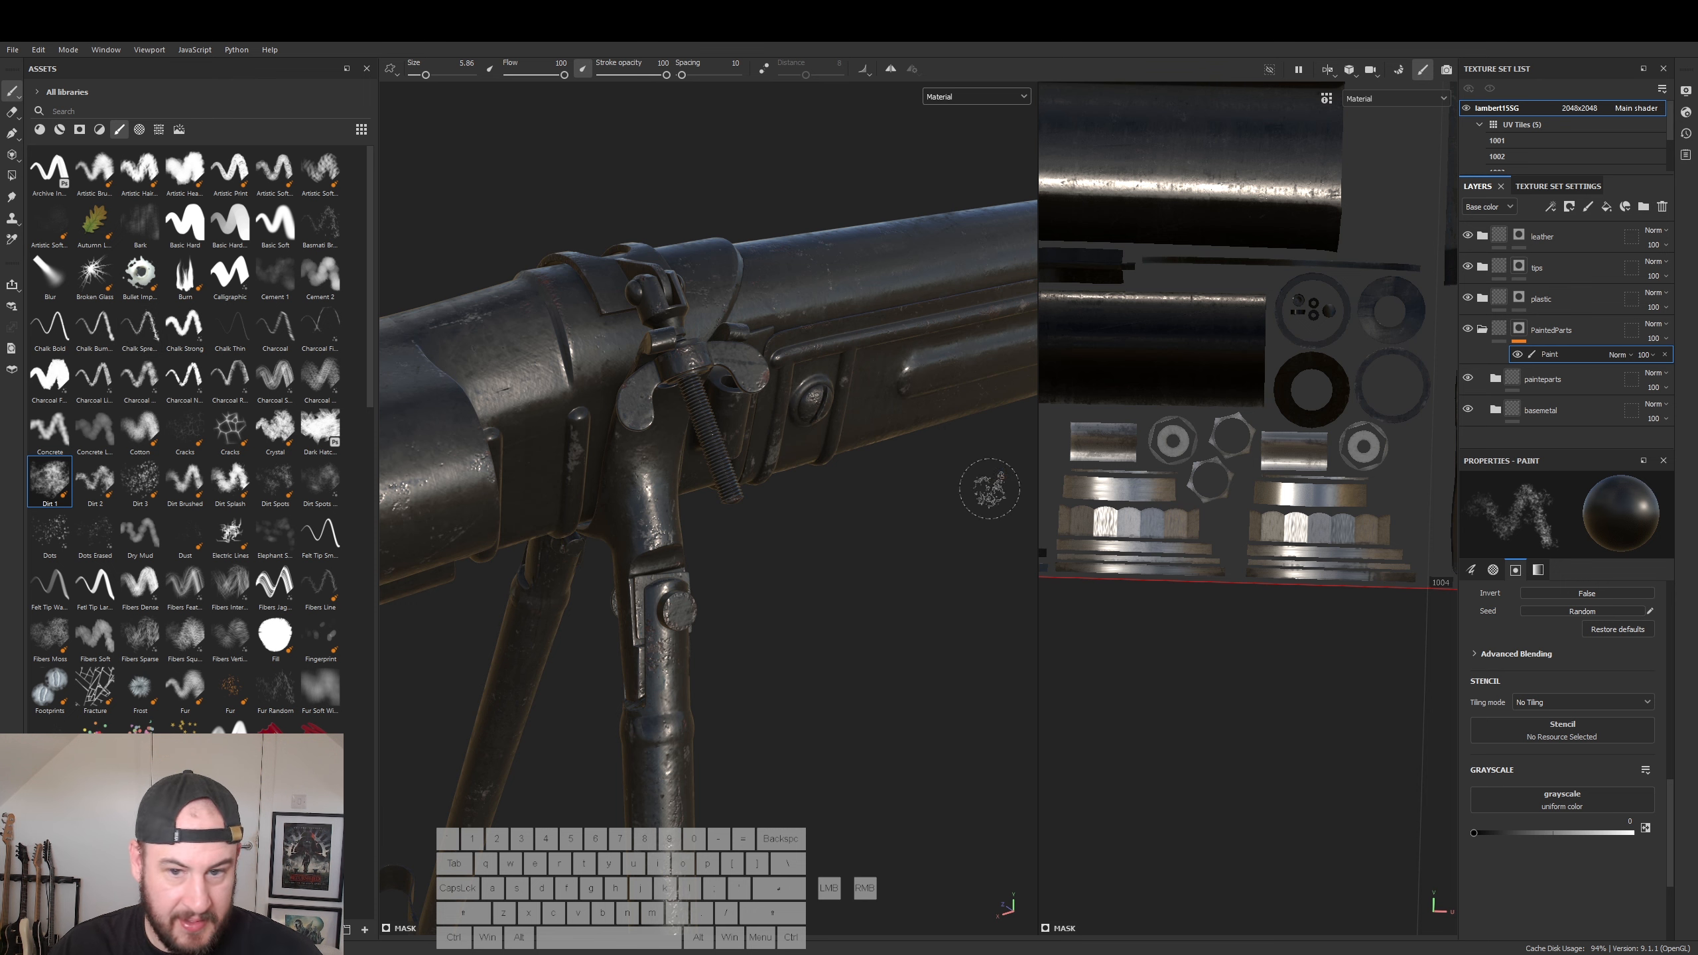
- Examine the bipod clamp's bolt and look through the UV tiles for its matching UV shell
mouse_move(783, 568)
left_mouse_down("alt")
mouse_move(834, 619)
mouse_move(531, 554)
mouse_move(827, 710)
mouse_move(789, 673)
left_mouse_up("alt")
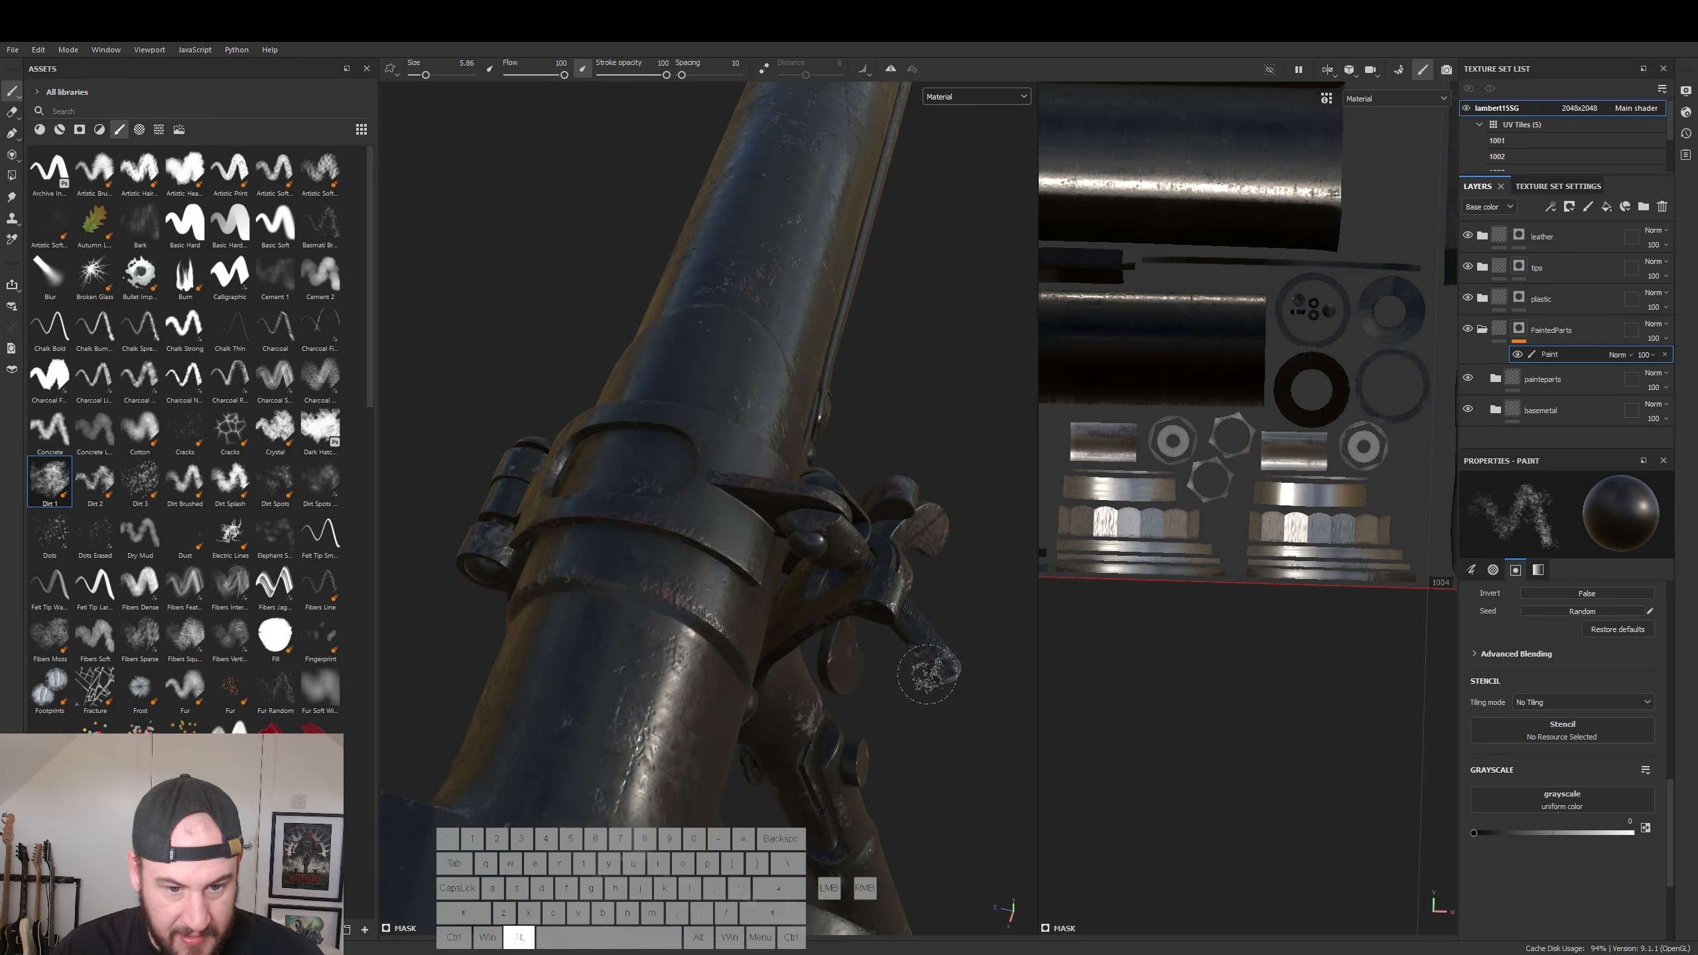
left_click_drag(940, 652, 923, 587, "alt")
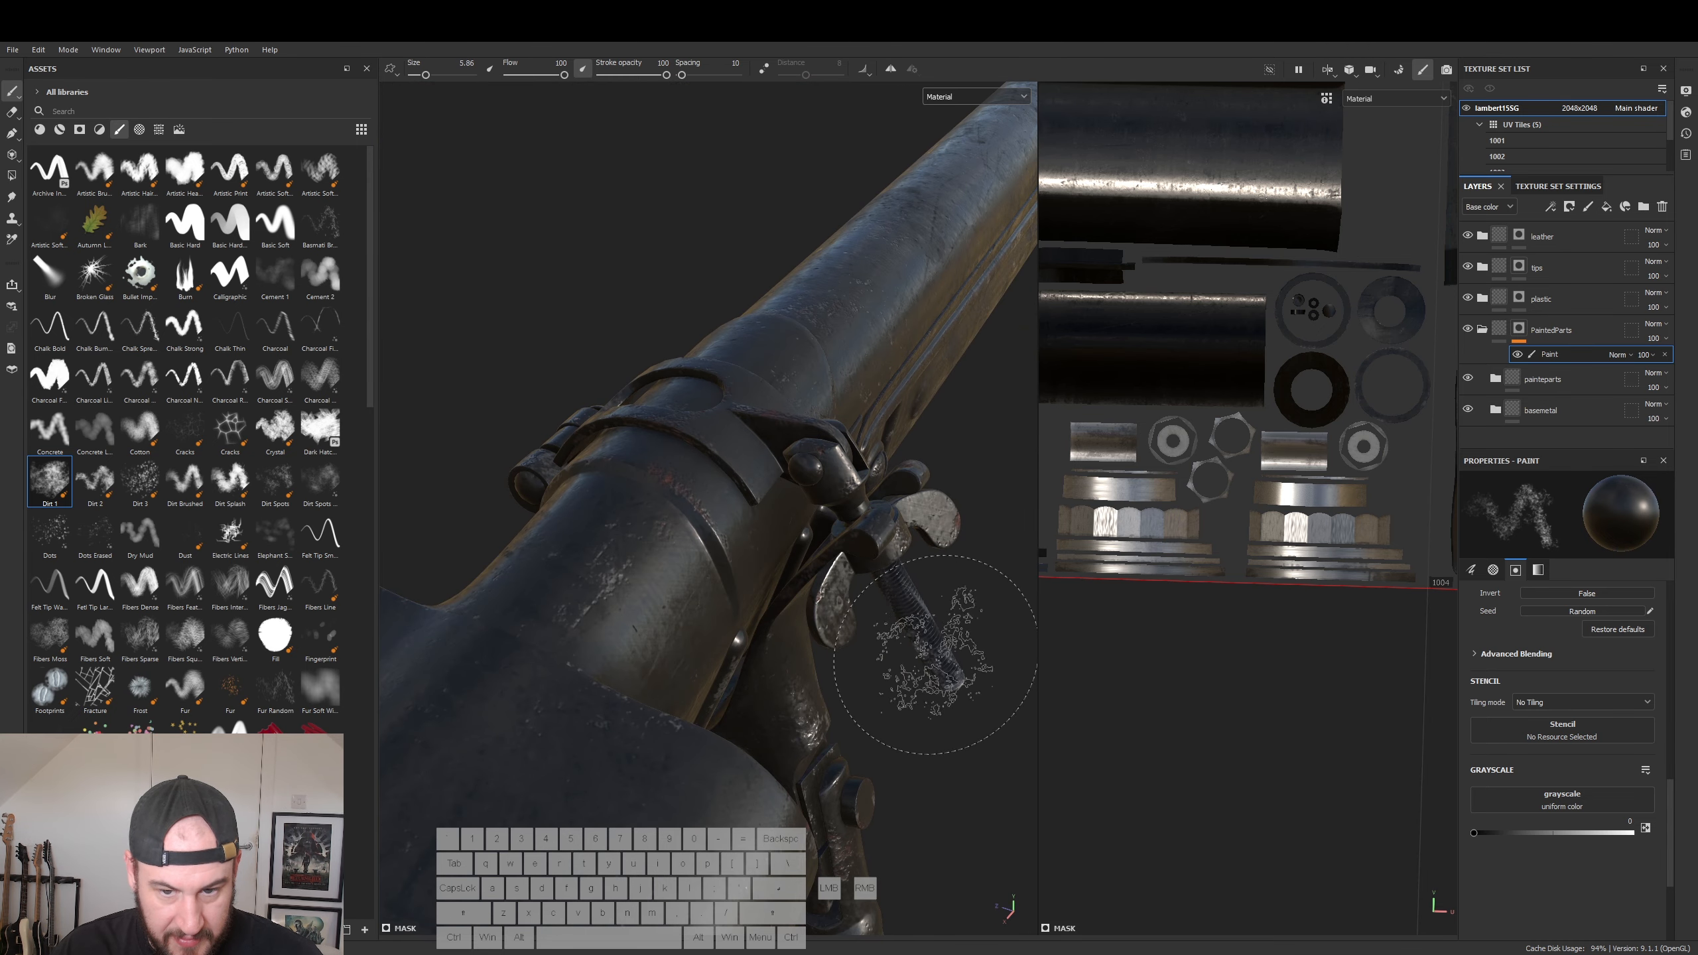
right_click_drag(1346, 500, 946, 583, "alt")
middle_click_drag(1372, 549, 1500, 567, "alt")
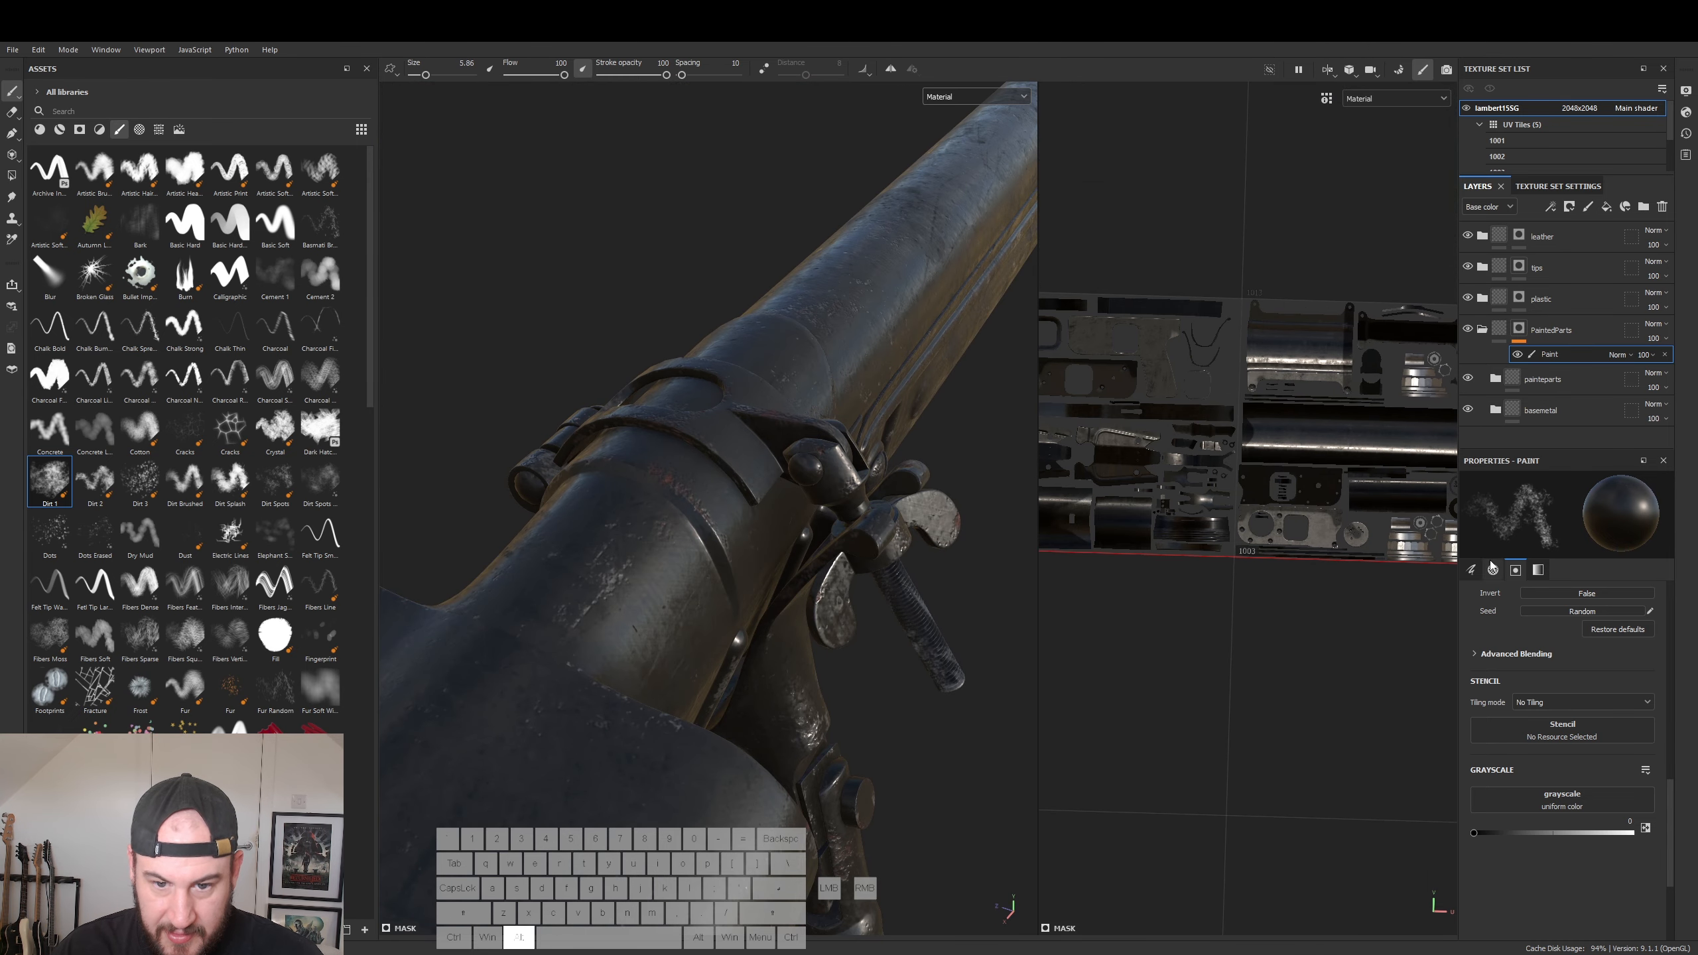
middle_click_drag(1317, 533, 1103, 556, "alt")
middle_click_drag(1359, 483, 921, 495, "alt")
middle_click_drag(1094, 503, 1695, 602, "alt")
middle_click_drag(1167, 587, 1576, 553, "alt")
left_click_drag(1345, 563, 1156, 573, "alt")
right_click_drag(1157, 573, 1238, 467, "alt")
middle_click_drag(1238, 467, 772, 469, "alt")
middle_click_drag(1226, 529, 963, 452, "alt")
middle_click_drag(1288, 536, 903, 580, "alt")
middle_click_drag(1338, 736, 1113, 666, "alt")
middle_click_drag(1274, 659, 957, 736, "alt")
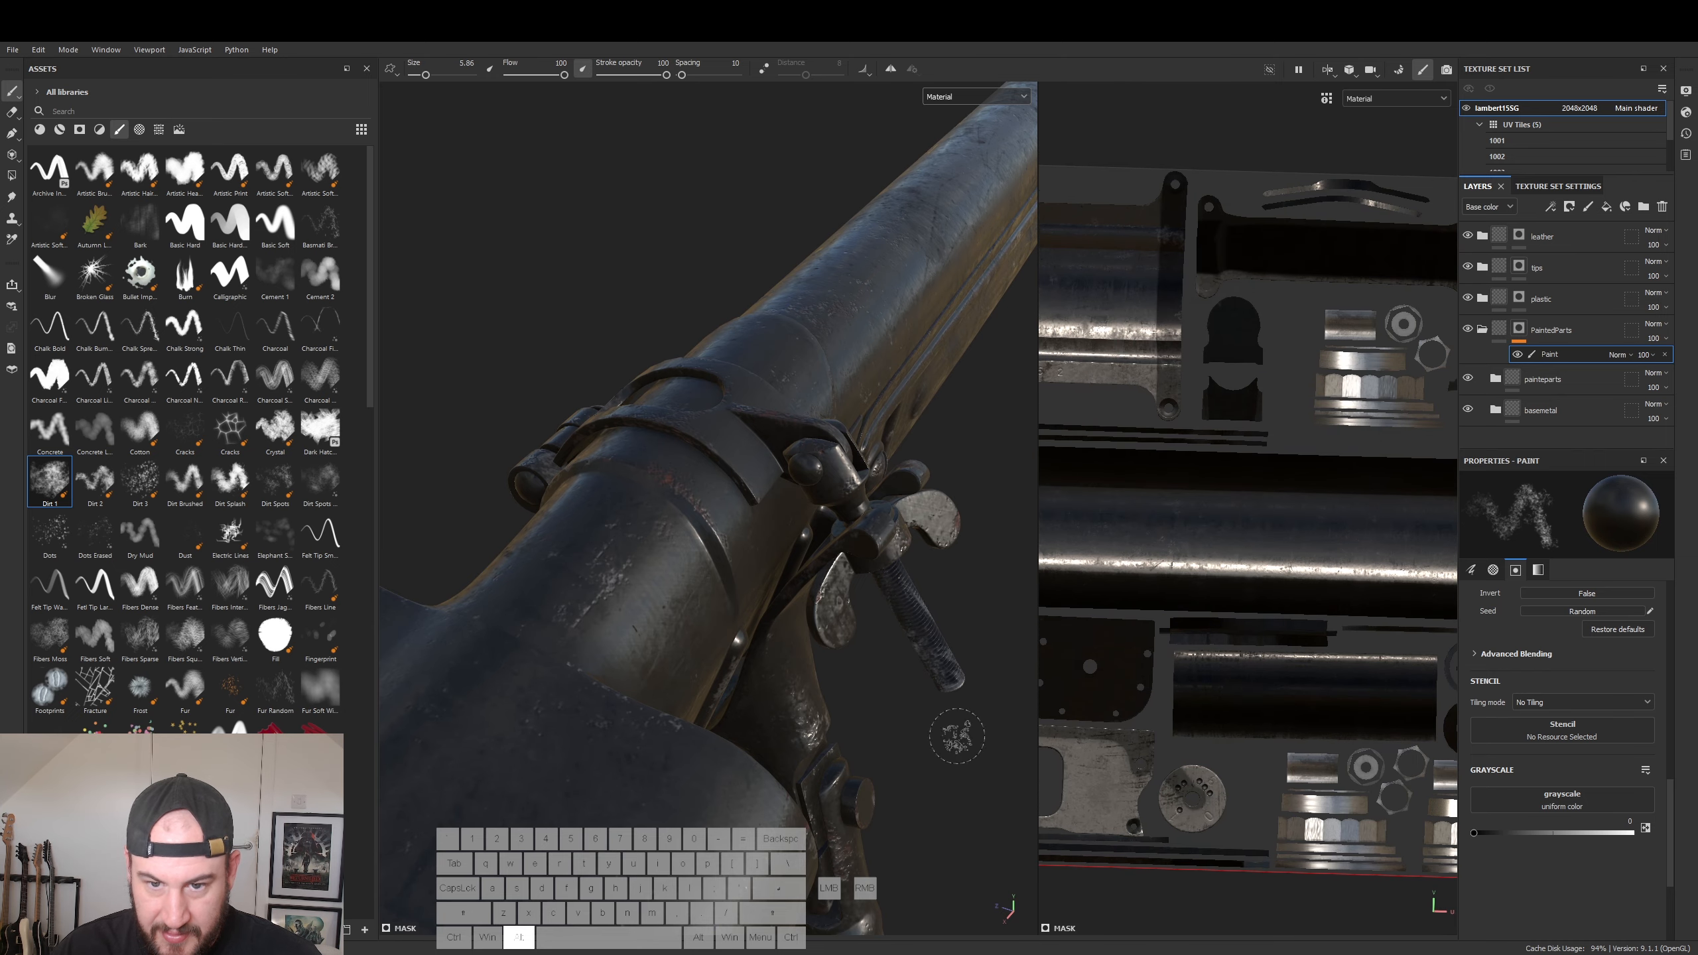
middle_click_drag(1267, 578, 1012, 658, "alt")
middle_click_drag(1214, 687, 1141, 462, "alt")
middle_click_drag(1310, 536, 783, 650, "alt")
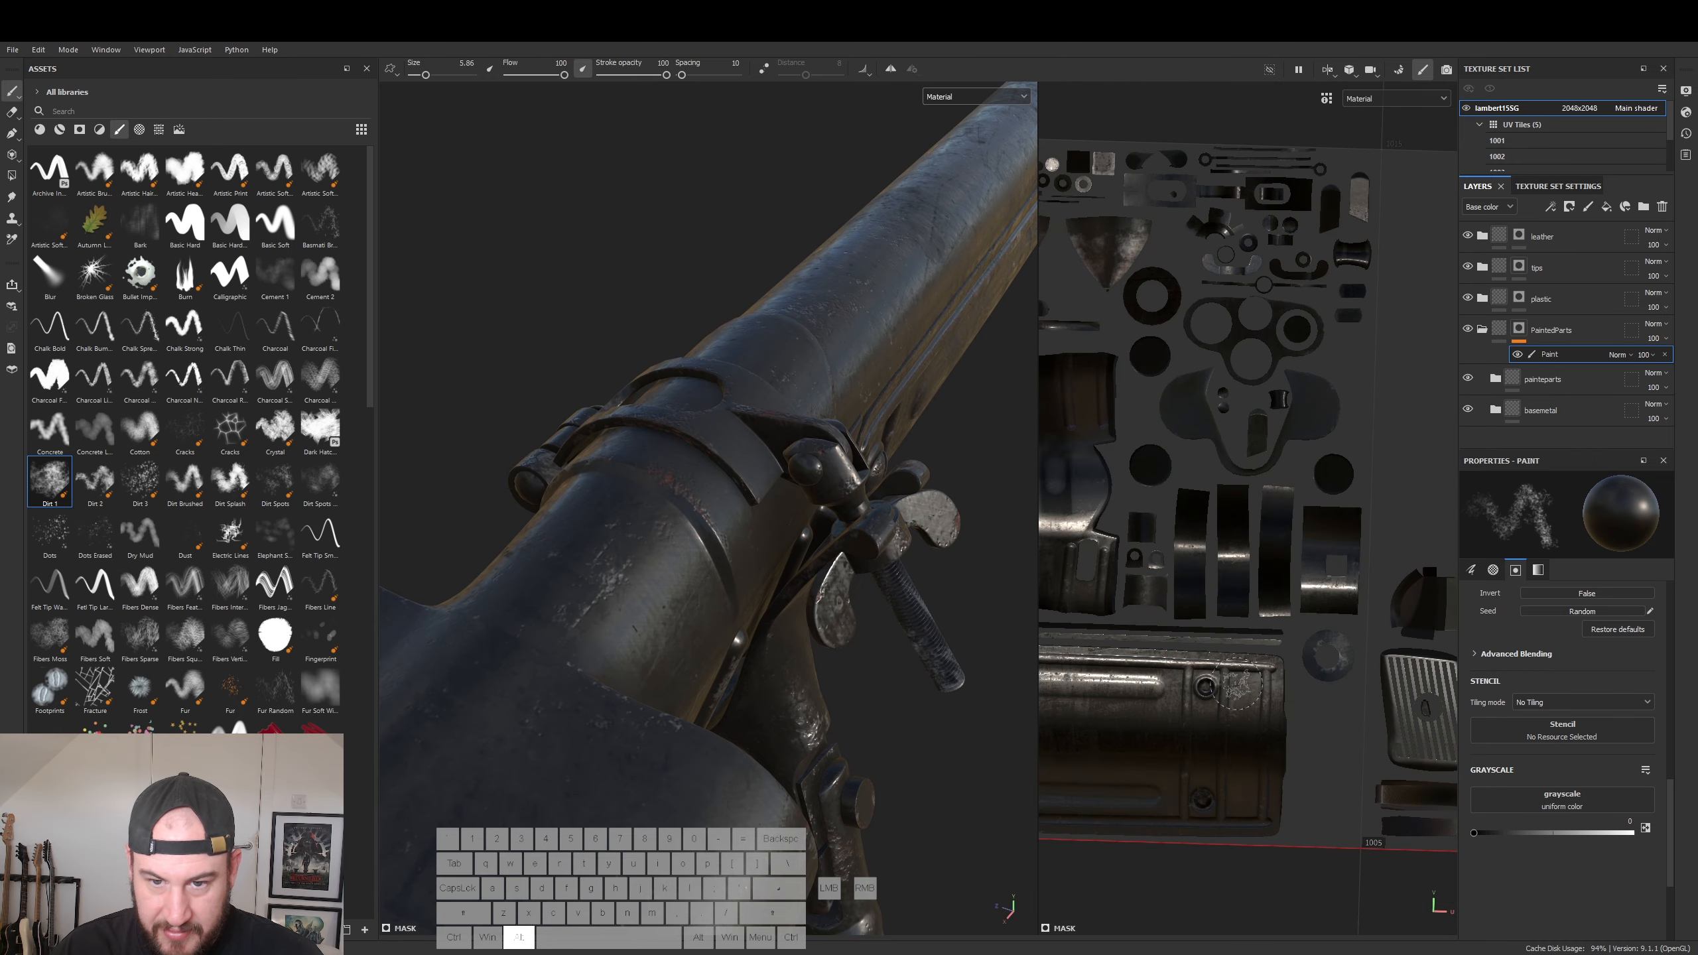
middle_click_drag(1237, 685, 1267, 832, "alt")
right_click_drag(1177, 603, 1271, 569, "alt")
mouse_move(1239, 499)
middle_mouse_down("alt")
mouse_move(1364, 537)
mouse_move(1446, 515)
mouse_move(1178, 474)
mouse_move(1085, 481)
mouse_move(1244, 485)
middle_mouse_up("alt")
right_click_drag(1272, 502, 1262, 553, "alt")
middle_click_drag(1161, 544, 1252, 539, "alt")
right_click_drag(1252, 539, 1130, 665, "alt")
middle_click_drag(1123, 668, 1234, 264, "alt")
middle_click_drag(1345, 672, 1270, 348, "alt")
right_click_drag(1271, 348, 1164, 375, "alt")
middle_click_drag(1310, 659, 993, 633, "alt")
middle_click_drag(1257, 659, 910, 575, "alt")
right_click_drag(1180, 661, 1109, 663, "alt")
middle_click_drag(1282, 684, 1636, 661, "alt")
middle_click_drag(1151, 666, 1690, 680, "alt")
middle_click_drag(1171, 721, 1490, 752, "alt")
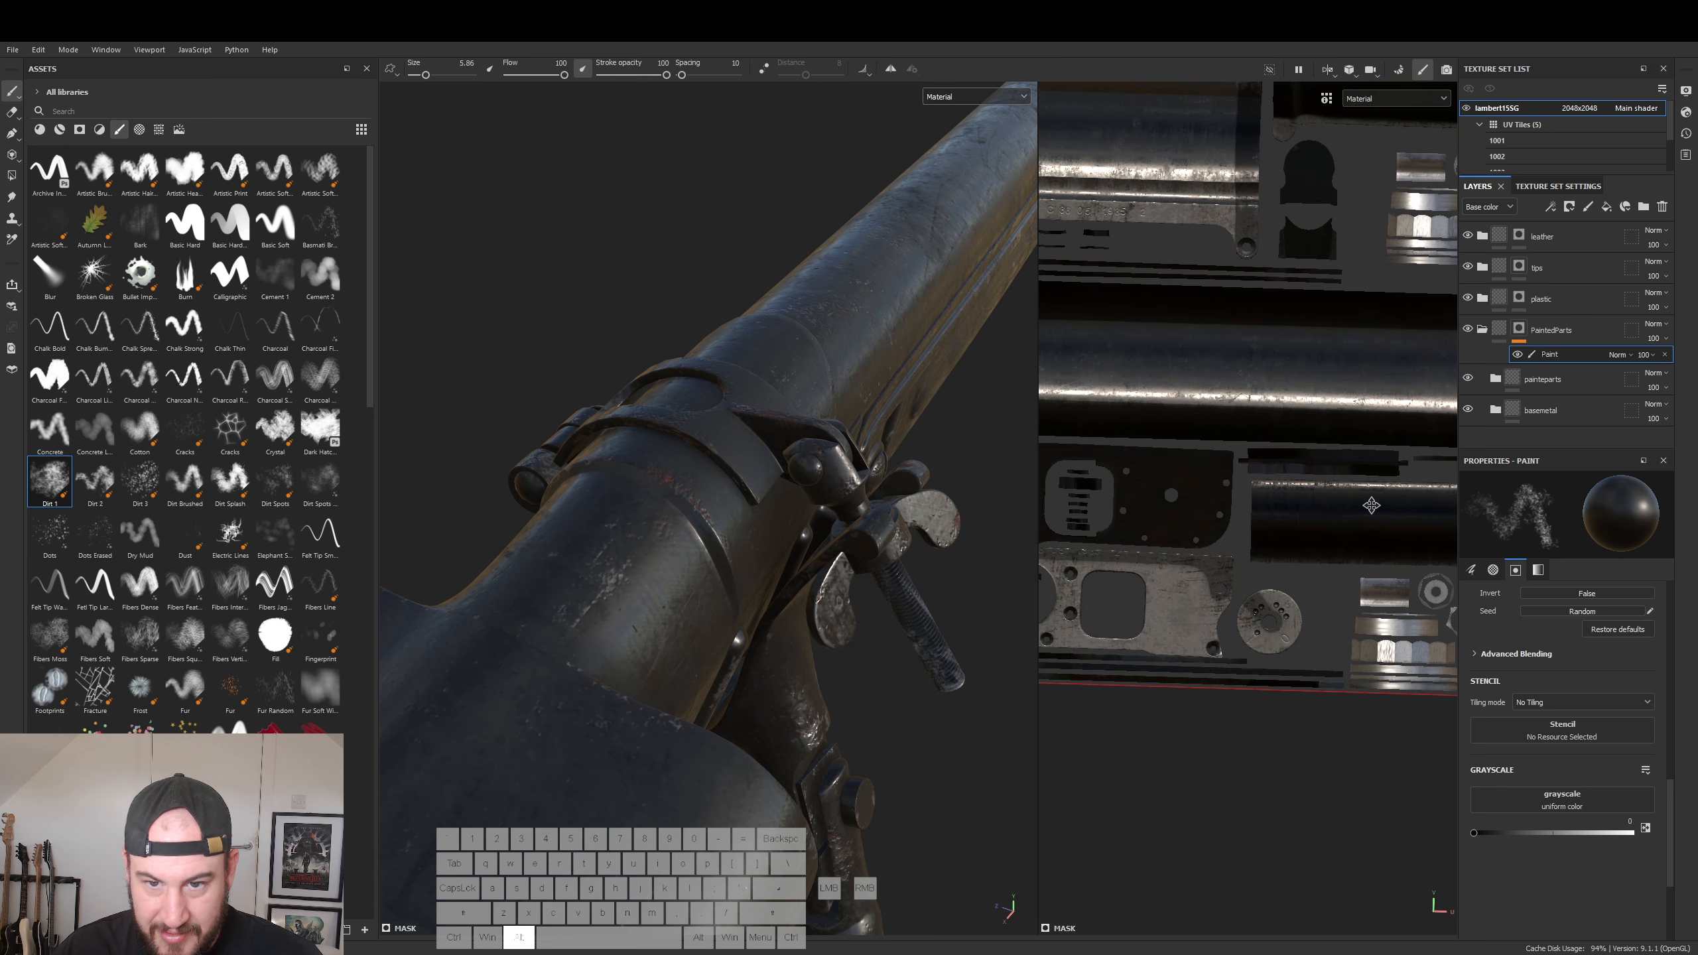
middle_click_drag(1371, 505, 1231, 773, "alt")
middle_click_drag(1205, 568, 1695, 659, "alt")
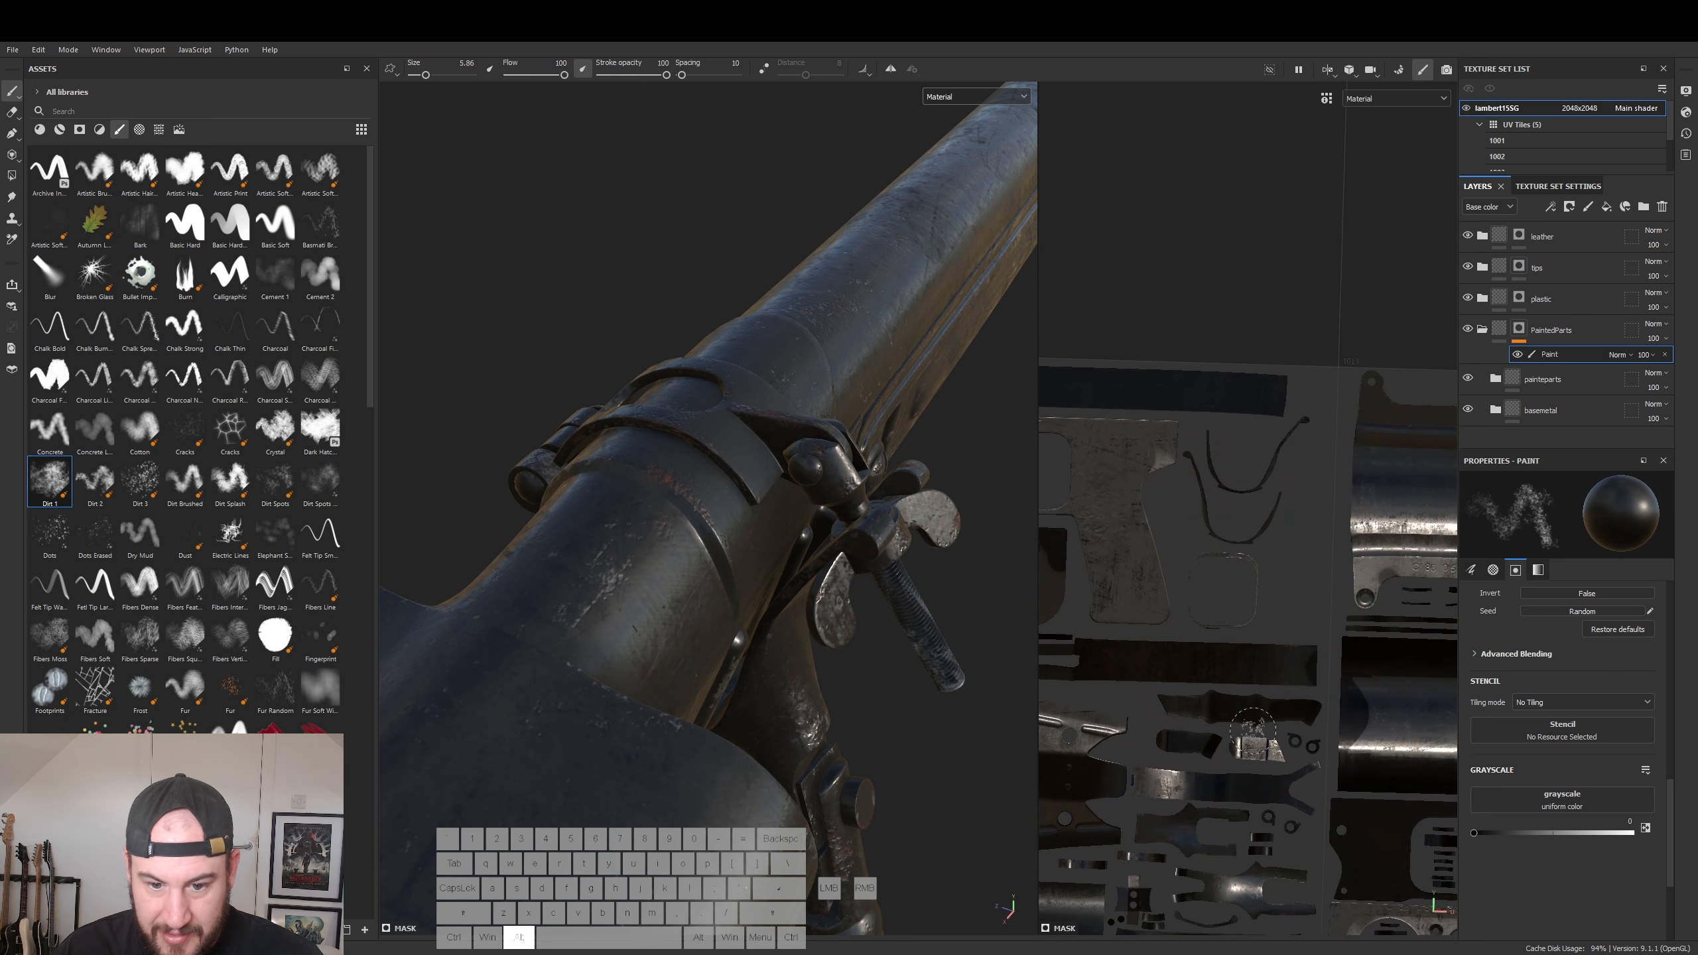
middle_click_drag(1254, 728, 1378, 519, "alt")
middle_click_drag(1202, 741, 1529, 780, "alt")
middle_click_drag(1300, 754, 1381, 686, "alt")
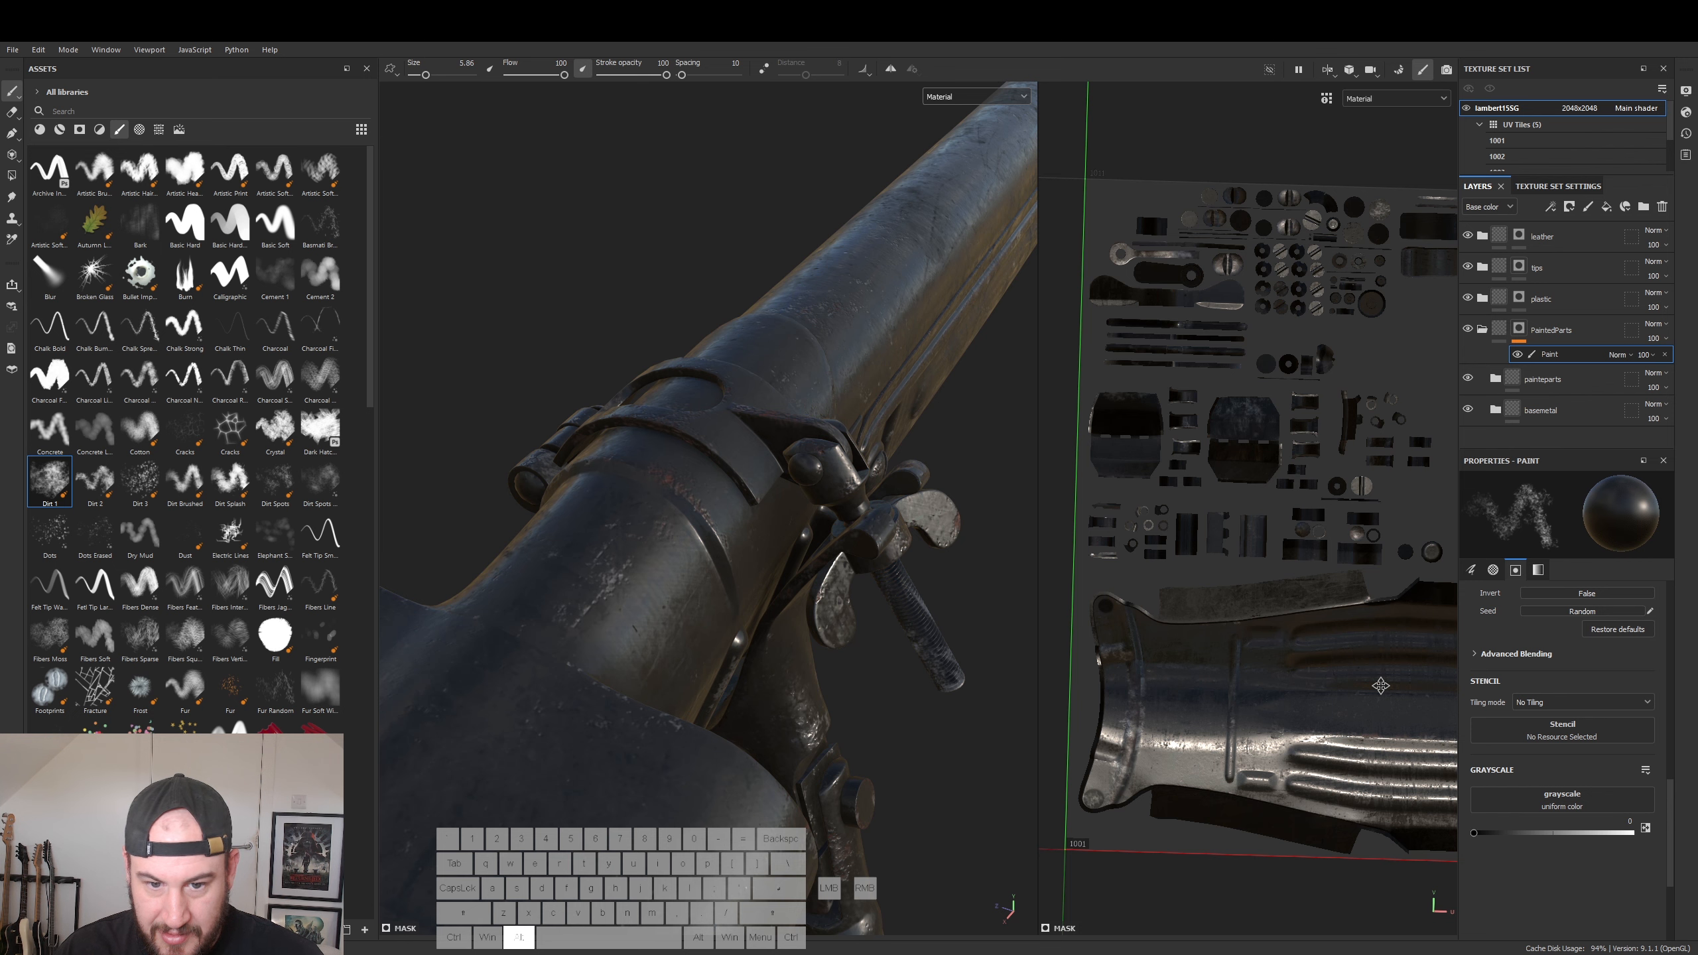
middle_click_drag(1381, 686, 1067, 567, "alt")
middle_click_drag(1227, 500, 1144, 481, "alt")
middle_click_drag(1361, 535, 1135, 344, "alt")
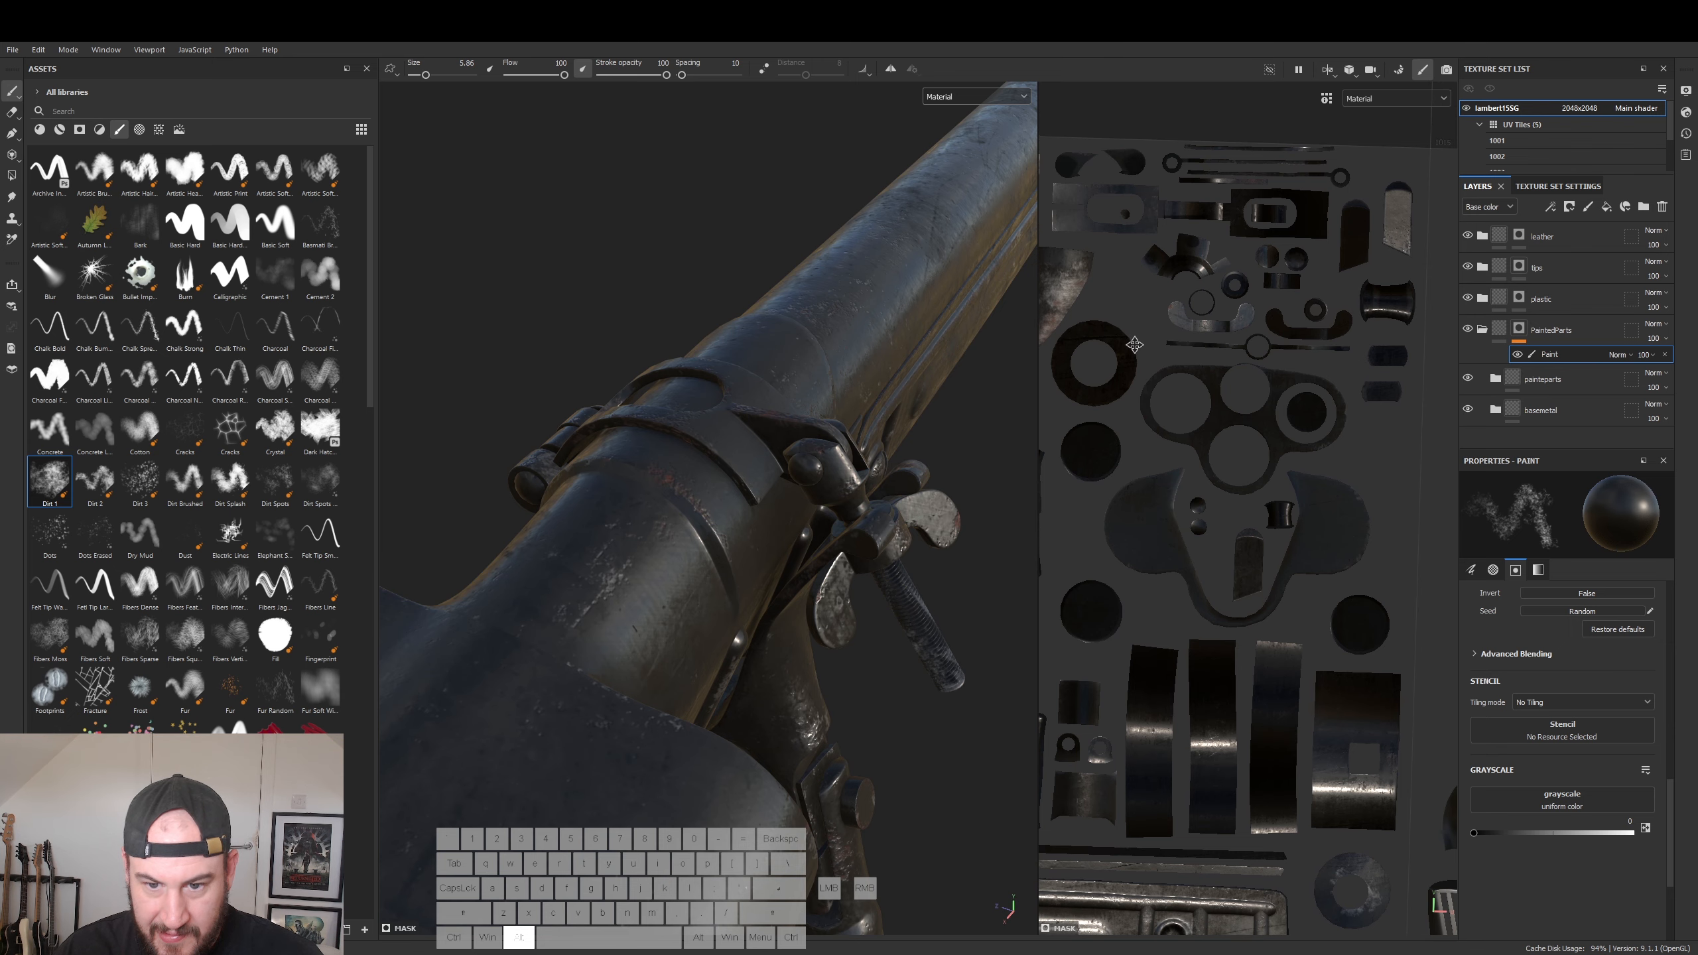
scroll(1134, 344, "down", 4, "alt")
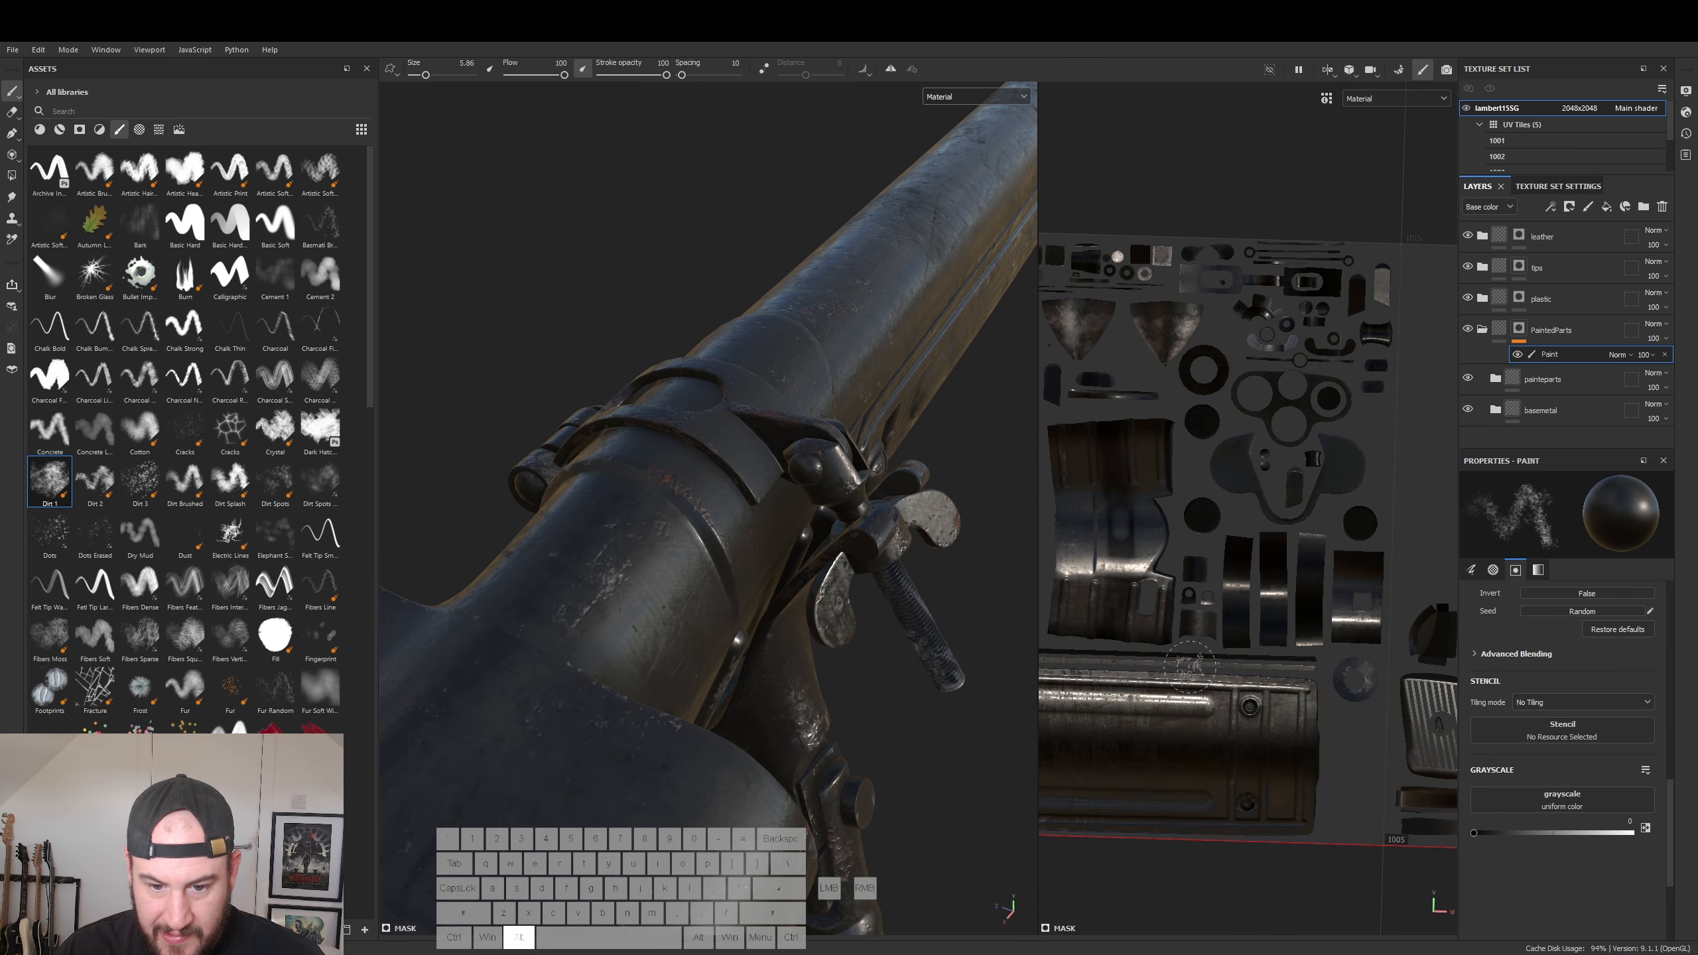
scroll(1280, 687, "up", 5, "alt")
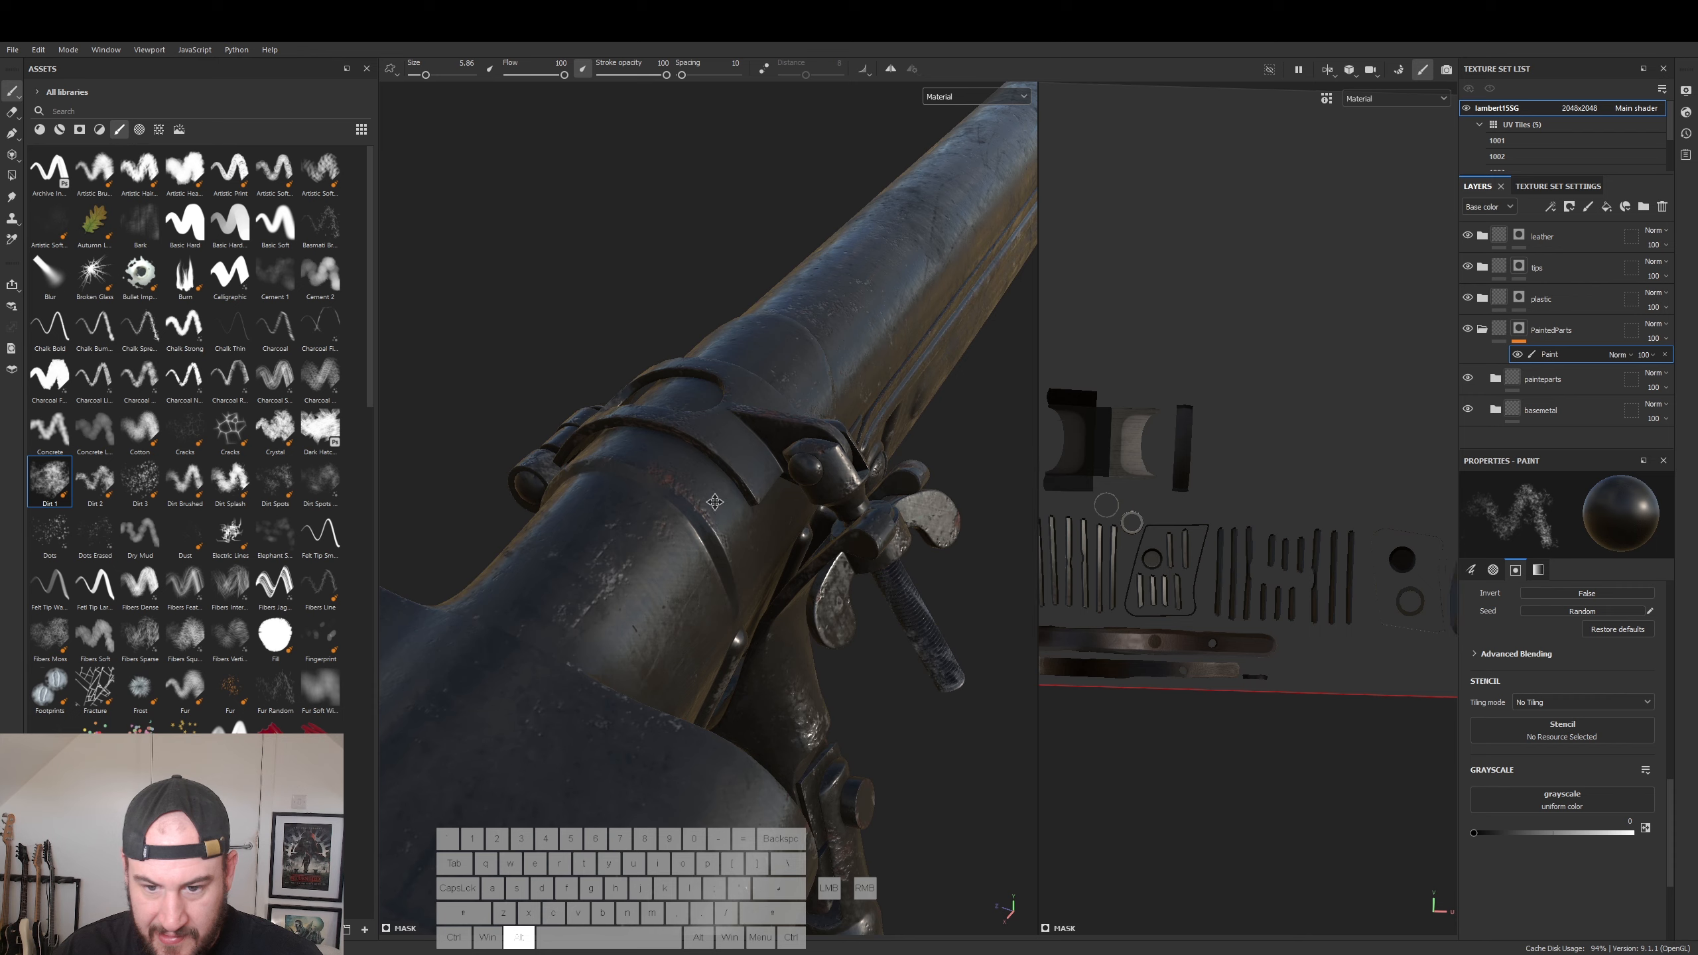
- Paint black on the PaintedParts mask over the bipod clamp's threaded bolt with Dirt 1, reducing the brush size to 0.91
mouse_move(670, 499)
left_mouse_down("alt")
mouse_move(831, 695)
mouse_move(1005, 721)
mouse_move(774, 626)
mouse_move(720, 436)
left_mouse_up("alt")
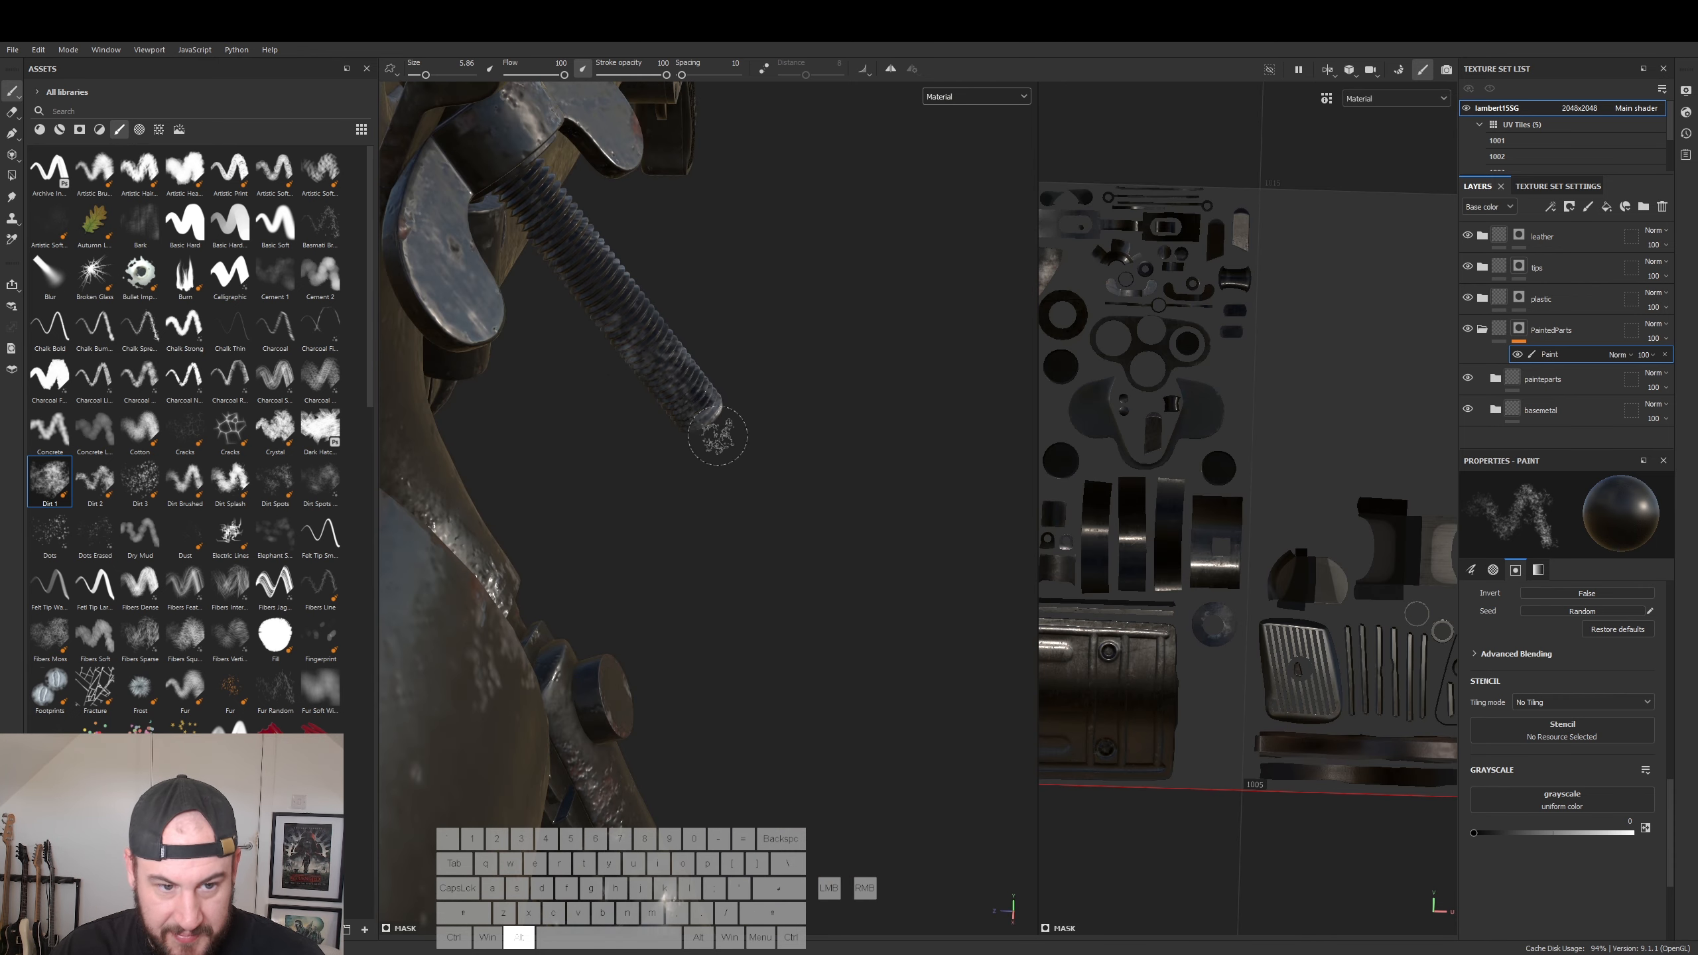
left_click_drag(678, 368, 719, 334)
mouse_move(820, 470)
left_mouse_down("alt")
mouse_move(512, 464)
mouse_move(459, 486)
mouse_move(709, 505)
mouse_move(689, 455)
mouse_move(688, 488)
left_mouse_up("alt")
mouse_move(689, 488)
right_mouse_down("ctrl")
mouse_move(642, 488)
mouse_move(666, 479)
right_mouse_up("ctrl")
mouse_move(659, 479)
left_mouse_down("alt")
mouse_move(686, 425)
mouse_move(758, 378)
mouse_move(682, 495)
mouse_move(731, 521)
mouse_move(822, 488)
mouse_move(889, 495)
left_mouse_up("alt")
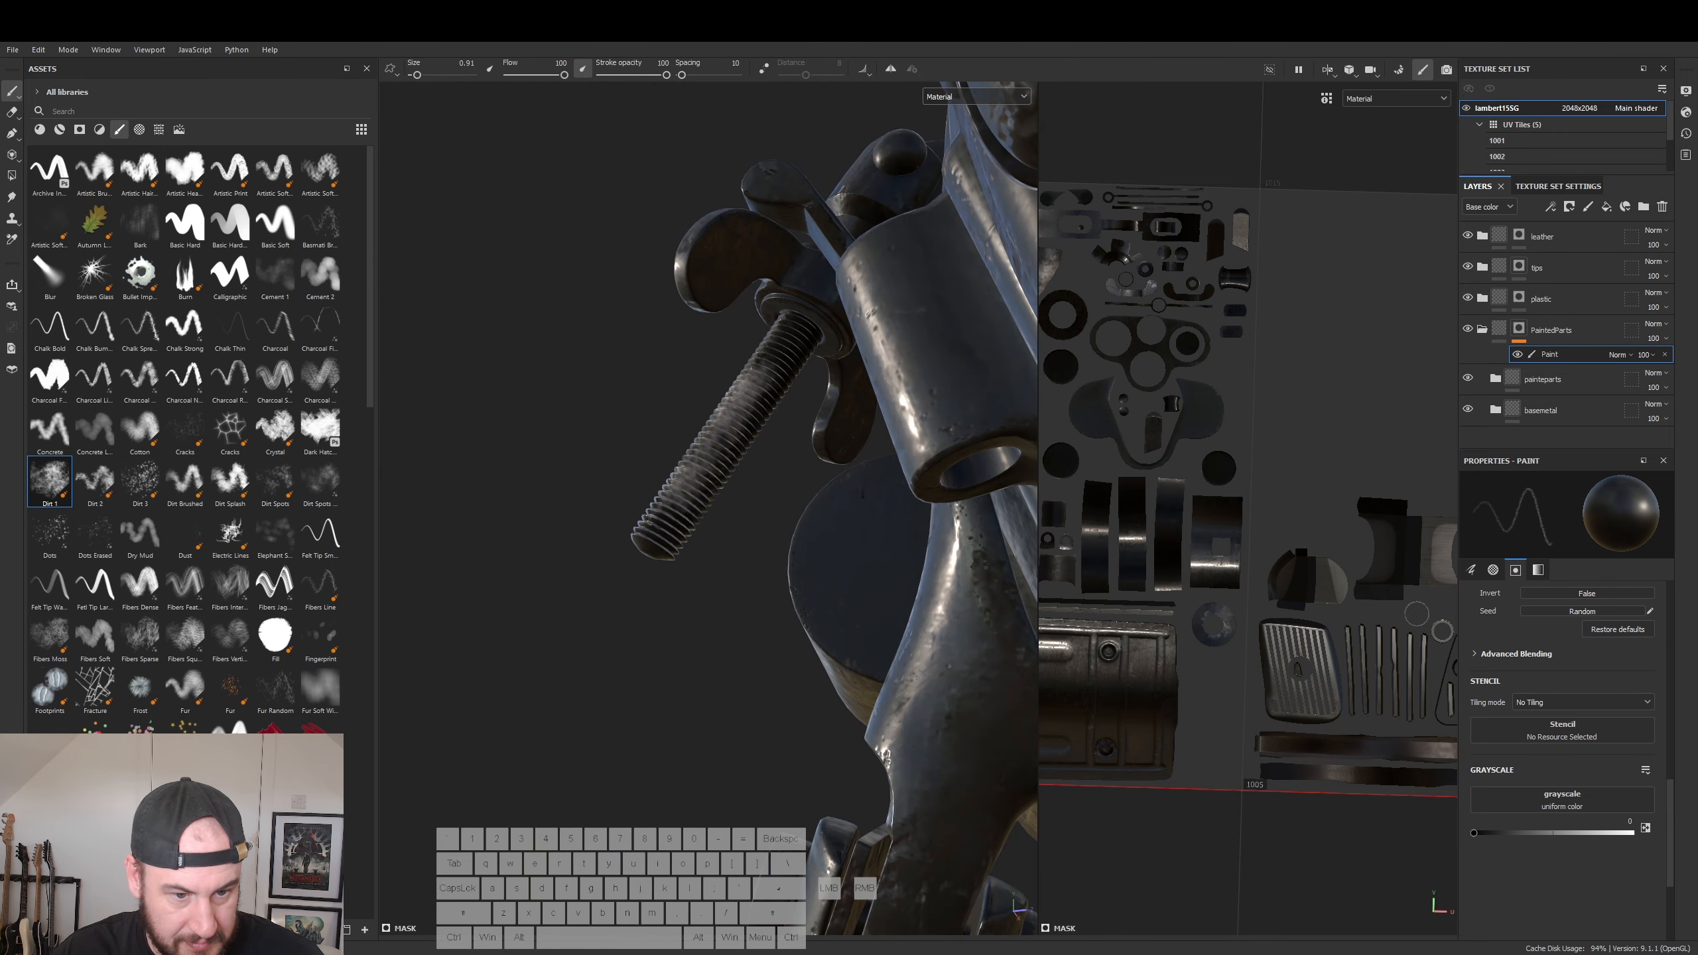
- Choose the Fibers Line brush and mask out more paint along the bolt's thread and tip
left_click(320, 583)
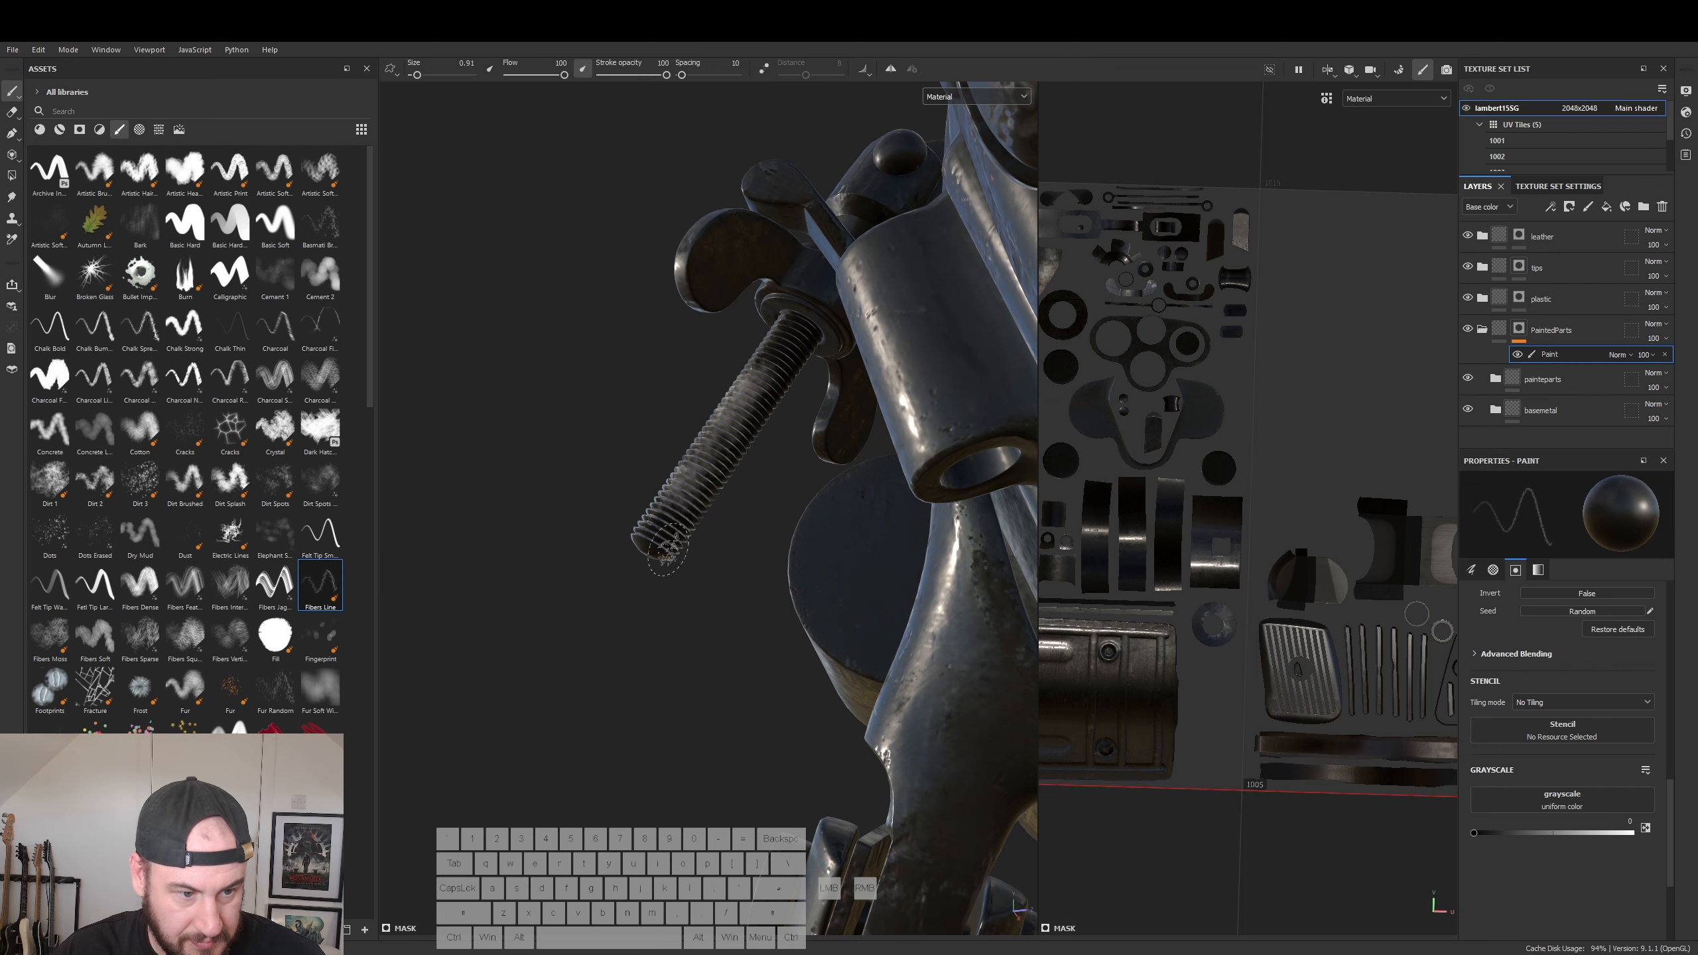
mouse_move(669, 549)
left_mouse_down("alt")
mouse_move(963, 499)
mouse_move(902, 334)
mouse_move(769, 389)
mouse_move(693, 445)
left_mouse_up("alt")
mouse_move(693, 447)
left_mouse_down("alt")
mouse_move(830, 402)
mouse_move(706, 464)
mouse_move(691, 516)
mouse_move(694, 458)
mouse_move(870, 588)
mouse_move(966, 727)
left_mouse_up("alt")
- Set the mask brush's grayscale to 1 and paint coverage back onto parts of the threaded bolt
left_click_drag(1538, 837, 1585, 833)
mouse_move(816, 434)
left_mouse_down("alt")
mouse_move(749, 414)
mouse_move(801, 425)
mouse_move(775, 388)
left_mouse_up("alt")
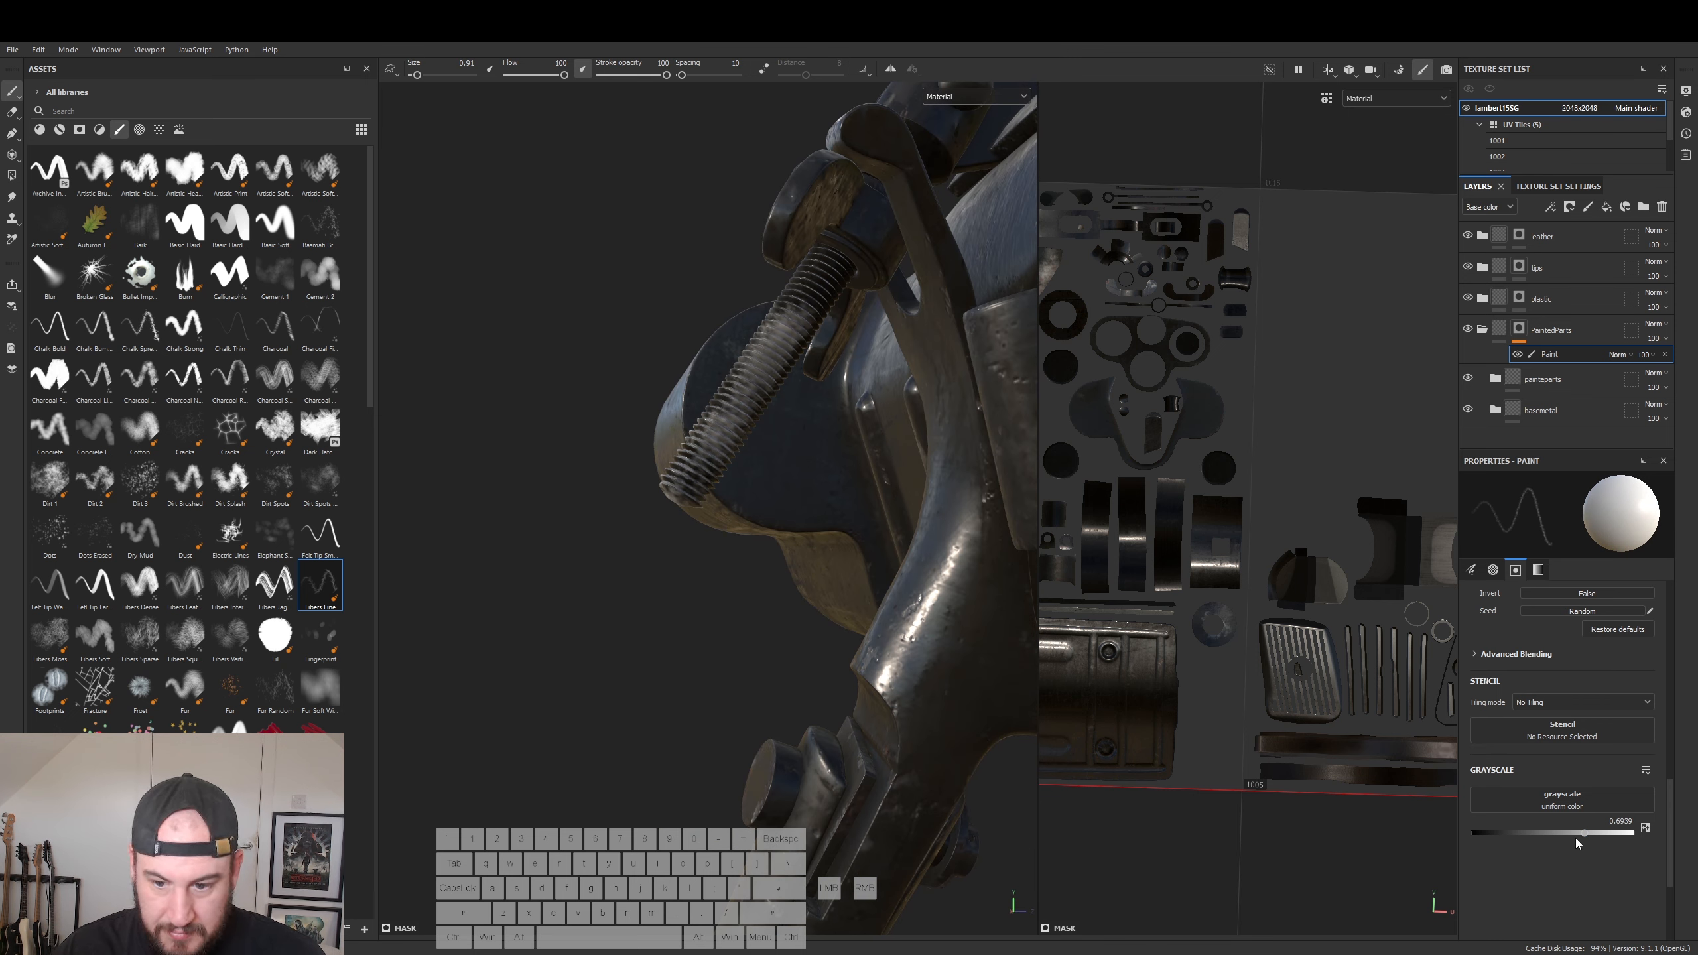
left_click_drag(1585, 833, 1635, 832)
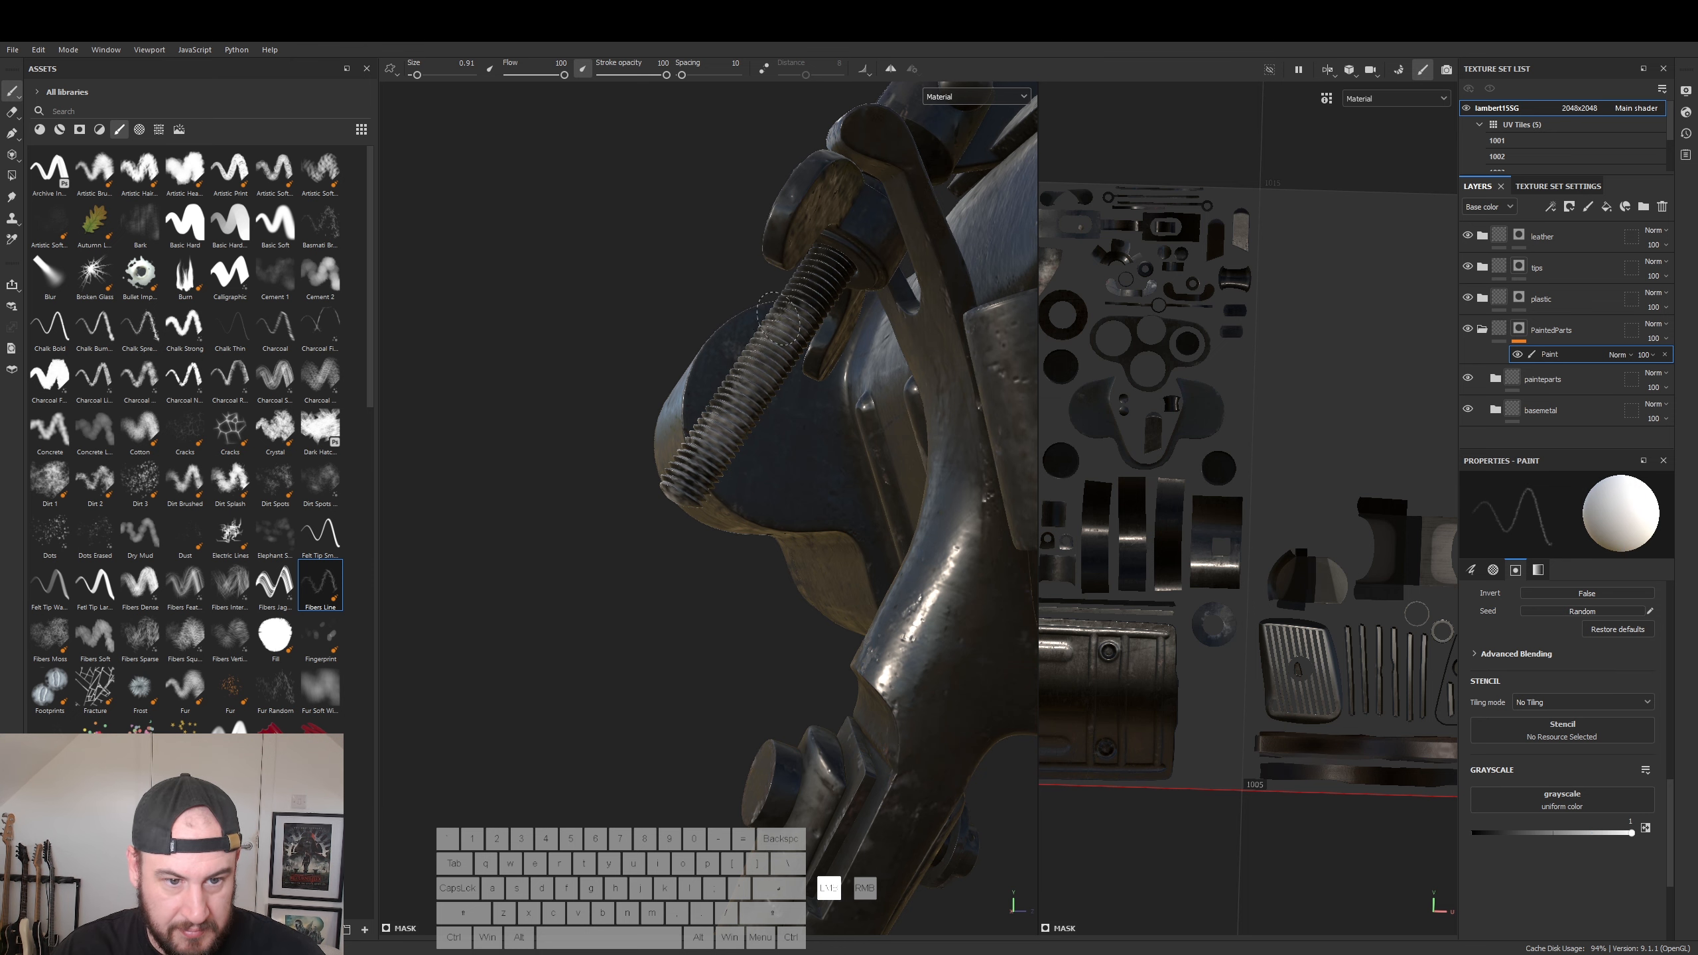
left_click_drag(761, 390, 739, 561, "alt")
- Review the receiver and grip from the side and collapse the PaintedParts folder
right_click_drag(739, 561, 679, 568, "alt")
left_click_drag(679, 569, 664, 520, "alt")
middle_click_drag(845, 499, 646, 474, "alt")
left_click_drag(646, 474, 830, 525, "alt")
middle_click_drag(956, 506, 844, 481, "alt")
left_click(1482, 330)
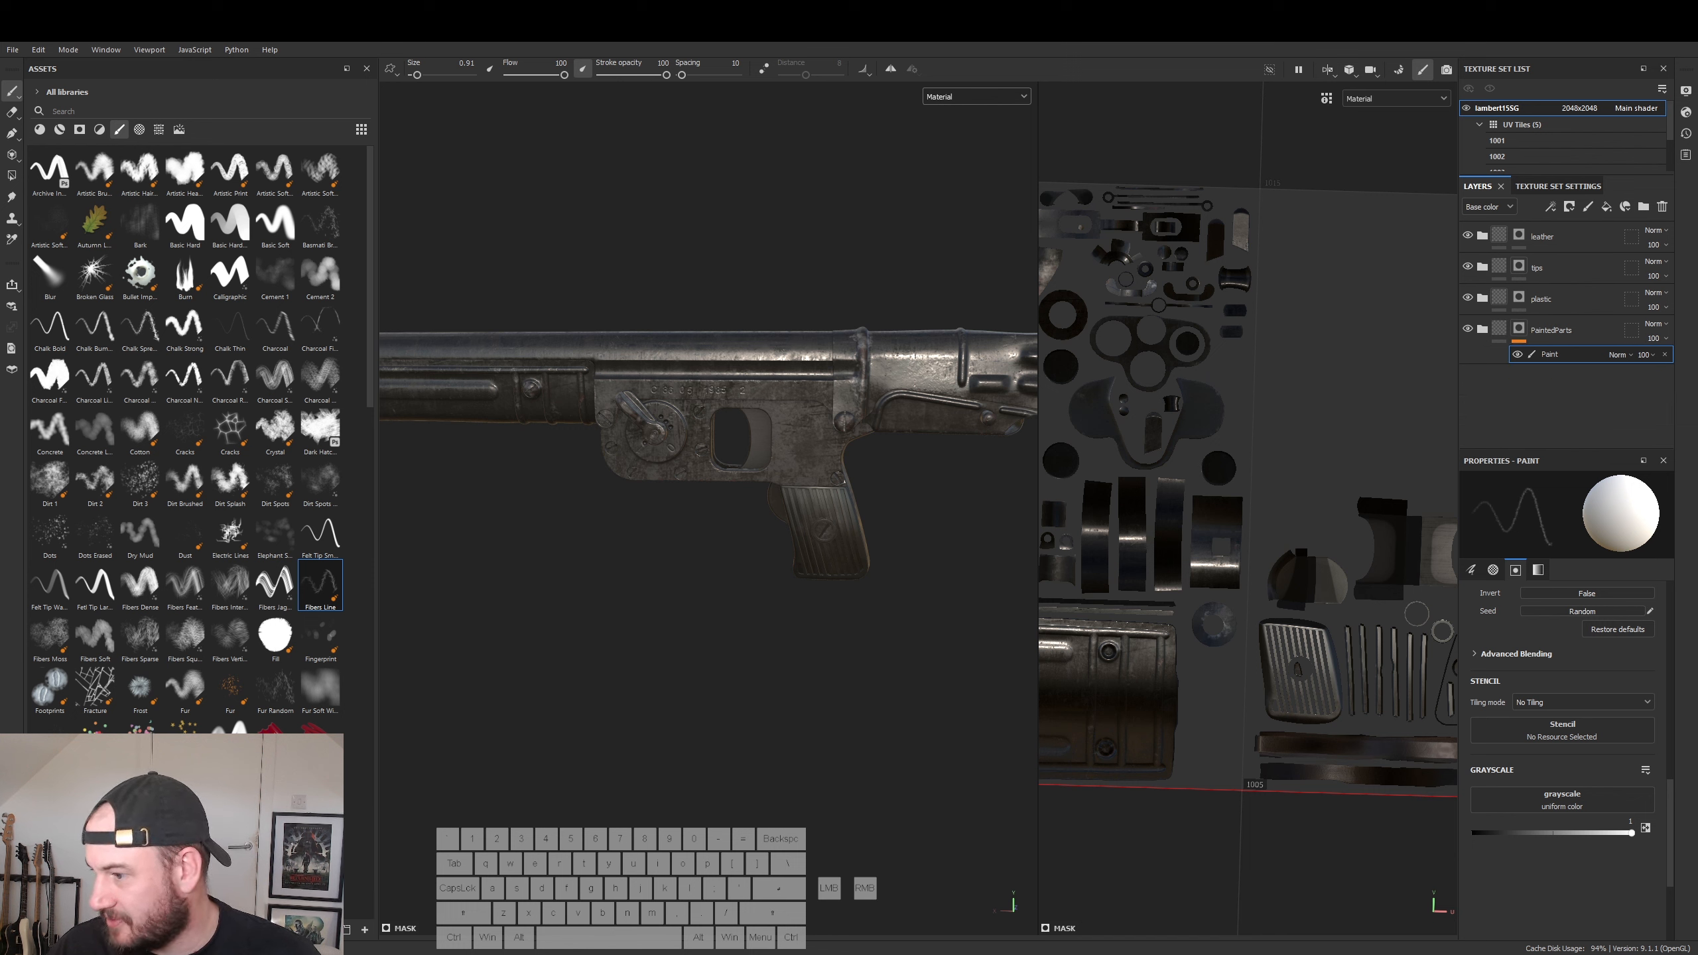
- Create a folder named "overall" above the leather folder and add a fill layer inside it
left_click(1556, 240)
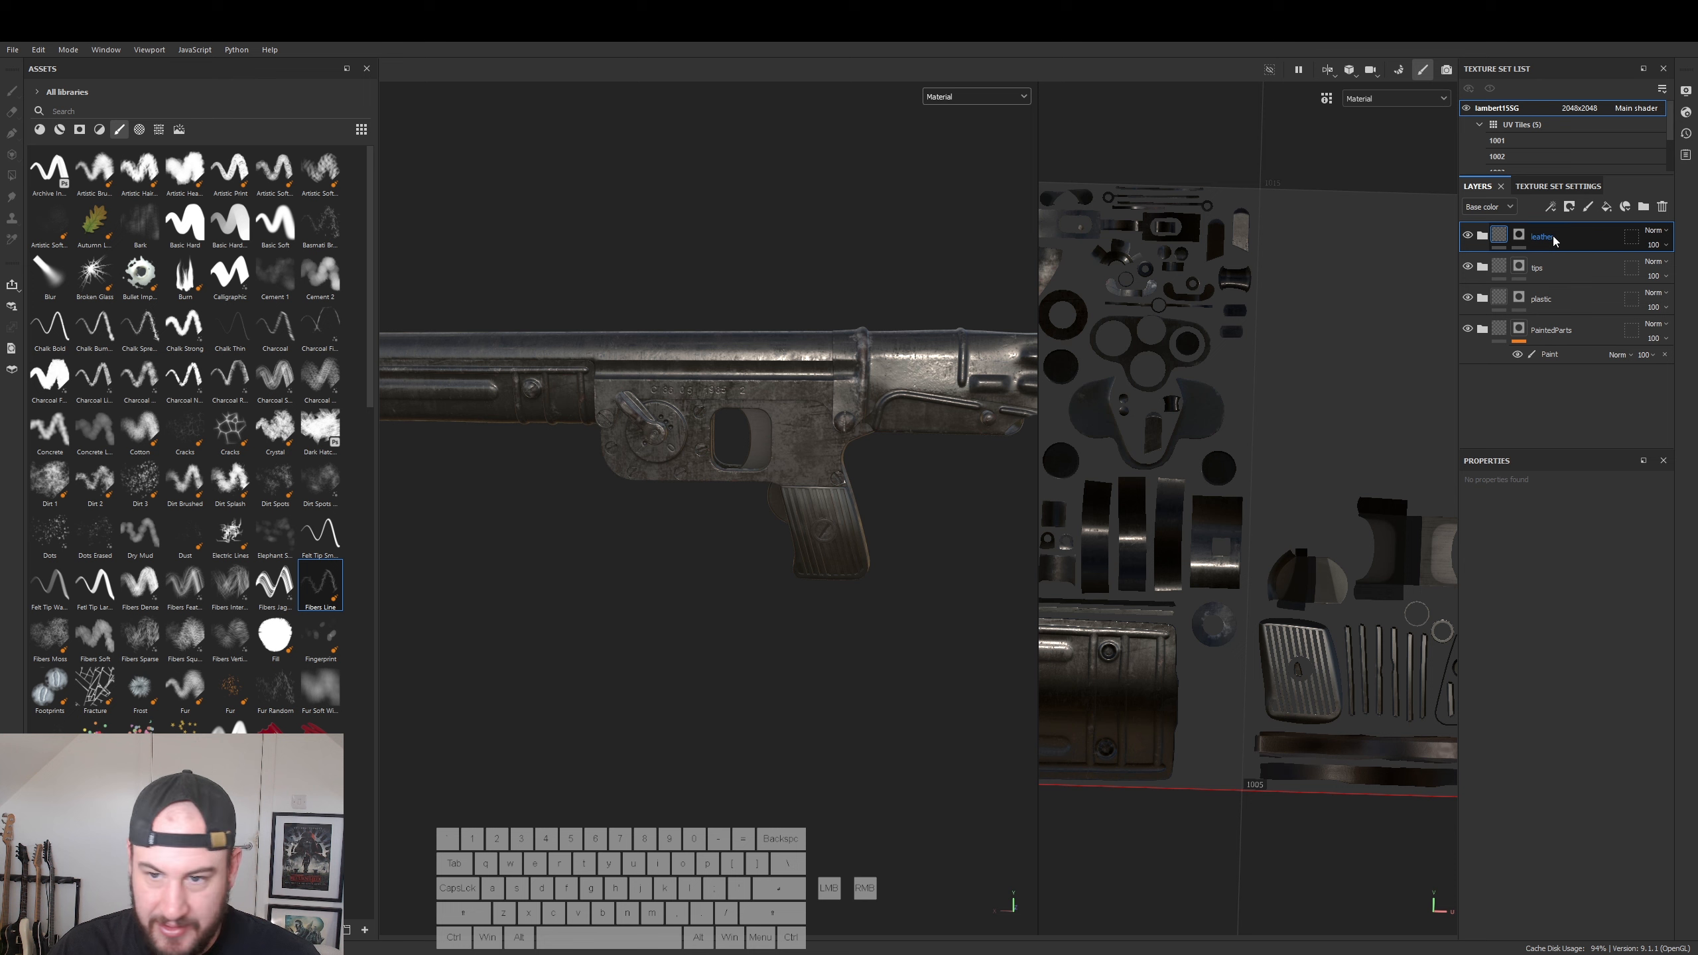
left_click(1607, 207)
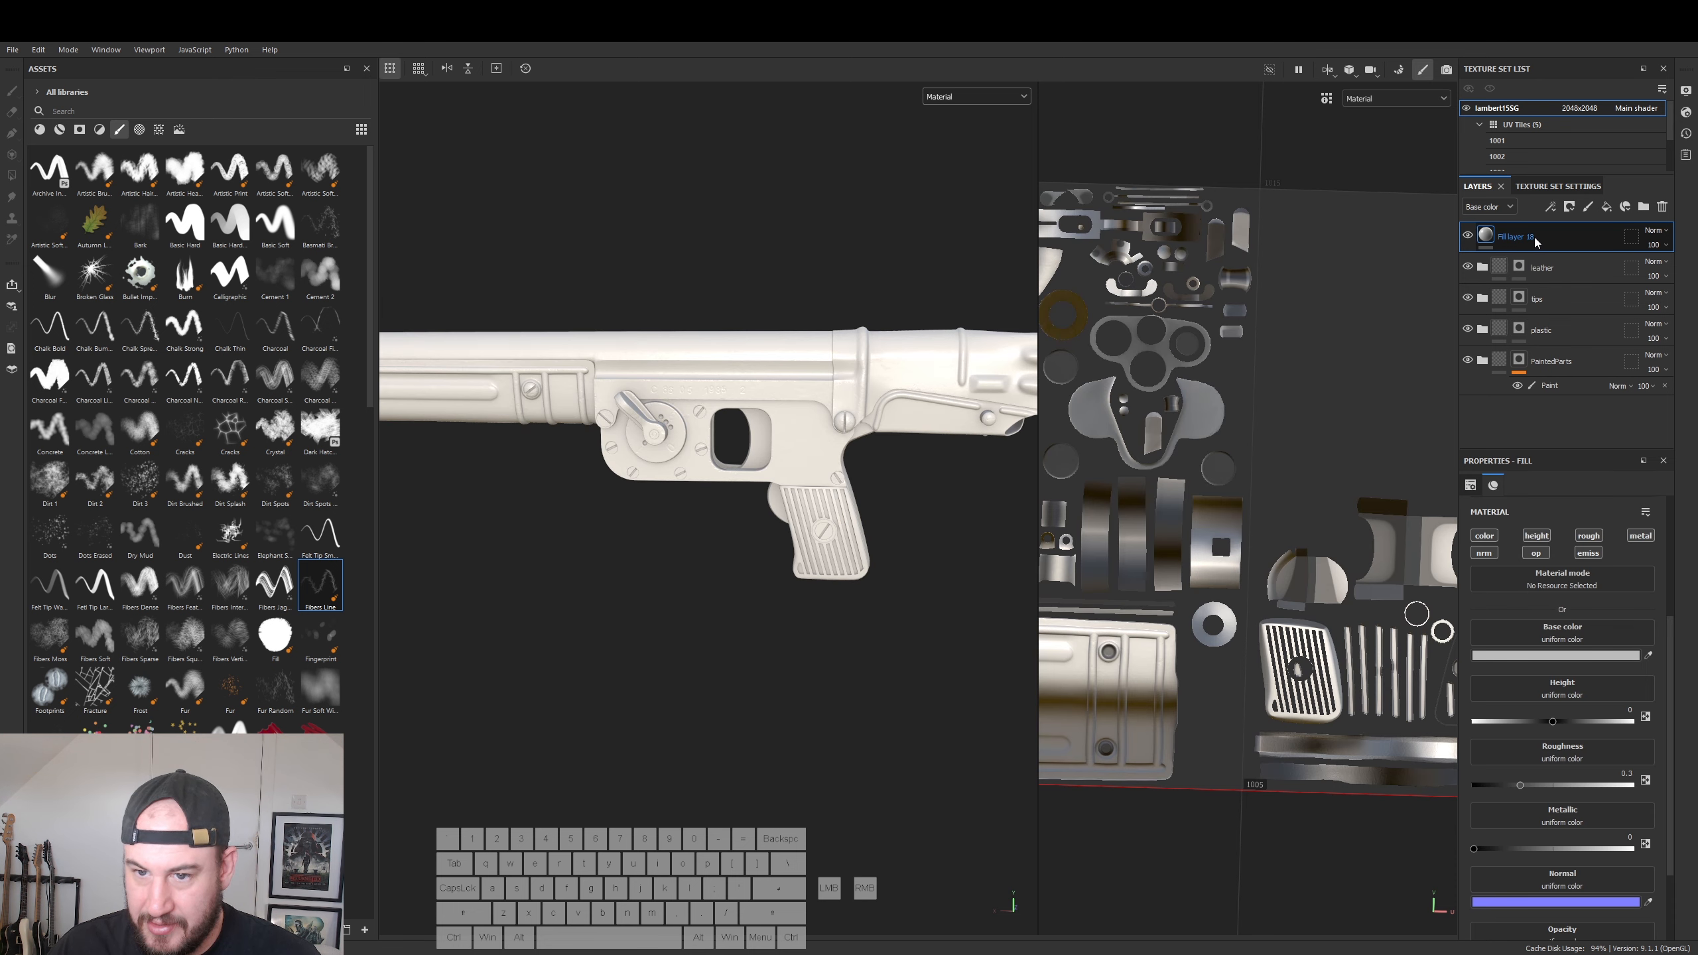
key("ctrl+z")
left_click(1592, 231)
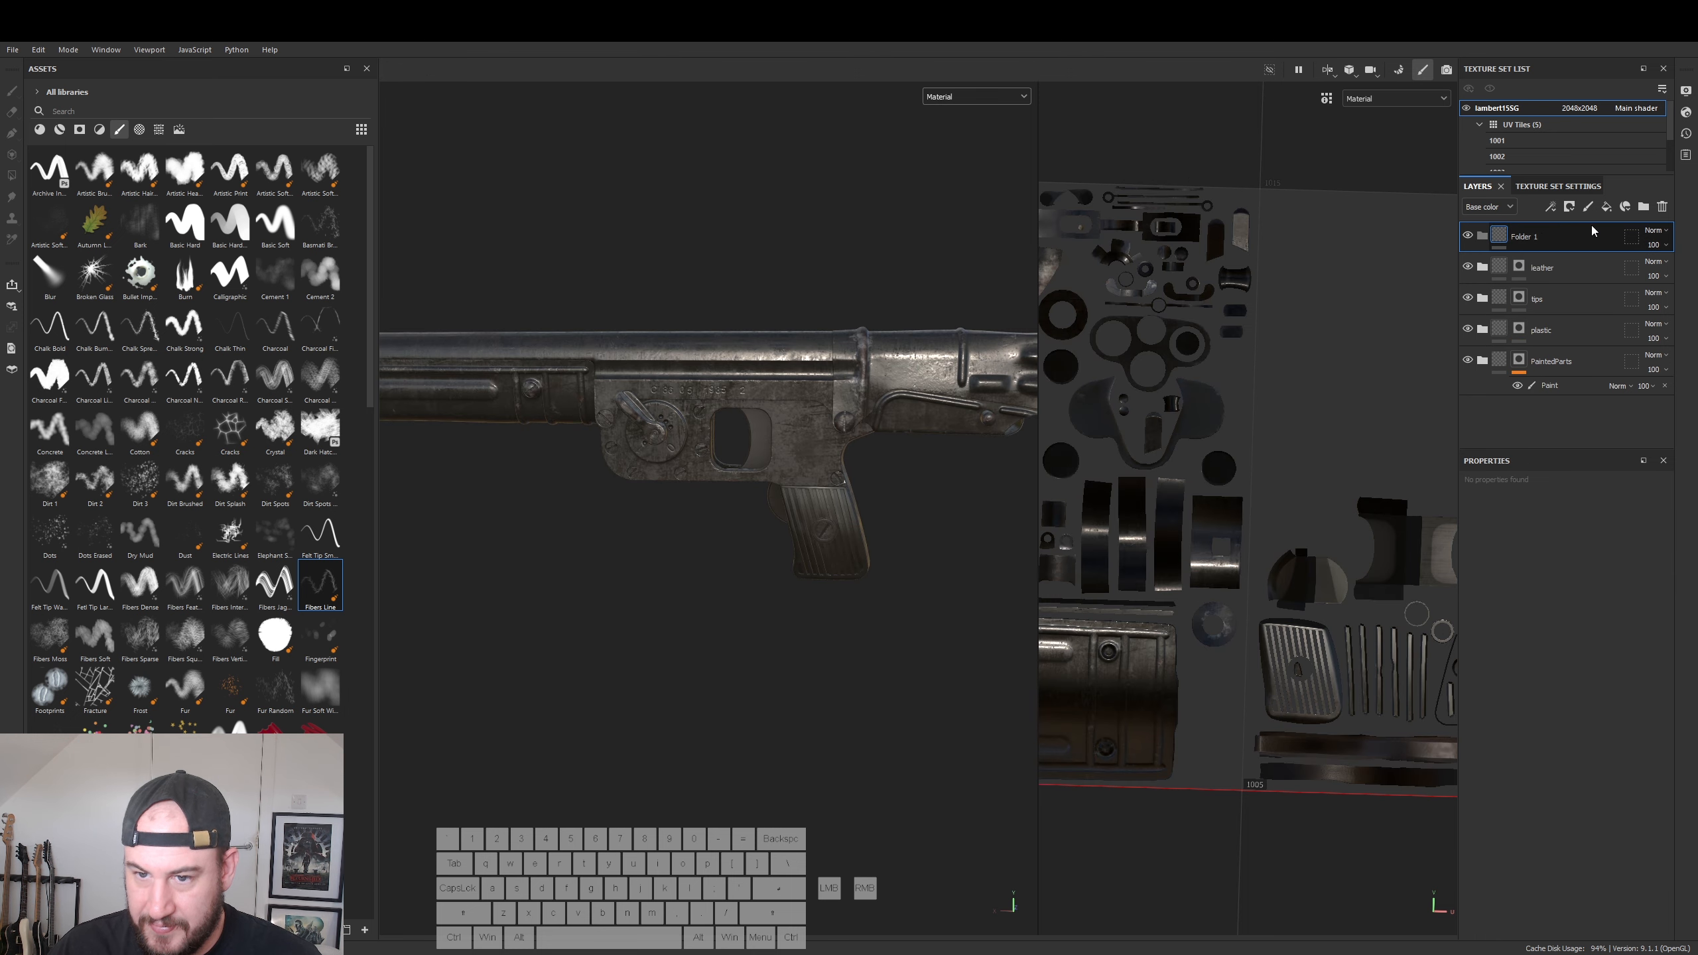
double_click(1542, 237)
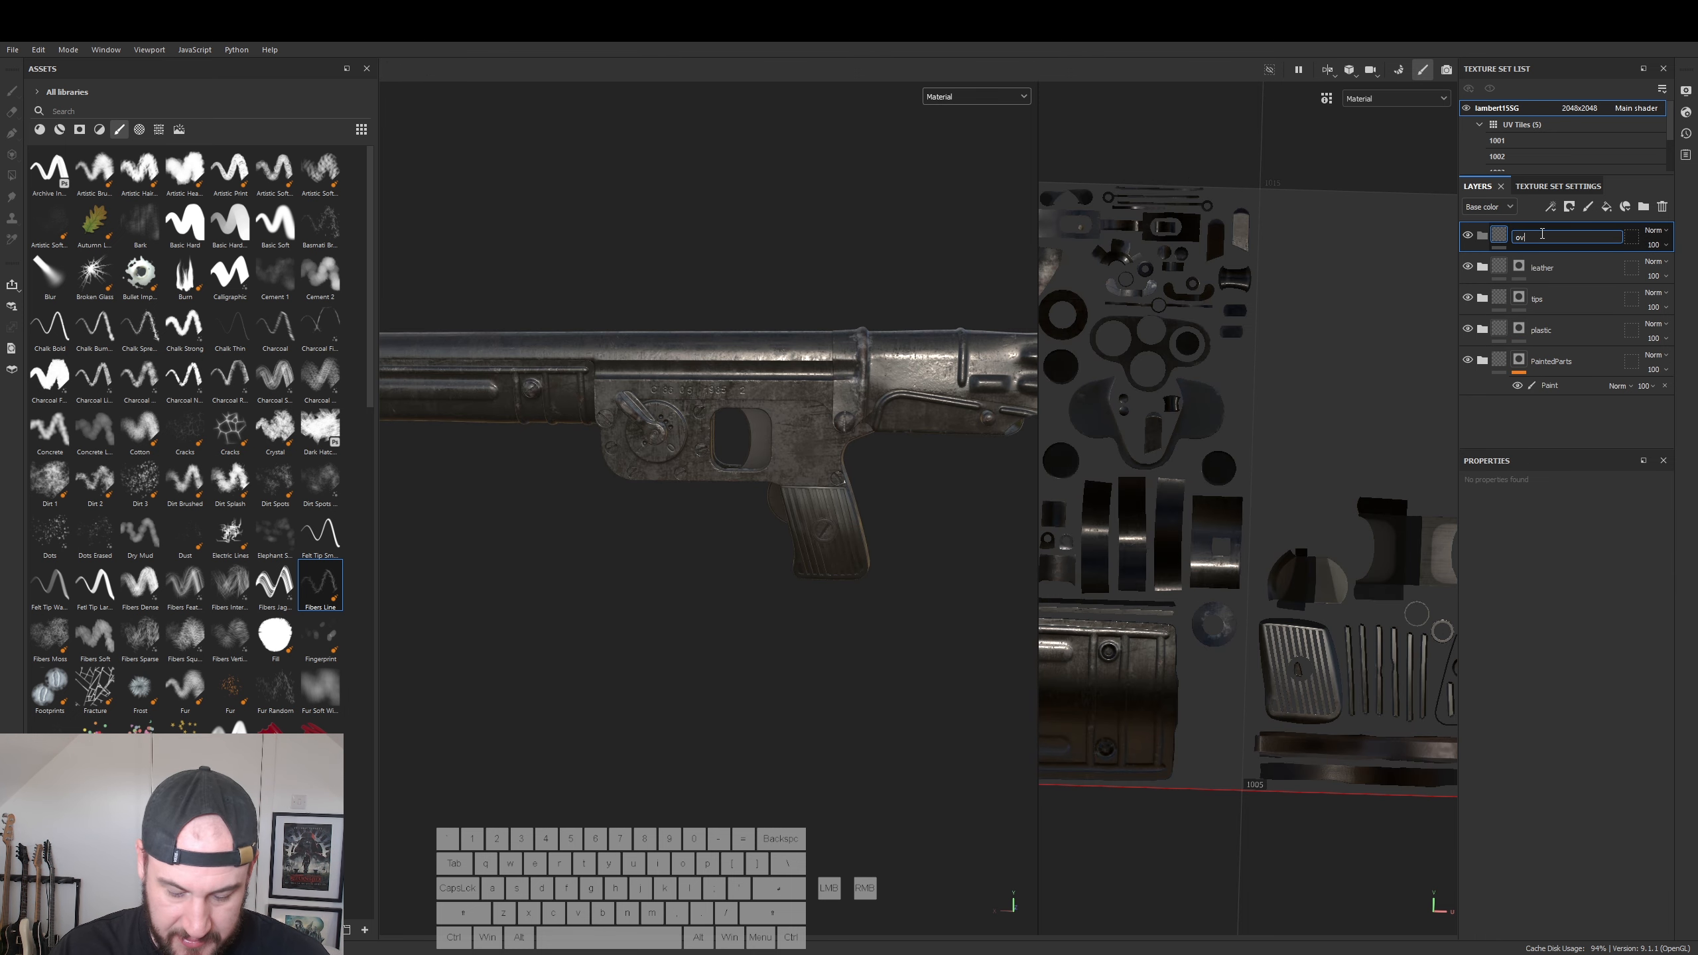
key("Return")
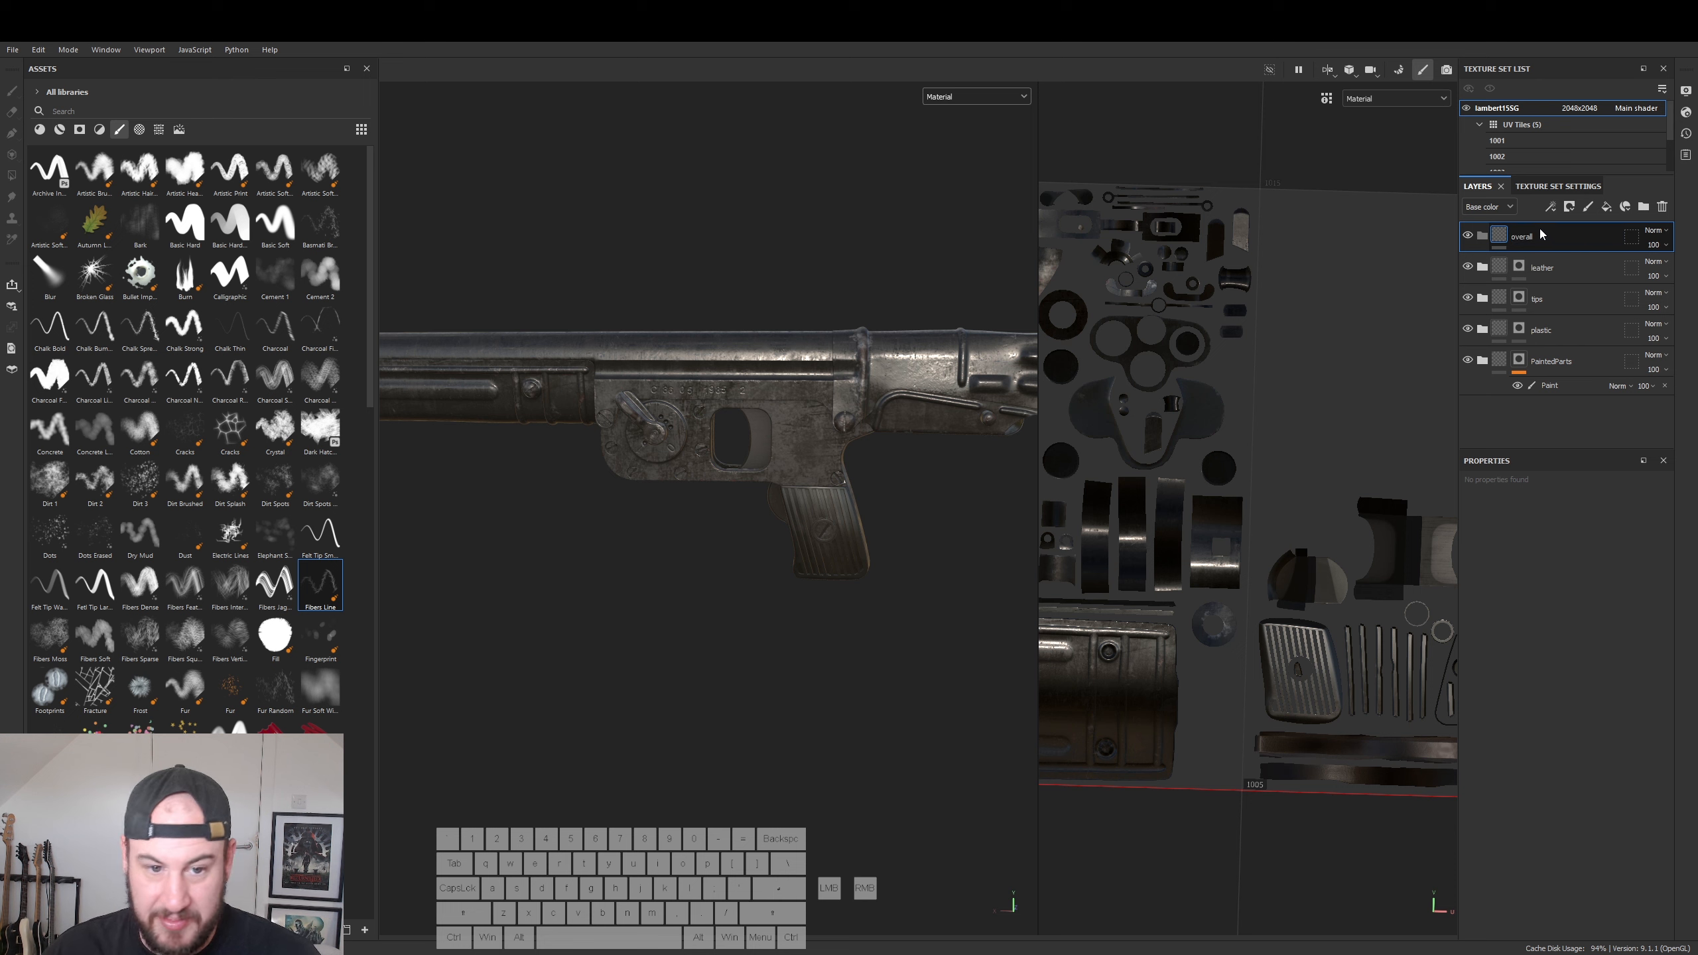
left_click(1605, 208)
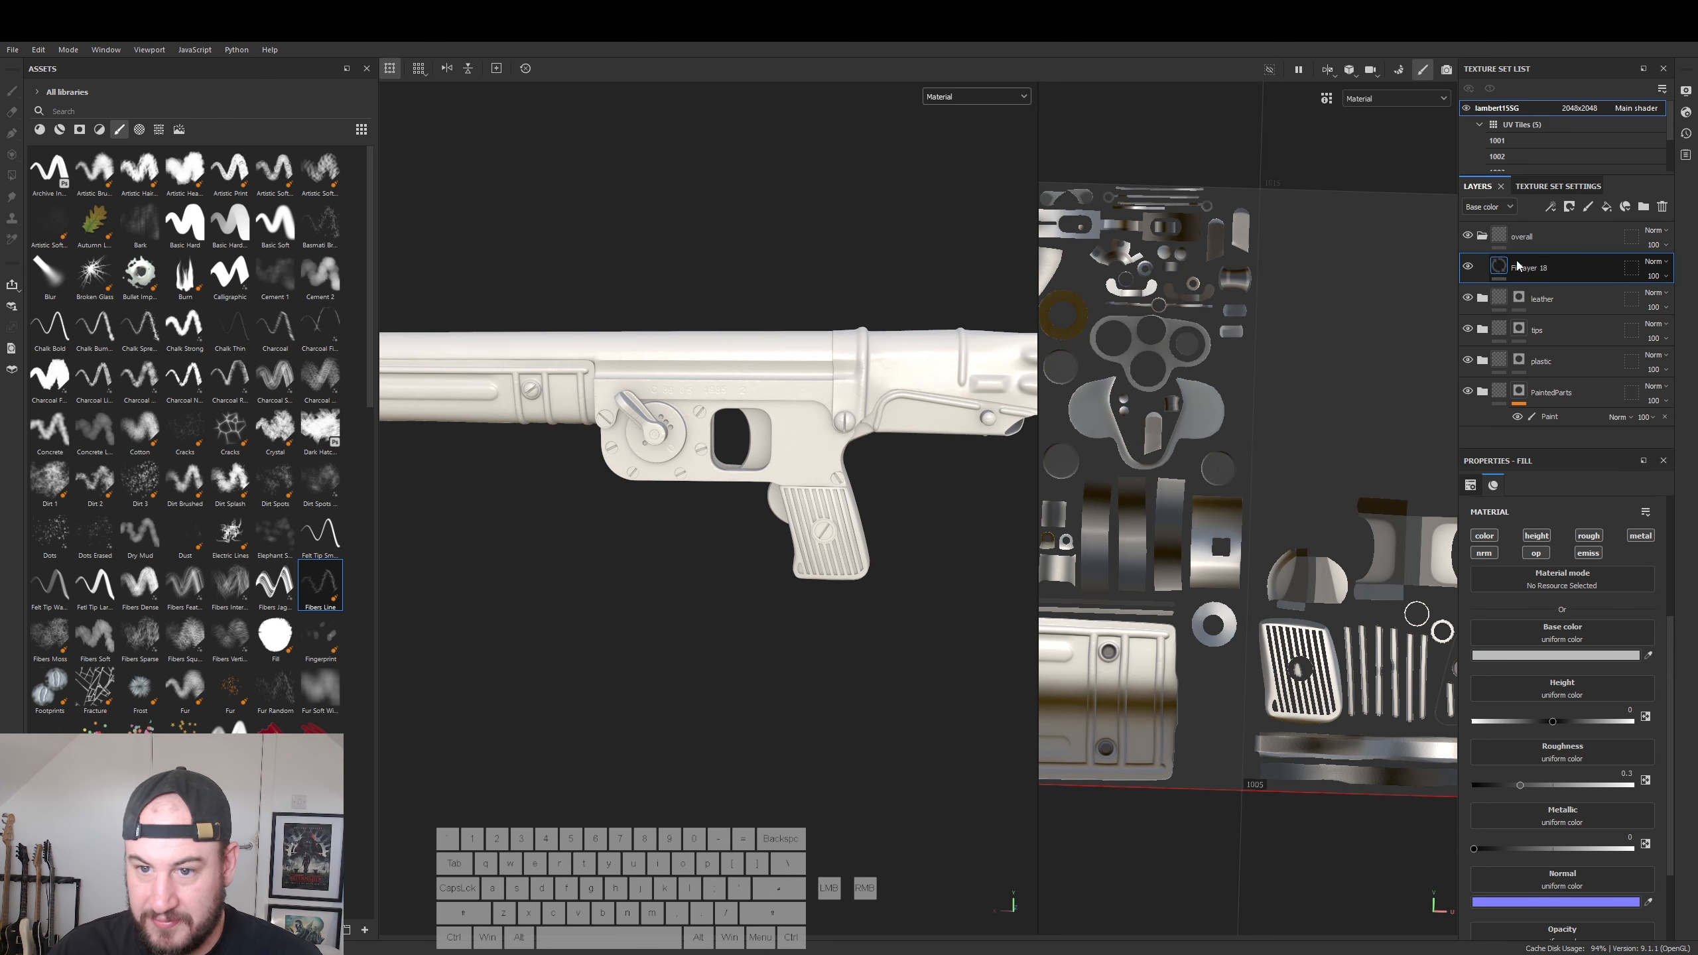
- Apply the Dirt Cavities smart mask to the fill layer in the overall folder
left_click(79, 130)
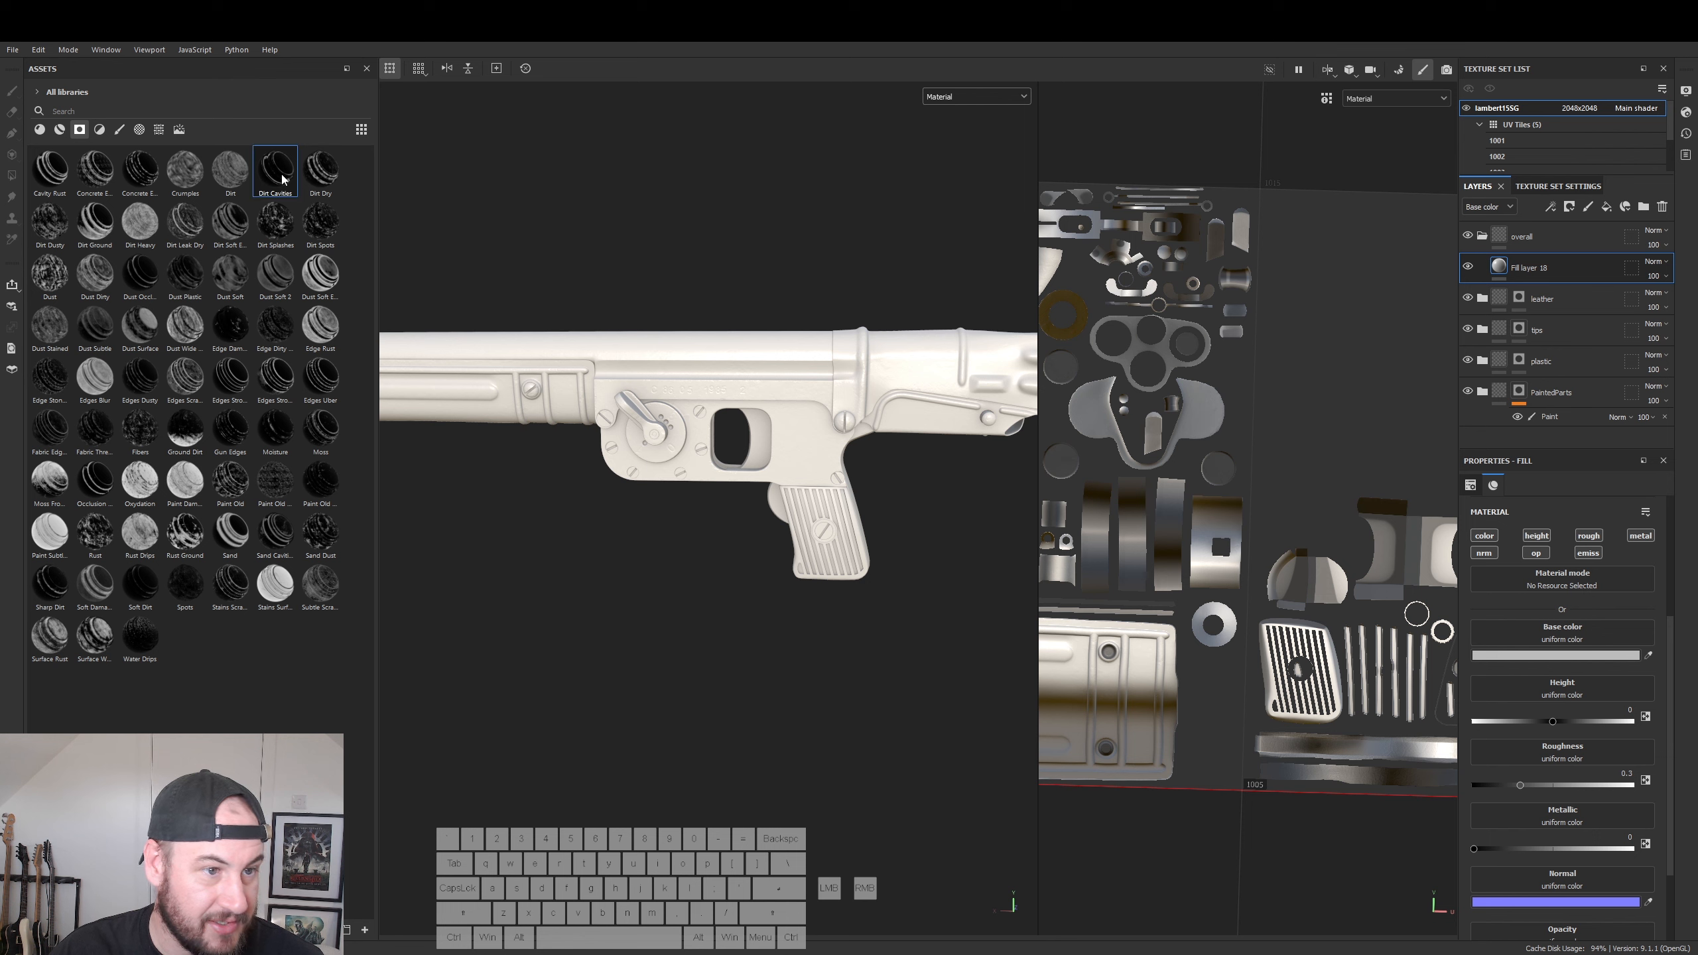
mouse_move(276, 174)
left_mouse_down()
mouse_move(1364, 213)
mouse_move(1499, 231)
mouse_move(1520, 268)
left_mouse_up()
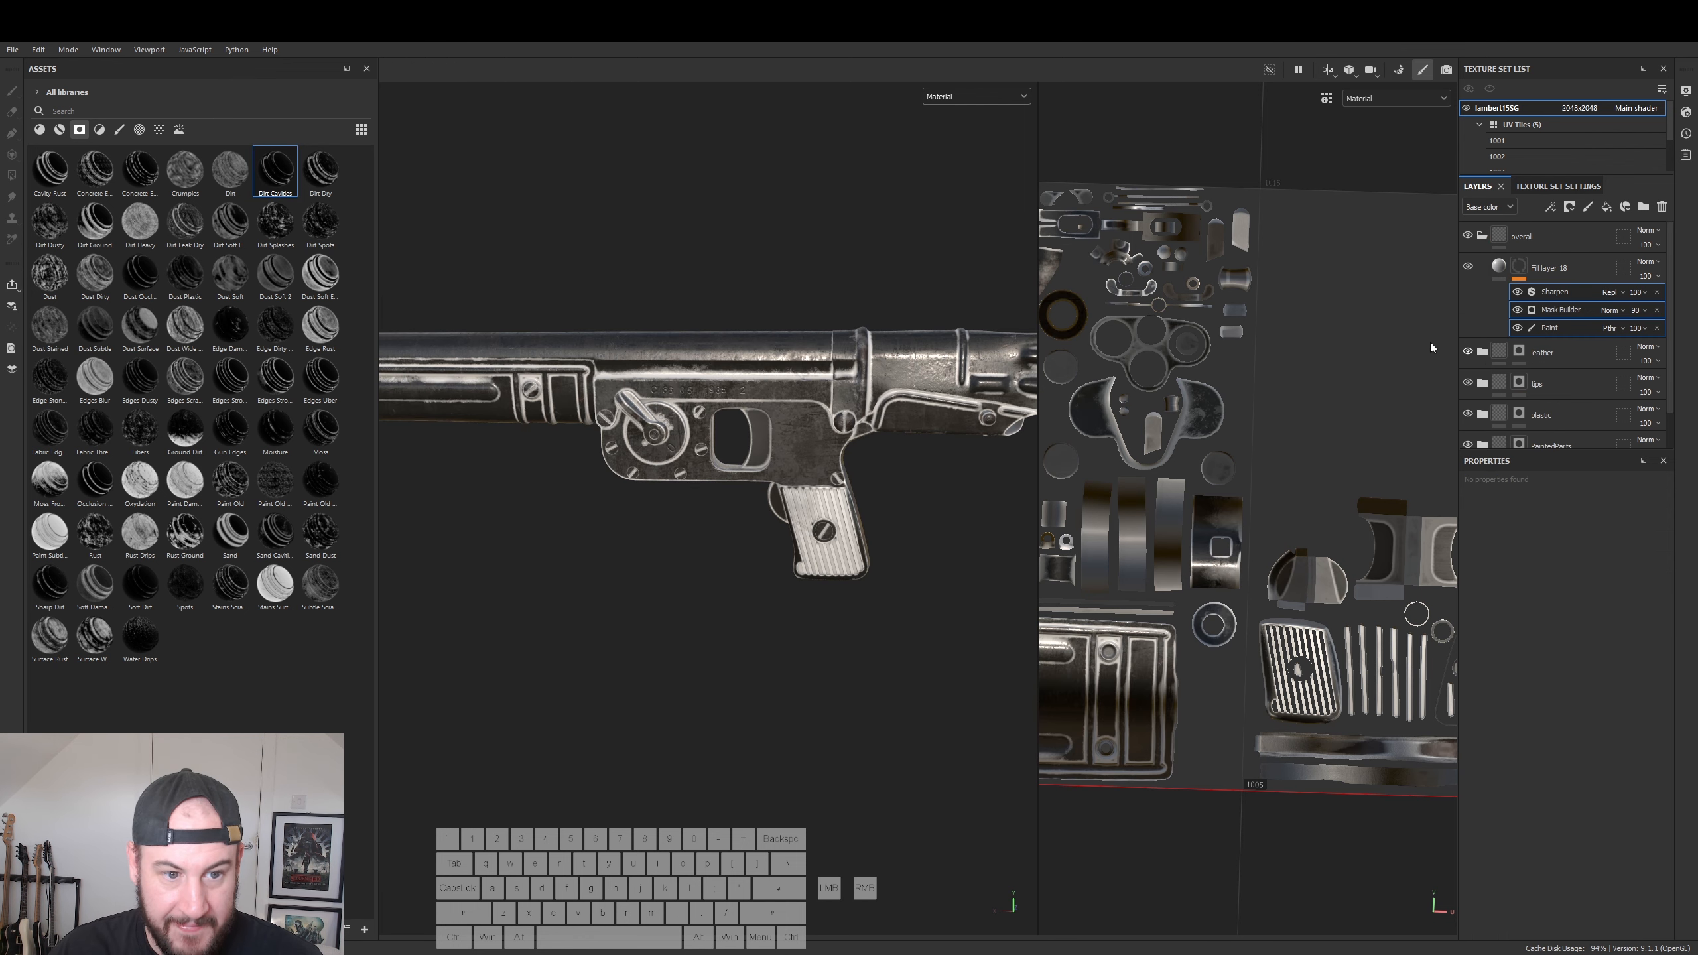
left_click(1520, 266)
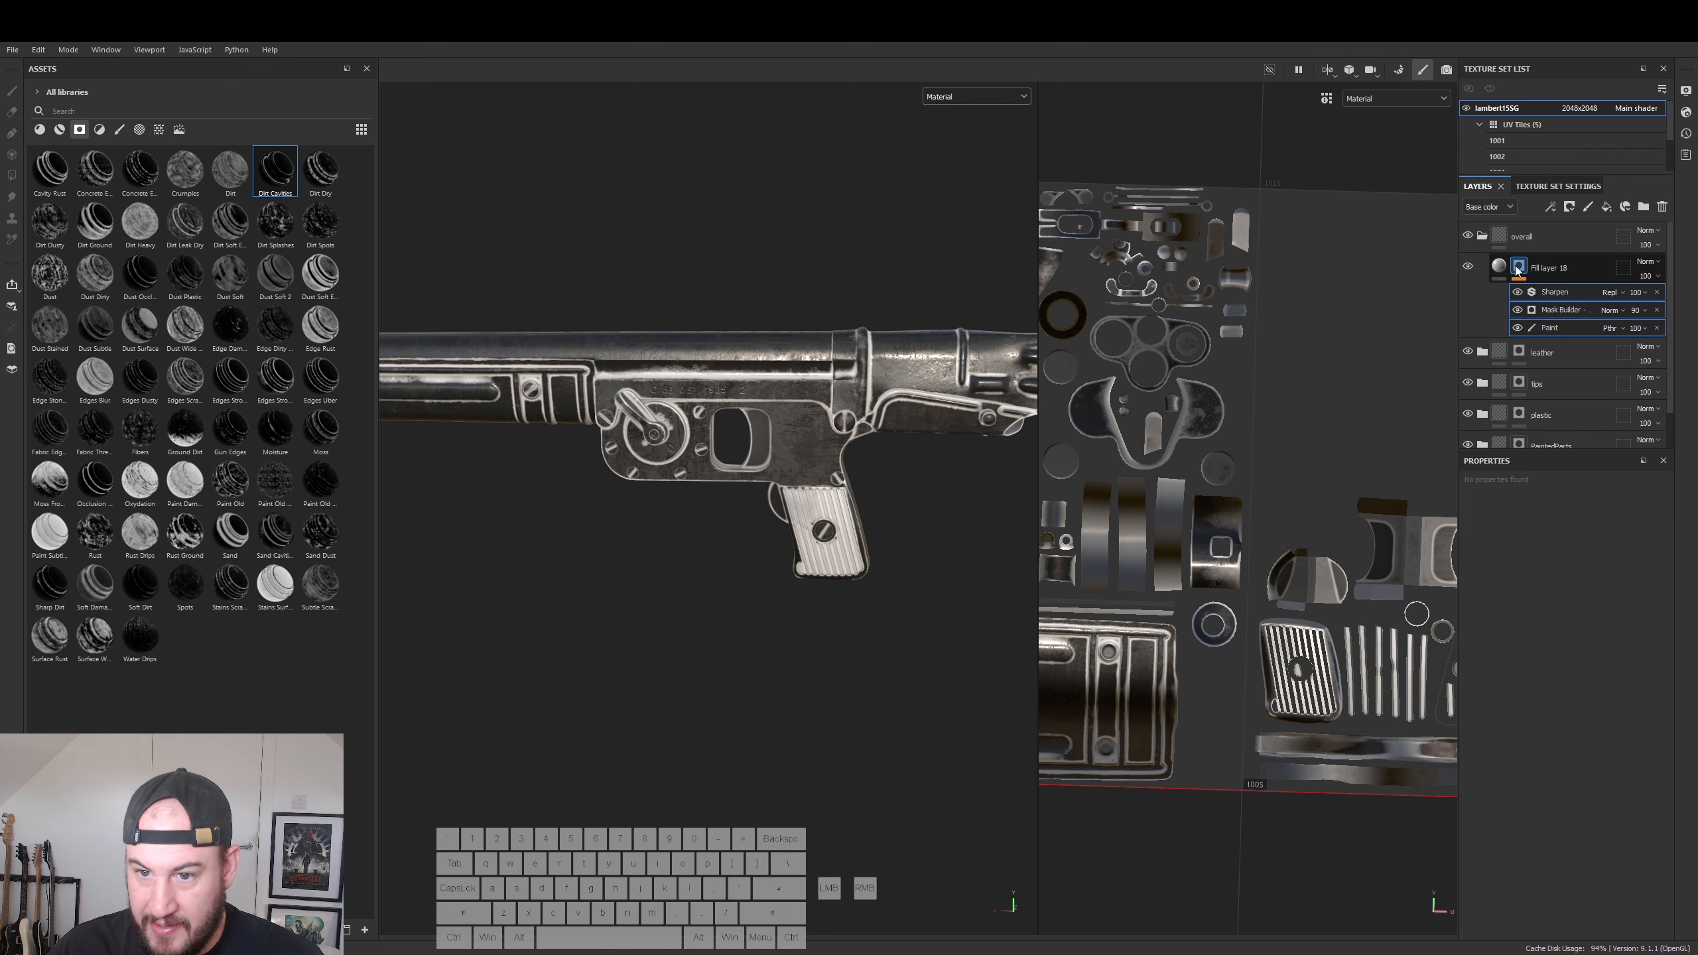
- In the dirt mask's Mask Builder generator, set Top/Down Gradient to -0.68 and Curvature to 0.72
left_click(1558, 310)
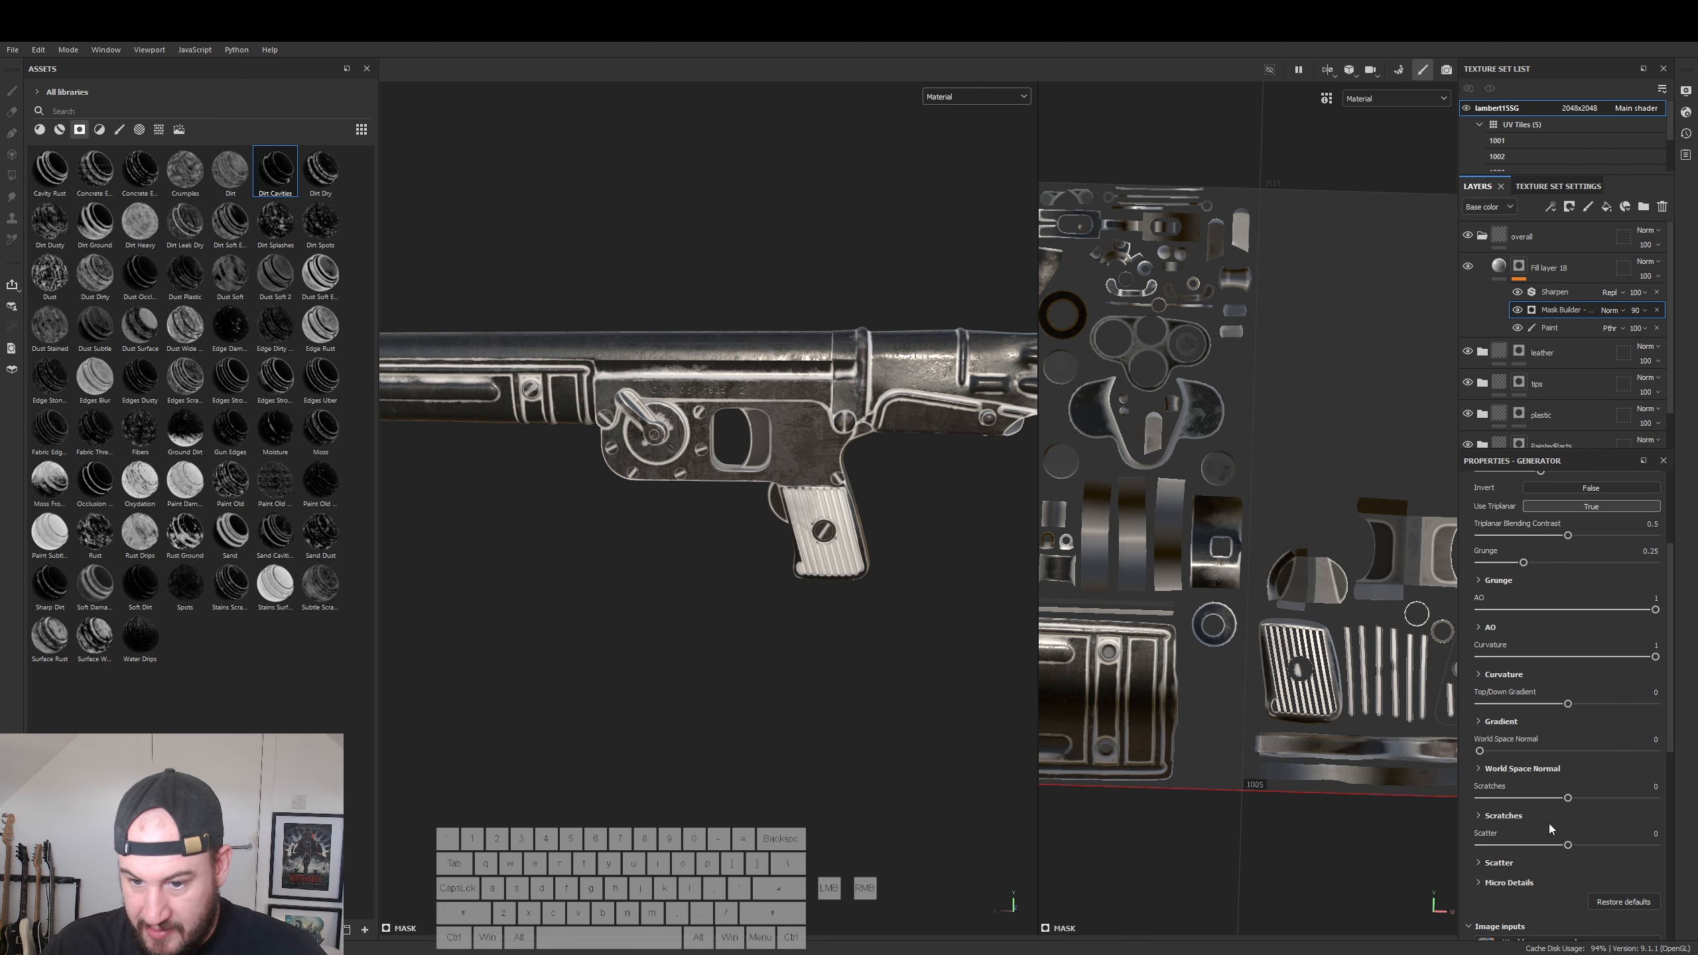
left_click(1525, 705)
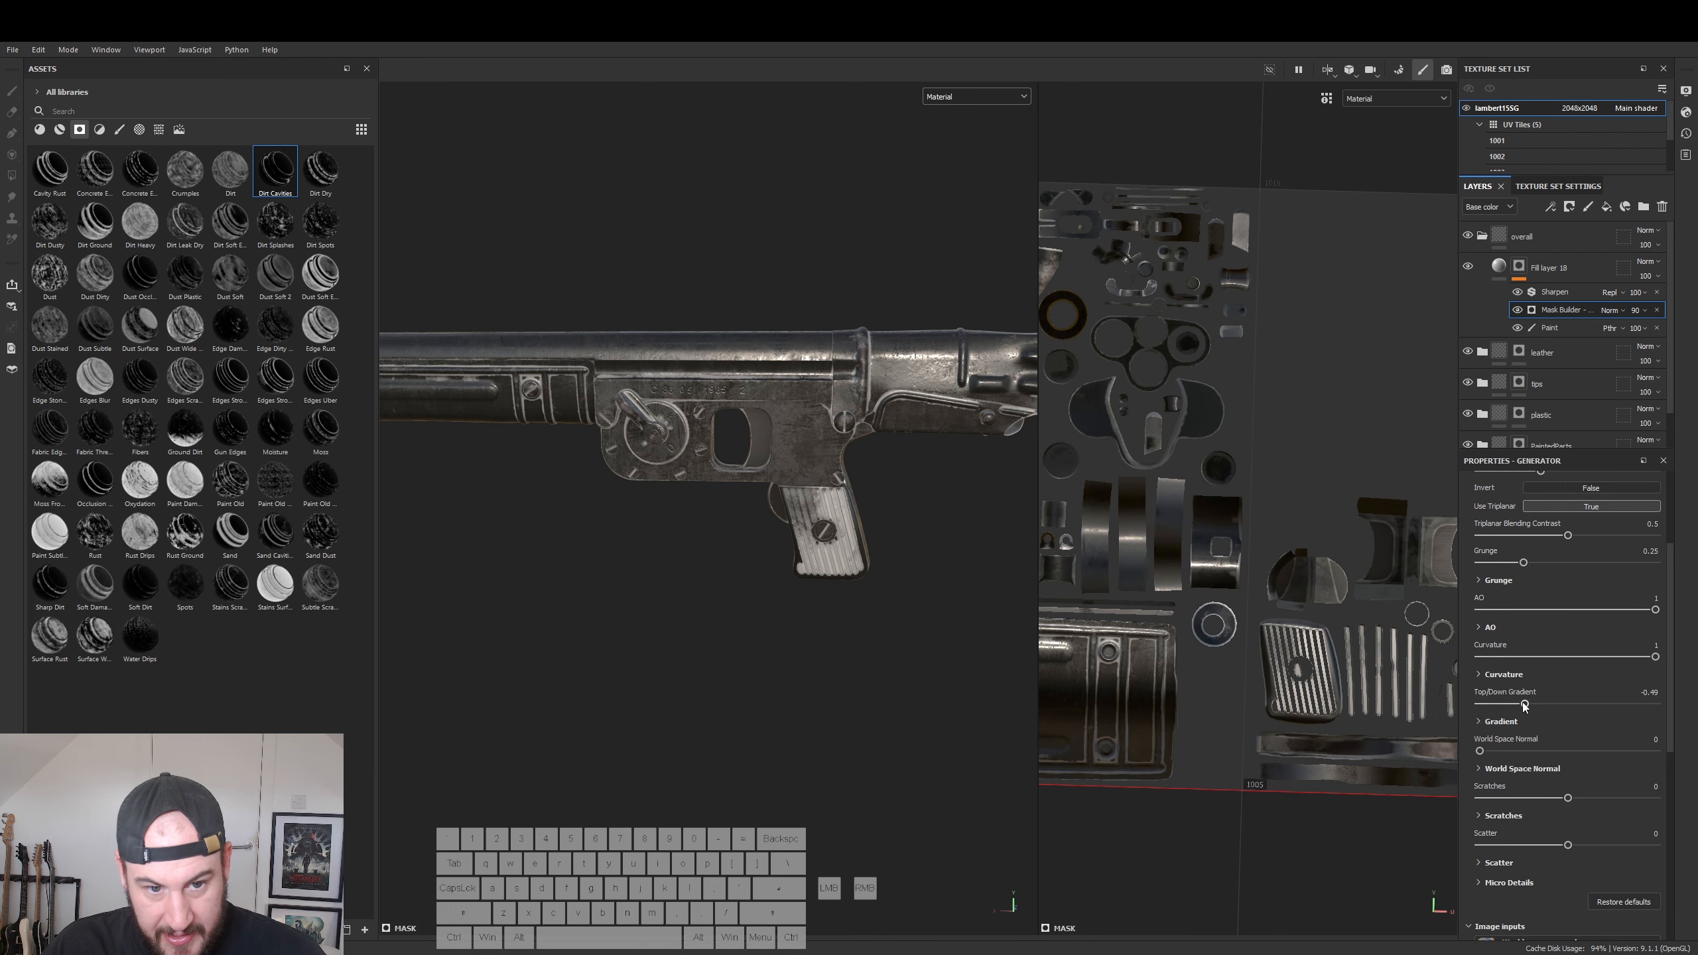
left_click_drag(1518, 703, 1507, 703)
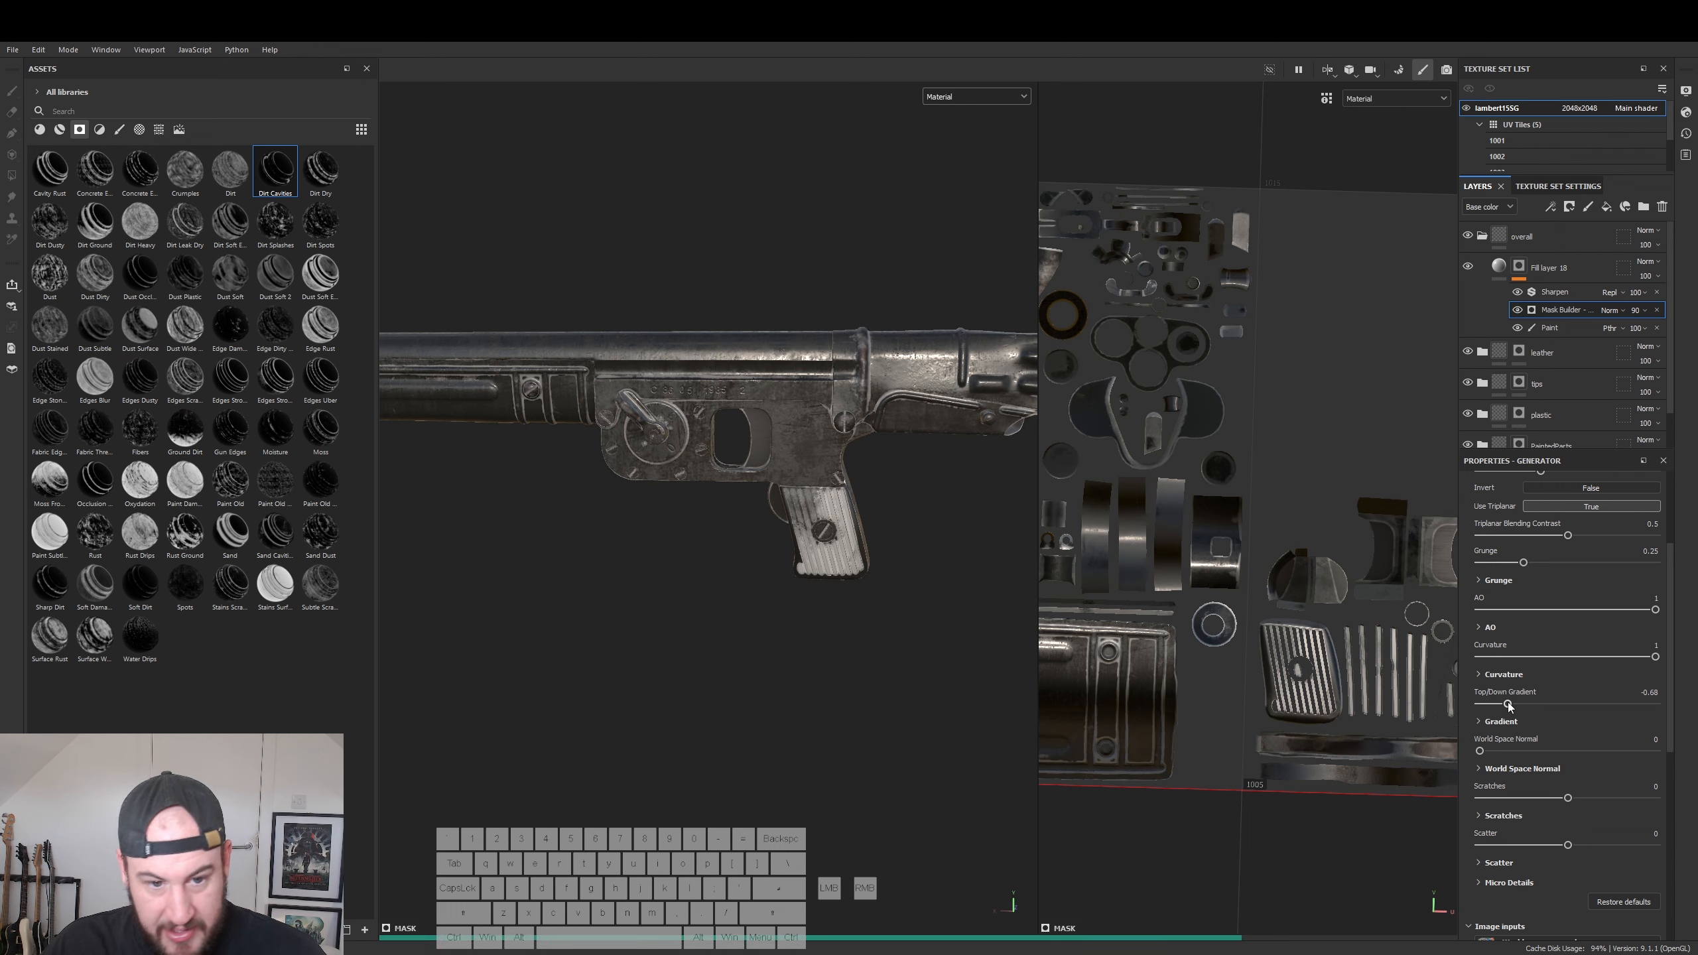
left_click(1589, 656)
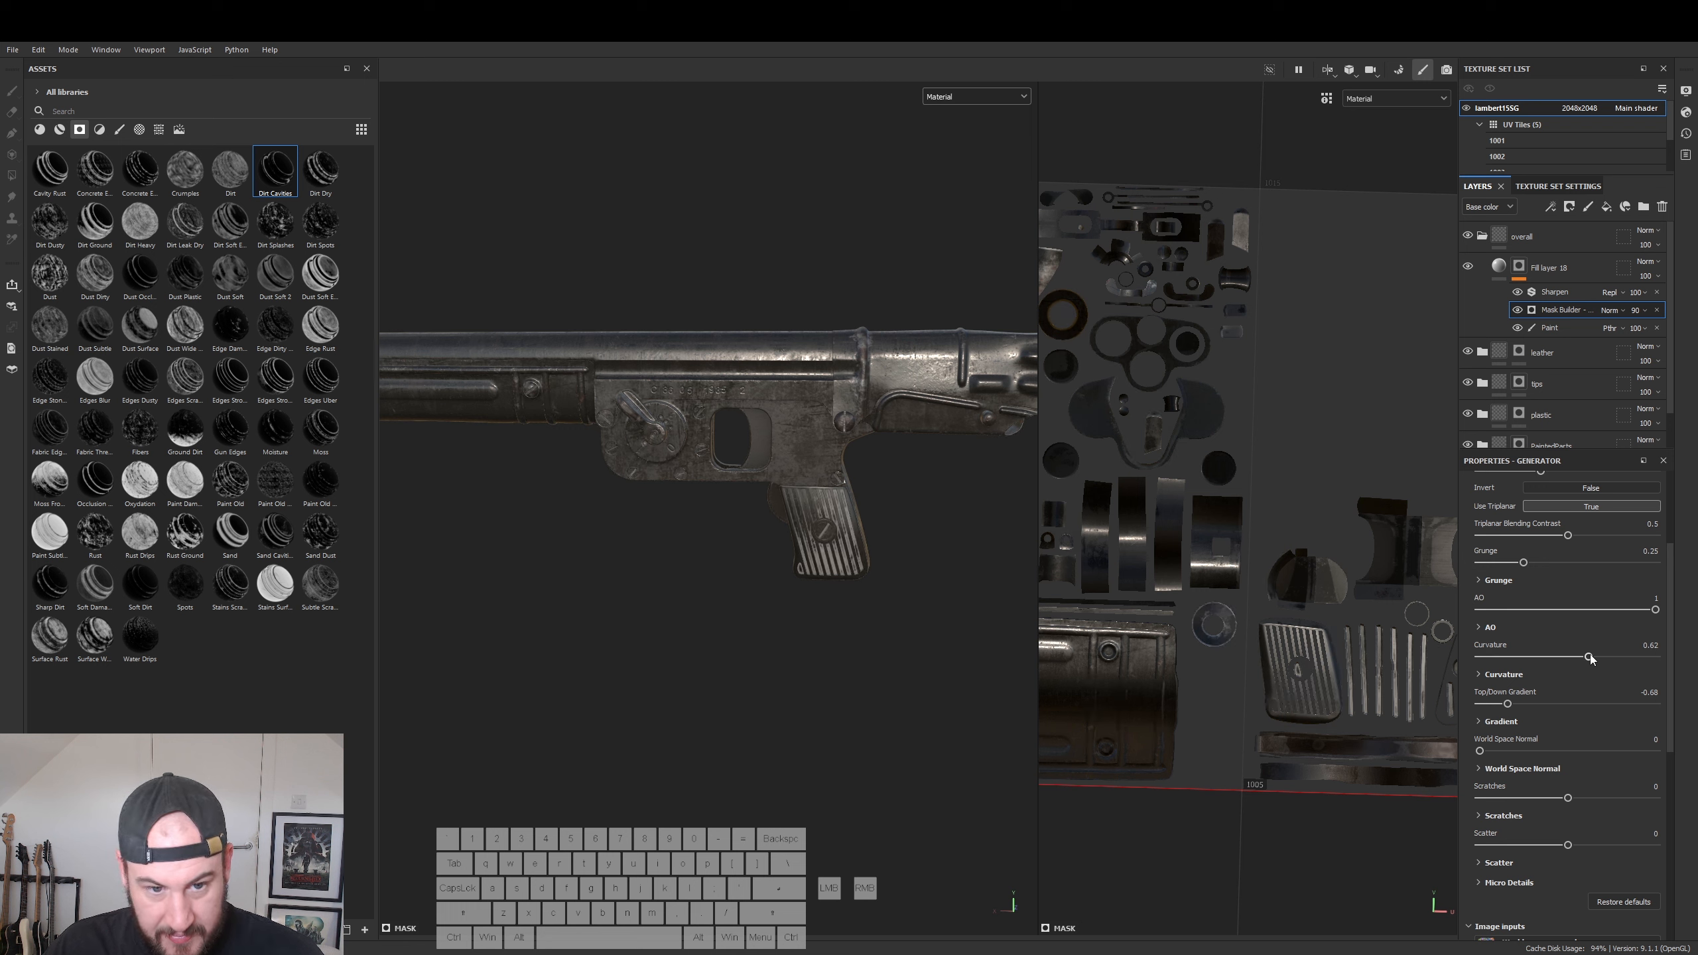
left_click_drag(1605, 656, 1605, 656)
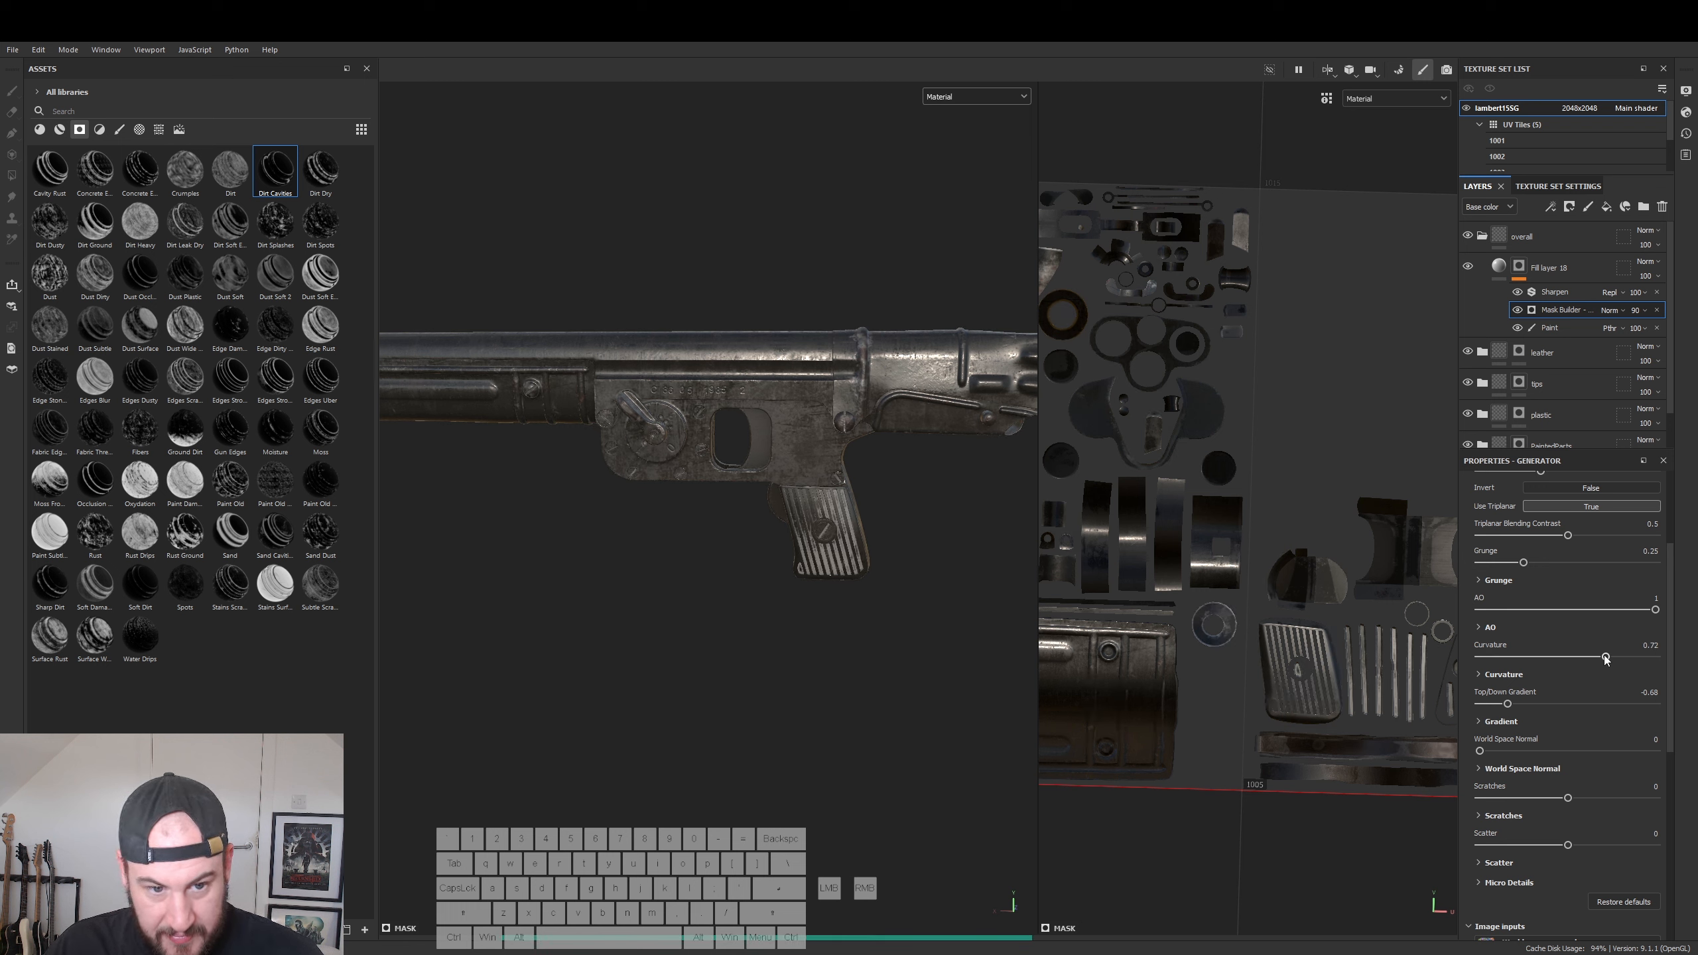
- Set the dirt fill layer's base color to pure red (FF0000) and inspect the mask coverage along the barrel and bipod
left_click(1502, 262)
left_click(1547, 655)
left_click(1527, 739)
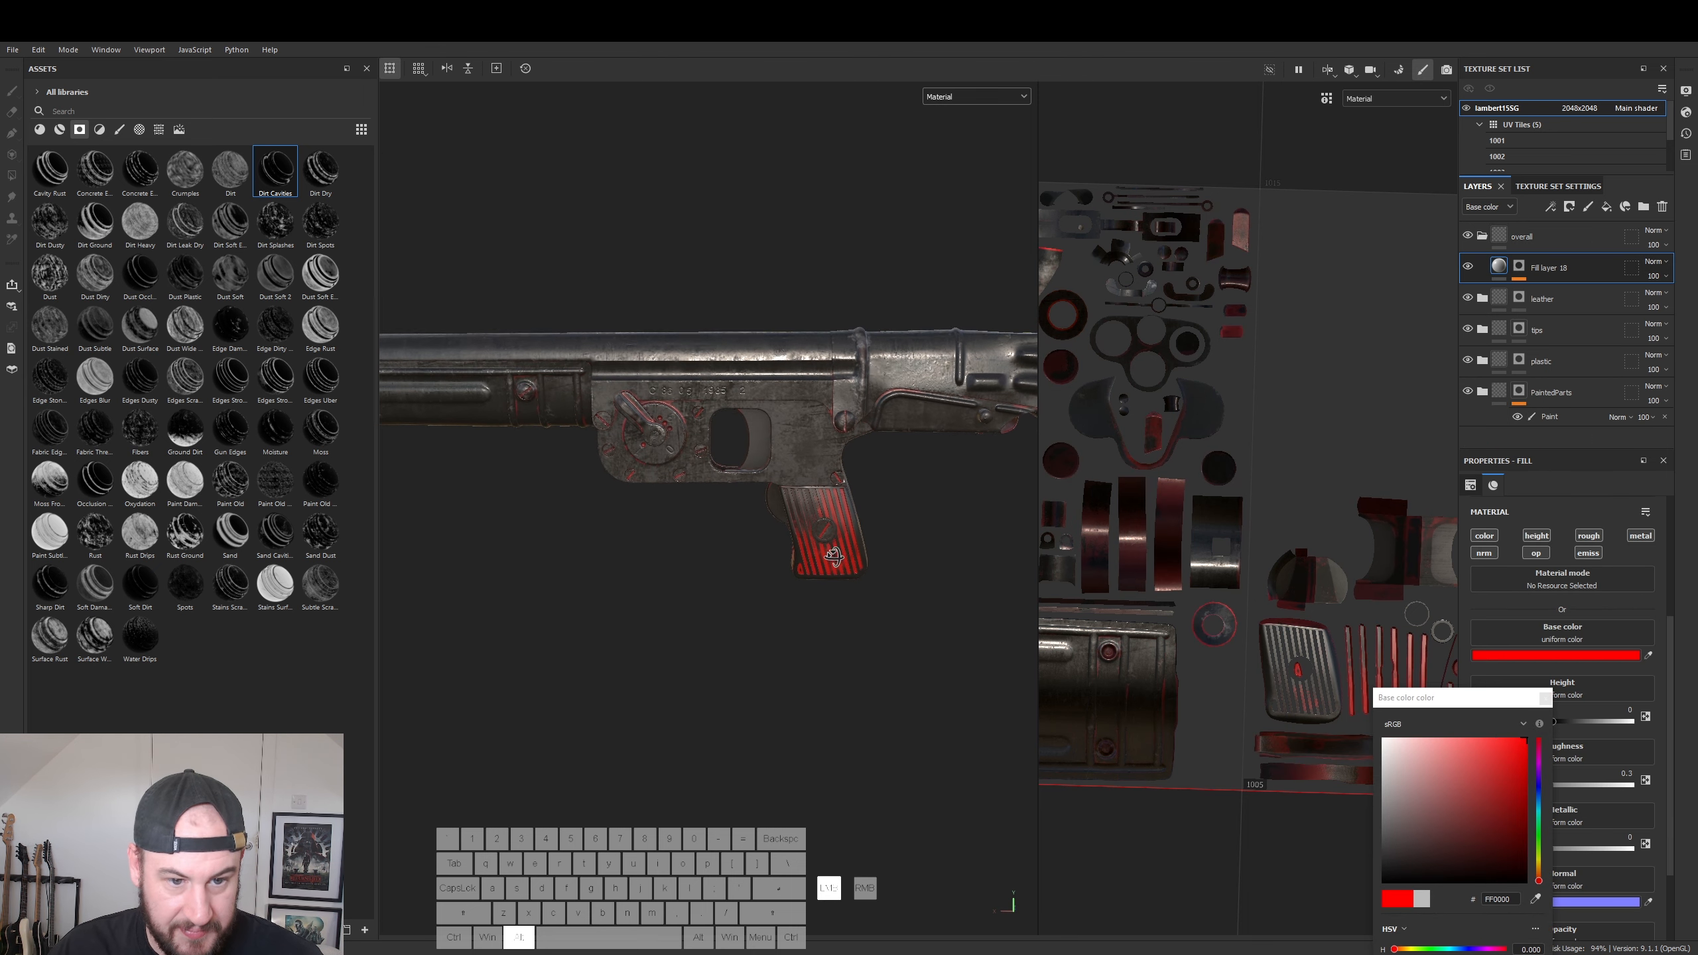
middle_click_drag(887, 558, 452, 616, "alt")
left_click_drag(606, 634, 662, 638, "alt")
middle_click_drag(662, 638, 779, 614, "alt")
right_click_drag(779, 614, 597, 612, "alt")
mouse_move(597, 612)
left_mouse_down("alt")
mouse_move(504, 588)
mouse_move(663, 638)
mouse_move(883, 584)
left_mouse_up("alt")
- Set the dirt mask generator's World Space Normal to 0.4 and Top/Down Gradient to -0.65
left_click(1520, 266)
left_click(1564, 310)
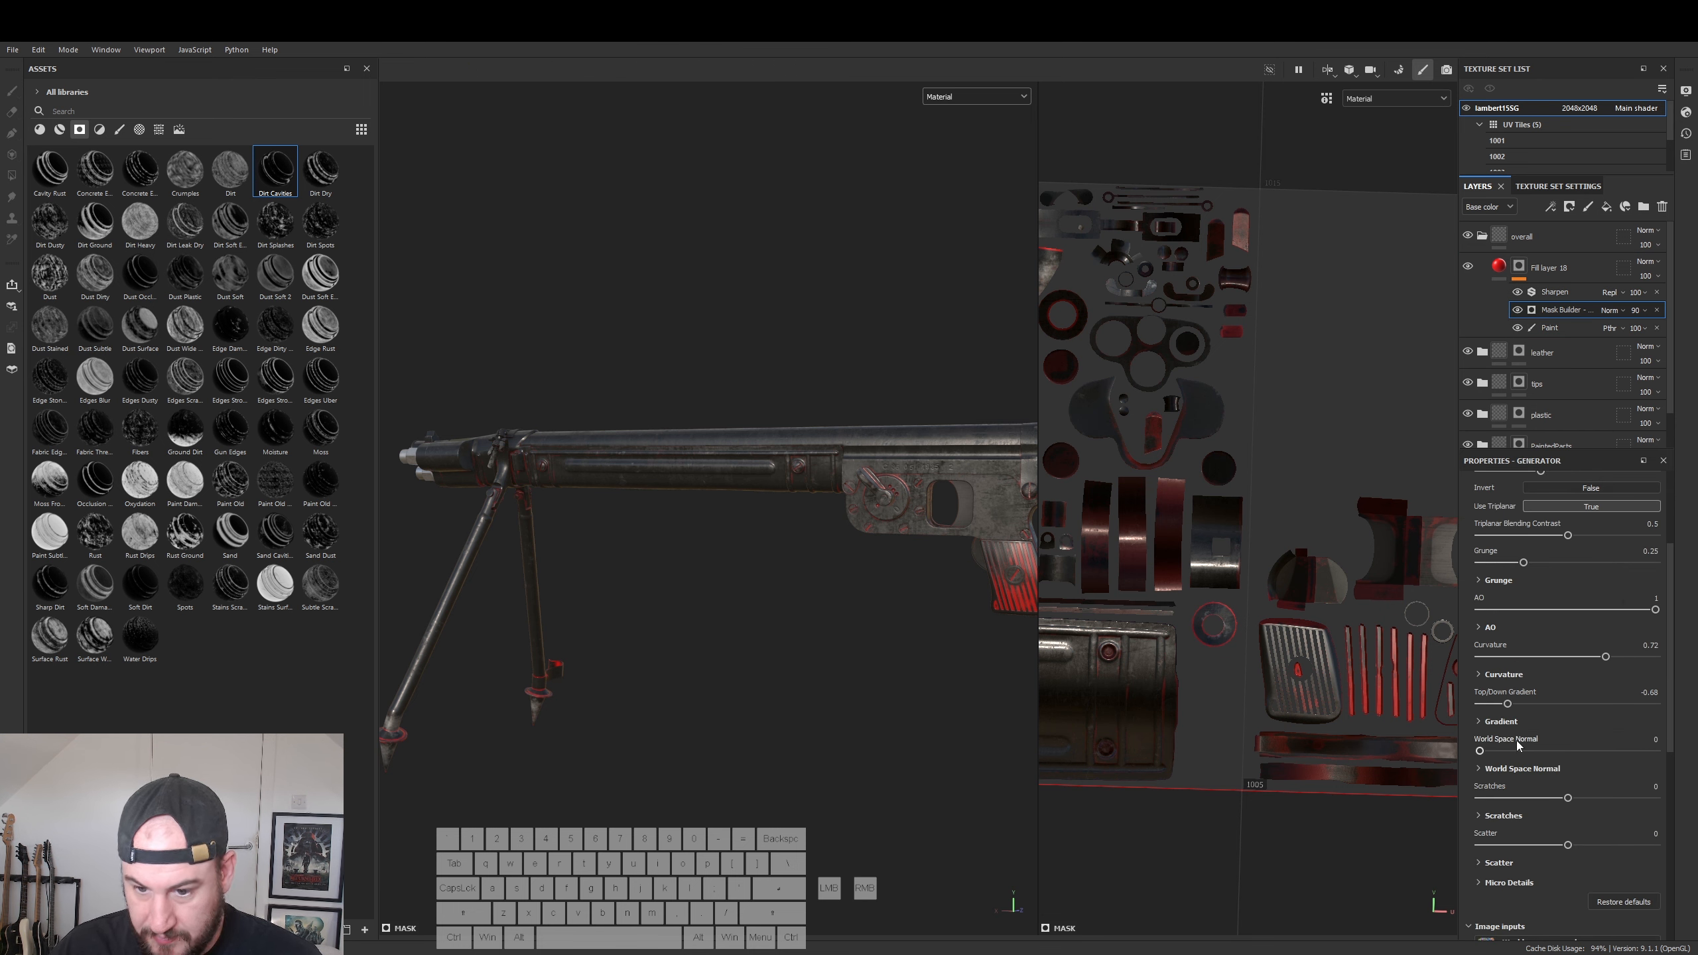
left_click_drag(1526, 750, 1550, 750)
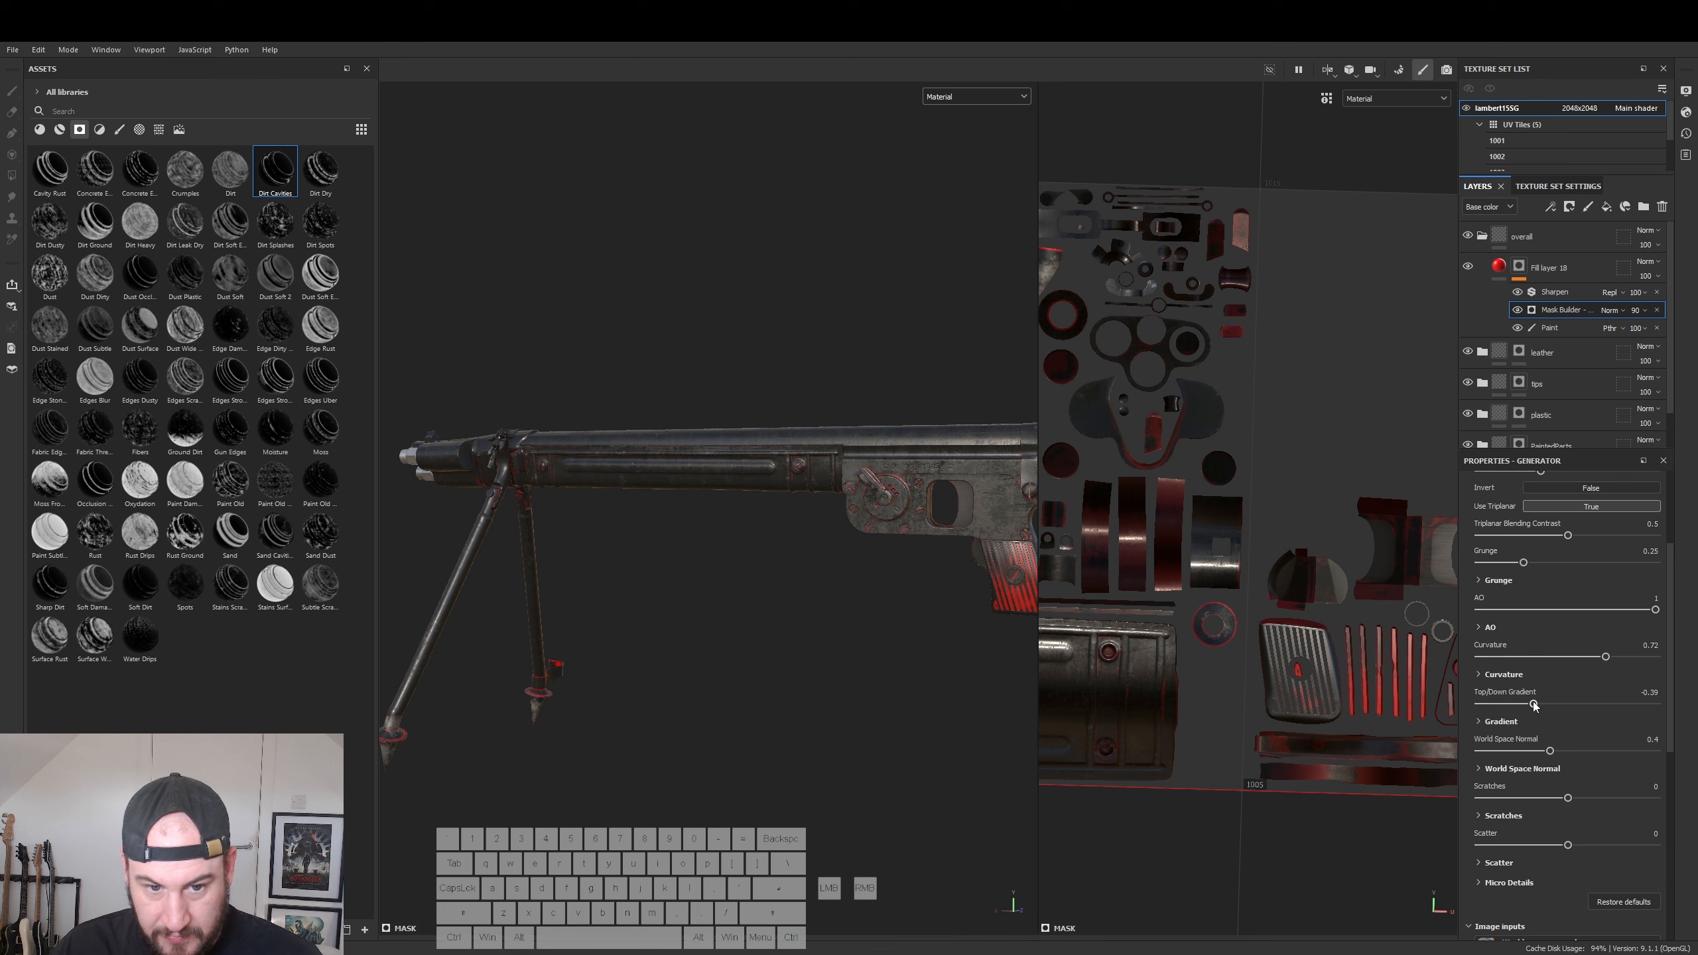
left_click_drag(1529, 706, 1512, 708)
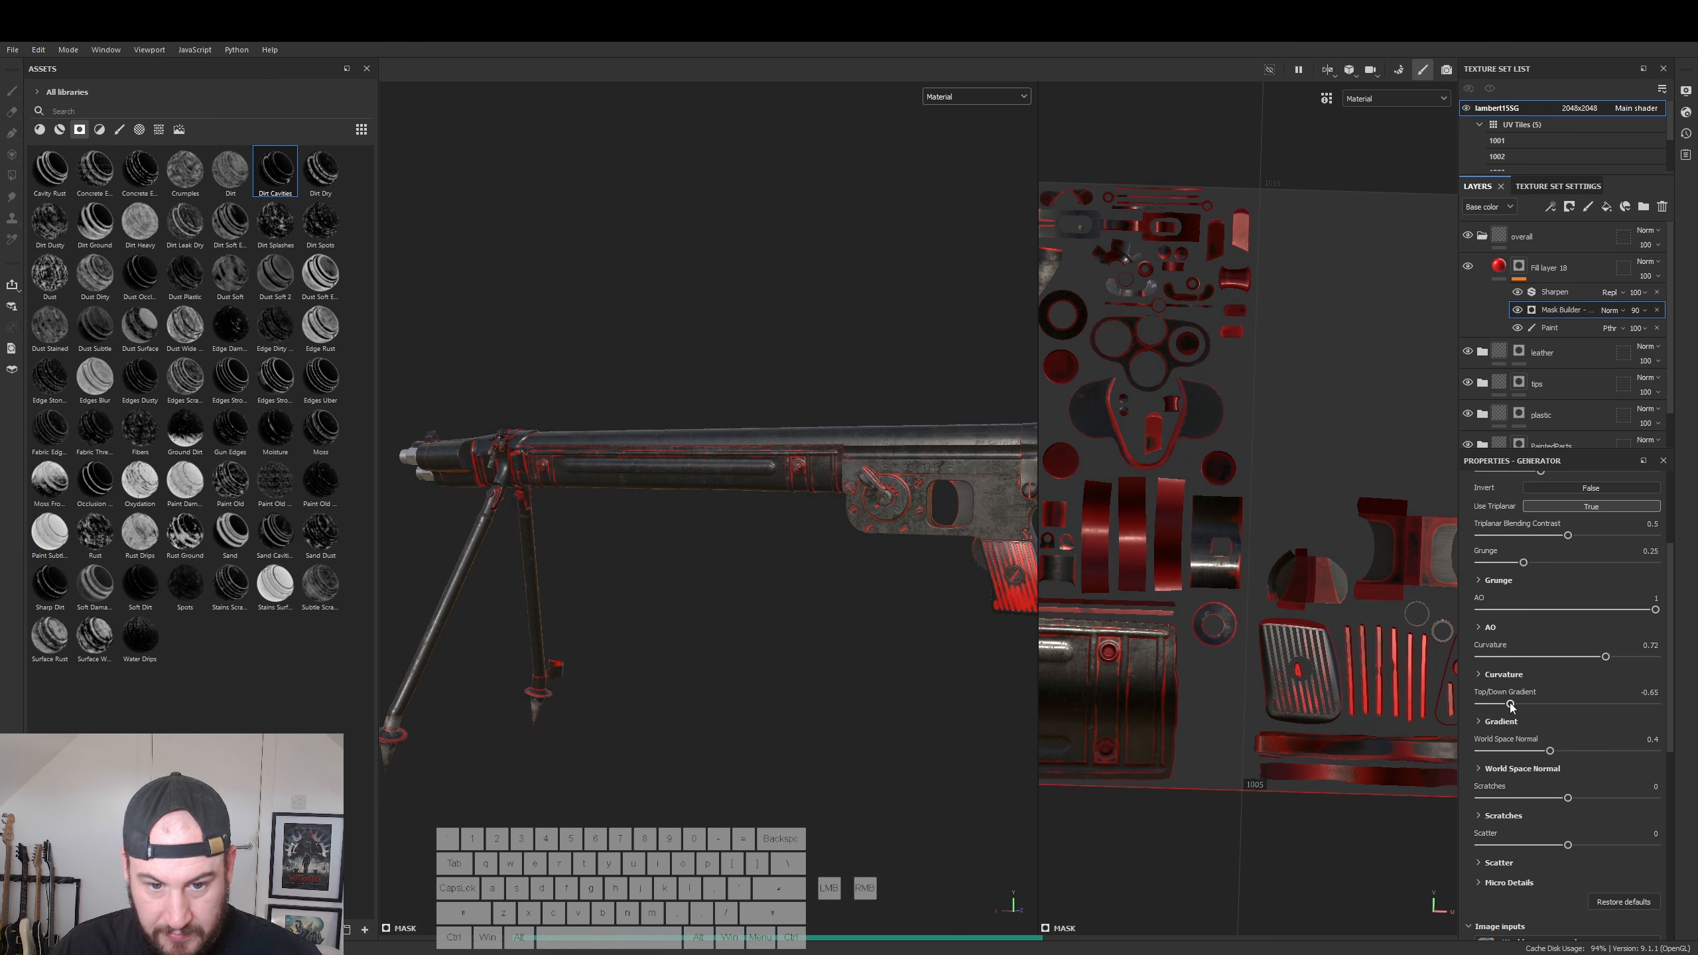
left_click_drag(789, 634, 871, 645, "alt")
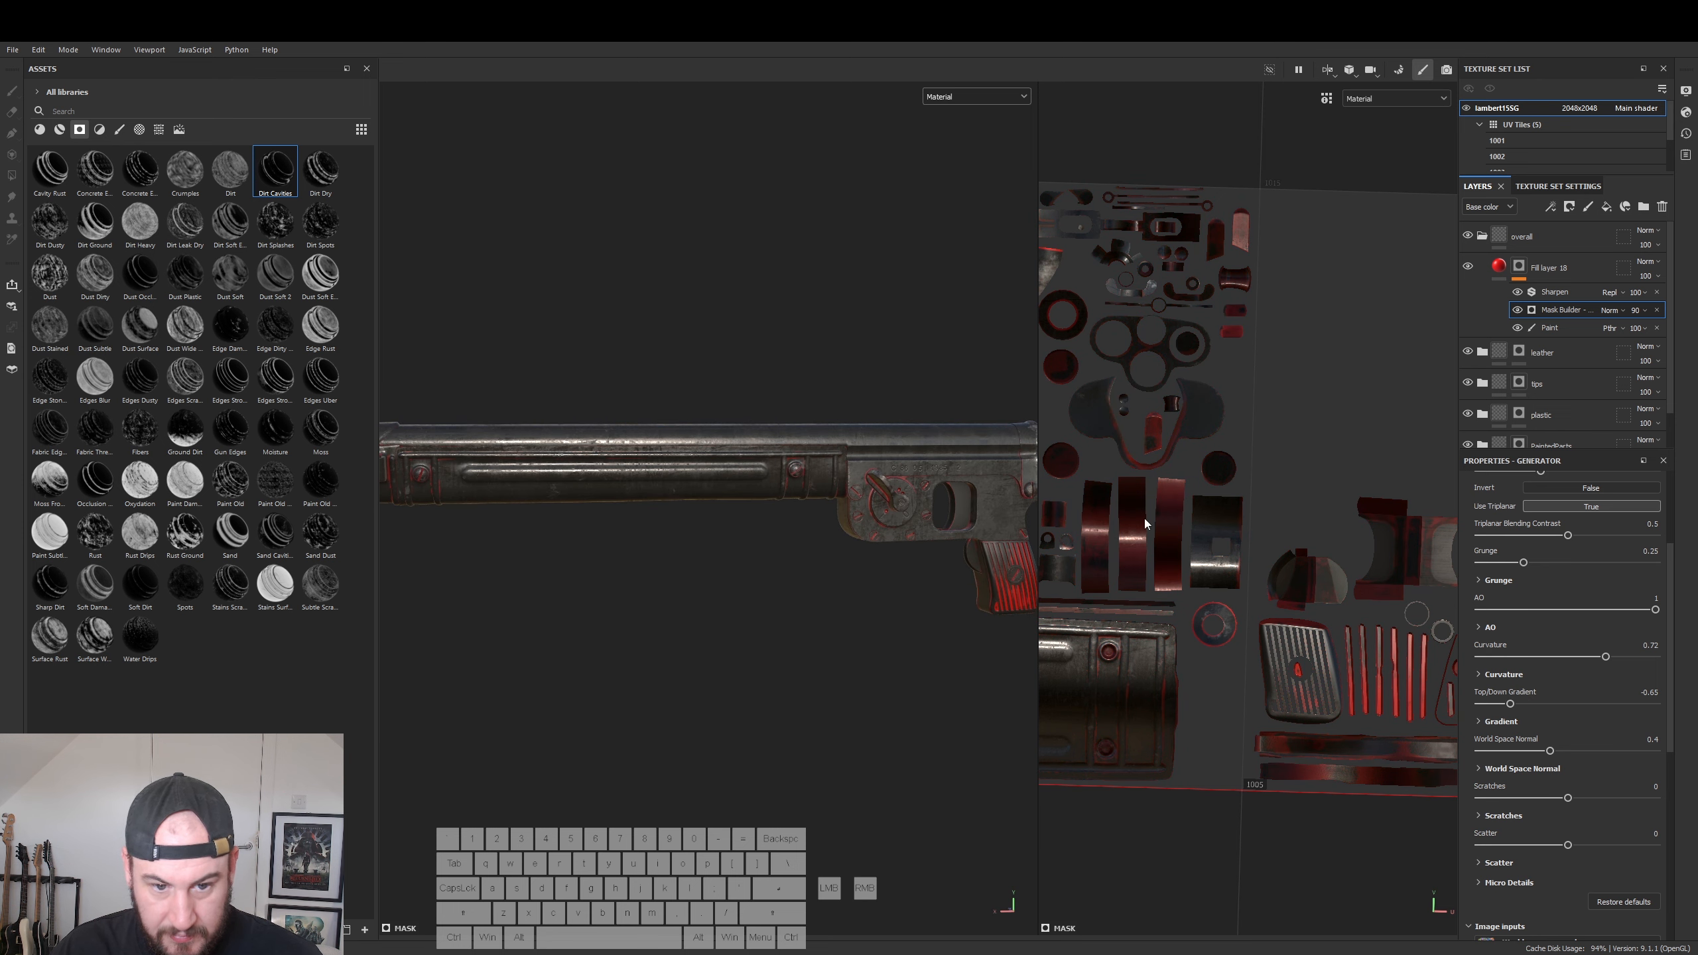
- Try a neutral mid-grey base color on the dirt fill layer and check it around the selector lever
left_click(1499, 267)
right_click_drag(841, 527, 1352, 699, "alt")
left_click_drag(963, 679, 884, 689, "alt")
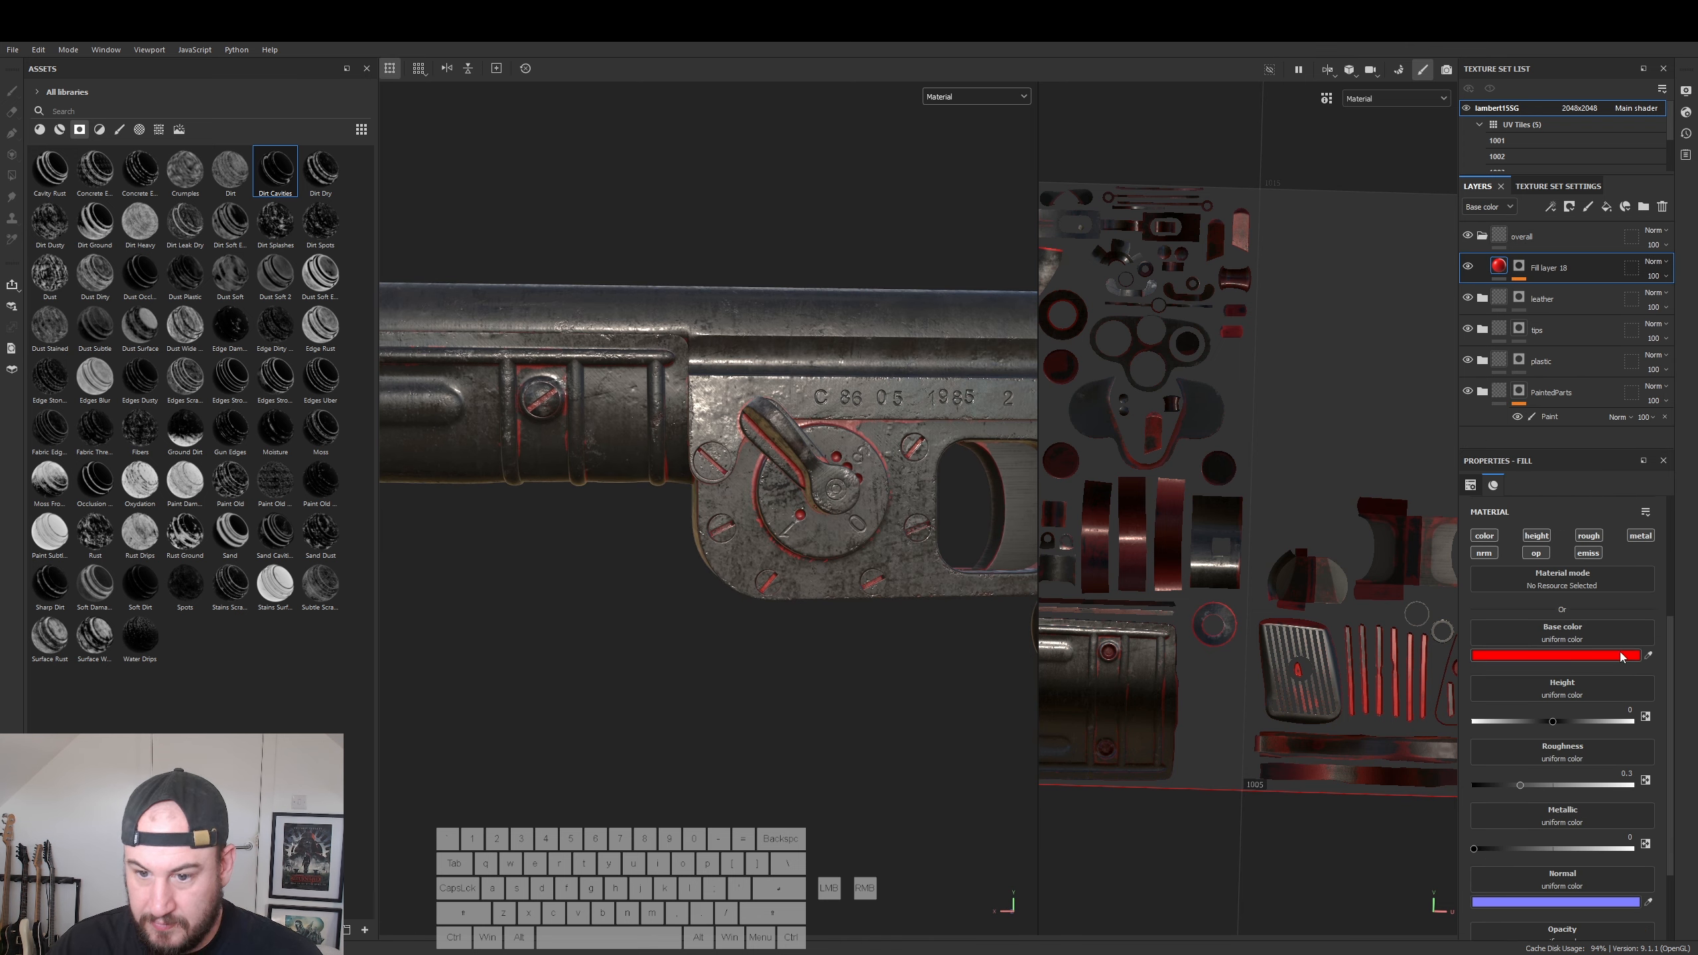
left_click(1538, 657)
left_click_drag(1415, 831, 1375, 825)
left_click_drag(759, 694, 614, 676, "alt")
right_click_drag(614, 676, 799, 577, "alt")
mouse_move(799, 576)
left_mouse_down("alt")
mouse_move(896, 641)
mouse_move(688, 569)
mouse_move(792, 589)
left_mouse_up("alt")
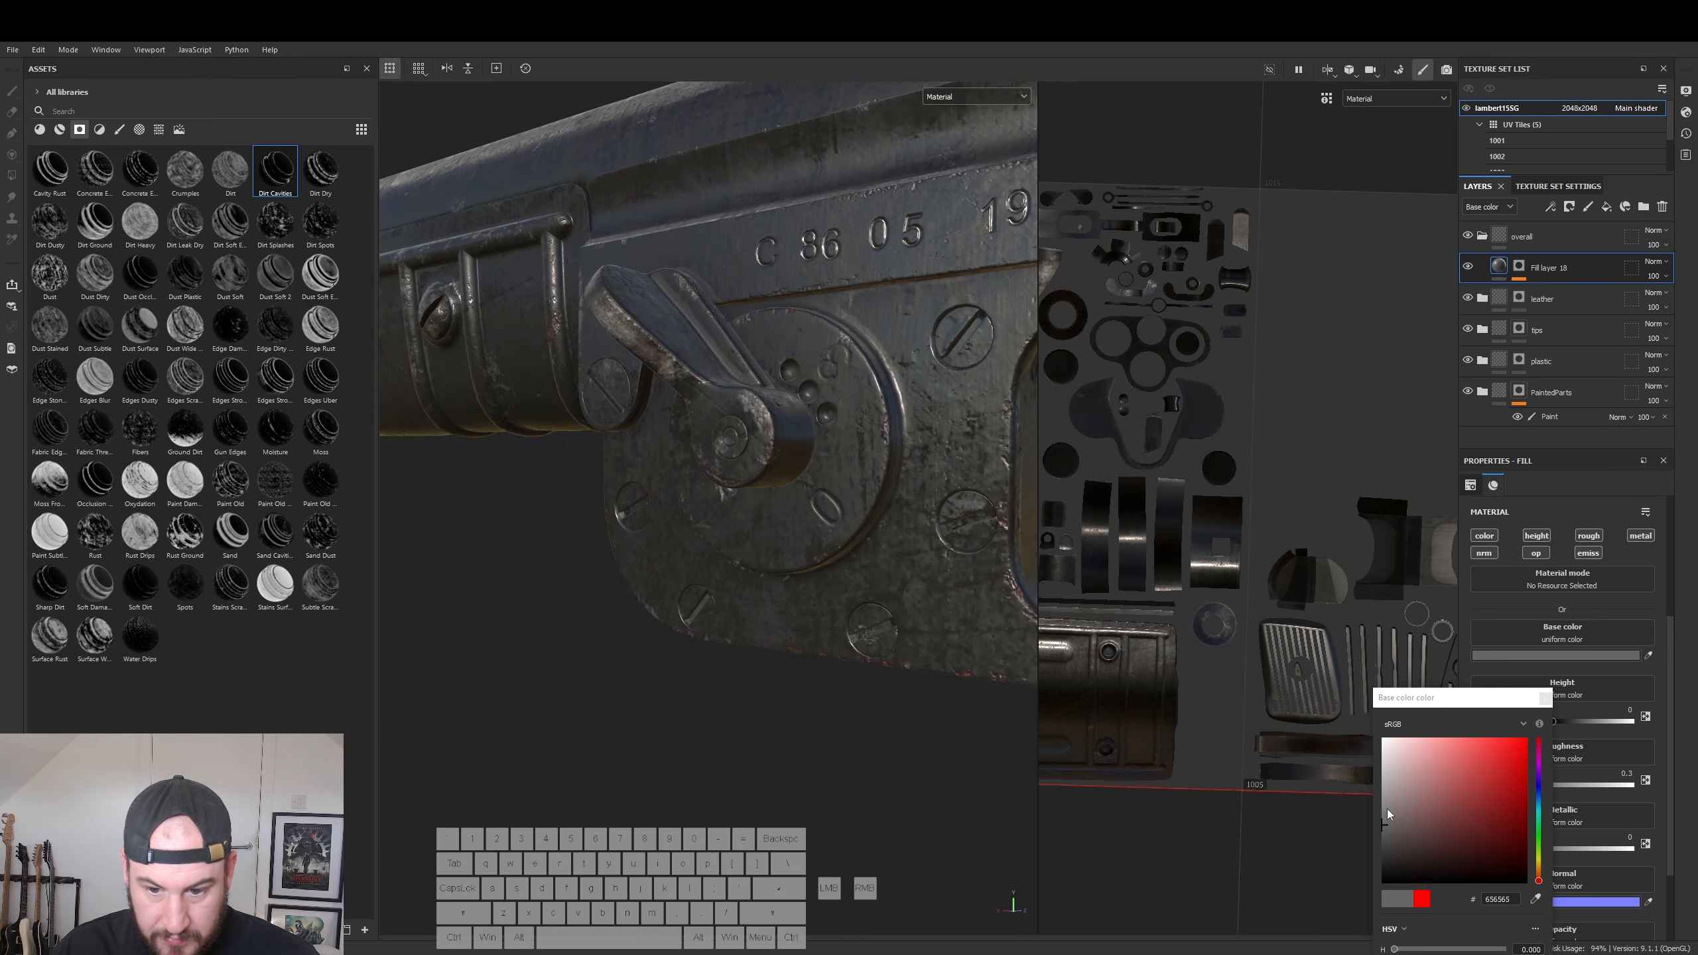
- Change the dirt fill layer's base color to a very dark brown and check it on the receiver
left_click_drag(1531, 878, 1471, 854)
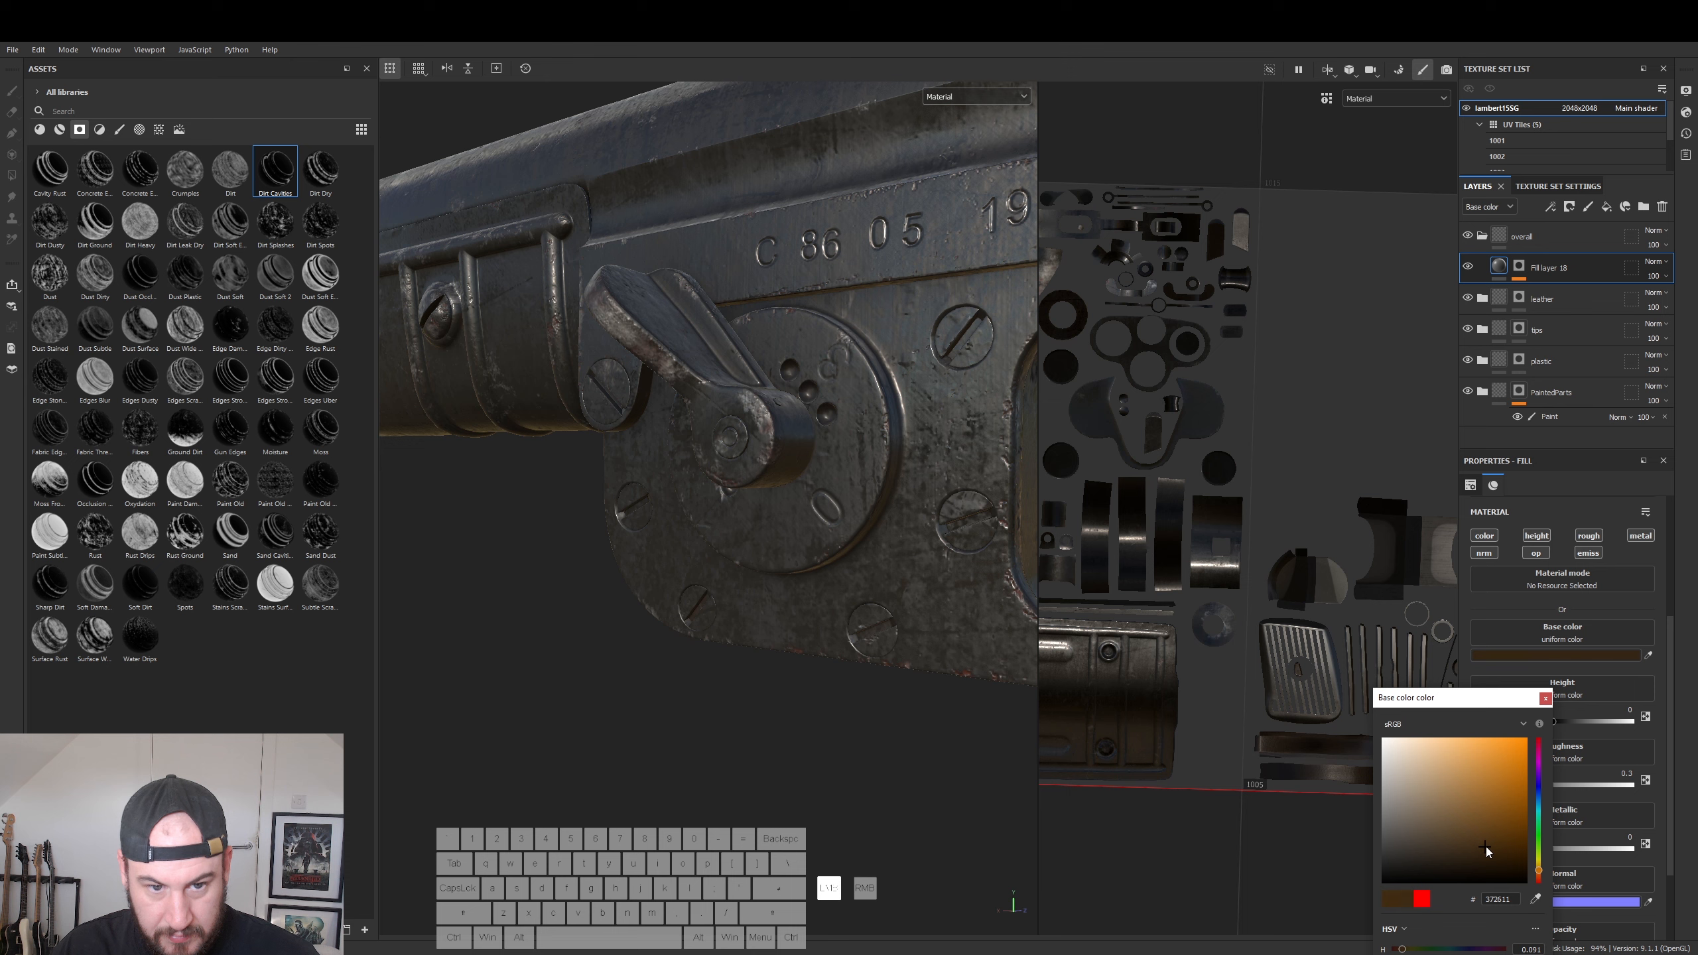
left_click(1502, 805)
left_click_drag(1475, 848, 1444, 870)
right_click_drag(643, 669, 502, 693, "alt")
middle_click_drag(642, 683, 415, 703, "alt")
left_click_drag(569, 719, 692, 695, "alt")
left_click(1545, 699)
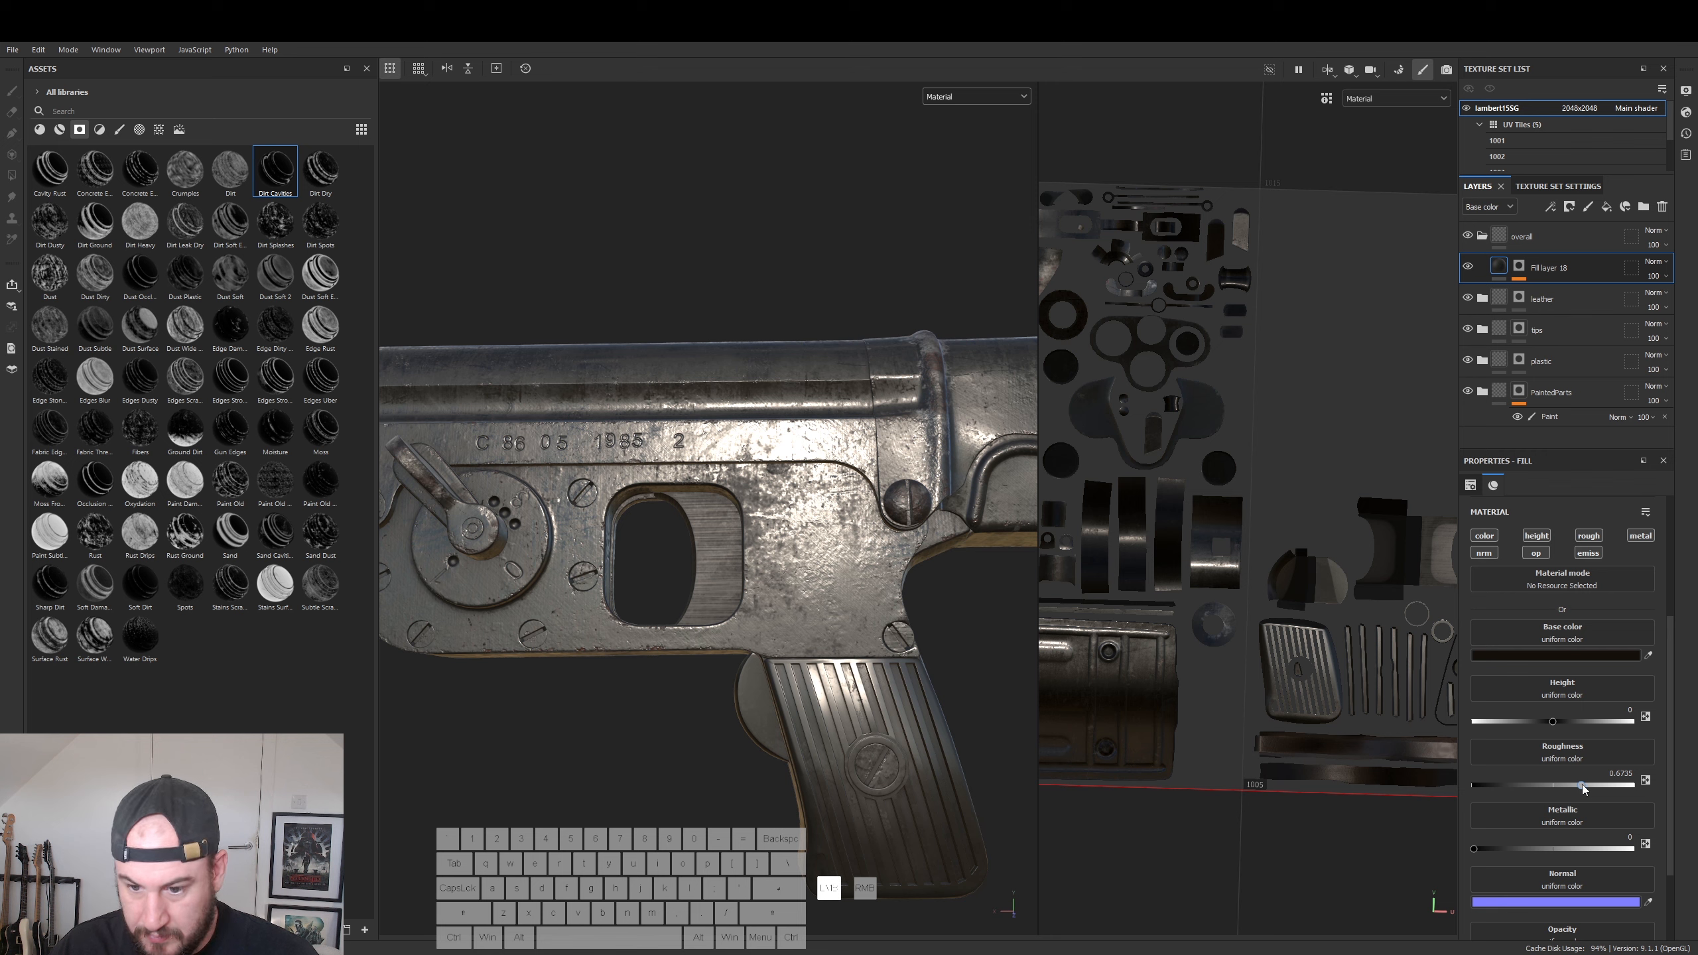
- Set the dirt fill layer's roughness to about 0.68 and review the dirt from the receiver to the muzzle
left_click_drag(1582, 785, 1584, 786)
left_click_drag(922, 649, 804, 679, "alt")
right_click_drag(804, 679, 639, 687, "alt")
left_click_drag(639, 687, 868, 709, "alt")
right_click_drag(868, 709, 602, 642, "alt")
middle_click_drag(454, 629, 871, 603, "alt")
middle_click_drag(428, 569, 869, 622, "alt")
right_click_drag(869, 622, 600, 611, "alt")
left_click_drag(601, 611, 645, 634, "alt")
right_click_drag(645, 633, 803, 600, "alt")
left_click_drag(804, 599, 755, 602, "alt")
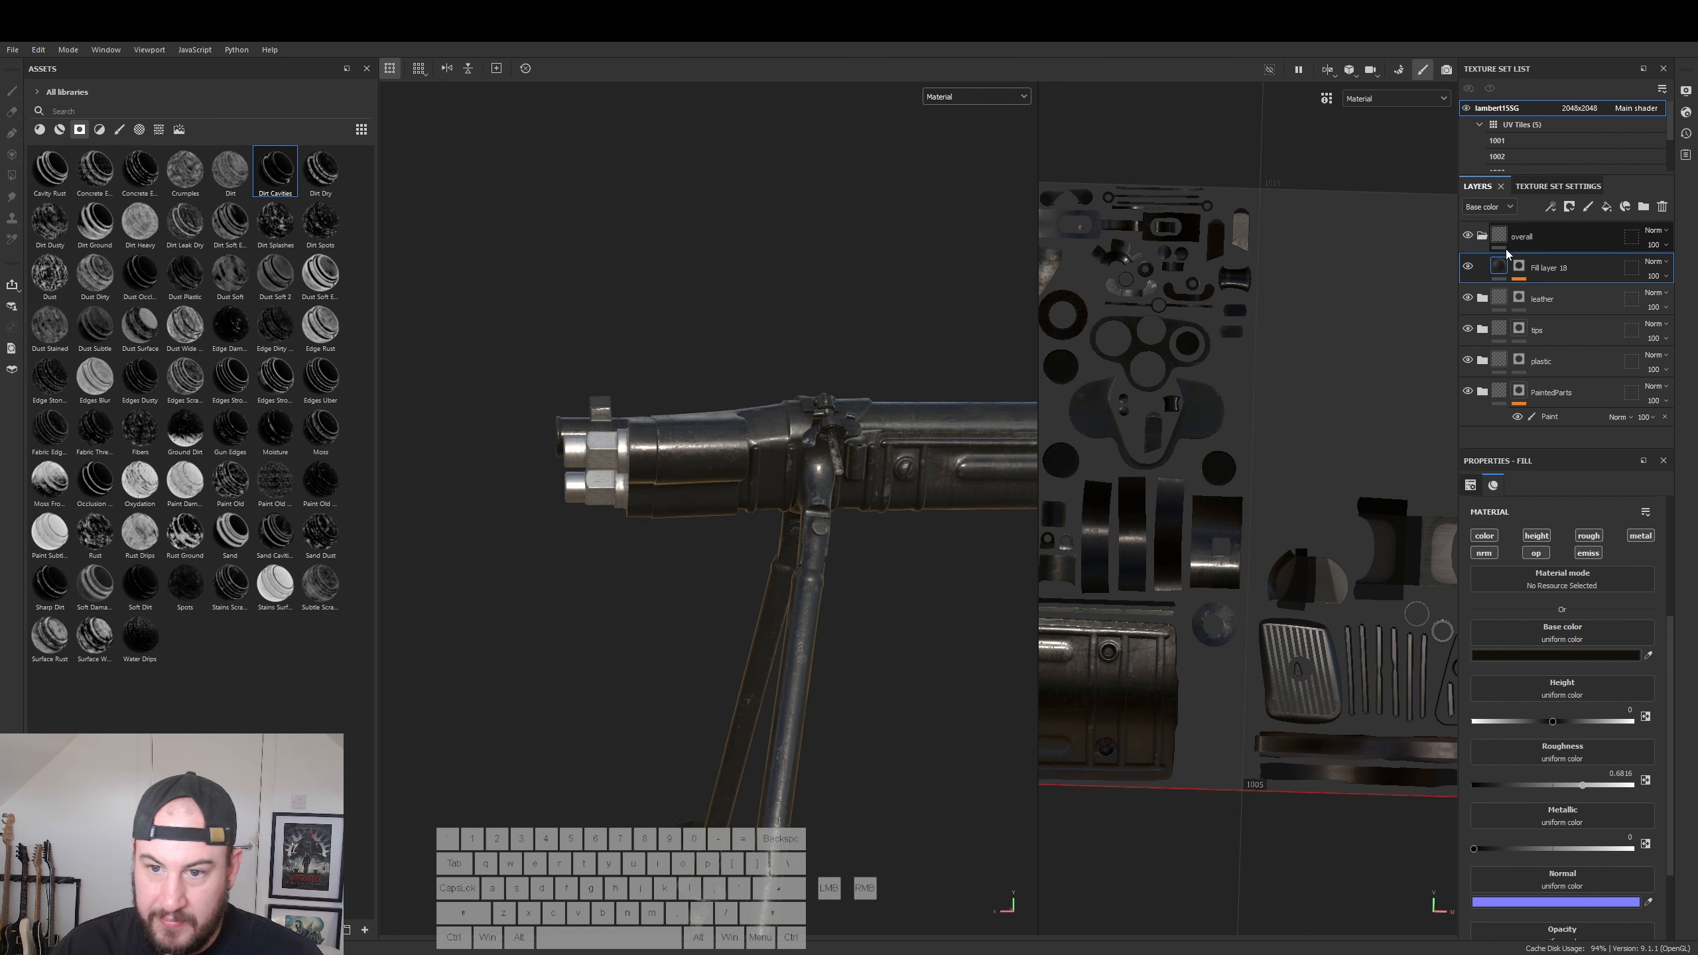
- Add a fill layer above the dirt layer in the overall folder and apply the Surface Rust smart mask to it
left_click(1607, 207)
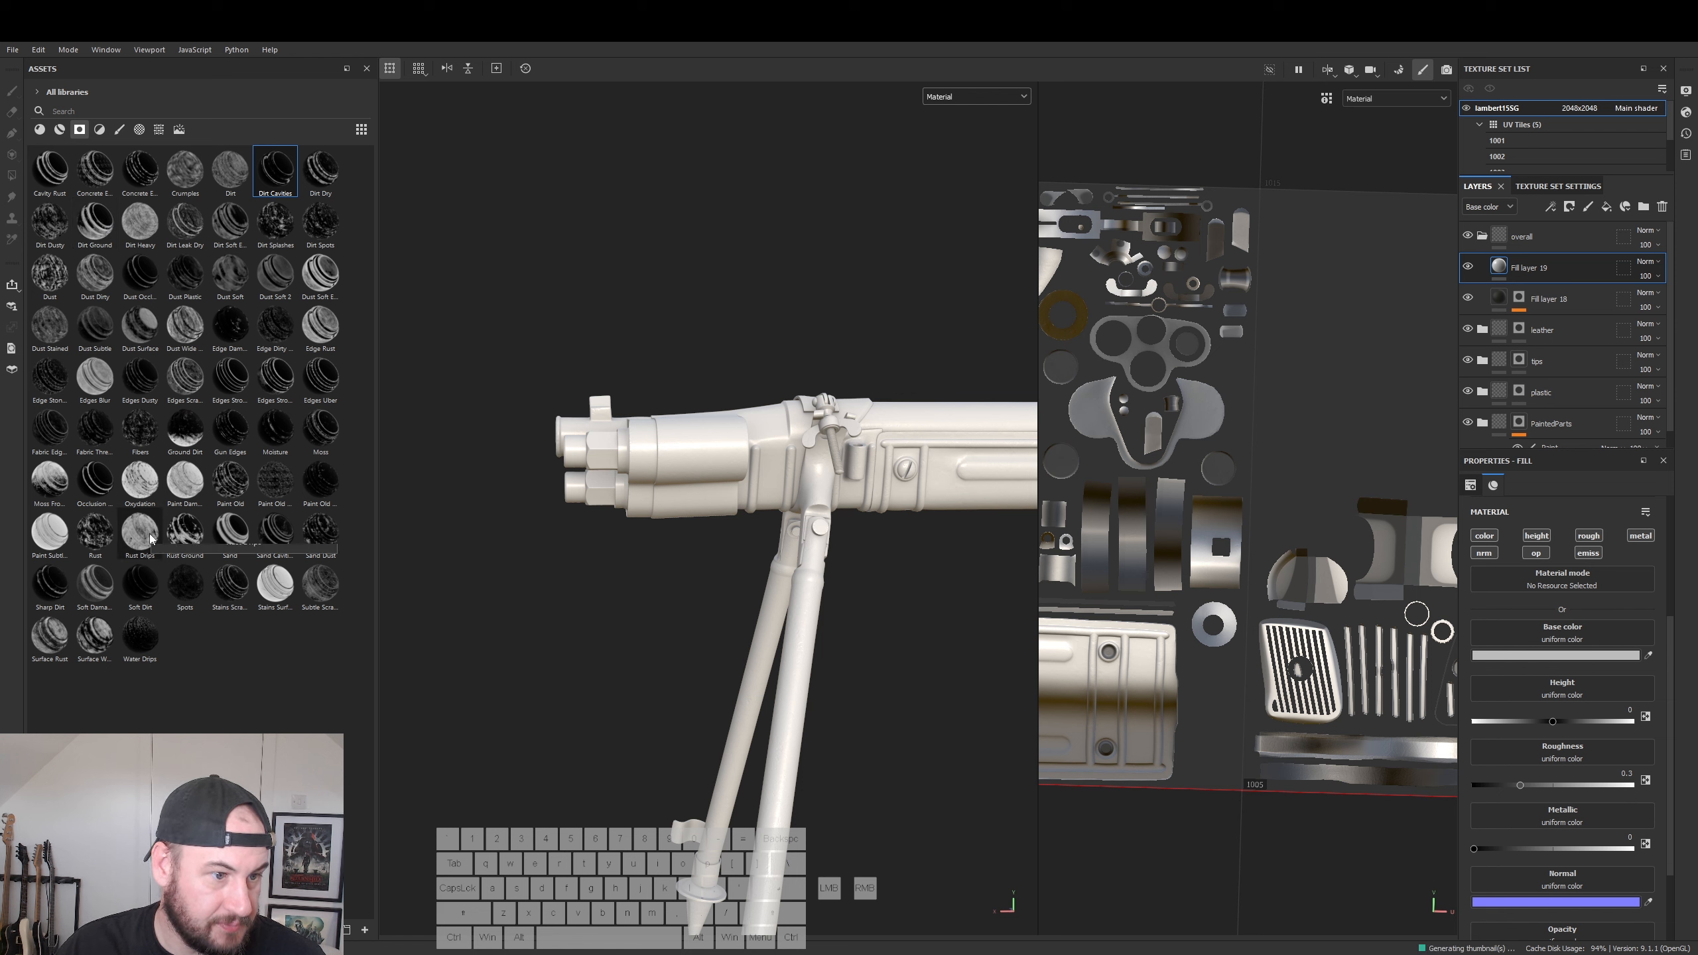
mouse_move(185, 537)
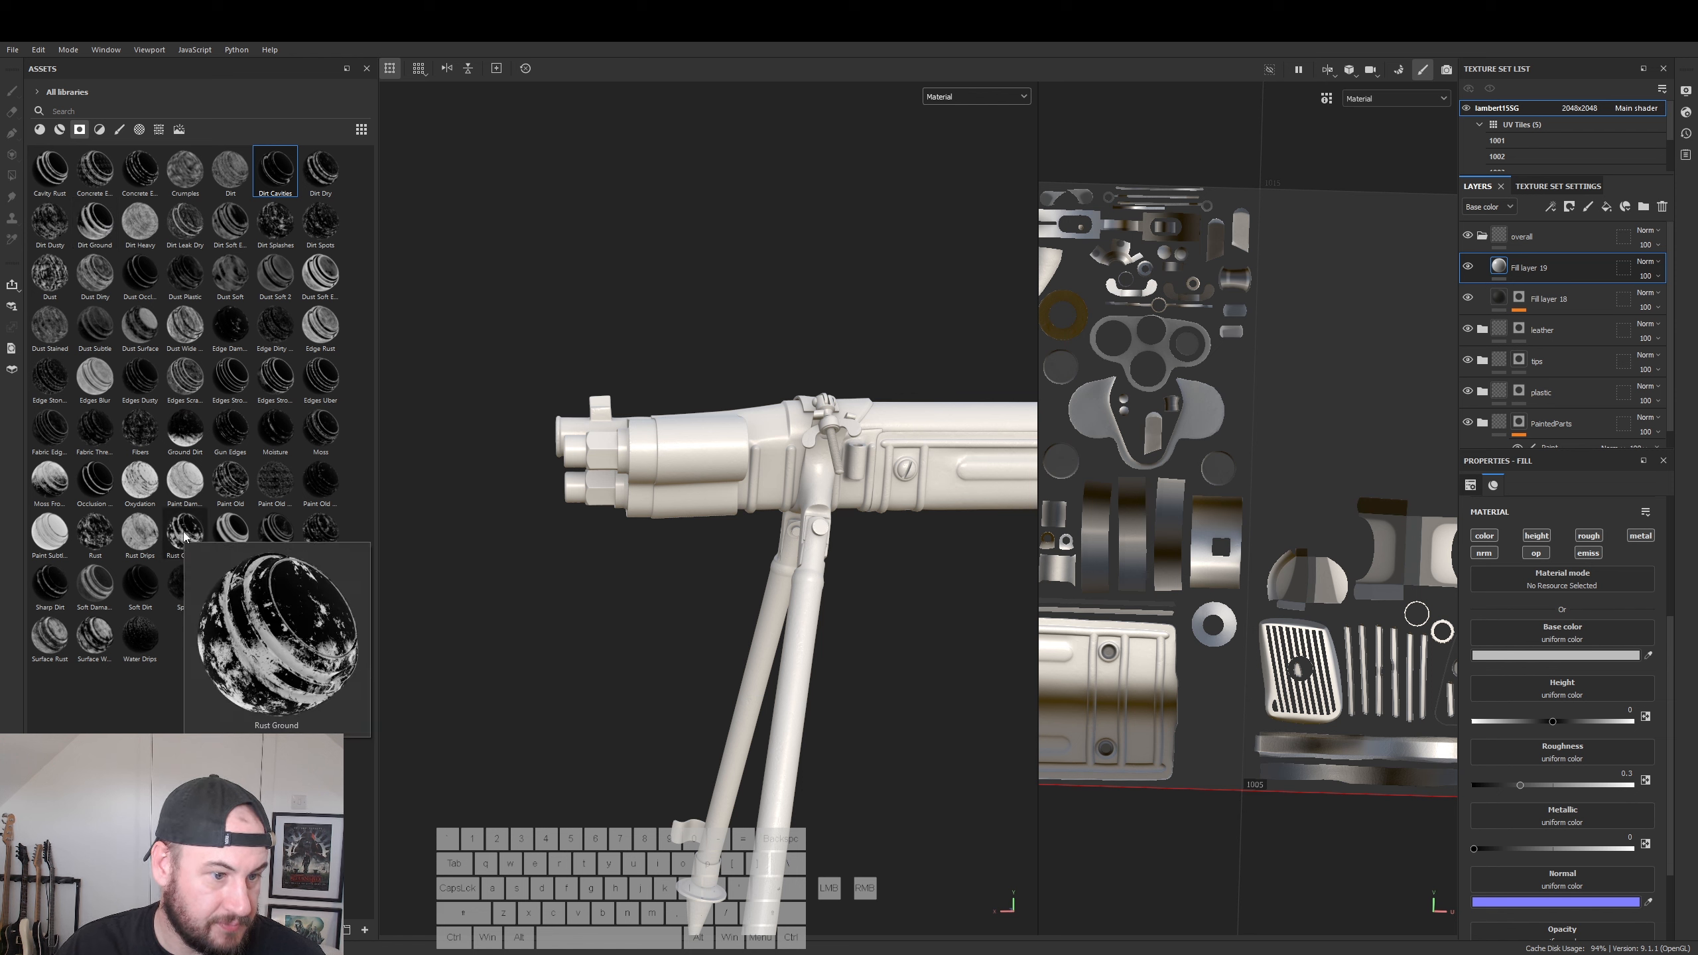
mouse_move(87, 547)
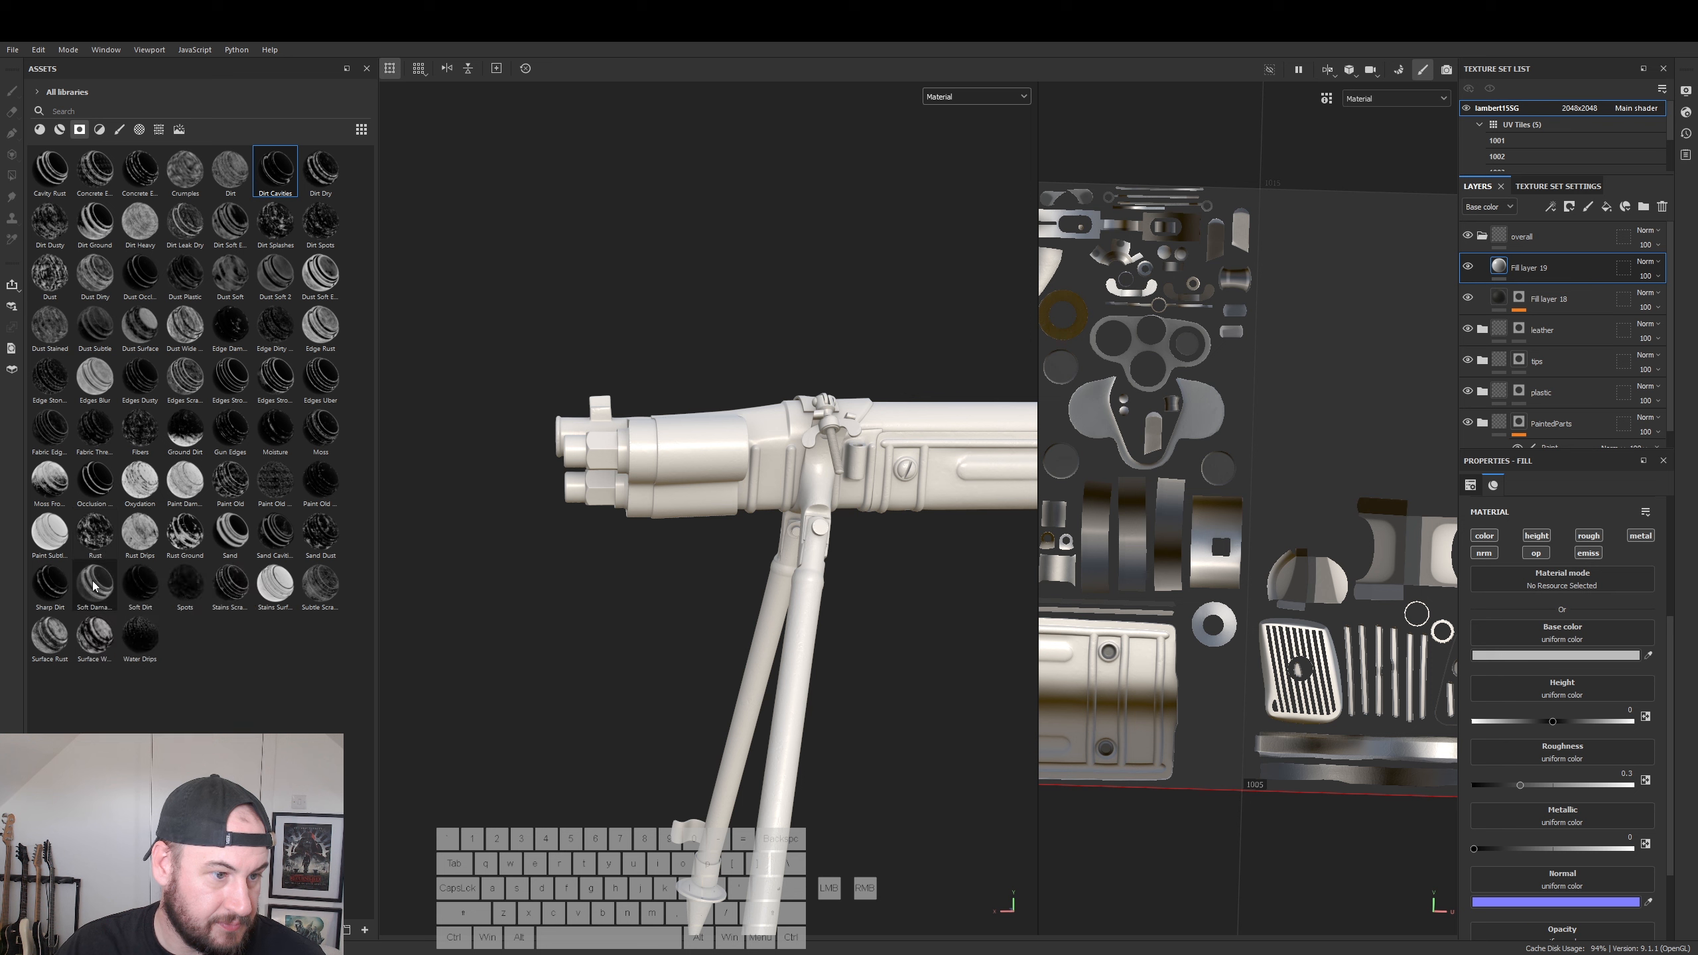
mouse_move(51, 627)
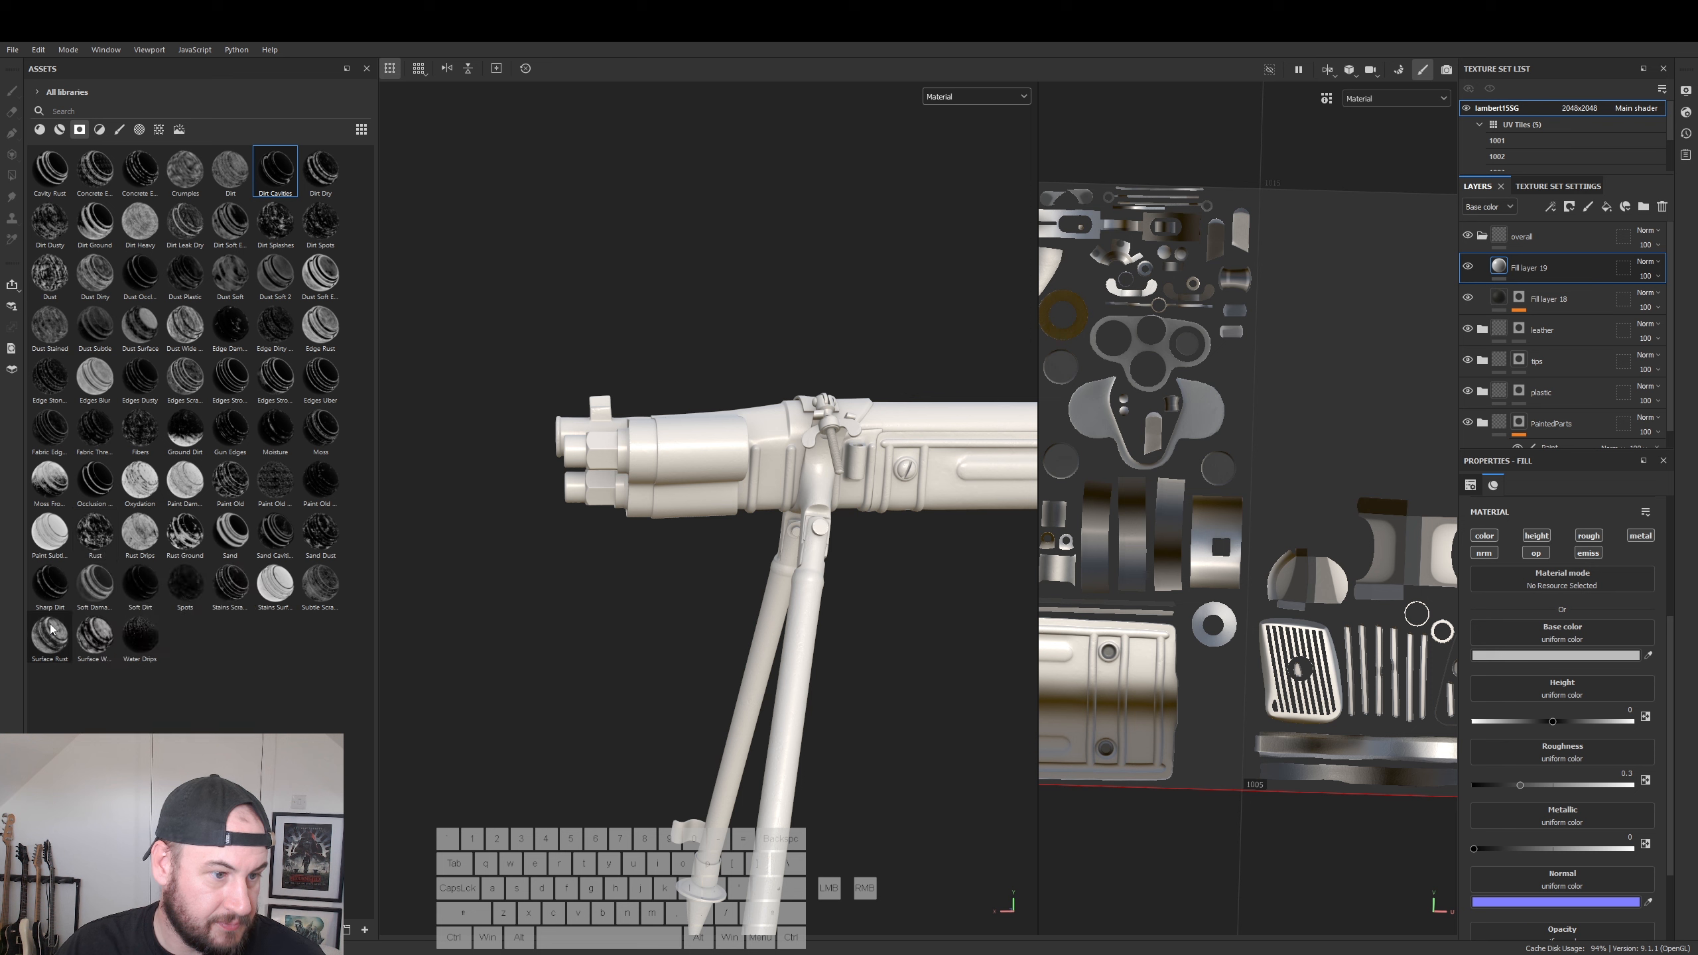
left_click(50, 634)
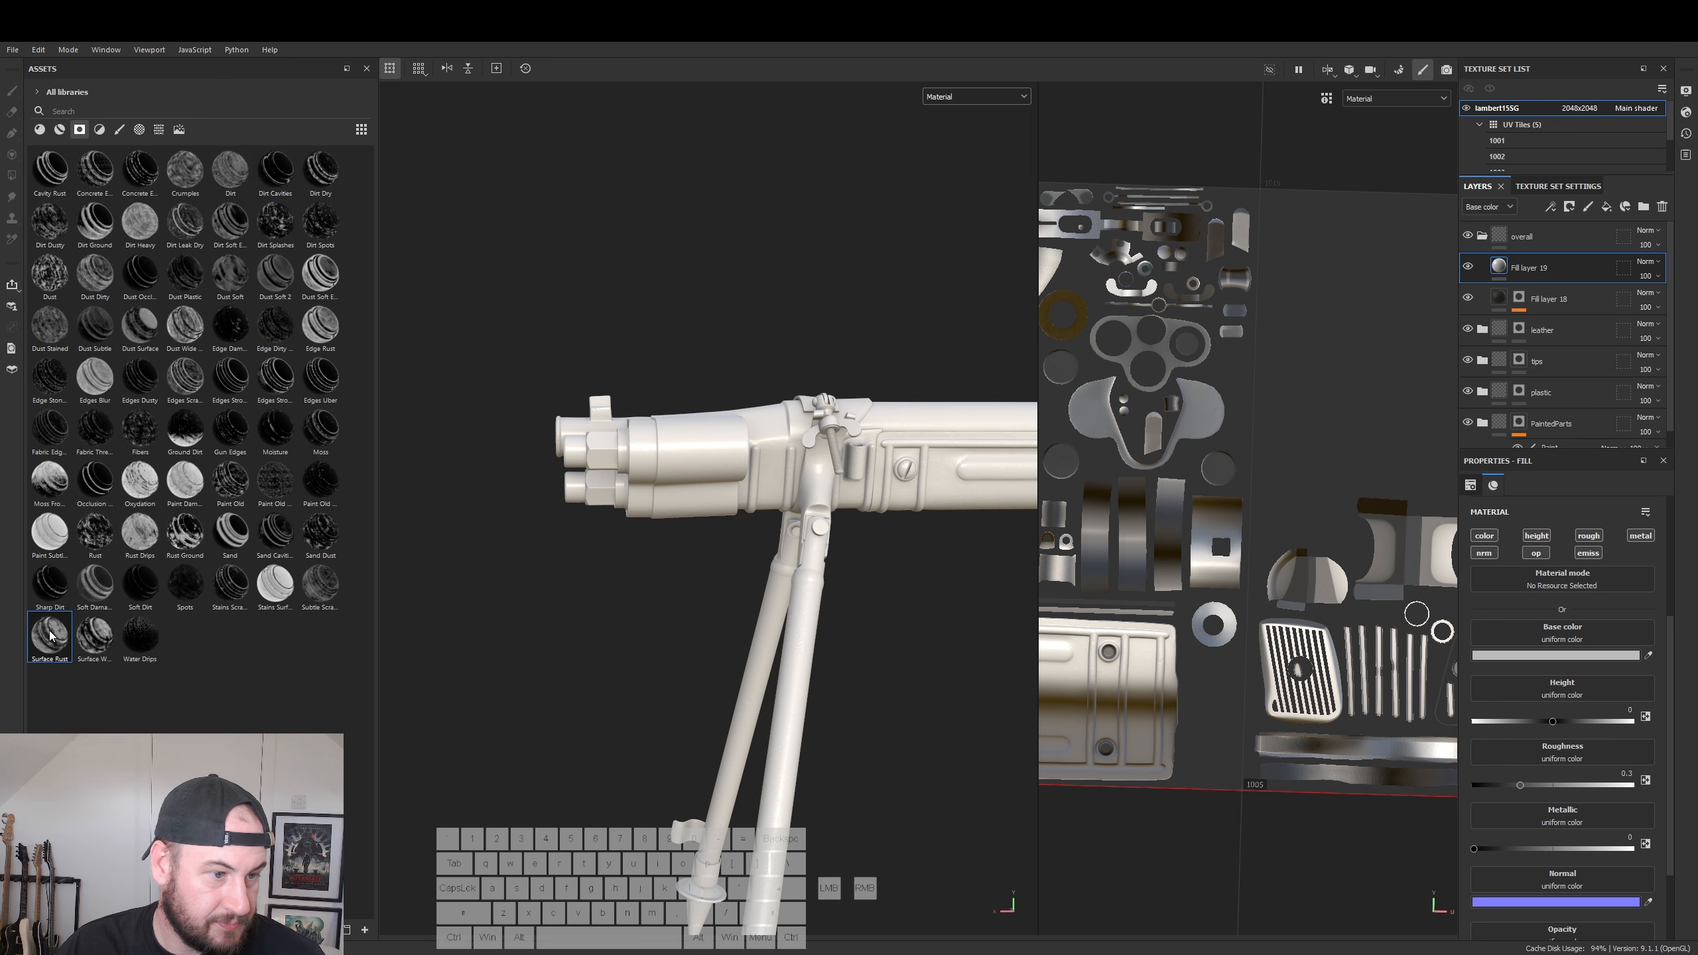
left_click_drag(40, 644, 1512, 270)
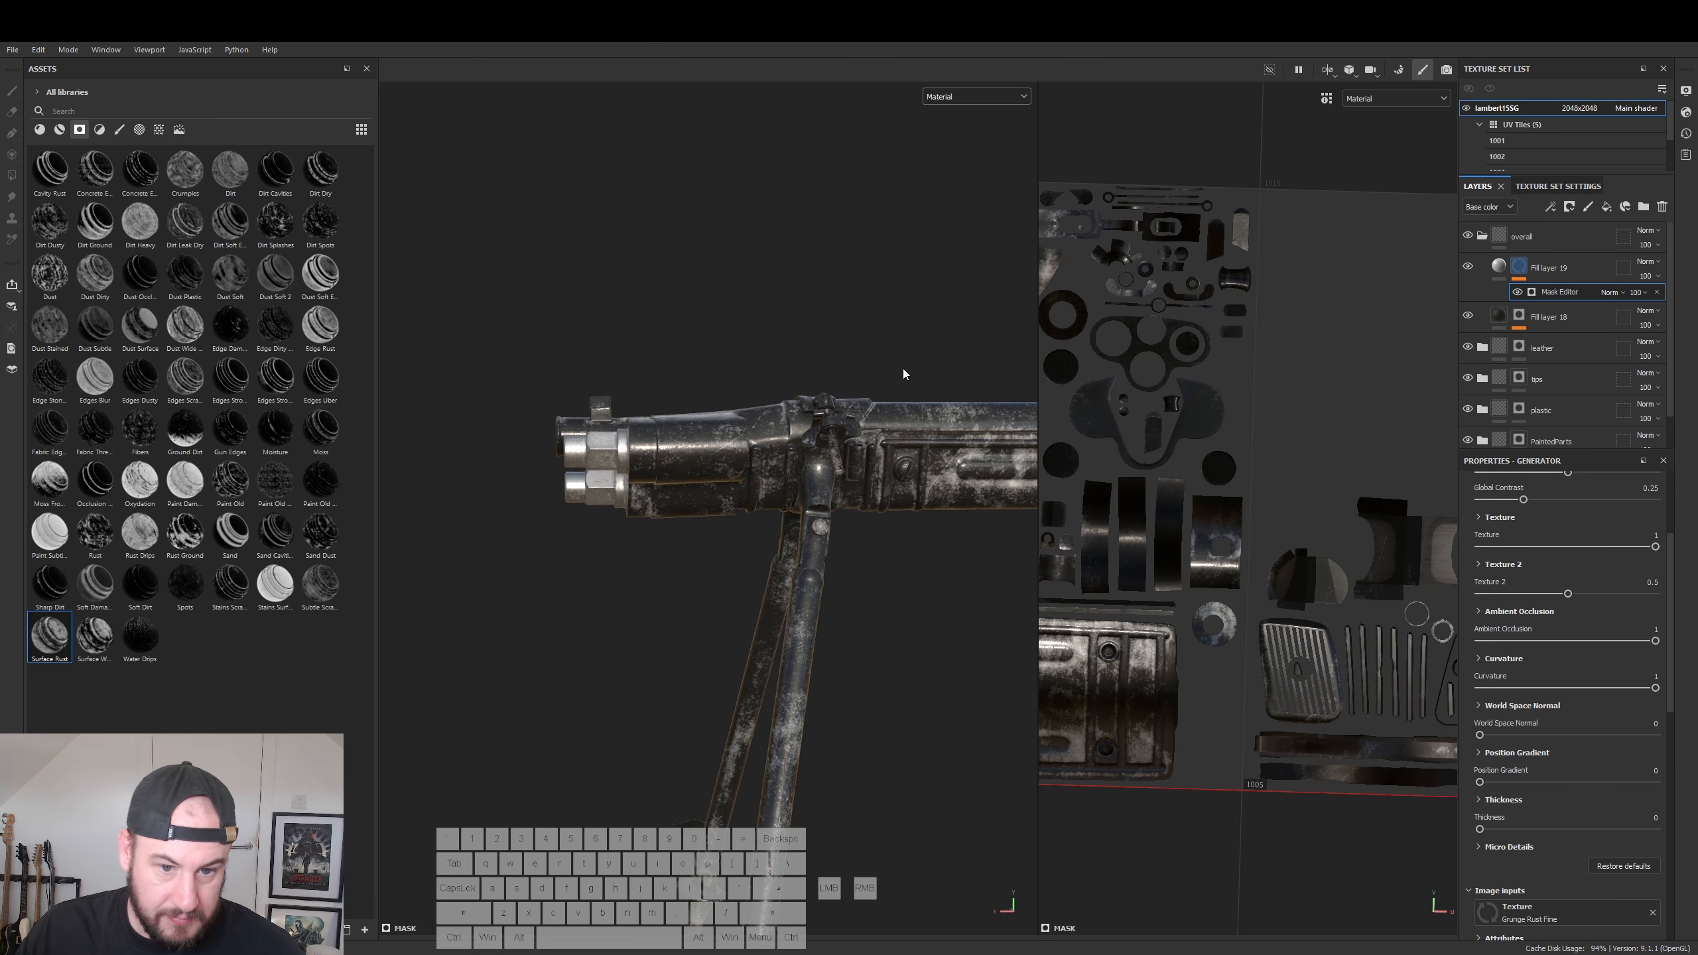
left_click_drag(703, 515, 890, 518, "alt")
right_click_drag(891, 519, 920, 477, "alt")
middle_click_drag(920, 477, 648, 492, "alt")
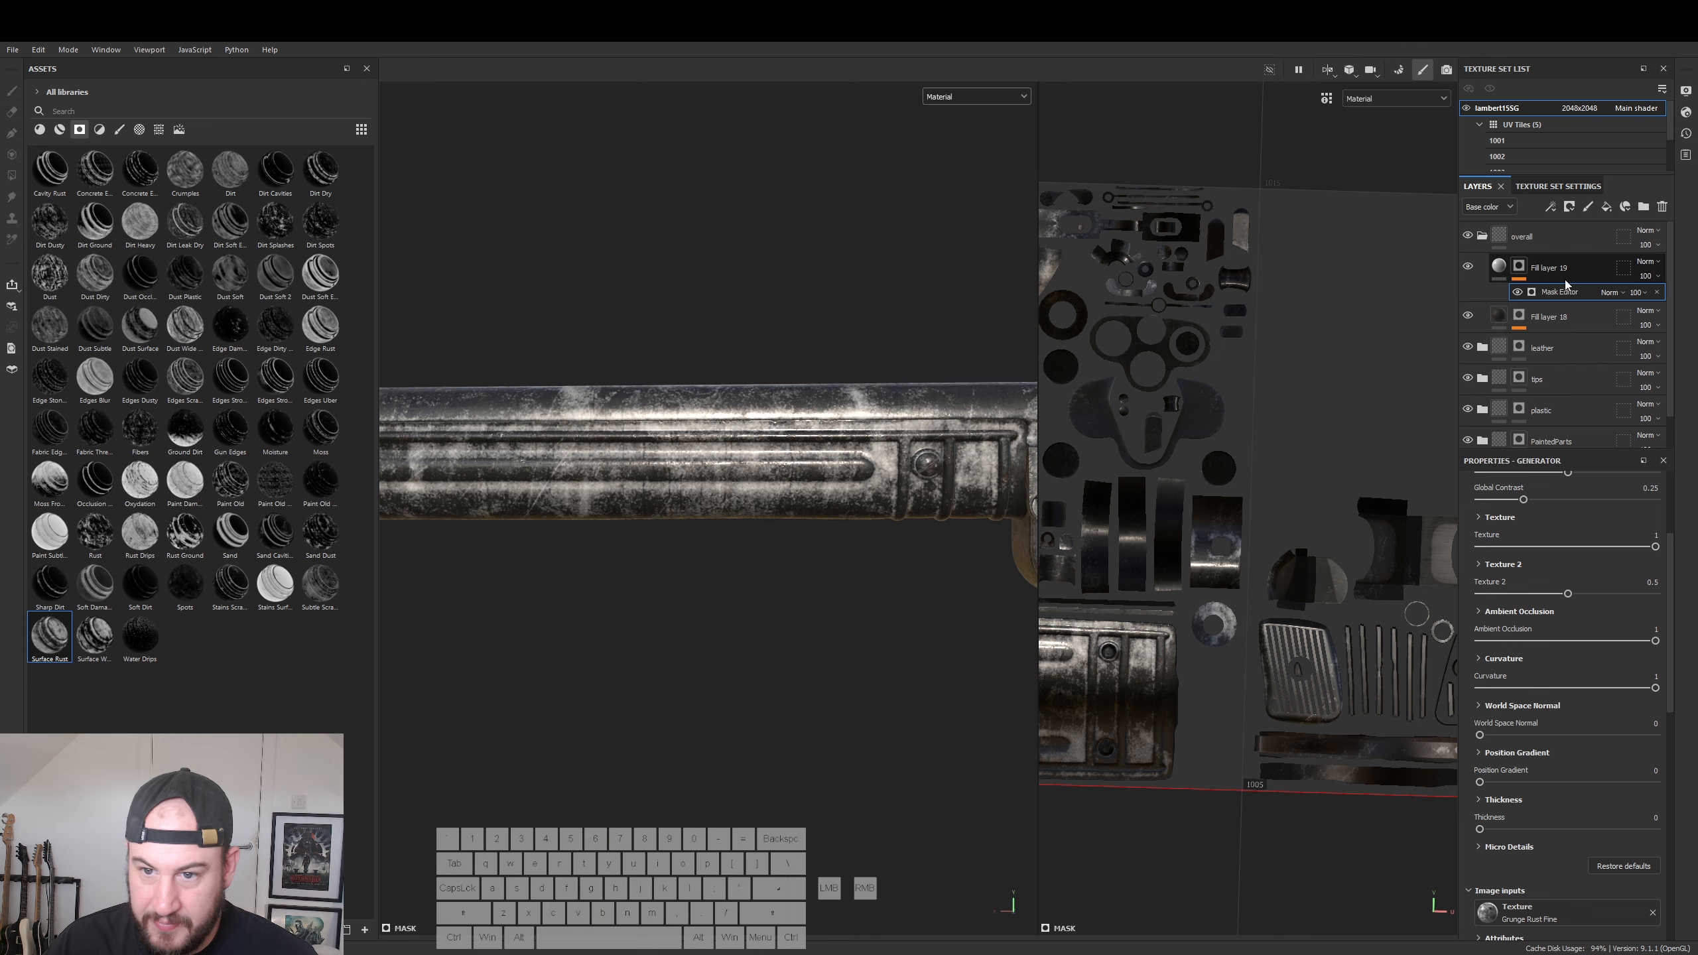
- Try Linear dodge, Divide, Disable, Linear burn and Darken as the rust layer's base color blending mode, then restore Normal
left_click(1497, 267)
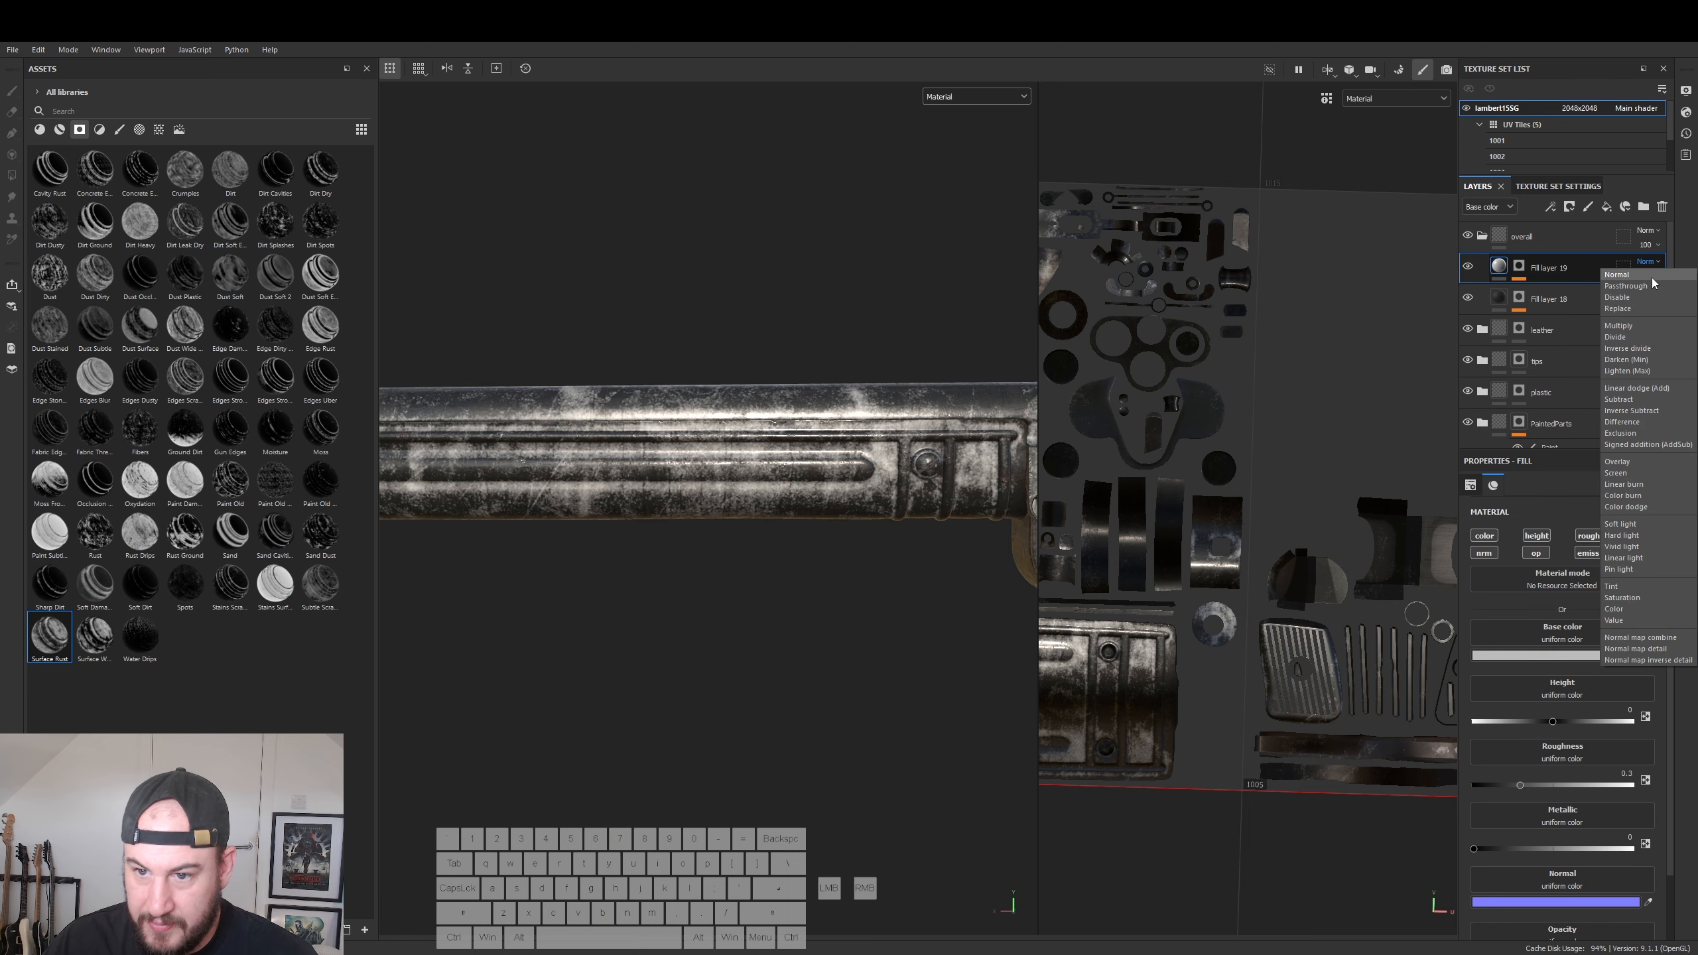
left_click(1643, 389)
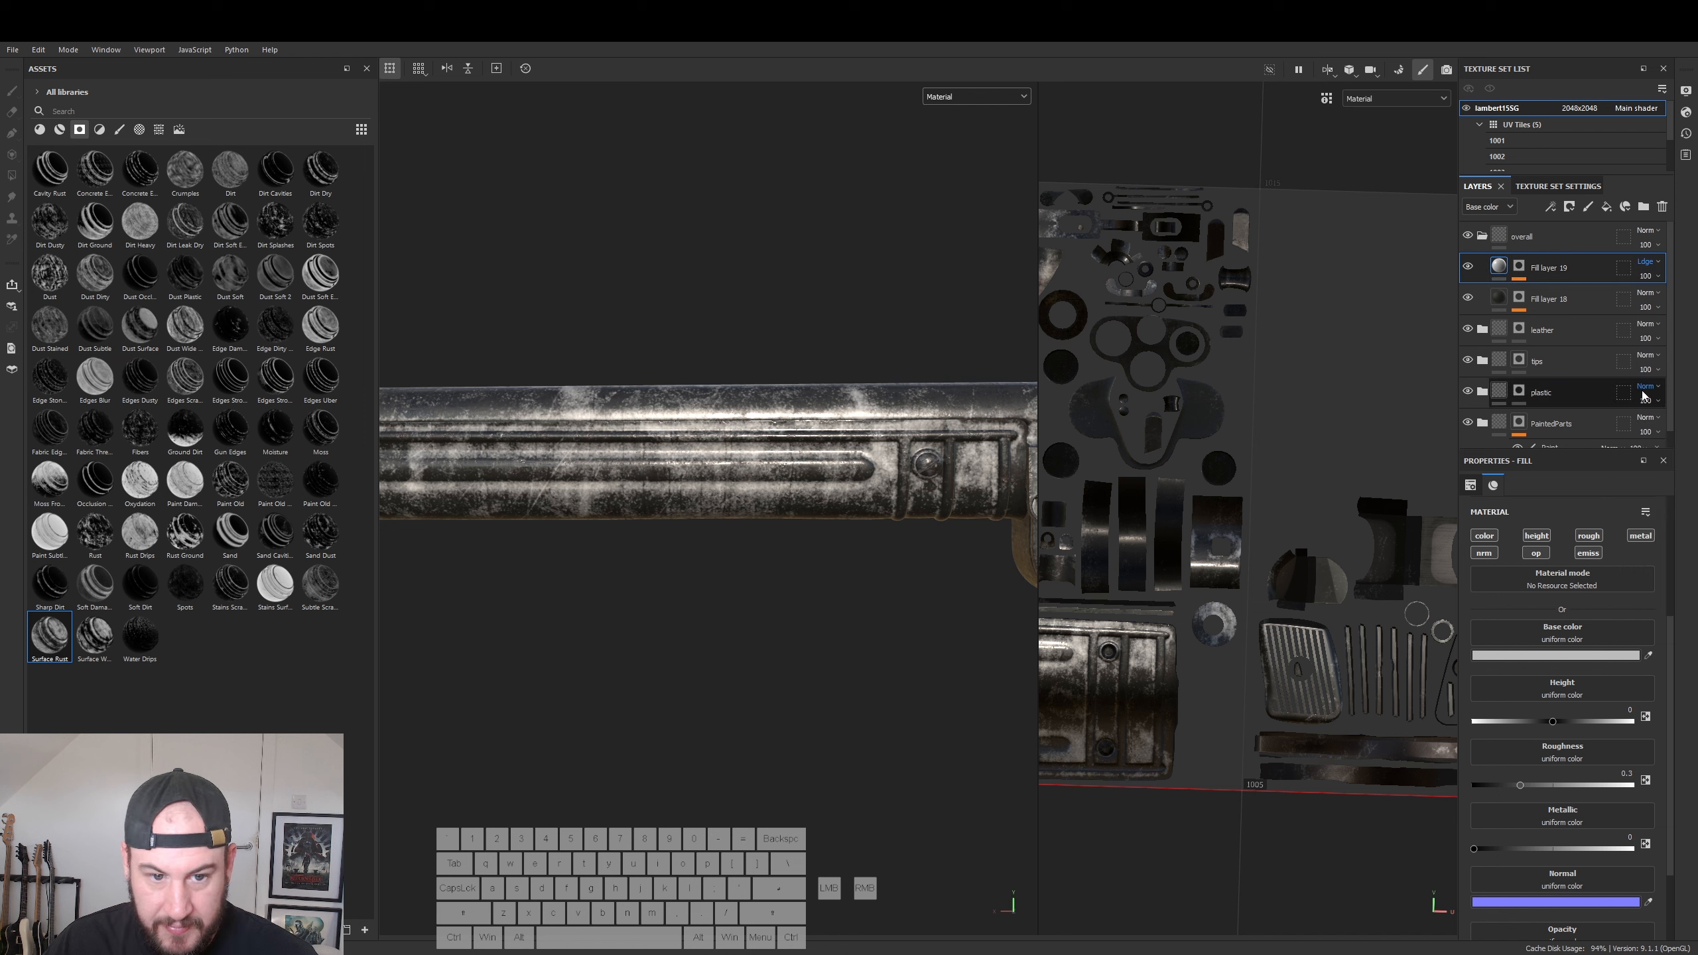
left_click(1650, 262)
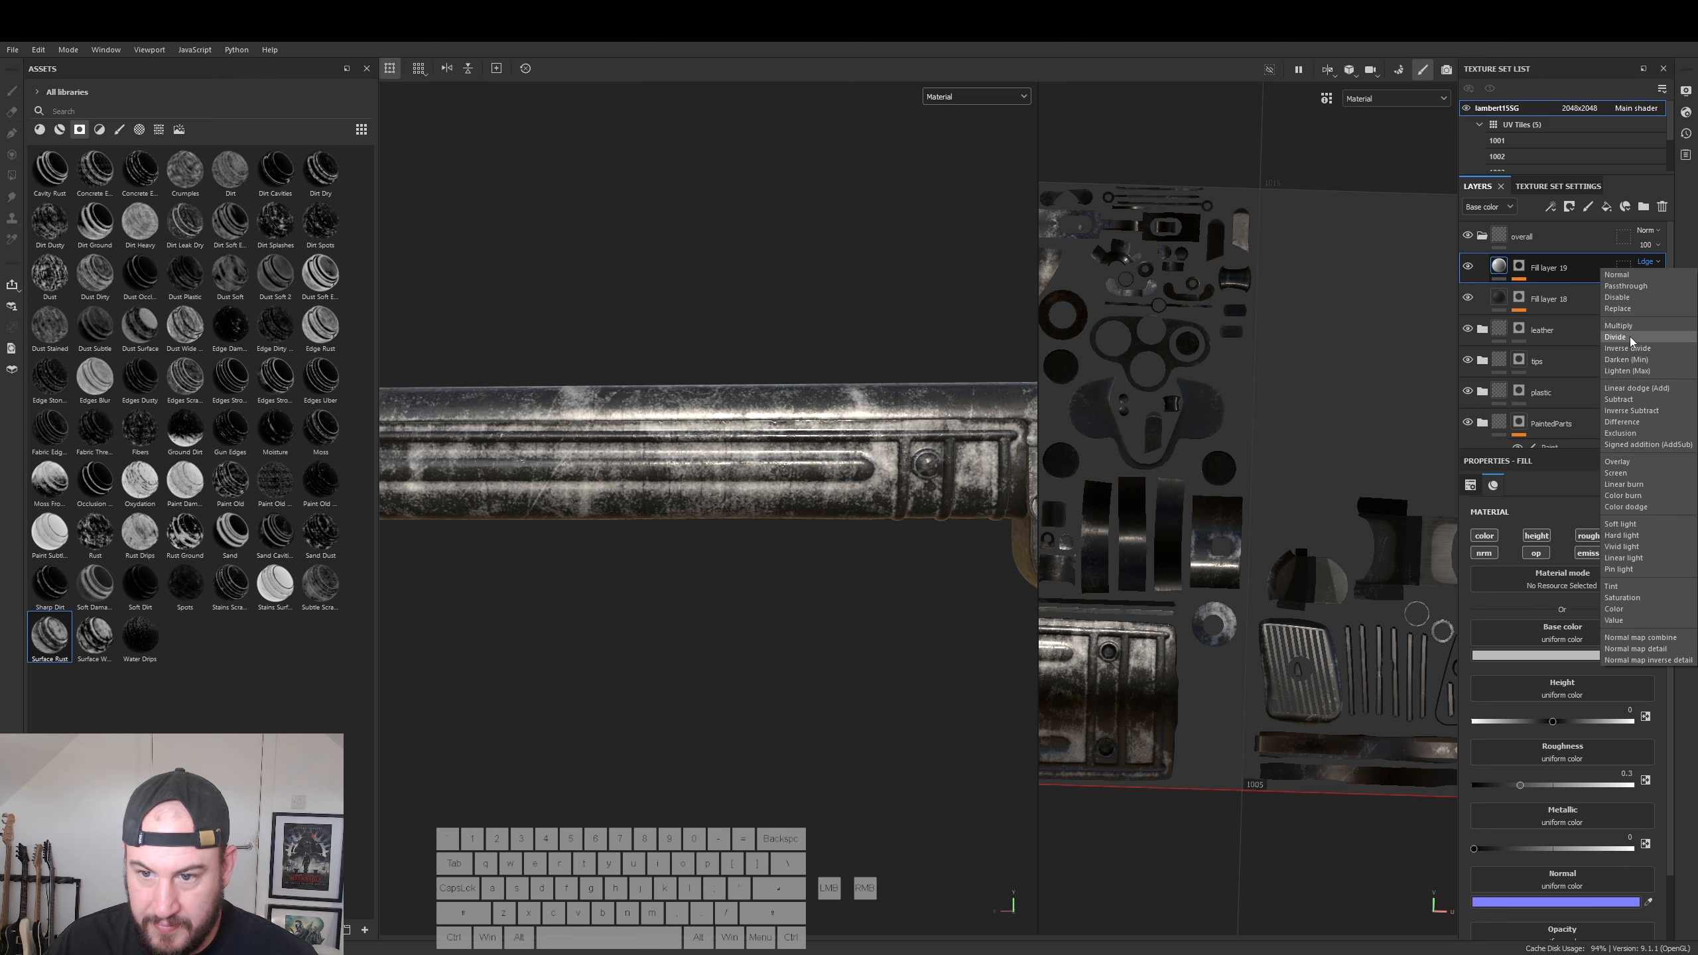
left_click(1630, 337)
left_click(1651, 263)
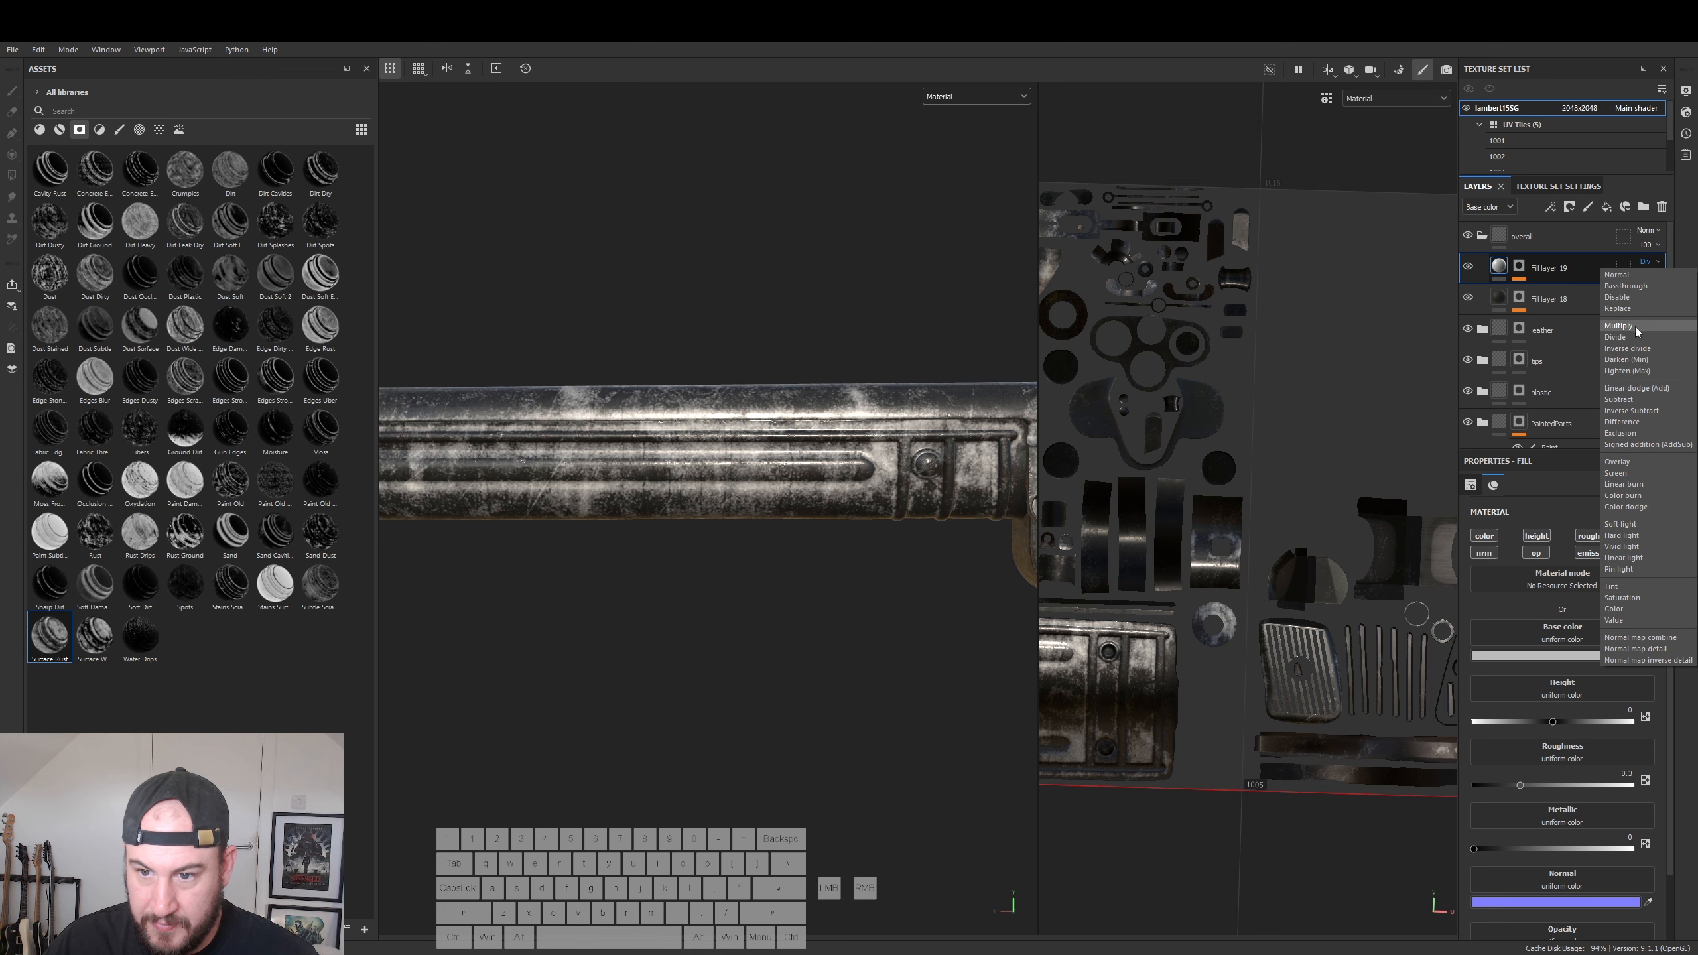
left_click(1629, 298)
left_click(1660, 263)
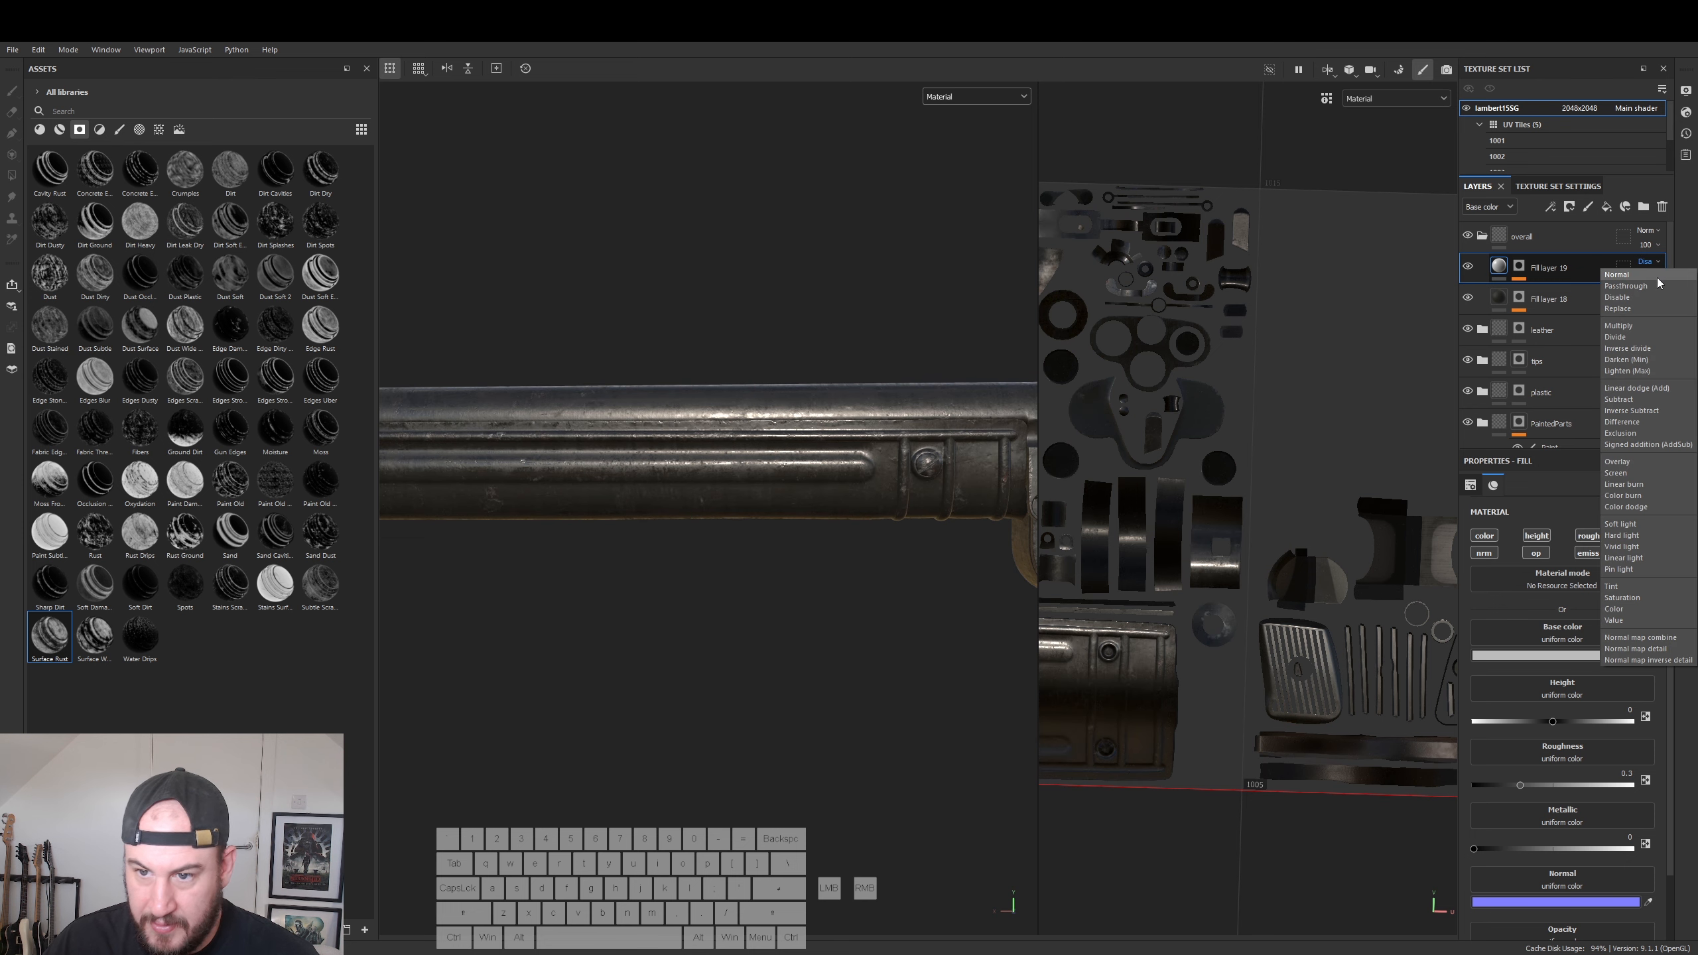
left_click(1630, 484)
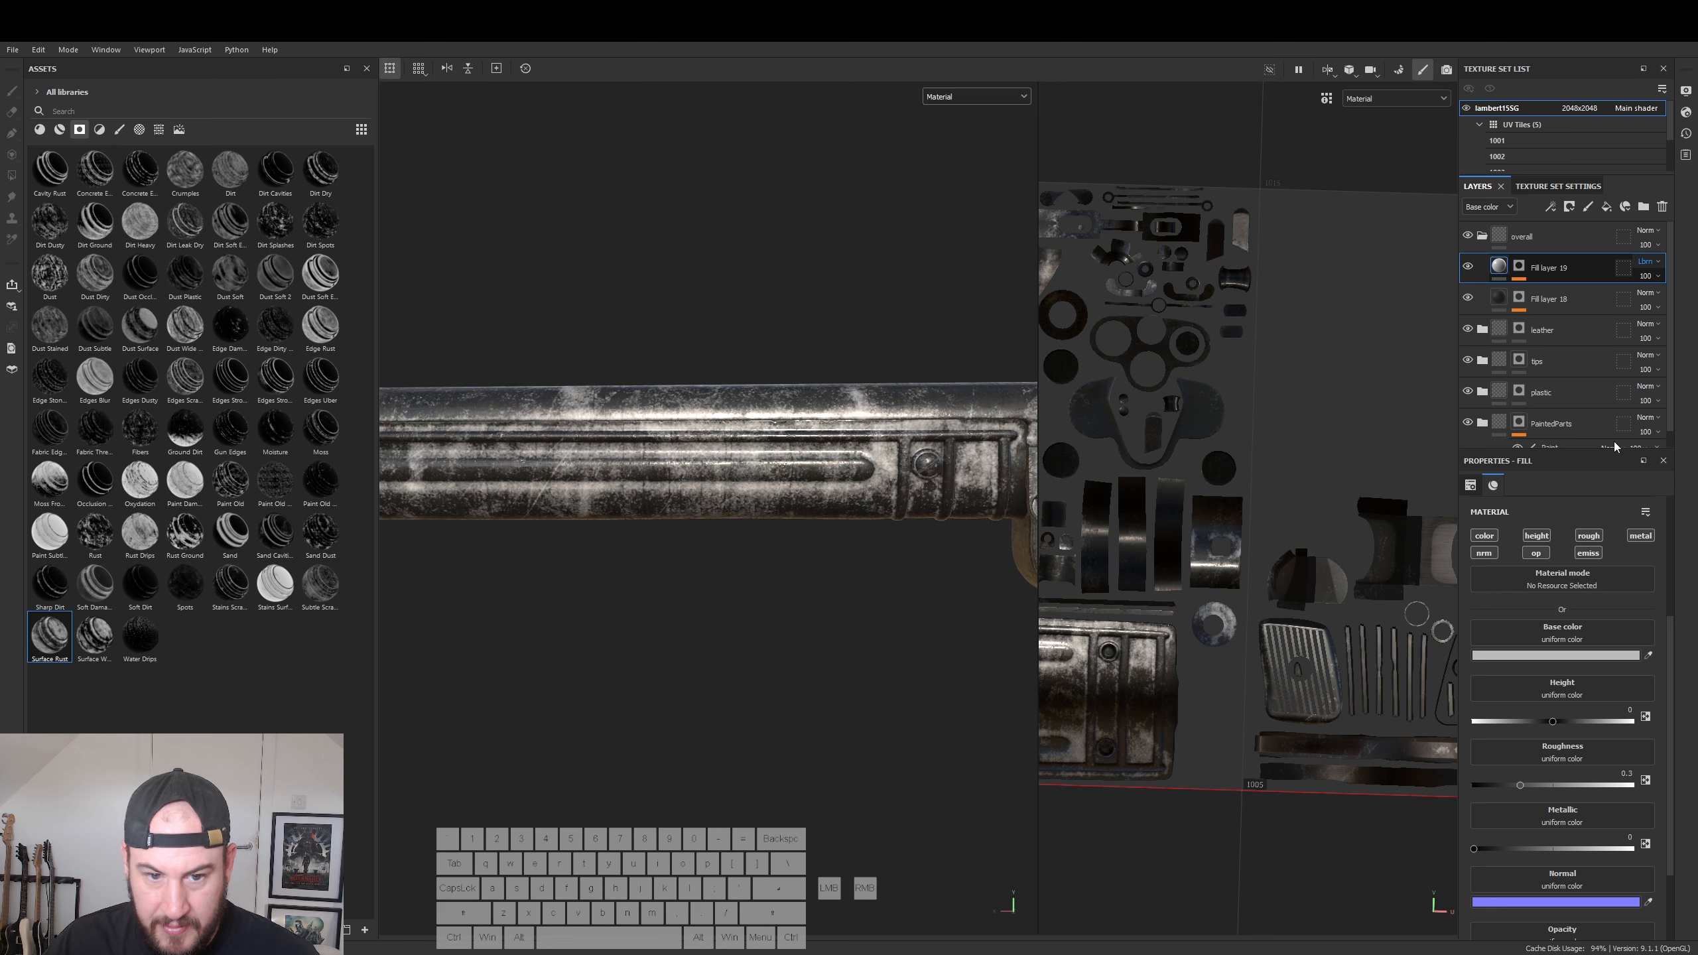
left_click(1653, 264)
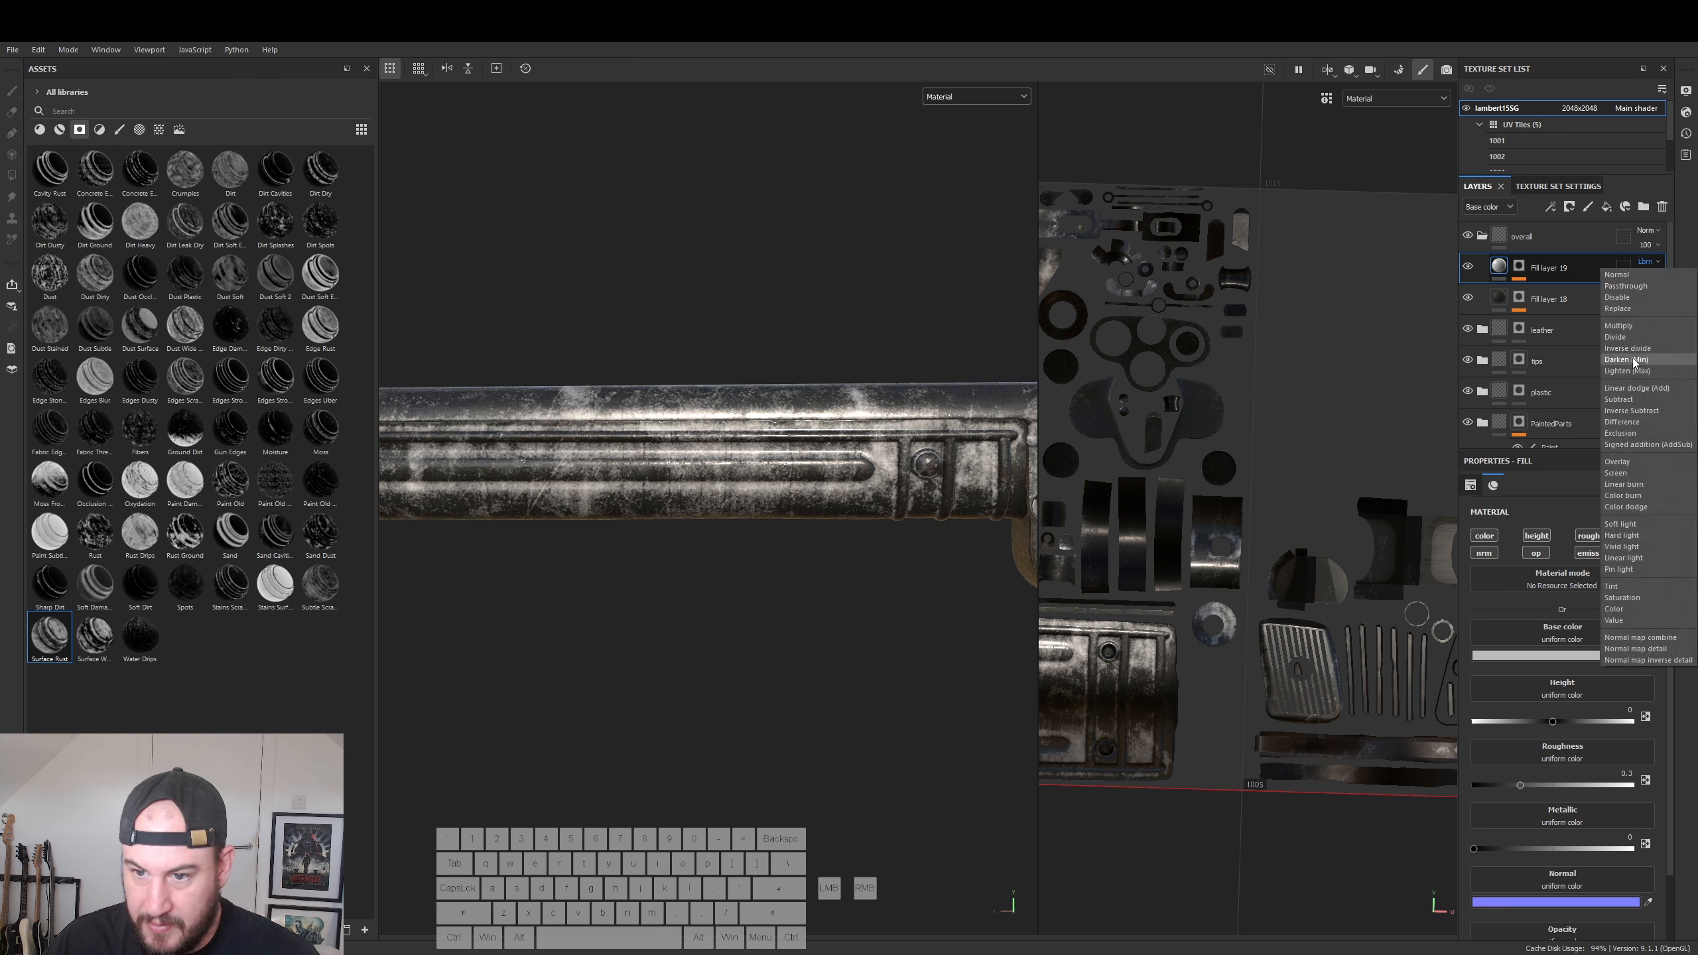
left_click(1626, 359)
left_click(1655, 262)
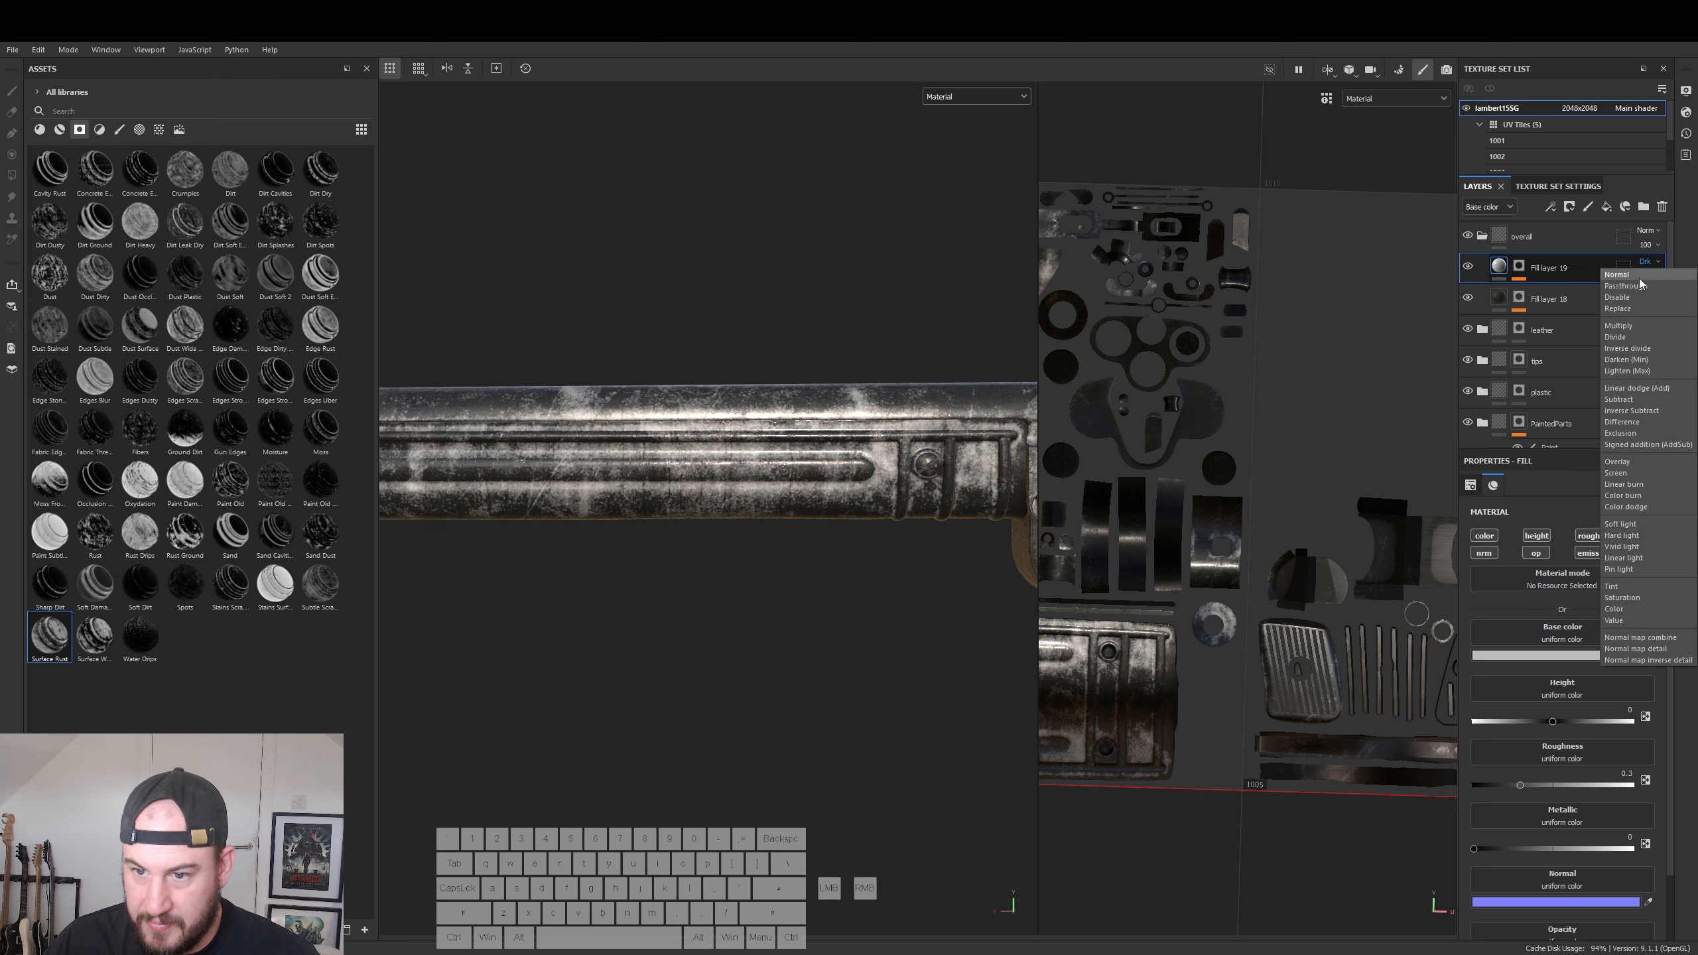
left_click(1640, 276)
- In the rust layer's Mask Editor, set Curvature to 0.39, Ambient Occlusion to 0.61 and Position Gradient to 0.21
left_click_drag(736, 562, 836, 562, "alt")
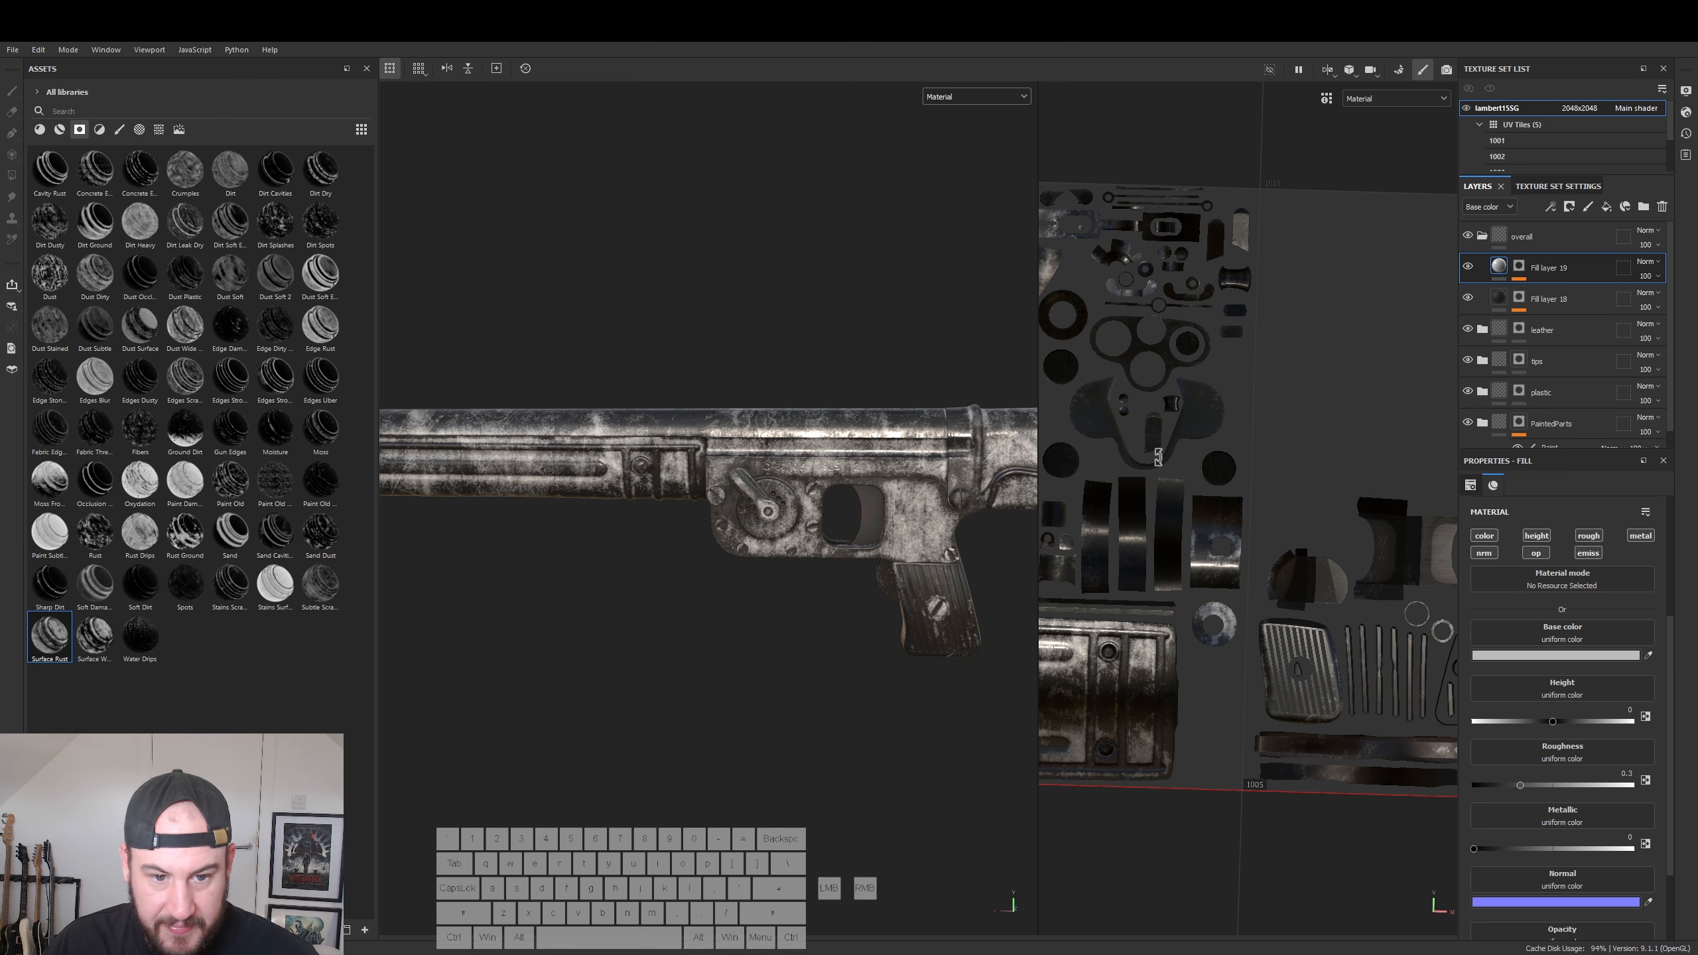
left_click(1518, 268)
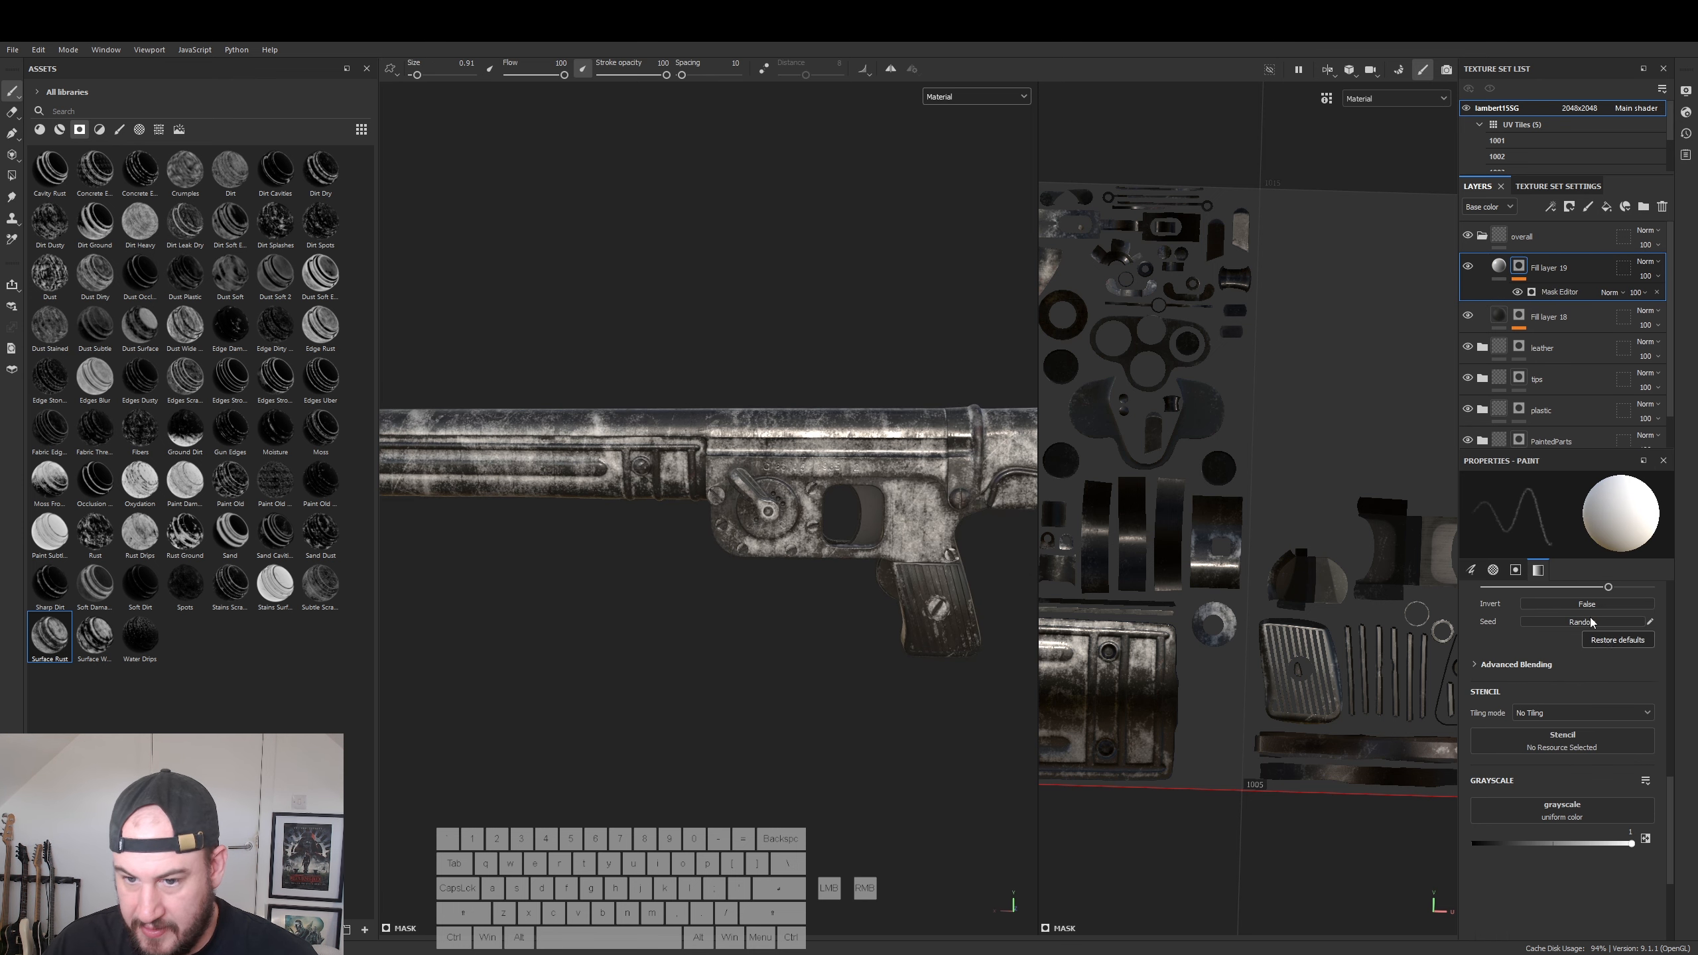
left_click(1553, 293)
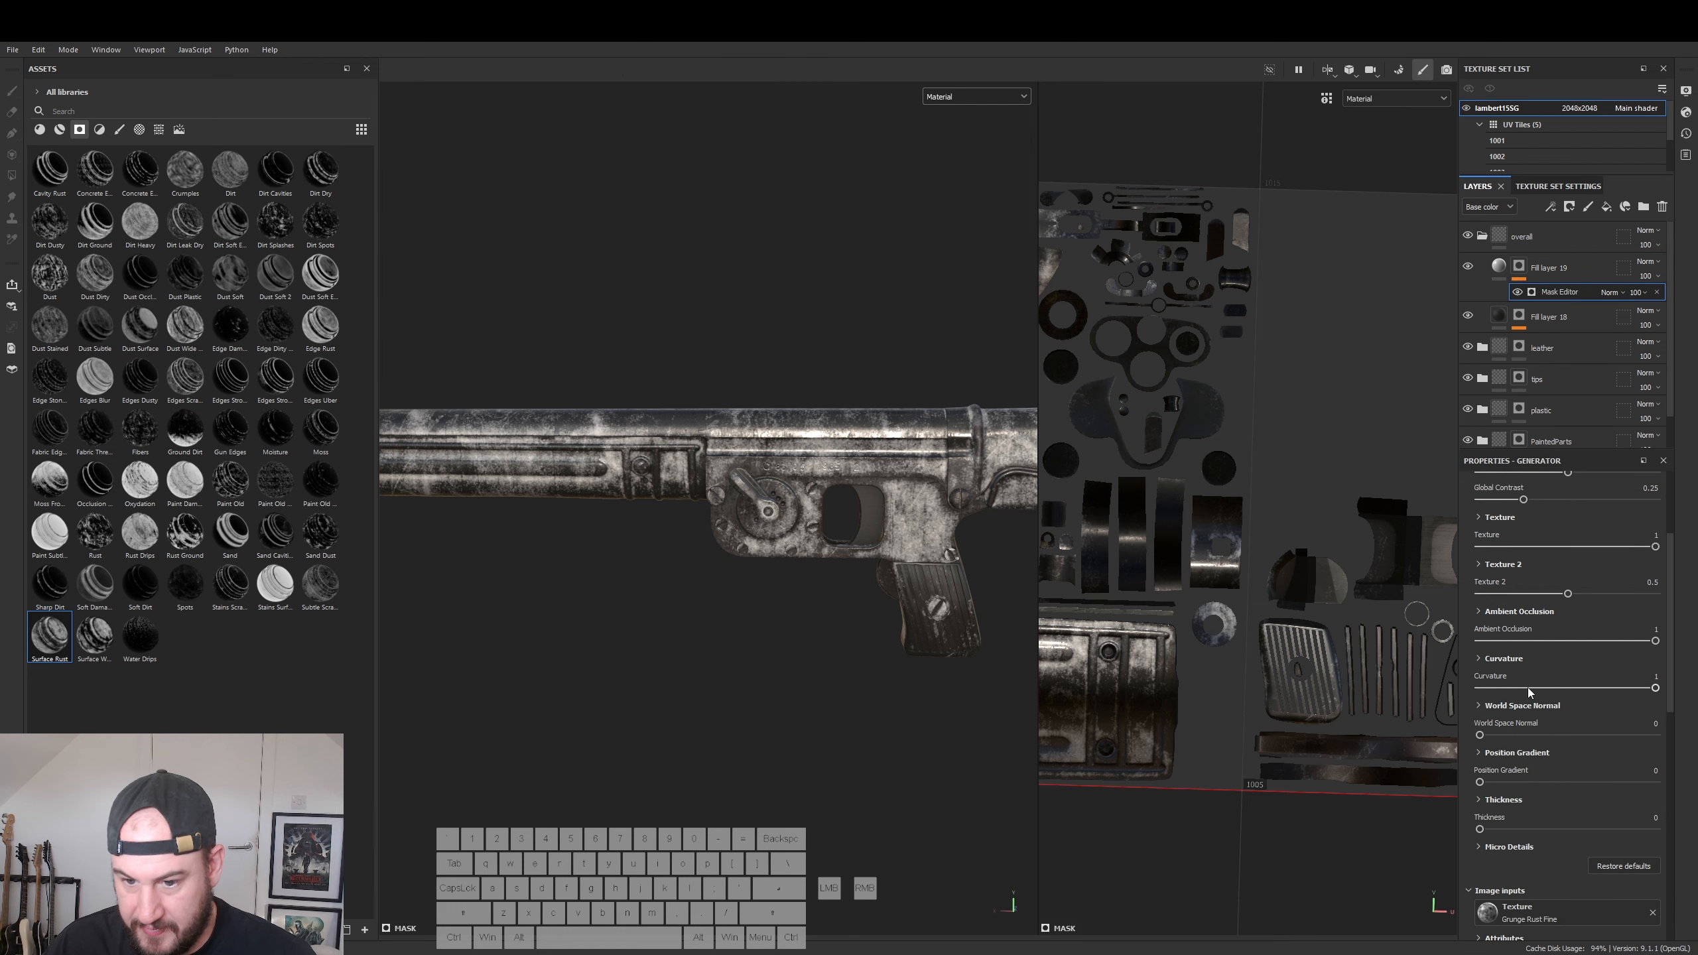
left_click(1549, 688)
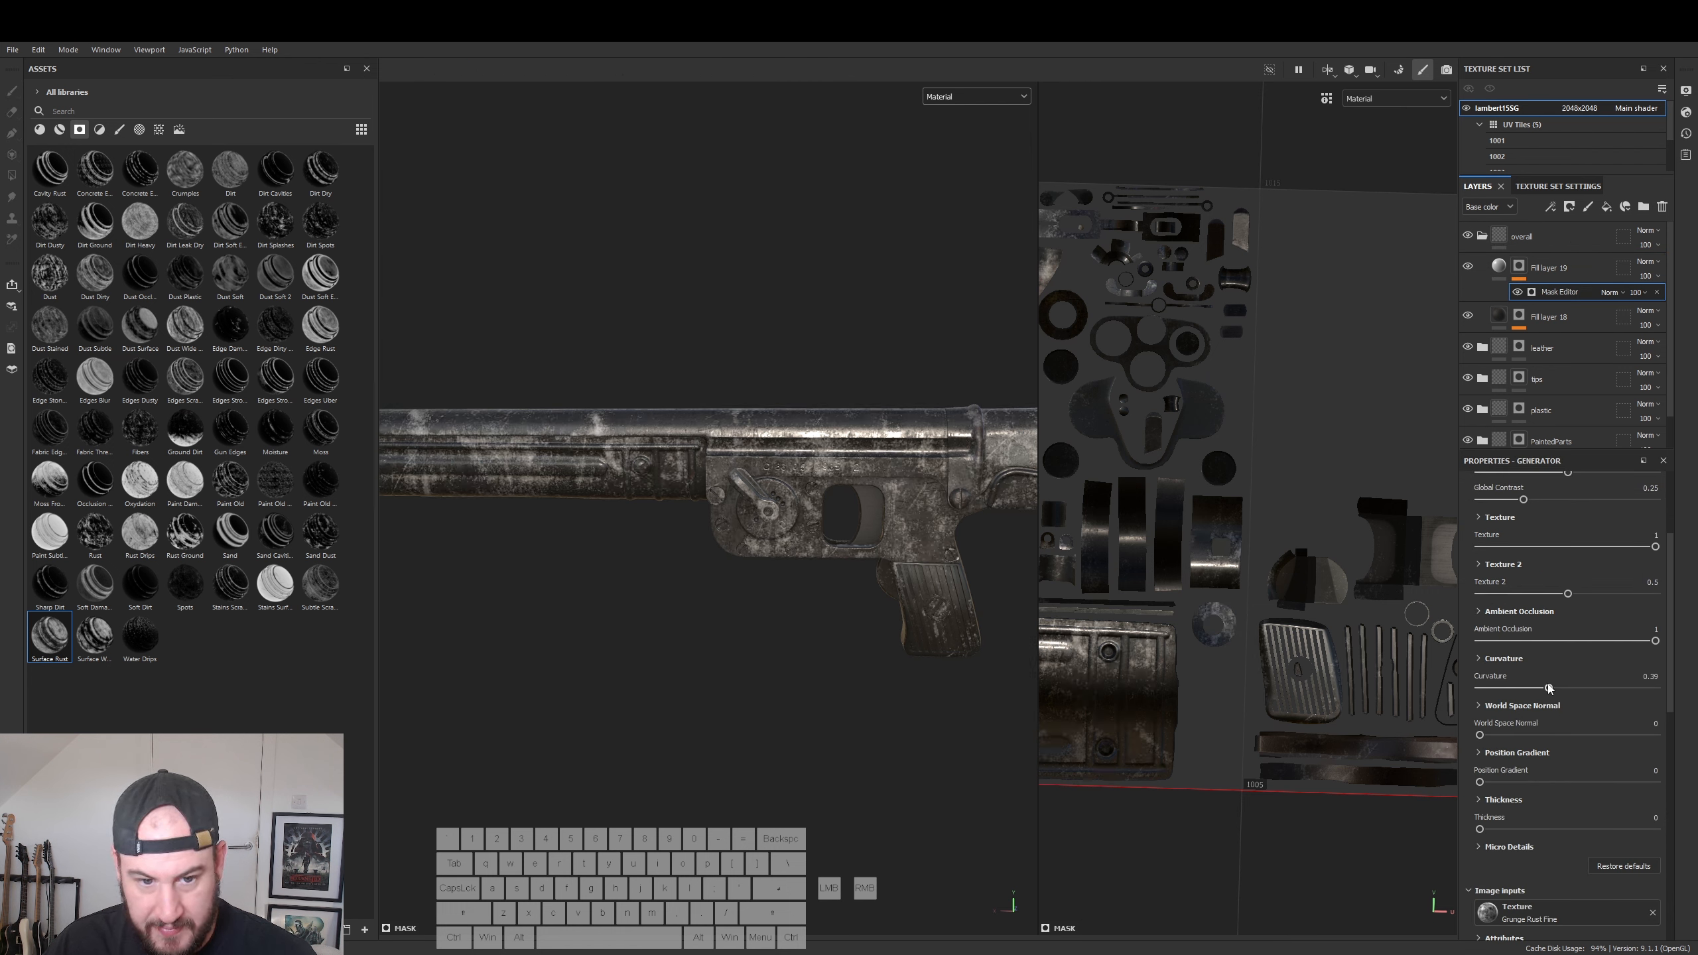
left_click(1587, 640)
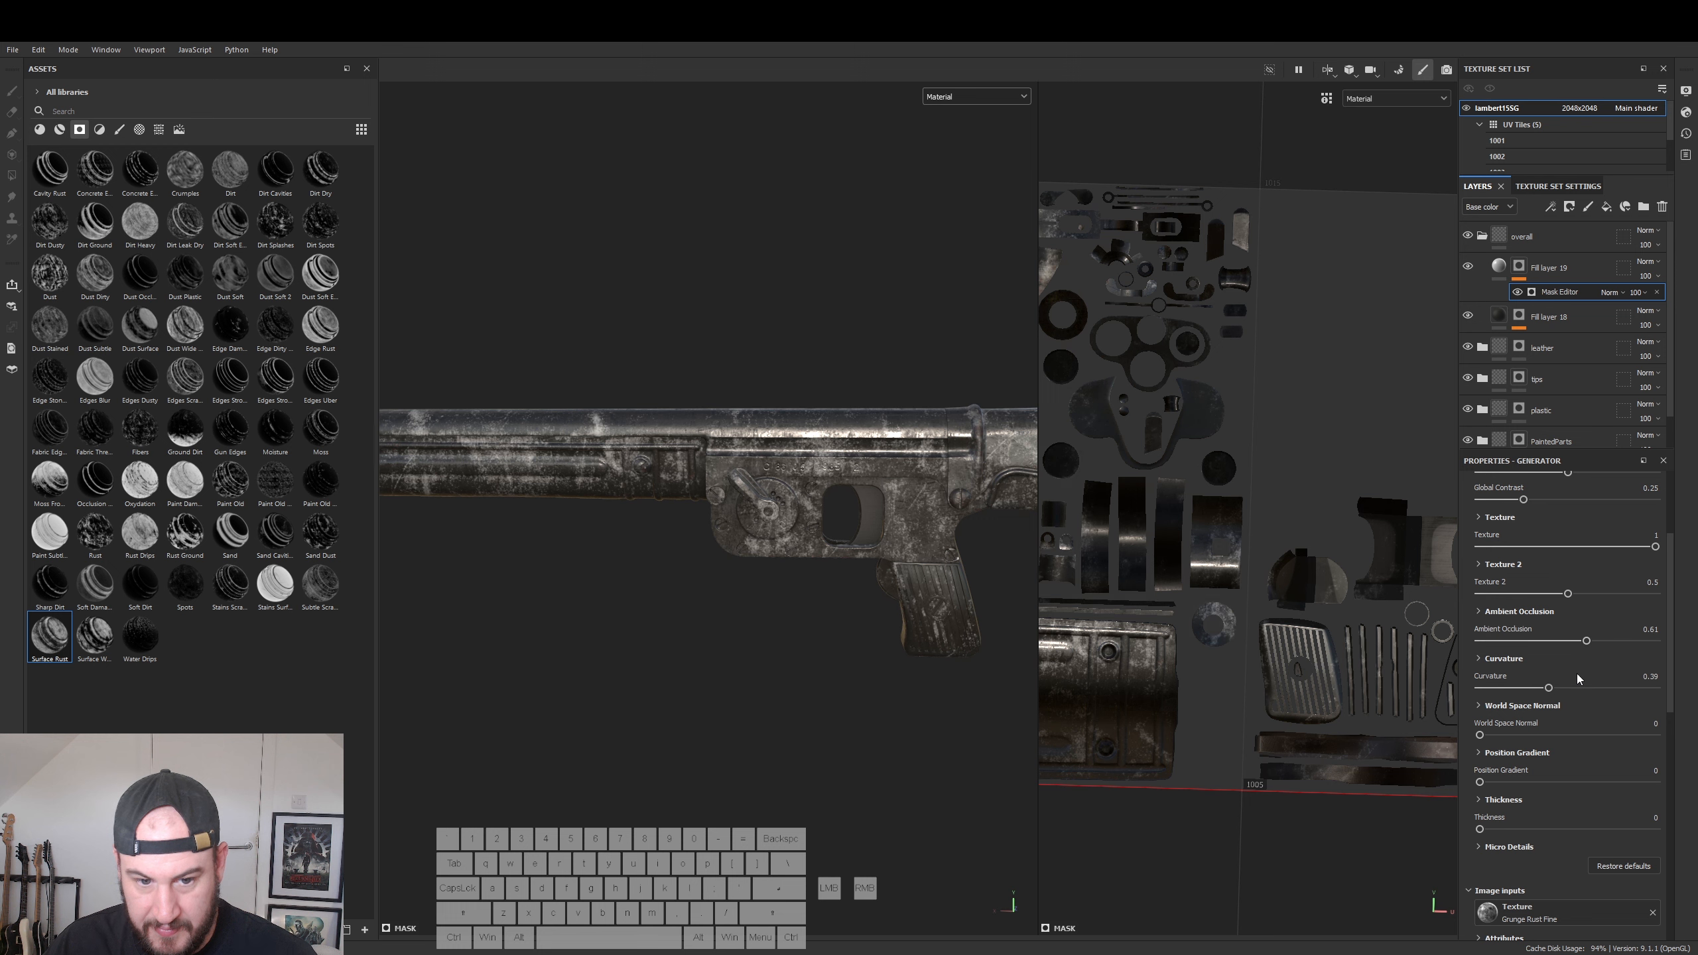
left_click(1516, 782)
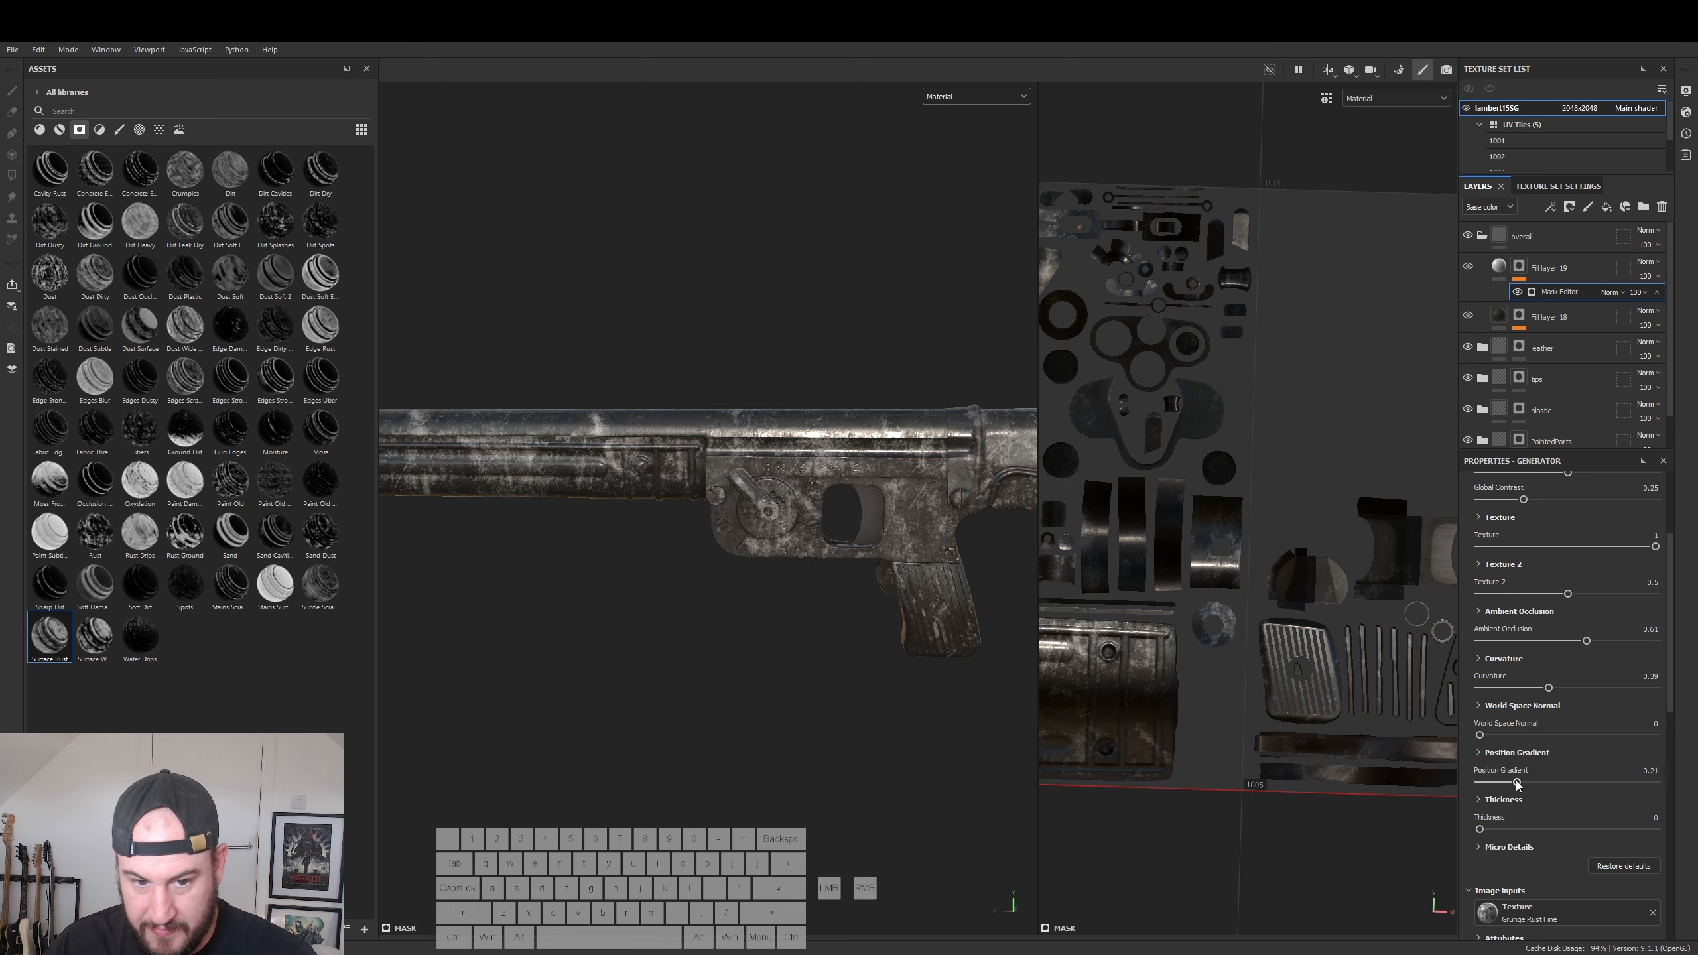
- Change the rust fill layer's base color to near-black (0E0E0E)
left_click(1500, 268)
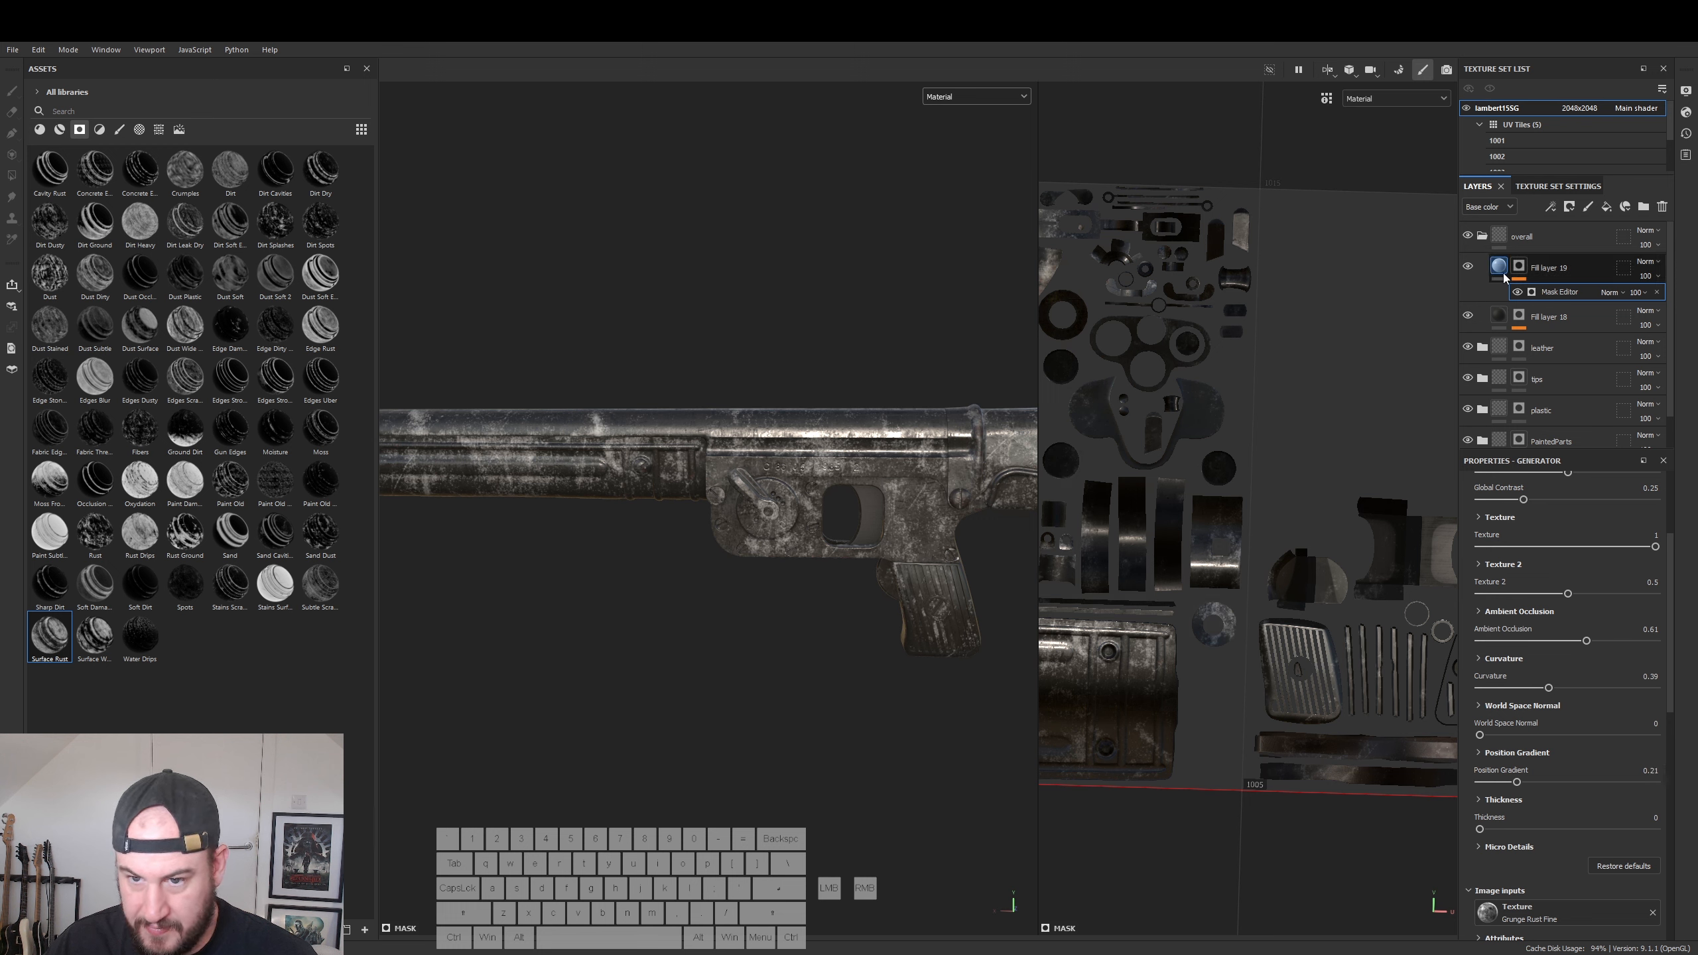
left_click(1545, 655)
left_click_drag(1402, 836, 1381, 878)
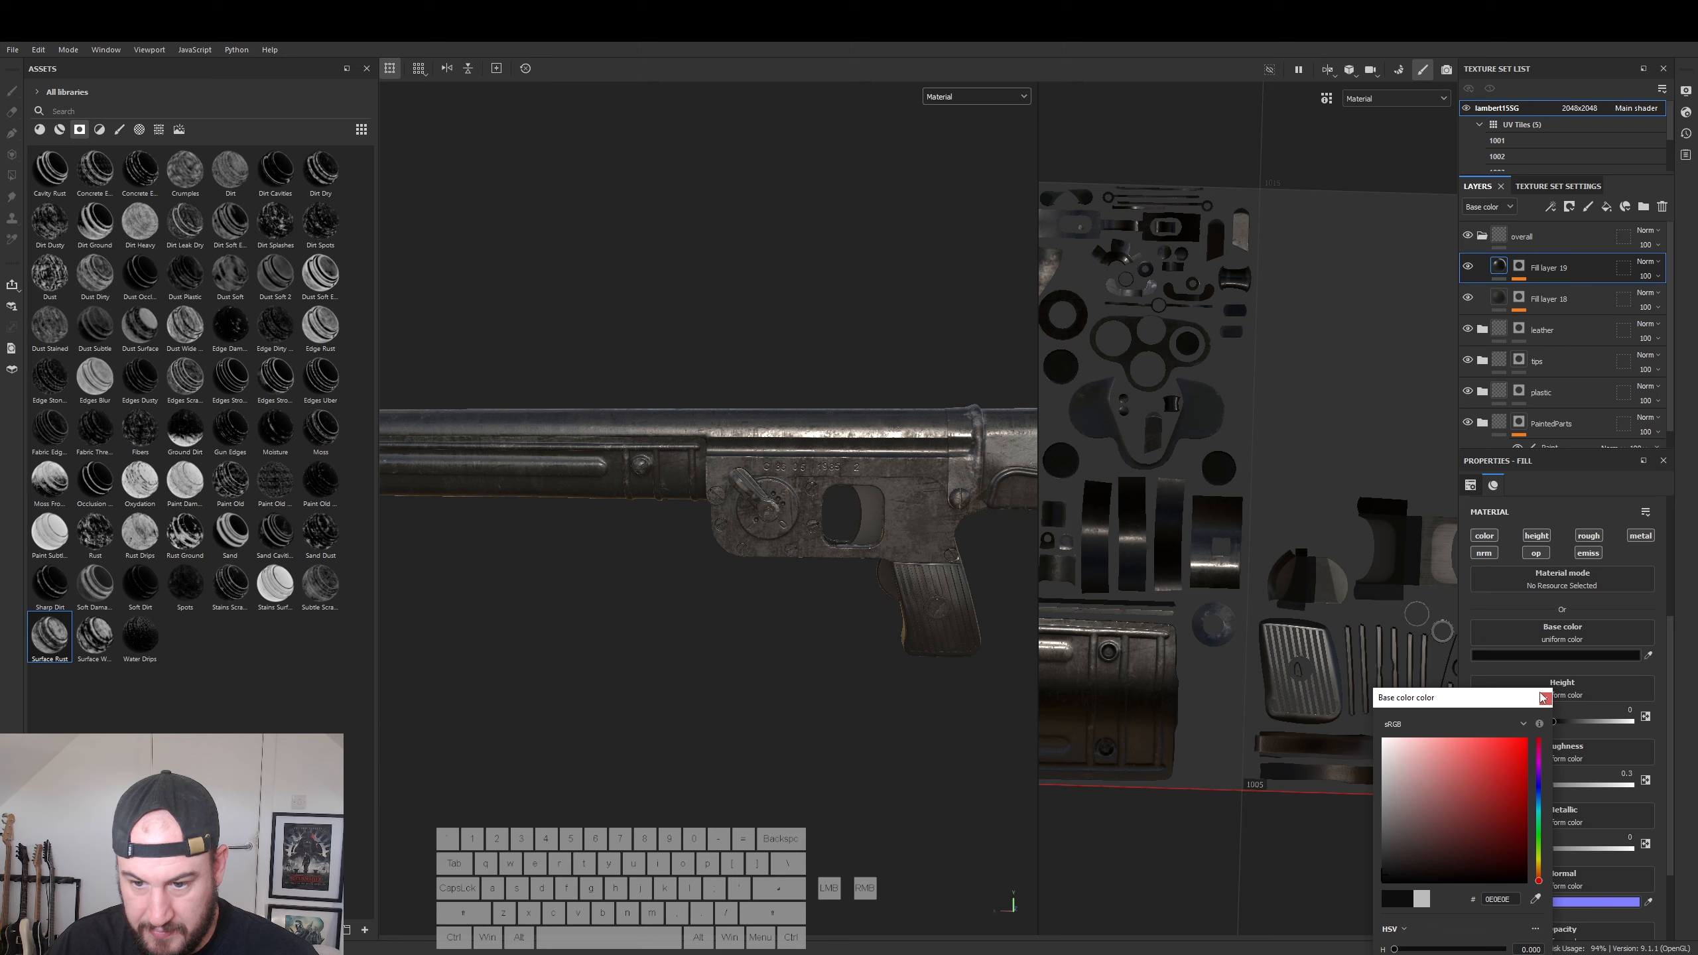
left_click(1546, 700)
- Set the rust fill layer's roughness to about 0.89 and check the gun from the receiver to the muzzle and bipod
scroll(922, 614, "up", 5, "alt")
left_click_drag(922, 615, 691, 647, "alt")
left_click_drag(1555, 787, 1617, 786)
right_click_drag(867, 786, 660, 747, "alt")
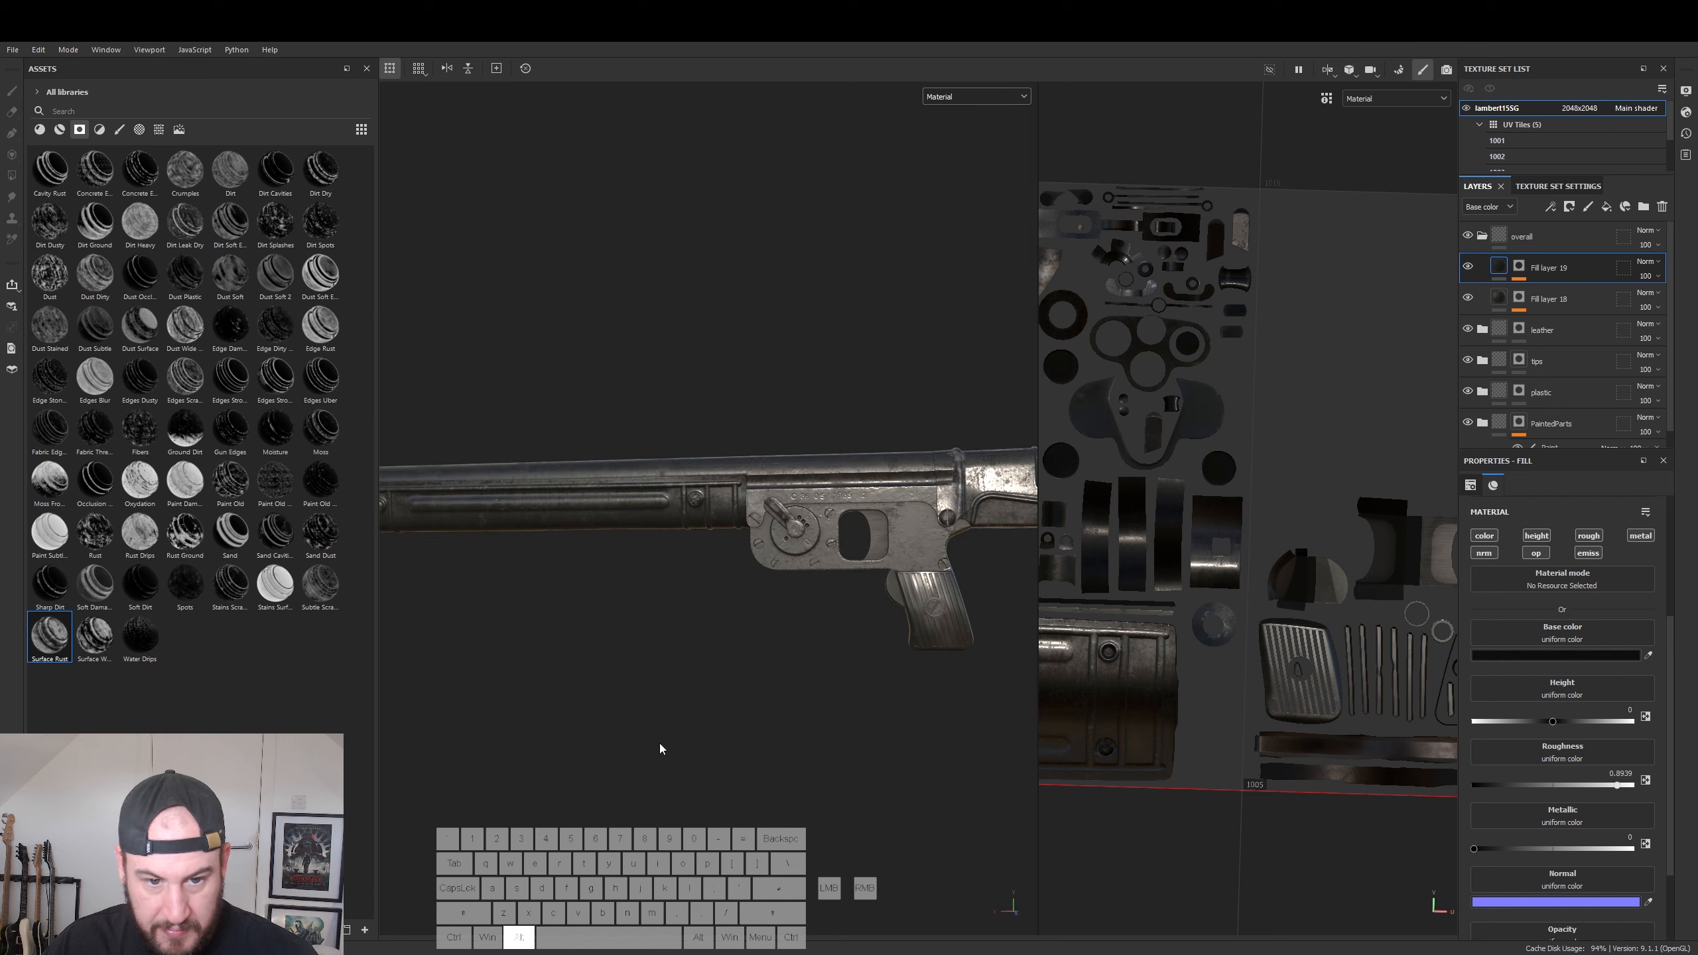
left_click_drag(660, 747, 656, 648, "alt")
right_click_drag(657, 649, 723, 621, "alt")
left_click_drag(722, 621, 925, 694, "alt")
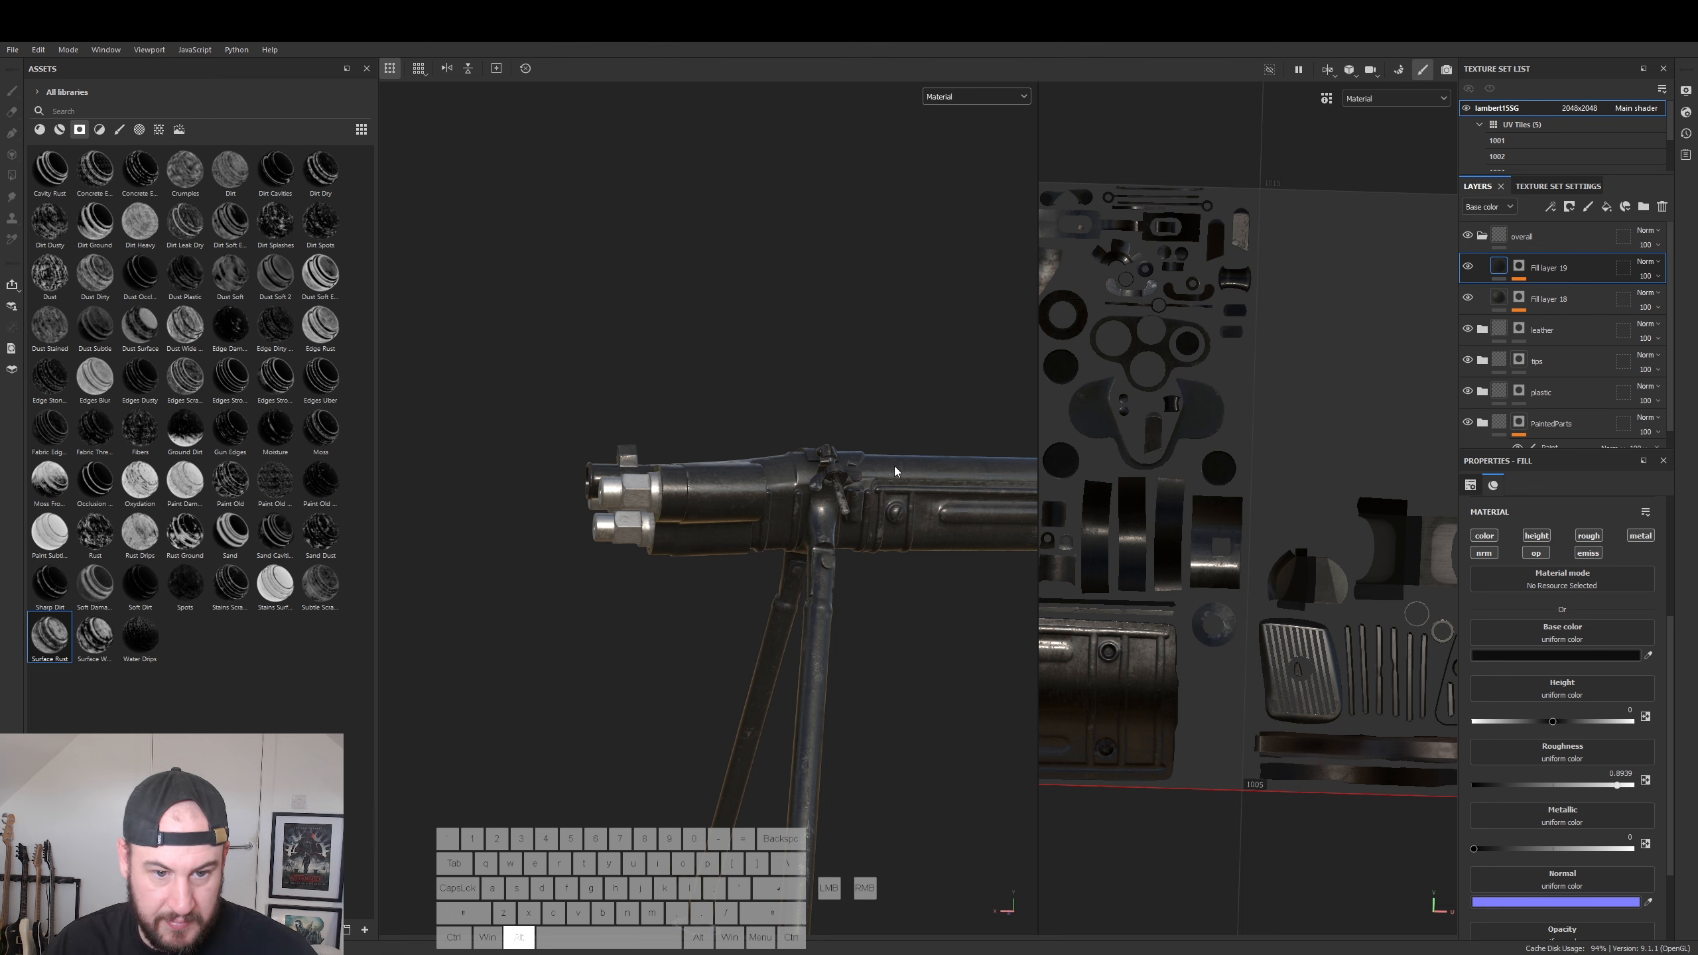
middle_click_drag(905, 461, 799, 433, "alt")
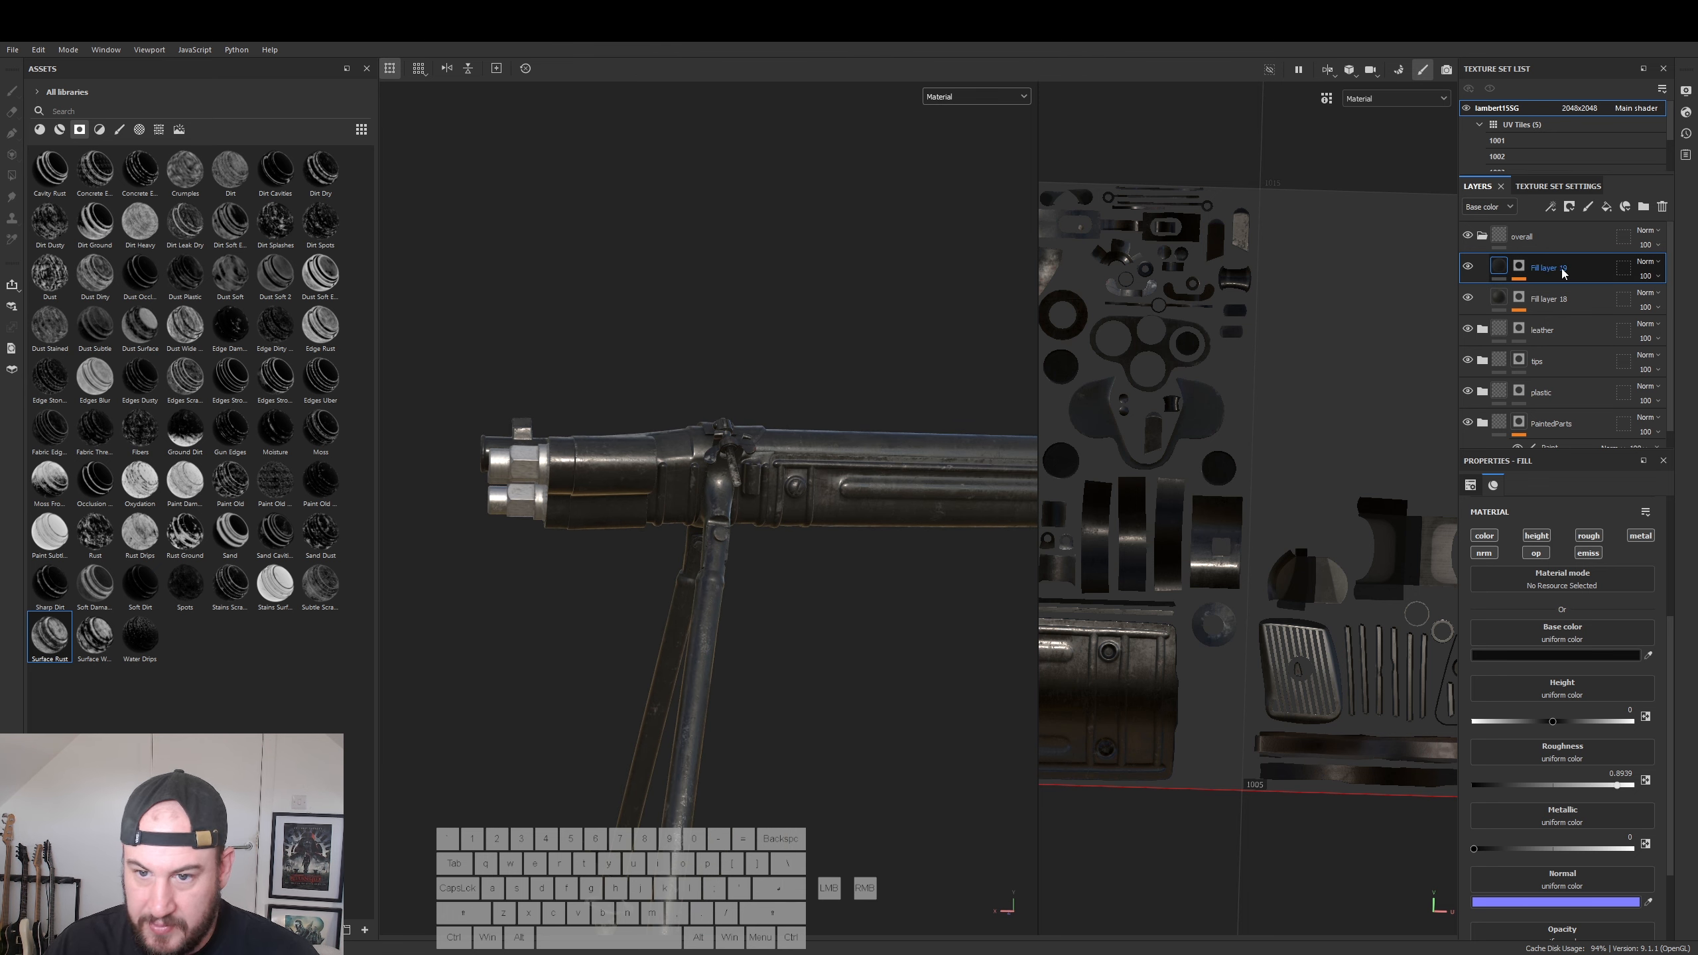
- Add a fill layer at the top of the overall folder and give it the Metal Rust material
left_click(1607, 206)
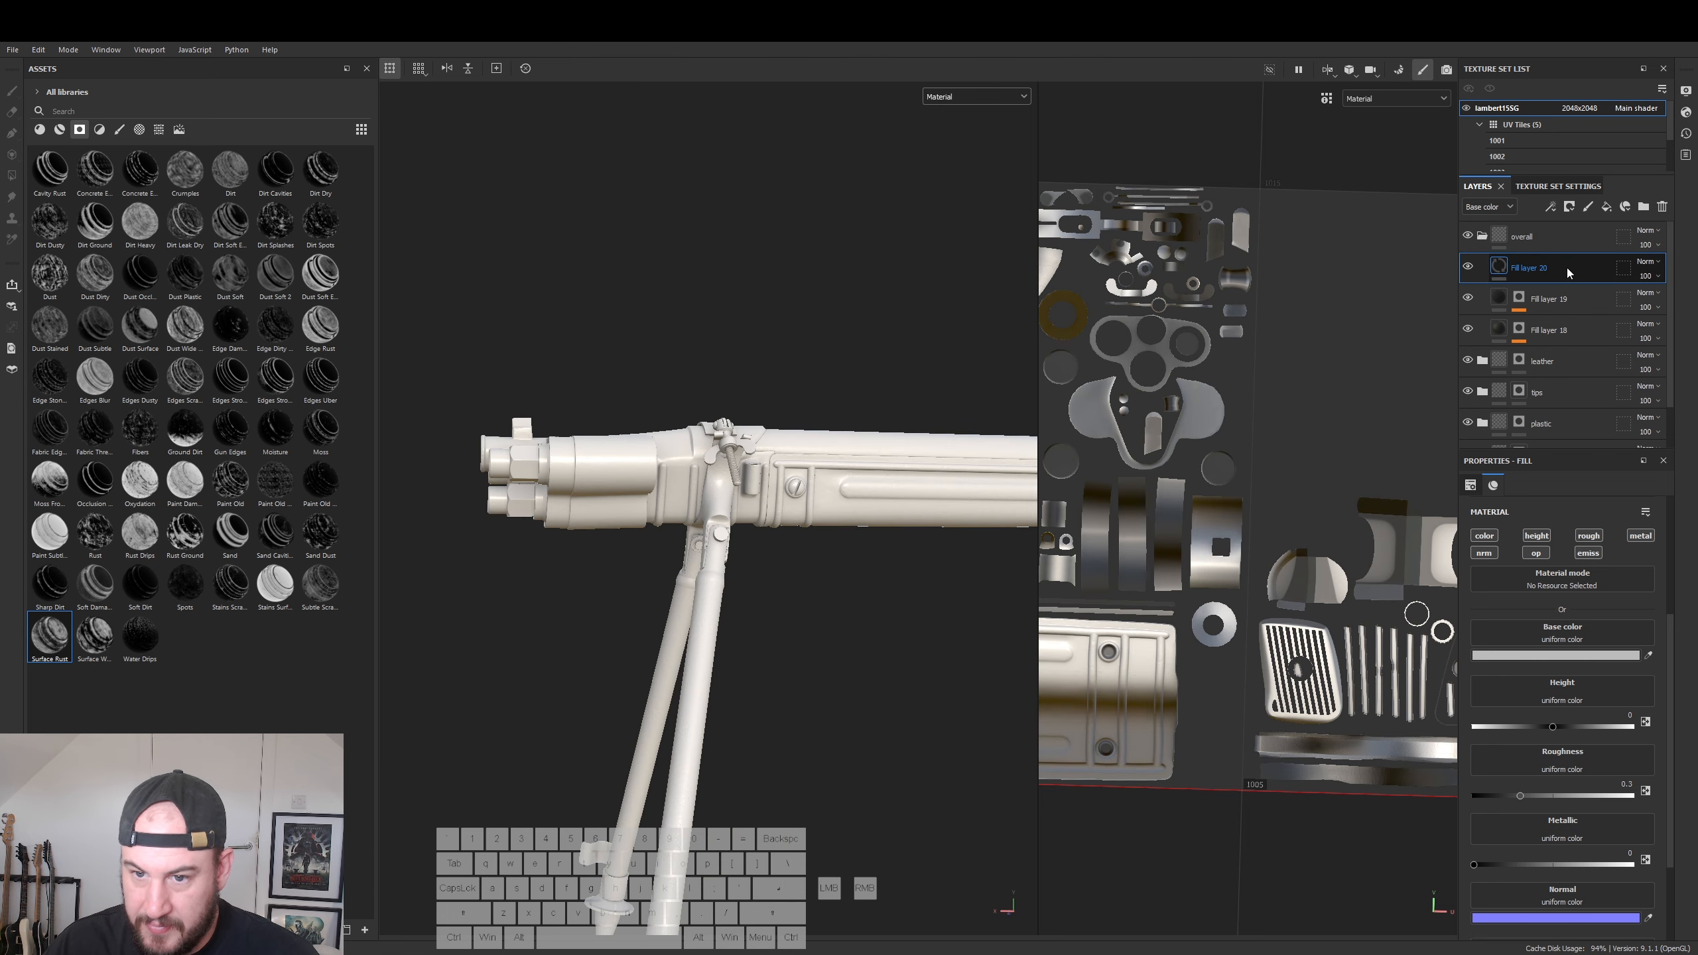
left_click(39, 129)
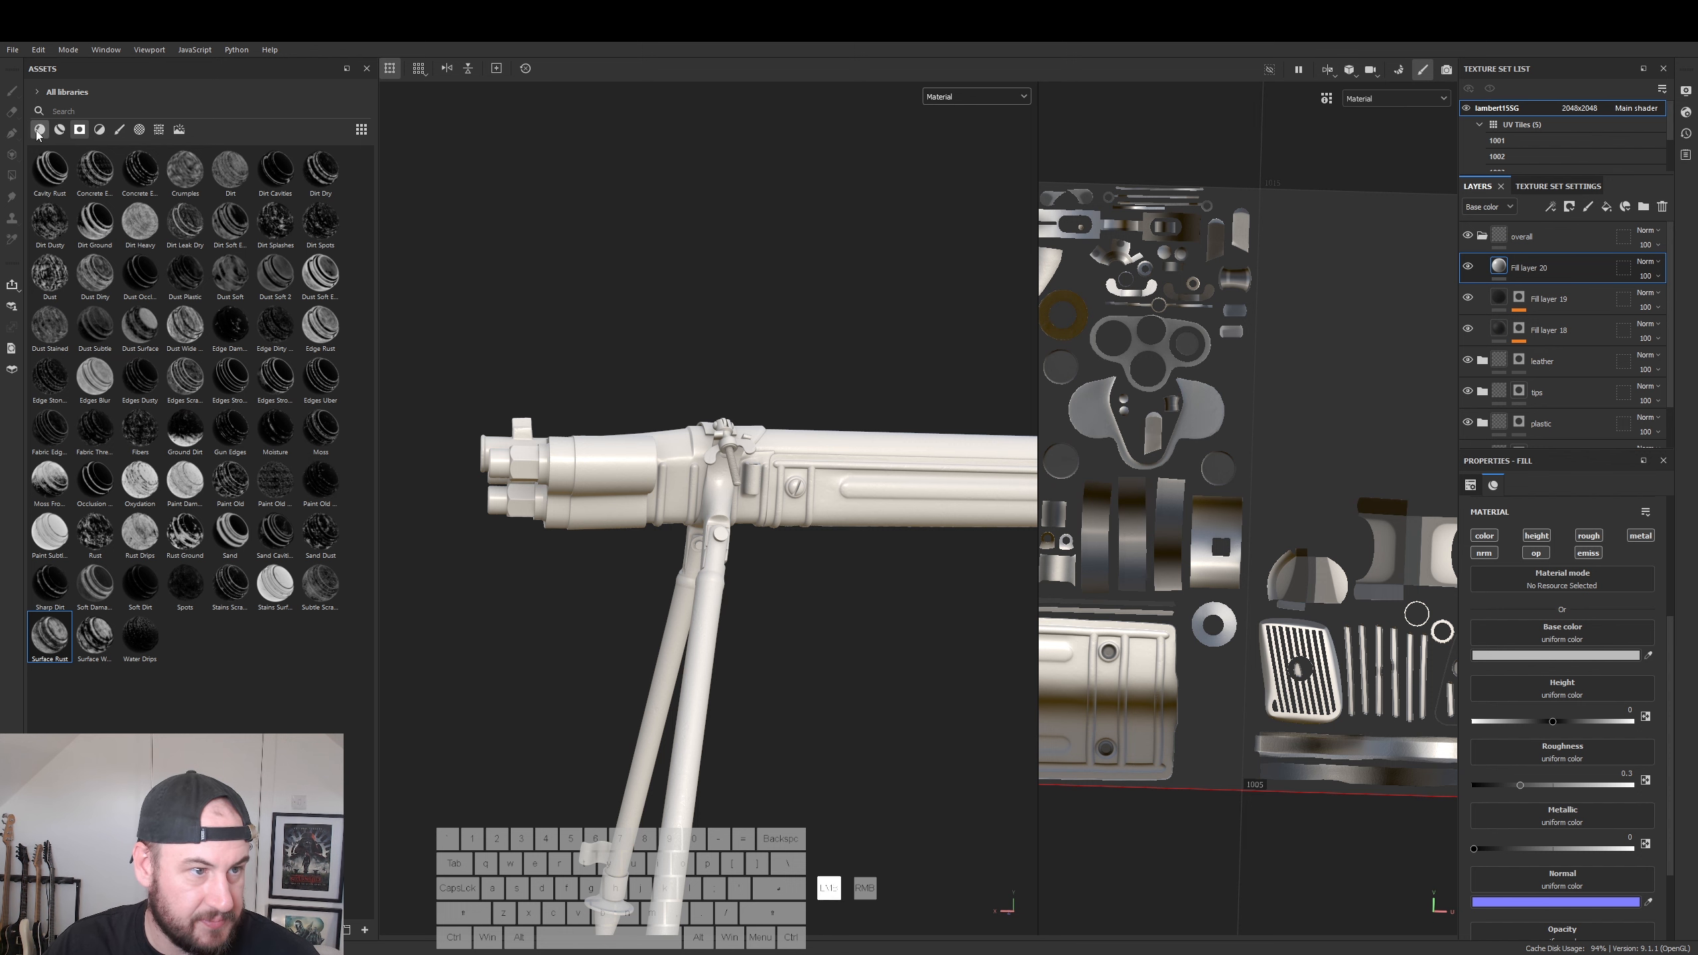
left_click(185, 480)
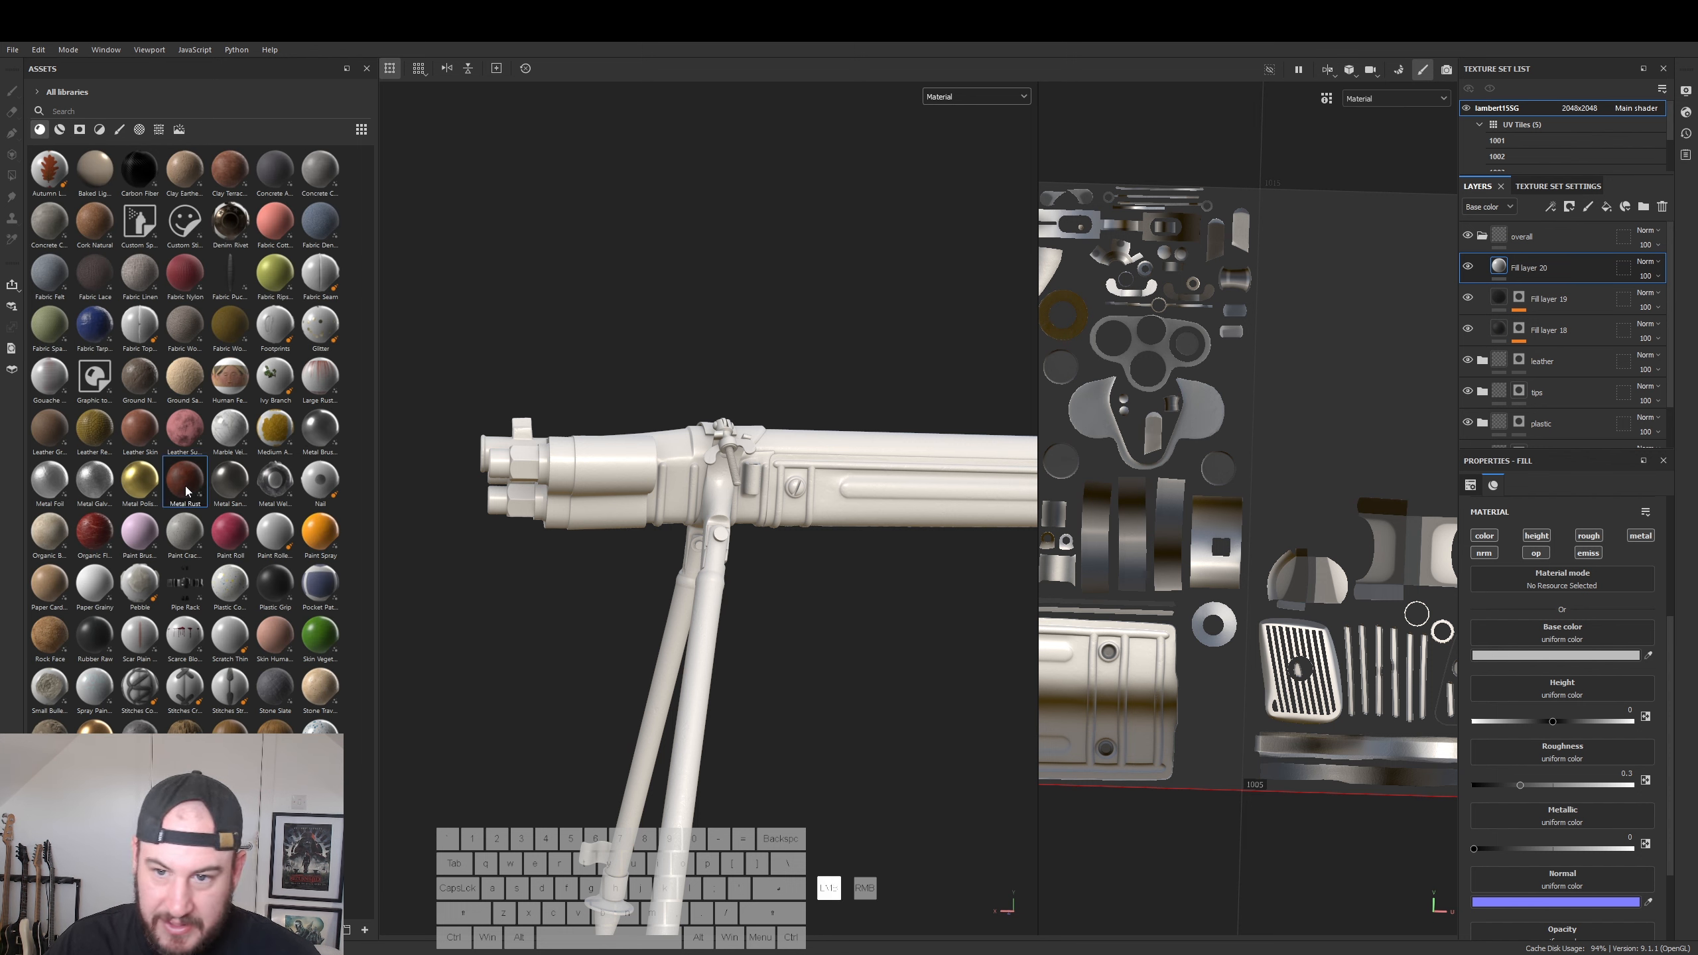
left_click_drag(1276, 297, 1519, 265)
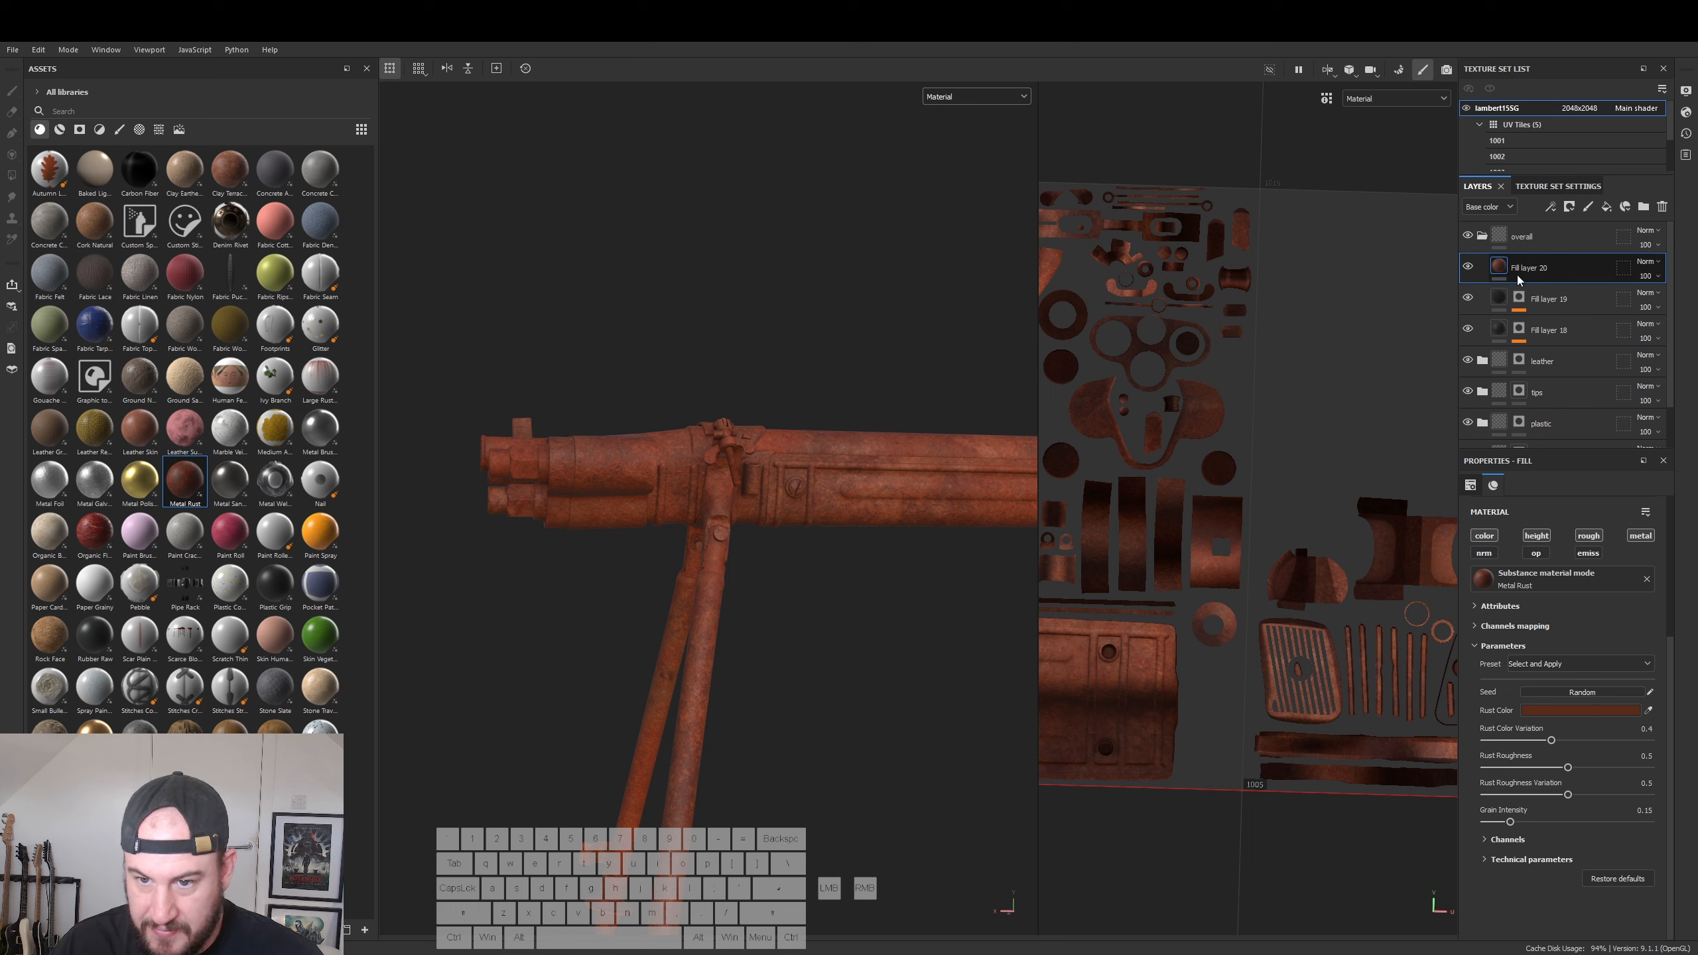
- Try the Edge Damage smart mask on the Metal Rust layer and inspect the rust along the barrel, receiver and grip
left_click(60, 131)
left_click(80, 131)
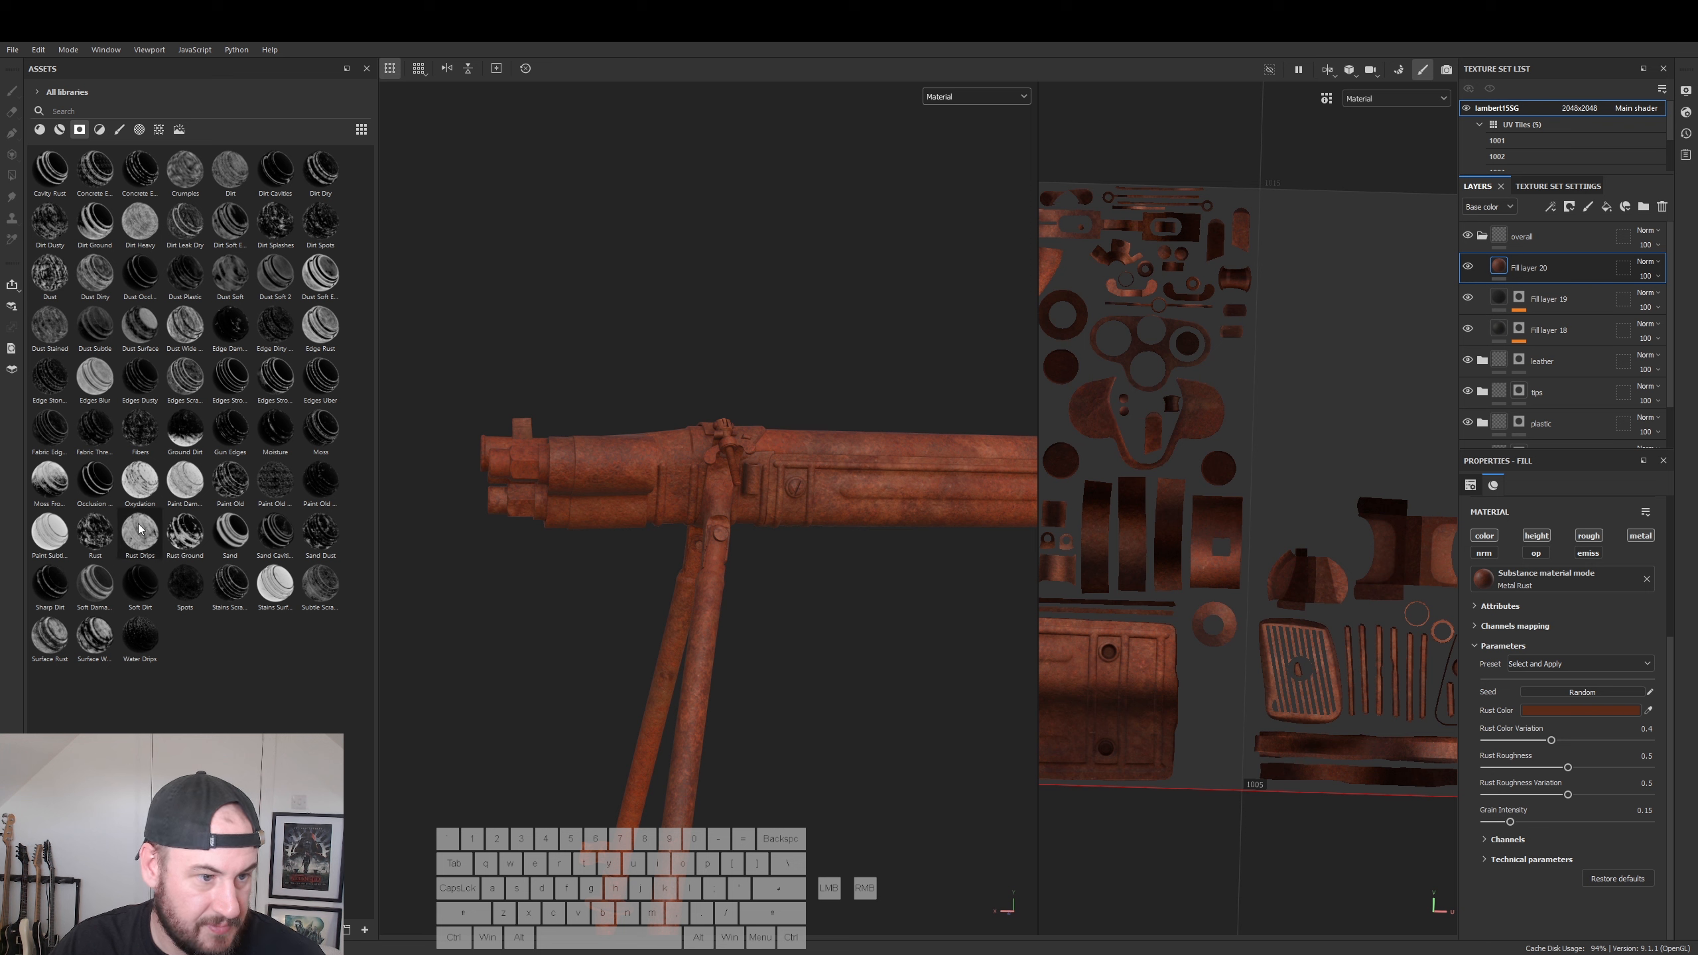
mouse_move(146, 490)
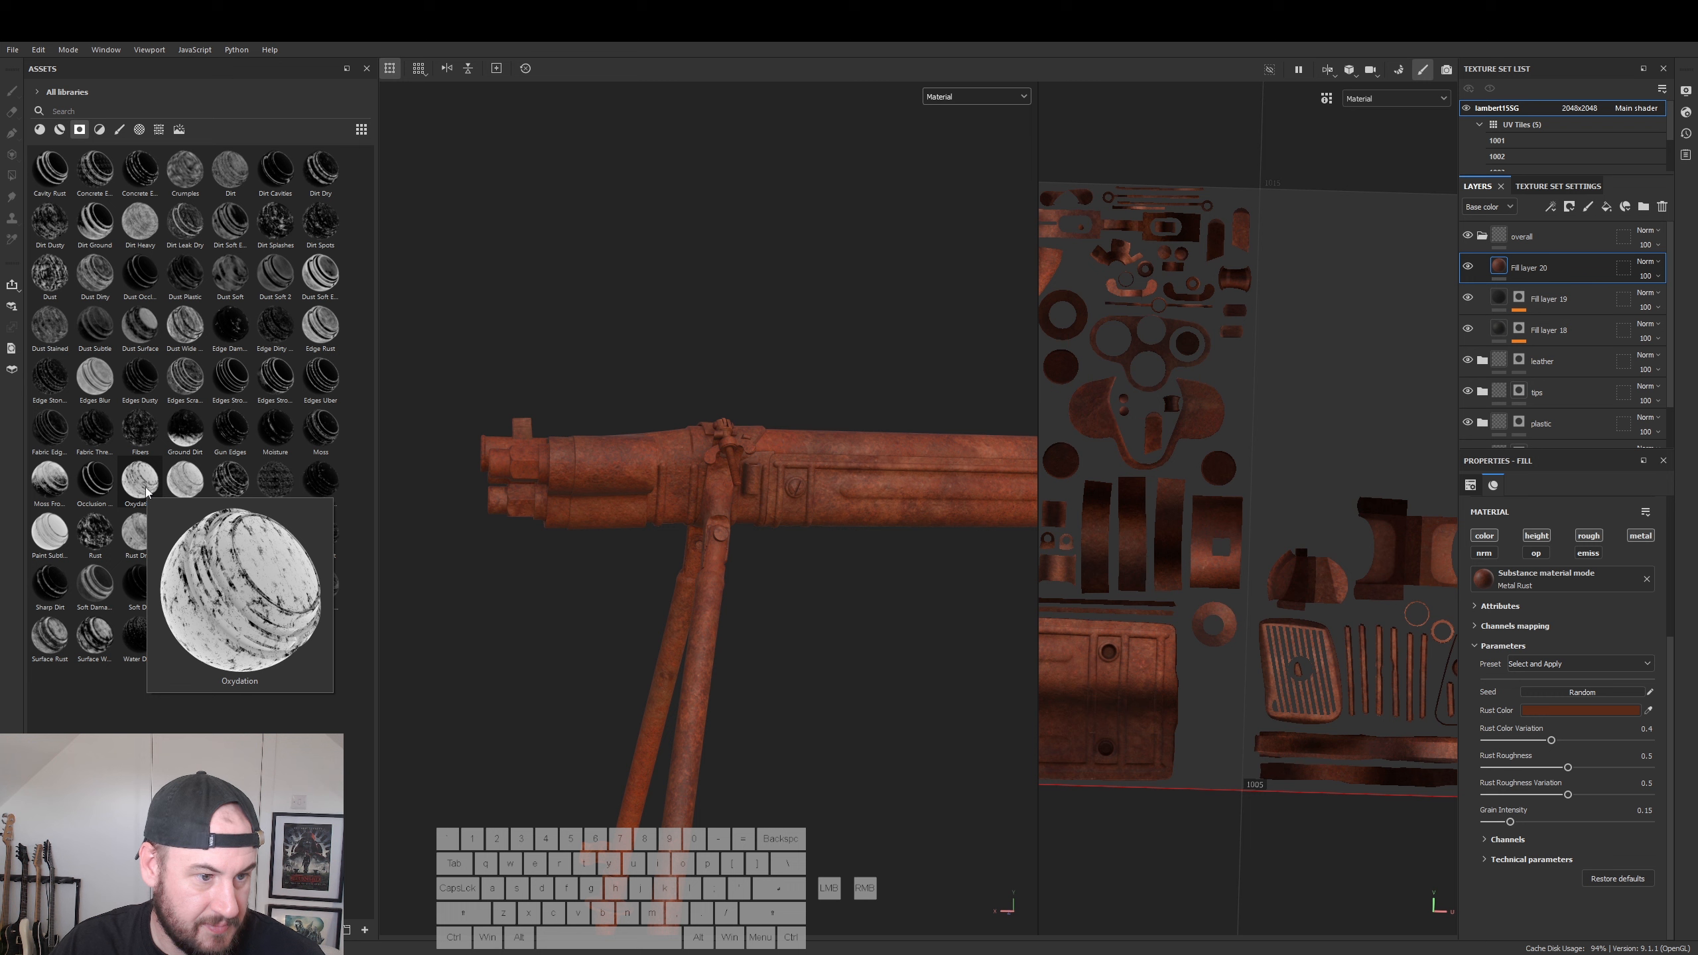
mouse_move(242, 335)
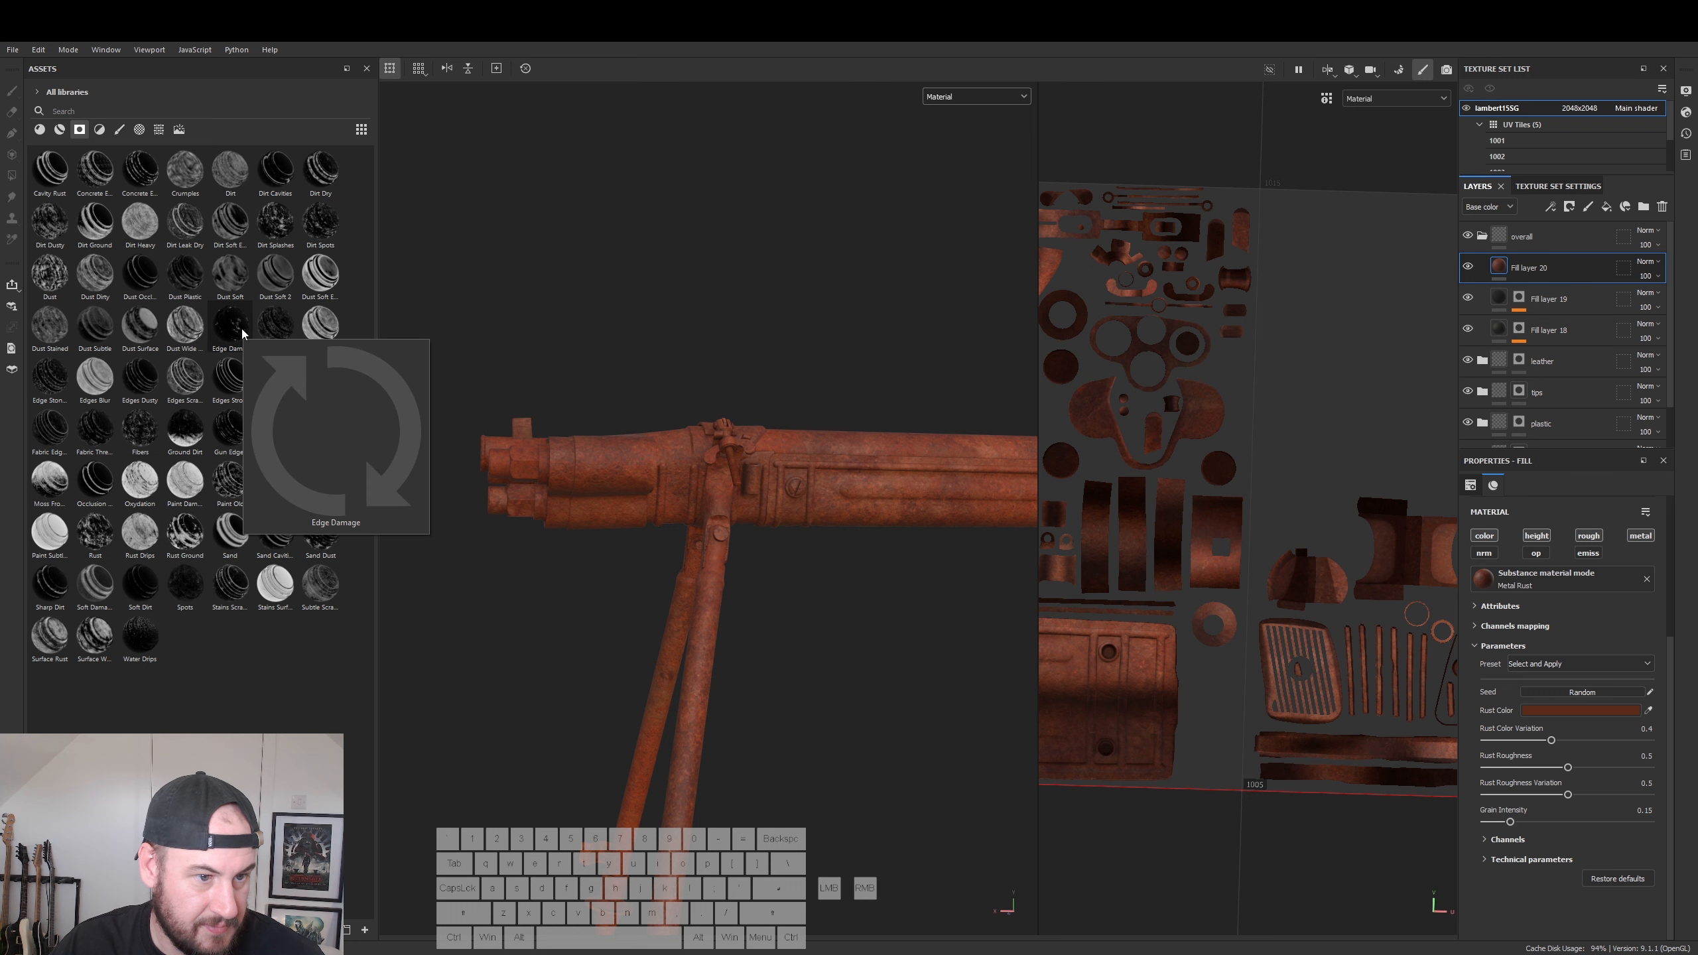
left_click(240, 334)
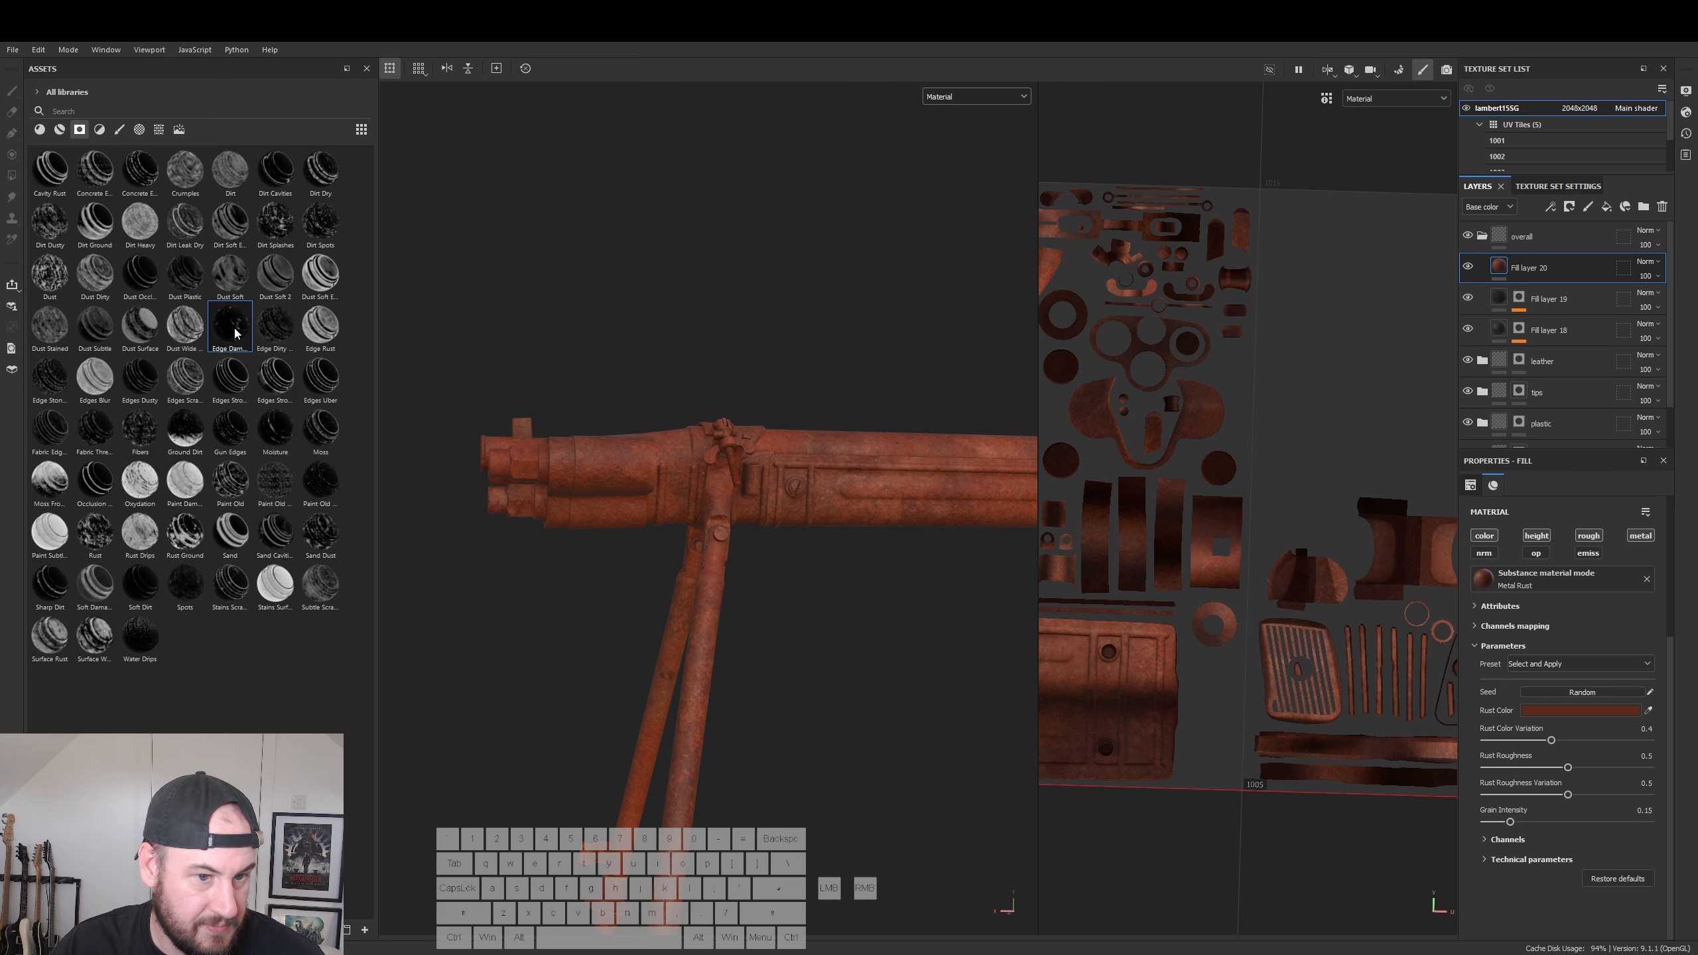
left_click_drag(231, 328, 1522, 267)
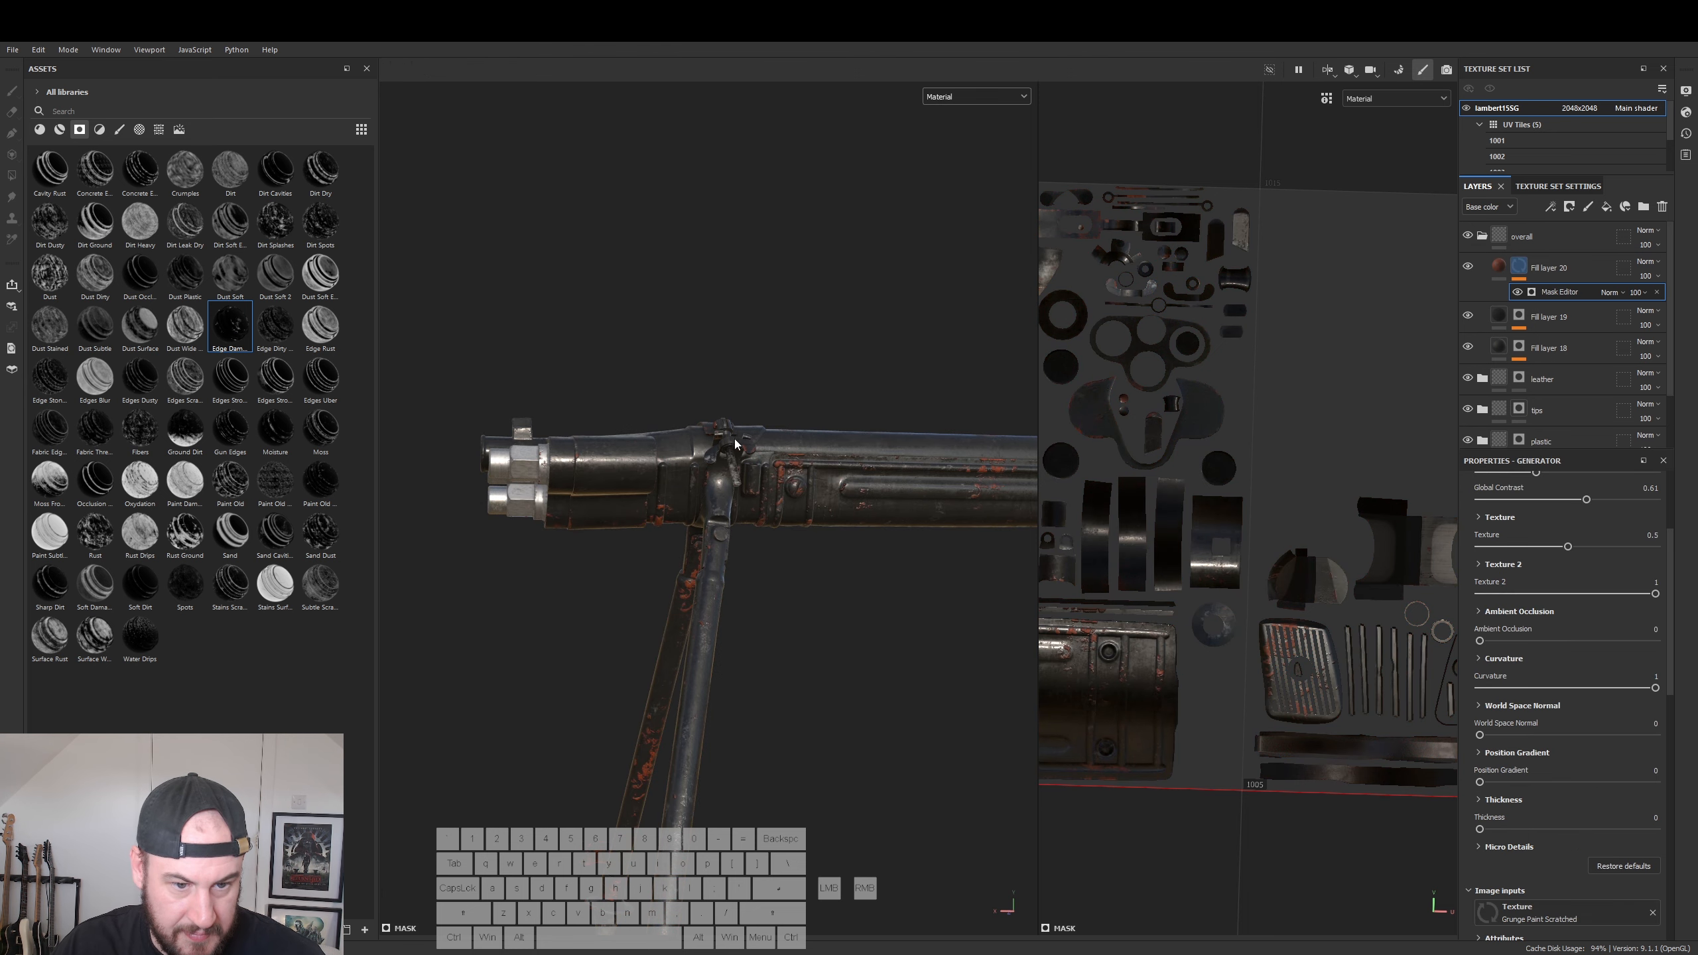
left_click_drag(808, 478, 864, 497, "alt")
middle_click_drag(863, 497, 610, 461, "alt")
left_click_drag(610, 462, 751, 595, "alt")
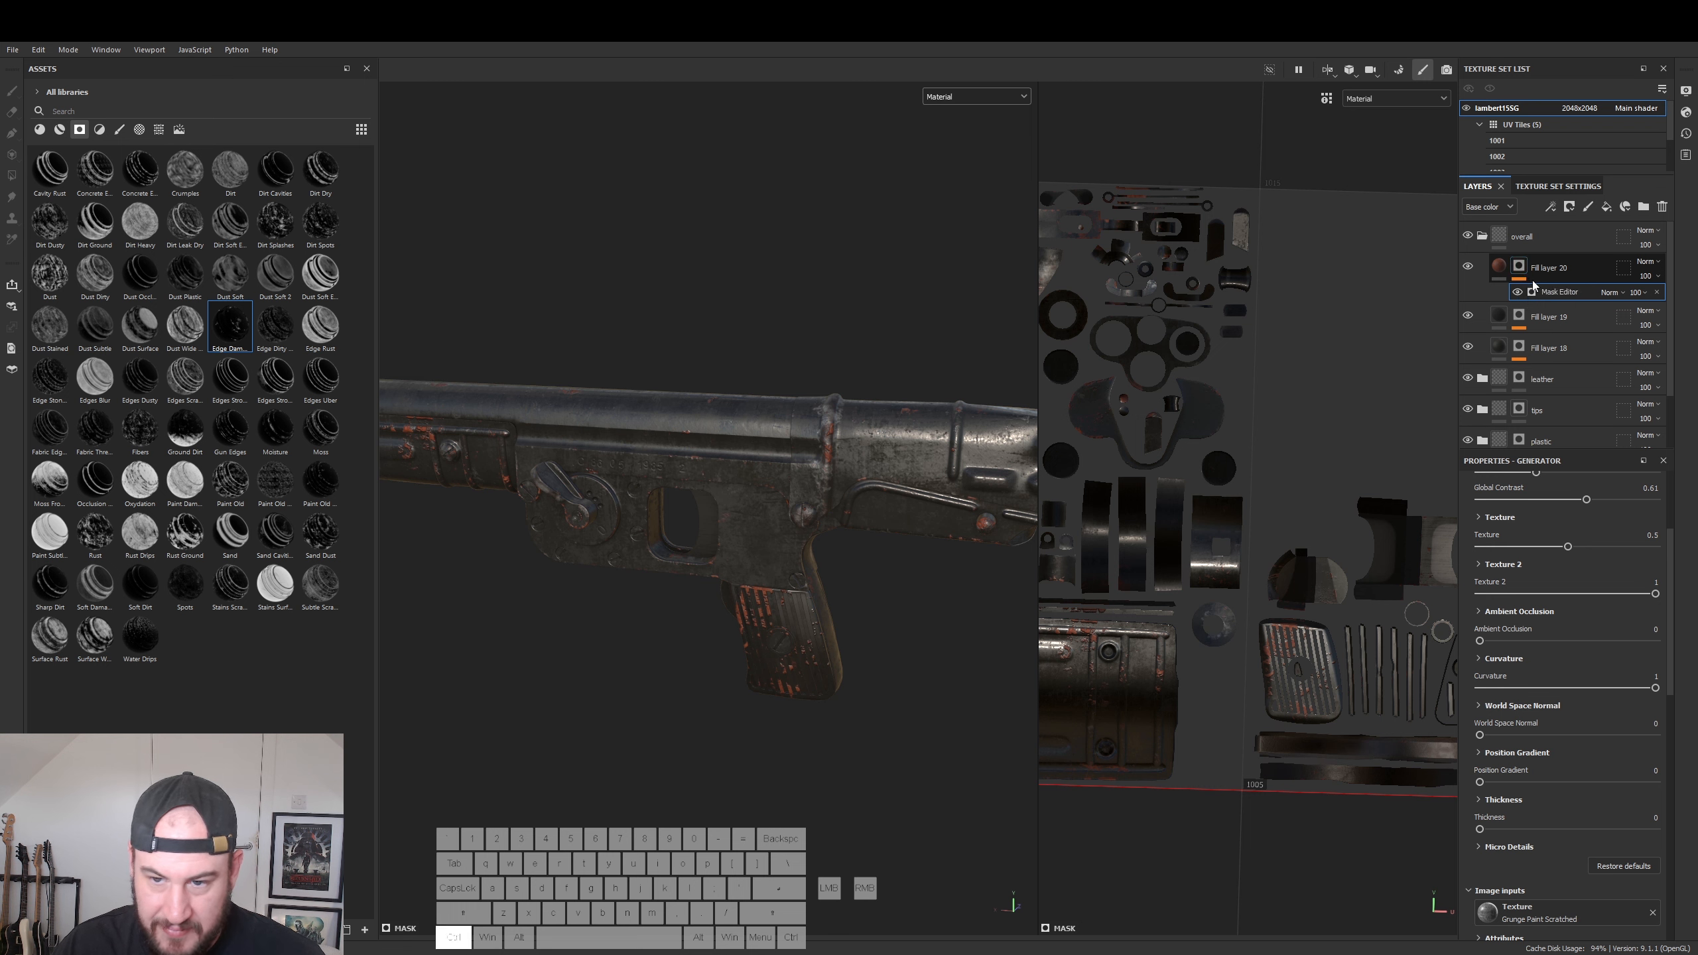
- Undo the Edge Damage smart mask and remove the Metal Rust fill layer from the overall folder
key("ctrl+z")
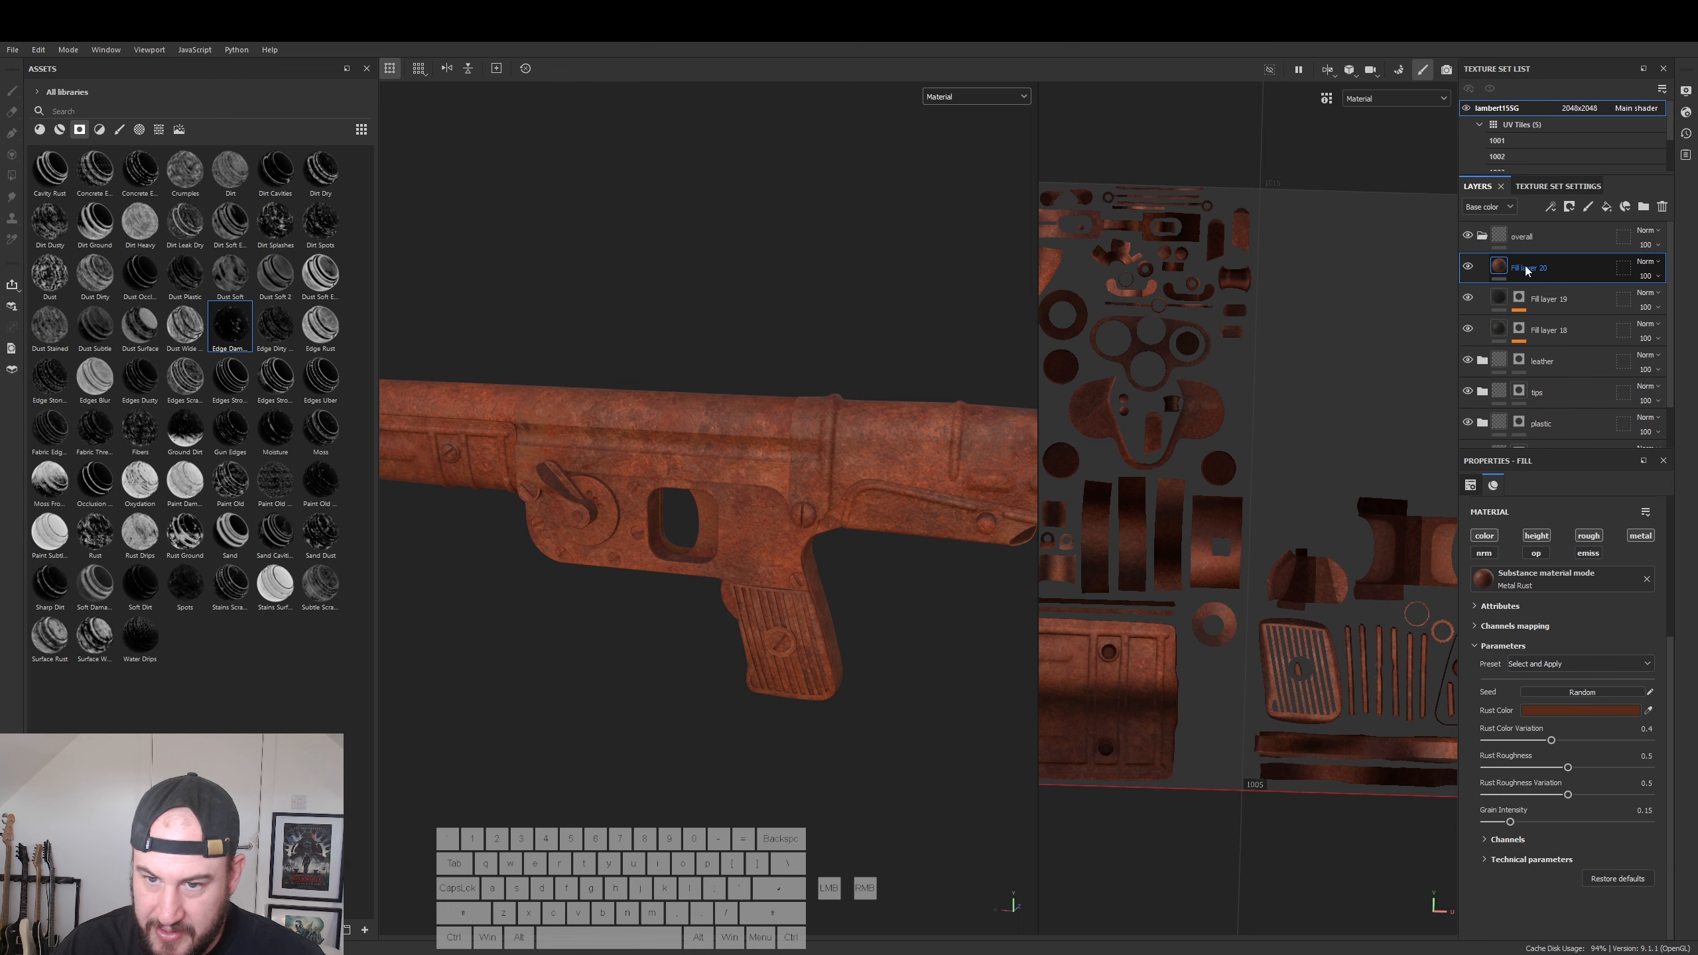
left_click(1529, 270)
right_click(1529, 270)
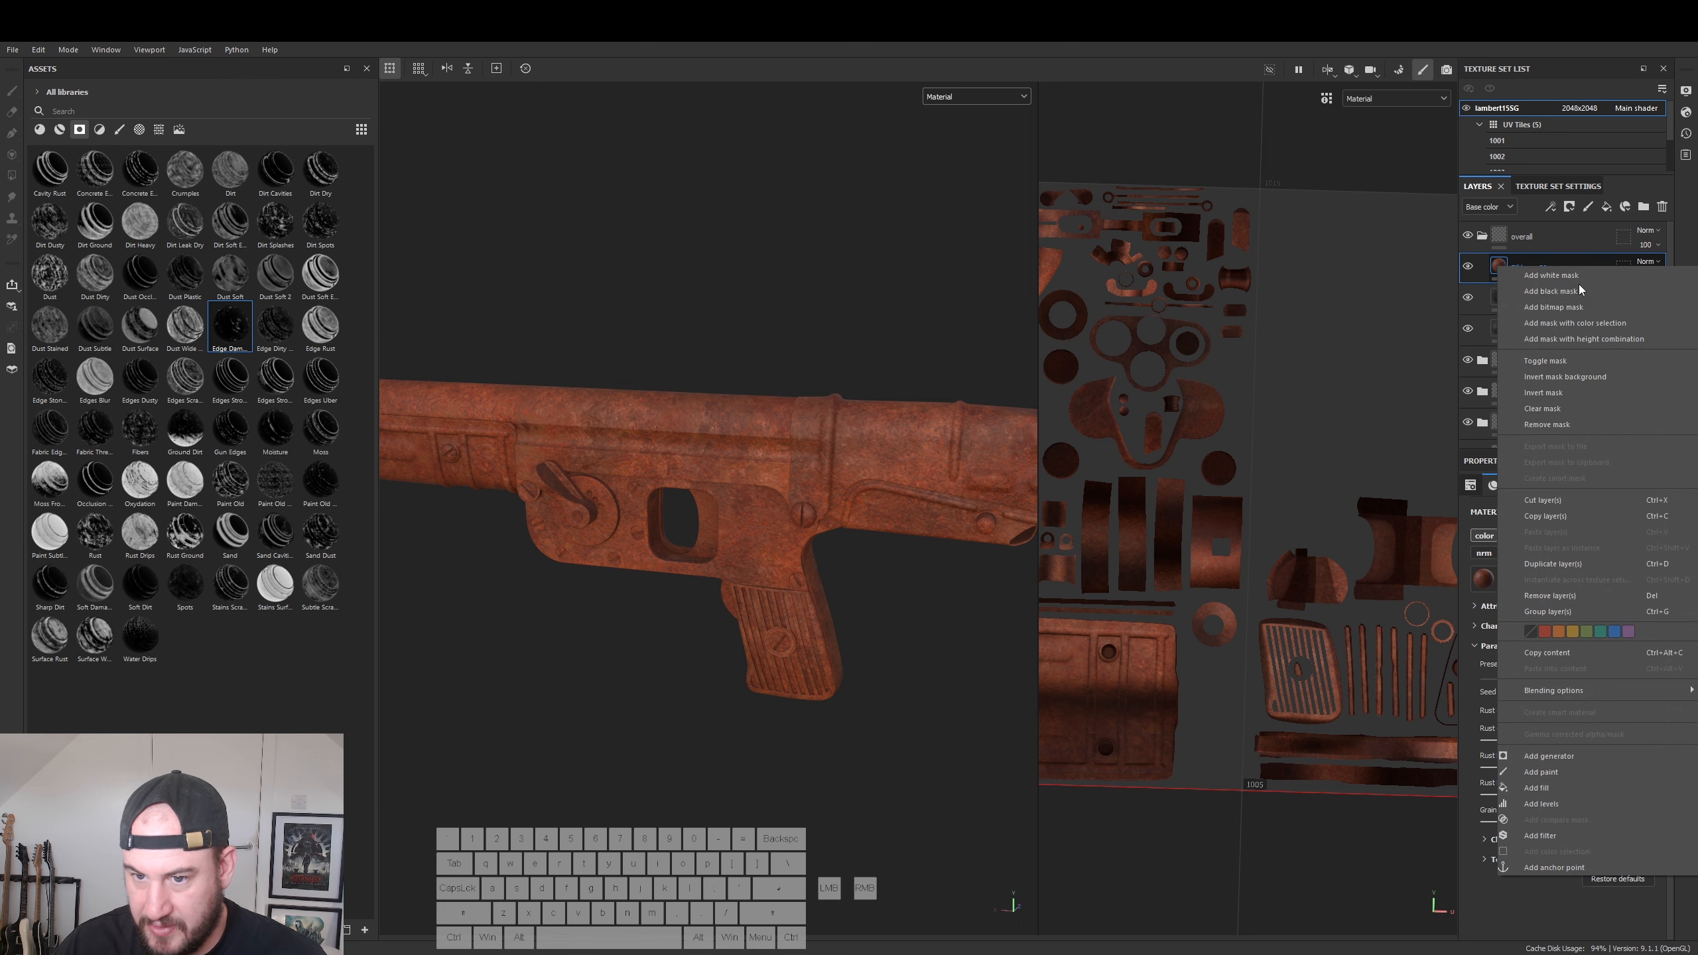
left_click(1558, 594)
- Add a fill layer above the spec update layer in the paint subfolder of PaintedParts and give it the Metal Rust material
left_click_drag(573, 661, 642, 632, "alt")
left_click(1480, 239)
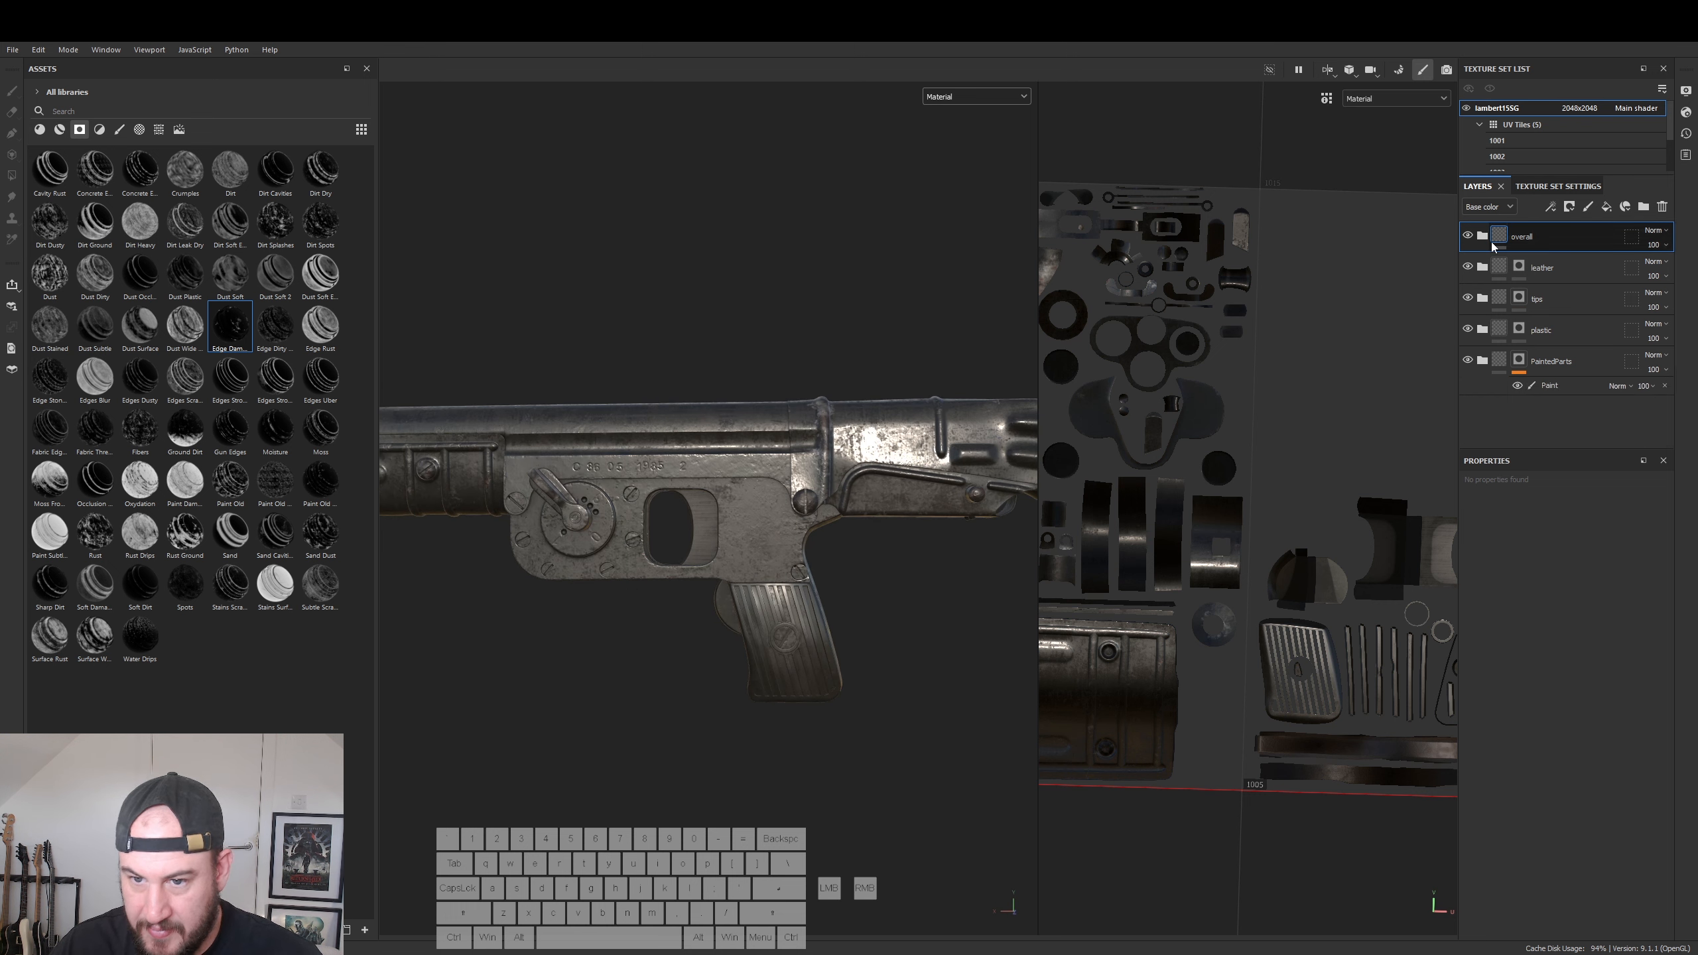
left_click(1482, 362)
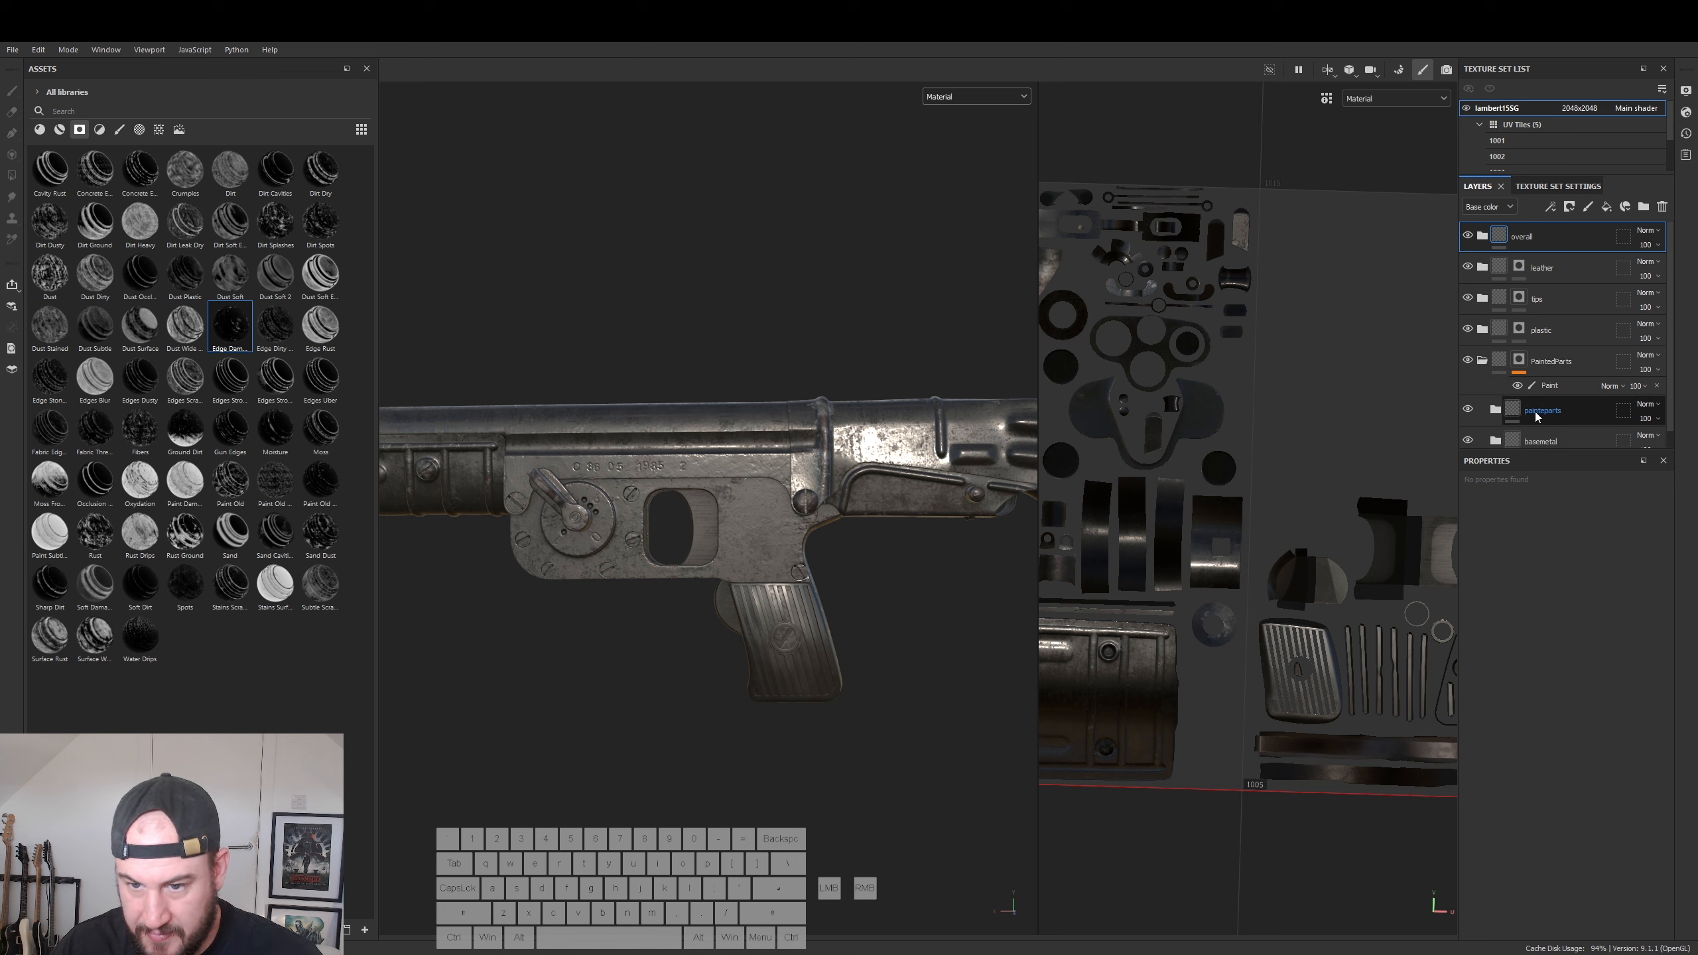
left_click(1496, 411)
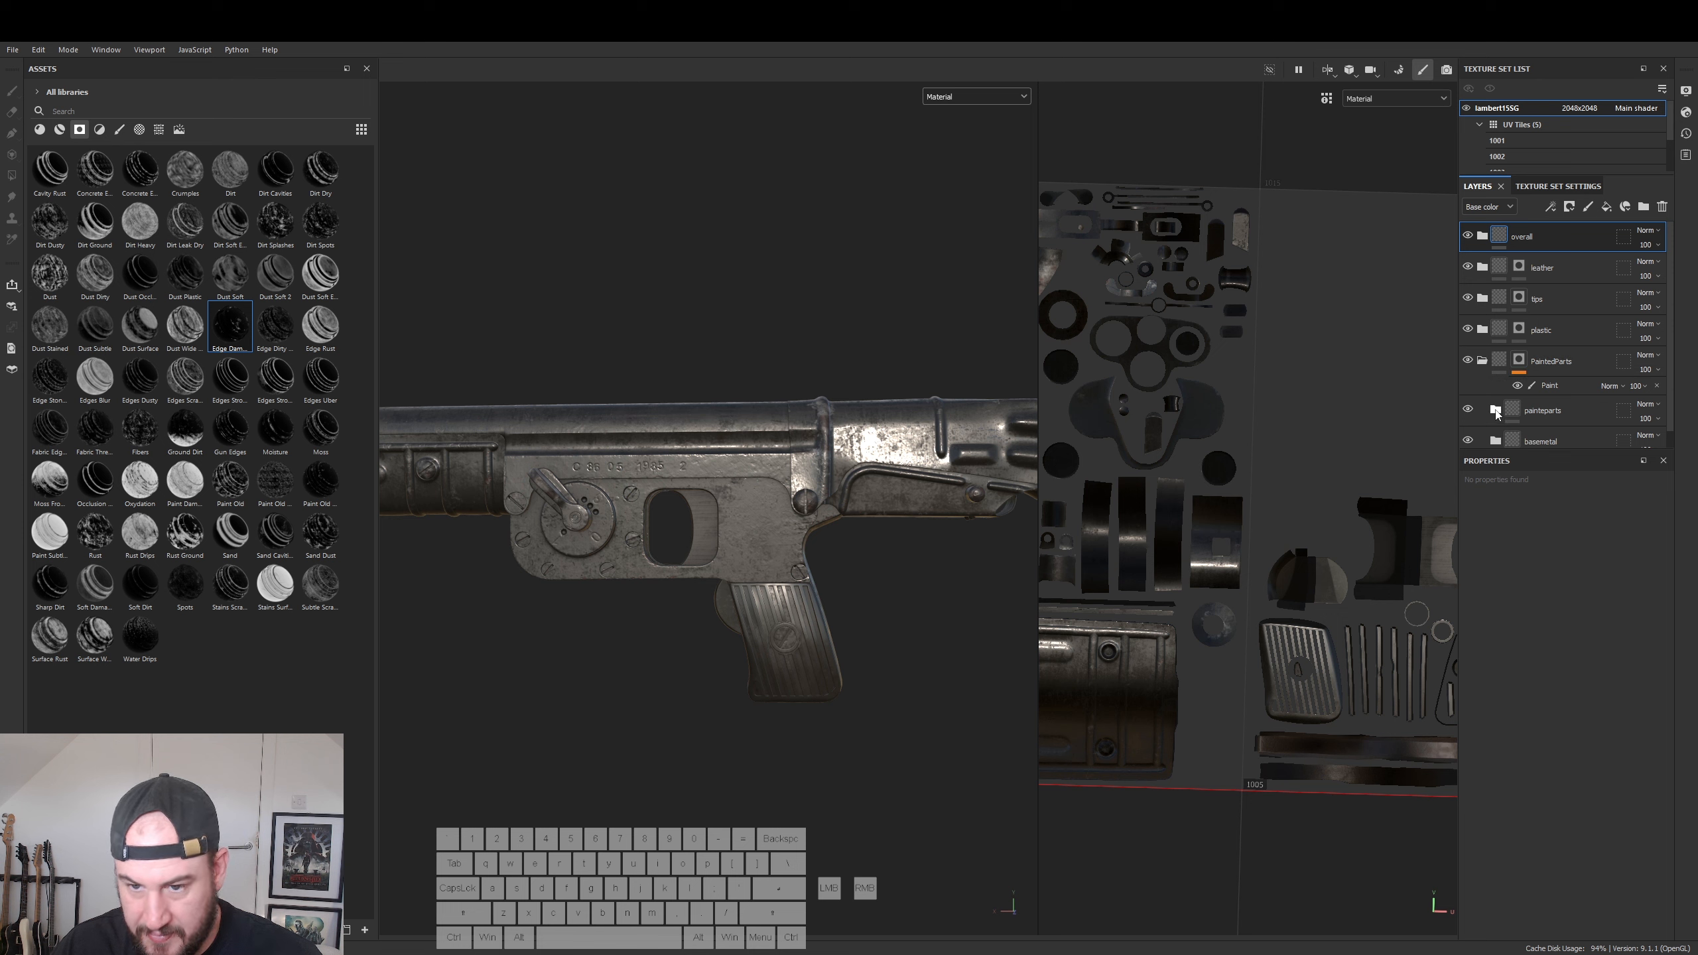
scroll(1549, 421, "down", 2)
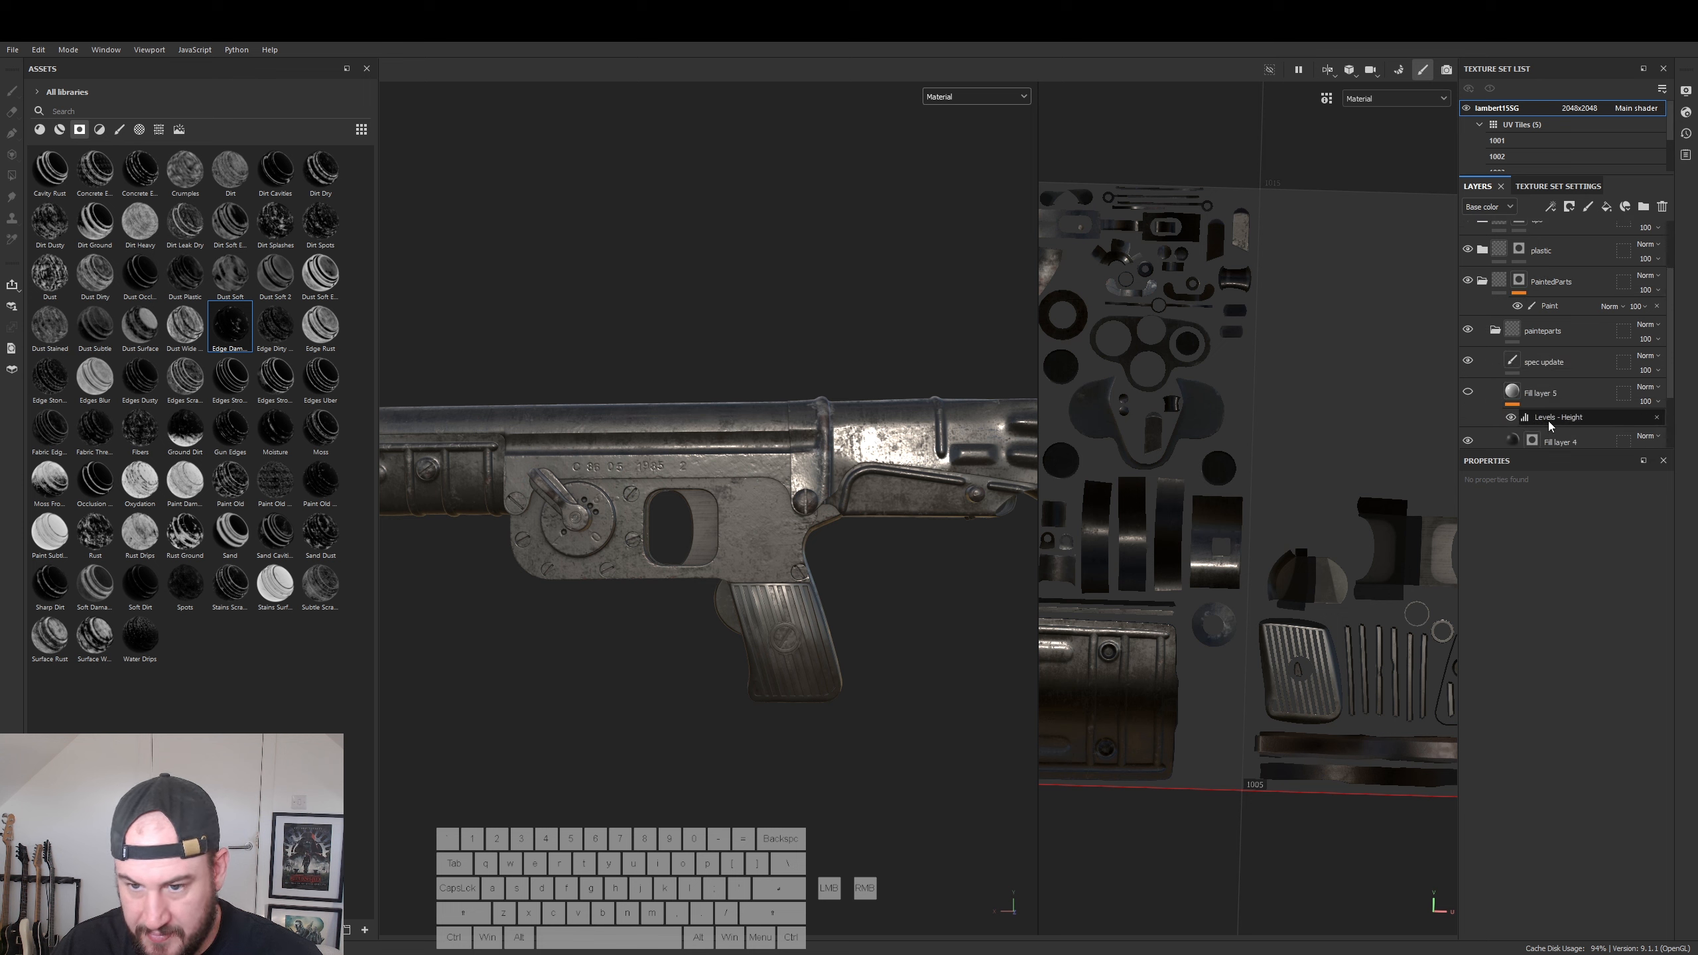
left_click(1561, 363)
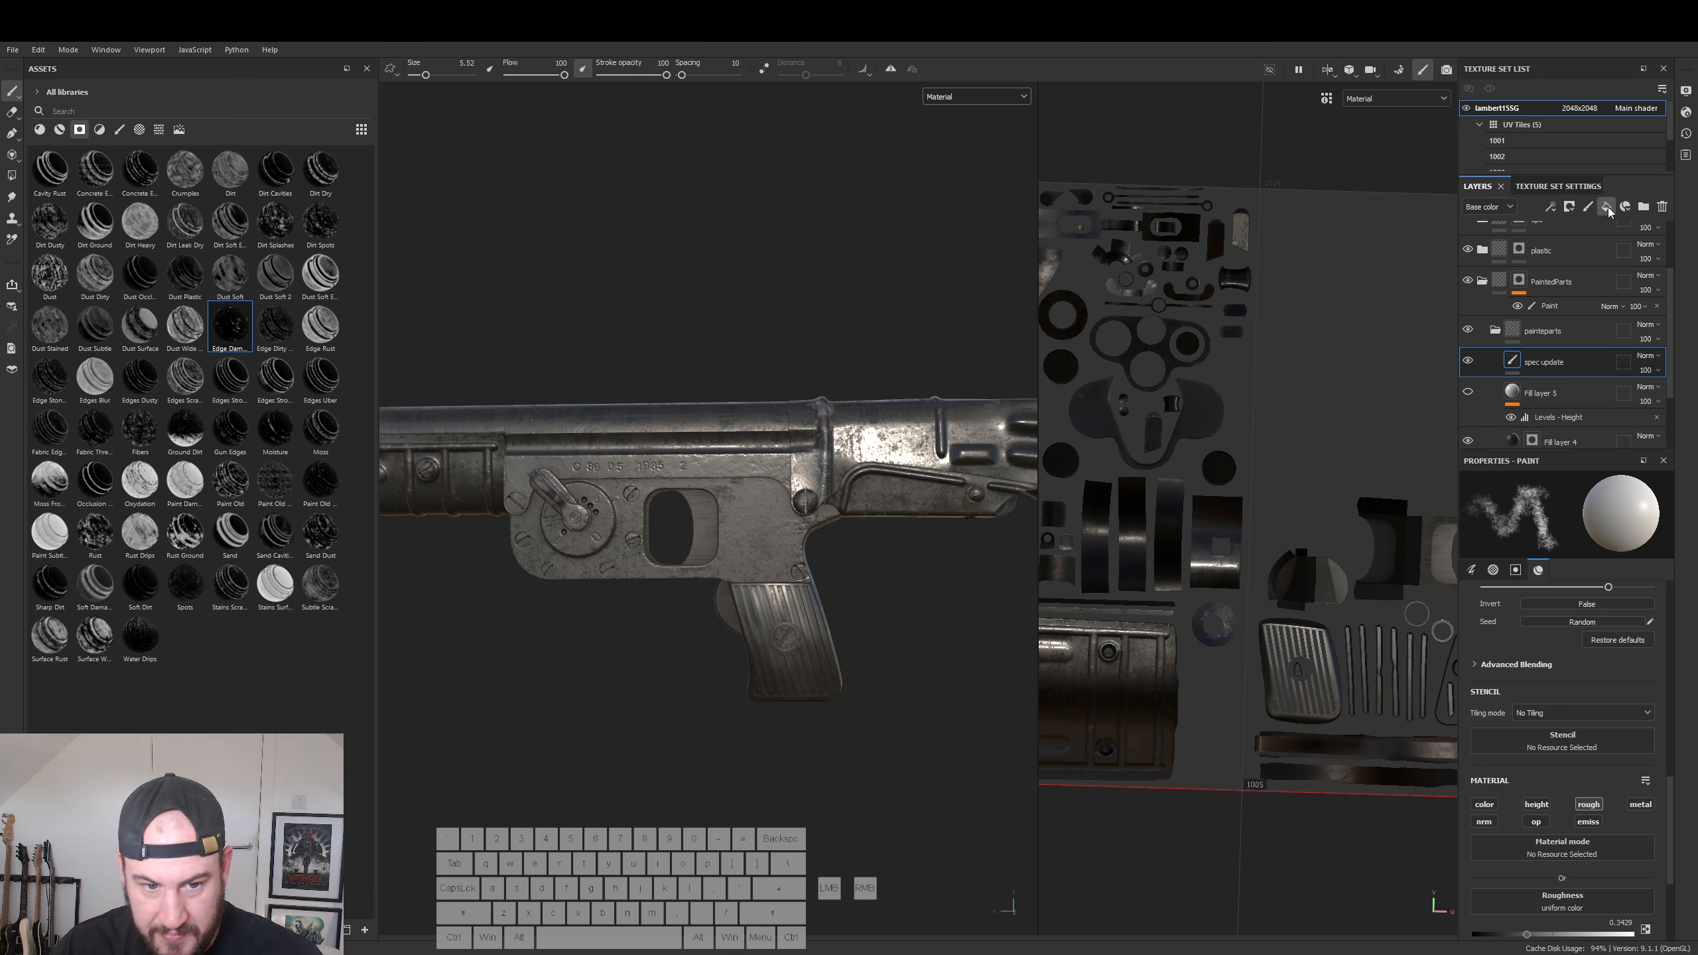
left_click(1607, 208)
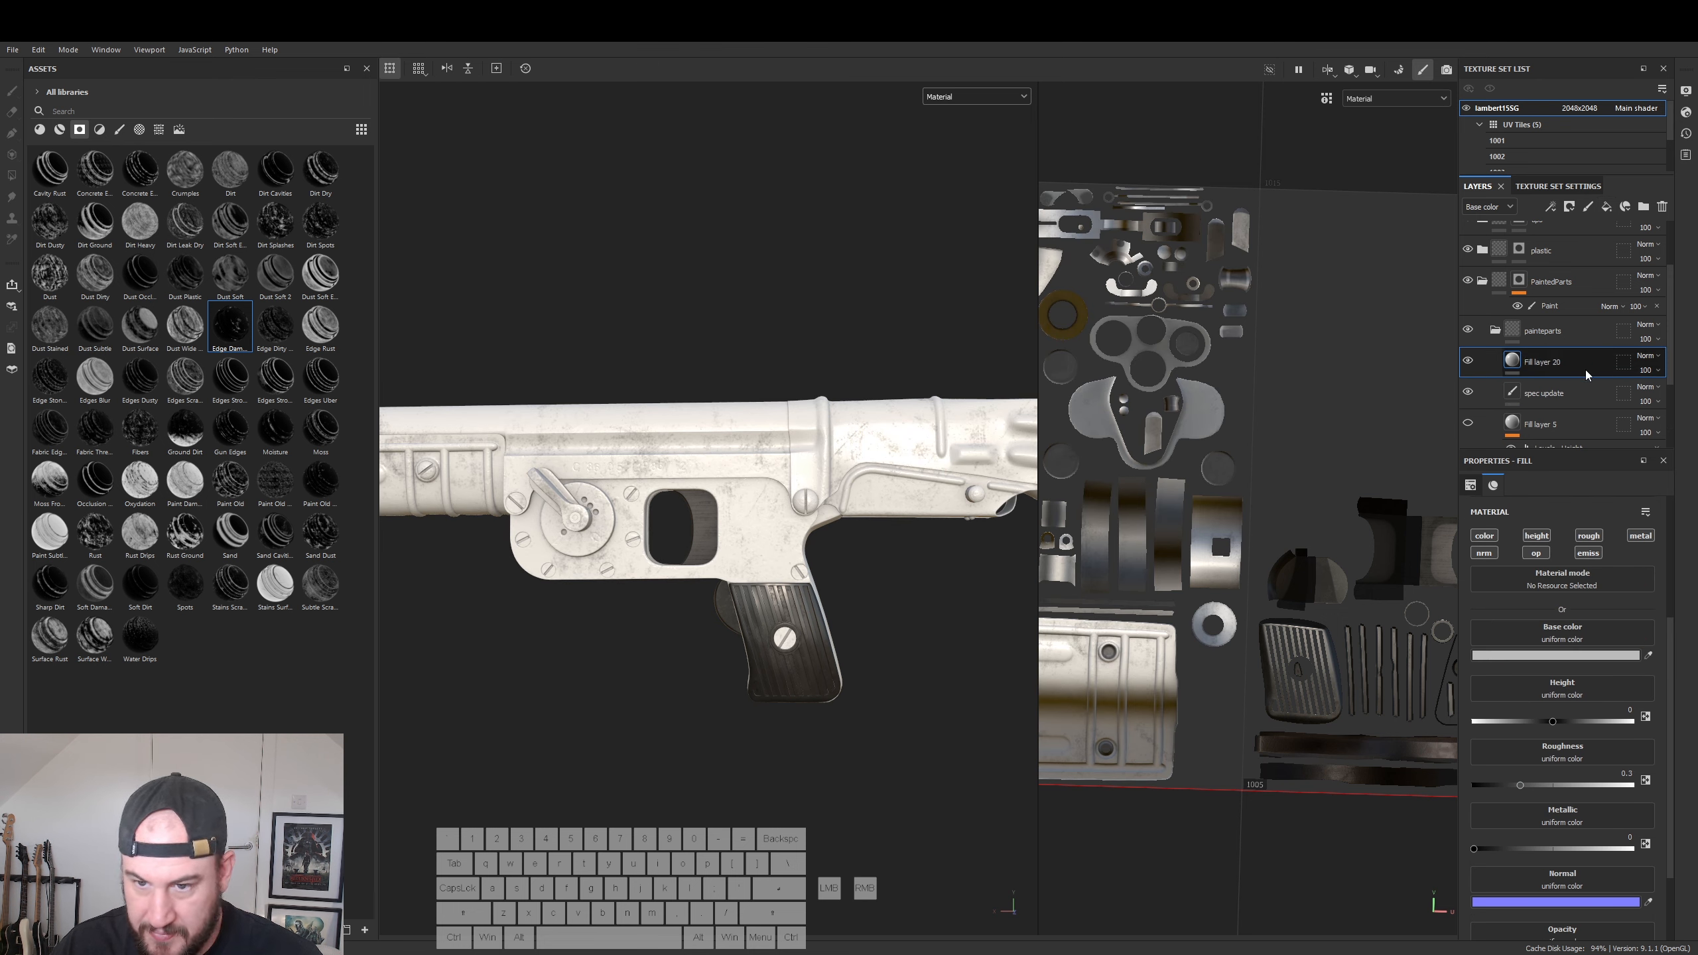
left_click(39, 130)
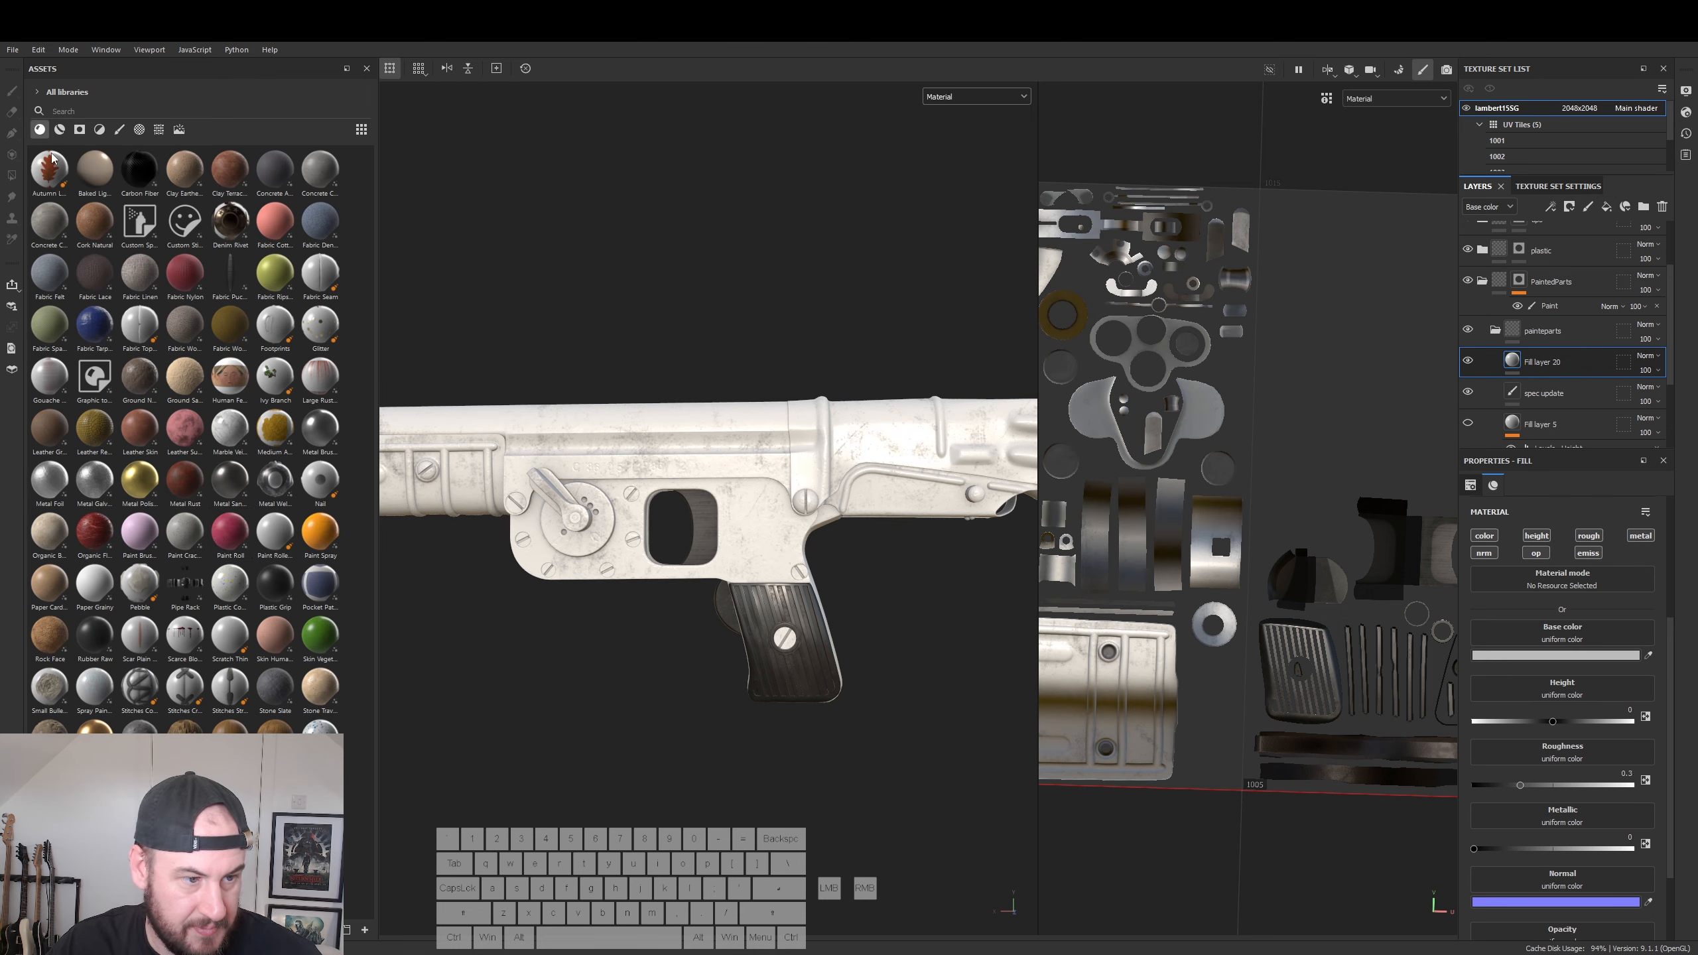
left_click(186, 483)
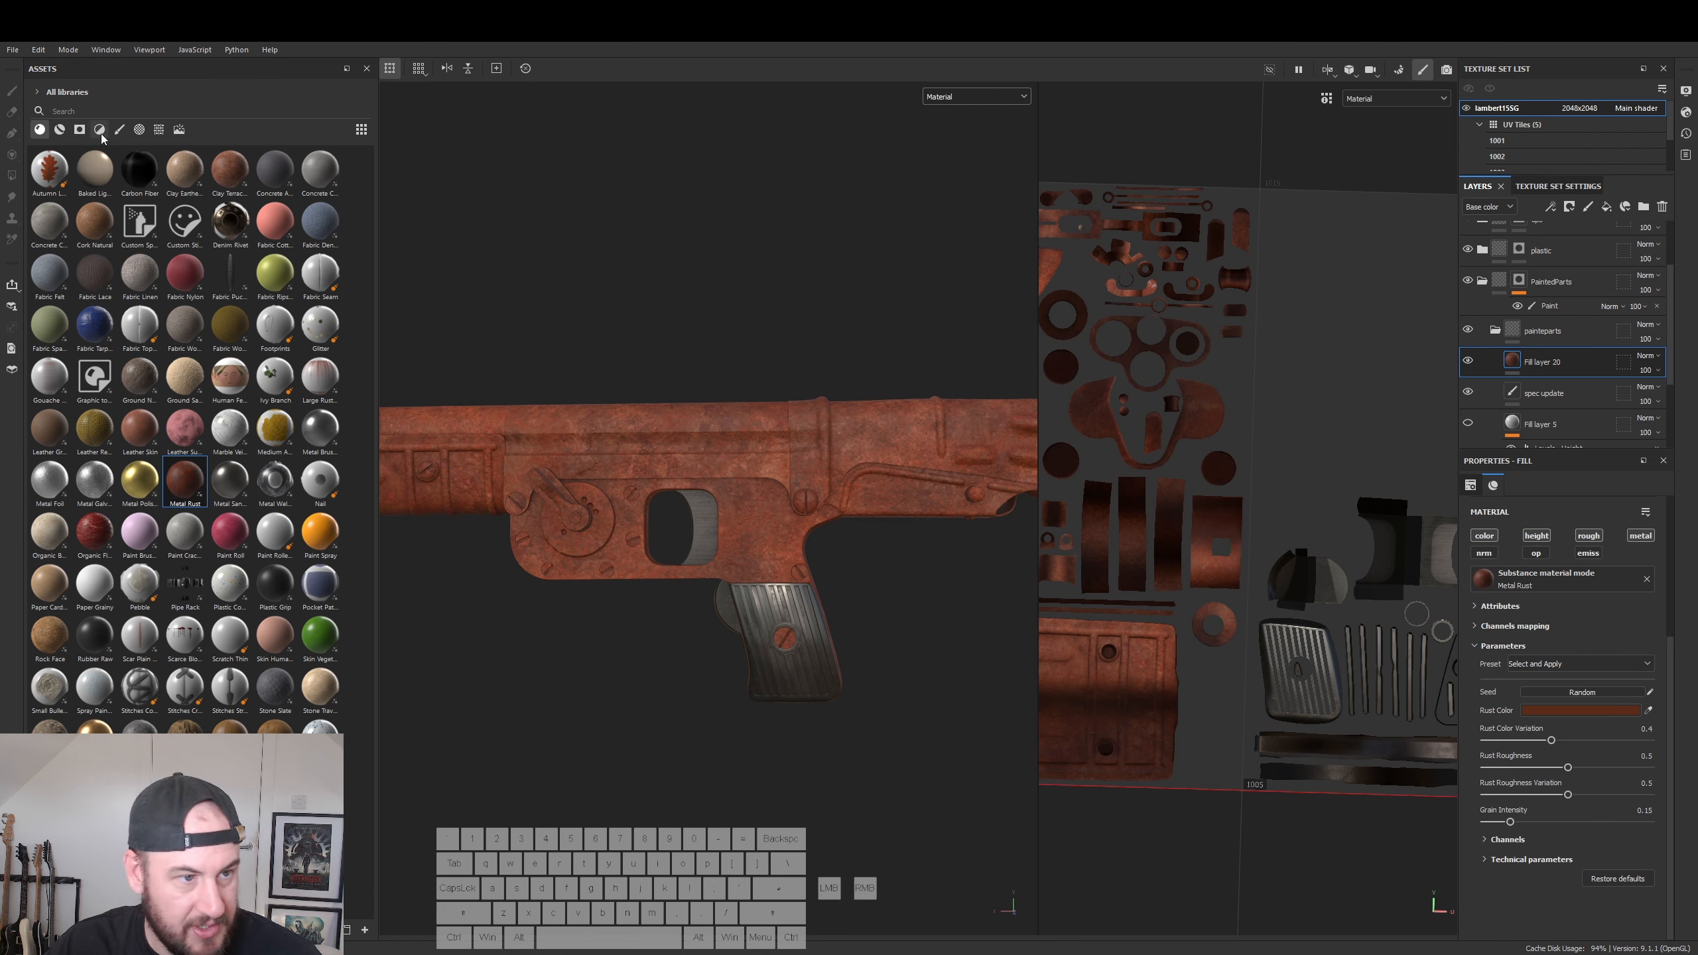
- Apply the Dirt Spots smart mask to the new Metal Rust layer, check it on the receiver, and open its Mask Editor settings
left_click(81, 129)
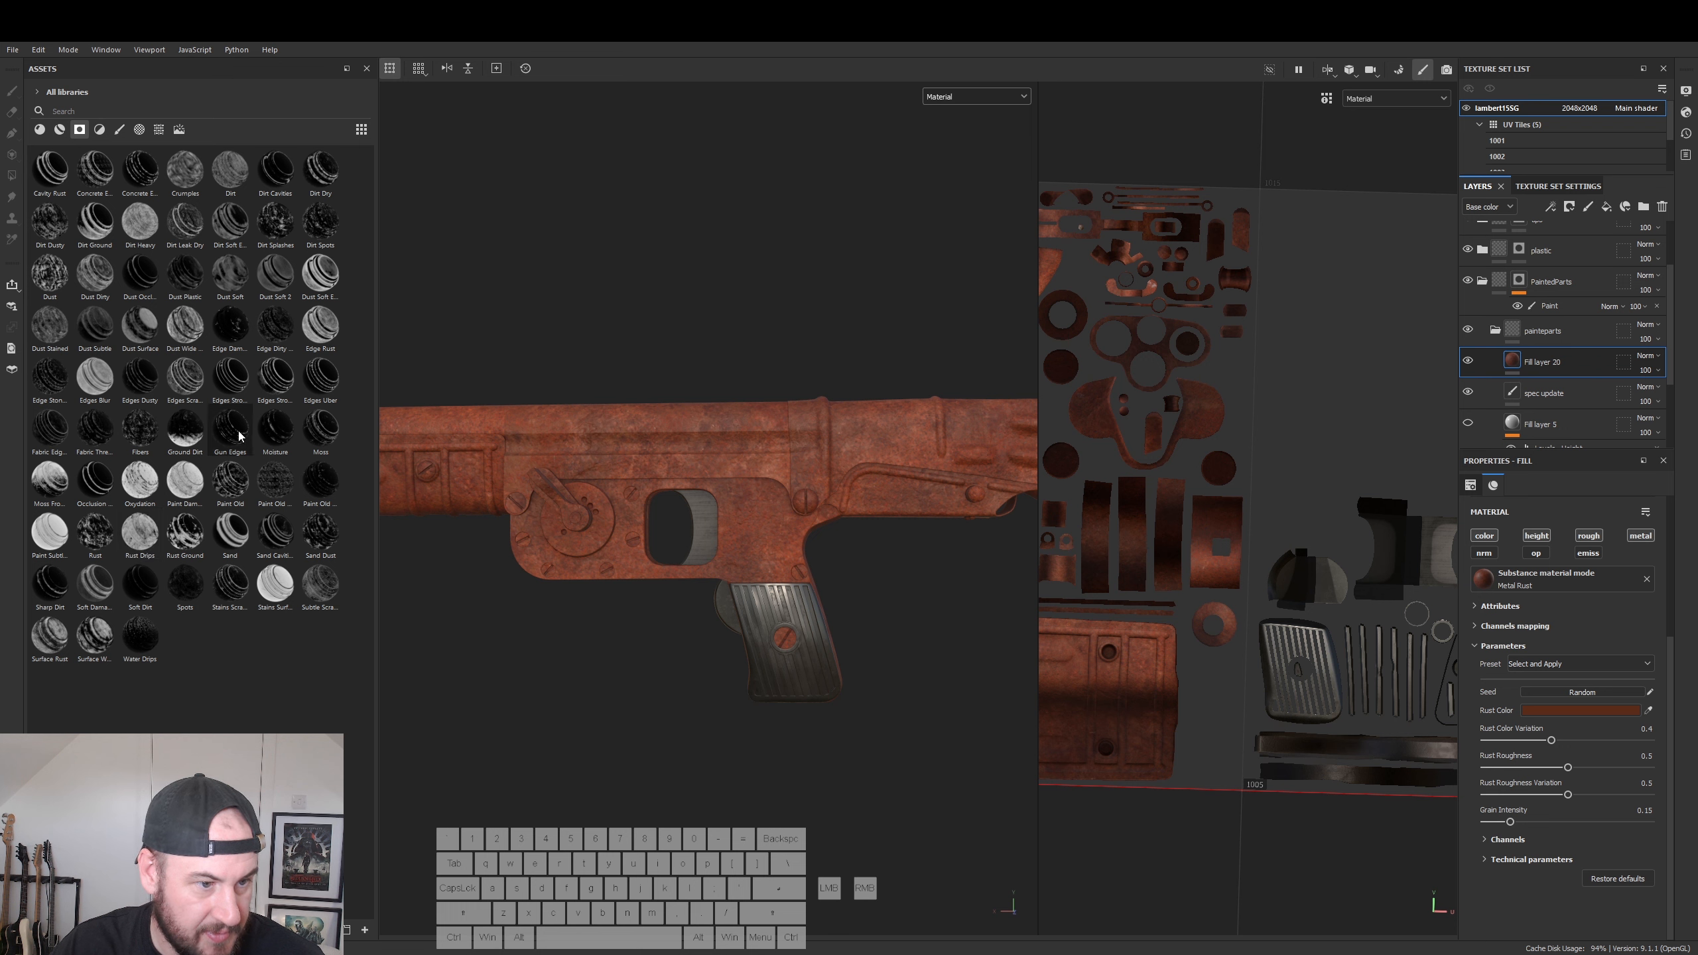
left_click(318, 221)
left_click_drag(317, 223, 1539, 365)
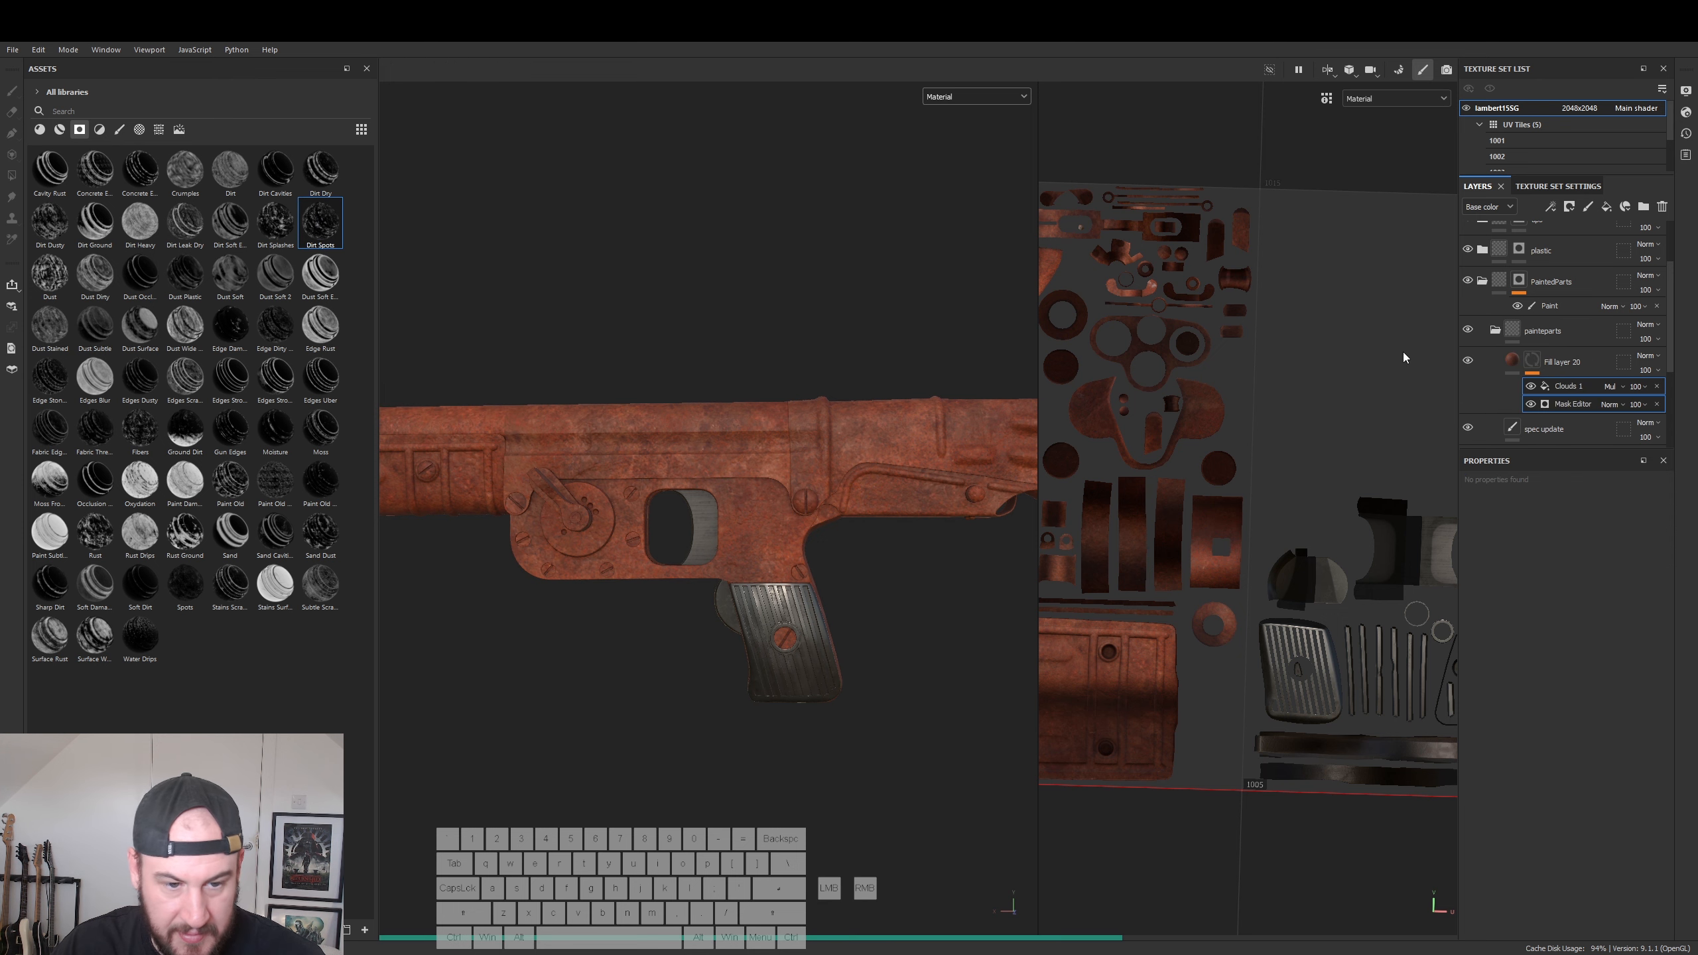
left_click_drag(667, 522, 735, 534, "alt")
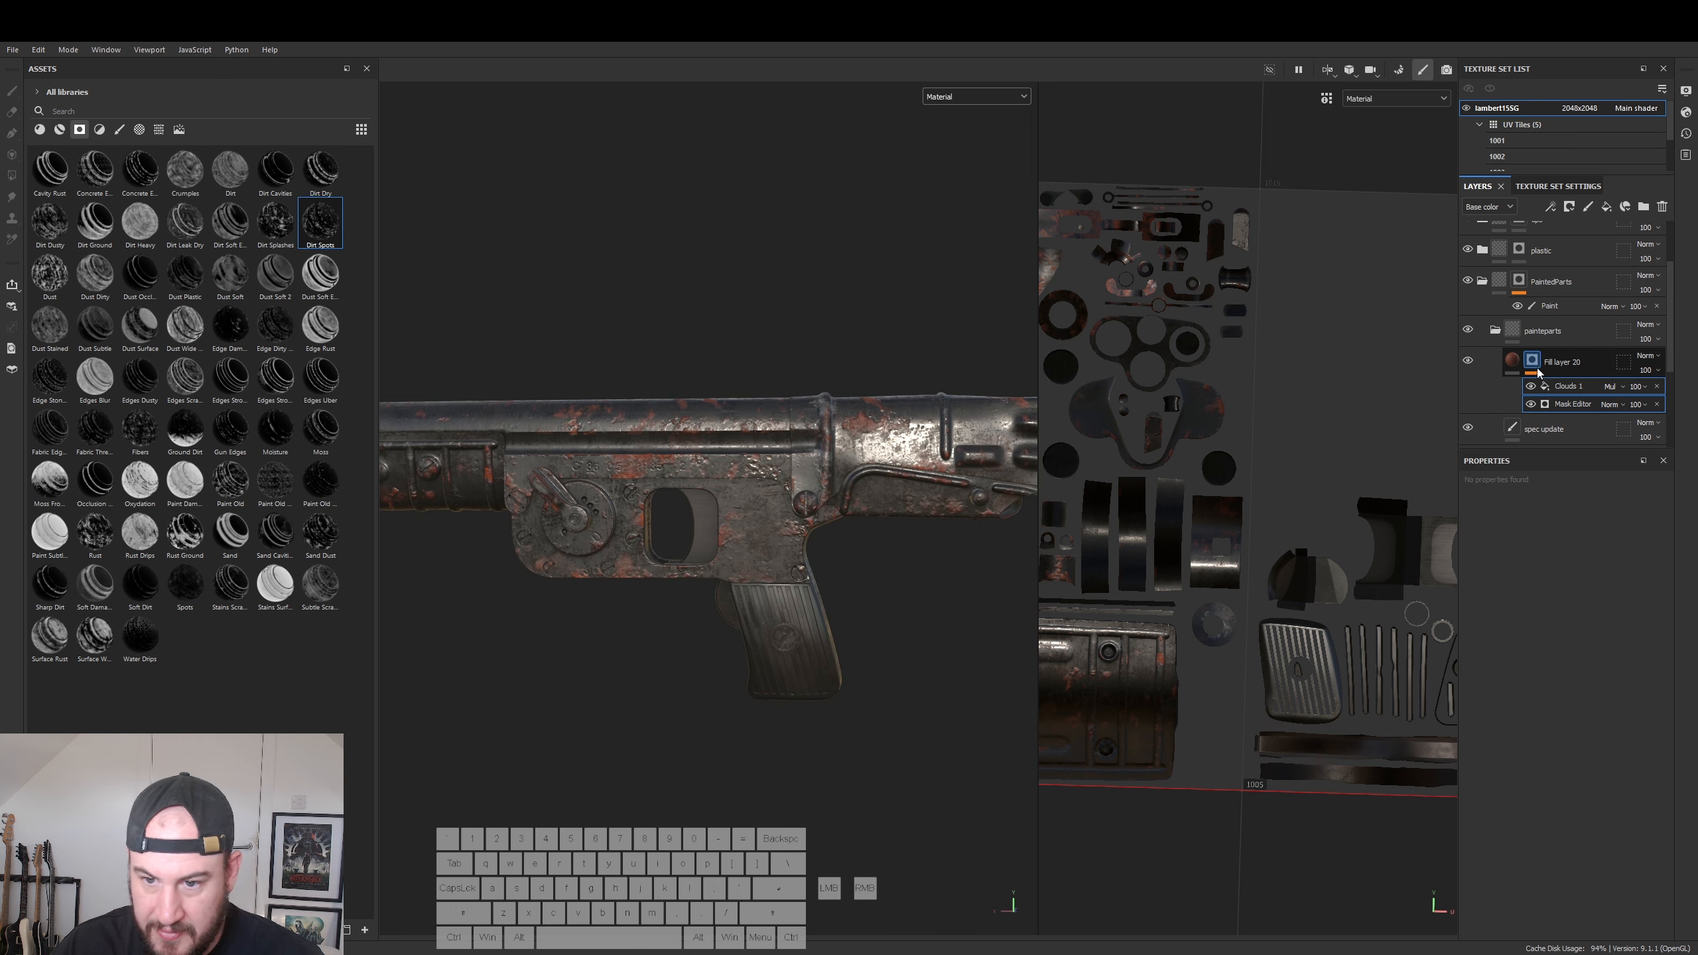
left_click(1562, 404)
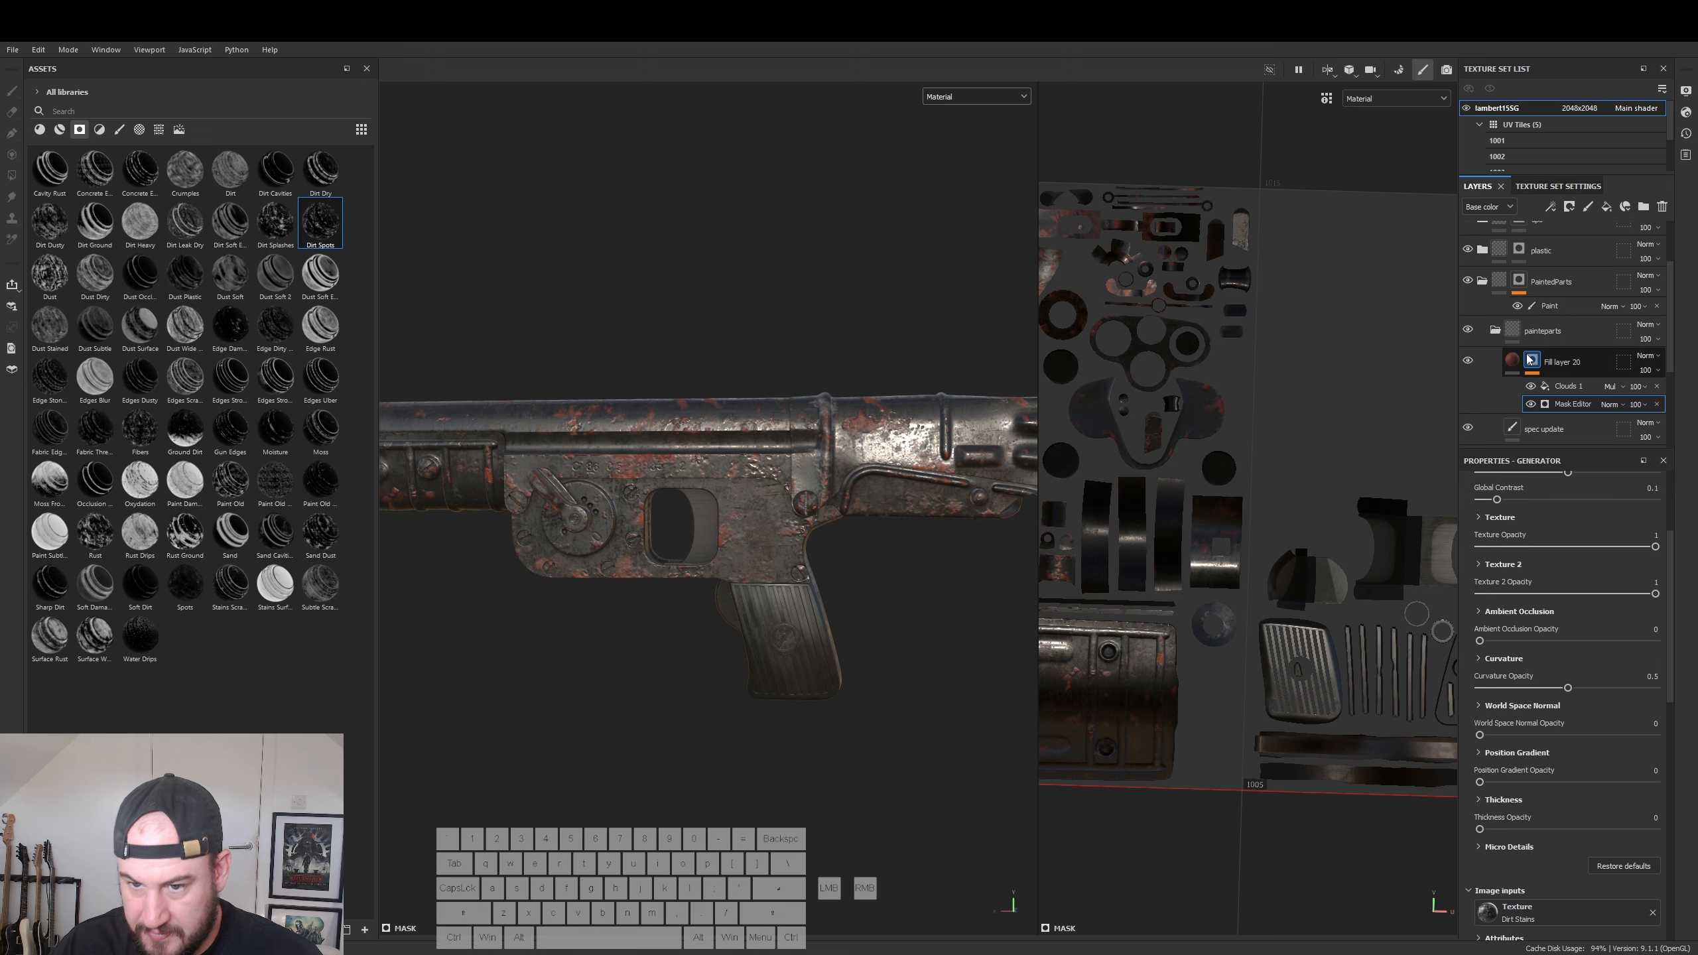
- Lower the opacity of the Metal Rust layer in the painted parts to 30 and check it on the receiver
left_click(1661, 372)
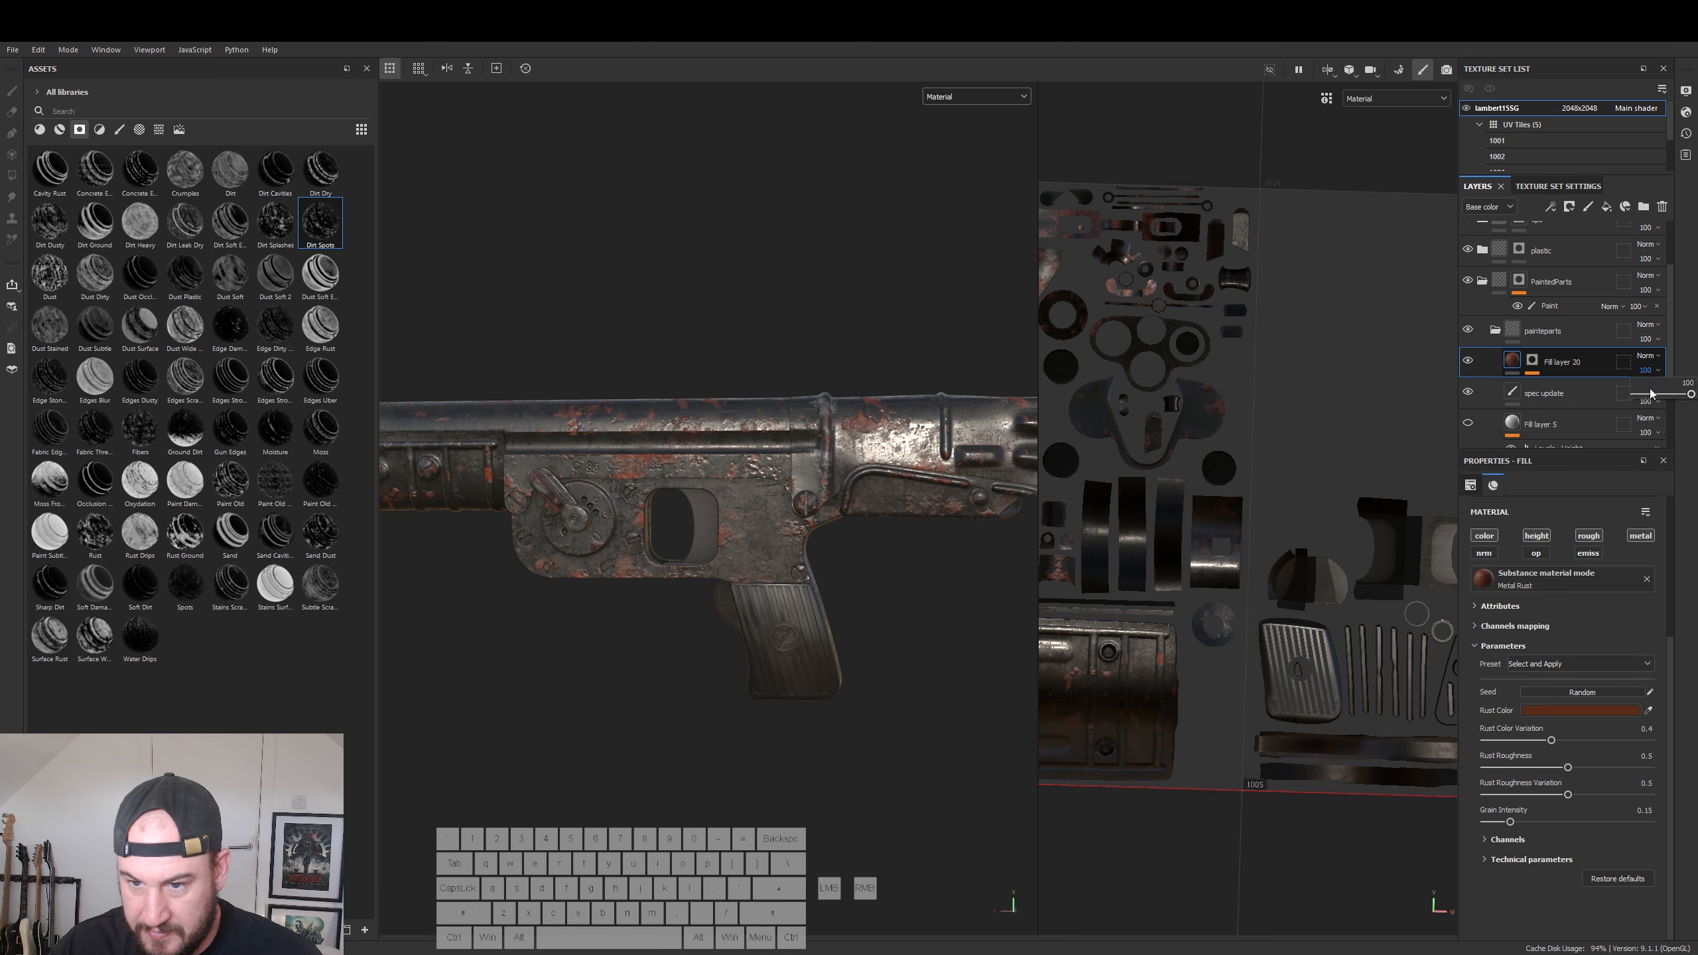
left_click(1651, 393)
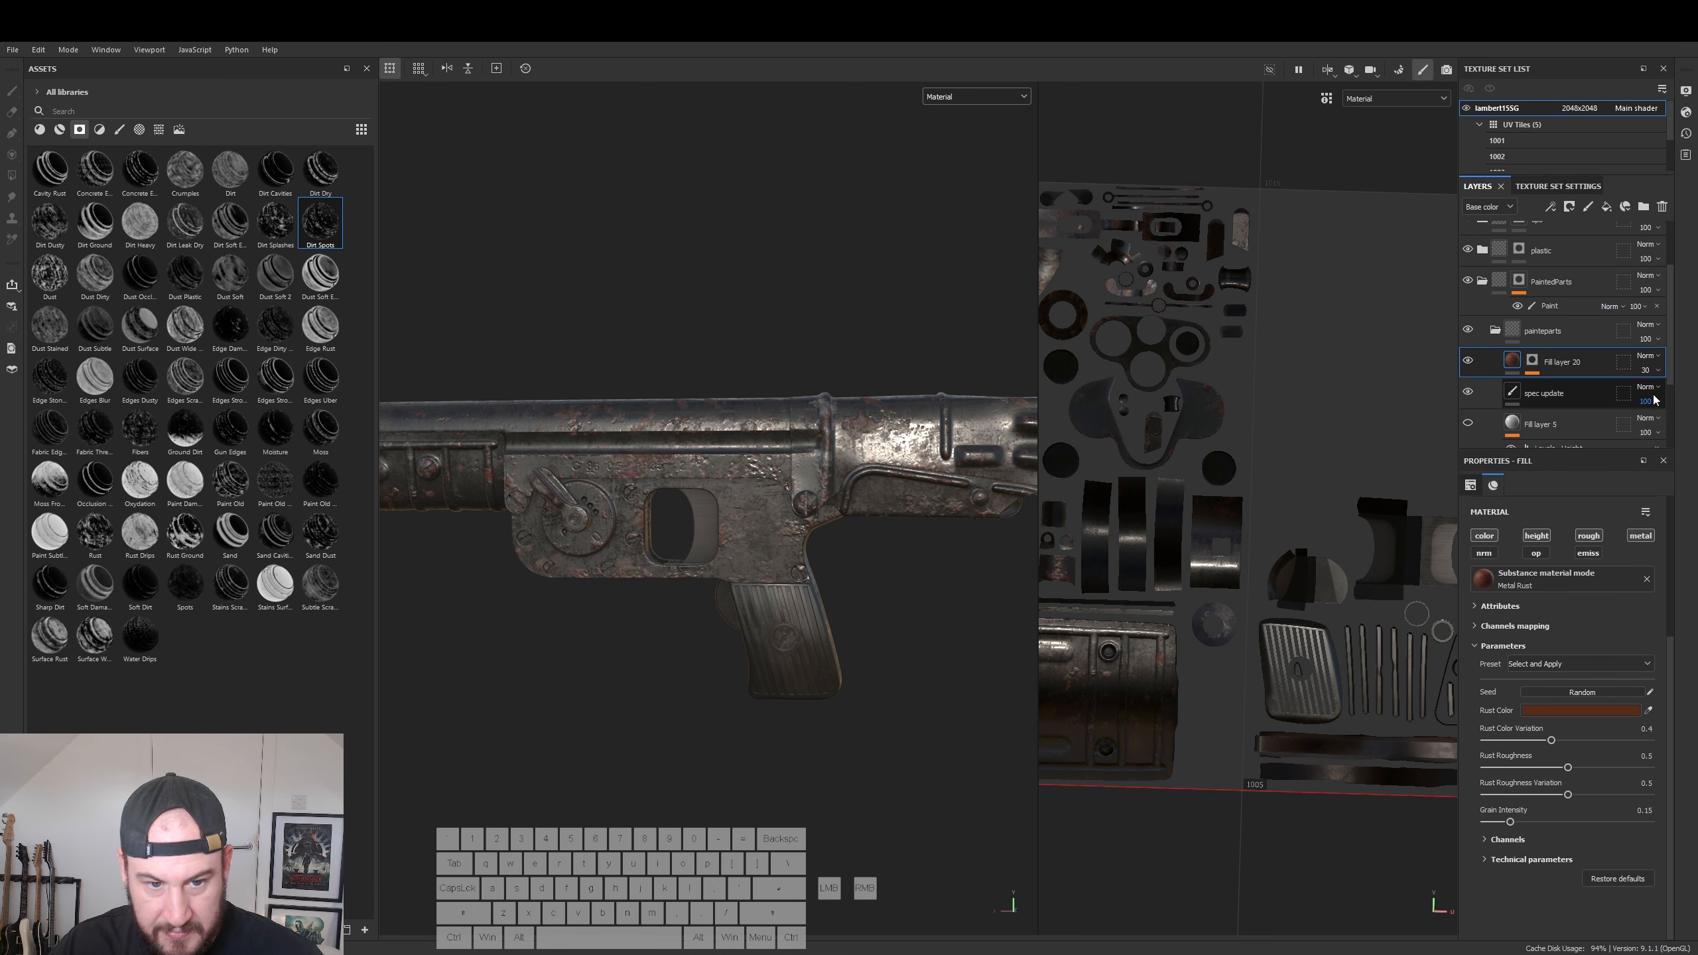
left_click_drag(959, 588, 876, 637, "alt")
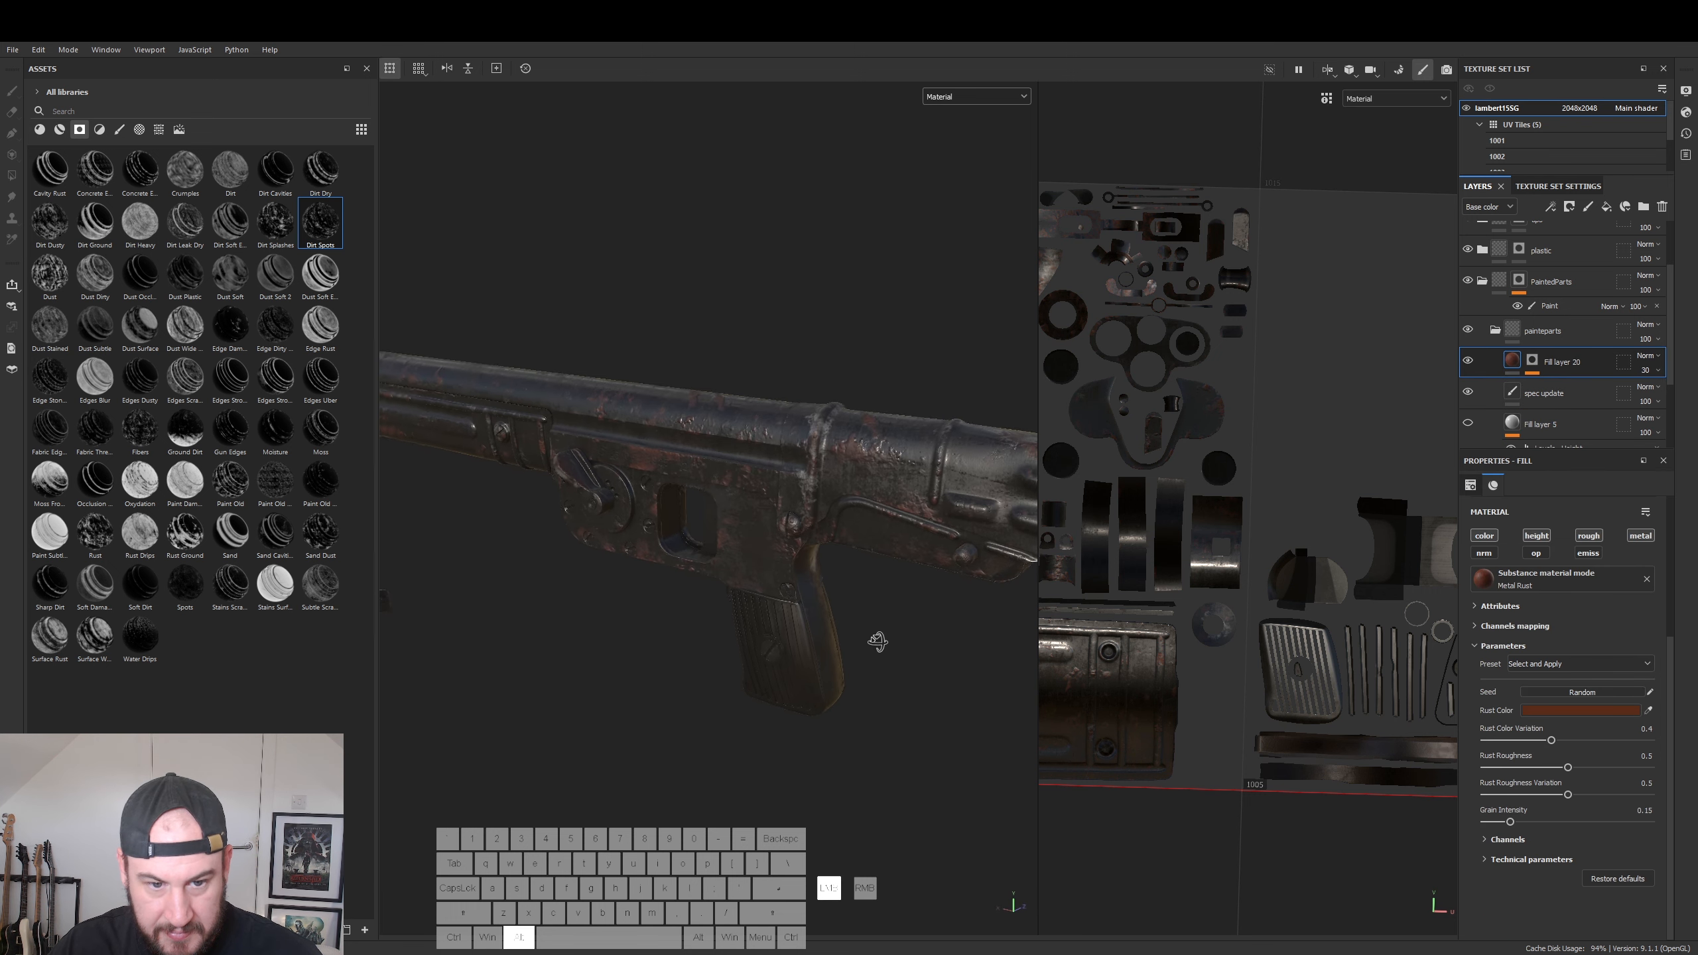
- Reduce the Curvature Opacity in the rust layer's Mask Editor to 0.16
left_click(1532, 362)
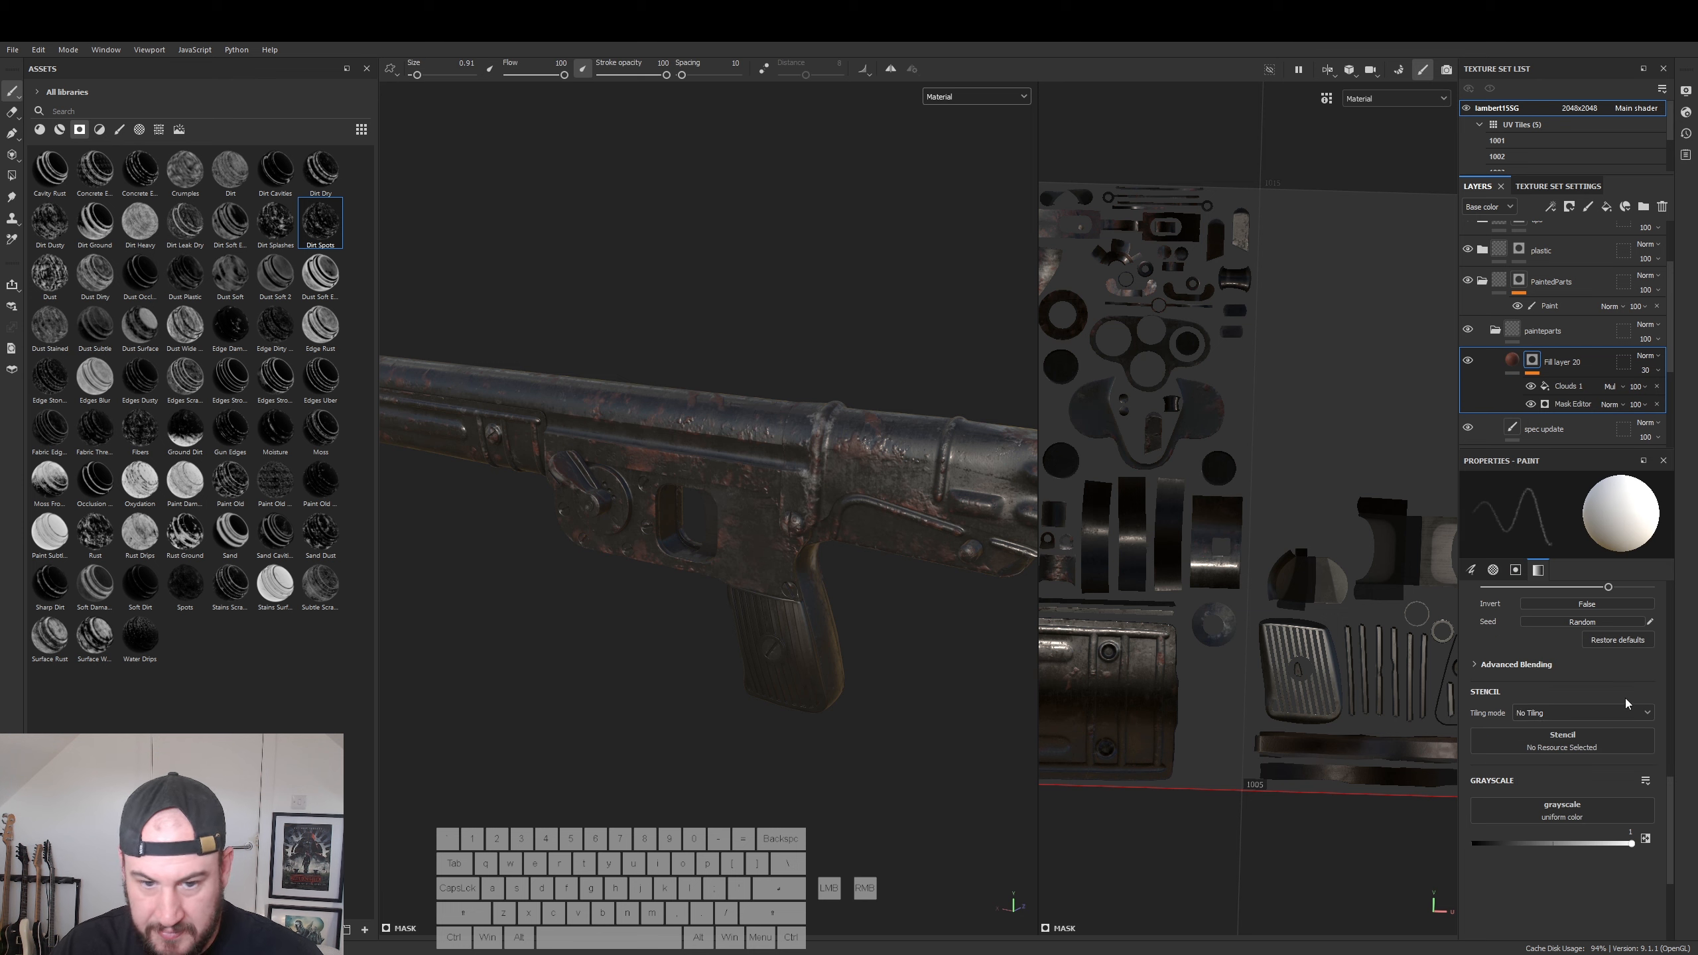
left_click(1572, 403)
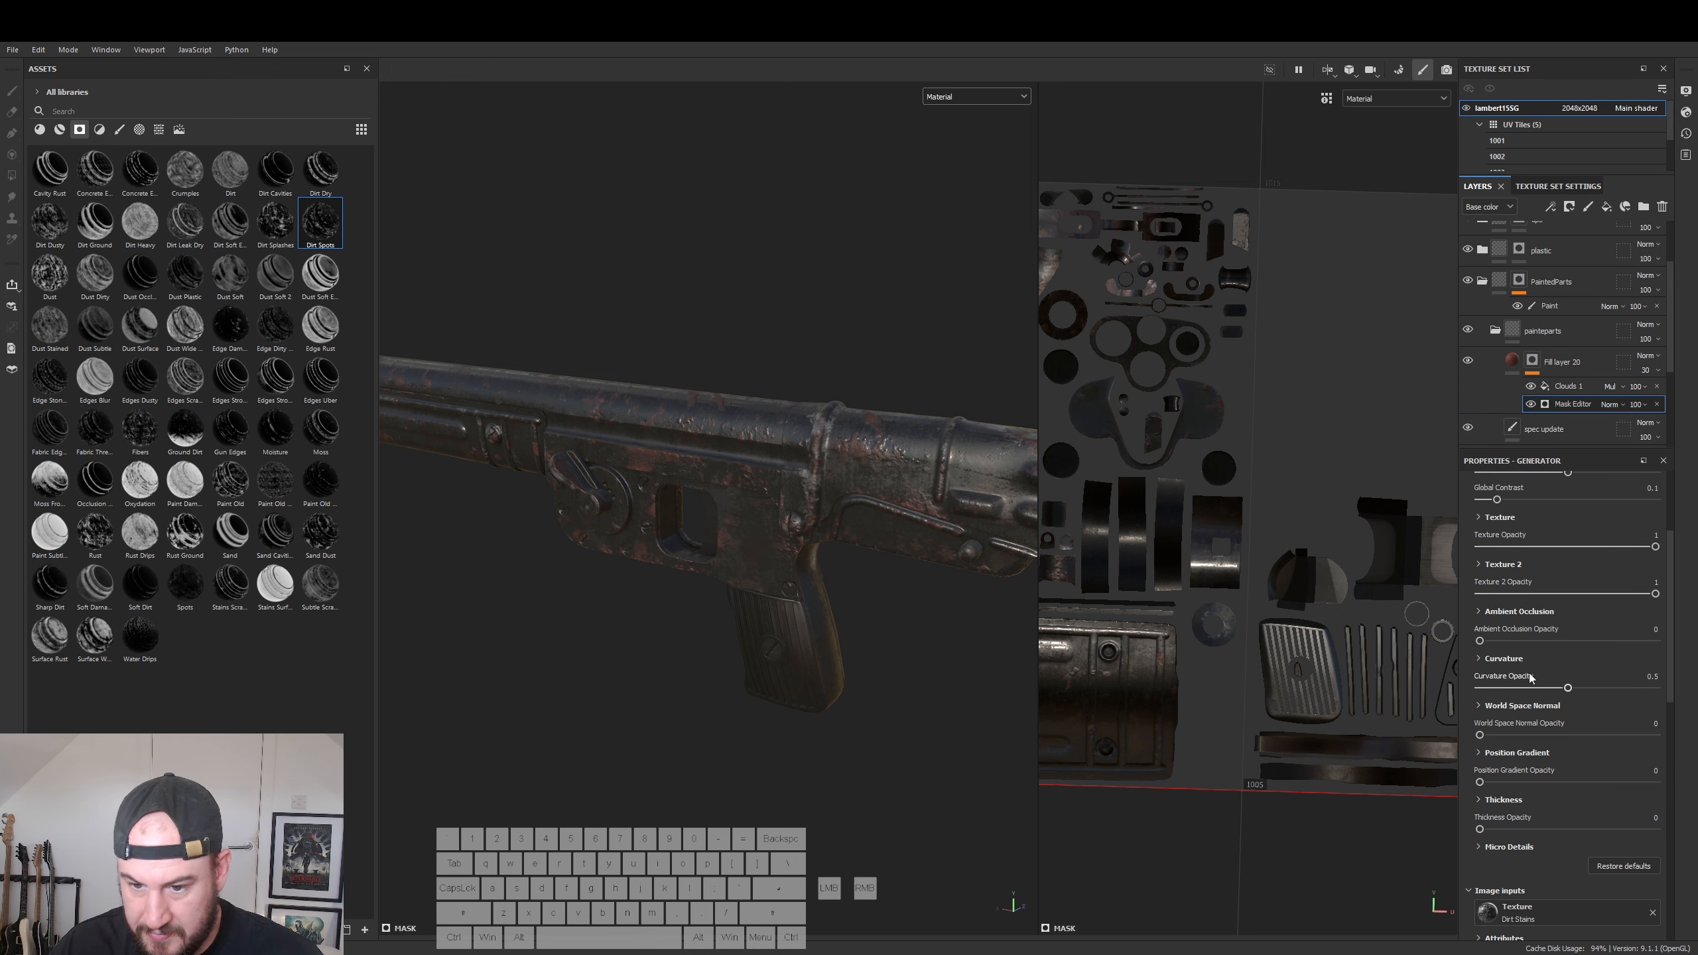
left_click_drag(742, 616, 738, 576, "alt")
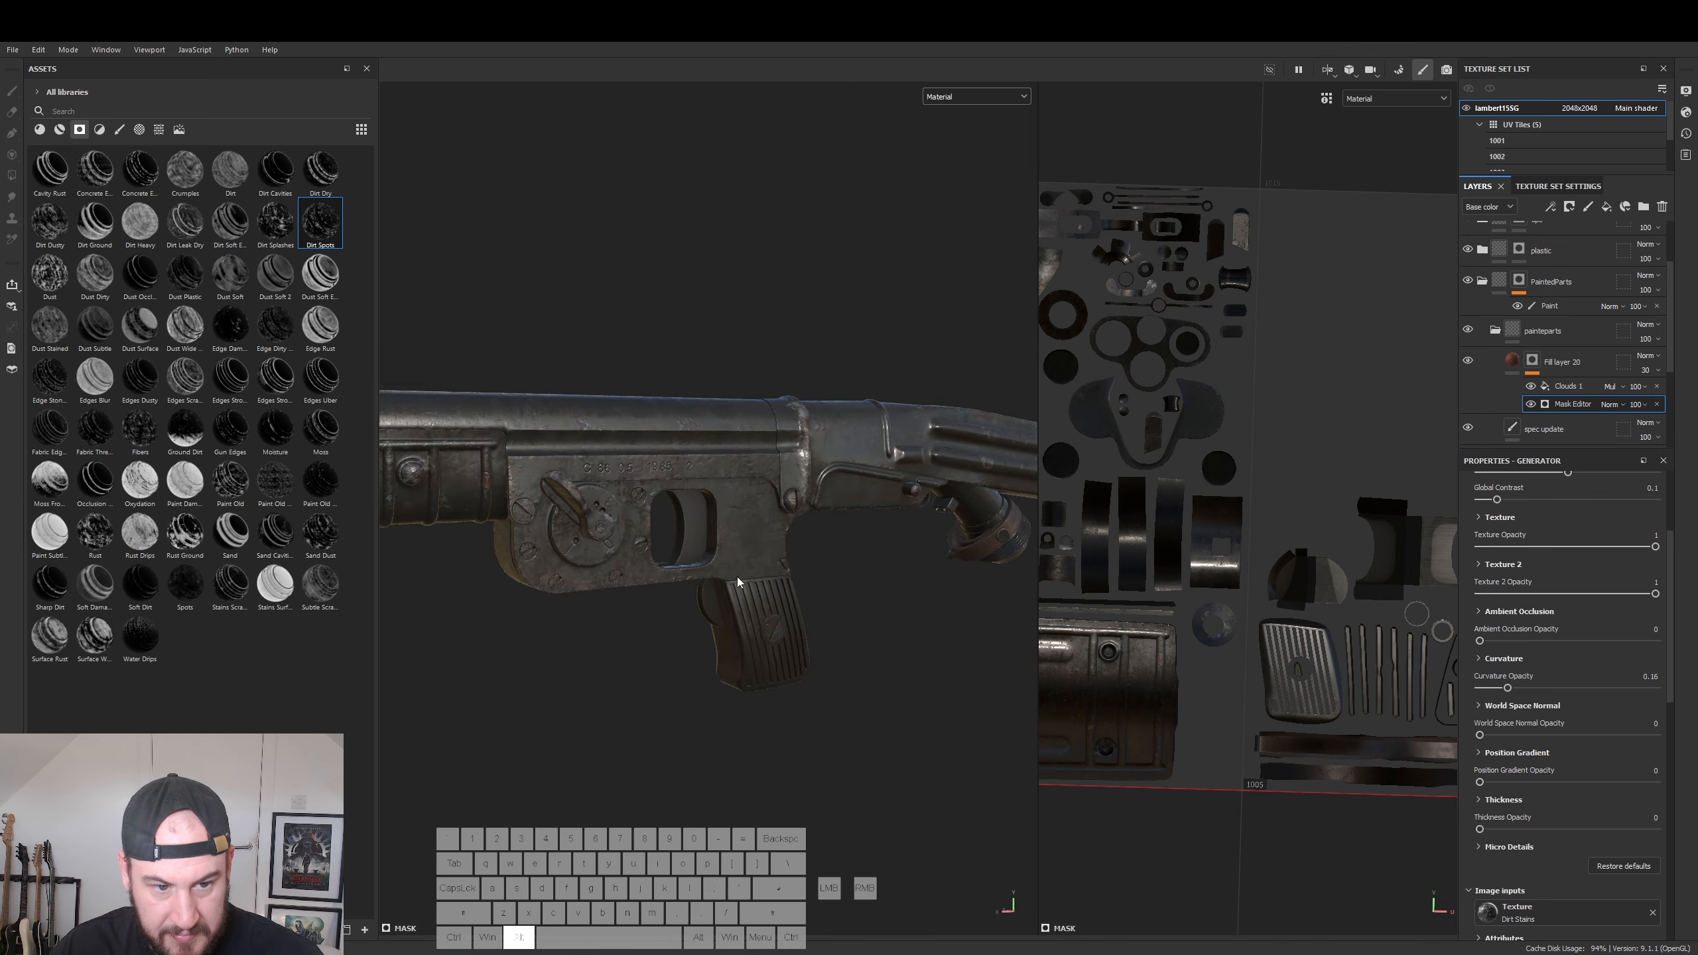
- Inspect the subtler rust along the gun, from the receiver to the bipod and muzzle
right_click_drag(738, 576, 915, 626, "alt")
left_click_drag(916, 627, 693, 652, "alt")
right_click_drag(693, 653, 257, 626, "alt")
left_click_drag(676, 639, 836, 693, "alt")
right_click_drag(836, 693, 726, 613, "alt")
middle_click_drag(726, 613, 808, 631, "alt")
left_click_drag(808, 631, 883, 566, "alt")
right_click_drag(669, 528, 749, 498, "alt")
middle_click_drag(692, 475, 815, 461, "alt")
left_click_drag(815, 468, 778, 568, "alt")
- Change the Metal Rust layer's Rust Color to a very dark brown and check it around the muzzle
left_click(1559, 368)
left_click(1590, 710)
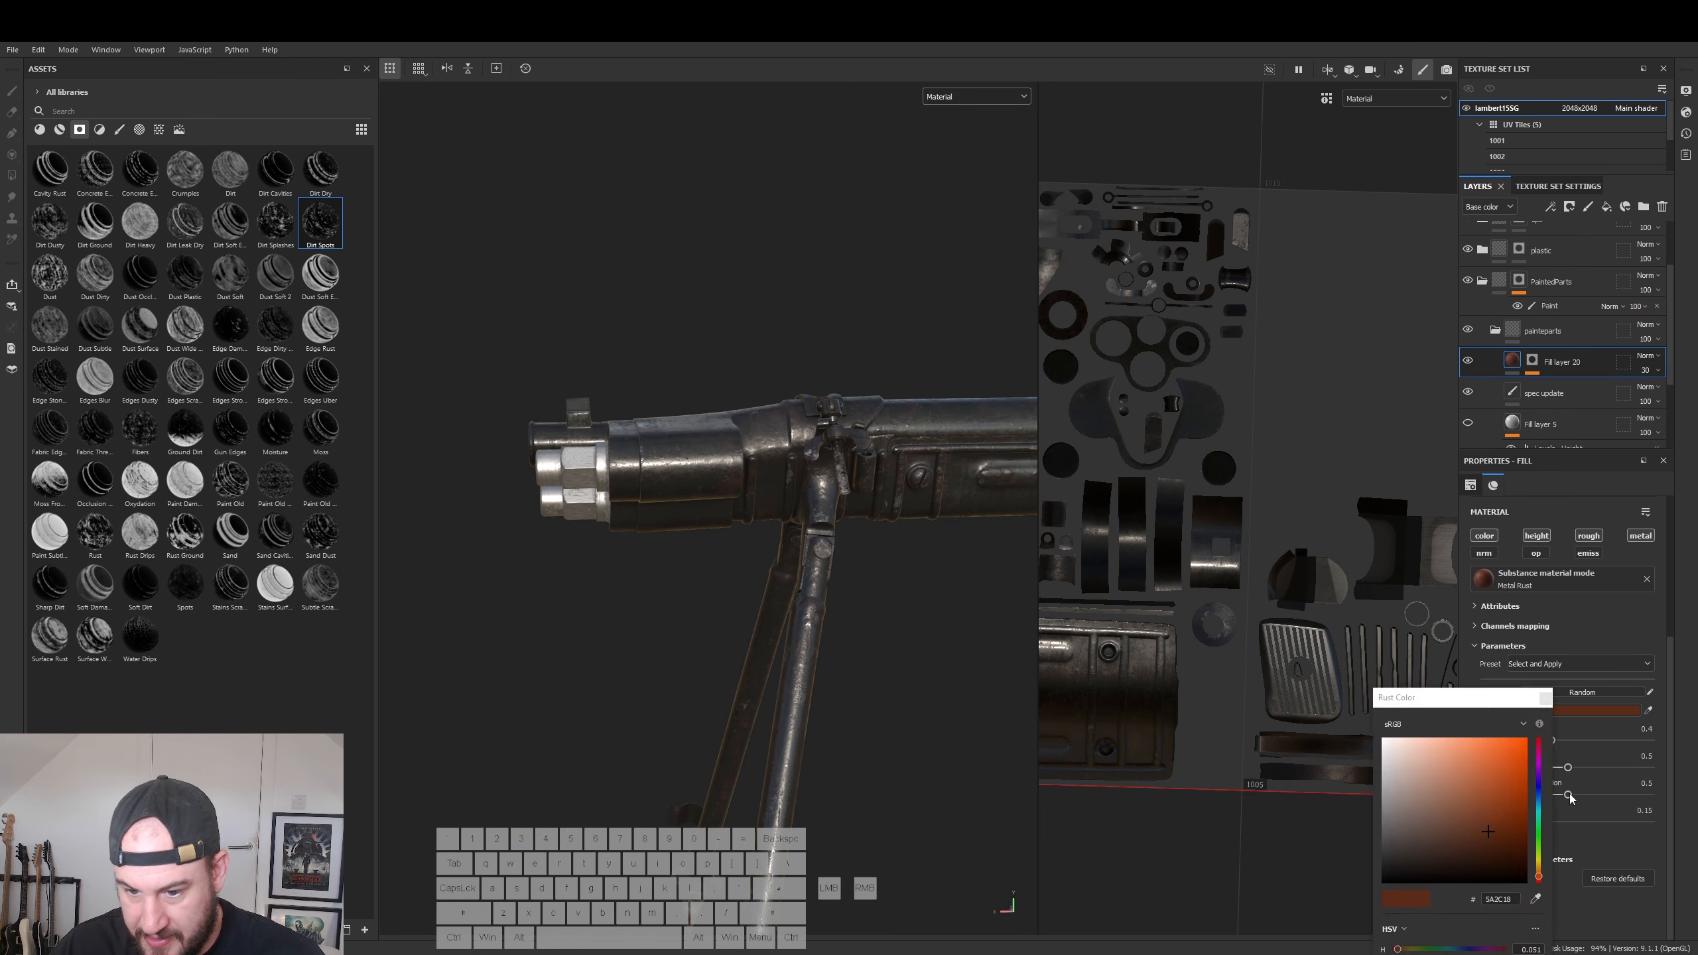
left_click(1462, 857)
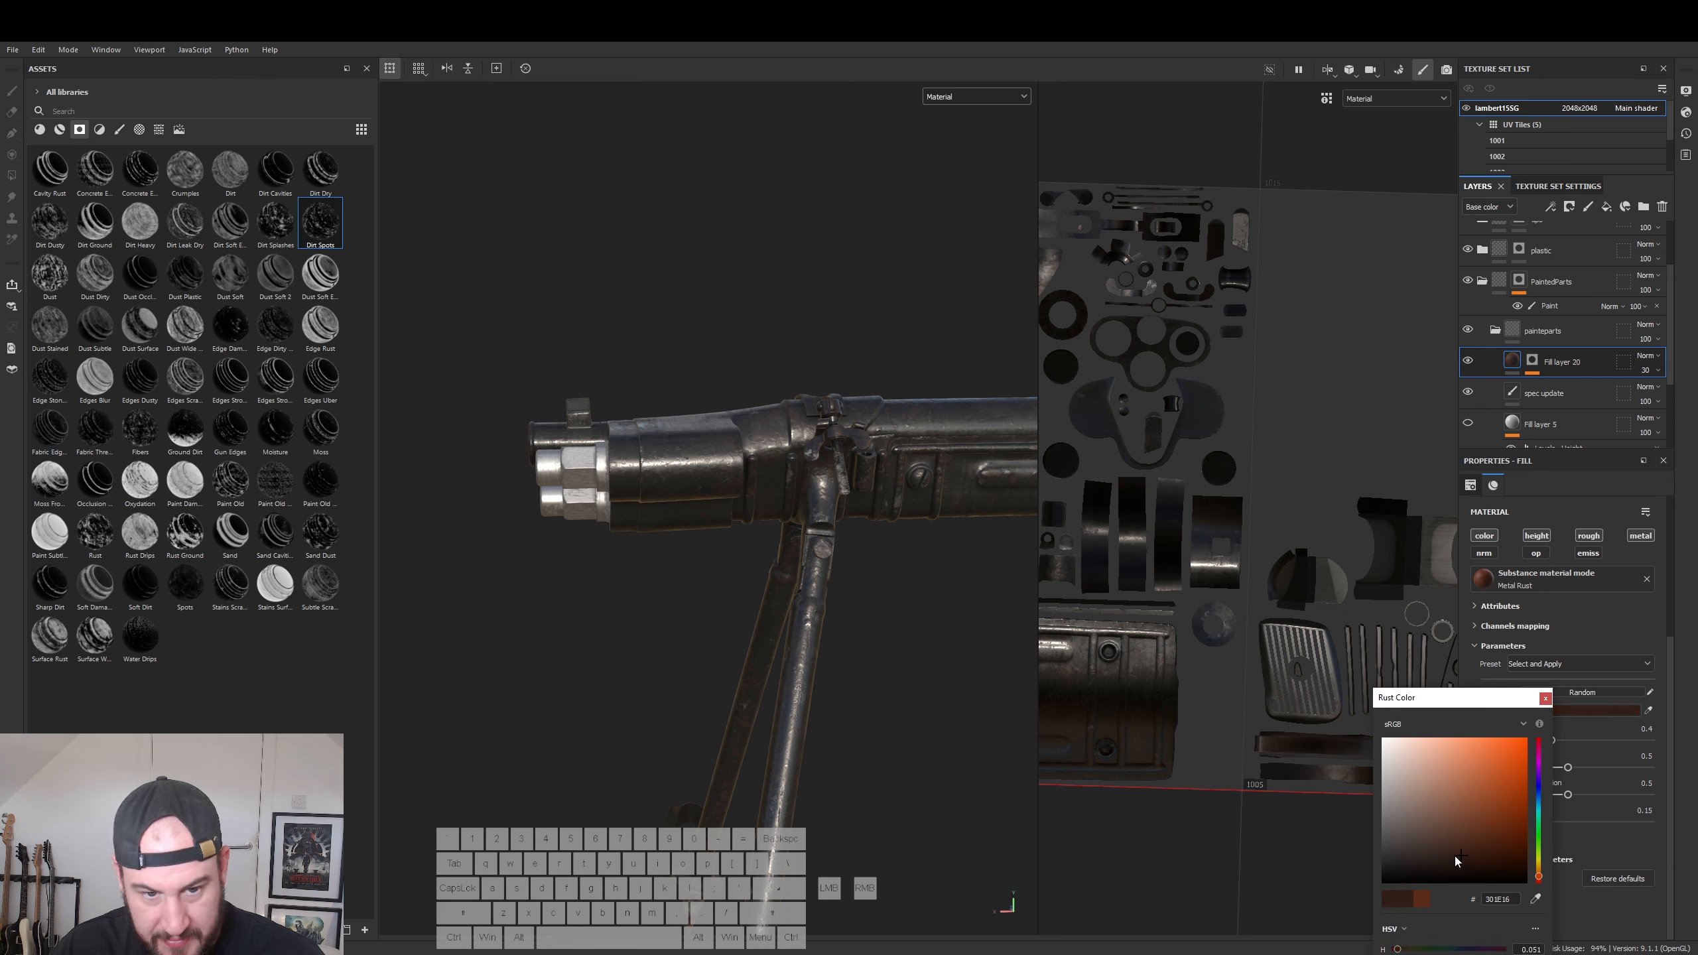
left_click_drag(811, 587, 1315, 400, "alt")
left_click(1545, 698)
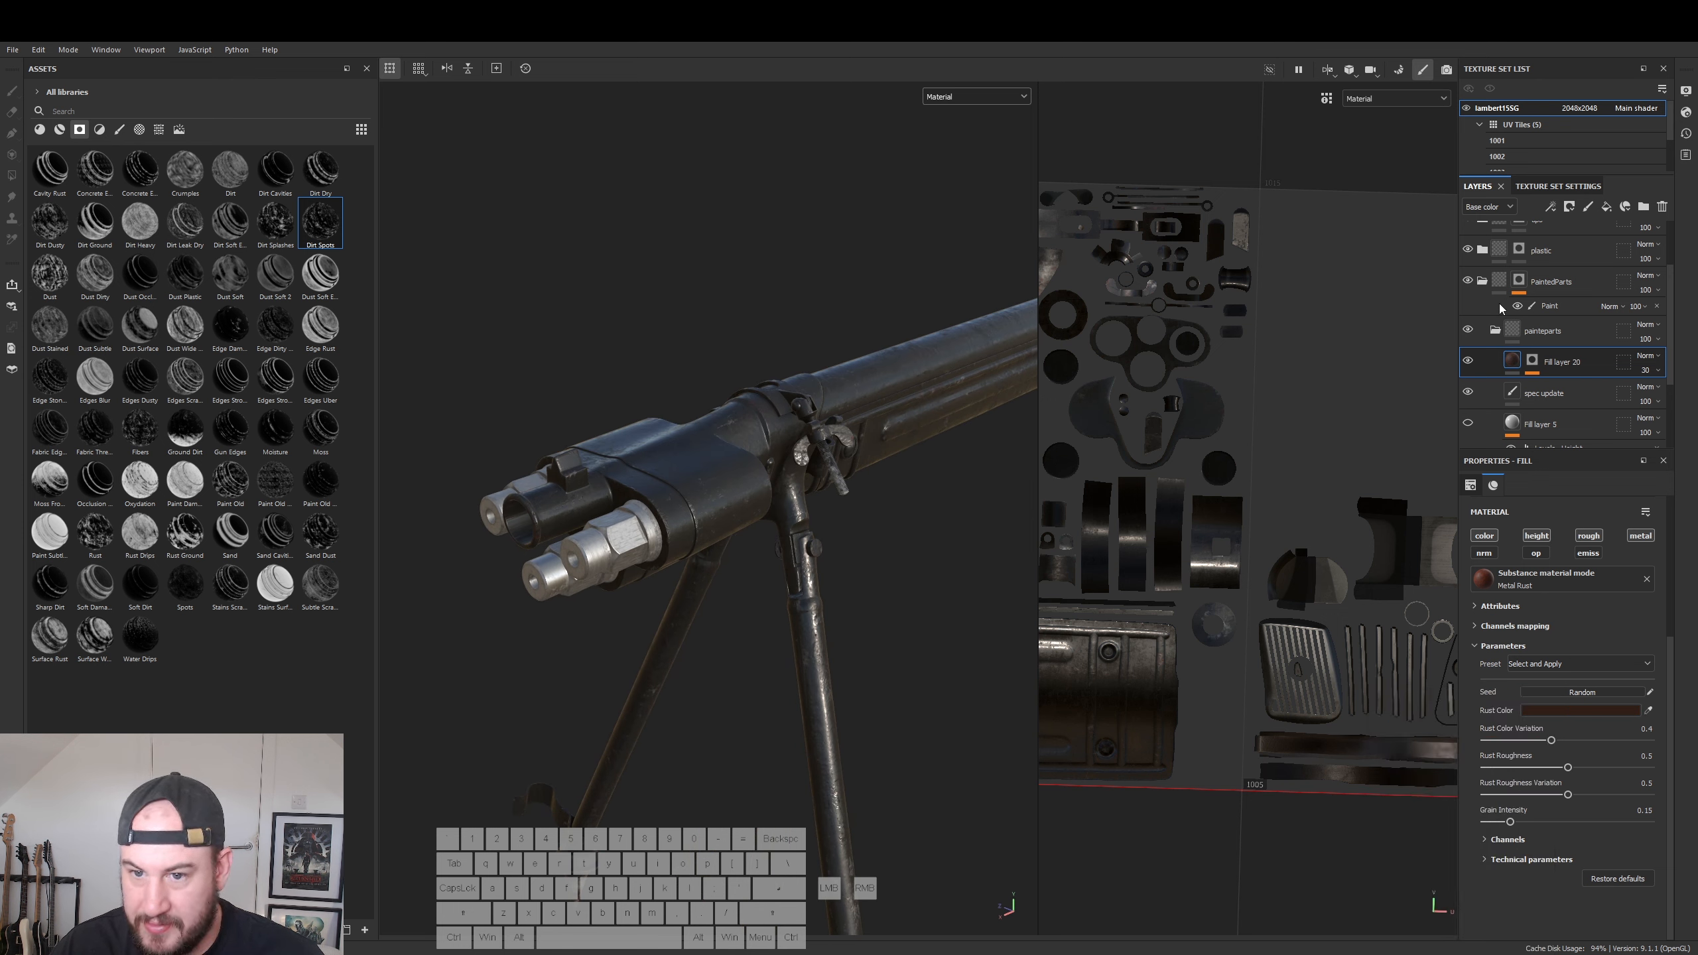
- Add a fill layer at the top of the tips folder and mask it with the Dirt Heavy smart mask
left_click(1482, 282)
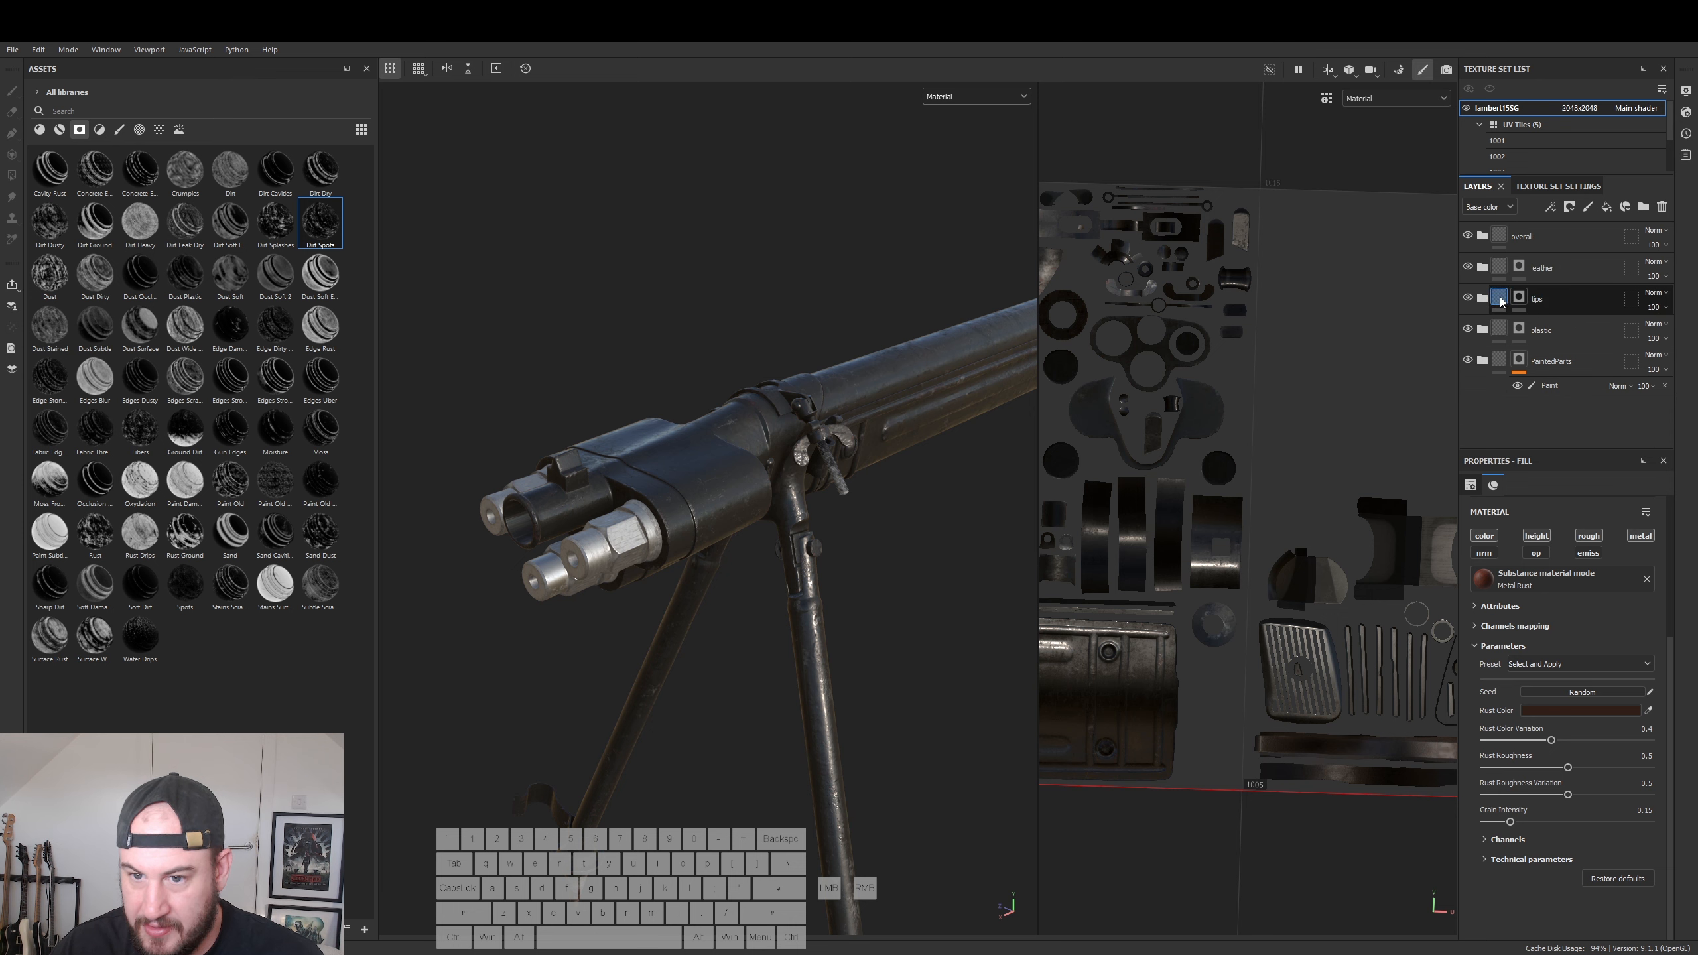
left_click(1485, 299)
left_click(1565, 329)
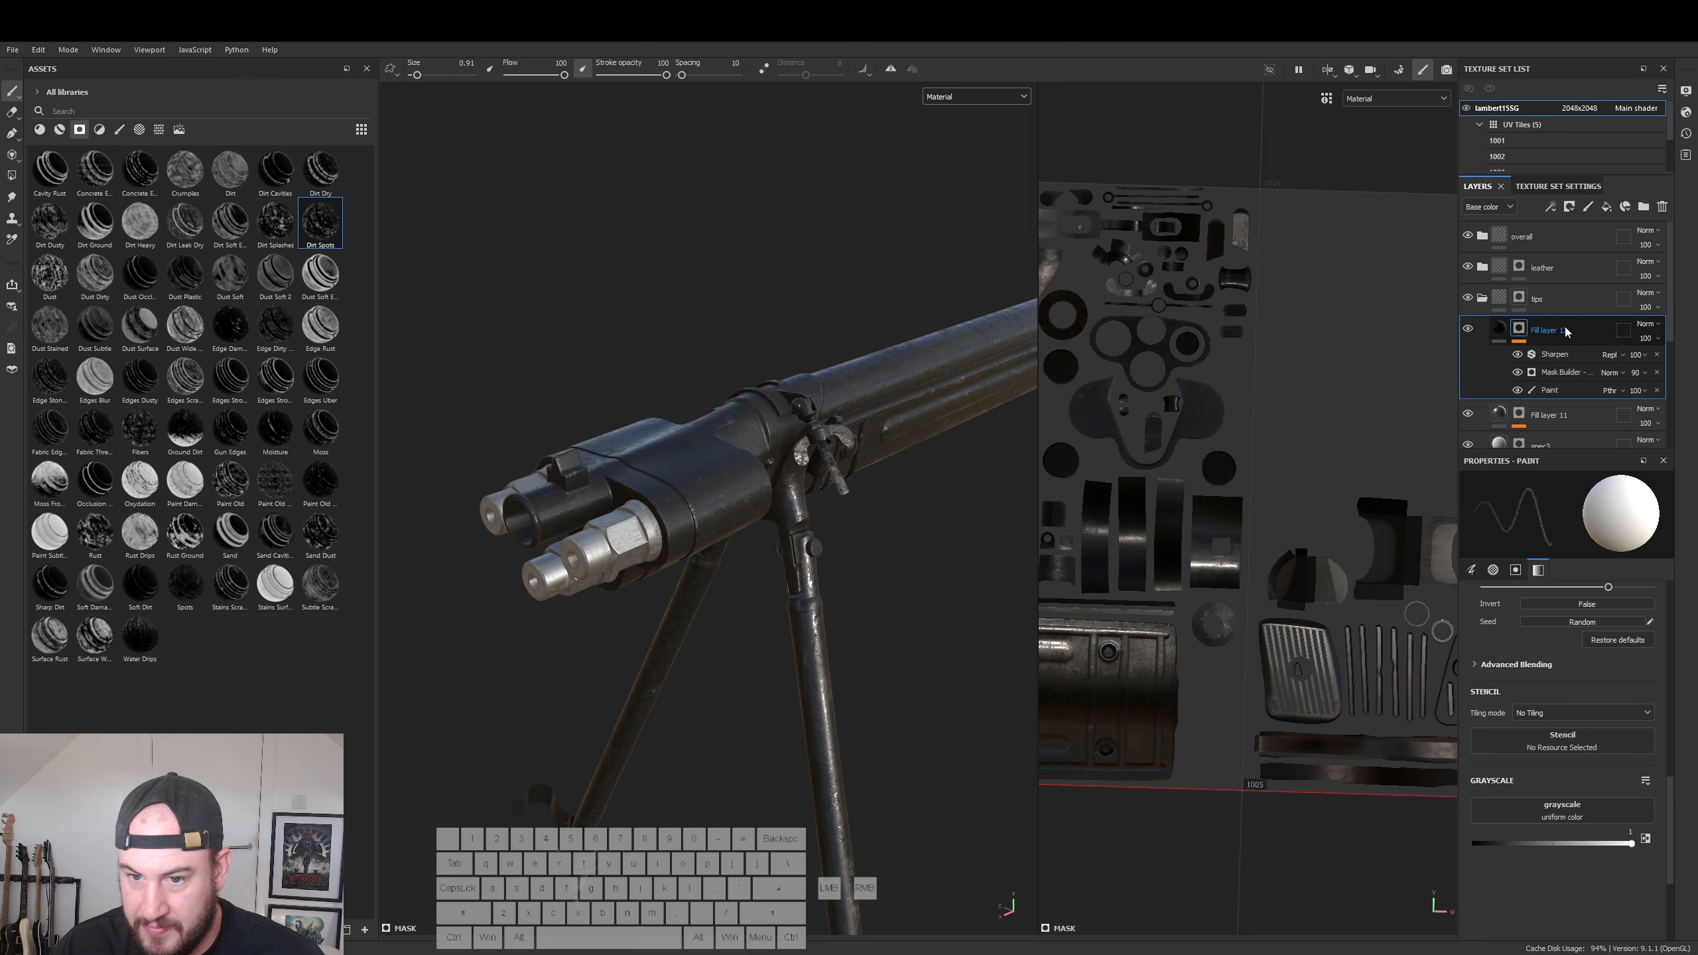
left_click(1607, 207)
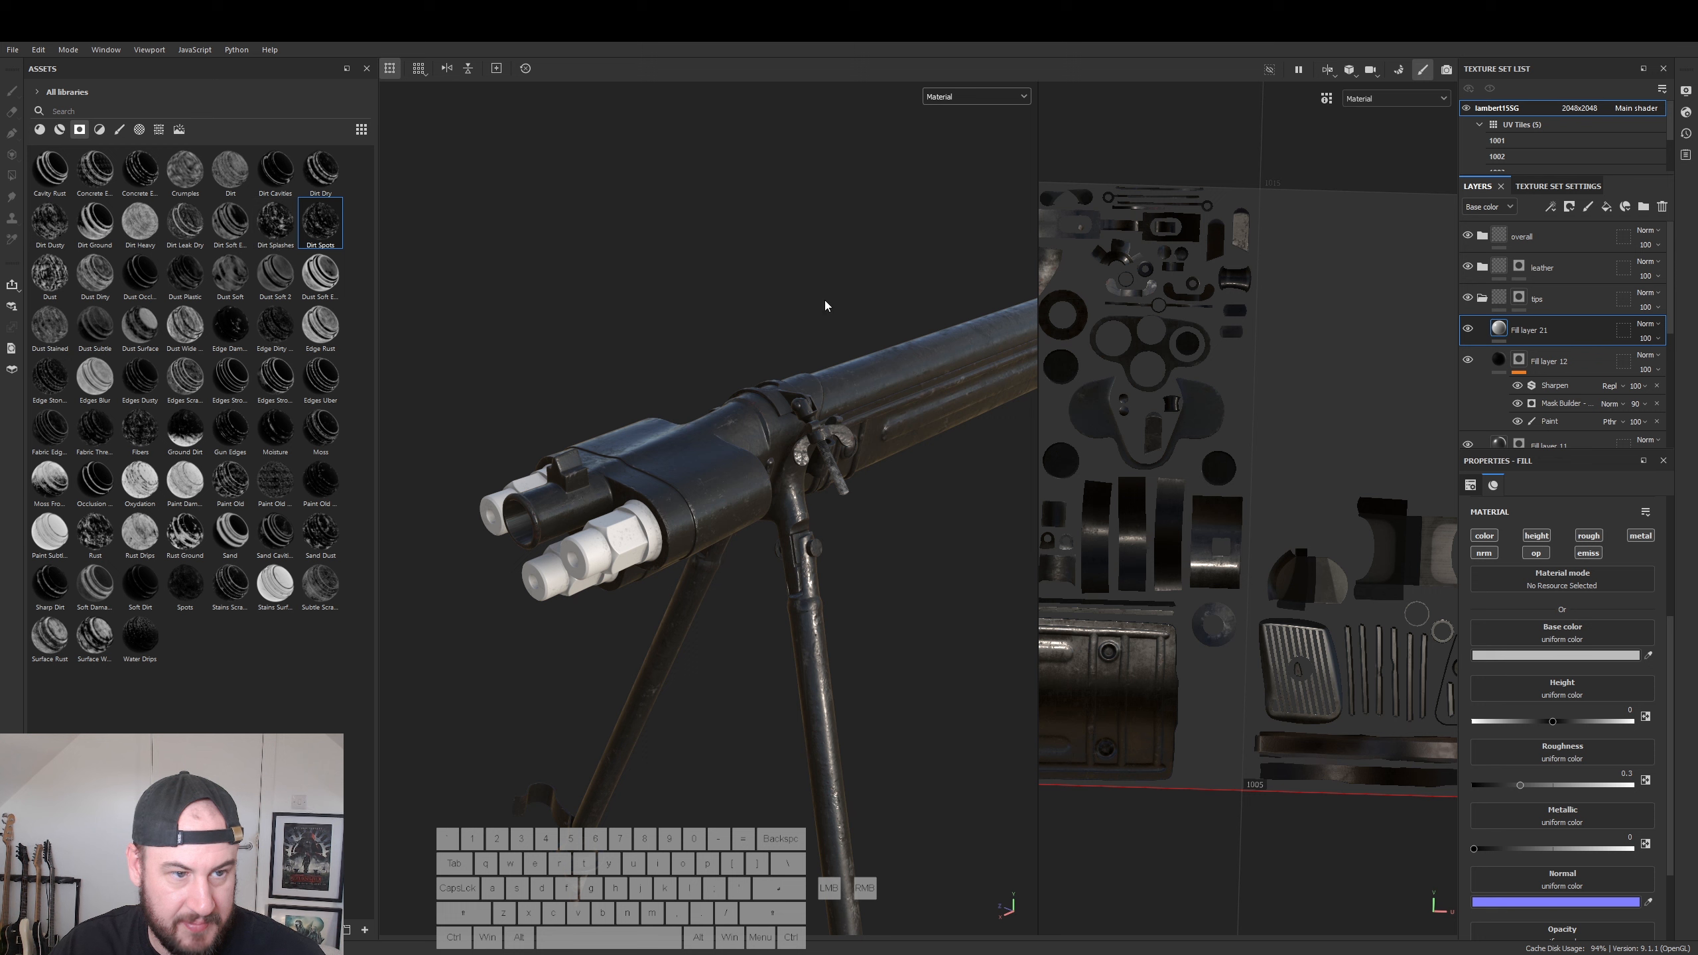
left_click(134, 229)
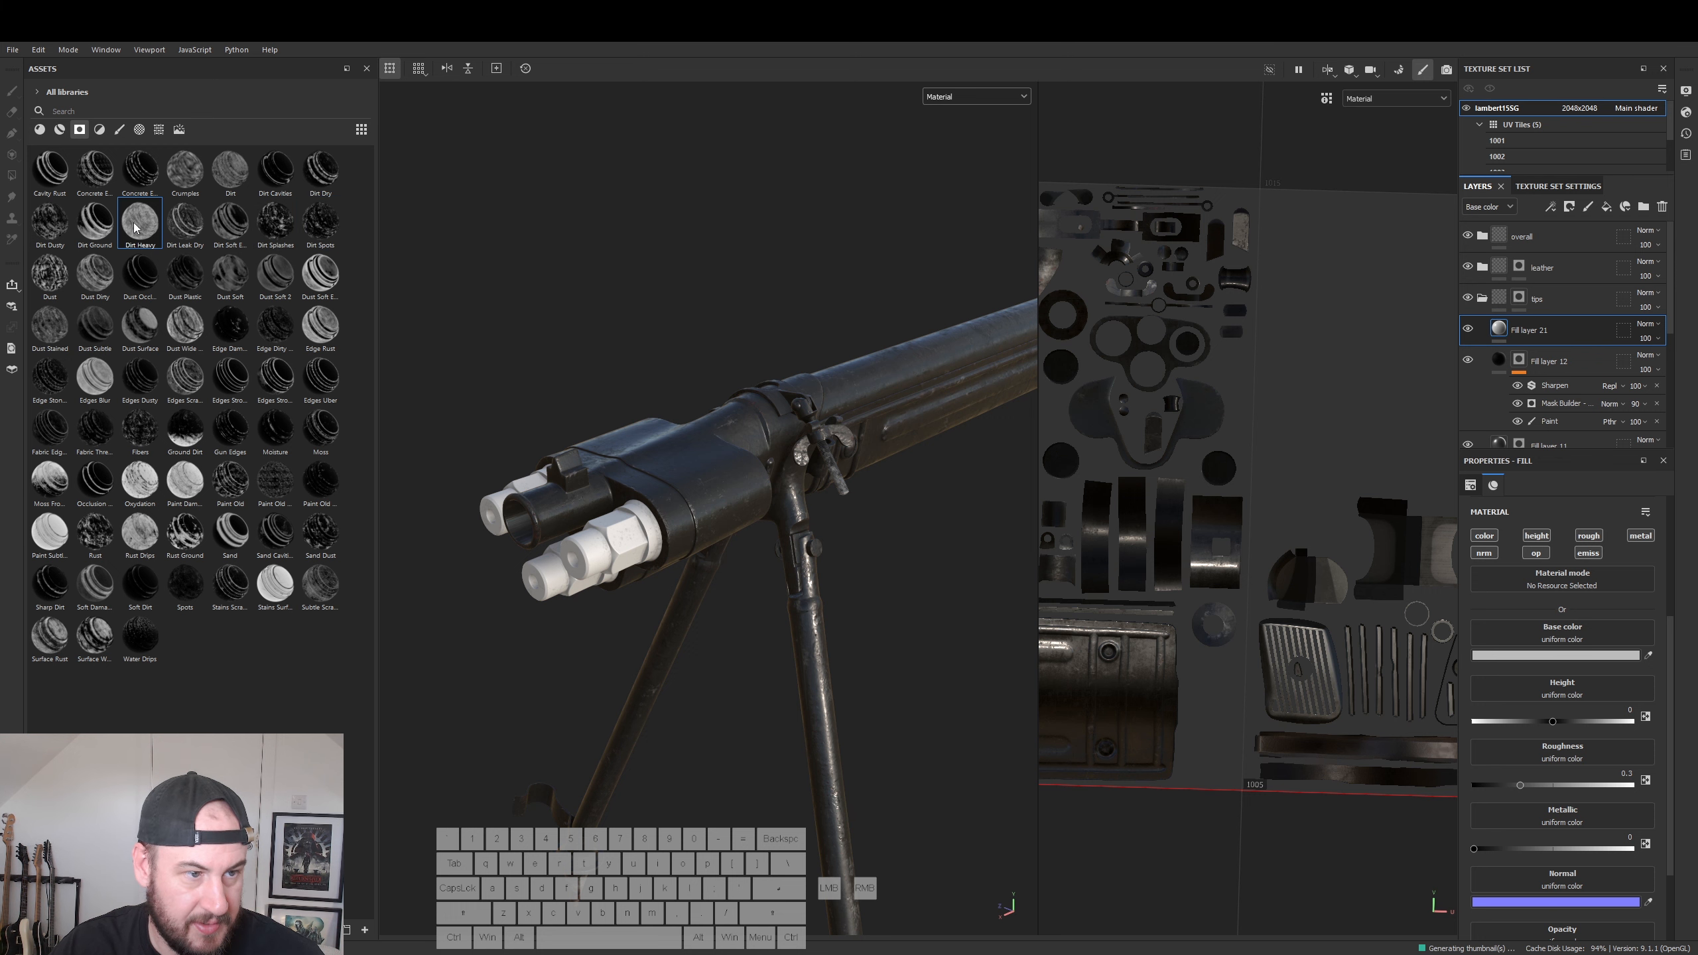
left_click_drag(139, 226, 1521, 328)
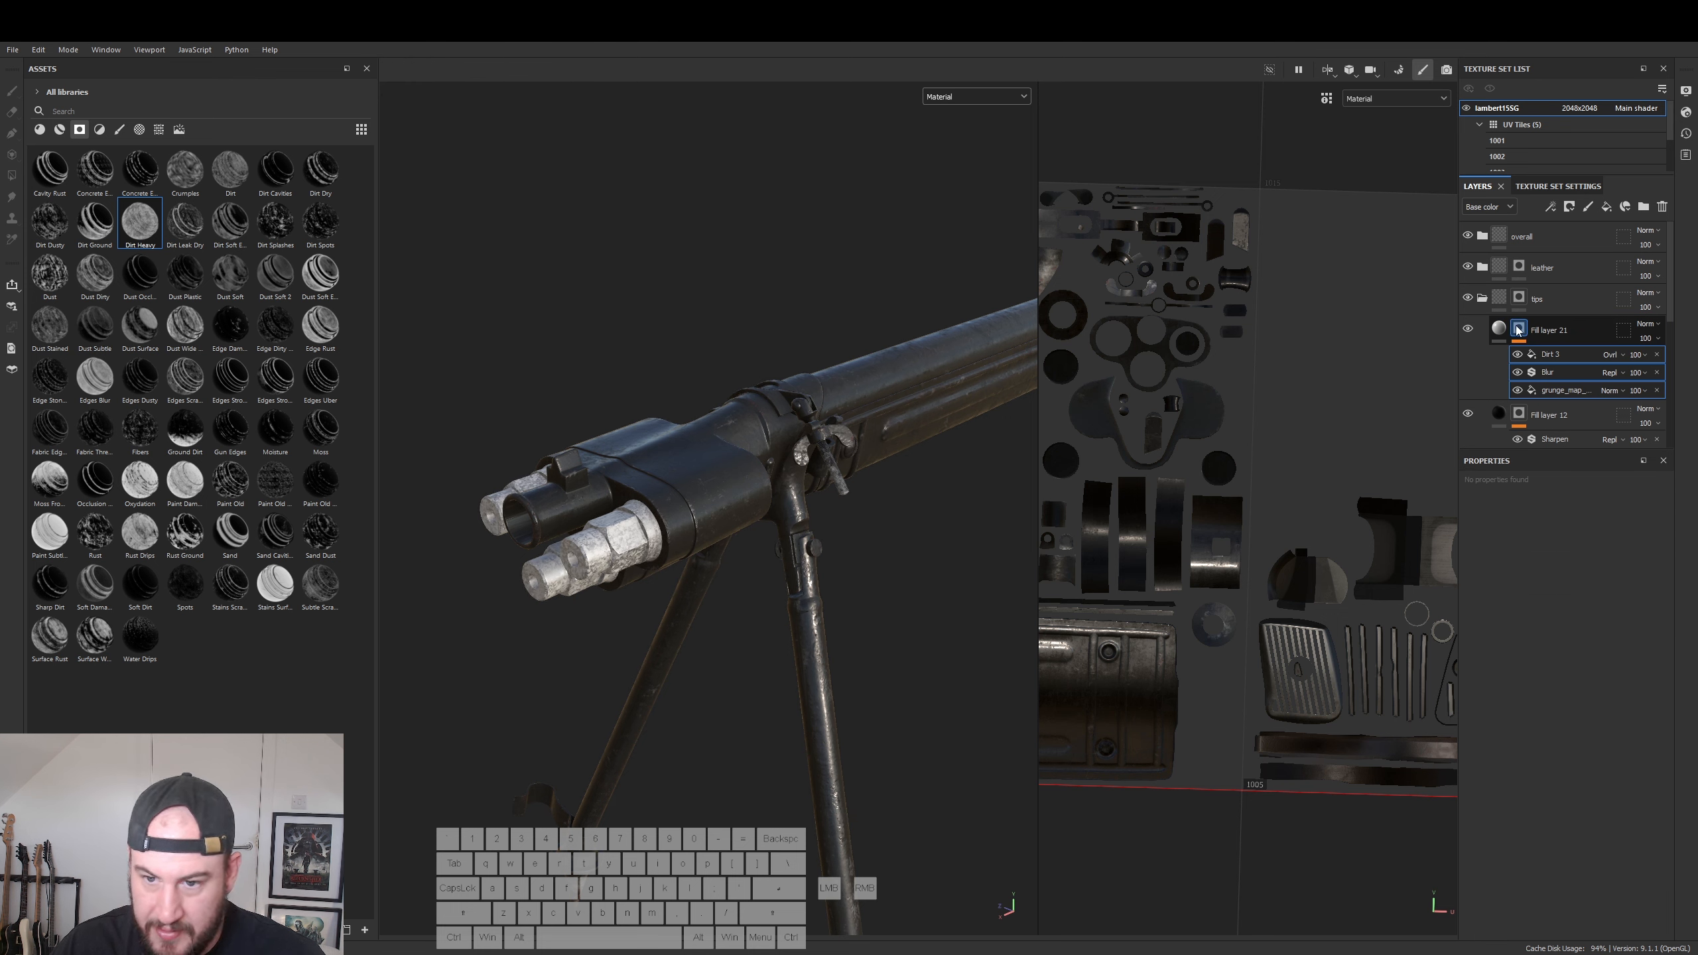
- Set the new tips fill layer's base color to near-black 181818 and view the dirt on the muzzle tips
left_click(1501, 329)
left_click(1526, 656)
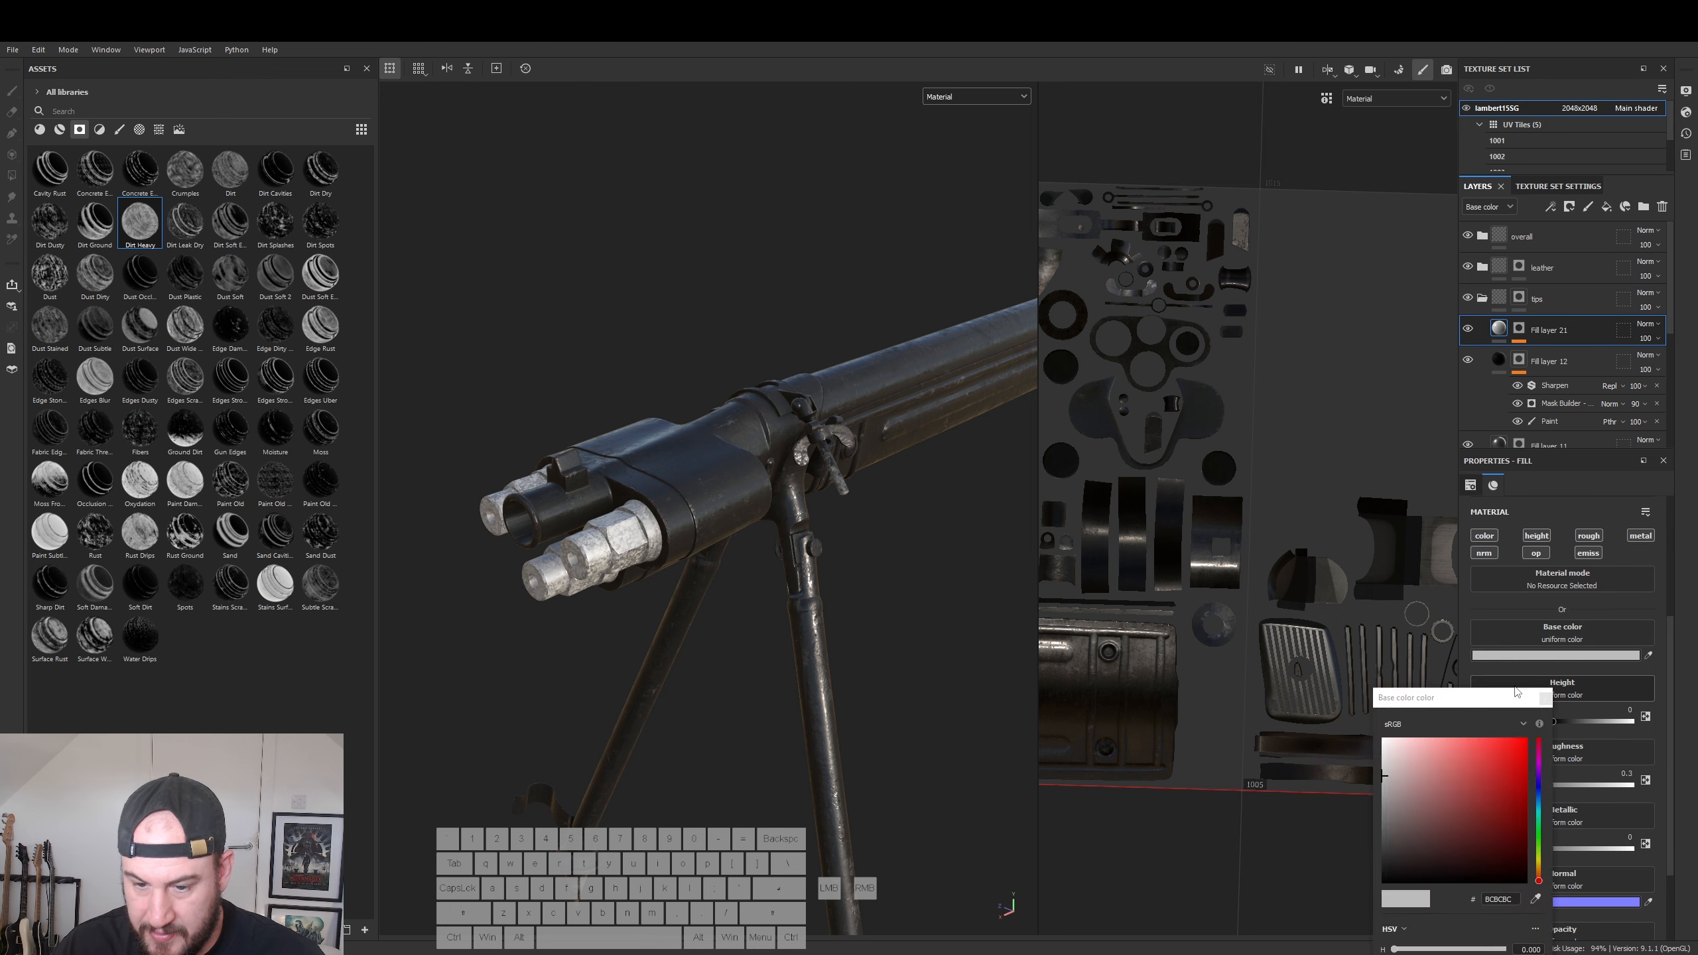
left_click_drag(1421, 824, 1383, 874)
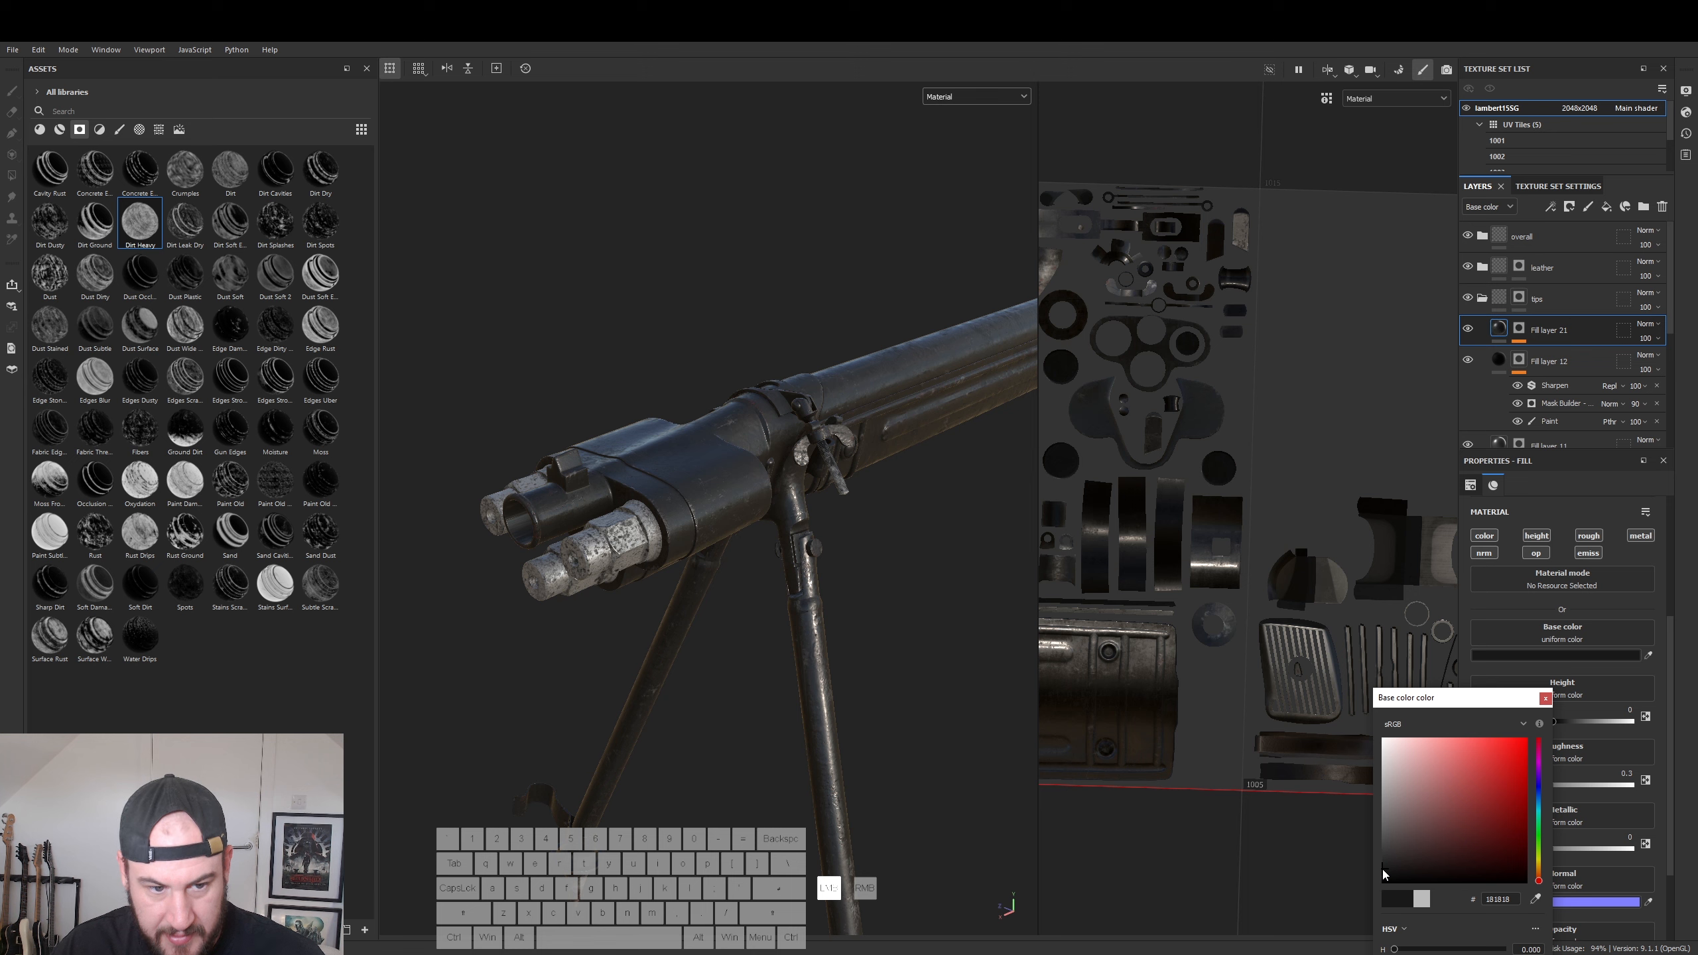
left_click_drag(849, 709, 692, 642, "alt")
right_click_drag(625, 522, 832, 486, "alt")
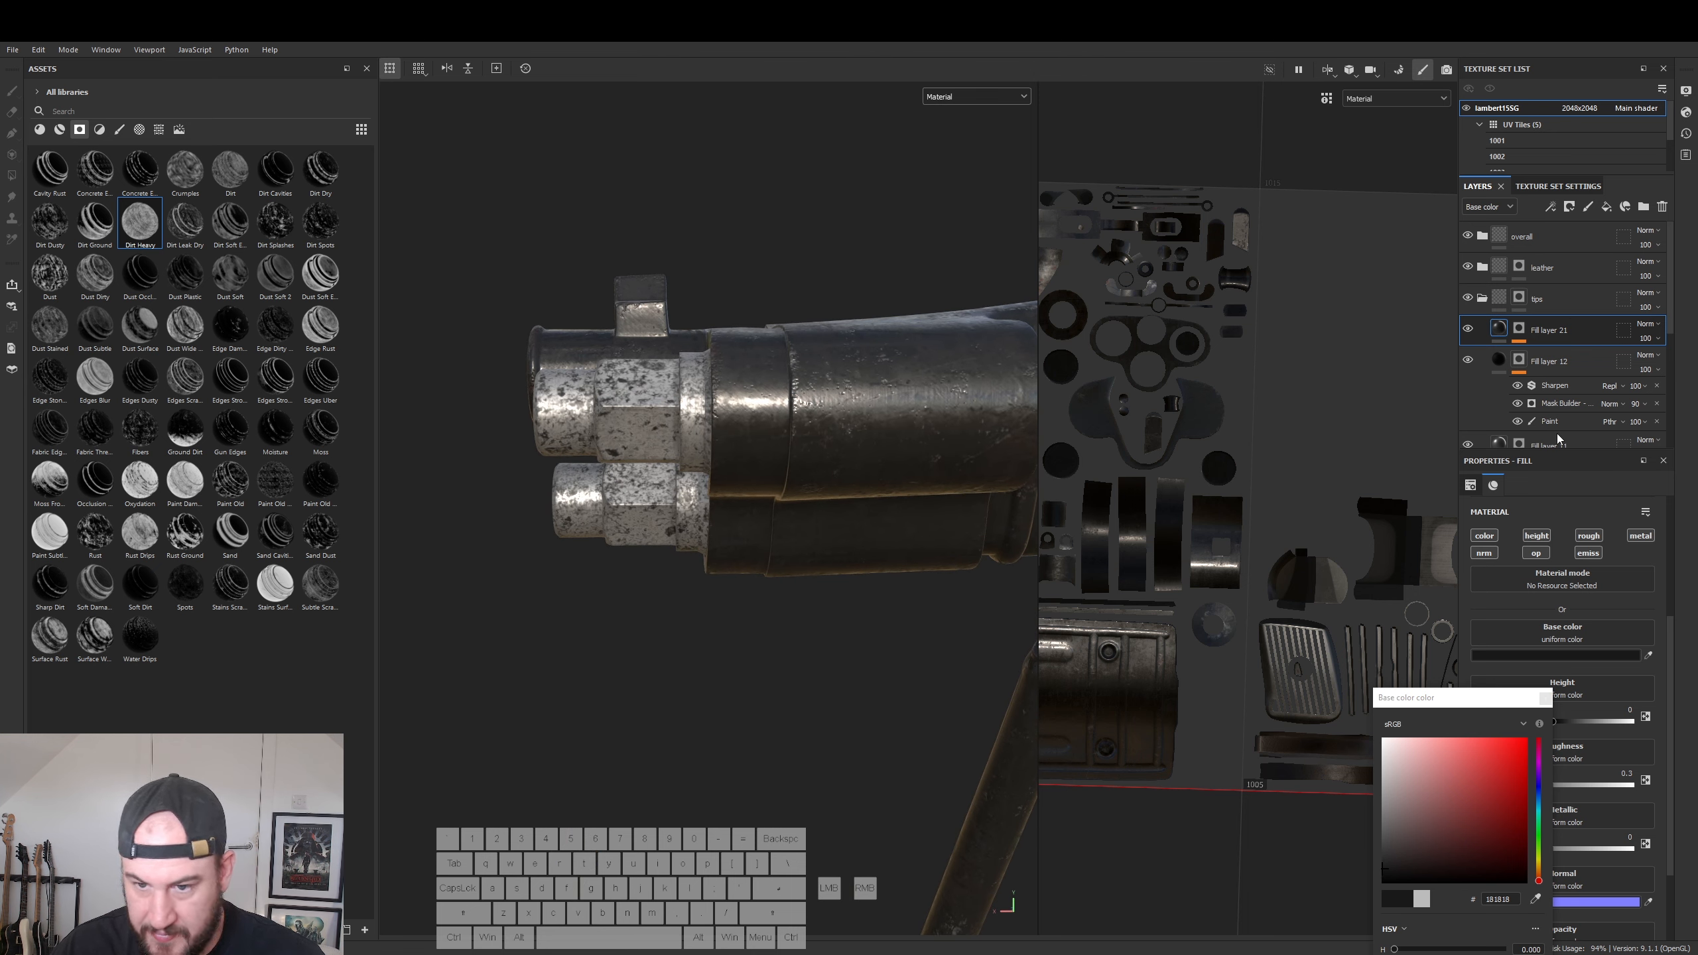
- Try the Inverse divide blend mode on the tips dirt layer and set it back to Normal
left_click(1662, 326)
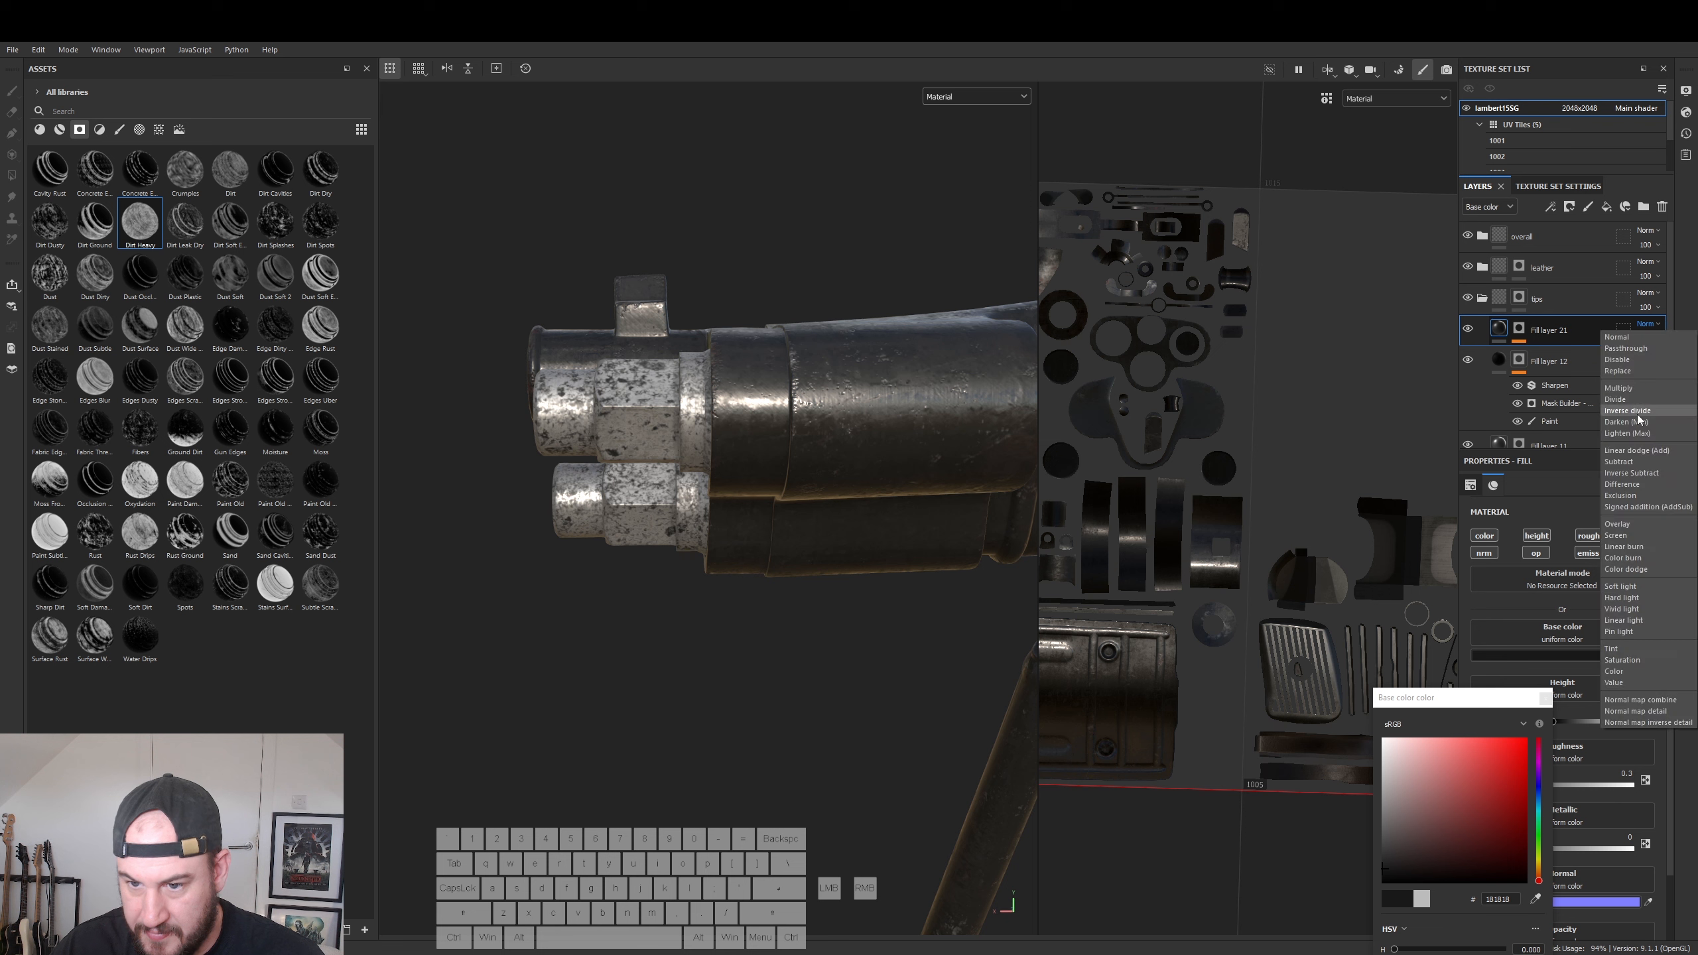
left_click(1638, 412)
left_click(1650, 325)
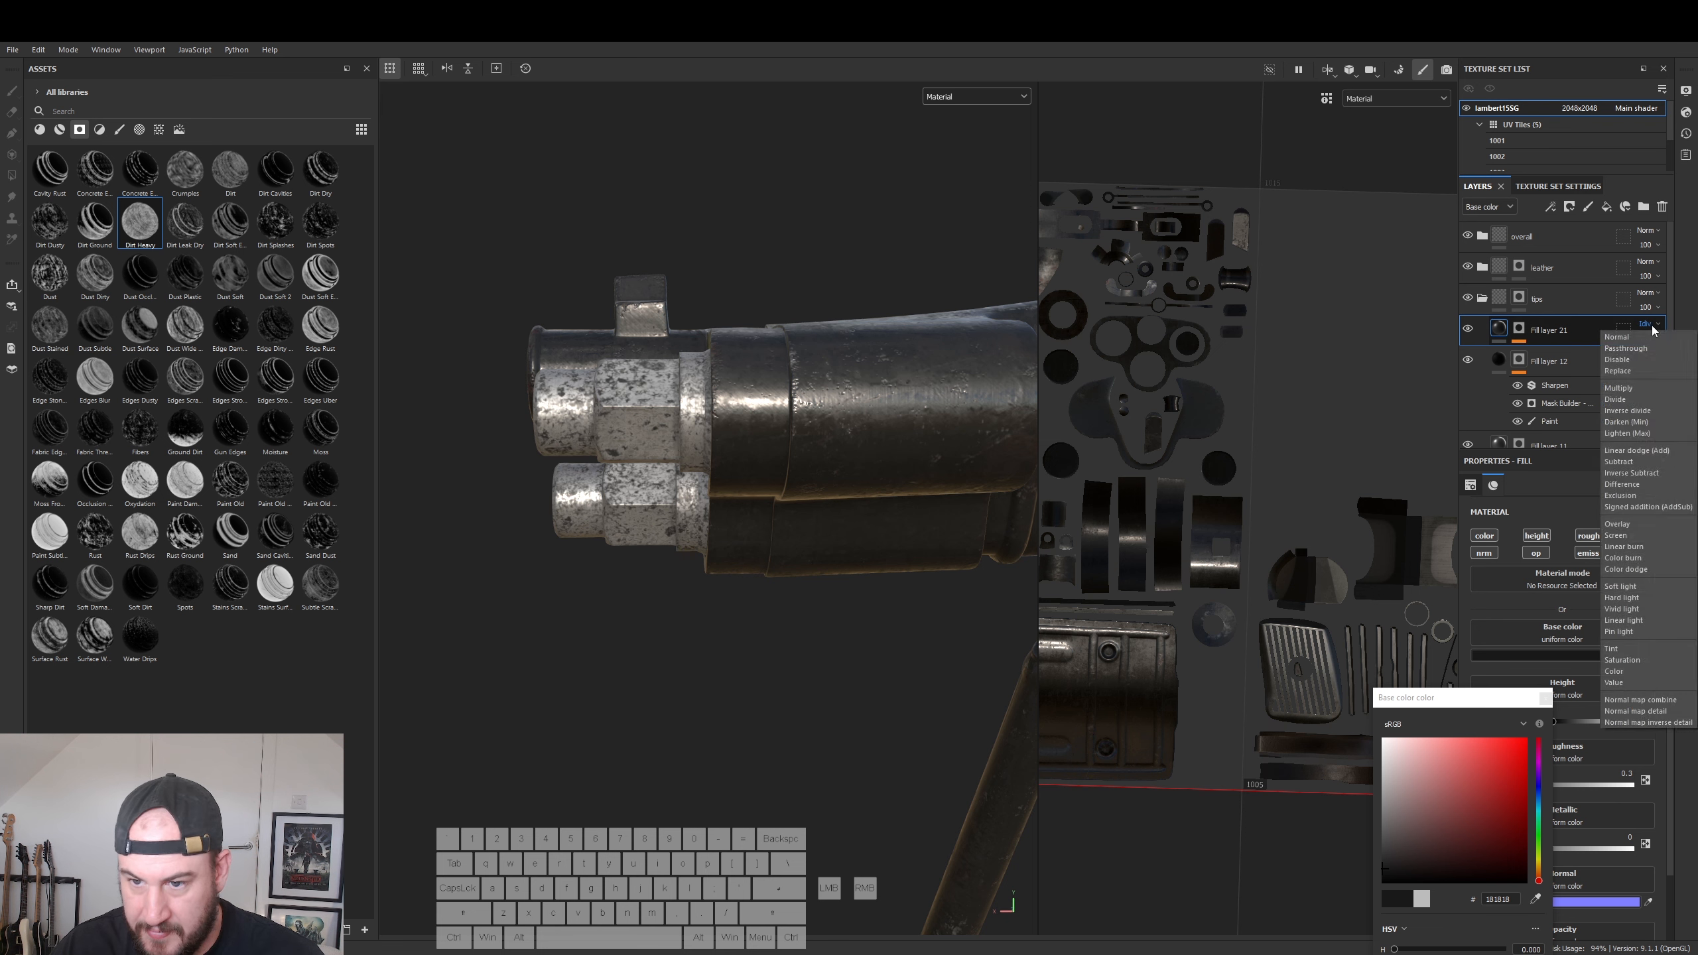
left_click(1622, 337)
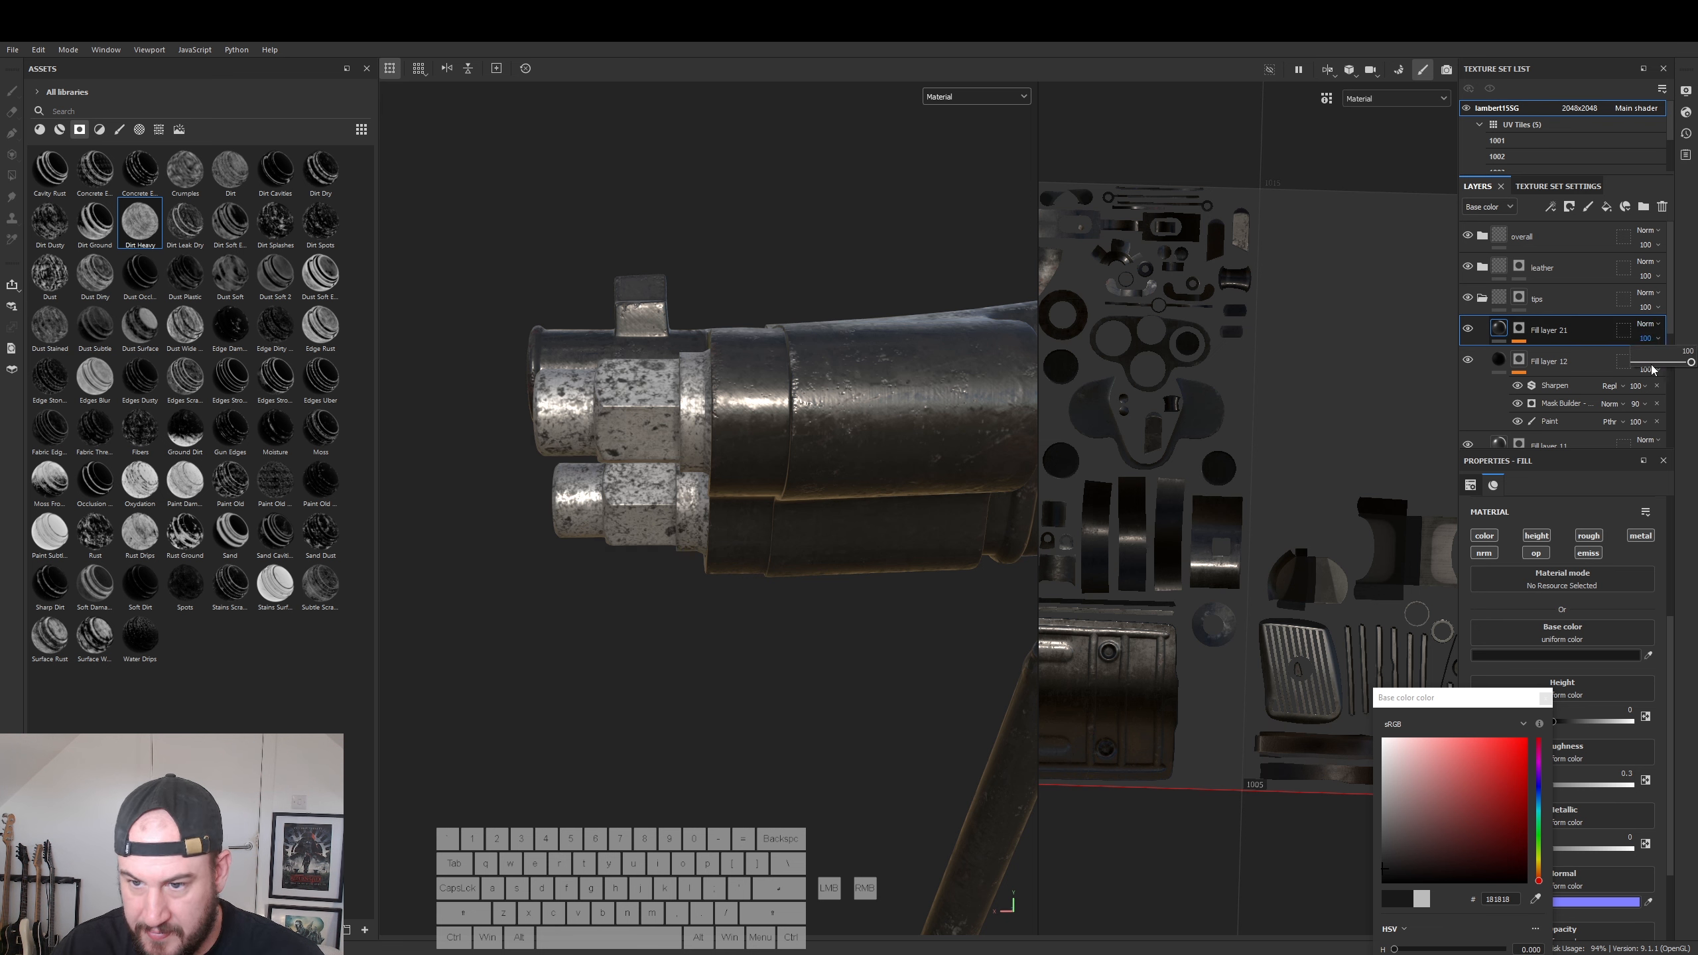
- Try different opacities on the tips dirt layer, ending at about 65, and check the muzzle nuts
left_click(1648, 362)
left_click(1661, 341)
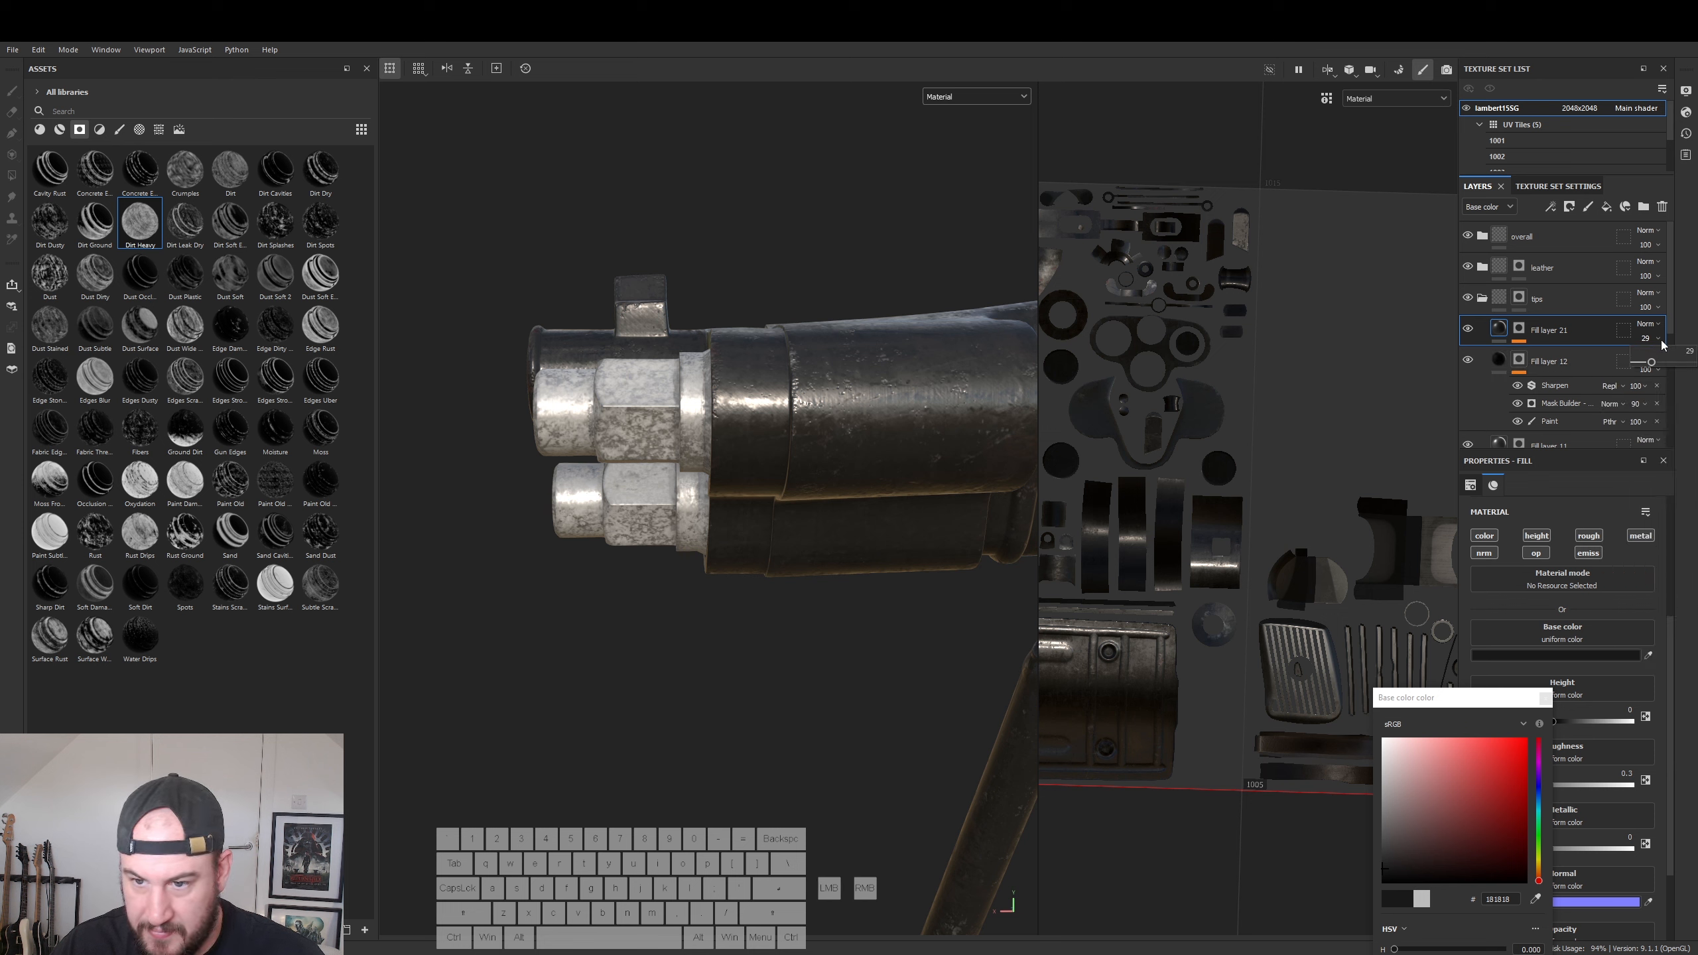
left_click_drag(1652, 363, 1680, 363)
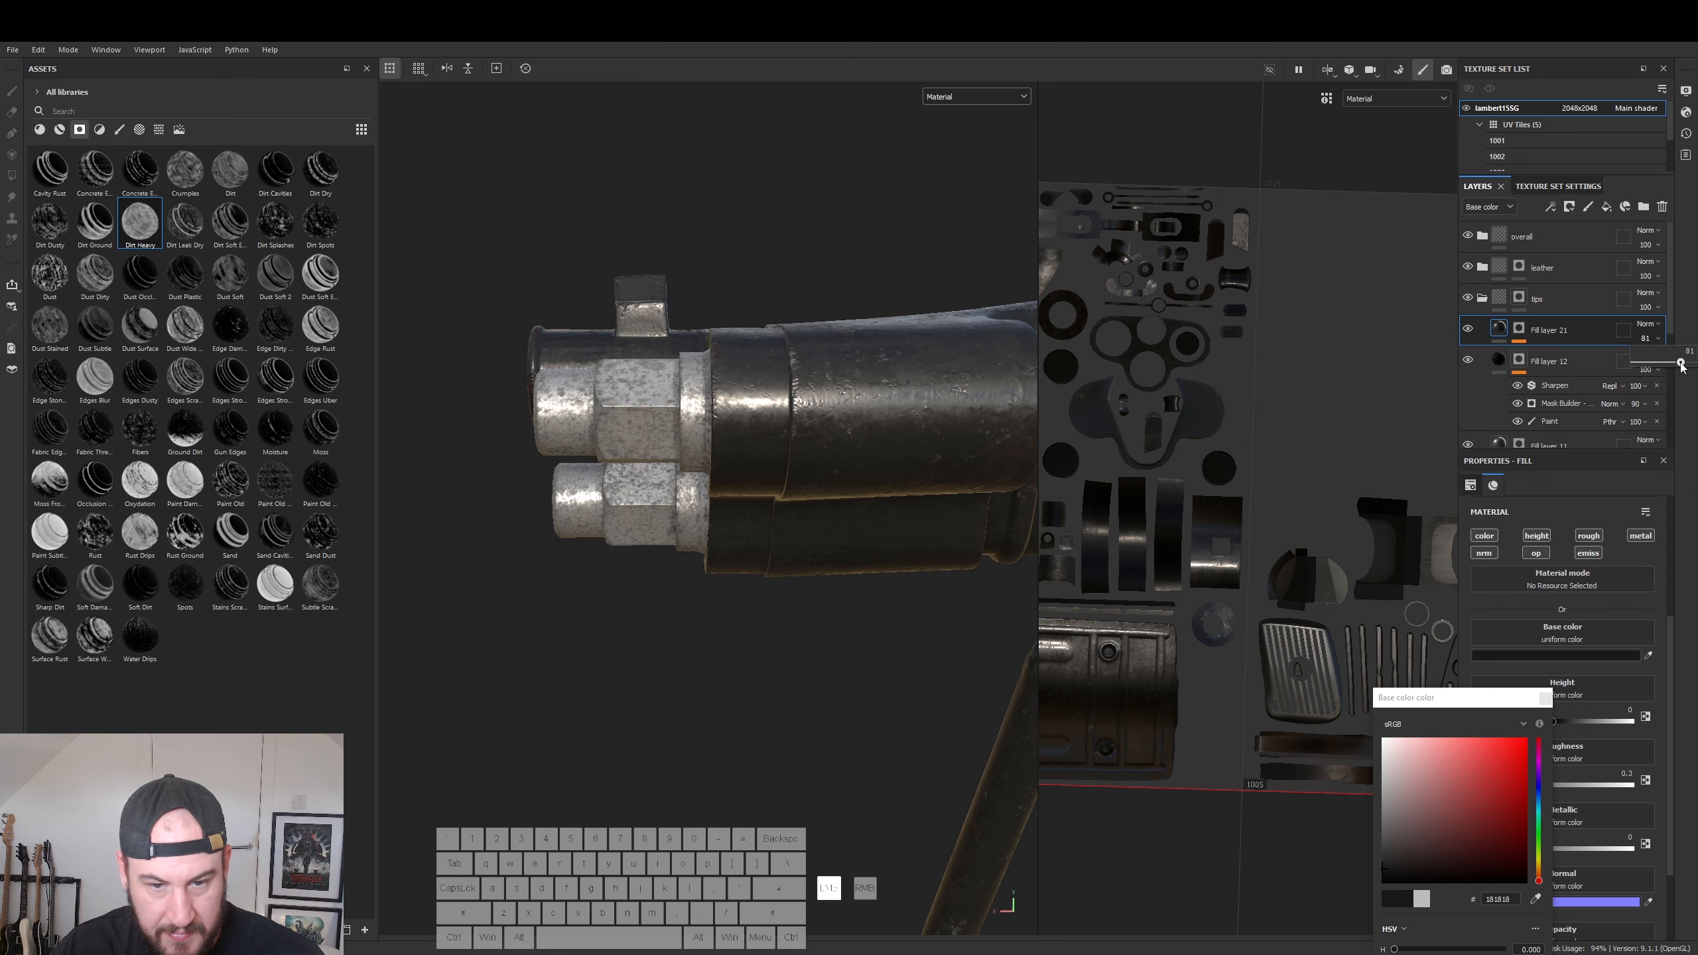
left_click_drag(1682, 366, 1677, 366)
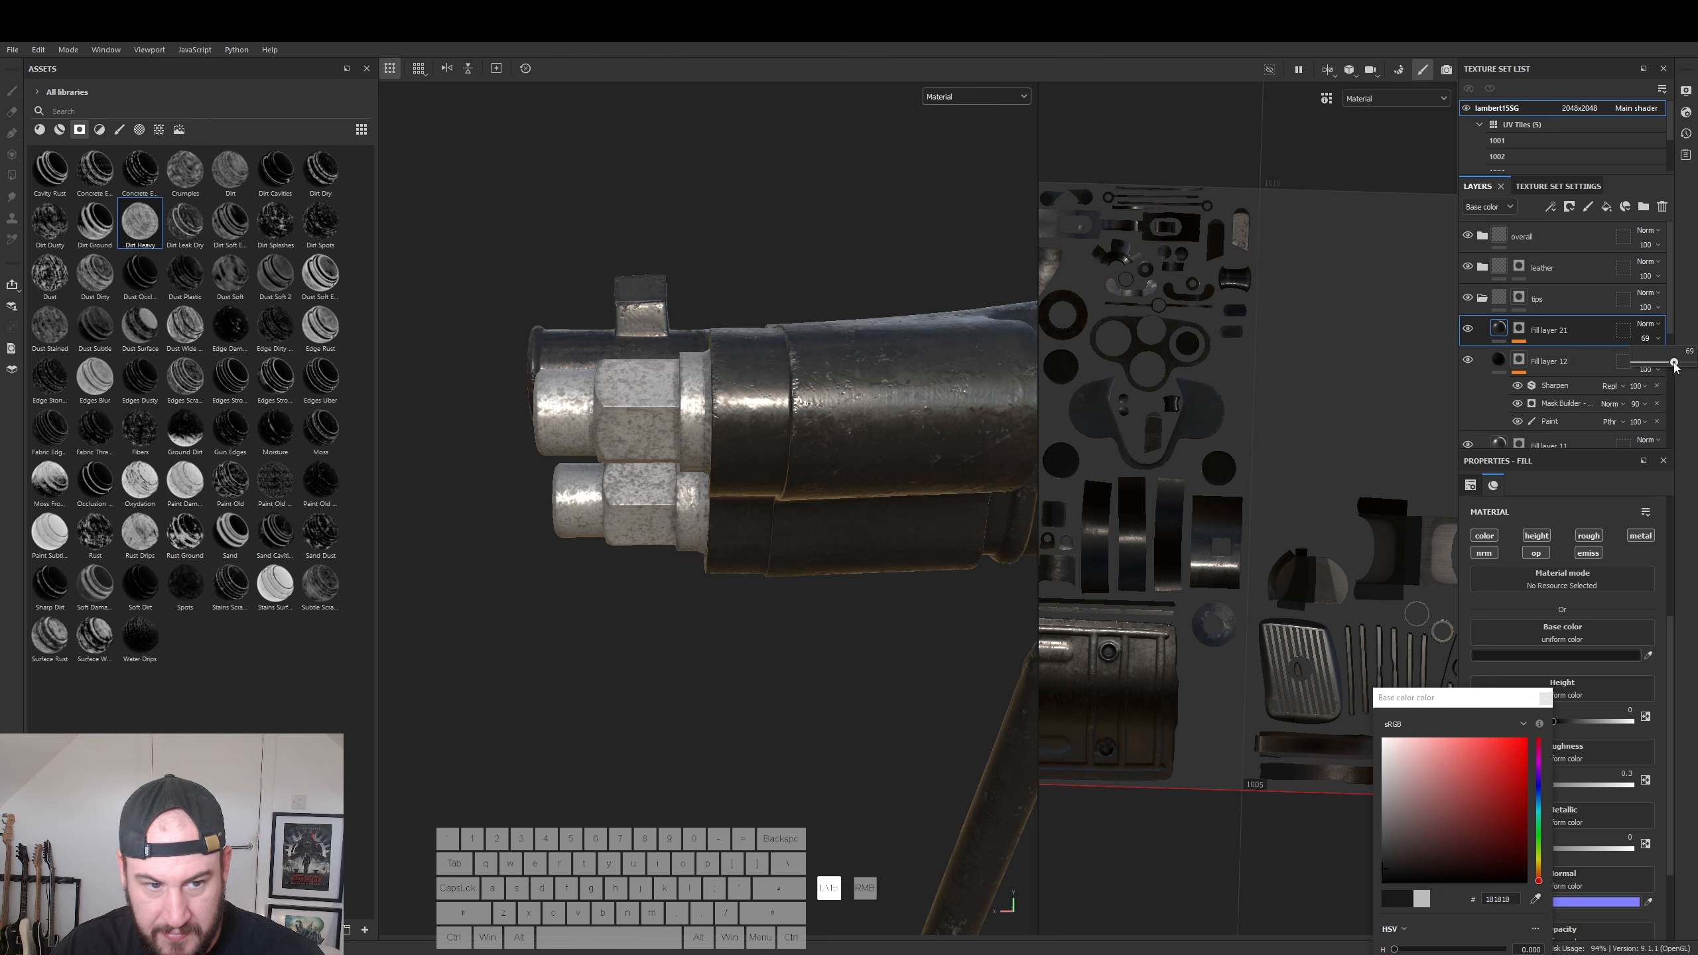
left_click_drag(1674, 363, 1672, 365)
left_click_drag(585, 543, 641, 561, "alt")
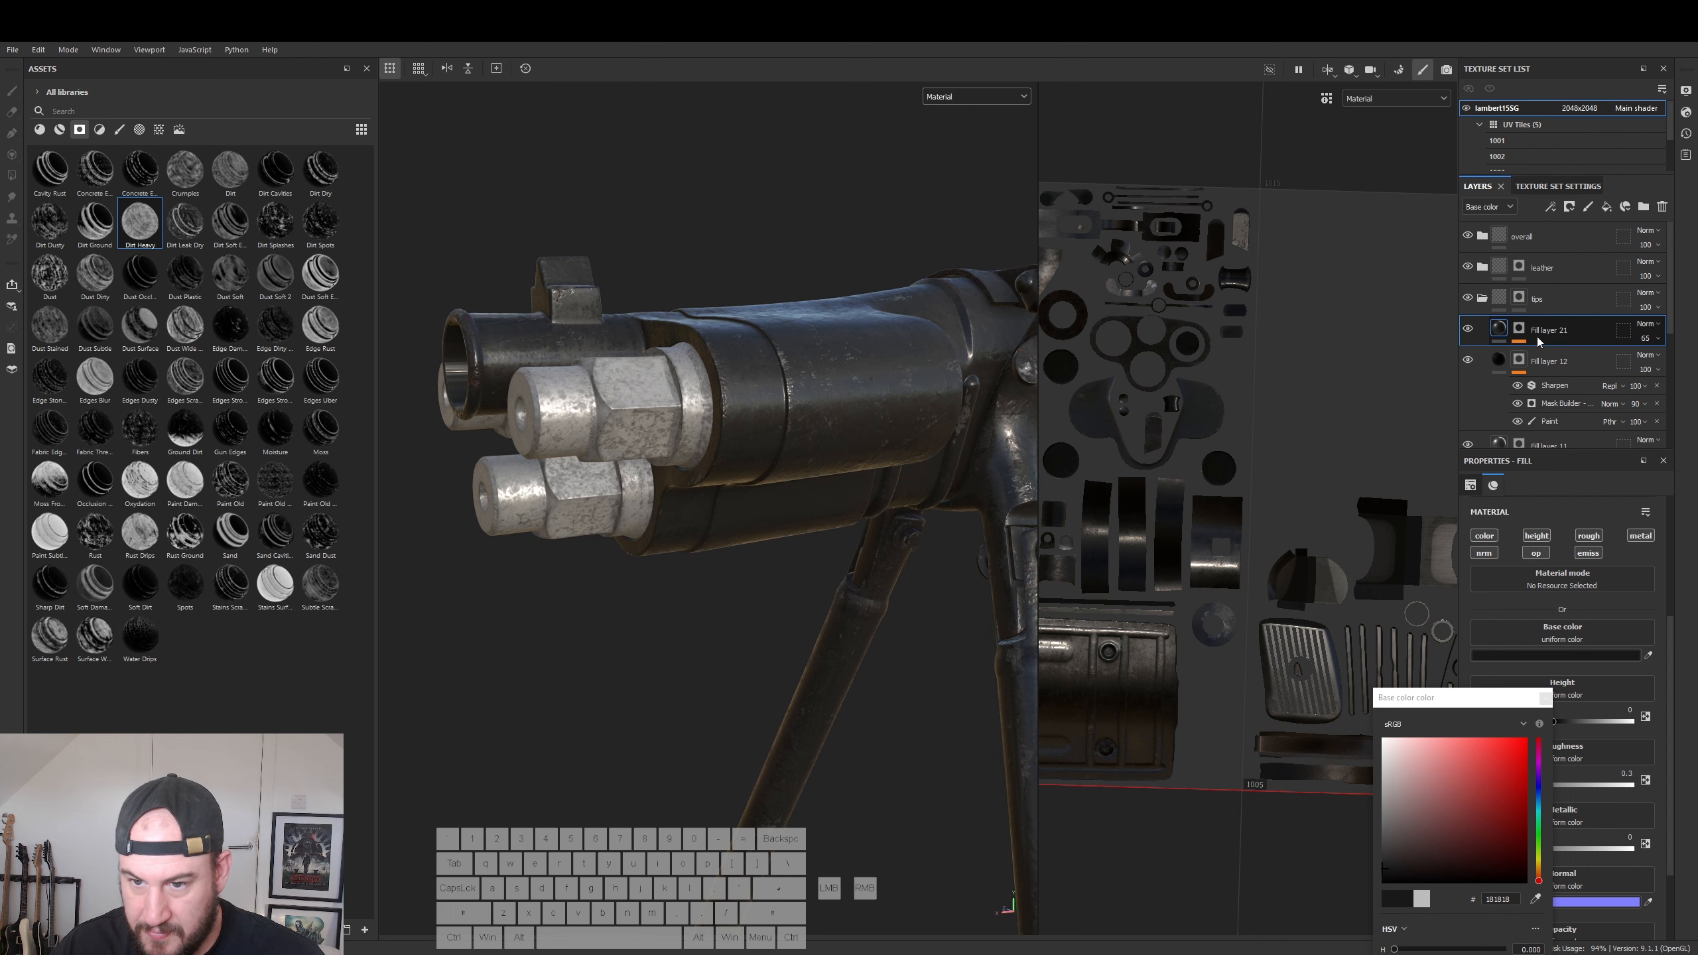
- Raise the tips dirt layer's roughness to about 0.43 and its metallic value to about 0.67
left_click(1546, 698)
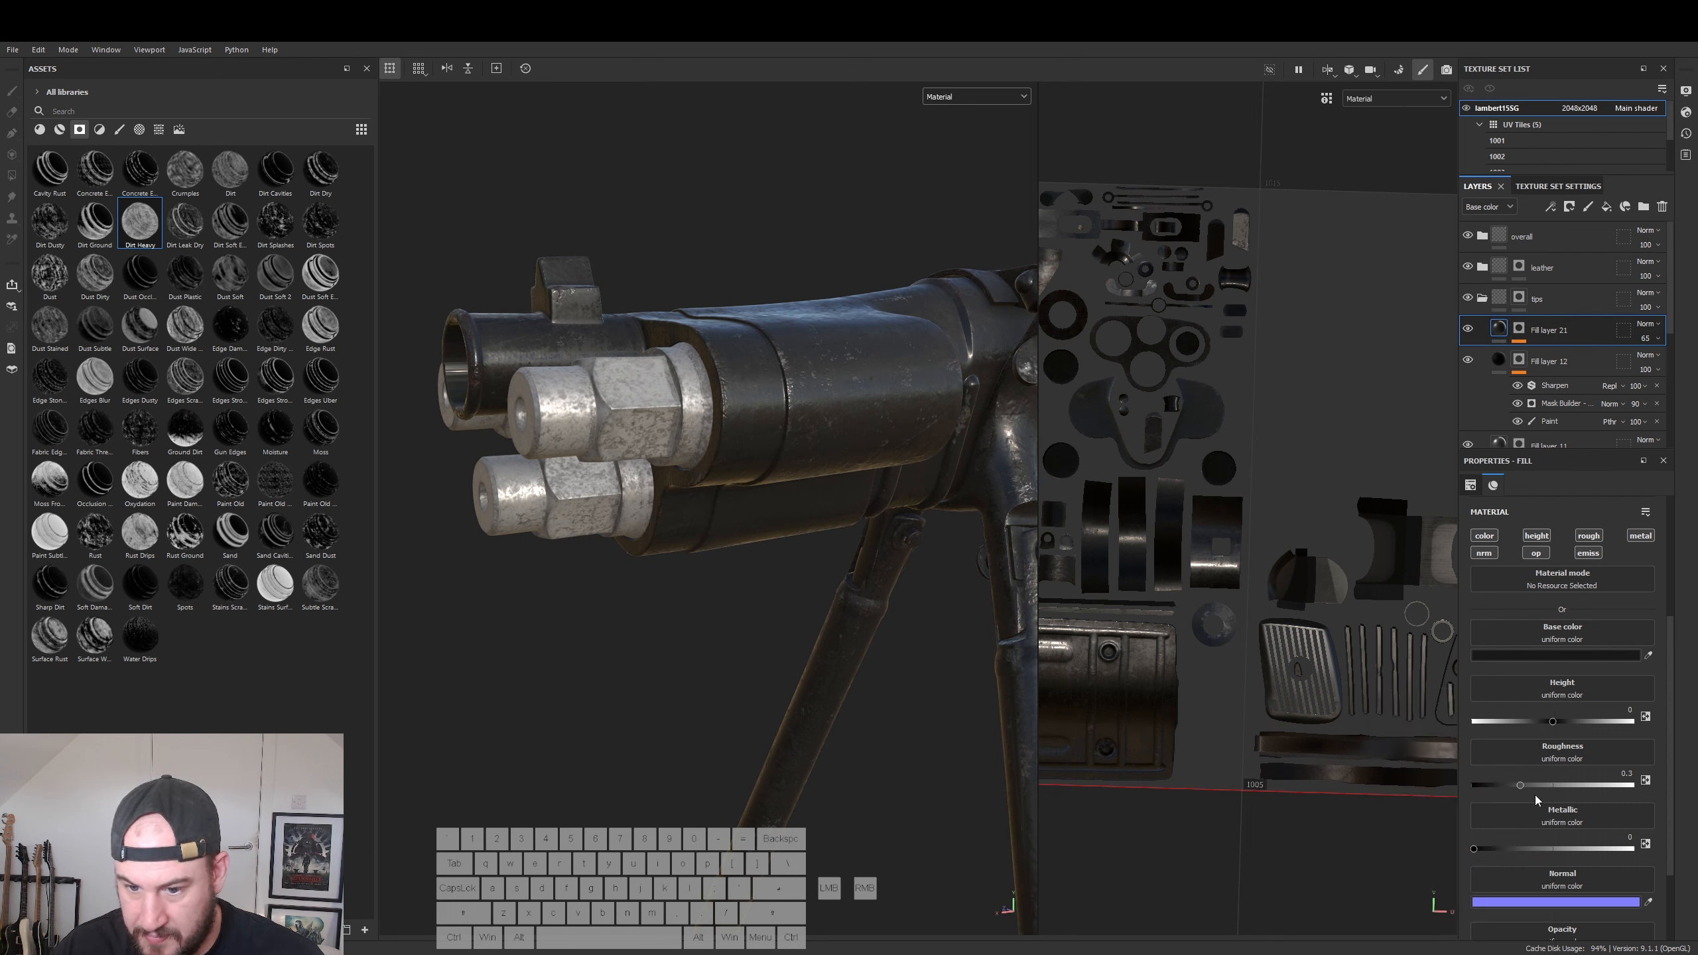
mouse_move(1572, 785)
left_mouse_down()
mouse_move(1633, 785)
mouse_move(1542, 784)
left_mouse_up()
left_click_drag(1474, 848, 1576, 845)
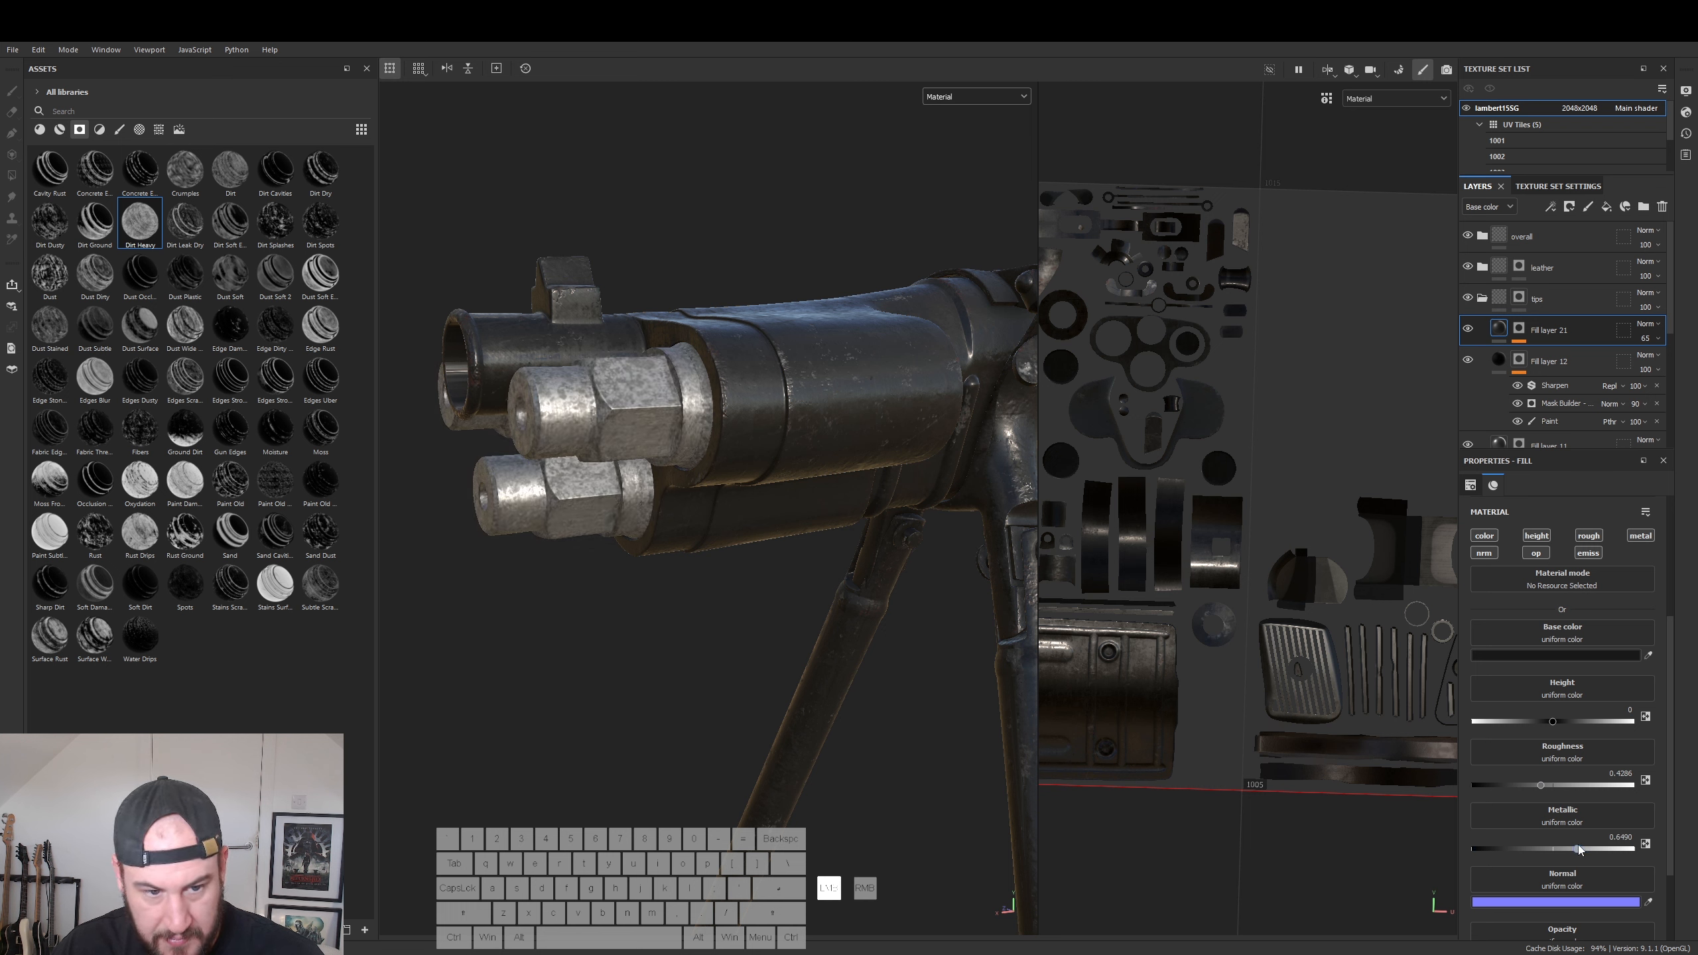
- Reduce the tips dirt layer's opacity to about 48
mouse_move(836, 536)
left_mouse_down("alt")
mouse_move(789, 576)
mouse_move(869, 535)
left_mouse_up("alt")
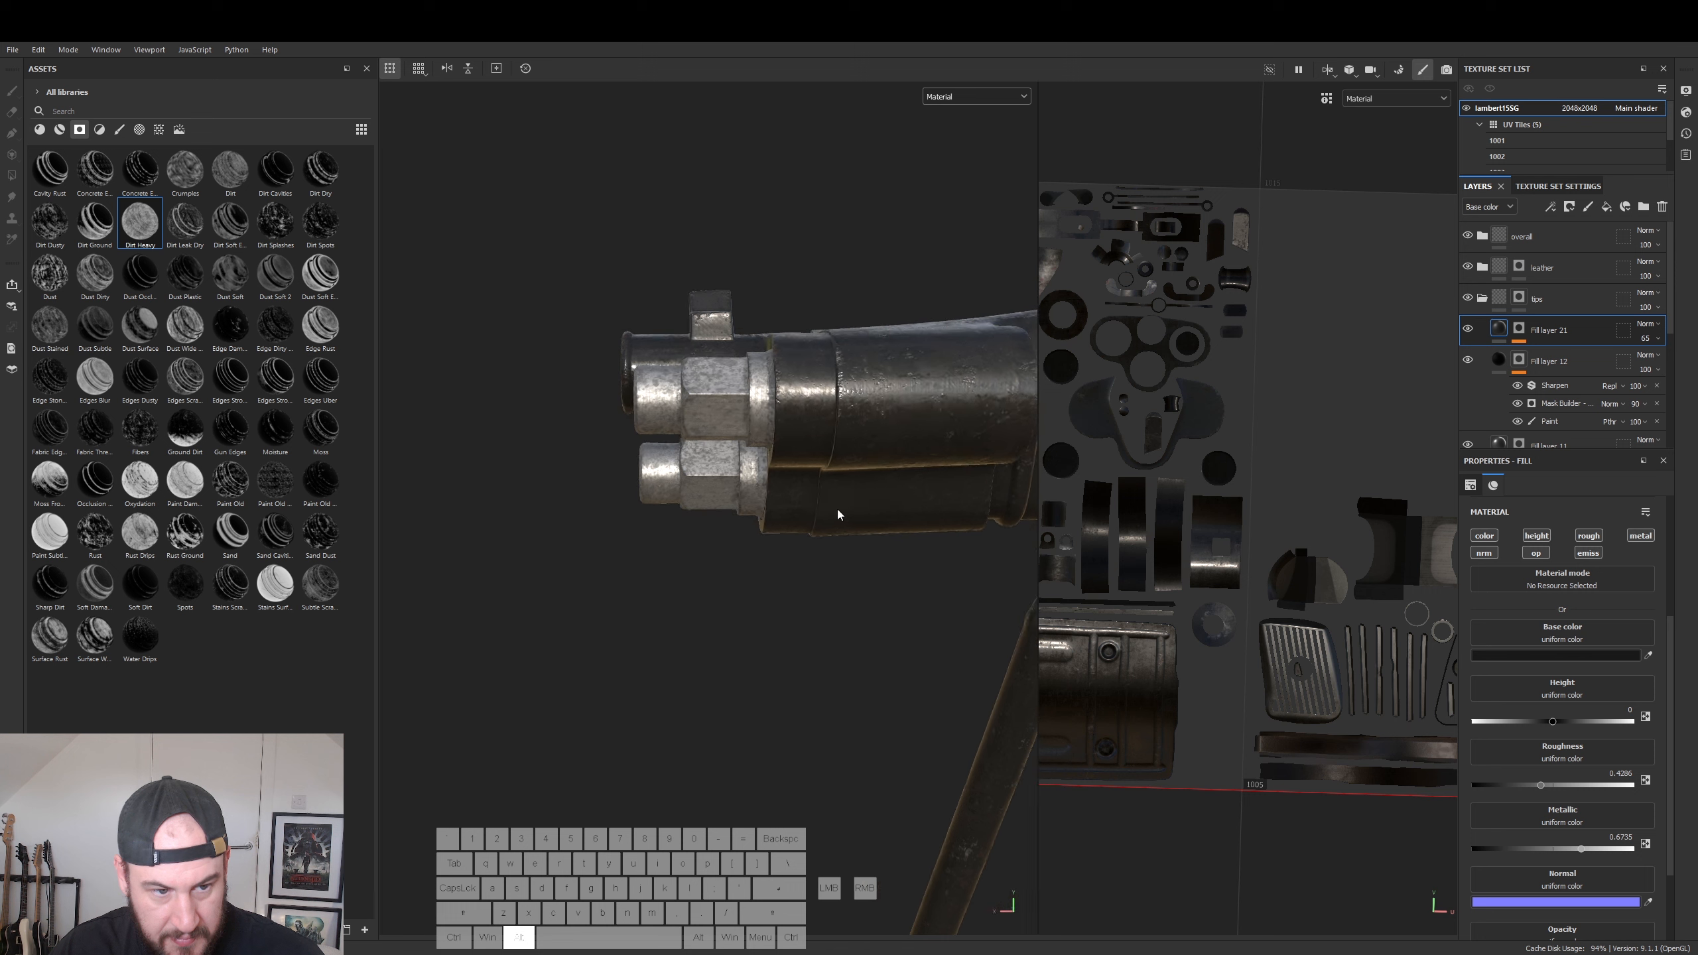
scroll(985, 482, "up", 3)
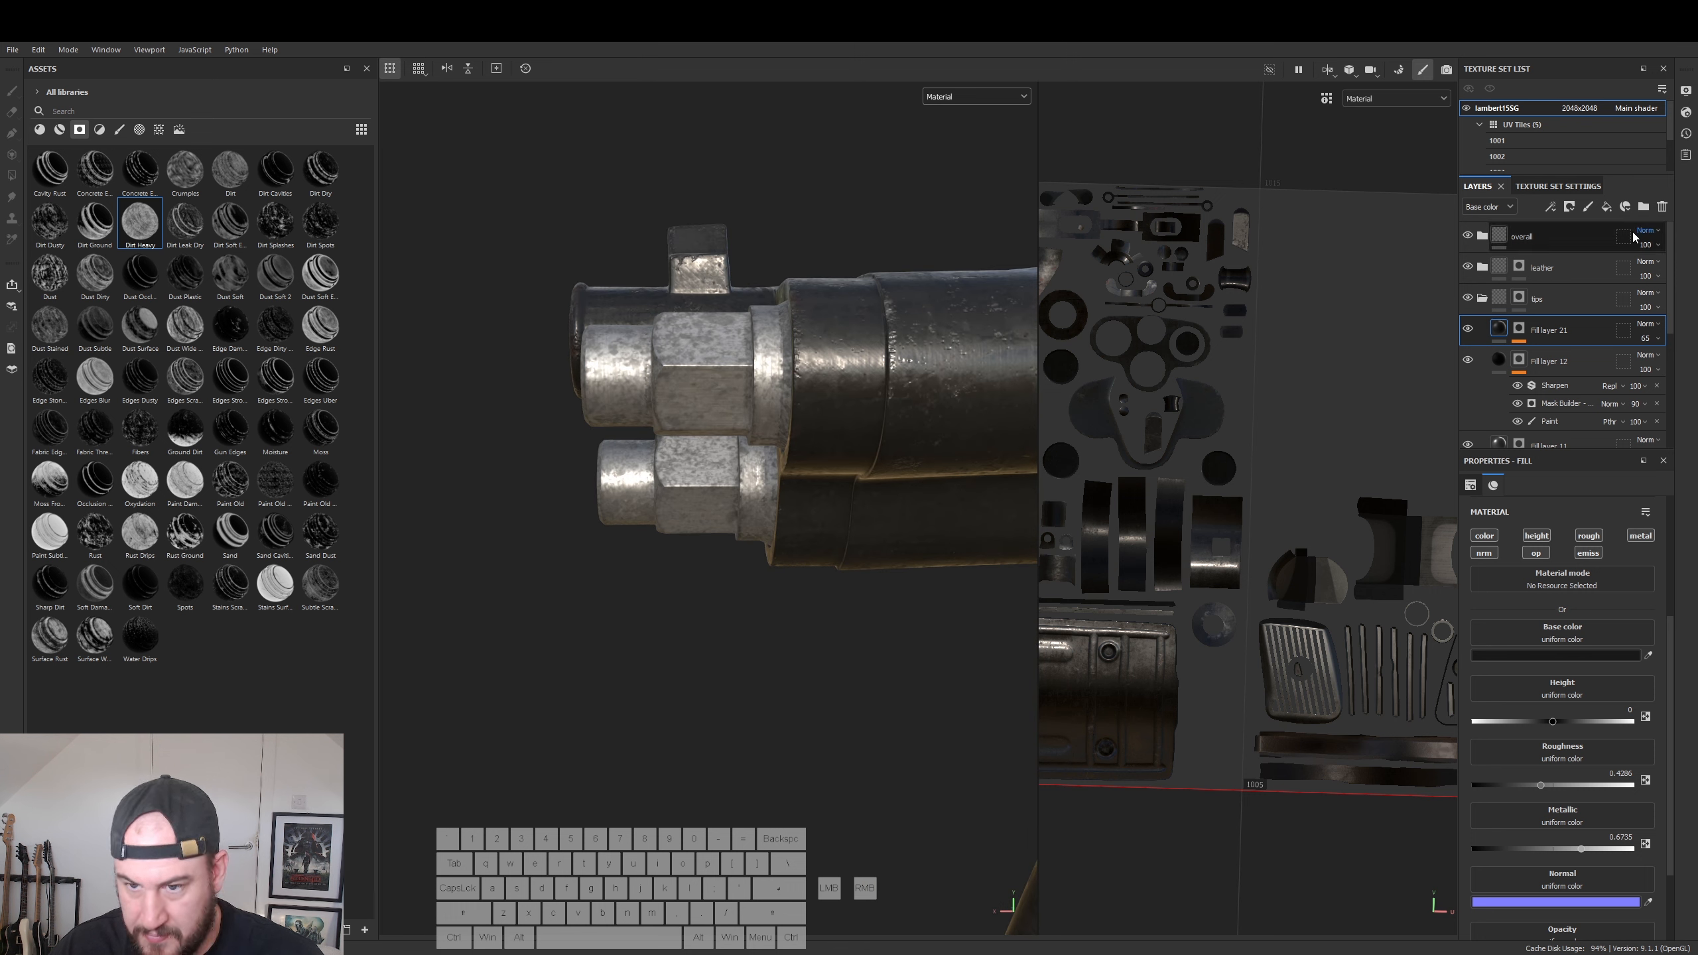
left_click(1654, 338)
mouse_move(1672, 363)
left_mouse_down()
mouse_move(1646, 367)
mouse_move(1664, 369)
left_mouse_up()
- Review the textured gun from several angles, ending with a side view of the whole weapon
left_click_drag(812, 515, 930, 622, "alt")
right_click_drag(930, 622, 660, 543, "alt")
middle_click_drag(883, 590, 697, 520, "alt")
right_click_drag(860, 580, 747, 543, "alt")
left_click_drag(747, 543, 861, 423, "alt")
middle_click_drag(986, 479, 857, 500, "alt")
right_click_drag(857, 500, 782, 492, "alt")
left_click_drag(848, 519, 785, 535, "alt")
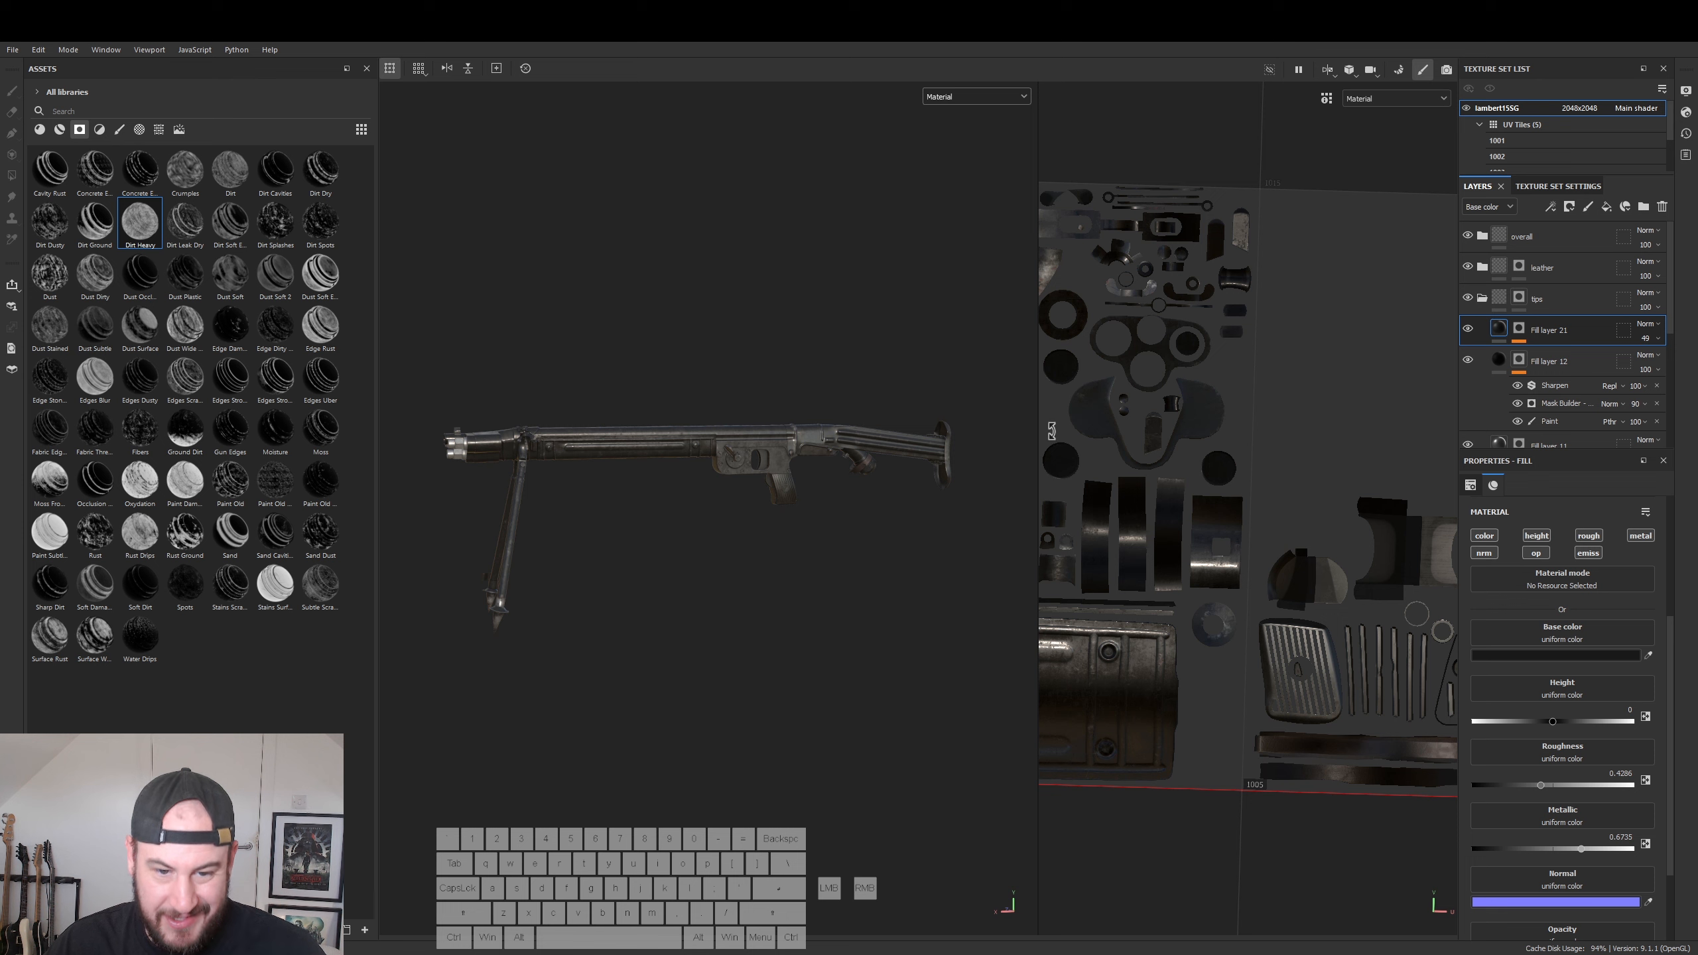
left_click_drag(1039, 429, 1209, 449)
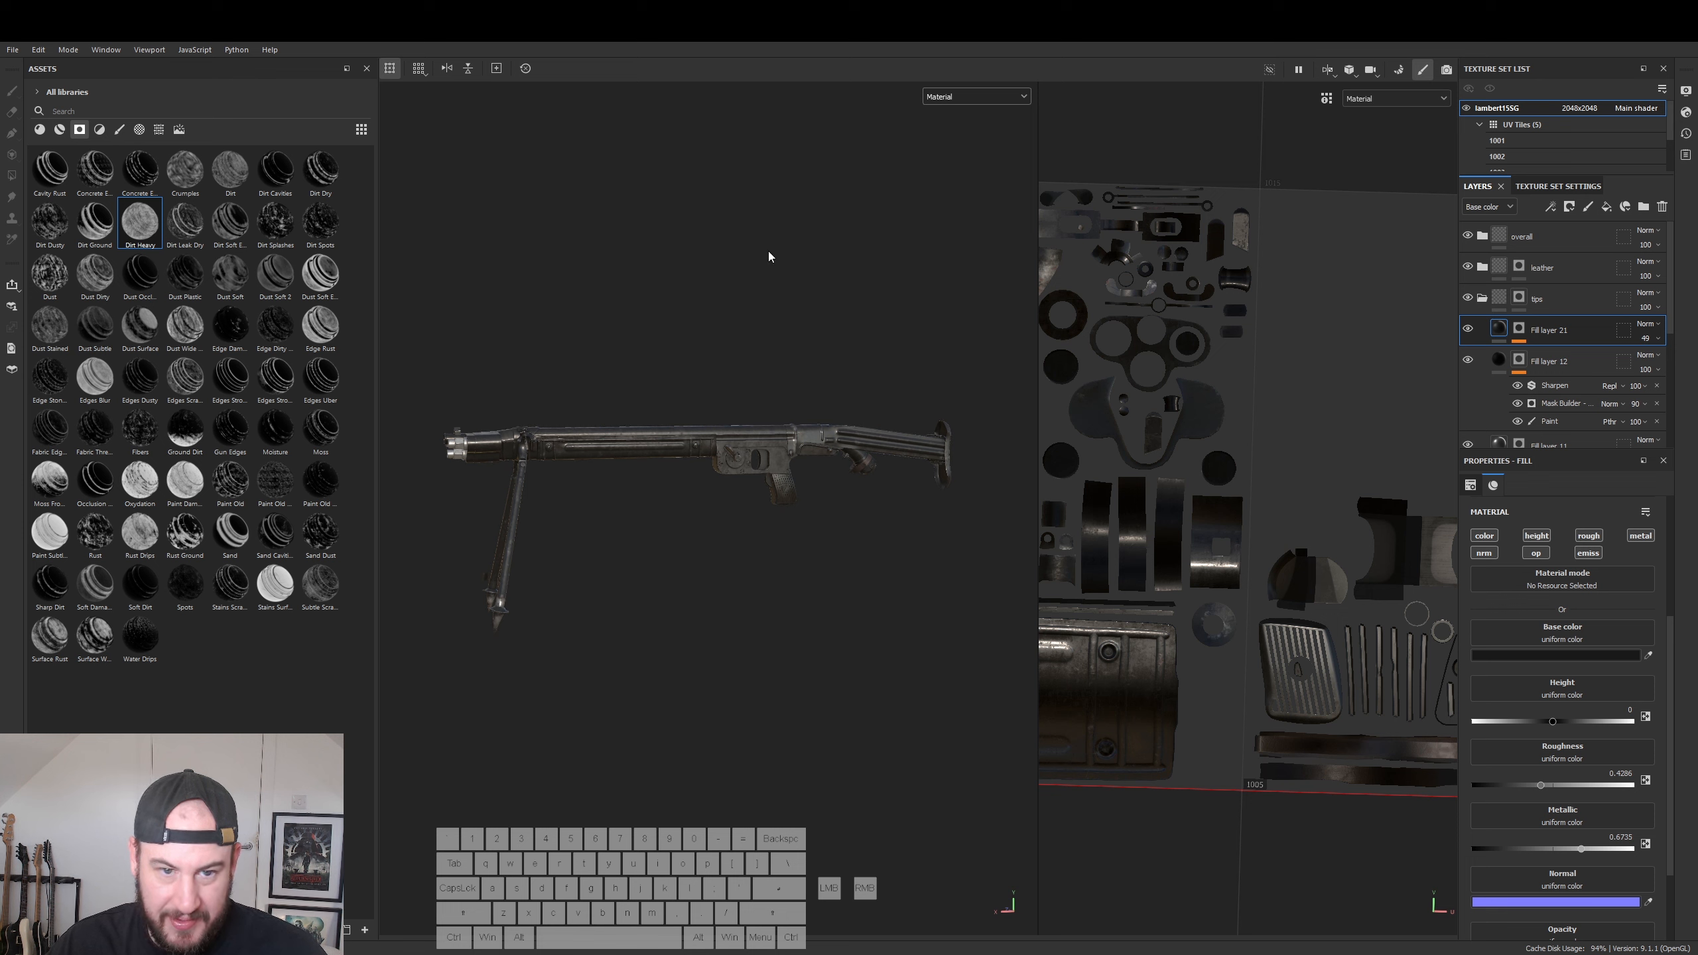
- Save the project to the Desktop as flamethrower_v001 in .spp format
left_click(12, 50)
left_click(40, 155)
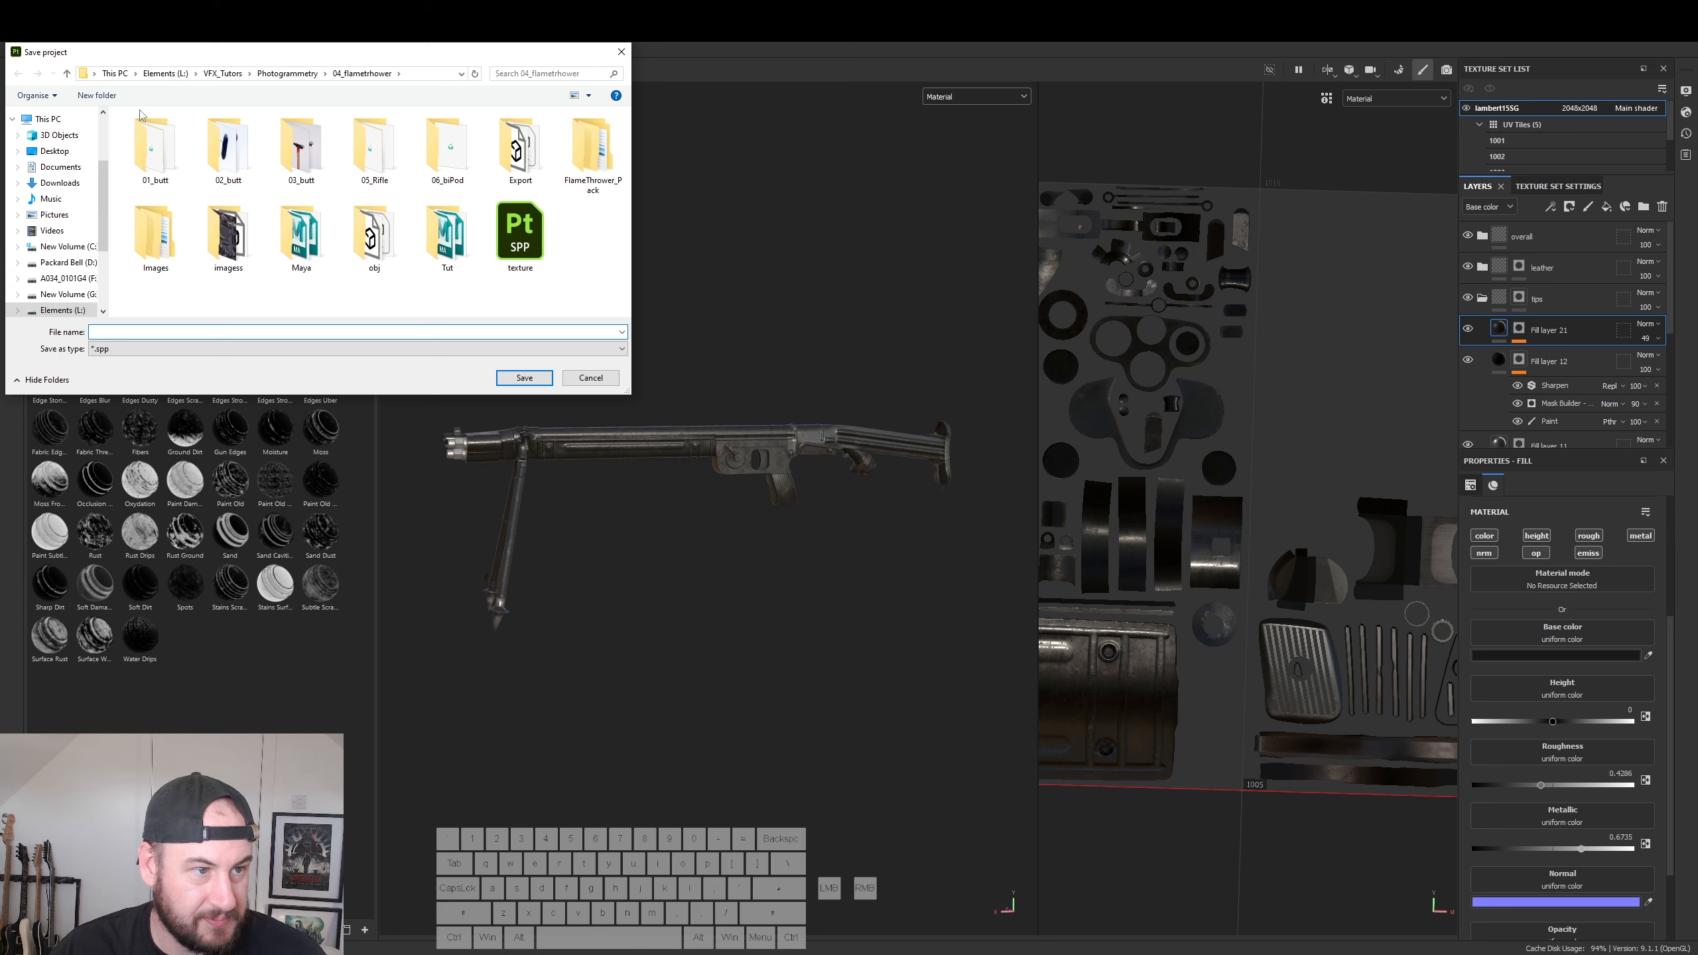
left_click(55, 151)
left_click(257, 328)
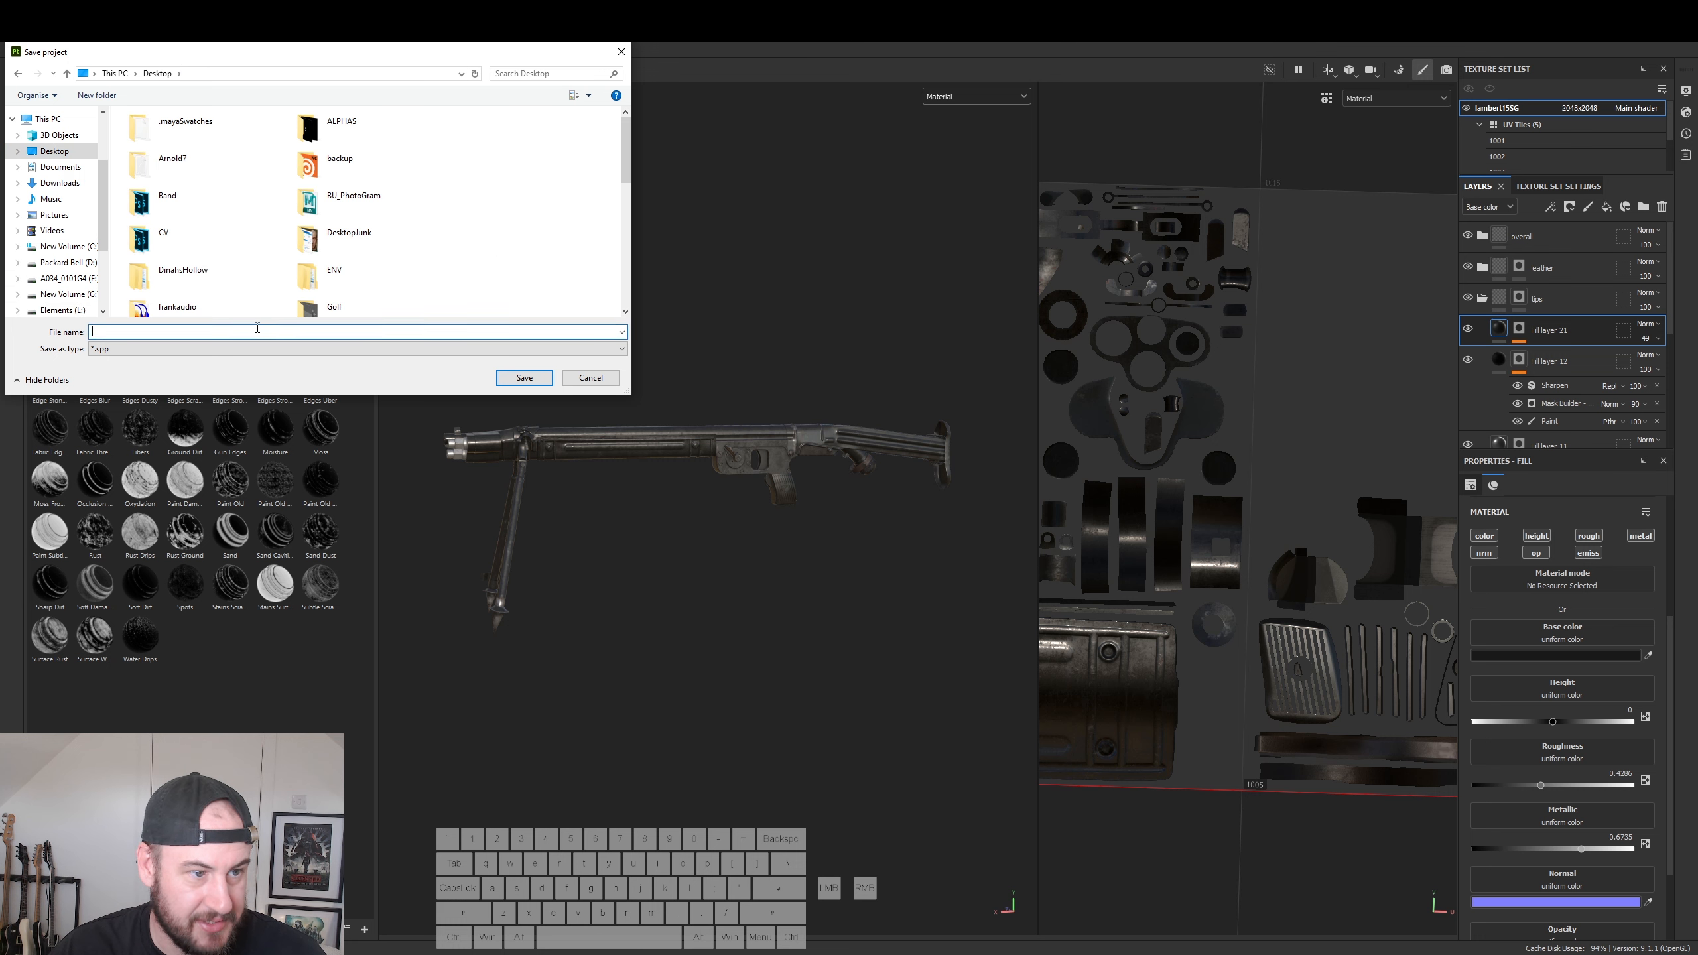
type("flamethrowe")
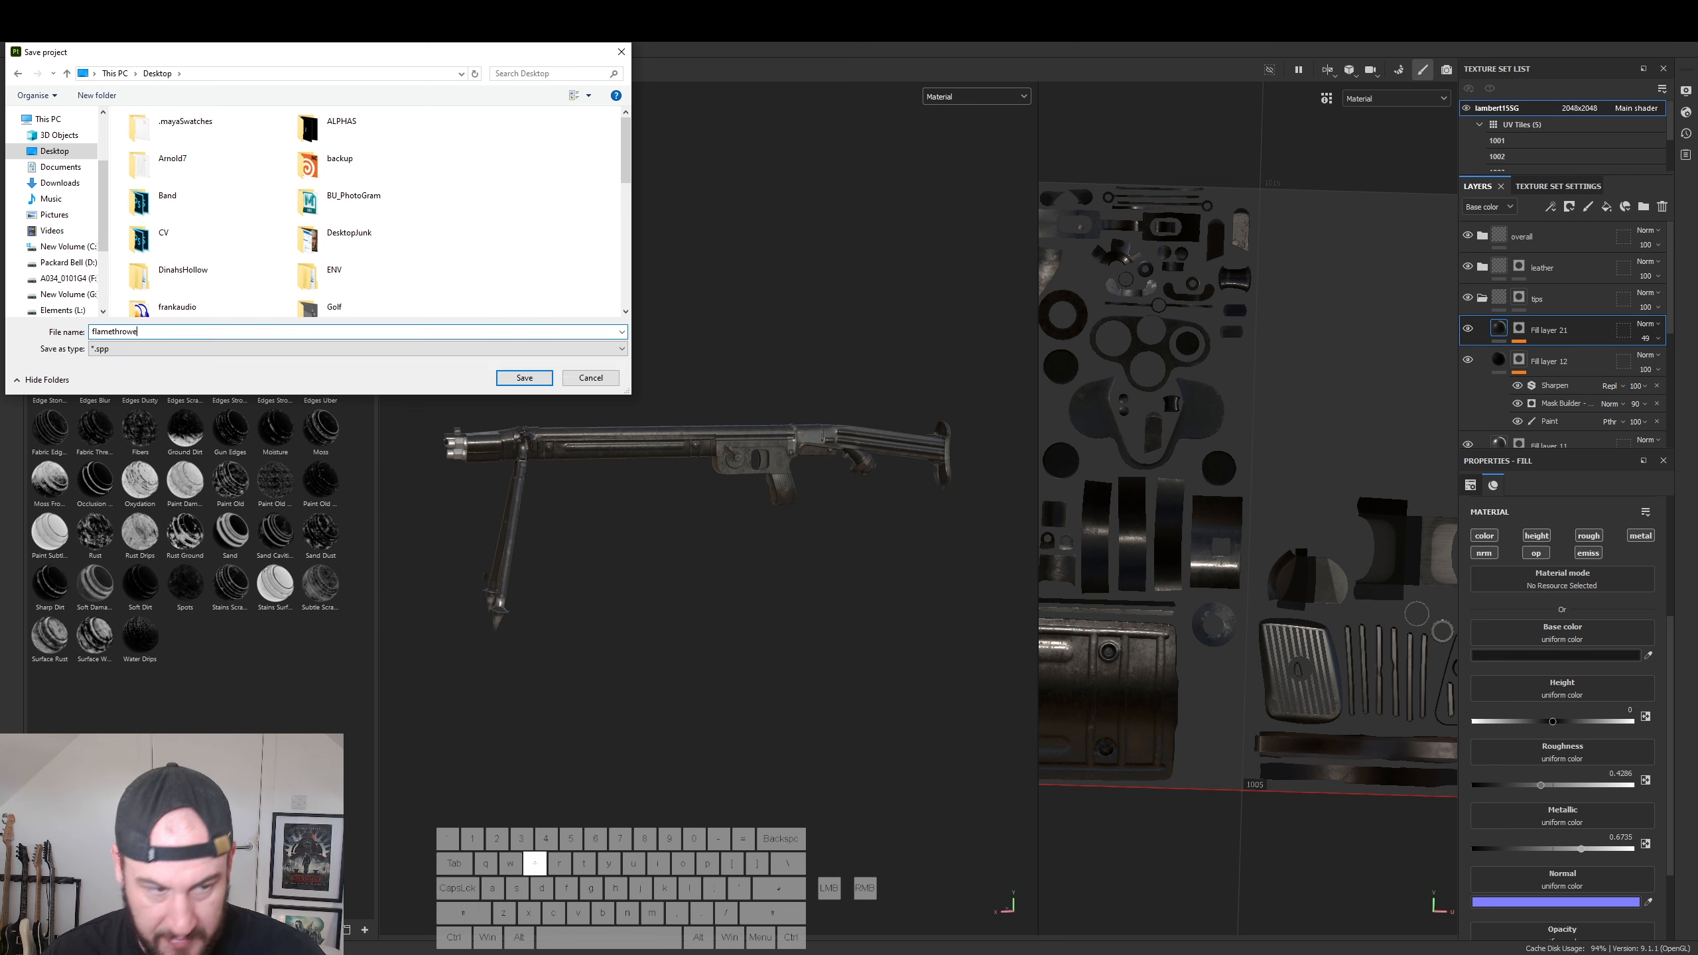
type("r_")
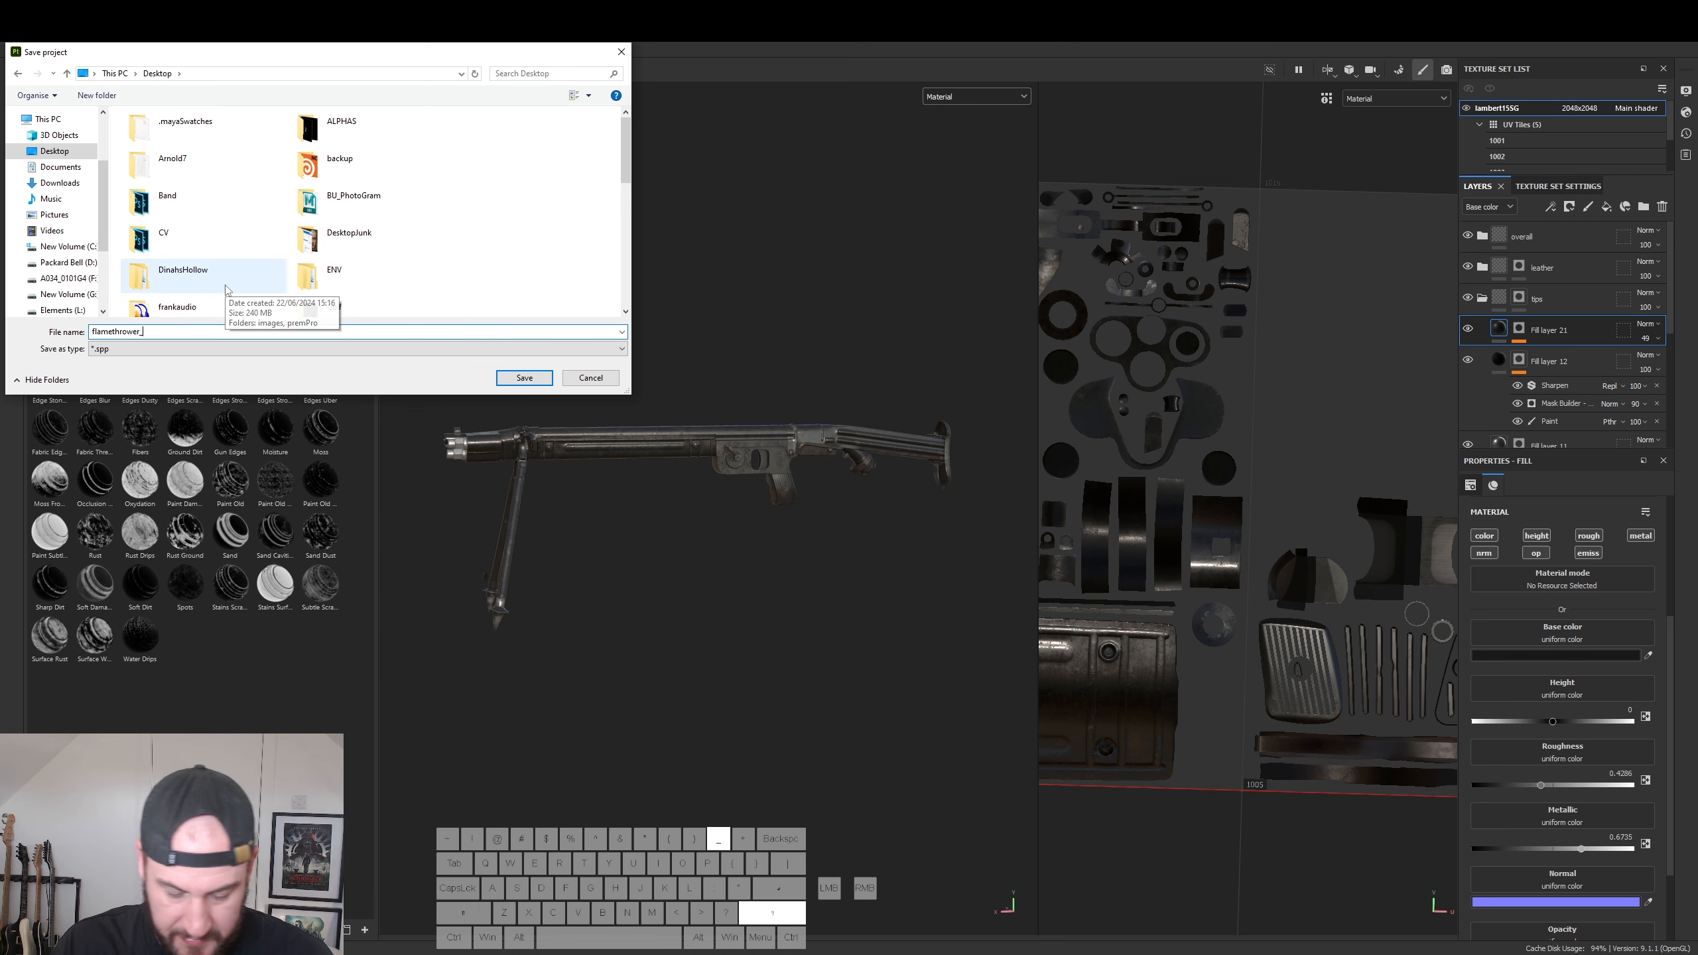
type("v001")
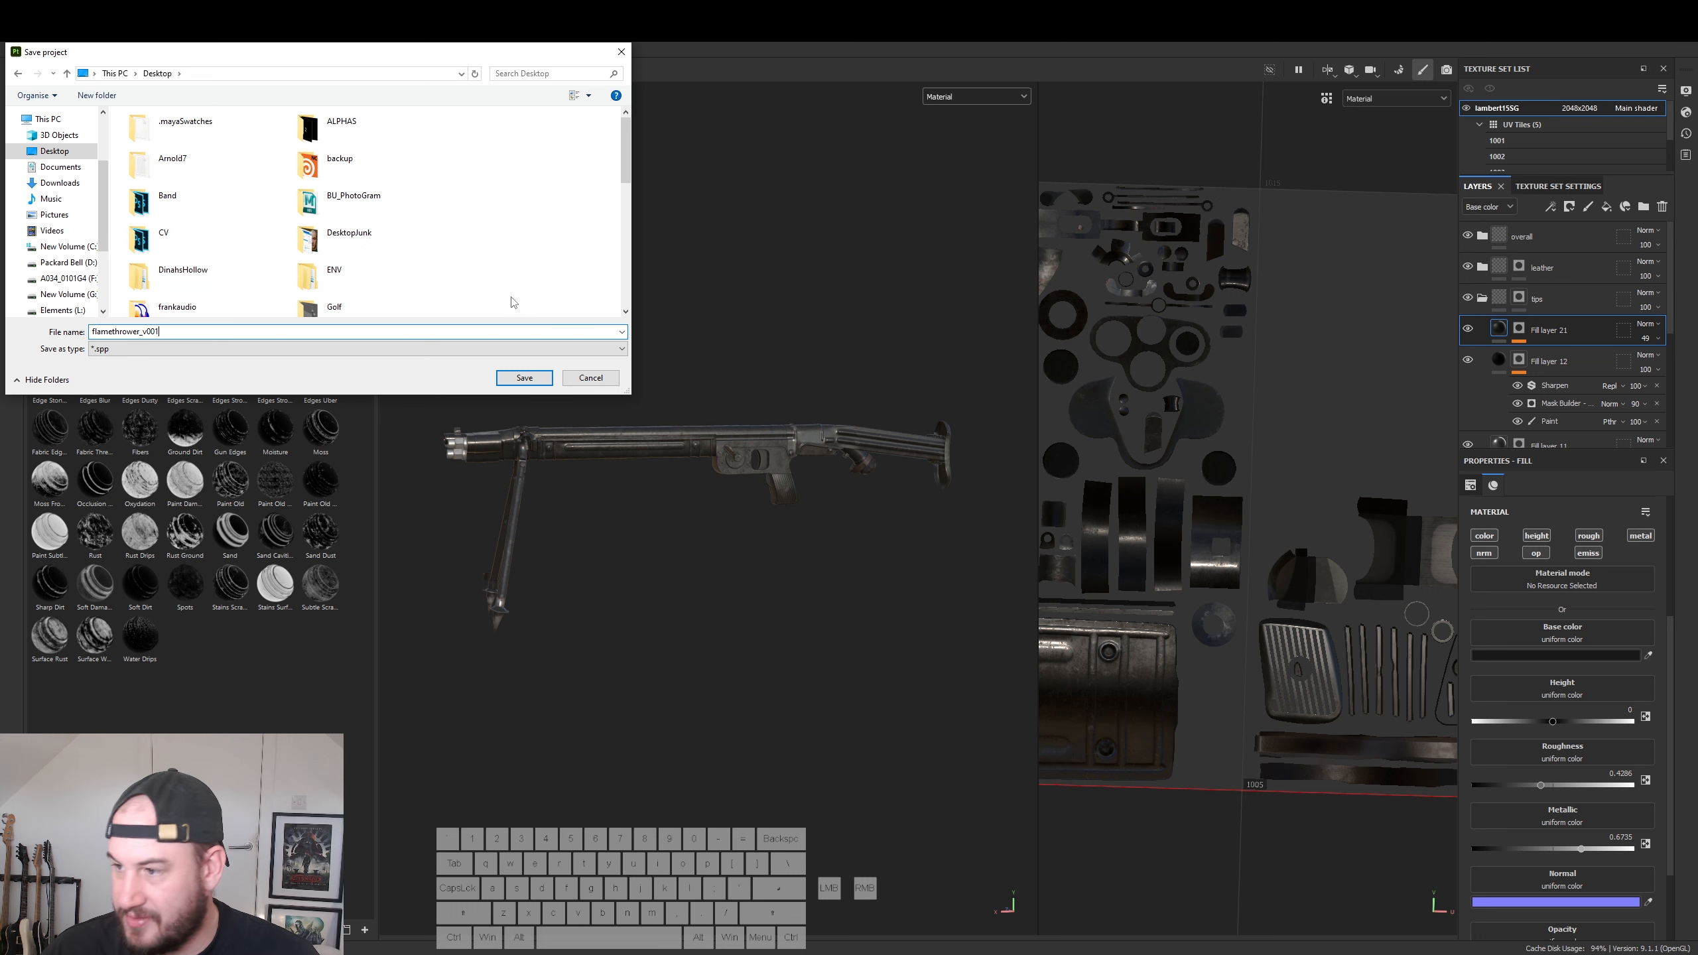
left_click(529, 380)
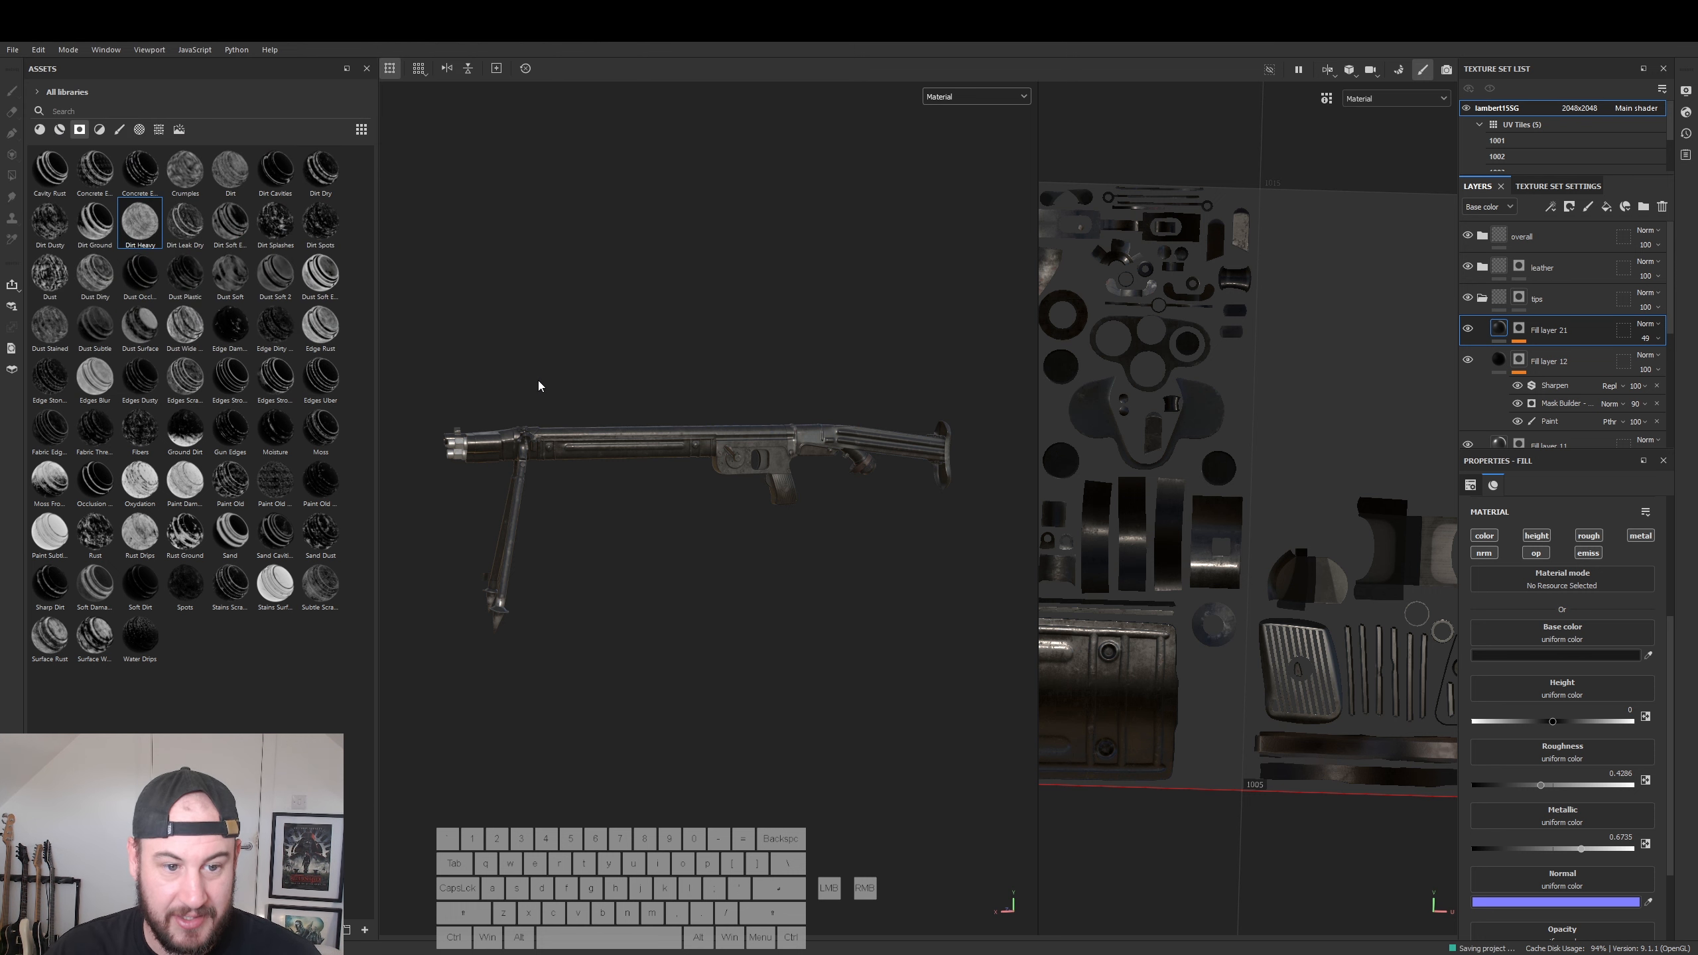
right_click_drag(715, 425, 717, 364, "alt")
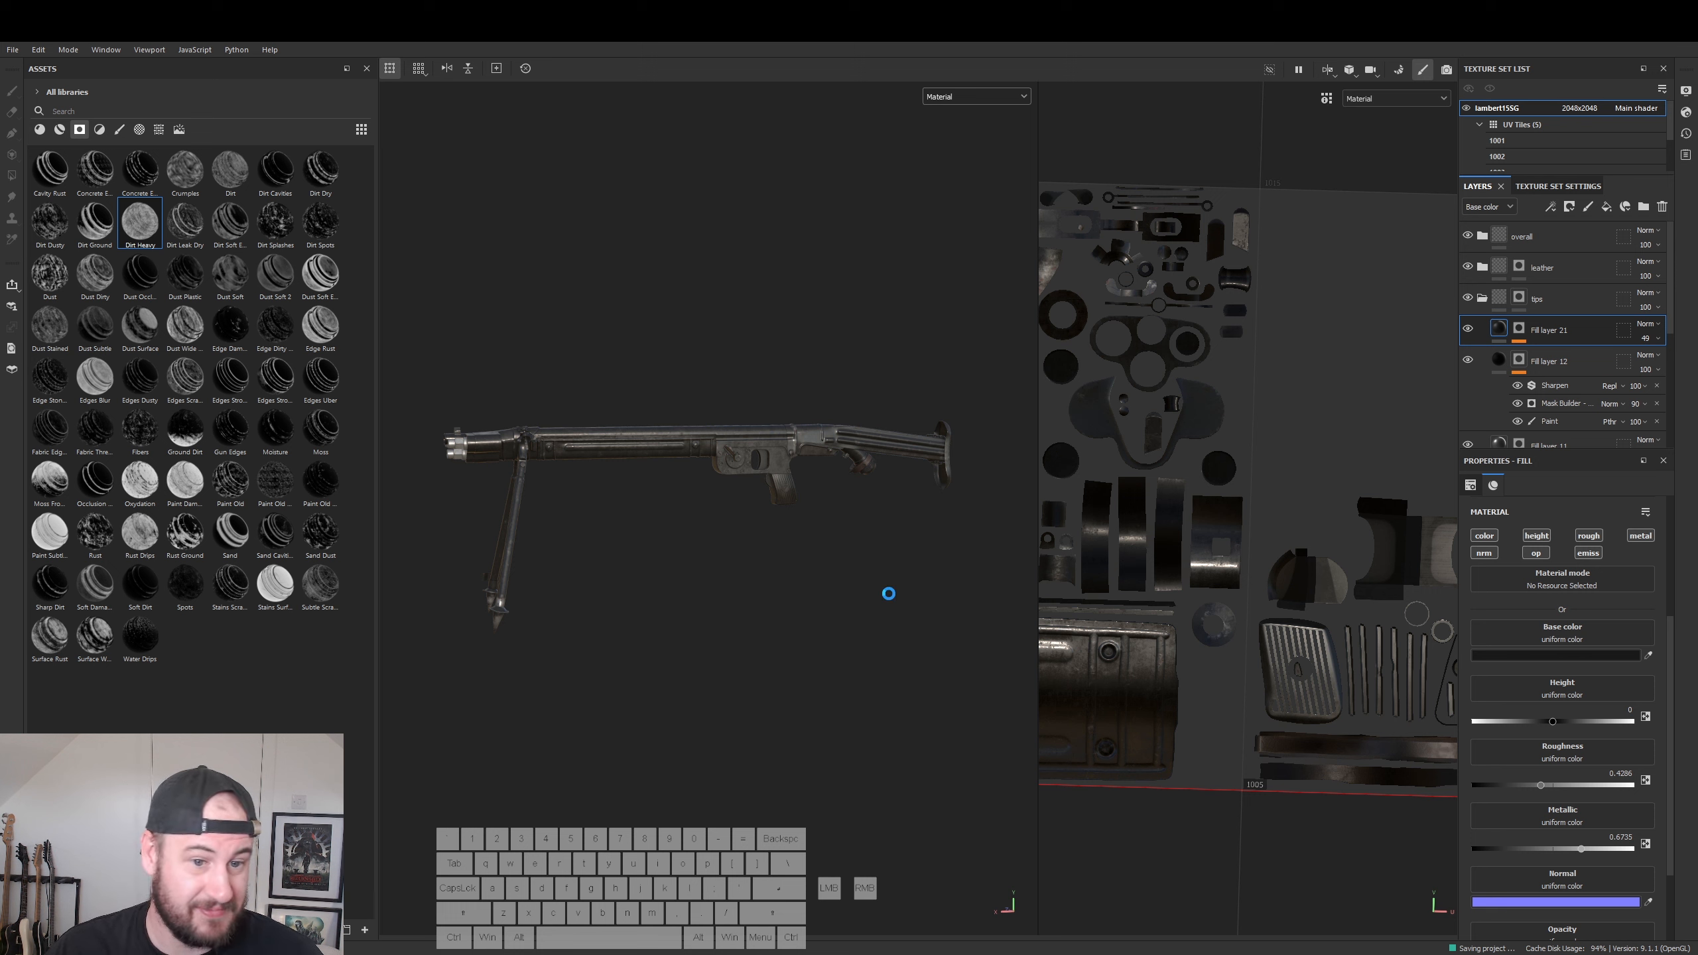
right_click(881, 518)
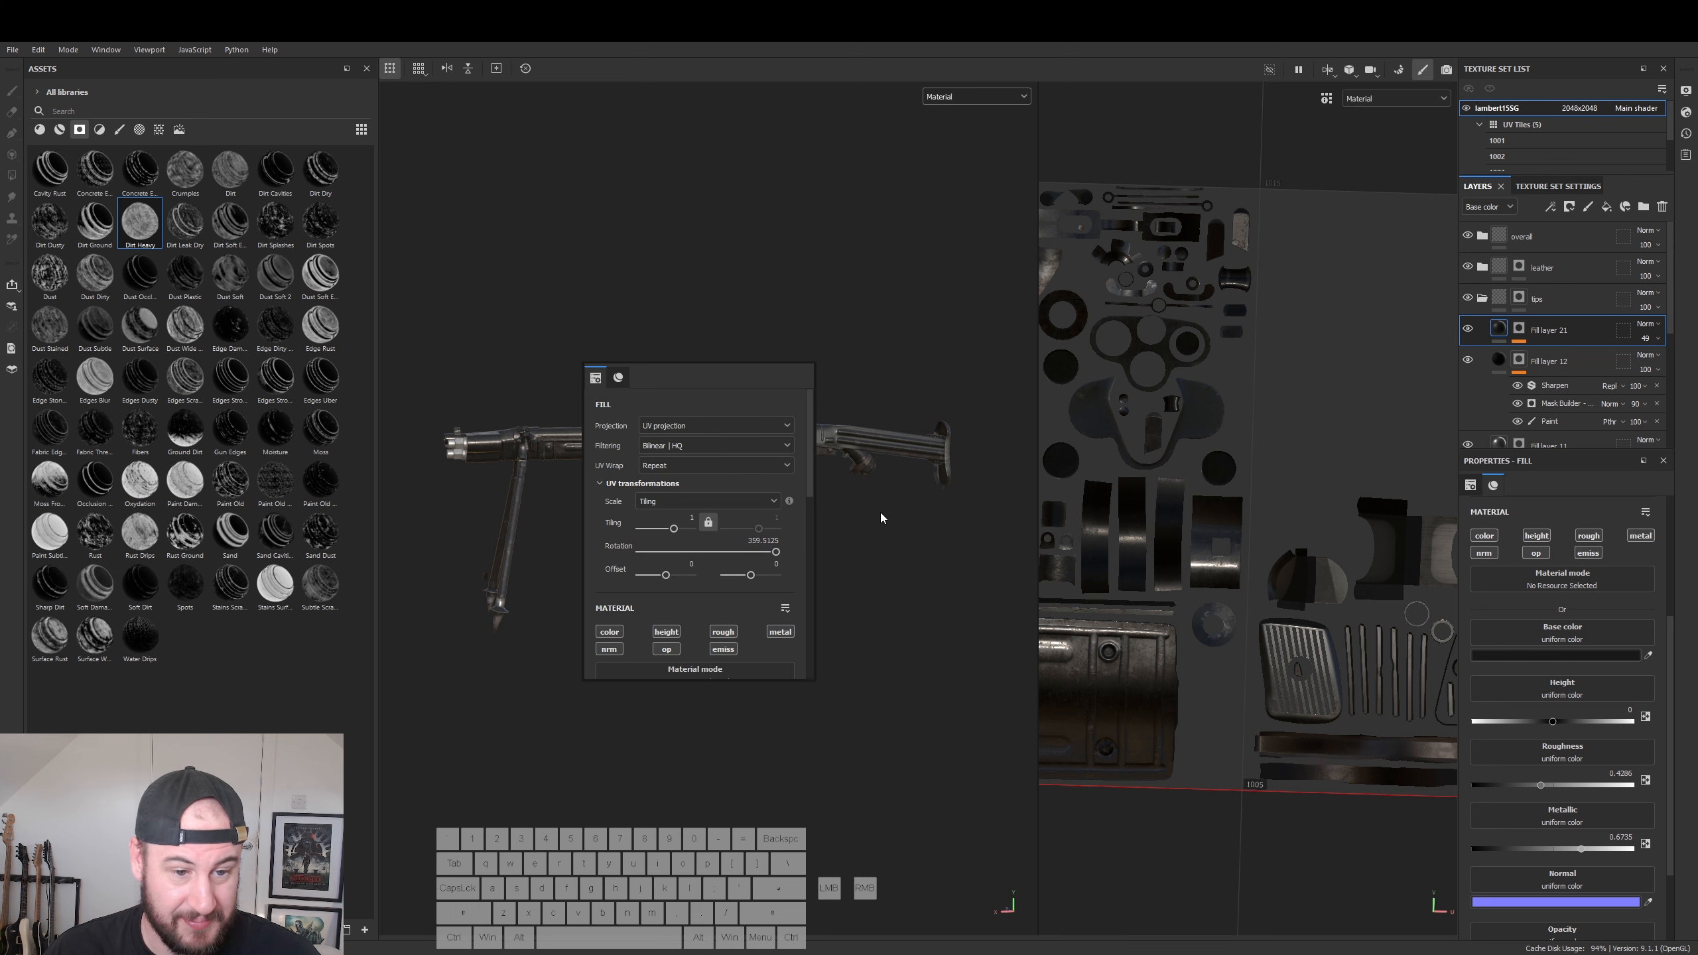
- Collapse the tips folder and add a new paint layer above the overall folder
left_click_drag(692, 314, 709, 444, "alt")
right_click_drag(709, 444, 1121, 535, "alt")
middle_click_drag(916, 495, 577, 531, "alt")
left_click_drag(577, 532, 950, 560, "alt")
middle_click_drag(483, 573, 1111, 646, "alt")
right_click_drag(1110, 645, 693, 645, "alt")
left_click_drag(693, 645, 749, 642, "alt")
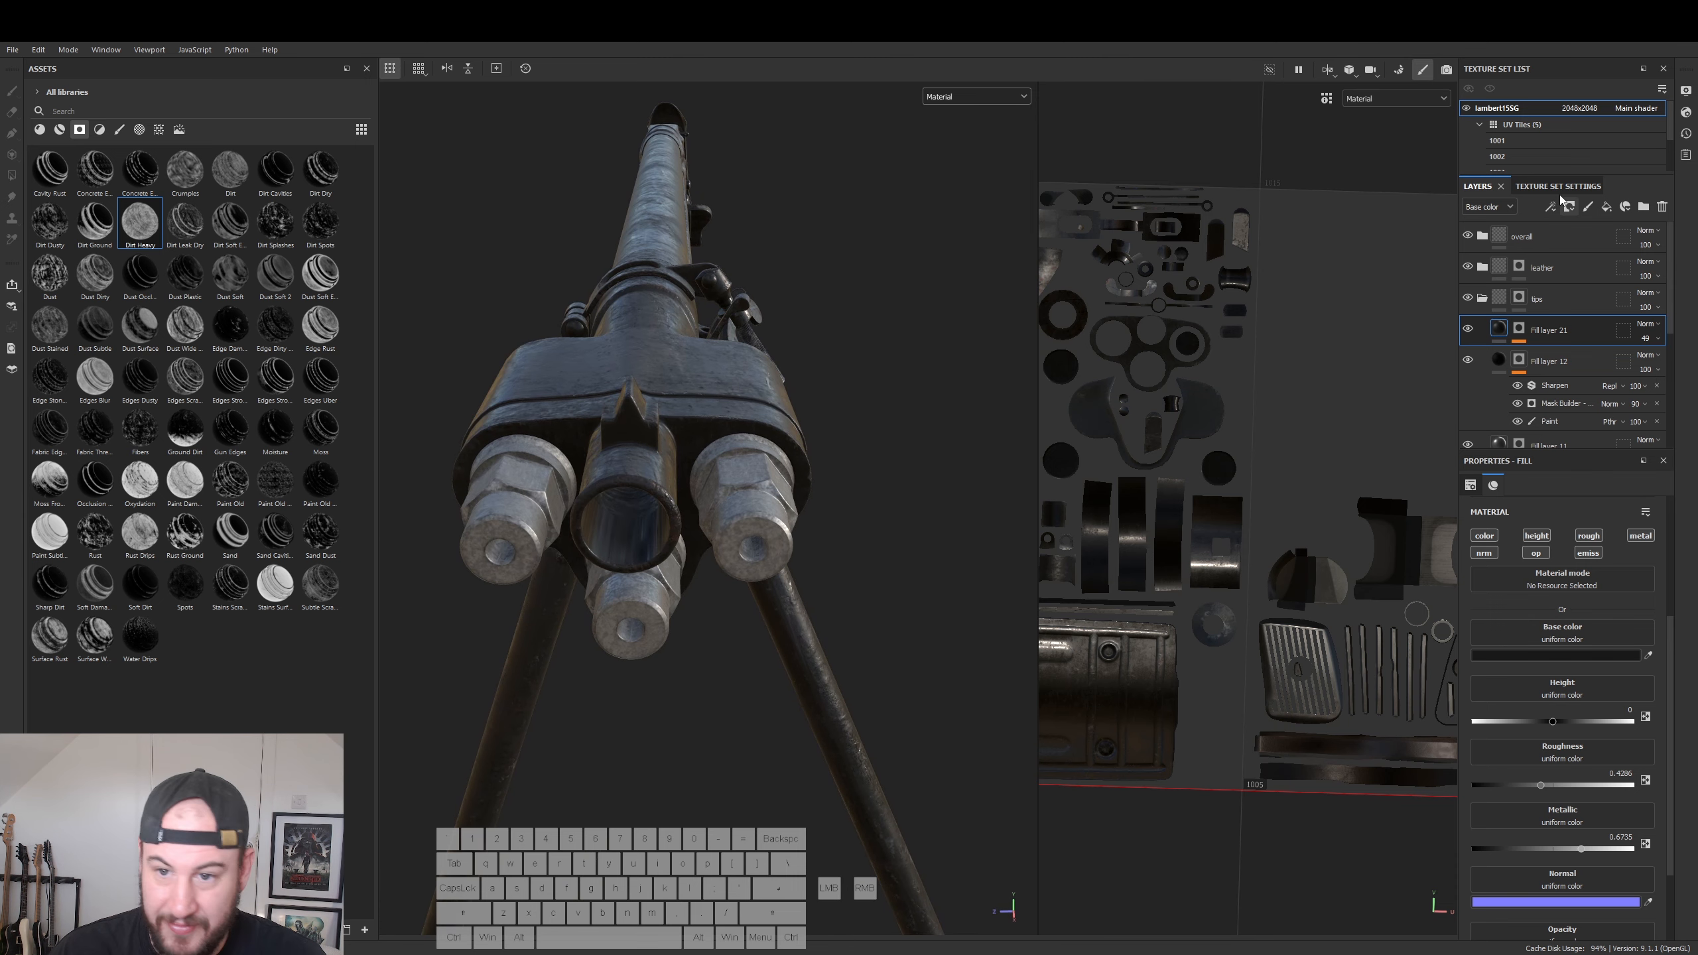
left_click(1482, 299)
left_click(1527, 238)
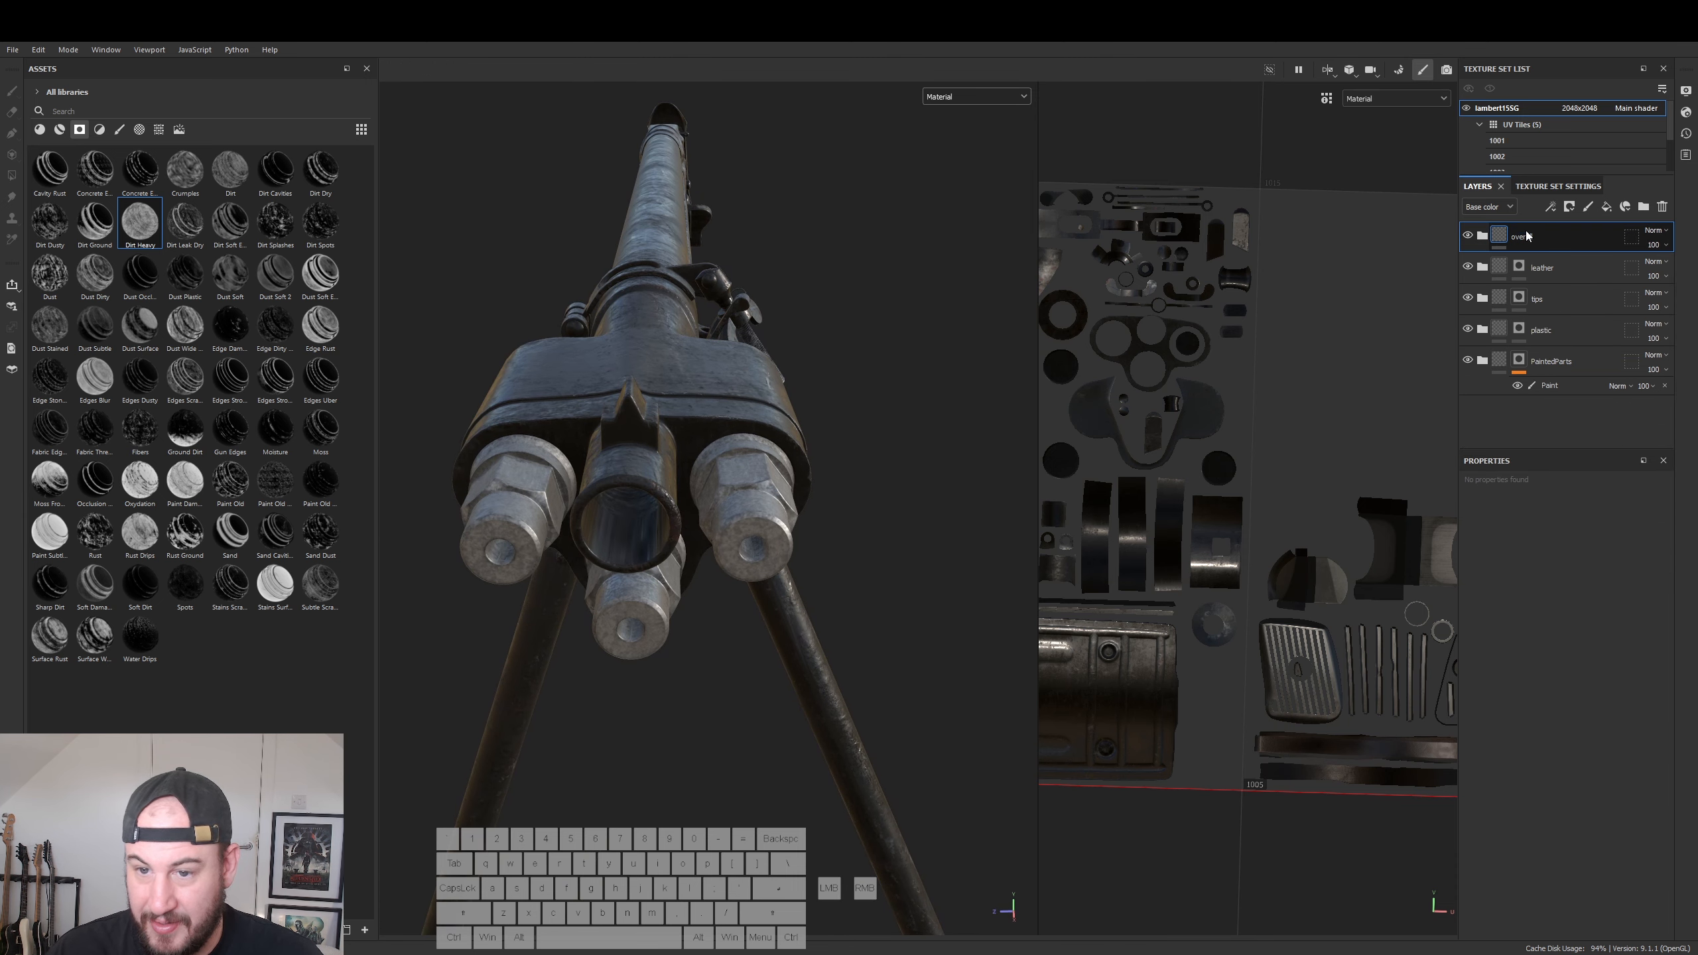
left_click(1492, 238)
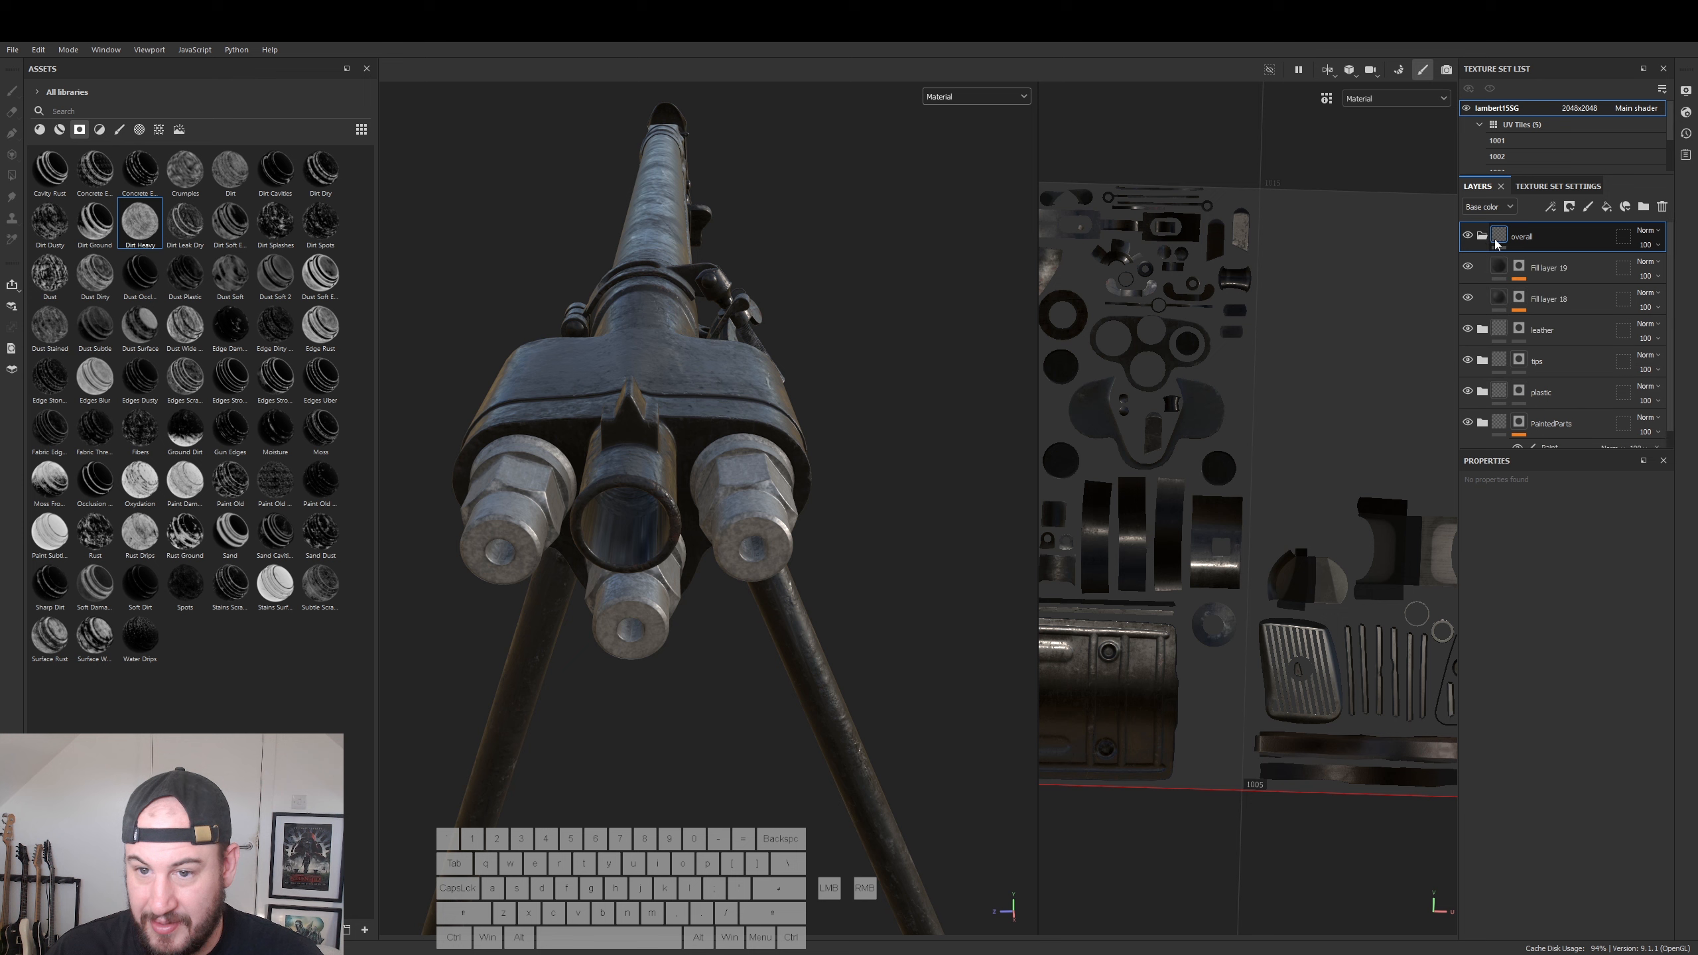
left_click(1591, 207)
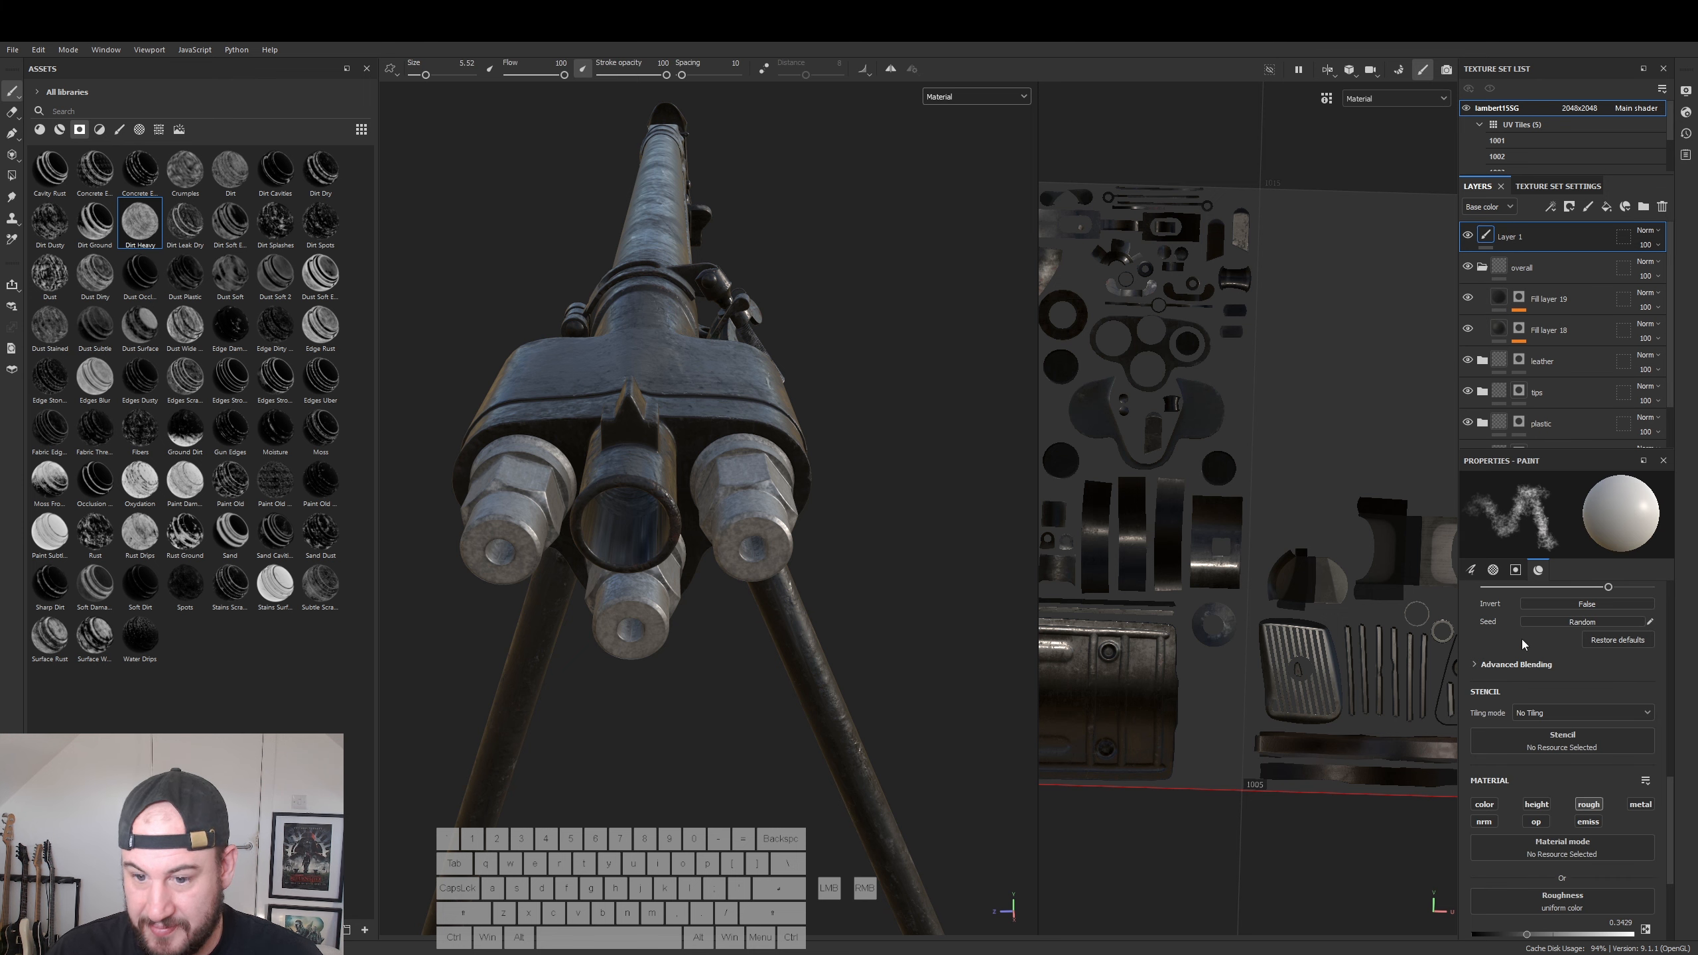
- Enable colour on the new layer's paint material, with a black base colour and roughness of about 0.99
scroll(1551, 836, "down", 3)
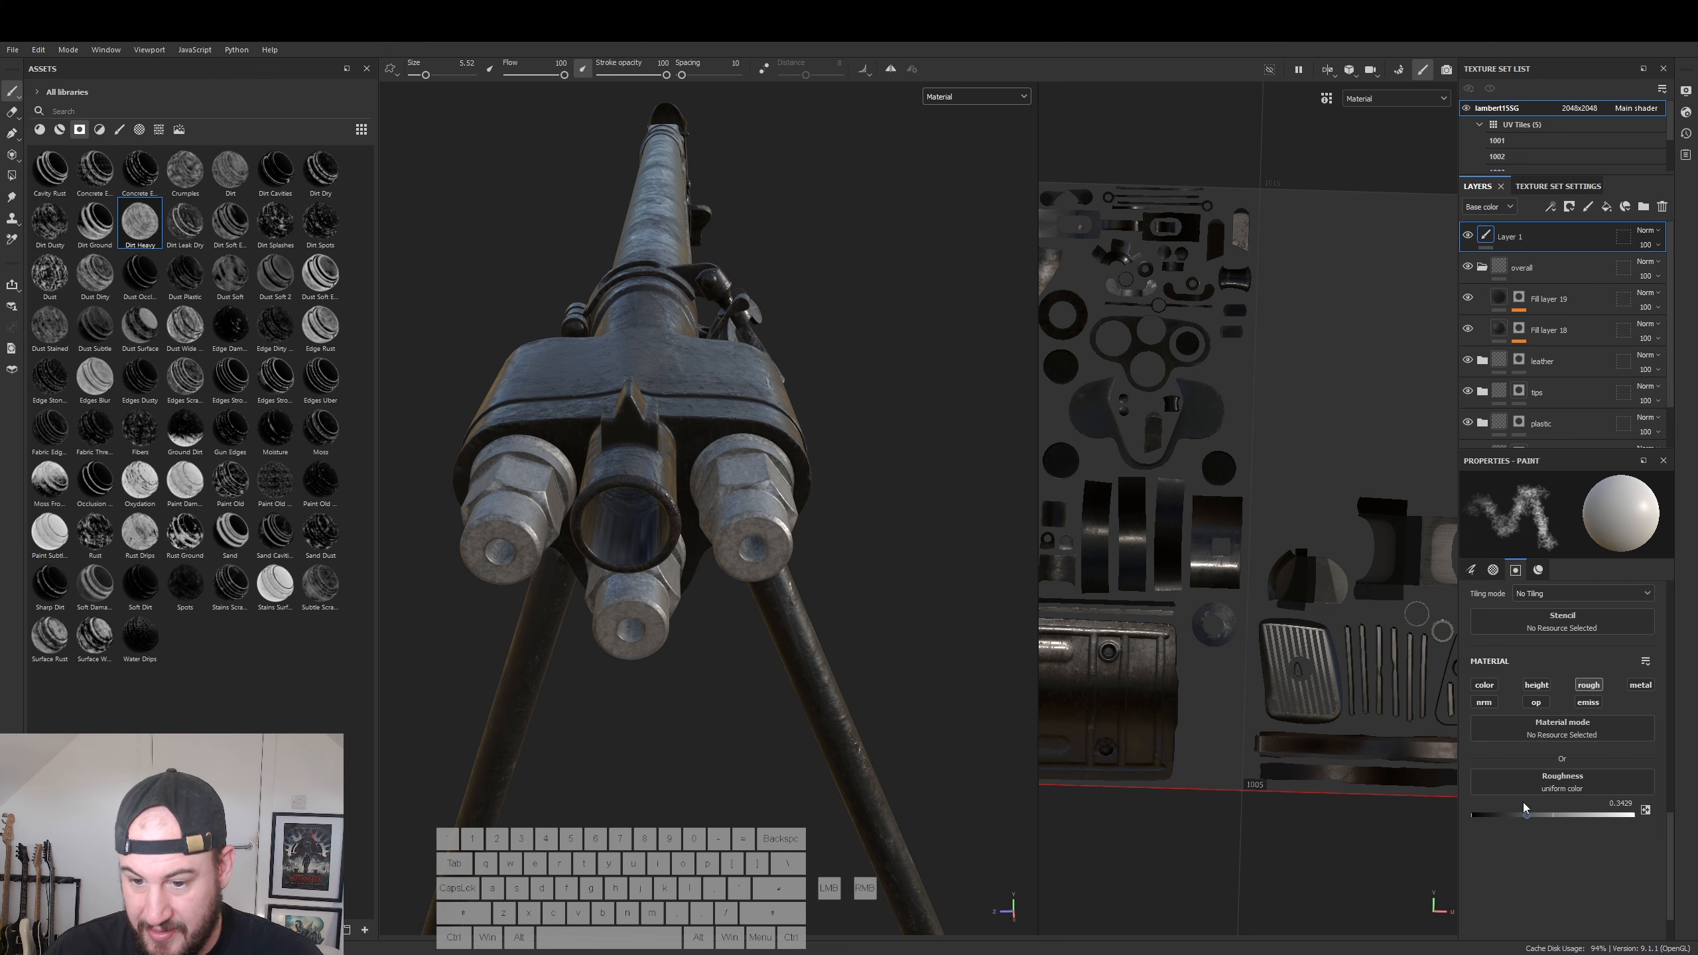
left_click(1486, 685)
left_click(1599, 804)
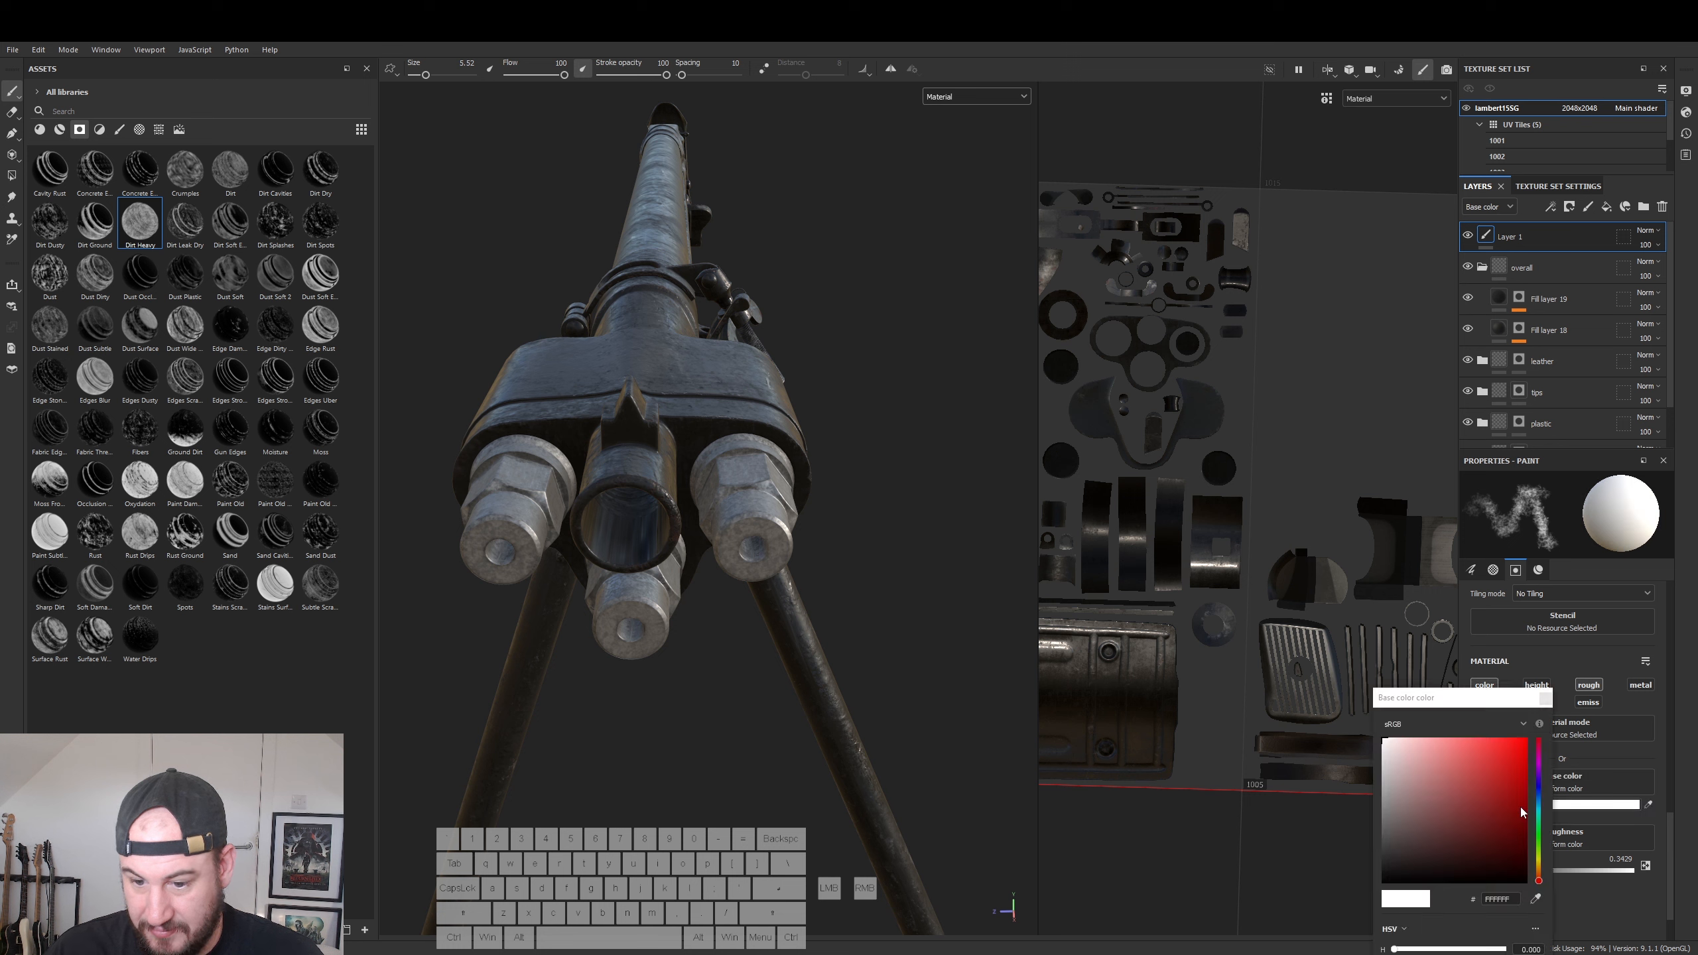
left_click(1395, 865)
left_click(1546, 699)
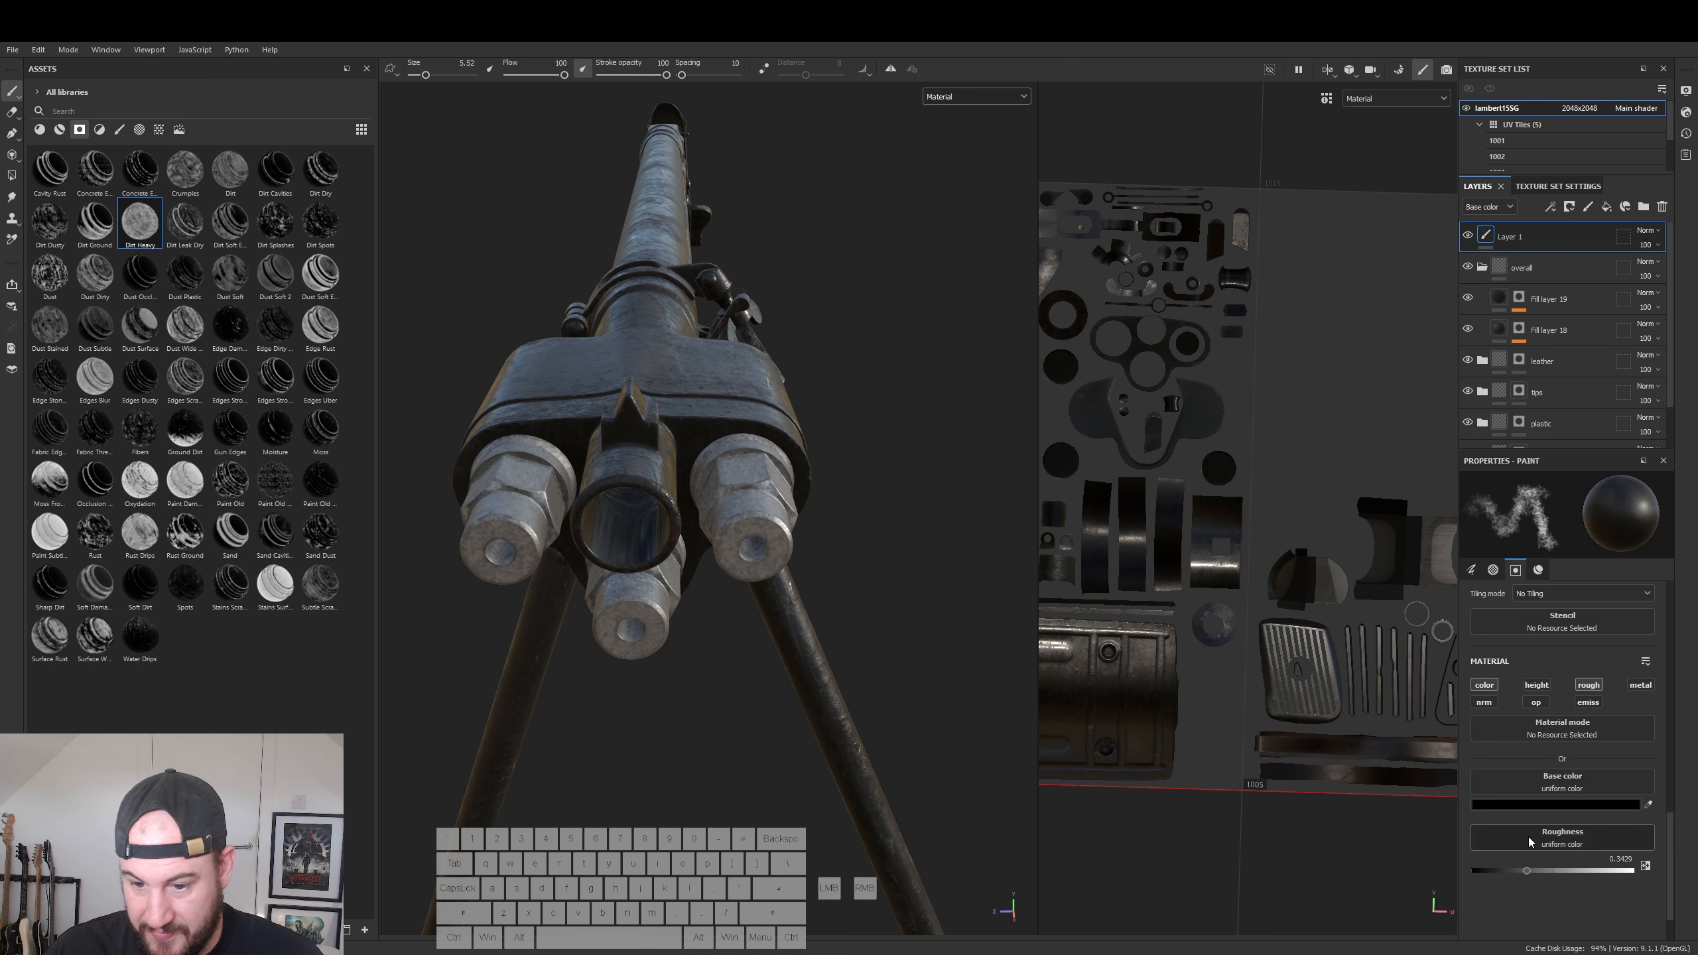
left_click_drag(1535, 874, 1632, 871)
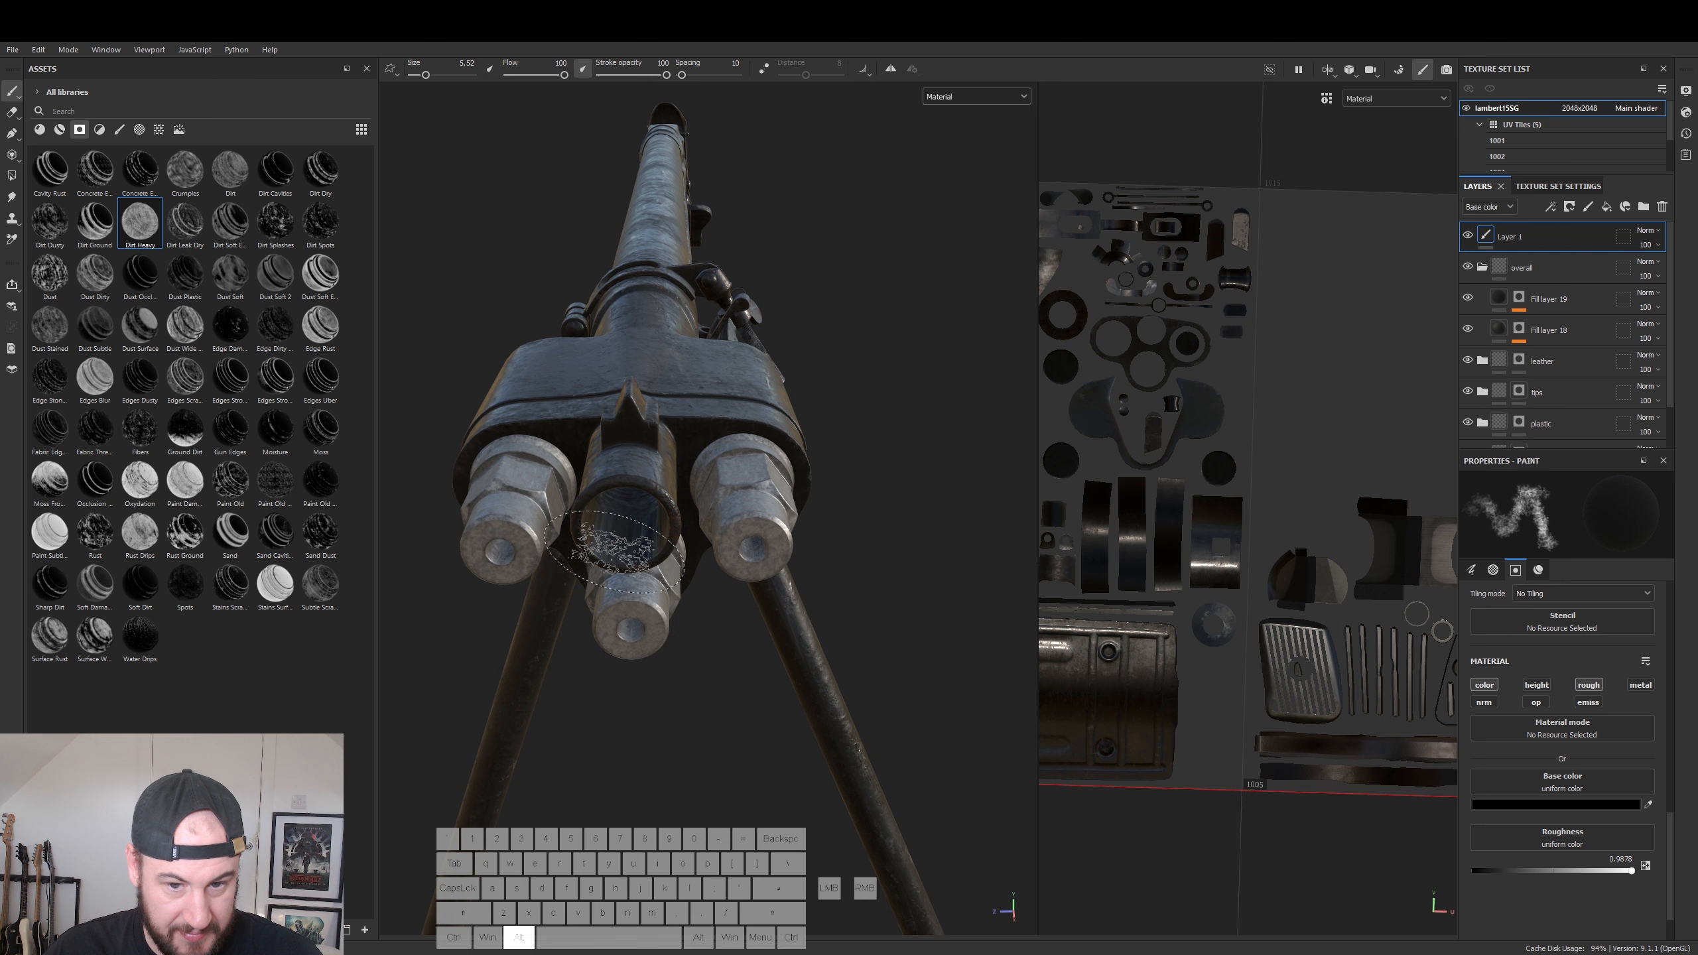
- Switch the base colour to red FF0000, reduce the brush size to 2.83 and dab a test mark inside the muzzle
middle_click_drag(1188, 420, 1540, 471, "alt")
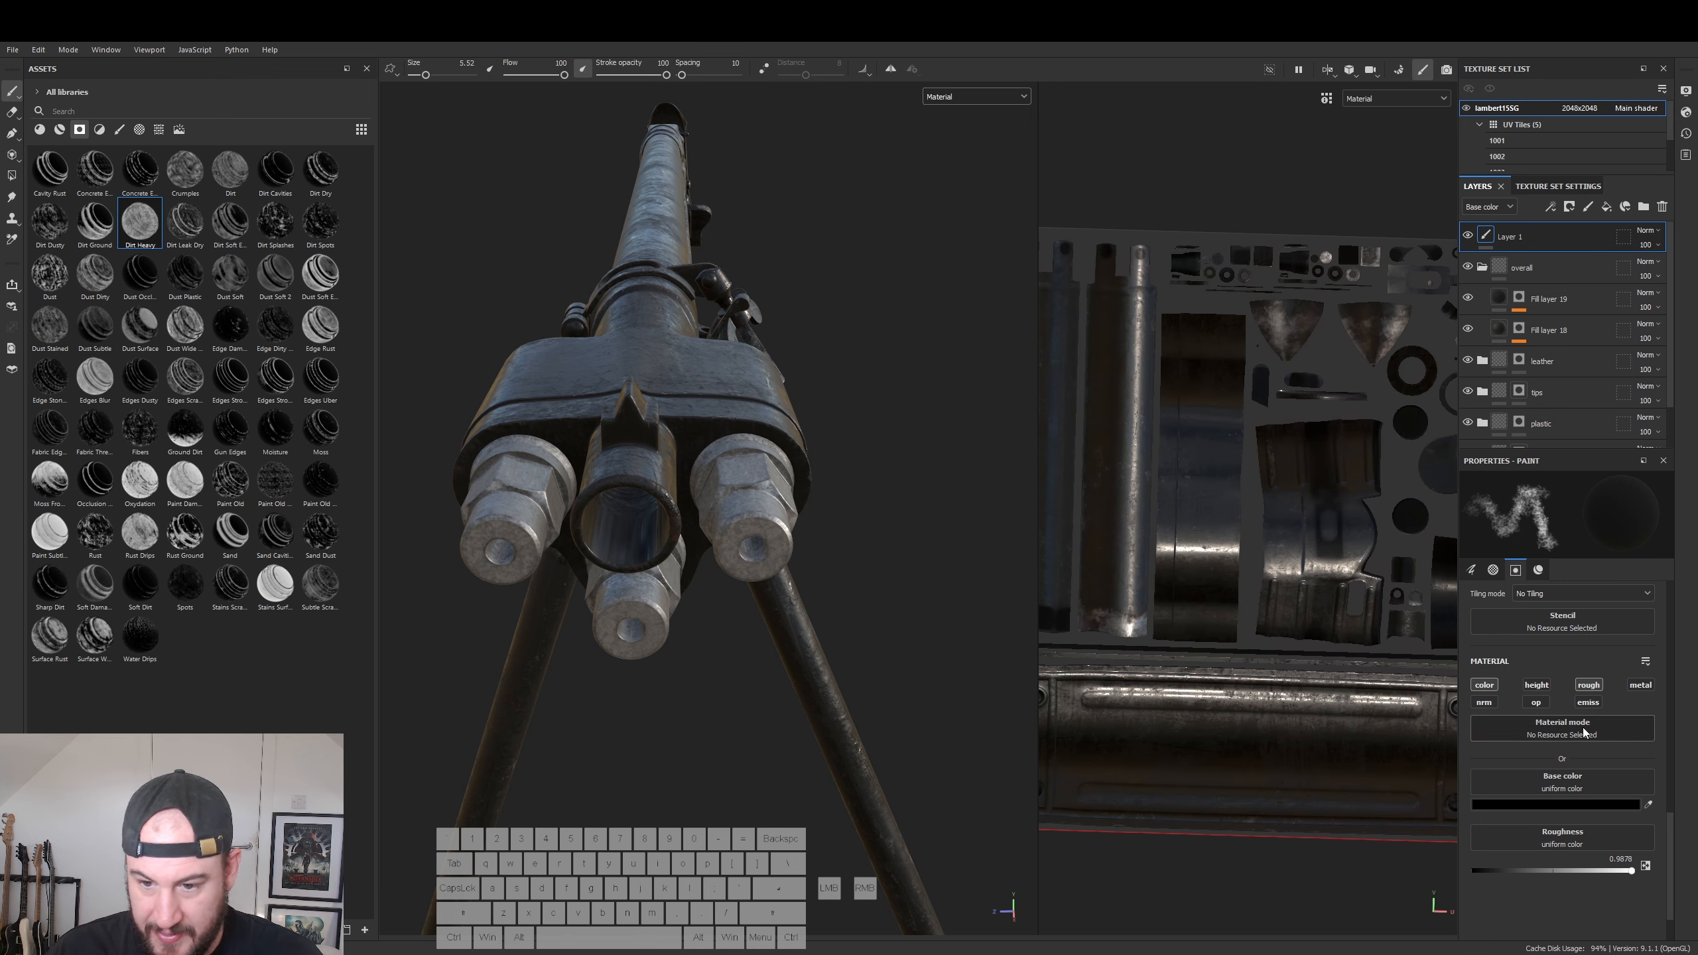
left_click(1533, 805)
left_click(1526, 739)
right_click_drag(615, 575, 1151, 696, "alt")
scroll(625, 485, "down", 2)
mouse_move(612, 472)
right_mouse_down("ctrl")
mouse_move(695, 473)
mouse_move(584, 472)
right_mouse_up("ctrl")
left_click(619, 465)
left_click(619, 463)
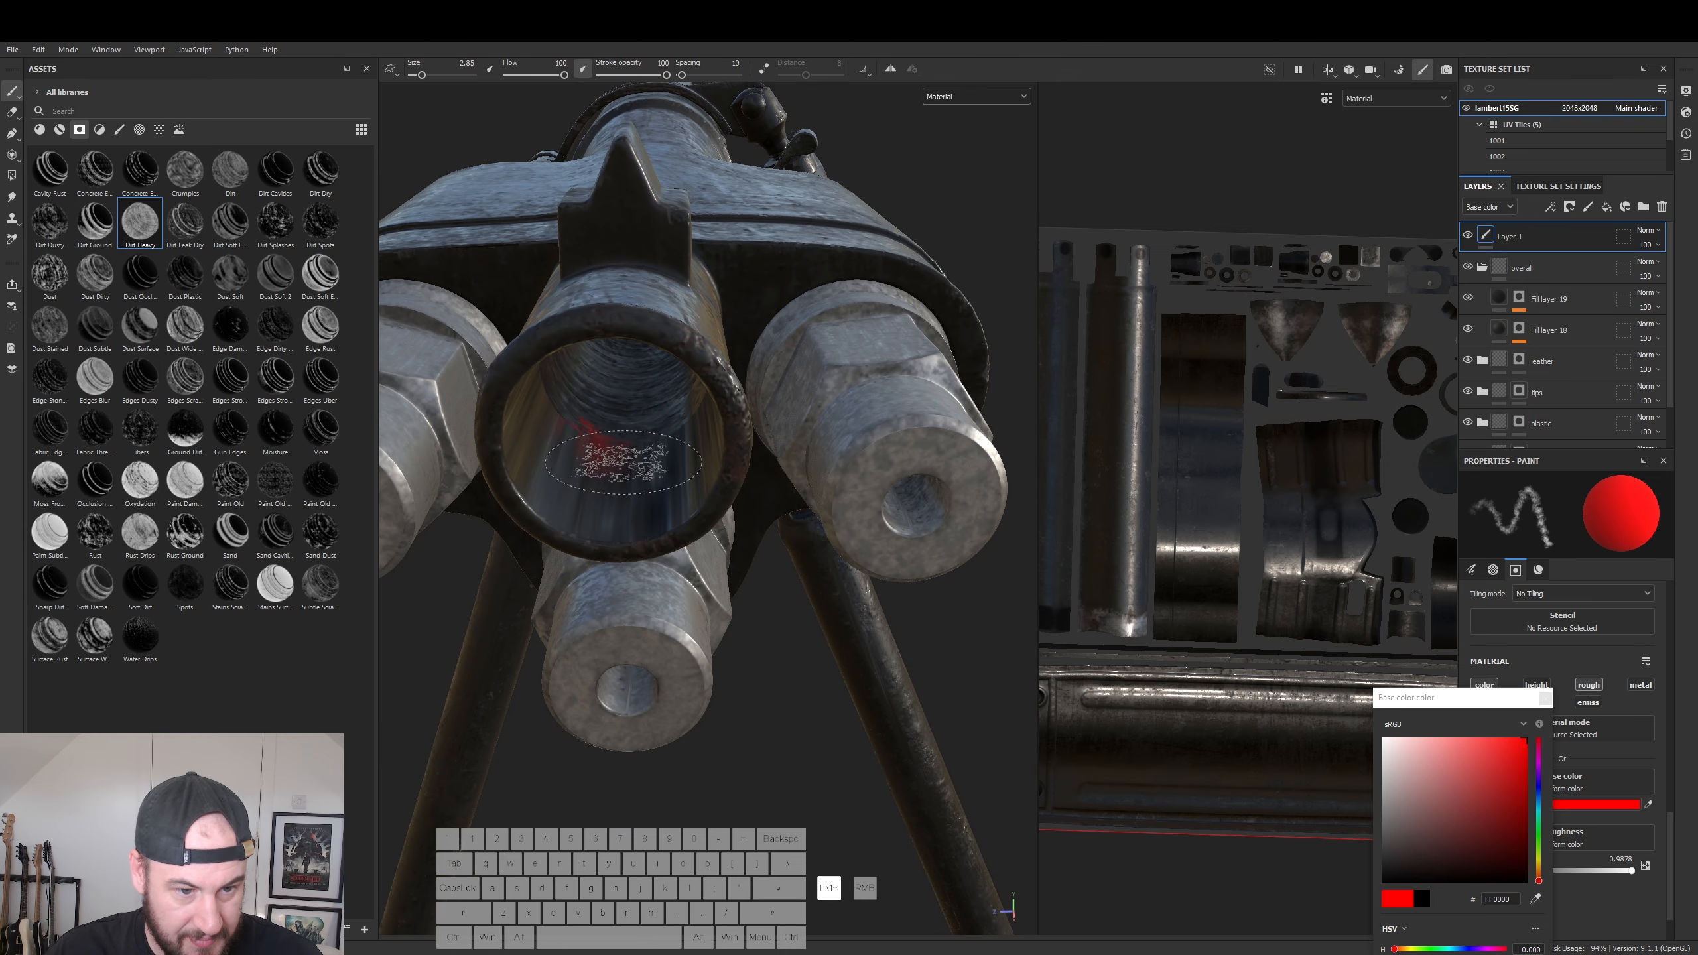
- Locate the red-marked UV shell of the muzzle interior in the 2D view
right_click_drag(1347, 474, 1026, 506, "alt")
middle_click_drag(1222, 536, 1680, 523, "alt")
right_click_drag(1680, 523, 1534, 593, "alt")
middle_click_drag(1286, 527, 1180, 528, "alt")
right_click_drag(1261, 498, 1342, 508, "alt")
middle_click_drag(1342, 508, 1092, 478, "alt")
middle_click_drag(1204, 453, 1317, 470, "alt")
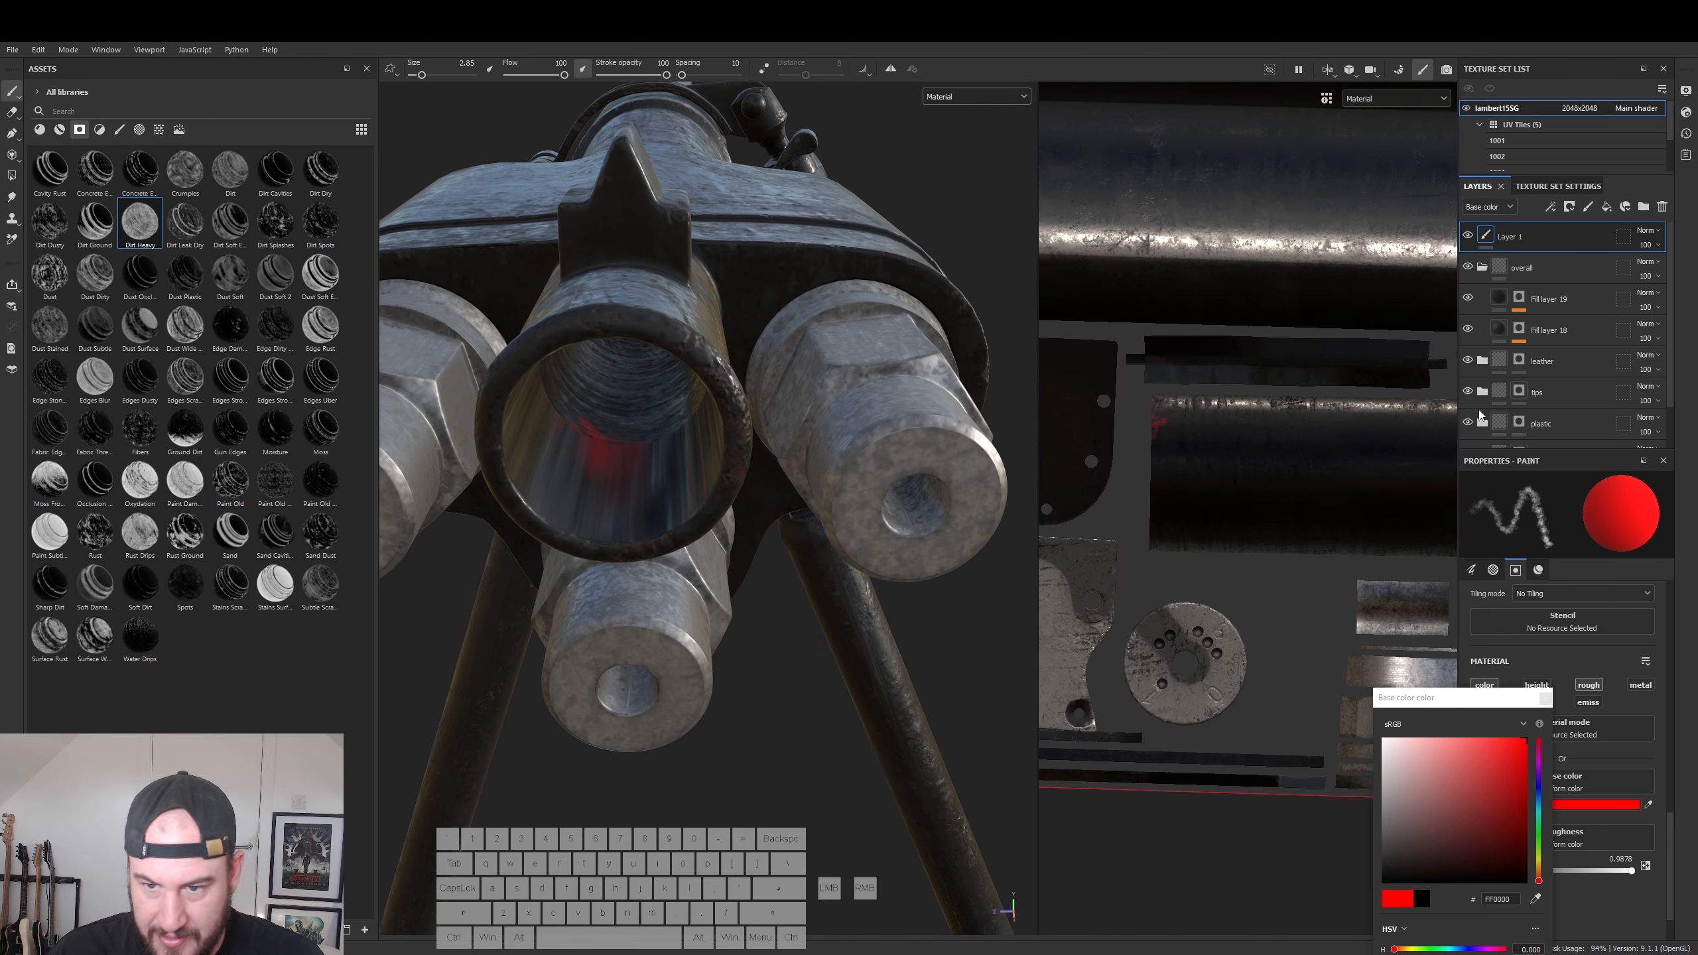
- Set the brush alignment to UV and paint a red patch on the muzzle interior's UV shell
left_click(1546, 699)
scroll(1581, 709, "up", 2)
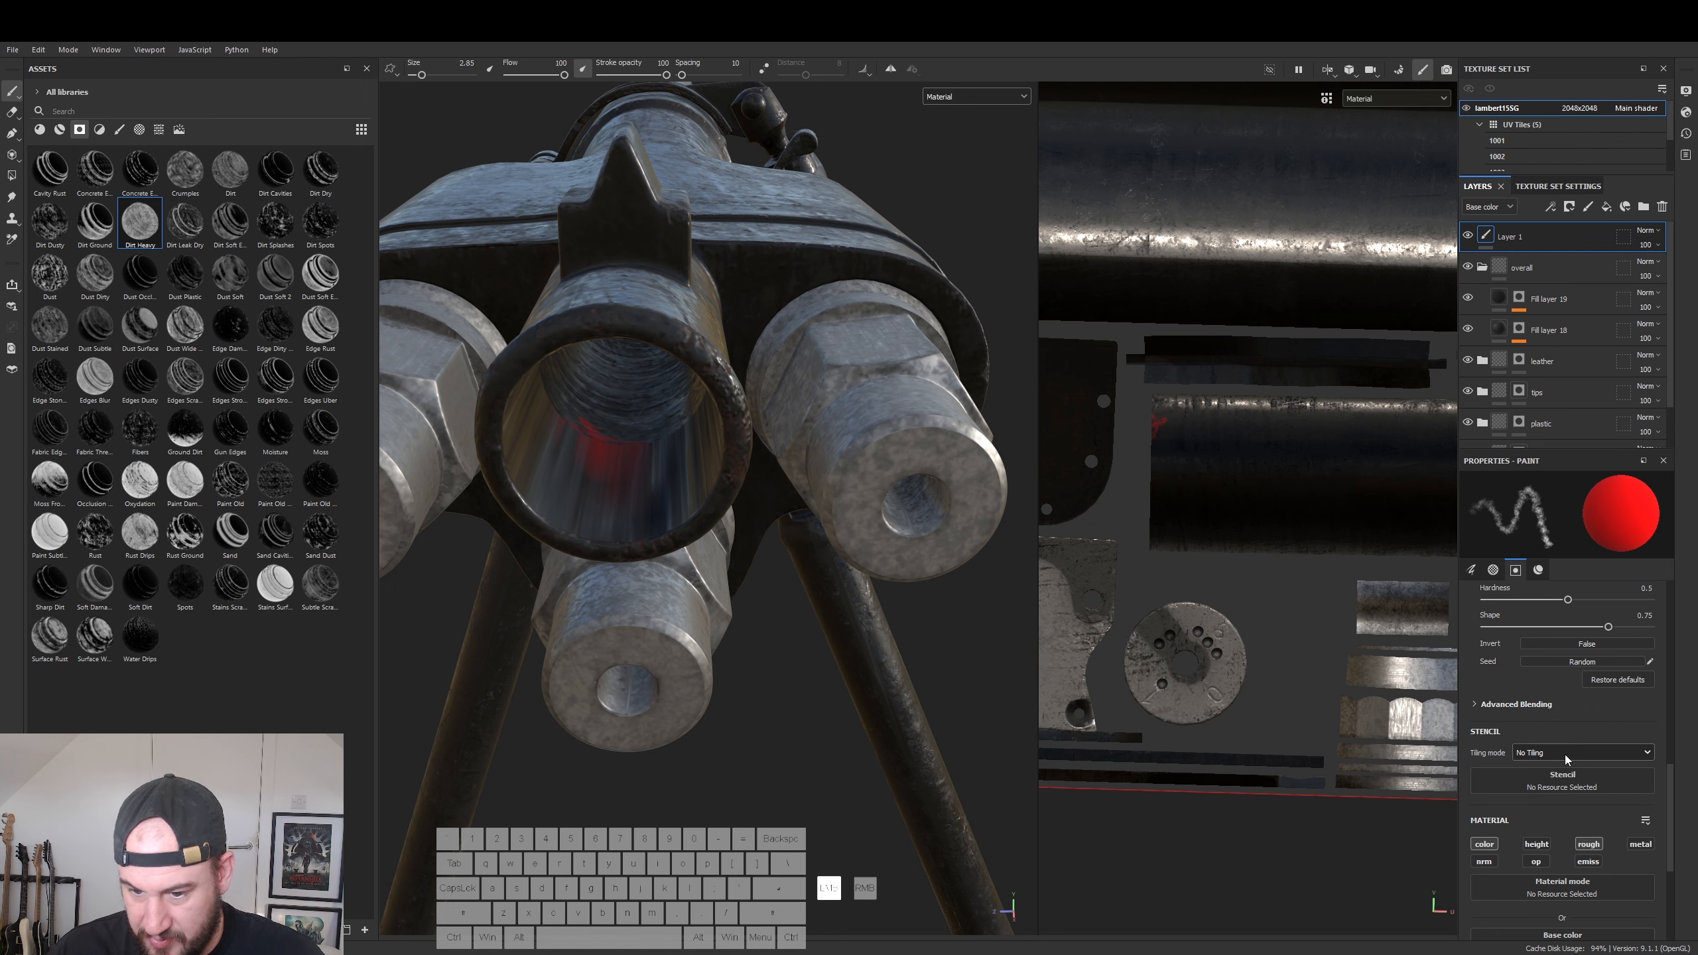
scroll(1557, 722, "up", 2)
scroll(1569, 627, "up", 4)
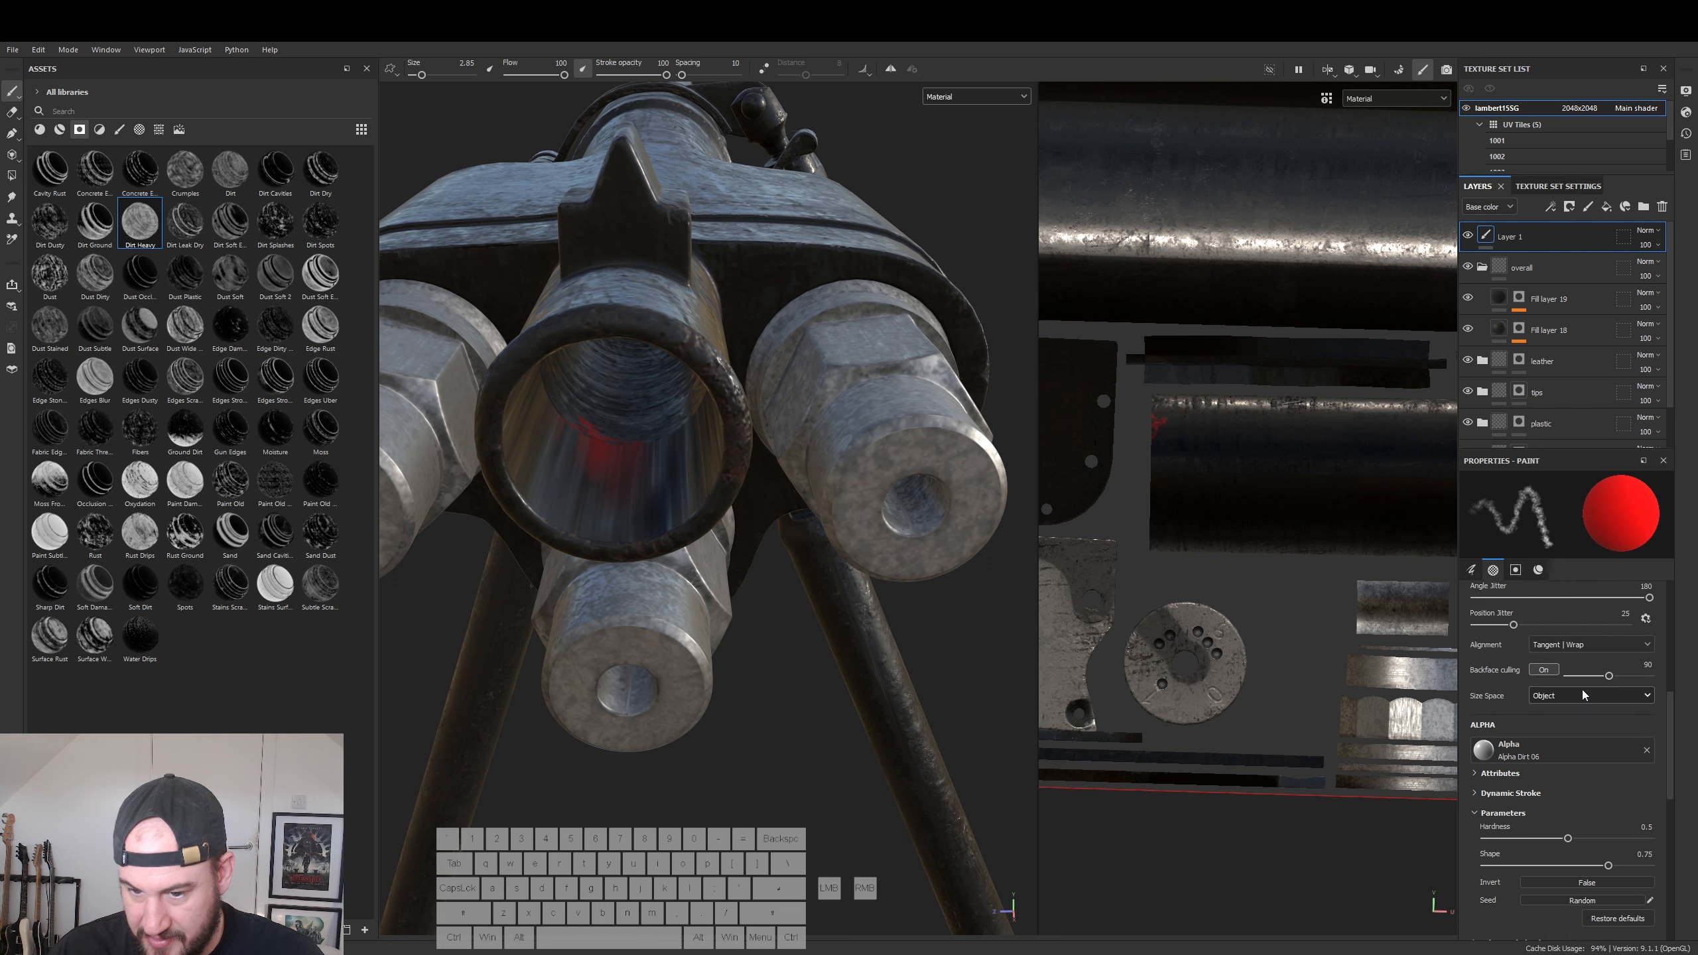
left_click(1574, 643)
left_click(1552, 697)
mouse_move(1270, 509)
left_mouse_down()
mouse_move(1244, 480)
mouse_move(1196, 475)
left_mouse_up()
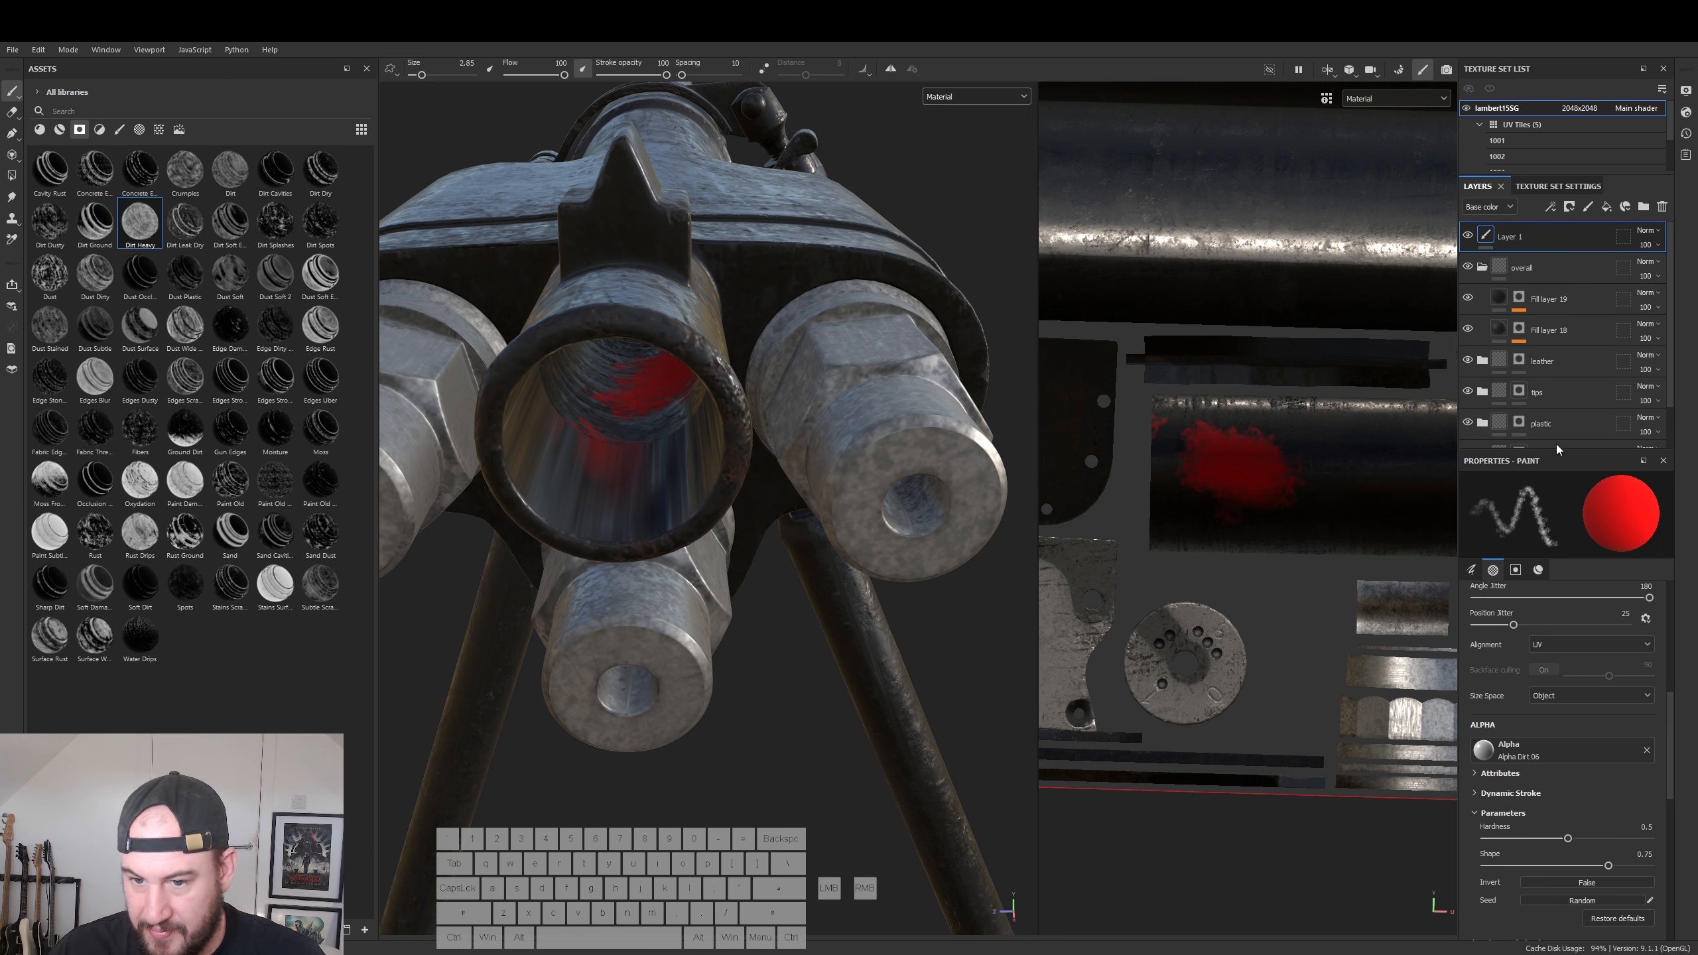
- Set the base colour to black 000000 and paint over the red patch and surrounding end of the interior shell
scroll(1526, 616, "up", 5)
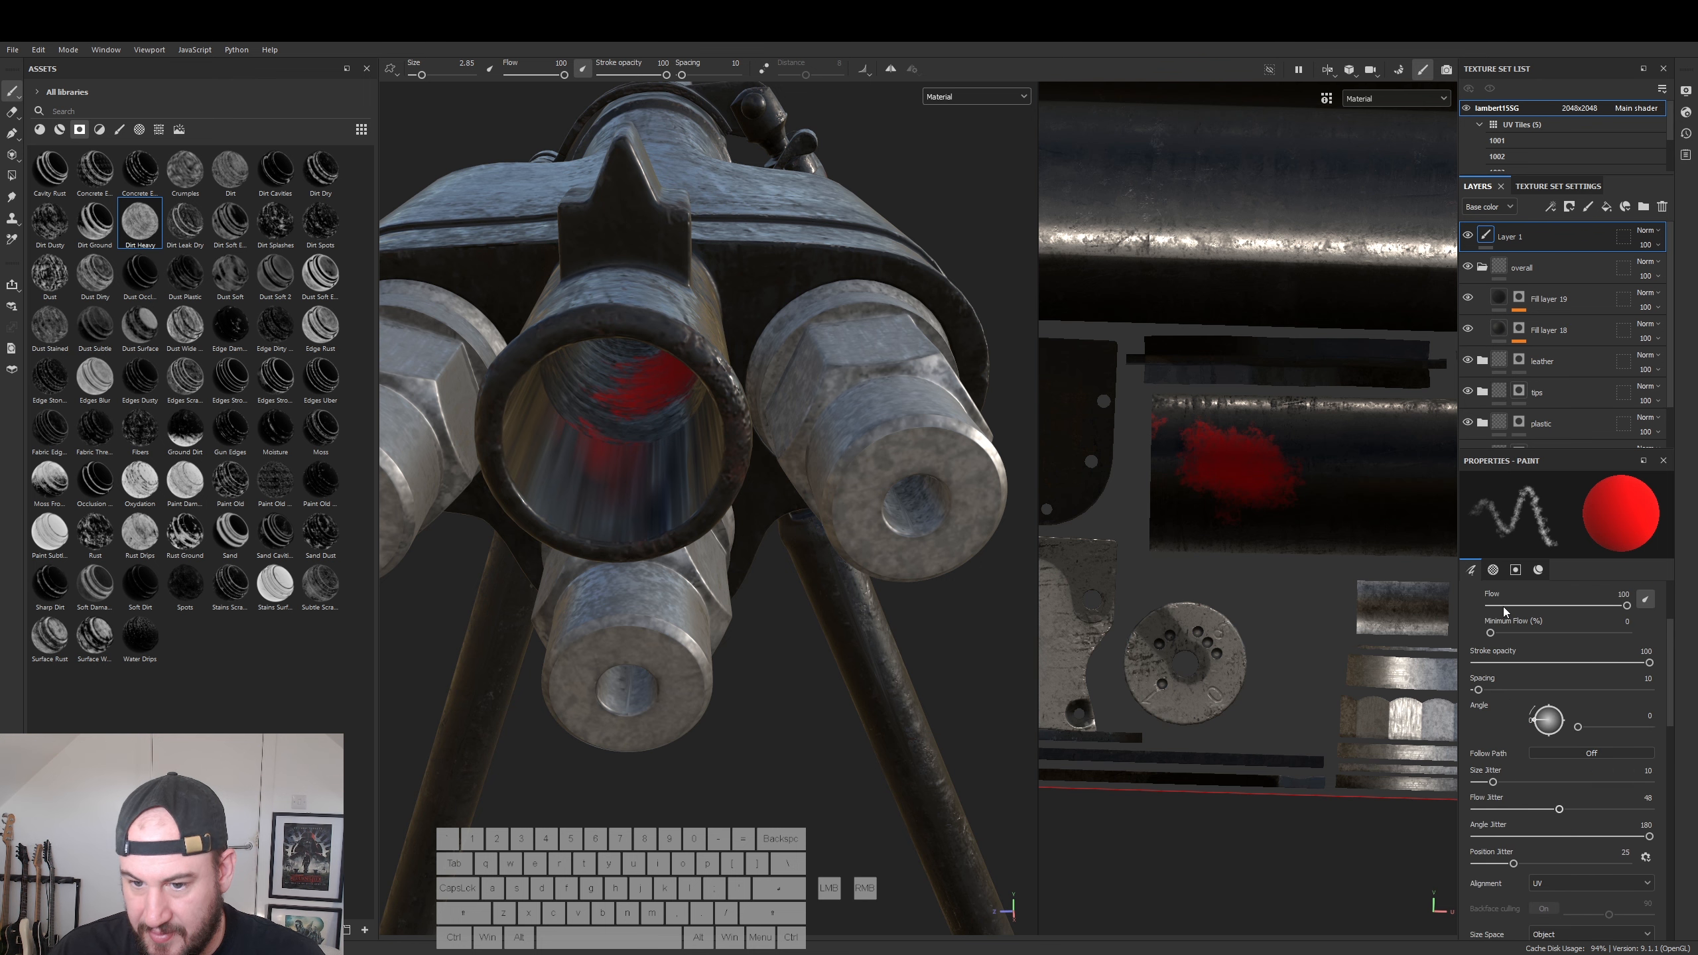
scroll(1560, 682, "down", 12)
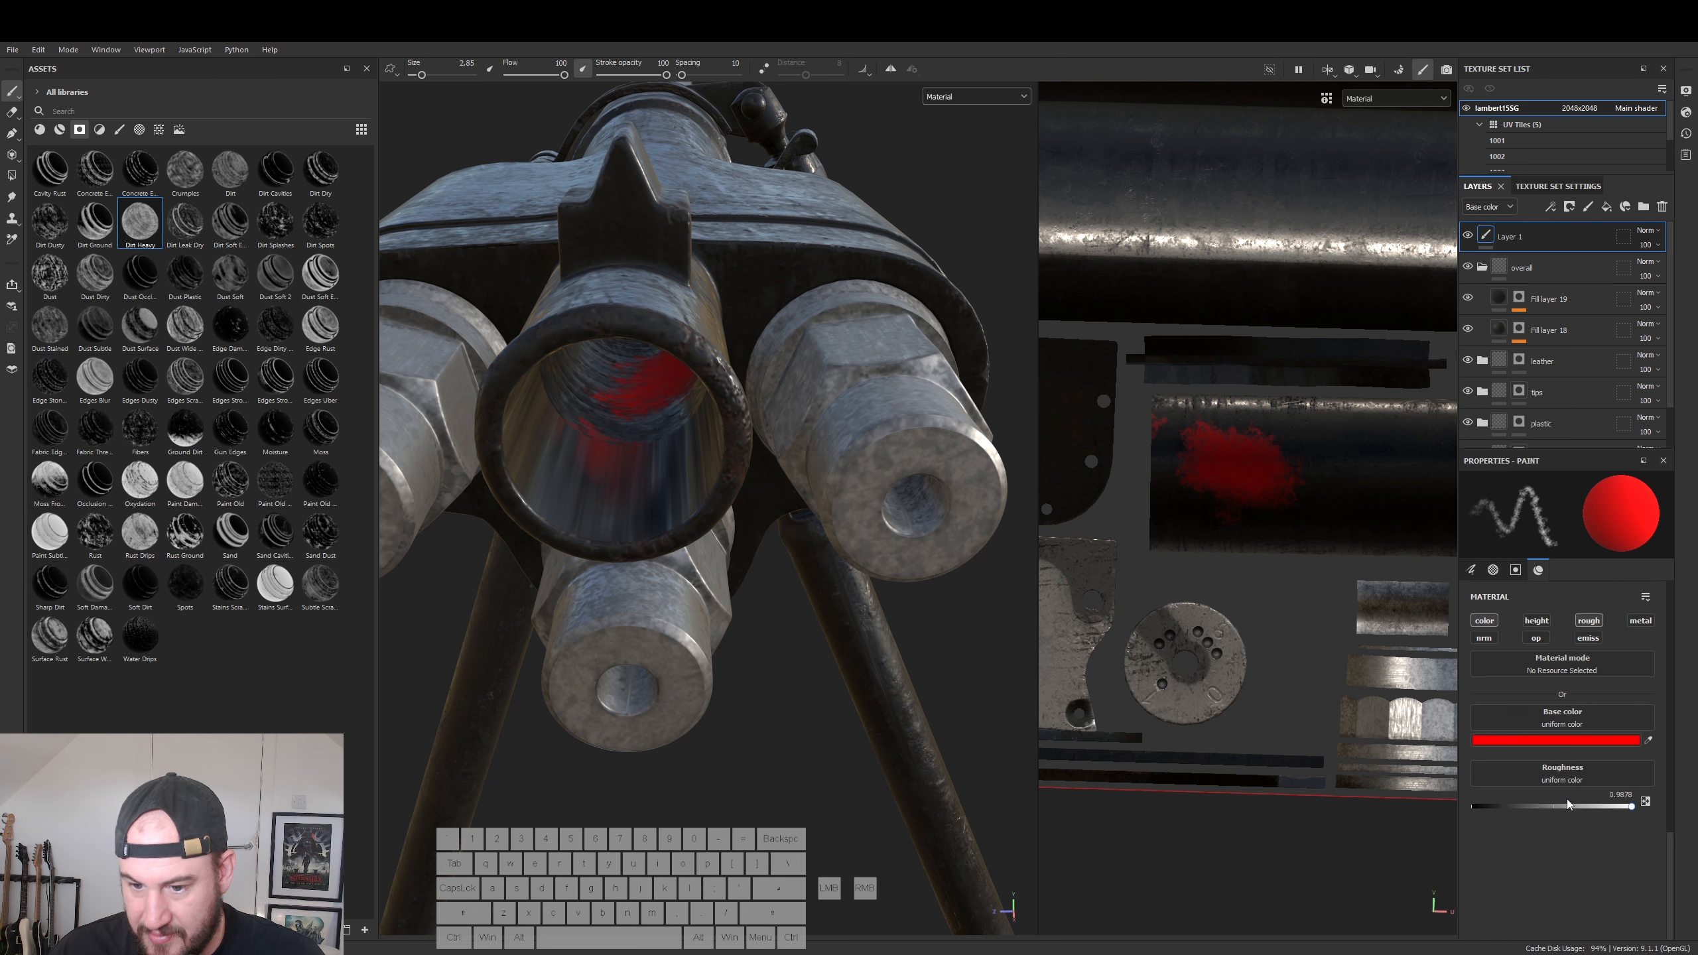
left_click(1544, 741)
left_click_drag(1401, 825, 1383, 884)
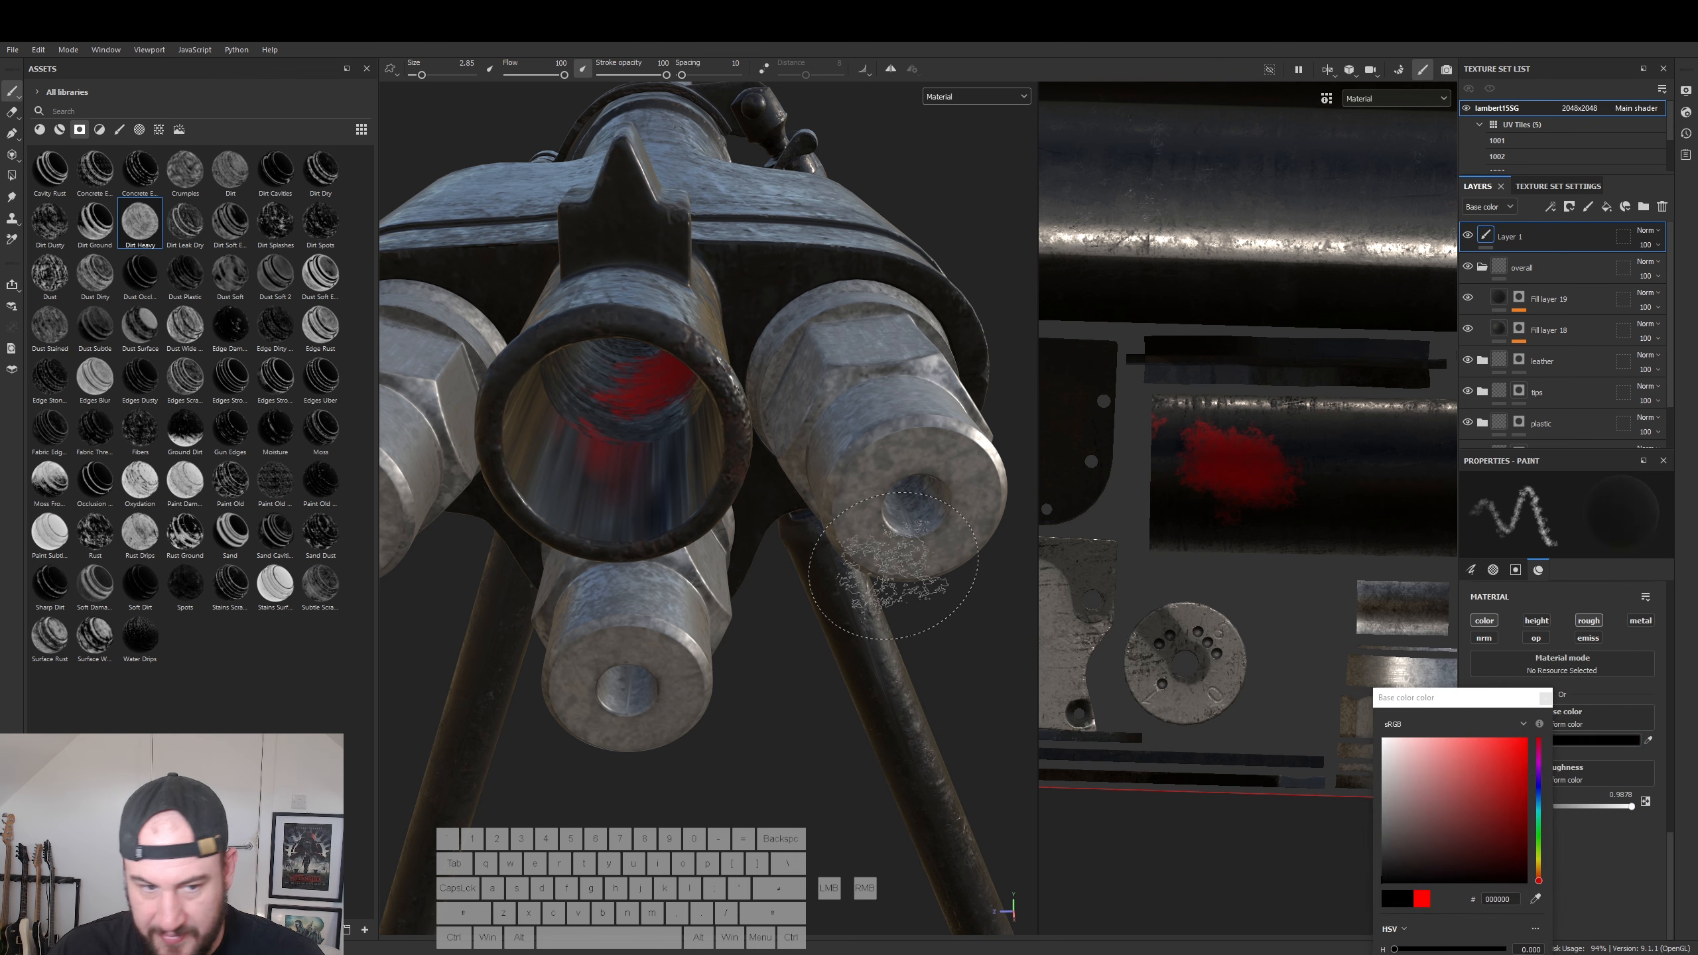
mouse_move(1336, 429)
left_mouse_down()
mouse_move(1244, 472)
mouse_move(1203, 515)
mouse_move(1196, 420)
mouse_move(1162, 428)
mouse_move(1203, 417)
mouse_move(1181, 408)
mouse_move(1164, 462)
mouse_move(1202, 530)
left_mouse_up()
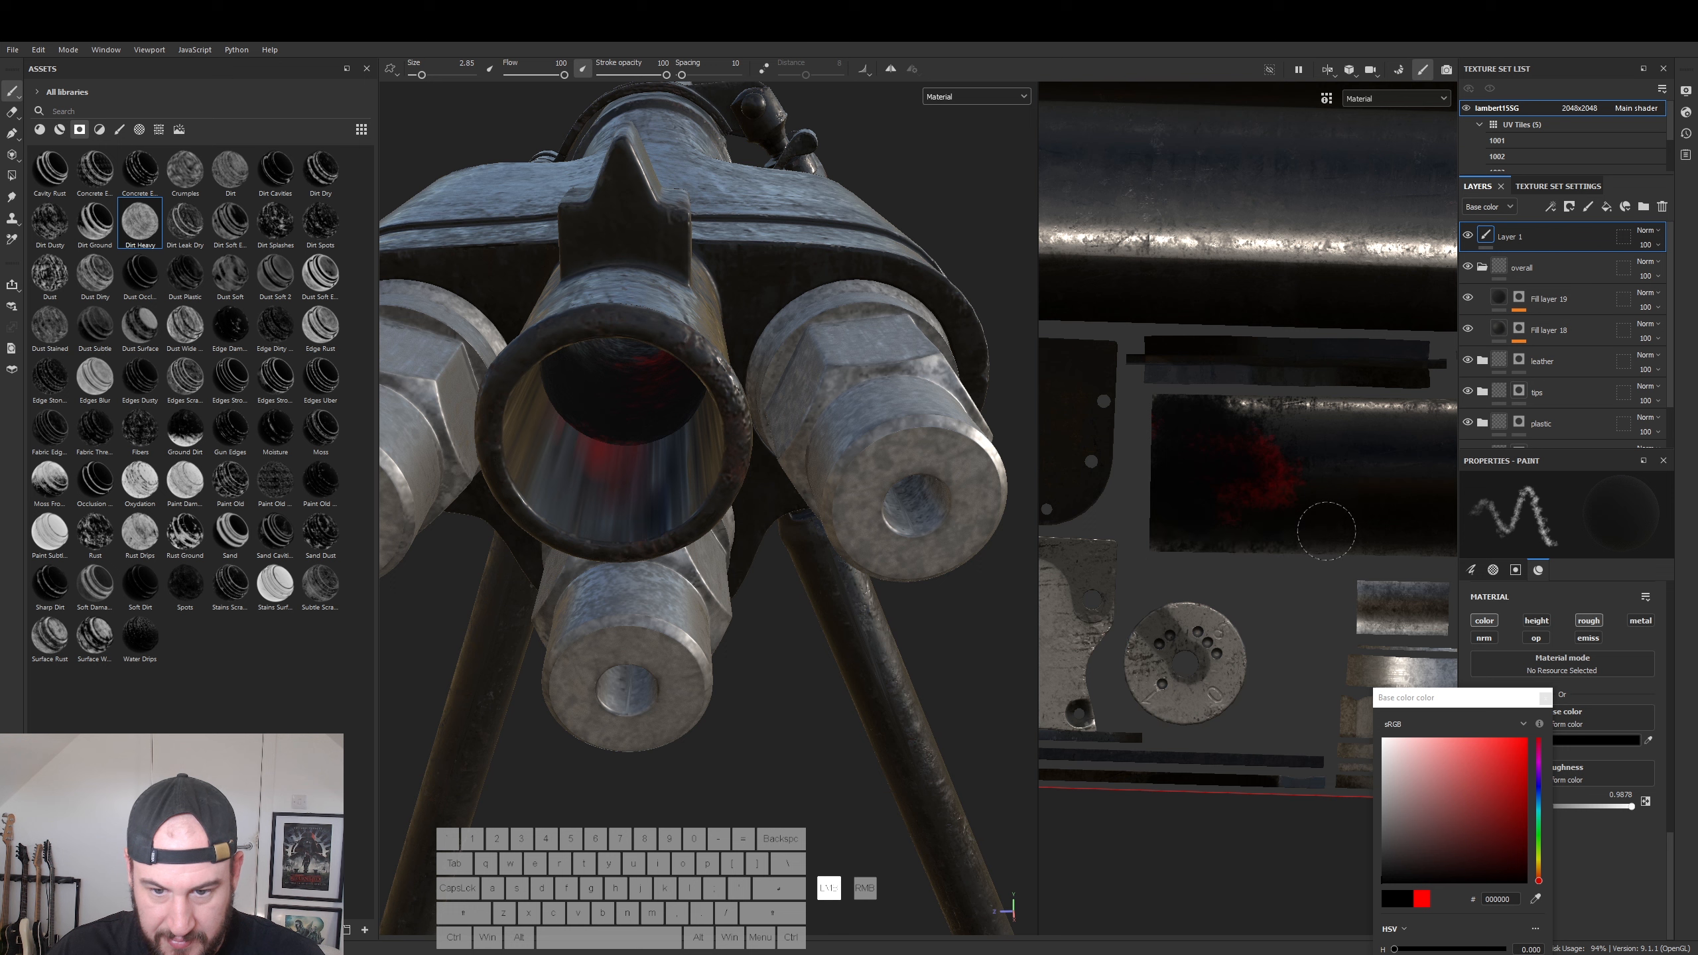
mouse_move(1274, 452)
left_mouse_down()
mouse_move(1304, 428)
mouse_move(1244, 418)
left_mouse_up()
- Extend the black paint to the other end of the interior shell and over the leftover red inside the muzzle
middle_click_drag(1360, 489, 1034, 472, "alt")
left_click_drag(1257, 462, 1281, 431)
left_click_drag(605, 485, 643, 446)
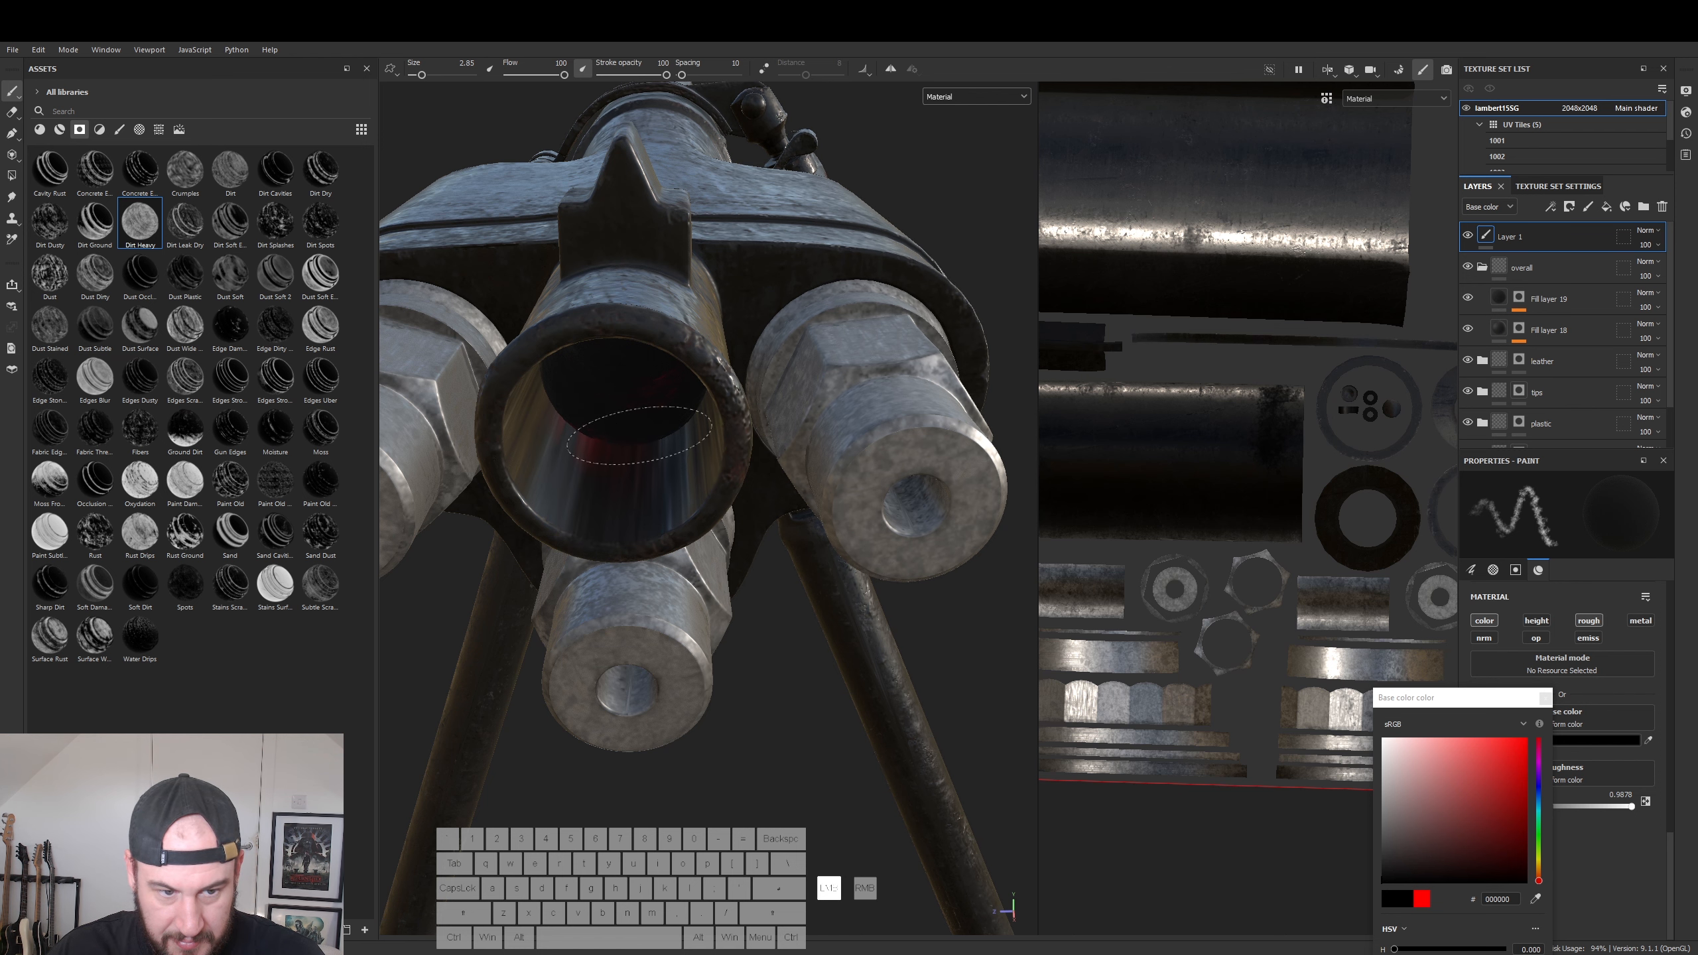
middle_click_drag(1097, 475, 1233, 493, "alt")
mouse_move(1277, 460)
left_mouse_down()
mouse_move(1271, 506)
mouse_move(1207, 516)
left_mouse_up()
- Paint the front inner wall of the muzzle black on the 3D model
right_click_drag(1341, 497, 1130, 493, "alt")
mouse_move(1333, 496)
middle_mouse_down("alt")
mouse_move(1085, 489)
mouse_move(1173, 487)
middle_mouse_up("alt")
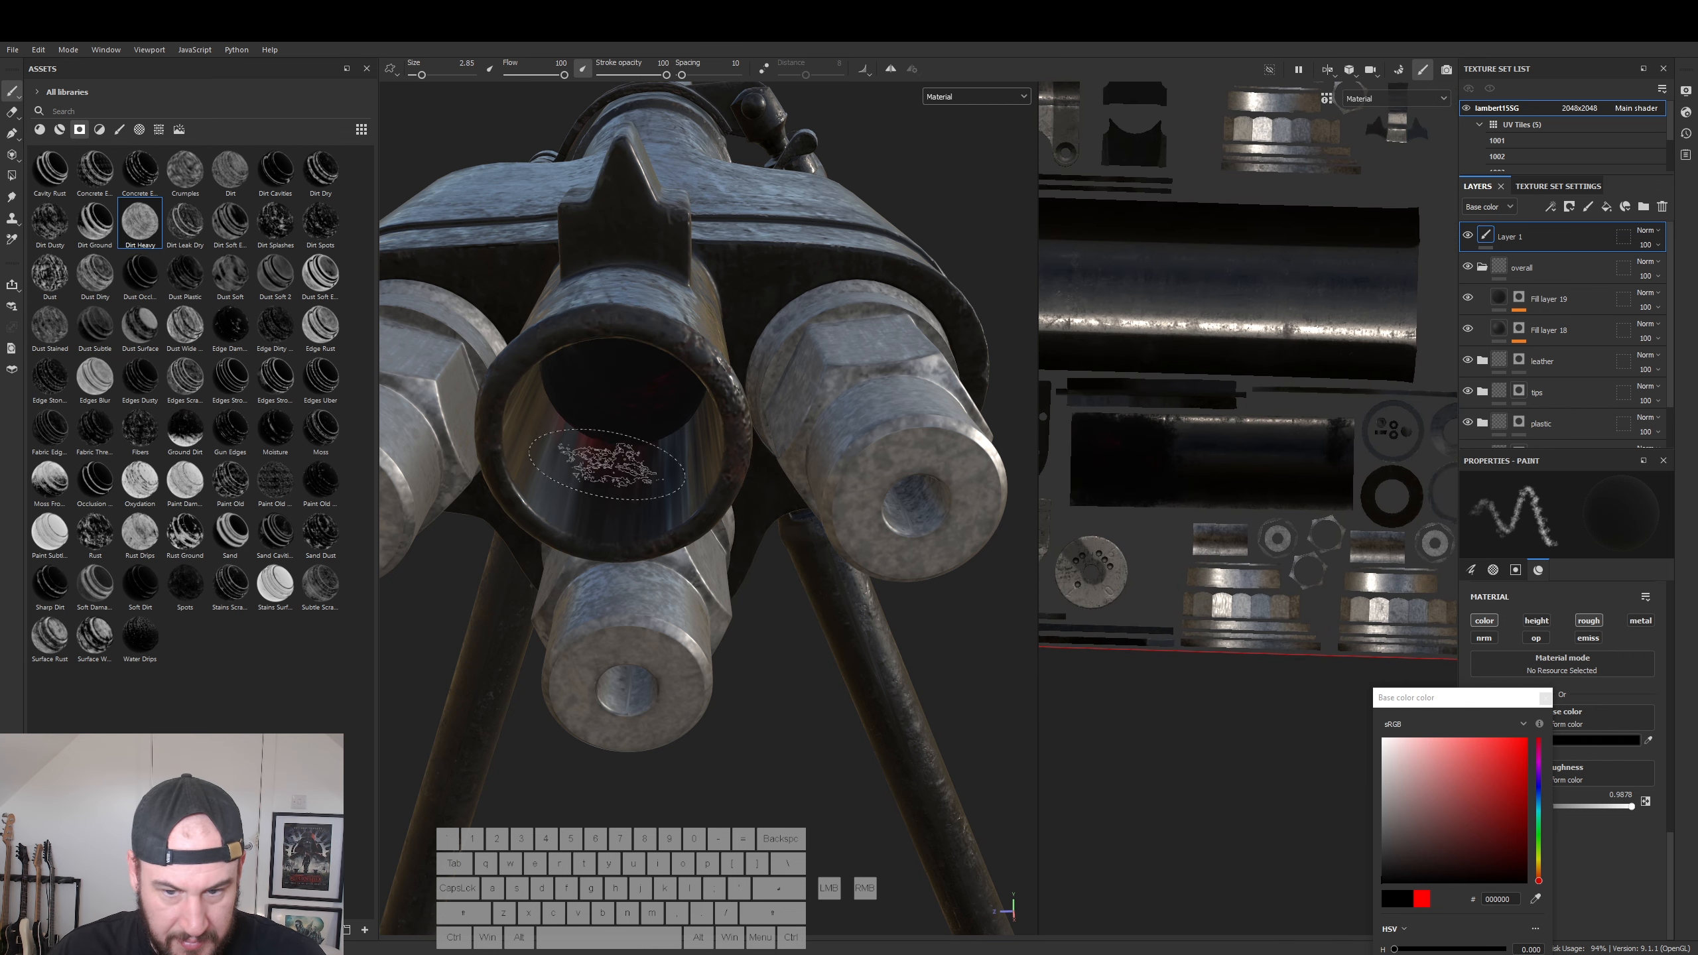
right_click_drag(1376, 542, 1625, 622, "alt")
right_click_drag(1337, 468, 1615, 641, "alt")
middle_click_drag(1271, 435, 1576, 584, "alt")
middle_click_drag(1204, 602, 1280, 585, "alt")
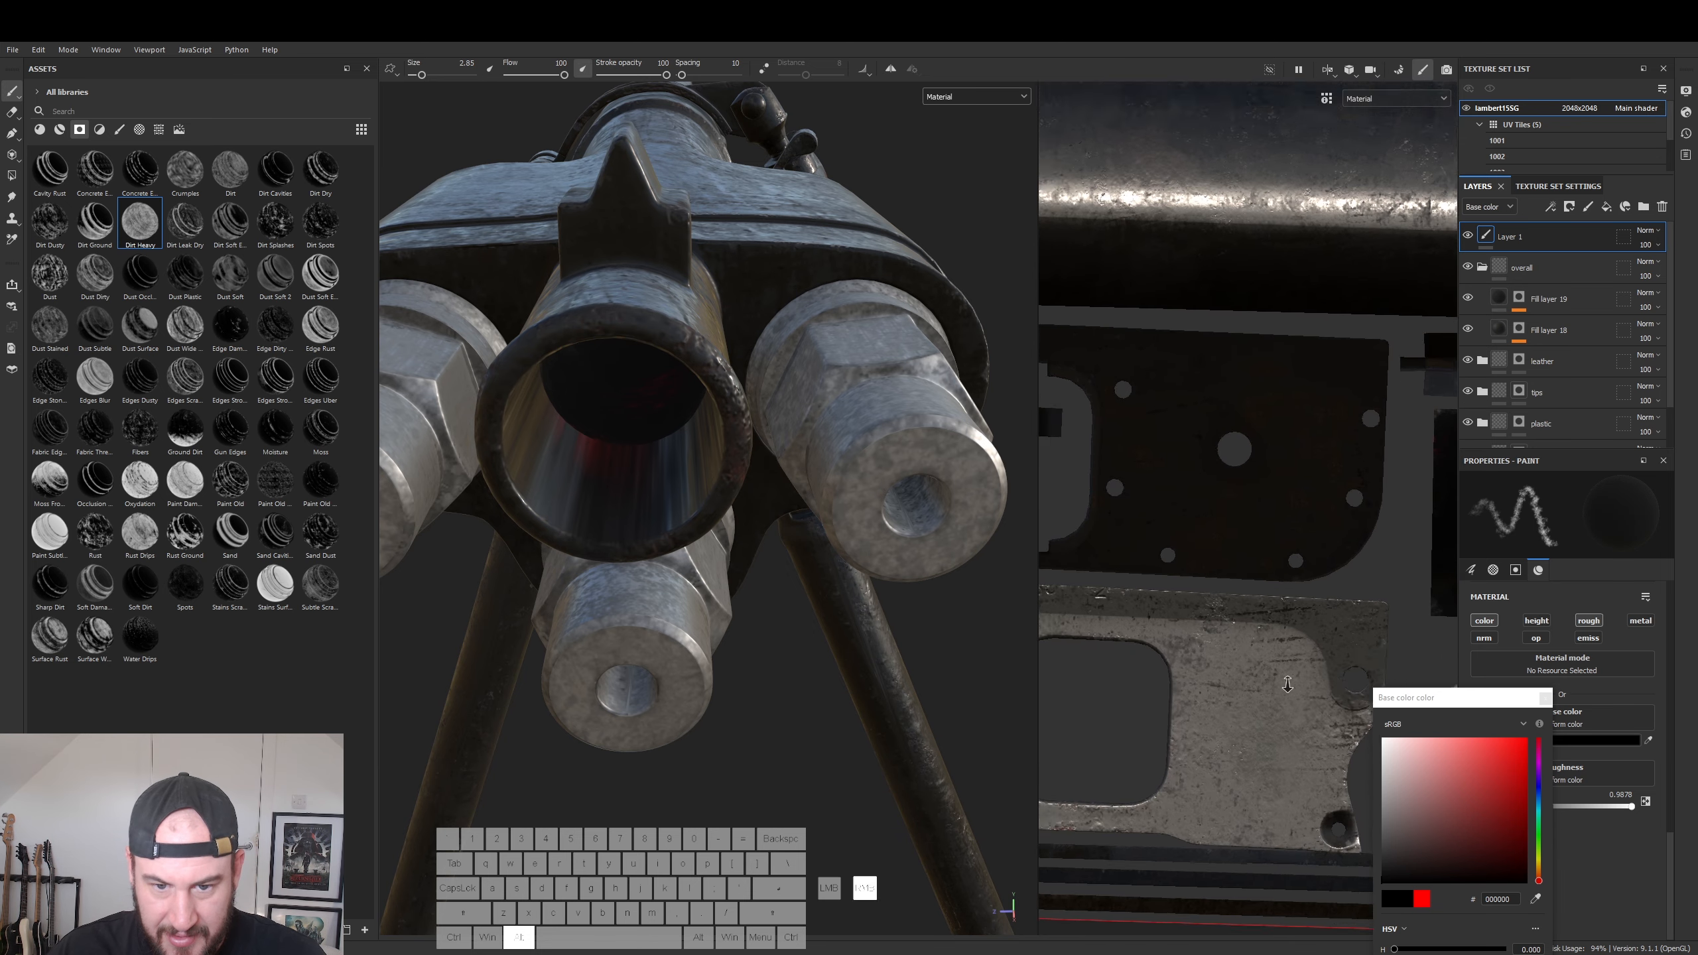
right_click_drag(1250, 668, 1043, 789, "alt")
middle_click_drag(1163, 469, 887, 895, "alt")
middle_click_drag(1119, 767, 1149, 454, "alt")
right_click_drag(1186, 648, 1200, 435, "alt")
left_click_drag(702, 522, 661, 465)
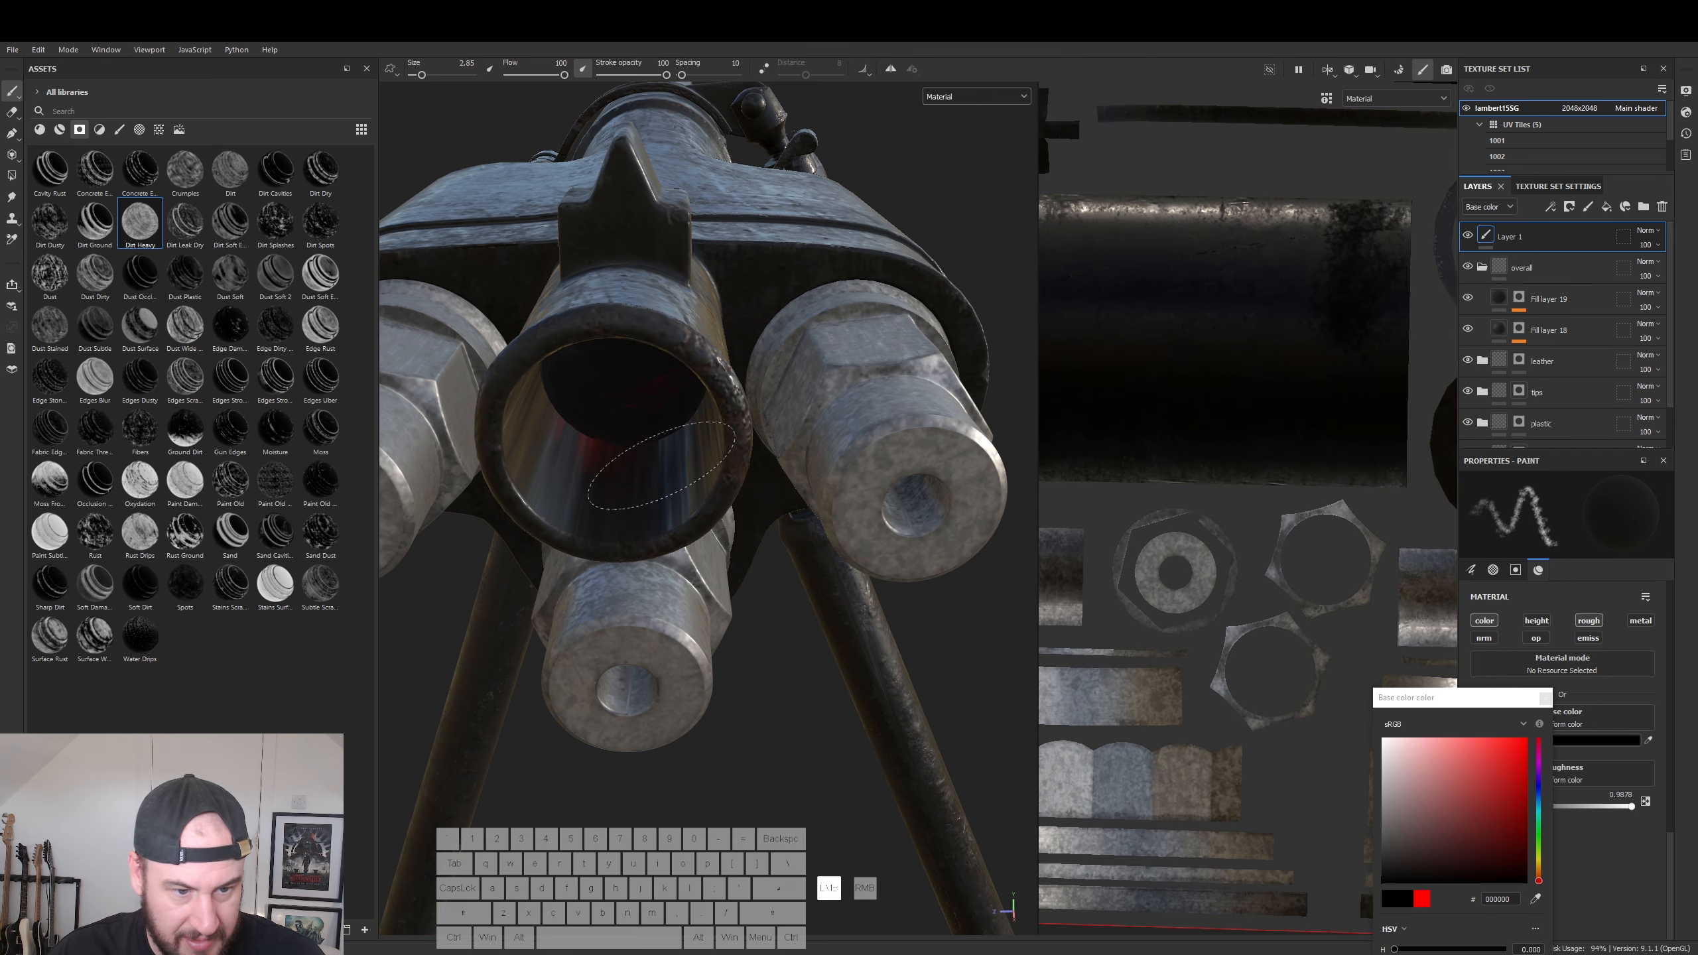
mouse_move(554, 446)
left_mouse_down()
mouse_move(645, 452)
mouse_move(649, 483)
left_mouse_up()
- Switch the base colour to red FF0000 and mark the muzzle's front inner wall to identify its UV shell
mouse_move(1333, 492)
middle_mouse_down("alt")
mouse_move(1332, 572)
mouse_move(1401, 641)
middle_mouse_up("alt")
right_click_drag(1401, 641, 842, 673, "alt")
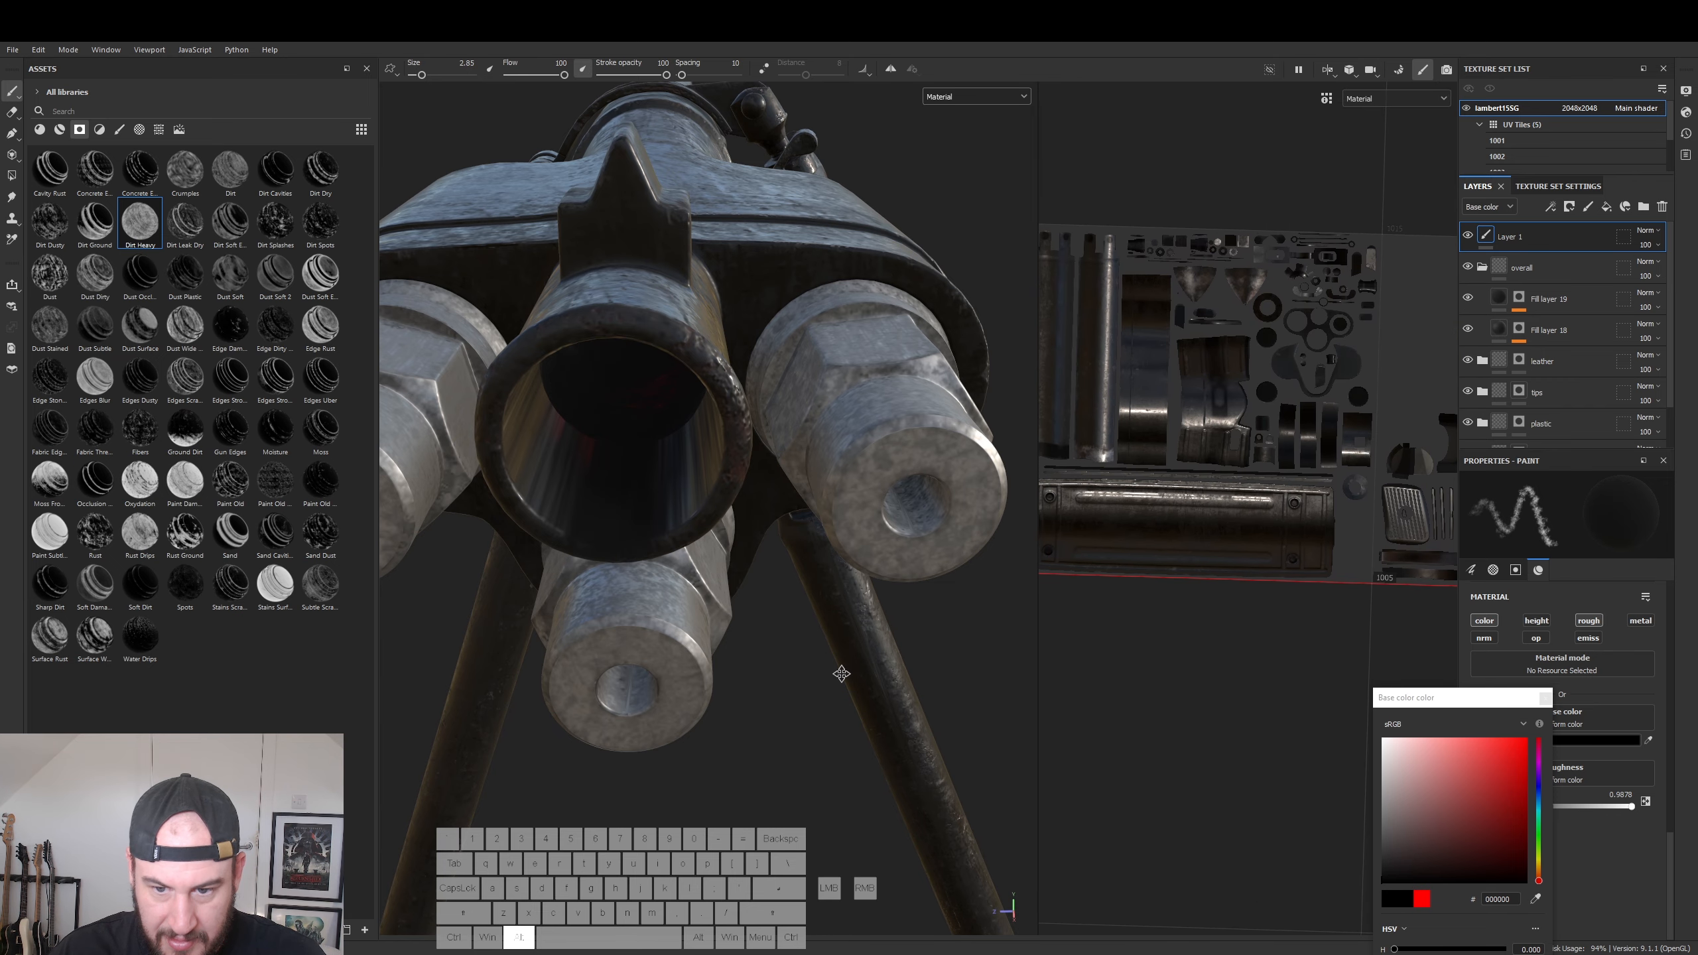
right_click_drag(1220, 536, 1164, 599, "alt")
middle_click_drag(1164, 600, 1618, 609, "alt")
right_click_drag(1224, 569, 1313, 592, "alt")
middle_click_drag(1405, 592, 1177, 572, "alt")
right_click_drag(1177, 572, 1299, 616, "alt")
right_click_drag(1232, 399, 1224, 511, "alt")
middle_click_drag(1224, 511, 1298, 575, "alt")
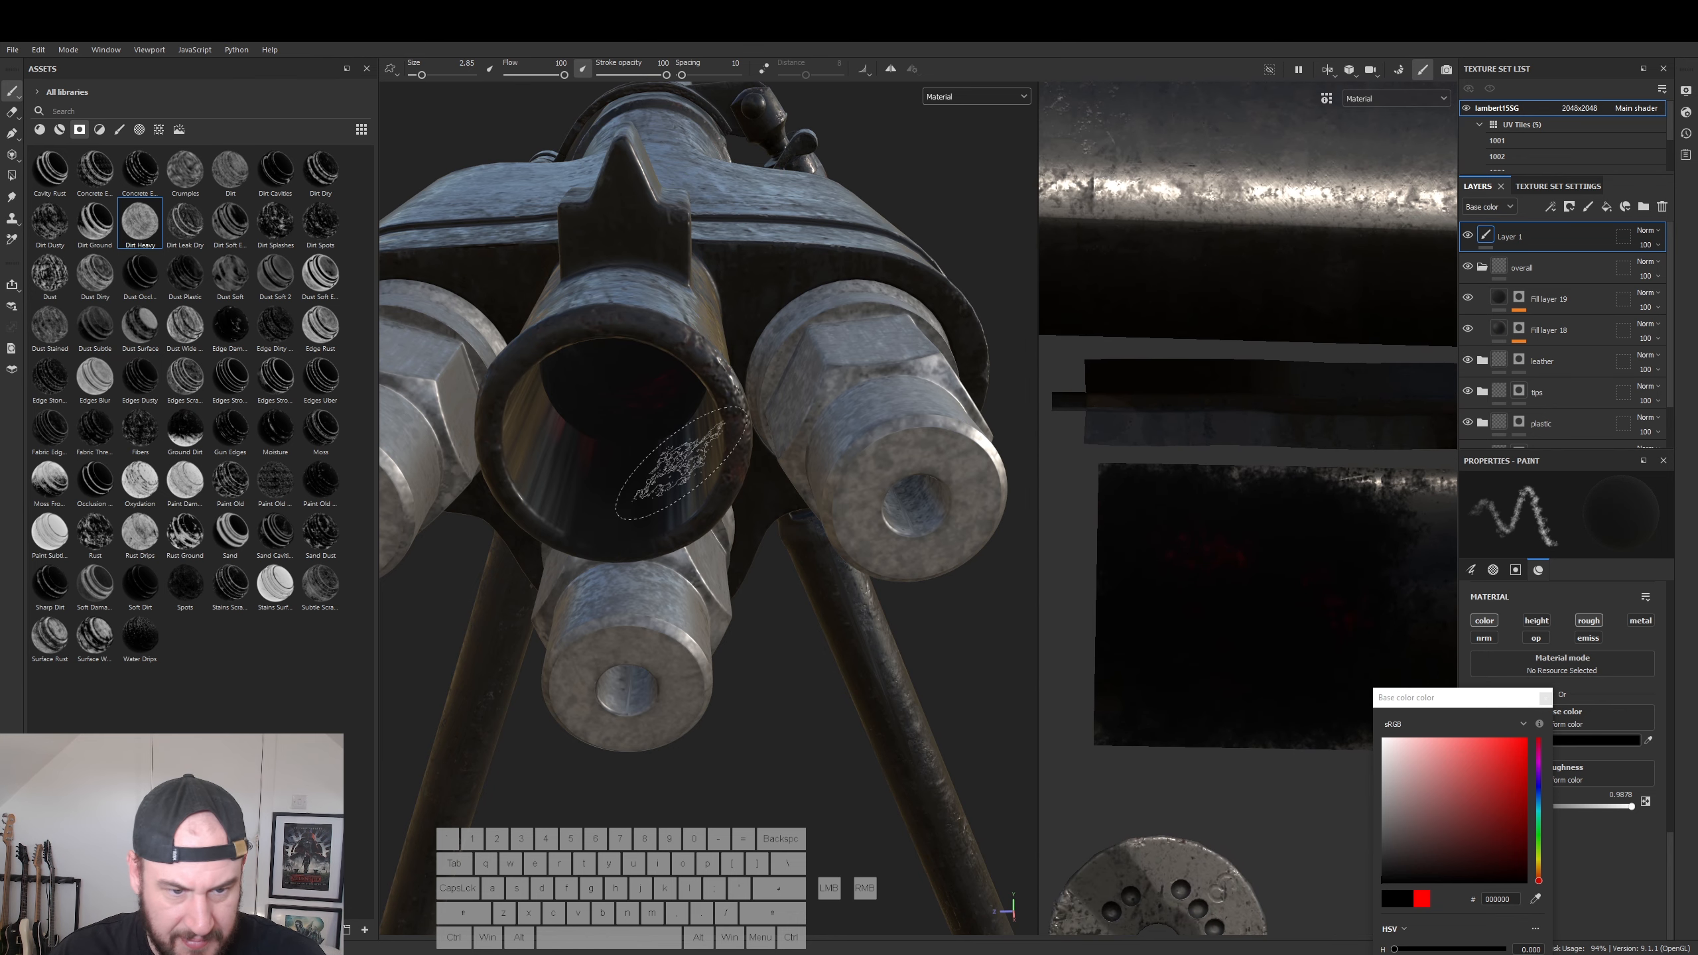
left_click(1527, 739)
mouse_move(469, 468)
left_mouse_down()
mouse_move(576, 495)
mouse_move(588, 468)
mouse_move(556, 508)
left_mouse_up()
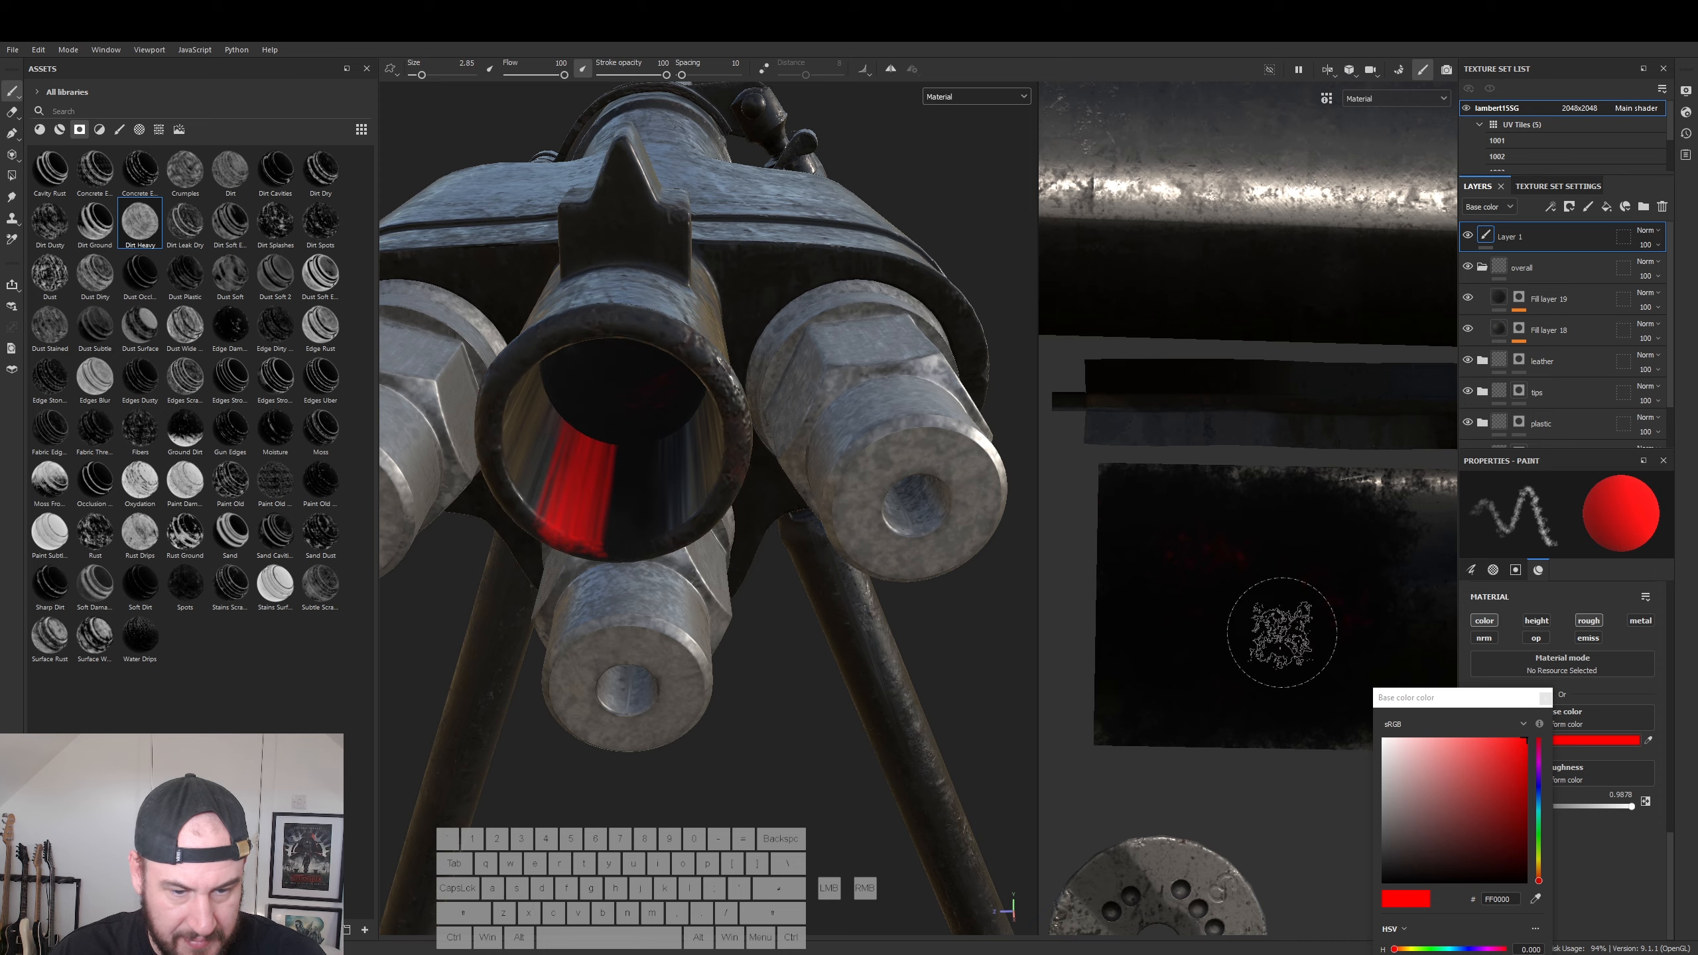
- Search the UV layout for the red-marked shell of the muzzle's front inner wall
scroll(1282, 632, "down", 5)
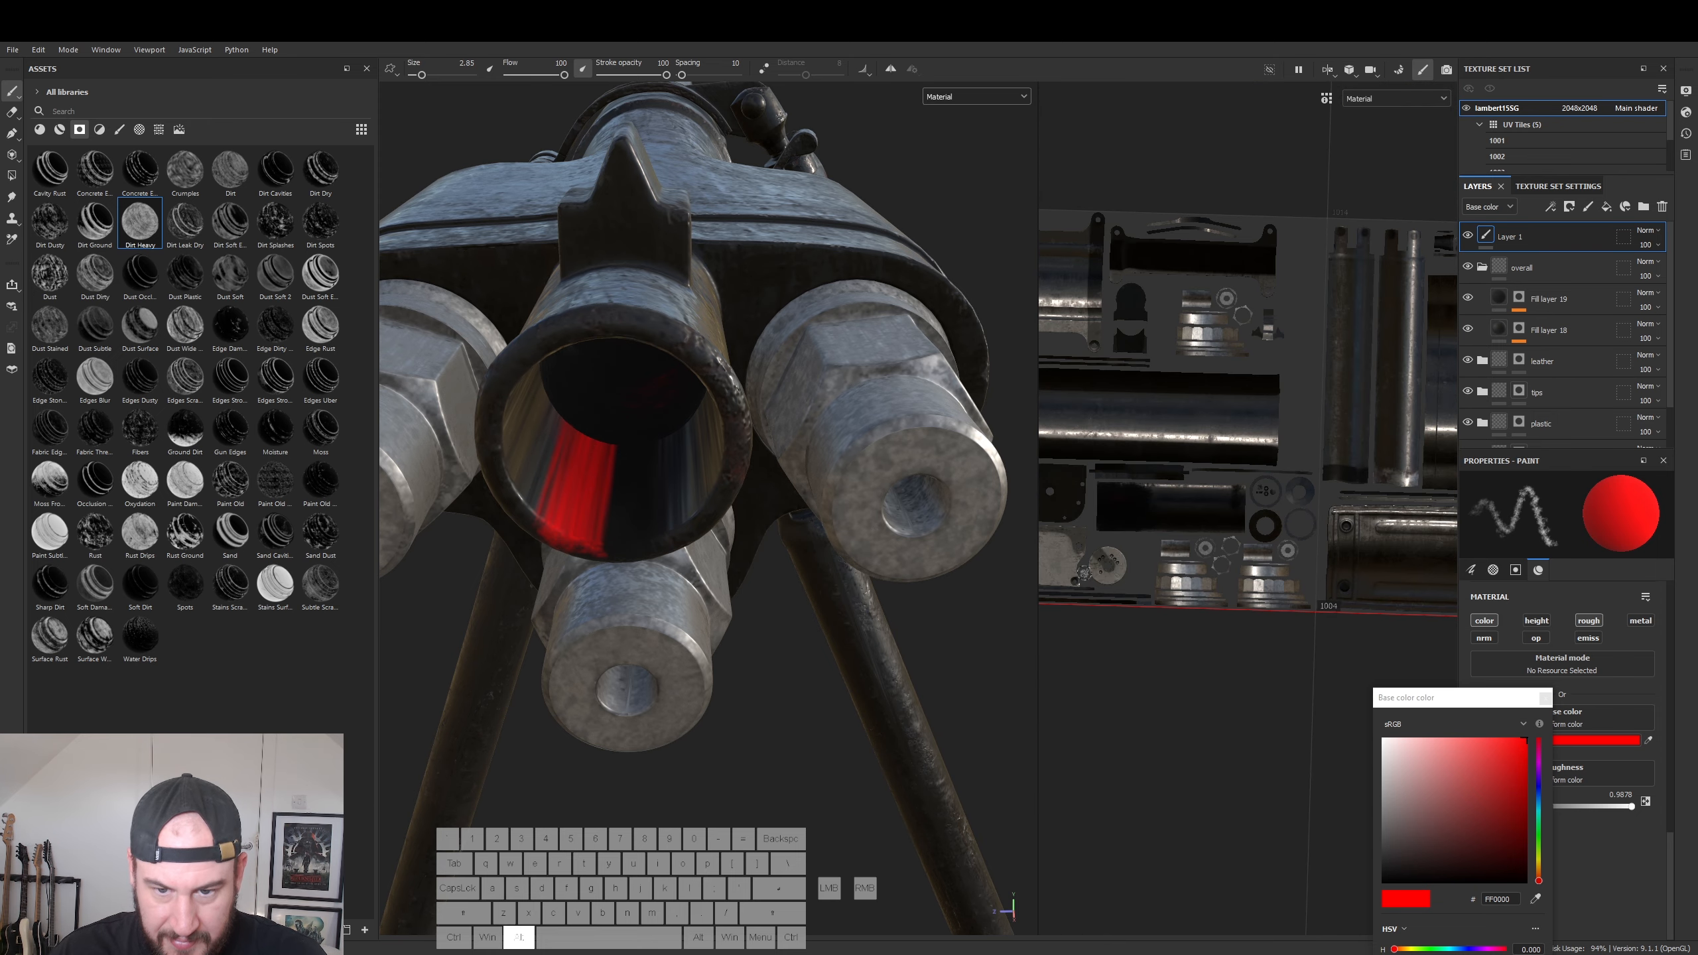
middle_click_drag(1321, 590, 1697, 639, "alt")
middle_click_drag(1071, 635, 1271, 557, "alt")
scroll(1275, 598, "up", 5)
scroll(1275, 598, "down", 1)
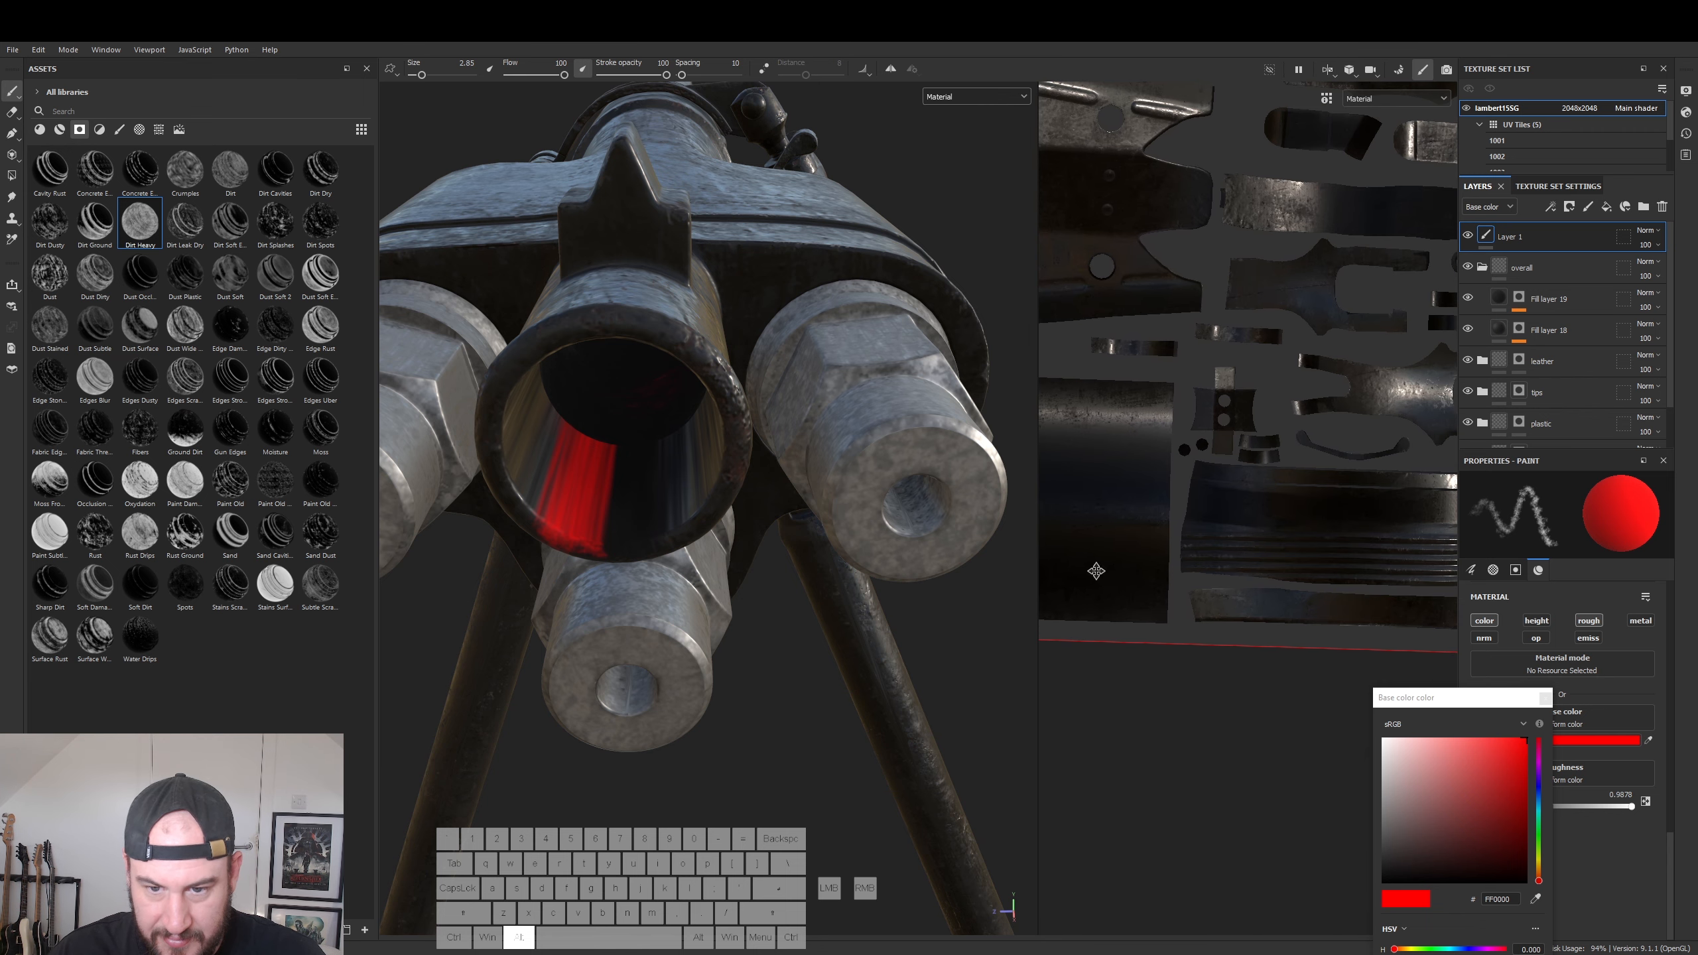
middle_click_drag(1374, 553, 802, 555, "alt")
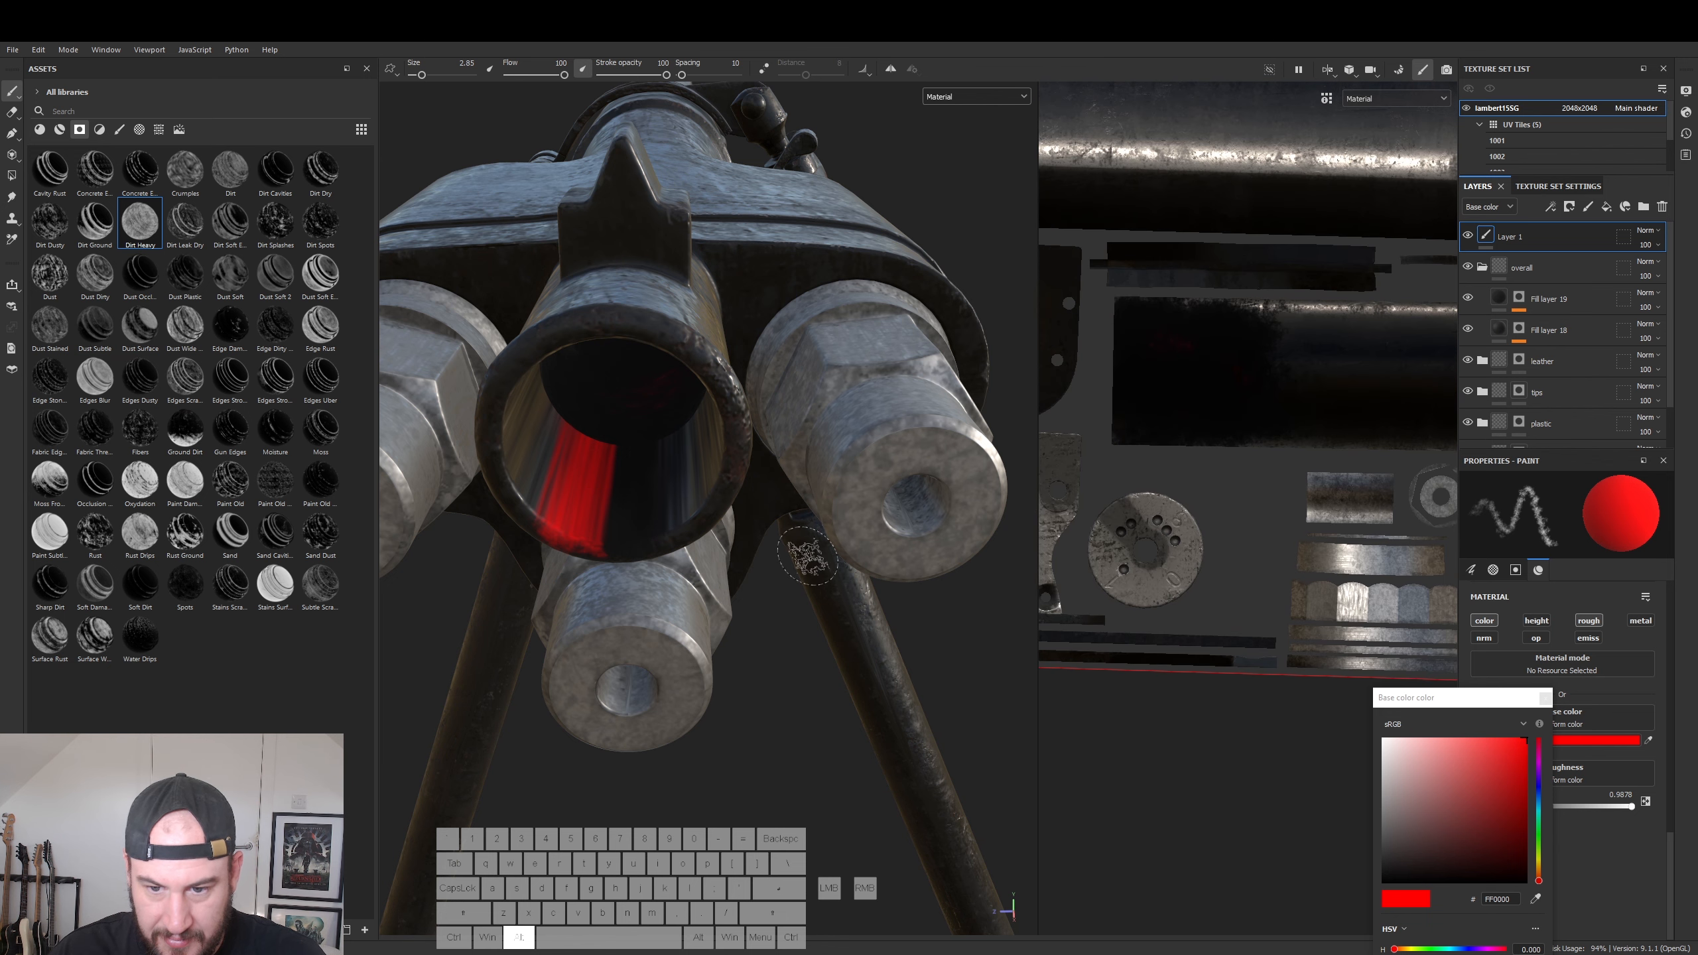
middle_click_drag(1361, 570, 939, 545, "alt")
scroll(1264, 522, "down", 4, "alt")
middle_click_drag(1166, 144, 1324, 319, "alt")
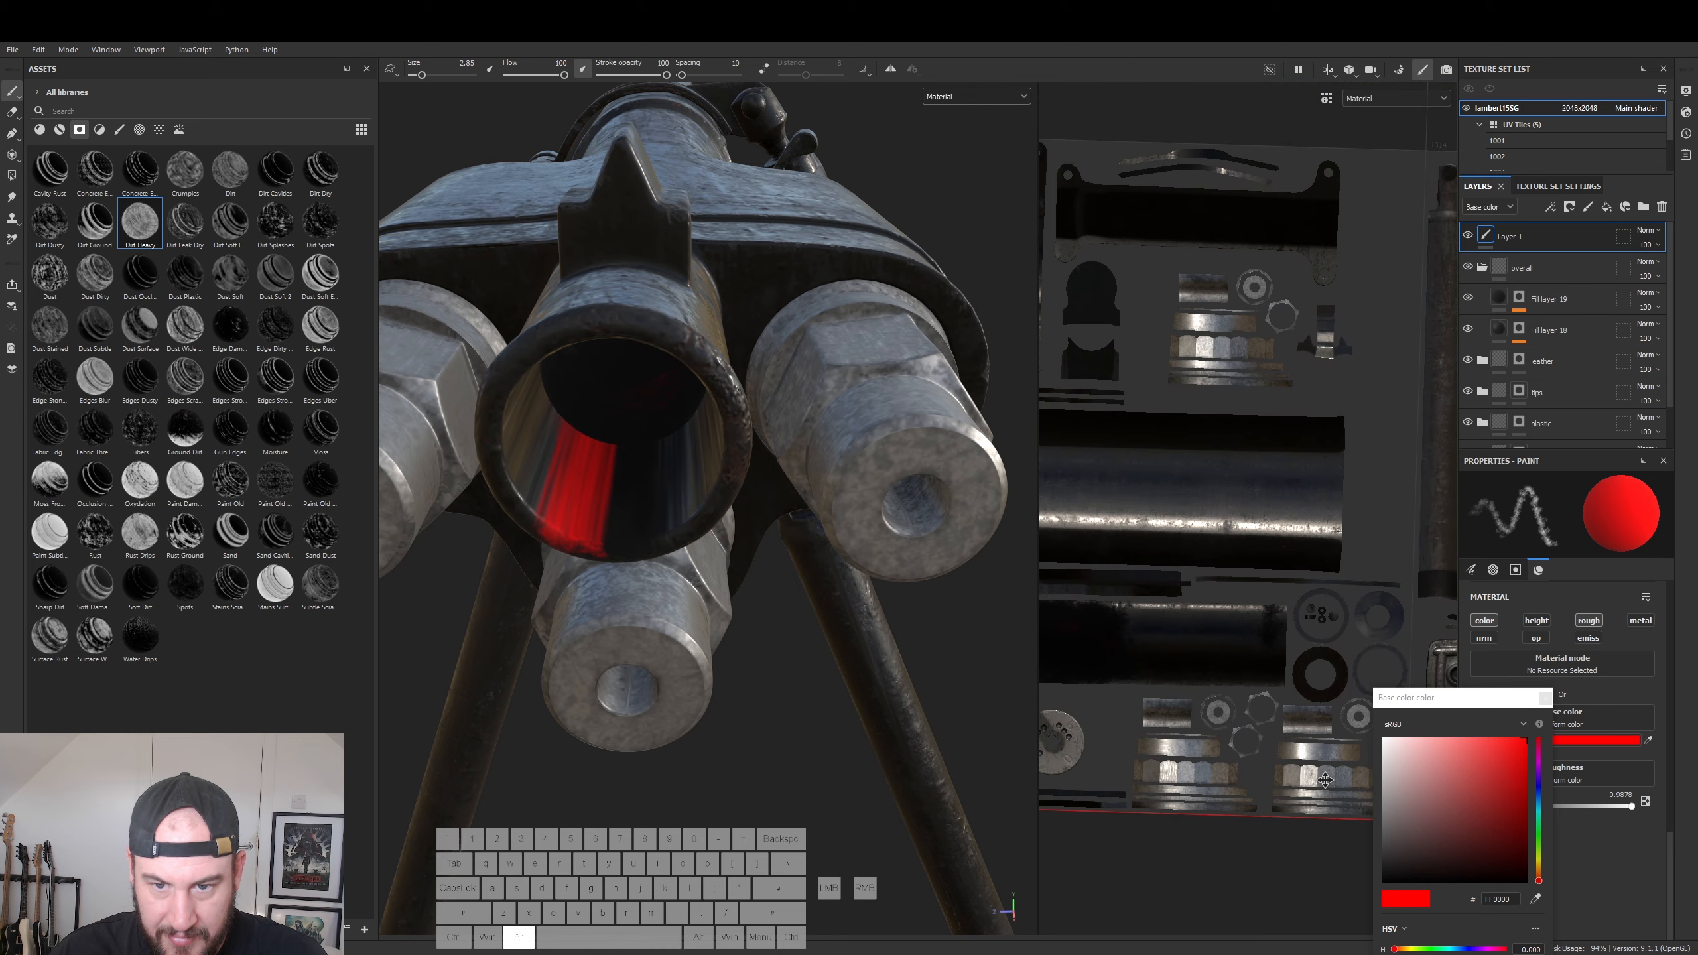
middle_click_drag(1071, 469, 1492, 555, "alt")
middle_click_drag(1457, 681, 1485, 687, "alt")
middle_click_drag(1206, 633, 1608, 680, "alt")
middle_click_drag(1343, 655, 1123, 264, "alt")
middle_click_drag(1438, 455, 1080, 459, "alt")
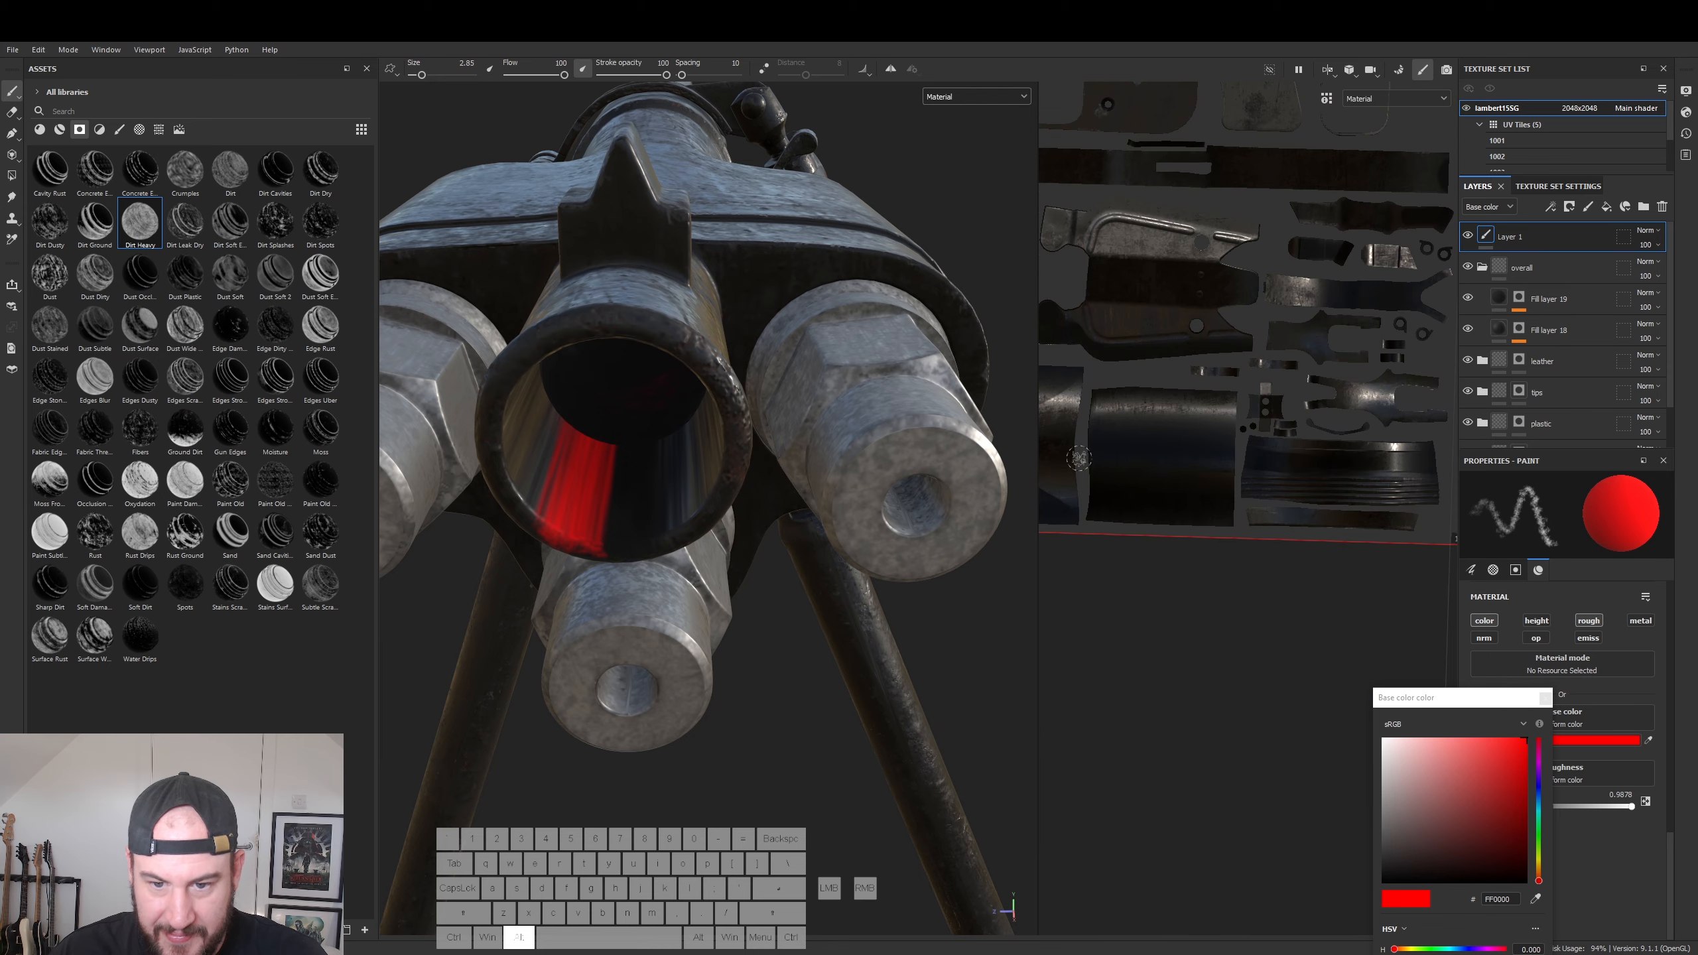
middle_click_drag(1306, 515, 896, 477, "alt")
middle_click_drag(1257, 536, 1073, 543, "alt")
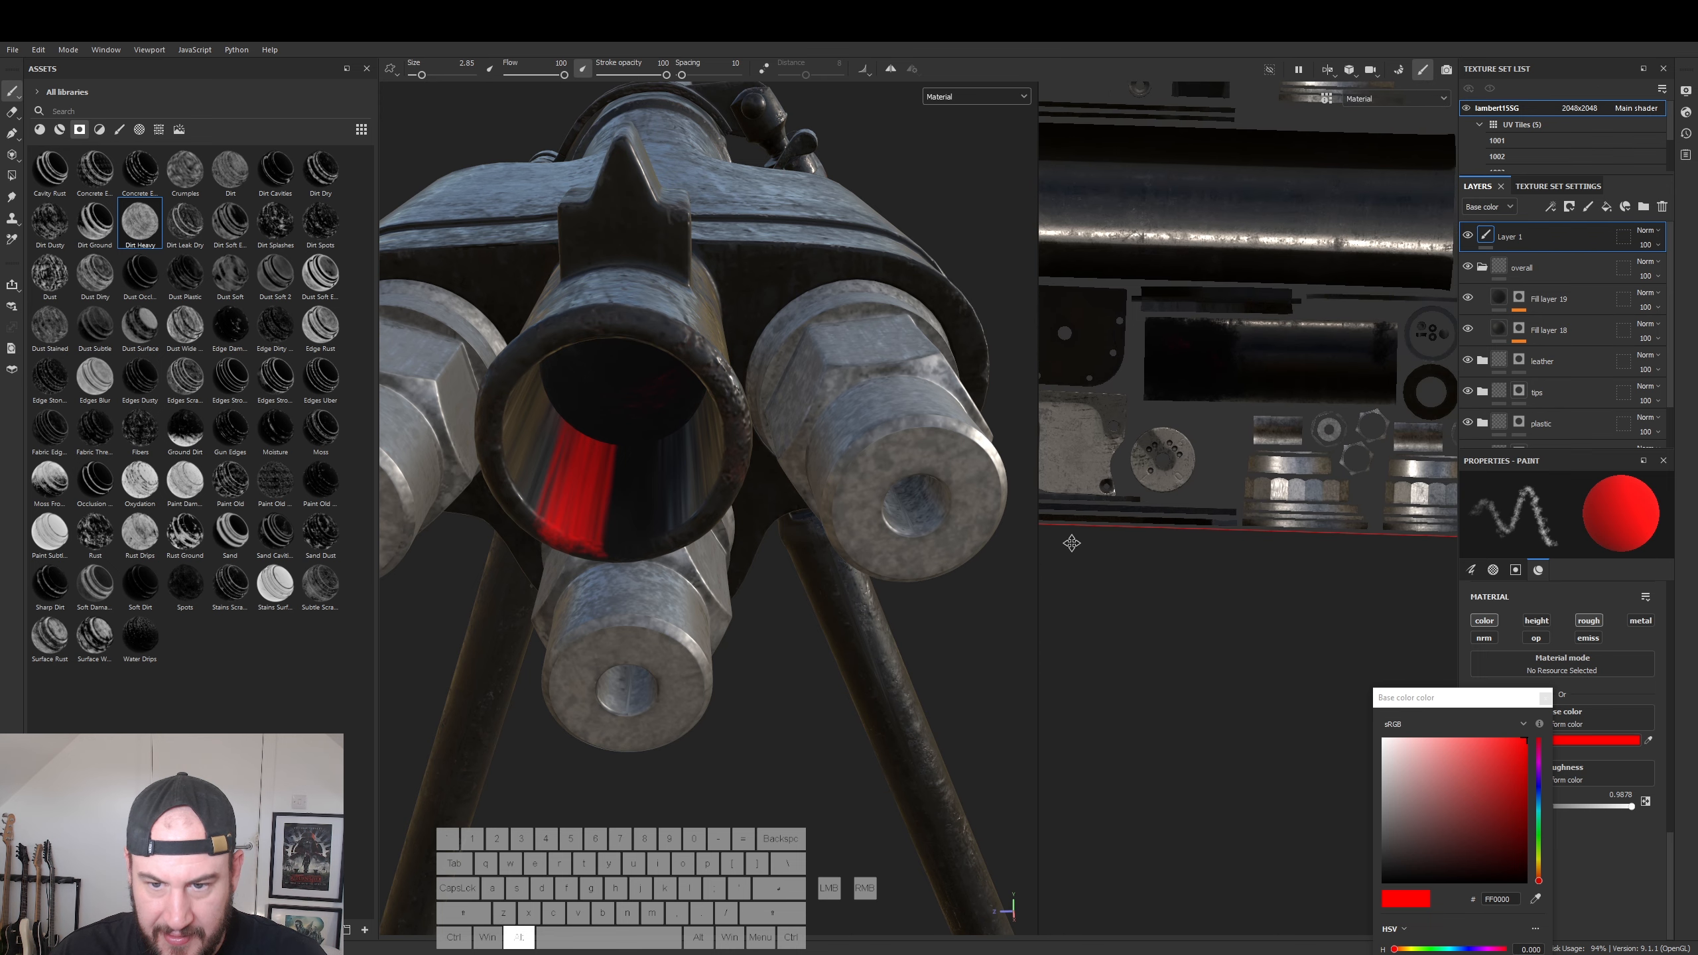
middle_click_drag(1433, 250, 1293, 242, "alt")
middle_click_drag(1404, 369, 1168, 393, "alt")
mouse_move(1180, 600)
right_mouse_down("alt")
mouse_move(1161, 591)
mouse_move(1638, 627)
right_mouse_up("alt")
middle_click_drag(1150, 475, 1349, 515, "alt")
right_click_drag(1358, 520, 1551, 529, "alt")
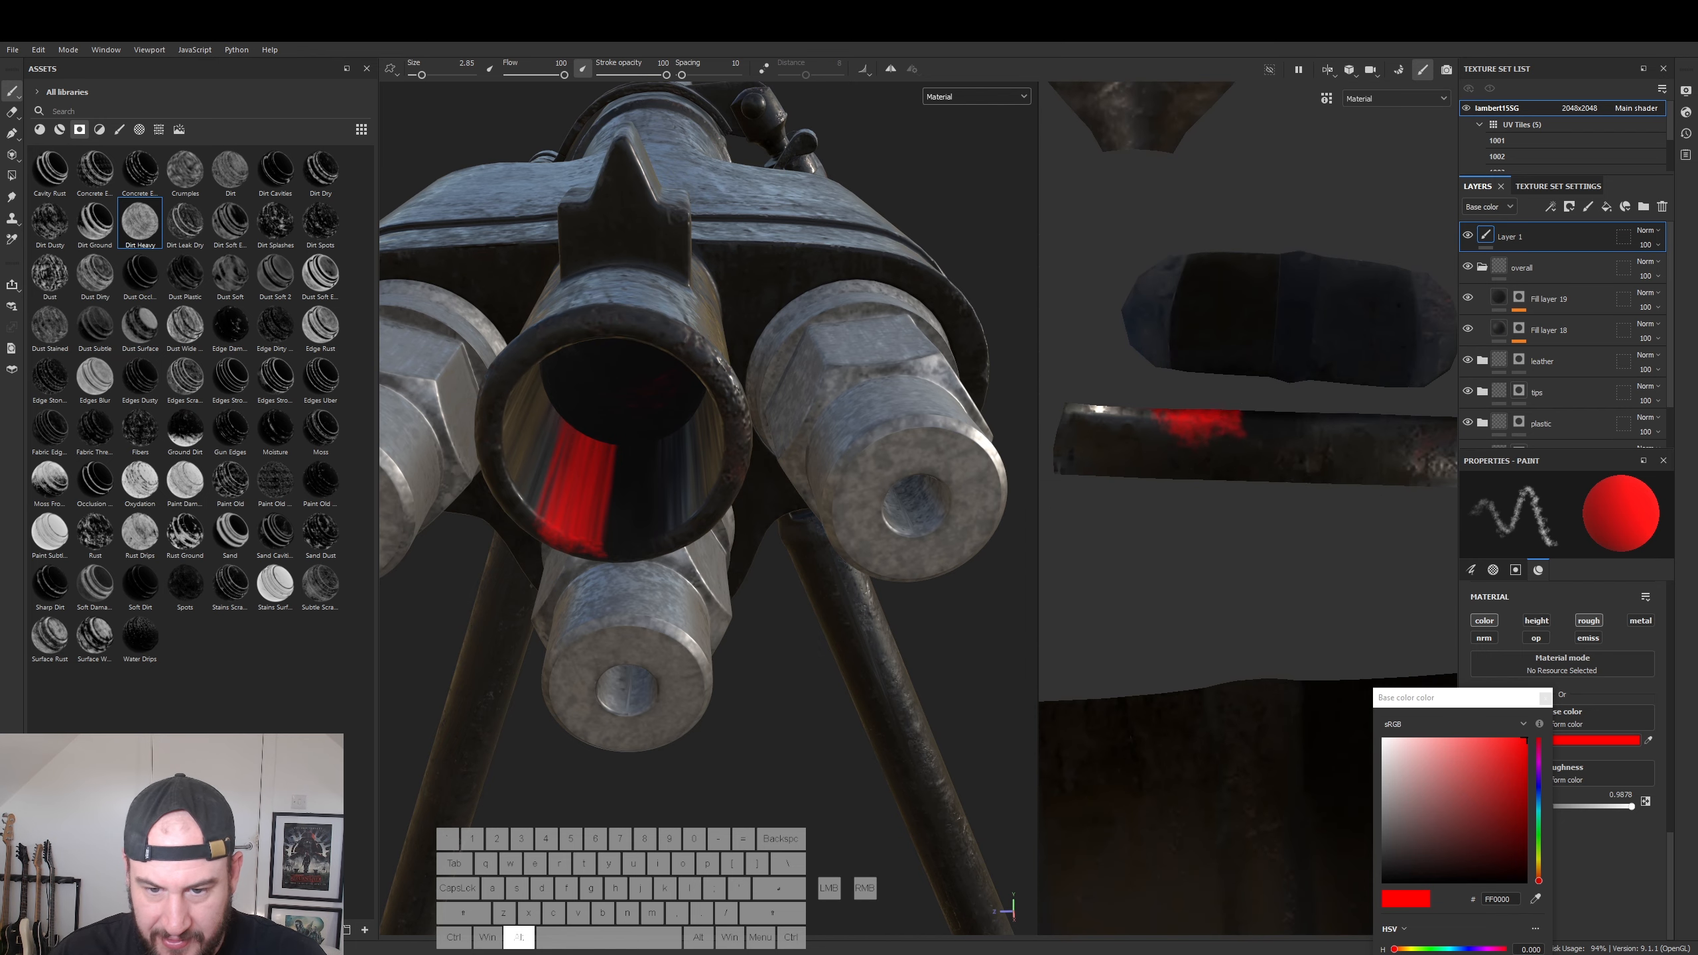
right_click_drag(1167, 492, 1345, 536, "alt")
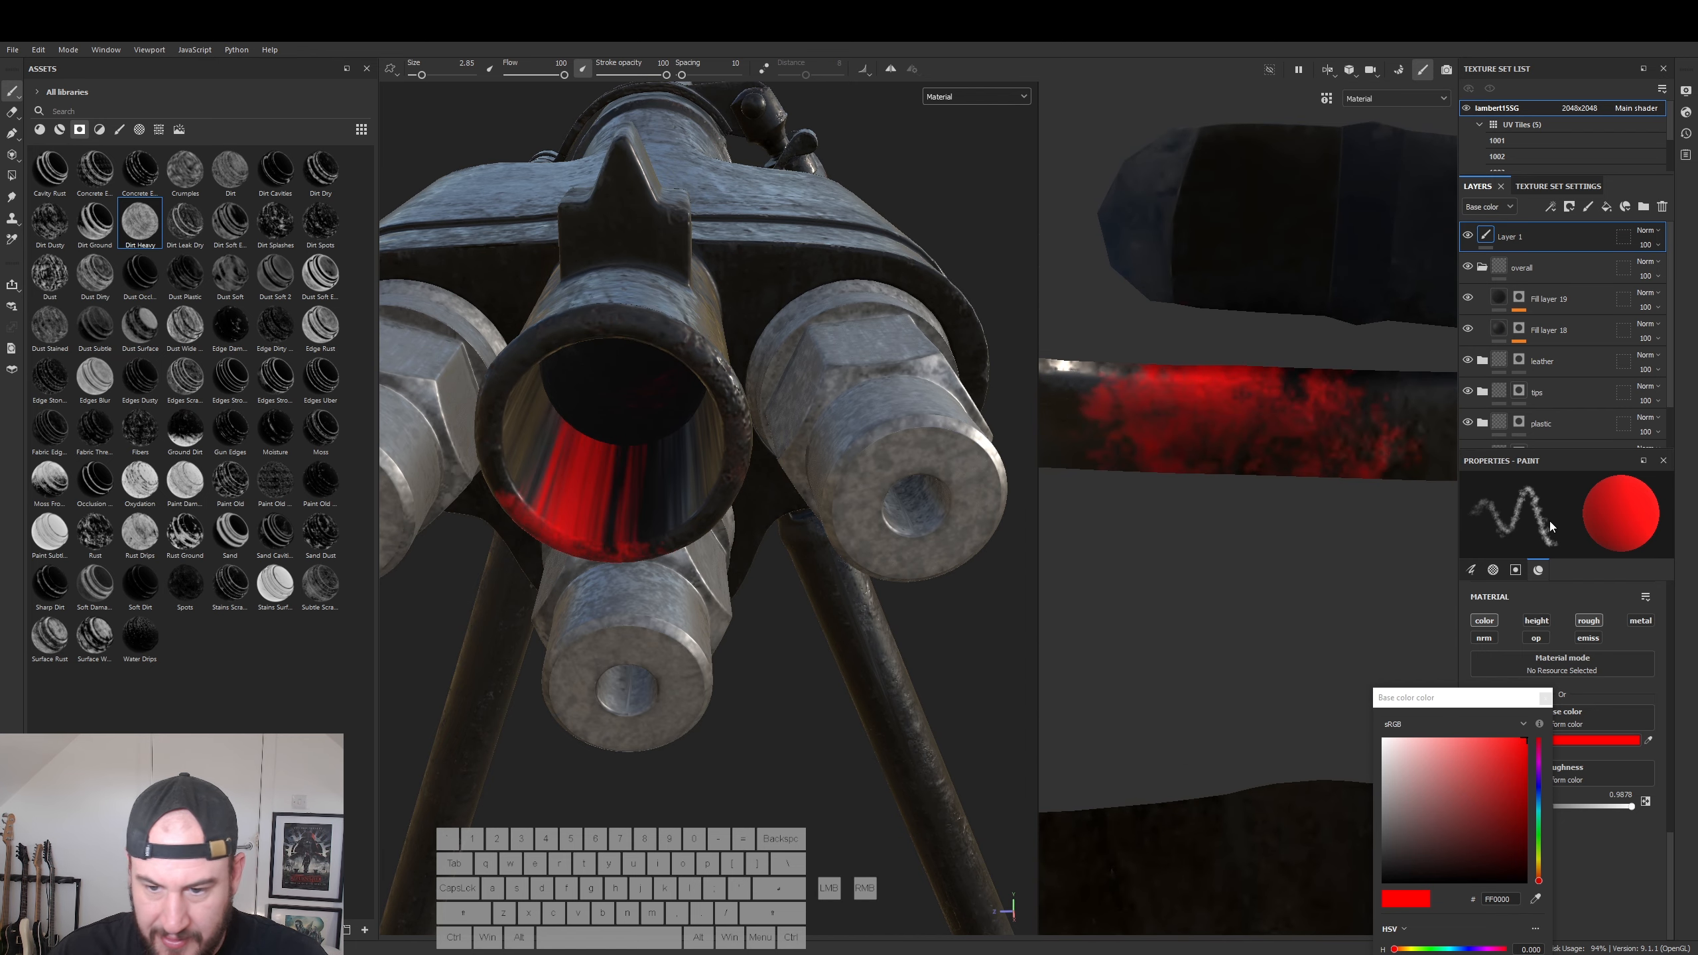
- Set the base colour to black 000000 and paint over the starting end of the red-marked strip in the UV layout
left_click_drag(1435, 815, 1370, 887)
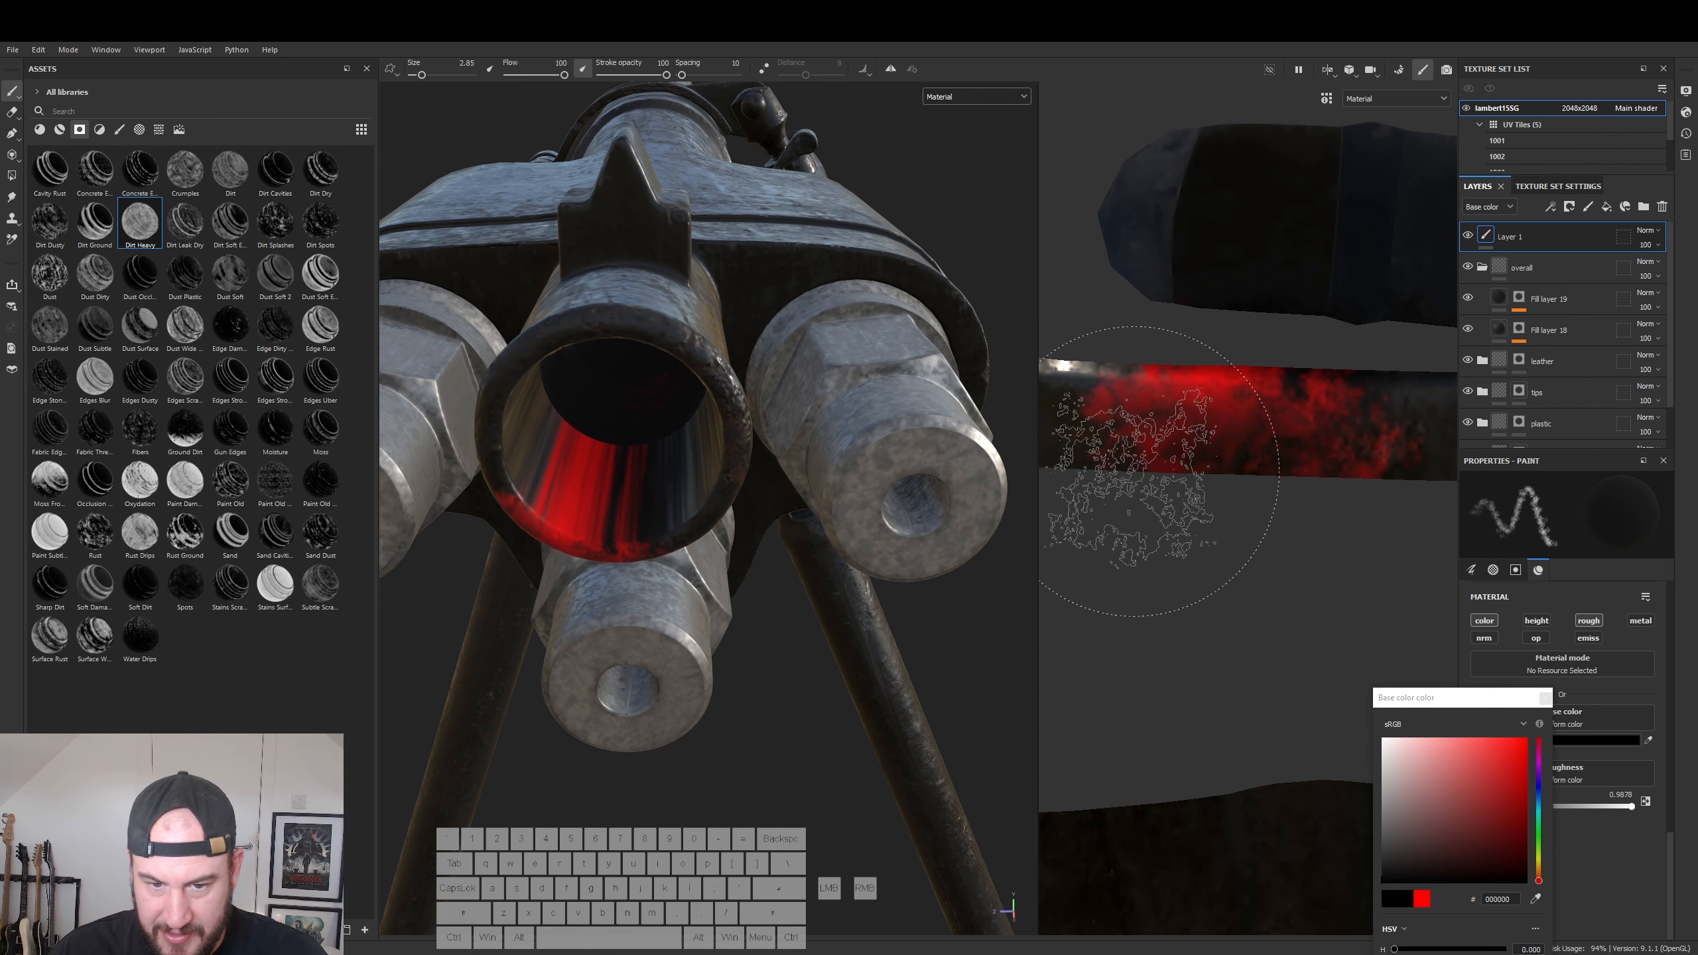
left_click_drag(1247, 421, 1052, 408)
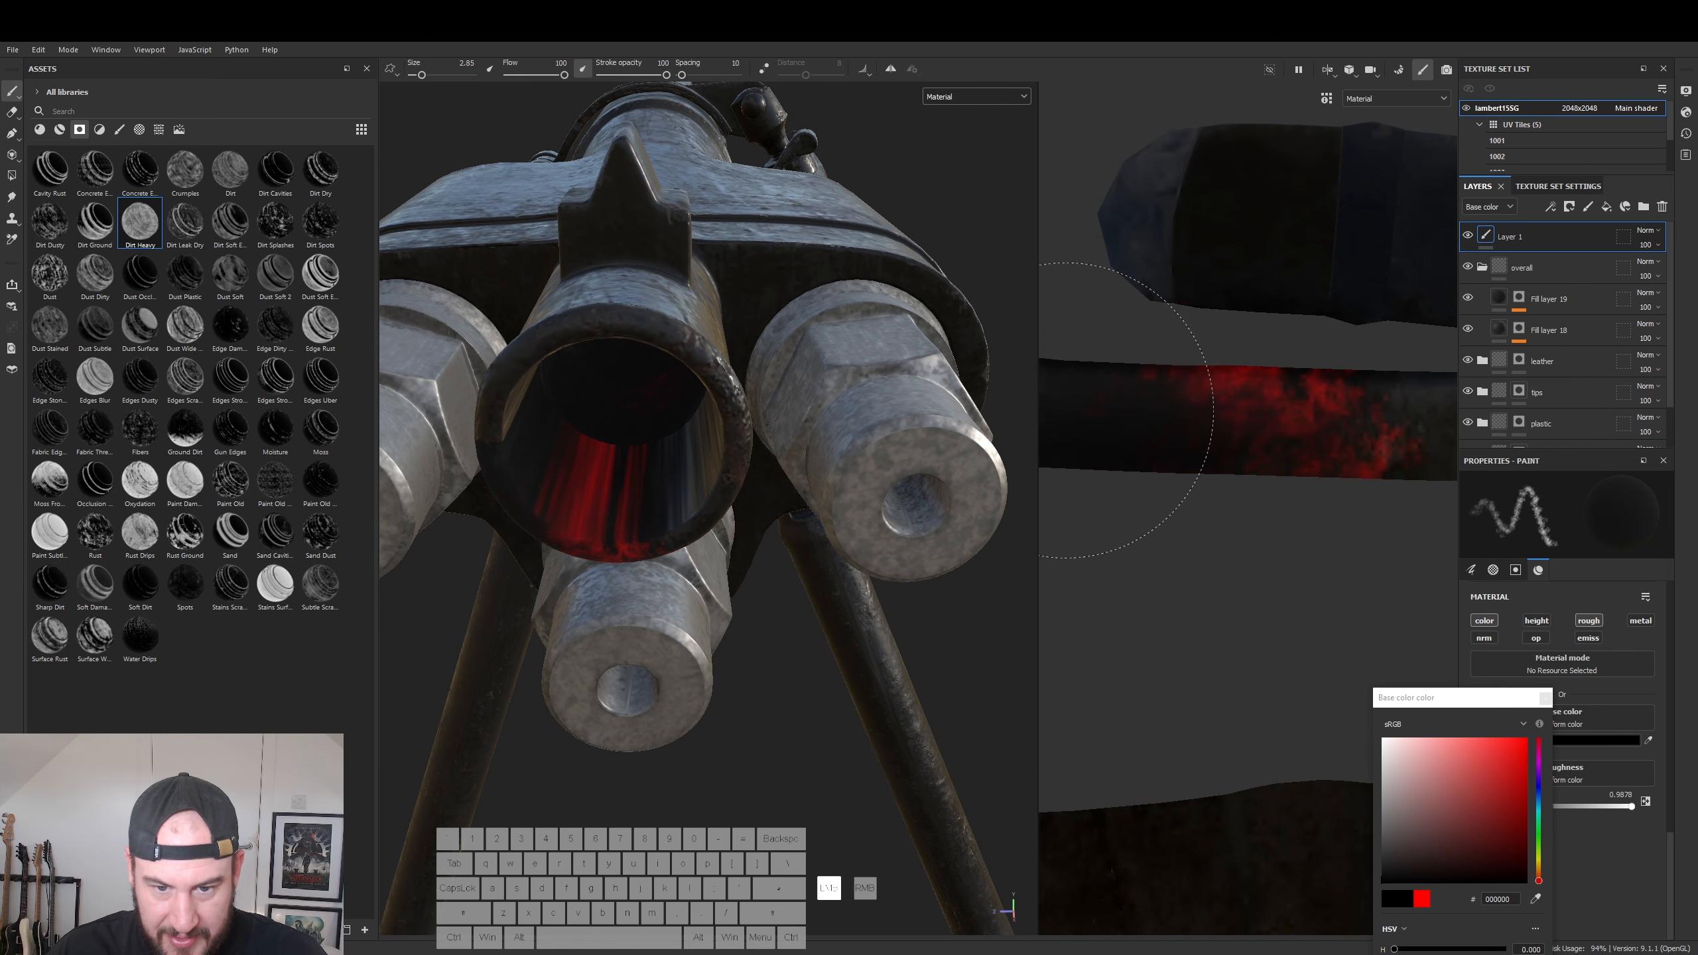
middle_click_drag(1067, 409, 1212, 457, "alt")
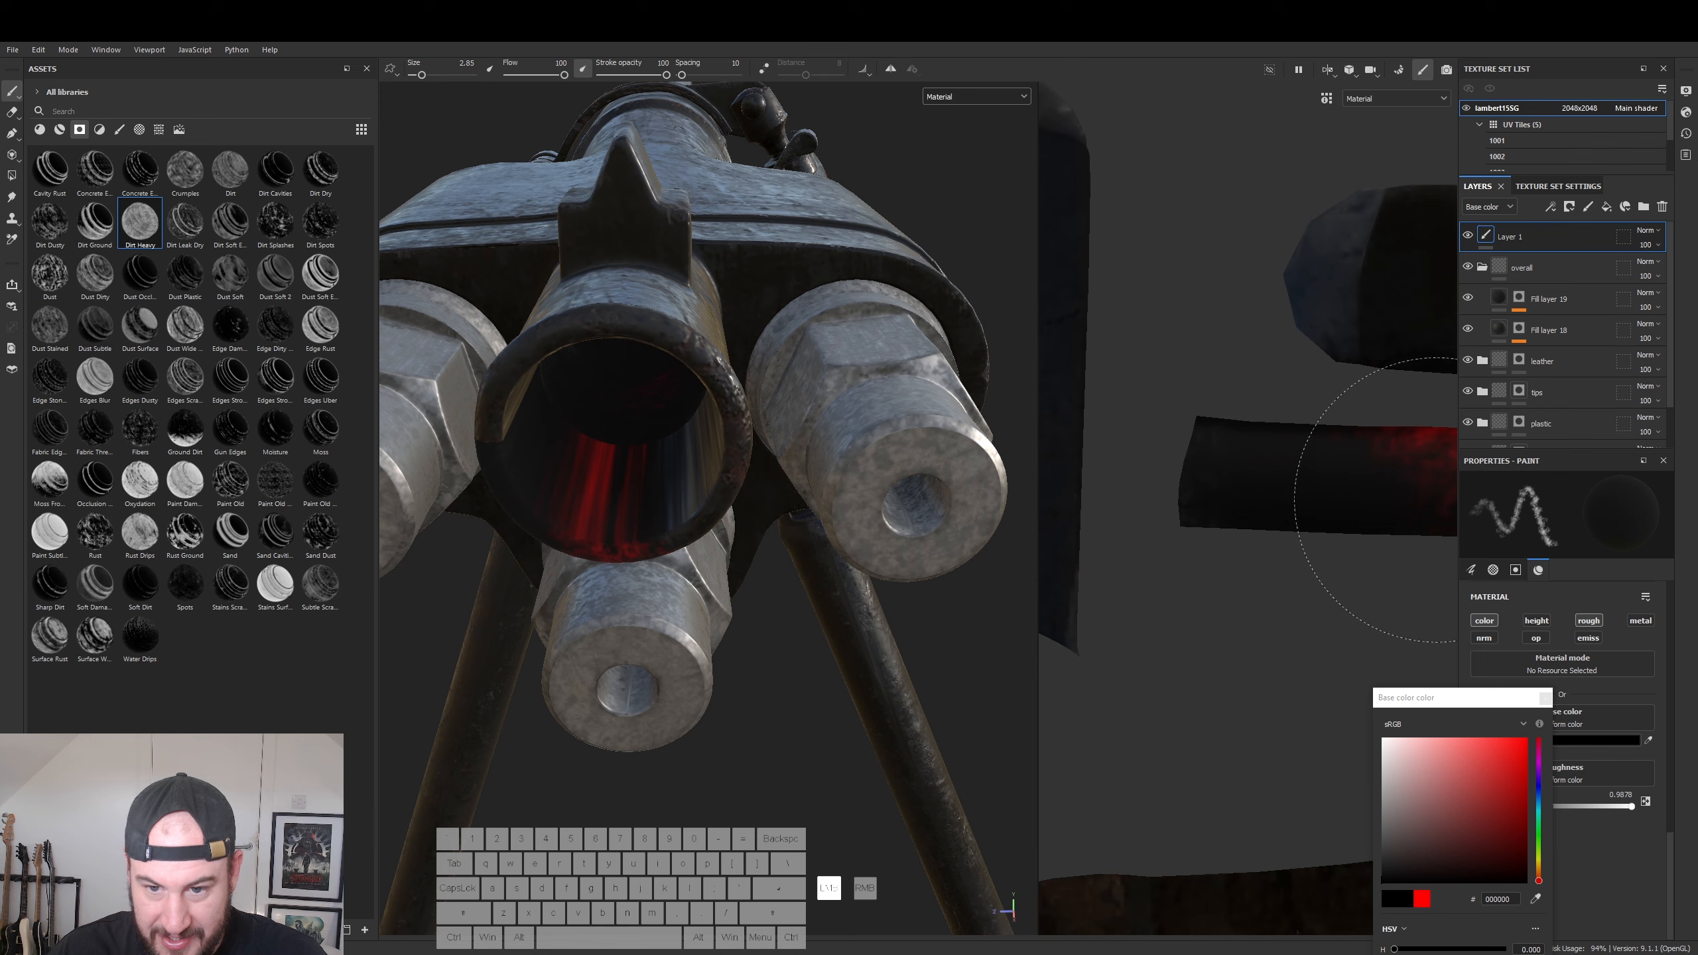
left_click_drag(1270, 473, 1312, 483)
- Continue the black paint along the rest of the inner-wall strip to its far end, covering the remaining red
middle_click_drag(1346, 501, 1159, 463, "alt")
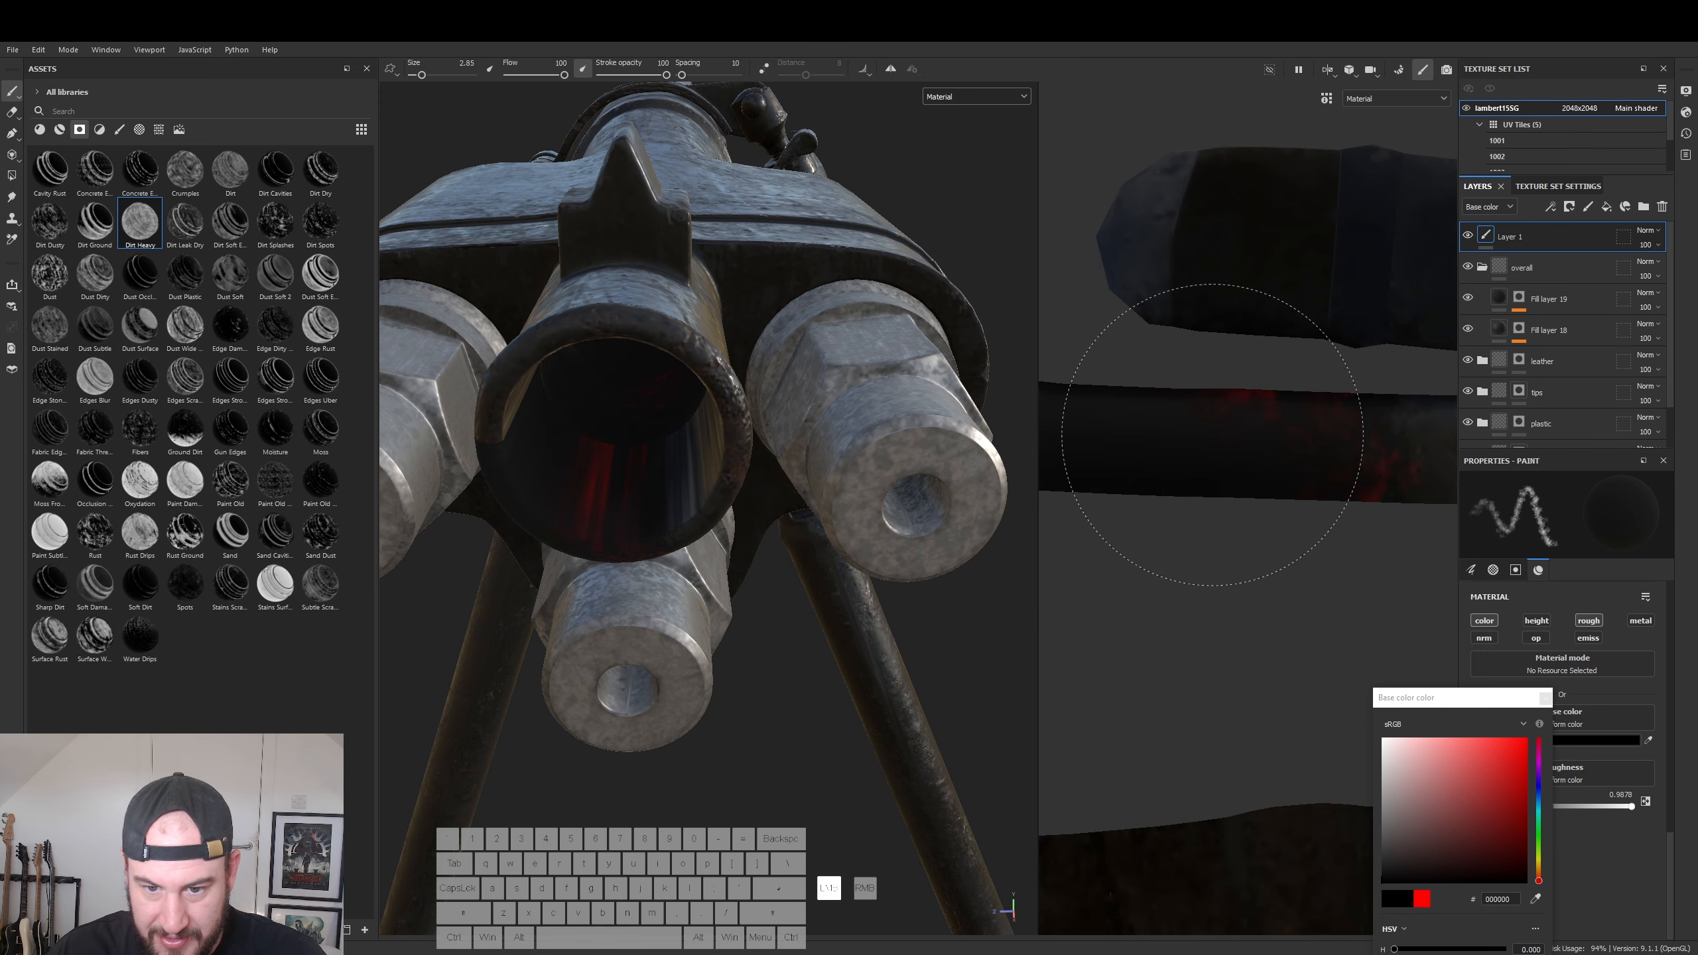
left_click_drag(1371, 498, 1273, 496)
middle_click_drag(1304, 501, 1059, 507, "alt")
mouse_move(1397, 508)
left_mouse_down()
mouse_move(1207, 458)
mouse_move(1288, 493)
left_mouse_up()
mouse_move(1344, 496)
middle_mouse_down("alt")
mouse_move(1046, 490)
mouse_move(1098, 491)
middle_mouse_up("alt")
mouse_move(1271, 475)
left_mouse_down()
mouse_move(1376, 467)
mouse_move(1298, 469)
left_mouse_up()
middle_click_drag(1241, 485, 1052, 485, "alt")
left_click_drag(1388, 472, 1323, 480)
middle_click_drag(1323, 480, 1093, 461, "alt")
scroll(1259, 536, "down", 3)
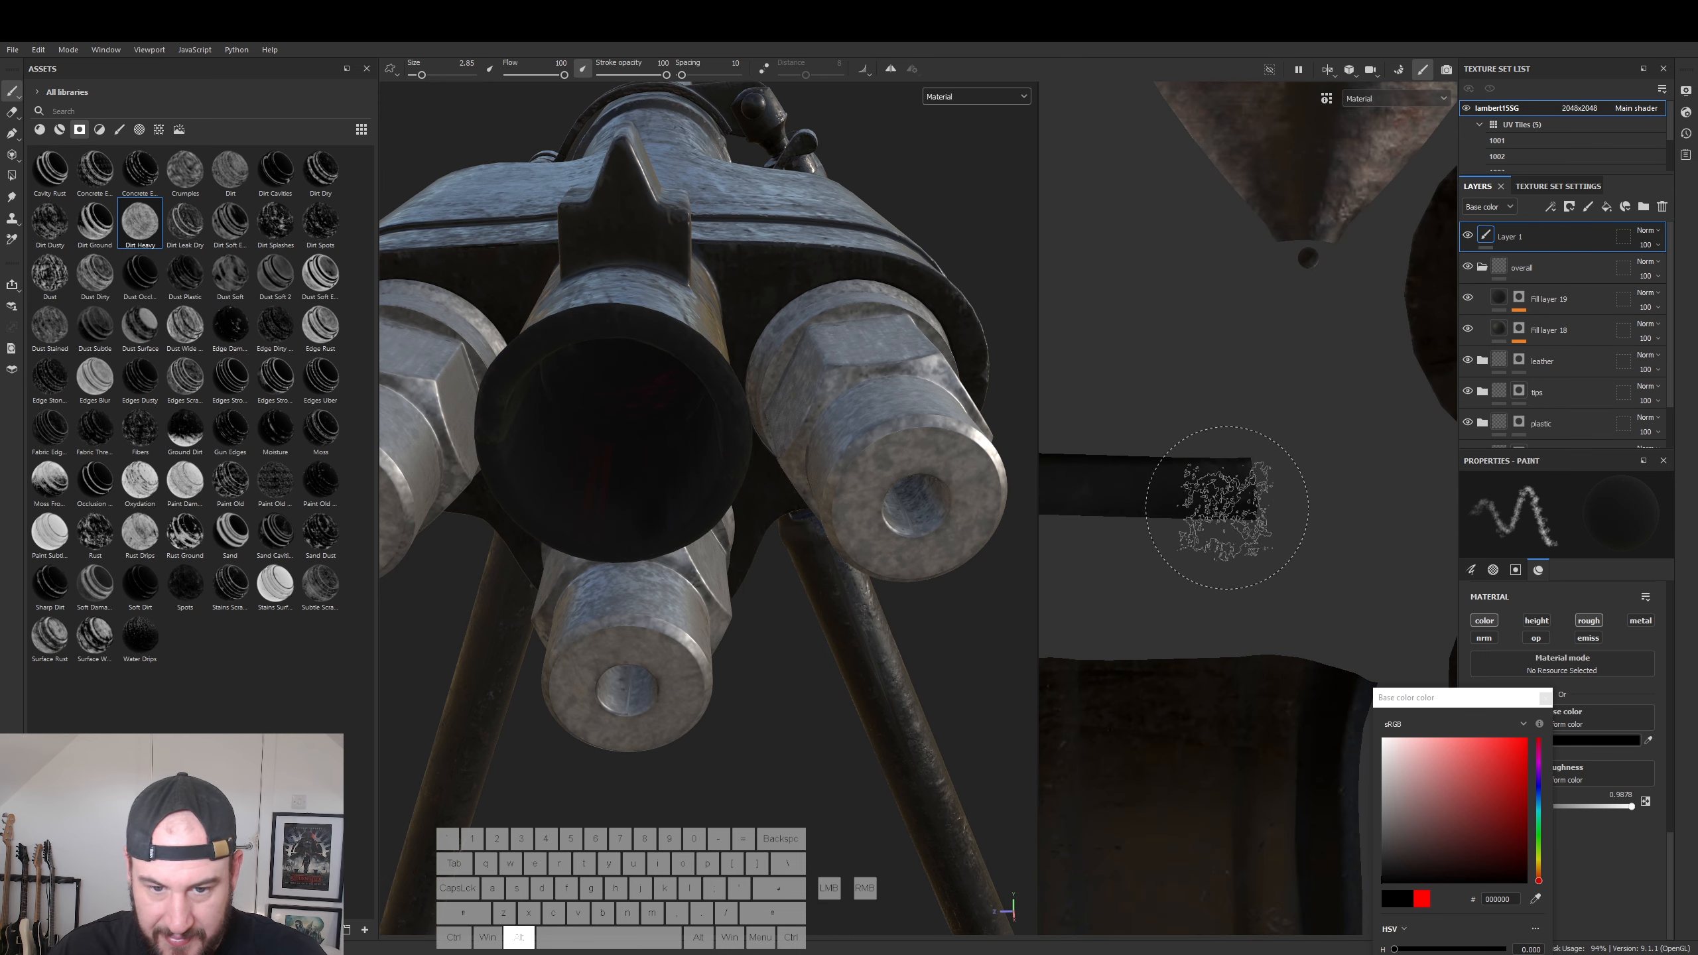
- Set the brush roughness to 0.1306 and repaint the muzzle's inner-wall strip along its length in the UV layout
left_click_drag(712, 468, 930, 488, "alt")
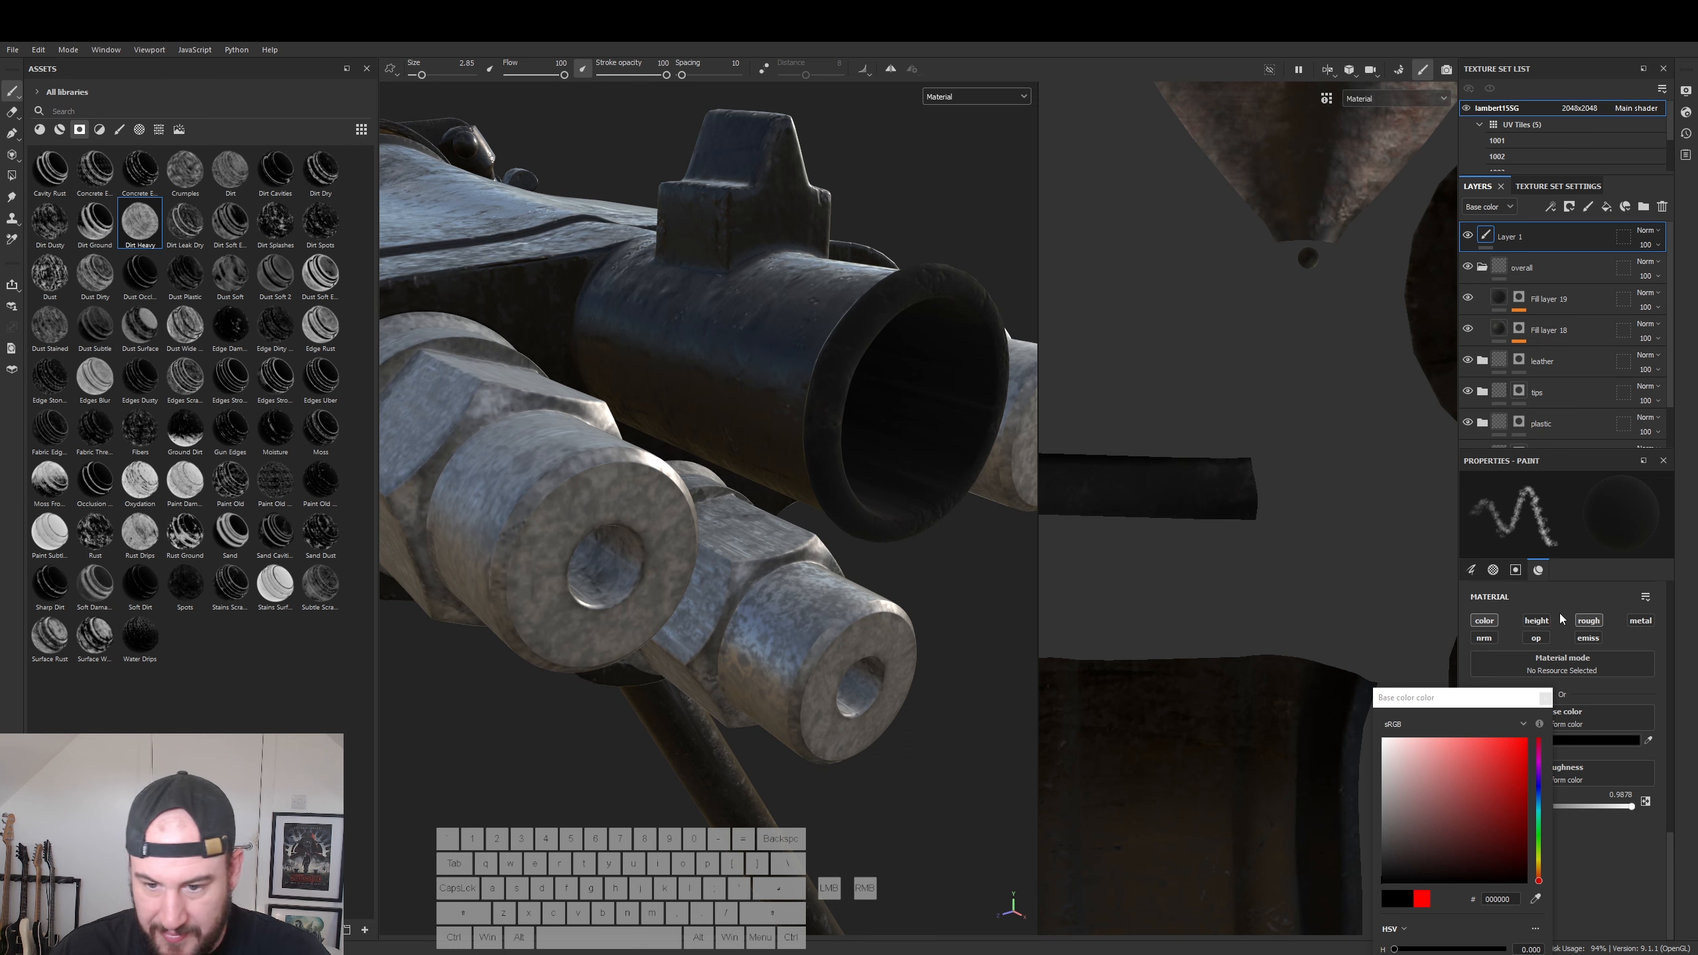
left_click(1545, 699)
left_click_drag(1527, 798, 1515, 811)
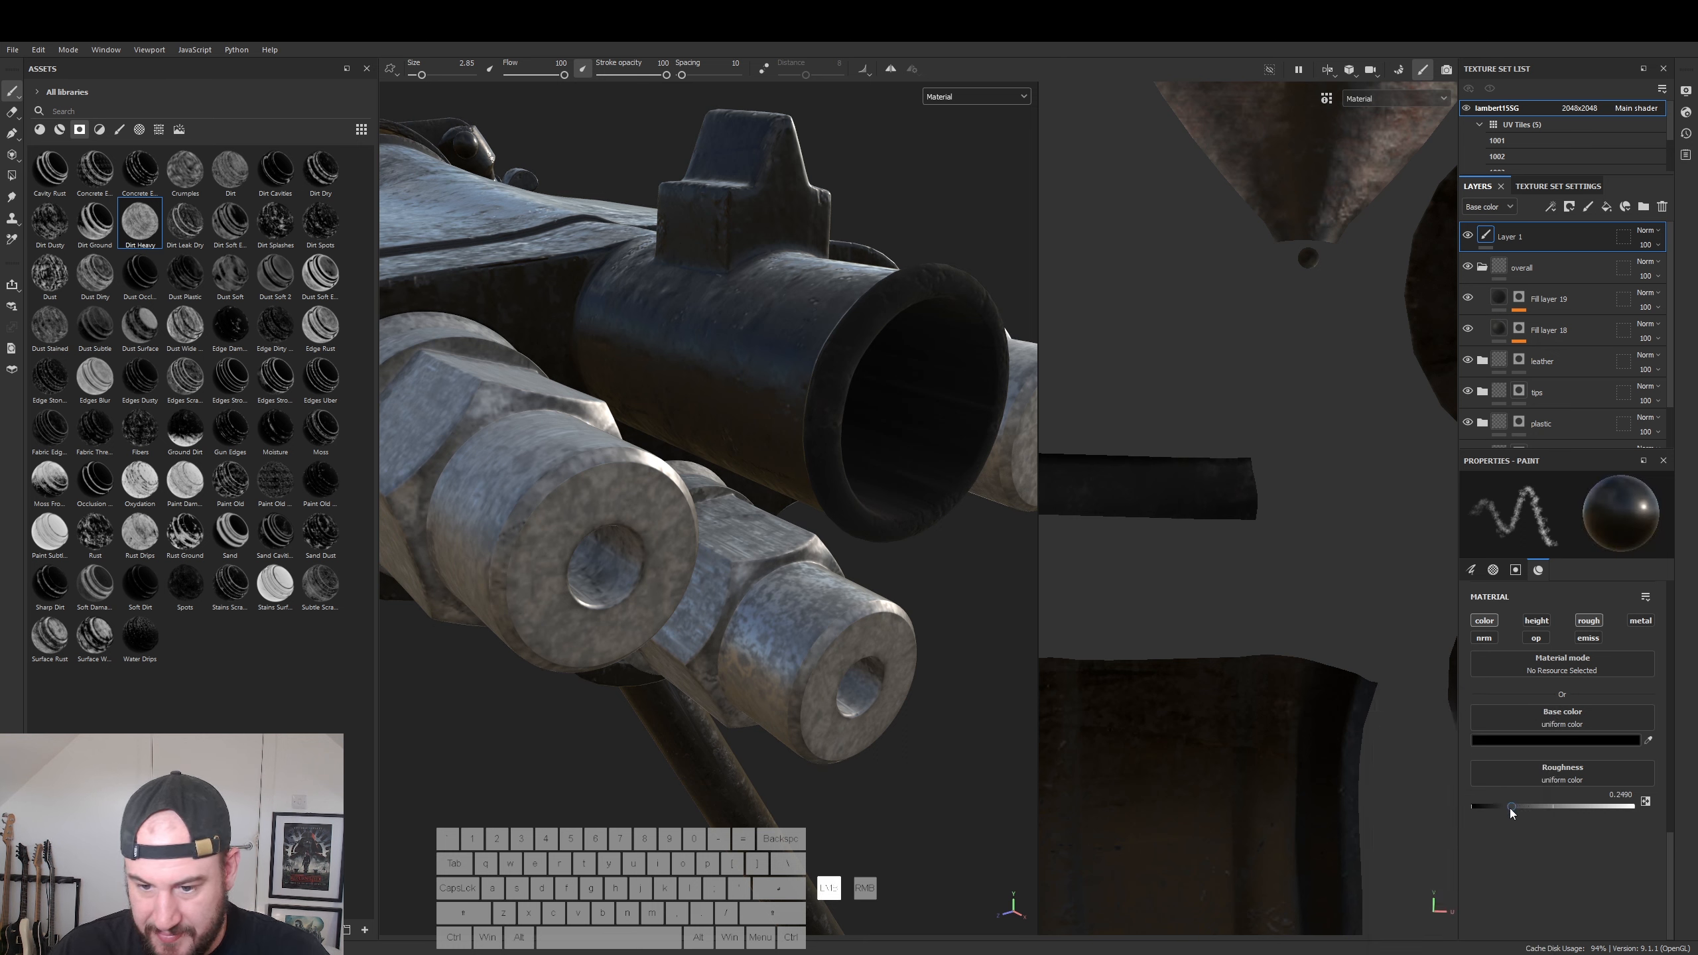
key("alt")
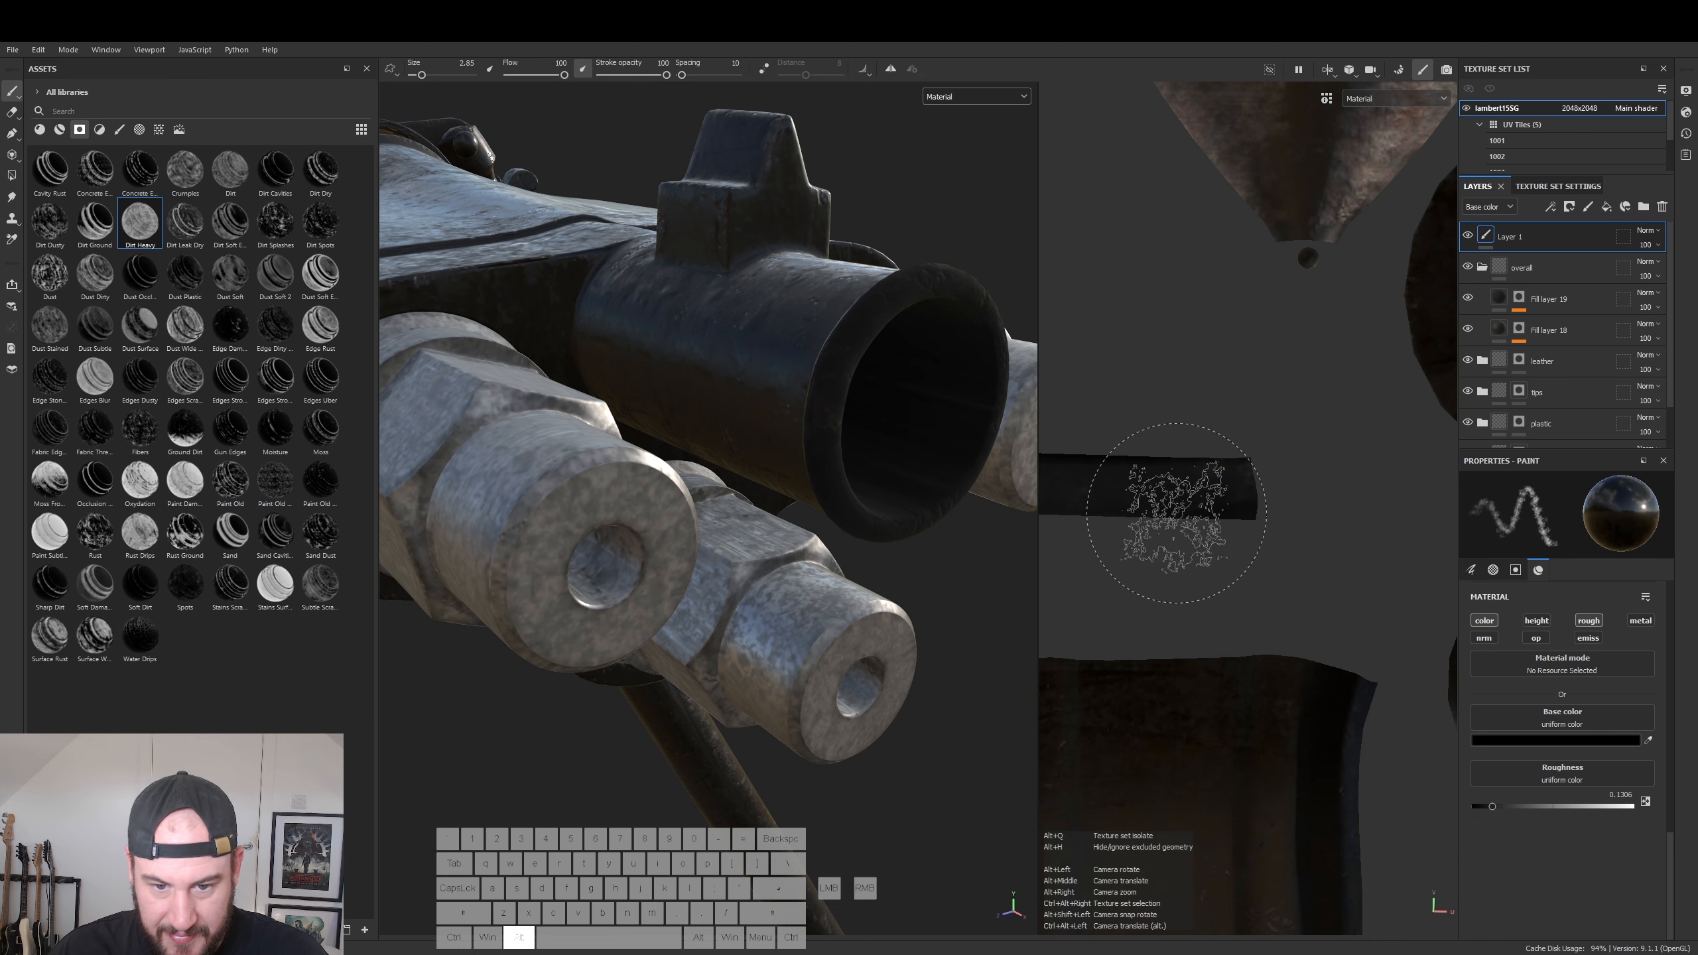
left_click_drag(1212, 497, 1152, 511)
middle_click_drag(1163, 509, 1379, 504, "alt")
left_click_drag(1293, 503, 1157, 513)
middle_click_drag(1157, 512, 1327, 514, "alt")
left_click_drag(1327, 515, 1163, 516)
middle_click_drag(1163, 517, 1352, 509, "alt")
mouse_move(1352, 509)
left_mouse_down()
mouse_move(1198, 509)
mouse_move(1166, 546)
left_mouse_up()
- Inspect the painted muzzle and the rest of the gun from several angles and distances
left_click_drag(885, 545, 710, 564, "alt")
right_click_drag(1349, 558, 896, 526, "alt")
right_click_drag(729, 558, 602, 579, "alt")
right_click_drag(676, 585, 601, 611, "alt")
left_click_drag(840, 579, 890, 482, "alt")
right_click_drag(890, 482, 836, 576, "alt")
left_click_drag(836, 576, 863, 603, "alt")
right_click_drag(863, 603, 572, 616, "alt")
mouse_move(868, 635)
left_mouse_down("alt")
mouse_move(794, 591)
mouse_move(886, 613)
left_mouse_up("alt")
right_click_drag(886, 612, 1144, 690, "alt")
right_click_drag(763, 615, 862, 675, "alt")
left_click_drag(816, 742, 796, 692, "alt")
right_click_drag(796, 693, 458, 625, "alt")
left_click_drag(656, 589, 802, 603, "alt")
right_click_drag(802, 603, 1174, 714, "alt")
- Collapse the overall group and set the roughness of Fill layer 6 in the plastic group to 0.3035
left_click(1482, 266)
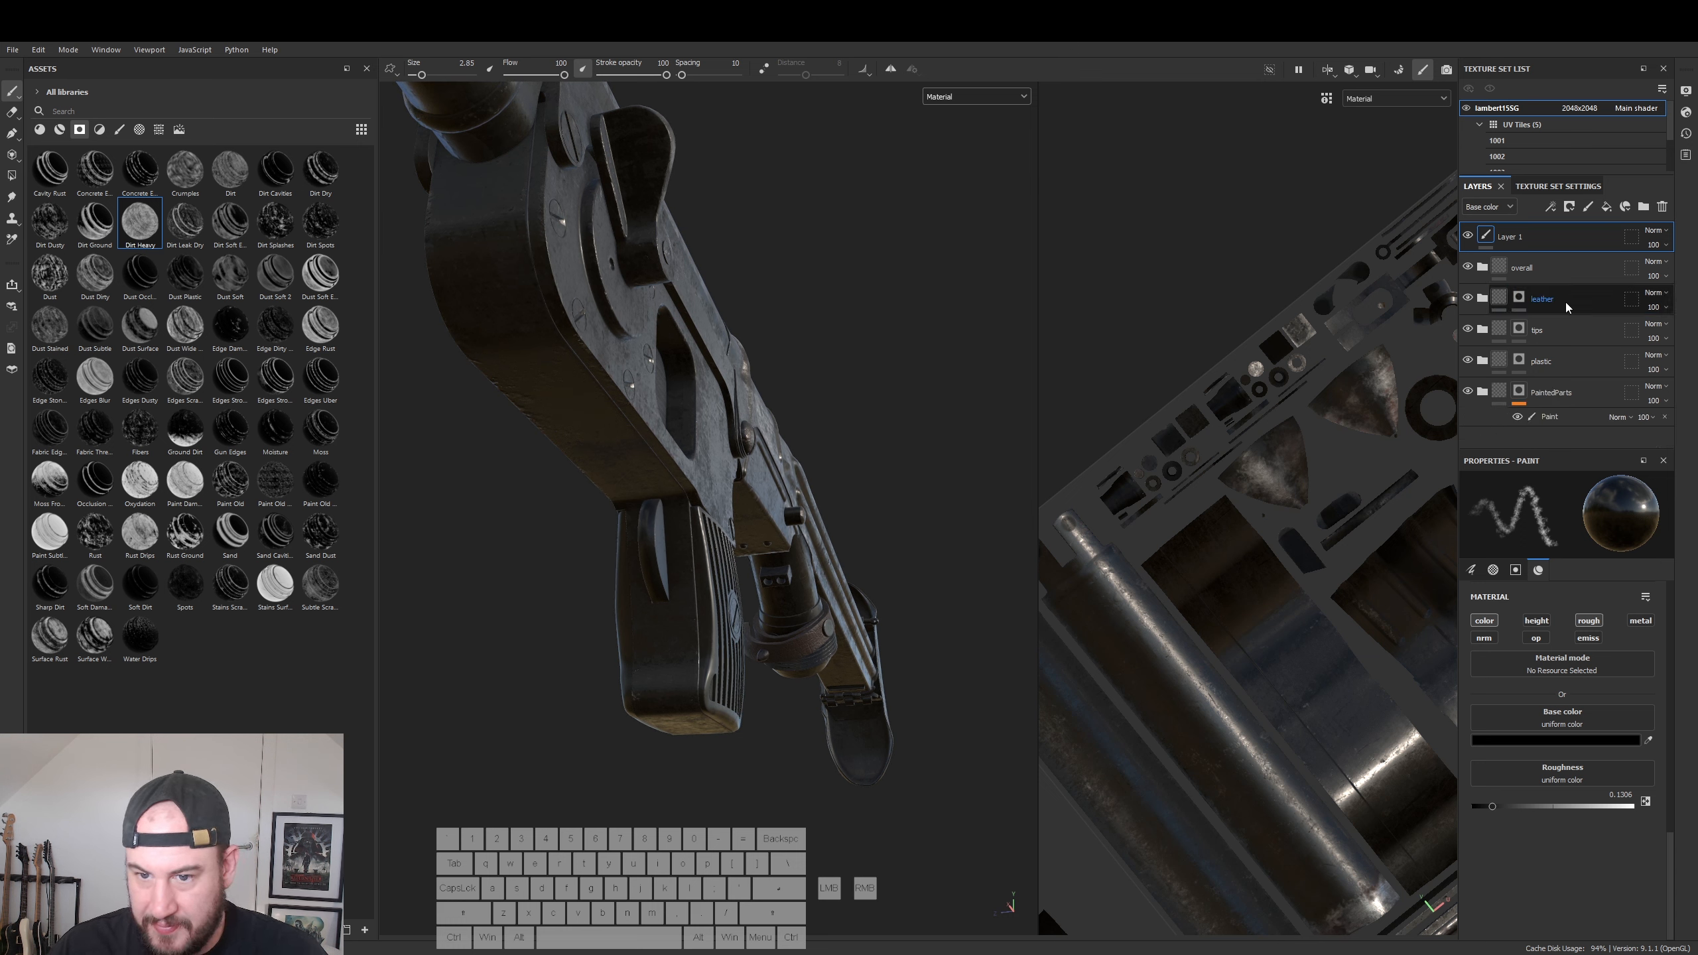
left_click(1483, 361)
scroll(1501, 402, "down", 2)
left_click(1501, 423)
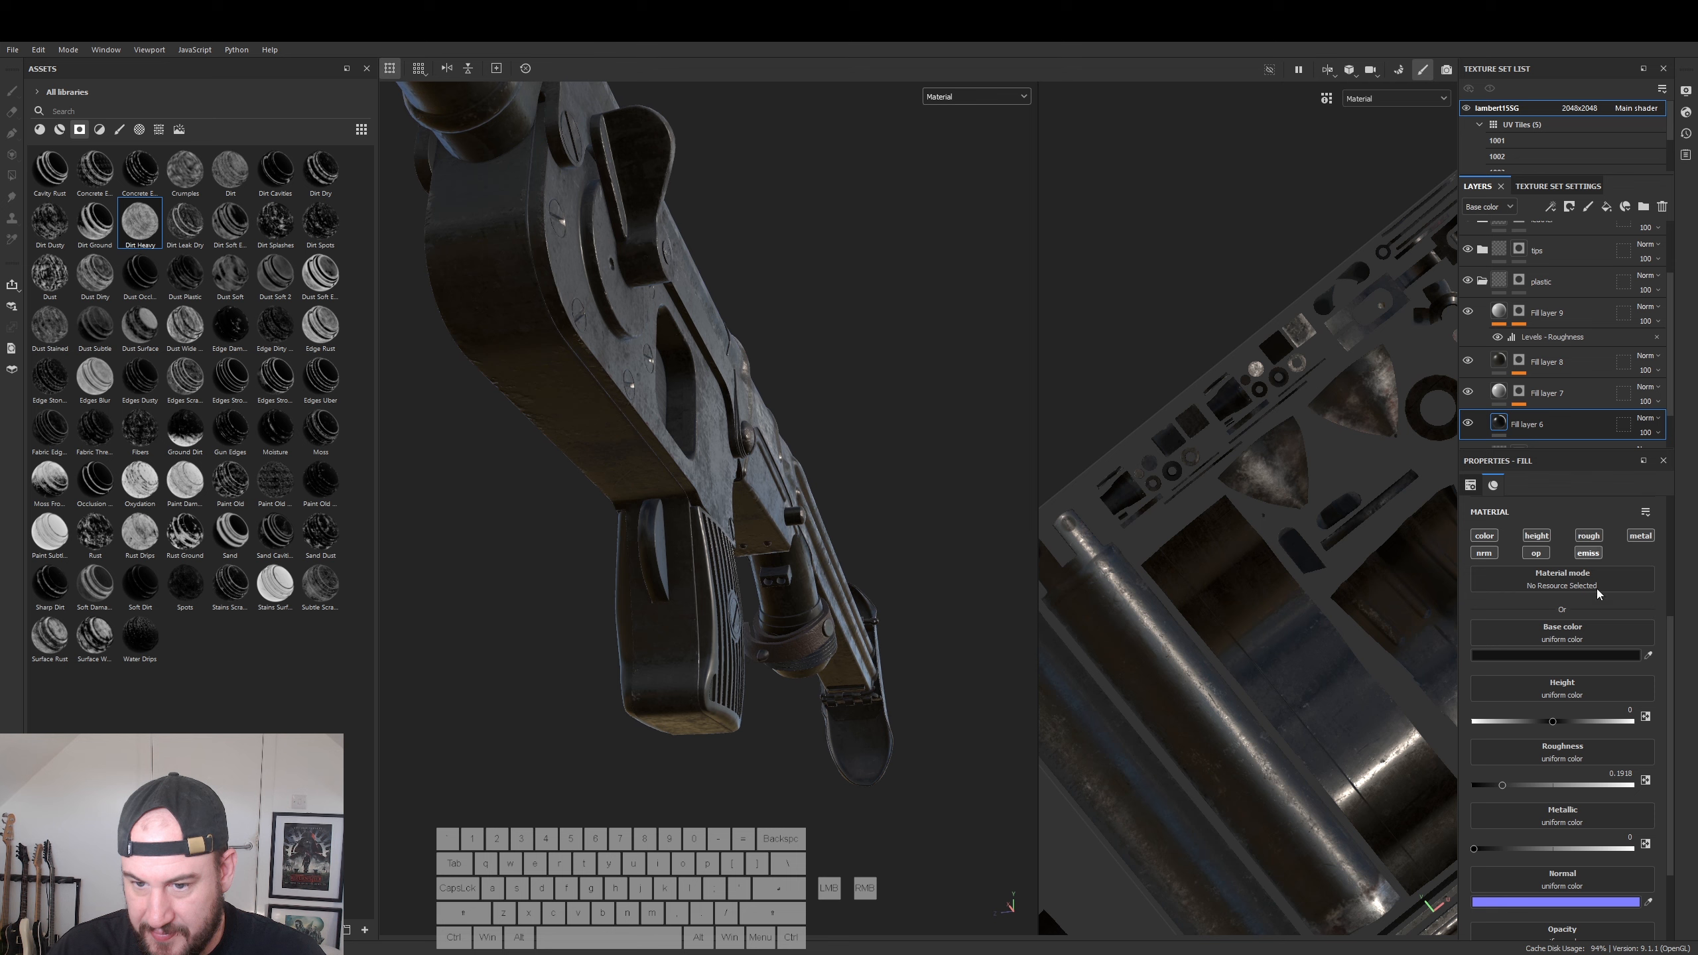
left_click_drag(816, 662, 816, 569, "alt")
right_click_drag(890, 625, 724, 612, "alt")
- Frame the whole gun and review it in an Iray render from the side and from an angled rear view
left_click_drag(726, 614, 857, 660, "alt")
right_click_drag(856, 659, 785, 649, "alt")
left_click_drag(785, 649, 696, 639, "alt")
right_click_drag(696, 639, 793, 659, "alt")
middle_click_drag(793, 658, 671, 516, "alt")
left_click_drag(669, 516, 769, 609, "alt")
right_click_drag(769, 609, 899, 588, "alt")
left_click_drag(899, 588, 918, 577, "alt")
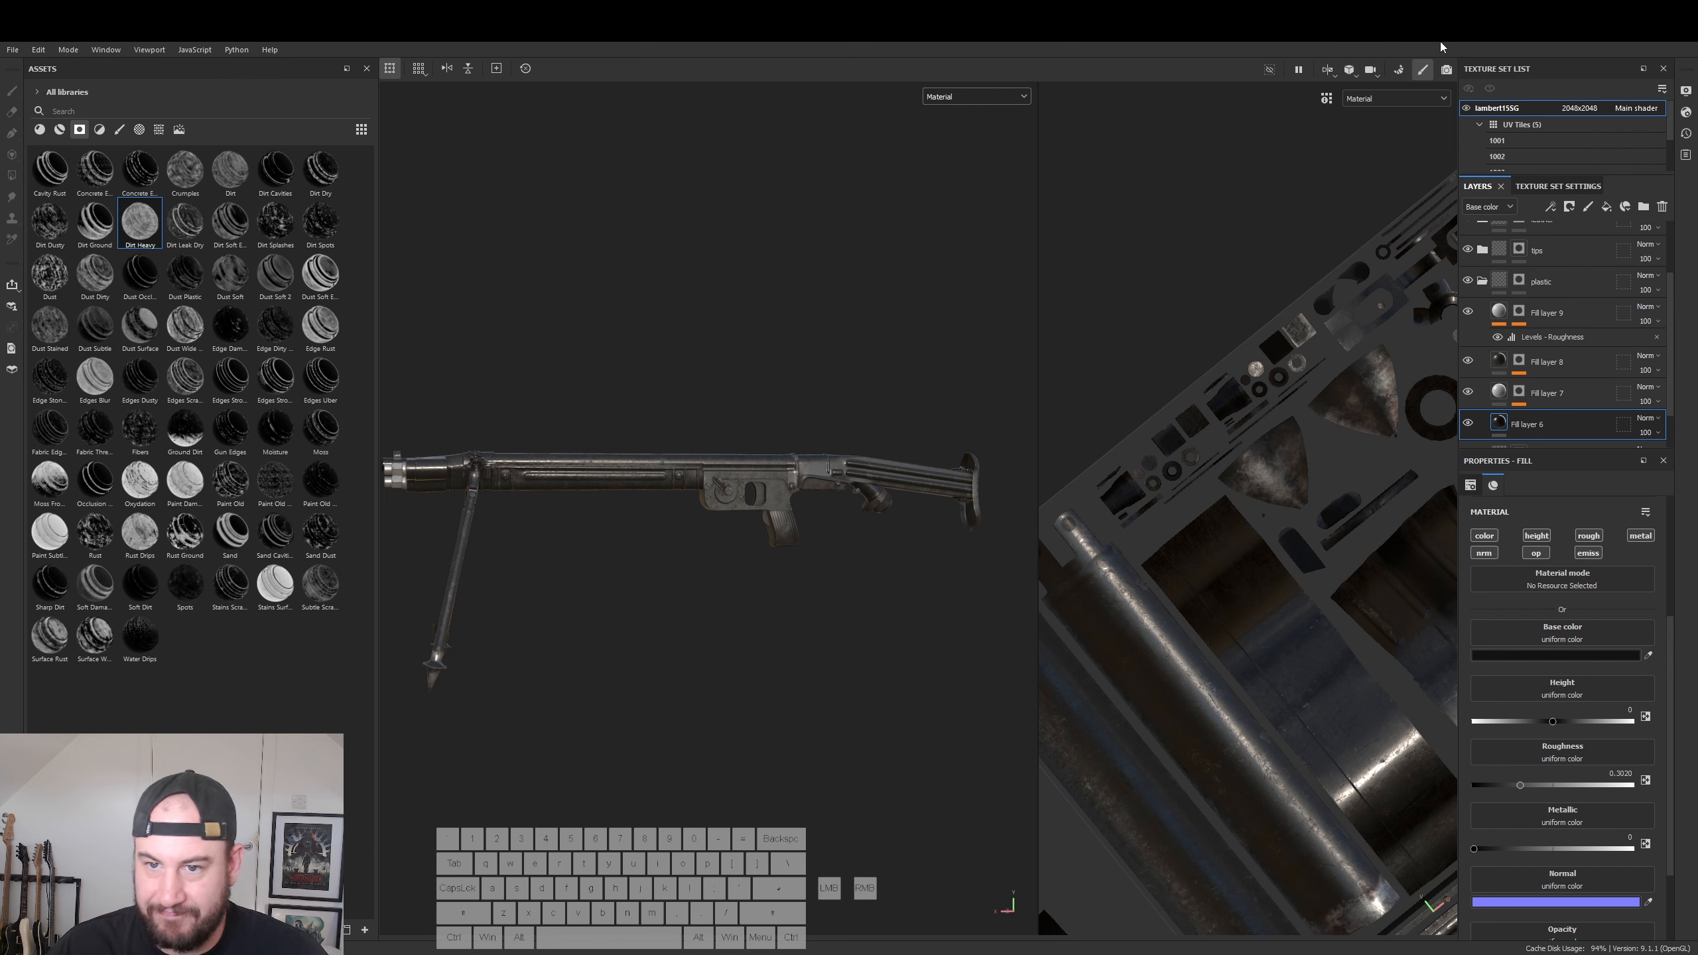
key("F10")
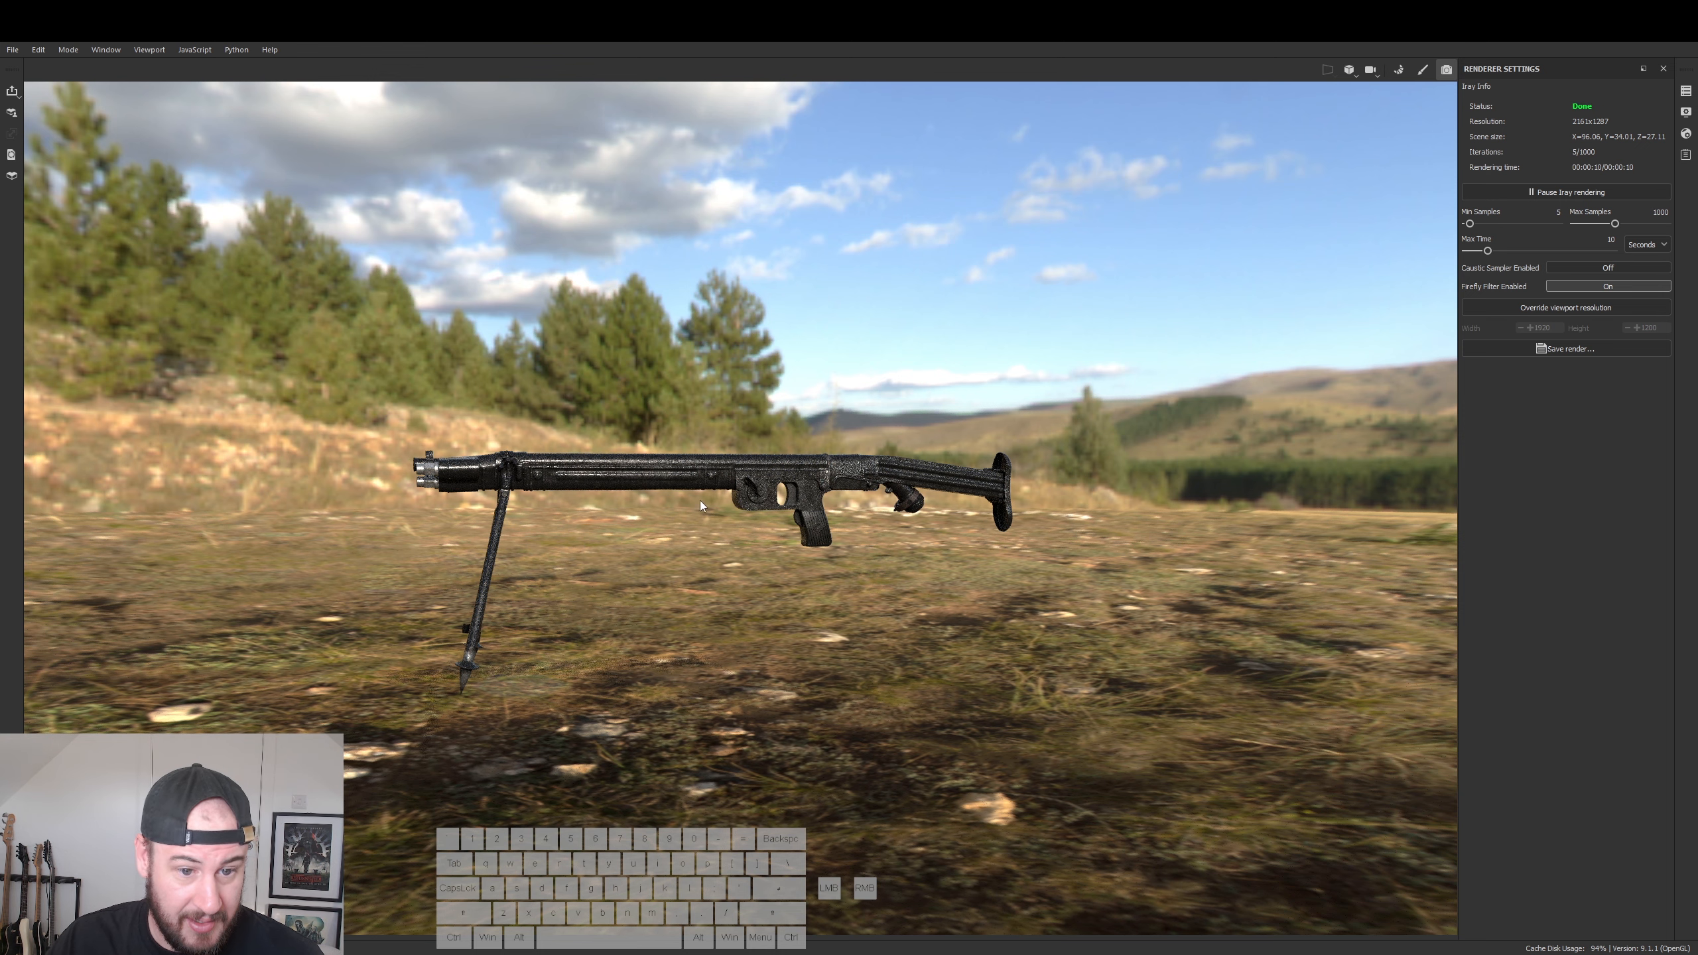
right_click_drag(1042, 583, 803, 530, "alt")
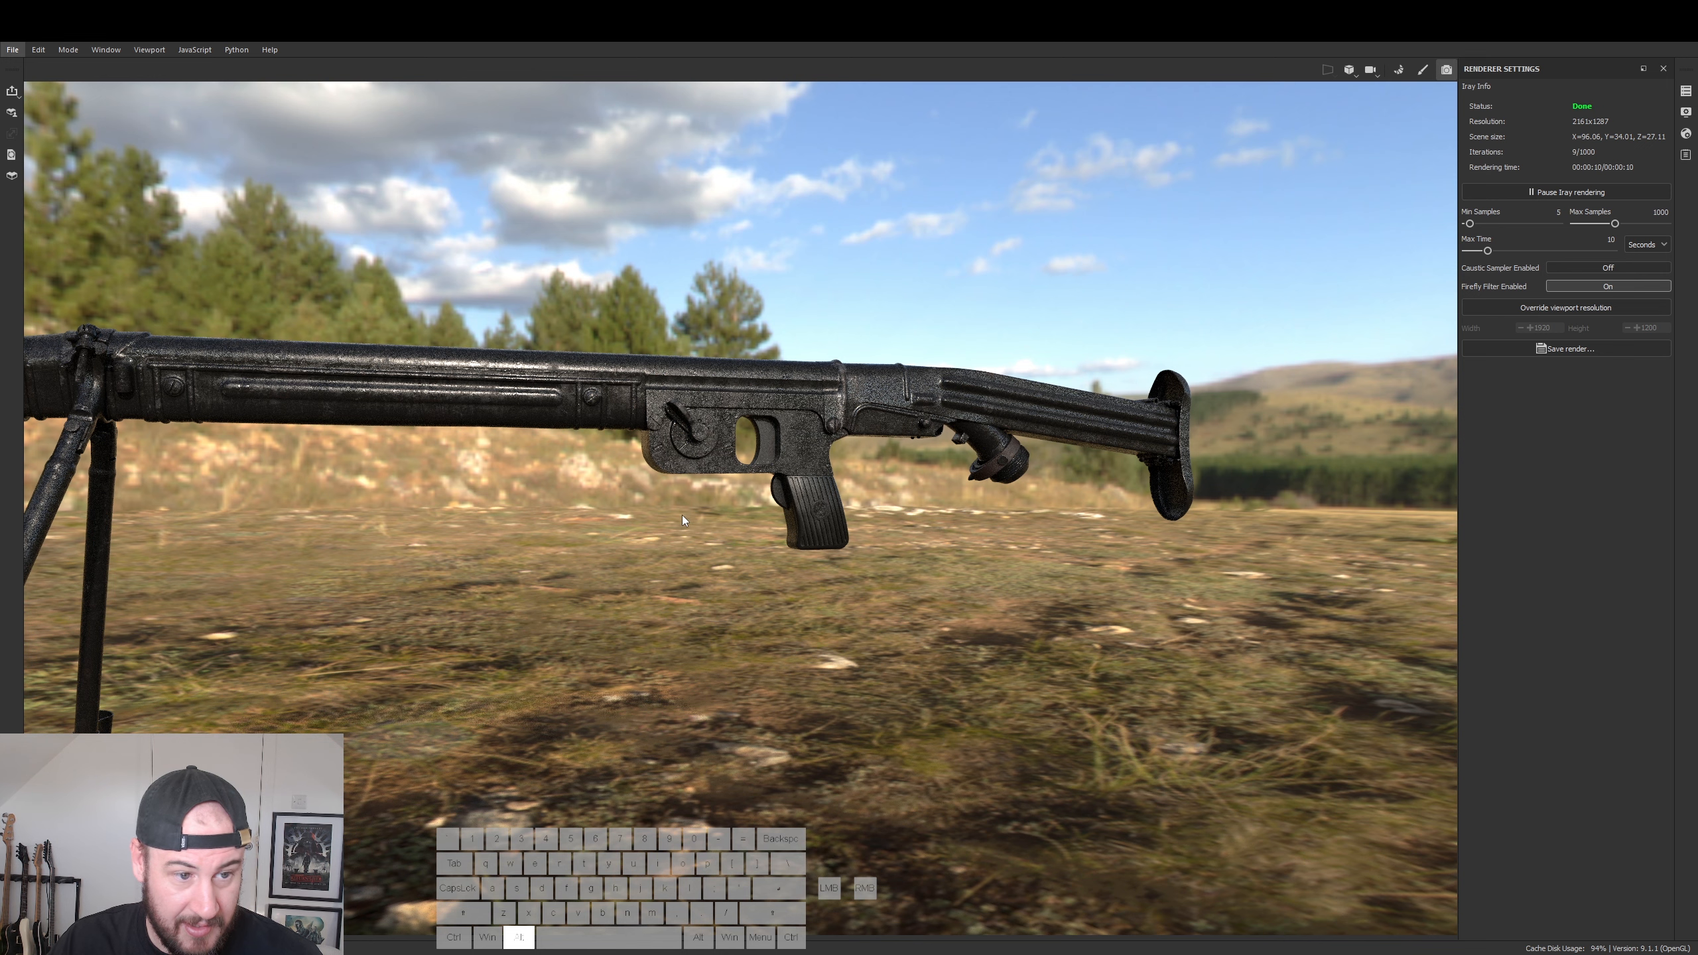
left_click_drag(682, 521, 934, 506, "alt")
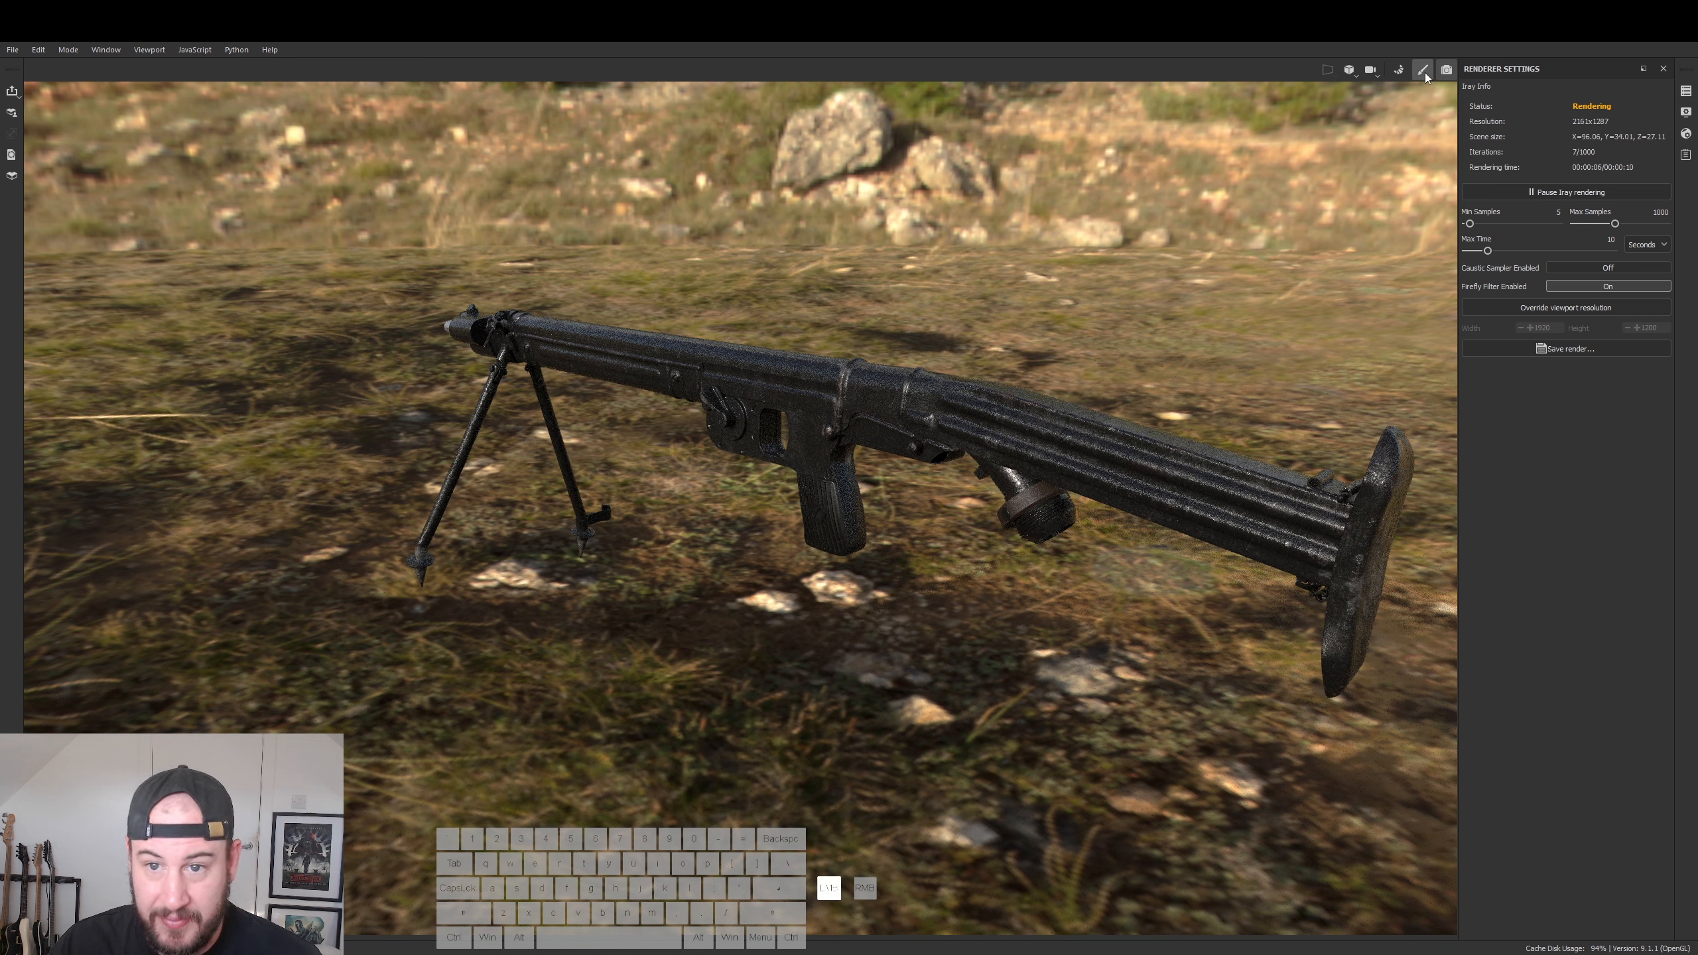
key("F9")
- Select Fill layer 4 in the PaintedParts group and examine its fill effects and roughness parameters
left_click_drag(672, 524, 936, 508, "alt")
left_click(1485, 284)
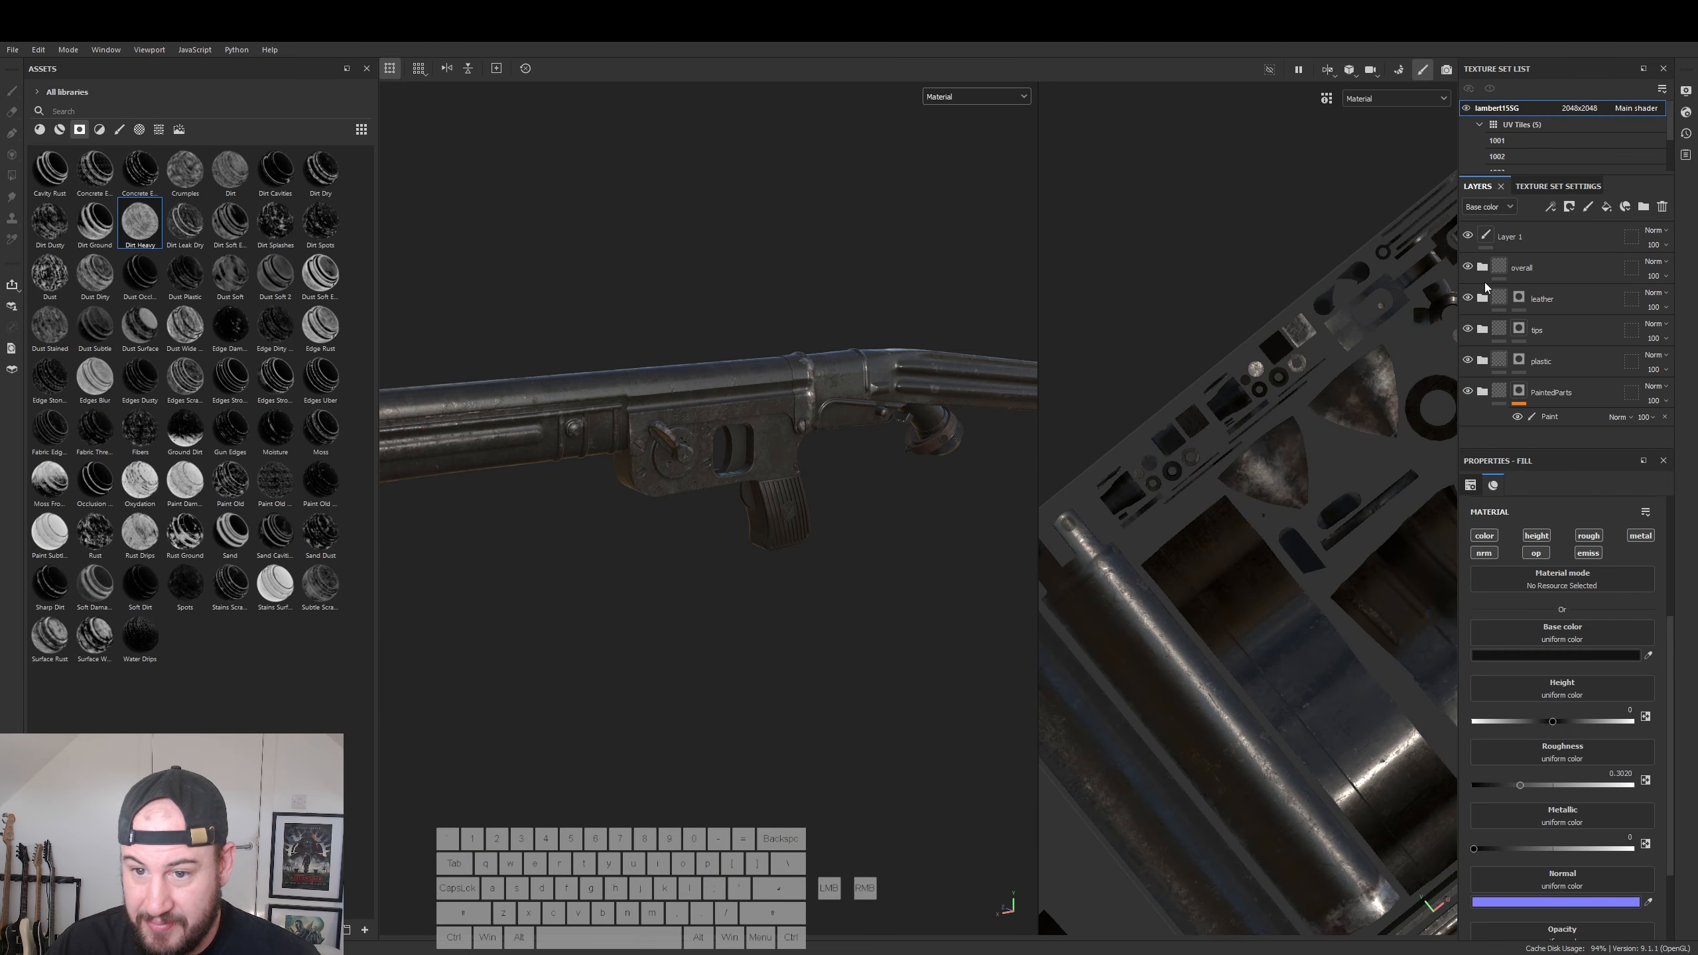
left_click(1482, 392)
scroll(1541, 416, "down", 2)
scroll(1516, 358, "down", 4)
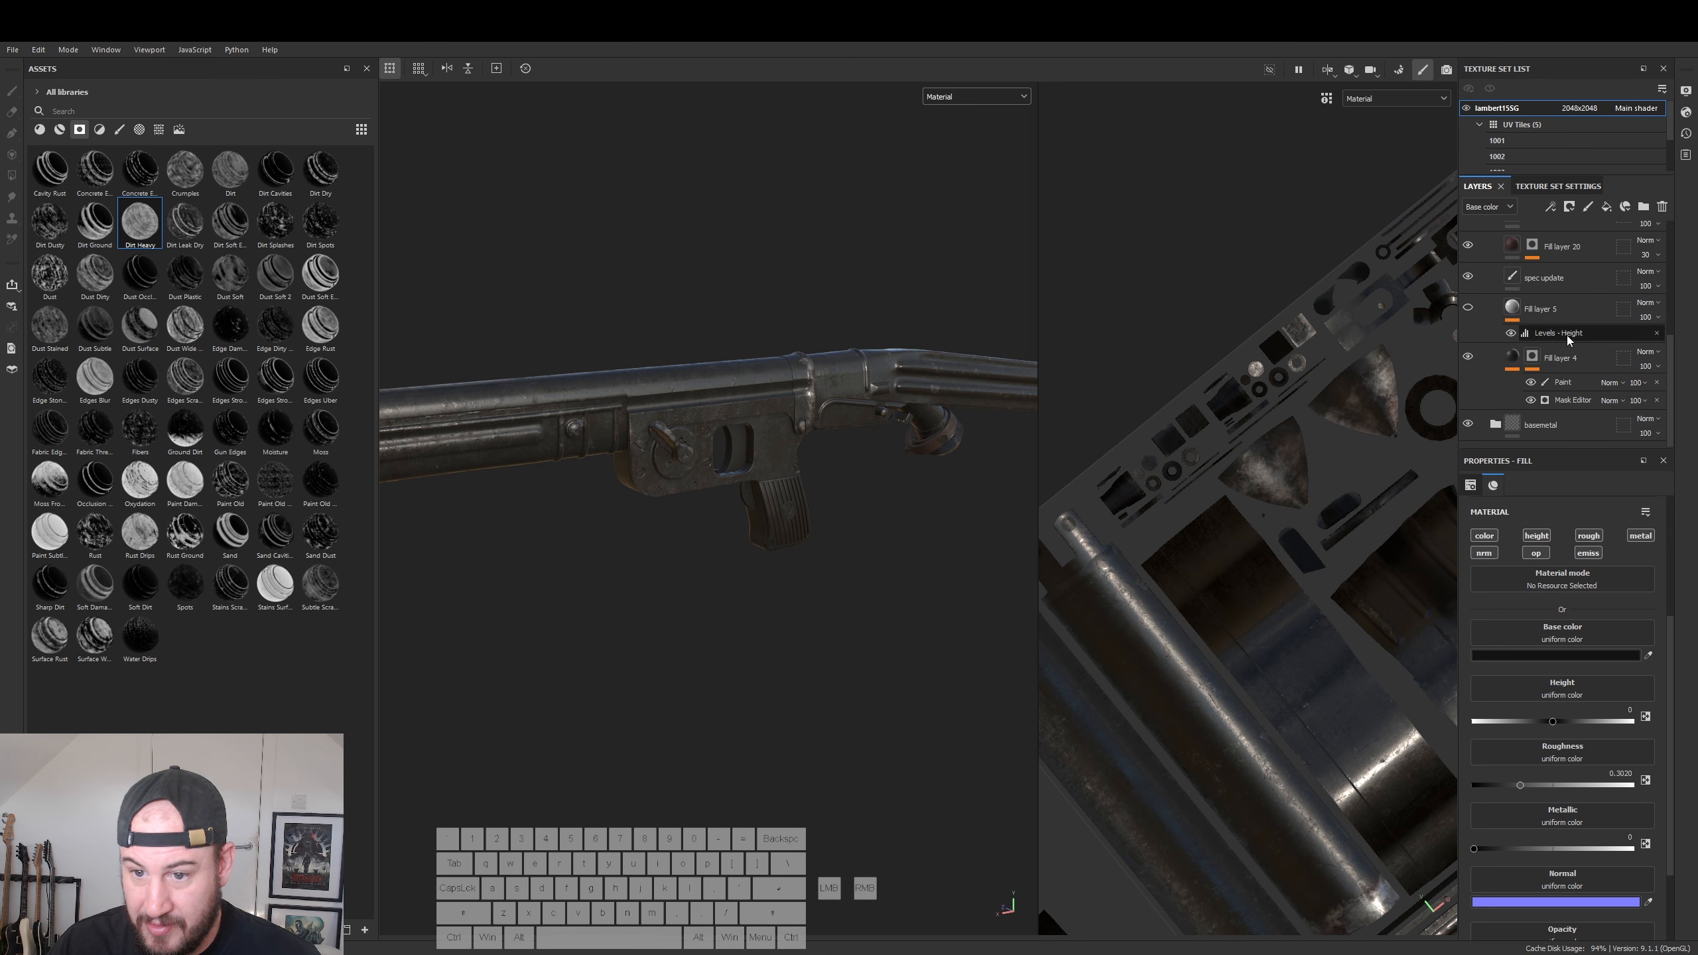
left_click(1526, 360)
left_click(1515, 359)
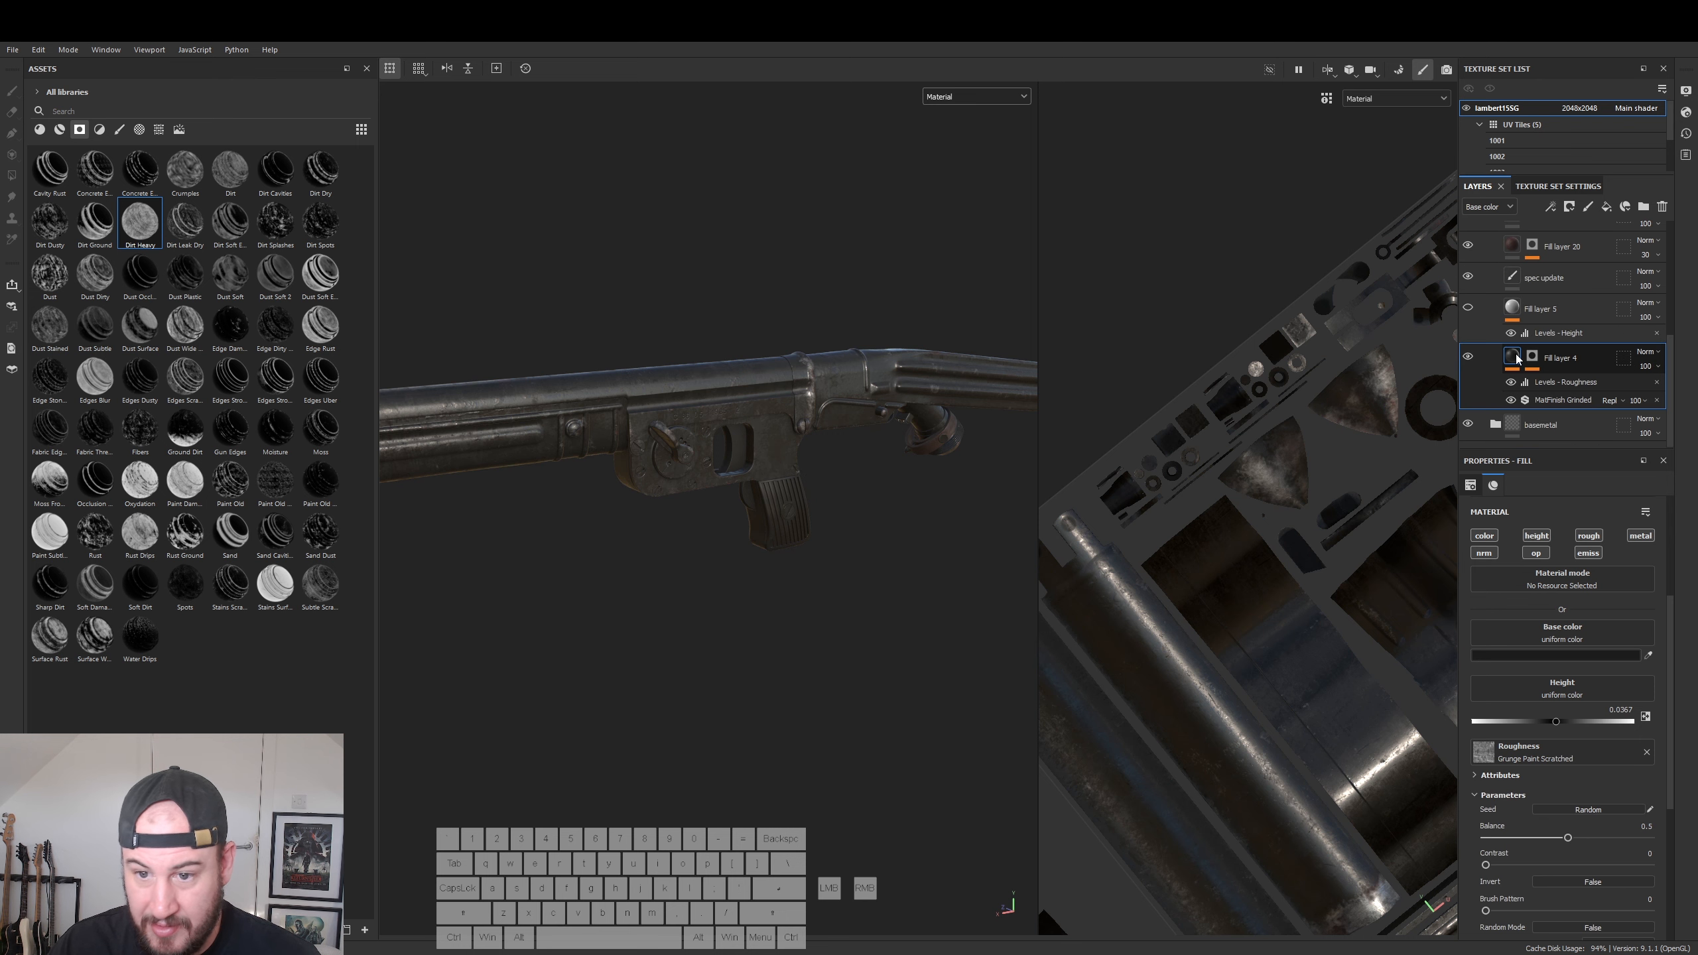
scroll(1584, 683, "down", 3)
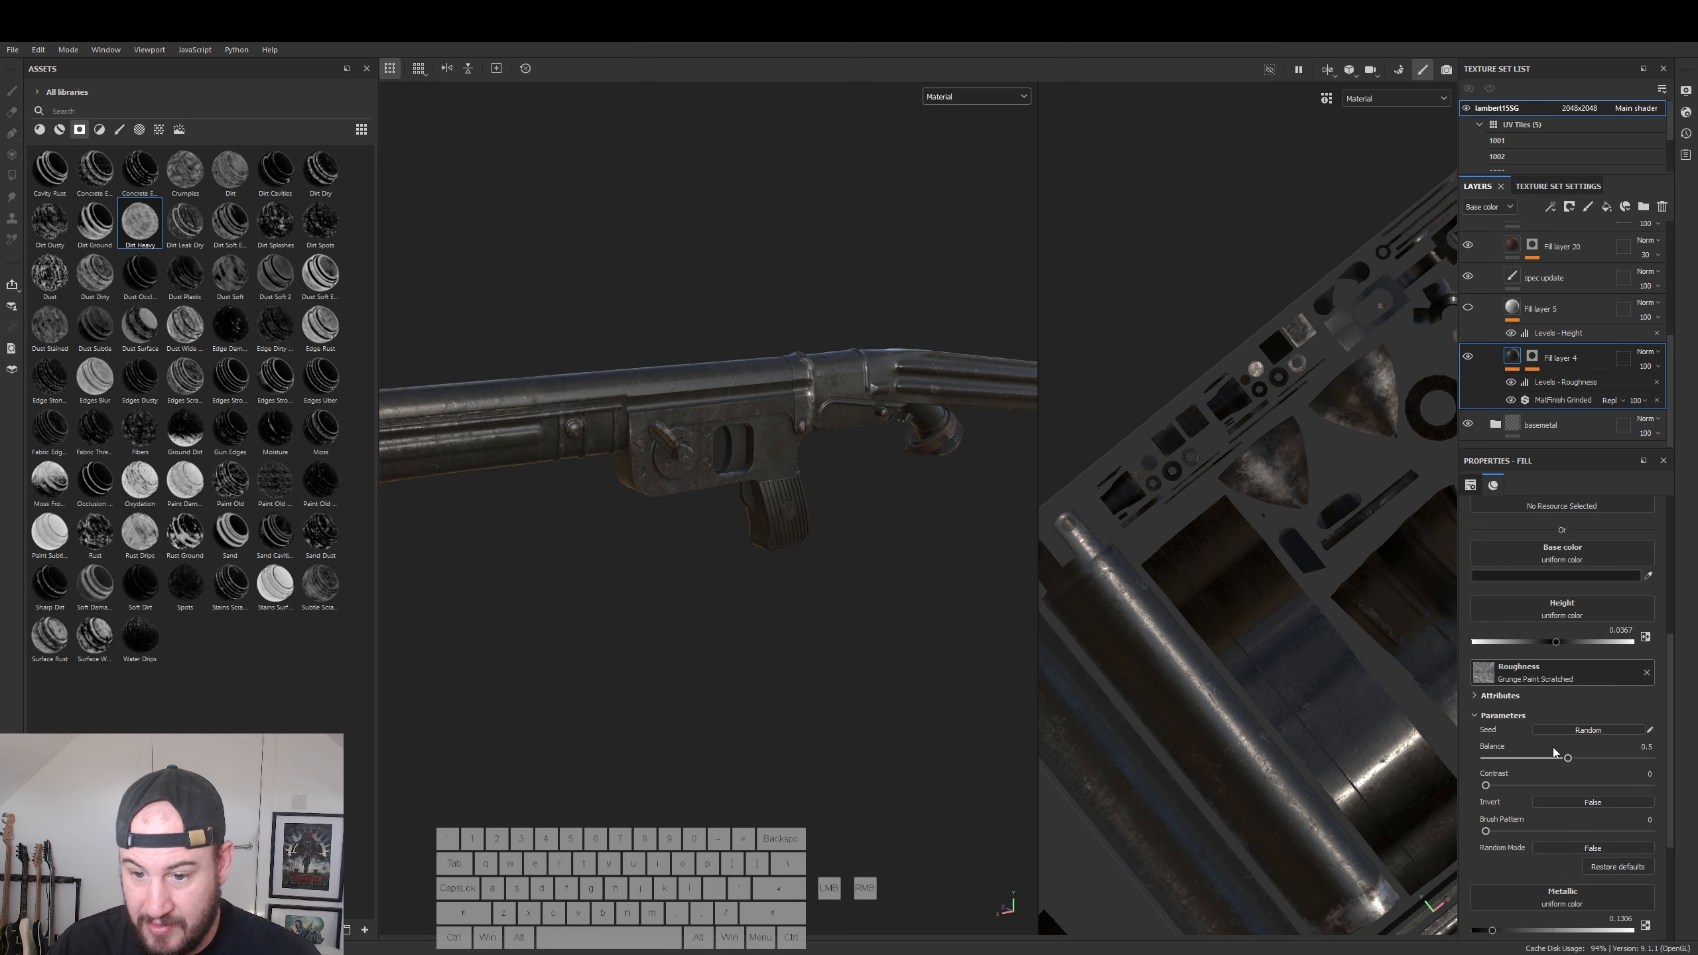
scroll(1579, 800, "up", 1)
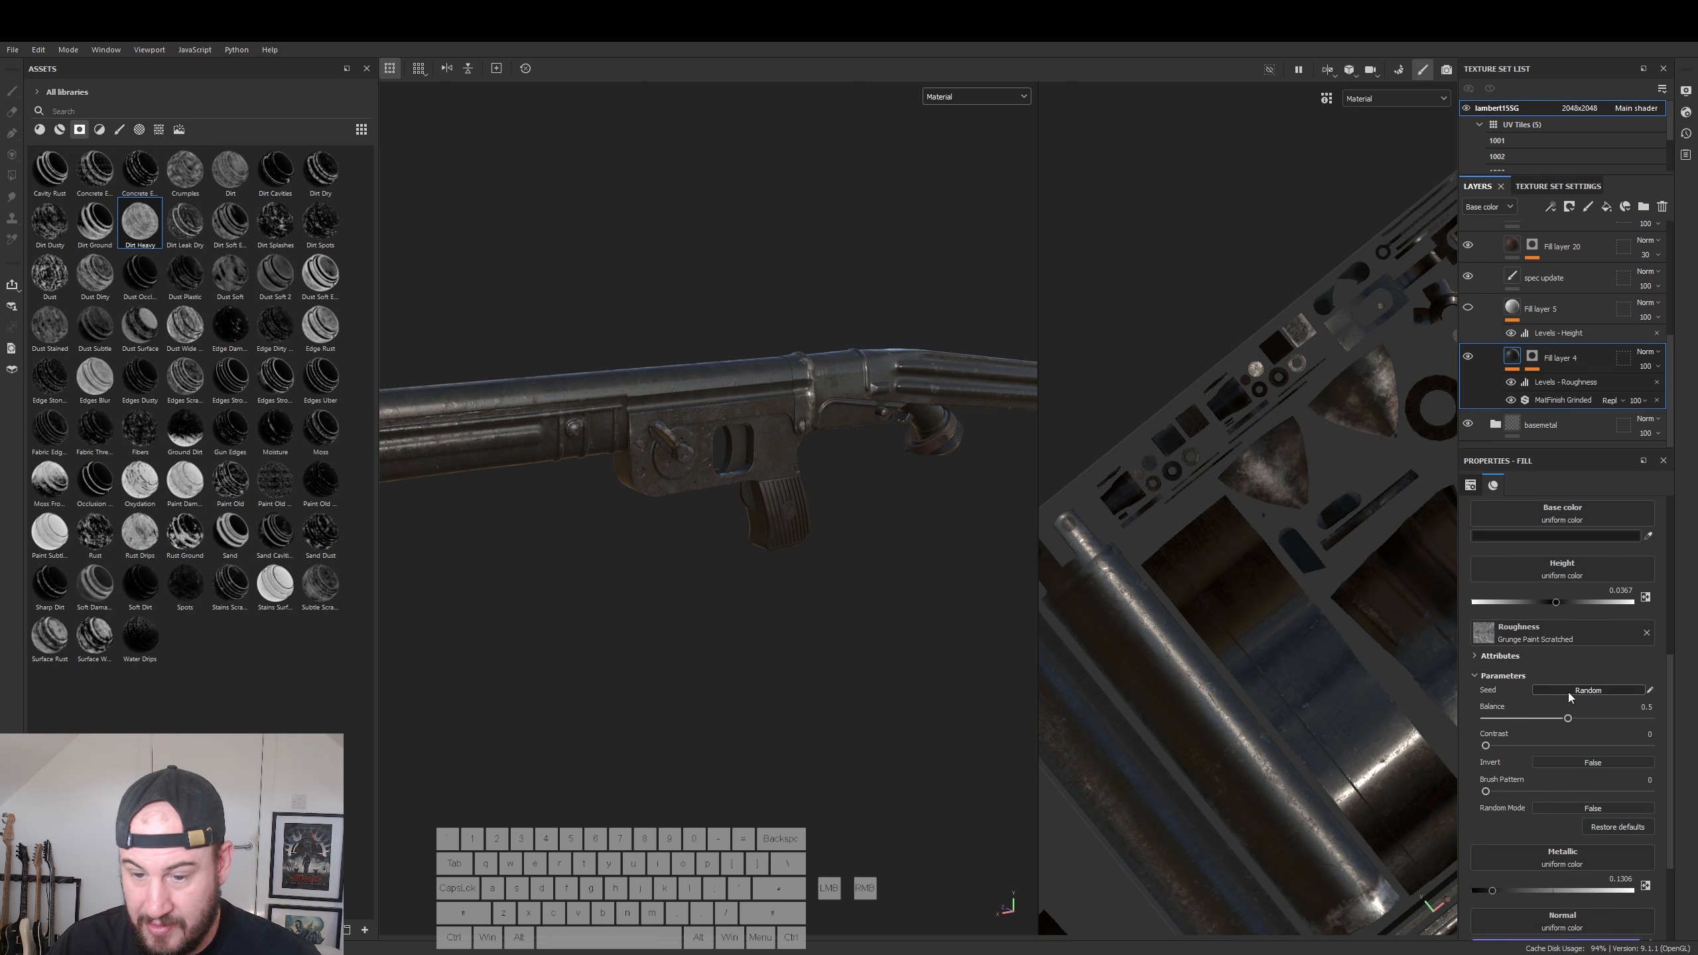
- Hide and show Fill layer 4 to check its effect on the gun's barrel housing
middle_click_drag(660, 511, 939, 513, "alt")
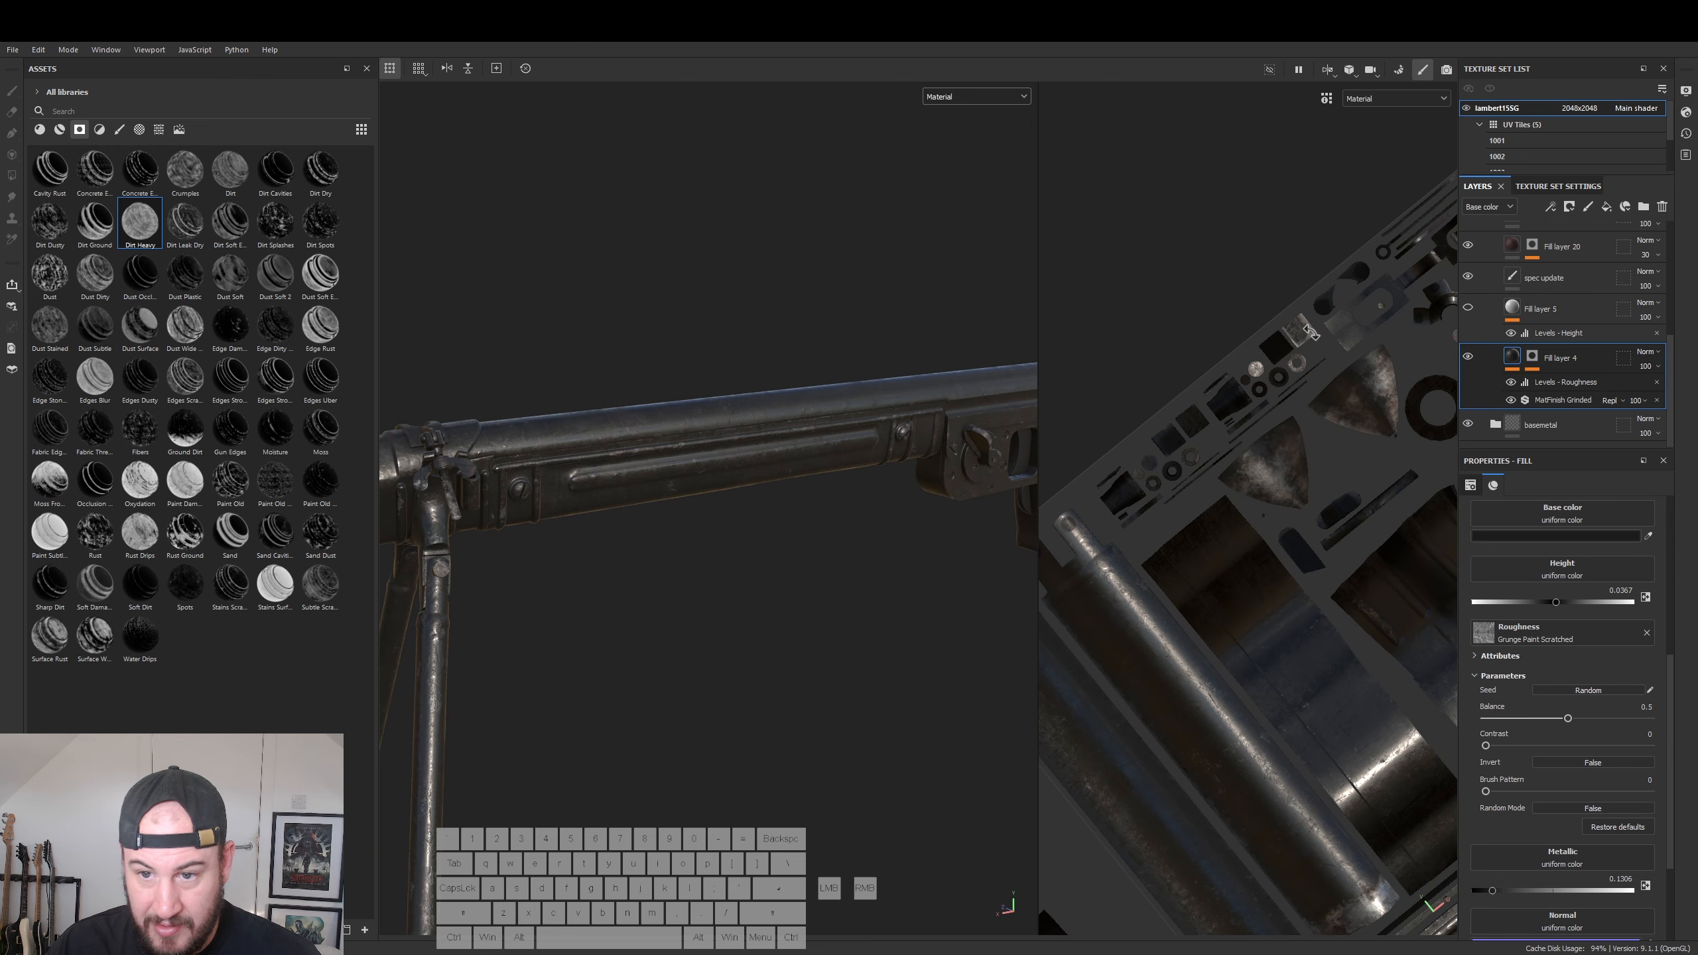
right_click_drag(857, 498, 889, 502, "alt")
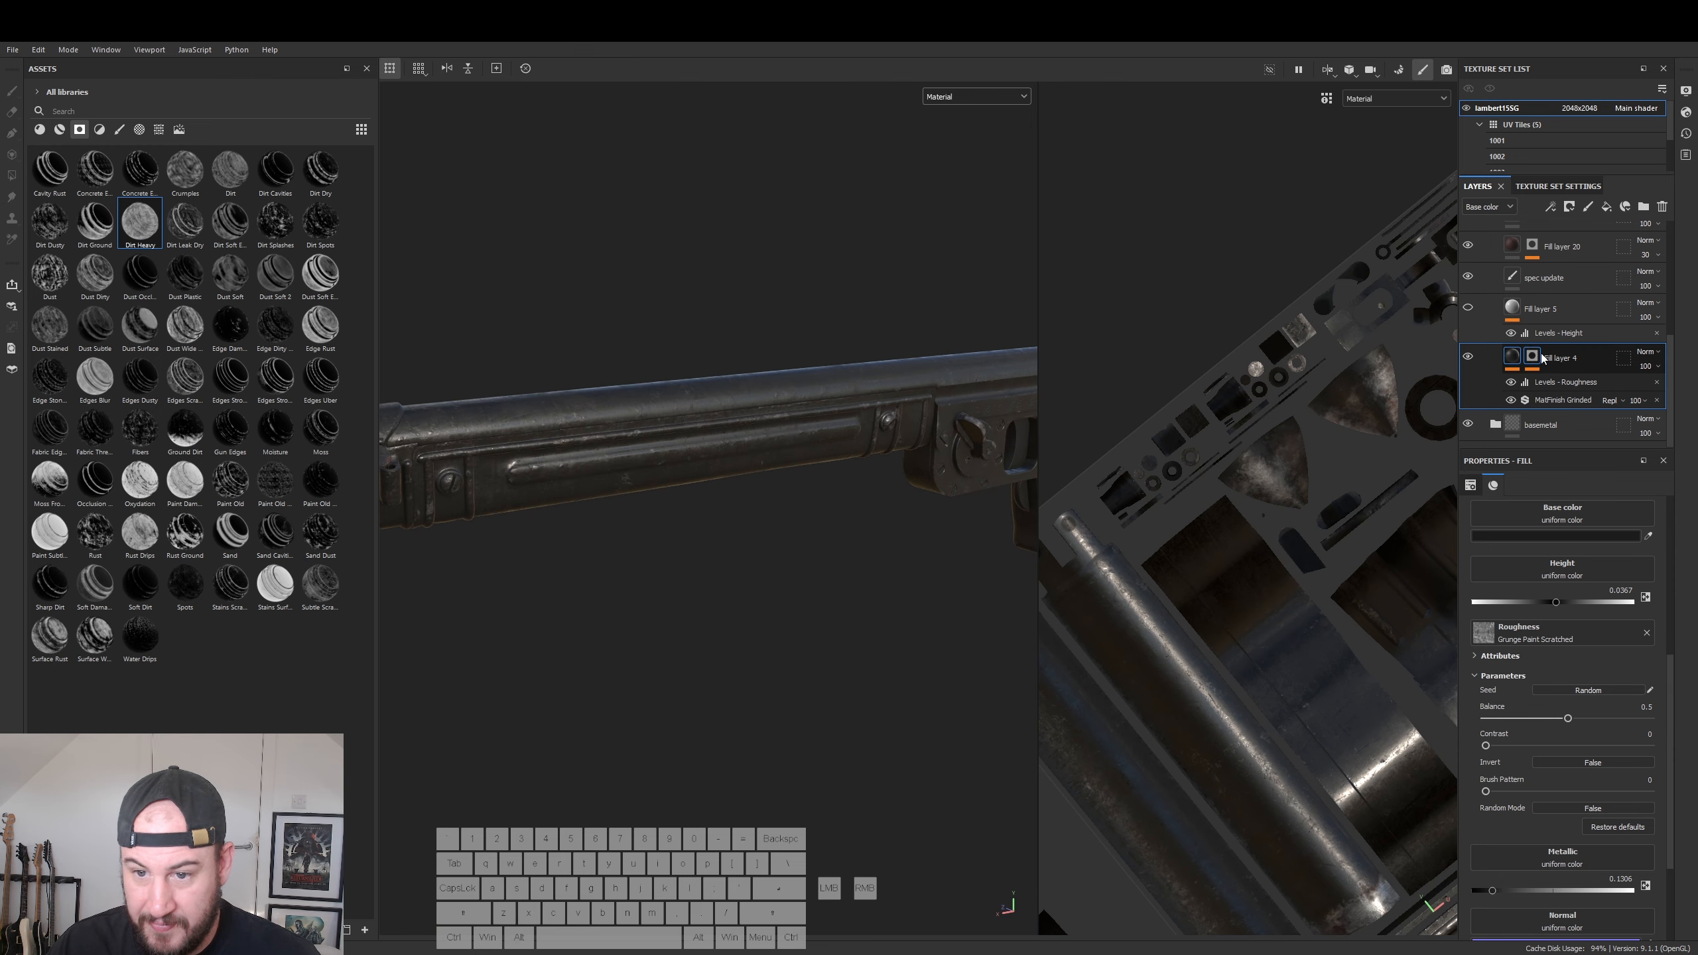
left_click(1467, 357)
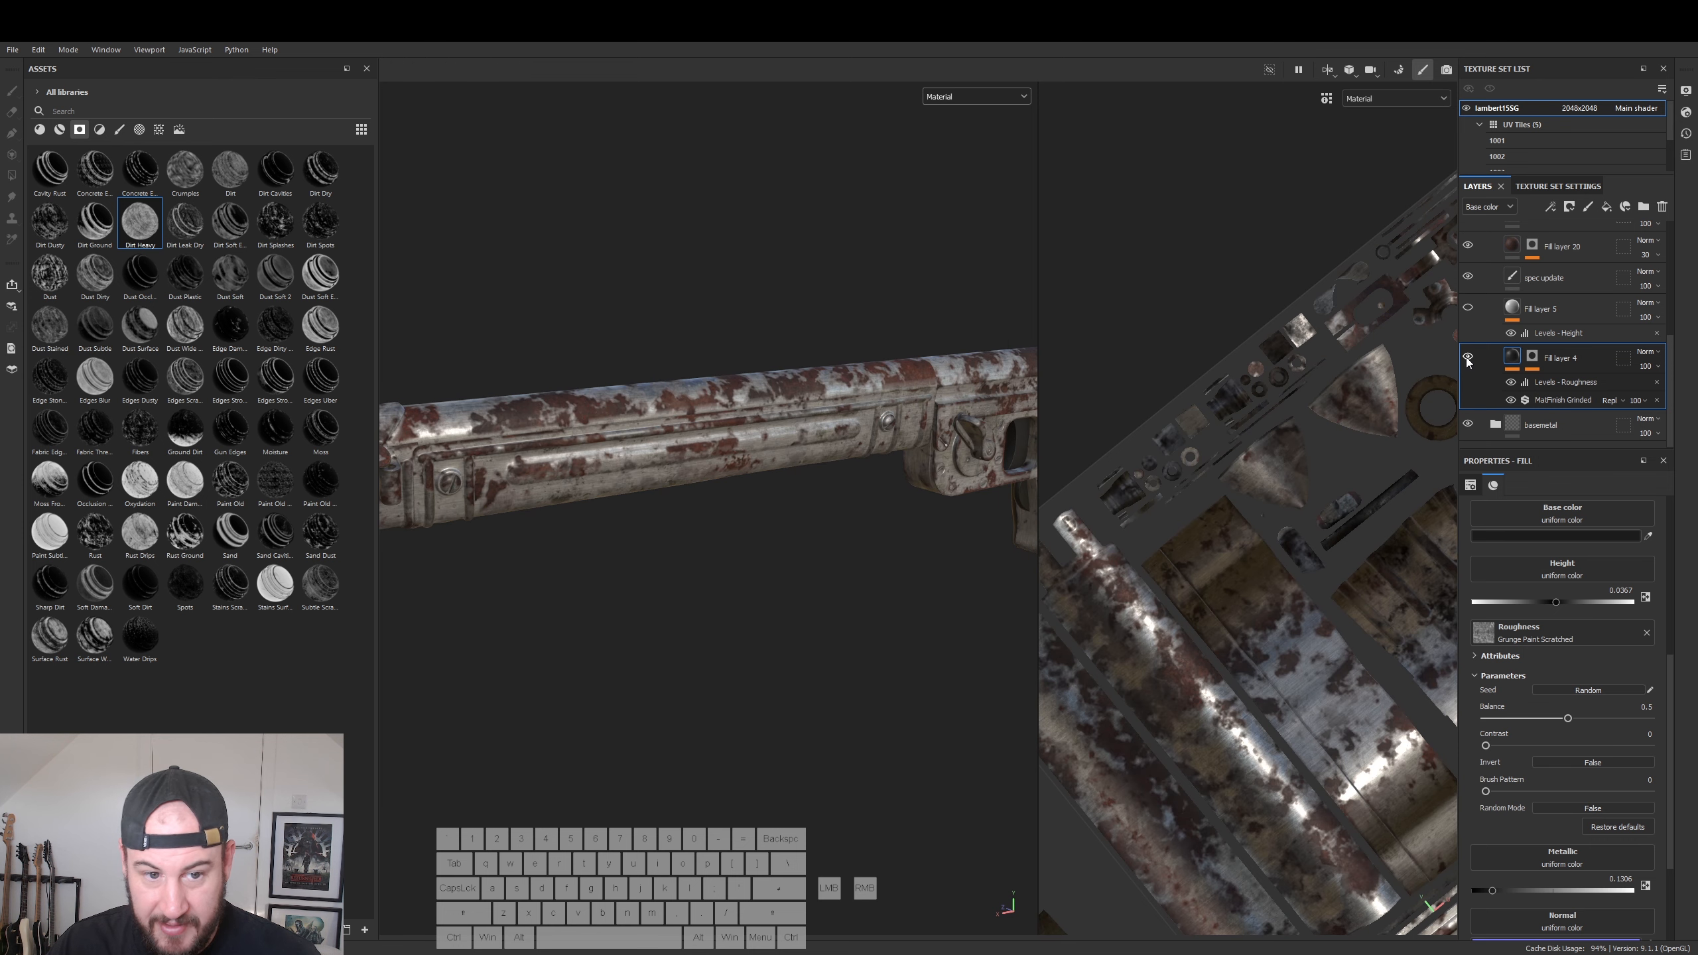
left_click(1468, 358)
- Set the midpoint of Fill layer 4's Levels - Roughness to 0.459 and check the gun's shine
left_click(1560, 382)
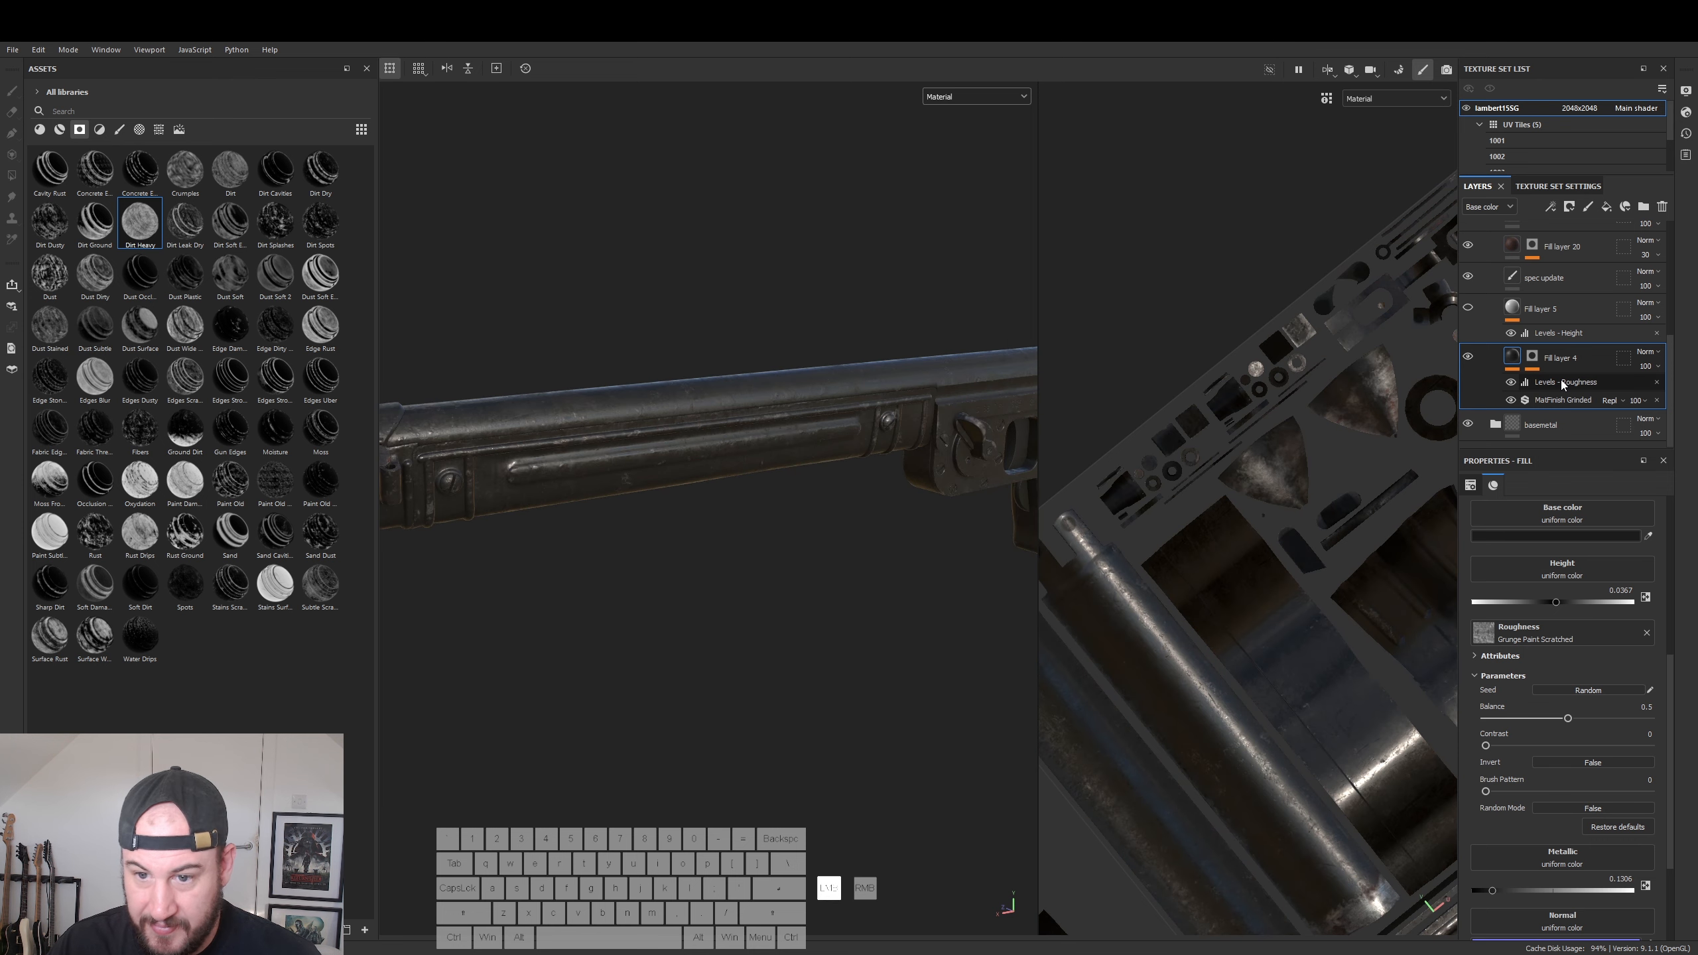
left_click_drag(815, 474, 853, 508, "alt")
mouse_move(1500, 539)
left_mouse_down()
mouse_move(1478, 539)
mouse_move(1513, 542)
left_mouse_up()
left_click_drag(956, 486, 831, 467, "alt")
right_click_drag(831, 466, 879, 531, "alt")
left_click_drag(879, 532, 720, 520, "alt")
right_click_drag(720, 520, 1102, 559, "alt")
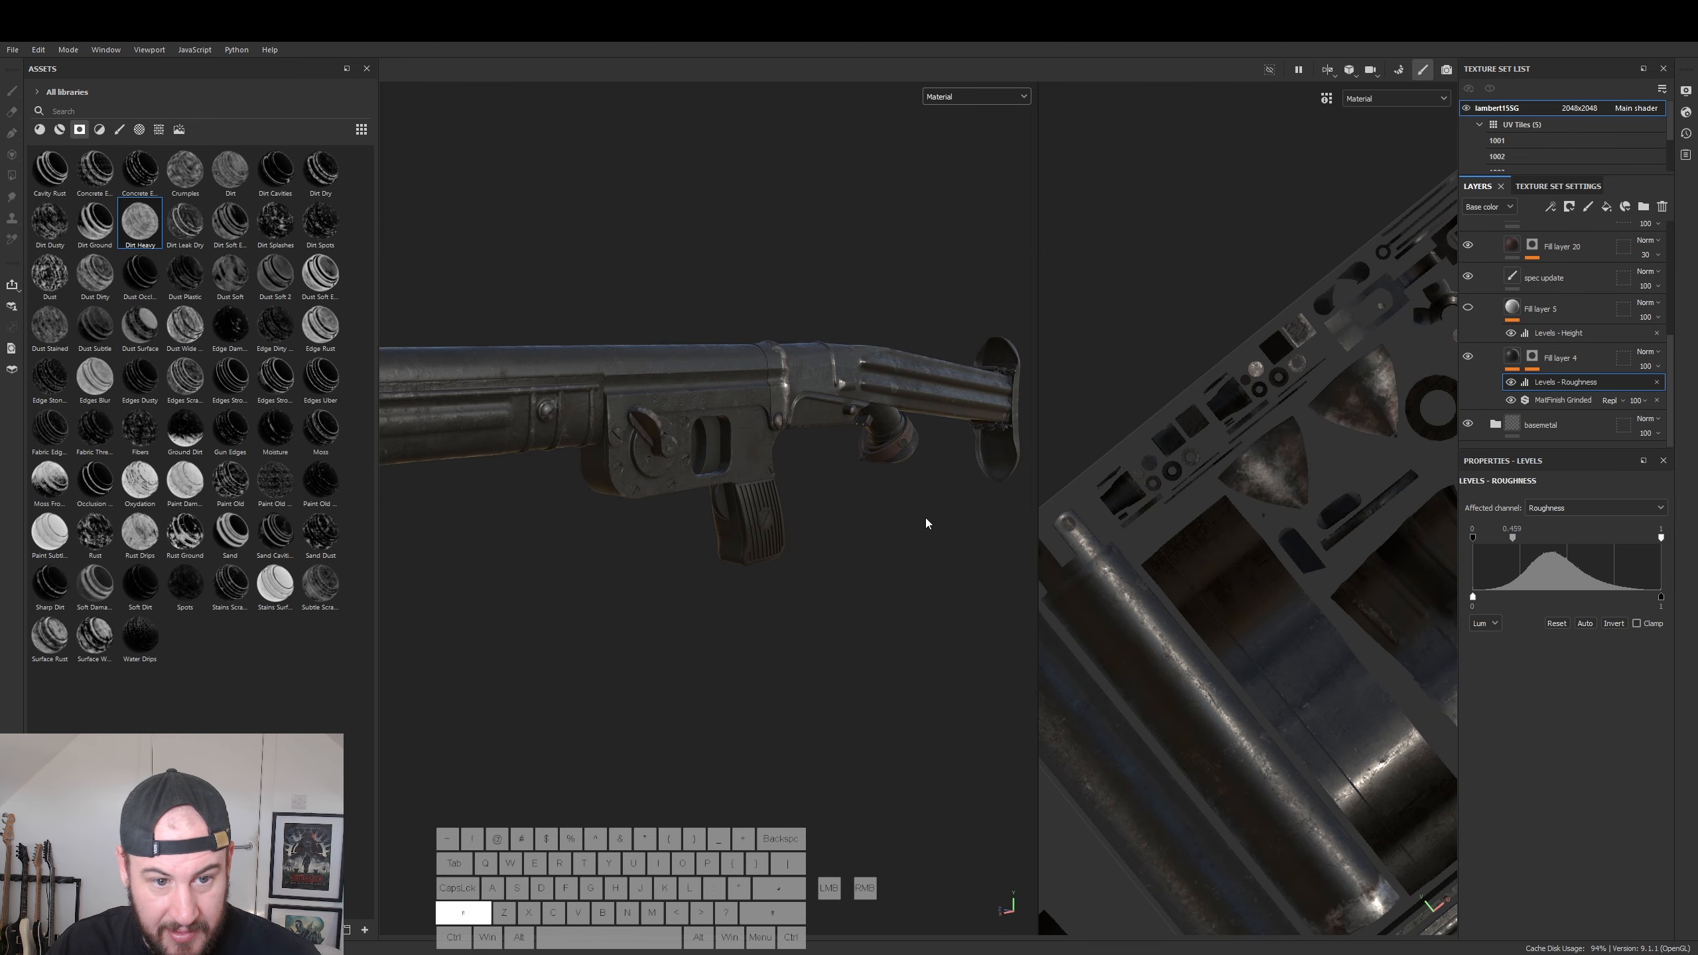
- Rotate the environment lighting and check the adjusted metal finish in an Iray render of the whole gun
mouse_move(857, 528)
right_mouse_down("shift")
mouse_move(773, 544)
mouse_move(849, 576)
right_mouse_up("shift")
left_click_drag(850, 576, 969, 515, "alt")
left_click(1447, 71)
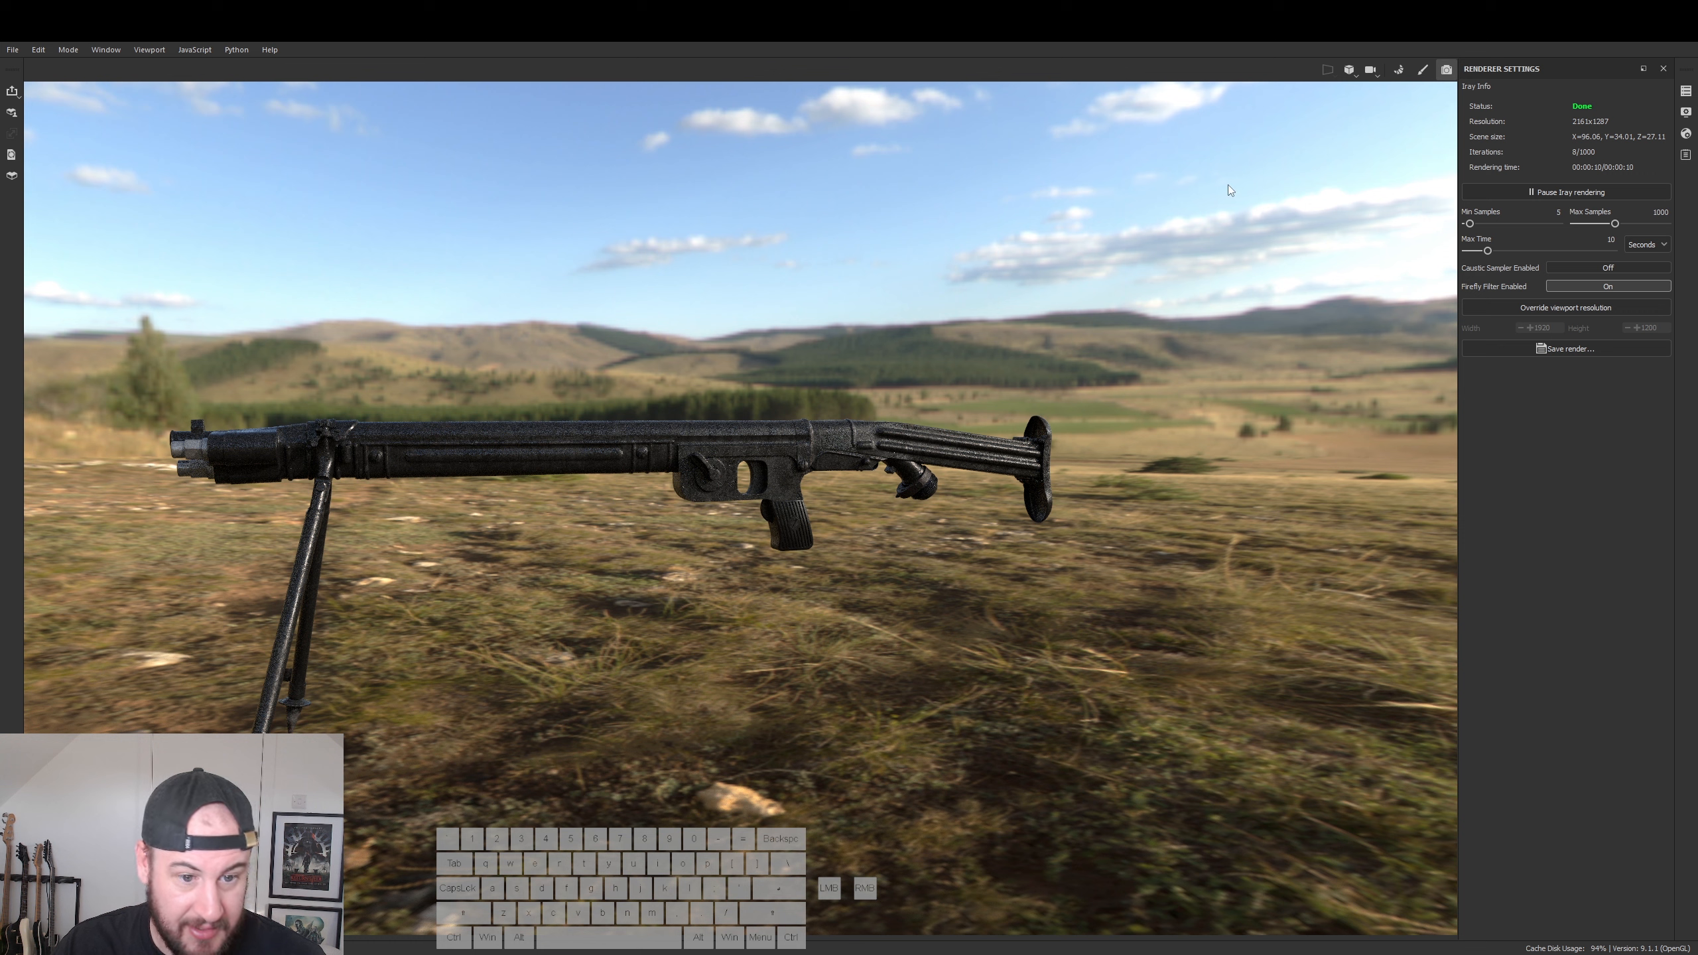
left_click(1423, 70)
- Check the metal around the muzzle and bipod, and collapse the PaintedParts group in the layer stack
left_click_drag(769, 488, 702, 469, "alt")
right_click_drag(702, 468, 836, 509, "alt")
scroll(1505, 261, "up", 8)
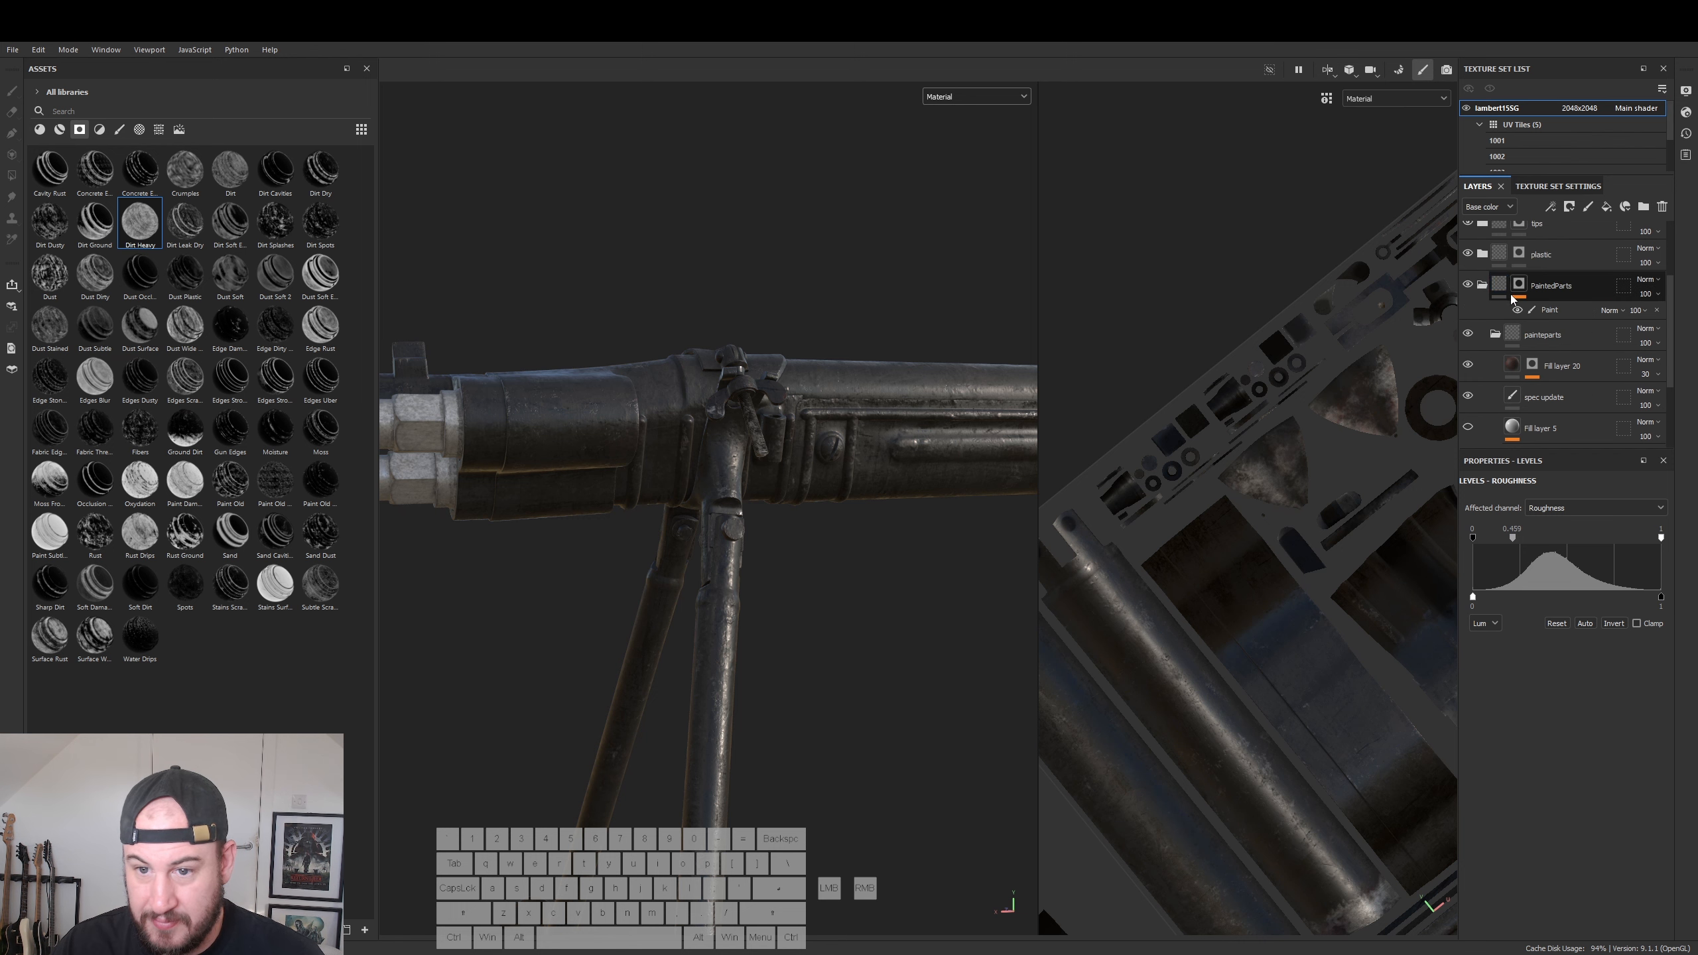
left_click(1483, 392)
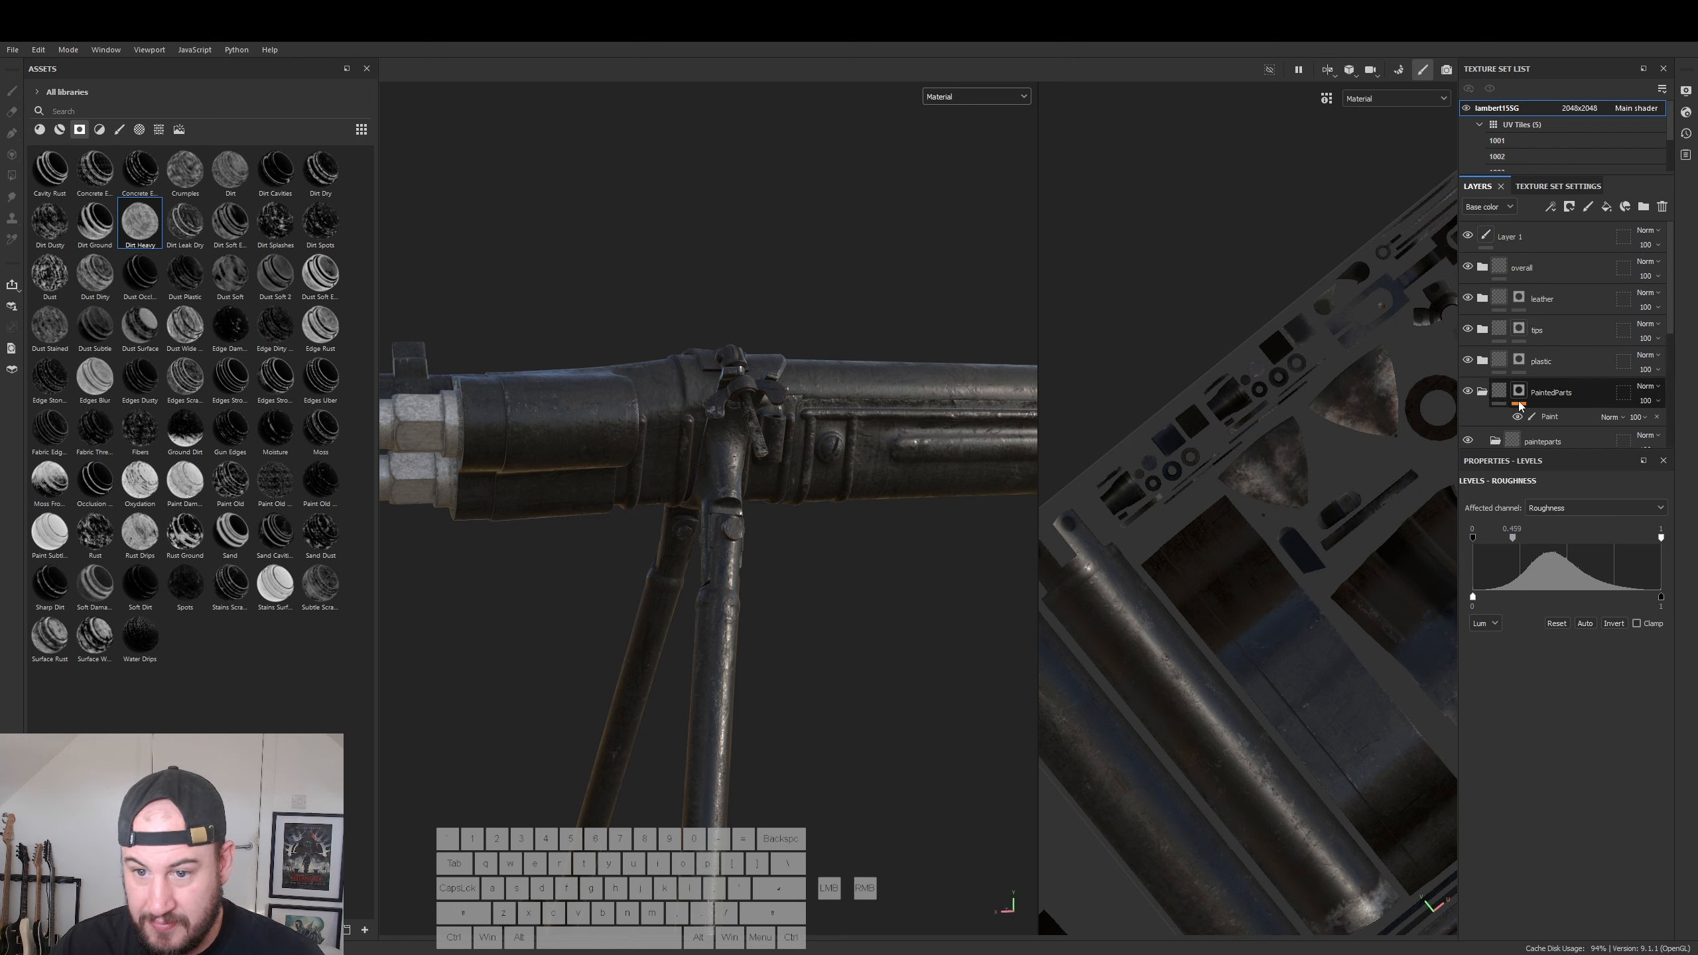
- Open the basemetal and rust groups and toggle Fill layers 17, 16 and 3 to examine their effect on the muzzle
scroll(1499, 321, "down", 3)
left_click(1496, 283)
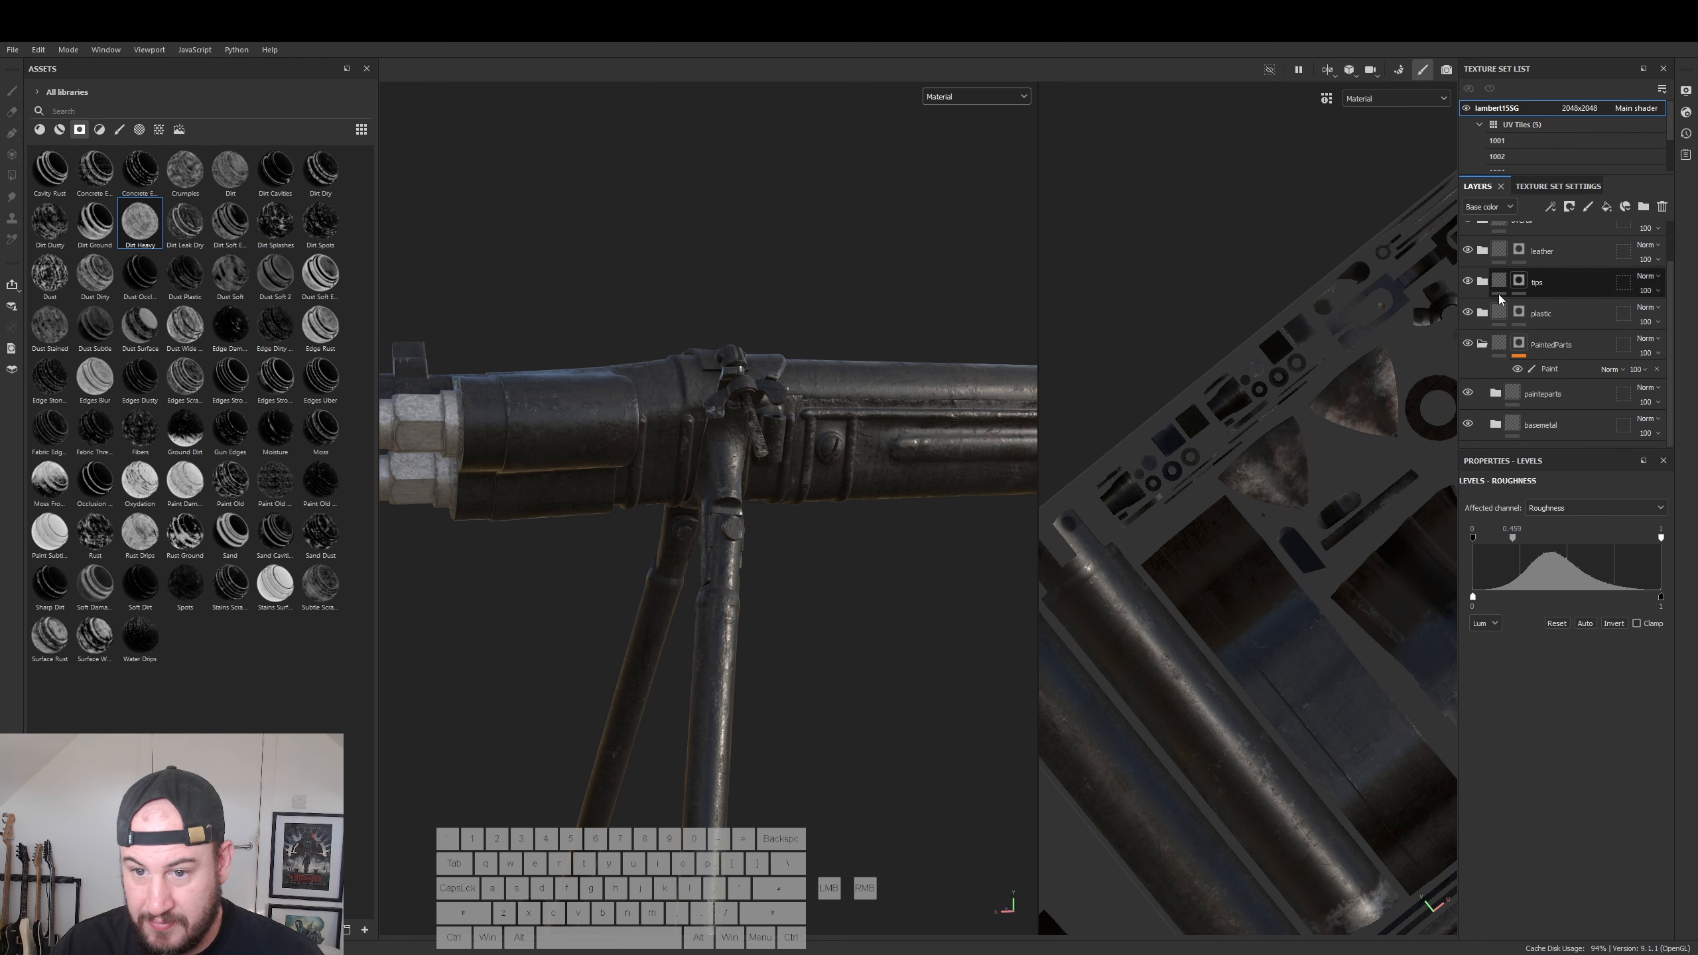
scroll(1537, 402, "up", 1)
scroll(1551, 415, "down", 5)
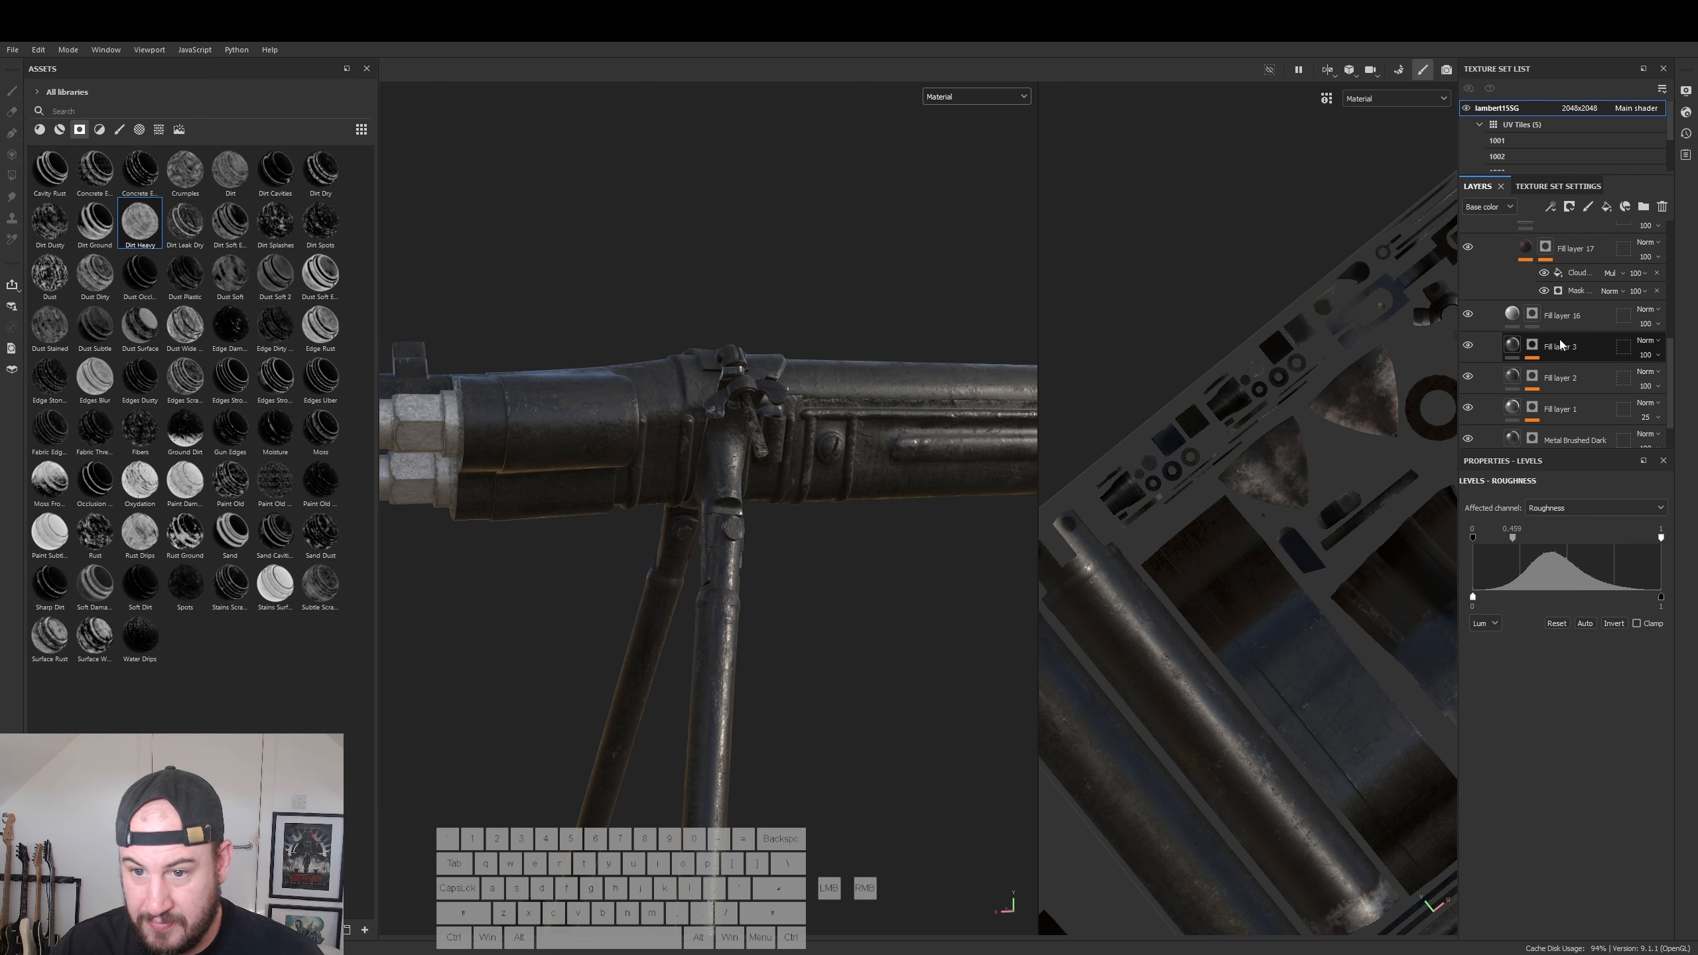
scroll(1561, 344, "up", 2)
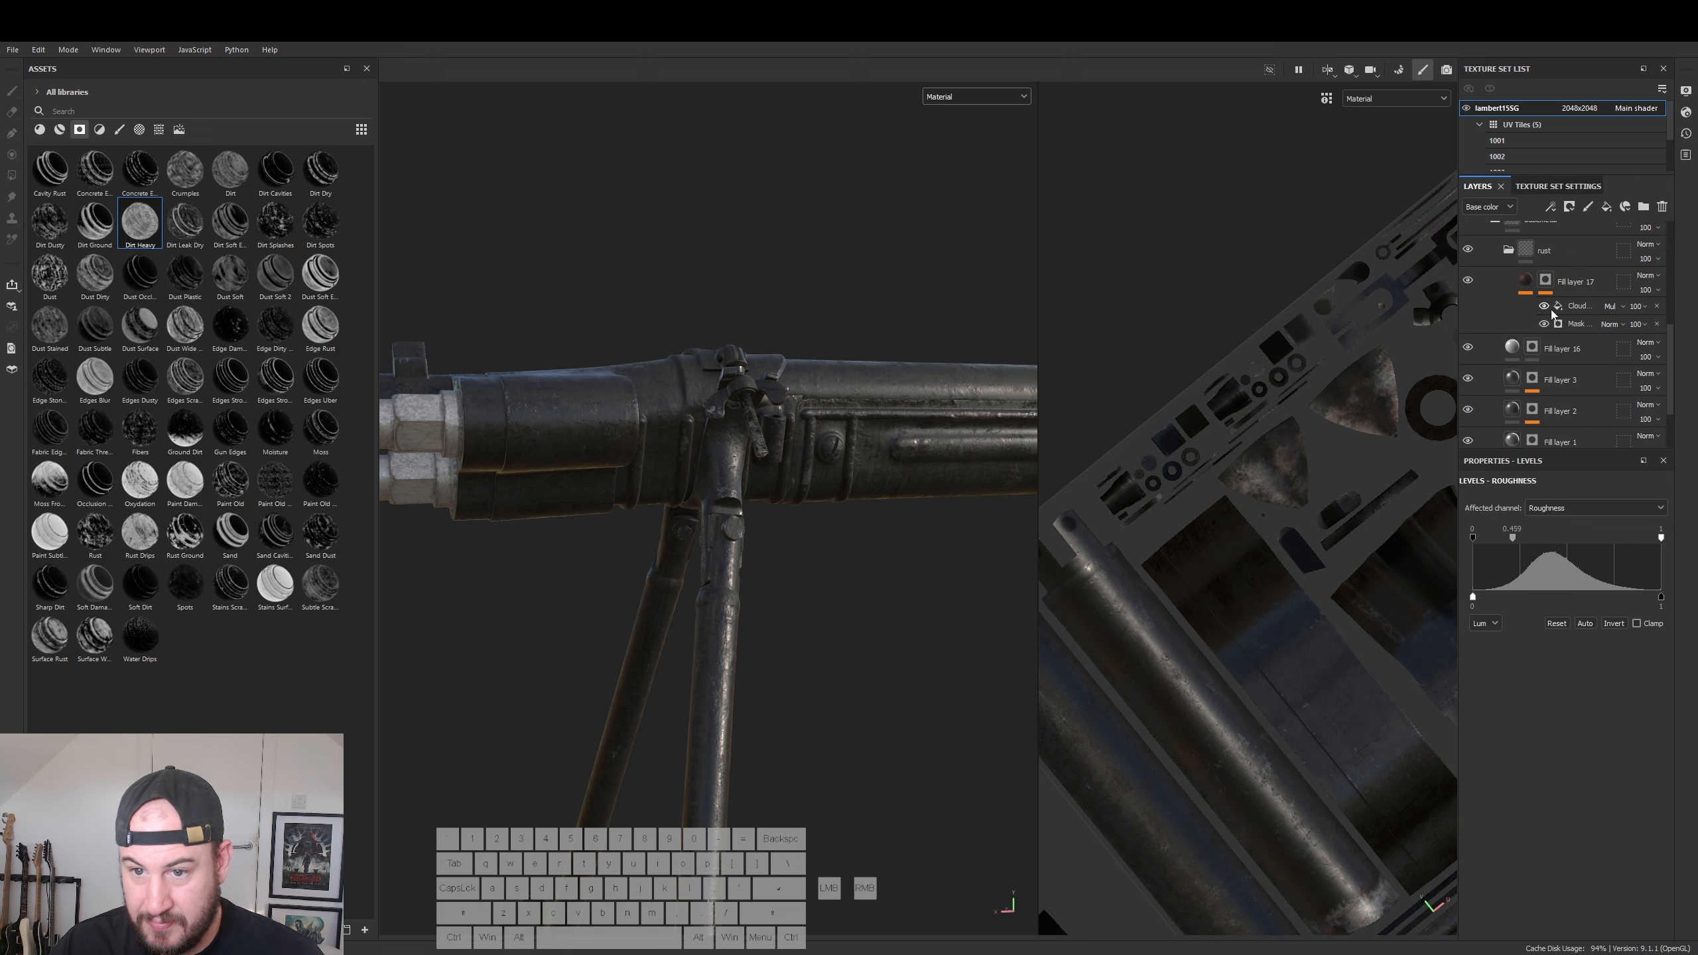
left_click_drag(955, 448, 896, 552, "alt")
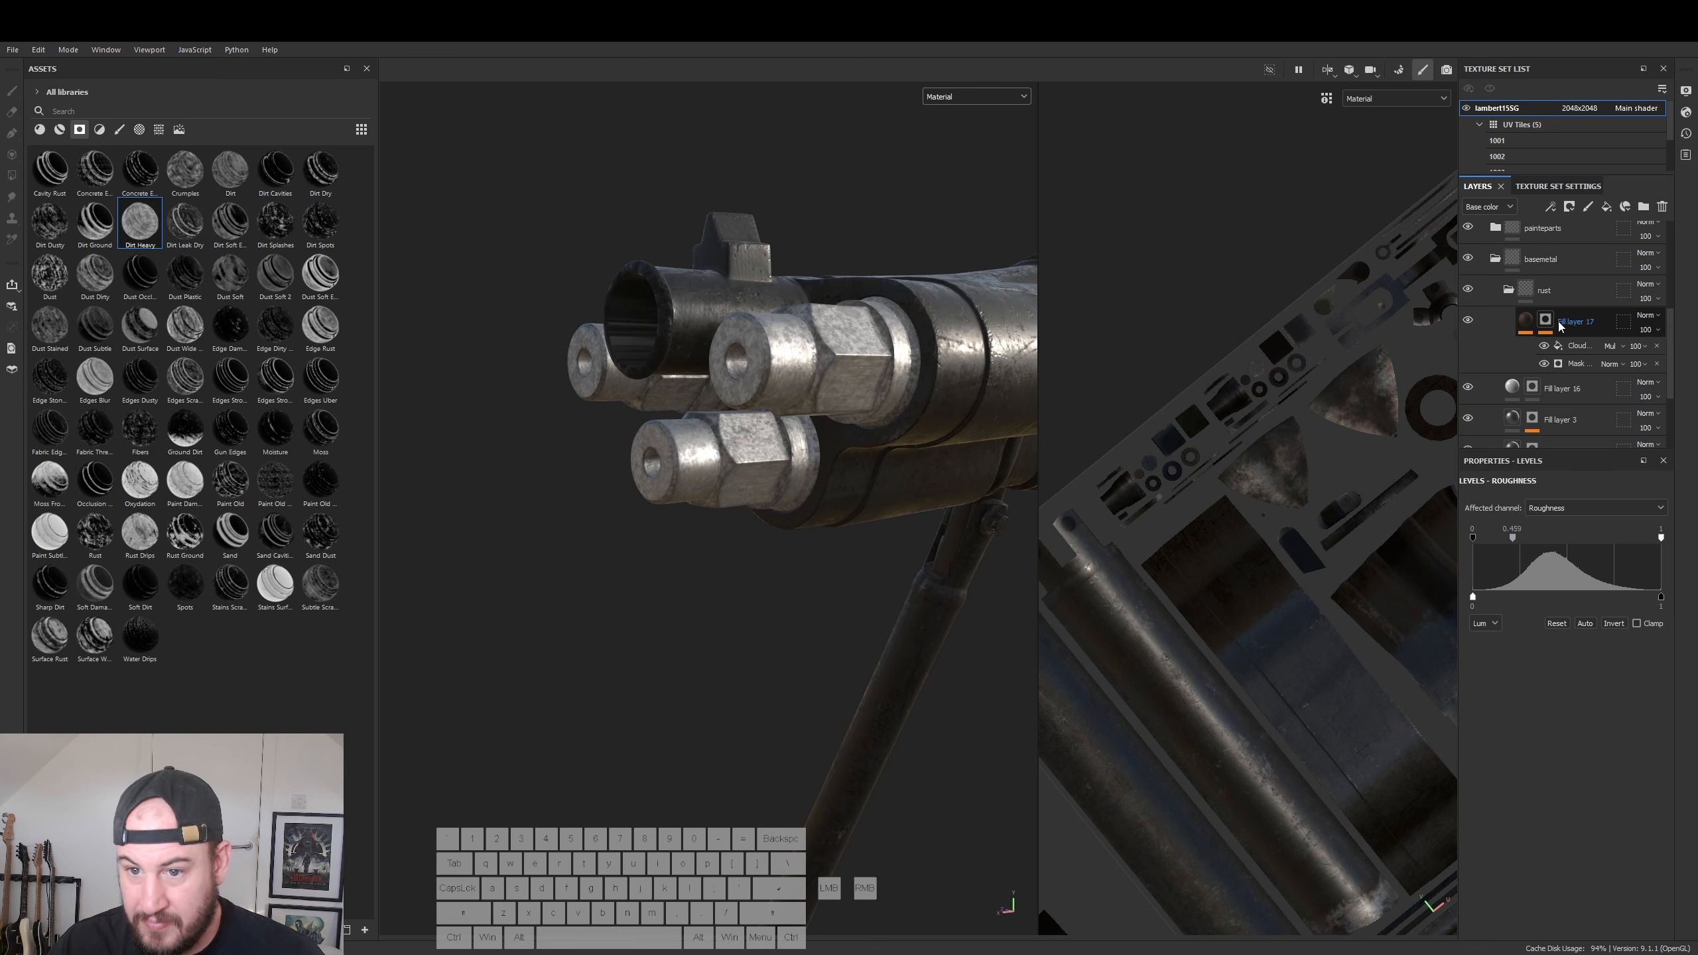
left_click(1468, 322)
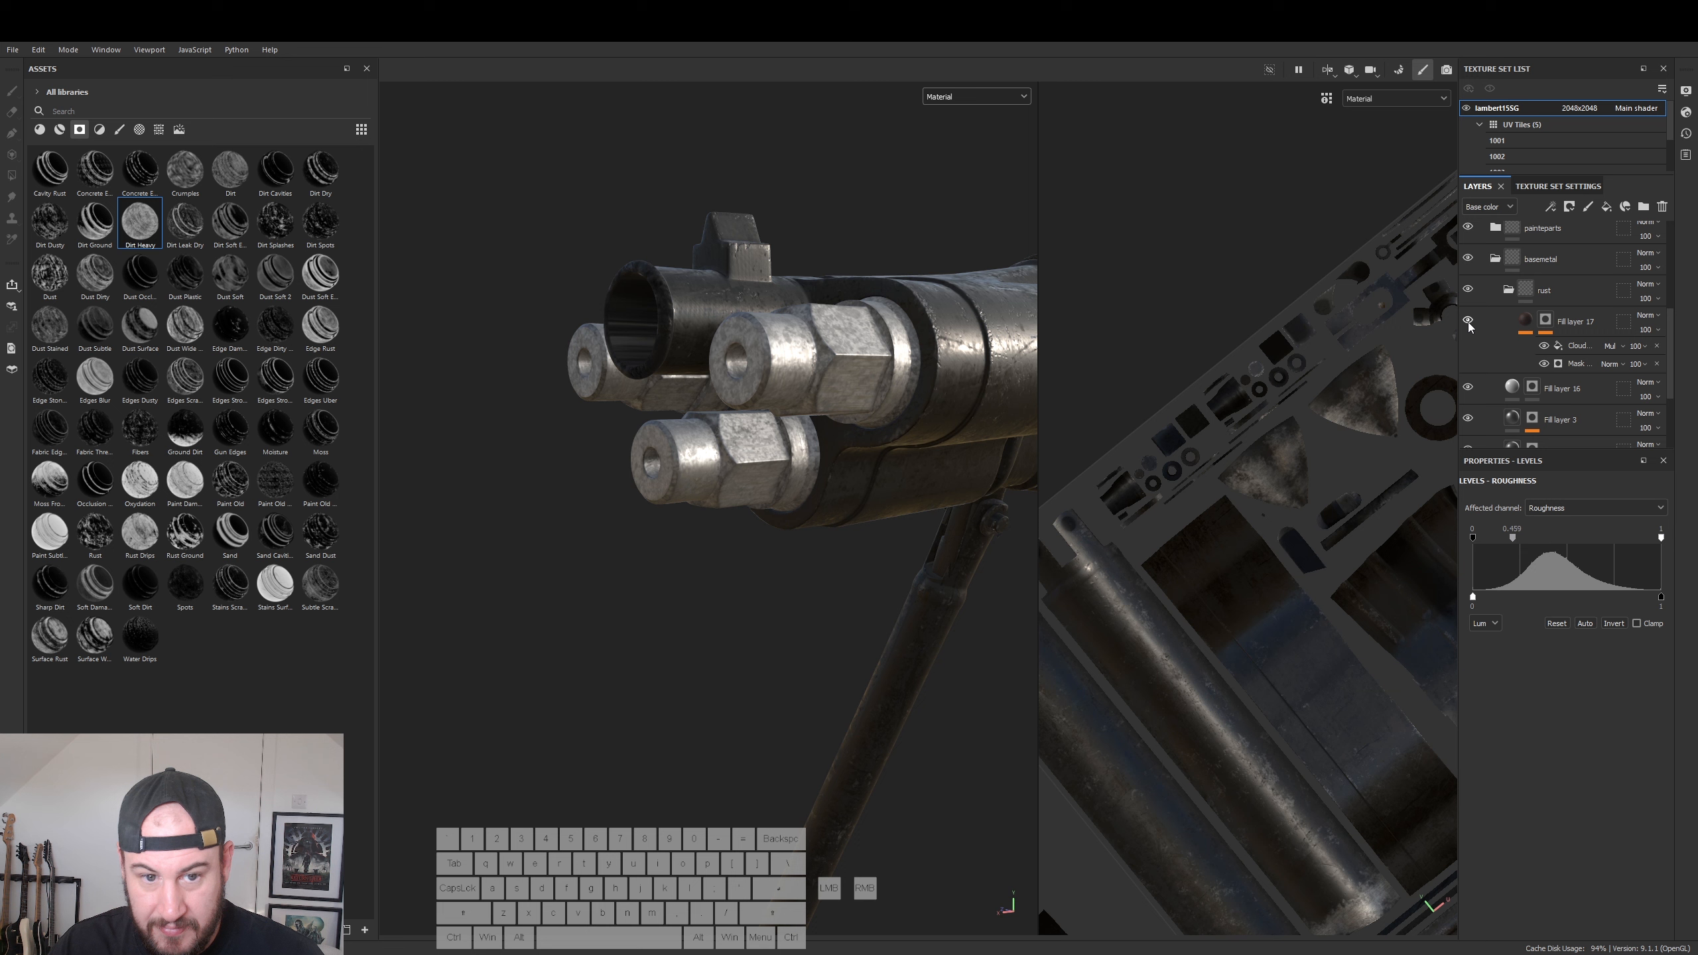
left_click(1468, 389)
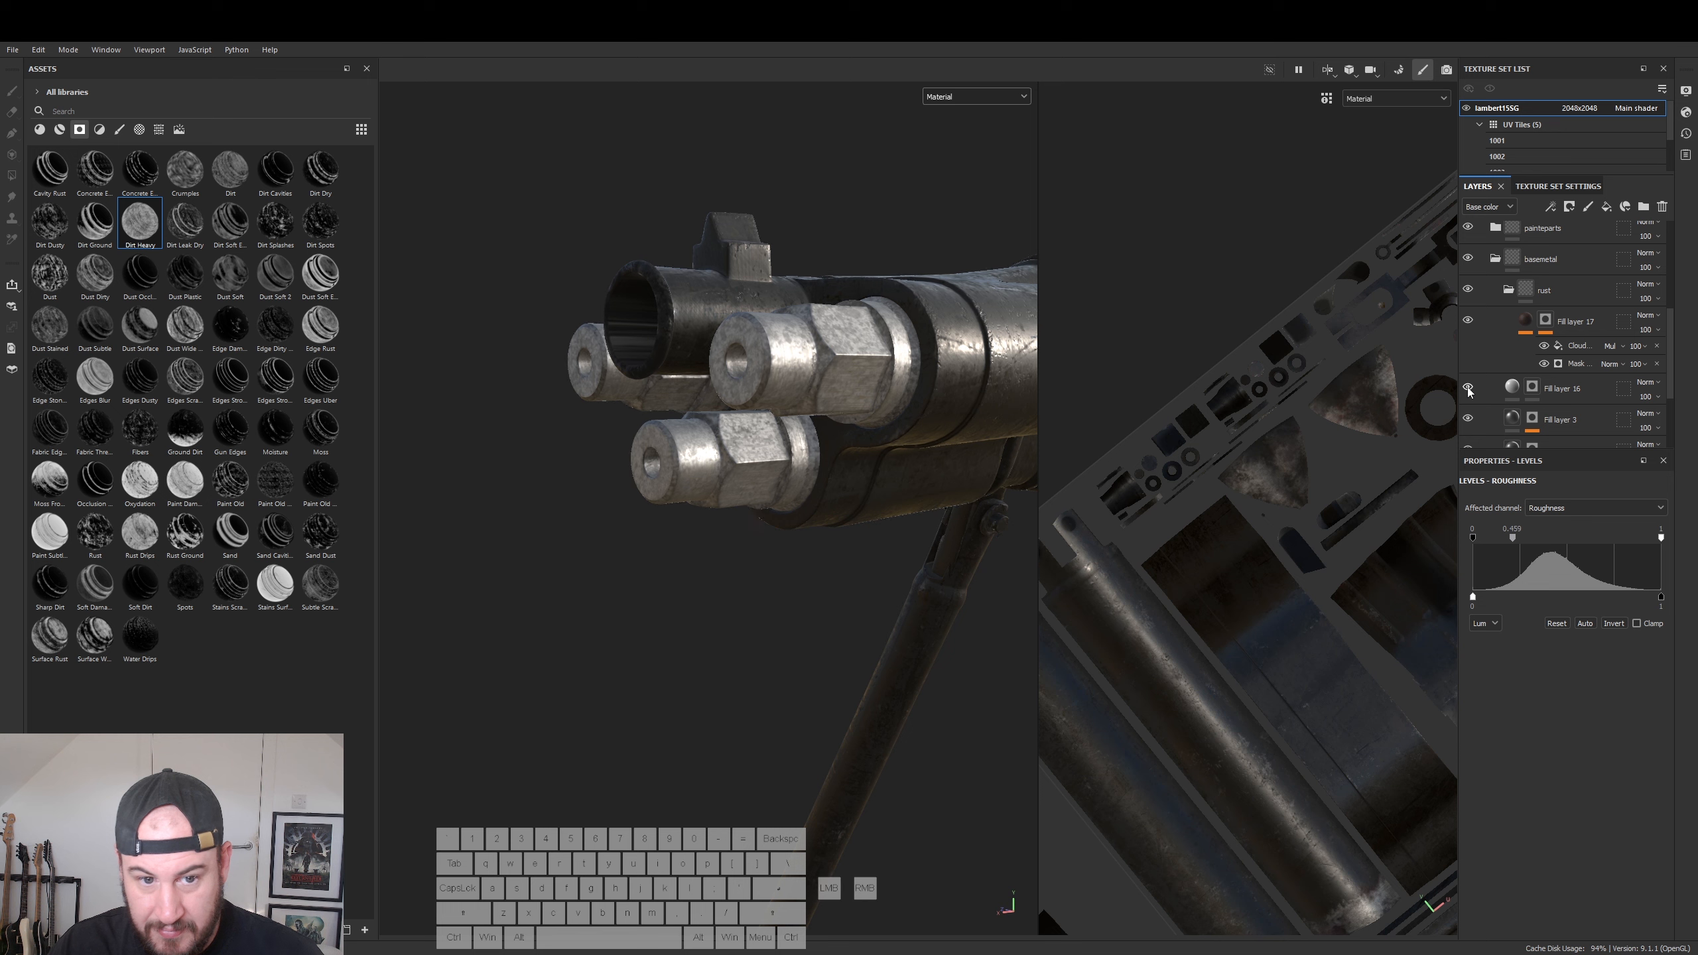
left_click(1468, 420)
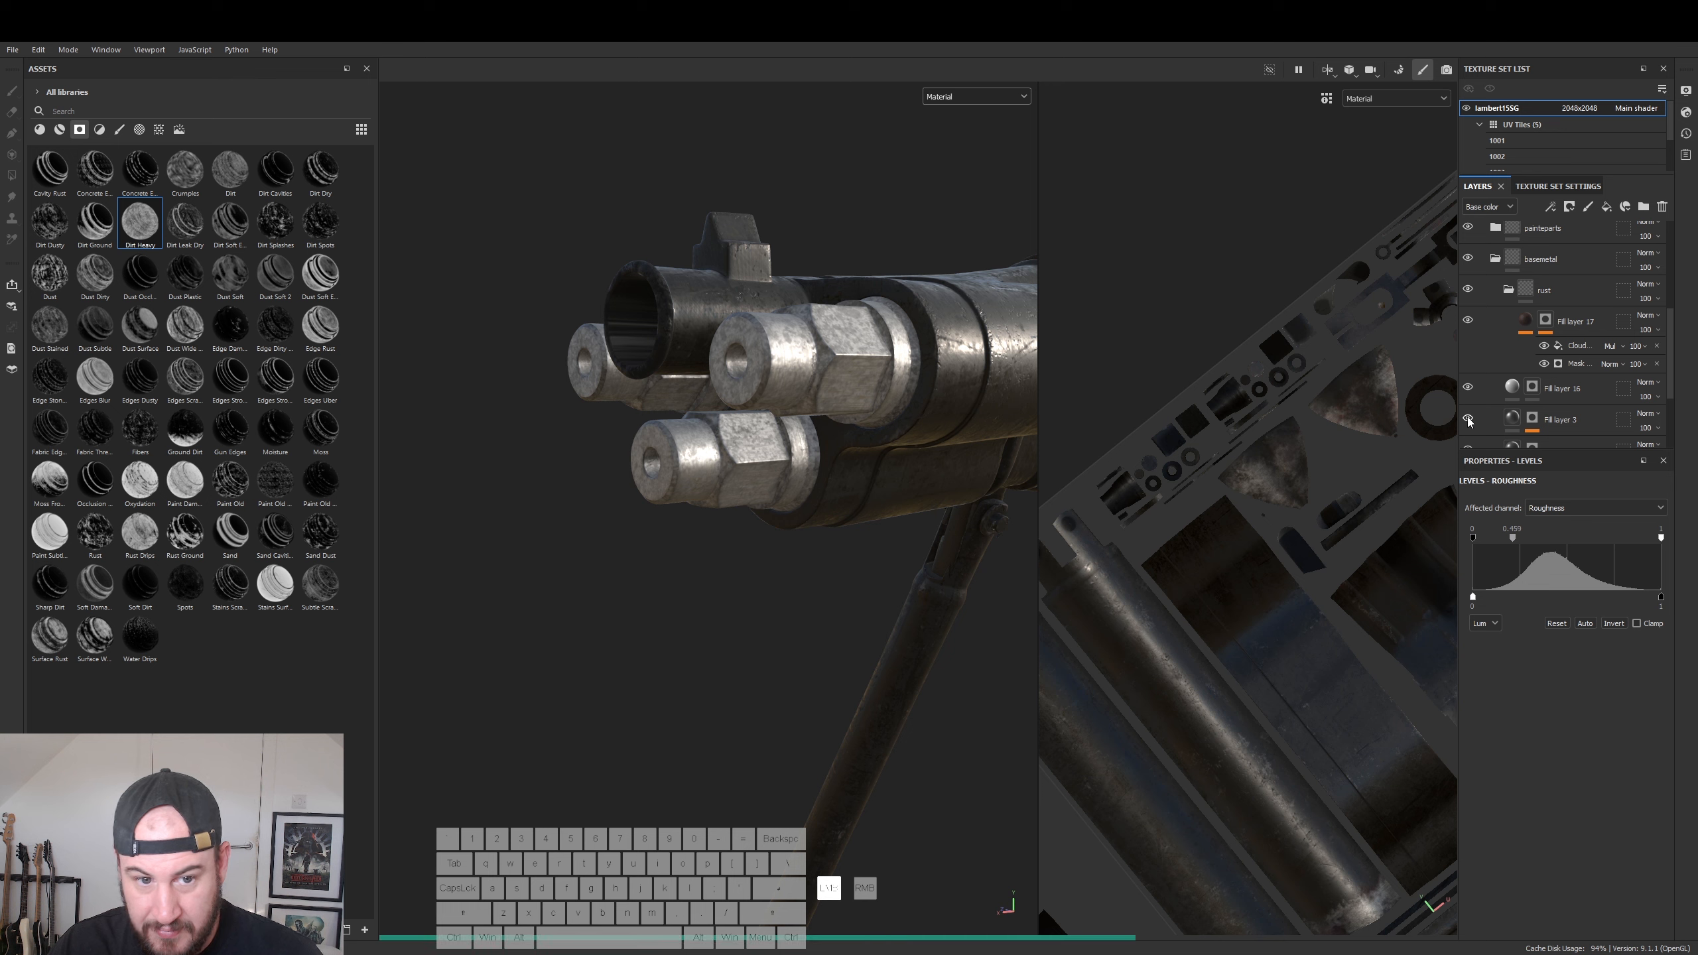
- Examine Fill layer 3's material settings and inspect the muzzle nozzles from several angles
left_click(1513, 419)
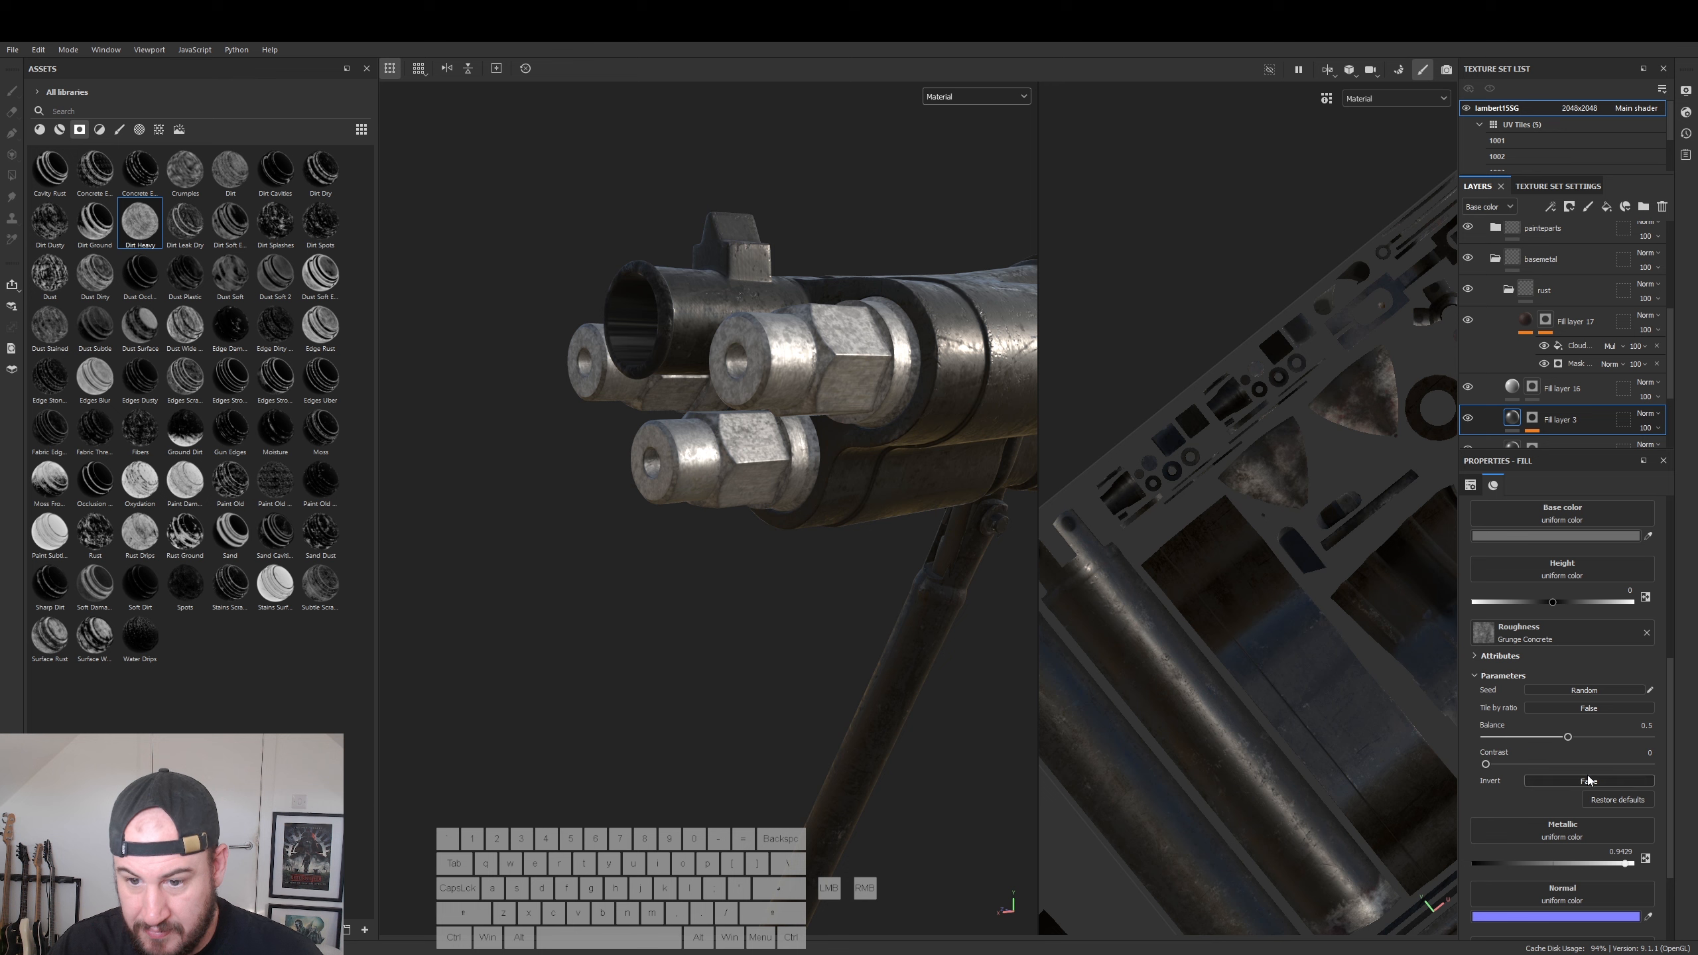
scroll(1553, 680, "down", 3)
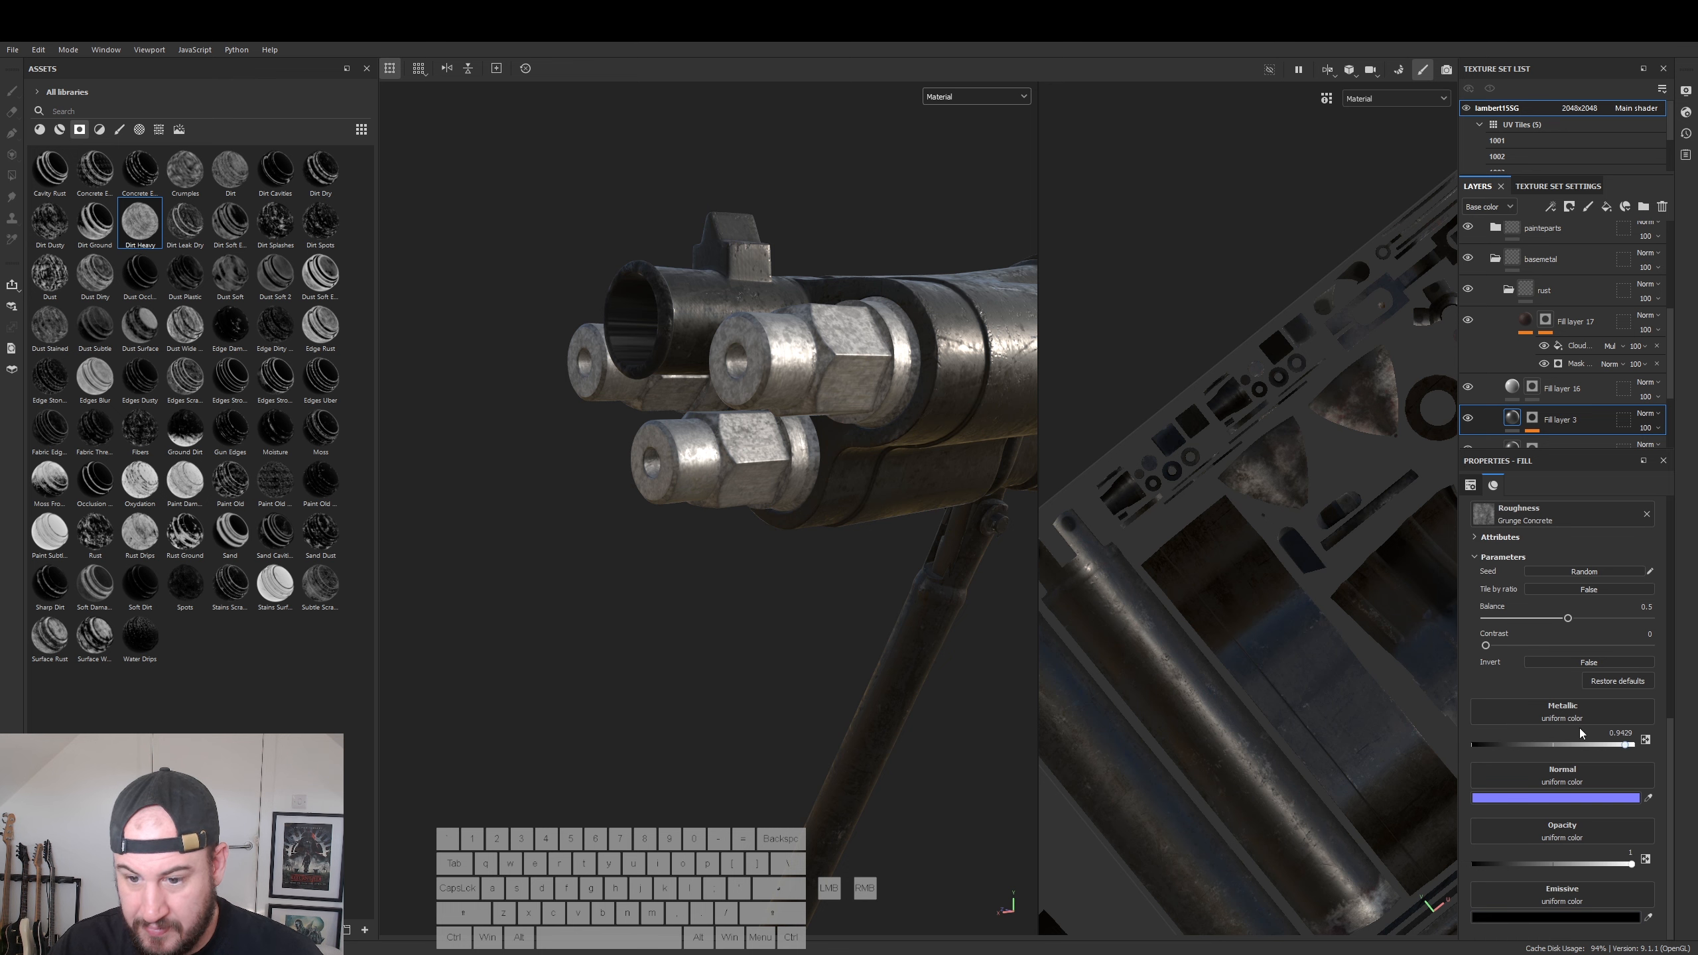
left_click_drag(846, 614, 821, 671, "alt")
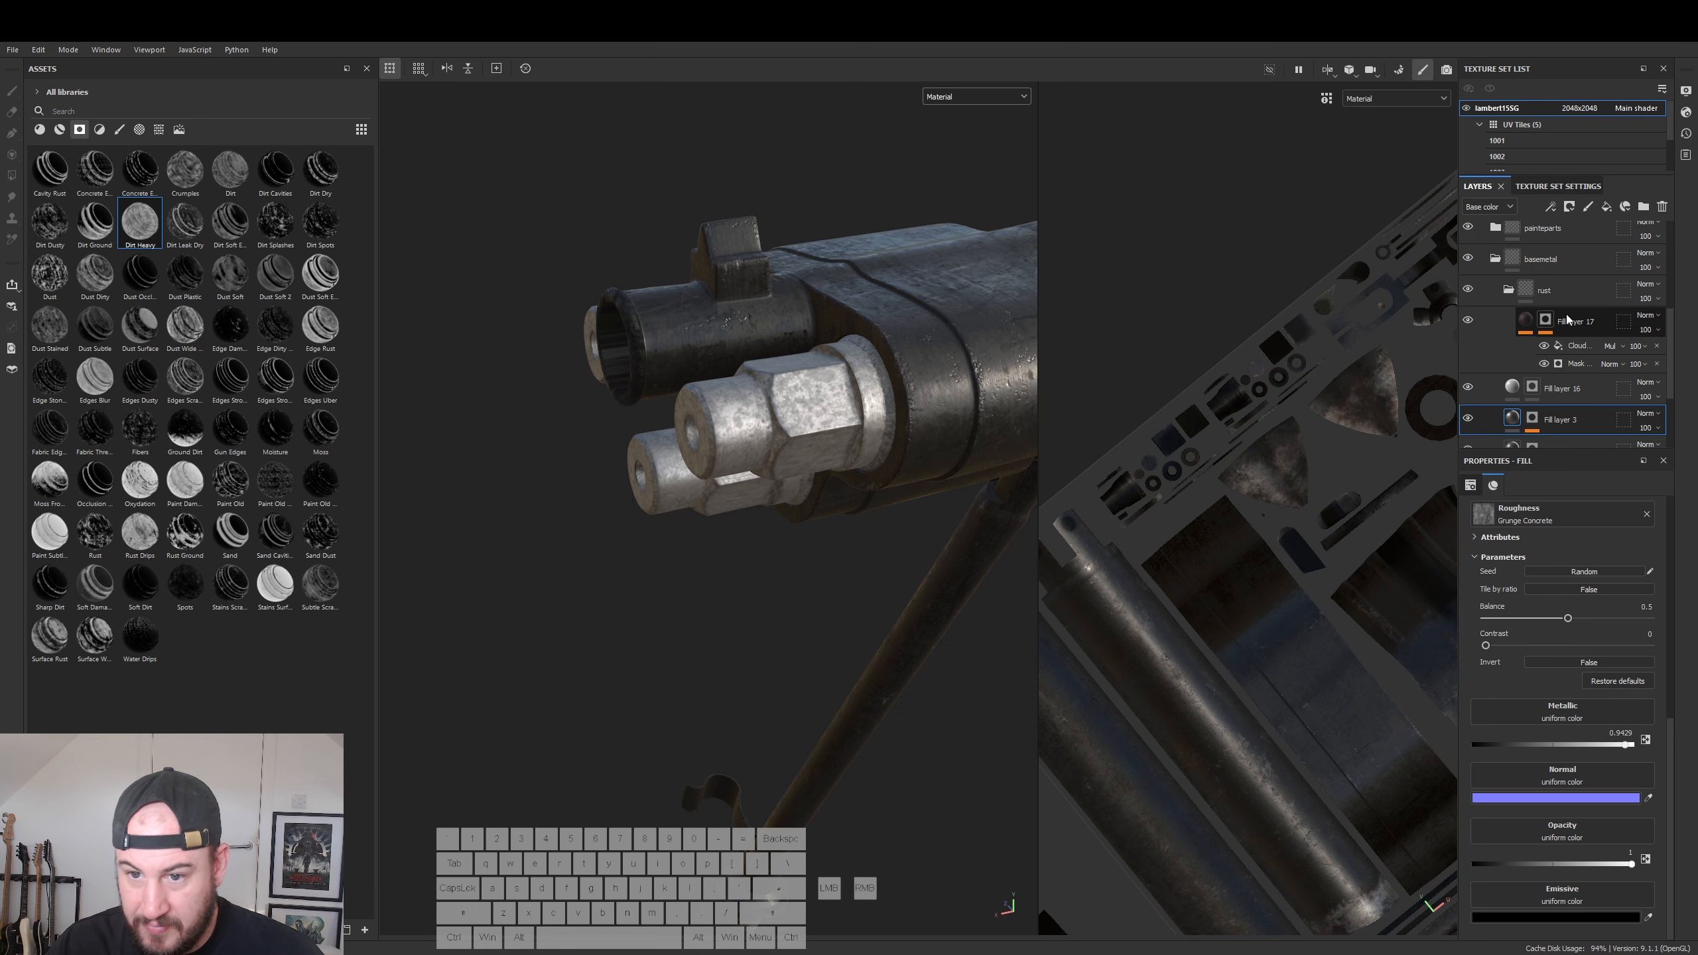
left_click_drag(789, 610, 1165, 502, "alt")
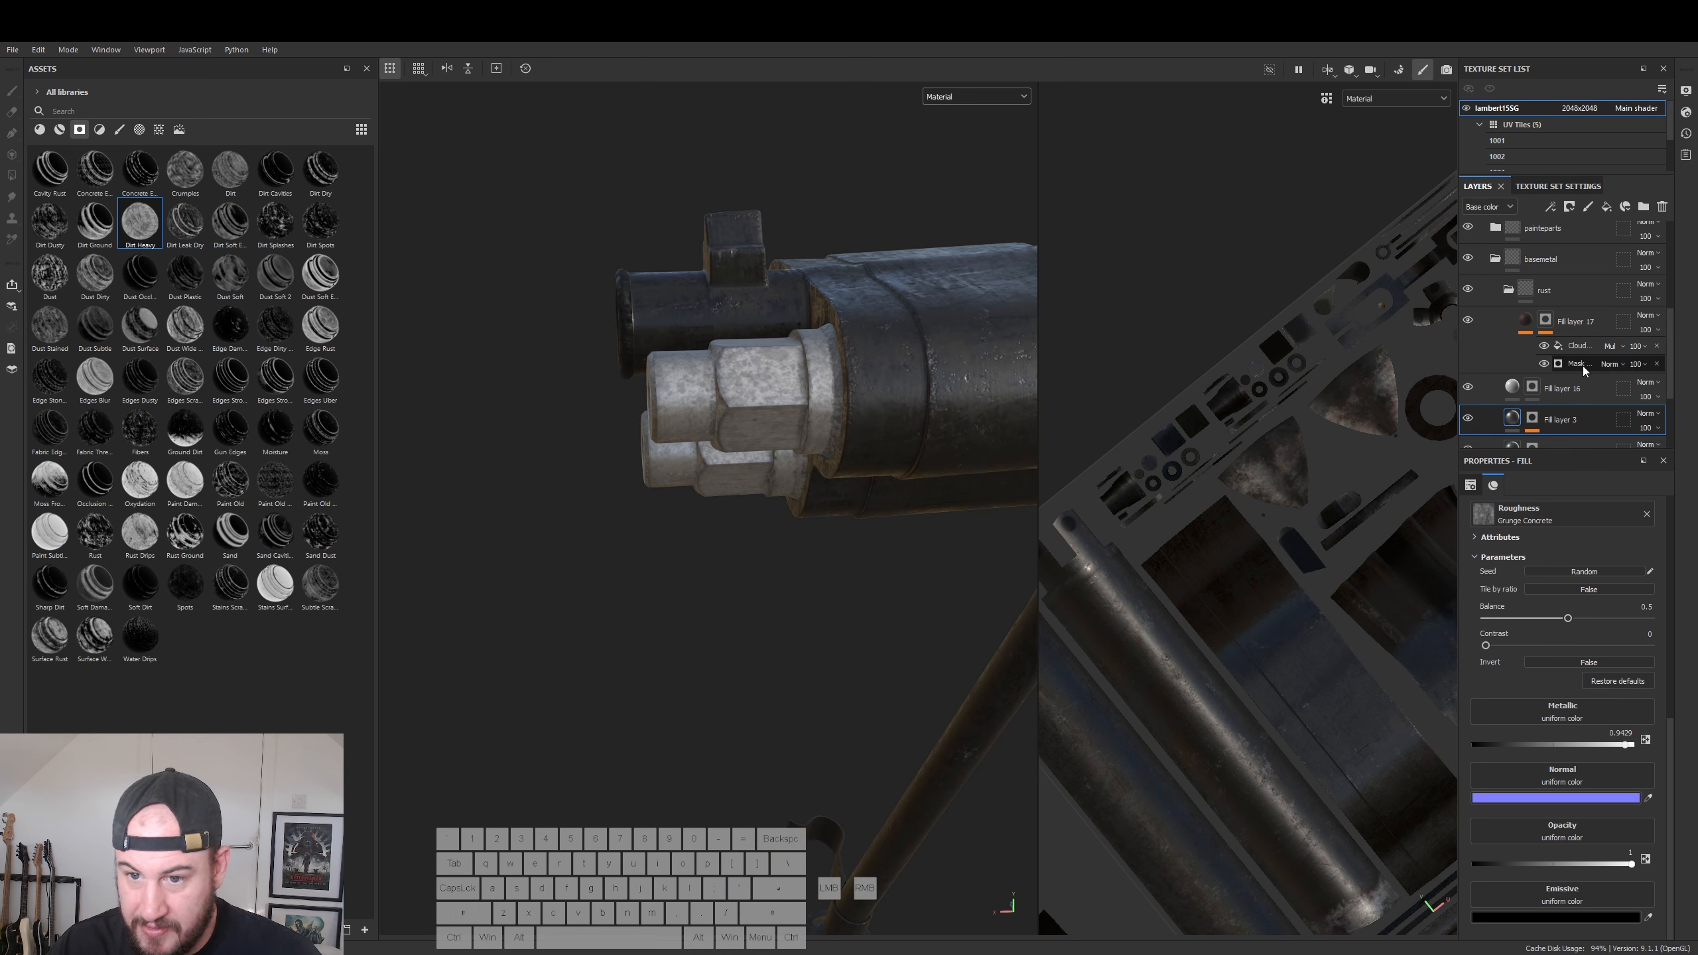
left_click_drag(936, 535, 876, 461, "alt")
scroll(1538, 411, "down", 1)
- Set Fill layer 2's metallic value to 0.5837 and check the metal along the barrel and muzzle
left_click(1514, 409)
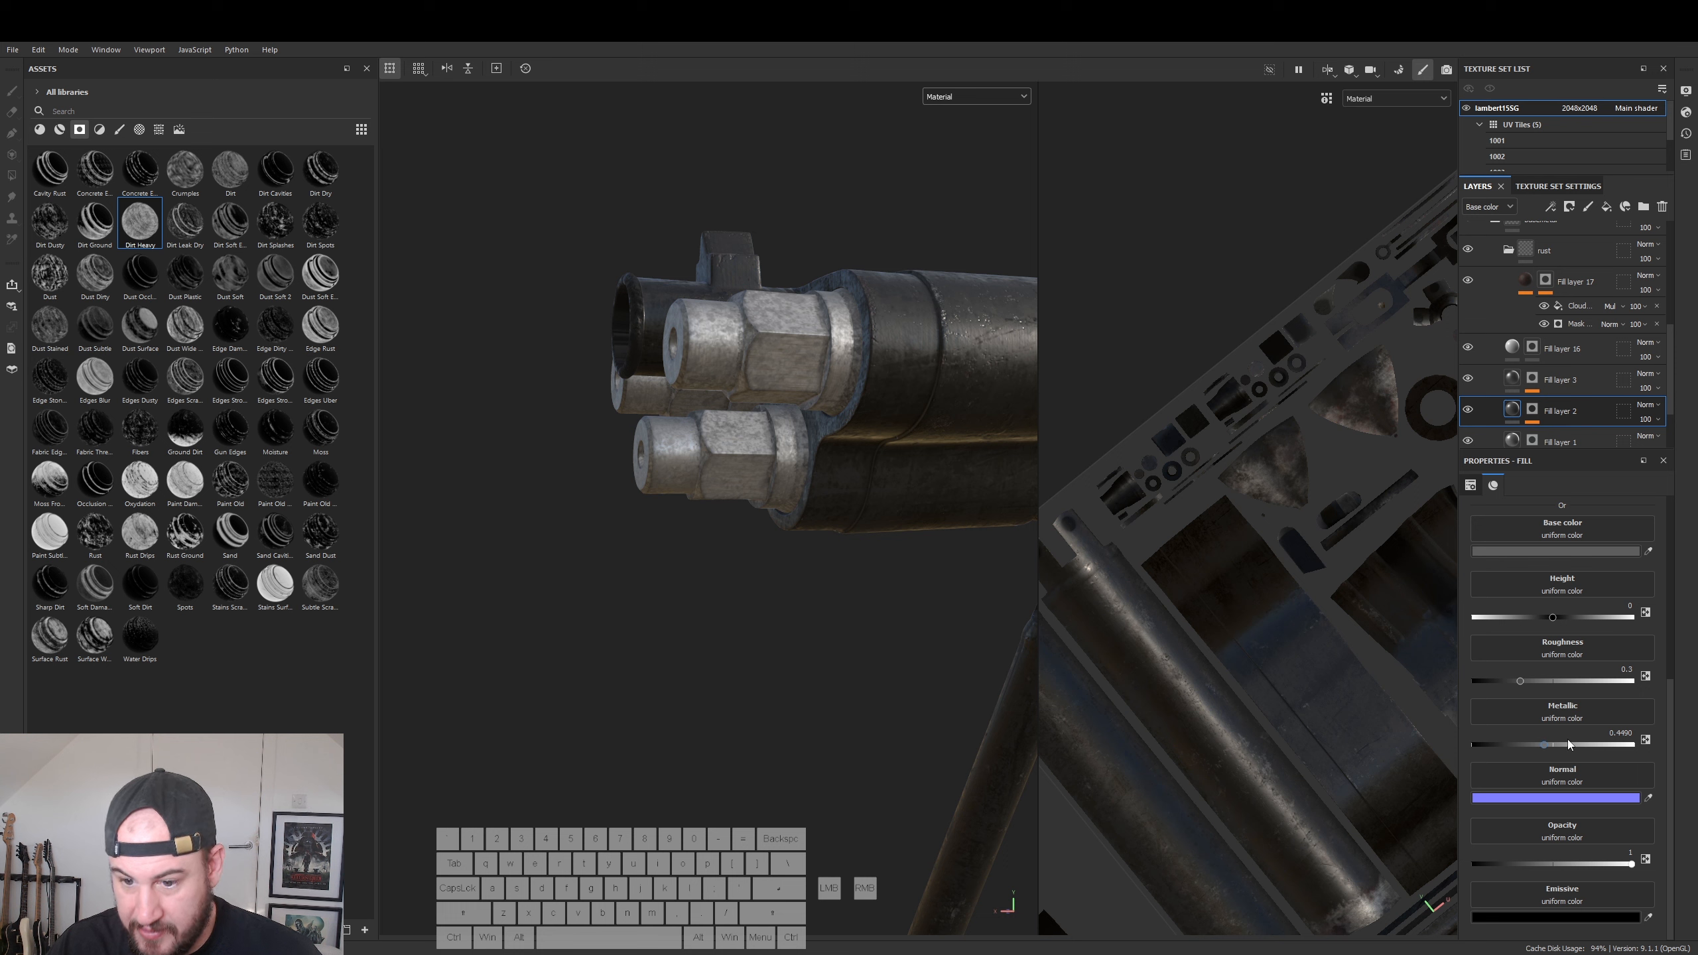
left_click_drag(1566, 745, 1568, 746)
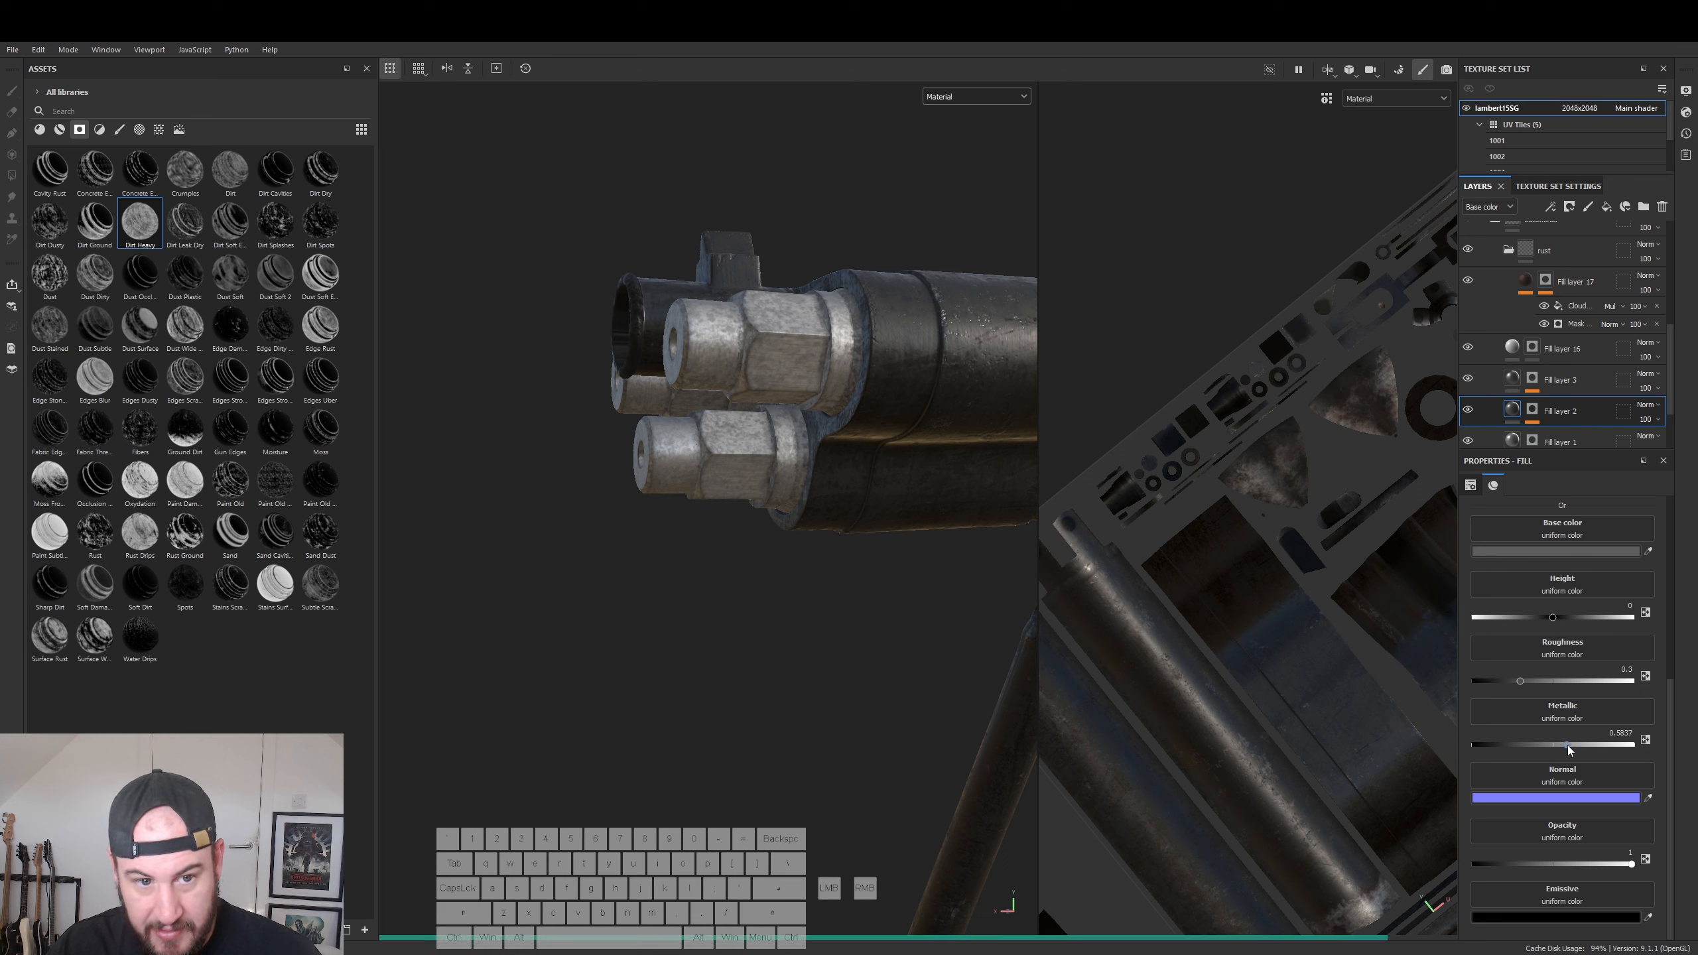
right_click_drag(939, 713, 893, 683, "alt")
middle_click_drag(893, 683, 622, 716, "alt")
middle_click_drag(855, 662, 273, 683, "alt")
left_click_drag(622, 702, 709, 696, "alt")
middle_click_drag(709, 696, 822, 674, "alt")
right_click_drag(826, 674, 1327, 602, "alt")
mouse_move(822, 576)
left_mouse_down("alt")
mouse_move(725, 570)
mouse_move(819, 524)
mouse_move(829, 558)
left_mouse_up("alt")
right_click_drag(829, 559, 575, 582, "alt")
middle_click_drag(573, 576, 1046, 553, "alt")
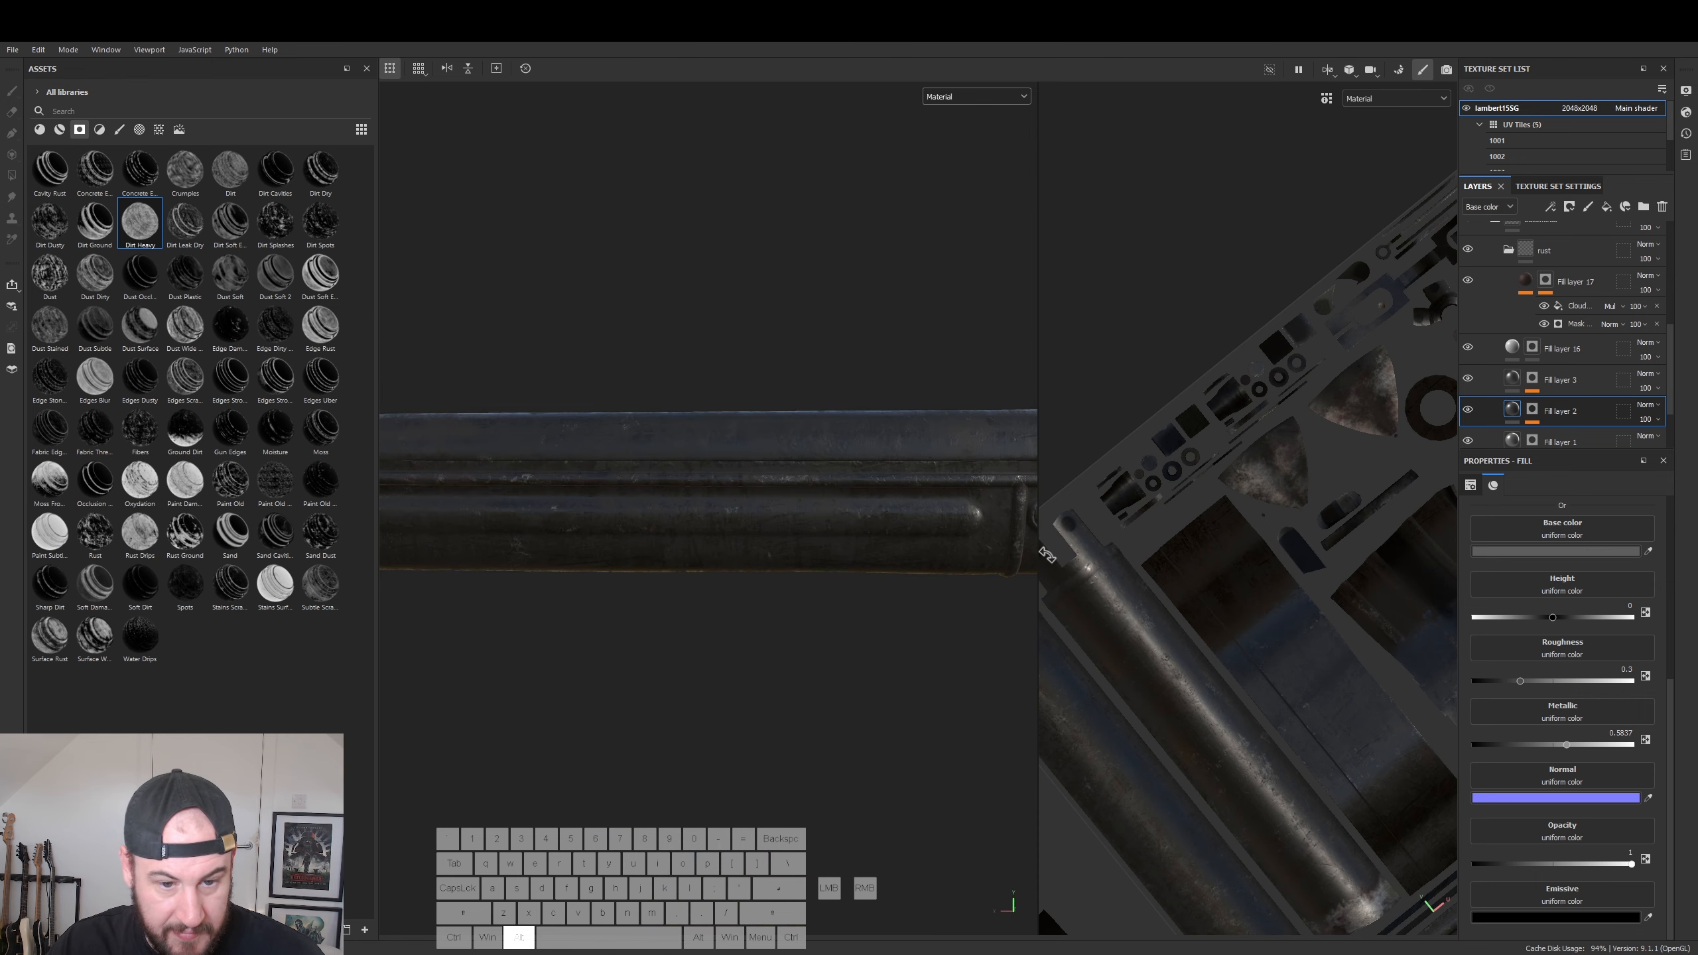
middle_click_drag(428, 561, 1095, 579, "alt")
- Open the tips group and set Fill layer 10's roughness to 0.2, checking the nozzle tips up close
left_click(1508, 253)
scroll(1539, 290, "up", 5)
left_click(1482, 282)
left_click(1545, 346)
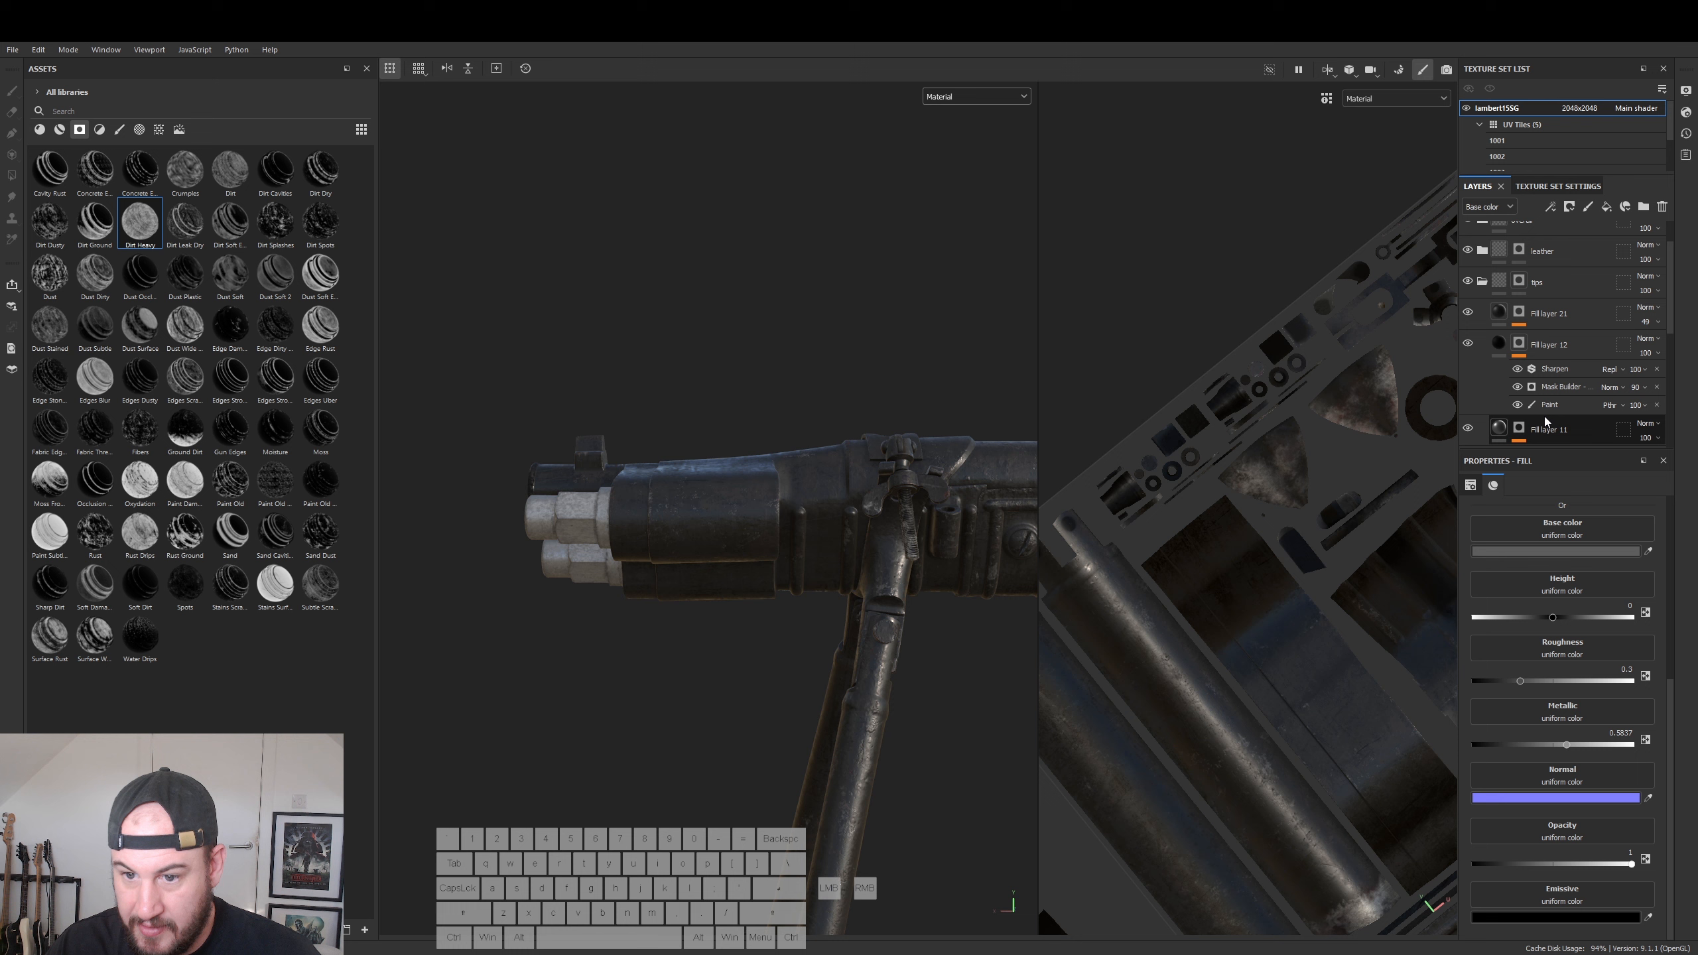
scroll(1504, 404, "down", 1)
scroll(1555, 377, "down", 3)
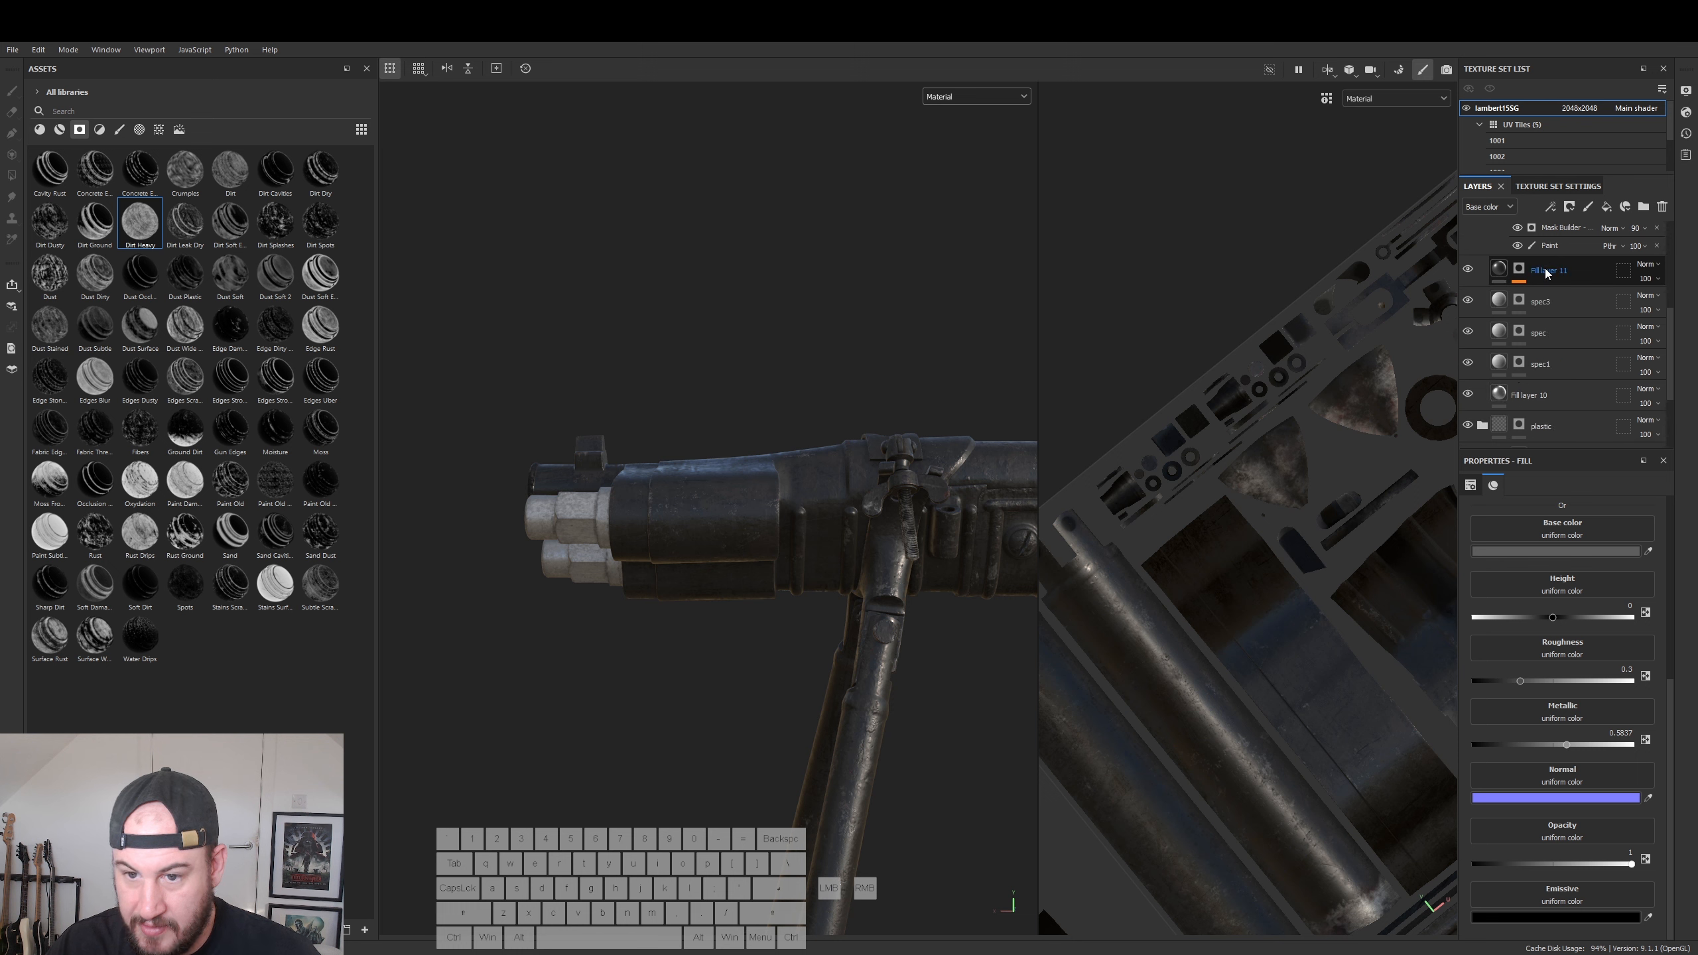
left_click(1502, 393)
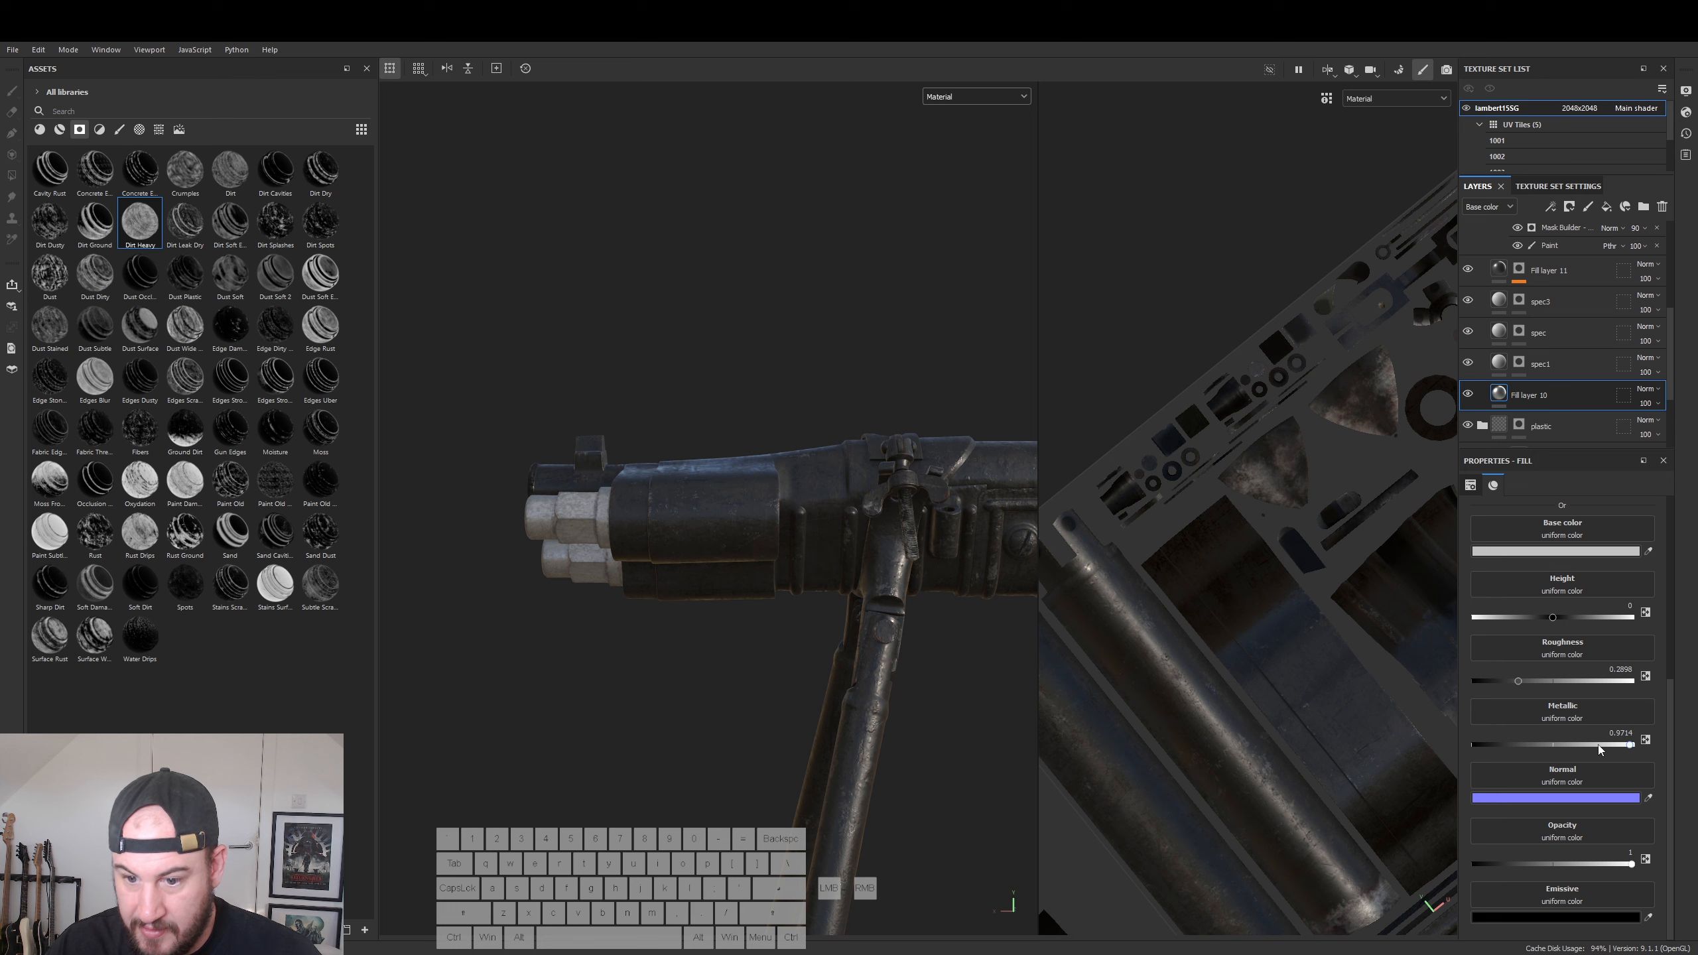
left_click(1505, 681)
left_click_drag(578, 657, 794, 612, "alt")
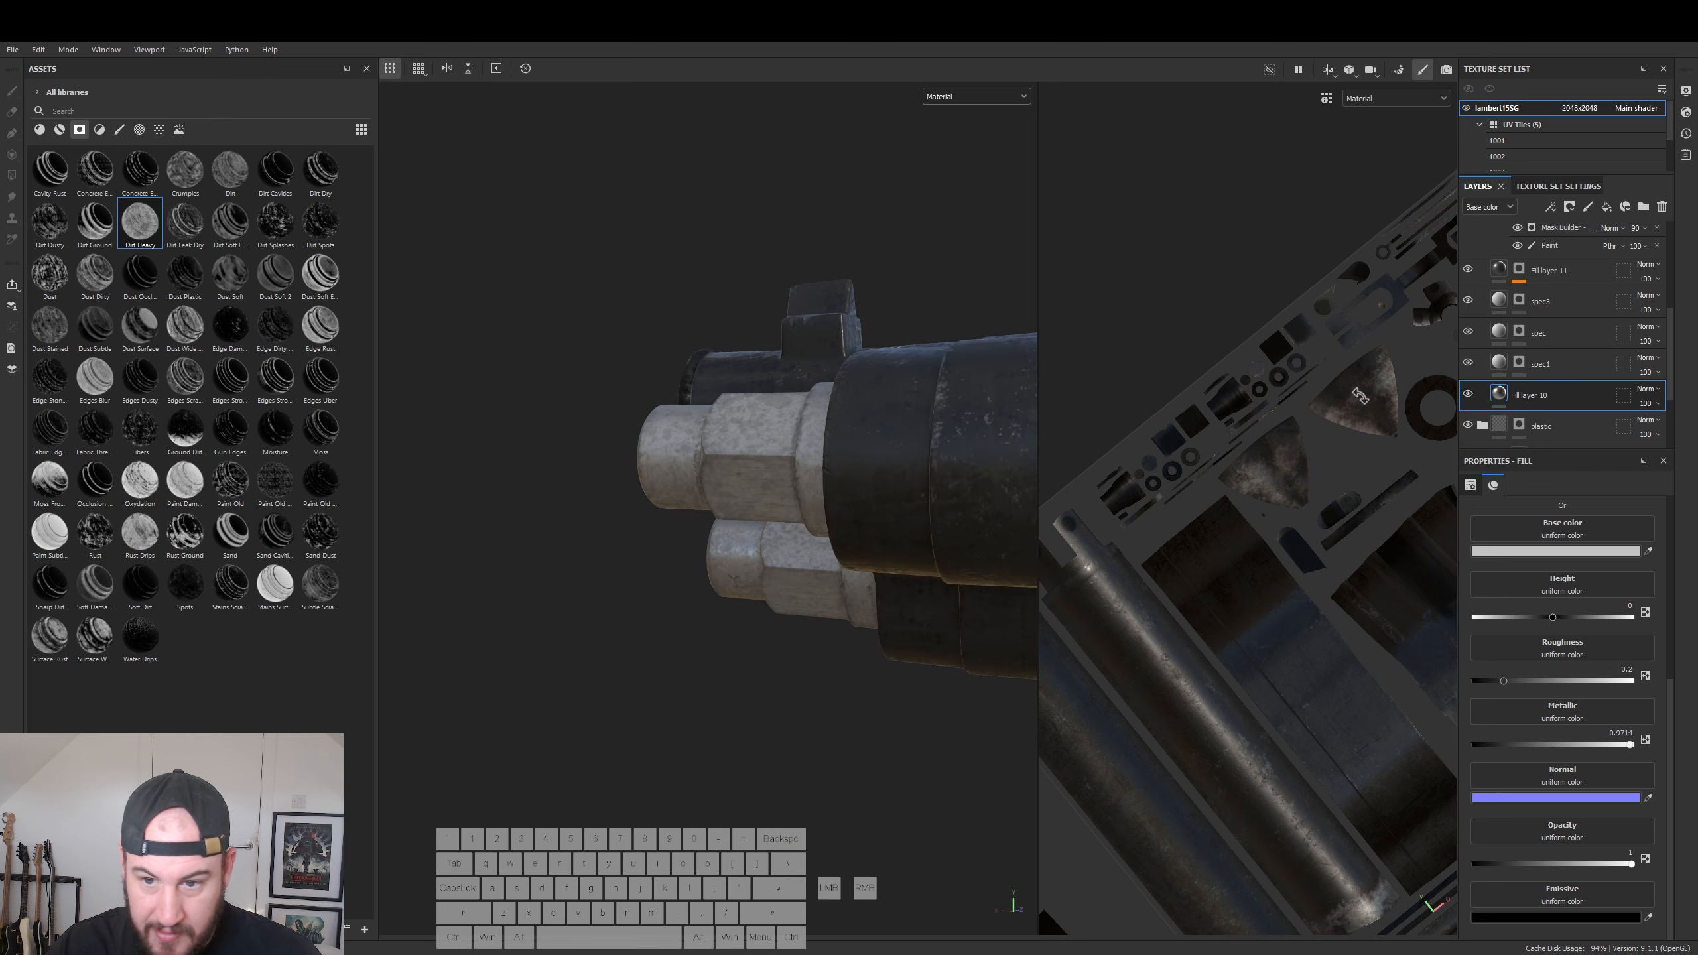
- Review the spec1 layer's roughness settings and set Fill layer 11's roughness to 0.2694
left_click(1501, 366)
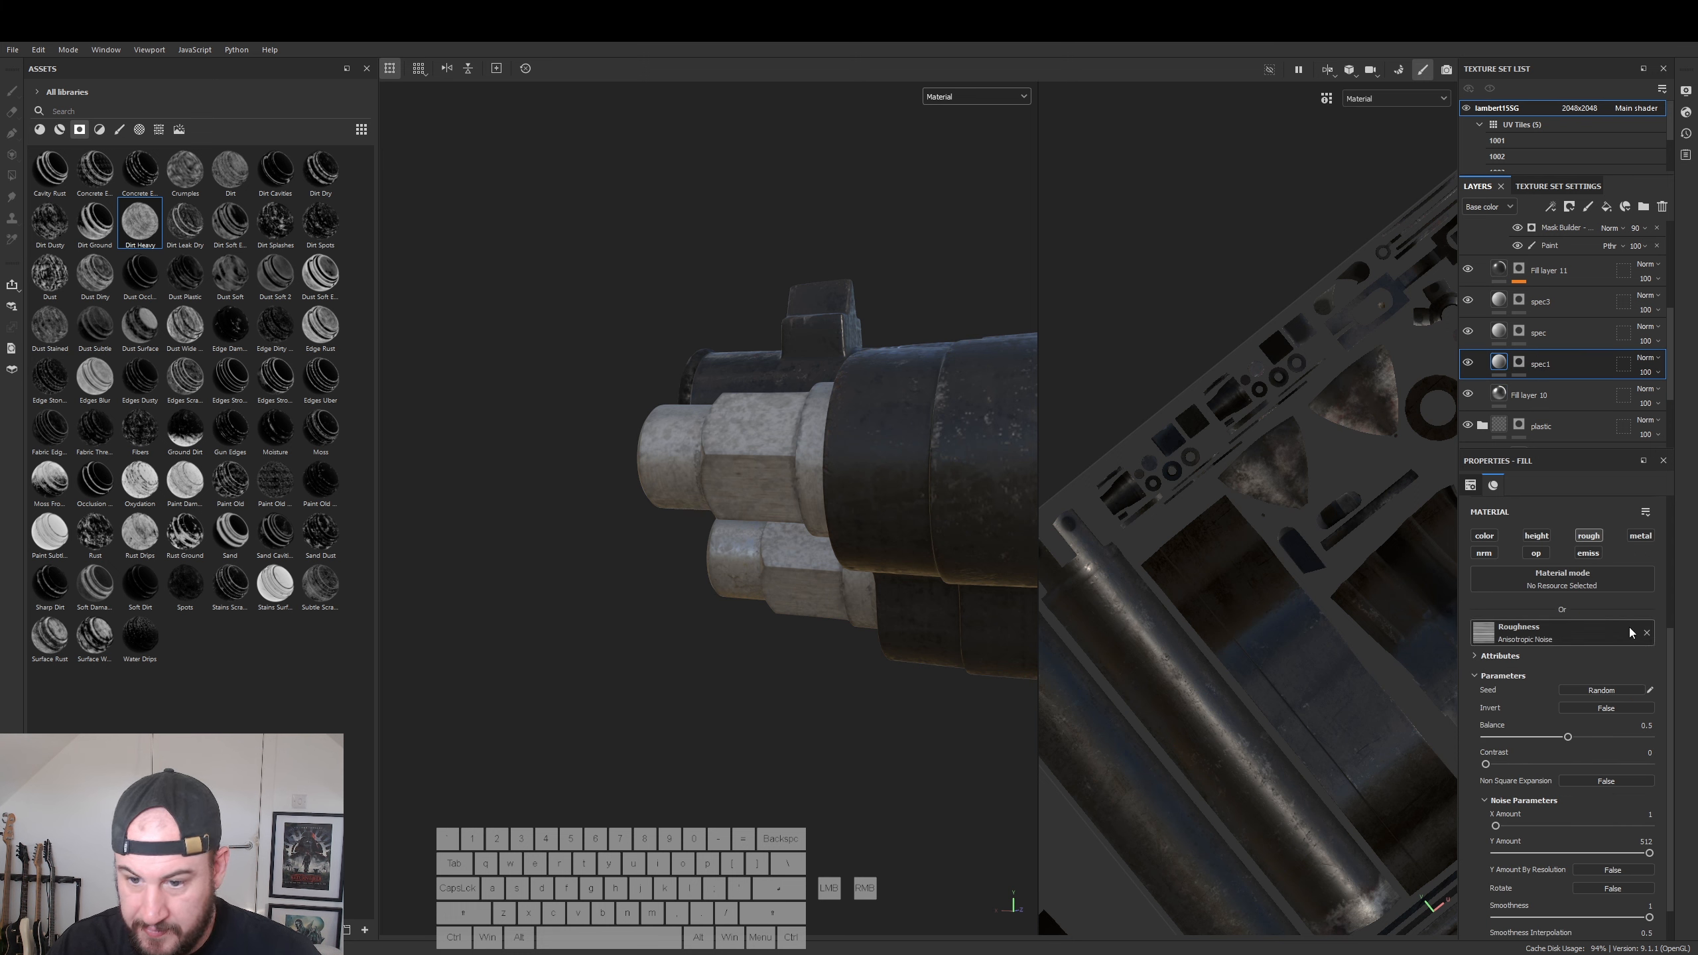
left_click(1500, 268)
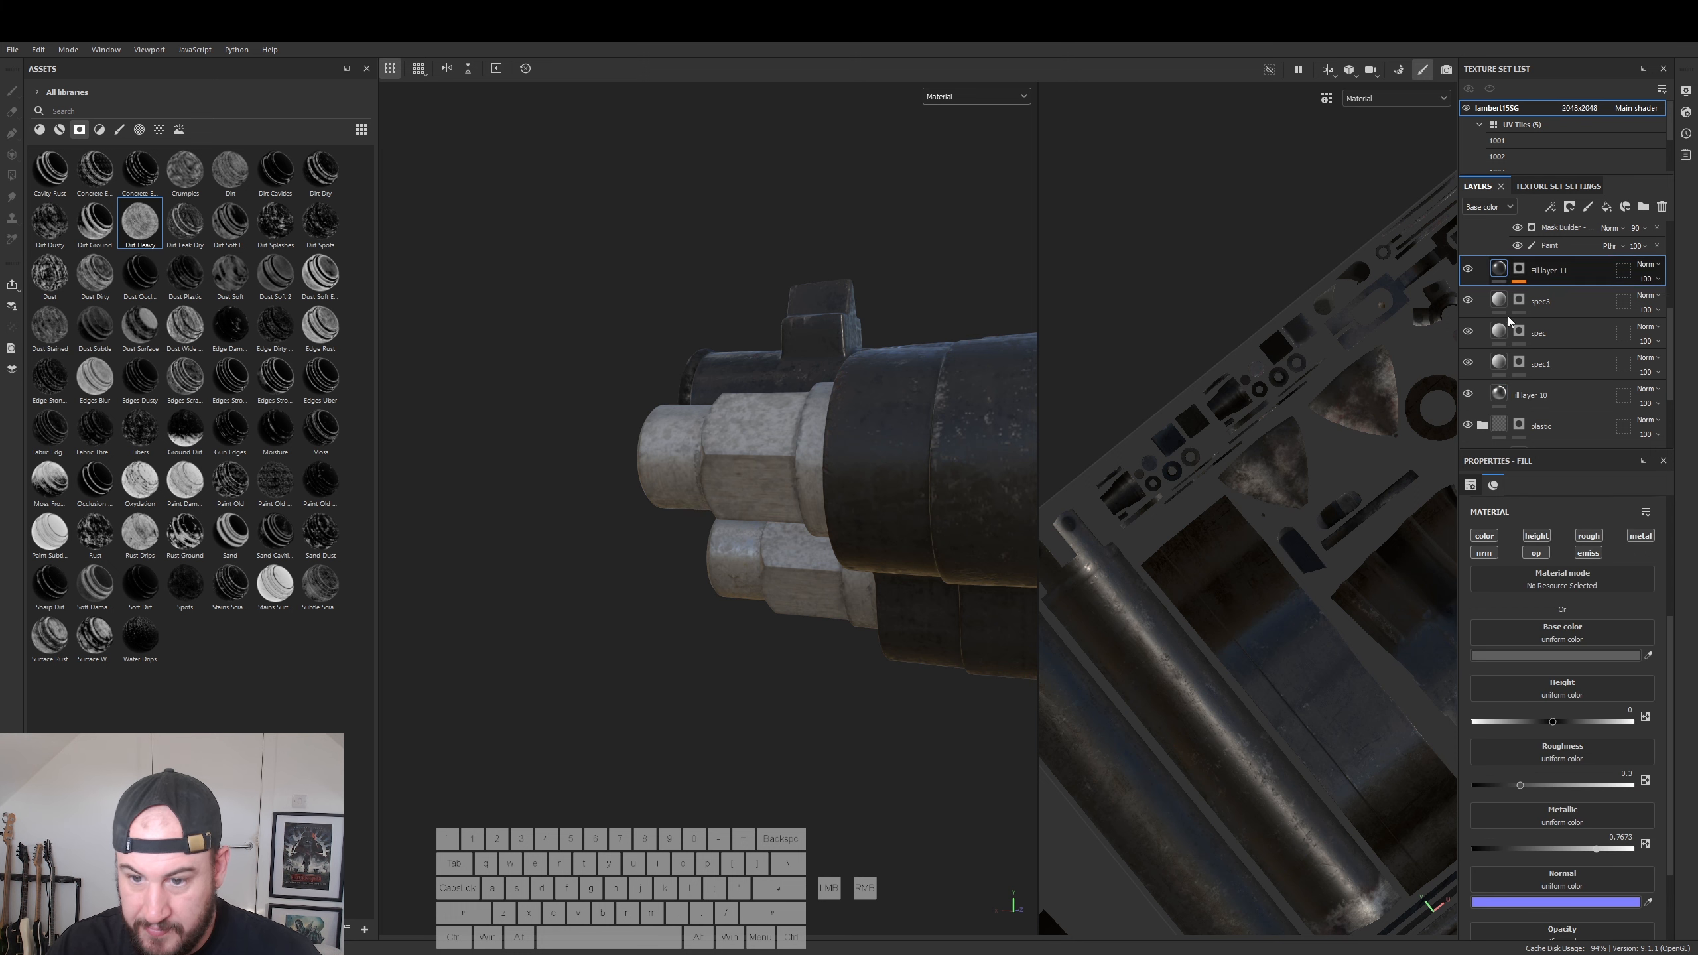
left_click_drag(1517, 785, 1515, 785)
scroll(1547, 296, "up", 4)
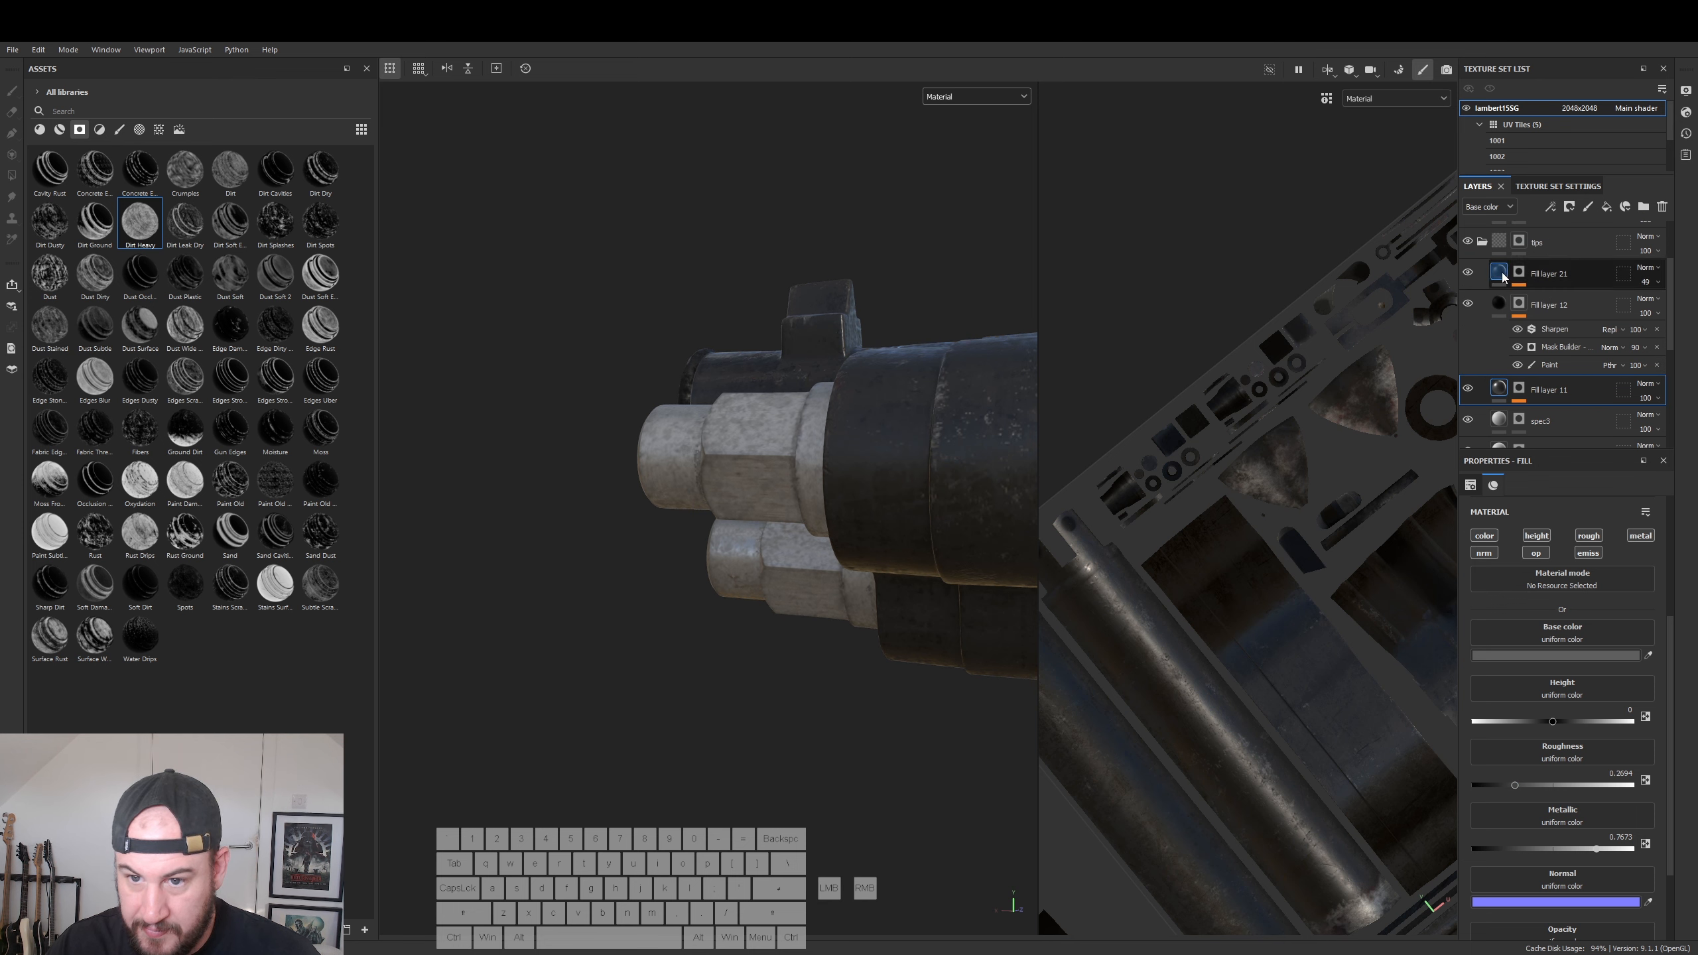
- Set Fill layer 21's roughness to 0.2448 in the tips group and check the whole gun
left_click(1541, 278)
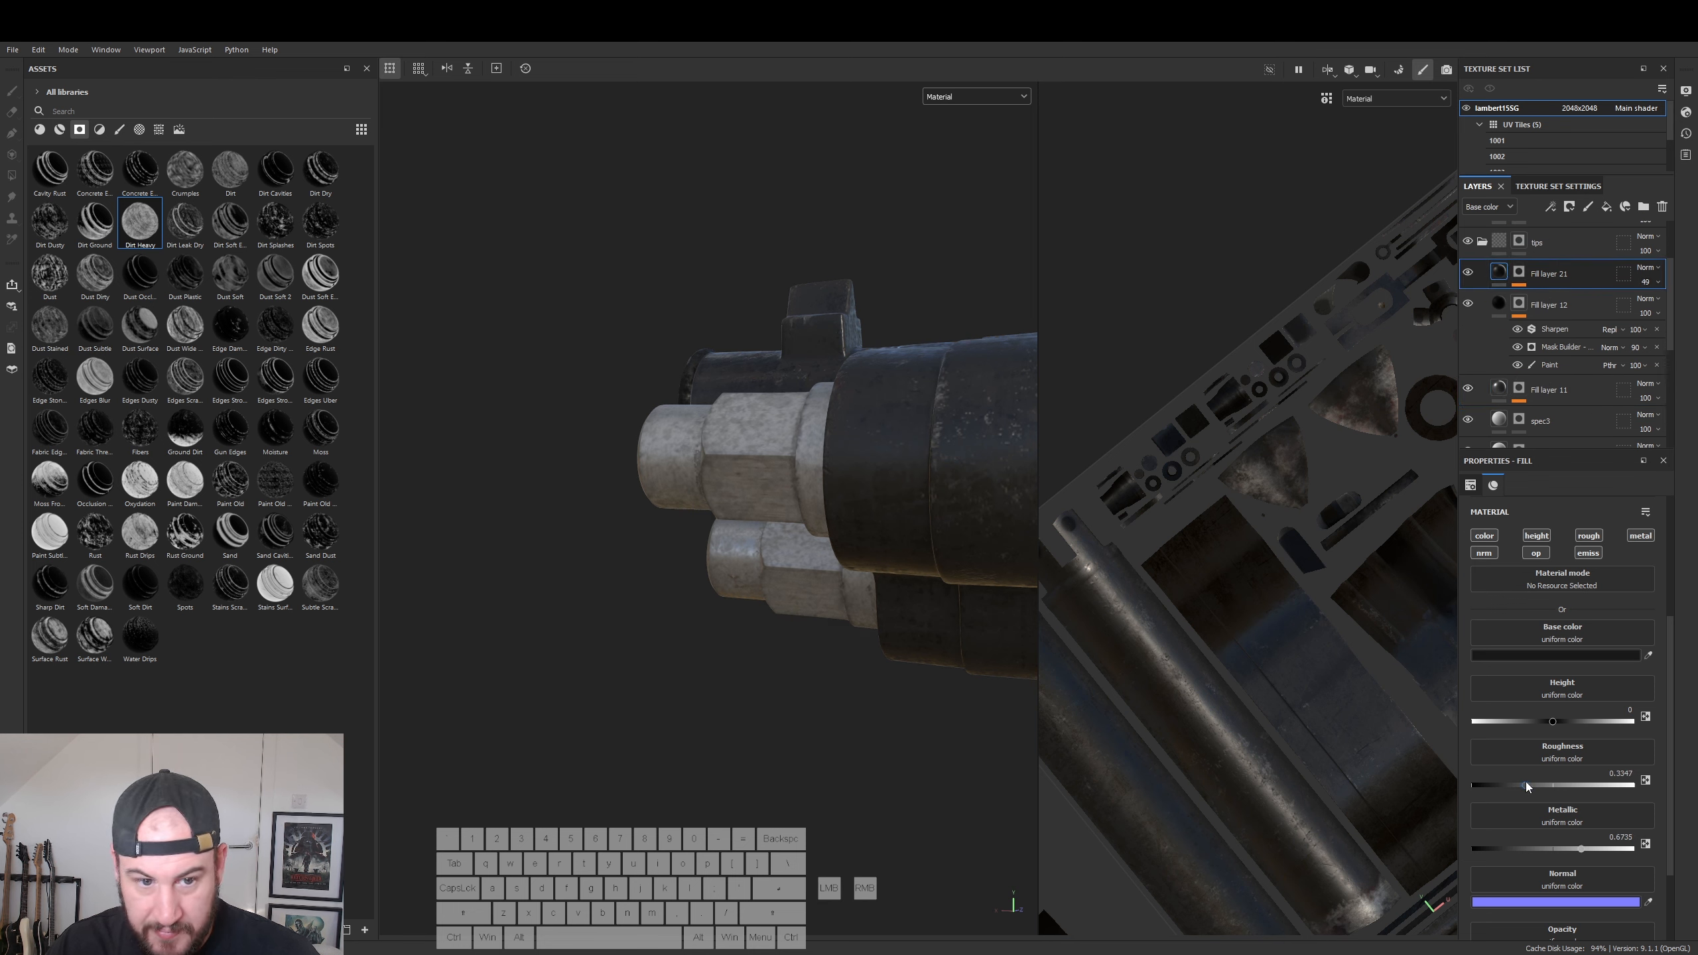
left_click_drag(1507, 786, 1511, 785)
left_click_drag(769, 488, 735, 539, "alt")
right_click_drag(736, 539, 282, 534, "alt")
left_click_drag(829, 542, 723, 545, "alt")
middle_click_drag(836, 548, 615, 542, "alt")
right_click_drag(722, 562, 614, 577, "alt")
right_click_drag(729, 595, 699, 604, "alt")
left_click_drag(836, 595, 1054, 459, "alt")
left_click_drag(682, 554, 918, 522, "alt")
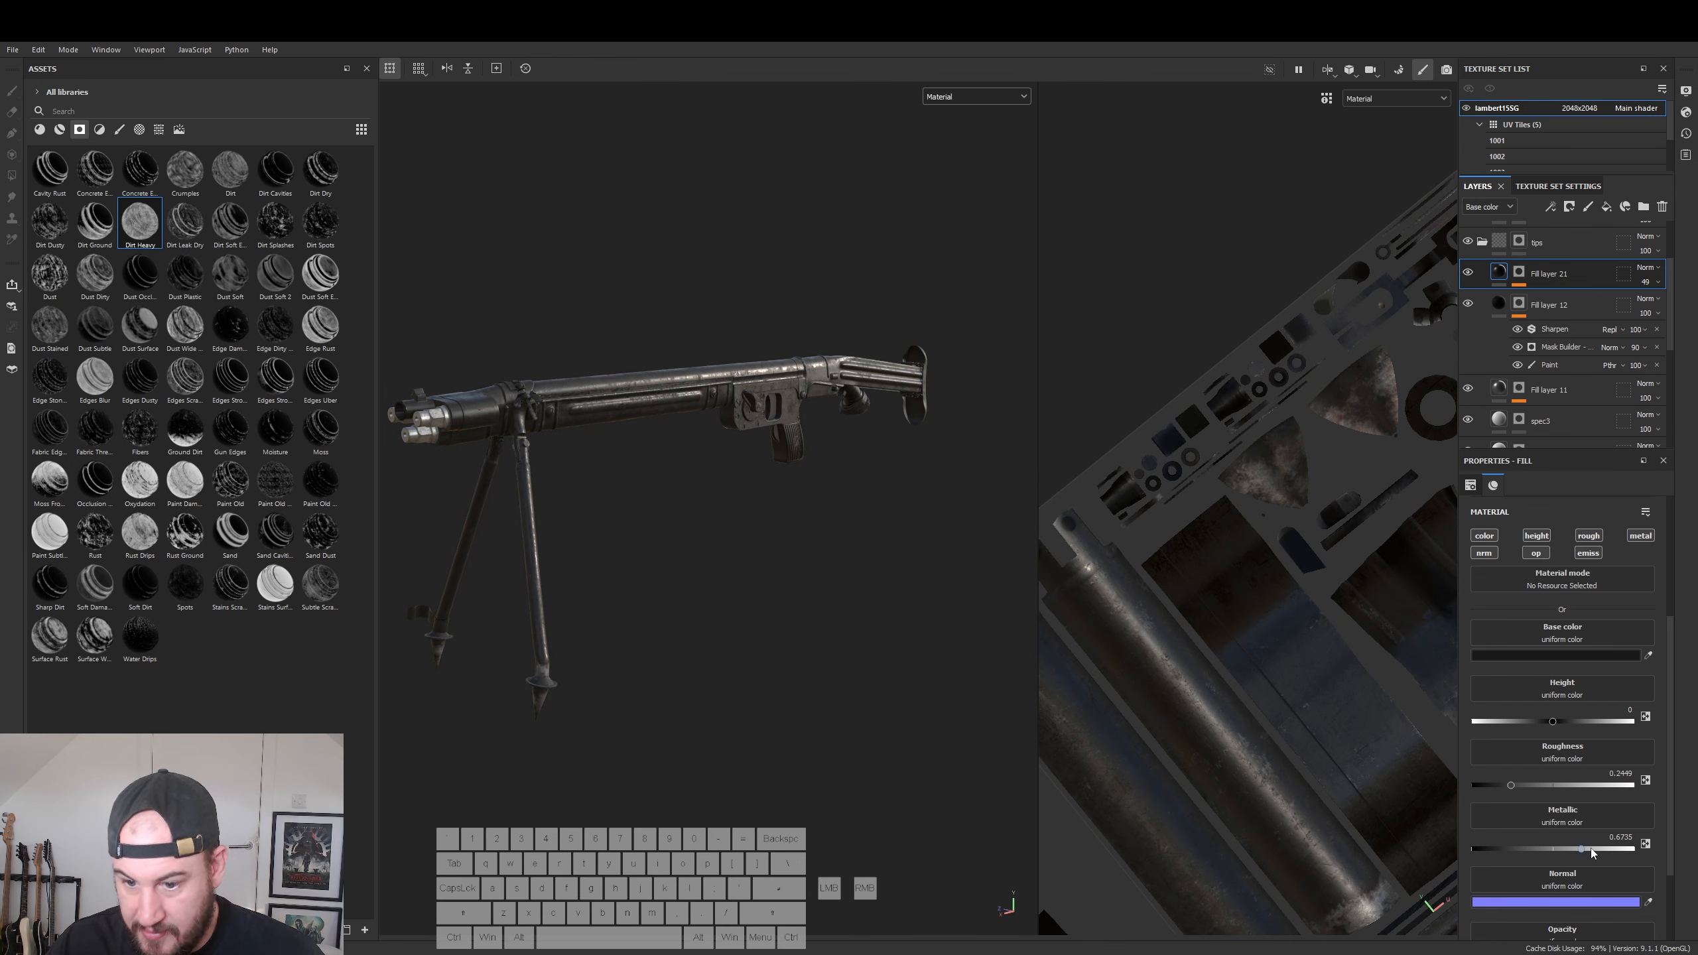
- Set Fill layer 21's metallic value to 0.9306 and check the nozzles and bipod area
left_click_drag(1625, 855, 1626, 855)
middle_click_drag(548, 428, 853, 501, "alt")
right_click_drag(861, 520, 936, 569, "alt")
left_click_drag(782, 587, 662, 565, "alt")
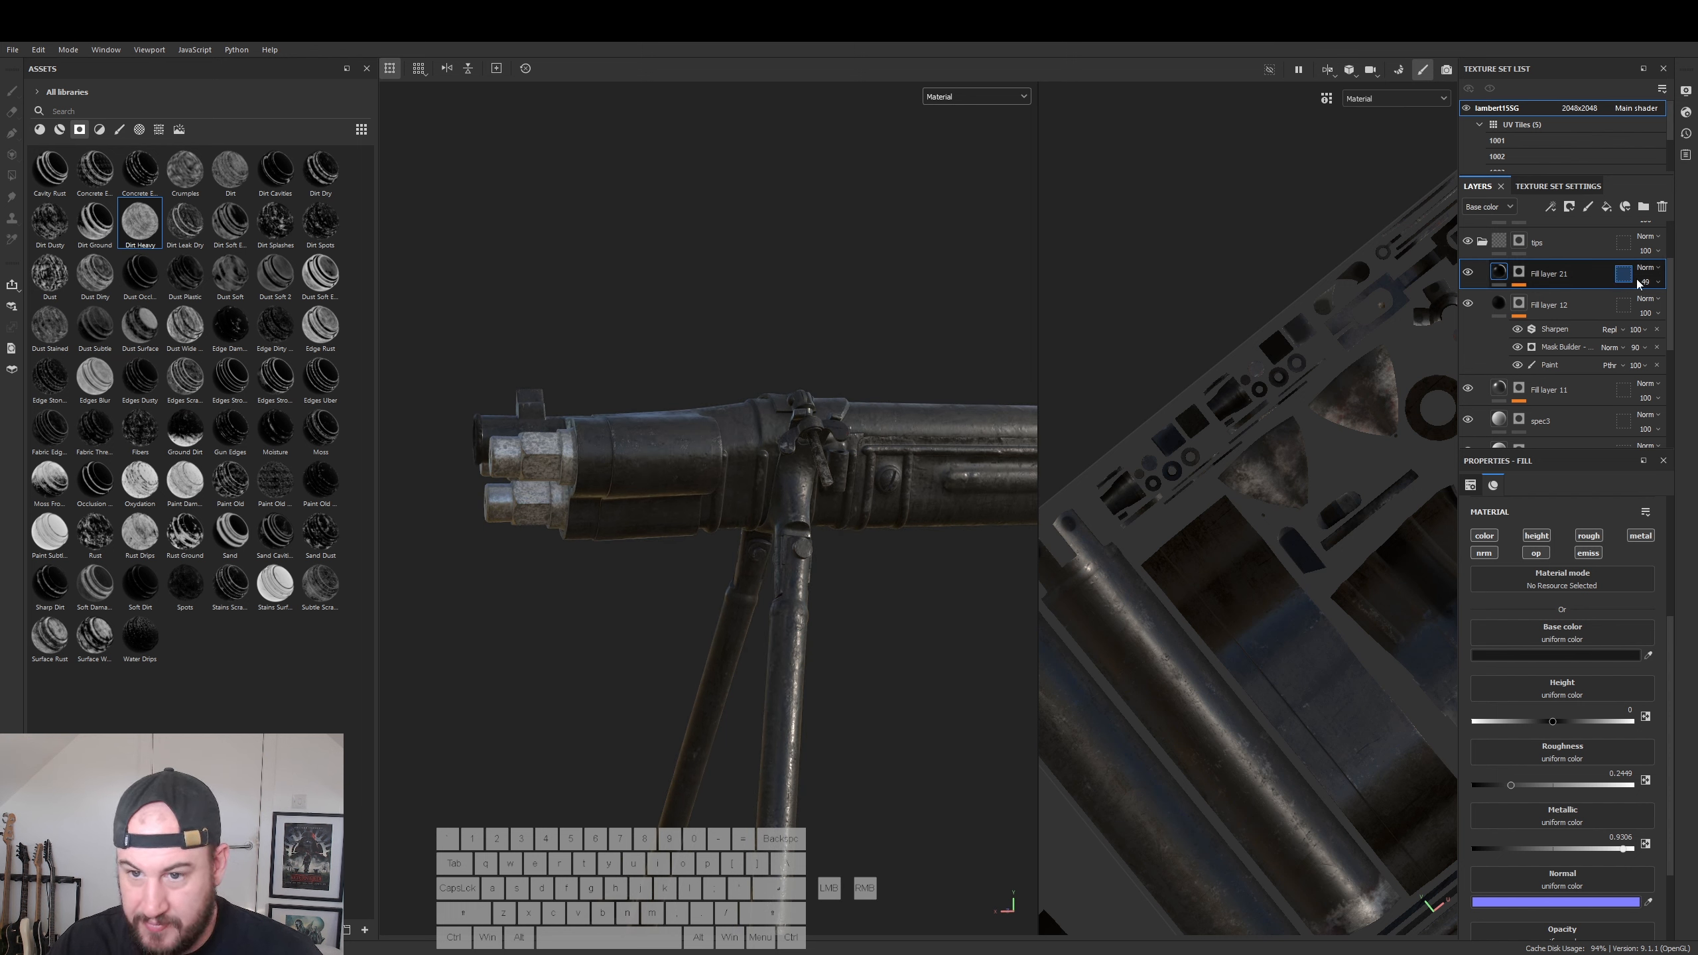
- Set Fill layer 21's UV tiling to 0 and the tiling of its mask's grunge map to 0.8
scroll(1566, 661, "up", 3)
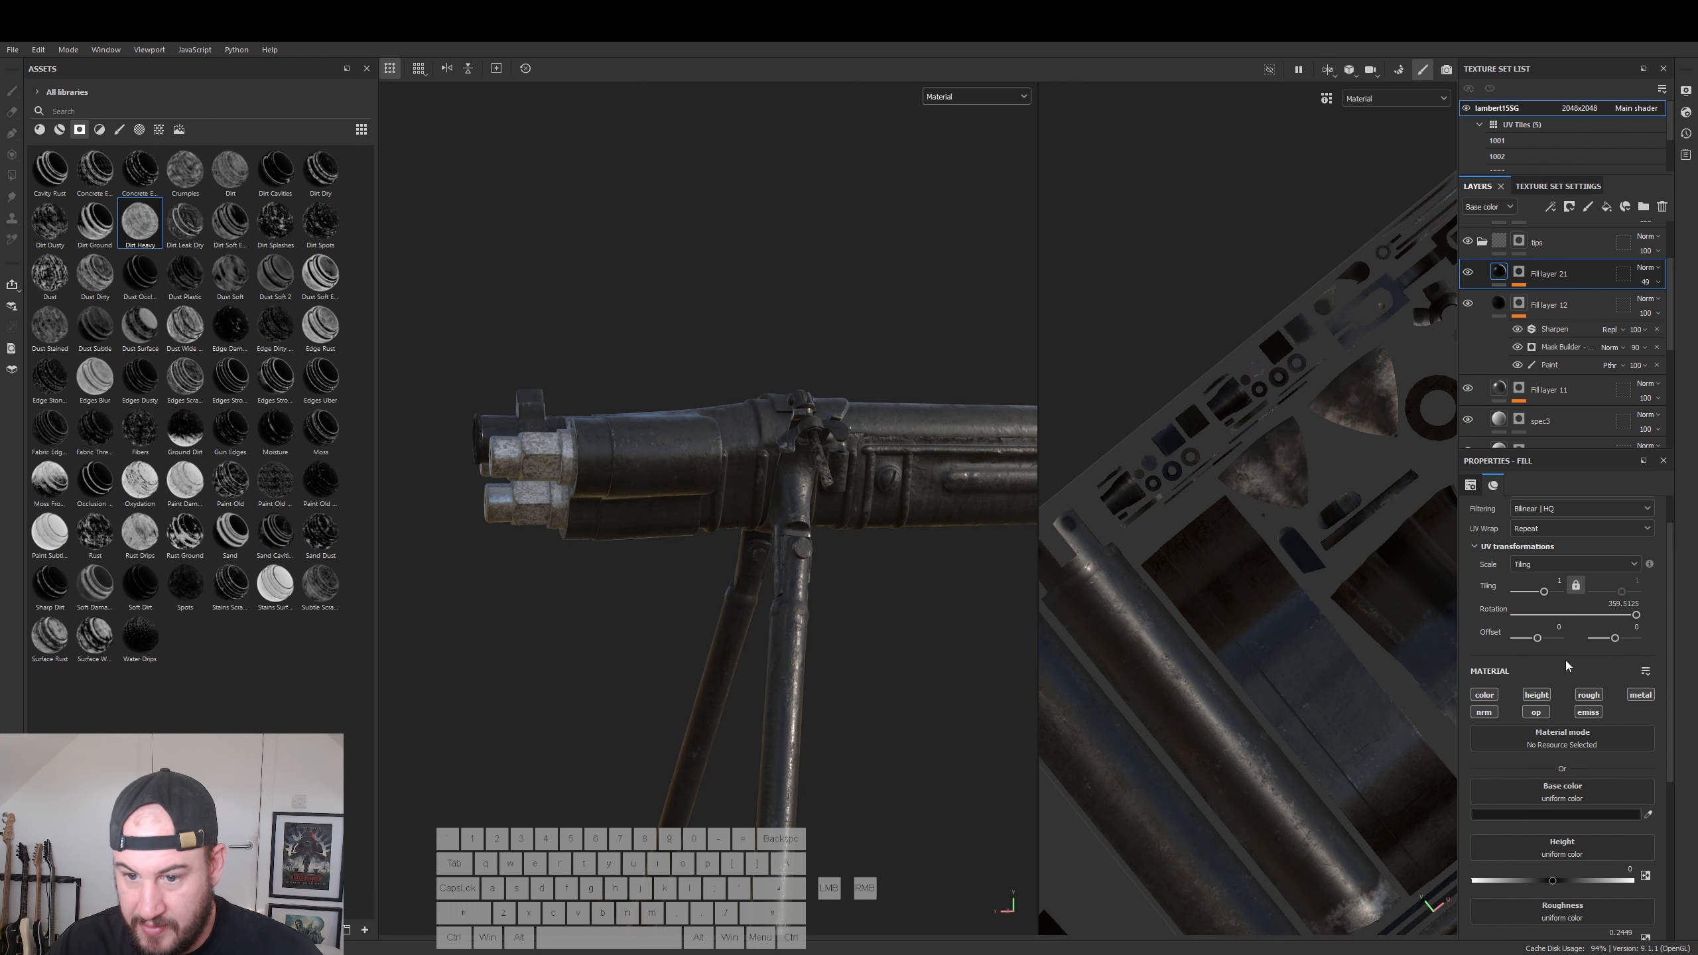
left_click_drag(1544, 591, 1542, 594)
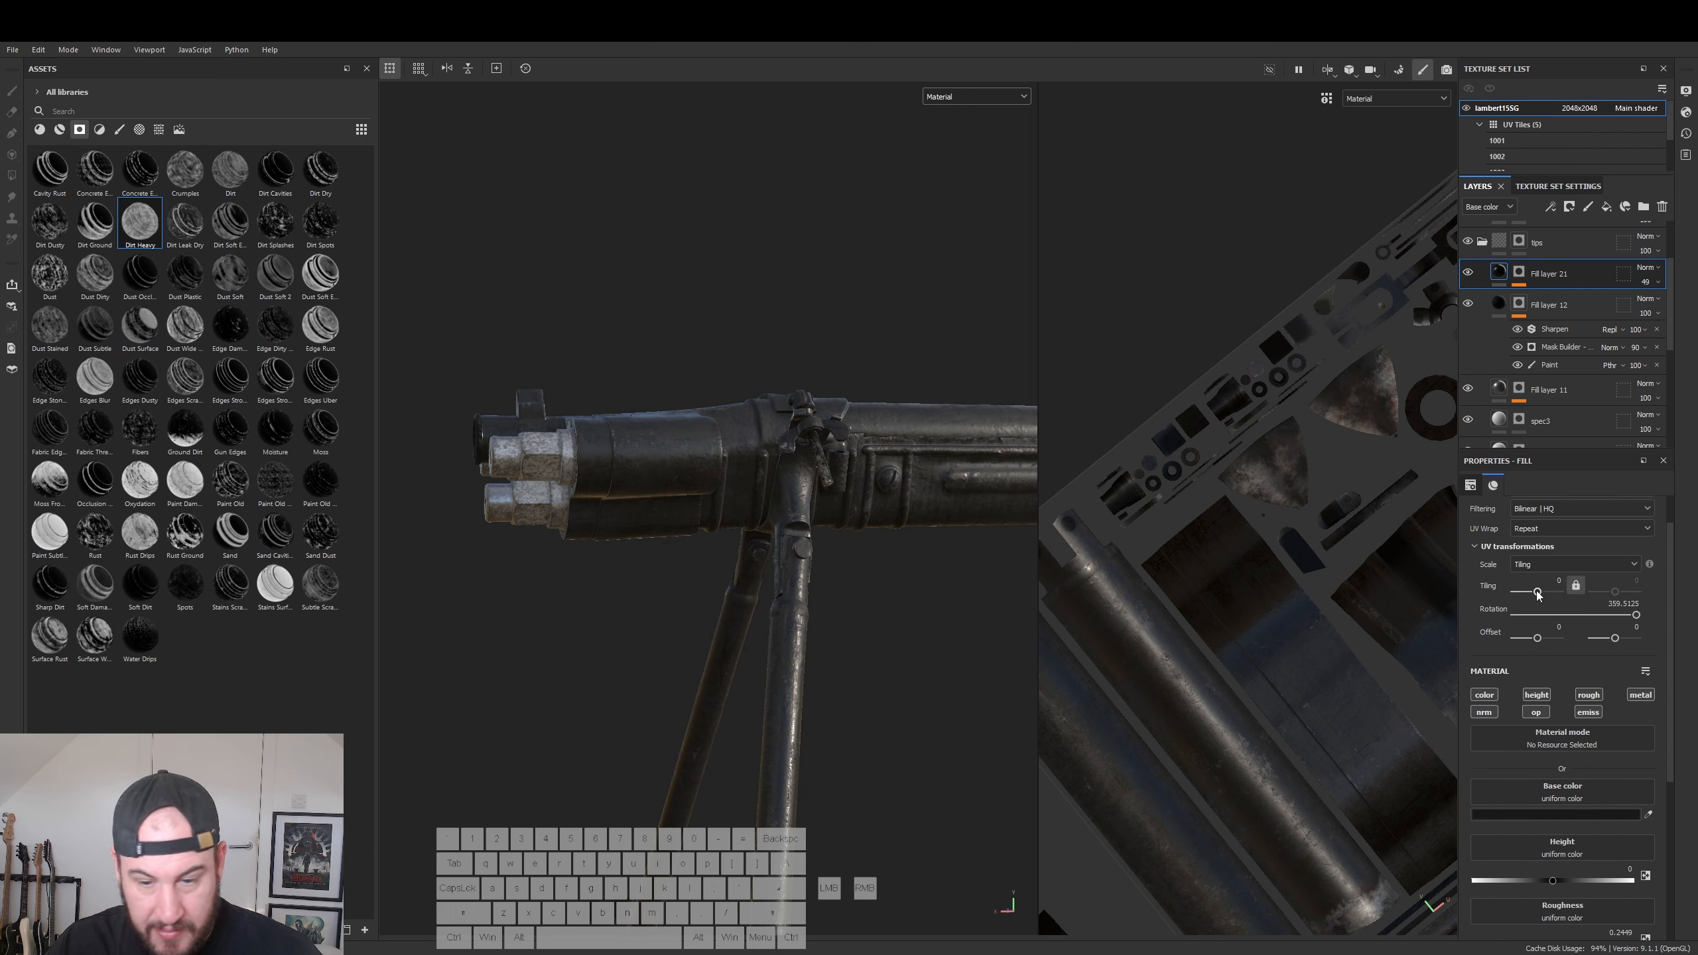
left_click(1519, 273)
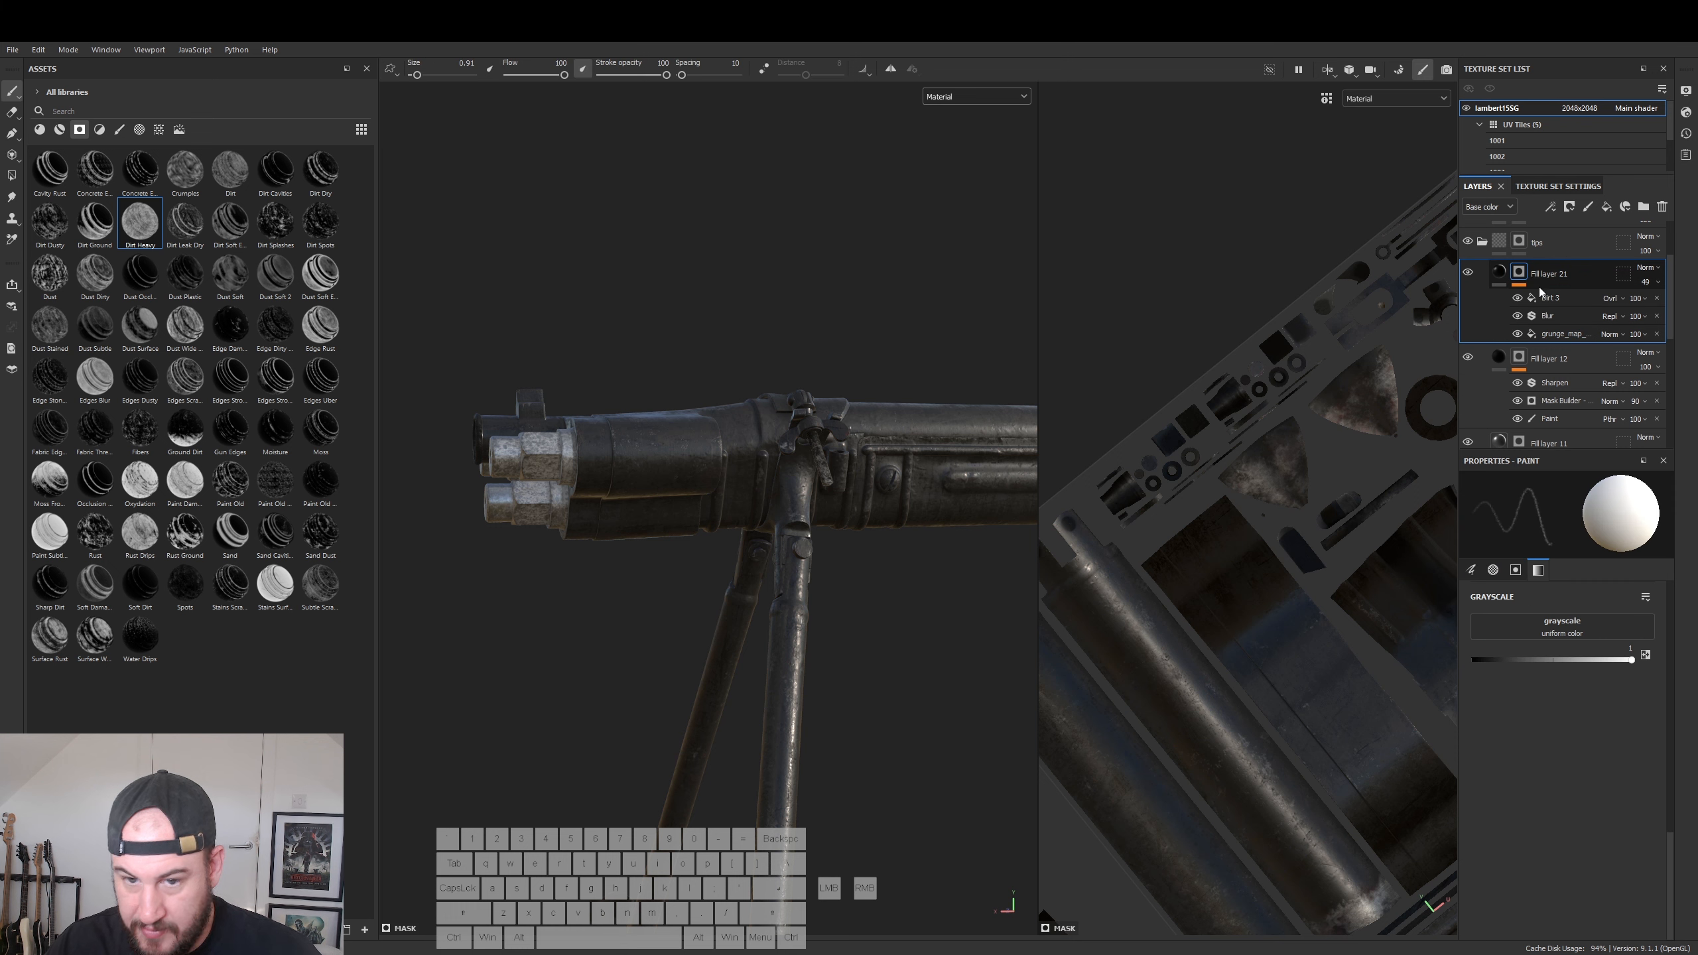
left_click(1563, 333)
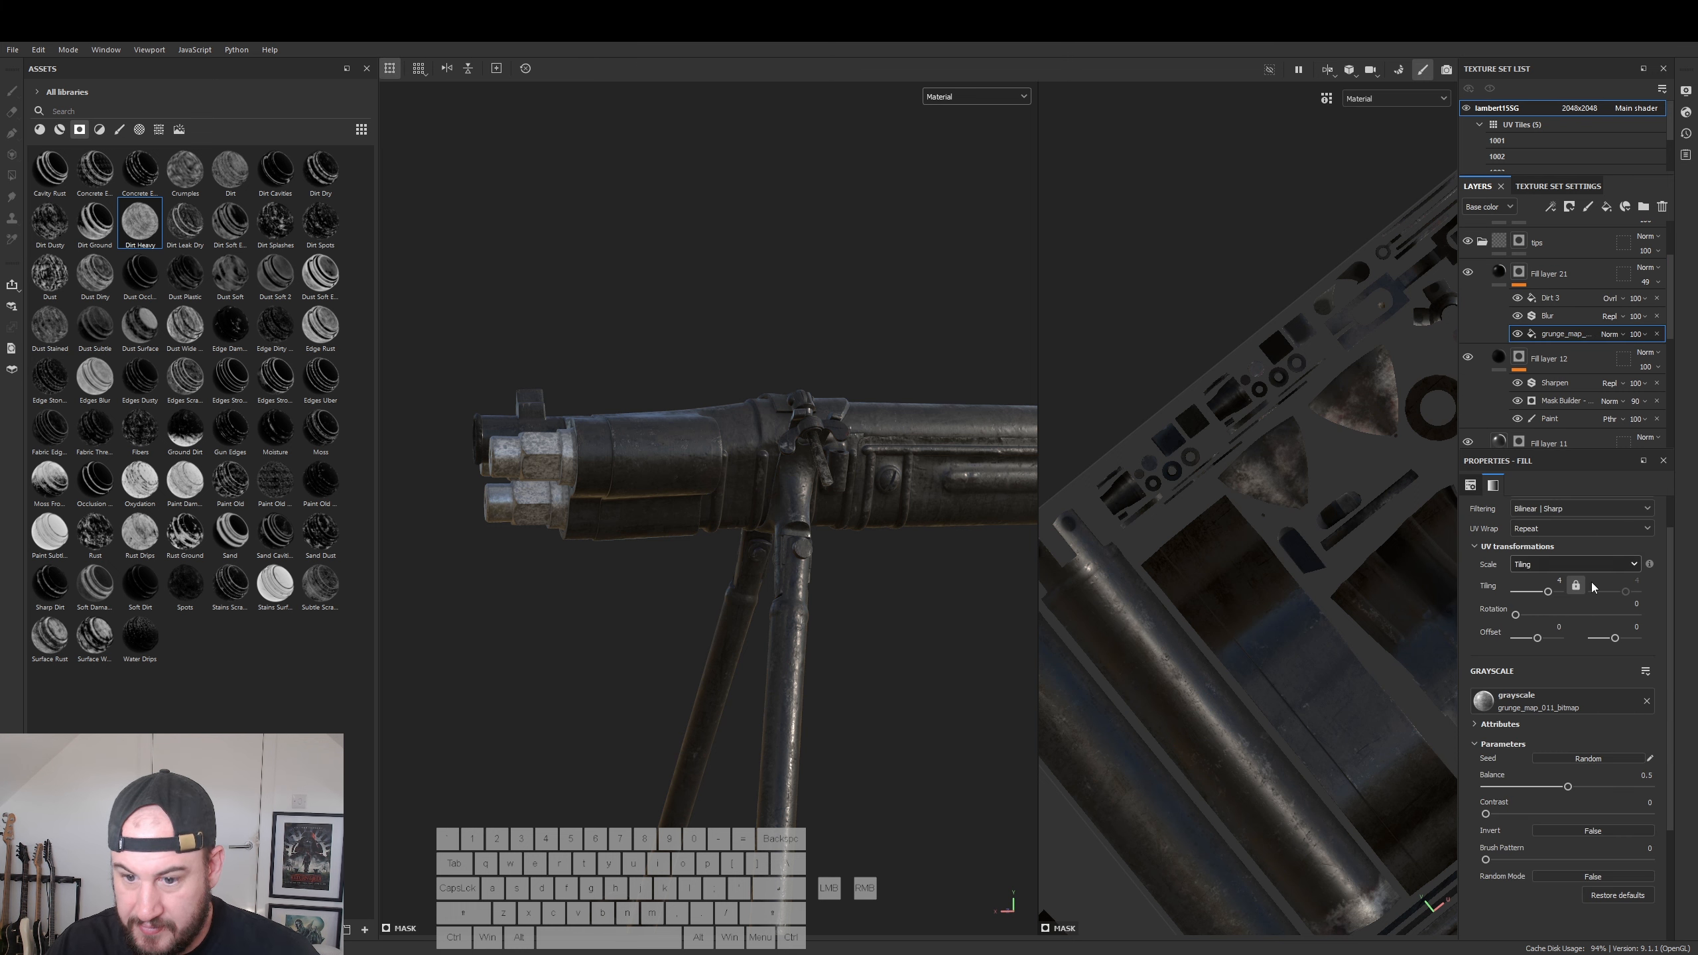
left_click(1535, 592)
left_click_drag(1540, 592, 1543, 592)
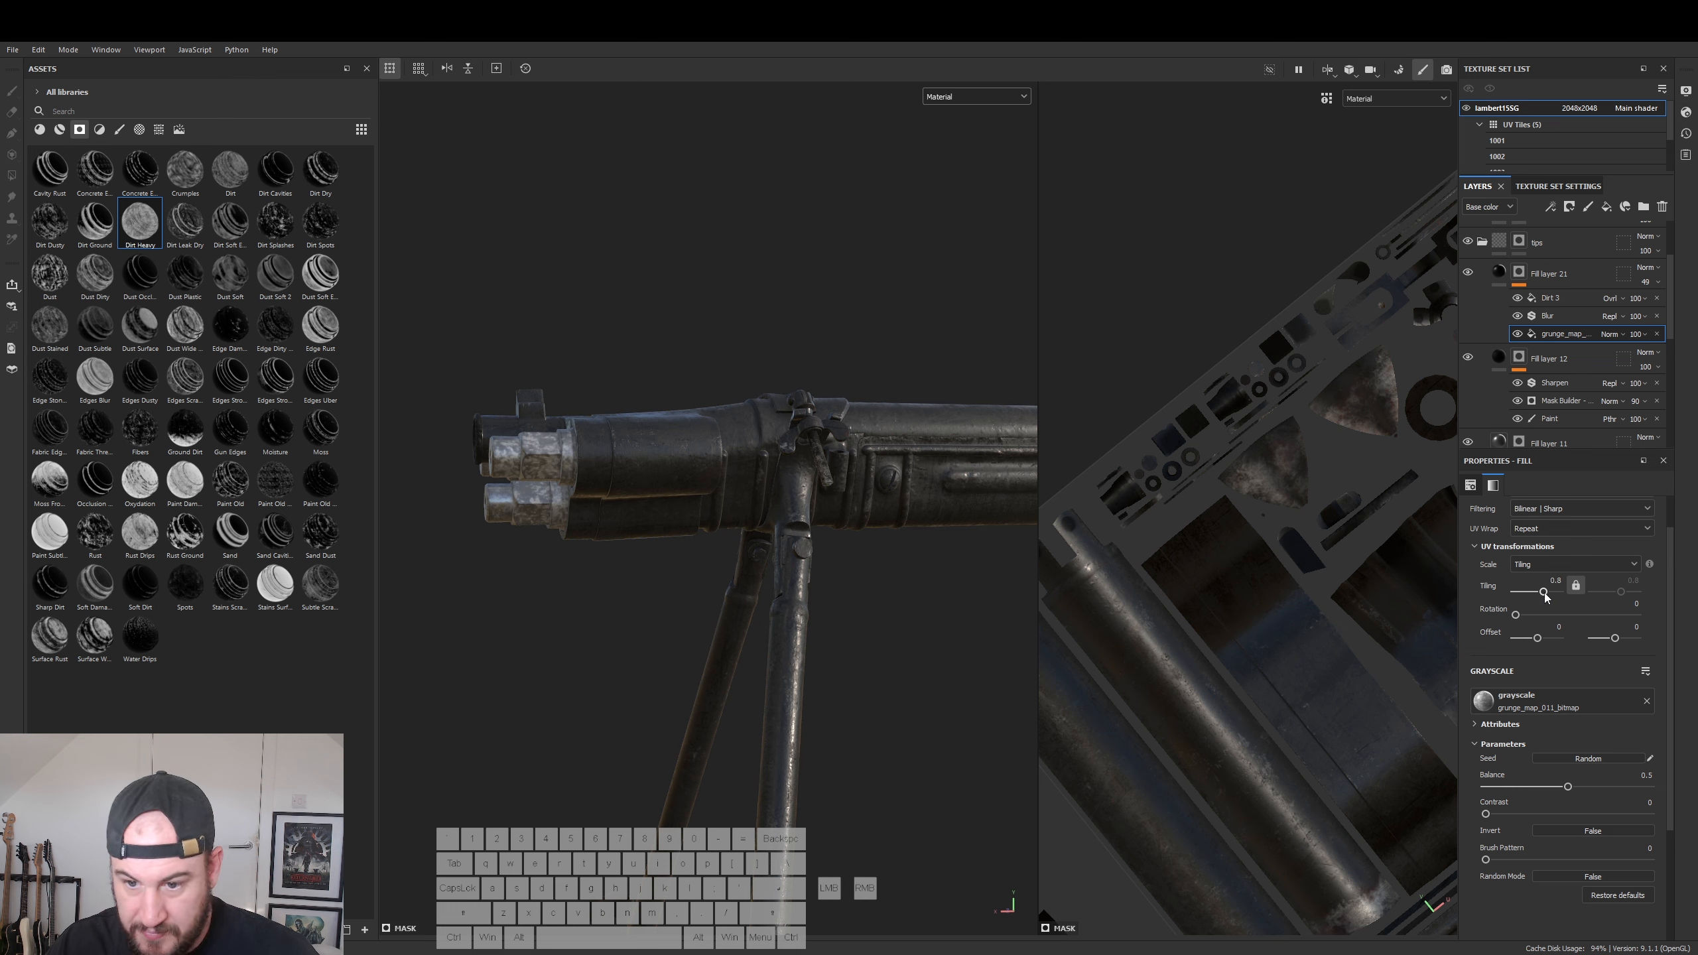
- Try a balance of 0.73 on the mask's grunge map, inspect the nozzles, and undo the balance change
left_click_drag(1569, 788, 1605, 791)
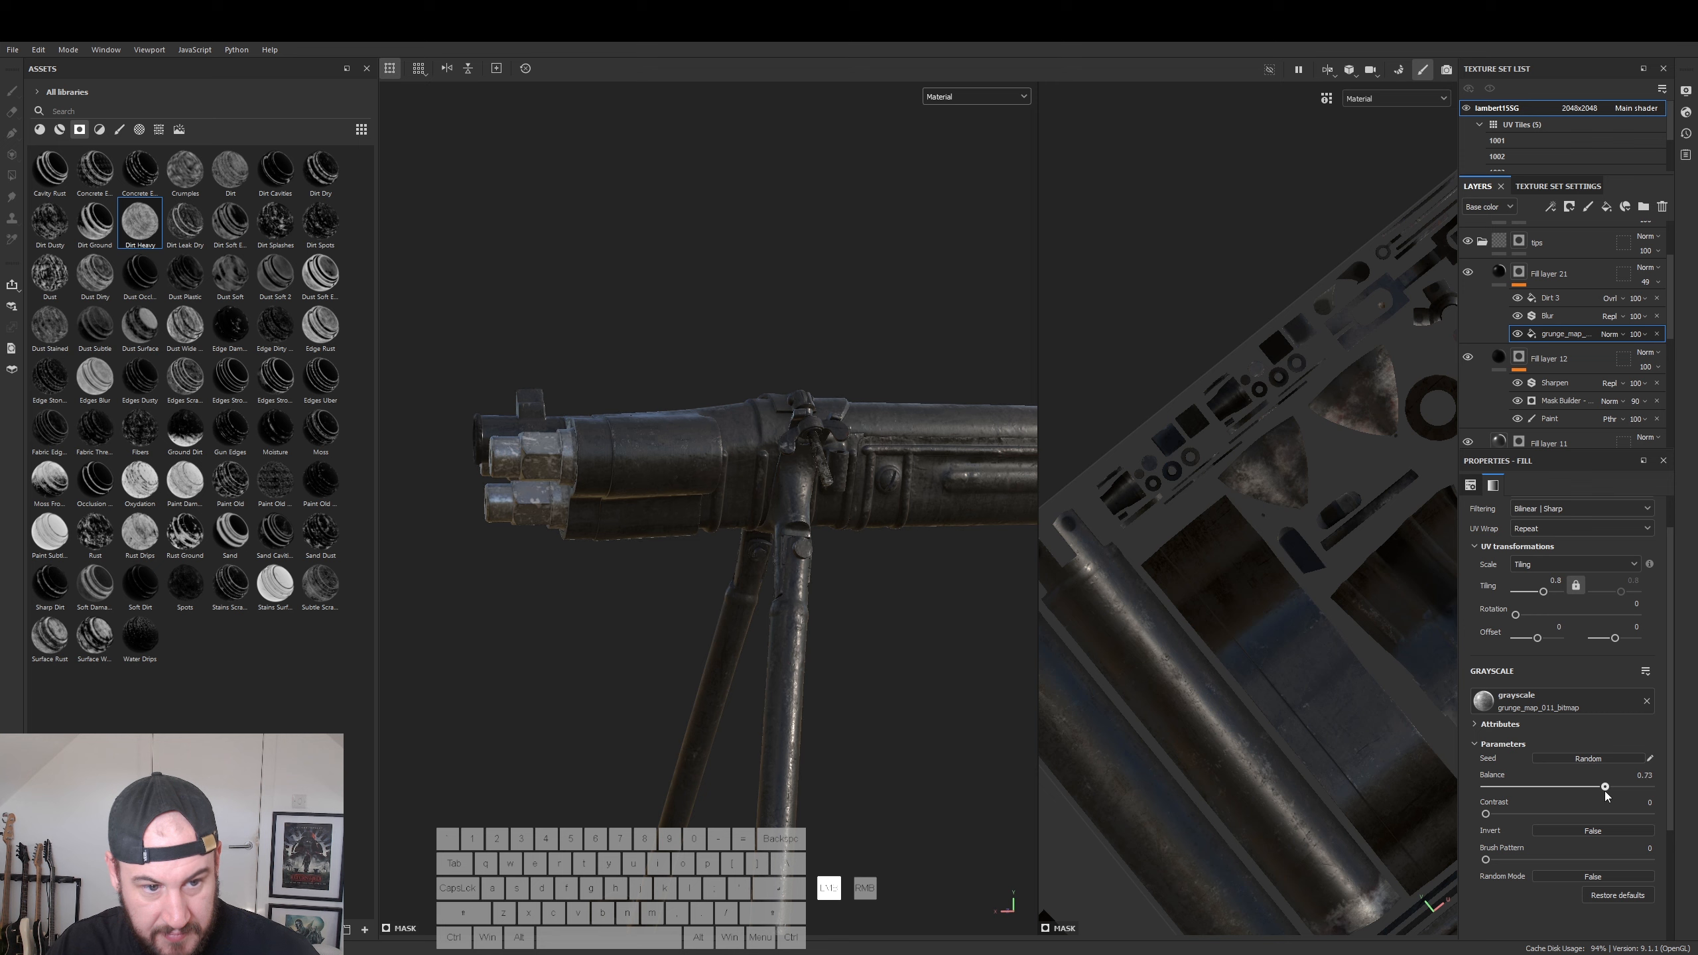
left_click_drag(635, 550, 678, 554, "alt")
middle_click_drag(679, 554, 876, 556, "alt")
right_click_drag(876, 556, 1103, 618, "alt")
left_click_drag(863, 639, 705, 675, "alt")
key("ctrl+z")
left_click_drag(751, 623, 899, 504, "alt")
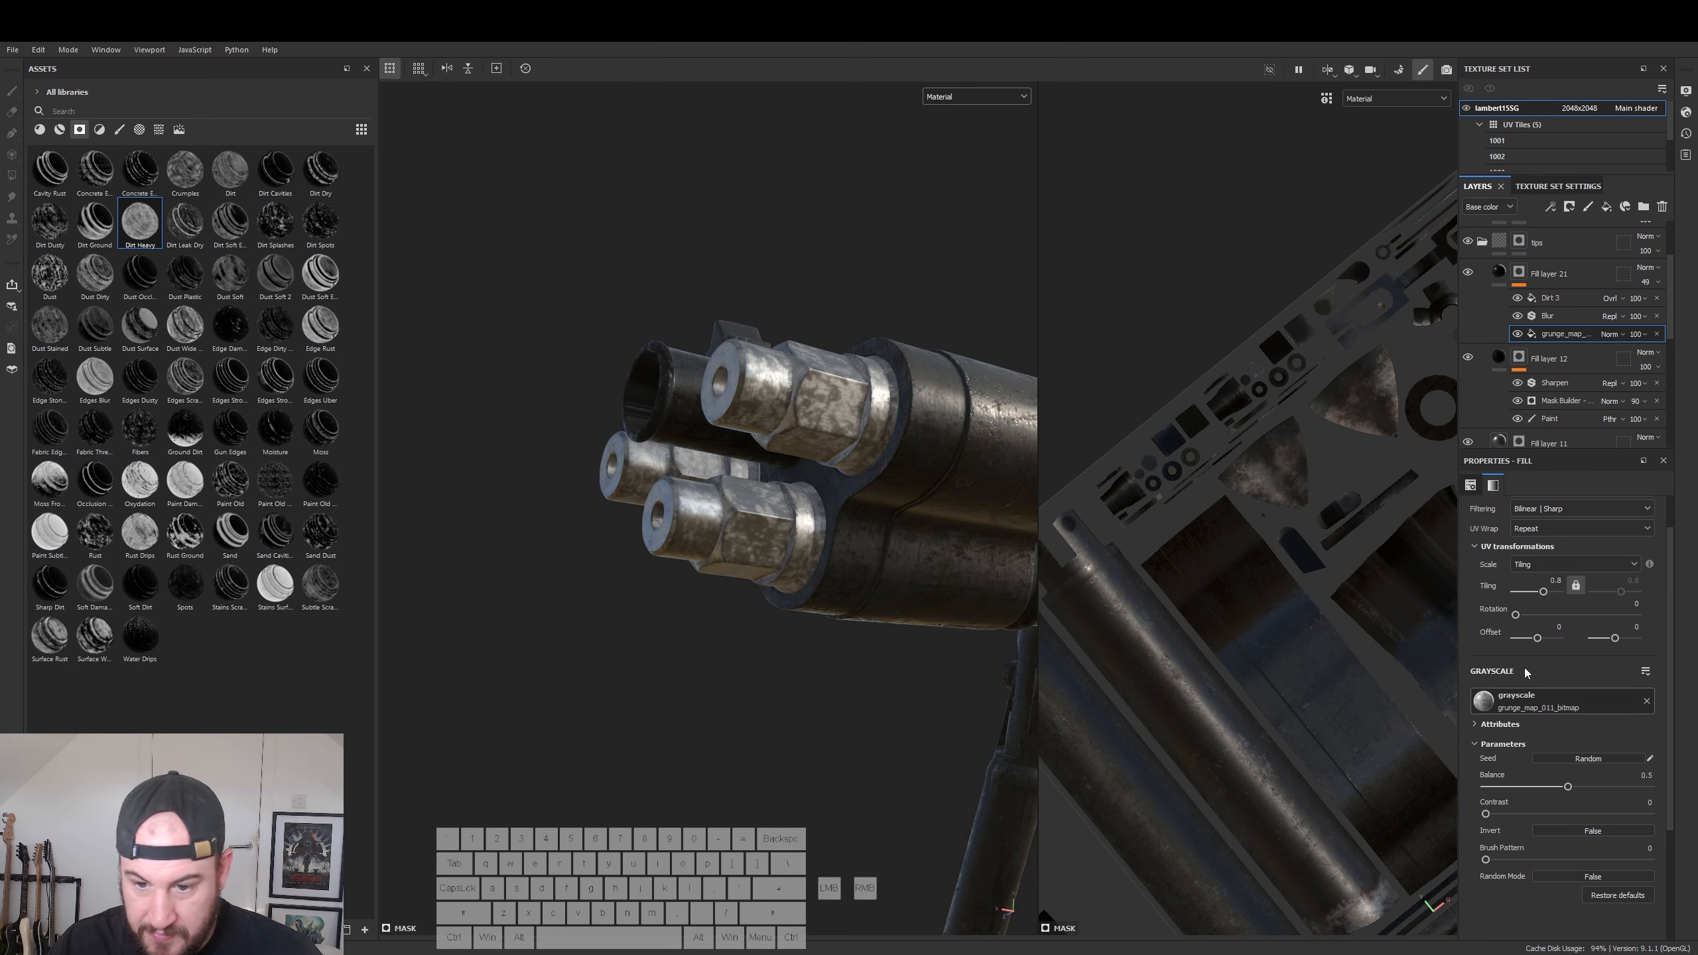
- Set Fill layer 21's opacity to 1 and check the nozzle tips against the rest of the gun
left_click(1658, 282)
left_click_drag(1664, 307, 1645, 306)
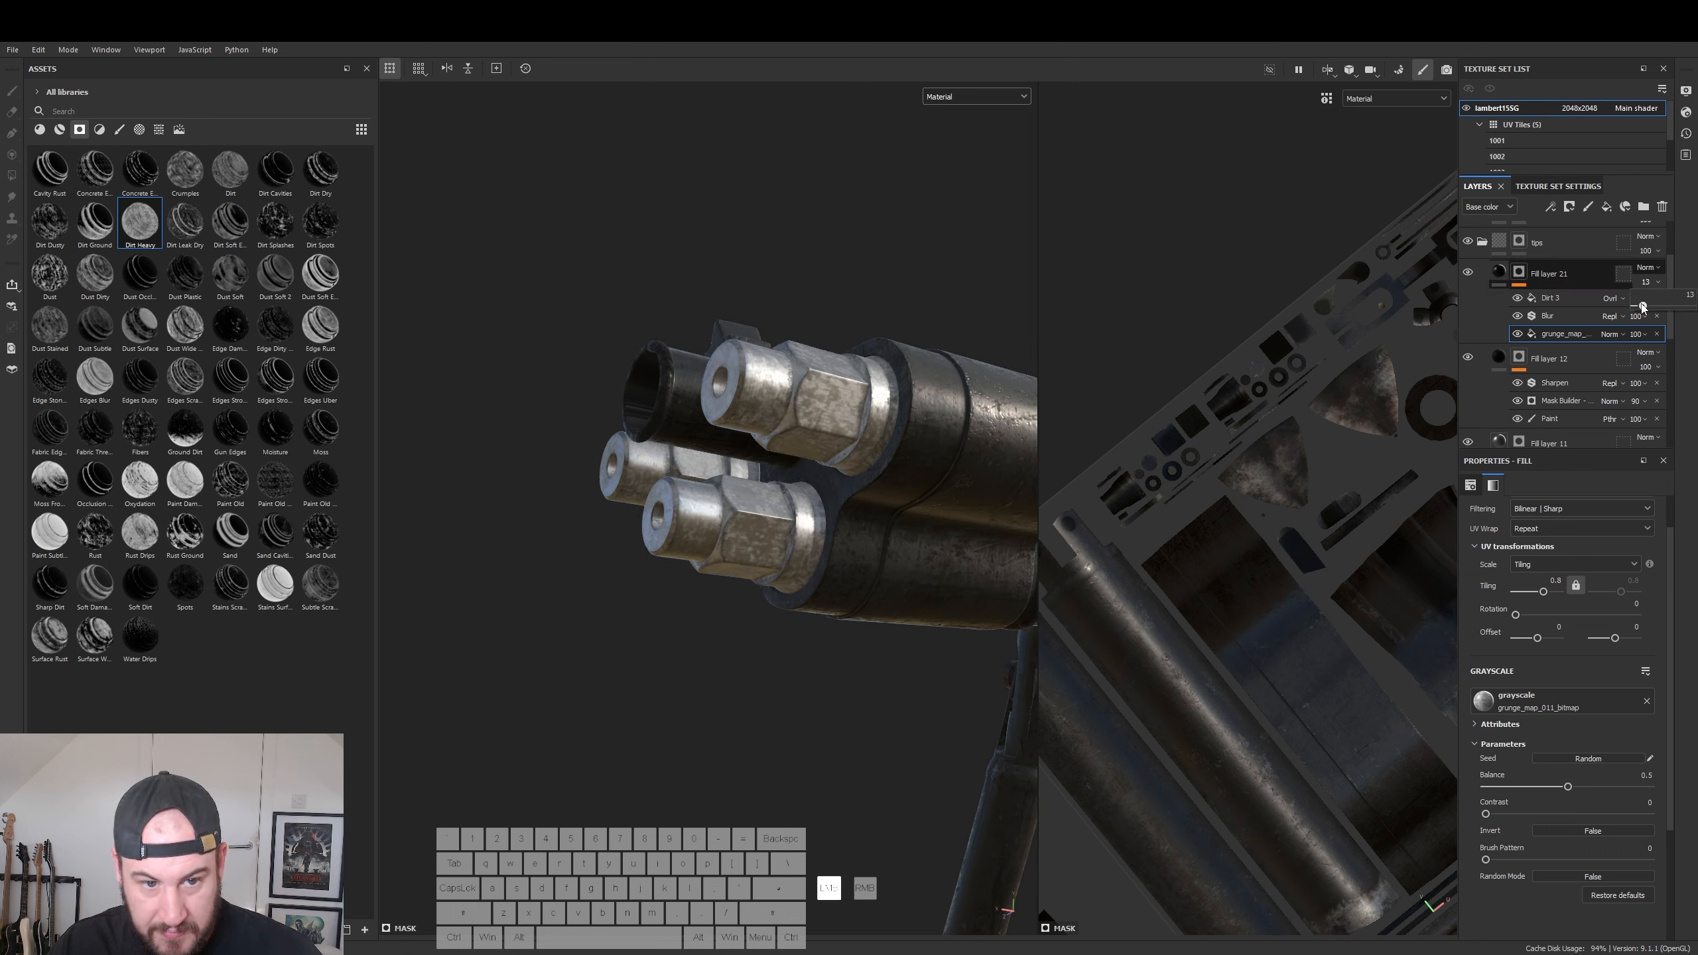
left_click_drag(862, 625, 733, 713, "alt")
right_click_drag(732, 713, 562, 619, "alt")
left_click_drag(838, 721, 768, 648, "alt")
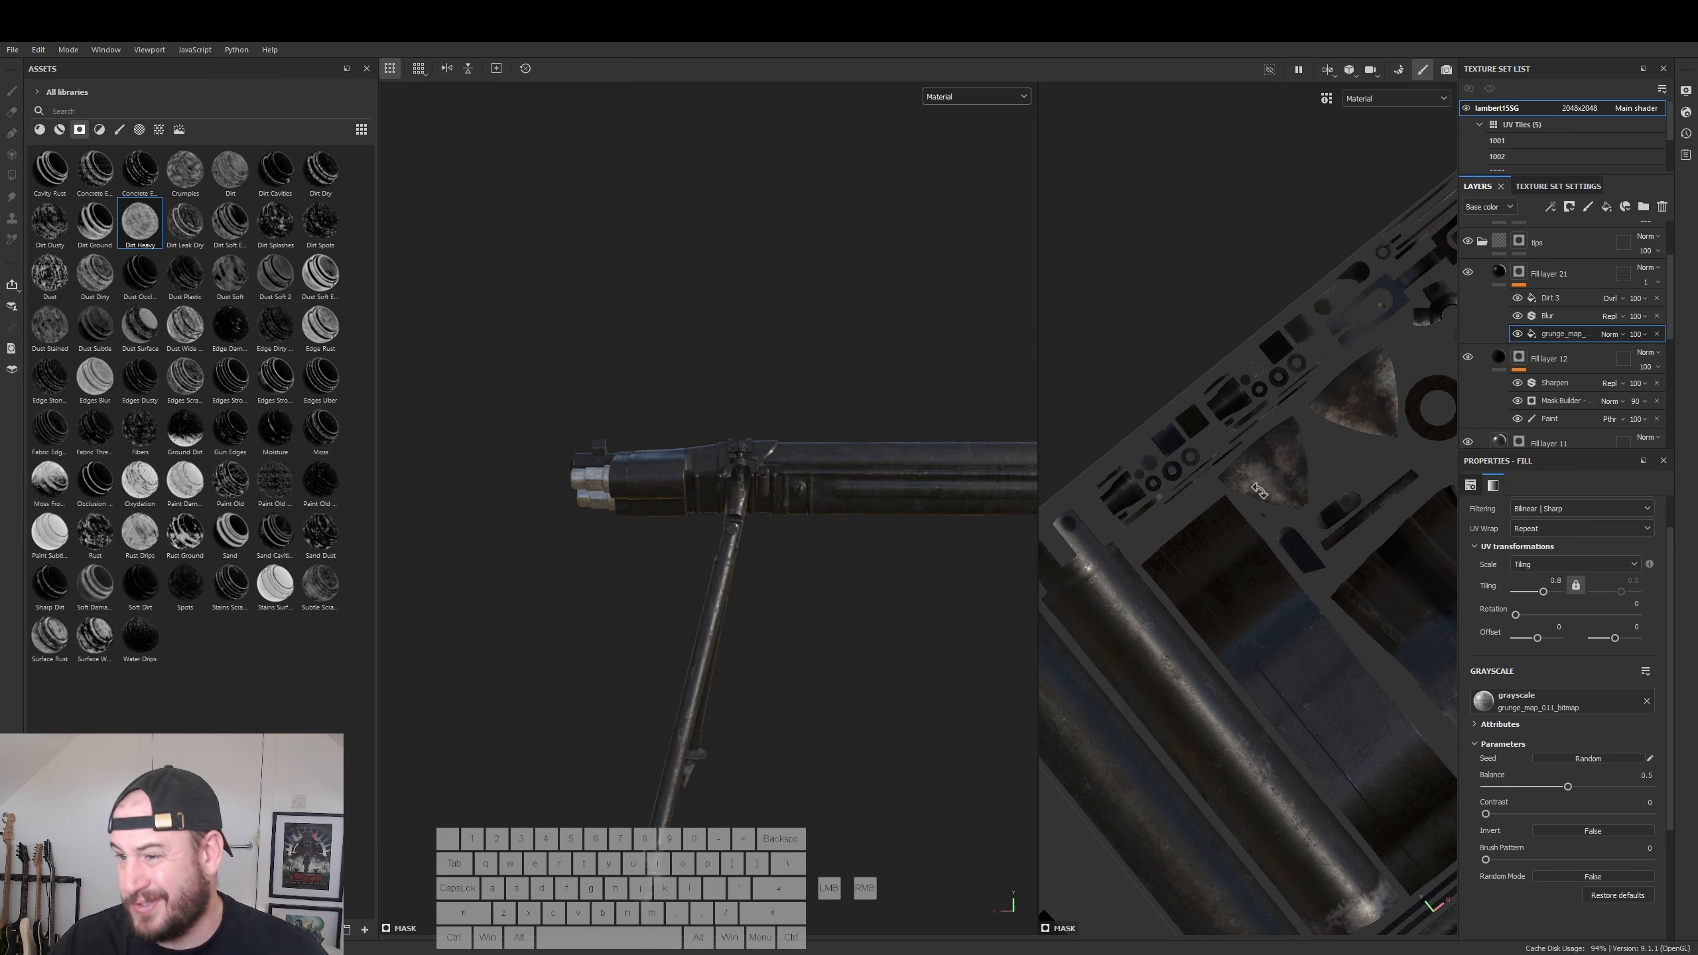
left_click_drag(883, 570, 827, 607, "alt")
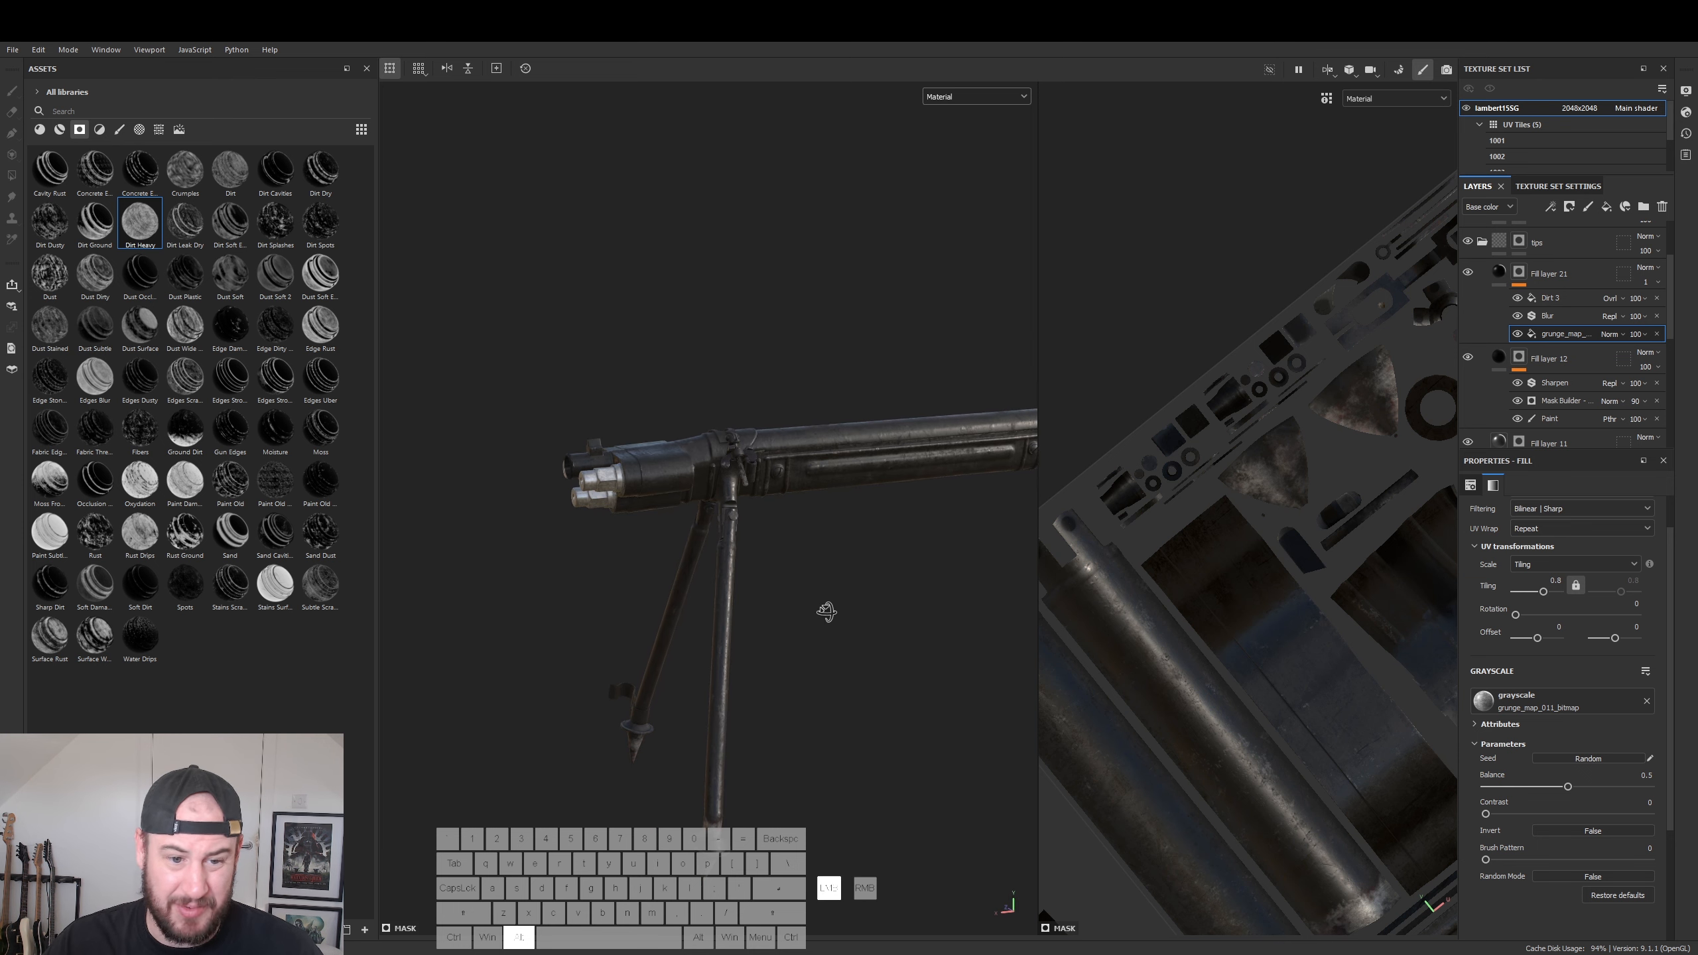
left_click(12, 50)
left_click(41, 172)
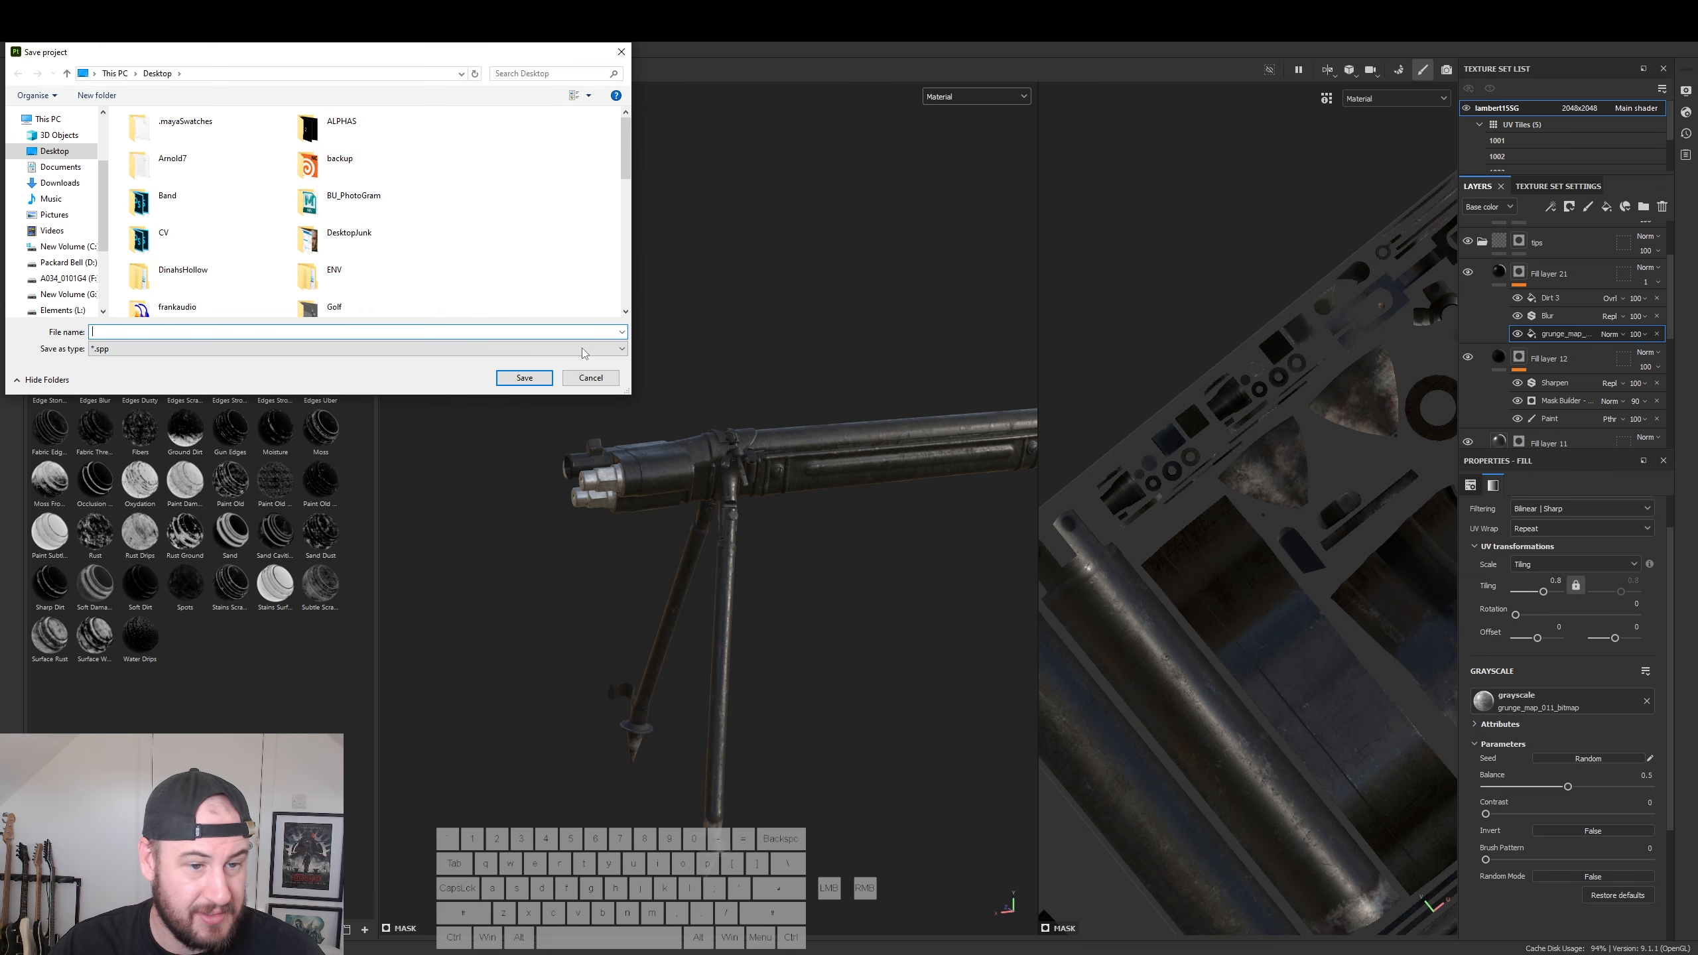
left_click(591, 378)
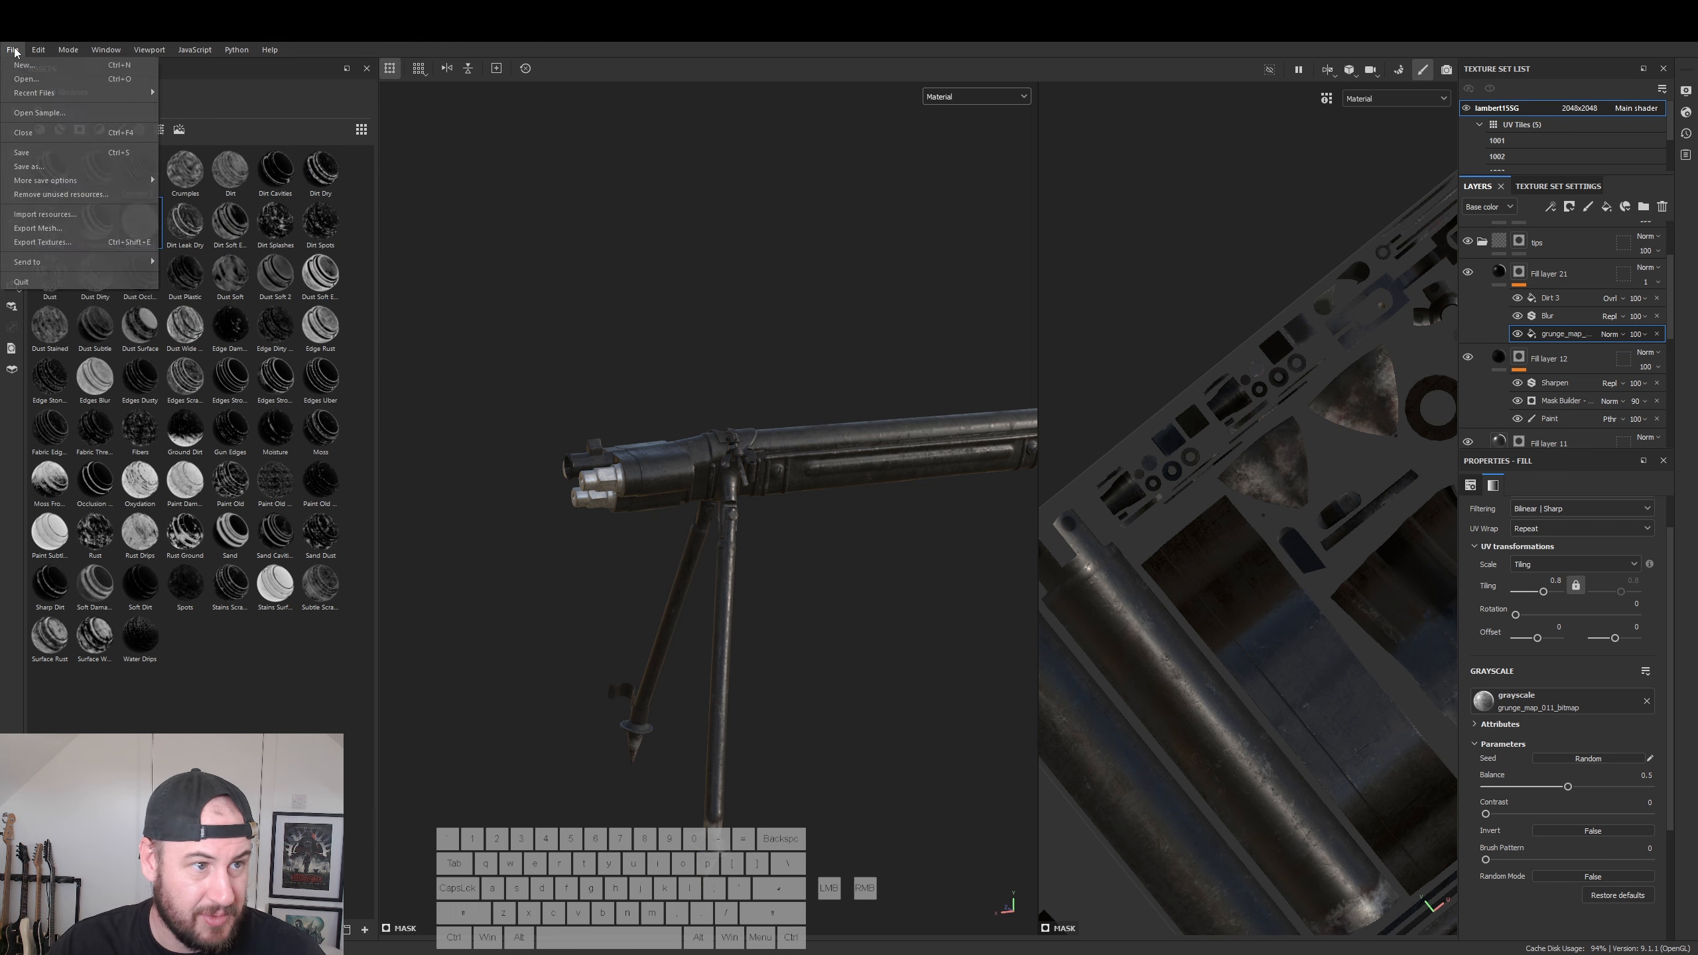
- Save the project using Save As
left_click(72, 181)
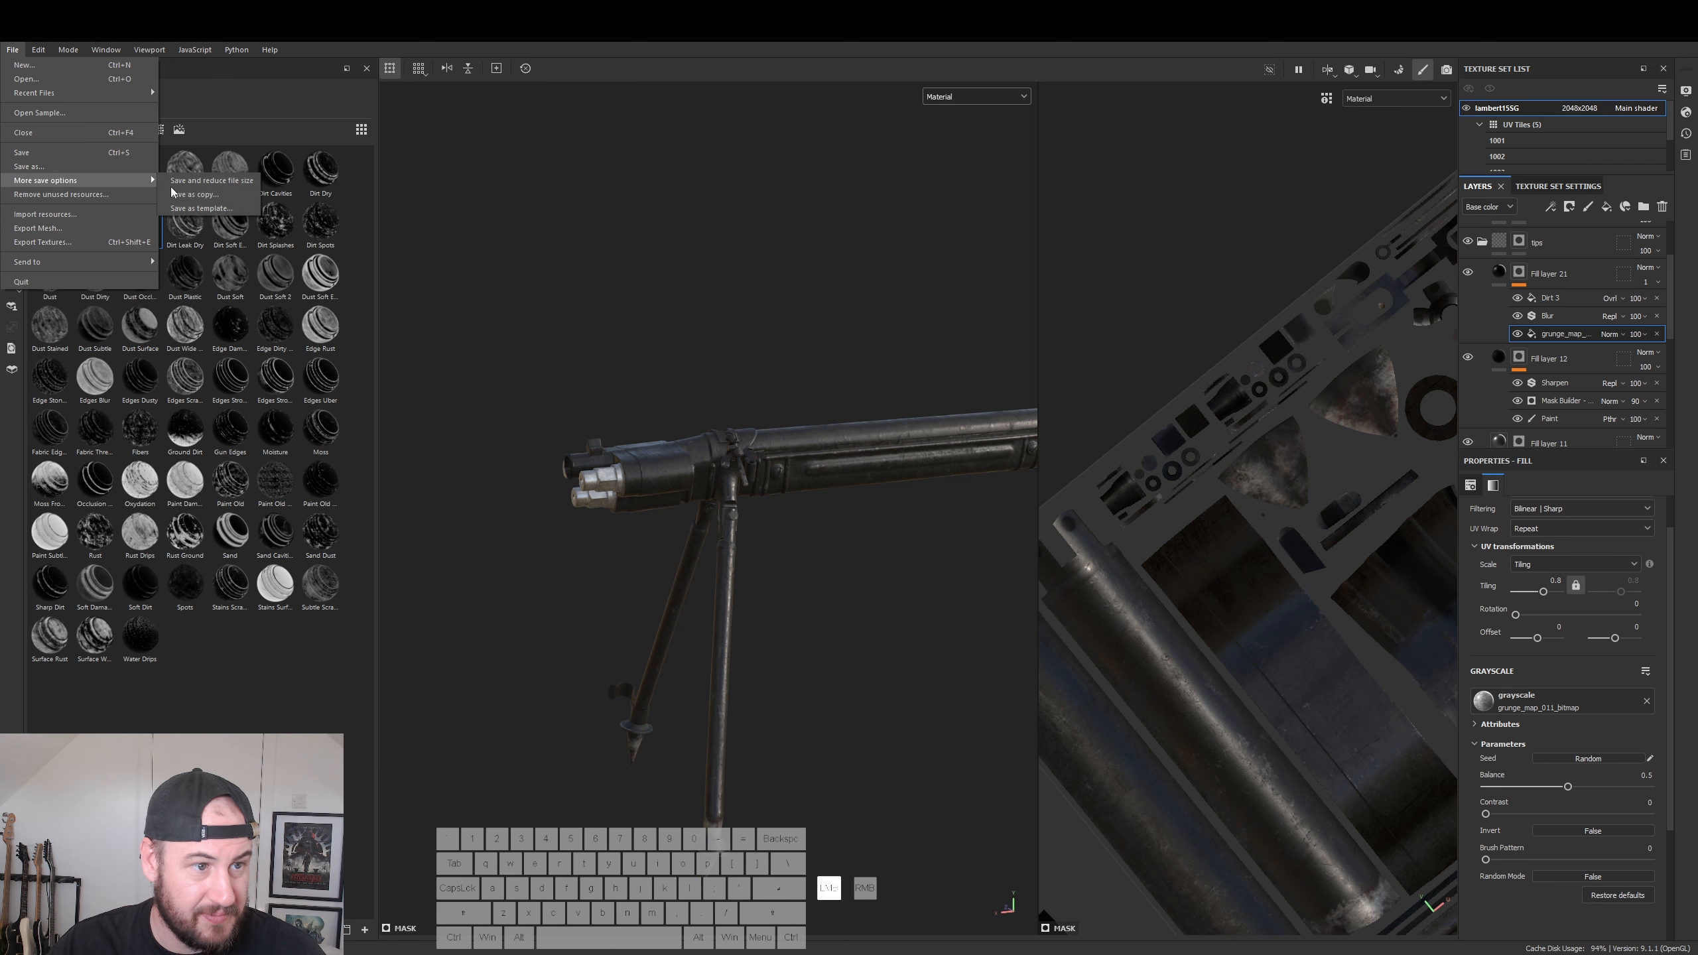
left_click(117, 176)
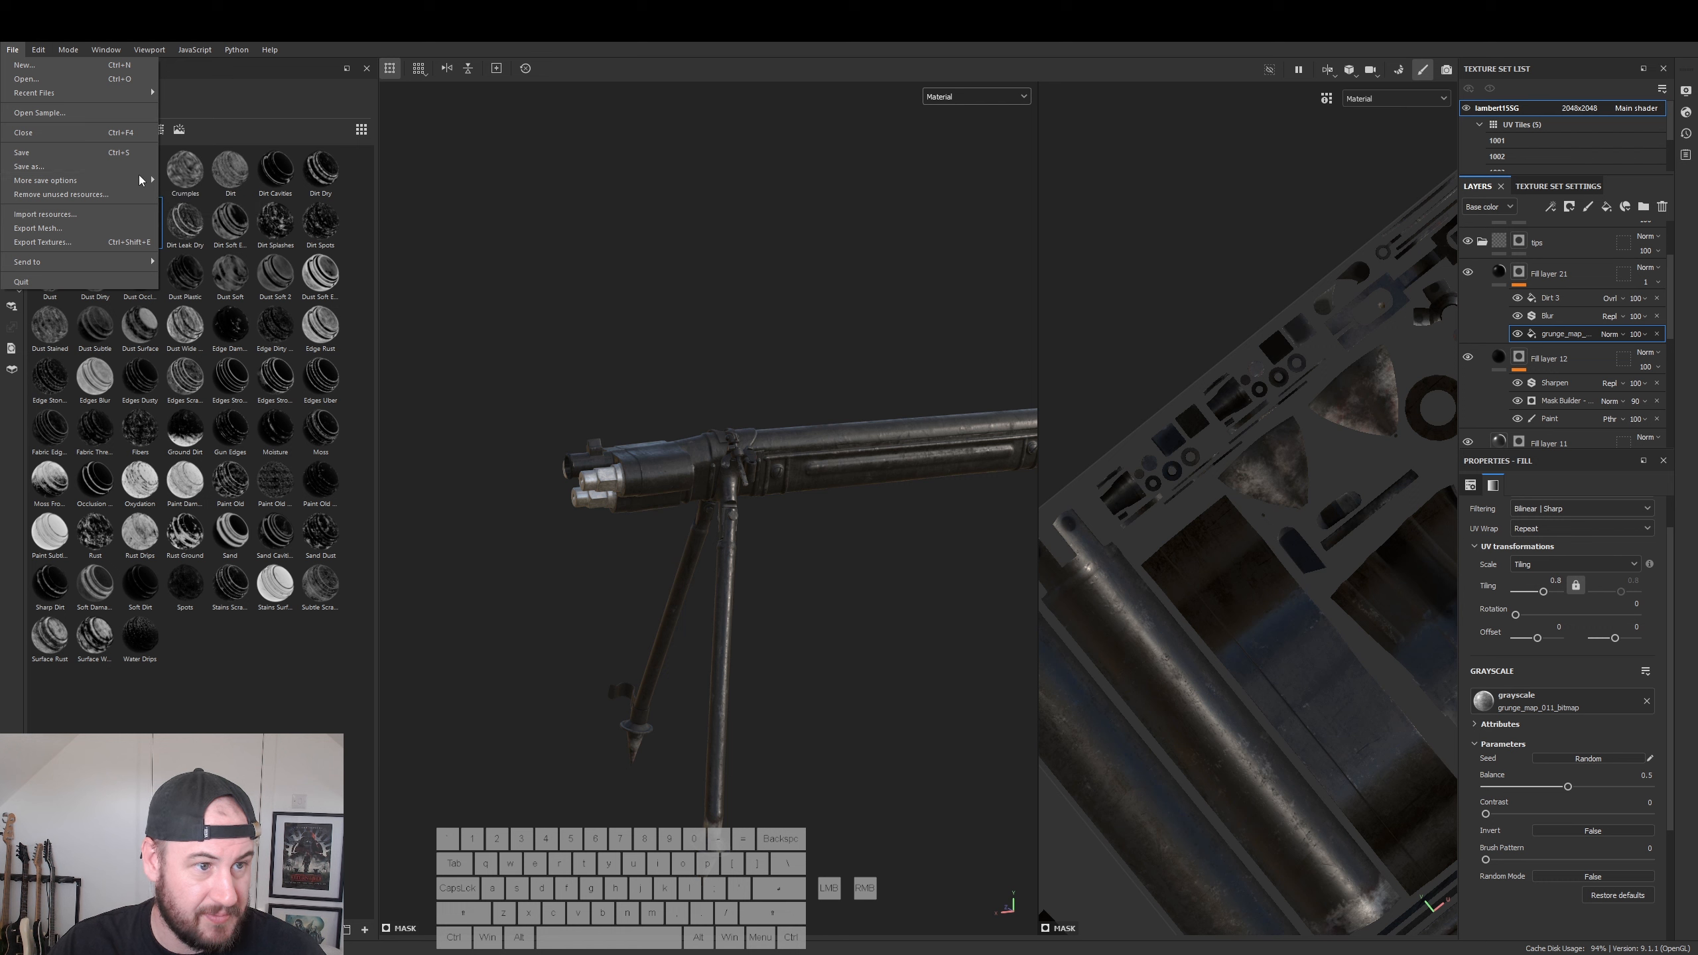
left_click(31, 166)
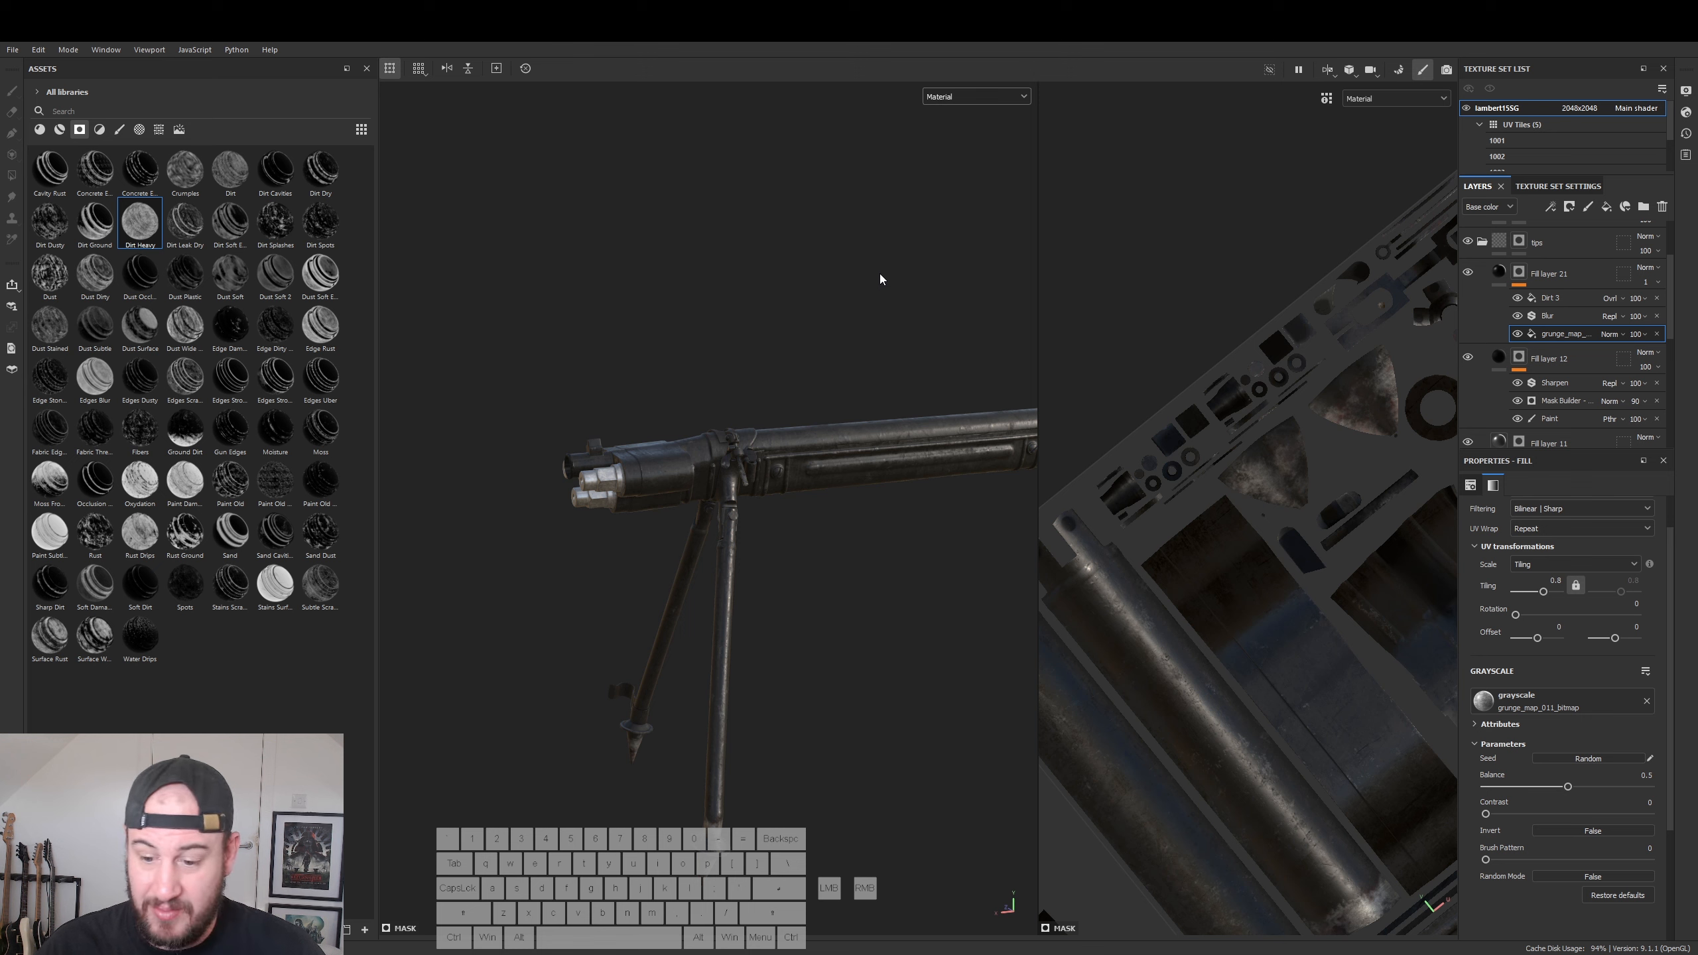
- Open the texture export settings and set the export size to 4096
left_click_drag(880, 300, 651, 370, "alt")
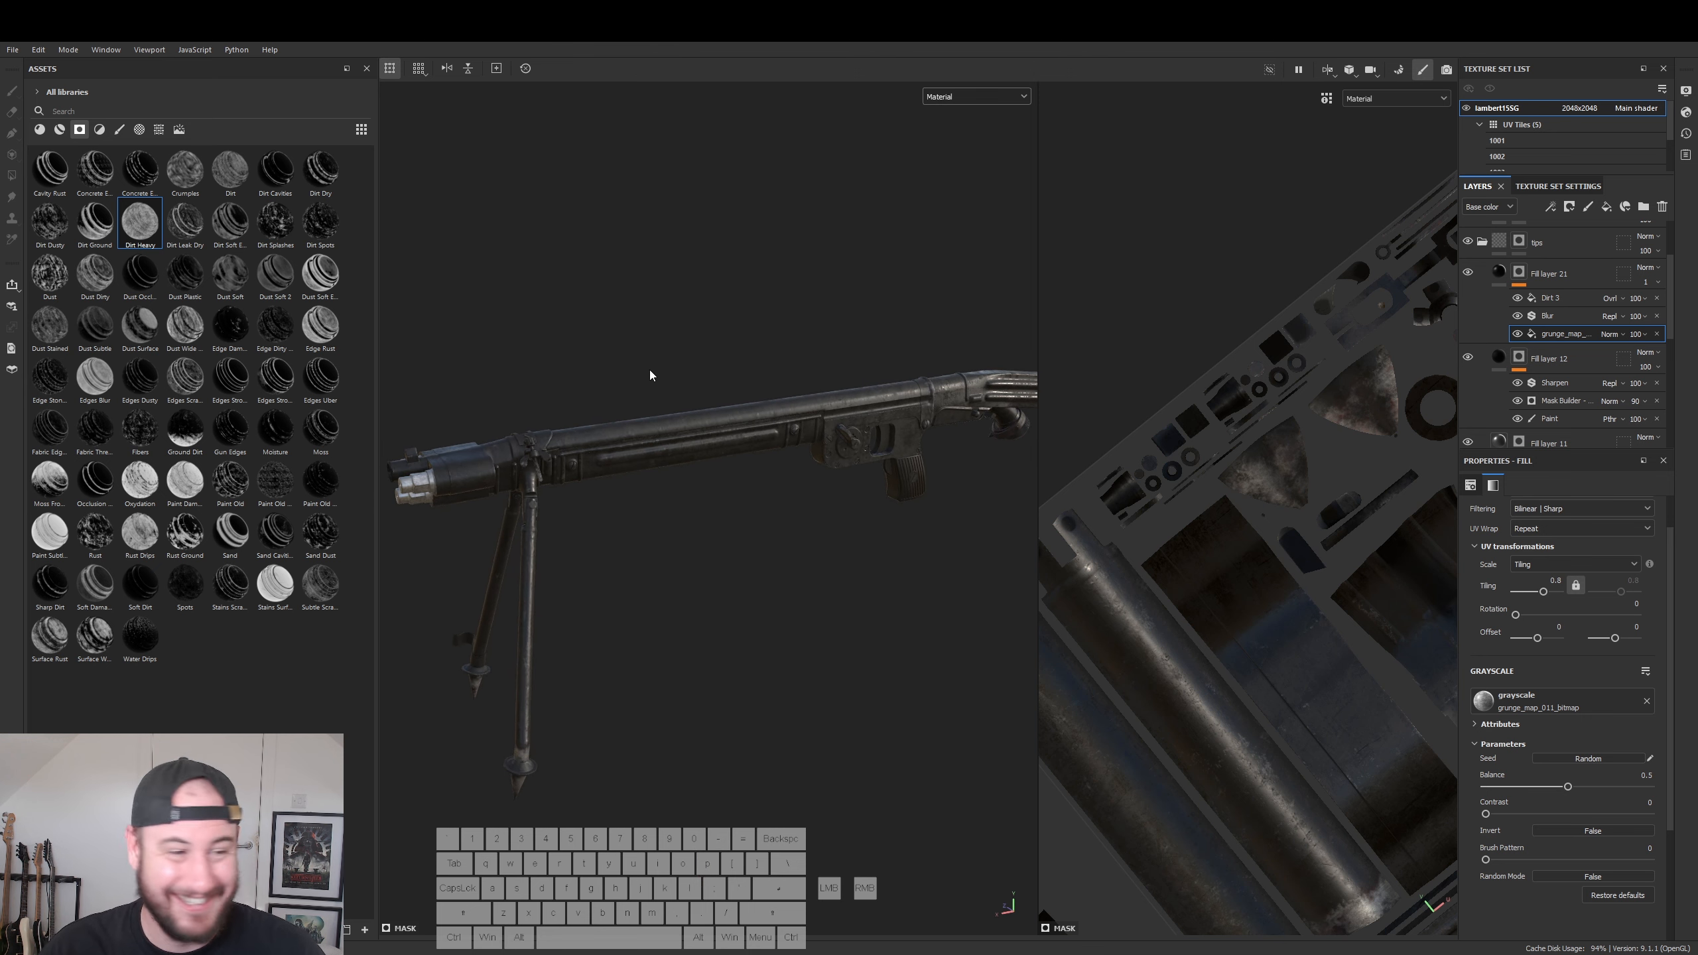
left_click(6, 50)
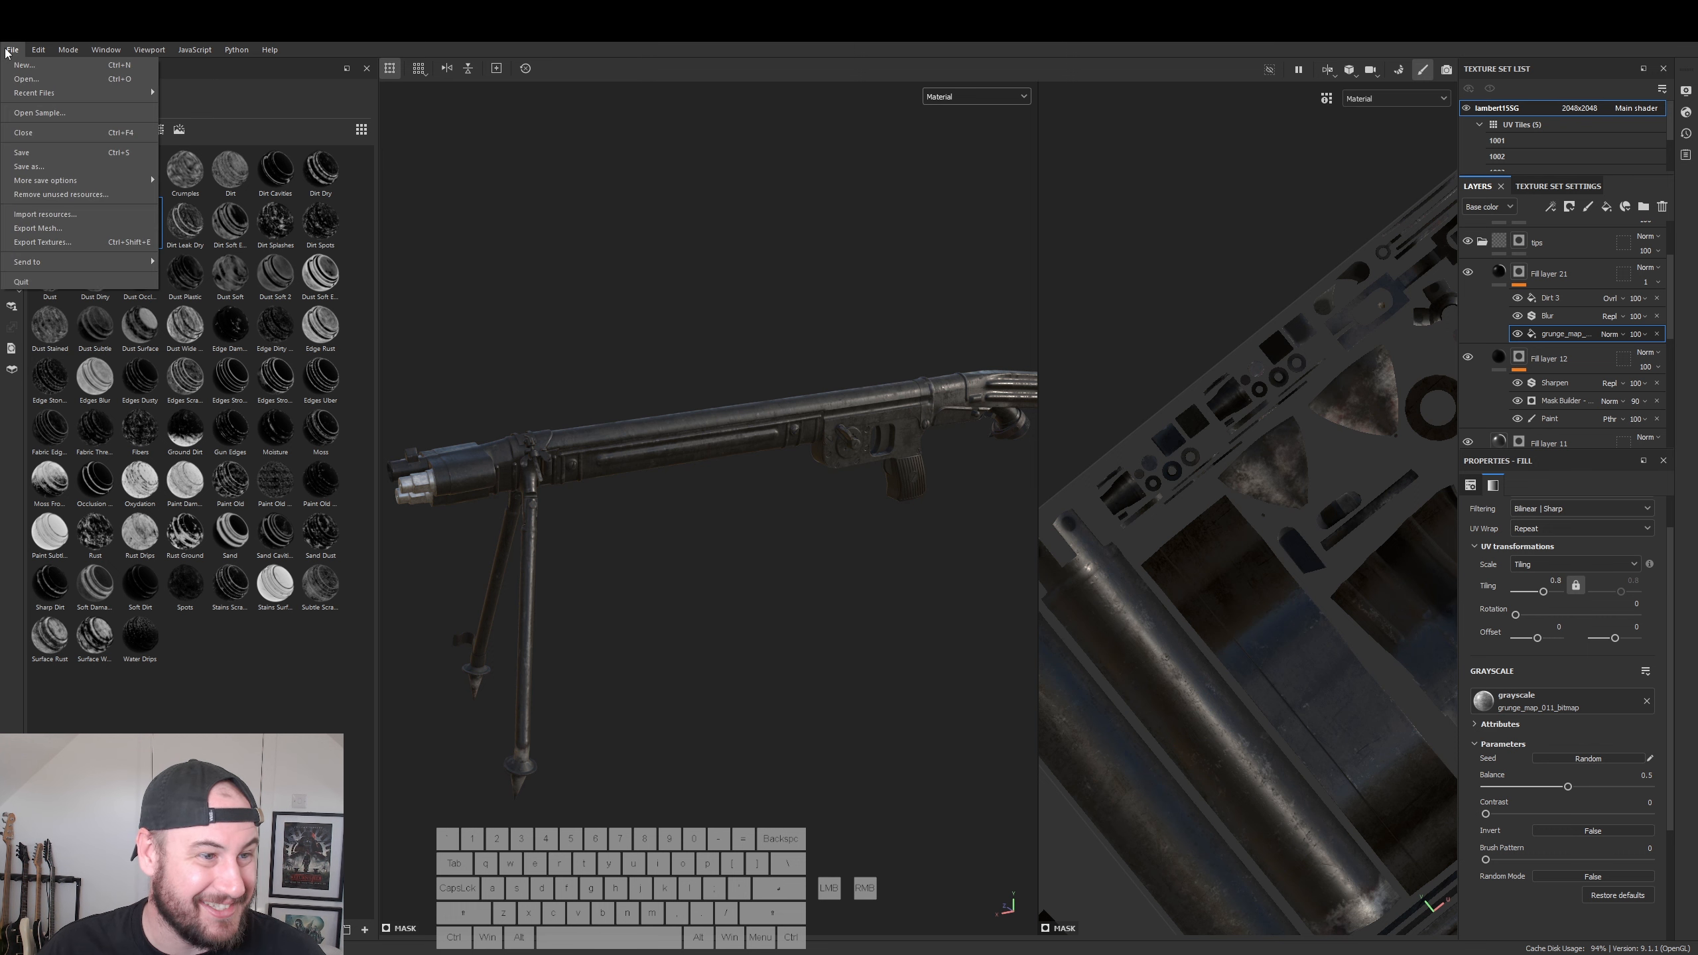
left_click(107, 243)
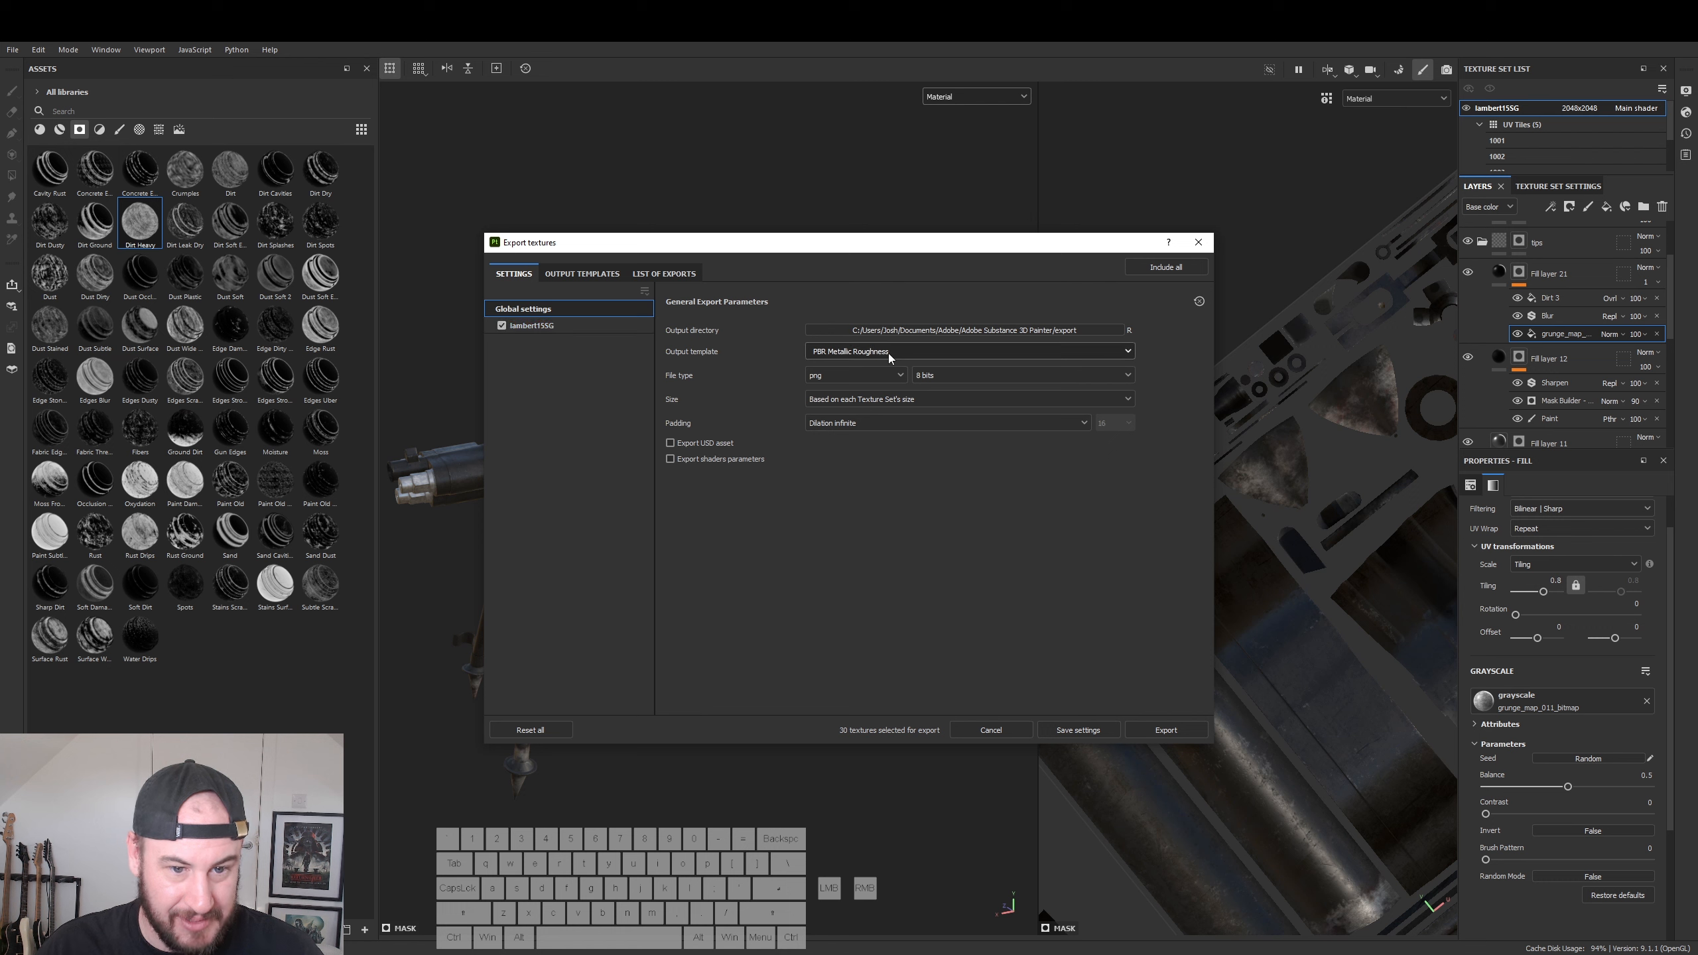
left_click(865, 399)
left_click(855, 518)
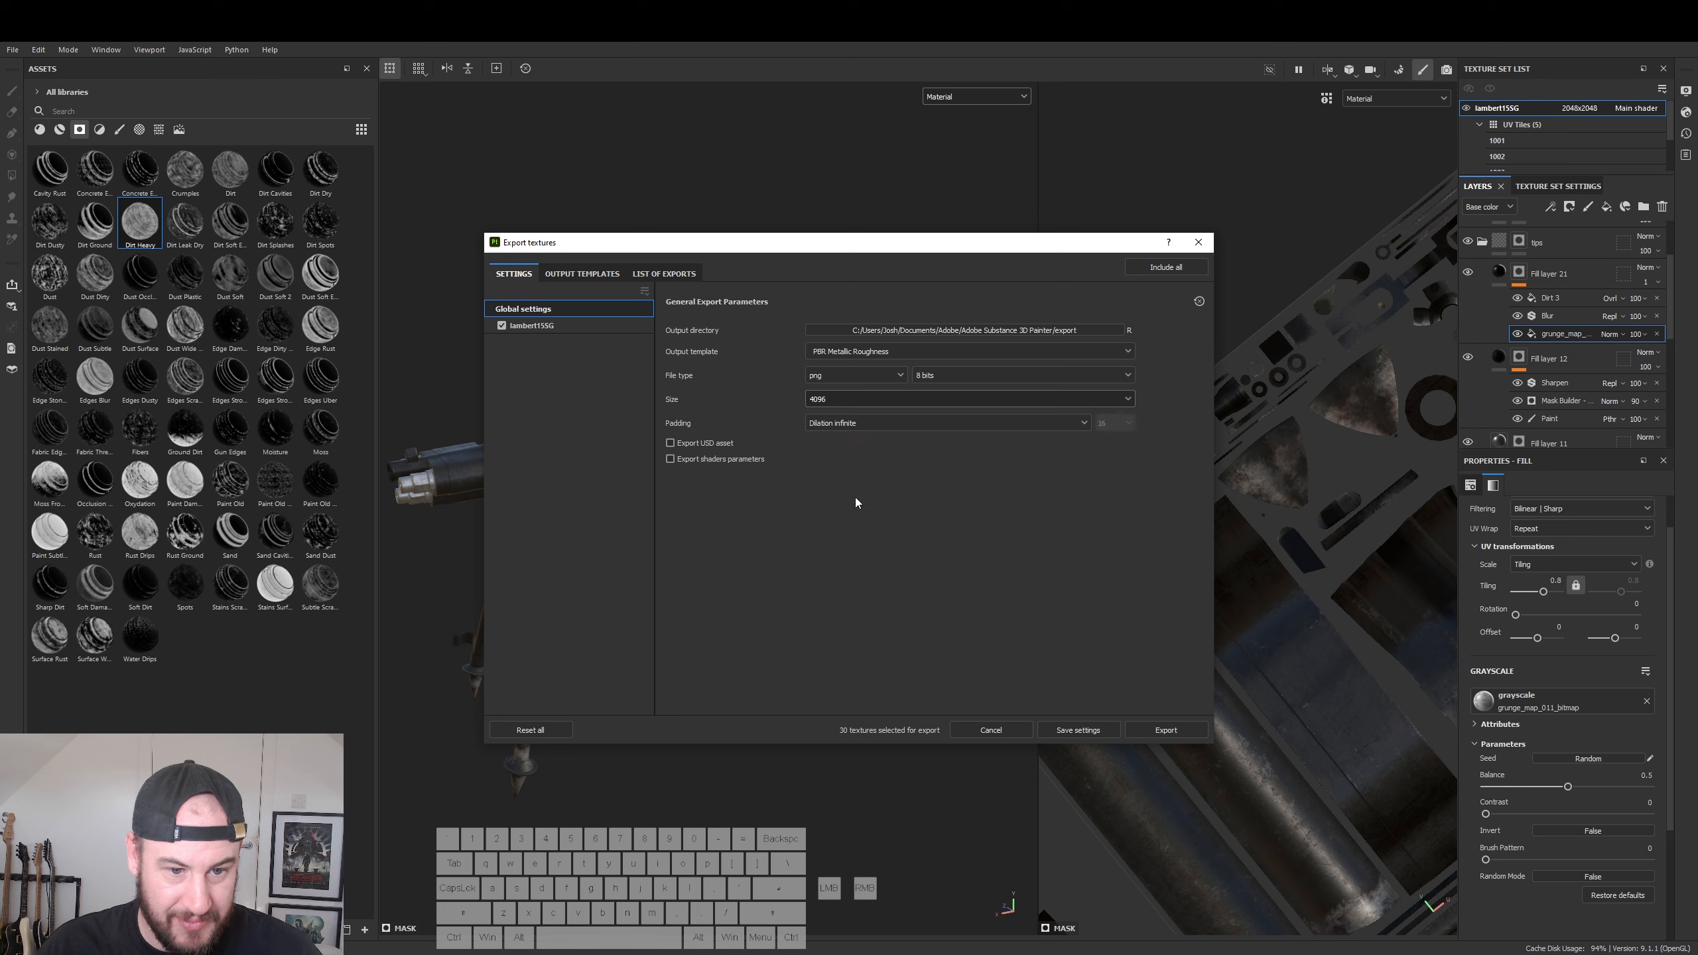
- Look at the Arnold UDIM Legacy (AiStandard) output template and check the list of files set for export
left_click(583, 274)
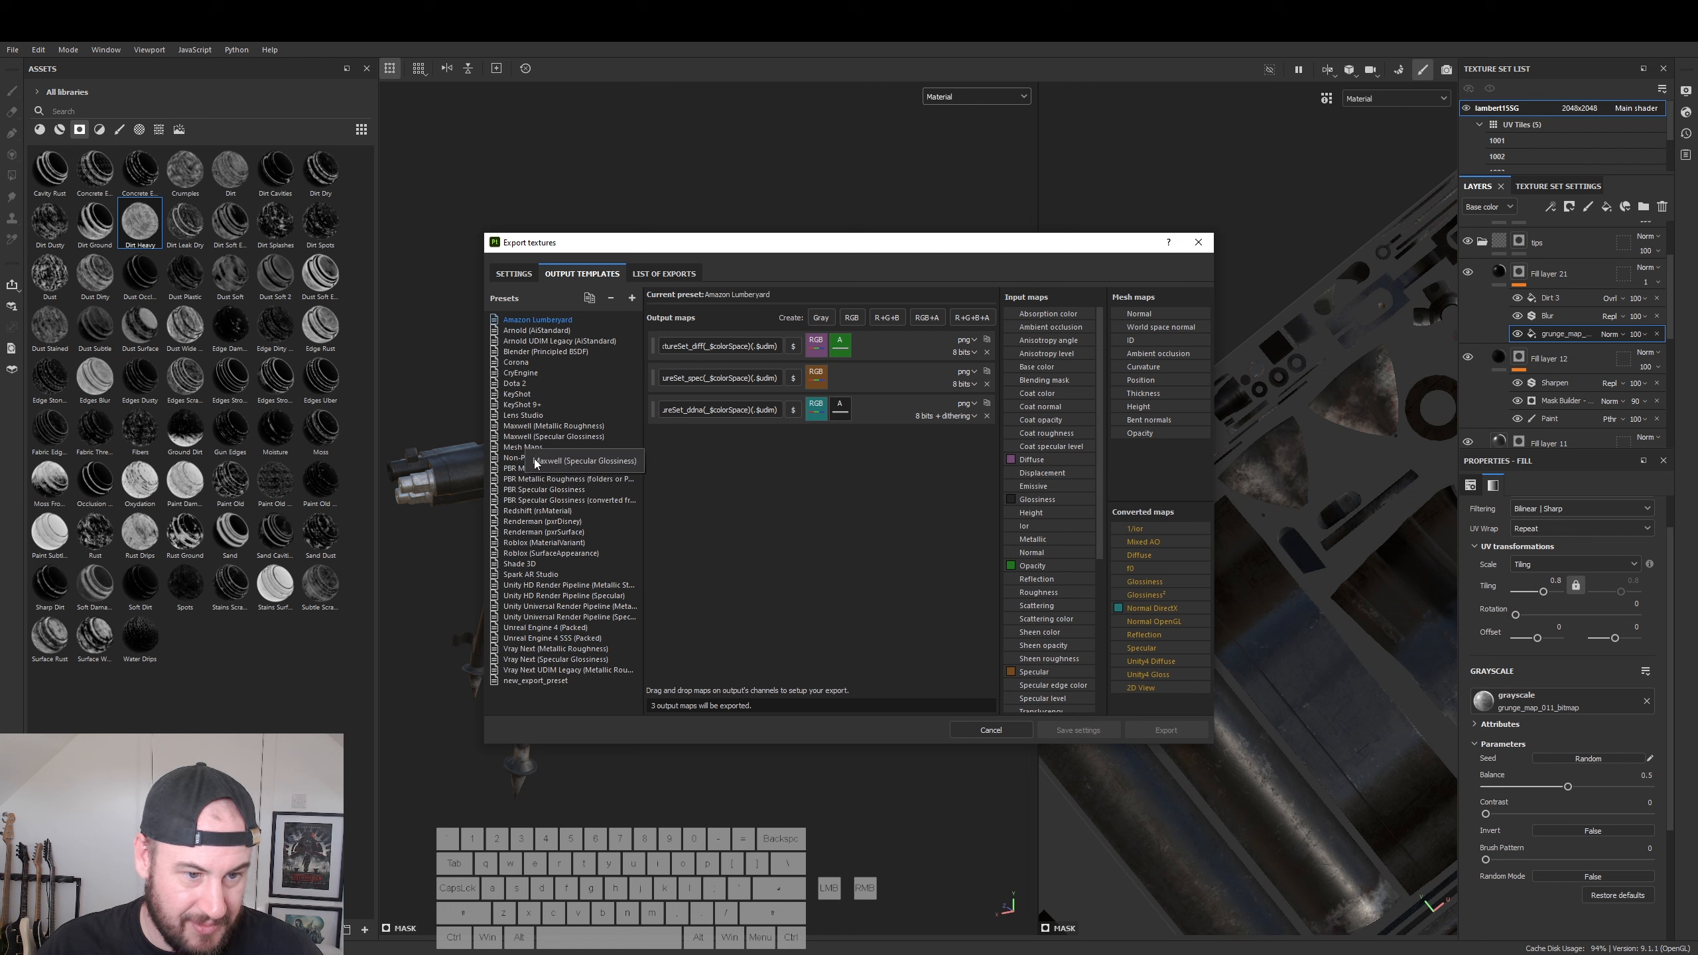
left_click(559, 342)
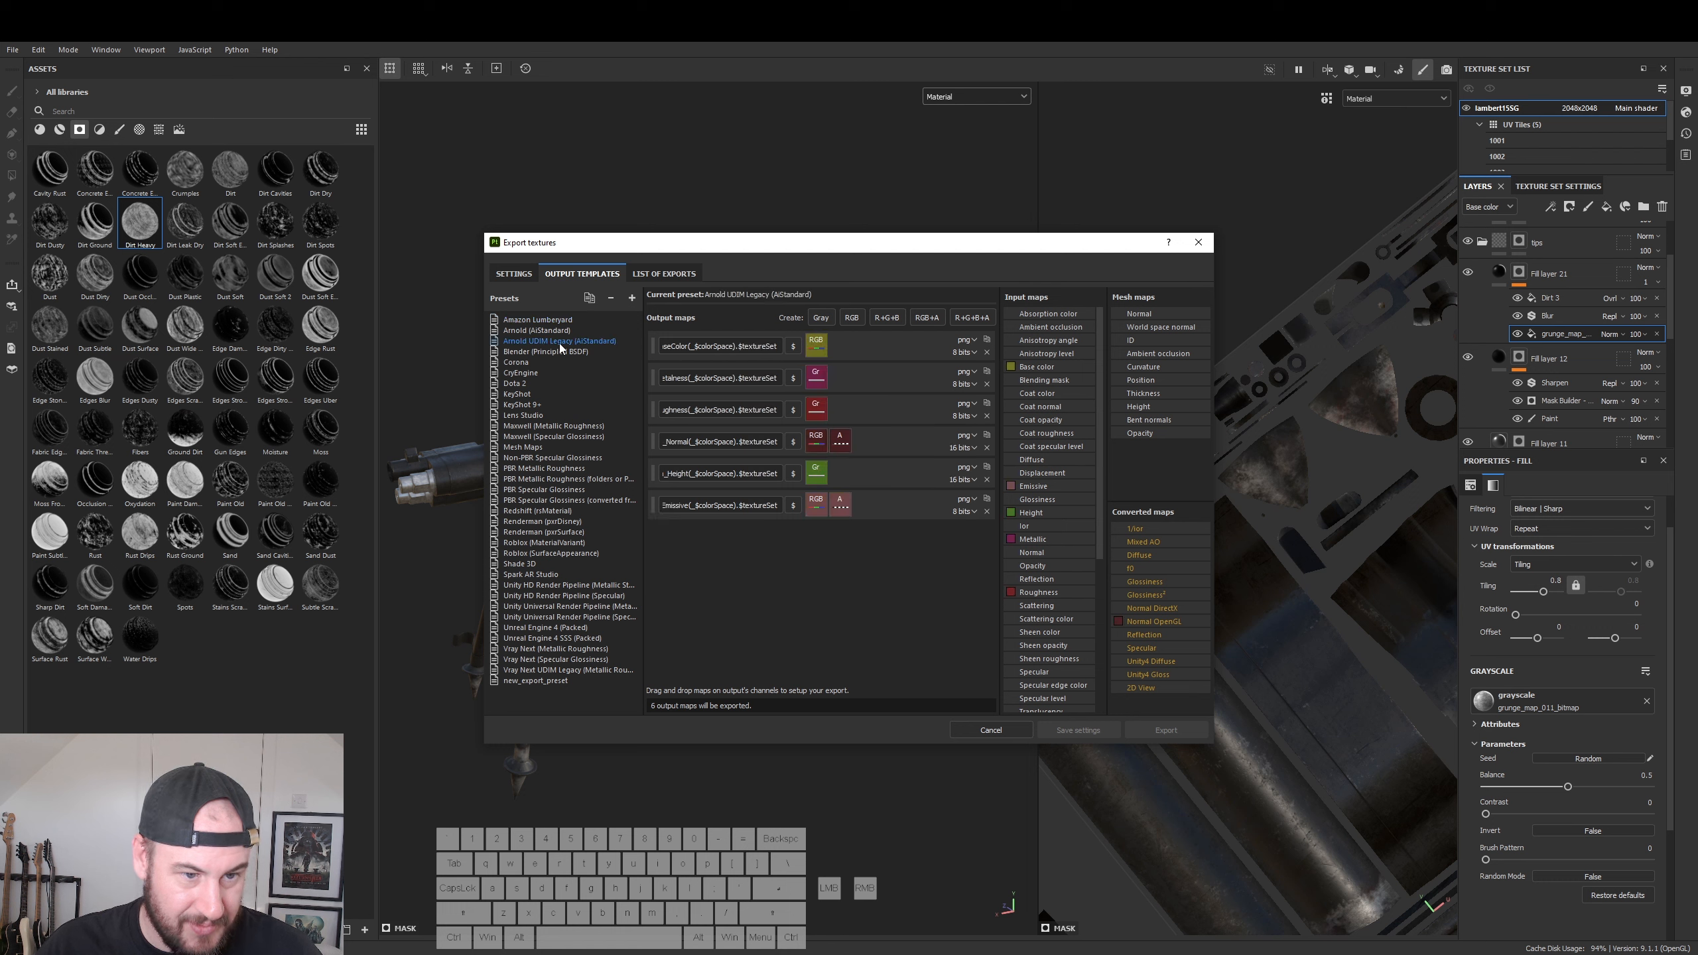
left_click(662, 275)
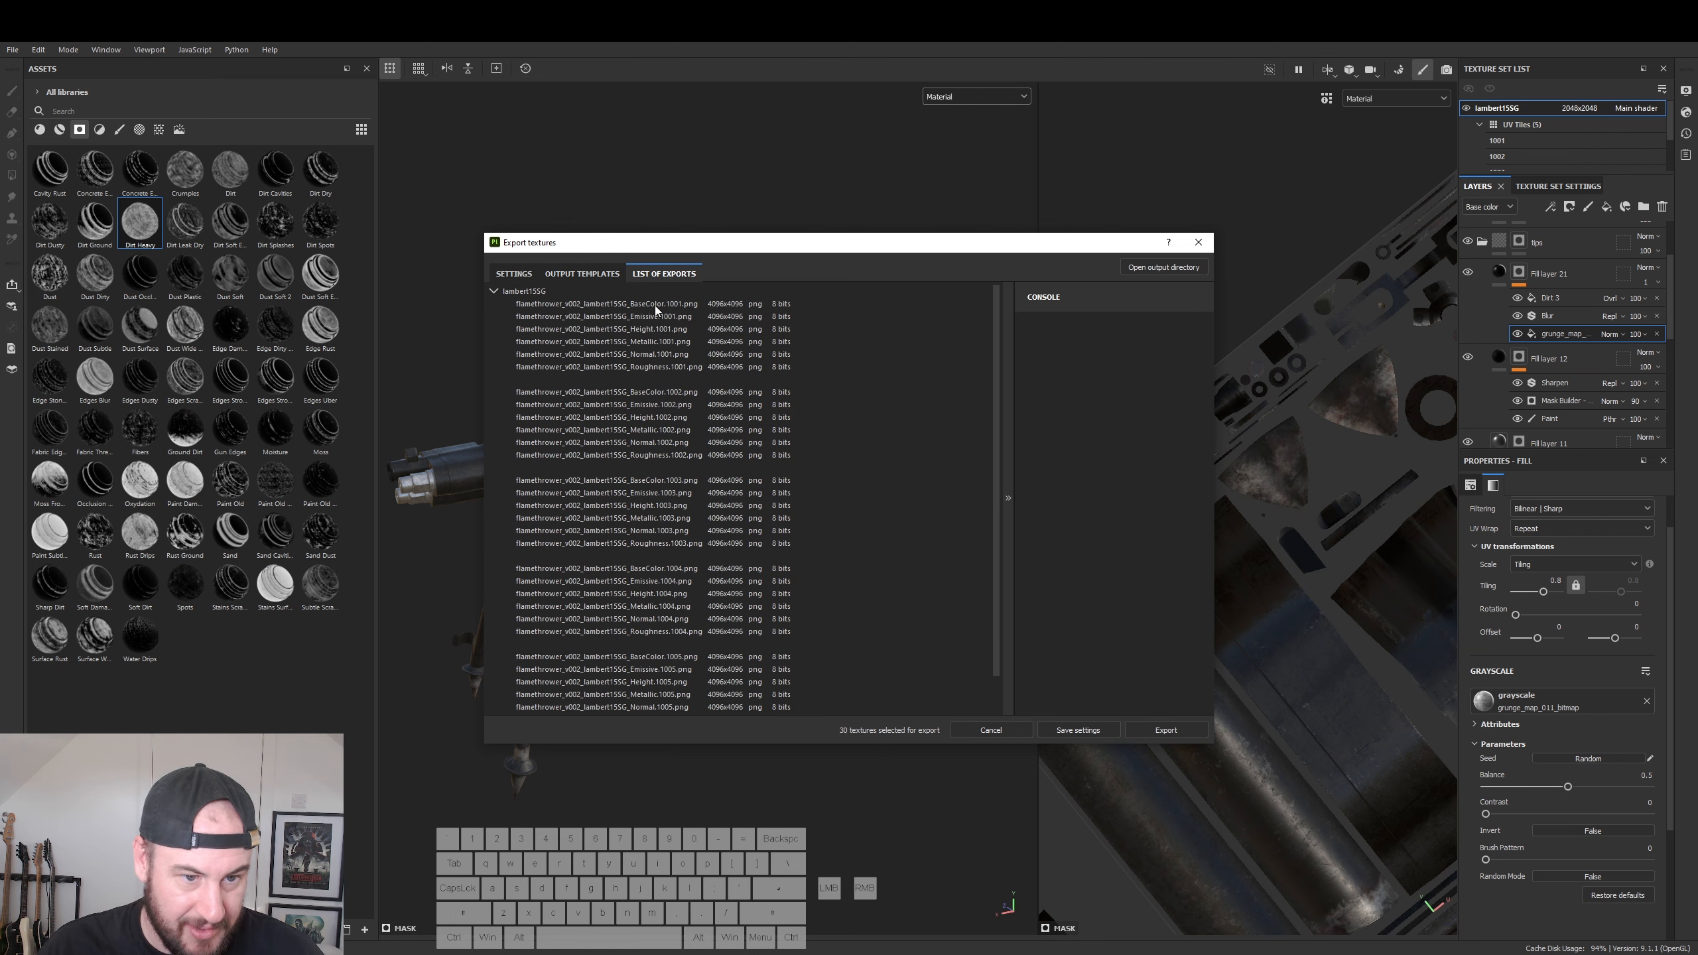
left_click(595, 280)
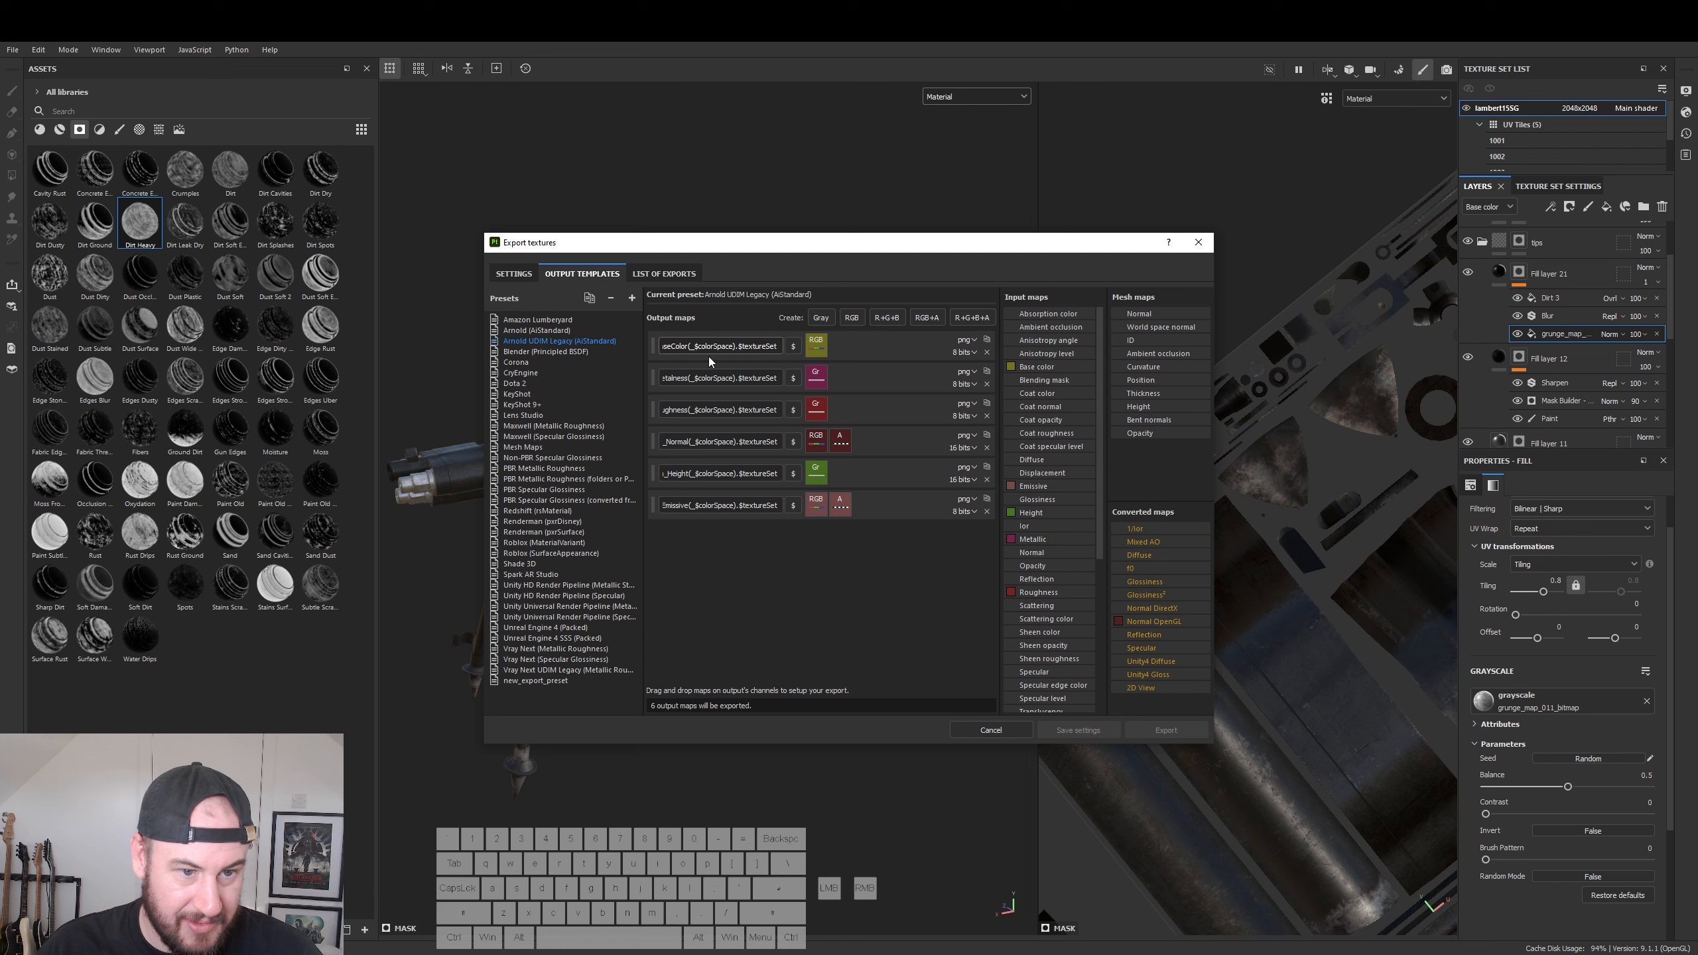
- Examine the base color map's naming pattern in the Arnold UDIM Legacy template and compare it with the listed export file names
left_click(680, 348)
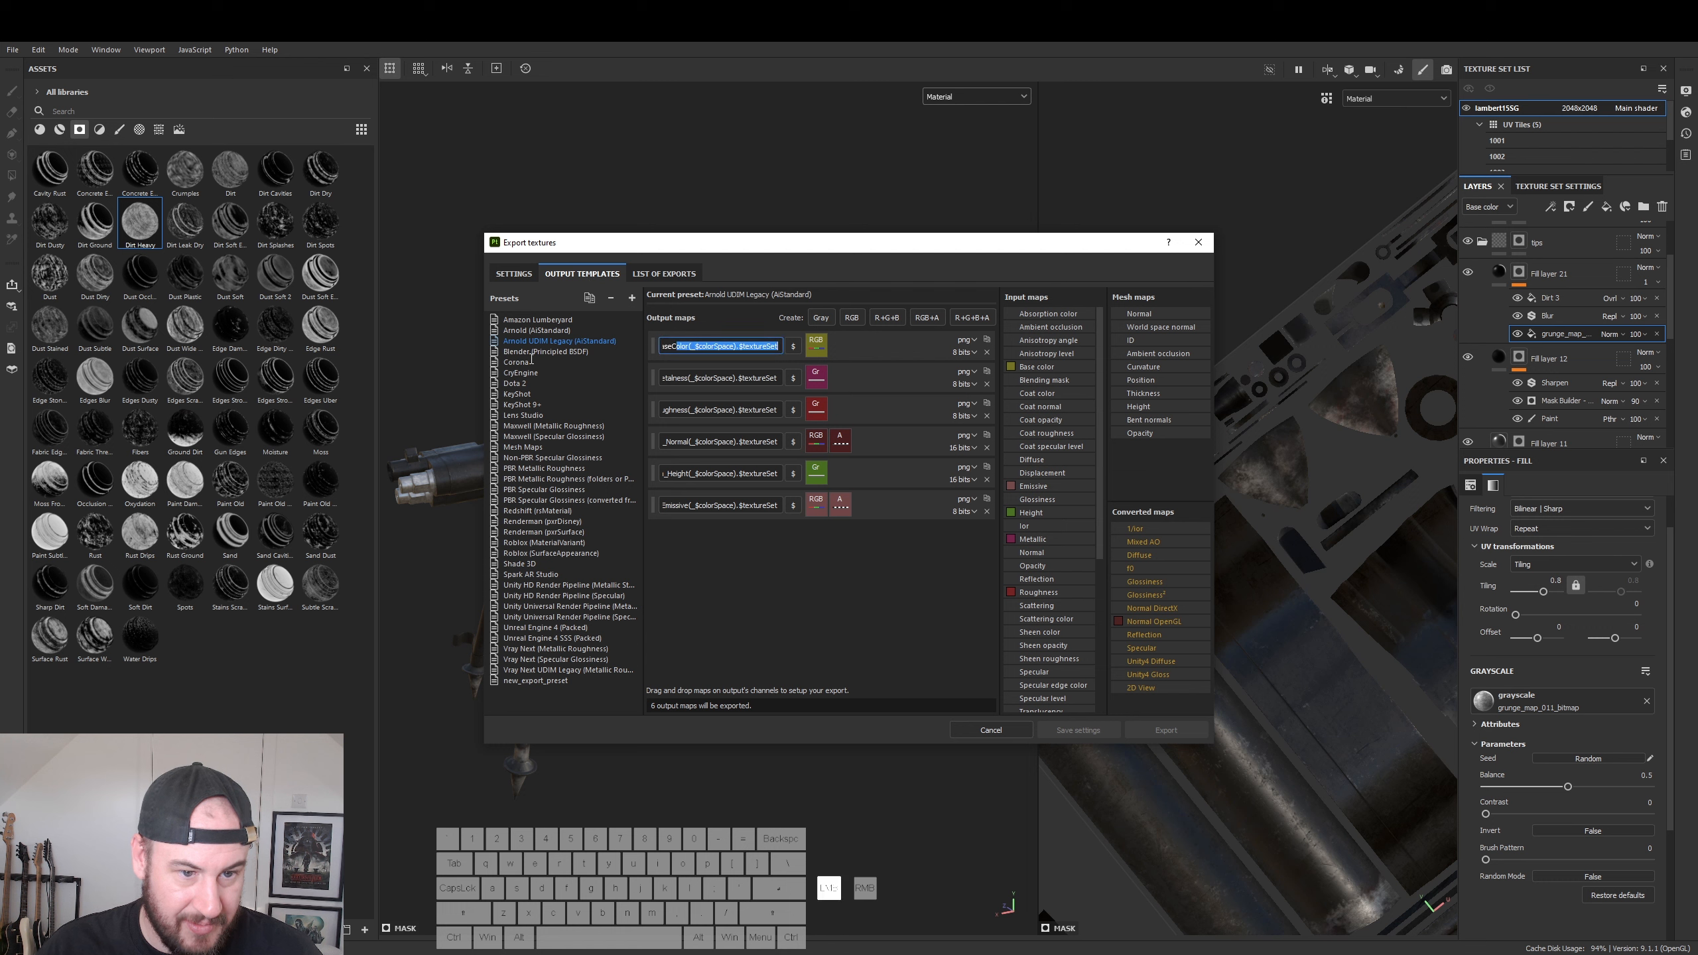
left_click_drag(689, 347, 613, 349)
left_click(680, 346)
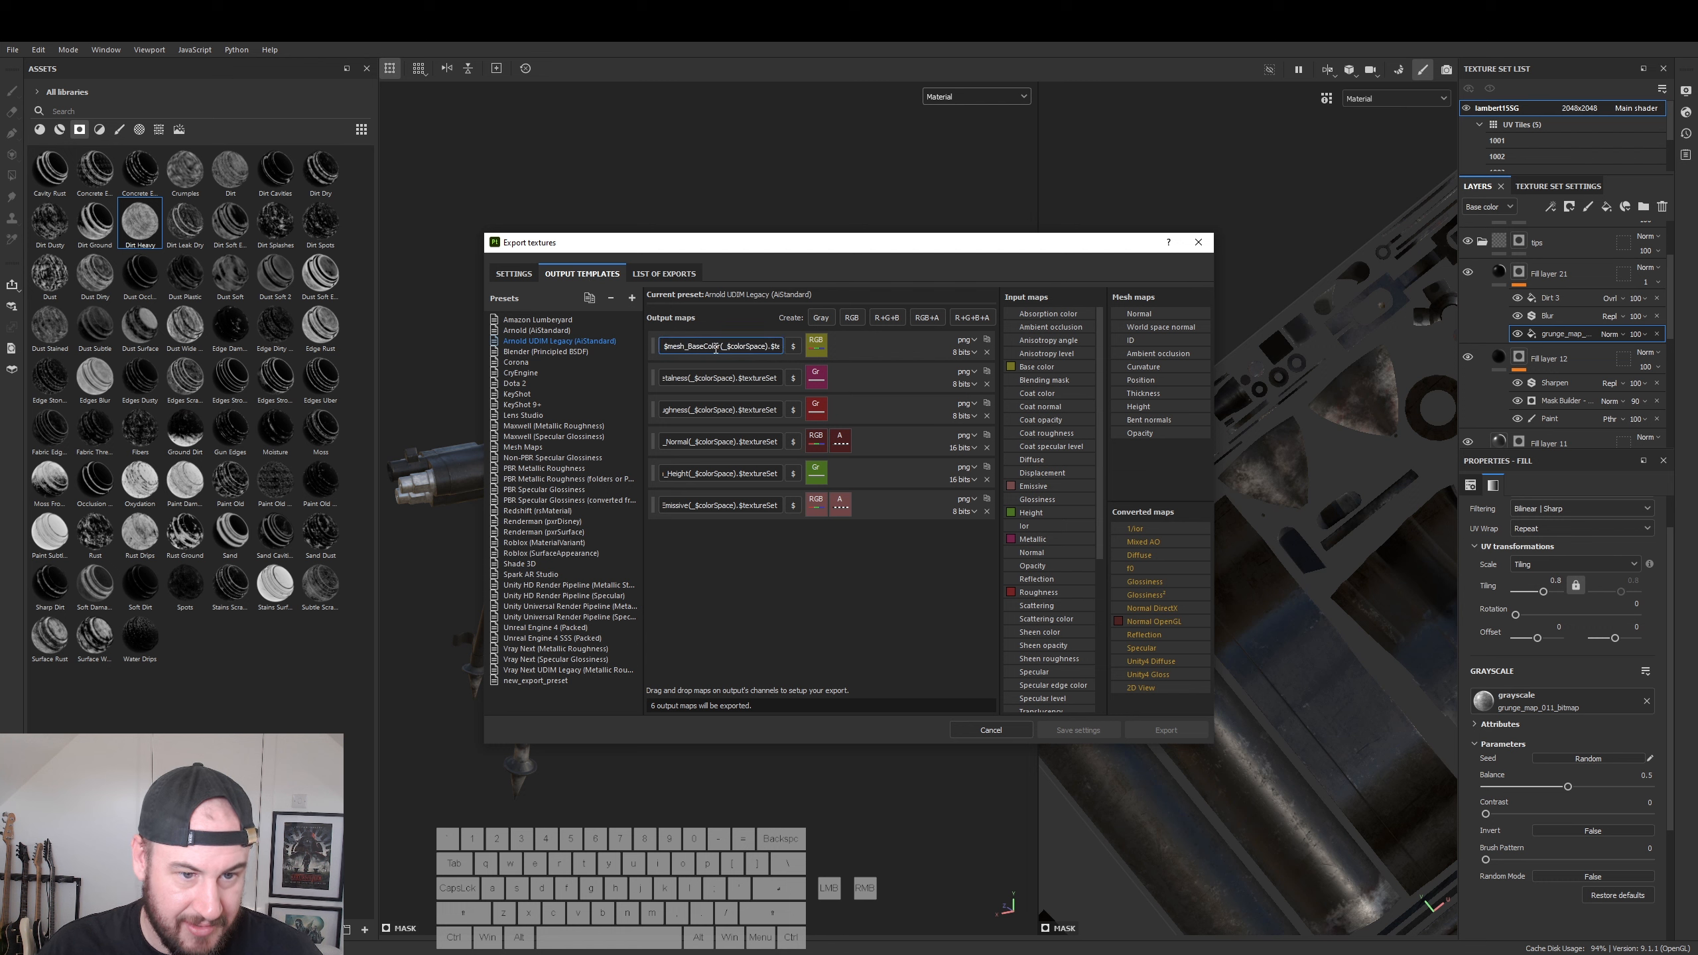
double_click(686, 347)
left_click(684, 346)
left_click_drag(684, 347, 632, 348)
left_click(672, 273)
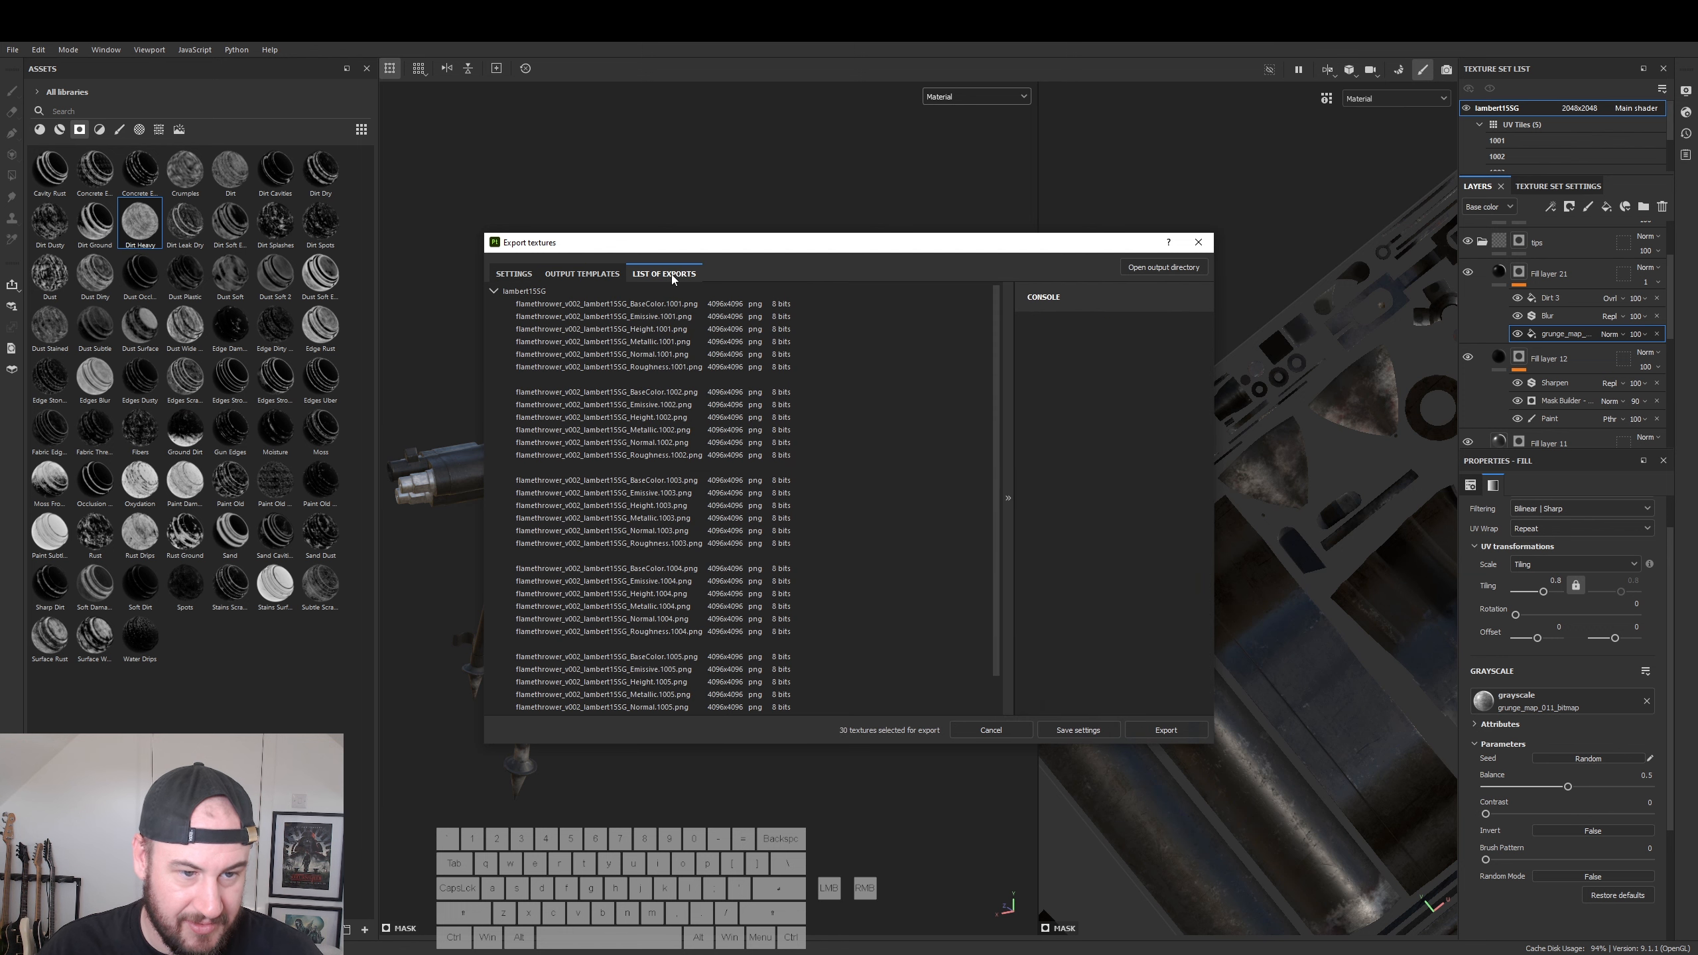
left_click(589, 275)
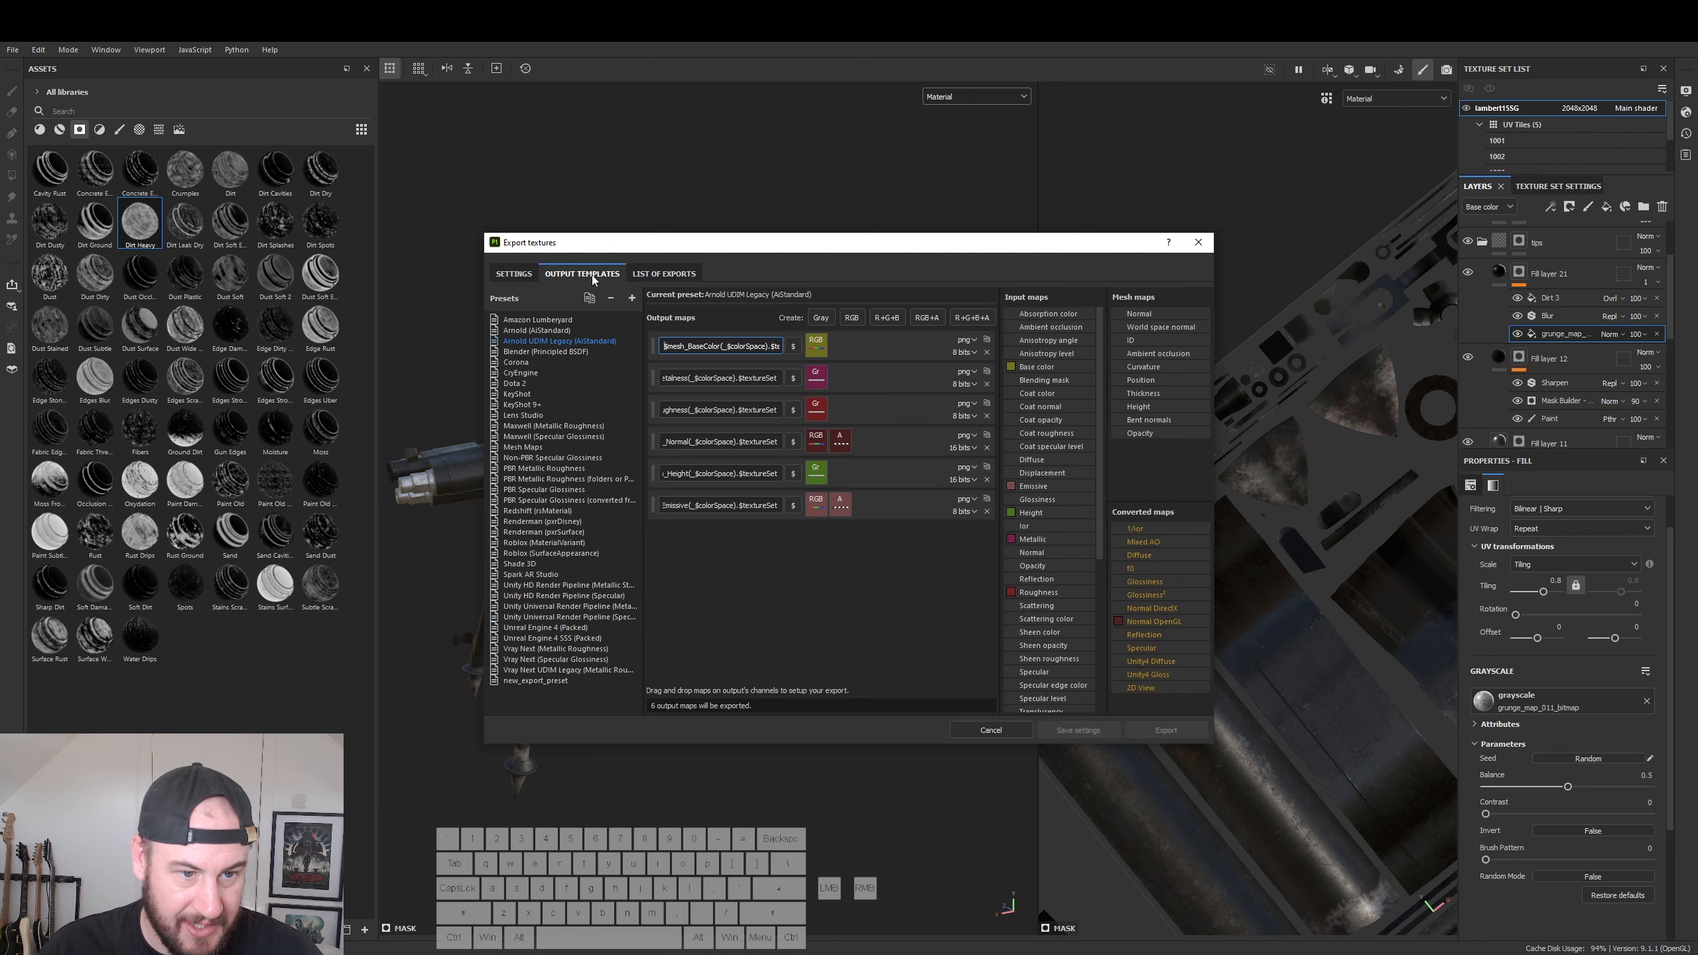
double_click(687, 346)
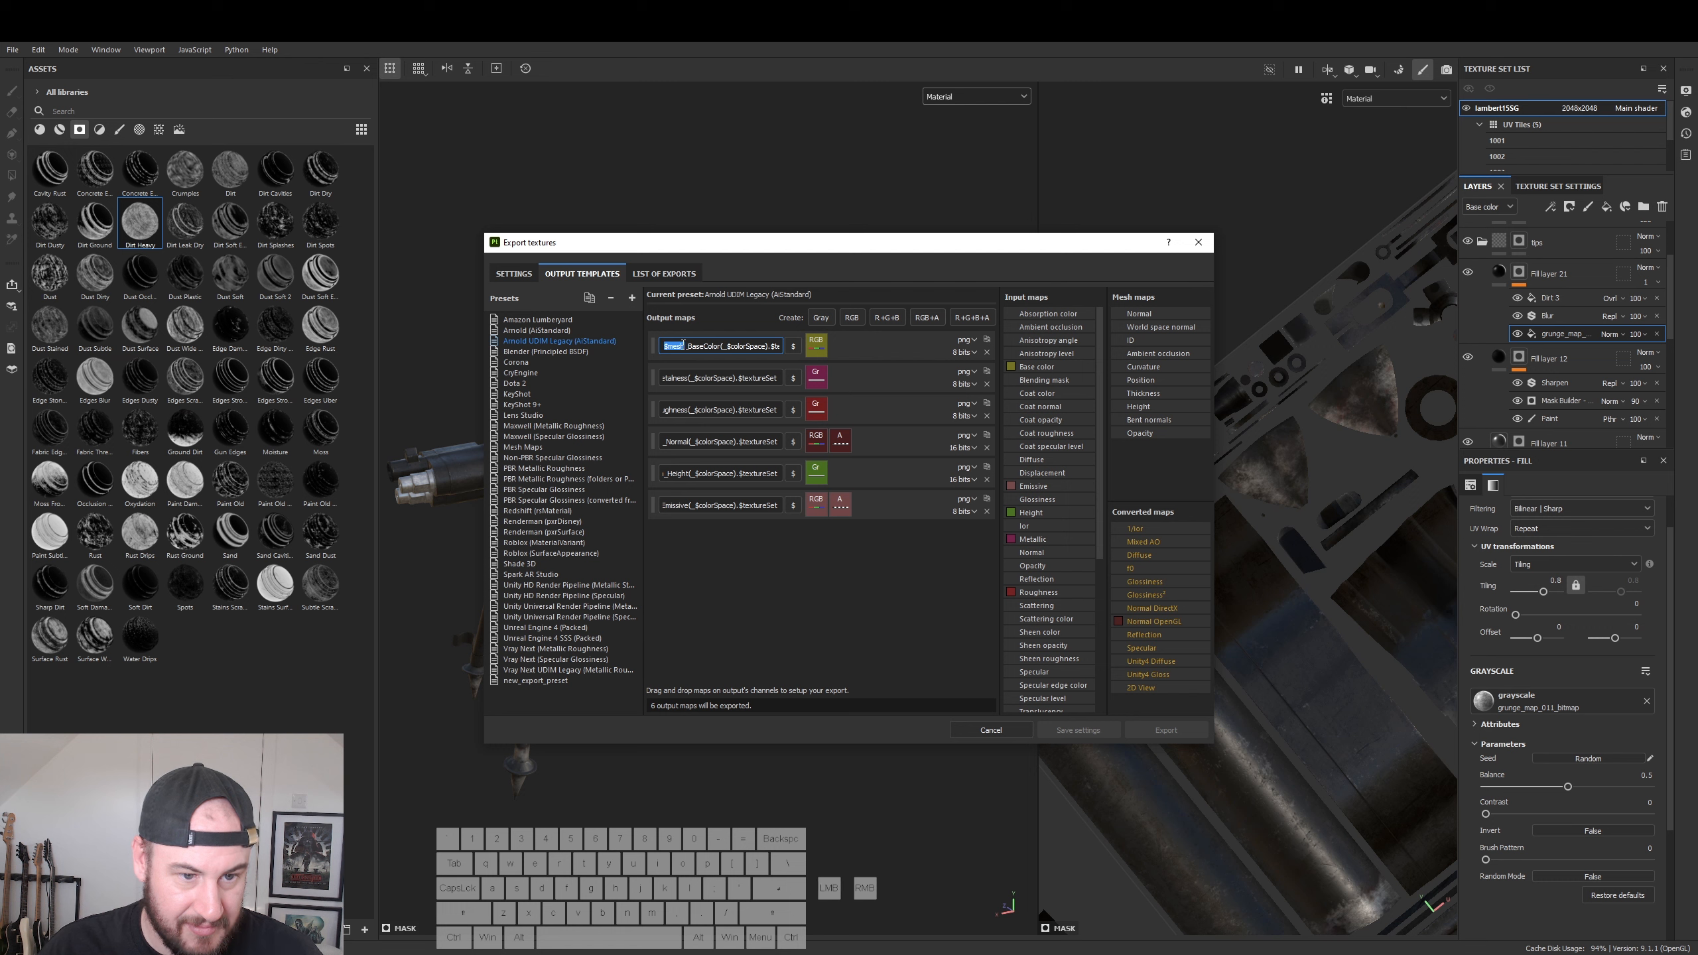
left_click_drag(753, 347, 579, 321)
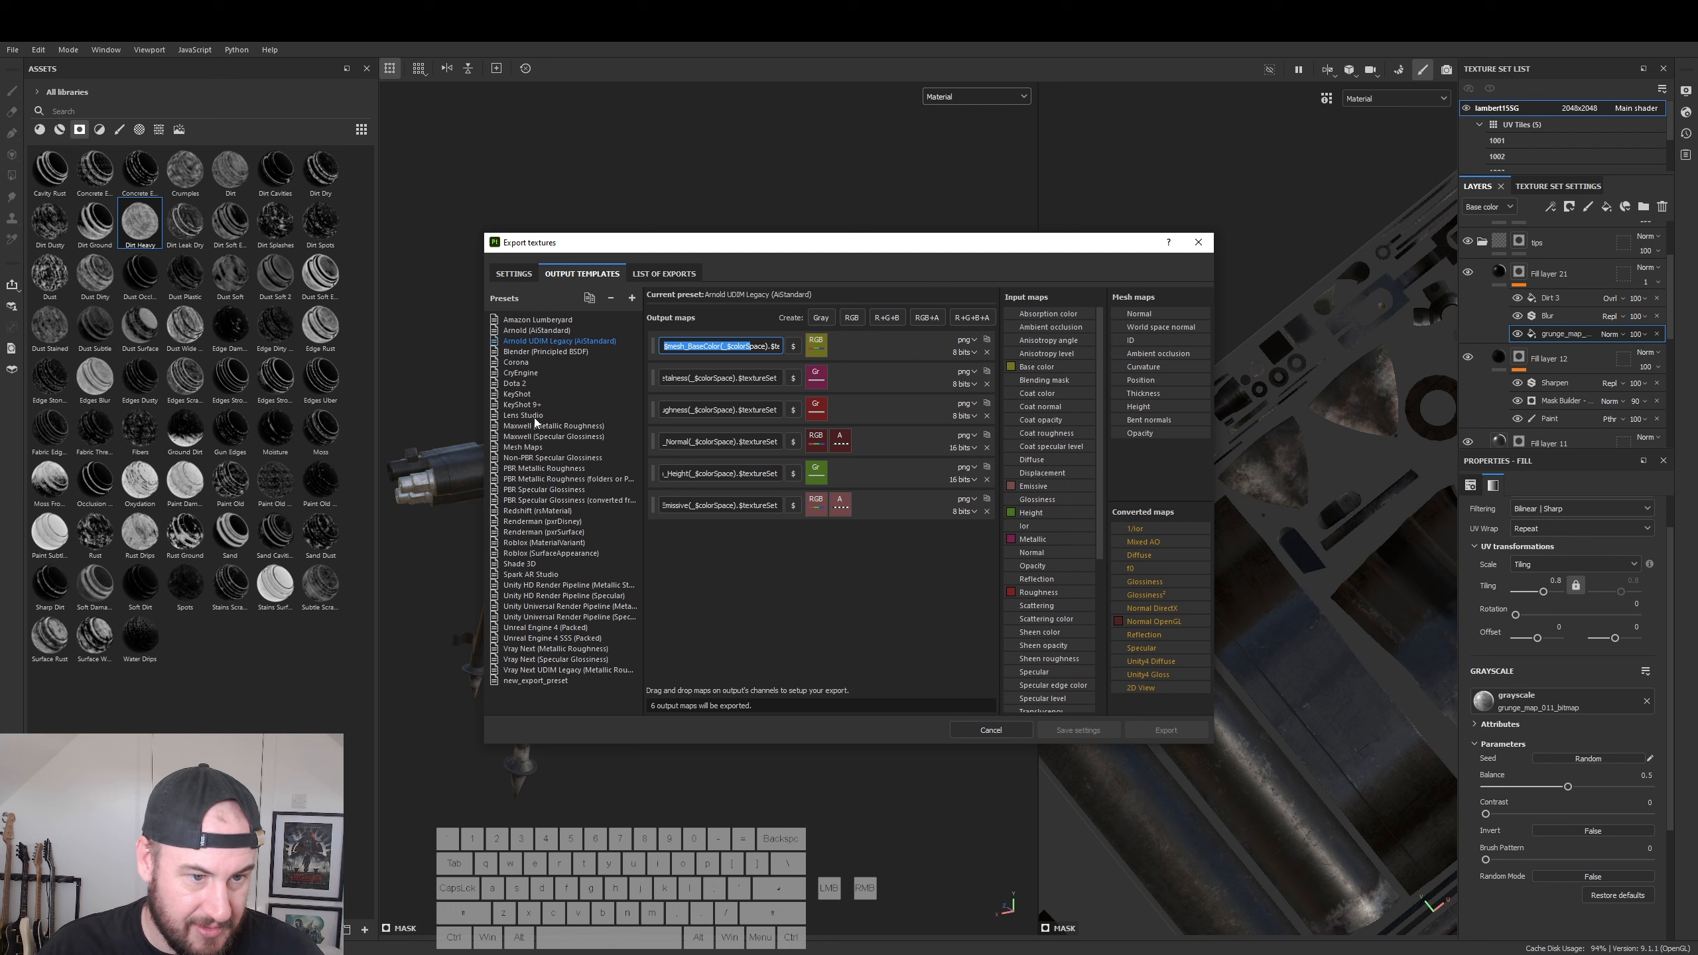
left_click(666, 274)
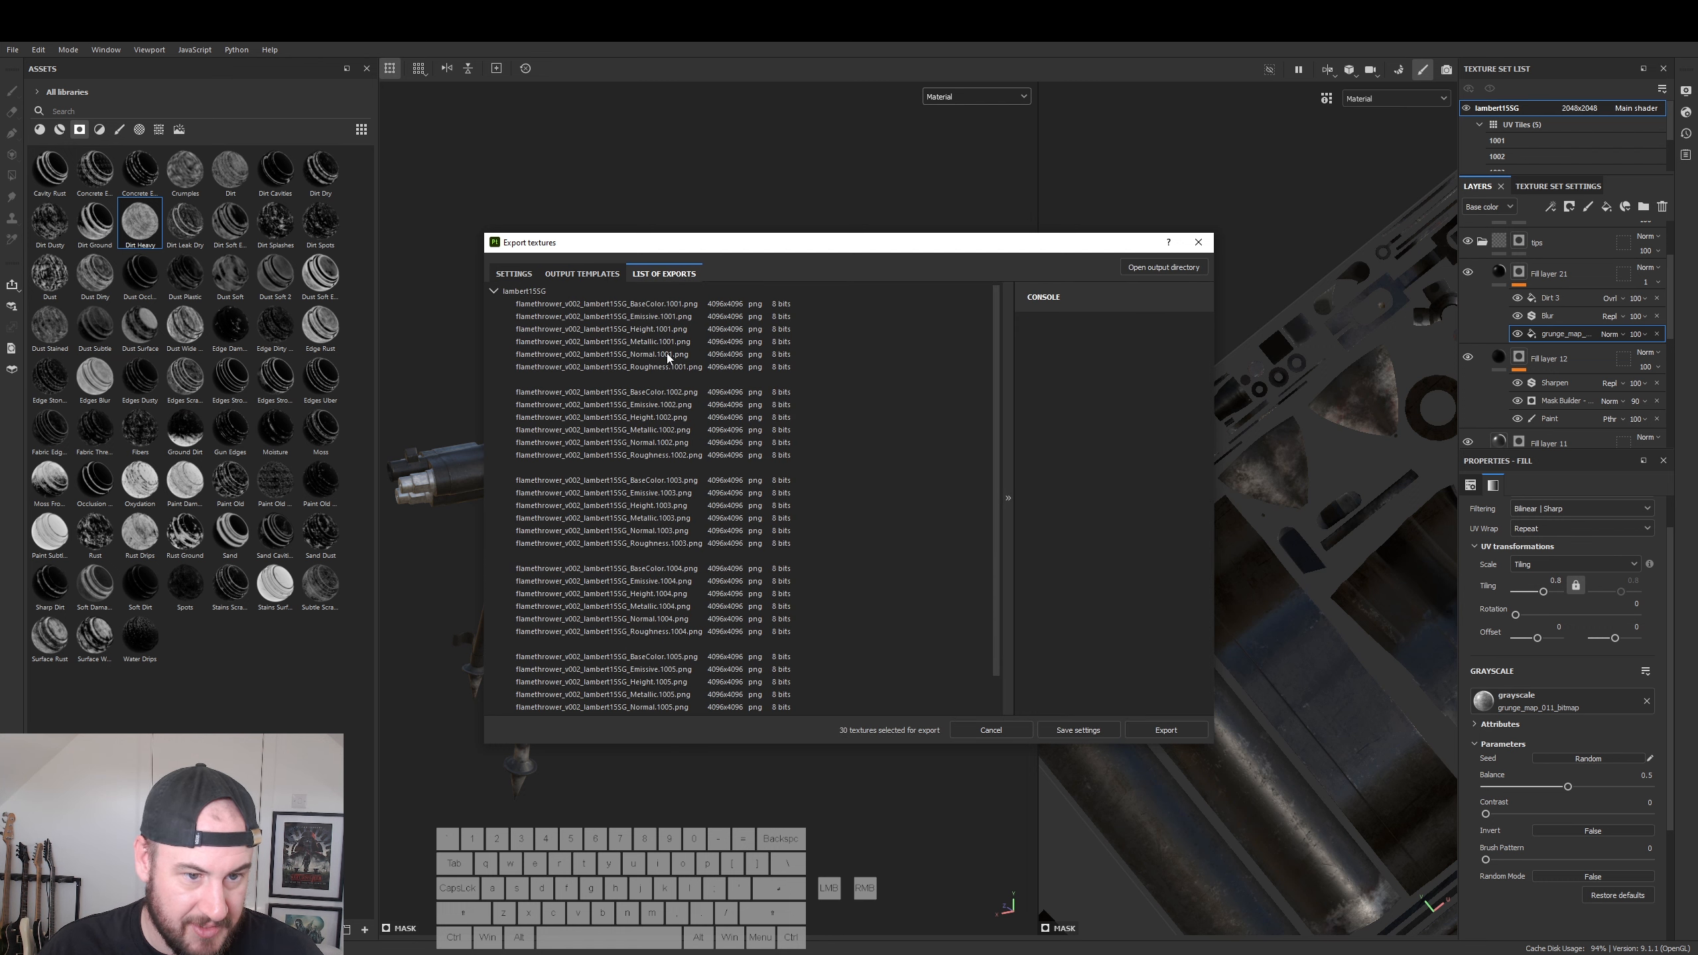
left_click(584, 278)
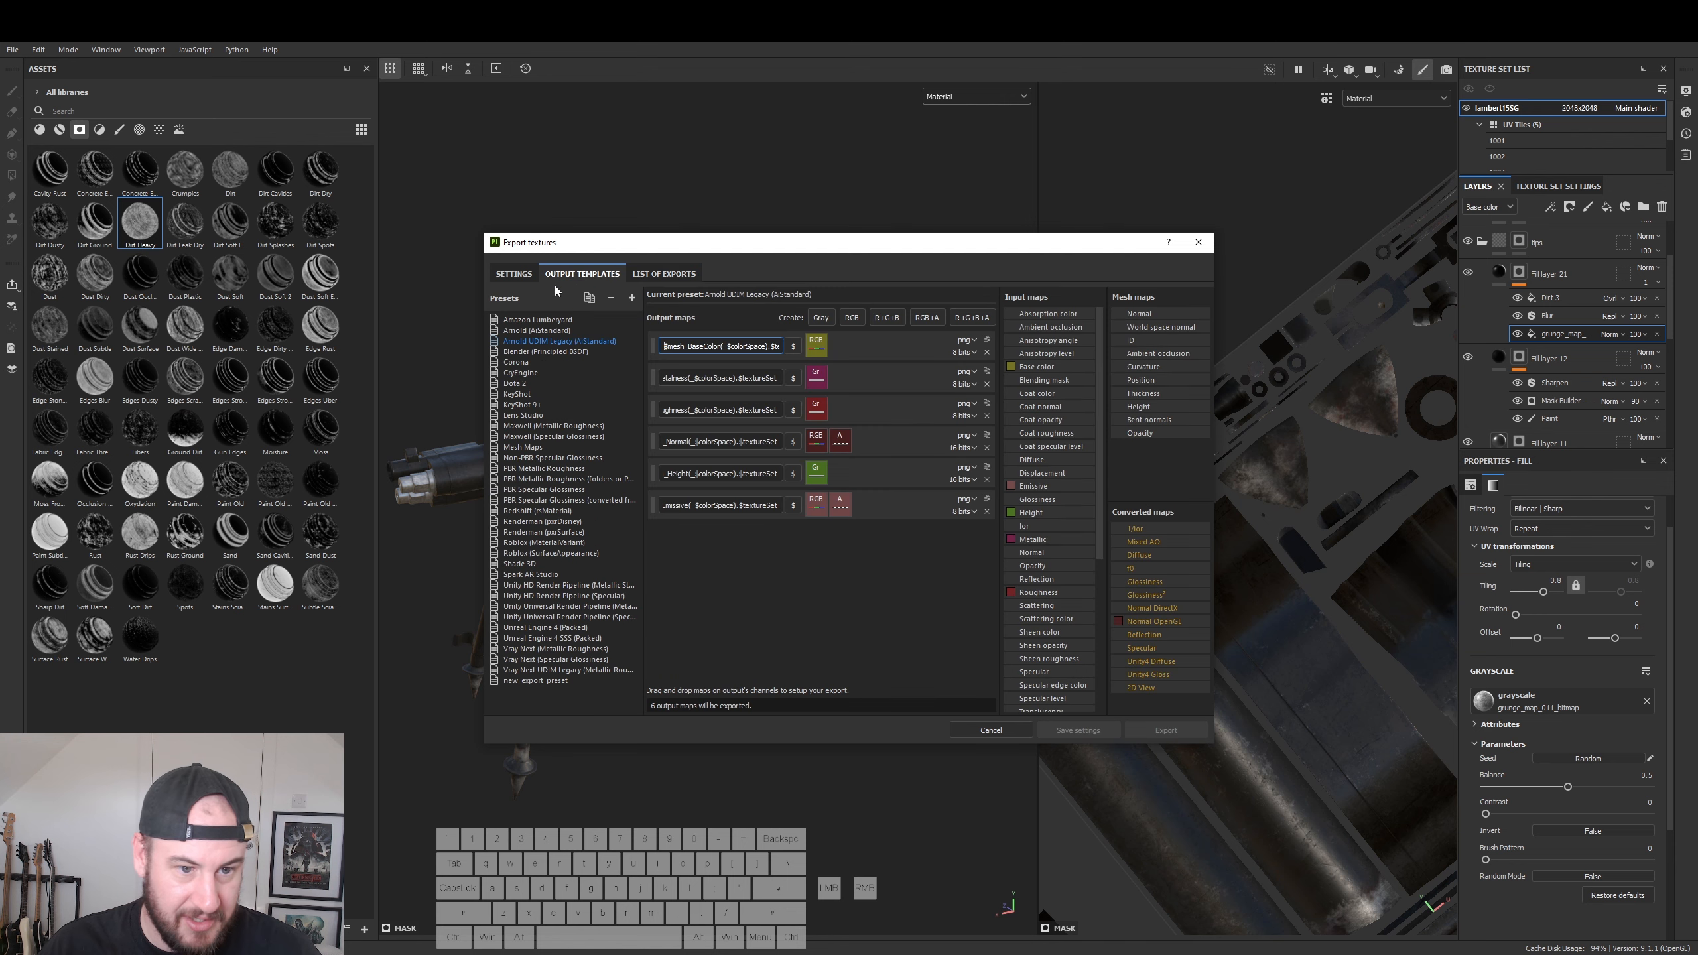
- Start changing the export output directory and browse to VFX_Tutors > Photogrammetry > 04_flametrhower on Elements (L:)
left_click(530, 278)
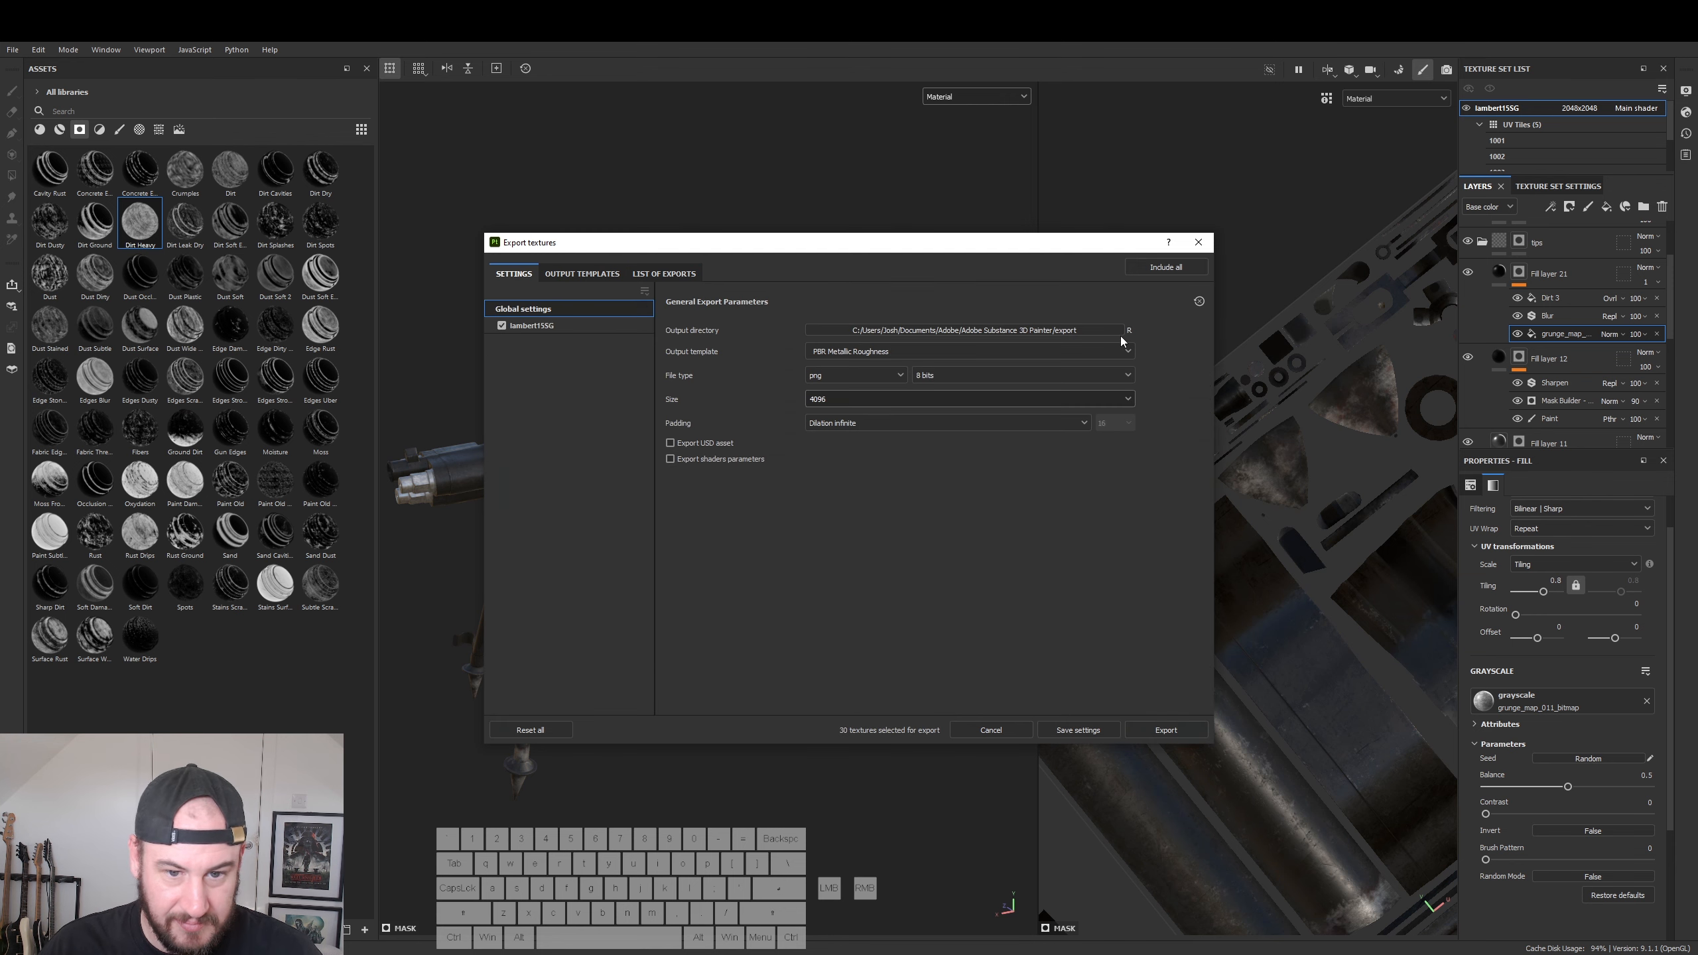
left_click(963, 329)
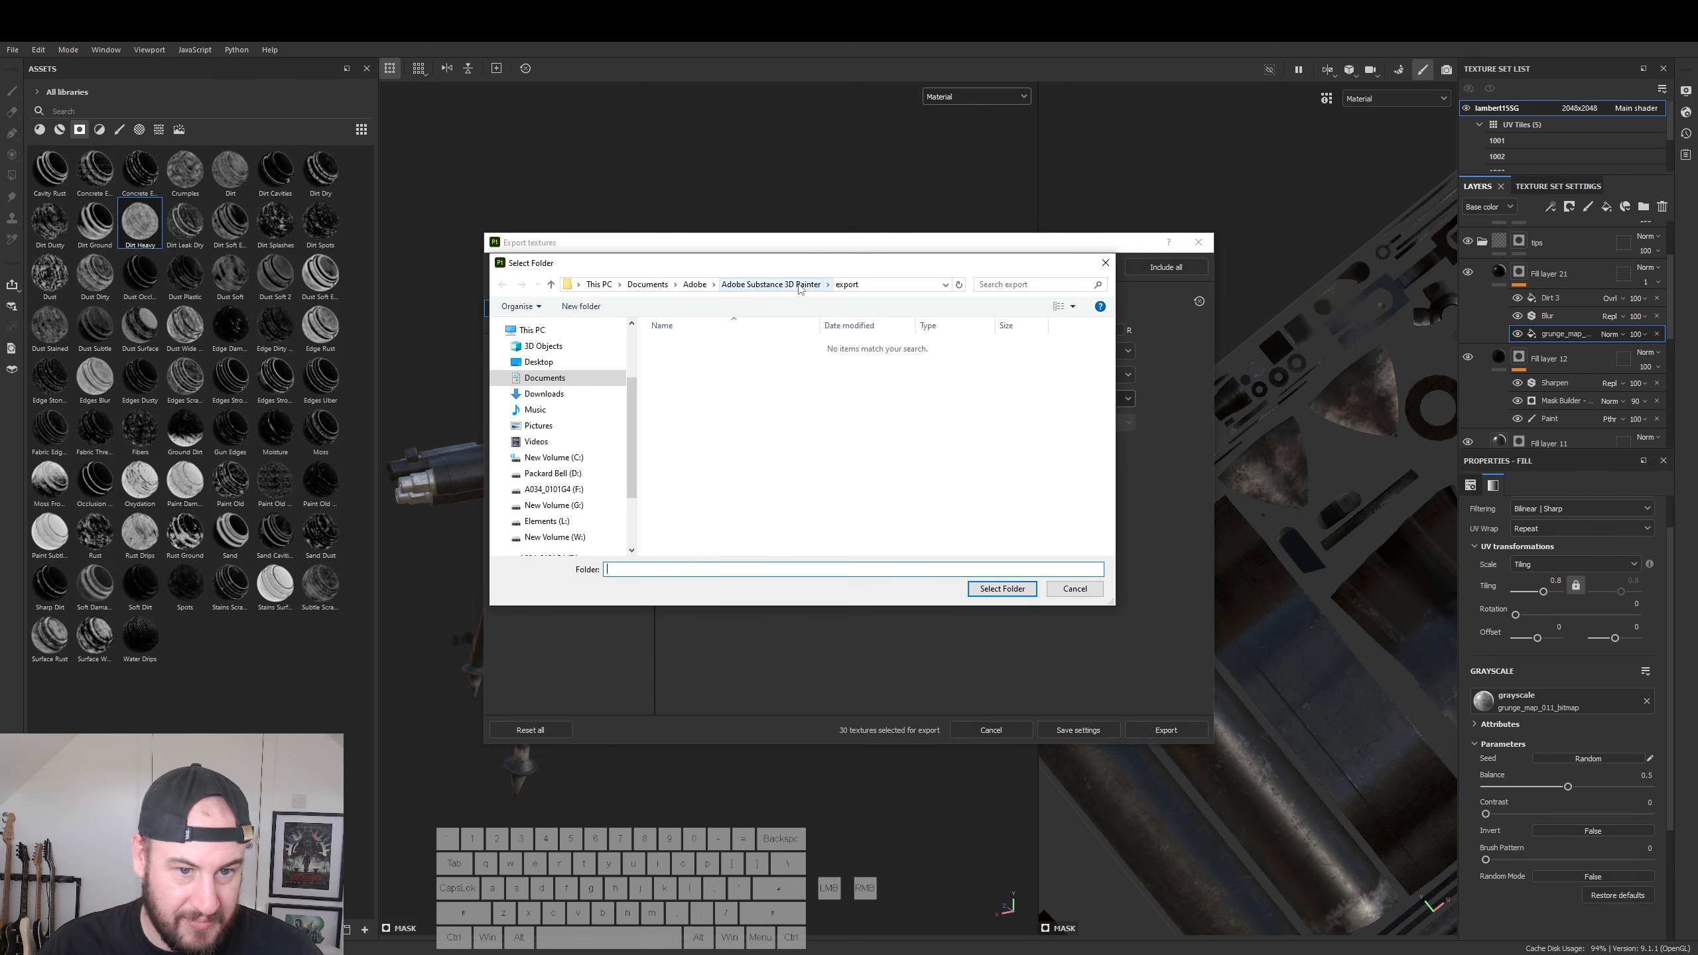
left_click(538, 362)
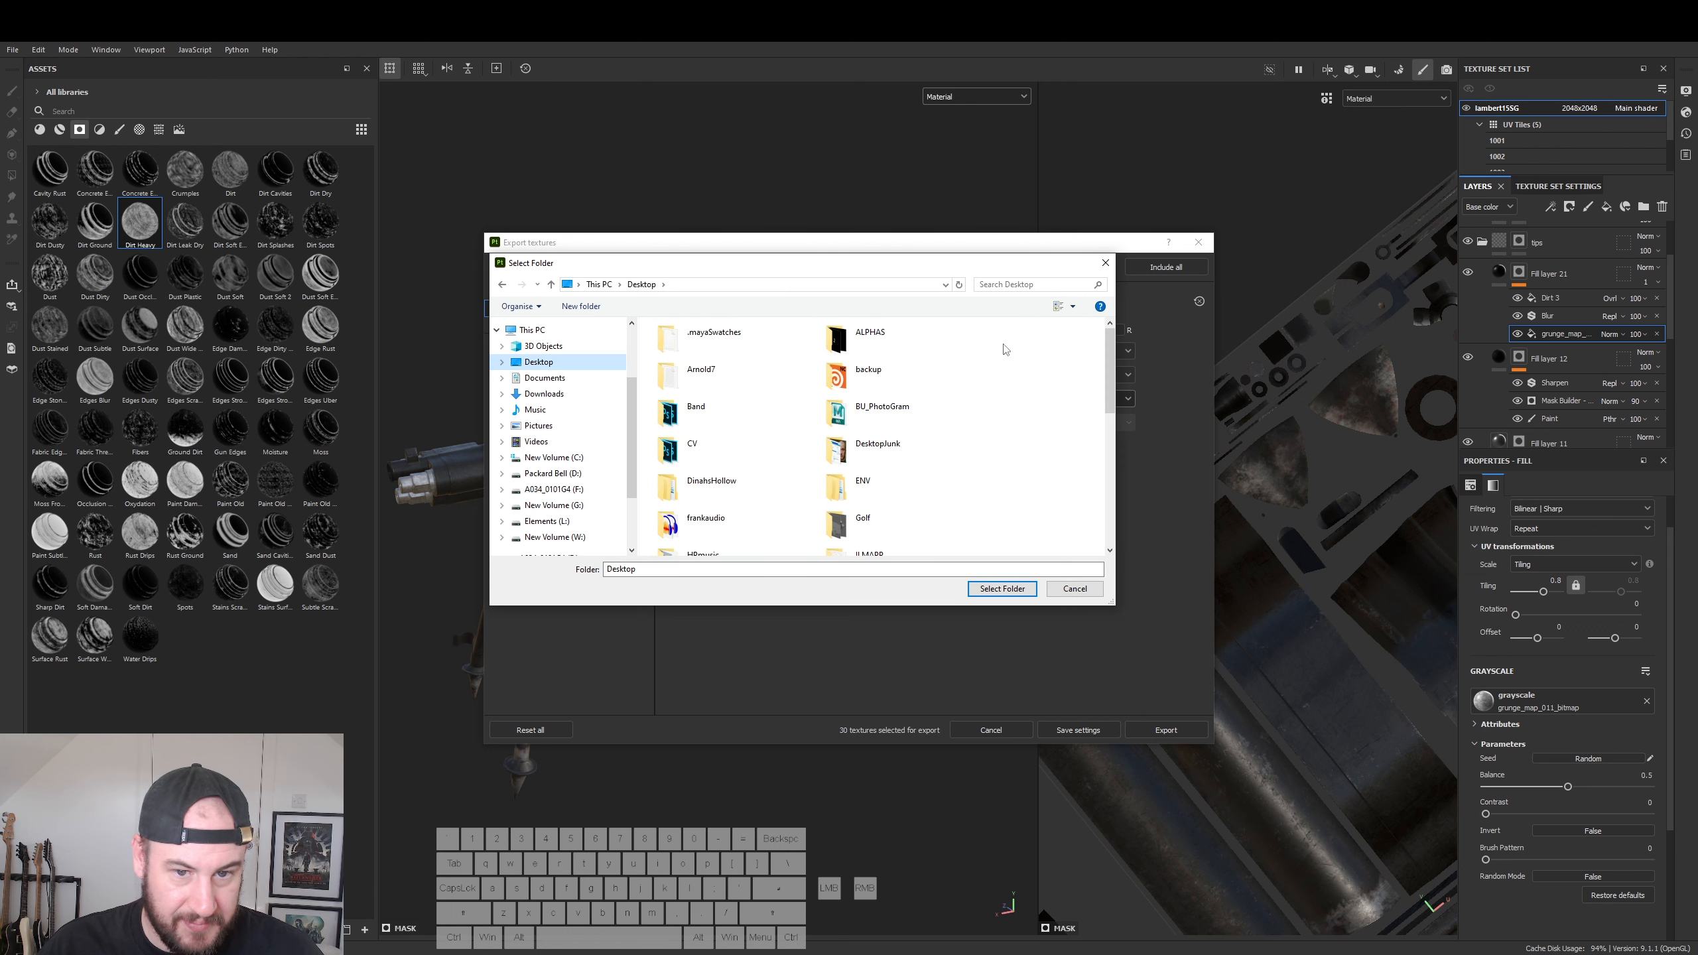
right_click(959, 415)
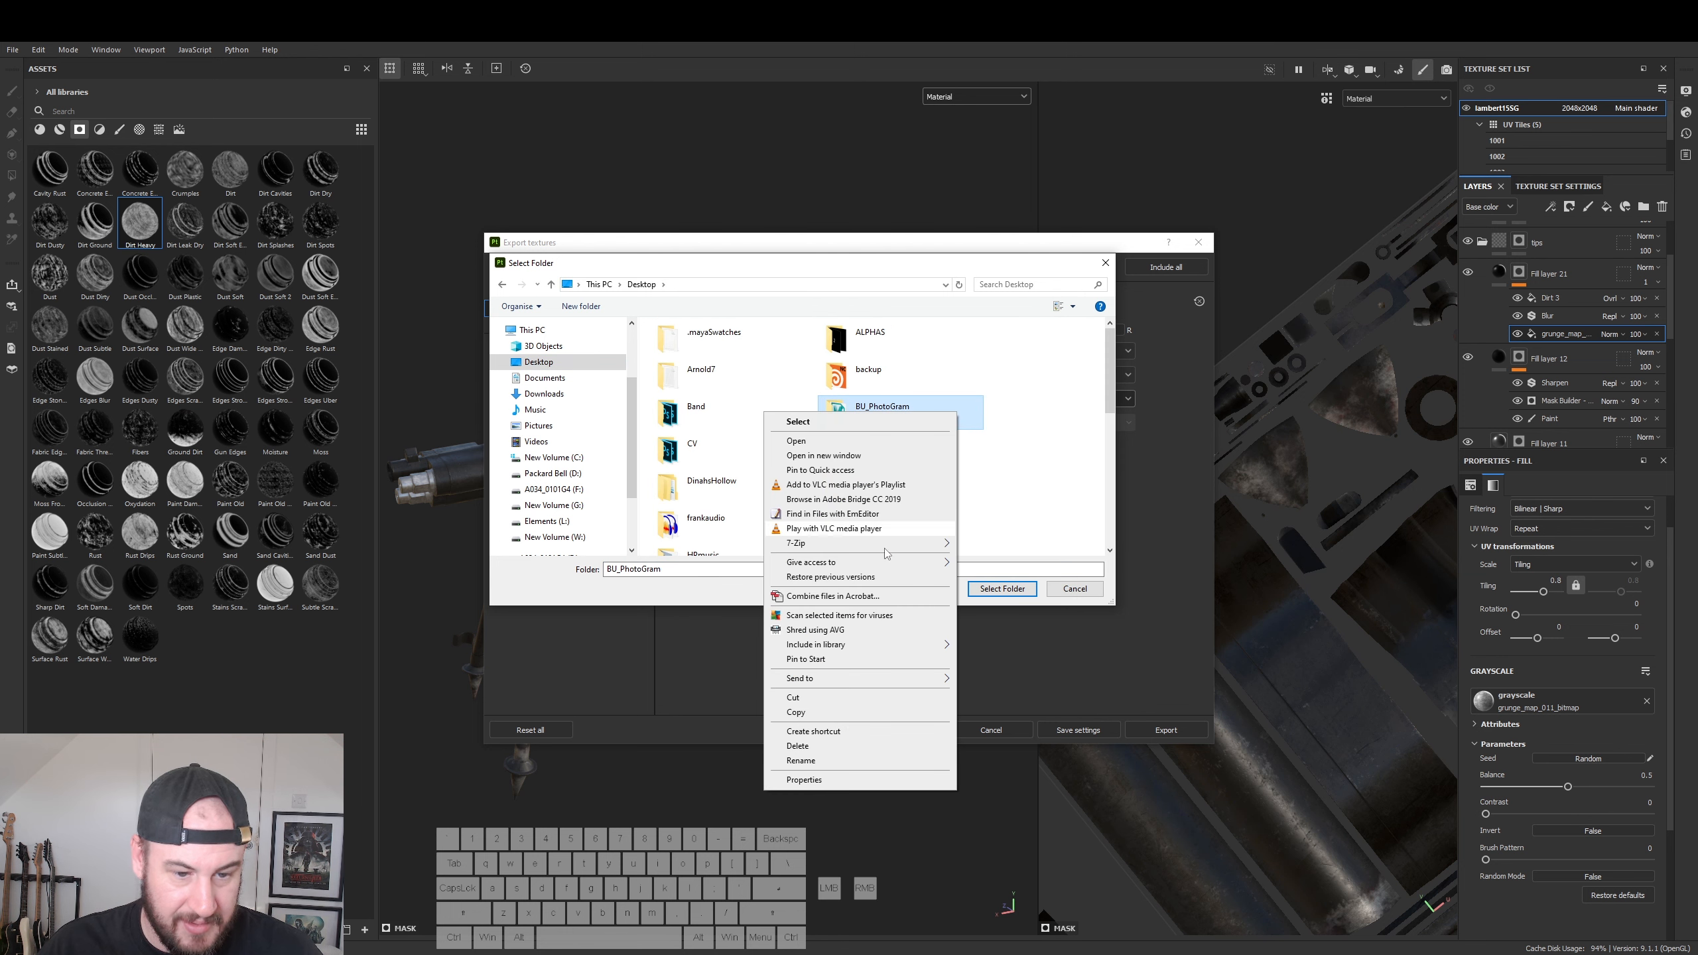
left_click(1036, 473)
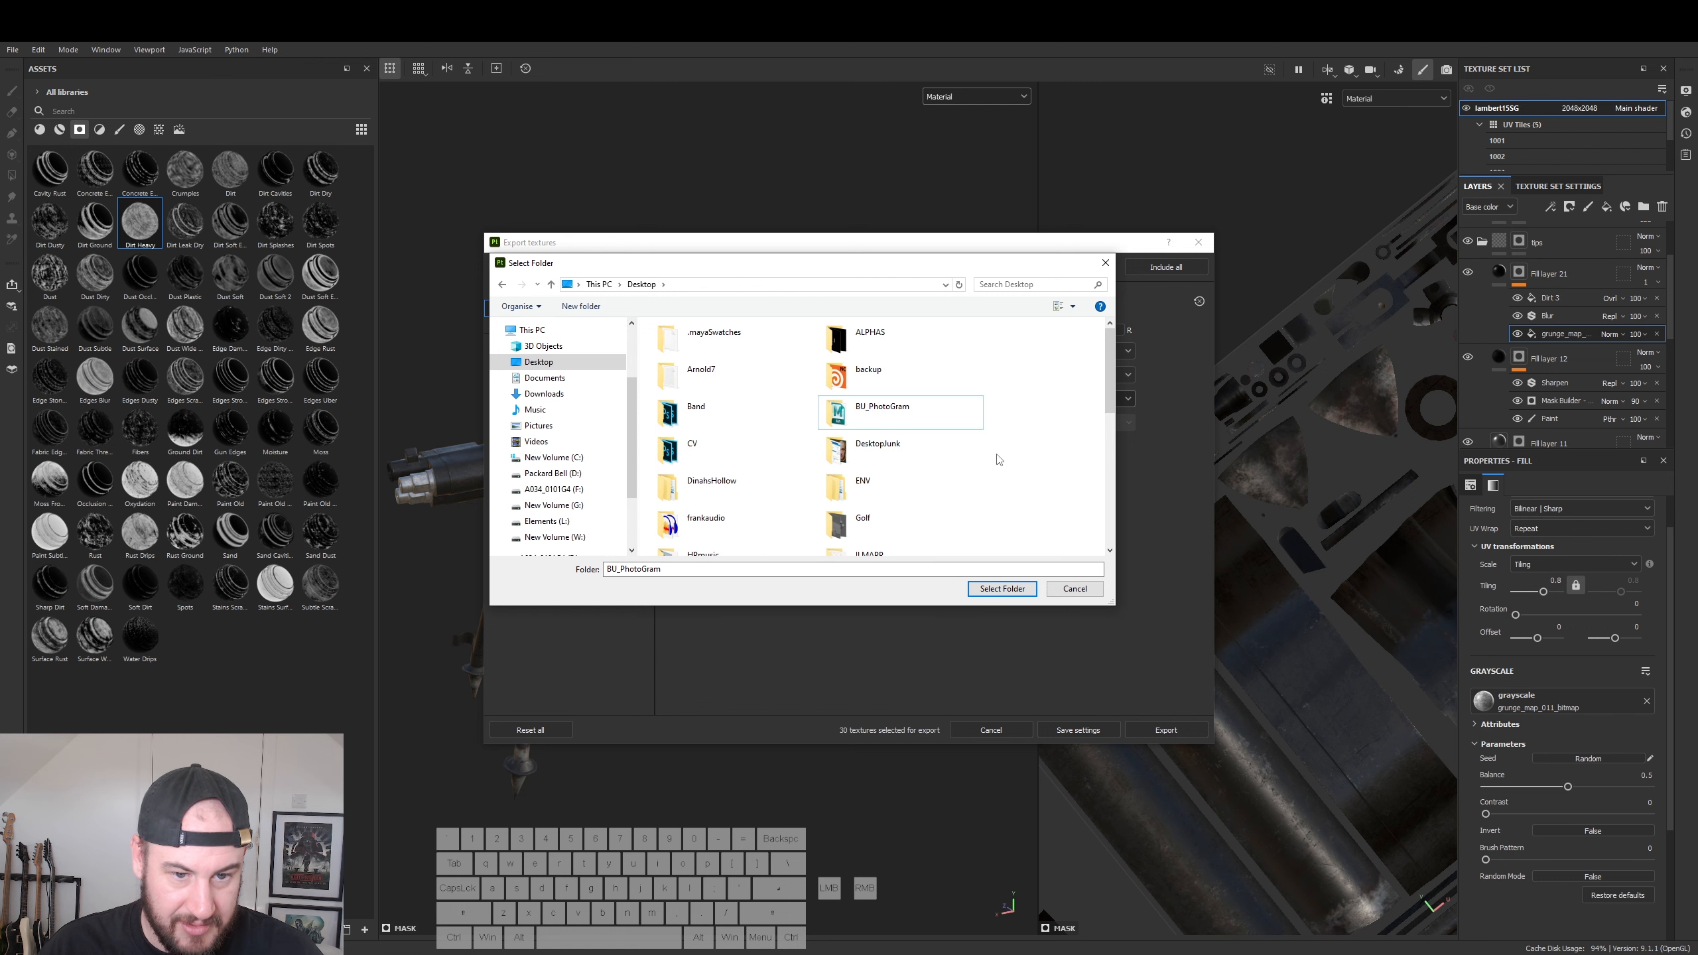
left_click(561, 523)
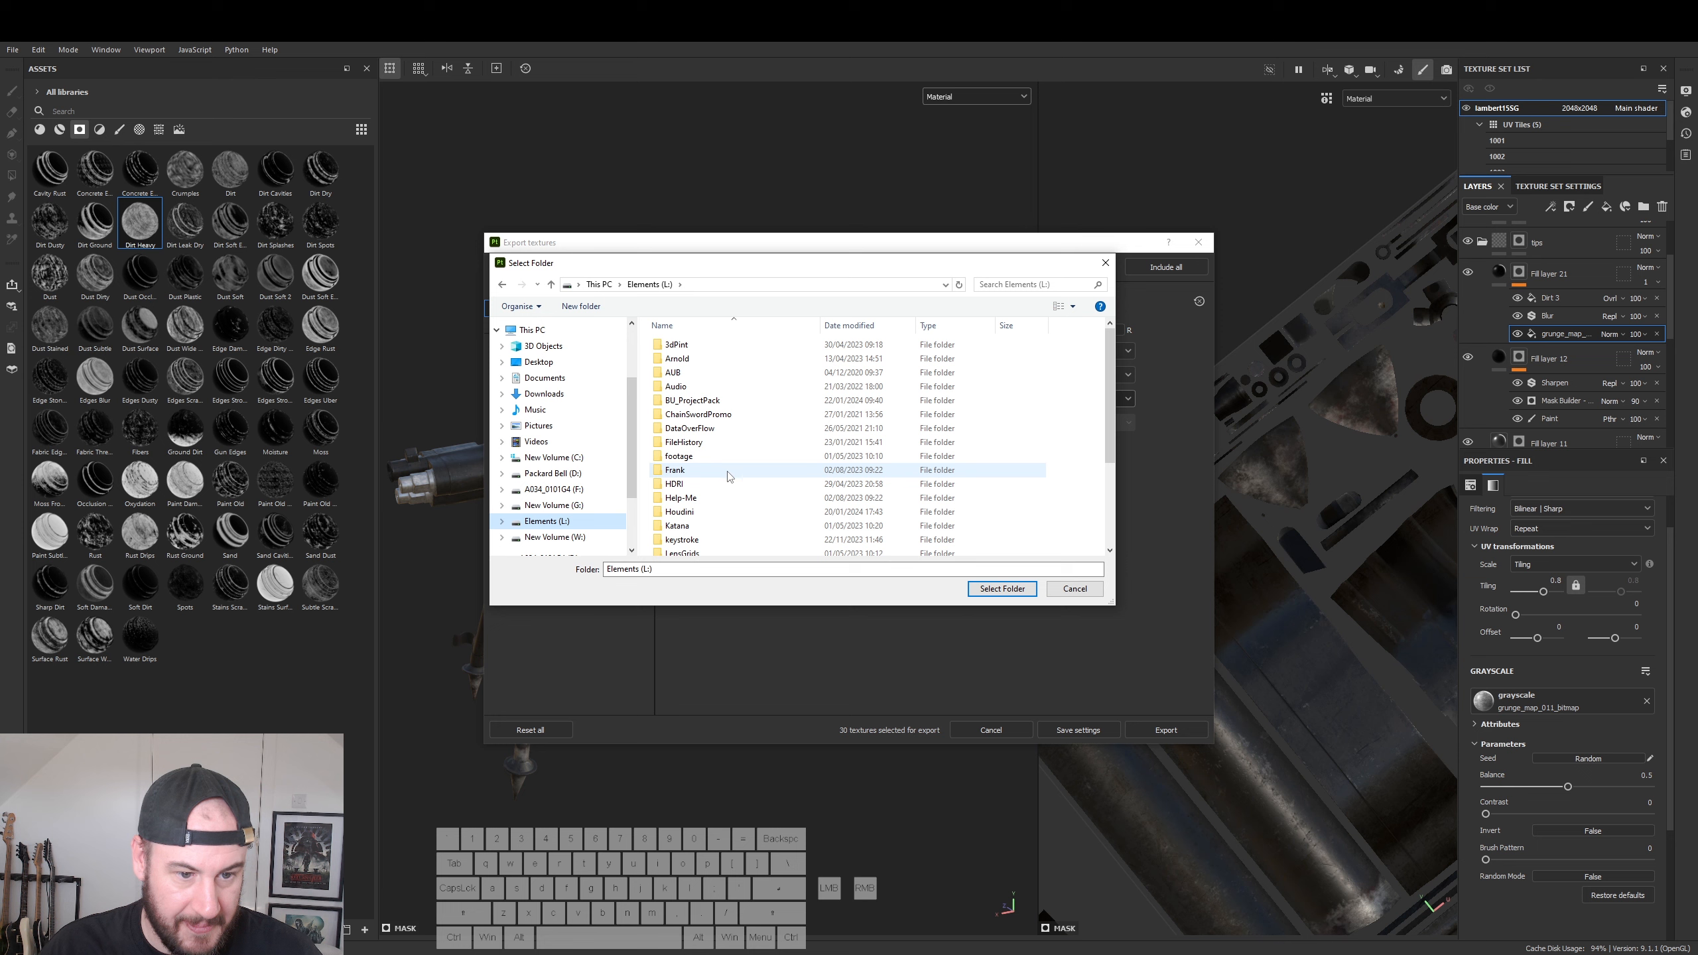
scroll(731, 472, "down", 3)
left_click(689, 523)
double_click(689, 523)
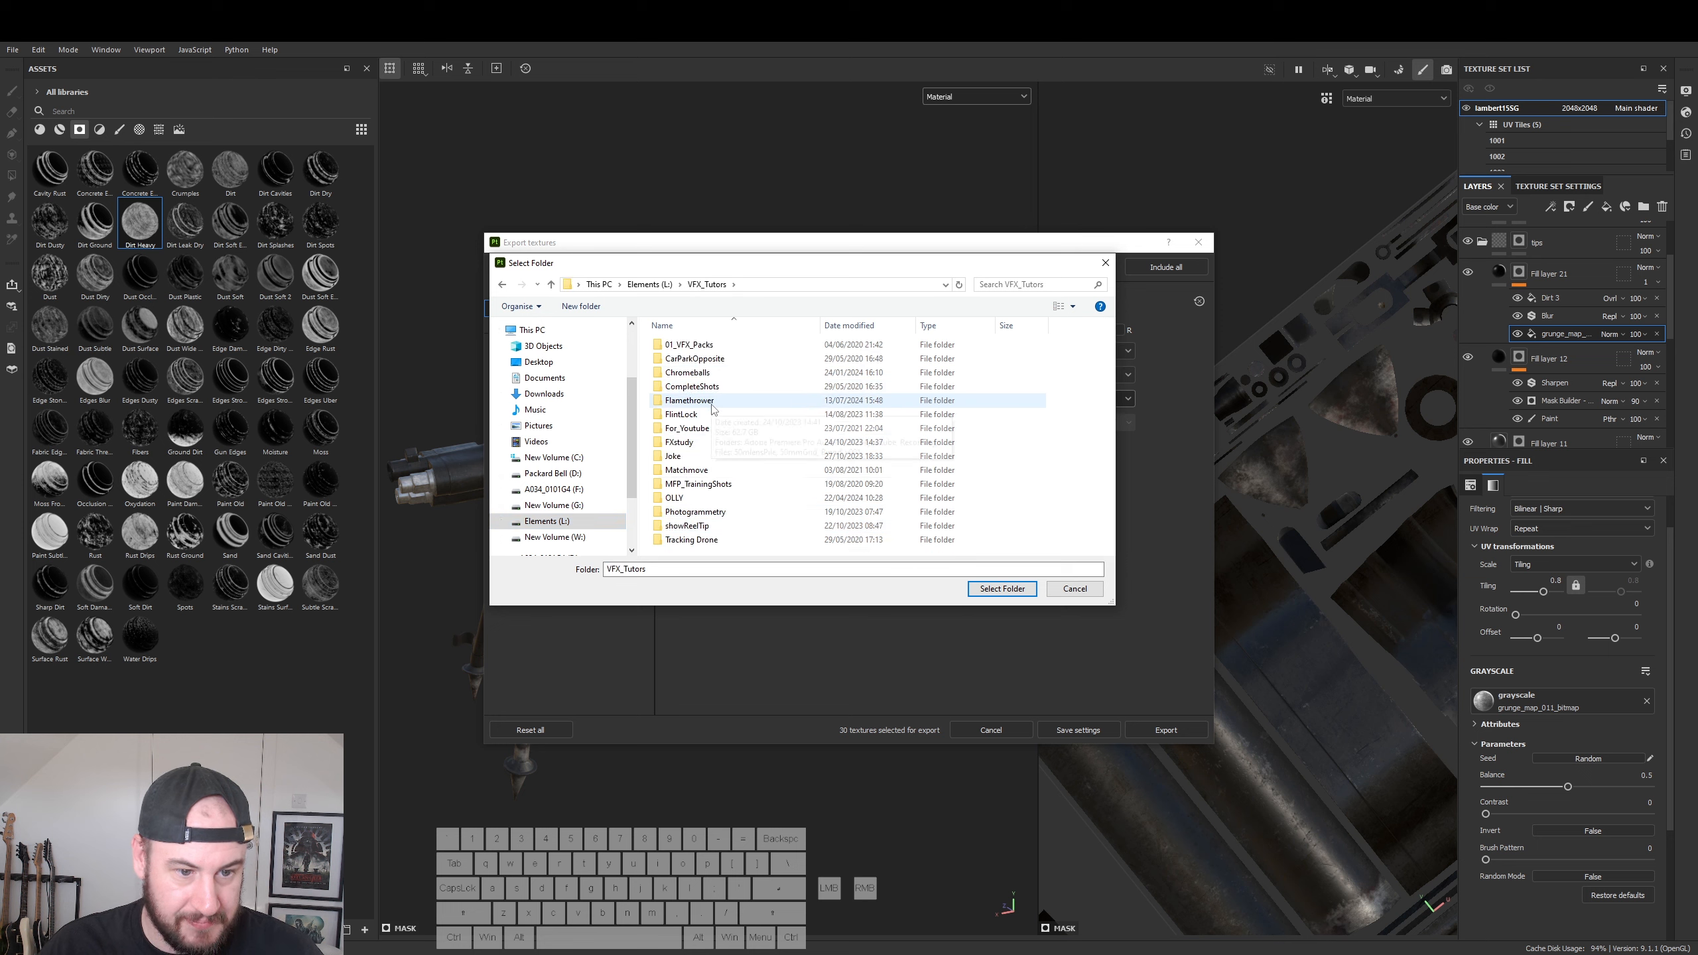
double_click(713, 402)
left_click(707, 285)
double_click(708, 514)
double_click(698, 400)
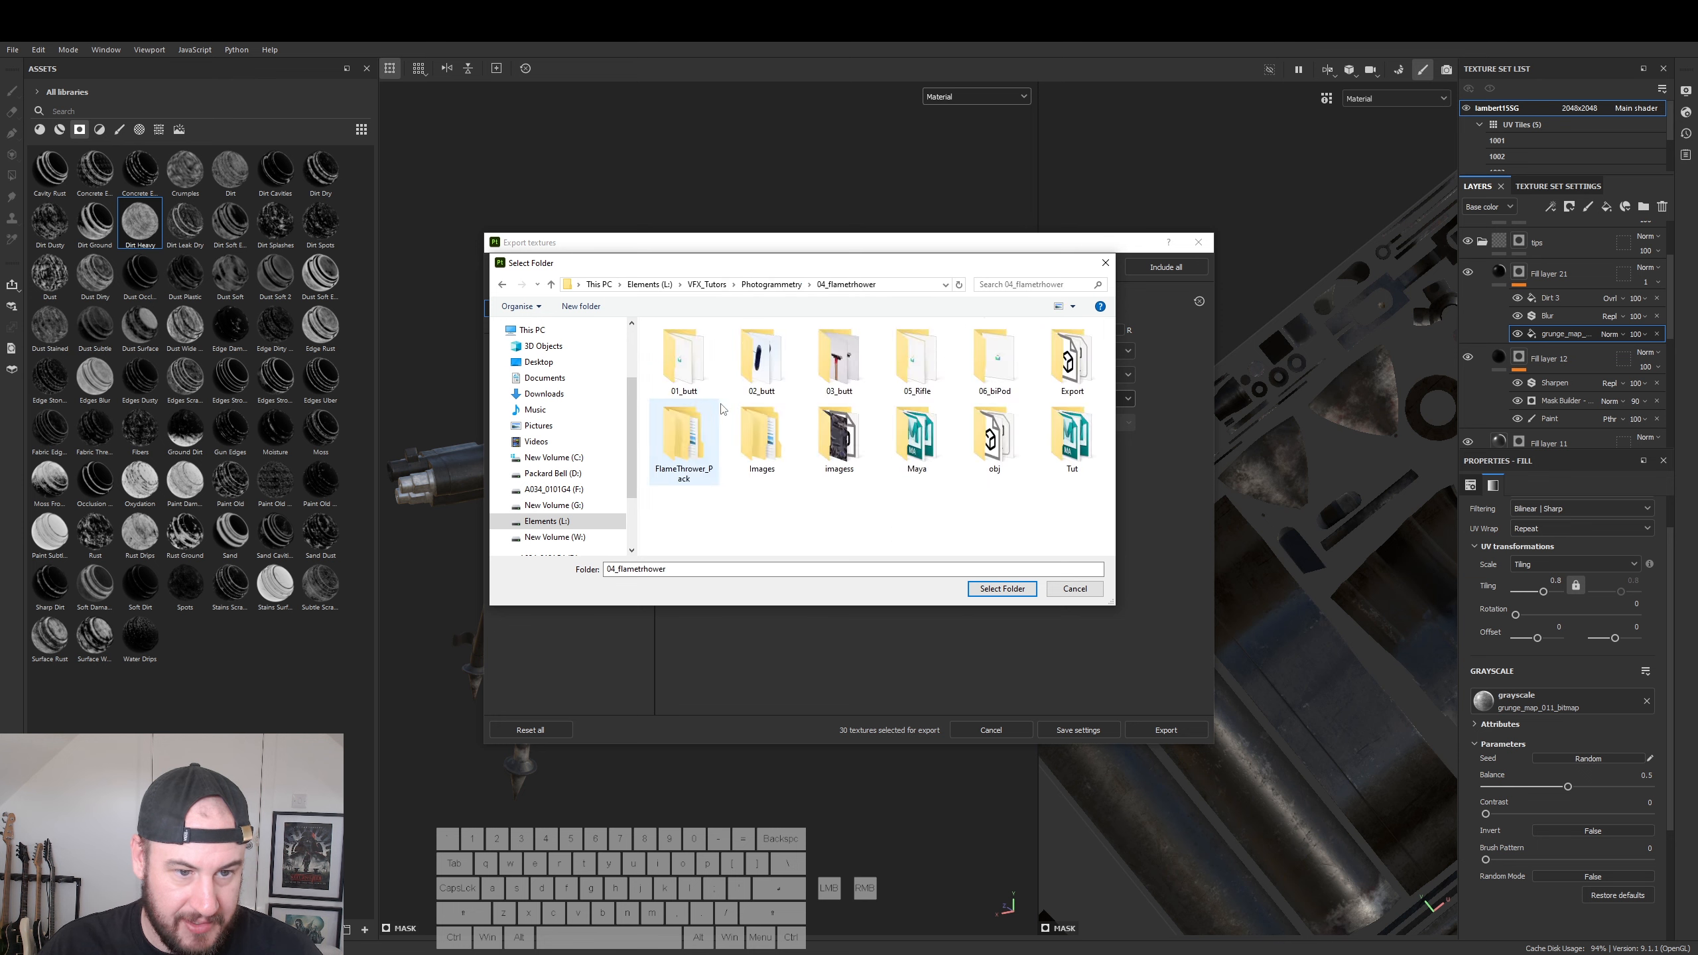
- Create a new folder named textures inside 04_flametrhower
right_click(799, 530)
left_click(726, 684)
left_click(824, 686)
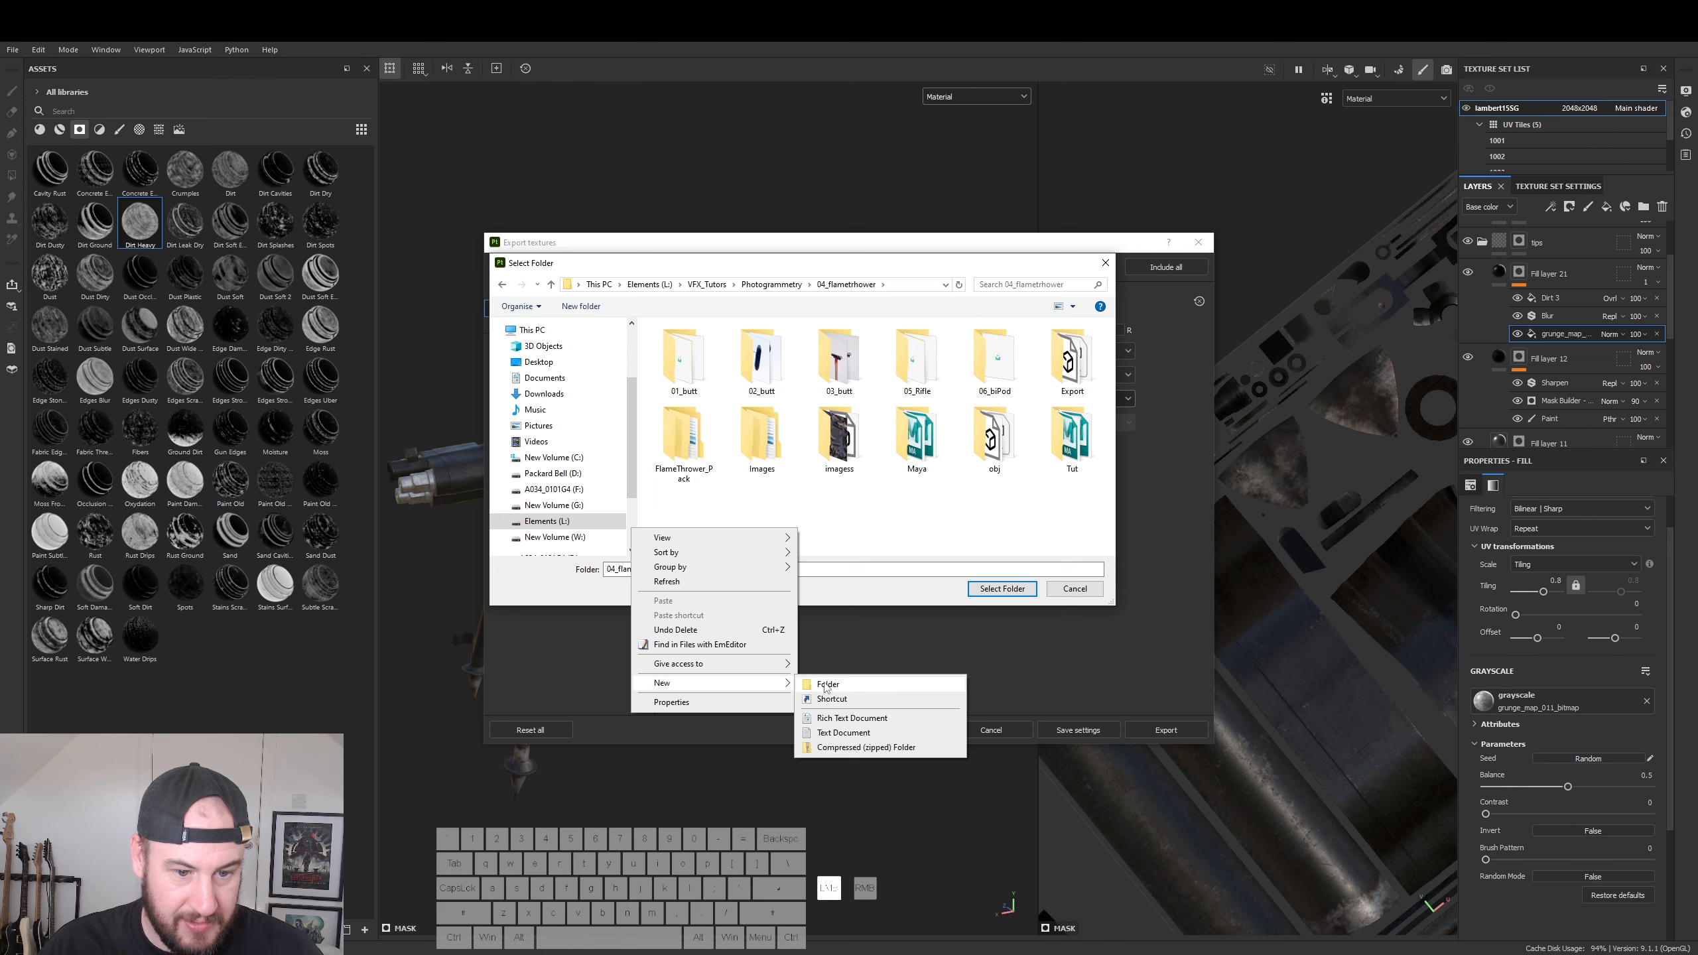
type("te")
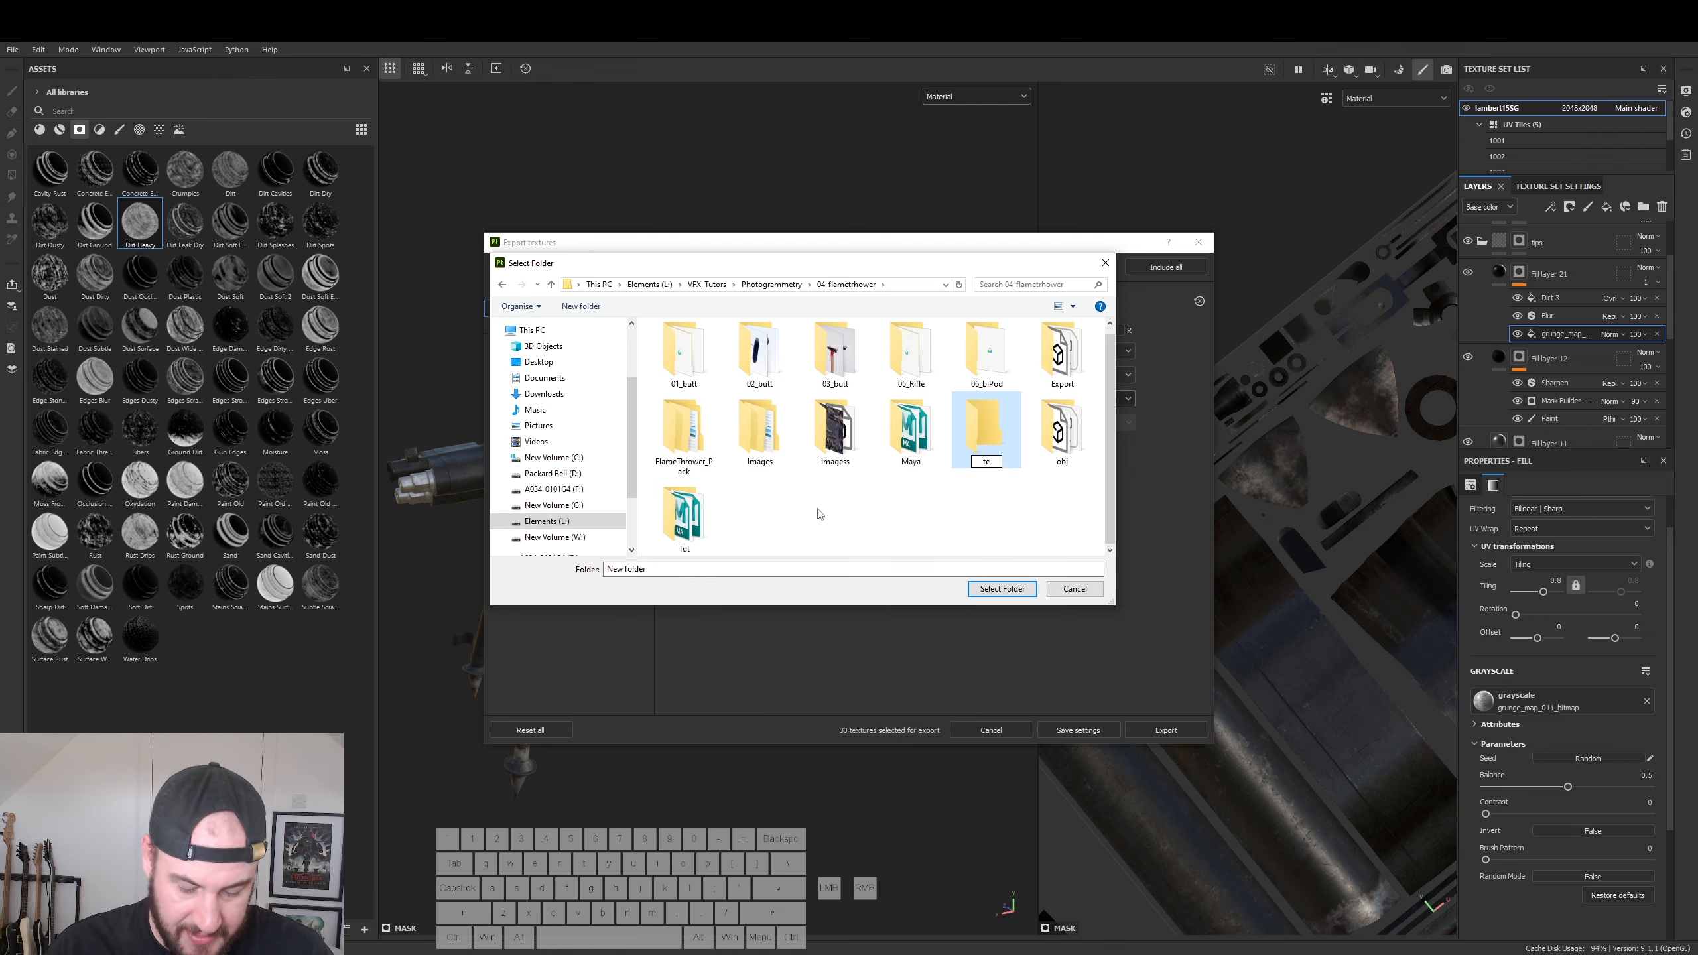
type("xtures")
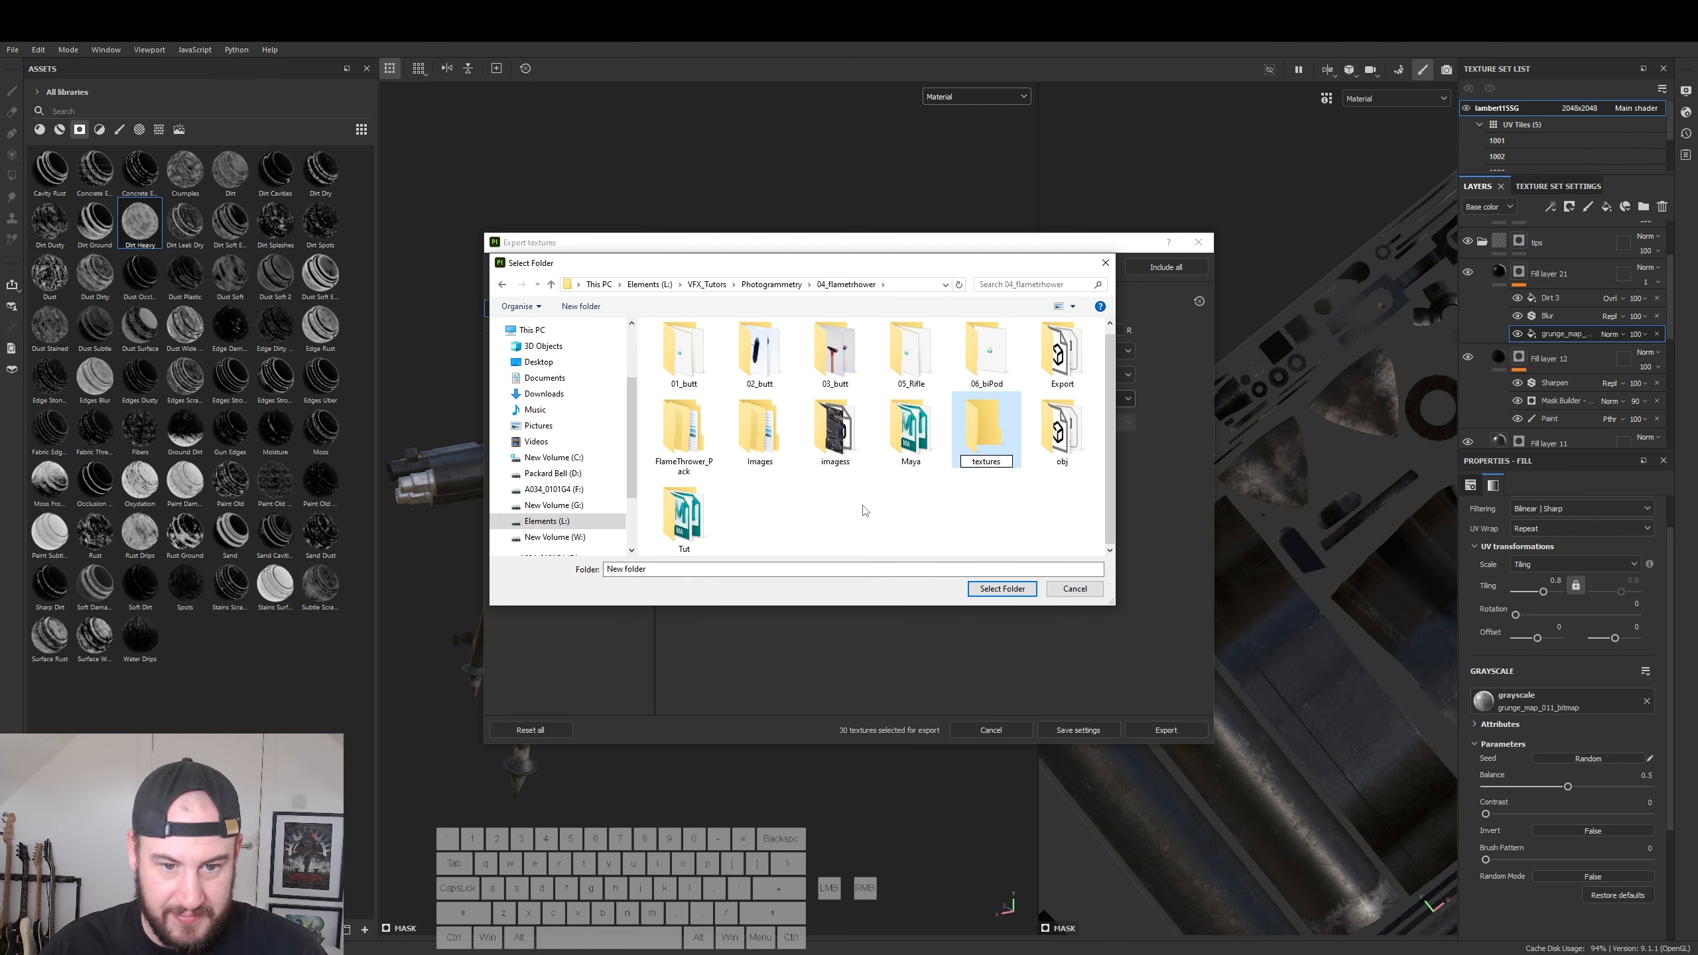
key("Return")
- Choose the textures folder as the output directory and export the textures
double_click(987, 428)
left_click(1014, 588)
left_click(1152, 730)
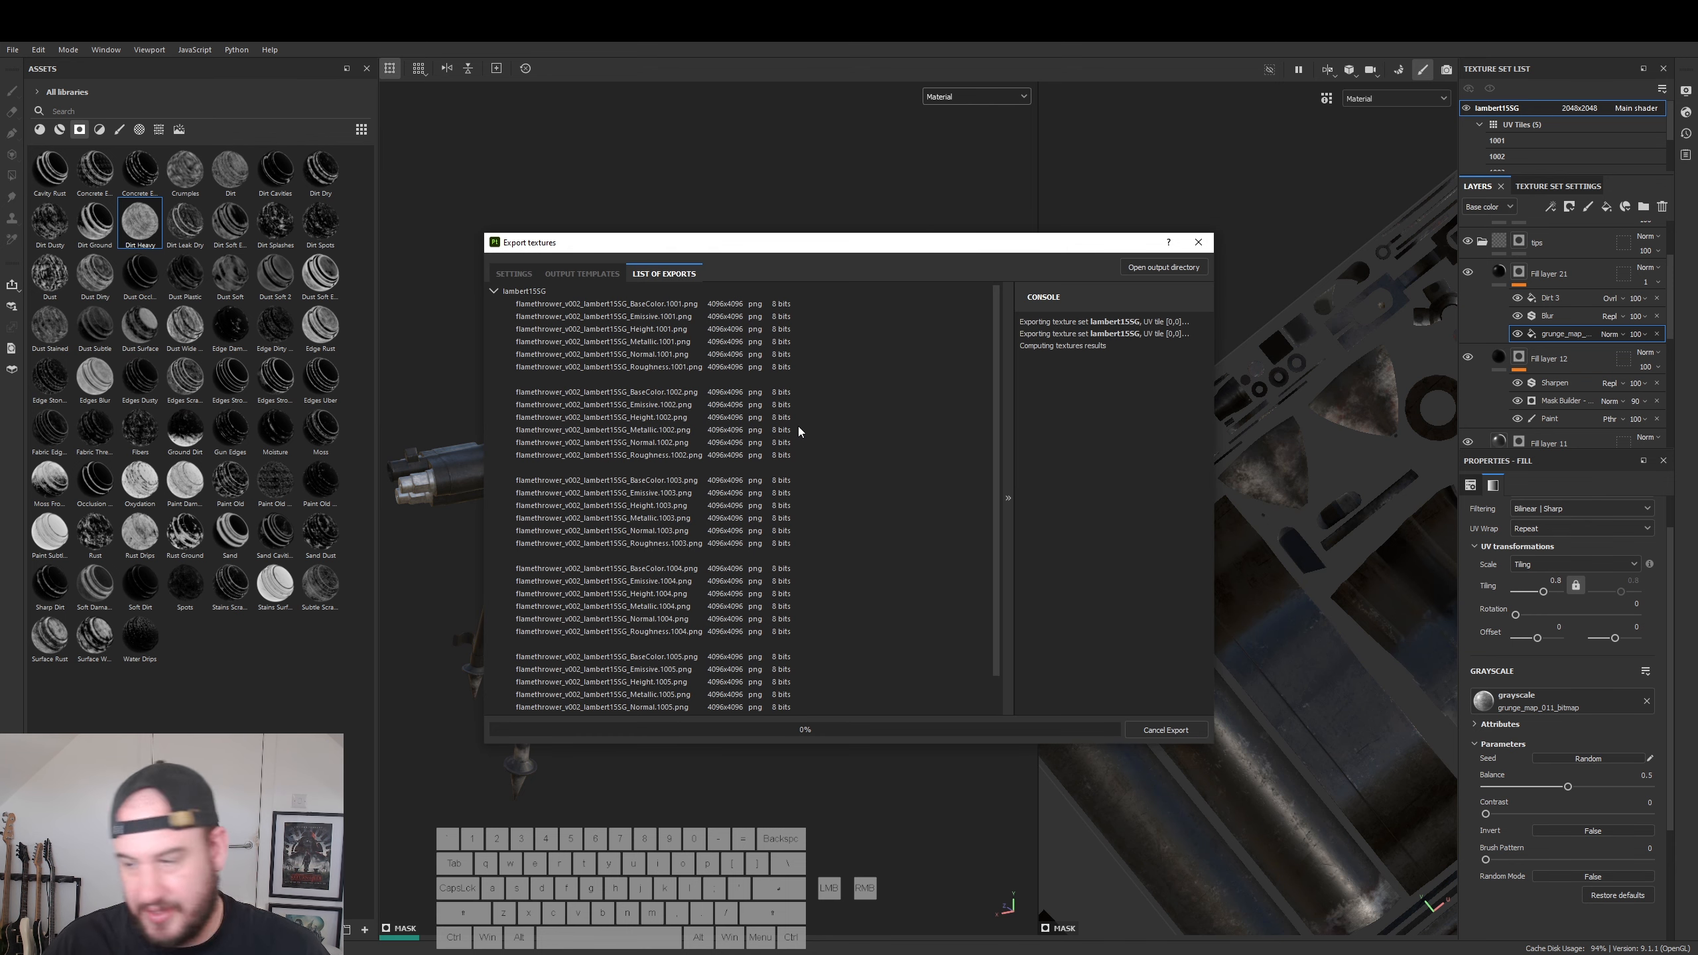